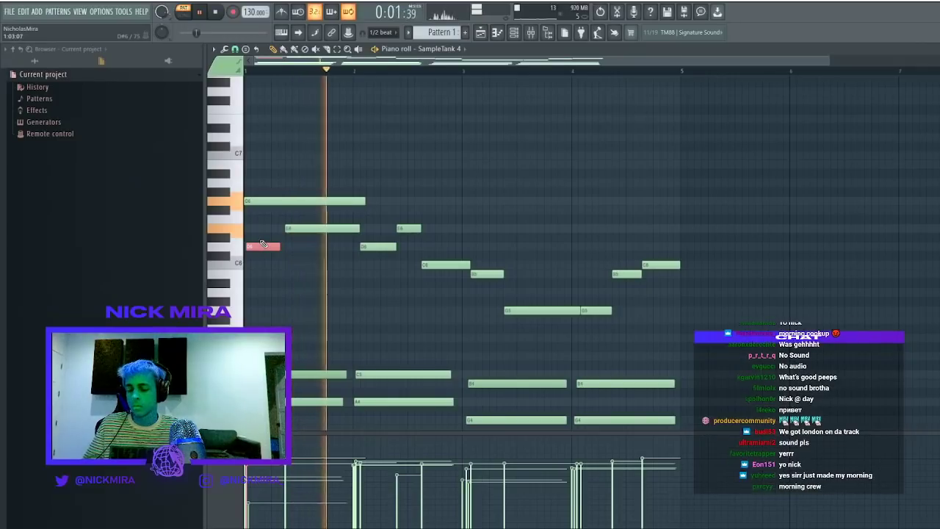
# Nudge the short D6 note at the start of bar 1 slightly later
pyautogui.moveTo(258, 244); pyautogui.dragTo(262, 249)
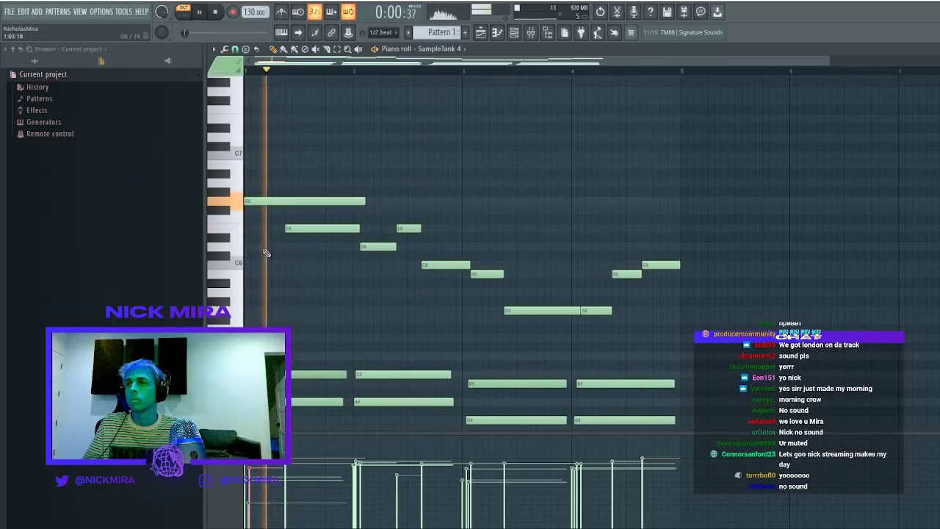
pyautogui.hotkey('ctrl', 'Up')
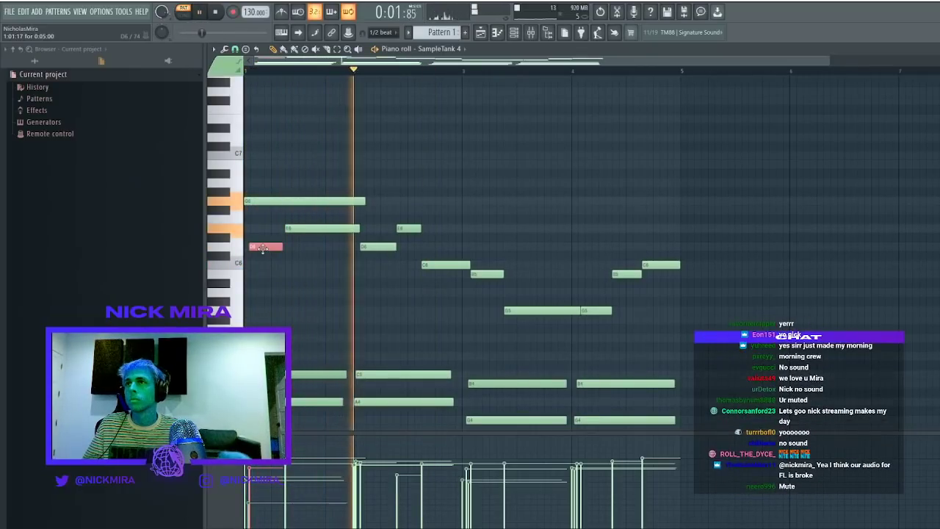
# Try the melody without the long G6 note in bar 1, playing it back, and undo the deletion
pyautogui.keyDown('ctrl'); pyautogui.rightClick(269, 200); pyautogui.keyUp('ctrl')
pyautogui.keyDown('ctrl'); pyautogui.rightClick(320, 231); pyautogui.keyUp('ctrl')
pyautogui.rightClick(277, 116)
pyautogui.press('space')
pyautogui.press('space')
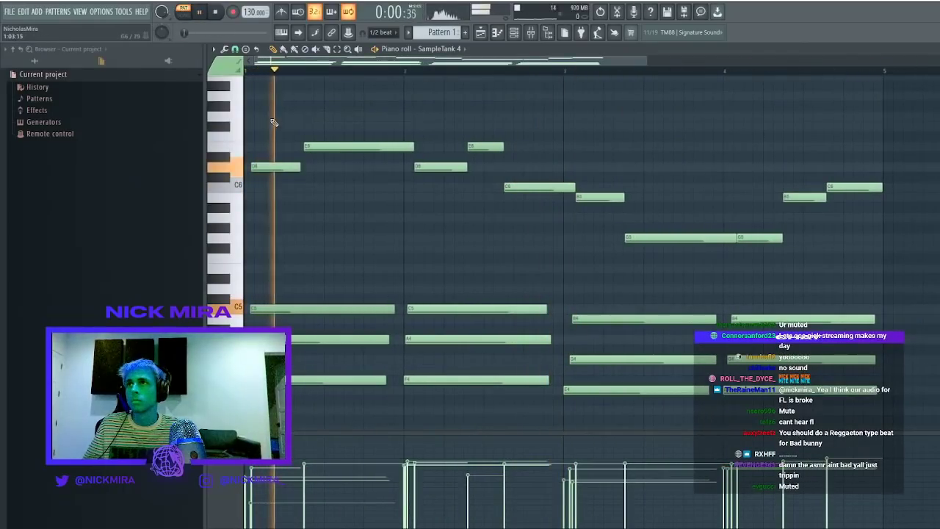
pyautogui.hotkey('ctrl', 'z')
pyautogui.moveTo(287, 126); pyautogui.dragTo(283, 97)
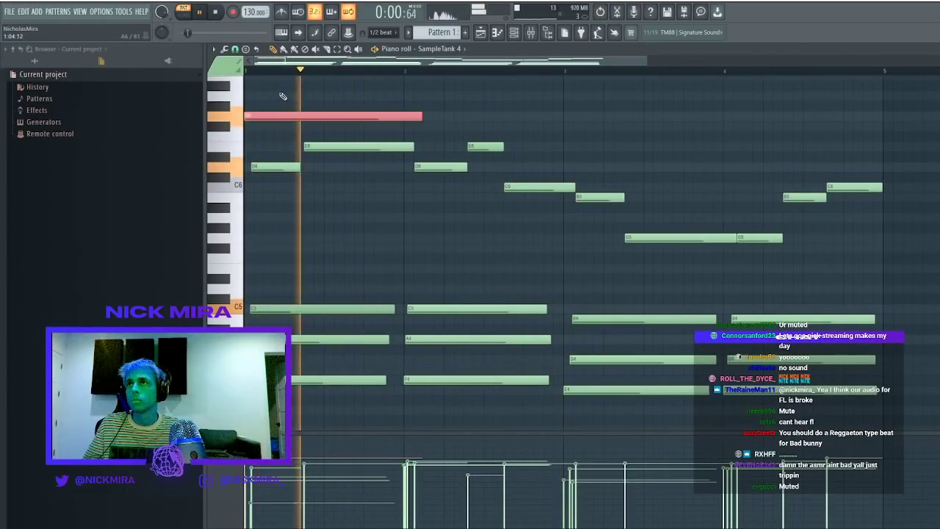
pyautogui.press('Delete')
pyautogui.press('space')
pyautogui.press('space')
pyautogui.scroll(2, 282, 95)
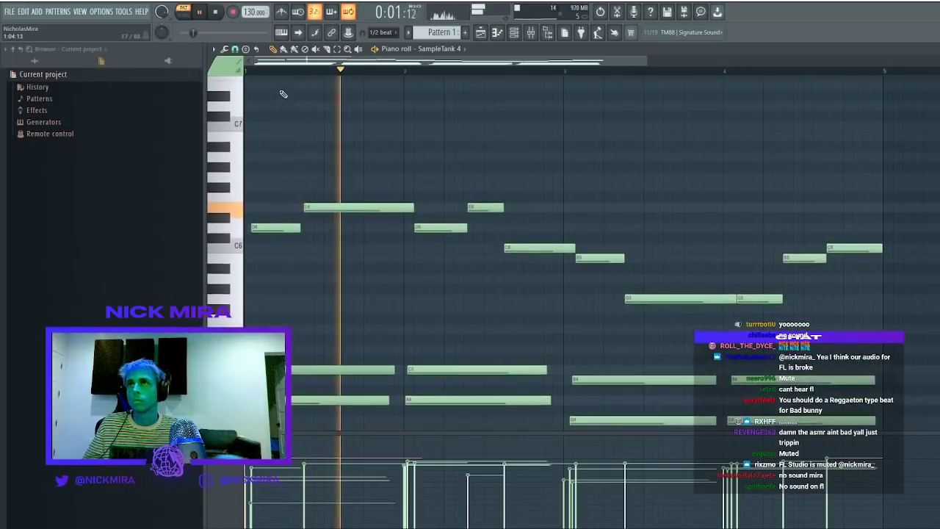
pyautogui.hotkey('ctrl', 'z')
# Shorten the G6 note in bar 1 to about half its length and add G6 and A6 notes leading into bar 2
pyautogui.press('space')
pyautogui.moveTo(421, 177); pyautogui.dragTo(332, 177)
pyautogui.press('space')
pyautogui.click(390, 177)
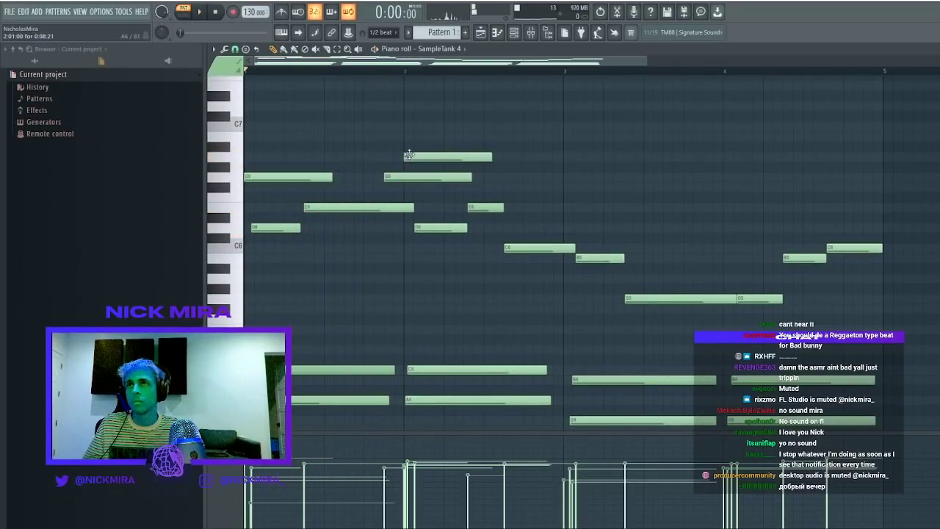
# Add overlapping B6, C7 and B6 notes plus a G6 note in bar 2 and play the pattern
pyautogui.click(433, 136)
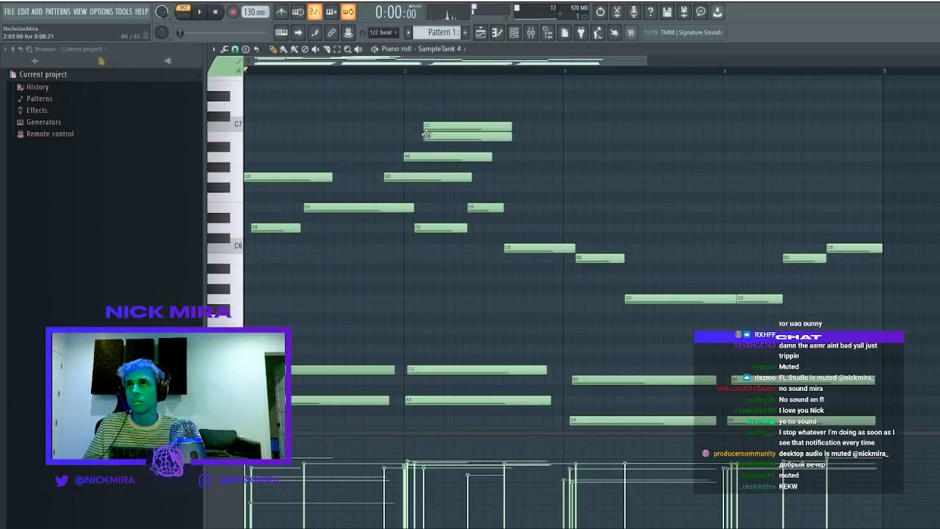
pyautogui.moveTo(444, 128); pyautogui.dragTo(450, 126)
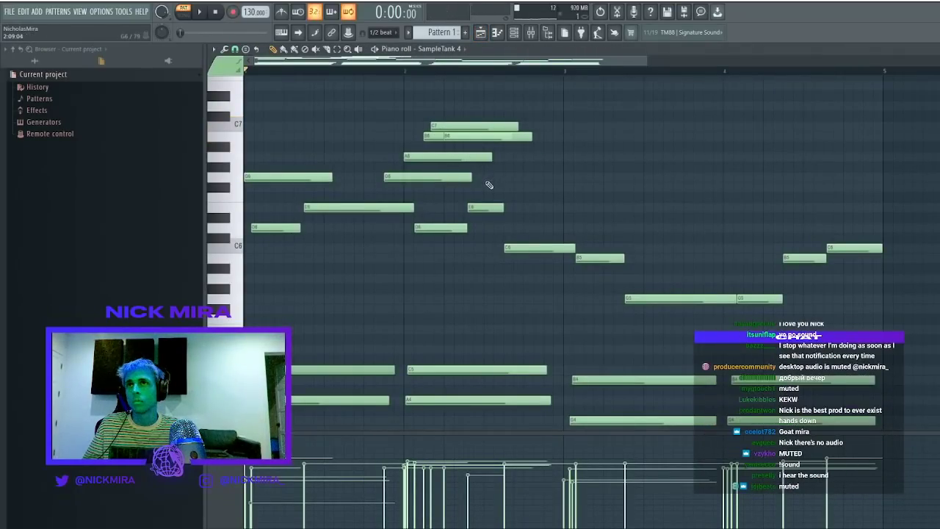
pyautogui.press('space')
# Delete both Pattern 1 clips from Track 5 of the playlist and reopen the SampleTank 4 piano roll
pyautogui.press('F5')
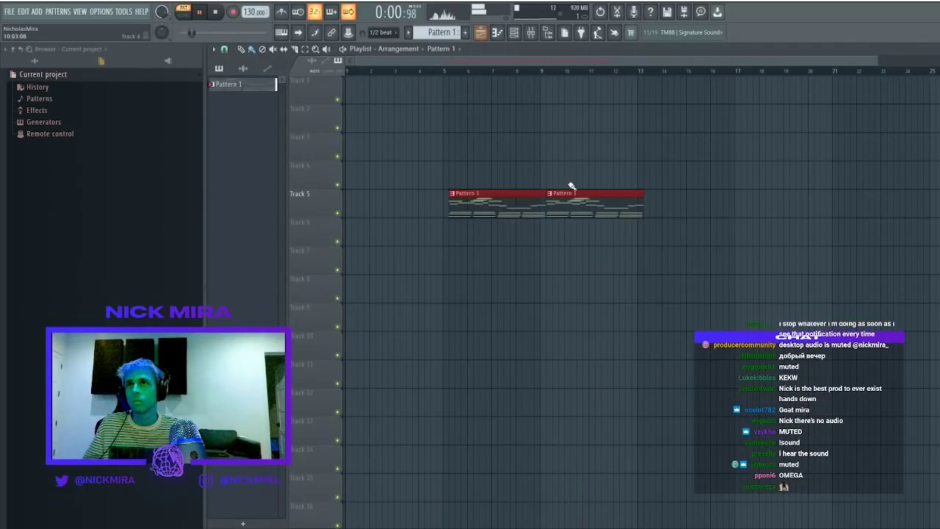
pyautogui.rightClick(571, 185)
pyautogui.press('F6')
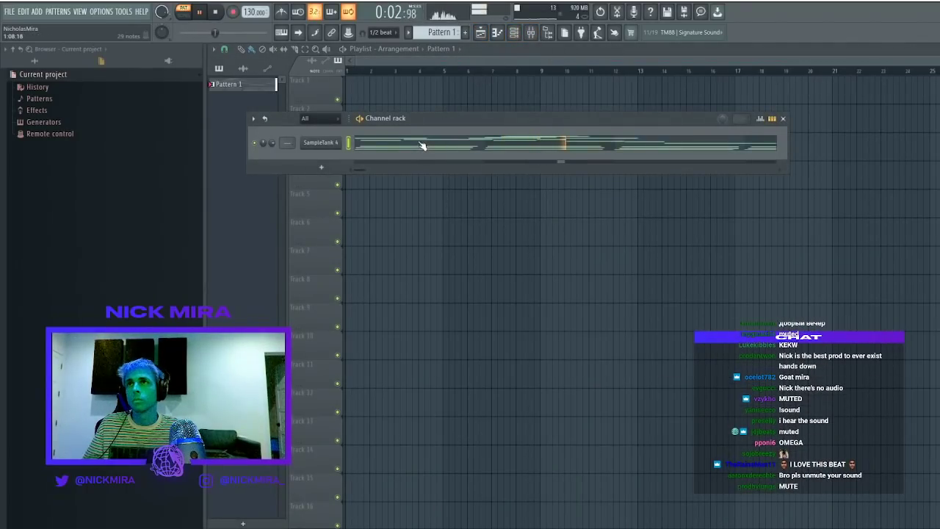
pyautogui.click(422, 145)
# Add a D7 note starting just before bar 2 and play the pattern
pyautogui.scroll(2, 414, 158)
pyautogui.click(393, 135)
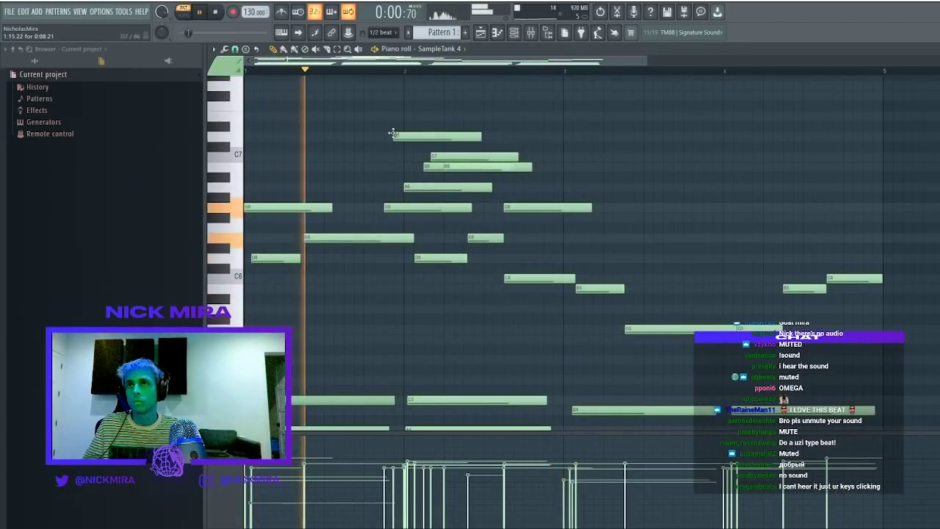
pyautogui.press('space')
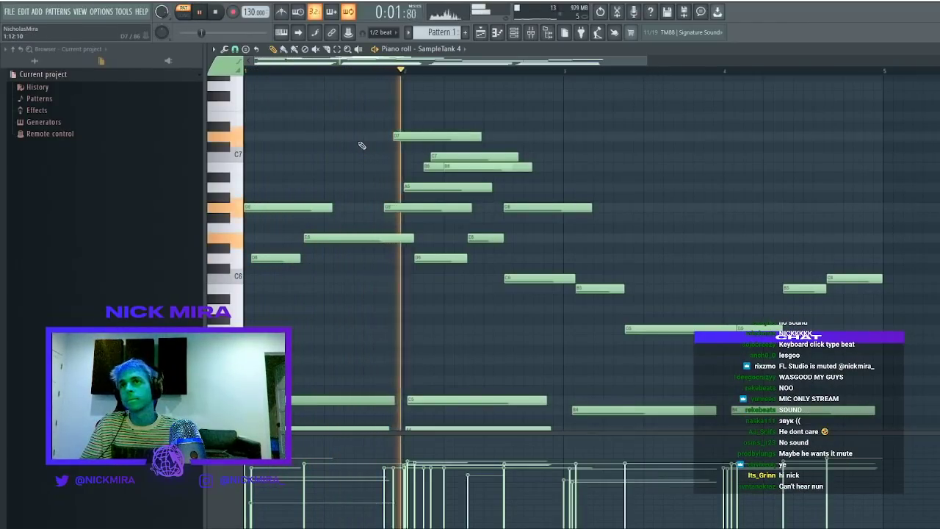
# Delete the C7 note in bar 2 and play the pattern back
pyautogui.scroll(-3, 361, 139)
pyautogui.scroll(1, 429, 127)
pyautogui.press('space')
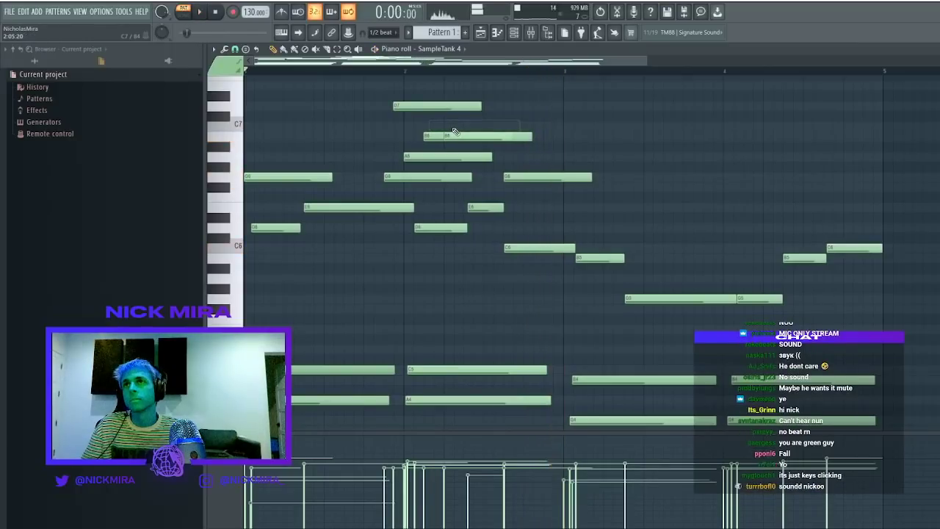
pyautogui.press('space')
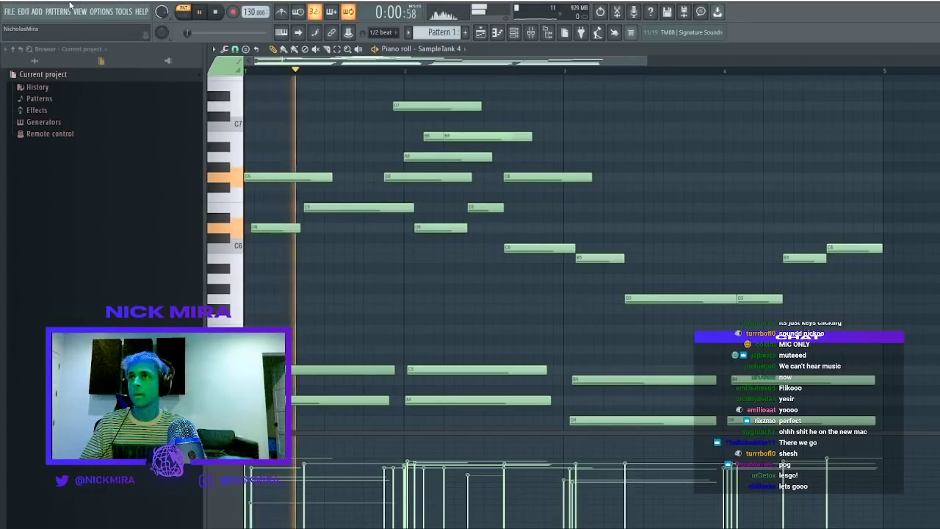
# Align the first G6 note with the D6 note's start, raise the D7 note to E7, and play the result
pyautogui.moveTo(270, 174); pyautogui.dragTo(288, 174)
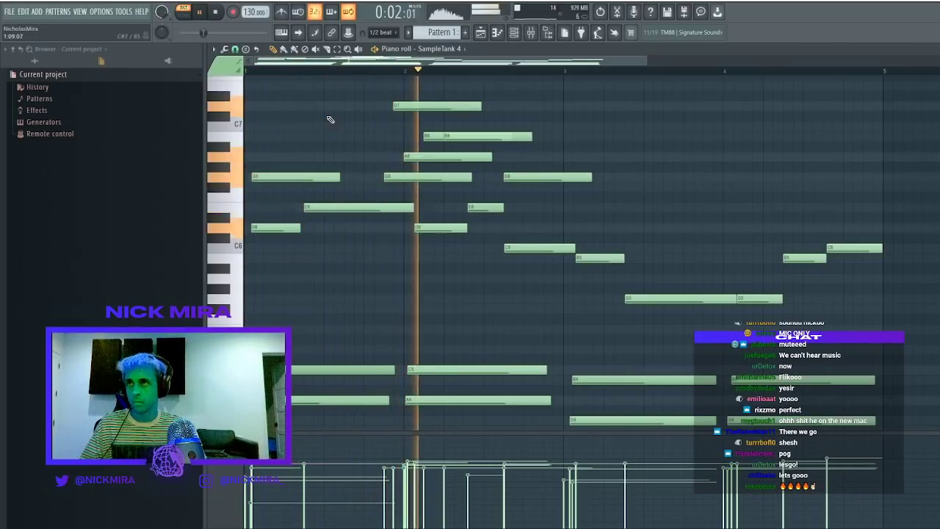
pyautogui.moveTo(432, 105); pyautogui.dragTo(432, 81)
pyautogui.press('space')
pyautogui.press('space')
pyautogui.press('F4')
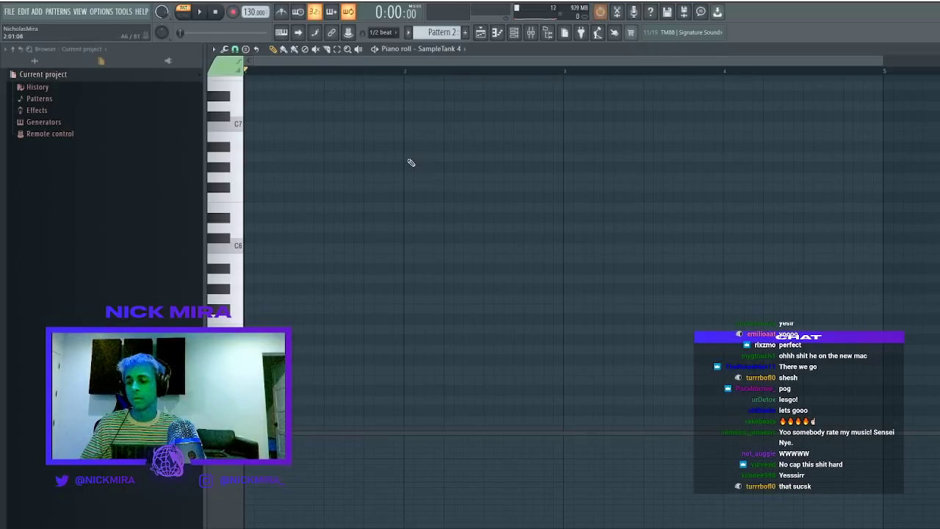
pyautogui.hotkey('ctrl', 'z')
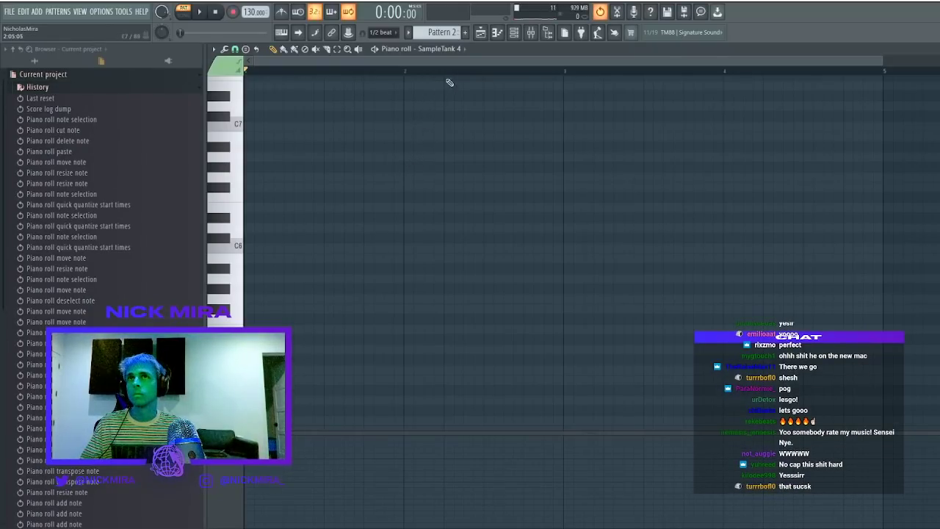
pyautogui.scroll(-5, 419, 162)
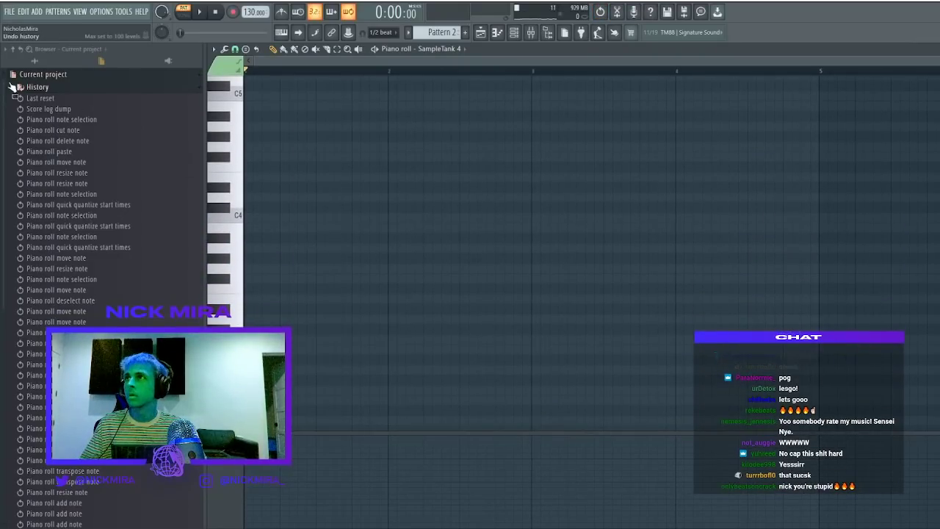
pyautogui.click(118, 226)
pyautogui.scroll(-10, 168, 216)
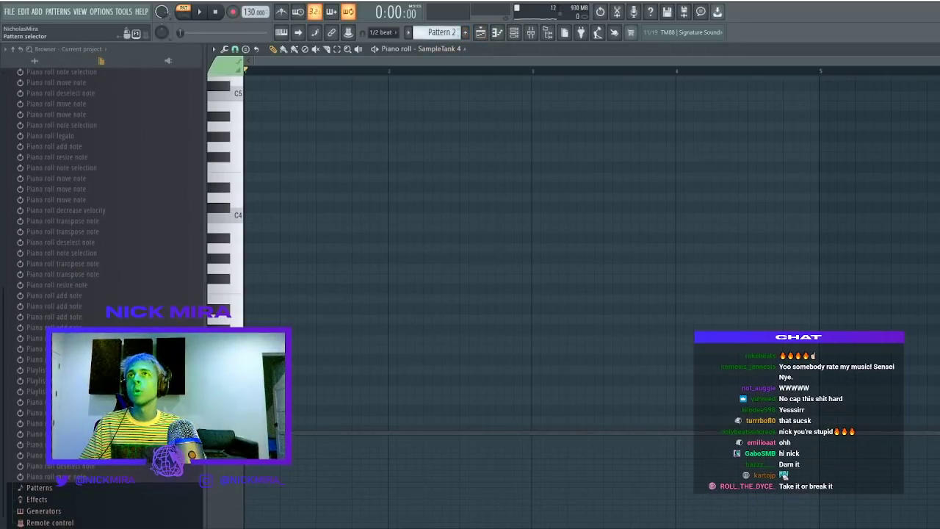
pyautogui.scroll(1, 451, 33)
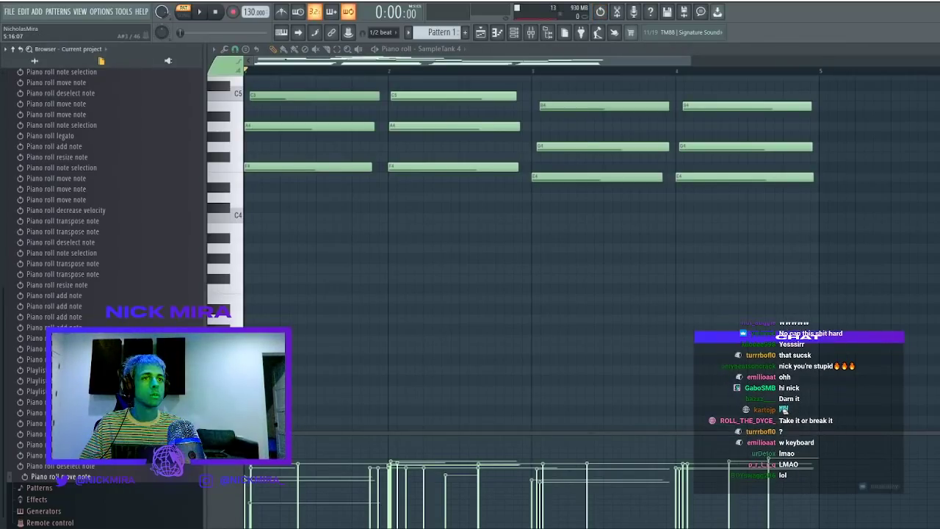
# Raise the first B6 note in bar 2 to C7 and delete the overlapping second B6 note
pyautogui.scroll(8, 614, 266)
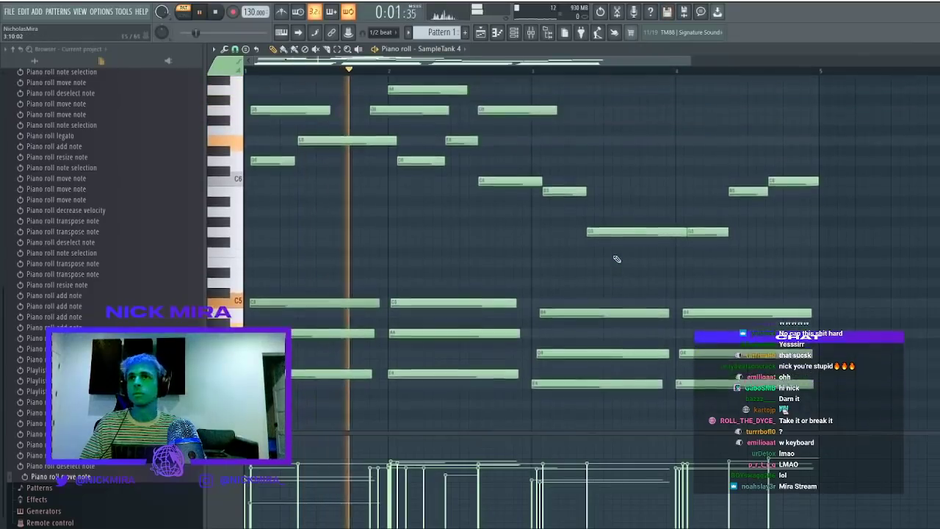
pyautogui.scroll(1, 630, 230)
pyautogui.press('space')
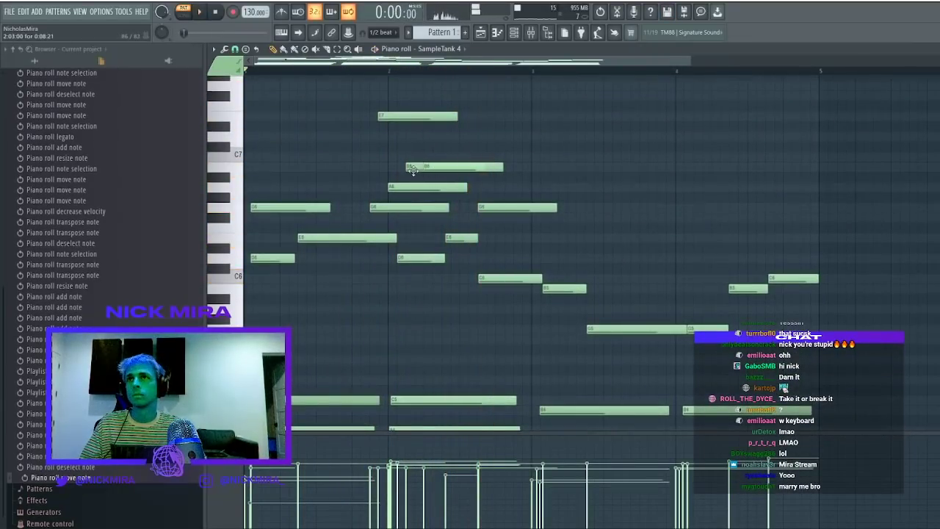
pyautogui.click(414, 166)
pyautogui.rightClick(427, 167)
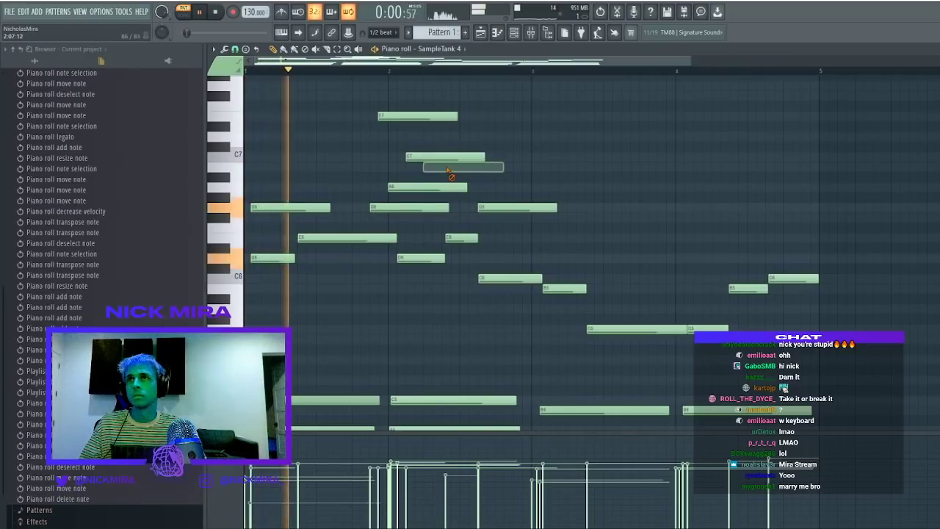
# Lower the velocity of the G6 and E7 notes that start just before bar 2
pyautogui.moveTo(461, 92); pyautogui.dragTo(393, 215)
pyautogui.moveTo(367, 488); pyautogui.dragTo(388, 469)
pyautogui.click(410, 110)
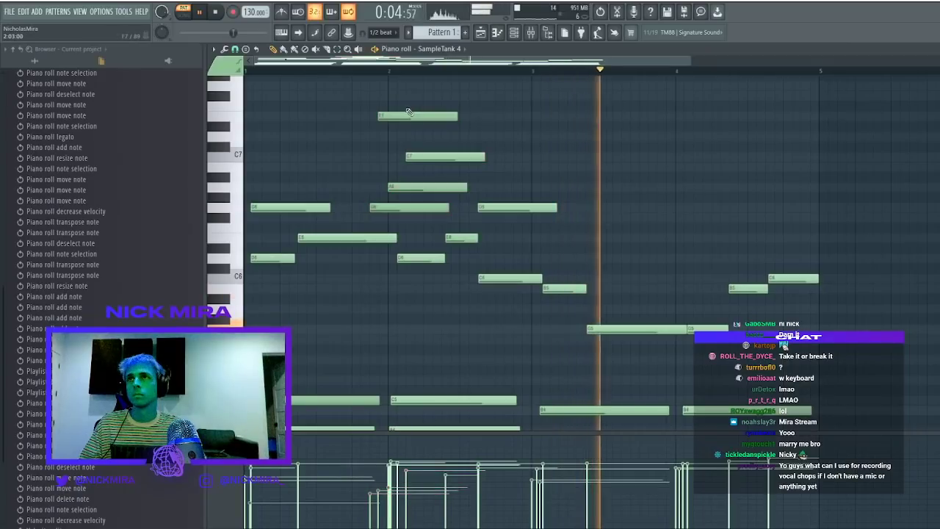
# Move the E7 note down to D7 and earlier in bar 1, and extend its end further into bar 2
pyautogui.press('space')
pyautogui.moveTo(400, 141); pyautogui.dragTo(352, 139)
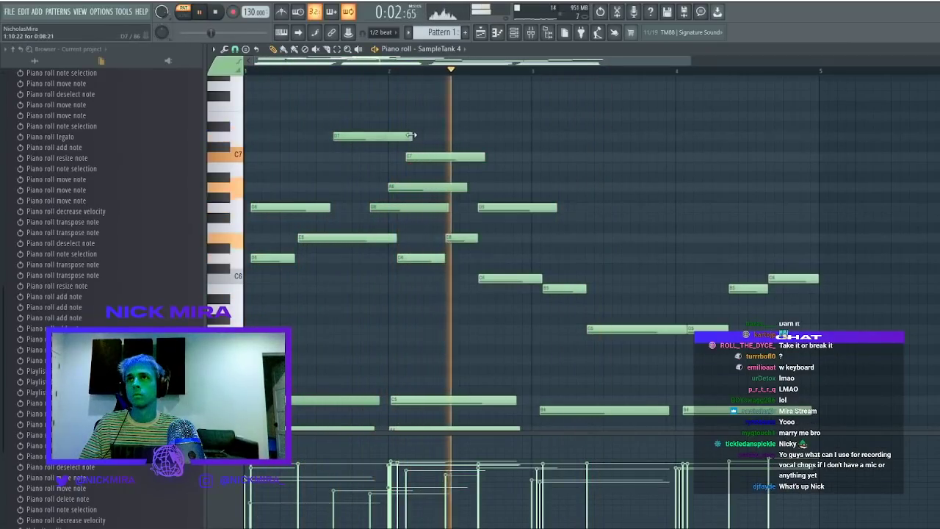
pyautogui.moveTo(412, 135); pyautogui.dragTo(430, 135)
pyautogui.press('space')
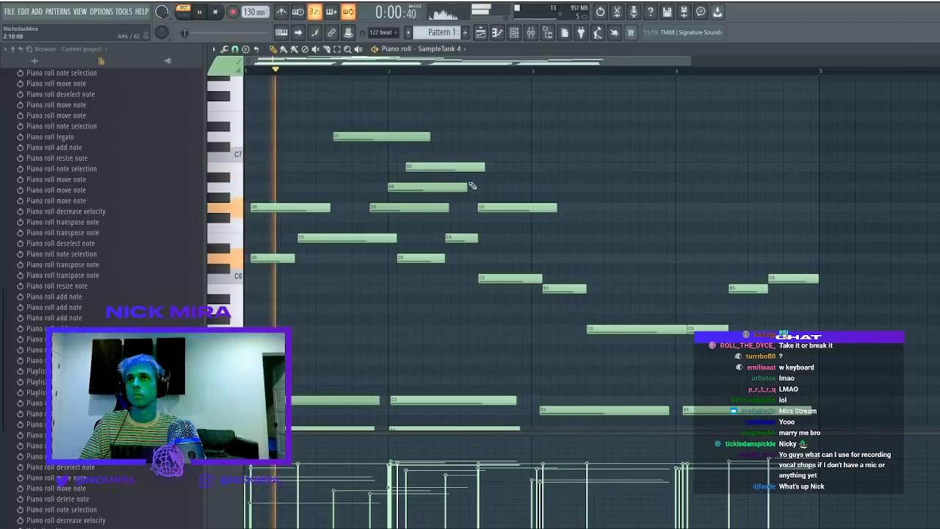
# Shorten the A6 note at the start of bar 2 and lower the neighbouring B6 note to G6
pyautogui.moveTo(467, 185); pyautogui.dragTo(409, 186)
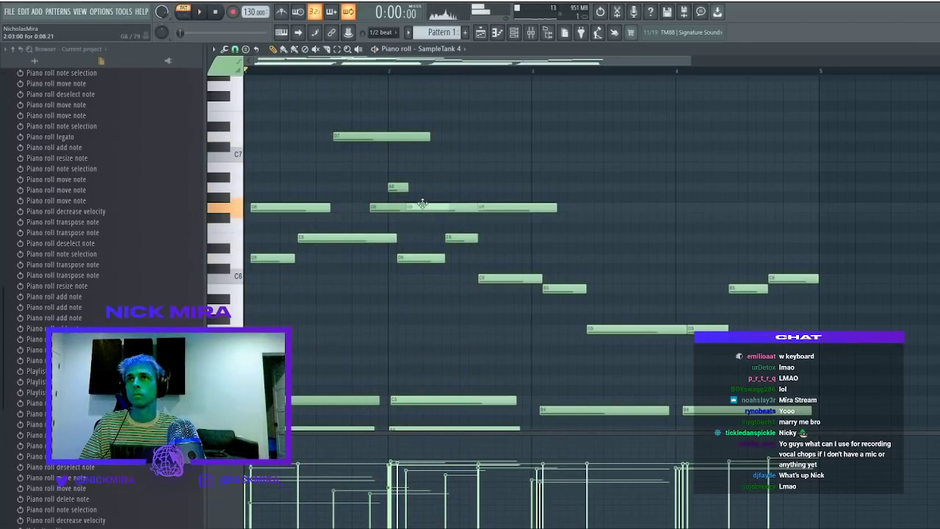
pyautogui.click(396, 206)
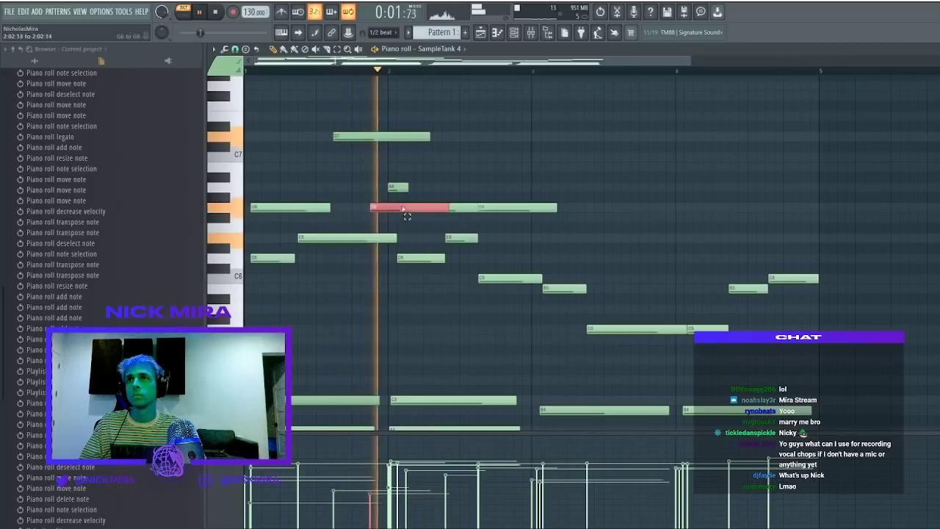
pyautogui.click(566, 220)
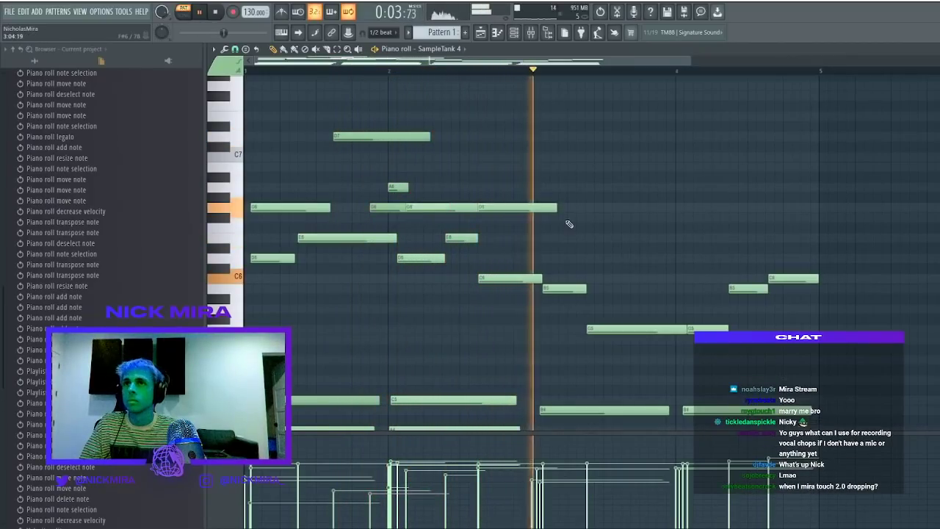
# Add a short E6 and a longer D6 note from mid-bar 3, plus an E6 note in bar 4, and play the pattern
pyautogui.click(616, 236)
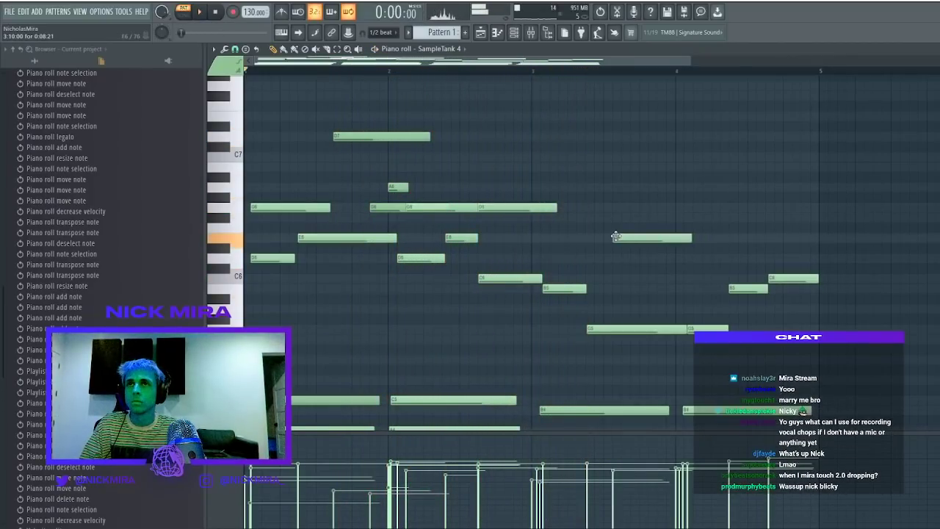
pyautogui.moveTo(674, 283); pyautogui.dragTo(709, 249)
pyautogui.click(655, 244)
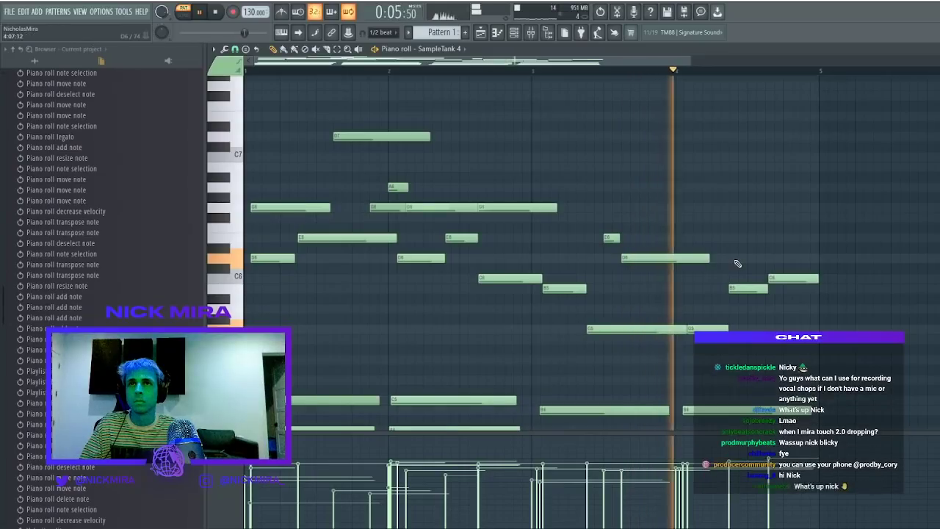
pyautogui.click(746, 237)
pyautogui.press('space')
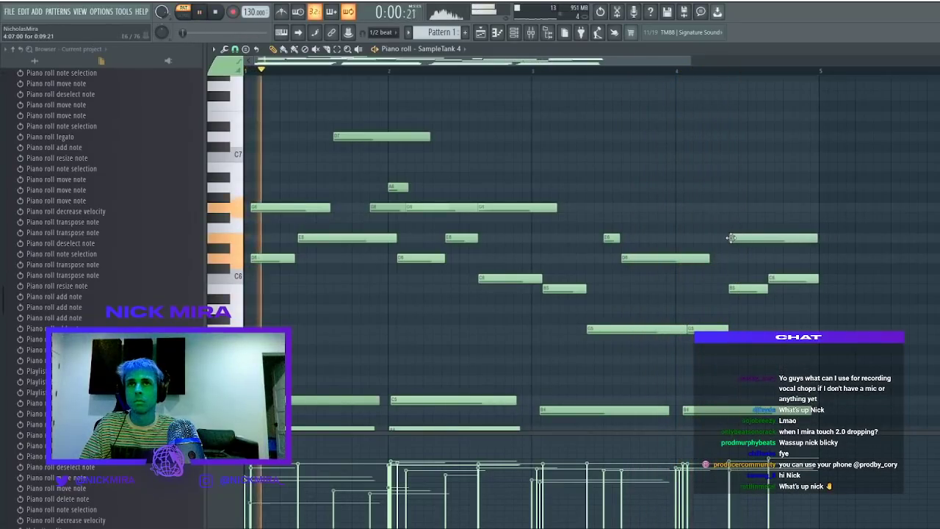
# Transpose the lowest chord note in each of the four bars down one octave
pyautogui.scroll(-6, 587, 196)
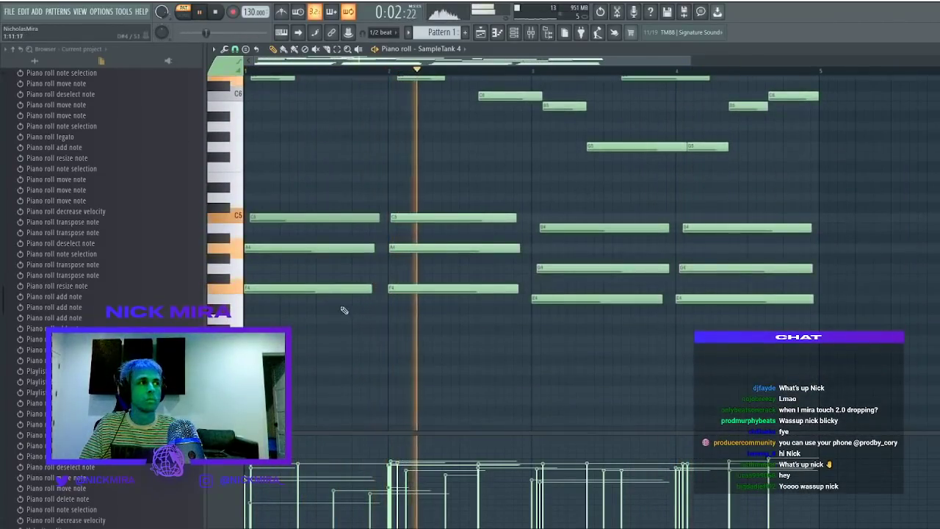
pyautogui.moveTo(302, 293); pyautogui.dragTo(443, 303)
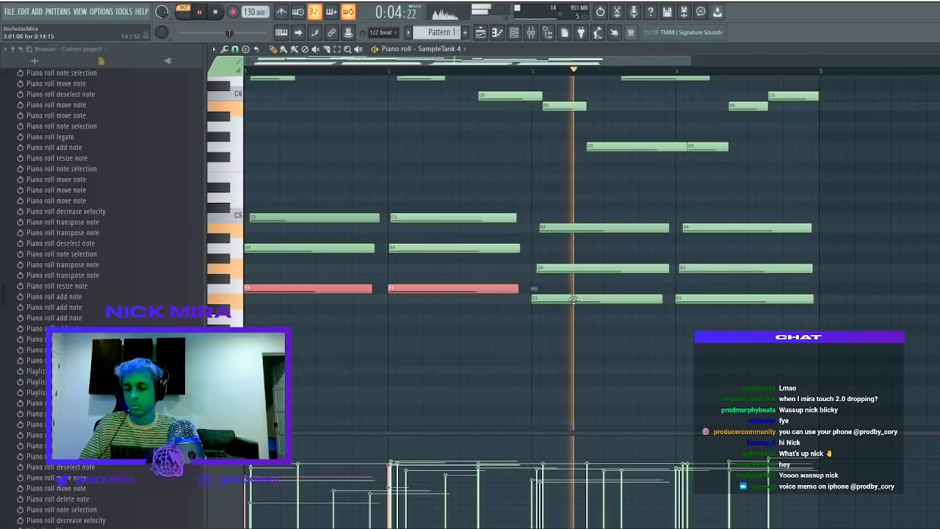
pyautogui.moveTo(573, 298); pyautogui.dragTo(692, 301)
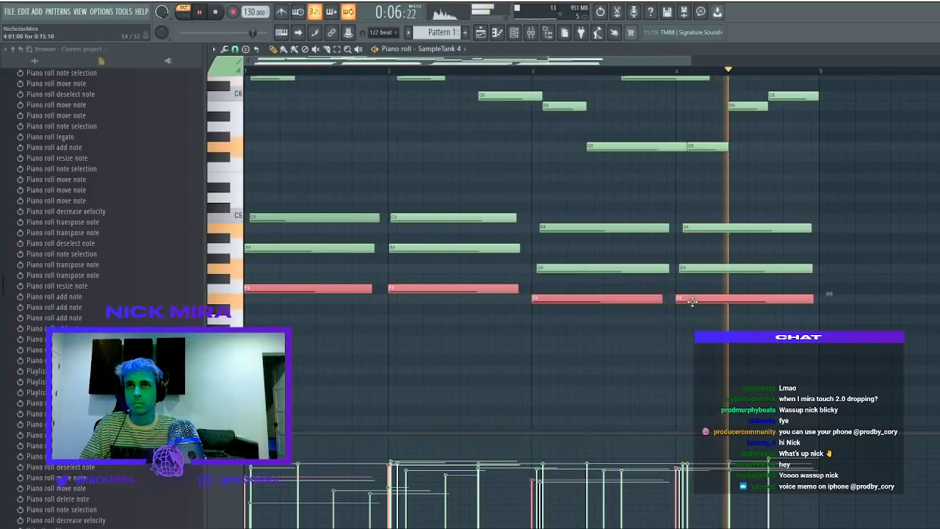
pyautogui.hotkey('ctrl', 'Down')
# Transpose the highest chord note in each of the four bars down one octave and deselect the notes
pyautogui.moveTo(305, 233); pyautogui.dragTo(701, 295)
pyautogui.moveTo(764, 241); pyautogui.dragTo(311, 184)
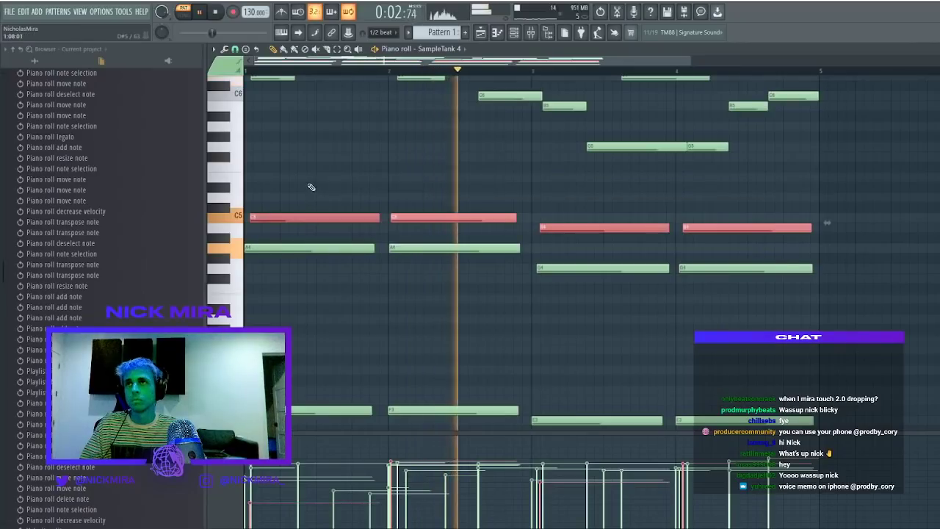
pyautogui.hotkey('ctrl', 'Down')
pyautogui.hotkey('ctrl', 'd')
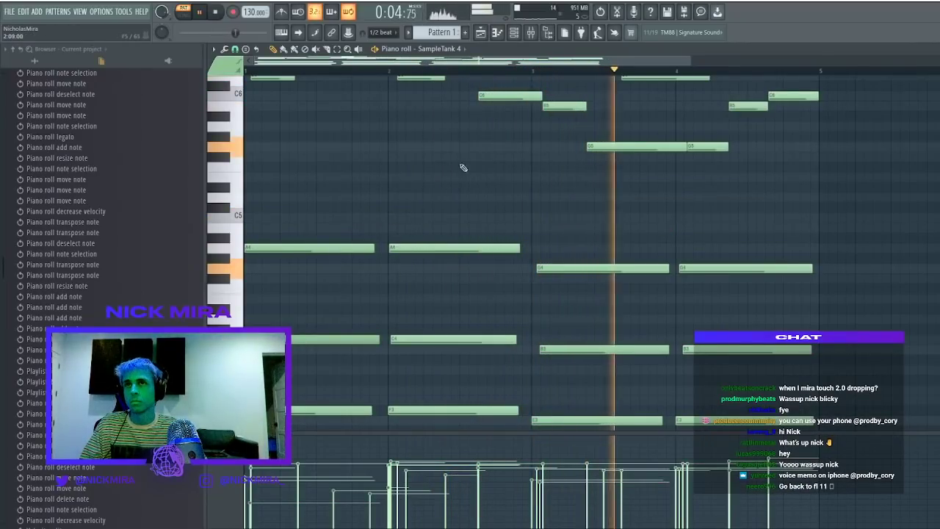
# Play back the revoiced chords and quick-quantize the start times of the bar 4 chord notes
pyautogui.scroll(-8, 511, 93)
pyautogui.scroll(-2, 521, 77)
pyautogui.scroll(3, 639, 139)
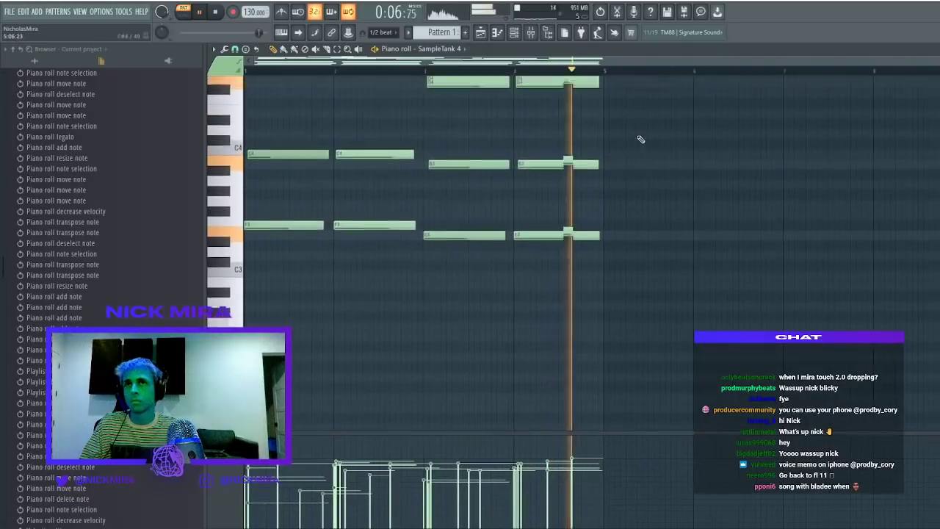
pyautogui.press('space')
pyautogui.scroll(2, 471, 224)
pyautogui.press('space')
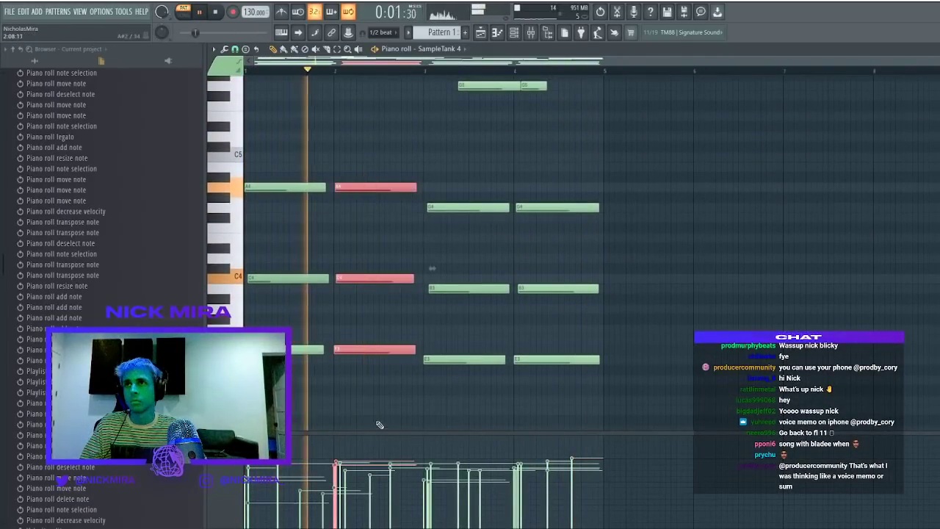
pyautogui.moveTo(565, 237); pyautogui.dragTo(556, 377)
pyautogui.hotkey('shift', 'q')
pyautogui.keyDown('ctrl'); pyautogui.click(563, 313); pyautogui.keyUp('ctrl')
# Shift the C6 and the short G5 in bar 4 slightly earlier, with the G5 starting on the bar line
pyautogui.scroll(1, 562, 294)
pyautogui.scroll(5, 563, 295)
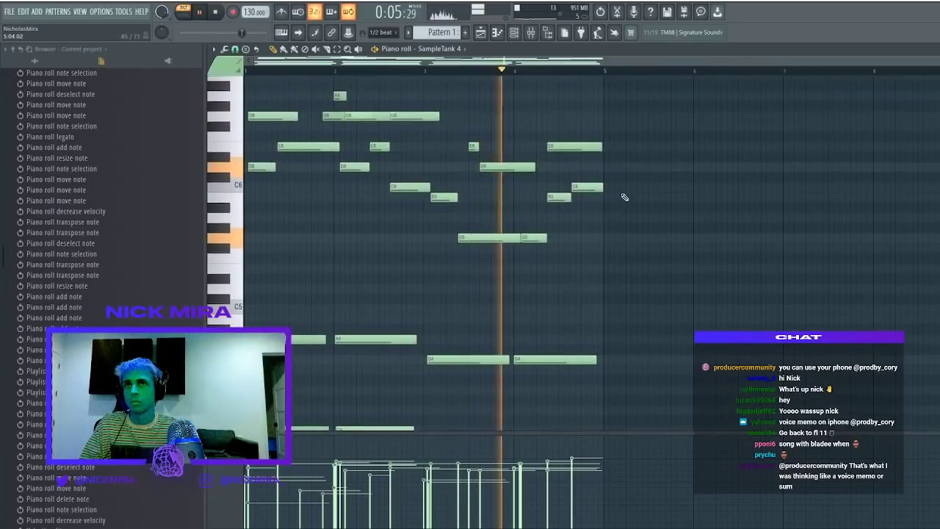
pyautogui.click(560, 198)
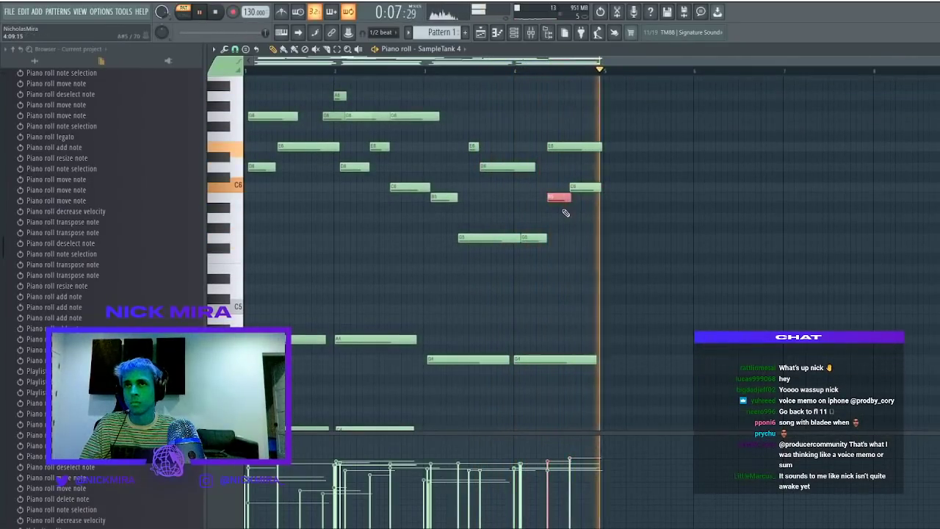
pyautogui.click(537, 235)
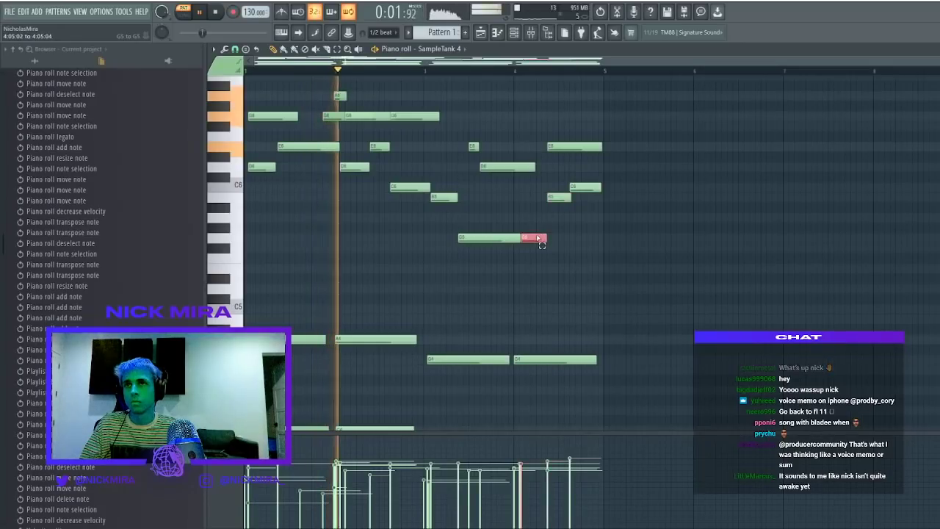
# Change the bar 4 chord to A3, E4 and C5
pyautogui.scroll(-4, 543, 349)
pyautogui.press('space')
pyautogui.moveTo(514, 389); pyautogui.dragTo(524, 347)
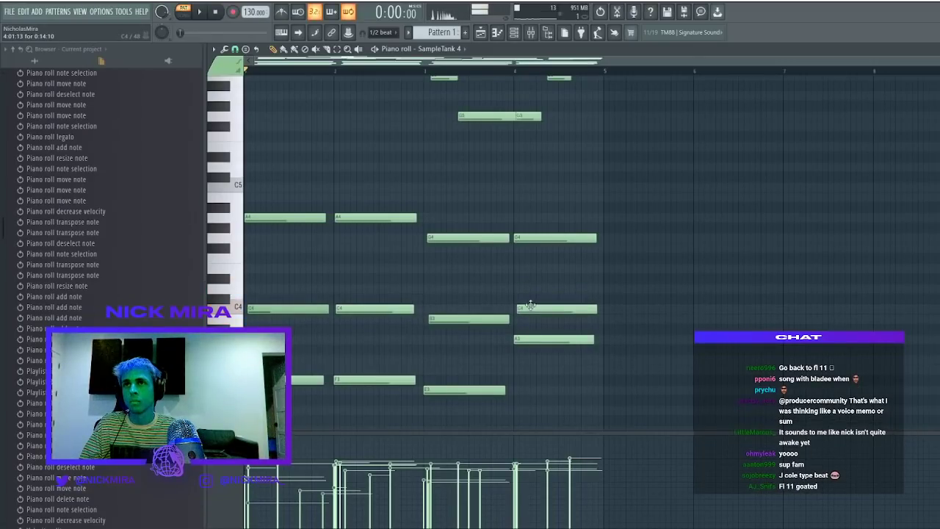
pyautogui.moveTo(530, 238); pyautogui.dragTo(531, 278)
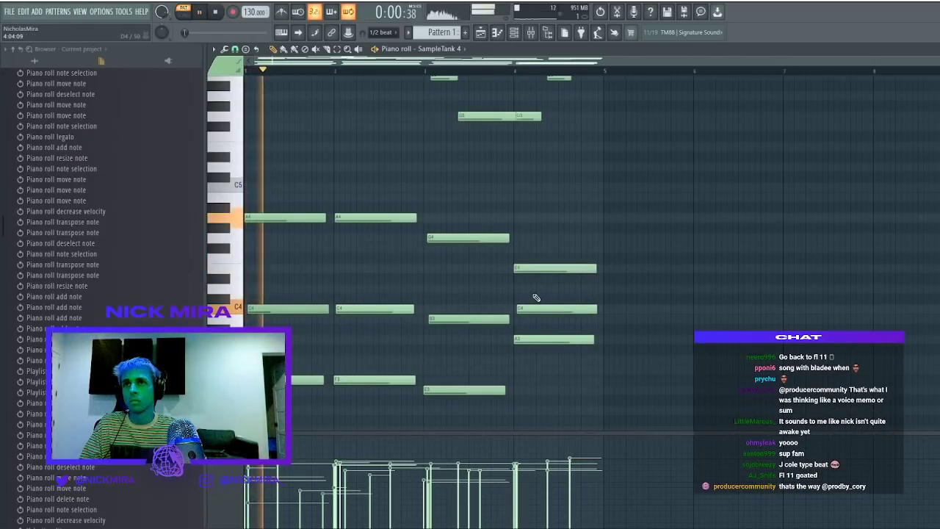
pyautogui.hotkey('ctrl', 'Up')
pyautogui.hotkey('ctrl', 'd')
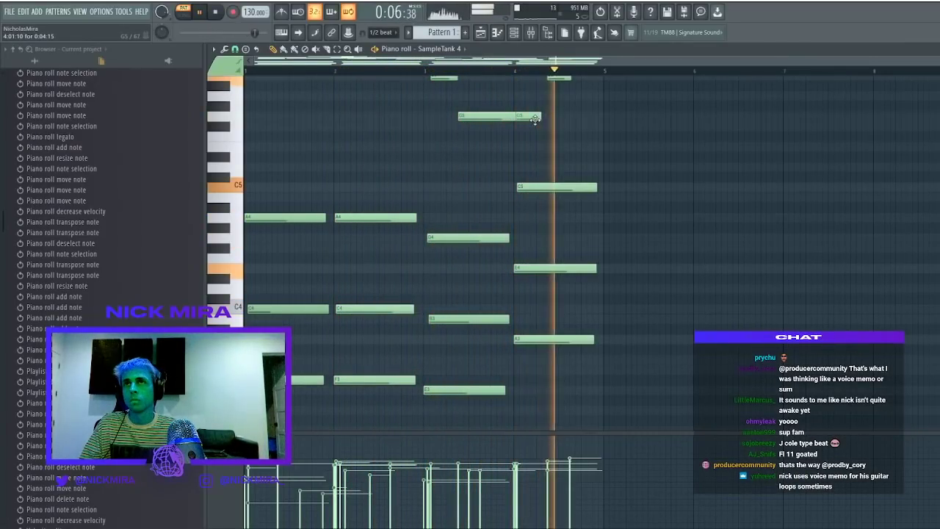
# Set the project tempo to 139 BPM
pyautogui.scroll(2, 532, 140)
pyautogui.scroll(2, 531, 140)
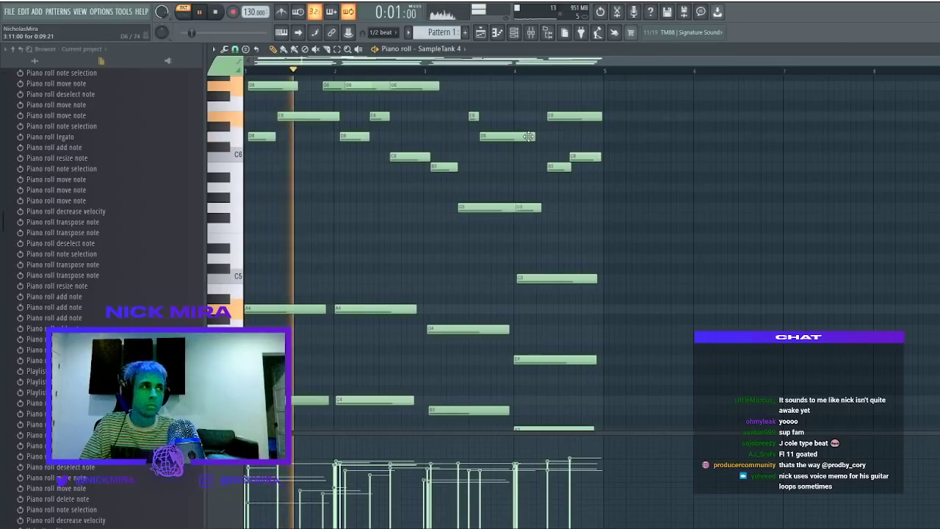
pyautogui.moveTo(252, 12); pyautogui.dragTo(252, 6)
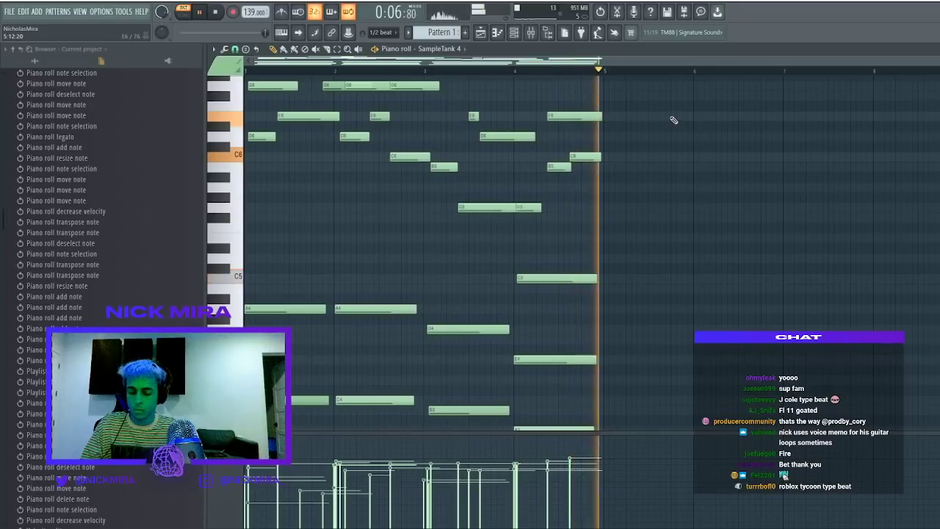
# Duplicate all notes of the four-bar pattern into bars 5 to 8
pyautogui.hotkey('ctrl', 'a')
pyautogui.scroll(2, 533, 190)
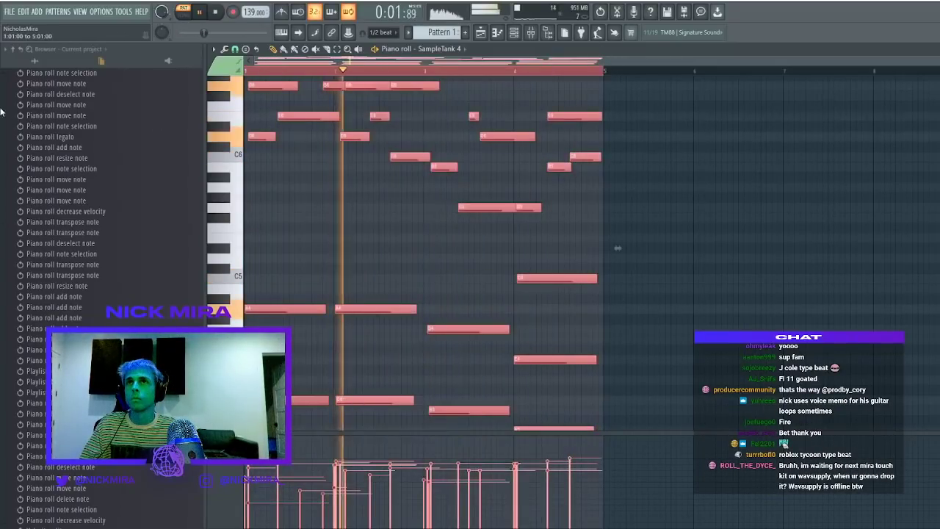
pyautogui.scroll(2, 532, 191)
pyautogui.hotkey('ctrl', 'b')
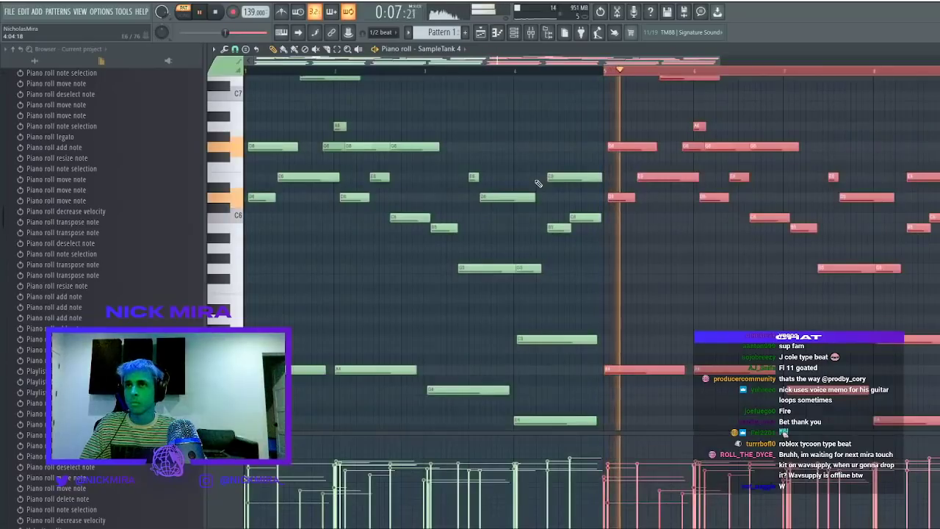
# Add high A7, D7 and G7 notes one after another in bar 5, auditioning the pattern from bar 5
pyautogui.scroll(4, 646, 173)
pyautogui.click(612, 187)
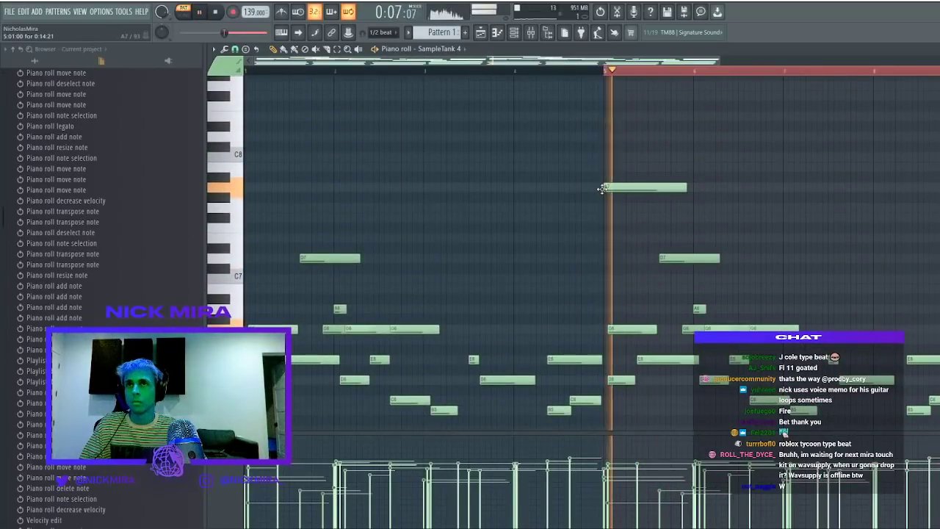
pyautogui.press('space')
pyautogui.press('space')
pyautogui.press('space')
pyautogui.press('space')
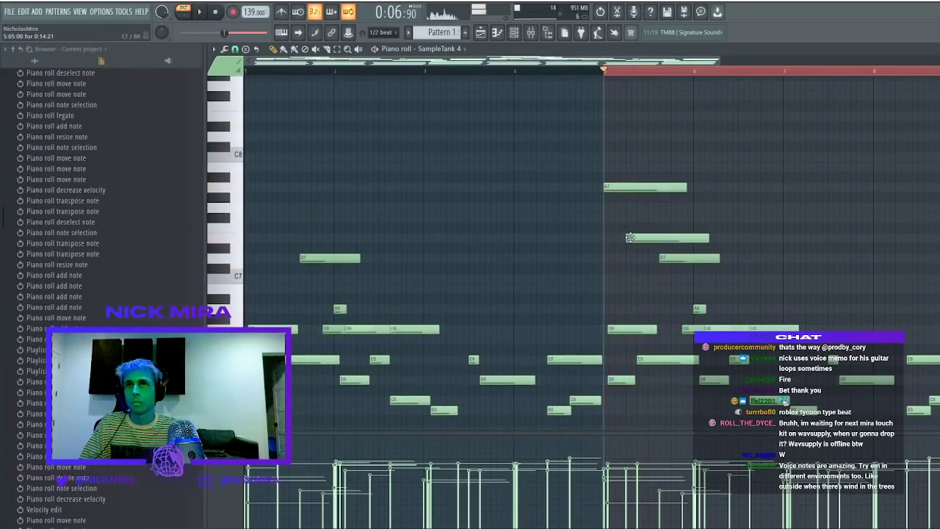
pyautogui.press('space')
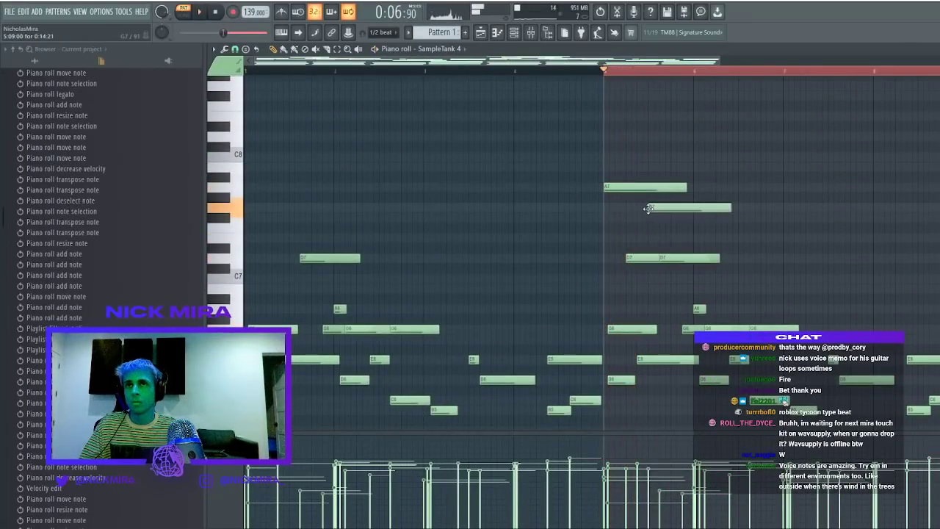
pyautogui.press('space')
pyautogui.press('space')
pyautogui.press('space')
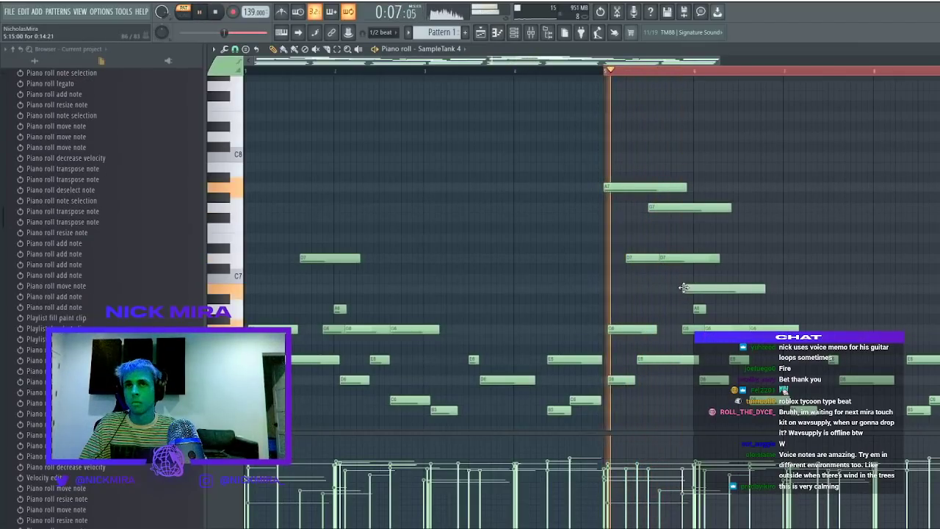
# Add a short C7 at the end of bar 5 and a short B6 at the start of bar 6, then play the passage
pyautogui.moveTo(683, 287); pyautogui.dragTo(684, 279)
pyautogui.moveTo(766, 279); pyautogui.dragTo(701, 289)
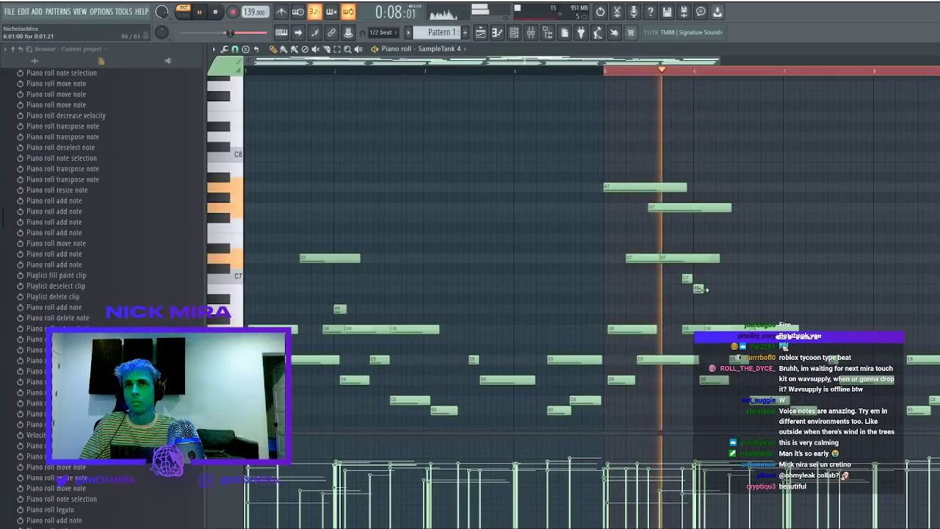
pyautogui.press('space')
pyautogui.press('space')
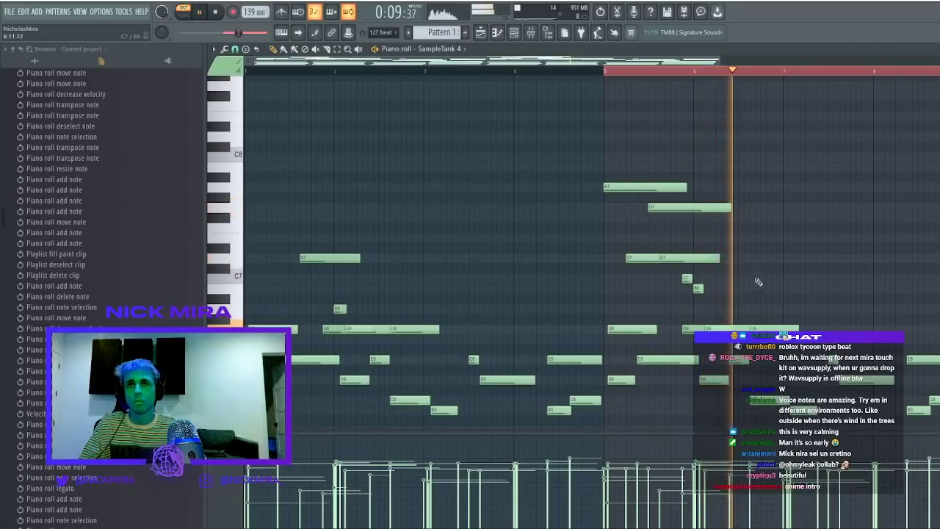
# Add short D7, E7 and C7 notes at the end of bar 6 and play the passage
pyautogui.click(769, 247)
pyautogui.press('space')
pyautogui.click(765, 258)
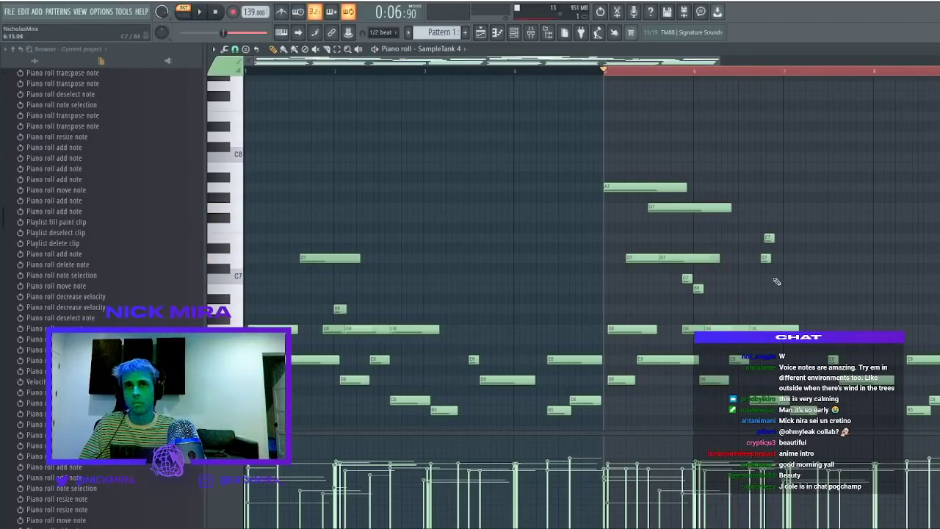
pyautogui.click(763, 218)
pyautogui.press('space')
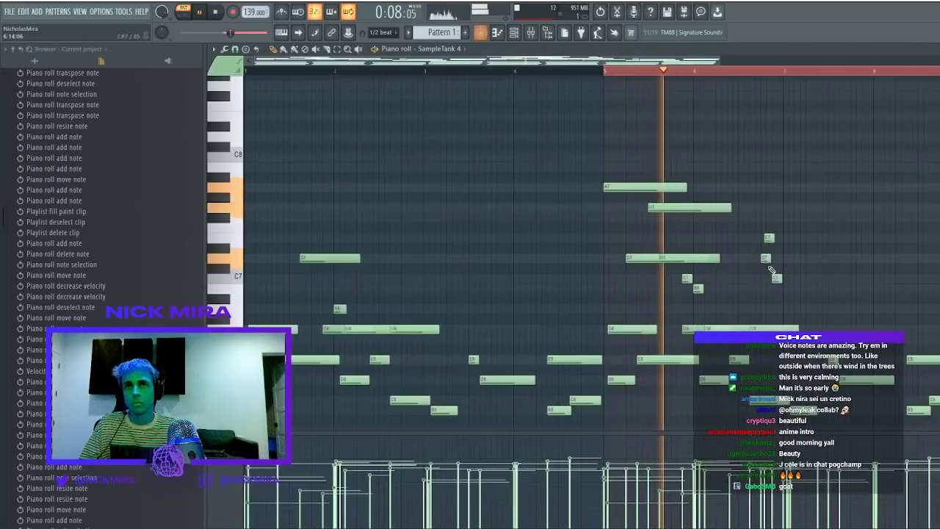
# Apply legato to the short D7 and E7 at the end of bar 6 and delete the C7 beside them
pyautogui.rightClick(763, 219)
pyautogui.moveTo(765, 259); pyautogui.dragTo(770, 225)
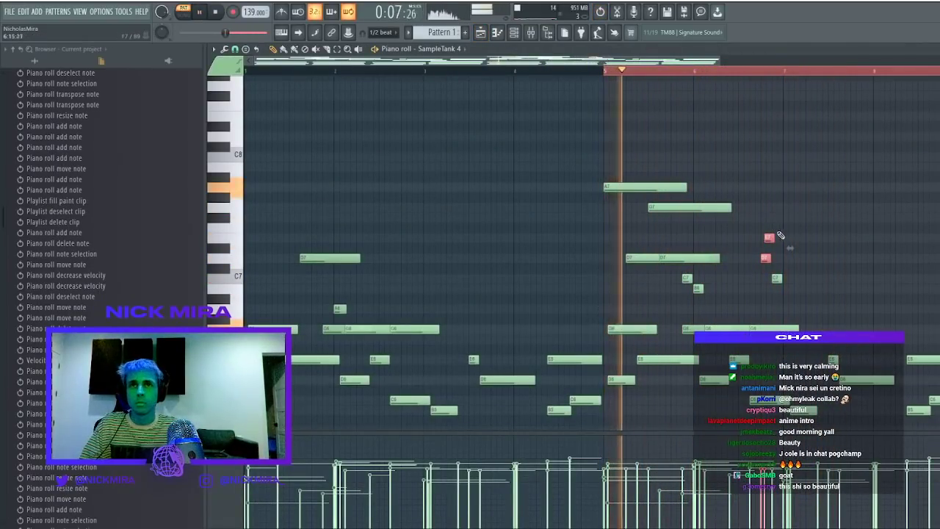
pyautogui.hotkey('ctrl', 'l')
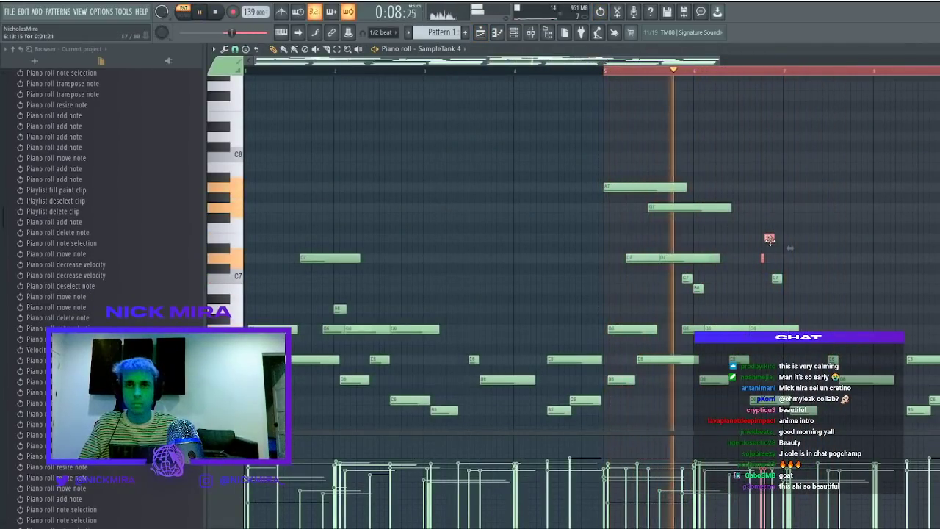
pyautogui.rightClick(777, 279)
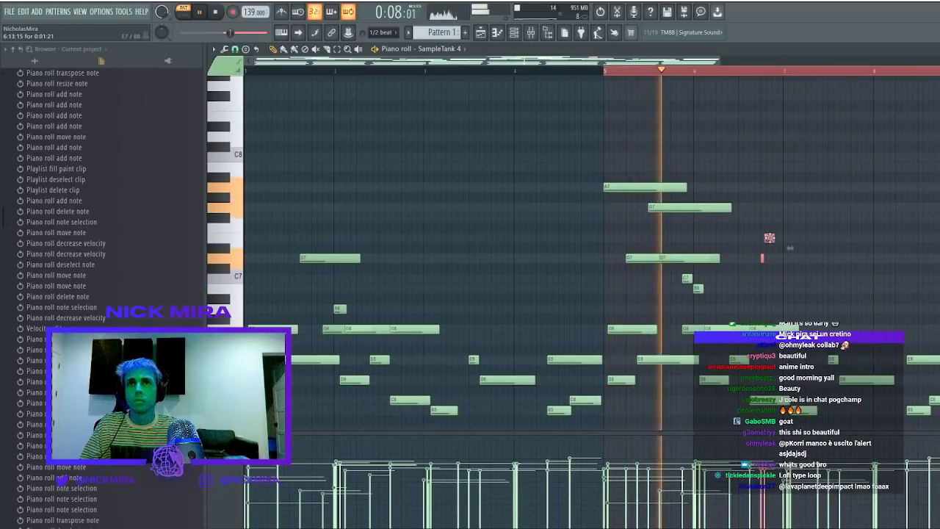
# Duplicate the short D7–E7 pair up to G7–A7 and add a descending G7, F7, E7 and longer D7 through bar 7
pyautogui.moveTo(770, 238); pyautogui.dragTo(770, 188)
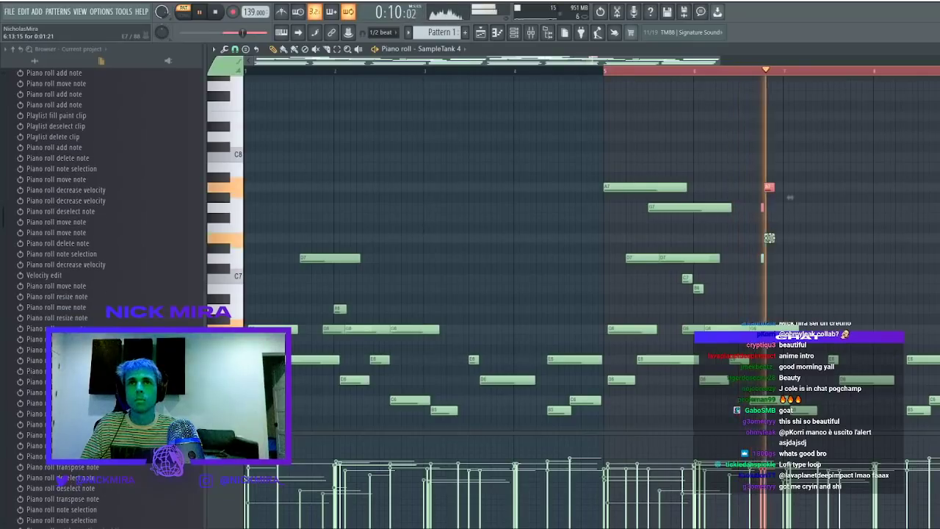
pyautogui.press('space')
pyautogui.hotkey('ctrl', 'd')
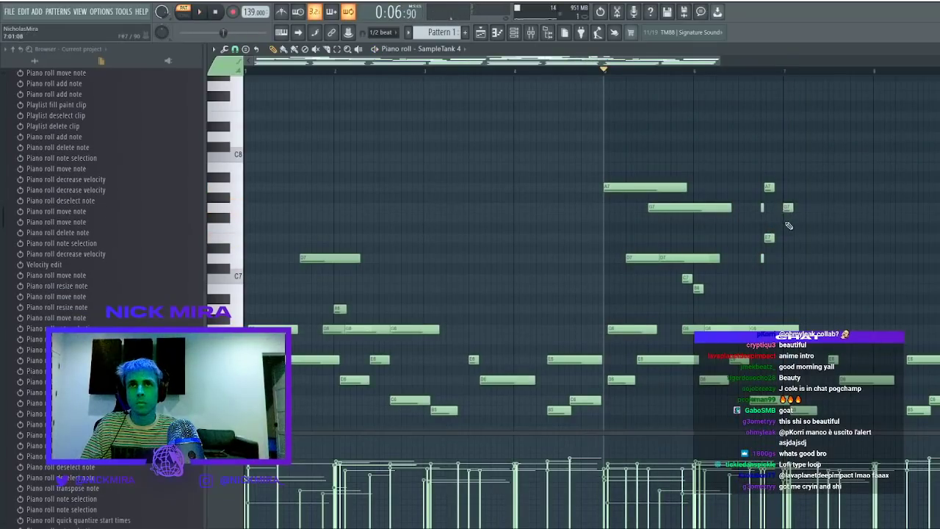
pyautogui.keyDown('ctrl'); pyautogui.click(809, 228); pyautogui.keyUp('ctrl')
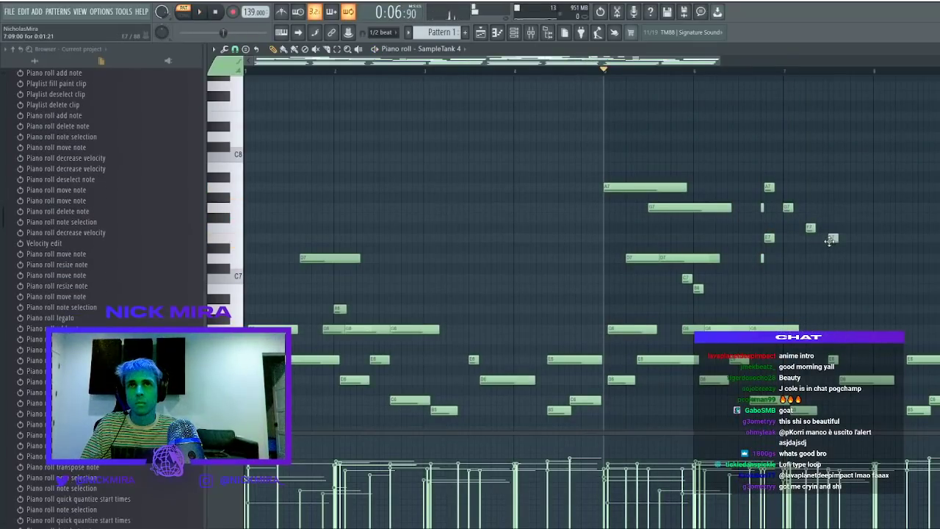
pyautogui.press('space')
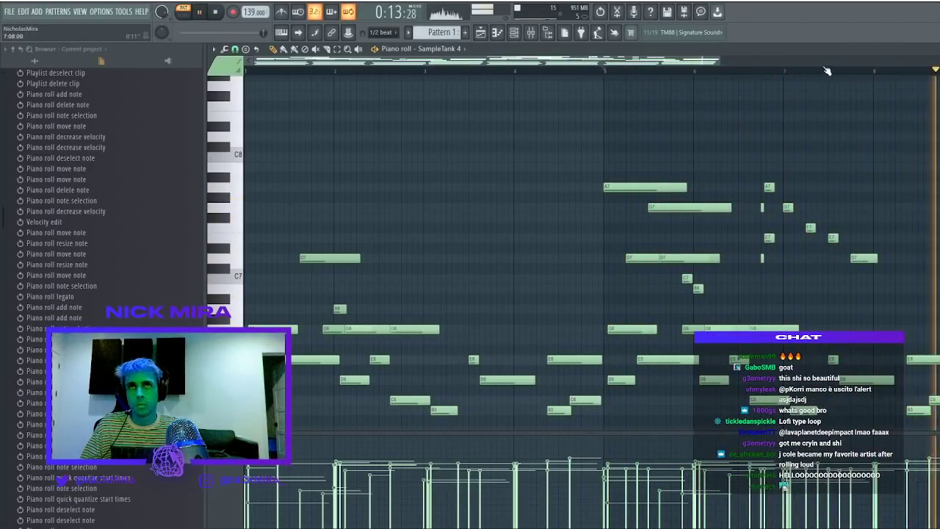
# Transpose the short high run from the end of bar 6 through the E7 in bar 7 down one octave
pyautogui.scroll(-3, 734, 213)
pyautogui.moveTo(589, 174)
pyautogui.mouseDown()
pyautogui.moveTo(659, 213)
pyautogui.moveTo(598, 177)
pyautogui.moveTo(594, 163)
pyautogui.mouseUp()
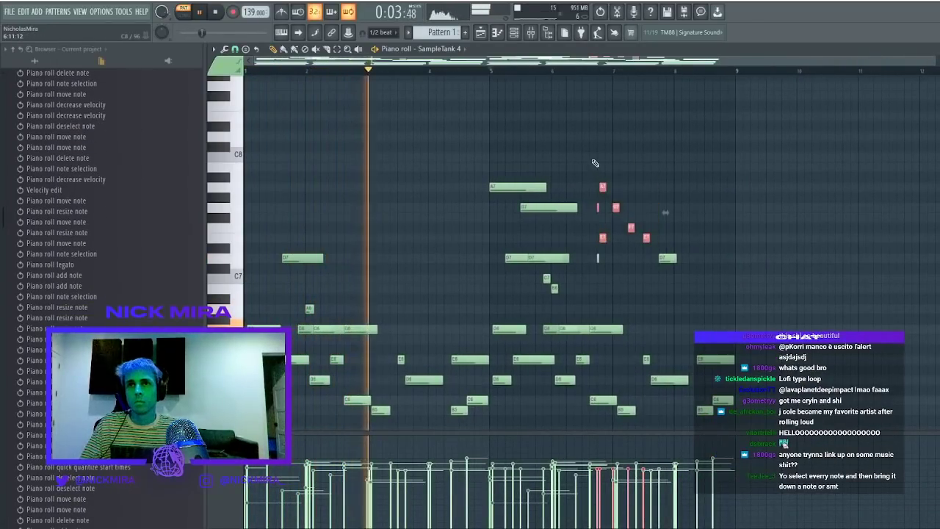
pyautogui.hotkey('ctrl', 'Down')
pyautogui.keyDown('ctrl'); pyautogui.click(640, 293); pyautogui.keyUp('ctrl')
# Delete the G6 in the second half of bar 6 and add a long D7 from there into bar 7
pyautogui.rightClick(607, 330)
pyautogui.moveTo(609, 245)
pyautogui.mouseDown()
pyautogui.moveTo(594, 273)
pyautogui.moveTo(593, 261)
pyautogui.moveTo(653, 261)
pyautogui.mouseUp()
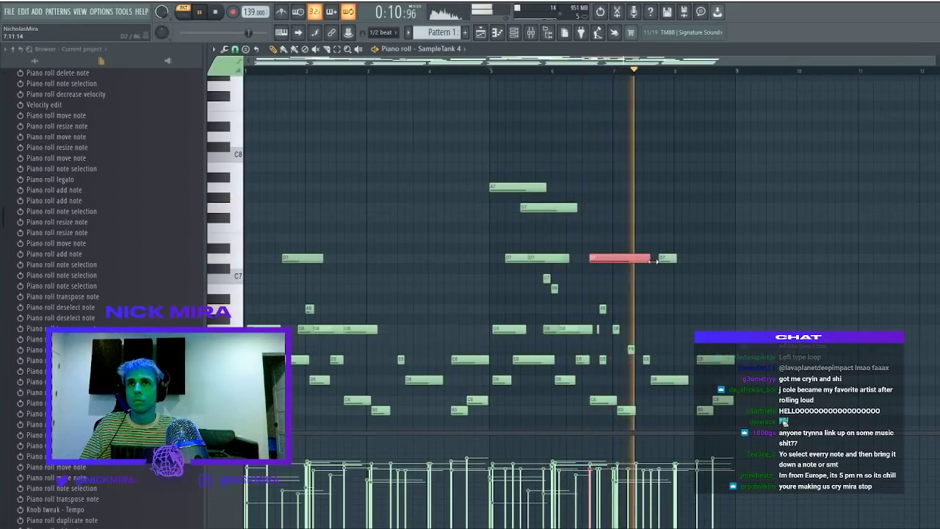
pyautogui.keyDown('ctrl'); pyautogui.click(749, 287); pyautogui.keyUp('ctrl')
# Apply legato to the short G6 and F6 notes in bar 7 and close the piano roll
pyautogui.keyDown('ctrl'); pyautogui.click(633, 349); pyautogui.keyUp('ctrl')
pyautogui.moveTo(634, 350); pyautogui.dragTo(614, 328)
pyautogui.hotkey('ctrl', 'l')
pyautogui.keyDown('ctrl'); pyautogui.click(655, 338); pyautogui.keyUp('ctrl')
pyautogui.press('F7')
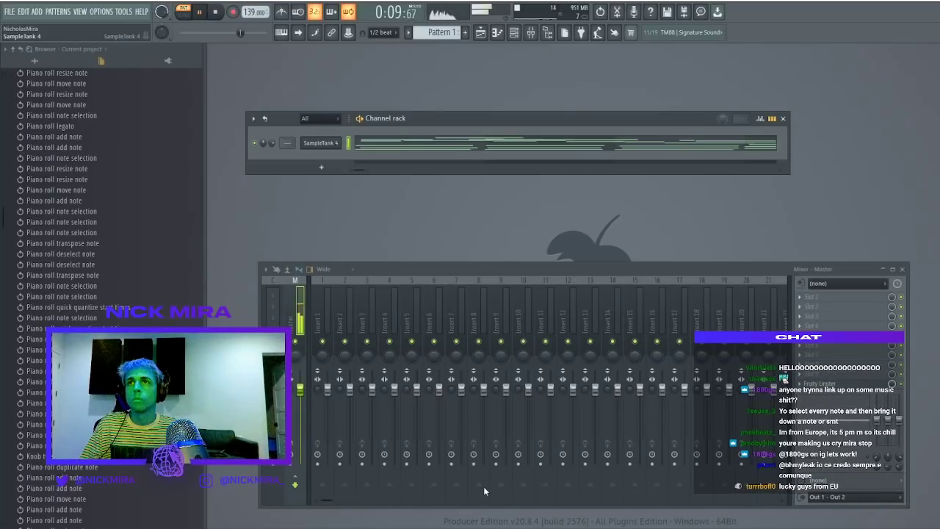
# Add an ElectraX channel and transpose all SampleTank 4 notes up two semitones
pyautogui.click(518, 370)
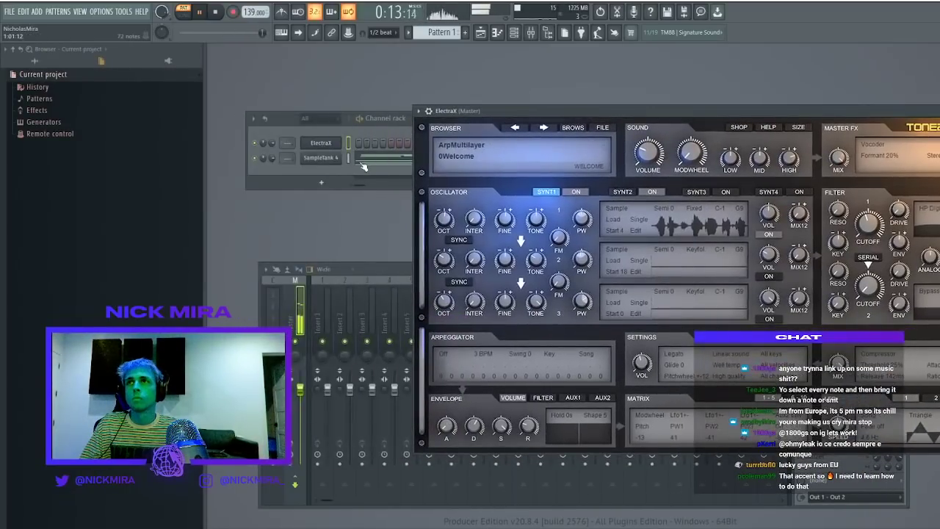
pyautogui.click(362, 161)
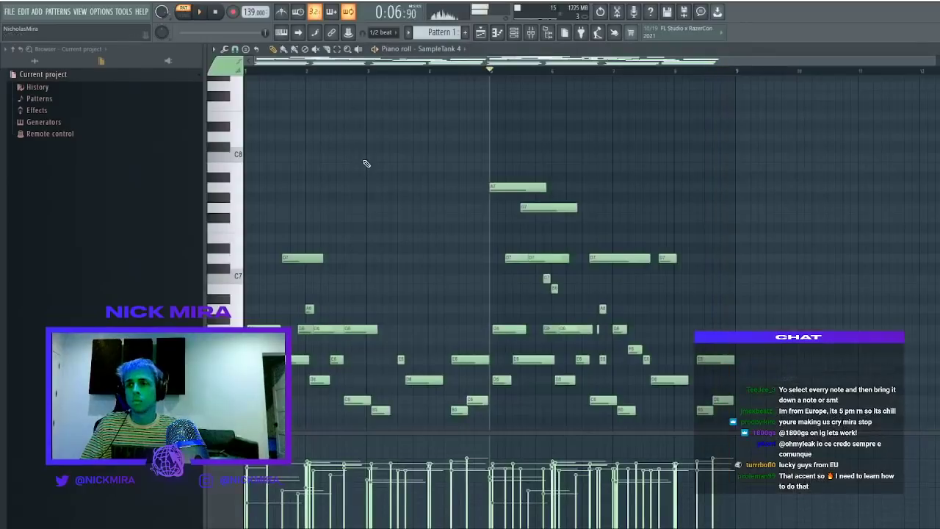
pyautogui.press('space')
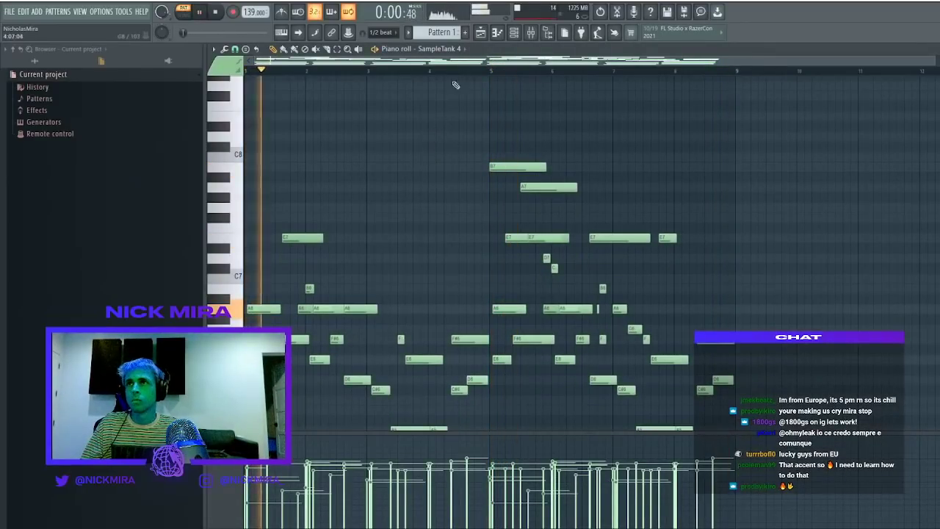
# Play the transposed SampleTank 4 chords and melody from bars 4 and 3 to check how they sound
pyautogui.scroll(-15, 440, 117)
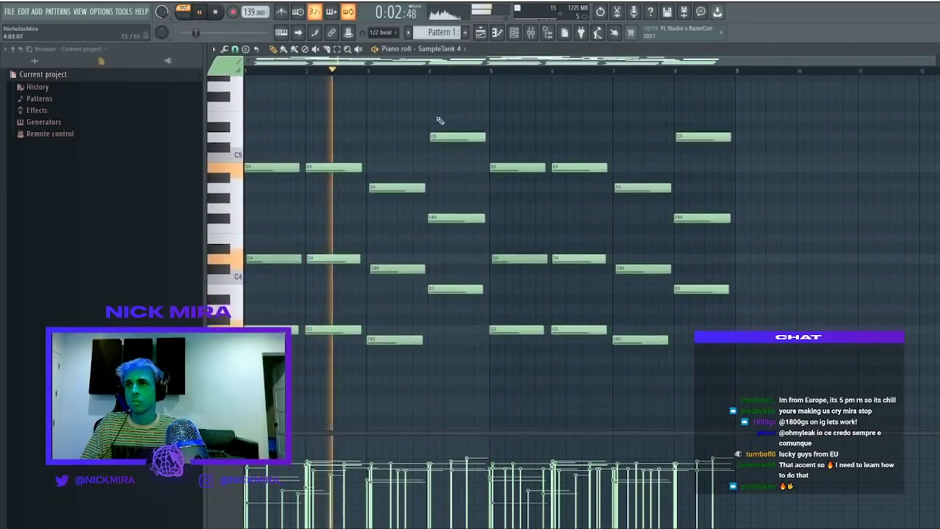
pyautogui.click(431, 70)
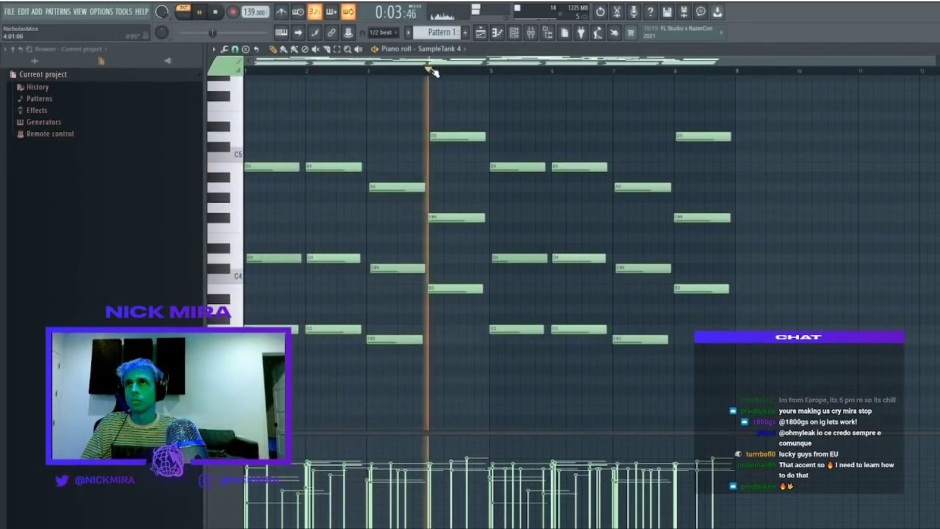
pyautogui.click(373, 74)
pyautogui.scroll(3, 389, 146)
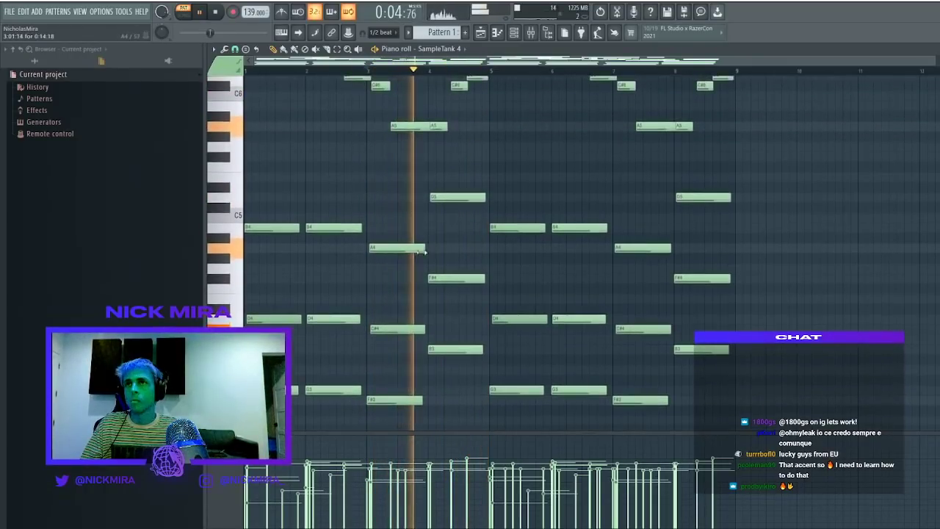
pyautogui.press('space')
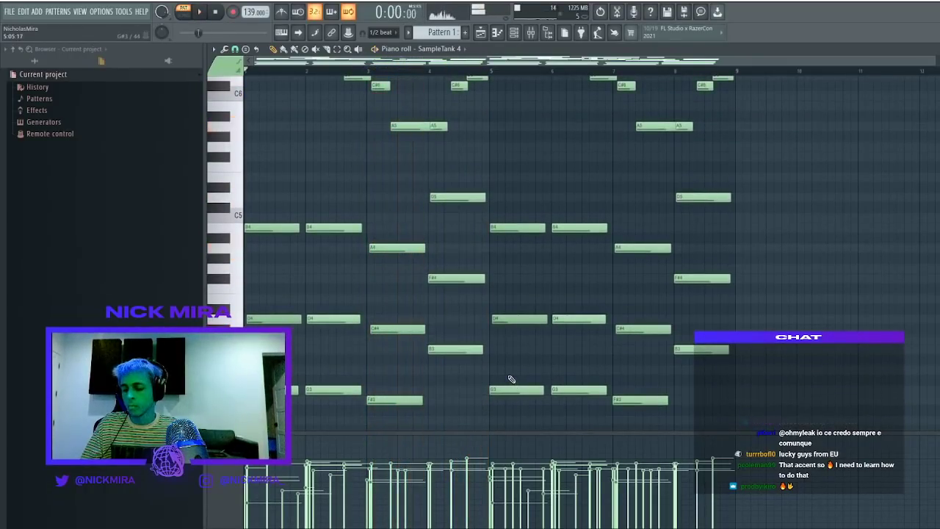
# Select the repeated section in bars 5 to 8 of SampleTank 4 and delete it
pyautogui.moveTo(498, 415); pyautogui.dragTo(867, 76)
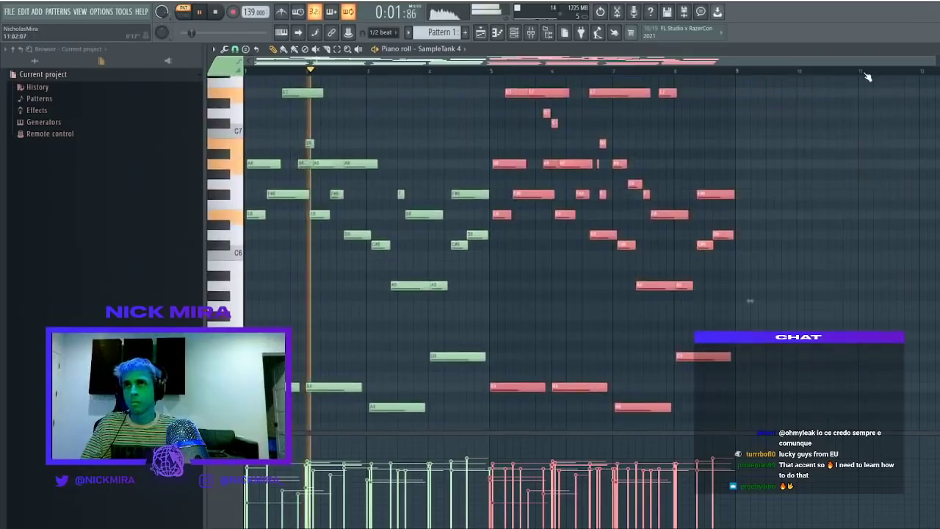
pyautogui.press('Delete')
pyautogui.press('space')
pyautogui.press('space')
pyautogui.scroll(-4, 439, 105)
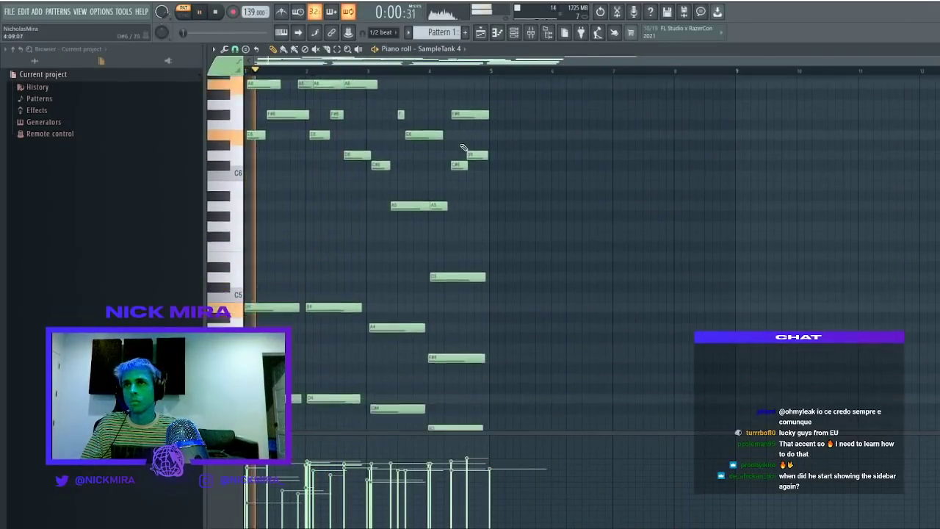
pyautogui.moveTo(441, 147); pyautogui.dragTo(570, 430)
pyautogui.scroll(1, 495, 147)
pyautogui.press('space')
pyautogui.press('space')
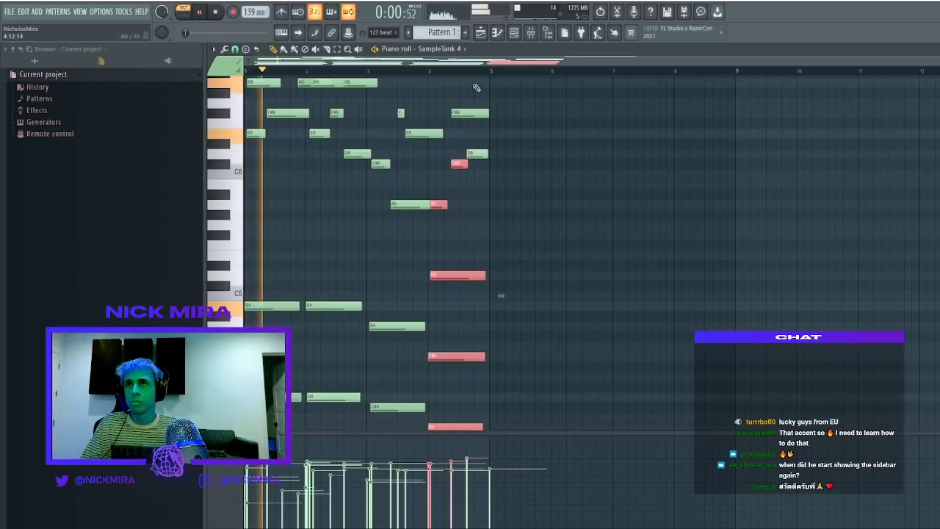
pyautogui.moveTo(483, 108); pyautogui.dragTo(489, 218)
pyautogui.hotkey('ctrl', 'z')
pyautogui.moveTo(483, 104); pyautogui.dragTo(487, 227)
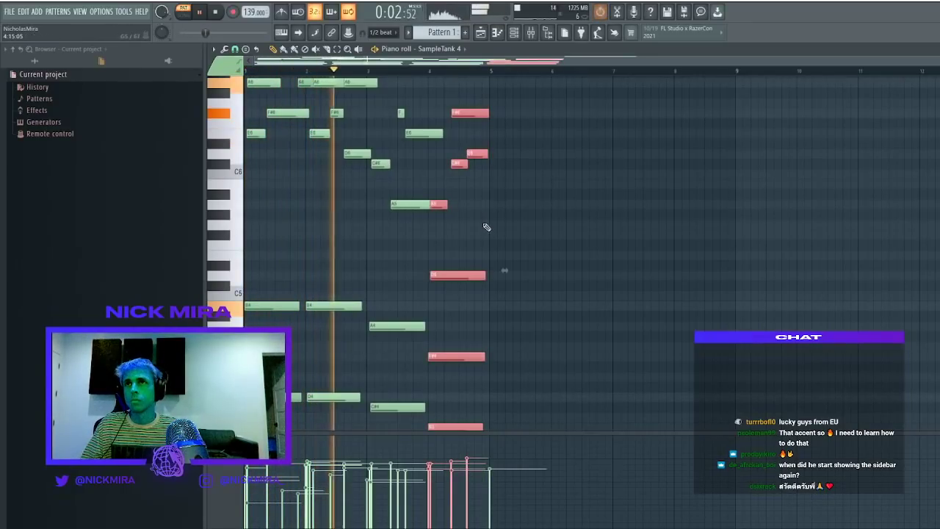
pyautogui.moveTo(442, 206); pyautogui.dragTo(620, 204)
pyautogui.moveTo(382, 430); pyautogui.dragTo(470, 79)
pyautogui.moveTo(379, 237); pyautogui.dragTo(684, 227)
pyautogui.moveTo(601, 158); pyautogui.dragTo(760, 463)
pyautogui.scroll(-4, 654, 274)
pyautogui.press('space')
# Undo the last note selection while on an empty Pattern 2 and return to Pattern 1
pyautogui.press('F4')
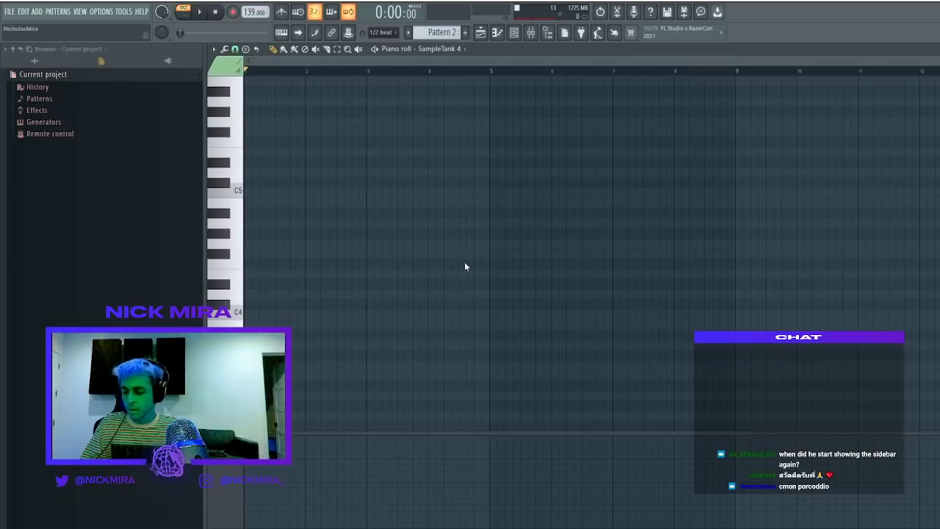
pyautogui.hotkey('ctrl', 'z')
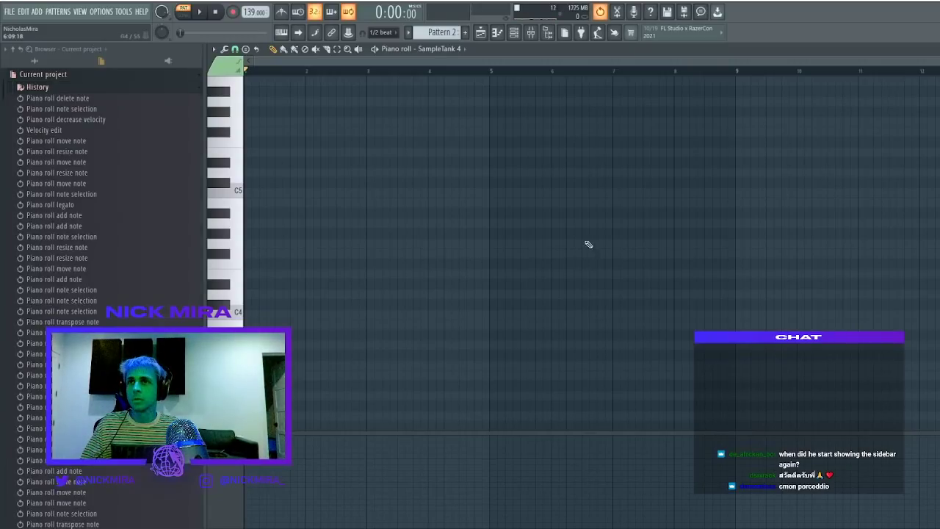
pyautogui.scroll(5, 581, 230)
pyautogui.press('Return')
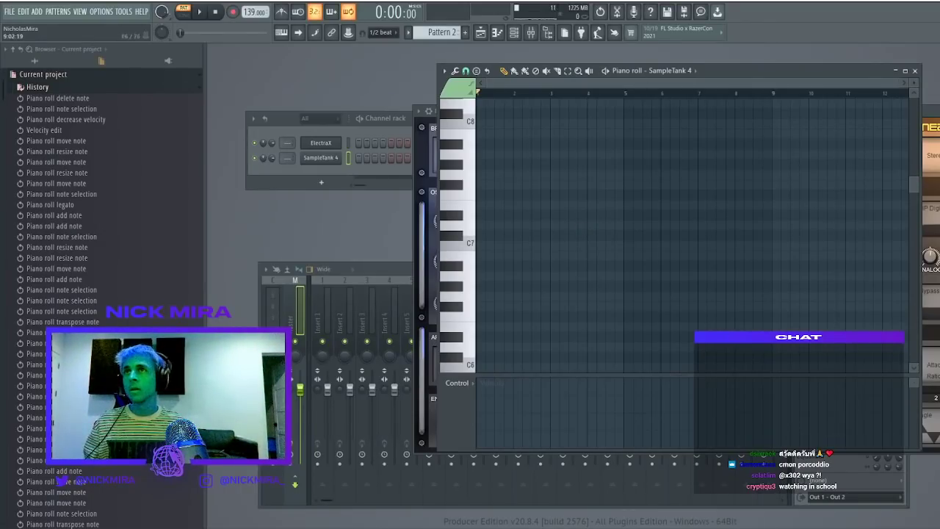
pyautogui.press('Escape')
pyautogui.click(319, 131)
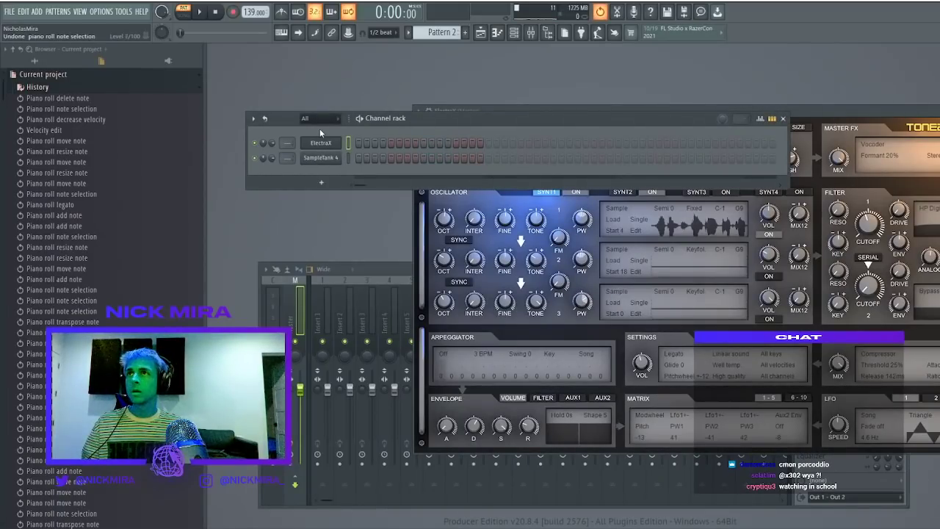
pyautogui.scroll(1, 446, 33)
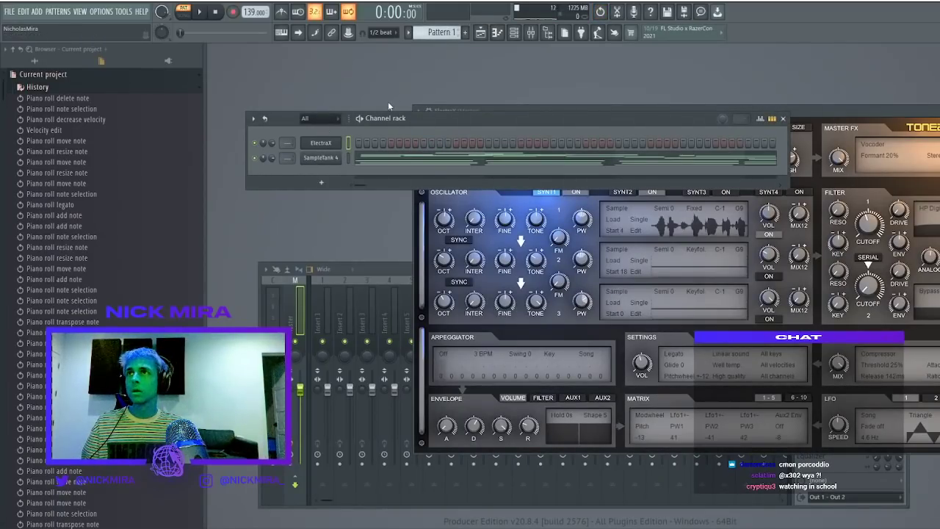
# Copy the SampleTank 4 notes into the ElectraX channel and solo ElectraX
pyautogui.press('space')
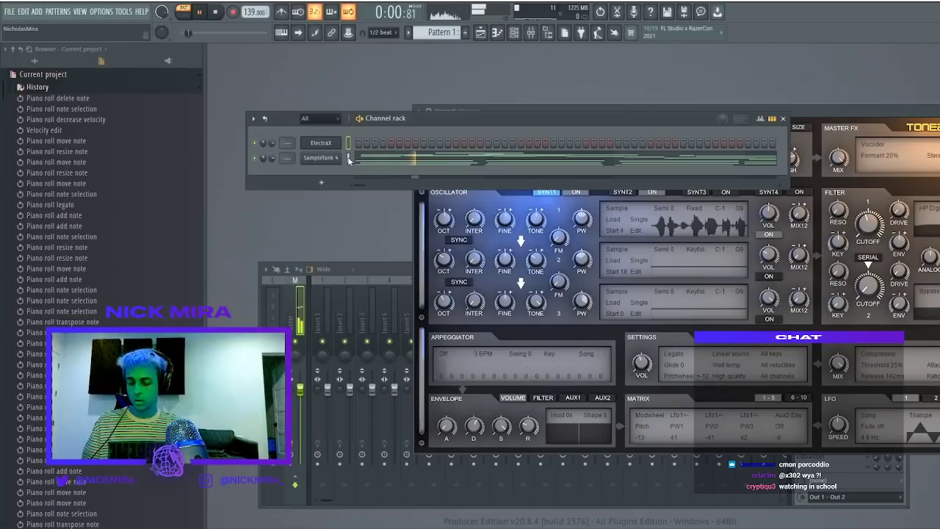
pyautogui.click(350, 147)
pyautogui.hotkey('ctrl', 'v')
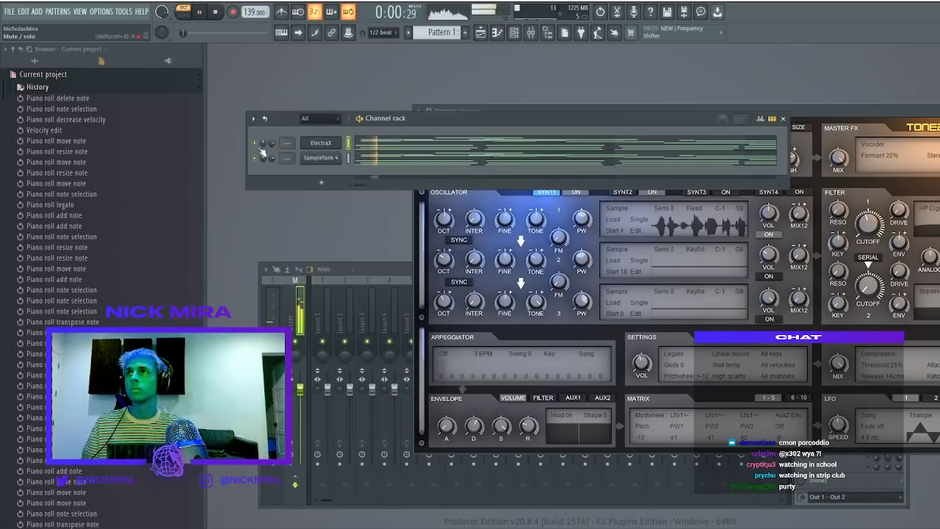
pyautogui.rightClick(256, 143)
# Open the ElectraX patch browser, choose the Ave Mcree - Savage Mode bank and play the pattern through it
pyautogui.click(315, 141)
pyautogui.click(316, 143)
pyautogui.press('space')
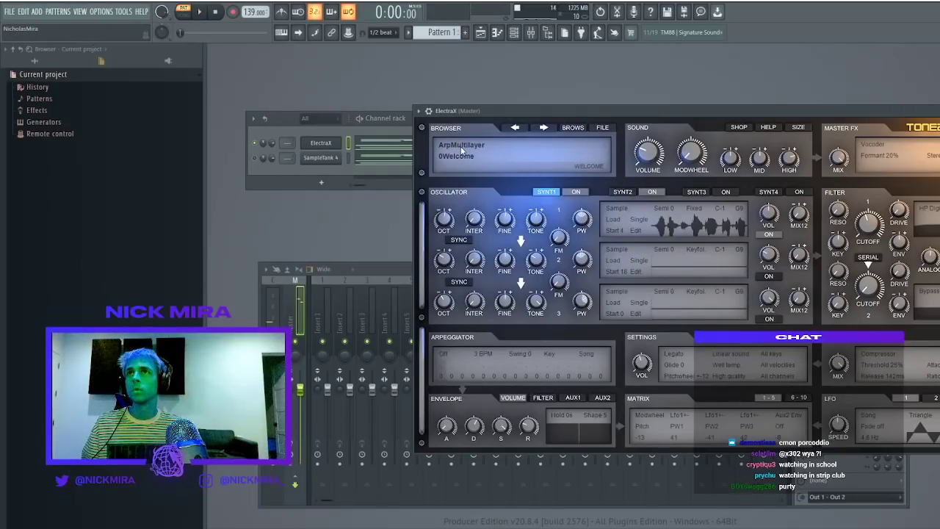
pyautogui.click(570, 127)
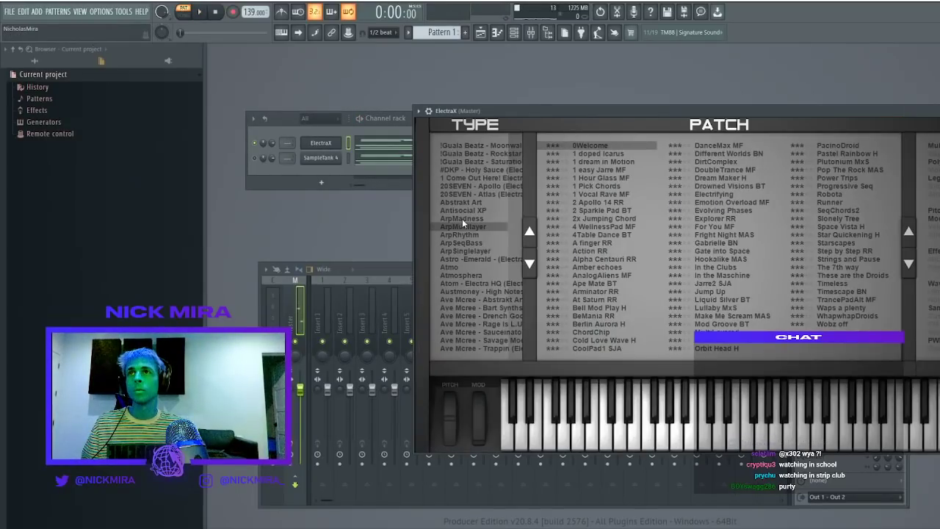
pyautogui.click(481, 306)
pyautogui.click(492, 340)
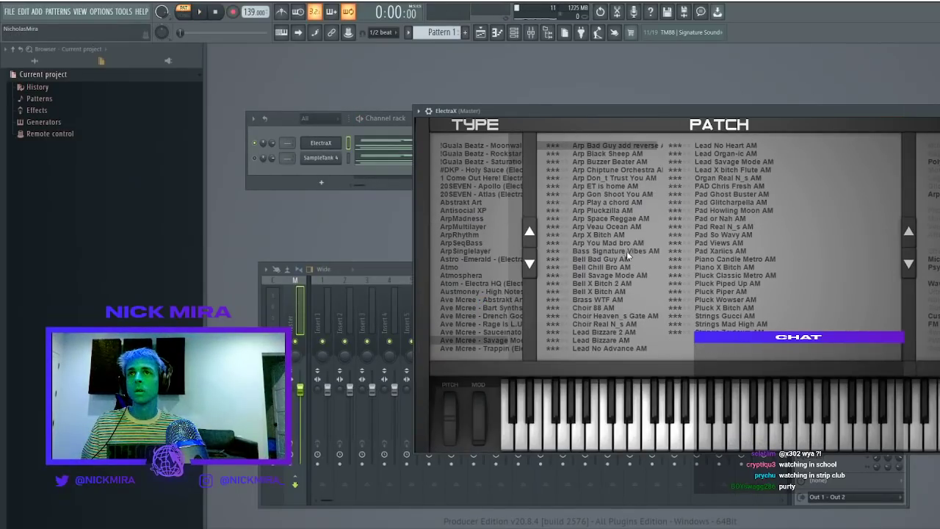
pyautogui.press('space')
pyautogui.moveTo(564, 115); pyautogui.dragTo(465, 190)
# Transpose the ElectraX notes up one octave and delete the stray high B at bar 5 from both channels
pyautogui.click(424, 144)
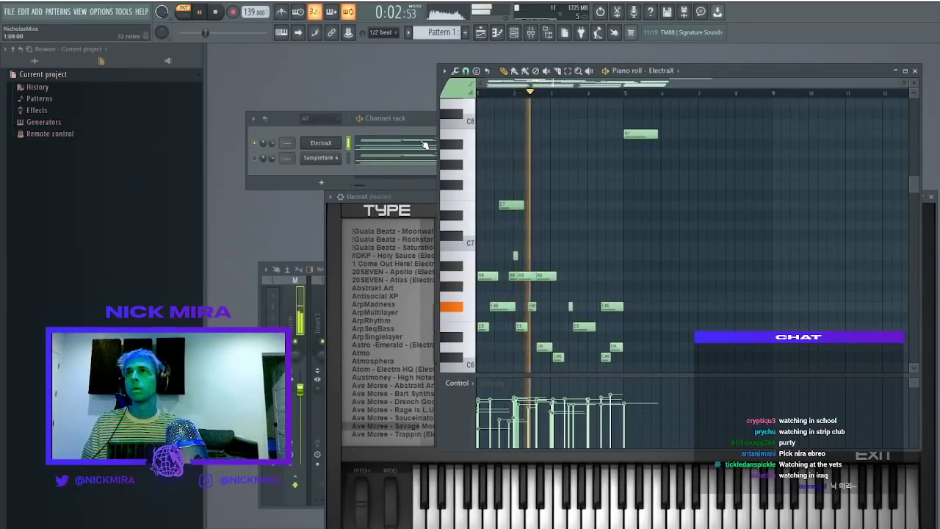
pyautogui.click(424, 144)
pyautogui.click(423, 144)
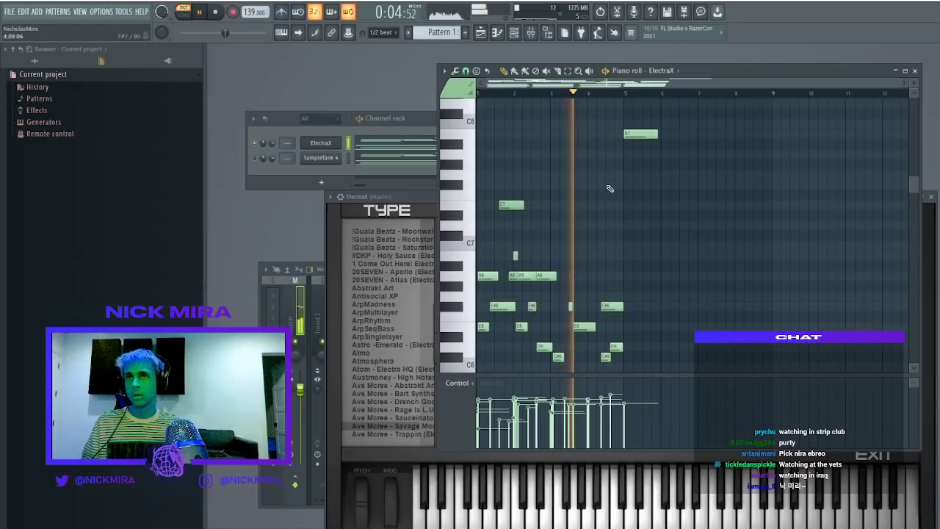
pyautogui.scroll(3, 639, 162)
pyautogui.press('space')
pyautogui.rightClick(635, 318)
pyautogui.rightClick(635, 318)
pyautogui.rightClick(635, 318)
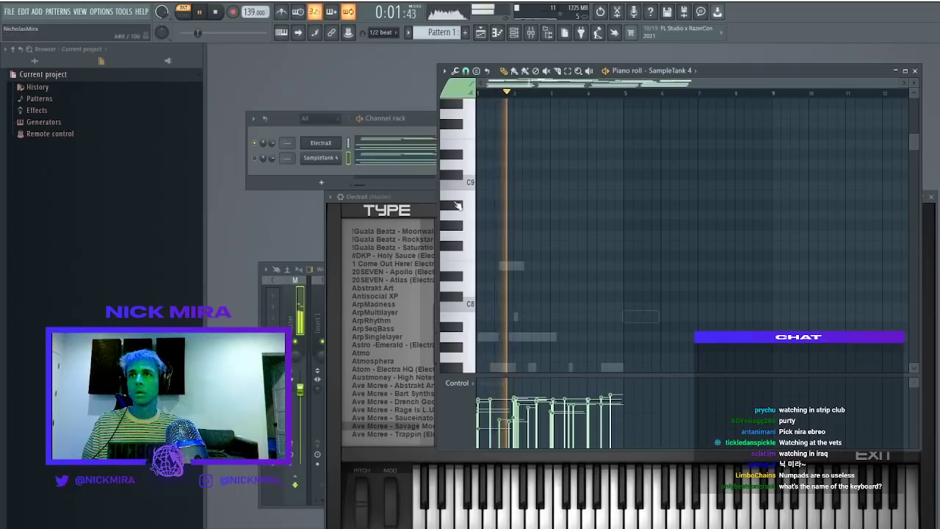
pyautogui.click(914, 71)
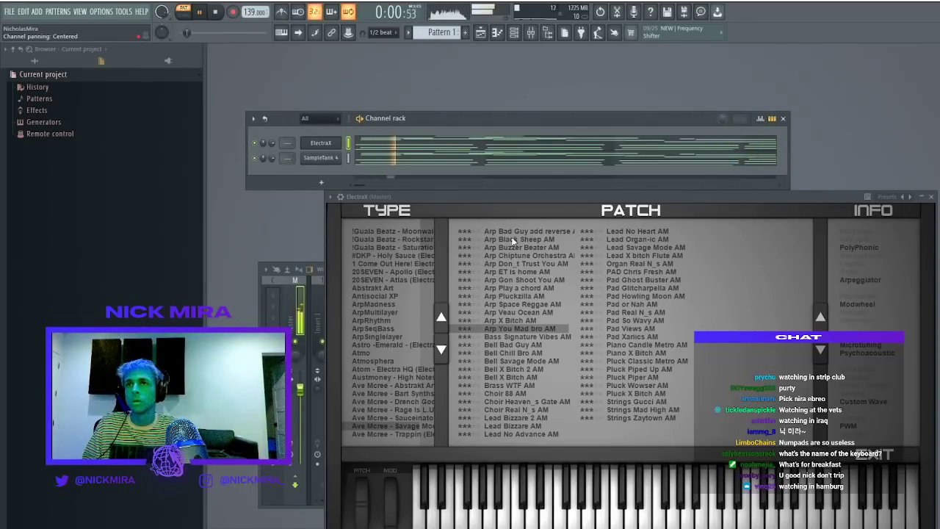
# Audition the ElectraX patches Bell Chill Bro, Bell X Bitch, Choir Heaven_s Gate, Choir Real N_s, Pad So Wavy and Pad Xanics
pyautogui.click(517, 352)
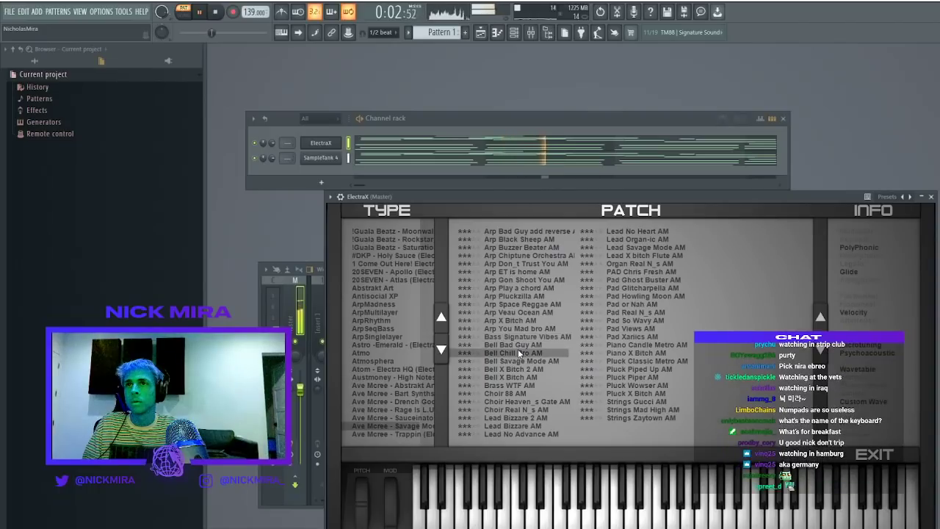
pyautogui.click(519, 377)
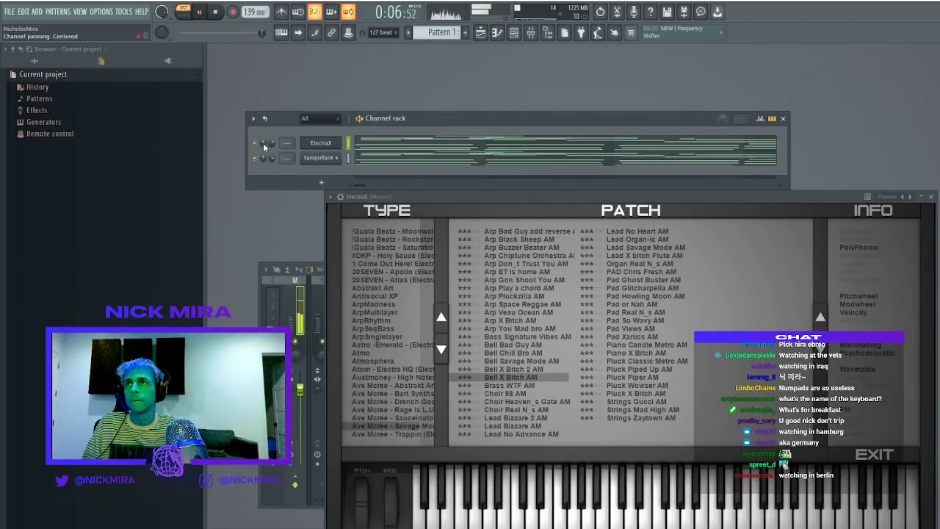
pyautogui.click(514, 401)
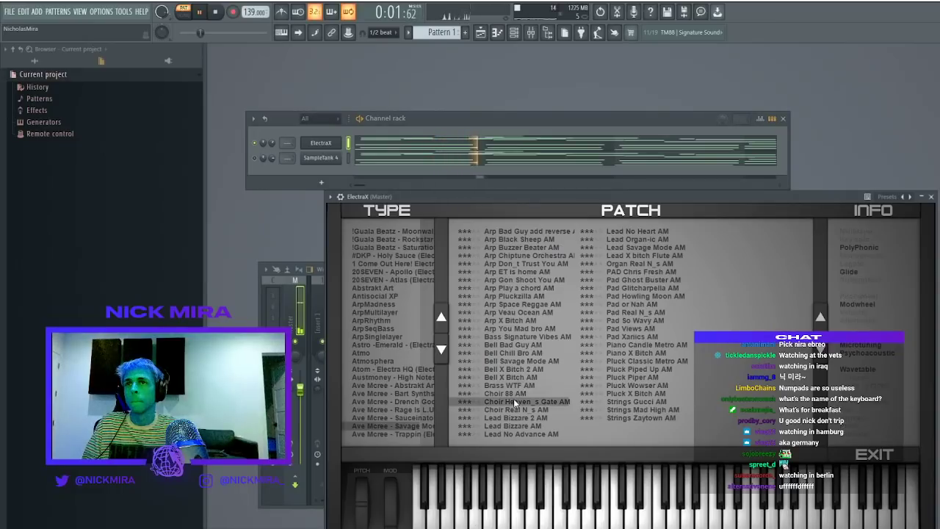
pyautogui.click(514, 409)
pyautogui.click(648, 320)
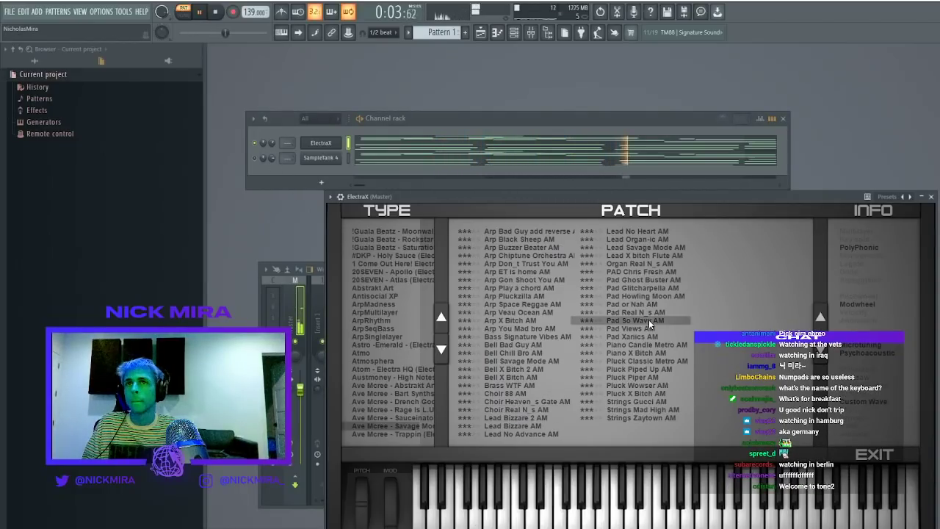
pyautogui.click(633, 337)
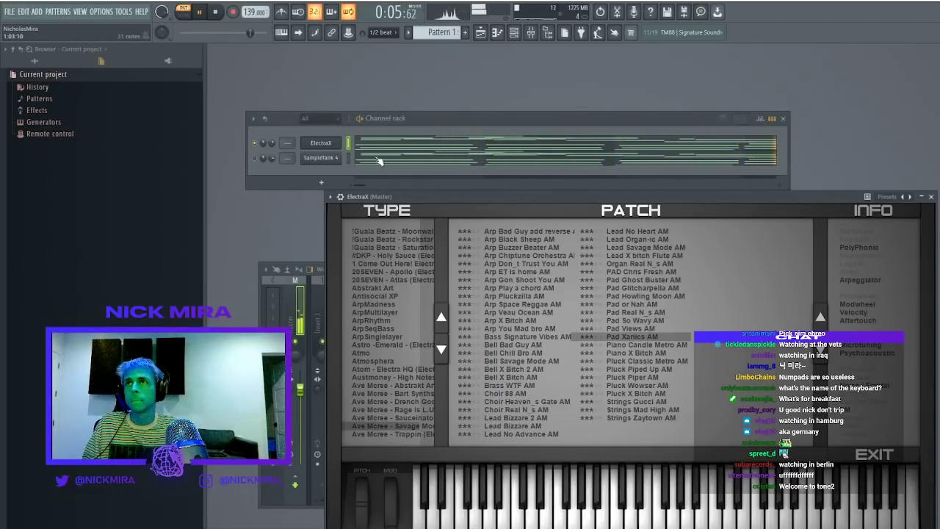
# Try the ElectraX notes one octave lower and transpose them back up one octave during playback
pyautogui.press('space')
pyautogui.click(393, 142)
pyautogui.click(393, 143)
pyautogui.click(392, 143)
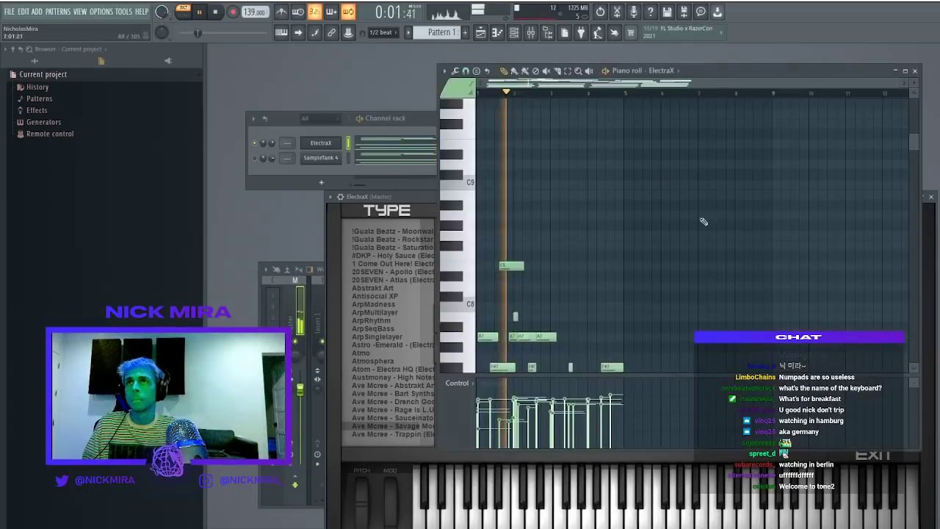
pyautogui.hotkey('ctrl', 'Down')
pyautogui.scroll(-15, 742, 223)
pyautogui.scroll(3, 541, 197)
pyautogui.hotkey('ctrl', 'Up')
pyautogui.scroll(2, 541, 197)
pyautogui.press('space')
pyautogui.press('space')
pyautogui.scroll(3, 540, 197)
pyautogui.press('space')
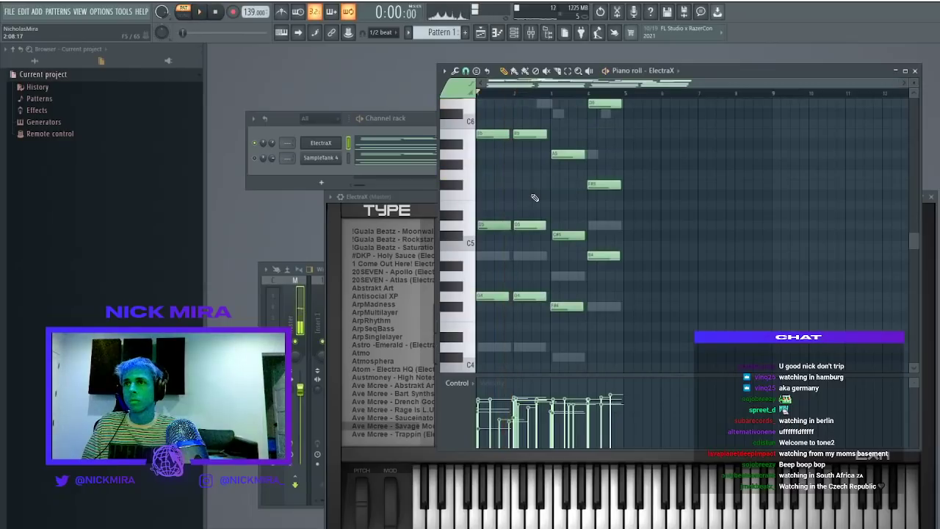
# Unmute SampleTank 4, load the Piano Candle Metro AM patch in ElectraX and return to its piano roll
pyautogui.click(259, 144)
pyautogui.click(381, 198)
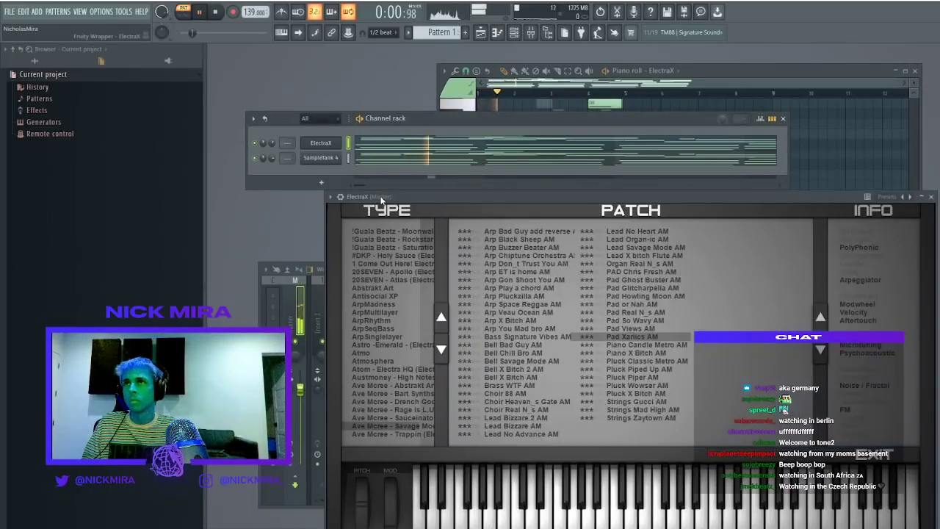
pyautogui.click(638, 345)
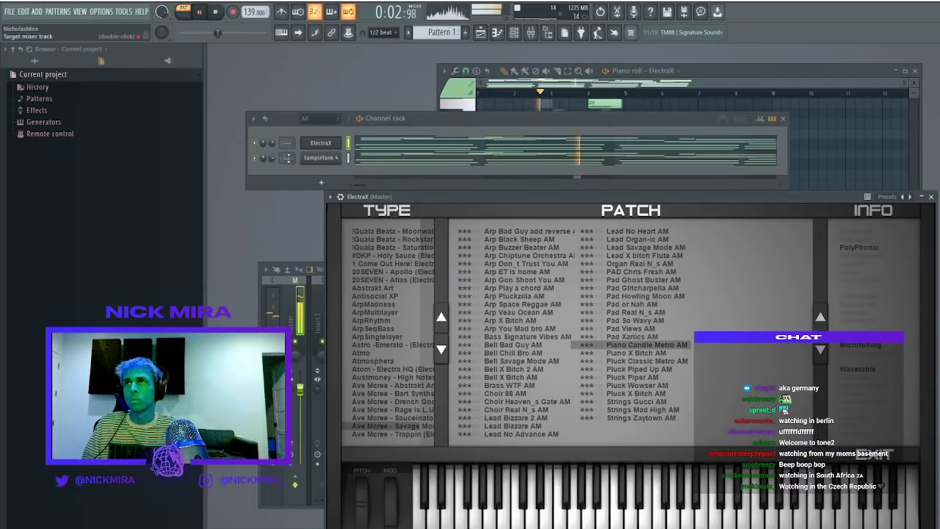
pyautogui.click(763, 72)
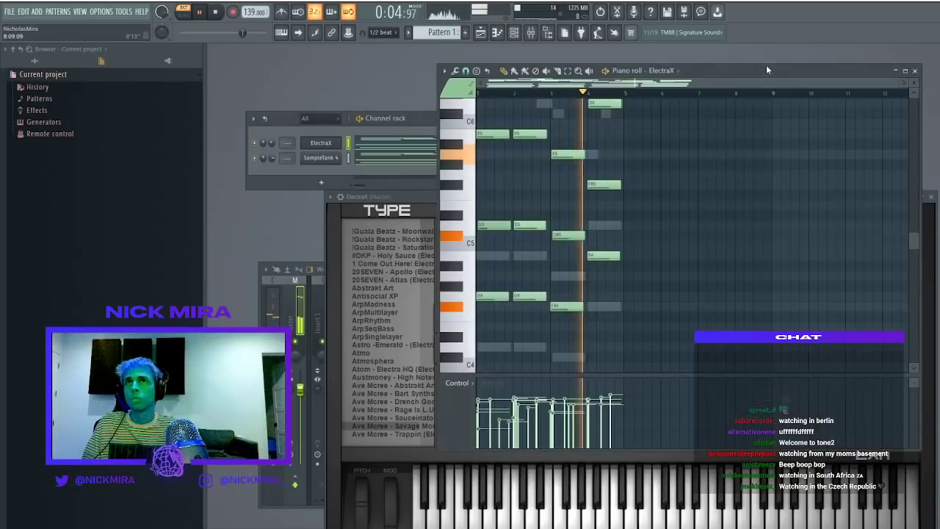
# Move the top note of each ElectraX chord (both B4s, A4 and D5) down one octave
pyautogui.scroll(-4, 671, 220)
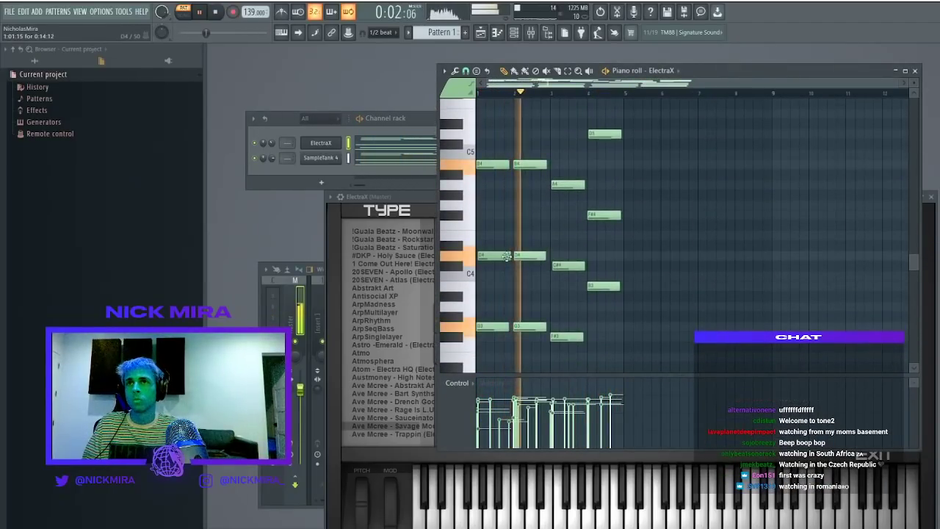
pyautogui.moveTo(493, 178); pyautogui.dragTo(604, 136)
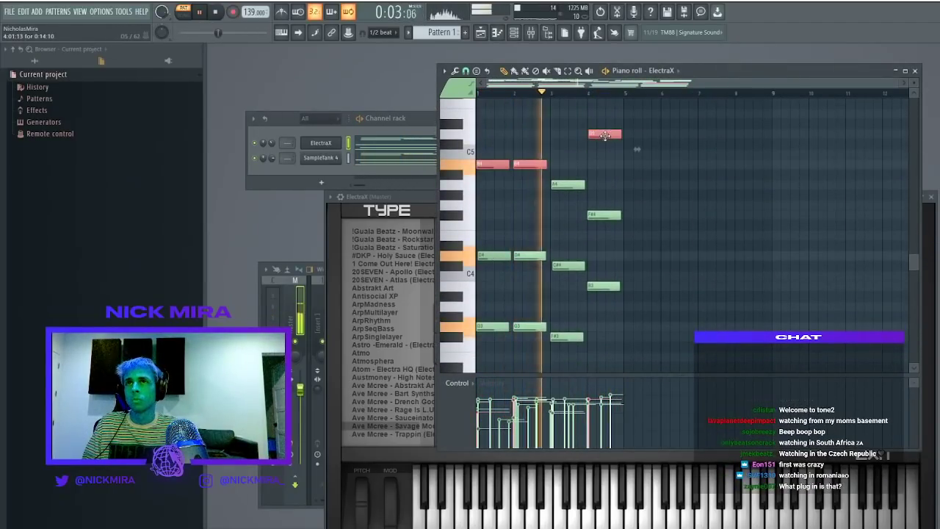
pyautogui.click(568, 185)
pyautogui.keyDown('ctrl'); pyautogui.keyDown('shift'); pyautogui.click(497, 163); pyautogui.keyUp('shift'); pyautogui.keyUp('ctrl')
pyautogui.keyDown('ctrl'); pyautogui.keyDown('shift'); pyautogui.click(530, 164); pyautogui.keyUp('shift'); pyautogui.keyUp('ctrl')
pyautogui.keyDown('ctrl'); pyautogui.keyDown('shift'); pyautogui.click(605, 134); pyautogui.keyUp('shift'); pyautogui.keyUp('ctrl')
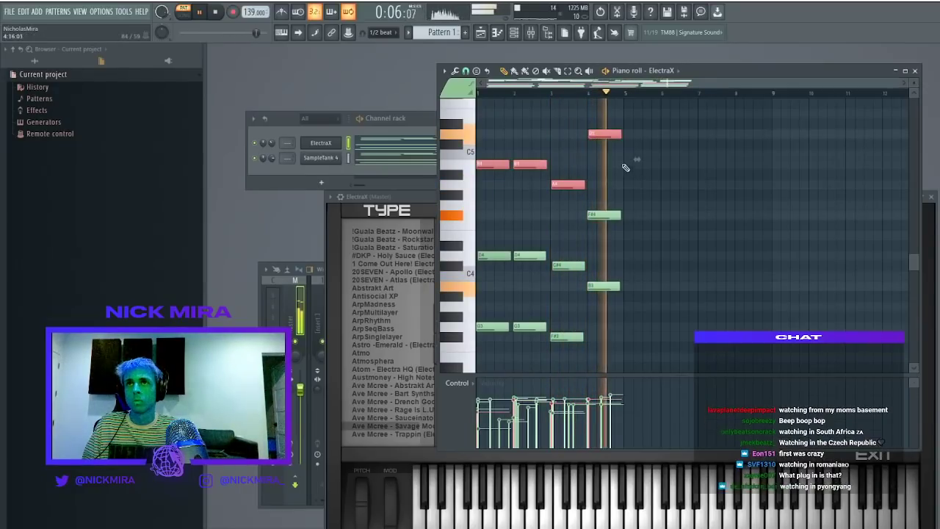
pyautogui.hotkey('ctrl', 'Down')
# Raise the ElectraX chord notes one octave and lower the whole part one octave, putting the melody an octave lower
pyautogui.moveTo(636, 179); pyautogui.dragTo(481, 344)
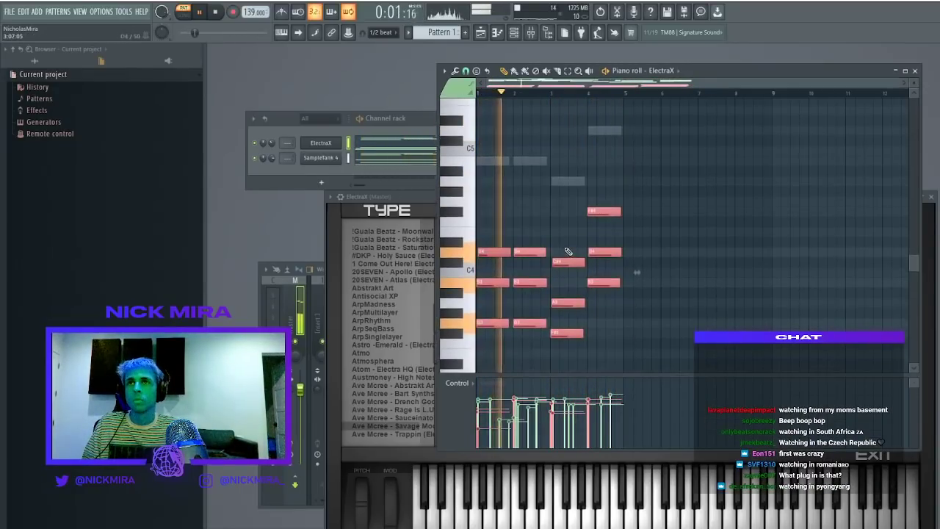
pyautogui.hotkey('ctrl', 'Up')
pyautogui.scroll(3, 545, 248)
pyautogui.scroll(3, 546, 246)
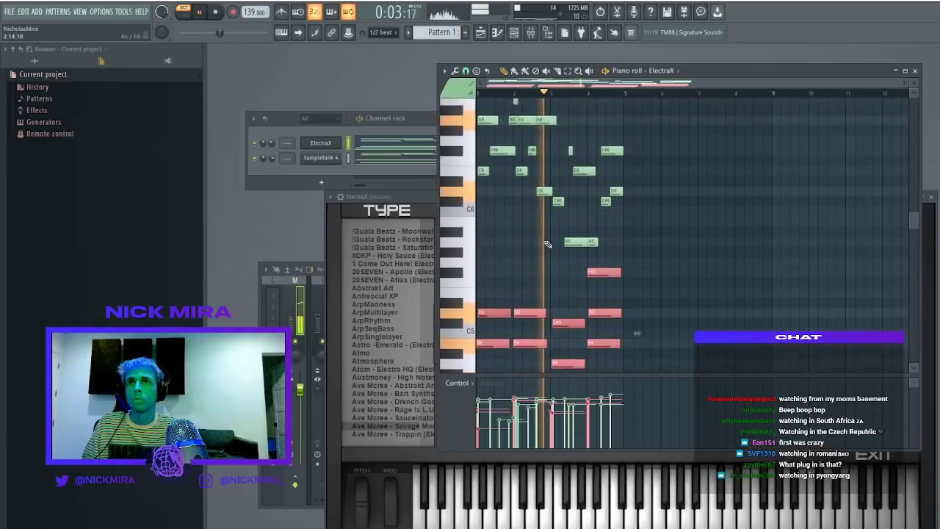
pyautogui.keyDown('ctrl'); pyautogui.click(550, 243); pyautogui.keyUp('ctrl')
pyautogui.hotkey('ctrl', 'Down')
pyautogui.scroll(-3, 609, 210)
pyautogui.scroll(-3, 610, 199)
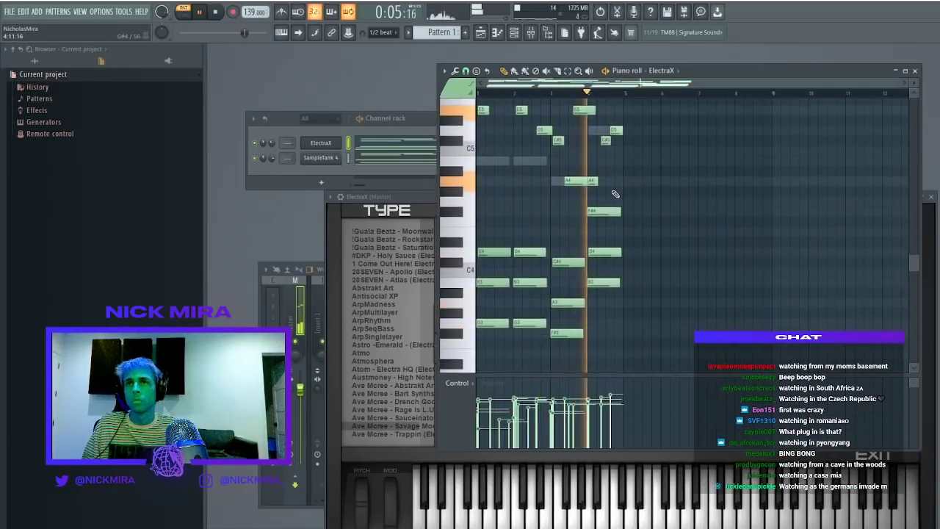
# Delete ElectraX's lowered chord notes (B3, A3, D4) and the A5 melody note late in bar 2, with SampleTank 4 muted
pyautogui.rightClick(594, 251)
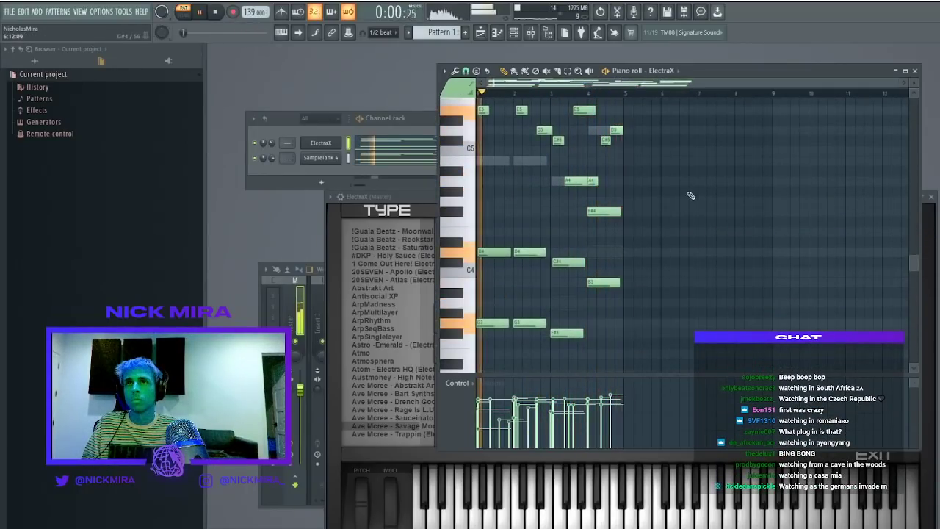
pyautogui.click(272, 141)
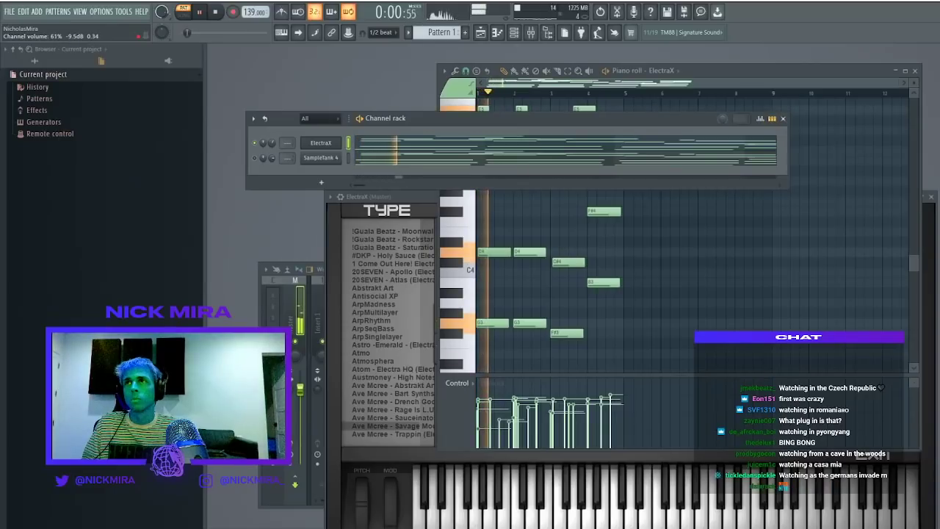
pyautogui.rightClick(576, 223)
pyautogui.scroll(5, 591, 224)
pyautogui.rightClick(551, 213)
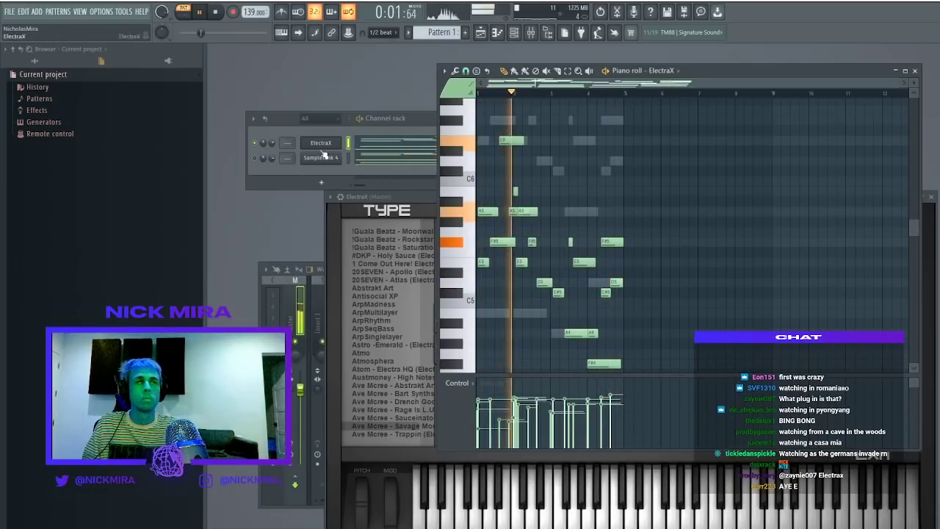
# Add a Hive instrument channel and open its preset browser
pyautogui.click(349, 143)
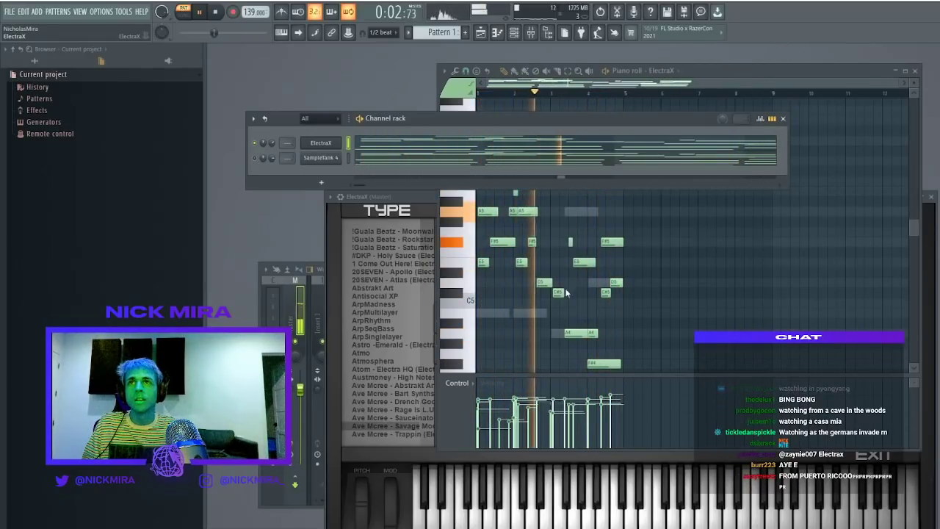
pyautogui.click(531, 295)
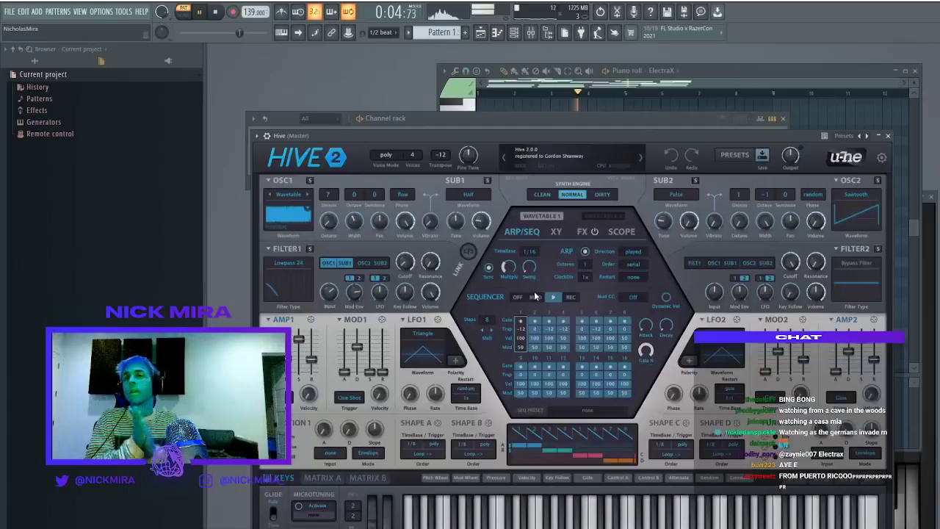
pyautogui.click(733, 154)
pyautogui.moveTo(716, 138); pyautogui.dragTo(881, 138)
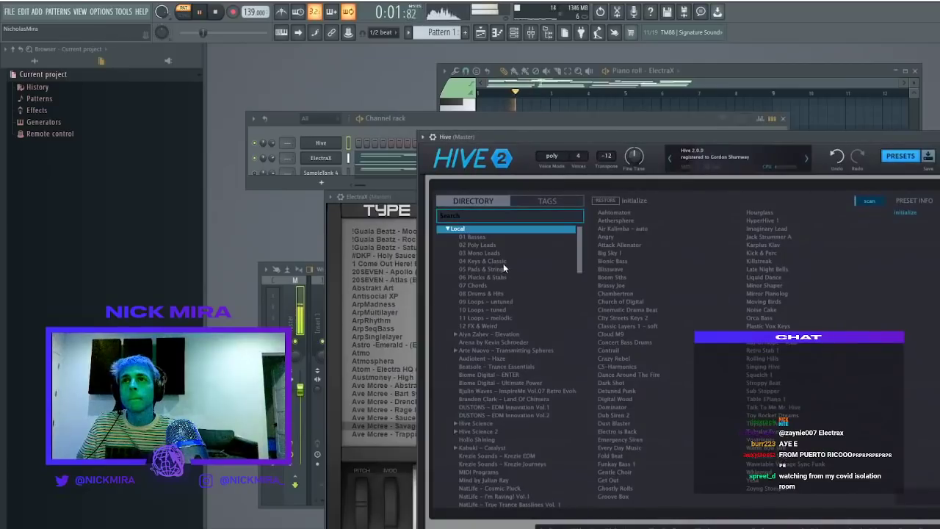
# Filter the Hive presets to Keys and Bells, audition HS Table EPiano 3, JH Dynamic Mallets and HS Layer Keys, and load HS Synclav-It
pyautogui.click(545, 201)
pyautogui.click(484, 236)
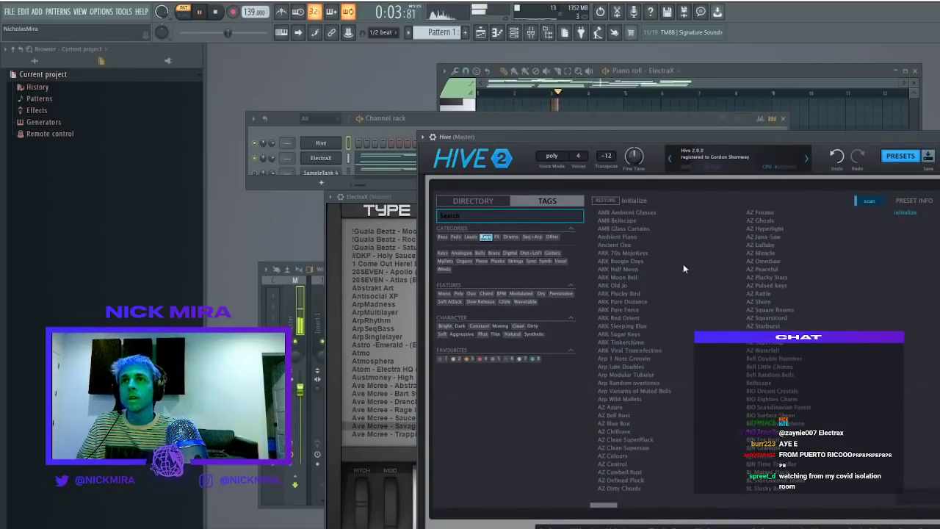
pyautogui.click(479, 253)
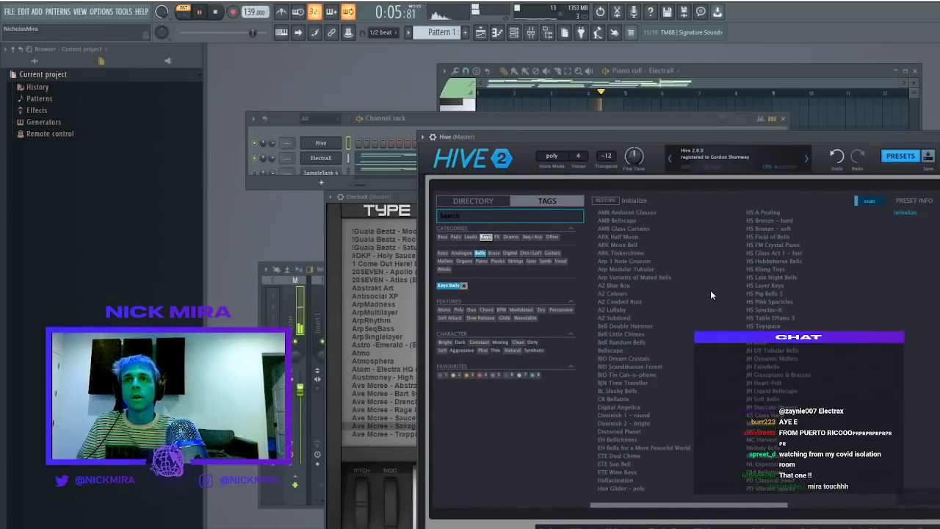
pyautogui.click(767, 318)
pyautogui.moveTo(464, 135); pyautogui.dragTo(465, 146)
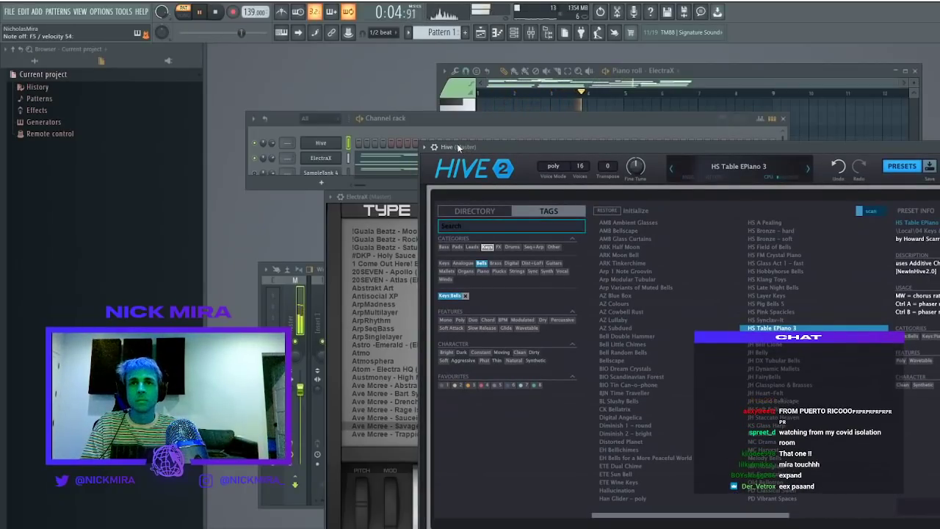
pyautogui.click(796, 369)
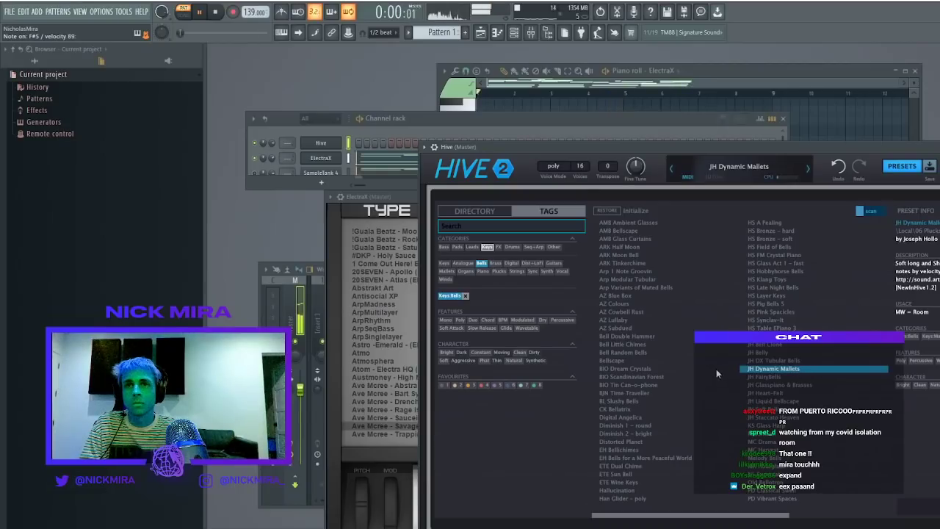
pyautogui.moveTo(530, 143); pyautogui.dragTo(427, 167)
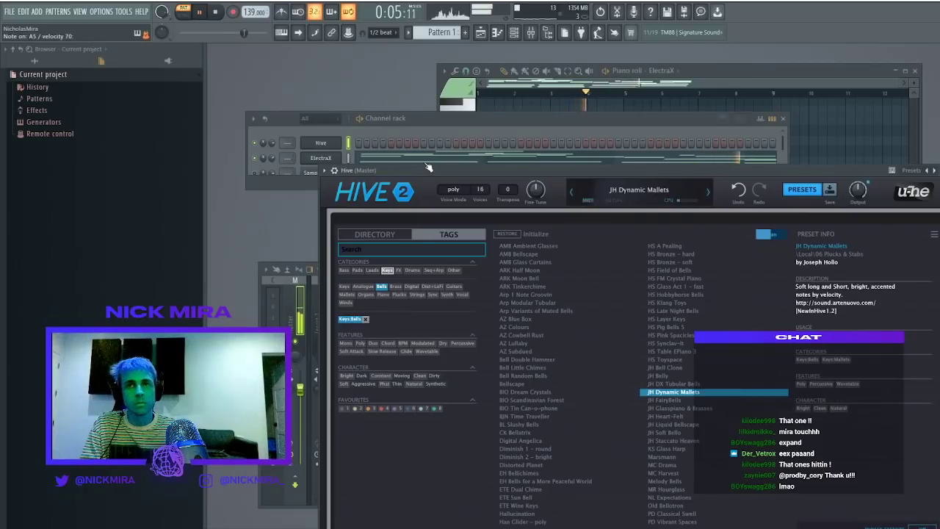
pyautogui.click(680, 318)
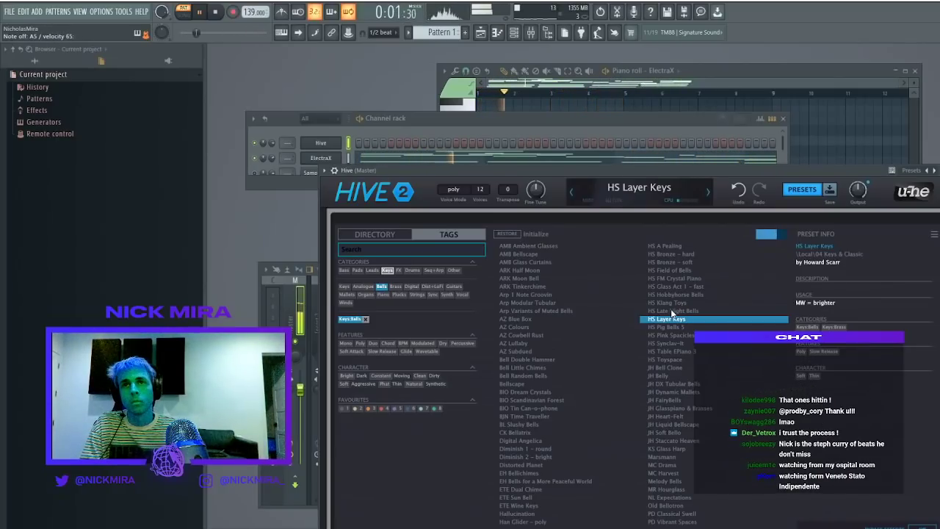
pyautogui.click(694, 343)
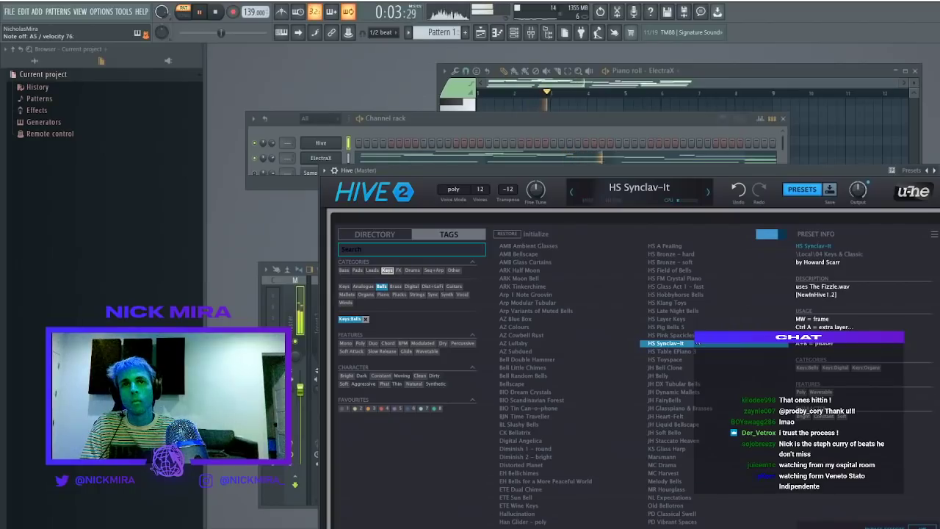
# Record a two-bar Hive melody into Pattern 1 with the metronome on and open it in a maximized piano roll
pyautogui.click(333, 133)
pyautogui.click(282, 12)
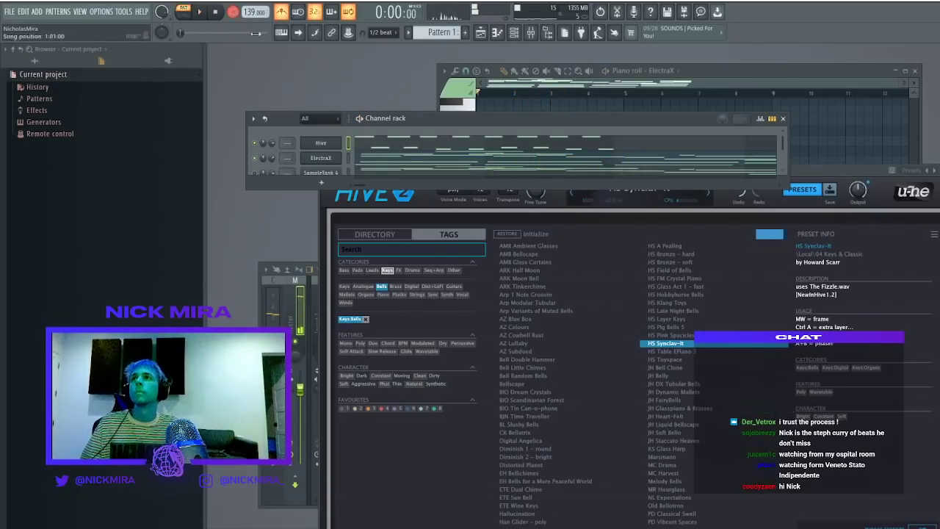
pyautogui.click(382, 147)
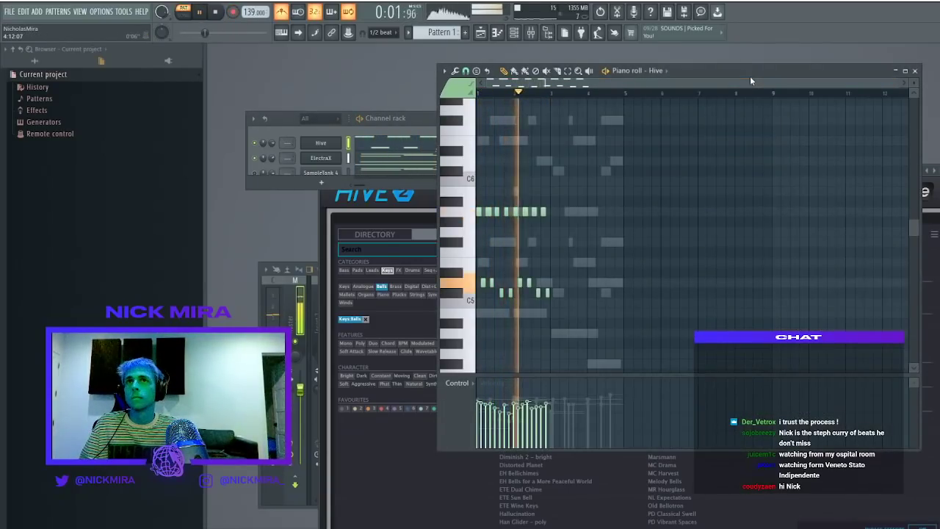
pyautogui.doubleClick(750, 76)
pyautogui.press('F4')
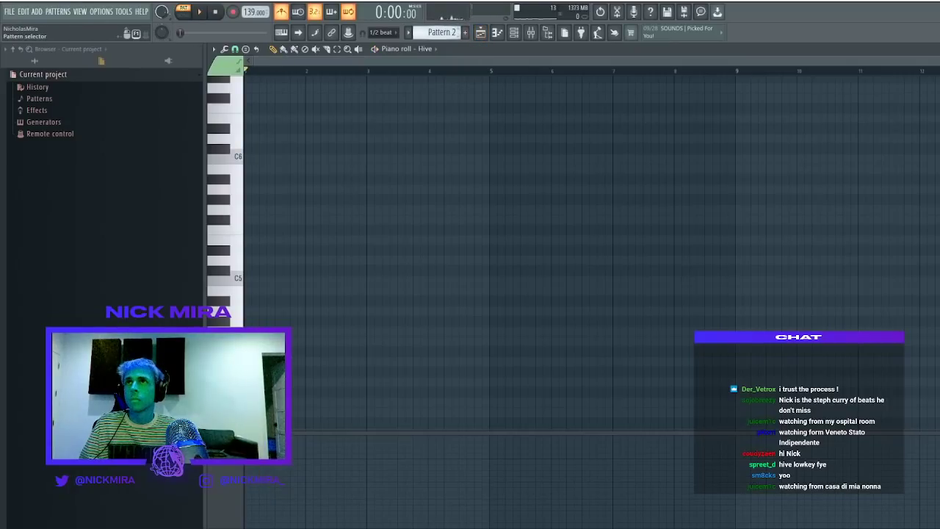
# Transpose the recorded Hive notes up one octave
pyautogui.scroll(1, 442, 33)
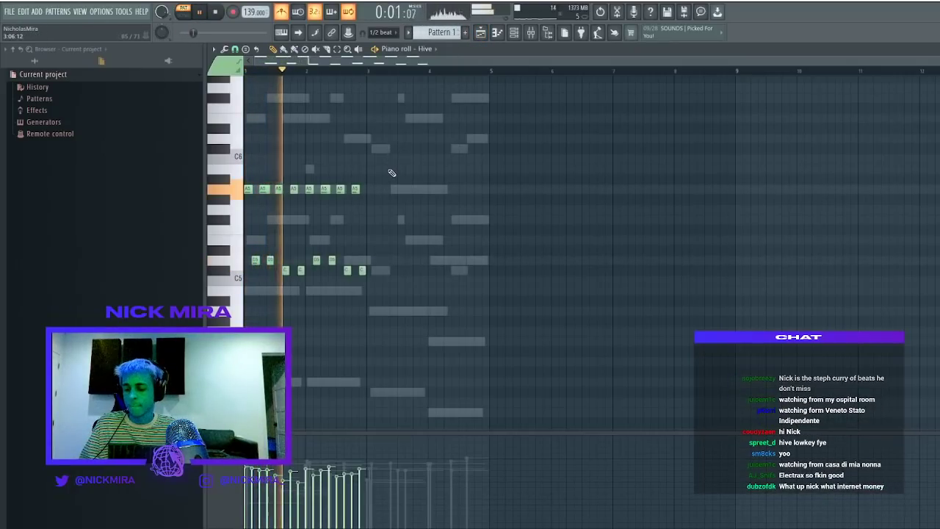
pyautogui.scroll(2, 262, 72)
pyautogui.hotkey('ctrl', 'Up')
pyautogui.scroll(2, 630, 147)
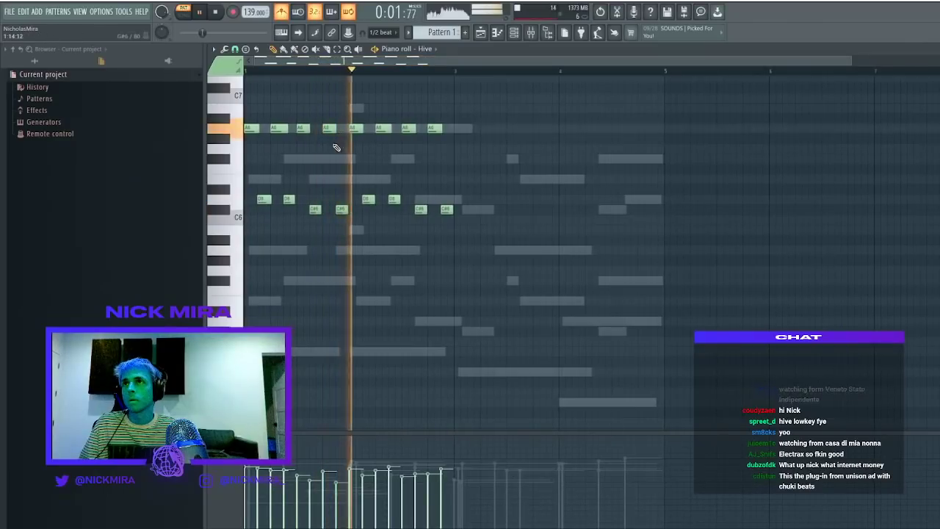
# Lower the last C#6 note of each Hive bar to A5 and duplicate the two bars into bars 3 and 4
pyautogui.moveTo(342, 209); pyautogui.dragTo(340, 250)
pyautogui.moveTo(445, 209); pyautogui.dragTo(445, 250)
pyautogui.hotkey('ctrl', 'b')
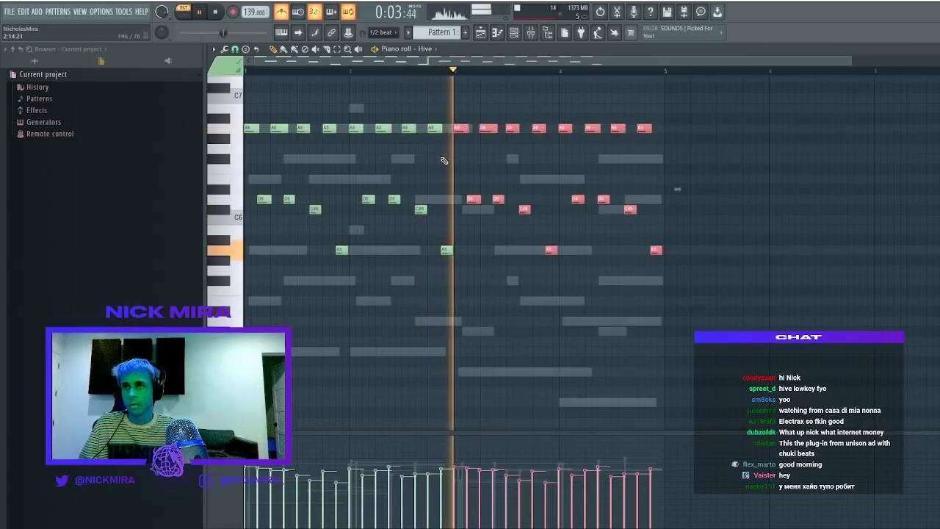
pyautogui.hotkey('ctrl', 'd')
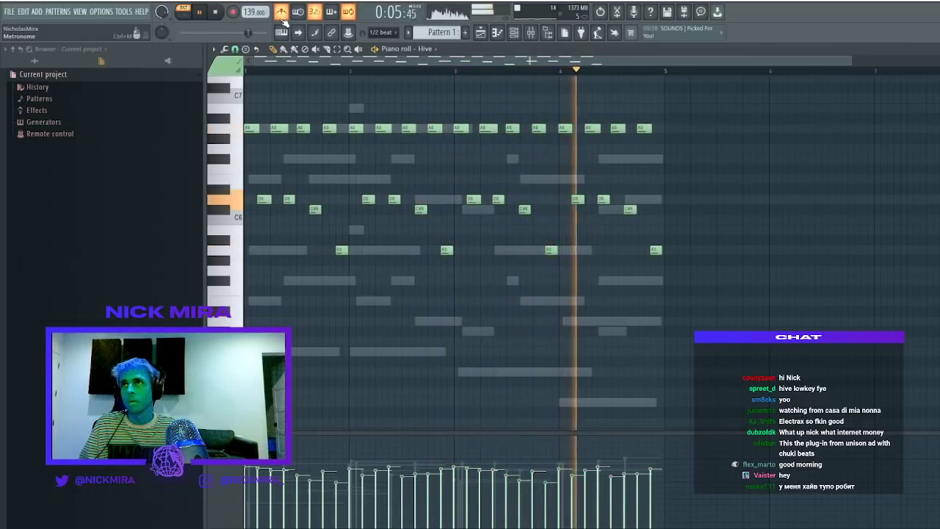
# Move the second A6 note of bar 1 in the Hive part down to F#6
pyautogui.doubleClick(237, 119)
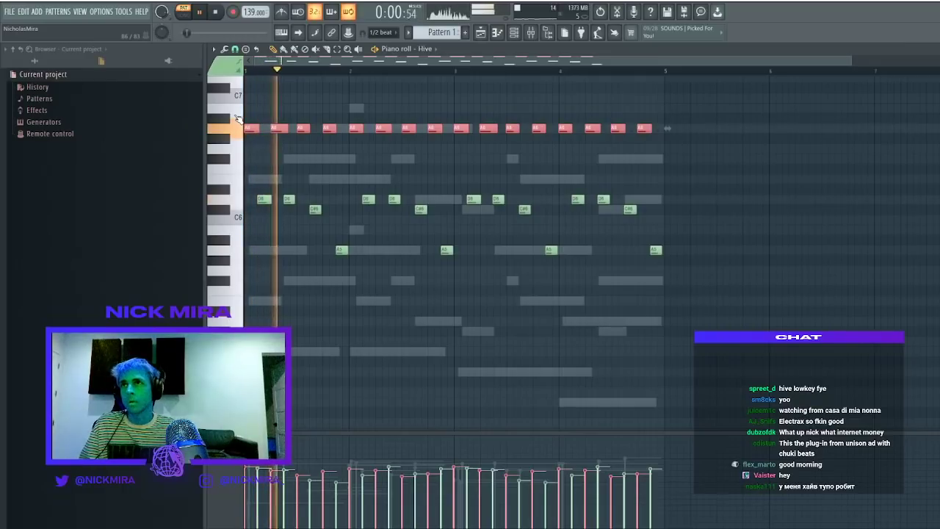
pyautogui.moveTo(276, 128); pyautogui.dragTo(272, 149)
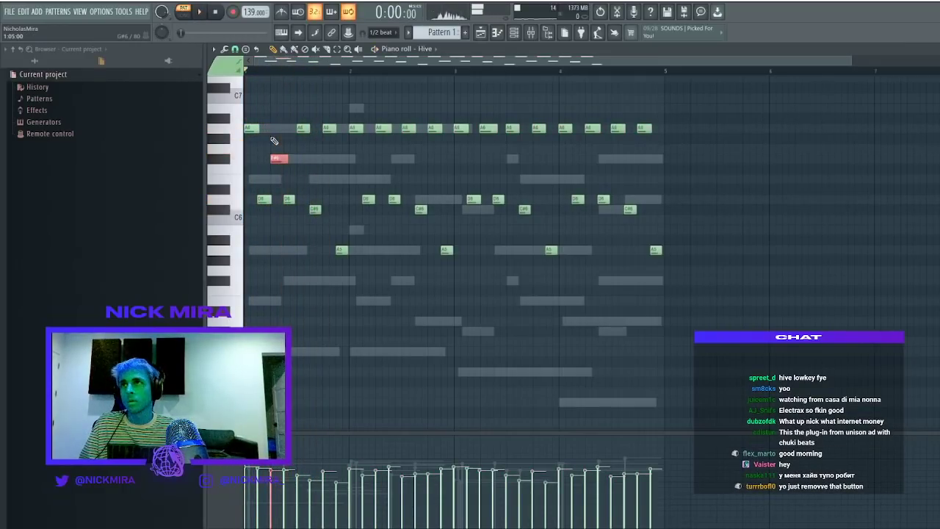
pyautogui.press('space')
pyautogui.press('space')
# Draw one-bar G3 notes in bars 1 and 2 beneath the Hive melody, trying B4 and D4 first
pyautogui.moveTo(262, 351); pyautogui.dragTo(355, 351)
pyautogui.scroll(-2, 363, 330)
pyautogui.press('space')
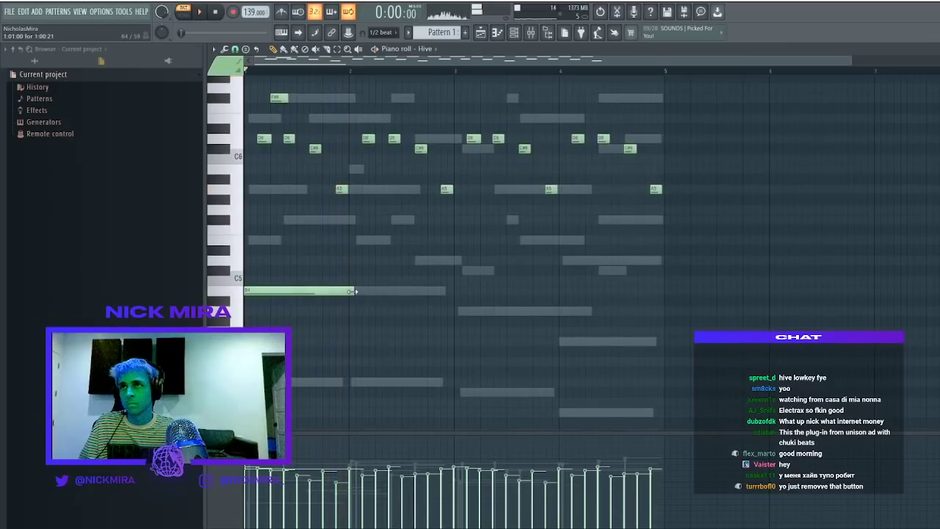
pyautogui.scroll(-3, 353, 346)
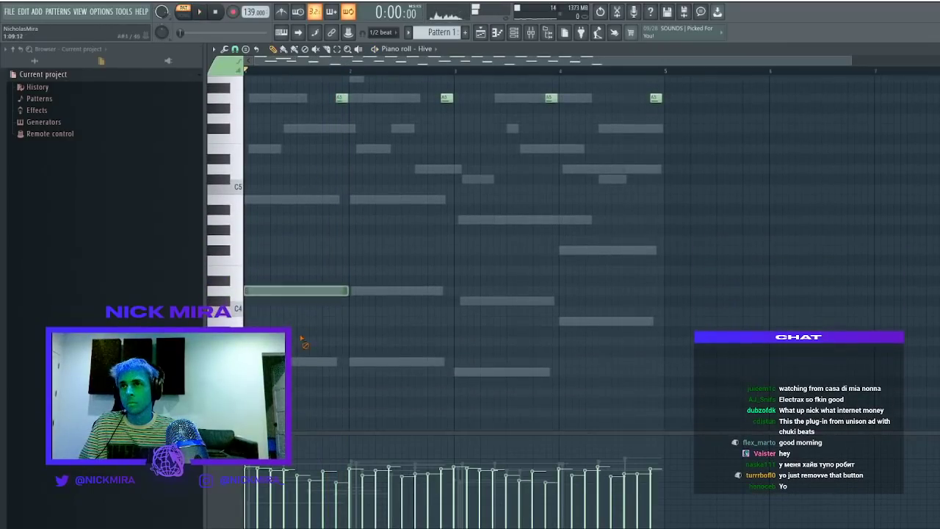
pyautogui.press('space')
pyautogui.click(353, 362)
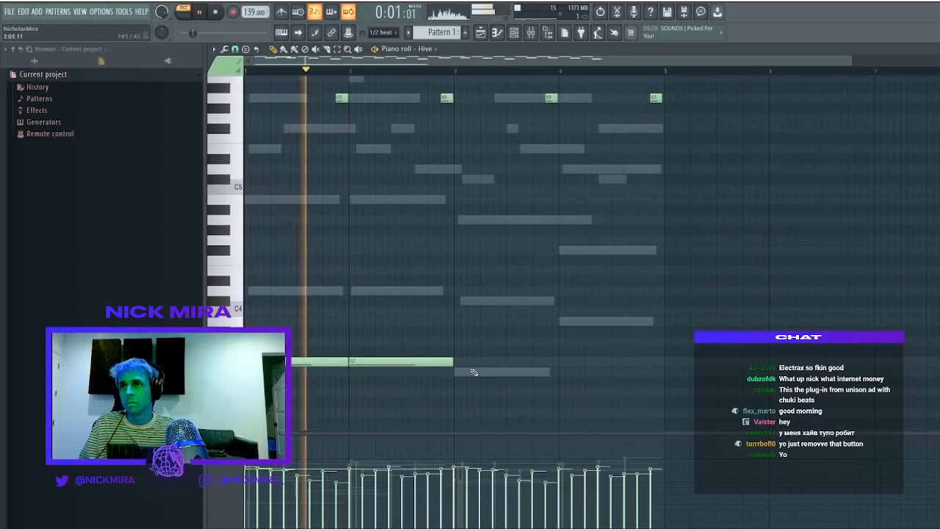
# Switch the piano roll from Hive to the SampleTank 4 notes and stop playback
pyautogui.scroll(-2, 470, 332)
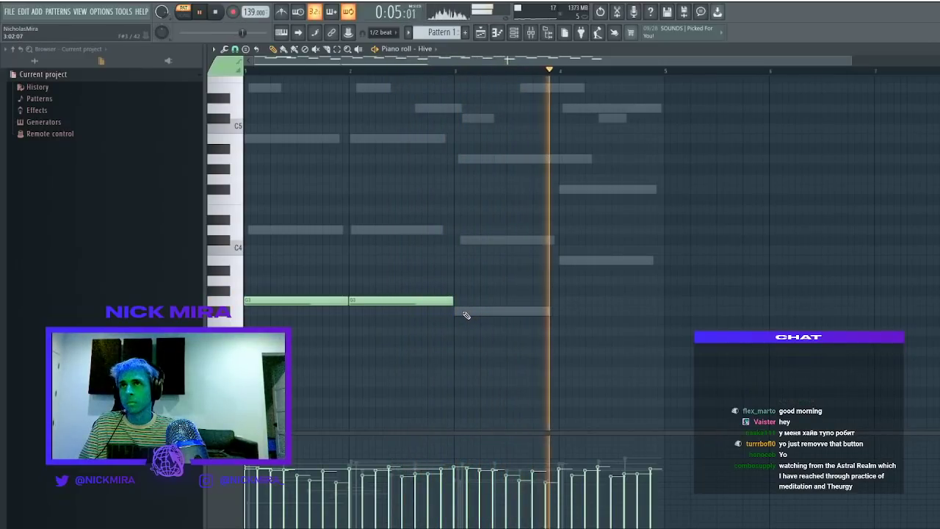
pyautogui.doubleClick(466, 311)
pyautogui.scroll(2, 507, 258)
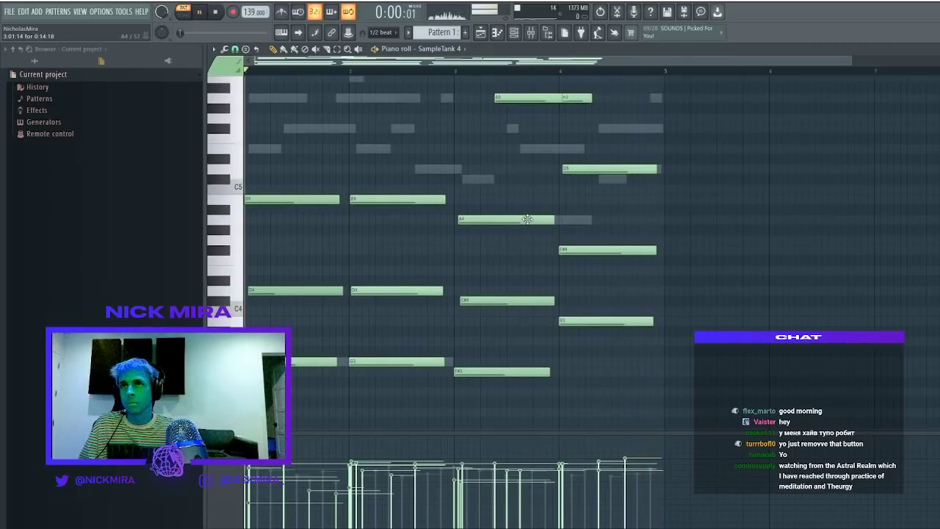
pyautogui.press('space')
pyautogui.press('F6')
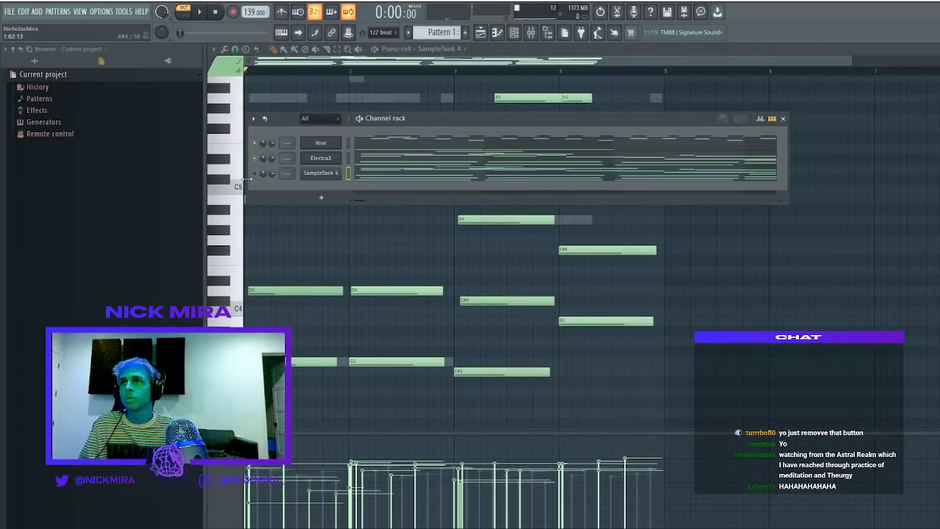
pyautogui.click(373, 176)
pyautogui.click(401, 179)
# Move the SampleTank 4 notes of bars 1 and 2 behind bar 4, starting at bar 5, and select the bar 4 notes
pyautogui.press('space')
pyautogui.scroll(2, 507, 275)
pyautogui.scroll(-3, 528, 233)
pyautogui.moveTo(397, 354); pyautogui.dragTo(64, 18)
pyautogui.press('space')
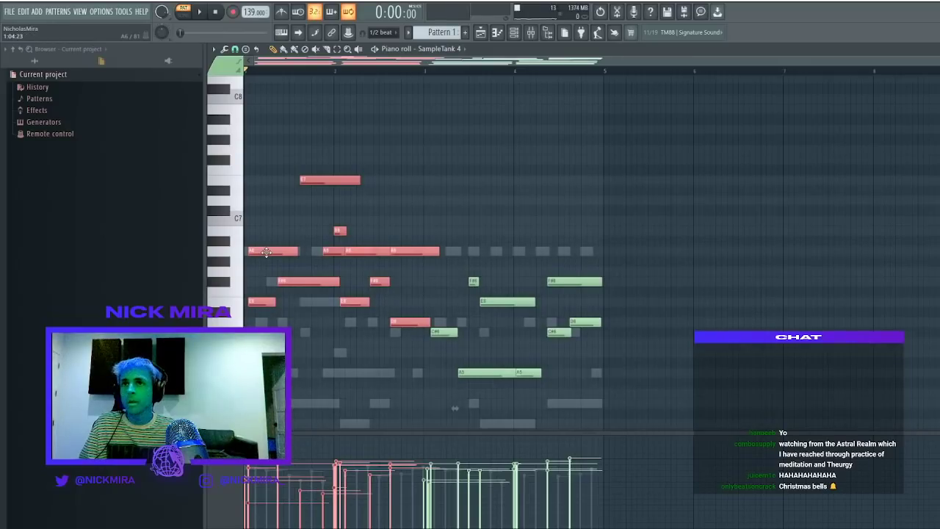
pyautogui.moveTo(265, 252); pyautogui.dragTo(620, 253)
pyautogui.scroll(-10, 624, 269)
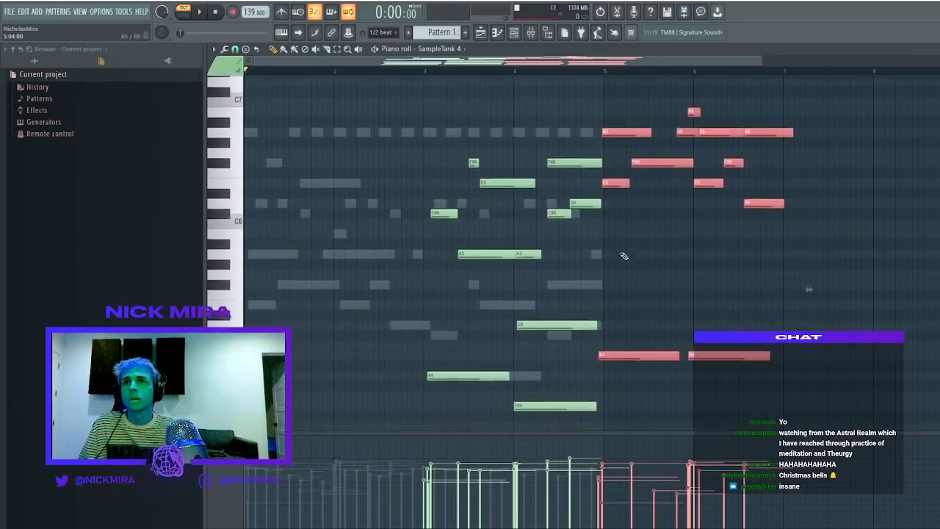
pyautogui.moveTo(621, 332); pyautogui.dragTo(626, 332)
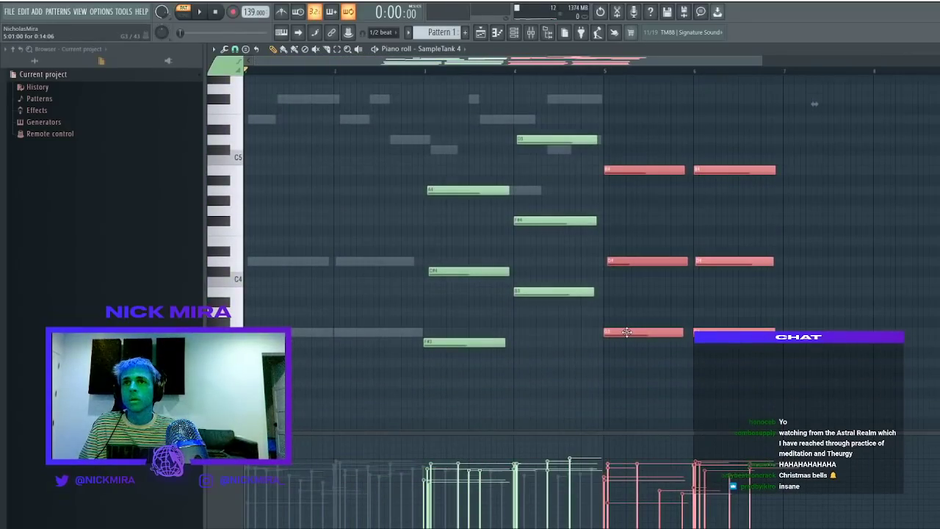
pyautogui.scroll(-3, 613, 81)
pyautogui.scroll(3, 581, 310)
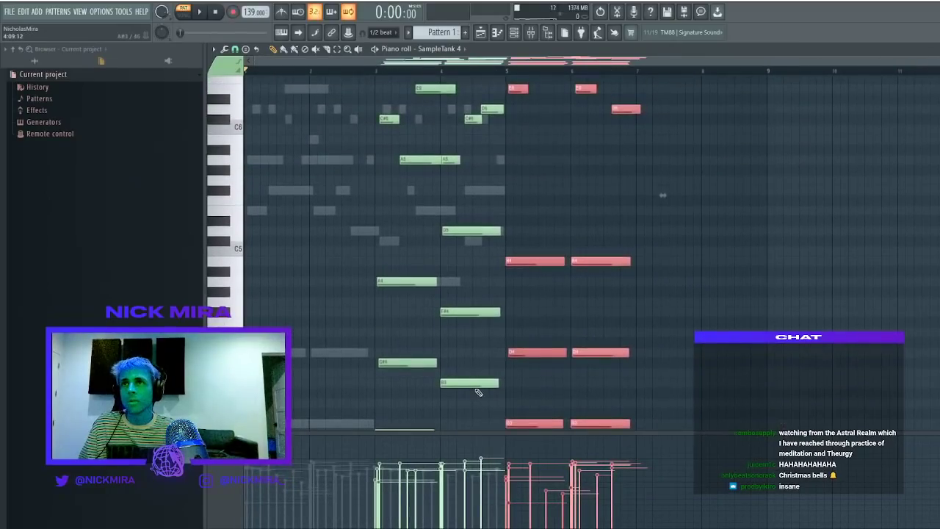
pyautogui.moveTo(491, 413); pyautogui.dragTo(466, 72)
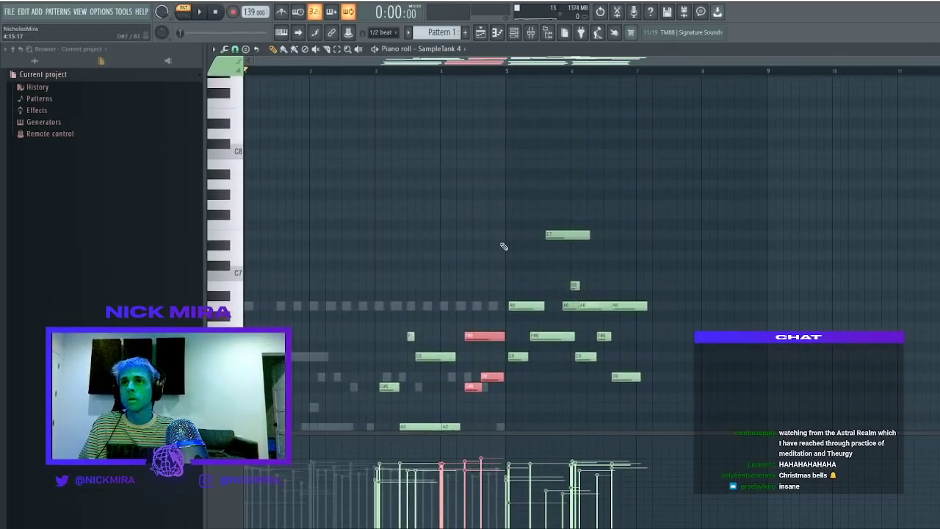
# Undo the SampleTank 4 note moves and step back through the earlier Hive edits, playing the loop to check it
pyautogui.scroll(-3, 501, 243)
pyautogui.hotkey('ctrl', 'alt', 'z')
pyautogui.hotkey('ctrl', 'alt', 'z')
pyautogui.hotkey('ctrl', 'alt', 'z')
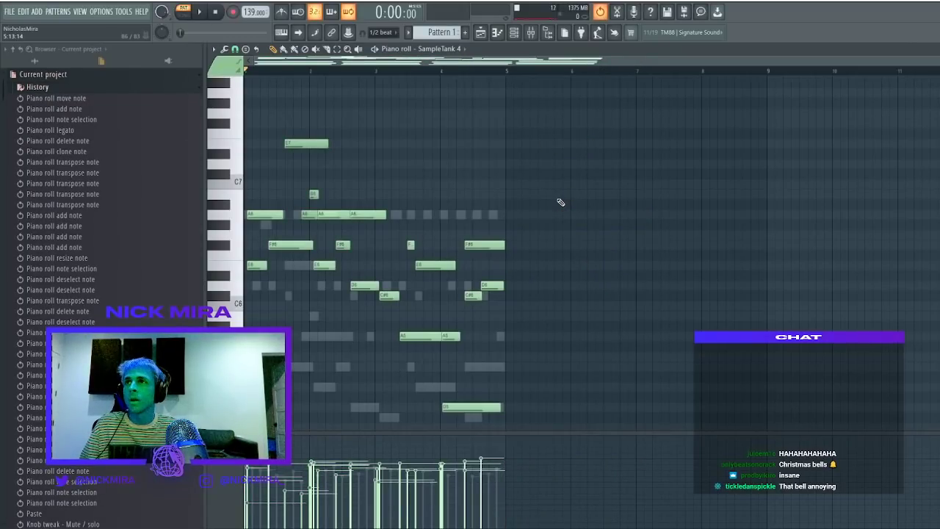
pyautogui.hotkey('ctrl', 'alt', 'z')
pyautogui.hotkey('ctrl', 'alt', 'z')
pyautogui.hotkey('ctrl', 'alt', 'z')
pyautogui.hotkey('ctrl', 'alt', 'z')
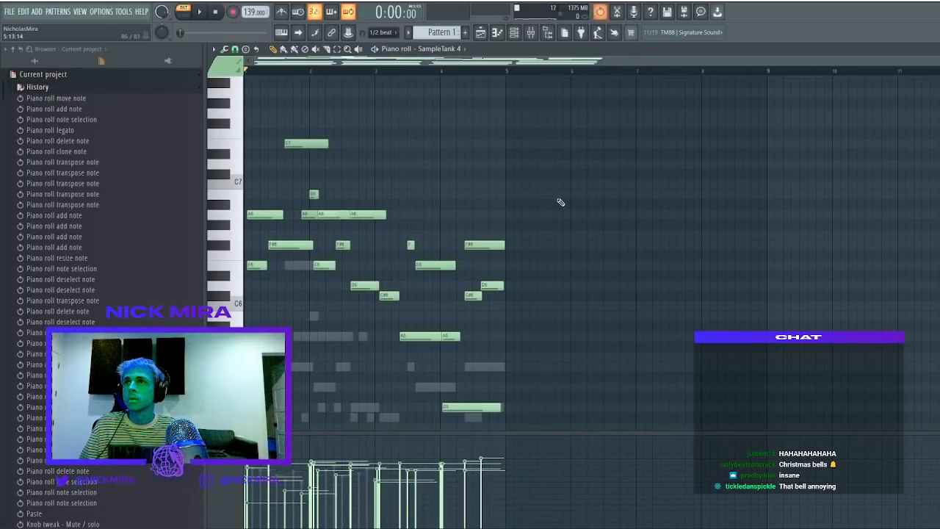
pyautogui.press('space')
pyautogui.scroll(-4, 560, 202)
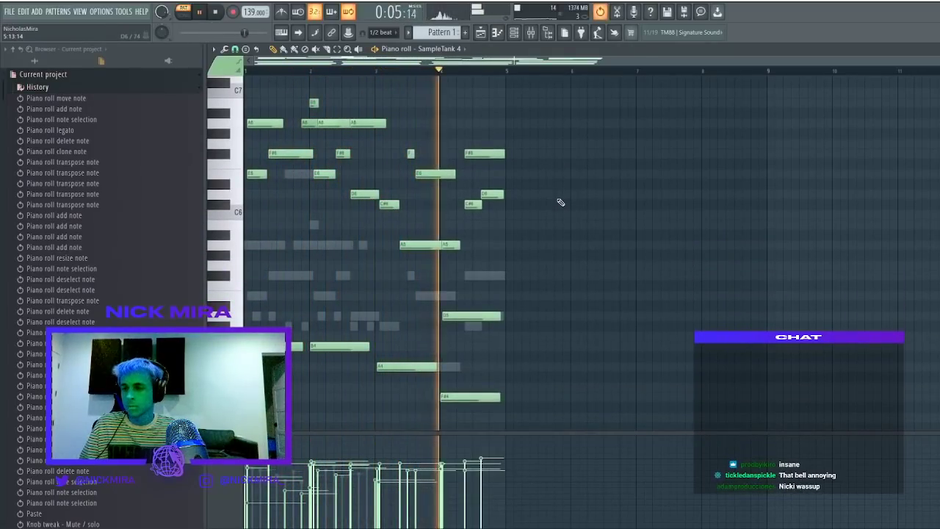
pyautogui.press('space')
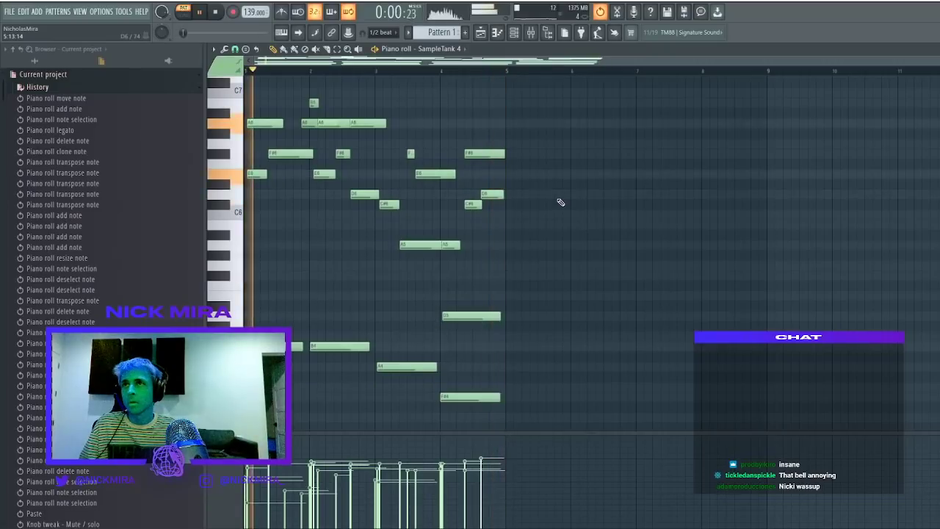
pyautogui.press('space')
# Paste the copied melody notes into the Hive channel and audition it with ElectraX muted
pyautogui.press('F6')
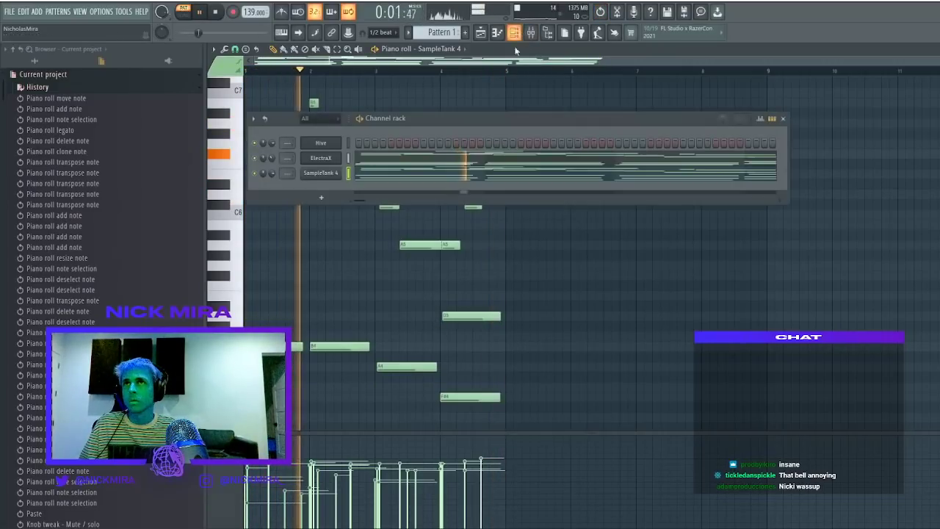
pyautogui.click(348, 145)
pyautogui.hotkey('ctrl', 'v')
pyautogui.press('space')
pyautogui.press('space')
pyautogui.rightClick(255, 143)
pyautogui.press('space')
pyautogui.press('space')
pyautogui.hotkey('ctrl', 'z')
pyautogui.press('space')
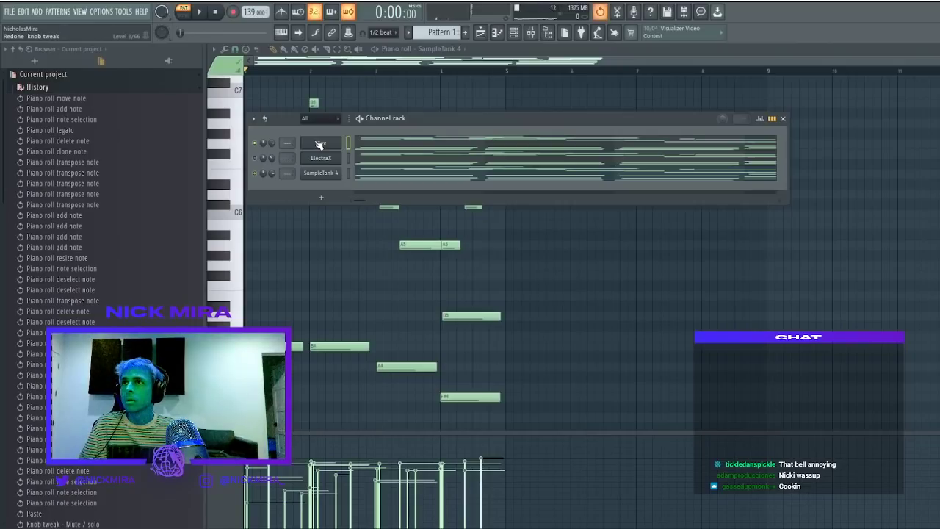
# Step back through the edit history to older note versions and return to the latest state
pyautogui.hotkey('ctrl', 'z')
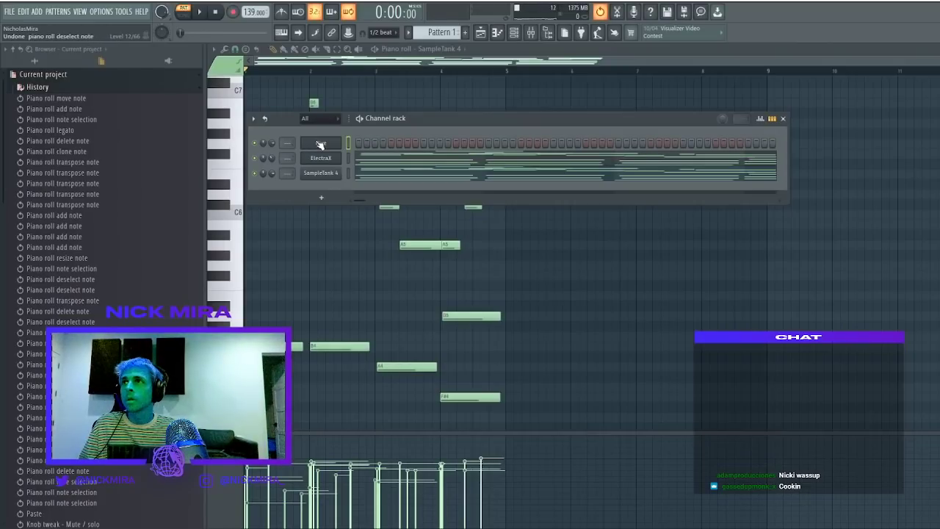
pyautogui.hotkey('ctrl', 'z')
pyautogui.hotkey('ctrl', 'z')
pyautogui.hotkey('ctrl', 'z')
pyautogui.hotkey('ctrl', 'alt', 'z')
pyautogui.hotkey('ctrl', 'alt', 'z')
pyautogui.hotkey('ctrl', 'alt', 'z')
pyautogui.hotkey('ctrl', 'alt', 'z')
pyautogui.hotkey('ctrl', 'alt', 'z')
pyautogui.hotkey('ctrl', 'alt', 'z')
pyautogui.hotkey('ctrl', 'alt', 'z')
pyautogui.hotkey('ctrl', 'alt', 'z')
pyautogui.hotkey('ctrl', 'alt', 'z')
pyautogui.hotkey('ctrl', 'alt', 'z')
pyautogui.hotkey('ctrl', 'alt', 'z')
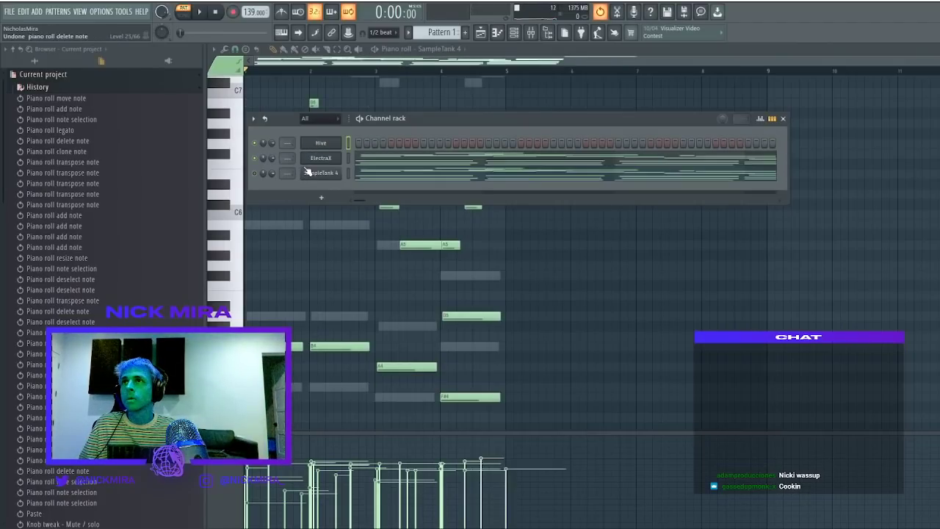
pyautogui.hotkey('ctrl', 'alt', 'z')
pyautogui.hotkey('ctrl', 'alt', 'z')
pyautogui.hotkey('ctrl', 'alt', 'z')
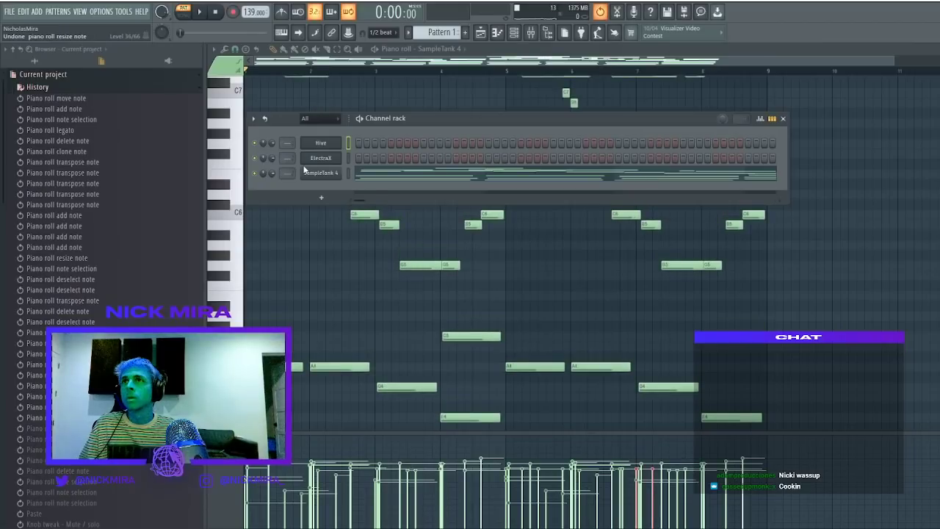
pyautogui.hotkey('ctrl', 'alt', 'z')
pyautogui.hotkey('ctrl', 'alt', 'z')
pyautogui.hotkey('ctrl', 'alt', 'z')
pyautogui.hotkey('ctrl', 'alt', 'z')
pyautogui.hotkey('ctrl', 'alt', 'z')
pyautogui.hotkey('ctrl', 'alt', 'z')
pyautogui.hotkey('ctrl', 'alt', 'z')
pyautogui.hotkey('ctrl', 'alt', 'z')
pyautogui.hotkey('ctrl', 'alt', 'z')
pyautogui.hotkey('ctrl', 'alt', 'z')
pyautogui.hotkey('ctrl', 'alt', 'z')
pyautogui.hotkey('ctrl', 'alt', 'z')
pyautogui.hotkey('ctrl', 'alt', 'z')
pyautogui.hotkey('ctrl', 'alt', 'z')
pyautogui.hotkey('ctrl', 'alt', 'z')
pyautogui.hotkey('ctrl', 'alt', 'z')
pyautogui.hotkey('ctrl', 'alt', 'z')
pyautogui.hotkey('ctrl', 'alt', 'z')
pyautogui.hotkey('ctrl', 'alt', 'z')
pyautogui.hotkey('ctrl', 'alt', 'z')
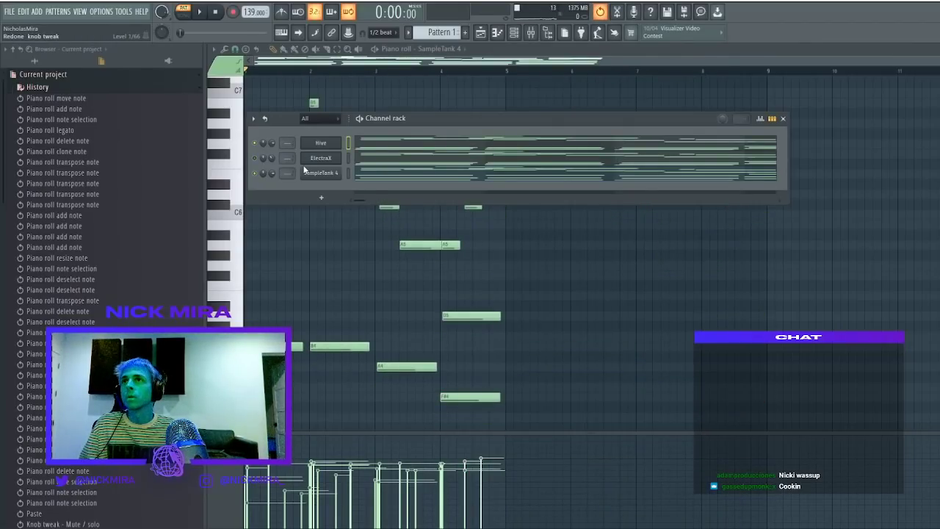
# Play the Hive channel alone, cut its pasted notes and open its piano roll
pyautogui.press('space')
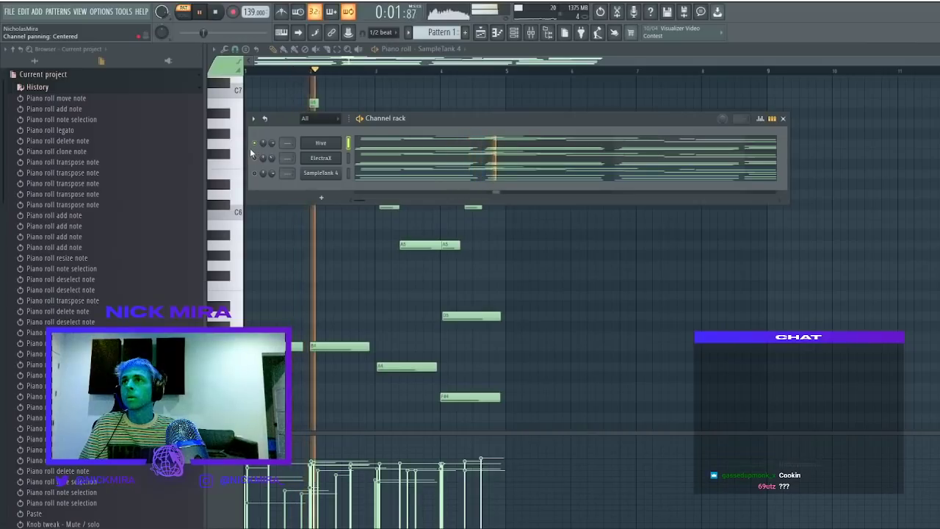
pyautogui.press('space')
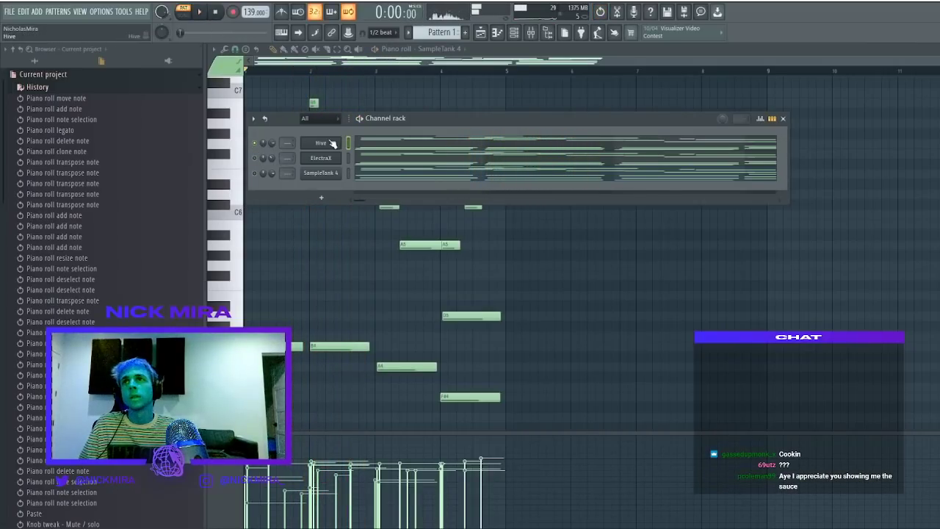
pyautogui.hotkey('ctrl', 'x')
pyautogui.press('space')
pyautogui.press('F7')
pyautogui.press('space')
pyautogui.moveTo(252, 154); pyautogui.dragTo(273, 124)
pyautogui.click(265, 234)
pyautogui.rightClick(269, 235)
pyautogui.rightClick(291, 194)
pyautogui.rightClick(272, 133)
pyautogui.press('space')
pyautogui.press('space')
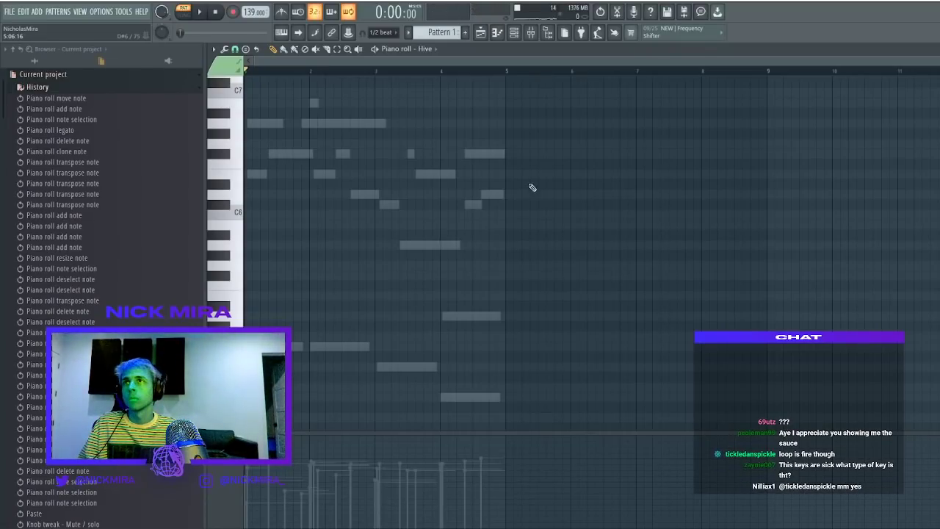
# Audition Hive bell presets while the loop plays, trying JH Belly and loading JH FairyBells
pyautogui.press('Escape')
pyautogui.press('space')
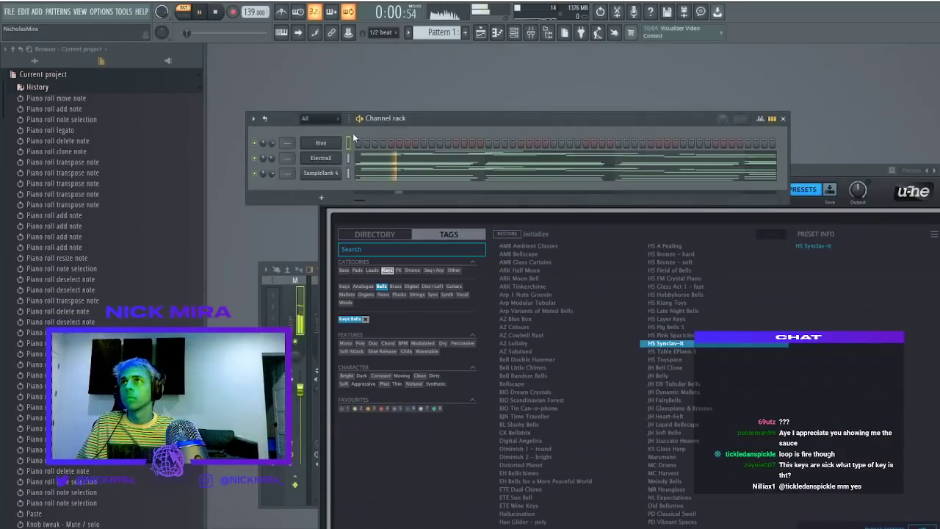
pyautogui.click(695, 377)
pyautogui.click(701, 399)
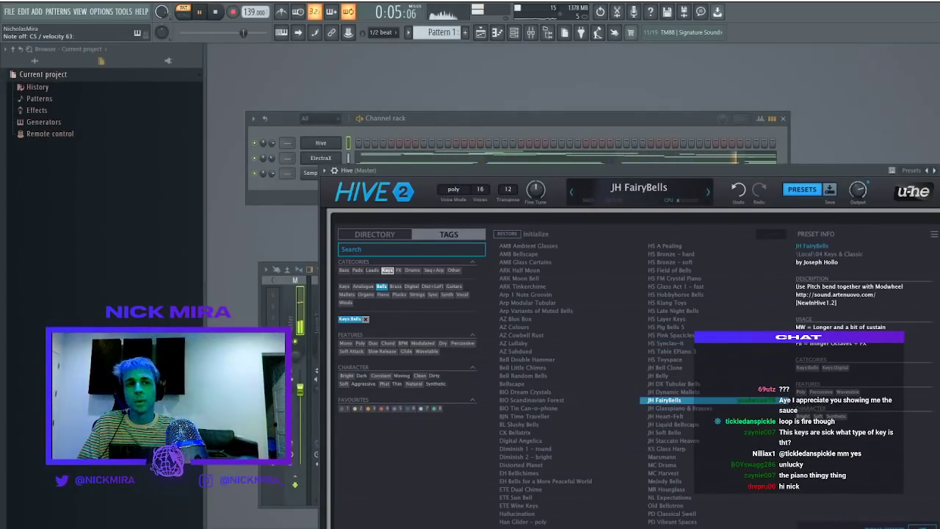
pyautogui.moveTo(622, 176); pyautogui.dragTo(606, 168)
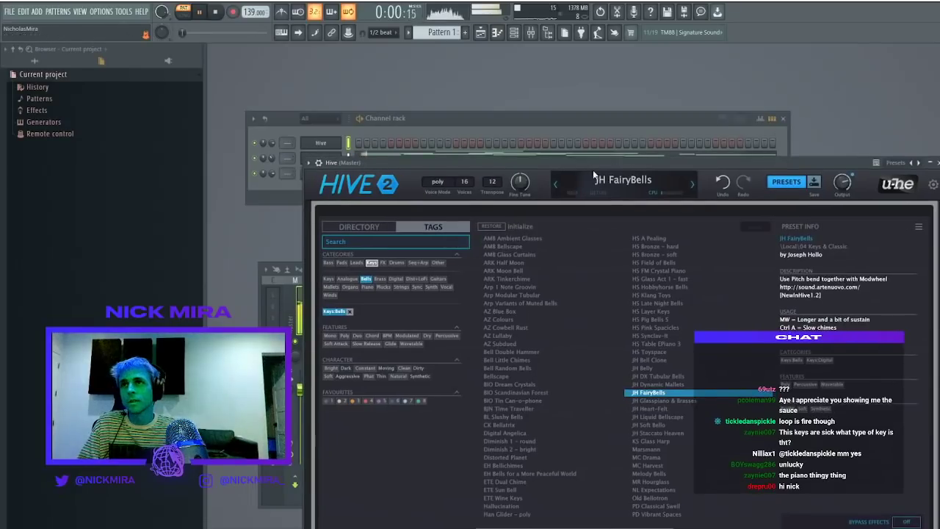
# Turn on the metronome, record a short-note bell melody live into the Hive channel and open its piano roll
pyautogui.click(319, 135)
pyautogui.click(284, 15)
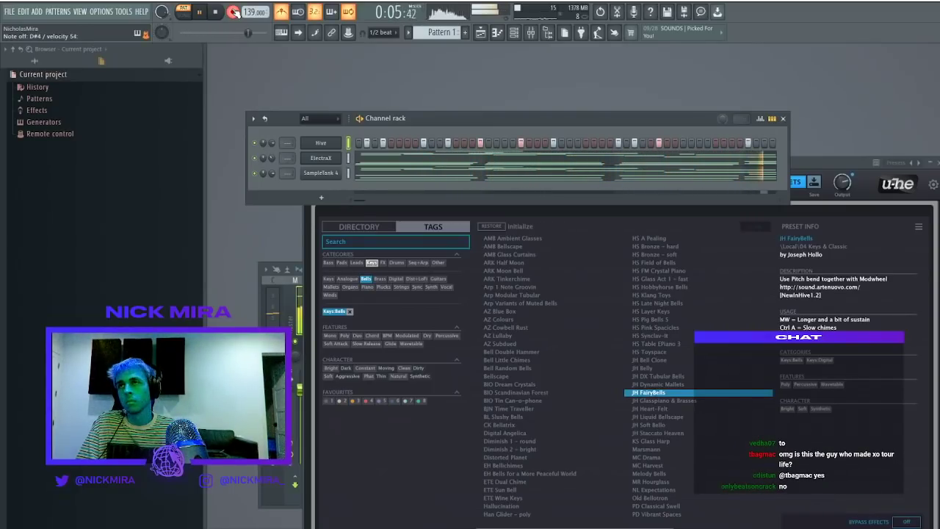
pyautogui.click(393, 149)
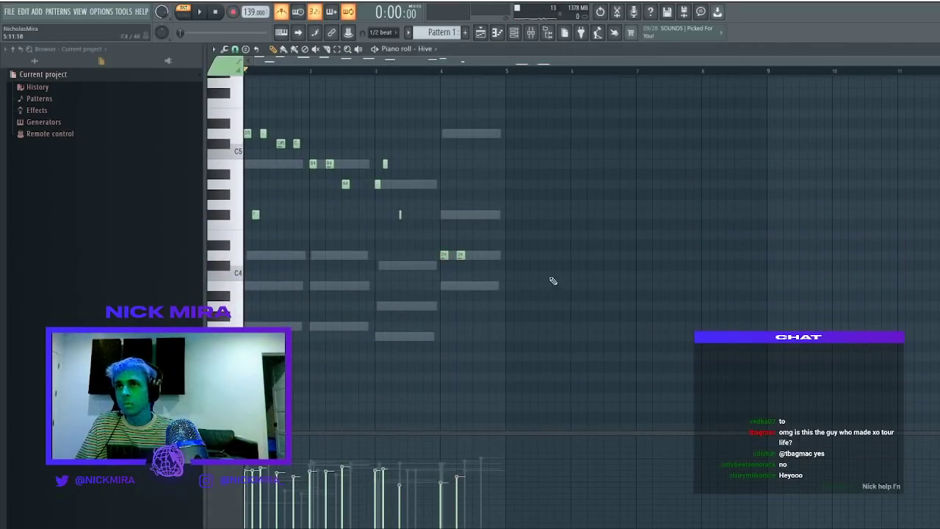
# Transpose the recorded Hive notes down one octave, discarding a trial F#4 note after bar 4
pyautogui.click(477, 214)
pyautogui.press('space')
pyautogui.rightClick(519, 214)
pyautogui.press('space')
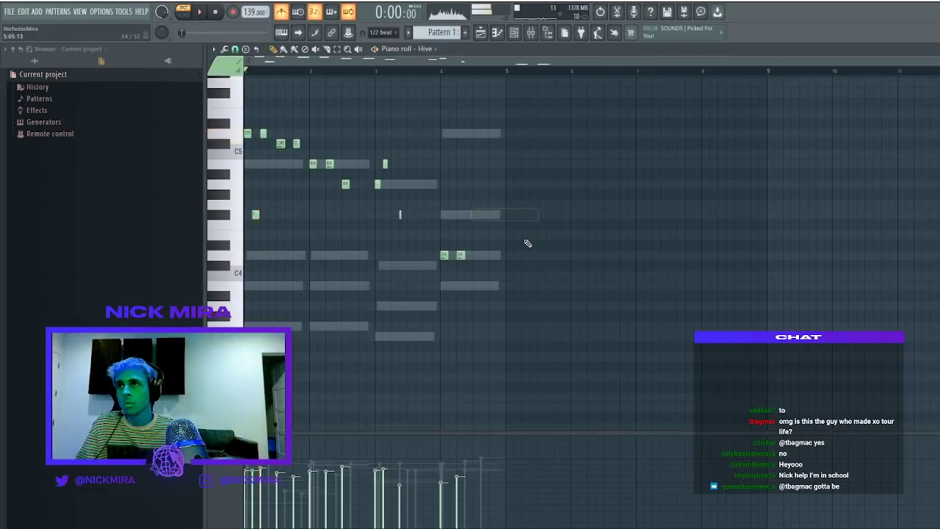
pyautogui.scroll(-2, 403, 230)
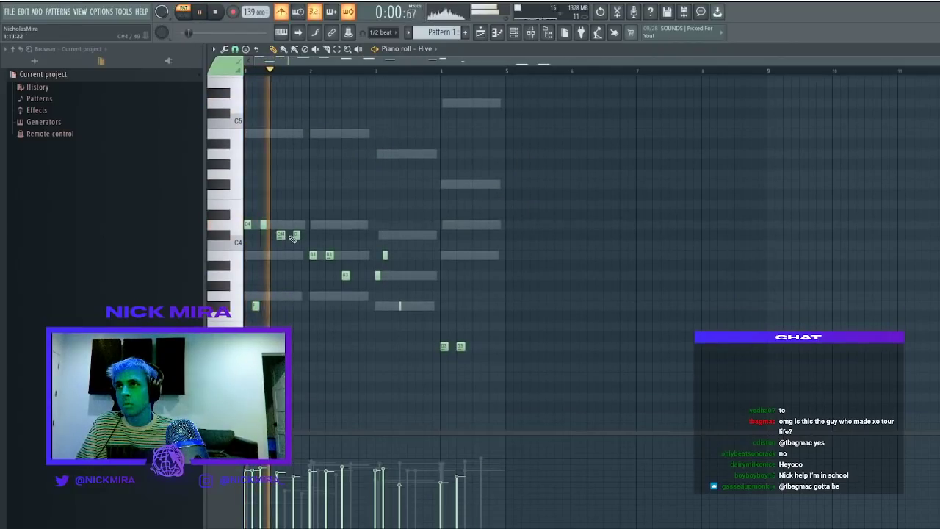
# Rework the Hive melody's first two bars: delete bar 1's first C#4, add G3 and D4 in bar 2, and delete its A3
pyautogui.press('space')
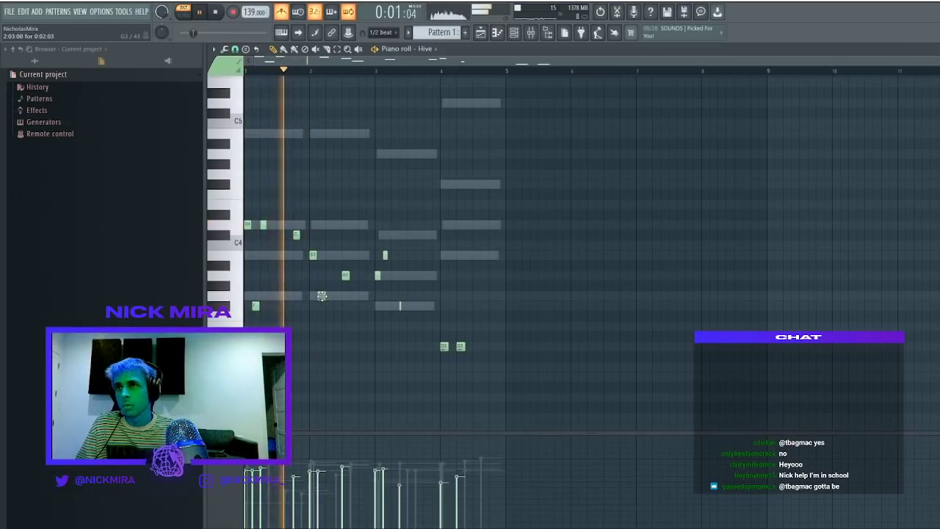
pyautogui.click(329, 225)
pyautogui.rightClick(346, 275)
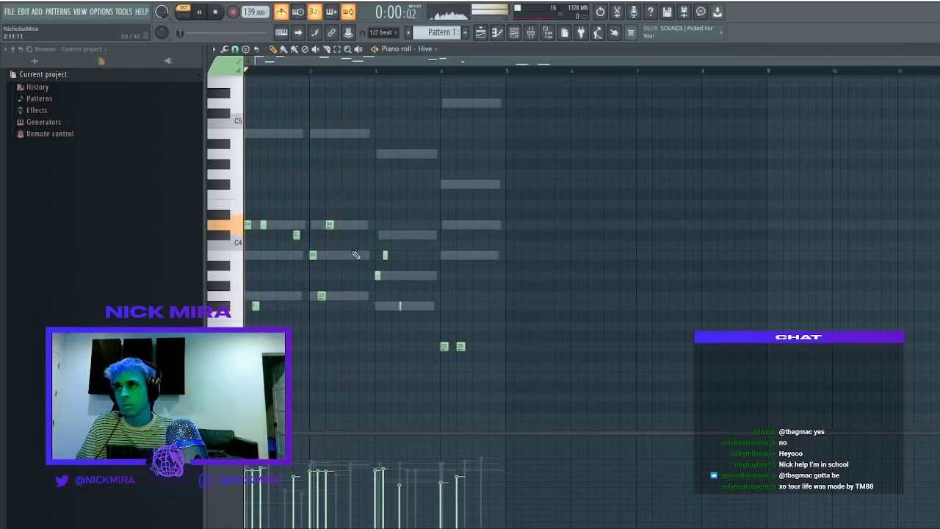
# Replace the Hive notes in bars 3 and 4 with a copy of bars 1 and 2
pyautogui.moveTo(365, 226); pyautogui.dragTo(669, 472)
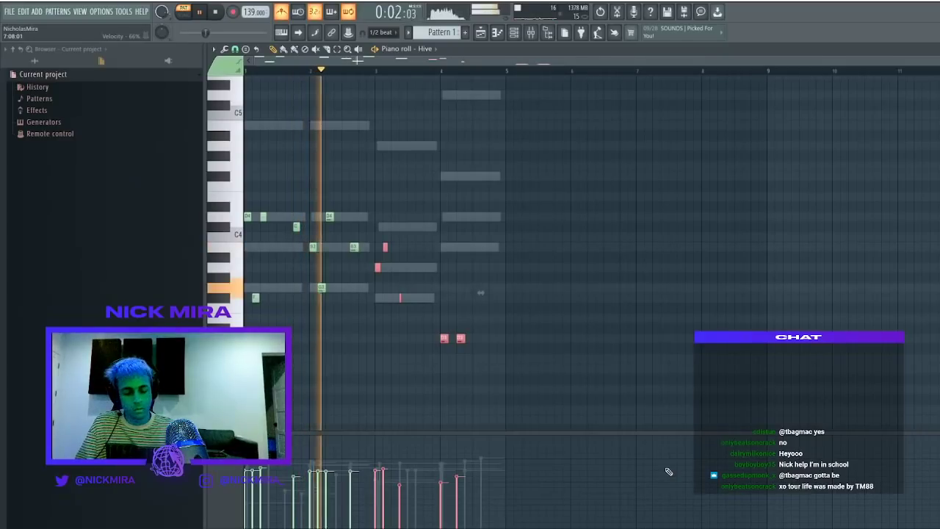
pyautogui.press('Delete')
pyautogui.hotkey('ctrl', 'z')
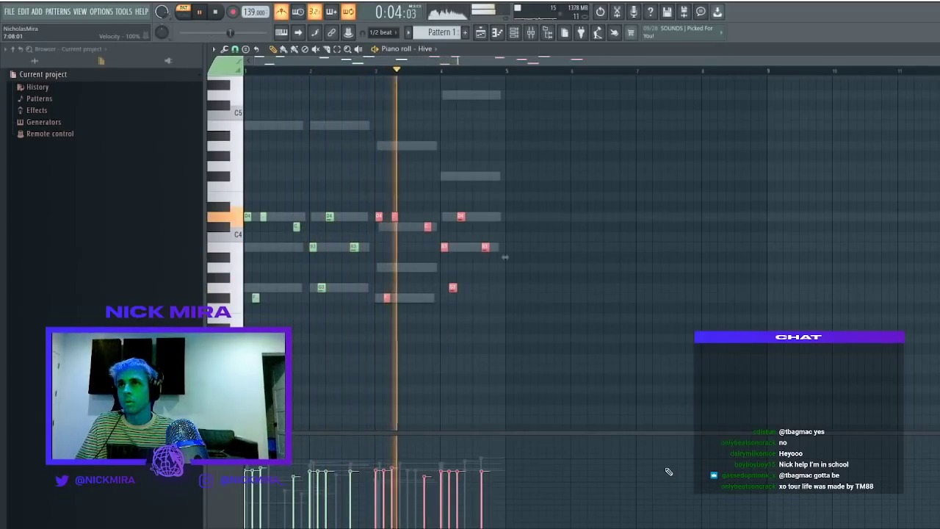
# Lower the two D4 notes in bar 3 of the Hive part to C#4
pyautogui.moveTo(413, 218); pyautogui.dragTo(365, 210)
pyautogui.hotkey('shift', 'Down')
pyautogui.hotkey('ctrl', 'd')
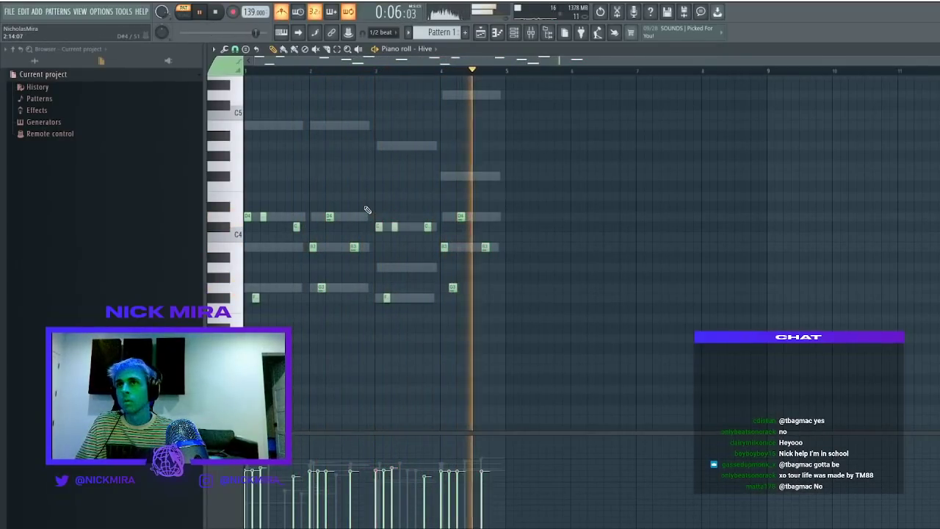
# In bar 4 of the Hive part, move the G3 note to A3 and raise the D4 note to F#4
pyautogui.moveTo(468, 287); pyautogui.dragTo(442, 305)
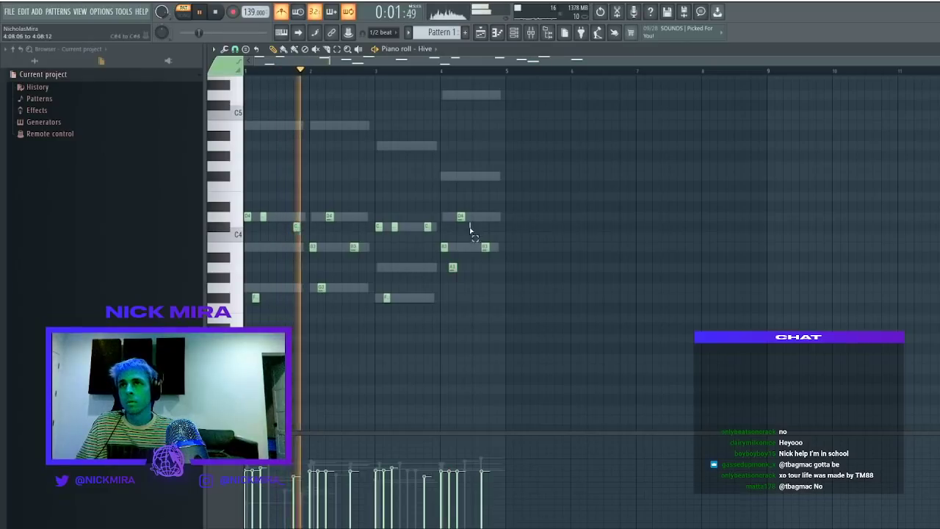
pyautogui.moveTo(470, 230); pyautogui.dragTo(441, 180)
pyautogui.hotkey('shift', 'Up')
pyautogui.hotkey('shift', 'Up')
pyautogui.hotkey('shift', 'Up')
pyautogui.hotkey('shift', 'Up')
# Set bar 4's first two Hive notes to D4 and B3 and its last note to C#4
pyautogui.moveTo(451, 229); pyautogui.dragTo(515, 318)
pyautogui.hotkey('shift', 'Up')
pyautogui.hotkey('shift', 'Up')
pyautogui.hotkey('shift', 'Up')
pyautogui.hotkey('shift', 'Up')
pyautogui.hotkey('shift', 'Up')
pyautogui.moveTo(477, 218); pyautogui.dragTo(531, 252)
pyautogui.hotkey('shift', 'Up')
pyautogui.hotkey('ctrl', 'd')
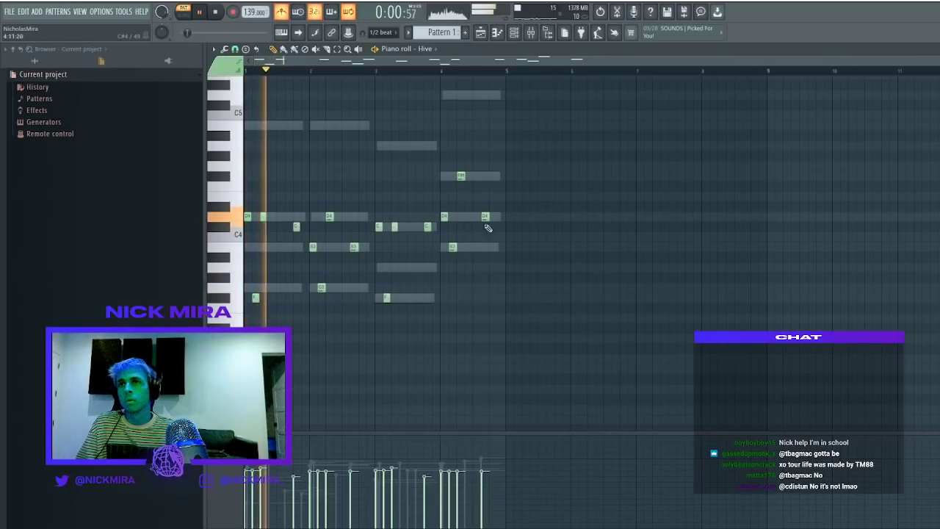
pyautogui.moveTo(478, 221); pyautogui.dragTo(531, 240)
pyautogui.hotkey('ctrl', 'd')
# Try the whole Hive part one octave higher
pyautogui.hotkey('ctrl', 'Up')
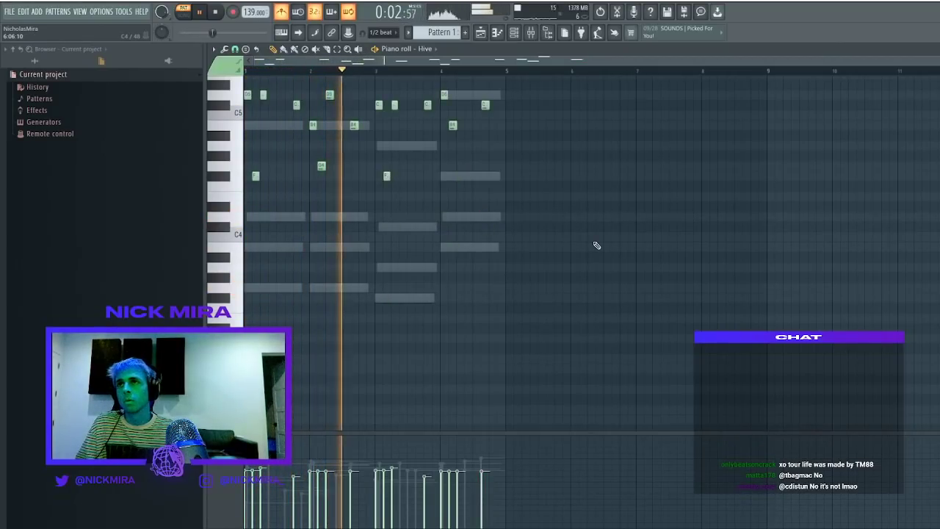
pyautogui.scroll(3, 477, 245)
pyautogui.hotkey('ctrl', 'Down')
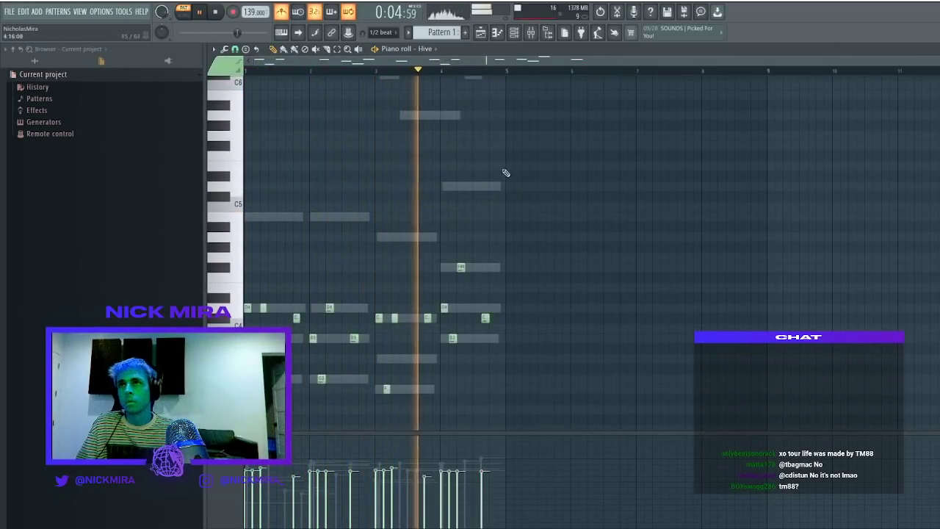
# Bring up the channel rack and add a ZENOLOGY channel with the 041: Dark Sub preset
pyautogui.press('F6')
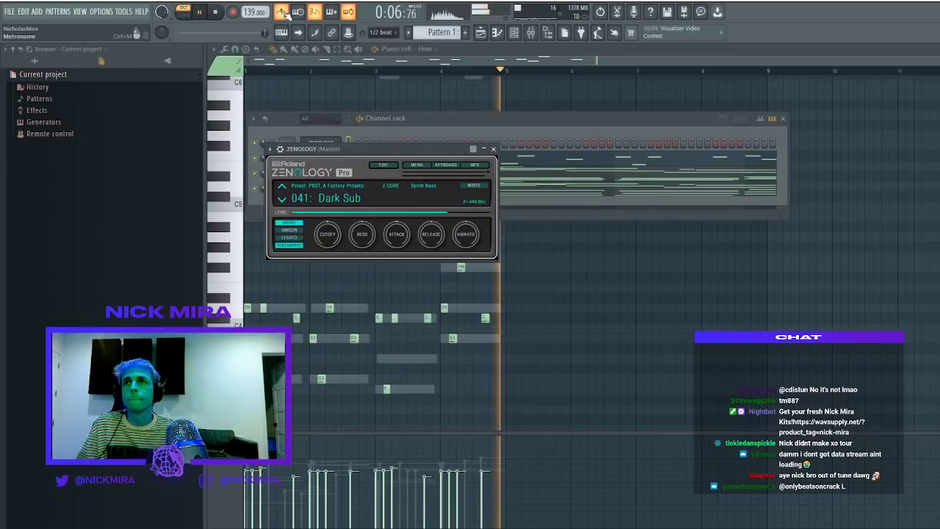
# Step through the ZENOLOGY presets after 041: Dark Sub, including 043: Dist.808StyleBs2, while the loop plays, and close the plugin
pyautogui.press('space')
pyautogui.click(353, 124)
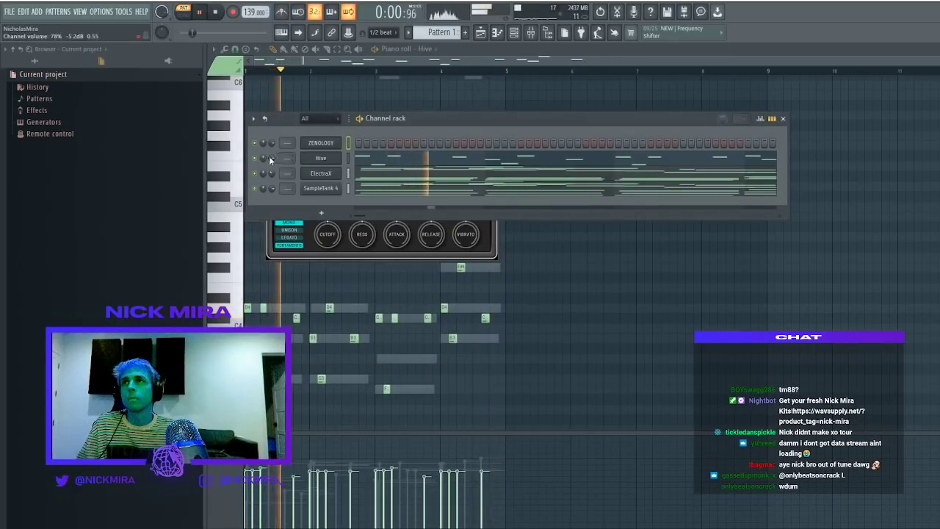
pyautogui.click(327, 145)
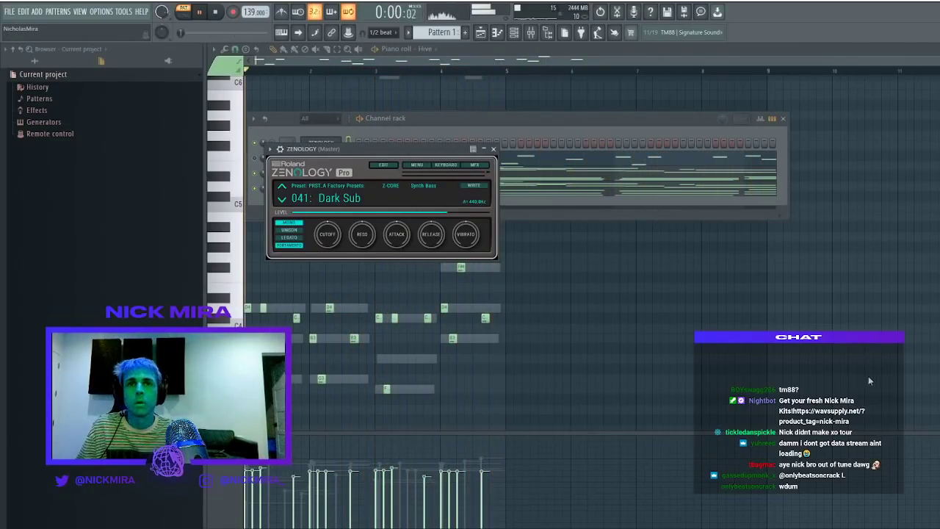
pyautogui.press('Down')
pyautogui.press('Down')
pyautogui.press('Down')
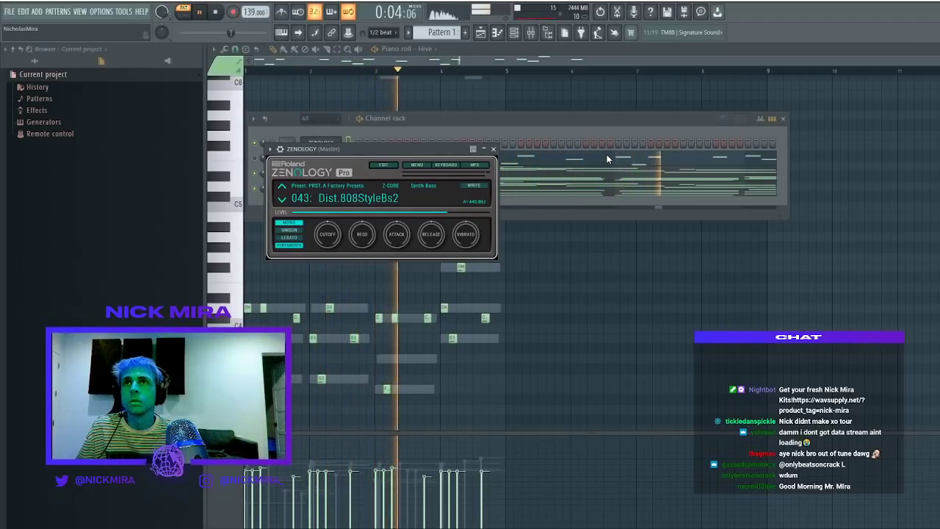
pyautogui.press('Down')
pyautogui.click(495, 149)
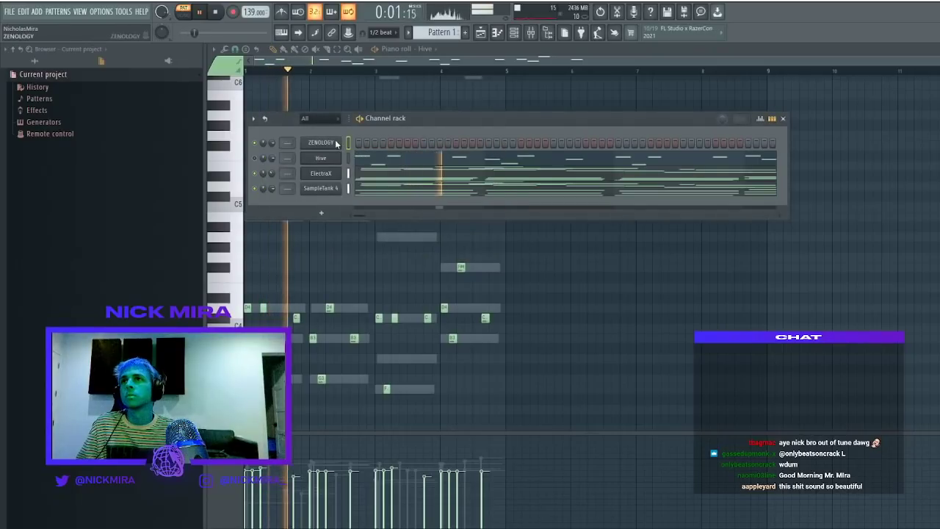
# Place ZENOLOGY bass notes at the bar starts: G3 in bar 1, F#3 in bar 3, and B3 in bars 4 and 5
pyautogui.rightClick(334, 142)
pyautogui.click(345, 152)
pyautogui.scroll(-5, 350, 196)
pyautogui.press('space')
pyautogui.click(271, 227)
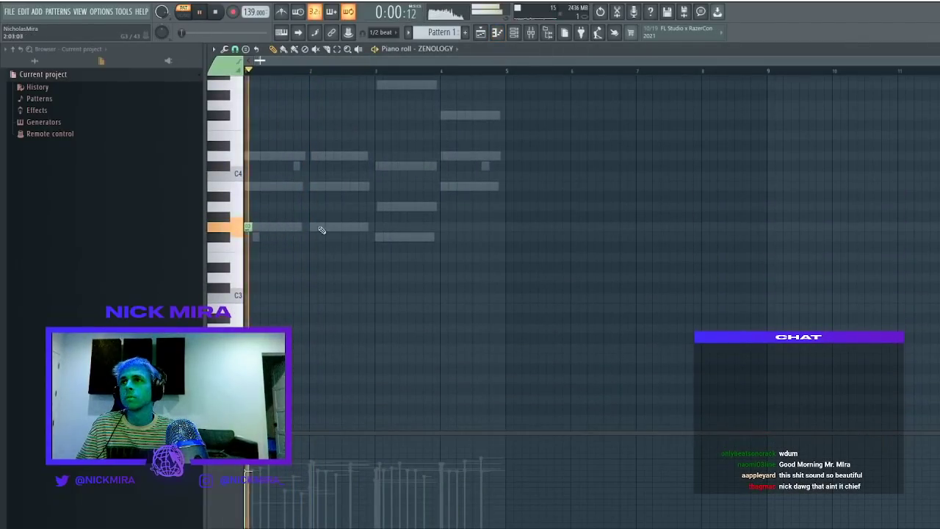
pyautogui.press('space')
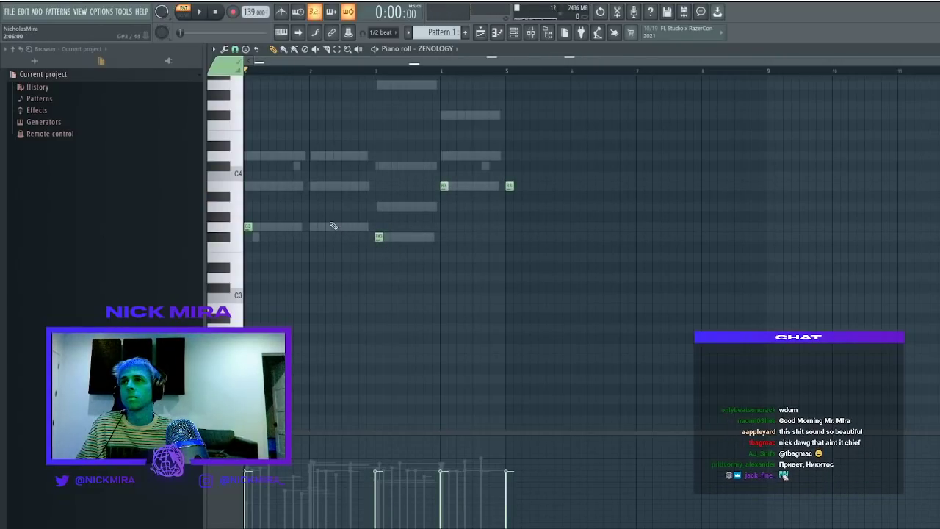
# In the SampleTank 4 part, move all notes of bars 1 and 2 to bars 5 and 6
pyautogui.press('Escape')
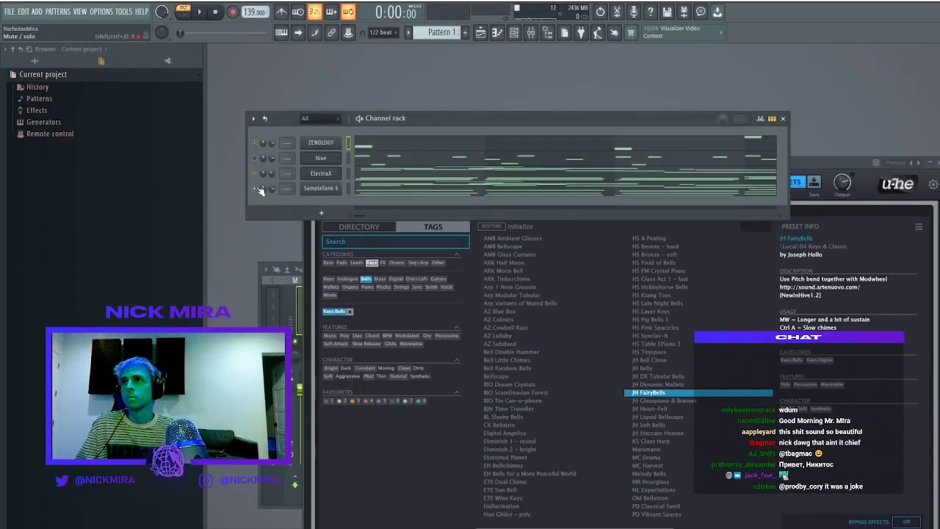
pyautogui.click(360, 189)
pyautogui.press('space')
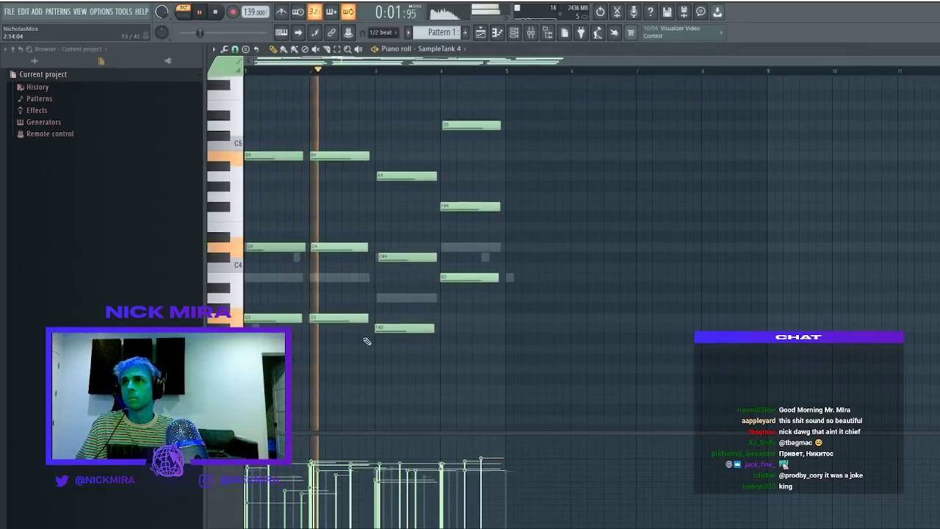
pyautogui.scroll(10, 345, 257)
pyautogui.press('space')
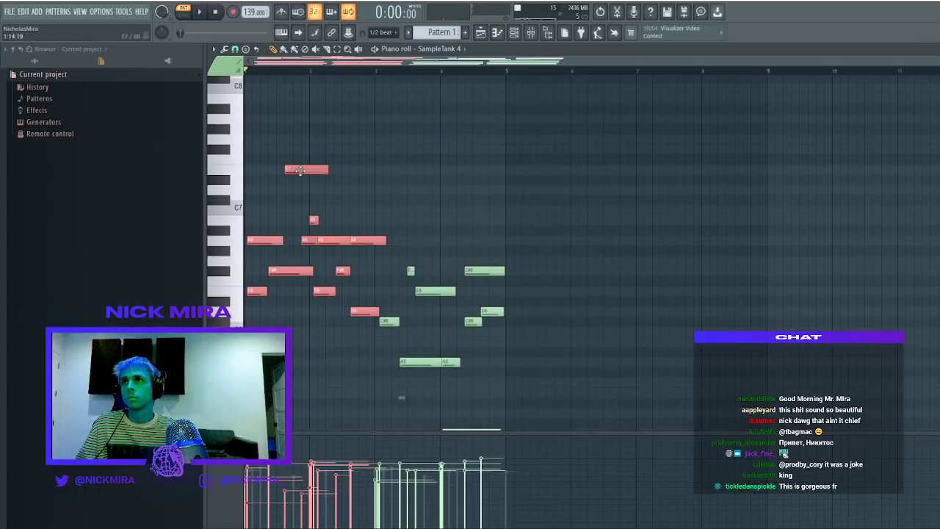
pyautogui.scroll(-10, 634, 188)
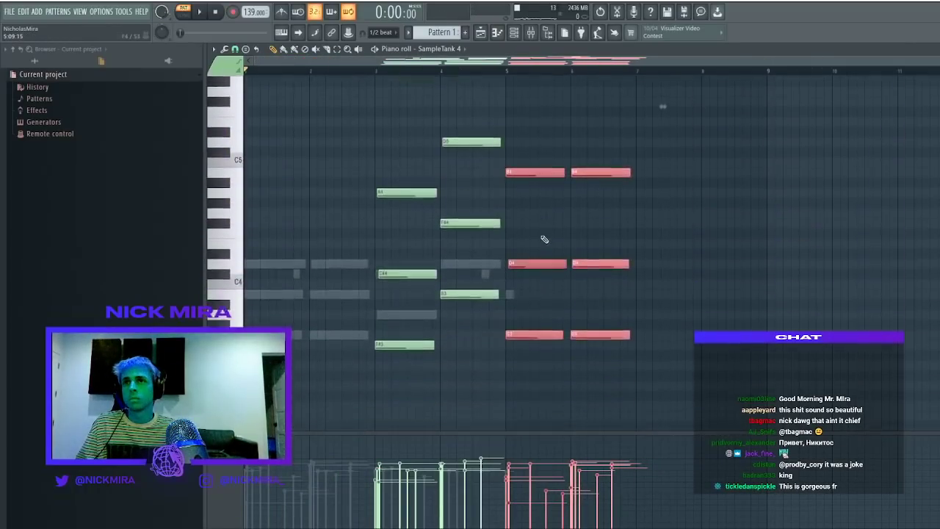
pyautogui.scroll(-1, 544, 239)
# Move SampleTank 4's bar 4 notes to bar 7 and its bar 3 notes to bar 8
pyautogui.moveTo(497, 327); pyautogui.dragTo(461, 14)
pyautogui.scroll(-5, 481, 192)
pyautogui.moveTo(495, 325); pyautogui.dragTo(665, 325)
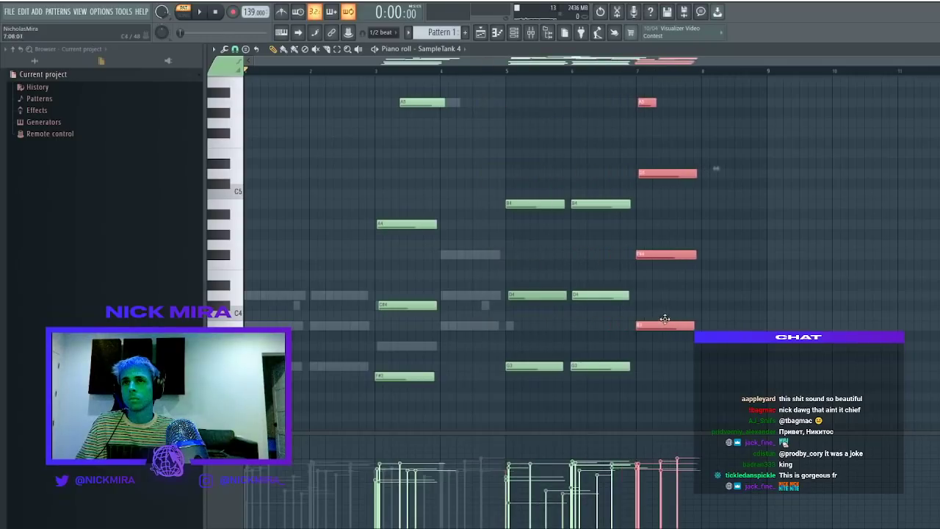
pyautogui.moveTo(498, 410); pyautogui.dragTo(269, 51)
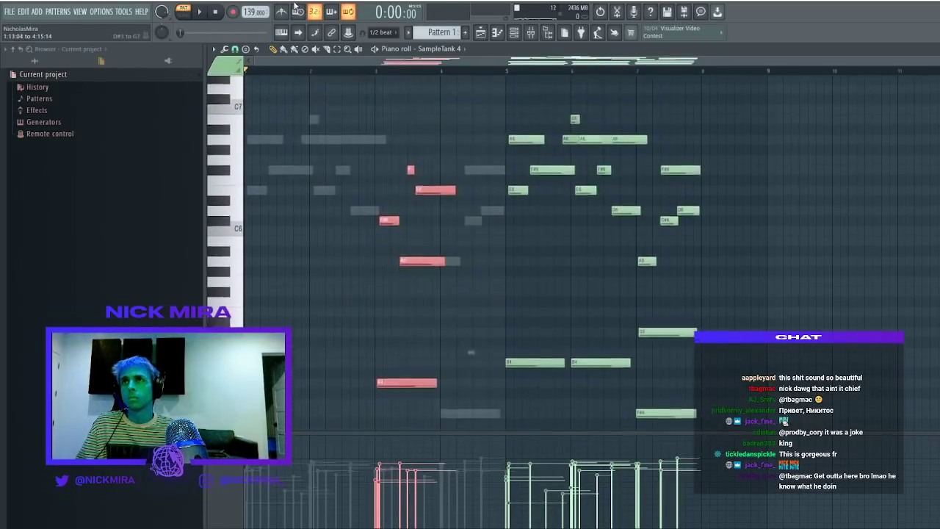
pyautogui.moveTo(429, 275); pyautogui.dragTo(756, 274)
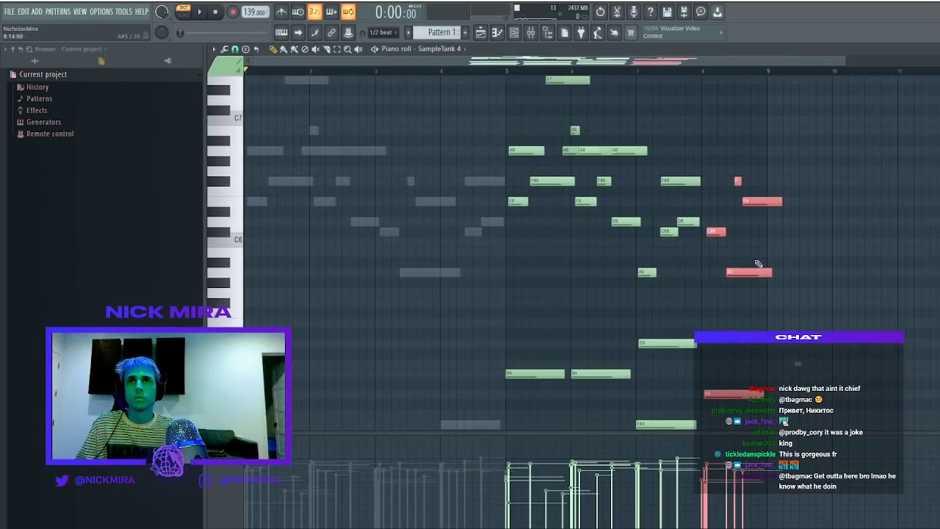
# Play the rearranged SampleTank 4 section from bar 5 and trim bar 8's overhanging notes at the start of bar 9
pyautogui.scroll(-6, 756, 266)
pyautogui.click(511, 72)
pyautogui.press('space')
pyautogui.scroll(3, 658, 186)
pyautogui.hotkey('ctrl', 'd')
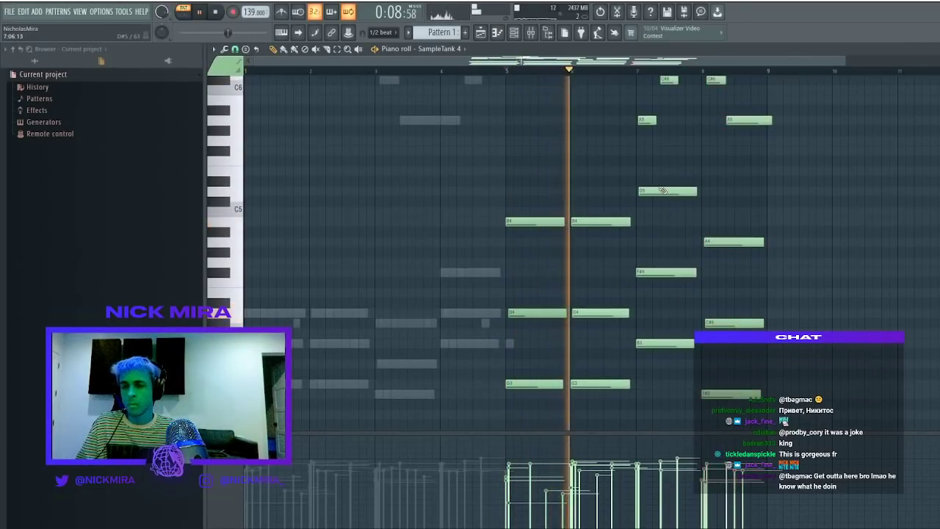
pyautogui.scroll(6, 745, 248)
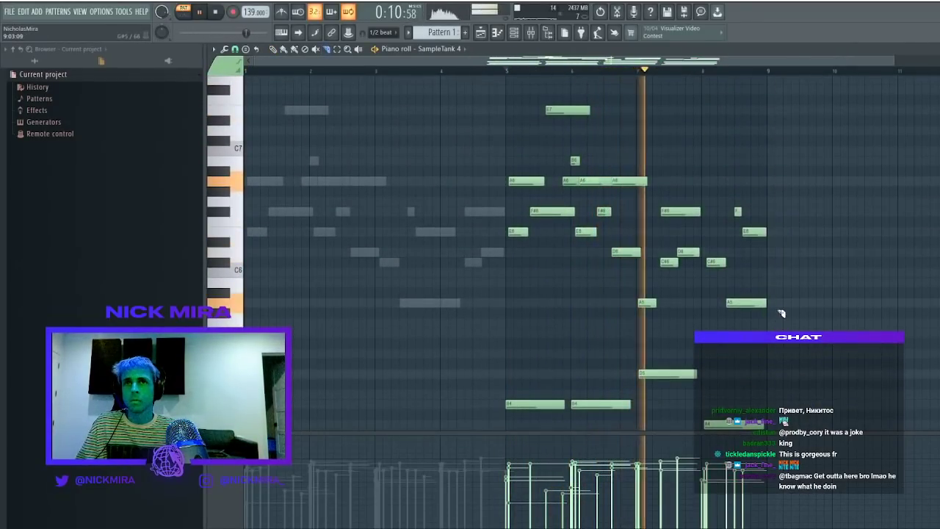
pyautogui.scroll(-7, 782, 312)
# Duplicate the rearranged SampleTank 4 notes into bars 1–4 and copy the full eight-bar part to the ElectraX channel
pyautogui.hotkey('ctrl', 'a')
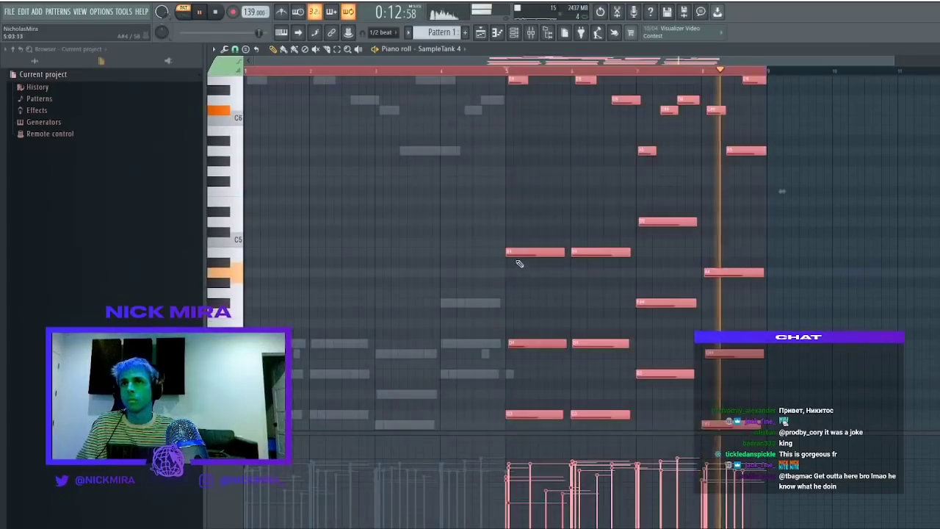
pyautogui.moveTo(524, 250); pyautogui.dragTo(263, 250)
pyautogui.hotkey('ctrl', 'd')
pyautogui.click(515, 34)
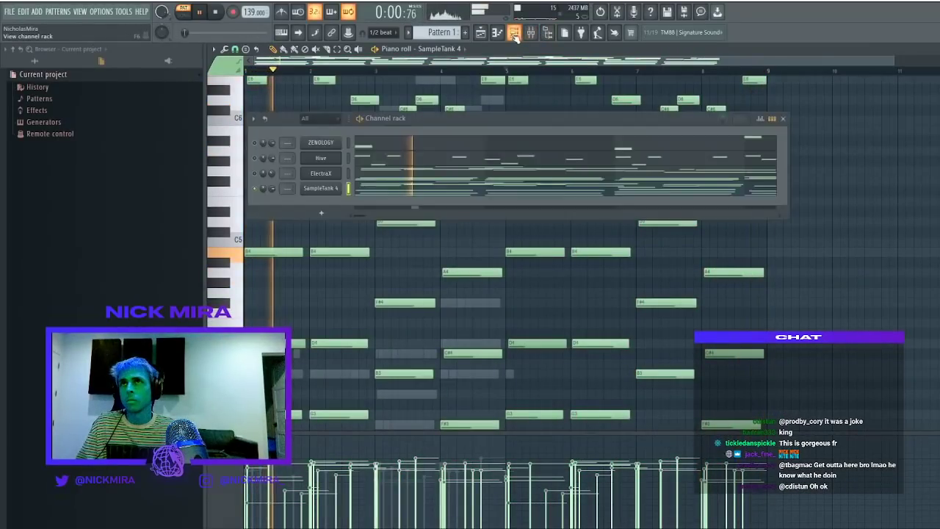
pyautogui.hotkey('ctrl', 'a')
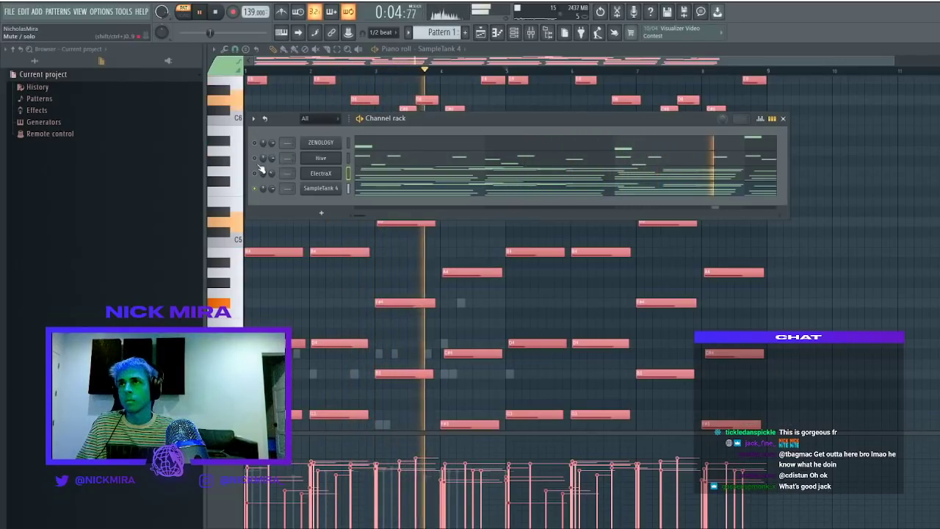
pyautogui.click(255, 173)
pyautogui.click(256, 159)
pyautogui.moveTo(272, 159); pyautogui.dragTo(271, 166)
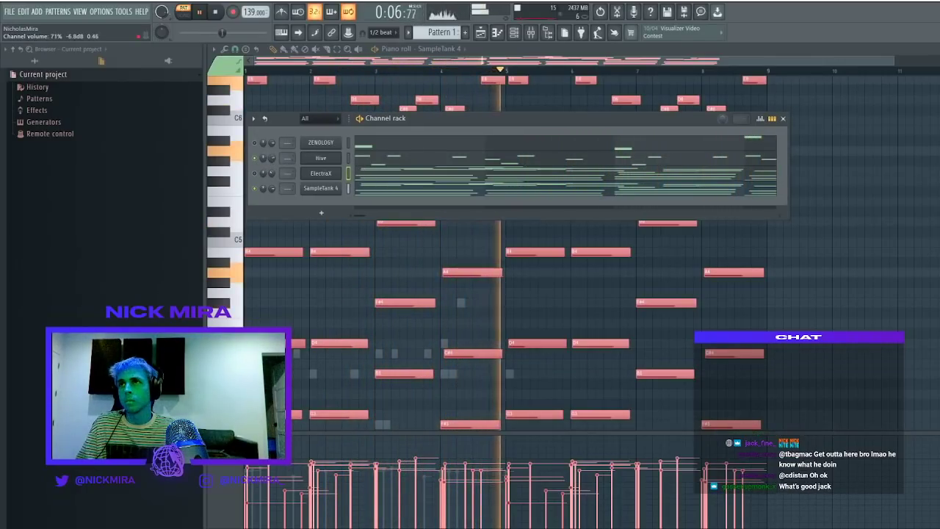
# In bar 4 of the Hive part, move the F#4 note down an octave to F#3
pyautogui.click(375, 160)
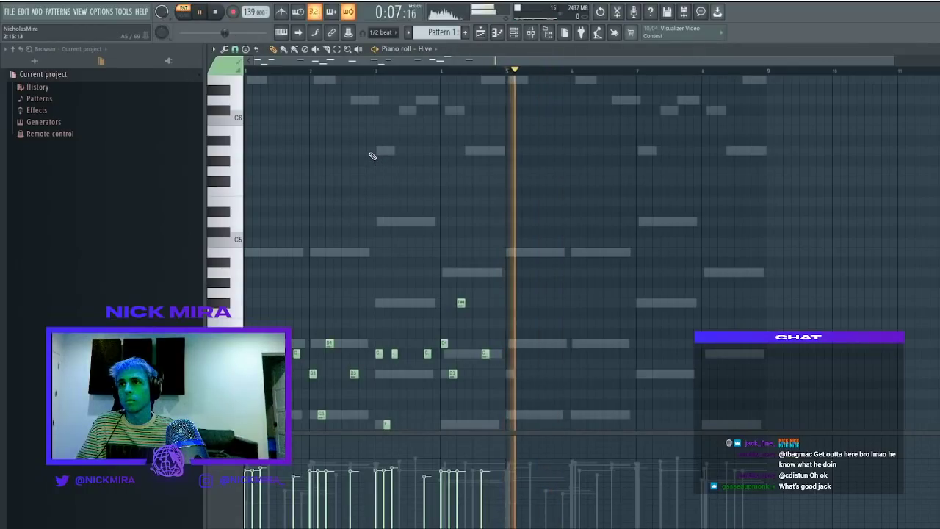
pyautogui.scroll(-2, 372, 156)
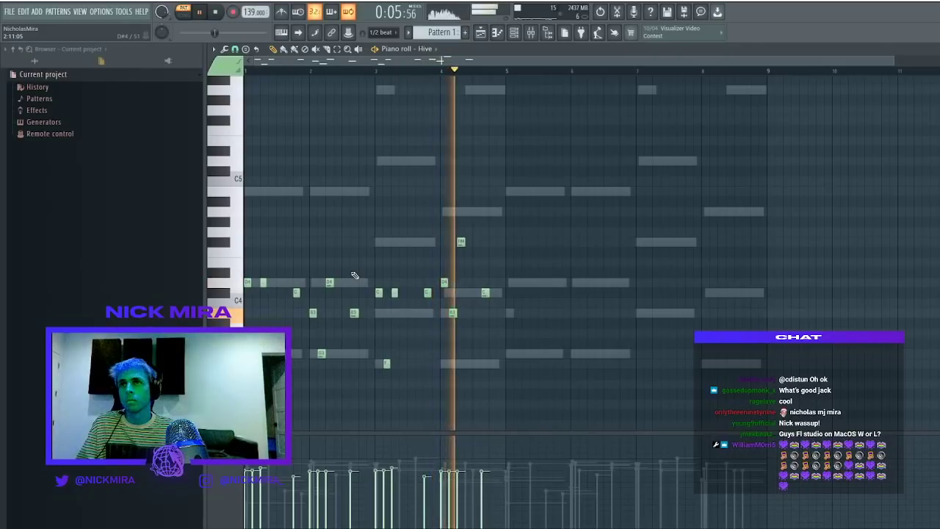
pyautogui.keyDown('ctrl'); pyautogui.click(461, 242); pyautogui.keyUp('ctrl')
pyautogui.hotkey('ctrl', 'Down')
pyautogui.keyDown('ctrl'); pyautogui.click(467, 243); pyautogui.keyUp('ctrl')
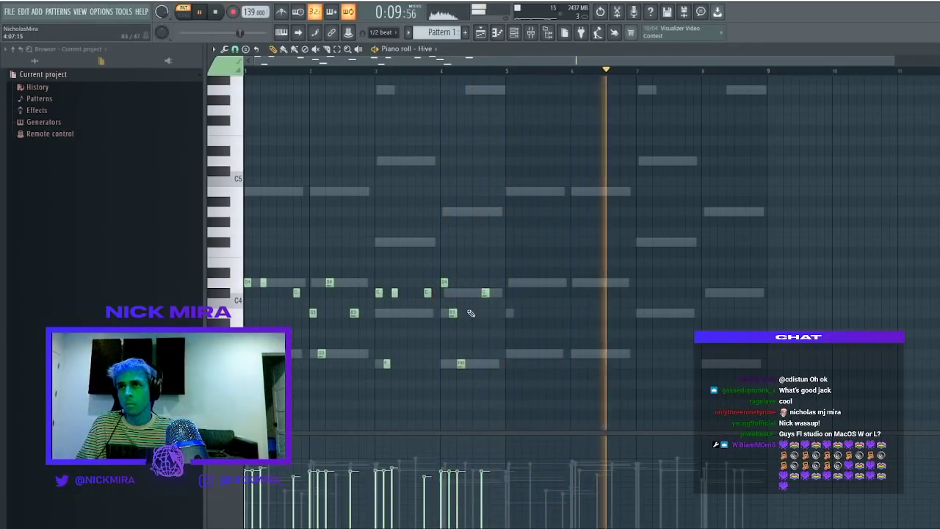
# Try the whole Hive part one octave higher and route the Hive channel to mixer track 2
pyautogui.hotkey('ctrl', 'Up')
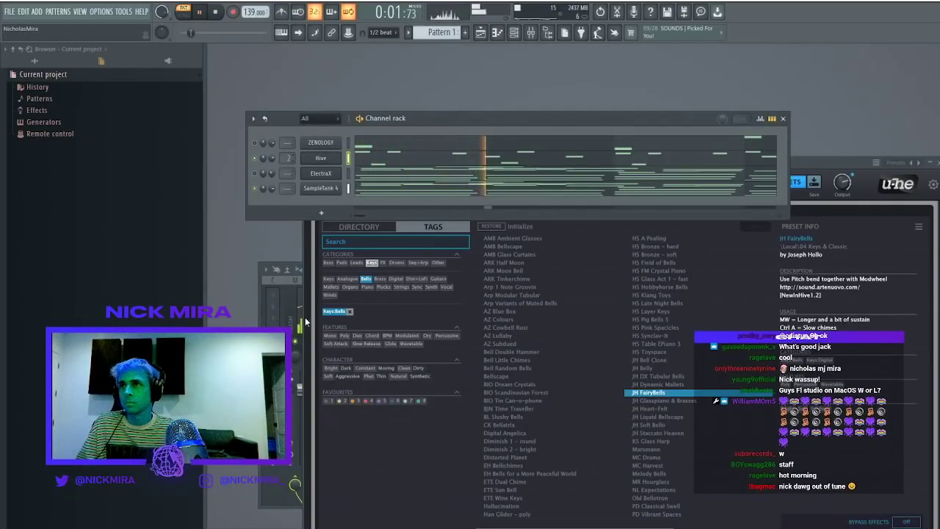
pyautogui.click(306, 320)
pyautogui.click(371, 167)
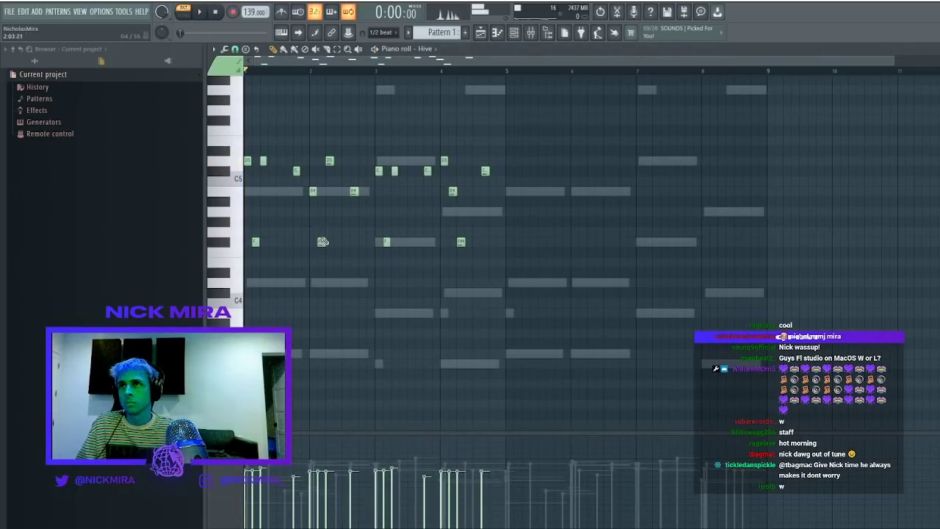
# Move bar 2's second Hive note to D4, and shift bar 4's last note slightly earlier at C#4
pyautogui.moveTo(336, 279); pyautogui.dragTo(319, 282)
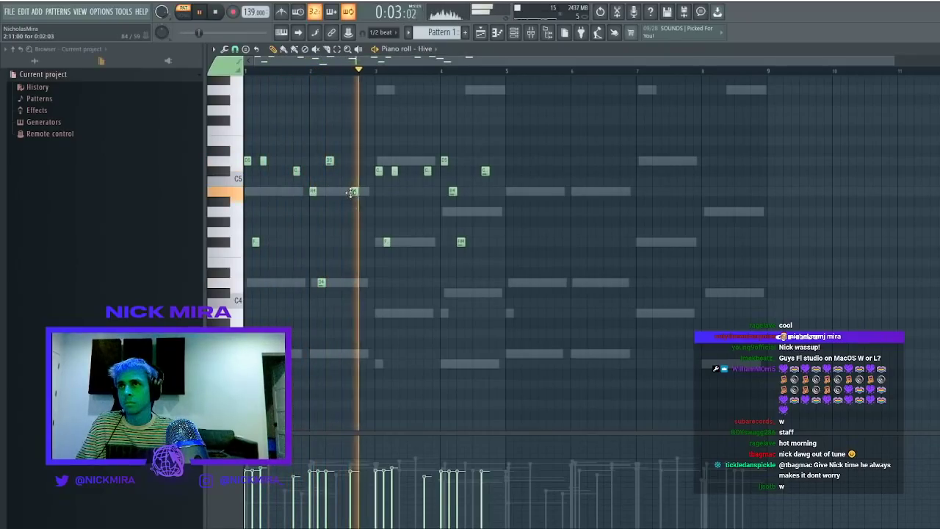
pyautogui.click(394, 173)
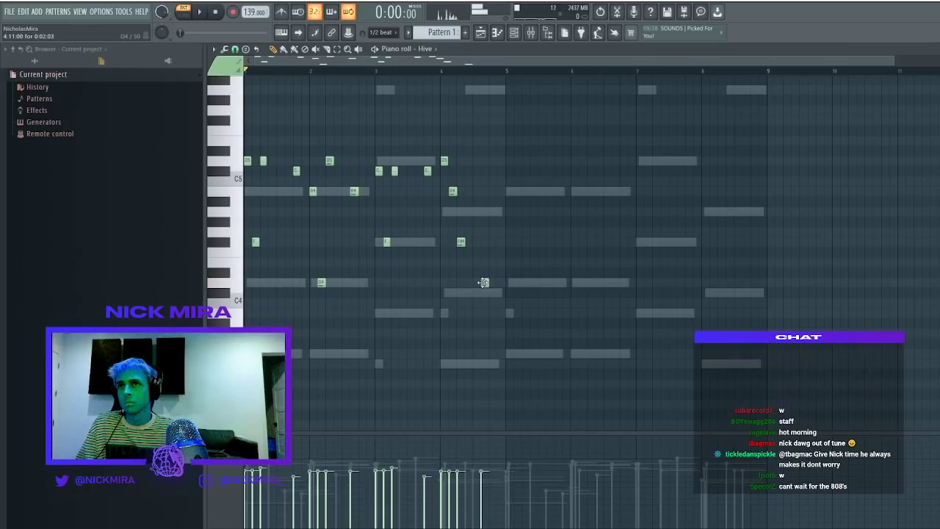
pyautogui.press('space')
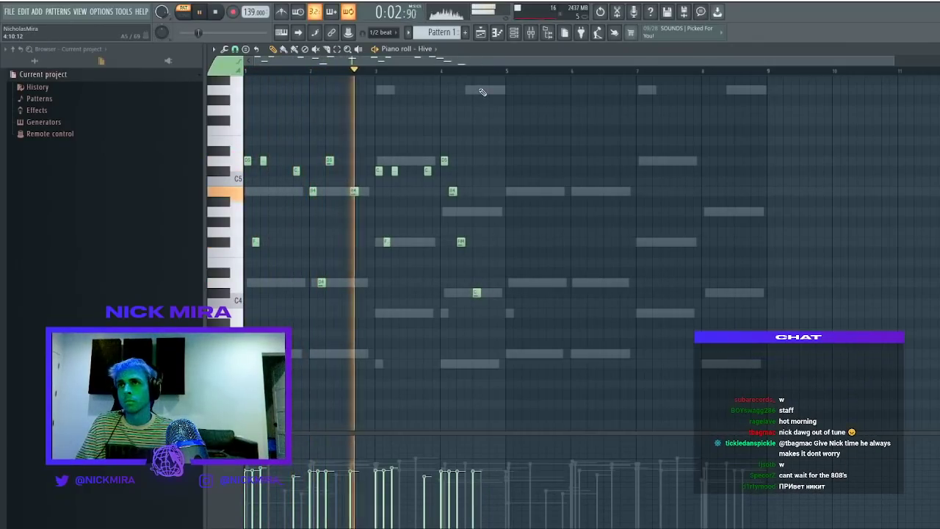
# Lower the whole Hive part one octave and set bar 2's second note to C#4
pyautogui.hotkey('ctrl', 'Down')
pyautogui.keyDown('ctrl'); pyautogui.moveTo(305, 383); pyautogui.dragTo(423, 461); pyautogui.keyUp('ctrl')
pyautogui.hotkey('ctrl', 'Up')
pyautogui.press('space')
pyautogui.press('space')
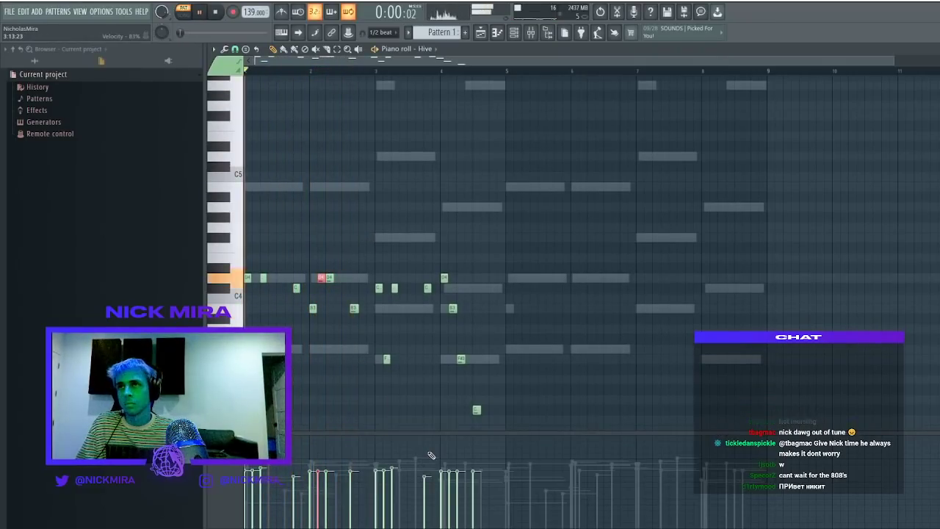
pyautogui.hotkey('shift', 'Up')
pyautogui.hotkey('shift', 'Down')
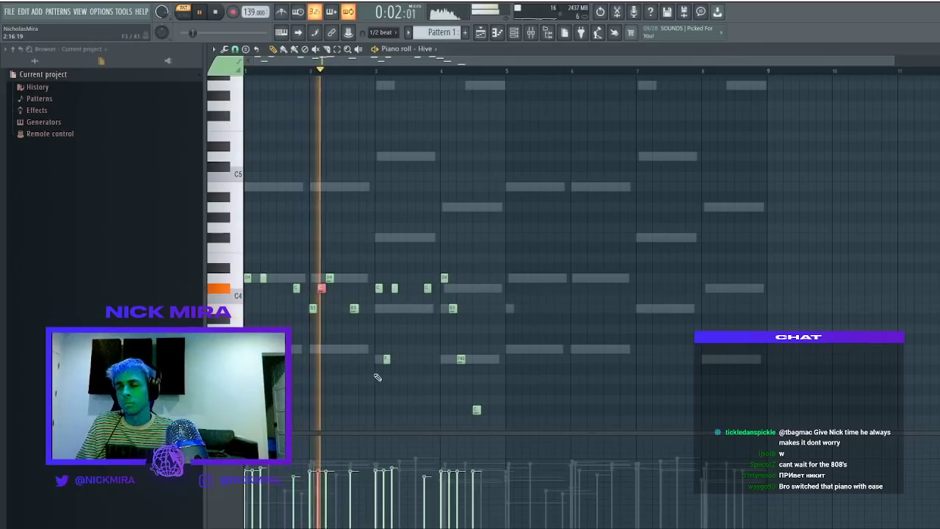
# Change bar 4's last two Hive notes to C#3 and F#3, and duplicate the whole part into bars 5–8
pyautogui.keyDown('ctrl'); pyautogui.click(418, 371); pyautogui.keyUp('ctrl')
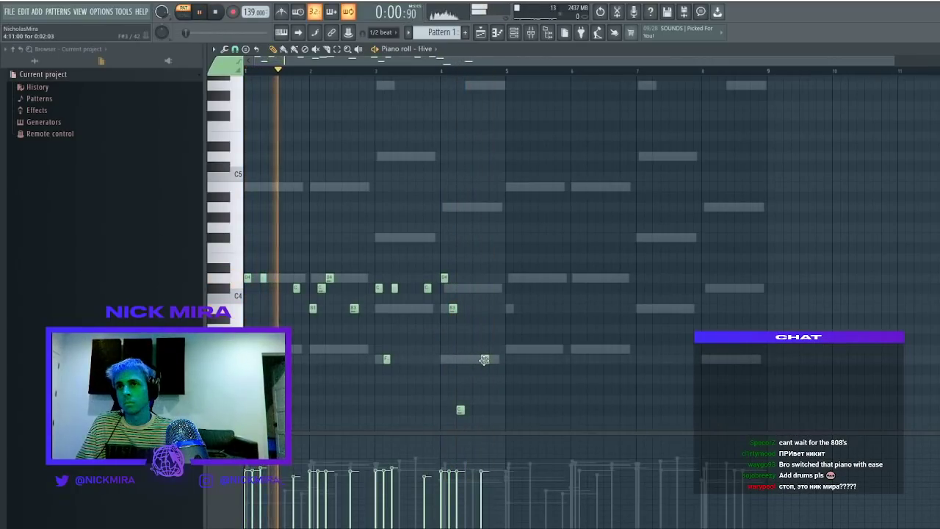
pyautogui.hotkey('ctrl', 'a')
pyautogui.hotkey('ctrl', 'b')
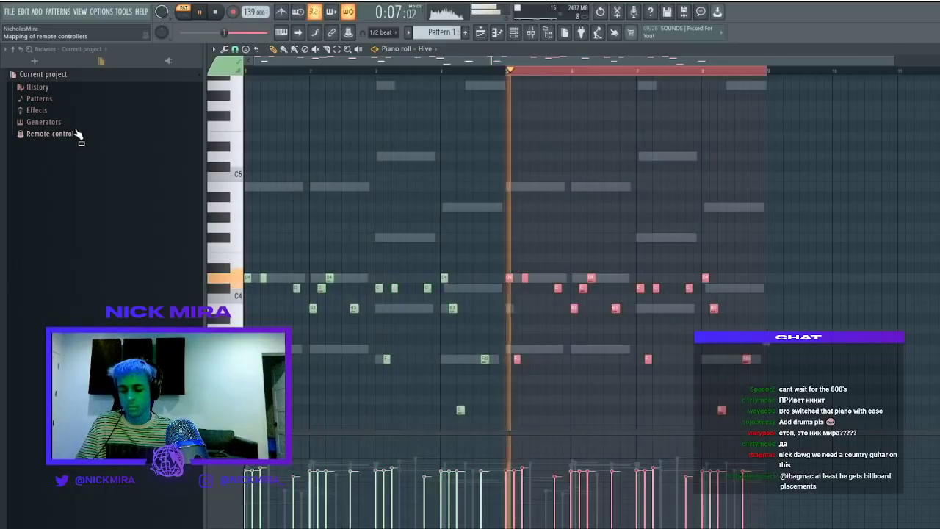
pyautogui.hotkey('ctrl', 'd')
# Open the ElectraX part and delete its highest melody notes, from A6 upwards
pyautogui.click(516, 34)
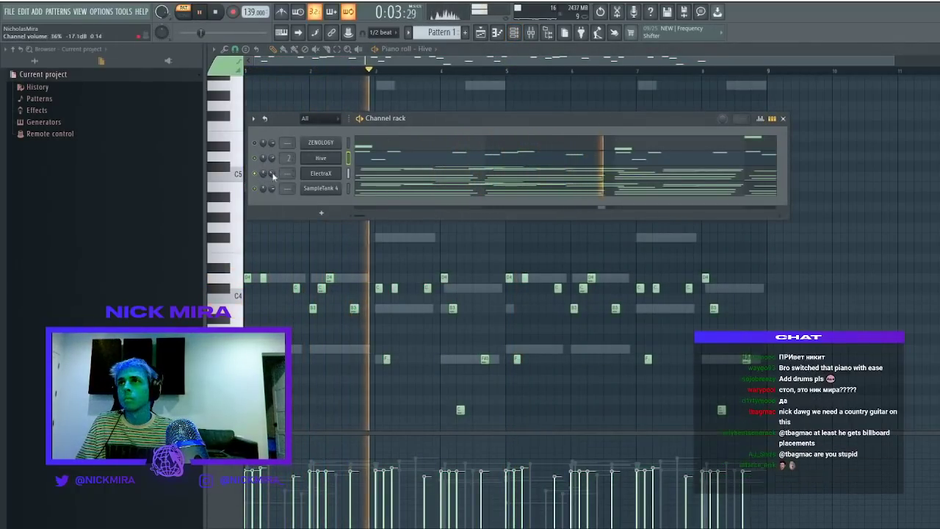
pyautogui.click(382, 172)
pyautogui.scroll(5, 319, 206)
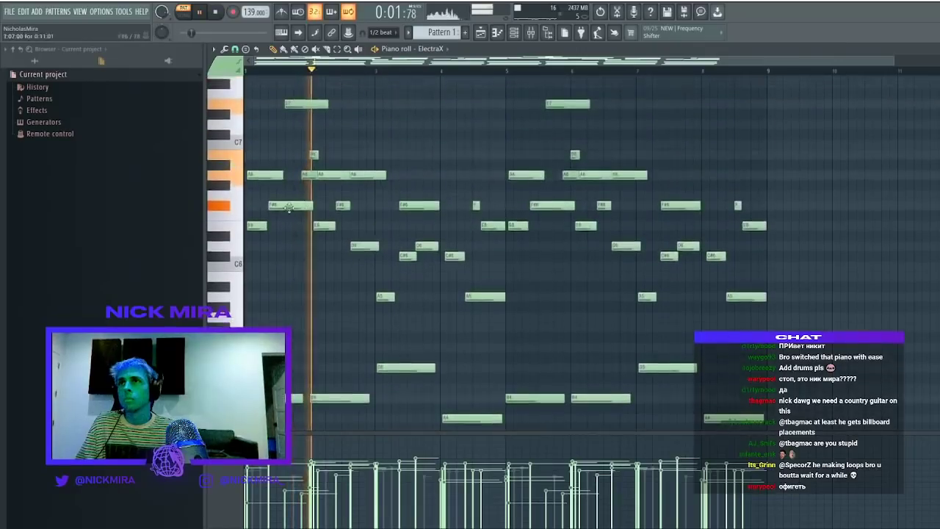
pyautogui.moveTo(234, 199); pyautogui.dragTo(224, 6)
pyautogui.hotkey('ctrl', 'Down')
pyautogui.hotkey('ctrl', 'Down')
pyautogui.hotkey('ctrl', 'Up')
pyautogui.press('Delete')
# Move the remaining ElectraX melody notes between C#6 and F#6 down one octave and close the piano roll
pyautogui.scroll(-4, 611, 195)
pyautogui.moveTo(788, 157); pyautogui.dragTo(72, 12)
pyautogui.hotkey('ctrl', 'Down')
pyautogui.hotkey('ctrl', 'a')
pyautogui.hotkey('ctrl', 'd')
pyautogui.scroll(-3, 493, 235)
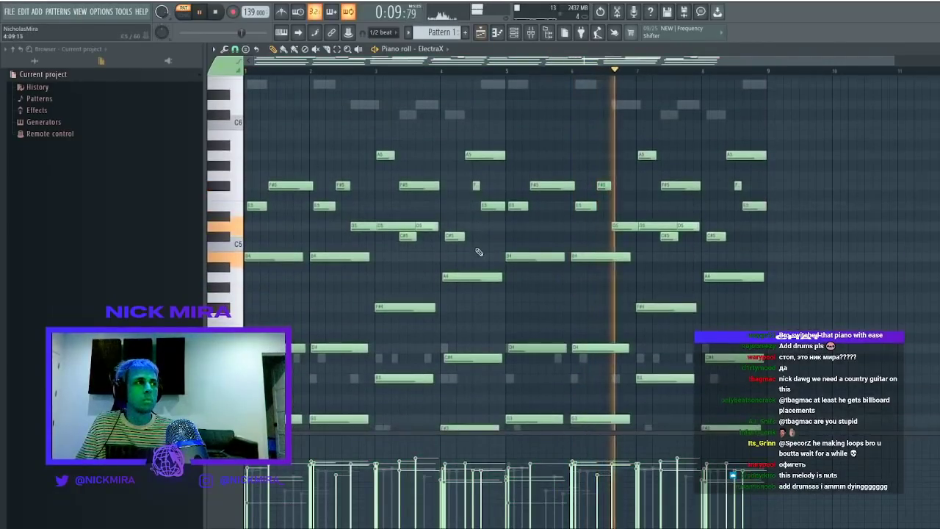
pyautogui.click(934, 49)
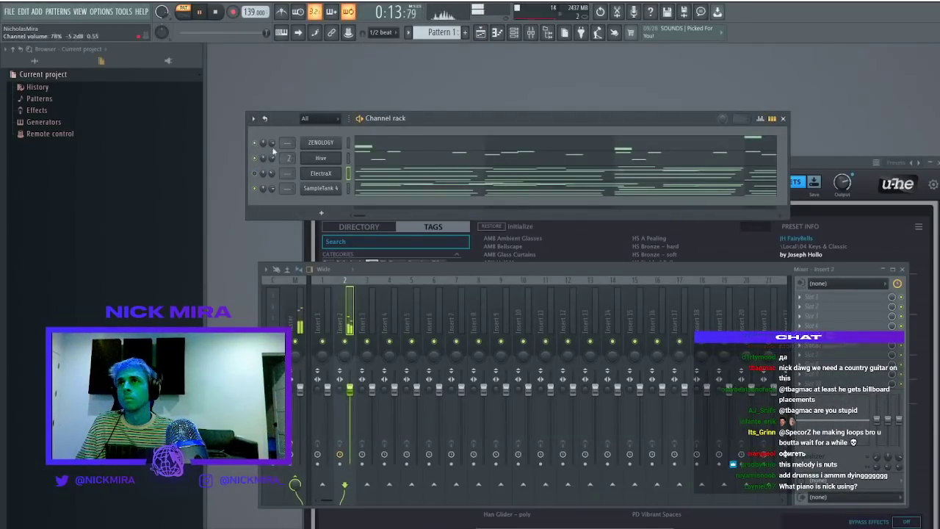
# Rewrite the ZENOLOGY bass as G3 over bars 1–2, B3 in bar 3 and F#3 in bar 4, and duplicate it into bars 5–8
pyautogui.click(365, 146)
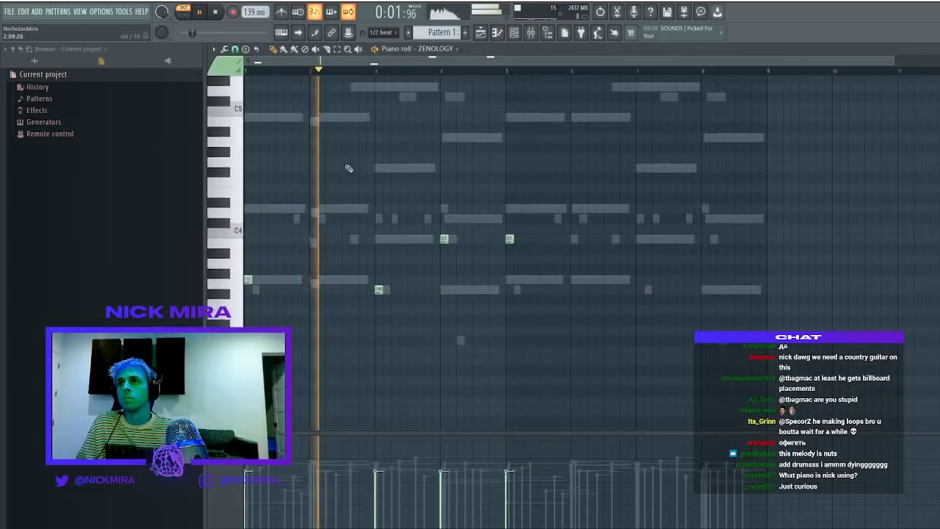
pyautogui.scroll(-1, 265, 265)
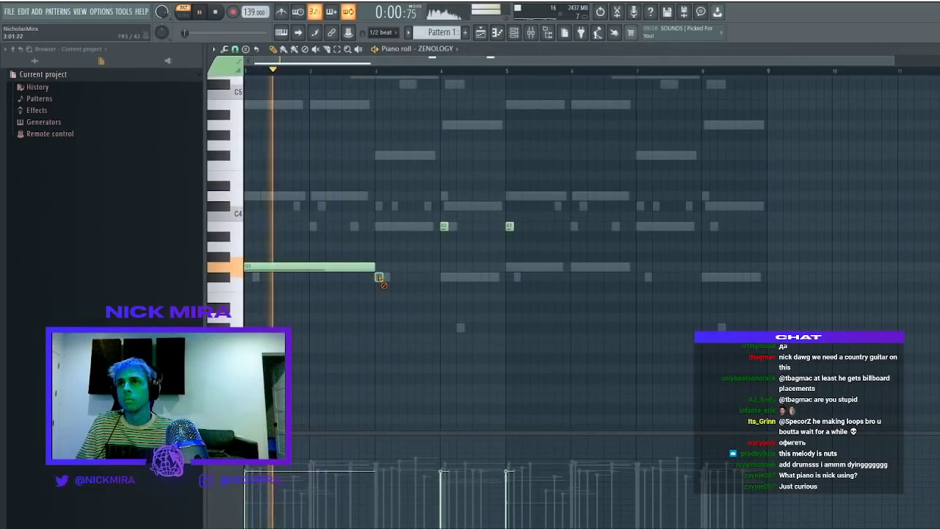
pyautogui.click(379, 226)
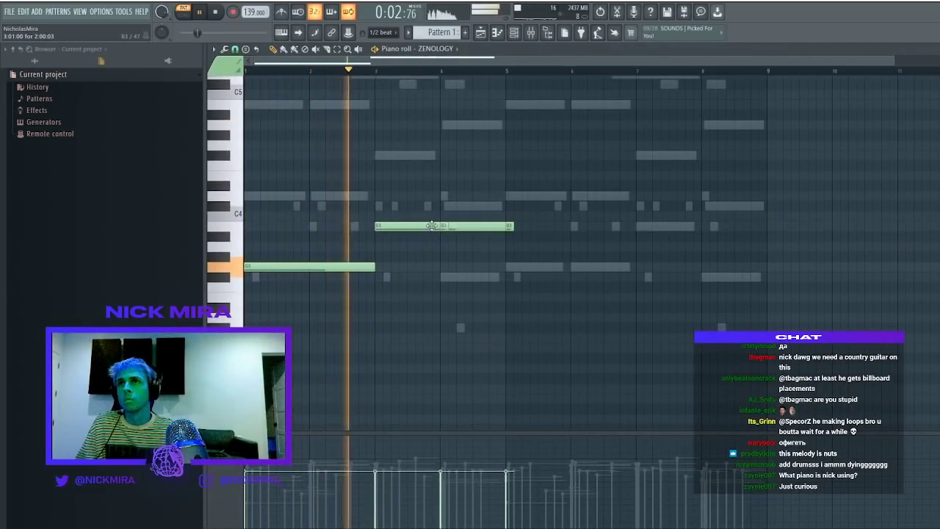
pyautogui.click(444, 276)
pyautogui.hotkey('ctrl', 'l')
pyautogui.press('space')
pyautogui.press('space')
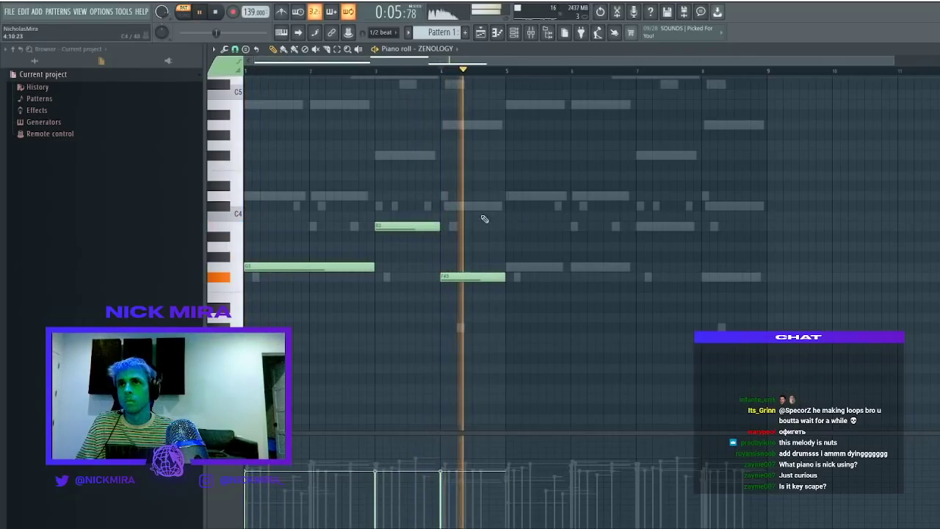
pyautogui.hotkey('ctrl', 'b')
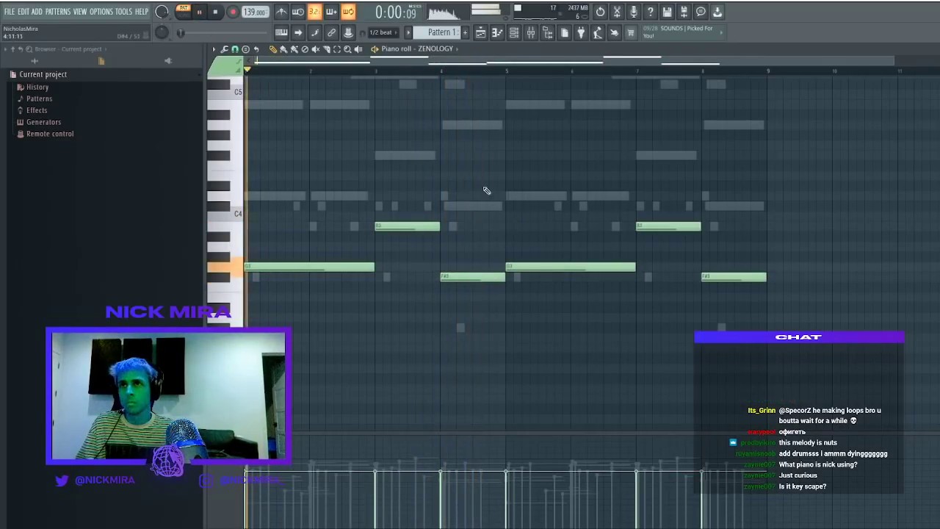
# Add a second SampleTank 4 channel above ElectraX and open its instrument browser
pyautogui.press('F6')
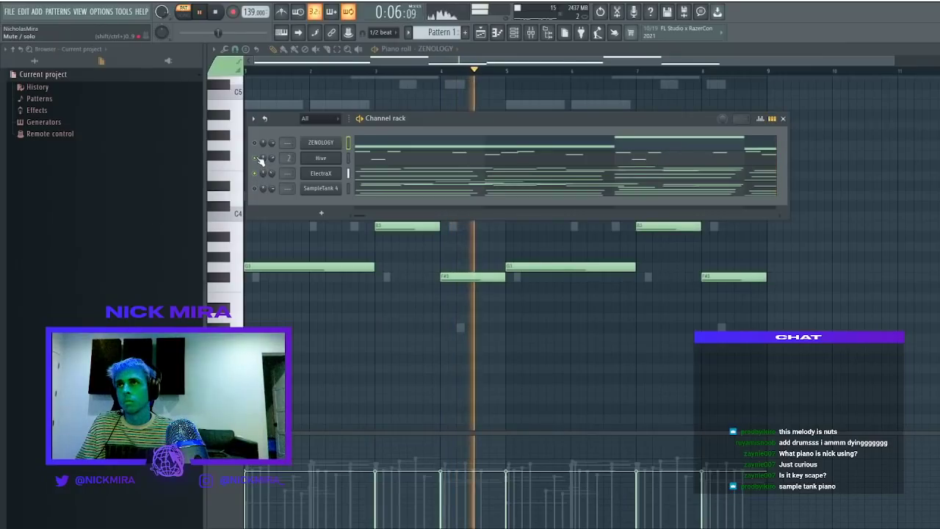
pyautogui.scroll(4, 273, 172)
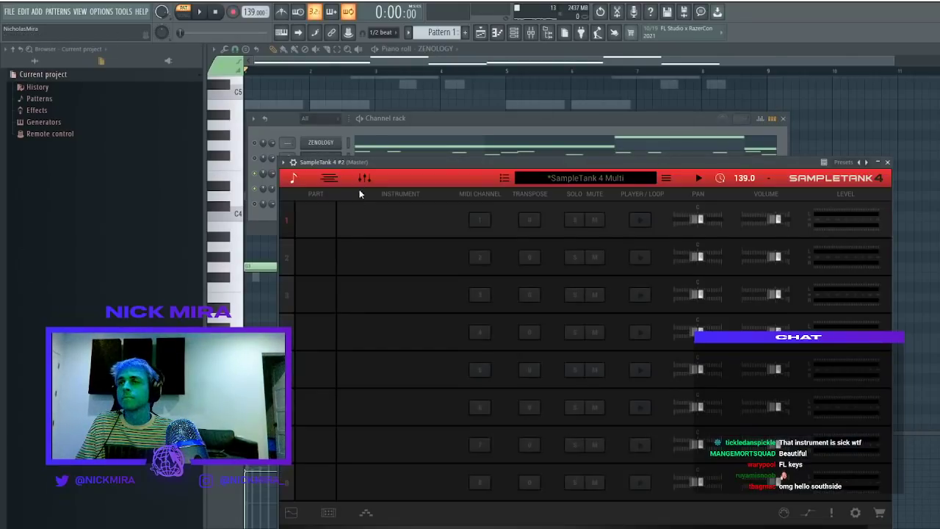
pyautogui.click(489, 204)
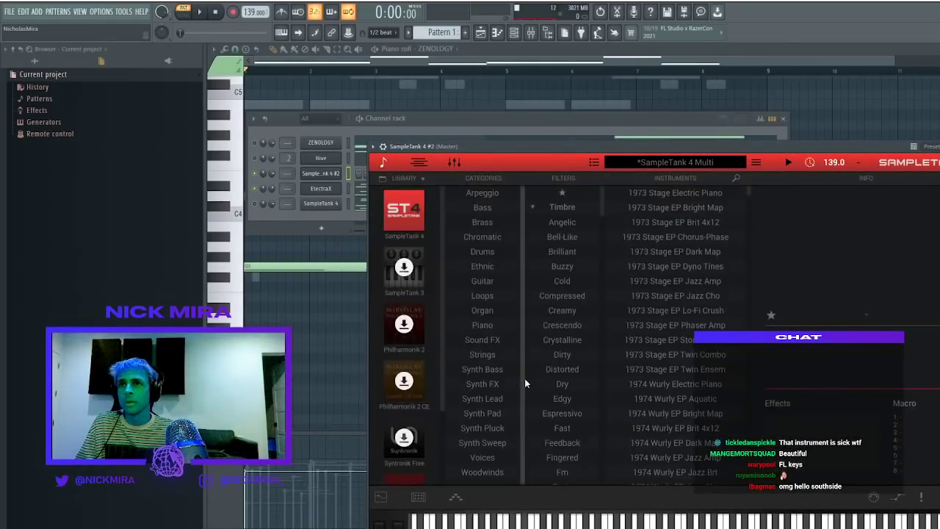
# Try the Synth Pluck instruments Garble Pluck, Key Beast, Love Me and Greasy Pluck in SampleTank 4 #2
pyautogui.click(484, 428)
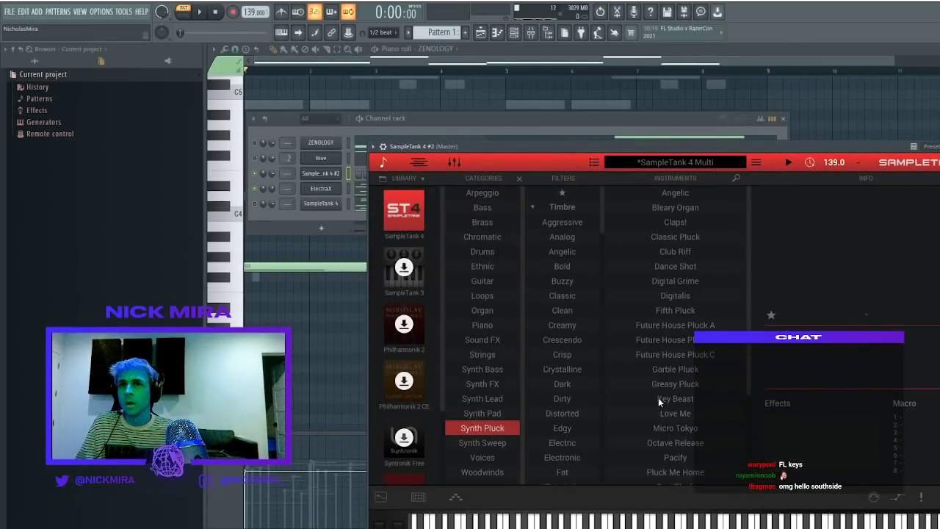
pyautogui.click(688, 368)
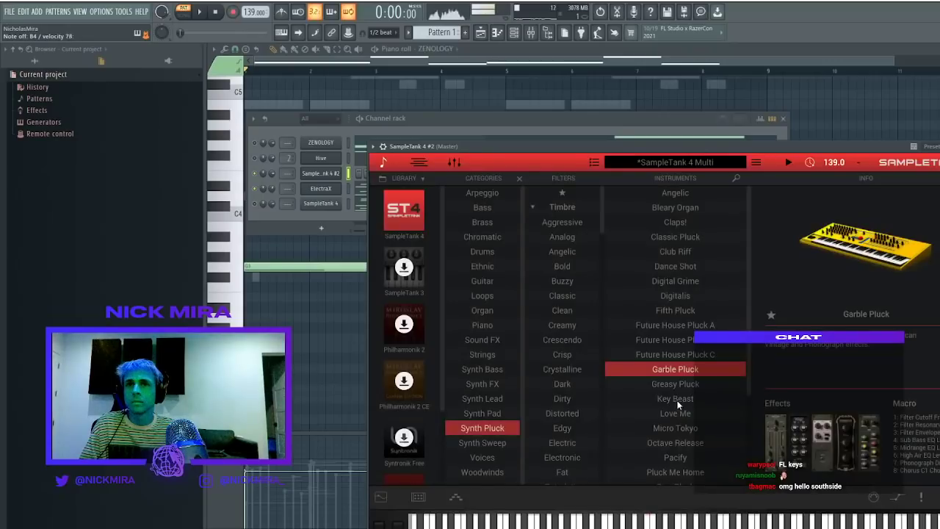
pyautogui.click(677, 400)
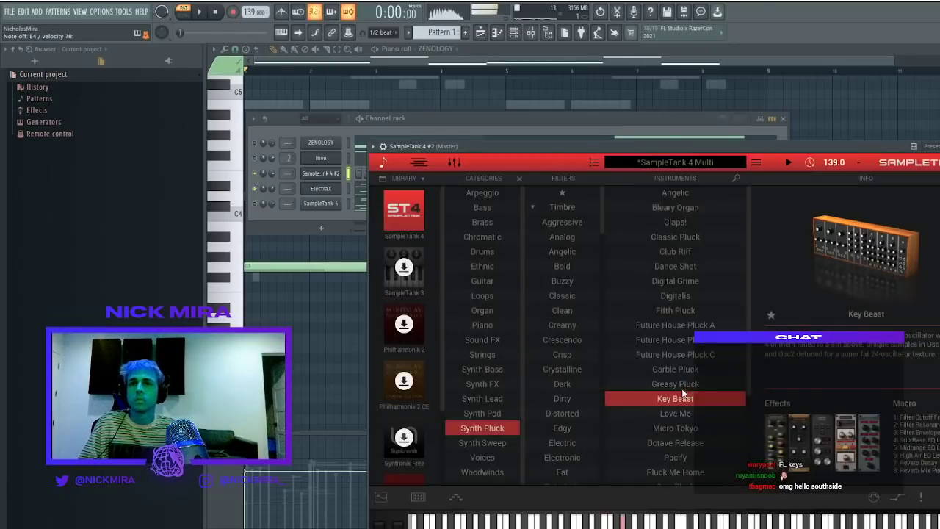
pyautogui.click(674, 414)
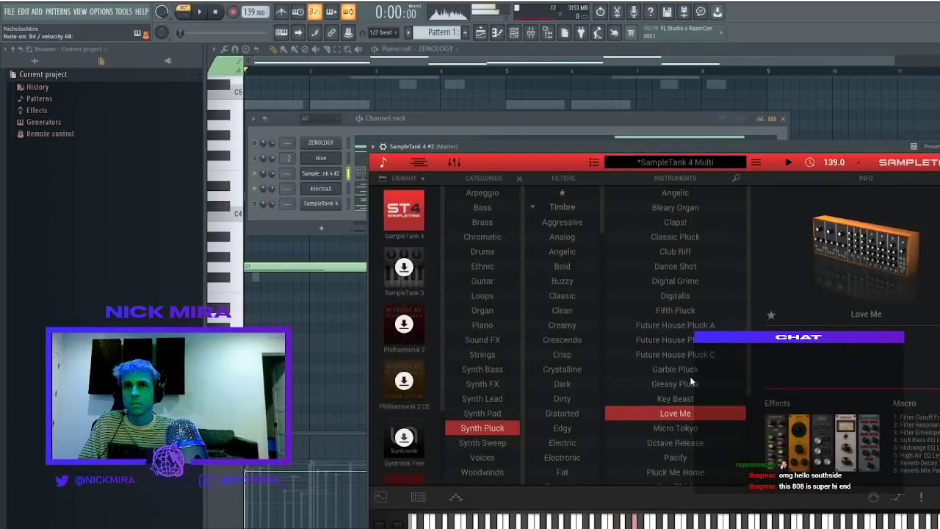
pyautogui.click(690, 381)
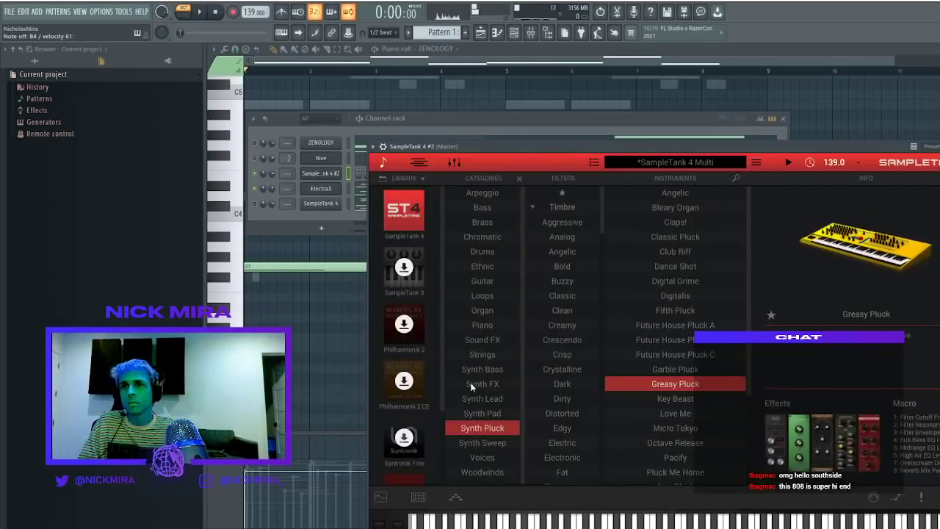
# Try the Ethnic instruments Mambo 105bpm, Mandolin Dn-Up Drk Shift, Mandolin Down-Up Bright and Mandolin Down
pyautogui.click(484, 267)
pyautogui.scroll(-5, 656, 336)
pyautogui.click(674, 251)
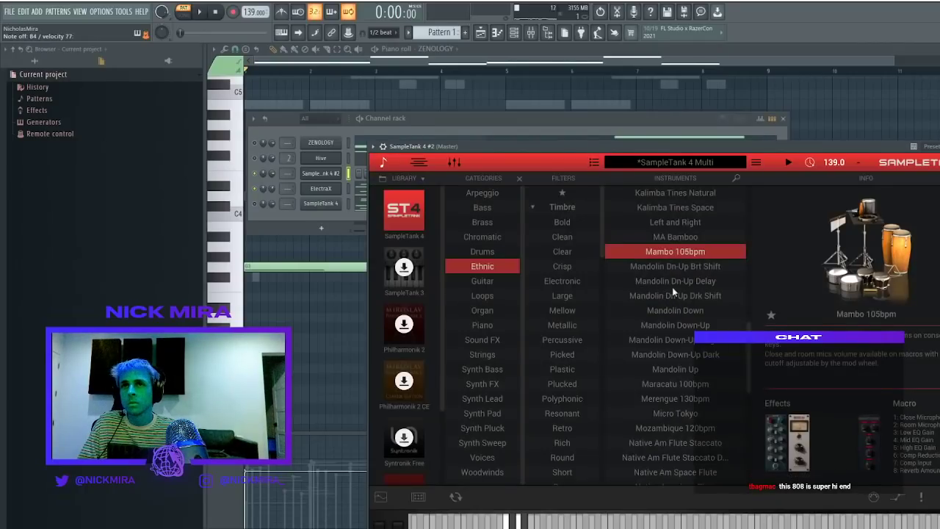
pyautogui.click(688, 294)
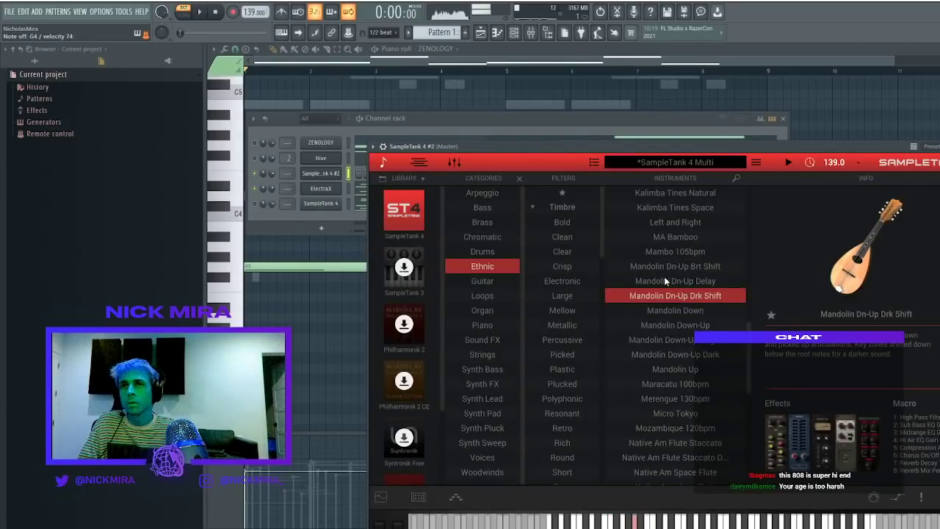
pyautogui.click(695, 340)
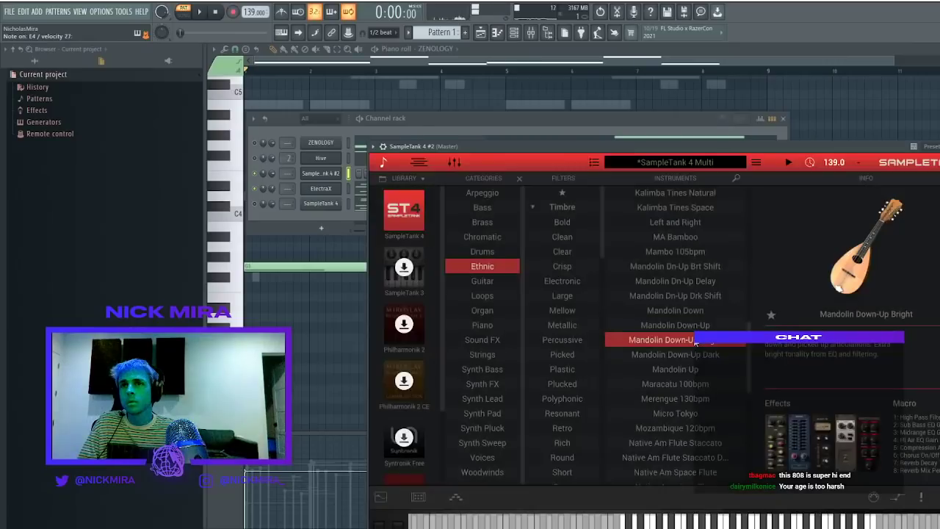
pyautogui.click(677, 311)
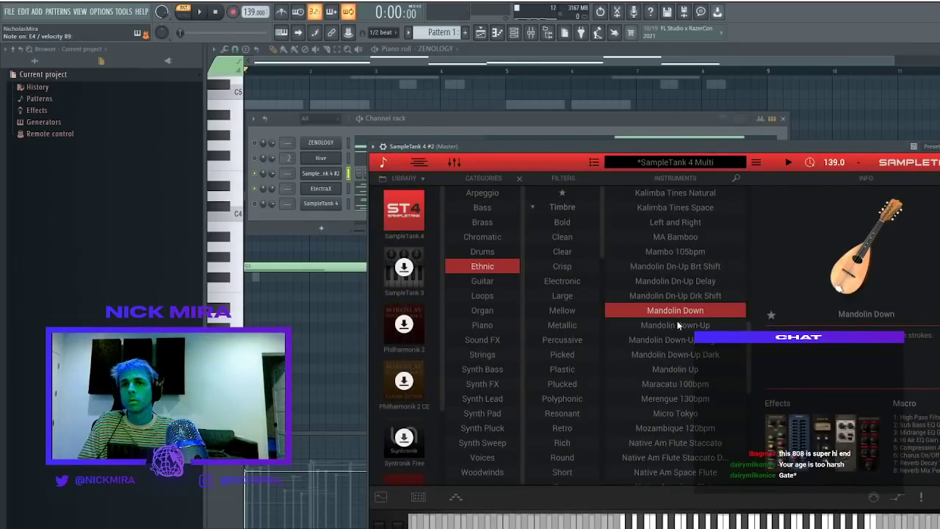
# Load the Ethnic instrument Pacify and look through the rest of the Ethnic instruments
pyautogui.scroll(-5, 678, 326)
pyautogui.click(676, 326)
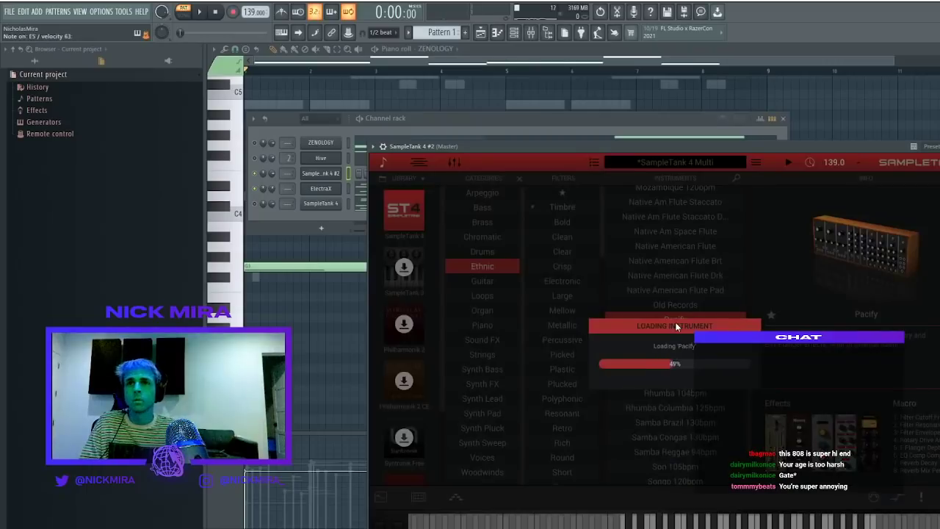
pyautogui.scroll(1, 676, 326)
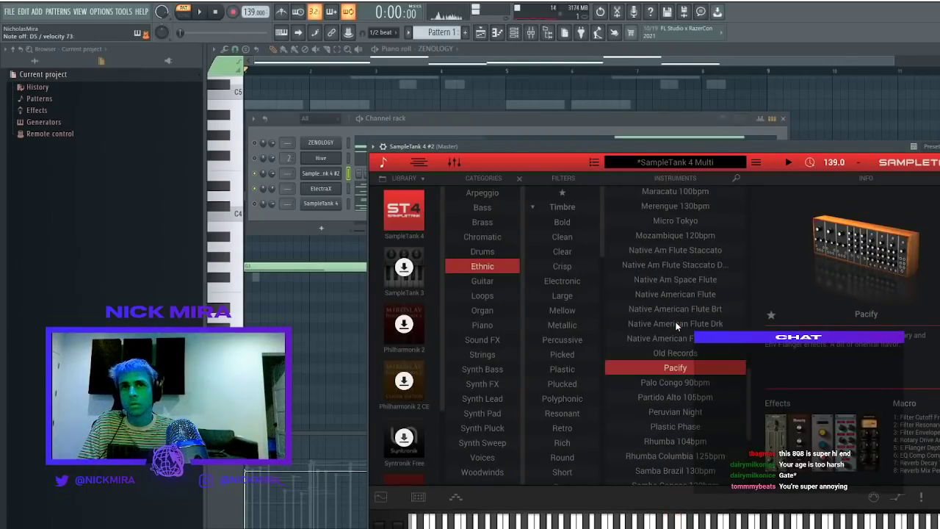
pyautogui.scroll(6, 676, 326)
pyautogui.scroll(5, 677, 326)
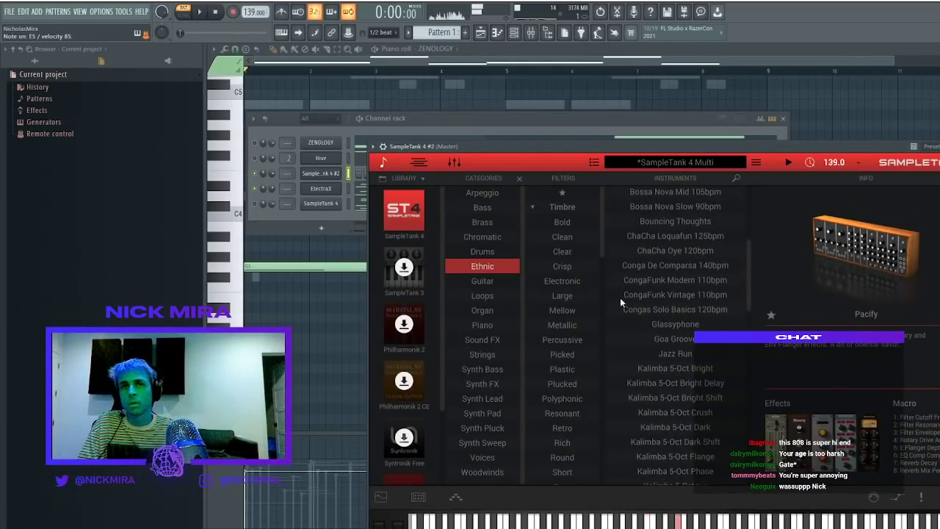
# Copy the ElectraX notes into the SampleTank 4 #2 channel, keep the original ElectraX part, and play the new channel alone
pyautogui.click(311, 130)
pyautogui.press('space')
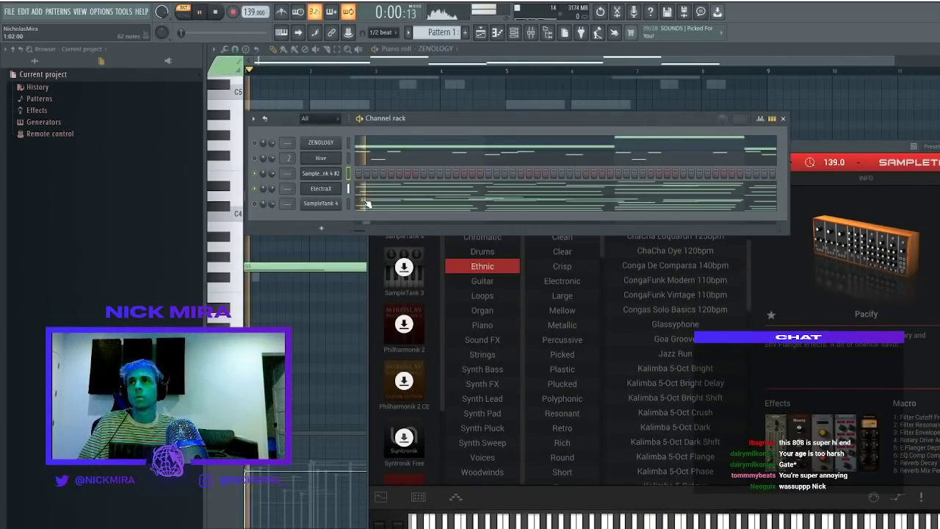
pyautogui.press('F5')
pyautogui.press('F6')
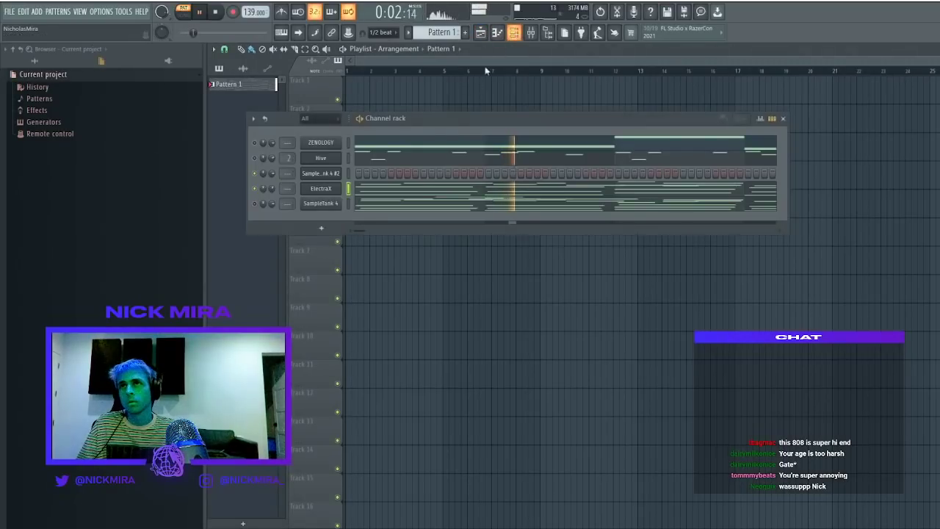
pyautogui.click(348, 172)
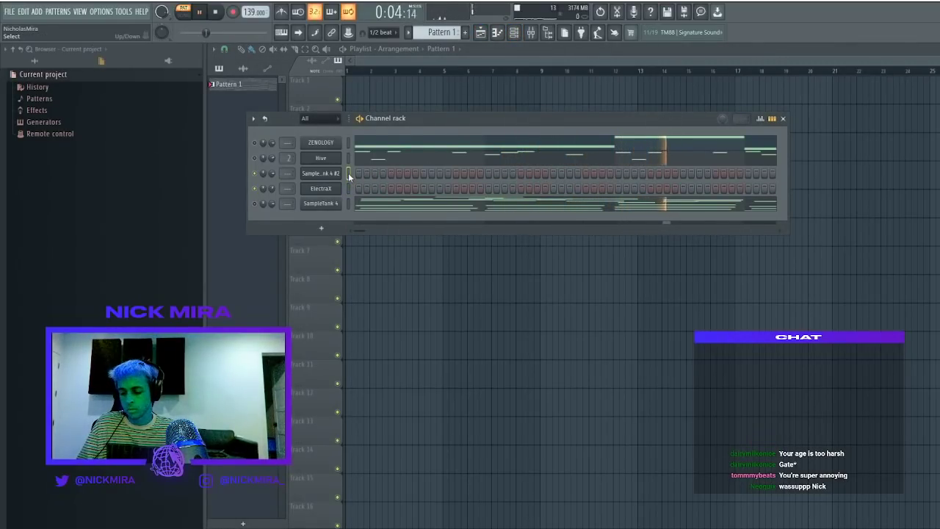
pyautogui.hotkey('ctrl', 'z')
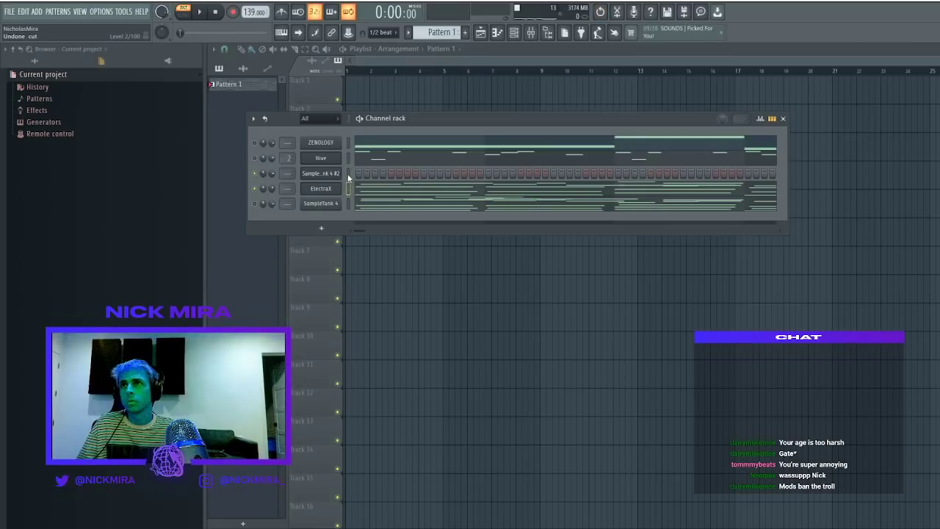
pyautogui.hotkey('ctrl', 'z')
pyautogui.press('space')
pyautogui.press('space')
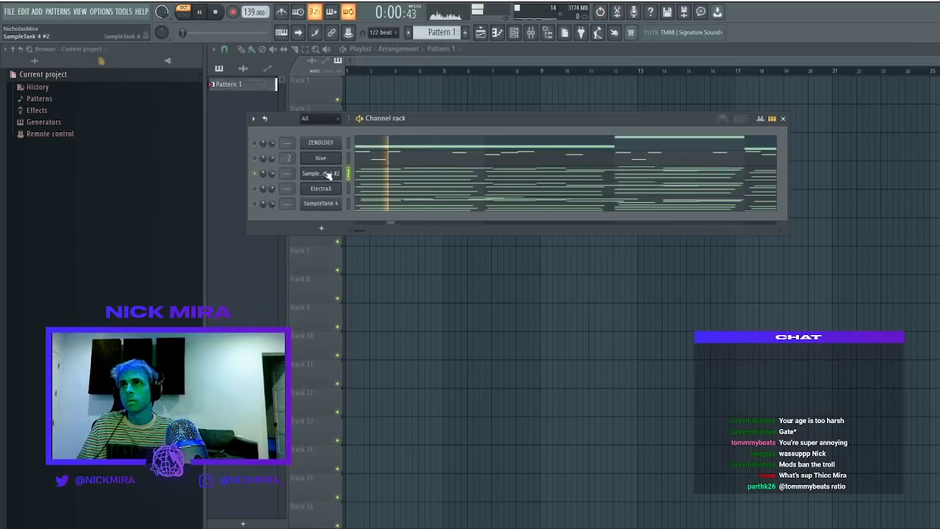
# Try the Ethnic instrument Old Records on the SampleTank 4 #2 part during playback
pyautogui.click(320, 173)
pyautogui.scroll(-2, 667, 386)
pyautogui.scroll(-4, 667, 386)
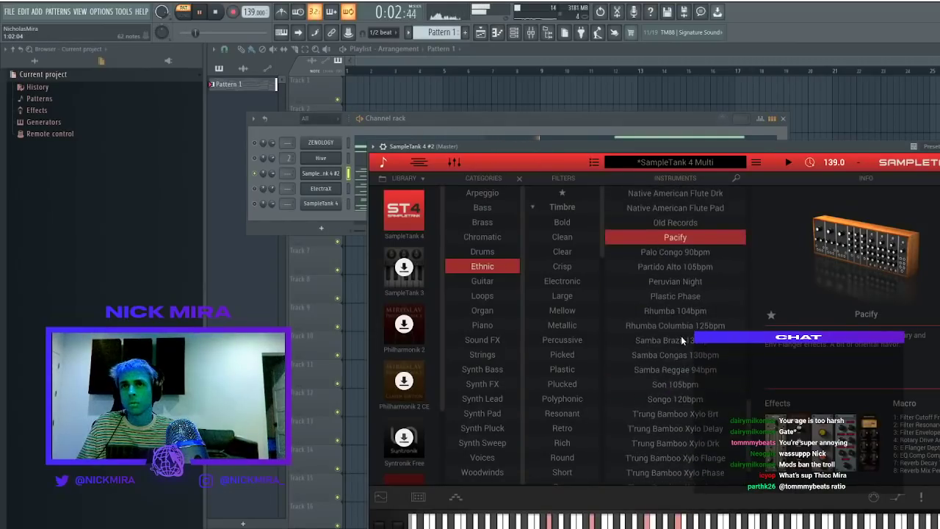
pyautogui.scroll(3, 679, 334)
pyautogui.click(678, 366)
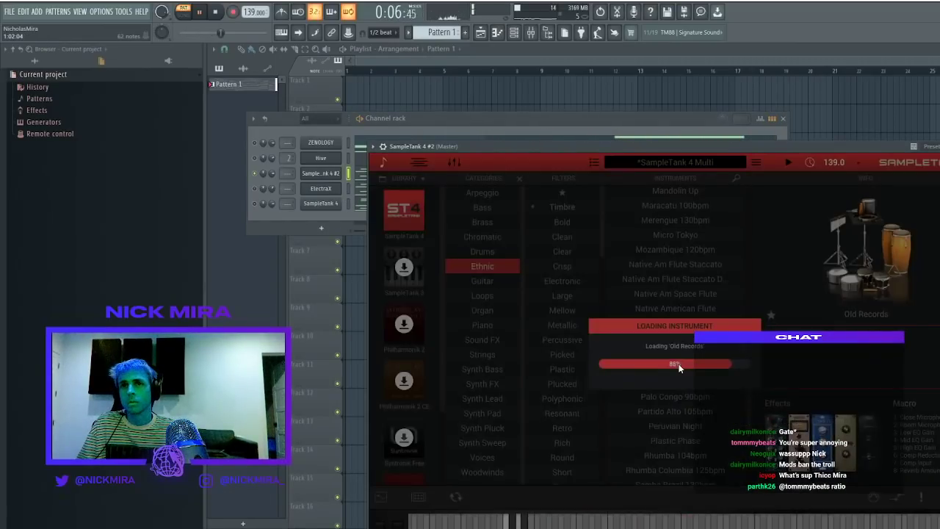
pyautogui.press('space')
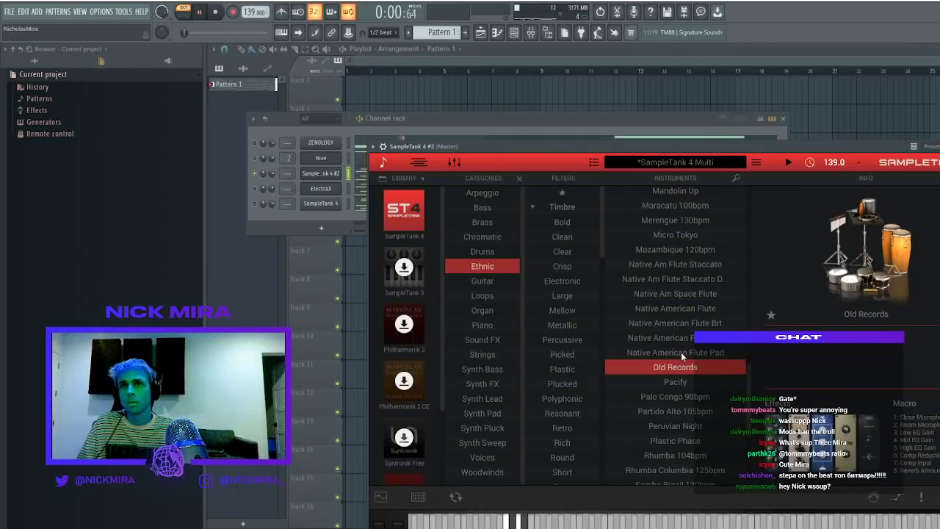
# Load the Native American Flute Pad instrument for the SampleTank 4 #2 part
pyautogui.click(681, 351)
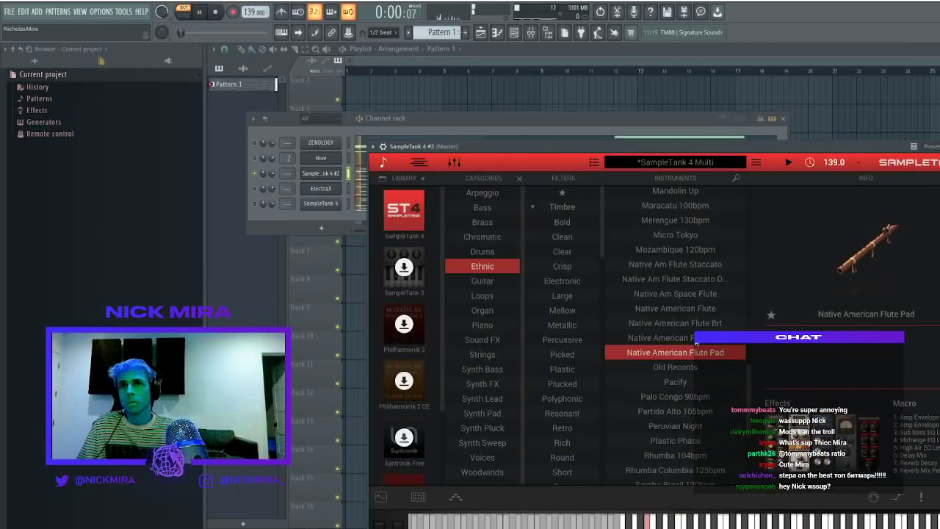
pyautogui.click(694, 339)
pyautogui.click(675, 351)
pyautogui.press('space')
# Review the SampleTank 4 #2 notes in the piano roll and play the part on its own
pyautogui.click(359, 174)
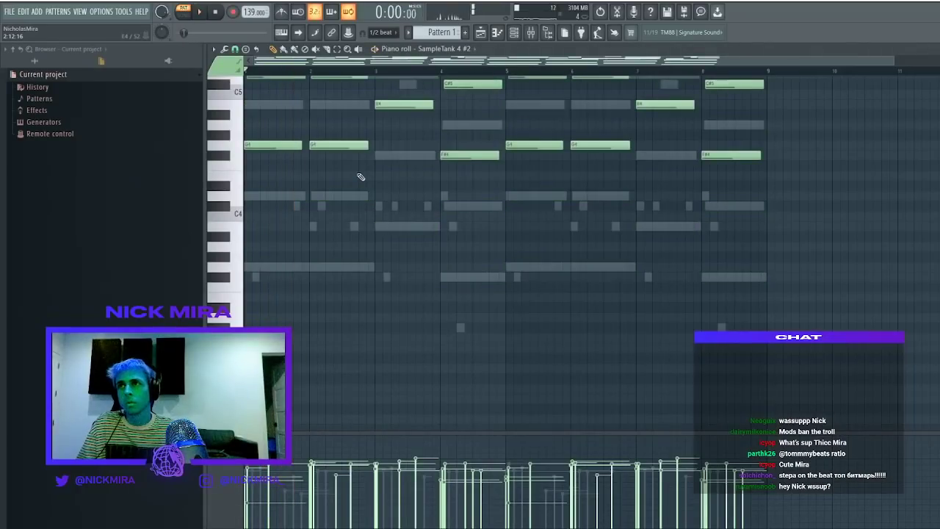
pyautogui.click(514, 32)
pyautogui.press('space')
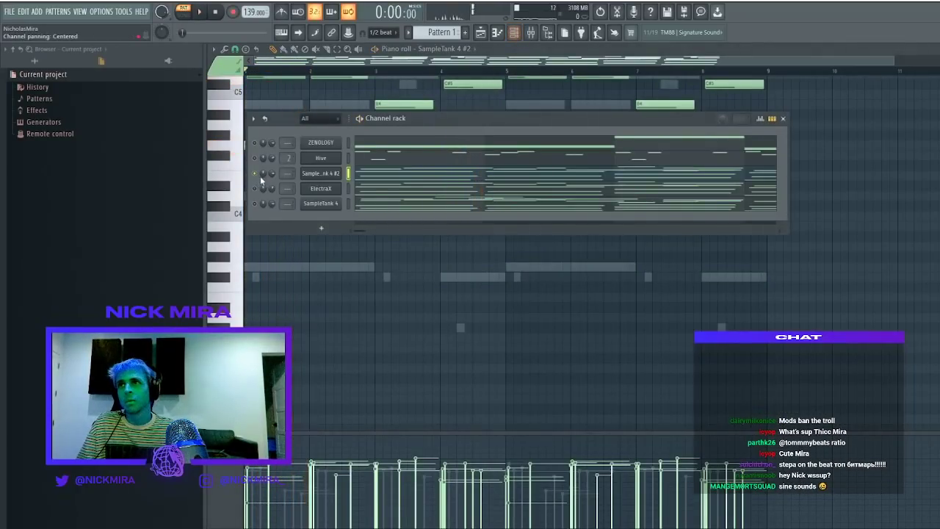
pyautogui.scroll(5, 273, 173)
pyautogui.press('space')
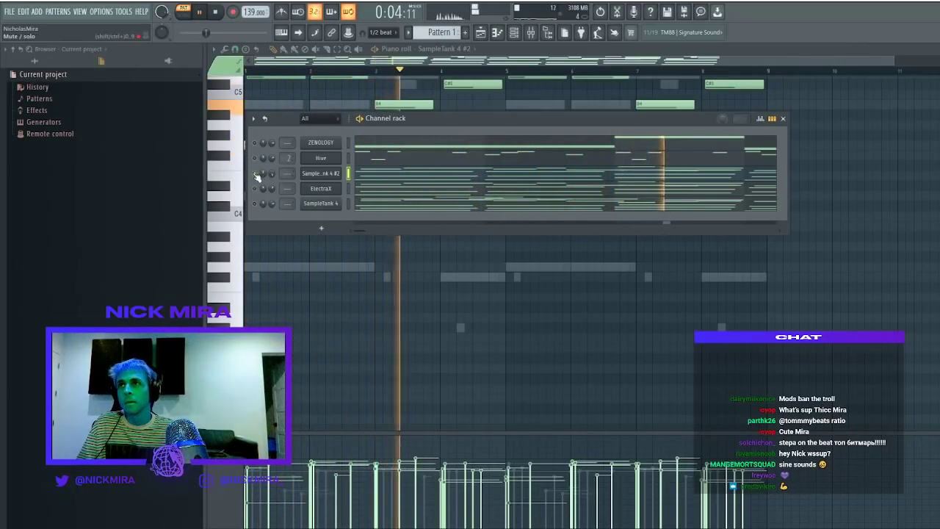
pyautogui.press('space')
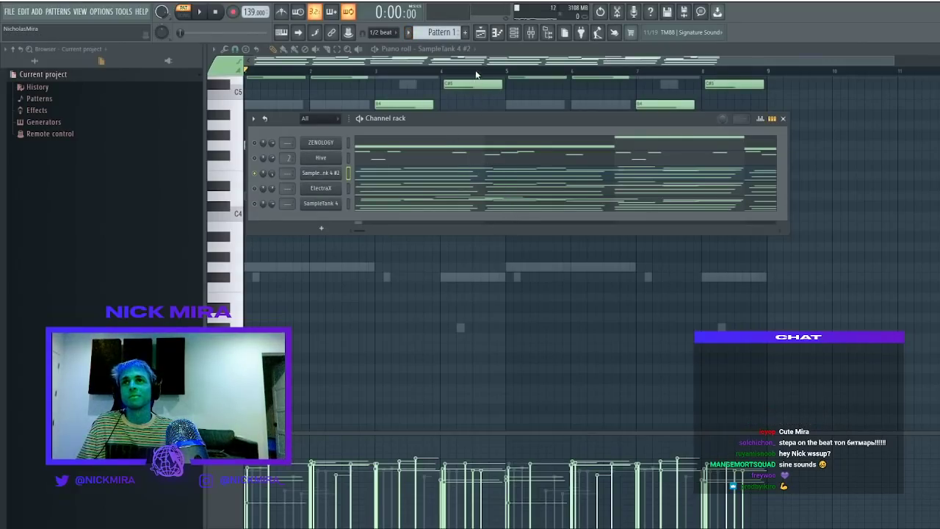
# Place the rendered Pattern 1 audio clip at bar 1, normalize it, and adjust its pitch using Stretch mode
pyautogui.press('F5')
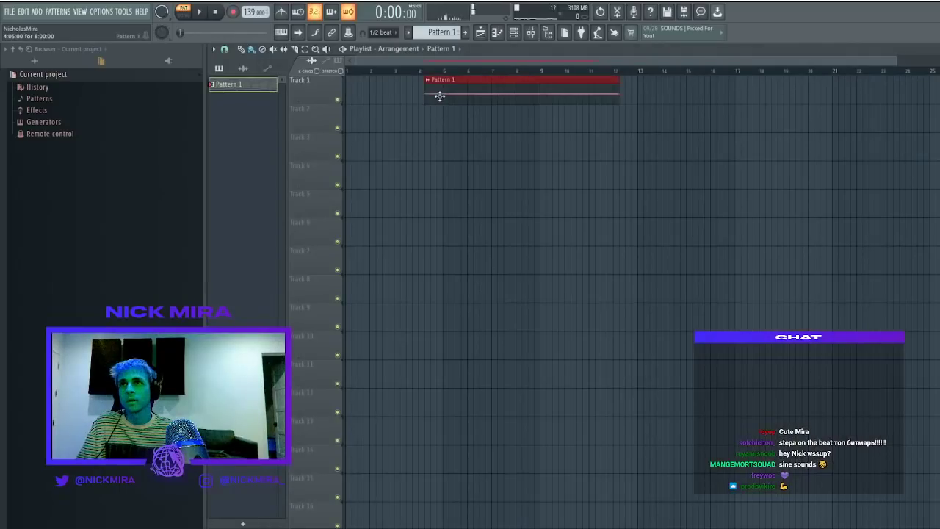
pyautogui.doubleClick(411, 80)
pyautogui.press('space')
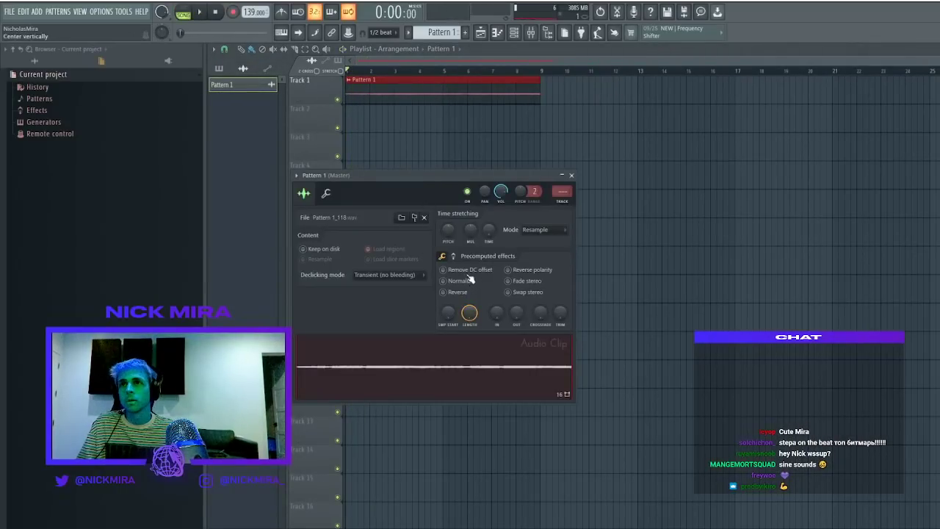
pyautogui.press('space')
pyautogui.click(465, 280)
pyautogui.press('space')
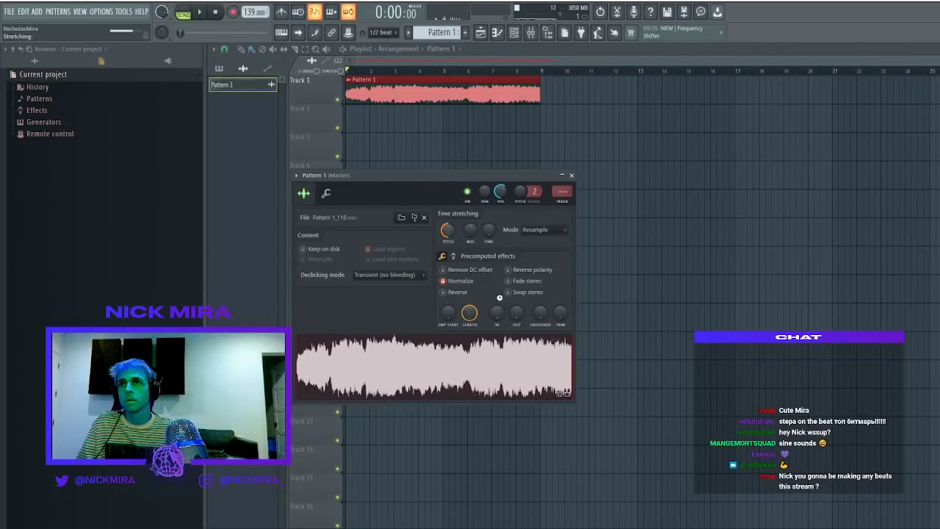
pyautogui.press('space')
pyautogui.press('Escape')
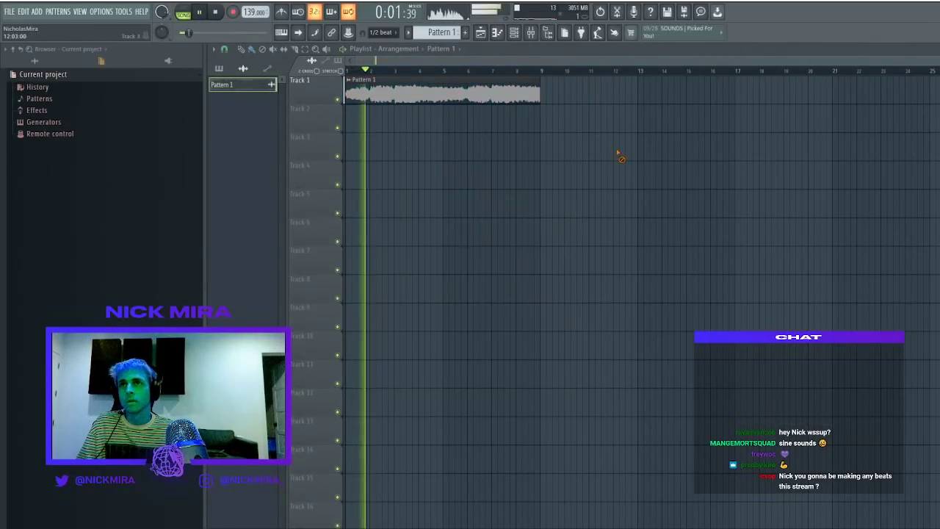
# Route the audio clip to mixer Insert 1 and add ValhallaVintageVerb with 29.6% mix and 2.37 s decay
pyautogui.doubleClick(396, 91)
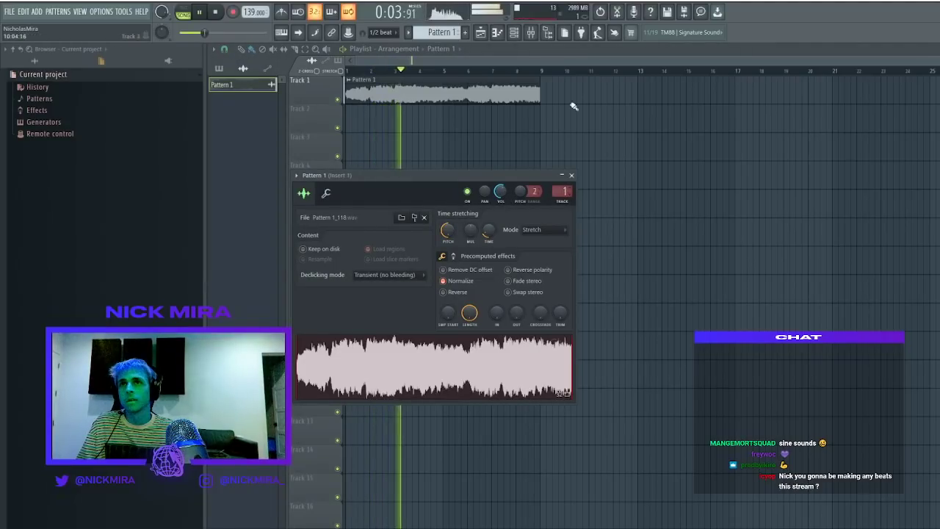
pyautogui.click(529, 33)
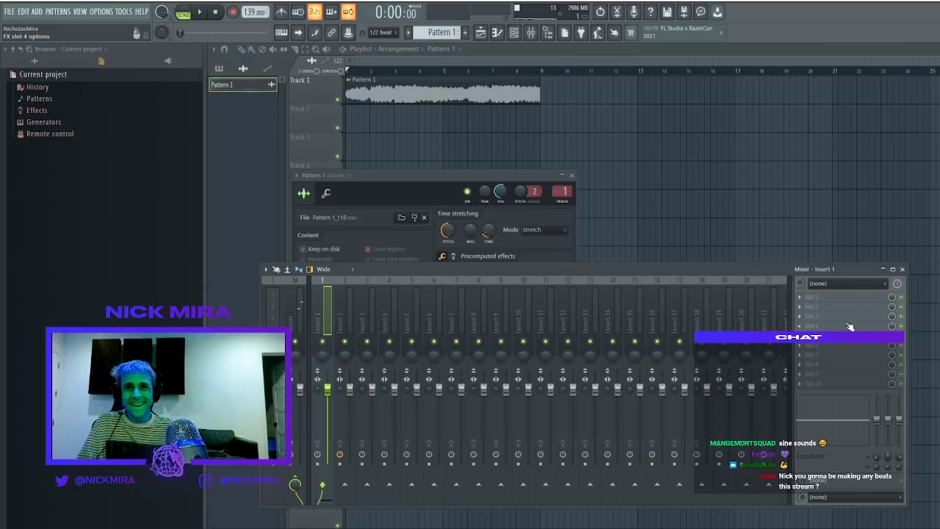
pyautogui.press('space')
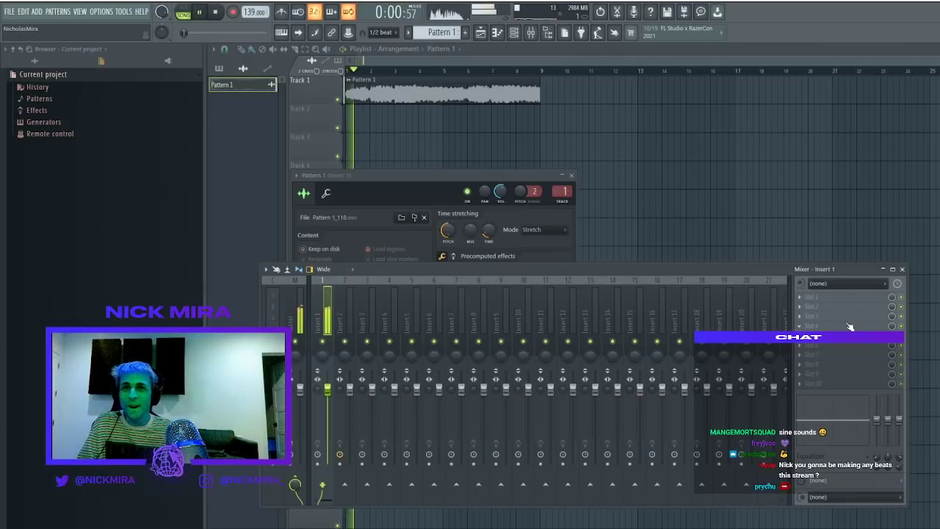
pyautogui.click(671, 431)
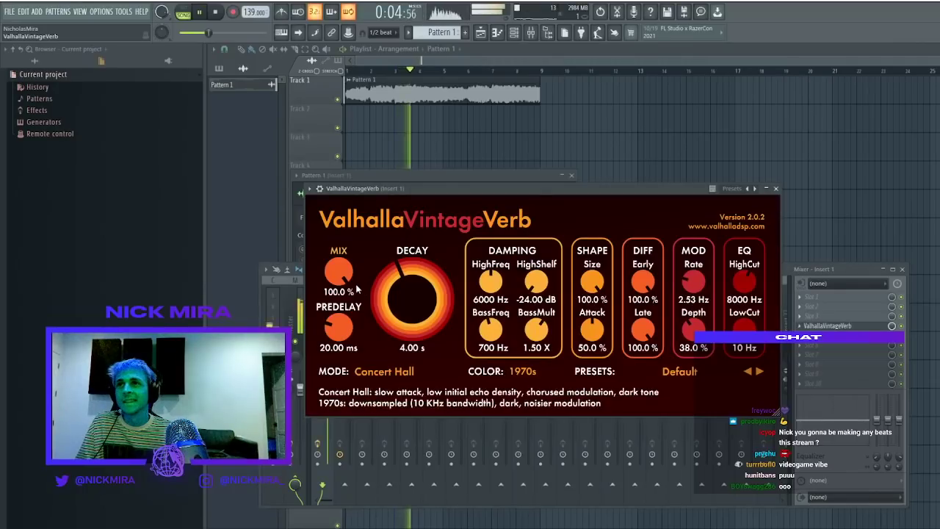
pyautogui.moveTo(403, 293); pyautogui.dragTo(407, 303)
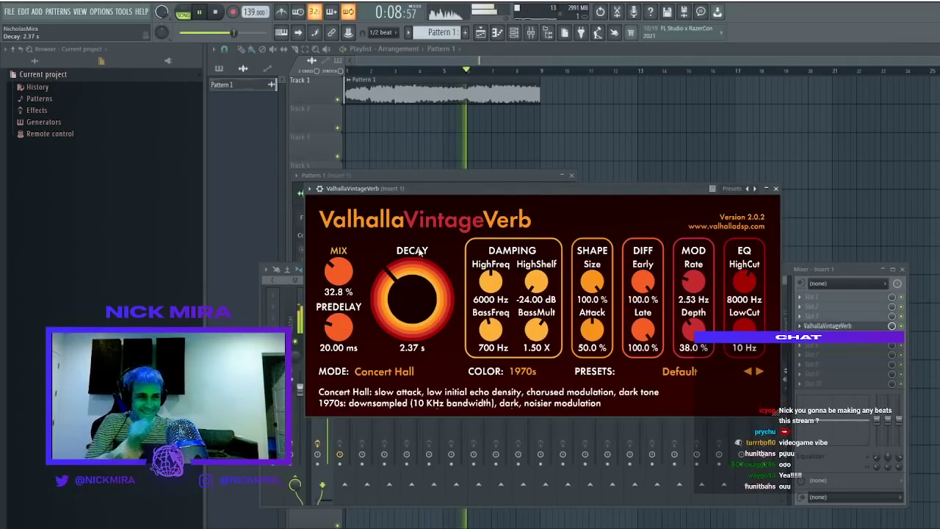
pyautogui.moveTo(344, 274); pyautogui.dragTo(344, 280)
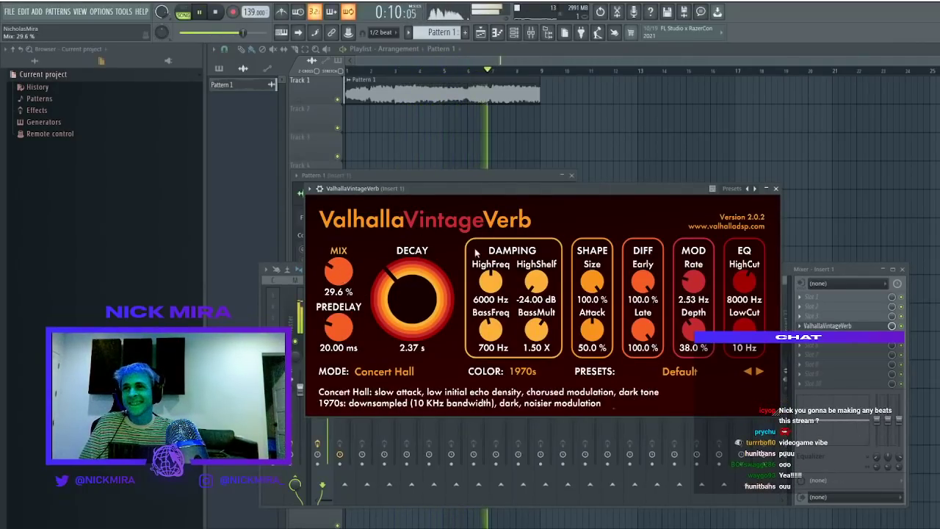
pyautogui.click(775, 188)
pyautogui.press('F12')
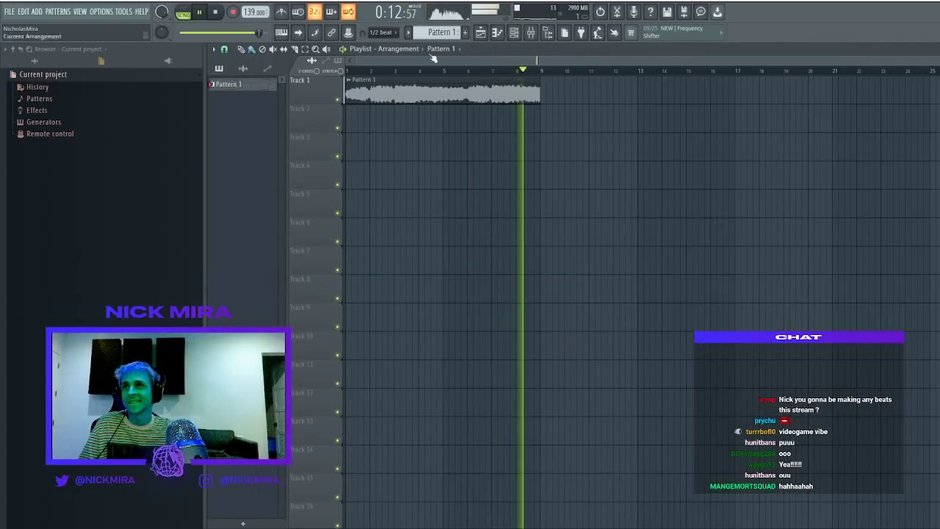
# Place the Pattern 1 note clip at bar 1 on playlist Track 2, beneath the audio clip
pyautogui.press('F6')
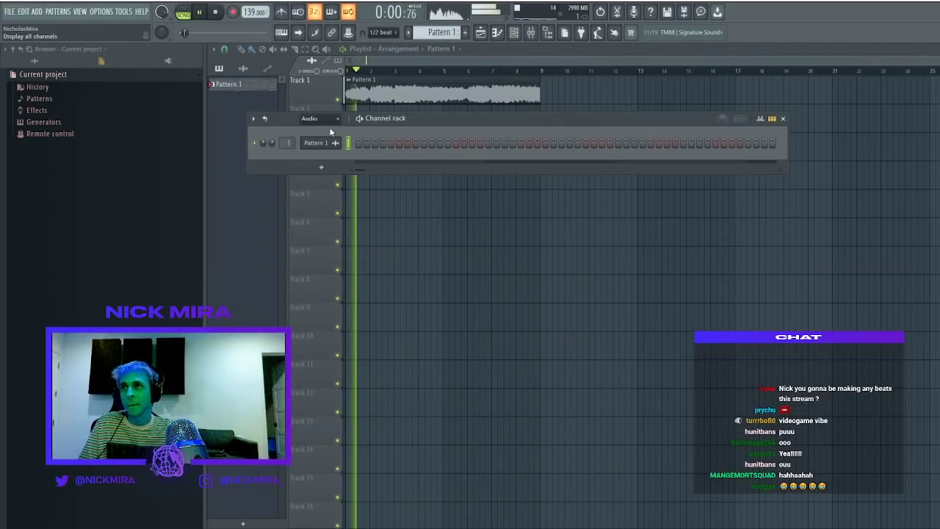
pyautogui.doubleClick(422, 90)
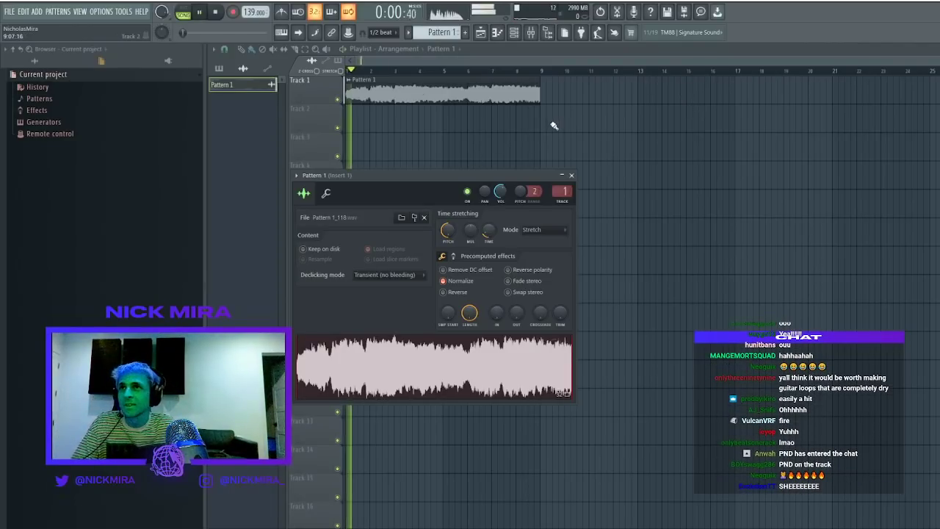
pyautogui.click(571, 175)
pyautogui.click(219, 68)
pyautogui.moveTo(231, 87); pyautogui.dragTo(393, 127)
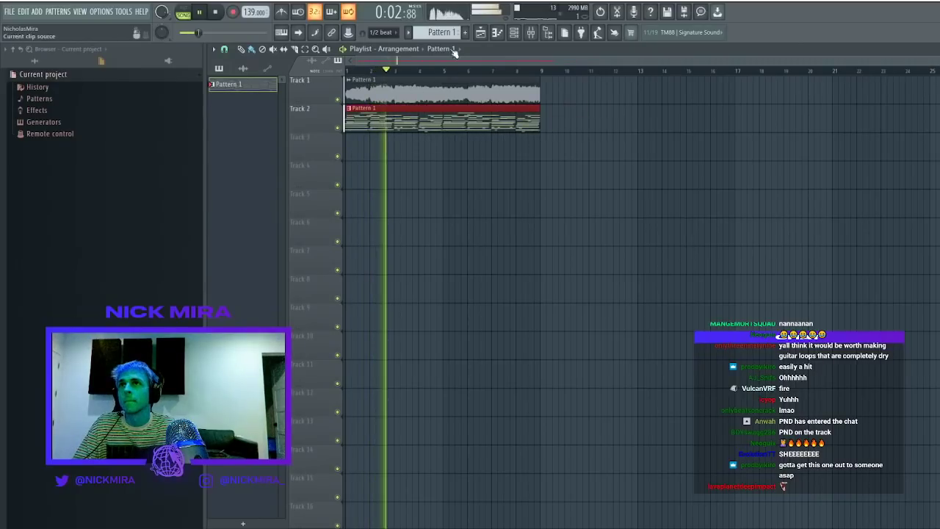
# Split Pattern 1 by channel, place the five part patterns at bar 1 on Tracks 4 to 8, and clear Track 2
pyautogui.click(473, 199)
pyautogui.click(245, 84)
pyautogui.keyDown('shift'); pyautogui.click(256, 145); pyautogui.keyUp('shift')
pyautogui.moveTo(256, 145); pyautogui.dragTo(401, 166)
pyautogui.rightClick(433, 126)
pyautogui.rightClick(431, 290)
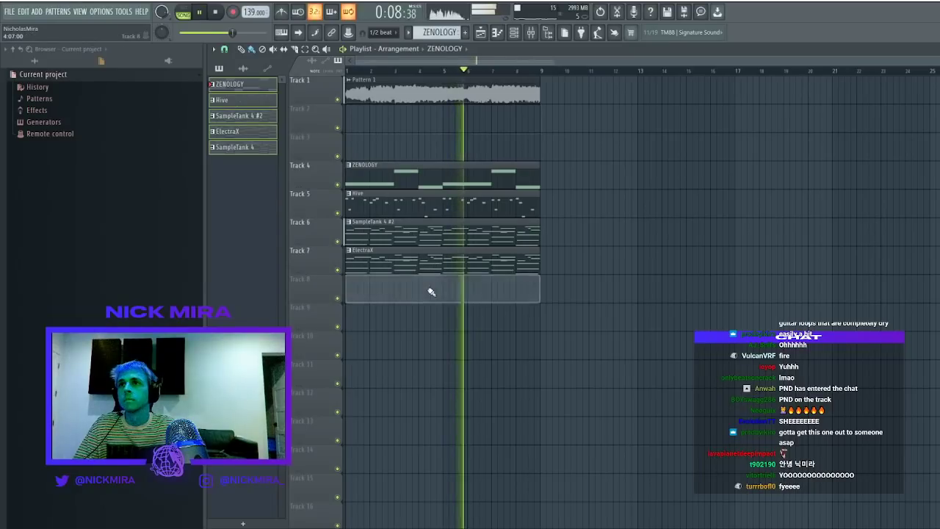
pyautogui.hotkey('ctrl', 'z')
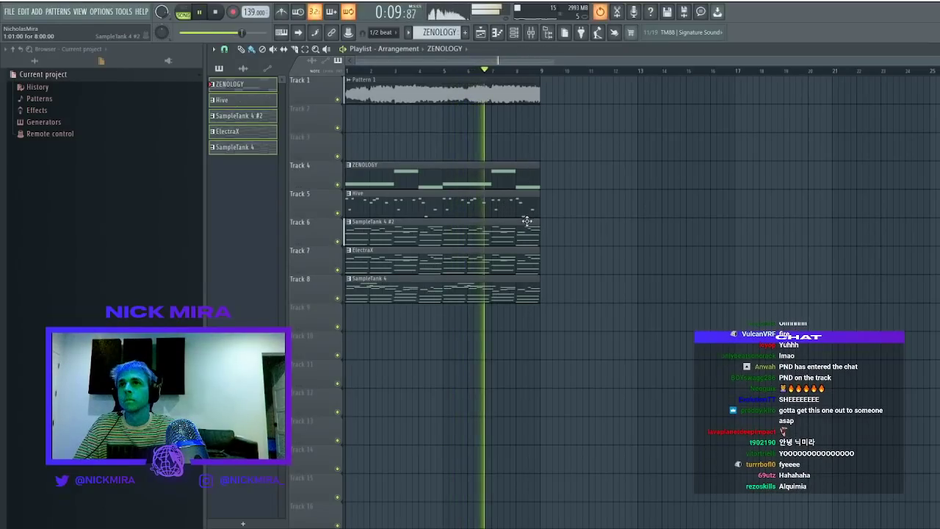
# Shift the SampleTank 4 #2 clip on Track 6 to bar 9 by duplicating it and deleting the original
pyautogui.keyDown('ctrl'); pyautogui.click(337, 241); pyautogui.keyUp('ctrl')
pyautogui.keyDown('ctrl'); pyautogui.click(339, 242); pyautogui.keyUp('ctrl')
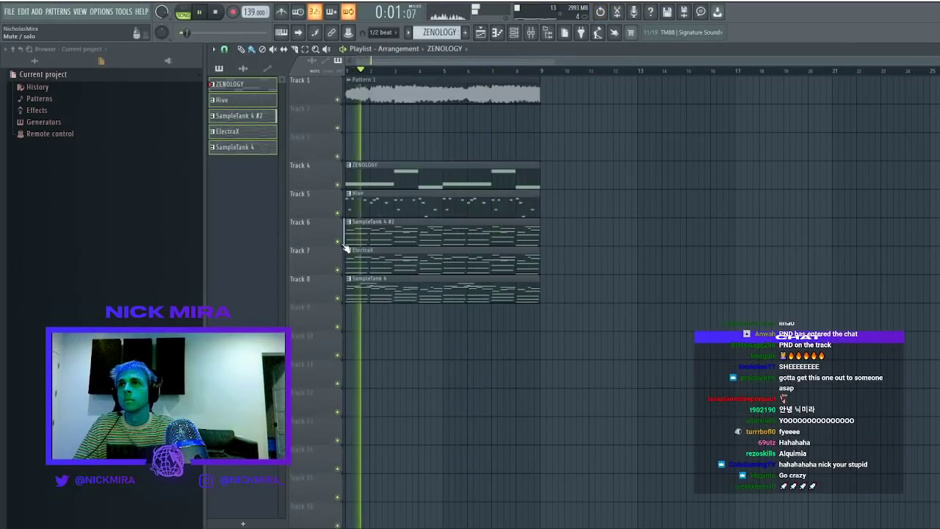
pyautogui.keyDown('ctrl'); pyautogui.click(359, 237); pyautogui.keyUp('ctrl')
pyautogui.hotkey('ctrl', 'b')
pyautogui.rightClick(373, 231)
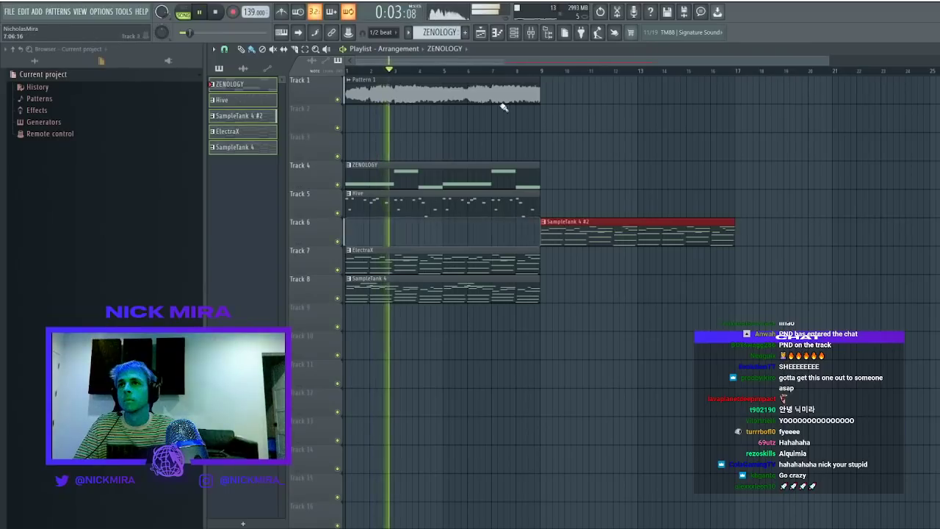
pyautogui.press('F6')
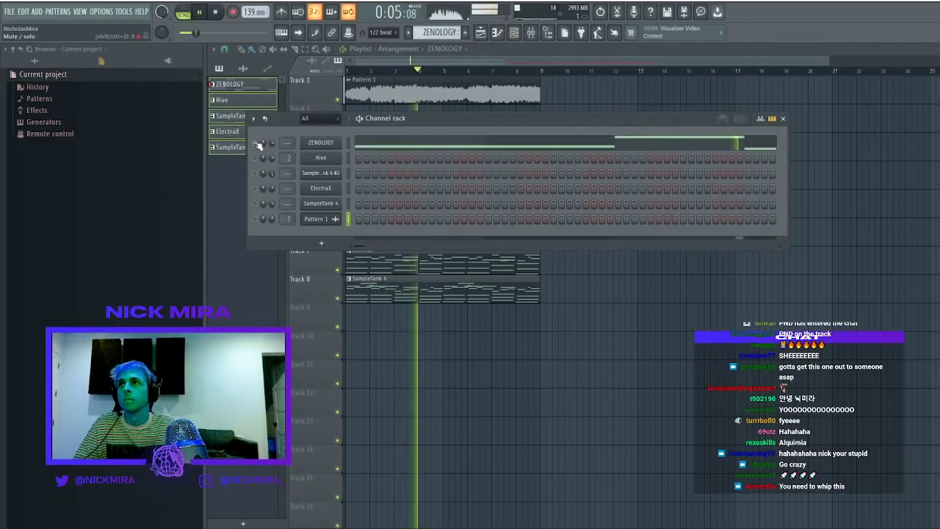
pyautogui.press('F6')
# Solo the audio clip's track and fine-tune the clip's channel pitch during playback, trying +12 and -11 cents
pyautogui.press('space')
pyautogui.keyDown('ctrl'); pyautogui.click(337, 99); pyautogui.keyUp('ctrl')
pyautogui.doubleClick(376, 92)
pyautogui.press('space')
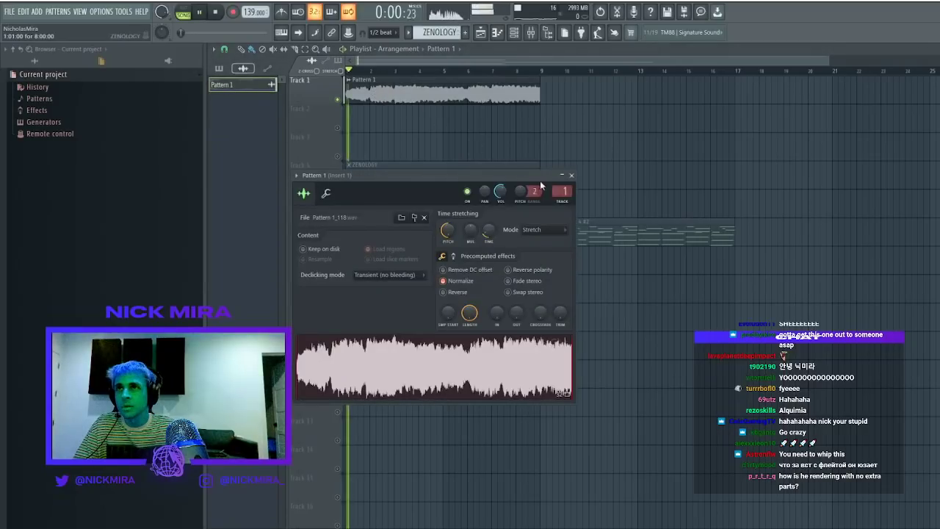
pyautogui.scroll(1, 535, 191)
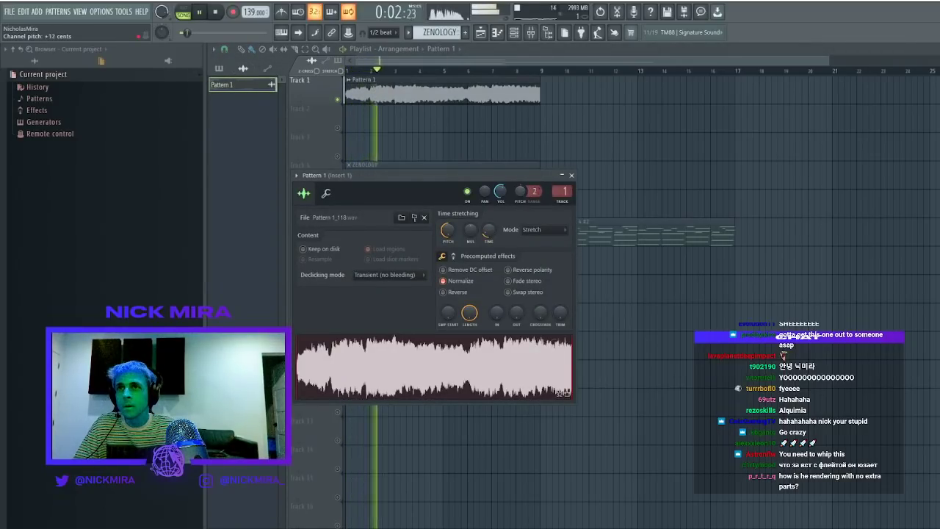
pyautogui.moveTo(519, 191); pyautogui.dragTo(520, 196)
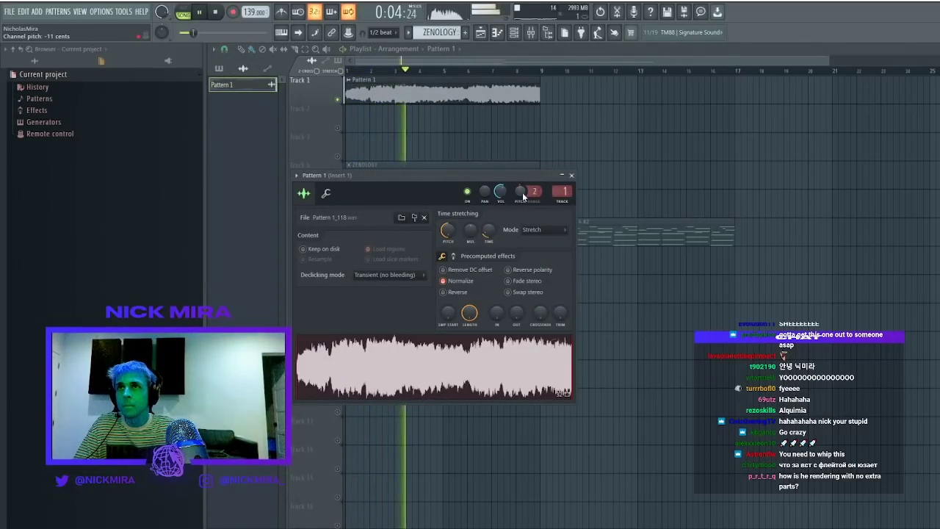
pyautogui.click(571, 174)
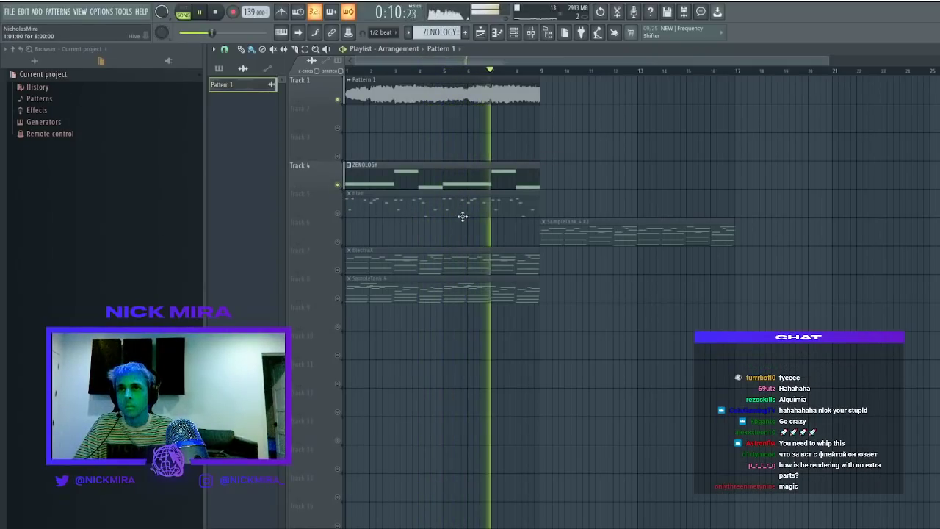
# Shift the Hive, ElectraX and SampleTank 4 clips to bar 9 by duplicating them and deleting the originals
pyautogui.moveTo(470, 208); pyautogui.dragTo(433, 311)
pyautogui.hotkey('ctrl', 'b')
pyautogui.rightClick(419, 205)
pyautogui.rightClick(411, 266)
pyautogui.rightClick(406, 290)
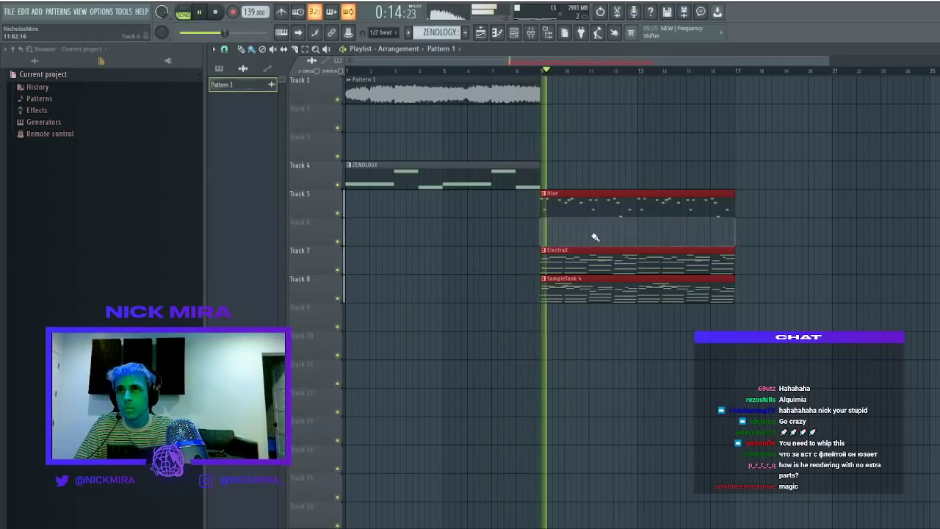
# Delete the SampleTank 4 #2 and Hive clips at bar 9 and stop playback
pyautogui.rightClick(595, 237)
pyautogui.keyDown('ctrl'); pyautogui.click(548, 185); pyautogui.keyUp('ctrl')
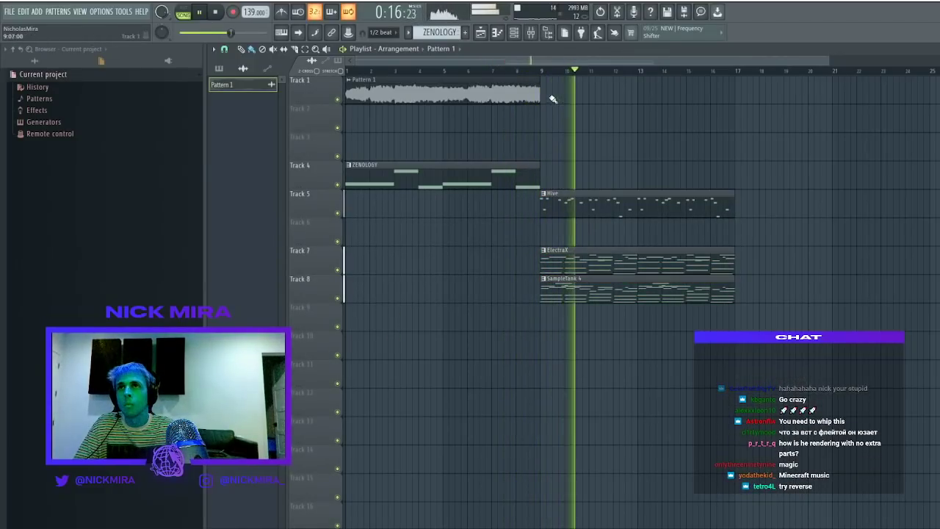
pyautogui.rightClick(584, 209)
pyautogui.press('space')
pyautogui.click(444, 72)
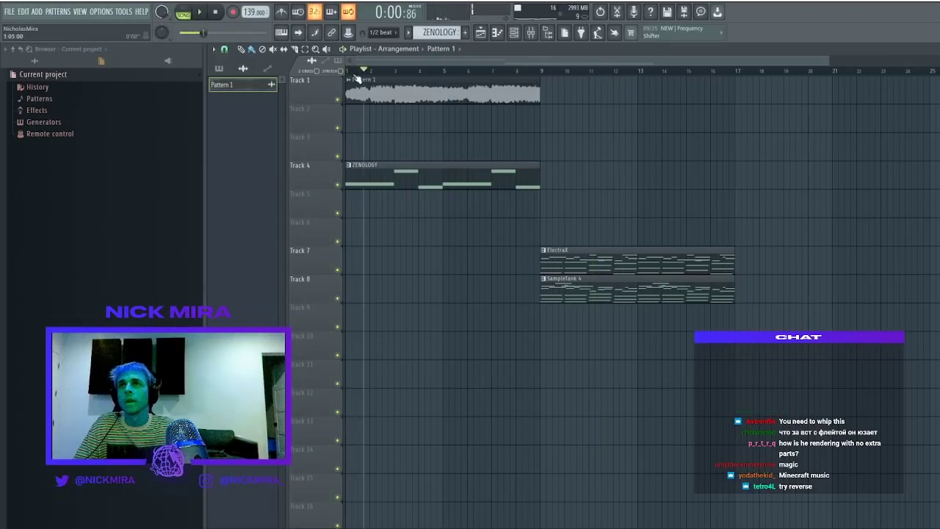
# Solo Track 1, reverse its Pattern 1 audio clip, and play it back
pyautogui.keyDown('ctrl'); pyautogui.click(337, 99); pyautogui.keyUp('ctrl')
pyautogui.press('space')
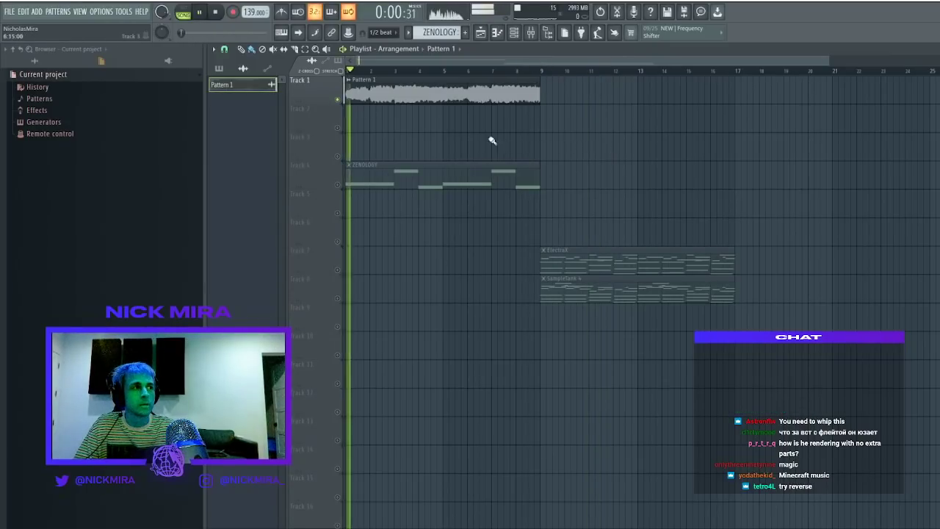
pyautogui.click(456, 107)
pyautogui.rightClick(539, 124)
pyautogui.press('space')
pyautogui.doubleClick(470, 94)
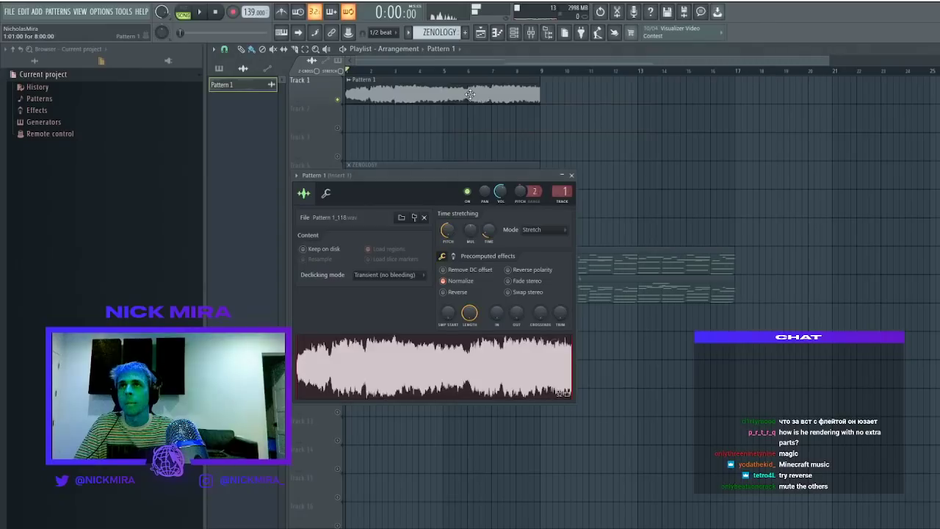
pyautogui.click(474, 293)
pyautogui.press('space')
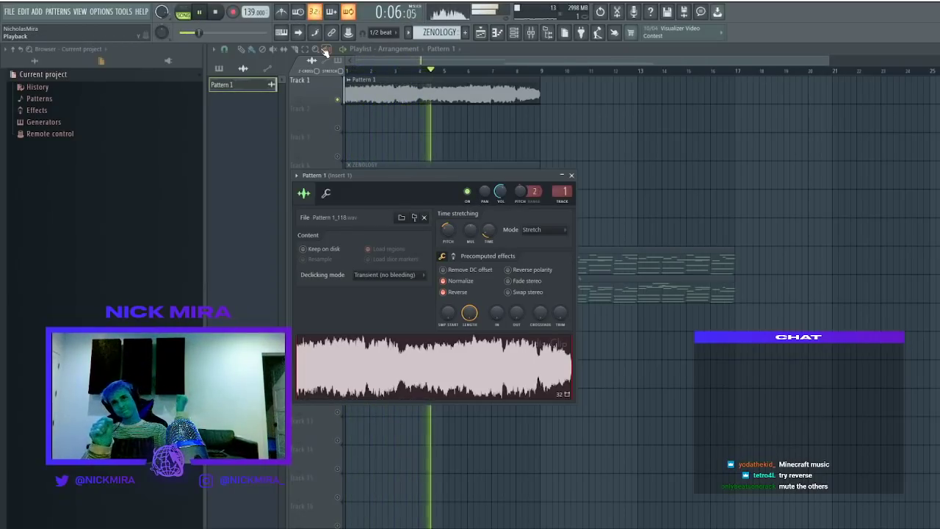
# Delete the remaining ZENOLOGY, ElectraX and SampleTank 4 clips and replay the reversed audio with the metronome on
pyautogui.click(285, 14)
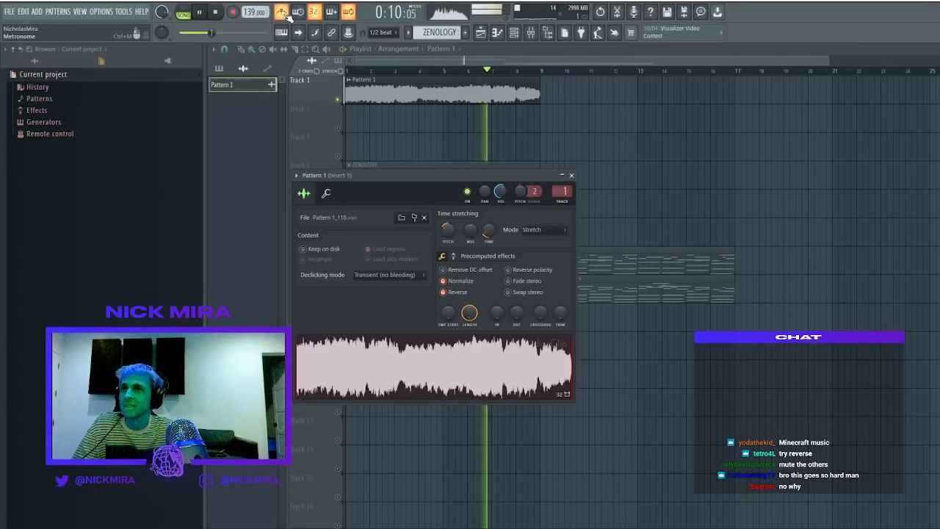
pyautogui.rightClick(450, 165)
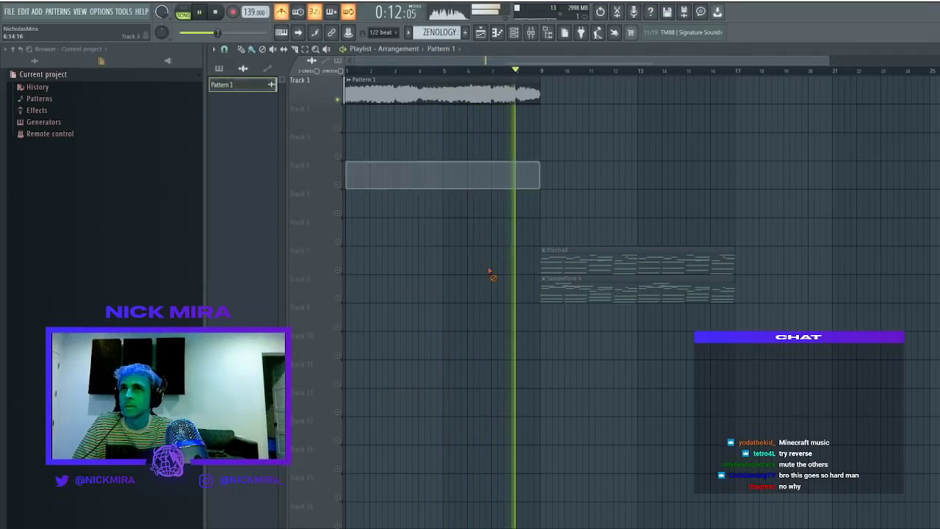
pyautogui.rightClick(580, 292)
pyautogui.press('space')
pyautogui.press('space')
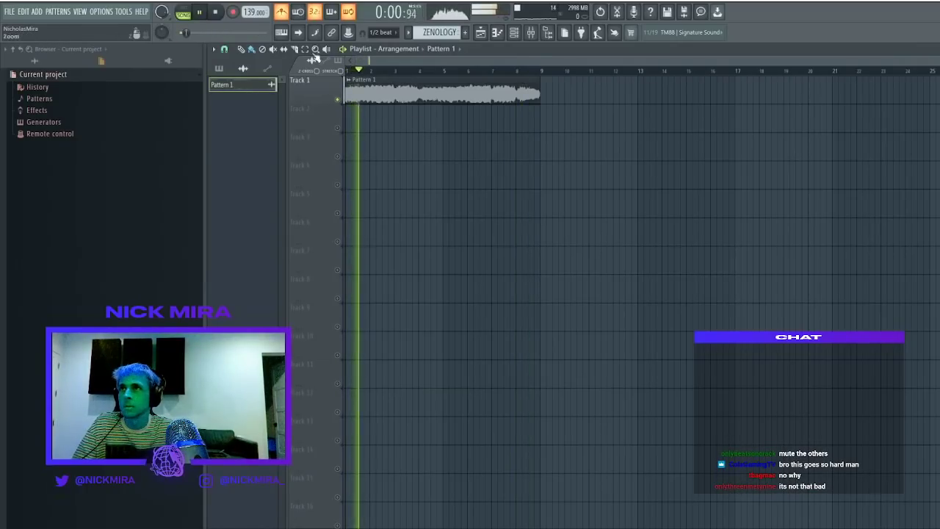
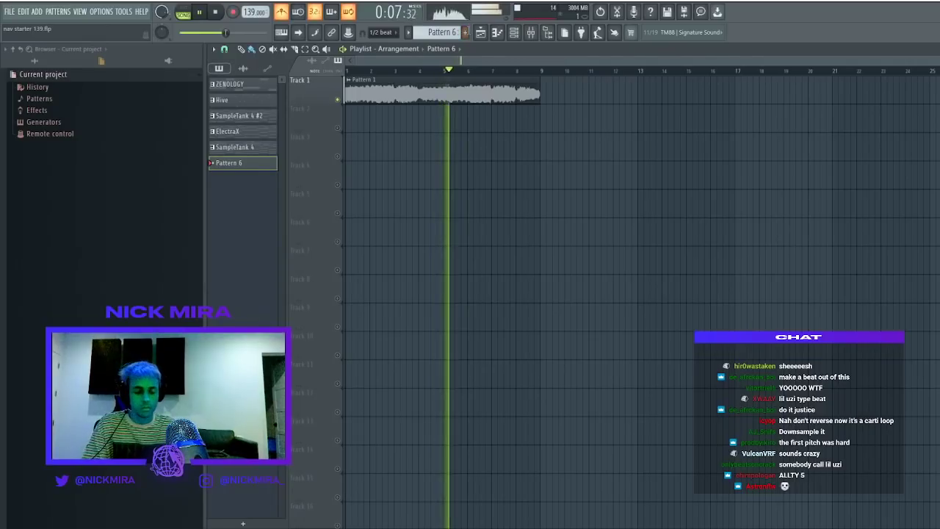
# Turn off the metronome and set the high-pass band of Insert 1's Fruity parametric EQ 2 to about 103 Hz
pyautogui.doubleClick(409, 91)
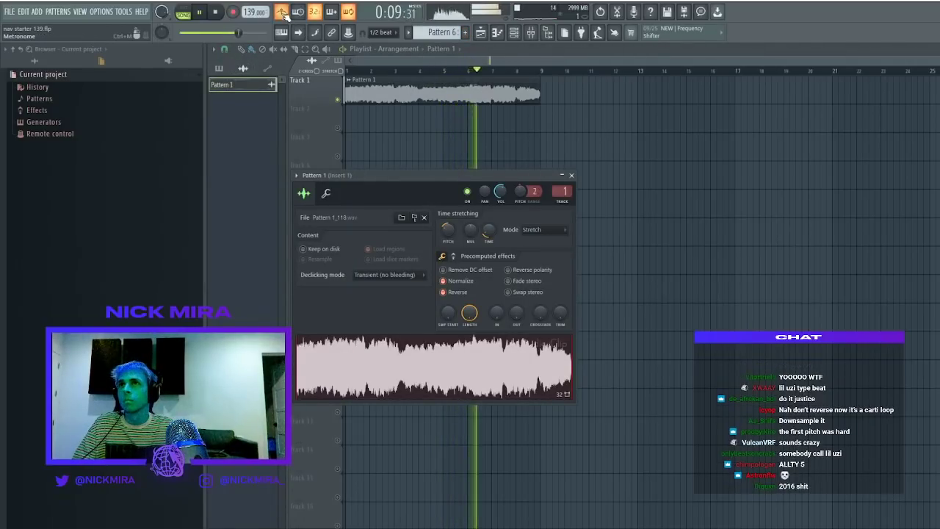
pyautogui.click(534, 34)
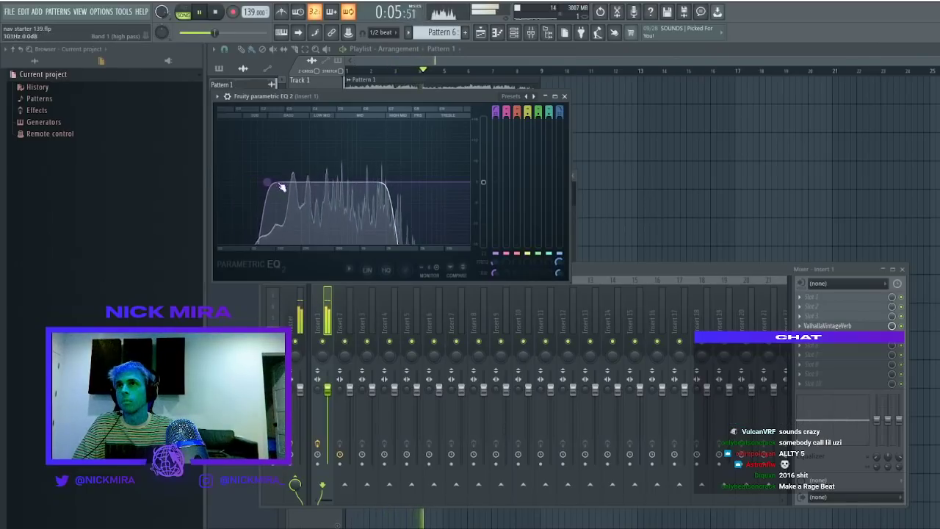
pyautogui.press('F5')
# Place a unique copy of the Pattern 1 audio clip on Track 2 at bar 9
pyautogui.doubleClick(463, 94)
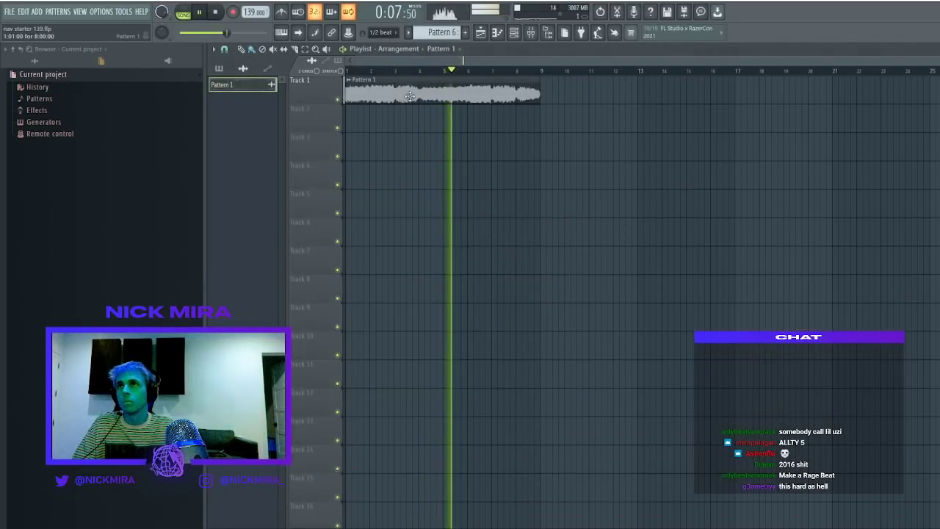
pyautogui.moveTo(549, 111); pyautogui.dragTo(547, 131)
pyautogui.click(574, 183)
# Process the Track 2 copy's sample in Edison and put the Pattern 1_118 - Loop_2 version in its place at bar 9
pyautogui.doubleClick(569, 124)
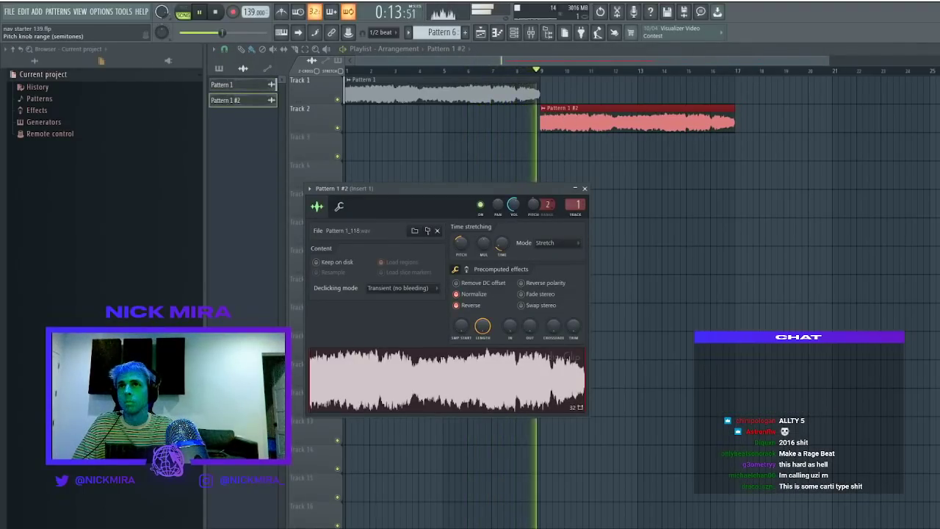
pyautogui.doubleClick(521, 404)
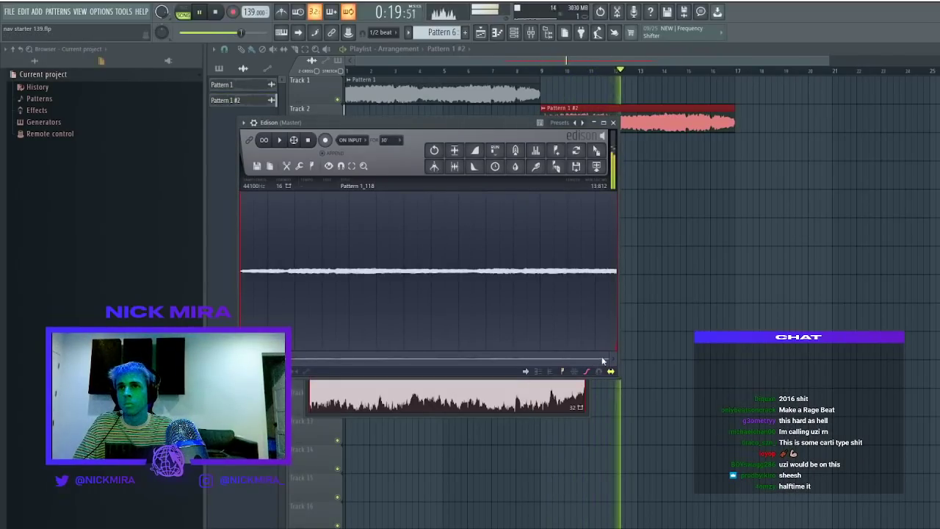
pyautogui.click(596, 149)
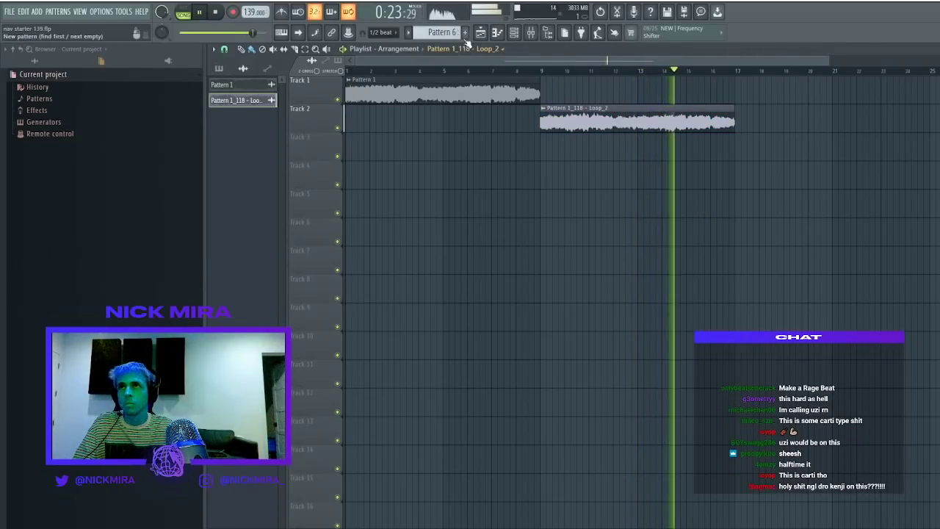
# Add an eight-bar Pattern 6 clip at the start of Track 3 and set the tempo to 158 BPM
pyautogui.click(353, 145)
pyautogui.rightClick(367, 144)
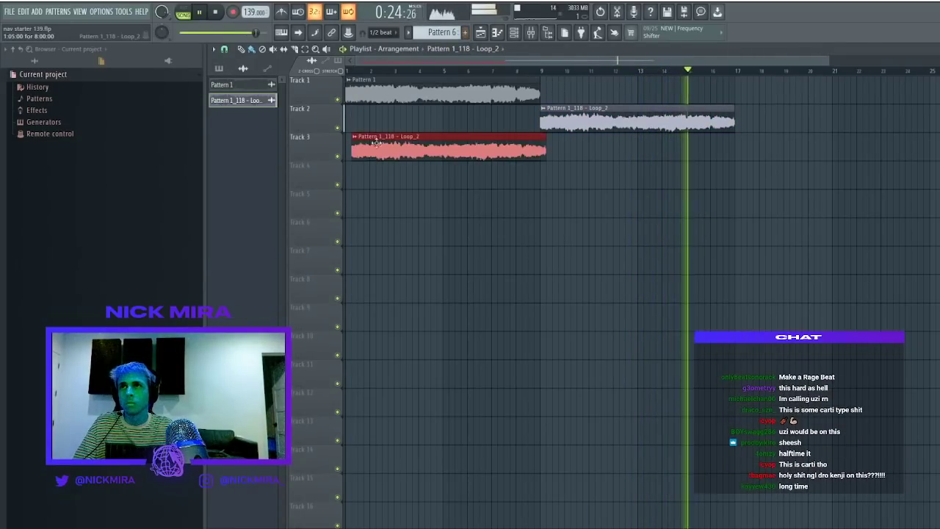
pyautogui.click(465, 33)
pyautogui.moveTo(379, 153)
pyautogui.mouseDown()
pyautogui.moveTo(365, 149)
pyautogui.moveTo(512, 146)
pyautogui.mouseUp()
pyautogui.rightClick(393, 141)
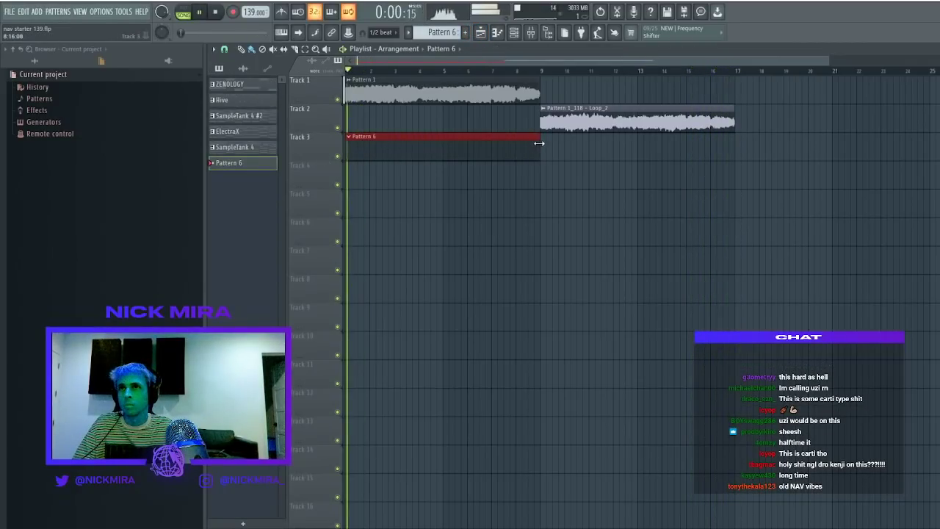
pyautogui.moveTo(251, 12); pyautogui.dragTo(251, 0)
pyautogui.keyDown('ctrl'); pyautogui.click(550, 167); pyautogui.keyUp('ctrl')
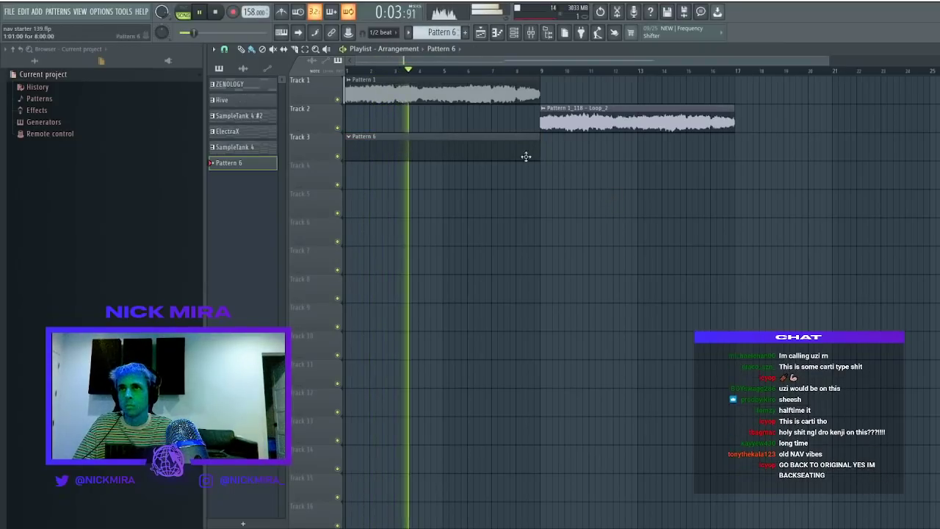
# Add the MT2_FUSHIGI FX sample from the MIRA TOUCH VOL 2 FX folder to Track 5 at bar 1
pyautogui.click(513, 33)
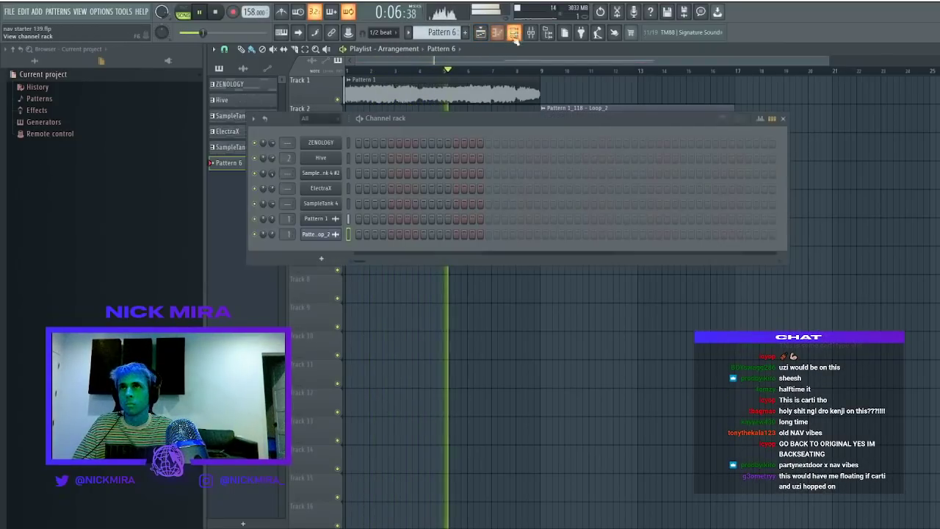
pyautogui.click(74, 49)
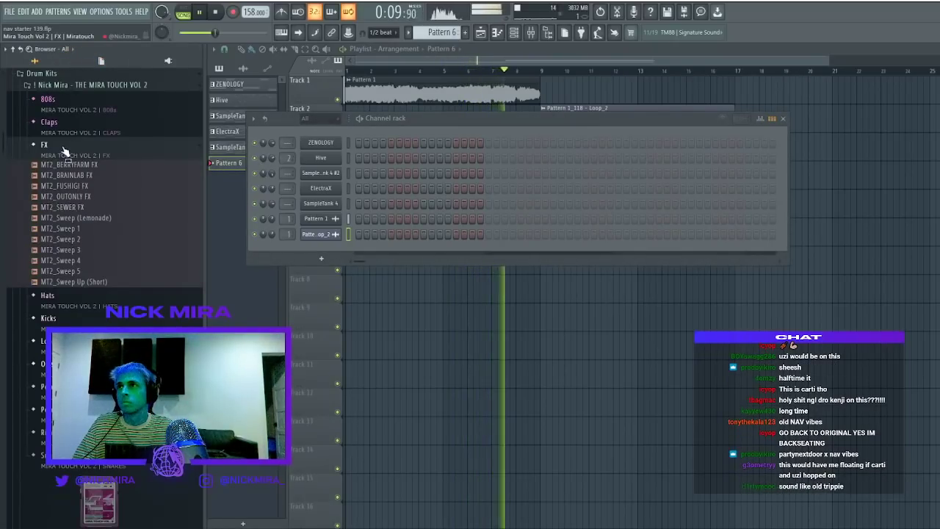
pyautogui.click(64, 151)
pyautogui.click(72, 127)
pyautogui.click(85, 128)
pyautogui.click(83, 152)
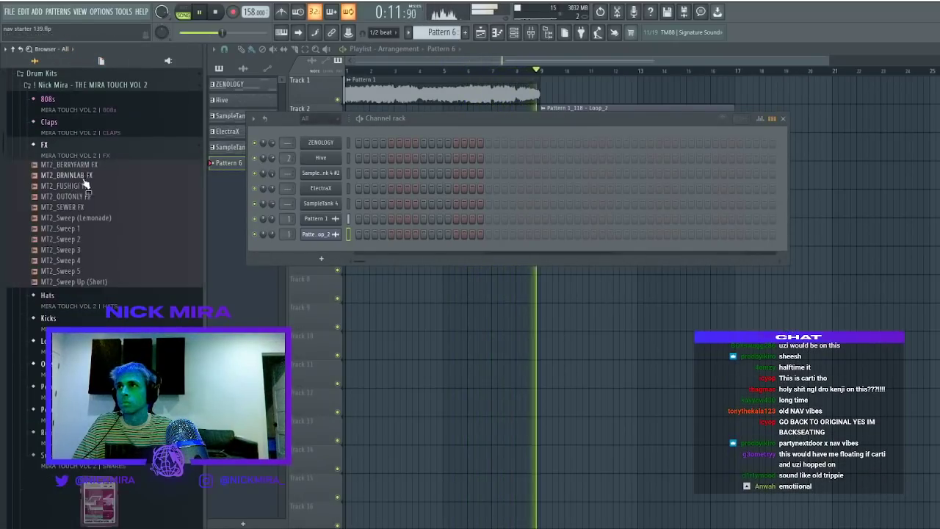
pyautogui.moveTo(65, 186); pyautogui.dragTo(426, 222)
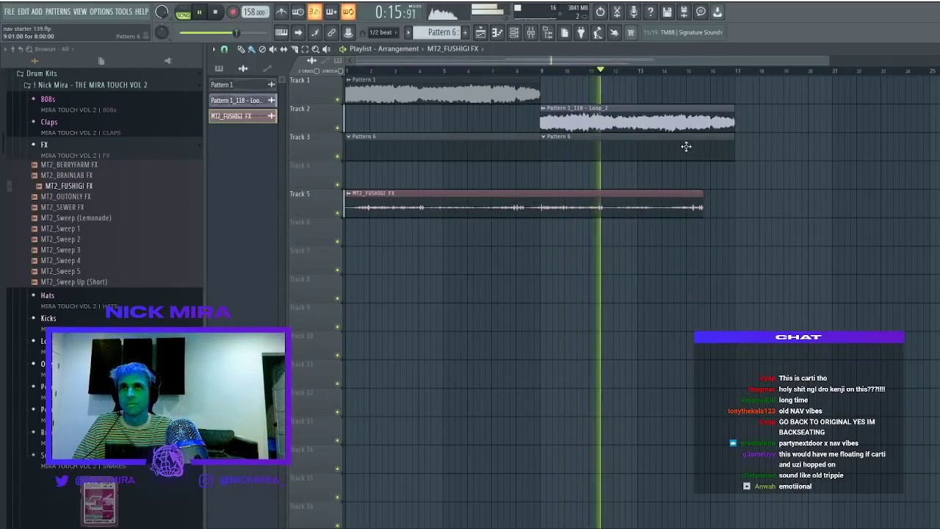
# Duplicate the 16 bars of audio and Pattern 6 clips on Tracks 1 to 3 to bar 17
pyautogui.moveTo(685, 147); pyautogui.dragTo(516, 70)
pyautogui.hotkey('ctrl', 'b')
pyautogui.scroll(-3, 516, 70)
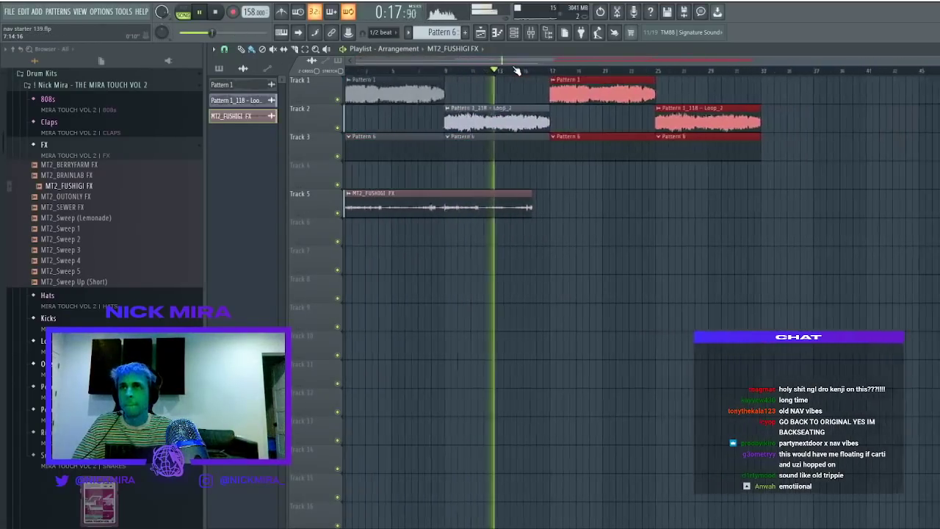
# Stretch the MT2_FUSHIGI FX clip to end at bar 17 and set its channel volume to 50%
pyautogui.doubleClick(507, 193)
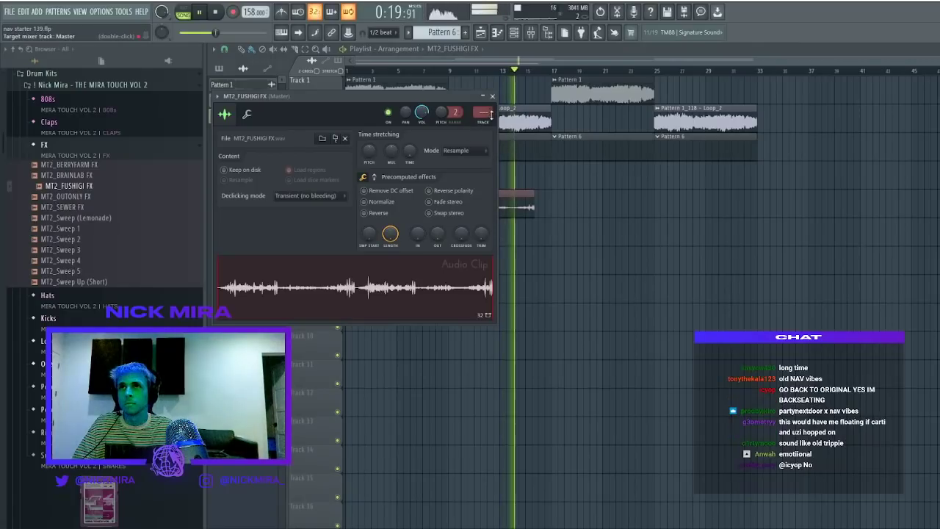
pyautogui.moveTo(412, 152); pyautogui.dragTo(413, 156)
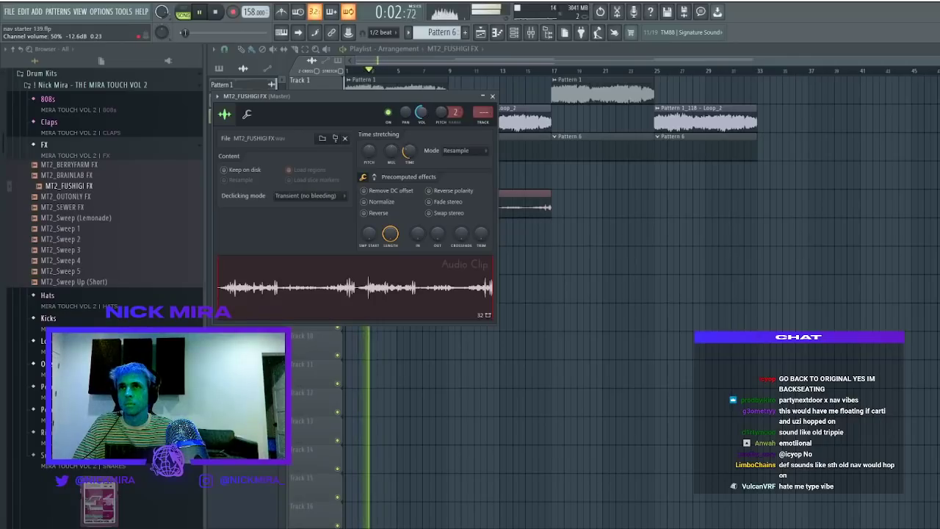
pyautogui.rightClick(666, 232)
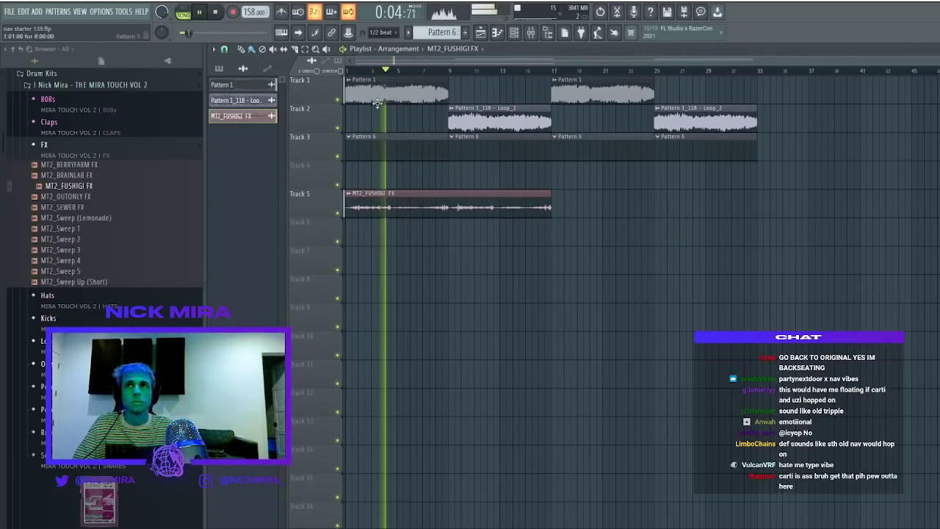
# Set the tempo to 168 BPM and show all channels in the channel rack
pyautogui.moveTo(253, 12); pyautogui.dragTo(253, 10)
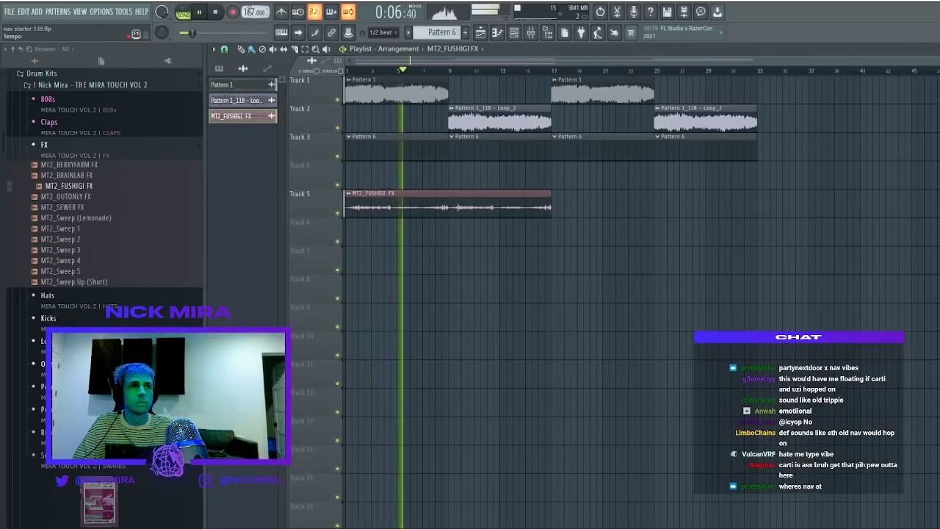
pyautogui.scroll(1, 255, 13)
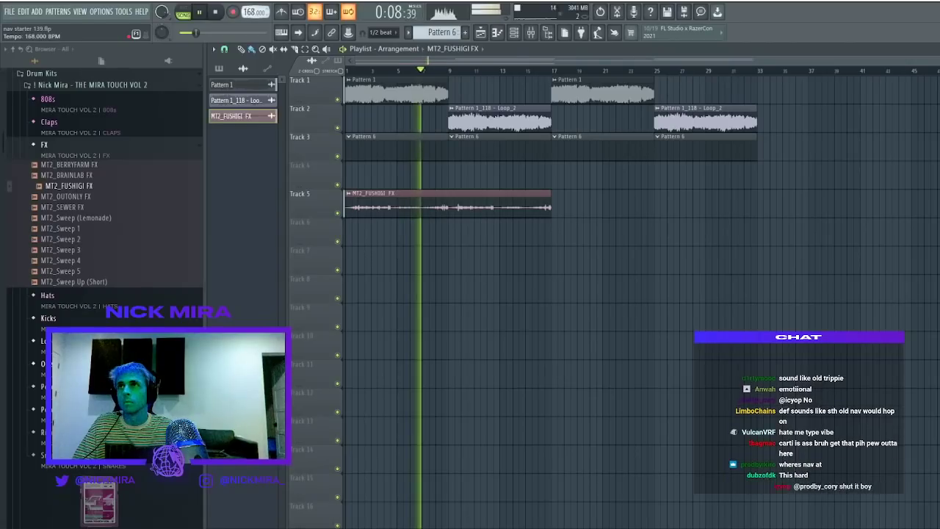
pyautogui.press('F6')
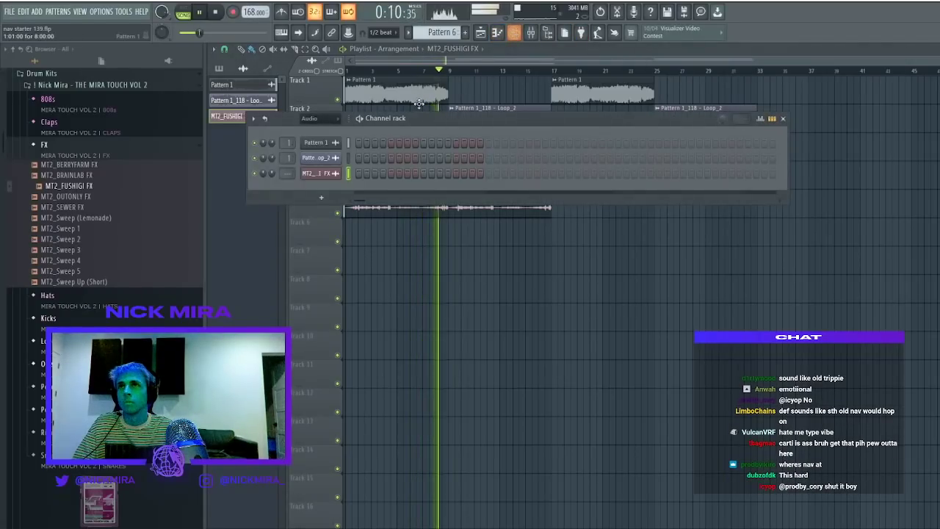
pyautogui.click(312, 129)
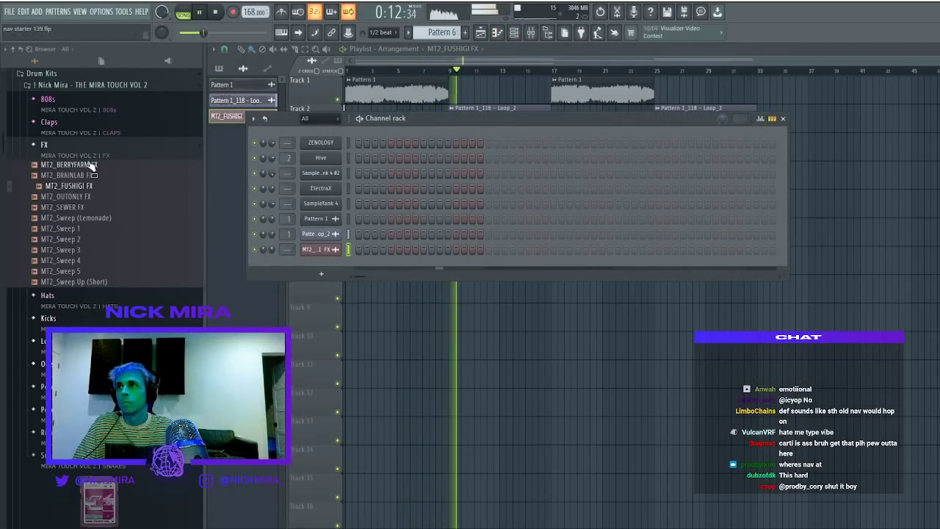
# Add MT2_K Clap as a new channel and load the !Clap MIDI 8 Bar pattern onto it
pyautogui.click(89, 146)
pyautogui.click(91, 126)
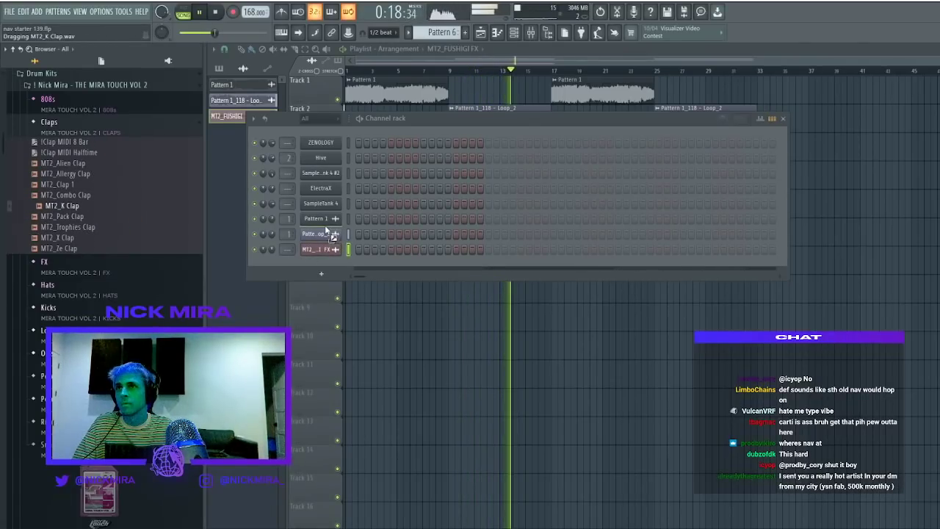
pyautogui.moveTo(323, 262); pyautogui.dragTo(322, 263)
pyautogui.moveTo(84, 142); pyautogui.dragTo(319, 263)
pyautogui.click(74, 124)
pyautogui.click(76, 104)
pyautogui.click(78, 107)
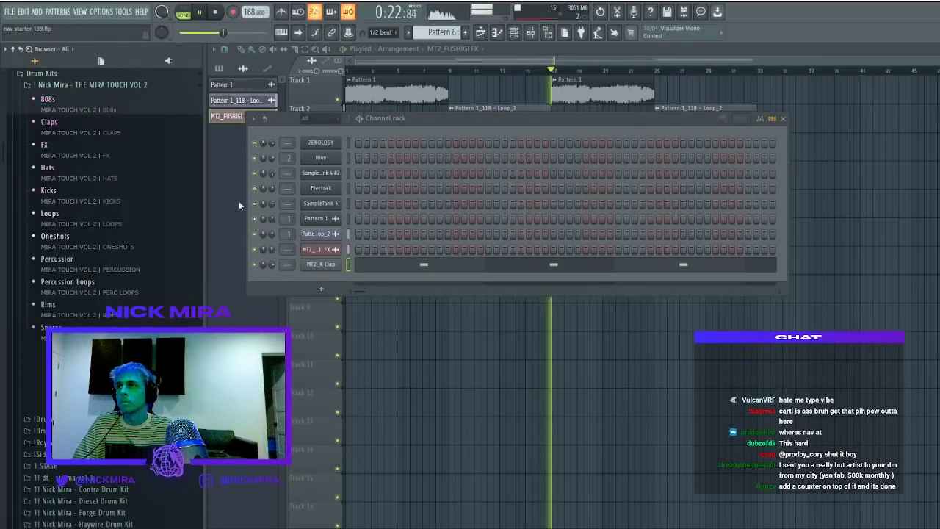
# Draw a two-bar G3 note at bar 1 in the ZENOLOGY piano roll of Pattern 6
pyautogui.click(101, 173)
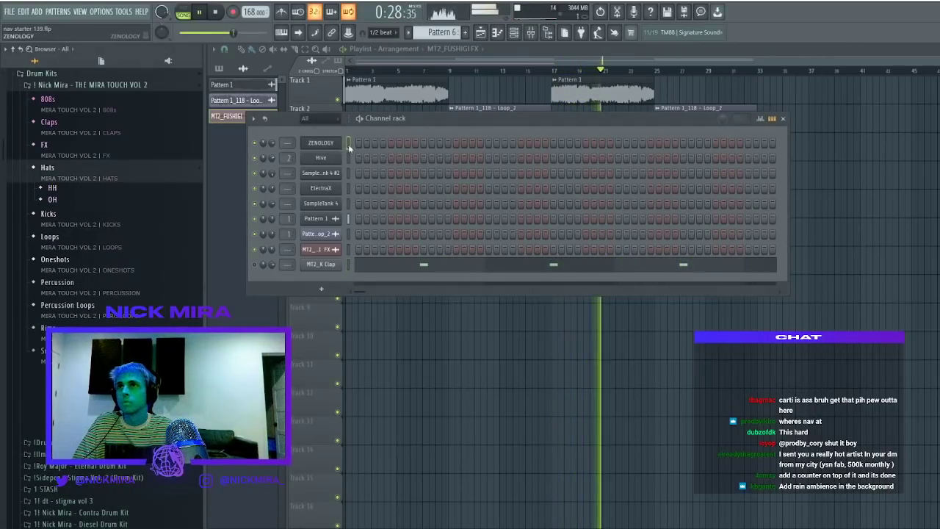
pyautogui.press('space')
pyautogui.press('F7')
pyautogui.moveTo(220, 135); pyautogui.dragTo(220, 134)
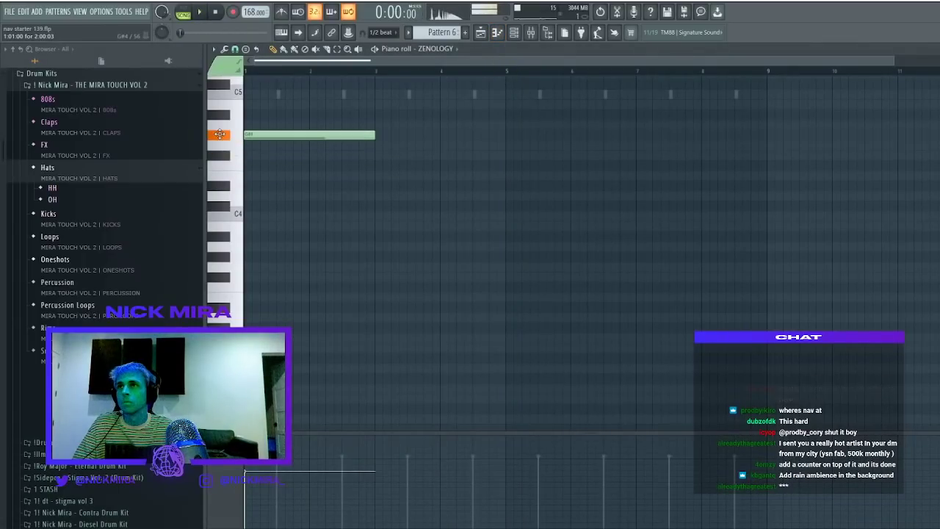
pyautogui.hotkey('ctrl', 'Down')
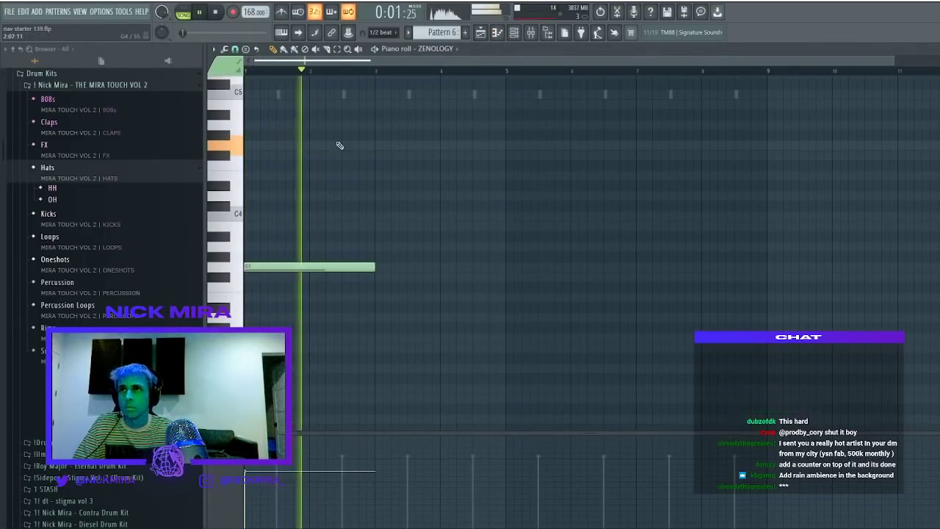
pyautogui.moveTo(372, 251); pyautogui.dragTo(315, 321)
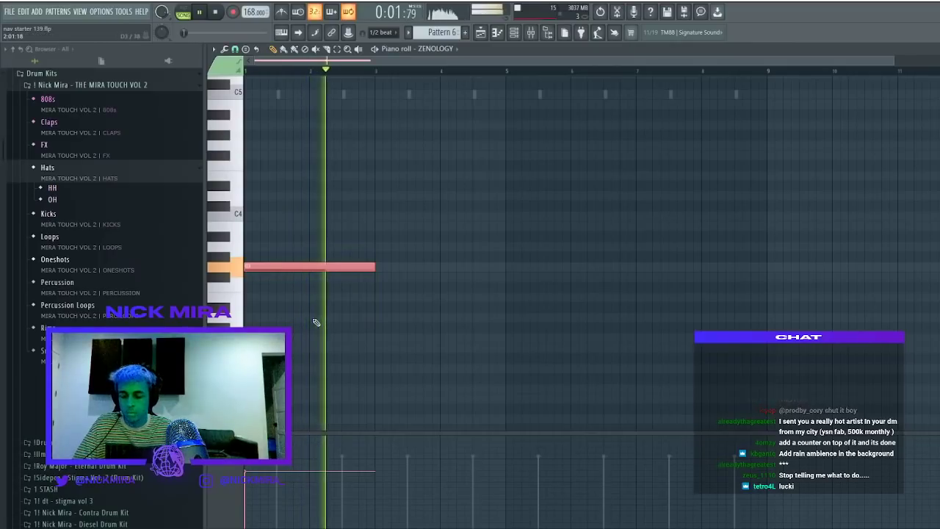
# Shorten the G3 note to one and a half bars and add half-bar A#3 and D3 notes after it
pyautogui.moveTo(373, 265); pyautogui.dragTo(342, 266)
pyautogui.press('space')
pyautogui.click(337, 236)
pyautogui.press('space')
pyautogui.moveTo(440, 236); pyautogui.dragTo(375, 236)
pyautogui.click(375, 296)
pyautogui.press('space')
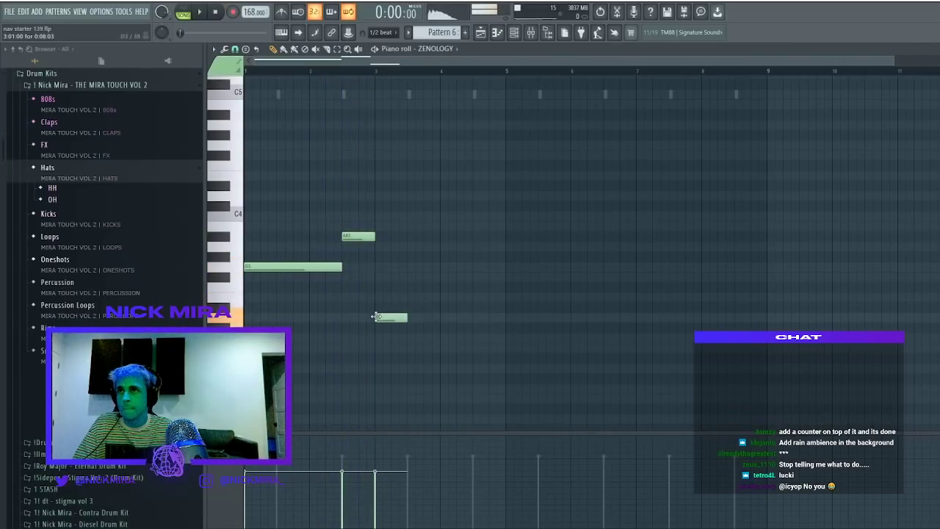
# Raise the D3 note to D#3, and start the A#3 note slightly later with the G3 note extended to meet it
pyautogui.press('space')
pyautogui.click(283, 13)
pyautogui.press('space')
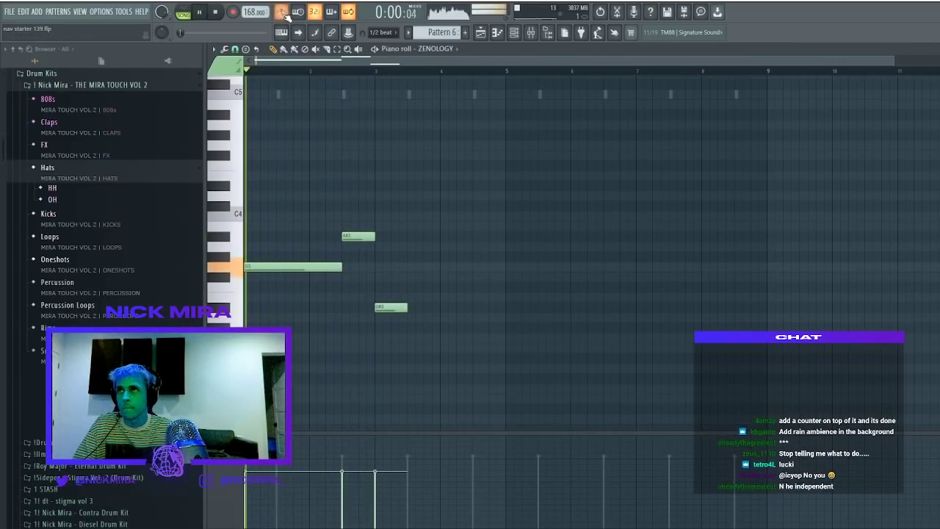
pyautogui.moveTo(346, 236); pyautogui.dragTo(373, 235)
pyautogui.moveTo(341, 266); pyautogui.dragTo(350, 265)
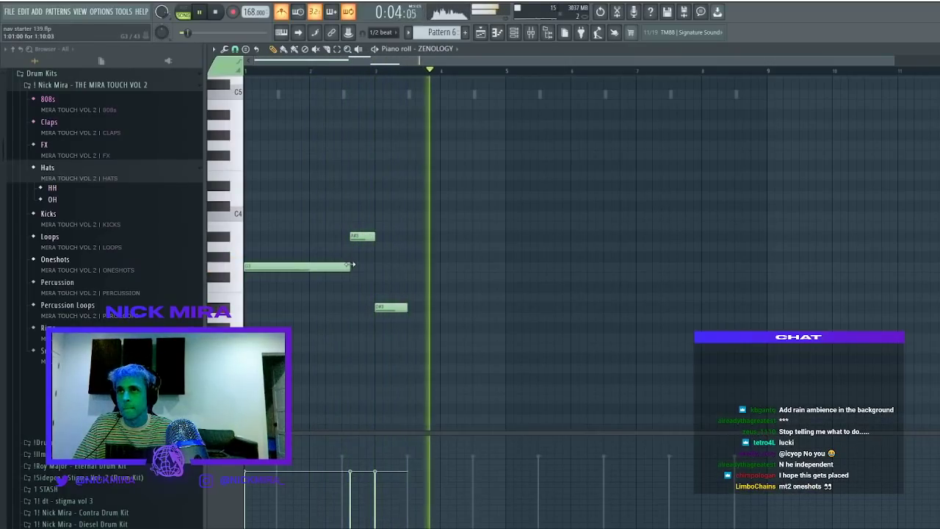
# Lengthen the D#3 note to just past bar 4 and add a second D#3 note after it, ending at bar 5
pyautogui.press('space')
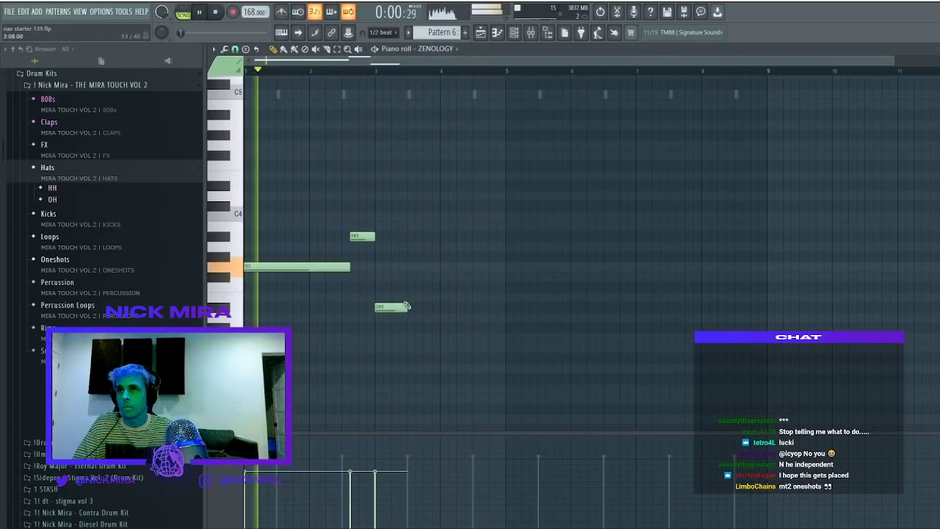
pyautogui.moveTo(407, 305); pyautogui.dragTo(449, 306)
pyautogui.click(477, 307)
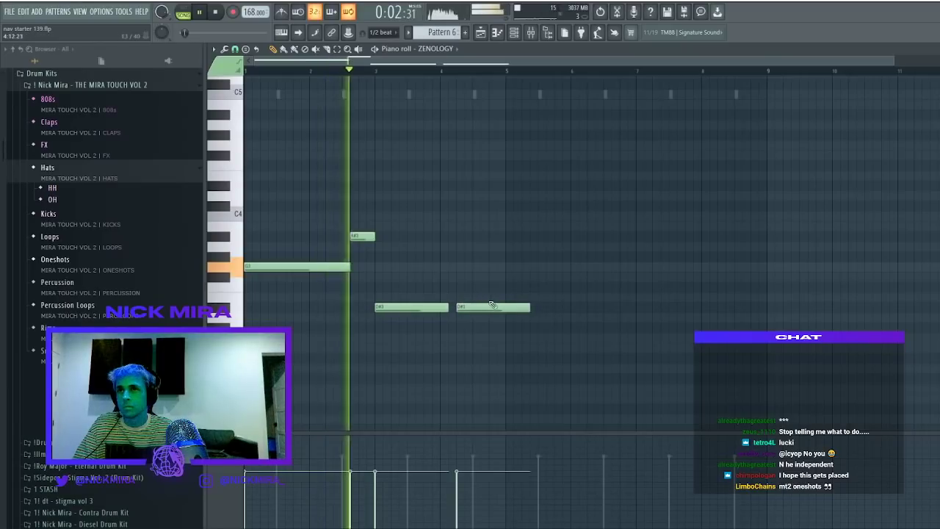
pyautogui.moveTo(529, 307); pyautogui.dragTo(505, 308)
pyautogui.press('space')
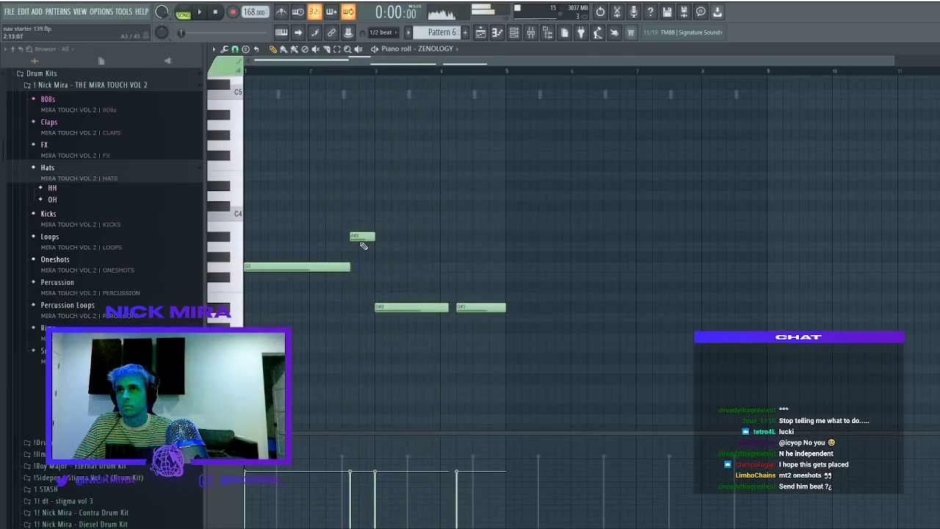
# Raise the short A#3 note before bar 3 to D4 while playing the melody back
pyautogui.moveTo(363, 246); pyautogui.dragTo(388, 218)
pyautogui.press('space')
pyautogui.hotkey('shift', 'Up')
pyautogui.hotkey('shift', 'Up')
pyautogui.hotkey('shift', 'Up')
pyautogui.hotkey('shift', 'Down')
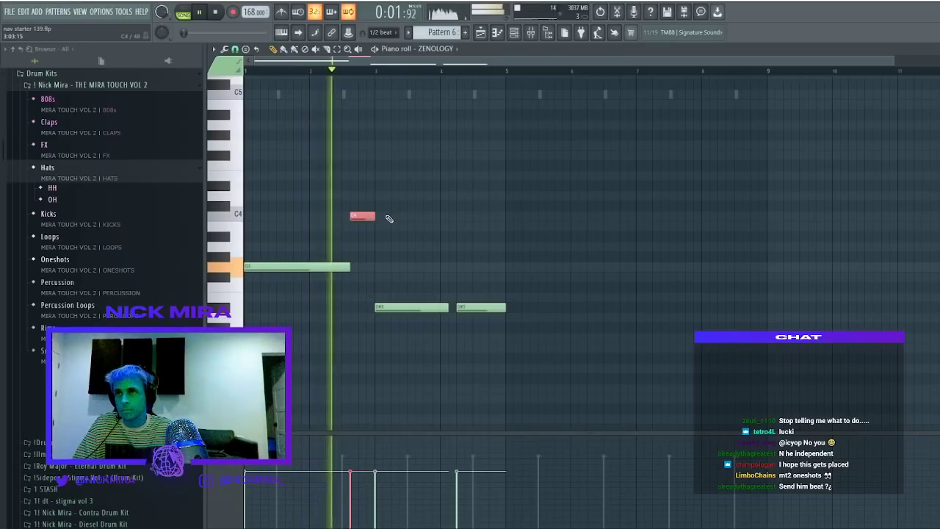
pyautogui.hotkey('shift', 'Up')
pyautogui.hotkey('shift', 'Up')
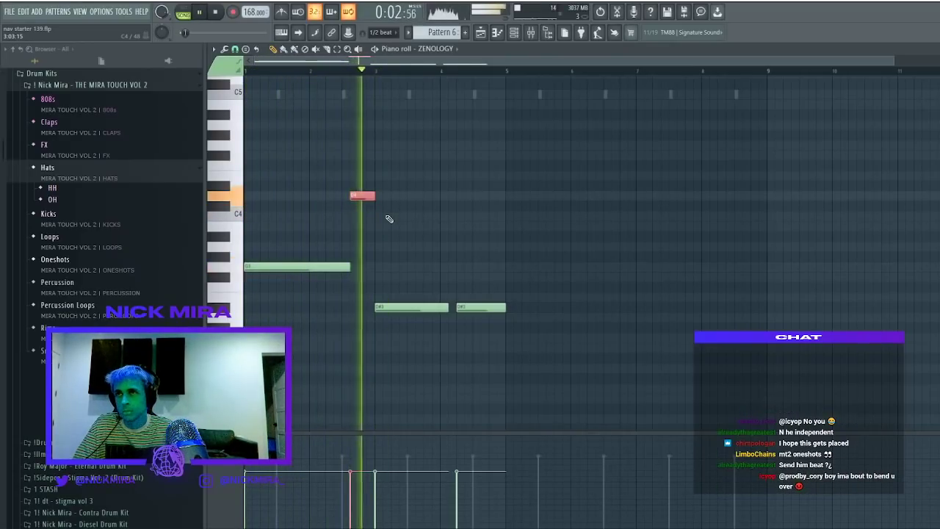
# Try the short note before bar 3 at C#4, return it to D4, and raise the whole melody by one octave
pyautogui.hotkey('shift', 'Down')
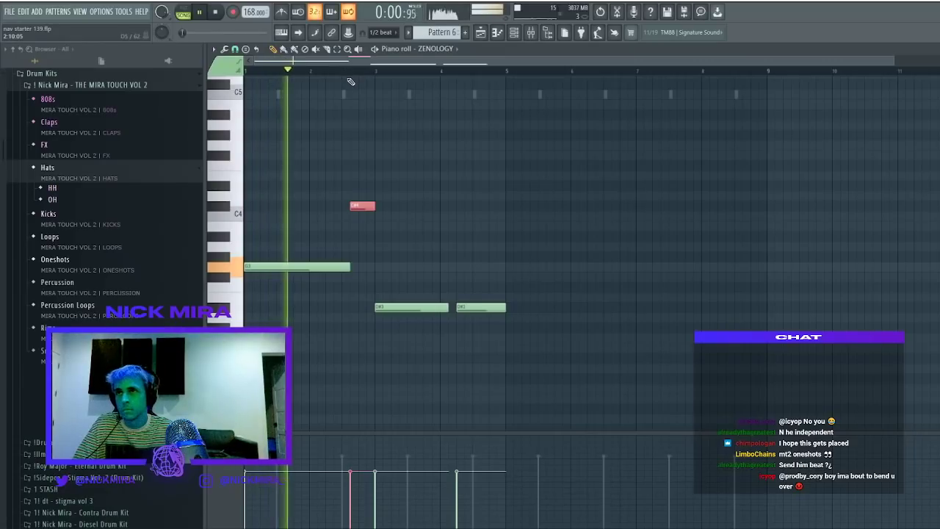
pyautogui.hotkey('ctrl', 'a')
pyautogui.hotkey('ctrl', 'Up')
pyautogui.hotkey('ctrl', 'd')
pyautogui.scroll(3, 354, 82)
pyautogui.press('space')
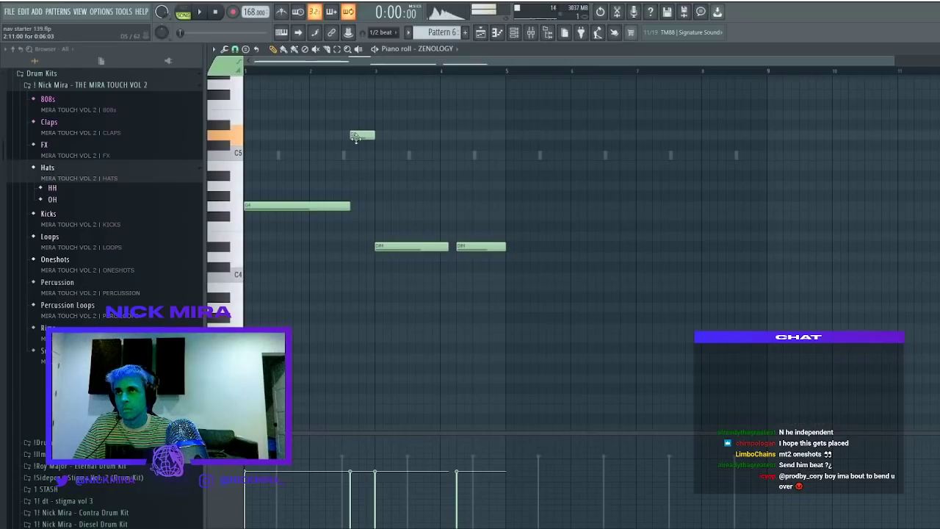
pyautogui.press('space')
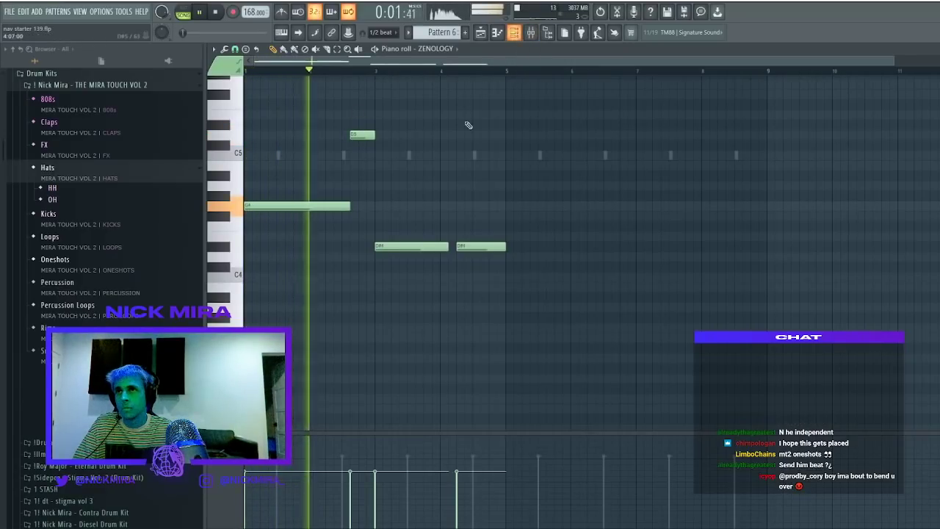
# Raise the velocity of all the melody notes and lower the ZENOLOGY channel volume to 70%
pyautogui.hotkey('ctrl', 'a')
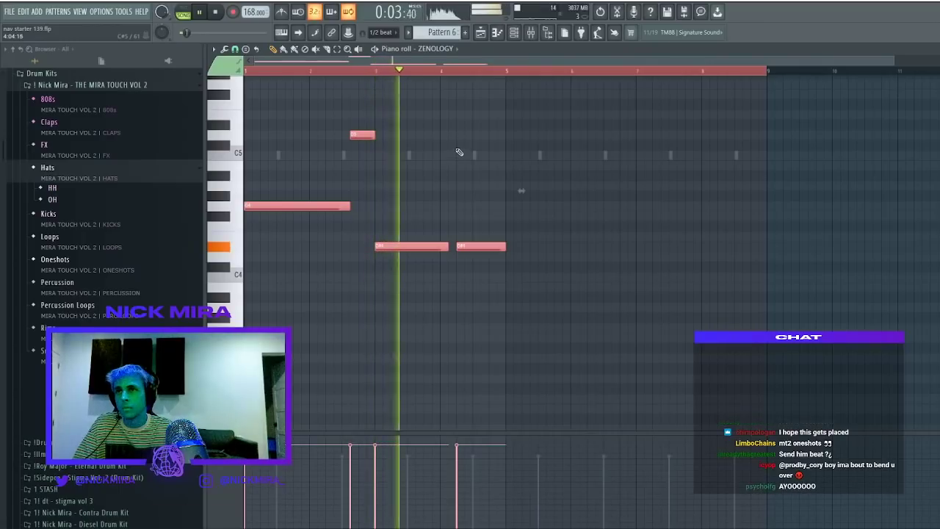
pyautogui.hotkey('ctrl', 'd')
pyautogui.click(515, 34)
pyautogui.press('space')
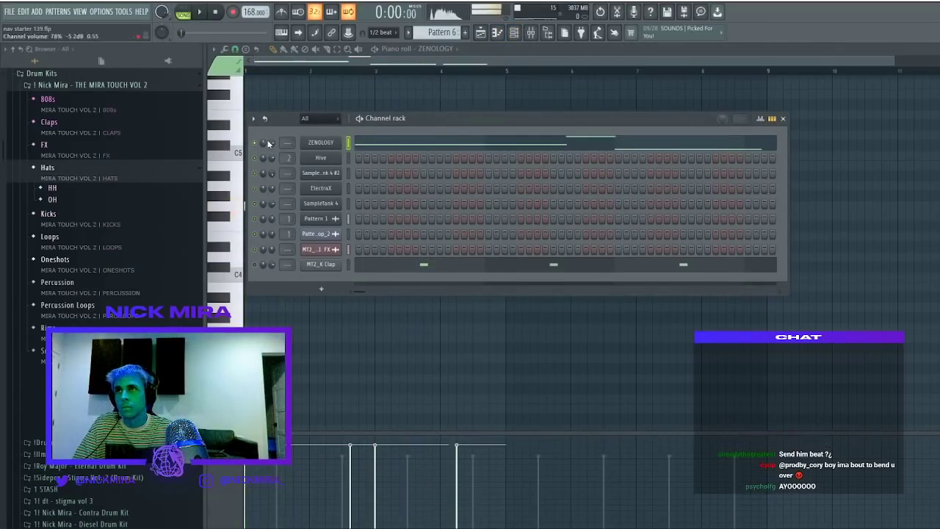
pyautogui.click(322, 143)
pyautogui.moveTo(282, 150); pyautogui.dragTo(378, 201)
pyautogui.click(376, 200)
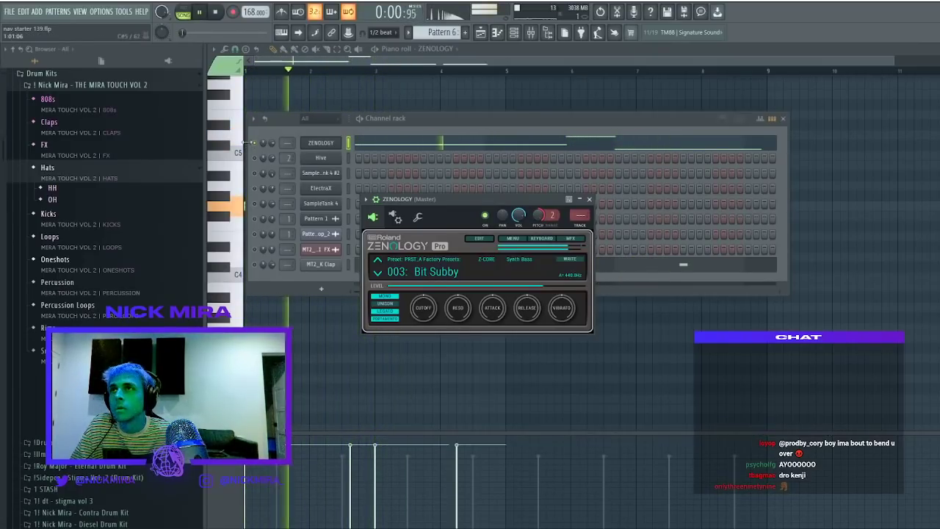
pyautogui.click(281, 143)
pyautogui.press('space')
pyautogui.click(319, 143)
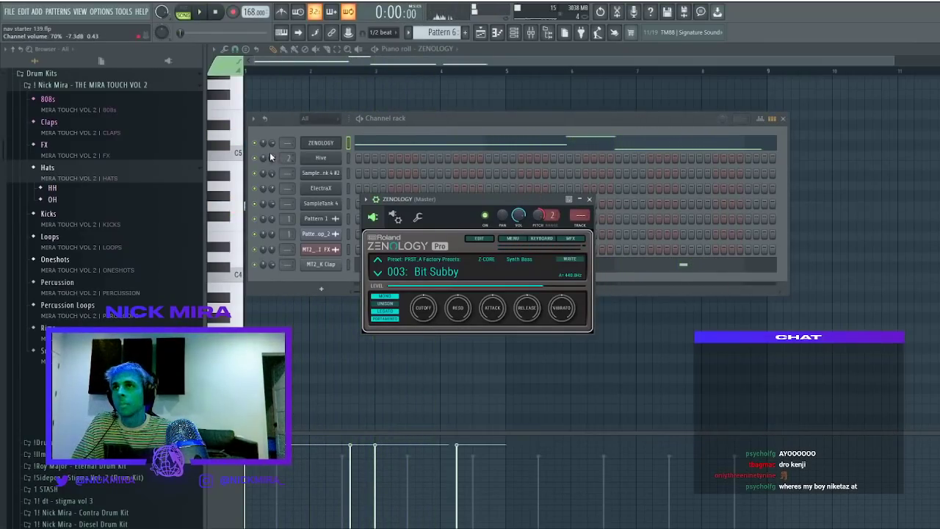
# Check the channel pitch of the Pattern 1 and Pattern 1_118 - Loop_2 samples and adjust the ZENOLOGY channel pitch
pyautogui.click(482, 33)
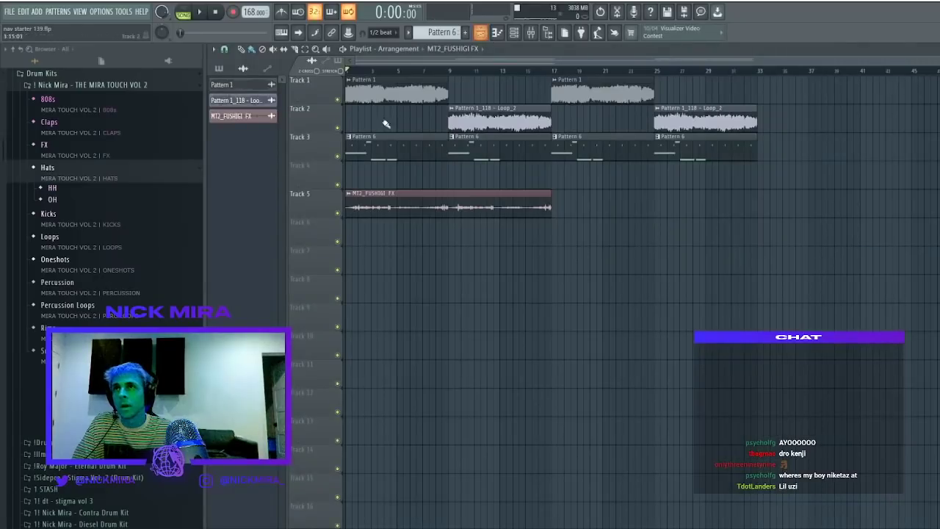
pyautogui.doubleClick(408, 91)
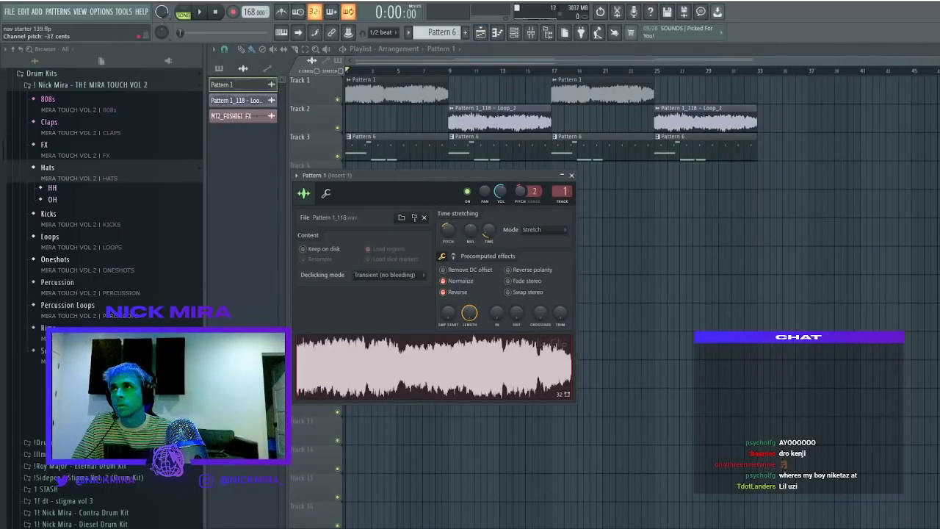
pyautogui.doubleClick(464, 122)
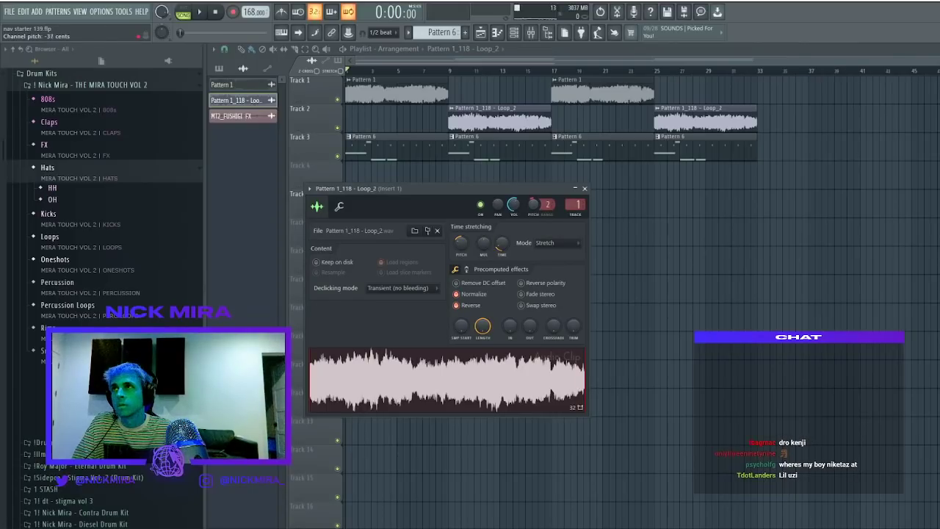
pyautogui.click(516, 33)
pyautogui.click(319, 142)
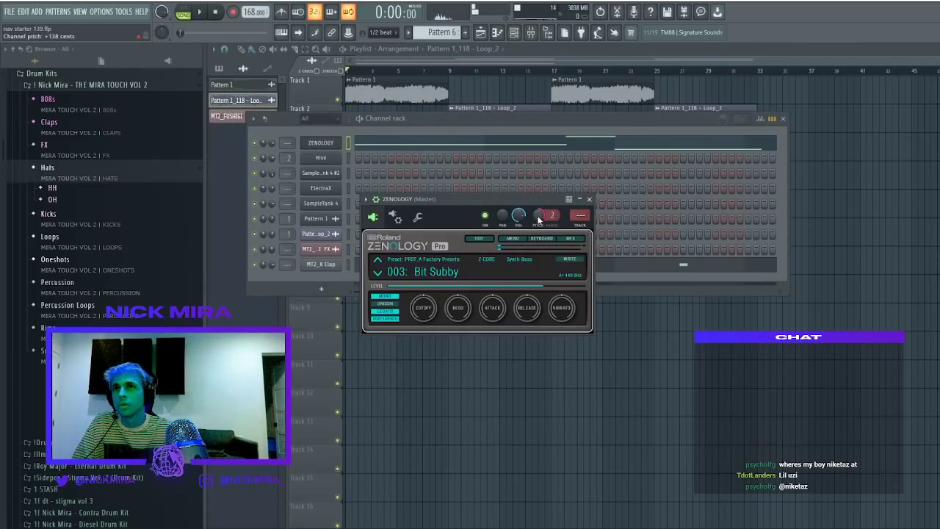
# Extend the first D#4 note in the ZENOLOGY melody until it meets the second D#4 note, and play it back
pyautogui.click(387, 147)
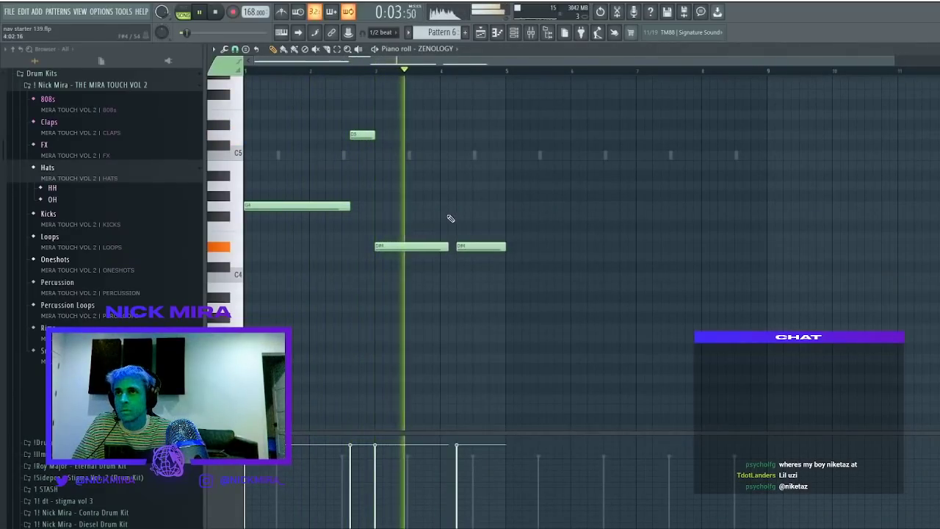
pyautogui.moveTo(465, 245)
pyautogui.mouseDown()
pyautogui.moveTo(475, 223)
pyautogui.moveTo(470, 255)
pyautogui.mouseUp()
pyautogui.press('space')
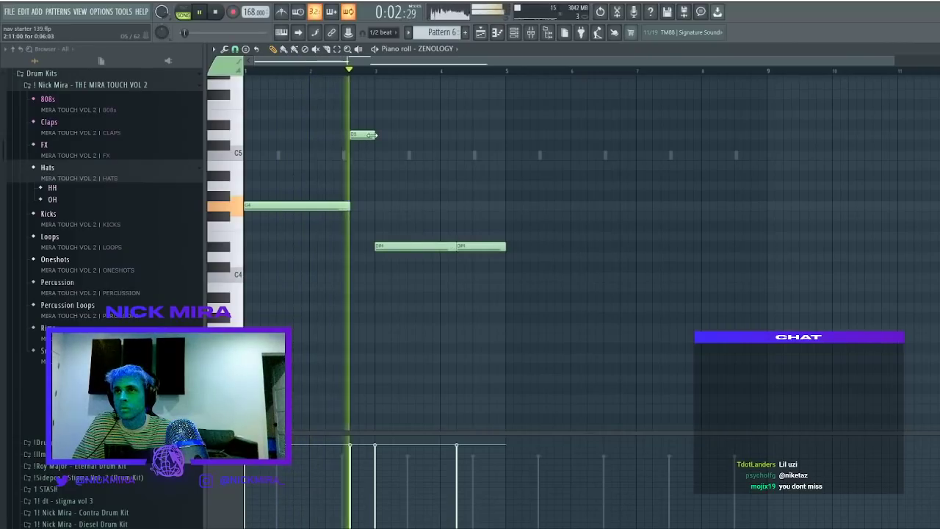
# Lower the whole melody by one octave and drop the short D4 note before bar 3 to D3
pyautogui.hotkey('ctrl', 'a')
pyautogui.hotkey('ctrl', 'Down')
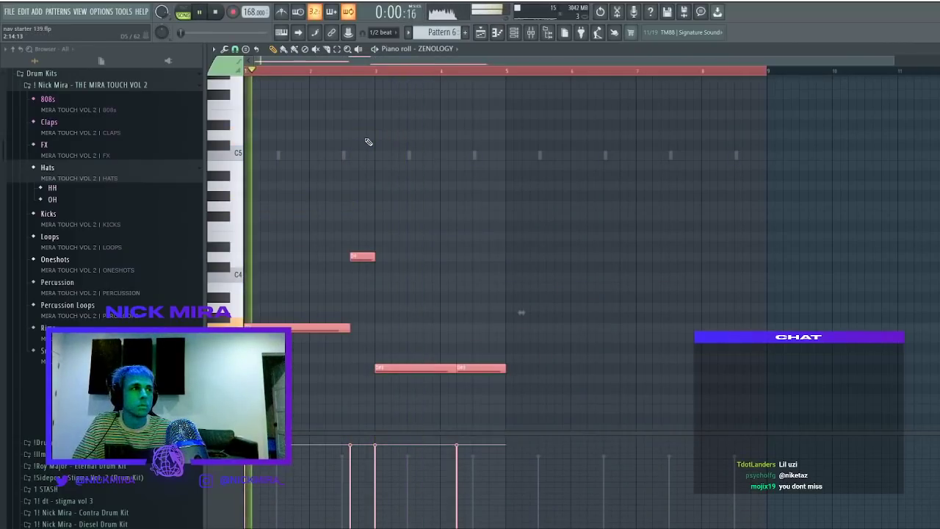
pyautogui.hotkey('ctrl', 'd')
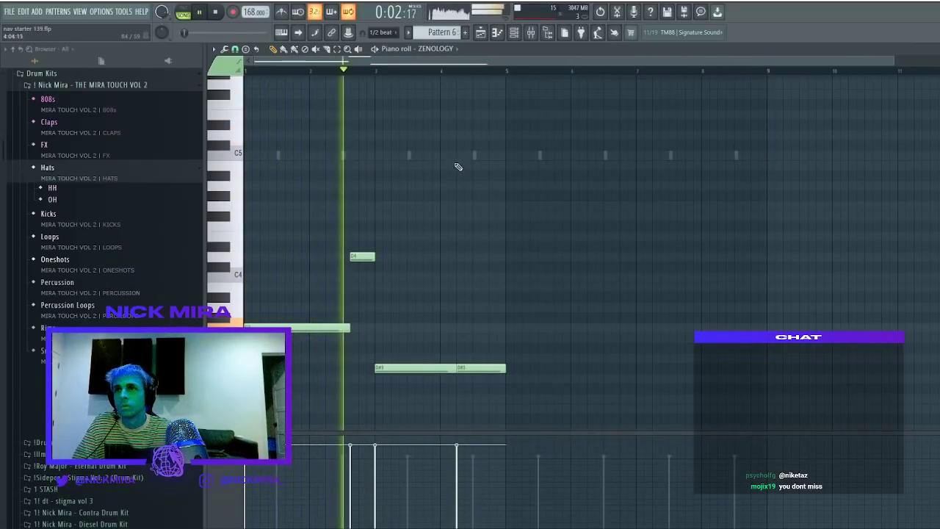
pyautogui.scroll(-2, 455, 162)
pyautogui.moveTo(380, 186); pyautogui.dragTo(340, 216)
pyautogui.hotkey('ctrl', 'Down')
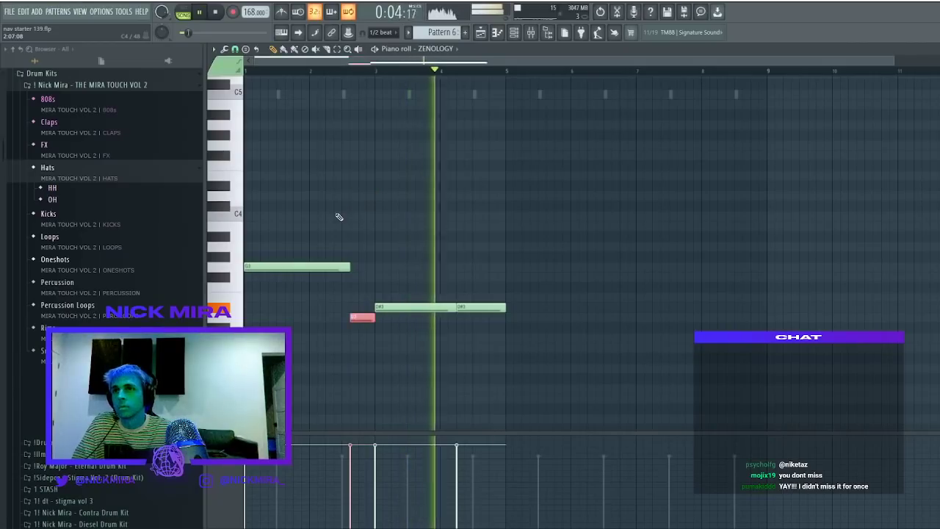
# Duplicate the four-bar ZENOLOGY melody into bars 5 to 8
pyautogui.hotkey('ctrl', 'd')
pyautogui.hotkey('ctrl', 'b')
pyautogui.hotkey('ctrl', 'd')
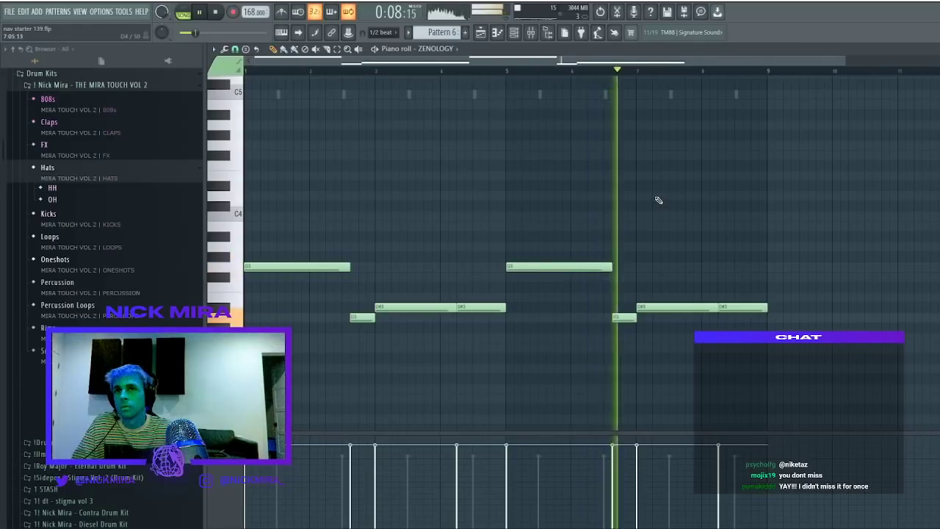
# Delete the Pattern 6 clip at bar 9 on Track 3 and select bars 17 to 33 of the playlist for looping
pyautogui.press('F6')
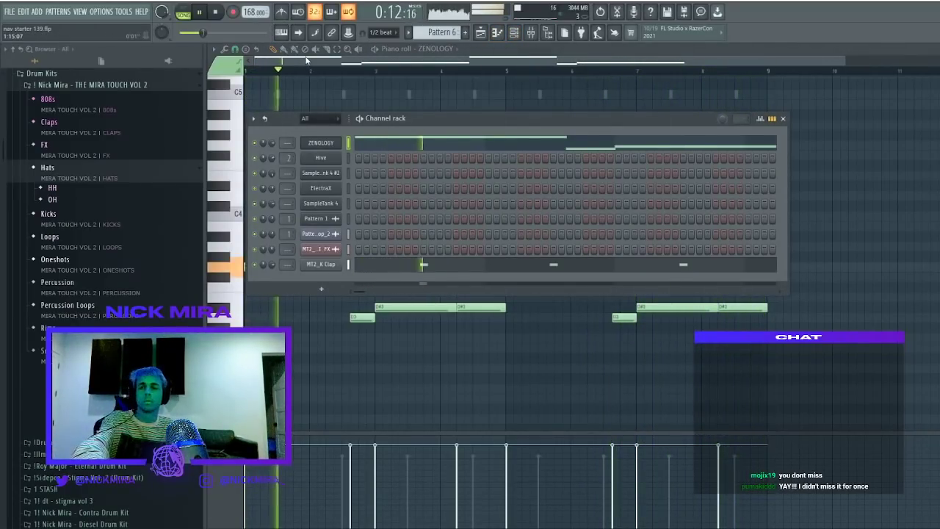
pyautogui.click(480, 34)
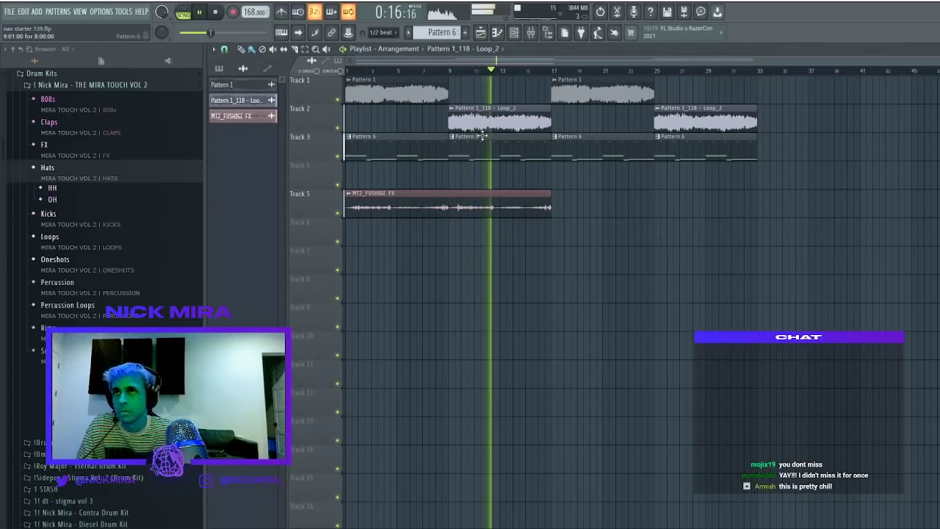
pyautogui.rightClick(519, 150)
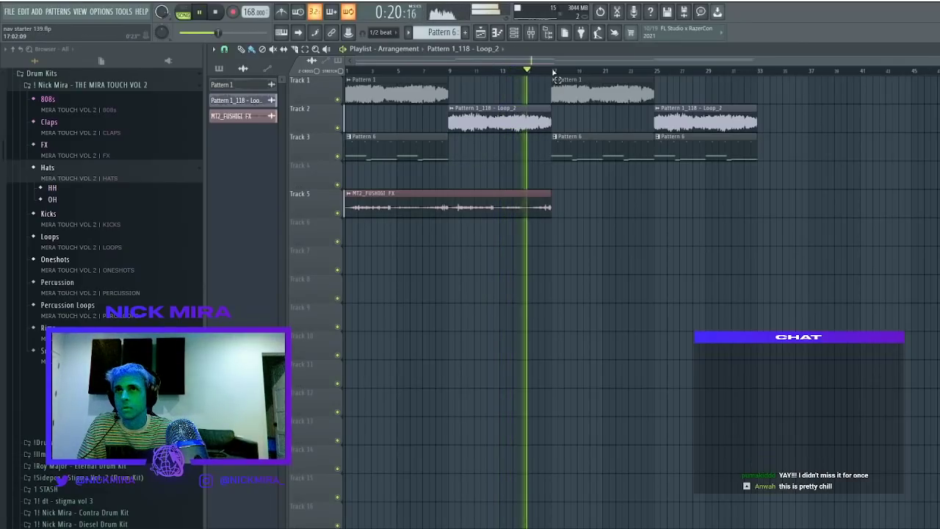
pyautogui.moveTo(556, 71); pyautogui.dragTo(757, 71)
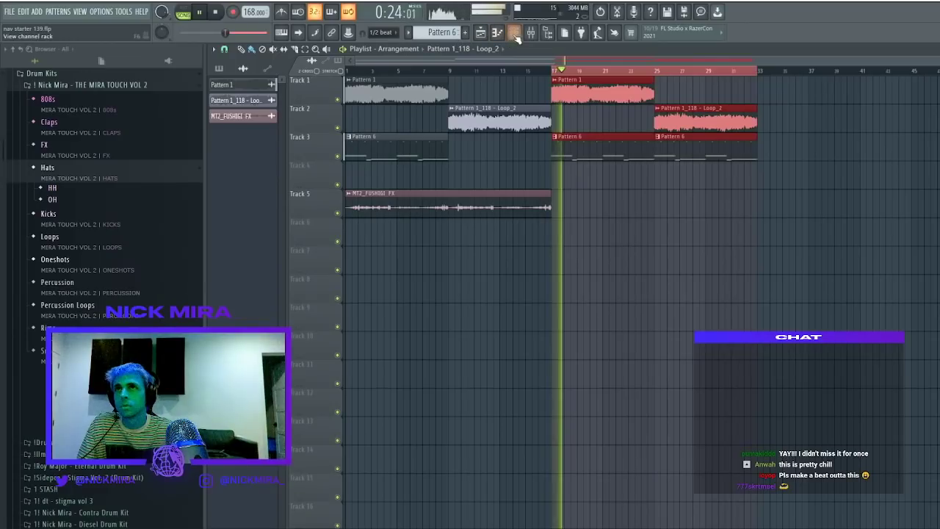
# Add the MT2_Game HH hi-hat sample as a new channel with the MIDI_HH_2_Step pattern
pyautogui.click(515, 34)
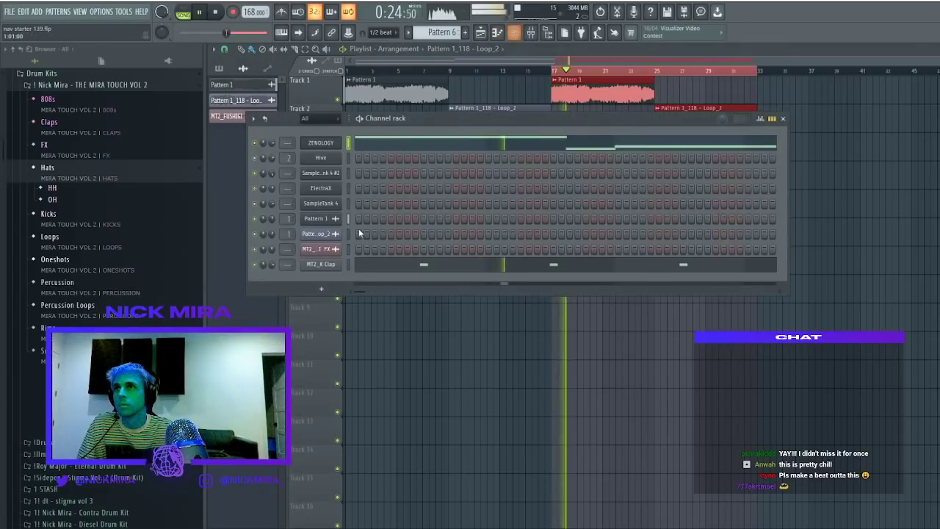
pyautogui.click(66, 192)
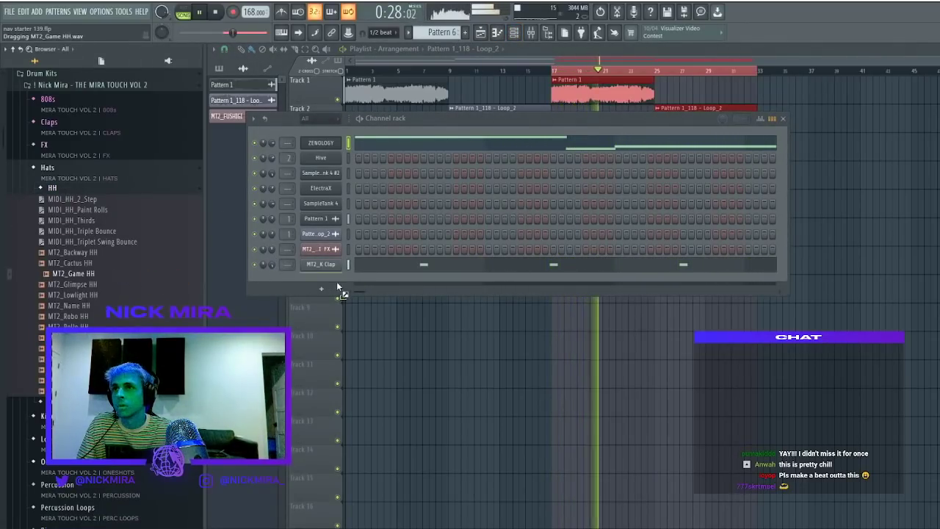
pyautogui.moveTo(311, 282); pyautogui.dragTo(309, 282)
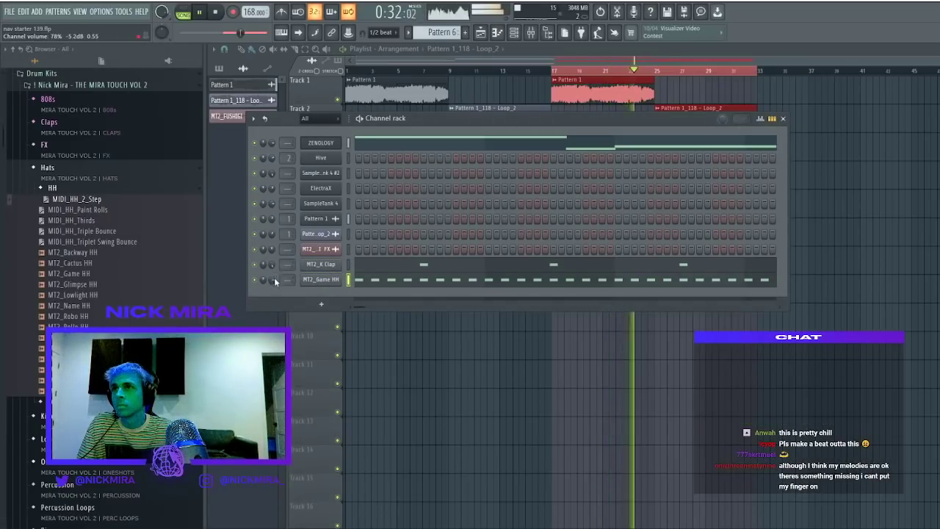
# Set the tempo to 177 BPM and add the MT2_Pacman OH open-hat sample as a new channel
pyautogui.click(101, 189)
pyautogui.click(83, 215)
pyautogui.click(81, 201)
pyautogui.click(79, 223)
pyautogui.moveTo(254, 12); pyautogui.dragTo(255, 7)
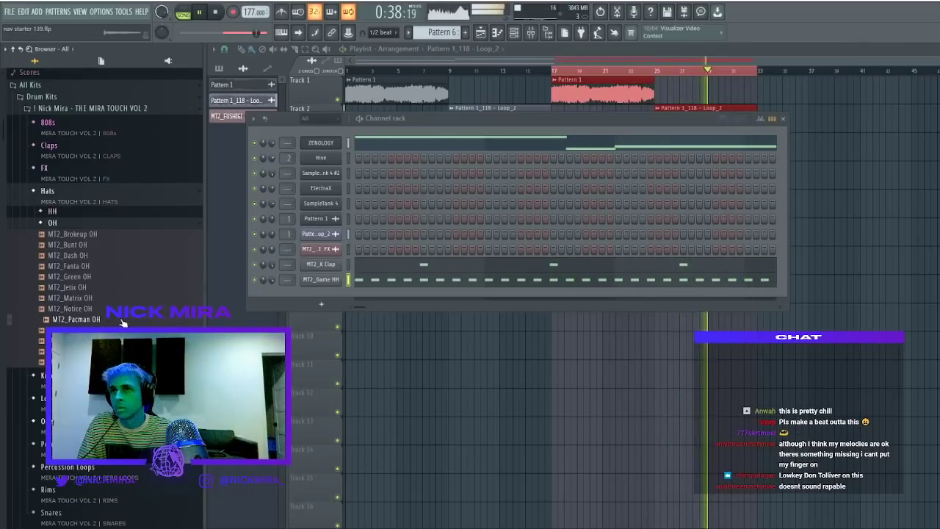
pyautogui.moveTo(354, 314); pyautogui.dragTo(318, 289)
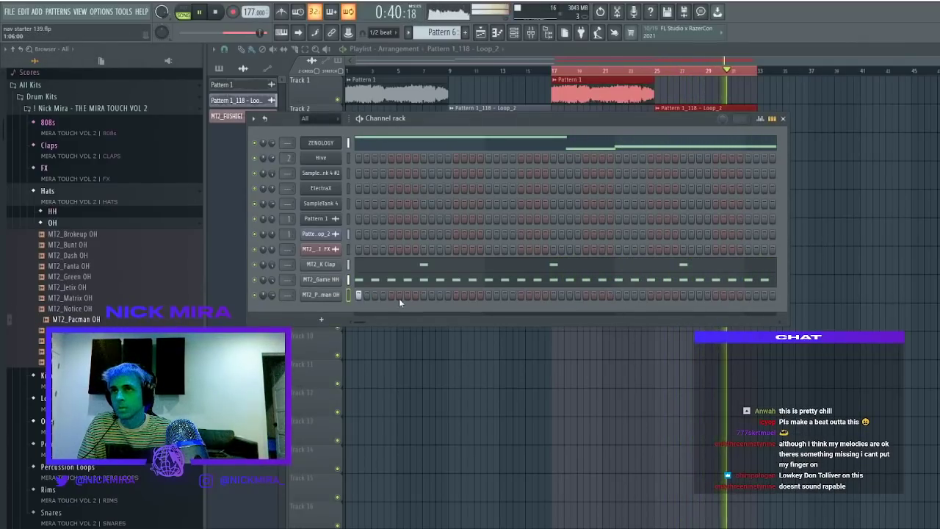
# Place C5 open-hat notes on beats 1 and 2 of bar 1, and copy one hit to step 11 of bar 2
pyautogui.rightClick(324, 300)
pyautogui.click(360, 291)
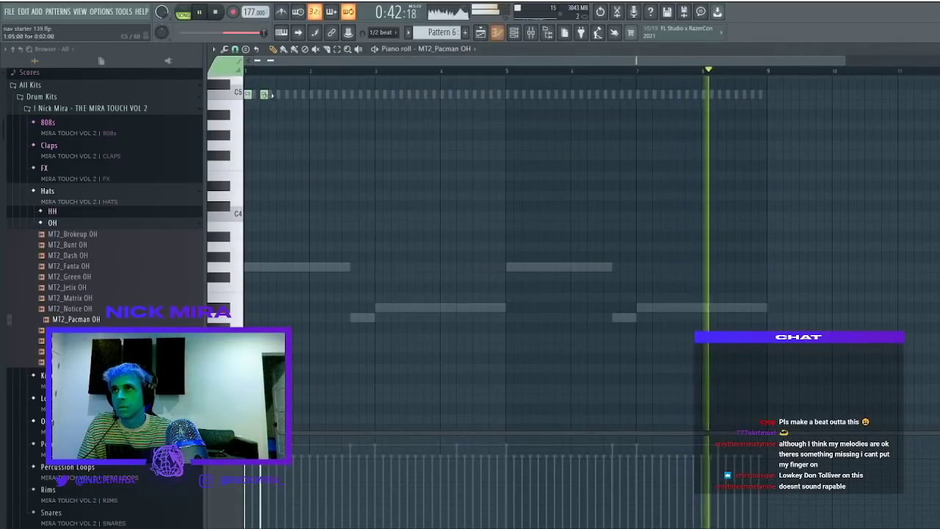
pyautogui.scroll(2, 261, 94)
pyautogui.hotkey('ctrl', 'a')
pyautogui.moveTo(264, 157); pyautogui.dragTo(370, 165)
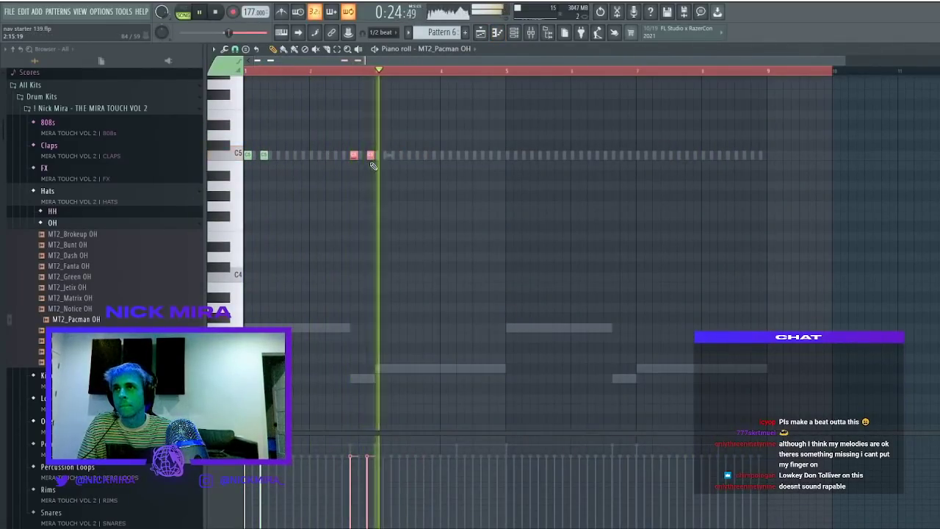
pyautogui.keyDown('ctrl'); pyautogui.click(379, 164); pyautogui.keyUp('ctrl')
pyautogui.rightClick(371, 156)
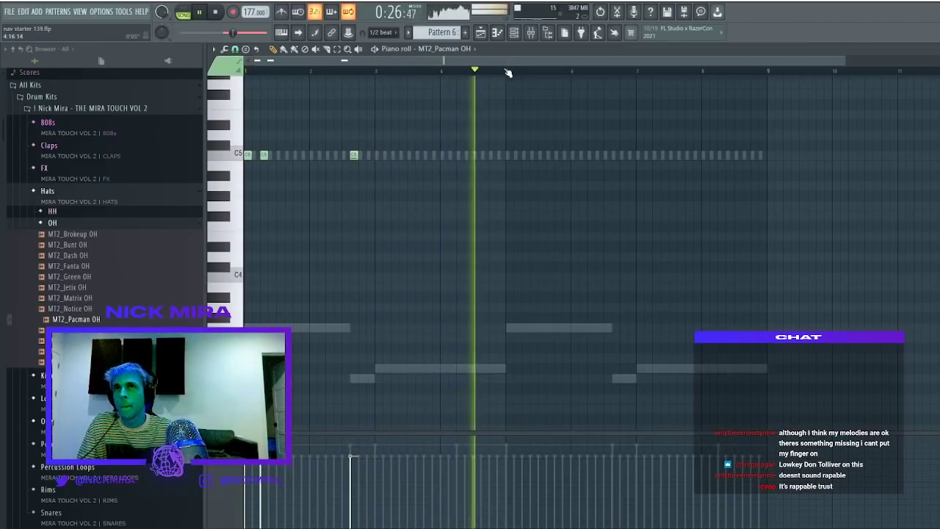
# Duplicate the open-hat notes from bar 5 and add single hits at the start of bar 3 and on step 3 of bar 7
pyautogui.hotkey('ctrl', 'a')
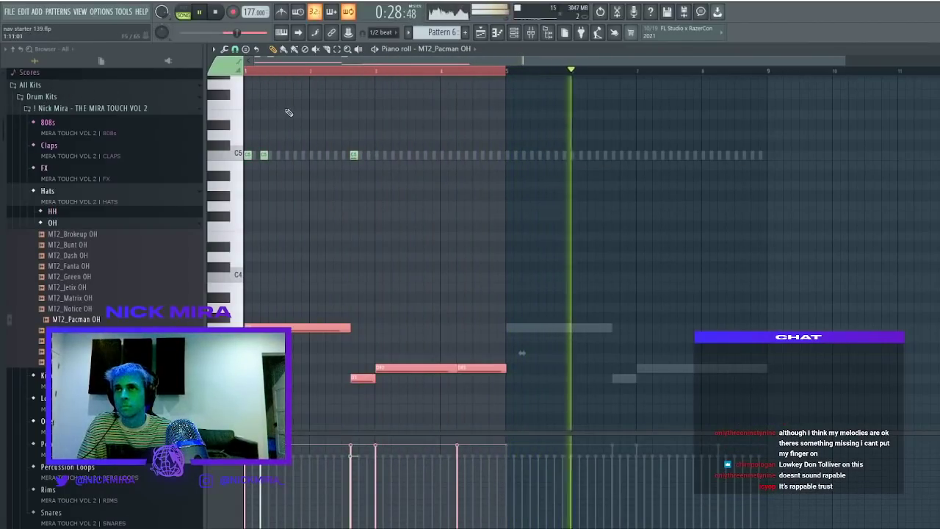
pyautogui.hotkey('ctrl', 'z')
pyautogui.hotkey('ctrl', 'b')
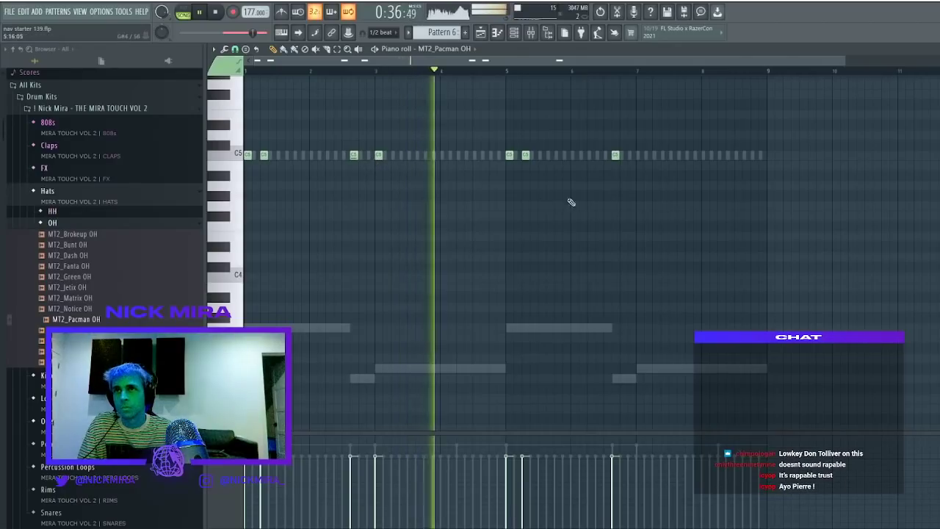
pyautogui.click(641, 158)
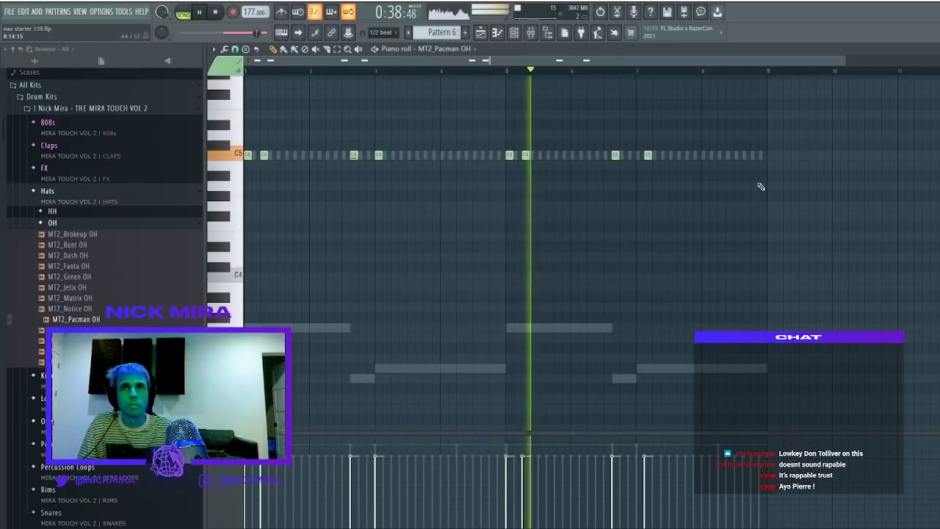
# Reposition the open-hat hit in bar 7 of the MT2_Pacman OH notes
pyautogui.click(932, 50)
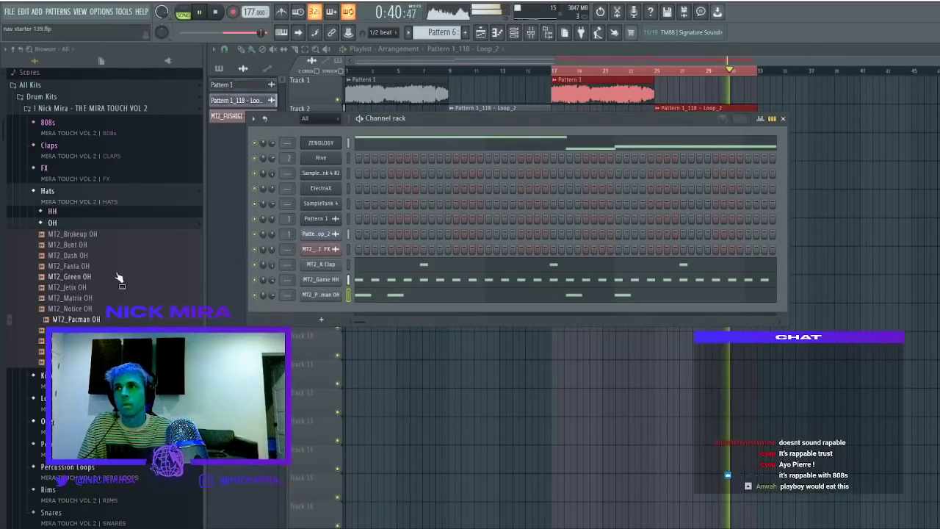
pyautogui.click(84, 225)
pyautogui.click(441, 296)
pyautogui.rightClick(649, 157)
pyautogui.click(640, 156)
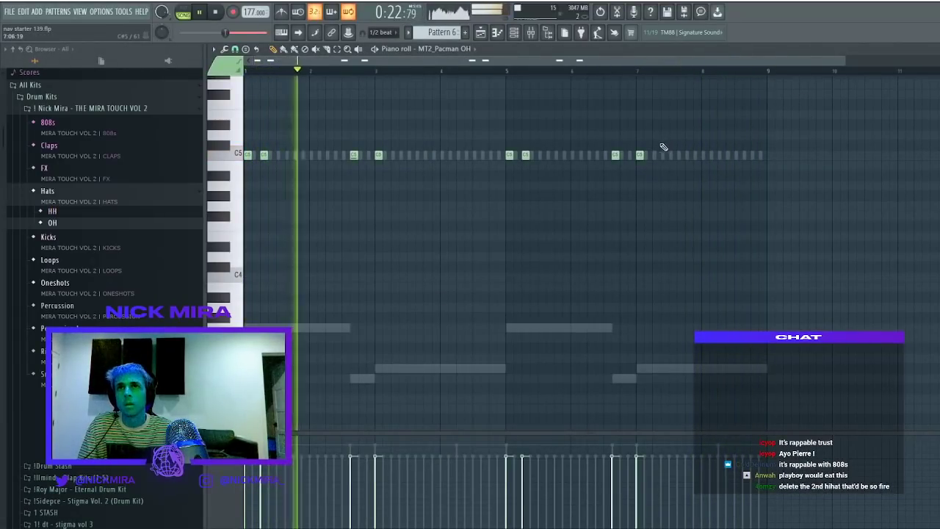
pyautogui.moveTo(650, 155); pyautogui.dragTo(658, 156)
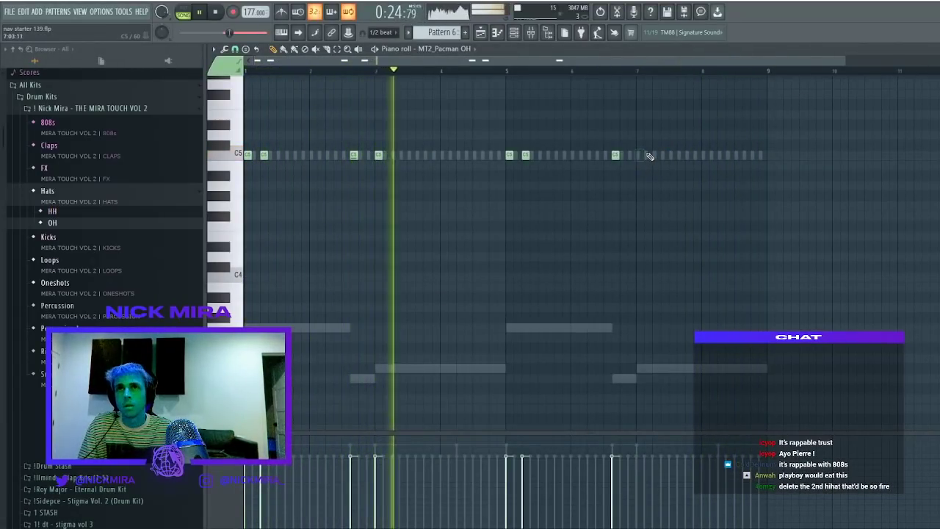
pyautogui.click(932, 49)
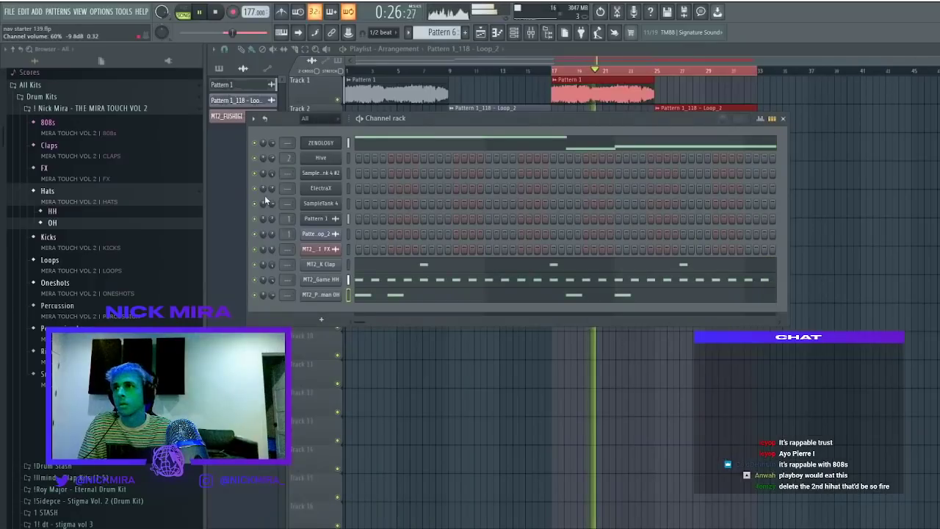
# Add the MT2_DRAIN Perc sample as a new channel and place one hit on step 15 of bar 1
pyautogui.click(132, 317)
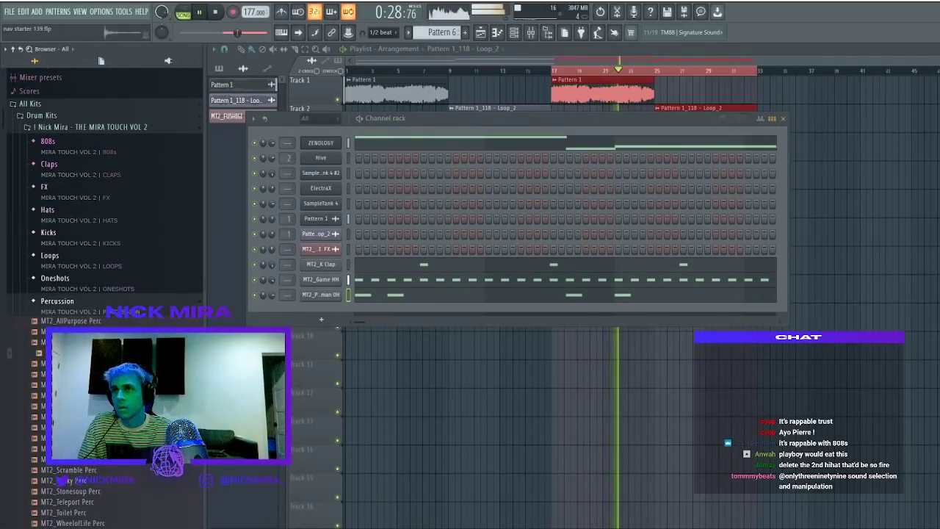
pyautogui.moveTo(327, 304); pyautogui.dragTo(333, 305)
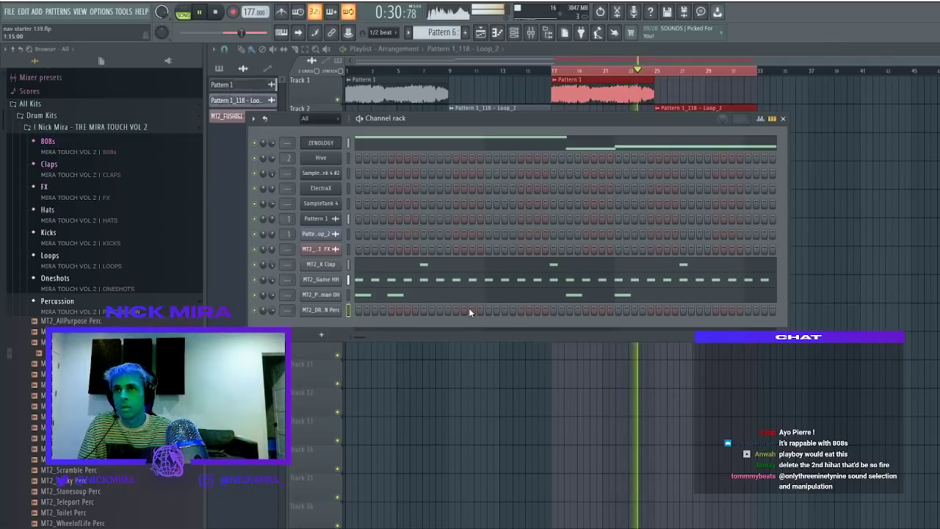
pyautogui.click(453, 310)
pyautogui.rightClick(471, 309)
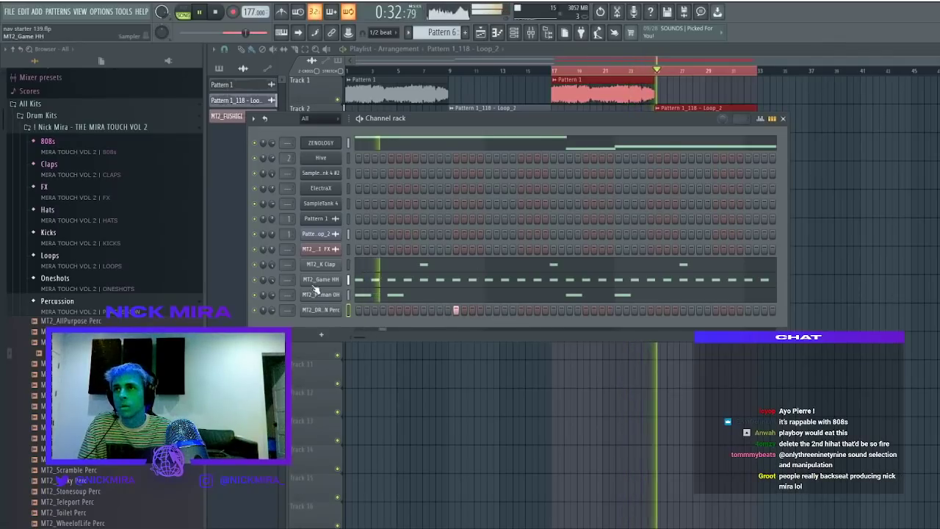
pyautogui.click(356, 282)
pyautogui.click(517, 35)
pyautogui.click(341, 312)
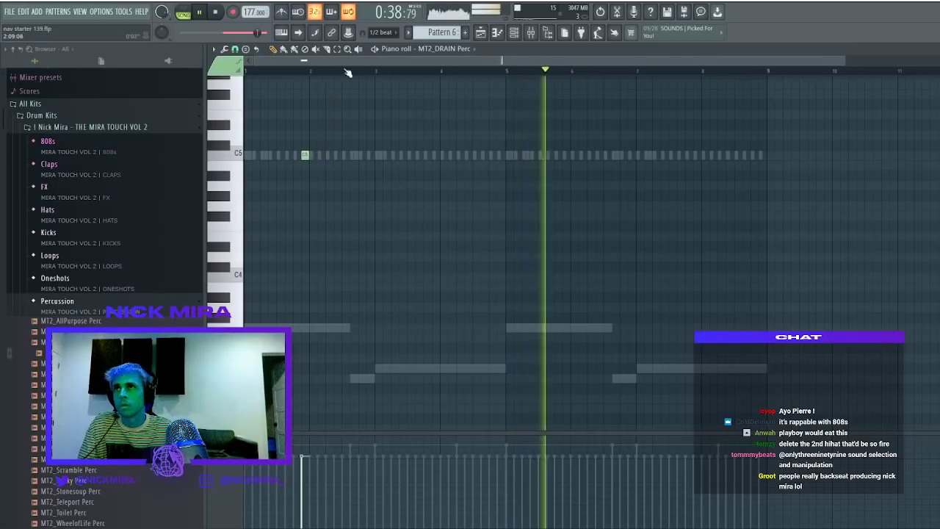
# Duplicate the first four bars of the MT2_DRAIN Perc notes into bar 5, and copy the hits to step 5 of bars 2 and 6
pyautogui.moveTo(508, 72); pyautogui.dragTo(254, 88)
pyautogui.hotkey('ctrl', 'b')
pyautogui.hotkey('ctrl', 'd')
pyautogui.hotkey('ctrl', 'a')
pyautogui.hotkey('ctrl', 'd')
pyautogui.hotkey('ctrl', 'a')
pyautogui.moveTo(566, 157); pyautogui.dragTo(590, 162)
# Lower the velocity of the MT2_DRAIN Perc notes, keeping the hits in bars 2 and 6 quieter than the first ones
pyautogui.scroll(-8, 591, 161)
pyautogui.scroll(-3, 338, 155)
pyautogui.hotkey('ctrl', 'a')
pyautogui.scroll(-2, 332, 152)
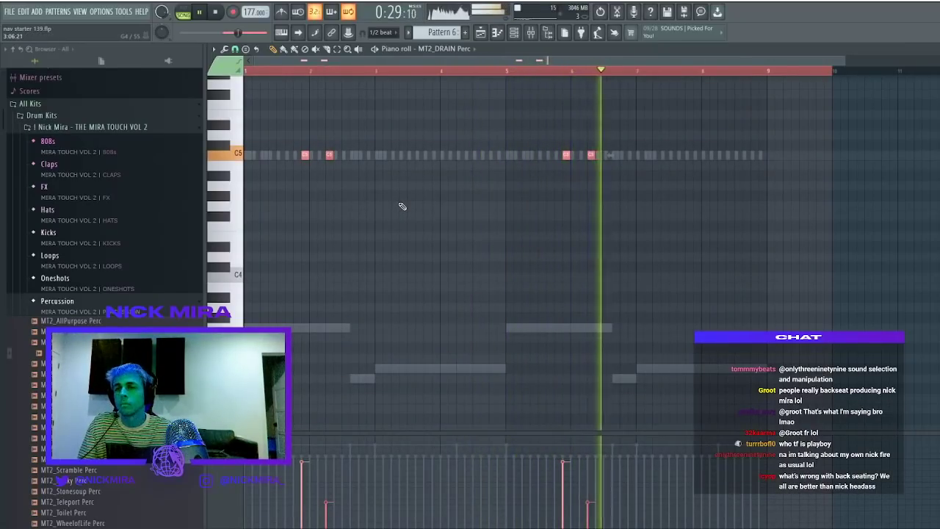
pyautogui.hotkey('ctrl', 'd')
pyautogui.press('F7')
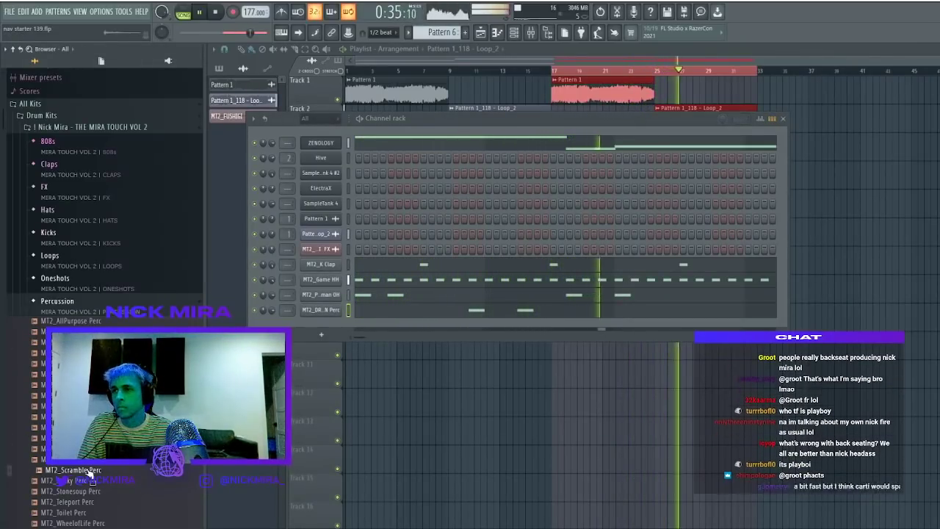
# Add the MT2_Sticky Perc sample as a new channel and place a C5 hit on step 5 of bar 2
pyautogui.click(91, 494)
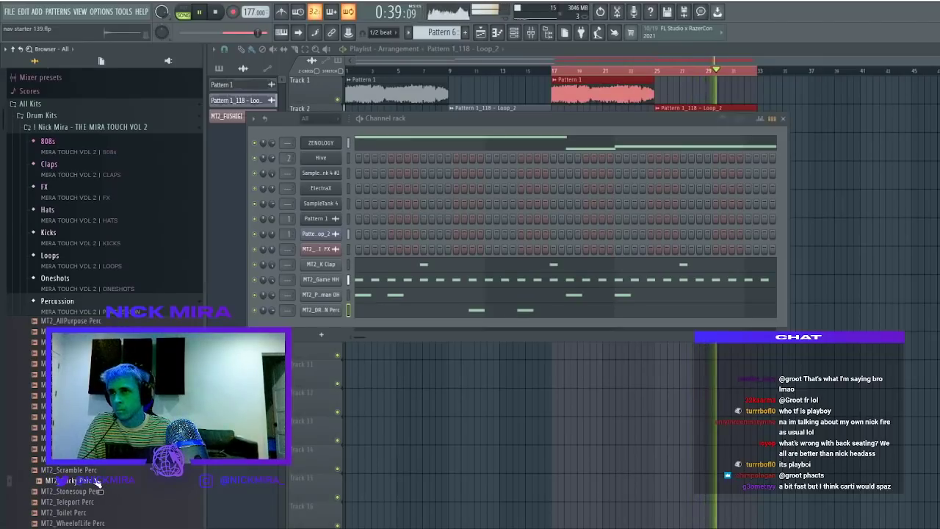
pyautogui.moveTo(307, 321); pyautogui.dragTo(312, 325)
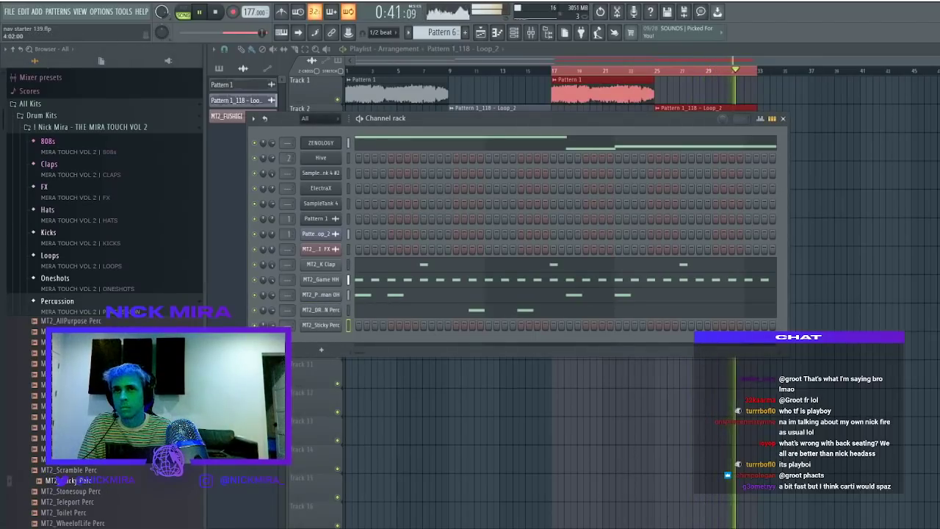
pyautogui.press('F7')
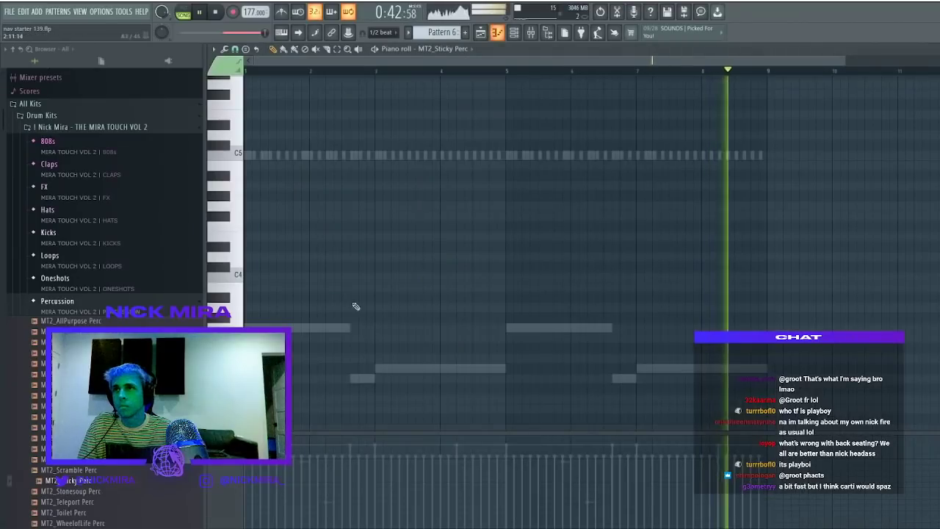
pyautogui.click(264, 157)
pyautogui.moveTo(263, 156); pyautogui.dragTo(330, 158)
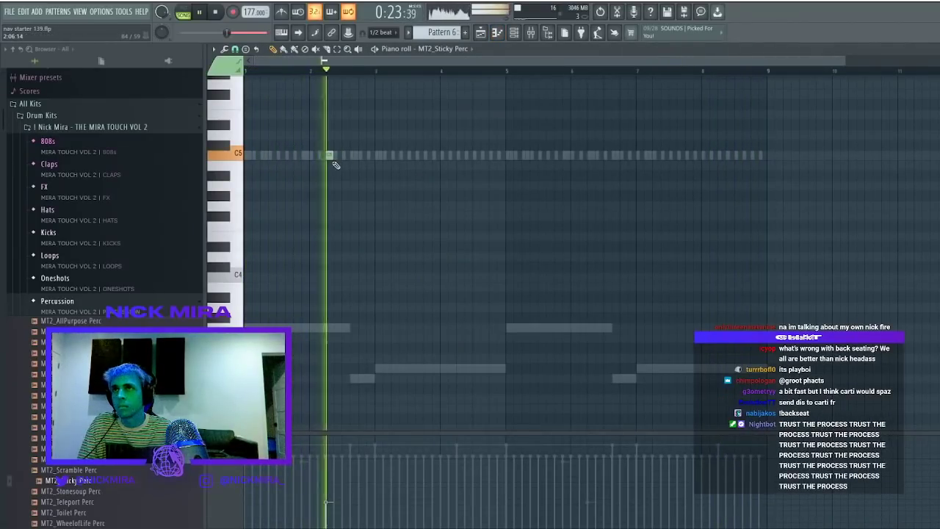
# Raise the velocity of the MT2_Sticky Perc hit and repeat its two-bar phrase through bar 8
pyautogui.hotkey('ctrl', 'a')
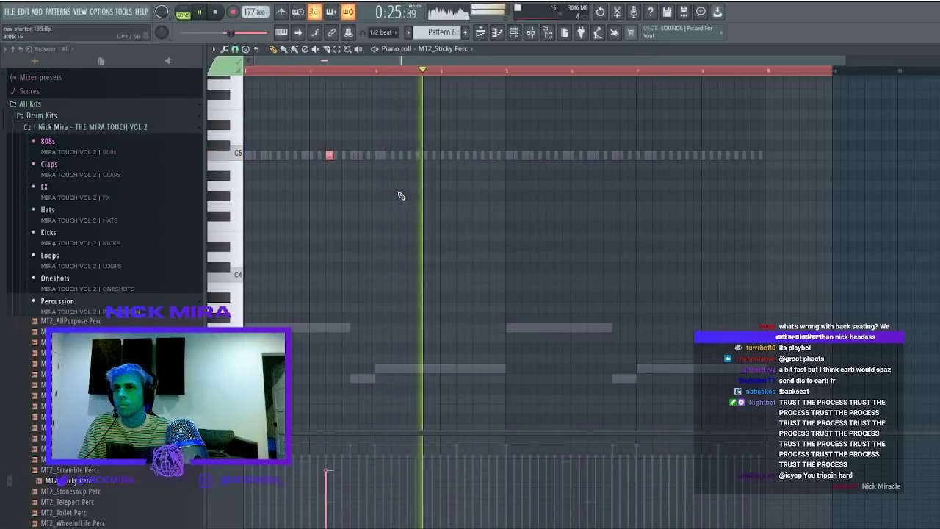
pyautogui.moveTo(378, 71); pyautogui.dragTo(226, 134)
pyautogui.hotkey('ctrl', 'b')
pyautogui.hotkey('ctrl', 'b')
pyautogui.hotkey('ctrl', 'b')
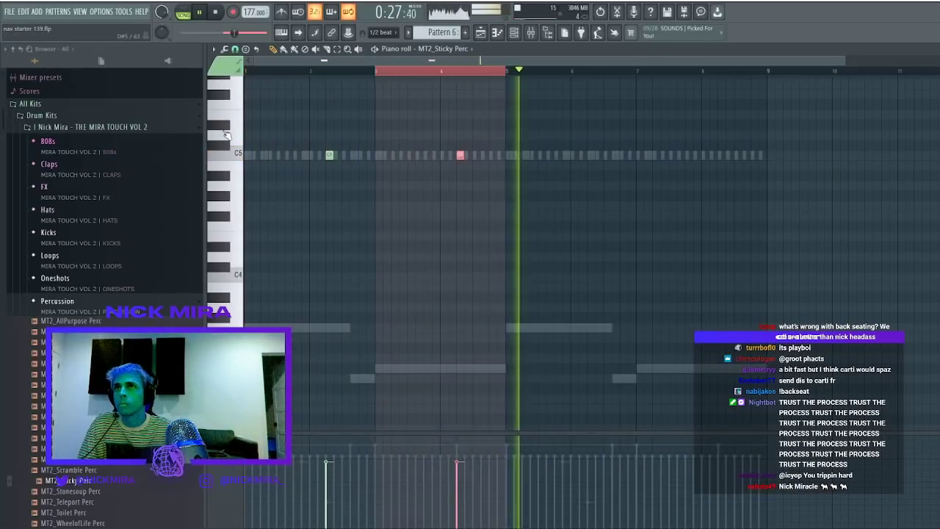
pyautogui.keyDown('ctrl'); pyautogui.click(847, 124); pyautogui.keyUp('ctrl')
pyautogui.click(933, 49)
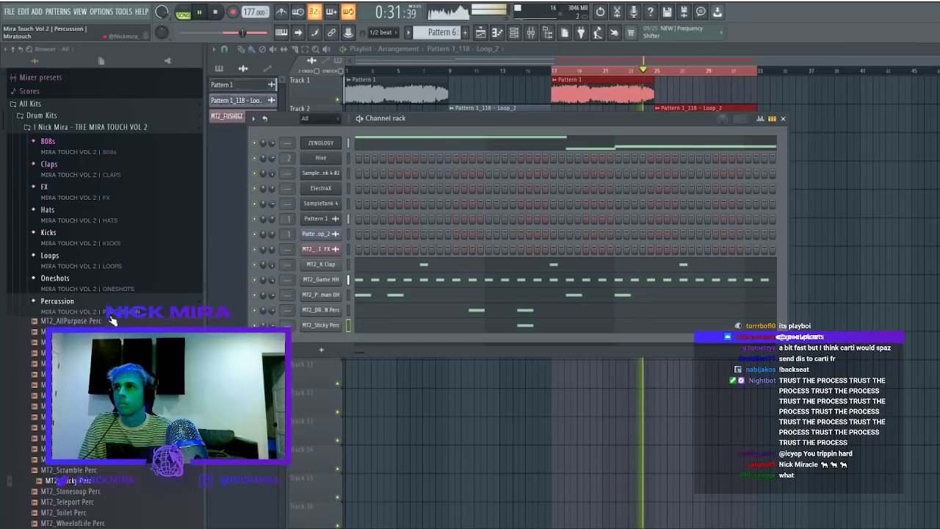
# Add the MT2_Airwalk 808 sample as a new channel above ZENOLOGY and copy the ZENOLOGY notes into it
pyautogui.click(66, 147)
pyautogui.moveTo(107, 161); pyautogui.dragTo(113, 166)
pyautogui.moveTo(333, 142); pyautogui.dragTo(349, 157)
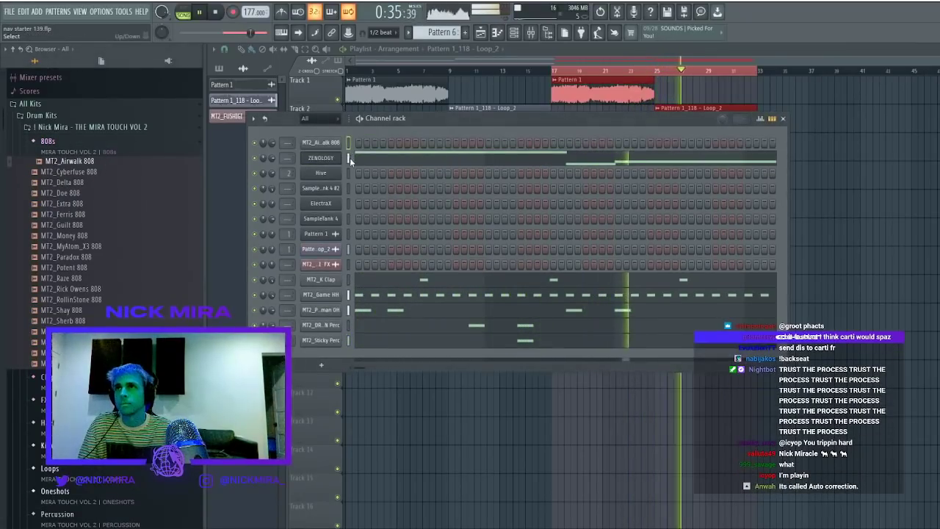
pyautogui.hotkey('ctrl', 'c')
pyautogui.click(348, 143)
pyautogui.hotkey('ctrl', 'v')
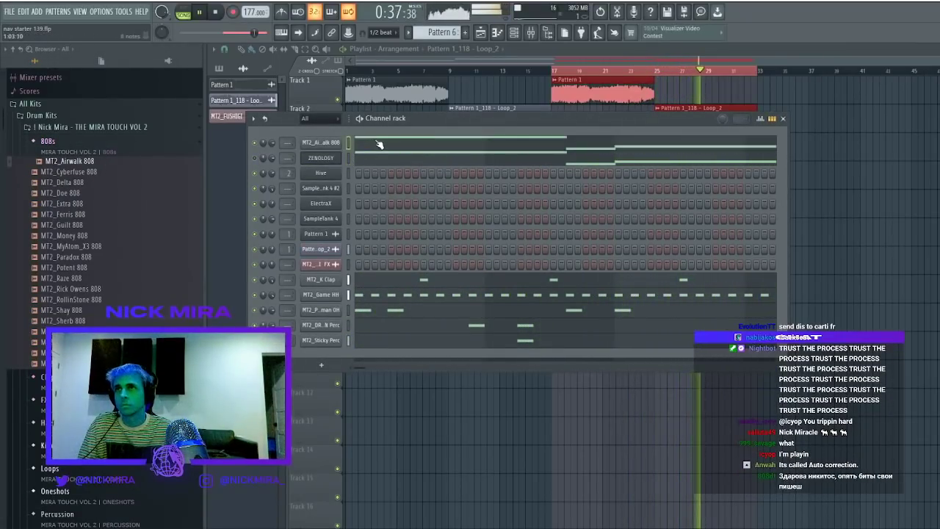
# Transpose all MT2_Airwalk 808 notes to two octaves above the copied pitches and raise their velocity
pyautogui.click(377, 143)
pyautogui.hotkey('ctrl', 'Up')
pyautogui.hotkey('ctrl', 'Up')
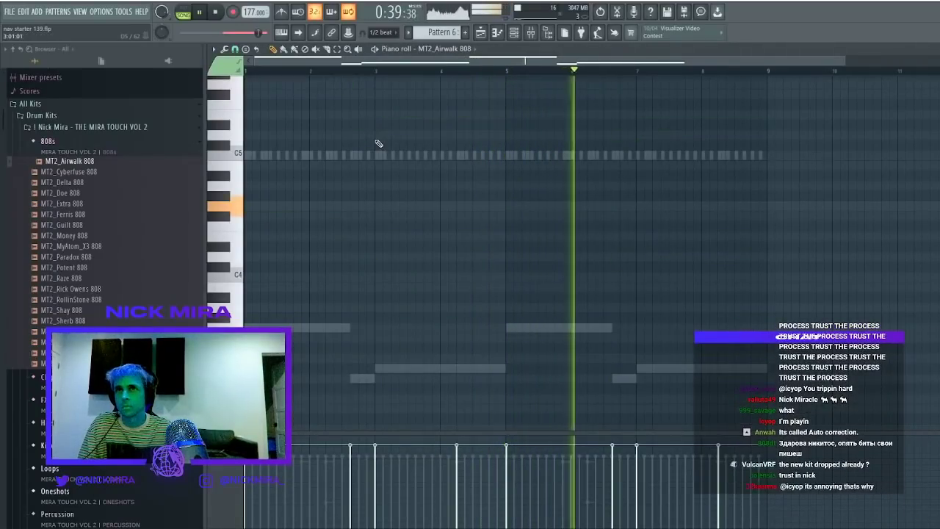
pyautogui.scroll(3, 378, 144)
pyautogui.hotkey('ctrl', 'a')
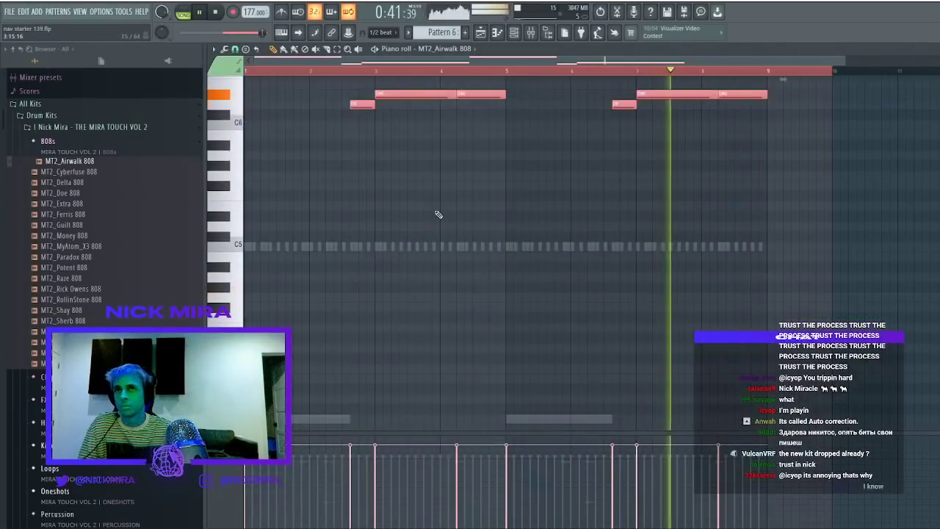
pyautogui.hotkey('ctrl', 'd')
pyautogui.scroll(2, 405, 210)
pyautogui.hotkey('ctrl', 'Down')
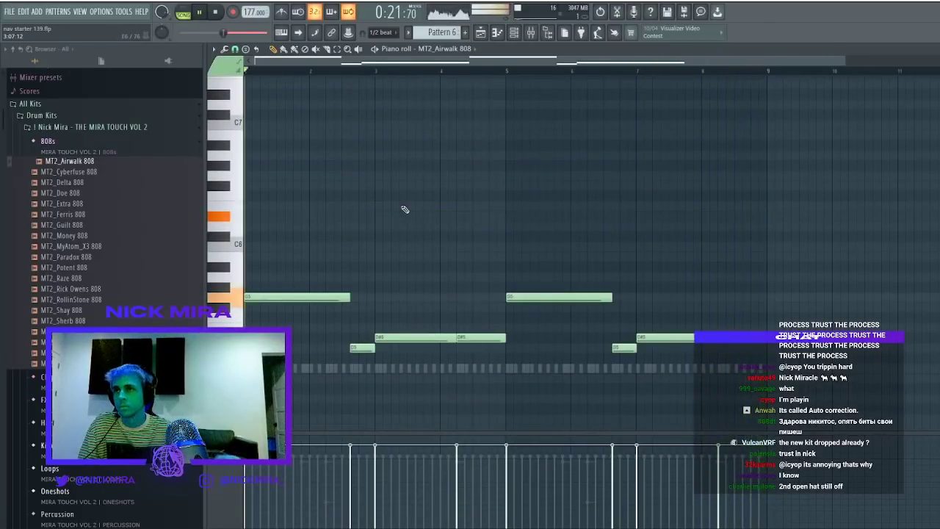
pyautogui.hotkey('ctrl', 'a')
pyautogui.hotkey('ctrl', 'd')
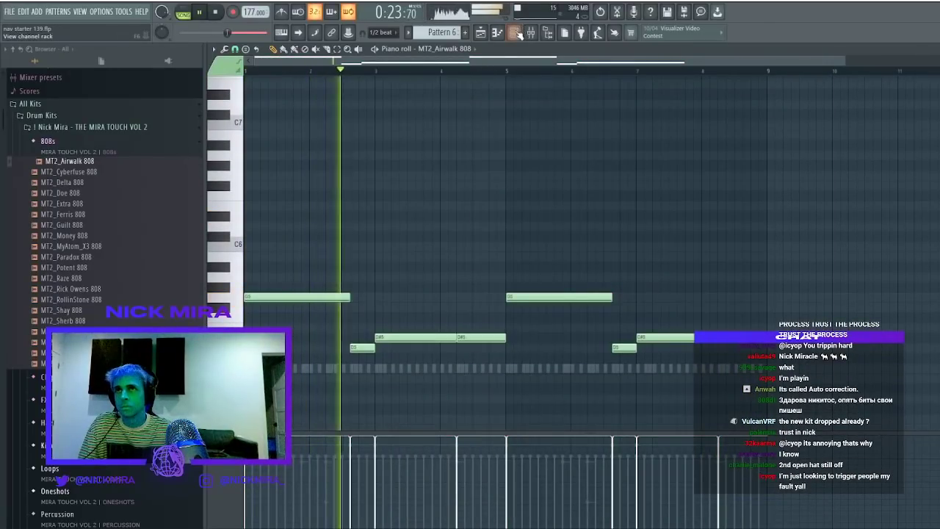
# Solo playlist Track 1 with the Pattern 1 audio clip, audition it, and open the mixer
pyautogui.press('F6')
pyautogui.press('F5')
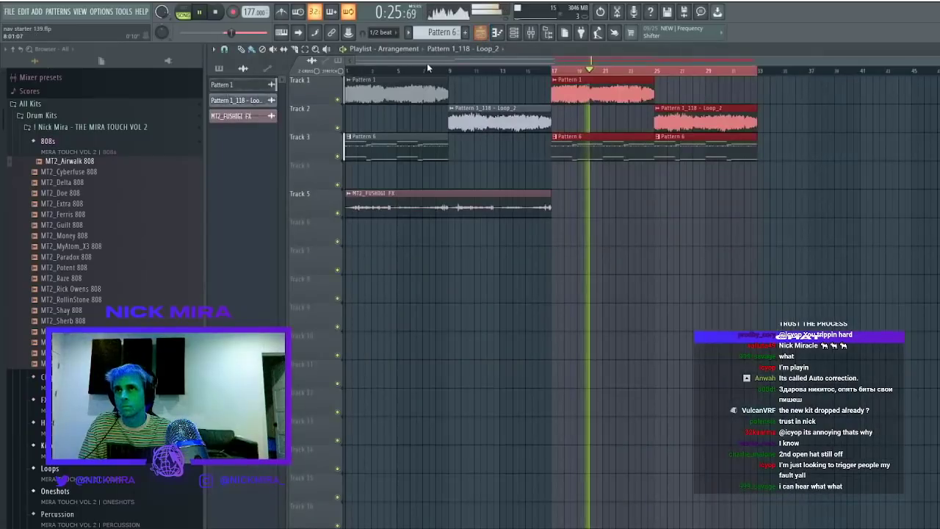
pyautogui.doubleClick(560, 78)
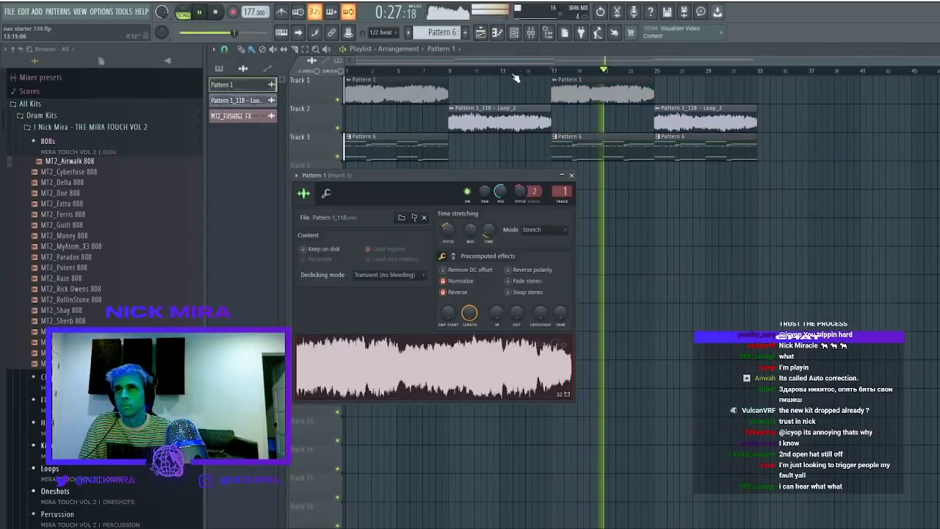
pyautogui.rightClick(338, 100)
pyautogui.press('space')
pyautogui.press('space')
pyautogui.press('space')
pyautogui.click(531, 36)
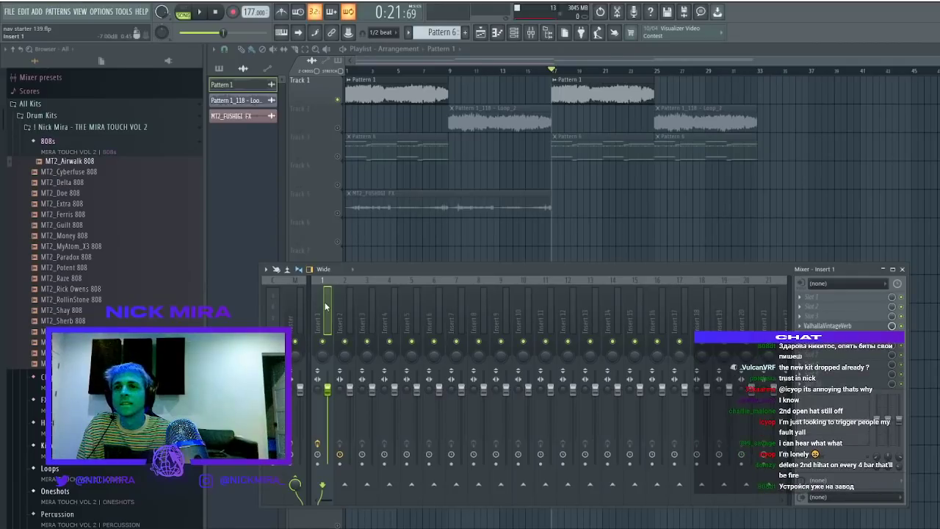
# Stop playback and select the ElectraX pattern, checking its notes in the channel rack
pyautogui.press('space')
pyautogui.press('F9')
pyautogui.press('F6')
pyautogui.click(608, 149)
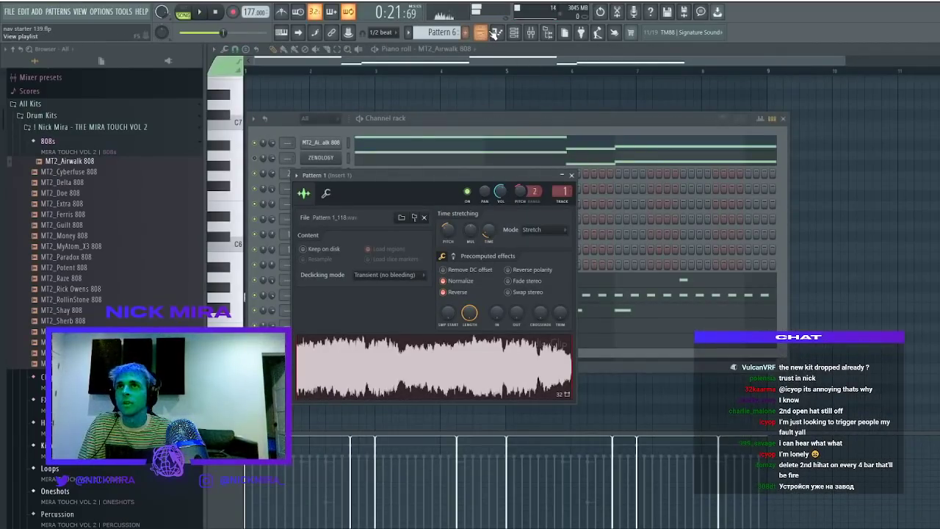
pyautogui.click(496, 33)
pyautogui.click(219, 69)
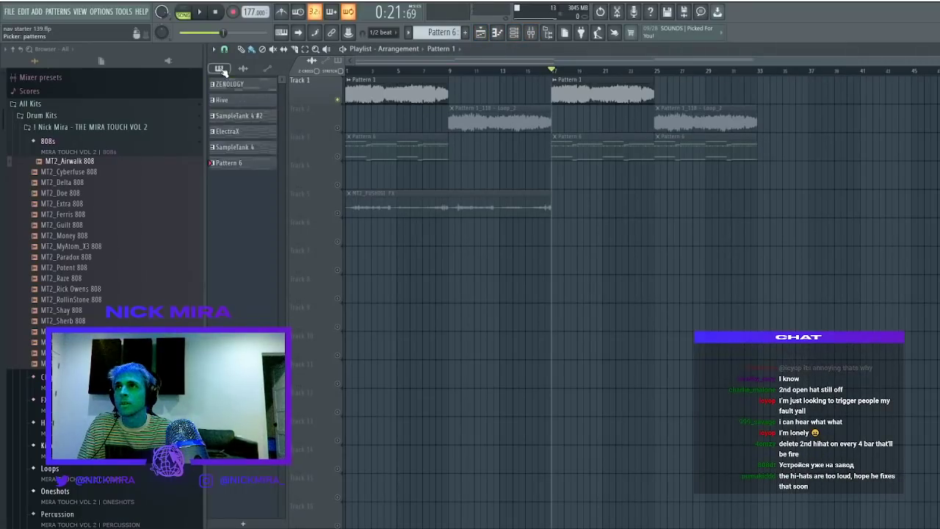
pyautogui.click(514, 33)
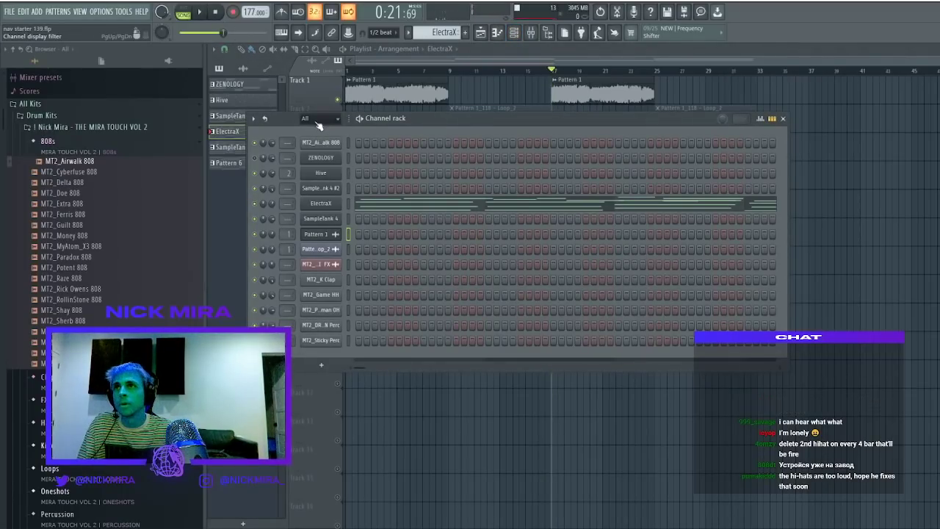
pyautogui.click(782, 119)
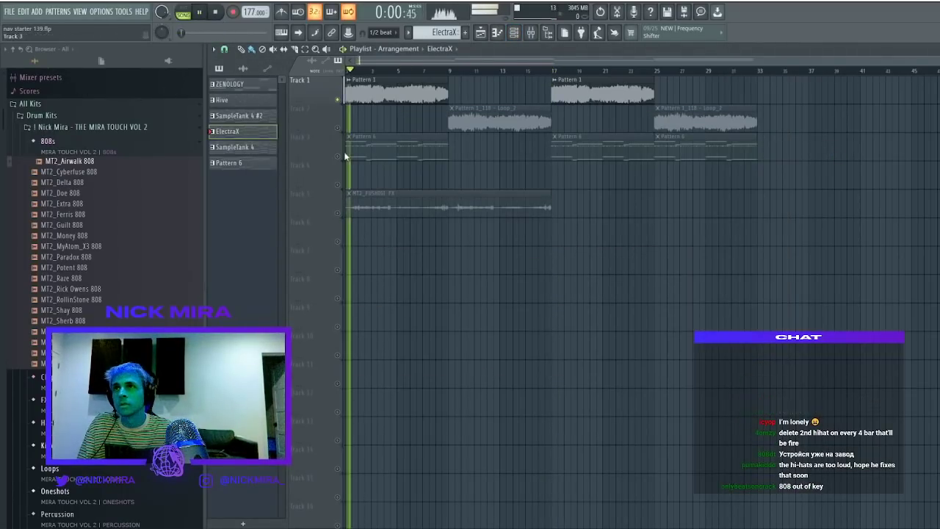
# Unsolo Track 1 so that all playlist tracks play
pyautogui.rightClick(339, 101)
pyautogui.rightClick(339, 101)
pyautogui.rightClick(339, 101)
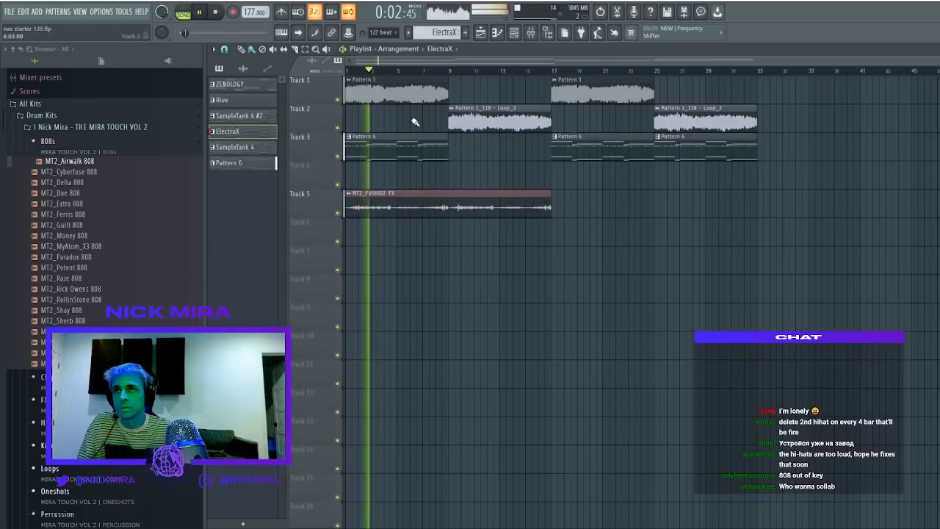
# Inspect the channel rack and the Pattern 1 sample's settings while the arrangement plays
pyautogui.click(514, 33)
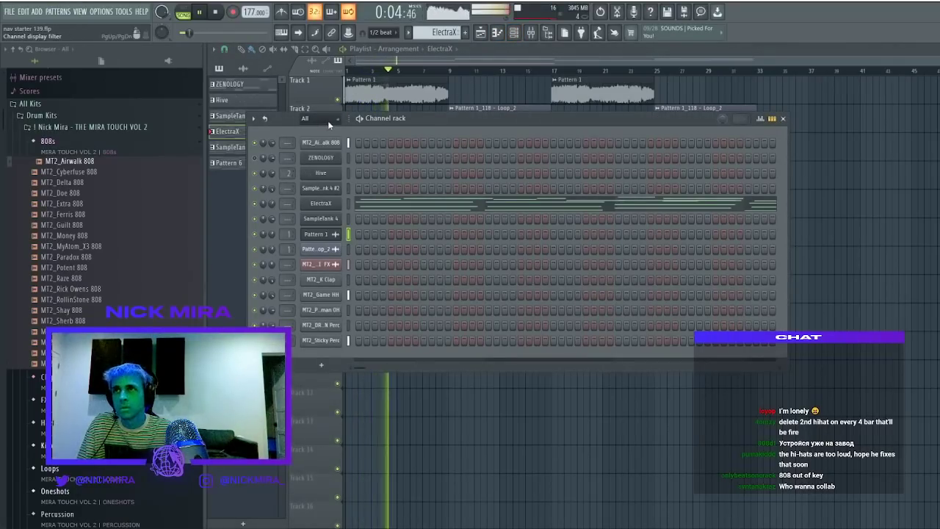
pyautogui.doubleClick(411, 93)
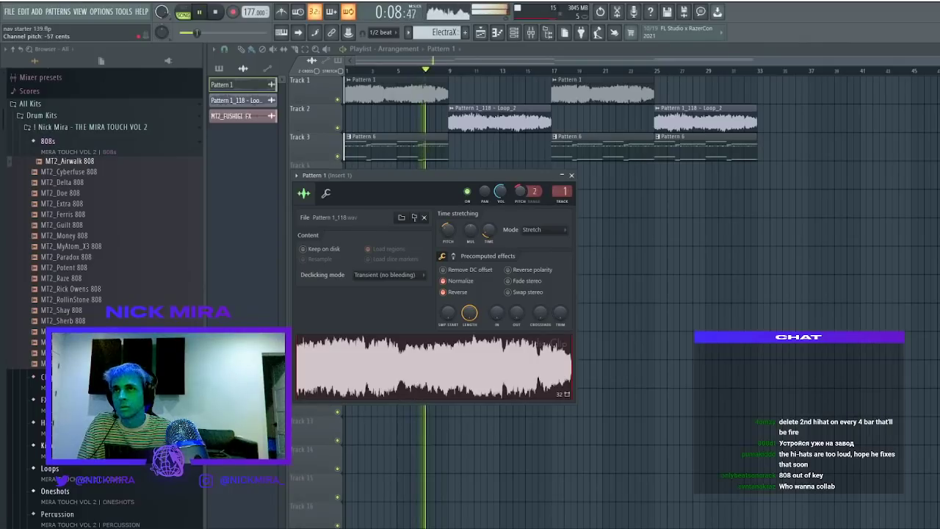
pyautogui.click(515, 34)
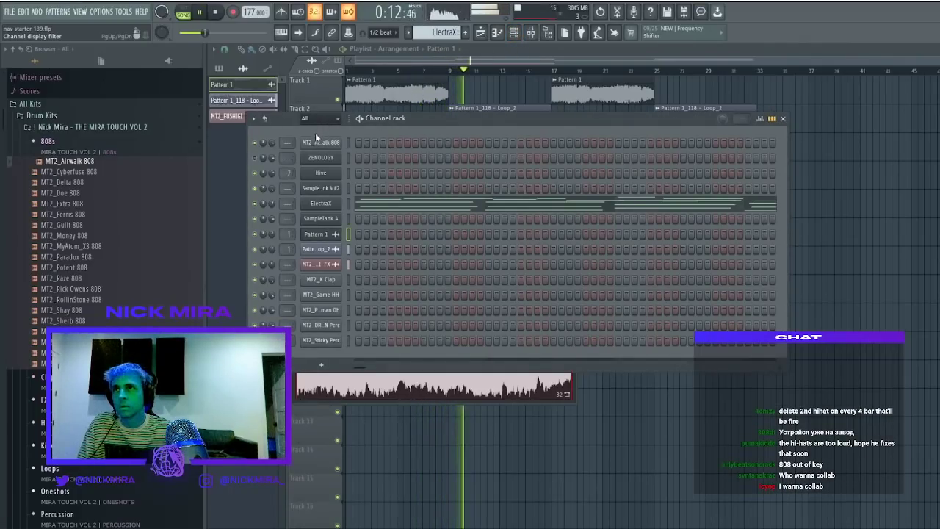
pyautogui.rightClick(507, 87)
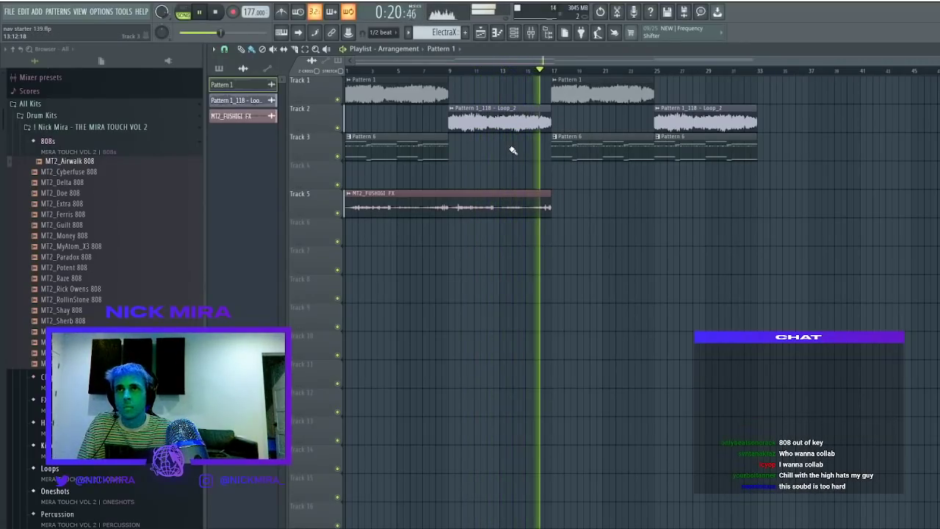
# Delete the first Pattern 6 clip on Track 3 and cut the ElectraX channel's notes from its pattern
pyautogui.rightClick(408, 149)
pyautogui.click(513, 31)
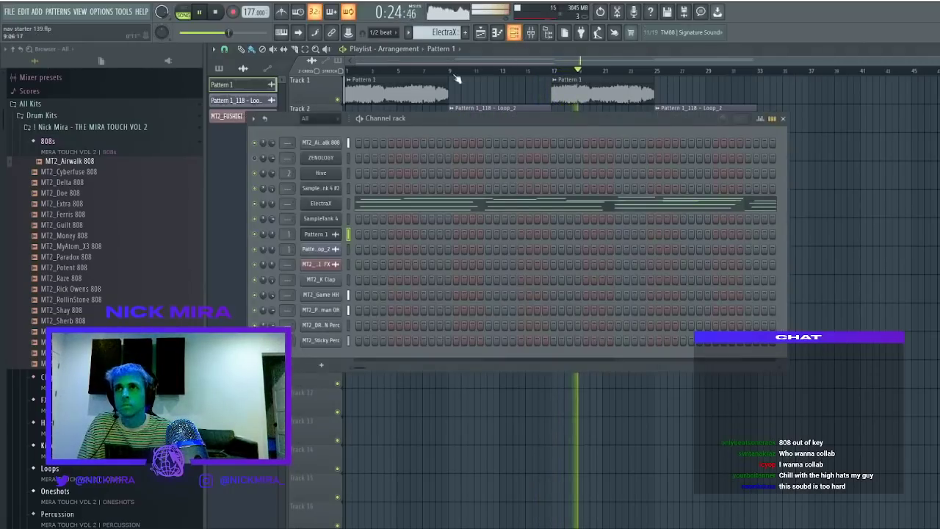
pyautogui.click(350, 201)
pyautogui.hotkey('ctrl', 'x')
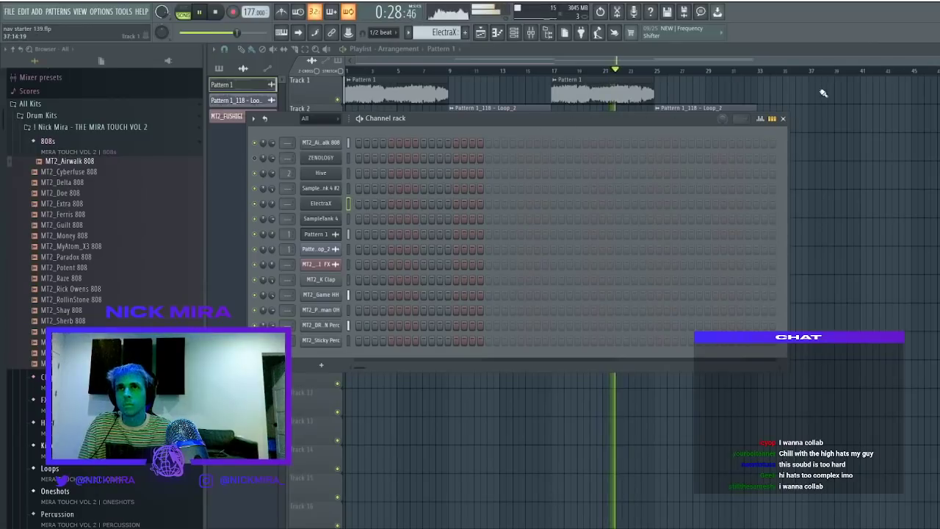
# Sketch a short melody with SampleTank 4 in the piano roll using A, F, A#, A, F and G, and lower it one octave
pyautogui.click(517, 35)
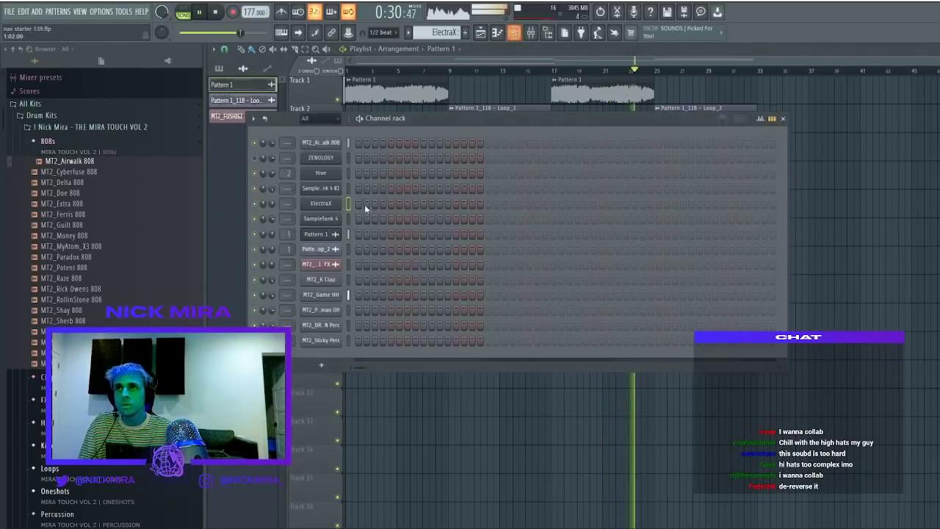
pyautogui.press('space')
pyautogui.press('F7')
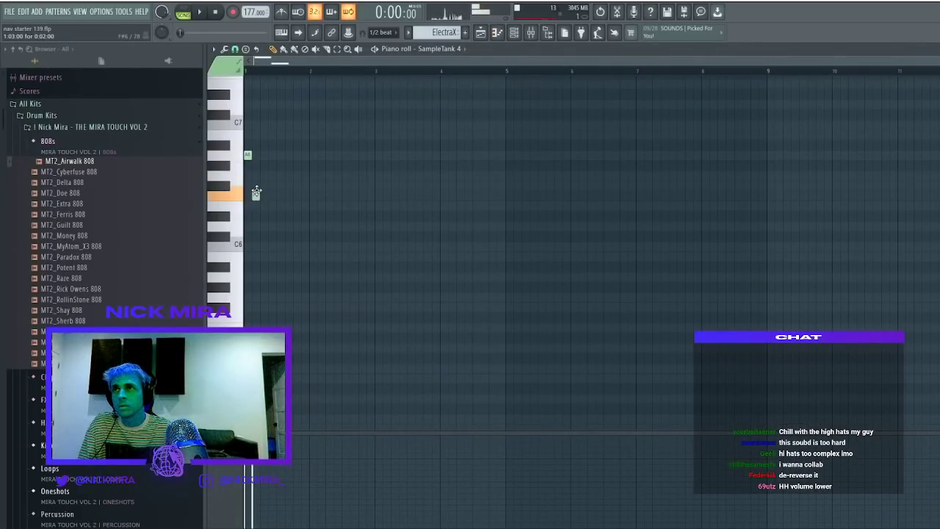
pyautogui.click(303, 196)
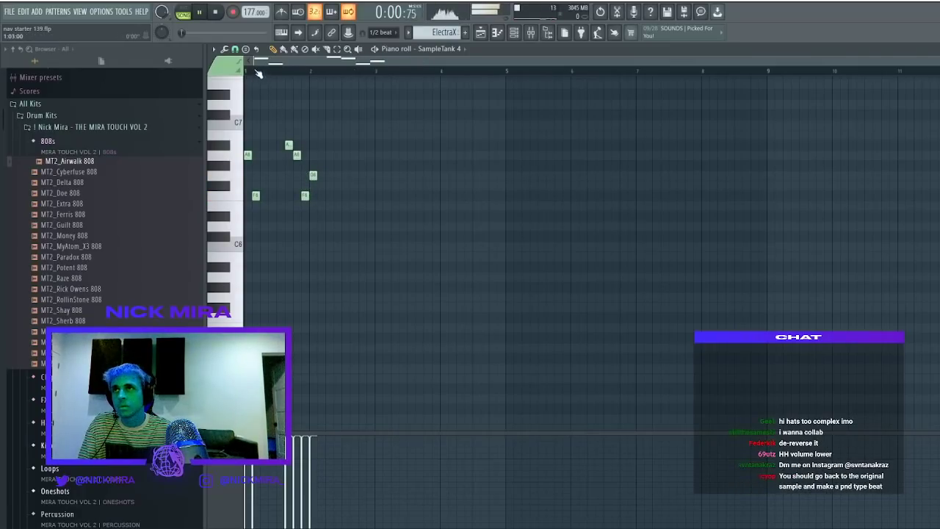
pyautogui.hotkey('ctrl', 'Down')
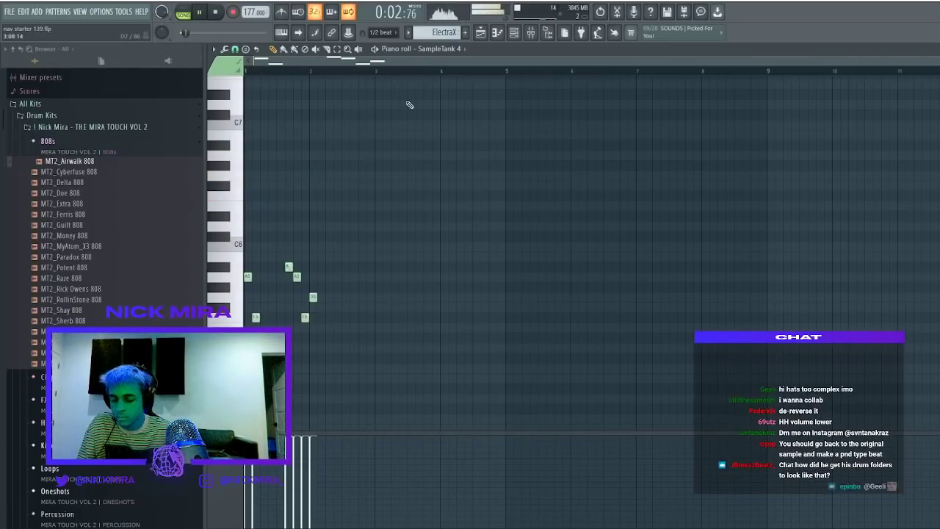
# Switch playback to pattern mode, retime the opening melody notes, and place G5 and A5 in bar 2
pyautogui.click(183, 13)
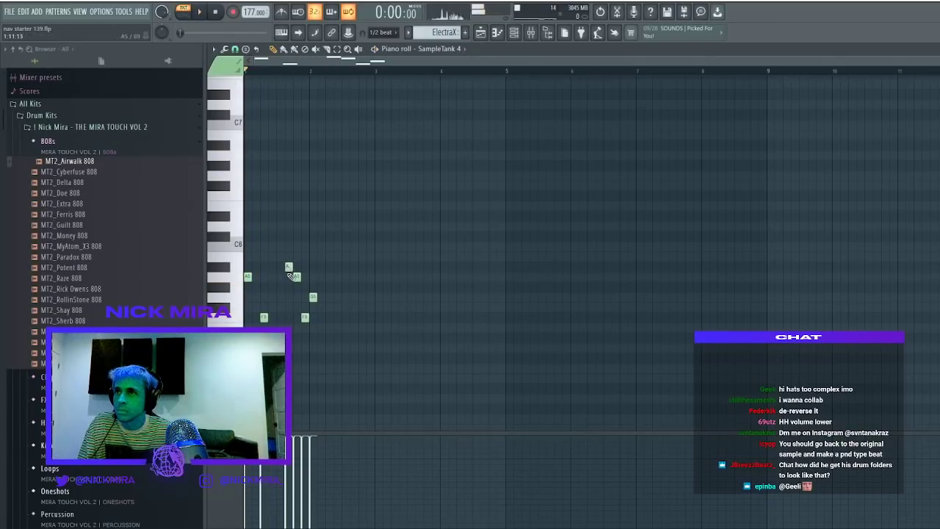
pyautogui.press('space')
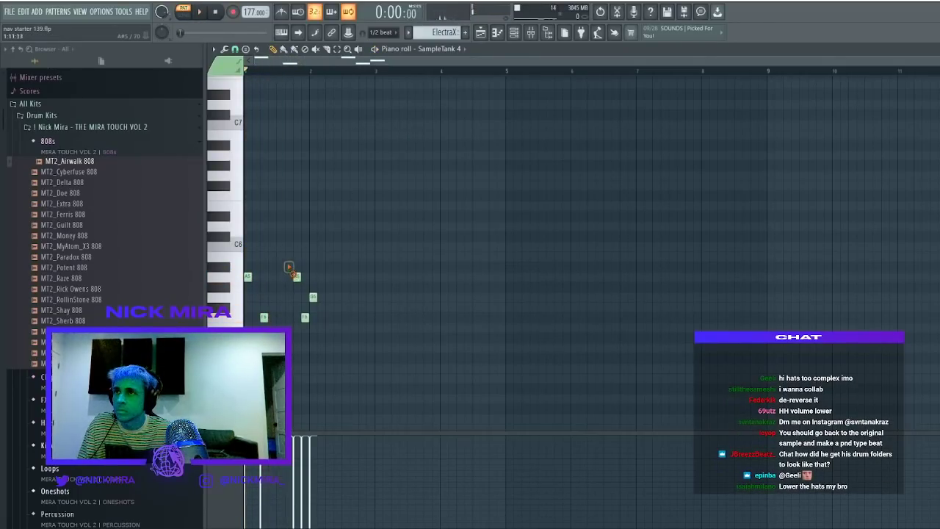
pyautogui.press('space')
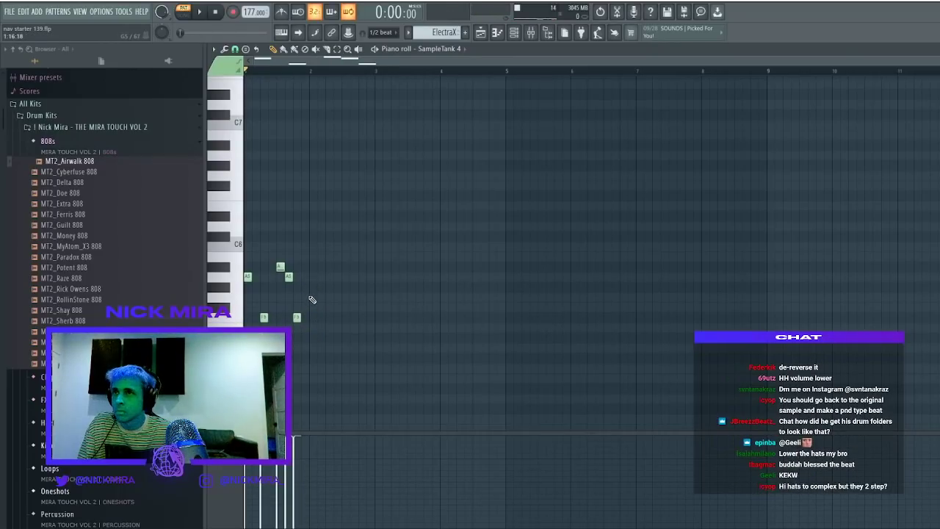
pyautogui.click(313, 296)
pyautogui.click(320, 276)
pyautogui.press('space')
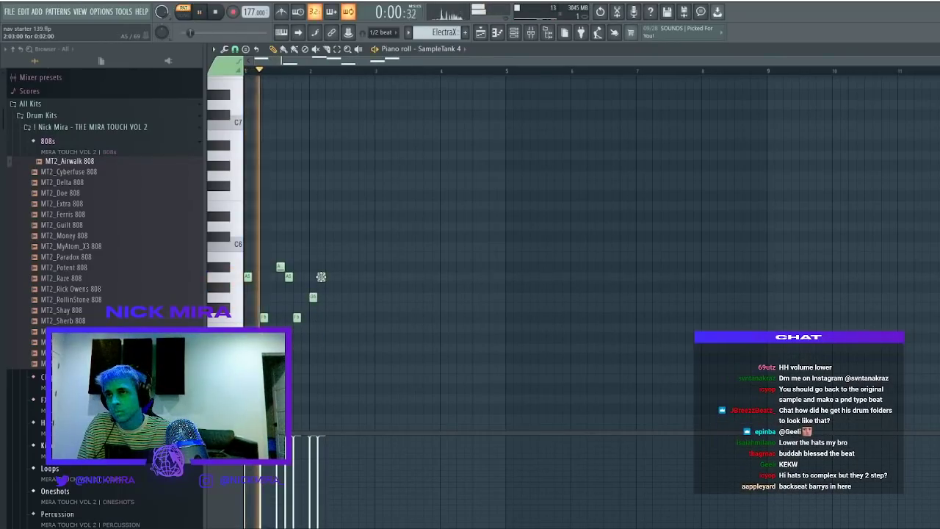
# Shift bar 2's A5 slightly later, add A#5 and C6, and make the notes legato using a temporary C6 at bar 3
pyautogui.press('space')
pyautogui.moveTo(321, 277); pyautogui.dragTo(330, 277)
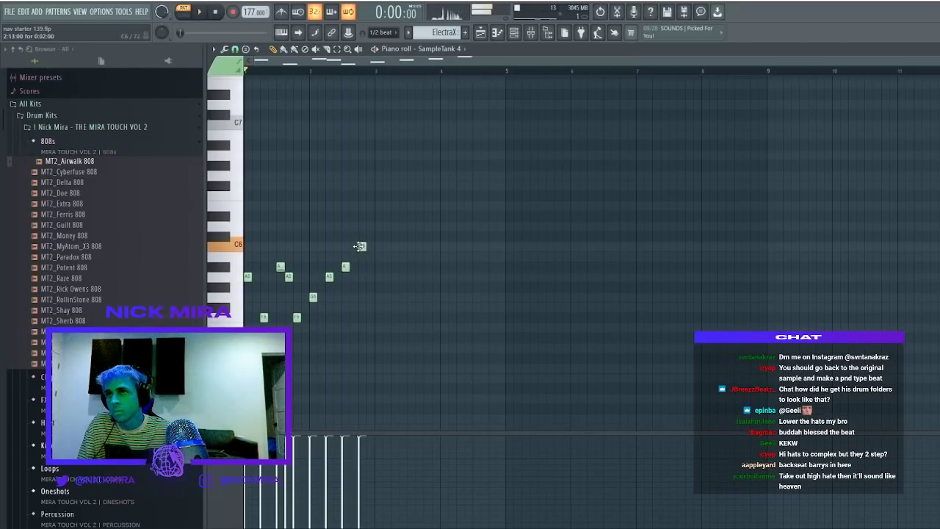
pyautogui.press('space')
pyautogui.click(375, 246)
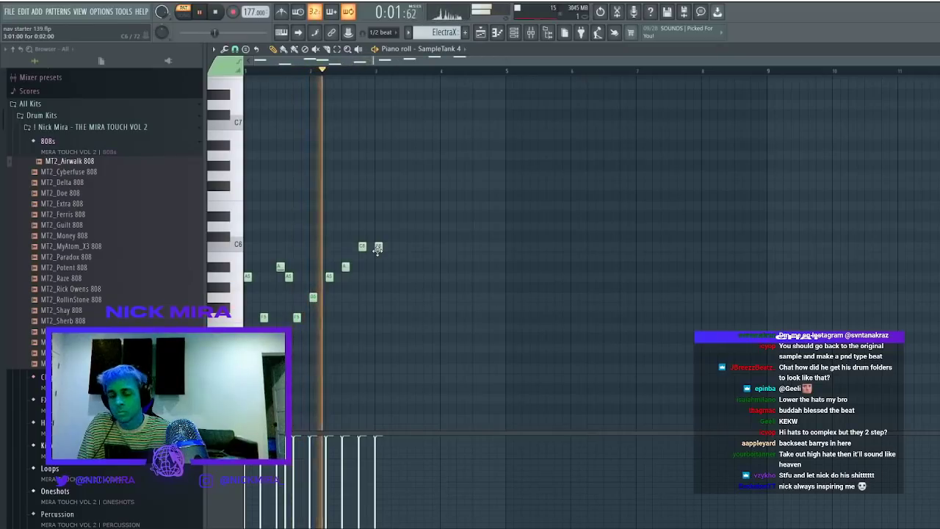
pyautogui.hotkey('ctrl', 'l')
pyautogui.rightClick(380, 250)
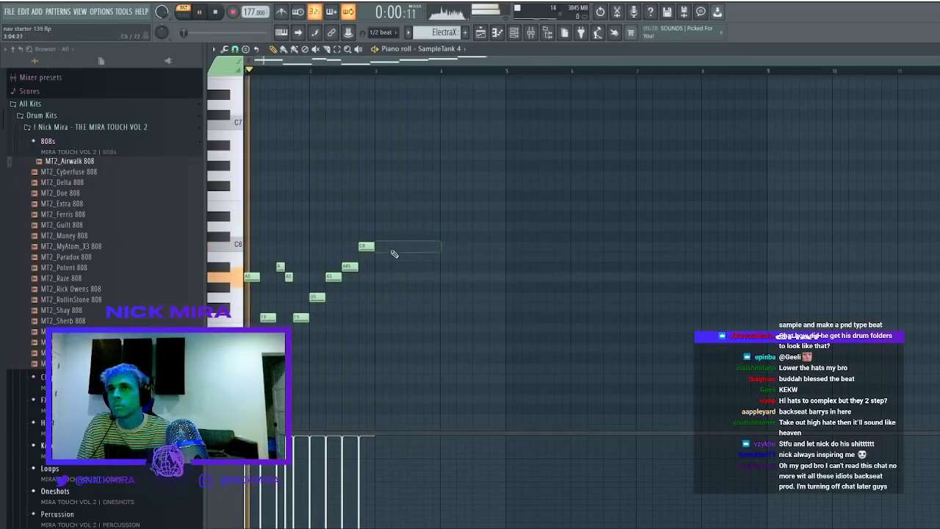
# Vary the velocities of the melody notes and replace bar 2's A#5 with a longer E6
pyautogui.hotkey('ctrl', 'a')
pyautogui.press('space')
pyautogui.press('space')
pyautogui.moveTo(285, 479)
pyautogui.mouseDown()
pyautogui.moveTo(304, 457)
pyautogui.moveTo(311, 476)
pyautogui.moveTo(327, 460)
pyautogui.mouseUp()
pyautogui.press('space')
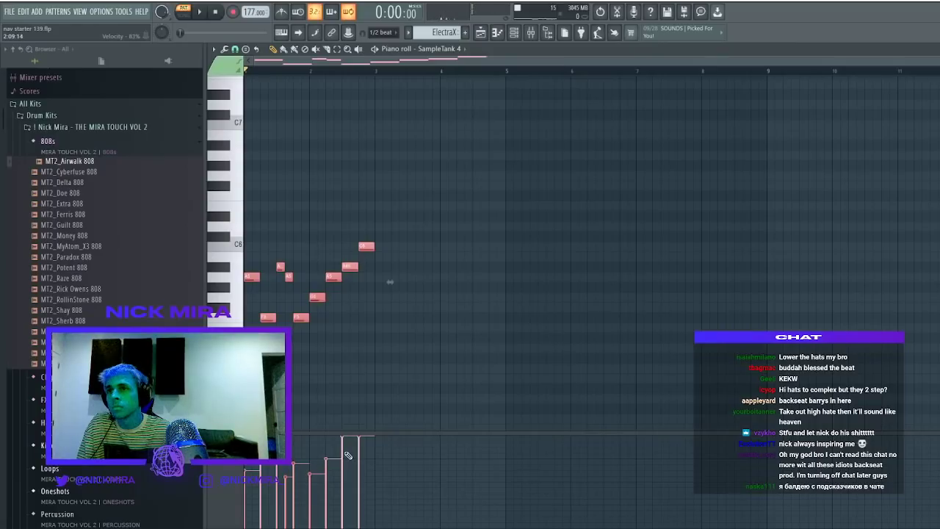
pyautogui.keyDown('ctrl'); pyautogui.click(381, 342); pyautogui.keyUp('ctrl')
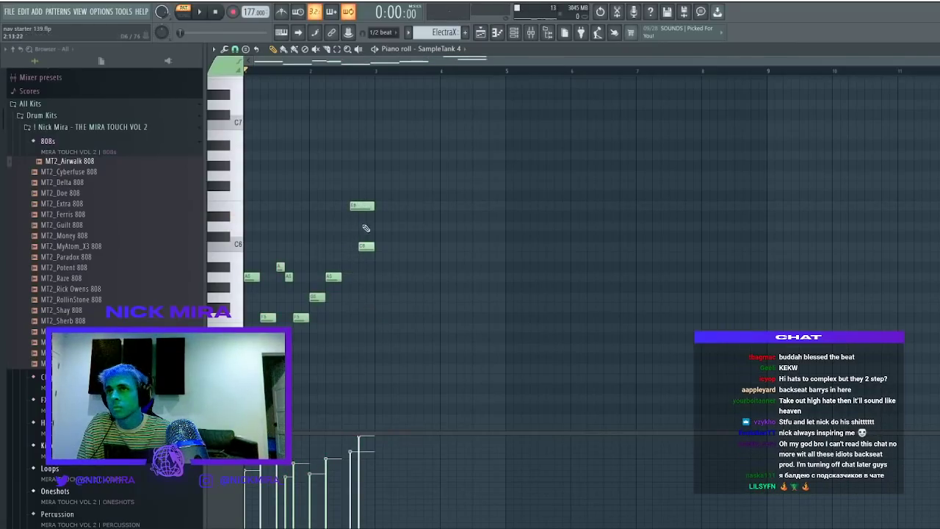
pyautogui.press('space')
# Duplicate the two-bar phrase into bars 3 and 4 and raise the second F5 of the copy to G6
pyautogui.hotkey('ctrl', 'b')
pyautogui.hotkey('ctrl', 'd')
pyautogui.moveTo(431, 308); pyautogui.dragTo(455, 336)
pyautogui.hotkey('ctrl', 'Up')
pyautogui.hotkey('shift', 'Up')
pyautogui.hotkey('shift', 'Up')
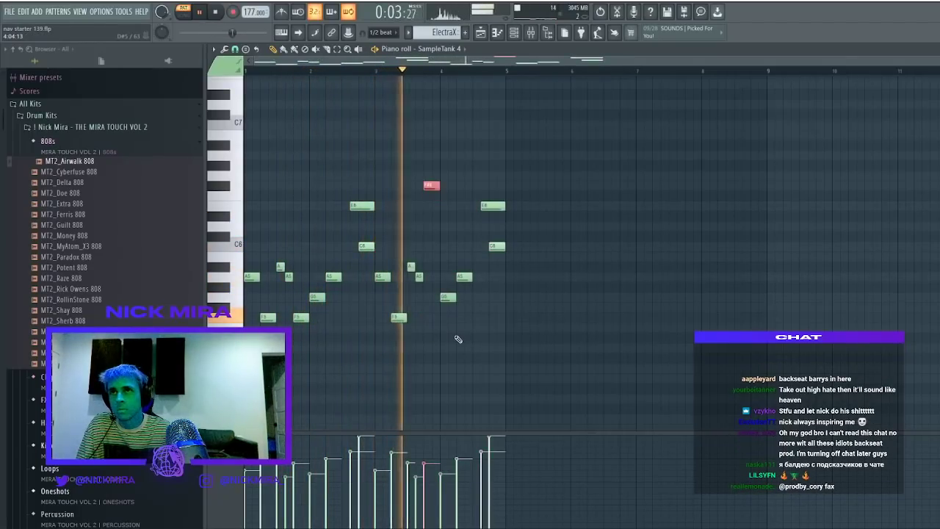
pyautogui.hotkey('ctrl', 'd')
pyautogui.press('space')
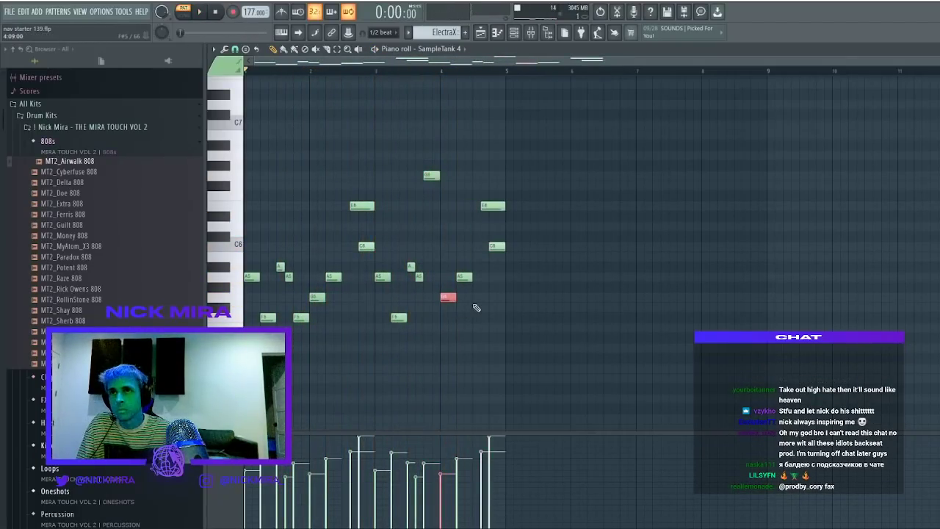
# Change bar 4's G5 to F6 and its A5 to D6, starting both slightly later, and audition the melody
pyautogui.hotkey('ctrl', 'd')
pyautogui.press('space')
pyautogui.press('space')
pyautogui.moveTo(466, 277); pyautogui.dragTo(473, 226)
pyautogui.press('space')
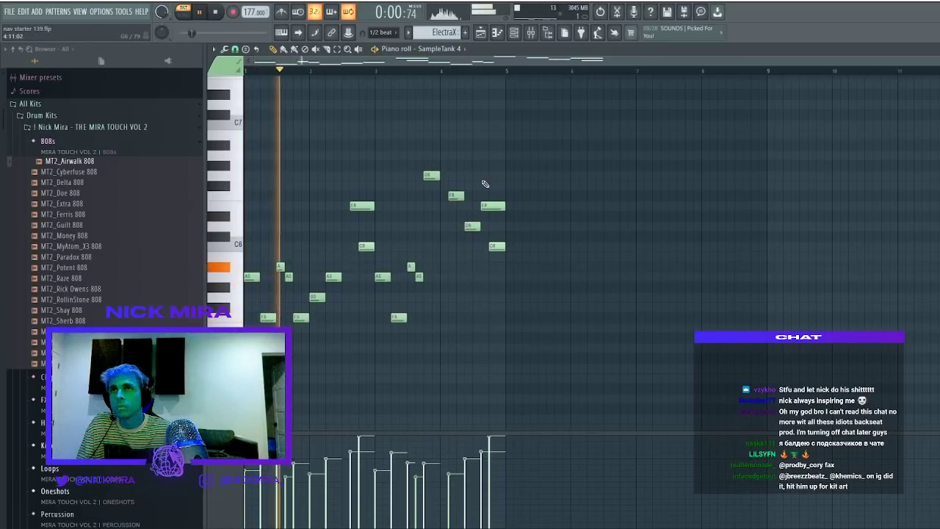
pyautogui.scroll(-3, 220, 309)
pyautogui.press('space')
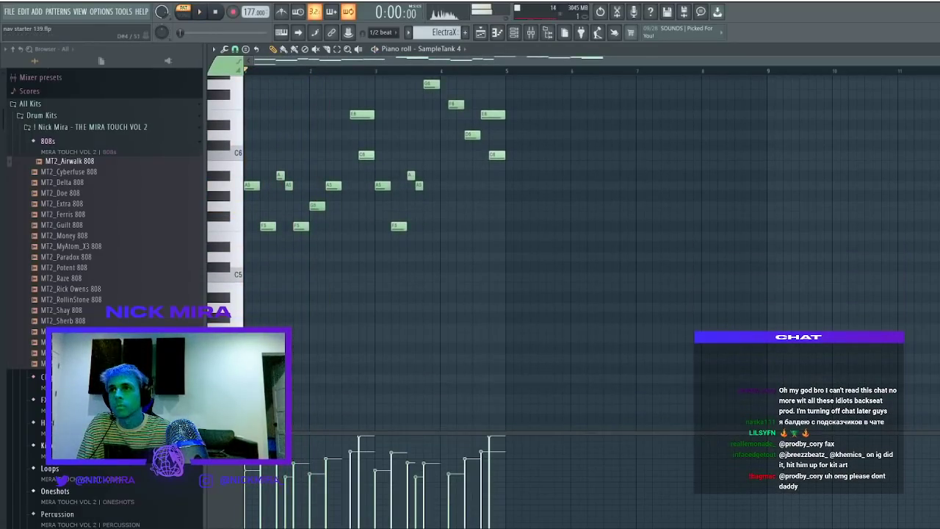
# Try a sustained G4 bass note from bar 1 under the melody
pyautogui.click(293, 337)
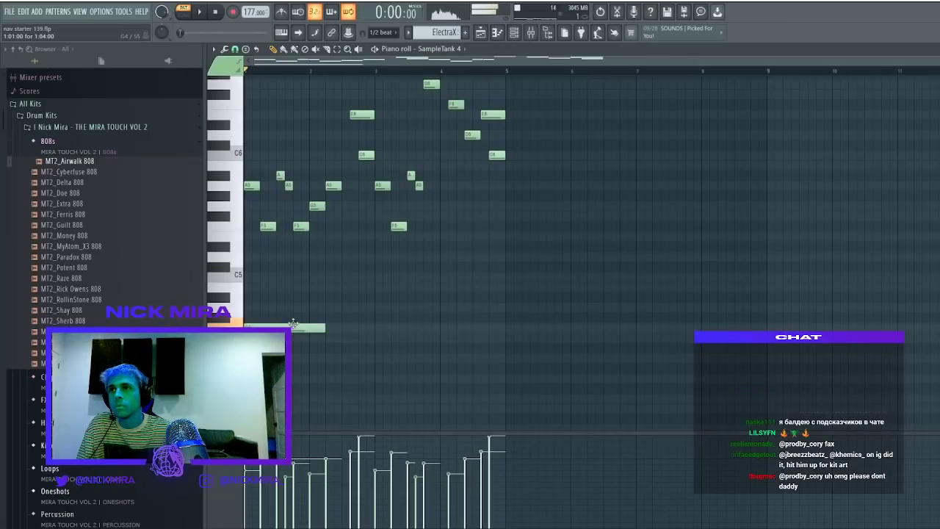
pyautogui.press('space')
pyautogui.press('space')
pyautogui.press('space')
pyautogui.press('space')
pyautogui.hotkey('ctrl', 'z')
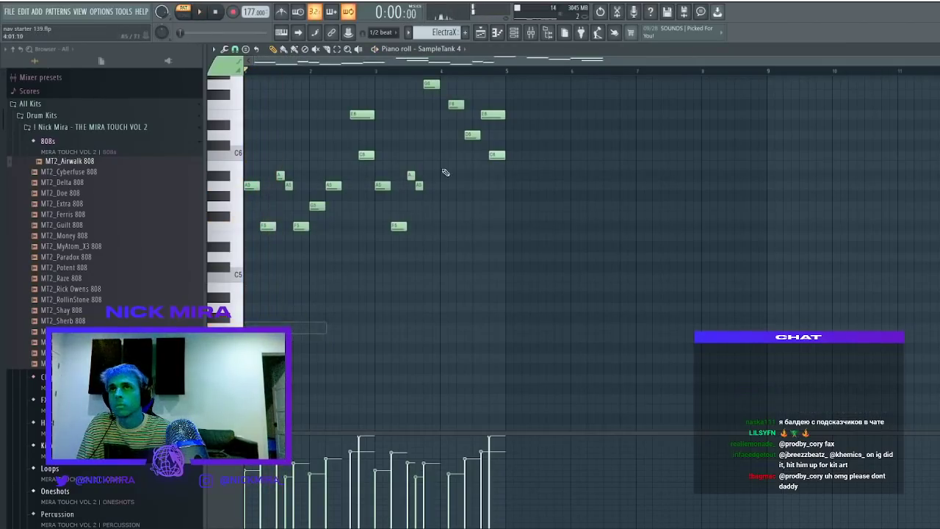
# Play the playlist arrangement from bar 17 in song mode
pyautogui.click(482, 32)
pyautogui.press('space')
pyautogui.click(557, 74)
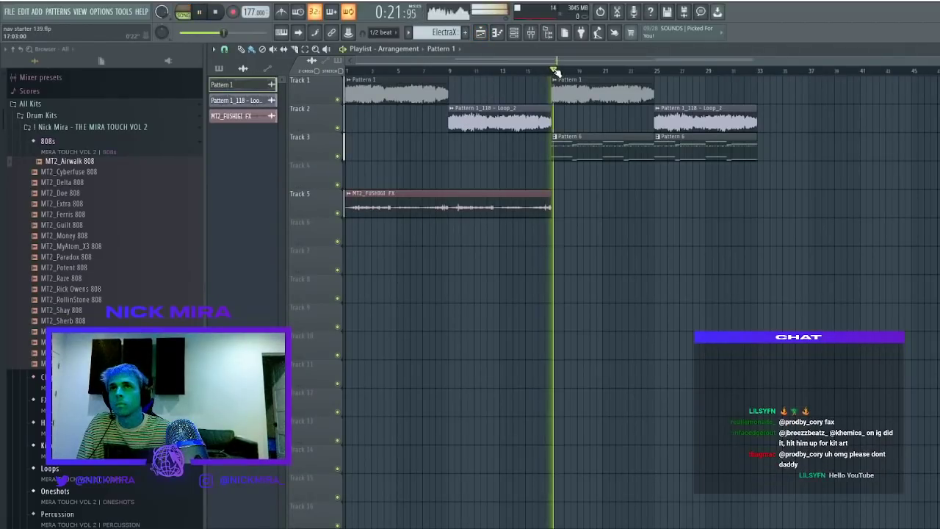
# Add sustained SampleTank 4 notes under the melody, G4 at bar 1 and D#4 at bar 3, and return to the playlist
pyautogui.click(514, 32)
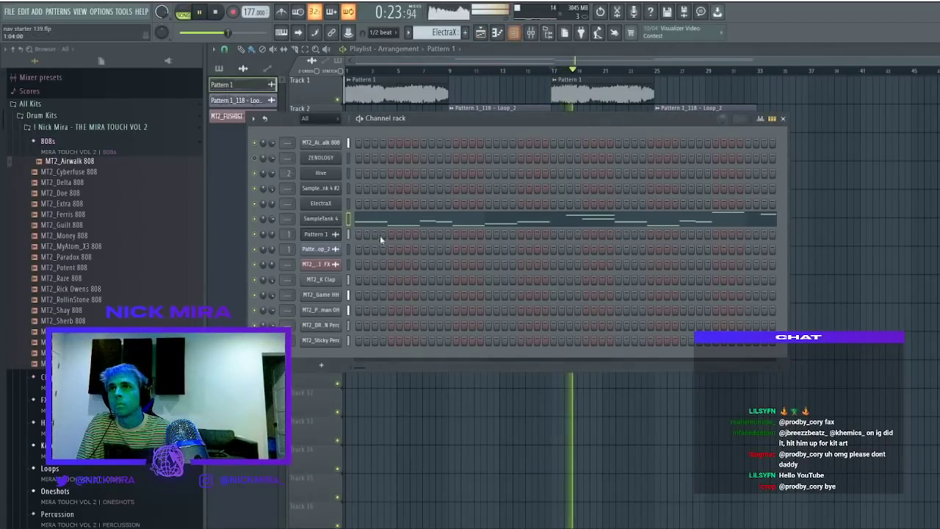
pyautogui.click(351, 220)
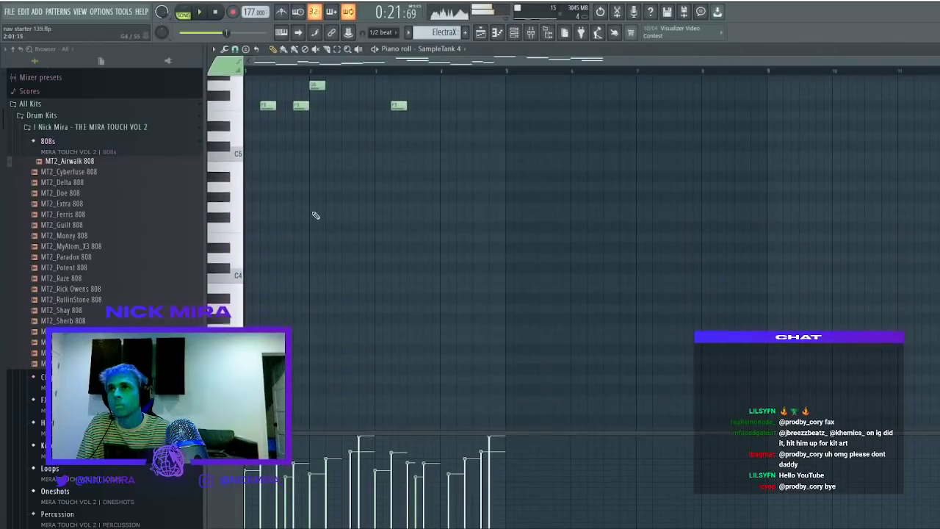
pyautogui.moveTo(397, 237); pyautogui.dragTo(378, 245)
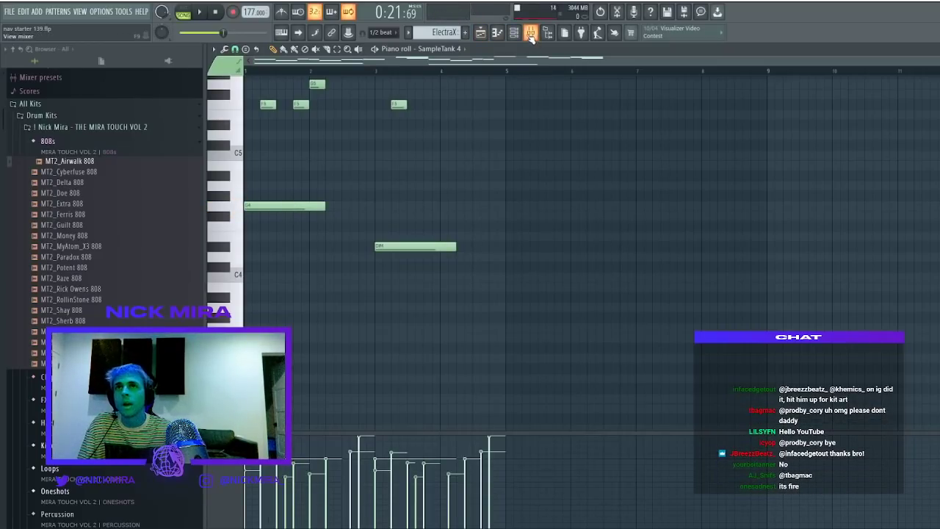
pyautogui.click(480, 33)
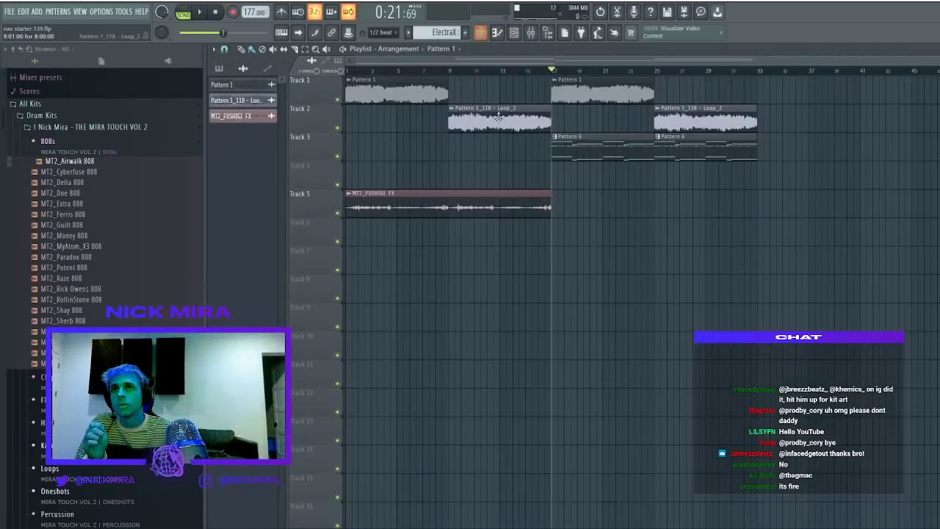
# Fine-tune the channel pitch of the Pattern 1 audio clip to -37 cents and of the Pattern 1_118 - Loop_2 clip to -36 cents
pyautogui.doubleClick(580, 102)
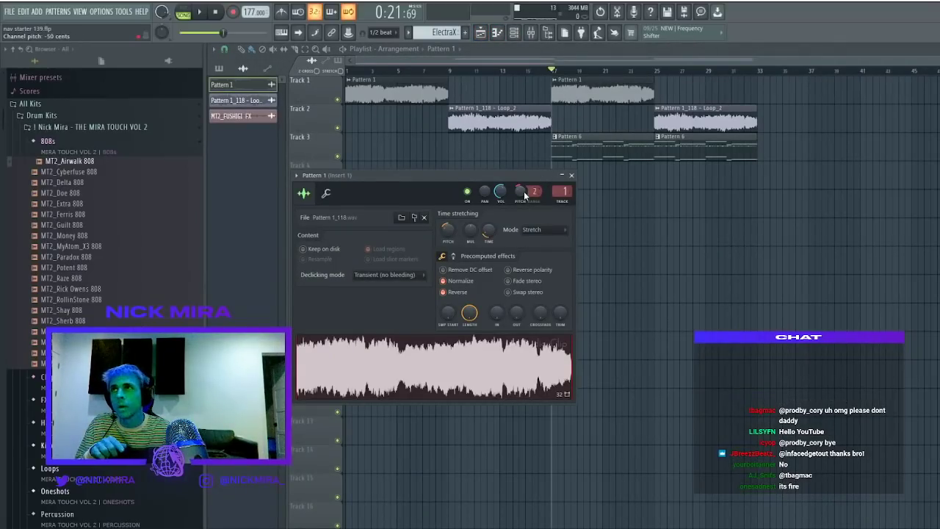
pyautogui.moveTo(519, 191); pyautogui.dragTo(520, 189)
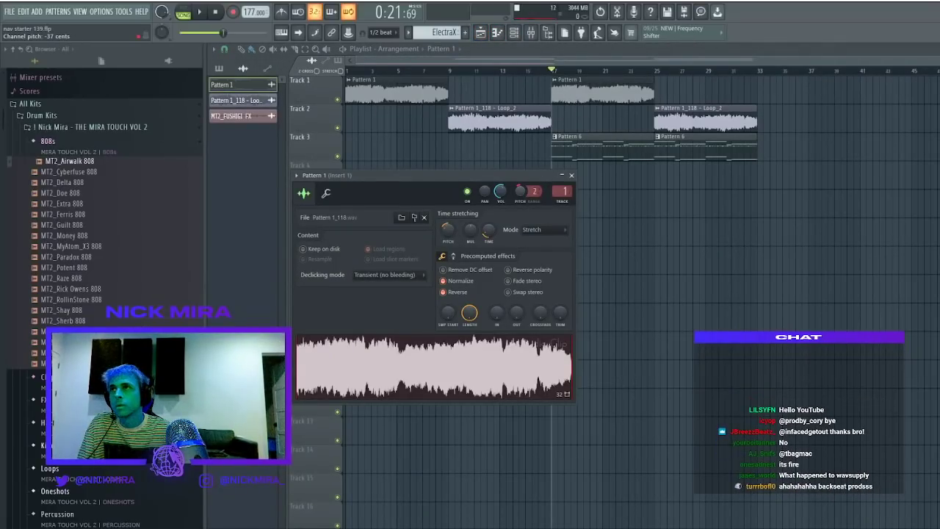
pyautogui.doubleClick(525, 128)
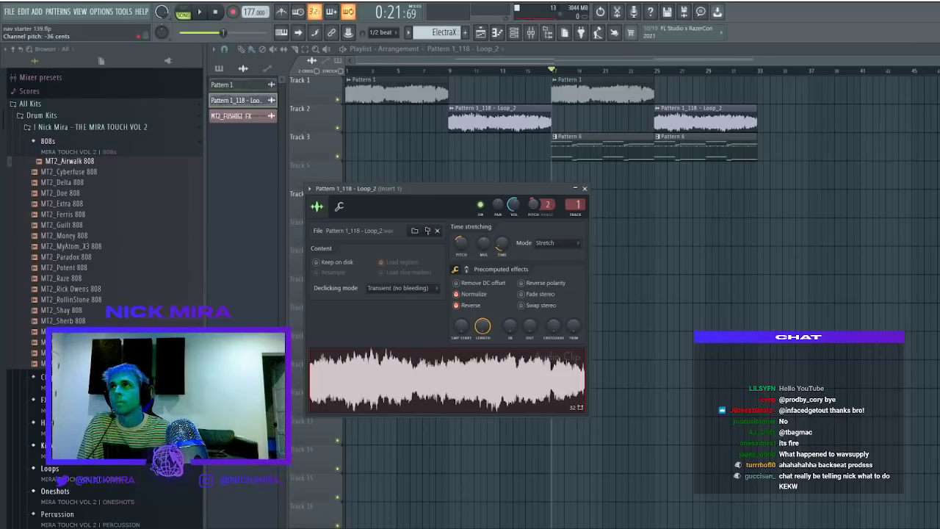
# Copy the SampleTank 4 notes from the ElectraX pattern into Pattern 6's SampleTank 4 channel and open them in the piano roll
pyautogui.press('F6')
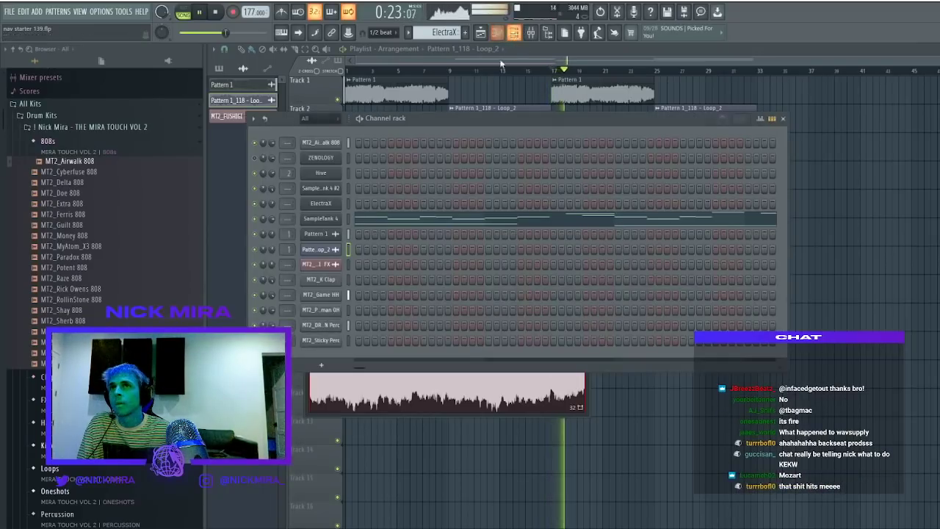
pyautogui.click(363, 225)
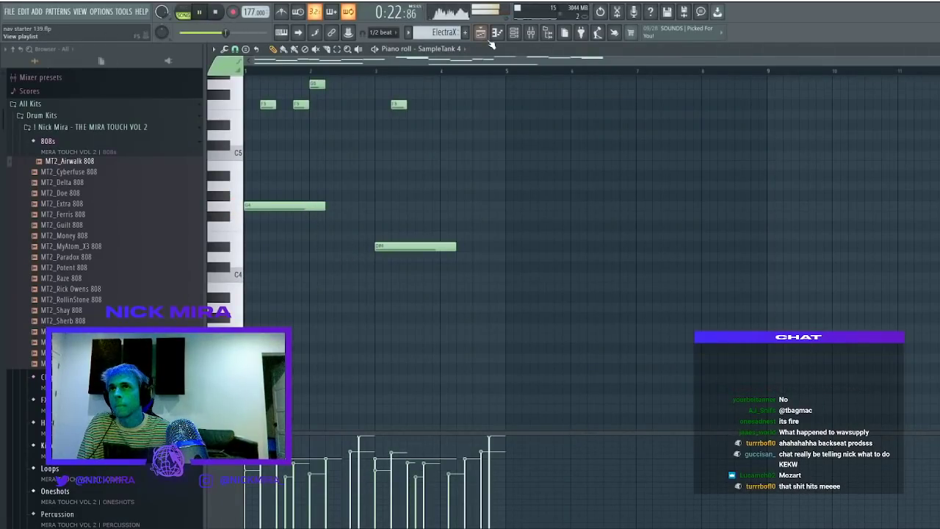
pyautogui.press('F6')
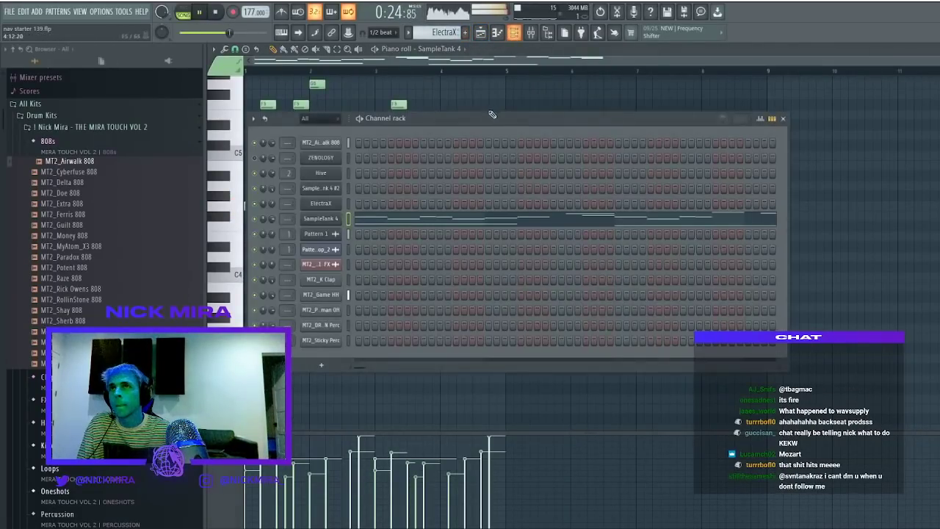
pyautogui.hotkey('ctrl', 'x')
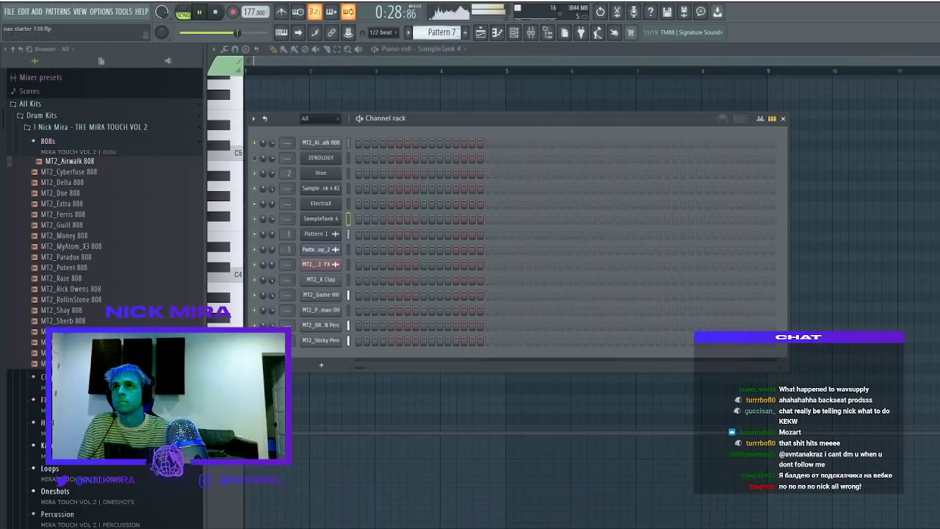
pyautogui.moveTo(441, 32); pyautogui.dragTo(441, 40)
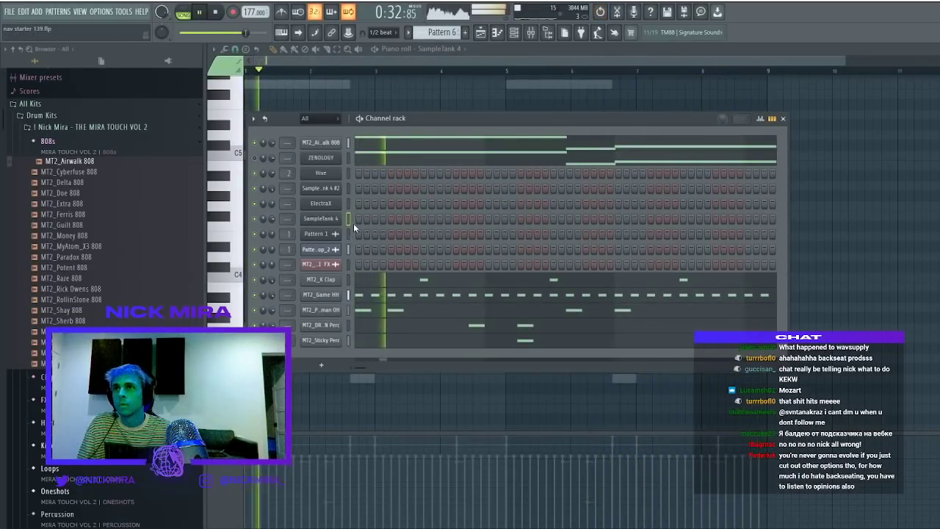
pyautogui.hotkey('ctrl', 'z')
pyautogui.moveTo(440, 32); pyautogui.dragTo(441, 59)
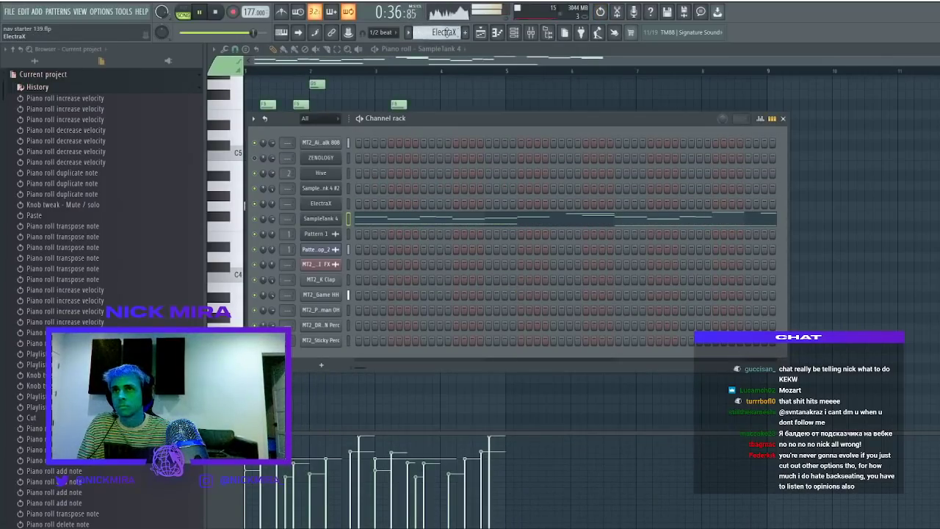
pyautogui.scroll(-2, 446, 32)
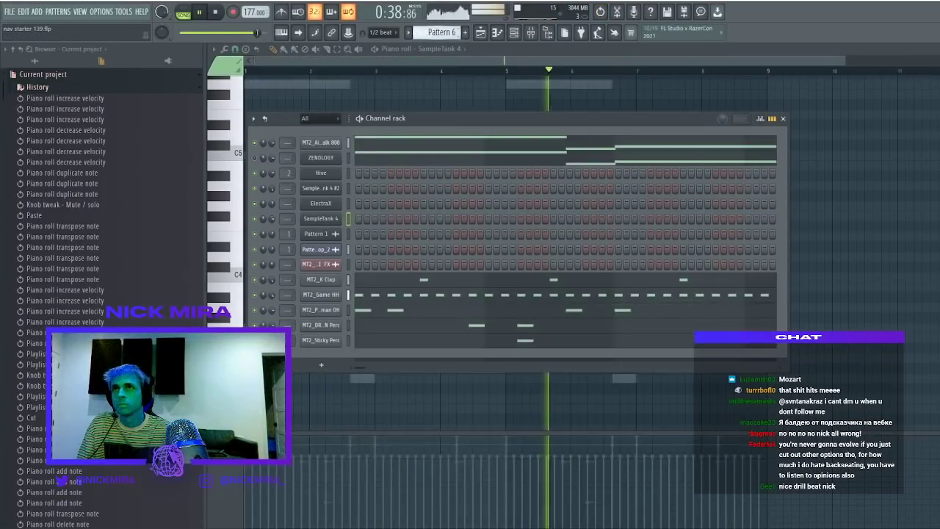
pyautogui.hotkey('ctrl', 'v')
pyautogui.click(369, 219)
pyautogui.click(371, 219)
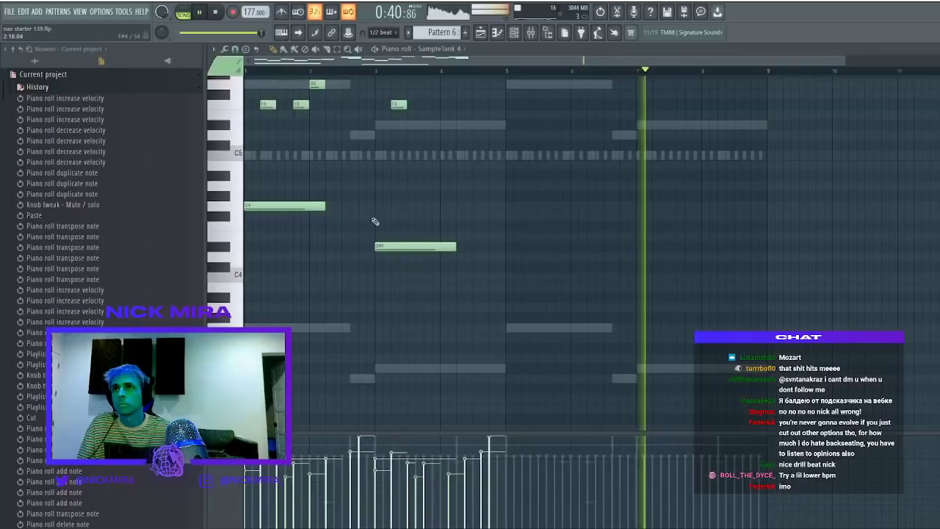
# Change bar 2's E6 note to D6, starting it slightly earlier, and audition Pattern 6
pyautogui.scroll(2, 324, 127)
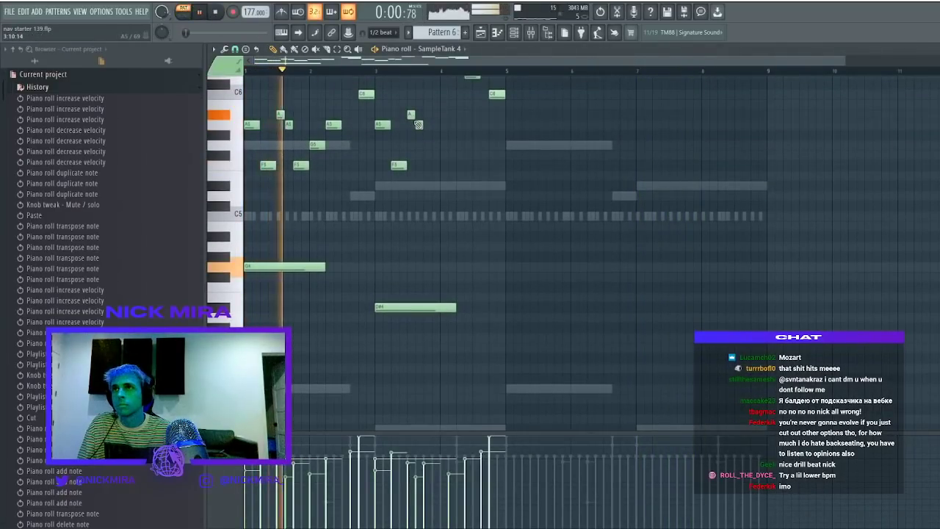
pyautogui.scroll(4, 418, 125)
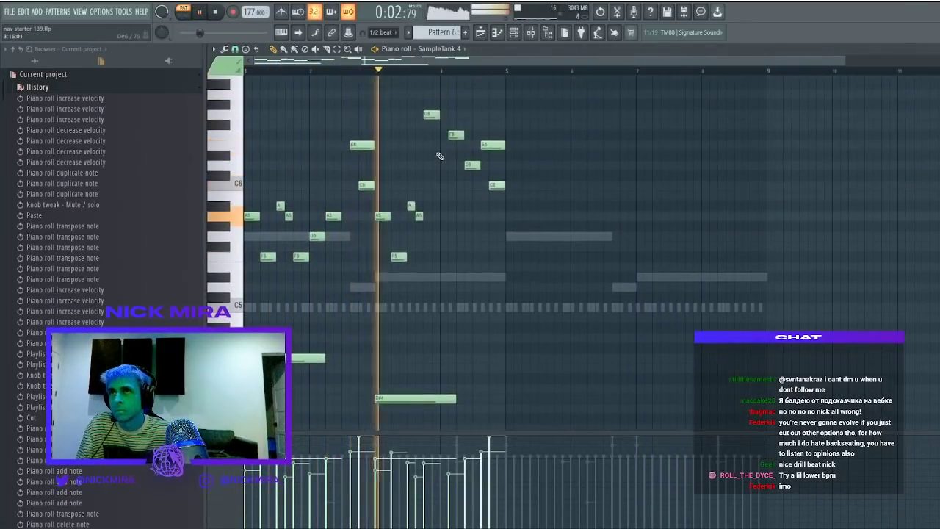
pyautogui.press('space')
pyautogui.click(359, 172)
pyautogui.moveTo(361, 196); pyautogui.dragTo(358, 185)
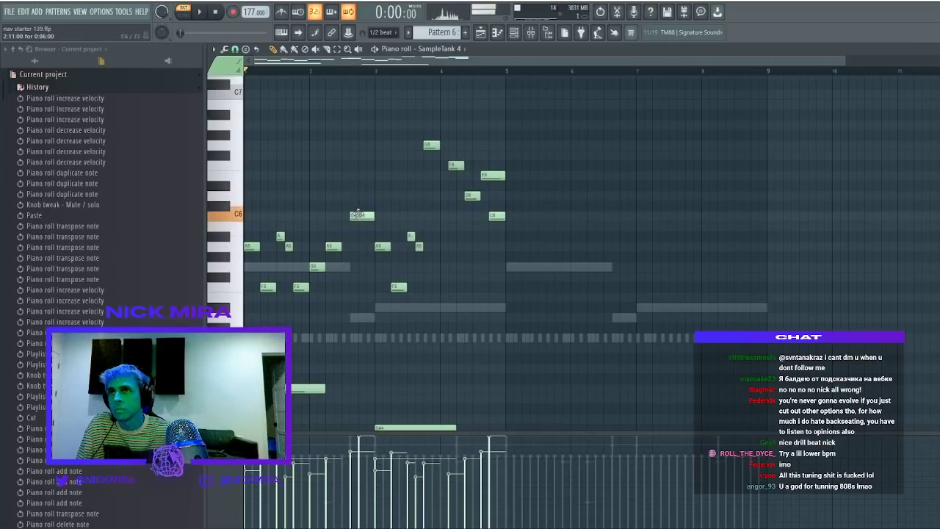
pyautogui.press('space')
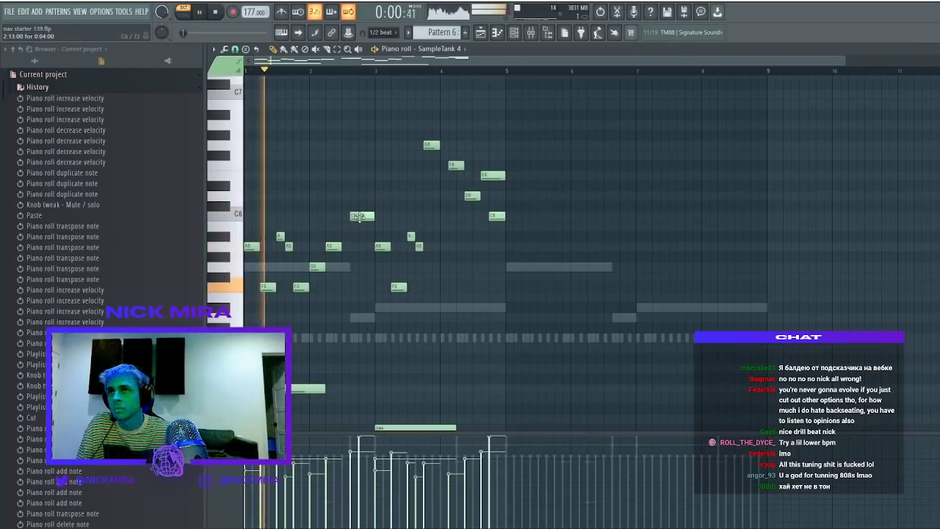
pyautogui.press('space')
pyautogui.moveTo(334, 194); pyautogui.dragTo(353, 197)
pyautogui.press('space')
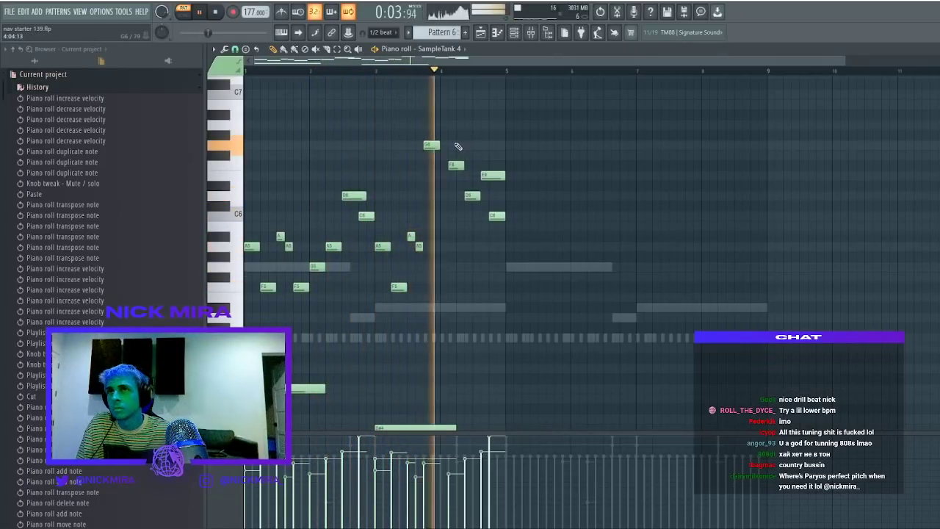
# Lower bar 4's E6 note to C6, raise the closing C6 to D6, and audition the pattern
pyautogui.press('space')
pyautogui.moveTo(486, 175); pyautogui.dragTo(482, 220)
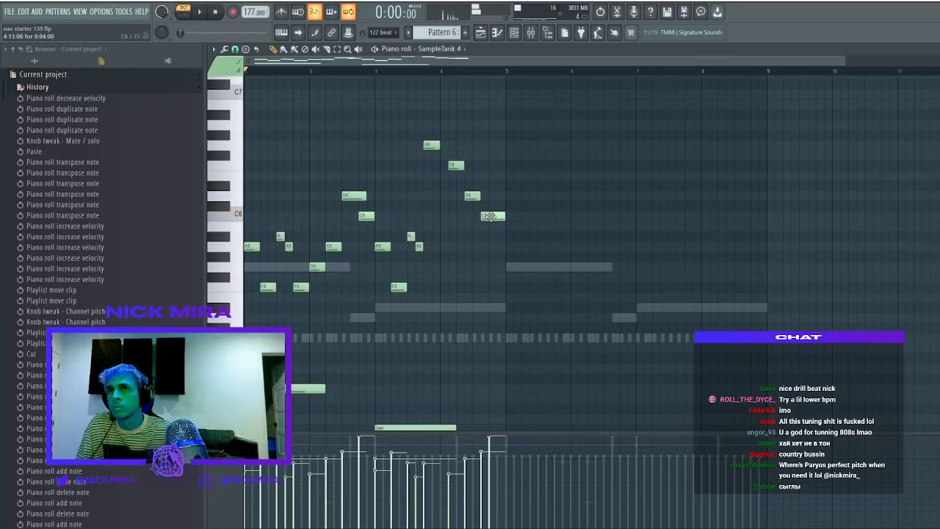
pyautogui.press('space')
pyautogui.click(499, 195)
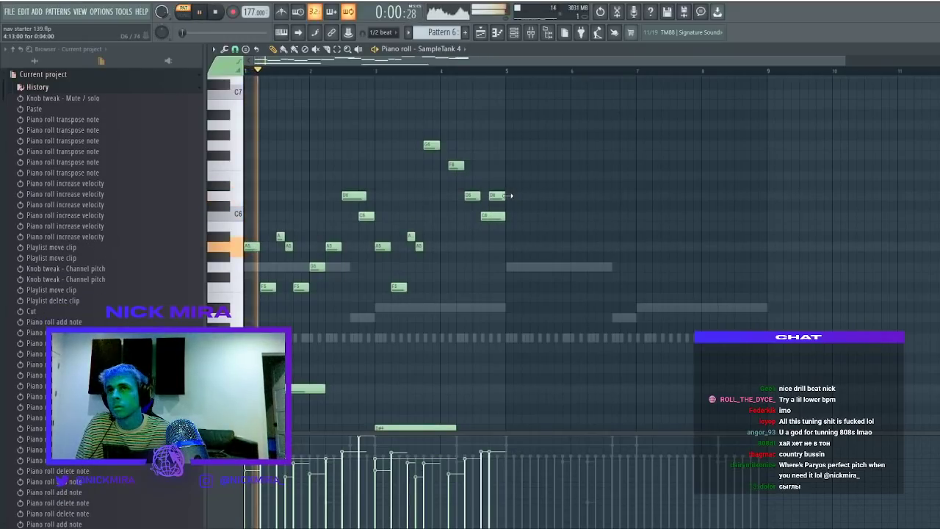
pyautogui.scroll(-2, 510, 233)
pyautogui.press('space')
# Transpose all SampleTank 4 notes in Pattern 6, melody and bass, down one octave and audition them
pyautogui.scroll(-3, 374, 255)
pyautogui.moveTo(504, 201); pyautogui.dragTo(246, 429)
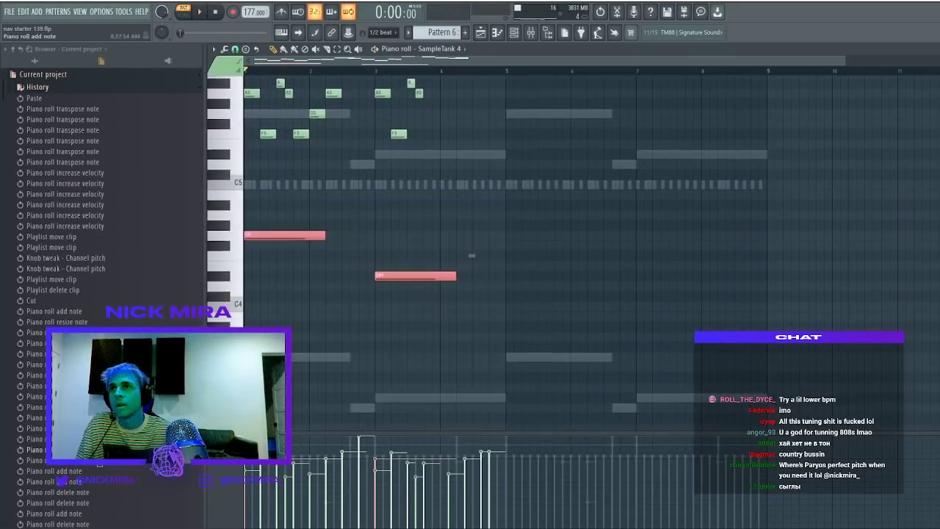
pyautogui.hotkey('ctrl', 'a')
pyautogui.scroll(3, 342, 251)
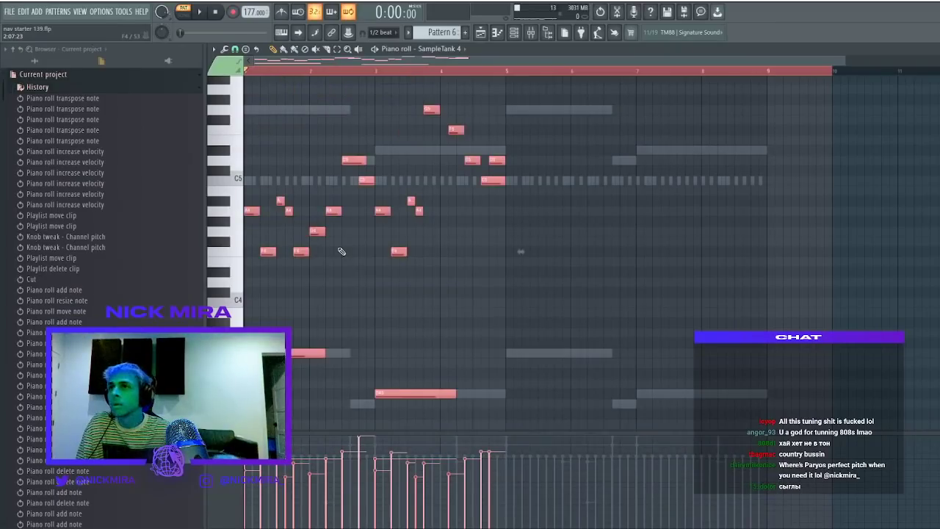
pyautogui.click(341, 252)
pyautogui.press('space')
# Move Pattern 6's notes from the SampleTank 4 channel to the ElectraX channel and play ElectraX soloed
pyautogui.press('F6')
pyautogui.rightClick(255, 220)
pyautogui.hotkey('ctrl', 'x')
pyautogui.click(348, 204)
pyautogui.hotkey('ctrl', 'v')
pyautogui.rightClick(255, 204)
pyautogui.press('space')
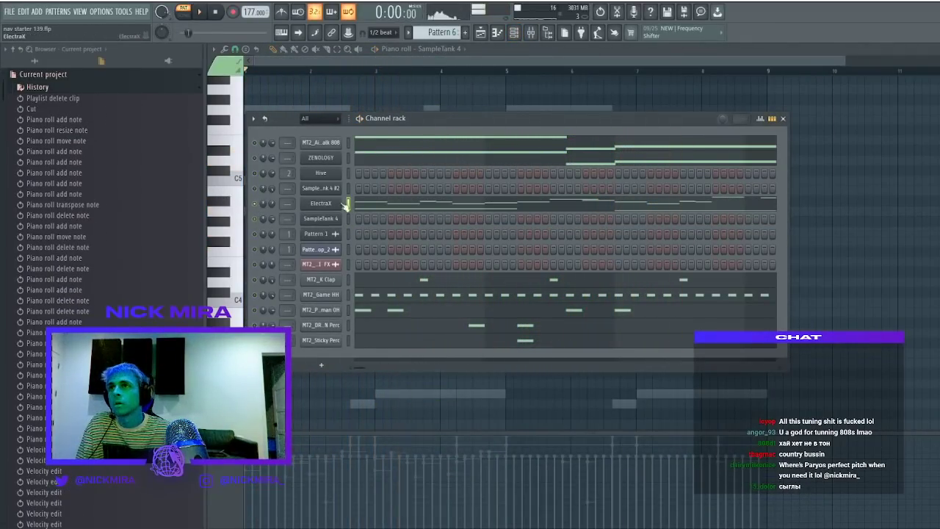
# Transpose the ElectraX notes in Pattern 6 up one octave and audition them
pyautogui.click(411, 203)
pyautogui.press('space')
pyautogui.hotkey('ctrl', 'Up')
pyautogui.press('space')
pyautogui.press('space')
pyautogui.scroll(2, 411, 200)
# Render the soloed ElectraX part of Pattern 6 to an audio clip and place it on Track 6 at bar 1
pyautogui.click(514, 33)
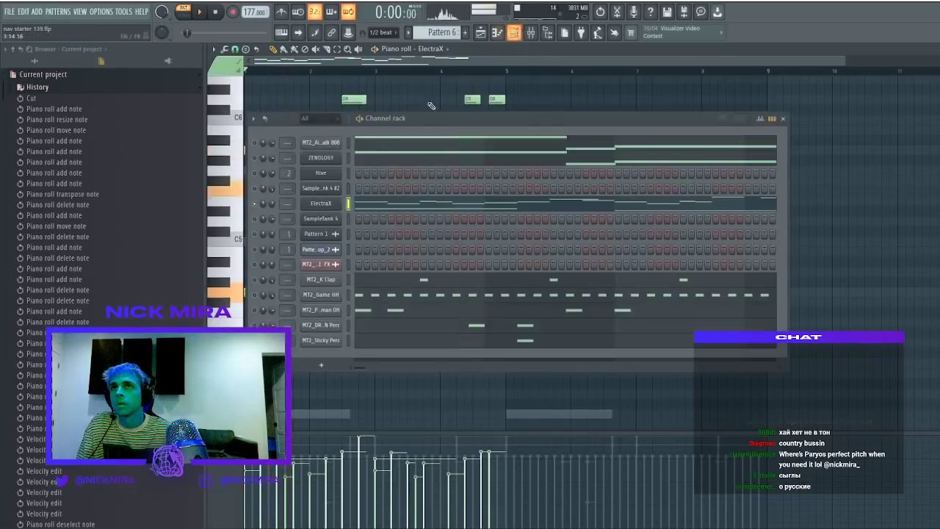
pyautogui.press('space')
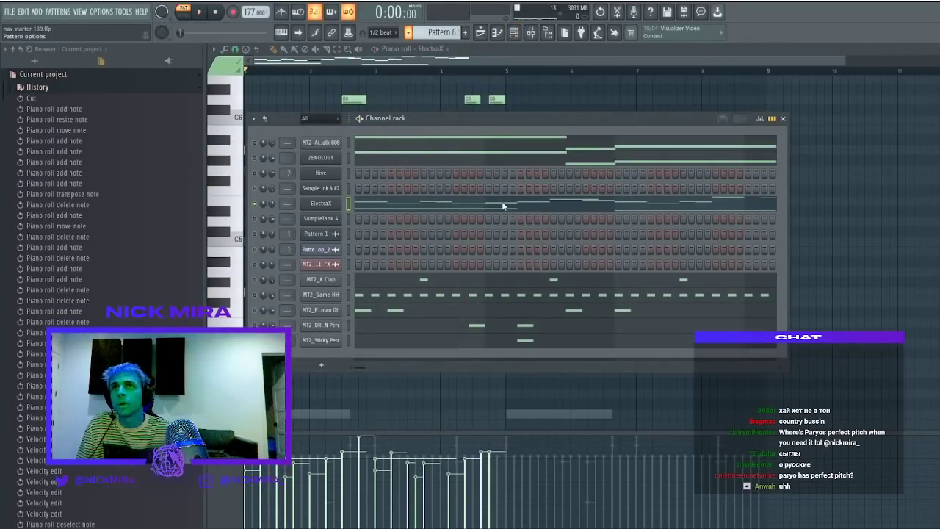
pyautogui.click(482, 33)
pyautogui.click(519, 240)
pyautogui.moveTo(556, 240); pyautogui.dragTo(383, 237)
# Show all channels in the channel rack, lift the solo, and play the arrangement in song mode from bar 1
pyautogui.click(515, 37)
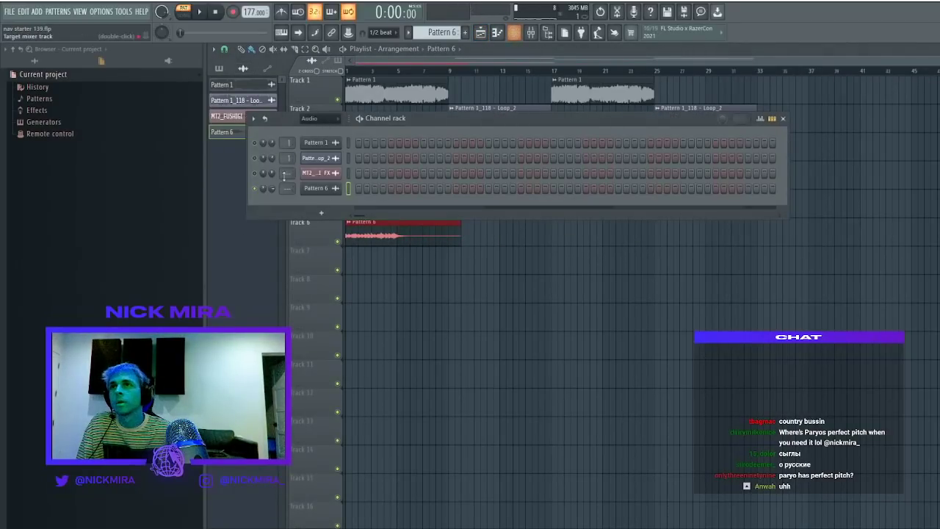
pyautogui.click(311, 120)
pyautogui.click(314, 126)
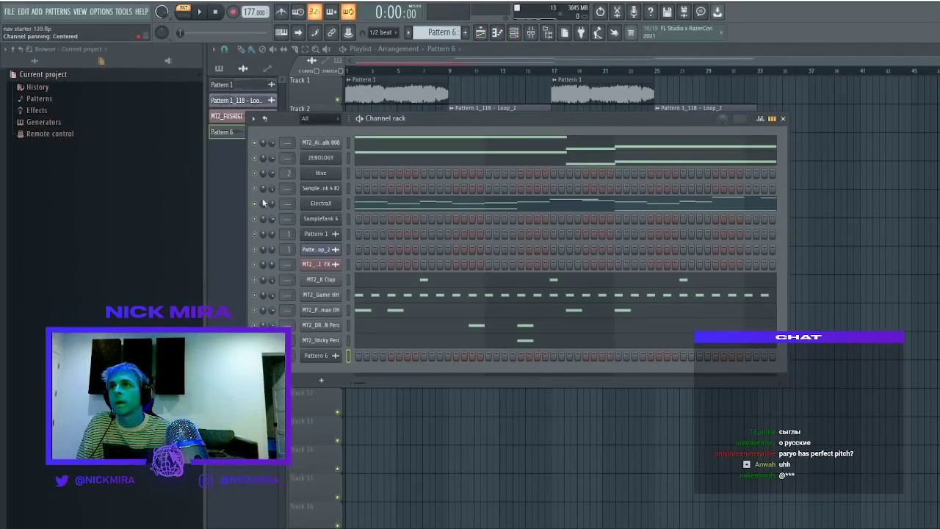
pyautogui.click(514, 34)
pyautogui.press('space')
pyautogui.press('l')
pyautogui.press('space')
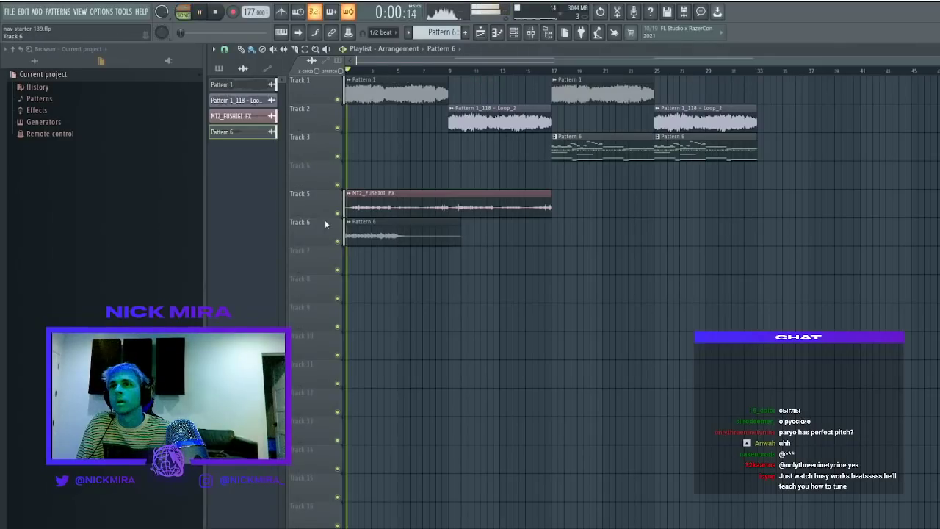
# Set the Pattern 6 audio clip's pitch shift to +1200 cents and channel volume to 76%, and route it to mixer track 3
pyautogui.doubleClick(382, 241)
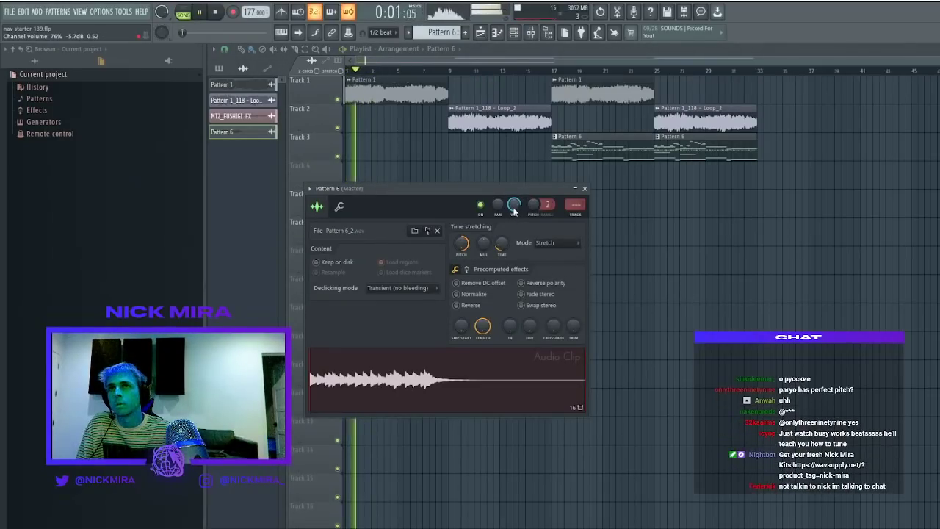
pyautogui.rightClick(474, 159)
pyautogui.doubleClick(447, 239)
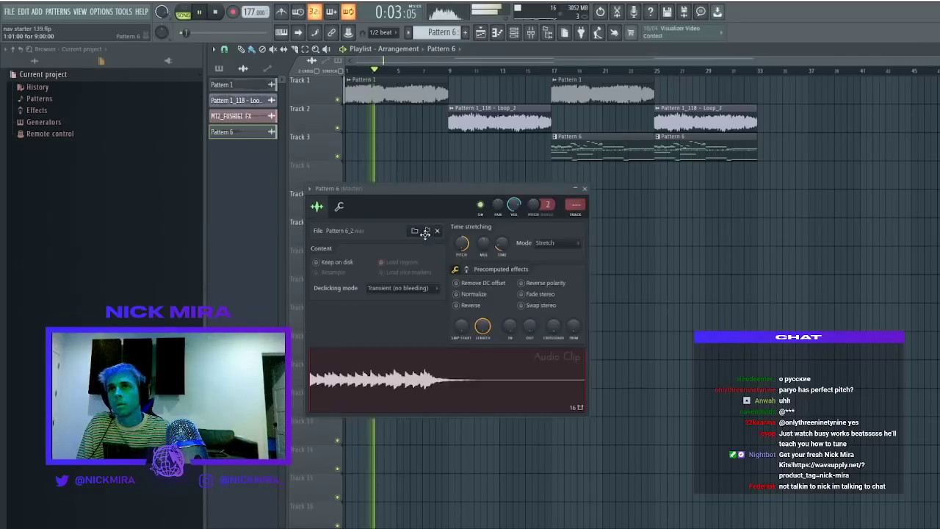
pyautogui.click(577, 208)
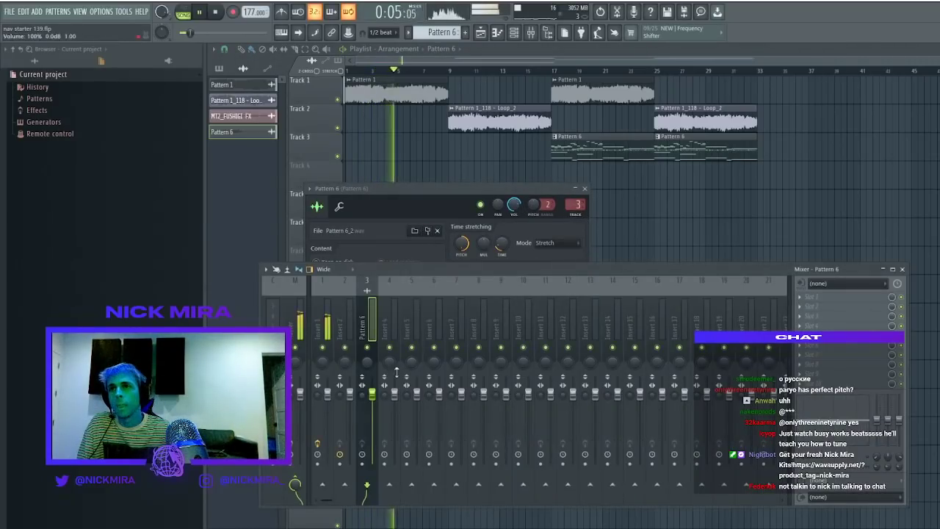
pyautogui.click(514, 208)
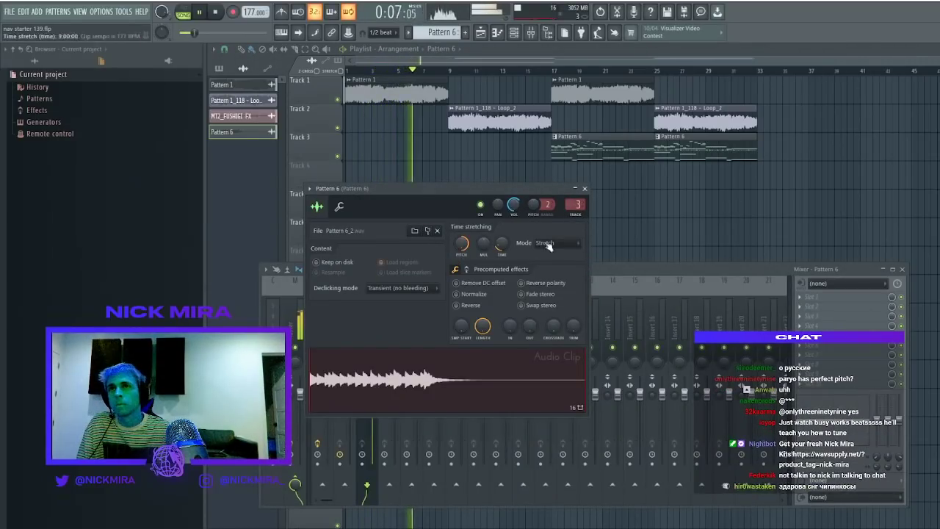
# Place a second Pattern 6 audio clip on Track 7 at bar 9 and make it a unique copy
pyautogui.press('Escape')
pyautogui.press('Escape')
pyautogui.click(451, 251)
pyautogui.click(451, 251)
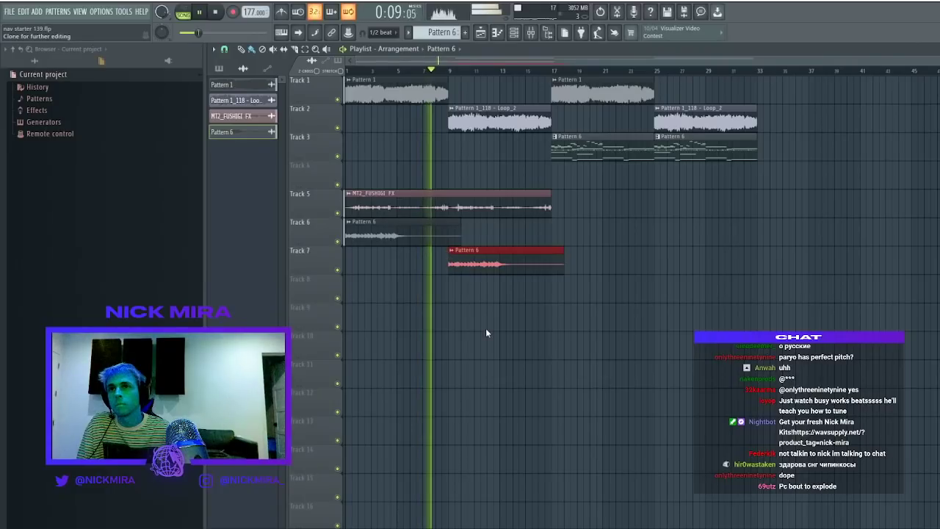
pyautogui.click(487, 243)
pyautogui.rightClick(500, 243)
# Compare the channel settings of the copied clip on Track 7 with the original Pattern 6 clip on Track 6
pyautogui.doubleClick(488, 263)
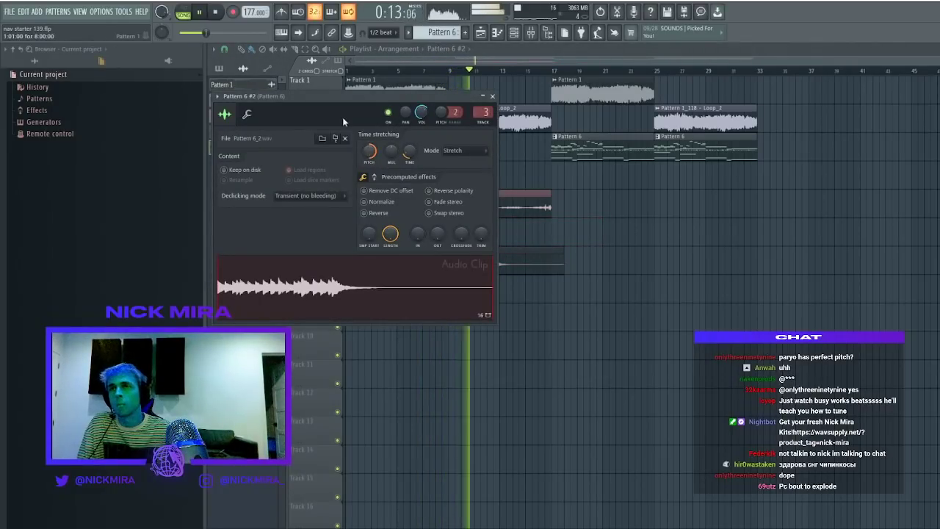
pyautogui.click(491, 96)
pyautogui.doubleClick(415, 233)
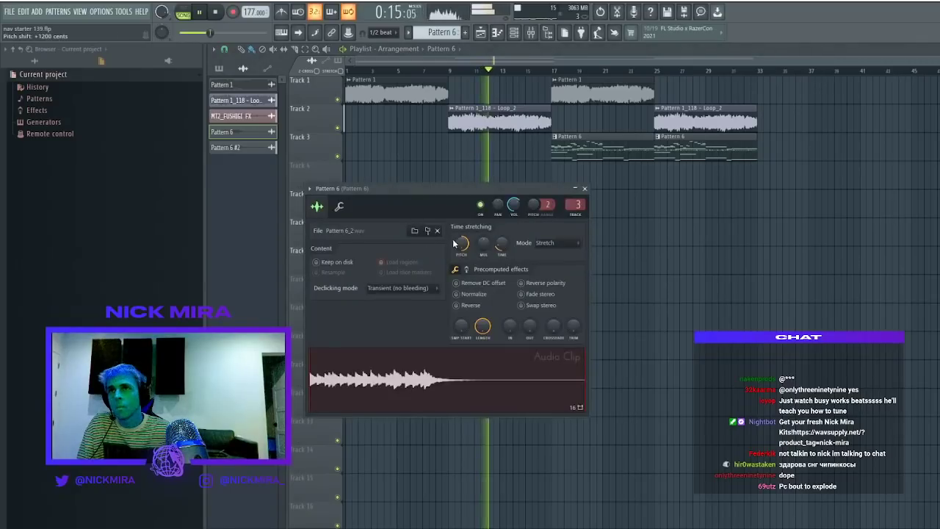
pyautogui.click(585, 188)
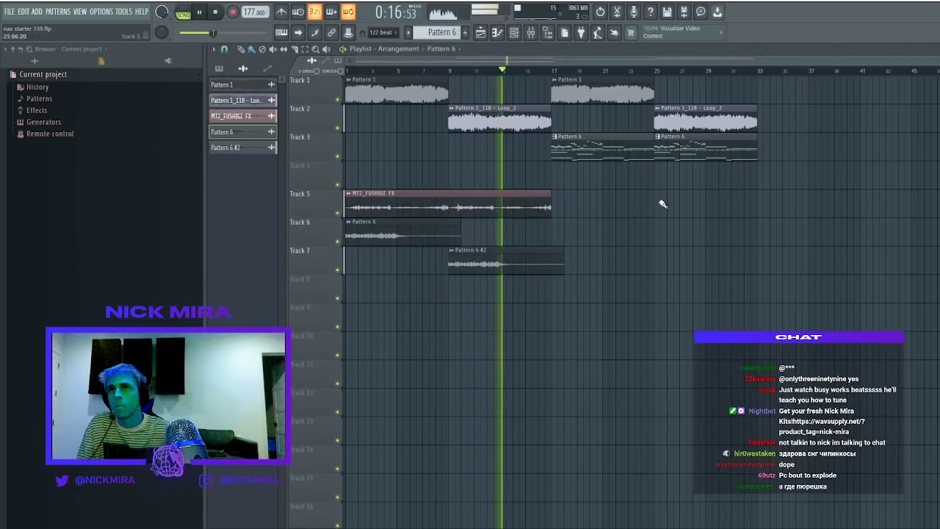
# Load Fruity parametric EQ 2 into the third effect slot of the Pattern 6 mixer track
pyautogui.doubleClick(530, 254)
pyautogui.press('F9')
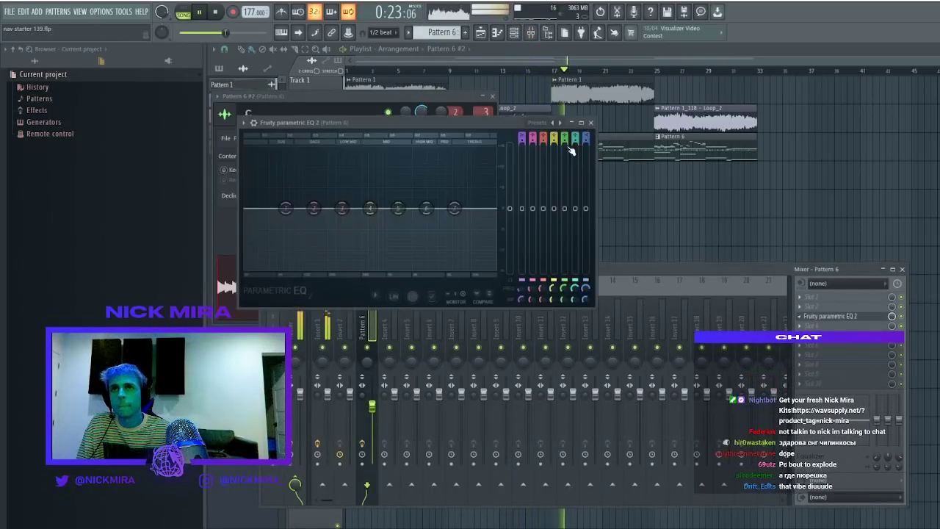
# Roll off the lows and highs in Fruity parametric EQ 2, with the band 7 low pass at about 5010 Hz
pyautogui.moveTo(494, 211); pyautogui.dragTo(451, 212)
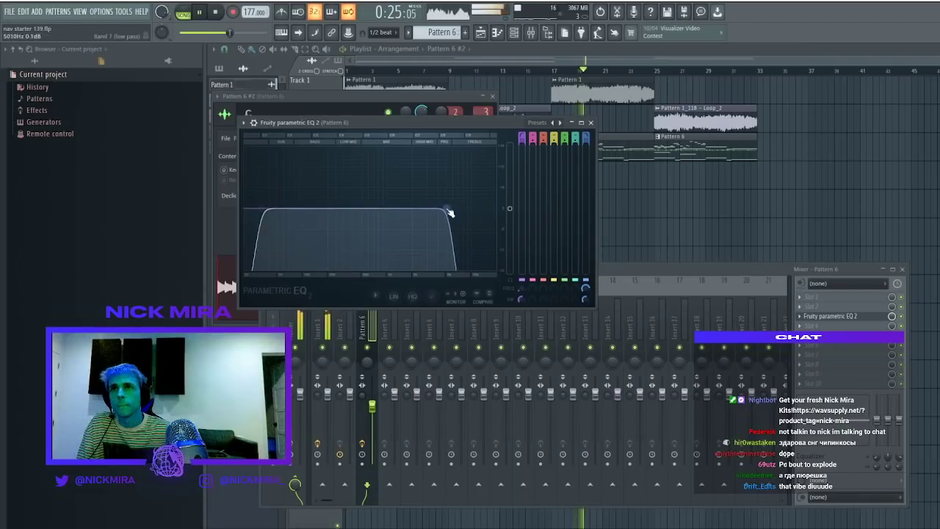
pyautogui.moveTo(272, 208); pyautogui.dragTo(310, 209)
# Try RC-20 Retro Color in the fourth effect slot of the Pattern 6 mixer track and replace it with Fruity delay 2
pyautogui.click(854, 326)
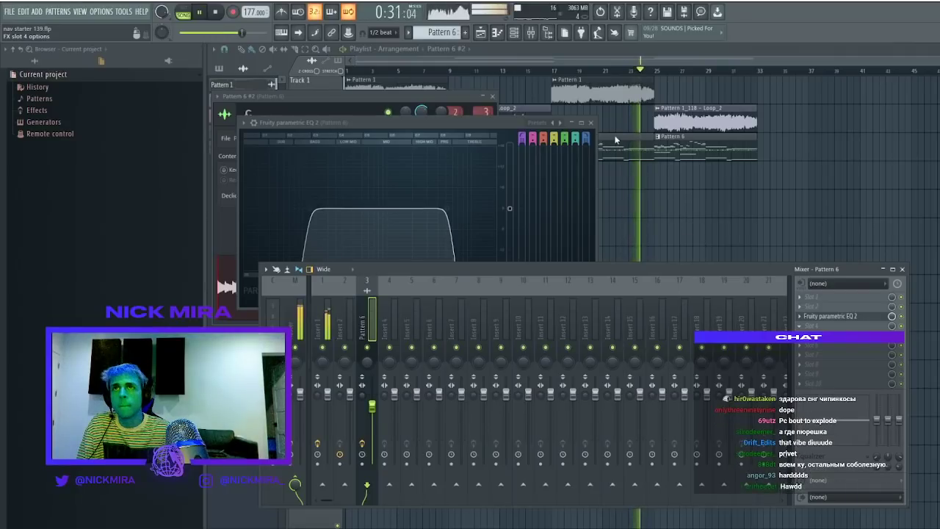
pyautogui.click(673, 193)
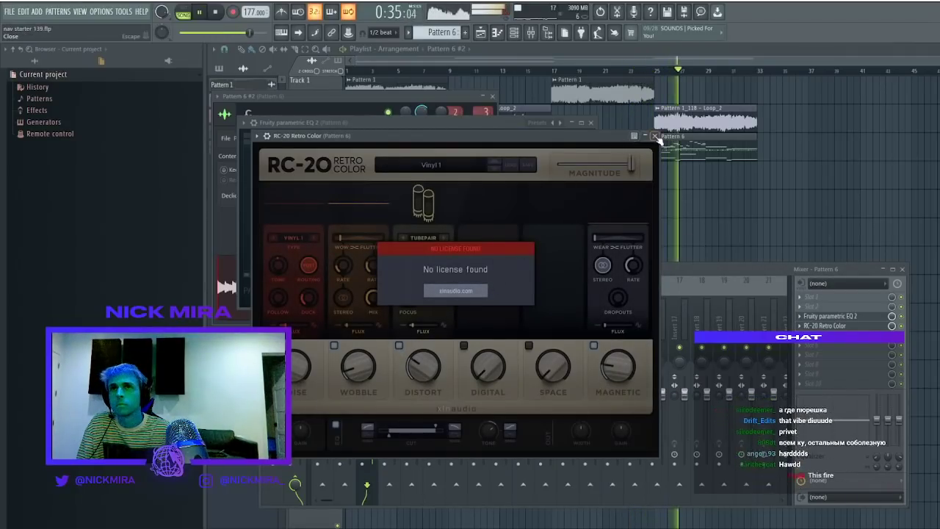
pyautogui.click(807, 320)
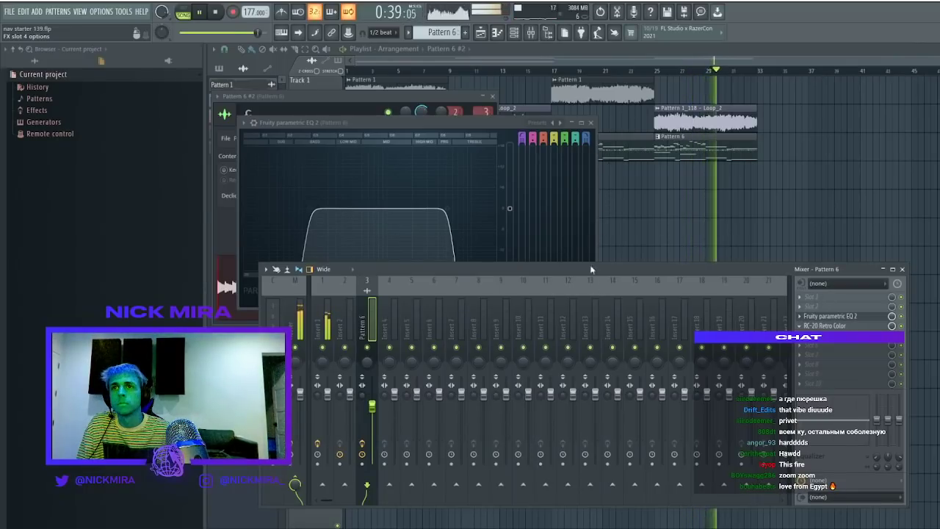
pyautogui.click(514, 478)
pyautogui.press('space')
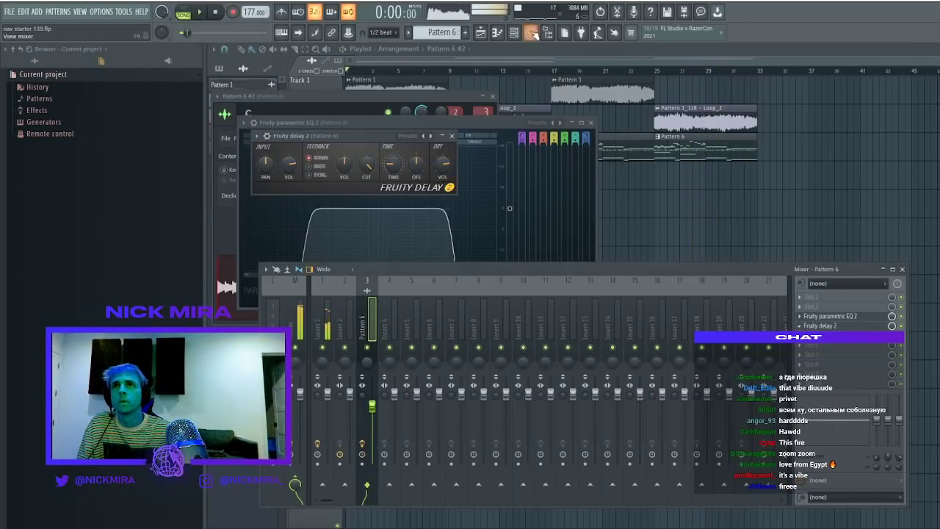
# Set the MT2_Airwalk 808 channel to cut itself when retriggered
pyautogui.click(513, 32)
pyautogui.click(328, 143)
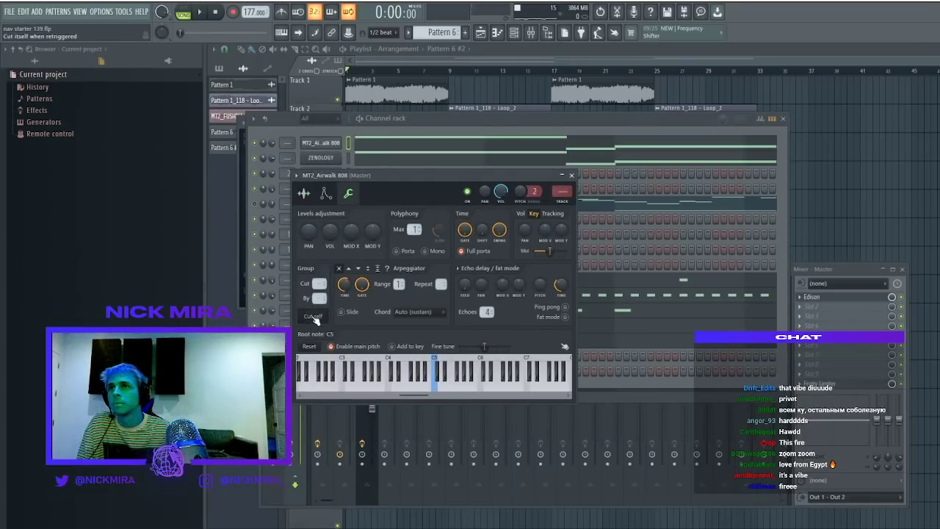
pyautogui.click(271, 143)
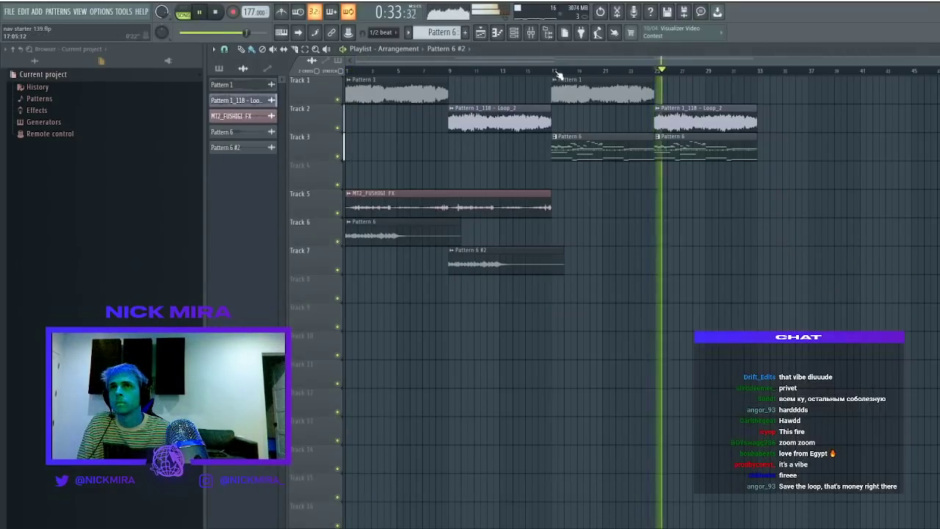
# Play the arrangement from bar 17 and remove the Pattern 1 clip there on Track 1
pyautogui.click(556, 83)
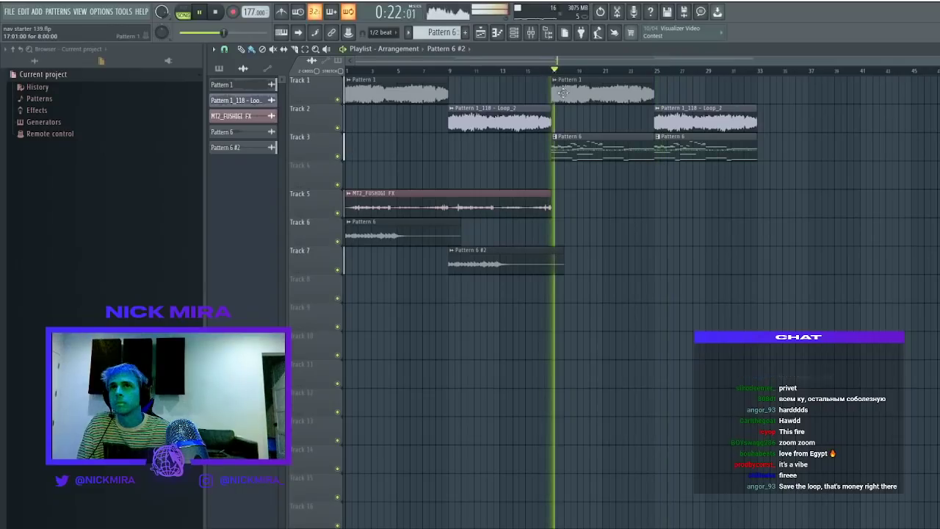
pyautogui.rightClick(558, 87)
pyautogui.click(513, 33)
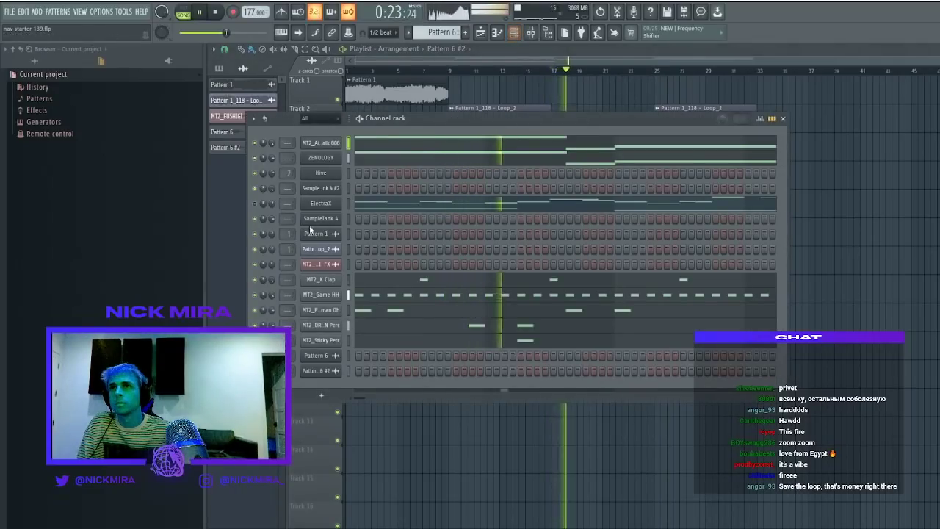
pyautogui.press('F6')
pyautogui.press('space')
# Repeat Pattern 6 at bar 17 on Track 6 and Pattern 6 #2 at bar 25 on Track 7, trimming overhanging clips to eight bars
pyautogui.click(389, 234)
pyautogui.press('space')
pyautogui.click(556, 234)
pyautogui.moveTo(562, 258); pyautogui.dragTo(549, 258)
pyautogui.click(513, 261)
pyautogui.keyDown('ctrl'); pyautogui.click(617, 232); pyautogui.keyUp('ctrl')
pyautogui.moveTo(667, 228); pyautogui.dragTo(653, 228)
pyautogui.click(660, 253)
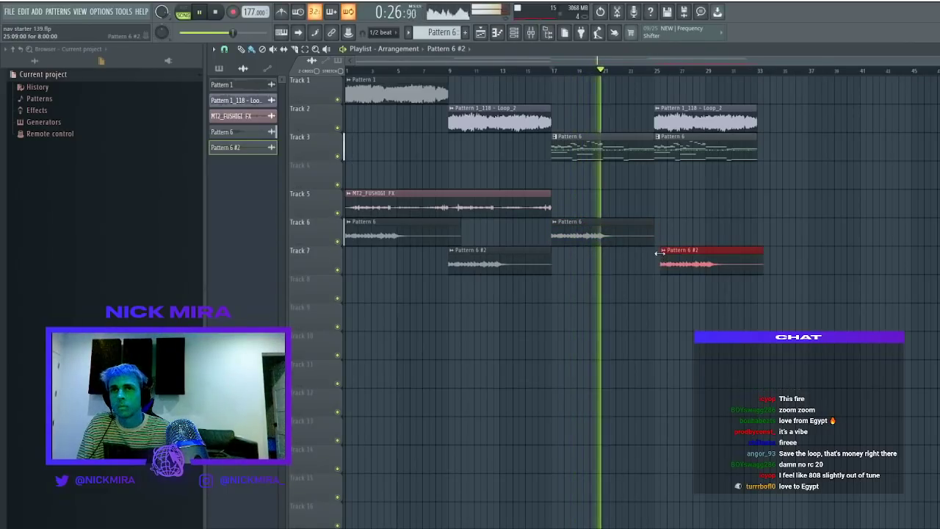
# Audition MT2_Paradox 808 from the MIRA TOUCH VOL 2 808s folder in place of the Airwalk 808 sample
pyautogui.press('F6')
pyautogui.press('space')
pyautogui.press('space')
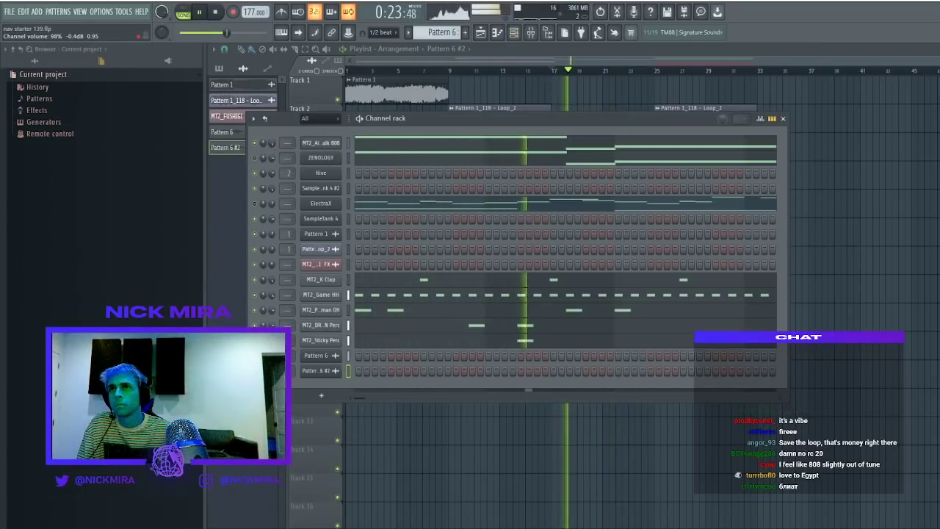
pyautogui.click(34, 61)
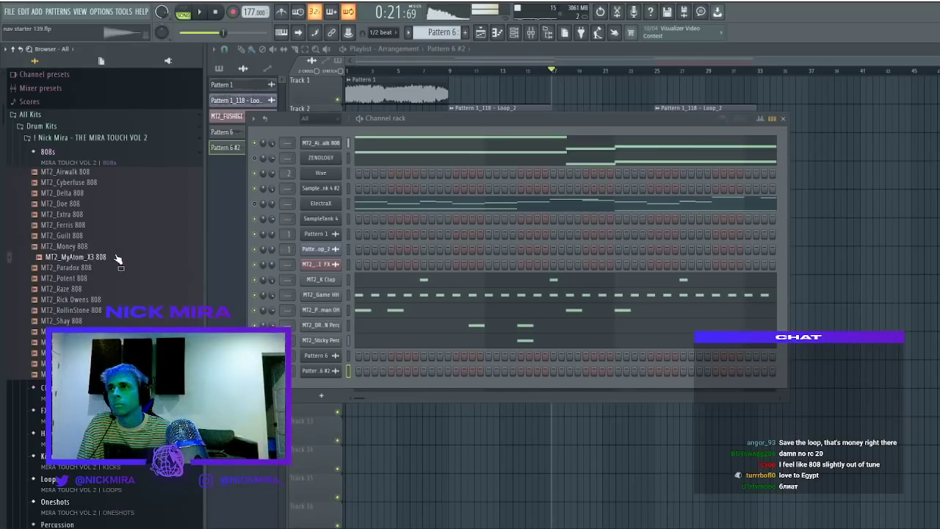
pyautogui.moveTo(338, 143); pyautogui.dragTo(329, 145)
pyautogui.press('space')
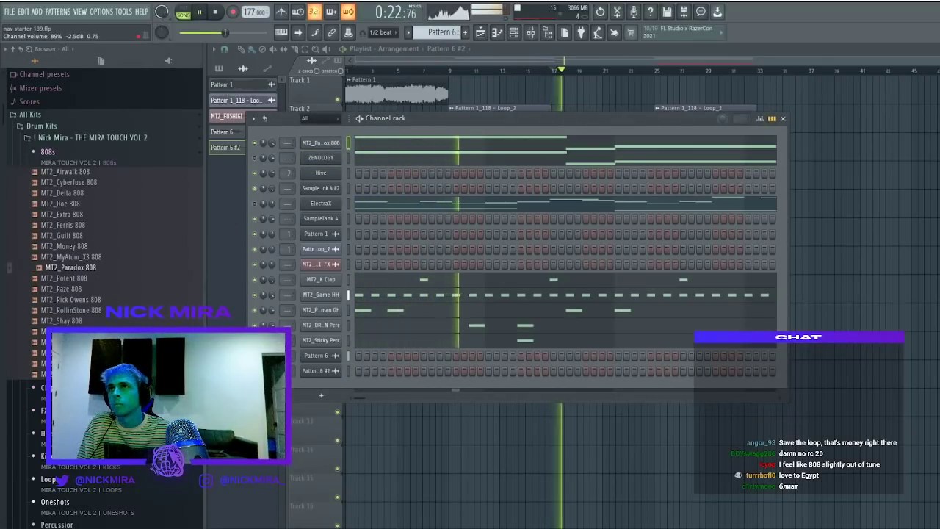
# Swap the 808 channel's sample for MT2_RollinStone 808 and play it in the beat
pyautogui.press('Up')
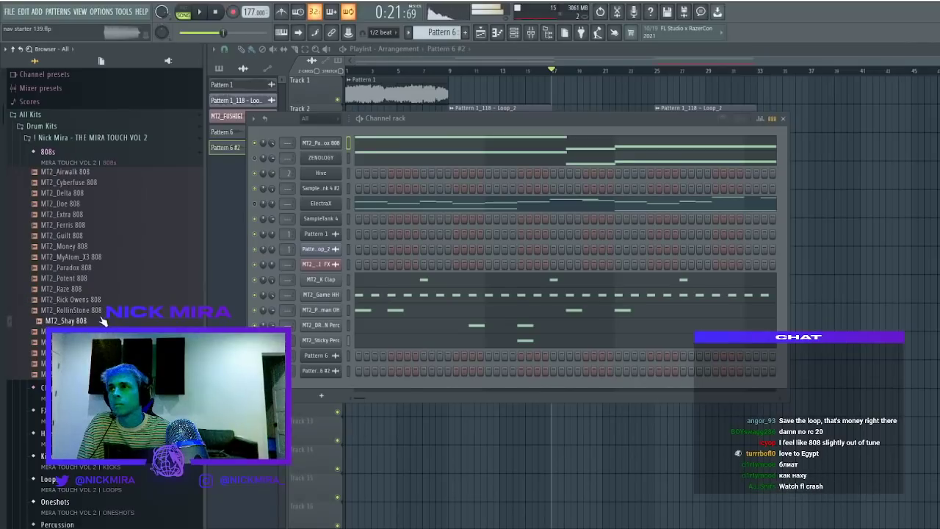
pyautogui.moveTo(323, 142); pyautogui.dragTo(323, 142)
pyautogui.press('space')
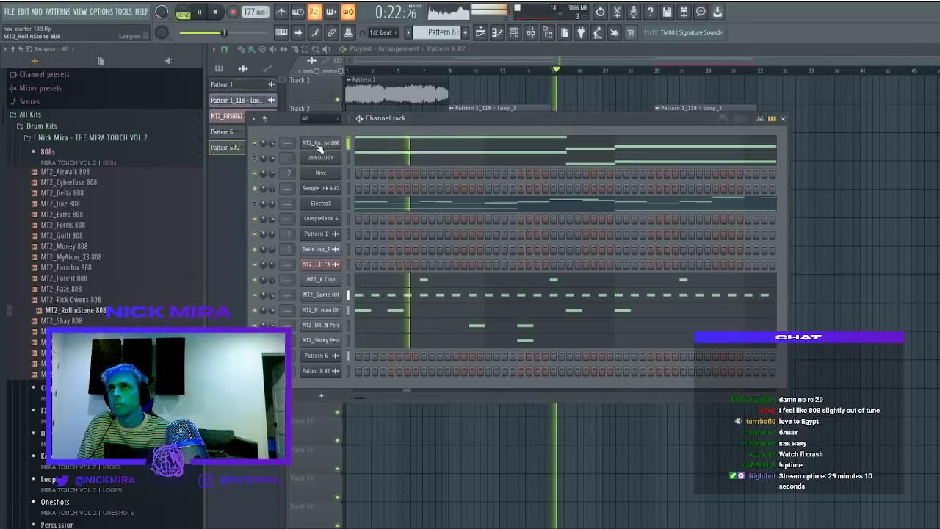
# Load MT2_Potent 808 onto the 808 channel and play it with the beat
pyautogui.press('space')
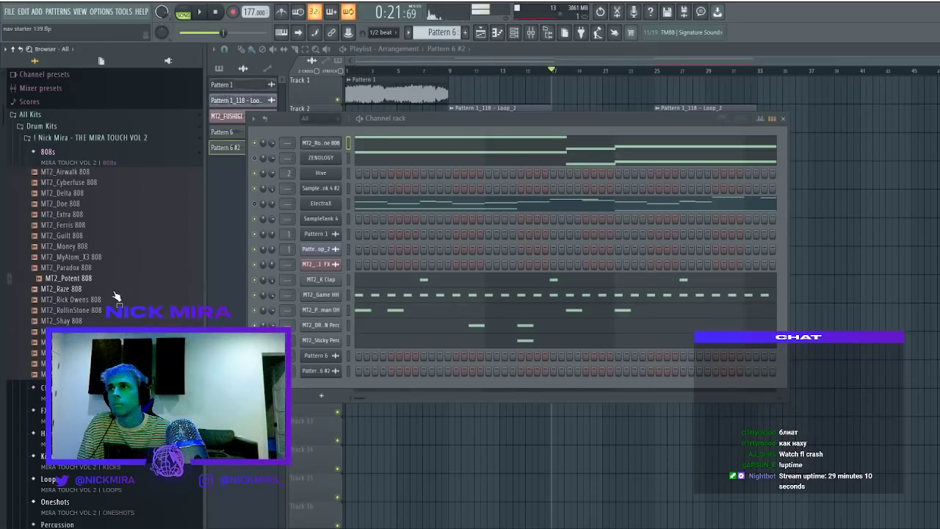
pyautogui.moveTo(312, 160); pyautogui.dragTo(326, 143)
pyautogui.press('space')
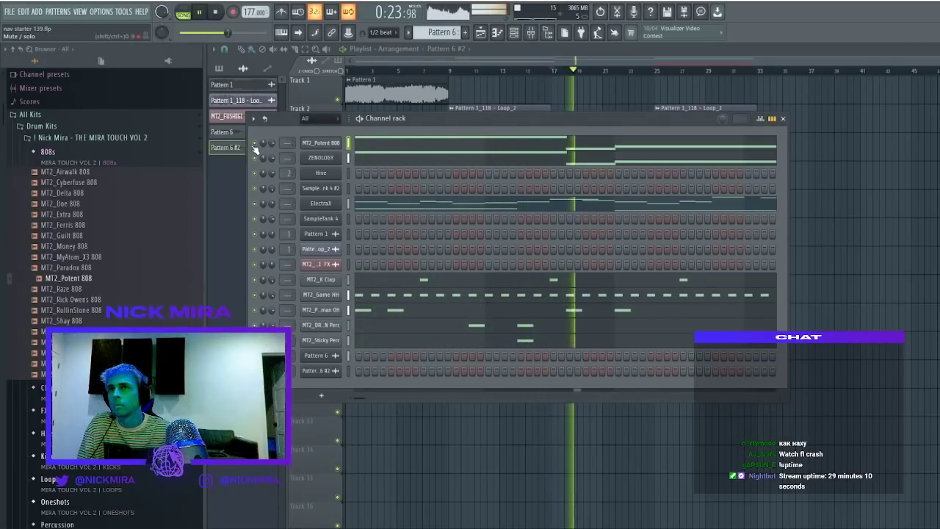
# Put a copy of the Pattern 1 clip back at bar 17 on Track 1, deleting the in-between copy at bar 9
pyautogui.press('F6')
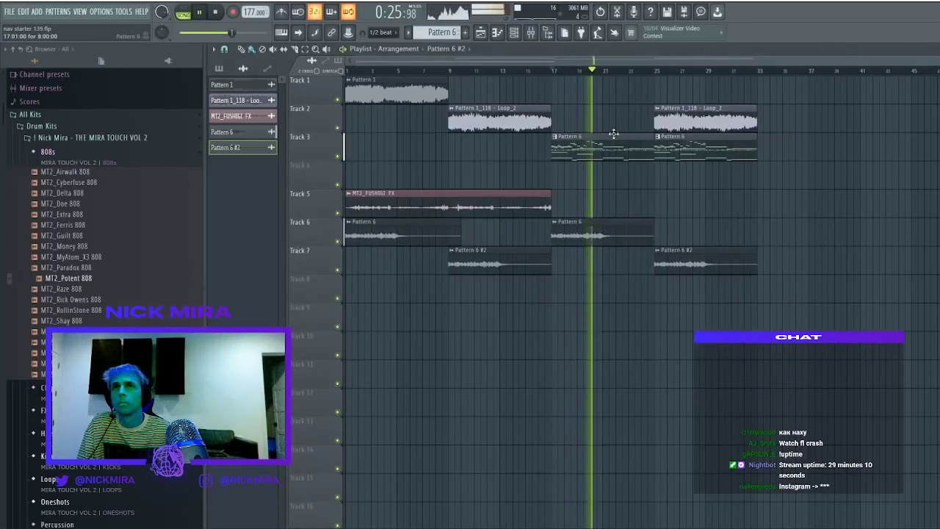
pyautogui.click(341, 87)
pyautogui.hotkey('ctrl', 'b')
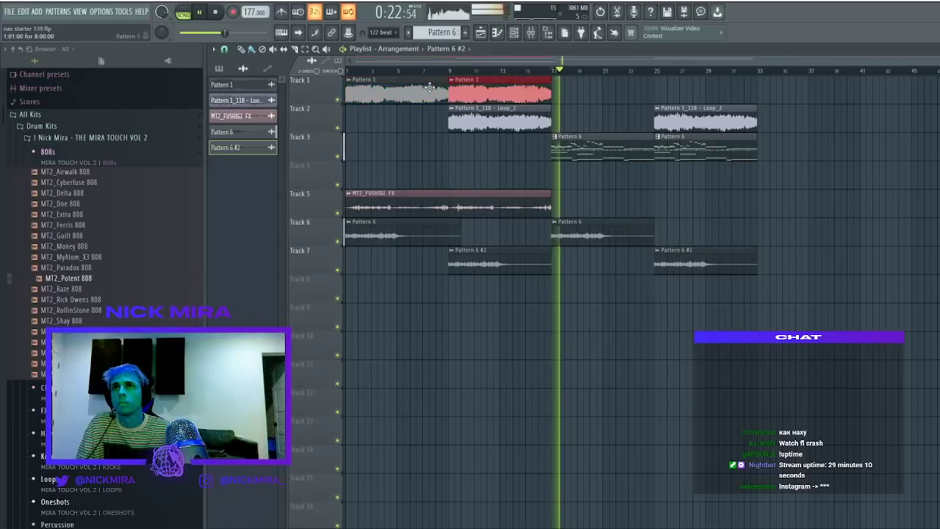
pyautogui.hotkey('ctrl', 'b')
pyautogui.hotkey('ctrl', 'd')
pyautogui.rightClick(510, 92)
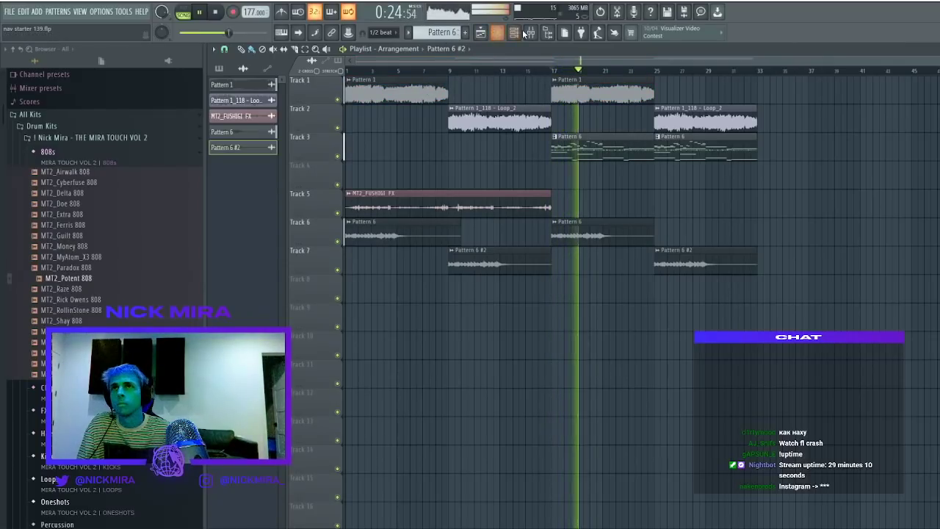
# Clear the ElectraX notes from Pattern 6
pyautogui.press('F6')
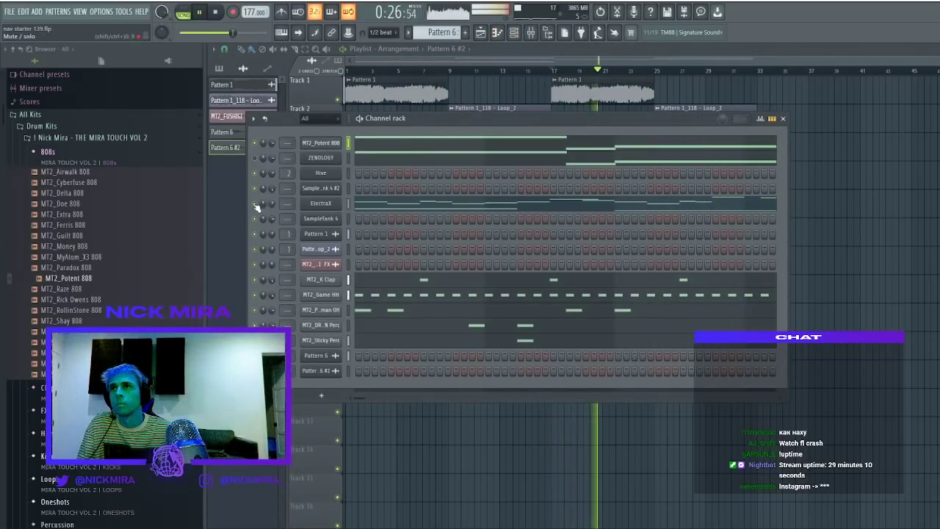
pyautogui.click(348, 204)
pyautogui.hotkey('ctrl', 'x')
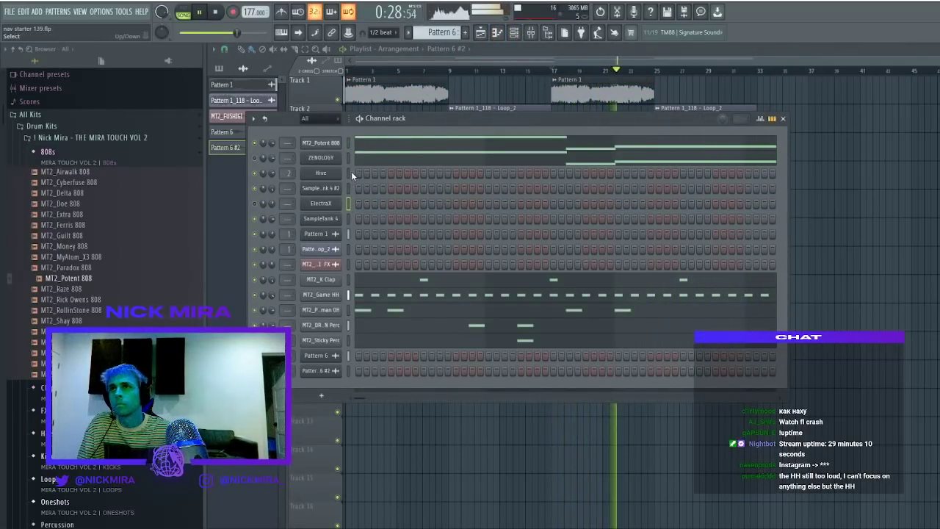
# Draw two three-bar notes in the Hive piano roll: D5 at the start of bar 1 and G4 one beat in
pyautogui.press('F7')
pyautogui.moveTo(259, 220); pyautogui.dragTo(440, 220)
pyautogui.moveTo(258, 293)
pyautogui.mouseDown()
pyautogui.moveTo(268, 279)
pyautogui.moveTo(259, 289)
pyautogui.mouseUp()
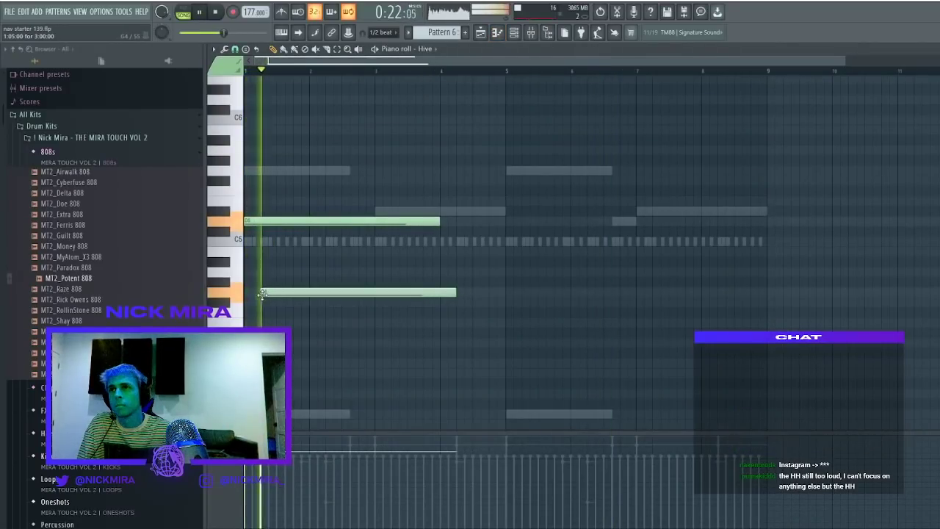
# Try extra A#4 and C5 notes in bar 1 of the Hive melody and delete them
pyautogui.moveTo(285, 252); pyautogui.dragTo(283, 265)
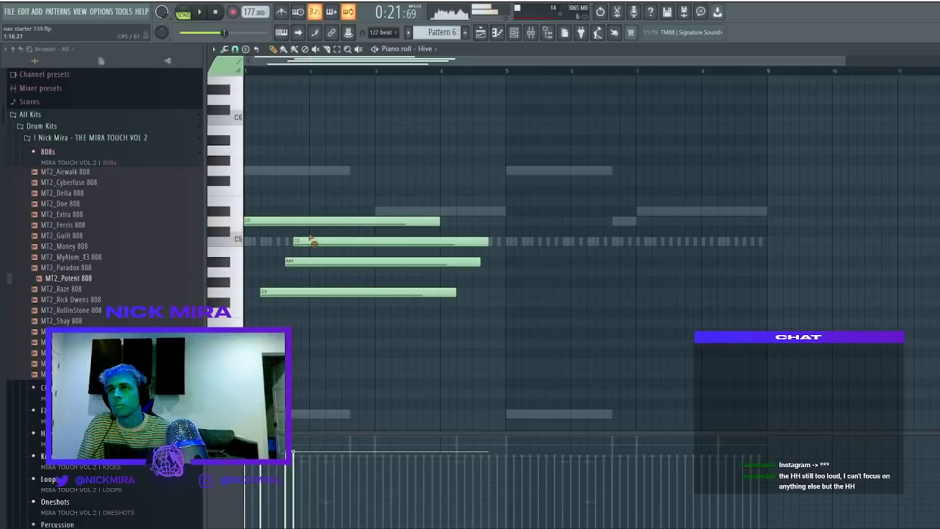
pyautogui.rightClick(296, 242)
pyautogui.rightClick(298, 261)
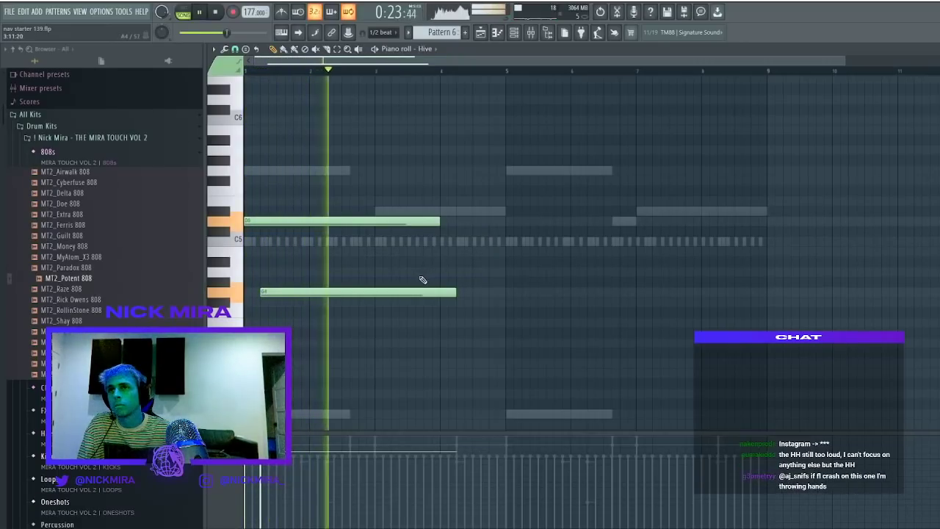
# Apply quick legato so D5 ends where G4 begins and G4 ends at bar 3, using helper notes that are deleted again
pyautogui.click(380, 242)
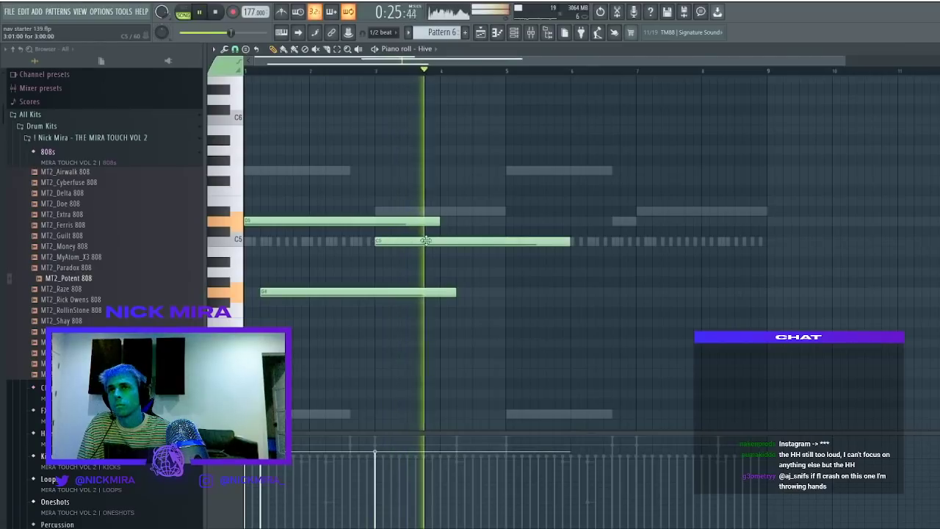
pyautogui.click(509, 220)
pyautogui.hotkey('ctrl', 'l')
pyautogui.rightClick(459, 241)
pyautogui.rightClick(565, 221)
# Duplicate the D5 and G4 phrase to bar 5 of the Hive piano roll, deleting the in-between copy at bar 3
pyautogui.hotkey('ctrl', 'b')
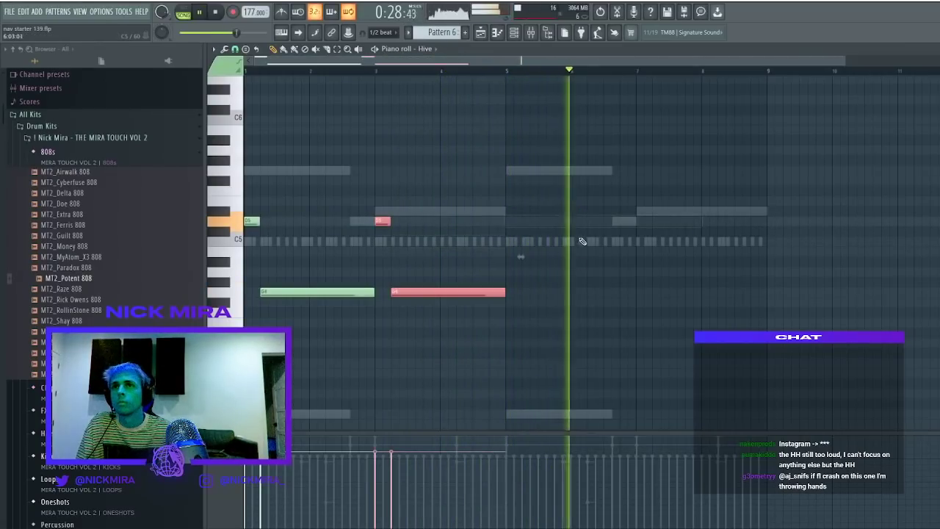
pyautogui.hotkey('ctrl', 'b')
pyautogui.rightClick(384, 221)
pyautogui.rightClick(455, 292)
pyautogui.hotkey('ctrl', 'd')
# Select the 808, ZENOLOGY and drum channels and route them to their own mixer tracks starting at track 4
pyautogui.click(514, 33)
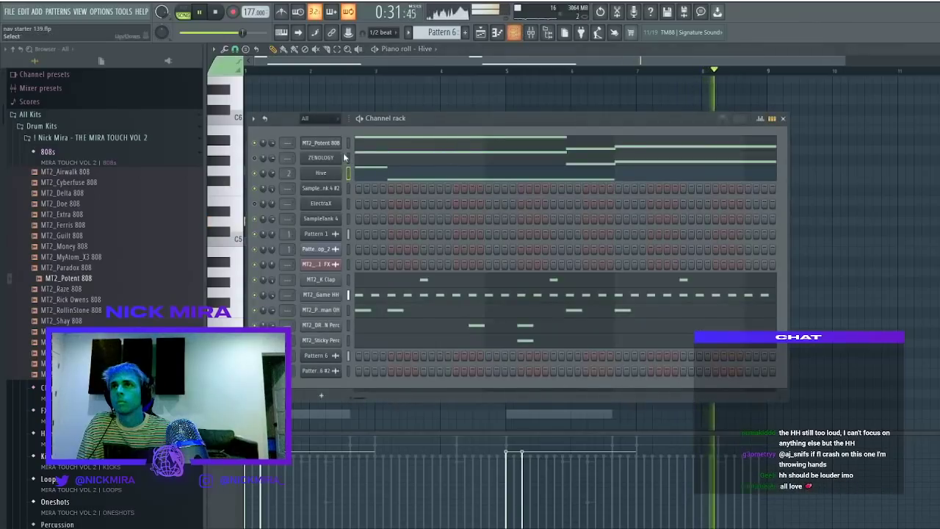
pyautogui.moveTo(346, 306); pyautogui.dragTo(346, 339)
pyautogui.hotkey('ctrl', 'l')
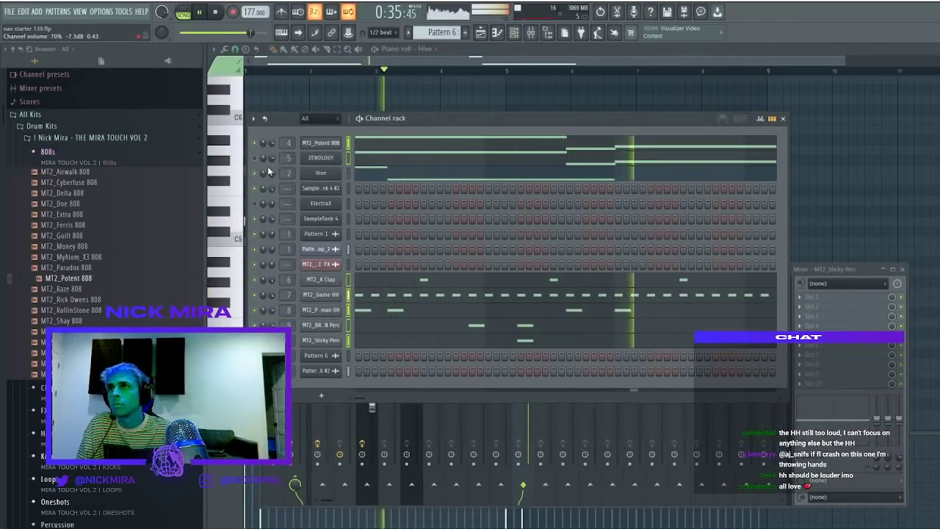
# Move the short D5 notes in bars 1 and 5 of the Hive melody down one octave
pyautogui.press('F5')
pyautogui.click(406, 176)
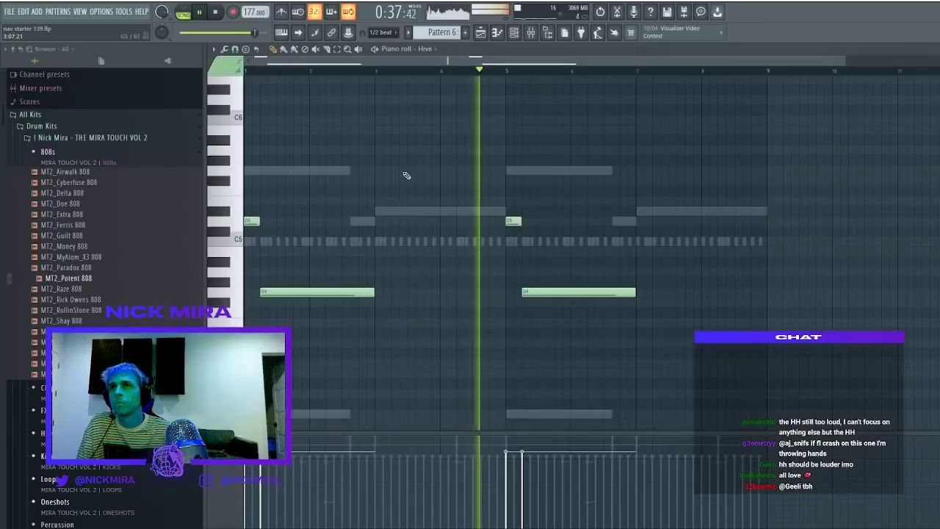
pyautogui.moveTo(514, 220); pyautogui.dragTo(515, 342)
pyautogui.click(514, 32)
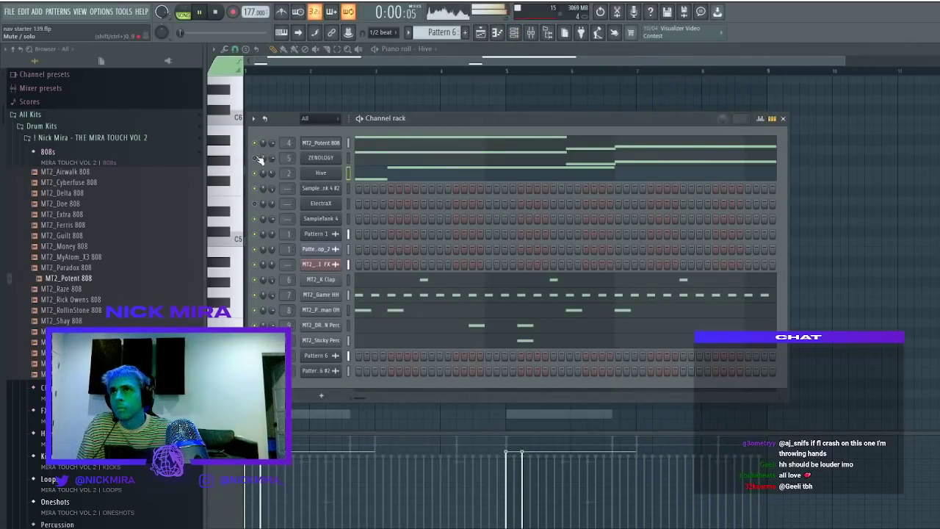
# Split Pattern 6 by channel and place the MT2_Potent 808 through MT2_Sticky Perc patterns on Tracks 8 to 15 around bar 17
pyautogui.click(481, 32)
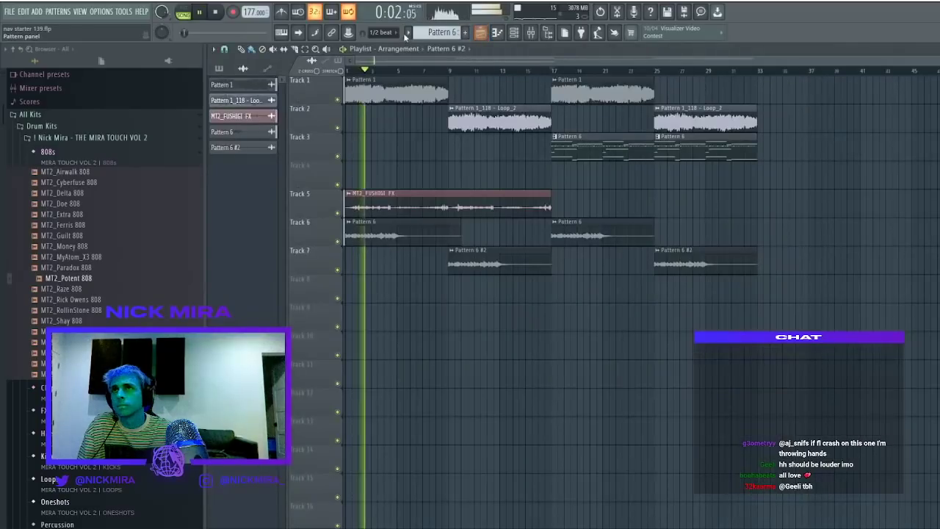
pyautogui.click(248, 165)
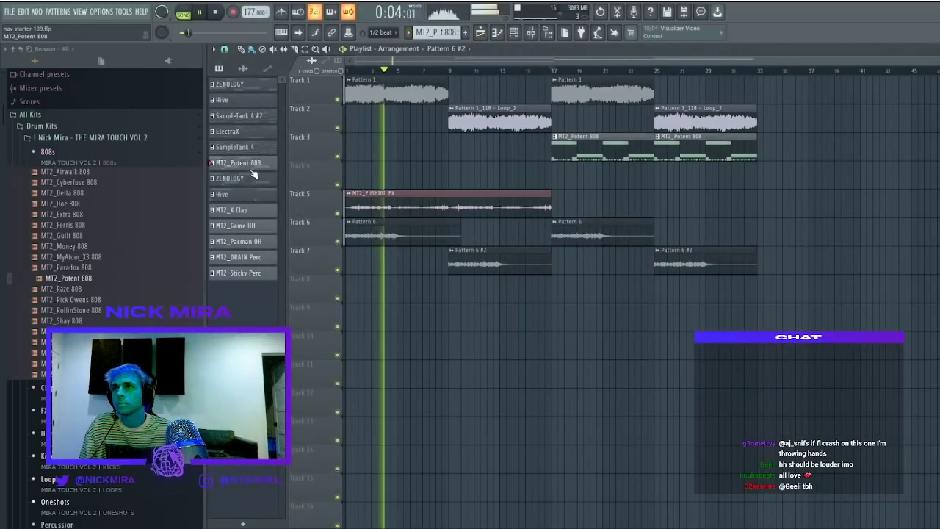
pyautogui.keyDown('shift'); pyautogui.click(269, 273); pyautogui.keyUp('shift')
pyautogui.moveTo(241, 230); pyautogui.dragTo(553, 286)
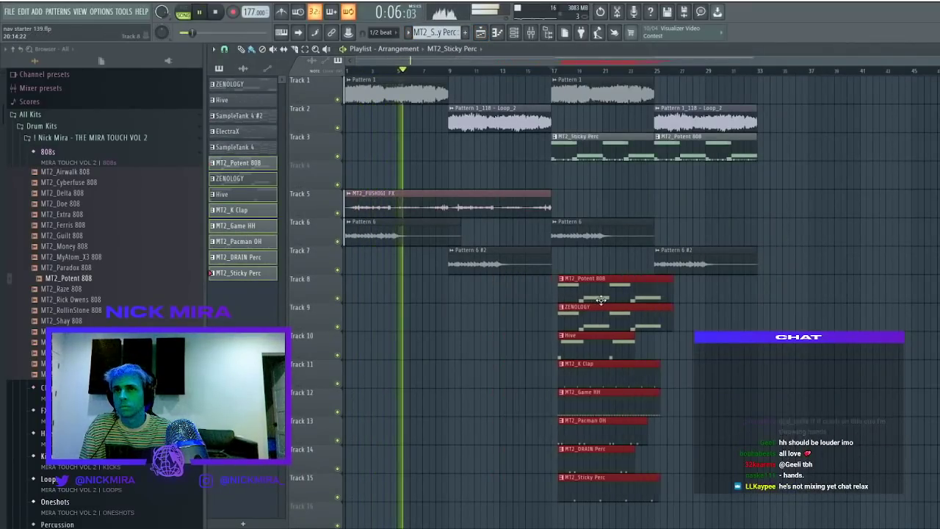
# Copy the ZENOLOGY and drum clips on Tracks 9 and 11 to 15 eight bars earlier, to bar 9
pyautogui.scroll(-1, 609, 376)
pyautogui.moveTo(610, 375); pyautogui.dragTo(505, 378)
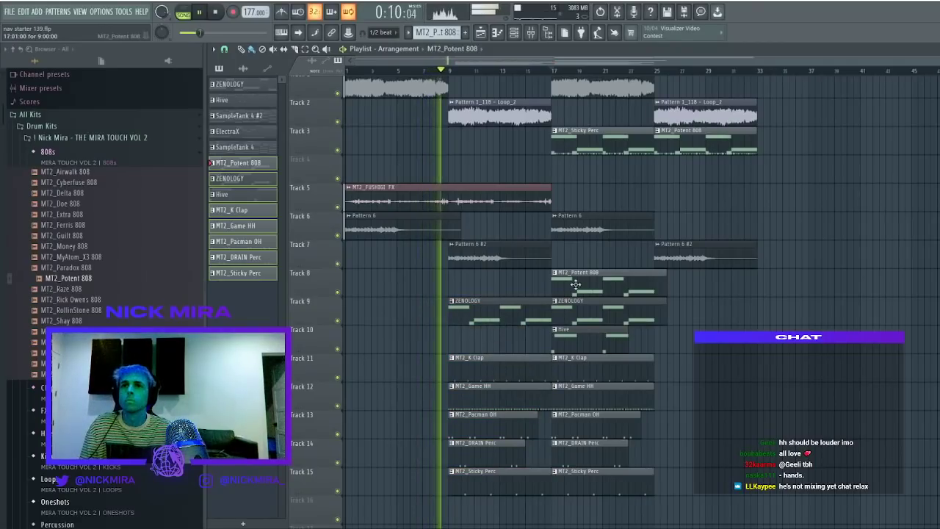
# Trim the MT2_Potent 808 clip on Track 8 so that it ends at bar 25
pyautogui.moveTo(655, 277); pyautogui.dragTo(660, 301)
pyautogui.hotkey('ctrl', 'd')
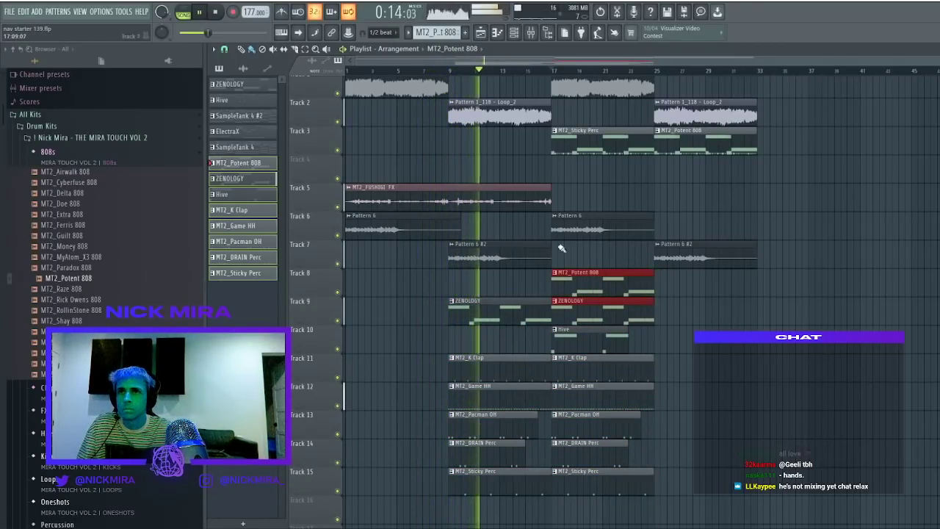
# Examine the sample settings of the Pattern 1_118 - Loop_2 clip and the effects on its mixer insert
pyautogui.doubleClick(511, 120)
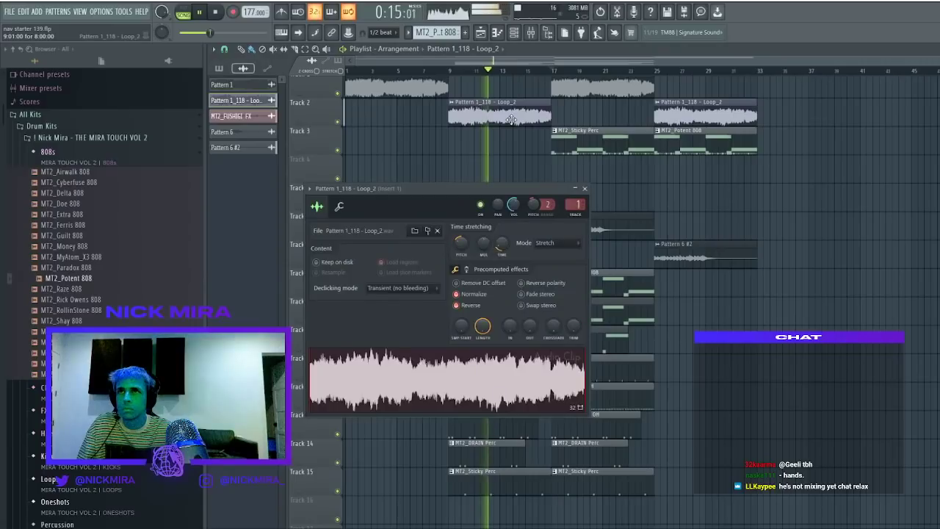
pyautogui.click(516, 35)
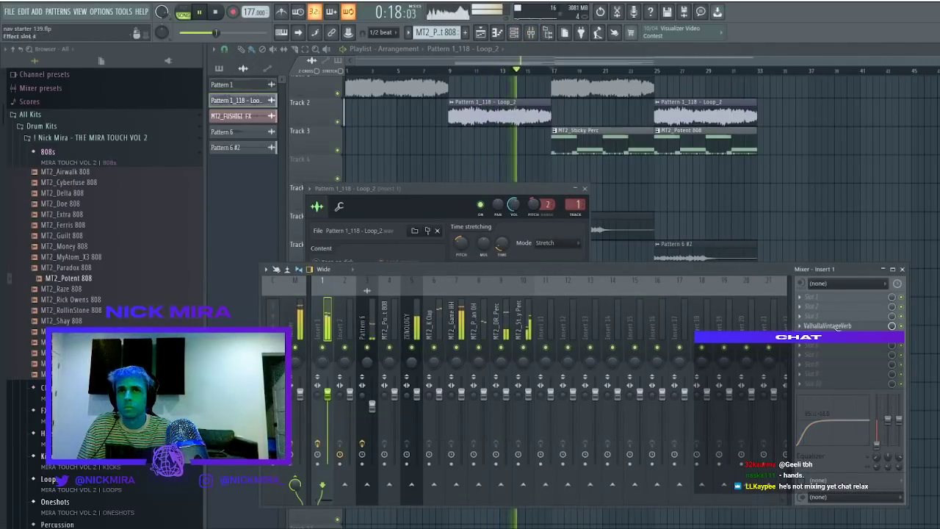
pyautogui.press('Escape')
pyautogui.press('Escape')
# Reverse the Pattern 6 #2 audio clip in its sample settings
pyautogui.doubleClick(522, 258)
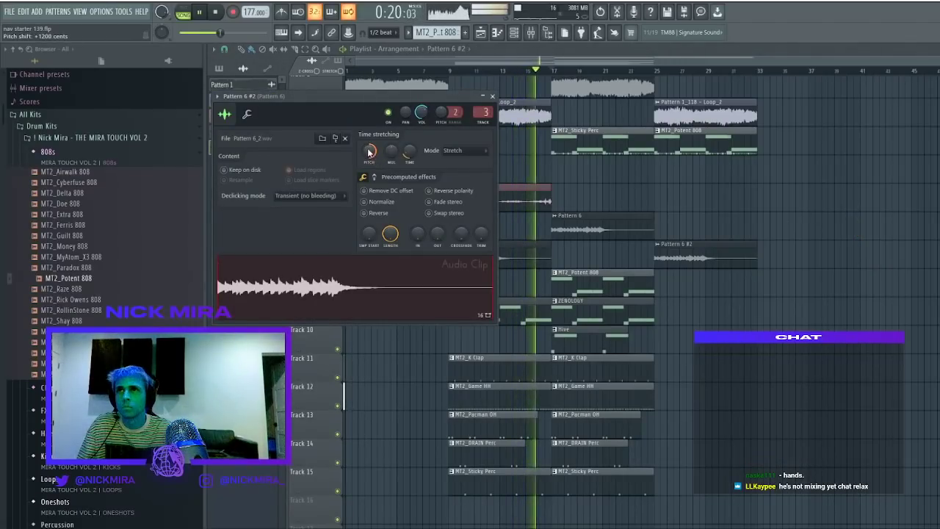
pyautogui.press('Escape')
pyautogui.doubleClick(499, 256)
pyautogui.click(384, 214)
# Try the reversed Pattern 6 #2 clip at bar 1 on Track 7 and return it to bar 9
pyautogui.moveTo(529, 257); pyautogui.dragTo(416, 254)
pyautogui.click(394, 69)
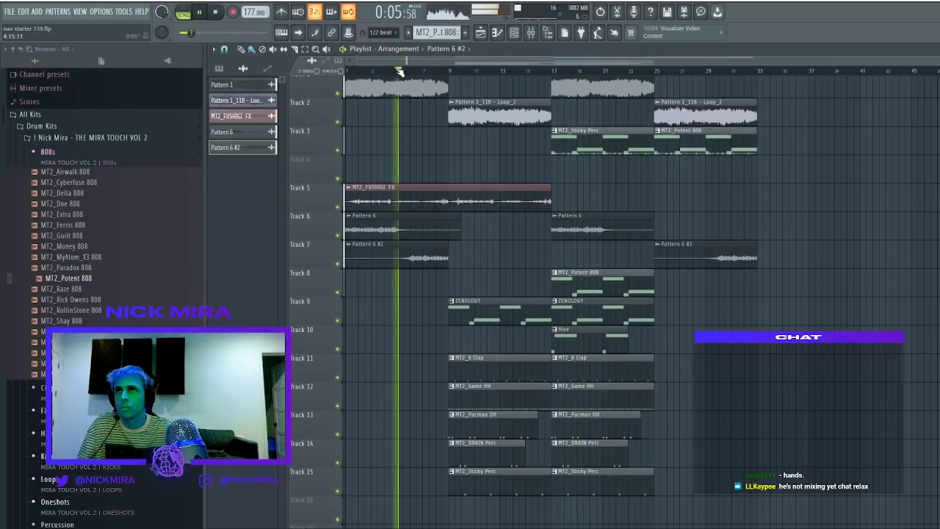
pyautogui.doubleClick(422, 260)
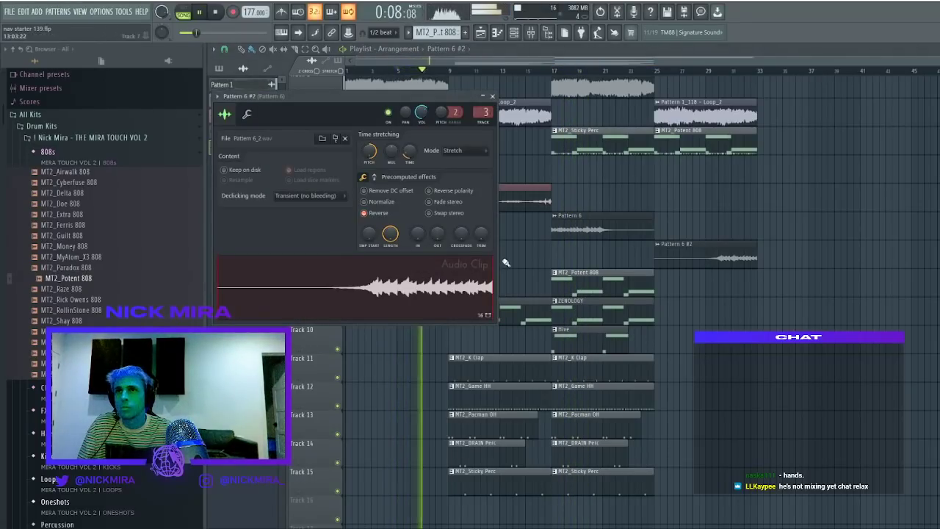
pyautogui.press('Escape')
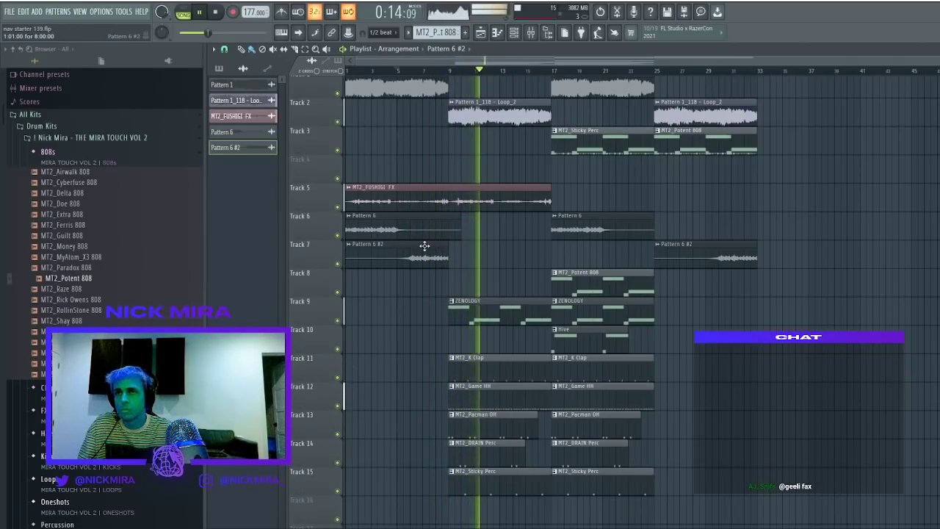
pyautogui.moveTo(424, 246); pyautogui.dragTo(524, 250)
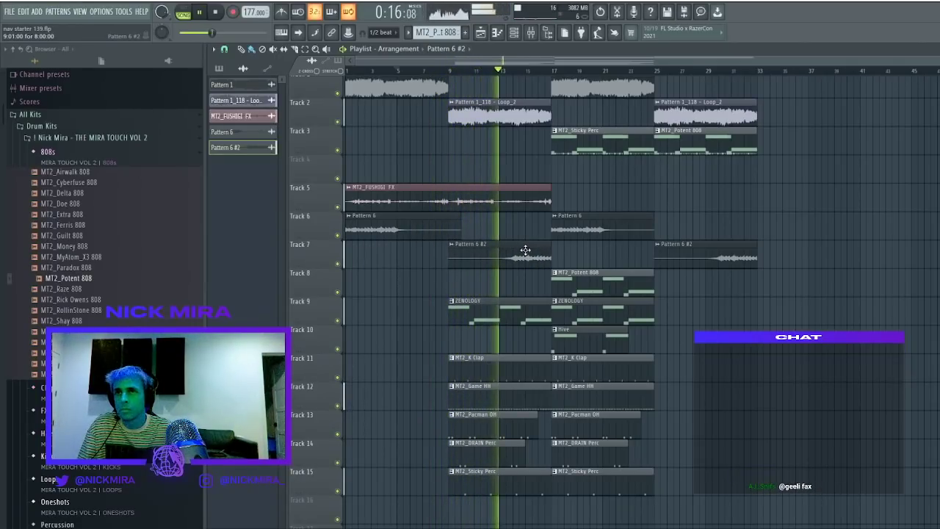
# Reset the pitch shift of the Pattern 6 #2 audio clip to its default
pyautogui.doubleClick(525, 250)
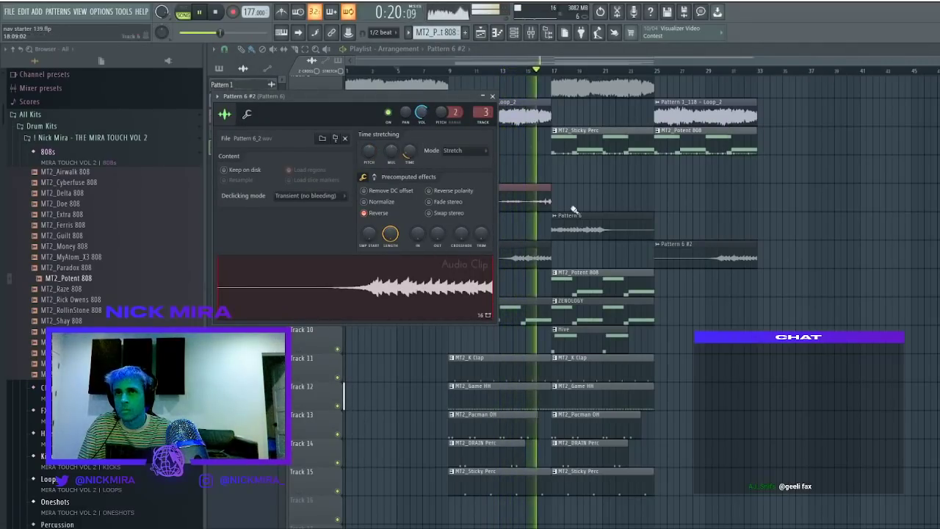
pyautogui.press('Escape')
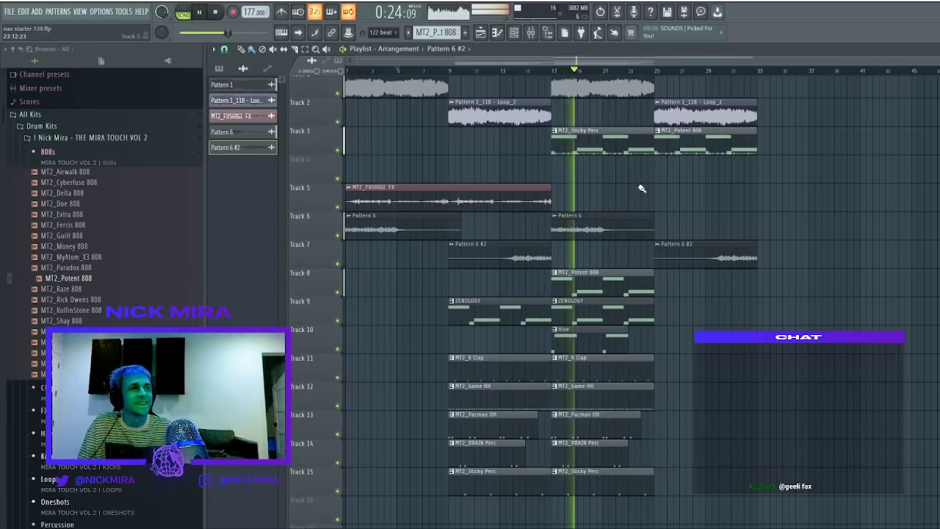
# Stop playback and delete the old MT2_Sticky Perc and MT2_Potent 808 clips from Track 3
pyautogui.press('space')
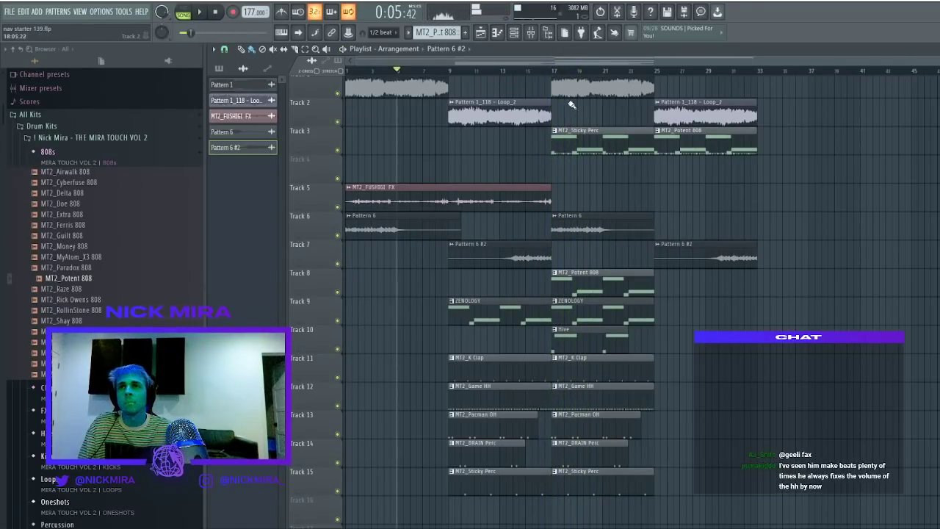
pyautogui.rightClick(600, 130)
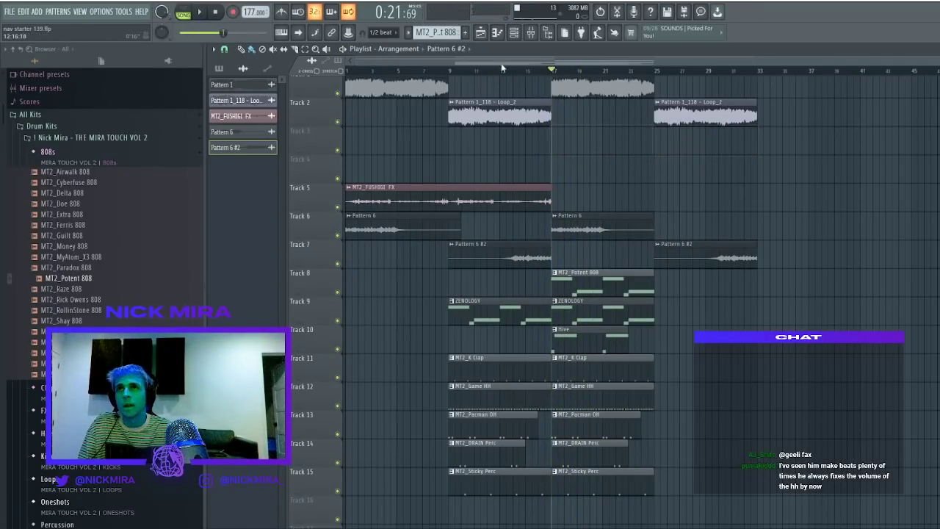
# Add MT2_Polynesian Kick_2 from the Kicks folder as a channel above the 808 and paste the 808 notes into it
pyautogui.press('F6')
pyautogui.click(91, 164)
pyautogui.click(59, 246)
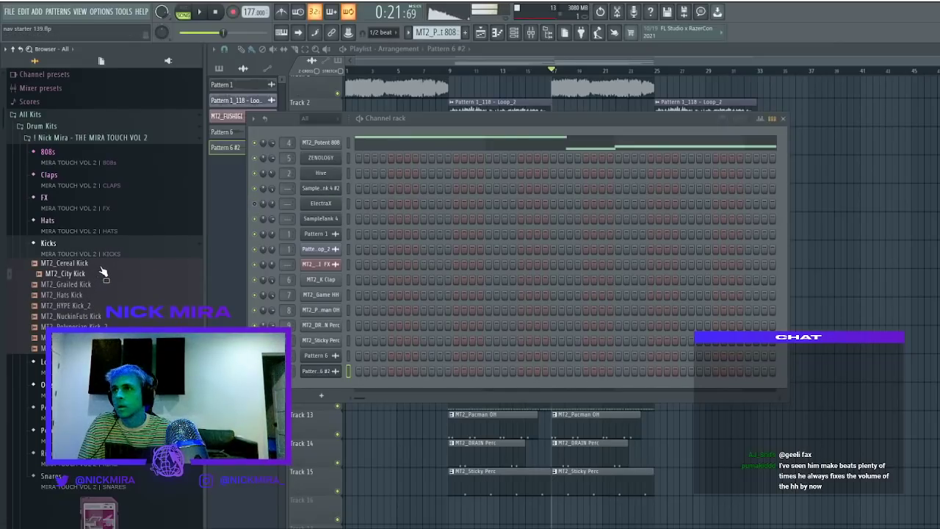
pyautogui.moveTo(329, 139); pyautogui.dragTo(345, 158)
pyautogui.press('space')
pyautogui.click(349, 143)
pyautogui.hotkey('ctrl', 'v')
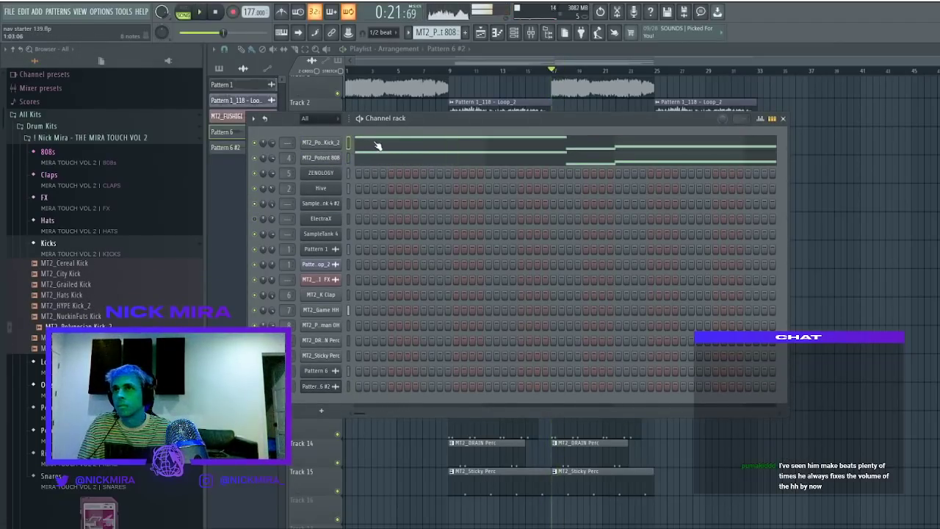
# Limit the MT2_Polynesian Kick_2 notes to C5, shorten them to single hits and audition the kick
pyautogui.click(377, 143)
pyautogui.hotkey('alt', 'k')
pyautogui.press('Return')
pyautogui.hotkey('shift', 'd')
pyautogui.press('space')
pyautogui.press('space')
# Slice the first long G5 note of the MT2_Potent 808 part twice, near the end of bar 1 and early in bar 2
pyautogui.rightClick(326, 170)
pyautogui.rightClick(327, 170)
pyautogui.press('space')
pyautogui.press('space')
pyautogui.press('c')
pyautogui.moveTo(302, 165); pyautogui.dragTo(329, 178)
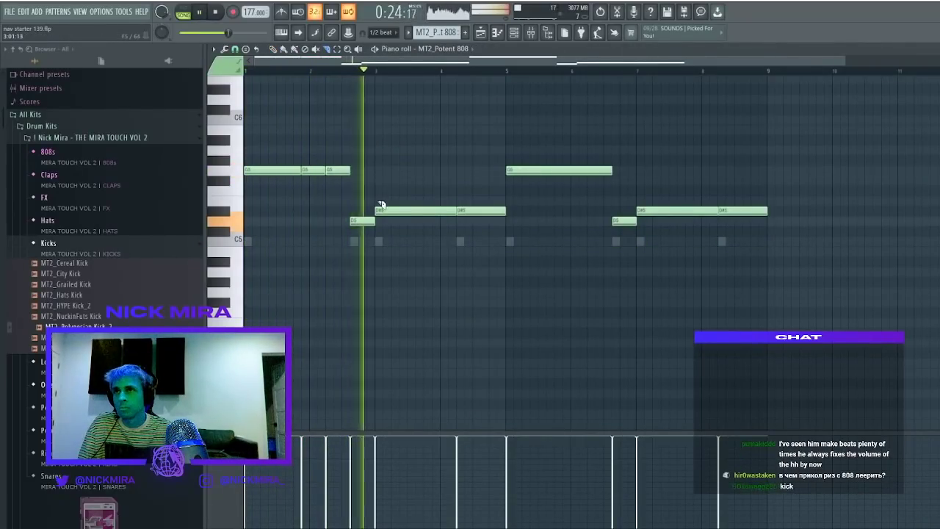
pyautogui.moveTo(408, 206); pyautogui.dragTo(409, 215)
pyautogui.press('space')
pyautogui.hotkey('ctrl', 'z')
pyautogui.press('space')
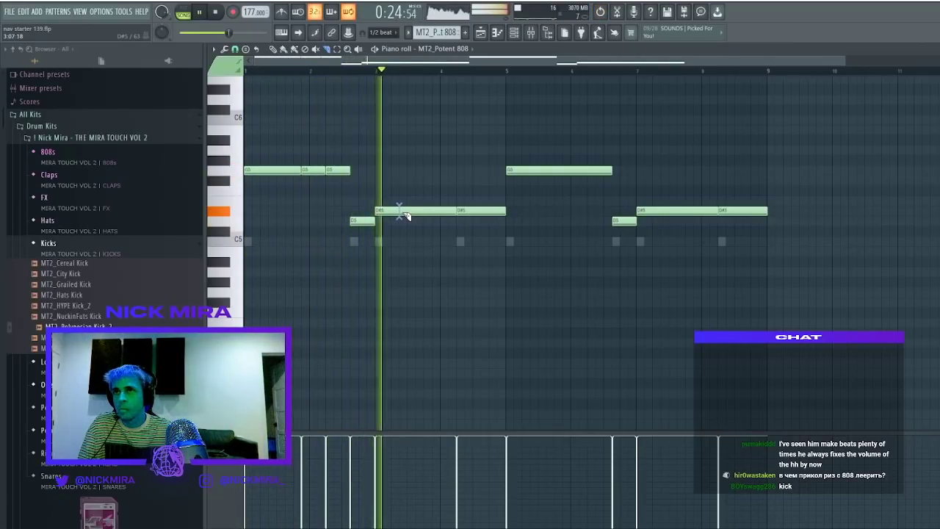
# Slice the 808's D#5 notes in bar 3 and at the end of bar 4, and replace bars 5 to 8 with a copy of bars 1 to 4
pyautogui.moveTo(398, 207); pyautogui.dragTo(399, 216)
pyautogui.moveTo(497, 207); pyautogui.dragTo(497, 215)
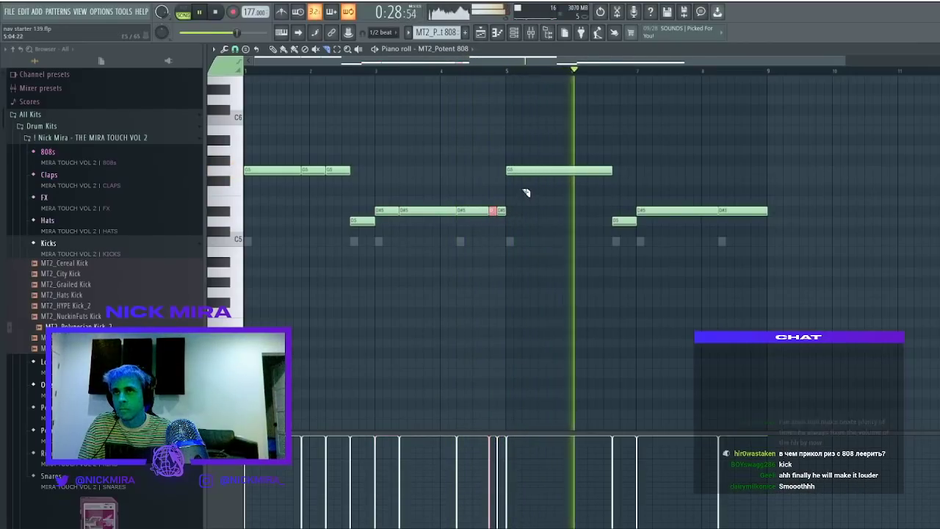
pyautogui.moveTo(523, 150); pyautogui.dragTo(939, 332)
pyautogui.press('Delete')
pyautogui.hotkey('ctrl', 'b')
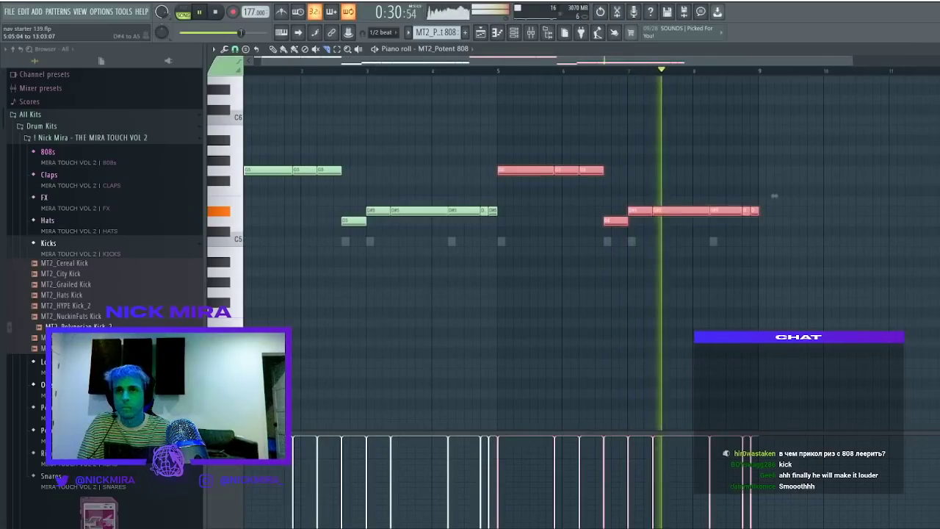
pyautogui.hotkey('ctrl', 'd')
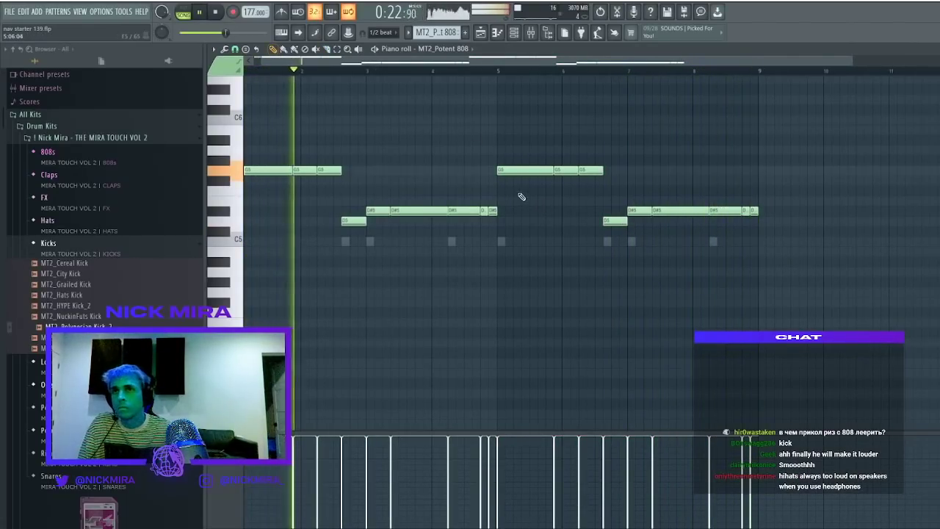
# Replace the two short D#5 slices ending the 808's bar 8 with a single D#5 note held to the end of the bar
pyautogui.rightClick(746, 213)
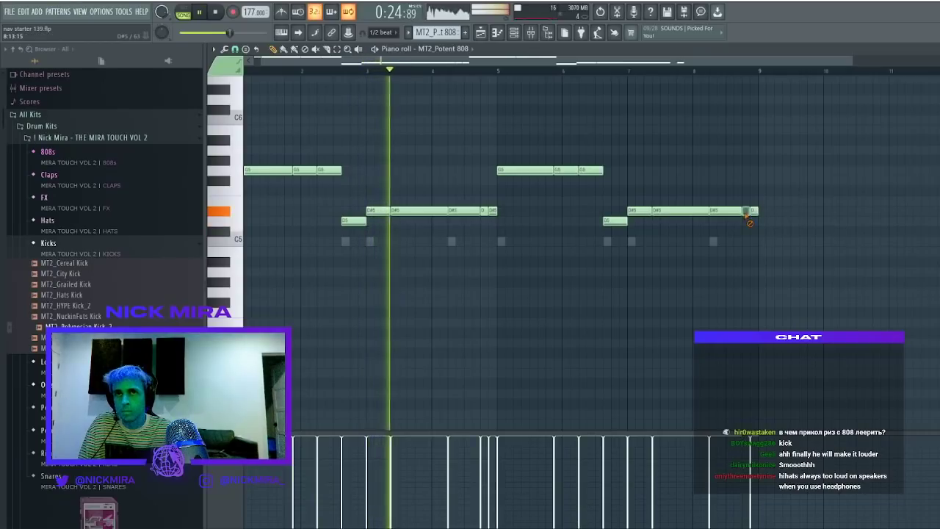
pyautogui.moveTo(756, 211); pyautogui.dragTo(740, 211)
pyautogui.click(762, 202)
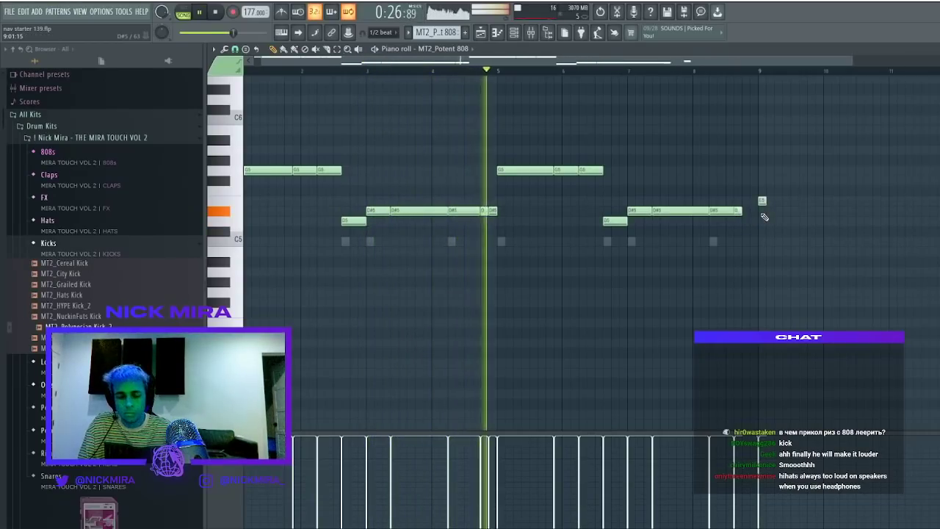
pyautogui.hotkey('ctrl', 'l')
pyautogui.rightClick(770, 202)
# Replace the MT2_Polynesian Kick_2 notes with a copy of the edited 808 notes, limited to C5 and shortened to single hits
pyautogui.press('F6')
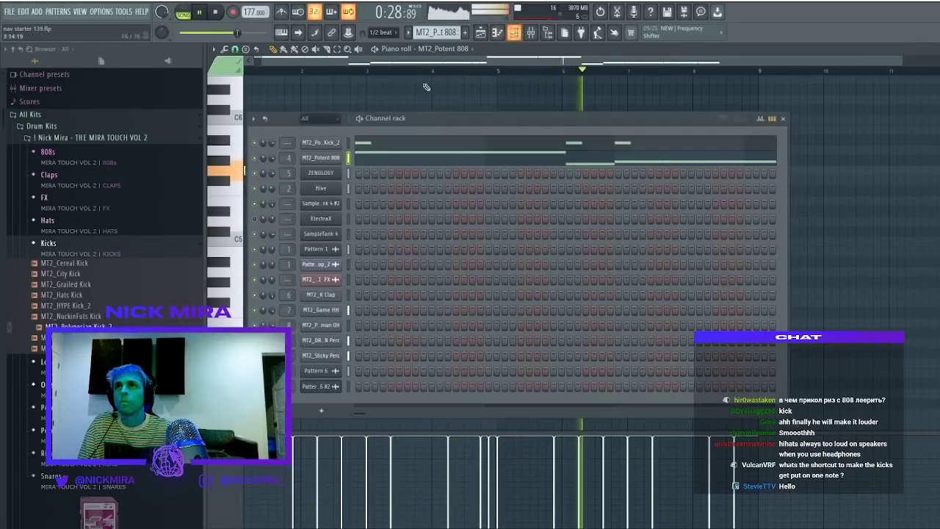
pyautogui.click(349, 142)
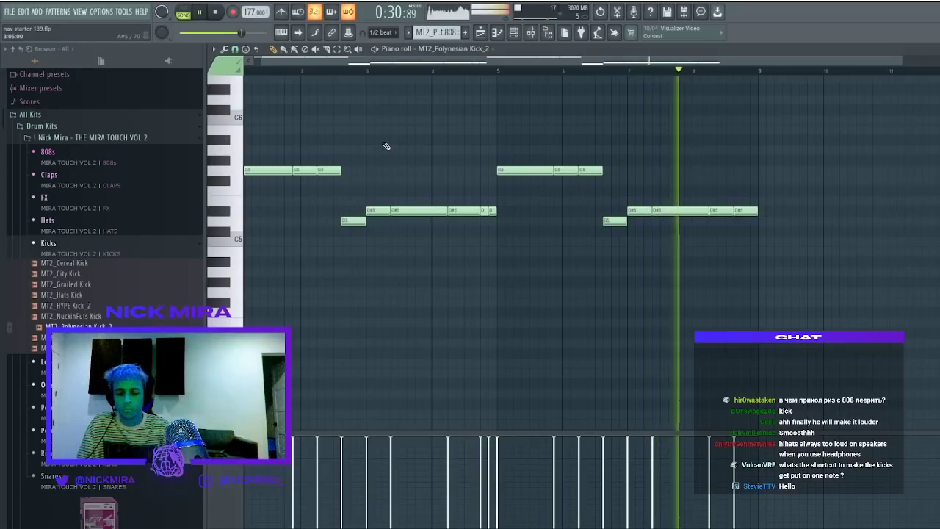
pyautogui.scroll(-1, 345, 125)
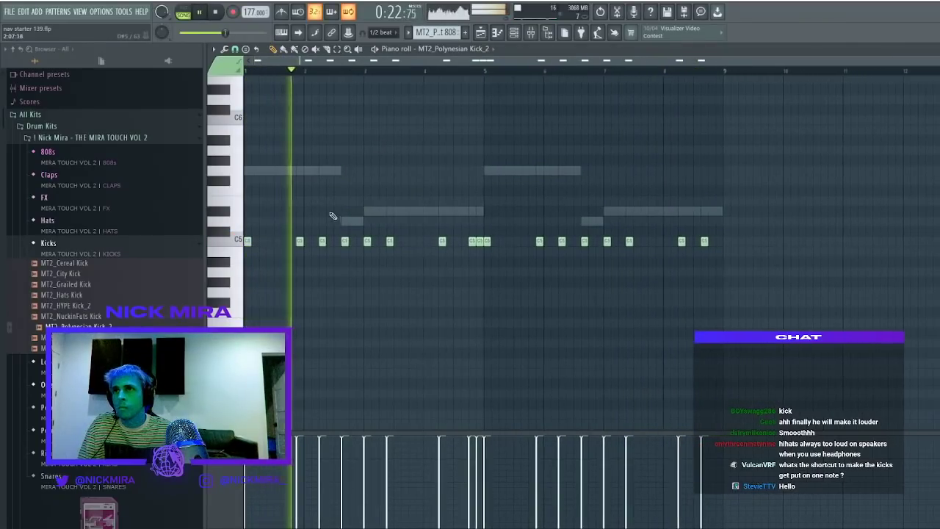
# Remove the kick hits in the second half of bar 2, on the first closely spaced hit late in bar 4, and late in bar 8
pyautogui.rightClick(344, 241)
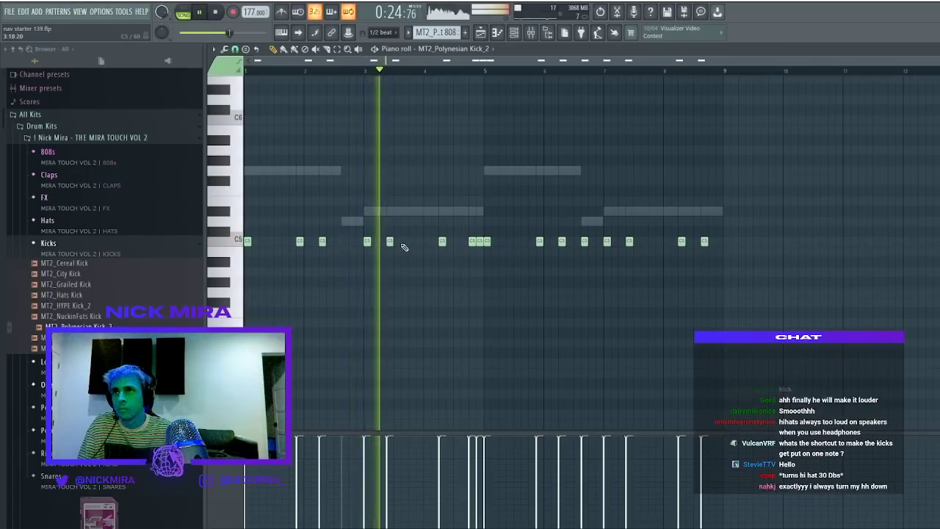
pyautogui.rightClick(472, 241)
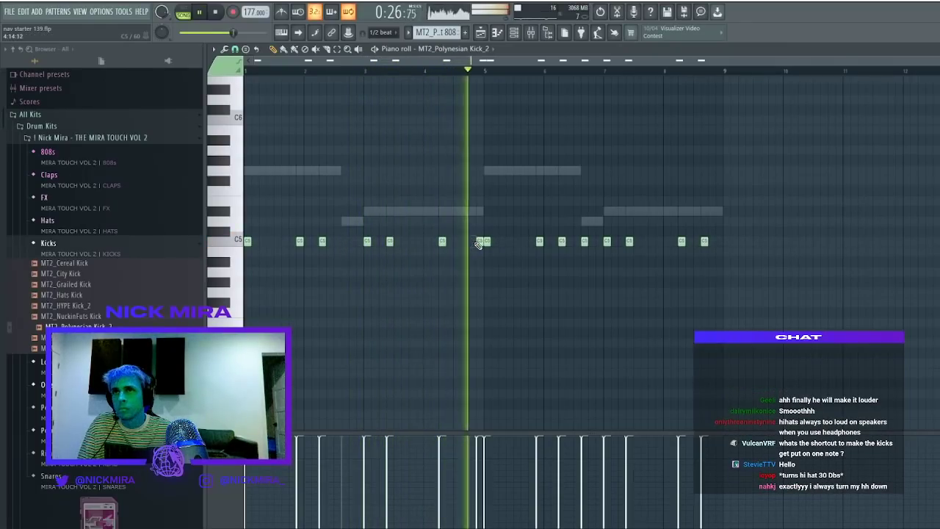
pyautogui.rightClick(584, 241)
pyautogui.click(585, 242)
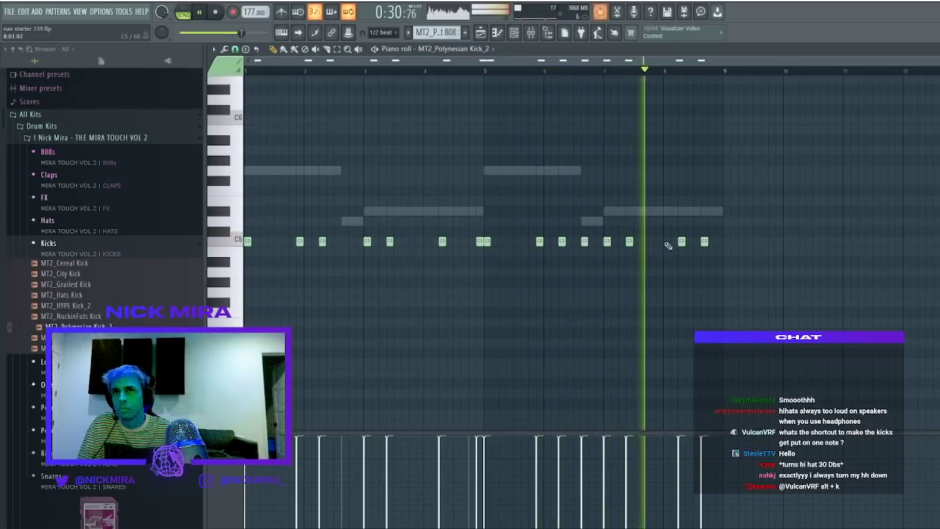
pyautogui.rightClick(704, 241)
# Route the MT2_Polynesian Kick_2 channel to mixer track 11
pyautogui.press('F6')
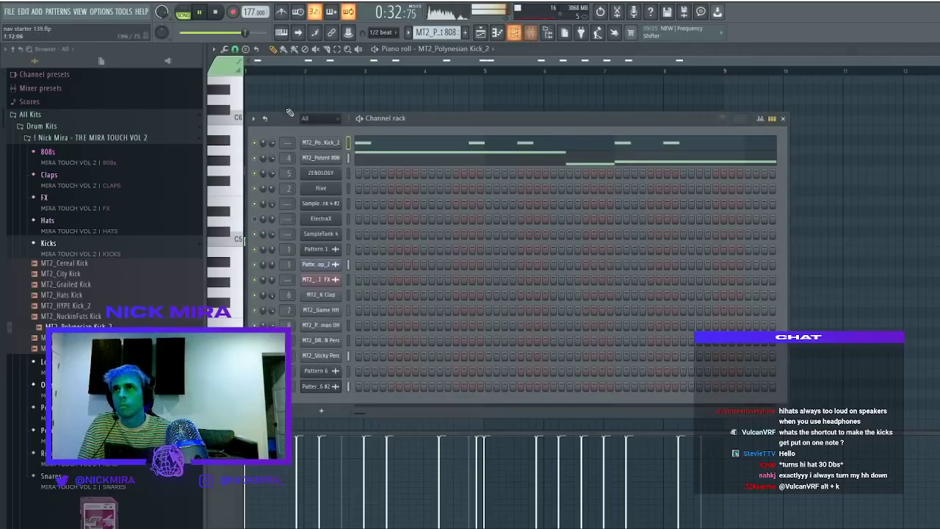
pyautogui.press('F9')
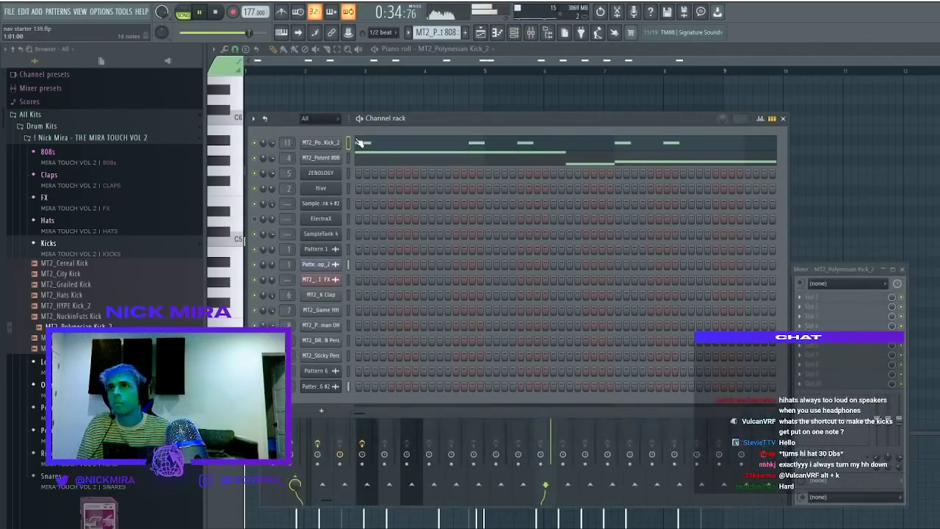
pyautogui.click(830, 271)
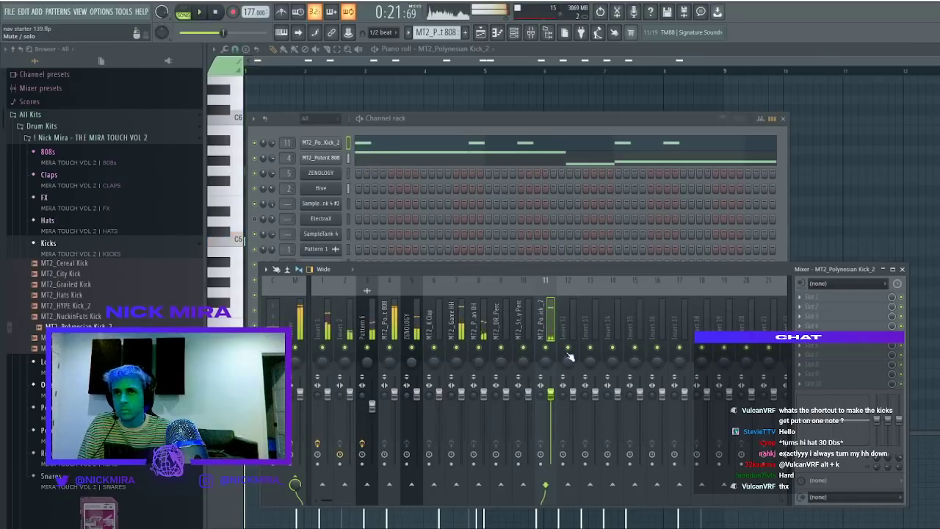
# Balance the drums in isolation, lowering the clap, hats, percs, kick and ZENOLOGY levels, with MT2_Sticky Perc at about 76%
pyautogui.press('space')
pyautogui.moveTo(461, 394); pyautogui.dragTo(506, 412)
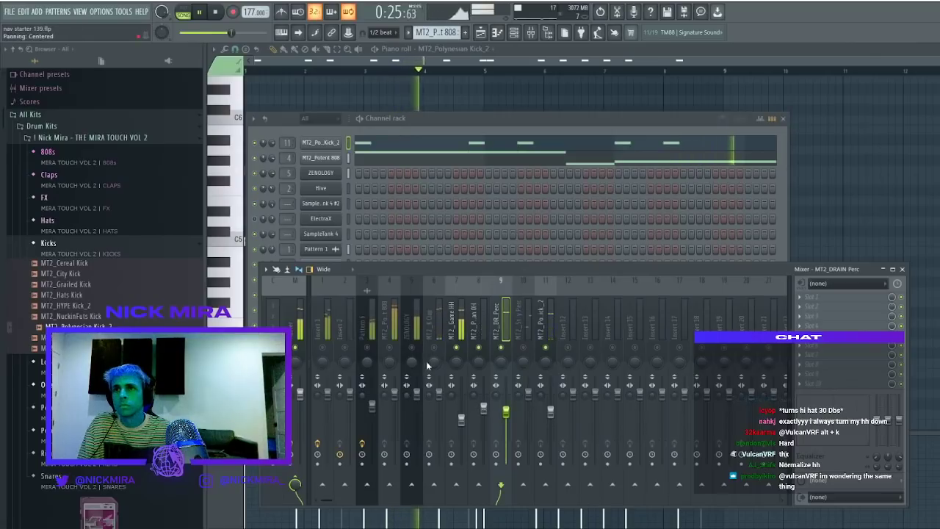
pyautogui.moveTo(446, 391); pyautogui.dragTo(527, 410)
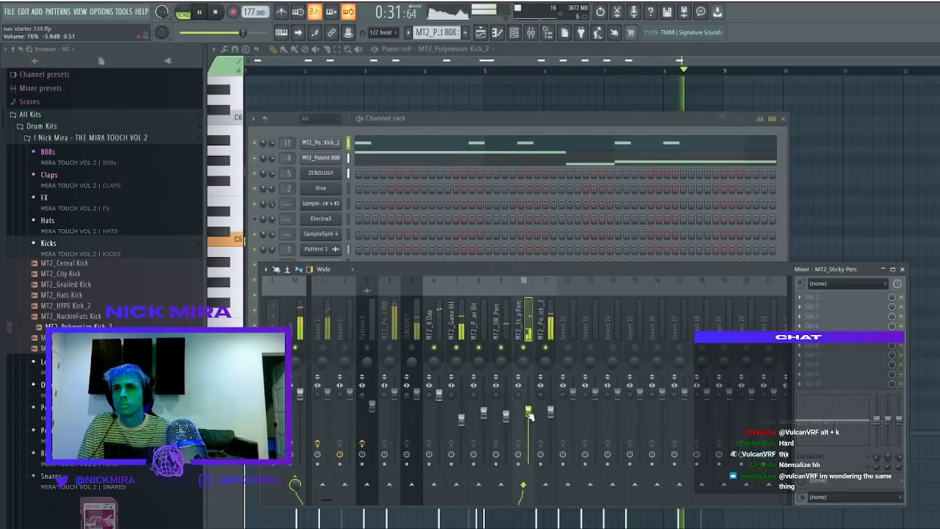
pyautogui.moveTo(417, 406); pyautogui.dragTo(416, 415)
pyautogui.press('space')
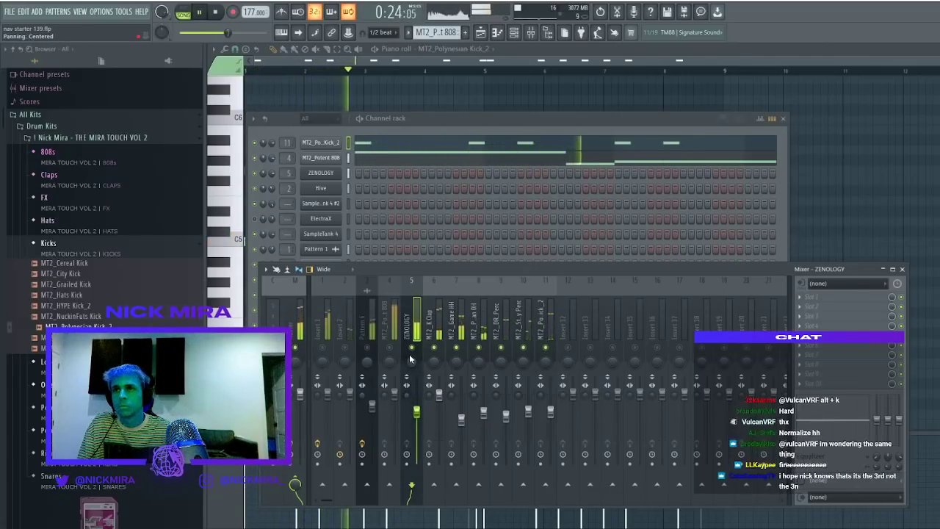
# Lower the MT2_Potent 808 level to about 62% and bring down the Pattern 6, Insert 1 and Insert 2 levels
pyautogui.click(323, 174)
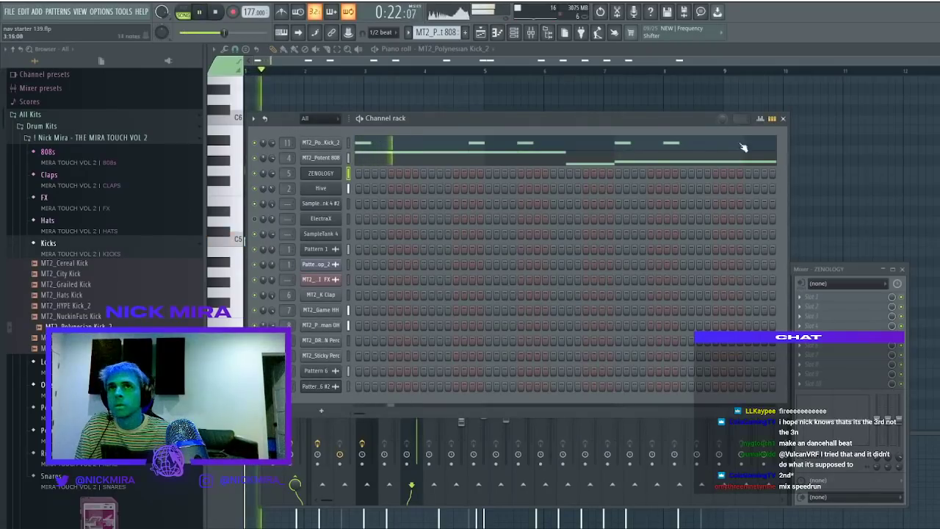
pyautogui.click(824, 268)
pyautogui.press('space')
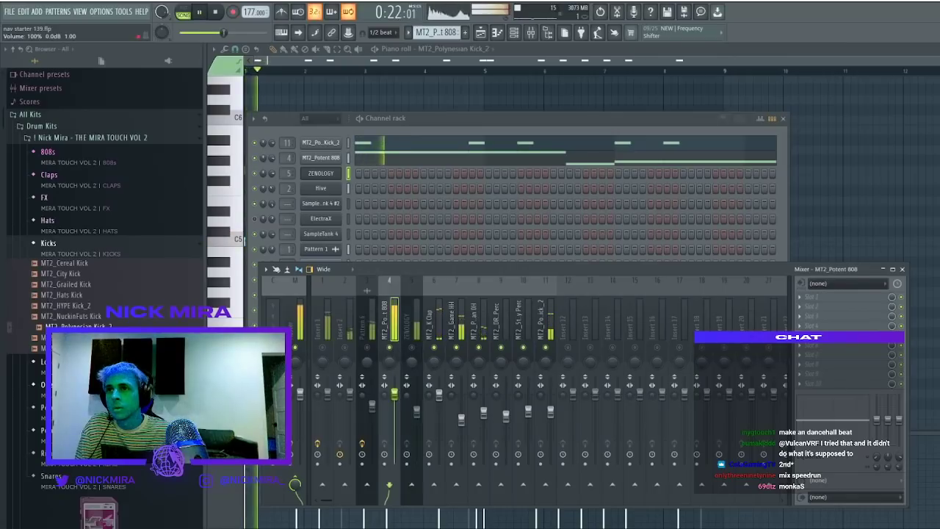
pyautogui.click(371, 404)
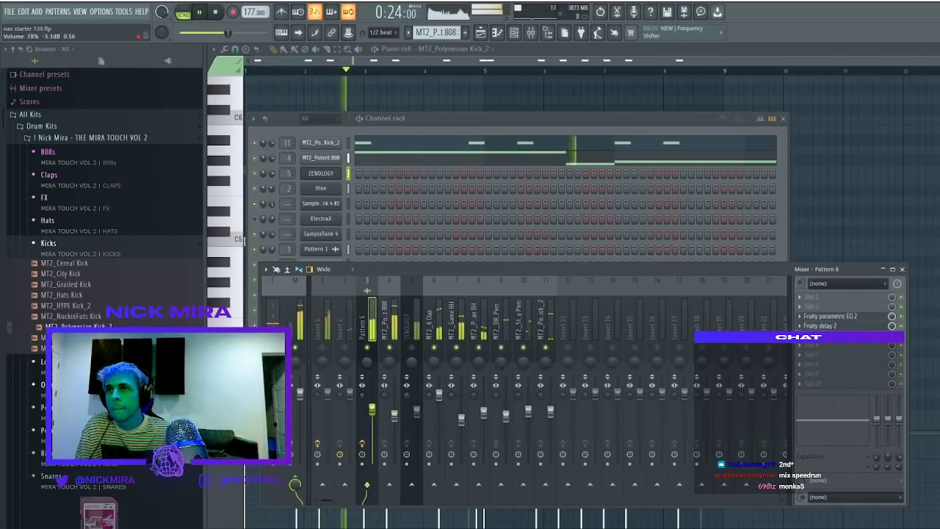
pyautogui.click(327, 401)
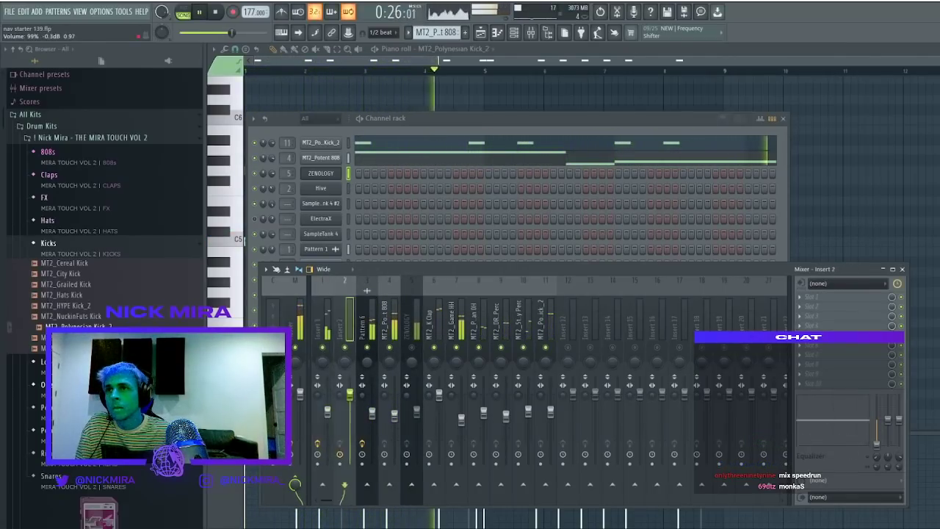
pyautogui.click(395, 417)
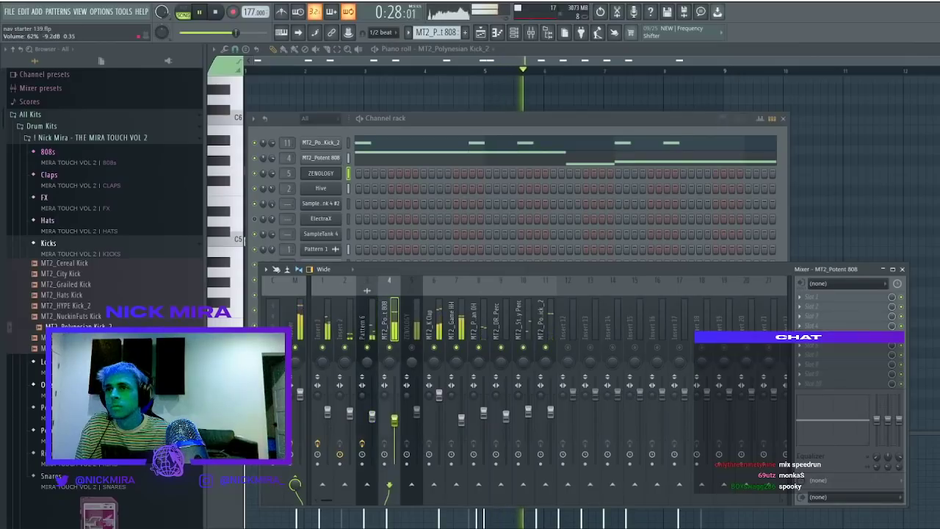
# Set the master Fruity Limiter's gain to about 7.3 dB, and balance the MT2_K Clap slightly lower and MT2_Game HH slightly higher
pyautogui.click(293, 330)
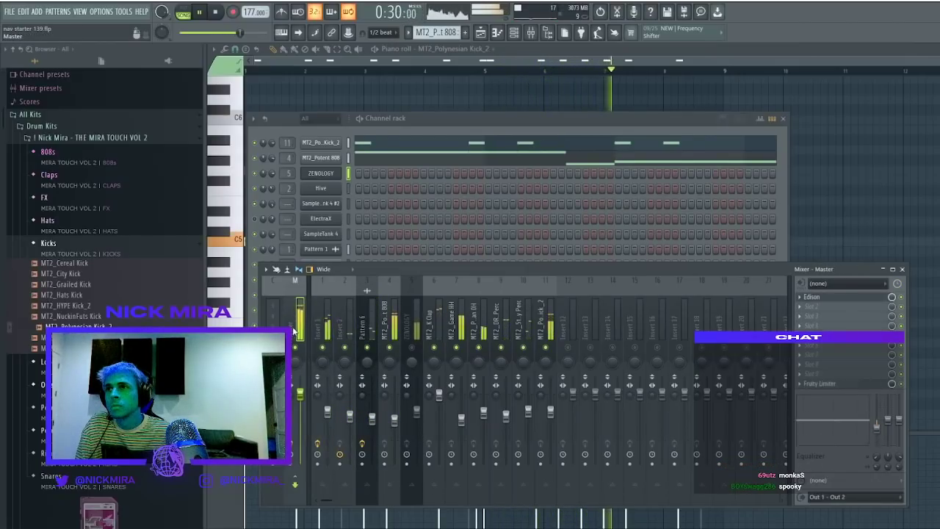
pyautogui.click(819, 383)
pyautogui.moveTo(469, 456); pyautogui.dragTo(471, 448)
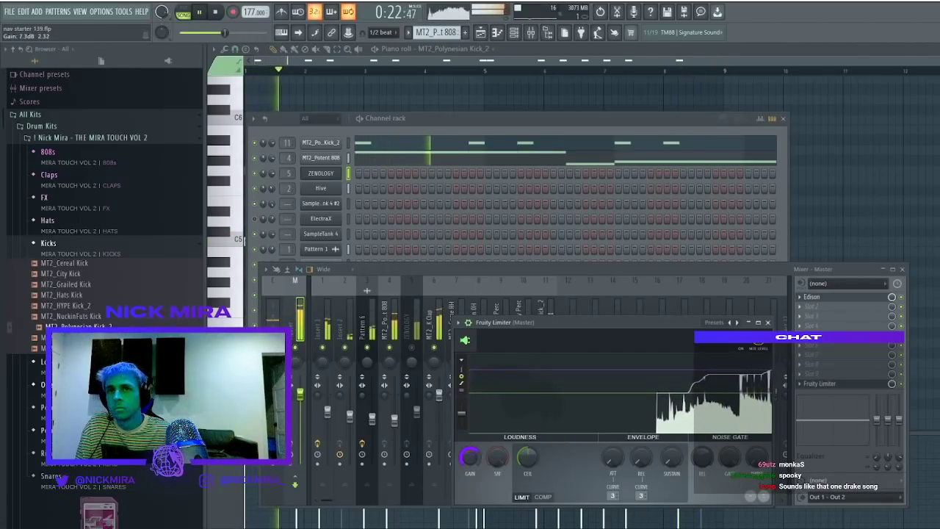
pyautogui.click(439, 317)
pyautogui.moveTo(462, 421); pyautogui.dragTo(441, 403)
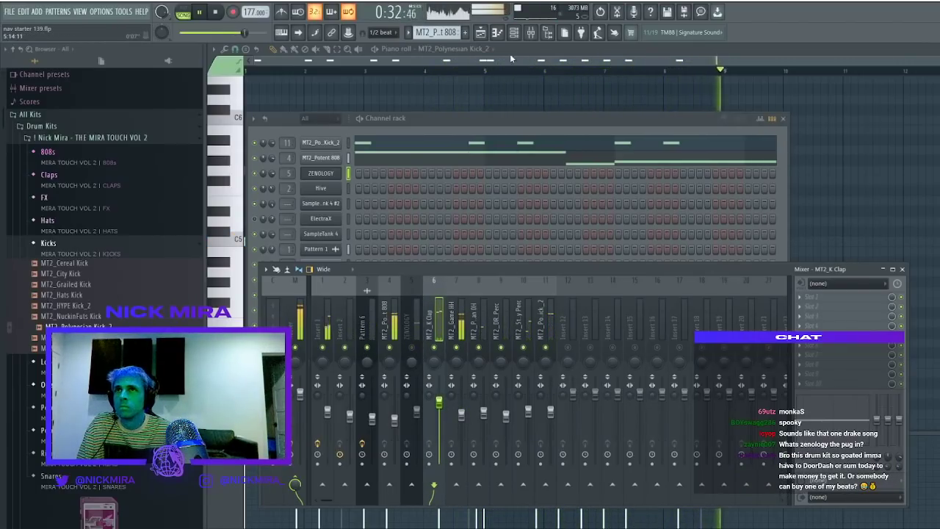
# Copy the Pattern 1 clip to Track 3 at bar 17, solo that track, and select bars 17 to 25
pyautogui.press('F5')
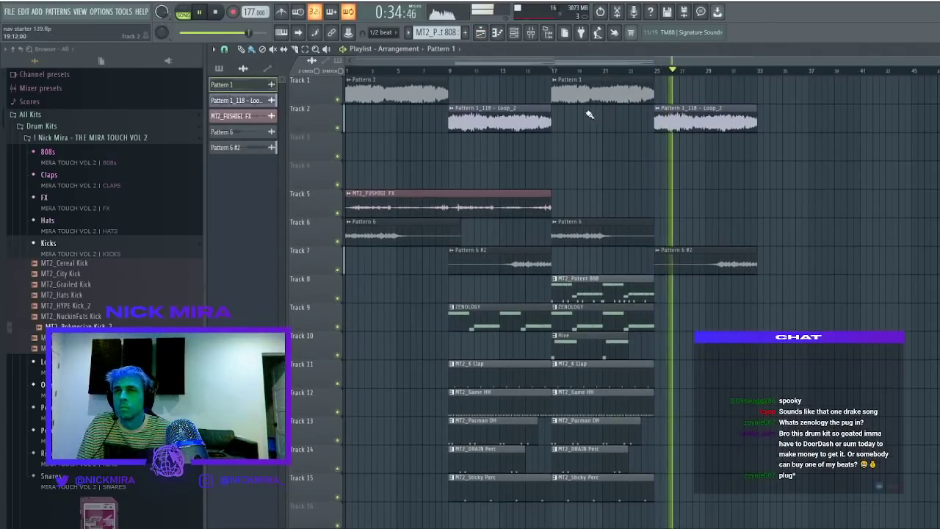
pyautogui.click(556, 147)
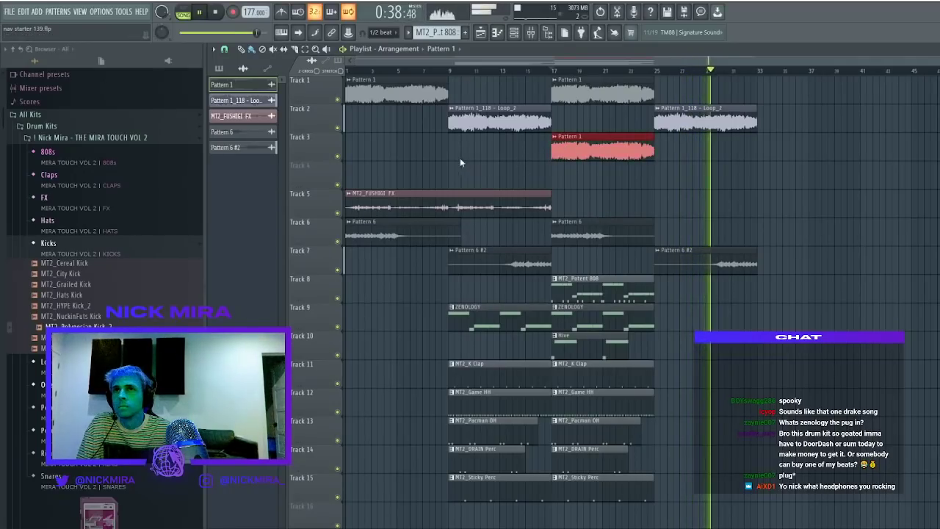
pyautogui.rightClick(337, 156)
pyautogui.press('space')
pyautogui.moveTo(658, 72); pyautogui.dragTo(558, 75)
pyautogui.press('space')
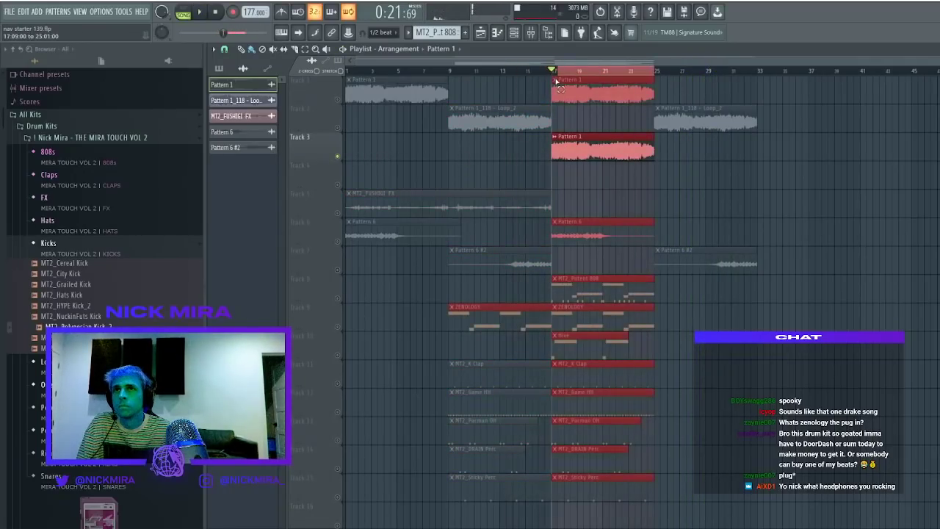
# Render the selected bars from the master track to an audio clip on Track 4, and delete the Pattern 1 copy from Track 3
pyautogui.click(529, 34)
pyautogui.click(301, 470)
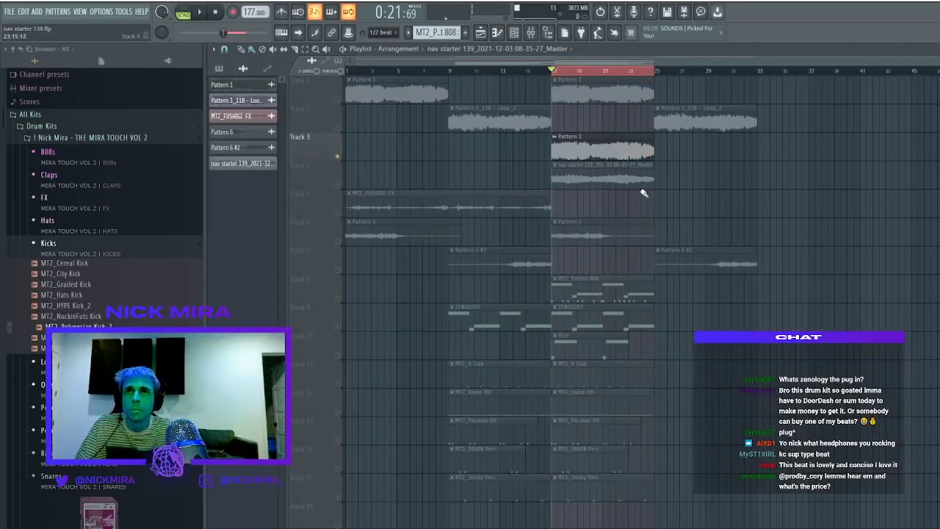
pyautogui.rightClick(616, 152)
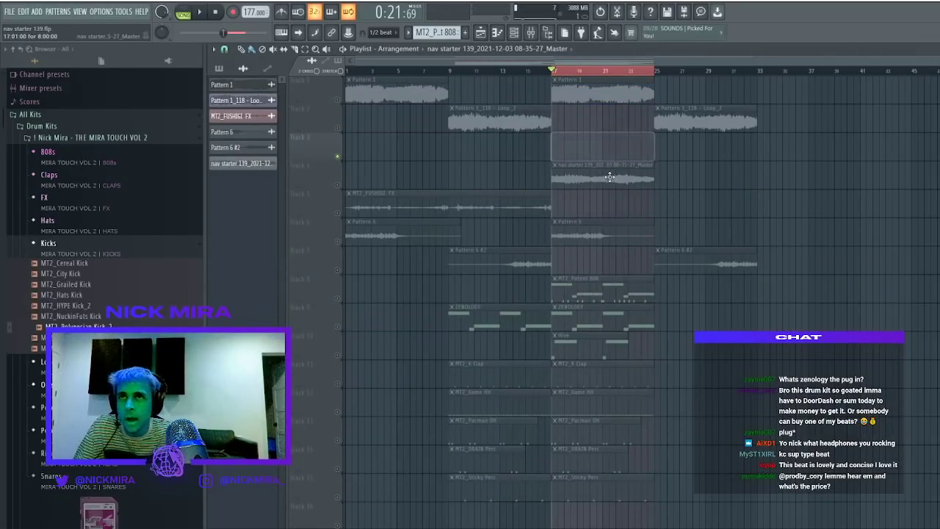
# Open the rendered clip in Edison and reverse its first one-bar segments of 1.355 seconds individually
pyautogui.doubleClick(609, 177)
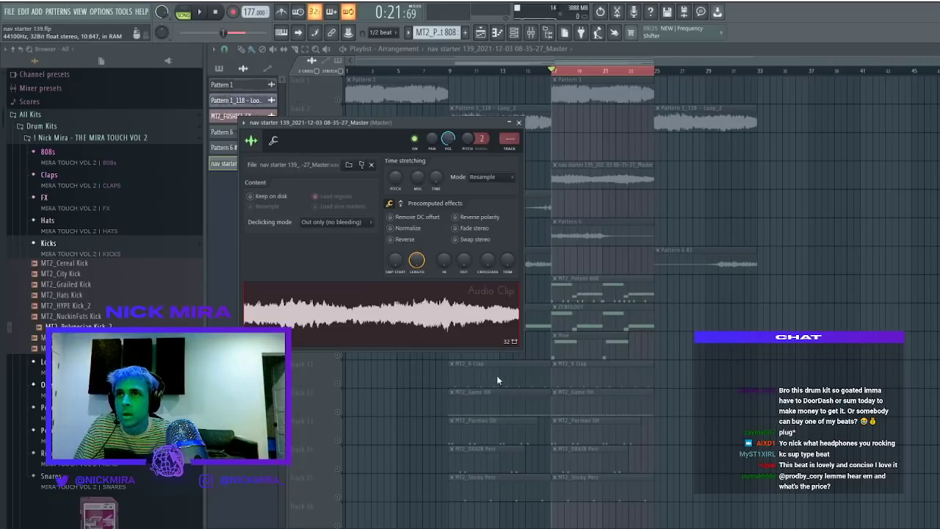
pyautogui.hotkey('ctrl', 'e')
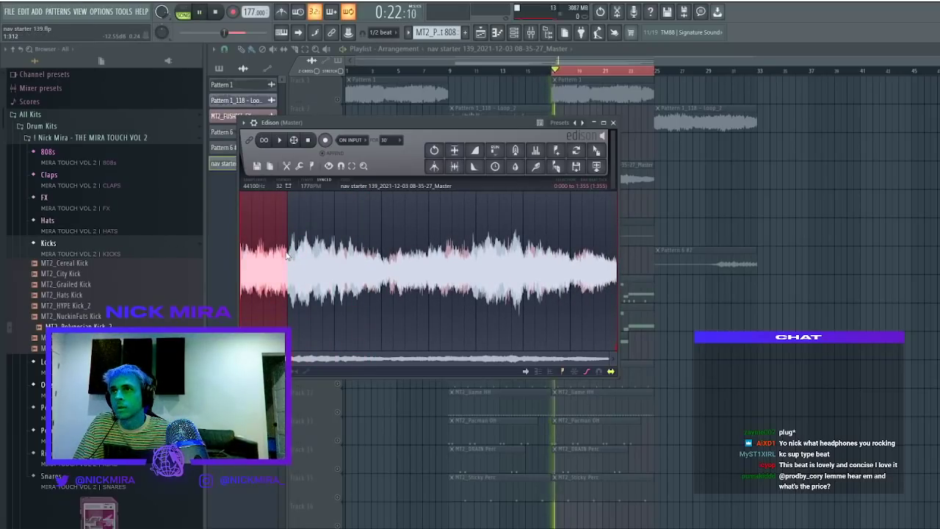
pyautogui.press('space')
pyautogui.click(215, 12)
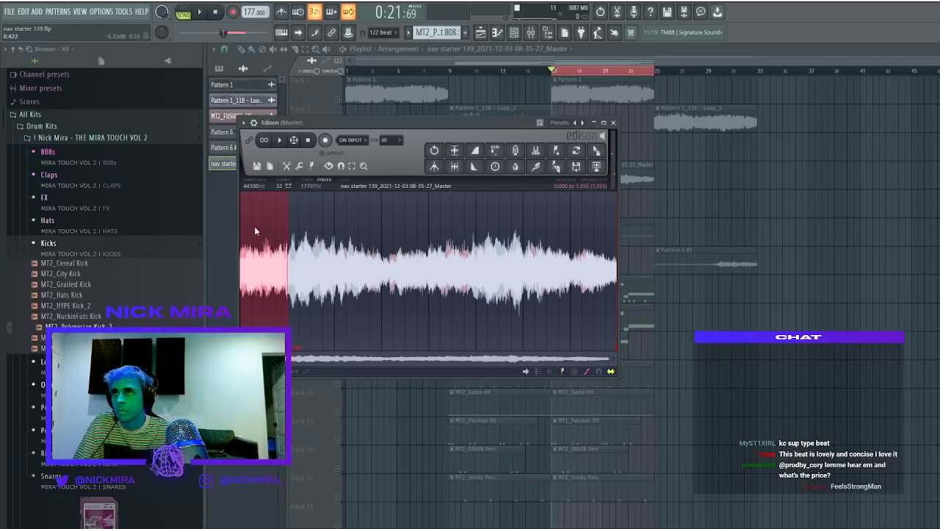
pyautogui.moveTo(252, 224); pyautogui.dragTo(220, 226)
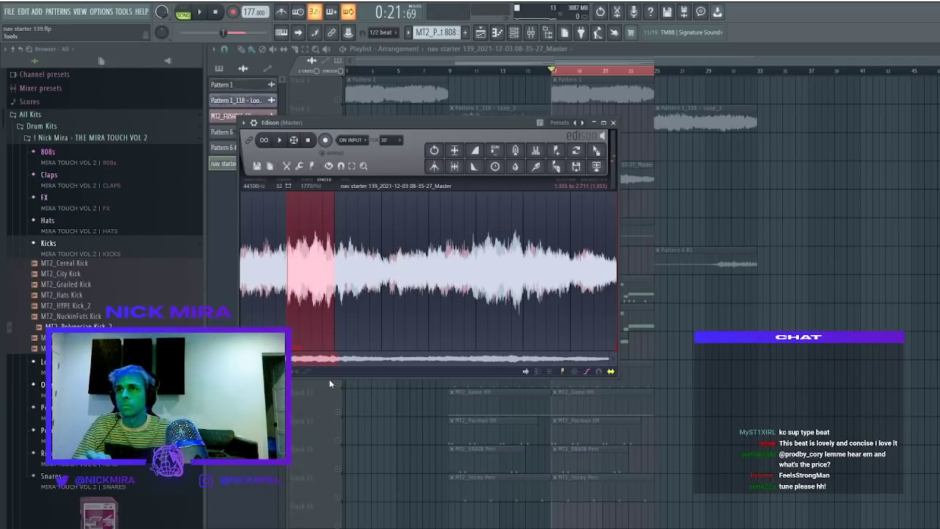
pyautogui.press('space')
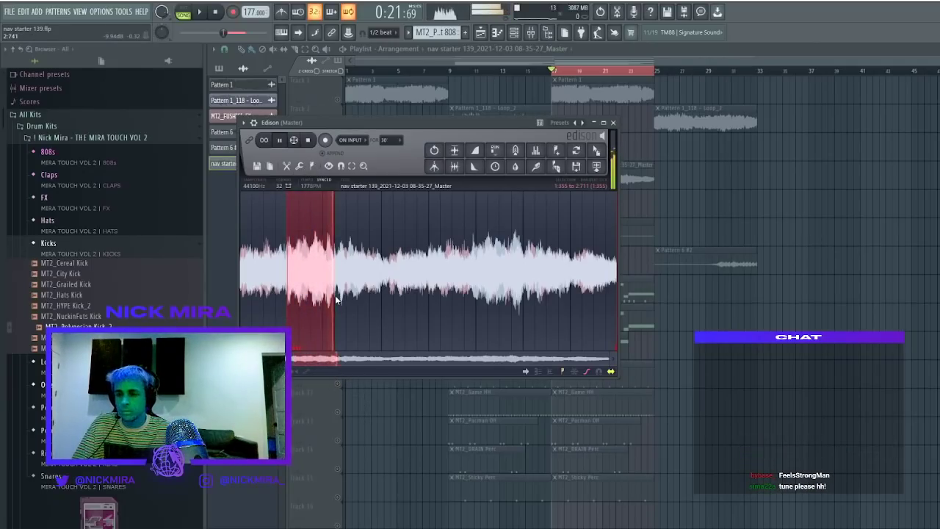
# Reverse the remaining one-bar segments of the audio individually, up to the final one ending at 10.847 seconds
pyautogui.moveTo(377, 253); pyautogui.dragTo(386, 249)
pyautogui.press('space')
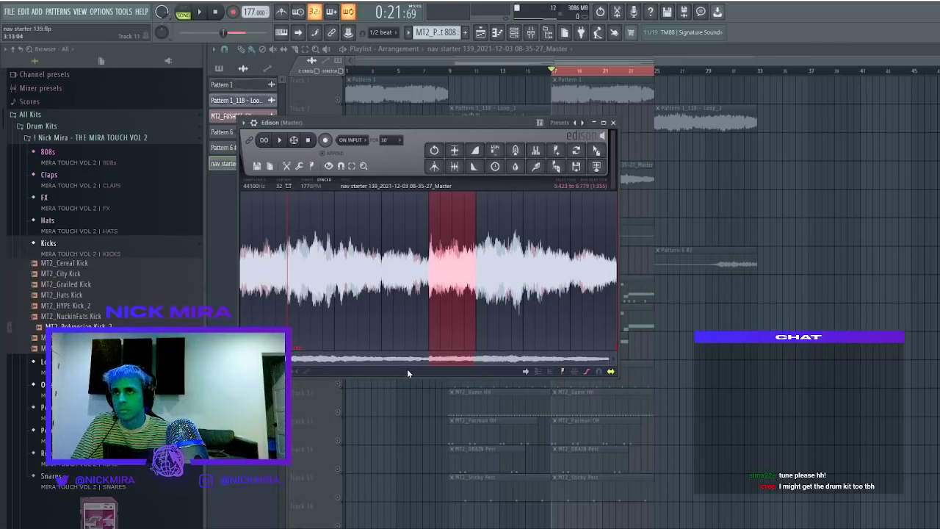
pyautogui.press('space')
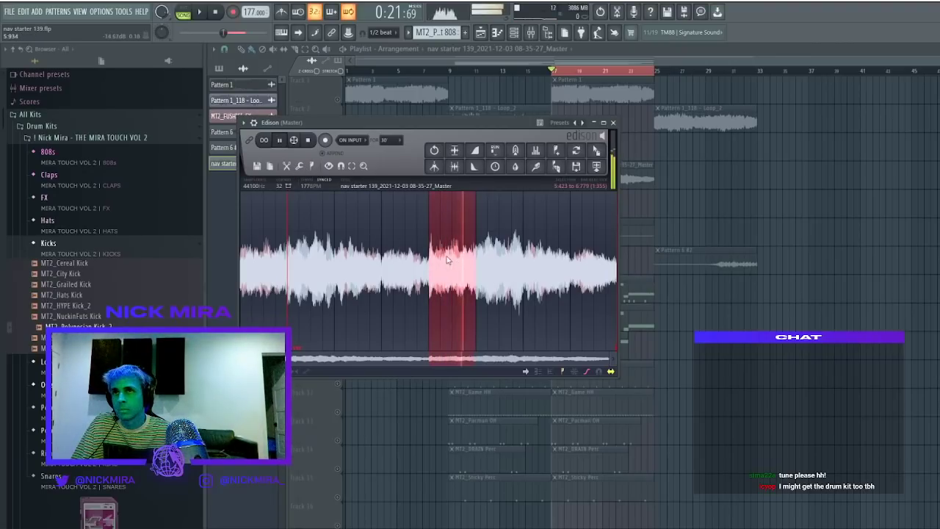
pyautogui.moveTo(486, 254); pyautogui.dragTo(518, 249)
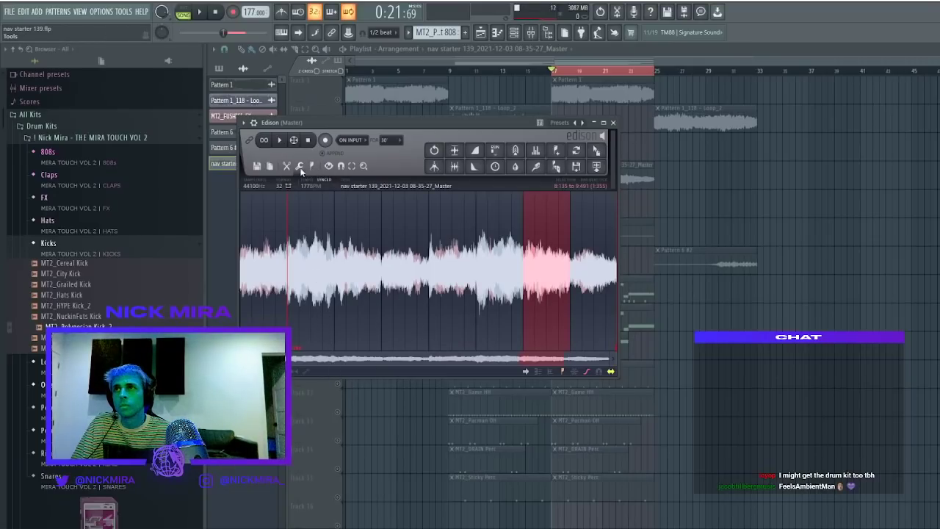
pyautogui.press('space')
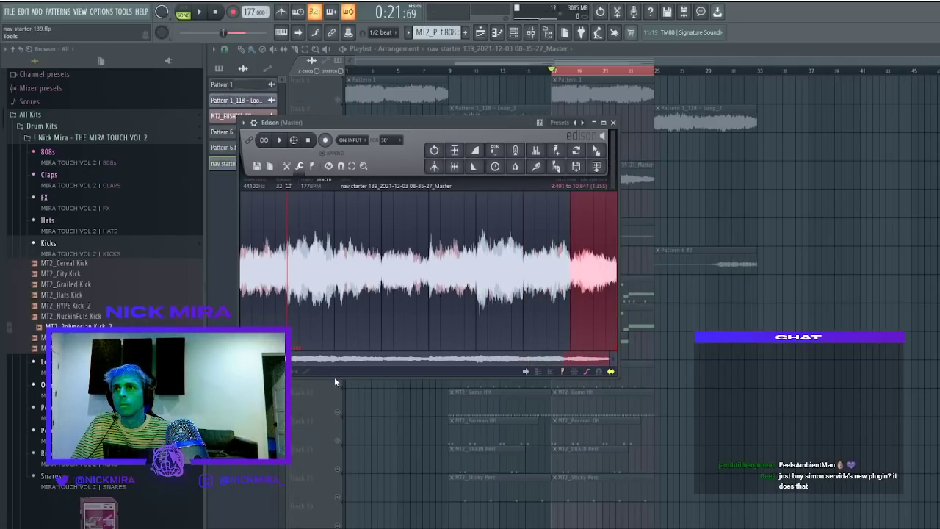
# Send the whole edited audio to Track 4 at bar 17 in place of the original render, and solo Track 4
pyautogui.hotkey('ctrl', 'a')
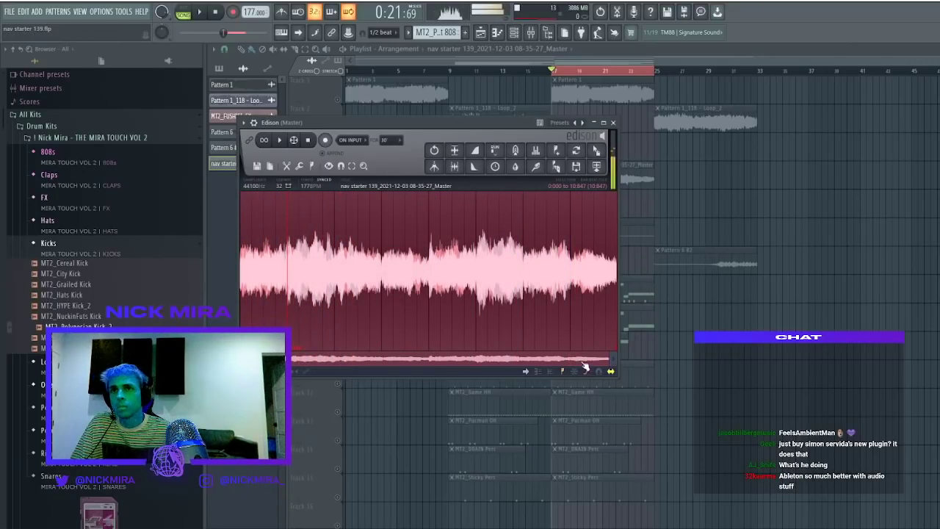
pyautogui.moveTo(608, 156); pyautogui.dragTo(596, 174)
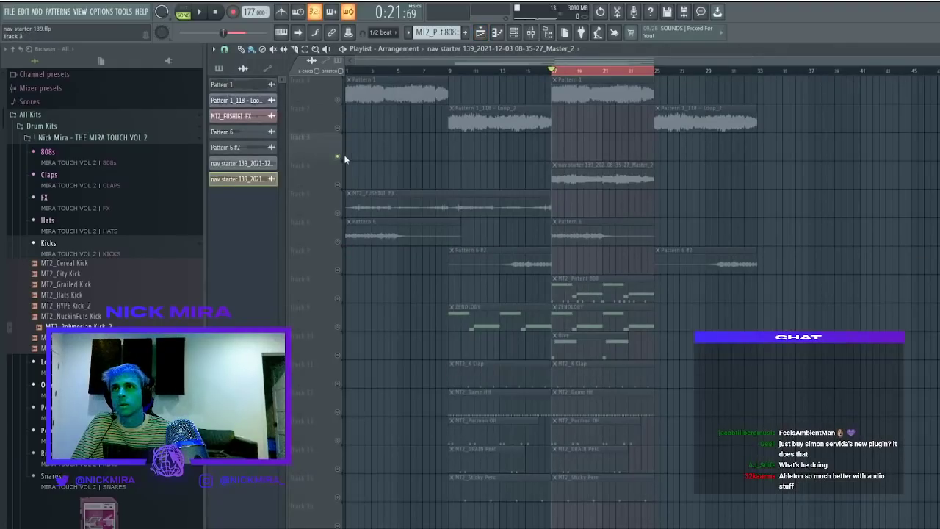
pyautogui.rightClick(338, 156)
pyautogui.rightClick(338, 156)
pyautogui.press('space')
pyautogui.rightClick(339, 156)
pyautogui.press('space')
pyautogui.press('space')
pyautogui.hotkey('ctrl', 'd')
pyautogui.press('space')
pyautogui.rightClick(339, 184)
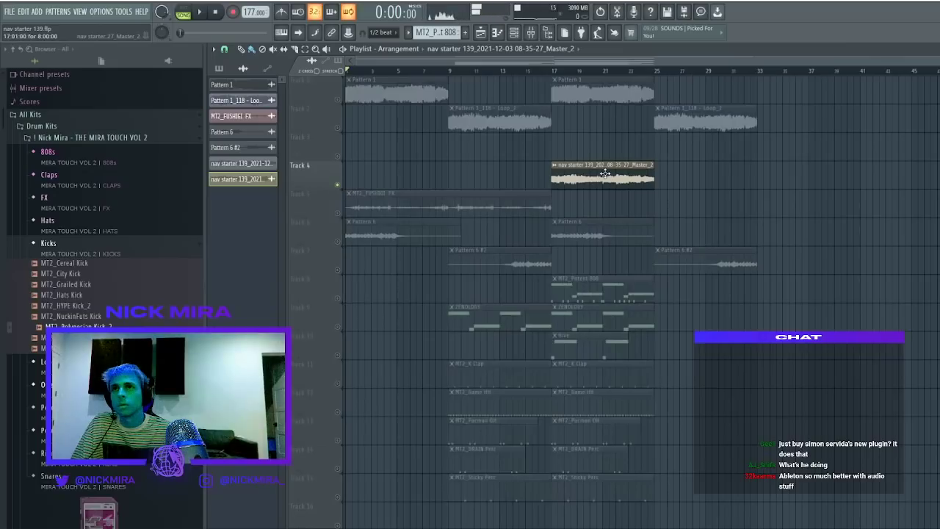
# Route the bar-by-bar reversed clip to mixer track 12, lower its fader, and cut its lows and highs with the track EQ
pyautogui.doubleClick(604, 172)
pyautogui.click(558, 71)
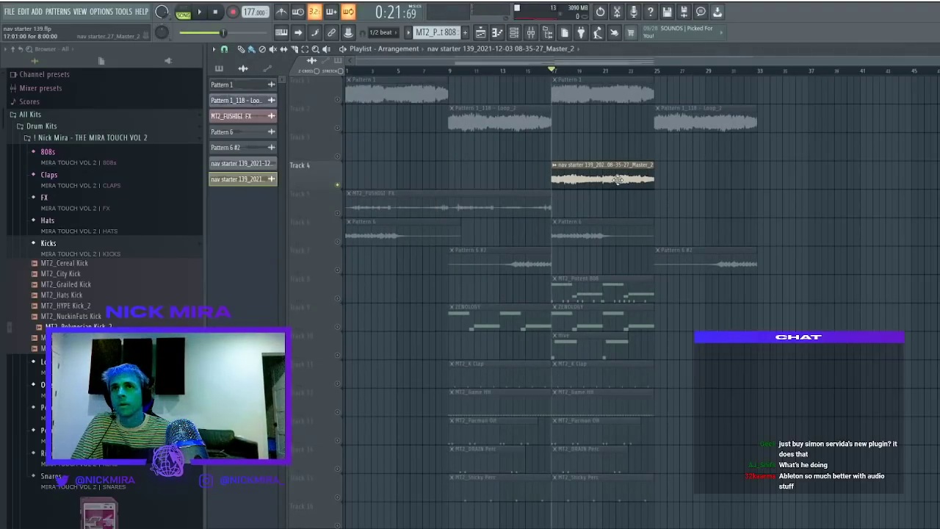
pyautogui.doubleClick(618, 179)
pyautogui.press('F9')
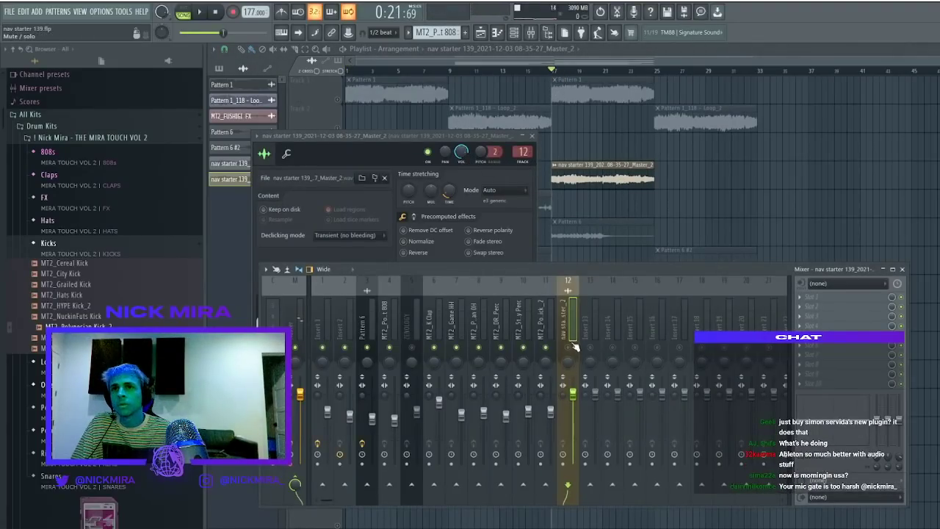
pyautogui.press('space')
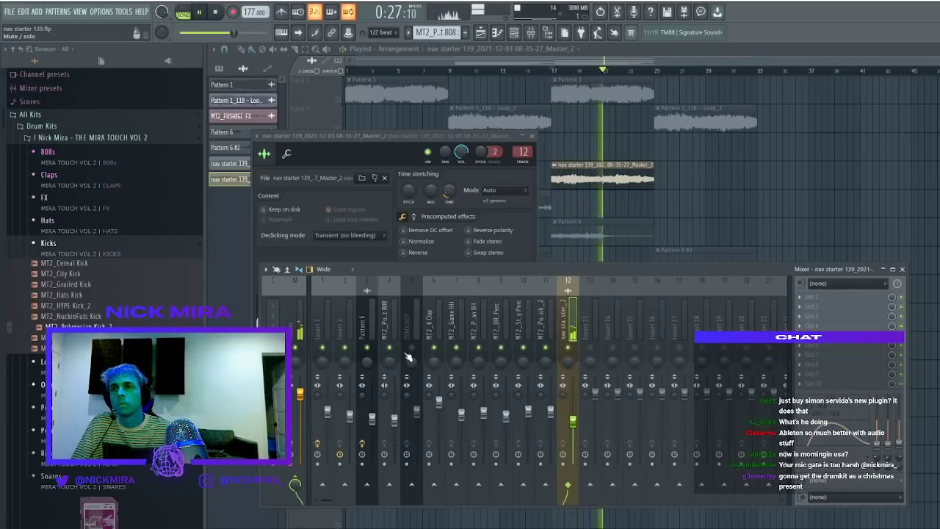
# Unsolo Track 4 and move the reversed clip from bar 17 to bar 25
pyautogui.rightClick(596, 196)
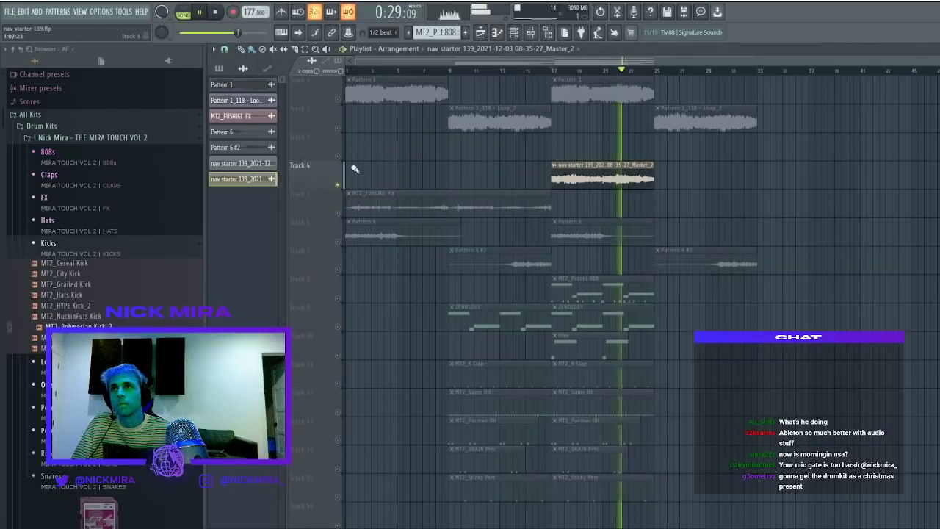
pyautogui.rightClick(338, 185)
pyautogui.keyDown('ctrl'); pyautogui.click(623, 175); pyautogui.keyUp('ctrl')
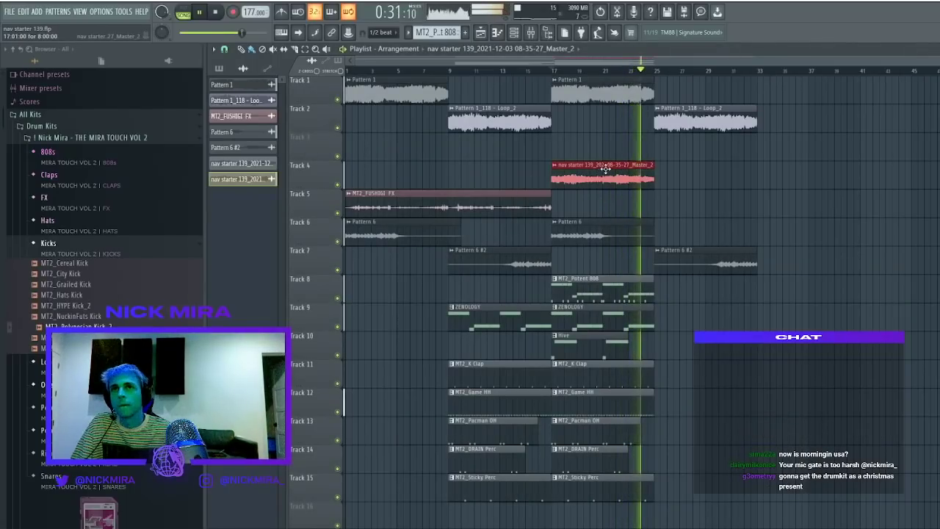
pyautogui.hotkey('ctrl', 'b')
pyautogui.hotkey('ctrl', 'd')
pyautogui.rightClick(620, 174)
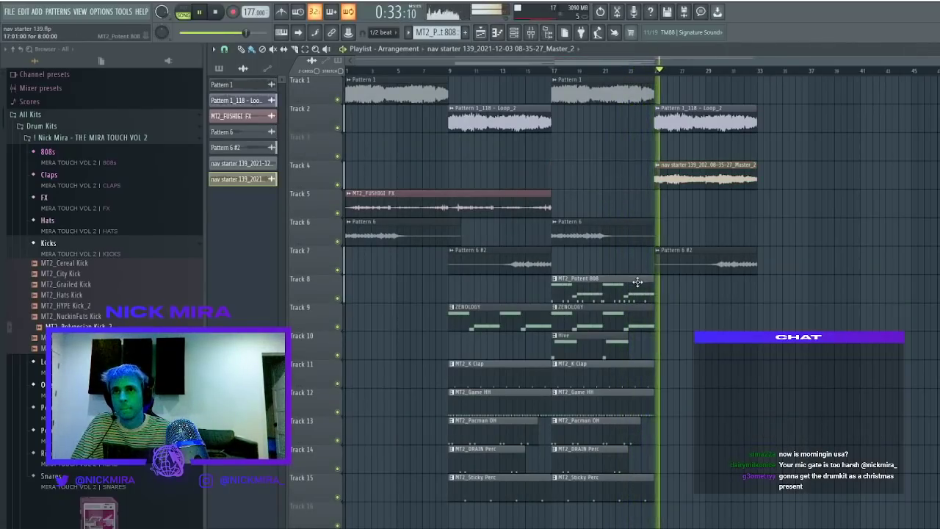
# Set the reversed clip's channel volume to about 53% and add Fruity Reeverb 2 on mixer track 12 with a reduced dry level
pyautogui.doubleClick(709, 180)
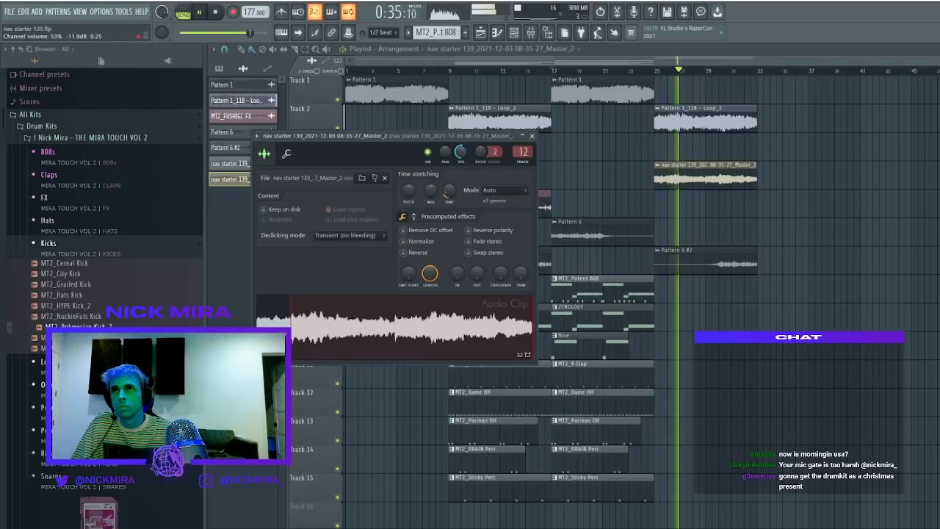
pyautogui.press('F9')
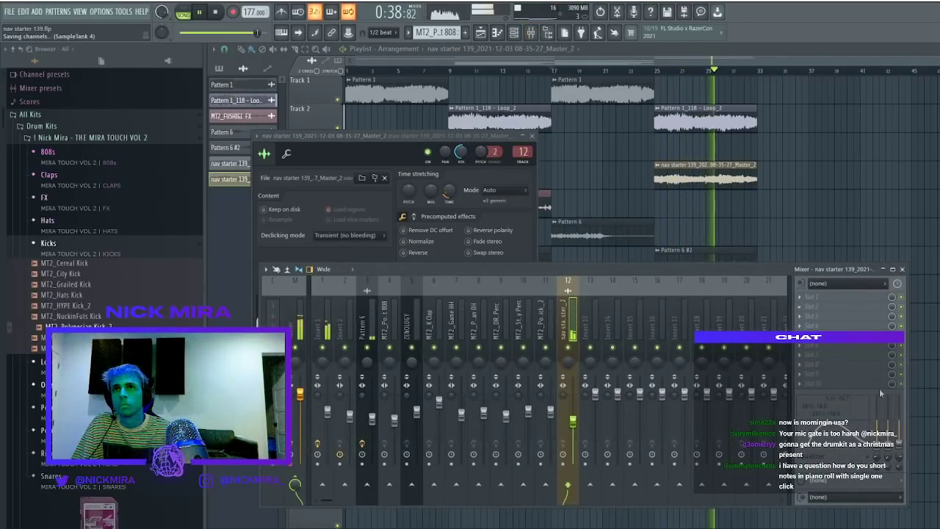
pyautogui.moveTo(478, 156); pyautogui.dragTo(478, 166)
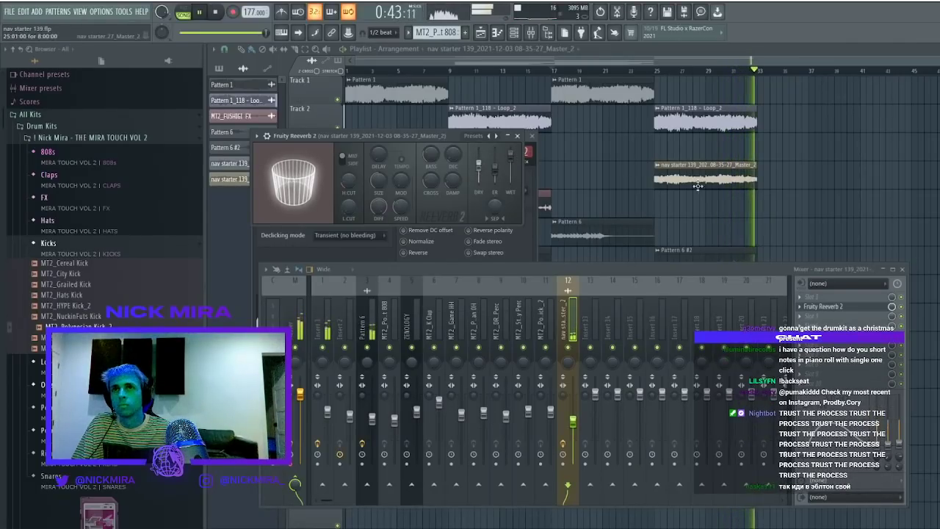
# Copy the reversed clip to bar 1 on Track 4, and play the arrangement from bar 17
pyautogui.click(663, 184)
pyautogui.click(552, 71)
pyautogui.moveTo(453, 281); pyautogui.dragTo(667, 490)
pyautogui.hotkey('ctrl', 'v')
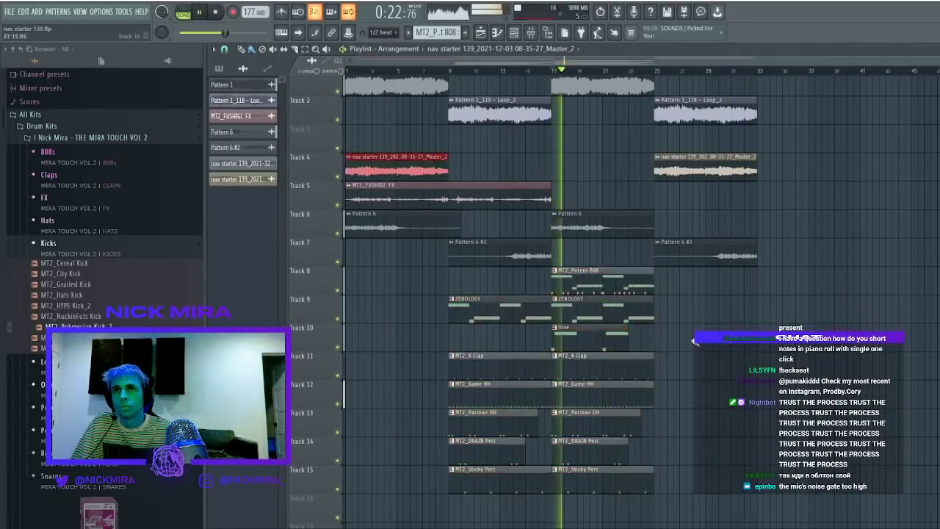
# Undo the last reversed-clip copy at bar 1 on Track 4 and delete the ZENOLOGY clip at bar 17 on Track 9
pyautogui.hotkey('ctrl', 'z')
pyautogui.hotkey('ctrl', 'd')
pyautogui.rightClick(644, 307)
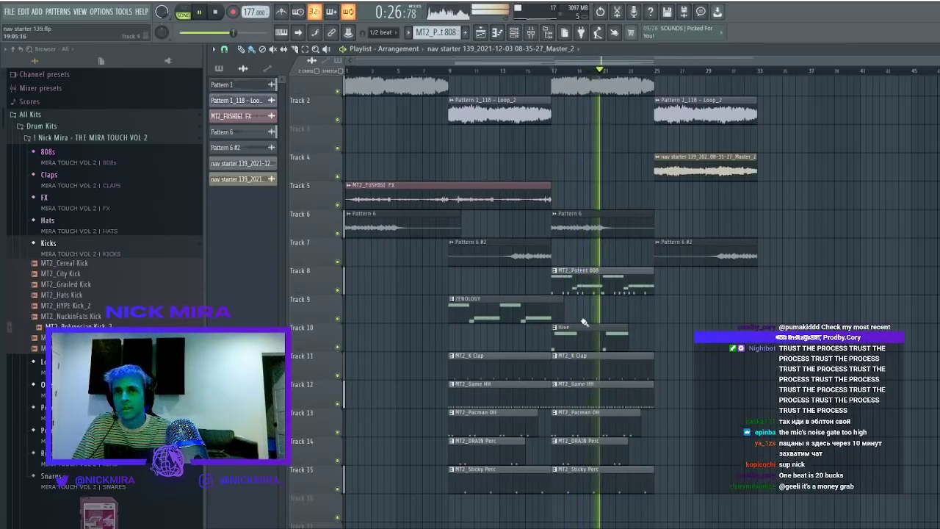
# Lengthen the Hive and MT2_DRAIN Perc clips at bar 17, and duplicate the Track 10 to 15 clips from bar 17 to bar 25
pyautogui.moveTo(628, 335); pyautogui.dragTo(654, 338)
pyautogui.moveTo(638, 451); pyautogui.dragTo(654, 421)
pyautogui.moveTo(671, 304); pyautogui.dragTo(607, 455)
pyautogui.hotkey('ctrl', 'b')
pyautogui.keyDown('ctrl'); pyautogui.click(601, 479); pyautogui.keyUp('ctrl')
pyautogui.hotkey('ctrl', 'b')
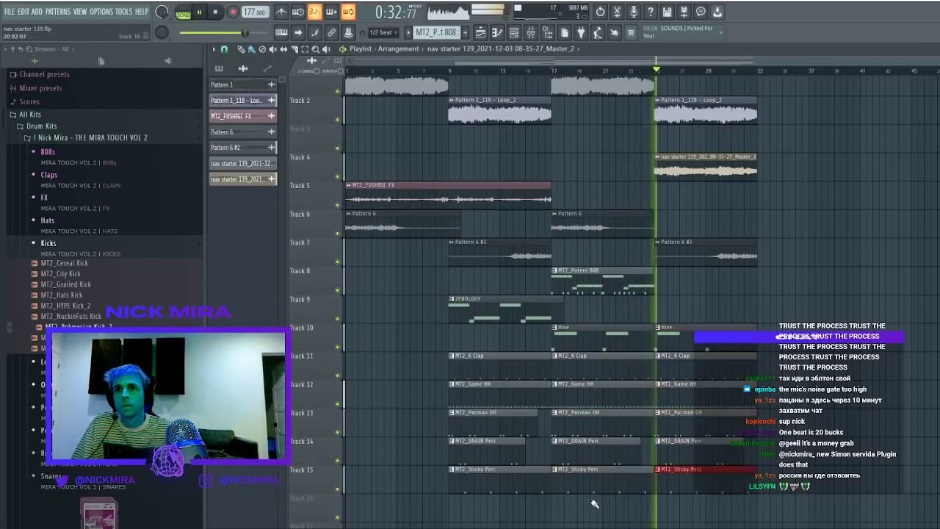
# Duplicate the Pattern 6 clip from bar 17 to bar 25 on Track 6, and trim the ZENOLOGY clip on Track 9 to end at bar 17
pyautogui.keyDown('ctrl'); pyautogui.click(595, 505); pyautogui.keyUp('ctrl')
pyautogui.keyDown('ctrl'); pyautogui.click(635, 223); pyautogui.keyUp('ctrl')
pyautogui.hotkey('ctrl', 'b')
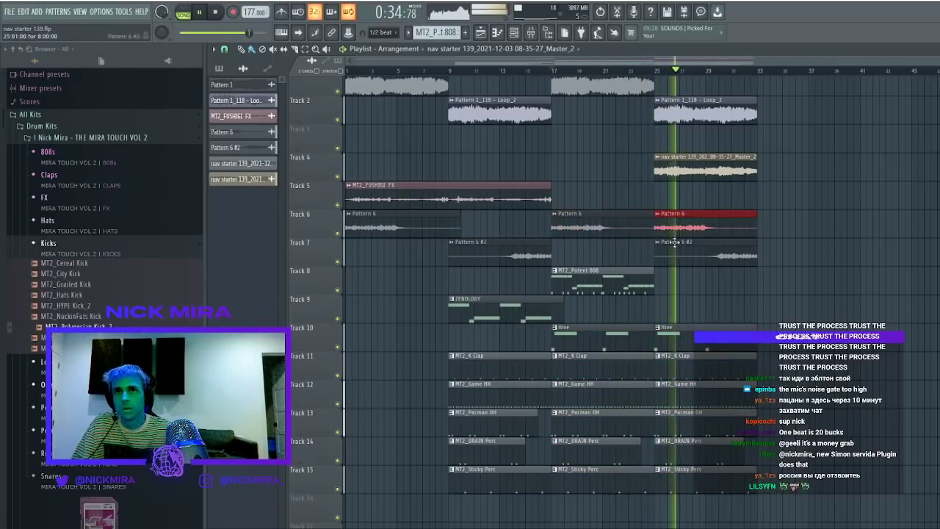
pyautogui.keyDown('ctrl'); pyautogui.click(535, 306); pyautogui.keyUp('ctrl')
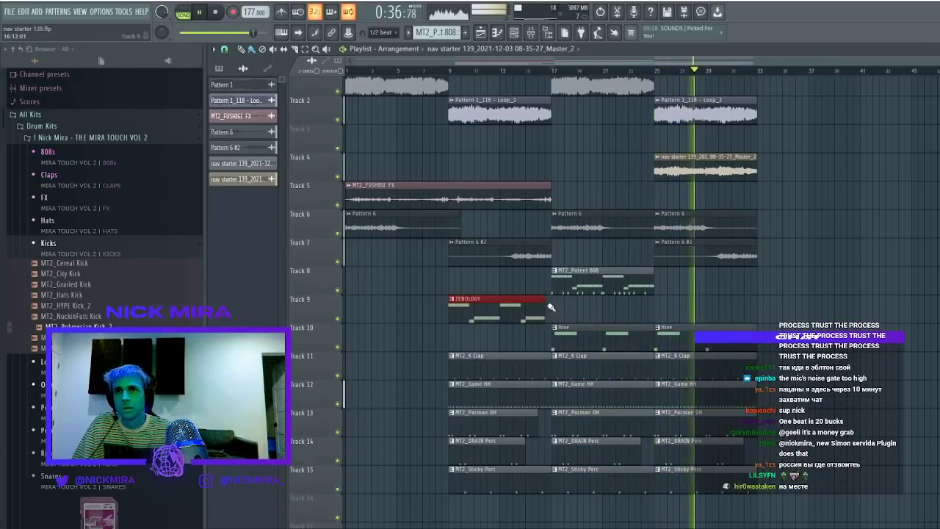
pyautogui.moveTo(591, 282)
pyautogui.mouseDown()
pyautogui.moveTo(603, 283)
pyautogui.moveTo(592, 283)
pyautogui.mouseUp()
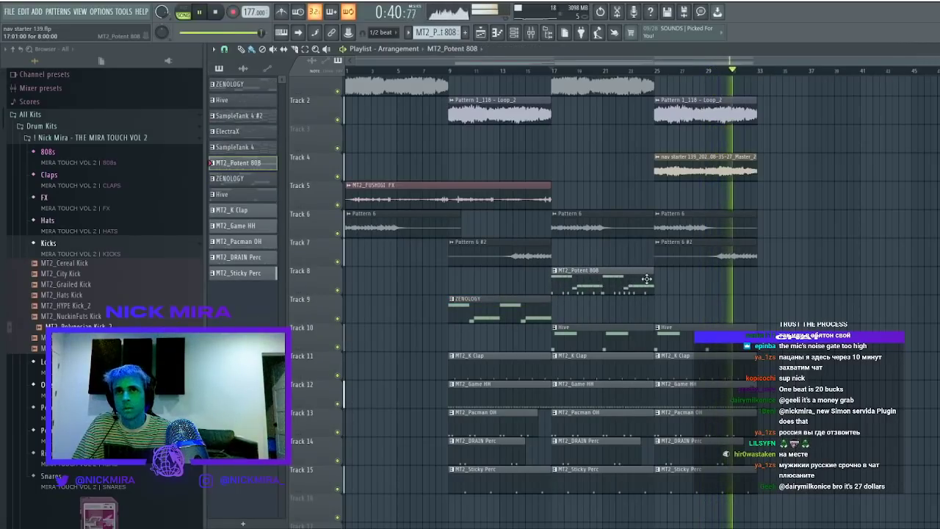
# Duplicate all clips from bars 17 to 33 at bar 33, and remove the Pattern 6 and Hive copies at bar 33
pyautogui.scroll(1, 720, 297)
pyautogui.moveTo(829, 515); pyautogui.dragTo(558, 6)
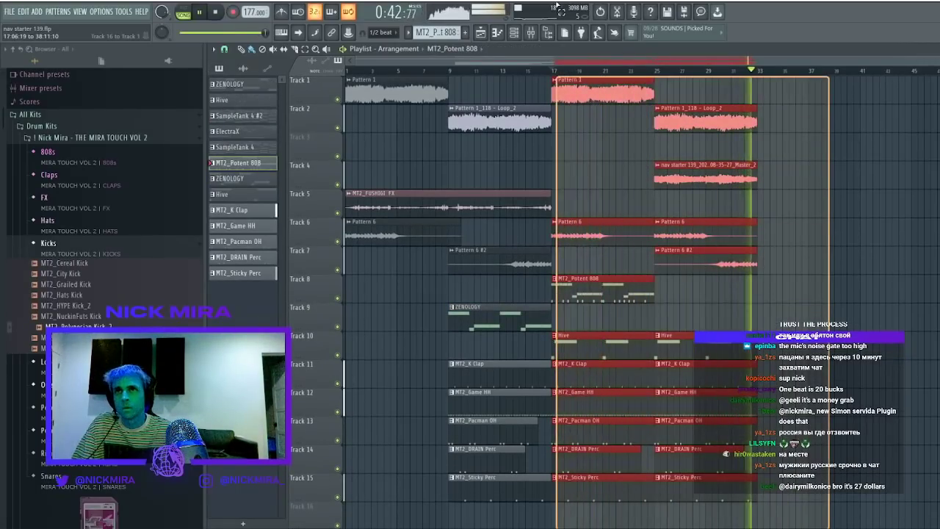
pyautogui.hotkey('ctrl', 'b')
pyautogui.scroll(-2, 763, 78)
pyautogui.scroll(-1, 764, 79)
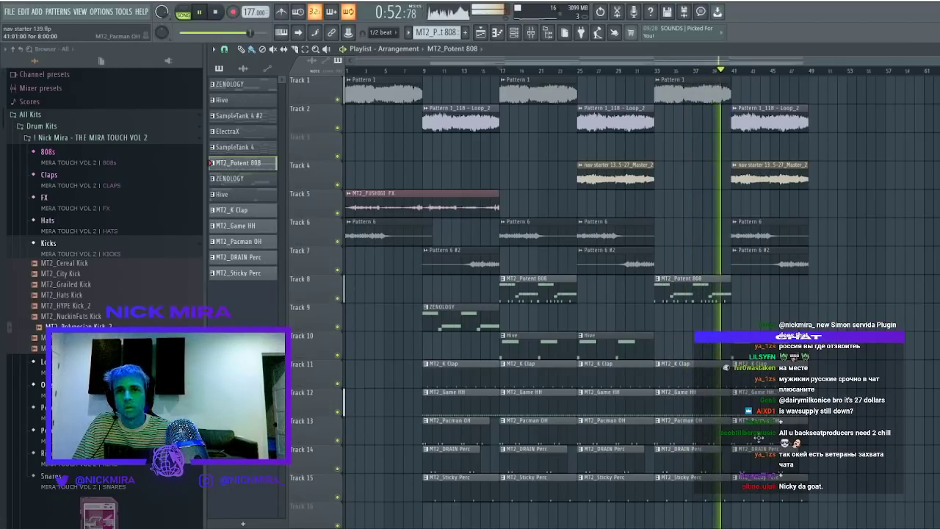
# Open the MT2_Pacman OH pattern in the piano roll, transpose all its notes down to A4, and replay the arrangement
pyautogui.doubleClick(758, 438)
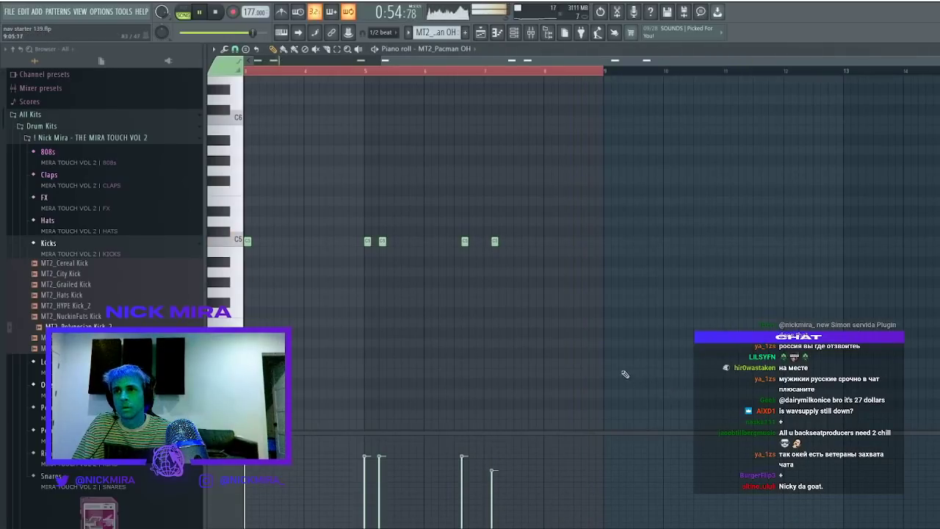
pyautogui.hotkey('ctrl', 'a')
pyautogui.press('Down')
pyautogui.press('Down')
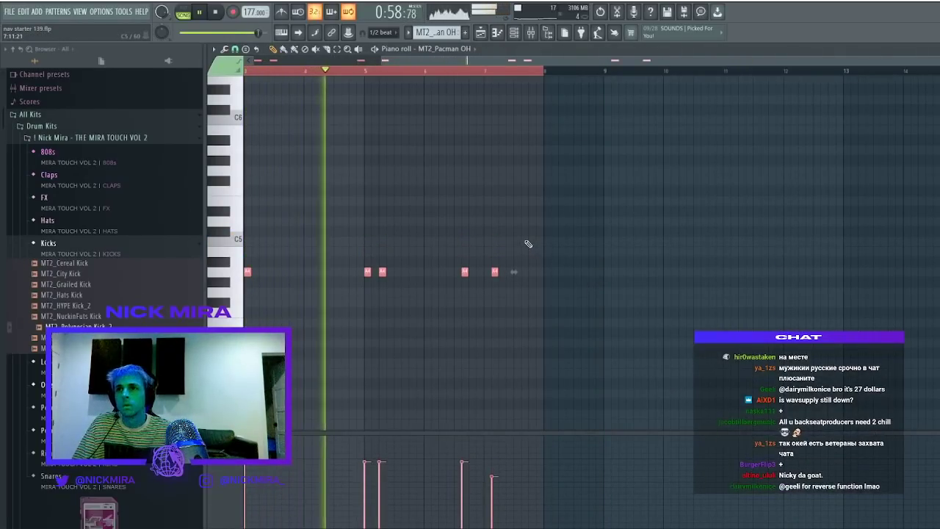
pyautogui.hotkey('ctrl', 'd')
pyautogui.press('space')
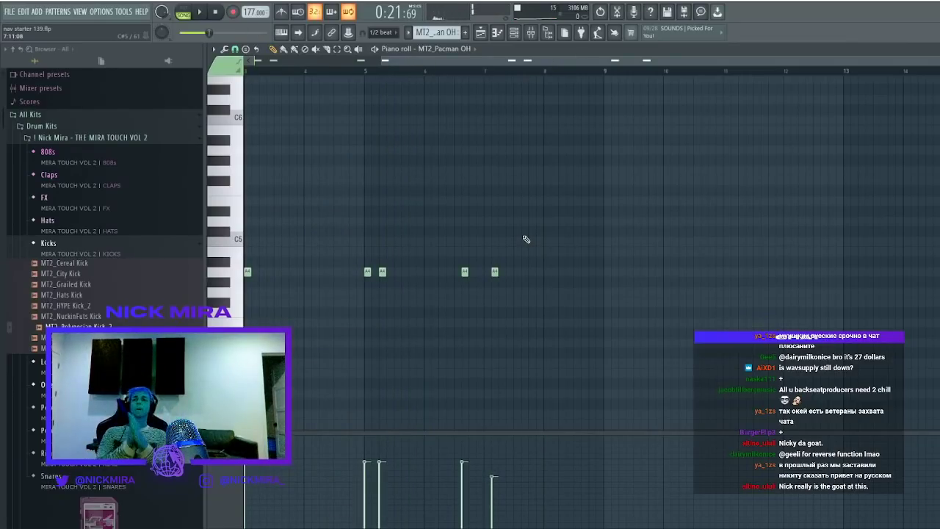
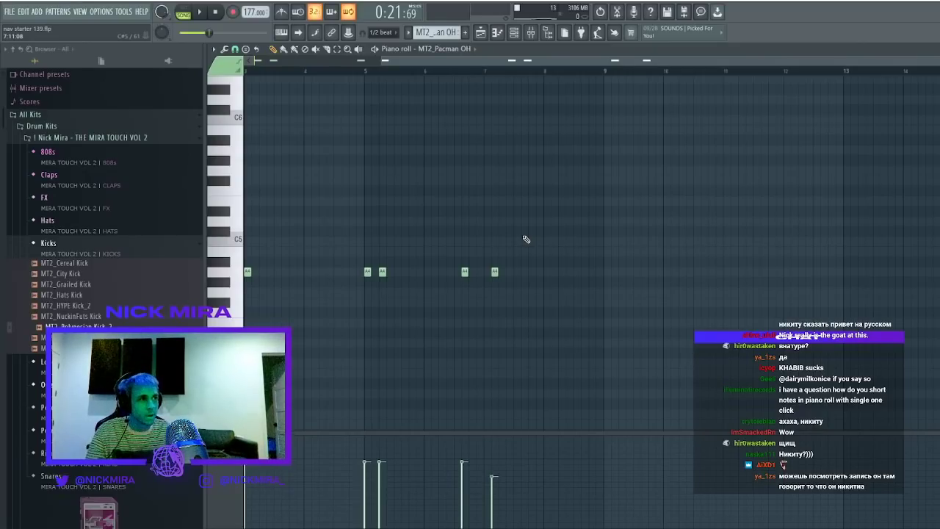
pyautogui.press('space')
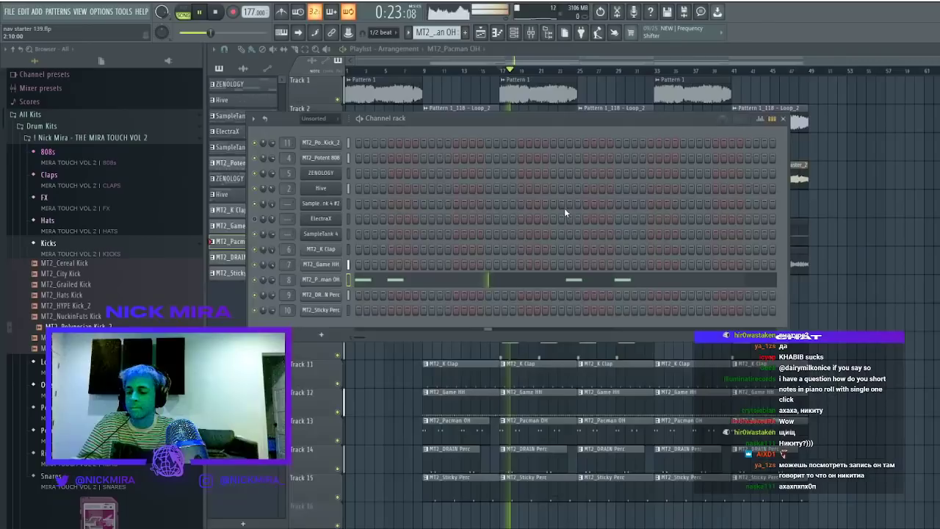
# Lower all MT2_Pacman OH notes by one more semitone to G#4
pyautogui.press('F6')
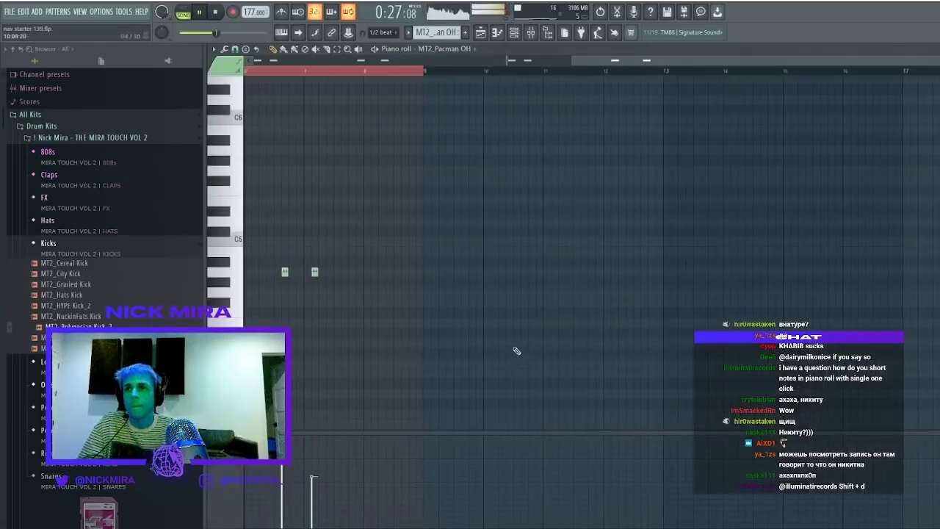
pyautogui.hotkey('ctrl', 'd')
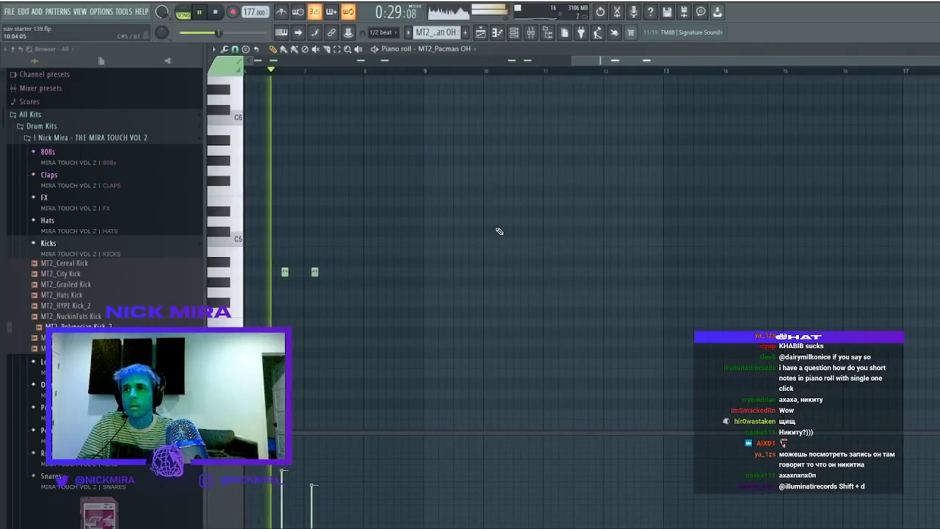
pyautogui.hotkey('shift', 'Down')
pyautogui.hotkey('shift', 'Down')
pyautogui.hotkey('shift', 'Up')
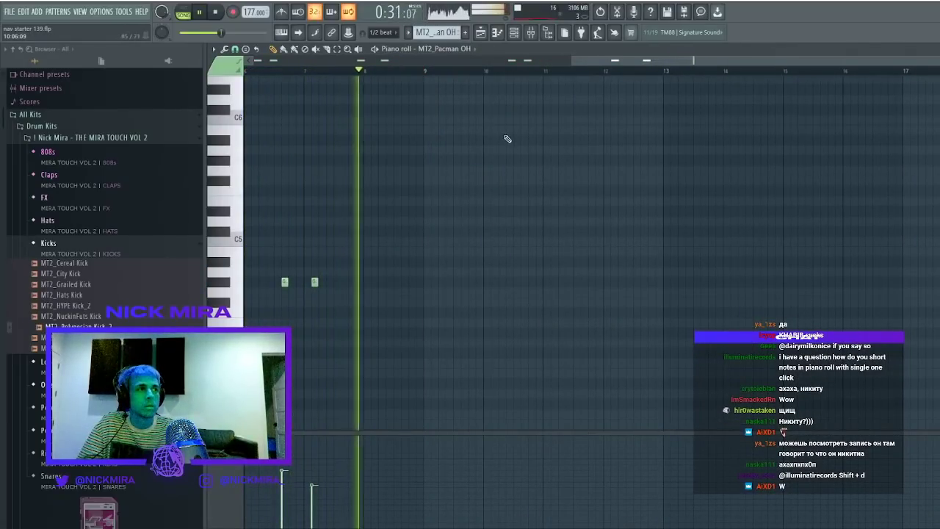
pyautogui.scroll(-4, 389, 80)
pyautogui.scroll(4, 399, 79)
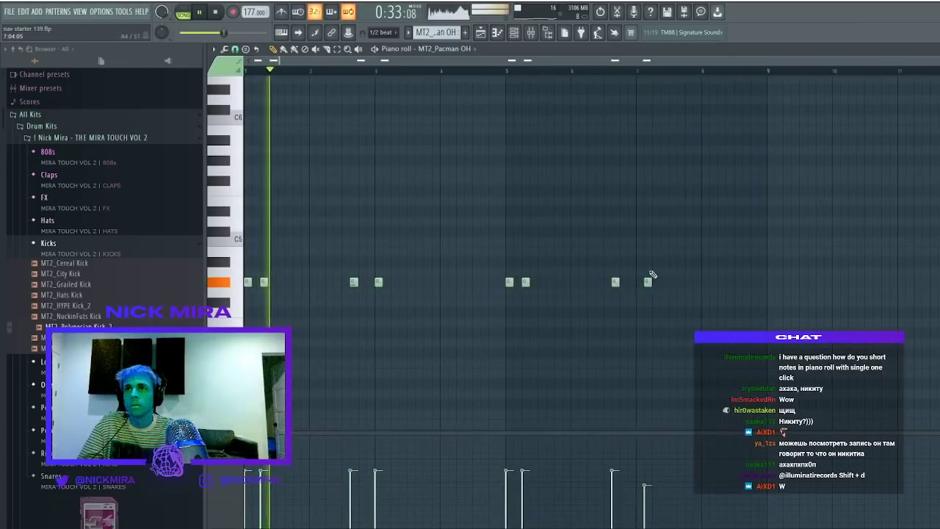
# Move the last MT2_Pacman OH note slightly earlier to the start of bar 7, and delete the notes at bars 3 and 7
pyautogui.moveTo(652, 273); pyautogui.dragTo(640, 313)
pyautogui.hotkey('shift', 'Left')
pyautogui.hotkey('ctrl', 'd')
pyautogui.rightClick(378, 283)
pyautogui.rightClick(639, 282)
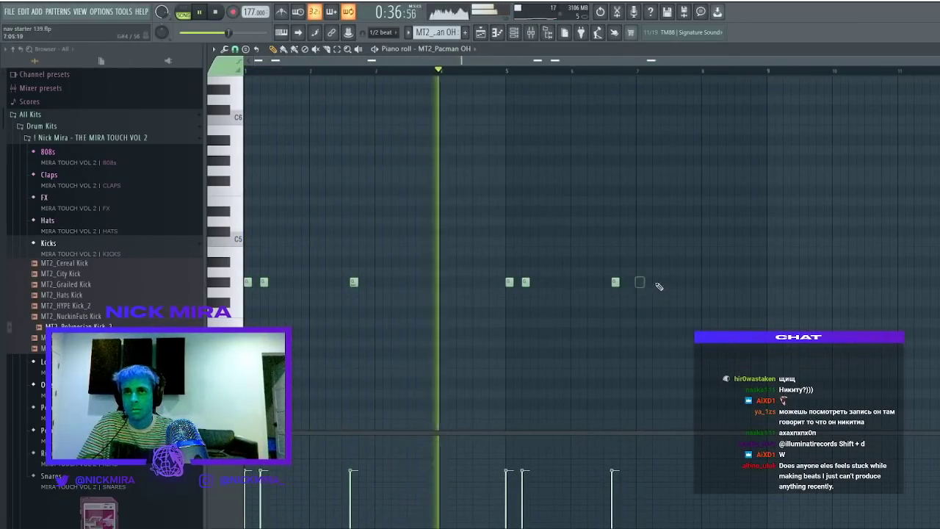
# Copy the open-hat notes late in bars 2 and 6 to the starts of bars 3 and 7, and return to the playlist
pyautogui.keyDown('ctrl'); pyautogui.click(616, 284); pyautogui.keyUp('ctrl')
pyautogui.keyDown('ctrl'); pyautogui.keyDown('shift'); pyautogui.click(354, 282); pyautogui.keyUp('shift'); pyautogui.keyUp('ctrl')
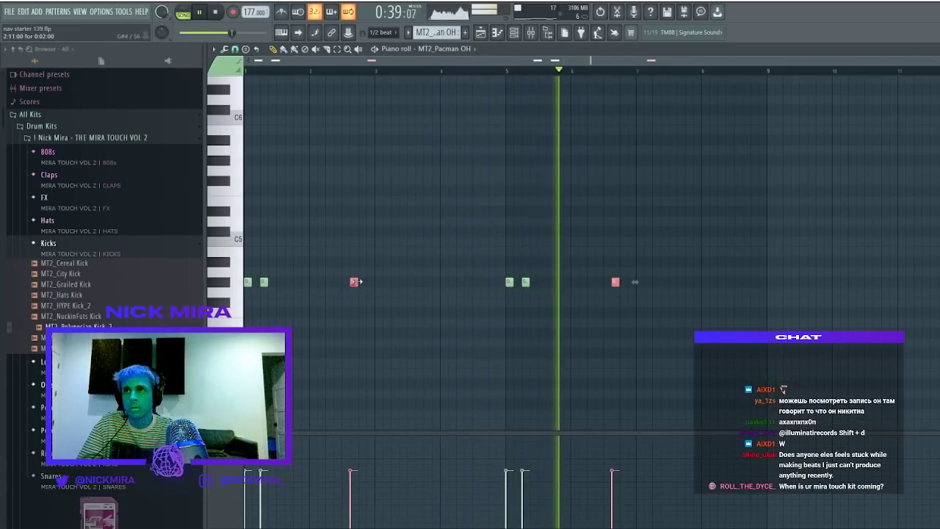
pyautogui.moveTo(353, 282)
pyautogui.mouseDown()
pyautogui.moveTo(508, 282)
pyautogui.moveTo(378, 282)
pyautogui.mouseUp()
pyautogui.keyDown('ctrl'); pyautogui.click(556, 235); pyautogui.keyUp('ctrl')
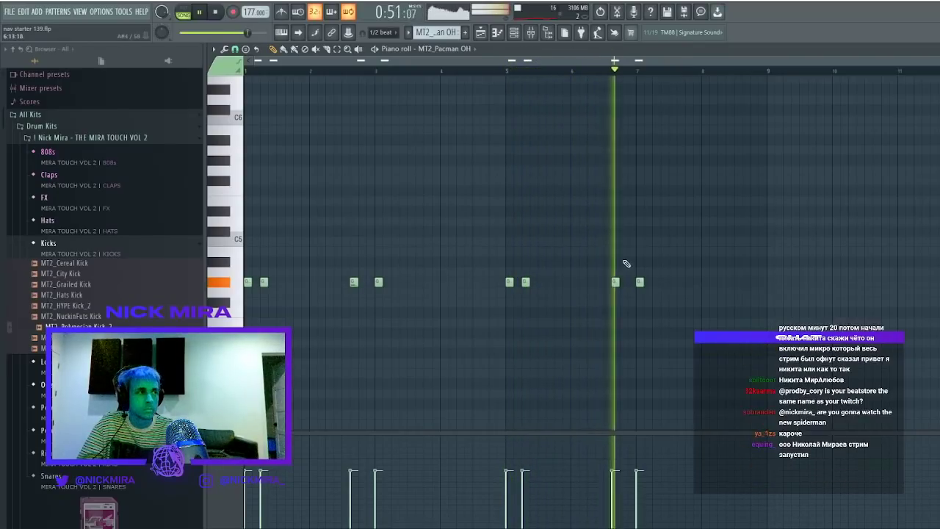
pyautogui.scroll(2, 653, 250)
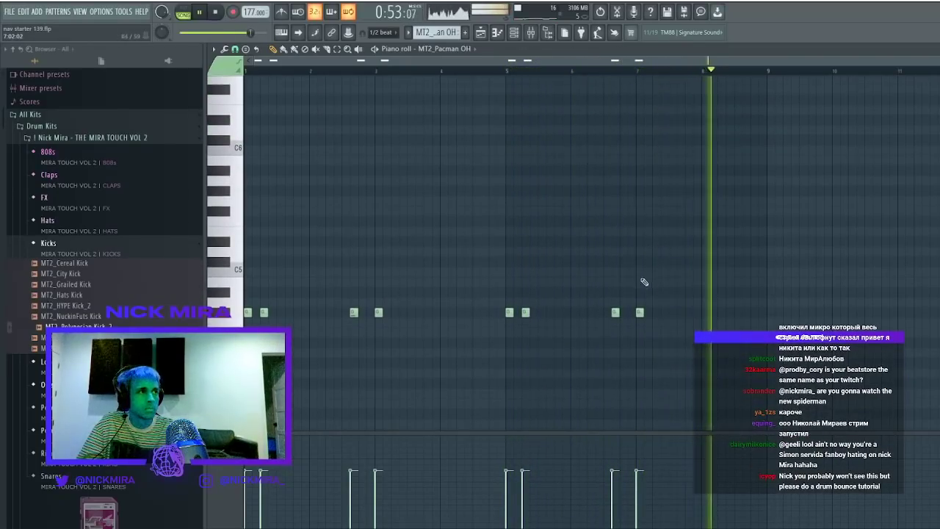
pyautogui.press('F7')
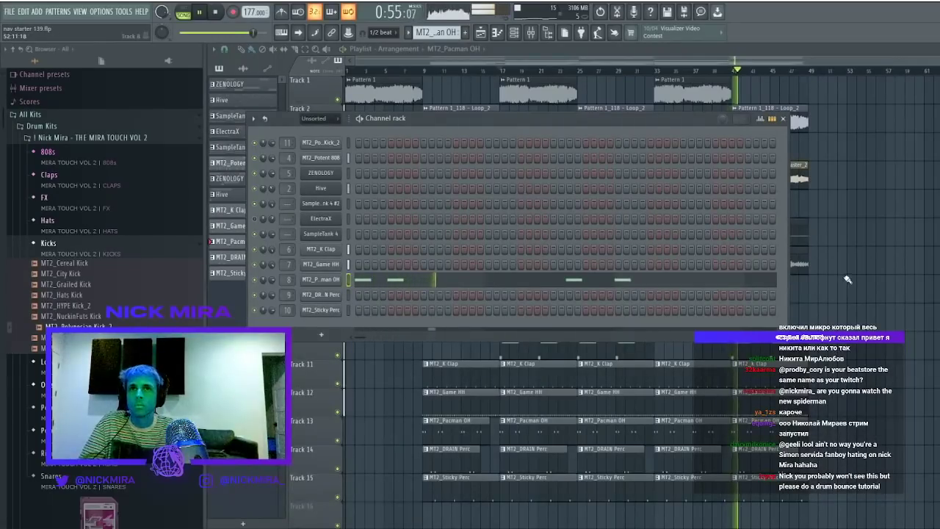
pyautogui.press('F6')
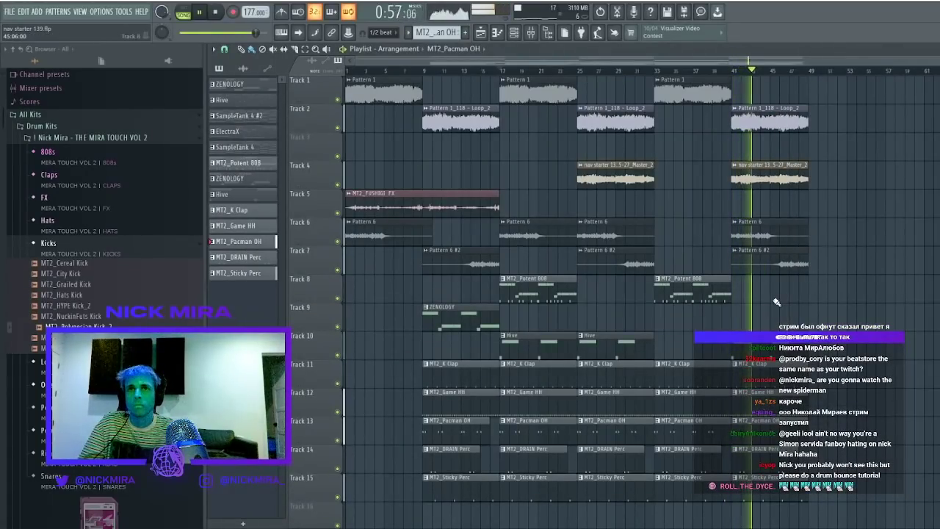
# Add an MT2_Potent 808 clip trimmed to bars 45 to 49 on Track 8, and copy the MT2_FUSHIGI FX clip to bar 49 on Track 5
pyautogui.click(732, 287)
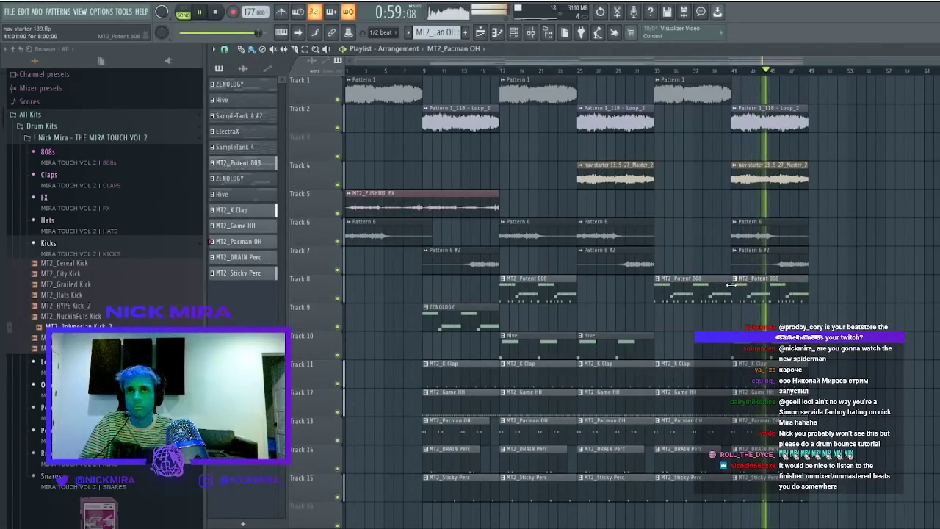
pyautogui.moveTo(732, 285); pyautogui.dragTo(756, 285)
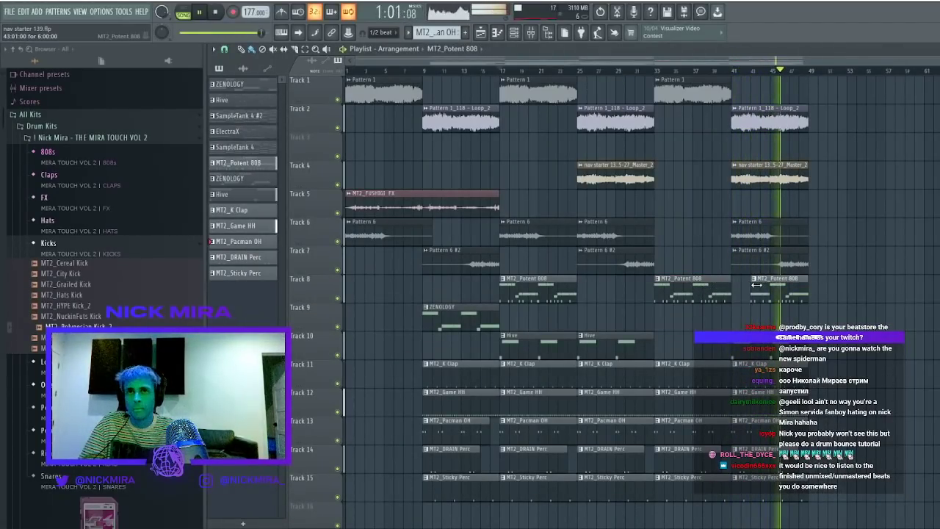
pyautogui.keyDown('ctrl'); pyautogui.click(472, 209); pyautogui.keyUp('ctrl')
pyautogui.moveTo(436, 208); pyautogui.dragTo(887, 222)
pyautogui.keyDown('ctrl'); pyautogui.click(710, 285); pyautogui.keyUp('ctrl')
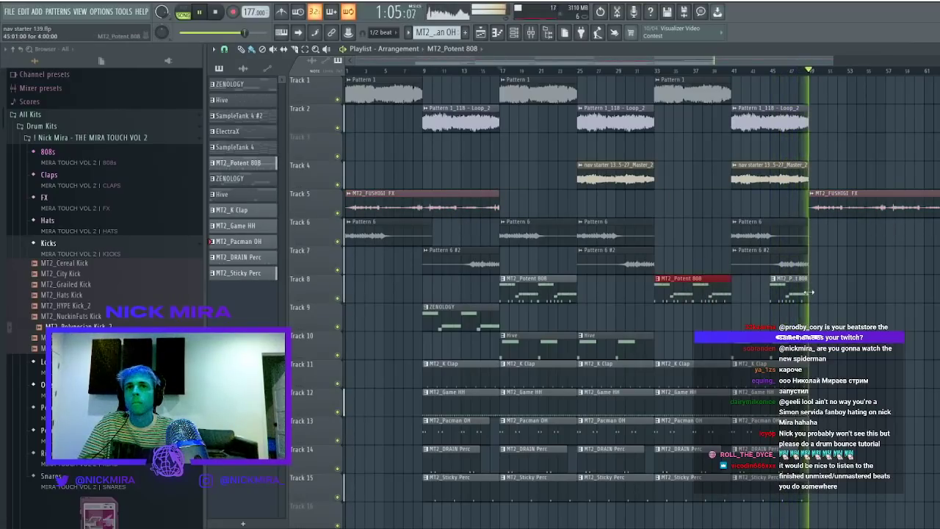
# Copy the ZENOLOGY clip to bar 49 on Track 9, and duplicate the reversed clip from bar 41 to bar 49 on Track 4
pyautogui.moveTo(448, 316); pyautogui.dragTo(835, 307)
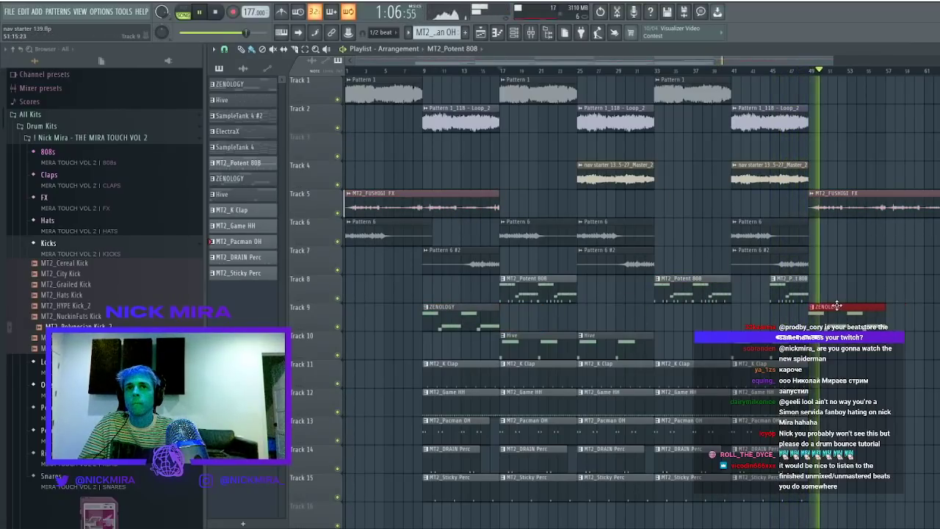
pyautogui.click(811, 71)
pyautogui.scroll(-2, 813, 79)
pyautogui.keyDown('ctrl'); pyautogui.click(699, 130); pyautogui.keyUp('ctrl')
pyautogui.keyDown('ctrl'); pyautogui.click(675, 183); pyautogui.keyUp('ctrl')
pyautogui.hotkey('ctrl', 'b')
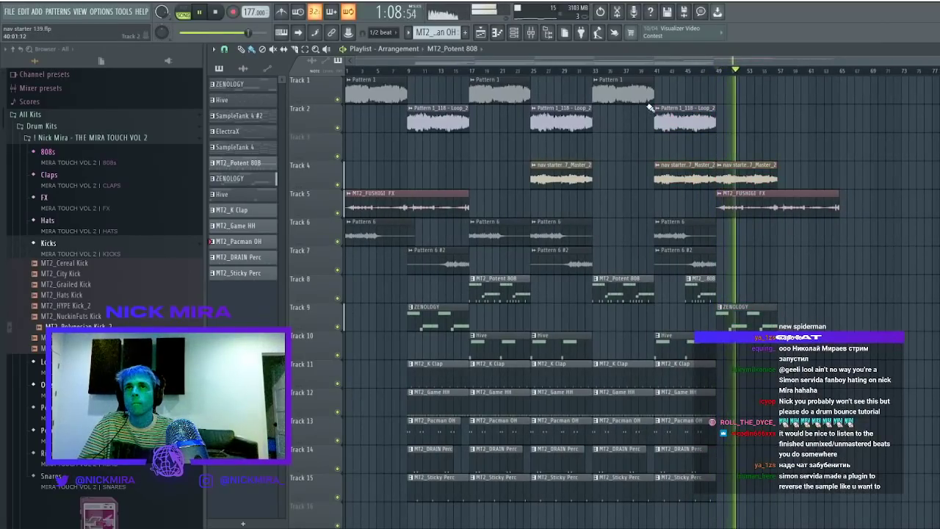
# Duplicate the Pattern 6 and Pattern 6 #2 clips from bar 41 to bar 49, and play the arrangement from bar 49
pyautogui.moveTo(712, 231); pyautogui.dragTo(682, 252)
pyautogui.hotkey('ctrl', 'v')
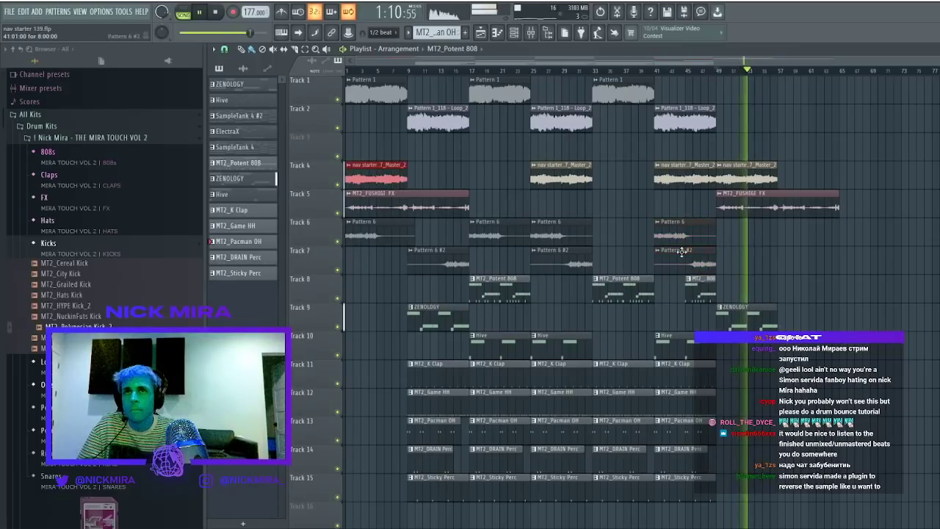
pyautogui.hotkey('ctrl', 'z')
pyautogui.hotkey('ctrl', 'b')
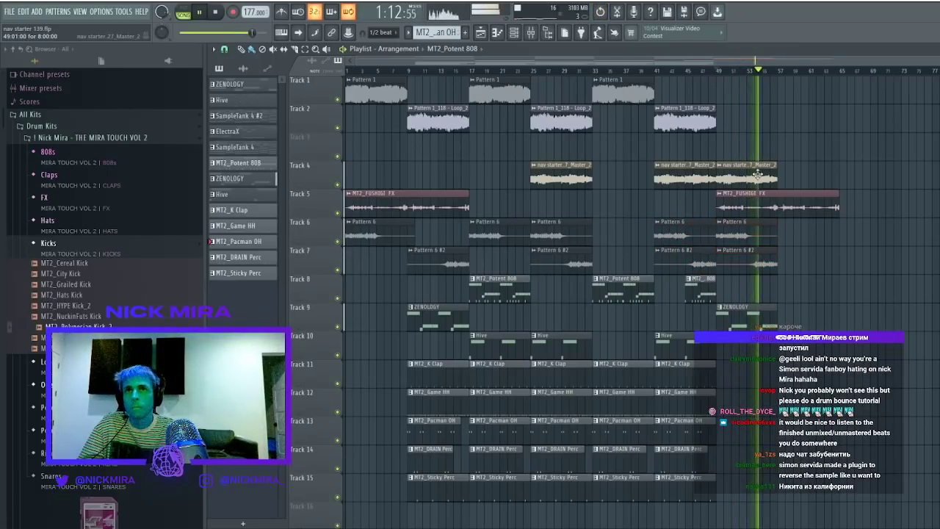
pyautogui.click(718, 71)
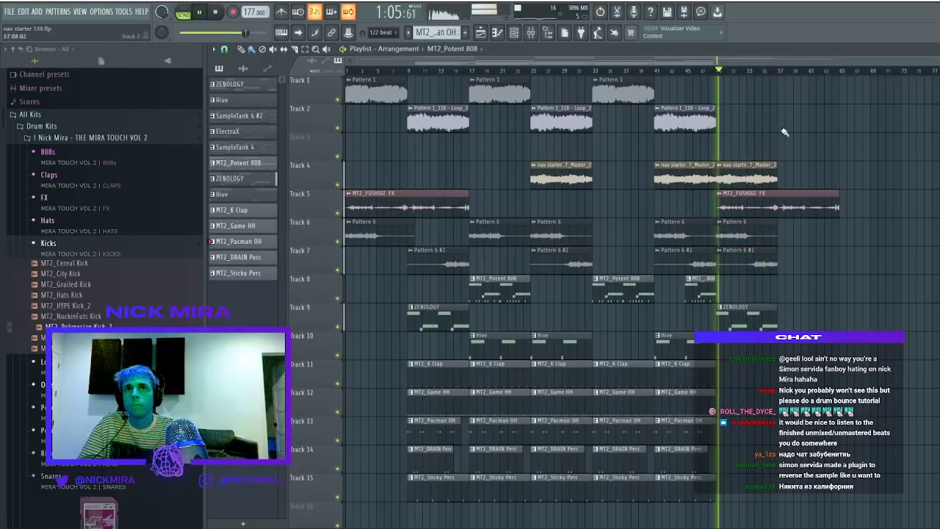
# Trim the MT2_FUSHIGI FX clip at bar 49 to end at bar 57, and set its channel volume to about 30%
pyautogui.moveTo(838, 194); pyautogui.dragTo(777, 195)
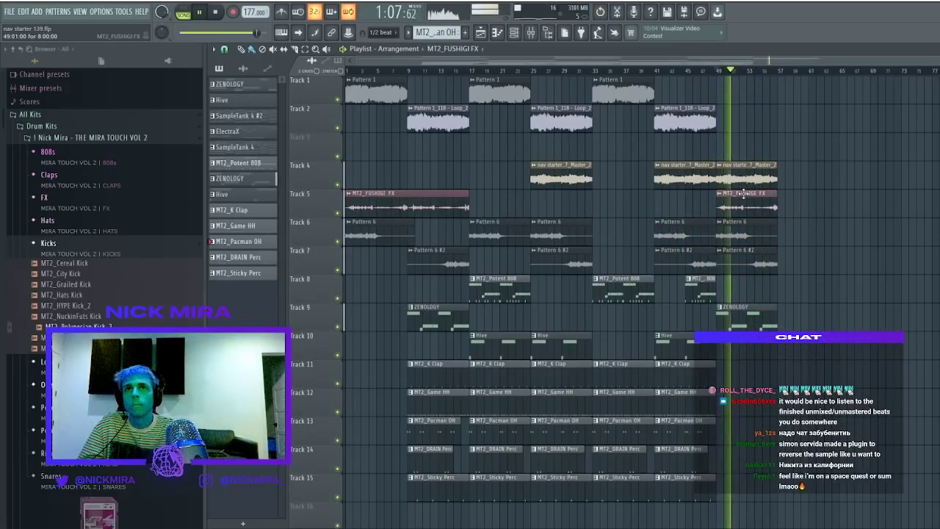
pyautogui.doubleClick(743, 194)
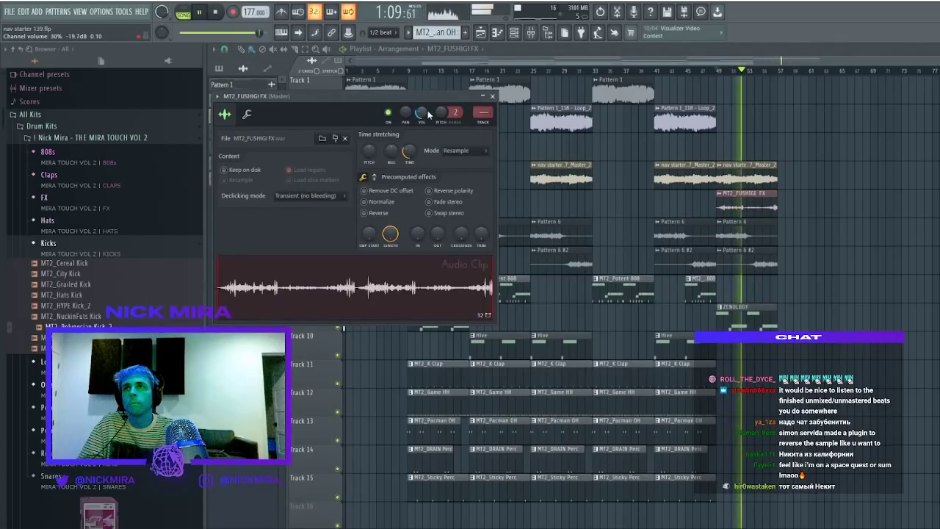
pyautogui.click(492, 96)
# Set the Fruity Limiter gain on the Master mixer track to about 5.5 dB while the arrangement plays
pyautogui.doubleClick(559, 168)
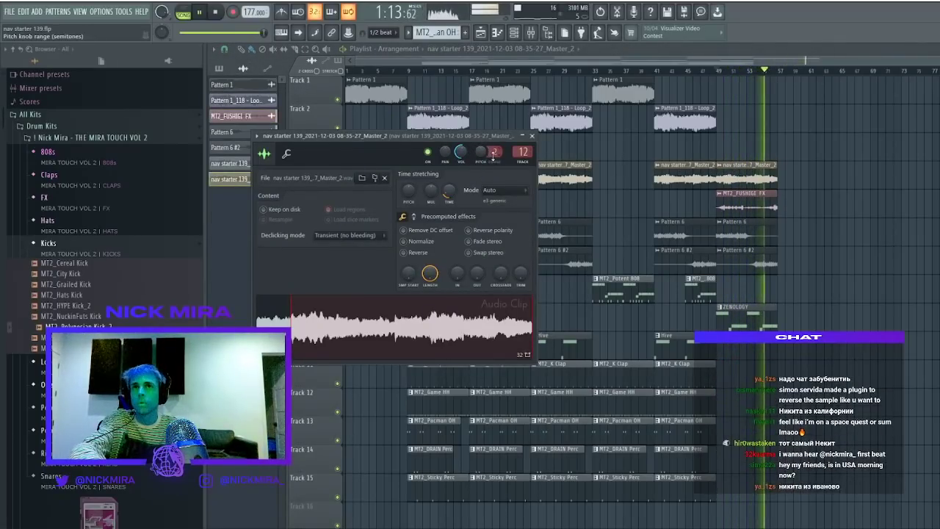
pyautogui.click(532, 32)
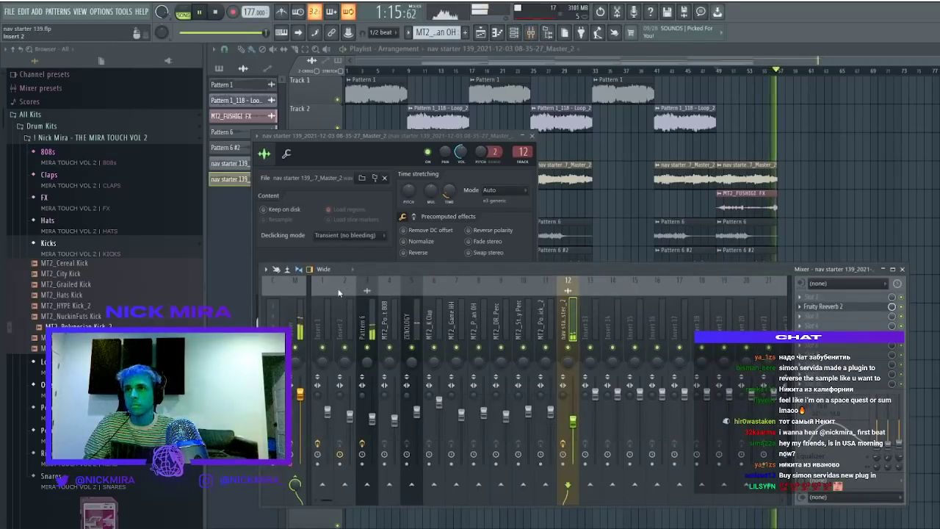
pyautogui.click(296, 300)
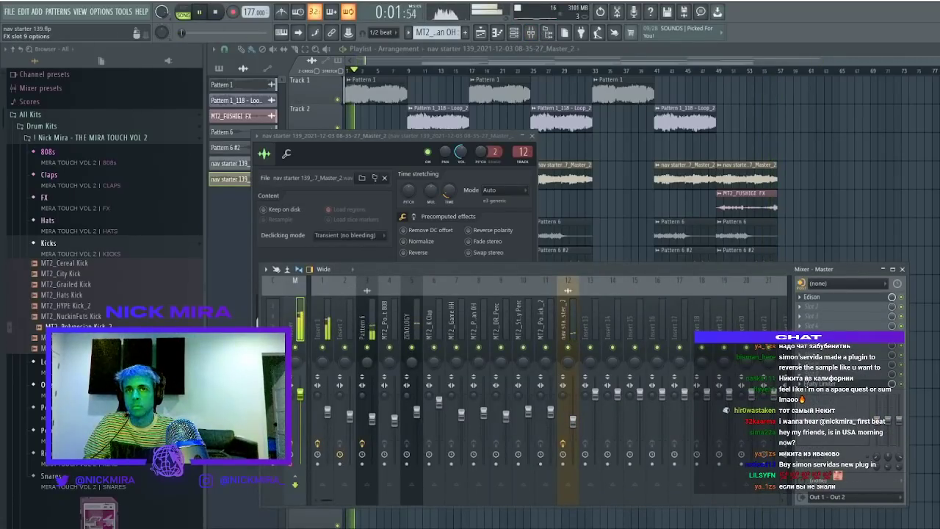
pyautogui.click(844, 384)
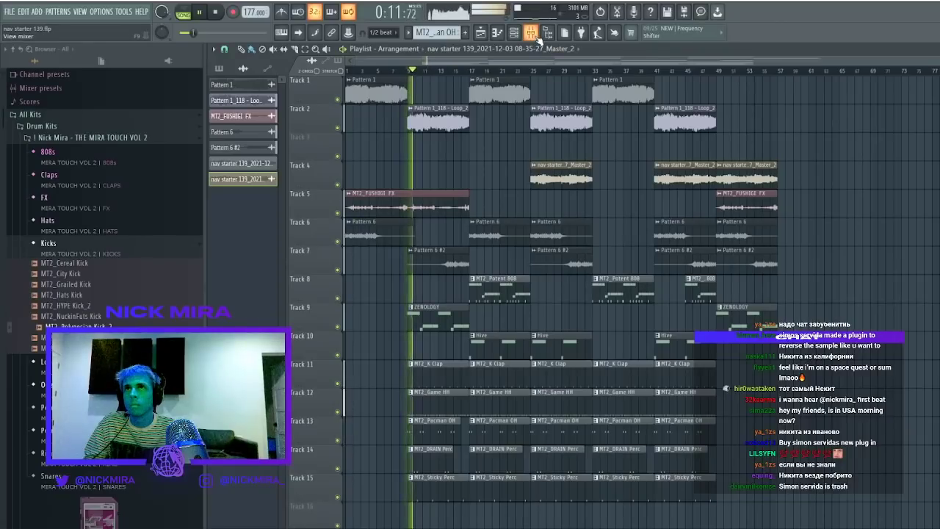
pyautogui.click(531, 32)
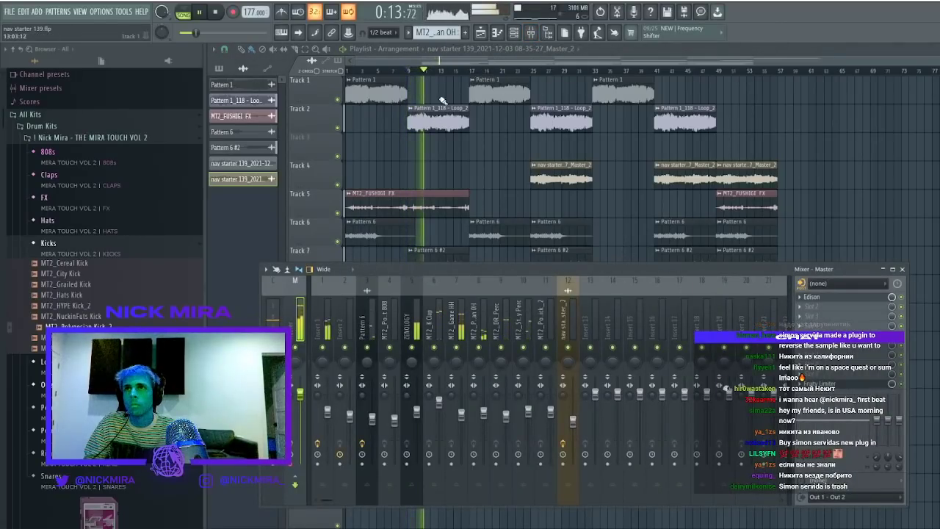
pyautogui.press('F9')
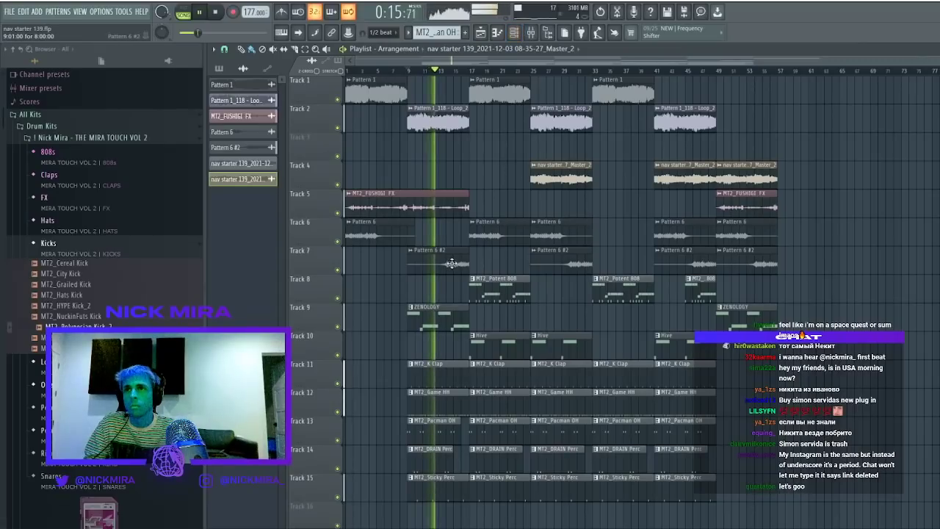
pyautogui.click(531, 32)
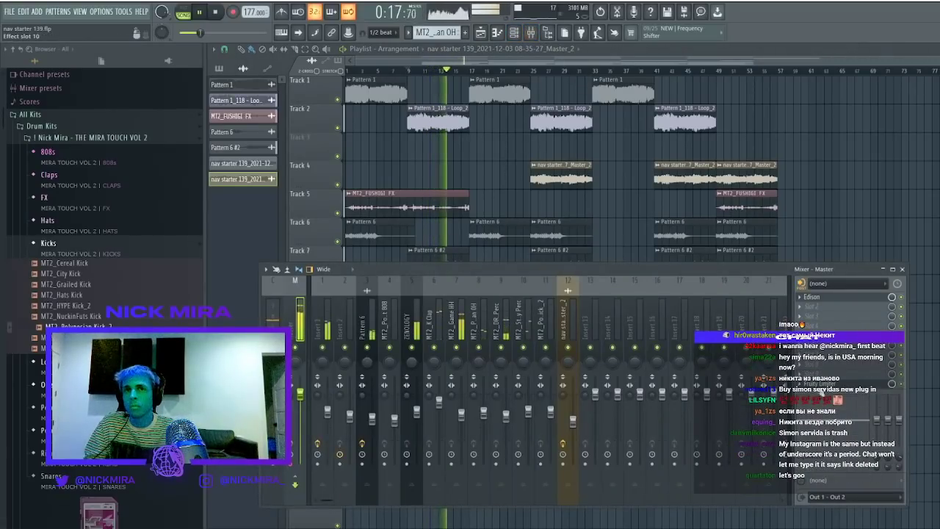
pyautogui.click(821, 384)
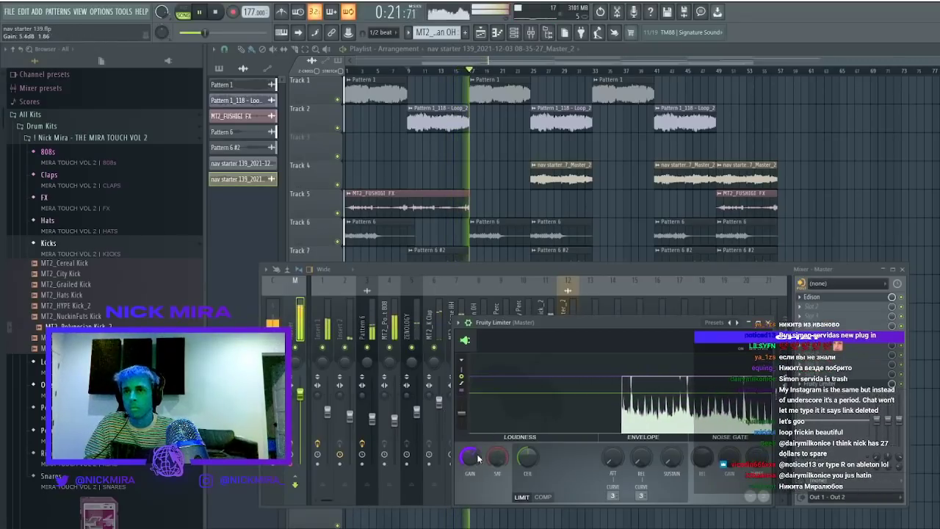
pyautogui.moveTo(478, 459); pyautogui.dragTo(478, 456)
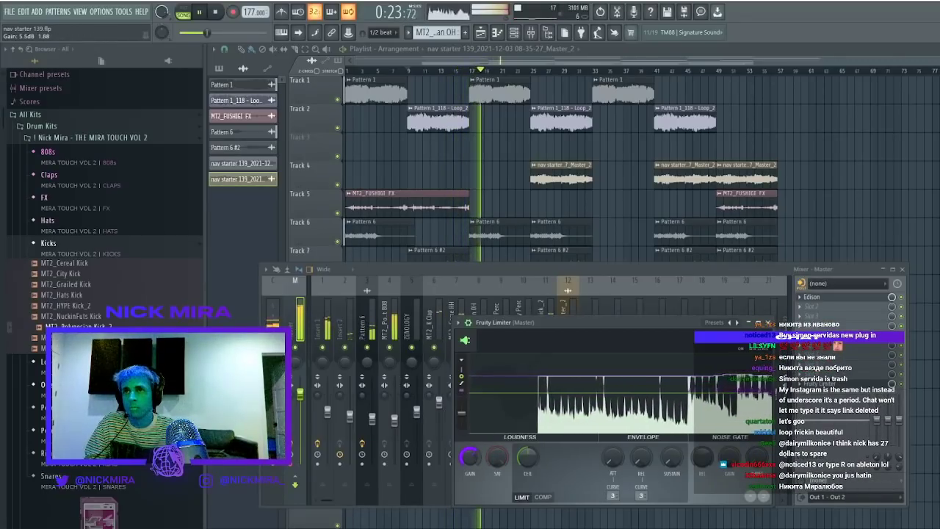
# Raise the MT2_Potent 808 mixer level slightly and lower the MT2_Game HH mixer volume to about 65%
pyautogui.click(396, 360)
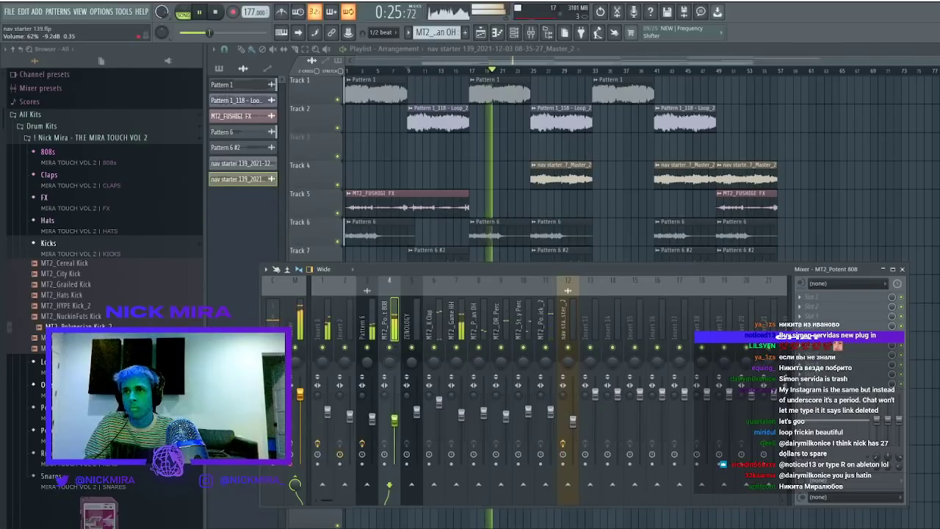
pyautogui.moveTo(460, 397); pyautogui.dragTo(460, 402)
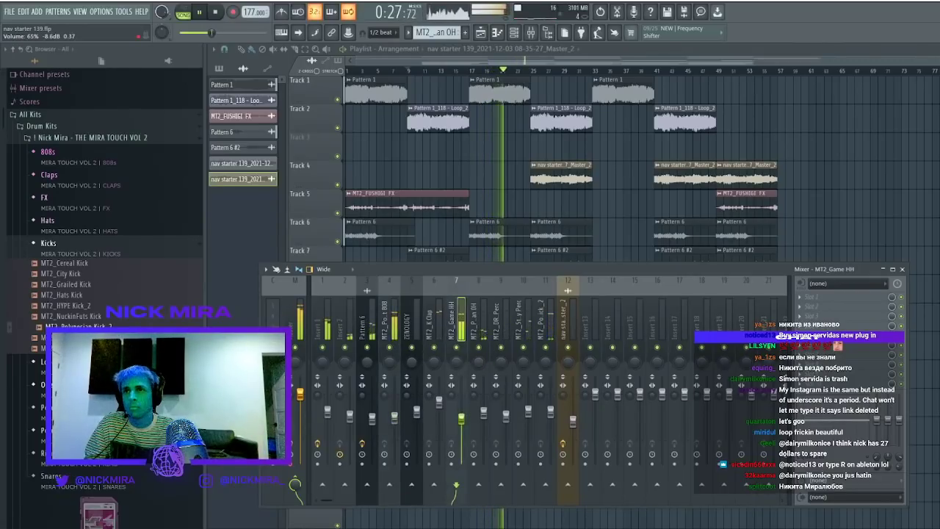
# Solo the 808 mixer track and preview alternatives such as MT2_MyAtom_X3 808, MT2_Money 808 and MT2_Doe 808 from the 808s folder
pyautogui.rightClick(391, 346)
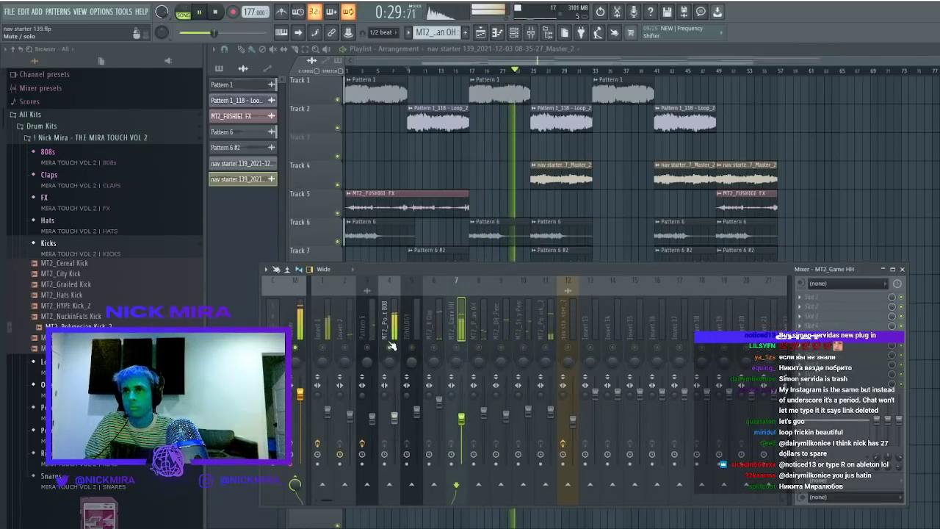
pyautogui.click(103, 252)
pyautogui.click(89, 154)
pyautogui.press('space')
pyautogui.click(138, 258)
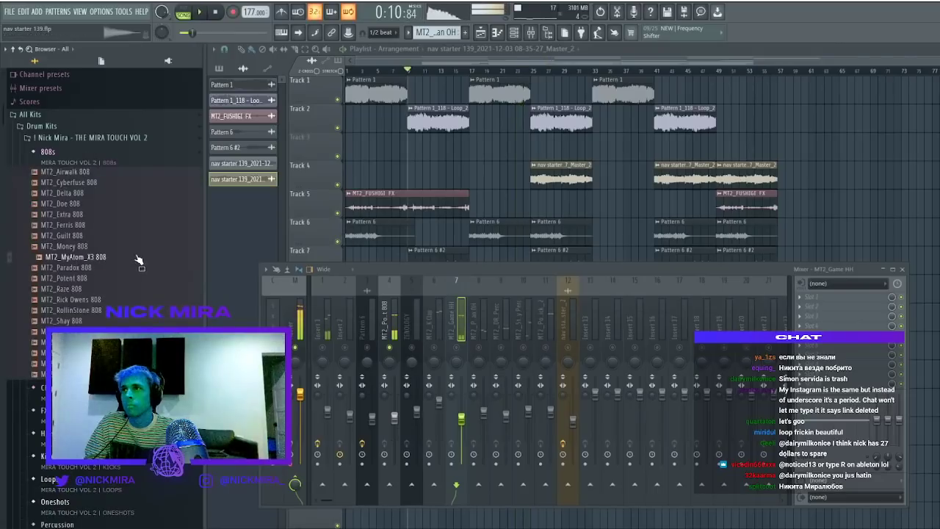
pyautogui.press('space')
pyautogui.press('space')
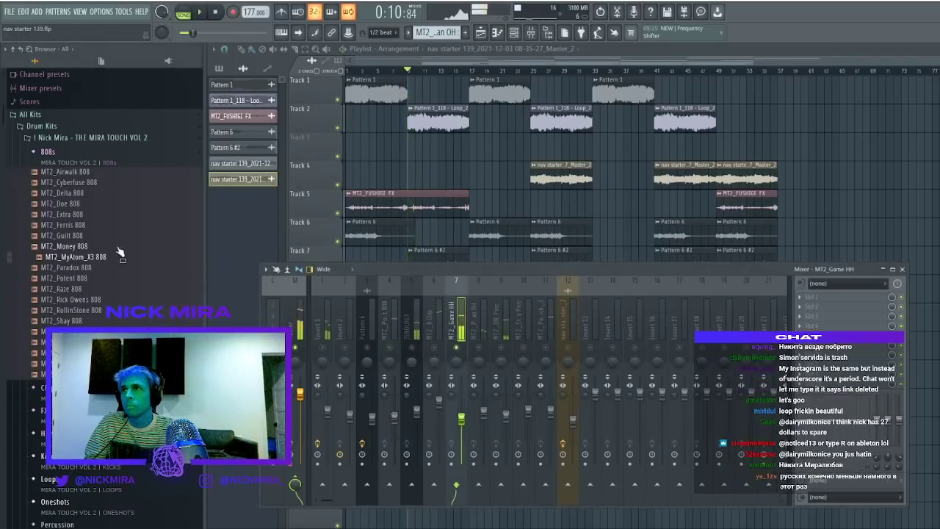
pyautogui.click(115, 244)
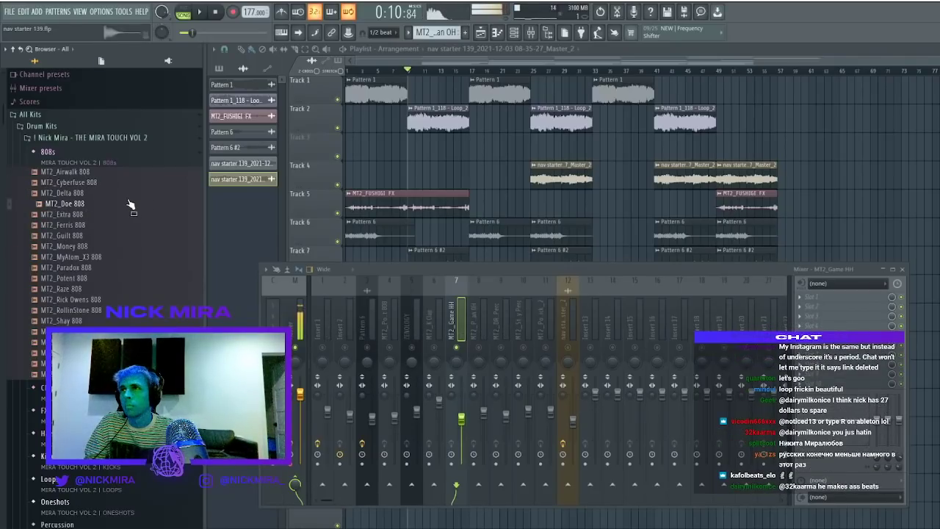
# Unsolo the MT2_Game HH mixer track and play the arrangement from bar 17
pyautogui.click(513, 33)
pyautogui.press('space')
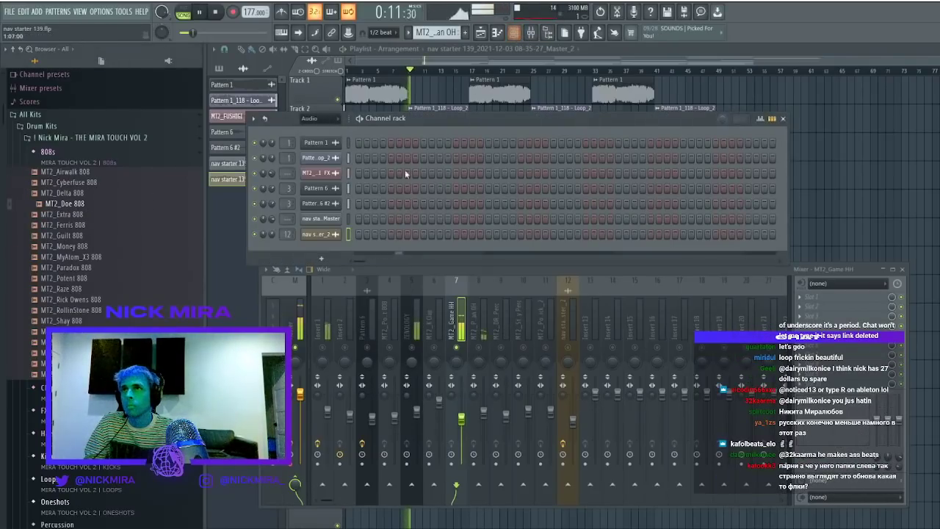
pyautogui.click(815, 268)
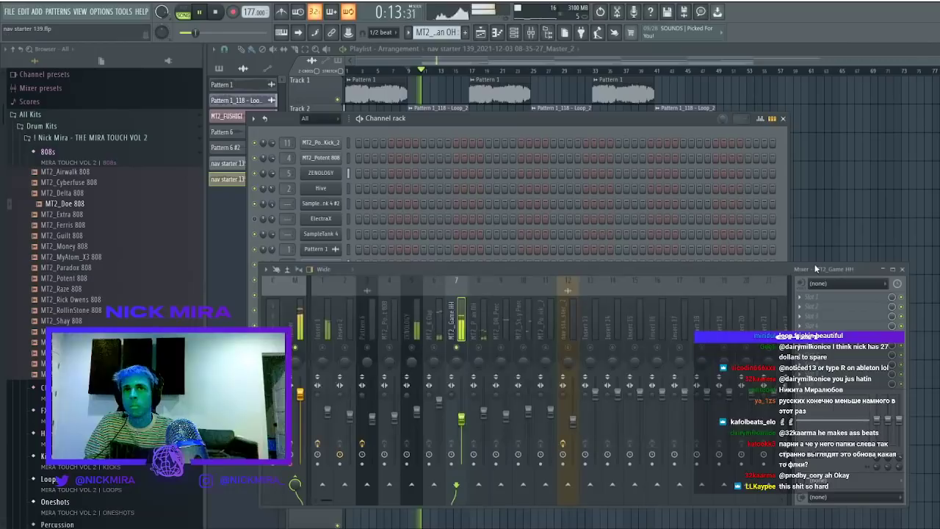
pyautogui.rightClick(459, 347)
pyautogui.press('space')
pyautogui.press('space')
pyautogui.click(822, 168)
pyautogui.click(472, 72)
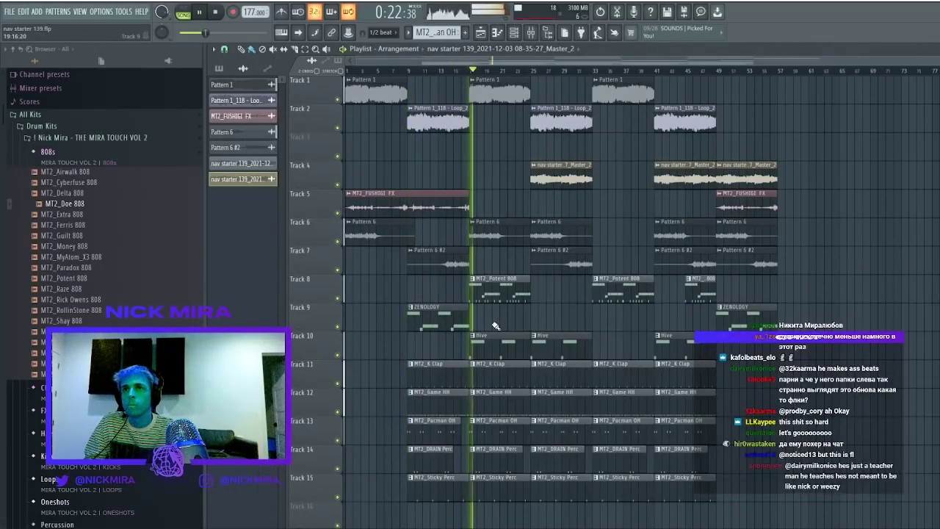
# Try MT2_Delta 808, MT2_Airwalk 808 and MT2_Cyberfuse 808 as the sample on the 808 channel during playback
pyautogui.doubleClick(497, 279)
pyautogui.click(514, 32)
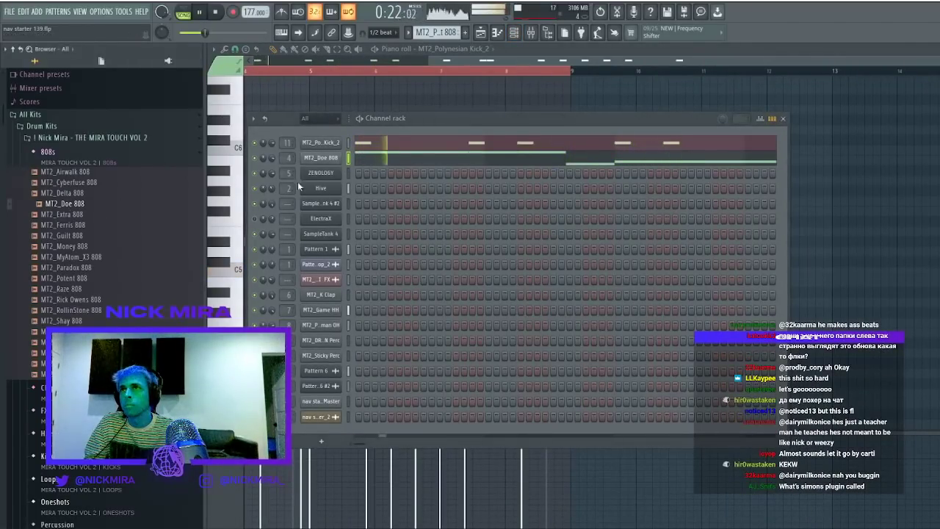
pyautogui.click(89, 192)
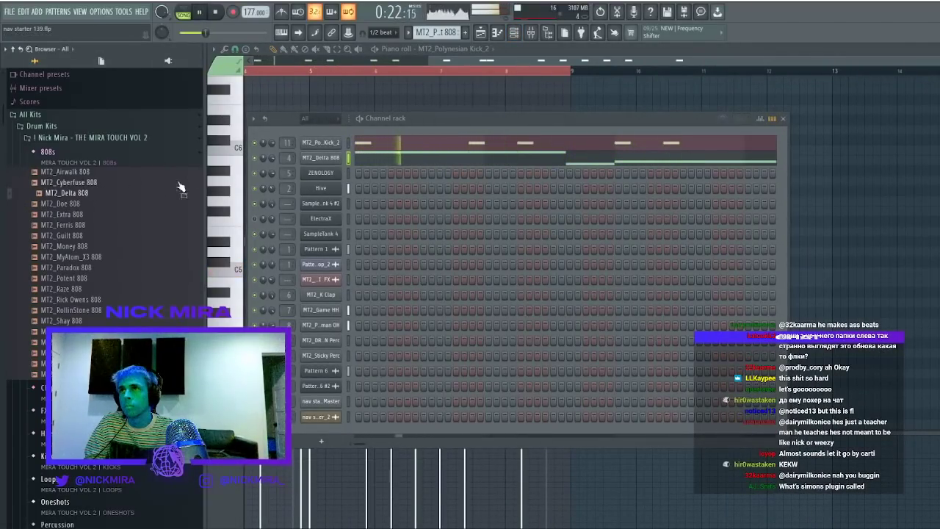
pyautogui.click(133, 184)
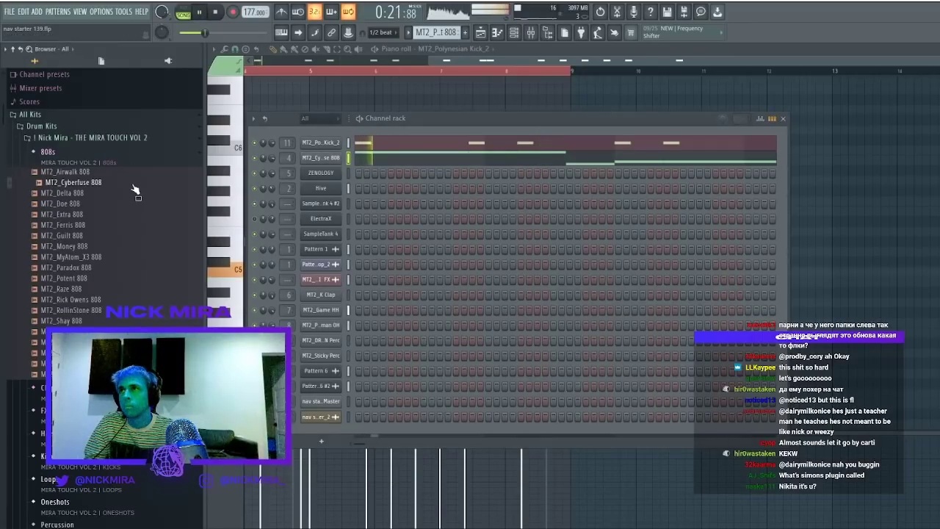
pyautogui.click(139, 175)
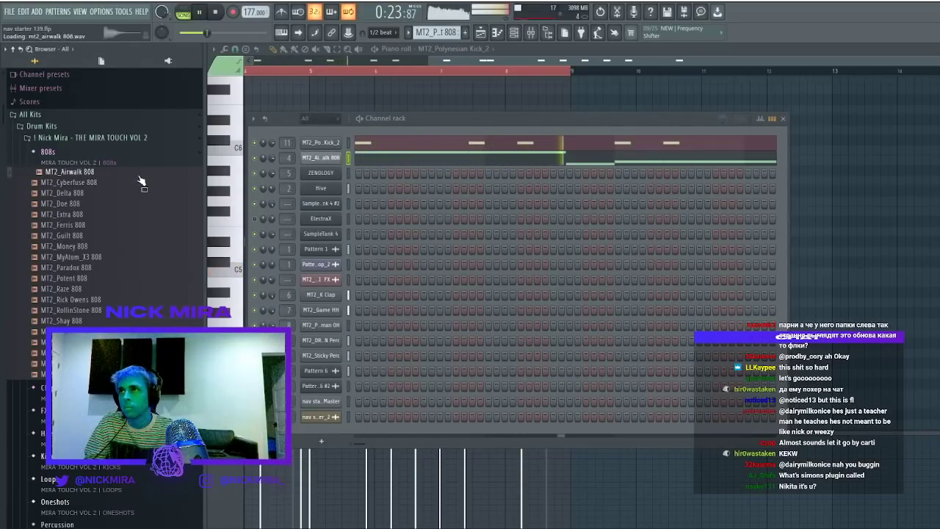
pyautogui.click(129, 182)
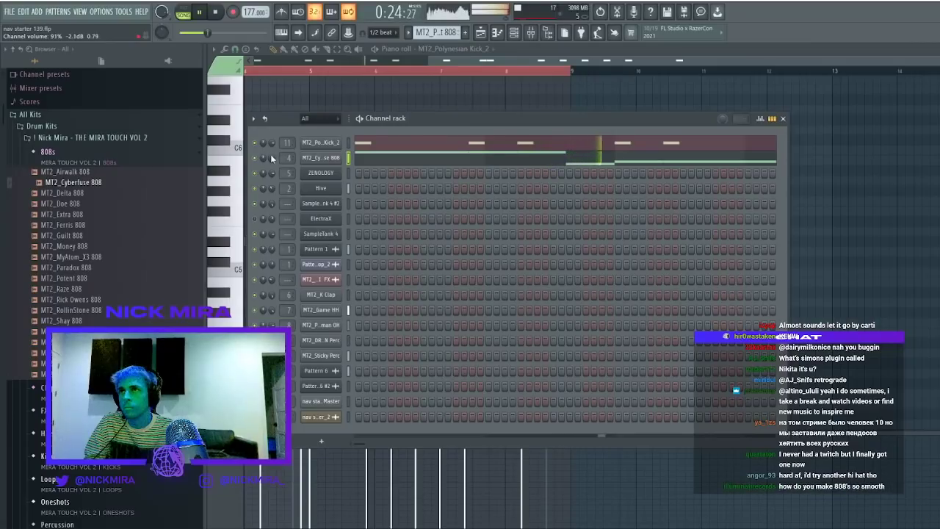
# Add Fruity Parametric EQ 2 to the 808 mixer track with a -7.9 dB low shelf at 20 Hz, a 3.6 dB peak at 65 Hz, and reduced highs
pyautogui.click(329, 159)
pyautogui.click(530, 32)
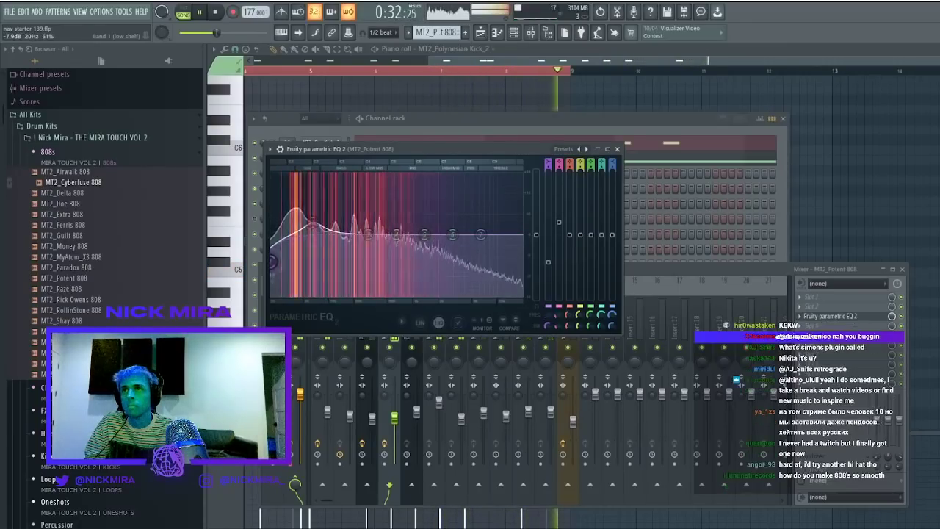
pyautogui.moveTo(475, 234); pyautogui.dragTo(452, 280)
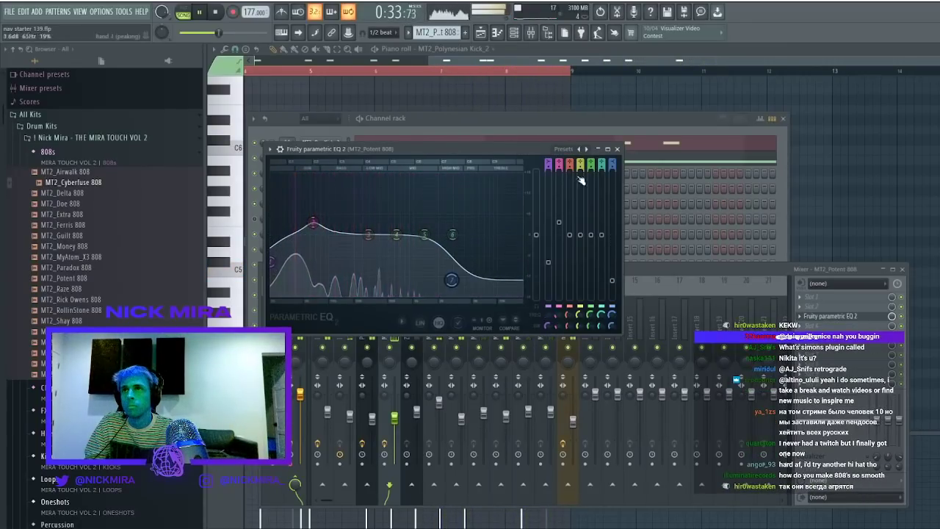
pyautogui.click(616, 149)
# Add an MT2_Potent 808 clip at bar 25 on Track 8 and open its 808 notes in the piano roll
pyautogui.click(486, 33)
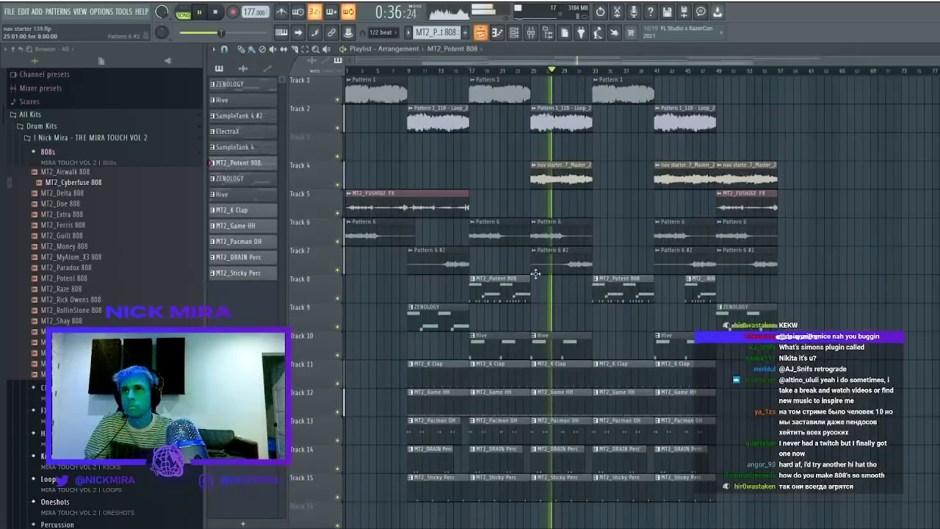
pyautogui.click(543, 294)
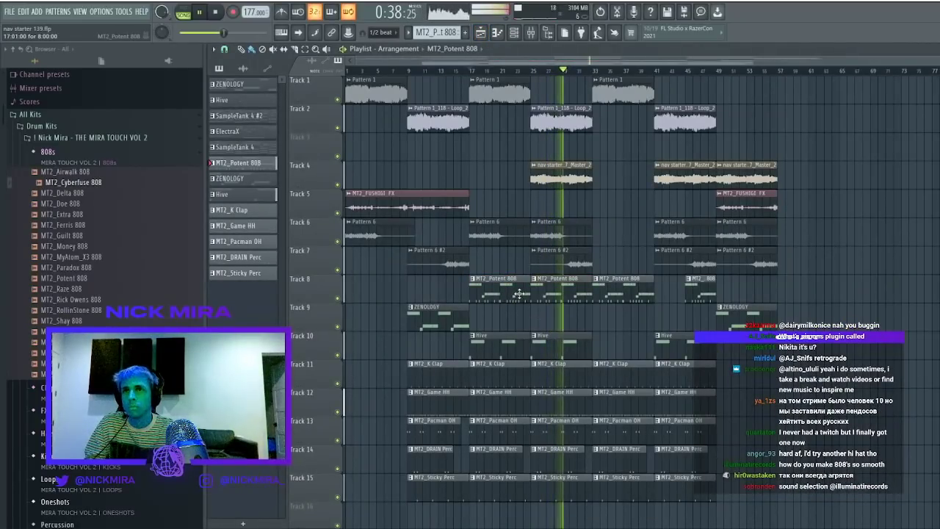
pyautogui.doubleClick(553, 284)
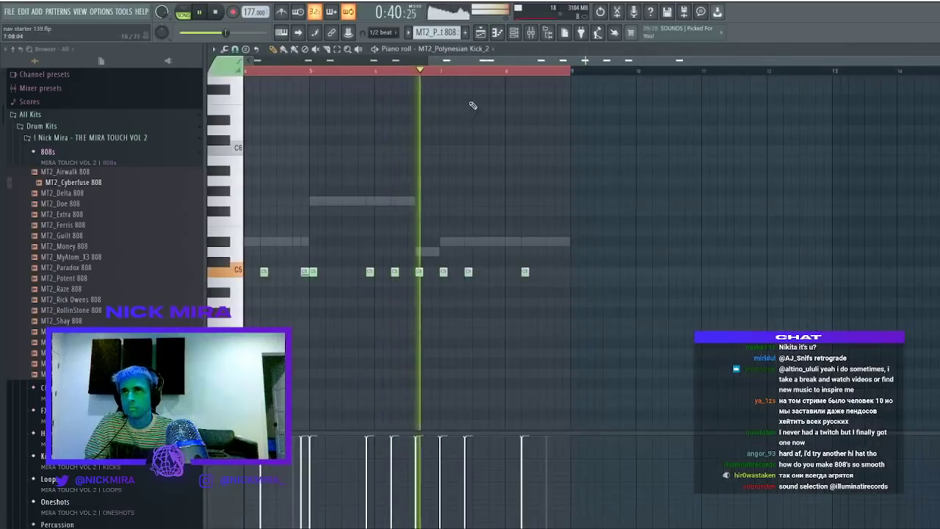
pyautogui.doubleClick(328, 207)
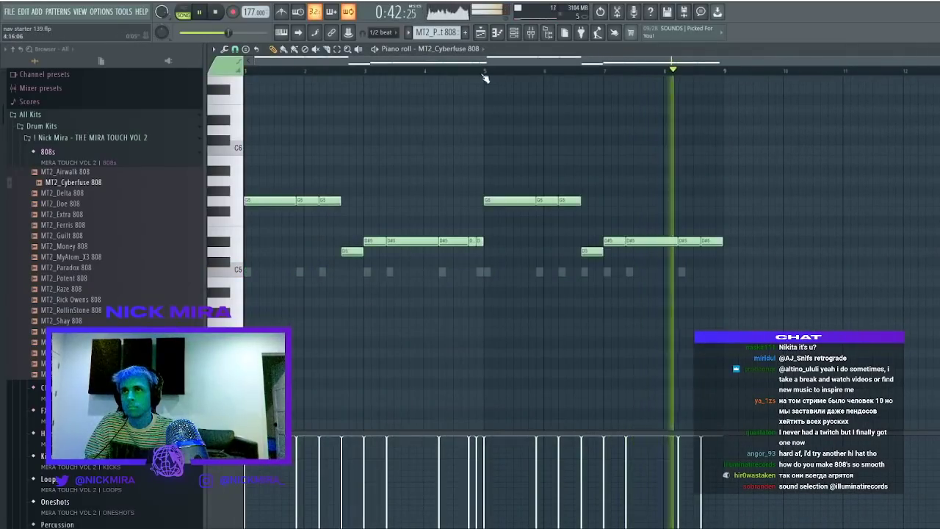
# Replace the 808 channel's sample with MT2_Paradox 808 and open the channel's sample settings
pyautogui.press('F6')
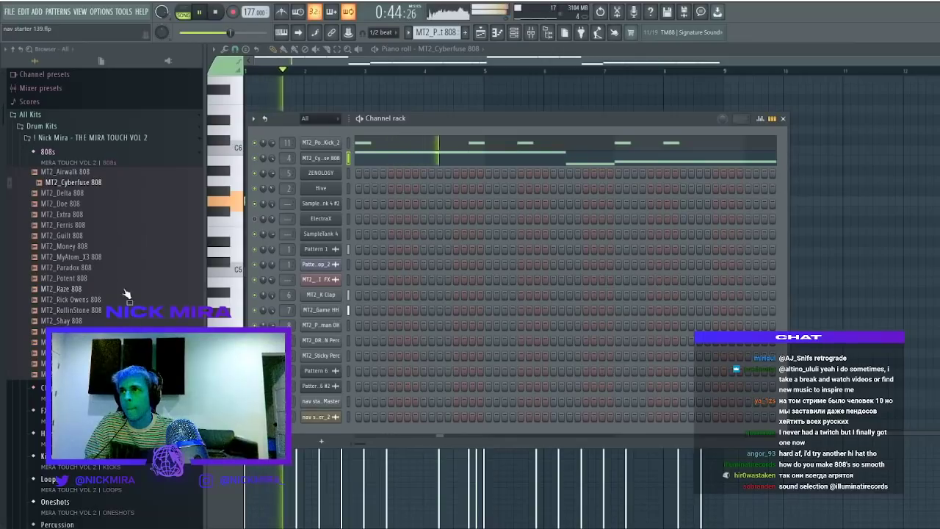
pyautogui.click(116, 268)
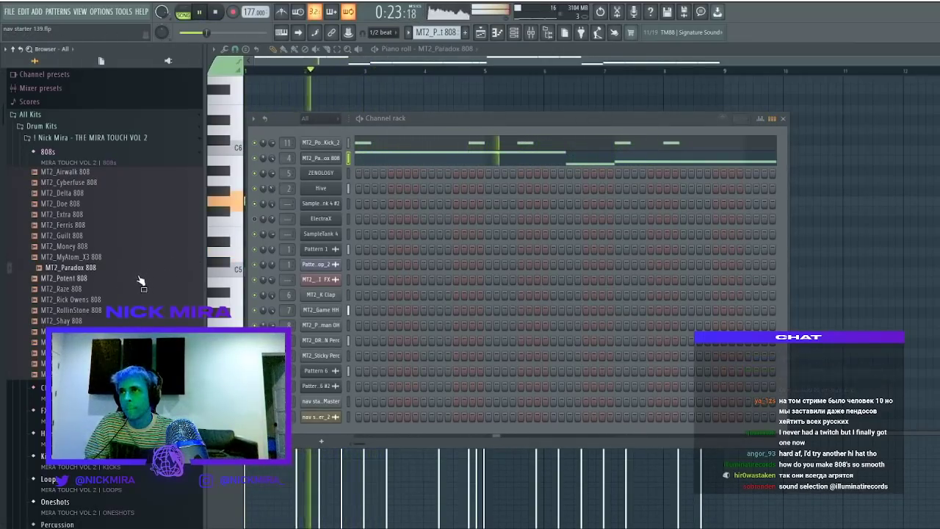
pyautogui.click(321, 160)
pyautogui.click(303, 193)
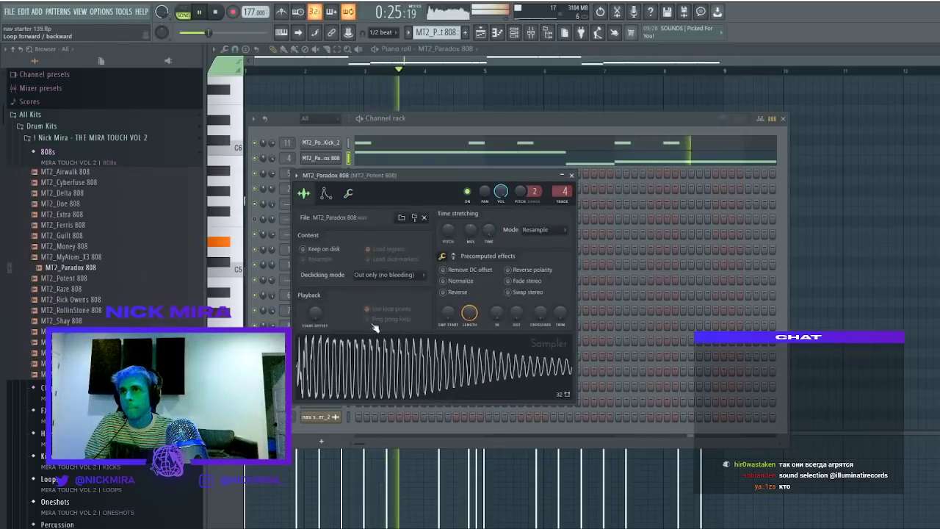
# Open the MT2_Paradox 808 sample in Edison and loop a short selection of the waveform from about 0:363 to 0:400
pyautogui.click(418, 389)
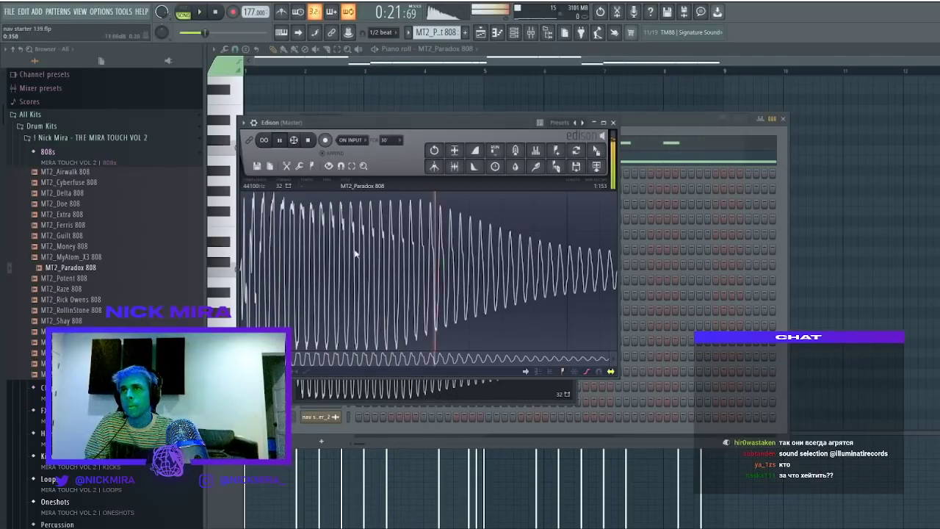
pyautogui.scroll(4, 356, 255)
pyautogui.moveTo(347, 258); pyautogui.dragTo(415, 274)
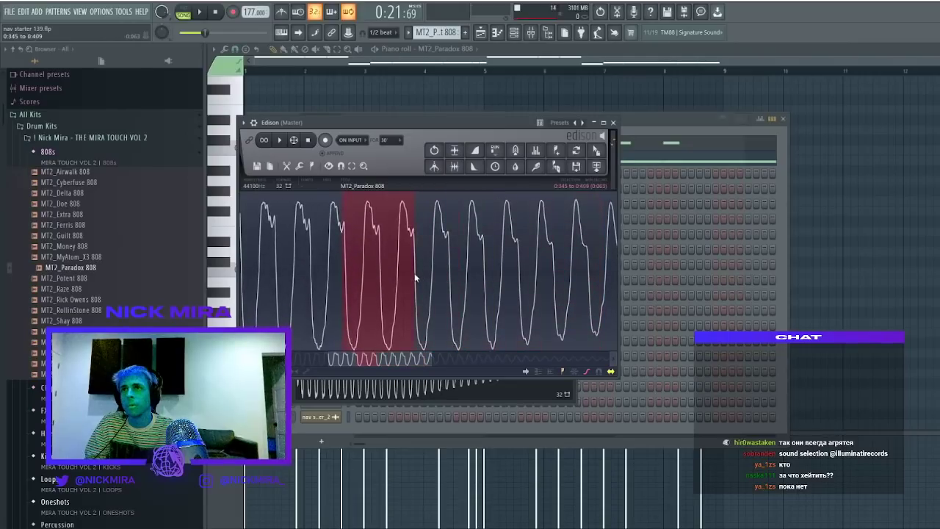
pyautogui.moveTo(362, 264); pyautogui.dragTo(397, 272)
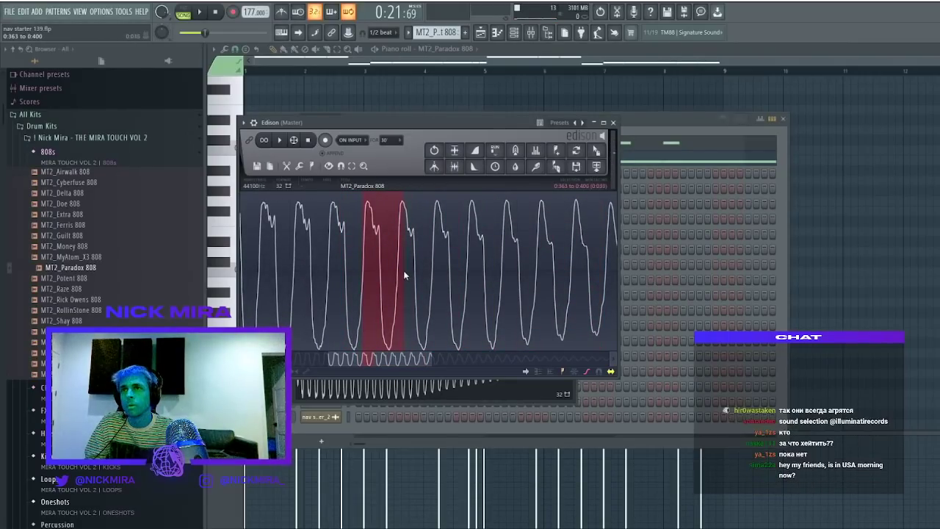
pyautogui.scroll(2, 400, 270)
pyautogui.click(264, 139)
pyautogui.press('space')
# Refine the looped selection to one waveform cycle from 0:364 to 0:394, with both edges on zero crossings, and audition it
pyautogui.scroll(4, 403, 263)
pyautogui.moveTo(386, 275); pyautogui.dragTo(389, 274)
pyautogui.scroll(-3, 391, 275)
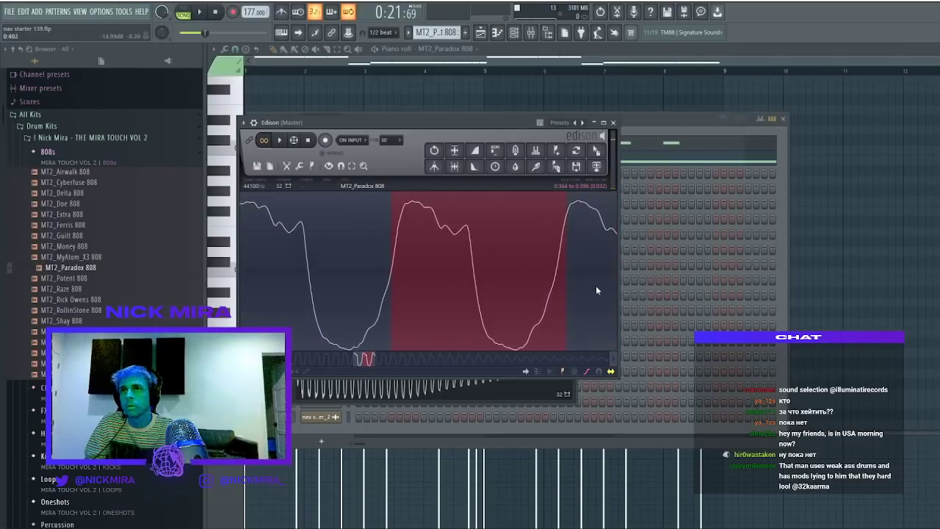
pyautogui.moveTo(564, 273); pyautogui.dragTo(555, 272)
pyautogui.scroll(8, 555, 272)
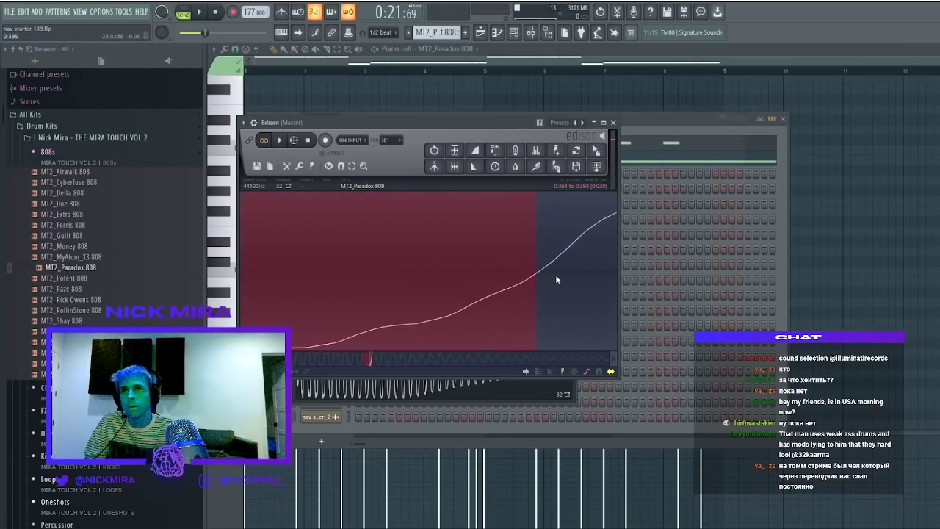
pyautogui.moveTo(440, 279)
pyautogui.mouseDown()
pyautogui.moveTo(478, 275)
pyautogui.moveTo(448, 282)
pyautogui.mouseUp()
pyautogui.press('space')
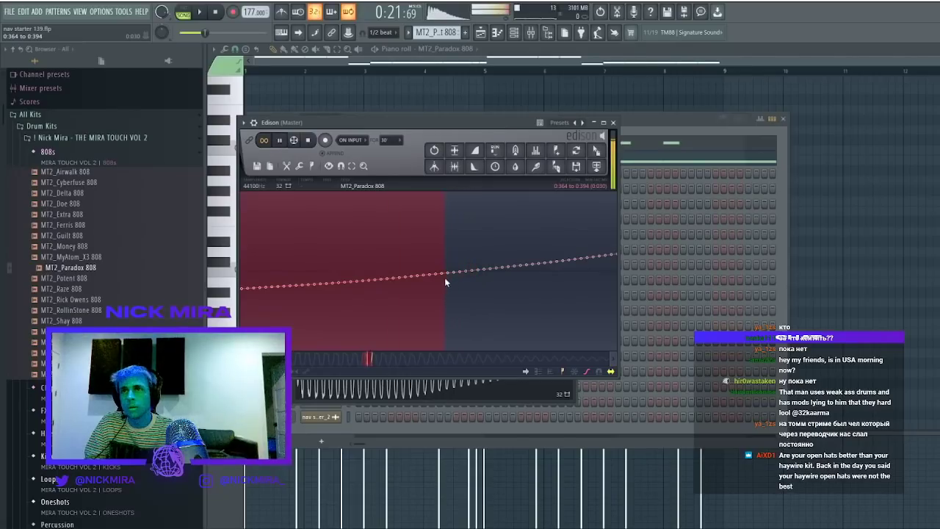
pyautogui.scroll(-4, 562, 286)
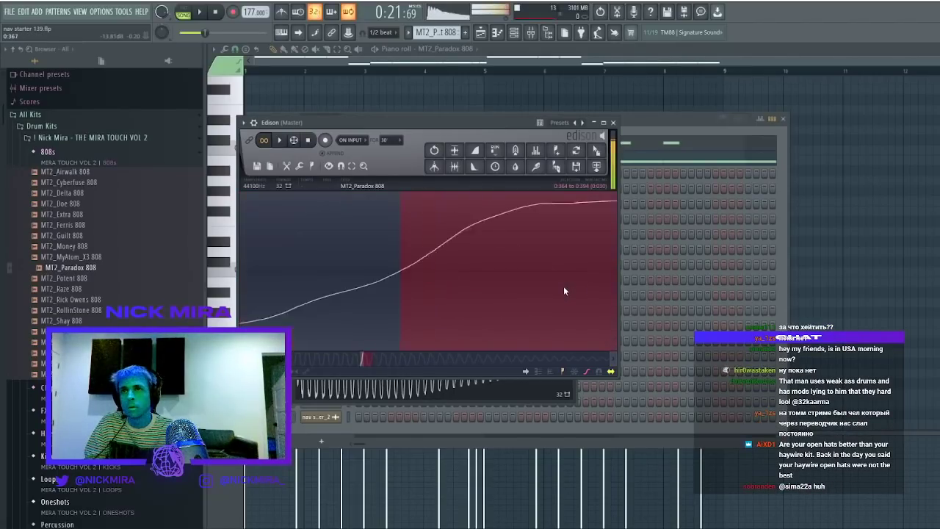
pyautogui.scroll(-5, 443, 269)
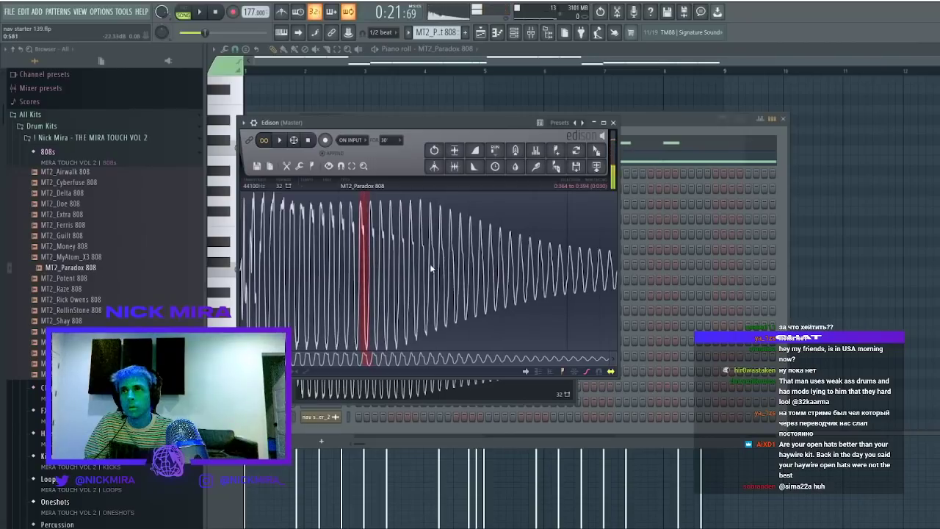
# Repeatedly paste the selected waveform cycle into the sample to extend the 808's sustain to about 2.8 seconds, and play the result
pyautogui.hotkey('ctrl', 'v')
pyautogui.hotkey('ctrl', 'v')
pyautogui.hotkey('ctrl', 'v')
pyautogui.hotkey('ctrl', 'v')
pyautogui.hotkey('ctrl', 'v')
pyautogui.hotkey('ctrl', 'v')
pyautogui.hotkey('ctrl', 'v')
pyautogui.hotkey('ctrl', 'v')
pyautogui.hotkey('ctrl', 'v')
pyautogui.hotkey('ctrl', 'v')
pyautogui.hotkey('ctrl', 'v')
pyautogui.hotkey('ctrl', 'v')
pyautogui.hotkey('ctrl', 'v')
pyautogui.hotkey('ctrl', 'v')
pyautogui.hotkey('ctrl', 'v')
pyautogui.hotkey('ctrl', 'v')
pyautogui.hotkey('ctrl', 'v')
pyautogui.hotkey('ctrl', 'v')
pyautogui.hotkey('ctrl', 'v')
pyautogui.hotkey('ctrl', 'v')
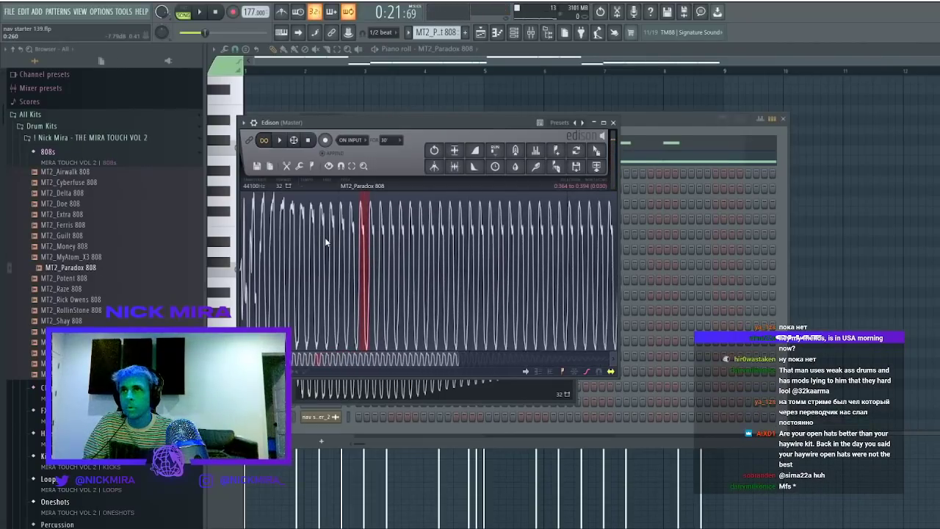
pyautogui.scroll(-3, 325, 238)
pyautogui.moveTo(292, 241); pyautogui.dragTo(147, 241)
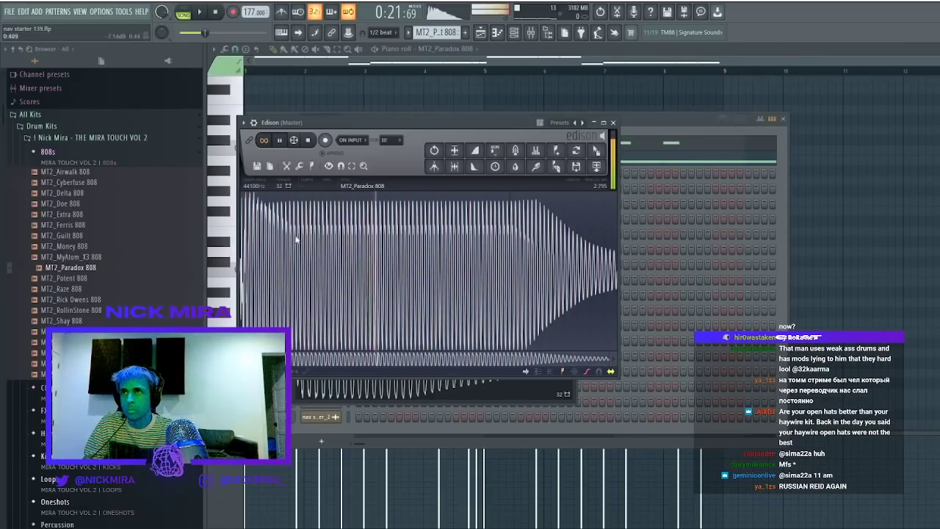
# Try fading out the extended 808 from 0:965 to its end, and undo the fade
pyautogui.scroll(-2, 599, 259)
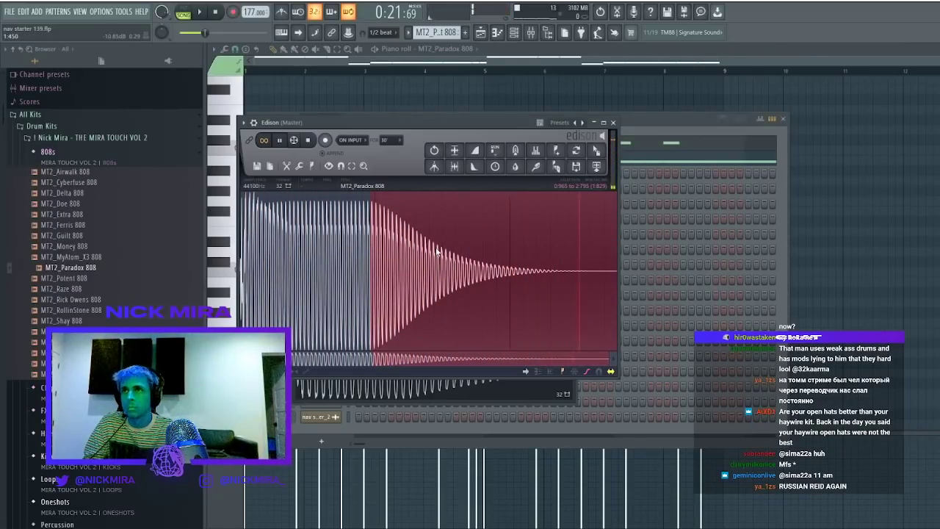
pyautogui.scroll(2, 436, 250)
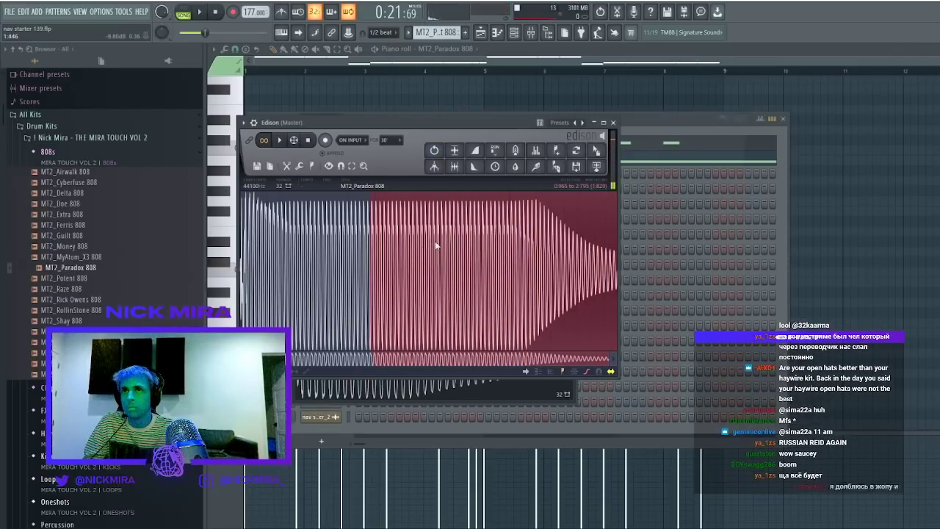
pyautogui.press('Delete')
pyautogui.hotkey('ctrl', 'z')
# Paste further copies of the waveform cycle to lengthen the 808 sample to about 3.86 seconds
pyautogui.hotkey('ctrl', 'v')
pyautogui.hotkey('ctrl', 'v')
pyautogui.hotkey('ctrl', 'v')
pyautogui.hotkey('ctrl', 'v')
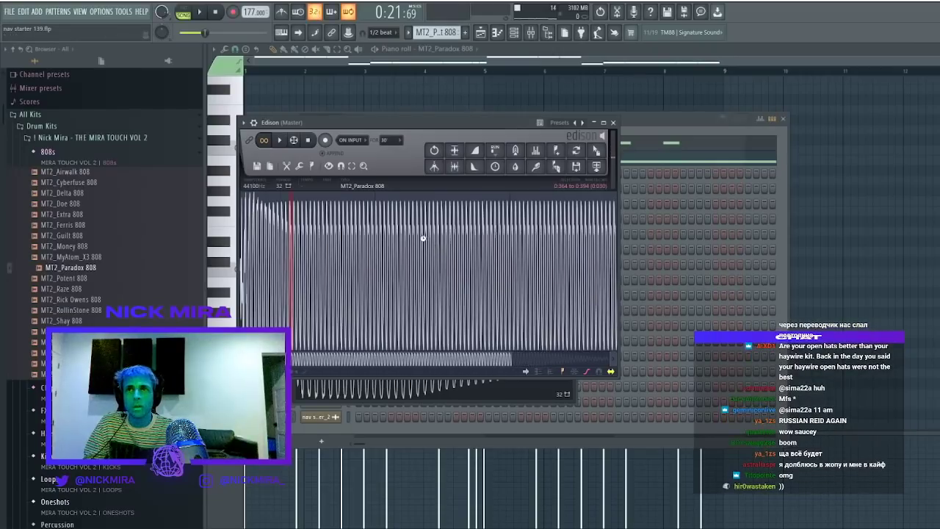
# Fade out the tail of the lengthened sample from 1:748 to its end at 3:859
pyautogui.scroll(-3, 423, 241)
pyautogui.moveTo(424, 237); pyautogui.dragTo(759, 278)
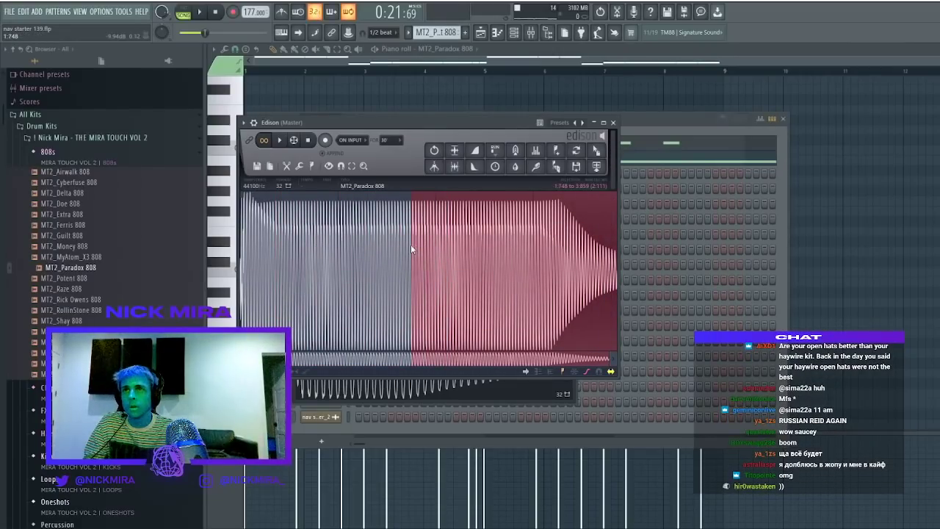
pyautogui.hotkey('alt', 'o')
# Replace the 808 channel's sample with the whole edited Edison audio and play it back with its piano roll notes
pyautogui.moveTo(416, 241); pyautogui.dragTo(44, 216)
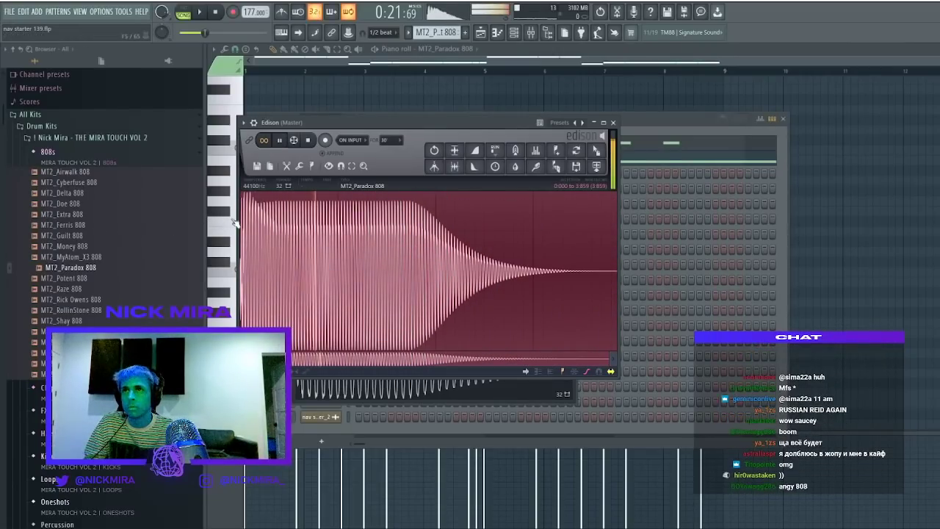
pyautogui.moveTo(424, 131); pyautogui.dragTo(724, 199)
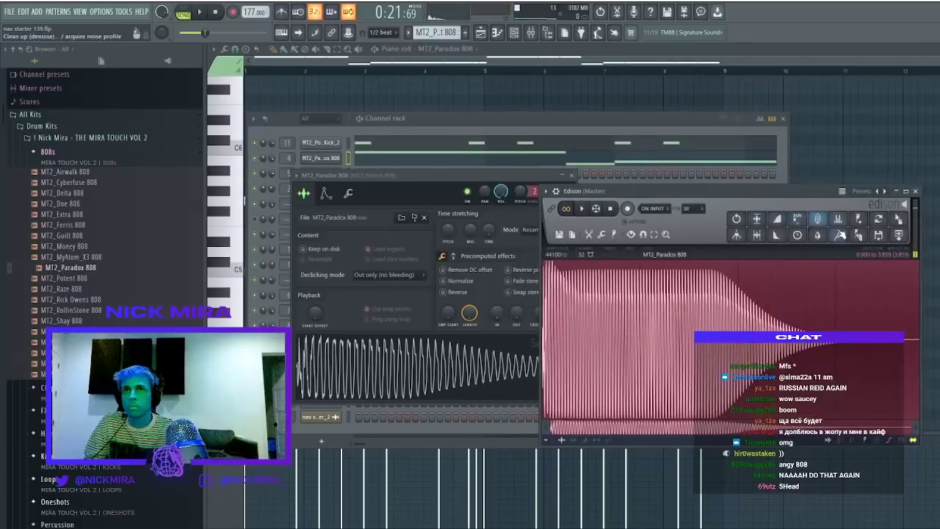
pyautogui.moveTo(896, 228); pyautogui.dragTo(309, 158)
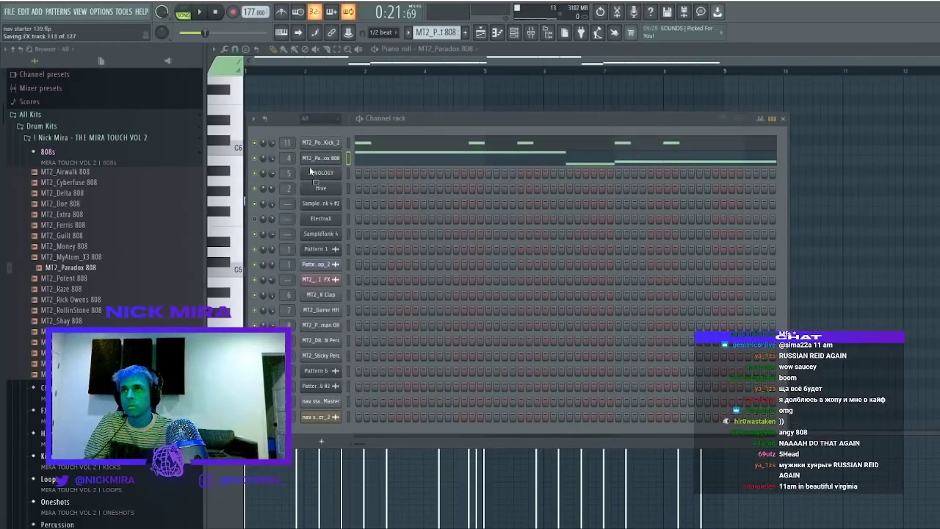
pyautogui.press('space')
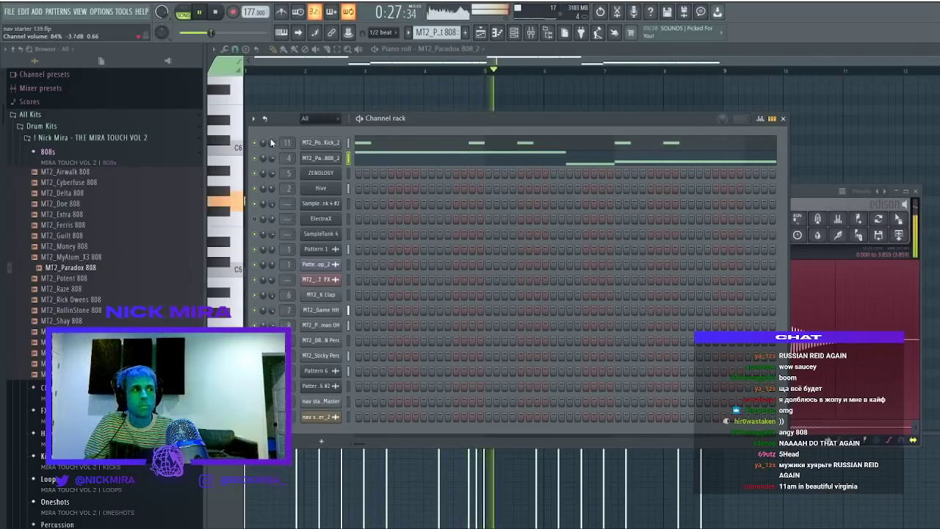
pyautogui.click(444, 163)
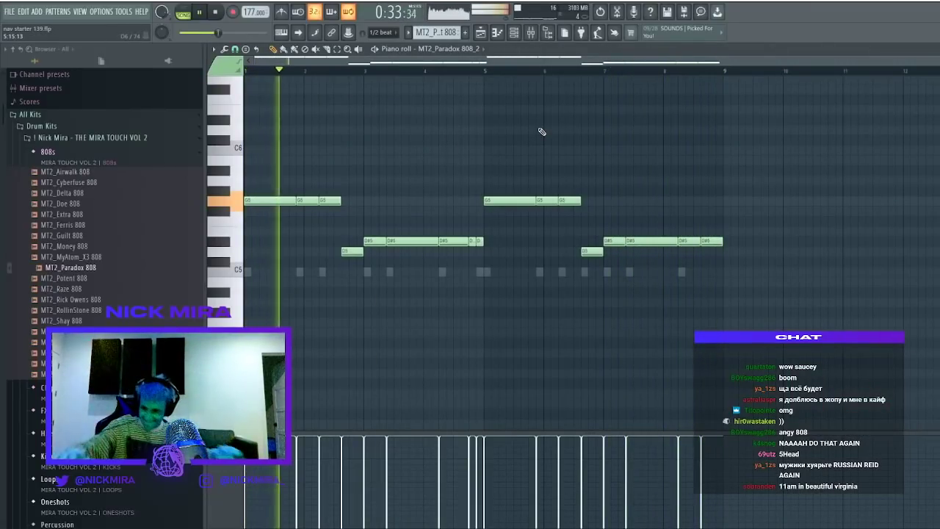
pyautogui.press('F7')
pyautogui.press('space')
# Duplicate all playlist clips between bars 17 and 57 twice, extending the arrangement to bar 137
pyautogui.press('F5')
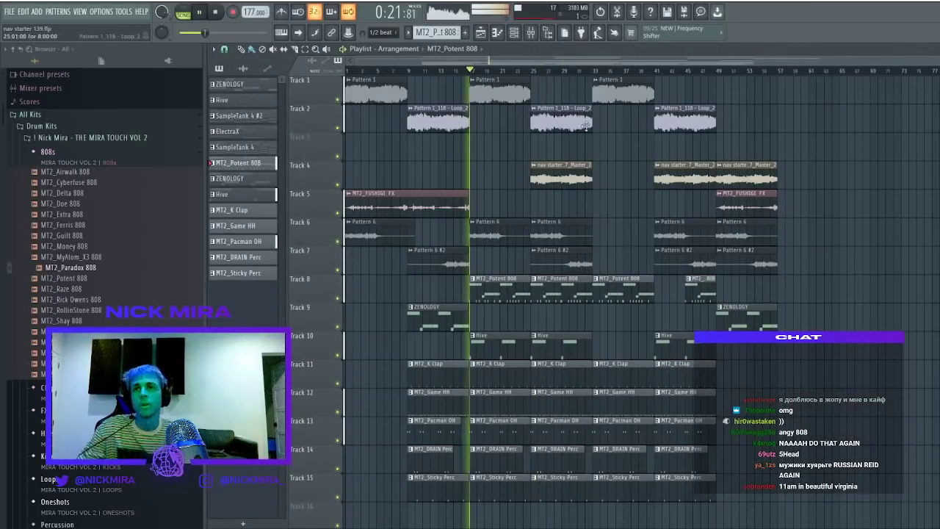
pyautogui.moveTo(494, 95); pyautogui.dragTo(742, 491)
pyautogui.hotkey('ctrl', 'b')
pyautogui.hscroll(3, 674, 342)
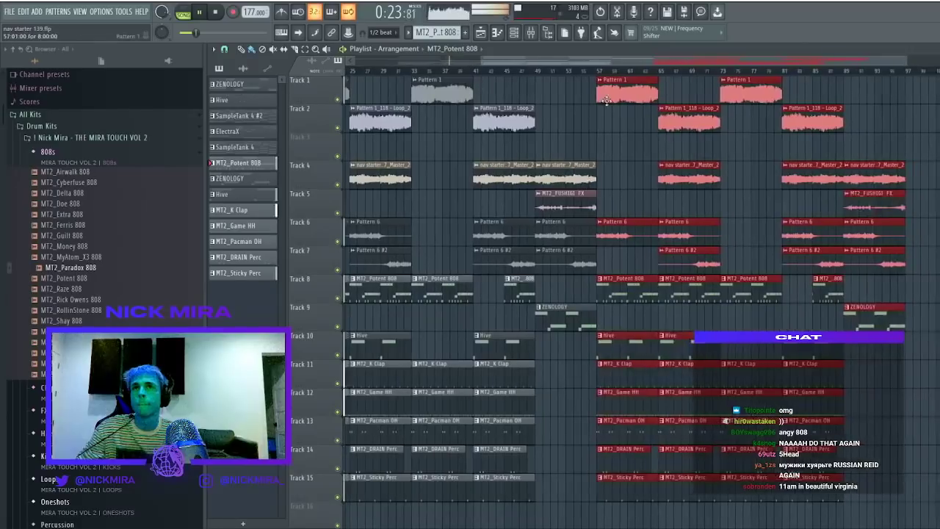
pyautogui.hotkey('ctrl', 'b')
pyautogui.scroll(-4, 629, 78)
pyautogui.hotkey('ctrl', 'd')
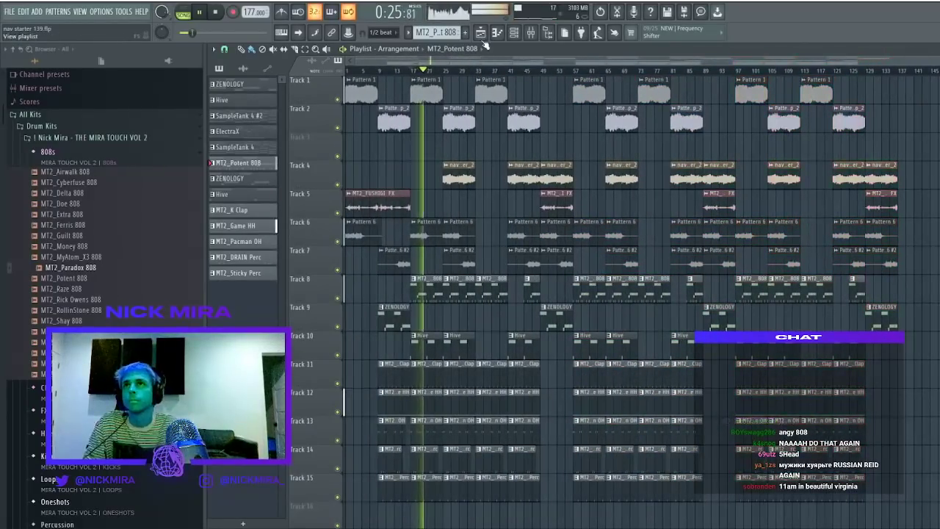
# Shorten the opening 808 G5 notes at bars 1 and 5 and the long D#5 note in bar 7 to leave brief gaps
pyautogui.click(513, 31)
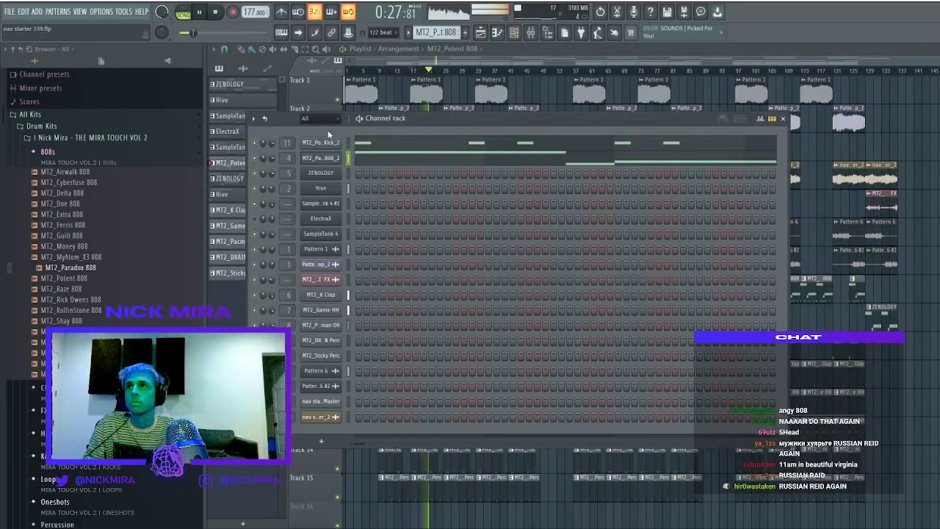
pyautogui.click(513, 32)
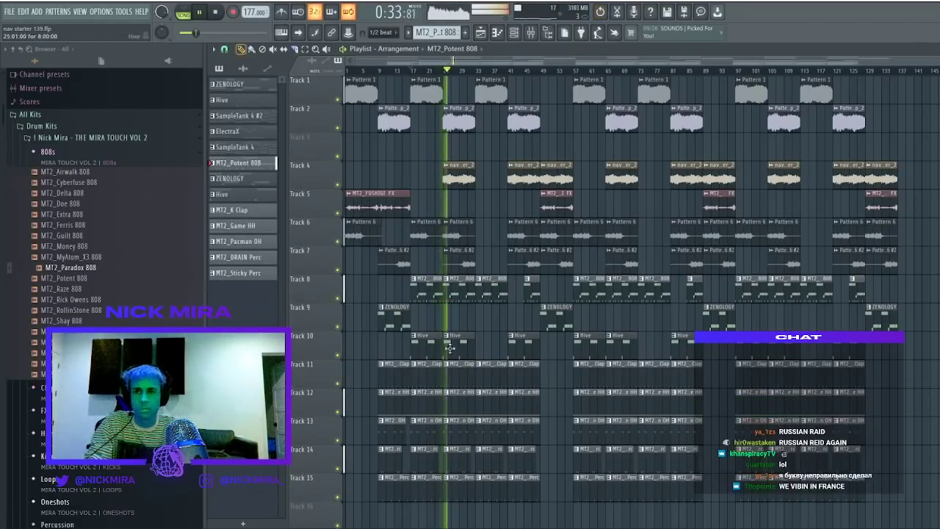
pyautogui.click(513, 32)
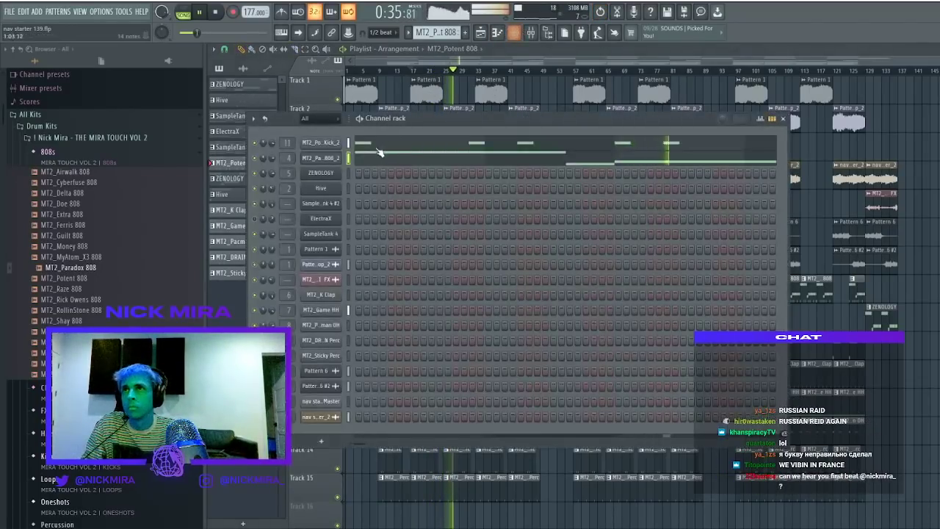
pyautogui.click(558, 205)
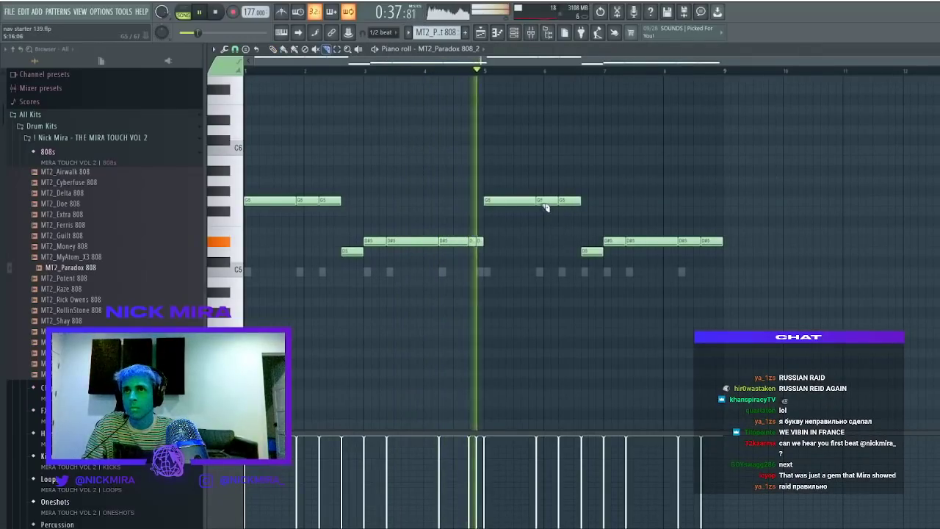
pyautogui.moveTo(533, 203); pyautogui.dragTo(526, 204)
pyautogui.press('c')
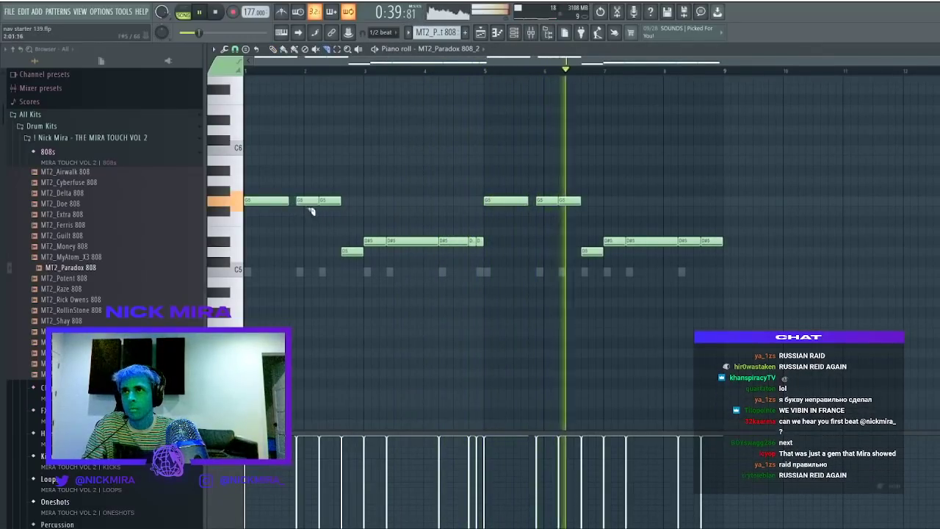
pyautogui.moveTo(676, 243); pyautogui.dragTo(669, 243)
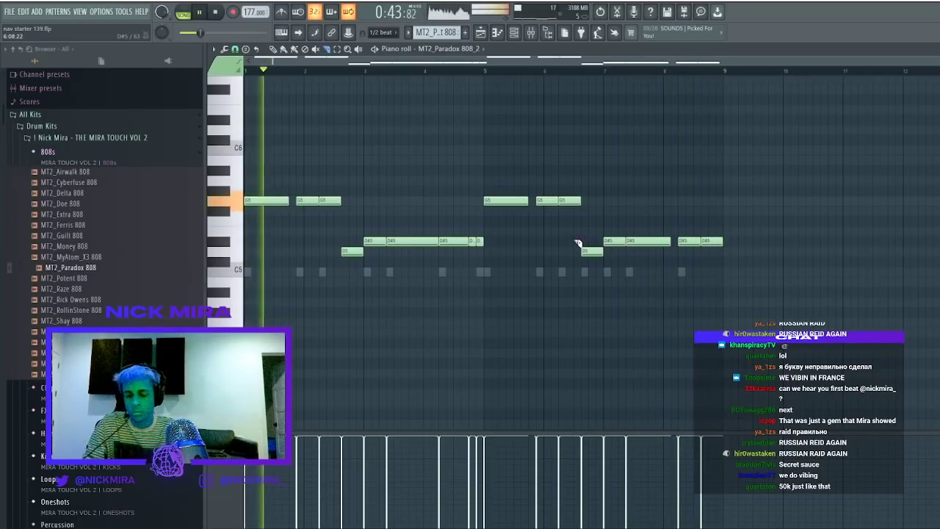
pyautogui.press('Escape')
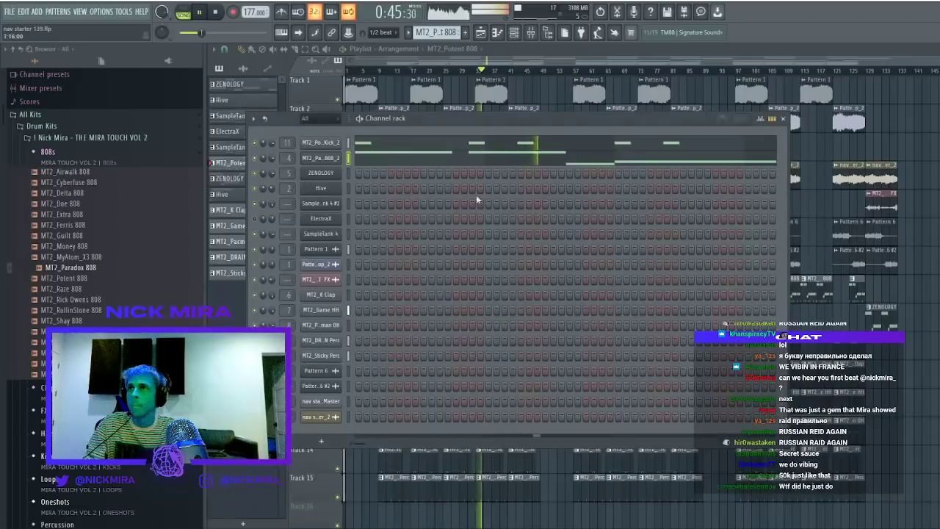
# Examine the 808 channel's volume envelope and its notes in the piano roll, then return to the playlist
pyautogui.click(326, 157)
pyautogui.click(328, 194)
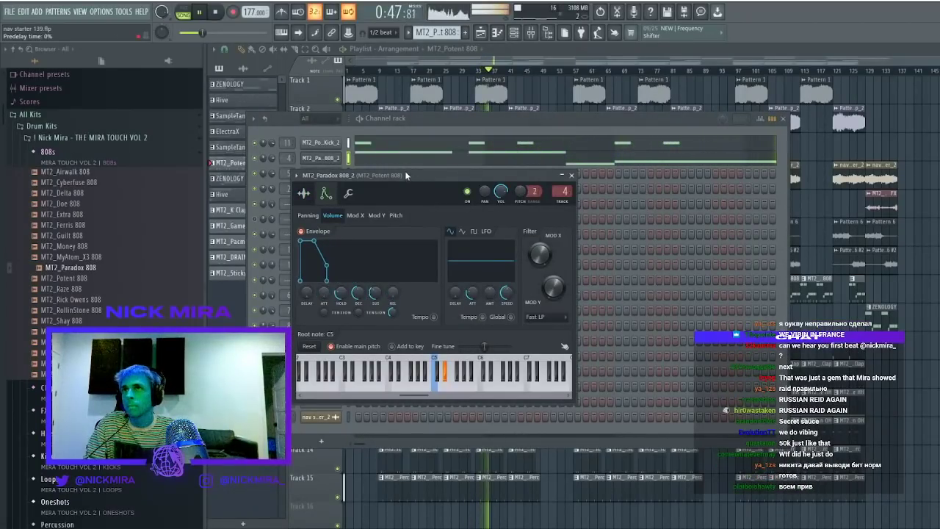
pyautogui.click(401, 159)
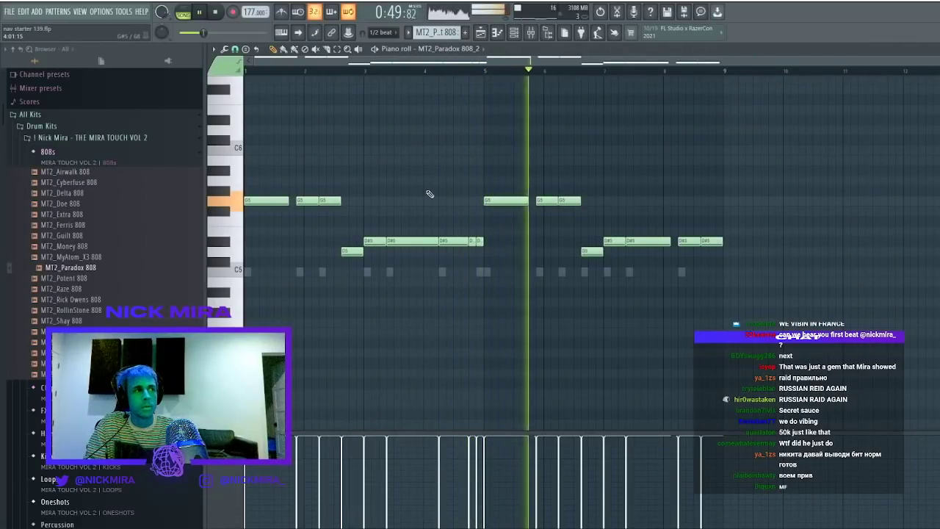
pyautogui.press('Escape')
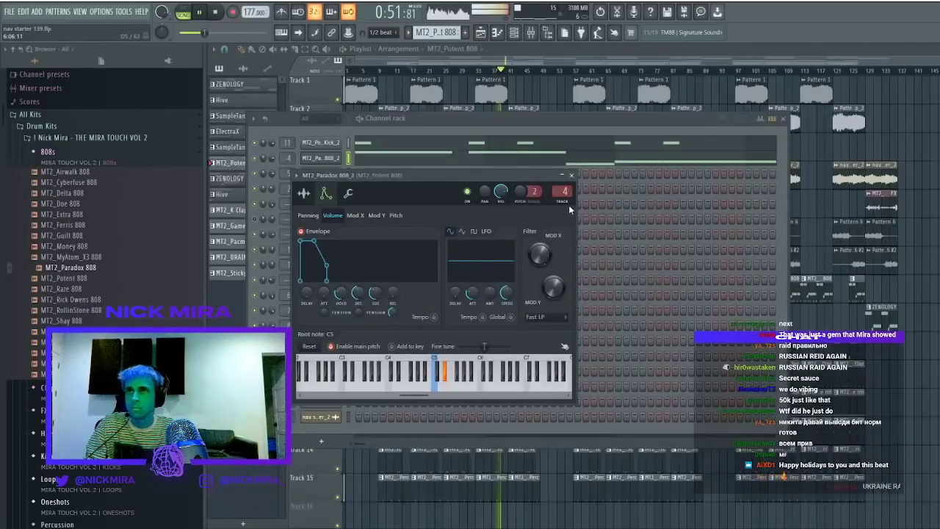
pyautogui.press('Escape')
pyautogui.press('Escape')
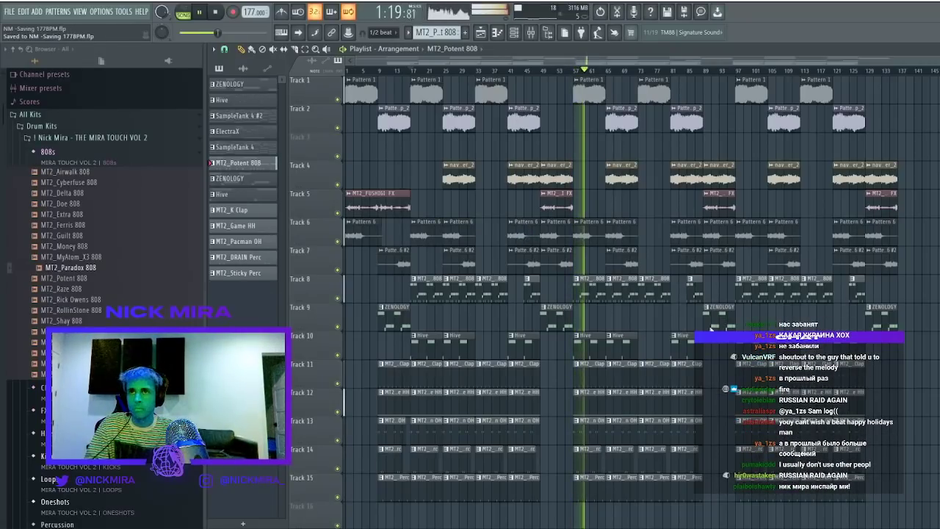
# Replace the MT2_Game HH channel's sample with MT2_Unanimous HH from the Mira Touch Vol 2 hi-hat folder
pyautogui.click(514, 32)
pyautogui.click(88, 161)
pyautogui.click(79, 225)
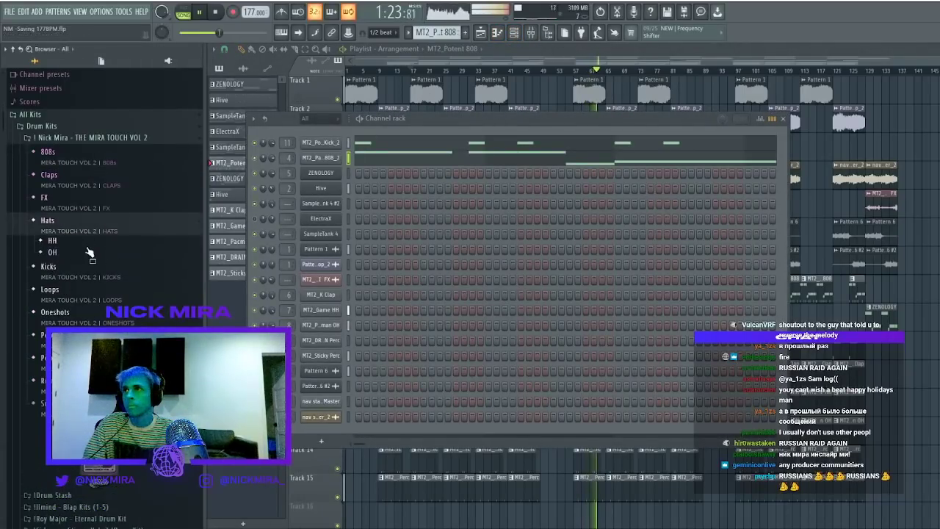
pyautogui.click(86, 243)
pyautogui.scroll(-3, 92, 264)
pyautogui.click(119, 295)
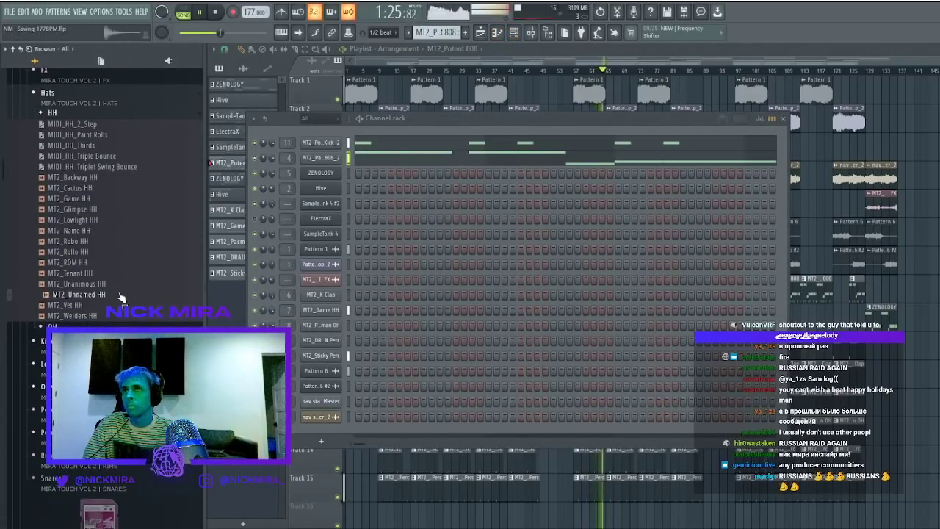
pyautogui.moveTo(328, 317); pyautogui.dragTo(327, 310)
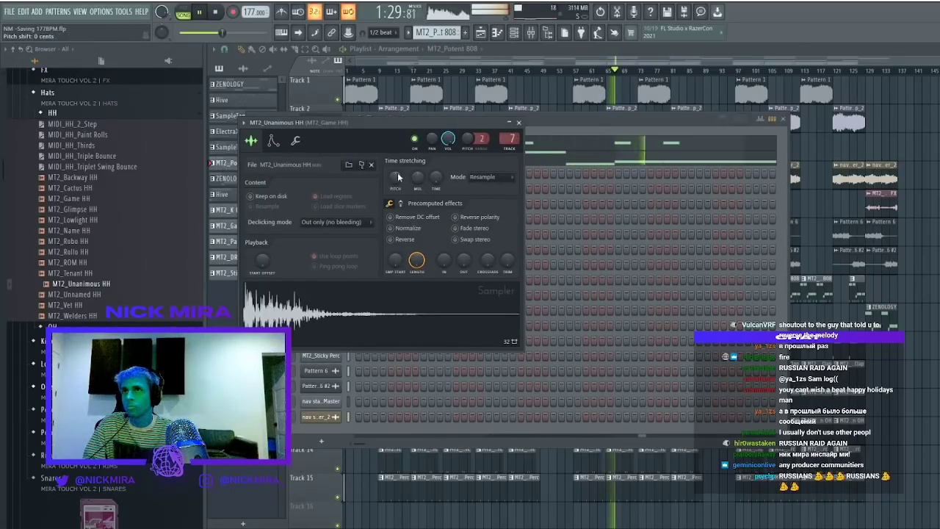
# Check the MT2_Unanimous HH channel's sample, envelope and miscellaneous settings, then close its window
pyautogui.click(295, 140)
pyautogui.click(272, 140)
pyautogui.click(295, 141)
pyautogui.click(251, 140)
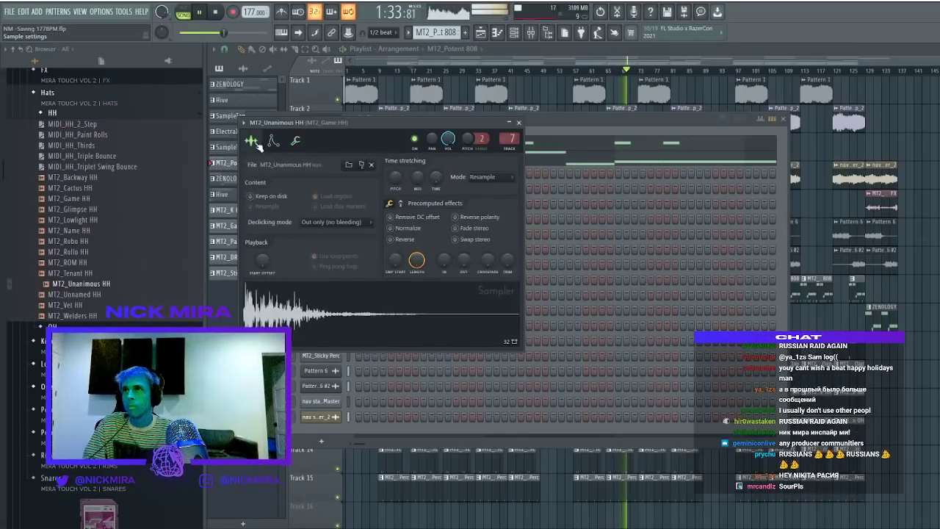
pyautogui.click(519, 122)
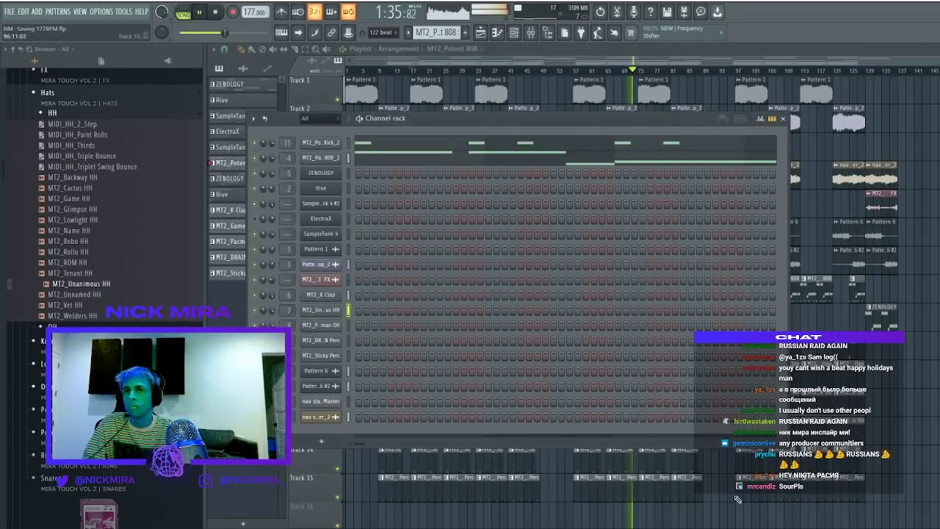
# Open the MT2_Unanimous HH notes in the piano roll and place a G4 note in bar 1 against the playing beat
pyautogui.press('F6')
pyautogui.doubleClick(650, 392)
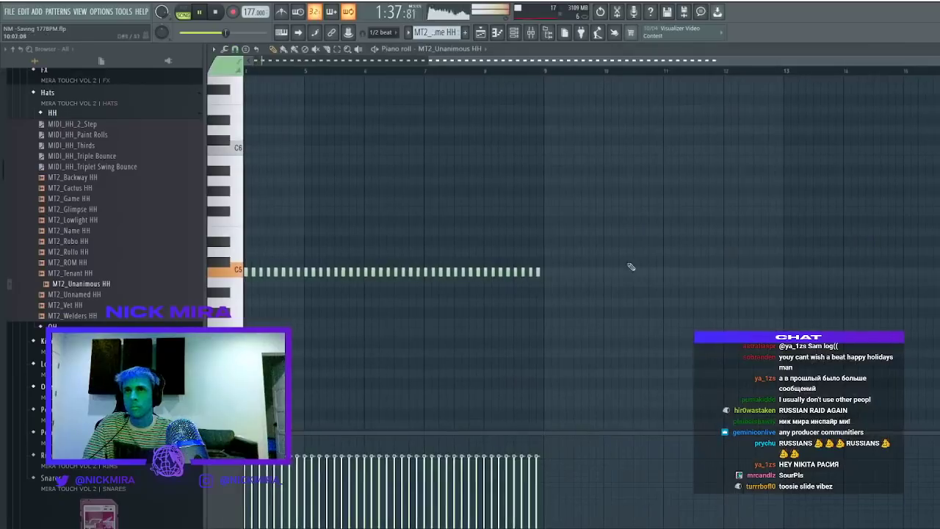
pyautogui.click(389, 322)
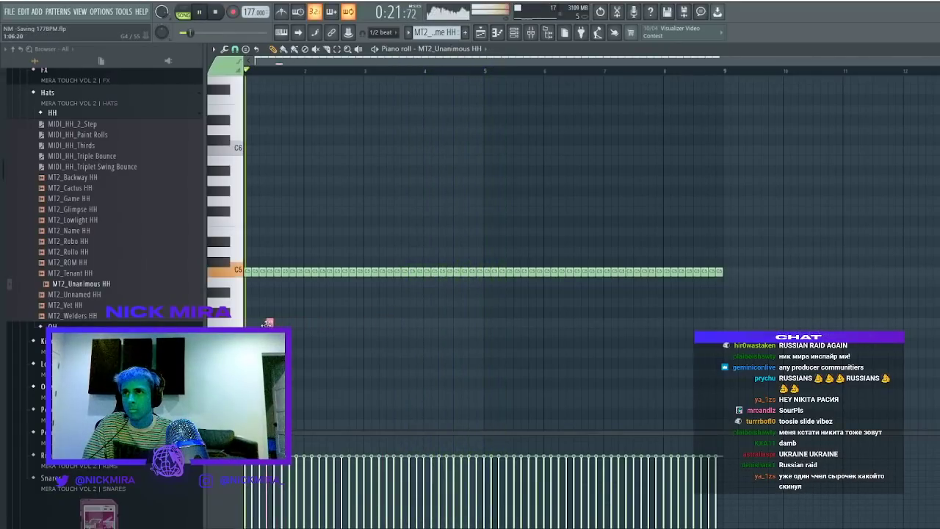
pyautogui.press('space')
pyautogui.press('space')
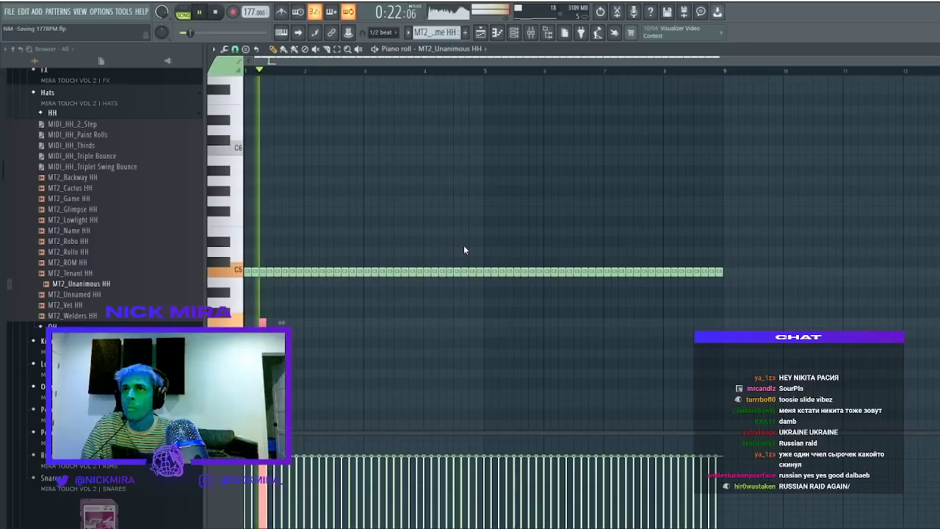
# Build a short hi-hat fill in bar 1 from two A4 notes and four evenly spaced G4 notes at reduced velocity
pyautogui.moveTo(263, 320)
pyautogui.mouseDown()
pyautogui.moveTo(256, 300)
pyautogui.moveTo(266, 326)
pyautogui.mouseUp()
pyautogui.press('space')
pyautogui.press('space')
pyautogui.press('space')
pyautogui.press('space')
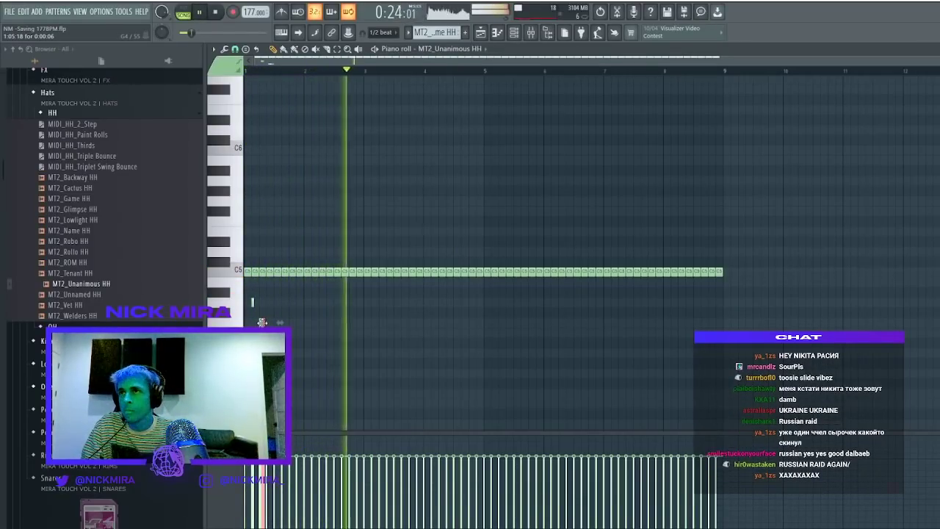
pyautogui.scroll(2, 254, 77)
pyautogui.scroll(2, 271, 62)
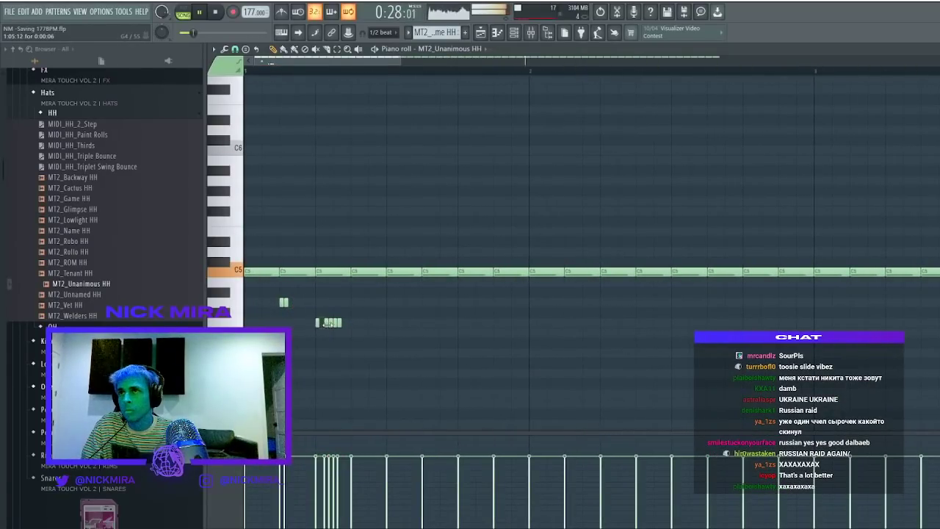
pyautogui.rightClick(339, 324)
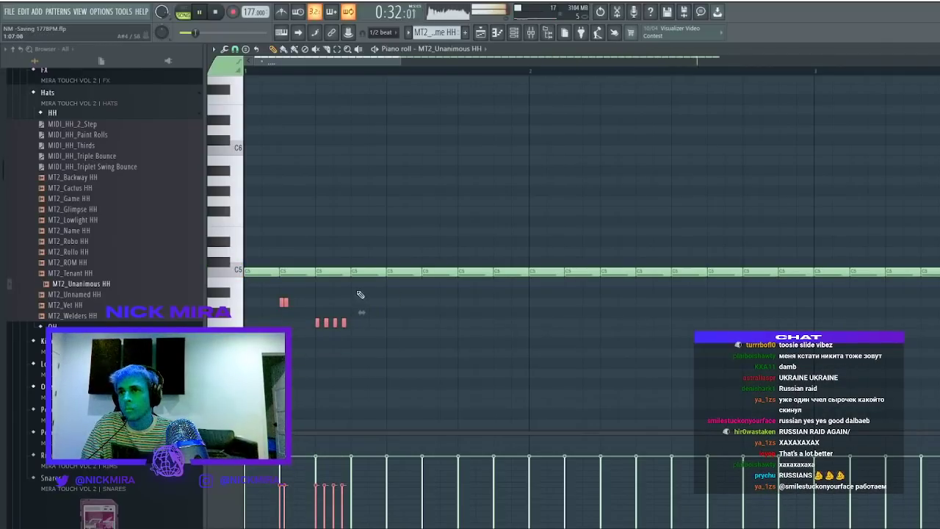
pyautogui.scroll(-4, 379, 72)
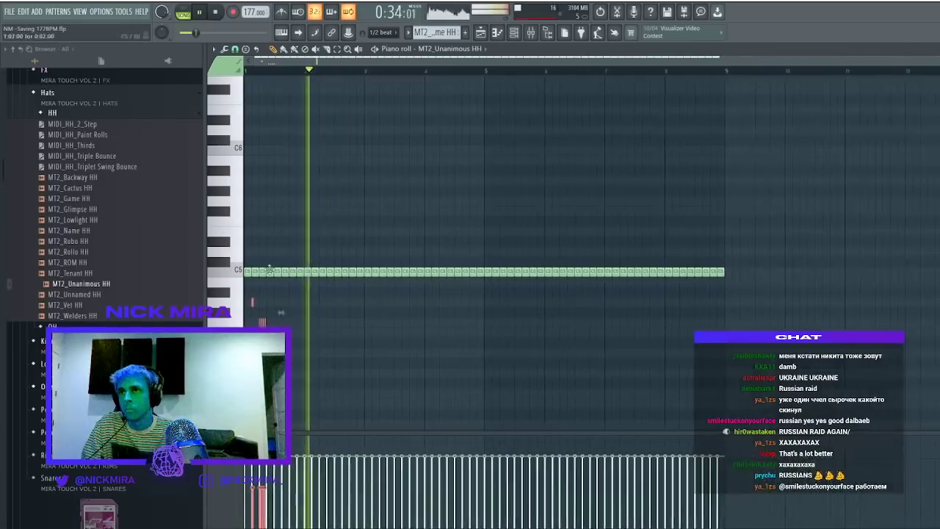
# Vary the copied fill with two short D#4 notes in bar 2, an A4 pair in bar 3 and an F4 roll in bar 4
pyautogui.moveTo(251, 301); pyautogui.dragTo(342, 323)
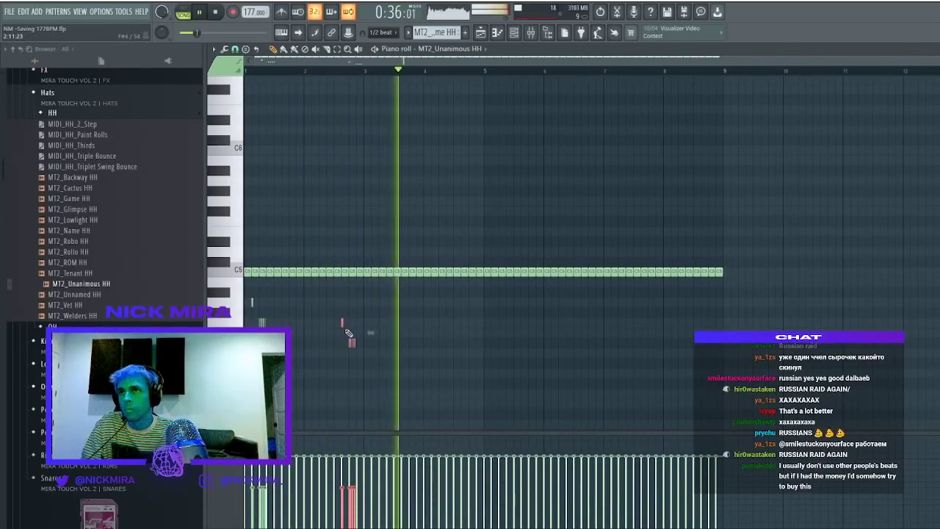
pyautogui.rightClick(341, 324)
pyautogui.click(342, 365)
pyautogui.rightClick(353, 343)
pyautogui.click(358, 364)
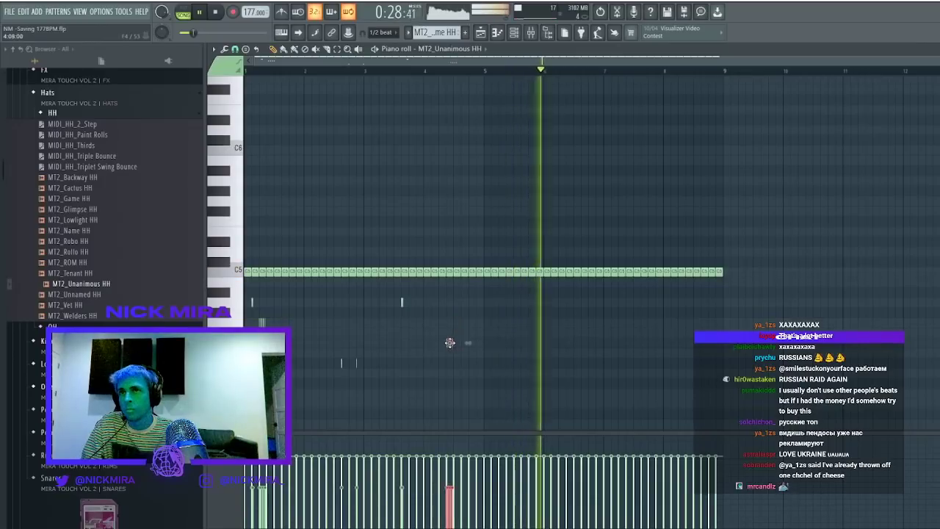
# Delete the hi-hat notes in bars 5 to 8 and duplicate bars 1 to 4 with their fills into that space
pyautogui.moveTo(485, 269); pyautogui.dragTo(904, 375)
pyautogui.press('Delete')
pyautogui.hotkey('ctrl', 'b')
pyautogui.hotkey('ctrl', 'd')
pyautogui.moveTo(476, 329); pyautogui.dragTo(447, 342)
pyautogui.moveTo(697, 331)
pyautogui.mouseDown()
pyautogui.moveTo(667, 357)
pyautogui.moveTo(688, 342)
pyautogui.mouseUp()
pyautogui.hotkey('ctrl', 'd')
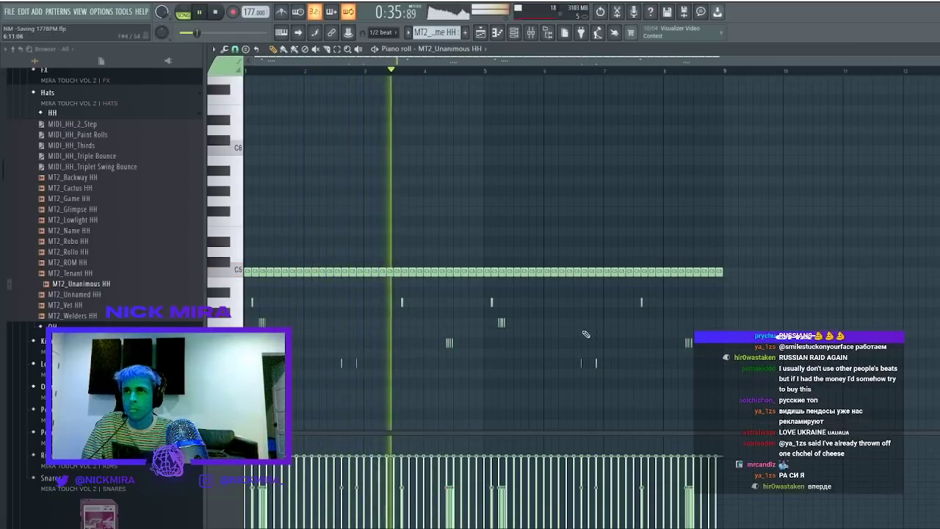
# Add two short G4 hi-hat notes after the A4 pair in bar 3 and again in bar 7
pyautogui.click(420, 323)
pyautogui.click(421, 324)
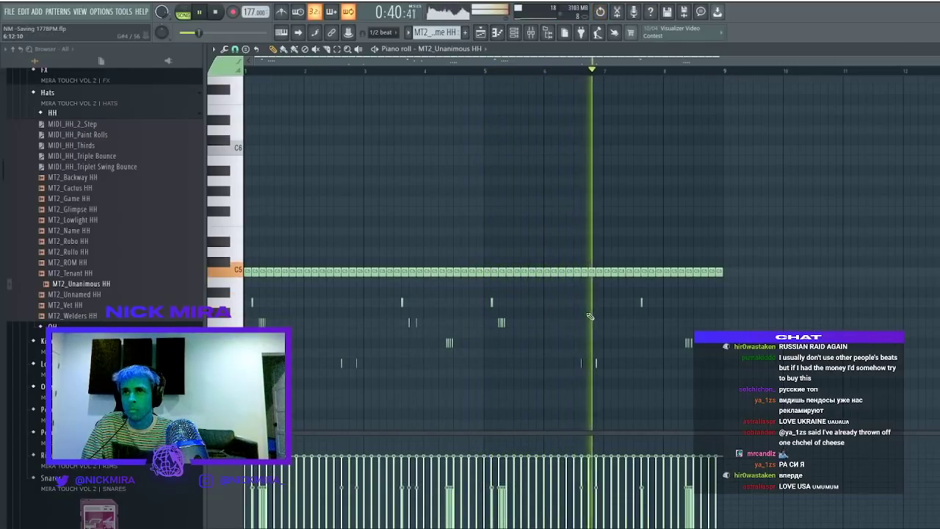
pyautogui.click(651, 323)
pyautogui.click(659, 323)
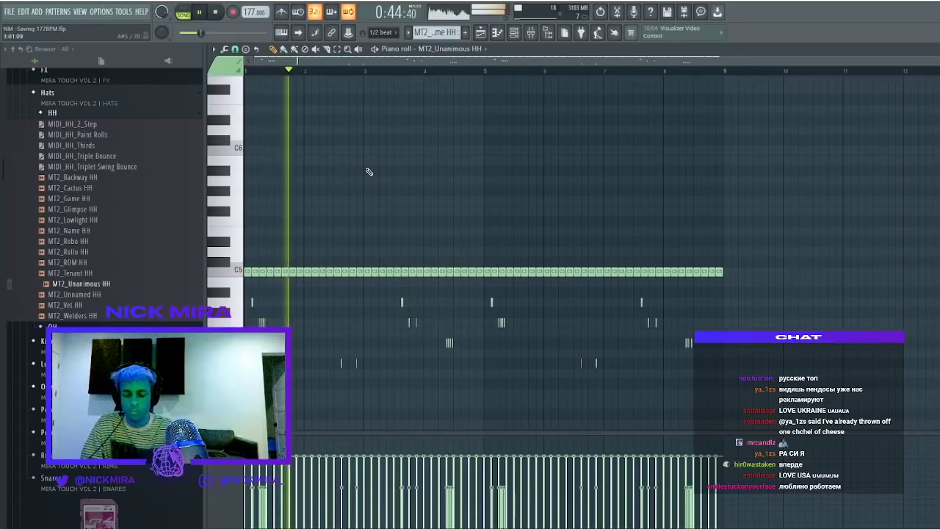
# Transpose all hi-hat fill notes below C5 down five semitones with lowered velocity, and save the project
pyautogui.moveTo(247, 281); pyautogui.dragTo(933, 426)
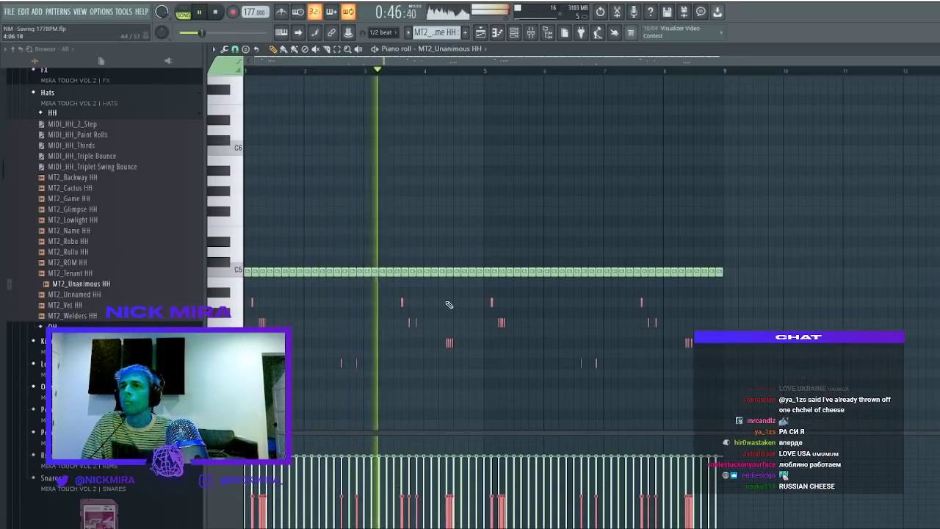
pyautogui.hotkey('shift', 'Down')
pyautogui.hotkey('shift', 'Down')
pyautogui.hotkey('shift', 'Down')
pyautogui.hotkey('shift', 'Down')
pyautogui.hotkey('shift', 'Down')
pyautogui.hotkey('shift', 'Up')
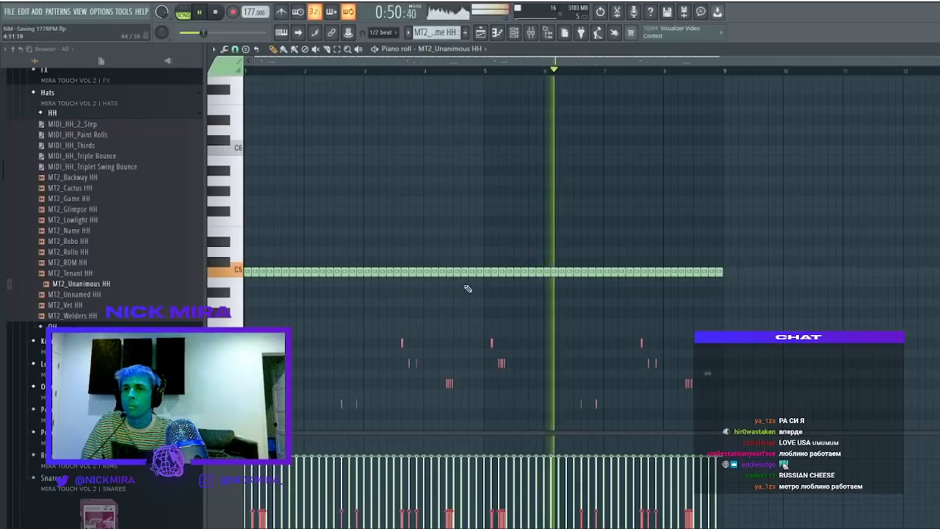
pyautogui.hotkey('shift', 'Down')
pyautogui.hotkey('ctrl', 'd')
pyautogui.hotkey('ctrl', 's')
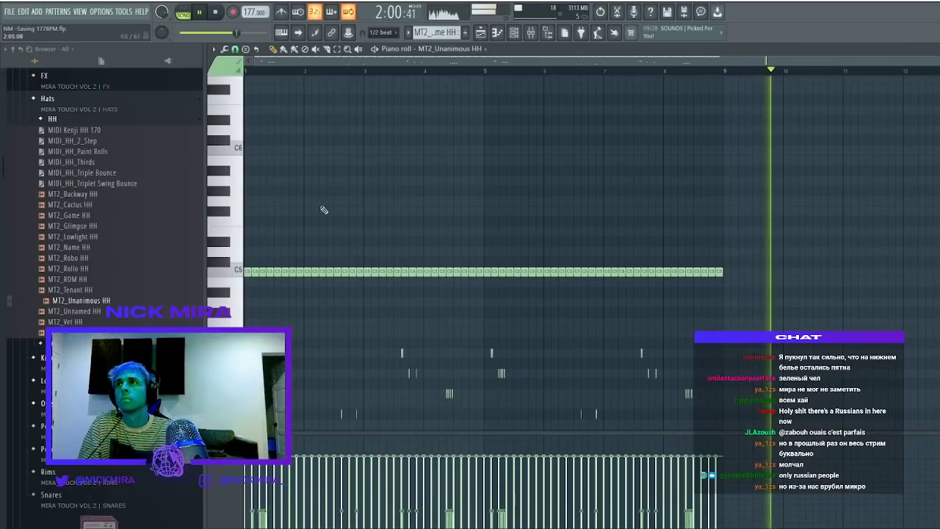
# Audition the finished hi-hat pattern and return to the playlist to play the arrangement
pyautogui.press('space')
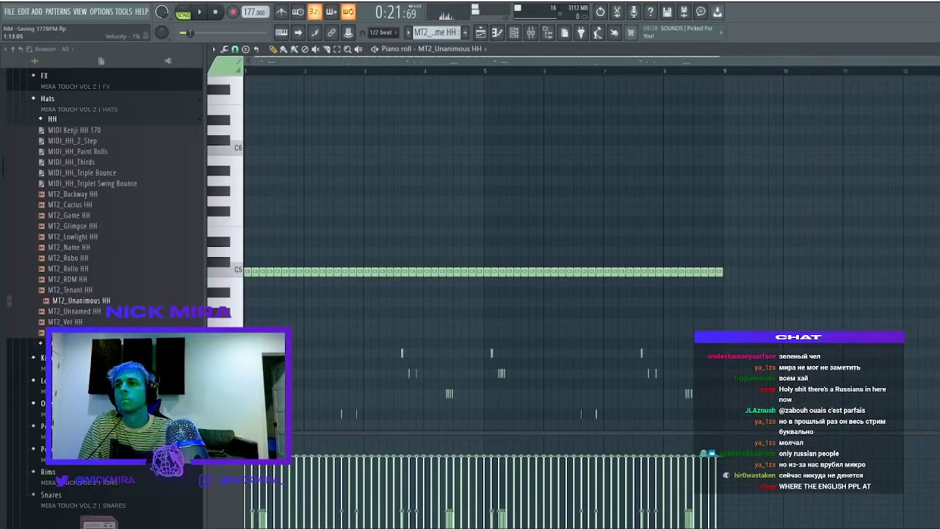
pyautogui.press('space')
pyautogui.hotkey('ctrl', 'a')
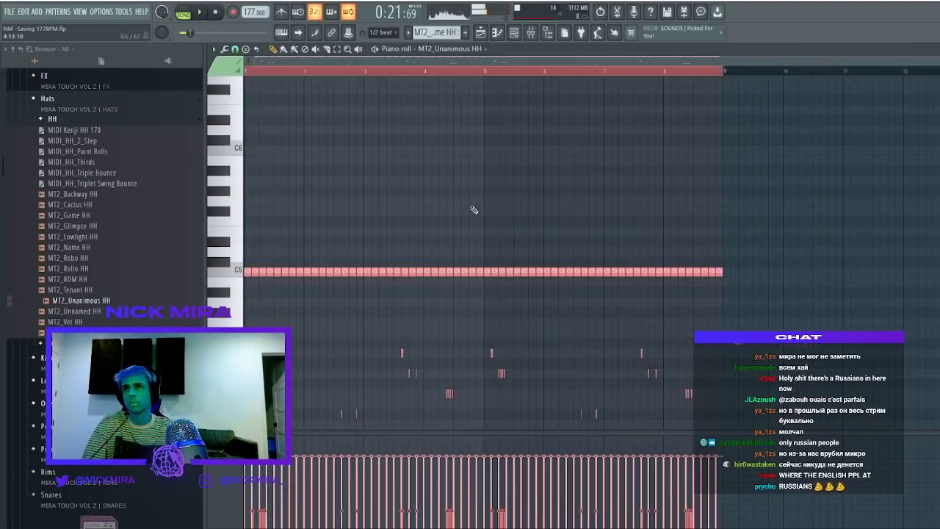
pyautogui.hotkey('ctrl', 'd')
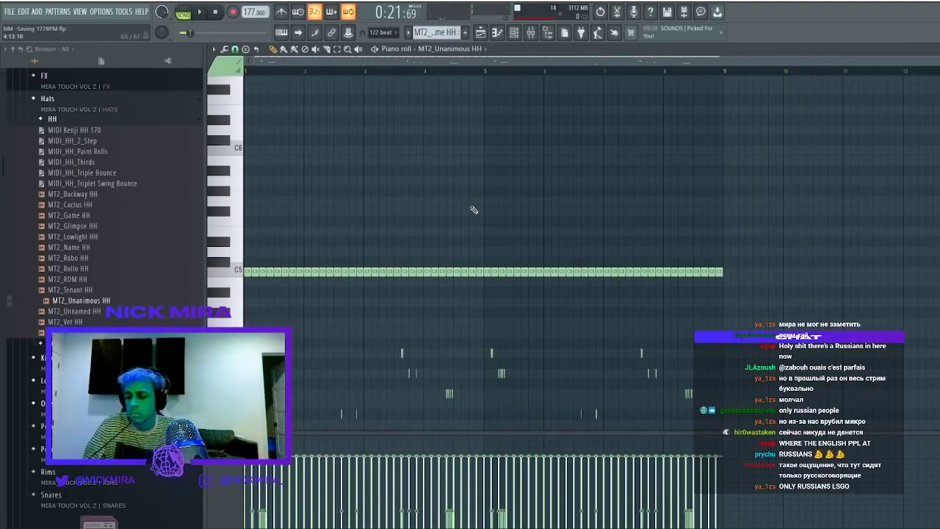
pyautogui.press('Escape')
pyautogui.press('Escape')
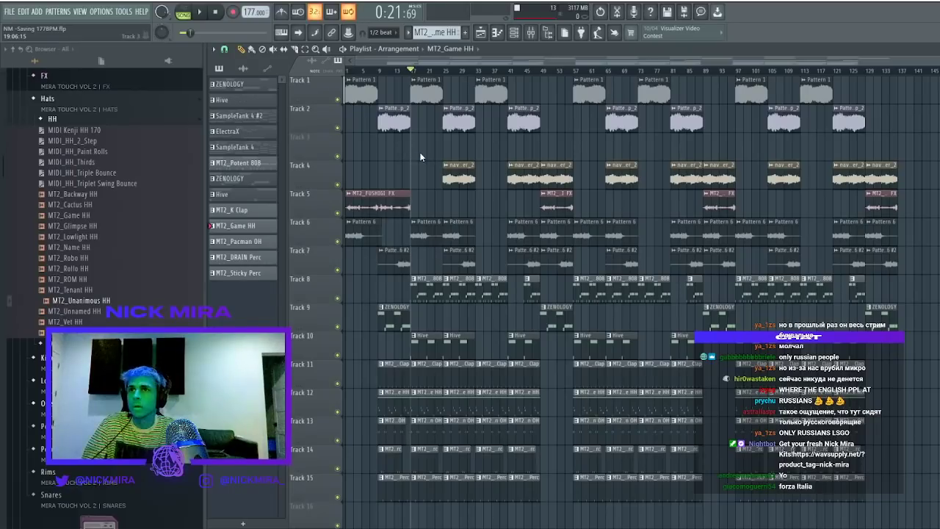
pyautogui.press('space')
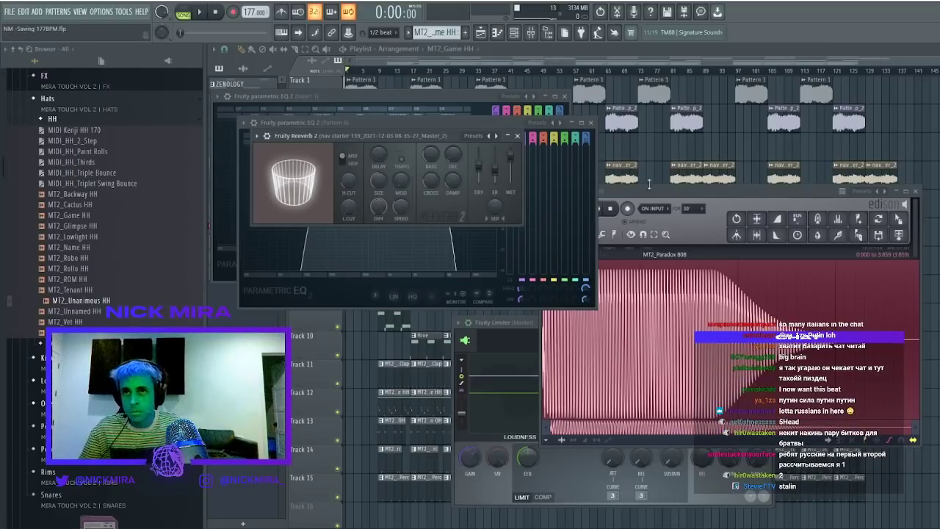
# Close the open plugin windows and, with the song playing from the start, mute playlist tracks 8 and 11 through 15
pyautogui.press('F12')
pyautogui.press('space')
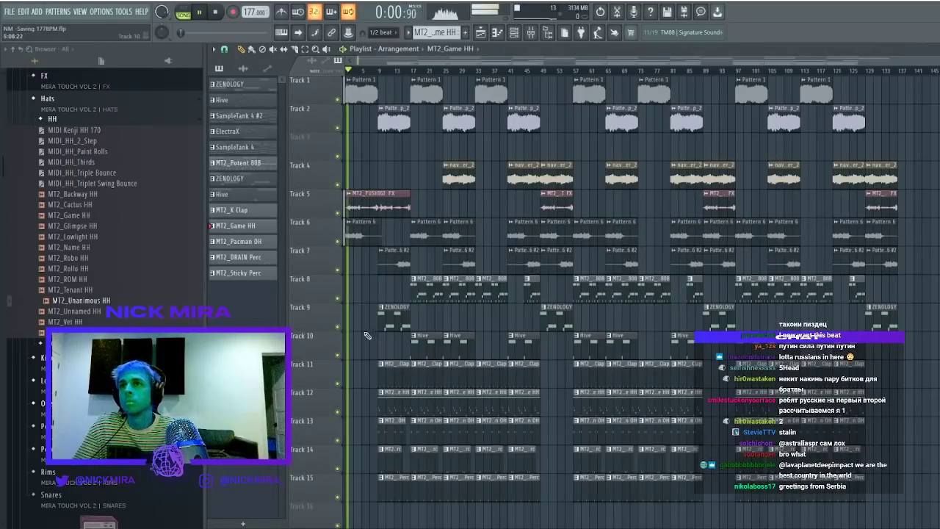
pyautogui.click(339, 299)
pyautogui.click(339, 300)
pyautogui.click(340, 300)
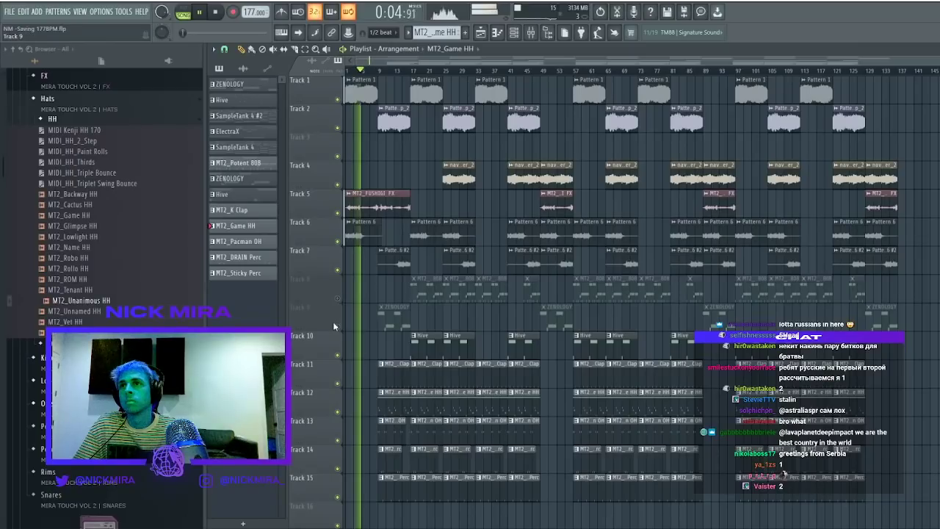
pyautogui.click(338, 326)
pyautogui.click(338, 354)
pyautogui.click(338, 382)
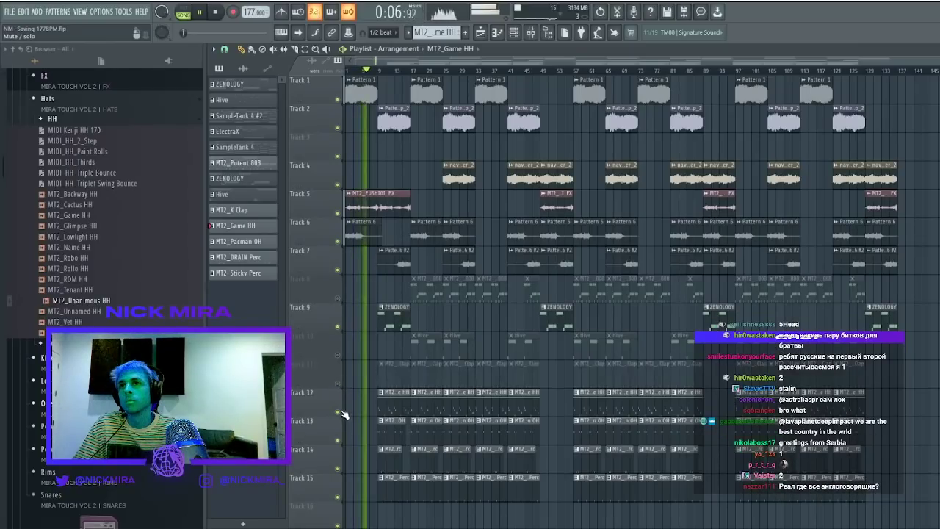
pyautogui.click(338, 411)
pyautogui.click(338, 439)
pyautogui.click(338, 354)
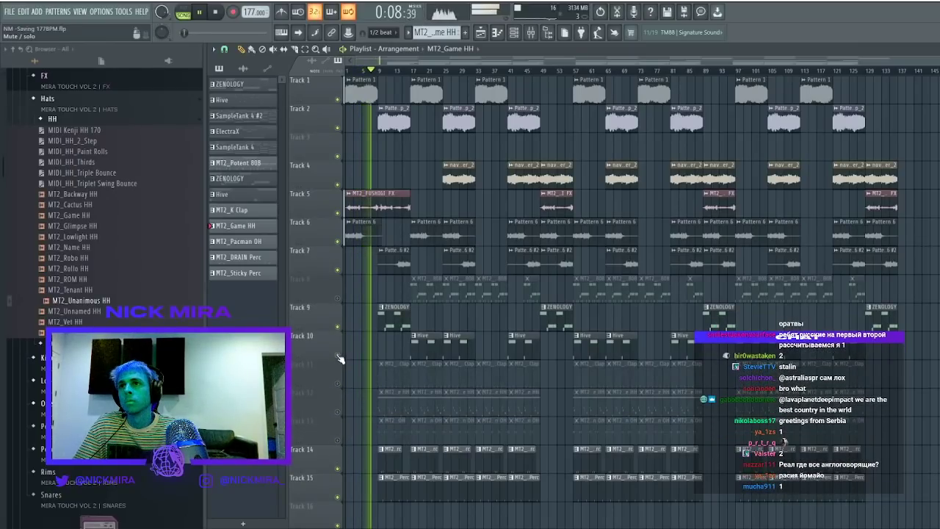
pyautogui.click(338, 468)
pyautogui.click(339, 496)
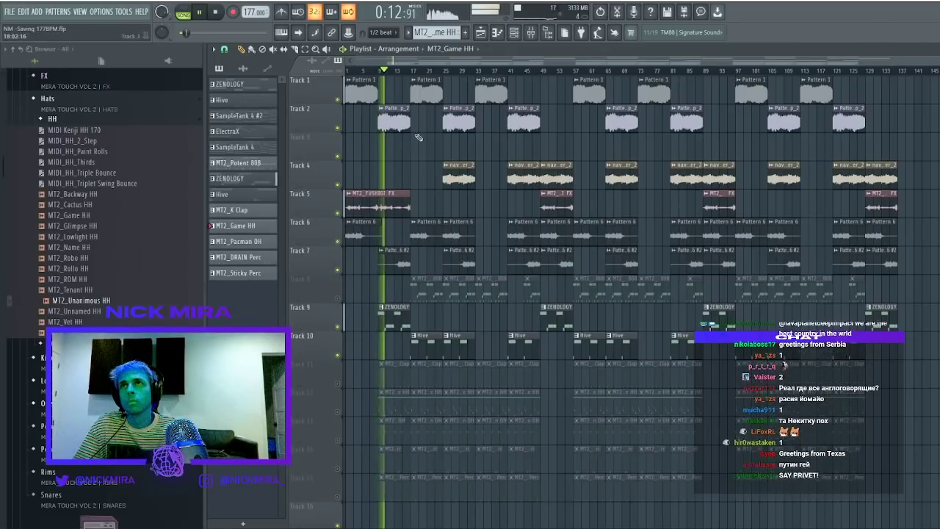
# Inspect the Pattern 1_118 - Loop_2 clip's settings and its mixer insert, then close all windows
pyautogui.doubleClick(406, 124)
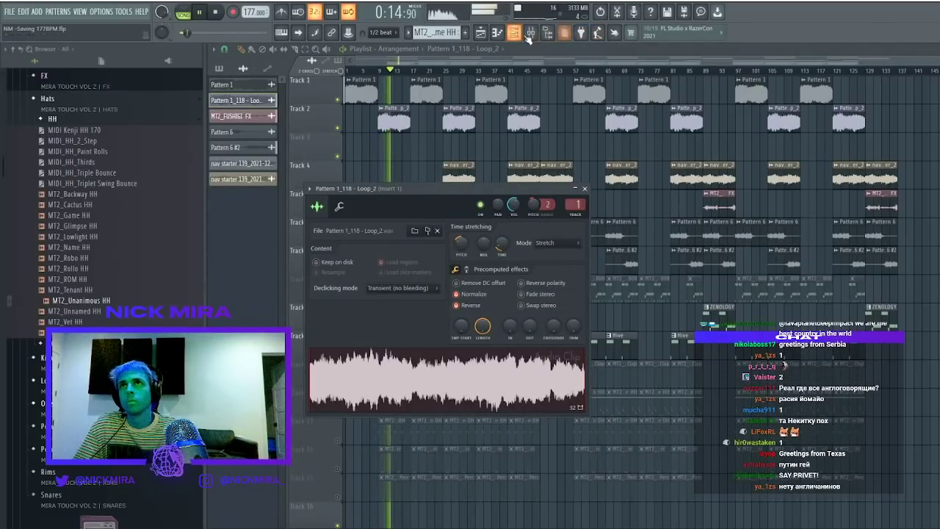
pyautogui.press('F9')
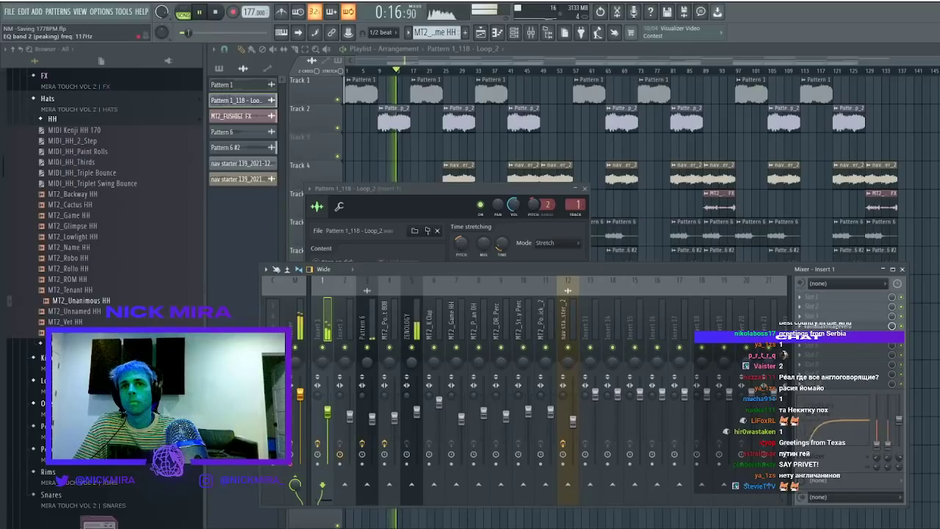
pyautogui.press('F12')
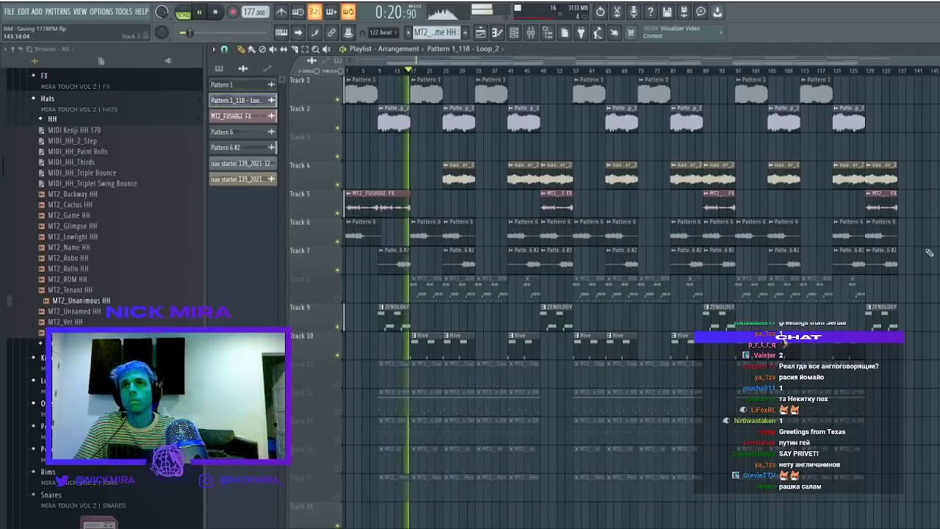
# Select all playlist clips, play through the arrangement with the drums and 808 muted, and stop playback
pyautogui.hotkey('ctrl', 'a')
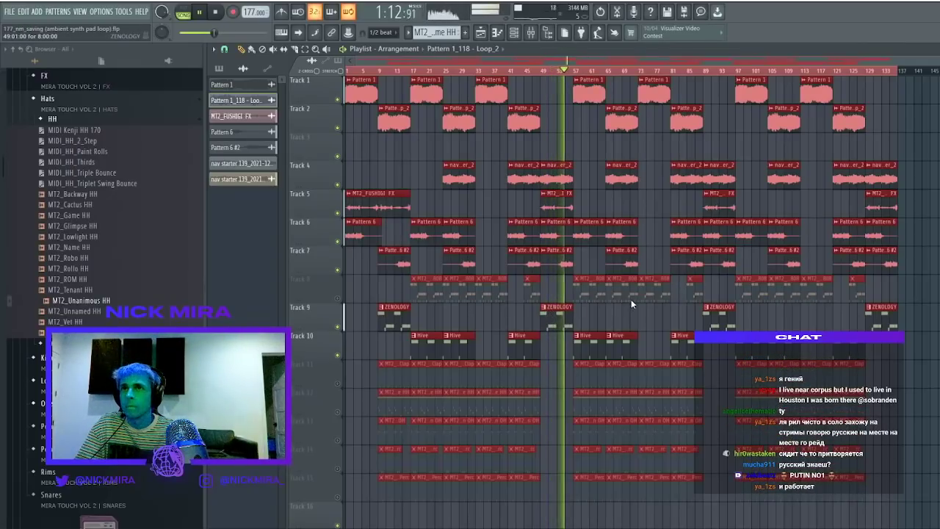
pyautogui.press('space')
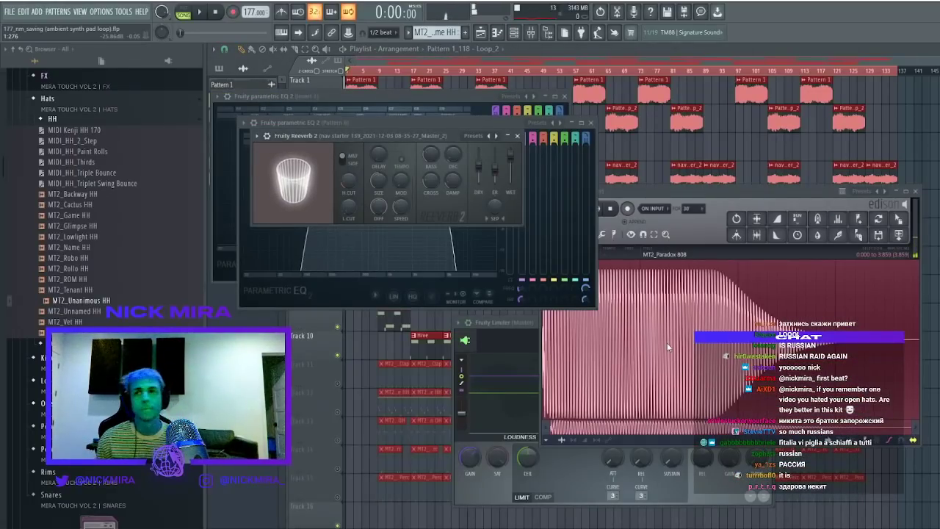
# Close the open plugin windows, spot-check the muted arrangement near bar 121 and at the start, and stop playback
pyautogui.click(936, 118)
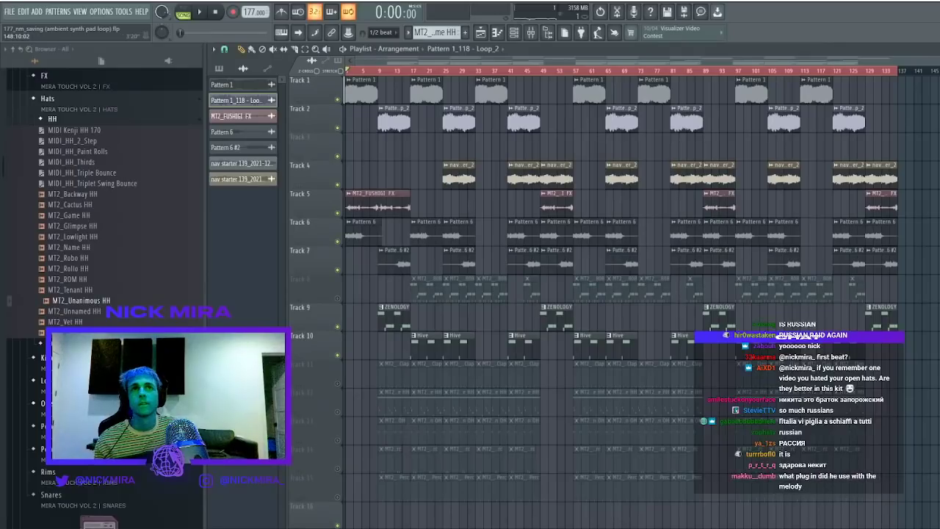
pyautogui.click(843, 62)
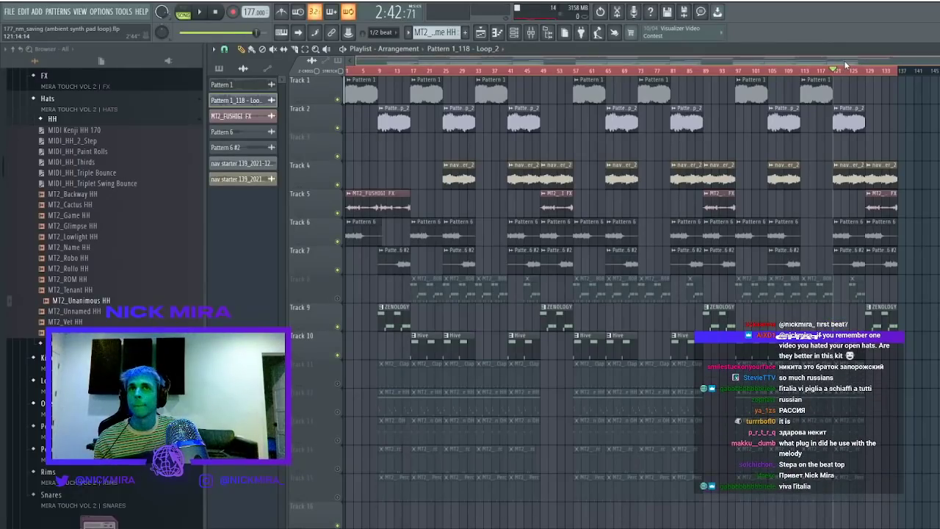
pyautogui.click(216, 11)
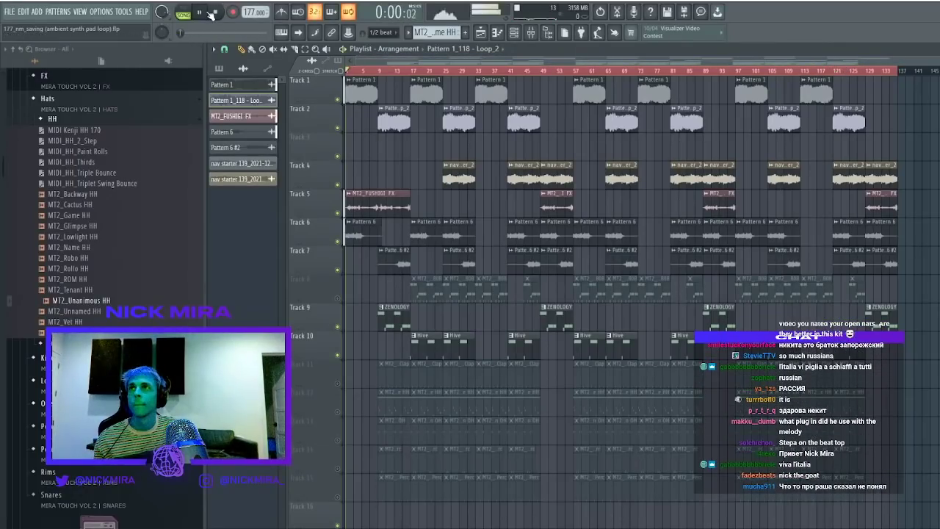
pyautogui.click(214, 12)
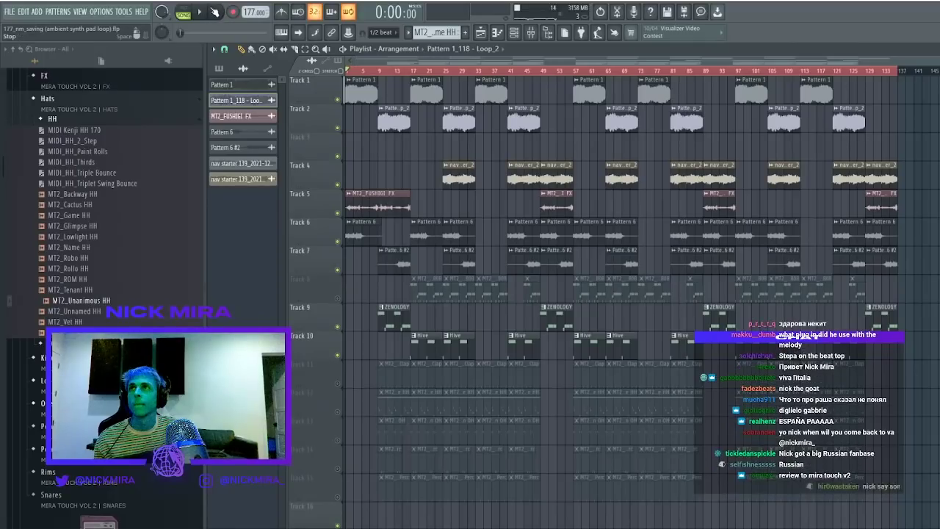
pyautogui.click(201, 12)
pyautogui.click(216, 13)
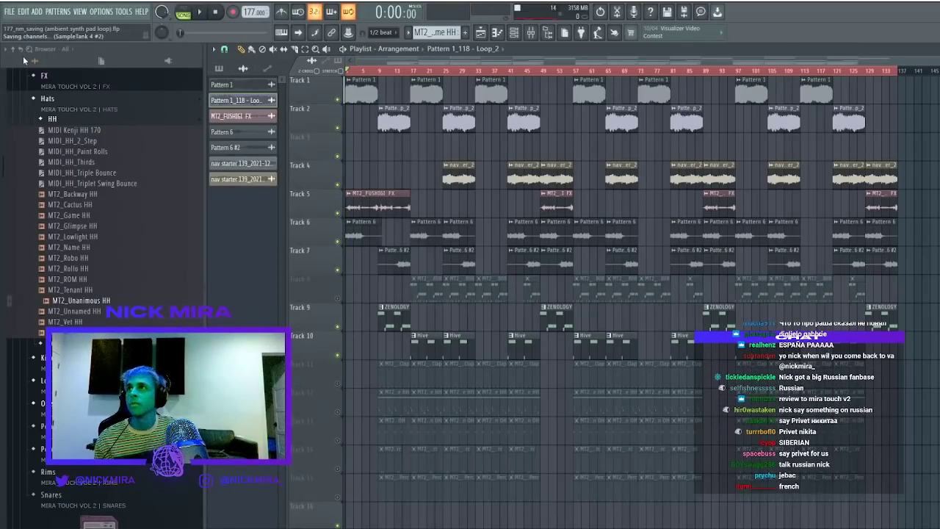
# Open the project Loop 1 ken mookey 139.flp, close the Pattern 1 channel settings, and play the loop
pyautogui.click(75, 146)
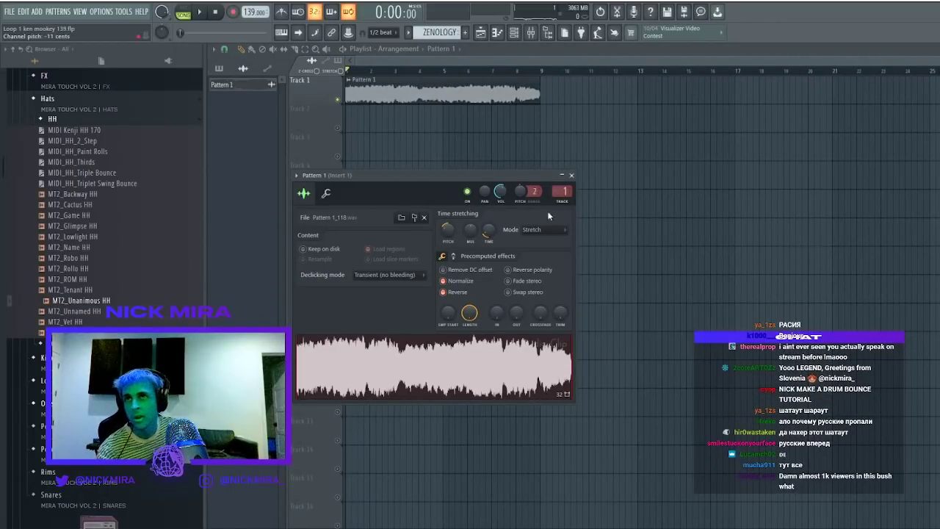
pyautogui.click(572, 177)
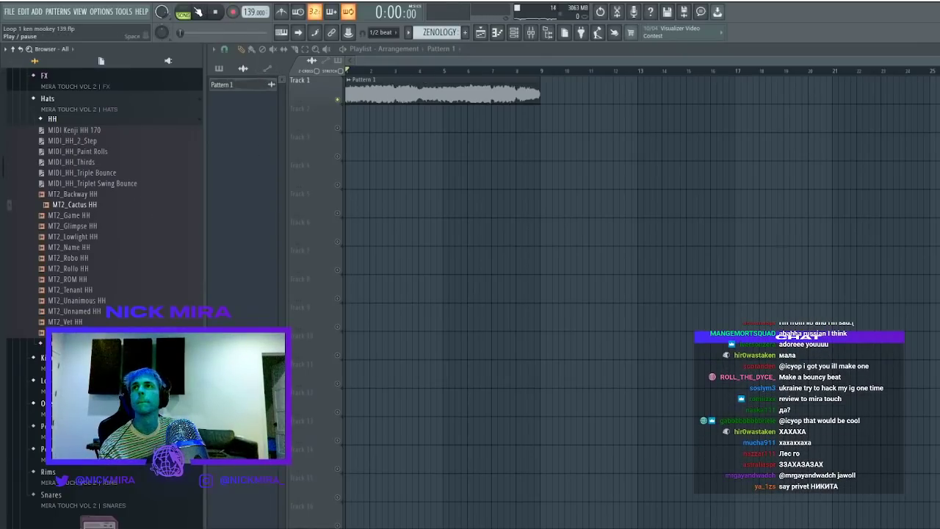
pyautogui.click(197, 12)
# Place the five patterns from ZENOLOGY through SampleTank 4 on tracks 3 to 7 and delete the Pattern 1 audio clip
pyautogui.click(243, 67)
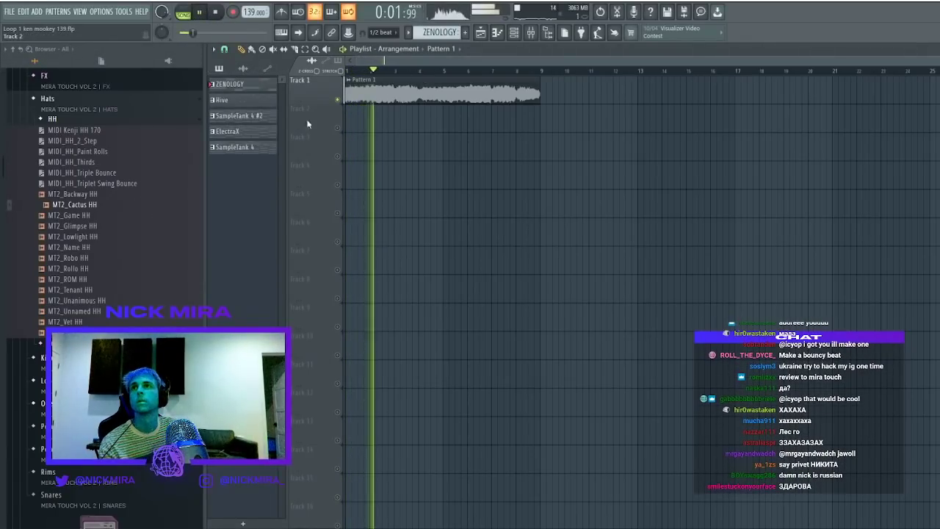
pyautogui.click(251, 85)
pyautogui.keyDown('shift'); pyautogui.click(254, 147); pyautogui.keyUp('shift')
pyautogui.moveTo(254, 146); pyautogui.dragTo(365, 142)
pyautogui.rightClick(395, 95)
pyautogui.press('space')
# Audition the loop without the ElectraX clip, restore it, and delete the SampleTank 4 #2 clip from track 5
pyautogui.rightClick(338, 100)
pyautogui.press('space')
pyautogui.rightClick(425, 231)
pyautogui.press('space')
pyautogui.press('space')
pyautogui.hotkey('ctrl', 'z')
pyautogui.rightClick(376, 209)
pyautogui.press('space')
pyautogui.press('space')
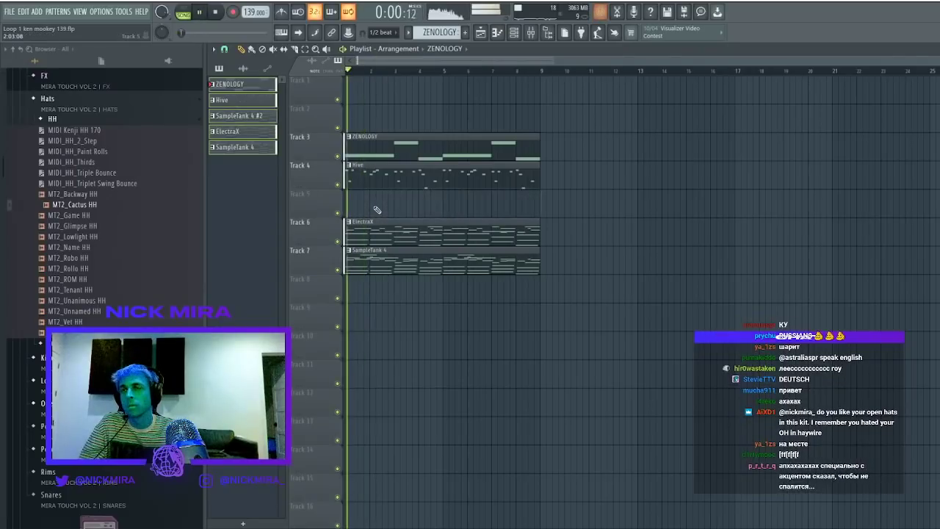
# Try the loop without the ZENOLOGY clip on track 3 and restore the clip
pyautogui.rightClick(394, 151)
pyautogui.press('space')
pyautogui.press('space')
pyautogui.hotkey('ctrl', 'z')
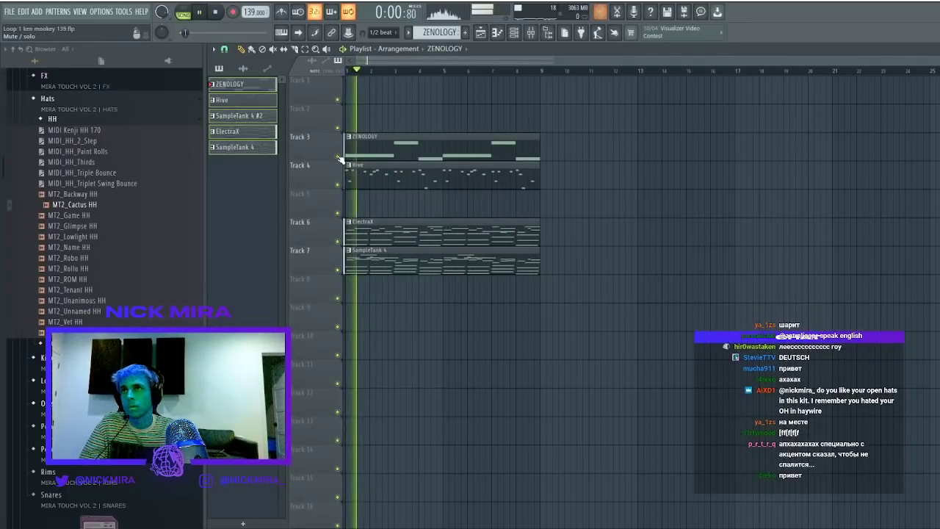
# Solo the ZENOLOGY track, audition it, and open the ZENOLOGY synth, moving its window clear of the channel names
pyautogui.rightClick(339, 157)
pyautogui.press('space')
pyautogui.press('space')
pyautogui.click(515, 32)
pyautogui.press('space')
pyautogui.click(323, 142)
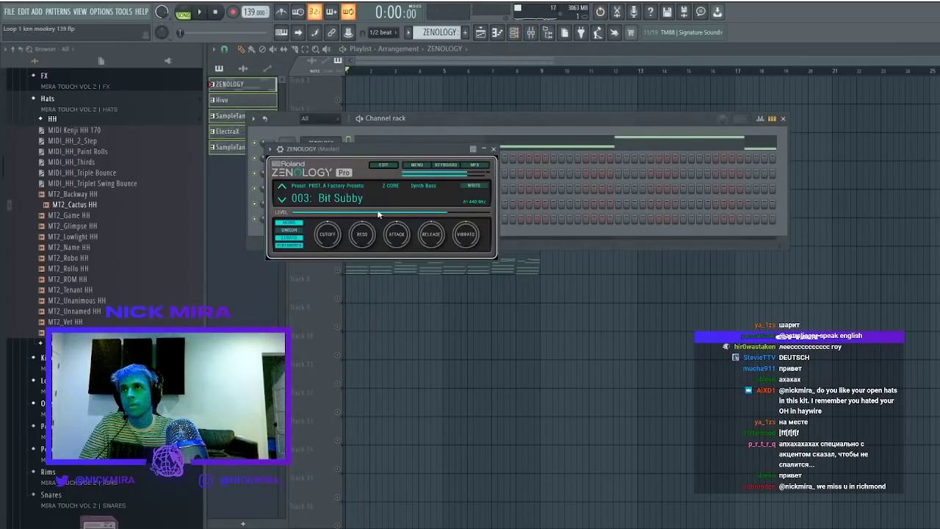
pyautogui.moveTo(308, 149); pyautogui.dragTo(496, 213)
# Audition ZENOLOGY factory presets such as Fat Mask Lead and Jazz Doos with the loop playing
pyautogui.press('space')
pyautogui.click(475, 259)
pyautogui.click(475, 259)
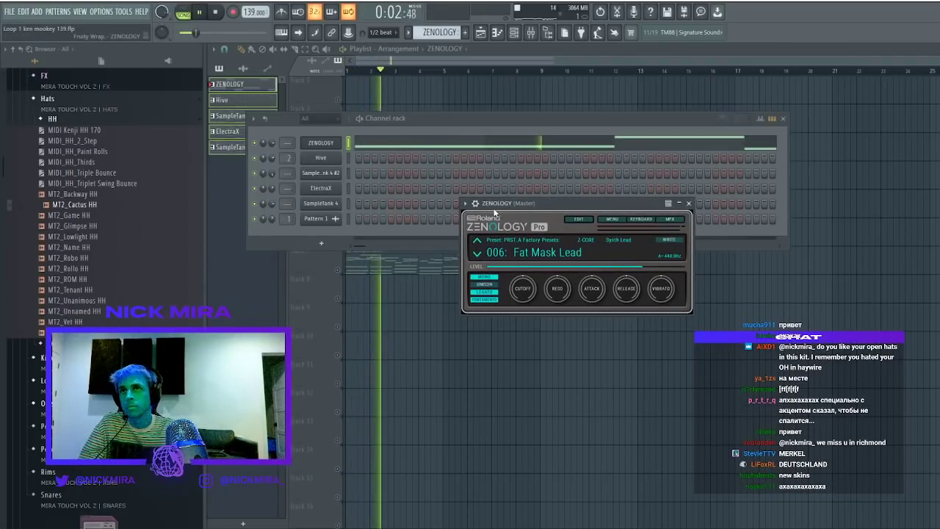
pyautogui.click(477, 253)
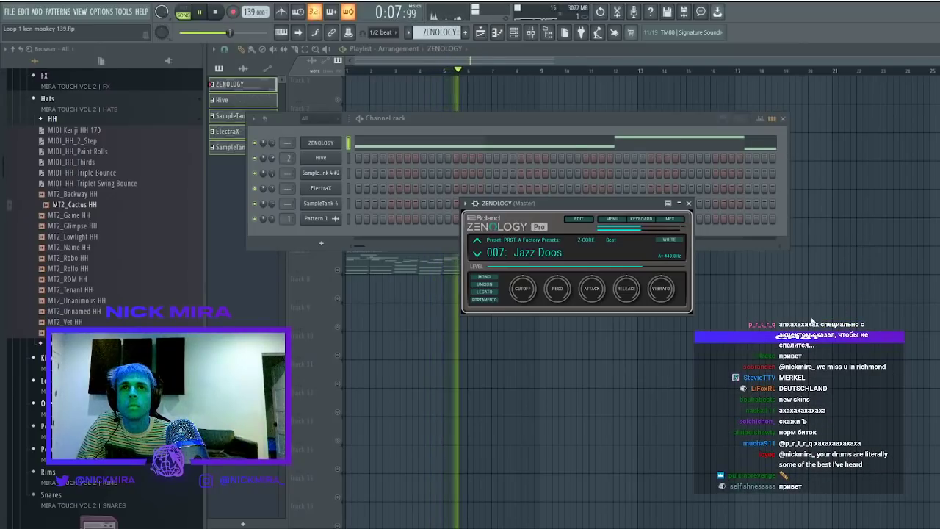
pyautogui.click(622, 297)
pyautogui.press('space')
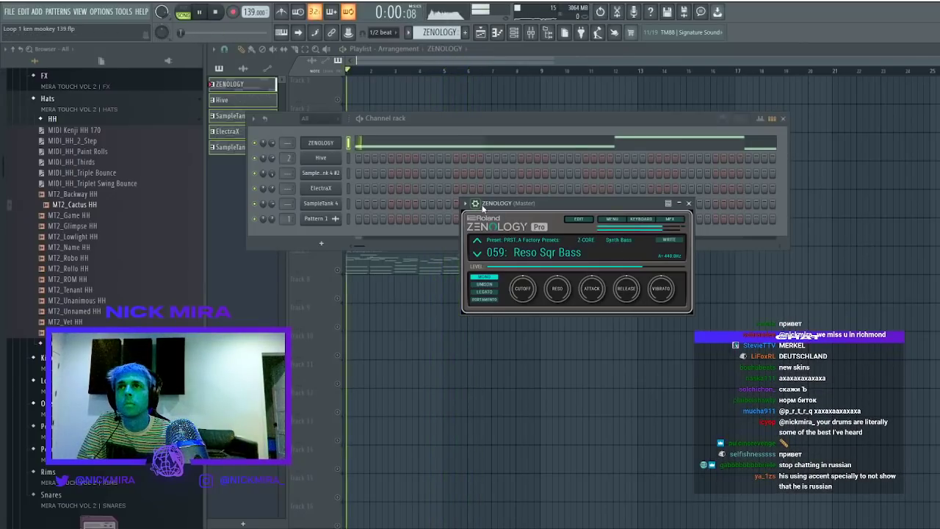
# Transpose the ZENOLOGY notes down an octave in the piano roll and play them from the start
pyautogui.press('space')
pyautogui.click(384, 144)
pyautogui.press('space')
pyautogui.hotkey('ctrl', 'Down')
pyautogui.press('space')
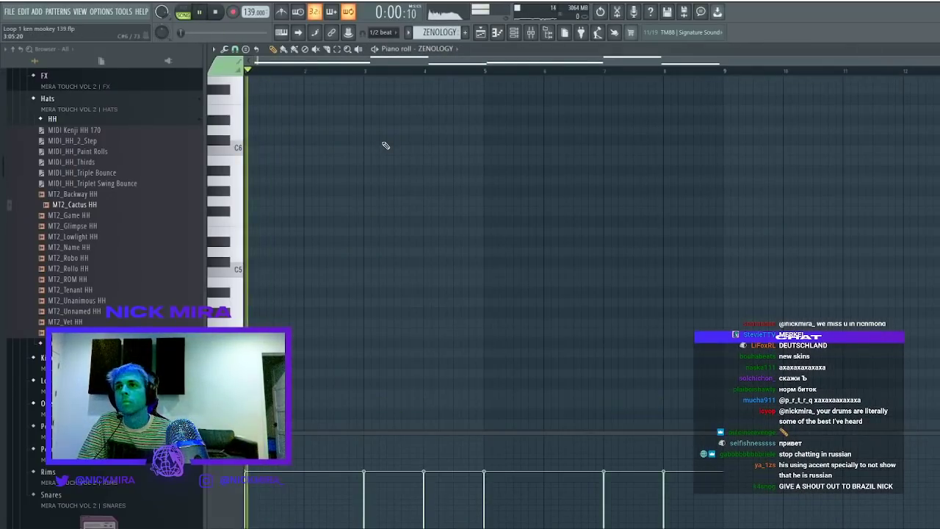
pyautogui.press('Escape')
# Switch ZENOLOGY to preset 061: Tremolo Soft Pad, listen to it in the playlist, and stop playback
pyautogui.click(479, 253)
pyautogui.click(479, 253)
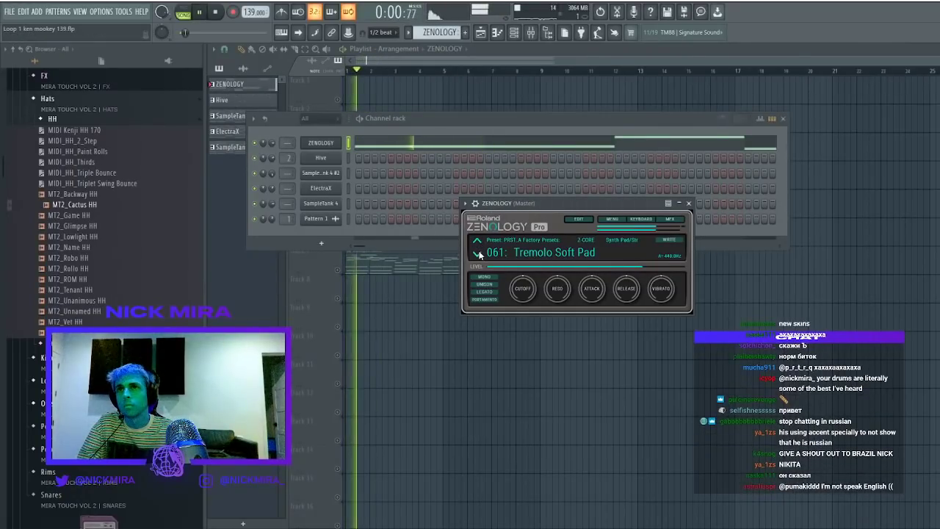
pyautogui.click(316, 130)
pyautogui.rightClick(462, 109)
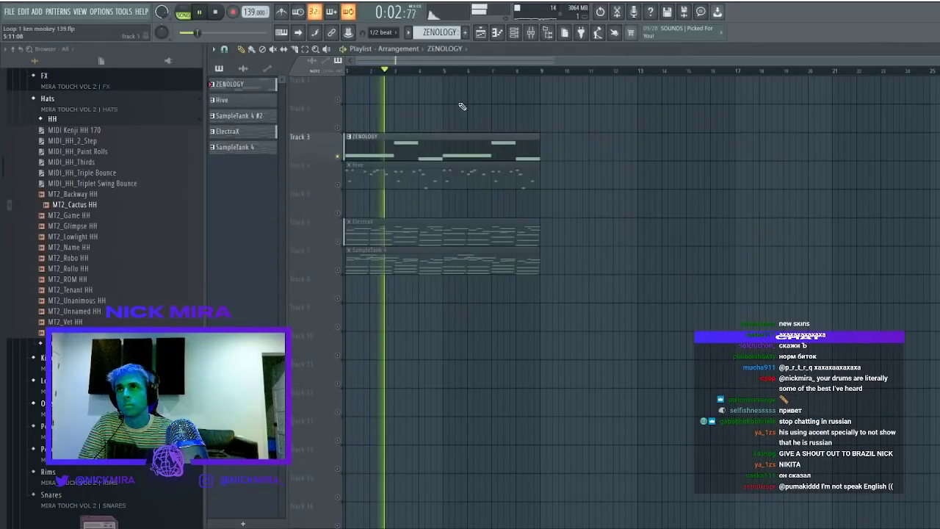
pyautogui.press('space')
# Reopen ZENOLOGY, compare XMod2 Rubber Bs with Tremolo Soft Pad, and lower the release on the chosen Tremolo Soft Pad preset
pyautogui.click(513, 38)
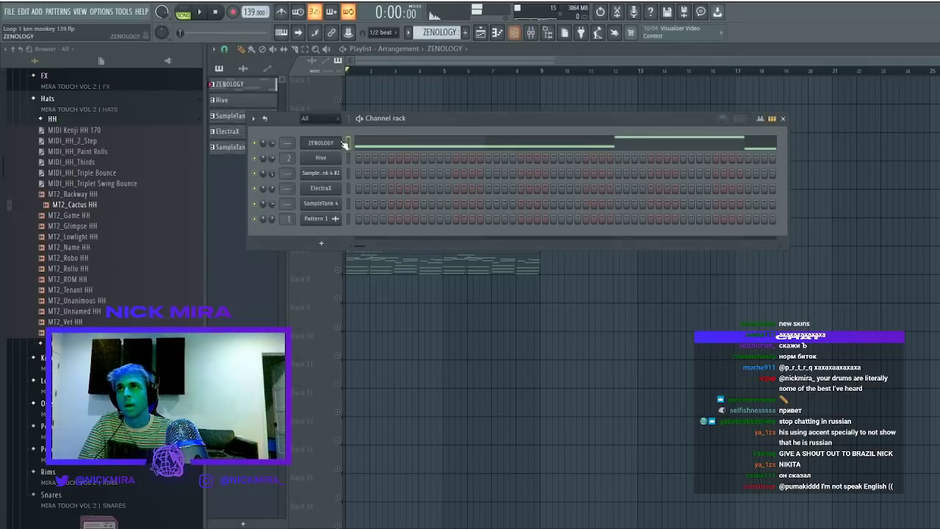
pyautogui.click(336, 143)
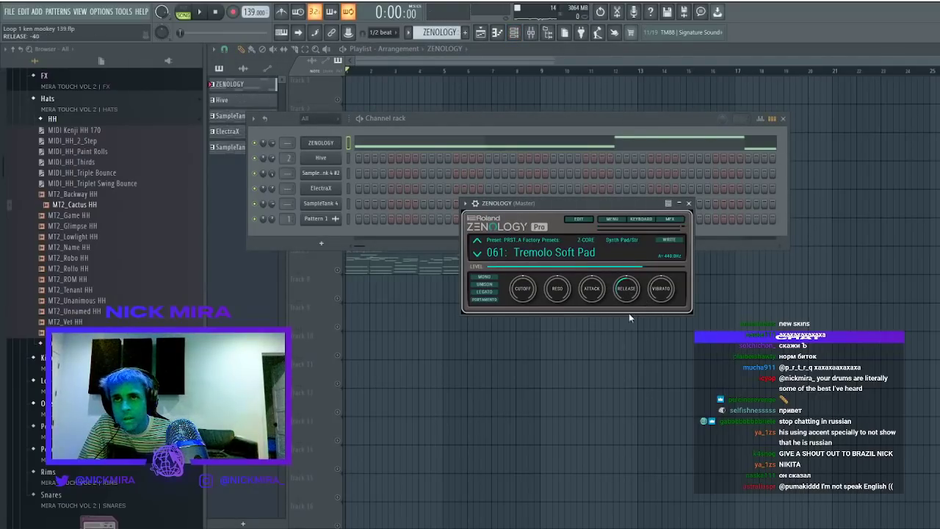
pyautogui.scroll(7, 552, 251)
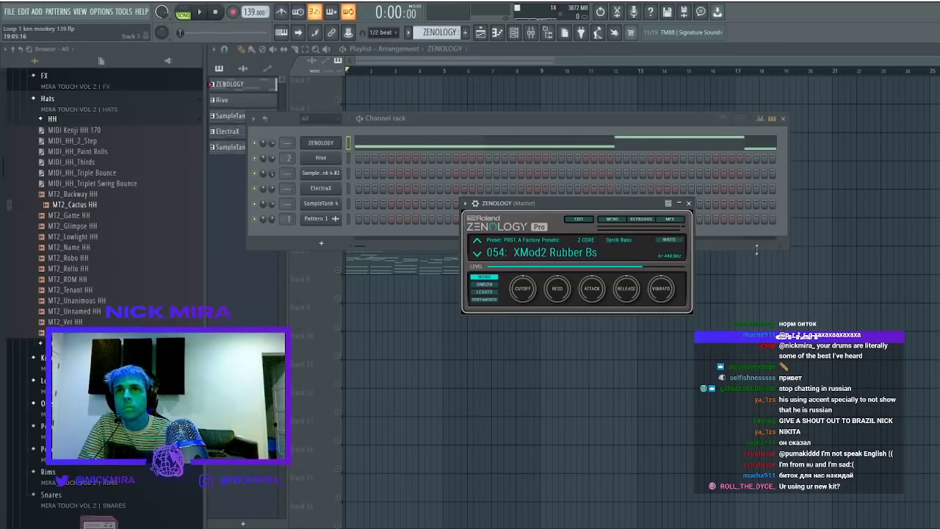
pyautogui.moveTo(626, 288); pyautogui.dragTo(627, 347)
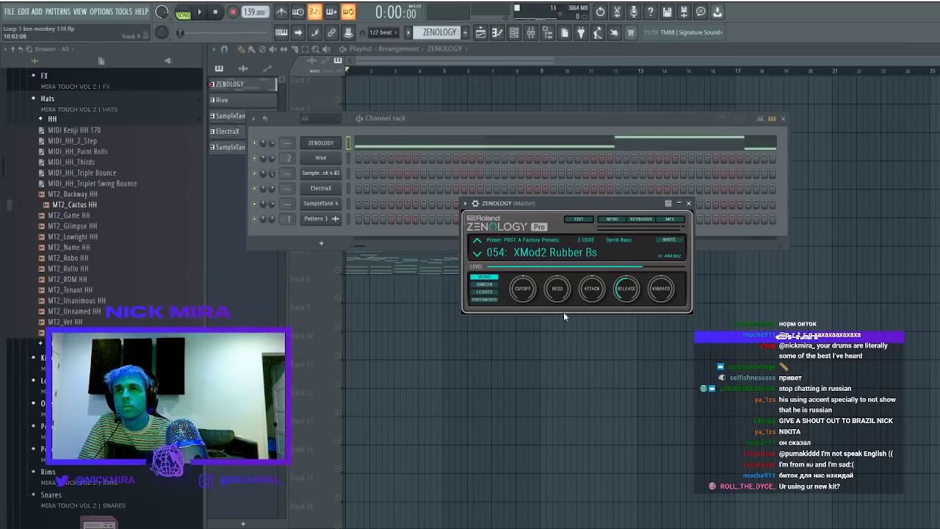
pyautogui.press('space')
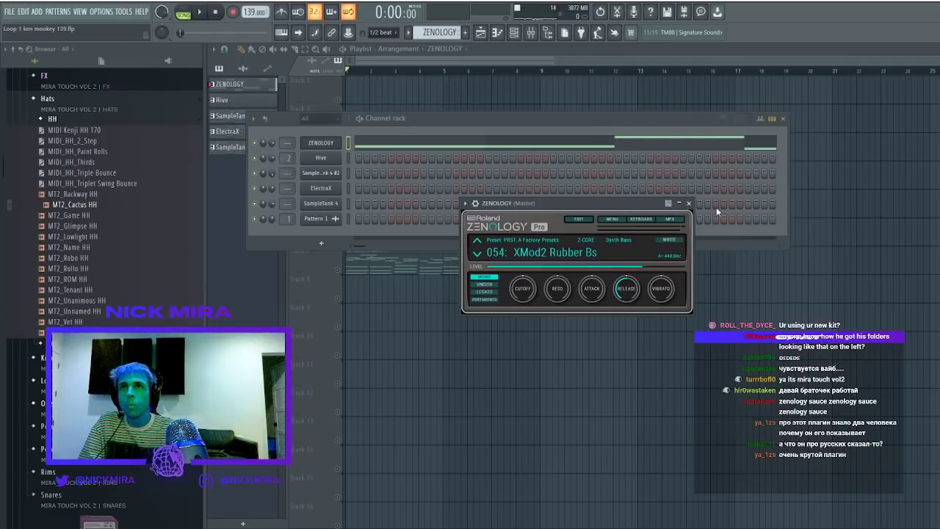
pyautogui.click(626, 138)
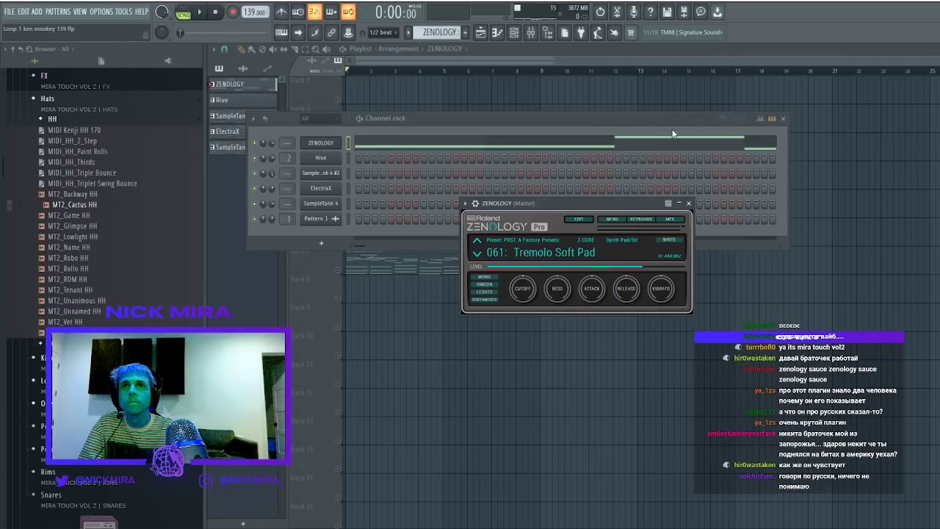
pyautogui.press('space')
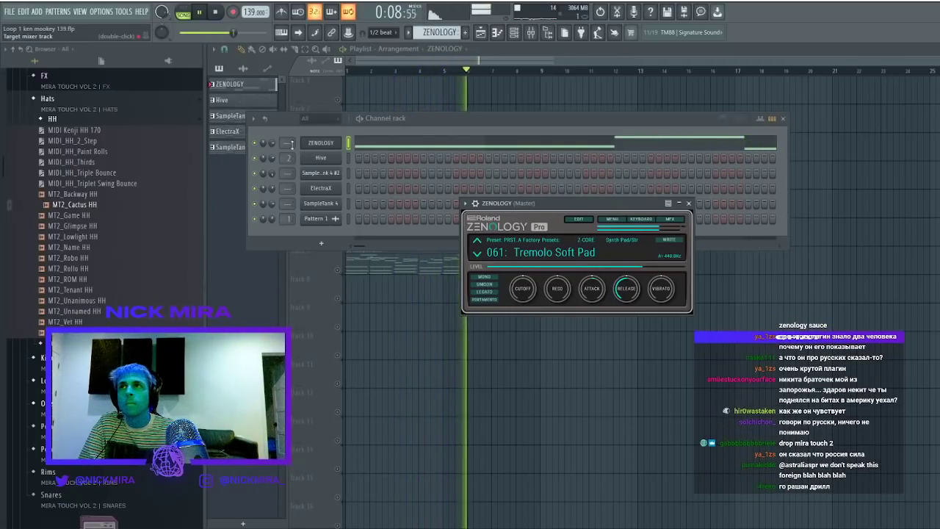
# Close the plugin windows, unsolo track 3, and duplicate the four melody clips to bar 9
pyautogui.press('F12')
pyautogui.rightClick(339, 156)
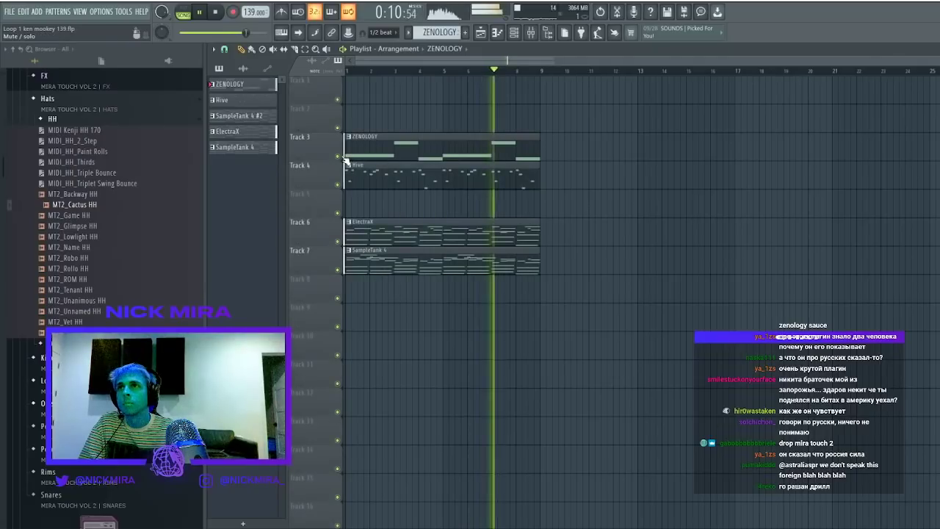
pyautogui.moveTo(597, 116); pyautogui.dragTo(476, 253)
pyautogui.hotkey('ctrl', 'b')
# Delete the first ElectraX clip, replay the loop, and raise the tempo to 144 BPM
pyautogui.rightClick(473, 238)
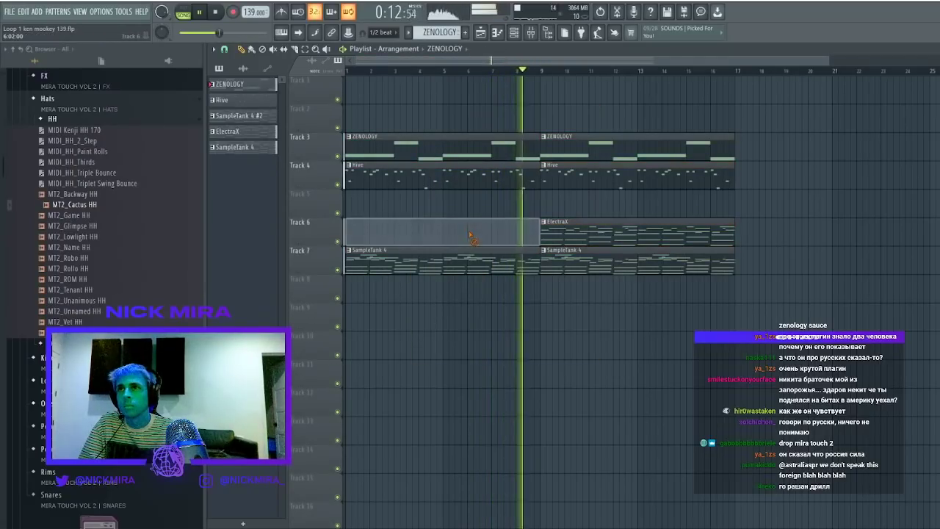
pyautogui.press('space')
pyautogui.press('space')
pyautogui.moveTo(254, 12); pyautogui.dragTo(254, 8)
# Try removing the first ZENOLOGY clip, restore it, delete the first Hive clip instead, and replay from the start
pyautogui.rightClick(390, 156)
pyautogui.hotkey('ctrl', 'z')
pyautogui.rightClick(436, 181)
pyautogui.press('space')
pyautogui.press('space')
# Copy the ElectraX clip back to bar 1 and delete the first ZENOLOGY and SampleTank 4 clips while auditioning
pyautogui.moveTo(550, 221); pyautogui.dragTo(258, 207)
pyautogui.rightClick(445, 145)
pyautogui.press('space')
pyautogui.press('space')
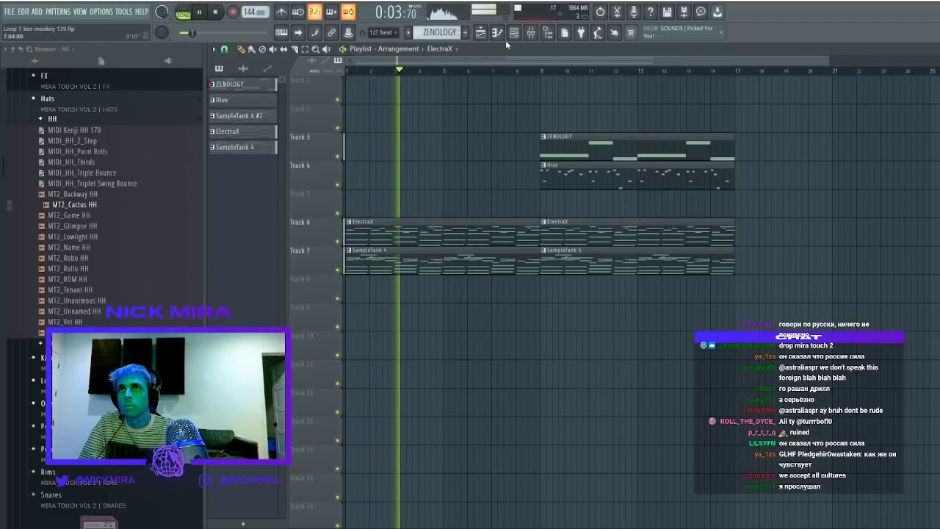
pyautogui.rightClick(470, 257)
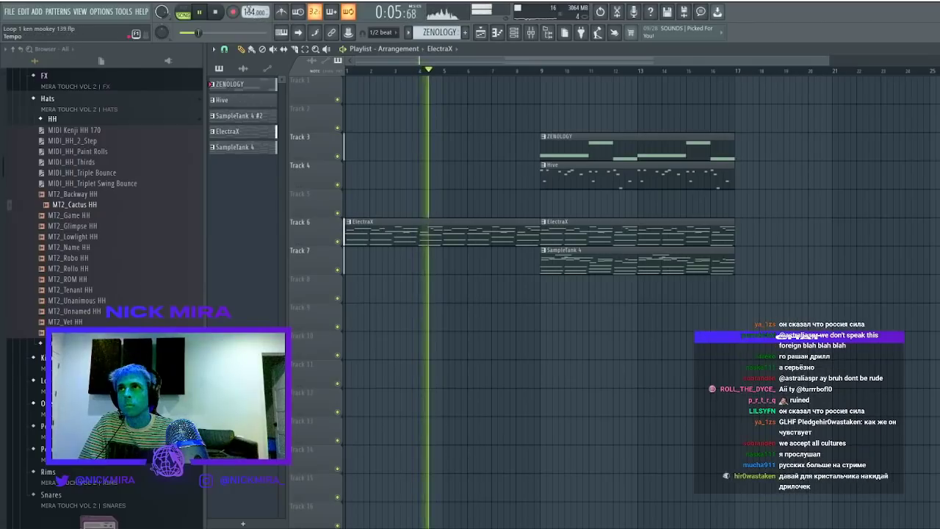
# Copy the ZENOLOGY clip to bar 1, audition it with ElectraX, and move both opening clips to bar 17
pyautogui.keyDown('shift'); pyautogui.moveTo(587, 147); pyautogui.dragTo(336, 149); pyautogui.keyUp('shift')
pyautogui.press('space')
pyautogui.press('space')
pyautogui.keyDown('ctrl'); pyautogui.moveTo(511, 150); pyautogui.dragTo(828, 220); pyautogui.keyUp('ctrl')
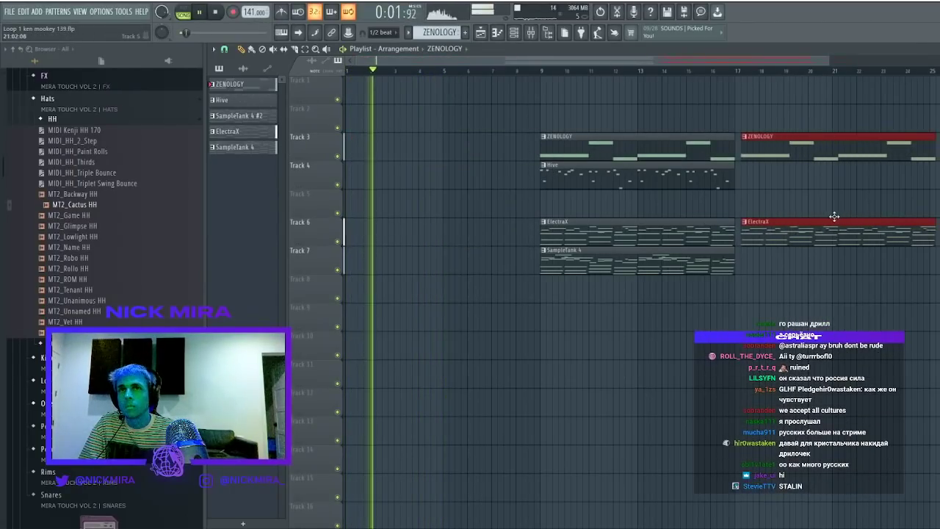
# Copy the SampleTank 4 clip to bar 1 on track 7 and play it from the start
pyautogui.keyDown('shift'); pyautogui.moveTo(664, 264); pyautogui.dragTo(469, 263); pyautogui.keyUp('shift')
pyautogui.press('space')
pyautogui.press('space')
pyautogui.scroll(-2, 521, 72)
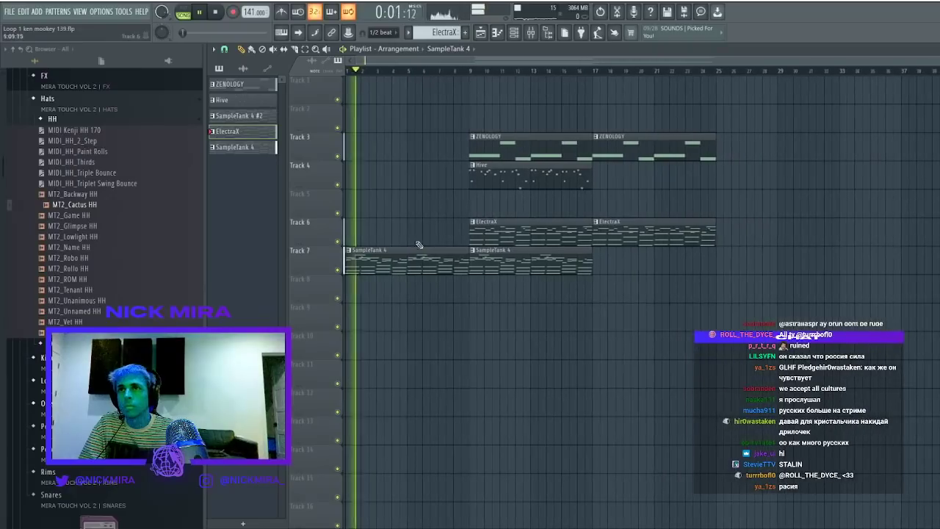
# Create a new empty pattern, Pattern 6, and remove its trial clip from track 8
pyautogui.click(465, 33)
pyautogui.click(353, 296)
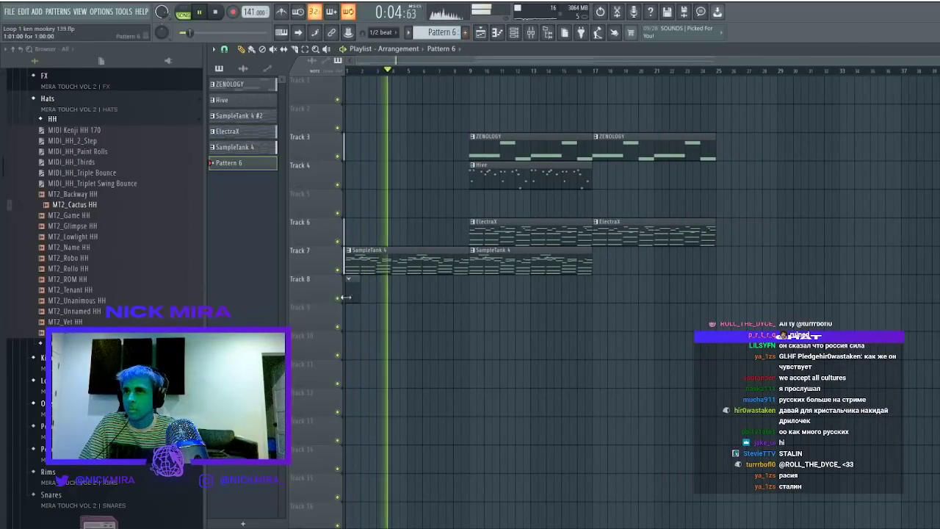
pyautogui.rightClick(358, 287)
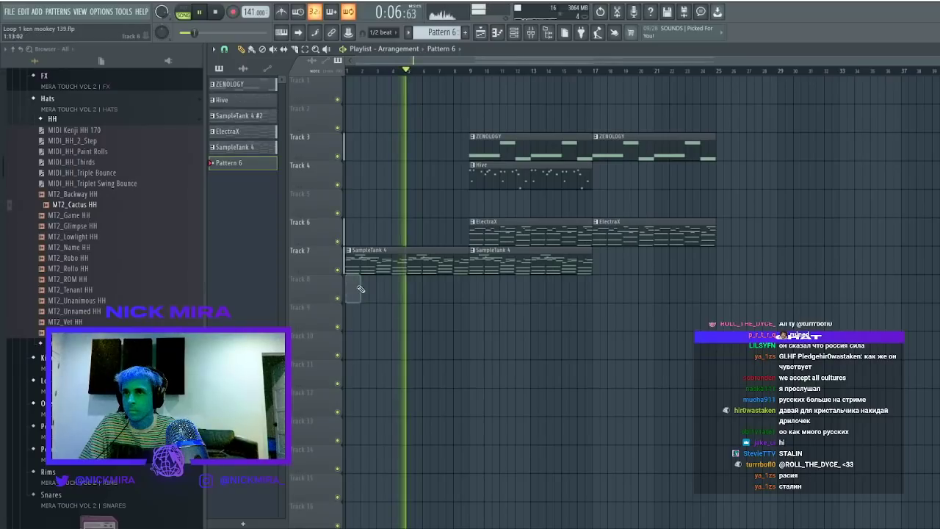
# Delete the SampleTank 4 clip at bar 9, keeping the Hive clip, and open the Hive pattern in the piano roll
pyautogui.rightClick(526, 185)
pyautogui.hotkey('ctrl', 'z')
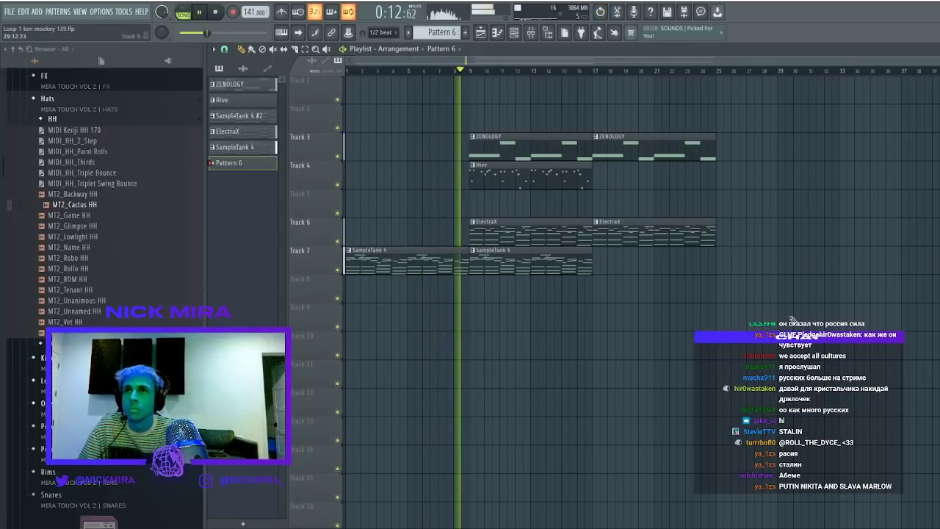
pyautogui.rightClick(558, 270)
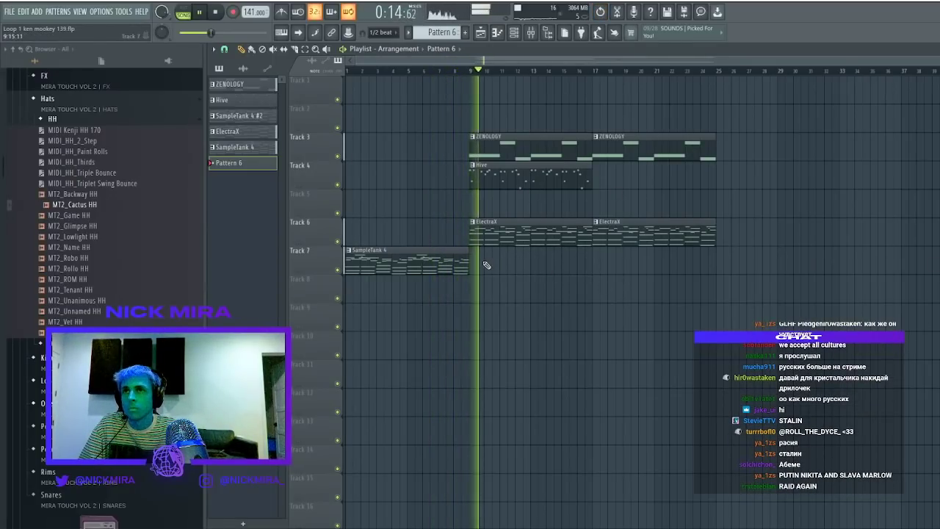
pyautogui.doubleClick(570, 185)
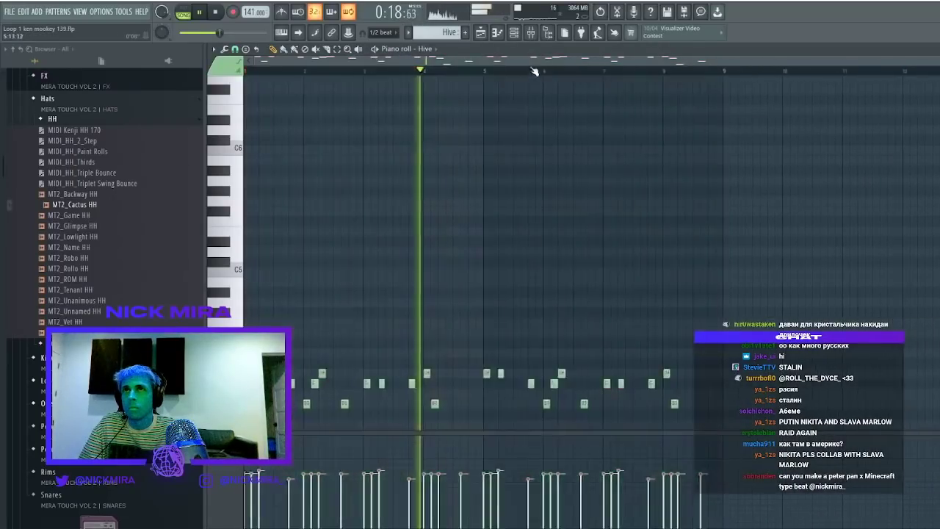
# Add Gross Beat to the Hive's mixer track, Insert 2, and choose the 1/2 Bt Gate volume preset after trying the longer gates
pyautogui.press('F6')
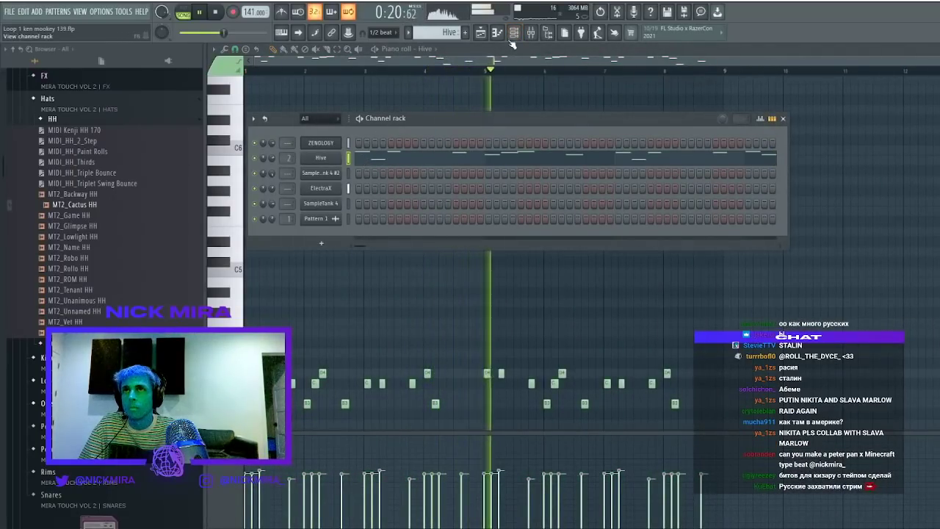
pyautogui.press('F9')
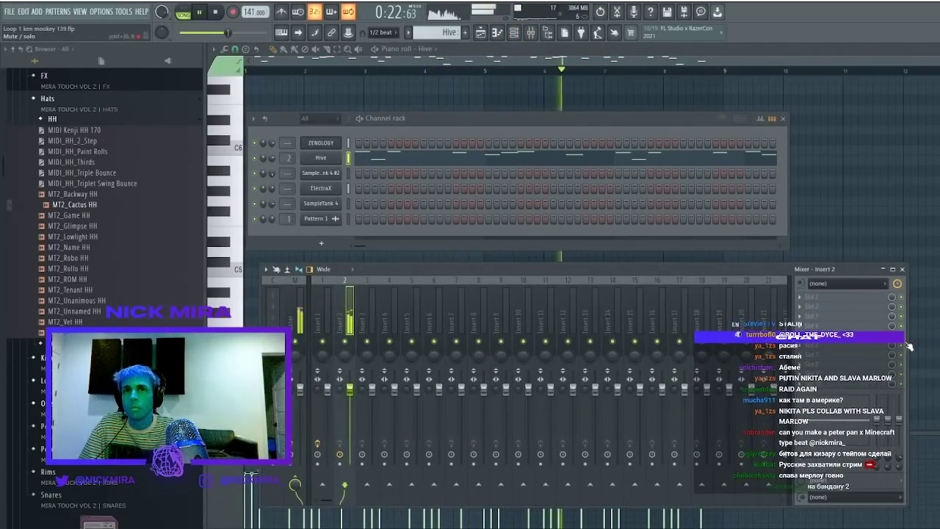
pyautogui.click(576, 413)
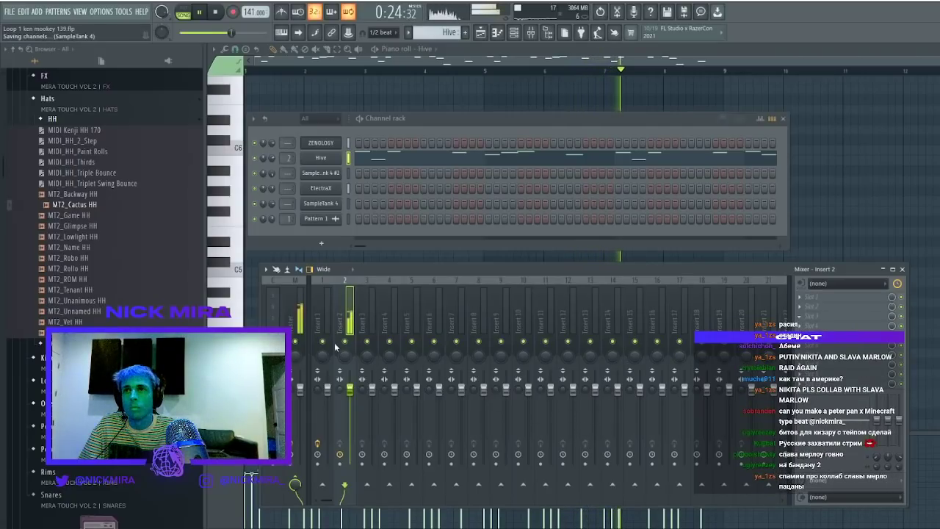
pyautogui.click(266, 246)
pyautogui.click(298, 246)
pyautogui.click(327, 246)
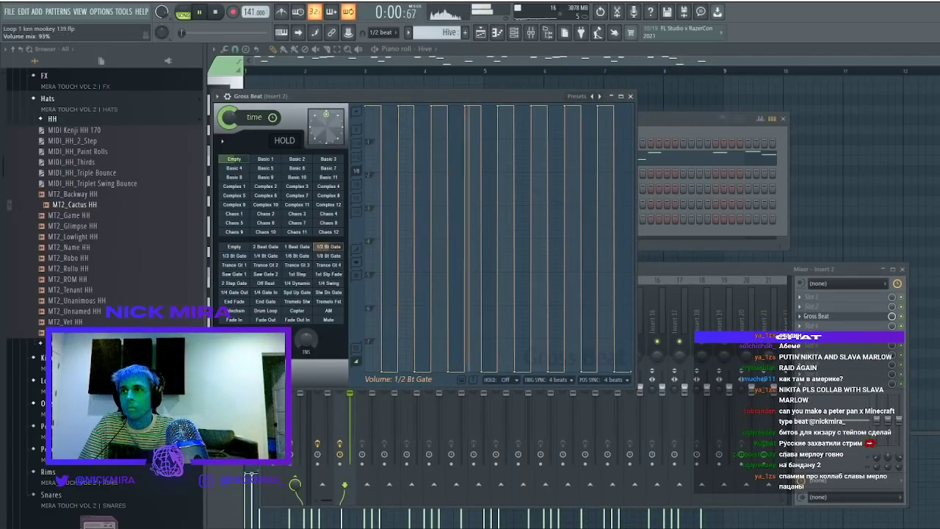
# Play the arrangement from bar 9 to audition the gated Hive clip, and lower the level of Insert 2
pyautogui.click(481, 33)
pyautogui.click(471, 72)
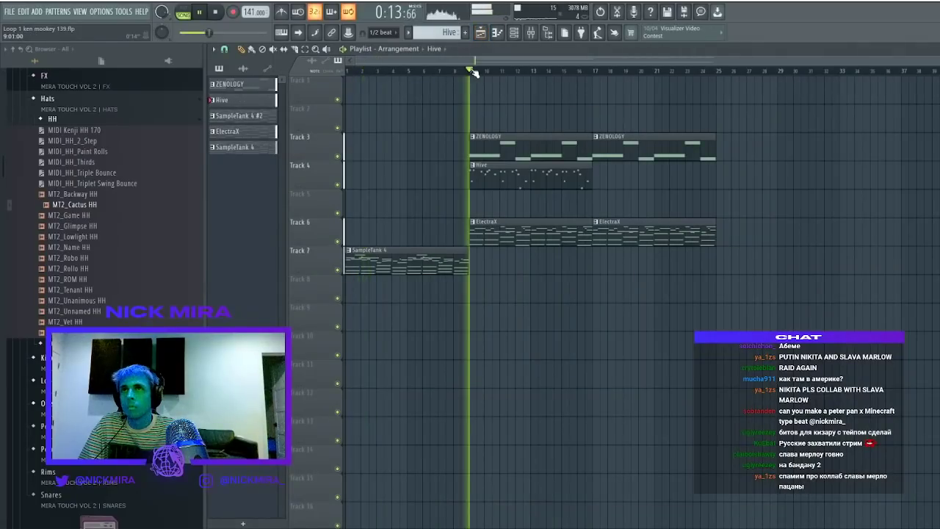
pyautogui.click(530, 33)
pyautogui.click(862, 316)
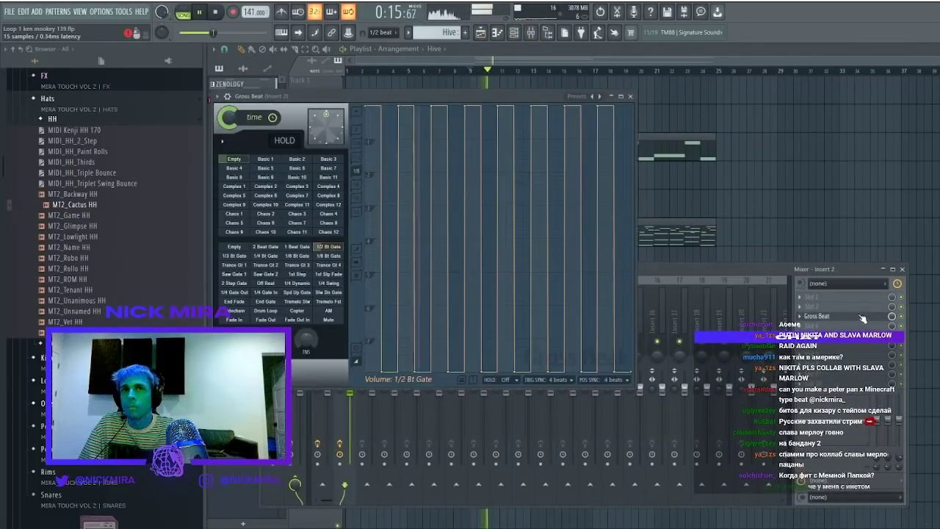
pyautogui.click(680, 271)
pyautogui.click(785, 203)
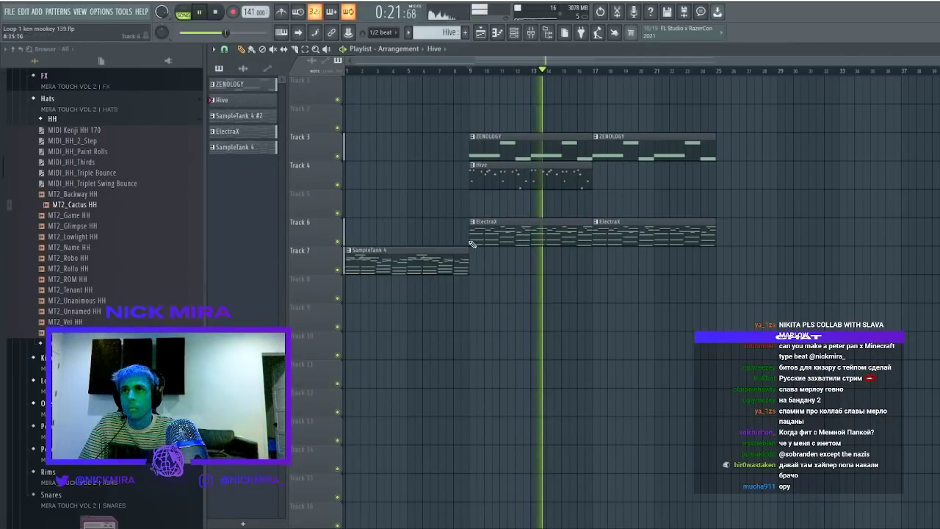
# Bounce the master output of bars 9 to 17 to audio and solo the resulting clip at bar 17 on Track 1
pyautogui.moveTo(471, 72); pyautogui.dragTo(595, 83)
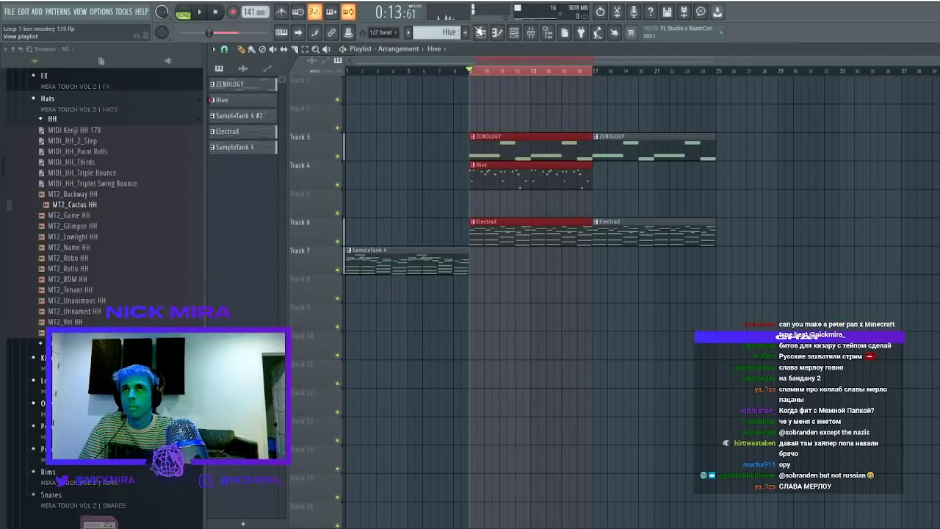
pyautogui.click(536, 35)
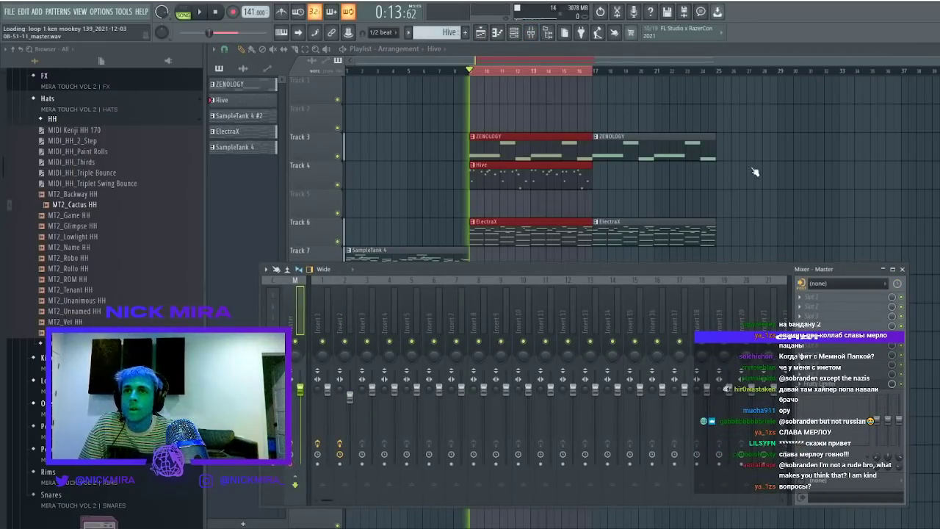
pyautogui.rightClick(342, 101)
pyautogui.moveTo(531, 94); pyautogui.dragTo(642, 95)
pyautogui.rightClick(584, 72)
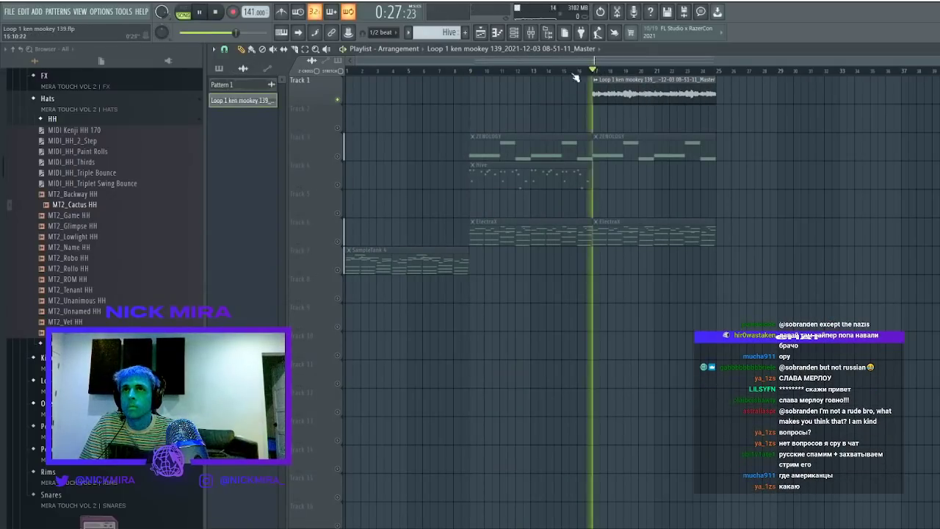
pyautogui.rightClick(341, 101)
pyautogui.rightClick(342, 101)
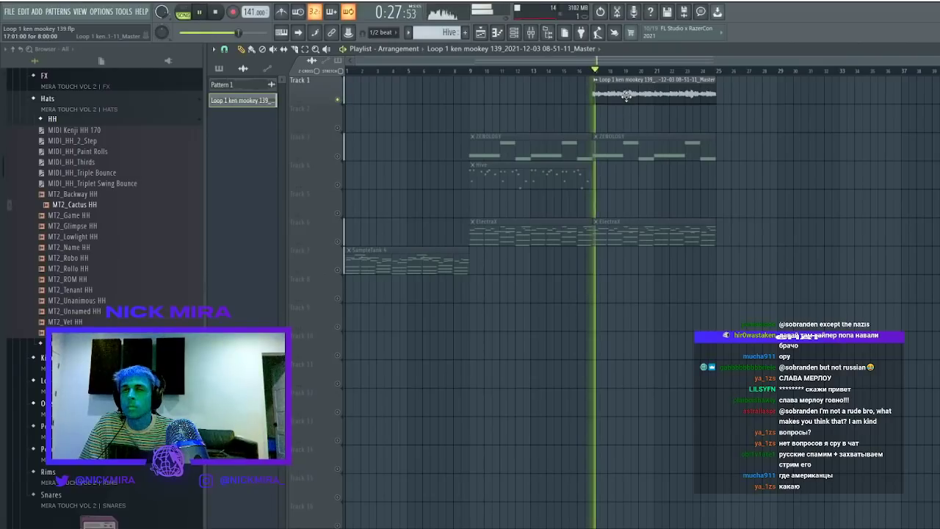
# Open the bounced clip's channel settings, route it to mixer track 3, and load Fruity Parametric EQ 2 there
pyautogui.doubleClick(625, 103)
pyautogui.press('space')
pyautogui.moveTo(395, 178); pyautogui.dragTo(396, 149)
pyautogui.press('space')
pyautogui.click(509, 149)
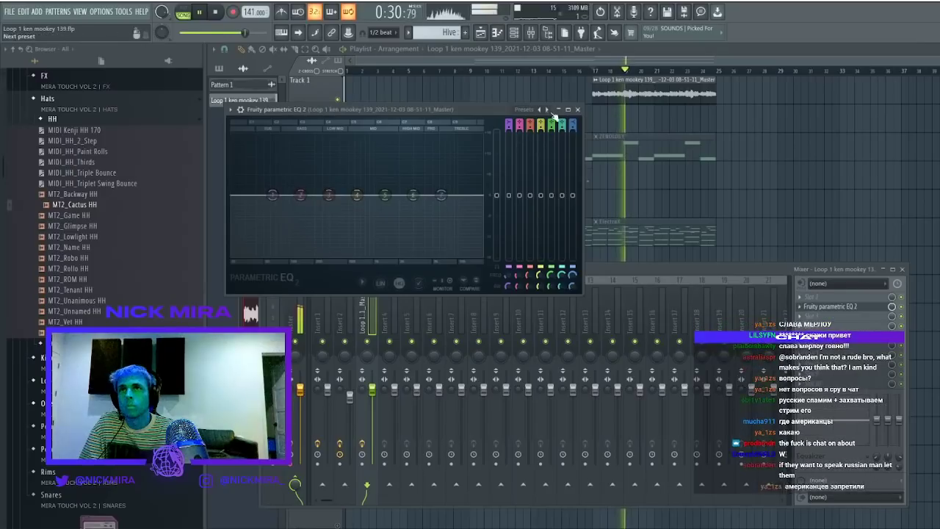
# Switch the EQ to the next preset and pull both cut bands inward to form a mid-range band-pass
pyautogui.click(547, 109)
pyautogui.moveTo(479, 196); pyautogui.dragTo(413, 195)
pyautogui.moveTo(251, 195); pyautogui.dragTo(344, 196)
# Add Gross Beat after the EQ in slot 3 and choose the 2 Beat Gate volume preset
pyautogui.click(649, 491)
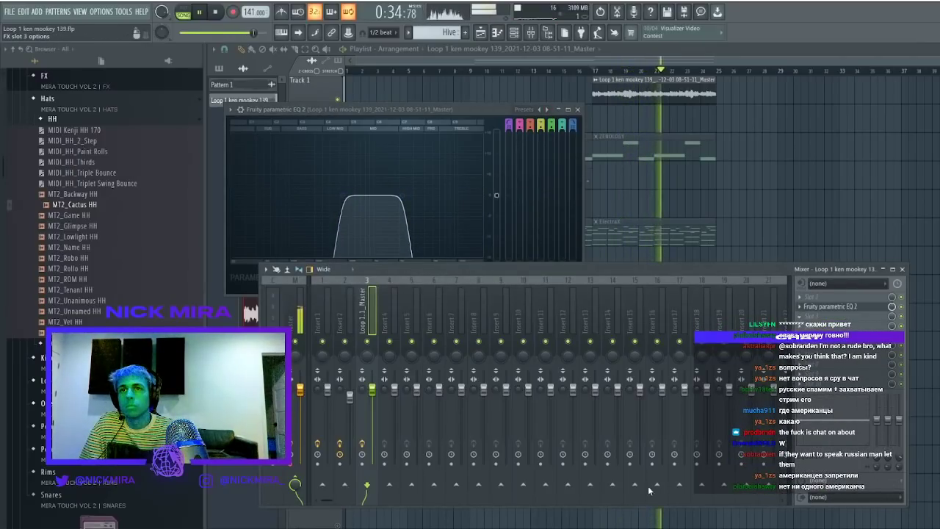
pyautogui.click(567, 417)
pyautogui.click(305, 275)
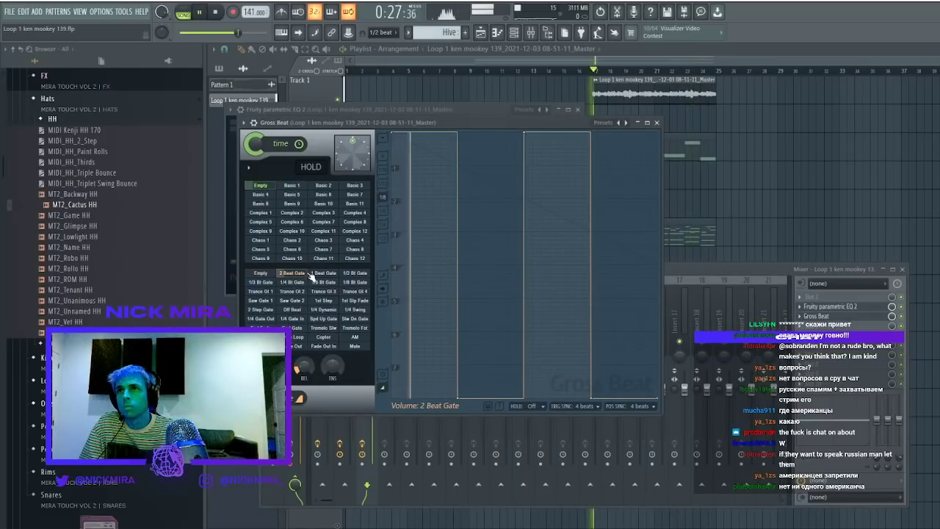
# Reshape the 2 Beat Gate volume envelope into two short openings and one long opening, and close Gross Beat
pyautogui.moveTo(458, 397); pyautogui.dragTo(417, 400)
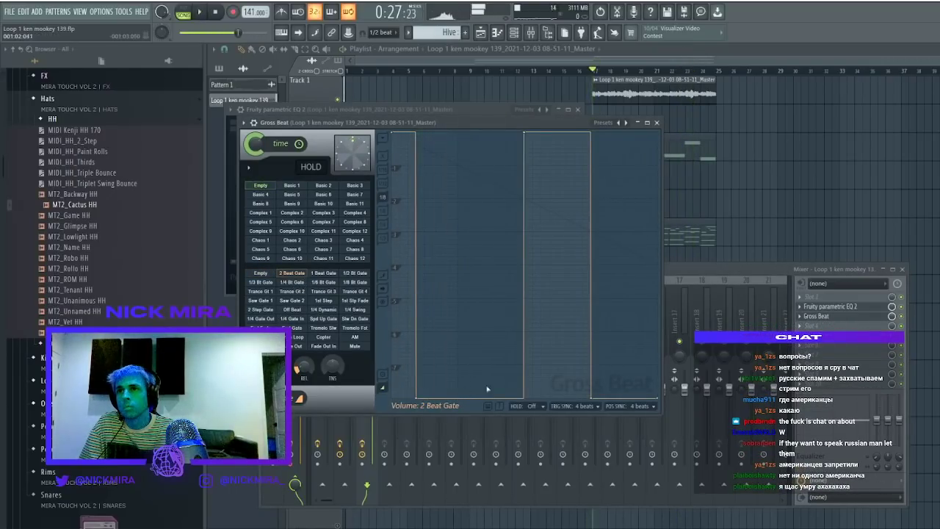
pyautogui.moveTo(526, 135); pyautogui.dragTo(429, 133)
pyautogui.moveTo(415, 399); pyautogui.dragTo(407, 399)
pyautogui.rightClick(476, 177)
pyautogui.moveTo(476, 176); pyautogui.dragTo(475, 420)
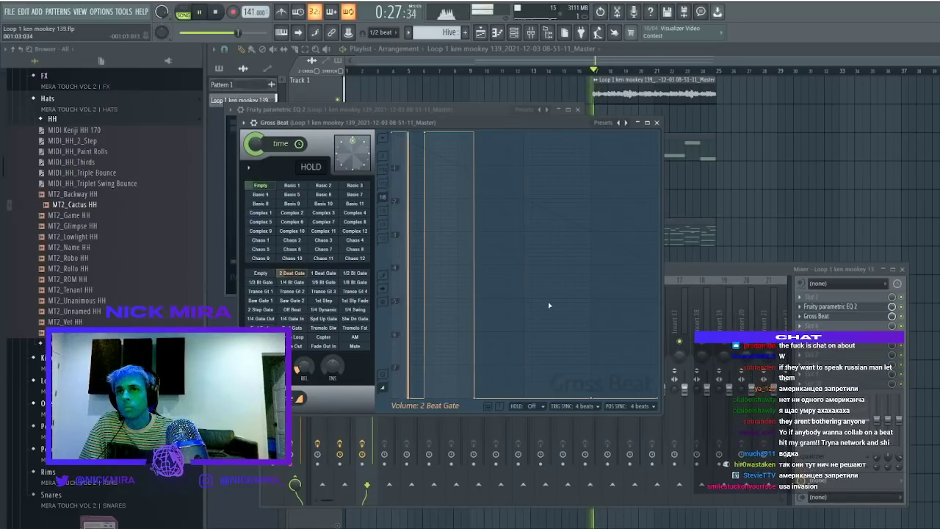
pyautogui.rightClick(532, 234)
pyautogui.moveTo(531, 235); pyautogui.dragTo(492, 120)
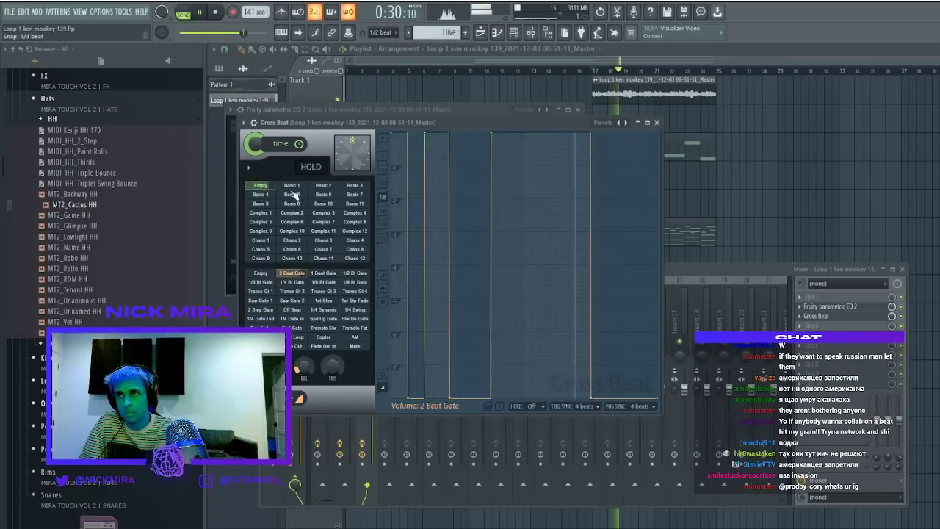
pyautogui.moveTo(590, 398); pyautogui.dragTo(628, 395)
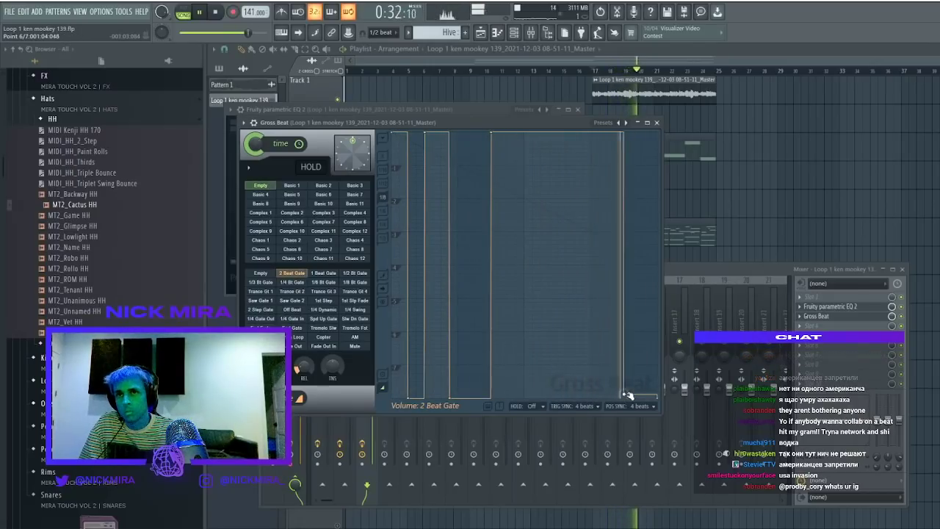
pyautogui.click(657, 122)
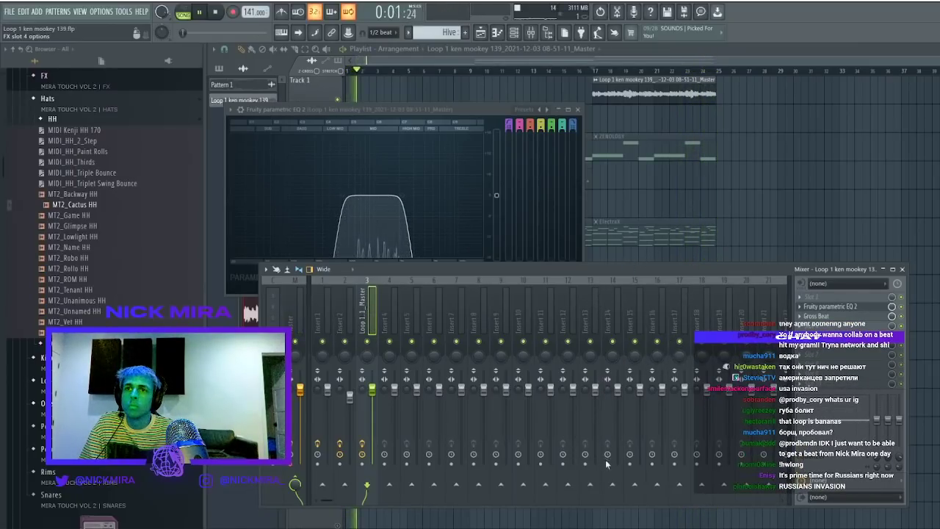
# Add ValhallaVintageVerb in slot 4 of the bounced clip's mixer track and set its mix to 71.2%
pyautogui.click(683, 433)
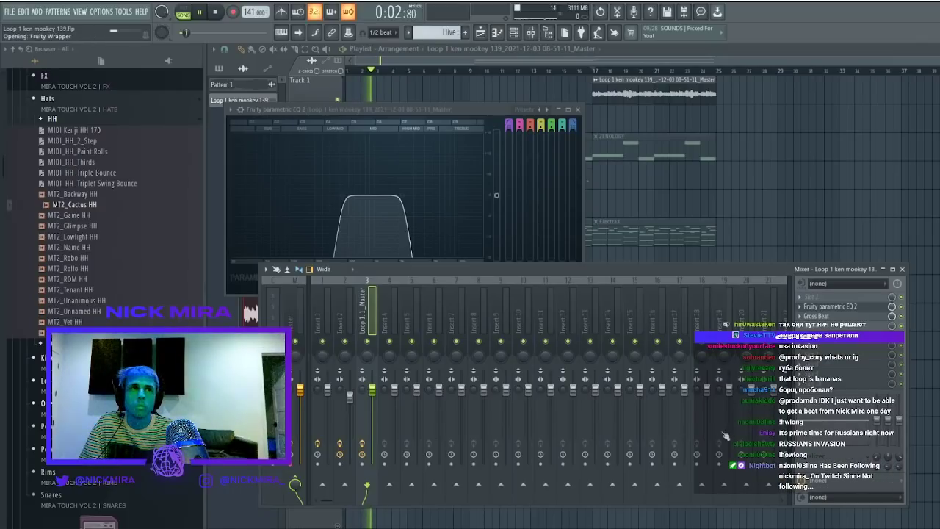
pyautogui.moveTo(287, 221); pyautogui.dragTo(288, 251)
# Extend the EQ's band-pass slightly lower in frequency and reduce the bounced clip's mixer track volume
pyautogui.click(845, 307)
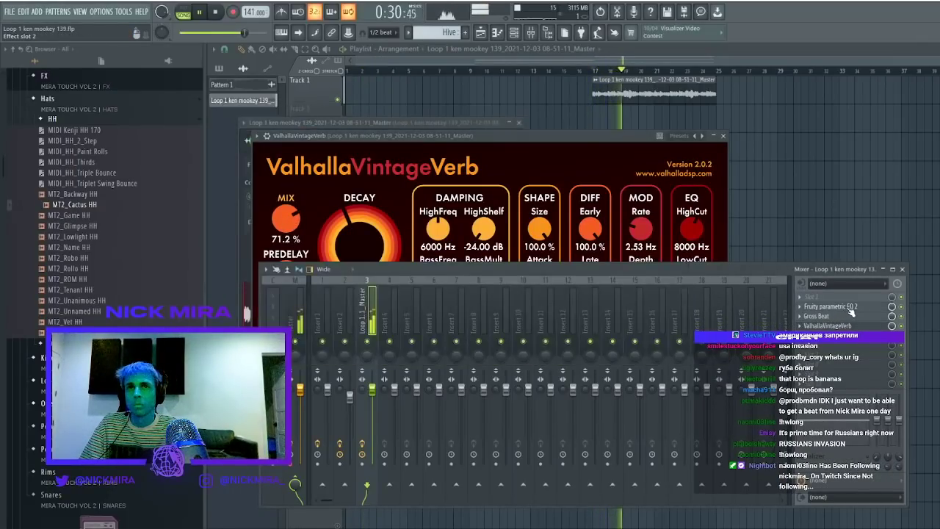
pyautogui.moveTo(353, 198); pyautogui.dragTo(331, 196)
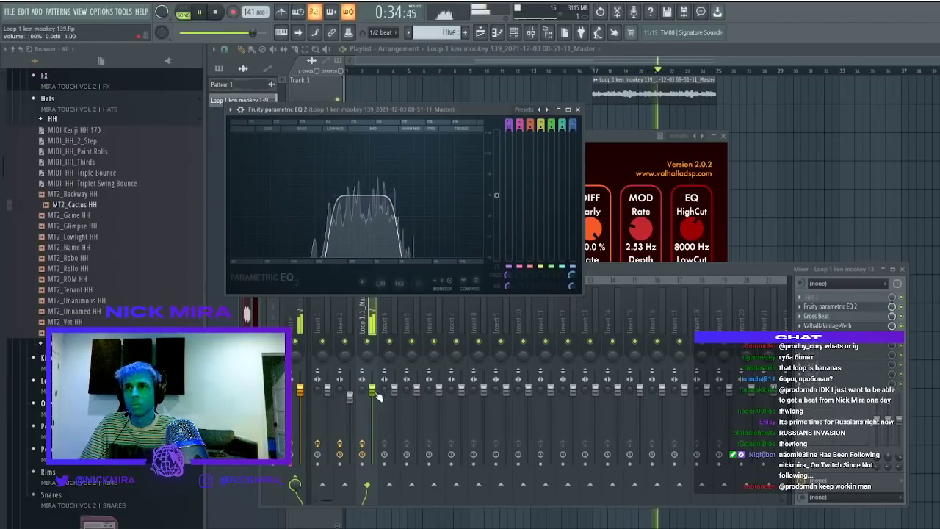
pyautogui.moveTo(372, 390); pyautogui.dragTo(373, 397)
pyautogui.press('F12')
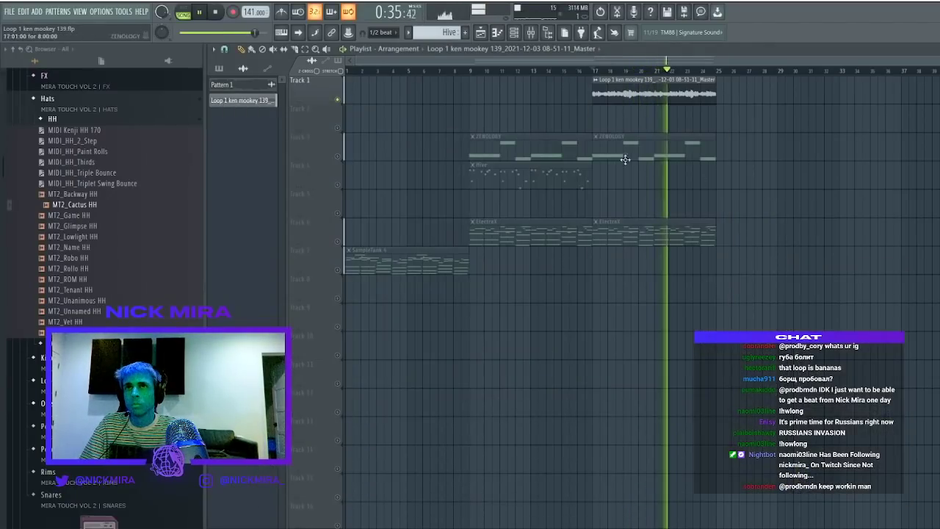
# Unsolo Track 1, duplicate all clips from bars 9 to 25 so the copies start at bar 25, and clear the selection
pyautogui.rightClick(338, 100)
pyautogui.press('F6')
pyautogui.press('F6')
pyautogui.moveTo(488, 100); pyautogui.dragTo(769, 266)
pyautogui.hotkey('ctrl', 'b')
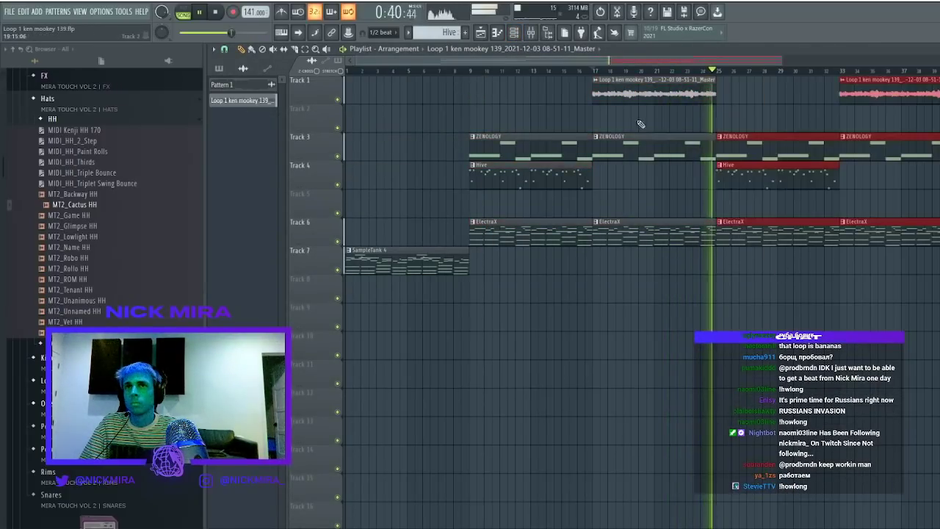
pyautogui.hotkey('ctrl', 'd')
pyautogui.scroll(-2, 728, 76)
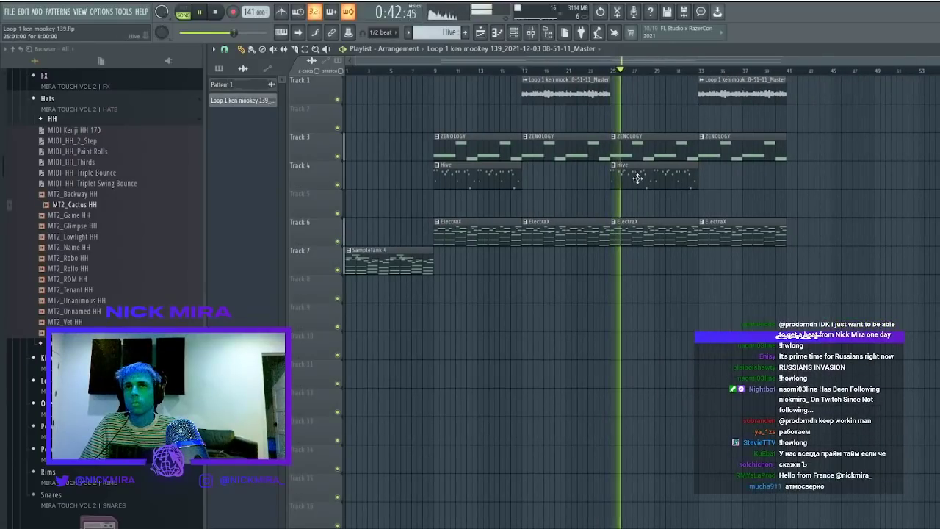
# Replace the ElectraX and ZENOLOGY clips at bar 17 with copies of the SampleTank 4 and Hive clips on their own tracks
pyautogui.moveTo(392, 264); pyautogui.dragTo(569, 265)
pyautogui.rightClick(563, 225)
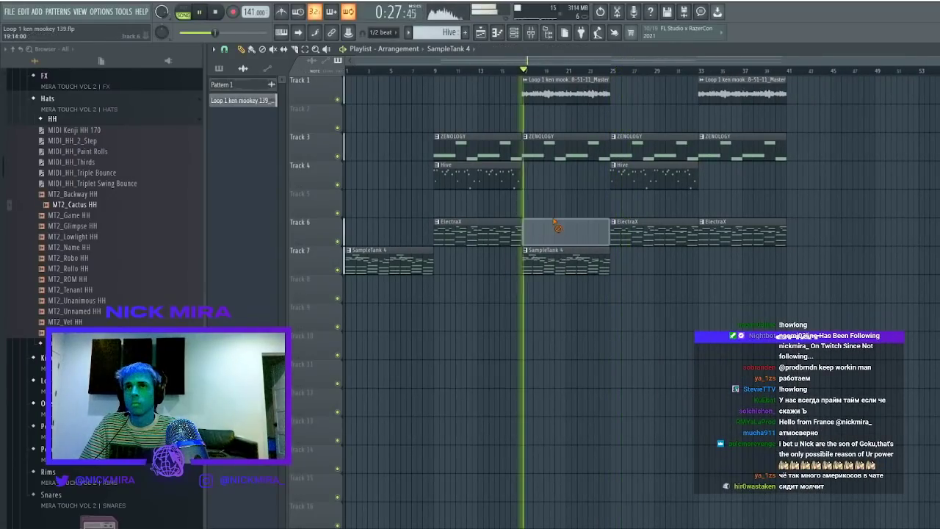
pyautogui.rightClick(563, 145)
pyautogui.moveTo(457, 182); pyautogui.dragTo(547, 180)
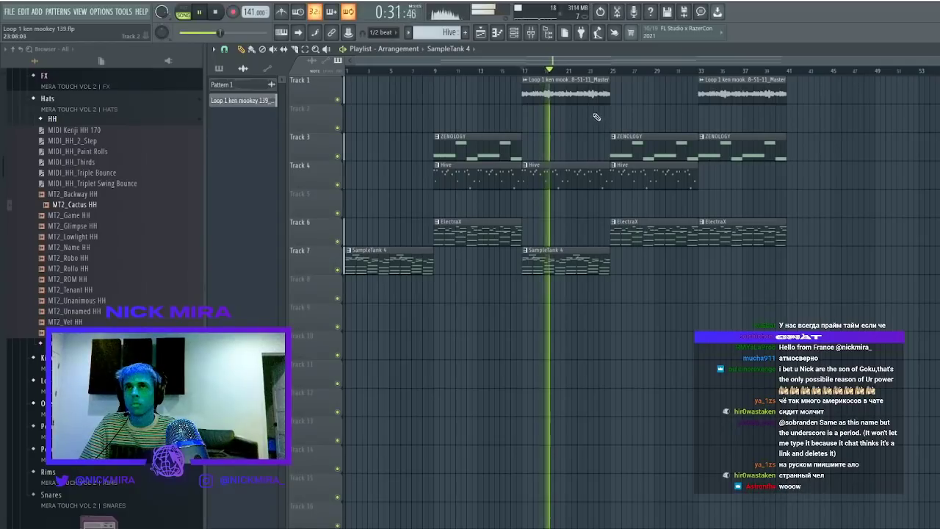
# Copy the Track 1 audio loop to bar 25, make it unique and change its pitch
pyautogui.moveTo(561, 91); pyautogui.dragTo(649, 91)
pyautogui.doubleClick(579, 90)
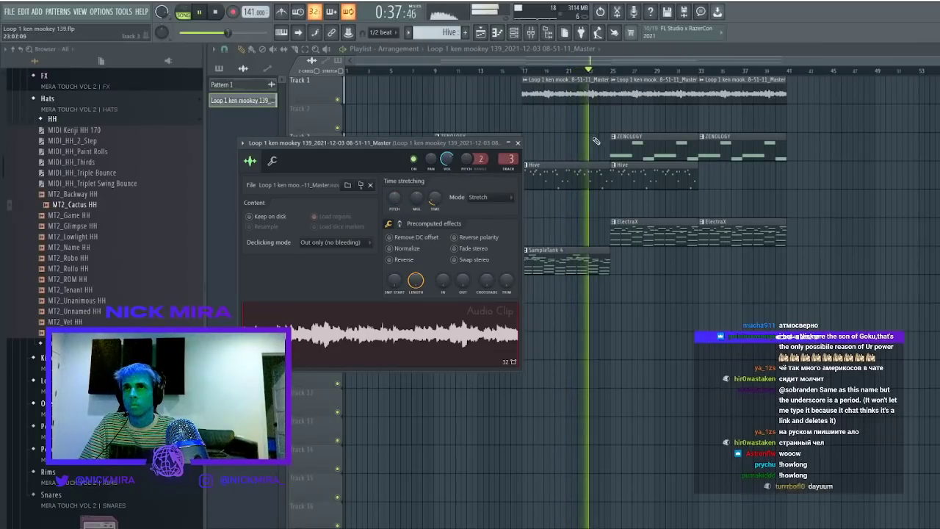
pyautogui.click(518, 143)
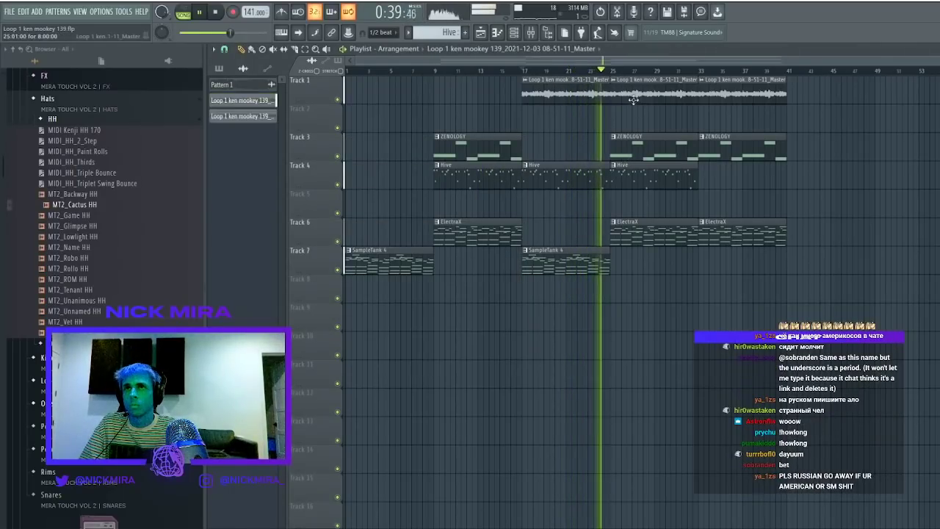
pyautogui.doubleClick(630, 94)
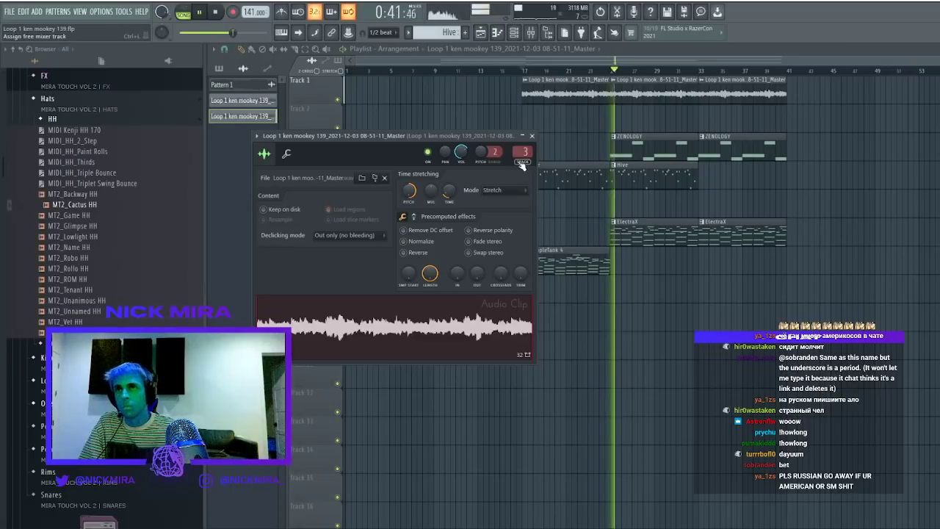
pyautogui.click(532, 136)
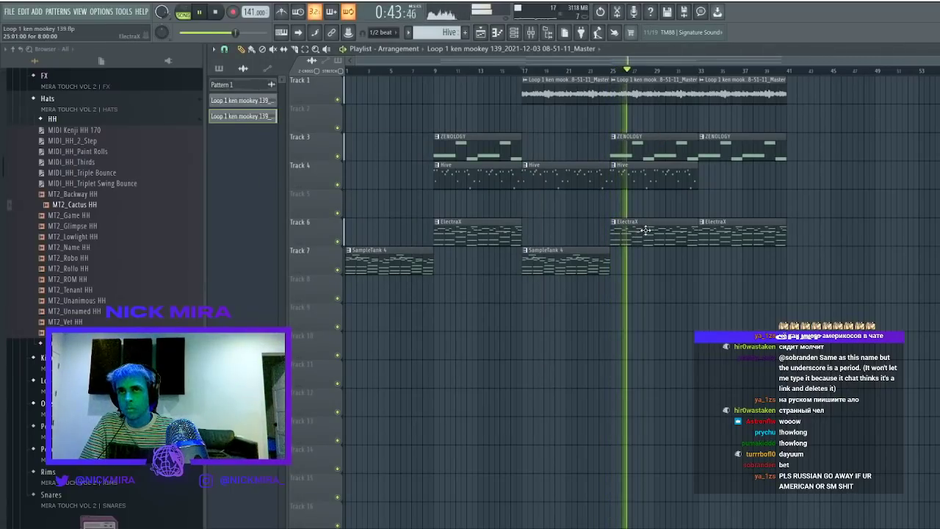
# Duplicate the SampleTank 4 clip to bar 25 as a unique pattern and transpose its notes up one octave
pyautogui.hotkey('ctrl', 'b')
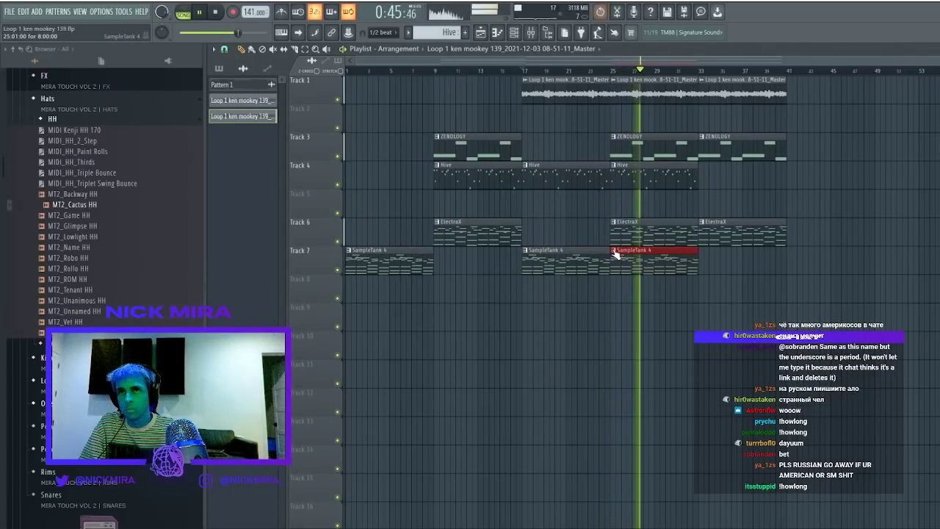
pyautogui.doubleClick(651, 257)
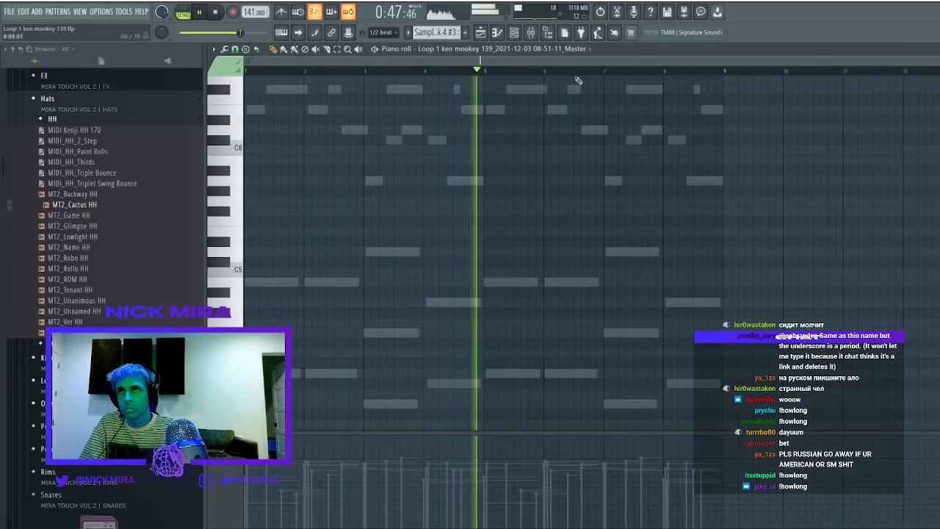
pyautogui.click(519, 33)
pyautogui.click(481, 33)
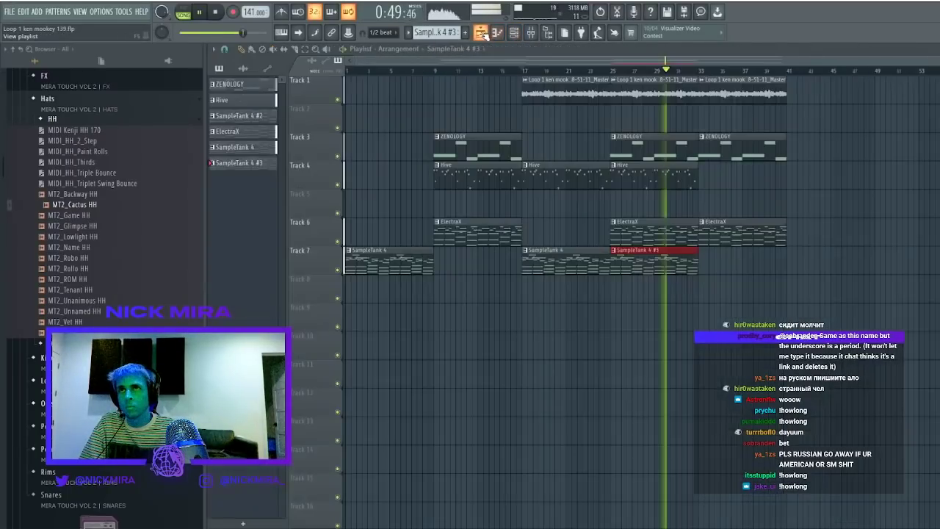
pyautogui.doubleClick(641, 258)
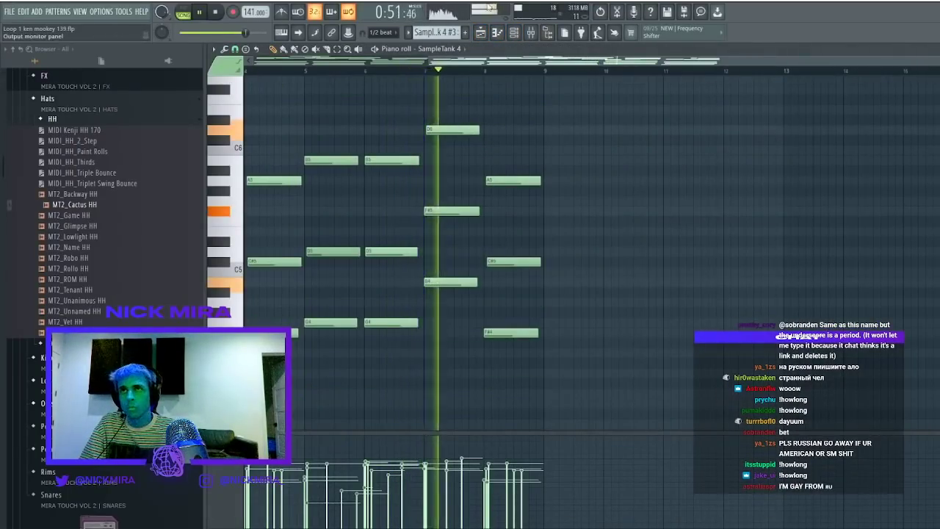
pyautogui.click(482, 33)
# Try the section from bar 25 without its ZENOLOGY and Hive clips, and put both clips back
pyautogui.rightClick(671, 230)
pyautogui.hotkey('ctrl', 'z')
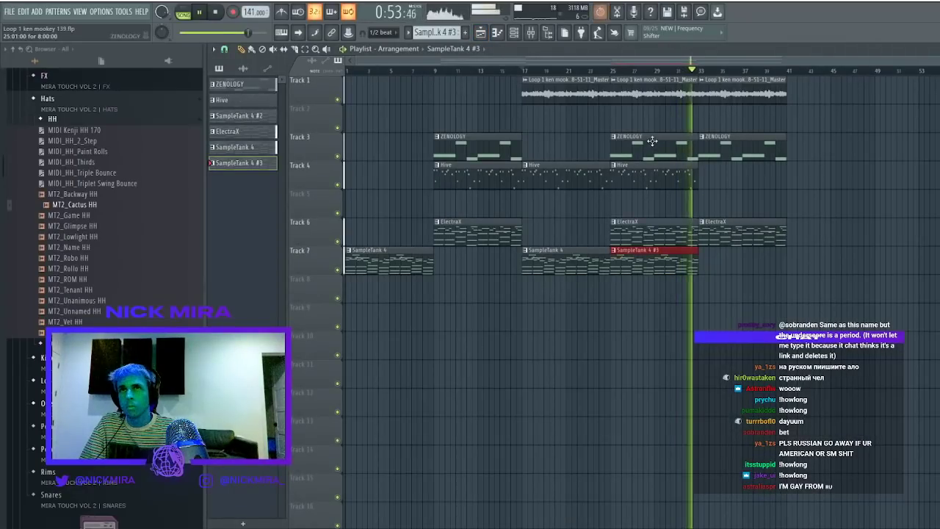
pyautogui.rightClick(650, 143)
pyautogui.click(614, 71)
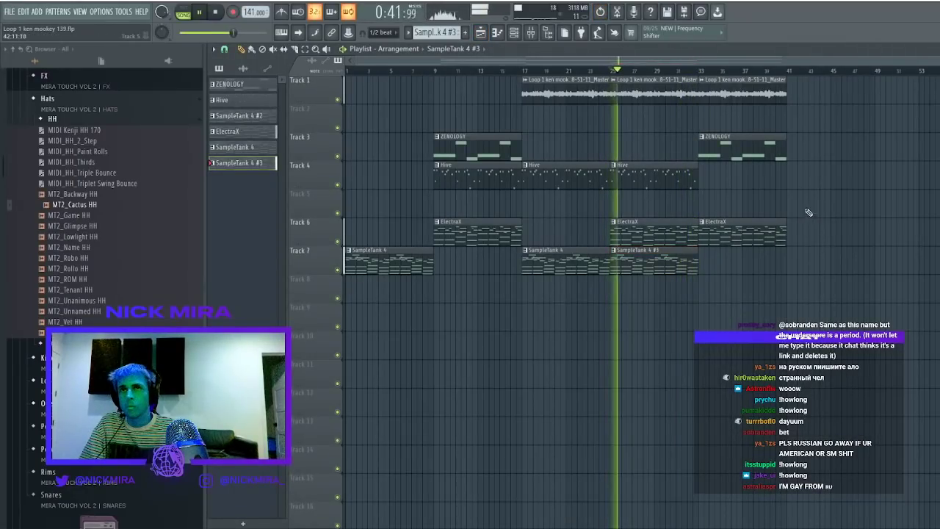
pyautogui.rightClick(641, 173)
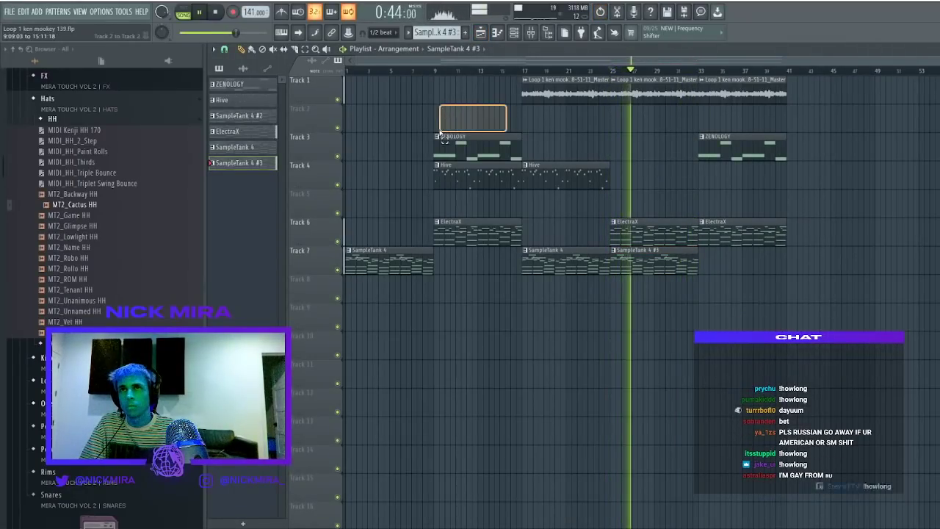
pyautogui.moveTo(592, 171); pyautogui.dragTo(604, 184)
pyautogui.moveTo(486, 149); pyautogui.dragTo(610, 153)
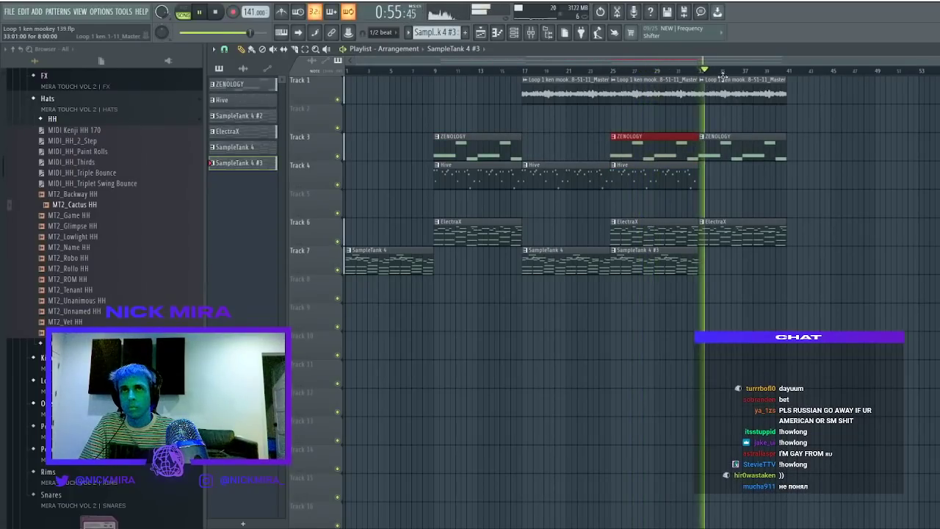
# Delete the ZENOLOGY clip and the audio loop clip at bar 33 and restart playback
pyautogui.rightClick(729, 139)
pyautogui.rightClick(716, 89)
pyautogui.press('space')
pyautogui.press('space')
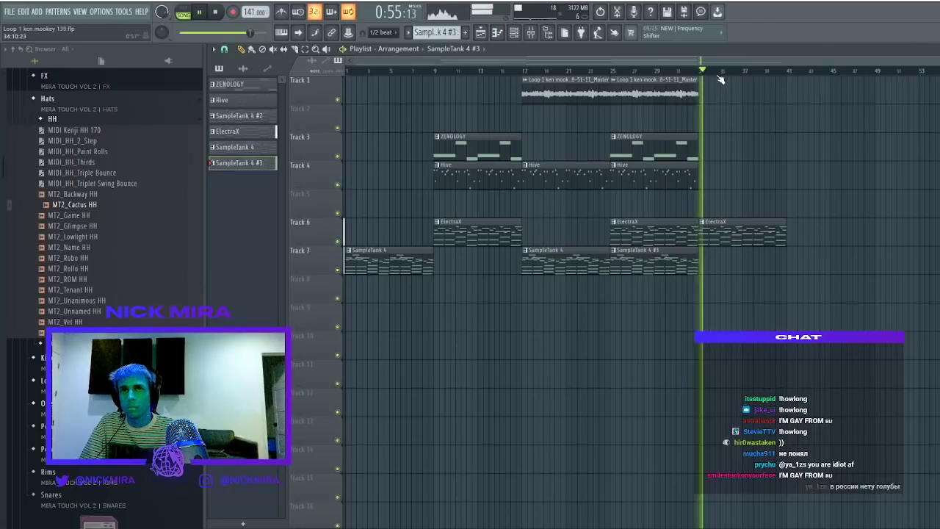
# Place audio loop clips on Track 1 at bars 33 and 41, and play from bar 41
pyautogui.moveTo(707, 90); pyautogui.dragTo(653, 98)
pyautogui.hotkey('ctrl', 'b')
pyautogui.hotkey('ctrl', 'b')
pyautogui.rightClick(744, 93)
pyautogui.click(797, 80)
pyautogui.click(722, 78)
pyautogui.scroll(-1, 748, 74)
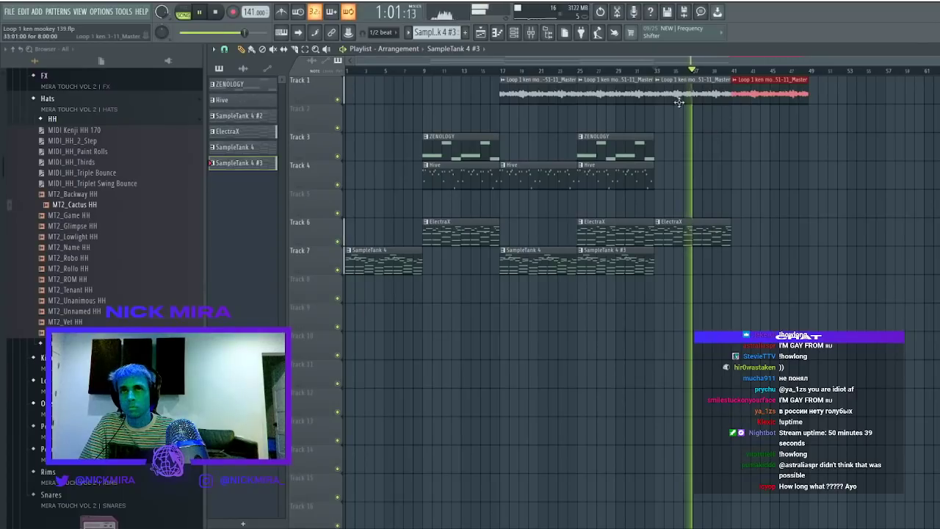
pyautogui.click(731, 70)
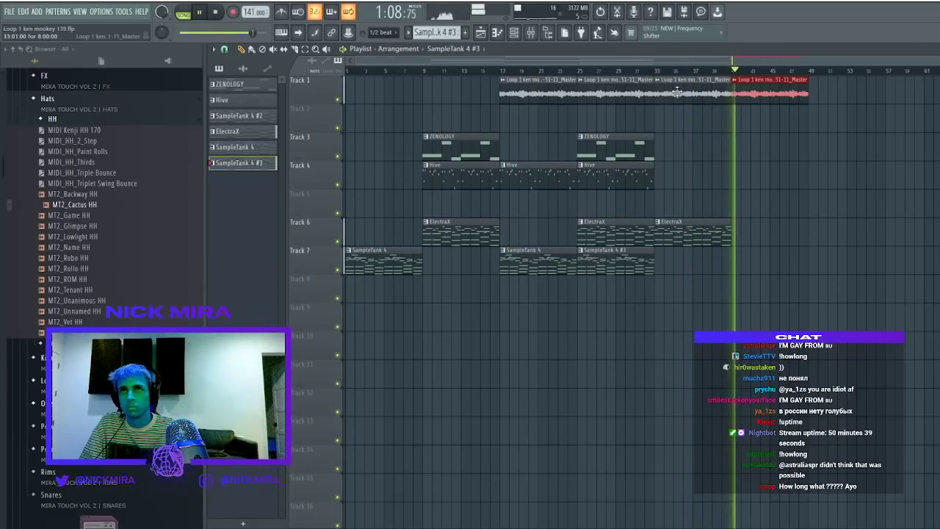
# Place a single audio loop clip on Track 2 at bar 49
pyautogui.doubleClick(744, 92)
pyautogui.doubleClick(697, 97)
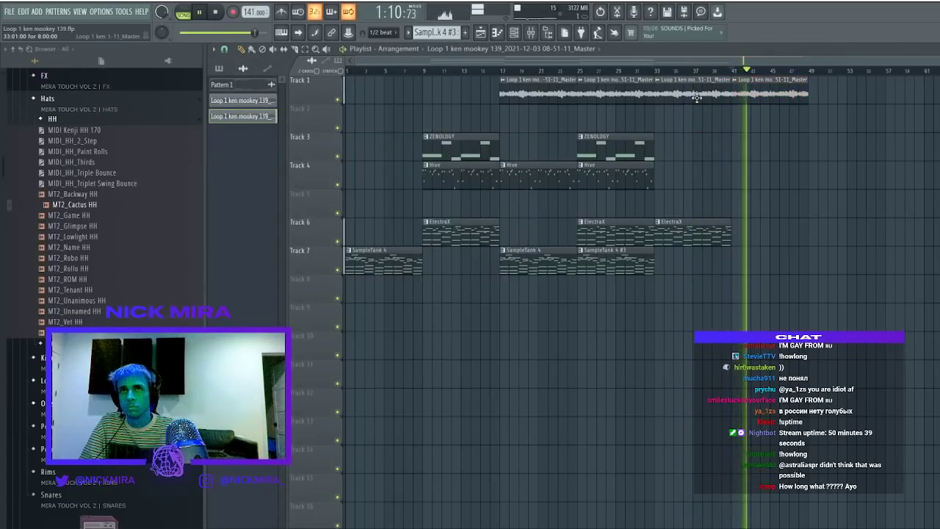
pyautogui.doubleClick(590, 92)
pyautogui.click(591, 92)
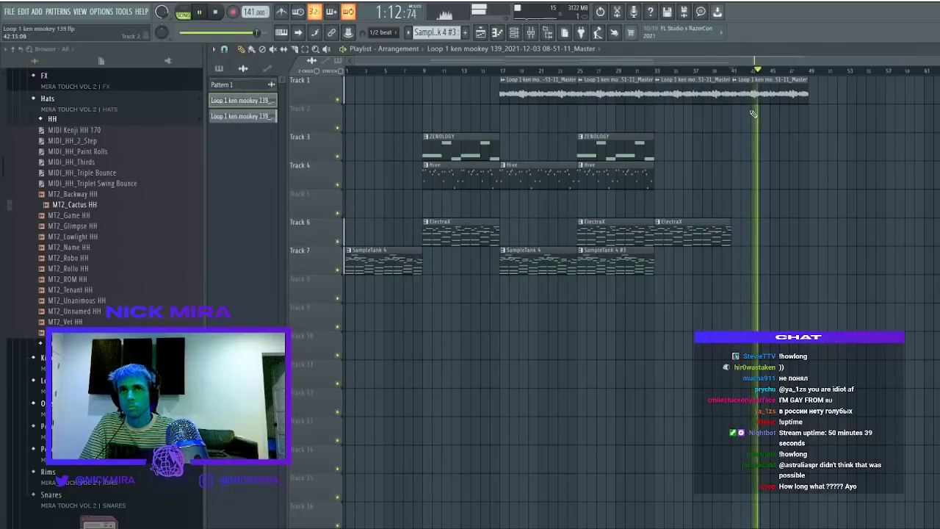
pyautogui.click(733, 110)
pyautogui.keyDown('ctrl'); pyautogui.click(753, 113); pyautogui.keyUp('ctrl')
pyautogui.hotkey('ctrl', 'b')
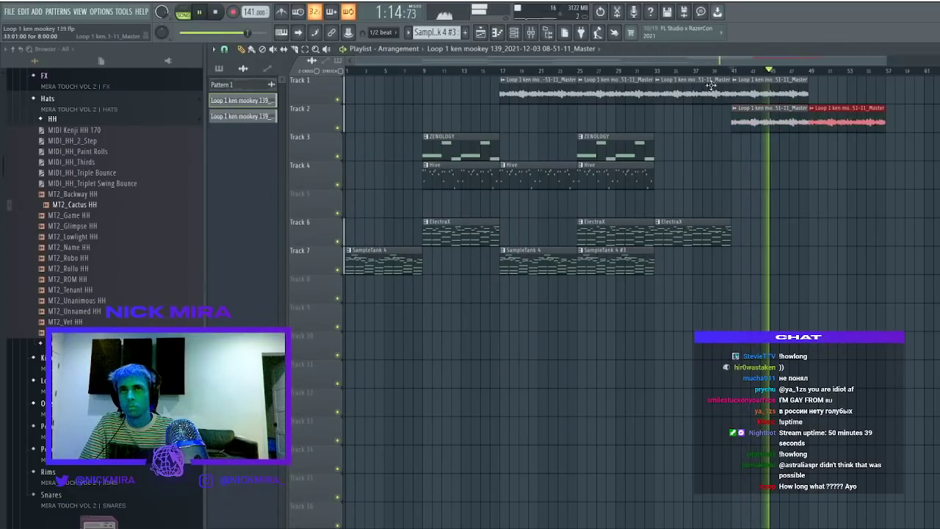
pyautogui.rightClick(790, 119)
# Make the Track 2 audio loop at bar 49 unique and route it to mixer insert 4
pyautogui.click(812, 108)
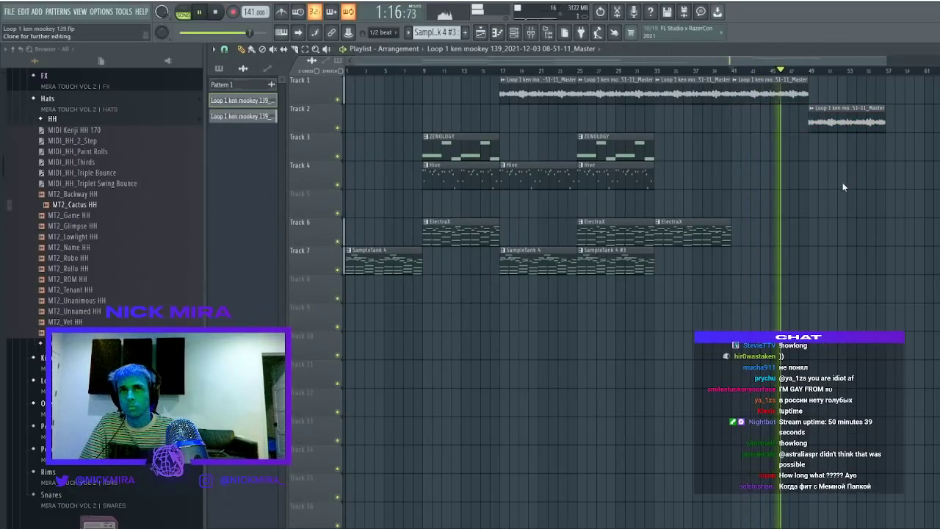
pyautogui.click(843, 182)
pyautogui.doubleClick(844, 118)
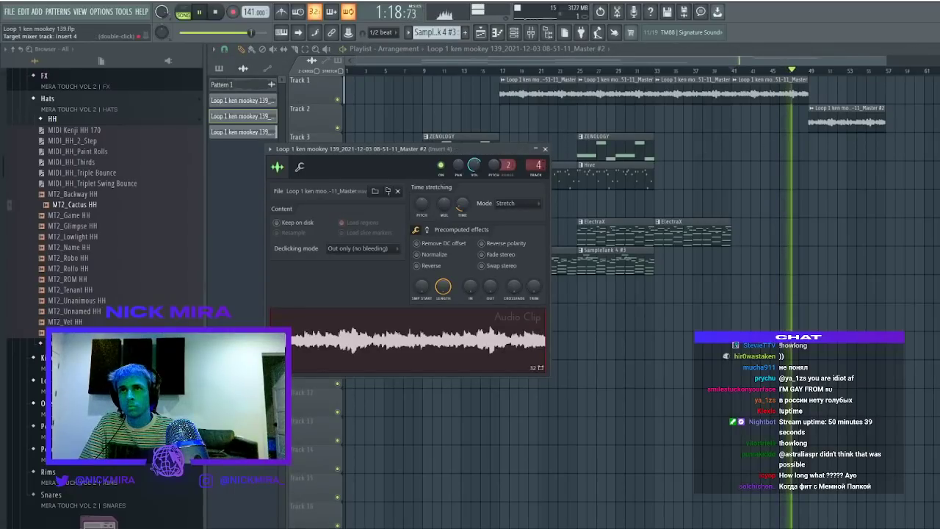
# Copy the effects chain of mixer insert 3 to insert 4 and adjust the low-pass band of its Fruity Parametric EQ 2
pyautogui.press('F9')
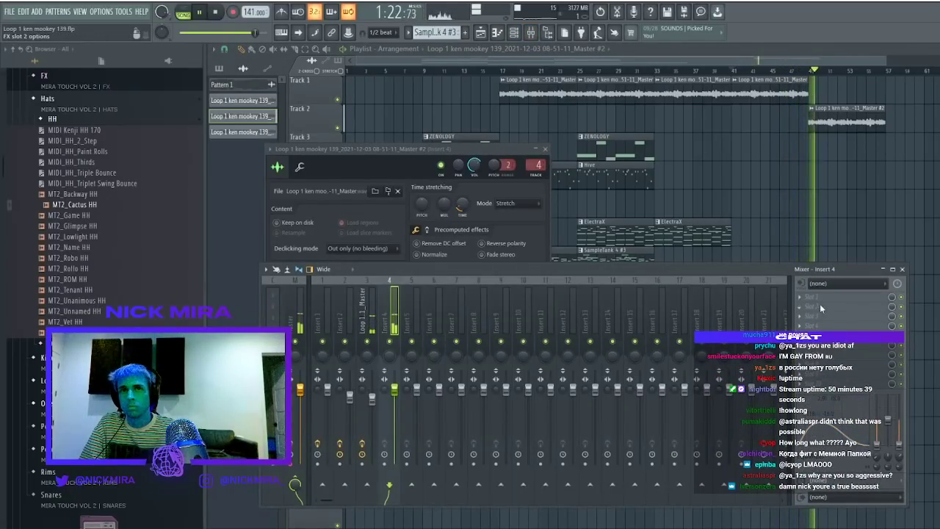
pyautogui.click(365, 324)
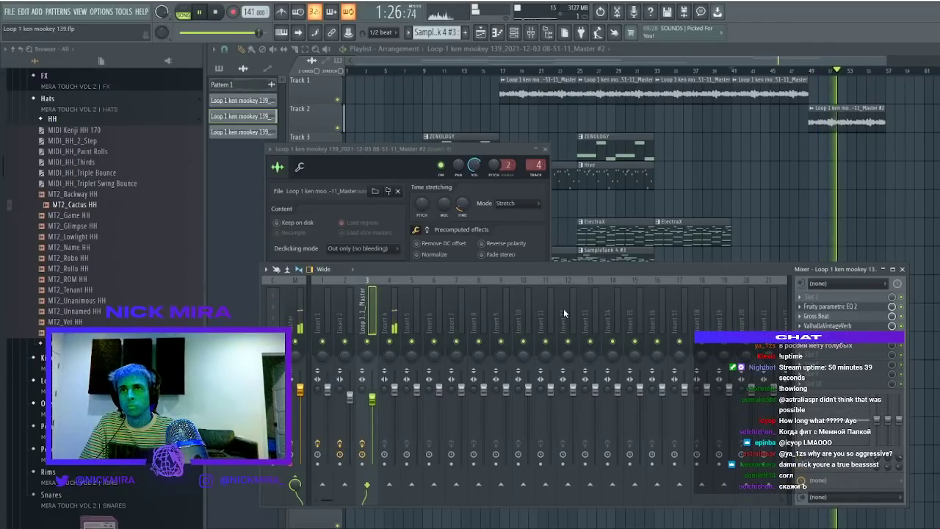
pyautogui.click(388, 315)
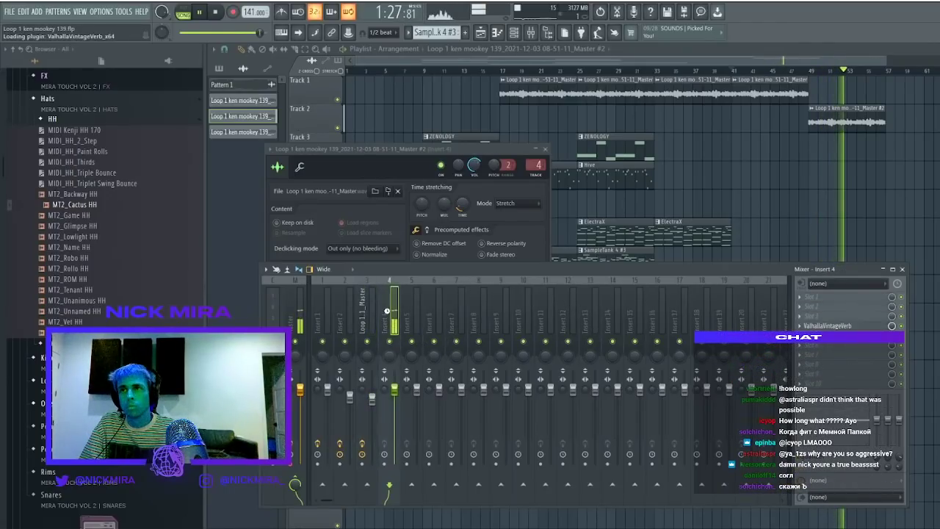
pyautogui.hotkey('ctrl', 'l')
pyautogui.click(890, 308)
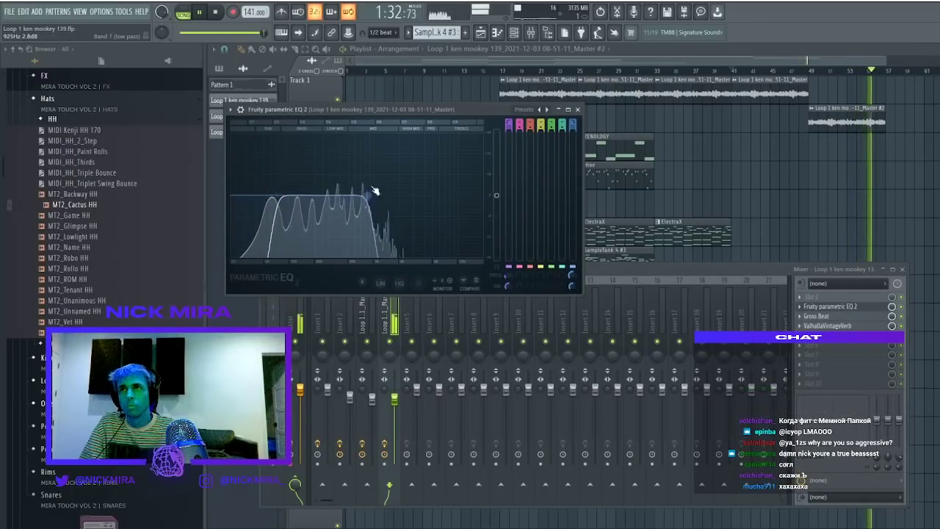
pyautogui.rightClick(787, 120)
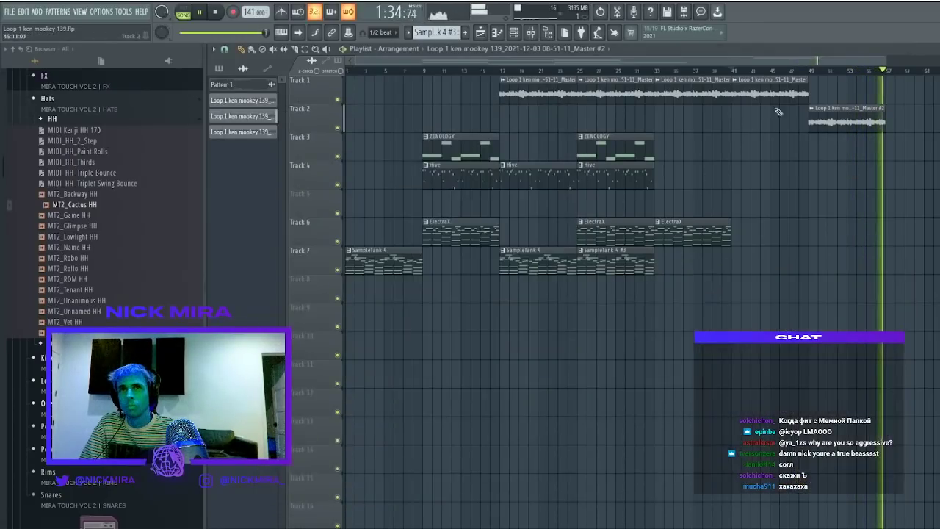
# Duplicate the SampleTank 4 #3 clip to bars 41 and 49 on Track 7, leaving bar 33 empty
pyautogui.keyDown('ctrl'); pyautogui.click(770, 98); pyautogui.keyUp('ctrl')
pyautogui.moveTo(650, 281); pyautogui.dragTo(637, 264)
pyautogui.hotkey('ctrl', 'b')
pyautogui.hotkey('ctrl', 'b')
pyautogui.rightClick(704, 264)
pyautogui.keyDown('ctrl'); pyautogui.click(770, 264); pyautogui.keyUp('ctrl')
pyautogui.hotkey('ctrl', 'b')
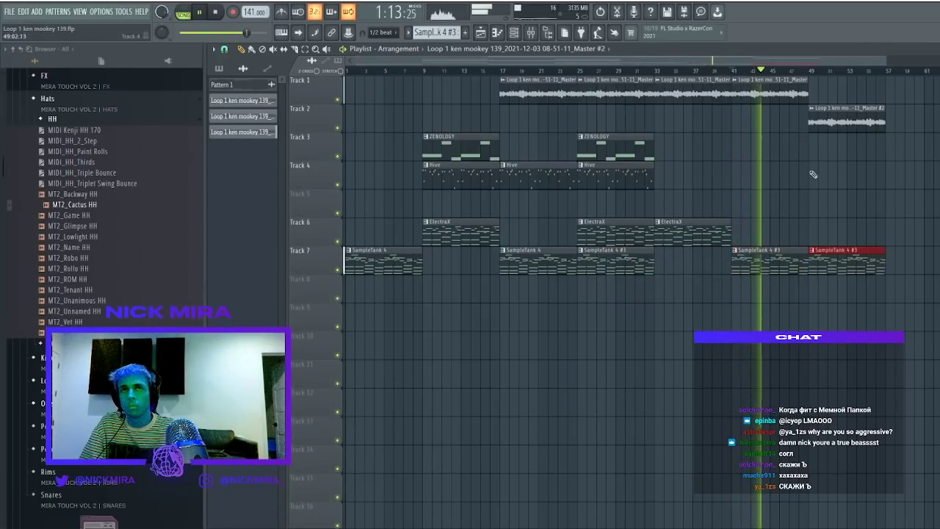
# Replace the SampleTank 4 #3 clip at bar 41 with the SampleTank 4 clip, and remove the audio loop at bar 41
pyautogui.rightClick(770, 94)
pyautogui.scroll(-2, 789, 73)
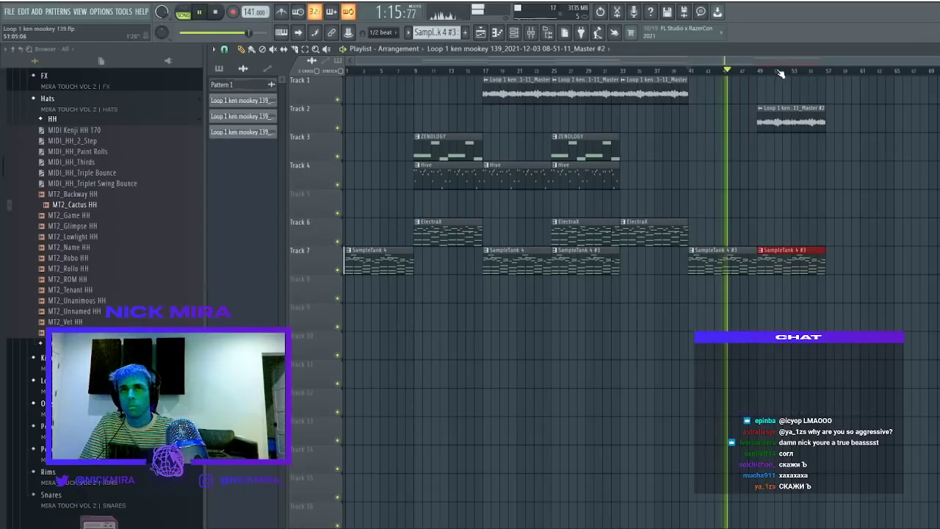
pyautogui.click(710, 93)
pyautogui.moveTo(525, 267); pyautogui.dragTo(730, 270)
pyautogui.rightClick(725, 255)
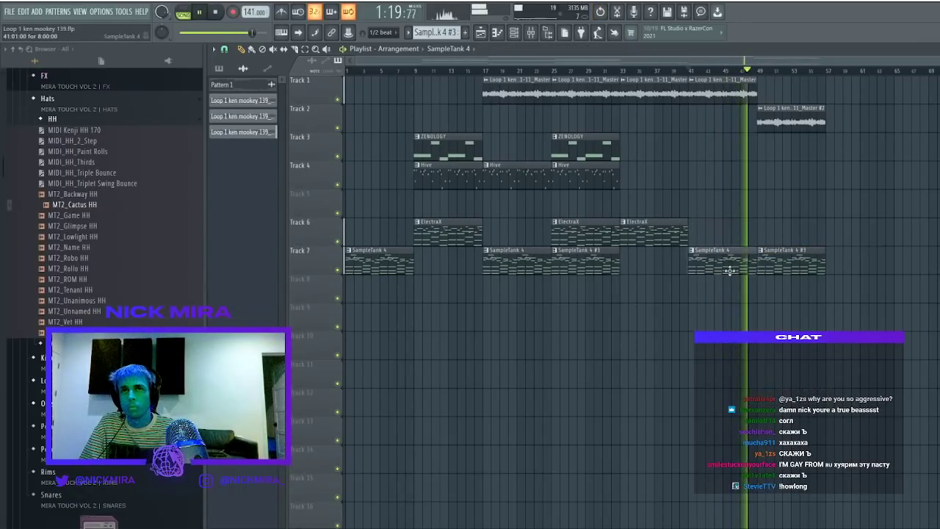
pyautogui.rightClick(742, 95)
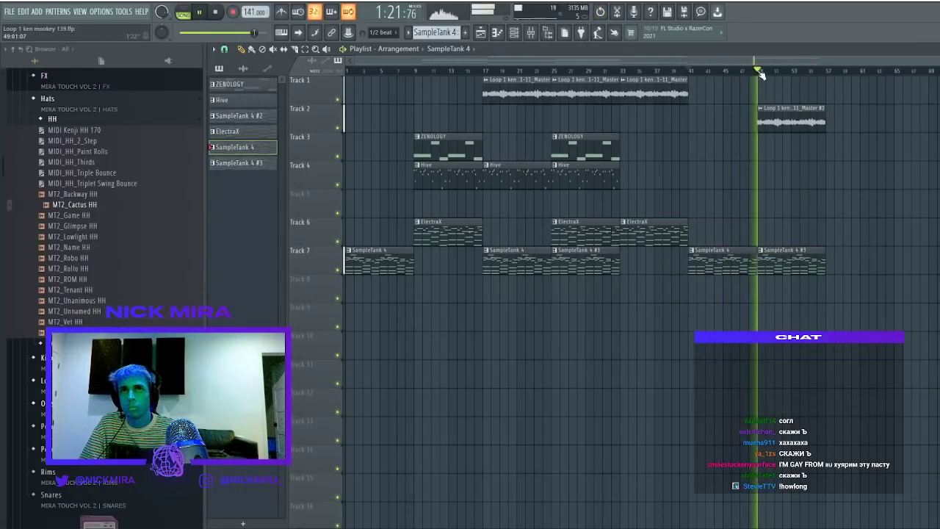
# Copy the ZENOLOGY clip from bar 9 to bar 49 on Track 3, without a Hive clip below it
pyautogui.click(435, 146)
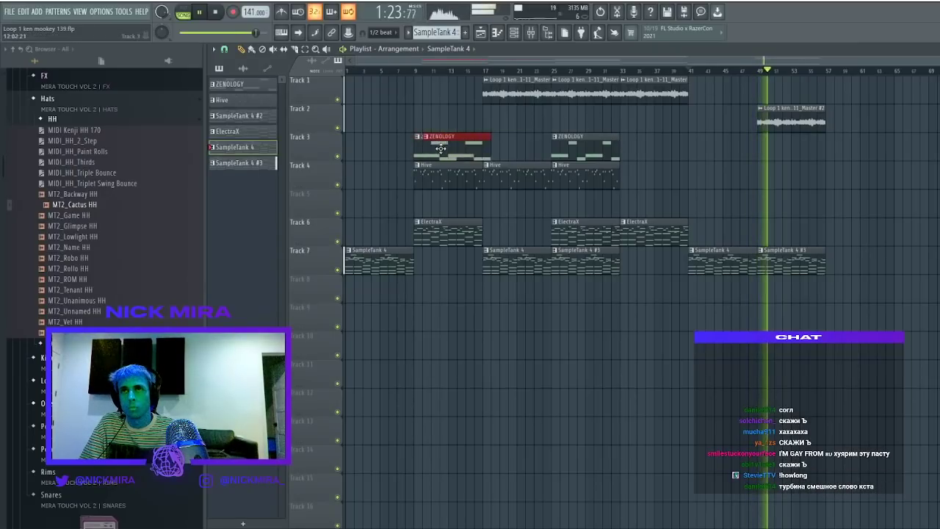
pyautogui.moveTo(435, 146); pyautogui.dragTo(778, 146)
pyautogui.moveTo(574, 171); pyautogui.dragTo(779, 188)
pyautogui.rightClick(787, 181)
# Duplicate all clips from bars 17 to 57 so the copy starts at bar 57, and add a SampleTank 4 clip at bar 97
pyautogui.keyDown('ctrl'); pyautogui.click(522, 98); pyautogui.keyUp('ctrl')
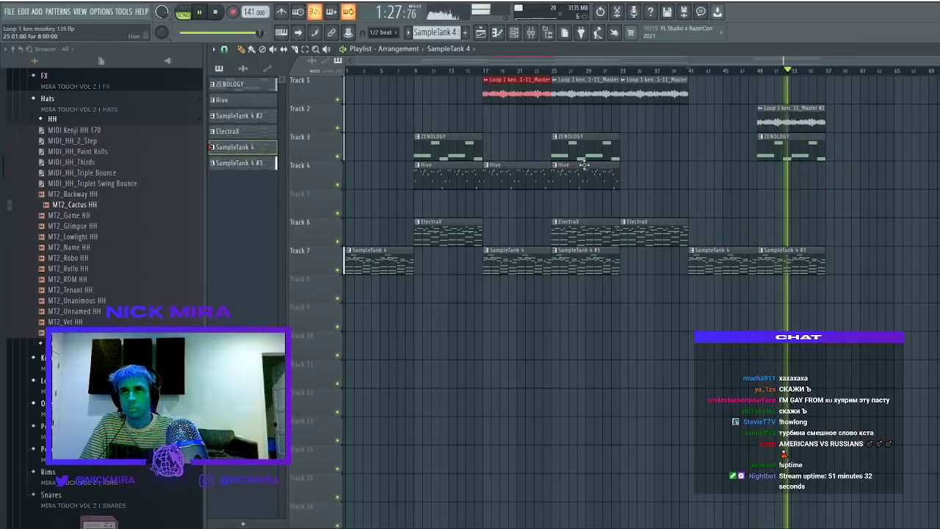
pyautogui.moveTo(490, 91); pyautogui.dragTo(812, 381)
pyautogui.hotkey('ctrl', 'b')
pyautogui.scroll(-3, 655, 72)
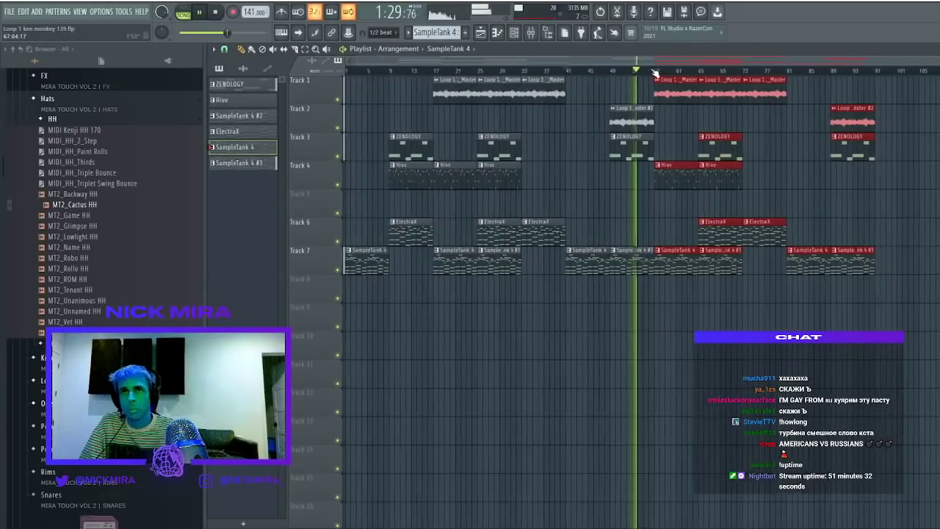
pyautogui.hotkey('ctrl', 'd')
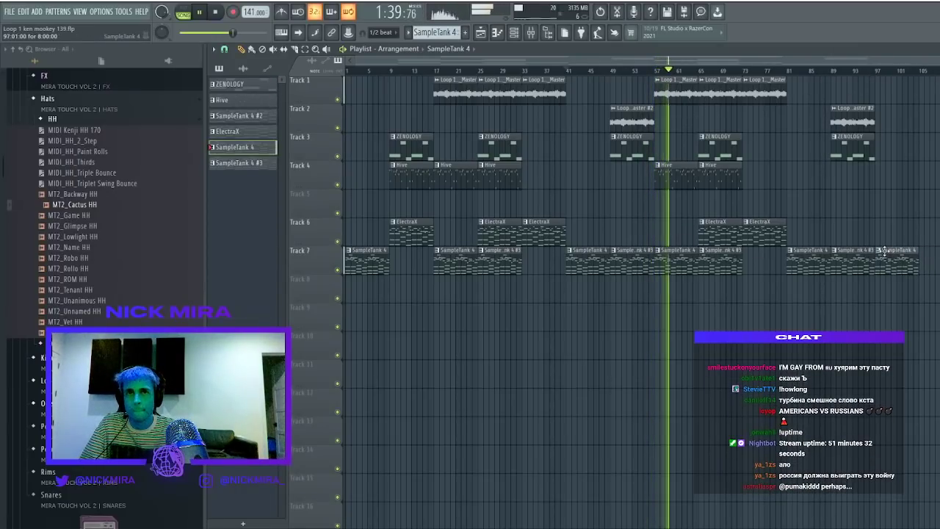
# Extend the arrangement with single ElectraX, Hive, ZENOLOGY, second-loop and first-loop clips at bars 105, 113, 121, 129 and 137 on their tracks
pyautogui.scroll(-1, 671, 73)
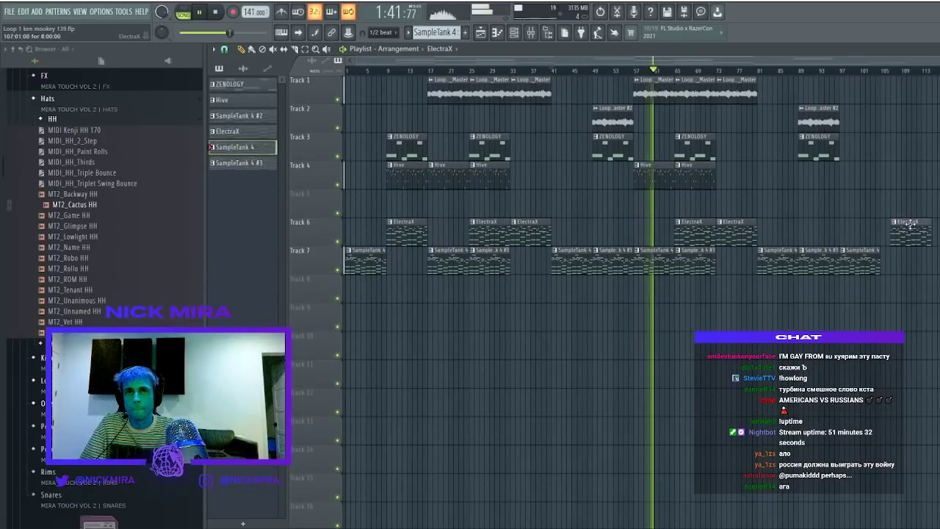
pyautogui.moveTo(896, 225); pyautogui.dragTo(902, 225)
pyautogui.hotkey('ctrl', 'z')
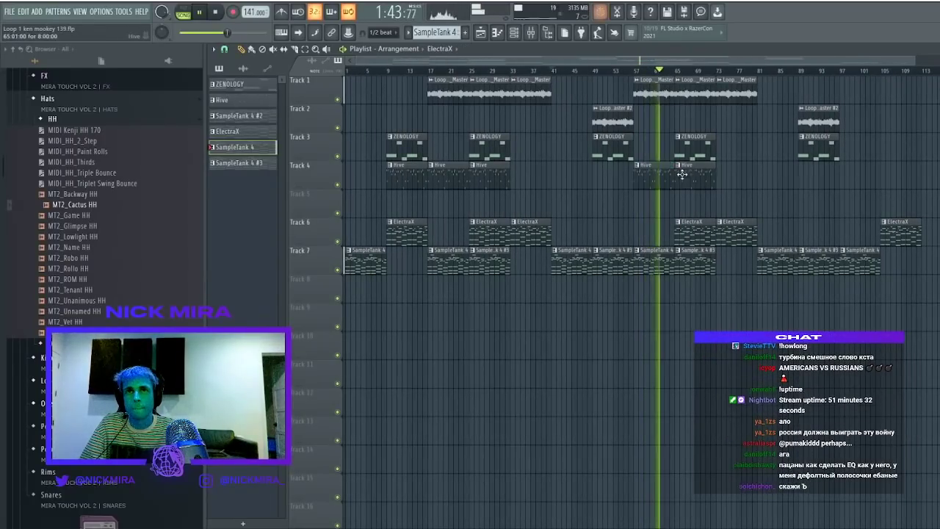
pyautogui.scroll(-1, 652, 162)
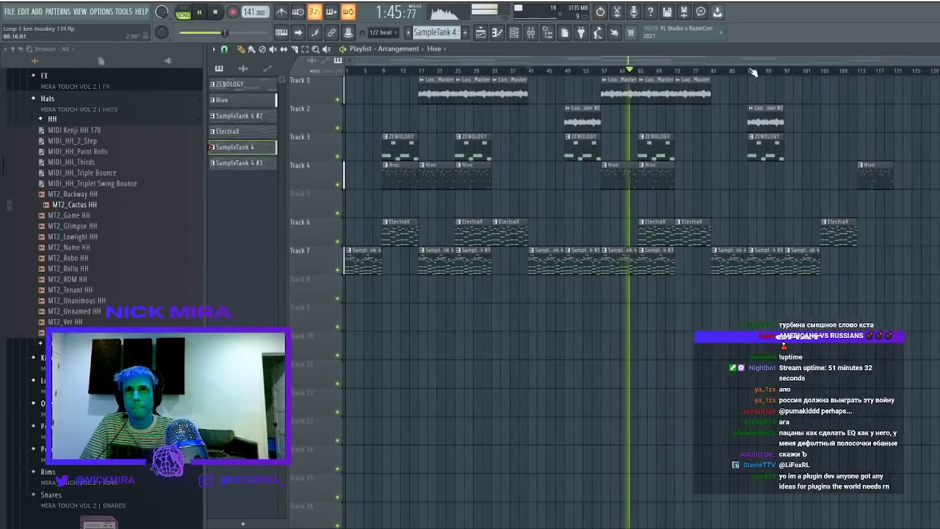
pyautogui.scroll(-1, 671, 70)
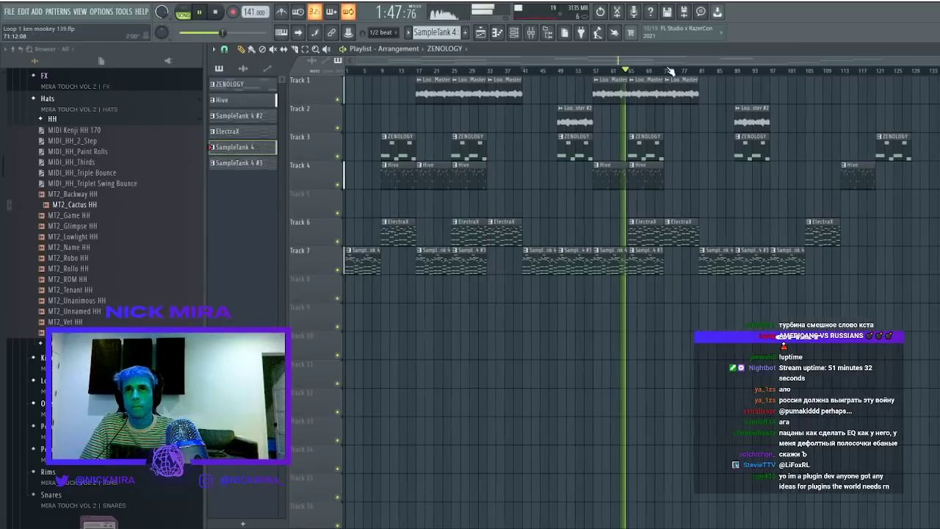
pyautogui.moveTo(740, 121); pyautogui.dragTo(911, 121)
pyautogui.scroll(-1, 690, 69)
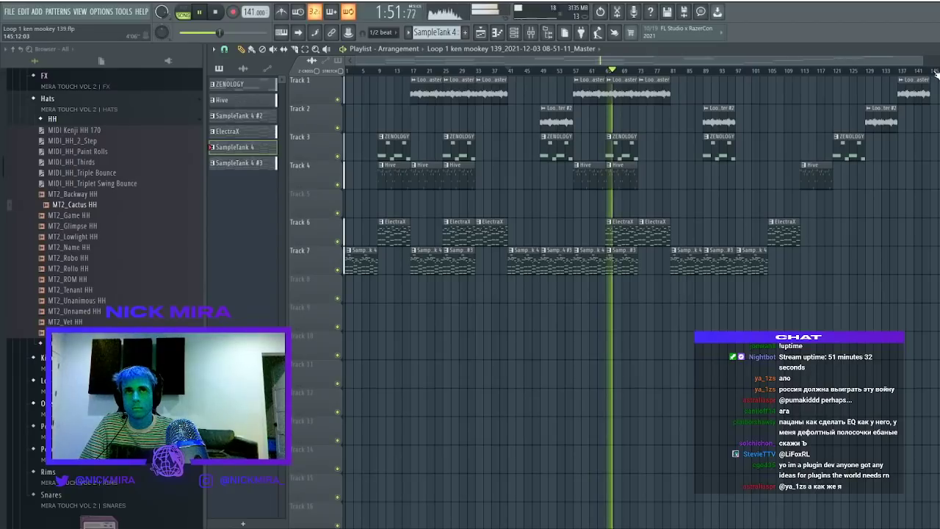
# Select all clips in the arrangement and render the Master mixer track to an audio clip on Track 5
pyautogui.hotkey('ctrl', 'a')
pyautogui.press('space')
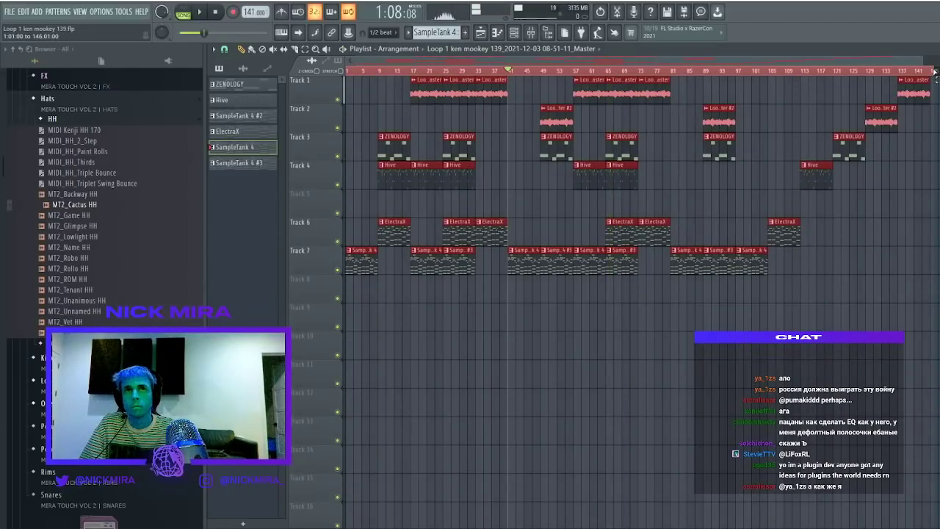
pyautogui.click(530, 34)
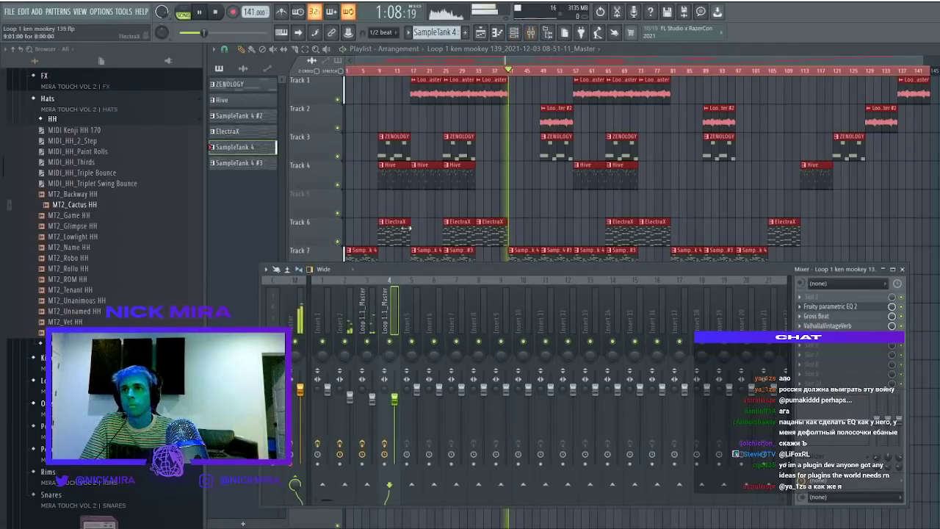
pyautogui.click(299, 309)
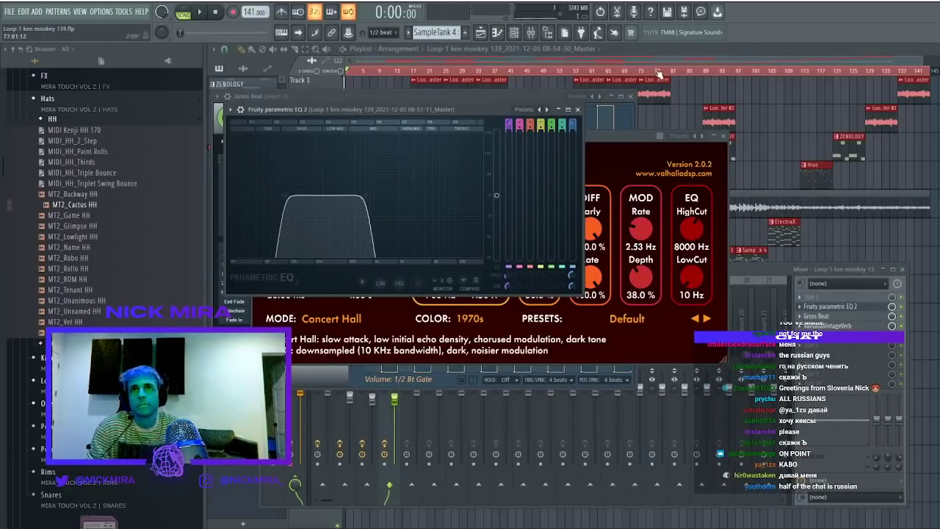
pyautogui.press('F5')
pyautogui.press('F5')
pyautogui.press('F5')
pyautogui.press('F5')
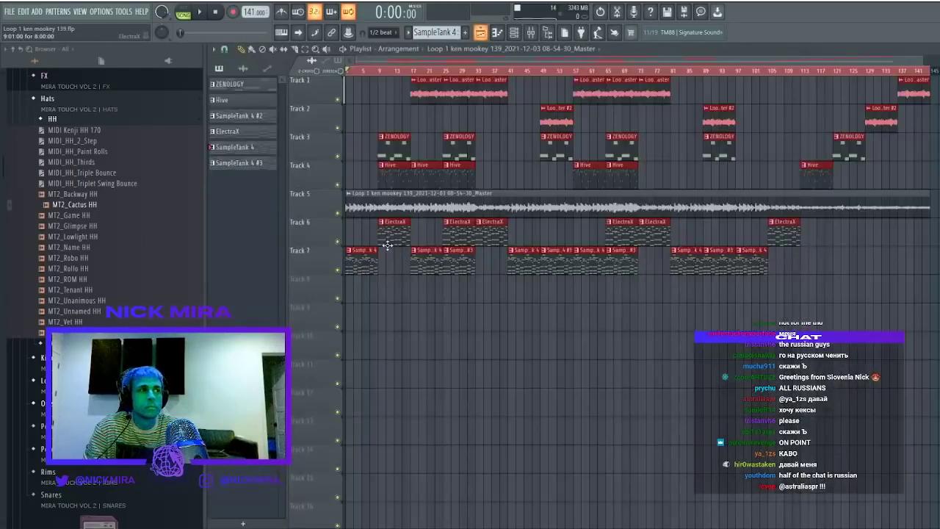
# Solo Track 5 and set the rendered clip's time stretching mode to Stretch
pyautogui.rightClick(340, 214)
pyautogui.doubleClick(357, 208)
pyautogui.press('space')
pyautogui.click(530, 217)
pyautogui.click(528, 258)
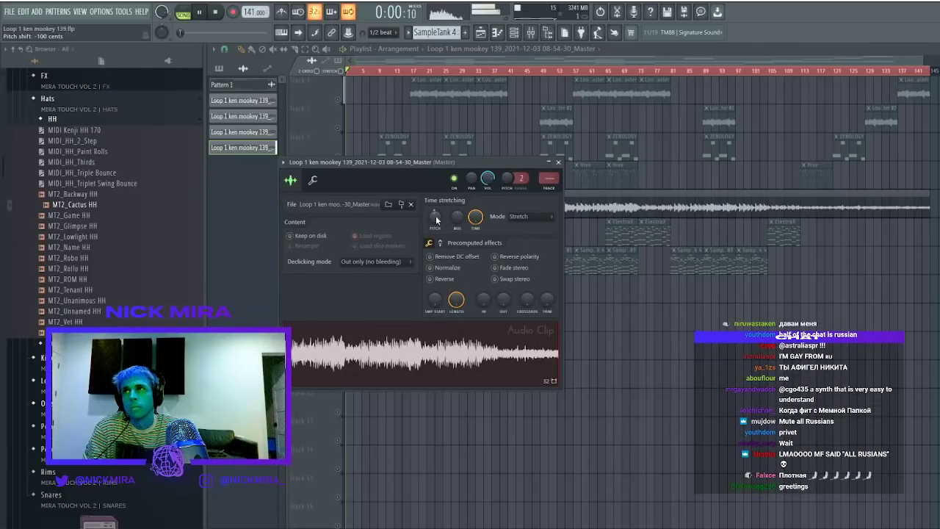
# Set the rendered clip's pitch shift to +100 cents and the project tempo to 149 BPM
pyautogui.scroll(-1, 436, 215)
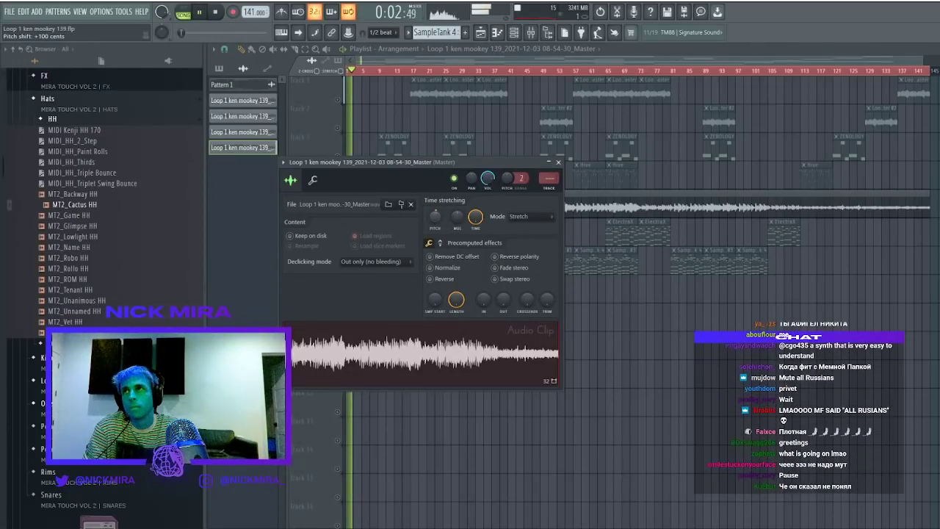
pyautogui.scroll(8, 258, 12)
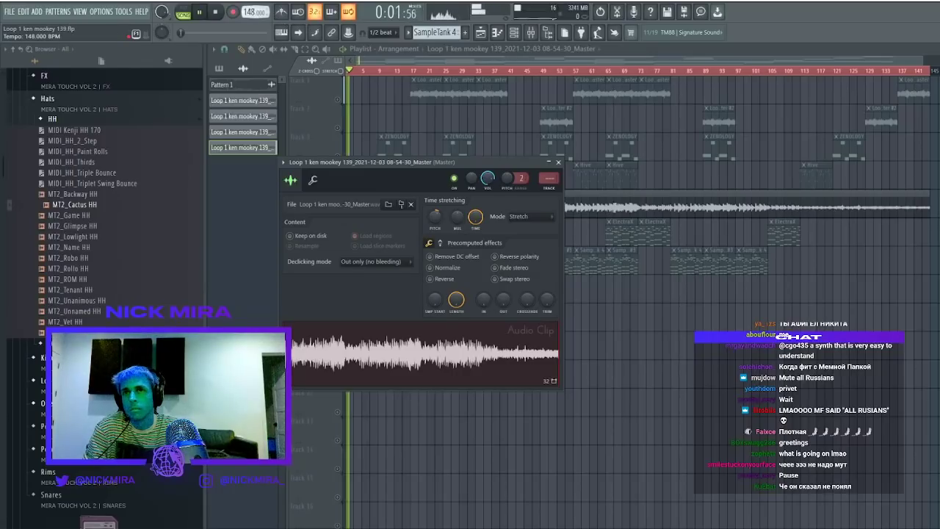
pyautogui.scroll(-1, 438, 214)
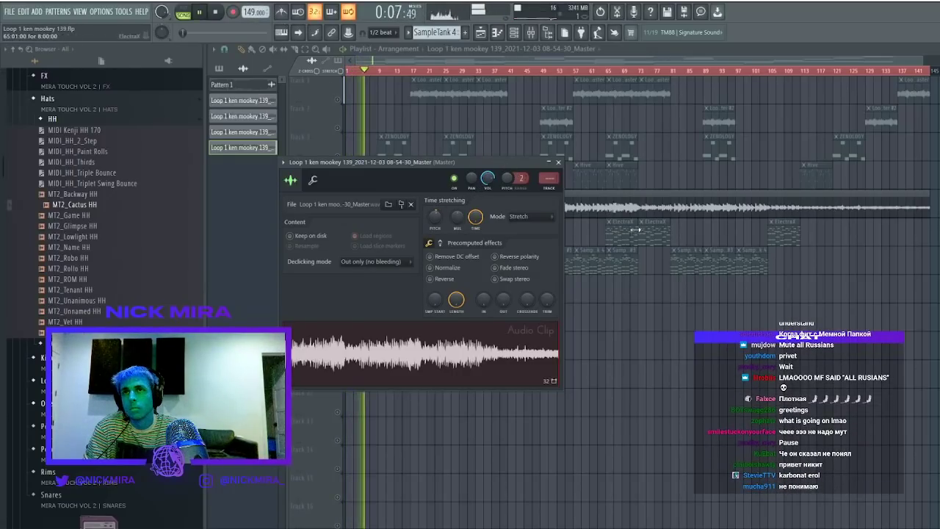
pyautogui.click(558, 162)
# Place a copy of the rendered clip at the start of Track 8 and make it unique
pyautogui.click(351, 285)
pyautogui.click(350, 281)
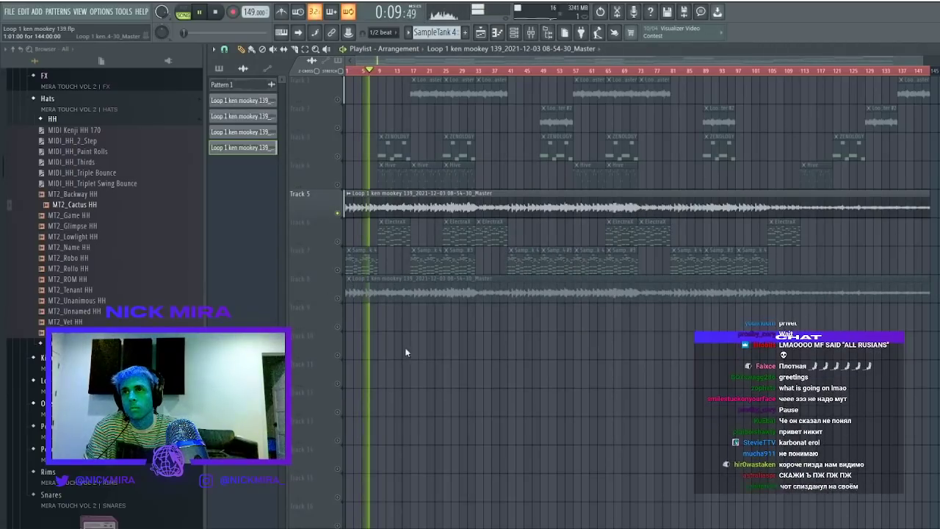
pyautogui.click(404, 355)
# Set the Track 8 clip's channel pitch range to 12 and unmute Track 8
pyautogui.doubleClick(386, 285)
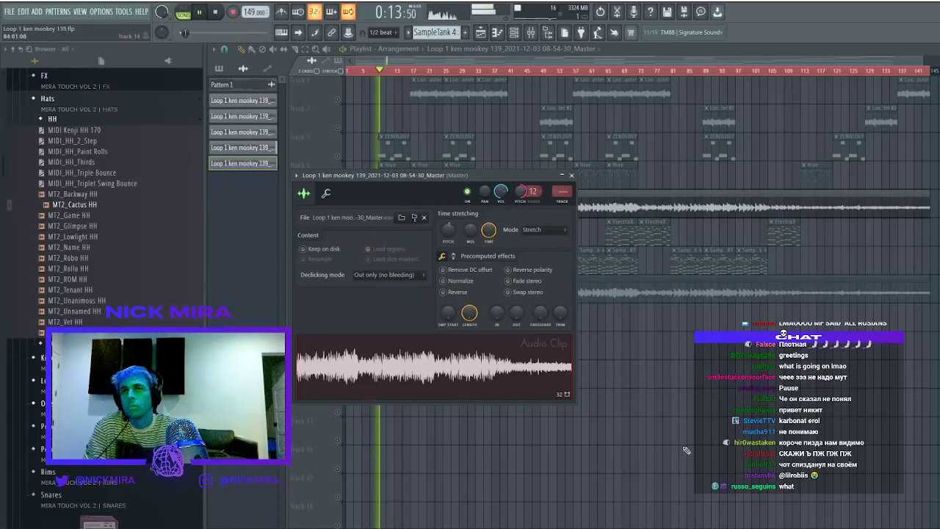
pyautogui.press('Escape')
pyautogui.click(338, 299)
# Route the Track 8 clip to mixer track 5 and shape a band-pass curve there with Fruity parametric EQ 2
pyautogui.doubleClick(392, 290)
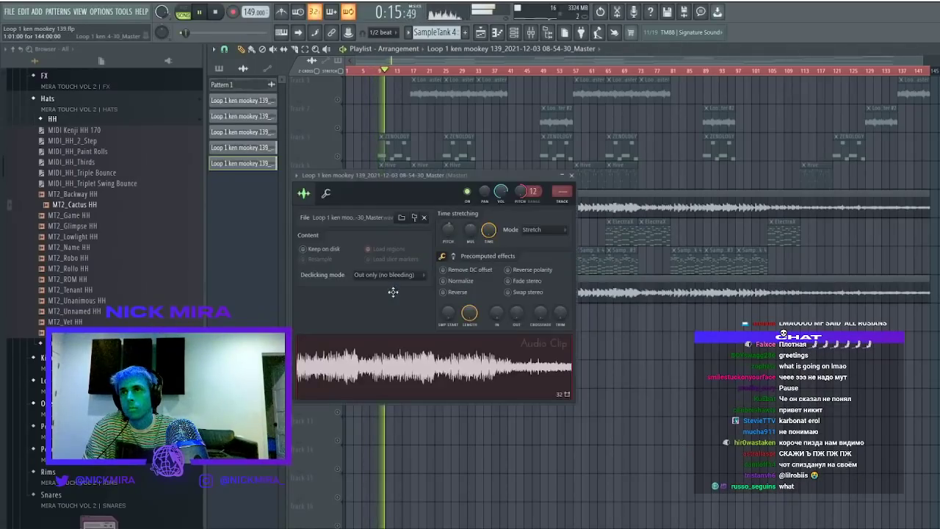
pyautogui.click(563, 203)
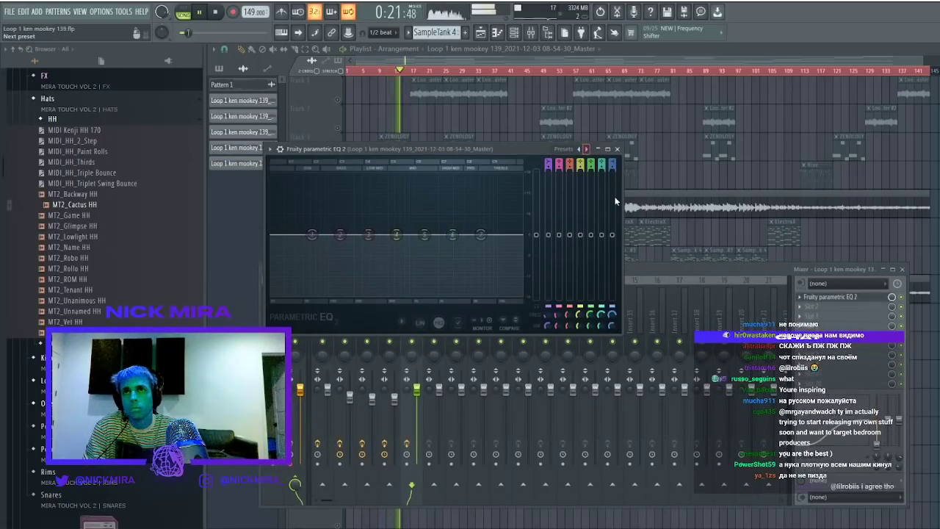
pyautogui.click(586, 149)
pyautogui.moveTo(285, 235); pyautogui.dragTo(392, 235)
pyautogui.moveTo(522, 237); pyautogui.dragTo(500, 236)
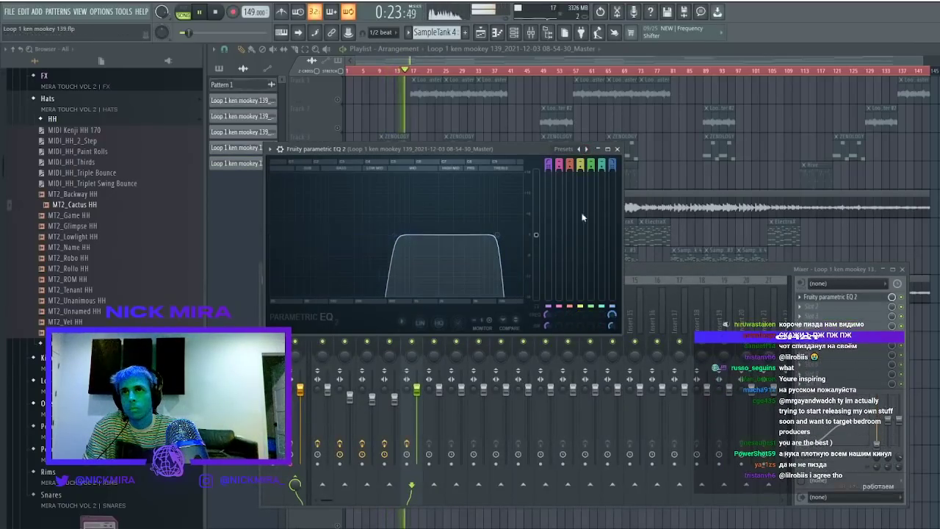
# Check the pitch shift of the Track 5 and Track 8 clips
pyautogui.rightClick(726, 175)
pyautogui.doubleClick(434, 212)
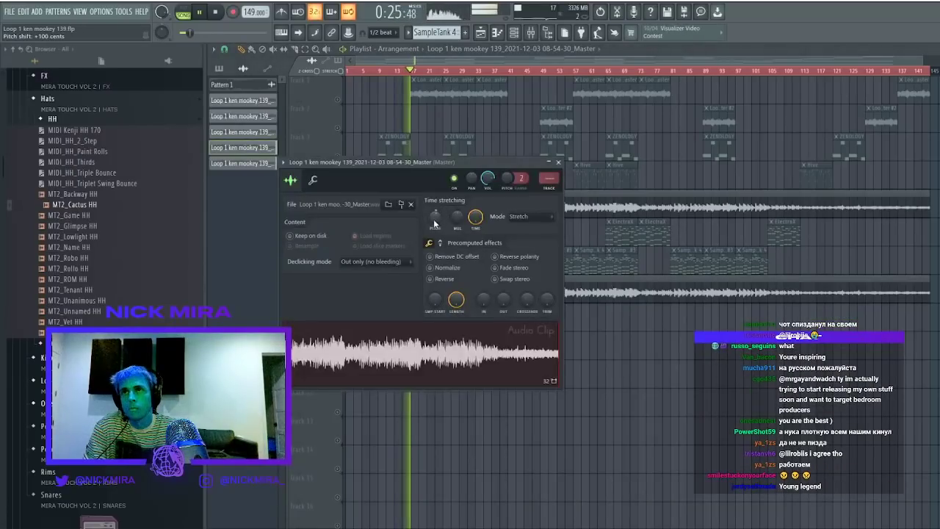
pyautogui.press('space')
pyautogui.doubleClick(591, 290)
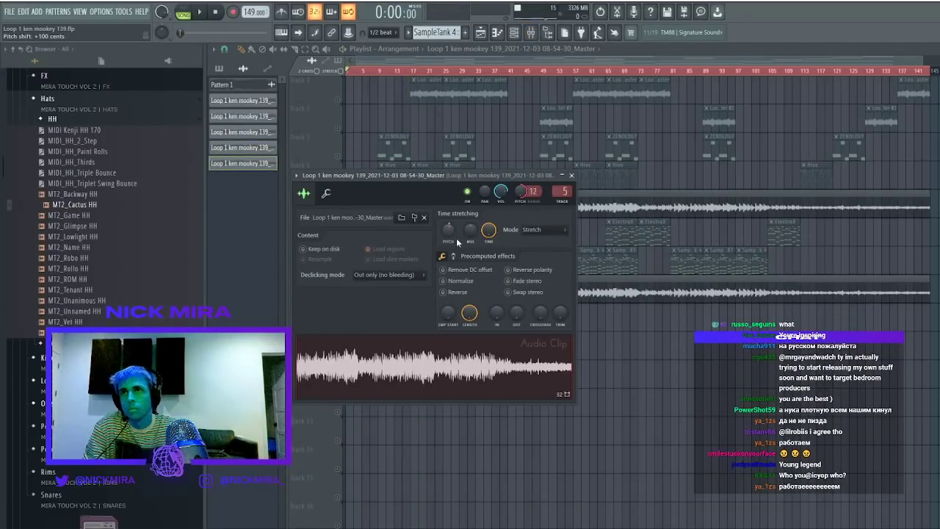
# Narrow the band-pass curve in mixer track 5's EQ, lower its output level and soften the low-cut slope
pyautogui.press('F9')
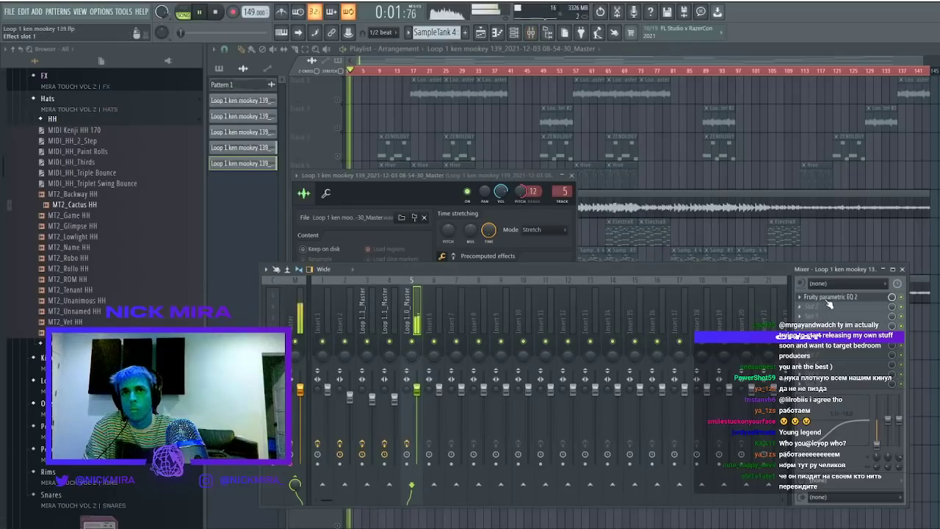
pyautogui.click(828, 297)
pyautogui.moveTo(497, 235); pyautogui.dragTo(460, 236)
pyautogui.moveTo(394, 235); pyautogui.dragTo(412, 235)
pyautogui.moveTo(536, 235); pyautogui.dragTo(536, 264)
pyautogui.moveTo(462, 235); pyautogui.dragTo(482, 237)
pyautogui.scroll(5, 491, 236)
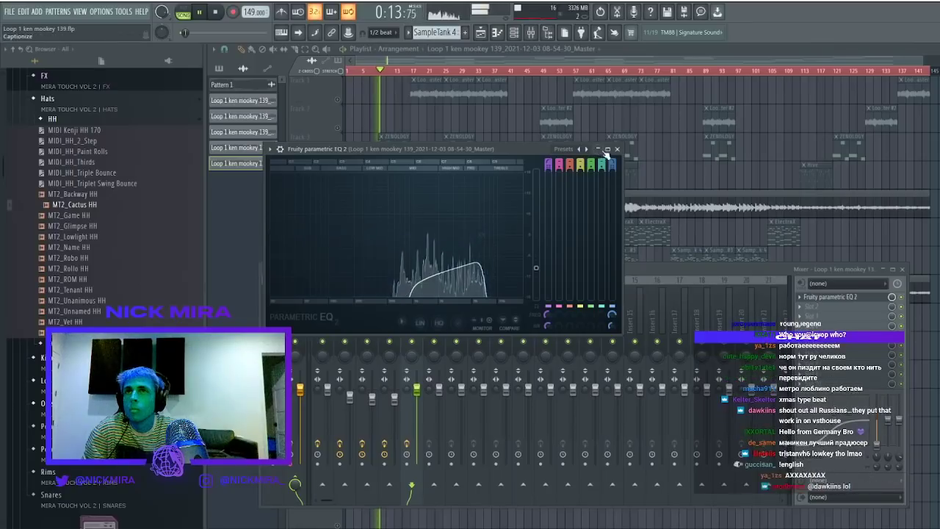
pyautogui.click(617, 149)
# Solo Track 5 and reset its clip's pitch shift to 0 cents
pyautogui.click(298, 308)
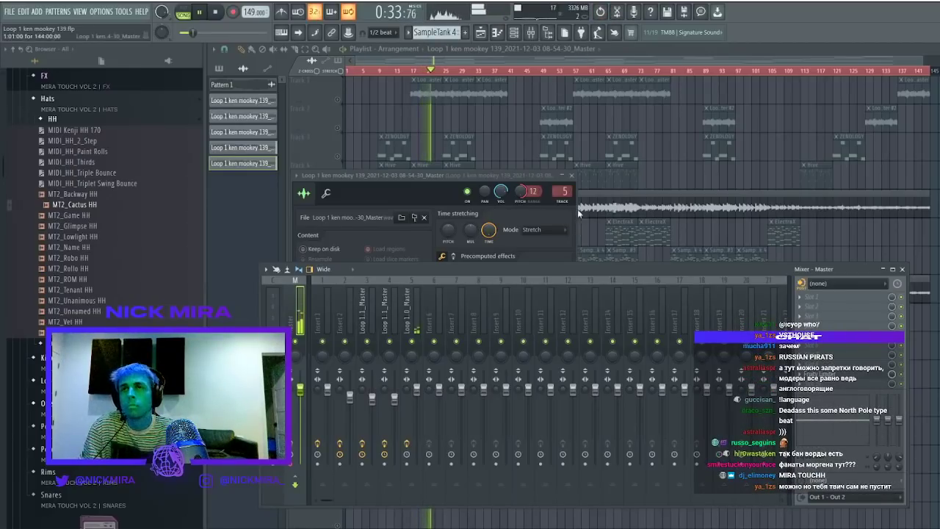
pyautogui.click(681, 203)
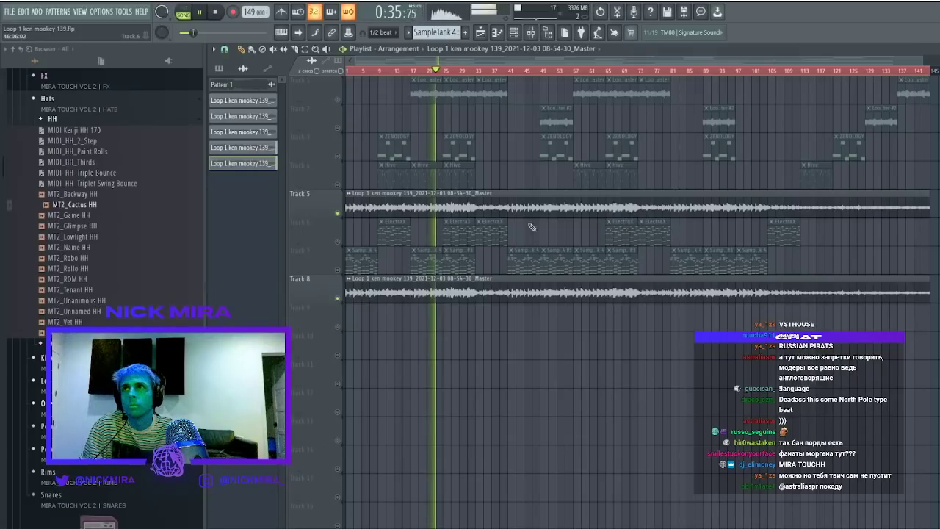
pyautogui.doubleClick(411, 208)
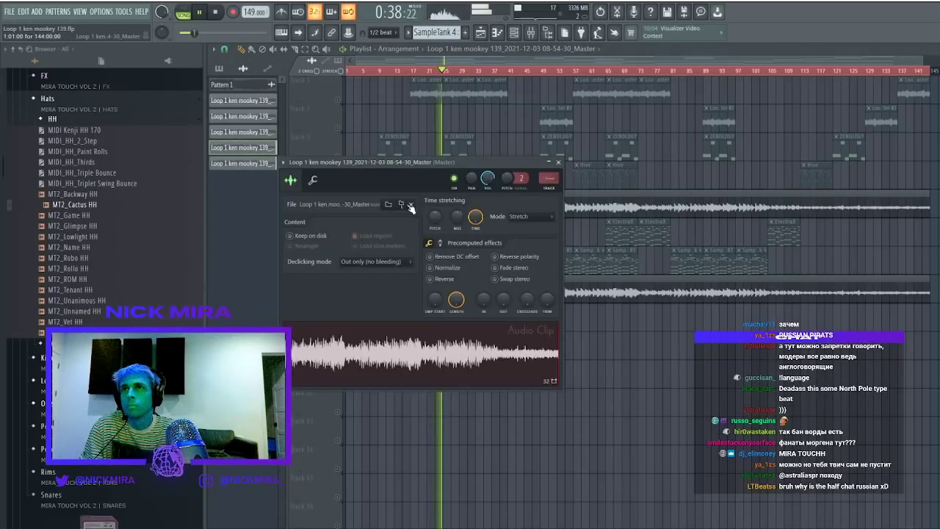
pyautogui.click(558, 162)
pyautogui.rightClick(338, 213)
pyautogui.doubleClick(386, 201)
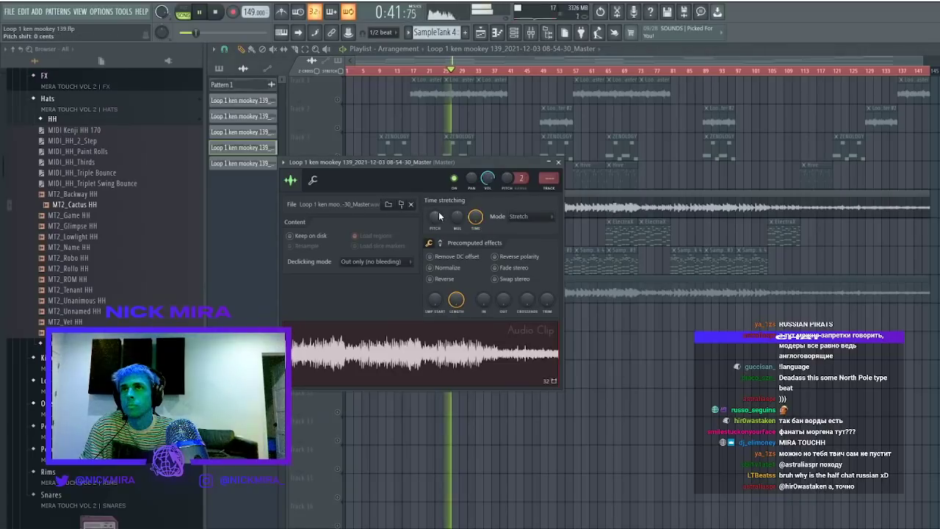
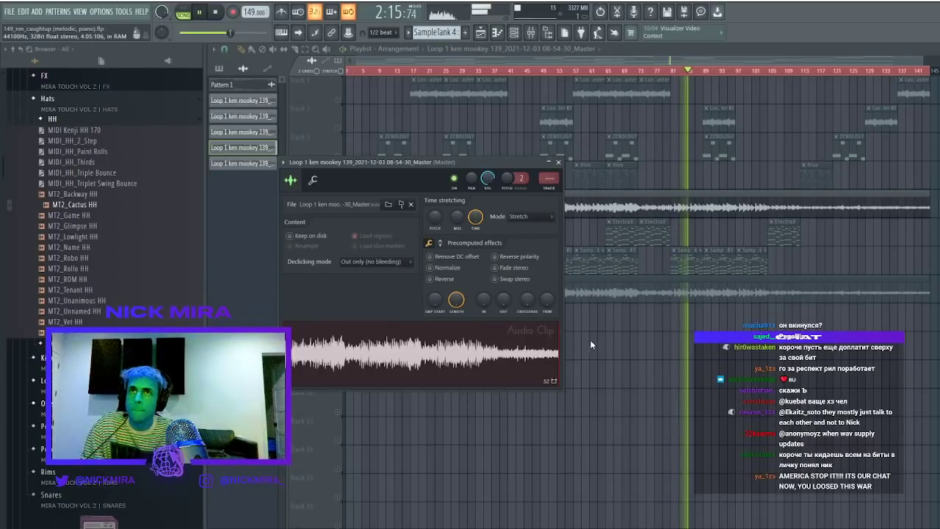
# Toggle Track 5's solo state and check its clip's settings during playback
pyautogui.press('space')
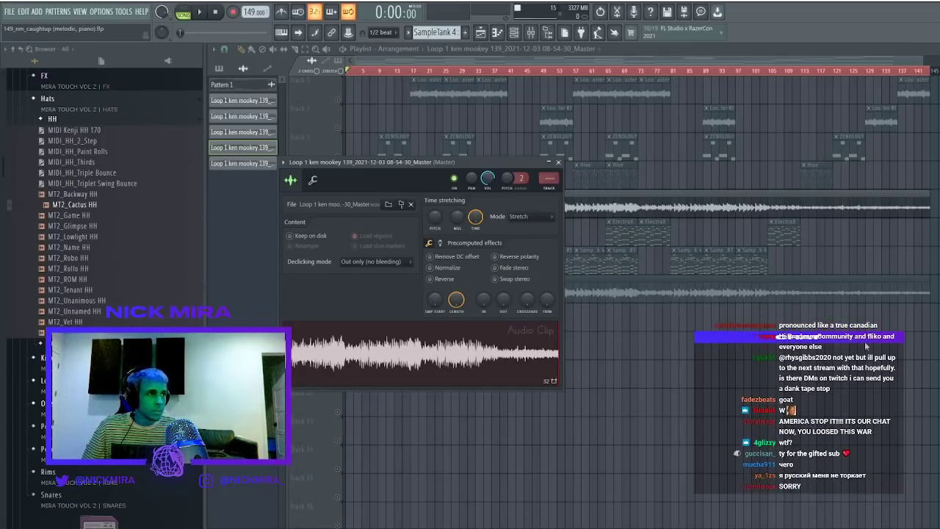
pyautogui.press('Escape')
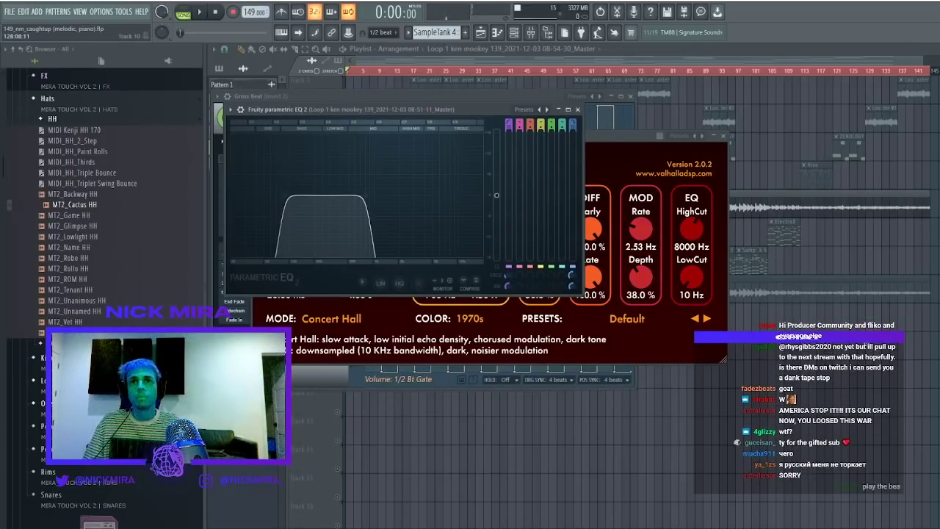
pyautogui.press('F5')
pyautogui.press('F5')
pyautogui.press('F5')
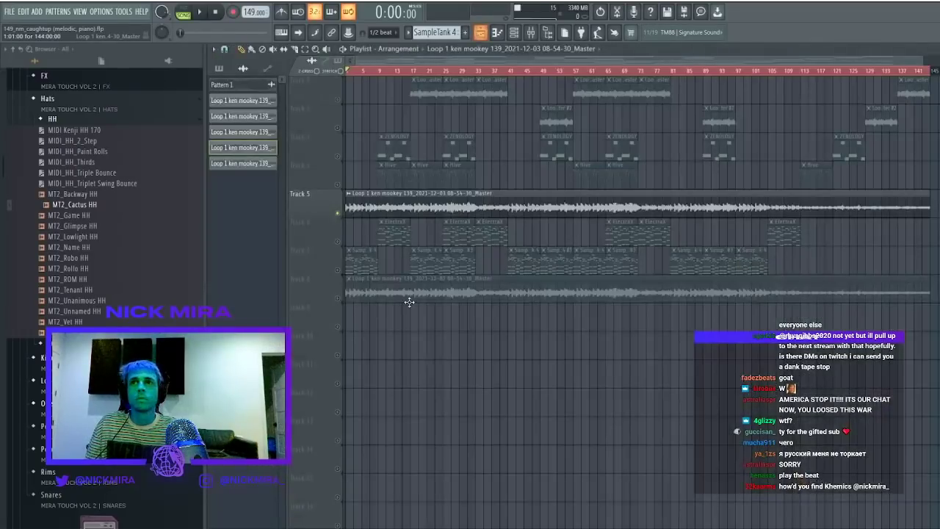
pyautogui.rightClick(339, 214)
pyautogui.rightClick(339, 213)
pyautogui.rightClick(339, 214)
pyautogui.rightClick(339, 214)
pyautogui.doubleClick(390, 209)
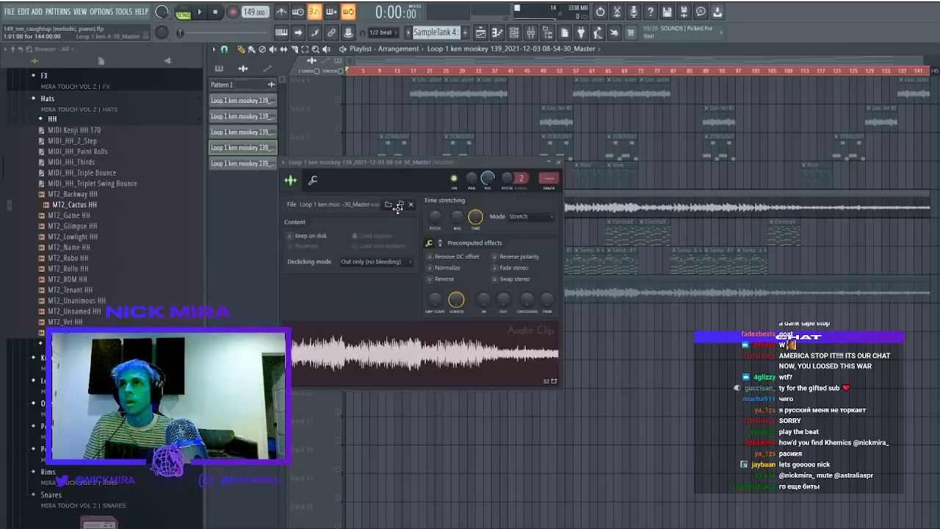
pyautogui.press('space')
# Move the Track 5 audio clip to Track 9 and delete all clips on Tracks 1 to 8
pyautogui.press('Escape')
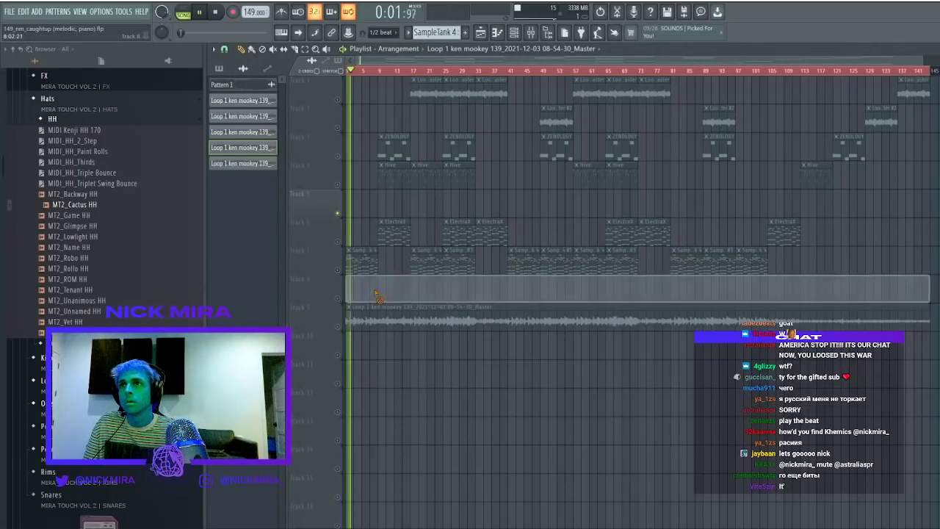
pyautogui.moveTo(338, 278); pyautogui.dragTo(328, 4)
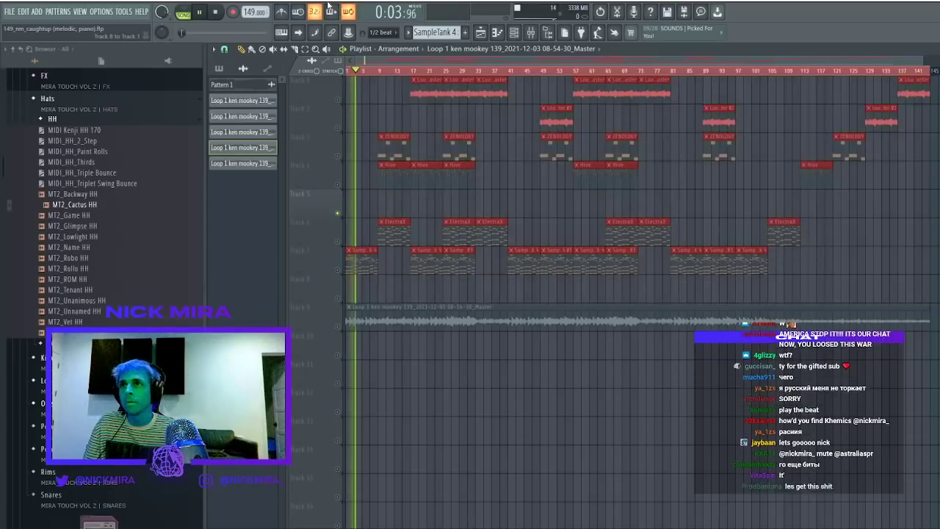
pyautogui.press('Delete')
# Unmute the tracks and move the rendered clip from Track 9 to the start of Track 1
pyautogui.rightClick(338, 326)
pyautogui.moveTo(373, 315); pyautogui.dragTo(371, 89)
pyautogui.click(351, 71)
pyautogui.scroll(3, 358, 72)
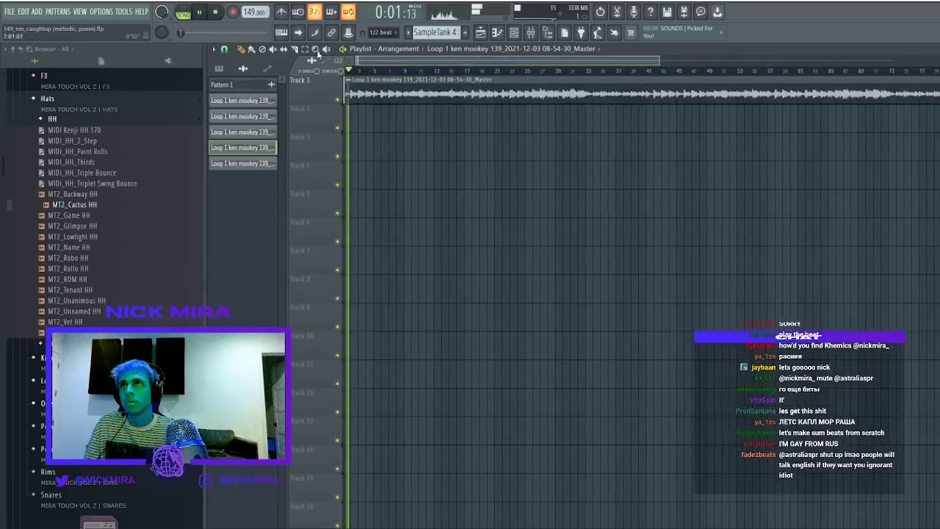
# Lower the Track 1 audio clip's pitch shift and audition it
pyautogui.doubleClick(376, 92)
pyautogui.moveTo(435, 216); pyautogui.dragTo(436, 249)
pyautogui.press('space')
pyautogui.press('space')
pyautogui.press('space')
# Raise the Track 1 audio clip's pitch shift and audition the clip from its start
pyautogui.moveTo(436, 217); pyautogui.dragTo(435, 170)
pyautogui.press('space')
pyautogui.press('space')
pyautogui.press('space')
pyautogui.press('space')
pyautogui.press('space')
pyautogui.scroll(4, 357, 74)
pyautogui.click(245, 71)
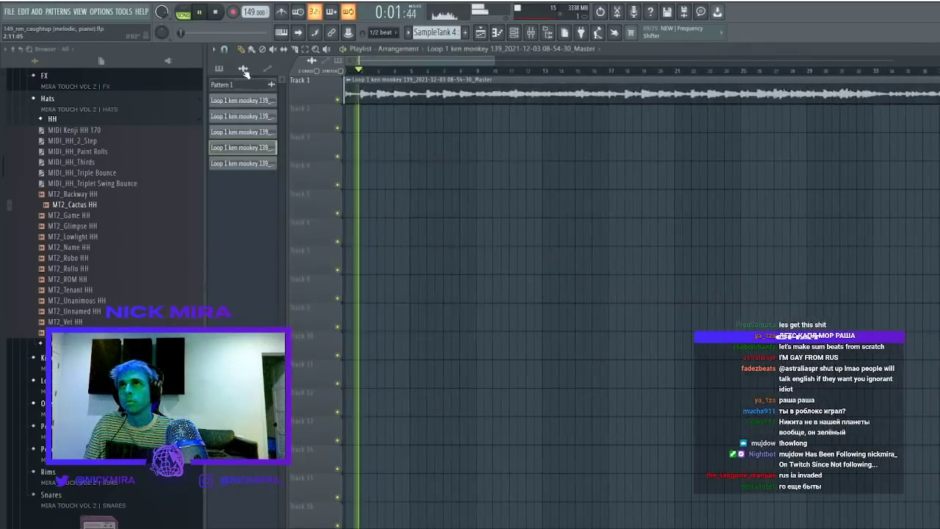
# Audition the Track 1 audio clip from around bar 2 in the playlist
pyautogui.press('space')
pyautogui.press('space')
pyautogui.click(364, 71)
pyautogui.press('space')
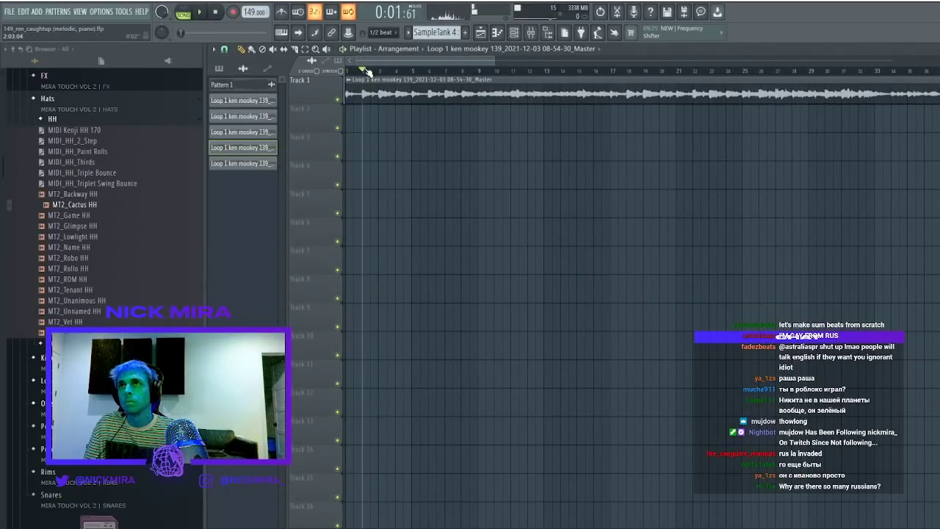
# Create a new pattern, Pattern 7, and add a Slicex channel to it
pyautogui.scroll(2, 367, 72)
pyautogui.click(521, 32)
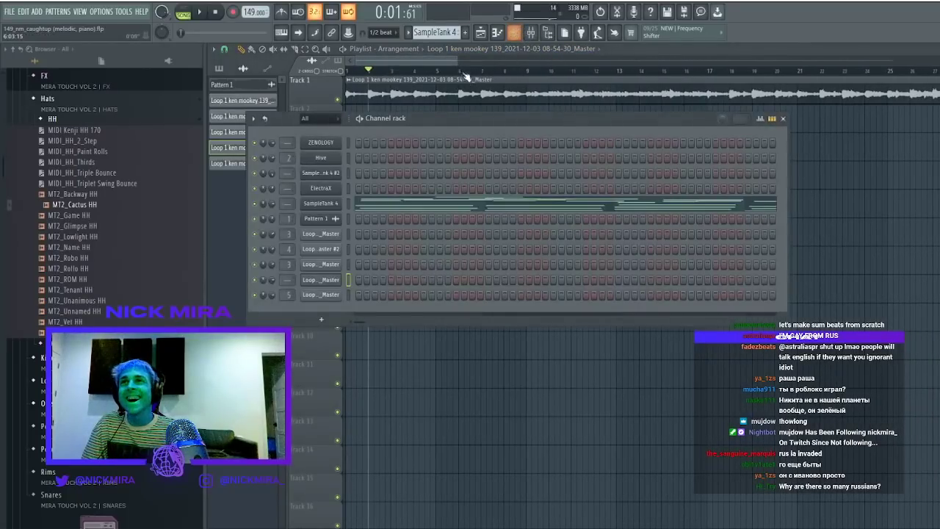
pyautogui.click(465, 33)
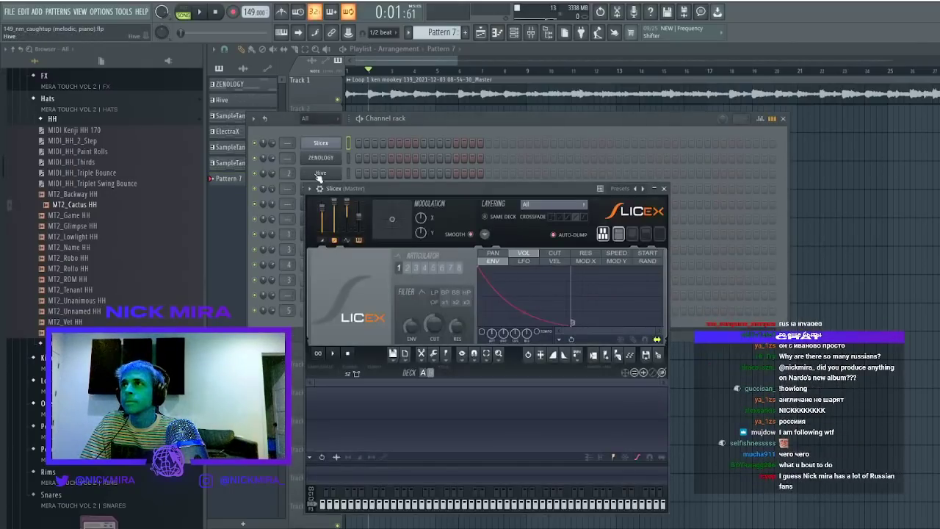
pyautogui.moveTo(376, 188); pyautogui.dragTo(426, 184)
# Load the sample of the Track 1 audio clip into the Slicex channel and open the Slicex editor
pyautogui.doubleClick(416, 87)
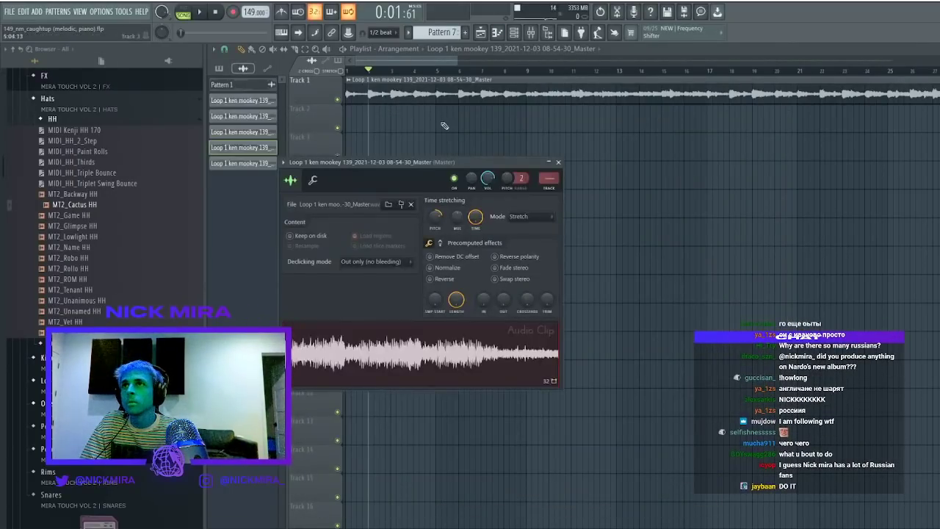
pyautogui.click(516, 33)
pyautogui.moveTo(420, 364); pyautogui.dragTo(321, 136)
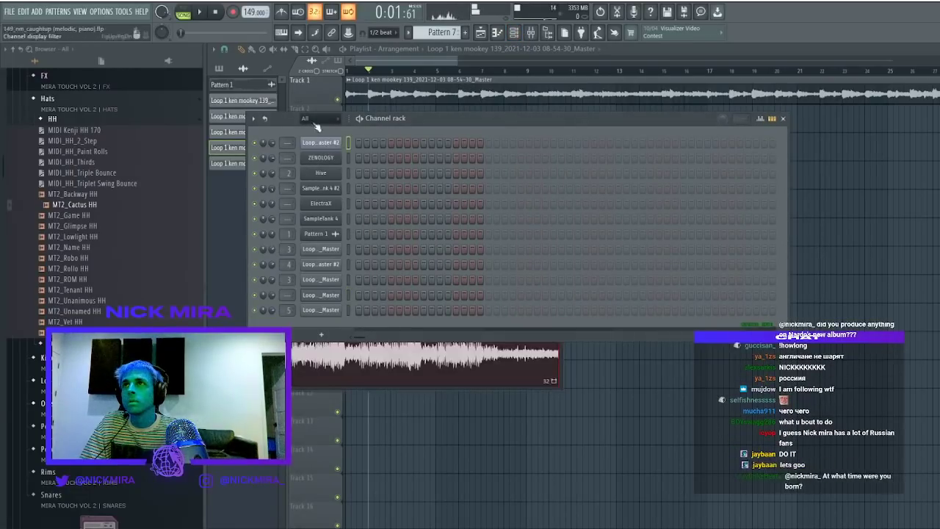
pyautogui.click(217, 13)
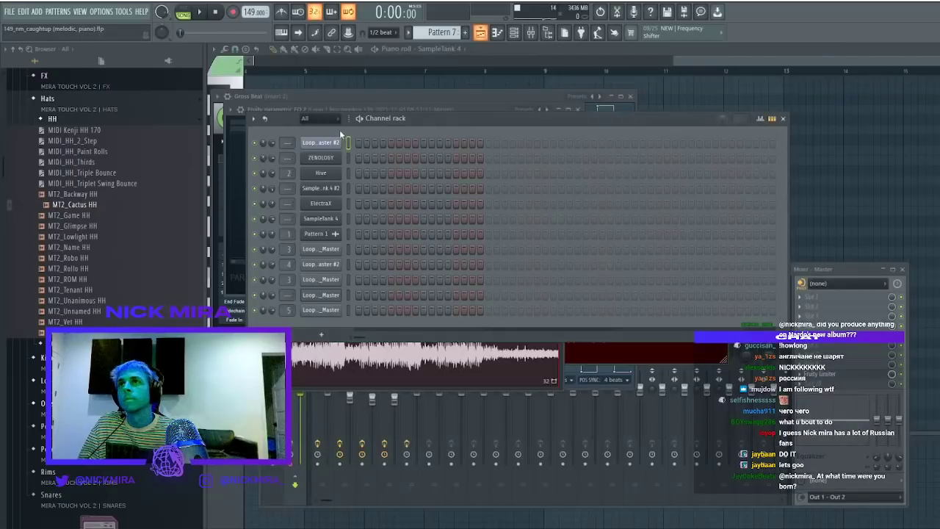
pyautogui.click(329, 144)
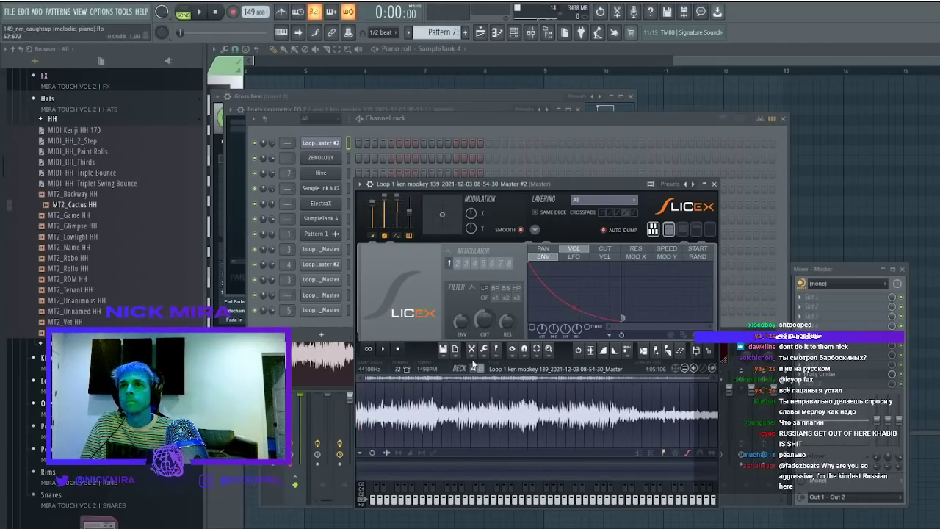
# Auto-slice the loaded sample in Slicex at every bar and inspect the slice markers
pyautogui.click(641, 513)
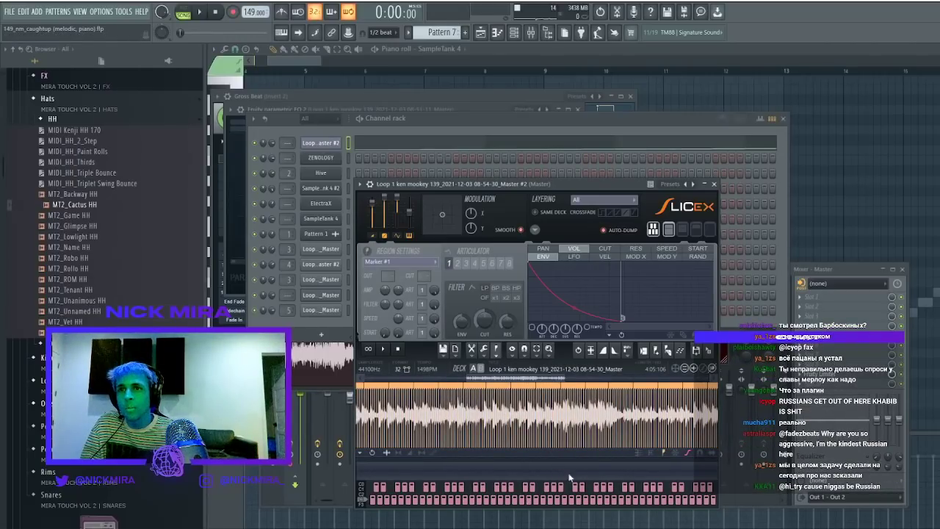
pyautogui.click(614, 514)
pyautogui.scroll(2, 596, 409)
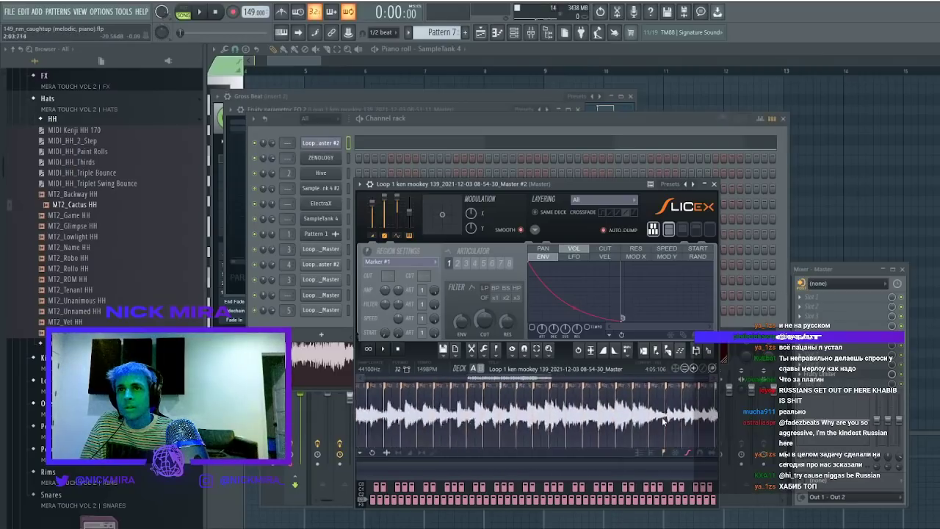
pyautogui.scroll(-3, 663, 421)
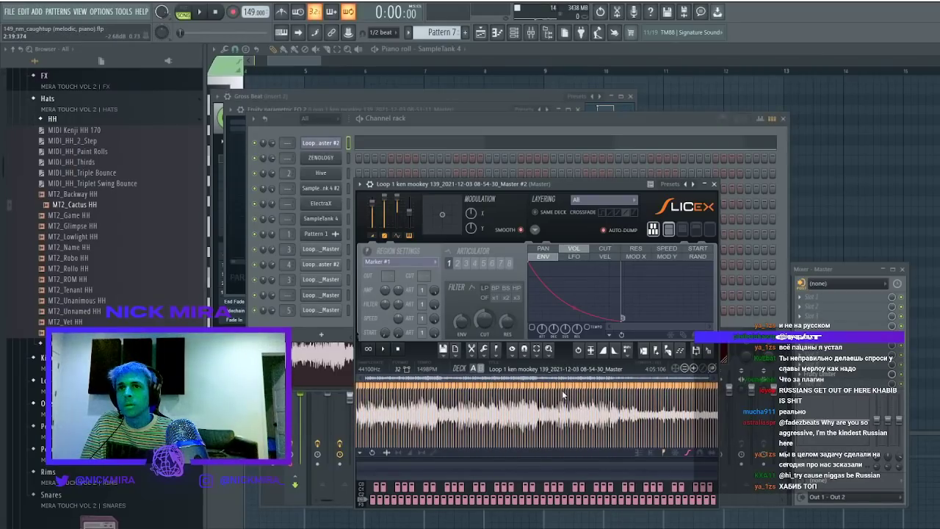
# Play the sliced pattern with the metronome on and examine its marker notes in the piano roll
pyautogui.click(203, 12)
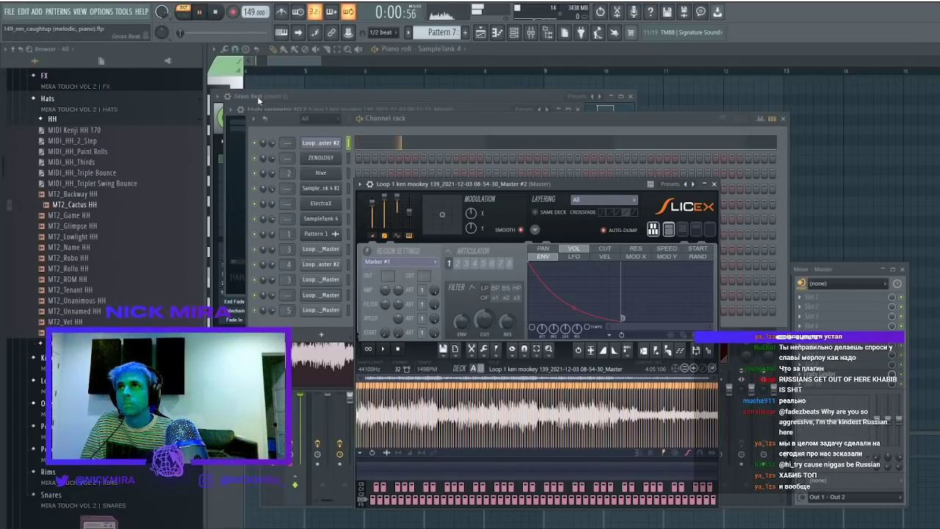
pyautogui.press('F7')
pyautogui.scroll(-7, 408, 146)
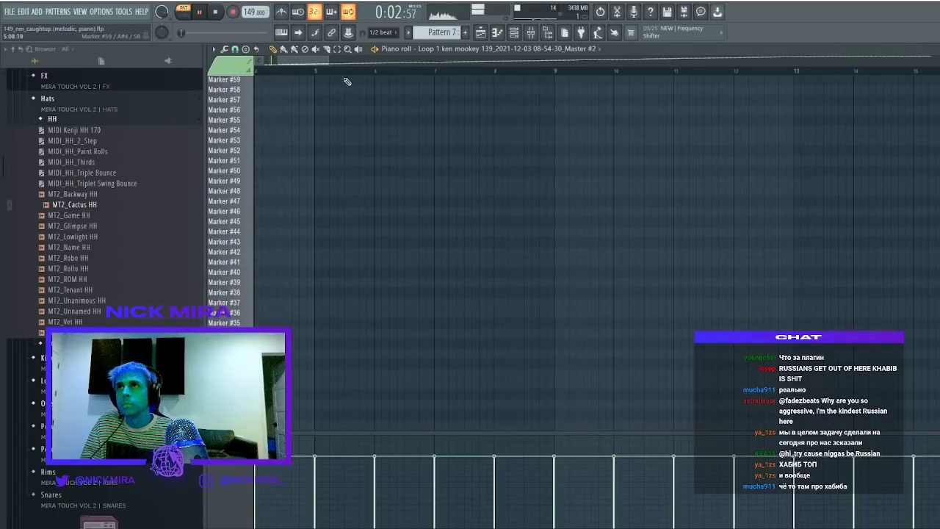
pyautogui.scroll(-6, 353, 69)
pyautogui.scroll(-8, 335, 193)
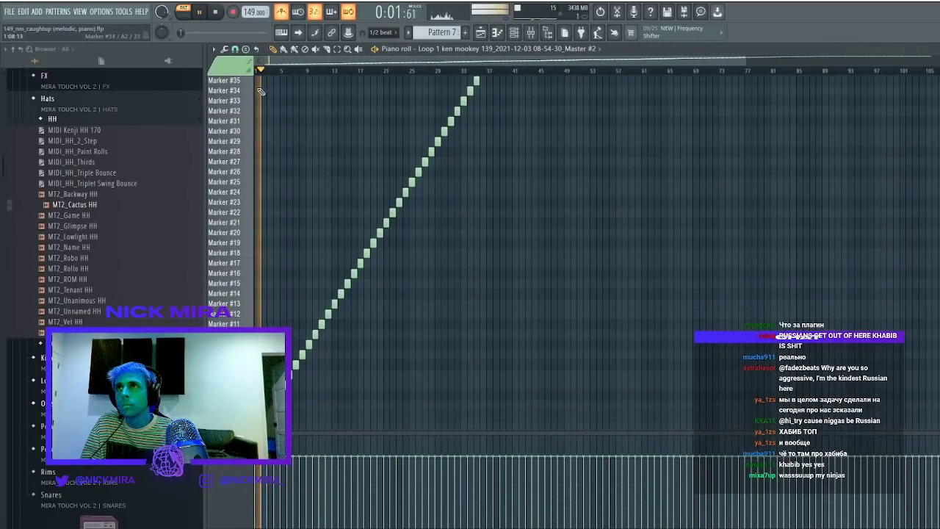
pyautogui.click(513, 33)
pyautogui.press('space')
# Show the full length of the Track 1 audio clip in the playlist and play it in song mode
pyautogui.click(481, 33)
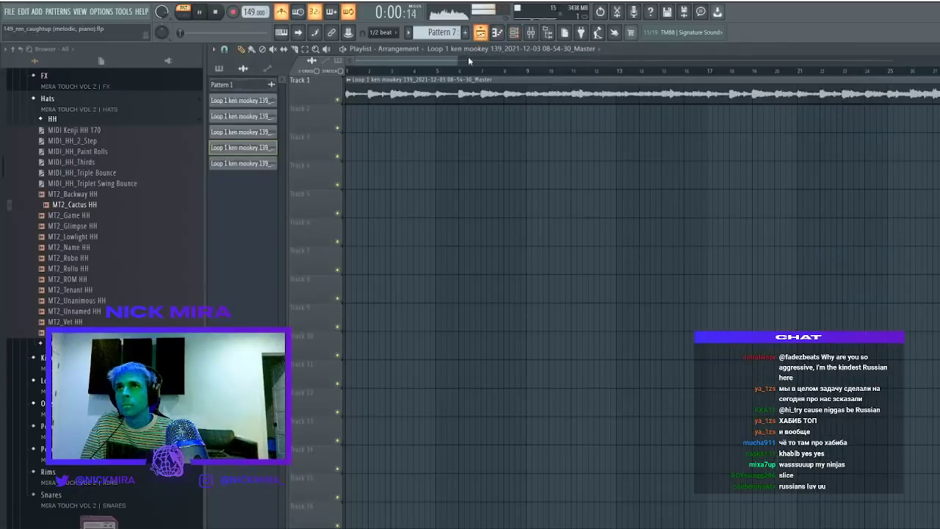
pyautogui.scroll(-4, 442, 75)
pyautogui.scroll(-6, 441, 74)
pyautogui.scroll(5, 478, 169)
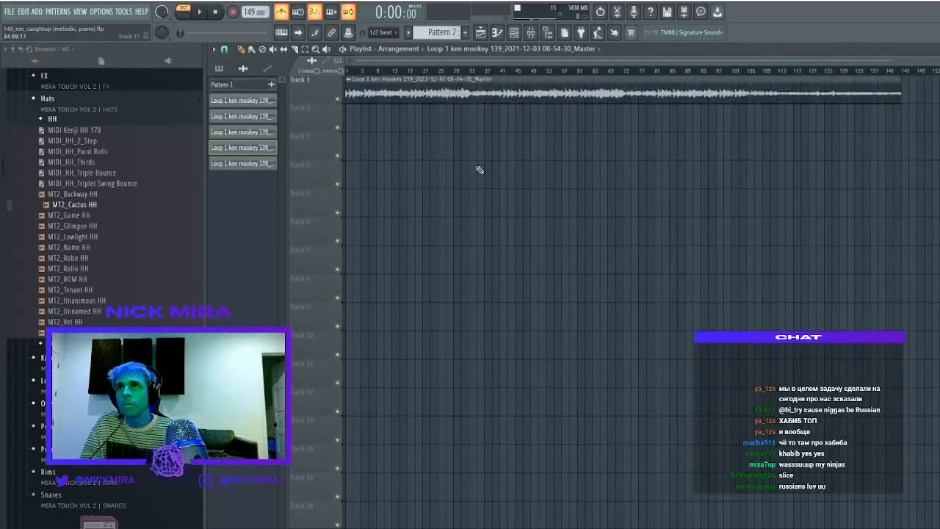
pyautogui.doubleClick(427, 95)
pyautogui.press('Escape')
pyautogui.press('l')
pyautogui.press('space')
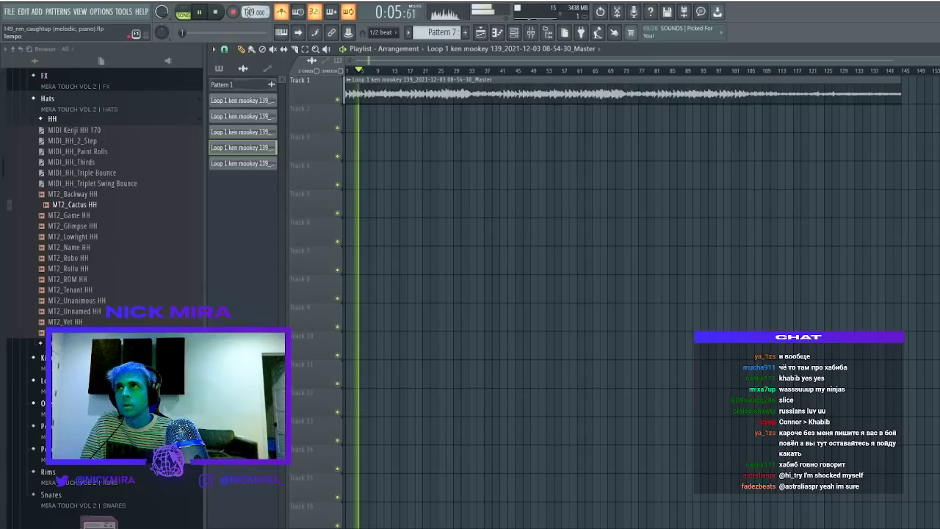
# Check the pitch and time-stretching settings of the Track 1 audio clip and replay the song from its start
pyautogui.doubleClick(408, 82)
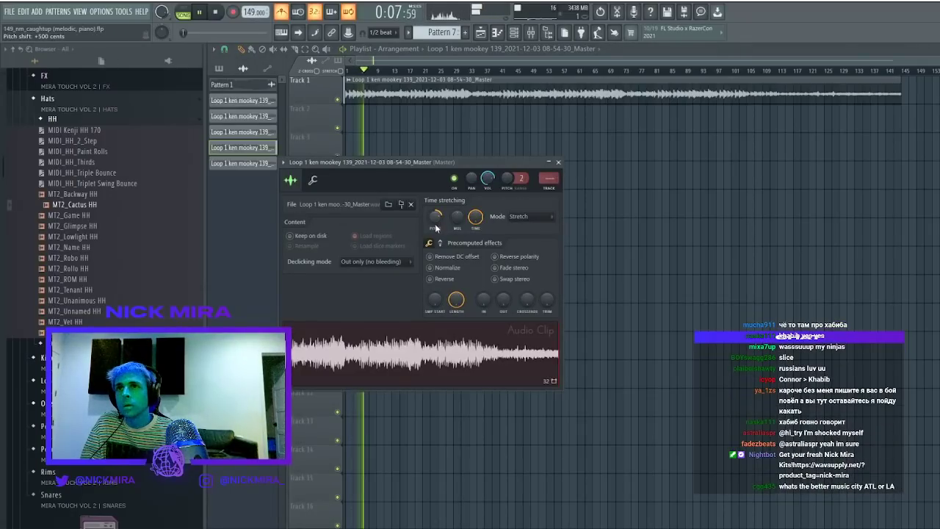
pyautogui.press('space')
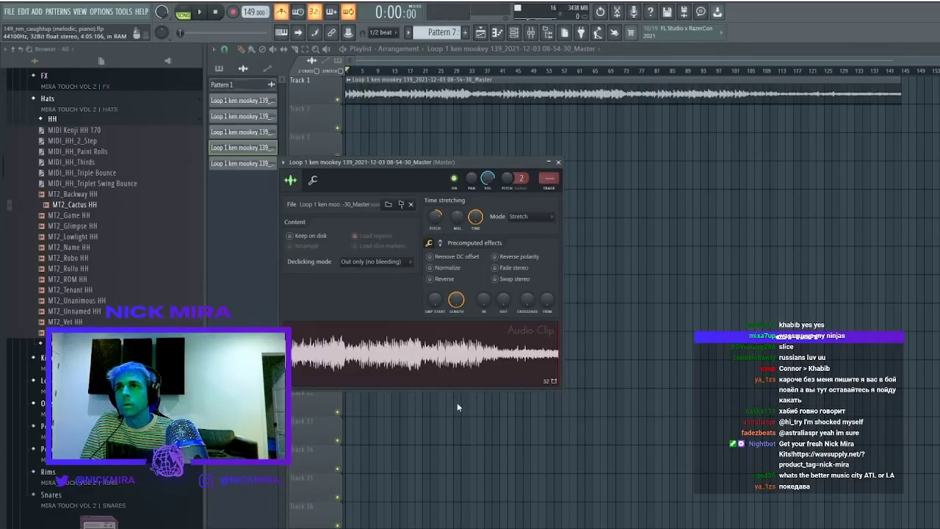
pyautogui.press('space')
pyautogui.press('Escape')
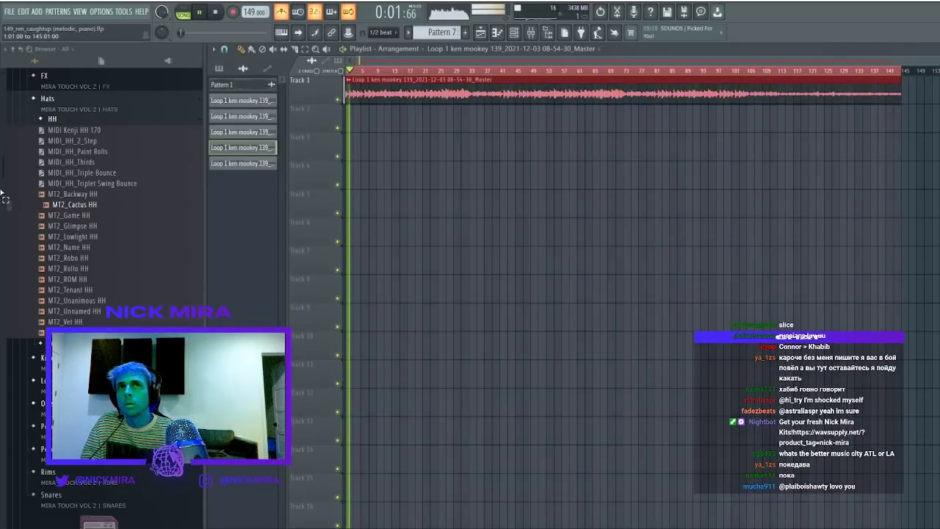
# Render the full length of the Track 1 clip to a new audio clip on Track 2 and solo Track 2
pyautogui.press('space')
pyautogui.click(530, 32)
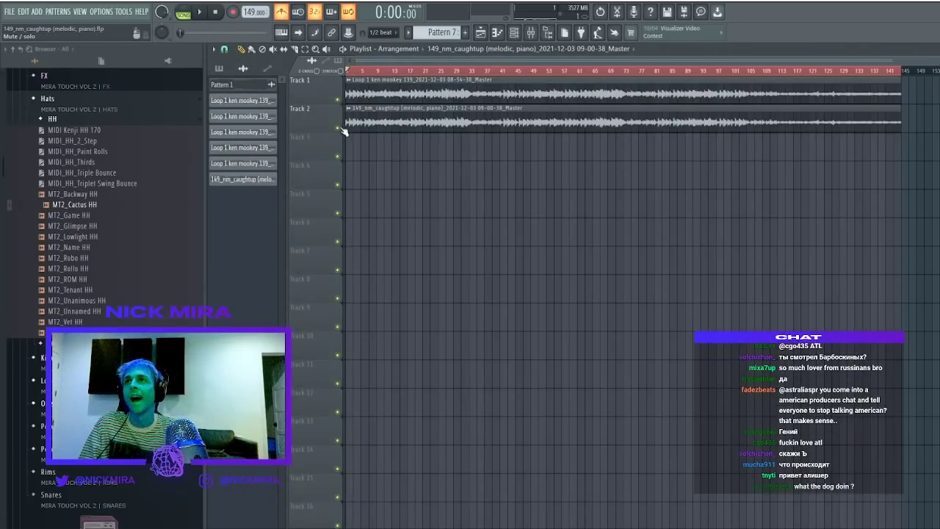
pyautogui.rightClick(340, 128)
# Load the sample of the new Track 2 clip into the Slicex channel and auto-slice it at every bar
pyautogui.doubleClick(399, 116)
pyautogui.click(514, 32)
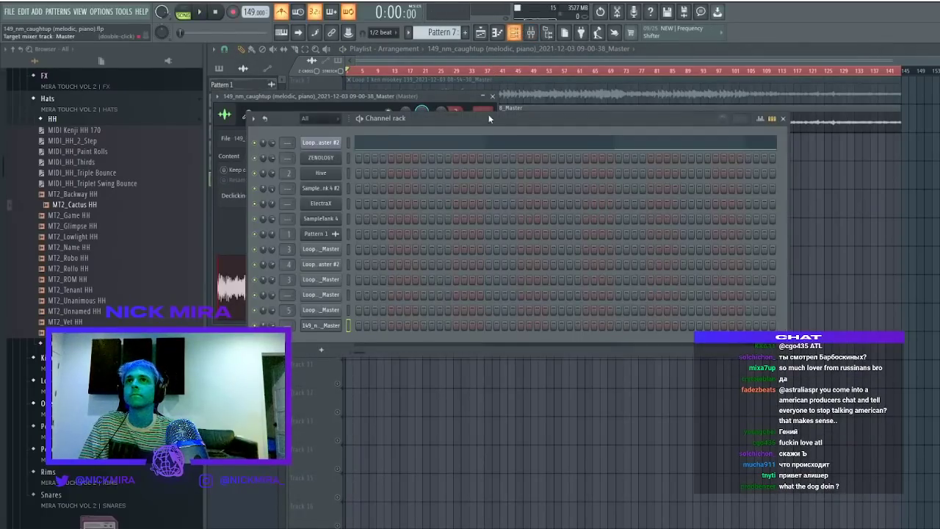
pyautogui.doubleClick(829, 120)
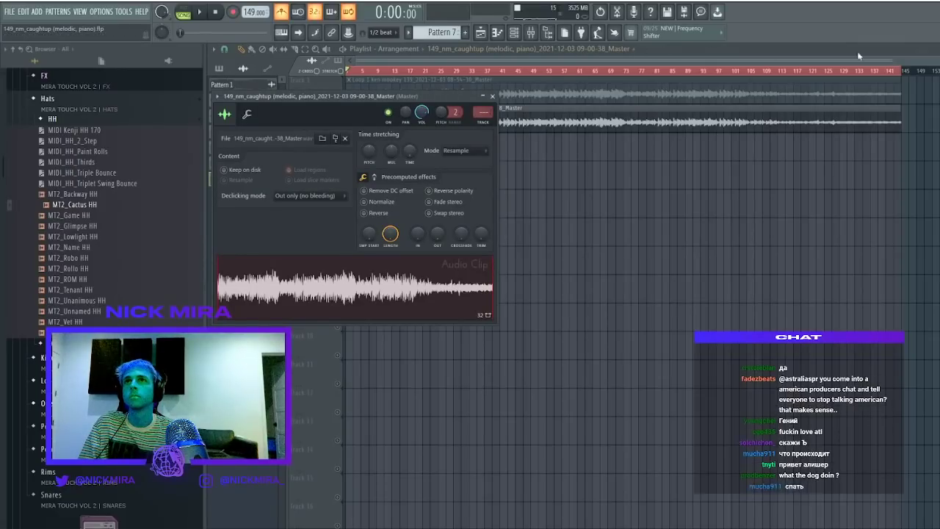
pyautogui.click(933, 50)
pyautogui.moveTo(342, 96); pyautogui.dragTo(753, 167)
pyautogui.moveTo(683, 350); pyautogui.dragTo(319, 139)
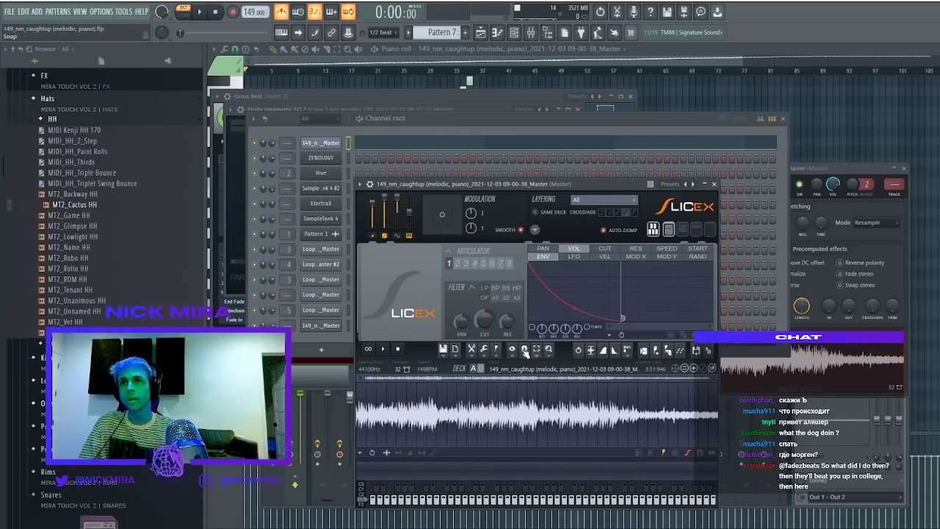
pyautogui.click(640, 516)
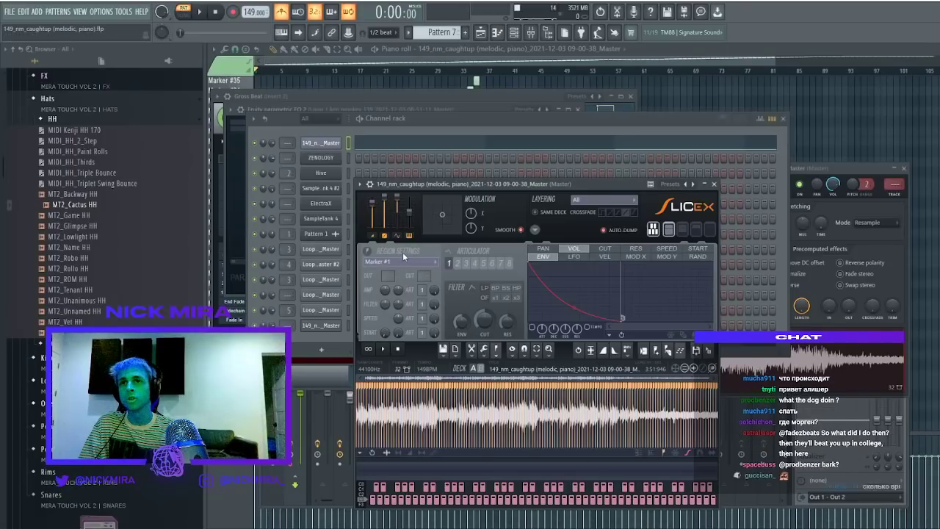
# Audition the slices and reshape the Slicex volume envelope so it holds a flat, full level instead of decaying
pyautogui.click(334, 131)
pyautogui.press('space')
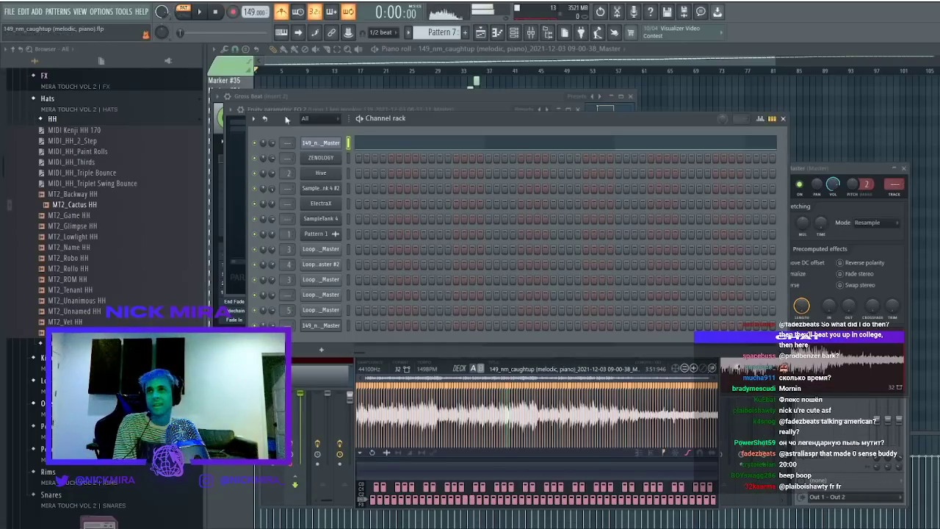
pyautogui.click(315, 143)
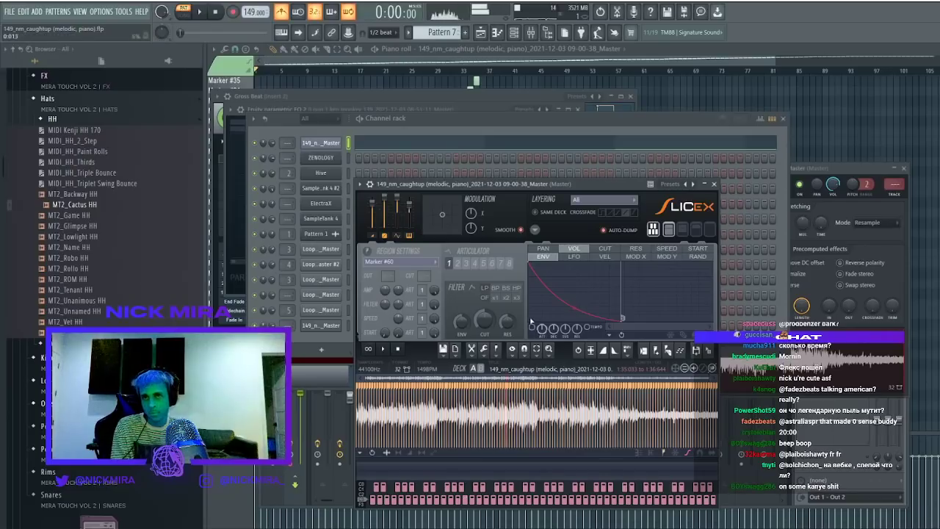
pyautogui.moveTo(622, 318); pyautogui.dragTo(624, 271)
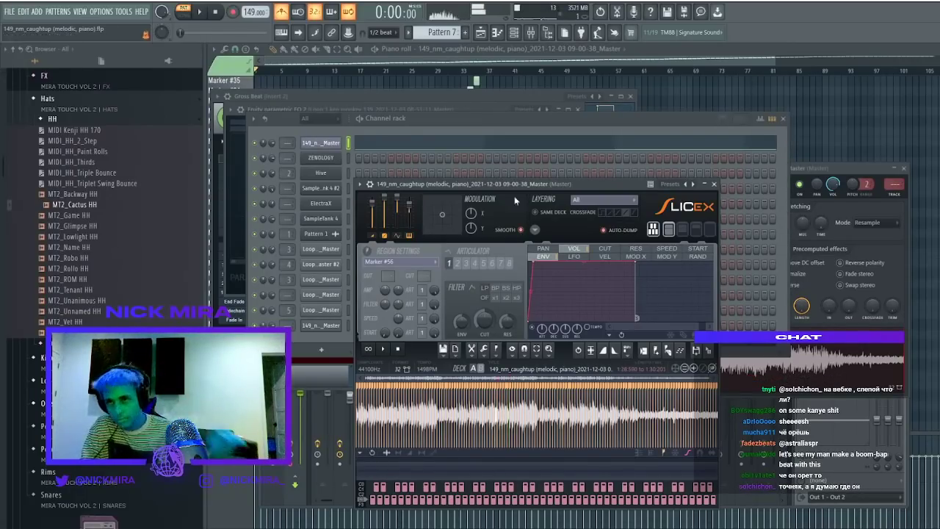
# Clear all automatically dumped slice notes from the Slicex channel in Pattern 7
pyautogui.click(346, 126)
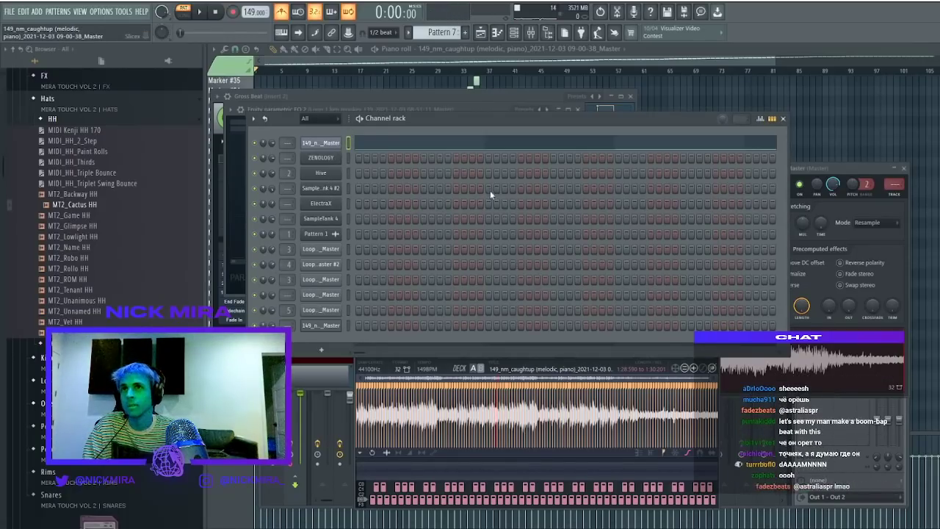
pyautogui.hotkey('ctrl', 'x')
pyautogui.press('F7')
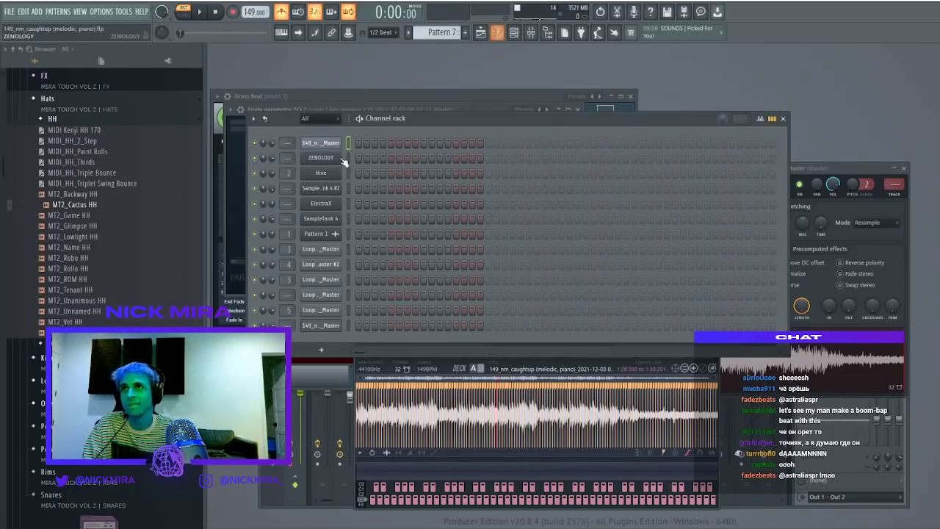
# Show bar 1 of the empty Slicex piano roll and set the project tempo to 138 BPM
pyautogui.press('F7')
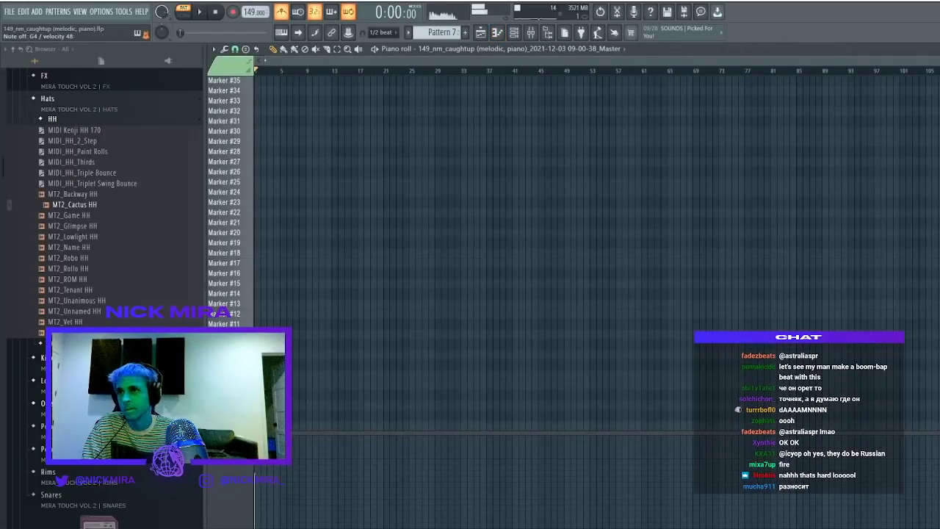
pyautogui.scroll(5, 258, 69)
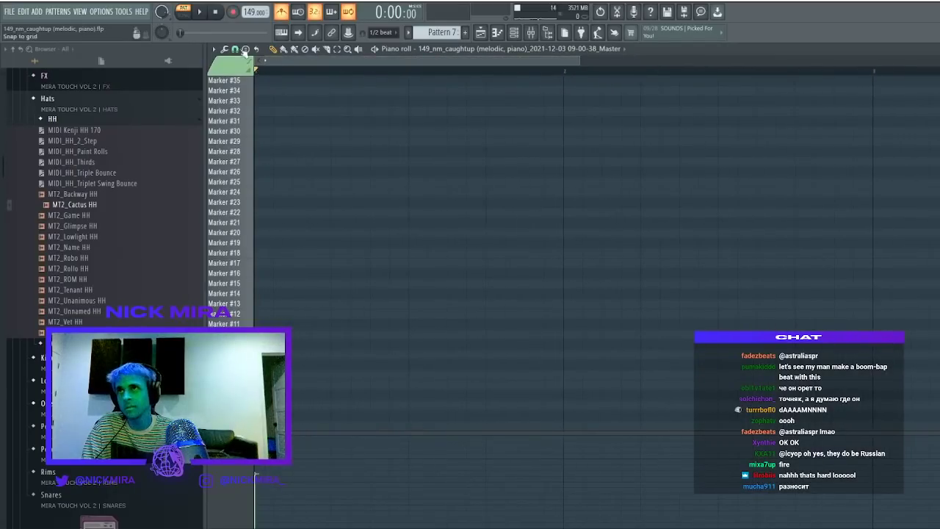
pyautogui.press('space')
pyautogui.click(217, 14)
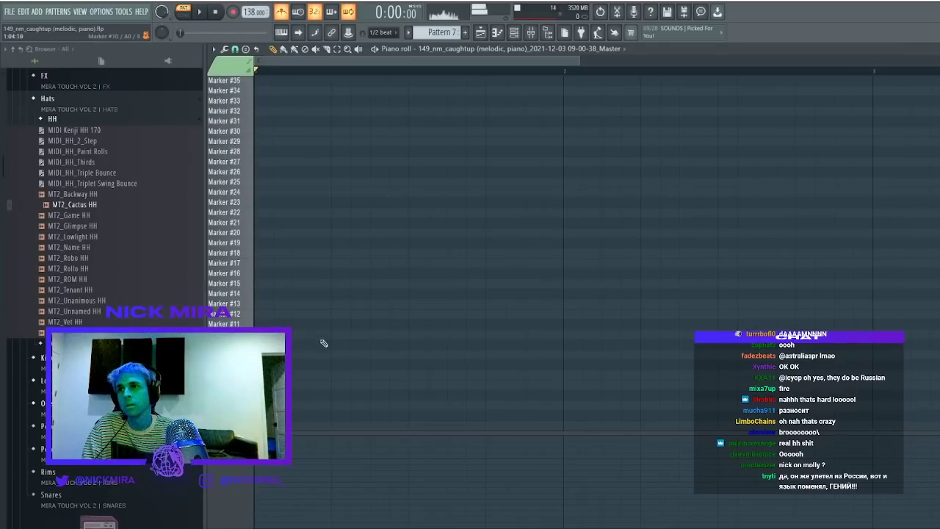
# Draw a Marker #56 note at the start of bar 1 and a Marker #61 note at 1:09:00, each about seven steps long
pyautogui.scroll(10, 304, 315)
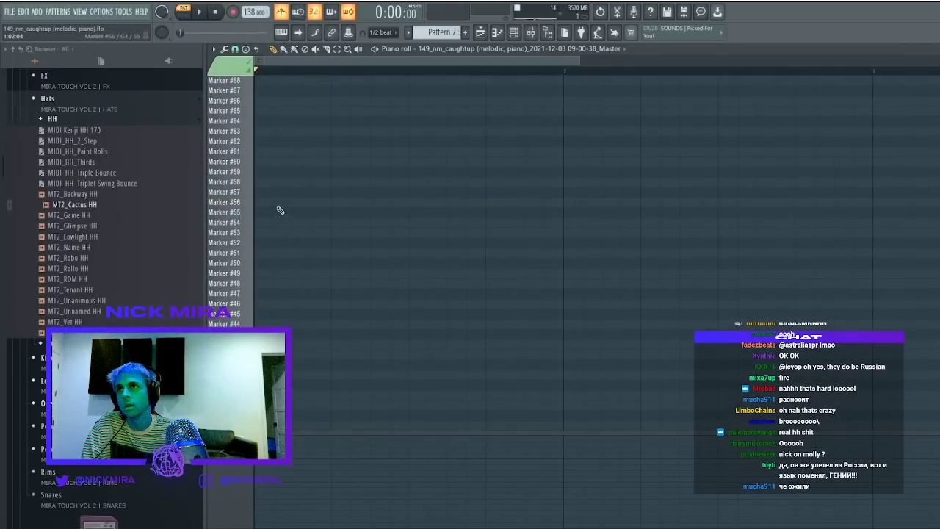
pyautogui.moveTo(258, 201); pyautogui.dragTo(389, 203)
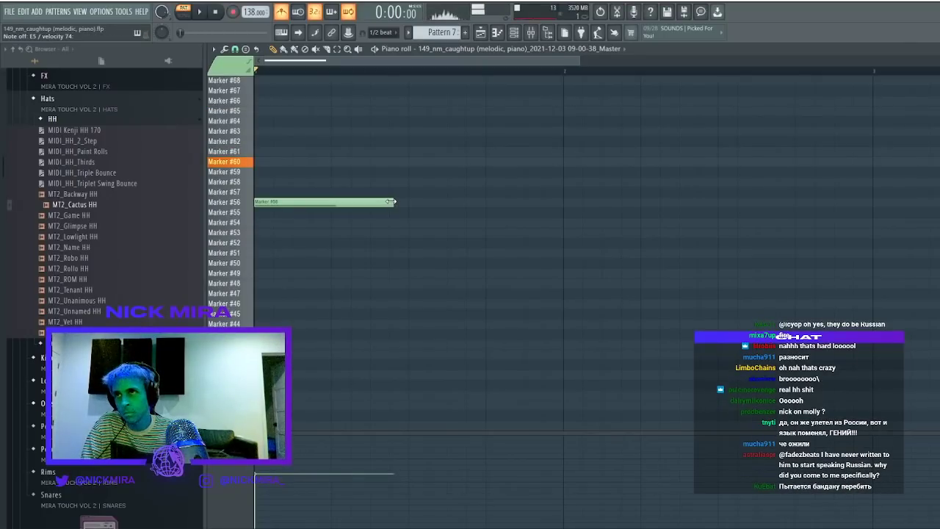
pyautogui.click(425, 150)
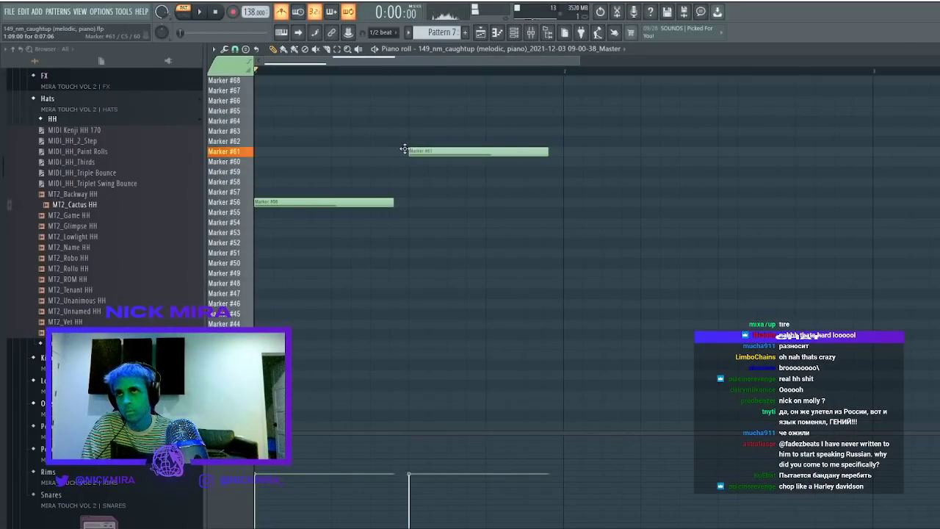
# Replace the Marker #61 note at 1:09 with #56 at 1:13, #61 at 2:09, and #60 at both 3:01 and 3:13
pyautogui.rightClick(439, 150)
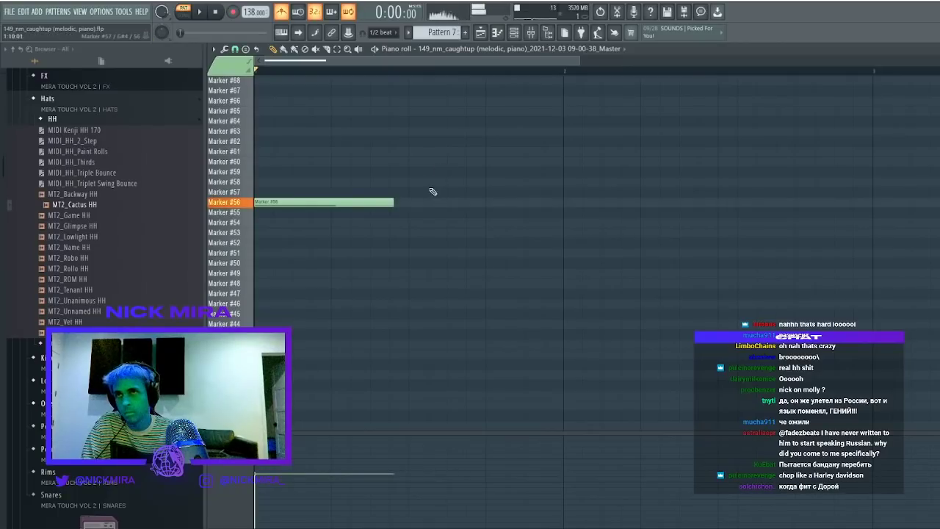
pyautogui.click(488, 203)
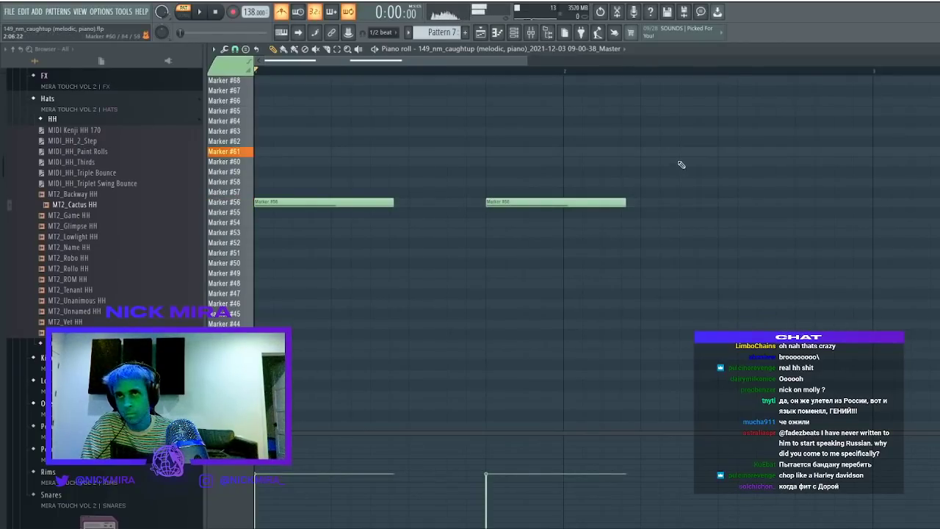
pyautogui.click(742, 151)
pyautogui.scroll(-3, 641, 73)
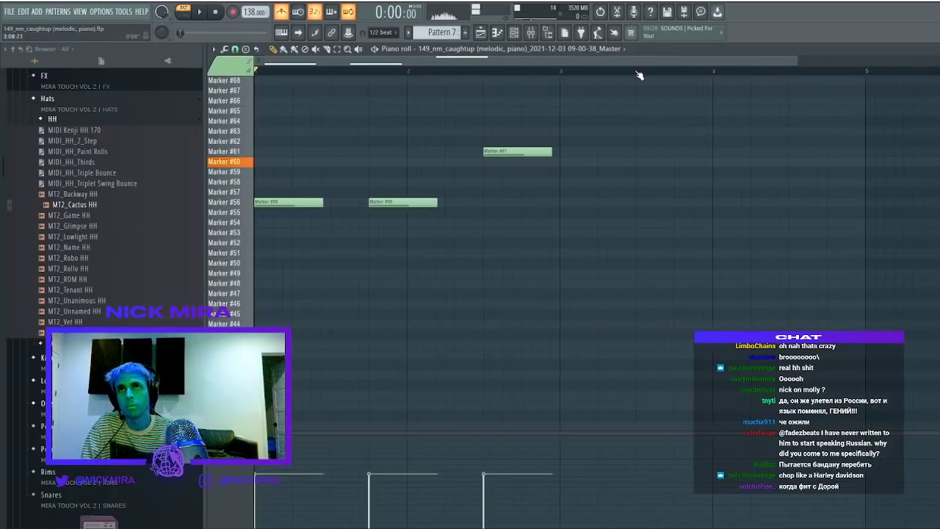
pyautogui.click(560, 161)
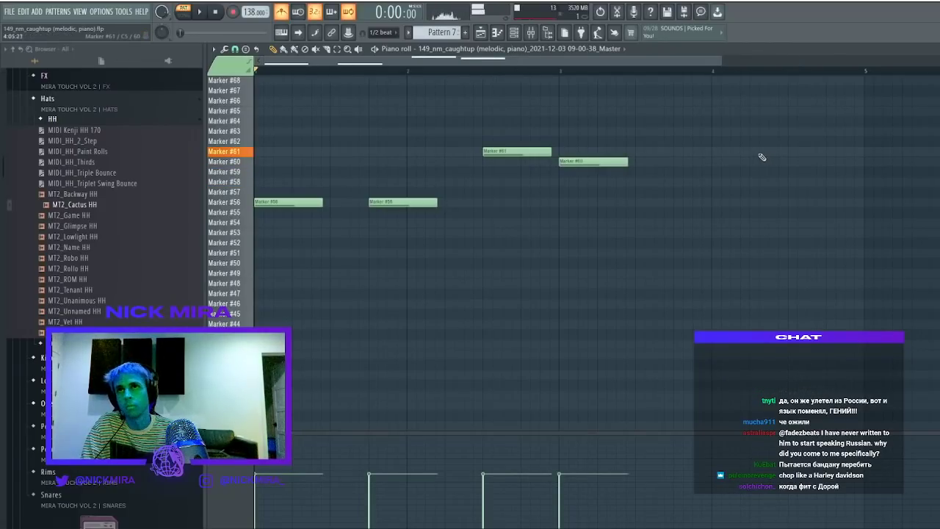
pyautogui.click(674, 161)
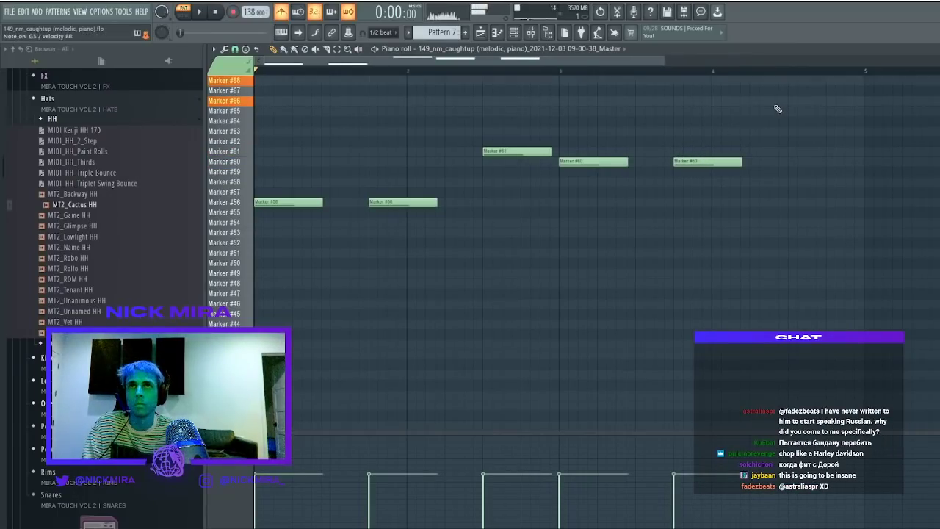
# Add a Marker #75 note and a Marker #67 note at 4:05 and play back the chop sequence
pyautogui.scroll(3, 764, 108)
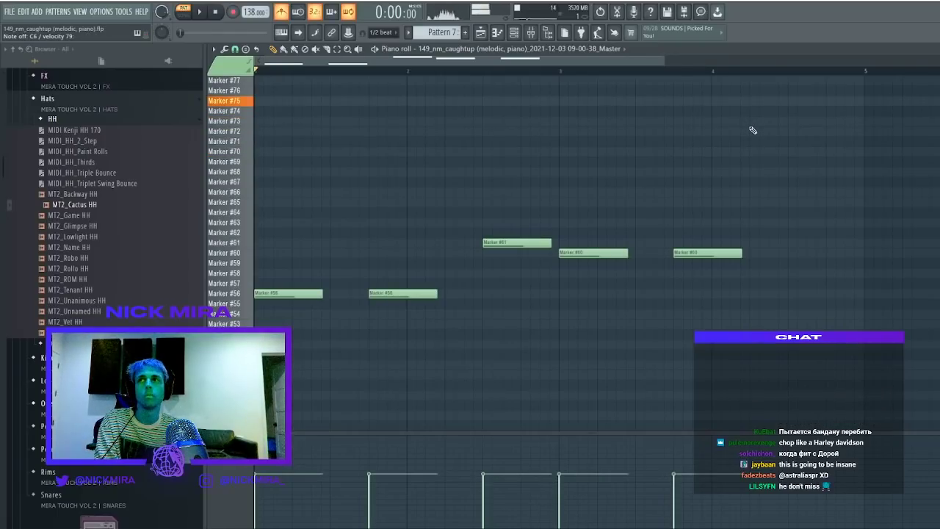
pyautogui.click(750, 101)
pyautogui.press('space')
pyautogui.press('space')
pyautogui.moveTo(761, 161); pyautogui.dragTo(751, 182)
pyautogui.press('space')
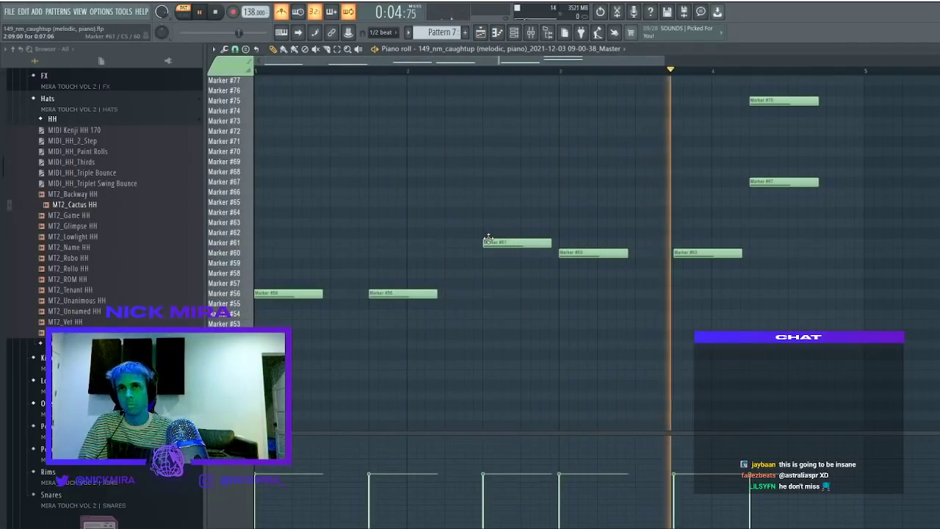
# Change the Marker #67 note to a six-step Marker #65 note at 4:09 and delete the Marker #75 note
pyautogui.press('space')
pyautogui.moveTo(818, 182)
pyautogui.mouseDown()
pyautogui.moveTo(765, 221)
pyautogui.moveTo(766, 200)
pyautogui.mouseUp()
pyautogui.press('space')
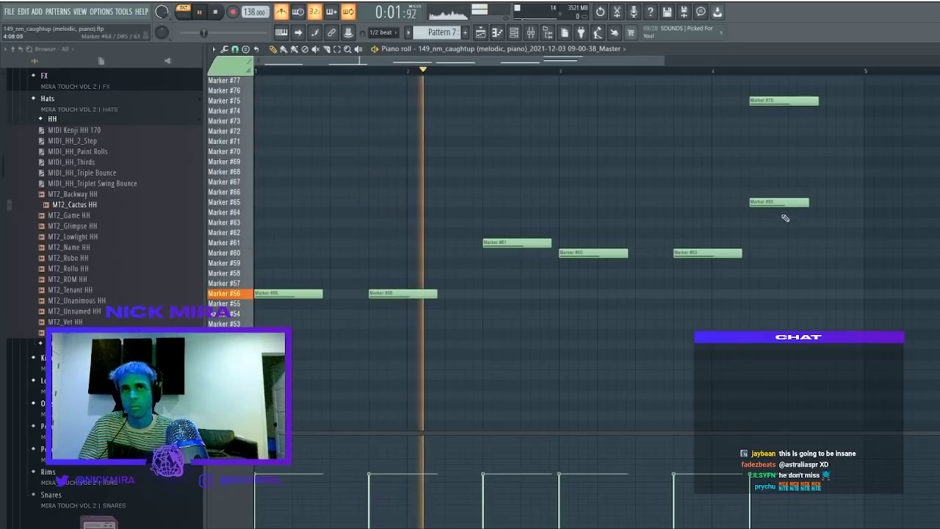
pyautogui.moveTo(782, 202); pyautogui.dragTo(821, 203)
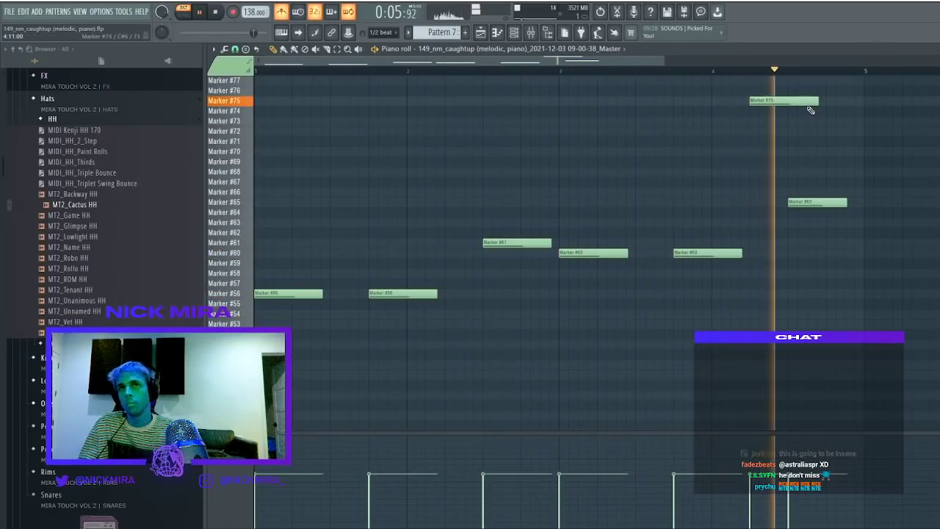
pyautogui.rightClick(807, 104)
# Extend all chop notes legato so each one lasts until the next begins, and clear the selection
pyautogui.scroll(-2, 626, 193)
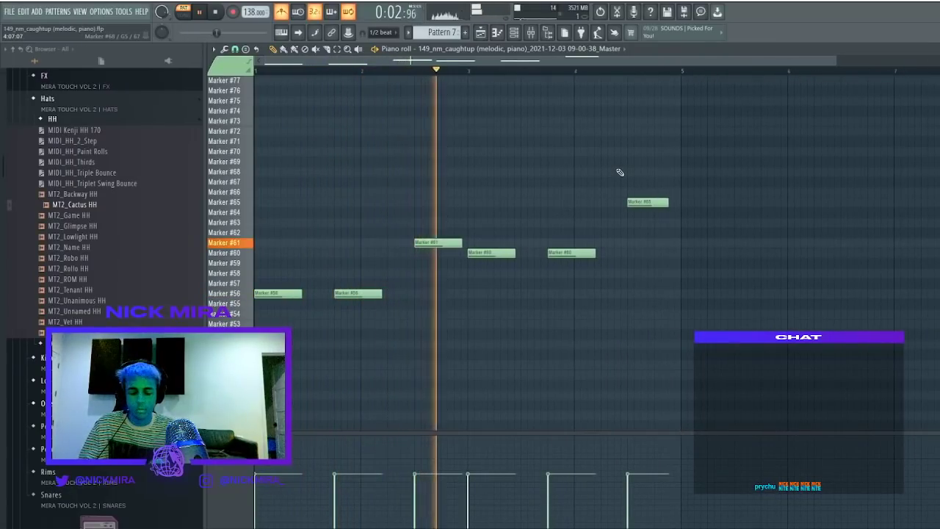
pyautogui.hotkey('ctrl', 'a')
pyautogui.hotkey('ctrl', 'l')
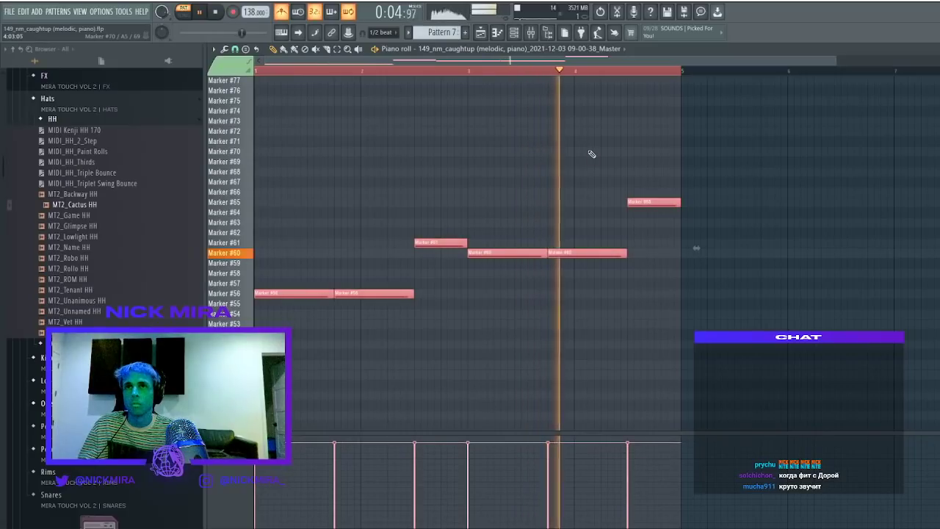
pyautogui.hotkey('ctrl', 'd')
# Audition the chopped pattern at 135 BPM and return the project tempo to 138 BPM
pyautogui.moveTo(254, 12); pyautogui.dragTo(253, 13)
pyautogui.press('space')
pyautogui.press('space')
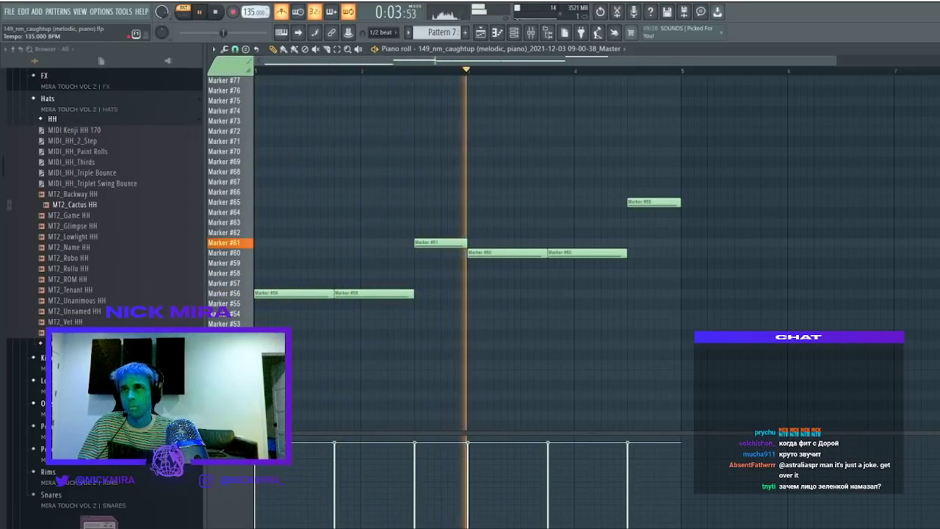
pyautogui.moveTo(253, 14); pyautogui.dragTo(250, 12)
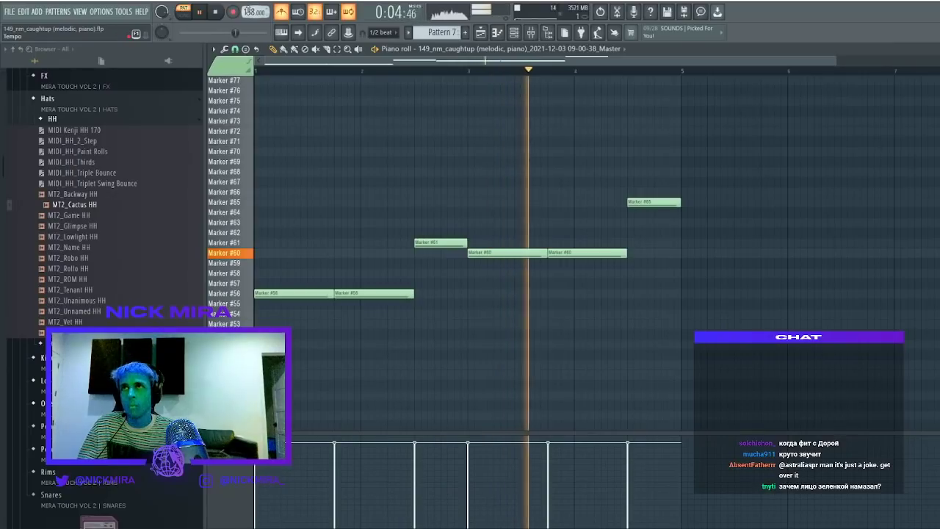
# Render Pattern 7 to an audio clip and place it in the playlist
pyautogui.click(514, 33)
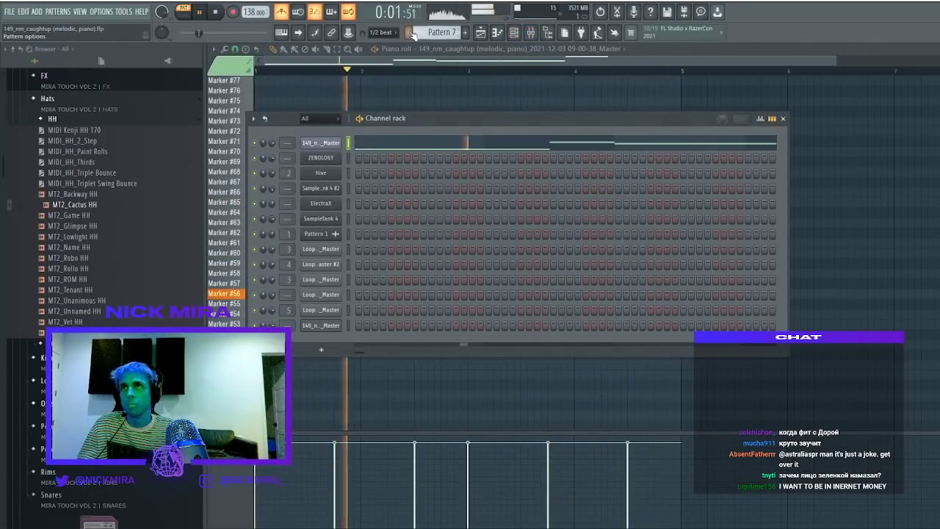
pyautogui.click(480, 32)
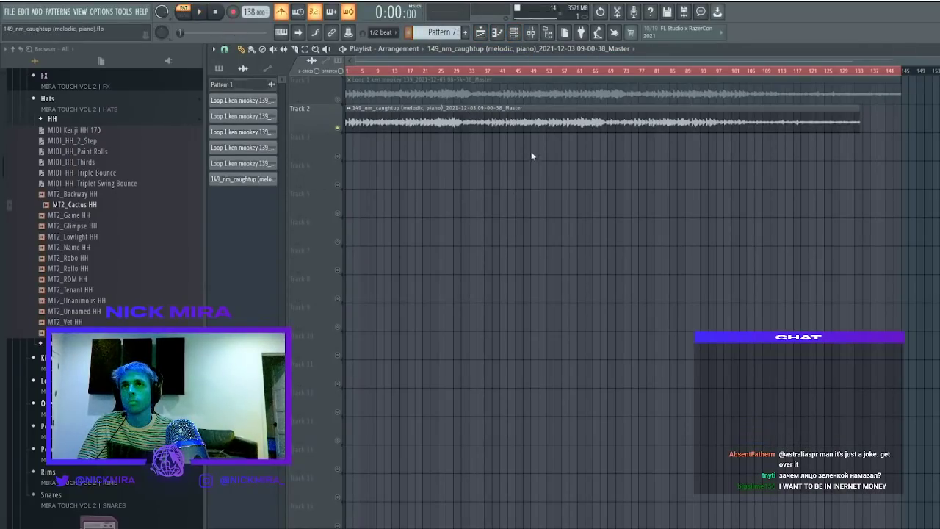
pyautogui.click(760, 176)
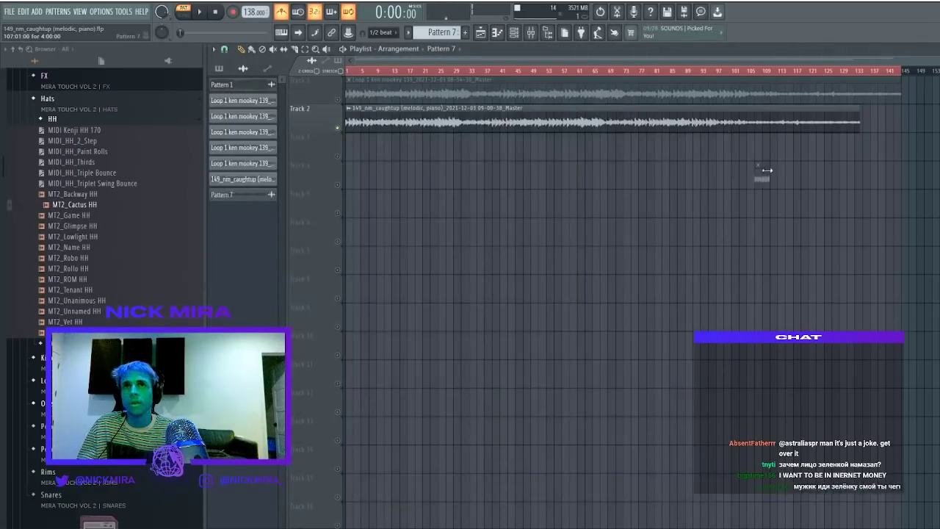
# Delete the two old loop clips from Tracks 1 and 2 and move the Pattern 7 audio clip to bar 1 of Track 1
pyautogui.rightClick(367, 121)
pyautogui.rightClick(370, 102)
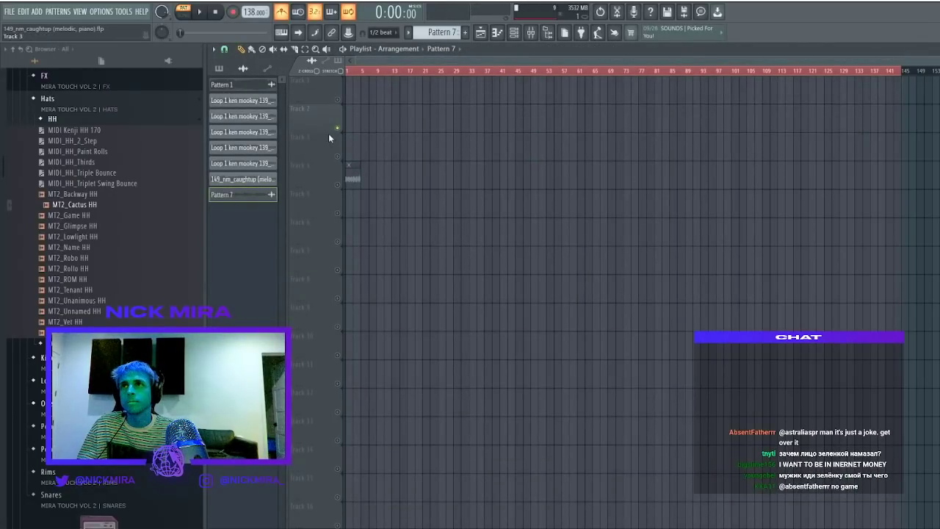
pyautogui.moveTo(352, 179); pyautogui.dragTo(352, 93)
# Play the arrangement and duplicate the Pattern 7 clip twice, filling Track 1 up to bar 13
pyautogui.press('space')
pyautogui.hotkey('ctrl', 'b')
pyautogui.scroll(5, 371, 78)
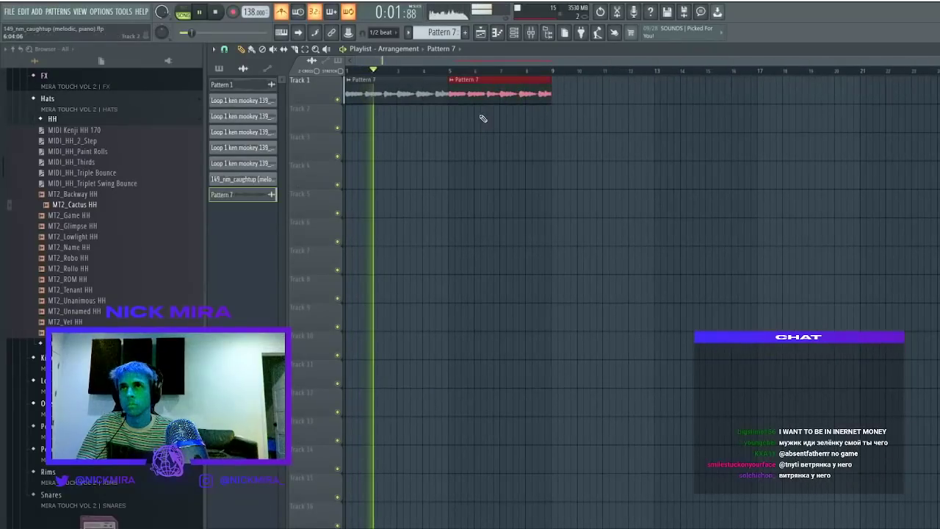
pyautogui.hotkey('ctrl', 'b')
# Raise the Pattern 7 audio clip's pitch by 1200 cents and route it to mixer track 6
pyautogui.doubleClick(483, 92)
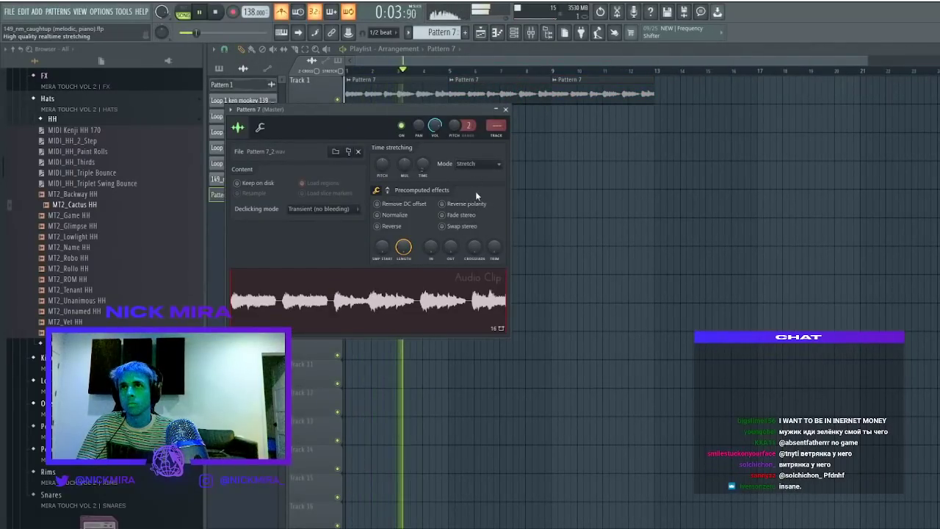
pyautogui.moveTo(382, 165); pyautogui.dragTo(383, 110)
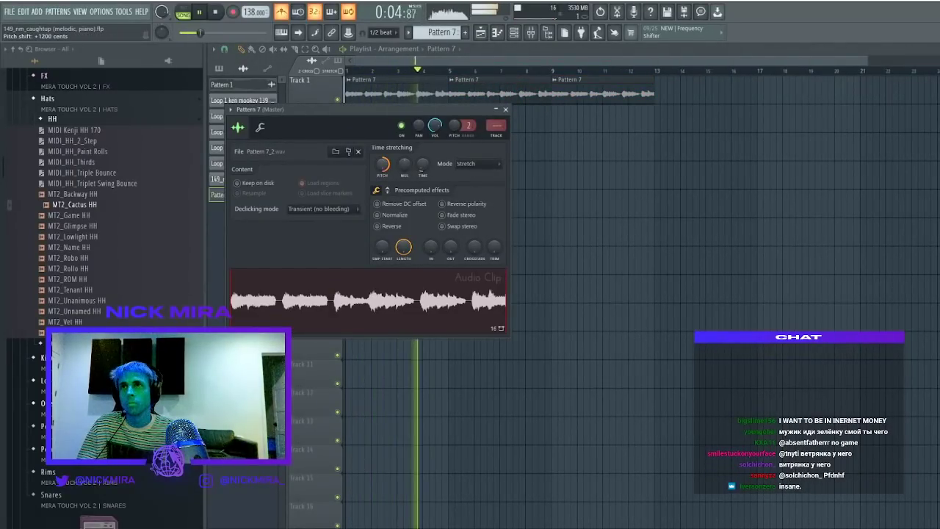
pyautogui.click(501, 136)
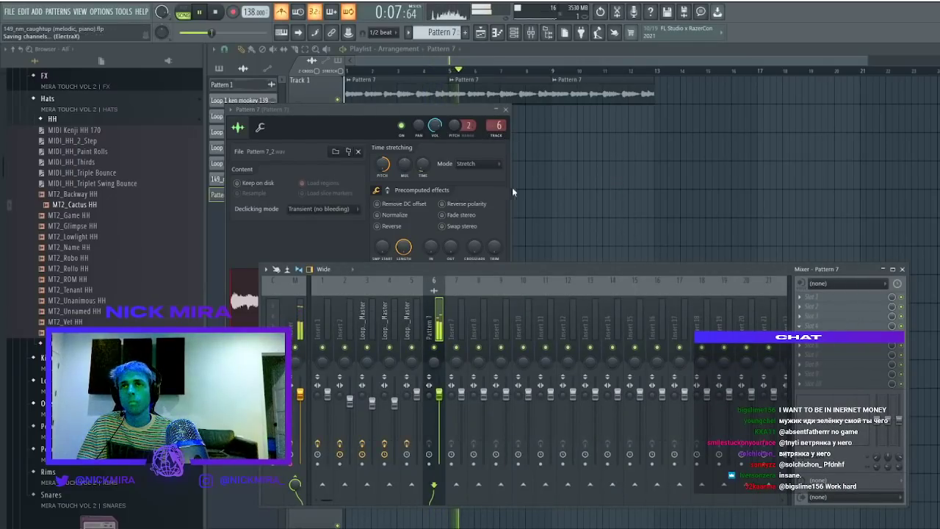
# Add Fruity Parametric EQ 2 to mixer track 6, cut both the lows and highs to leave a midrange band, and replay
pyautogui.click(541, 110)
pyautogui.moveTo(480, 196); pyautogui.dragTo(411, 195)
pyautogui.moveTo(249, 195); pyautogui.dragTo(351, 195)
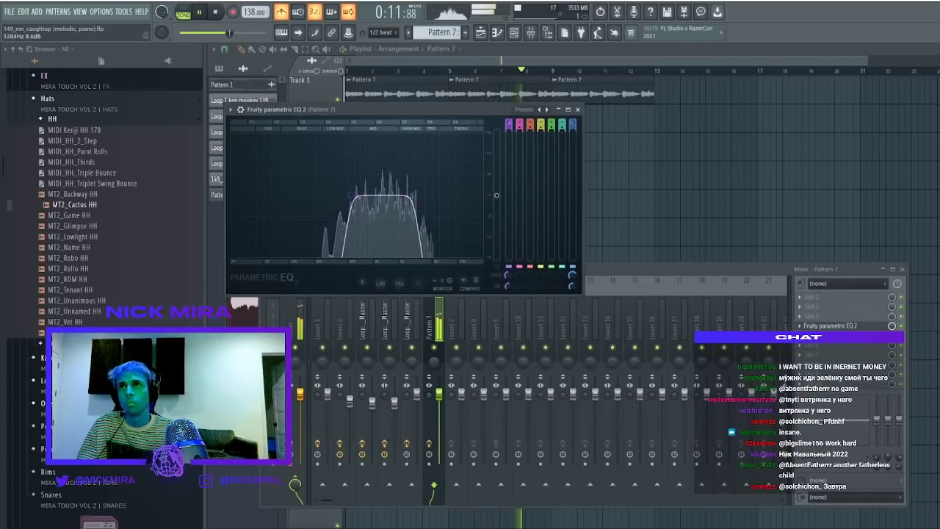
pyautogui.click(801, 335)
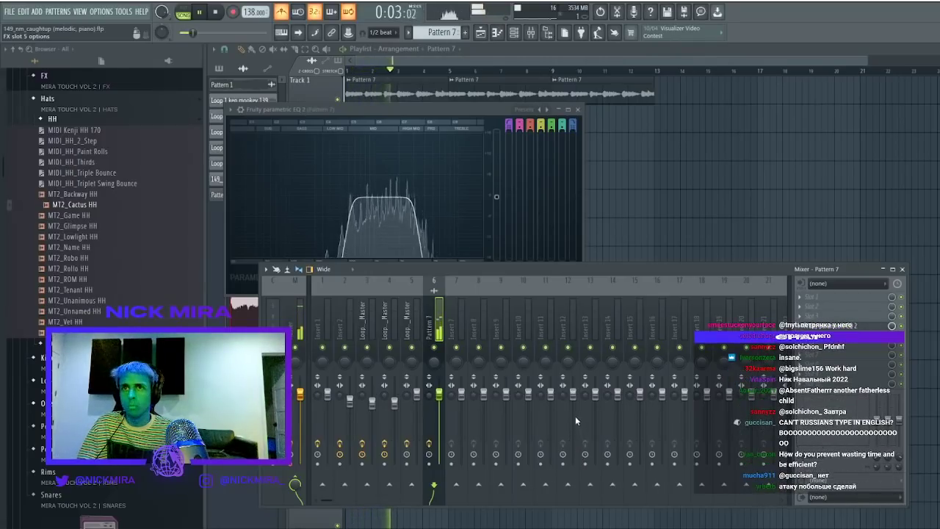
pyautogui.press('space')
pyautogui.press('space')
# Make the Pattern 7 audio clip at bar 1 unique and lower its pitch while auditioning it
pyautogui.rightClick(619, 113)
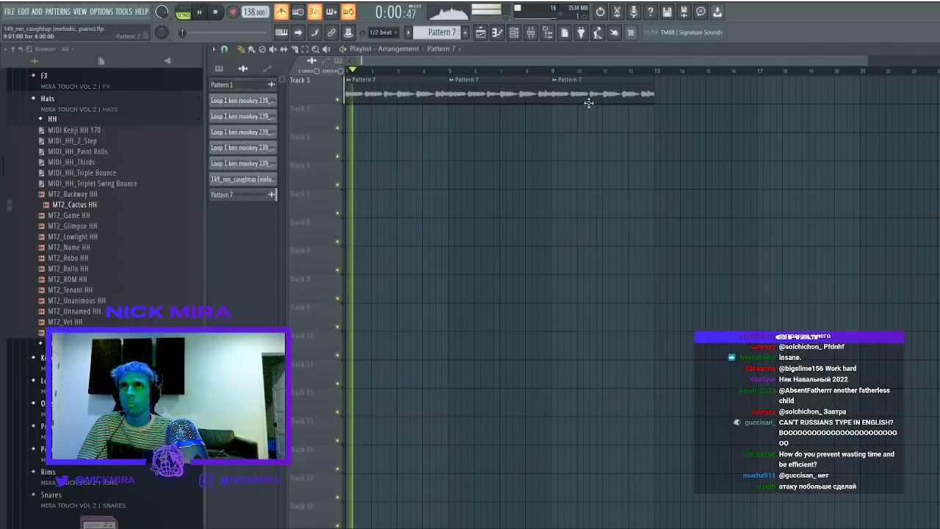
pyautogui.click(348, 80)
pyautogui.click(400, 160)
pyautogui.doubleClick(399, 99)
pyautogui.press('space')
pyautogui.press('space')
pyautogui.press('space')
pyautogui.moveTo(397, 178); pyautogui.dragTo(398, 198)
pyautogui.press('space')
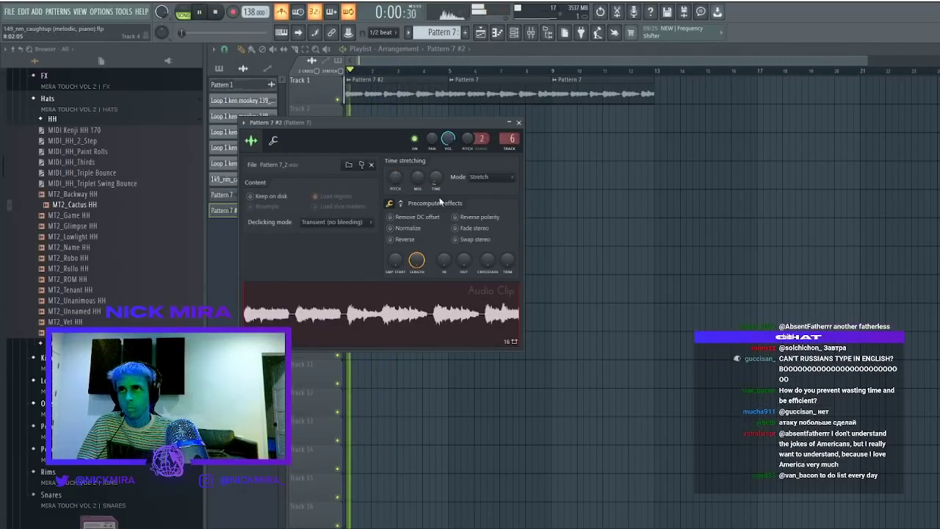
# Move the high-cut band of mixer track 6's parametric EQ to a higher frequency and replay the arrangement
pyautogui.press('F9')
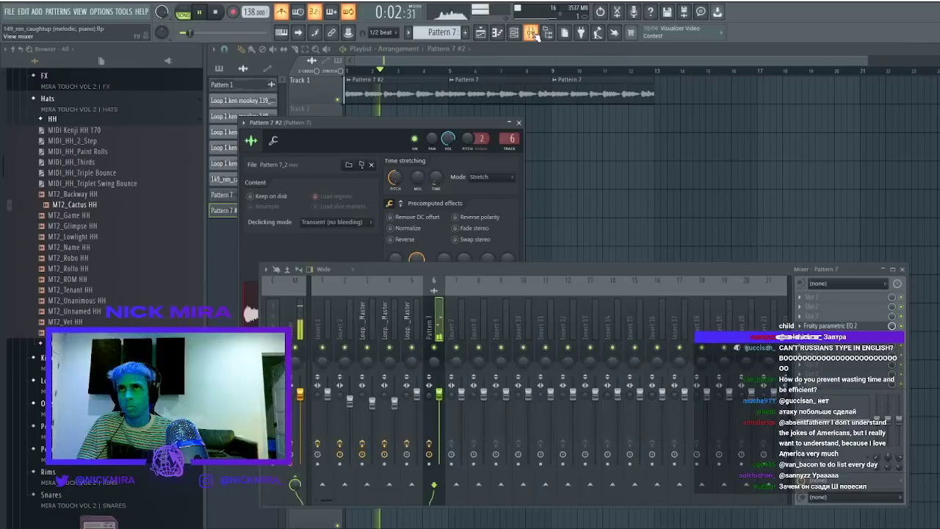
pyautogui.click(867, 326)
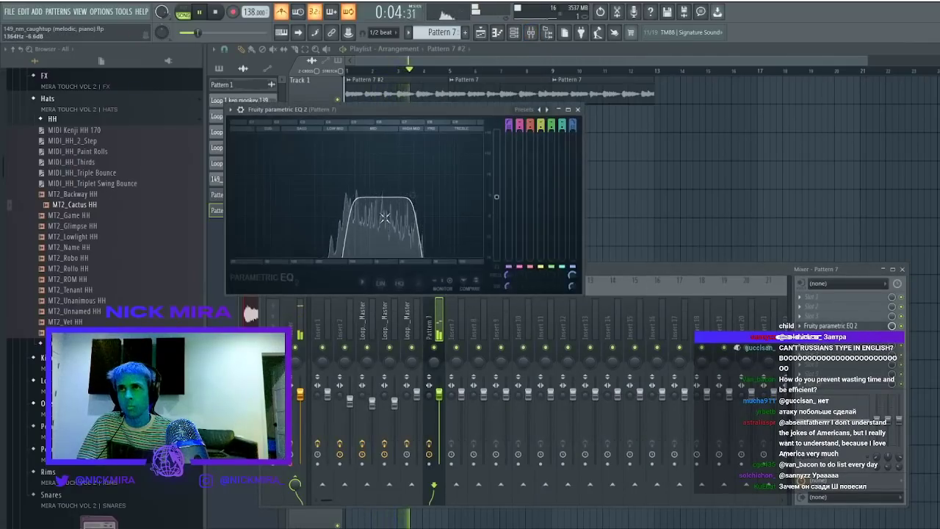
pyautogui.moveTo(402, 197); pyautogui.dragTo(434, 196)
pyautogui.press('F9')
pyautogui.press('space')
pyautogui.press('space')
# Replace the bar 5 clip with a copy of Pattern 7 #2 on Track 2 and make that copy unique
pyautogui.doubleClick(412, 86)
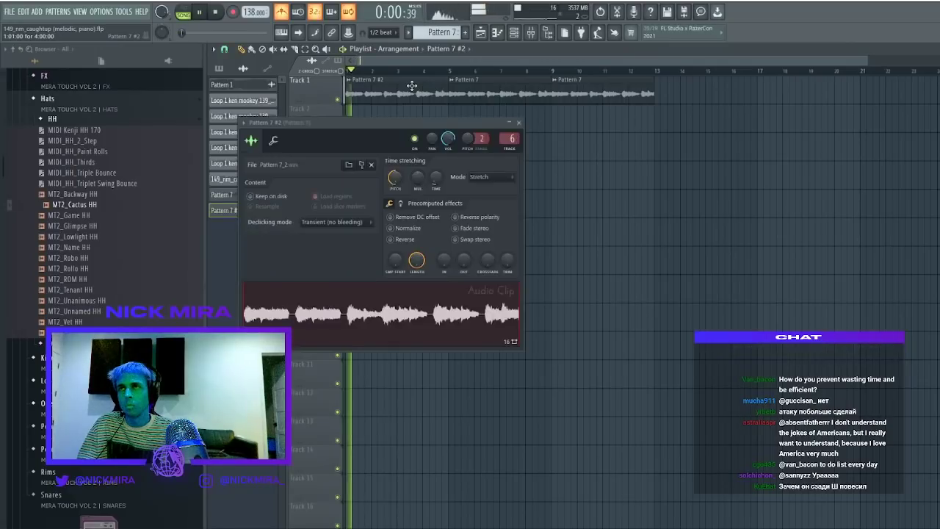
pyautogui.click(565, 122)
pyautogui.moveTo(512, 124); pyautogui.dragTo(466, 123)
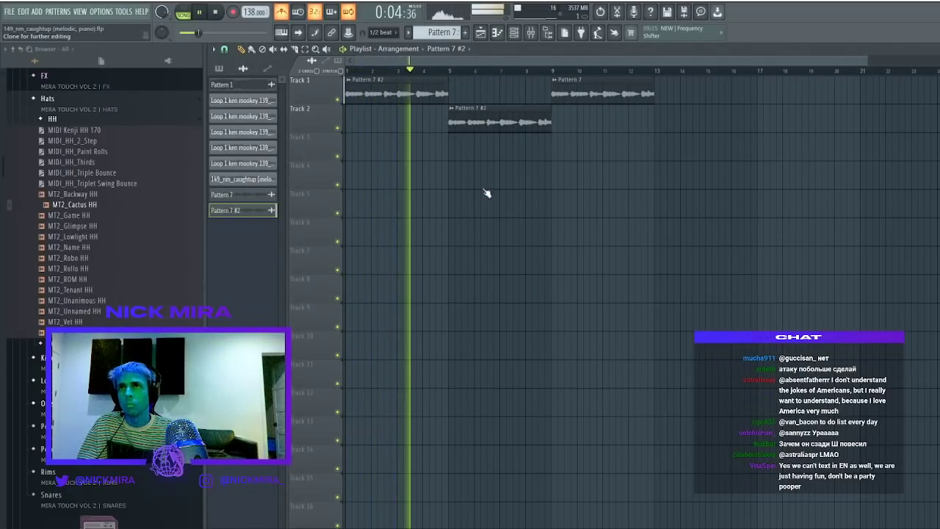
pyautogui.doubleClick(484, 126)
# Duplicate the Pattern 7 #2 clip to bar 5 of Track 1 and turn off the metronome
pyautogui.keyDown('ctrl'); pyautogui.click(399, 91); pyautogui.keyUp('ctrl')
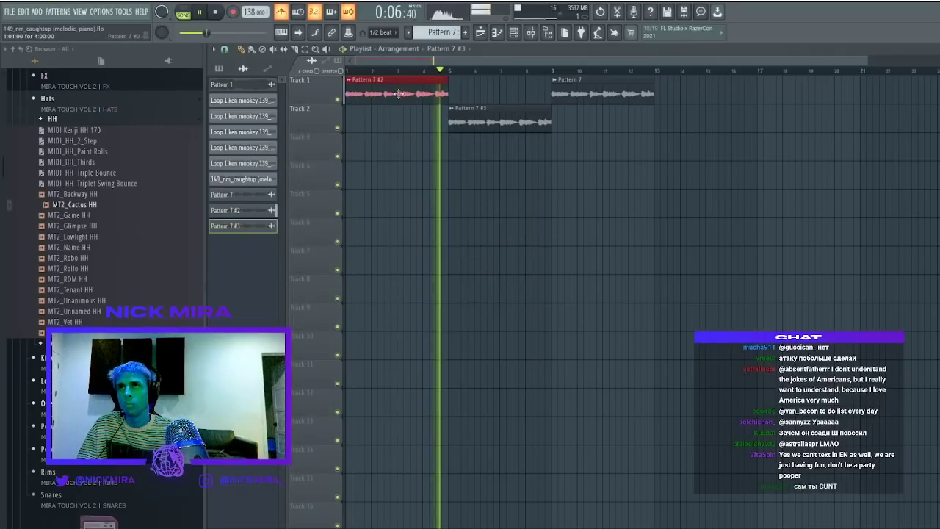
pyautogui.hotkey('ctrl', 'b')
pyautogui.click(281, 12)
# Move the Pattern 7 #3 clip to bar 1 of Track 2 and repeat it at bars 5 and 9
pyautogui.moveTo(514, 116); pyautogui.dragTo(408, 124)
pyautogui.moveTo(570, 114); pyautogui.dragTo(597, 81)
pyautogui.scroll(-2, 608, 79)
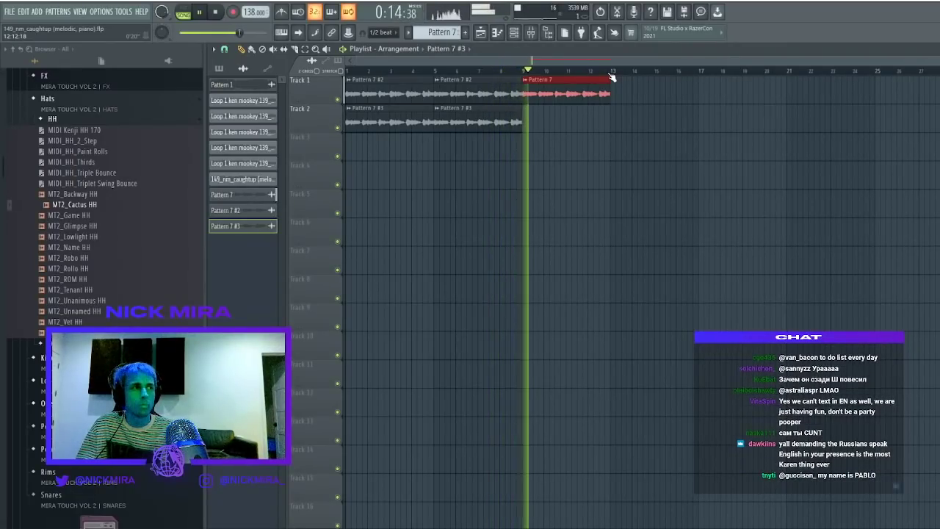
pyautogui.click(529, 119)
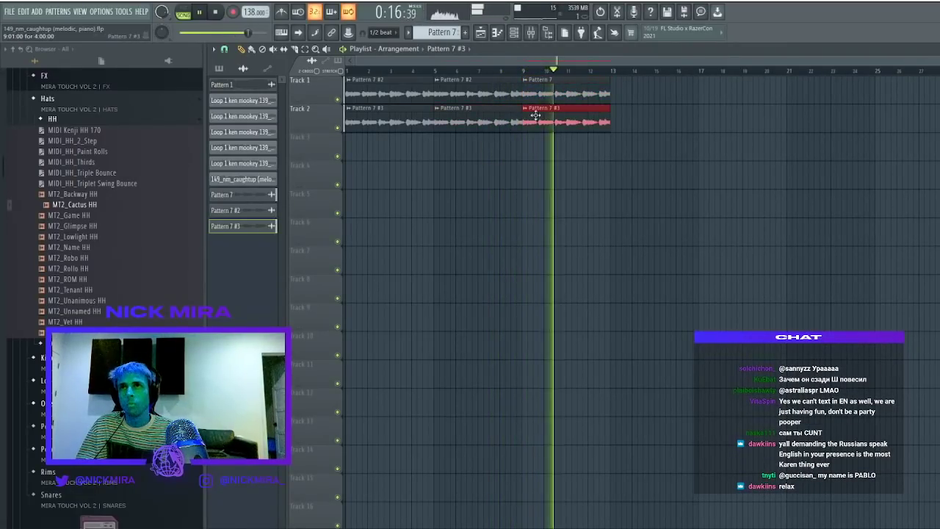
# Delete the Pattern 7 clip at bar 9 of Track 1 and add a Pattern 7 #3 clip at bar 13 of Track 2
pyautogui.rightClick(561, 96)
pyautogui.moveTo(559, 93); pyautogui.dragTo(565, 169)
pyautogui.hotkey('ctrl', 'b')
pyautogui.keyDown('ctrl'); pyautogui.click(569, 151); pyautogui.keyUp('ctrl')
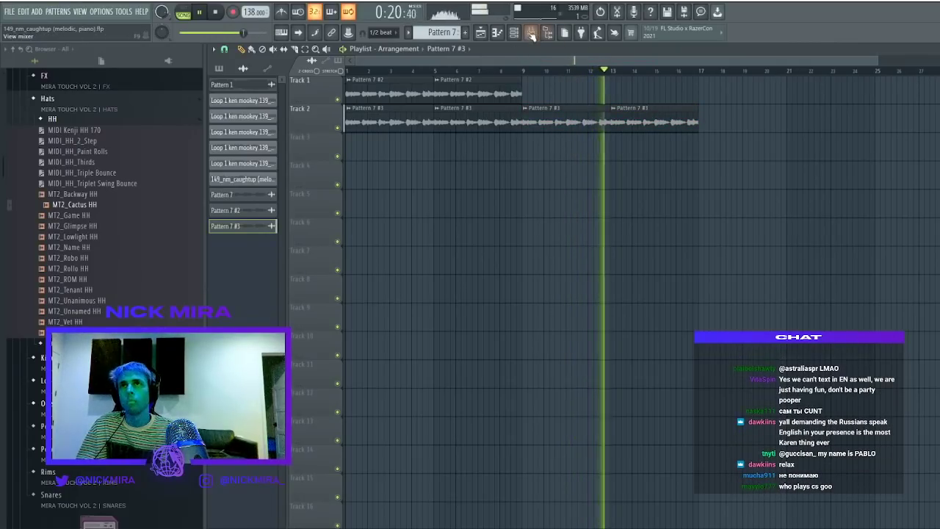
# Create a new empty Pattern 8 with the channel rack open and collapse the Hats folder in the browser
pyautogui.click(469, 35)
pyautogui.press('F6')
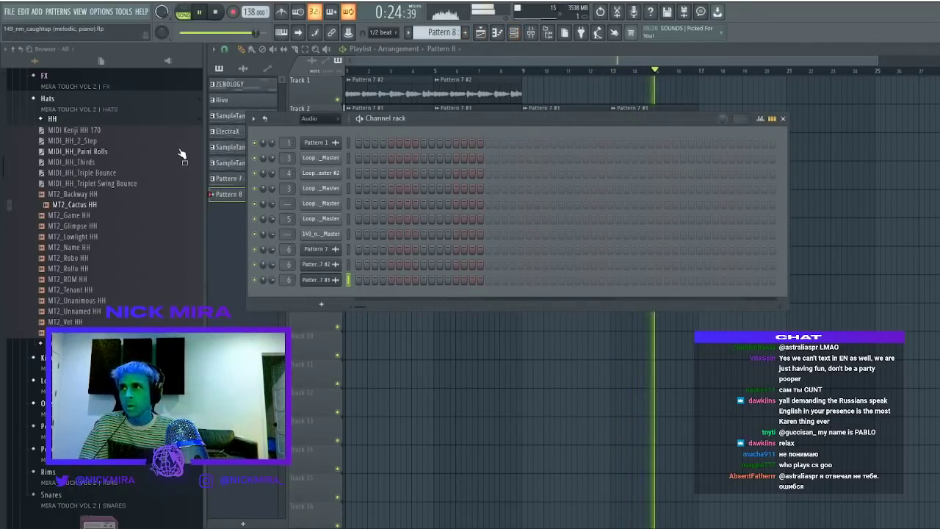
pyautogui.click(151, 109)
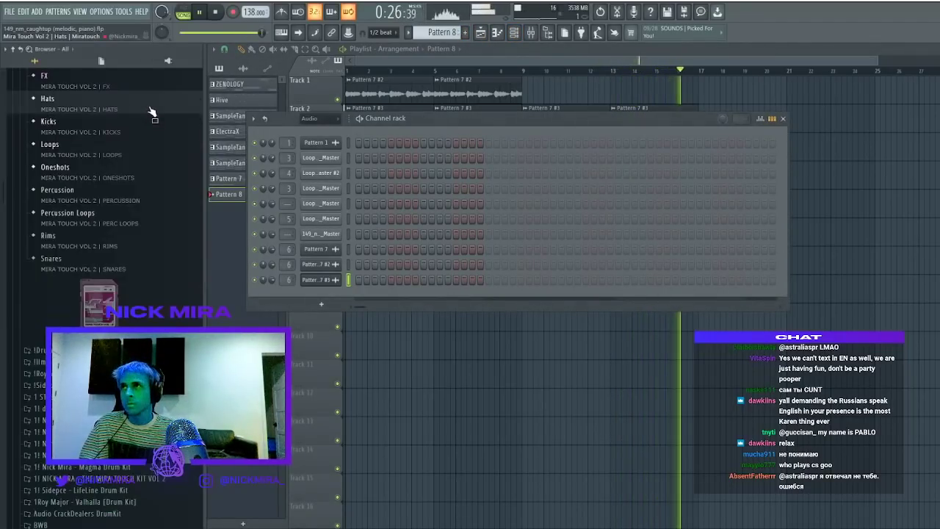
# Add an SRX STUDIO channel, open its piano roll in Pattern 8 and start the arrangement playing
pyautogui.scroll(5, 139, 140)
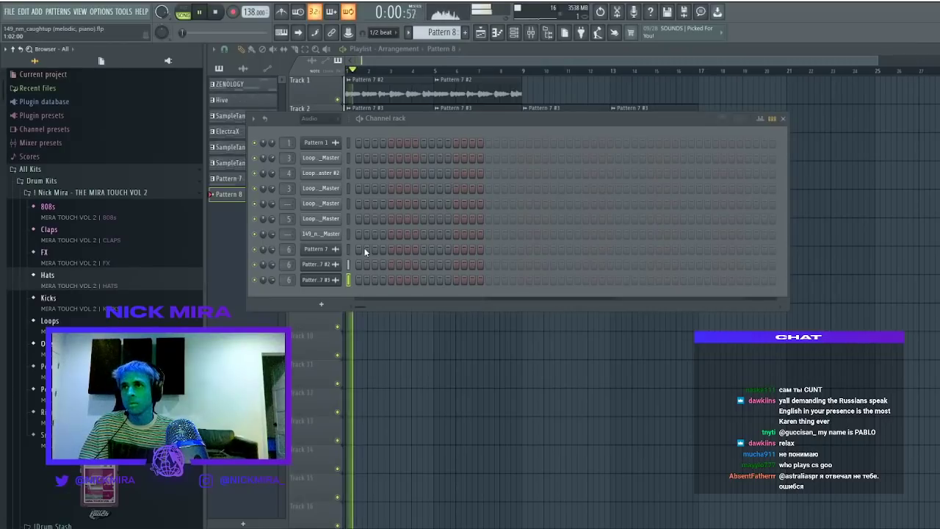
pyautogui.click(333, 145)
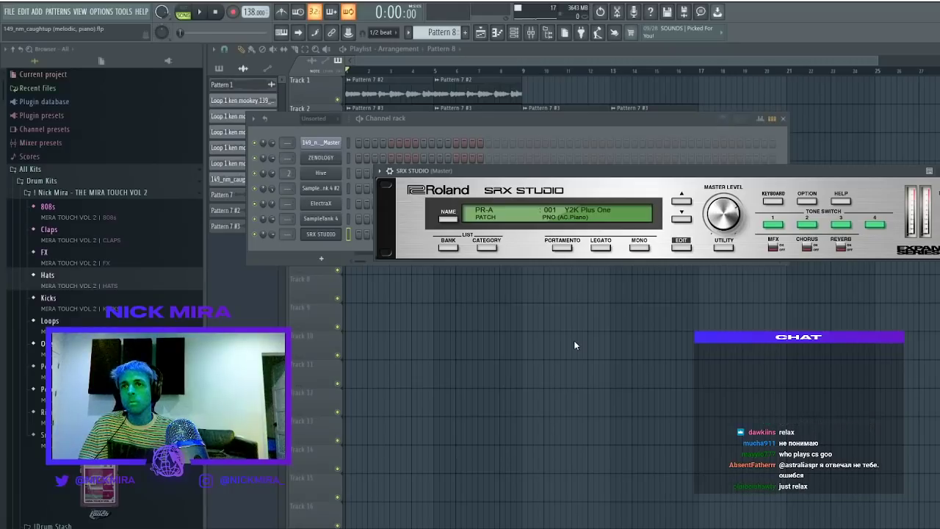
pyautogui.click(339, 233)
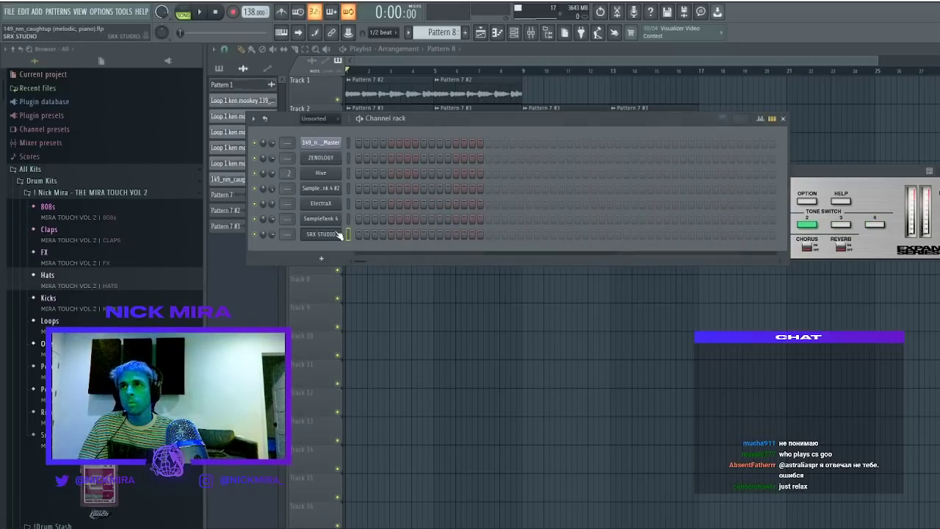
pyautogui.press('F7')
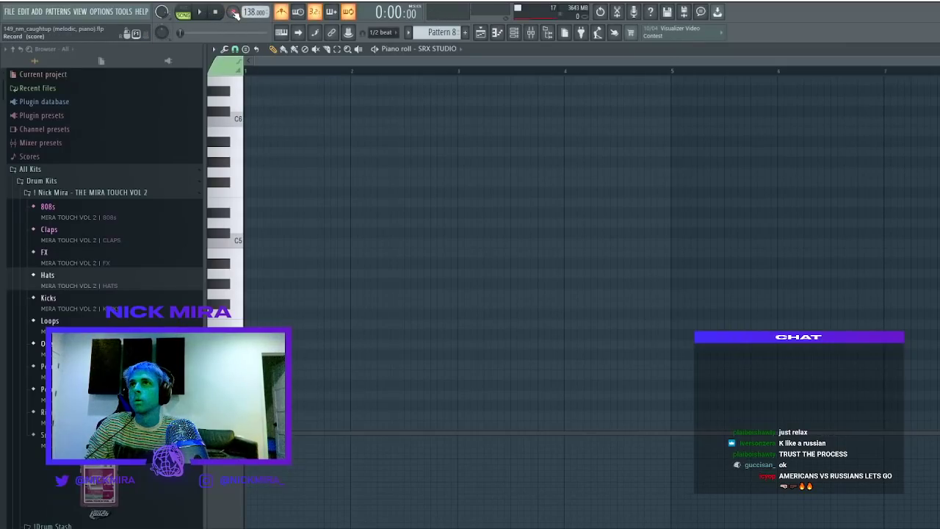
pyautogui.click(201, 13)
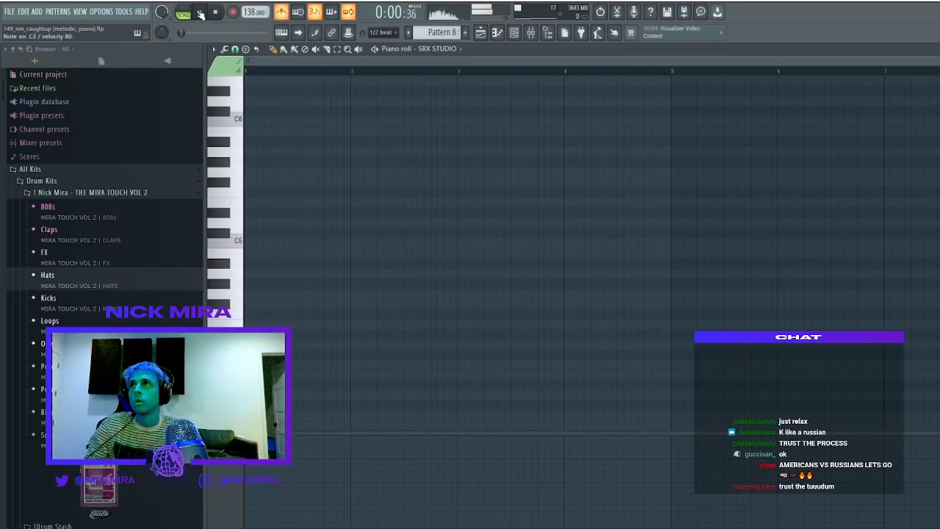
# Place Pattern 8 clips at bars 1, 5, 9 and 13 of Track 3 in the playlist
pyautogui.click(480, 31)
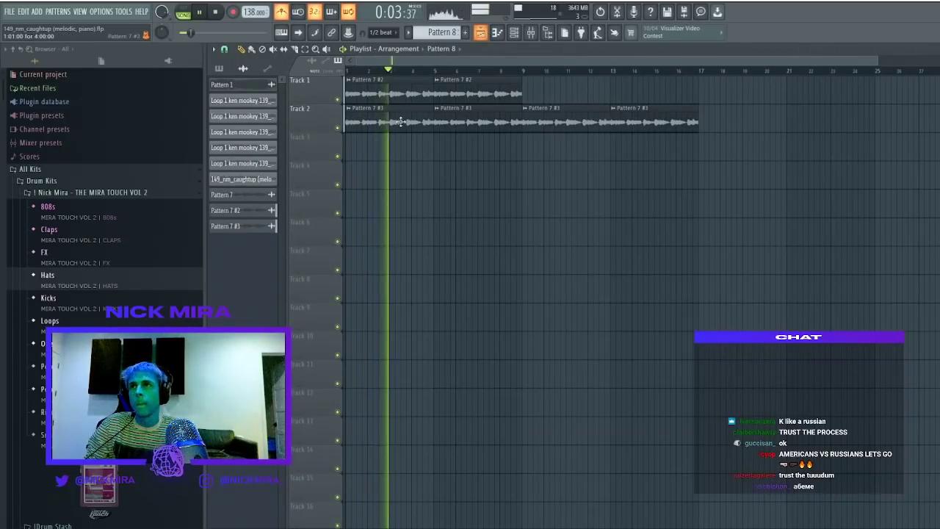
pyautogui.click(408, 143)
pyautogui.moveTo(410, 146); pyautogui.dragTo(436, 142)
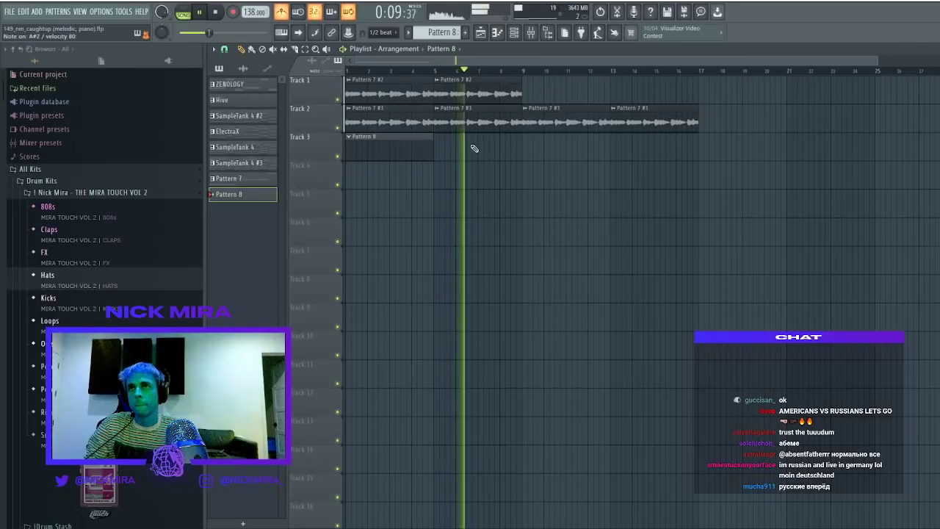
pyautogui.click(441, 141)
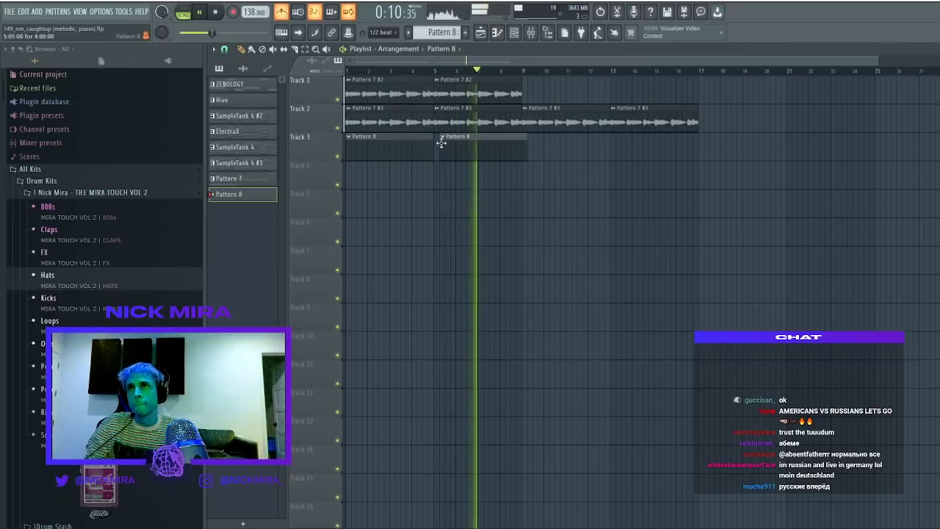
pyautogui.click(534, 144)
pyautogui.click(613, 146)
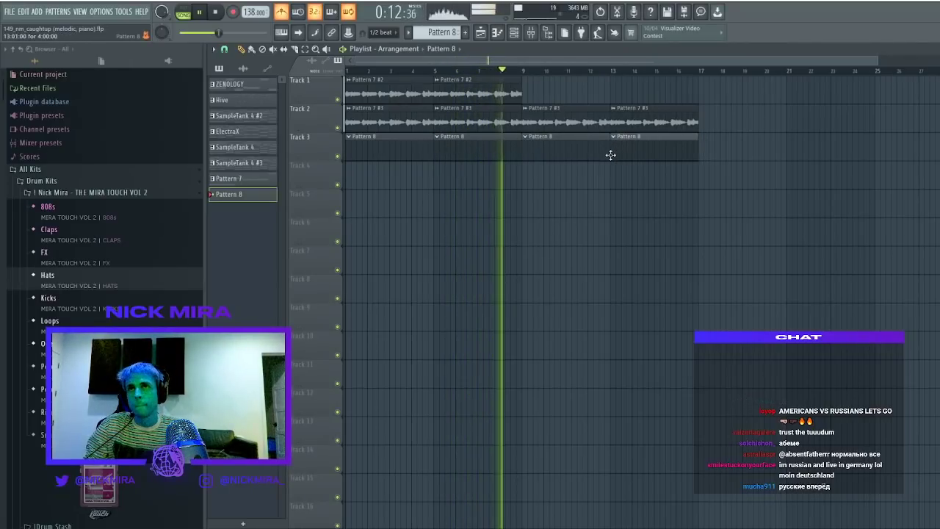
# Delete the A#2 note in bar 1 of the SRX STUDIO bass line in Pattern 8
pyautogui.click(517, 34)
pyautogui.scroll(1, 315, 123)
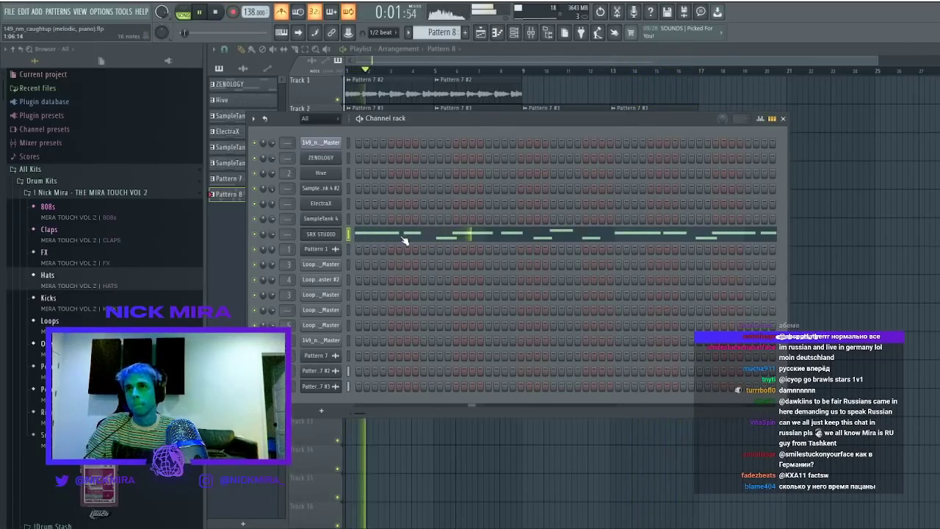
pyautogui.click(395, 234)
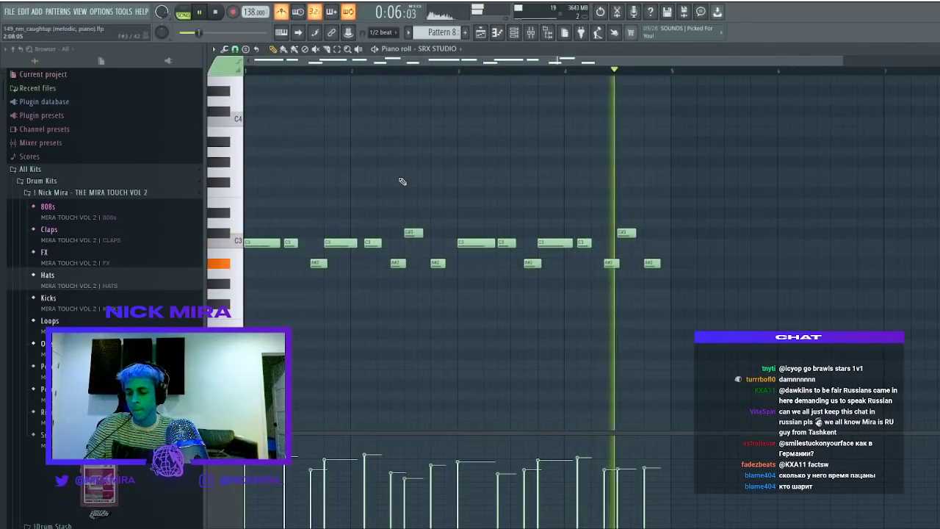
pyautogui.rightClick(323, 262)
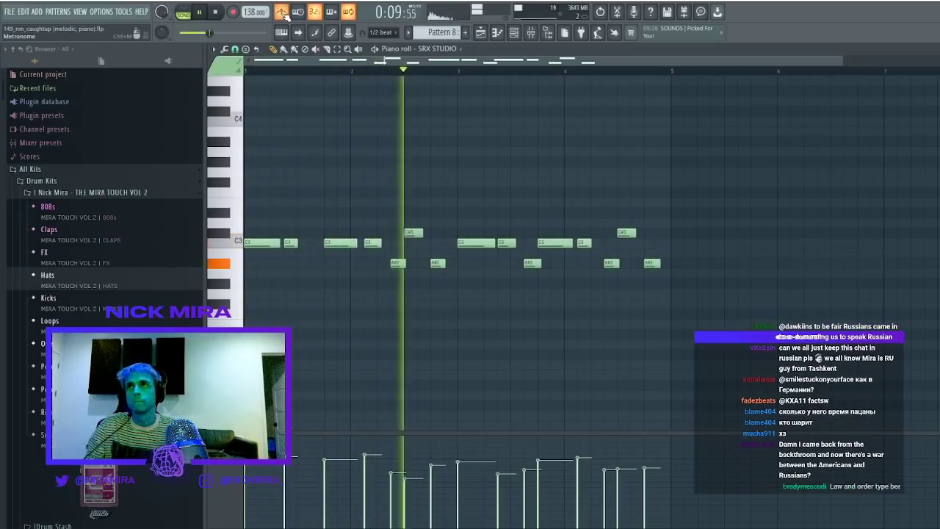
pyautogui.moveTo(369, 220); pyautogui.dragTo(383, 267)
pyautogui.moveTo(575, 225); pyautogui.dragTo(592, 268)
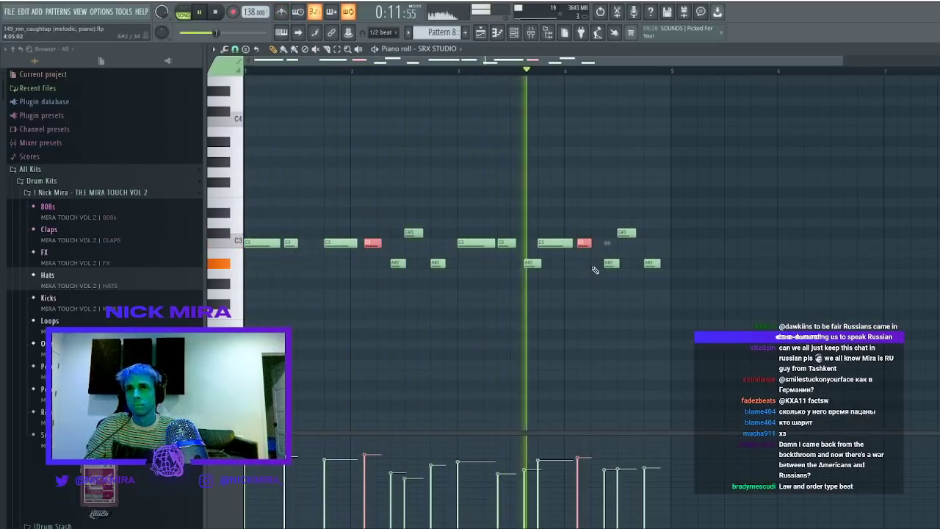
pyautogui.hotkey('ctrl', 'g')
pyautogui.hotkey('ctrl', 'z')
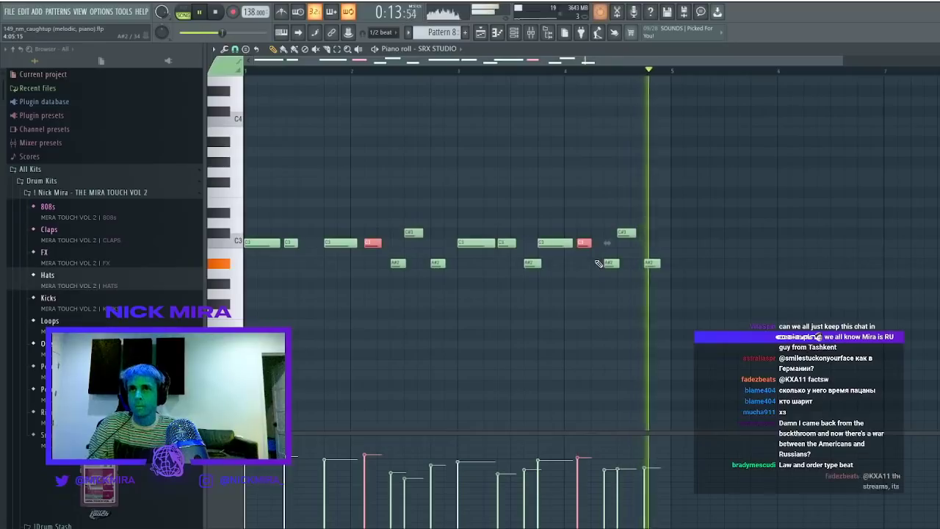
pyautogui.hotkey('ctrl', 'd')
pyautogui.moveTo(590, 235); pyautogui.dragTo(587, 272)
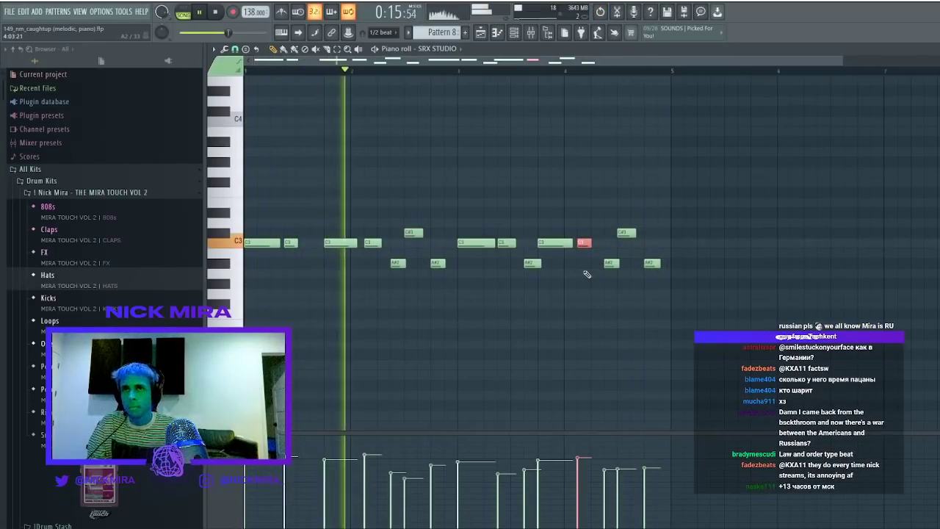
# Shorten the long C3 note at the end of bar 3 in the bass line to four steps
pyautogui.scroll(3, 595, 219)
pyautogui.moveTo(562, 316); pyautogui.dragTo(567, 355)
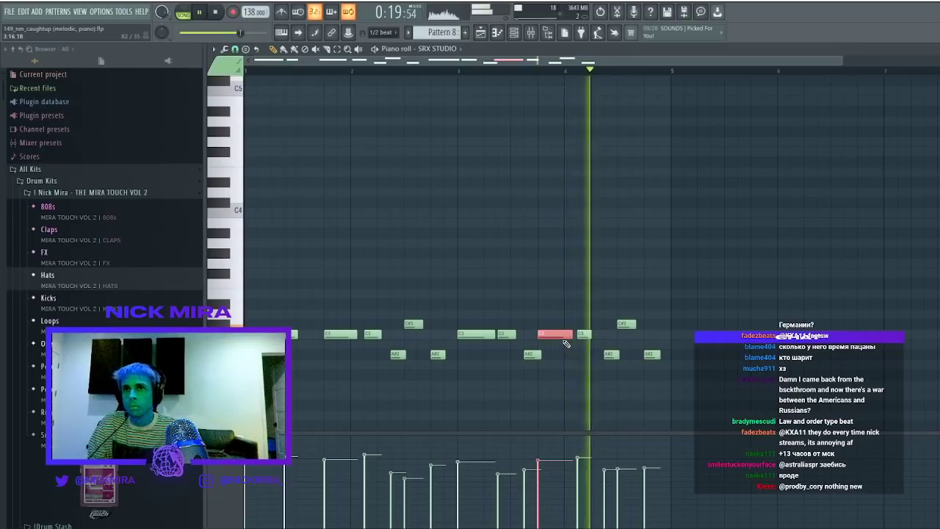
pyautogui.rightClick(571, 339)
pyautogui.click(557, 335)
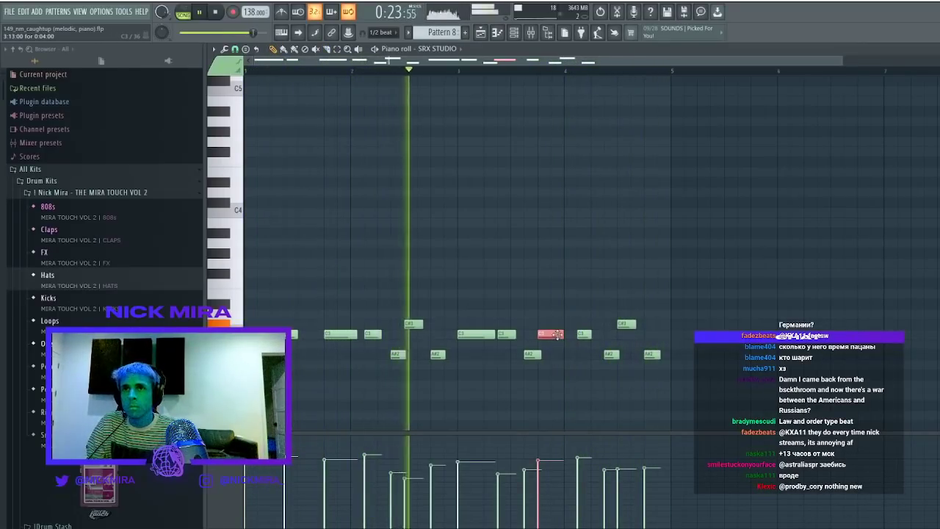
# Try the whole SRX STUDIO bass line one octave higher, then return all notes to their original octave
pyautogui.scroll(-4, 587, 308)
pyautogui.click(534, 233)
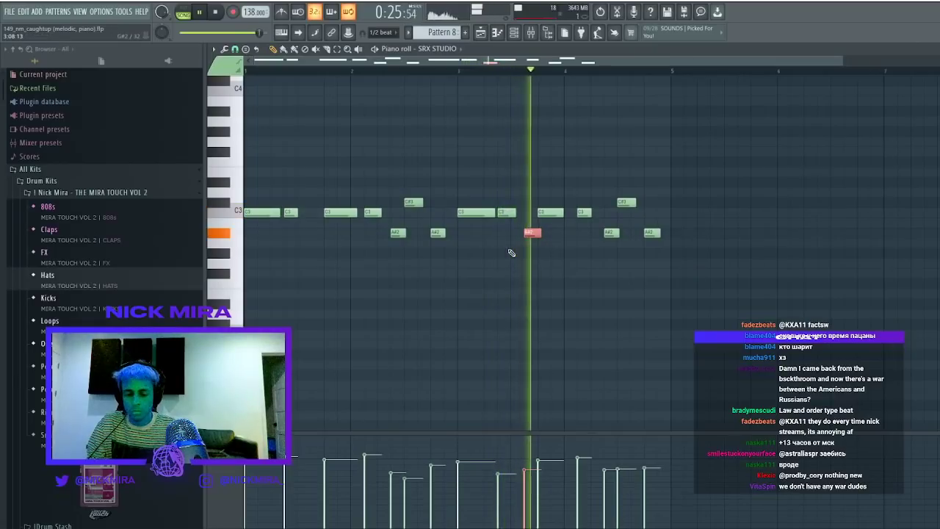
pyautogui.scroll(4, 509, 248)
pyautogui.hotkey('ctrl', 'a')
pyautogui.hotkey('ctrl', 'Up')
pyautogui.click(532, 232)
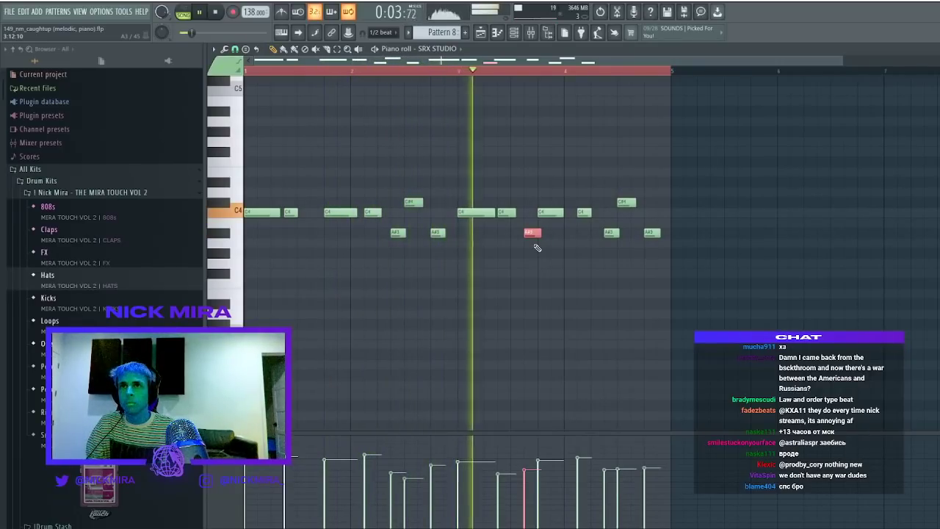
pyautogui.moveTo(536, 233); pyautogui.dragTo(540, 232)
pyautogui.hotkey('ctrl', 'a')
pyautogui.hotkey('ctrl', 'Down')
pyautogui.hotkey('ctrl', 'd')
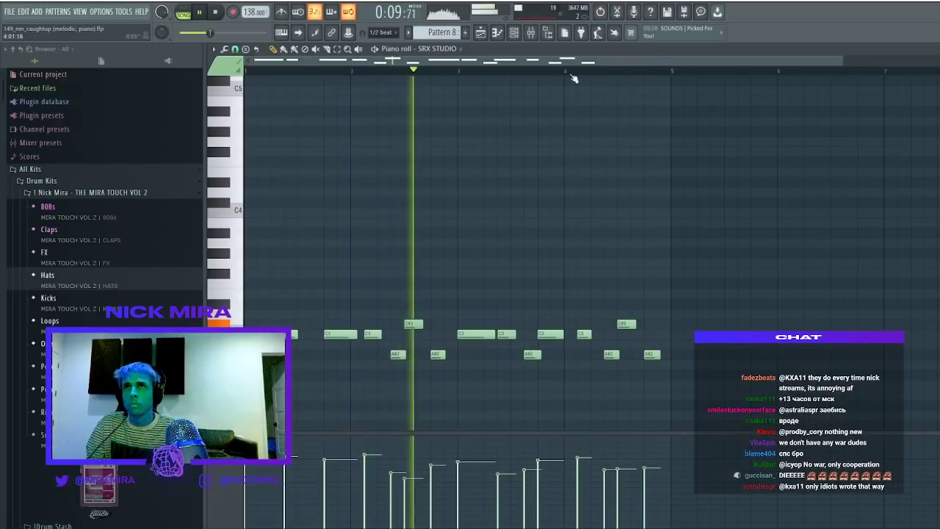
# Extend Track 3 by duplicating the Pattern 8 clips from bars 9 and 13 to bars 17 and 21
pyautogui.press('F6')
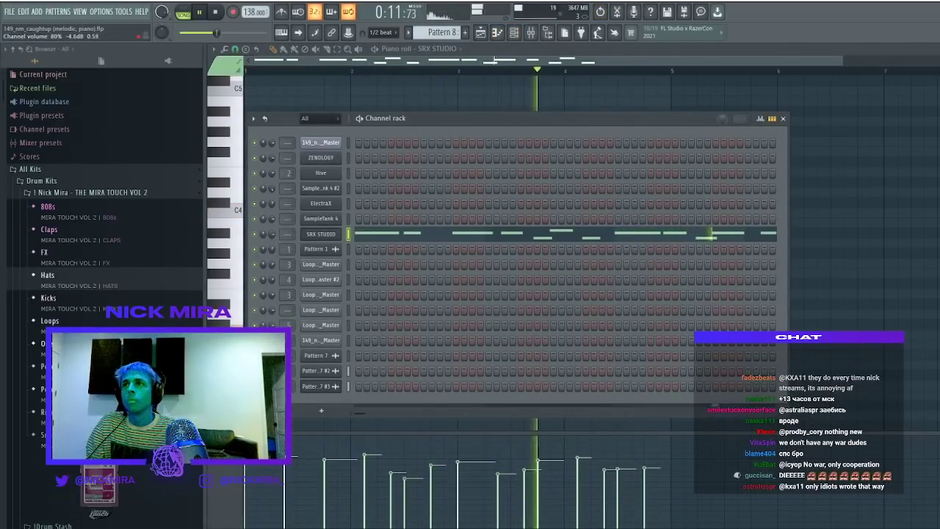
pyautogui.press('F5')
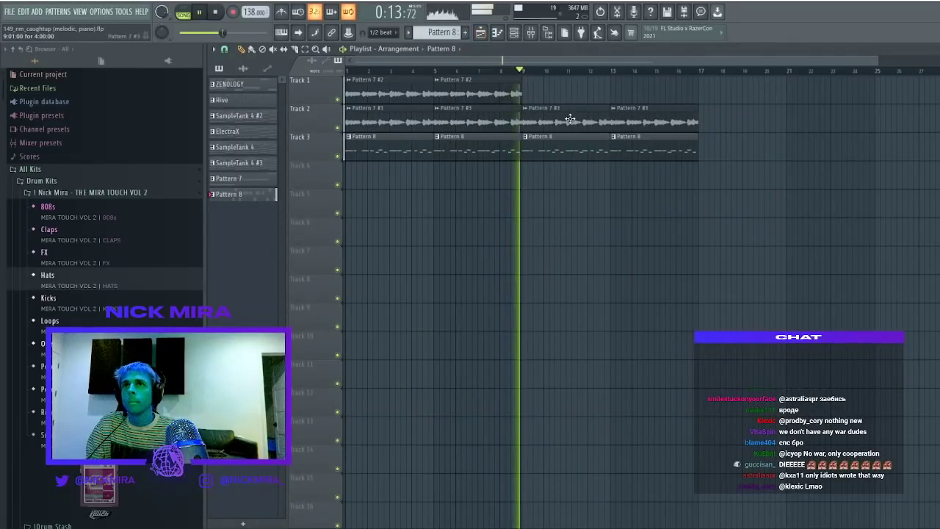
pyautogui.hotkey('ctrl', 'z')
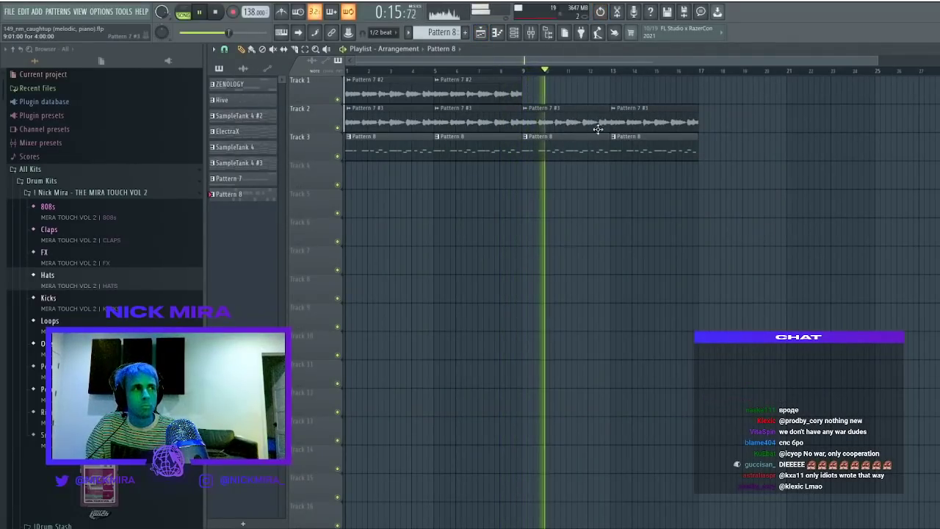
pyautogui.keyDown('ctrl'); pyautogui.moveTo(626, 152); pyautogui.dragTo(565, 160); pyautogui.keyUp('ctrl')
pyautogui.hotkey('ctrl', 'b')
pyautogui.doubleClick(623, 114)
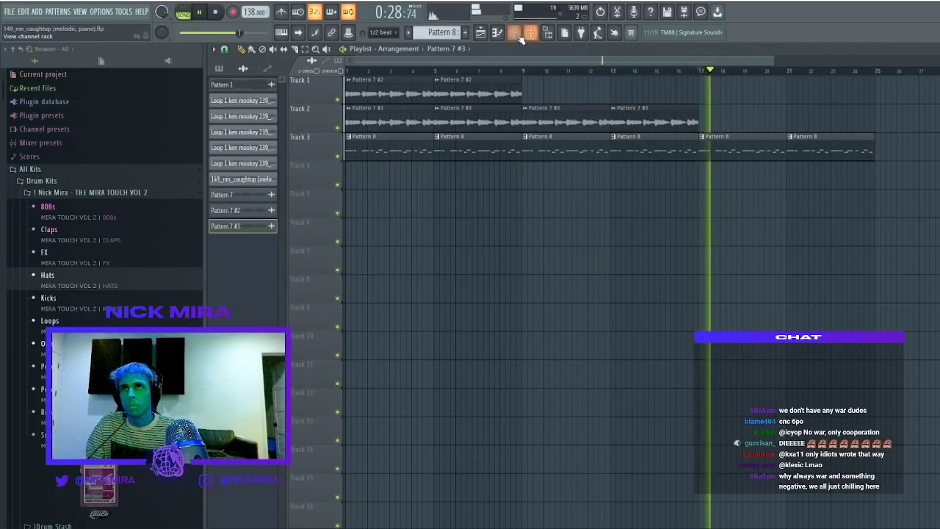
# Audition the SRX STUDIO patches around 057 Picked JBass and return to 057 Picked JBass
pyautogui.press('F6')
pyautogui.click(334, 235)
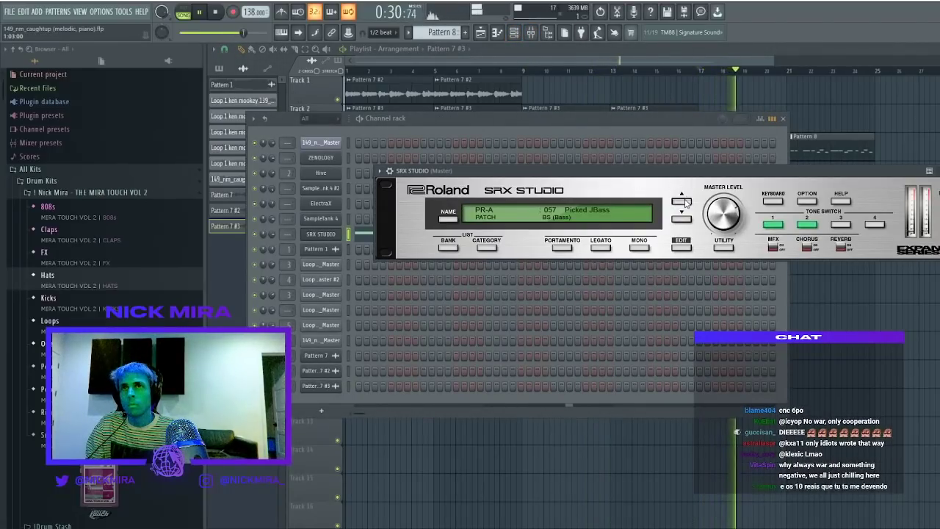
pyautogui.click(683, 202)
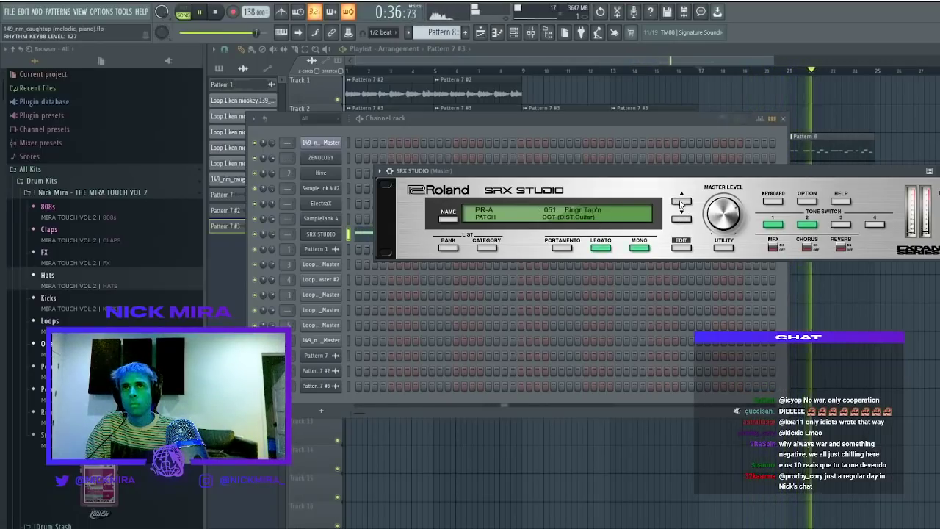
pyautogui.click(682, 218)
pyautogui.click(683, 218)
pyautogui.click(682, 218)
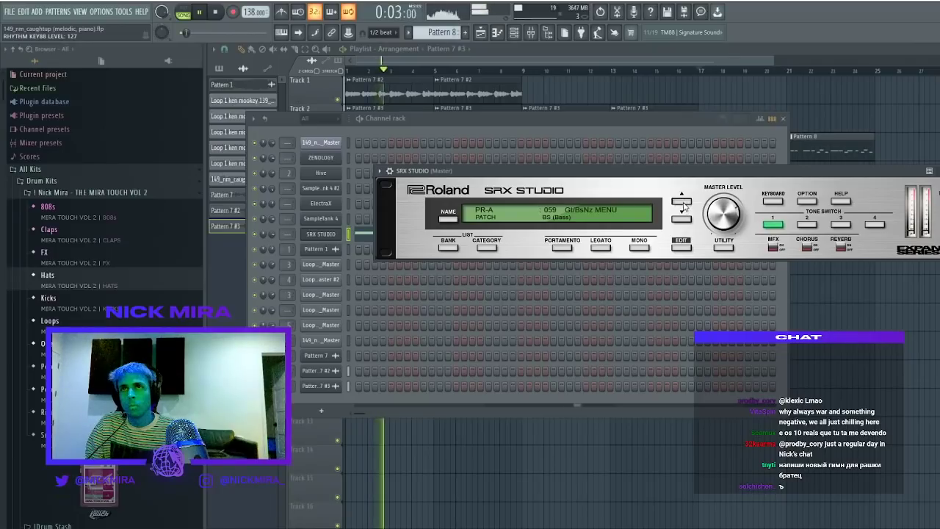
pyautogui.moveTo(477, 186); pyautogui.dragTo(508, 283)
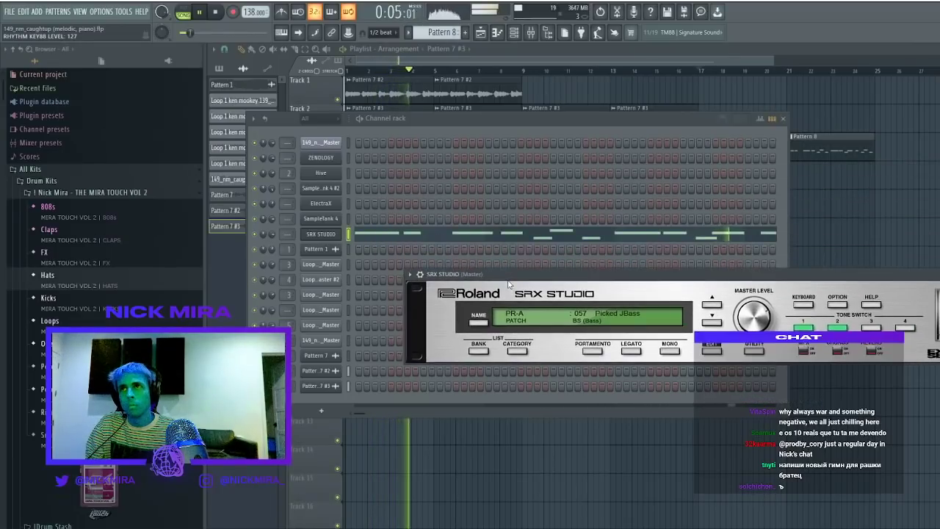
# Switch to pattern playback, open SampleTank 4's piano roll and position a C4 note at the start of bar 1
pyautogui.press('l')
pyautogui.click(348, 218)
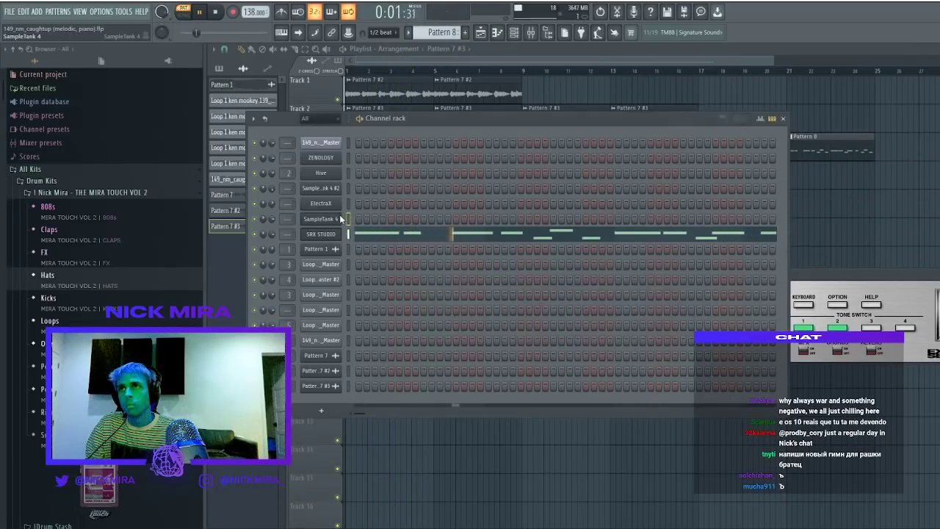
pyautogui.press('space')
pyautogui.press('F7')
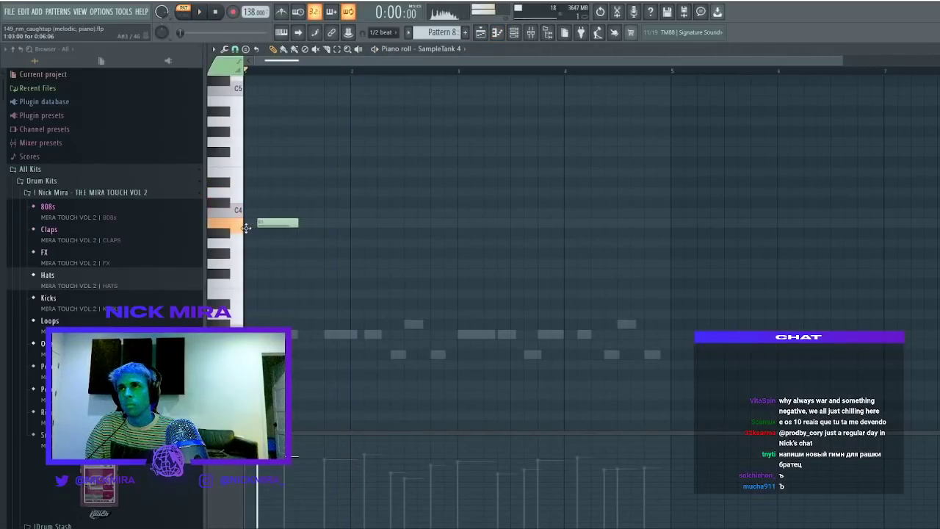
pyautogui.moveTo(246, 228); pyautogui.dragTo(230, 209)
pyautogui.press('space')
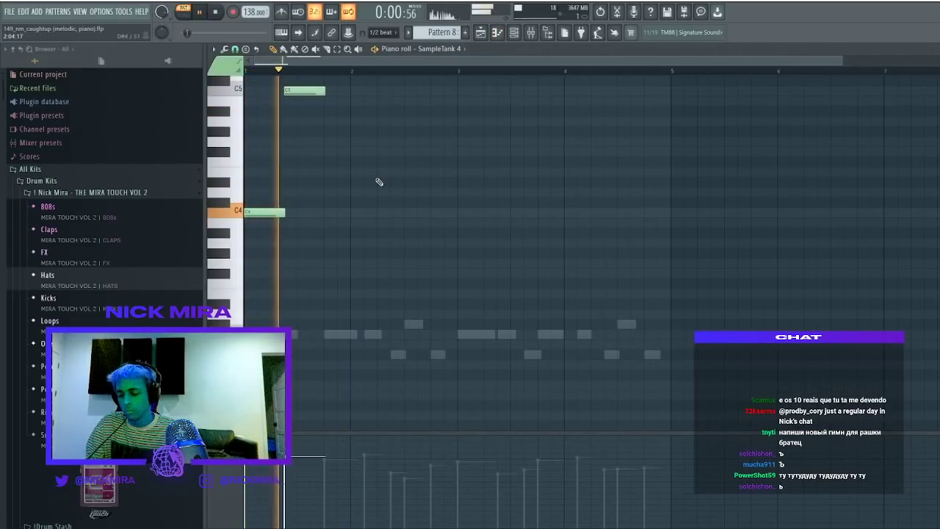
# Transpose the two SampleTank 4 notes in bar 1 up one octave and play them back
pyautogui.hotkey('ctrl', 'a')
pyautogui.hotkey('ctrl', 'Up')
pyautogui.hotkey('ctrl', 'd')
pyautogui.scroll(8, 376, 205)
pyautogui.press('space')
pyautogui.moveTo(376, 213); pyautogui.dragTo(330, 251)
pyautogui.press('space')
pyautogui.press('space')
pyautogui.rightClick(334, 253)
pyautogui.press('space')
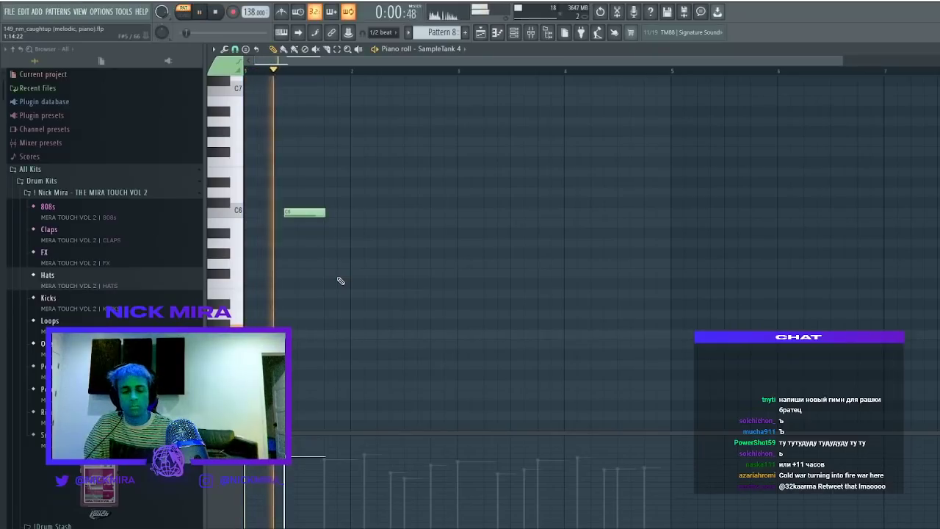
# Play Pattern 8 through again and turn on the metronome
pyautogui.press('space')
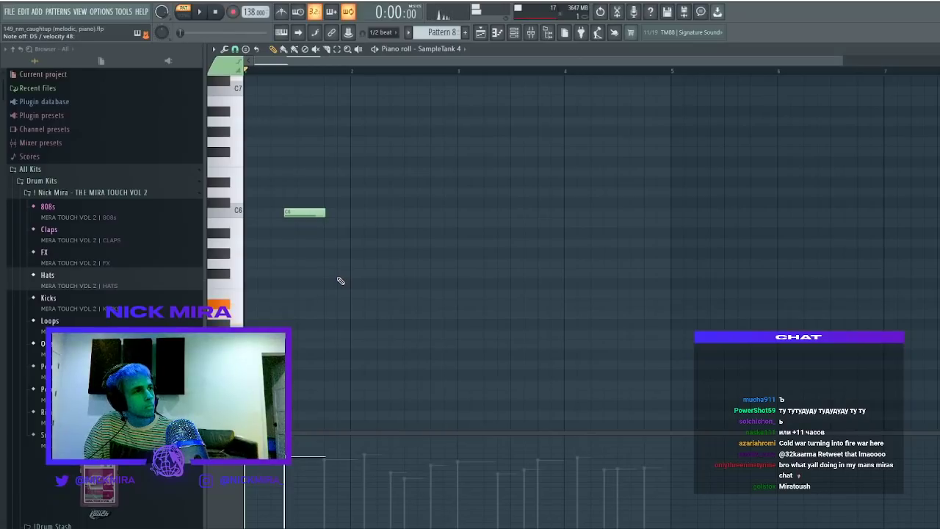
pyautogui.press('space')
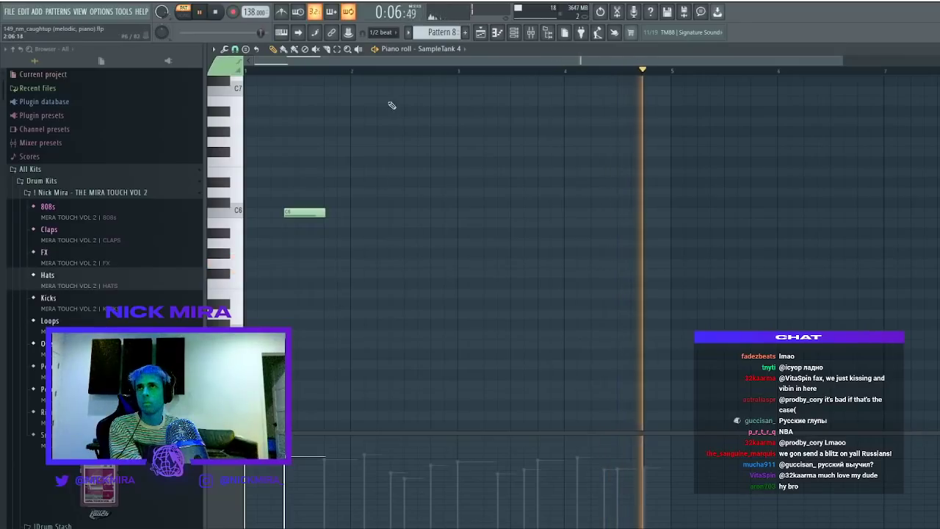
pyautogui.click(280, 12)
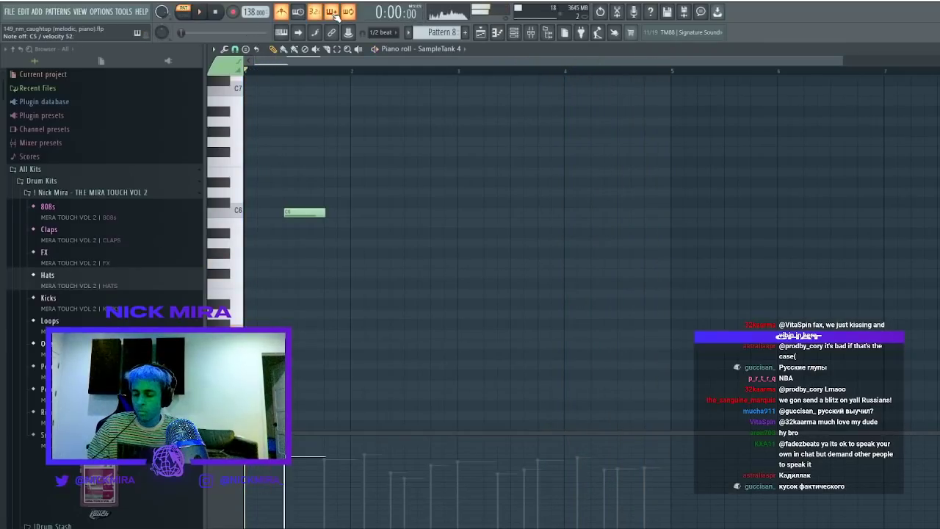
# Record a SampleTank 4 melody of G#5, G5, F5, C#5 and C5 notes over bars 1 and 2, and play it back
pyautogui.press('space')
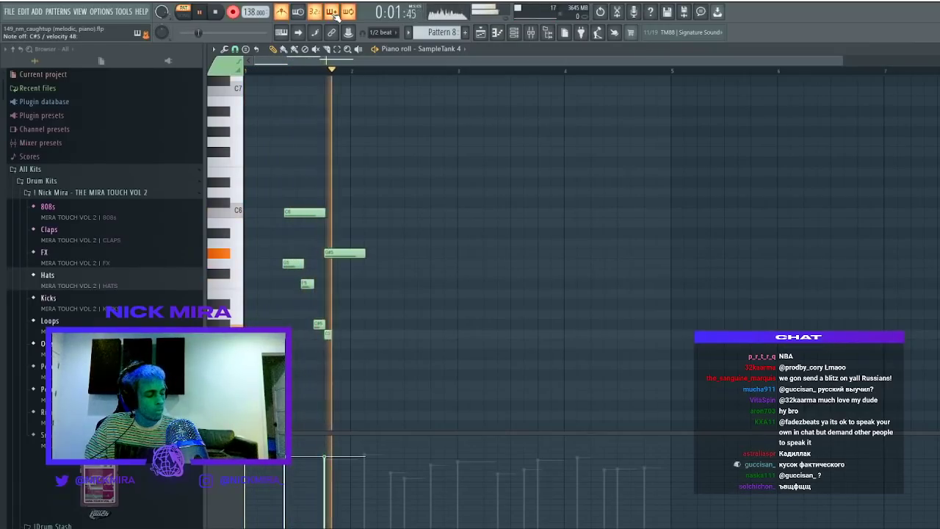
pyautogui.press('space')
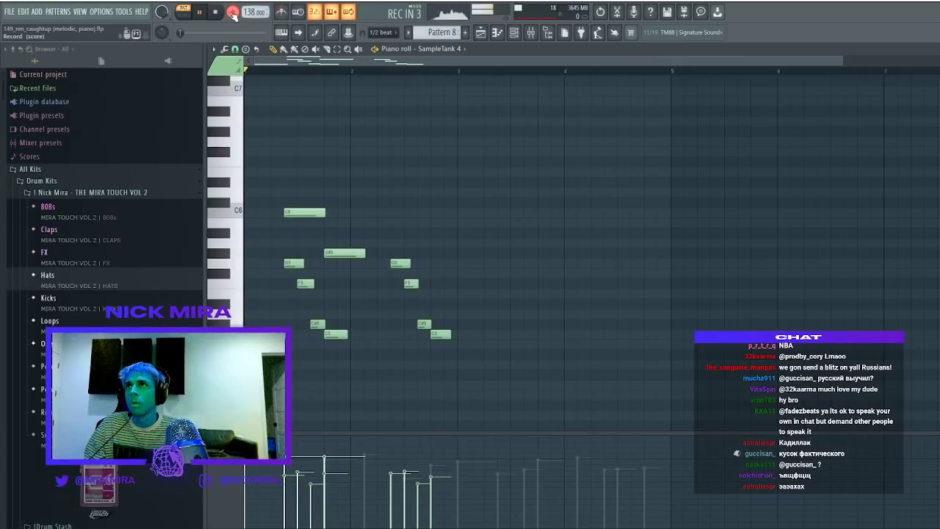
pyautogui.scroll(-3, 406, 204)
pyautogui.scroll(2, 399, 206)
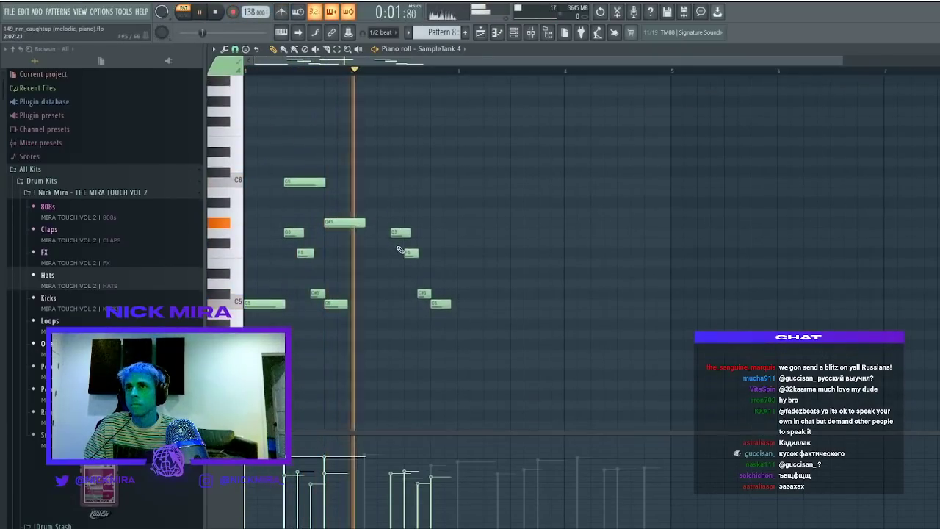
pyautogui.press('space')
pyautogui.press('space')
# Shorten the G#5 note in bar 1 and replace bar 2's G5 note with one starting half a beat earlier
pyautogui.moveTo(364, 224); pyautogui.dragTo(353, 227)
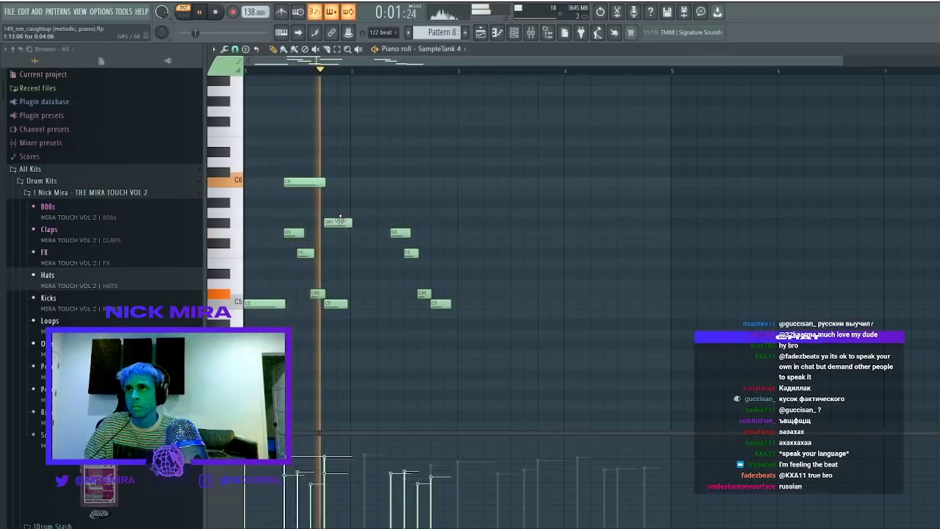
pyautogui.click(379, 230)
pyautogui.rightClick(408, 232)
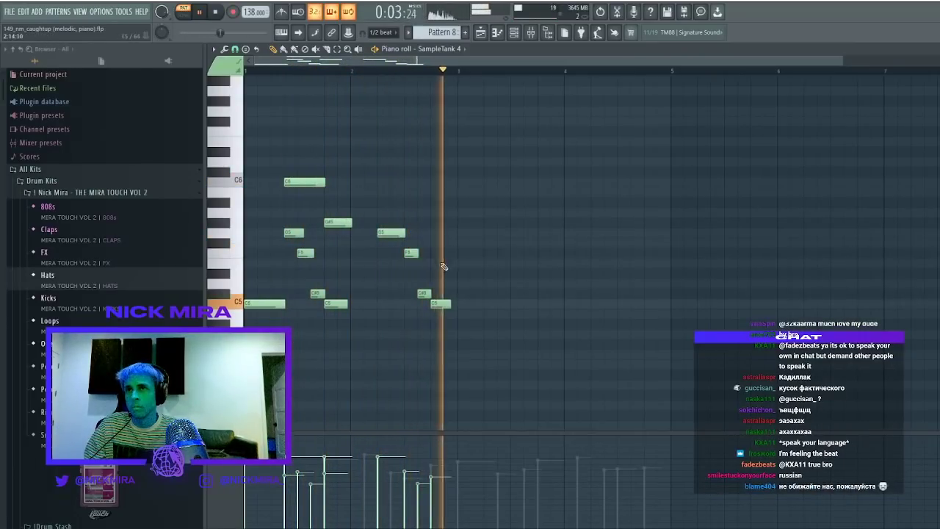
# Duplicate the two-bar SampleTank 4 melody into bars 3 and 4, lowering the G#5 notes to G5
pyautogui.hotkey('ctrl', 'a')
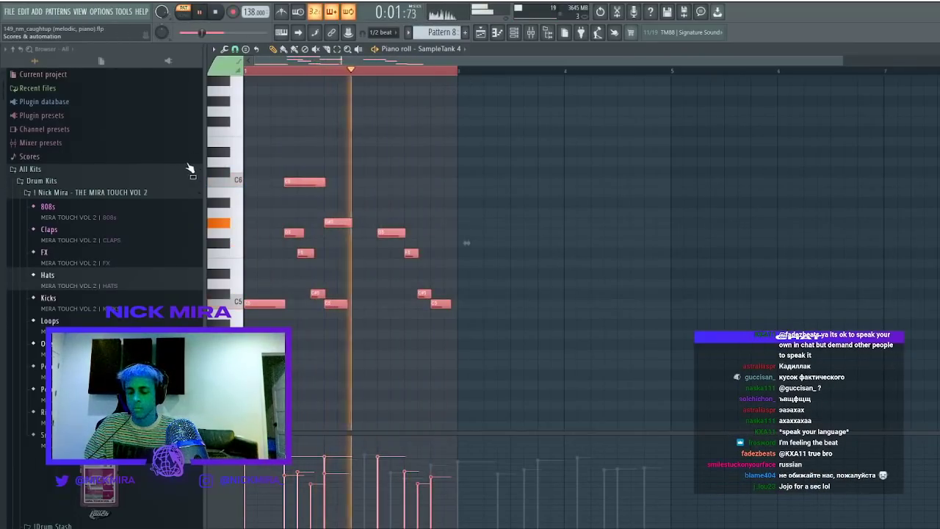
pyautogui.hotkey('ctrl', 'b')
pyautogui.hotkey('ctrl', 'd')
pyautogui.keyDown('ctrl'); pyautogui.click(553, 222); pyautogui.keyUp('ctrl')
pyautogui.keyDown('ctrl'); pyautogui.keyDown('shift'); pyautogui.click(339, 222); pyautogui.keyUp('shift'); pyautogui.keyUp('ctrl')
pyautogui.hotkey('shift', 'Down')
pyautogui.hotkey('ctrl', 'd')
# Try the G5 note in bar 2 at neighbouring semitones
pyautogui.keyDown('ctrl'); pyautogui.click(381, 234); pyautogui.keyUp('ctrl')
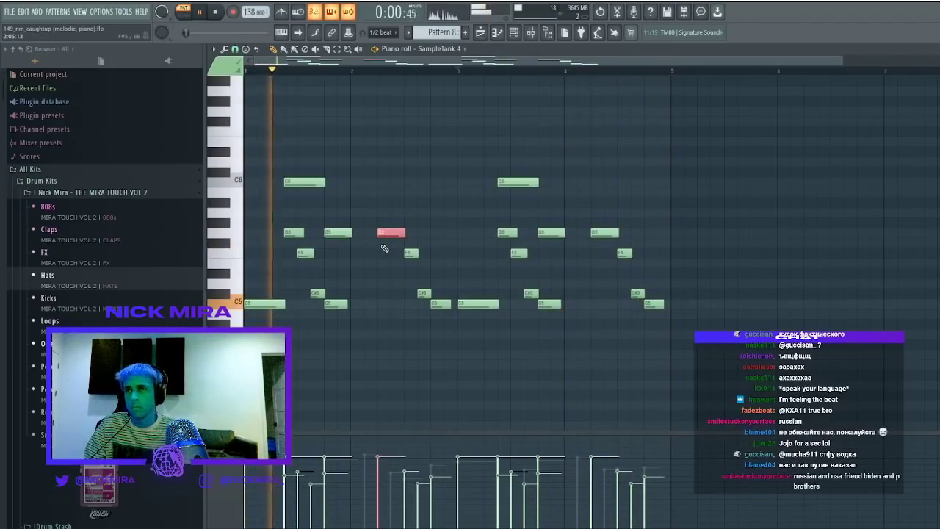
pyautogui.hotkey('shift', 'Down')
pyautogui.hotkey('shift', 'Up')
pyautogui.hotkey('shift', 'Up')
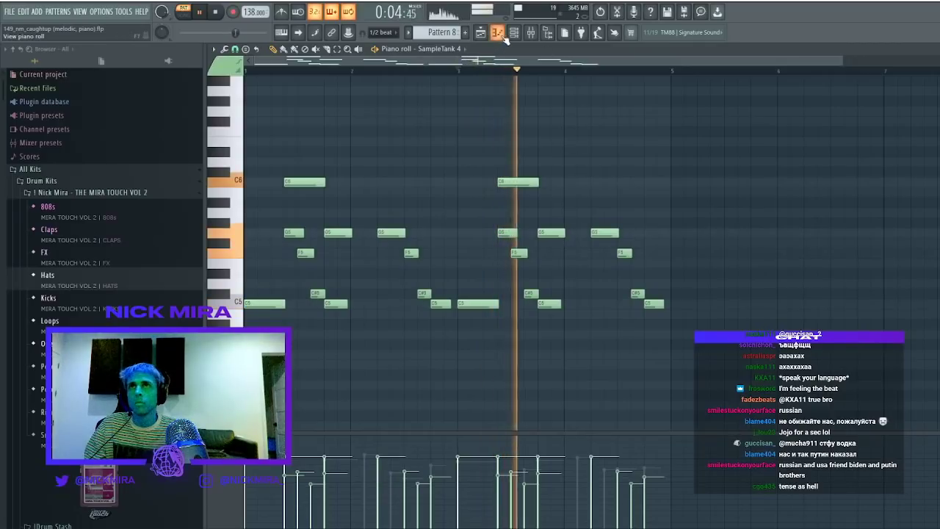
# Bounce the SampleTank 4 part of Pattern 8 to an audio clip and place it at bar 1 on Track 4
pyautogui.press('F6')
pyautogui.press('F5')
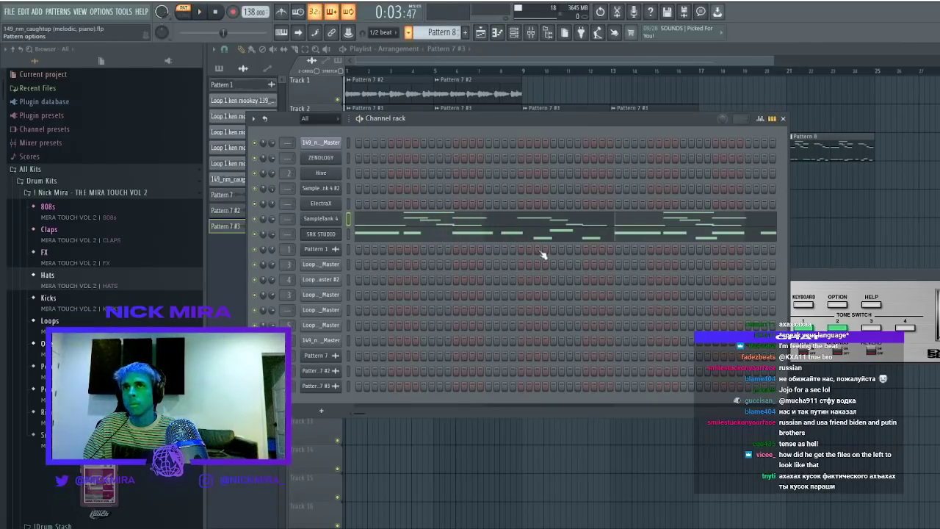
pyautogui.press('space')
pyautogui.moveTo(881, 207); pyautogui.dragTo(356, 179)
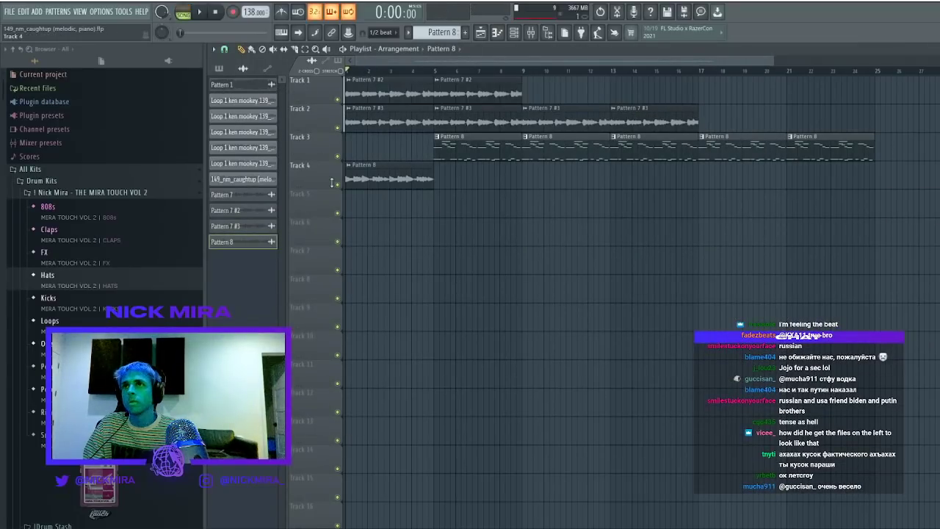
# Set the Pattern 8 audio clip's stretch mode to Auto and route it to mixer track 7 with Fruity parametric EQ 2 in slot 3
pyautogui.doubleClick(382, 177)
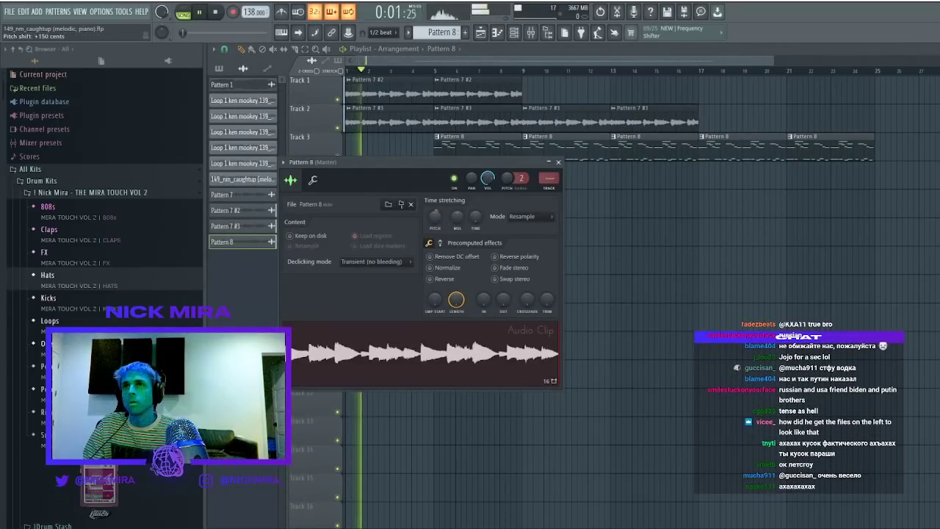
pyautogui.click(548, 185)
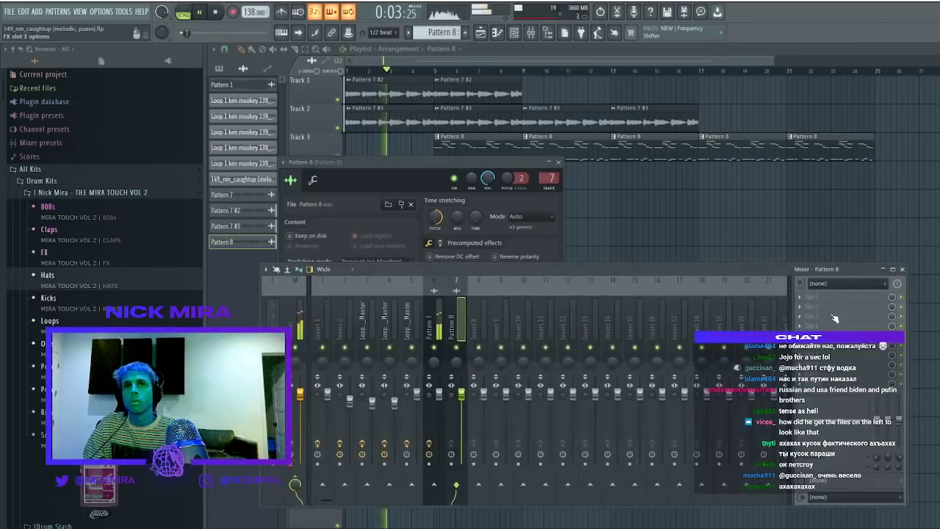
pyautogui.click(517, 180)
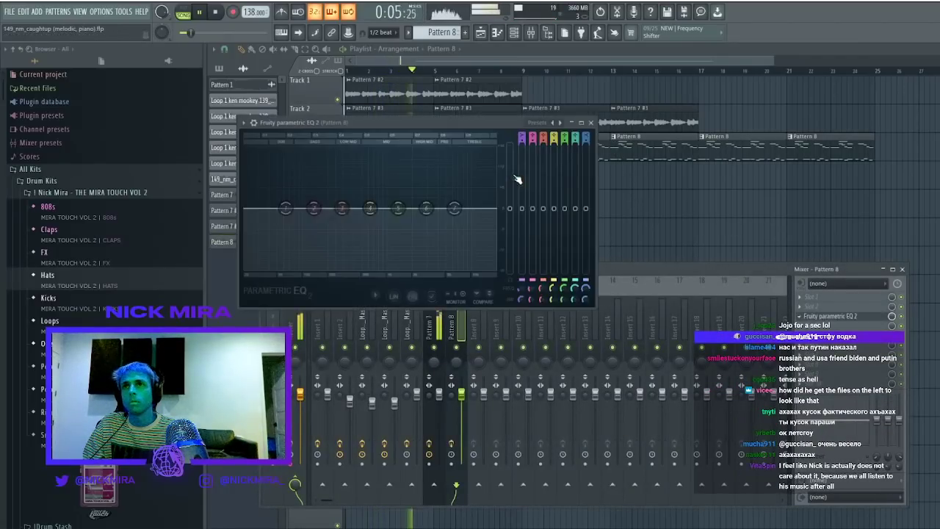
# Band-limit Pattern 8 in the EQ with a raised low cut and a low pass at about 1700 Hz, and lower the main level
pyautogui.moveTo(492, 211); pyautogui.dragTo(390, 210)
pyautogui.press('space')
pyautogui.press('space')
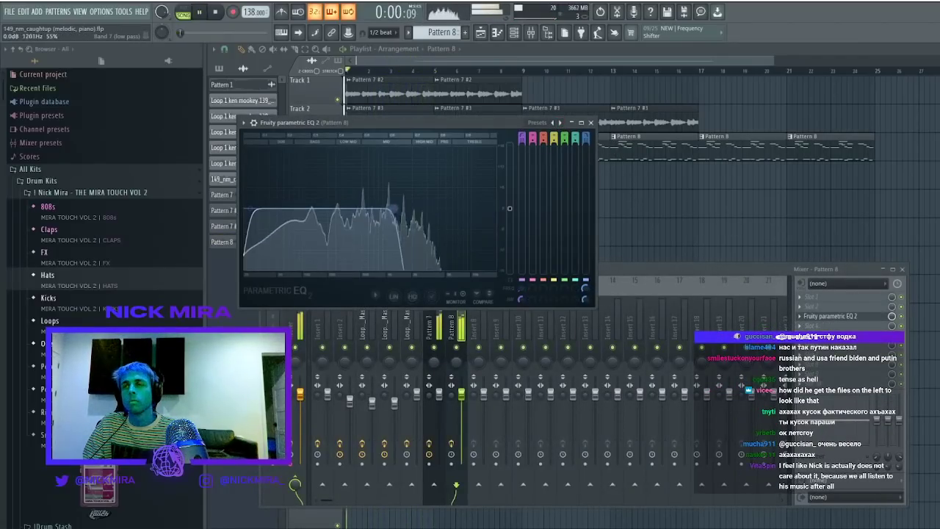
pyautogui.moveTo(251, 209); pyautogui.dragTo(430, 209)
pyautogui.moveTo(348, 208); pyautogui.dragTo(319, 209)
pyautogui.moveTo(509, 208); pyautogui.dragTo(509, 221)
pyautogui.moveTo(430, 208); pyautogui.dragTo(412, 210)
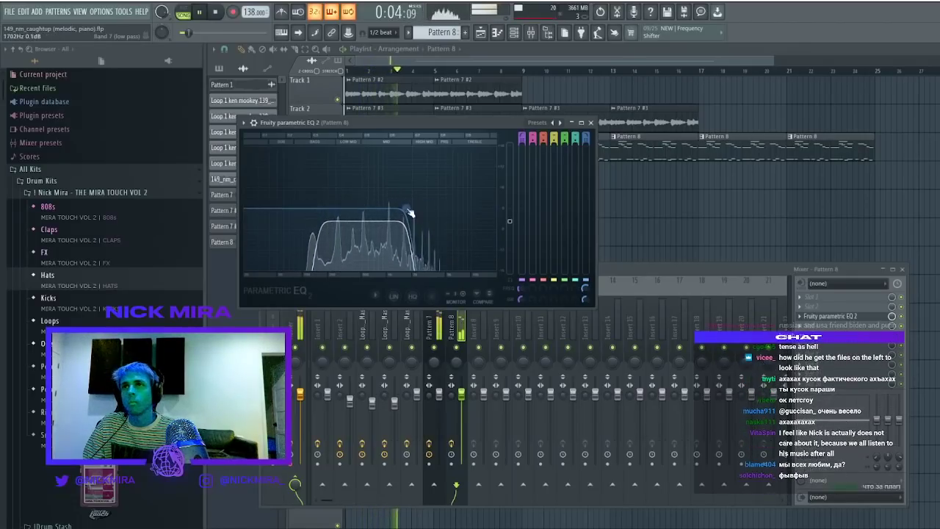
pyautogui.moveTo(320, 209); pyautogui.dragTo(342, 209)
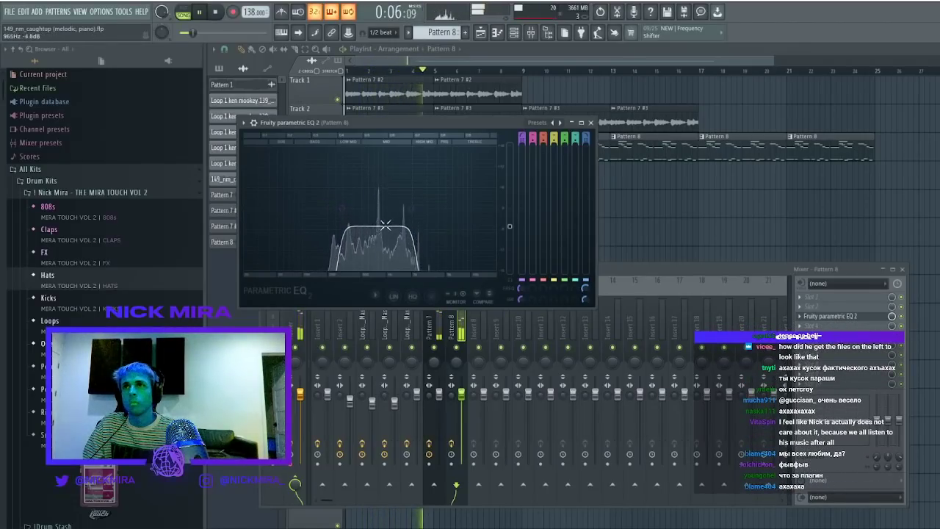
# Remove the Pattern 8 pattern clip at bar 5 on Track 3 and repeat the Pattern 8 audio clip at bar 5 on Track 4
pyautogui.click(821, 327)
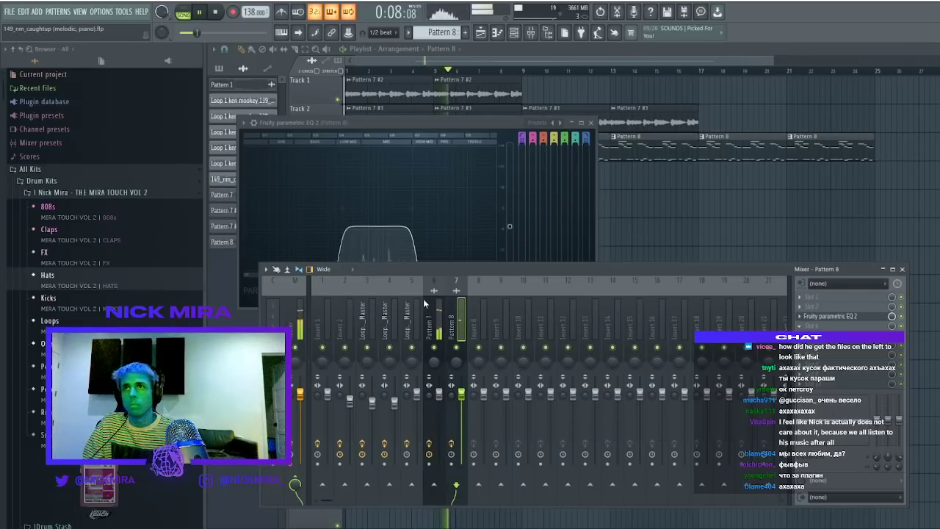
pyautogui.rightClick(741, 227)
pyautogui.rightClick(472, 152)
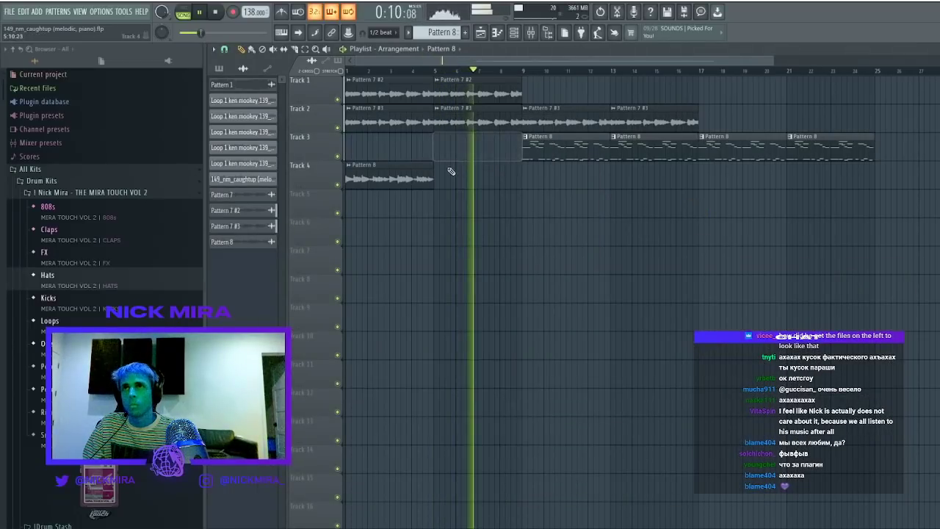
pyautogui.click(436, 180)
# Split Pattern 8 by channel into separate SampleTank 4 and SRX STUDIO patterns
pyautogui.click(561, 144)
pyautogui.click(408, 32)
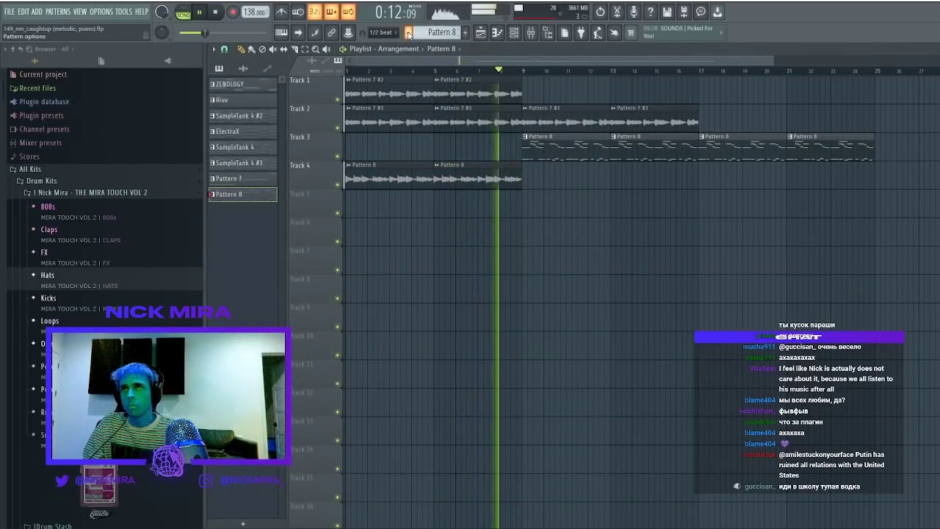
pyautogui.click(504, 189)
pyautogui.moveTo(550, 153); pyautogui.dragTo(554, 201)
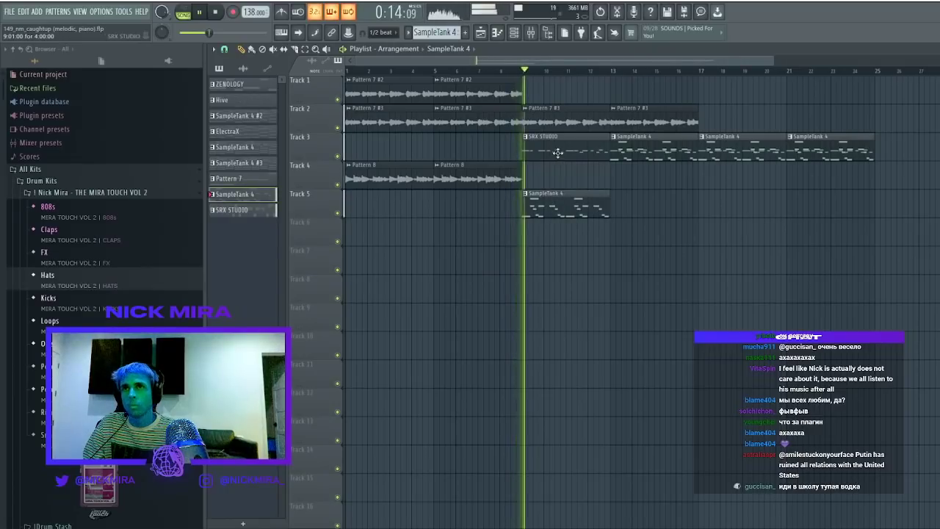
# Extend the Pattern 8 audio and SRX STUDIO clips through bar 16, removing the SampleTank 4 and Pattern 7 #3 clips there
pyautogui.rightClick(562, 120)
pyautogui.keyDown('ctrl'); pyautogui.click(478, 176); pyautogui.keyUp('ctrl')
pyautogui.hotkey('ctrl', 'b')
pyautogui.rightClick(574, 197)
pyautogui.moveTo(593, 178); pyautogui.dragTo(562, 202)
pyautogui.hotkey('ctrl', 'b')
pyautogui.rightClick(659, 123)
pyautogui.rightClick(650, 151)
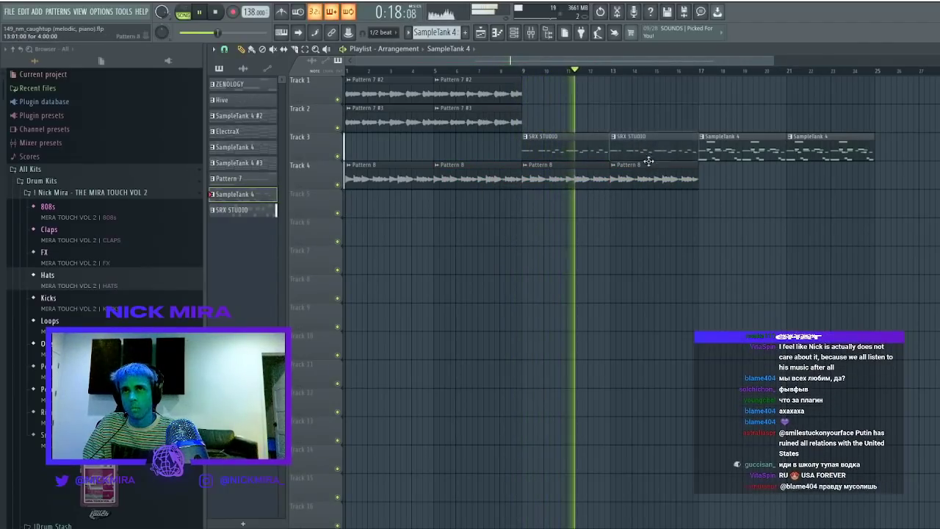
# Replace the SampleTank 4 clips in bars 17 to 24 with repeats of the SRX STUDIO and Pattern 8 audio clips
pyautogui.rightClick(750, 153)
pyautogui.rightClick(822, 144)
pyautogui.moveTo(707, 162); pyautogui.dragTo(555, 214)
pyautogui.hotkey('ctrl', 'b')
# Repeat the Pattern 7 #3 clips over bars 9 to 16 and remove the Pattern 8 audio clips from bars 1 to 8
pyautogui.moveTo(489, 111); pyautogui.dragTo(429, 126)
pyautogui.hotkey('ctrl', 'b')
pyautogui.hotkey('ctrl', 'd')
pyautogui.rightClick(465, 182)
pyautogui.rightClick(419, 180)
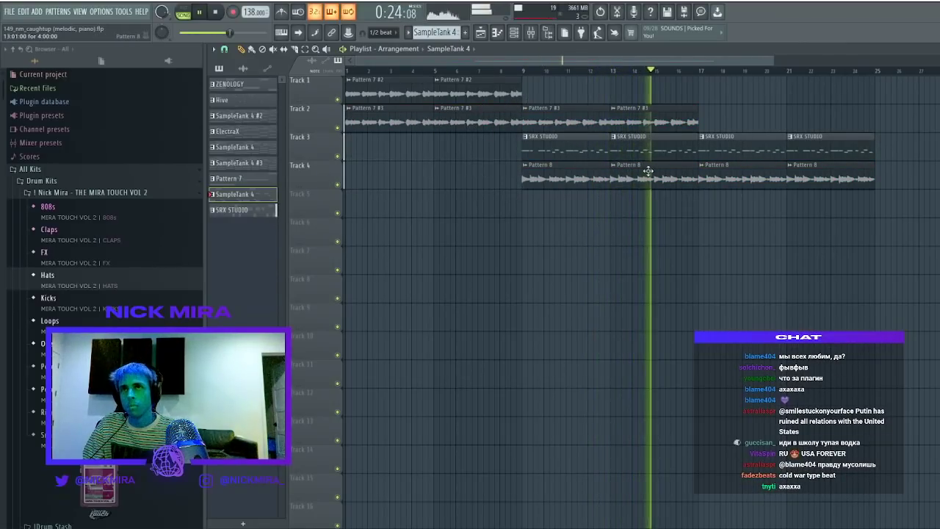
# Remove the Pattern 8 audio clips at bars 17 and 21 and repeat the Pattern 7 #3 clips over bars 17 to 24
pyautogui.doubleClick(577, 168)
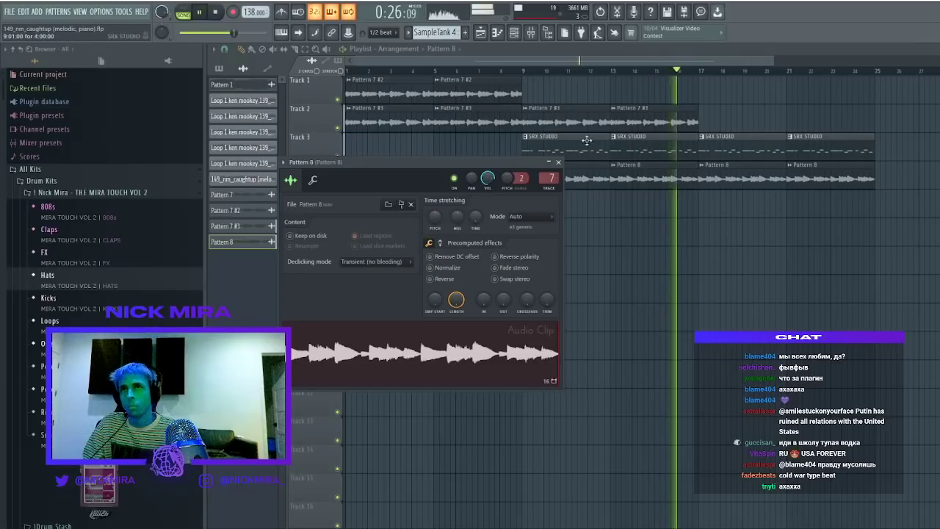
pyautogui.rightClick(721, 170)
pyautogui.rightClick(830, 180)
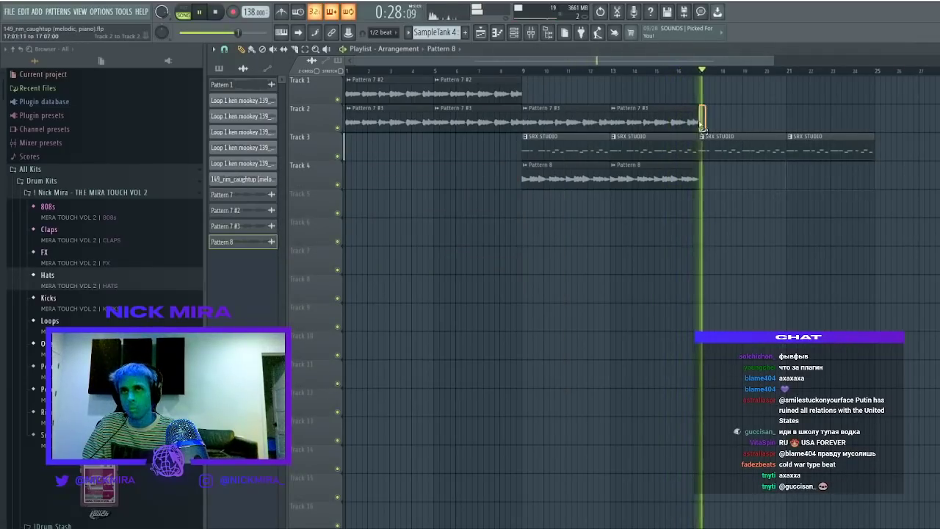
pyautogui.moveTo(707, 126); pyautogui.dragTo(594, 105)
pyautogui.hotkey('ctrl', 'b')
pyautogui.hotkey('ctrl', 'd')
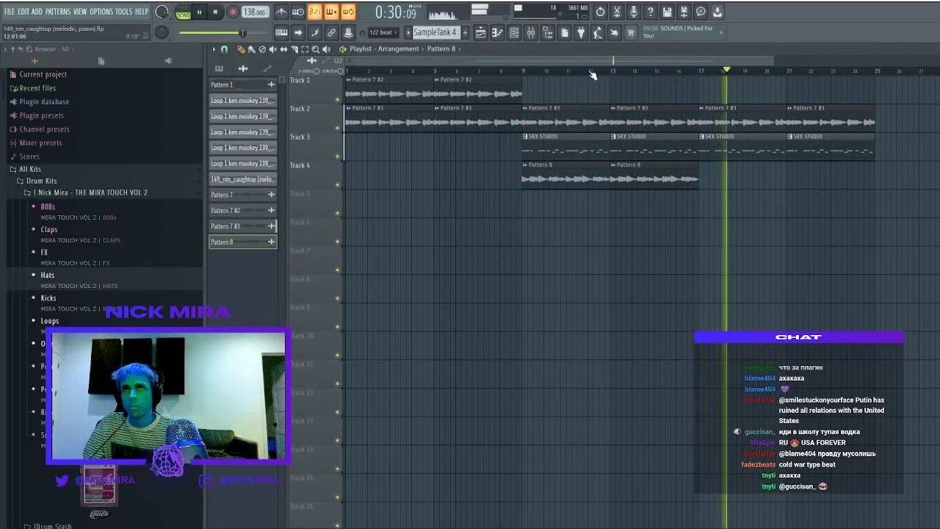
# Examine the SampleTank 4 and SRX STUDIO notes in the channel rack and piano roll
pyautogui.scroll(-2, 592, 72)
pyautogui.press('F6')
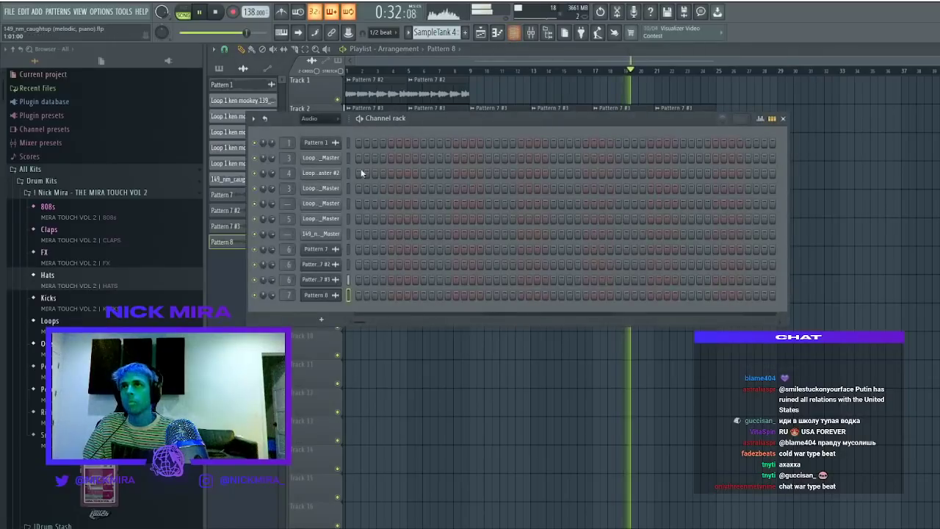
pyautogui.click(318, 135)
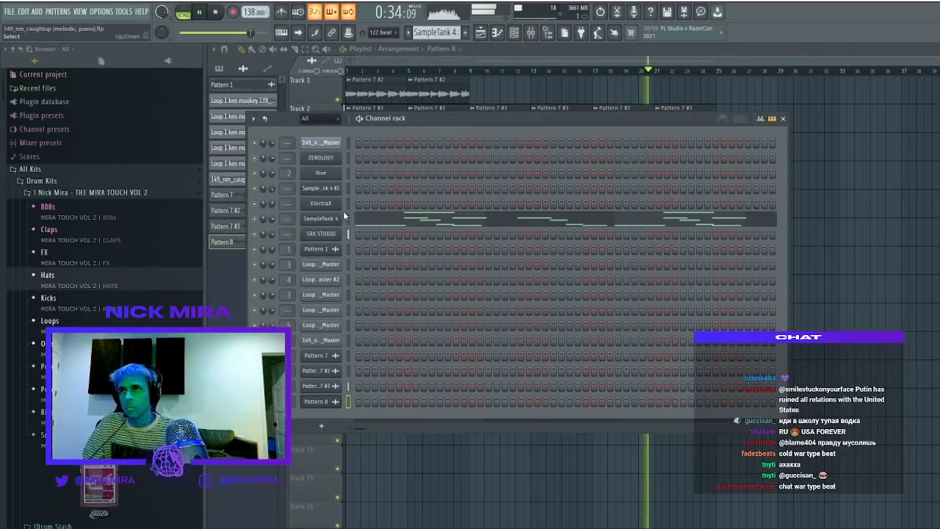
pyautogui.click(348, 218)
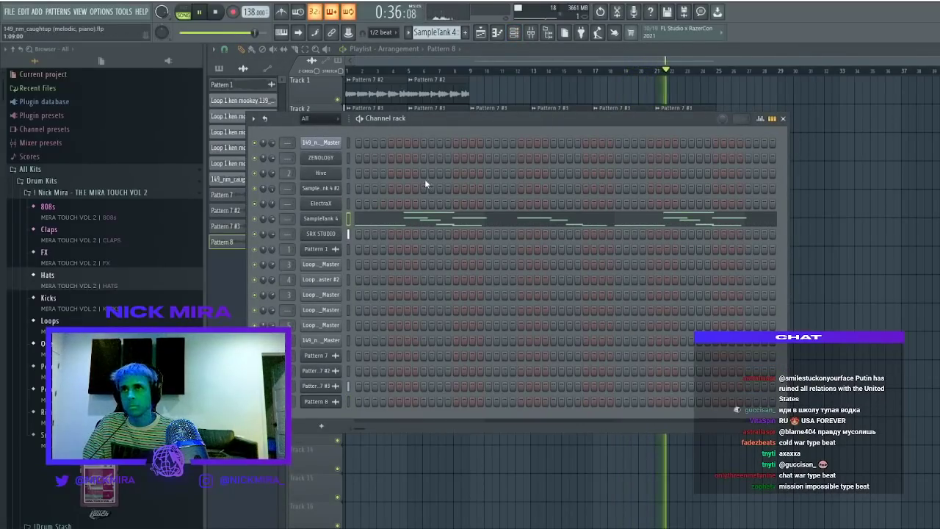
pyautogui.press('F6')
pyautogui.doubleClick(693, 147)
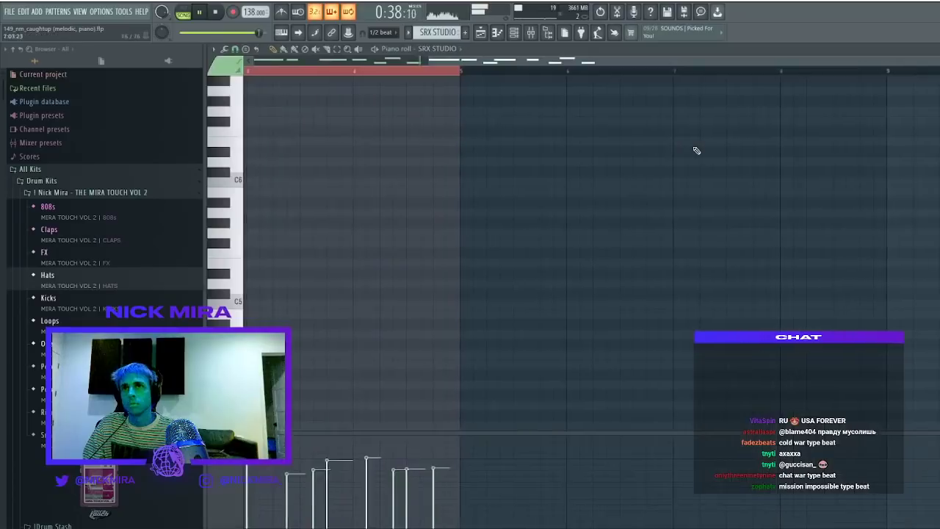
pyautogui.press('F6')
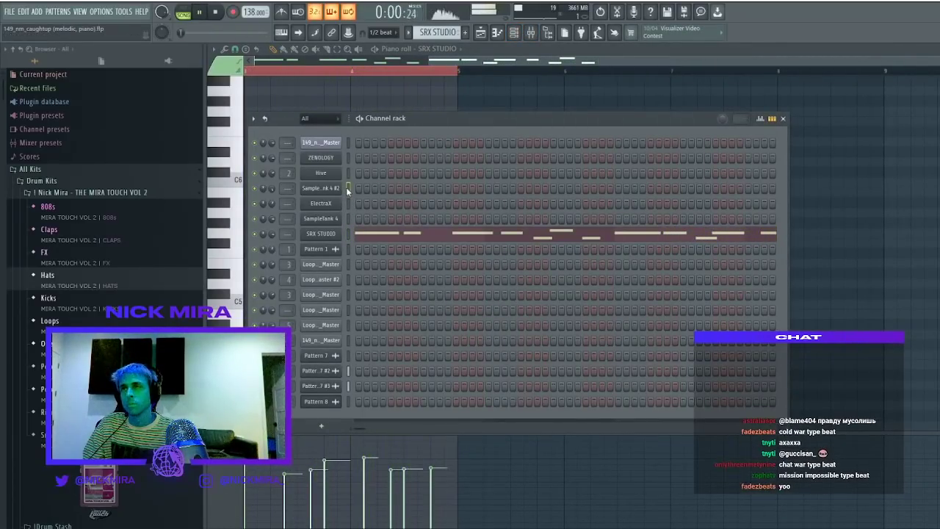
# Play the arrangement from bar 9 and try removing the Pattern 7 #3 clips at bars 9 and 13
pyautogui.click(480, 32)
pyautogui.click(474, 71)
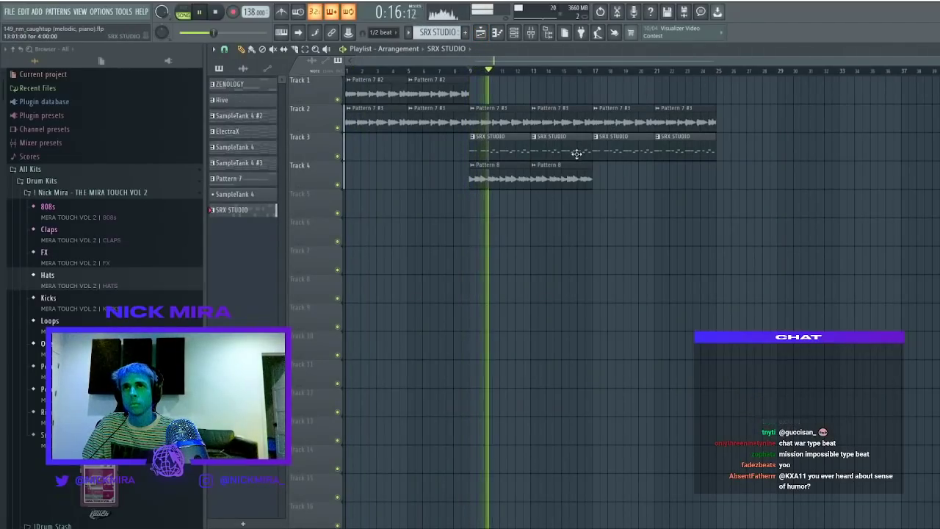
pyautogui.moveTo(576, 153); pyautogui.dragTo(444, 235)
pyautogui.hotkey('ctrl', 'd')
pyautogui.rightClick(531, 119)
pyautogui.rightClick(575, 119)
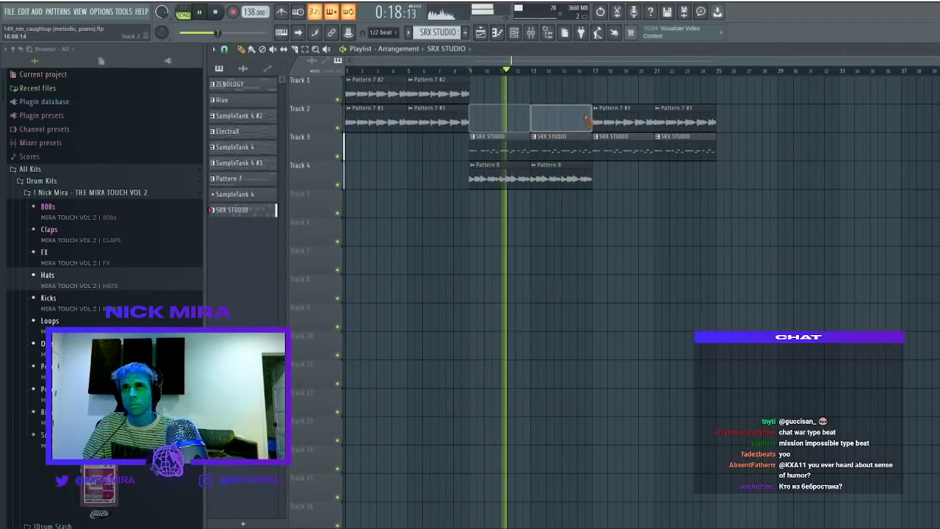
pyautogui.hotkey('ctrl', 'z')
# Remove the Pattern 7 #3 clips from bars 17 to 24 and repeat the Pattern 8 audio clips over those bars
pyautogui.rightClick(621, 108)
pyautogui.rightClick(682, 114)
pyautogui.moveTo(612, 163); pyautogui.dragTo(489, 191)
pyautogui.hotkey('ctrl', 'b')
pyautogui.hotkey('ctrl', 'd')
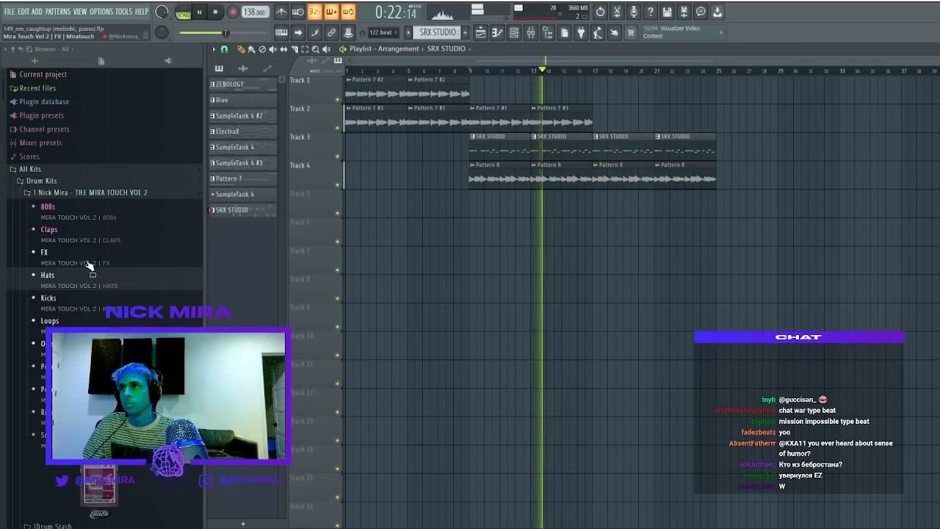
# Add MT2_Sweep 4 from the FX folder to Track 5, ending at bar 17, and set its channel volume to 57%
pyautogui.click(88, 260)
pyautogui.moveTo(88, 368); pyautogui.dragTo(545, 200)
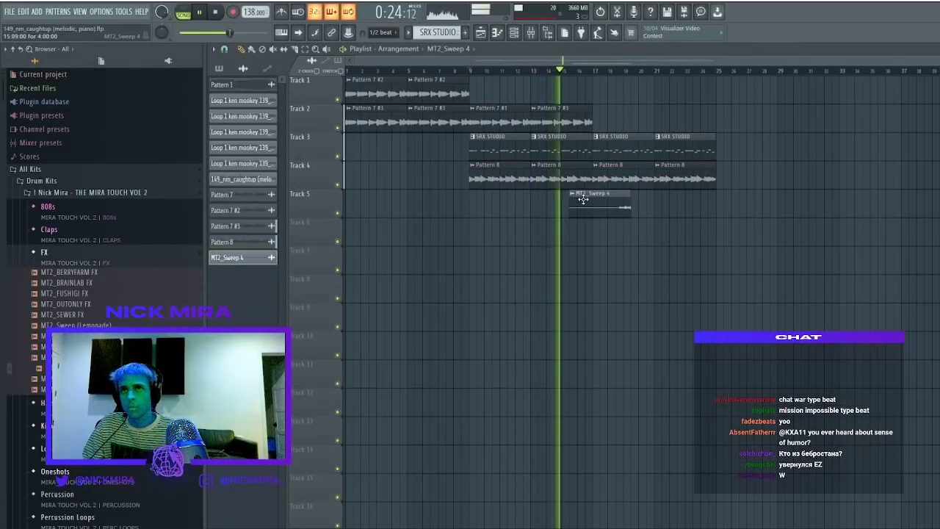
pyautogui.doubleClick(542, 200)
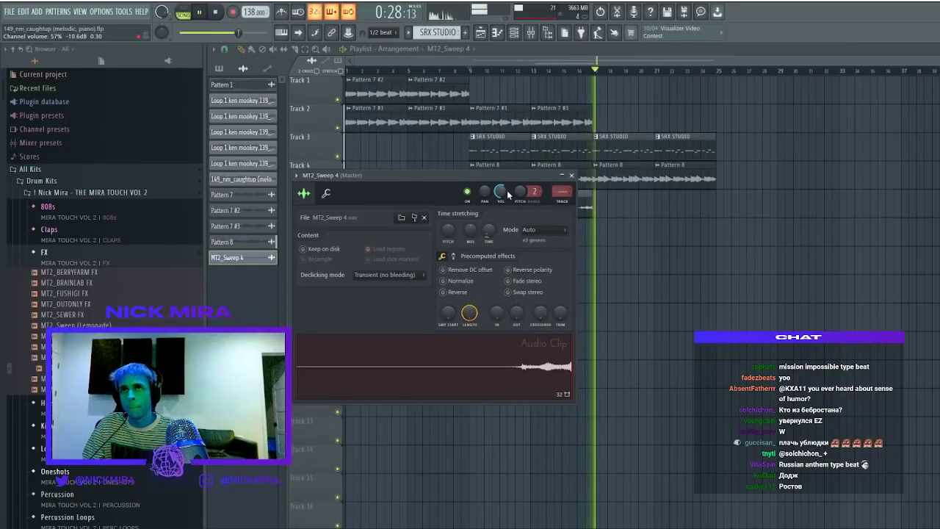
# Add MT2_Sweep 1 from the FX folder to Track 6, ending at bar 17, and play from bar 9
pyautogui.moveTo(73, 336); pyautogui.dragTo(574, 213)
pyautogui.moveTo(571, 171); pyautogui.dragTo(506, 146)
pyautogui.click(473, 71)
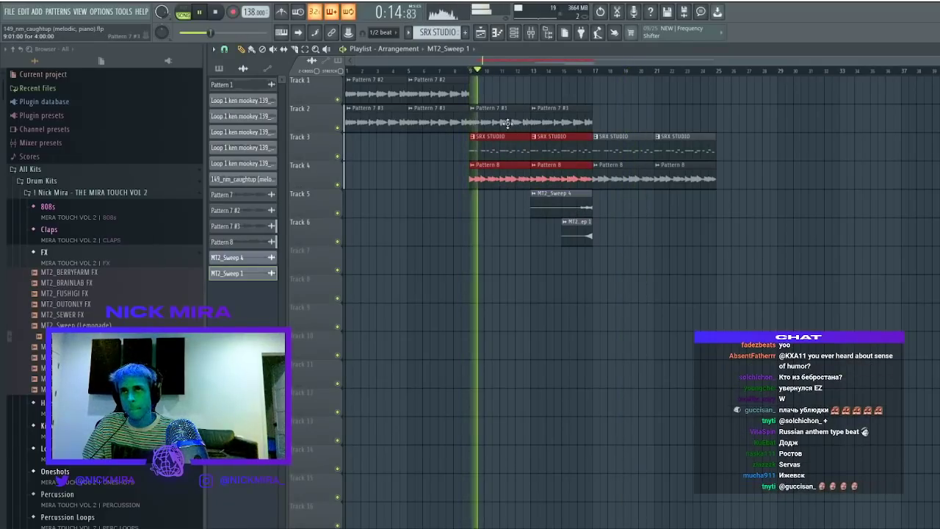
# Open the Pattern 7 #2 audio clip's settings and change its declicking mode
pyautogui.doubleClick(371, 93)
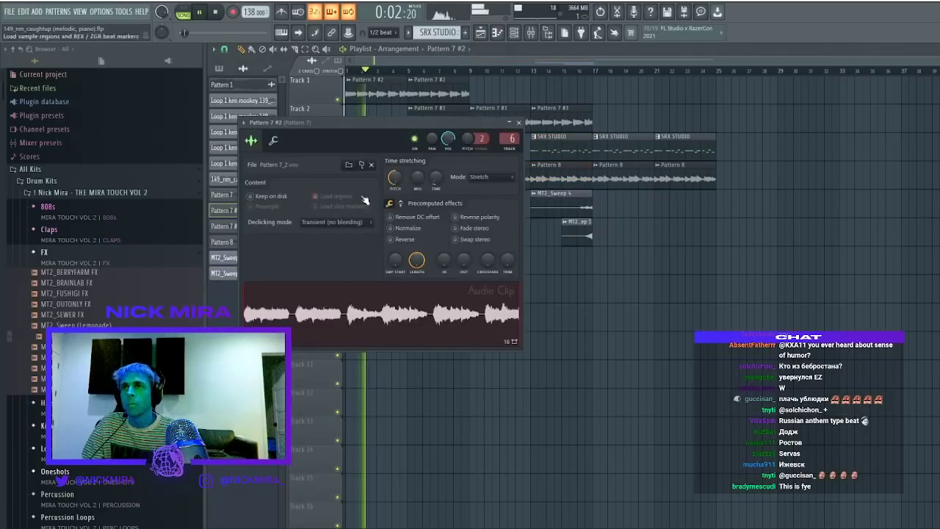
pyautogui.click(339, 225)
pyautogui.click(325, 263)
pyautogui.rightClick(699, 282)
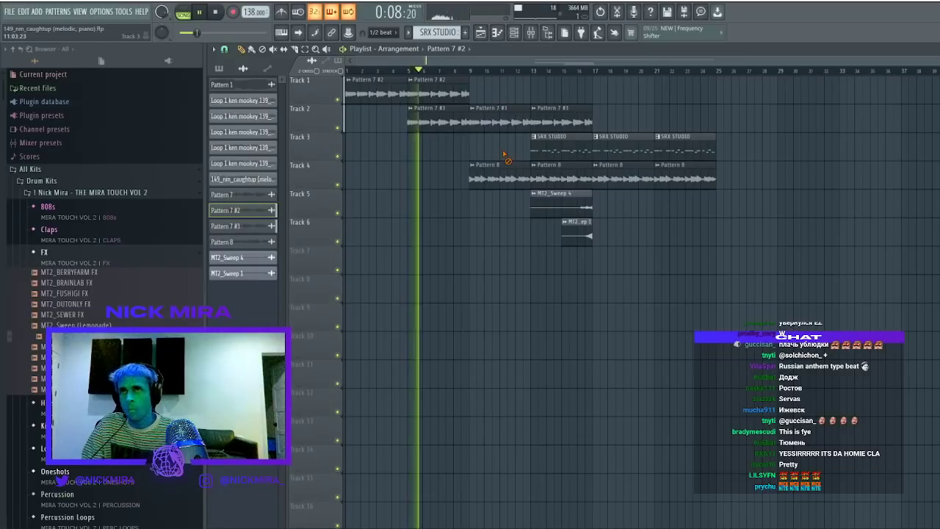
# Remove the Pattern 7 #3 clip at bar 5 and audition the arrangement from bars 17 and 9
pyautogui.rightClick(444, 122)
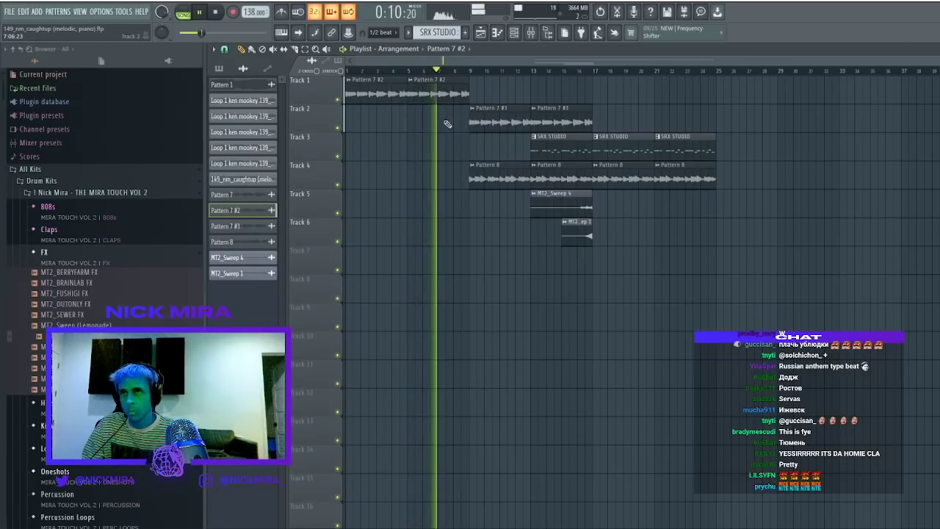
pyautogui.moveTo(579, 115); pyautogui.dragTo(548, 232)
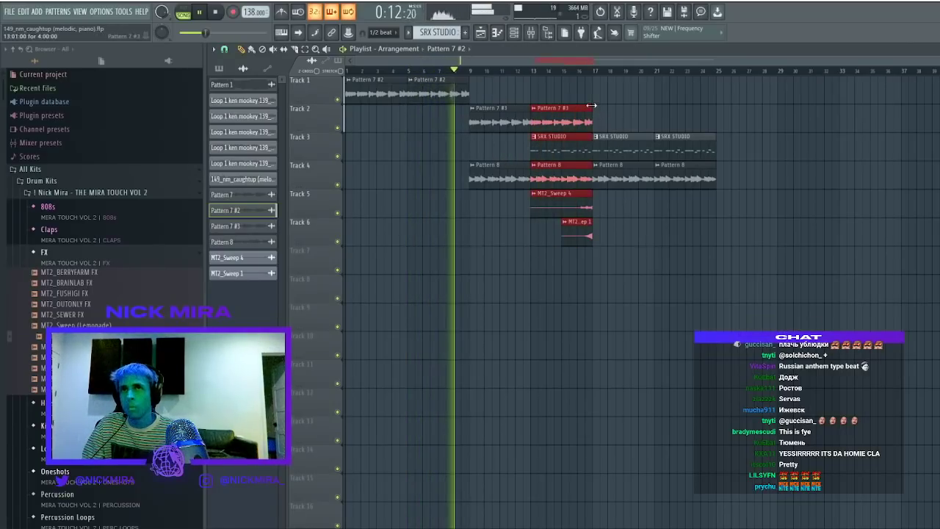
pyautogui.click(595, 71)
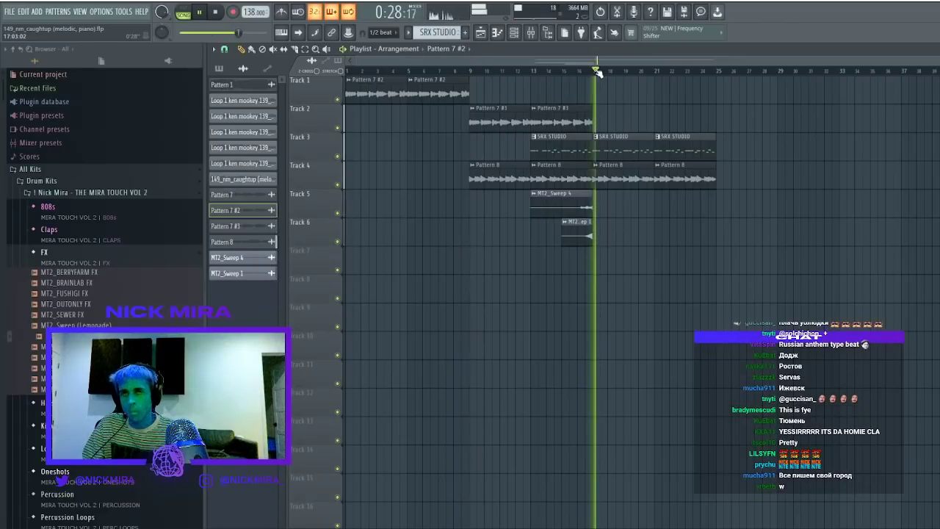
pyautogui.click(470, 67)
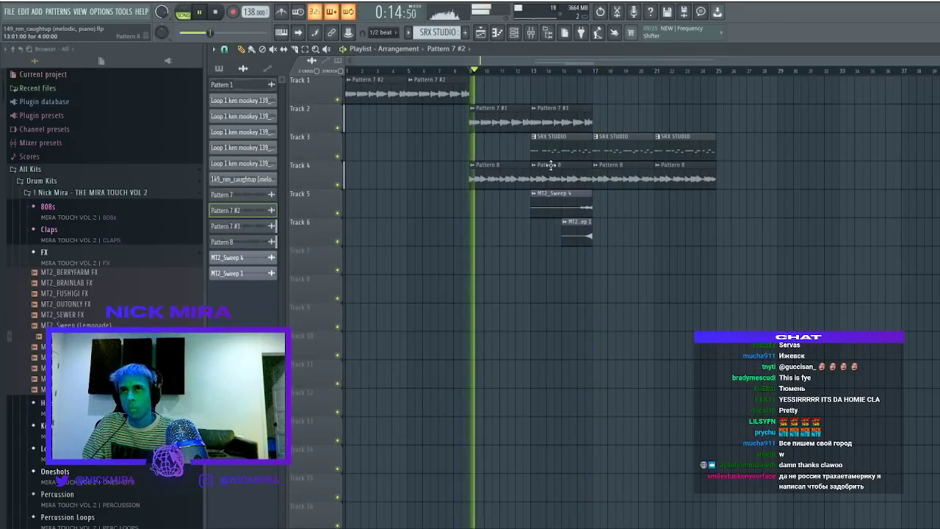
# Put an SRX STUDIO clip back at bar 9 and replace the Pattern 7 #3 clips with Pattern 7 #2 repeats over bars 9 to 16
pyautogui.moveTo(575, 124); pyautogui.dragTo(478, 149)
pyautogui.rightClick(500, 119)
pyautogui.moveTo(481, 95); pyautogui.dragTo(404, 89)
pyautogui.hotkey('ctrl', 'b')
pyautogui.rightClick(583, 123)
# Move the MT2_Sweep 4 and MT2_Sweep 1 clips to end at bar 9 and play from bar 8
pyautogui.moveTo(577, 194); pyautogui.dragTo(548, 279)
pyautogui.moveTo(569, 210); pyautogui.dragTo(445, 211)
pyautogui.click(461, 71)
pyautogui.hotkey('ctrl', 'd')
pyautogui.click(454, 71)
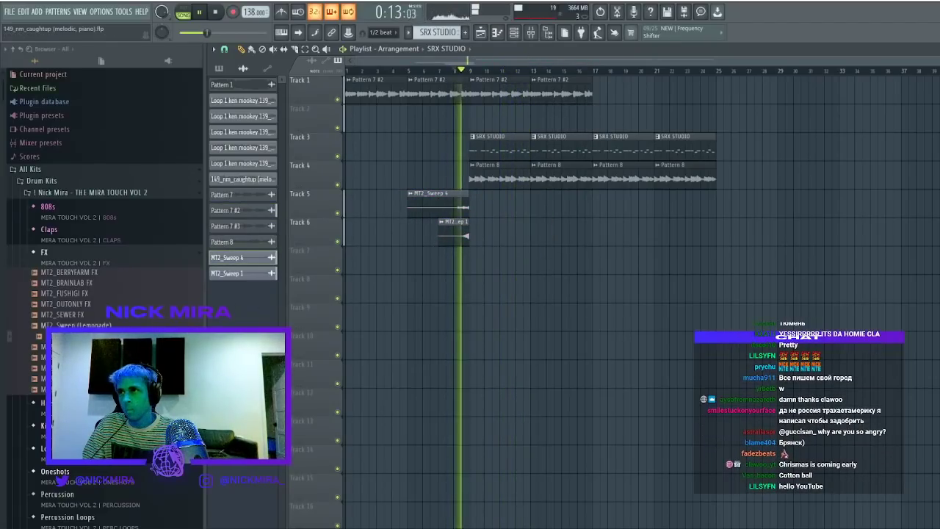
# Route MT2_Sweep 4 to mixer track 8 and add Fruity parametric EQ 2 with the 30Hz + 18kHz cut preset, lowering its high cut
pyautogui.doubleClick(431, 210)
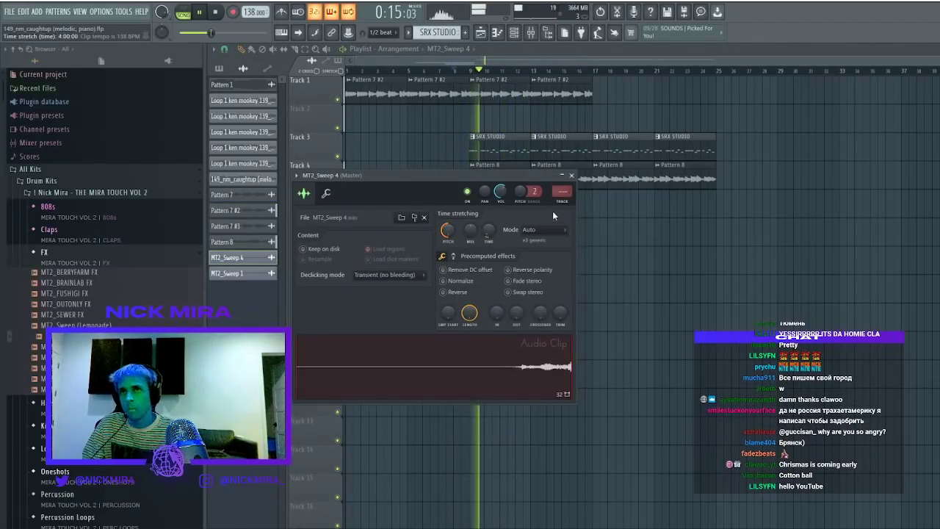
pyautogui.hotkey('ctrl', 'l')
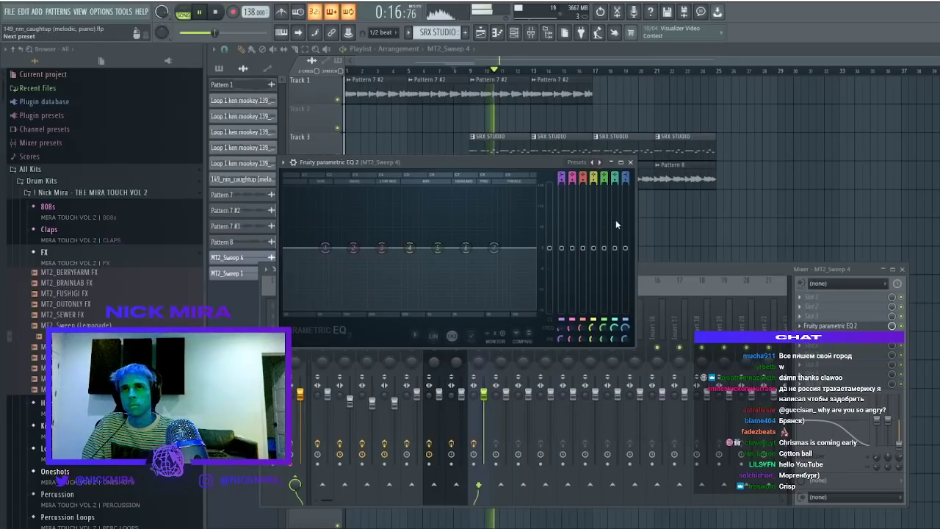
pyautogui.moveTo(531, 248); pyautogui.dragTo(445, 248)
pyautogui.moveTo(461, 155); pyautogui.dragTo(725, 263)
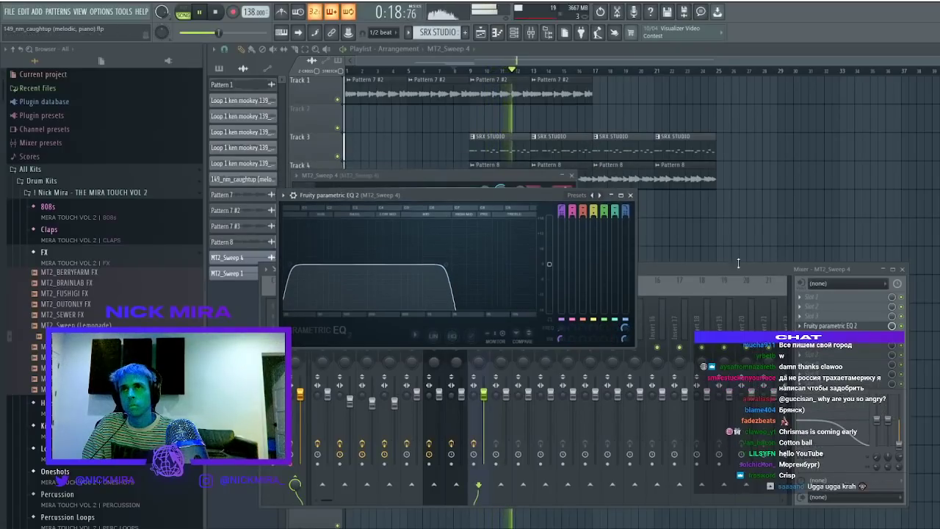
pyautogui.moveTo(475, 195); pyautogui.dragTo(611, 276)
# Set MT2_Sweep 4's pitch range to 48 semitones, lower its channel pitch and set its time stretching to Stretch
pyautogui.click(526, 194)
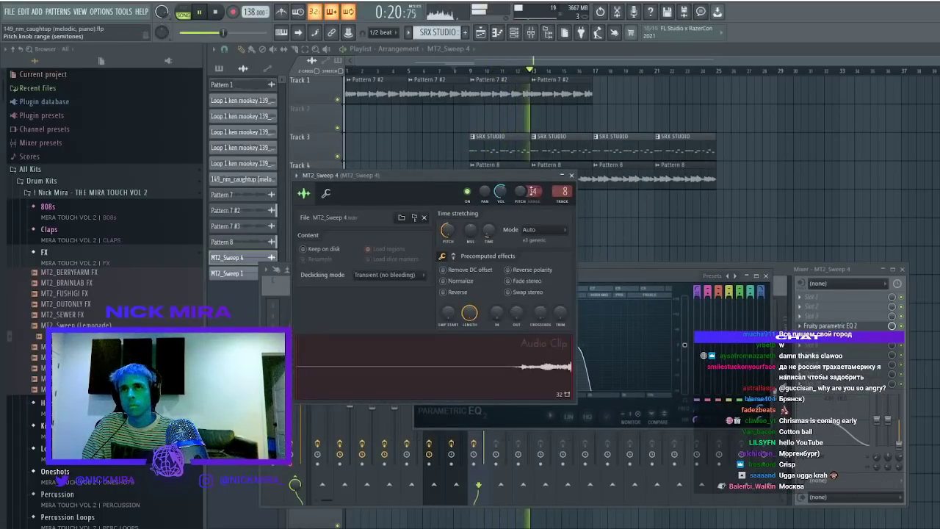
pyautogui.moveTo(533, 190); pyautogui.dragTo(533, 170)
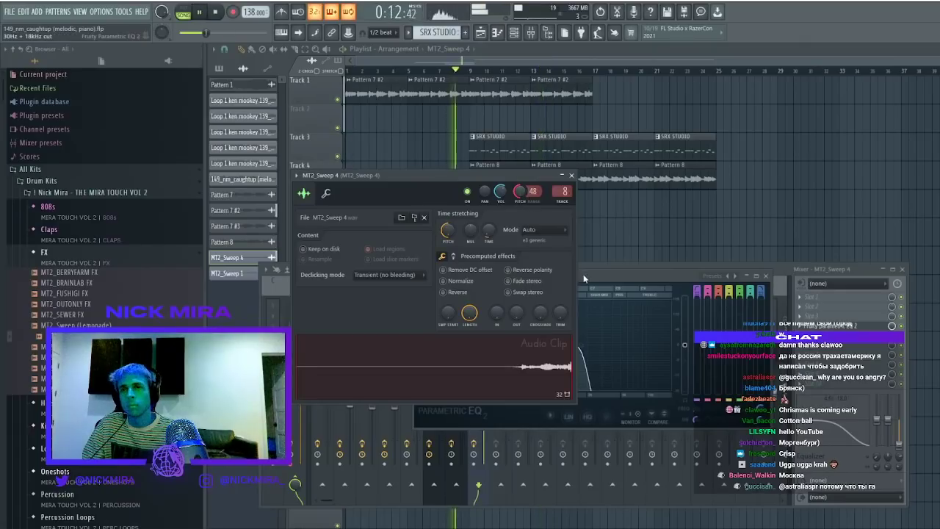
pyautogui.click(631, 299)
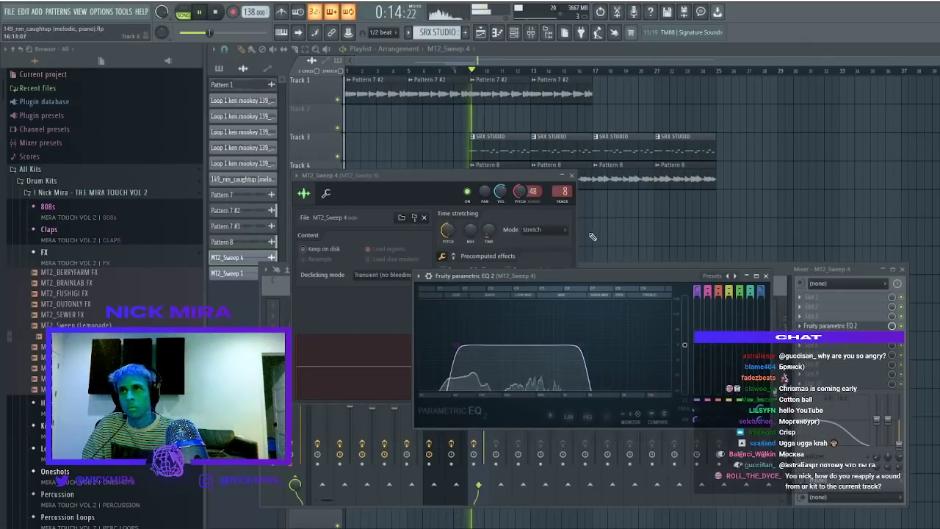
pyautogui.press('F12')
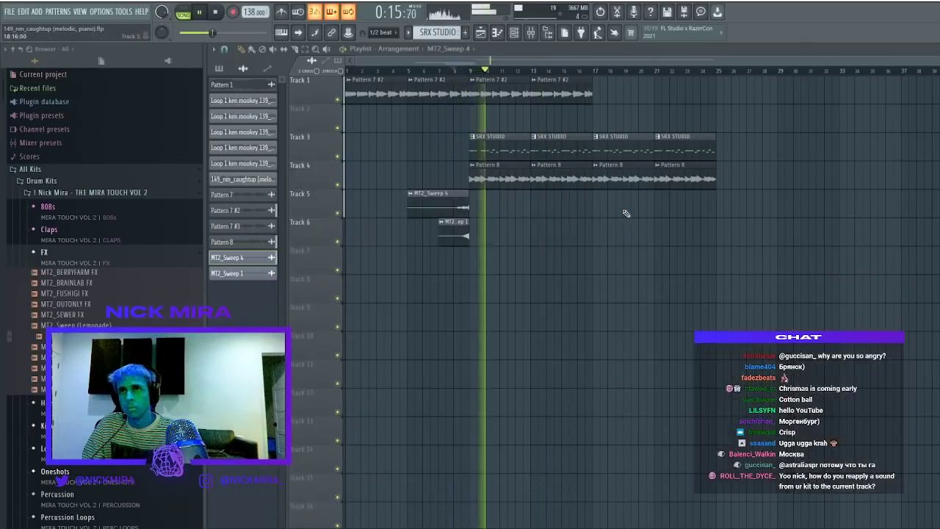
# Set MT2_Sweep 1 to Stretch mode with a 48-semitone range and -2784 cents pitch, and MT2_Sweep 4's pitch to -2160 cents
pyautogui.doubleClick(456, 222)
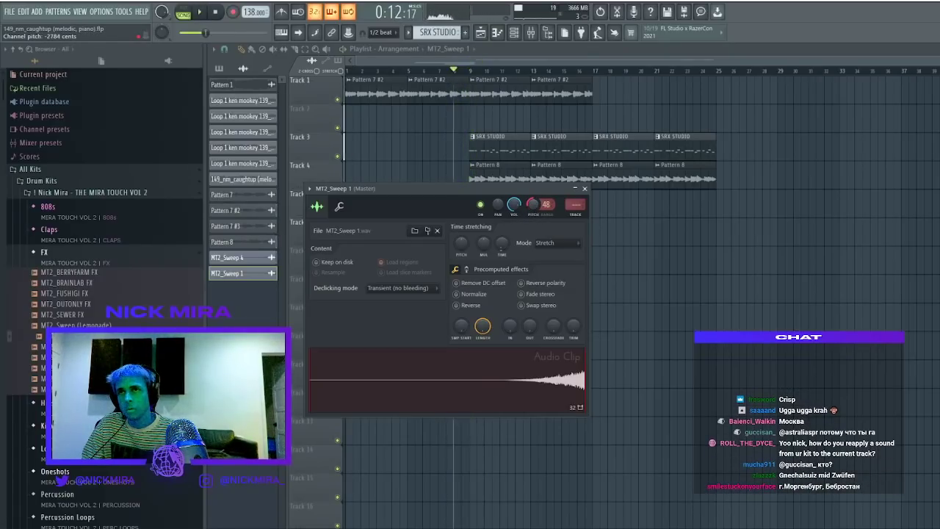
pyautogui.press('Escape')
pyautogui.doubleClick(445, 204)
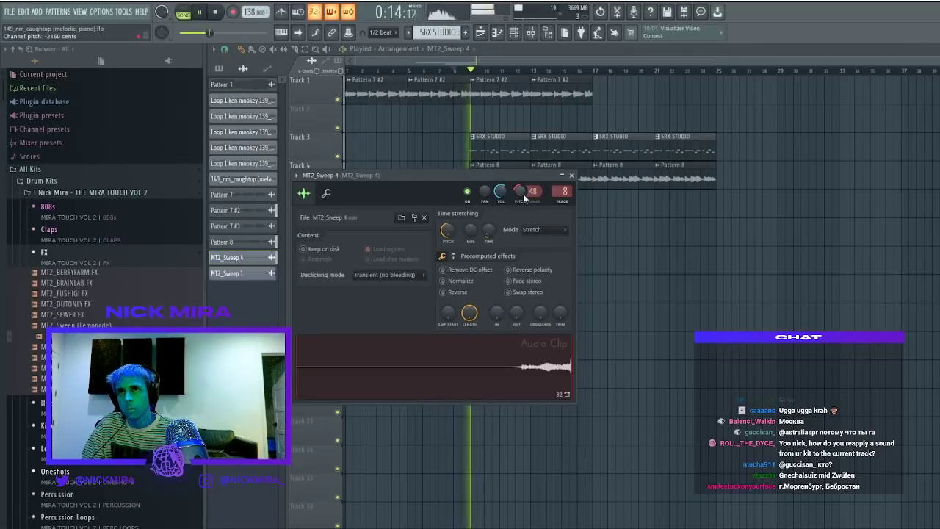
# Raise the low-cut frequency in Fruity parametric EQ 2 on the MT2_Sweep 4 mixer track
pyautogui.click(528, 34)
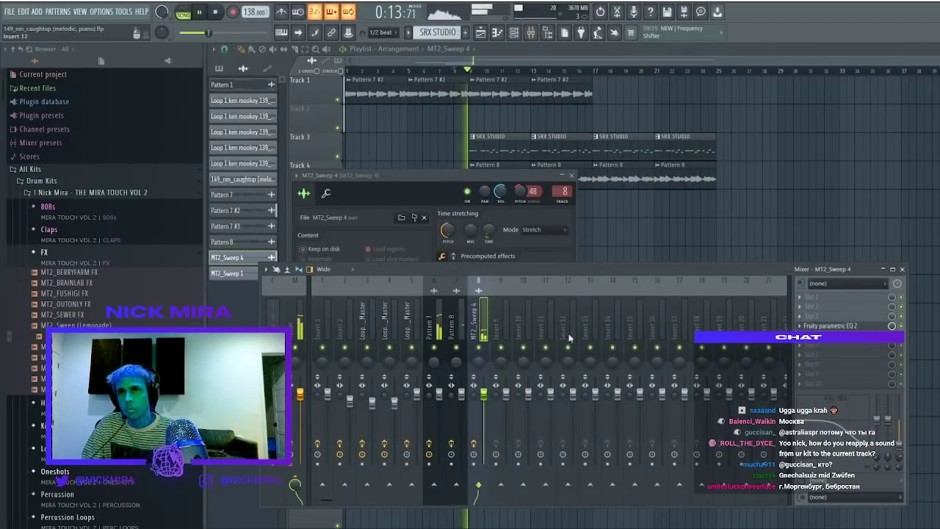
pyautogui.click(826, 326)
pyautogui.moveTo(464, 345); pyautogui.dragTo(481, 345)
pyautogui.rightClick(679, 225)
# Check MT2_Sweep 1's channel settings and slightly raise the overall EQ level on the MT2_Sweep 4 mixer track
pyautogui.doubleClick(467, 225)
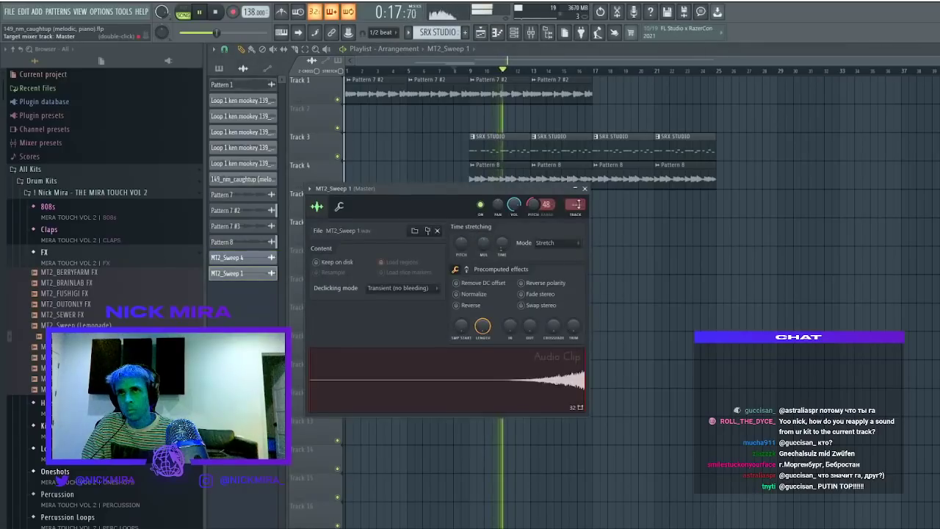
pyautogui.click(585, 189)
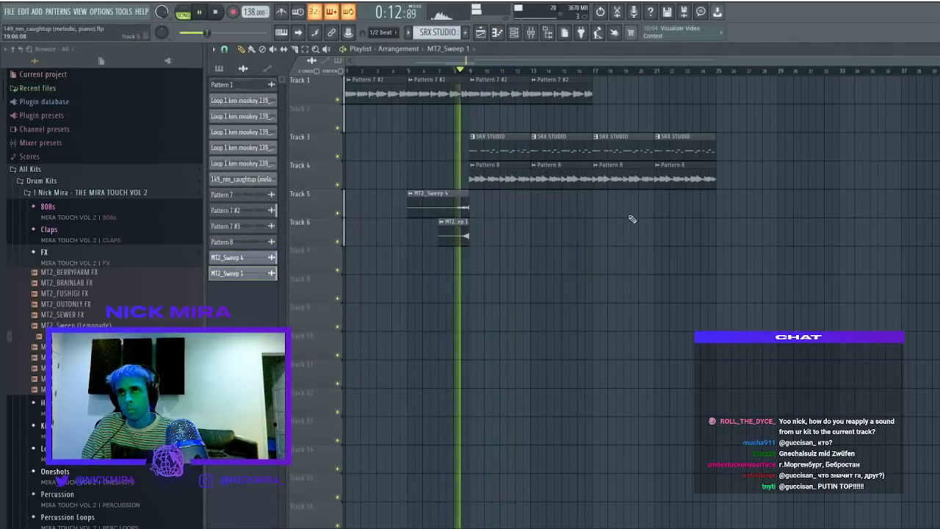
pyautogui.click(548, 33)
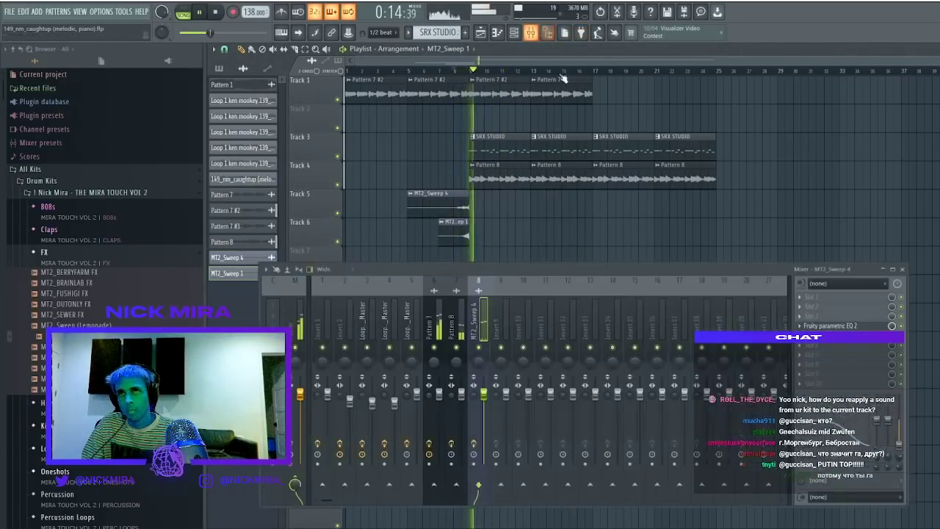
pyautogui.click(869, 326)
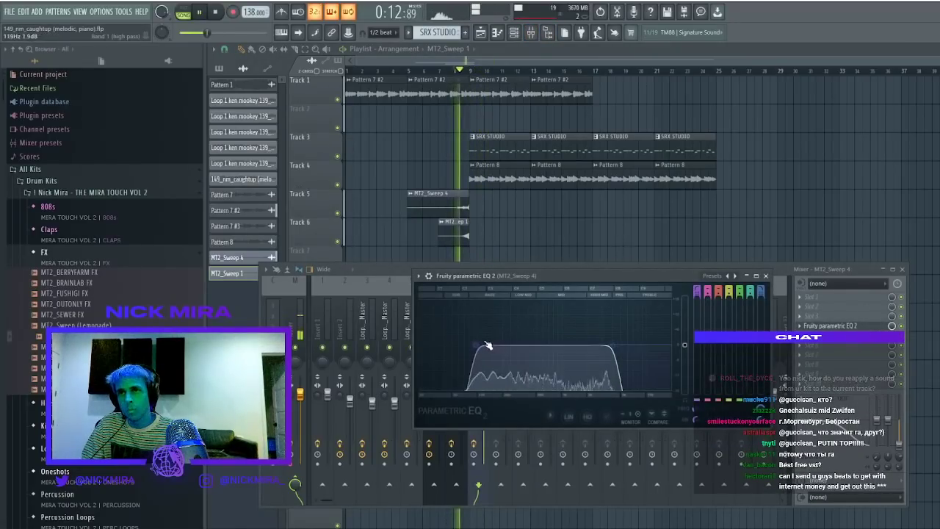
pyautogui.moveTo(546, 333); pyautogui.dragTo(546, 330)
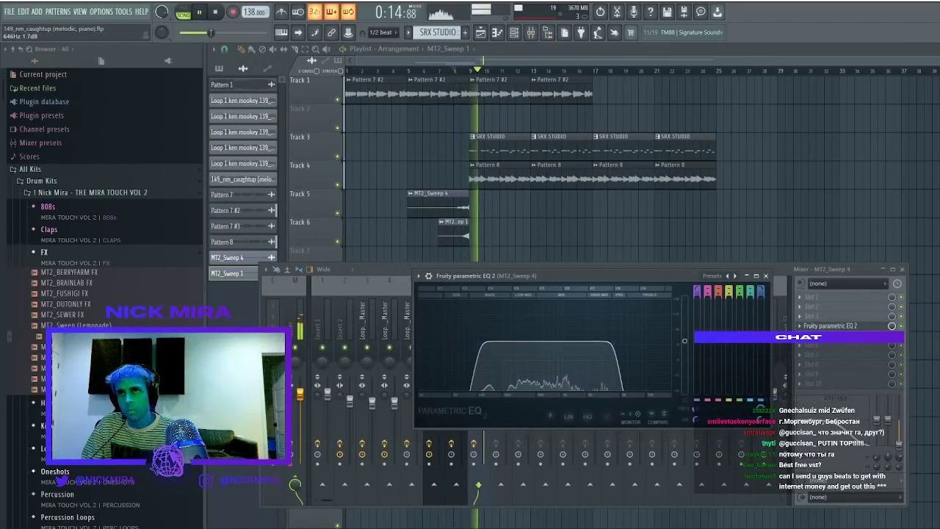
pyautogui.rightClick(545, 221)
# Replace the Pattern 7 #2 clips from bars 9 to 16 with two Pattern 7 clips on Track 2
pyautogui.rightClick(506, 94)
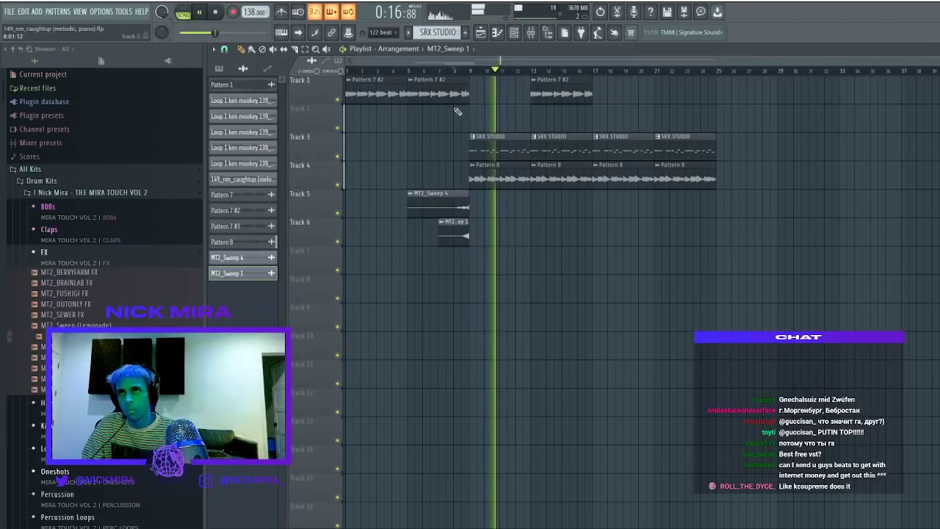
pyautogui.hotkey('ctrl', 'z')
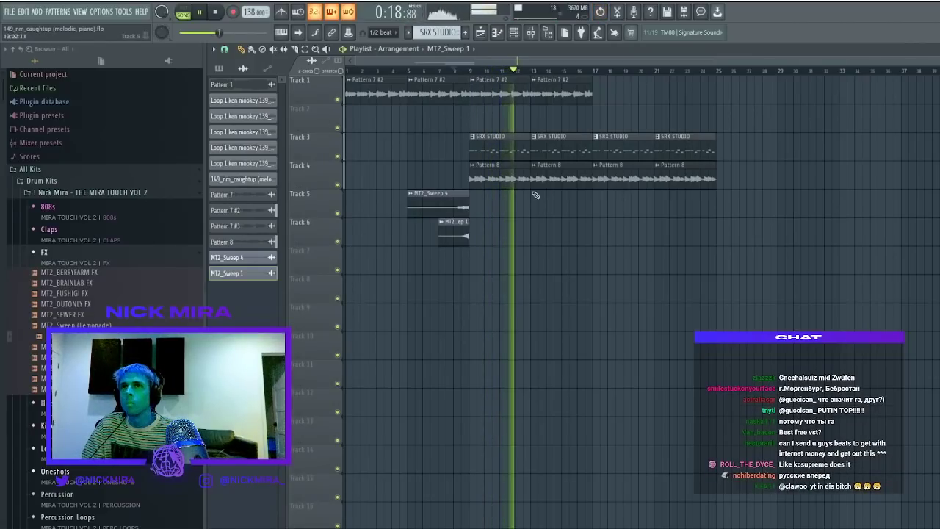
pyautogui.moveTo(257, 196); pyautogui.dragTo(497, 112)
pyautogui.moveTo(497, 130); pyautogui.dragTo(514, 114)
pyautogui.hotkey('ctrl', 'b')
pyautogui.rightClick(517, 92)
pyautogui.rightClick(564, 92)
# Place two Pattern 7 #3 clips on Track 7 over bars 9 to 16 and remove both Pattern 7 clips from Track 2
pyautogui.moveTo(243, 225); pyautogui.dragTo(479, 263)
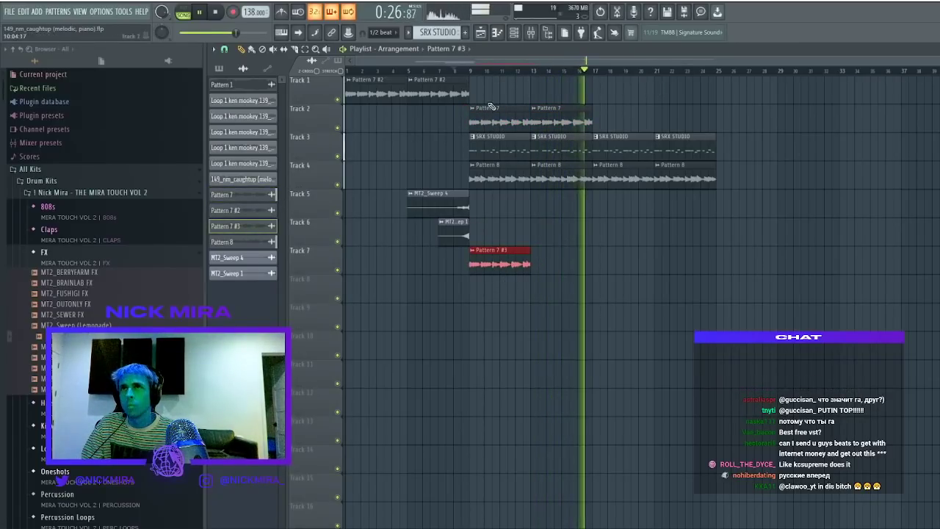
pyautogui.click(474, 70)
pyautogui.rightClick(497, 121)
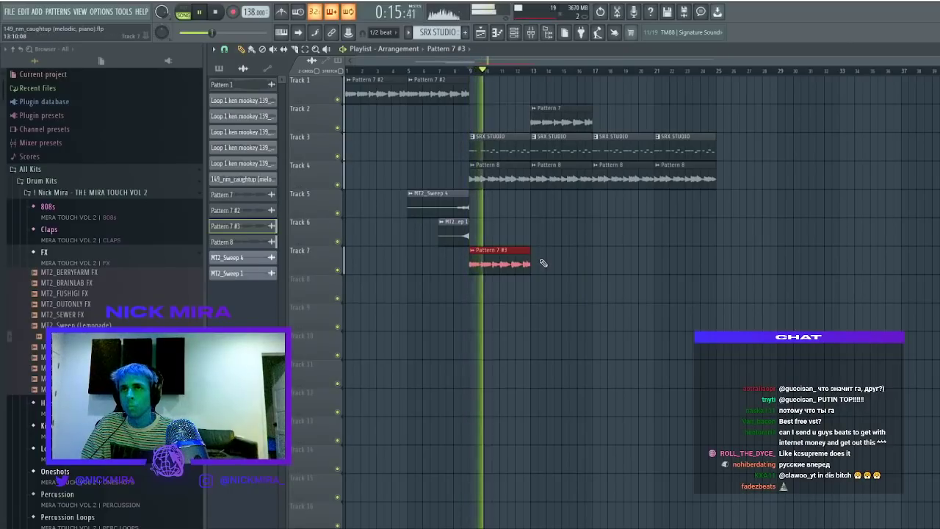
pyautogui.hotkey('ctrl', 'b')
pyautogui.rightClick(510, 180)
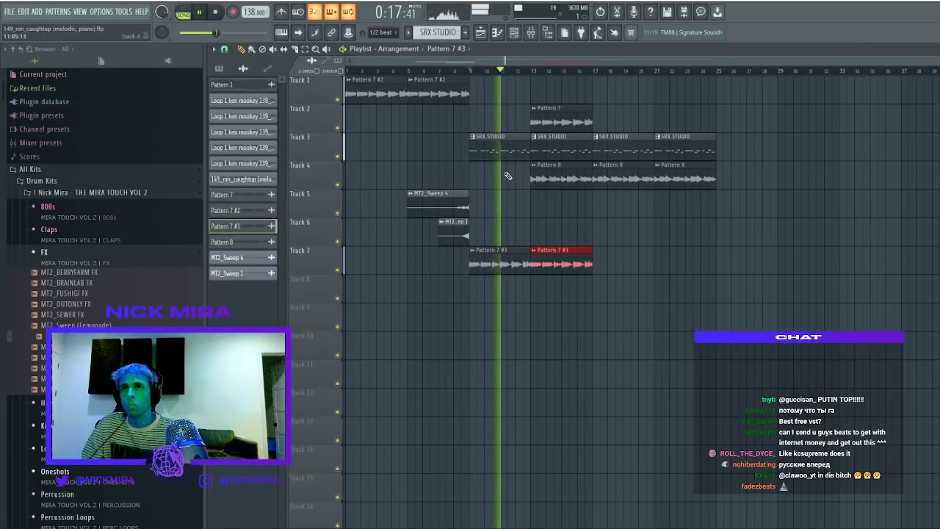
pyautogui.hotkey('ctrl', 'z')
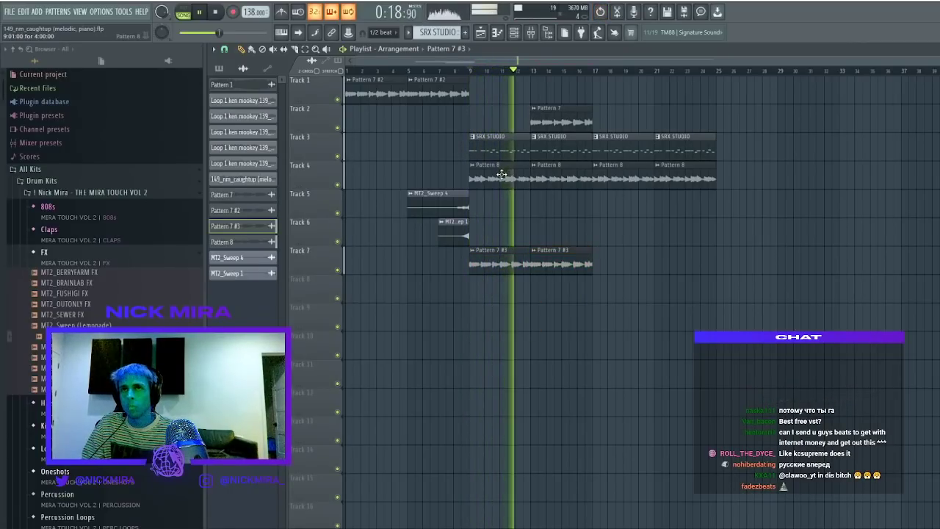
pyautogui.rightClick(569, 124)
# Copy the MT2_Sweep 4 and MT2_Sweep 1 clips on Tracks 5 and 6 so the copies end at bar 17
pyautogui.moveTo(503, 214); pyautogui.dragTo(568, 203)
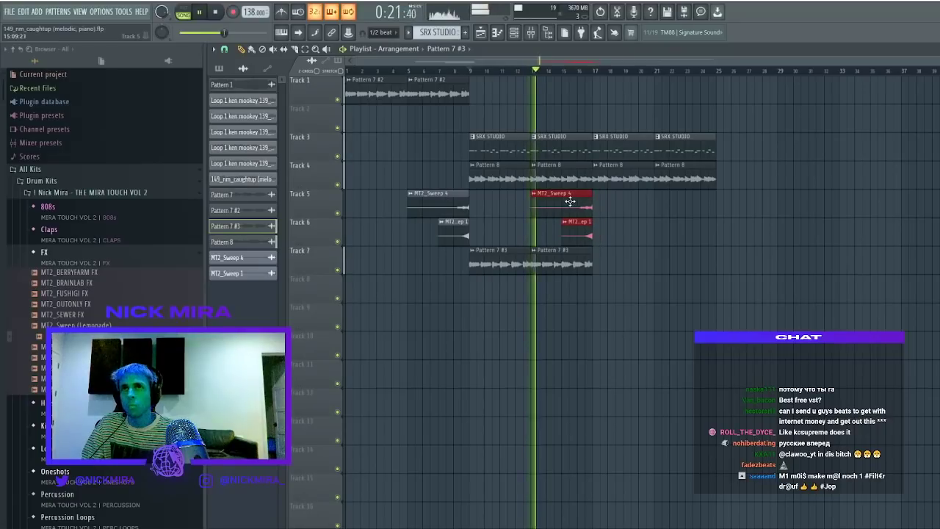
pyautogui.hotkey('ctrl', 'd')
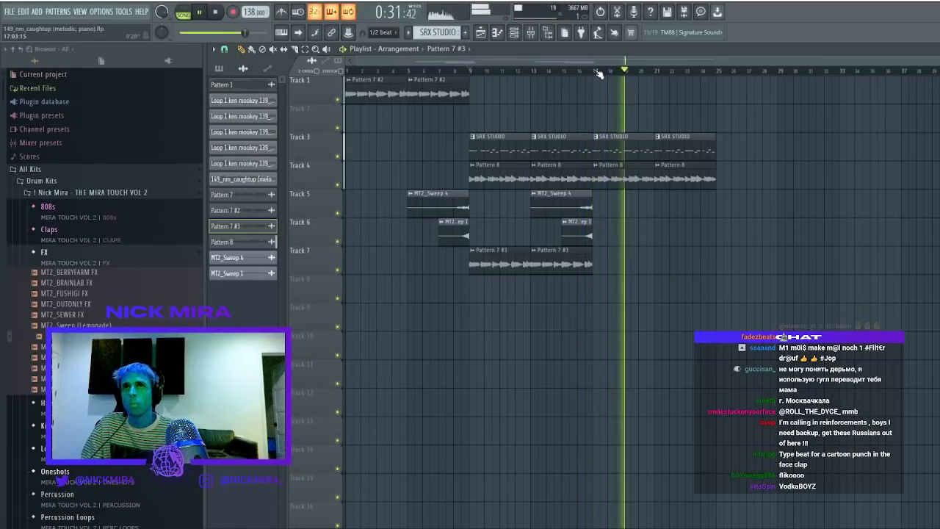
# Render the Master mixer output of bars 17 to 24 to an audio clip placed on Track 2 at bar 17
pyautogui.moveTo(599, 72); pyautogui.dragTo(712, 92)
pyautogui.press('space')
pyautogui.click(530, 32)
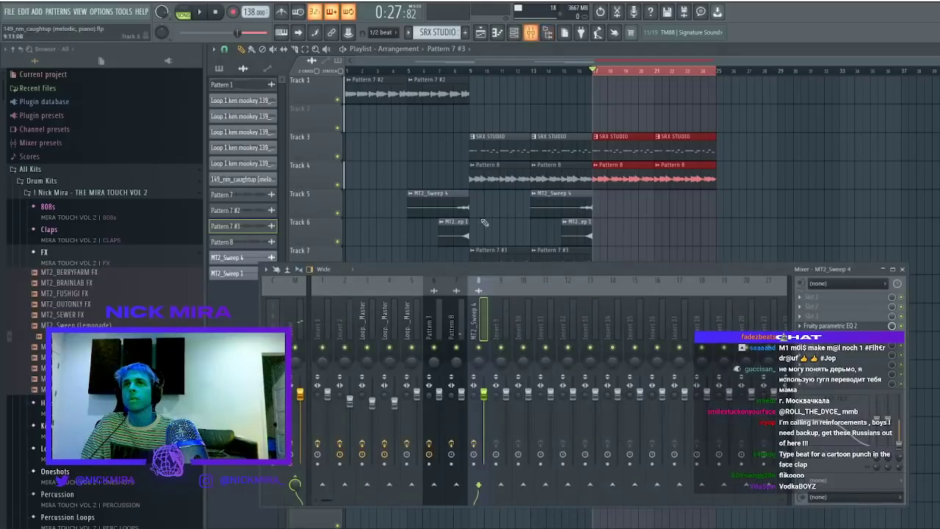
pyautogui.click(295, 318)
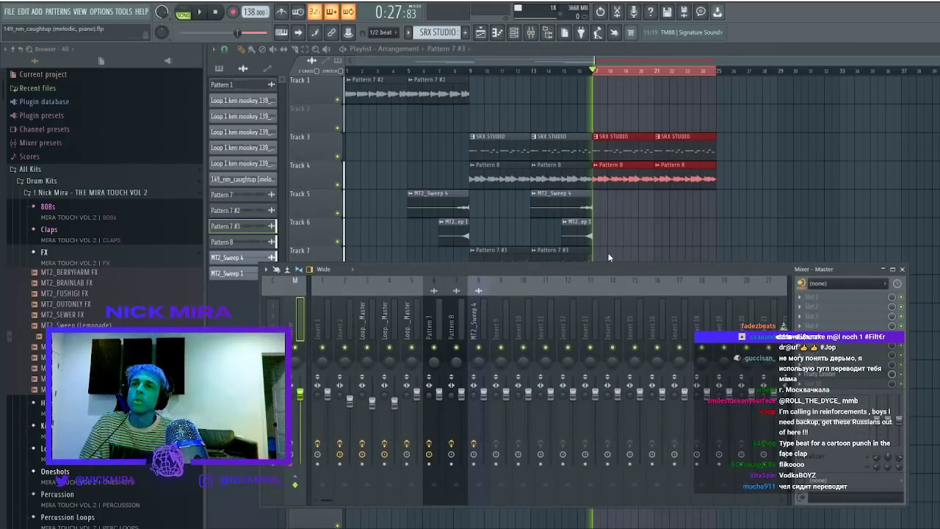
pyautogui.moveTo(638, 95); pyautogui.dragTo(630, 114)
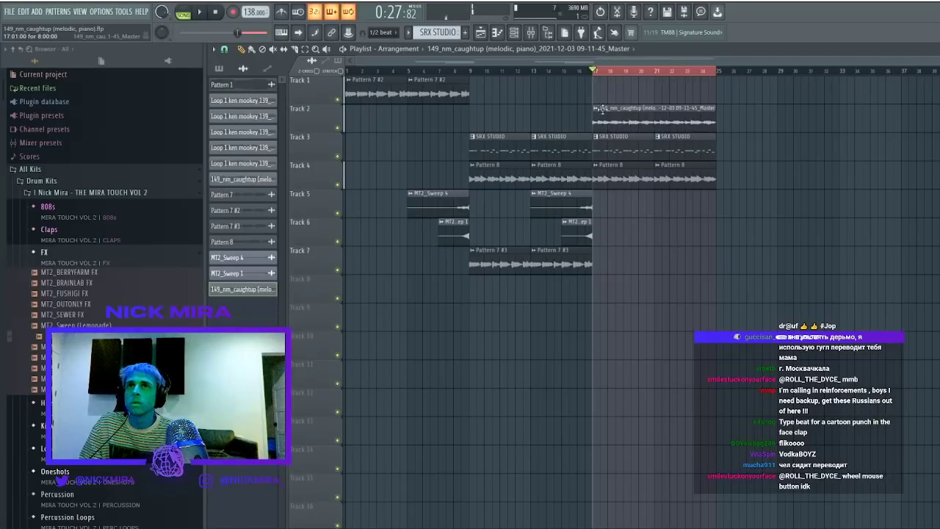
pyautogui.hotkey('ctrl', 'd')
# Solo Track 2 and pitch its rendered Master clip up 1200 cents using the Stretch time-stretching mode
pyautogui.rightClick(337, 128)
pyautogui.doubleClick(646, 128)
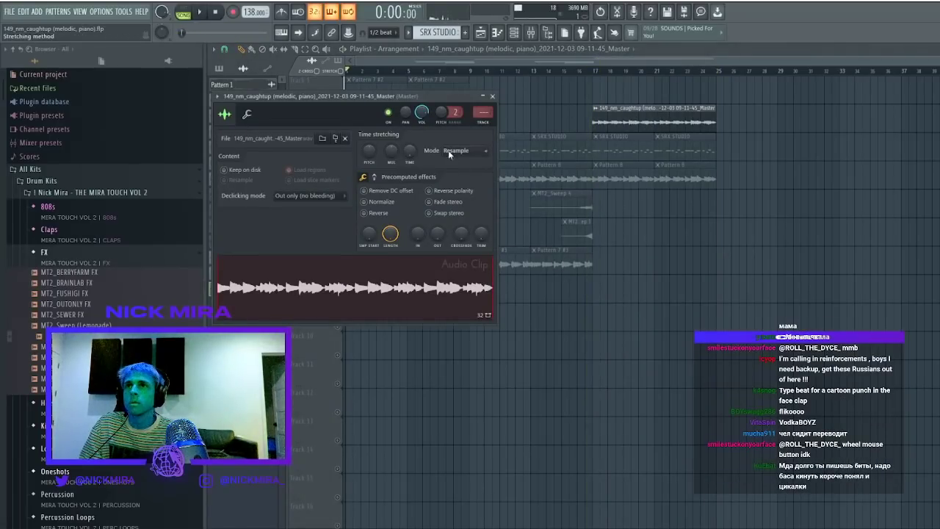
pyautogui.moveTo(370, 151); pyautogui.dragTo(369, 103)
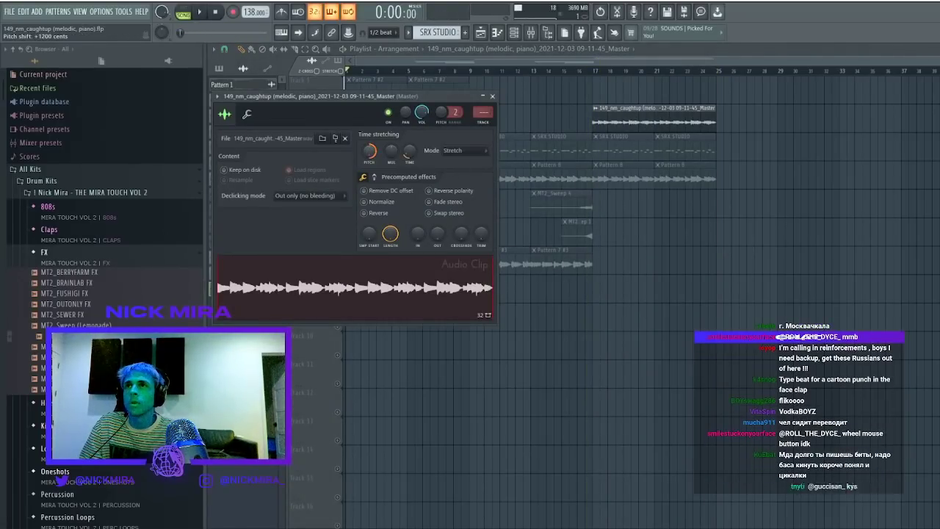
pyautogui.click(600, 71)
pyautogui.press('space')
# Route the pitched Master clip to mixer track 9 and load Gross Beat as its first effect
pyautogui.doubleClick(625, 112)
pyautogui.press('space')
pyautogui.hotkey('ctrl', 'l')
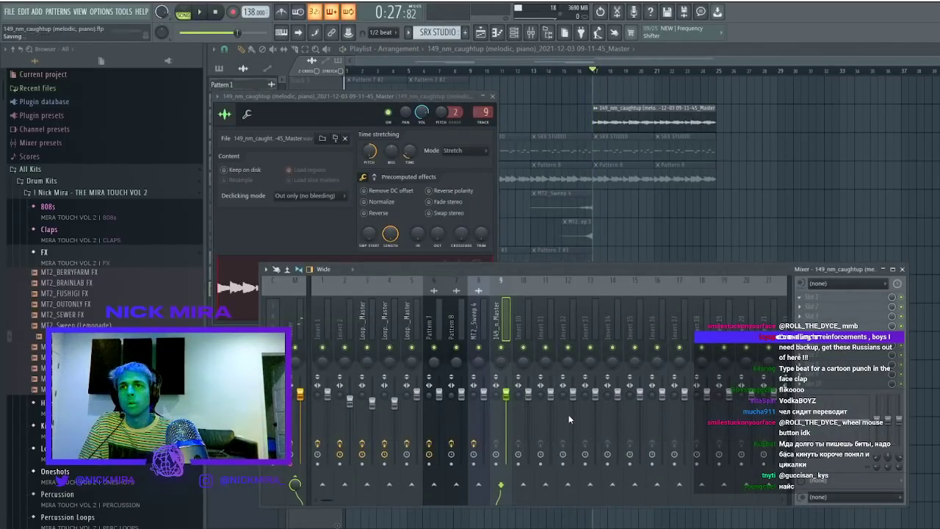
pyautogui.click(284, 302)
# Shape Gross Beat's Empty volume envelope with a curved opening rise, a long curved fall, a second curved fall and a closing rise
pyautogui.rightClick(618, 406)
pyautogui.moveTo(618, 406); pyautogui.dragTo(651, 409)
pyautogui.click(677, 361)
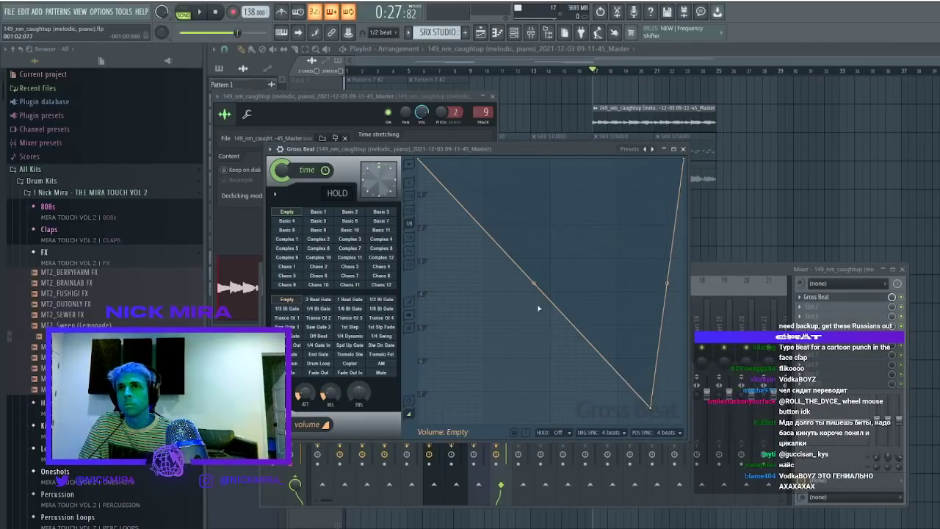
pyautogui.press('space')
pyautogui.moveTo(534, 291); pyautogui.dragTo(534, 381)
pyautogui.rightClick(621, 181)
pyautogui.moveTo(621, 181); pyautogui.dragTo(587, 144)
pyautogui.rightClick(594, 389)
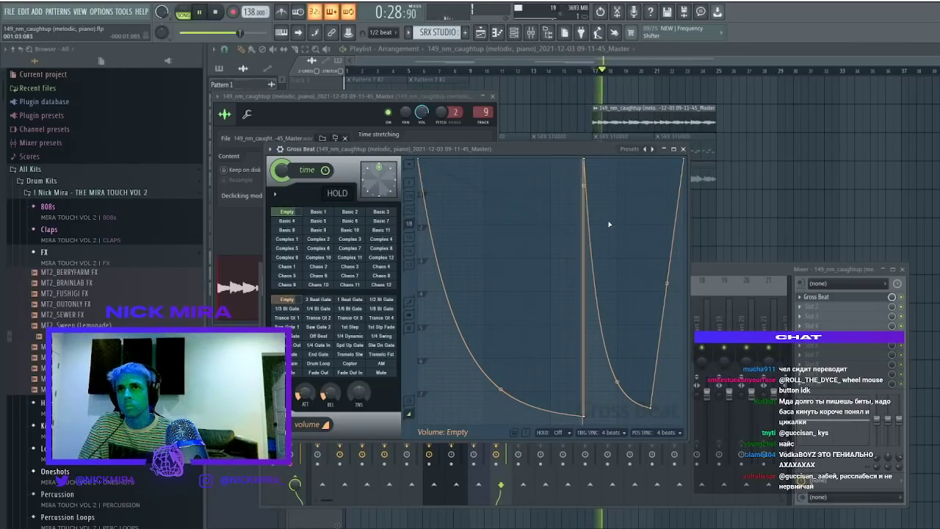
pyautogui.rightClick(443, 174)
pyautogui.moveTo(445, 172); pyautogui.dragTo(418, 279)
pyautogui.moveTo(434, 171); pyautogui.dragTo(433, 192)
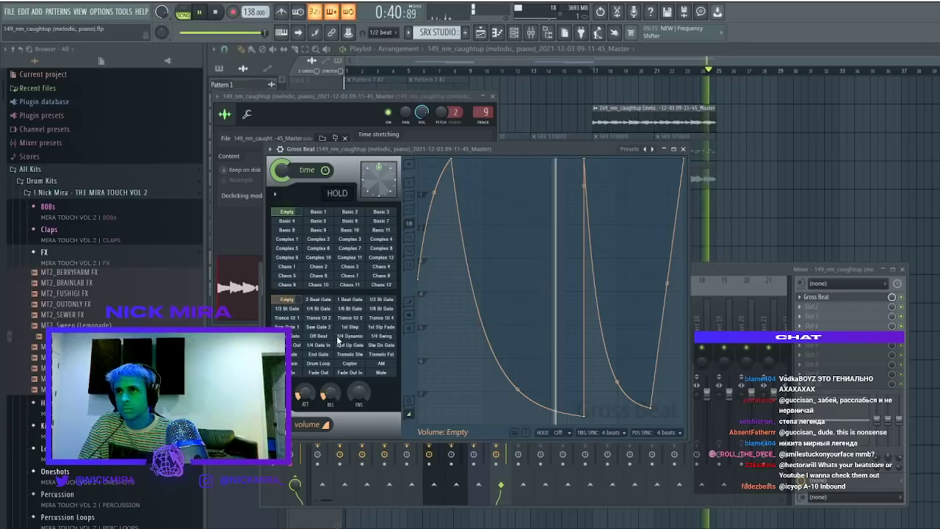
# Move the Empty volume slot one place along, choose the Basic 1 time envelope and remove its stepped points
pyautogui.moveTo(291, 300); pyautogui.dragTo(319, 301)
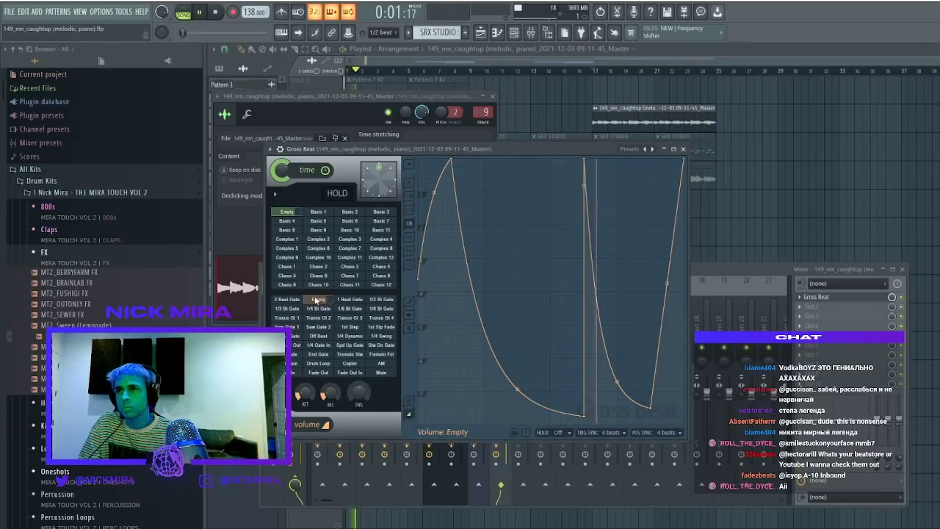
pyautogui.click(294, 212)
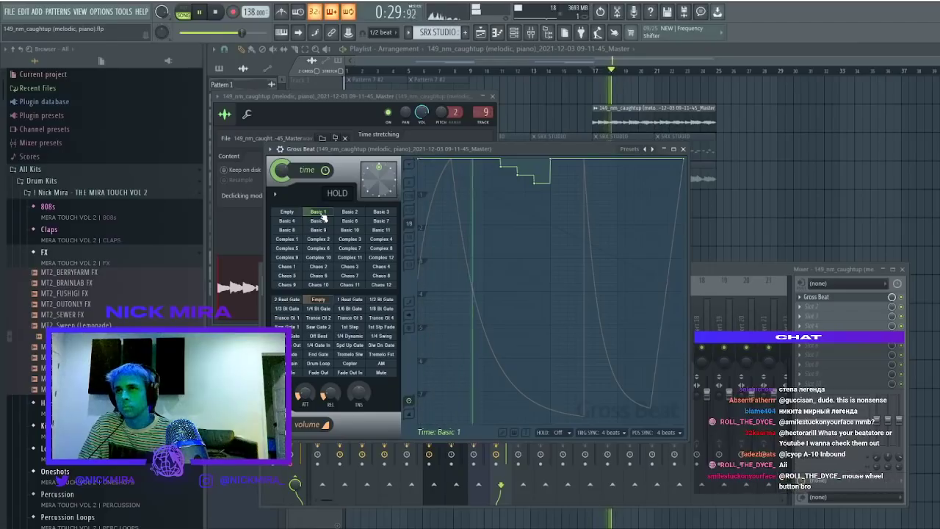
pyautogui.keyDown('alt'); pyautogui.click(502, 167); pyautogui.keyUp('alt')
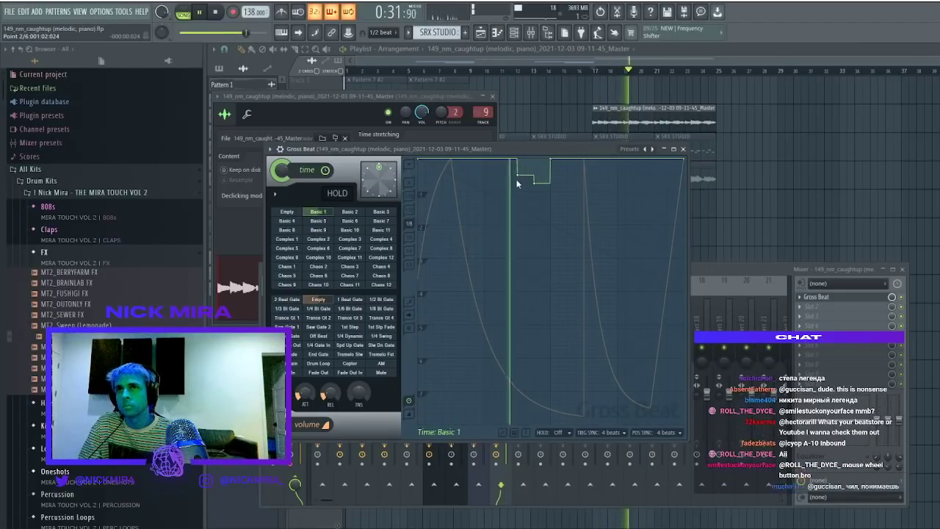
pyautogui.keyDown('alt'); pyautogui.click(516, 177); pyautogui.keyUp('alt')
pyautogui.keyDown('alt'); pyautogui.click(550, 182); pyautogui.keyUp('alt')
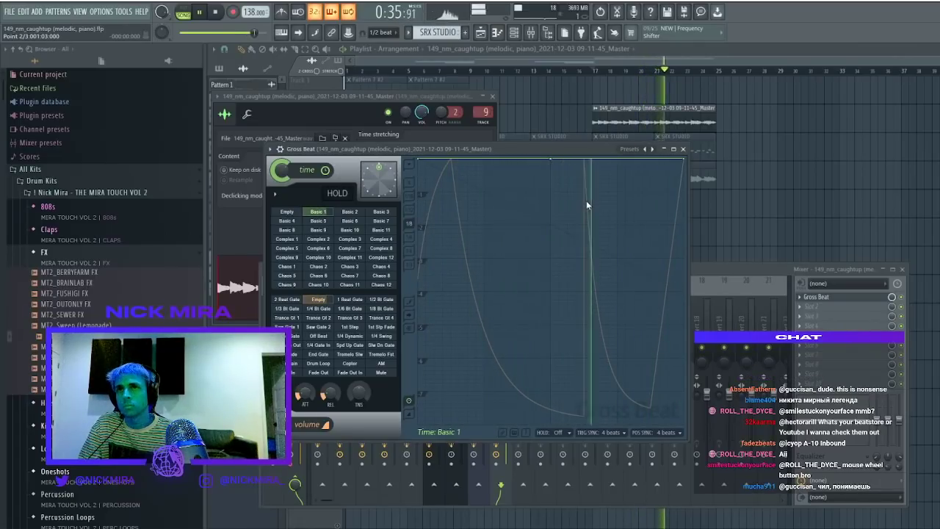
# Draw a falling ramp with abrupt edges around the middle of the Basic 1 time envelope and a shallow ramp at its end
pyautogui.rightClick(485, 169)
pyautogui.moveTo(485, 169); pyautogui.dragTo(484, 158)
pyautogui.moveTo(554, 162); pyautogui.dragTo(560, 226)
pyautogui.rightClick(551, 163)
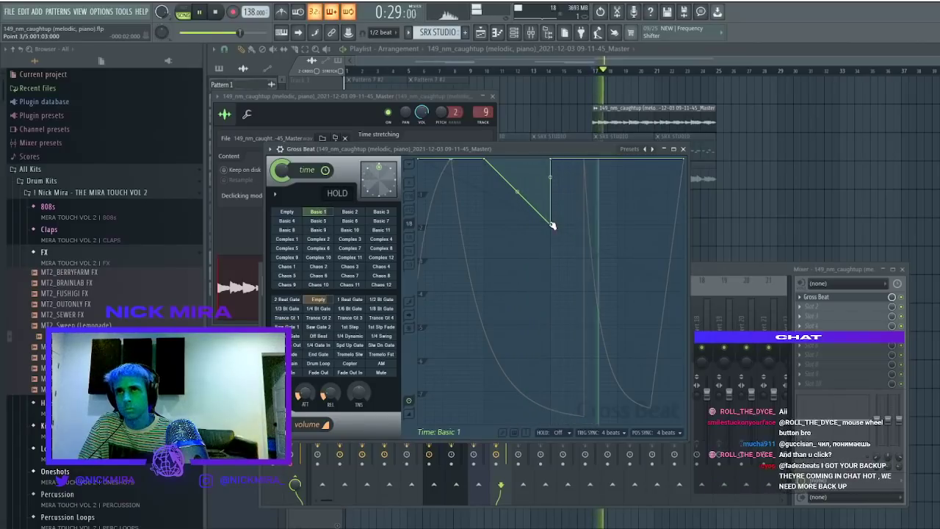
pyautogui.moveTo(518, 191); pyautogui.dragTo(519, 159)
pyautogui.rightClick(500, 181)
pyautogui.rightClick(519, 192)
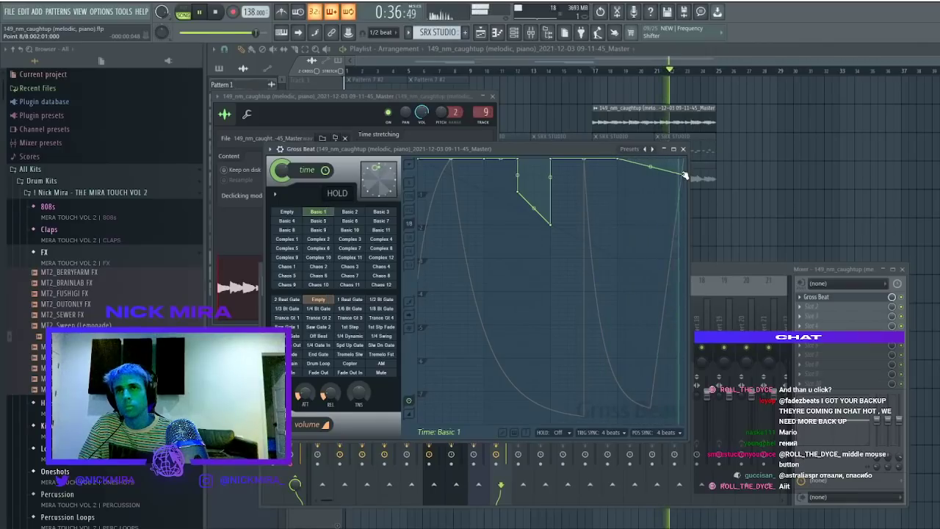
# Add shallow falling ramps to the Basic 1 time envelope at its start and just before the middle drop
pyautogui.moveTo(486, 166); pyautogui.dragTo(484, 178)
pyautogui.rightClick(451, 173)
pyautogui.rightClick(484, 159)
pyautogui.press('space')
pyautogui.press('space')
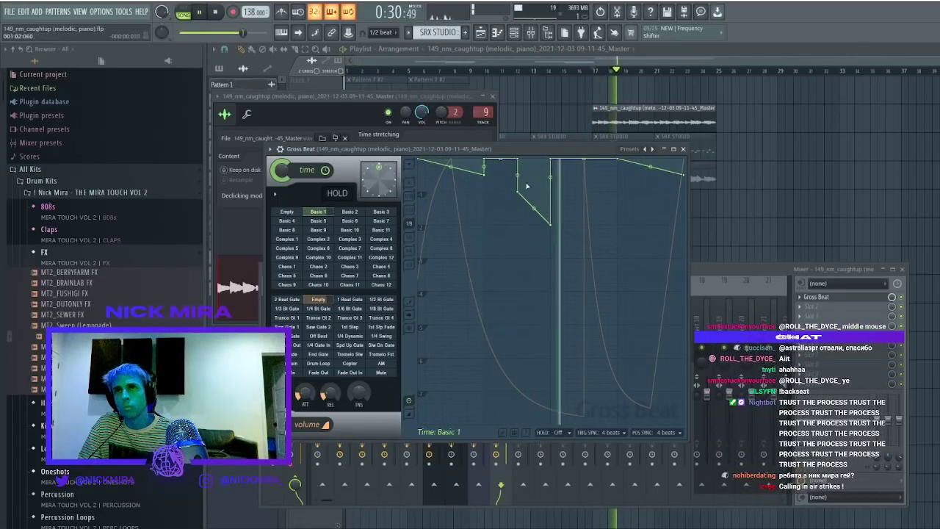
pyautogui.moveTo(520, 159); pyautogui.dragTo(521, 179)
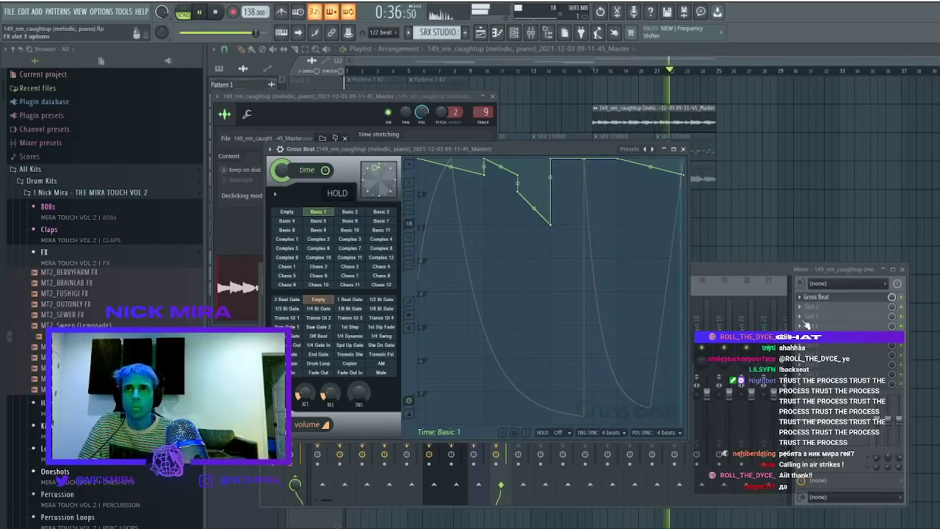
# Add Fruity parametric EQ 2 after Gross Beat, cut the lows, low-pass at about 1.3 kHz and raise the main level
pyautogui.click(838, 312)
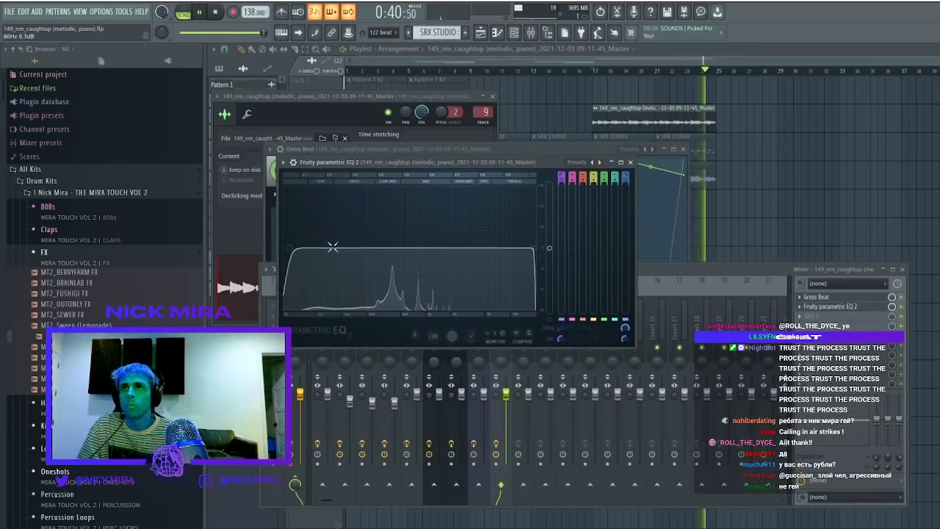
pyautogui.moveTo(335, 248); pyautogui.dragTo(340, 248)
pyautogui.moveTo(534, 248); pyautogui.dragTo(381, 222)
pyautogui.press('space')
pyautogui.press('space')
pyautogui.moveTo(340, 248); pyautogui.dragTo(331, 248)
pyautogui.moveTo(429, 248); pyautogui.dragTo(458, 249)
pyautogui.moveTo(335, 248); pyautogui.dragTo(348, 248)
pyautogui.moveTo(400, 232); pyautogui.dragTo(447, 248)
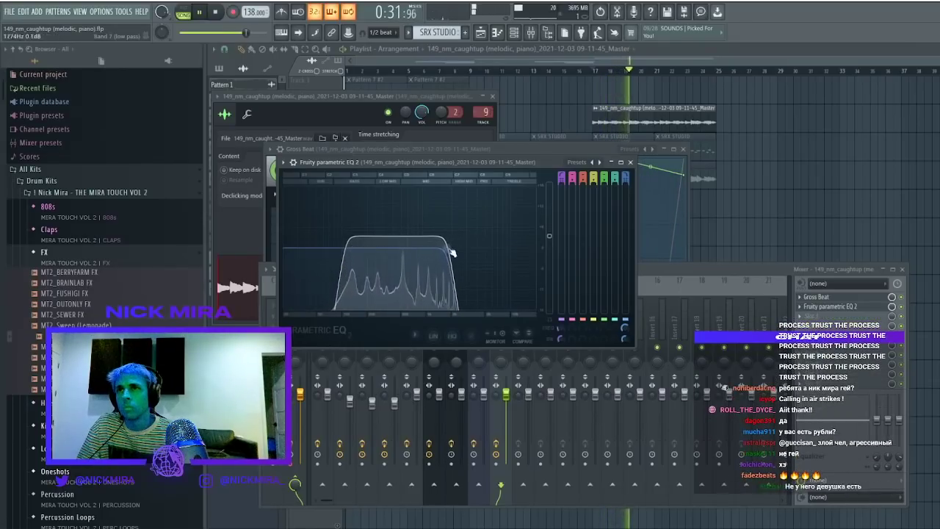
# Add Fruity Chorus, Fruity delay 2 and ValhallaVintageVerb at 100% mix to mixer track 9
pyautogui.click(852, 319)
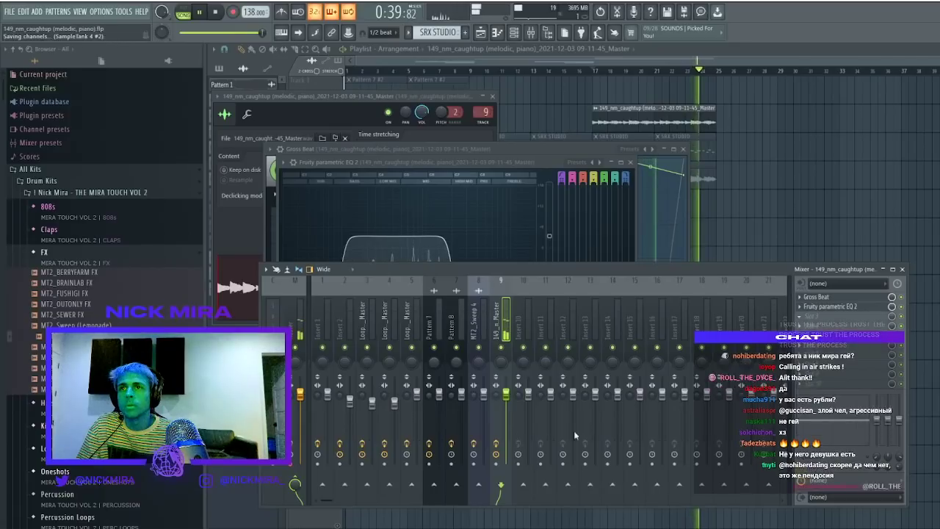
pyautogui.click(842, 327)
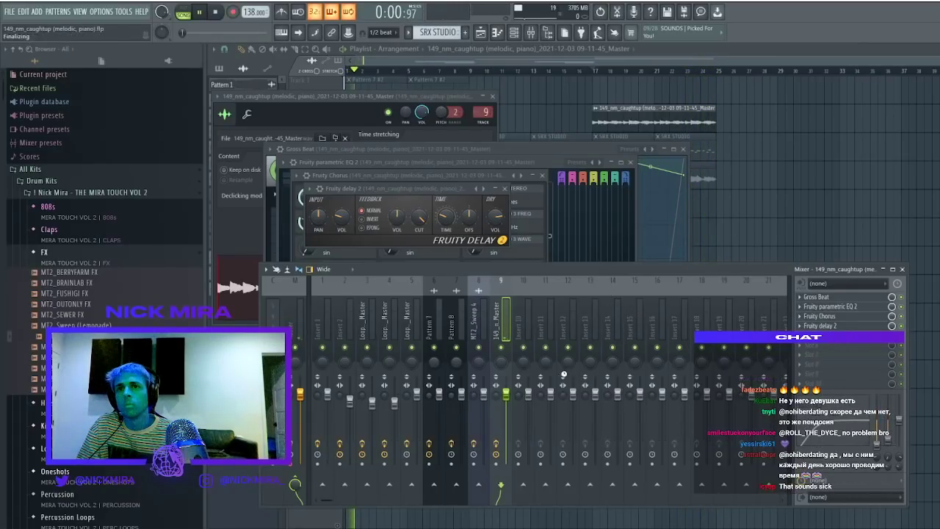
# Render the soloed Master output of bars 17 to 24 to a new audio clip on Track 1 at bar 17
pyautogui.click(737, 168)
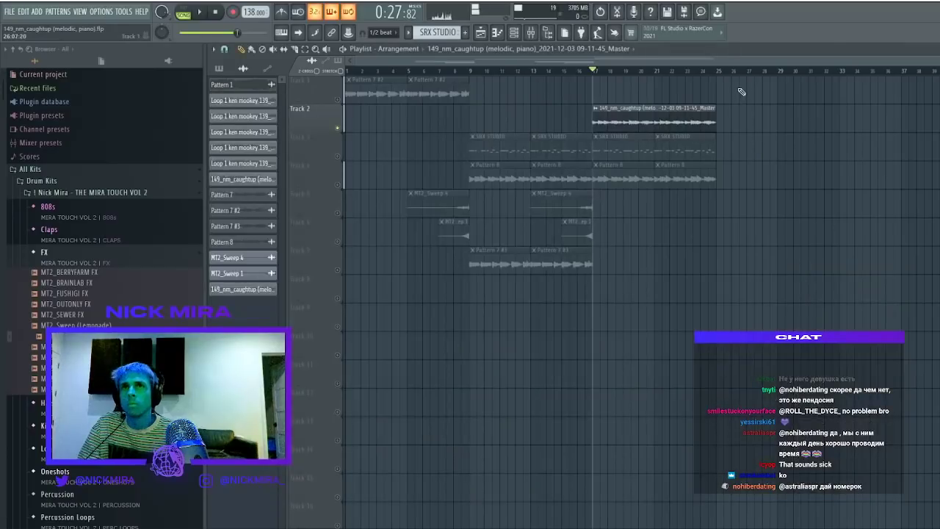
pyautogui.moveTo(722, 72); pyautogui.dragTo(597, 94)
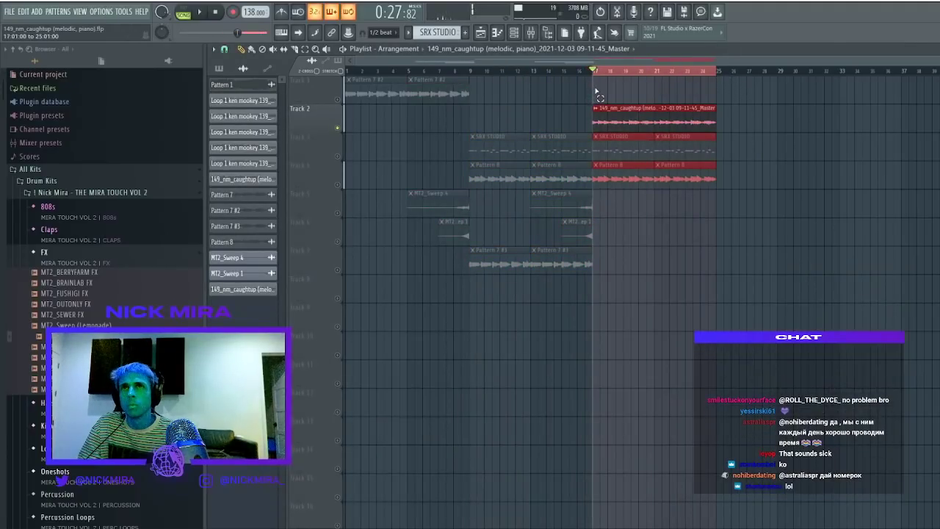
pyautogui.click(537, 40)
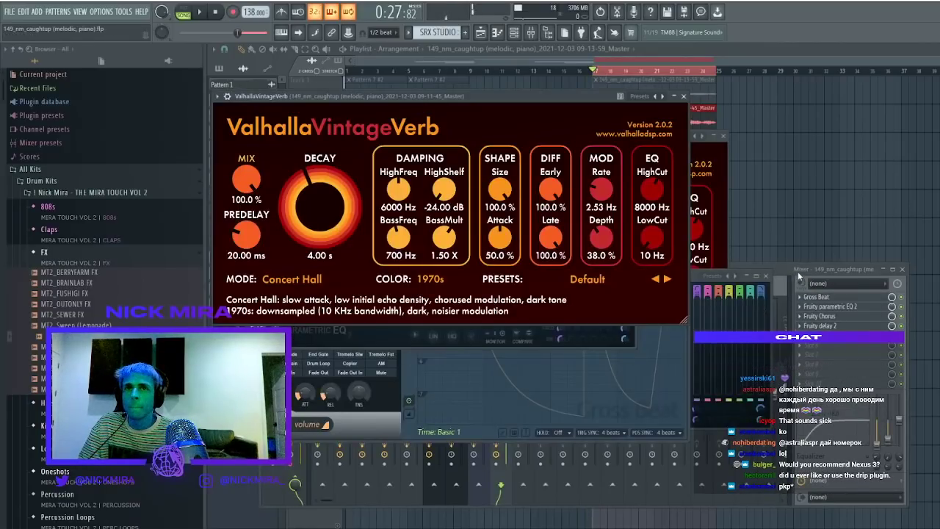
pyautogui.click(798, 271)
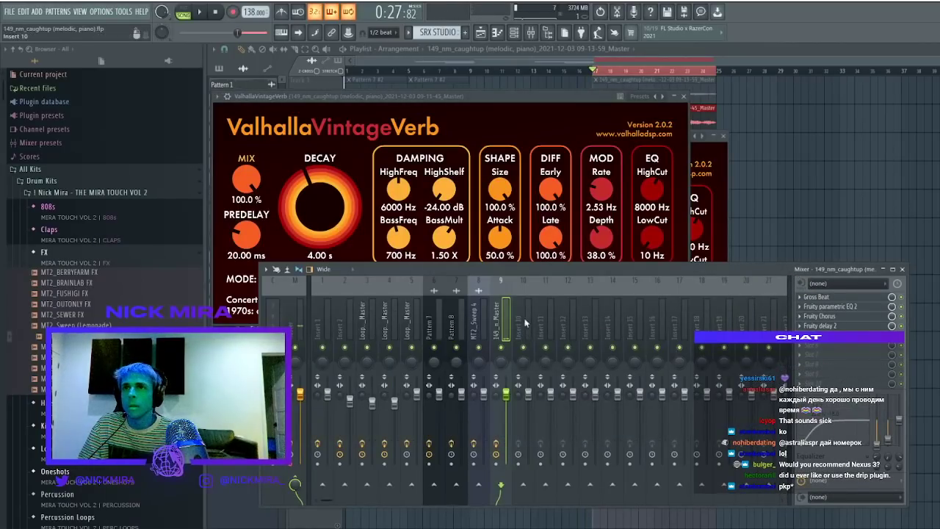
pyautogui.press('F12')
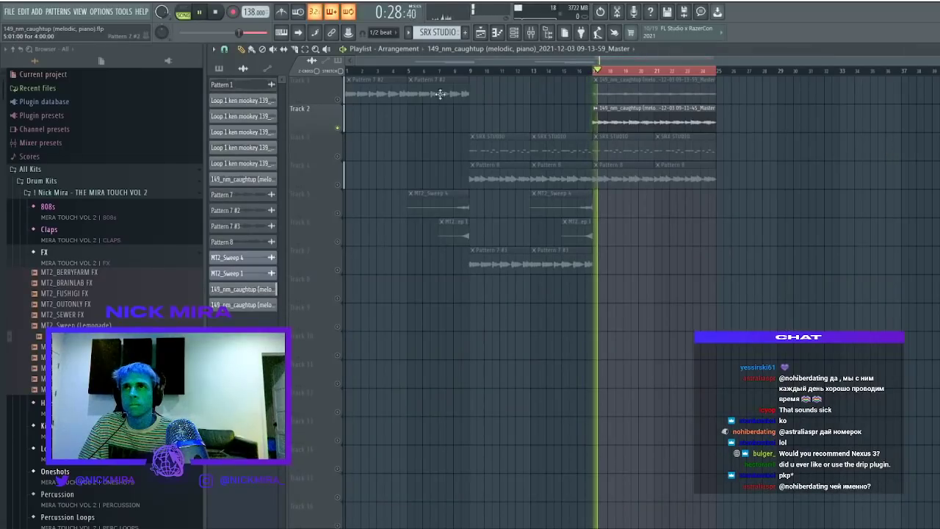
# Reverse the newly rendered Master clip on Track 1 and unsolo the playlist tracks
pyautogui.press('space')
pyautogui.doubleClick(632, 99)
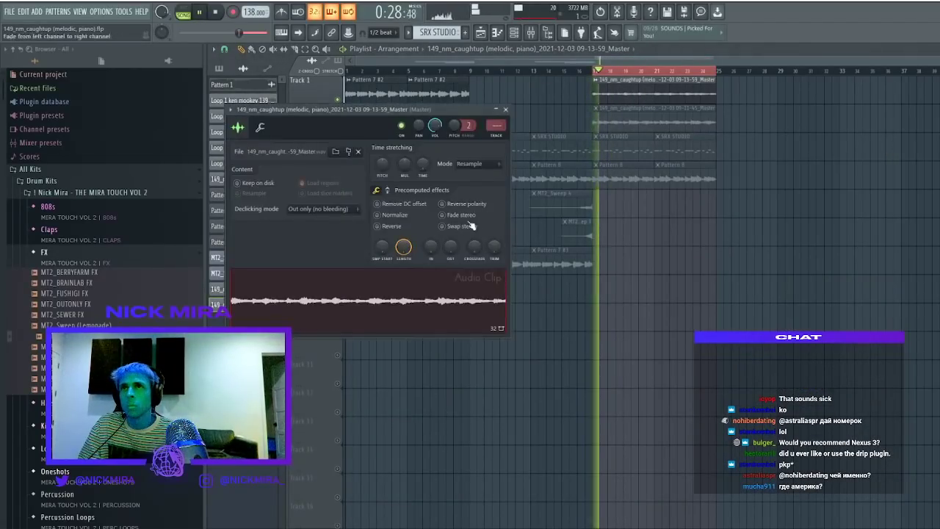
pyautogui.click(403, 226)
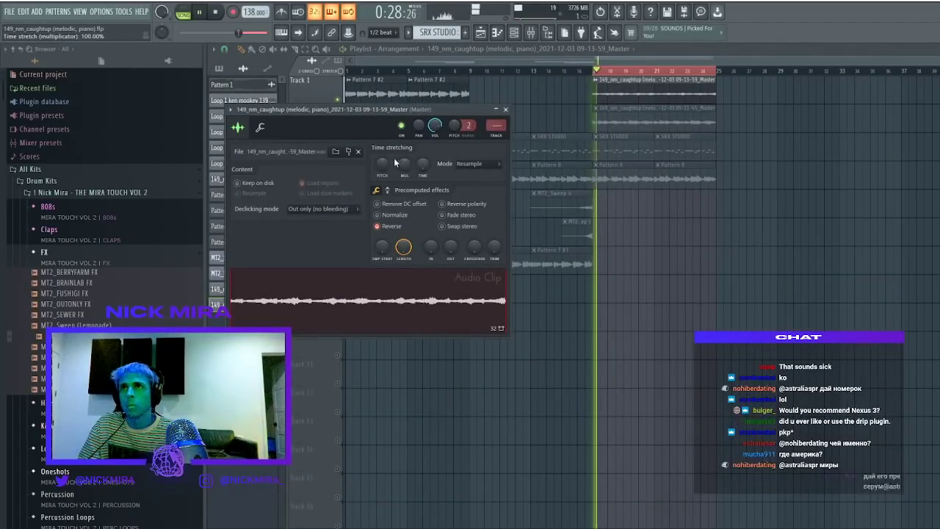
pyautogui.click(505, 108)
pyautogui.rightClick(338, 99)
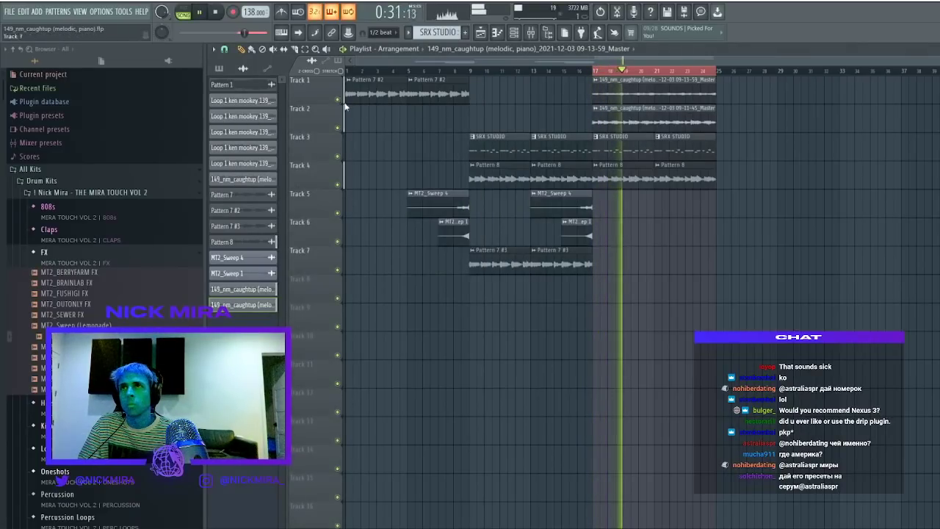
# Raise the pitch of the reversed Track 1 clip and set its time-stretching mode to Stretch
pyautogui.hotkey('ctrl', 'd')
pyautogui.doubleClick(650, 89)
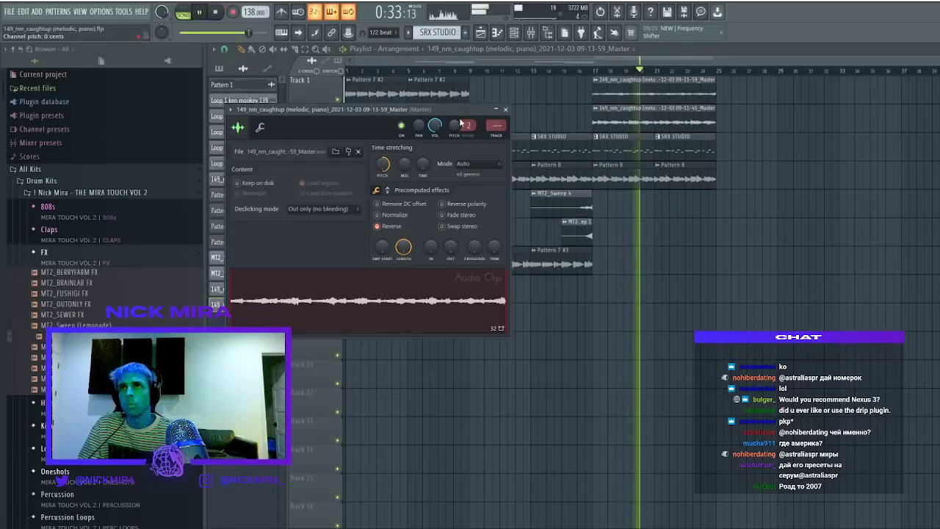
pyautogui.click(506, 109)
pyautogui.doubleClick(644, 94)
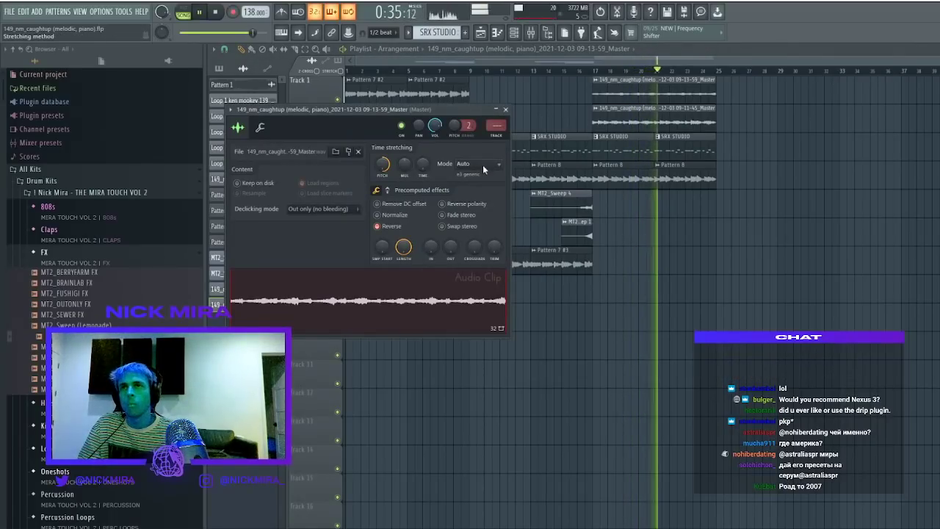
# Duplicate the clips of bars 17 to 24 into bars 25 to 32 and make the Track 1 copy unique
pyautogui.keyDown('ctrl'); pyautogui.moveTo(596, 71); pyautogui.dragTo(711, 71); pyautogui.keyUp('ctrl')
pyautogui.hotkey('ctrl', 'b')
pyautogui.hotkey('ctrl', 'd')
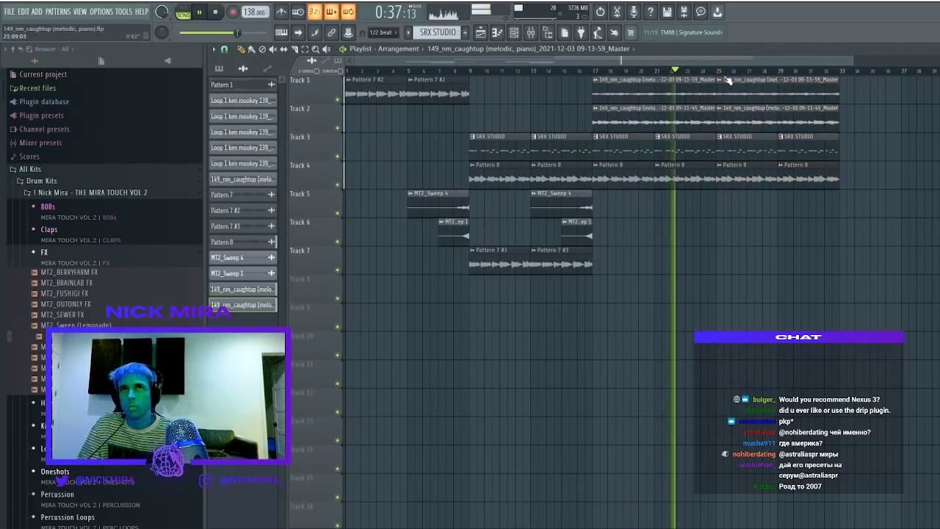
pyautogui.doubleClick(759, 96)
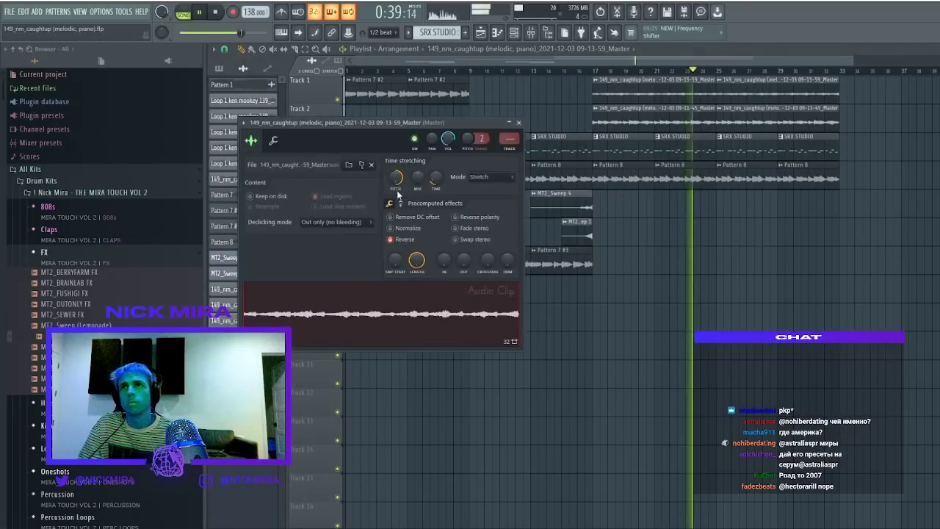
pyautogui.press('Escape')
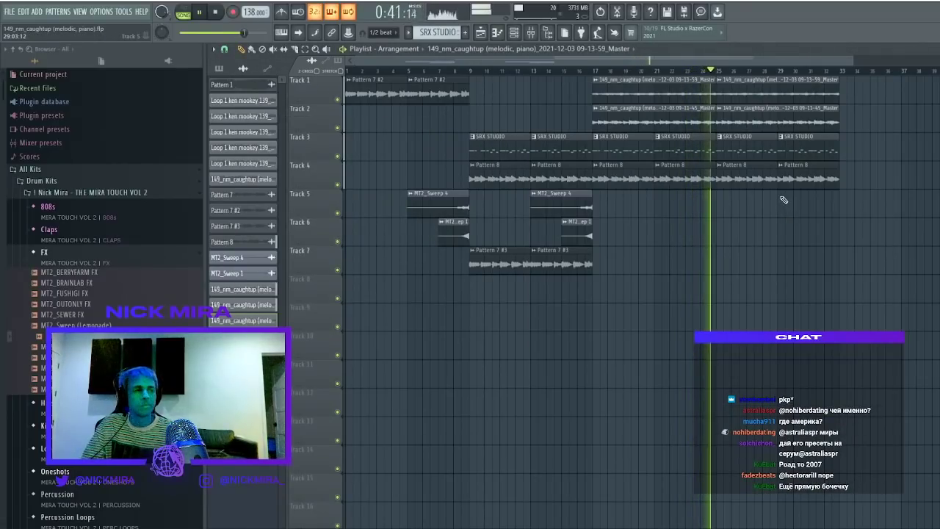
# Delete the two SRX STUDIO clips on Track 3 over bars 25 to 32
pyautogui.rightClick(789, 150)
pyautogui.rightClick(768, 152)
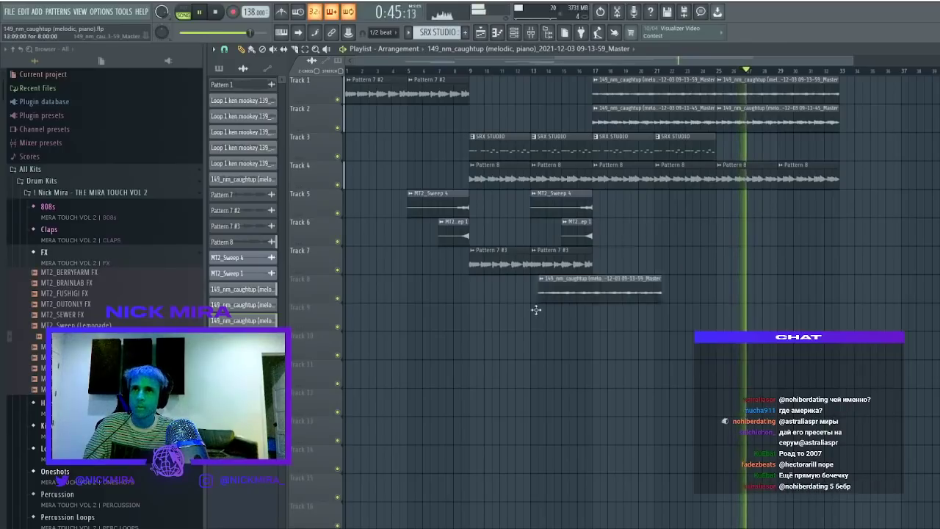
# Copy the MT2_Sweep 4, MT2_Sweep 1 and Pattern 7 #3 clips of bars 9 to 16 into bars 25 to 32
pyautogui.moveTo(614, 303); pyautogui.dragTo(533, 201)
pyautogui.keyDown('ctrl'); pyautogui.keyDown('shift'); pyautogui.click(506, 267); pyautogui.keyUp('shift'); pyautogui.keyUp('ctrl')
pyautogui.moveTo(506, 267); pyautogui.dragTo(735, 256)
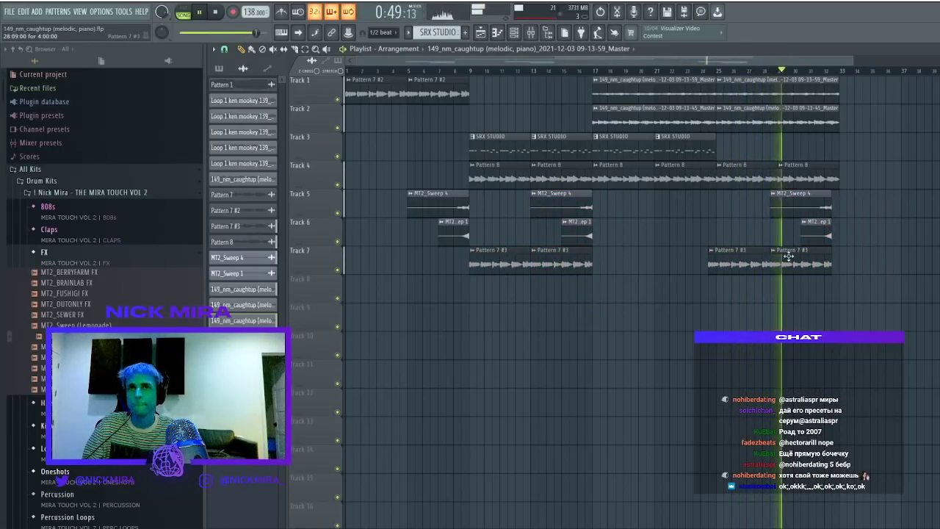
pyautogui.moveTo(802, 209); pyautogui.dragTo(810, 208)
pyautogui.hotkey('ctrl', 'd')
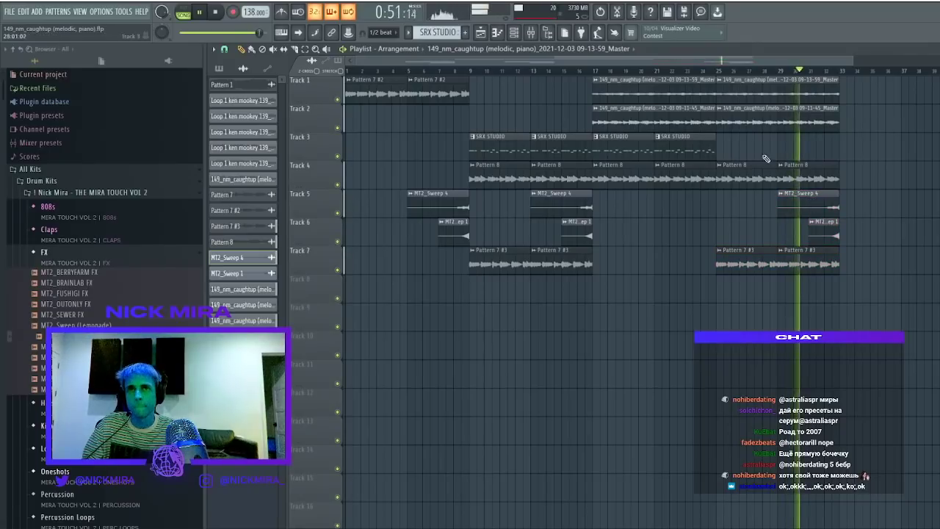
# Play the arrangement from bar 25 and delete the Master clip copy on Track 2 over bars 25 to 32
pyautogui.click(720, 71)
pyautogui.rightClick(761, 122)
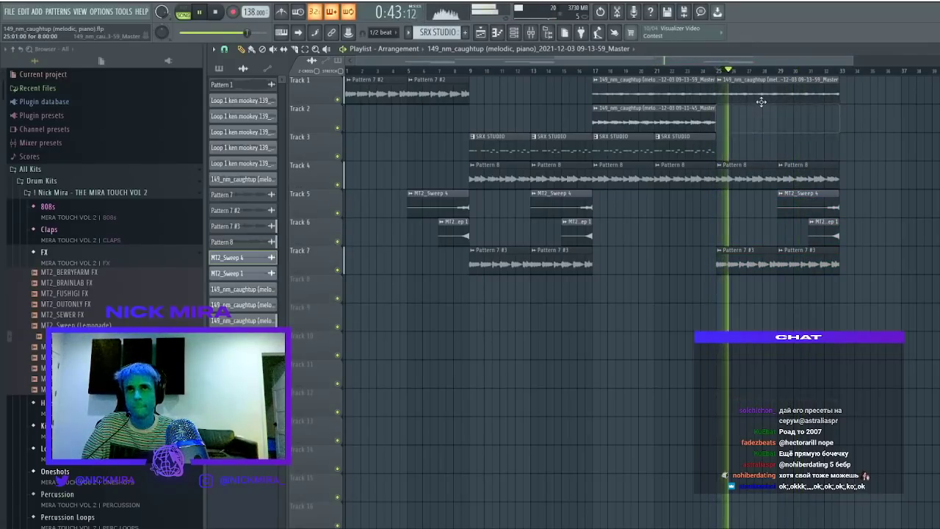
# Delete the two Pattern 8 clips on Track 4 over bars 25 to 32
pyautogui.rightClick(764, 176)
pyautogui.rightClick(793, 176)
# Normalize the reversed Master clip on Track 1 over bars 25 to 32 and lower its channel volume to about 28%
pyautogui.doubleClick(732, 92)
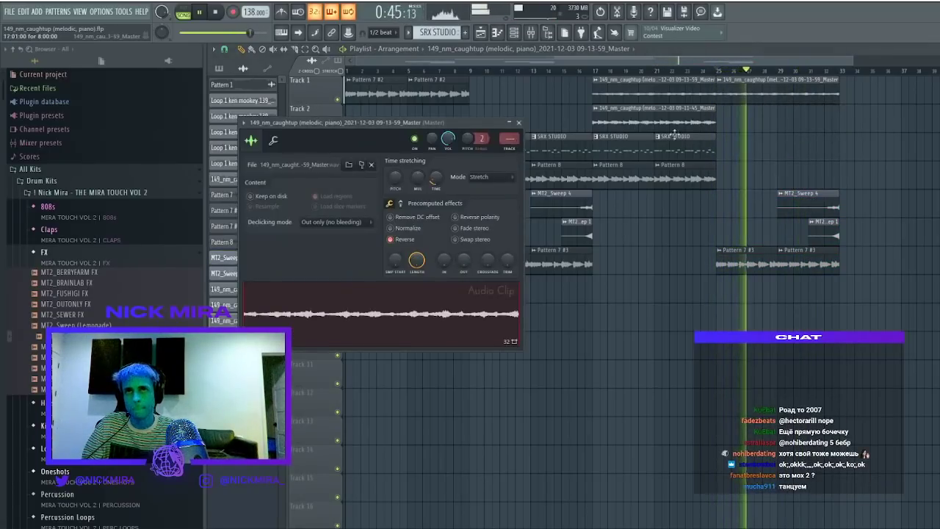
pyautogui.click(429, 229)
pyautogui.click(428, 229)
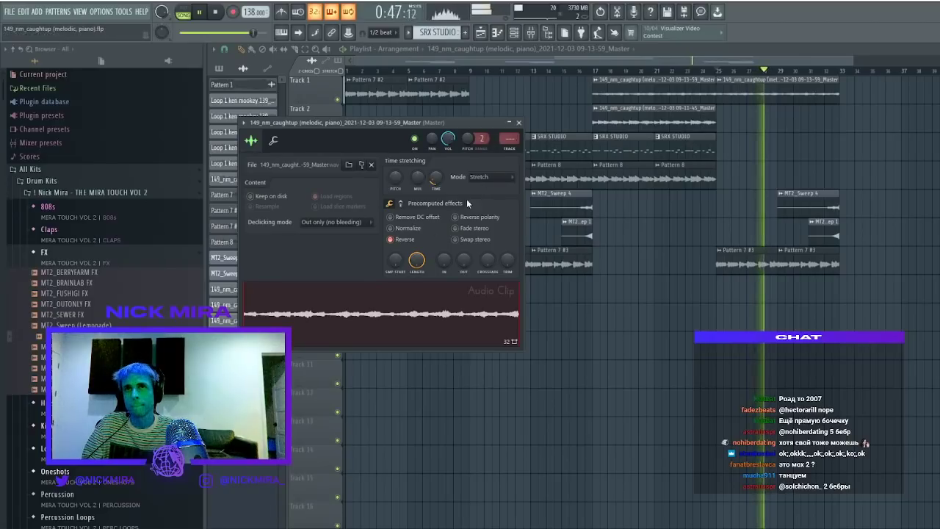
pyautogui.click(429, 229)
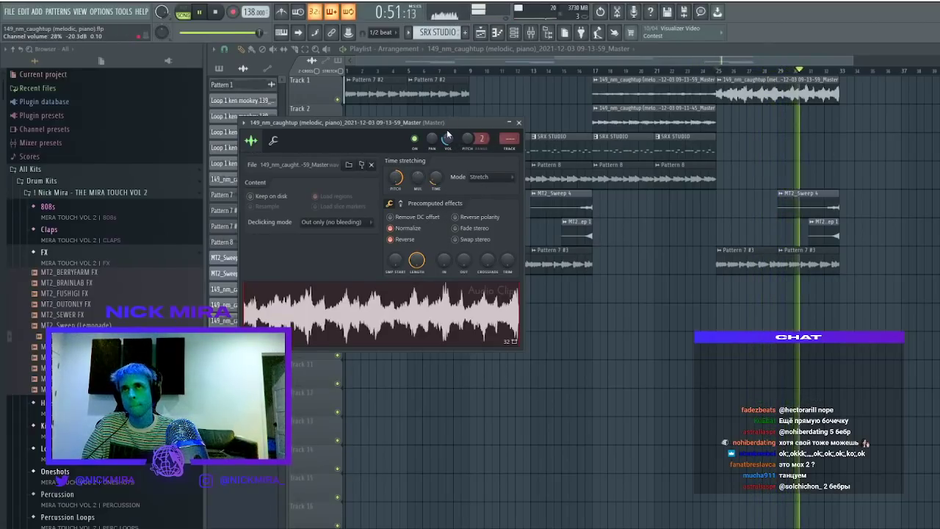
pyautogui.click(519, 122)
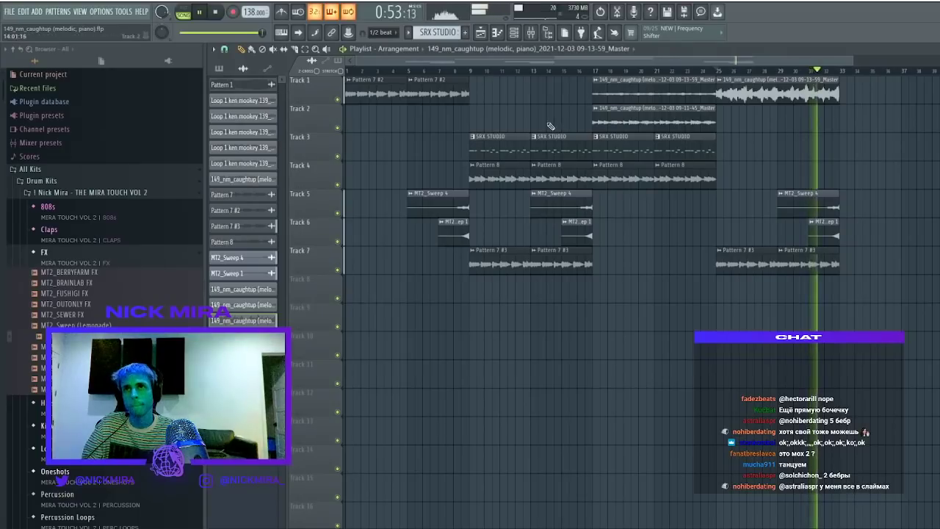
# Duplicate the whole arrangement of bars 1 to 32 into bars 33 to 64 and audition the copy from bar 49
pyautogui.moveTo(887, 321); pyautogui.dragTo(351, 84)
pyautogui.hotkey('ctrl', 'b')
pyautogui.scroll(-3, 710, 79)
pyautogui.keyDown('ctrl'); pyautogui.click(711, 78); pyautogui.keyUp('ctrl')
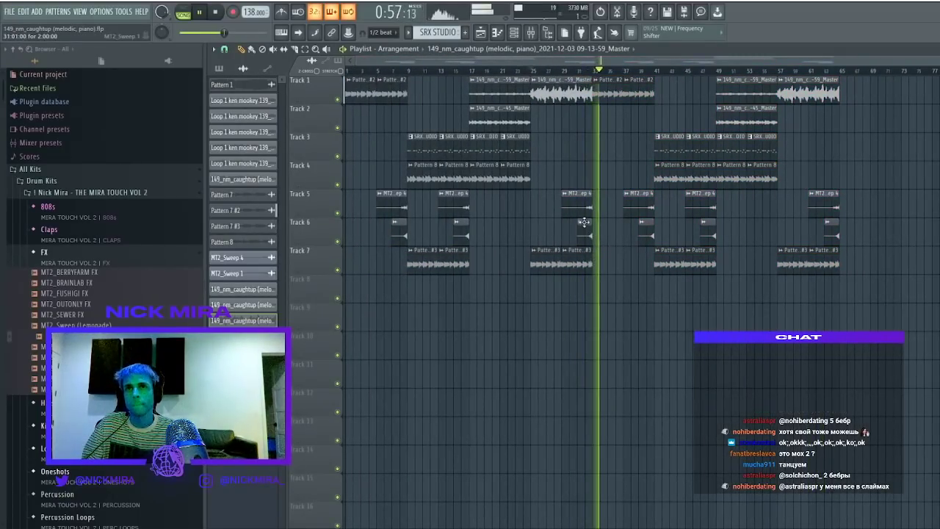
pyautogui.click(660, 76)
pyautogui.click(717, 74)
pyautogui.click(718, 73)
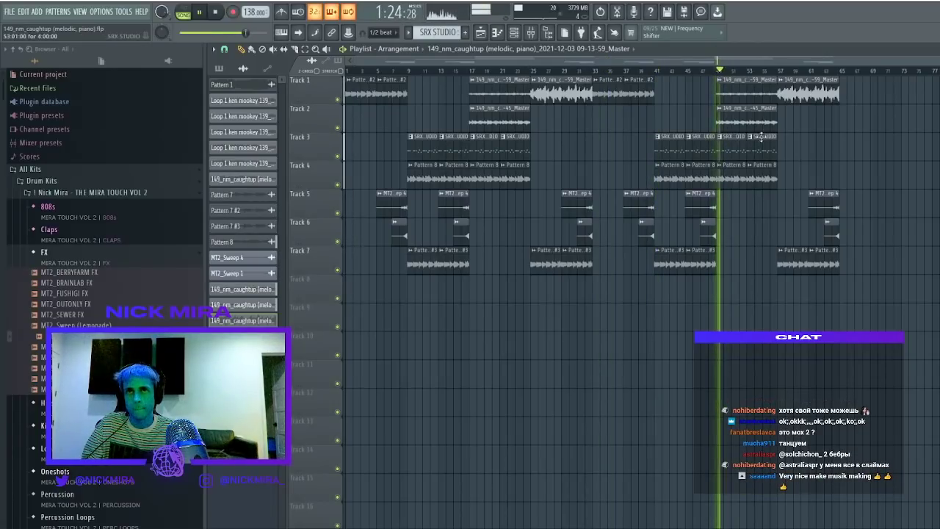
# Copy one SRX STUDIO clip to bar 65 on Track 3 and two Pattern 8 clips to bar 69 on Track 4
pyautogui.moveTo(716, 103); pyautogui.dragTo(777, 184)
pyautogui.moveTo(734, 147); pyautogui.dragTo(783, 153)
pyautogui.moveTo(768, 149); pyautogui.dragTo(891, 145)
pyautogui.moveTo(771, 172)
pyautogui.mouseDown()
pyautogui.moveTo(732, 176)
pyautogui.moveTo(900, 172)
pyautogui.moveTo(887, 173)
pyautogui.mouseUp()
pyautogui.rightClick(891, 148)
pyautogui.click(873, 71)
# Copy the Track 2 Master clip to bar 73, trim it to four bars, and delete the second Pattern 8 clip at bar 73
pyautogui.moveTo(746, 126); pyautogui.dragTo(930, 127)
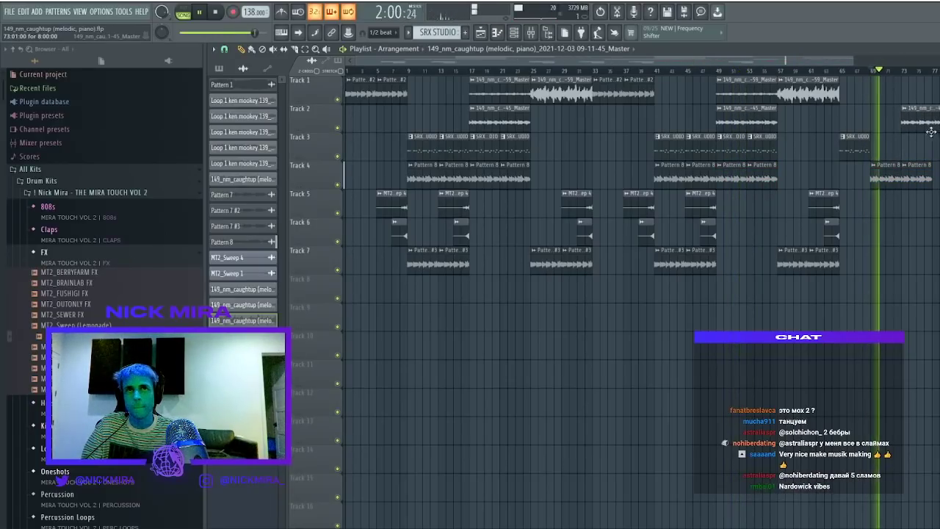
pyautogui.rightClick(915, 176)
pyautogui.click(904, 70)
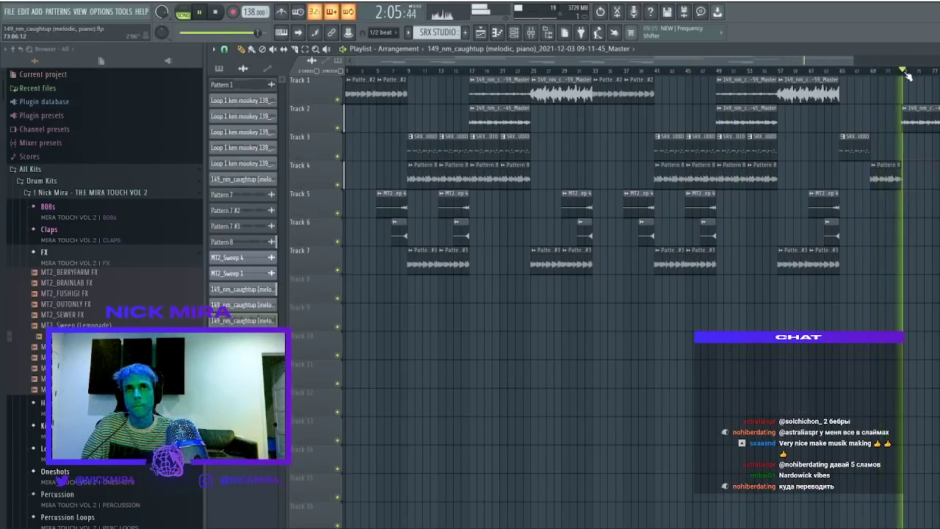
pyautogui.scroll(-2, 900, 95)
pyautogui.moveTo(872, 109); pyautogui.dragTo(843, 109)
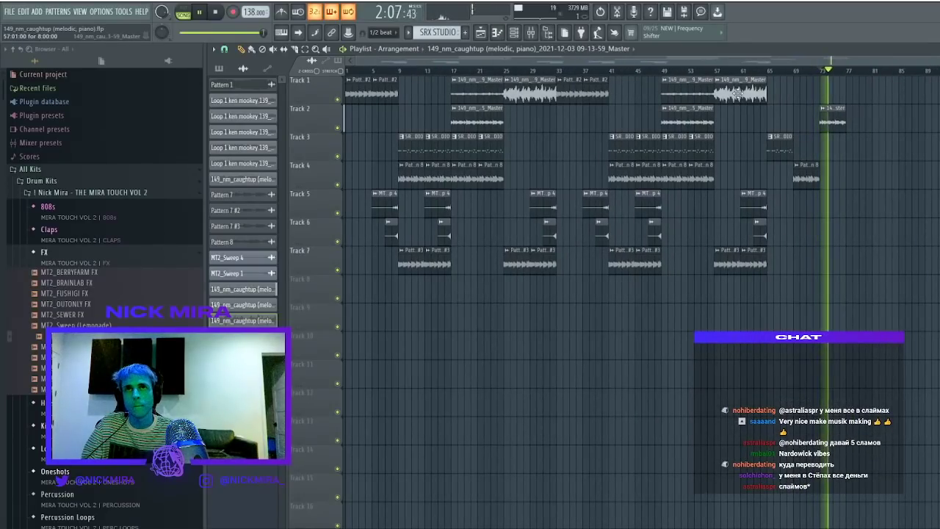
# Place a four-bar 09-13-59 Master clip at bar 77 on Track 1 and one Pattern 7 #3 clip at bar 81 on Track 7
pyautogui.click(852, 87)
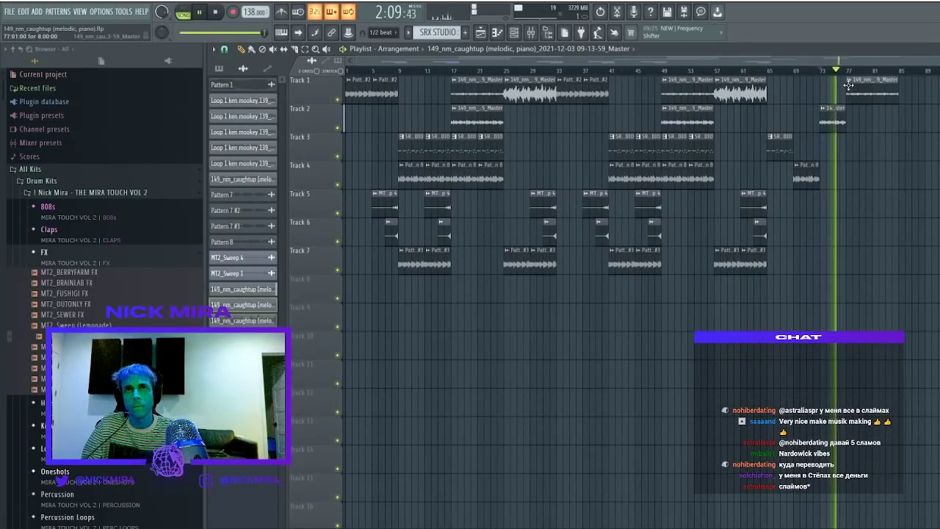
pyautogui.moveTo(898, 84); pyautogui.dragTo(859, 86)
pyautogui.moveTo(769, 205); pyautogui.dragTo(749, 242)
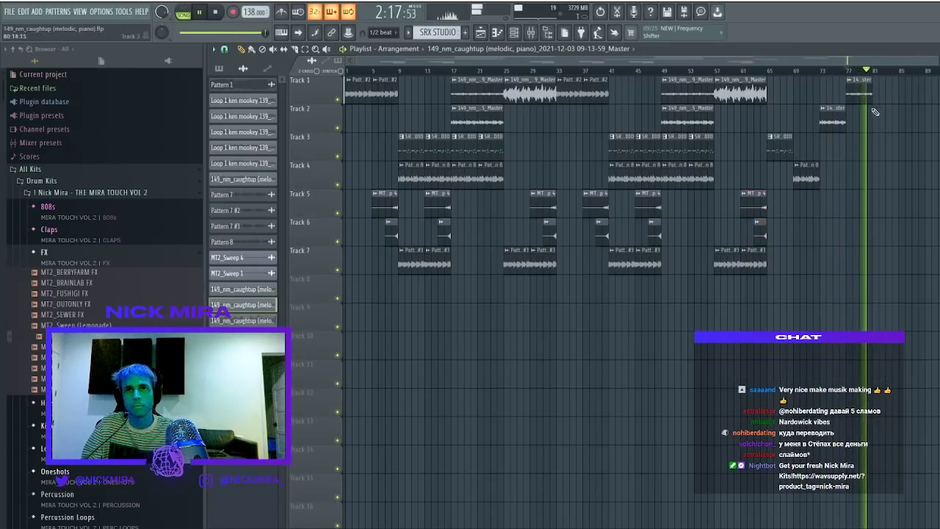
pyautogui.click(727, 252)
pyautogui.click(880, 252)
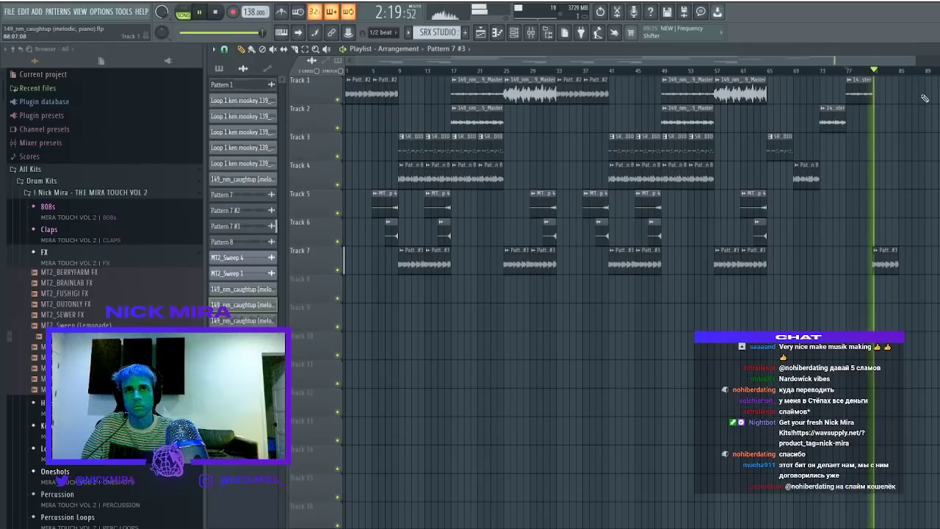
# Select the full arrangement over bars 1 to 84 and play it through from the start
pyautogui.moveTo(900, 72); pyautogui.dragTo(105, 181)
pyautogui.press('space')
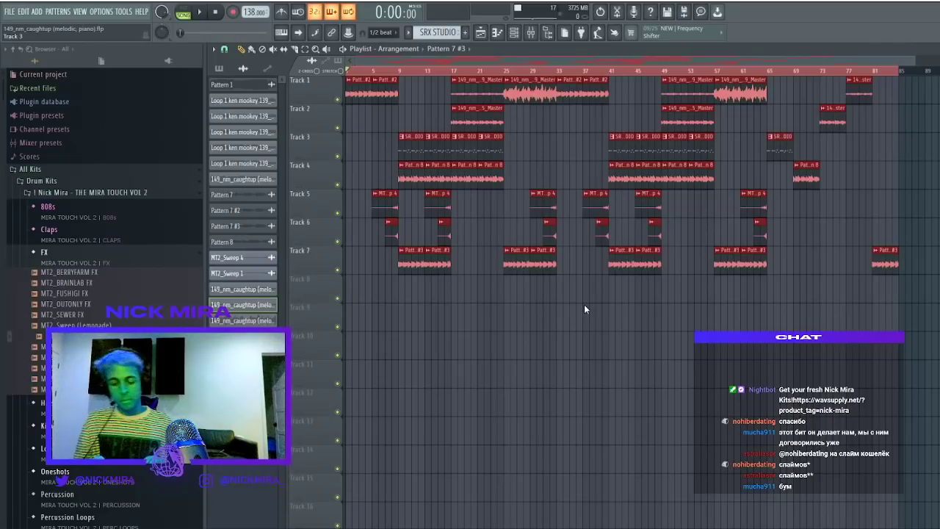
pyautogui.press('space')
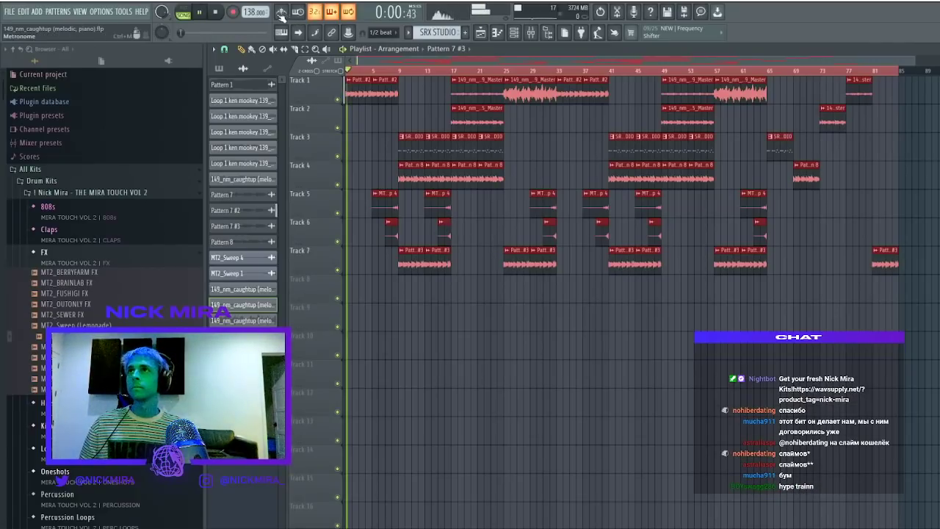
pyautogui.click(284, 14)
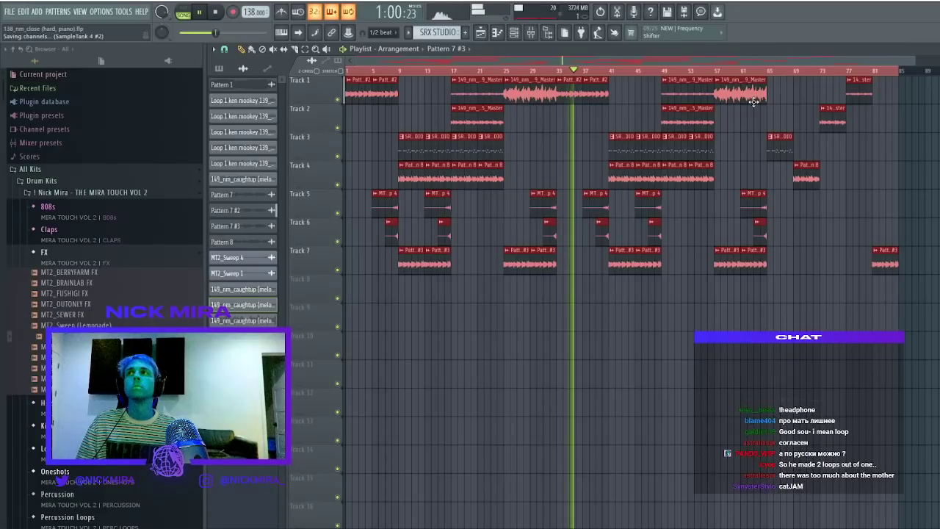
pyautogui.press('space')
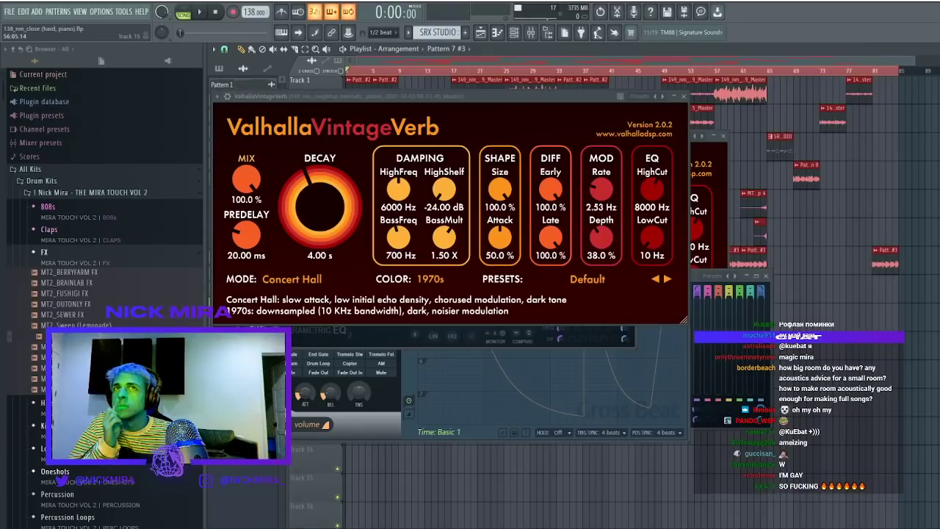
# Start a new empty project and open its channel rack
pyautogui.click(448, 74)
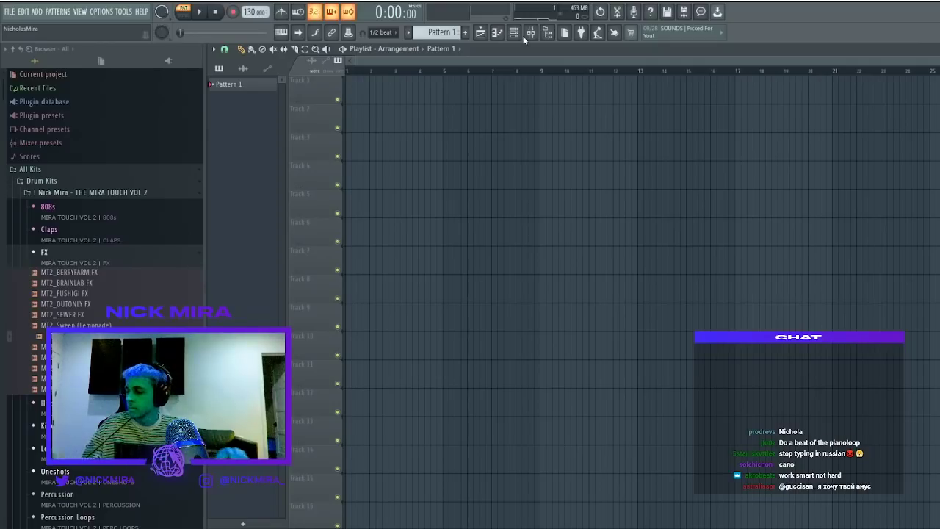
pyautogui.click(514, 32)
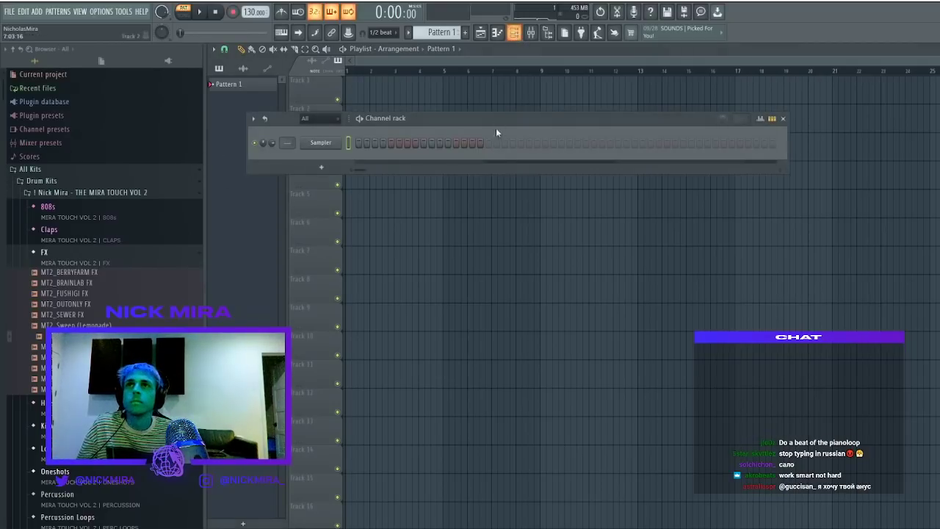
pyautogui.press('space')
pyautogui.press('space')
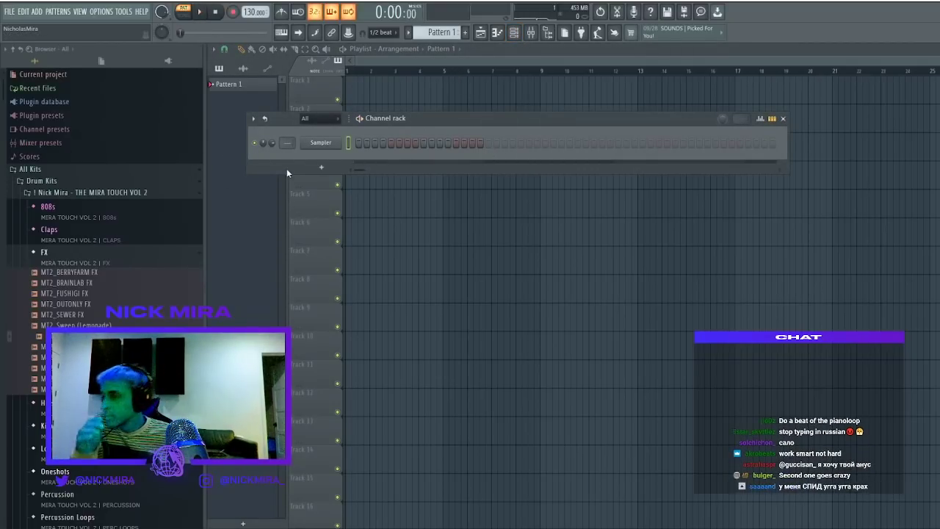
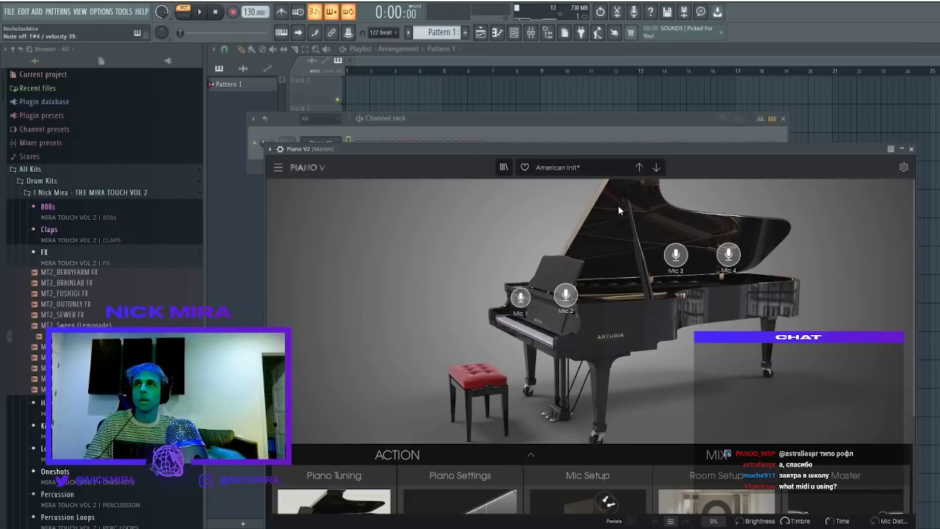
# Cut the last short phrase around bars 34 and 35 of the Piano V2 notes and delete all the remaining notes
pyautogui.click(315, 130)
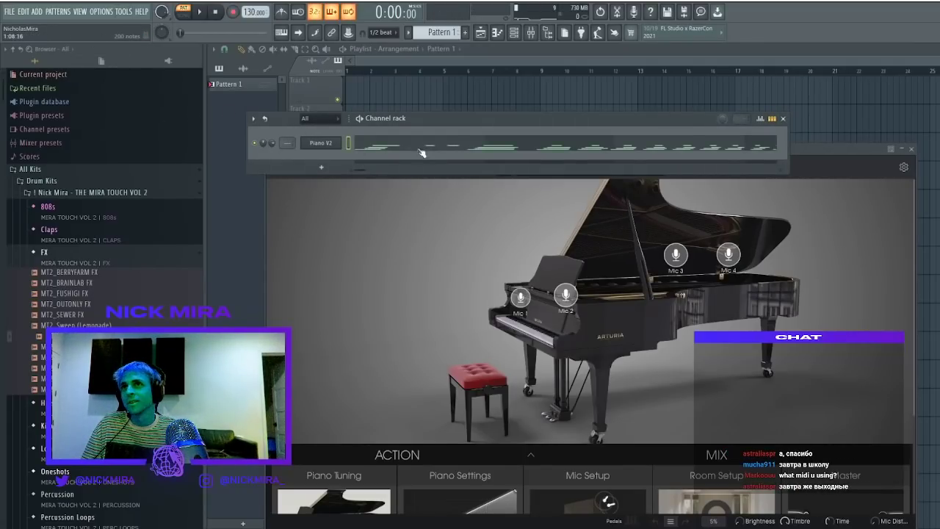
pyautogui.click(421, 144)
pyautogui.scroll(-5, 431, 74)
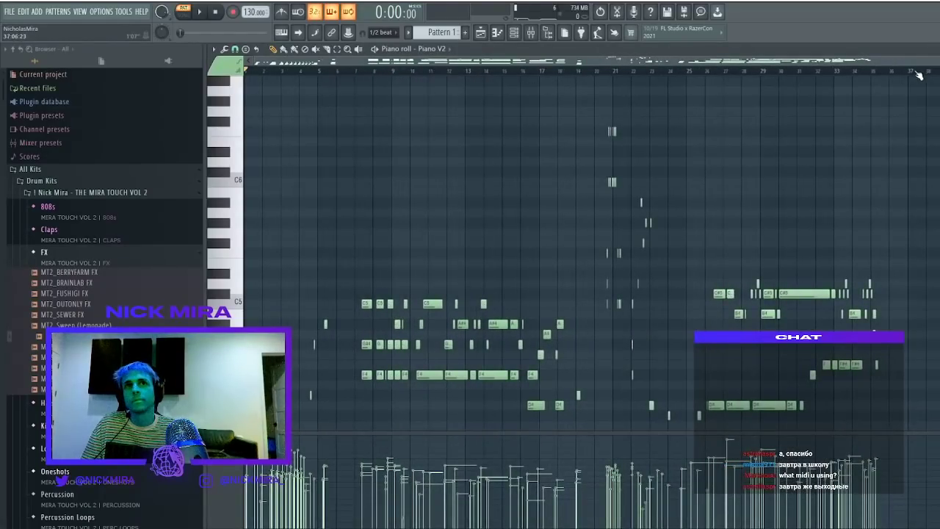
pyautogui.scroll(5, 434, 73)
pyautogui.moveTo(467, 248); pyautogui.dragTo(652, 392)
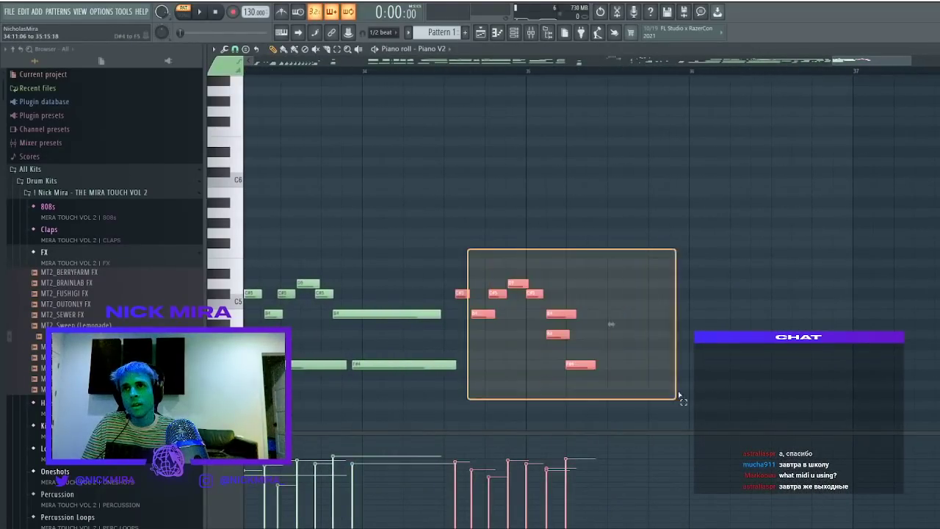
pyautogui.press('F5')
pyautogui.press('F5')
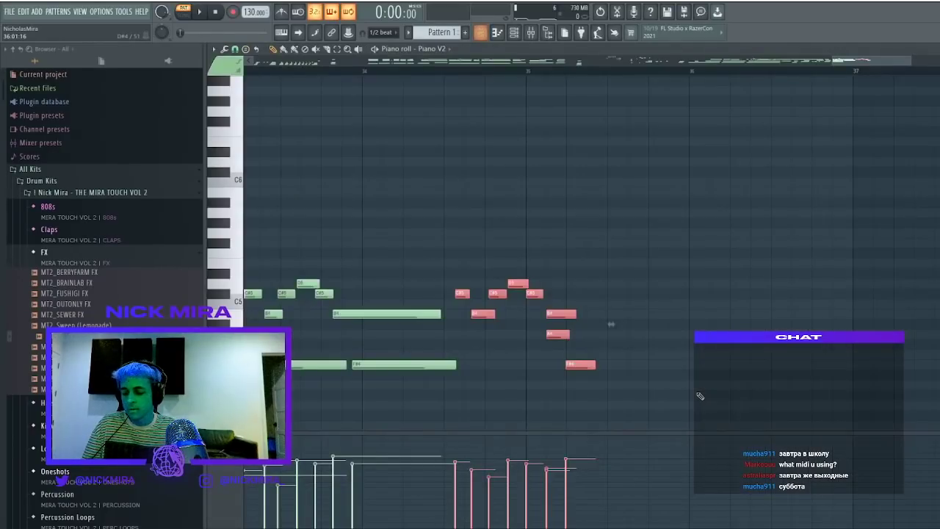
pyautogui.hotkey('ctrl', 'x')
pyautogui.hotkey('ctrl', 'a')
pyautogui.press('Delete')
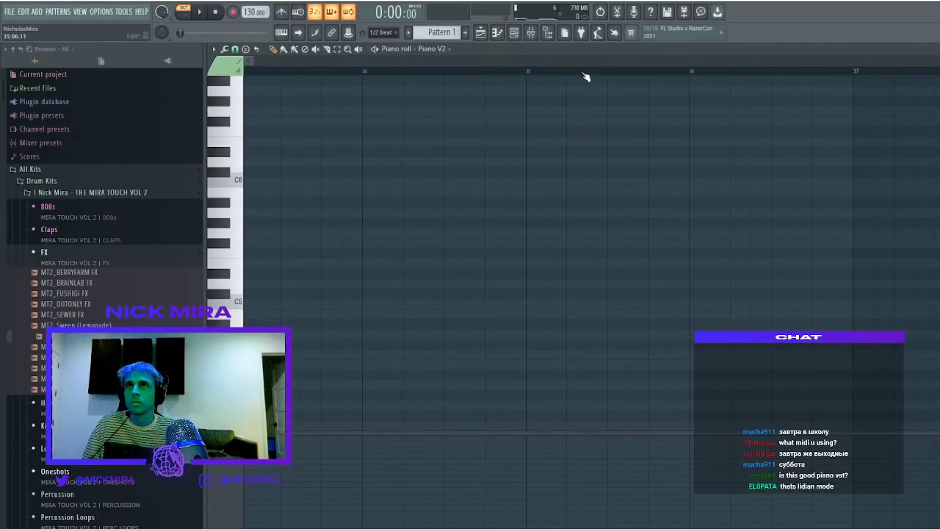
# Paste the cut piano phrase, move it to the start of bar 1 and play it
pyautogui.scroll(-2, 585, 75)
pyautogui.hotkey('ctrl', 'v')
pyautogui.moveTo(329, 295); pyautogui.dragTo(243, 295)
pyautogui.press('space')
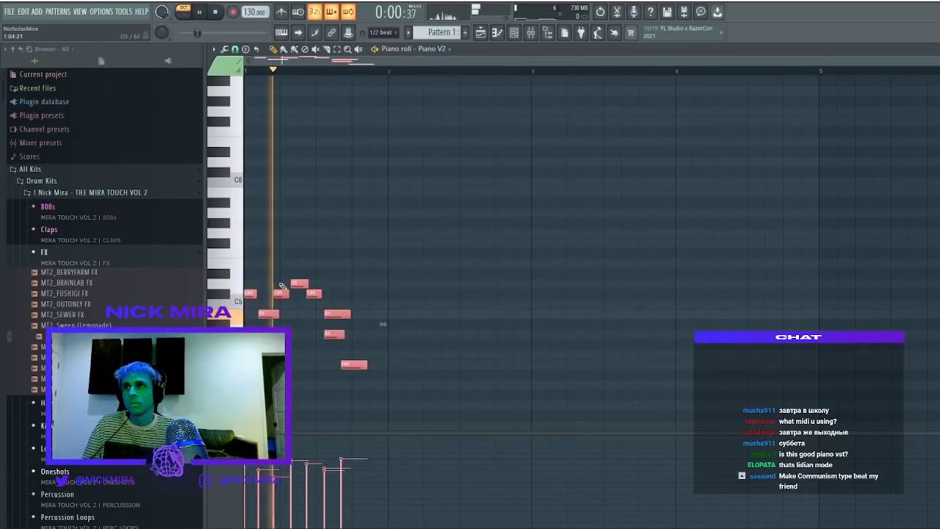
pyautogui.press('space')
# Delete the B4 note directly above the A4 note in the phrase and play the pattern
pyautogui.hotkey('ctrl', 'd')
pyautogui.click(334, 313)
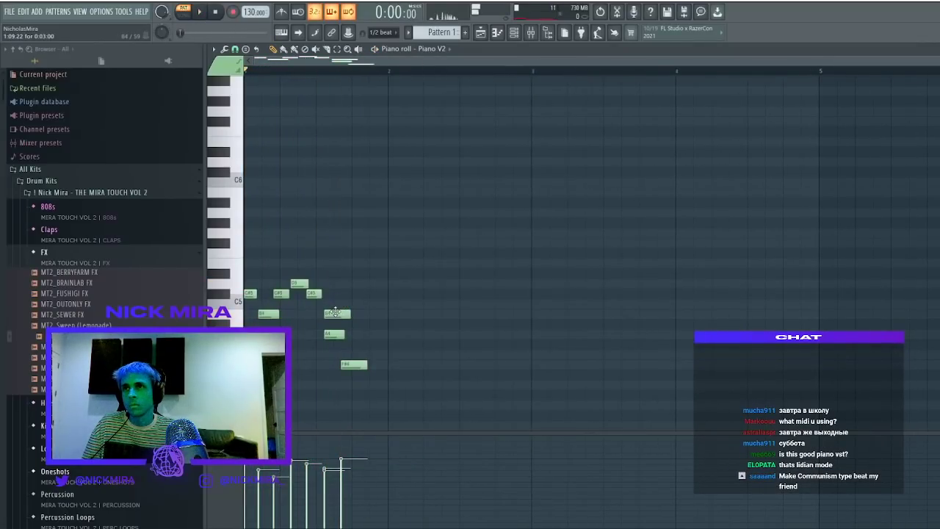
pyautogui.rightClick(342, 315)
pyautogui.press('space')
# Try to compress all notes of the phrase slightly and quantize them
pyautogui.hotkey('ctrl', 'a')
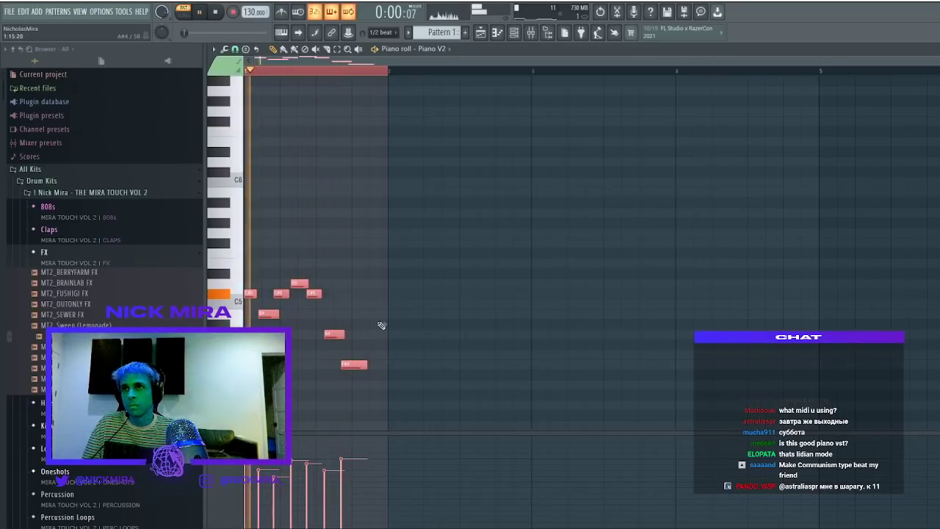
pyautogui.moveTo(382, 324); pyautogui.dragTo(375, 324)
pyautogui.hotkey('ctrl', 'd')
pyautogui.hotkey('ctrl', 'q')
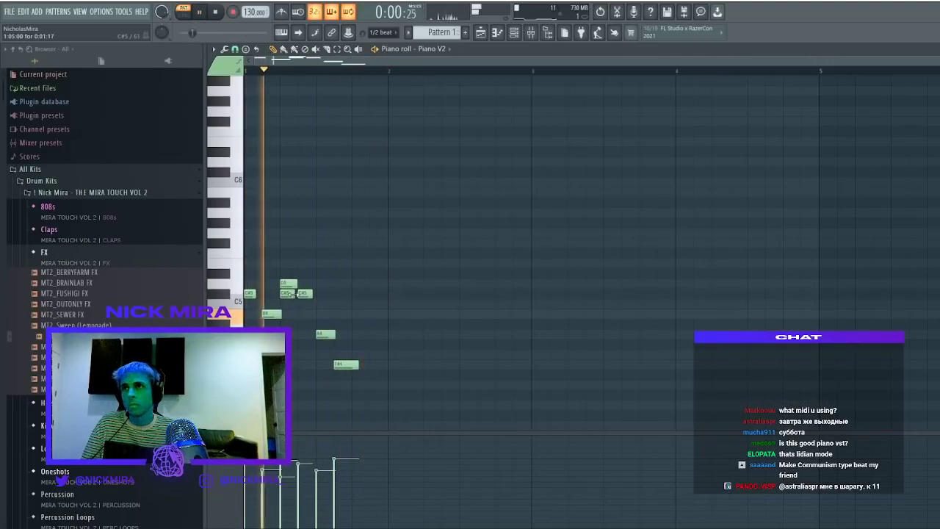
pyautogui.hotkey('ctrl', 'z')
# Stretch all notes of the phrase to nearly fill bar 1 and quantize their starts to an even grid
pyautogui.hotkey('ctrl', 'a')
pyautogui.moveTo(375, 324); pyautogui.dragTo(409, 330)
pyautogui.hotkey('ctrl', 'd')
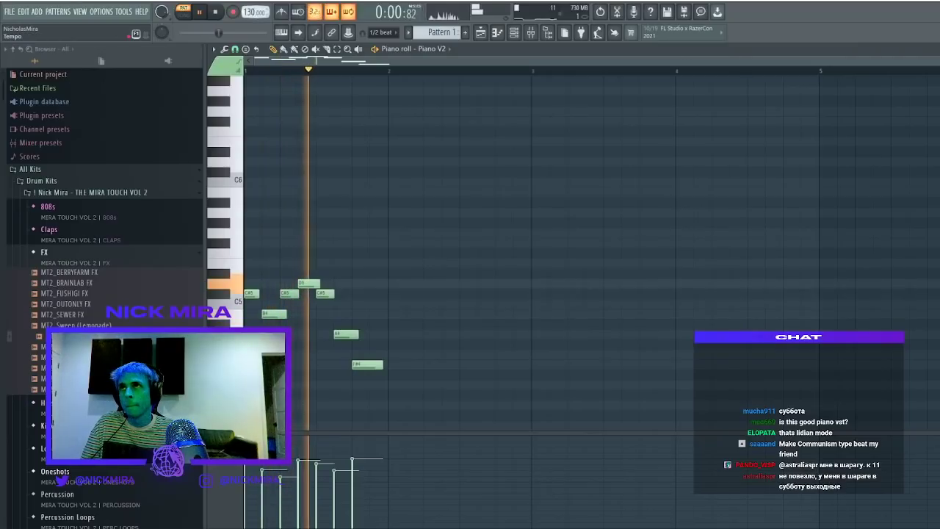
# Set the project tempo to 169 BPM while the phrase plays
pyautogui.moveTo(253, 12); pyautogui.dragTo(253, 0)
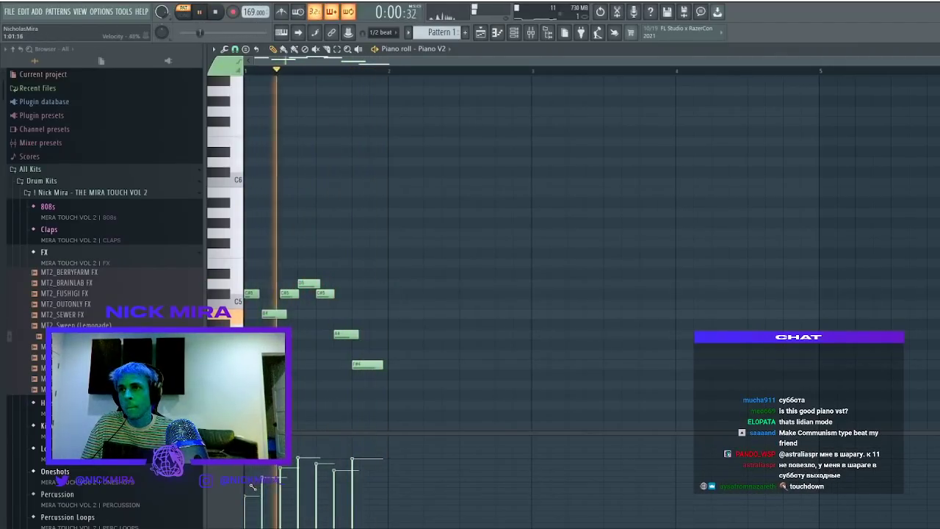
pyautogui.press('space')
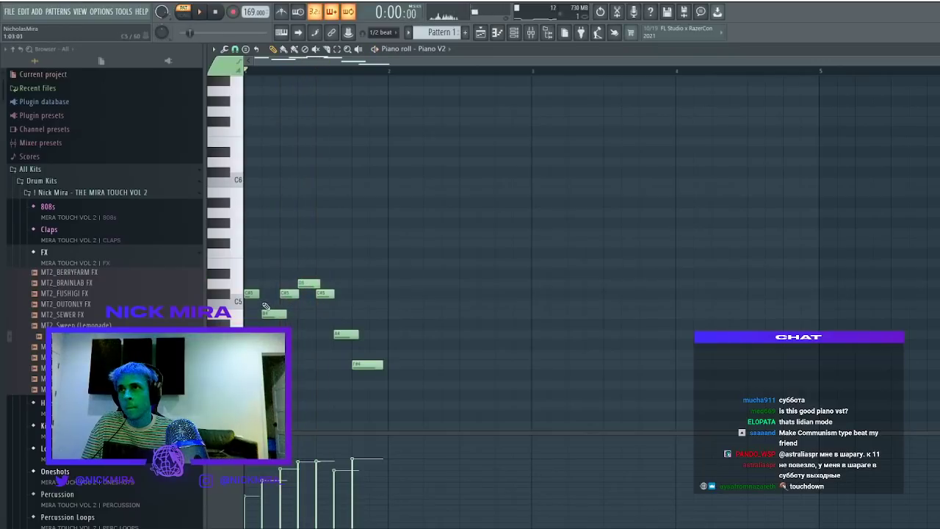
# Articulate the piano notes so each one lasts until the next note begins, and play the phrase
pyautogui.keyDown('ctrl'); pyautogui.click(255, 294); pyautogui.keyUp('ctrl')
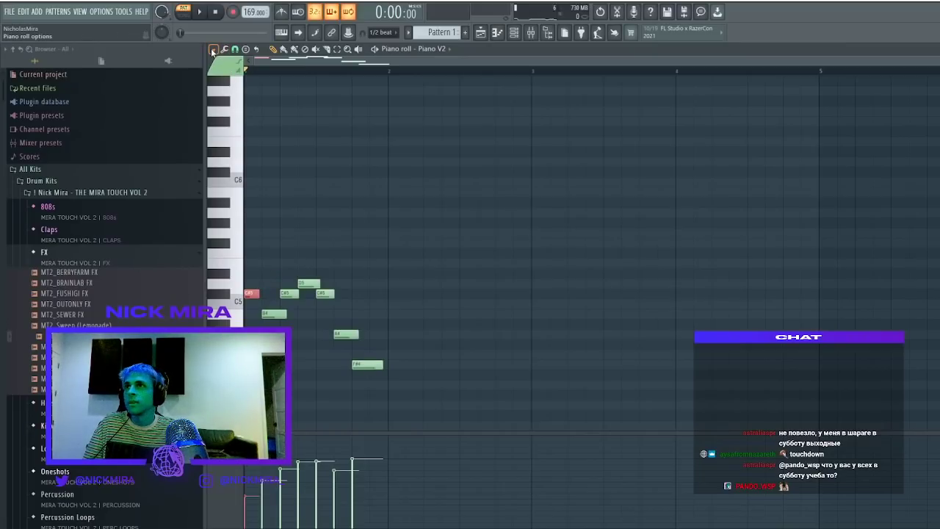
pyautogui.rightClick(426, 125)
pyautogui.hotkey('alt', 'l')
pyautogui.moveTo(457, 268)
pyautogui.mouseDown()
pyautogui.moveTo(456, 282)
pyautogui.moveTo(456, 267)
pyautogui.mouseUp()
pyautogui.click(540, 216)
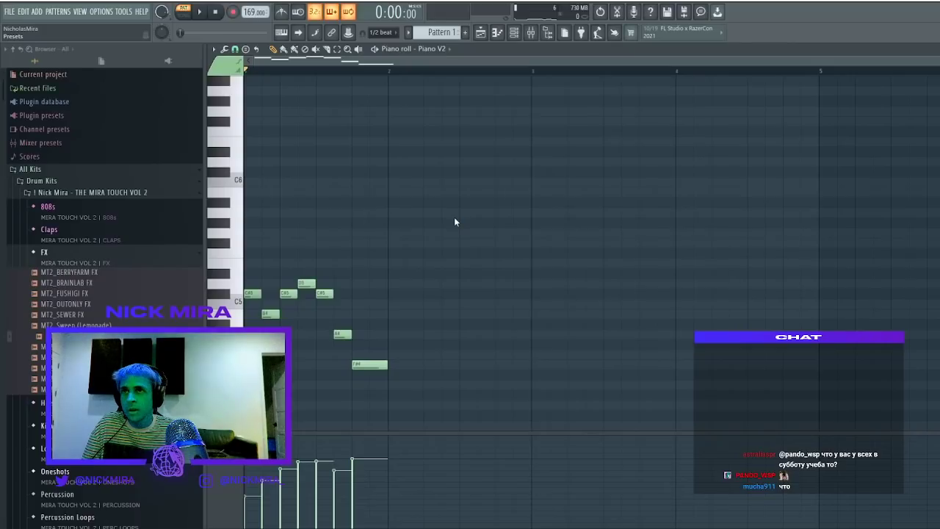
pyautogui.press('space')
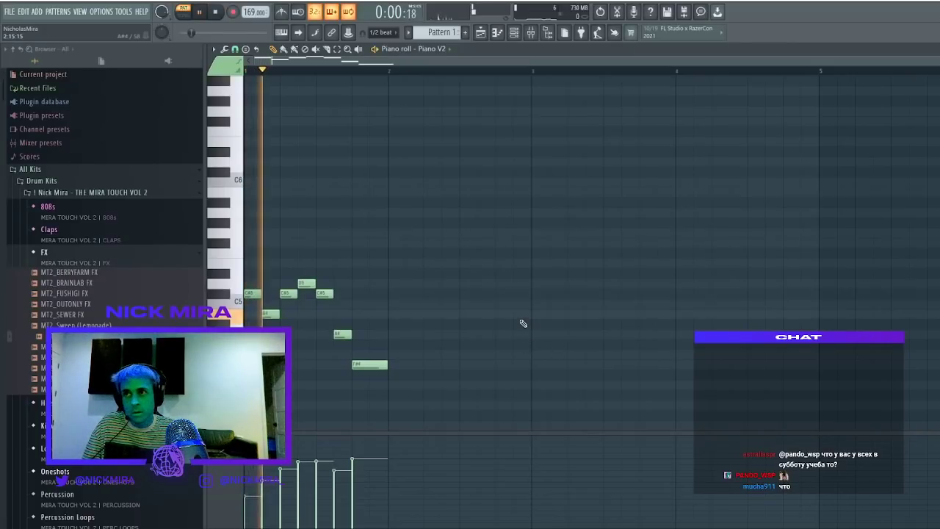
# Lengthen the B4, A4, D5 and last C#5 notes of the phrase to the end of bar 1, checking by playback
pyautogui.moveTo(260, 295); pyautogui.dragTo(388, 334)
pyautogui.press('space')
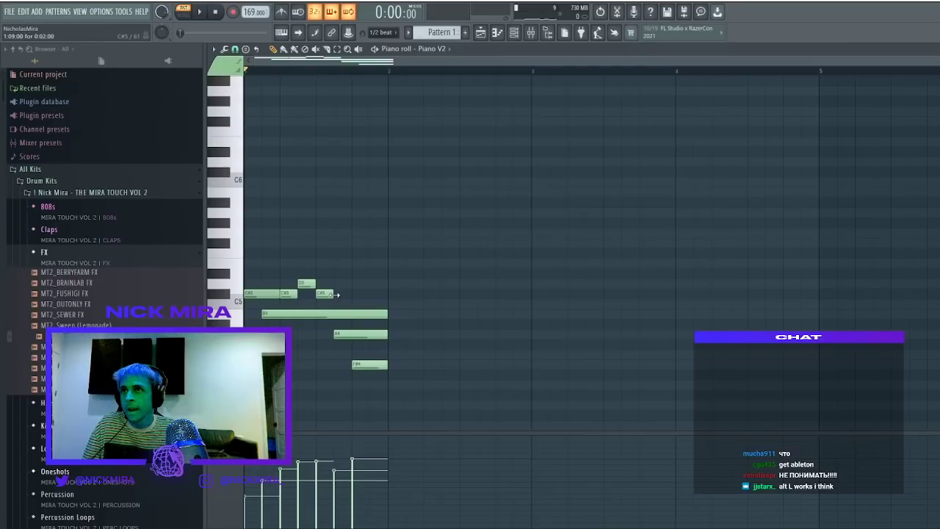
pyautogui.moveTo(332, 294); pyautogui.dragTo(387, 294)
pyautogui.moveTo(295, 293); pyautogui.dragTo(388, 287)
pyautogui.press('space')
pyautogui.press('space')
pyautogui.press('space')
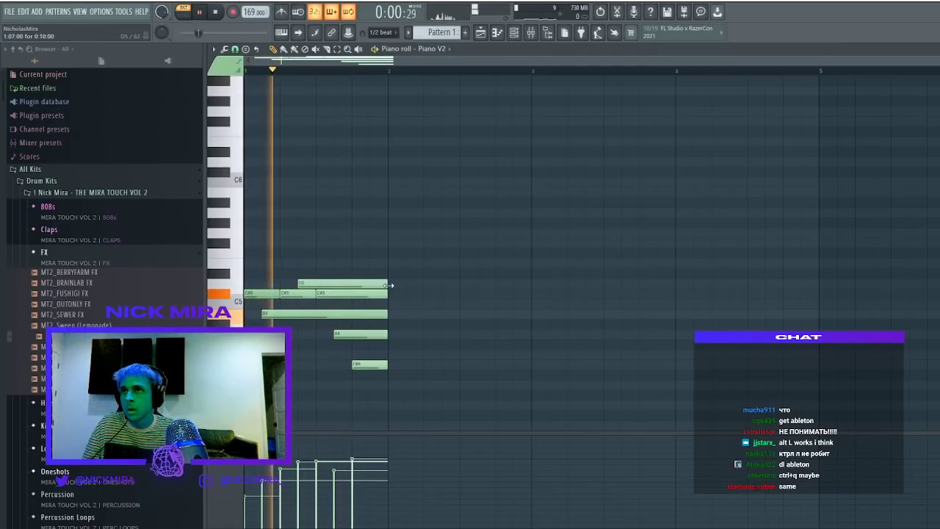
# Add two low notes under the phrase in bar 1: G3 on beat 1 and D4 on beat 2
pyautogui.scroll(-3, 334, 292)
pyautogui.press('space')
pyautogui.moveTo(253, 323); pyautogui.dragTo(253, 344)
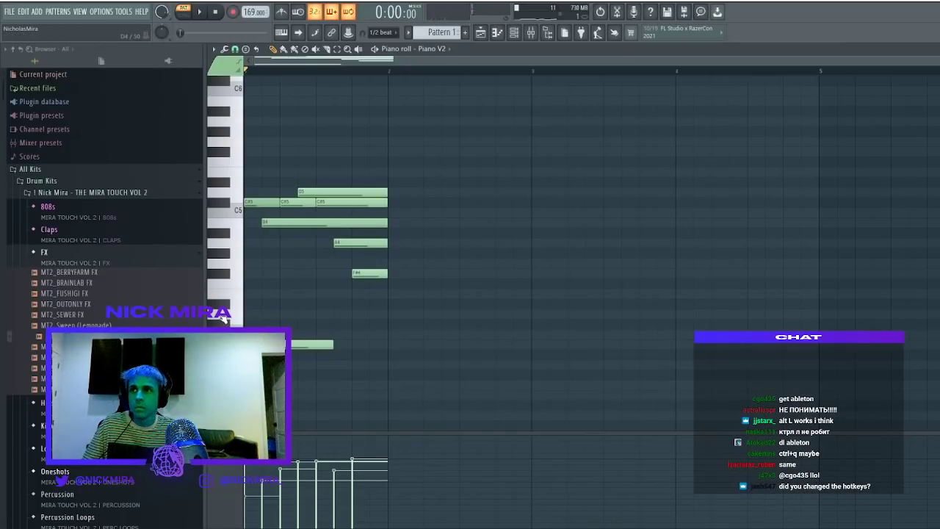
pyautogui.rightClick(263, 345)
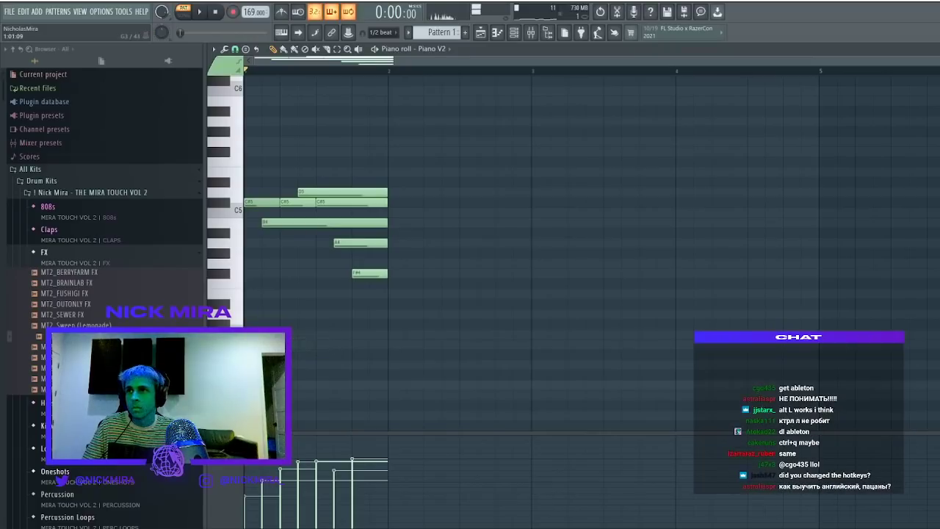
pyautogui.click(255, 384)
pyautogui.click(280, 316)
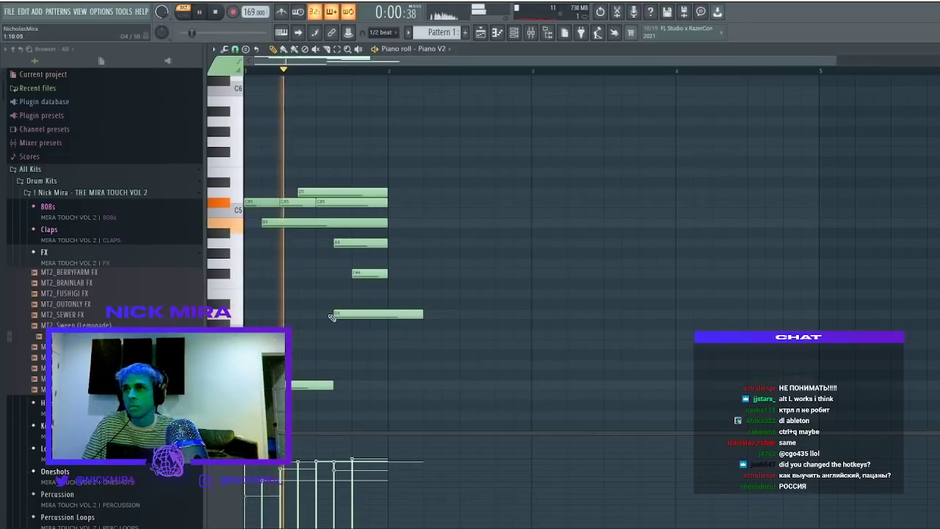
pyautogui.press('space')
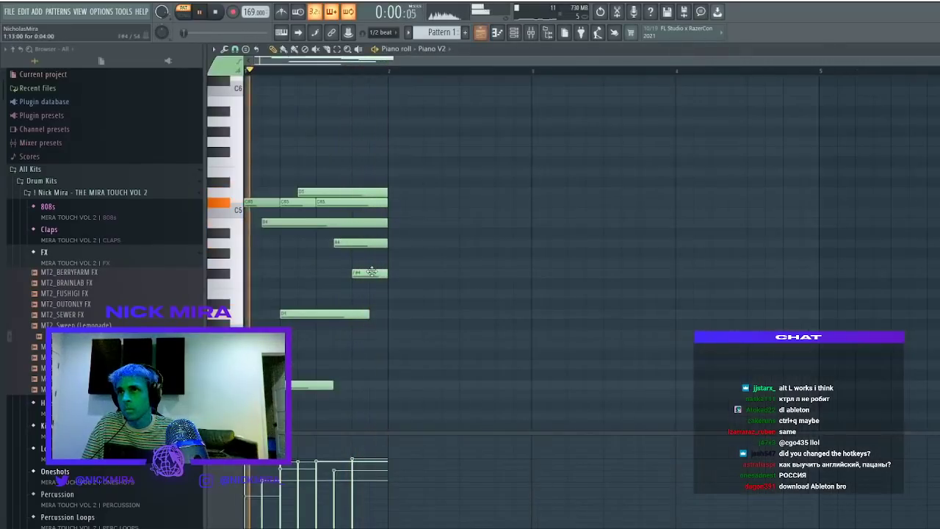
# Raise the upper notes of the piano phrase in bar 1 by one octave
pyautogui.press('space')
pyautogui.press('space')
pyautogui.moveTo(400, 287); pyautogui.dragTo(227, 157)
pyautogui.hotkey('ctrl', 'Up')
pyautogui.press('space')
pyautogui.press('space')
pyautogui.keyDown('ctrl'); pyautogui.click(294, 178); pyautogui.keyUp('ctrl')
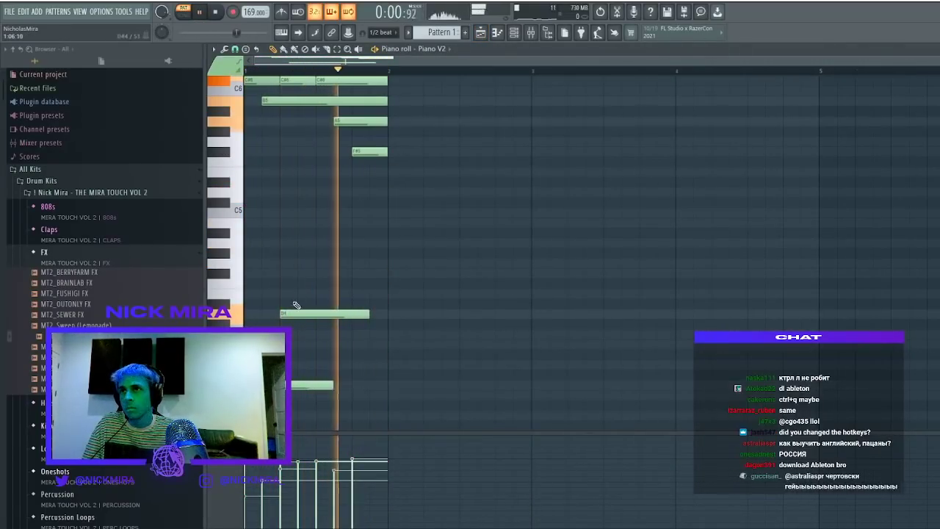
# Add two low notes in bar 2: B3 on beat 2 and F#4 on beat 3
pyautogui.press('space')
pyautogui.moveTo(408, 330)
pyautogui.mouseDown()
pyautogui.moveTo(393, 354)
pyautogui.moveTo(406, 351)
pyautogui.mouseUp()
pyautogui.press('space')
pyautogui.moveTo(522, 345); pyautogui.dragTo(431, 344)
pyautogui.press('space')
pyautogui.click(427, 284)
pyautogui.moveTo(427, 285); pyautogui.dragTo(466, 272)
pyautogui.press('space')
pyautogui.scroll(3, 403, 172)
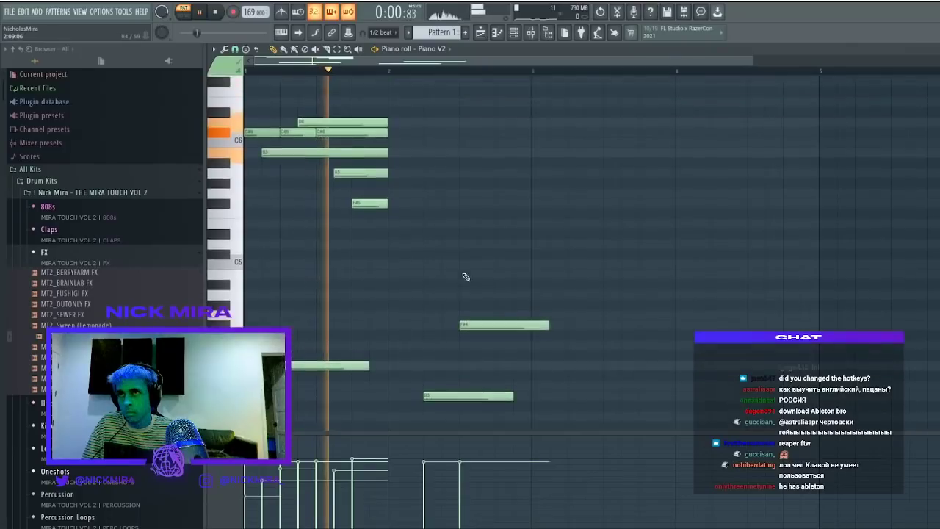
# Duplicate the high piano phrase from bar 1 into bar 2
pyautogui.hotkey('ctrl', 'b')
pyautogui.keyDown('ctrl'); pyautogui.click(483, 194); pyautogui.keyUp('ctrl')
pyautogui.press('space')
pyautogui.press('space')
pyautogui.keyDown('ctrl'); pyautogui.click(403, 144); pyautogui.keyUp('ctrl')
pyautogui.moveTo(403, 145); pyautogui.dragTo(543, 146)
pyautogui.keyDown('ctrl'); pyautogui.click(543, 146); pyautogui.keyUp('ctrl')
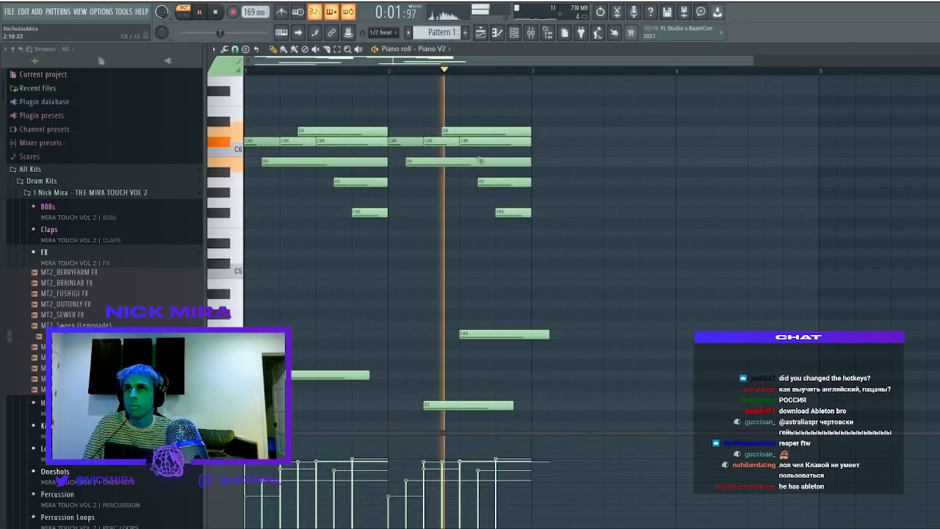
# Move the low note on beat 1 of bar 1 up to B3
pyautogui.scroll(-4, 297, 218)
pyautogui.moveTo(302, 209); pyautogui.dragTo(385, 287)
pyautogui.press('space')
pyautogui.press('space')
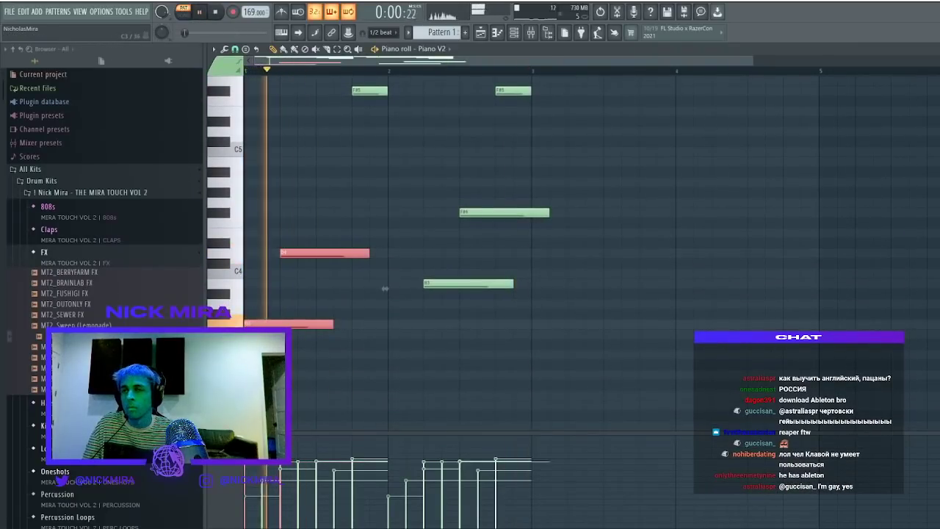
pyautogui.keyDown('ctrl'); pyautogui.click(296, 315); pyautogui.keyUp('ctrl')
pyautogui.press('space')
pyautogui.moveTo(292, 323); pyautogui.dragTo(287, 280)
pyautogui.press('space')
# Replace the low D4 note in bar 1 with an F#4 on beat 2
pyautogui.rightClick(300, 253)
pyautogui.press('space')
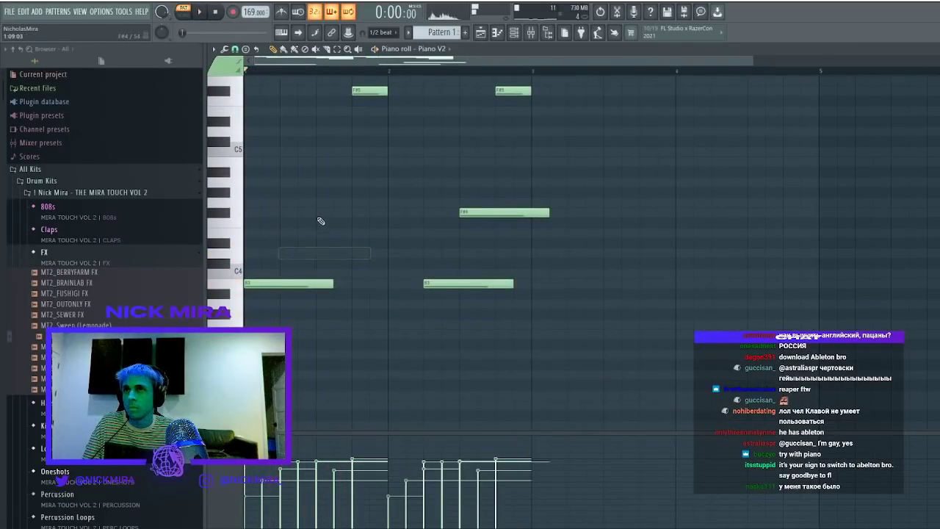
pyautogui.click(281, 211)
pyautogui.press('space')
pyautogui.scroll(1, 477, 261)
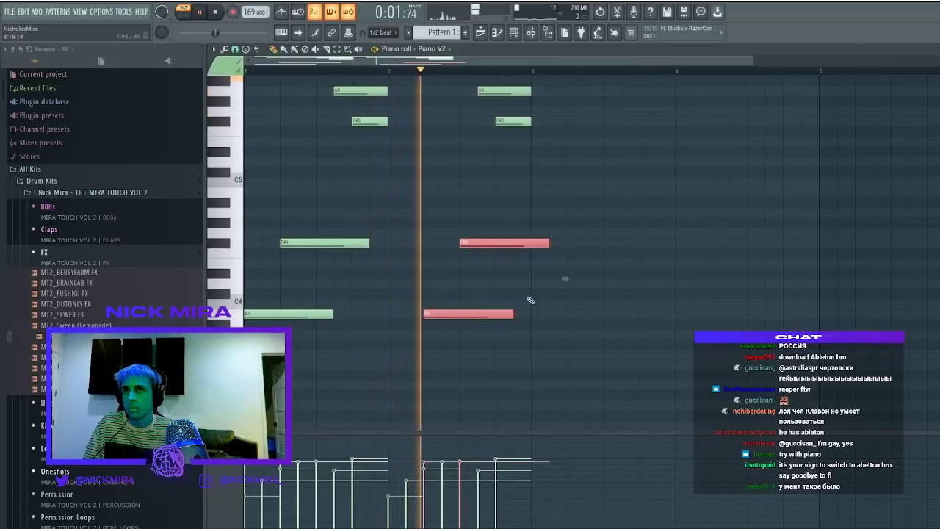
# Trim the second F#4 to the end of bar 2 and duplicate the two bars into bars 3 and 4
pyautogui.moveTo(547, 240); pyautogui.dragTo(536, 247)
pyautogui.press('space')
pyautogui.press('space')
pyautogui.hotkey('ctrl', 'b')
pyautogui.keyDown('ctrl'); pyautogui.click(833, 177); pyautogui.keyUp('ctrl')
pyautogui.scroll(9, 492, 247)
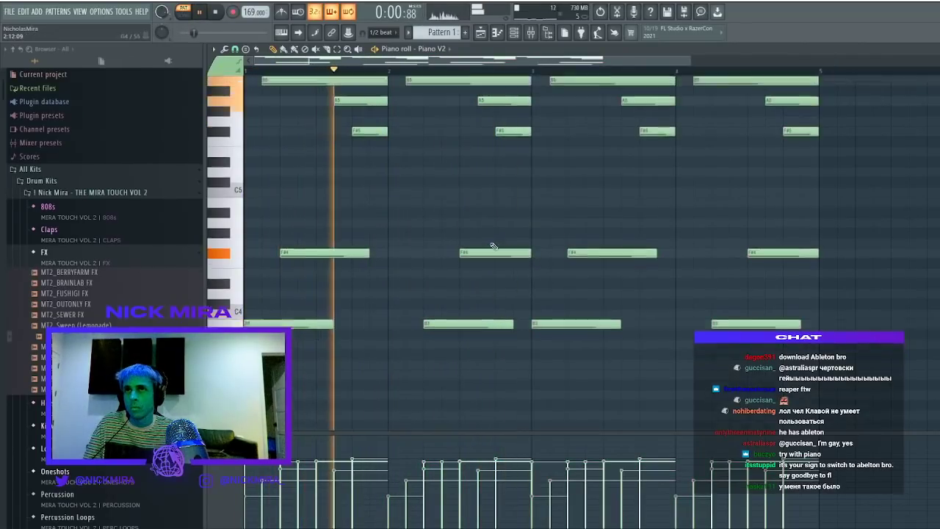
# Add a high counter-melody of D7, C#7 and A6 in bar 1, shortening the A6 to end with the bar
pyautogui.press('space')
pyautogui.scroll(1, 313, 220)
pyautogui.moveTo(287, 252); pyautogui.dragTo(318, 229)
pyautogui.press('space')
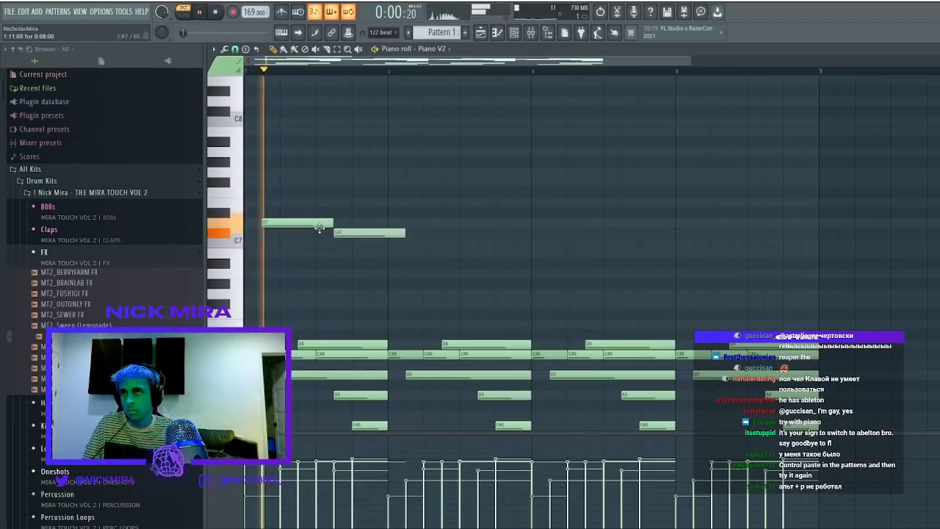
pyautogui.click(348, 292)
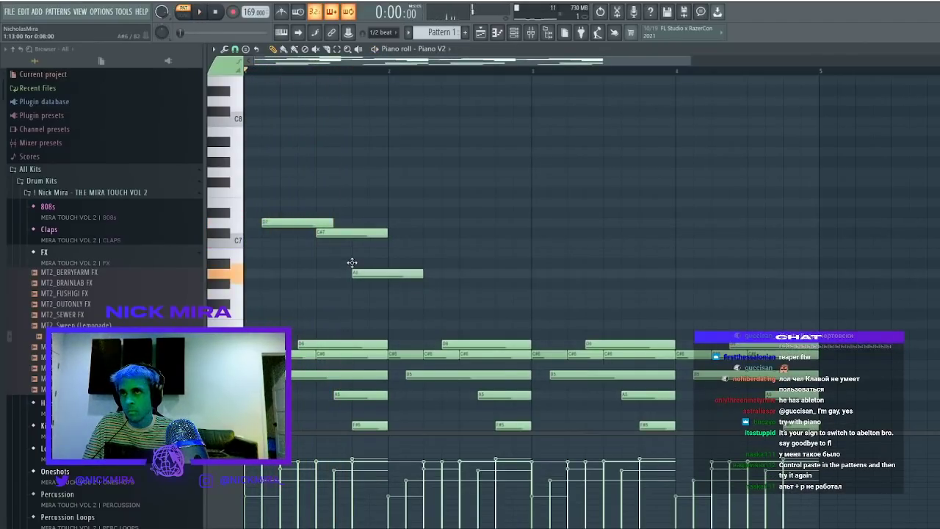
pyautogui.press('space')
pyautogui.moveTo(422, 273); pyautogui.dragTo(386, 273)
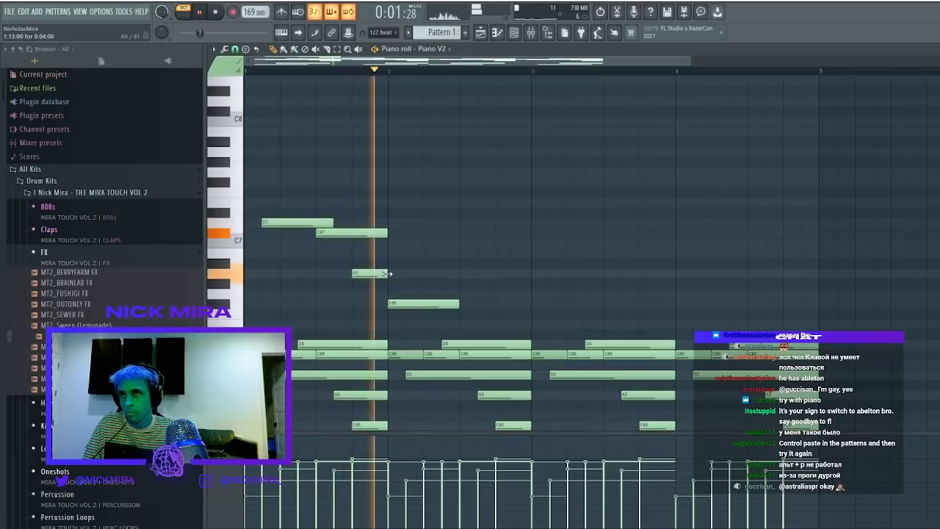
# Continue the counter-melody with F#6 at bar 3 and A6, B6 and F#6 notes in bar 4, making the overlapping A6 notes legato
pyautogui.click(539, 302)
pyautogui.moveTo(566, 302); pyautogui.dragTo(603, 303)
pyautogui.press('space')
pyautogui.click(677, 272)
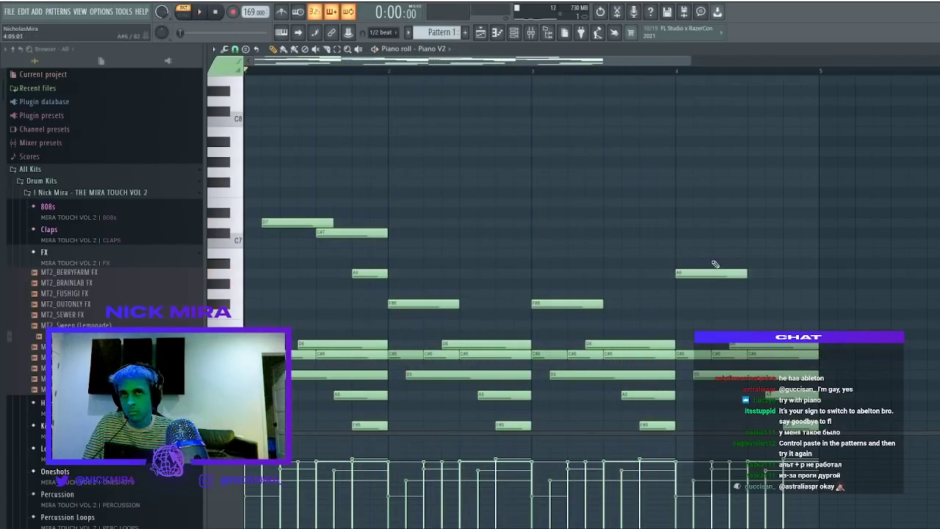
pyautogui.moveTo(723, 253); pyautogui.dragTo(729, 253)
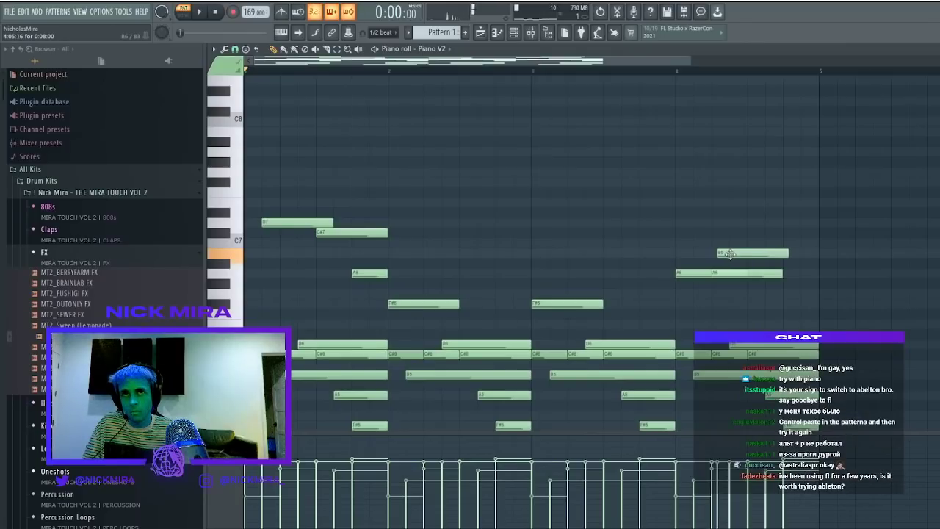
pyautogui.click(750, 306)
pyautogui.press('space')
pyautogui.moveTo(770, 290); pyautogui.dragTo(658, 220)
pyautogui.hotkey('ctrl', 'l')
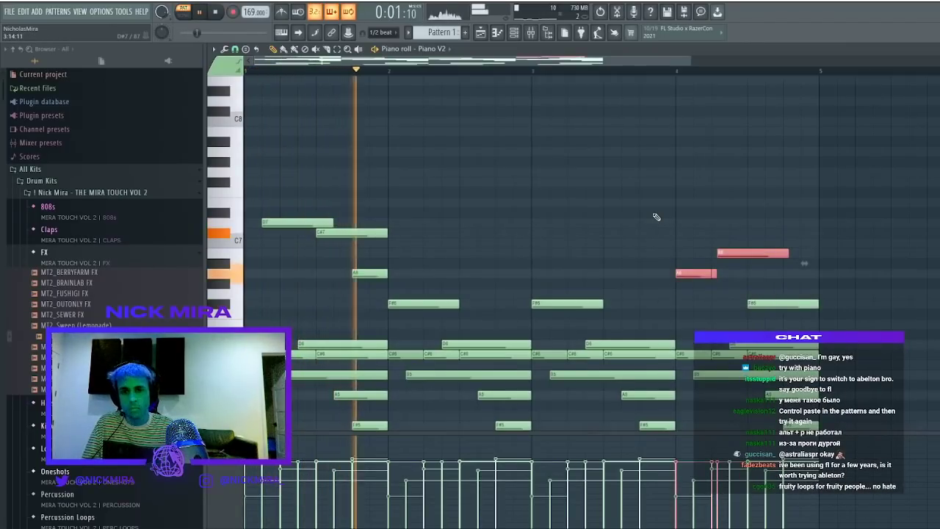
# Duplicate the whole four-bar melody into bars 5 to 8
pyautogui.hotkey('ctrl', 'd')
pyautogui.hotkey('ctrl', 'b')
pyautogui.scroll(-5, 594, 279)
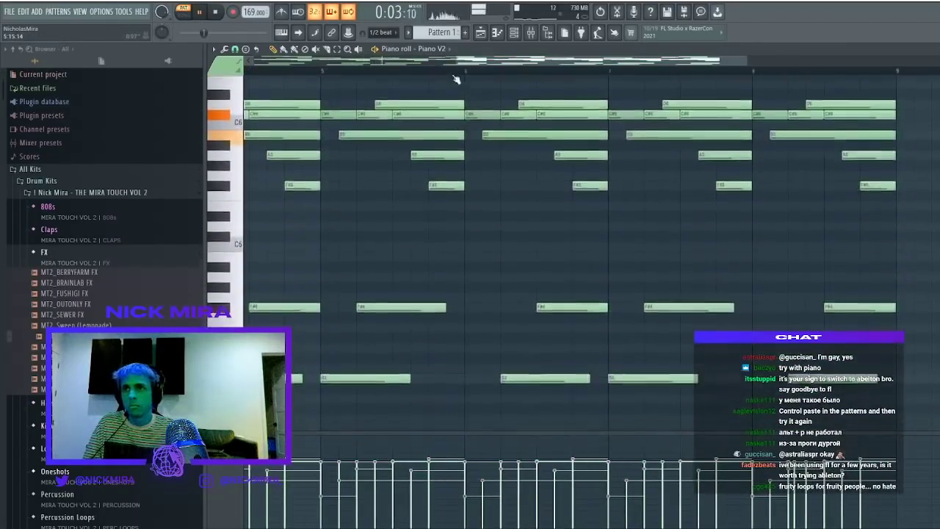
# Transpose the low notes in bars 5 to 8 down four semitones to G3 and D4
pyautogui.scroll(-5, 451, 82)
pyautogui.moveTo(486, 168); pyautogui.dragTo(793, 382)
pyautogui.hotkey('shift', 'Down')
pyautogui.hotkey('shift', 'Down')
pyautogui.hotkey('shift', 'Down')
pyautogui.hotkey('shift', 'Down')
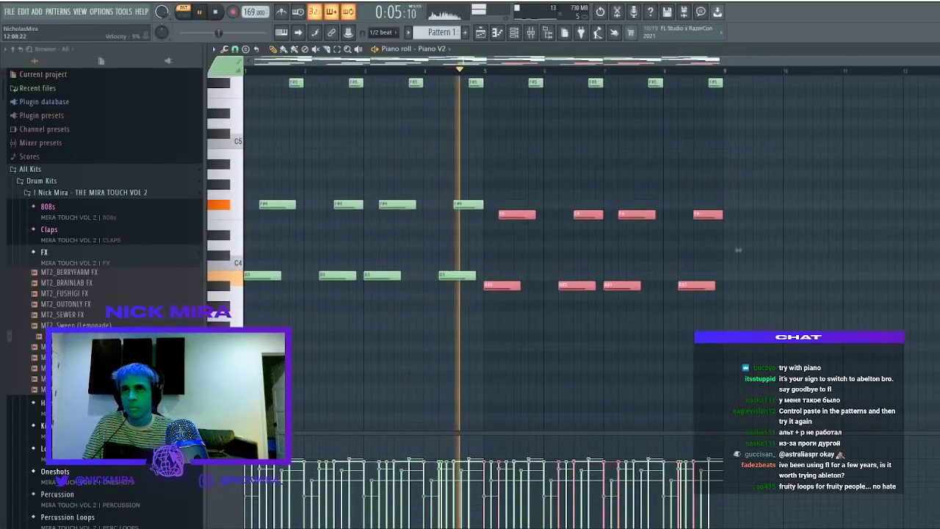
pyautogui.hotkey('ctrl', 'd')
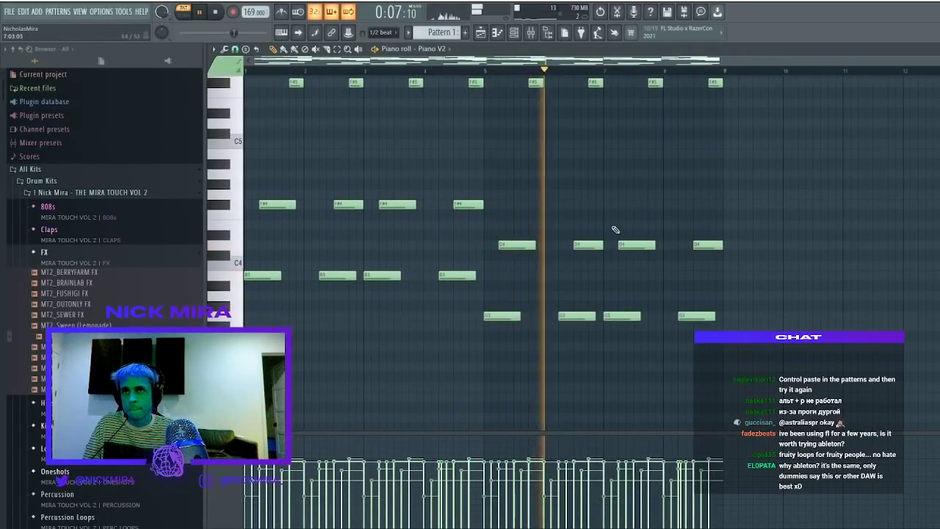
# Transpose the last pair of low notes in bar 8 down three semitones to E3 and B3
pyautogui.keyDown('ctrl'); pyautogui.moveTo(612, 230); pyautogui.dragTo(842, 442); pyautogui.keyUp('ctrl')
pyautogui.keyDown('ctrl'); pyautogui.moveTo(674, 230); pyautogui.dragTo(797, 390); pyautogui.keyUp('ctrl')
pyautogui.hotkey('shift', 'Down')
pyautogui.hotkey('shift', 'Down')
pyautogui.hotkey('shift', 'Down')
pyautogui.hotkey('ctrl', 'd')
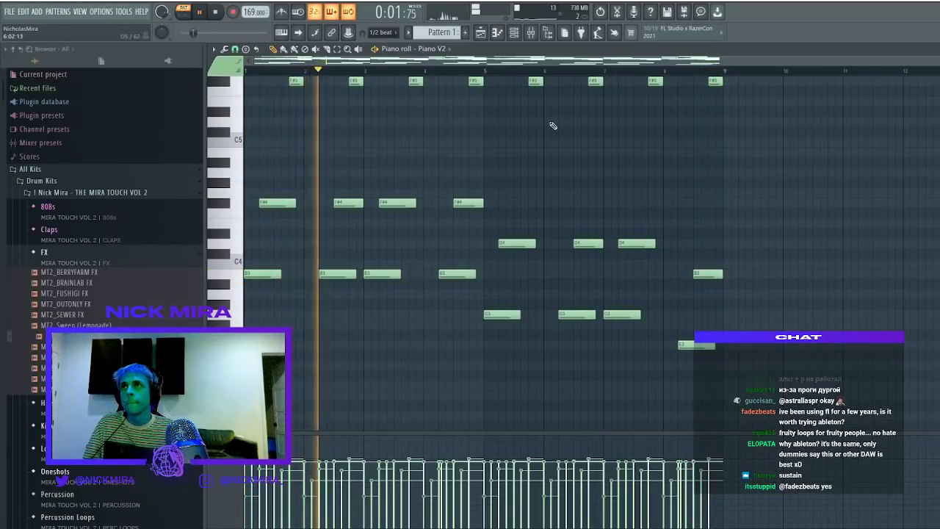
# Load the "key - circuit city" patch from the Nick Mira - Omni Mira 2021 category in Omnisphere and return to the channel rack
pyautogui.scroll(3, 508, 120)
pyautogui.press('F7')
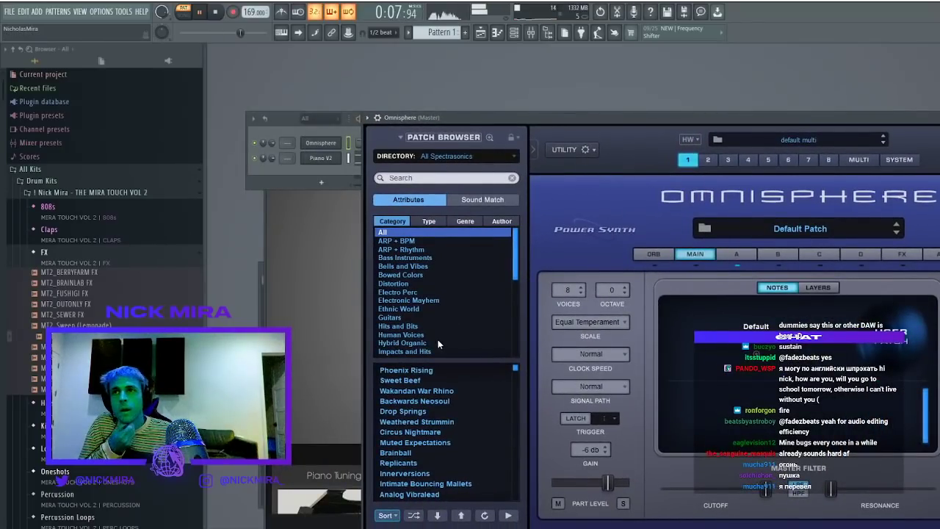
pyautogui.scroll(-2, 433, 316)
pyautogui.click(420, 317)
pyautogui.click(436, 452)
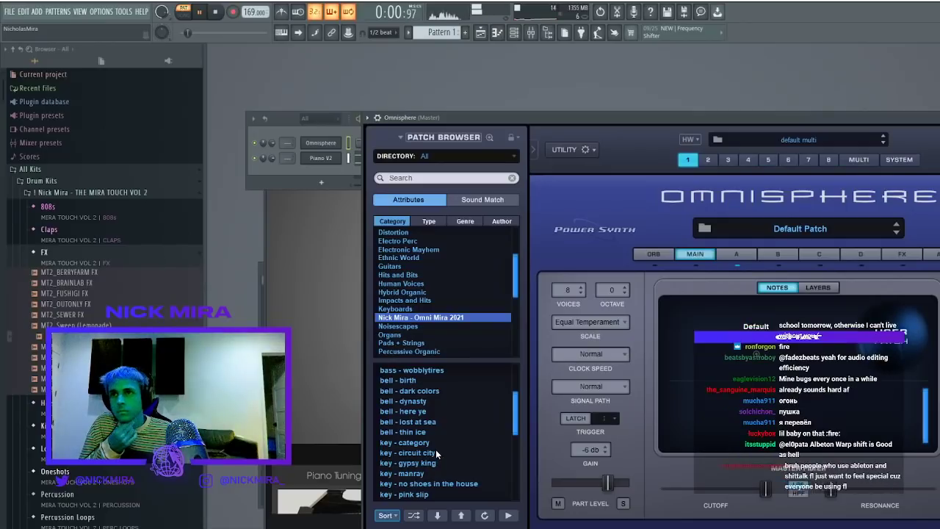
pyautogui.click(350, 145)
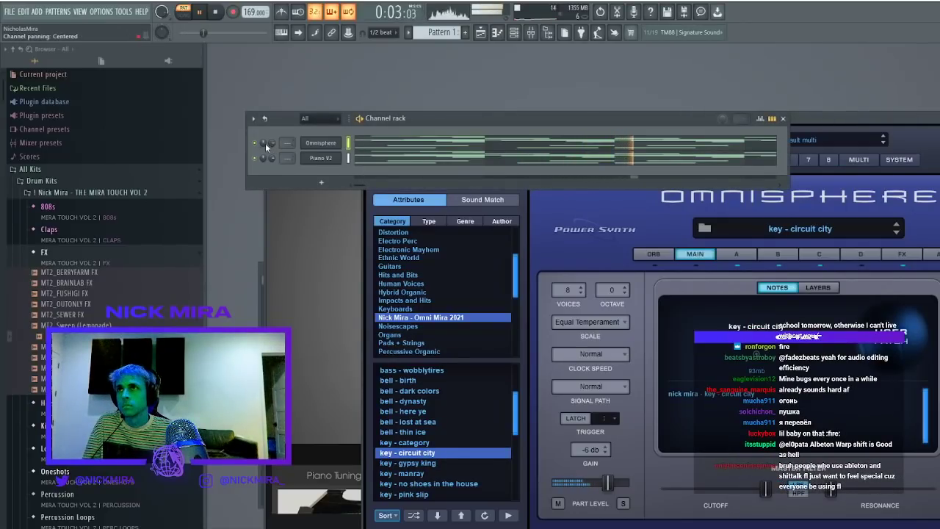
# Audition the "key - category" patch against "key - circuit city" in Omnisphere
pyautogui.click(430, 442)
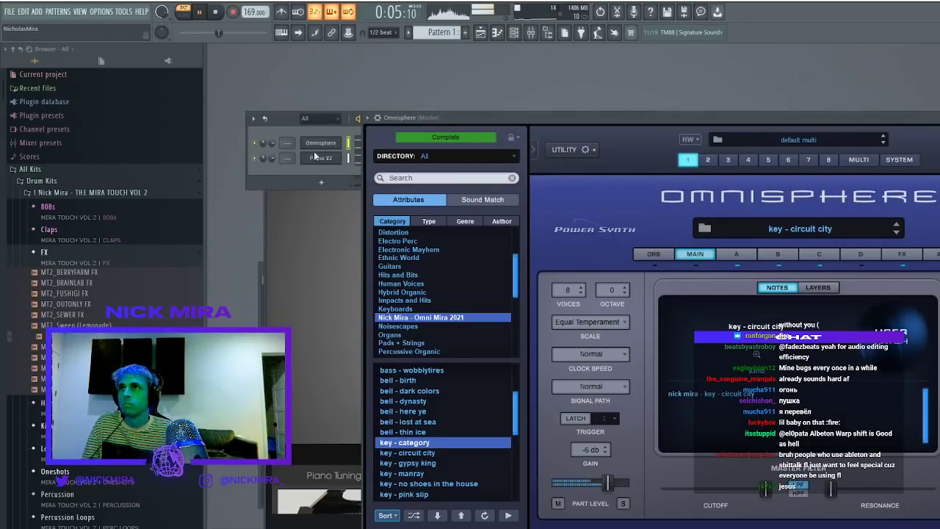
pyautogui.click(420, 455)
pyautogui.scroll(-2, 428, 434)
pyautogui.scroll(-4, 383, 327)
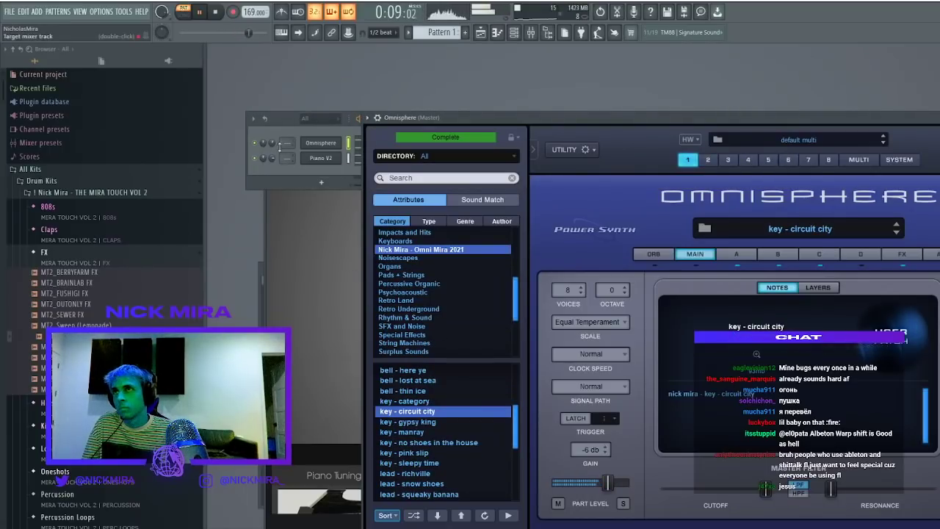
pyautogui.click(280, 147)
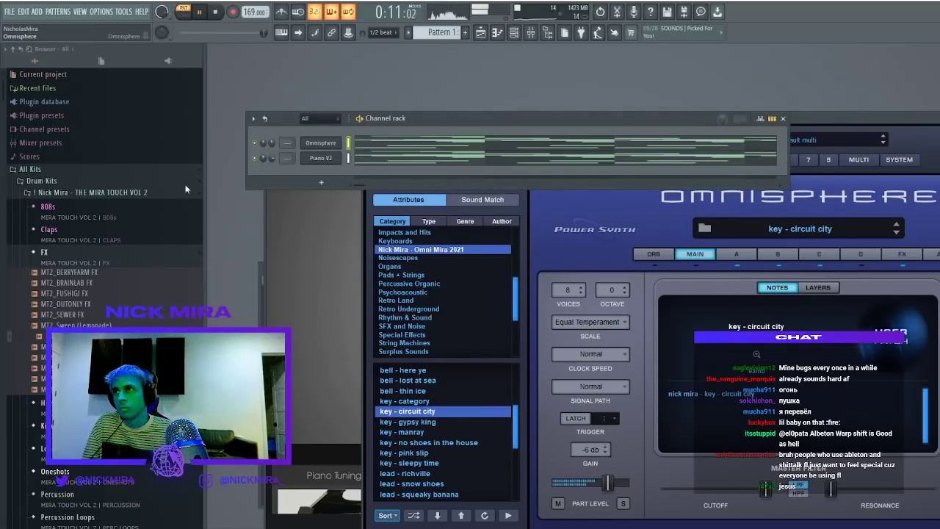
# Add the MT2_Heated Synth Bass one-shot from THE MIRA TOUCH VOL 2 kit as a new channel
pyautogui.click(91, 256)
pyautogui.click(93, 216)
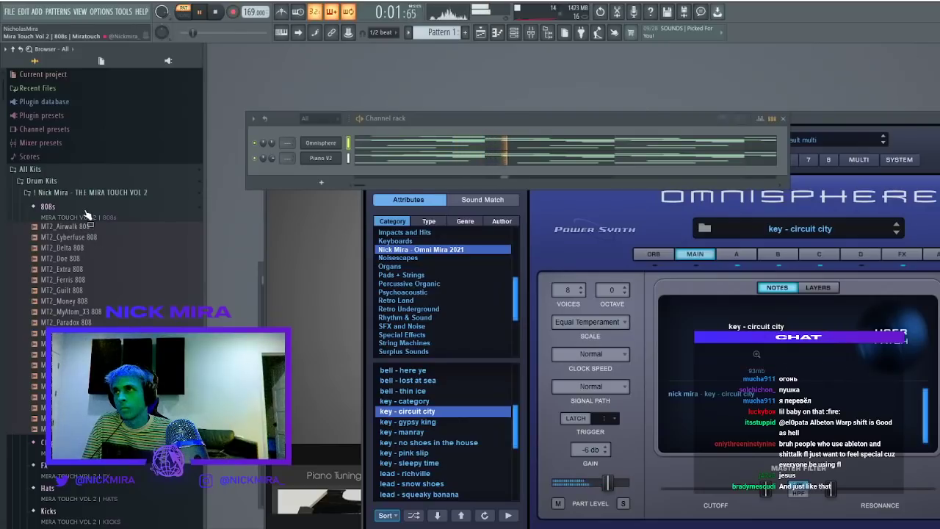
pyautogui.click(86, 215)
pyautogui.click(92, 345)
pyautogui.click(91, 385)
pyautogui.moveTo(91, 384); pyautogui.dragTo(329, 174)
# Enable the synth bass channel's volume envelope and move its settings window below the channel rack
pyautogui.click(324, 174)
pyautogui.click(313, 181)
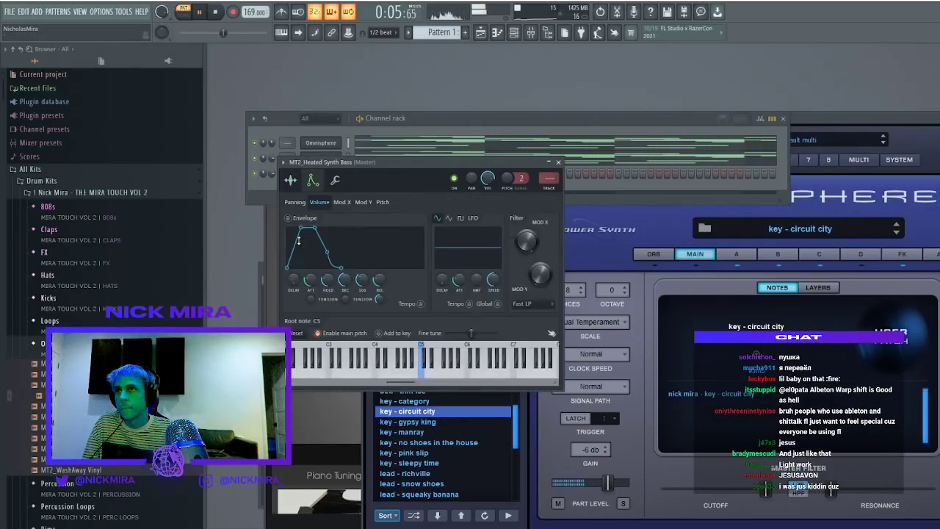
pyautogui.moveTo(420, 161); pyautogui.dragTo(398, 240)
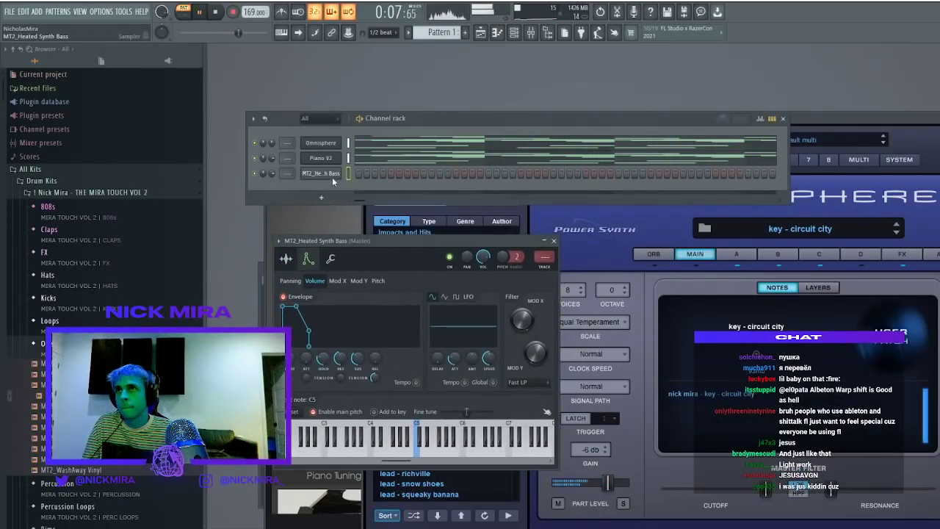
# Place synth bass notes following the piano's low notes: B3 at bar 1, G3 at bar 5 and E3 in bar 8
pyautogui.press('F7')
pyautogui.scroll(-2, 323, 290)
pyautogui.click(255, 303)
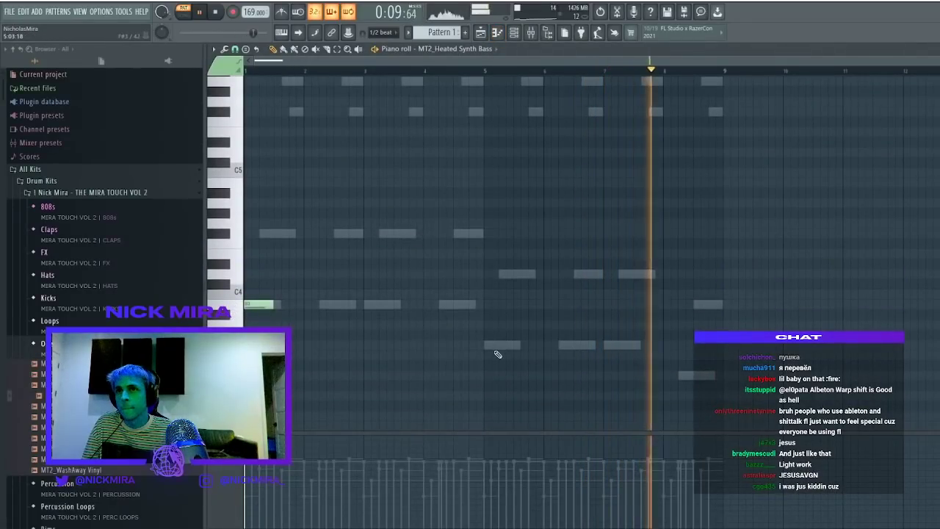
pyautogui.click(500, 344)
pyautogui.click(694, 374)
# Extend the bass notes legato up to bar 9 using a temporary end note, and raise them one octave
pyautogui.click(727, 346)
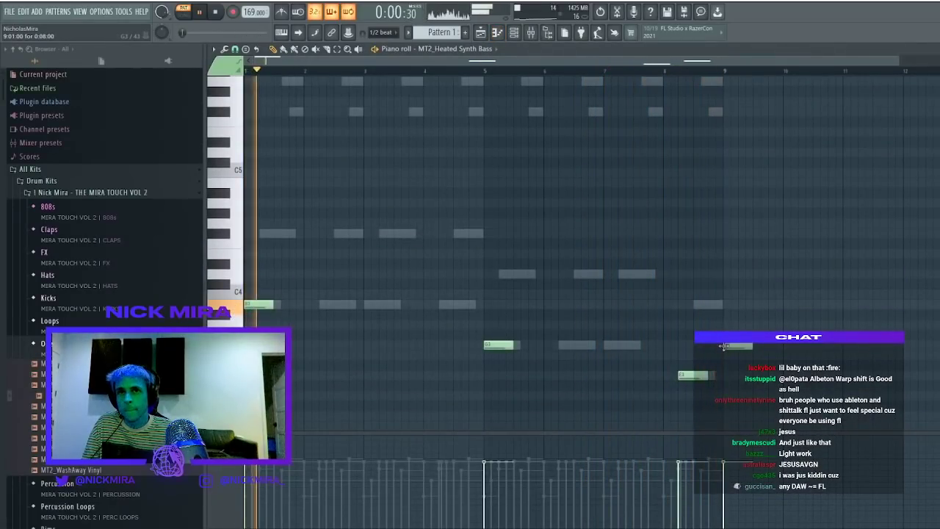
pyautogui.hotkey('ctrl', 'l')
pyautogui.hotkey('ctrl', 'Up')
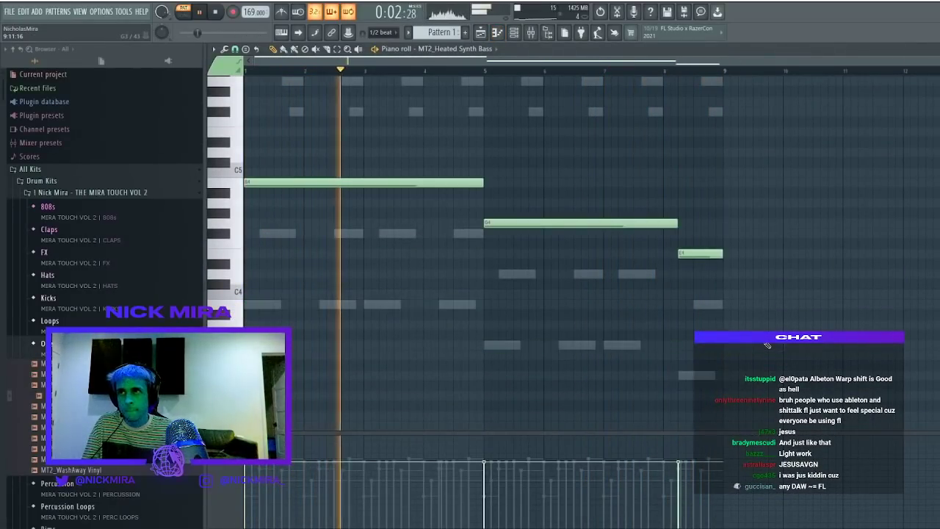
# Slice the B4 bass note at bar 3 and raise the G4 and E4 bass notes one octave
pyautogui.press('space')
pyautogui.press('space')
pyautogui.press('c')
pyautogui.click(364, 180)
pyautogui.moveTo(388, 157)
pyautogui.mouseDown()
pyautogui.moveTo(472, 213)
pyautogui.moveTo(734, 258)
pyautogui.mouseUp()
pyautogui.keyDown('ctrl'); pyautogui.click(735, 210); pyautogui.keyUp('ctrl')
pyautogui.moveTo(580, 201); pyautogui.dragTo(875, 415)
pyautogui.hotkey('ctrl', 'Up')
pyautogui.hotkey('ctrl', 'a')
pyautogui.scroll(5, 657, 269)
pyautogui.hotkey('ctrl', 'd')
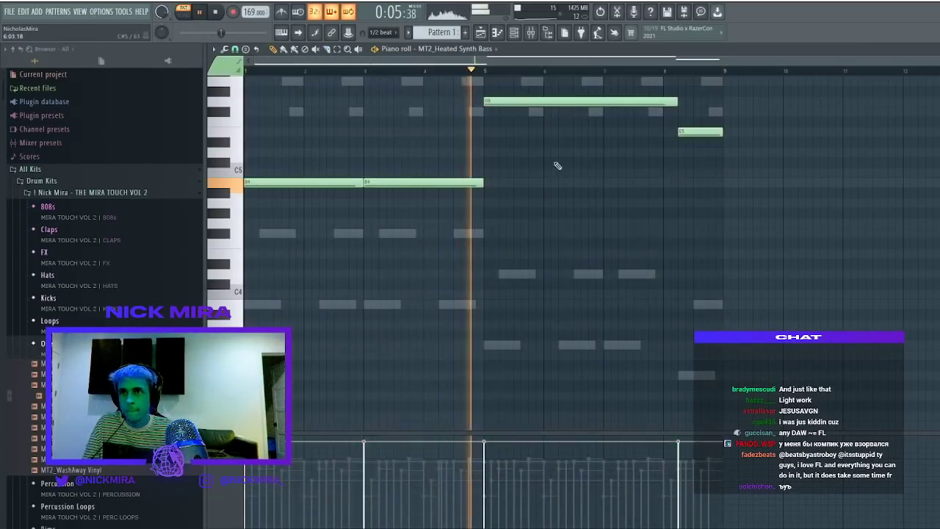
# Slice the long bass note that starts at bar 5 in two at bar 7
pyautogui.press('c')
pyautogui.moveTo(605, 91); pyautogui.dragTo(608, 109)
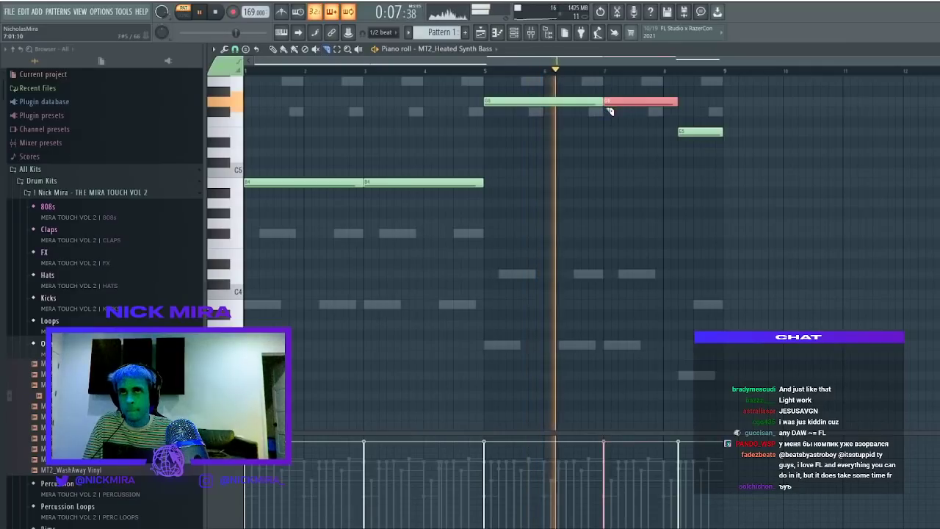
pyautogui.keyDown('ctrl'); pyautogui.click(715, 279); pyautogui.keyUp('ctrl')
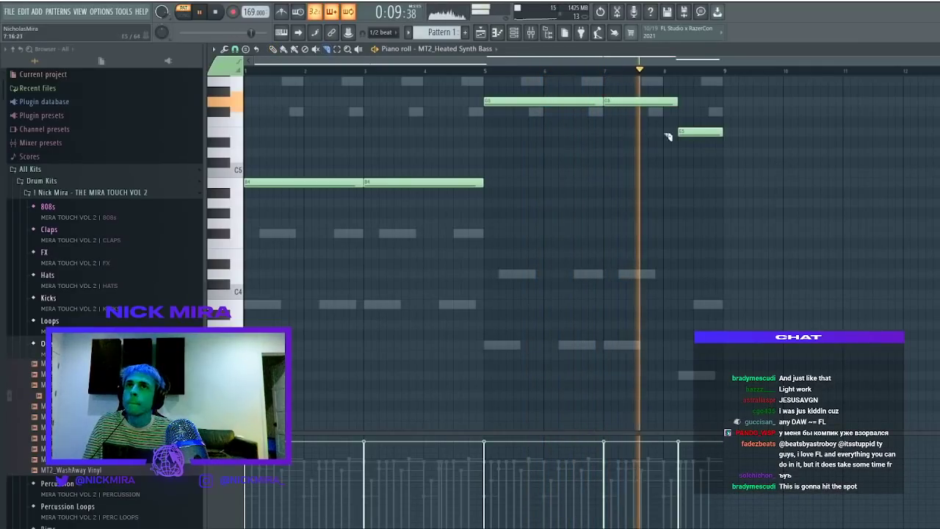
# Replace the bass channel's sample with MT2_Power Synth Bass and restart playback
pyautogui.click(935, 49)
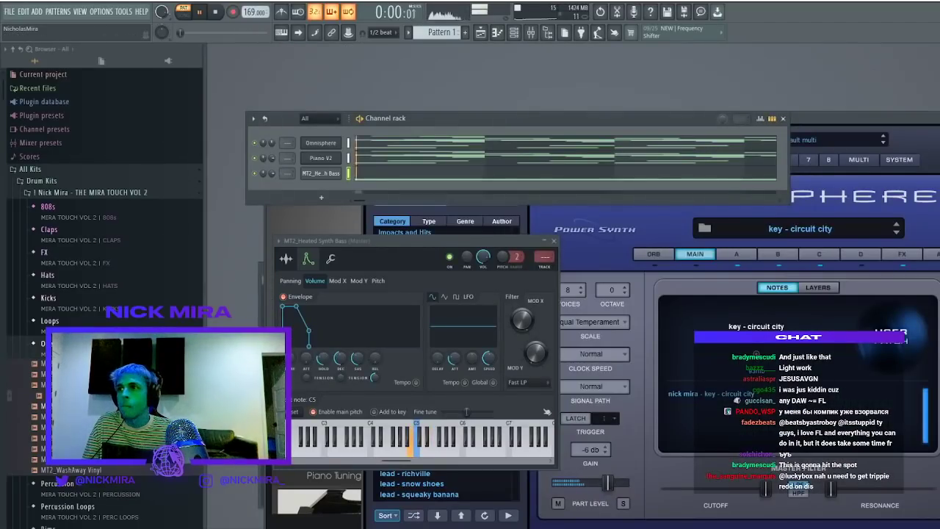
pyautogui.middleClick(110, 438)
pyautogui.press('space')
pyautogui.press('space')
# Lower all the synth bass notes one octave and close the piano roll
pyautogui.click(391, 177)
pyautogui.scroll(-5, 391, 176)
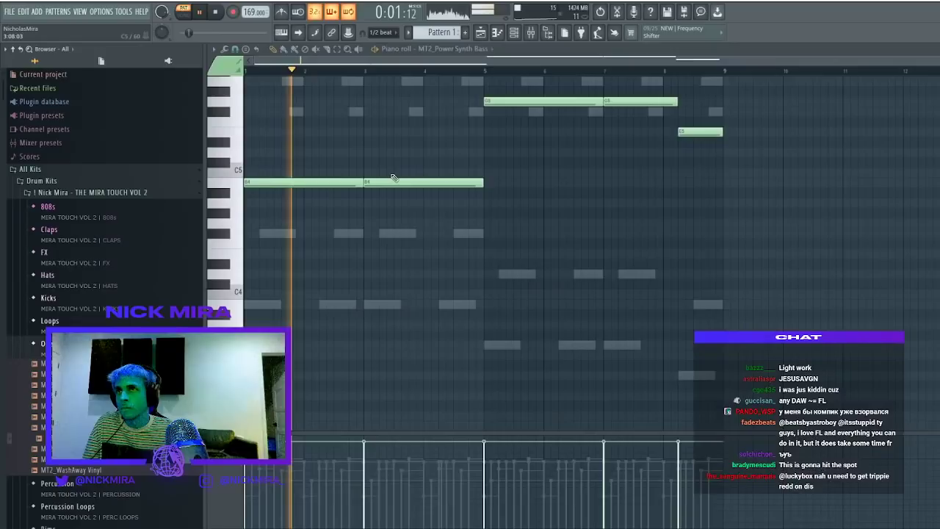
pyautogui.scroll(3, 392, 177)
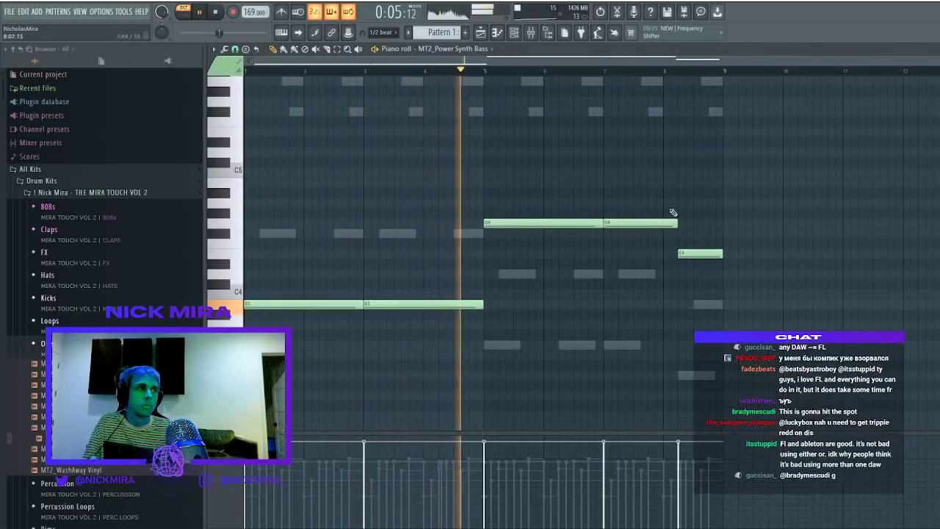
pyautogui.click(935, 49)
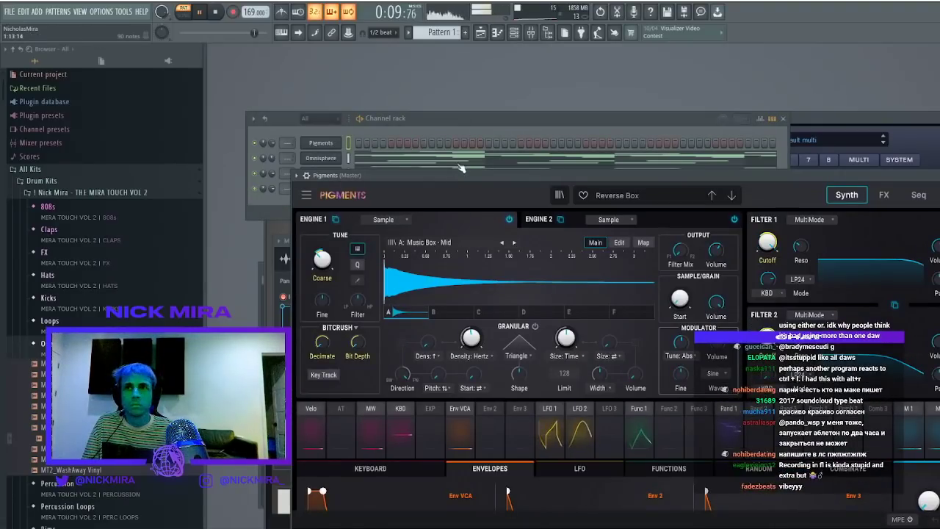
# Place overlapping F#4, E4 and F#4 notes in bar 1 for the Pigments channel and raise them one octave
pyautogui.moveTo(458, 176); pyautogui.dragTo(559, 117)
pyautogui.click(349, 143)
pyautogui.press('space')
pyautogui.press('F7')
pyautogui.moveTo(261, 245); pyautogui.dragTo(254, 246)
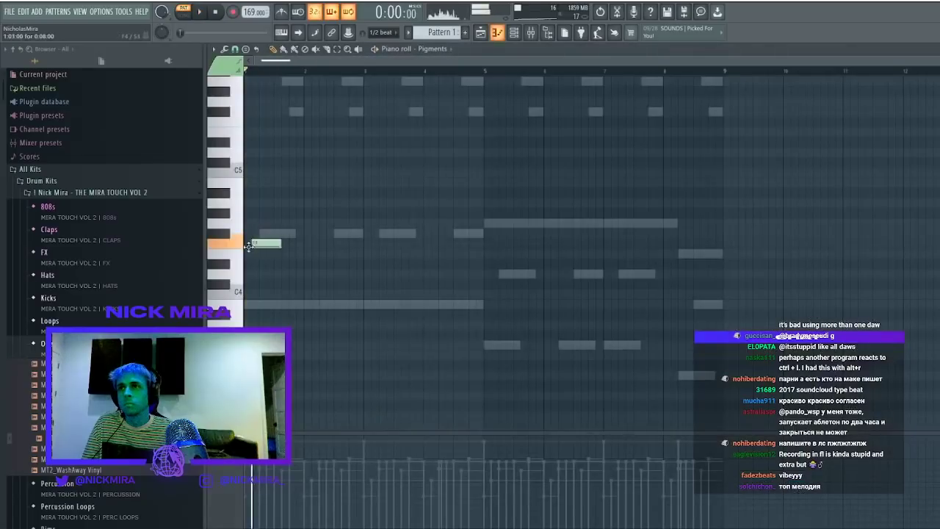
pyautogui.press('space')
pyautogui.click(282, 253)
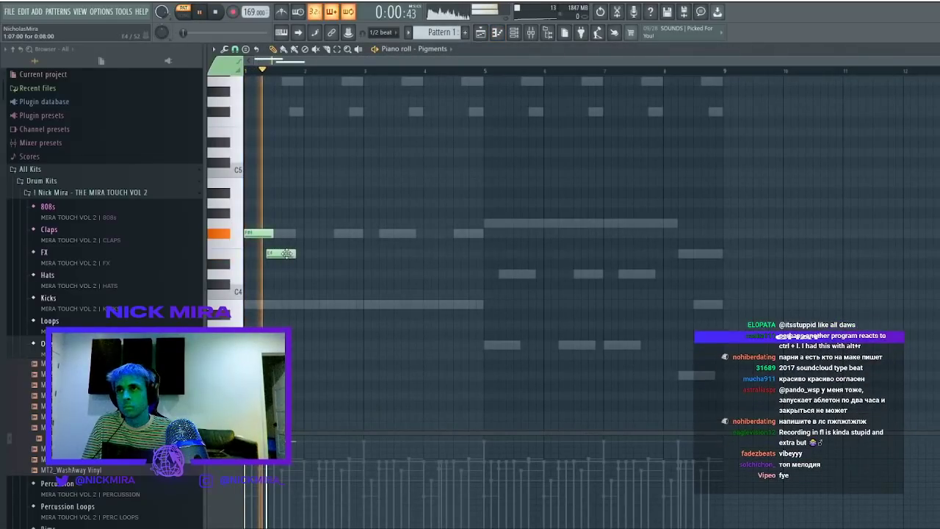
pyautogui.click(279, 234)
pyautogui.hotkey('ctrl', 'Up')
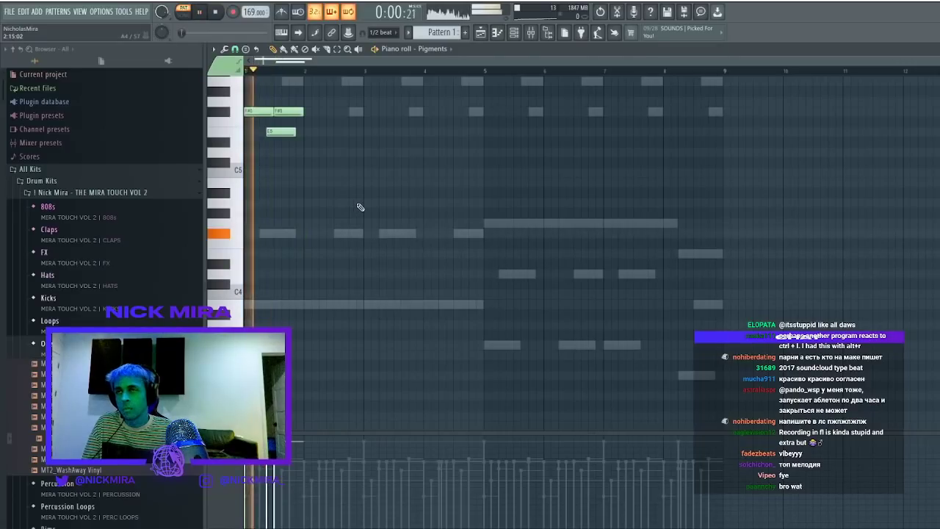
# Continue the descending Pigments melody with E5, two D5, C#5 and B4 notes through bar 3, and show the channel rack
pyautogui.click(303, 134)
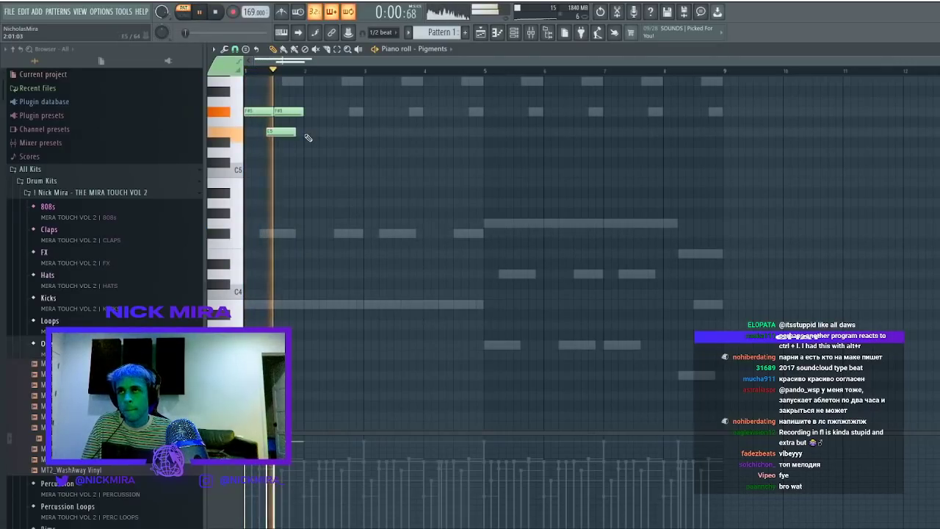
pyautogui.click(307, 152)
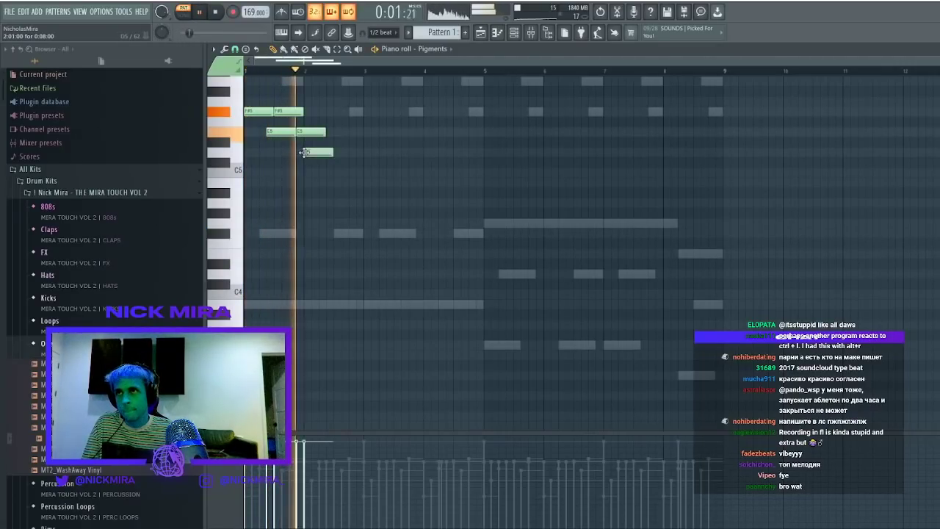
pyautogui.press('space')
pyautogui.click(336, 152)
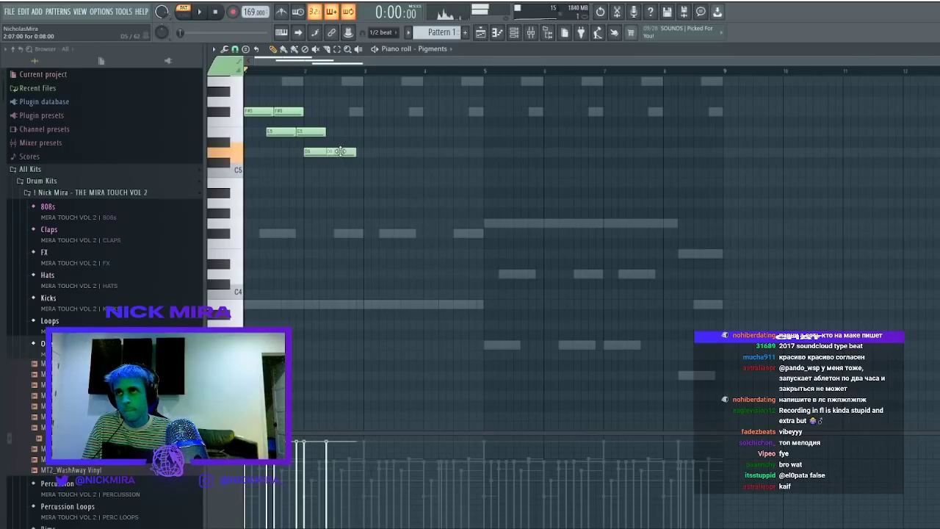
pyautogui.click(362, 182)
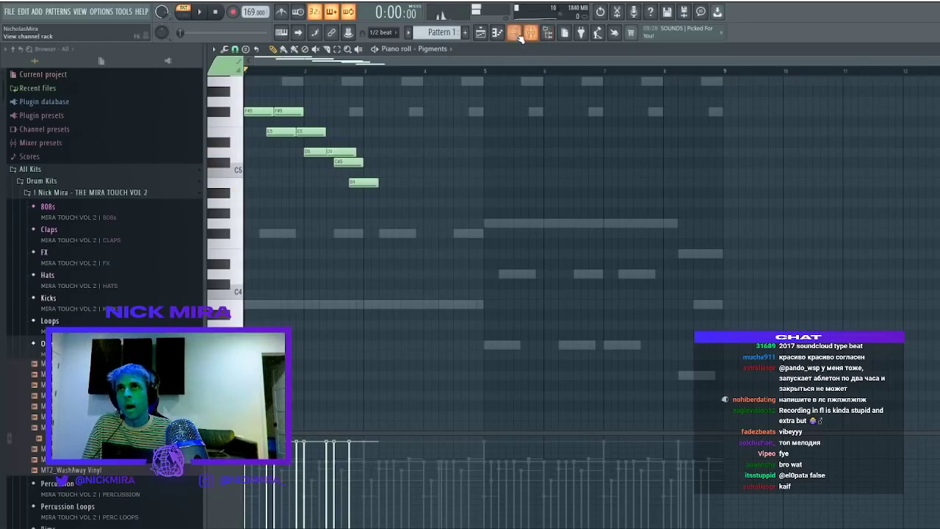
pyautogui.click(517, 35)
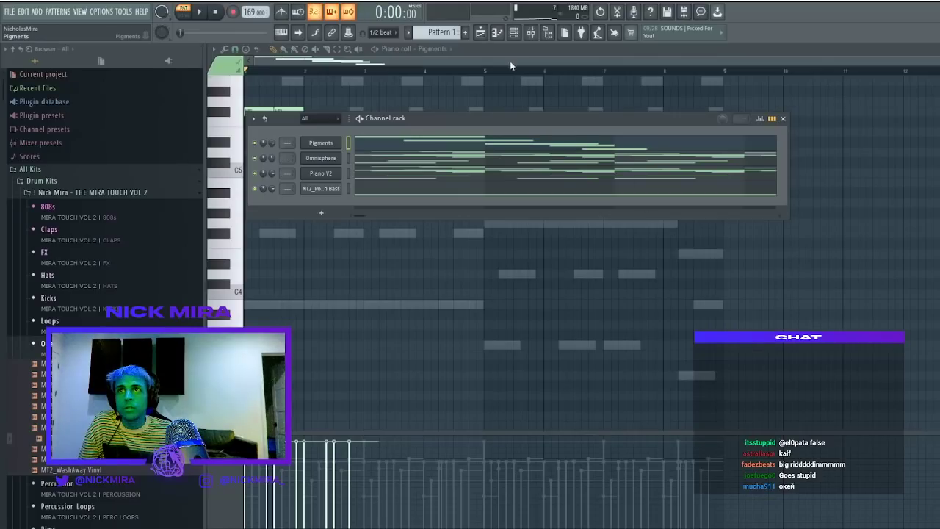
# Replace Pigments with Absynth 5 on the melody channel and load the Play with Keys preset from its Piano/Keys sounds
pyautogui.hotkey('ctrl', 'z')
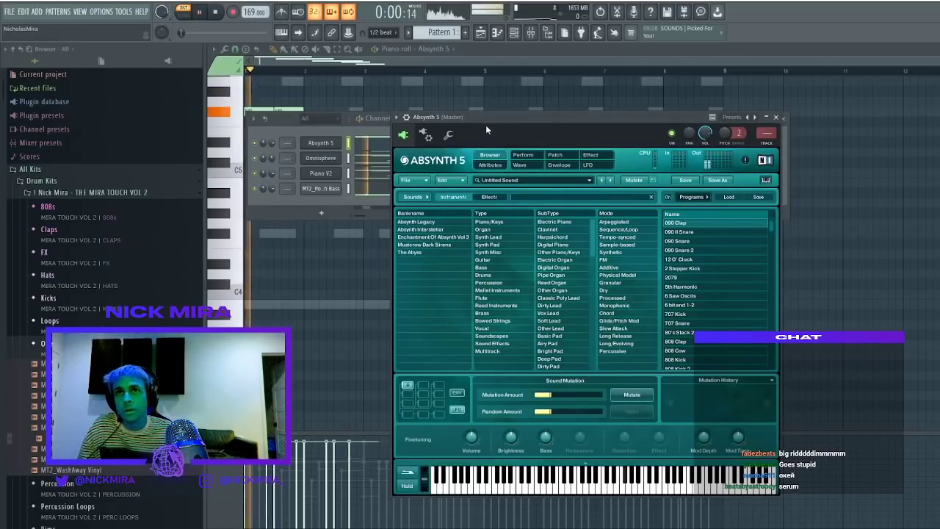
pyautogui.moveTo(435, 120); pyautogui.dragTo(469, 102)
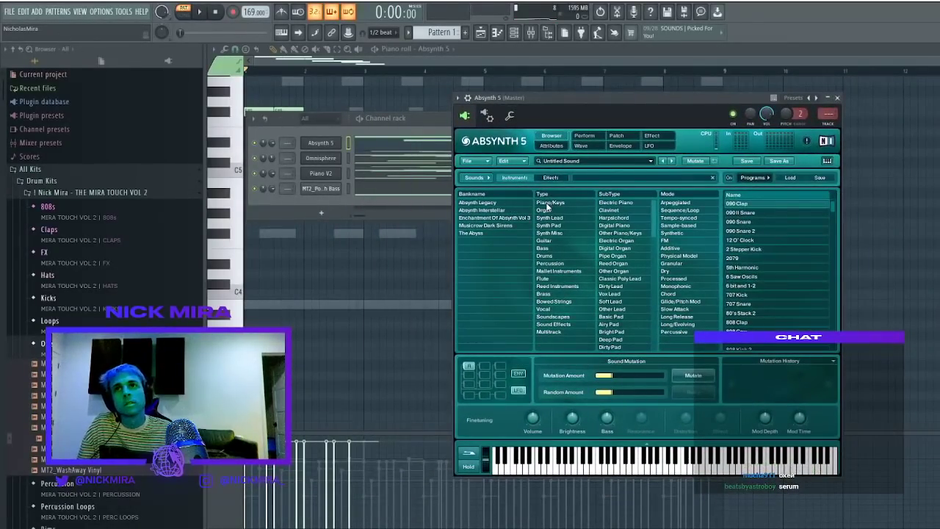
pyautogui.click(548, 203)
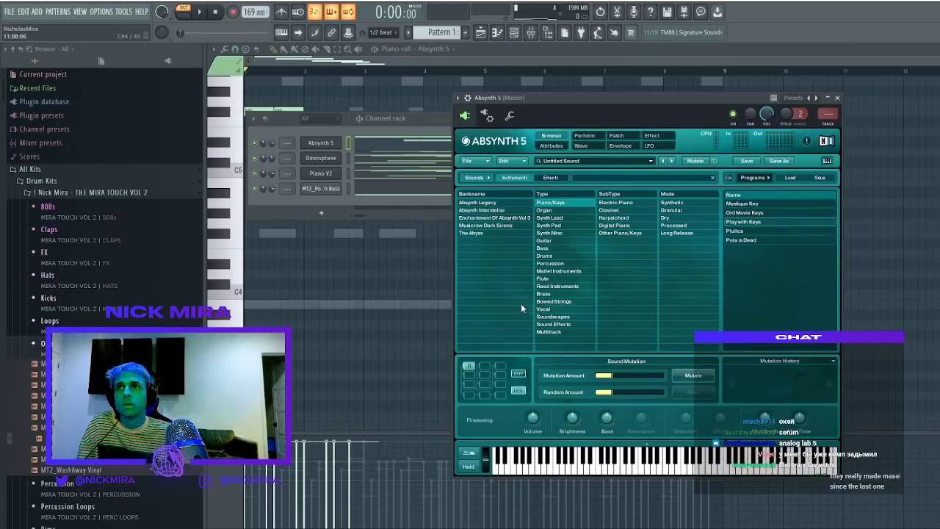
# Browse the Absynth Legacy, Enchantment Of Absynth Vol 3 and Musicrow Dark Sirens banks, trying the 12 O' Clock preset
pyautogui.click(489, 210)
pyautogui.click(503, 202)
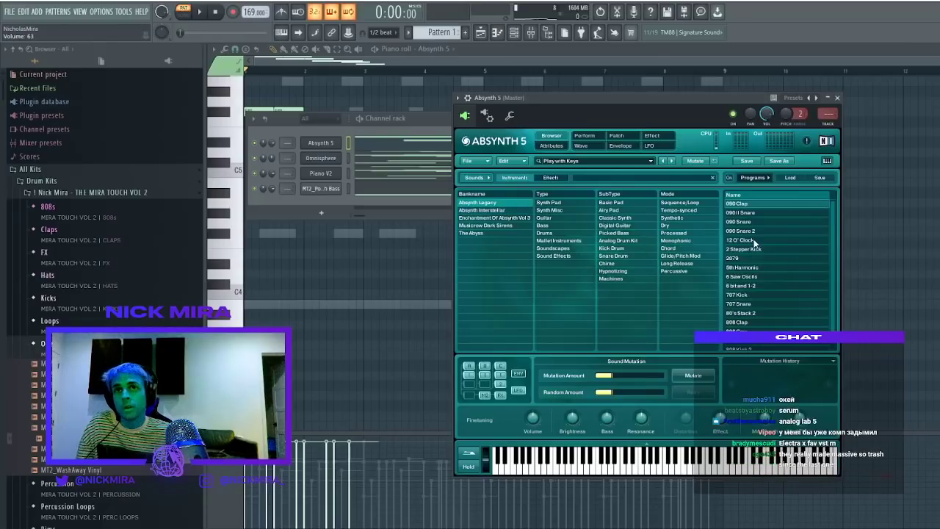
pyautogui.click(756, 238)
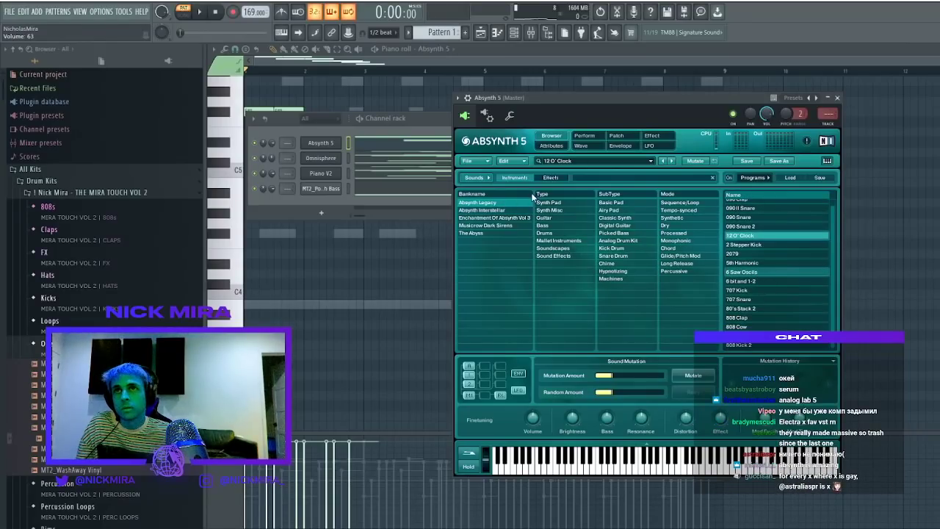
pyautogui.click(558, 204)
pyautogui.click(509, 210)
pyautogui.click(495, 216)
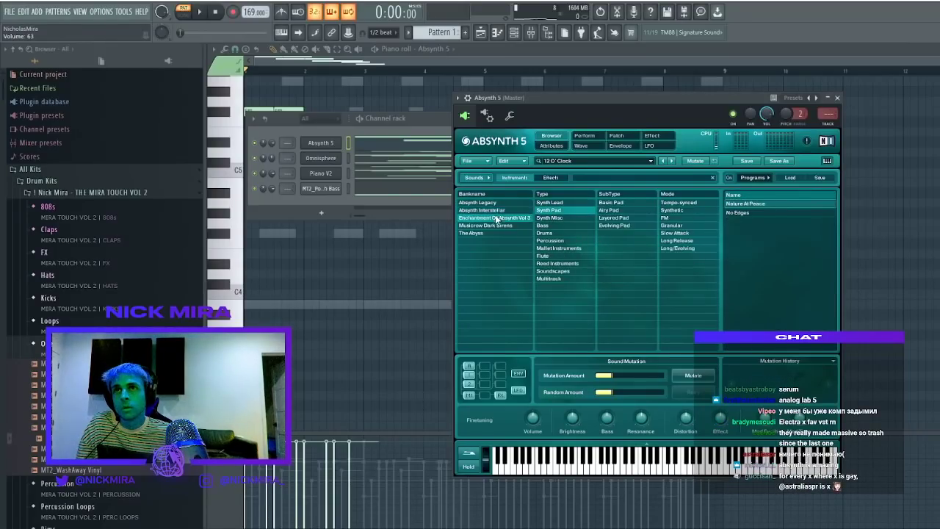
pyautogui.click(488, 226)
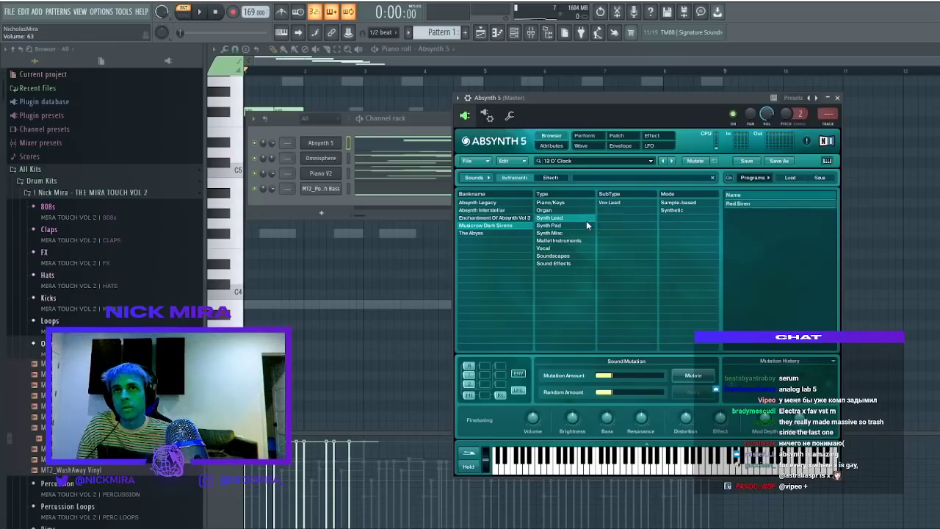
pyautogui.click(545, 210)
# Switch Absynth to its file browser and load the Aspik preset from the Absynth Interstellar folder
pyautogui.click(511, 178)
pyautogui.click(484, 179)
pyautogui.click(484, 179)
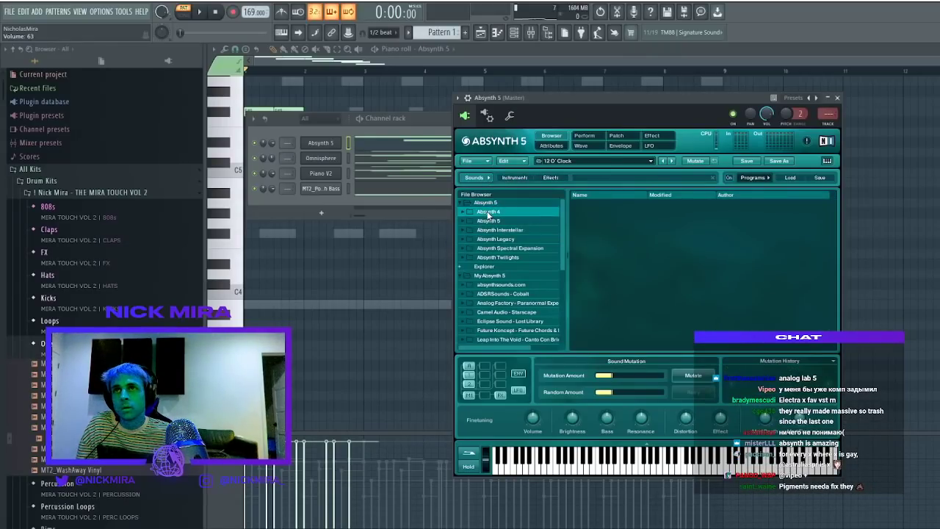
pyautogui.click(493, 230)
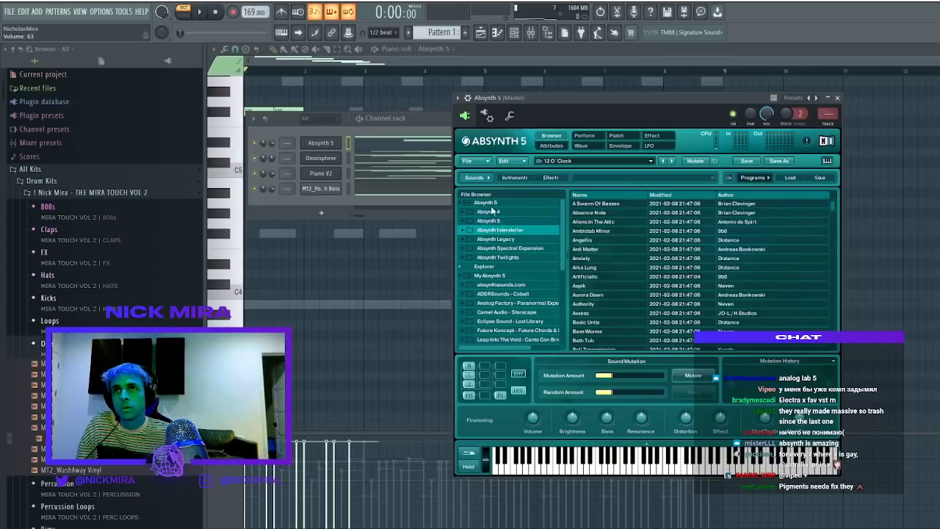
pyautogui.click(621, 223)
pyautogui.scroll(-2, 609, 229)
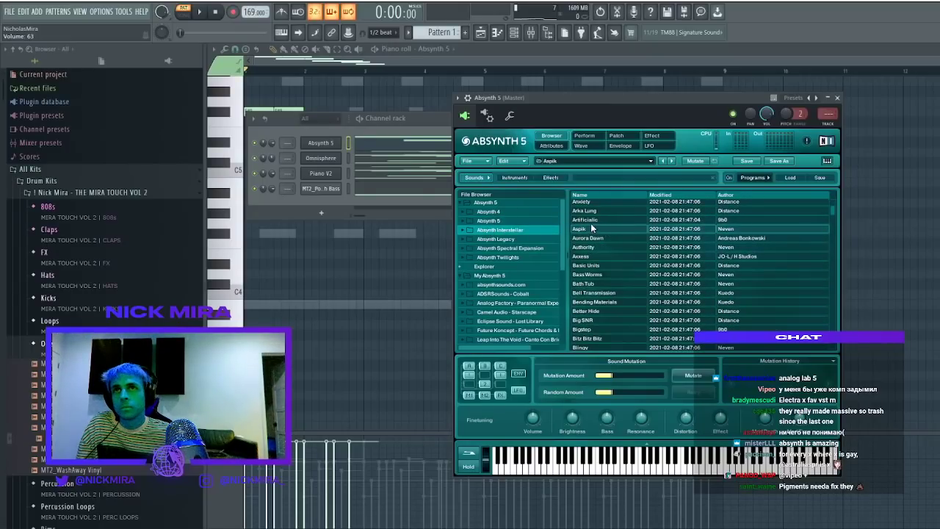
# Solo the Absynth 5 channel and audition the pattern with the Aspik and Bass Worms presets
pyautogui.rightClick(254, 142)
pyautogui.press('space')
pyautogui.press('space')
pyautogui.press('space')
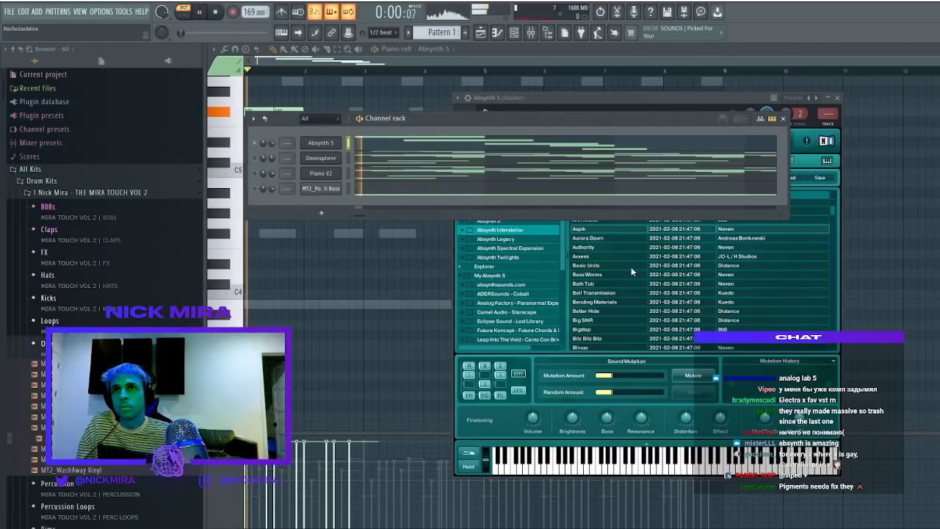
pyautogui.click(627, 267)
pyautogui.click(602, 274)
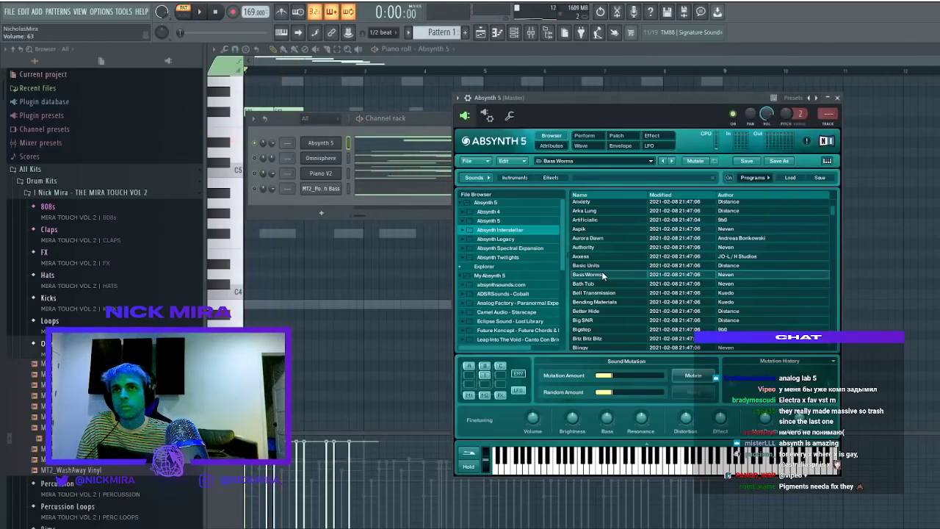
# Audition the Better Hide, Bitz Bitz Bitz and Canyon Strings presets from Absynth Interstellar during playback
pyautogui.click(285, 163)
pyautogui.click(600, 310)
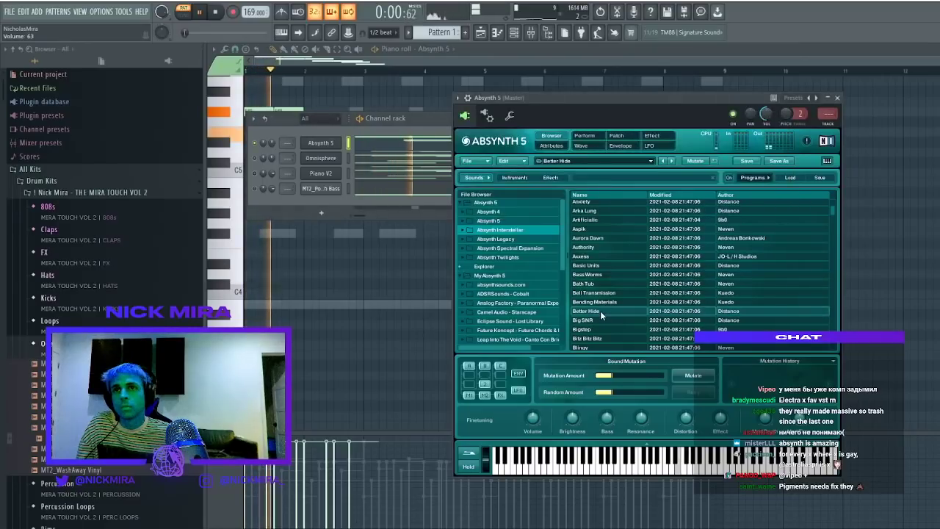
pyautogui.scroll(-4, 602, 282)
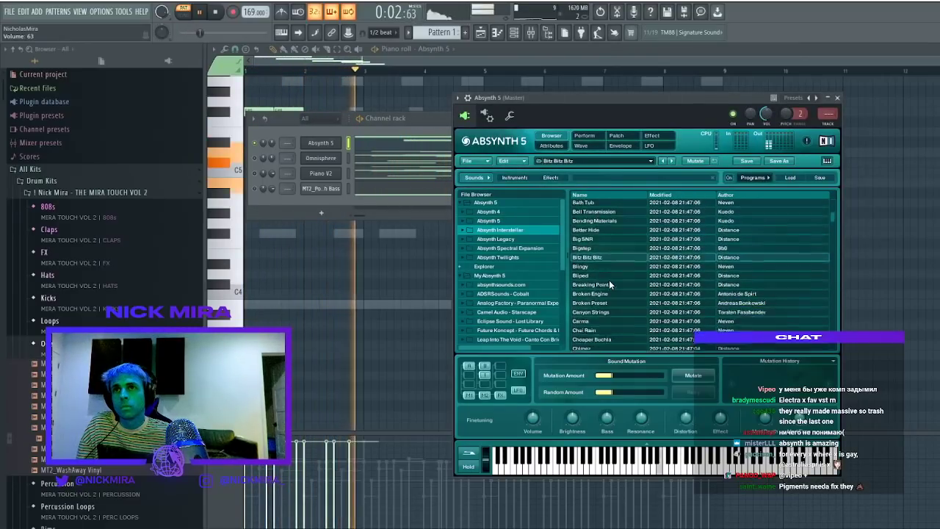
pyautogui.click(608, 280)
# Audition HomeSweetHomeSynth_PL, HeavenPad_PL and Growl_PL from the Future Chords folder, restarting the pattern for each preset
pyautogui.scroll(-3, 516, 273)
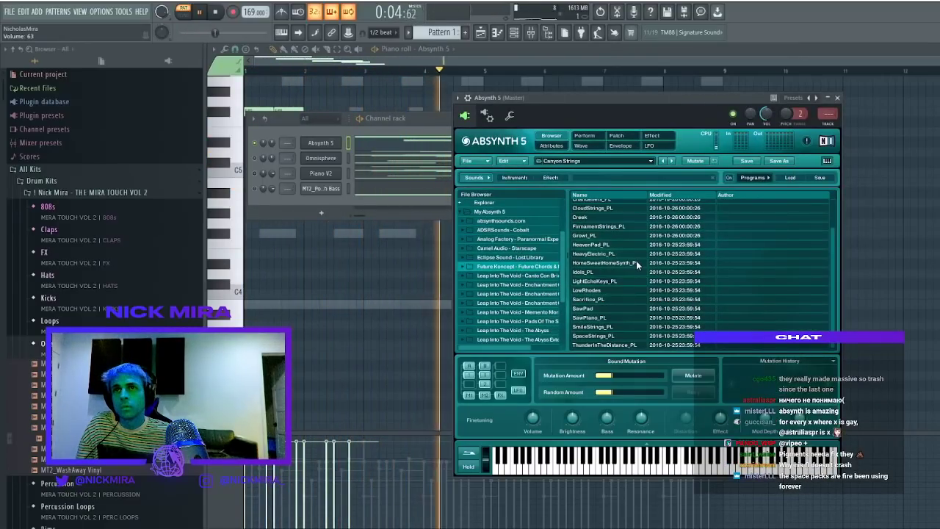
pyautogui.click(596, 262)
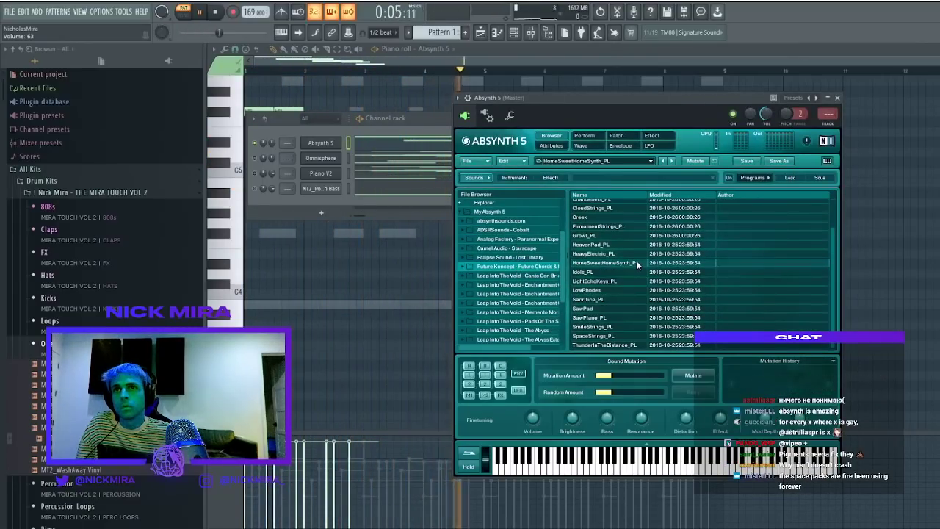
pyautogui.click(378, 132)
pyautogui.press('space')
pyautogui.press('space')
pyautogui.click(597, 246)
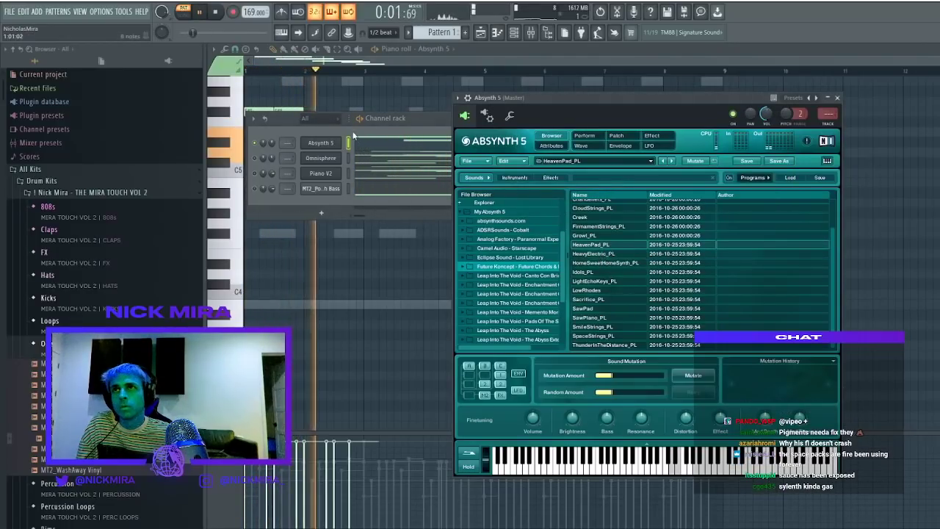
pyautogui.click(355, 137)
pyautogui.press('space')
pyautogui.press('space')
pyautogui.click(597, 235)
pyautogui.scroll(1, 602, 225)
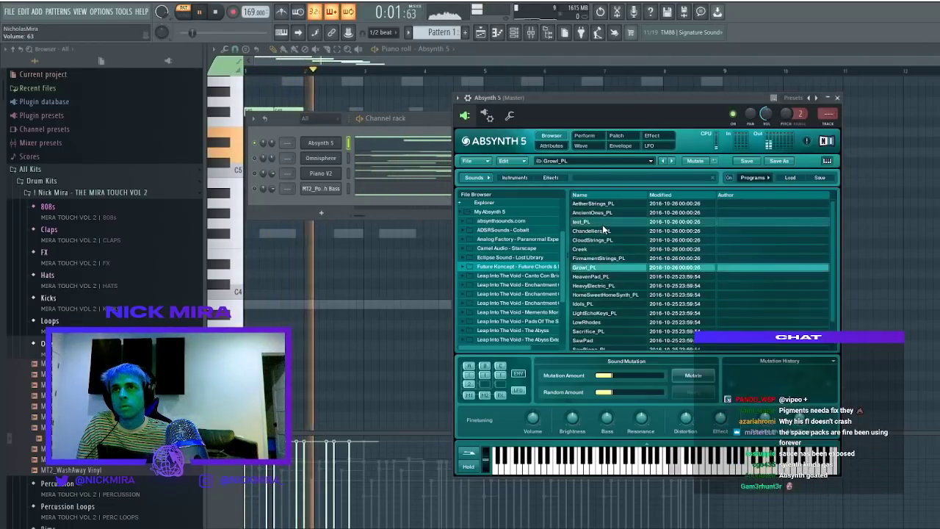
pyautogui.click(602, 225)
# Load the Condestructor Pan preset from the Leap Into The Void Memento Mori folder, listen to it and stop playback
pyautogui.click(520, 294)
pyautogui.click(518, 312)
pyautogui.click(596, 304)
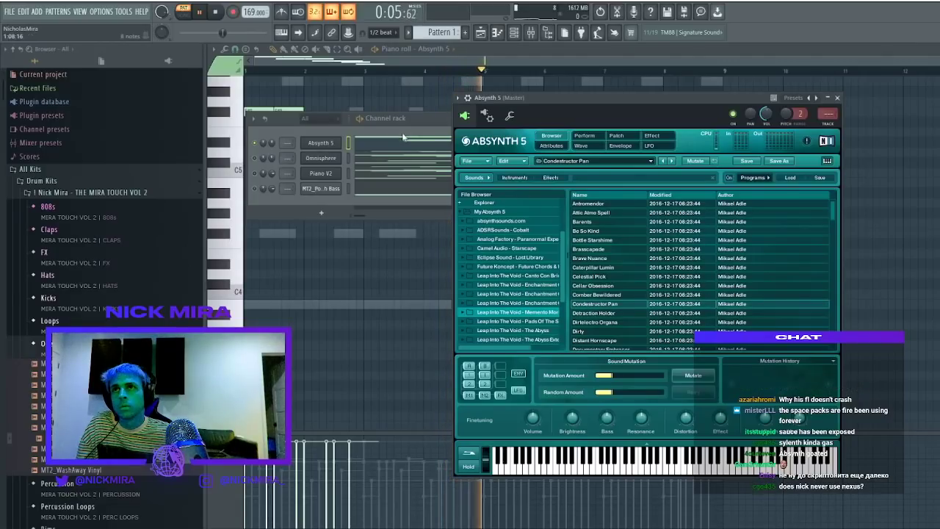
pyautogui.click(382, 205)
pyautogui.press('space')
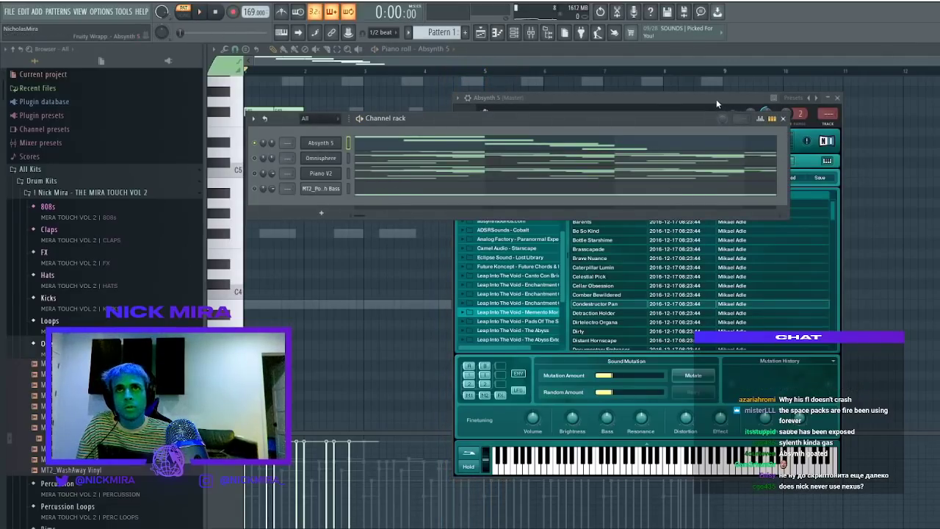
# Raise the Absynth 5 melody one octave in the piano roll, apply legato to its notes and play the pattern
pyautogui.moveTo(717, 103); pyautogui.dragTo(813, 116)
pyautogui.press('space')
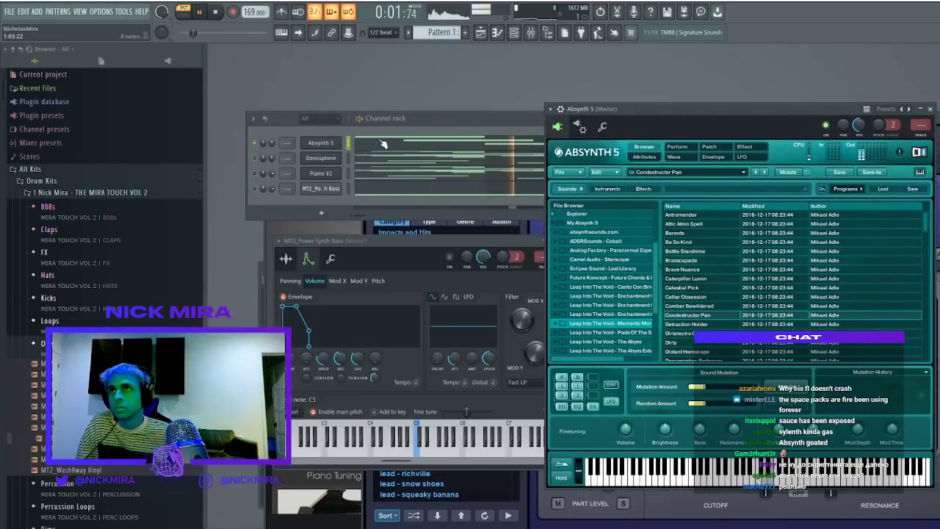
pyautogui.click(382, 143)
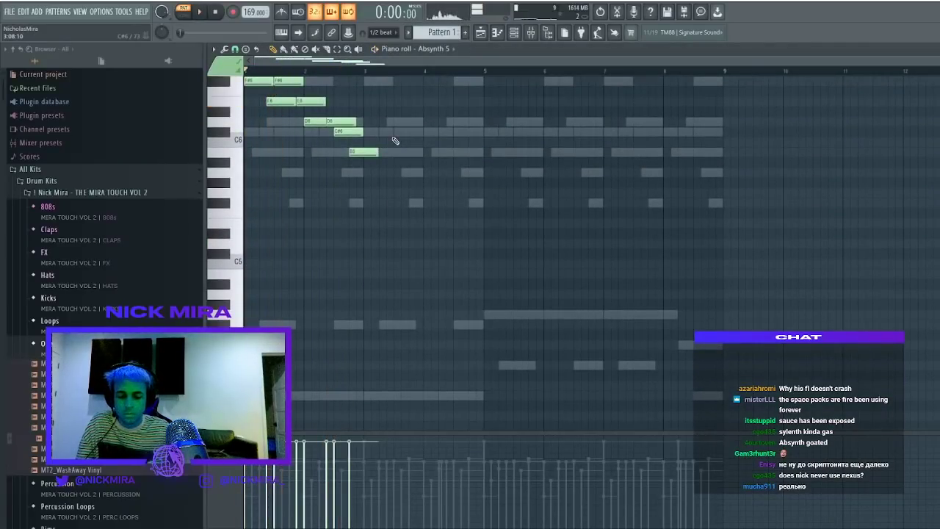
pyautogui.press('space')
pyautogui.press('F6')
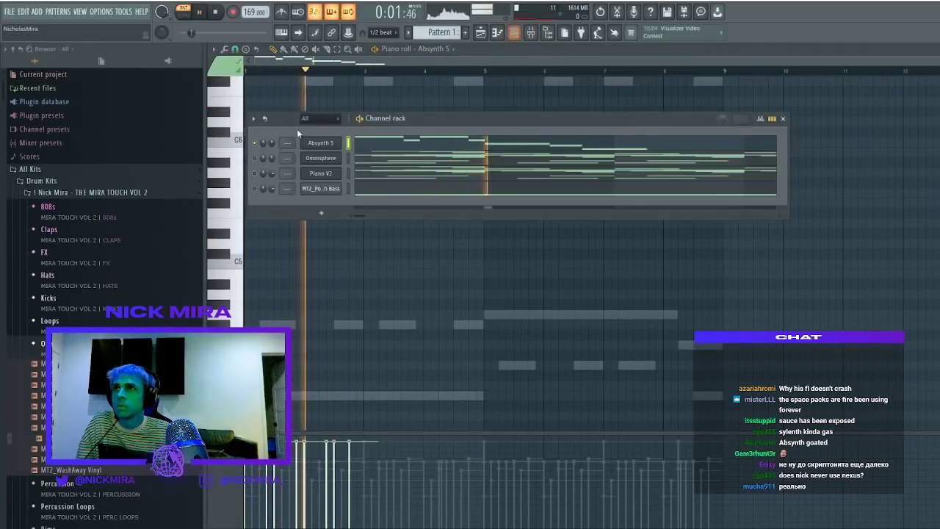
# Turn the other channels back on, play the melody with the full pattern and reopen the Absynth 5 piano roll
pyautogui.press('space')
pyautogui.click(403, 146)
pyautogui.click(403, 147)
pyautogui.press('space')
pyautogui.press('space')
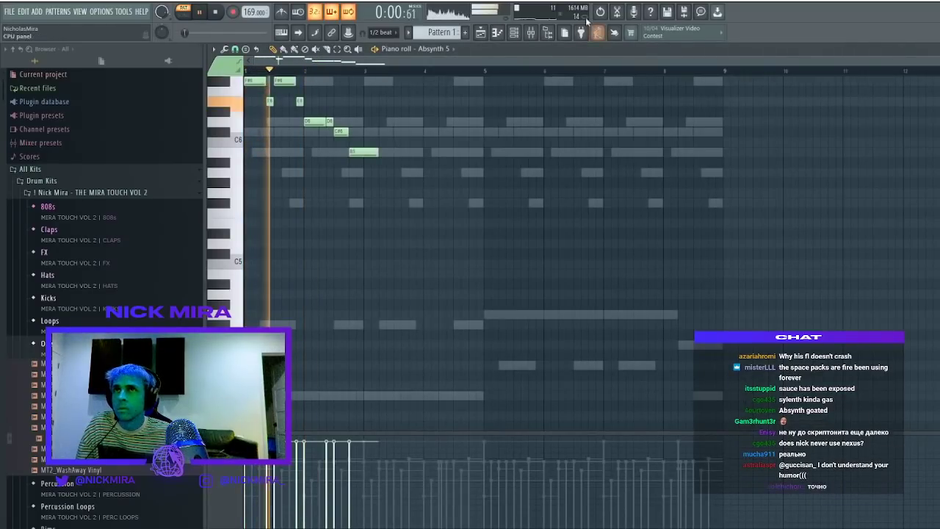
pyautogui.press('F6')
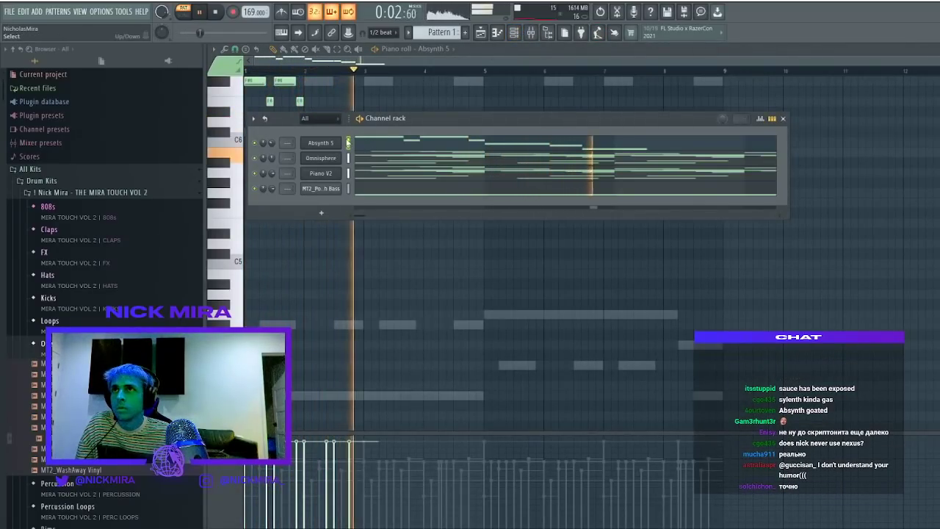
pyautogui.click(368, 144)
pyautogui.press('space')
# Add B5, D6, E6, D6 and E6 notes from late bar 4 through bar 5, apply legato and play the melody
pyautogui.click(456, 153)
pyautogui.scroll(3, 478, 133)
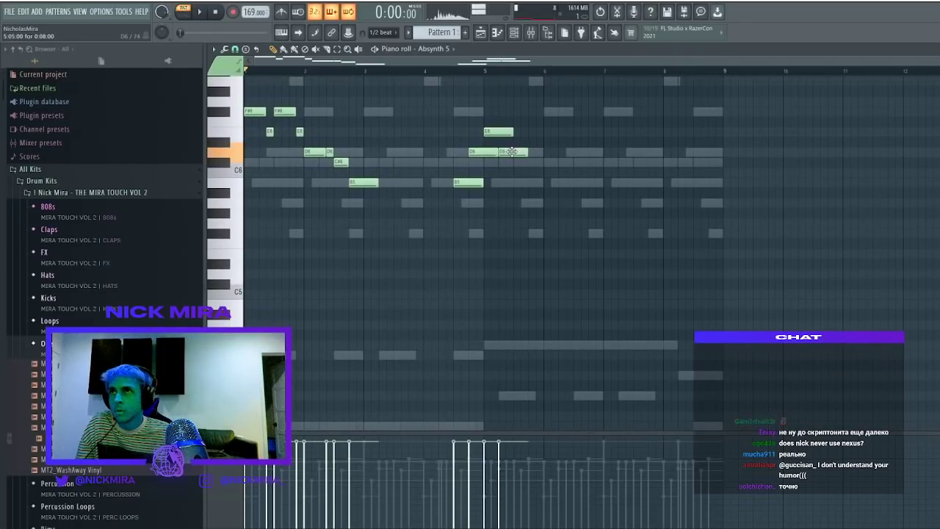
pyautogui.click(513, 133)
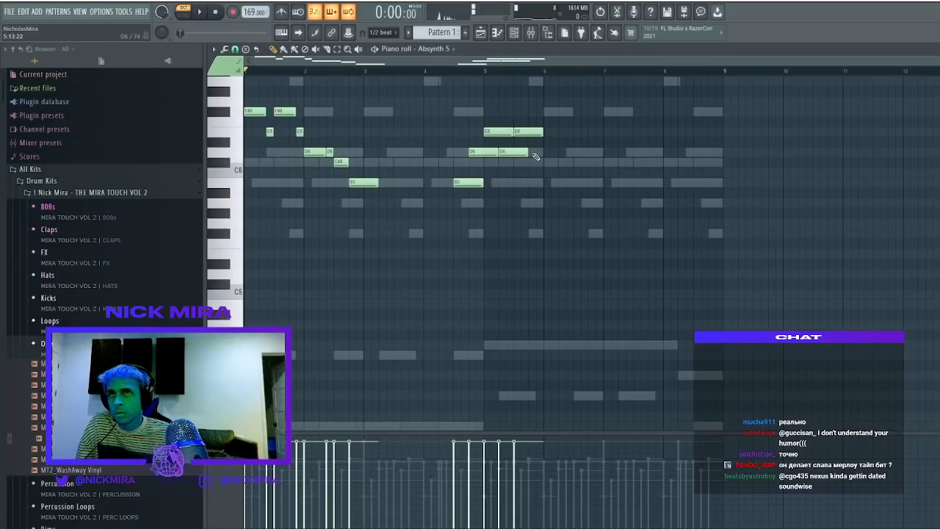
pyautogui.click(519, 151)
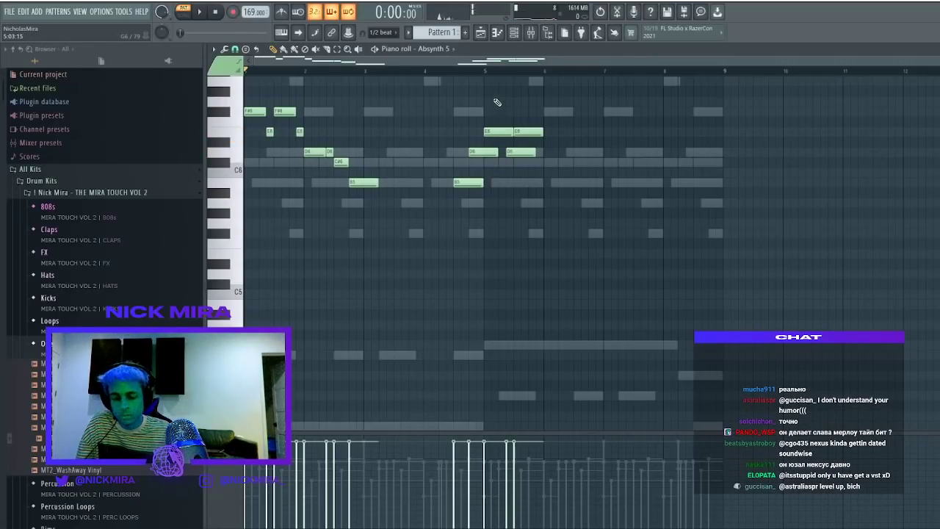
pyautogui.press('space')
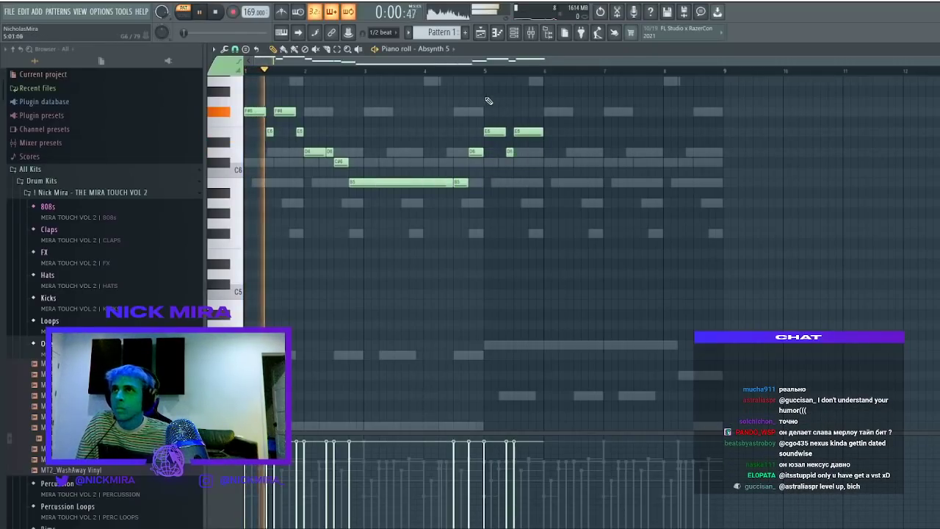
# Continue the melody with D6, E6, F#6 and A5 notes from late bar 5 through bar 6 and play it
pyautogui.press('space')
pyautogui.click(540, 151)
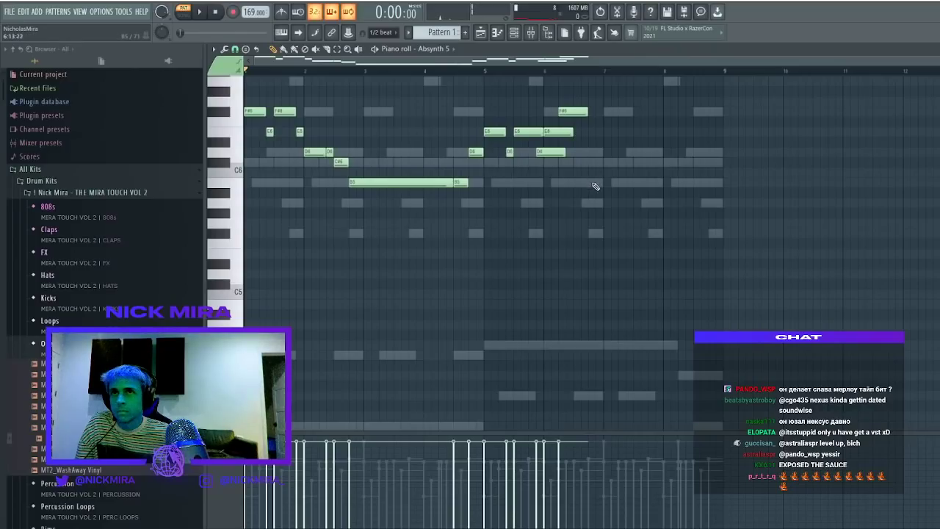
pyautogui.moveTo(587, 203); pyautogui.dragTo(597, 204)
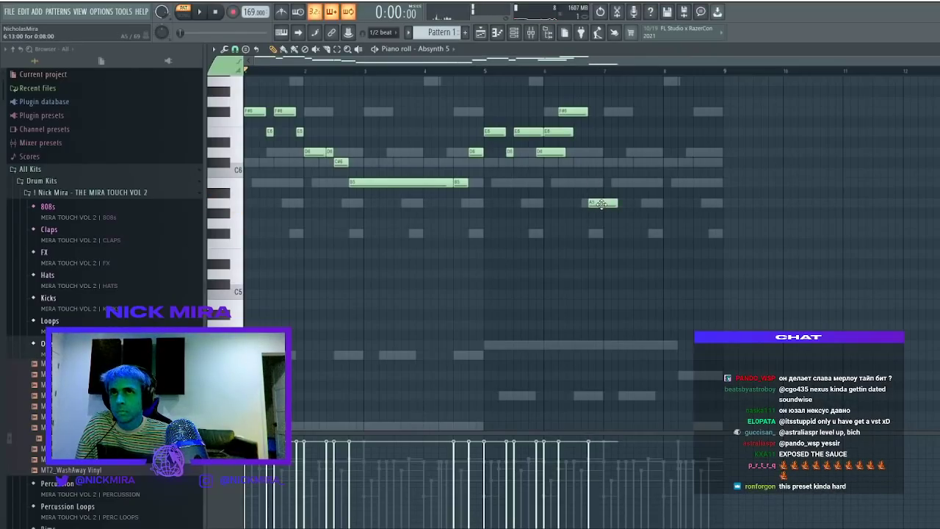
pyautogui.press('space')
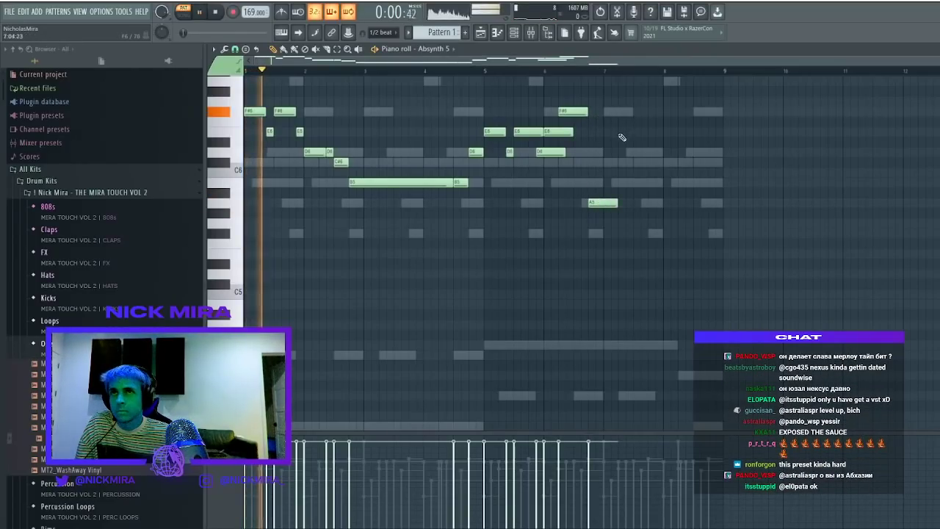
# Extend the A5 note to bar 8 with legato and end the melody on a long B5 at bar 8 instead of E6
pyautogui.click(665, 131)
pyautogui.hotkey('ctrl', 'l')
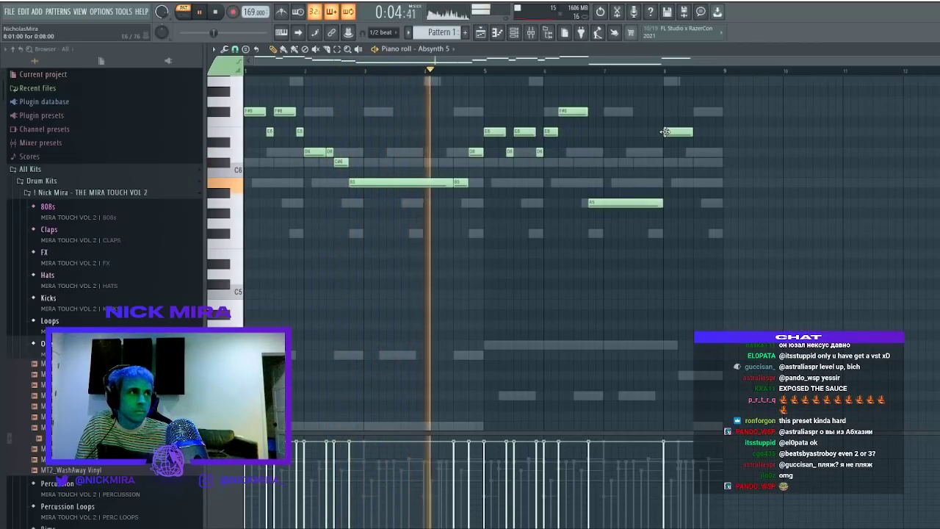
pyautogui.rightClick(672, 132)
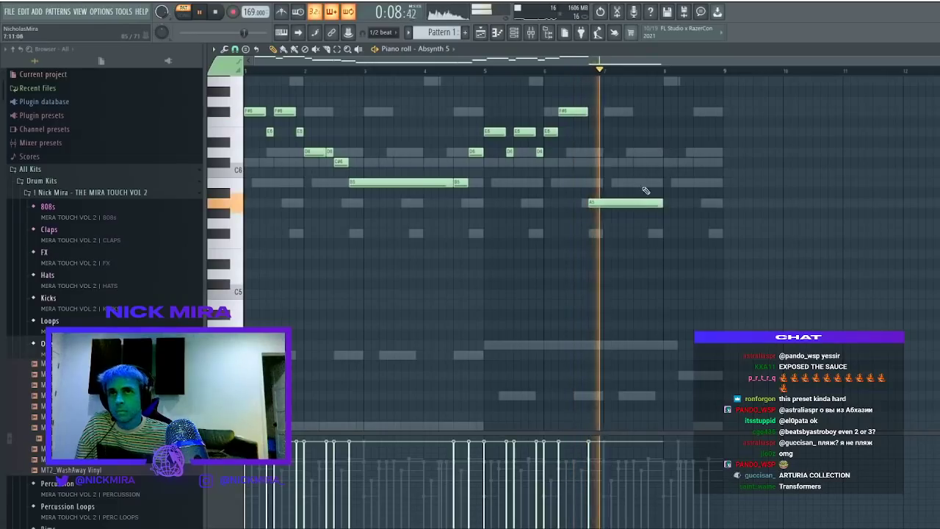
pyautogui.click(666, 182)
pyautogui.press('space')
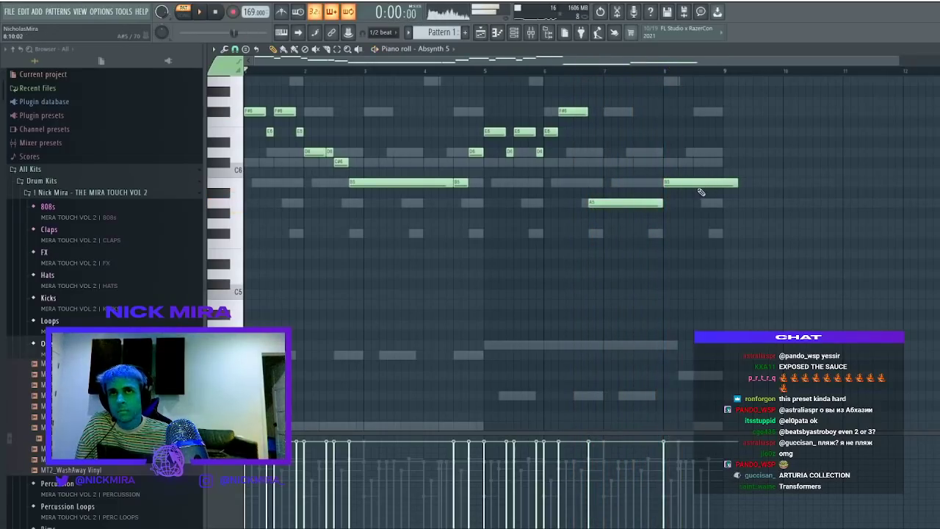
pyautogui.click(695, 161)
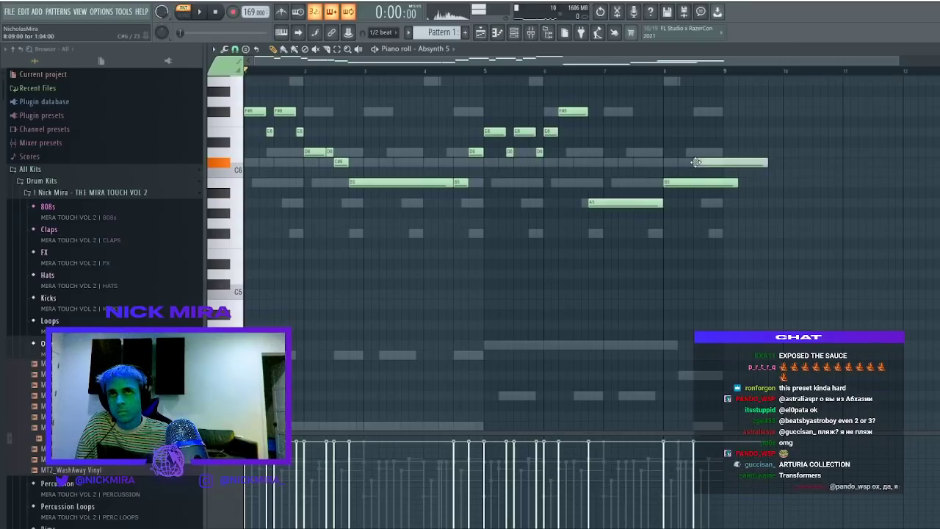
pyautogui.rightClick(718, 152)
pyautogui.rightClick(706, 161)
pyautogui.rightClick(691, 181)
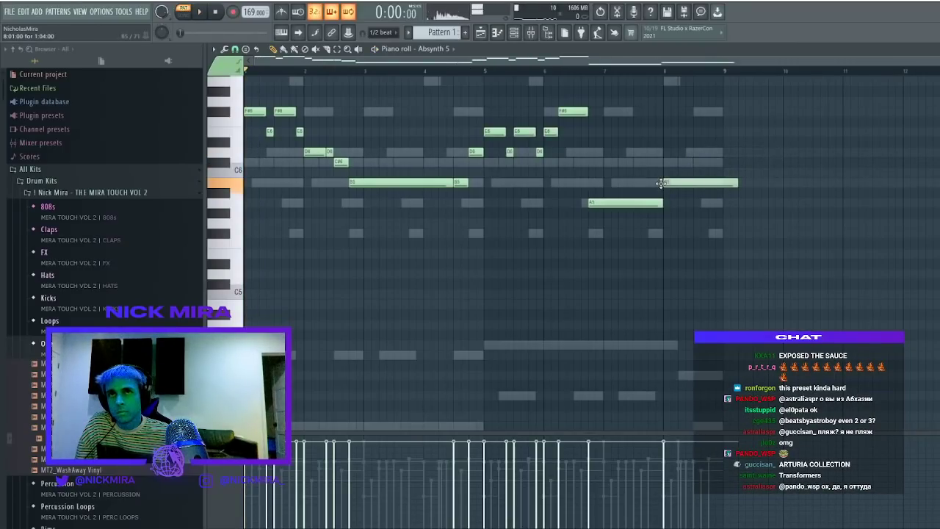
# Add short A5 and F#5 notes at the end of bar 8, shorten the preceding B5 to make room and play the melody
pyautogui.press('space')
pyautogui.moveTo(692, 233); pyautogui.dragTo(708, 233)
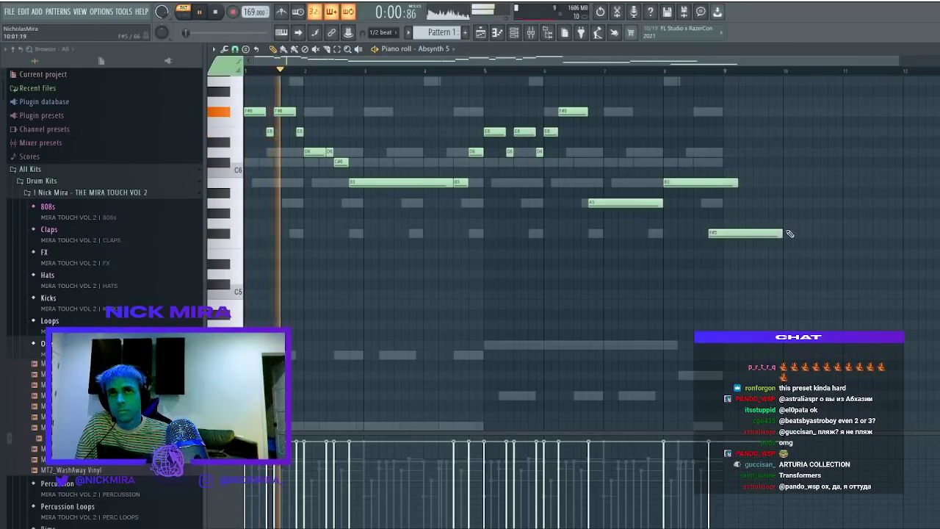
pyautogui.moveTo(781, 233); pyautogui.dragTo(725, 233)
pyautogui.moveTo(736, 182); pyautogui.dragTo(726, 182)
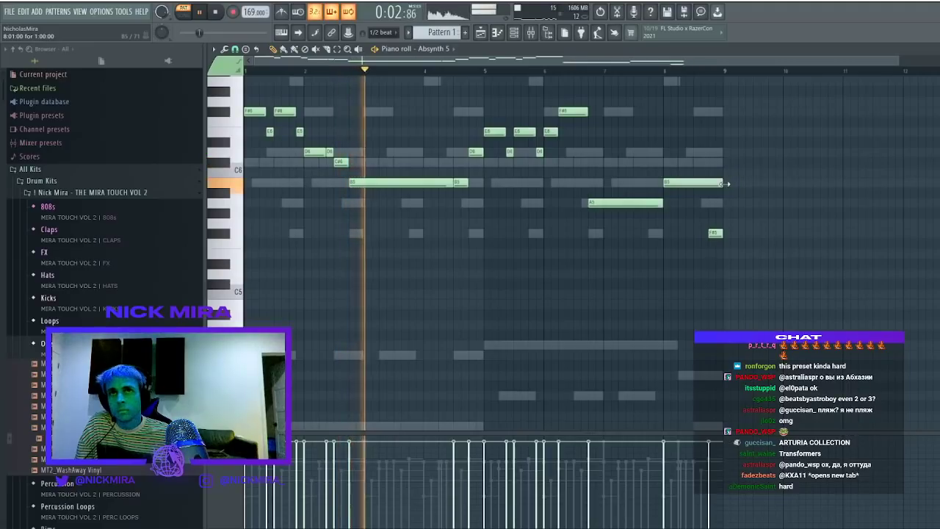
pyautogui.moveTo(711, 233); pyautogui.dragTo(706, 202)
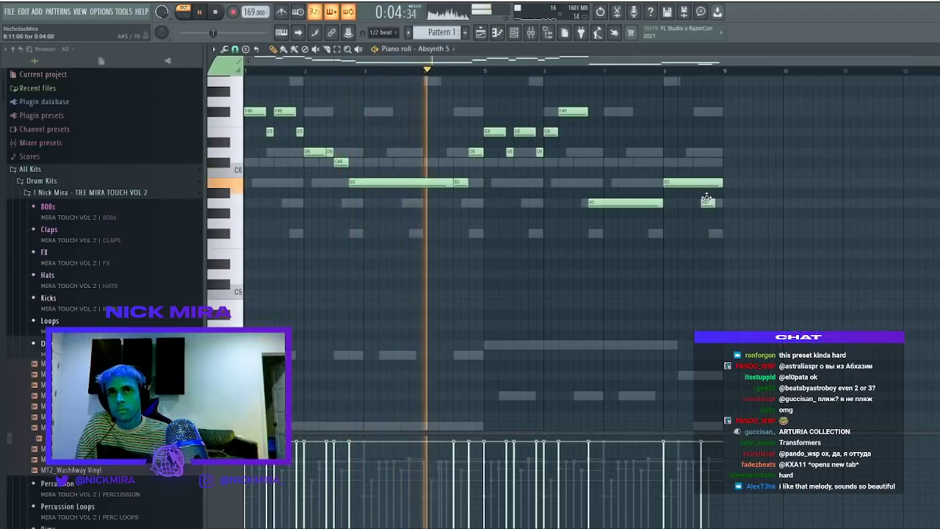
pyautogui.click(720, 233)
pyautogui.moveTo(728, 233); pyautogui.dragTo(722, 233)
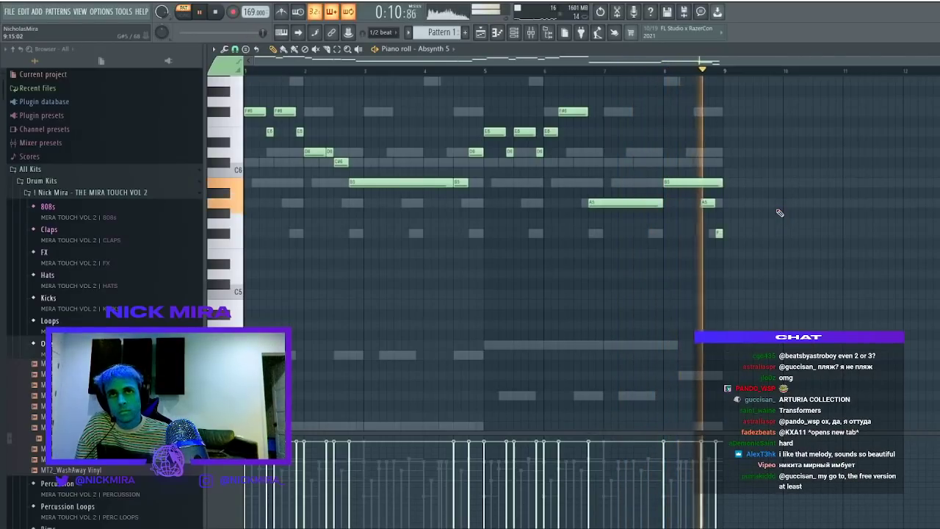
pyautogui.moveTo(716, 184); pyautogui.dragTo(693, 183)
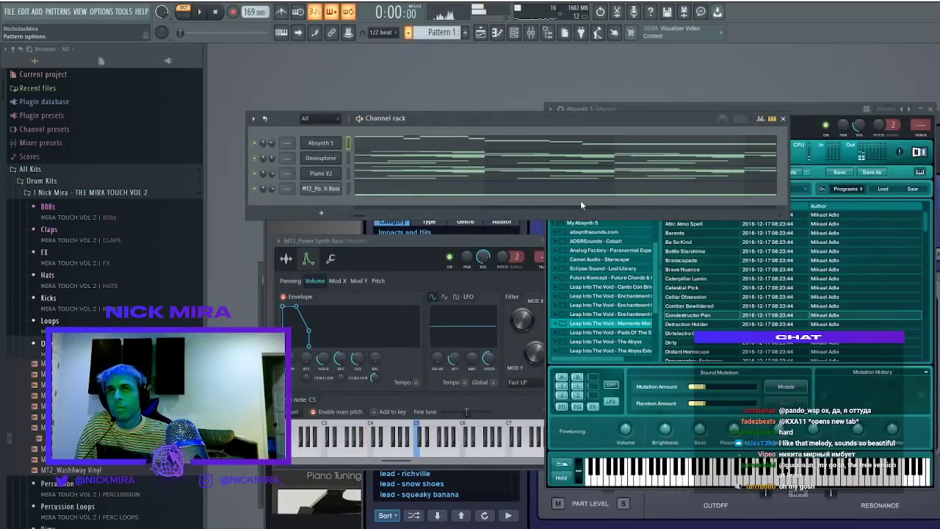
# Render Pattern 1 to an audio clip at bar 1 of playlist Track 1 and open the clip's settings in song mode
pyautogui.click(497, 35)
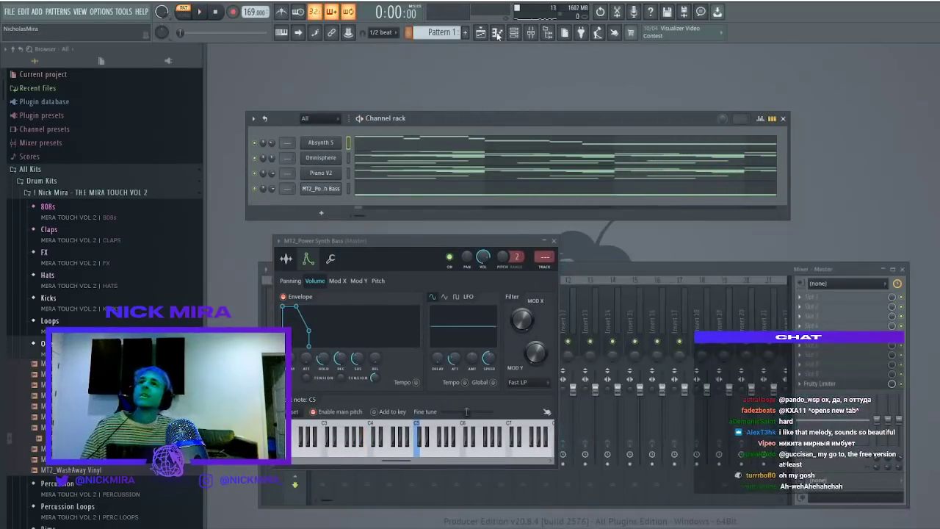
pyautogui.click(481, 34)
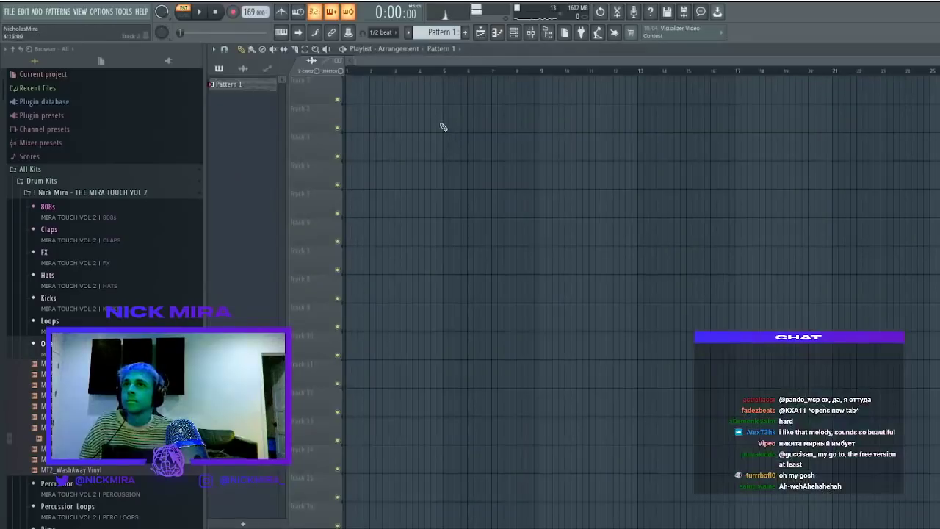
pyautogui.press('l')
pyautogui.press('space')
pyautogui.doubleClick(370, 79)
pyautogui.press('space')
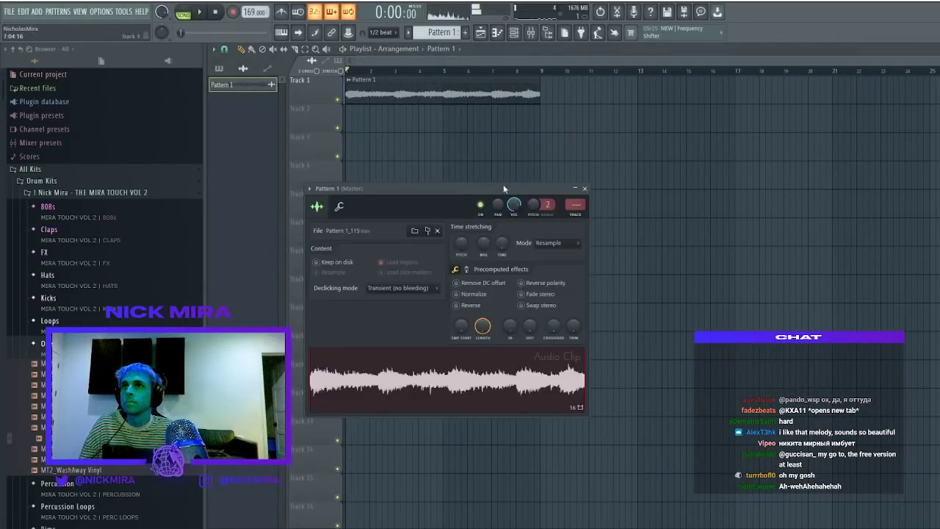
# Set the Pattern 1 audio clip's stretch mode to Auto and audition it with pitch shifts of +300 and 0 cents
pyautogui.press('space')
pyautogui.moveTo(459, 242); pyautogui.dragTo(459, 233)
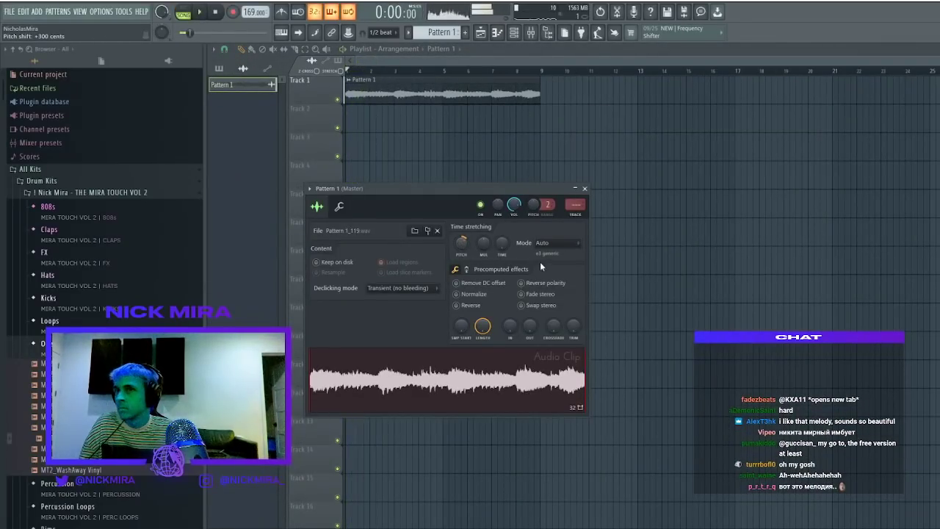
pyautogui.press('space')
pyautogui.press('space')
pyautogui.press('space')
pyautogui.press('space')
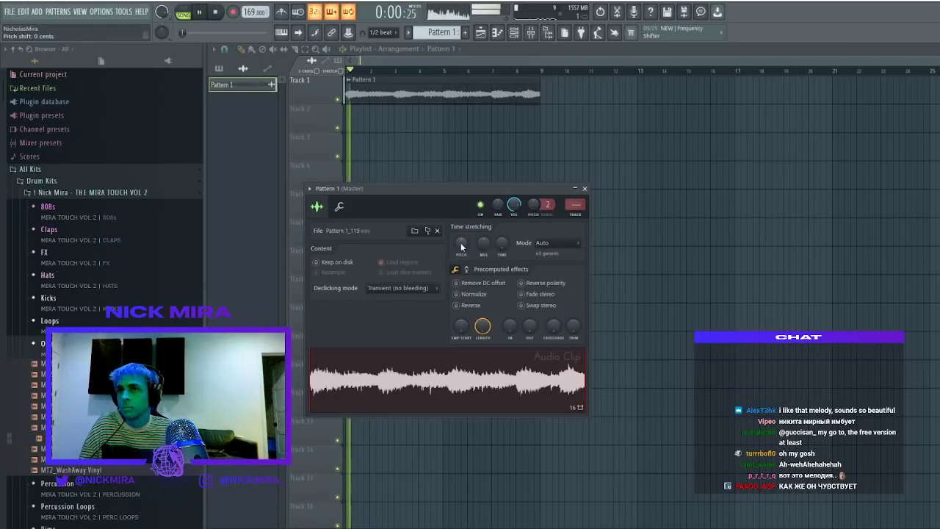
pyautogui.press('Escape')
# Raise the Pattern 1 audio clip's pitch, removing the stray copy on Track 2, and route the clip to mixer insert 3
pyautogui.click(475, 114)
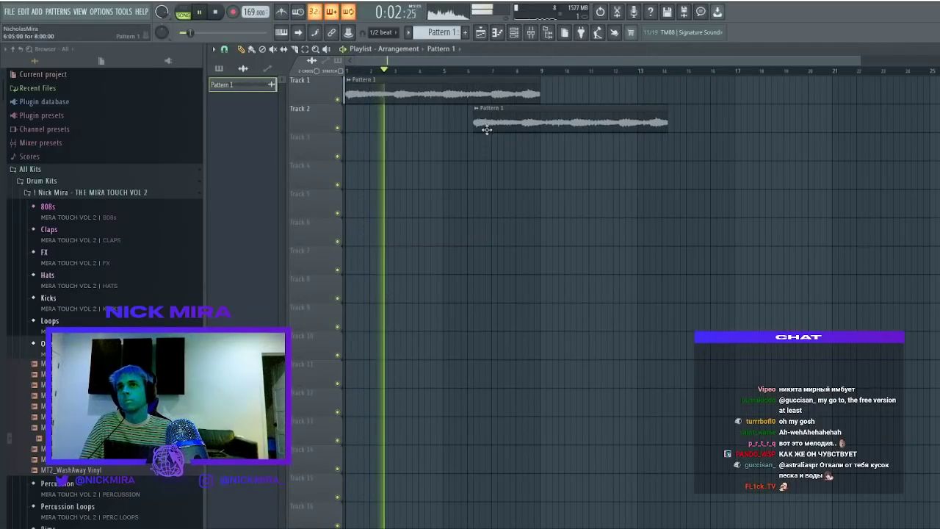
pyautogui.rightClick(486, 125)
pyautogui.doubleClick(487, 91)
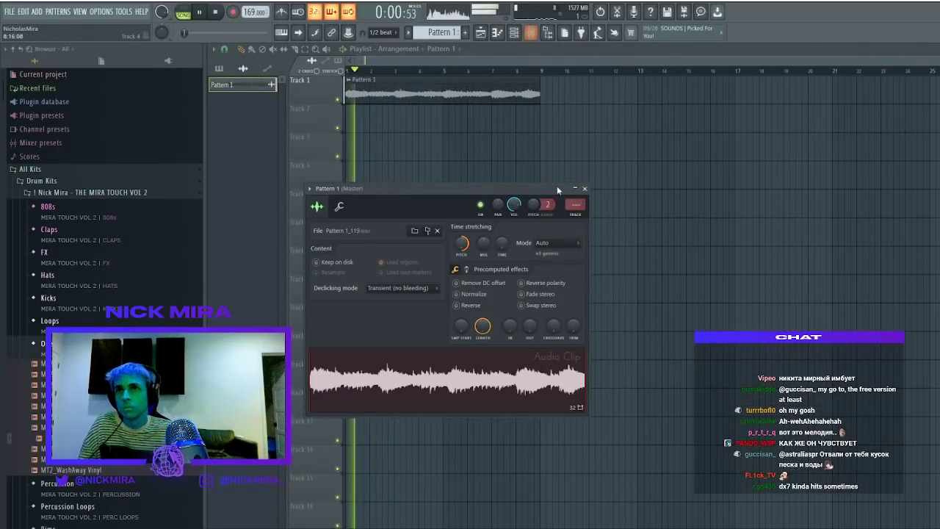
pyautogui.moveTo(580, 205); pyautogui.dragTo(581, 195)
pyautogui.click(531, 32)
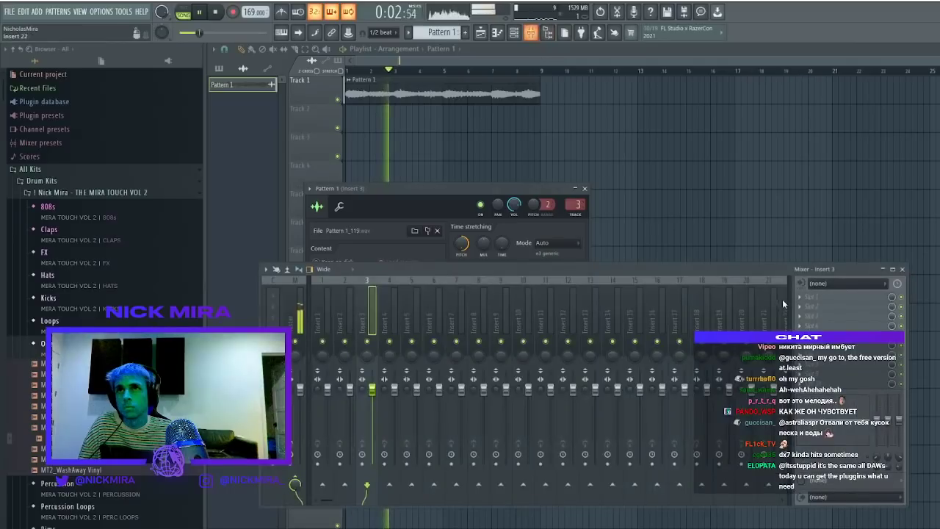
# Add Fruity parametric EQ 2 to insert 3 and cut the lows and highs with high-pass and low-pass bands during playback
pyautogui.click(599, 207)
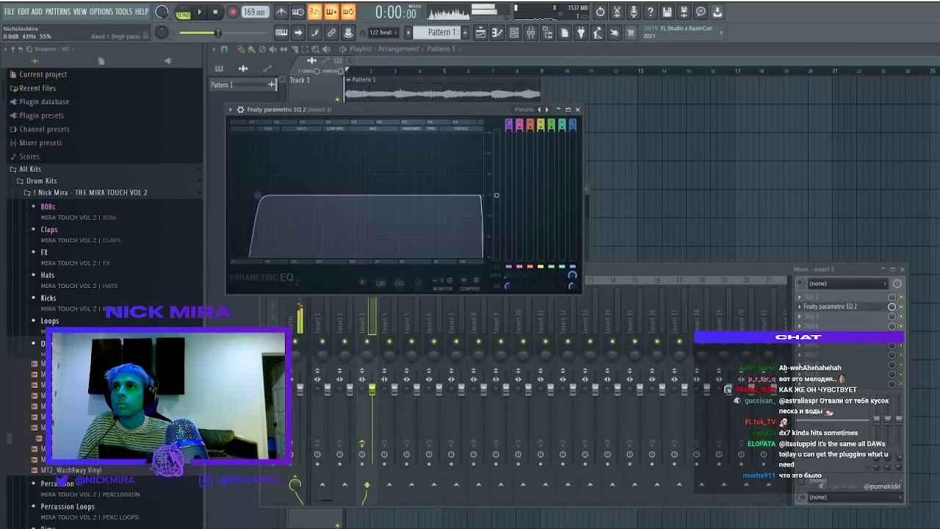
pyautogui.moveTo(238, 195); pyautogui.dragTo(359, 195)
pyautogui.press('space')
pyautogui.press('space')
pyautogui.moveTo(481, 195); pyautogui.dragTo(329, 197)
pyautogui.moveTo(395, 196)
pyautogui.mouseDown()
pyautogui.moveTo(318, 199)
pyautogui.moveTo(377, 196)
pyautogui.mouseUp()
# Add Gross Beat to insert 3 with the Empty presets and reshape its time envelope by hand
pyautogui.click(819, 318)
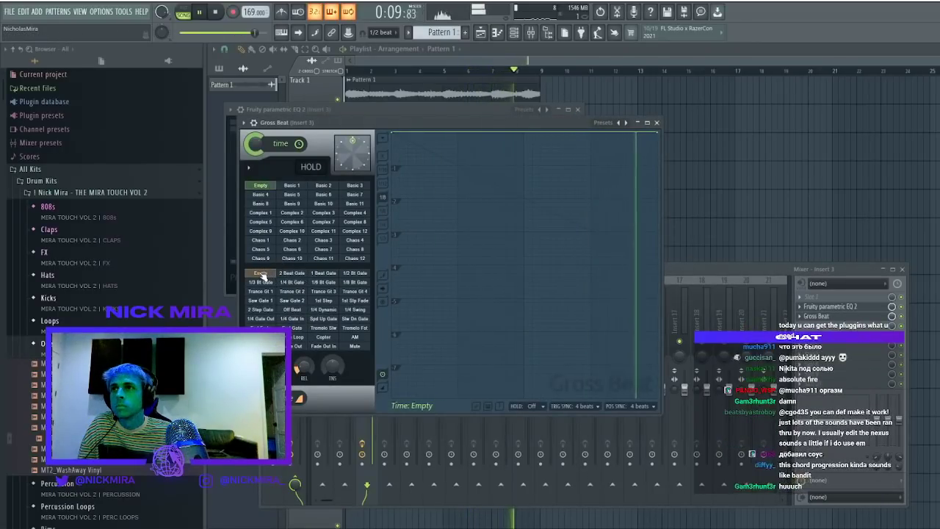
pyautogui.moveTo(421, 124); pyautogui.dragTo(486, 116)
pyautogui.moveTo(528, 201); pyautogui.dragTo(526, 424)
pyautogui.moveTo(600, 345)
pyautogui.mouseDown()
pyautogui.moveTo(600, 336)
pyautogui.moveTo(593, 398)
pyautogui.mouseUp()
pyautogui.moveTo(599, 365); pyautogui.dragTo(599, 115)
pyautogui.click(657, 123)
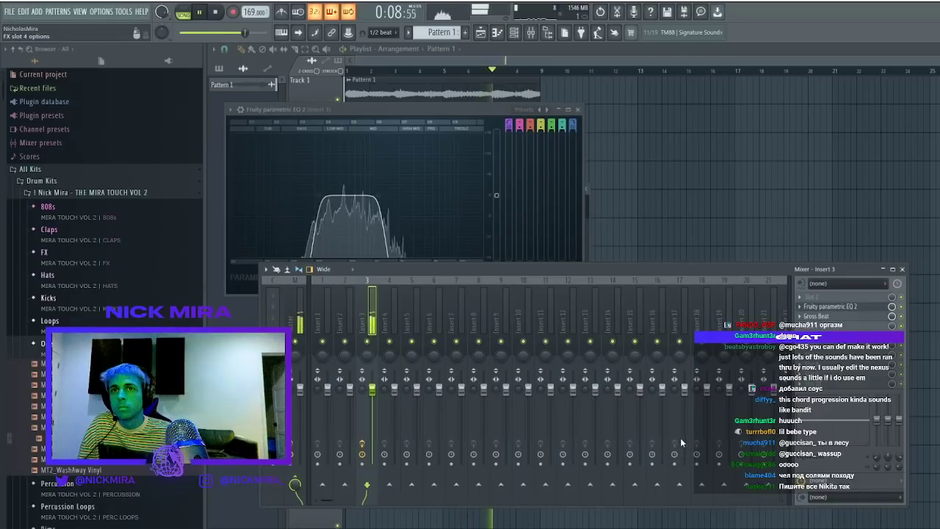
# Add ValhallaVintageVerb to insert 3 with the mix at 51.6 % and the decay at 1.32 s
pyautogui.moveTo(285, 219); pyautogui.dragTo(304, 323)
pyautogui.moveTo(332, 218); pyautogui.dragTo(333, 223)
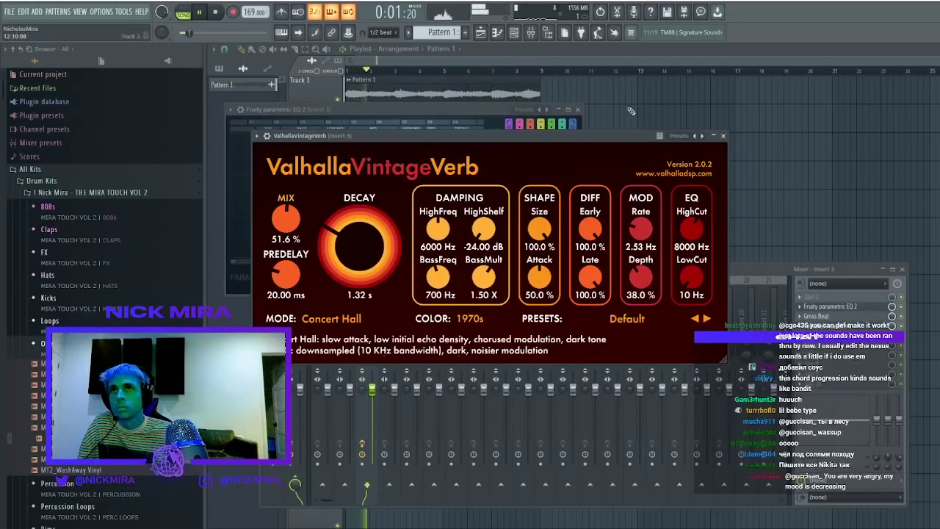
pyautogui.click(636, 113)
# Arm mixer insert 3 and render its processed output to a new audio clip on playlist Track 2
pyautogui.click(514, 33)
pyautogui.click(531, 34)
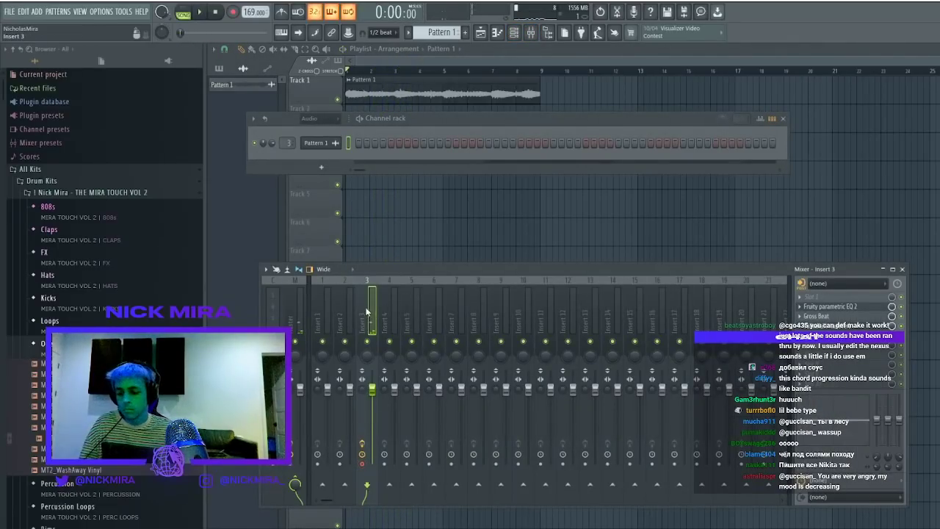
pyautogui.hotkey('alt', 'r')
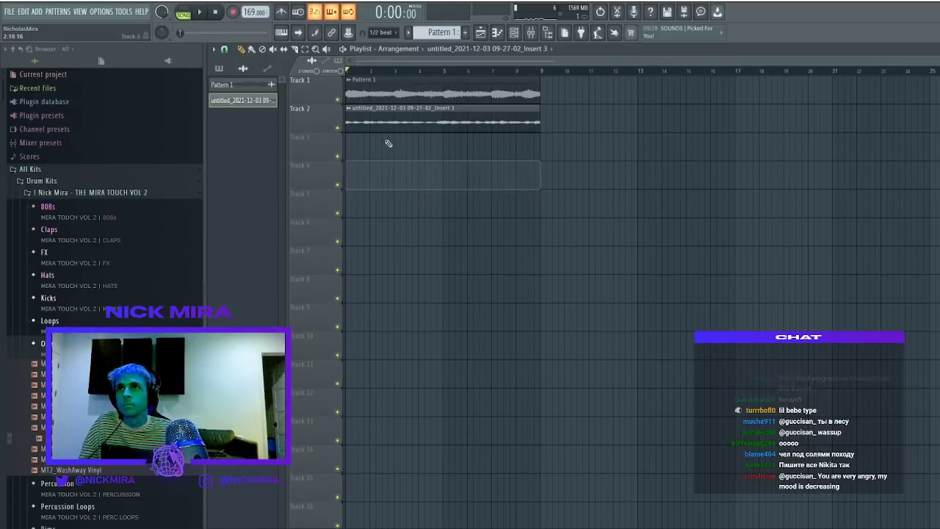
# Solo Track 2, set its rendered clip to Stretch mode with adjusted pitch and time, and route it to mixer insert 2
pyautogui.rightClick(338, 129)
pyautogui.press('space')
pyautogui.doubleClick(365, 122)
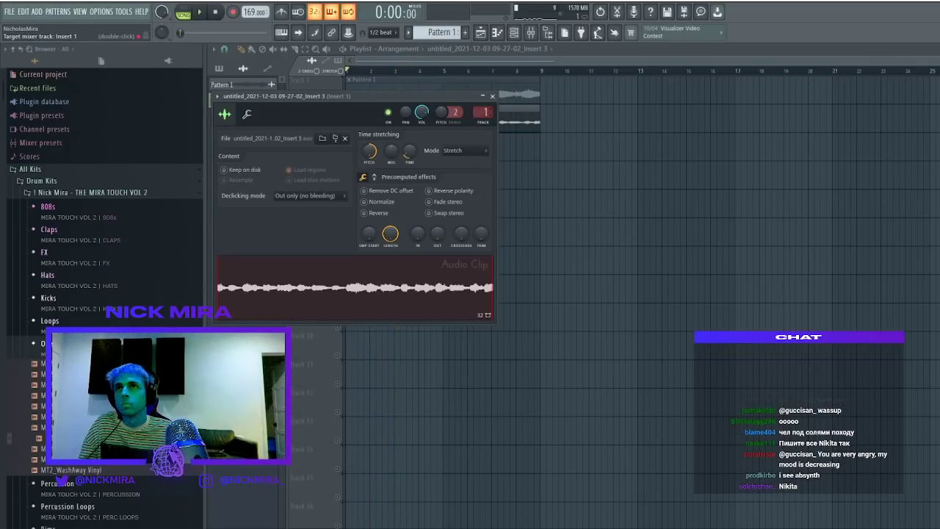
pyautogui.press('space')
pyautogui.press('F9')
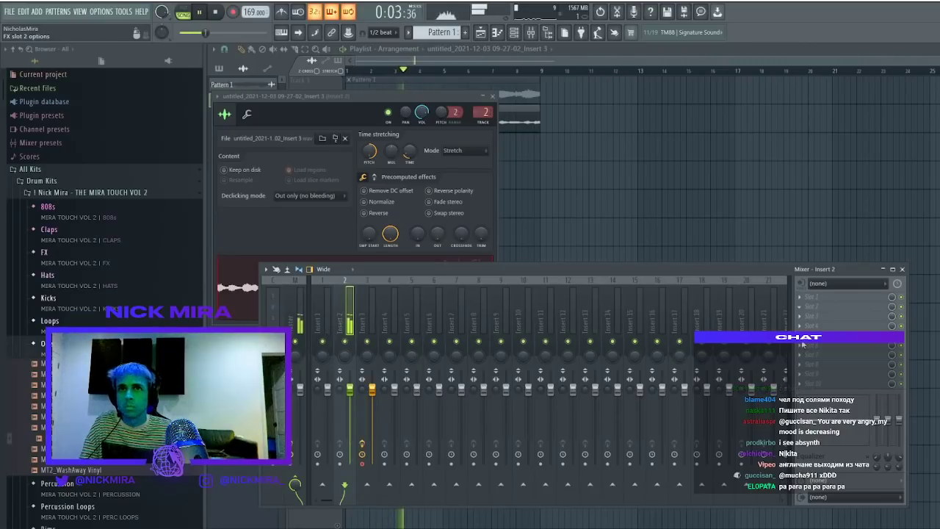
# Add HalfTime to mixer insert 2 and play the rendered clip through it
pyautogui.click(613, 252)
pyautogui.press('space')
pyautogui.press('space')
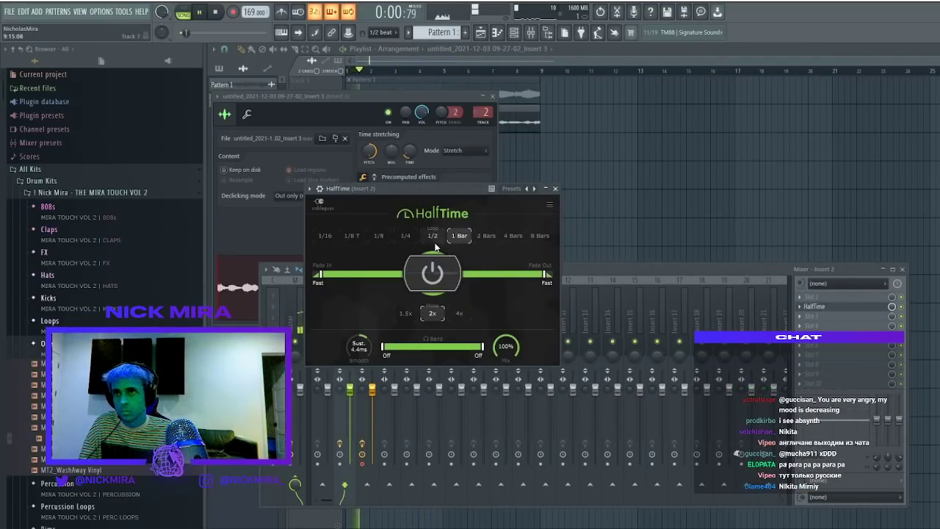
pyautogui.rightClick(546, 176)
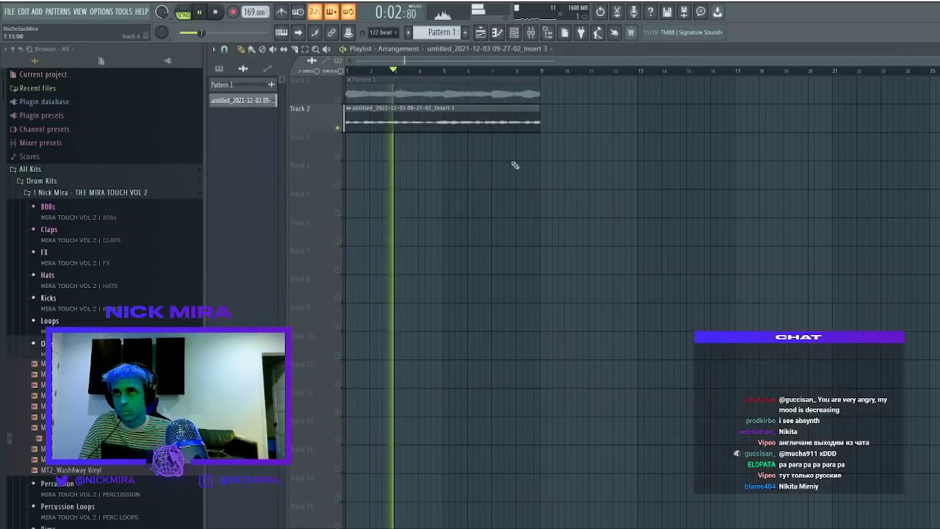
# Turn Track 1 back on and play both audio clips together
pyautogui.click(337, 100)
pyautogui.press('space')
pyautogui.press('space')
pyautogui.rightClick(338, 100)
pyautogui.rightClick(338, 99)
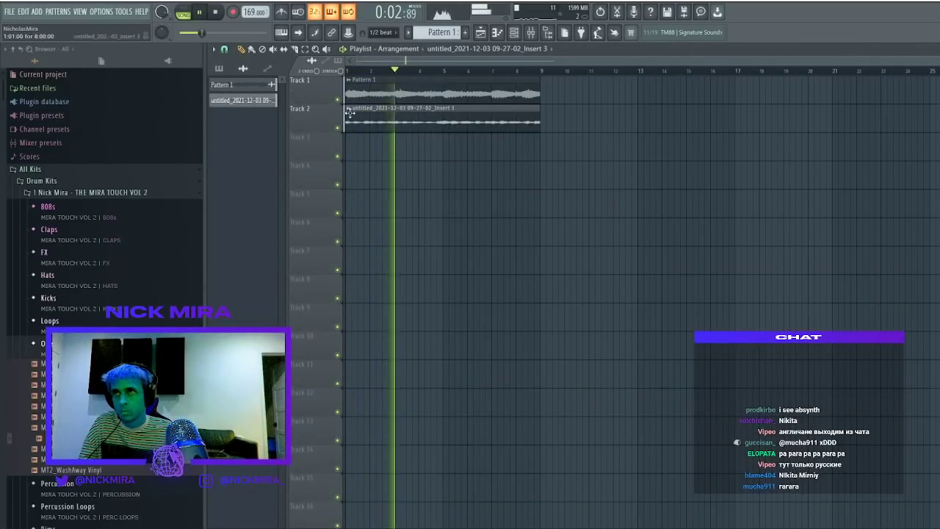
# Set the Track 2 clip's pitch knob range to 12 semitones and adjust its channel pitch
pyautogui.doubleClick(354, 114)
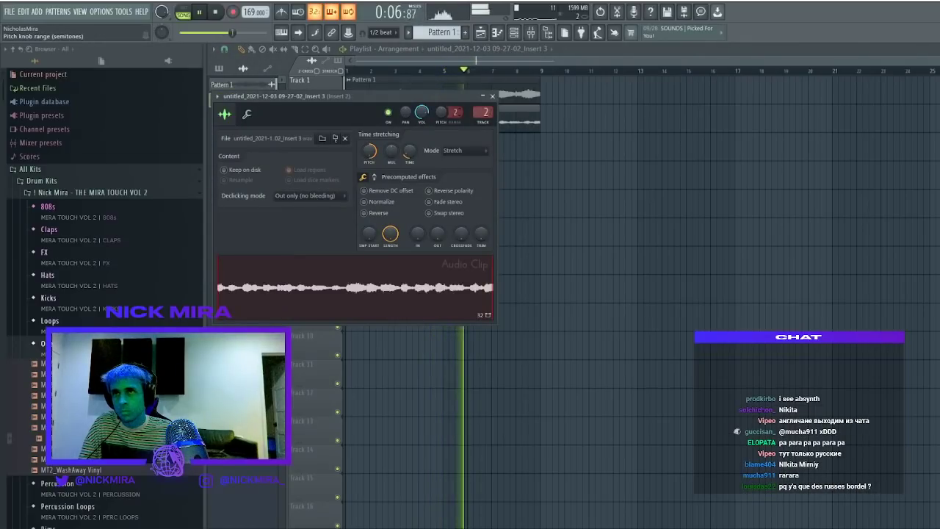
pyautogui.scroll(3, 453, 112)
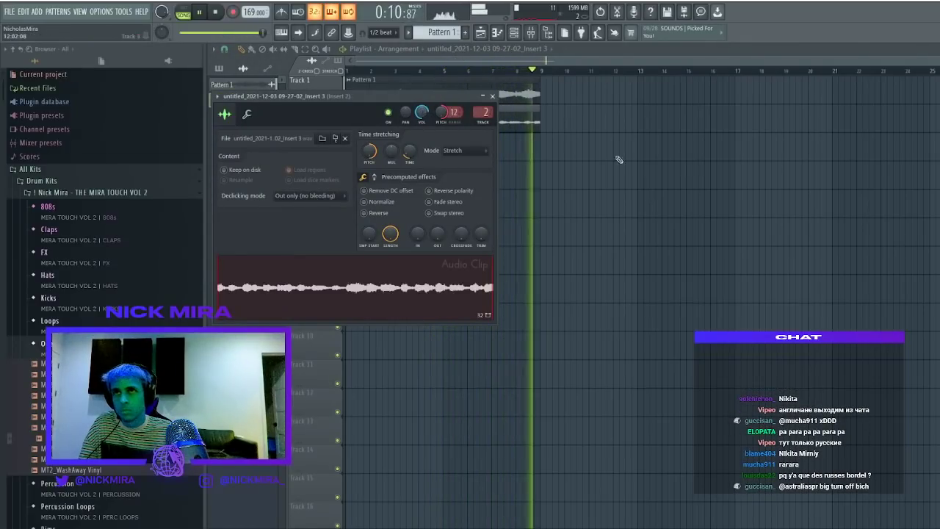
pyautogui.click(493, 96)
# Set the HalfTime loop on insert 2 to 1/8 and cut the low and high bands of the insert's equalizer
pyautogui.click(531, 33)
pyautogui.click(858, 308)
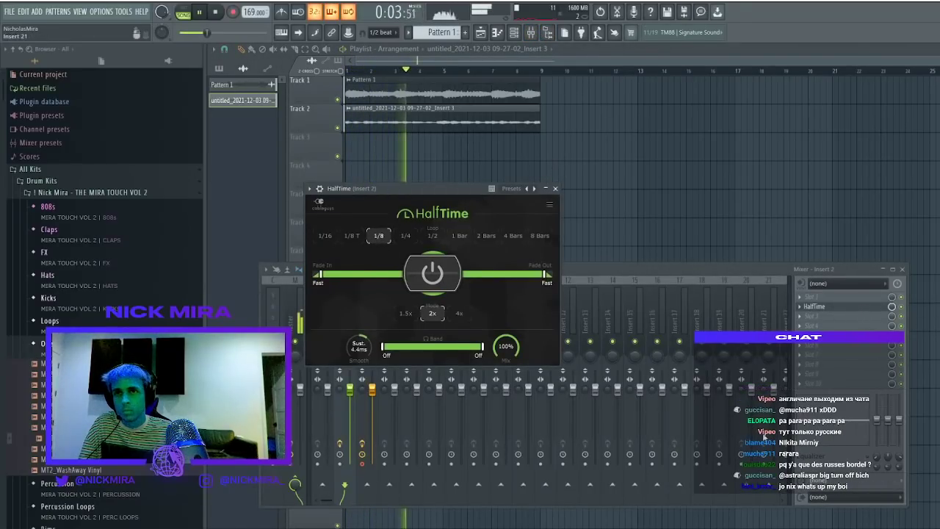
pyautogui.click(792, 434)
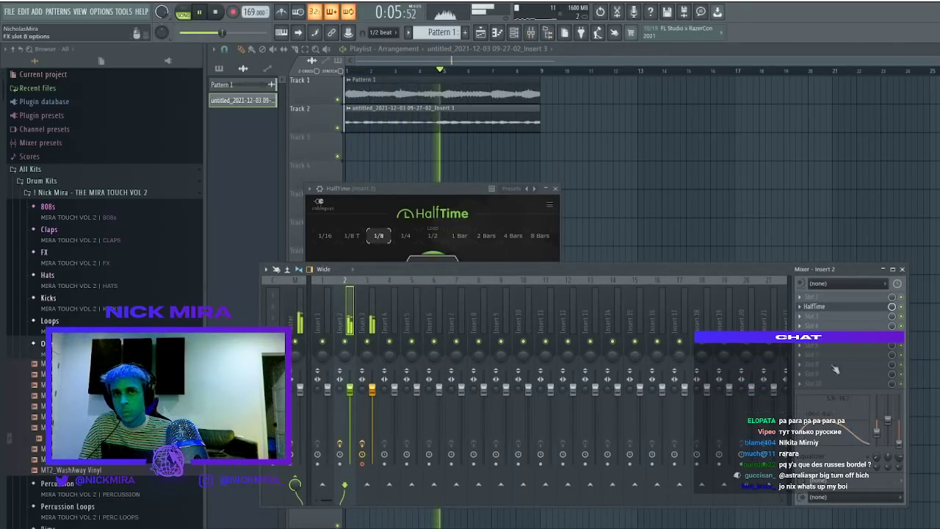
# Split Pattern 1 by channel and place the Absynth 5, Omnisphere, Piano V2 and MT2_Power Synth Bass patterns on Tracks 5 to 8
pyautogui.click(368, 101)
pyautogui.click(219, 68)
pyautogui.moveTo(235, 86); pyautogui.dragTo(347, 151)
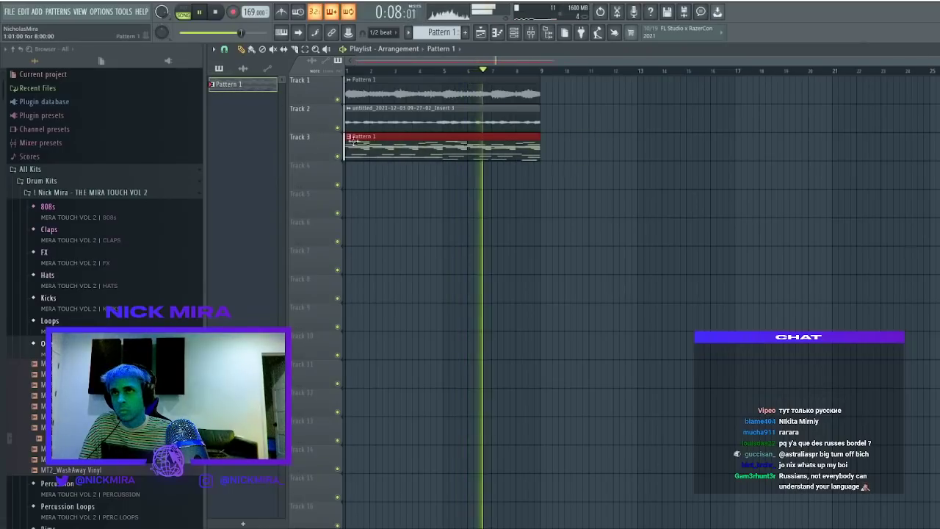
pyautogui.click(486, 197)
pyautogui.click(251, 90)
pyautogui.keyDown('shift'); pyautogui.click(261, 131); pyautogui.keyUp('shift')
pyautogui.moveTo(261, 131); pyautogui.dragTo(441, 210)
pyautogui.rightClick(420, 155)
# Duplicate all playlist clips to bar 9 and delete the originals from the first eight bars except Piano V2, playing the result
pyautogui.moveTo(596, 359); pyautogui.dragTo(507, 102)
pyautogui.hotkey('ctrl', 'b')
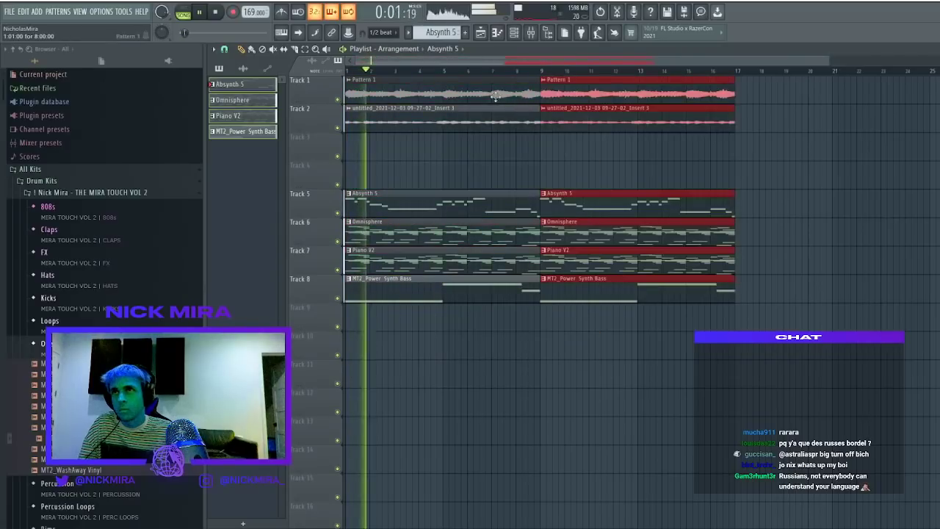
pyautogui.rightClick(507, 101)
pyautogui.rightClick(470, 122)
pyautogui.rightClick(416, 289)
pyautogui.rightClick(423, 211)
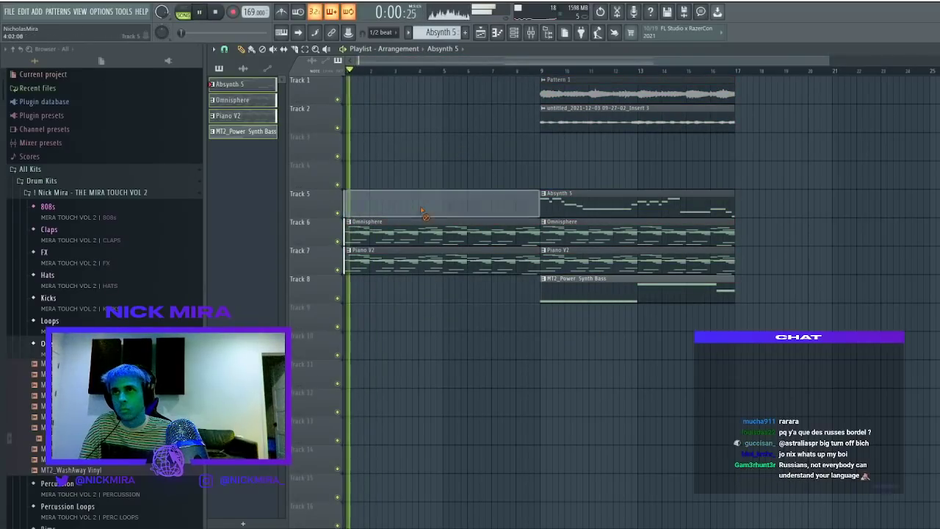
pyautogui.rightClick(425, 233)
pyautogui.press('space')
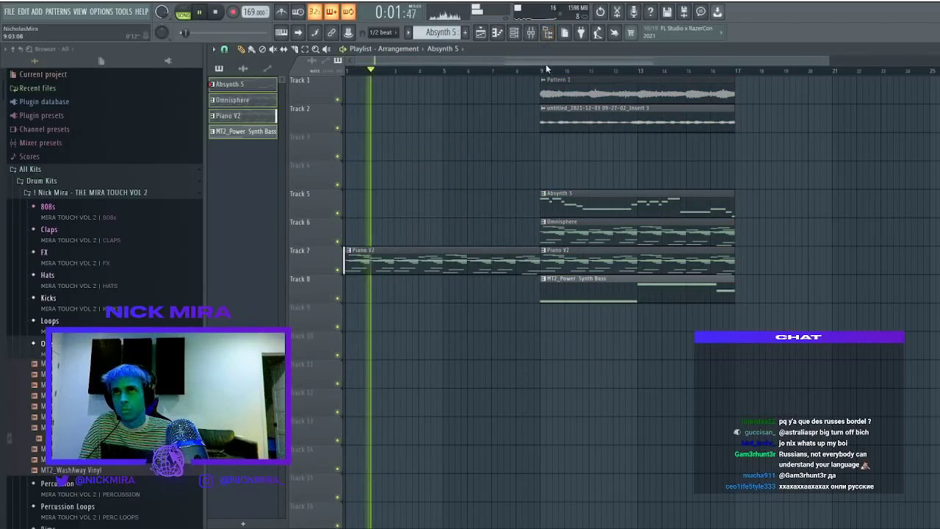
pyautogui.scroll(-3, 545, 69)
pyautogui.scroll(2, 577, 192)
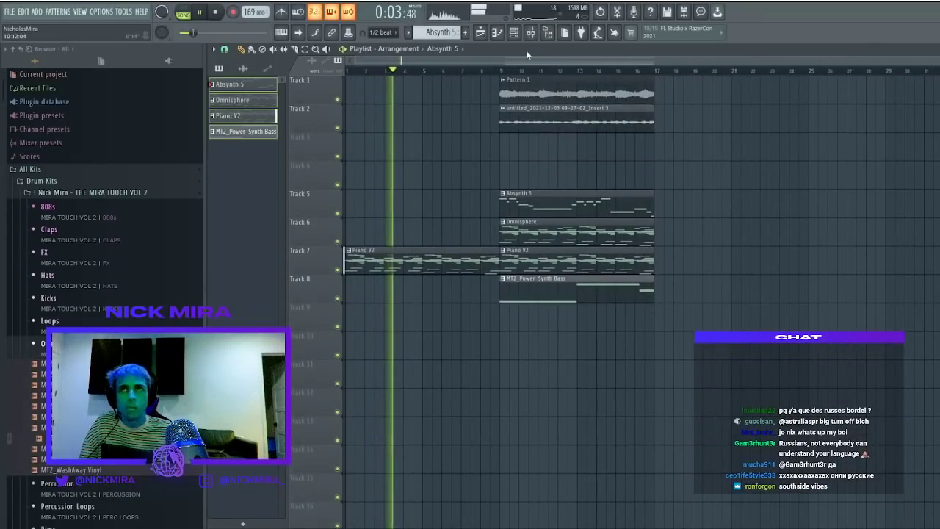
# Route the Absynth 5, Omnisphere, Piano V2 and MT2_Power Synth Bass channels to their own free mixer tracks
pyautogui.click(531, 33)
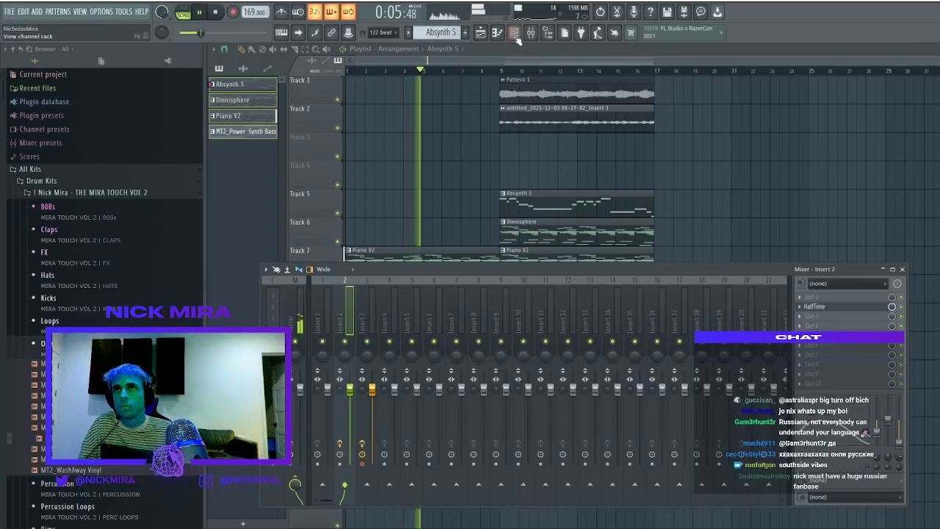
pyautogui.press('F6')
pyautogui.click(323, 124)
pyautogui.click(360, 158)
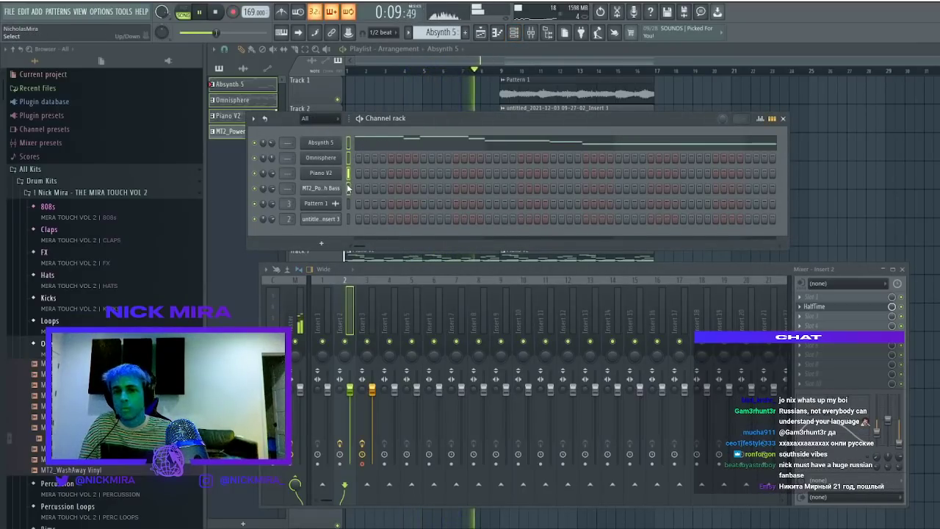
pyautogui.hotkey('ctrl', 'l')
# Duplicate the Track 1, 2, 5 and 6 clips to bar 17 and delete the Pattern 1, Absynth 5 and Omnisphere clips at bar 9
pyautogui.moveTo(677, 78); pyautogui.dragTo(552, 159)
pyautogui.hotkey('ctrl', 'b')
pyautogui.rightClick(562, 99)
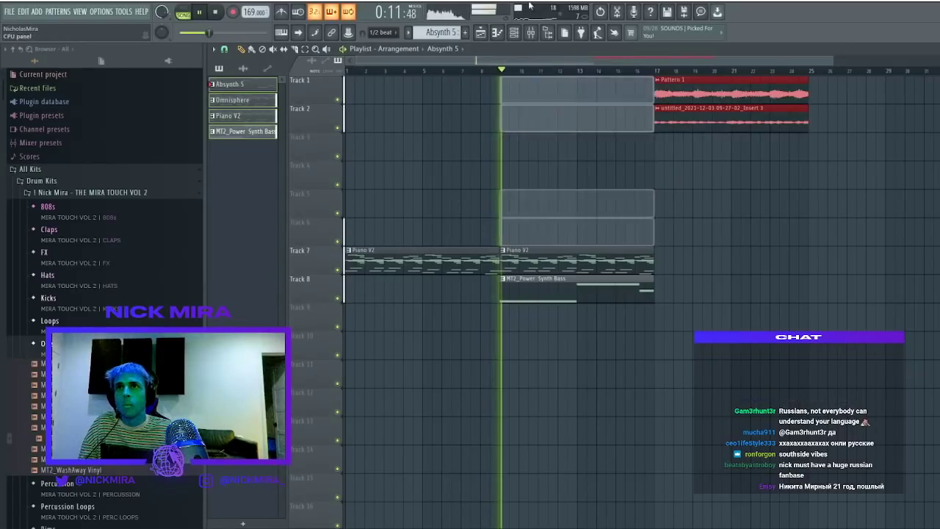
pyautogui.hotkey('ctrl', 'z')
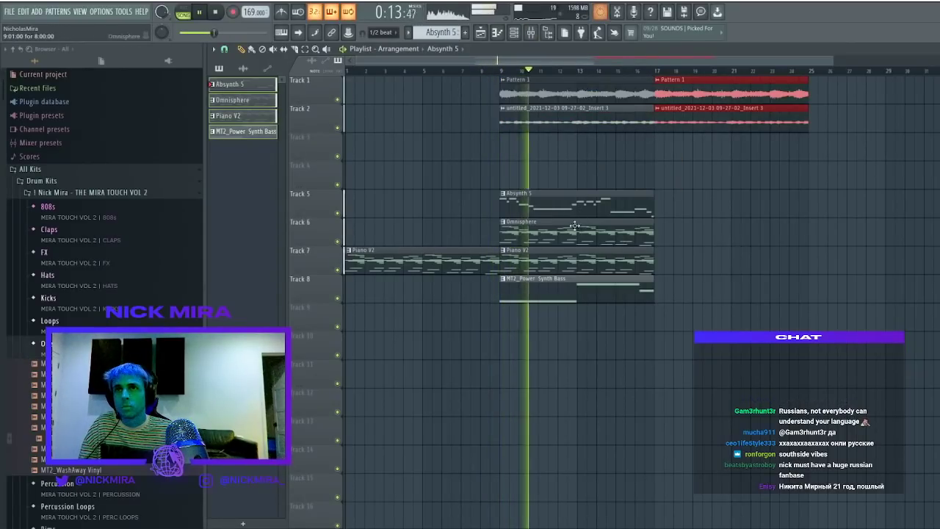
pyautogui.hotkey('ctrl', 'b')
pyautogui.rightClick(558, 233)
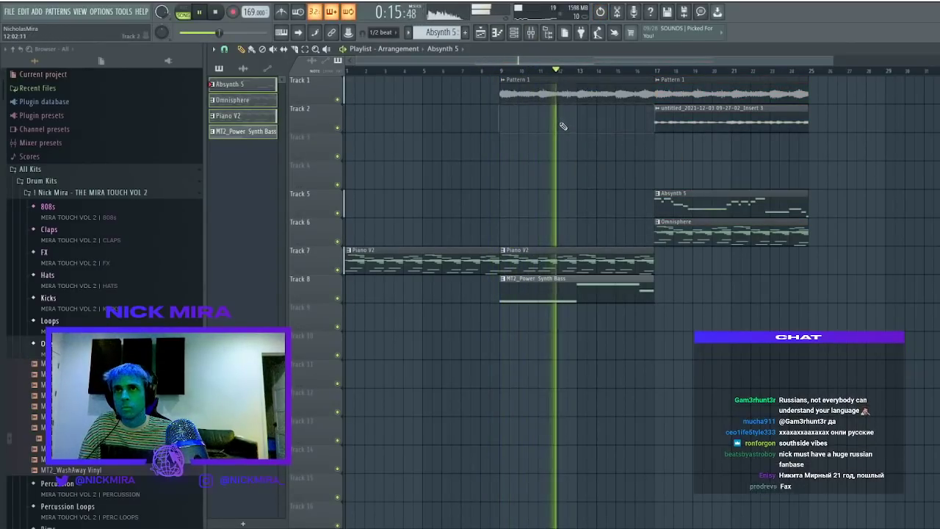
pyautogui.click(533, 295)
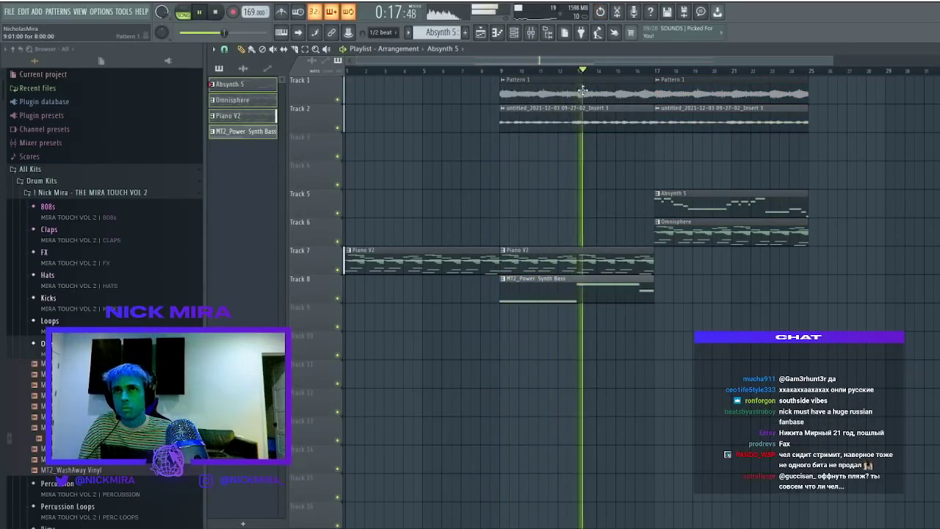
pyautogui.scroll(-2, 543, 70)
pyautogui.rightClick(549, 97)
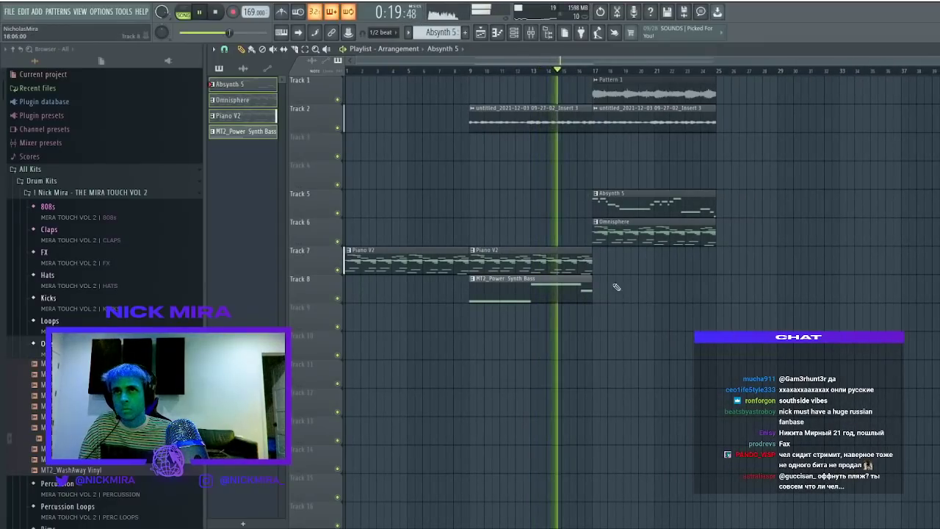
# Duplicate the MT2_Power Synth Bass clip to bar 17 and delete the Track 2 audio clip at bar 17
pyautogui.click(526, 297)
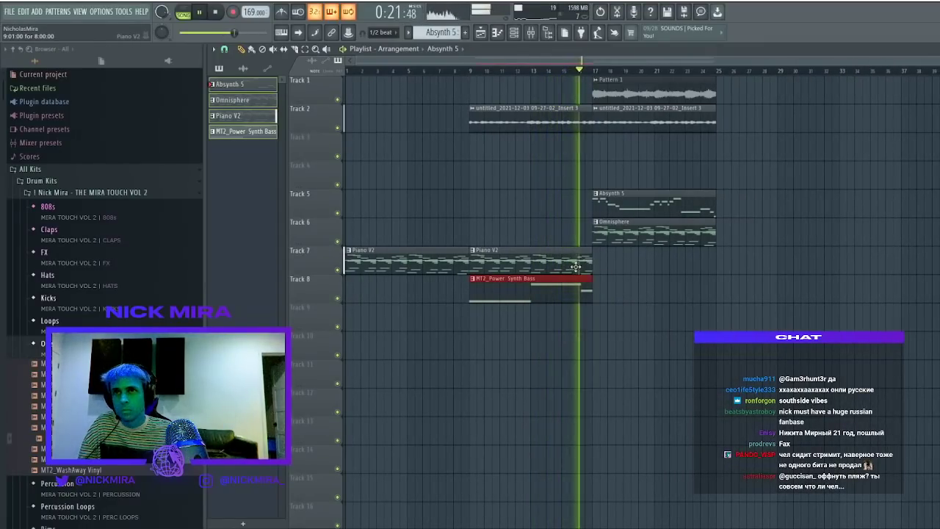
pyautogui.hotkey('ctrl', 'b')
pyautogui.keyDown('ctrl'); pyautogui.click(657, 155); pyautogui.keyUp('ctrl')
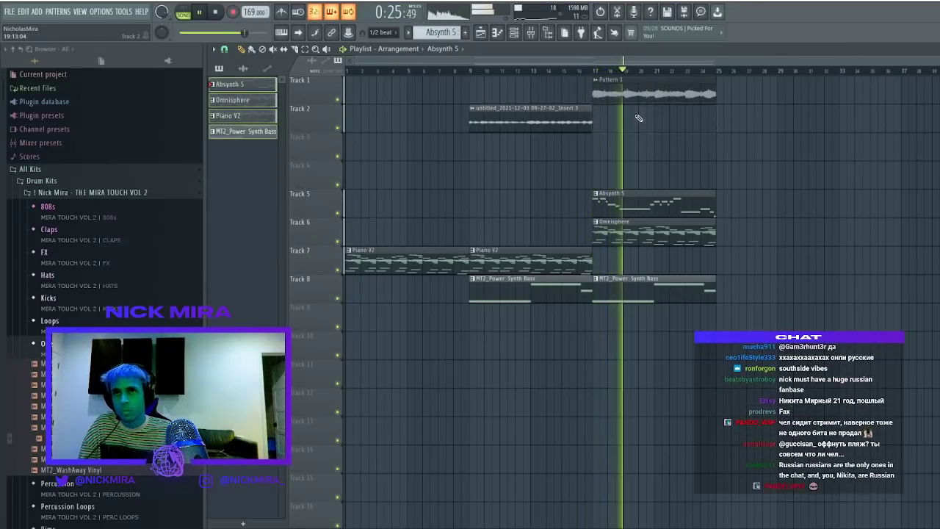
# Copy the Pattern 1 clip on Track 1 and the audio clip on Track 2 to bar 25
pyautogui.moveTo(648, 90); pyautogui.dragTo(629, 124)
pyautogui.hotkey('ctrl', 'b')
pyautogui.keyDown('ctrl'); pyautogui.click(628, 138); pyautogui.keyUp('ctrl')
pyautogui.rightClick(638, 97)
pyautogui.hotkey('ctrl', 'z')
pyautogui.rightClick(635, 112)
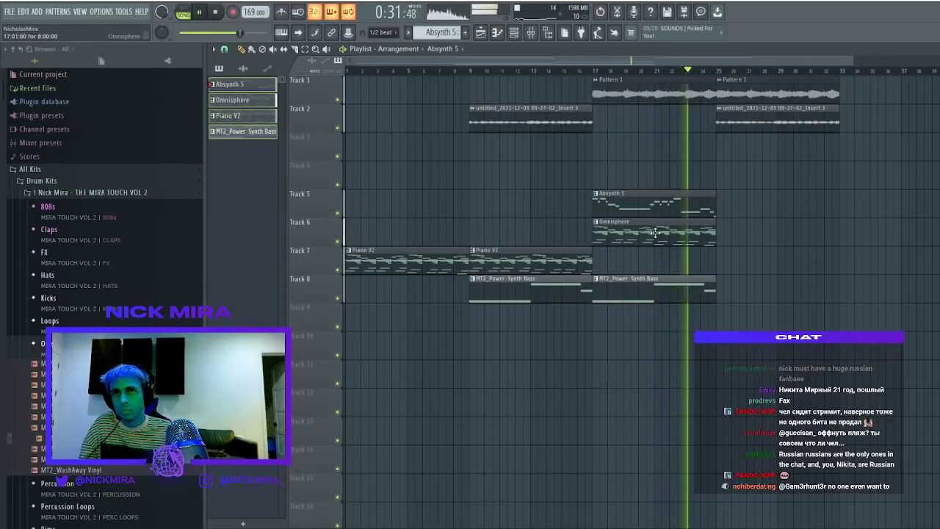
# Play from bar 17 and try the Omnisphere notes one octave higher in the piano roll, bringing them back down
pyautogui.press('space')
pyautogui.click(597, 72)
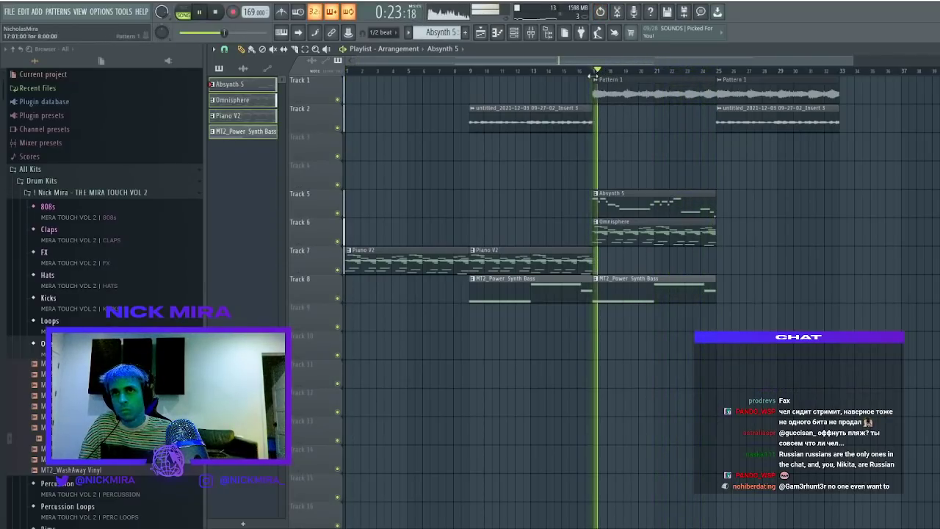
pyautogui.doubleClick(623, 235)
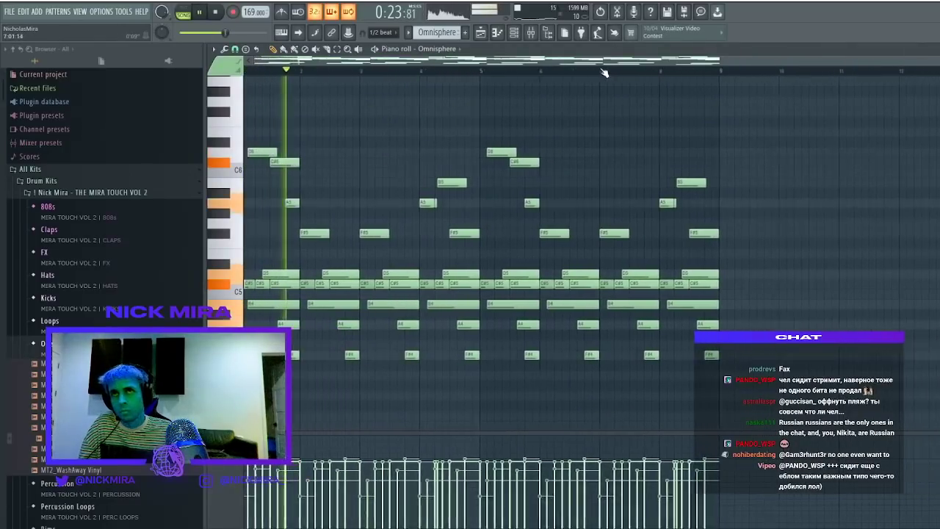
pyautogui.scroll(-5, 647, 213)
pyautogui.scroll(3, 670, 193)
pyautogui.moveTo(774, 220); pyautogui.dragTo(253, 72)
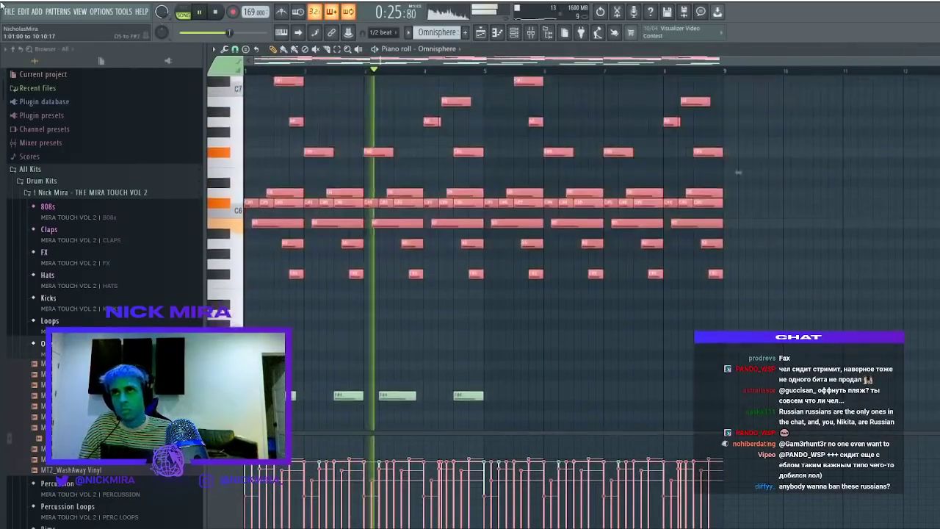
pyautogui.hotkey('ctrl', 'Down')
pyautogui.keyDown('ctrl'); pyautogui.click(402, 303); pyautogui.keyUp('ctrl')
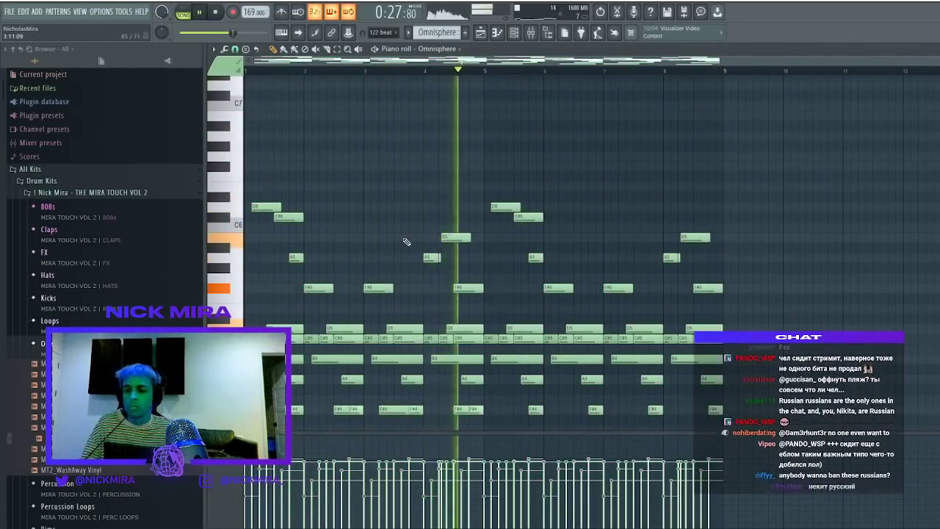
pyautogui.press('Escape')
pyautogui.press('Escape')
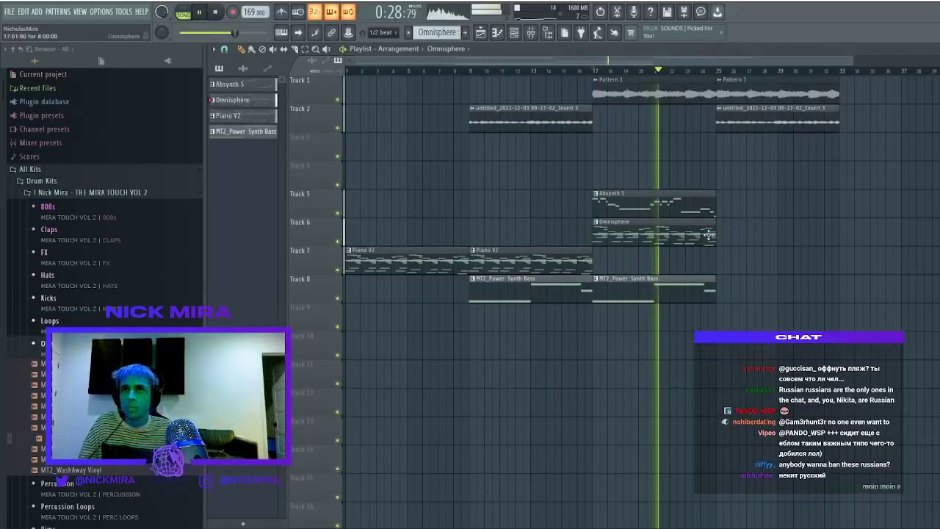
# Delete the MT2_Power Synth Bass and Omnisphere clips at bar 17
pyautogui.rightClick(661, 296)
pyautogui.moveTo(674, 206); pyautogui.dragTo(654, 281)
pyautogui.keyDown('ctrl'); pyautogui.click(655, 183); pyautogui.keyUp('ctrl')
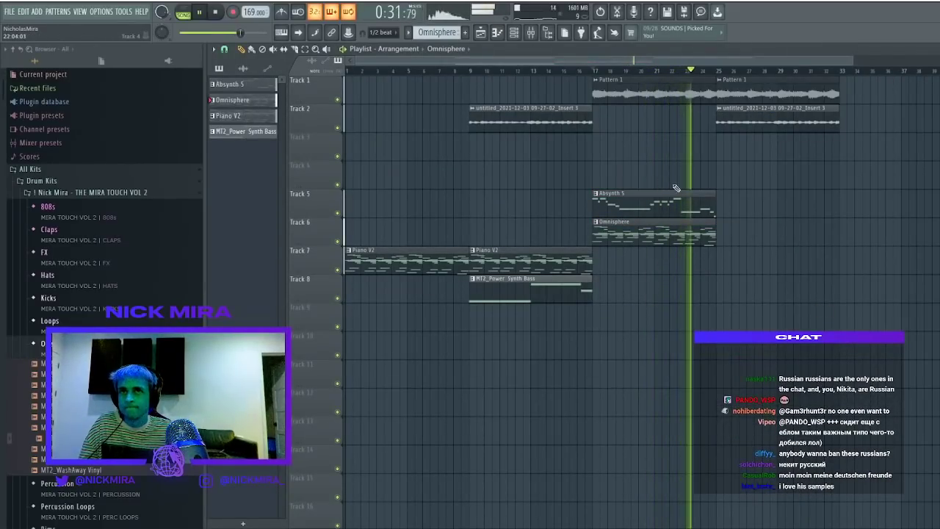
pyautogui.rightClick(637, 243)
# Duplicate the Piano V2 clip to bar 17 and repeat the Absynth 5 and Piano V2 clips at bar 25
pyautogui.keyDown('ctrl'); pyautogui.click(510, 256); pyautogui.keyUp('ctrl')
pyautogui.hotkey('ctrl', 'b')
pyautogui.moveTo(683, 191); pyautogui.dragTo(659, 290)
pyautogui.hotkey('ctrl', 'b')
pyautogui.keyDown('ctrl'); pyautogui.click(677, 242); pyautogui.keyUp('ctrl')
pyautogui.keyDown('ctrl'); pyautogui.click(555, 296); pyautogui.keyUp('ctrl')
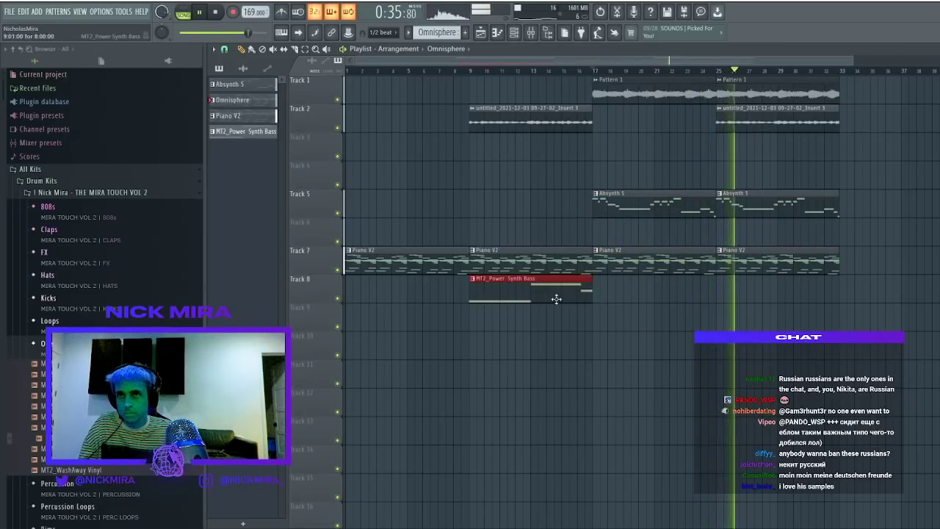
# Replace the Piano V2 clip at bar 9 with Absynth 5 on Track 5 and Omnisphere on Track 6
pyautogui.moveTo(652, 209); pyautogui.dragTo(529, 210)
pyautogui.rightClick(521, 252)
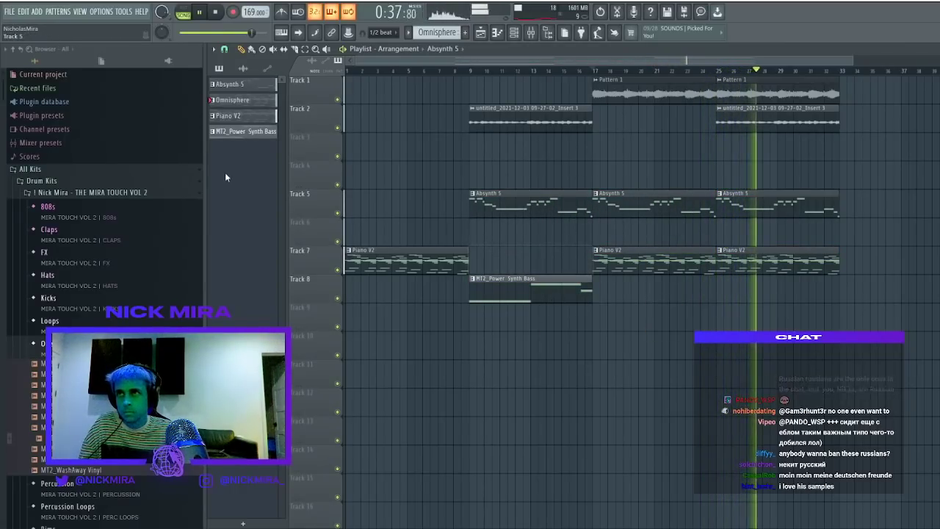
pyautogui.moveTo(253, 102); pyautogui.dragTo(484, 232)
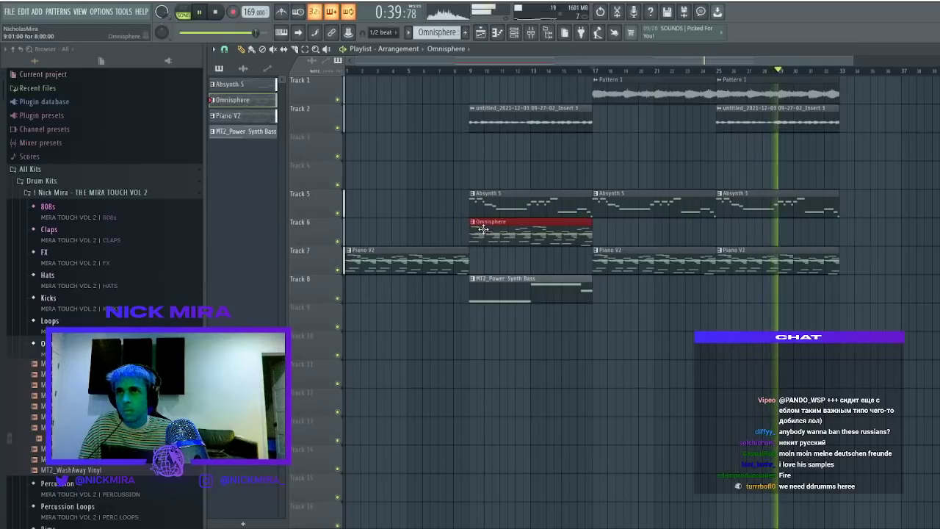
# Play from bar 9, try the section without its Track 2 audio clip, restore it and delete the Omnisphere clip instead
pyautogui.click(471, 71)
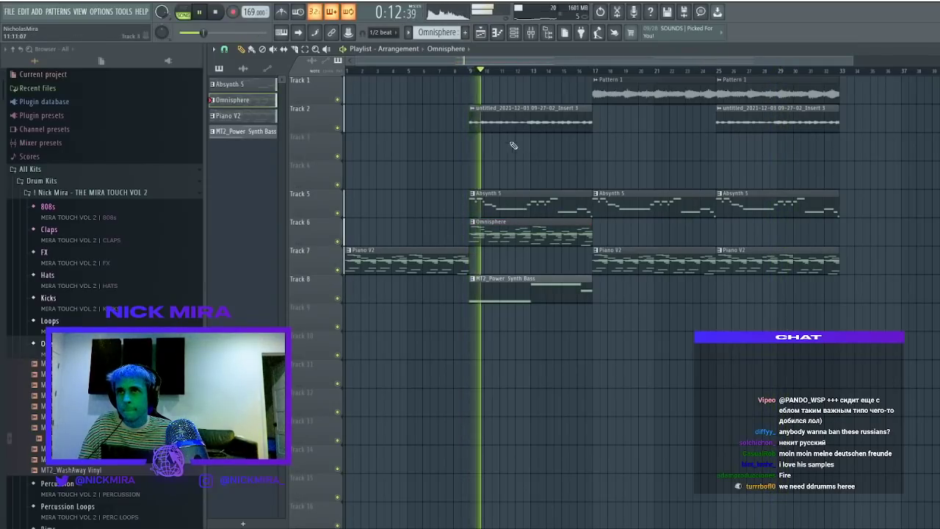
pyautogui.rightClick(517, 111)
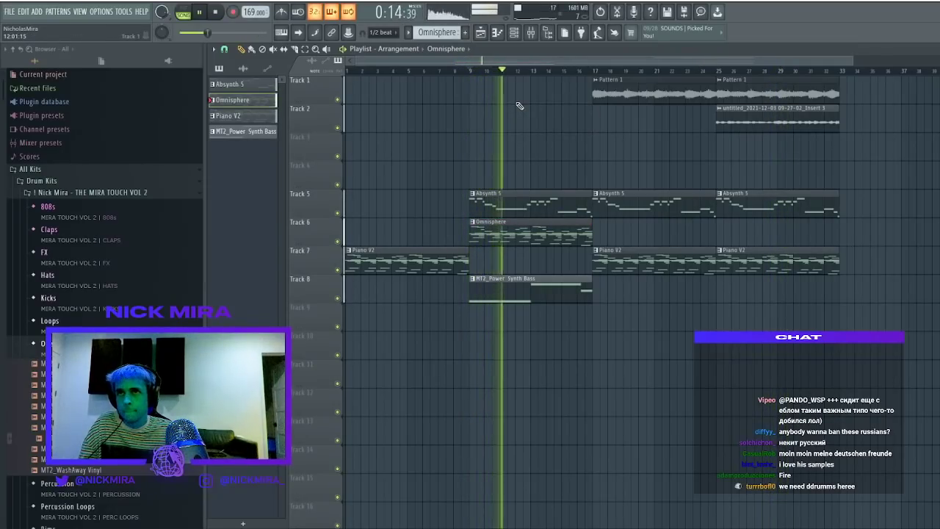
pyautogui.hotkey('ctrl', 'z')
pyautogui.rightClick(525, 236)
pyautogui.press('space')
pyautogui.press('space')
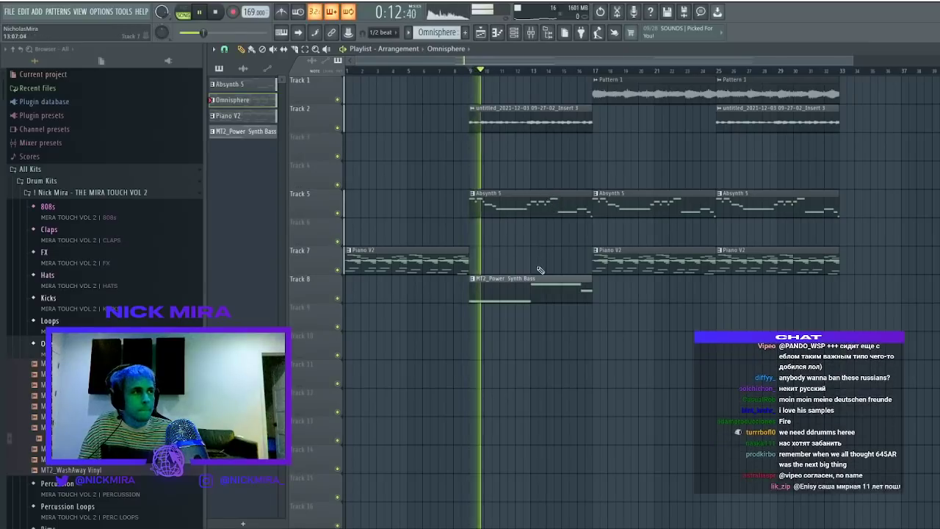
# Place a Pattern 1 audio clip at bar 9 on Track 1 and audition it with the Track 2 clip temporarily removed
pyautogui.click(503, 95)
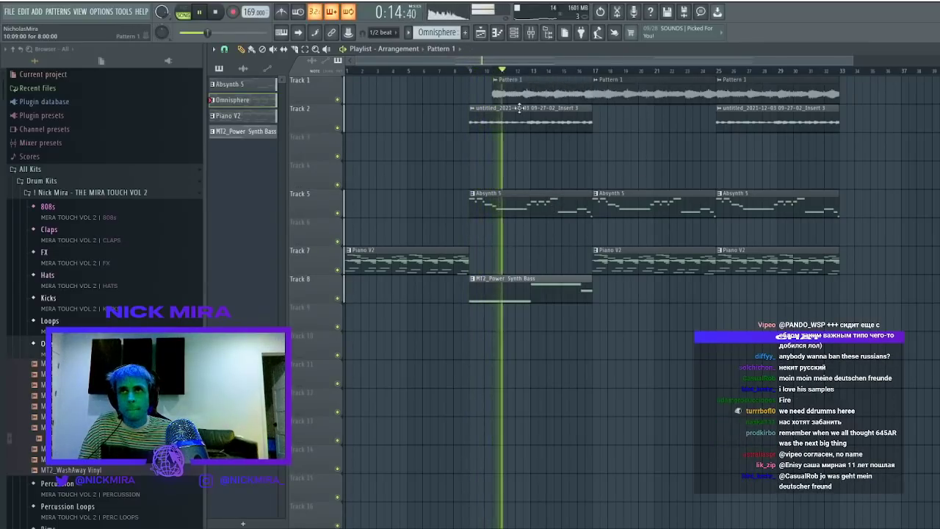
pyautogui.rightClick(509, 115)
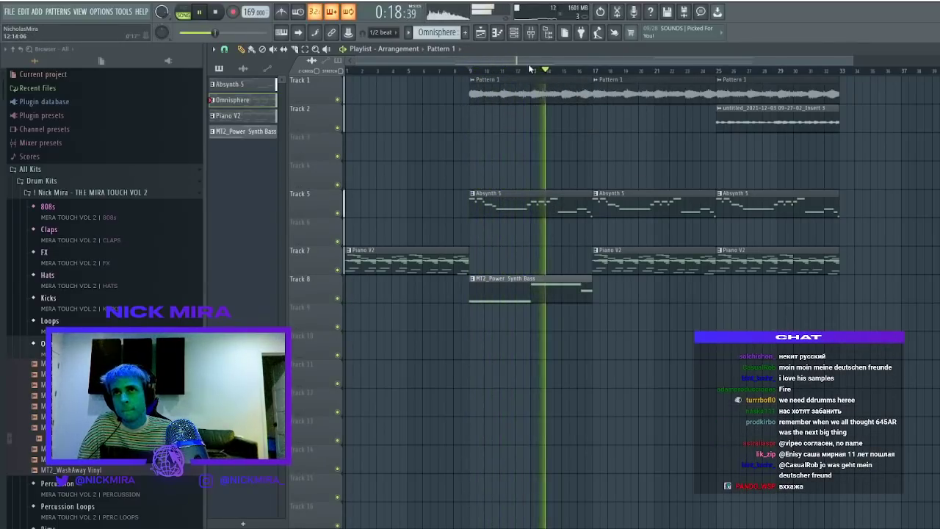
pyautogui.scroll(-1, 530, 70)
pyautogui.hotkey('ctrl', 'z')
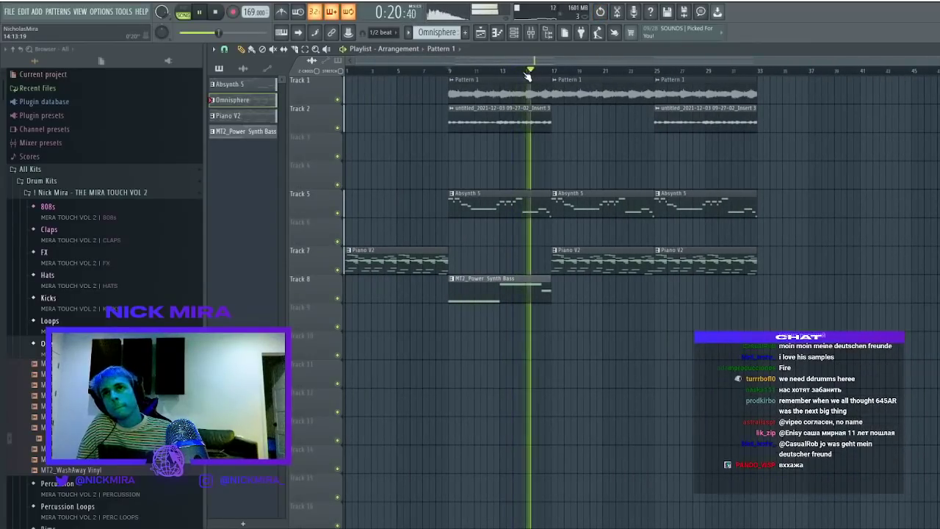
# Duplicate the clips from bars 17 to 32 to bar 33 and try bar 17 without Absynth 5 before placing it back
pyautogui.moveTo(566, 99); pyautogui.dragTo(683, 262)
pyautogui.hotkey('ctrl', 'b')
pyautogui.hotkey('ctrl', 'd')
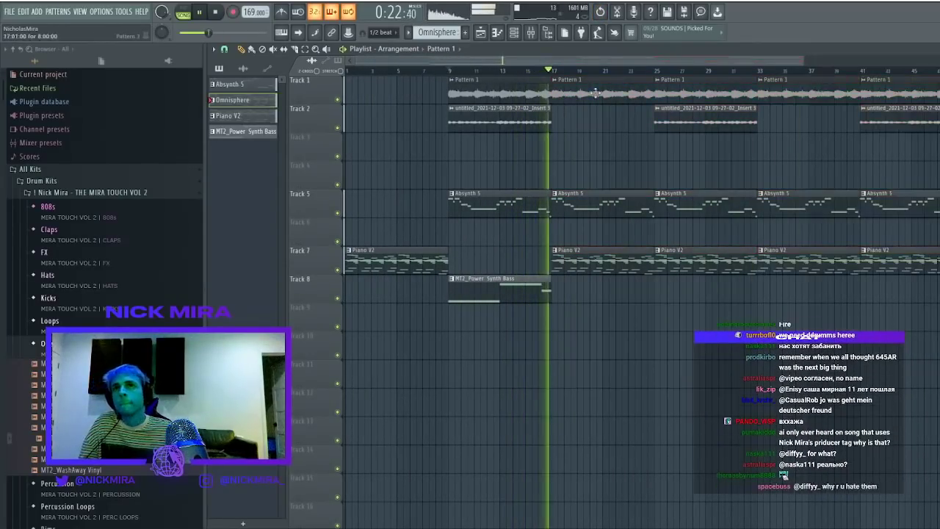
pyautogui.scroll(-1, 583, 73)
pyautogui.rightClick(540, 193)
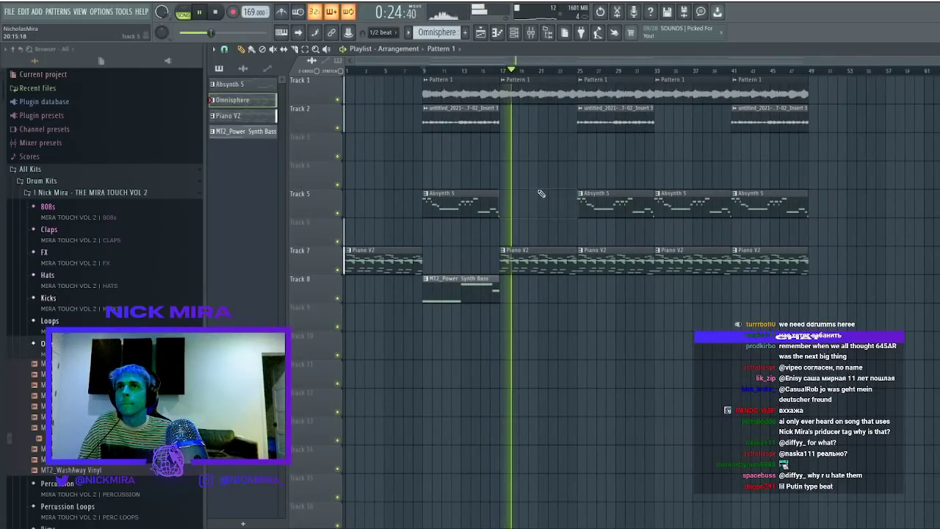
pyautogui.click(542, 187)
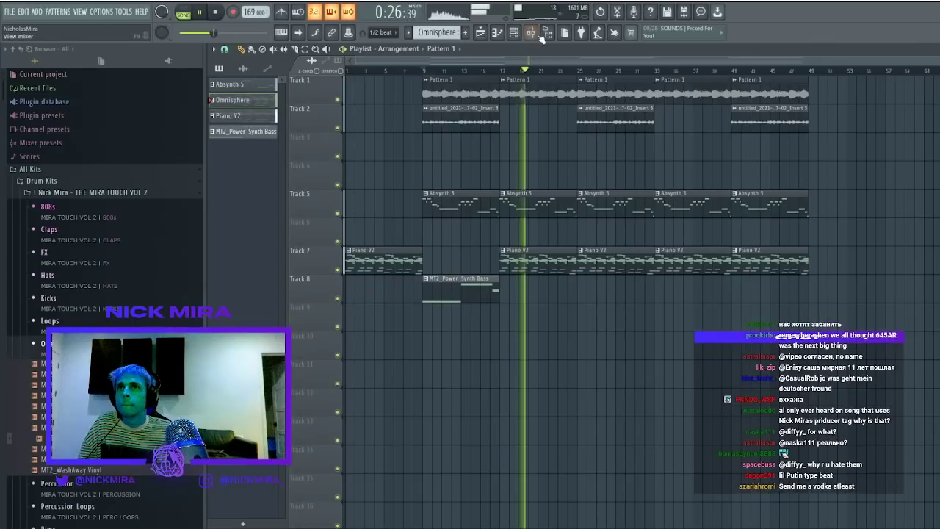
# Add Fruity Parametric EQ 2 to the Absynth 5 mixer track, low-passing the highs and high-passing the lows at about 319 Hz
pyautogui.press('F9')
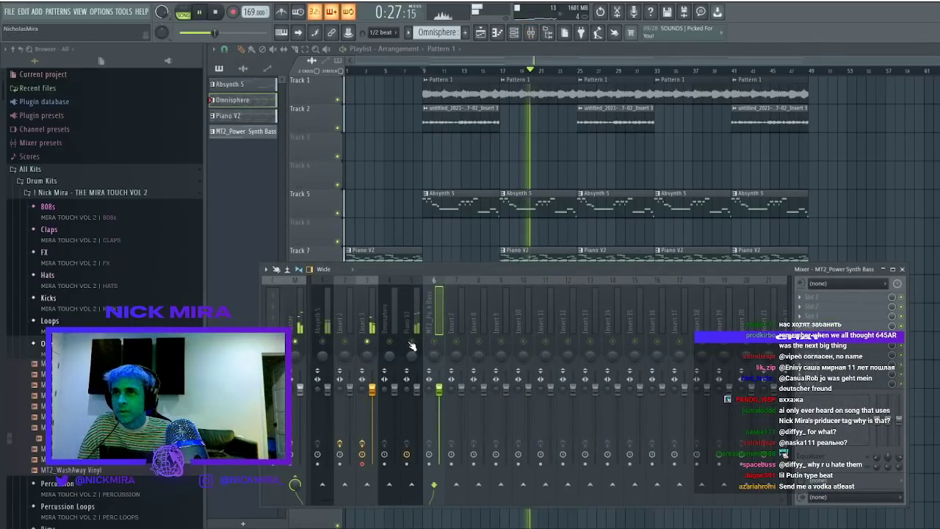
pyautogui.click(327, 318)
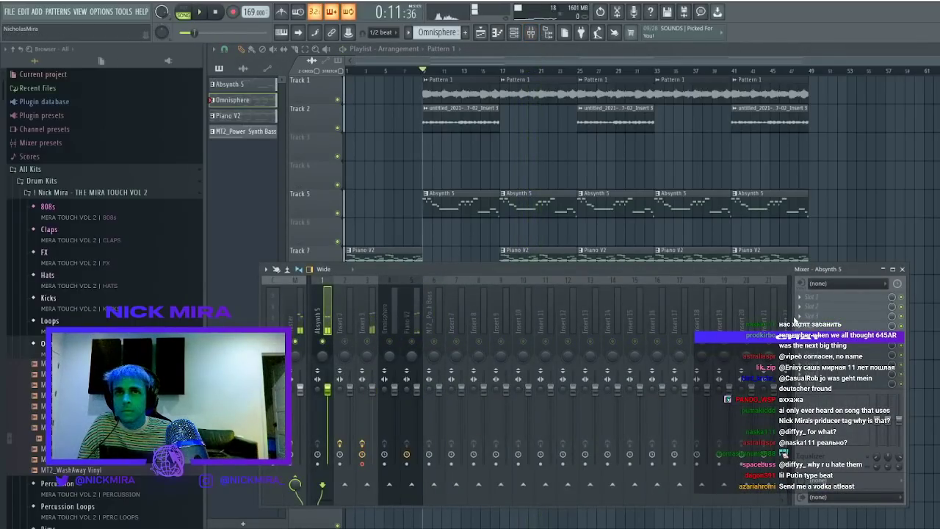
pyautogui.press('space')
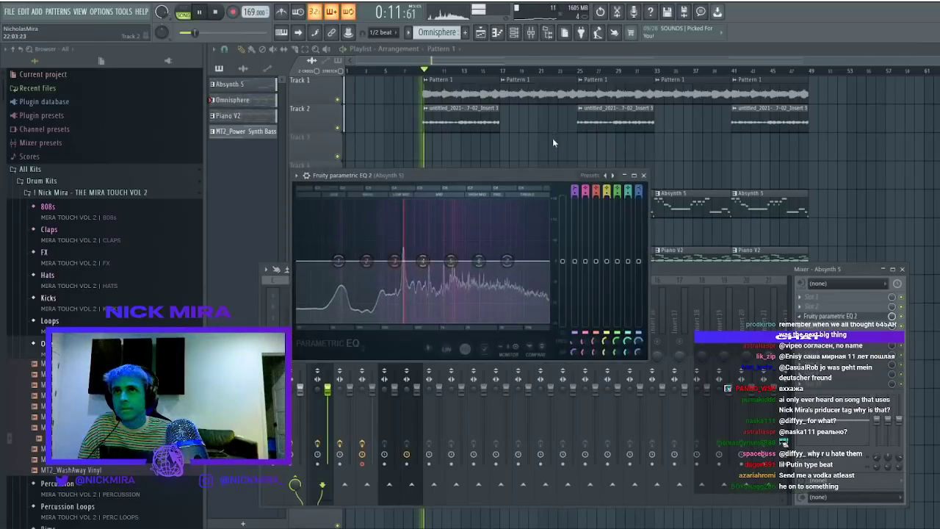
pyautogui.moveTo(548, 262); pyautogui.dragTo(512, 262)
pyautogui.moveTo(314, 262); pyautogui.dragTo(388, 261)
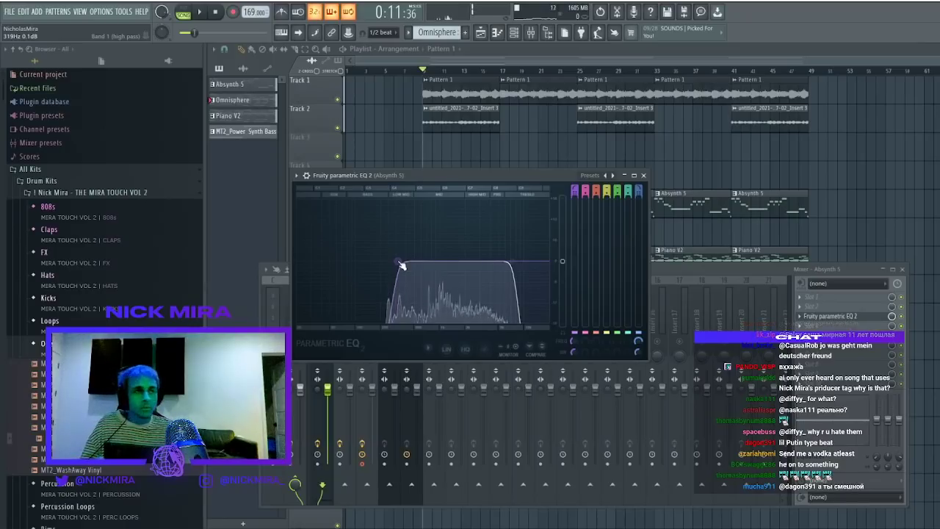
pyautogui.press('space')
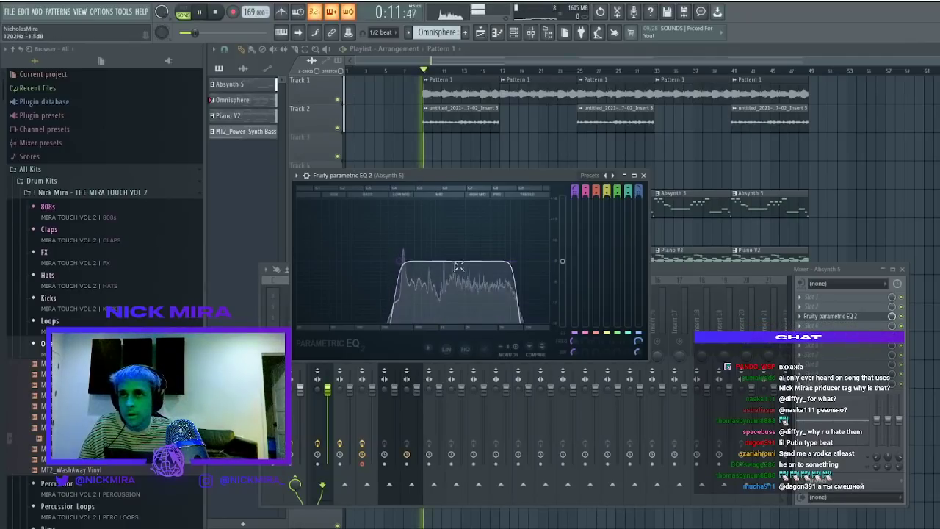
# Load Fruity Phaser in slot 4 of the Absynth 5 mixer track
pyautogui.click(830, 326)
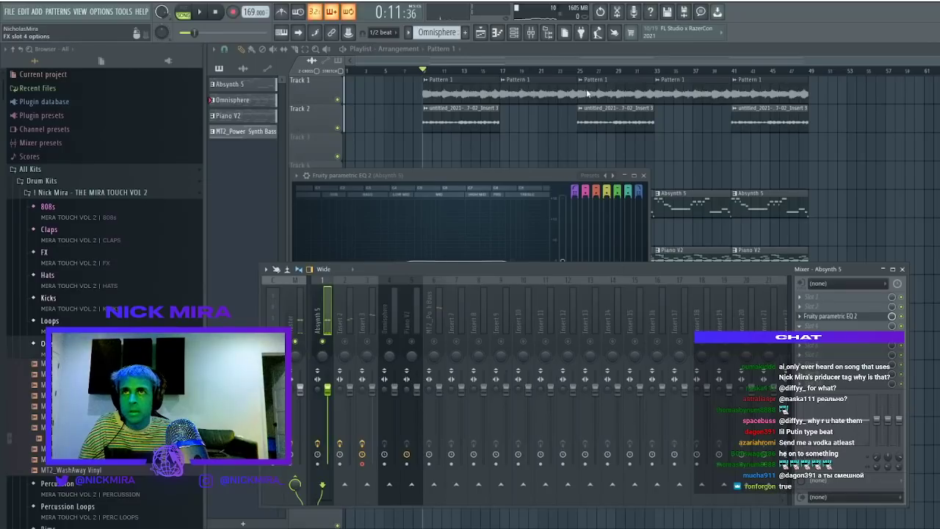
pyautogui.click(599, 160)
pyautogui.click(557, 189)
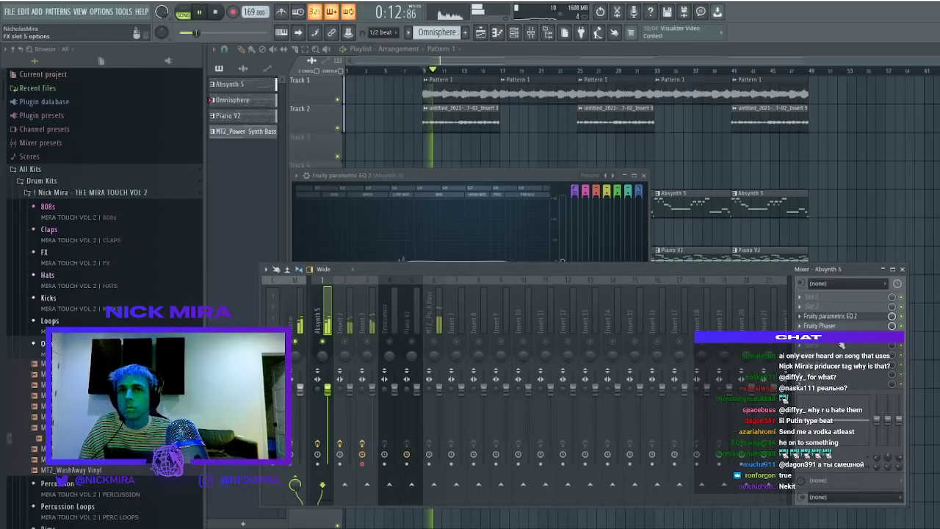
# Shift the low-pass of the Absynth 5 Parametric EQ 2 and set its high-pass to about 252 Hz
pyautogui.click(594, 162)
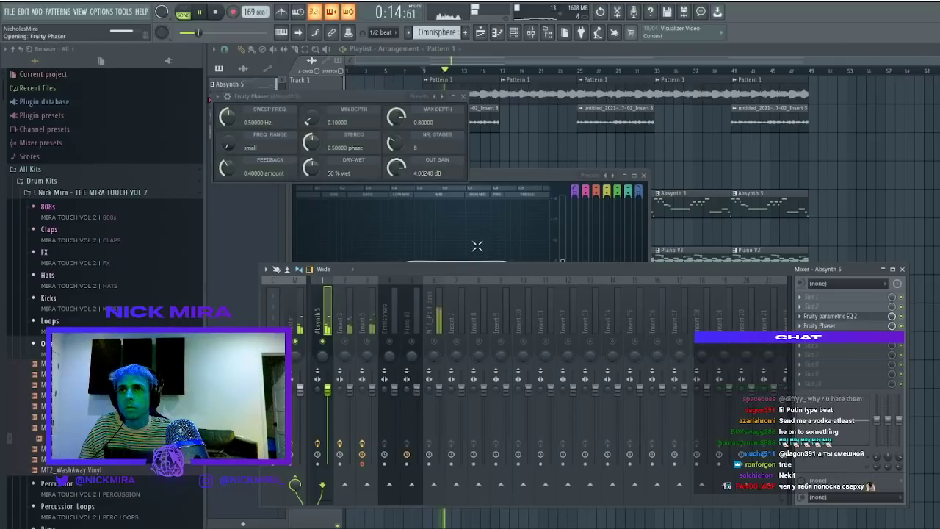
pyautogui.click(478, 257)
pyautogui.moveTo(498, 261); pyautogui.dragTo(493, 261)
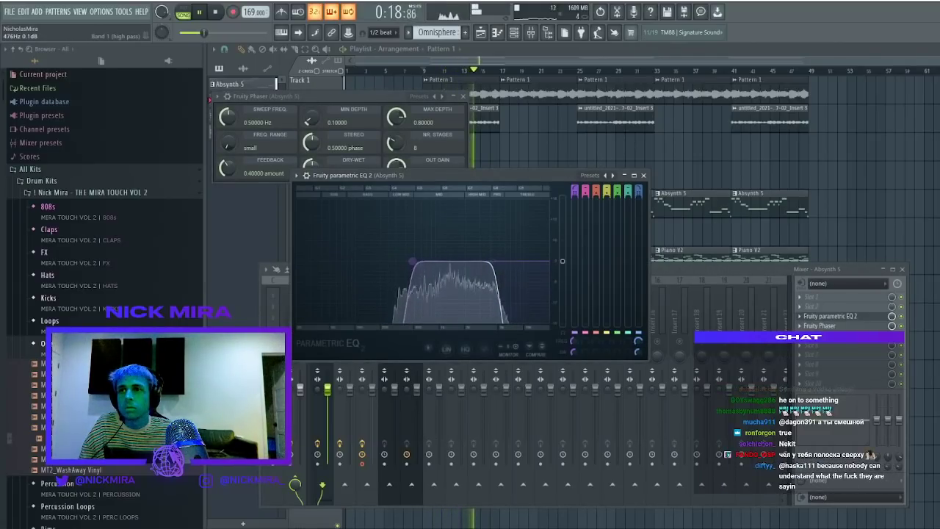
pyautogui.click(309, 387)
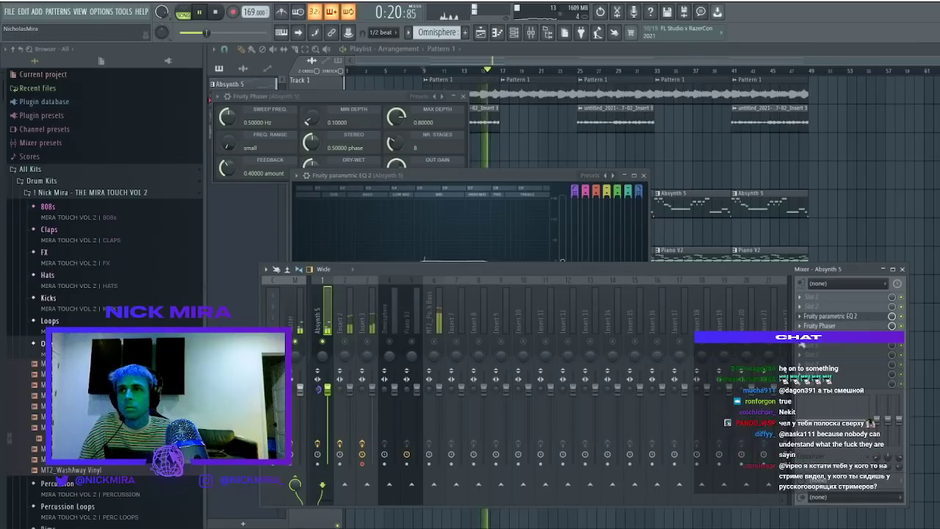
pyautogui.click(846, 315)
pyautogui.moveTo(409, 261); pyautogui.dragTo(390, 261)
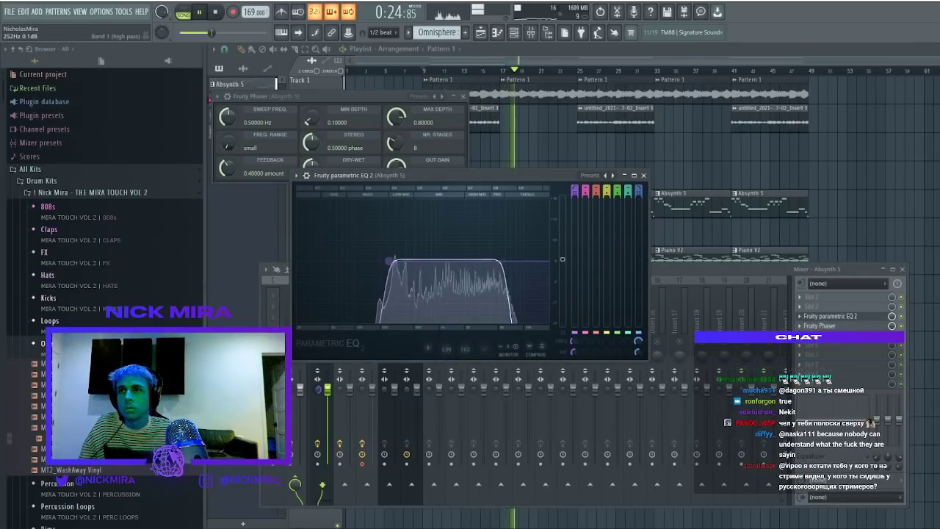
# Lower the Absynth 5 mixer track volume to 89% (-2.5 dB)
pyautogui.moveTo(318, 389); pyautogui.dragTo(318, 398)
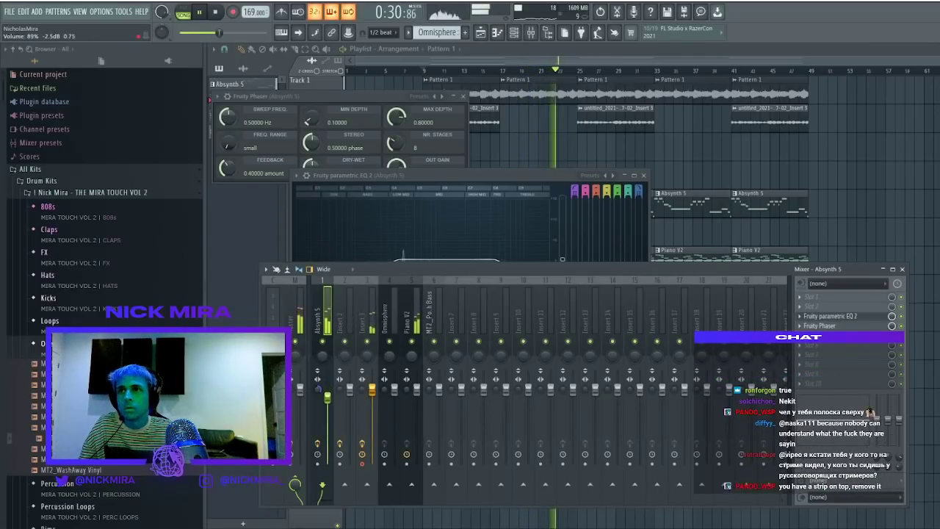
pyautogui.click(463, 232)
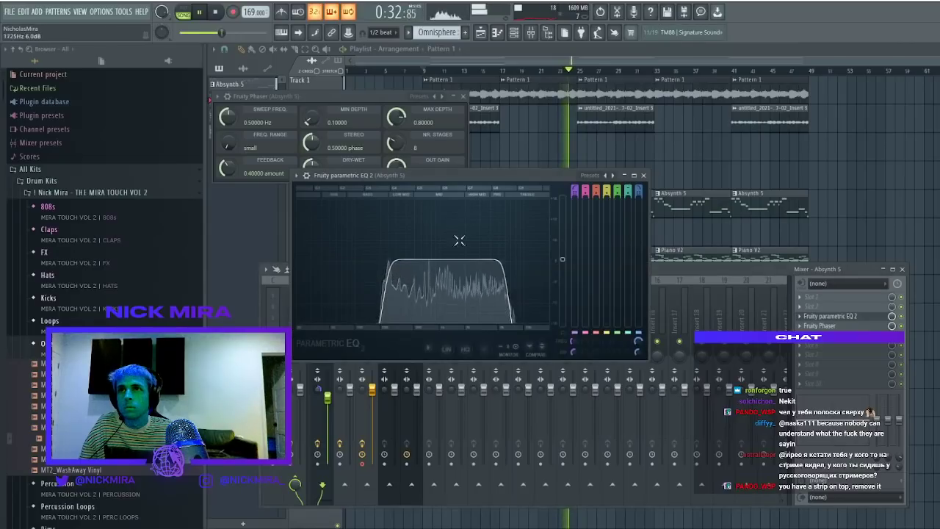
pyautogui.click(832, 353)
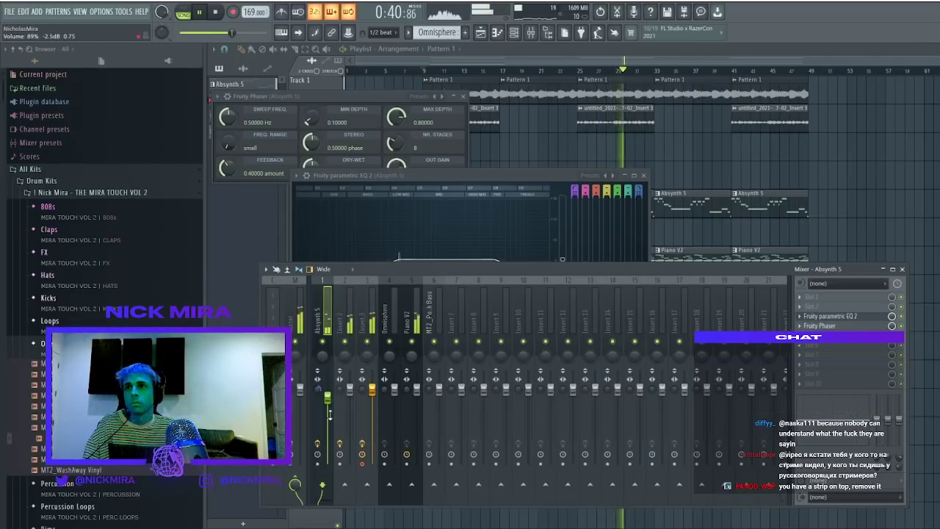
# Readjust the low-pass and lower the high-pass cutoff in the Absynth 5 EQ, and close the mixer and effect windows
pyautogui.click(830, 316)
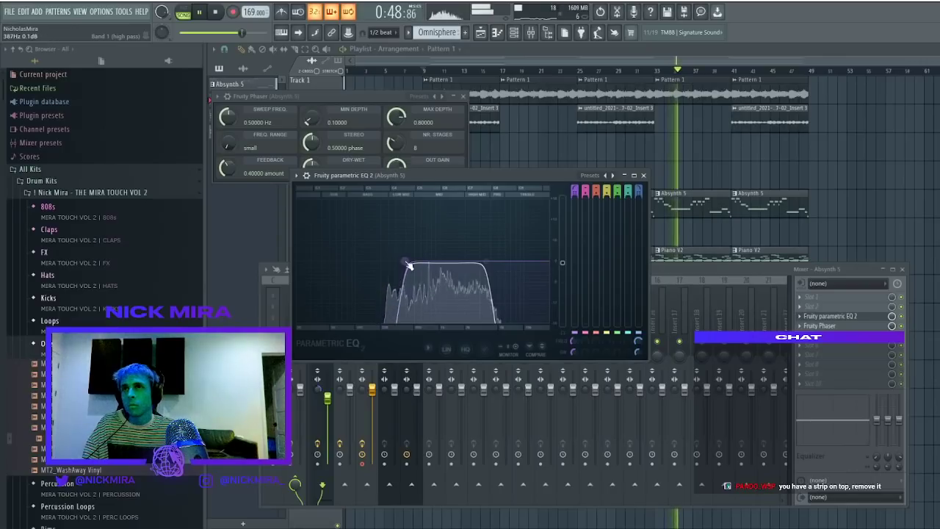
pyautogui.moveTo(484, 263)
pyautogui.mouseDown()
pyautogui.moveTo(517, 261)
pyautogui.moveTo(488, 260)
pyautogui.mouseUp()
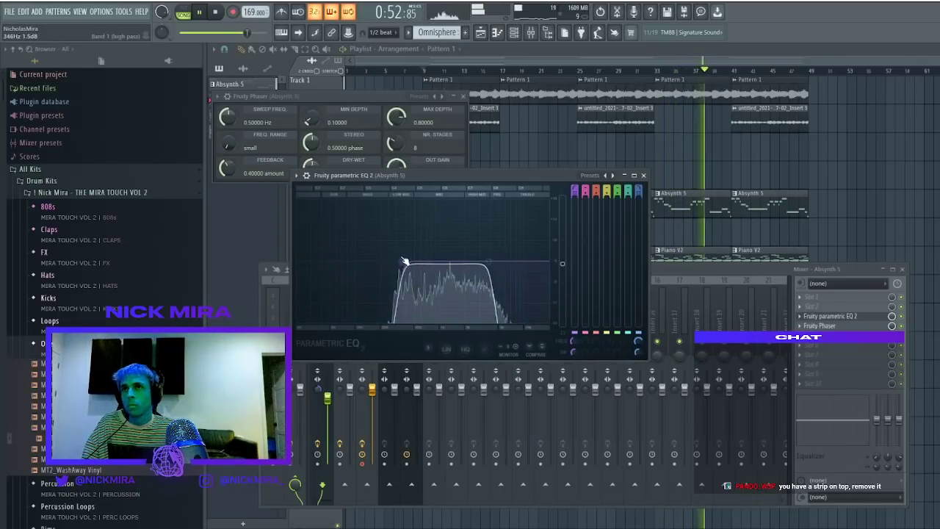
pyautogui.moveTo(403, 262); pyautogui.dragTo(365, 261)
pyautogui.press('Escape')
pyautogui.press('Escape')
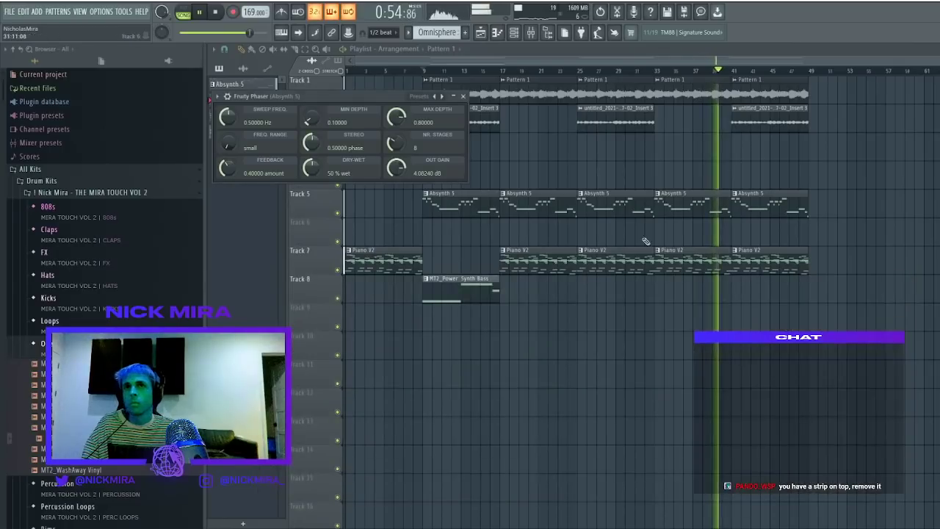
pyautogui.press('Escape')
# Remove the Absynth 5 clips at bars 41 and 17, trying bar 17 briefly without its Pattern 1 clip
pyautogui.rightClick(740, 193)
pyautogui.click(504, 71)
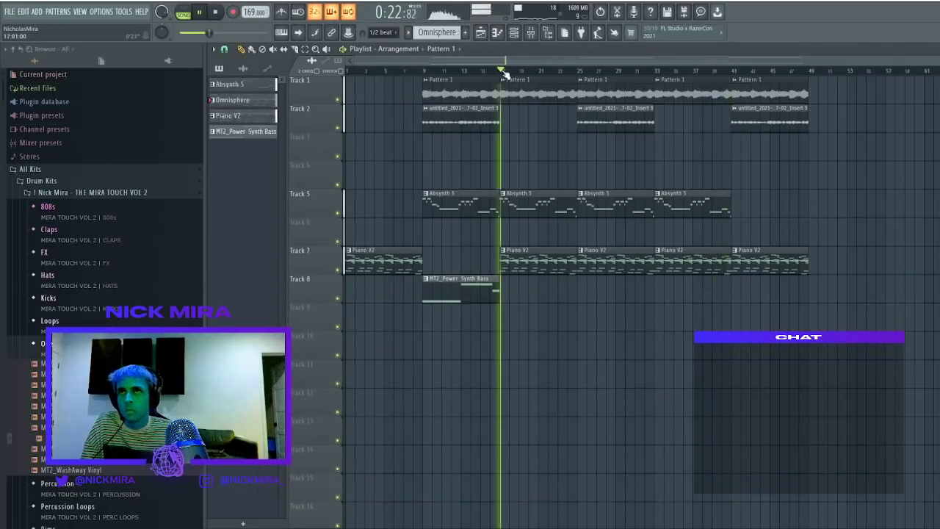
pyautogui.rightClick(541, 86)
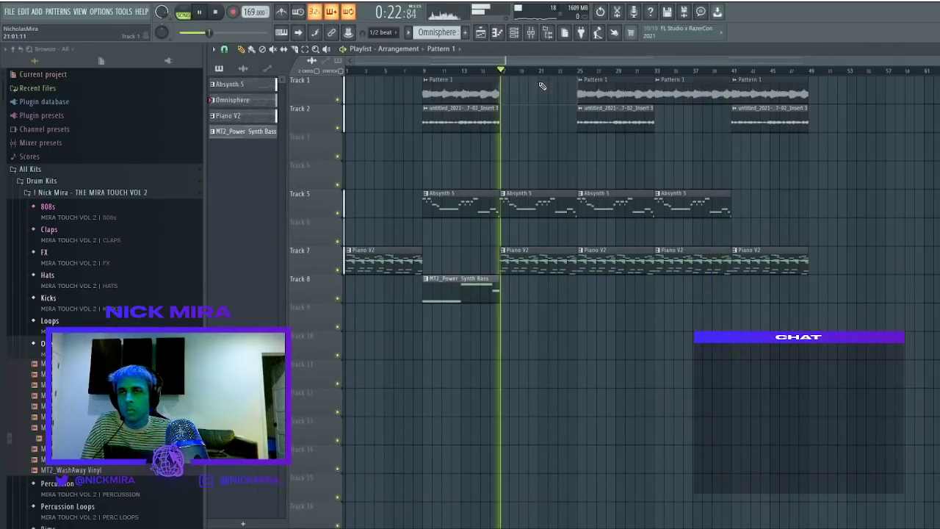
pyautogui.hotkey('ctrl', 'z')
pyautogui.rightClick(514, 195)
# Try the Track 2 audio clip in place of Pattern 1 at bar 17, and duplicate Pattern 1 back in beside it
pyautogui.keyDown('ctrl'); pyautogui.click(492, 119); pyautogui.keyUp('ctrl')
pyautogui.rightClick(520, 97)
pyautogui.hotkey('ctrl', 'b')
pyautogui.press('space')
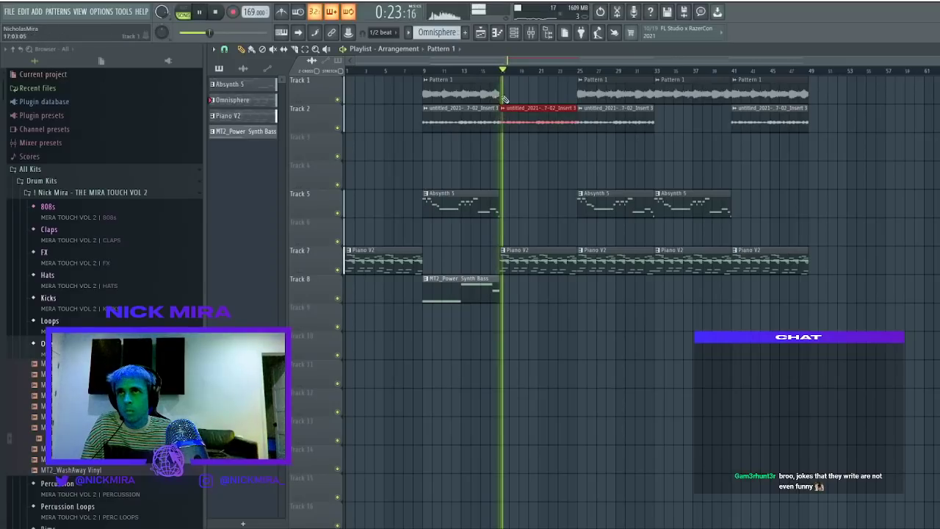
pyautogui.keyDown('ctrl'); pyautogui.click(486, 96); pyautogui.keyUp('ctrl')
pyautogui.hotkey('ctrl', 'b')
pyautogui.press('space')
pyautogui.press('space')
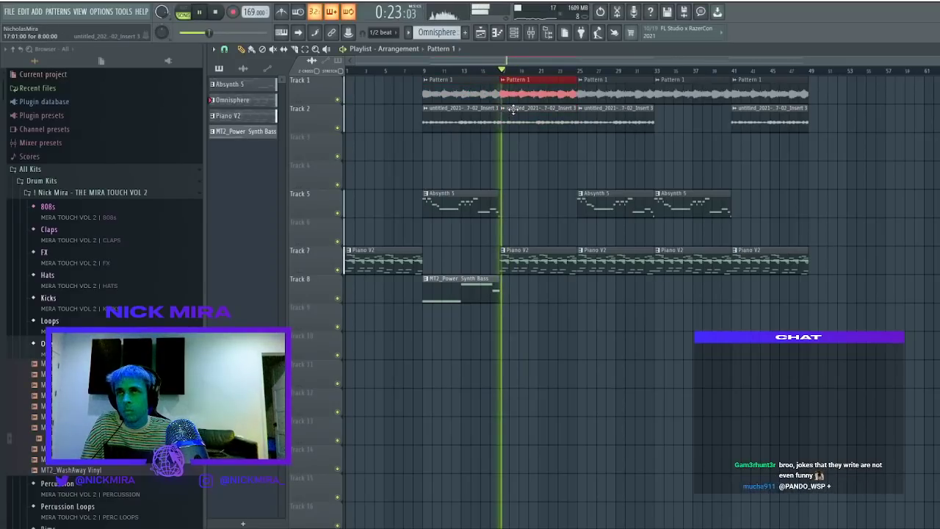
# Audition bar 17 without Pattern 1, restore that clip, and remove the Track 2 clip from bar 17
pyautogui.rightClick(527, 94)
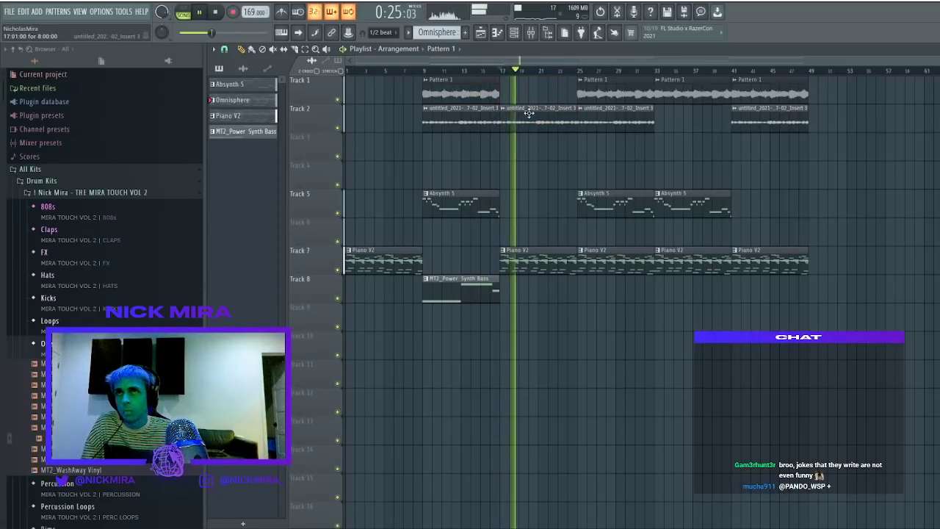
pyautogui.hotkey('ctrl', 'z')
pyautogui.rightClick(532, 118)
pyautogui.hotkey('ctrl', 'd')
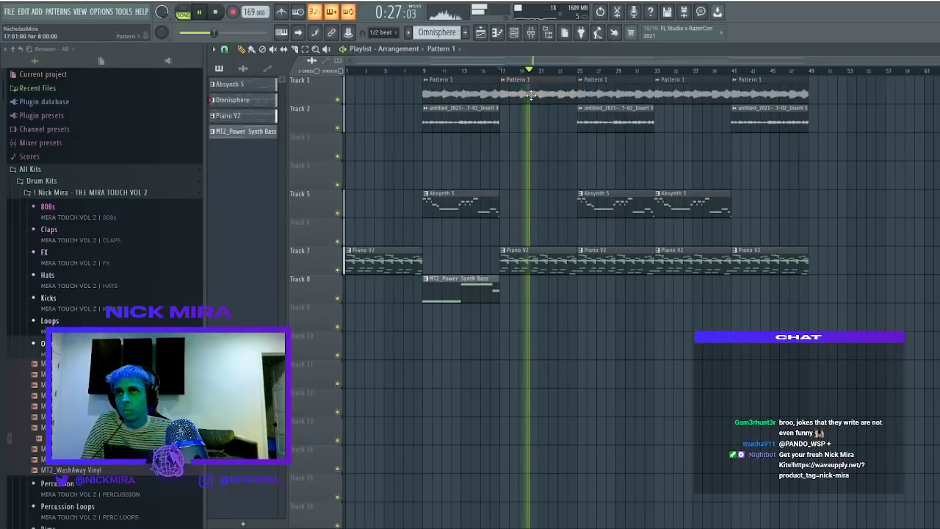
pyautogui.doubleClick(531, 95)
pyautogui.click(584, 189)
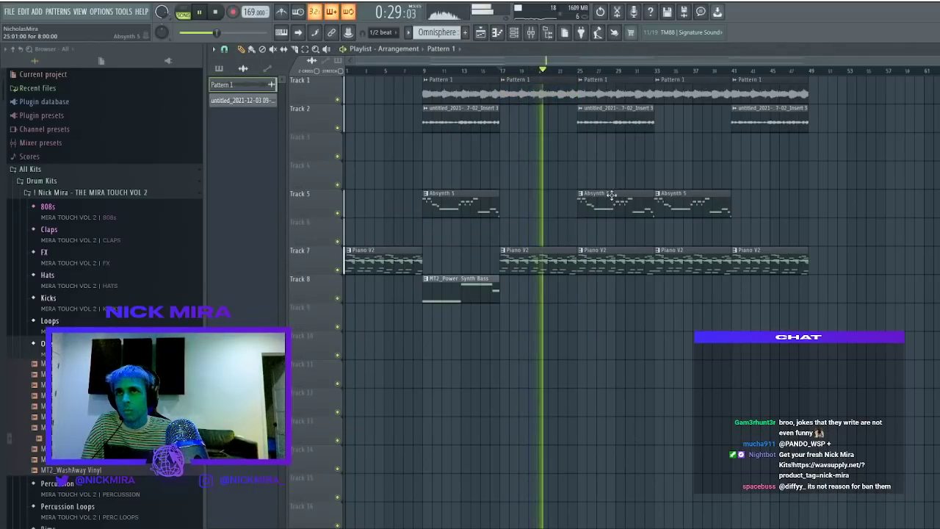
pyautogui.doubleClick(568, 98)
pyautogui.click(584, 189)
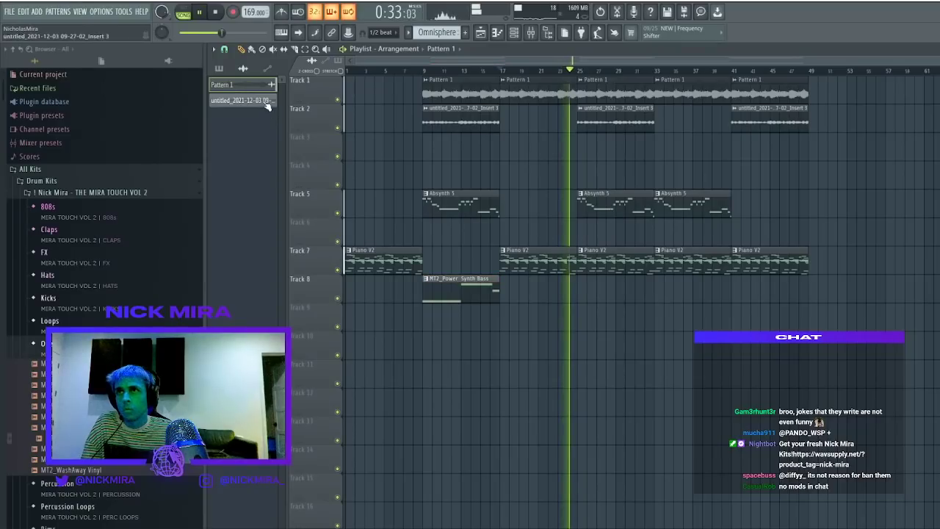
# Place the Omnisphere pattern at bar 17 on Track 6 and audition it with the Piano V2 clip temporarily removed
pyautogui.click(221, 68)
pyautogui.moveTo(247, 101); pyautogui.dragTo(501, 232)
pyautogui.click(504, 71)
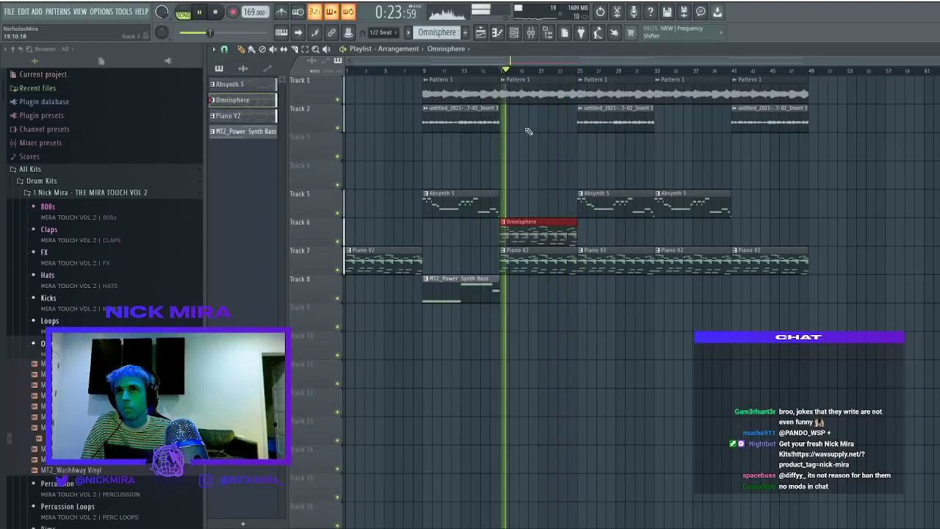
pyautogui.rightClick(546, 266)
pyautogui.hotkey('ctrl', 'z')
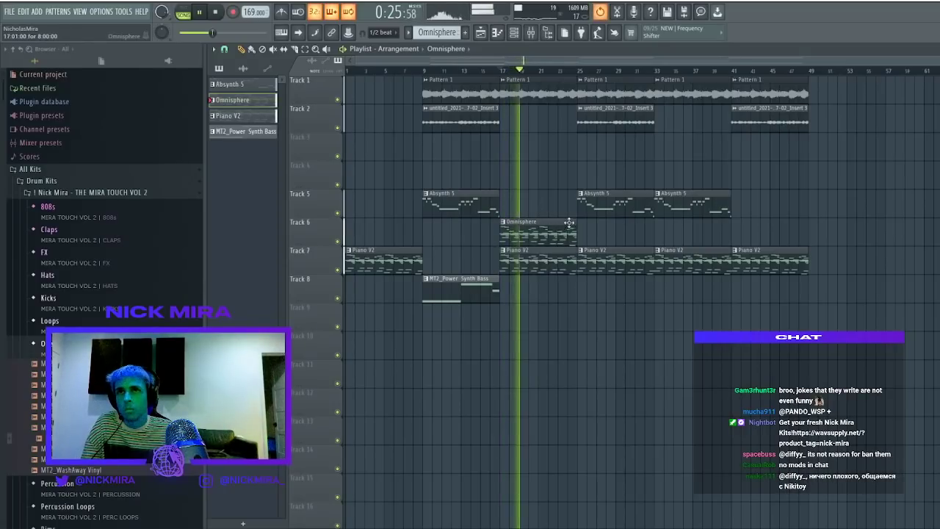
# Remove Pattern 1 at bar 25 and copy the MT2_Power Synth Bass clip from bar 9 to bar 25, leaving bar 17 empty
pyautogui.click(582, 71)
pyautogui.rightClick(602, 96)
pyautogui.keyDown('ctrl'); pyautogui.click(492, 292); pyautogui.keyUp('ctrl')
pyautogui.hotkey('ctrl', 'b')
pyautogui.hotkey('ctrl', 'b')
pyautogui.rightClick(527, 284)
# Duplicate the Omnisphere clip from bar 17 to bar 25 and remove the Piano V2 clip at bar 25
pyautogui.keyDown('ctrl'); pyautogui.click(542, 236); pyautogui.keyUp('ctrl')
pyautogui.hotkey('ctrl', 'b')
pyautogui.rightClick(605, 263)
pyautogui.keyDown('ctrl'); pyautogui.click(608, 170); pyautogui.keyUp('ctrl')
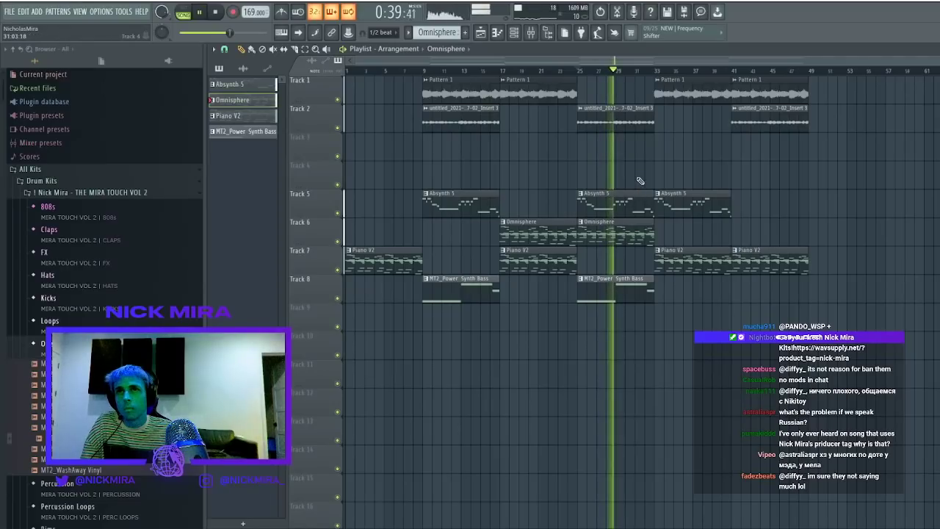
# Try a duplicate of the bar 17 Piano V2 clip at bar 25 and delete it again
pyautogui.keyDown('ctrl'); pyautogui.click(568, 265); pyautogui.keyUp('ctrl')
pyautogui.hotkey('ctrl', 'b')
pyautogui.rightClick(607, 266)
# Check the MT2_Power Synth Bass mixer track, and remove the Pattern 1 clip at bar 33 on Track 1
pyautogui.click(515, 37)
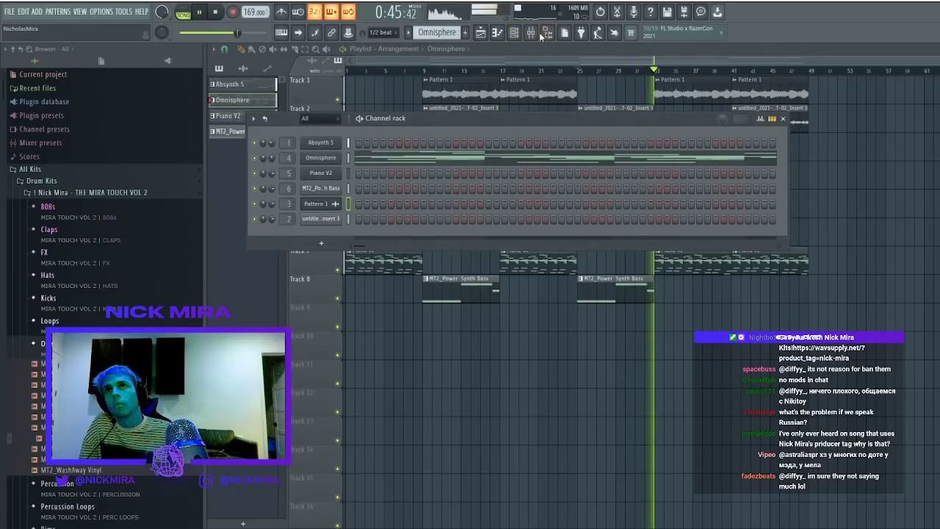
pyautogui.click(534, 33)
pyautogui.click(432, 306)
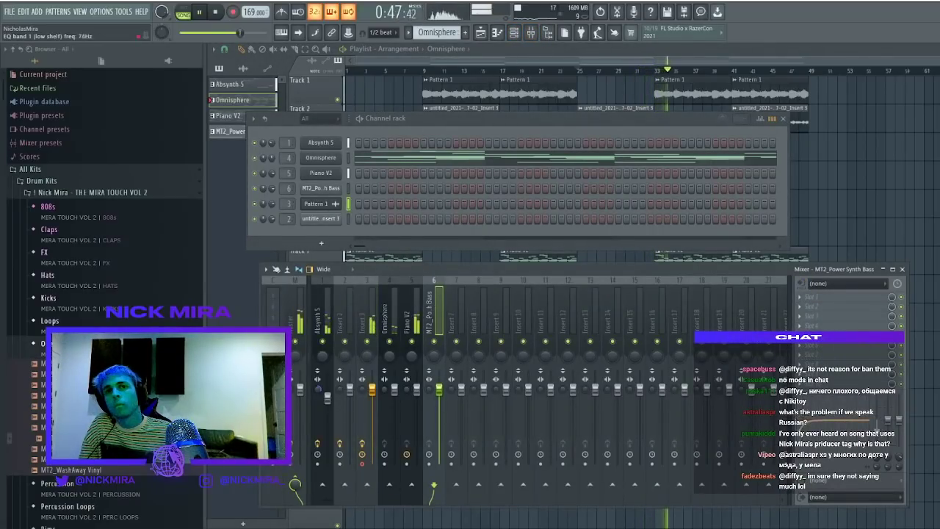
pyautogui.press('F12')
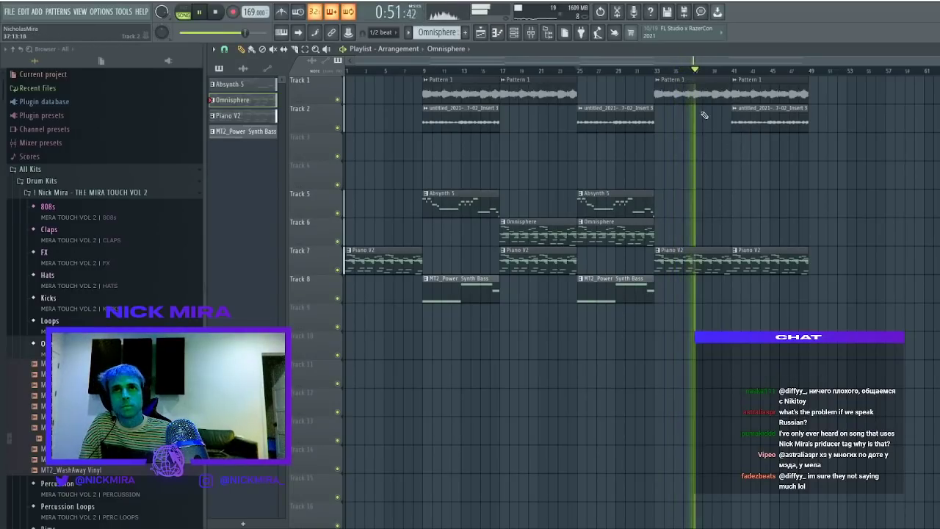
pyautogui.rightClick(705, 86)
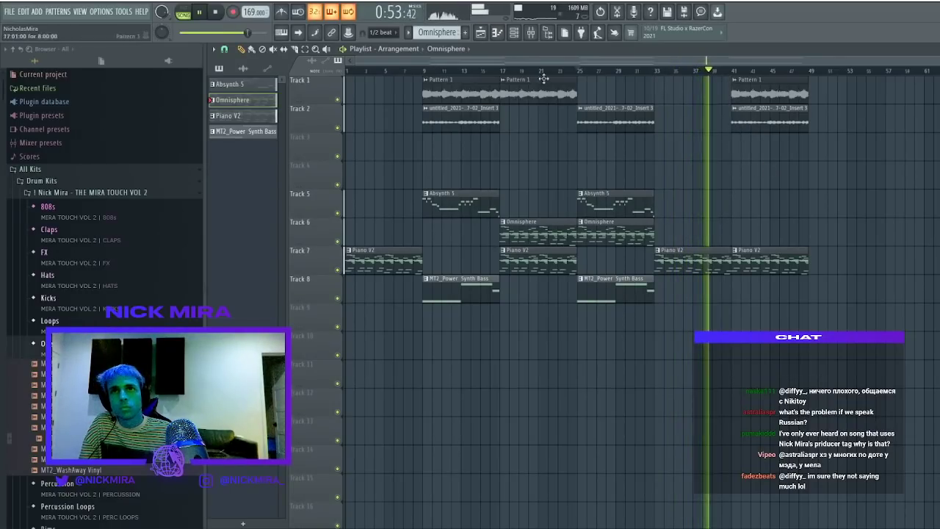
# Load Soundtoys EffectRack in slot 1 of the Piano V2 mixer track and start playback with its window open
pyautogui.click(529, 34)
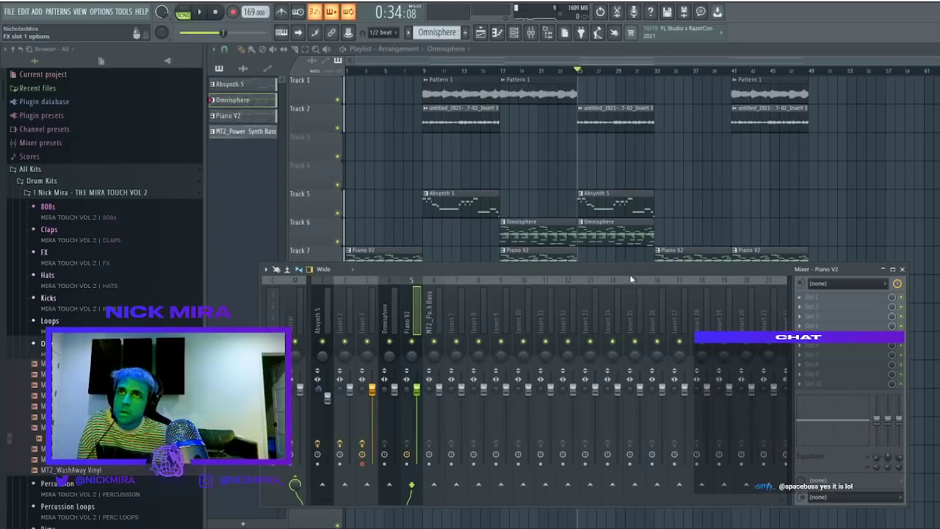
pyautogui.click(519, 176)
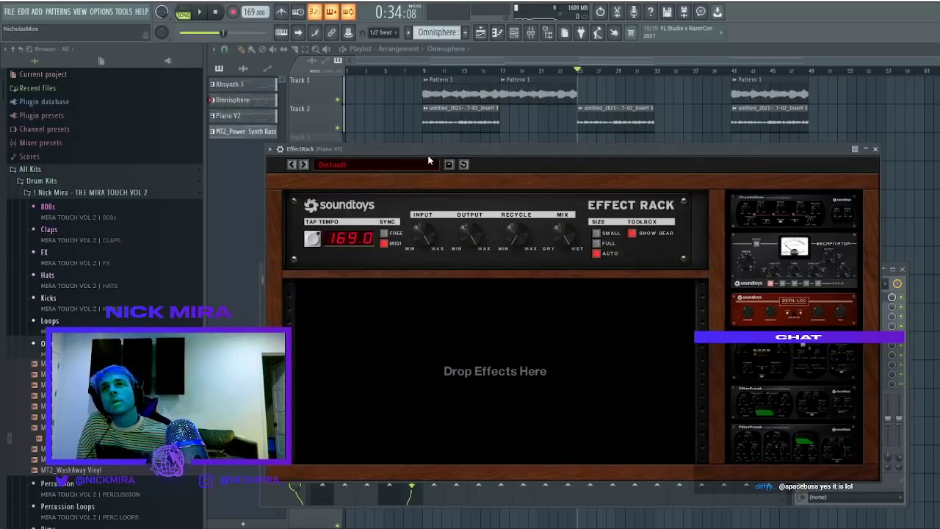
pyautogui.press('space')
pyautogui.moveTo(427, 154); pyautogui.dragTo(492, 93)
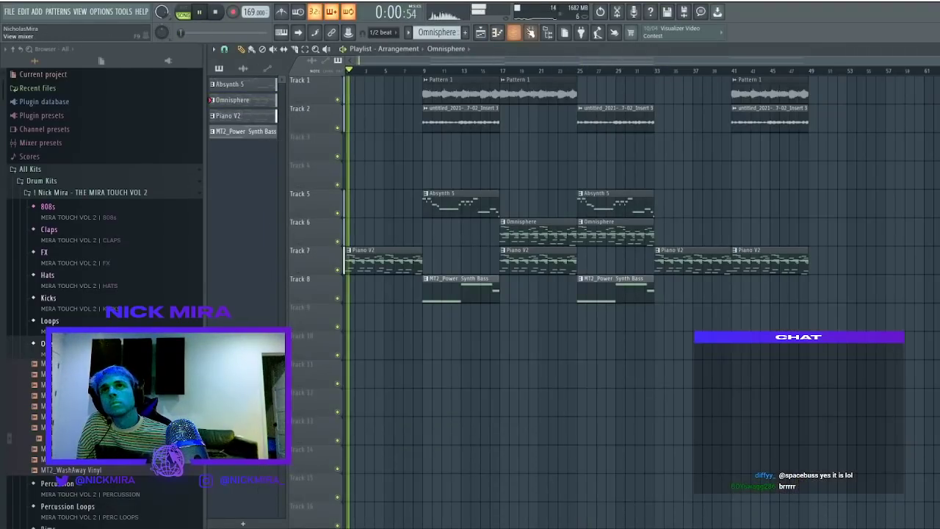
pyautogui.click(513, 32)
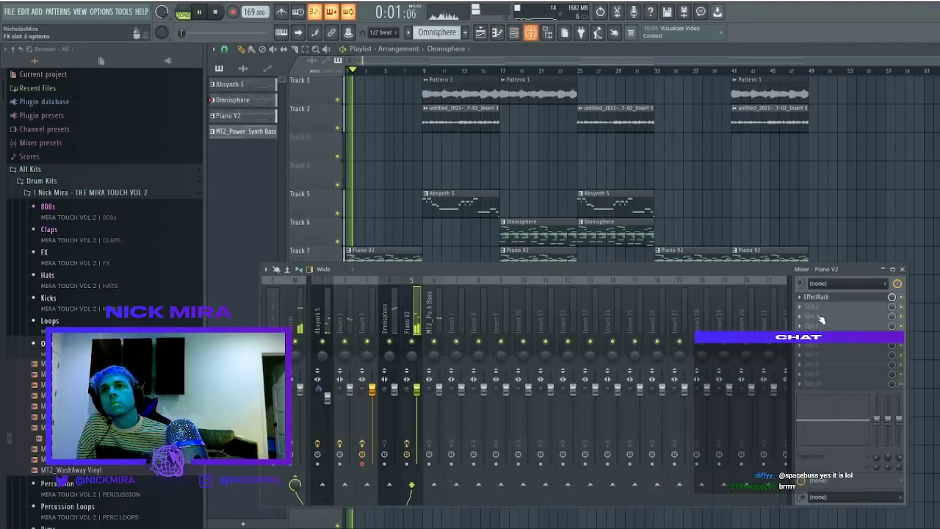
pyautogui.click(838, 298)
# Load a preset from EffectRack's 05 Spaces category and audition the following presets up to Reverb Loop
pyautogui.click(410, 111)
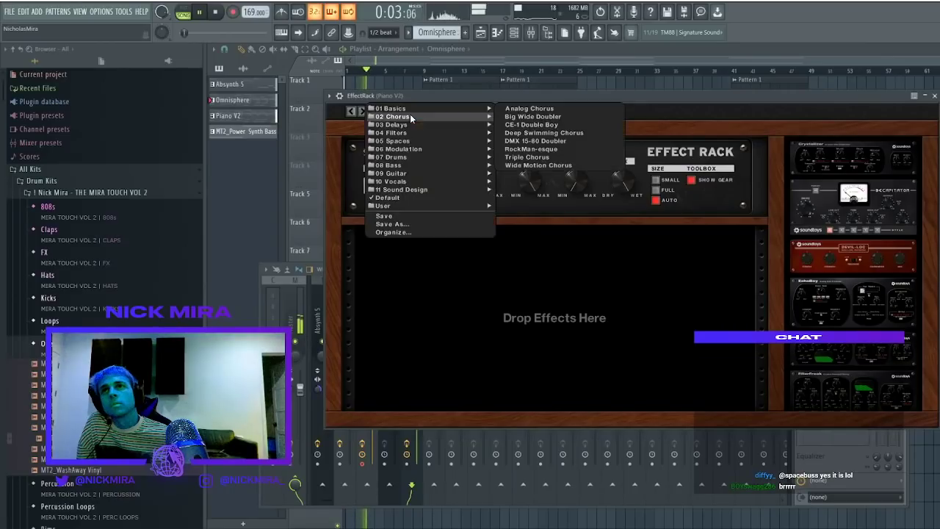
pyautogui.moveTo(405, 165)
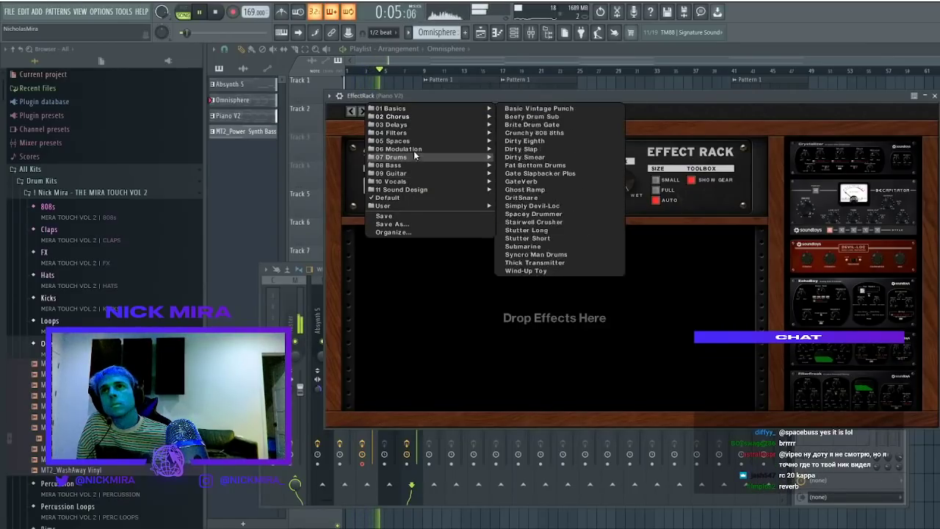
pyautogui.moveTo(435, 141)
pyautogui.click(539, 206)
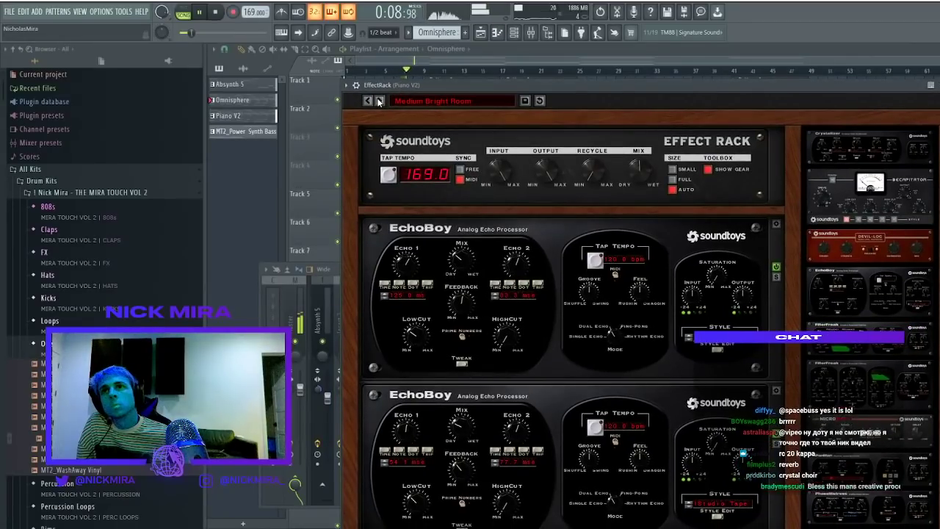
pyautogui.moveTo(415, 88); pyautogui.dragTo(408, 75)
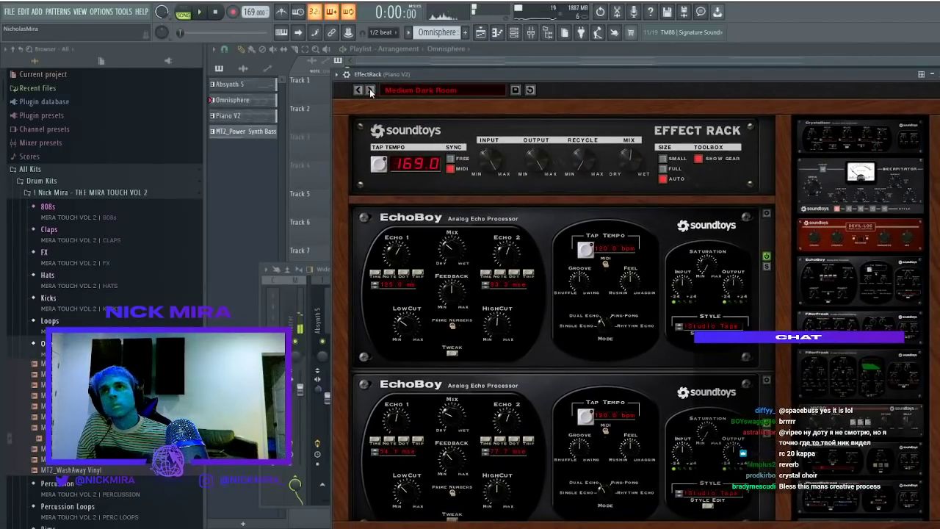
pyautogui.press('space')
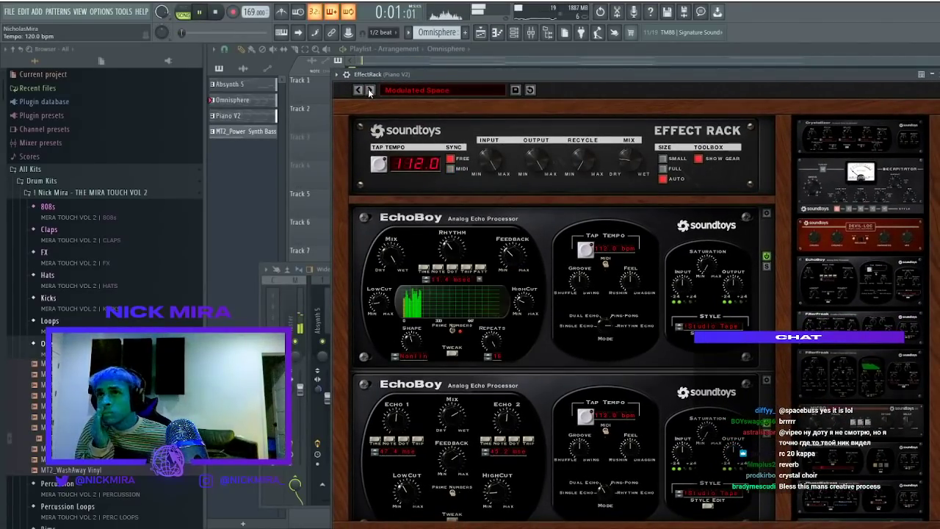
pyautogui.click(370, 89)
pyautogui.press('space')
pyautogui.moveTo(390, 81); pyautogui.dragTo(366, 85)
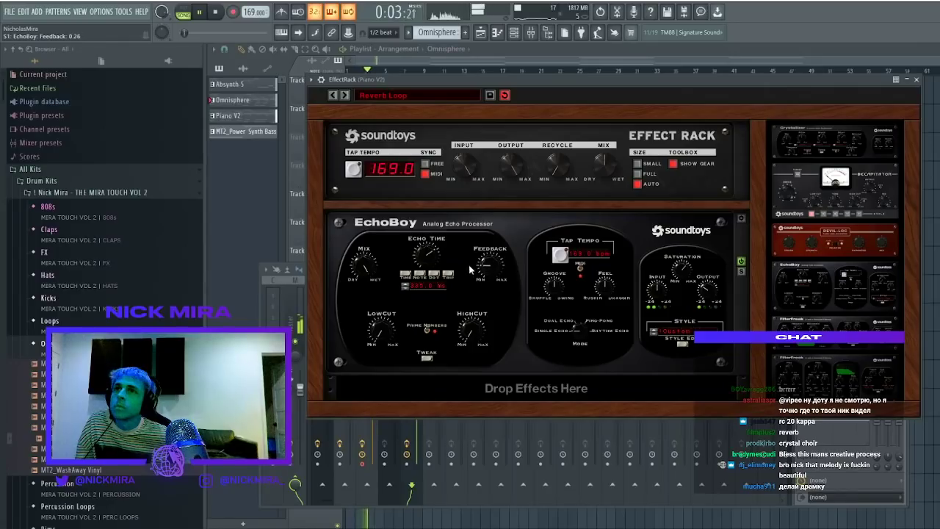
# Lower EchoBoy's Mix in the Piano V2 EffectRack and return to the playlist
pyautogui.moveTo(367, 274); pyautogui.dragTo(369, 314)
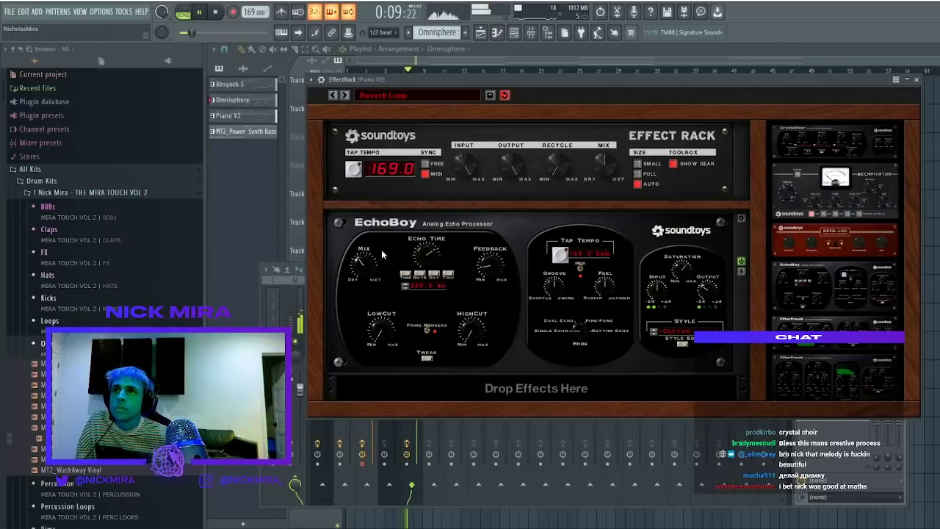
pyautogui.click(918, 79)
pyautogui.press('F9')
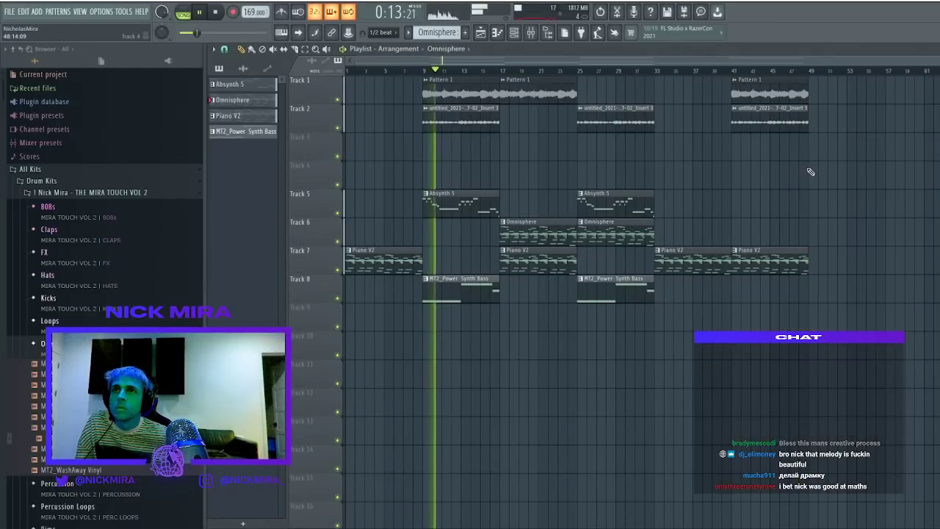
# Check the Absynth 5 notes, and move the Absynth 5 clip from bar 9 to bar 41 on Track 5
pyautogui.doubleClick(472, 203)
pyautogui.click(502, 37)
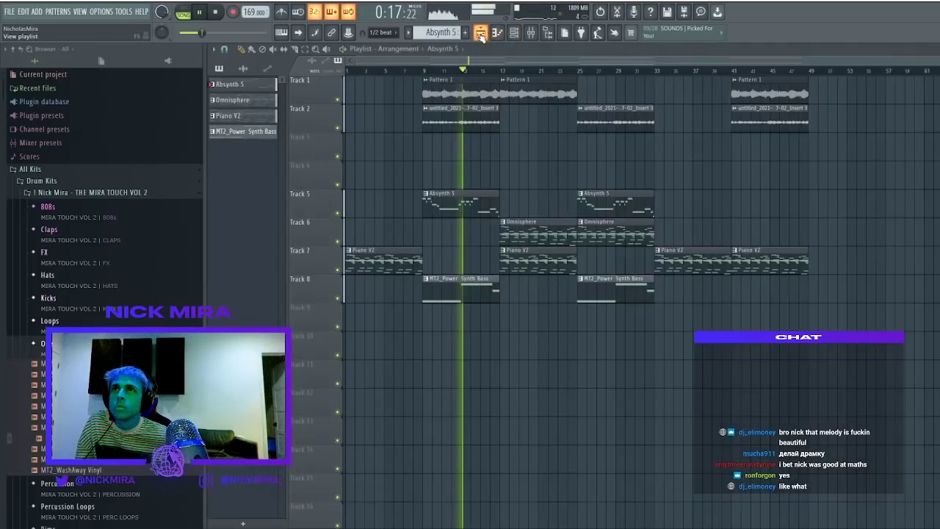
pyautogui.moveTo(467, 202); pyautogui.dragTo(775, 202)
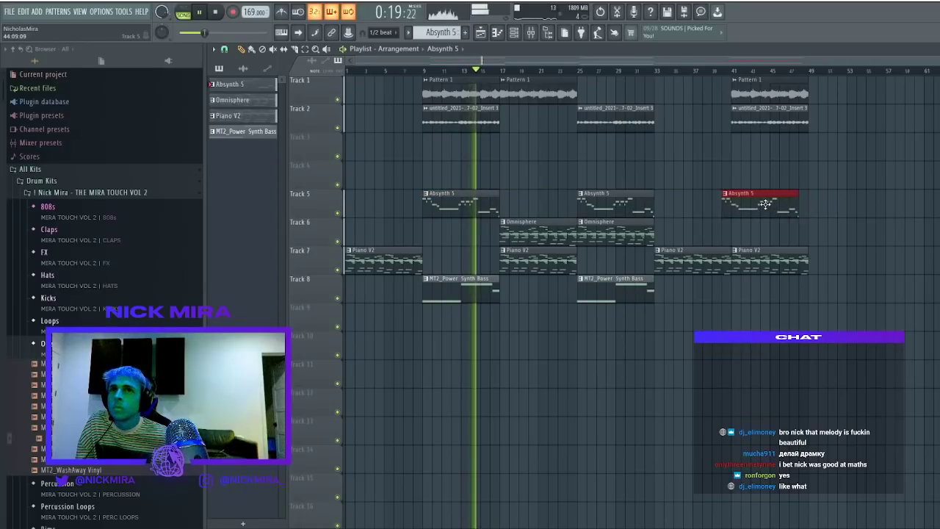
# Copy the Omnisphere clip to bar 9 on Track 6, remove the trial Piano V2 copy below it, and play back the arrangement
pyautogui.keyDown('shift'); pyautogui.moveTo(508, 257); pyautogui.dragTo(431, 257); pyautogui.keyUp('shift')
pyautogui.keyDown('shift'); pyautogui.moveTo(528, 234); pyautogui.dragTo(449, 235); pyautogui.keyUp('shift')
pyautogui.rightClick(449, 262)
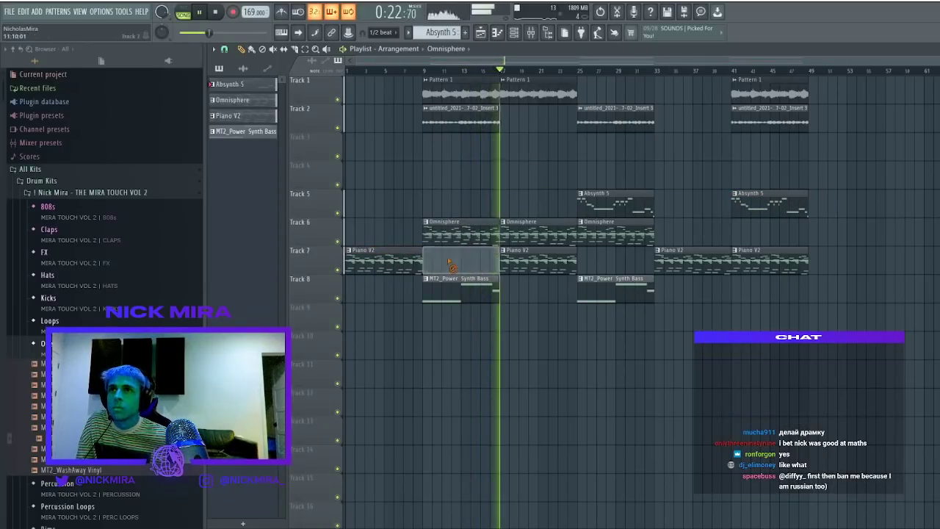
pyautogui.click(424, 65)
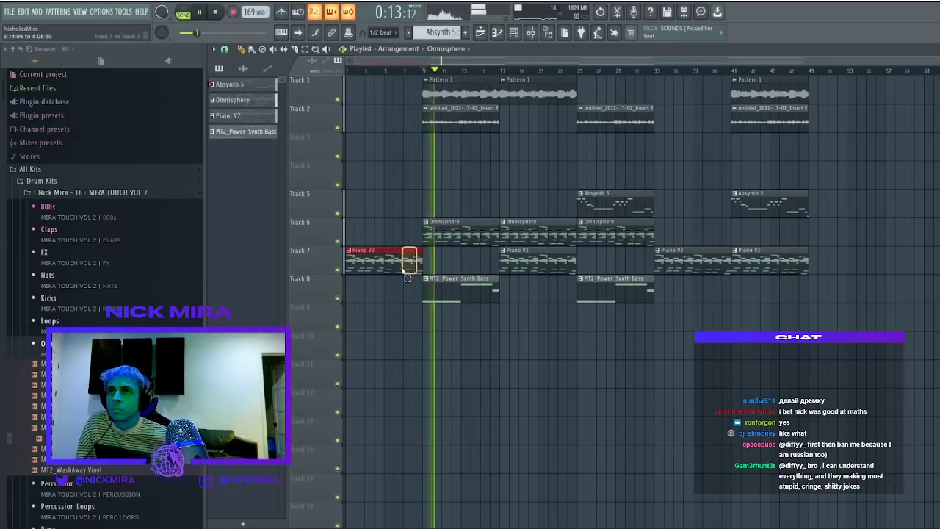
pyautogui.press('space')
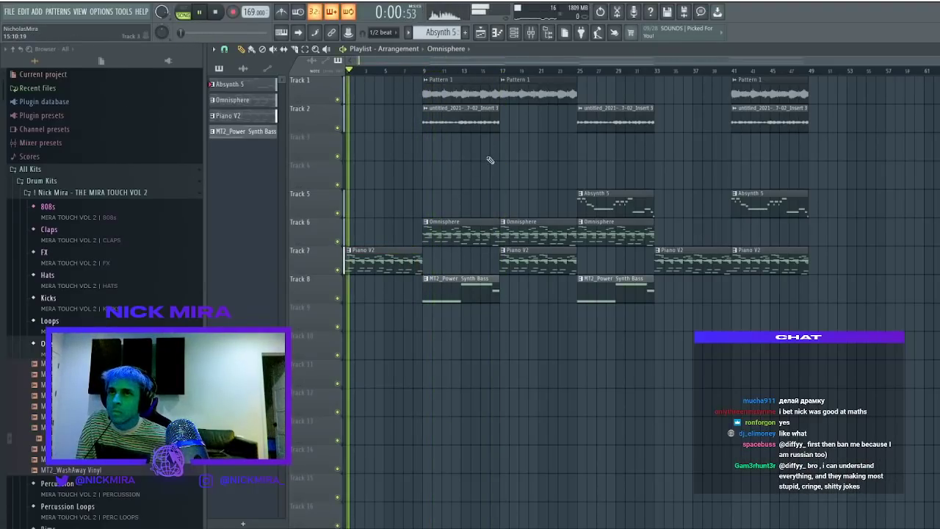
# Set the tempo to 171 BPM against the metronome and turn the metronome off again
pyautogui.click(281, 12)
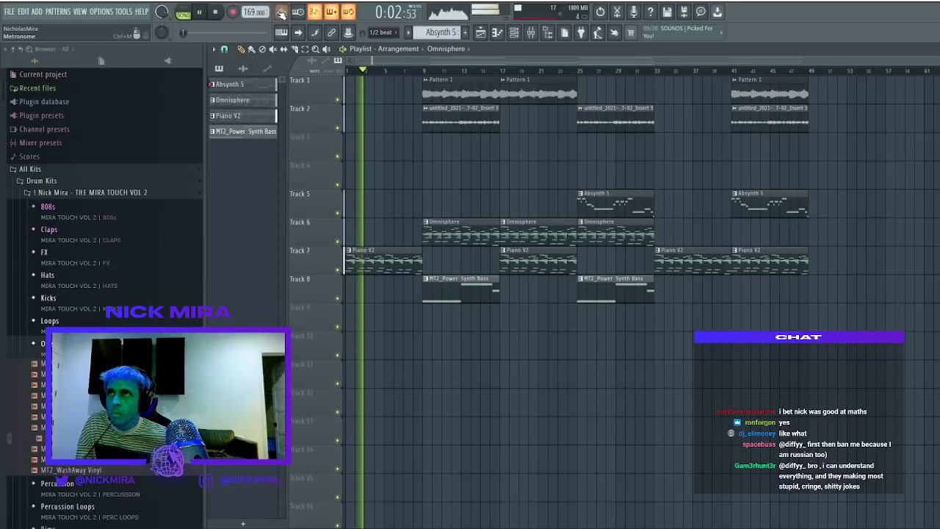
pyautogui.moveTo(251, 12); pyautogui.dragTo(252, 10)
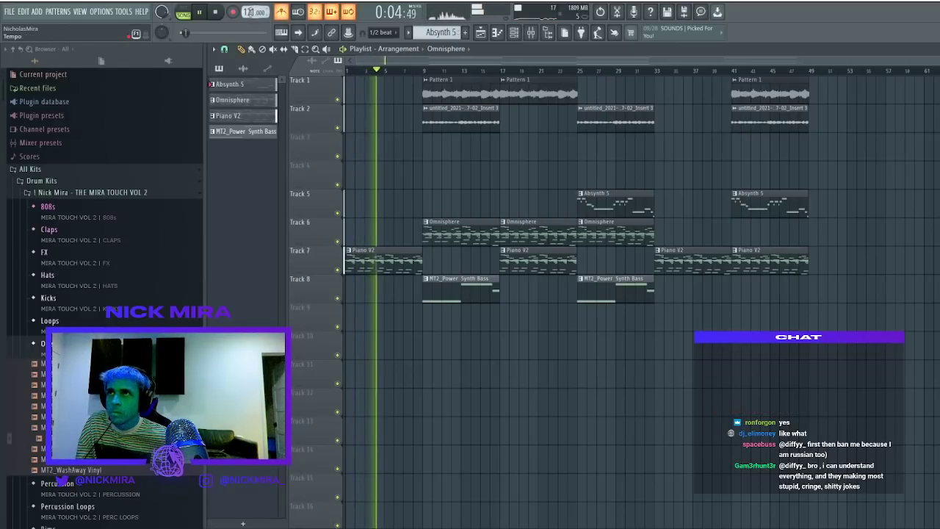
pyautogui.click(281, 11)
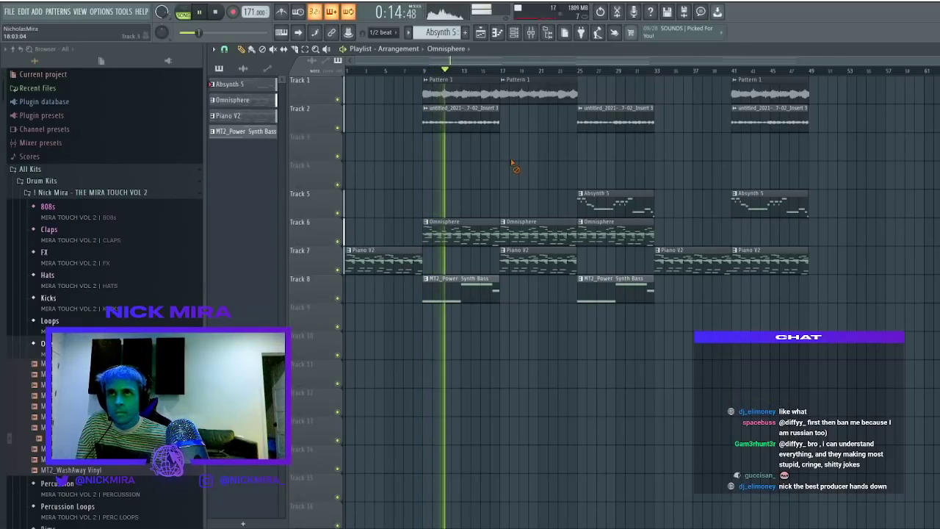
# Duplicate all clips from bar 17 through bar 48 so the copy starts at bar 49
pyautogui.moveTo(512, 80); pyautogui.dragTo(835, 318)
pyautogui.hotkey('ctrl', 'b')
pyautogui.keyDown('ctrl'); pyautogui.click(579, 72); pyautogui.keyUp('ctrl')
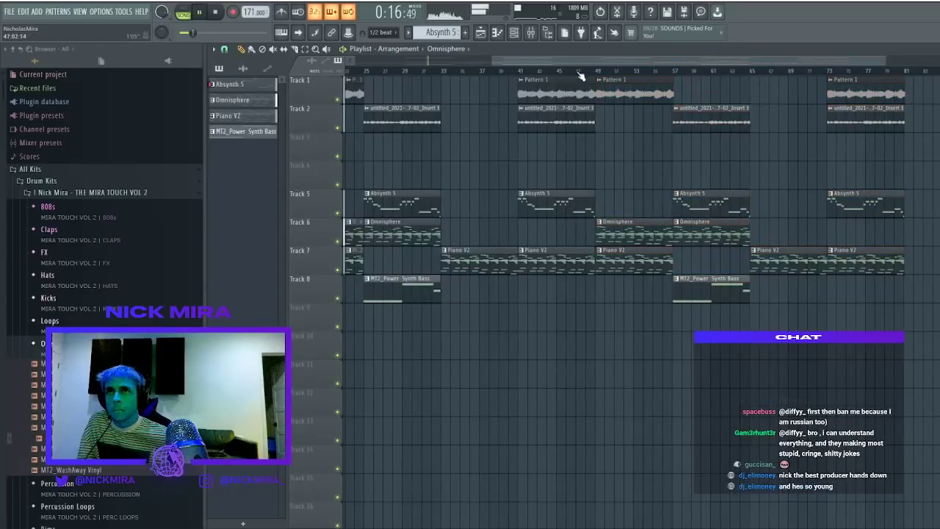
# Remove the Omnisphere clip at bar 25 on Track 6, keep the one at bar 17, and check the Absynth 5 notes
pyautogui.scroll(-3, 580, 73)
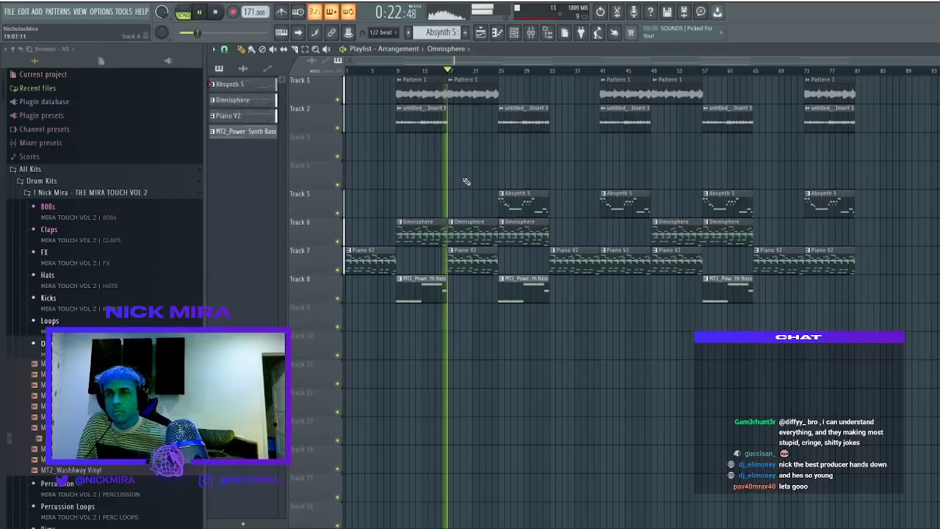
pyautogui.rightClick(481, 226)
pyautogui.click(477, 228)
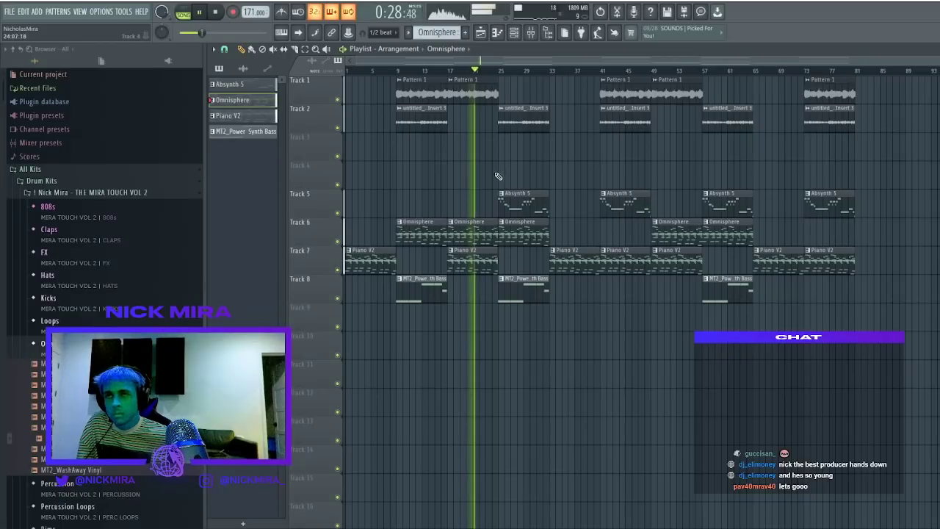
pyautogui.rightClick(507, 229)
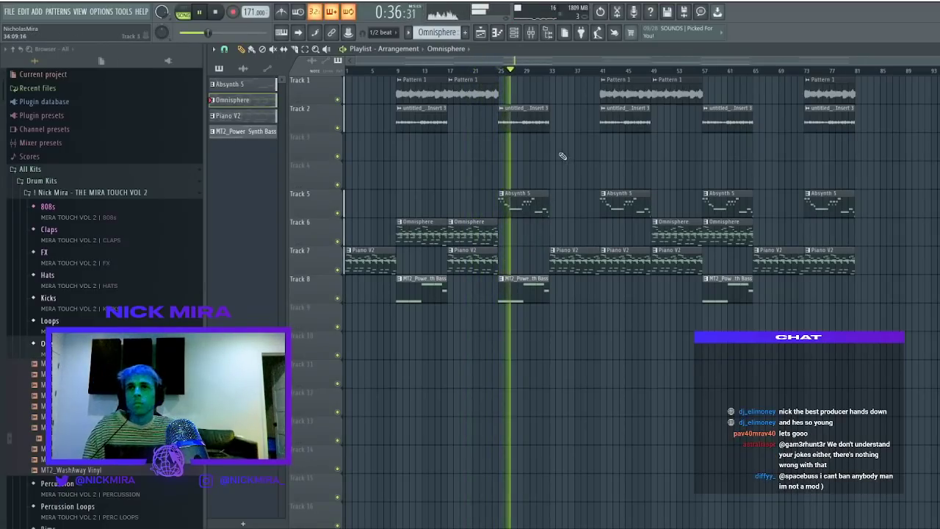
pyautogui.doubleClick(532, 192)
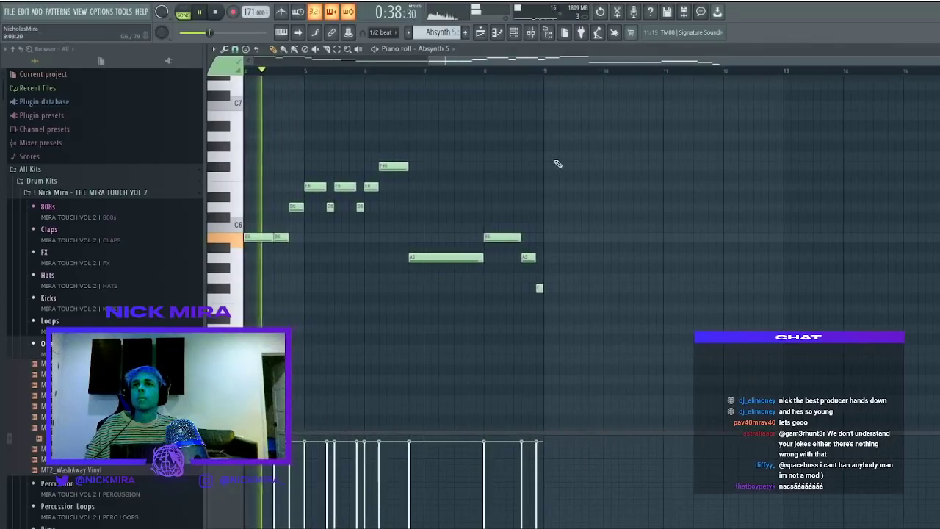
pyautogui.press('F6')
pyautogui.click(497, 34)
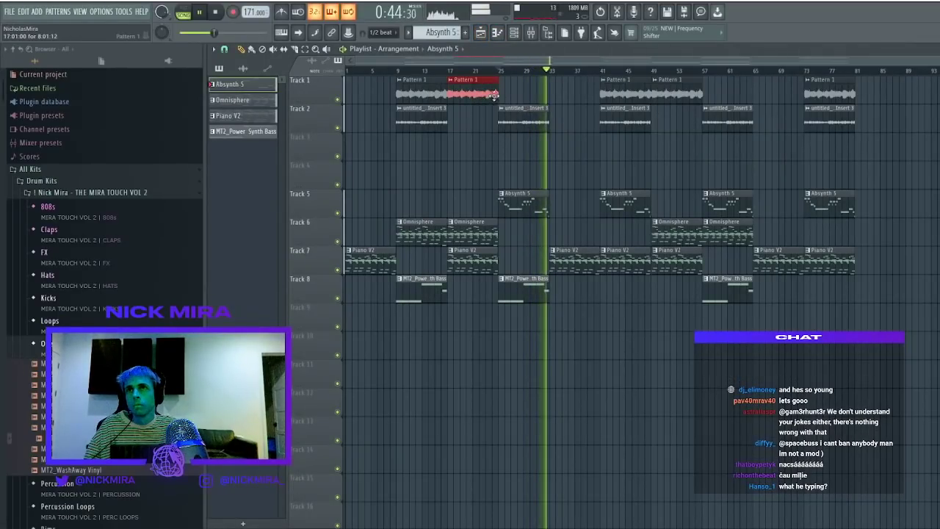
# Delete the Track 2 audio clip, the Piano V2 clip and the Absynth 5 clip at bar 41
pyautogui.rightClick(606, 125)
pyautogui.rightClick(624, 261)
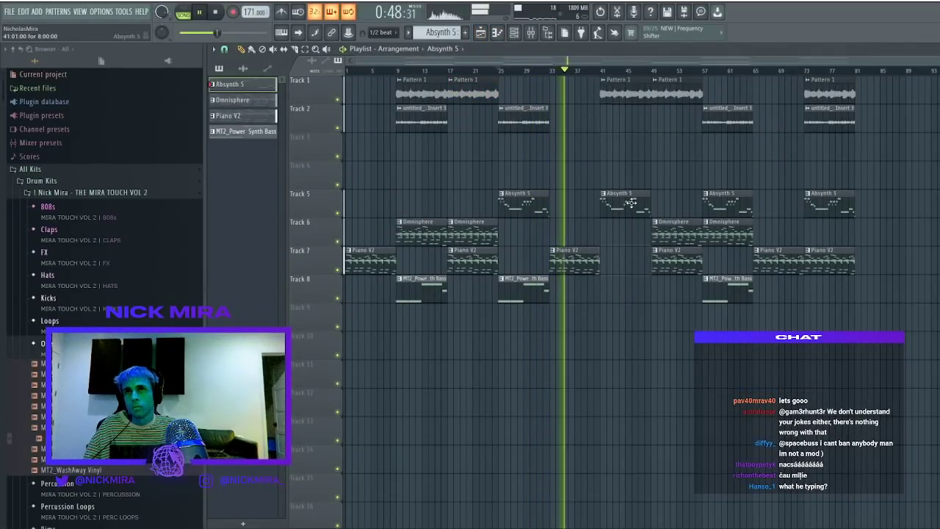
pyautogui.rightClick(624, 204)
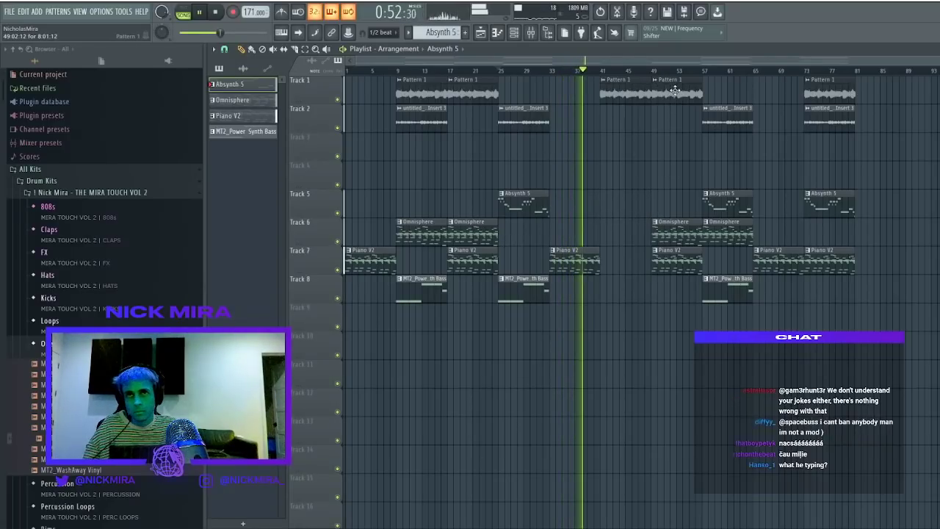
# Place the Track 2 audio clip at bar 81 instead of bar 73
pyautogui.moveTo(827, 105); pyautogui.dragTo(3, 434)
pyautogui.hotkey('ctrl', 'b')
pyautogui.rightClick(840, 128)
# Move all Absynth 5, Omnisphere, Piano V2 and MT2_Power Synth Bass clips up two tracks, onto Tracks 3 to 6
pyautogui.scroll(-1, 678, 81)
pyautogui.scroll(-1, 874, 147)
pyautogui.hotkey('shift', 'Up')
pyautogui.hotkey('shift', 'Up')
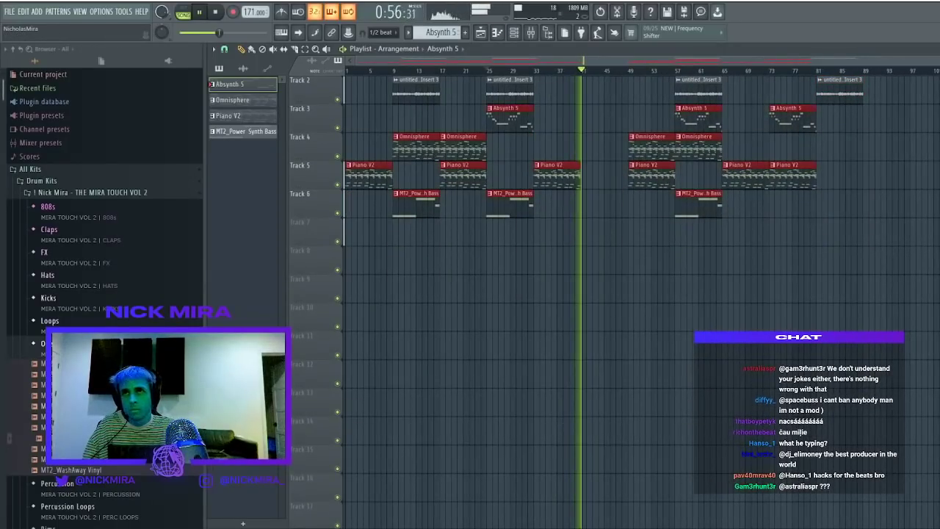
# Stagger single clips past the arrangement: Absynth 5 at bar 89, Omnisphere at 97, Piano V2 at 105 and MT2_Power Synth Bass at 113
pyautogui.scroll(1, 824, 154)
pyautogui.moveTo(793, 152); pyautogui.dragTo(892, 152)
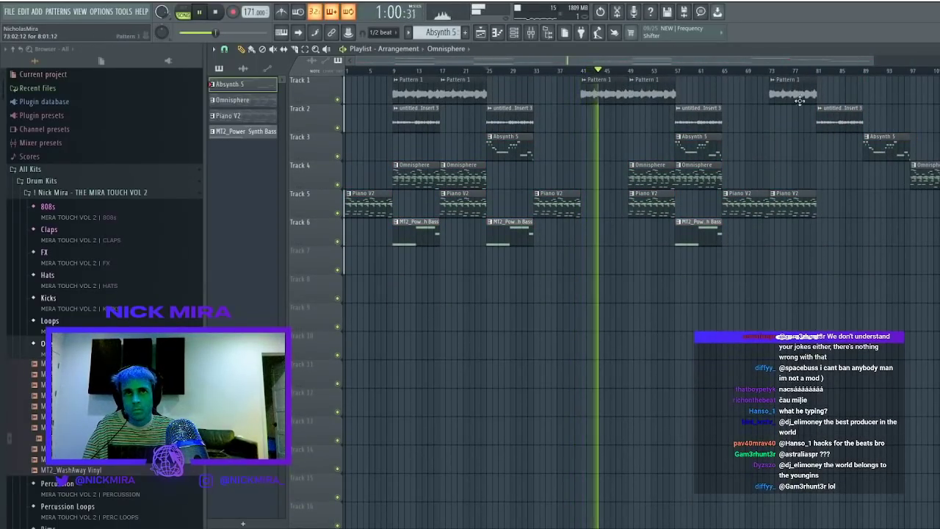
pyautogui.scroll(-2, 795, 75)
pyautogui.moveTo(896, 213); pyautogui.dragTo(900, 208)
pyautogui.moveTo(764, 235); pyautogui.dragTo(936, 235)
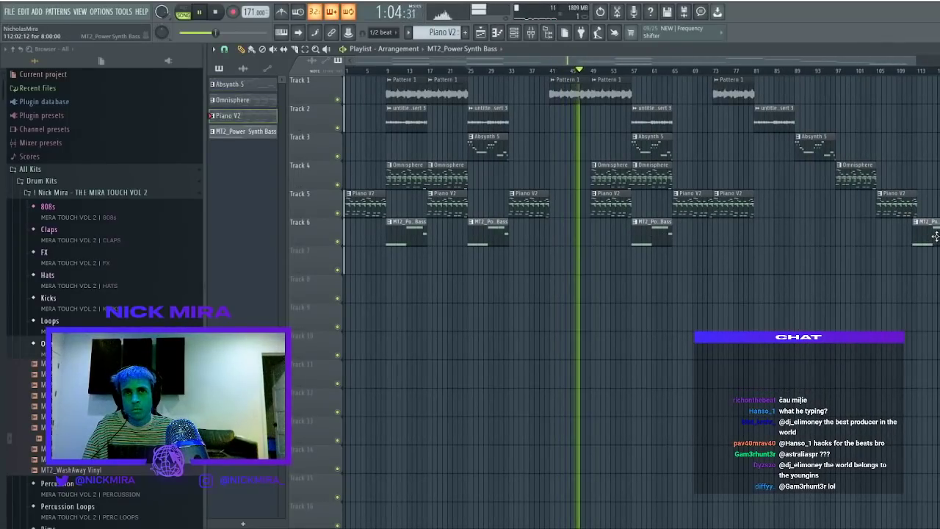
# Delete all clips on Tracks 1 to 6 from bar 49 through bar 72
pyautogui.moveTo(601, 90); pyautogui.dragTo(711, 293)
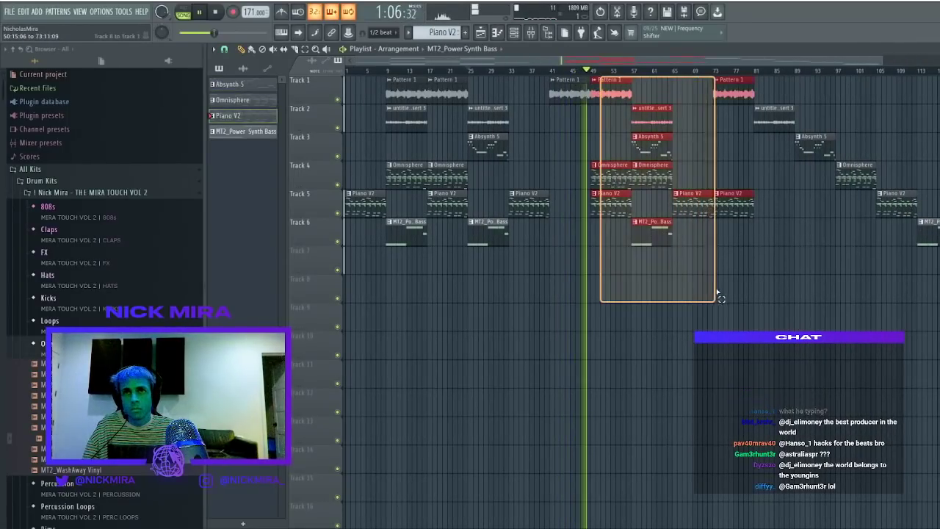
pyautogui.press('Delete')
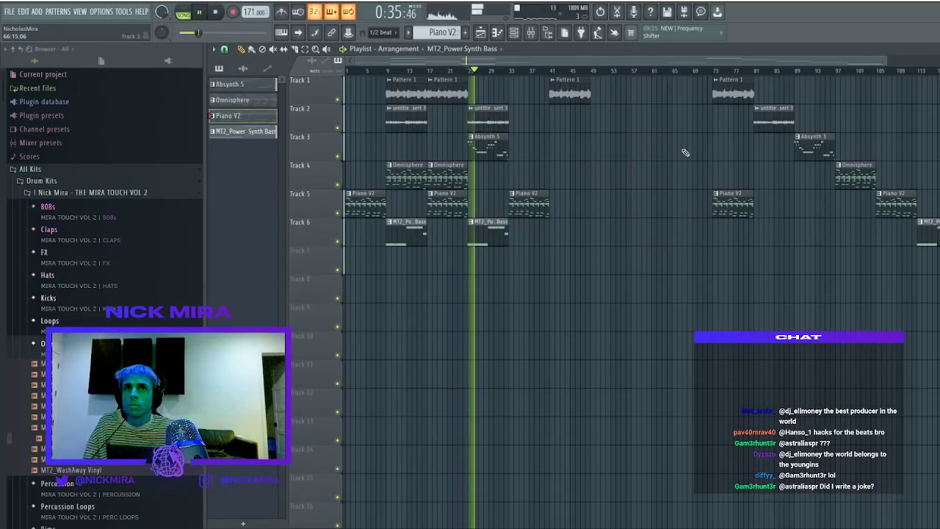
# Try the tempo at 169 BPM while checking the Pattern 1 audio clip's end at bar 81 and its time-stretching settings
pyautogui.scroll(5, 757, 77)
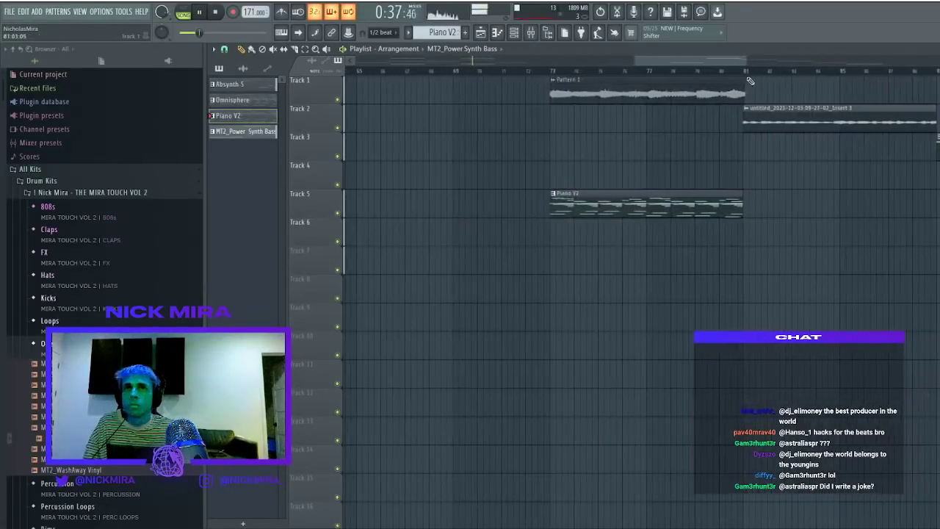
pyautogui.scroll(4, 745, 76)
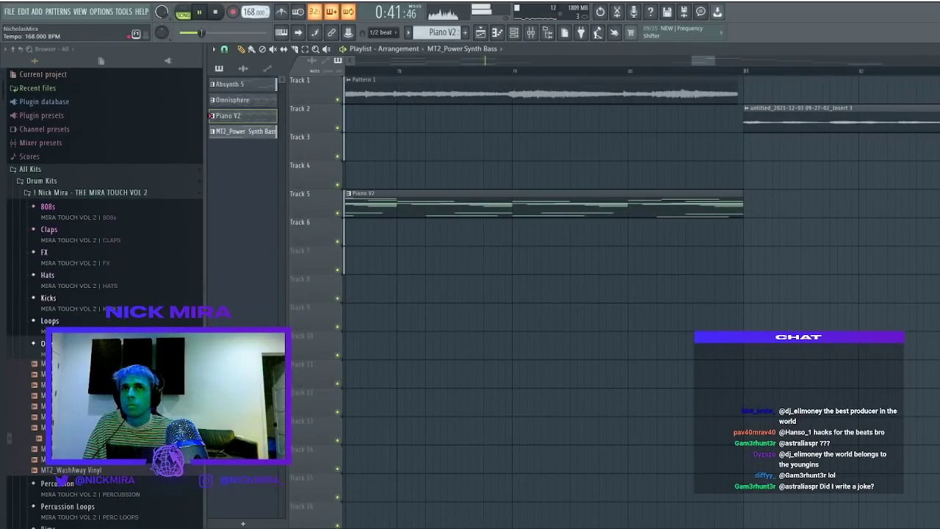
pyautogui.doubleClick(433, 89)
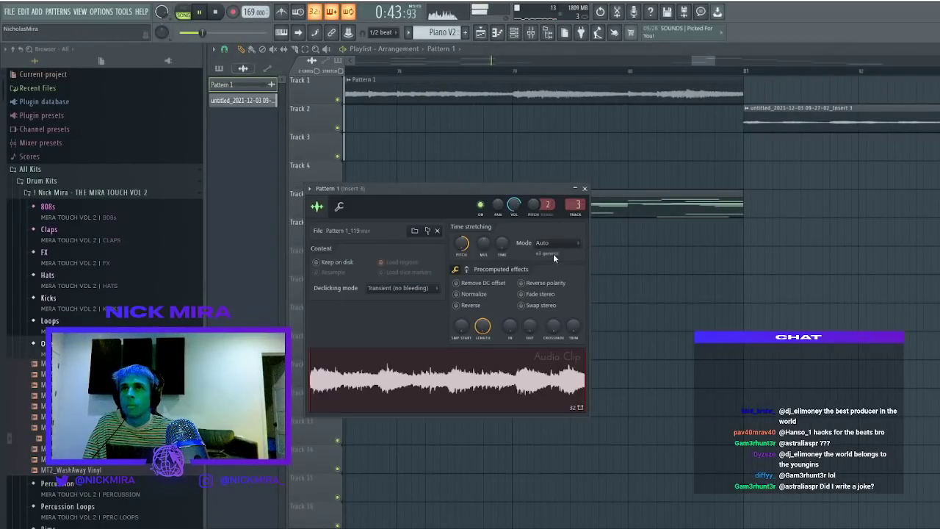
pyautogui.click(585, 189)
pyautogui.scroll(-10, 569, 71)
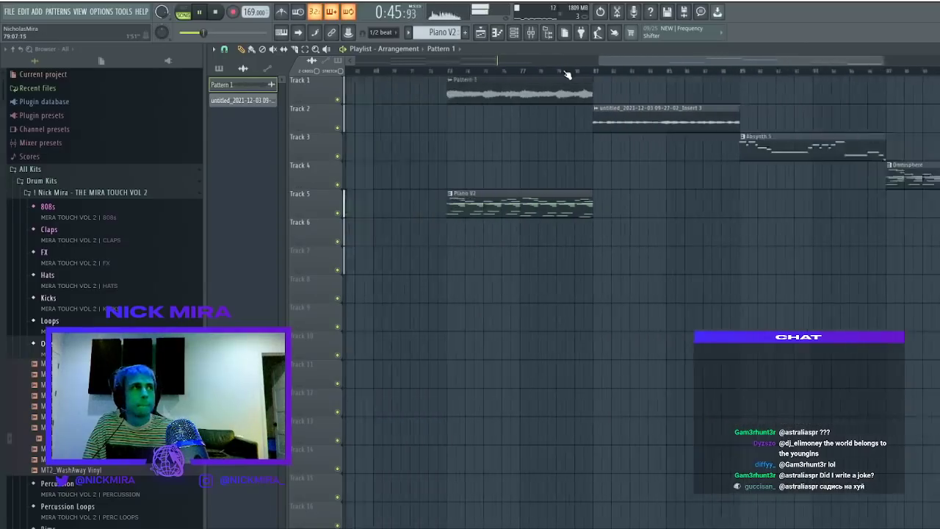
# Check the time-stretching settings of the Track 2 audio clip at bar 25 and return the tempo to 171 BPM
pyautogui.doubleClick(484, 110)
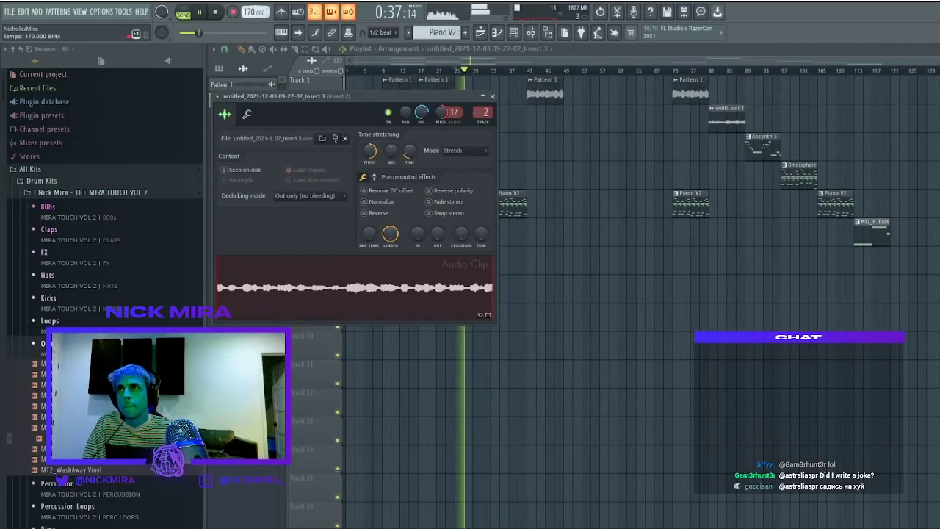
pyautogui.moveTo(356, 95); pyautogui.dragTo(522, 257)
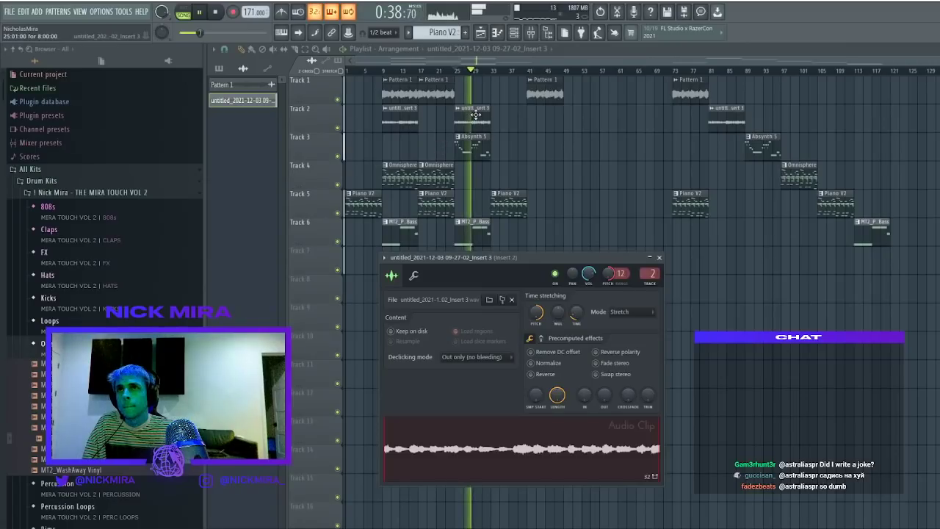
pyautogui.press('Escape')
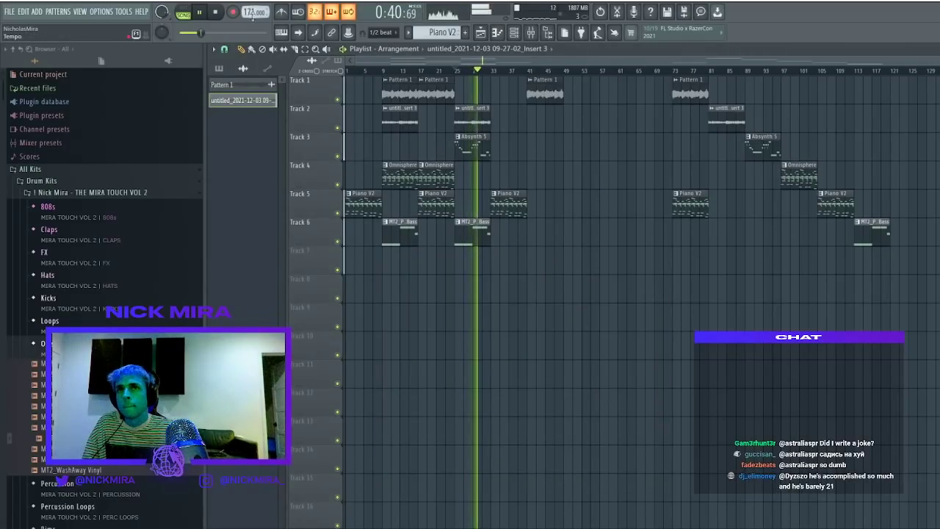
# Remove the Piano V2 clip at bar 73, and copy the Pattern 1, Omnisphere and MT2_Power Synth Bass clips to bar 49
pyautogui.rightClick(690, 204)
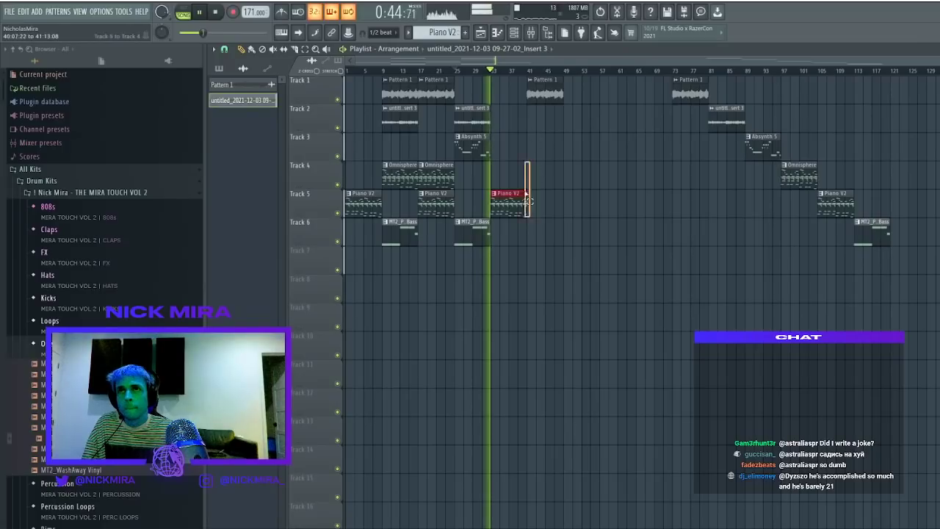
pyautogui.moveTo(446, 178); pyautogui.dragTo(590, 182)
pyautogui.moveTo(417, 256); pyautogui.dragTo(398, 229)
pyautogui.moveTo(404, 116); pyautogui.dragTo(406, 128)
pyautogui.keyDown('ctrl'); pyautogui.keyDown('shift'); pyautogui.click(406, 110); pyautogui.keyUp('shift'); pyautogui.keyUp('ctrl')
pyautogui.keyDown('ctrl'); pyautogui.keyDown('shift'); pyautogui.click(402, 92); pyautogui.keyUp('shift'); pyautogui.keyUp('ctrl')
pyautogui.moveTo(400, 95); pyautogui.dragTo(580, 111)
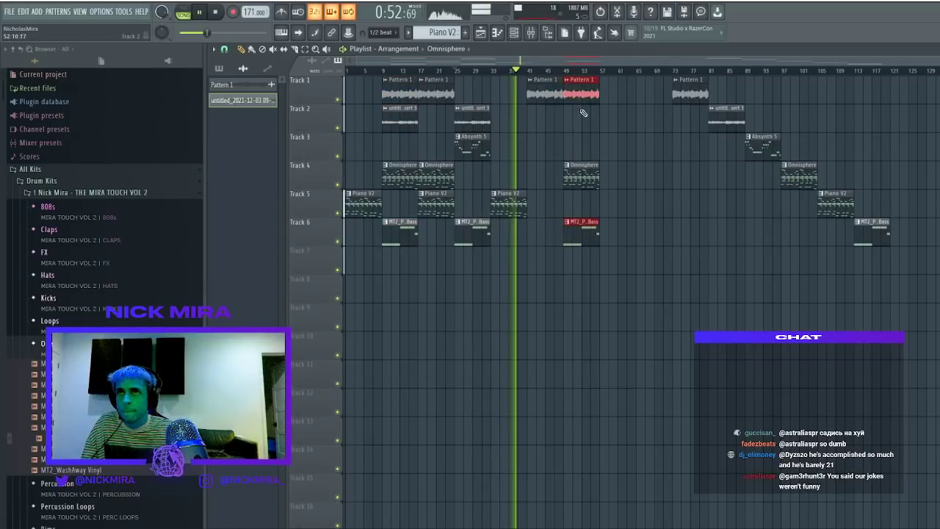
# Add an Absynth 5 clip at bar 49 on Track 3 in place of the Omnisphere and Pattern 1 clips there
pyautogui.click(585, 150)
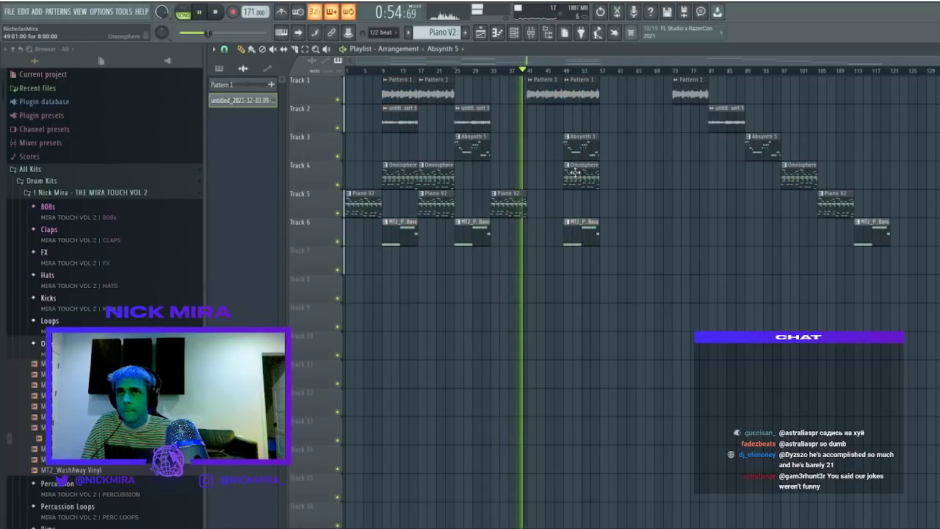
pyautogui.rightClick(584, 176)
pyautogui.rightClick(589, 89)
# Copy the Piano V2 clip from bar 33 to bar 41 on Track 5 and render that pattern as an audio clip
pyautogui.keyDown('ctrl'); pyautogui.click(507, 206); pyautogui.keyUp('ctrl')
pyautogui.hotkey('ctrl', 'b')
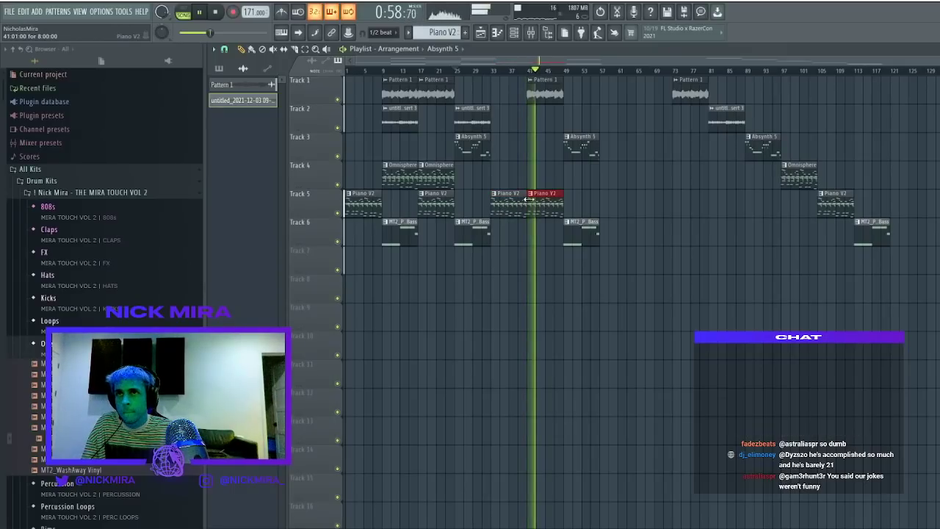
pyautogui.click(534, 203)
pyautogui.click(410, 33)
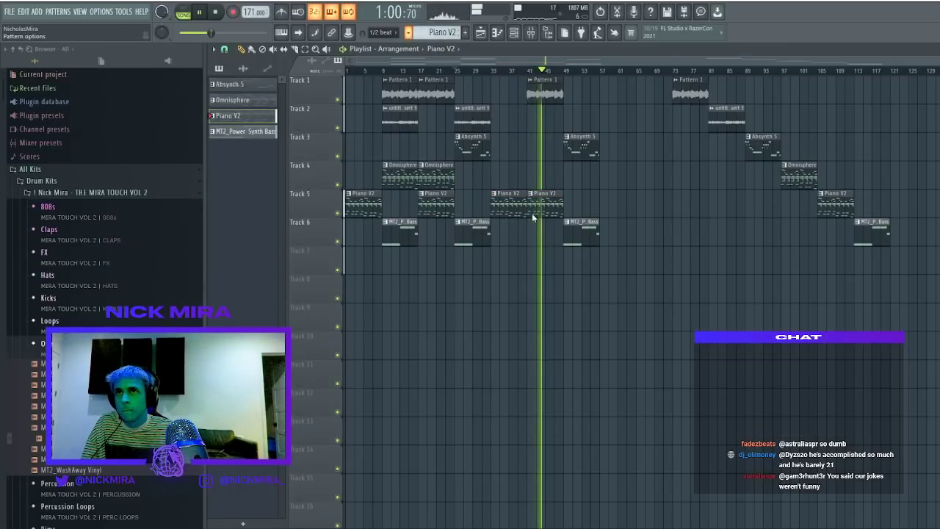
pyautogui.press('space')
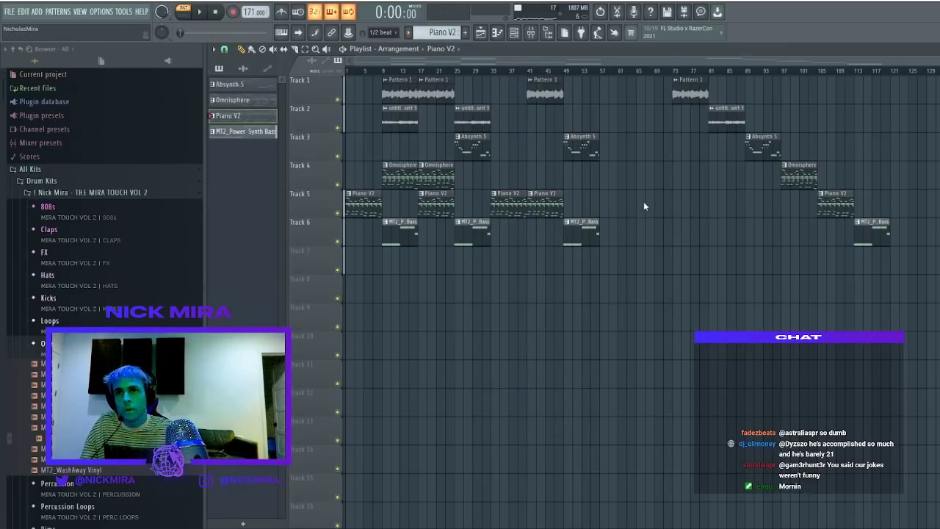
pyautogui.hotkey('ctrl', 'alt', 'c')
pyautogui.click(783, 241)
# Replace the Piano V2 pattern clip at bar 41 with its rendered audio clip on Track 7 and play from there
pyautogui.rightClick(797, 235)
pyautogui.click(524, 276)
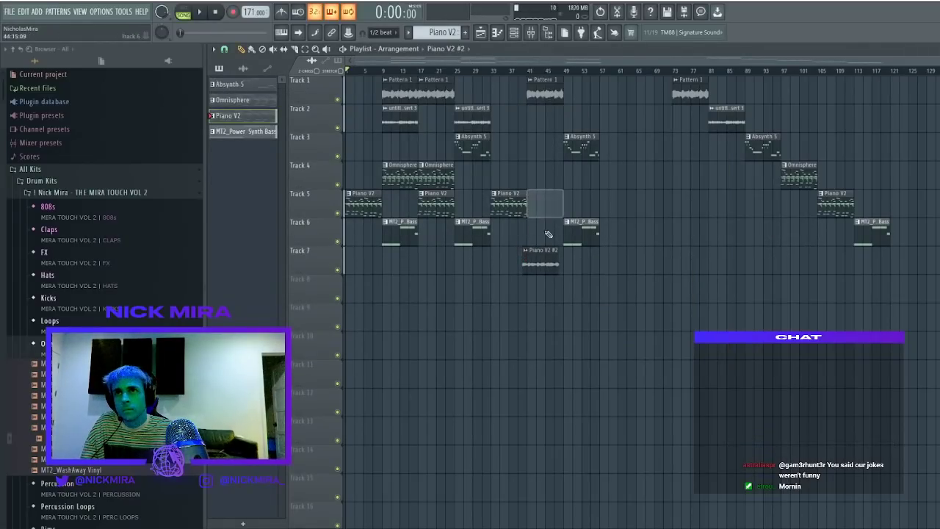
pyautogui.moveTo(540, 258); pyautogui.dragTo(545, 258)
pyautogui.click(528, 71)
pyautogui.press('space')
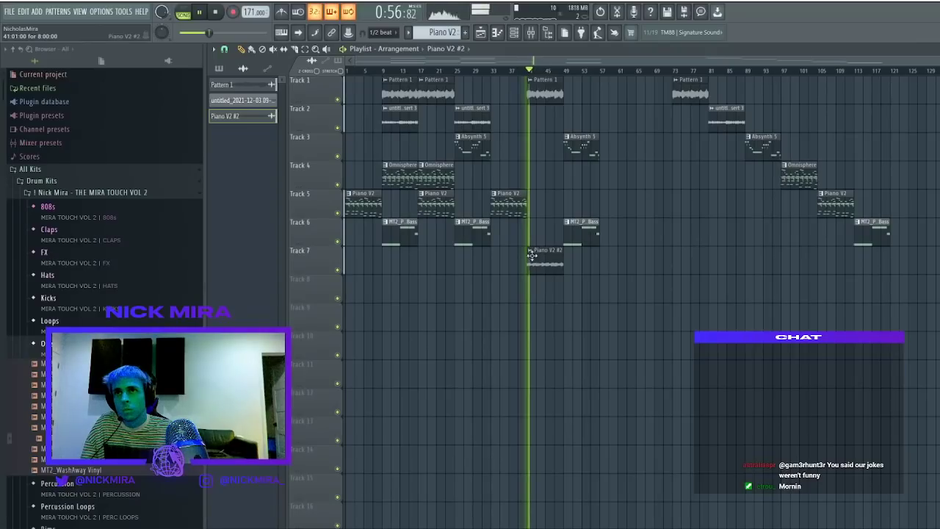
# Route the Piano V2 #2 audio clip to mixer track 7 and load FilterFreak2 in effect slot 2
pyautogui.doubleClick(532, 257)
pyautogui.press('F9')
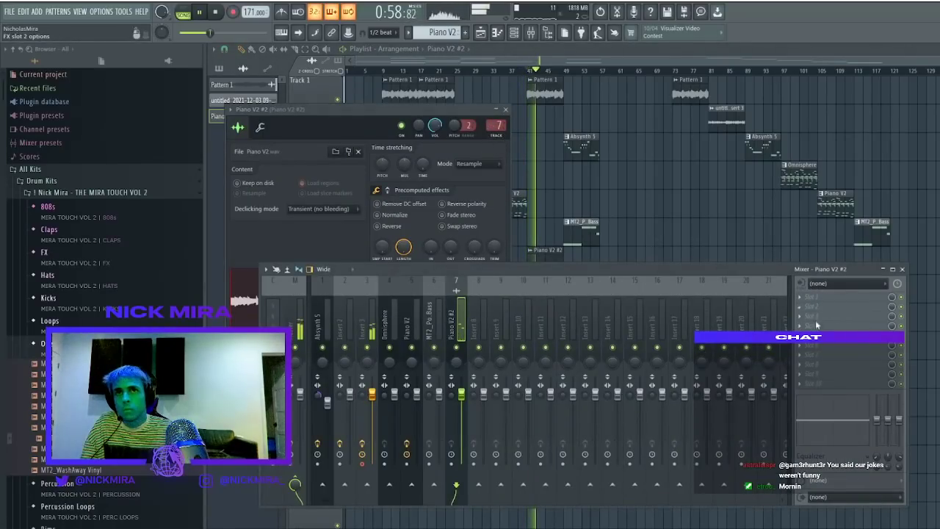
pyautogui.click(601, 137)
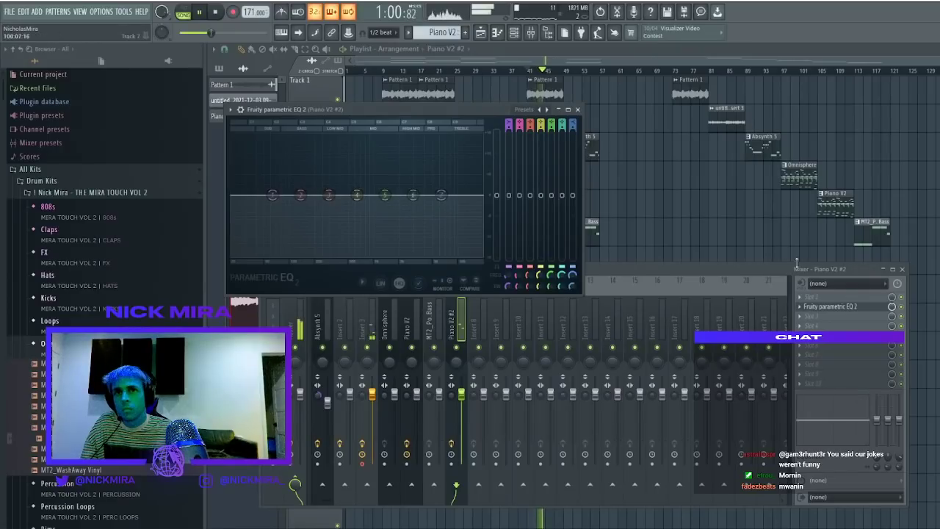
pyautogui.click(802, 311)
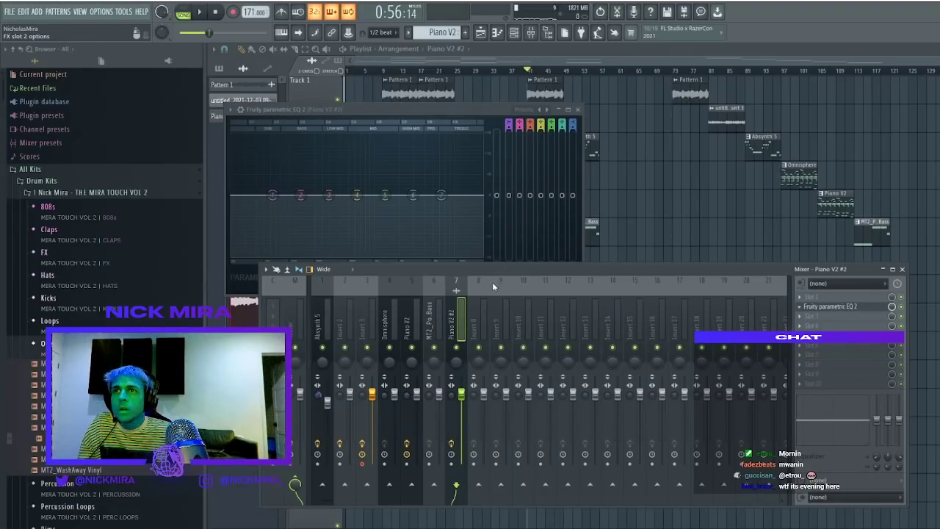
pyautogui.click(499, 349)
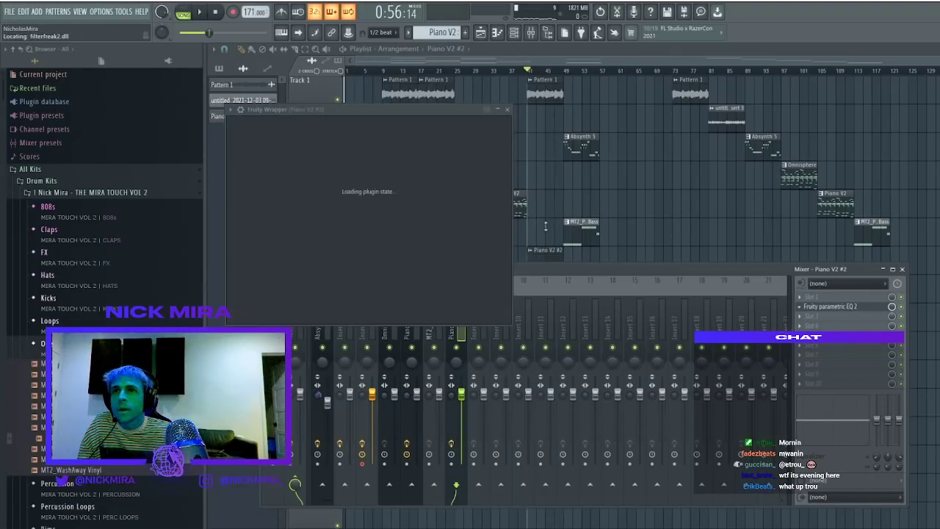
# Audition FilterFreak2's Freak-Q and Rhythmic presets during playback and settle on Stepped Rhythm
pyautogui.click(319, 126)
pyautogui.moveTo(337, 137)
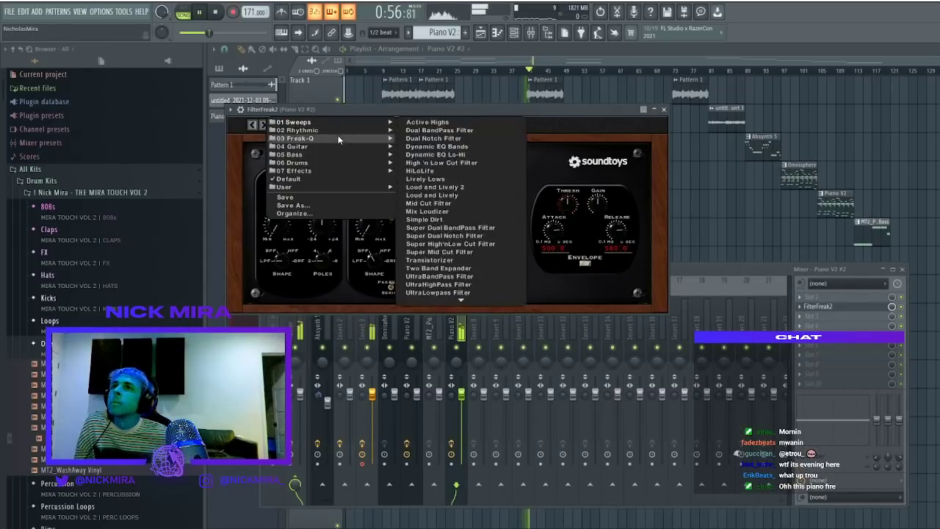
pyautogui.click(507, 156)
pyautogui.click(310, 124)
pyautogui.moveTo(307, 132)
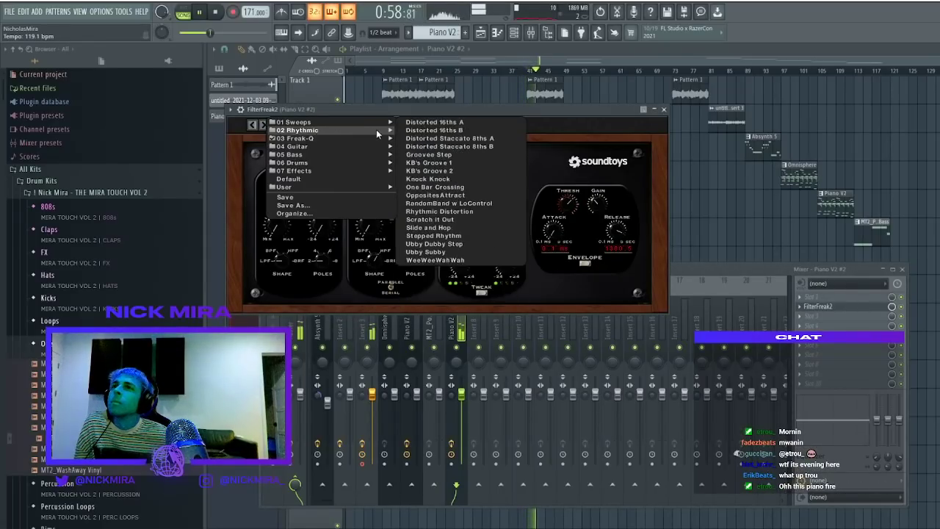
pyautogui.click(425, 130)
pyautogui.click(265, 125)
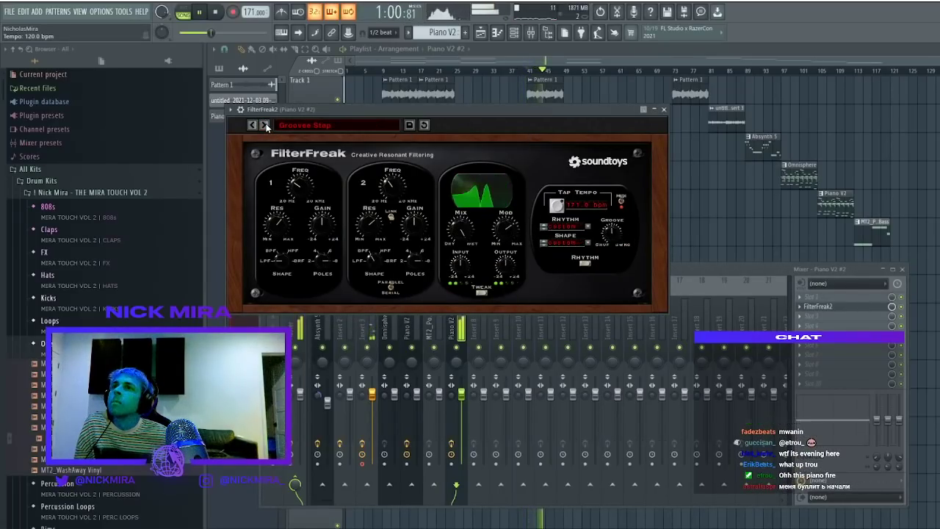
pyautogui.click(265, 125)
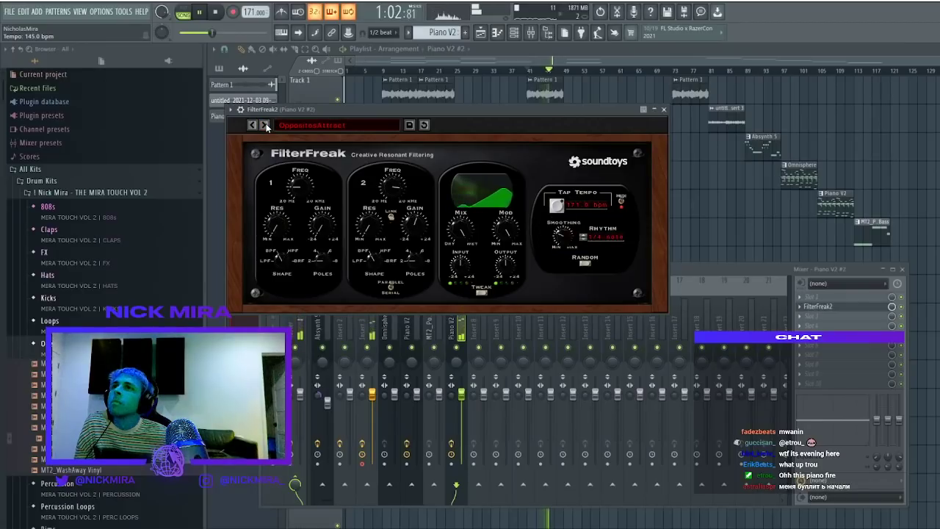
pyautogui.click(265, 125)
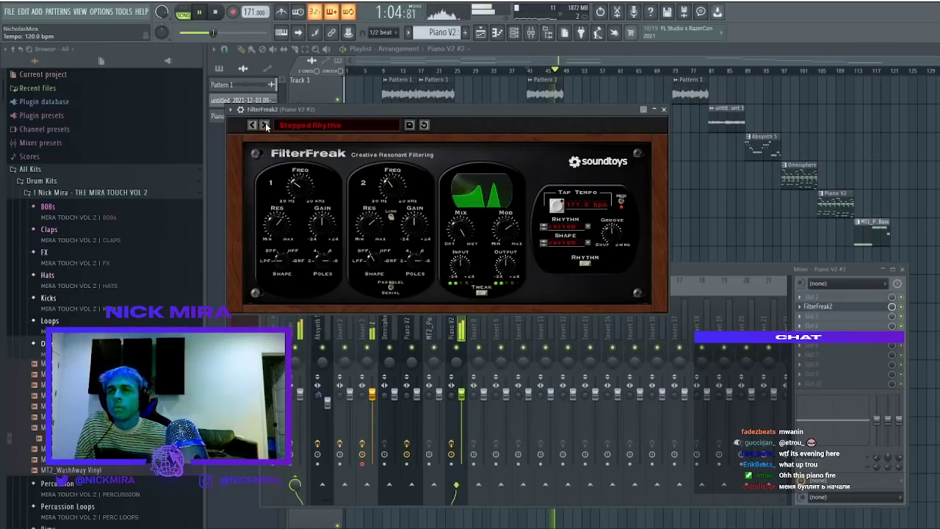
pyautogui.click(253, 126)
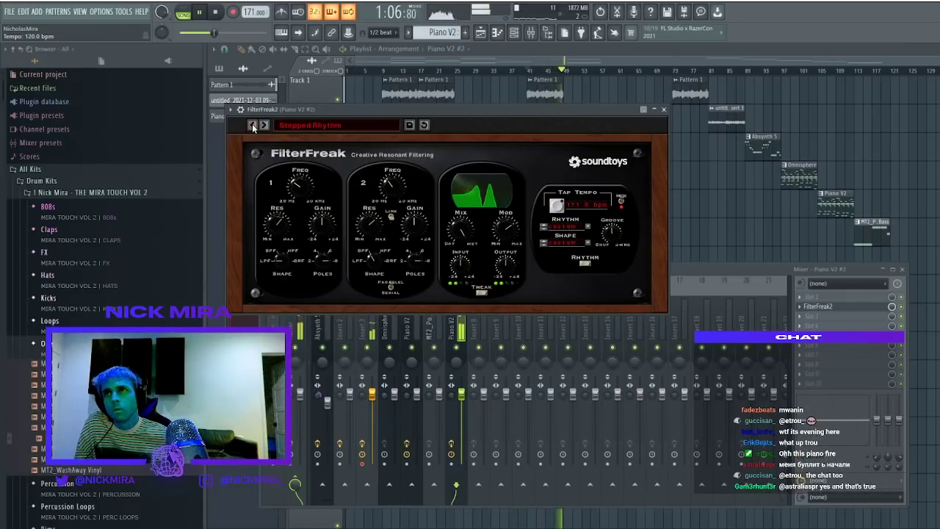
# Load Fruity Parametric EQ 2 in slot 3 of the Piano V2 #2 track and cut its lows and highs steeply
pyautogui.click(816, 320)
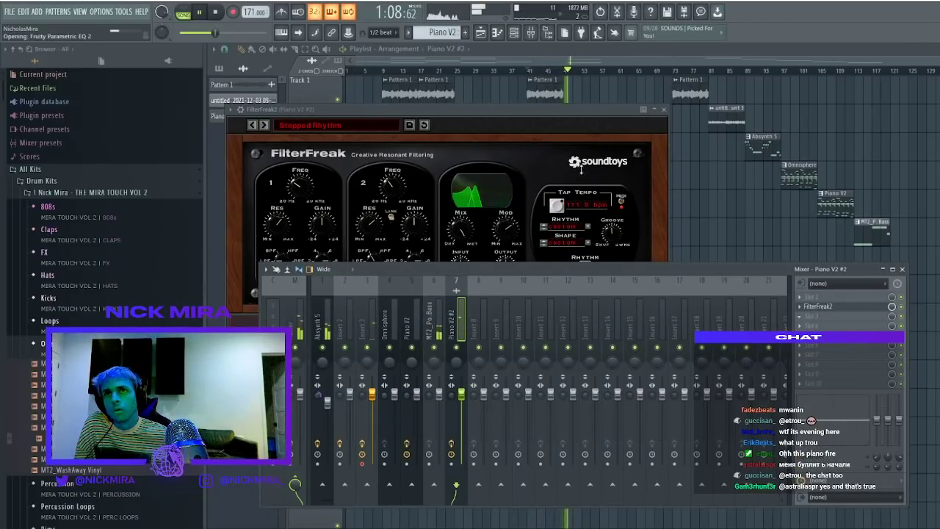
pyautogui.press('space')
pyautogui.press('space')
pyautogui.moveTo(245, 209); pyautogui.dragTo(321, 208)
pyautogui.moveTo(492, 210); pyautogui.dragTo(434, 209)
pyautogui.moveTo(322, 208); pyautogui.dragTo(347, 208)
# Load Gross Beat in slot 4 and draw a falling time ramp over the first half of its envelope
pyautogui.click(838, 328)
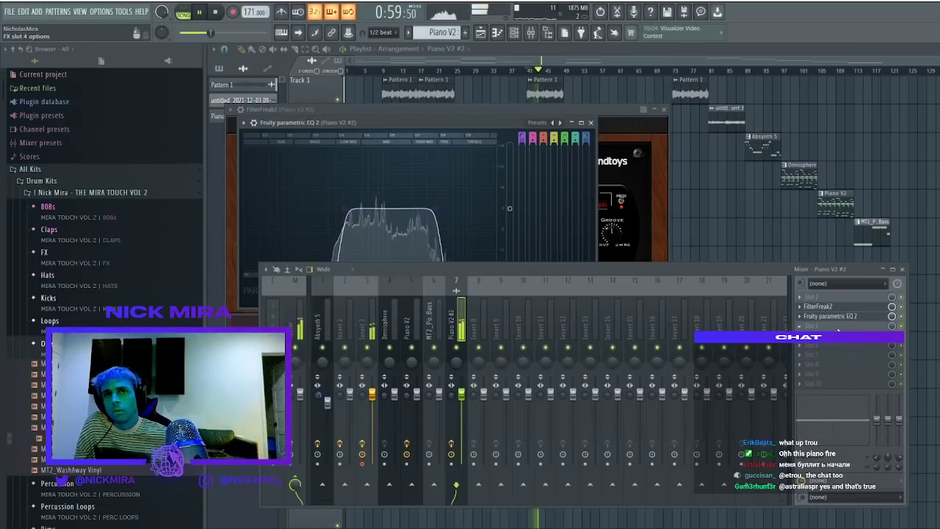
pyautogui.click(597, 417)
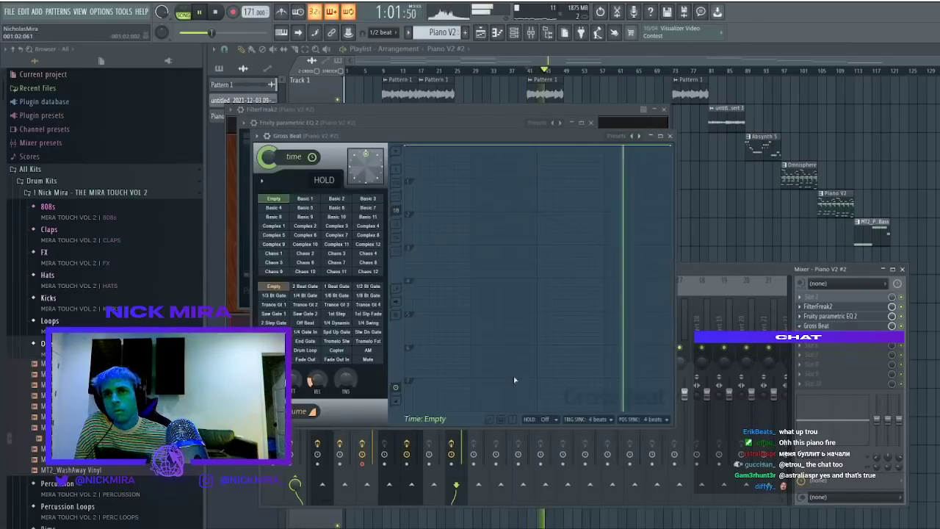
pyautogui.rightClick(539, 174)
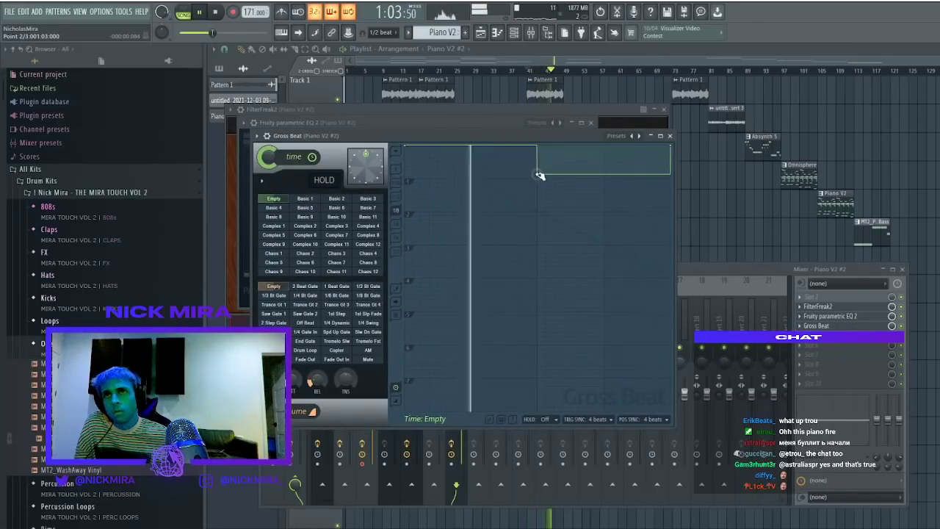
pyautogui.moveTo(539, 174); pyautogui.dragTo(540, 179)
pyautogui.rightClick(540, 178)
pyautogui.click(575, 235)
pyautogui.rightClick(534, 145)
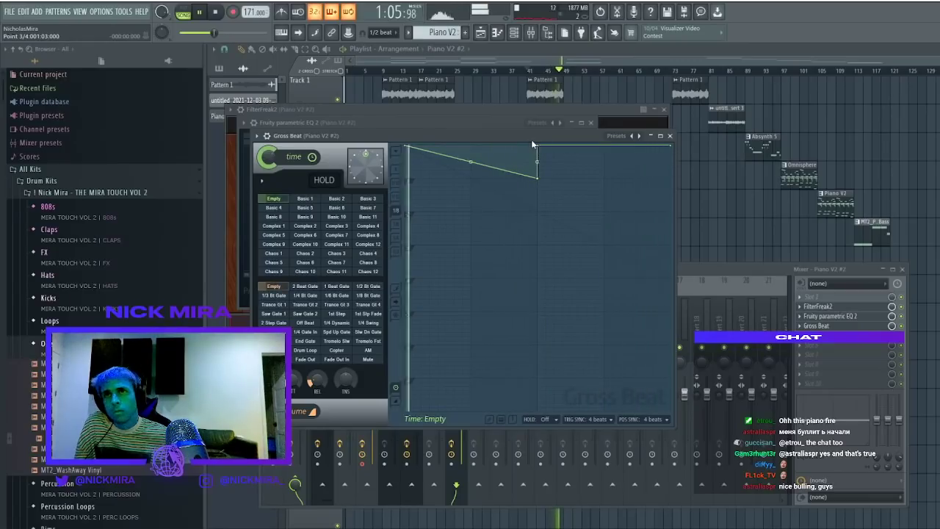
# Try a matching falling time ramp over the second half of the Gross Beat envelope
pyautogui.rightClick(670, 179)
pyautogui.rightClick(670, 178)
pyautogui.click(695, 235)
pyautogui.rightClick(585, 93)
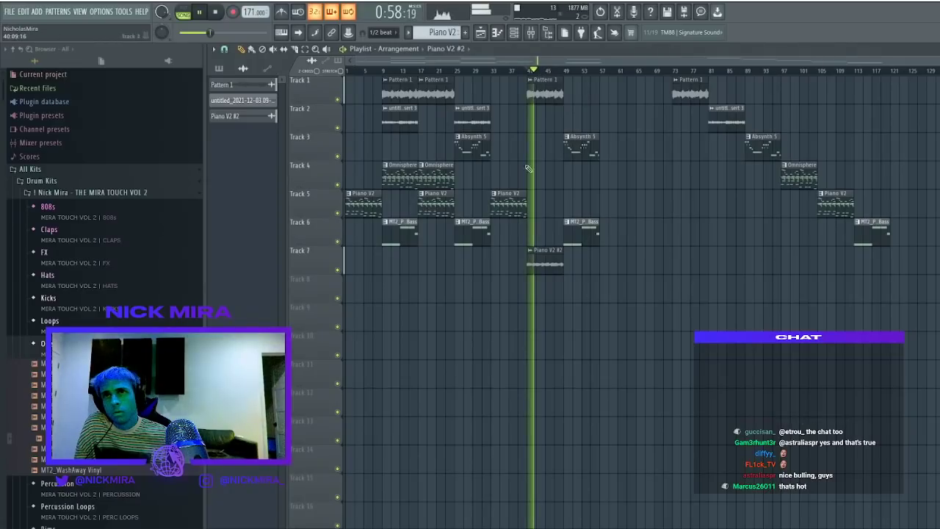
# Try Gross Beat's time mix at about 79% while soloing Track 7, and turn the other tracks back on
pyautogui.rightClick(342, 272)
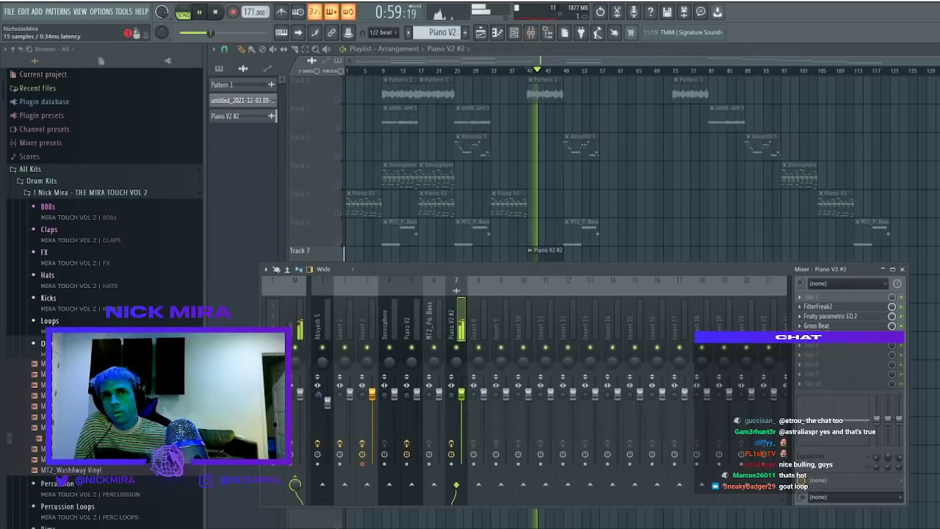
pyautogui.click(817, 325)
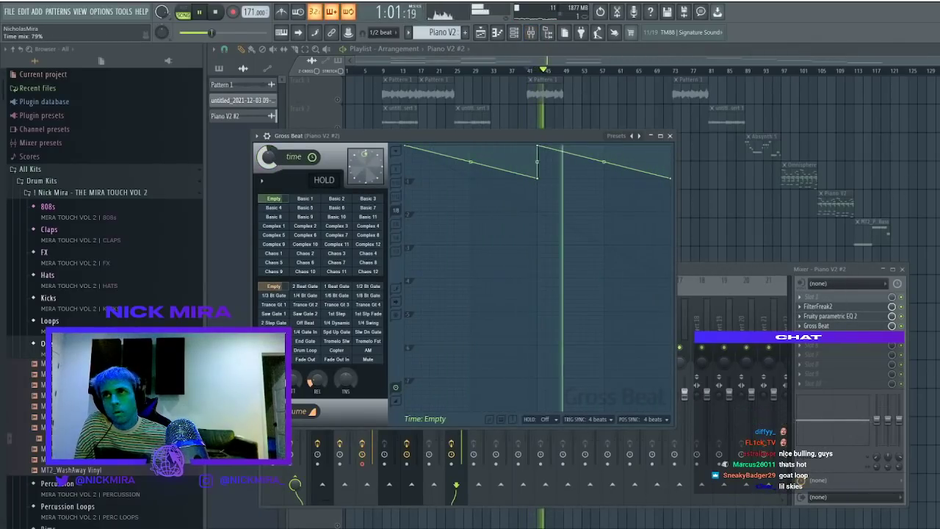
pyautogui.rightClick(512, 98)
pyautogui.rightClick(338, 268)
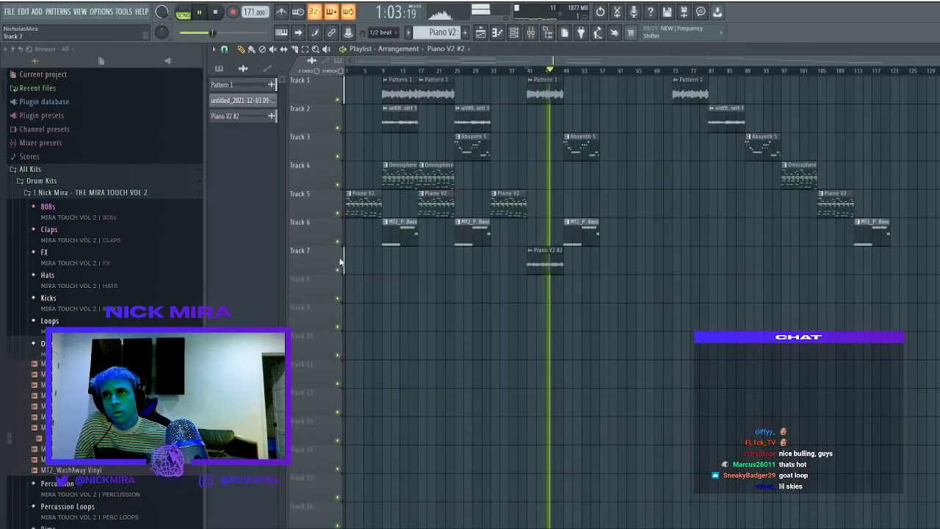
# Recheck Gross Beat on the Piano V2 #2 track and remove the Pattern 1 audio clip at bar 41
pyautogui.click(530, 34)
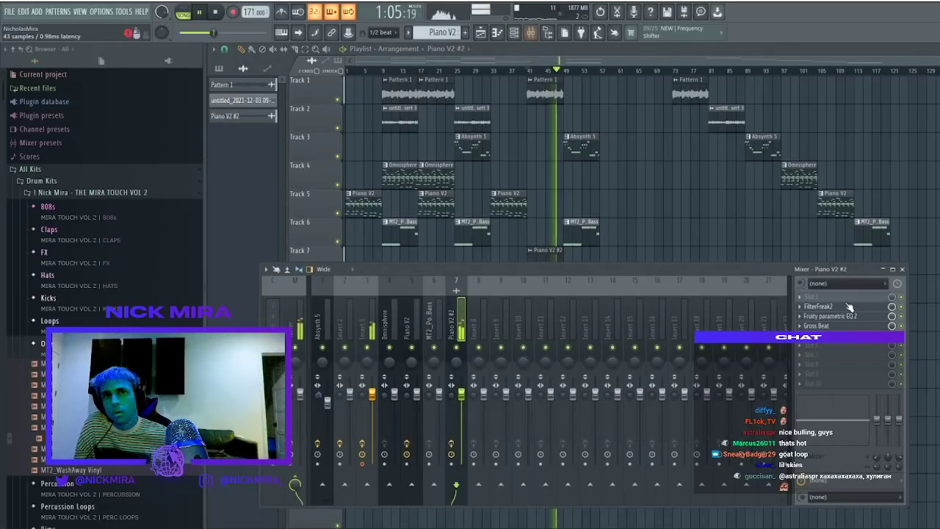
pyautogui.click(837, 326)
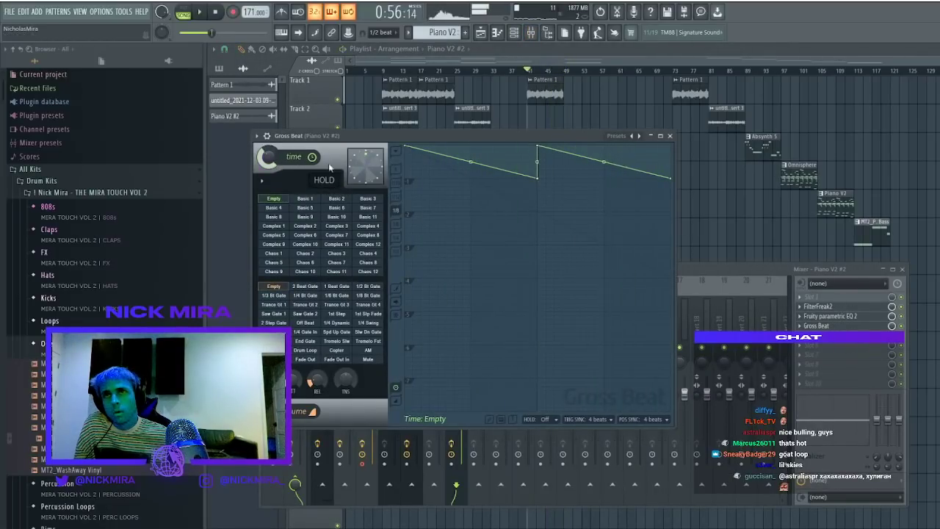
pyautogui.rightClick(546, 96)
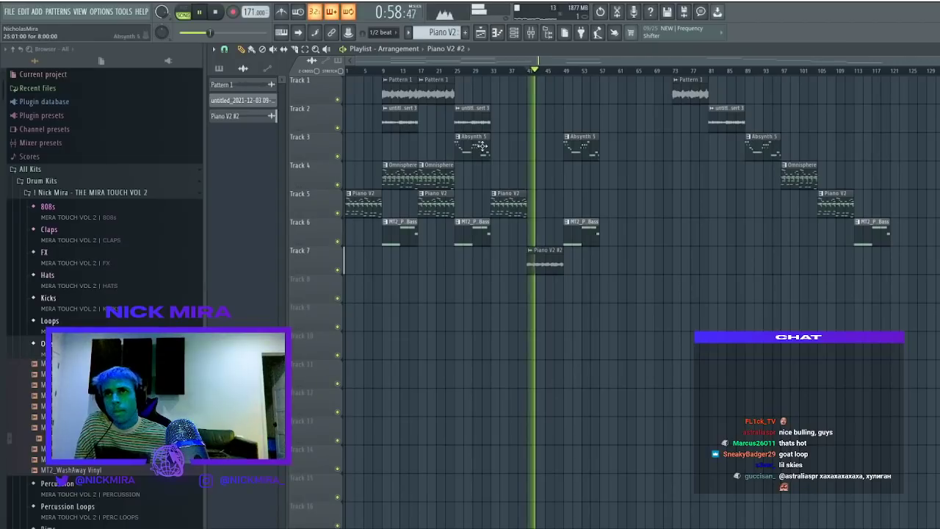
# Change the Piano V2 #2 clip's time-stretching mode, raise its pitch, and replay the section from bar 41
pyautogui.doubleClick(544, 263)
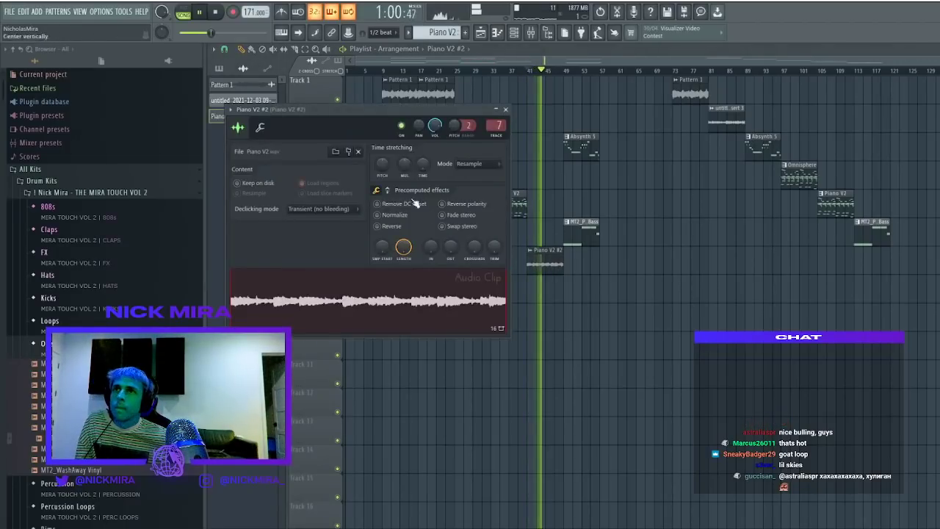
pyautogui.click(477, 164)
pyautogui.click(465, 190)
pyautogui.moveTo(383, 165); pyautogui.dragTo(392, 149)
pyautogui.press('space')
pyautogui.press('space')
pyautogui.rightClick(583, 205)
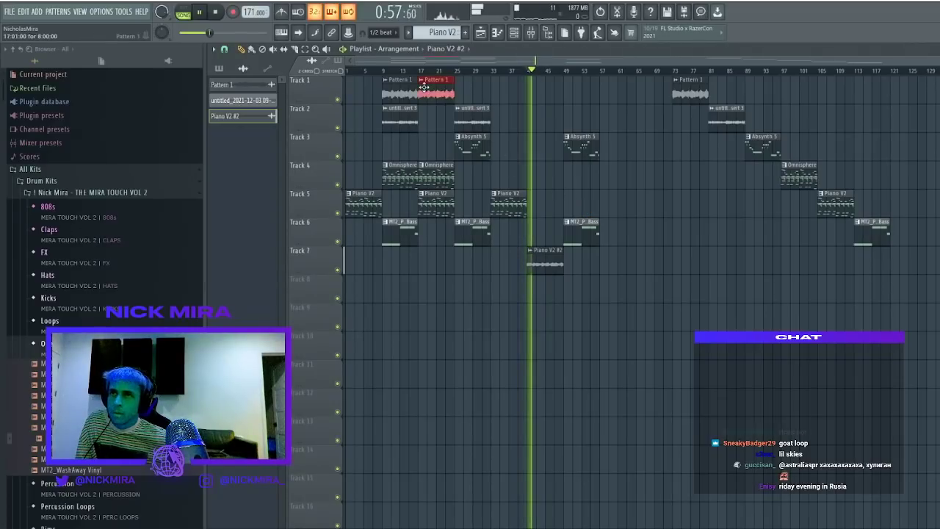
# Copy the Pattern 1 audio clip from bar 17 to bar 41 on Track 1
pyautogui.moveTo(425, 87); pyautogui.dragTo(543, 98)
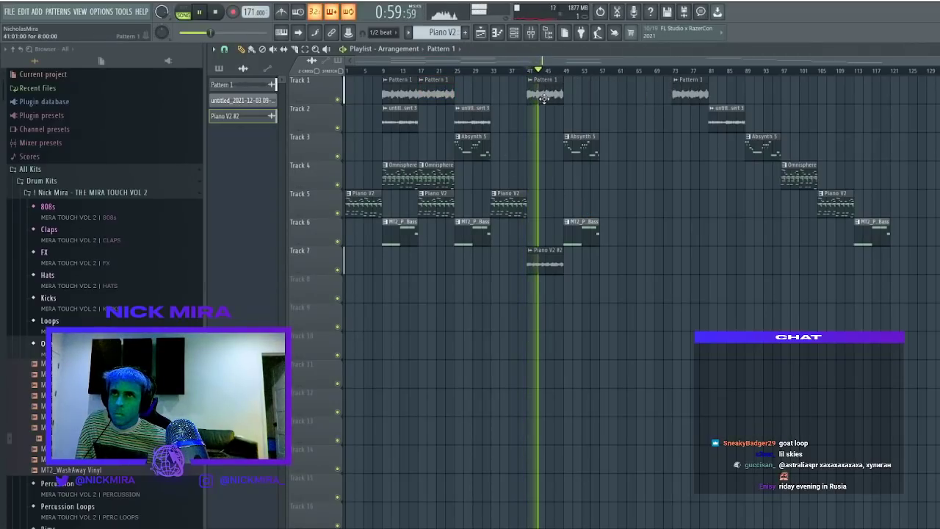
pyautogui.click(474, 229)
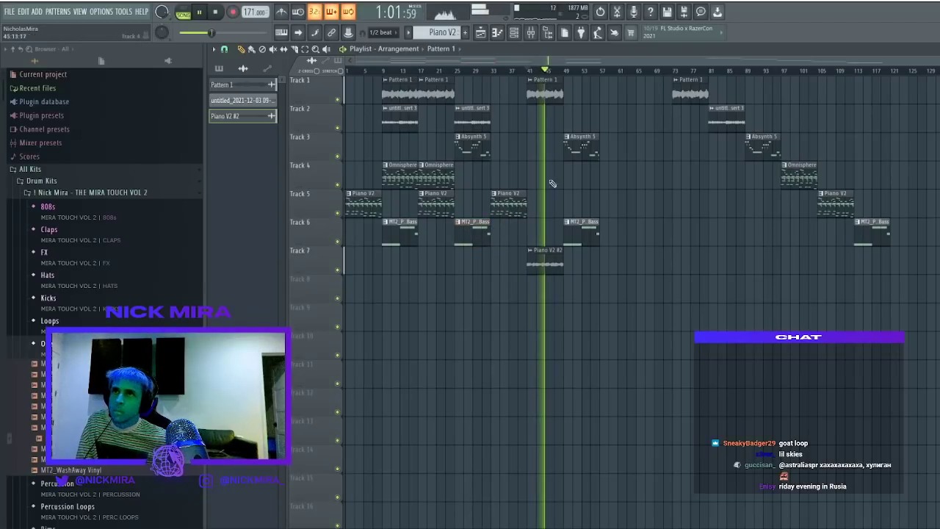
# Adjust Gross Beat's time mix on the Piano V2 #2 mixer track during playback
pyautogui.click(531, 33)
pyautogui.click(816, 326)
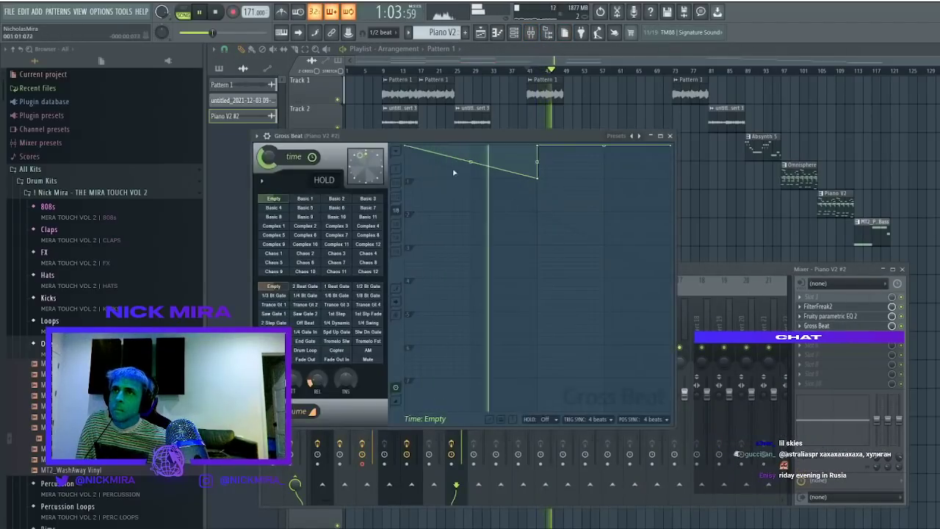
pyautogui.moveTo(268, 156); pyautogui.dragTo(269, 162)
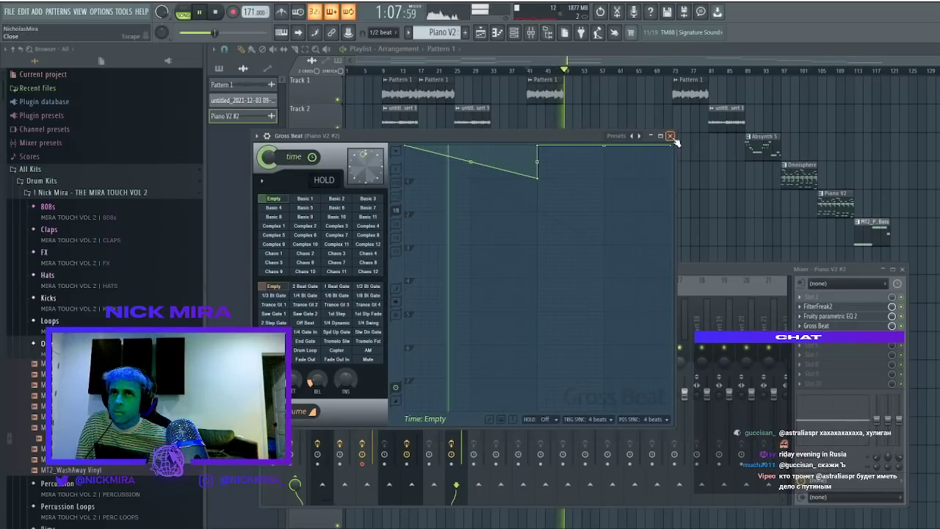
# Place Gross Beat above the parametric EQ on the Piano V2 #2 mixer track and add Fruity delay 2 in slot 5
pyautogui.scroll(-1, 835, 318)
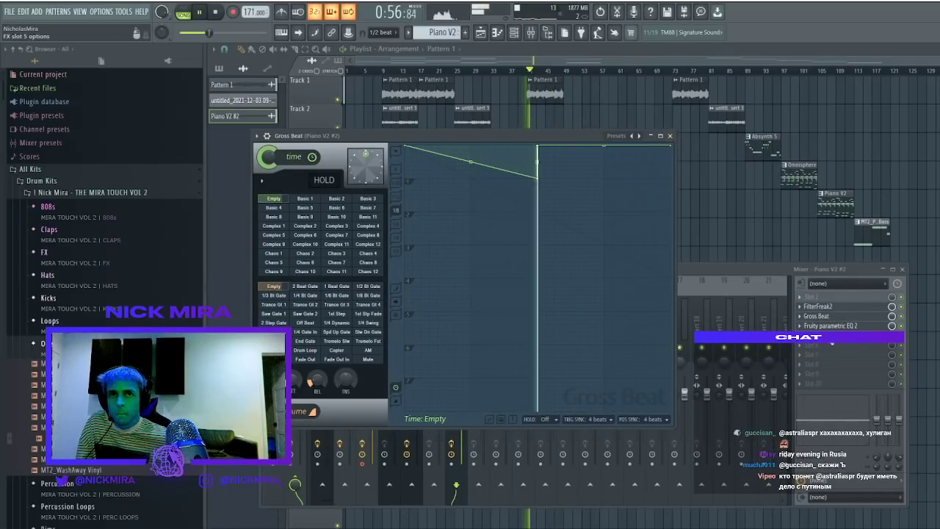
pyautogui.click(799, 334)
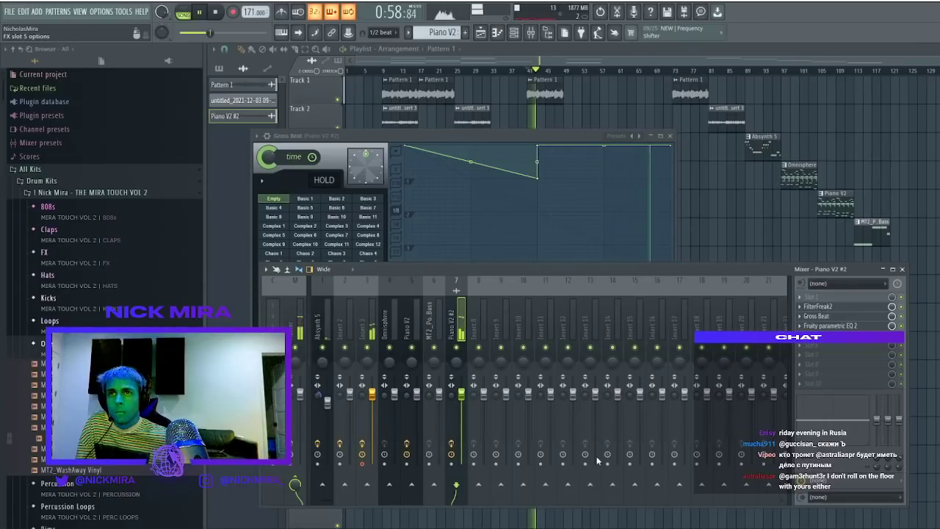
pyautogui.click(515, 482)
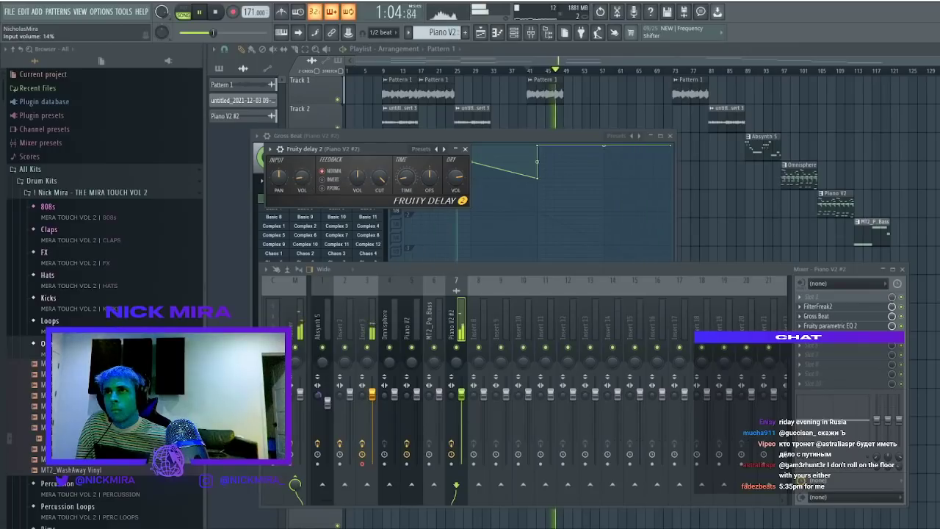
# Lower the Piano V2 #2 mixer track's volume and shift its parametric EQ 2 band-pass curve toward lower frequencies
pyautogui.moveTo(461, 393); pyautogui.dragTo(461, 417)
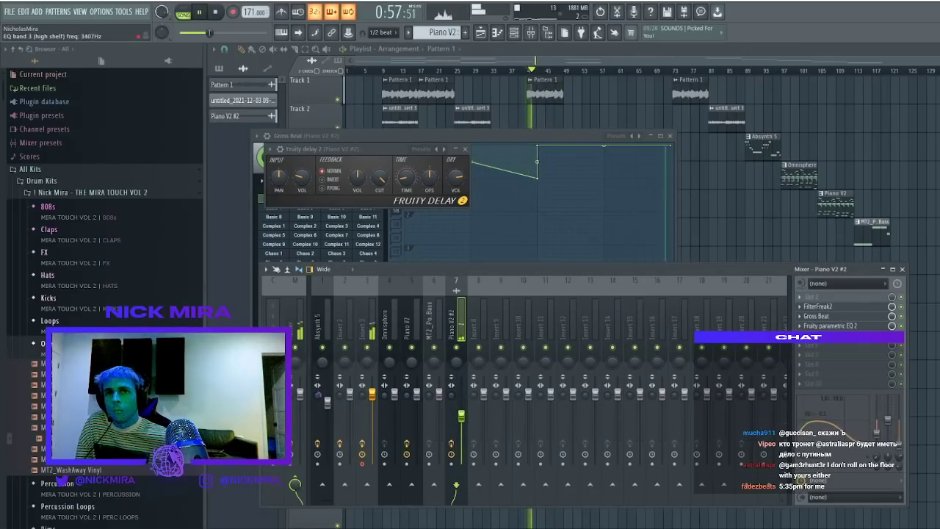
pyautogui.click(816, 315)
pyautogui.click(824, 325)
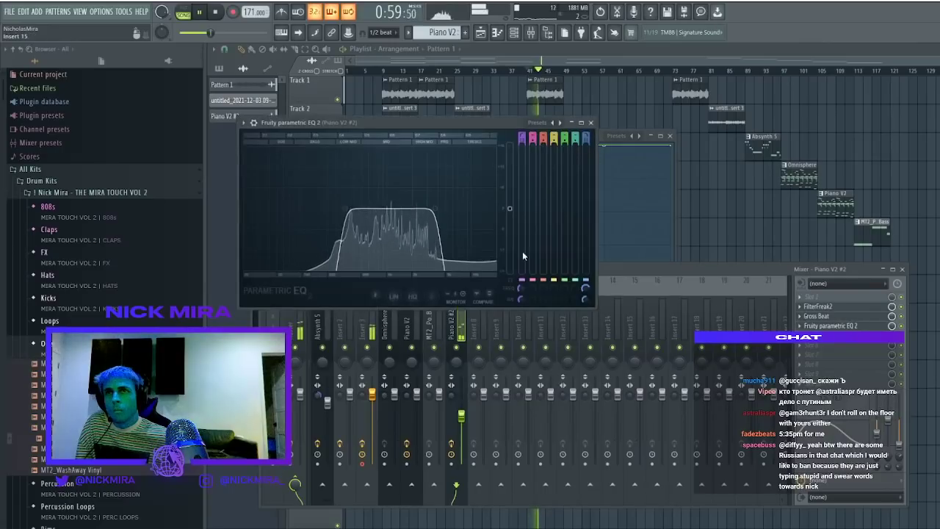
pyautogui.moveTo(435, 207); pyautogui.dragTo(358, 198)
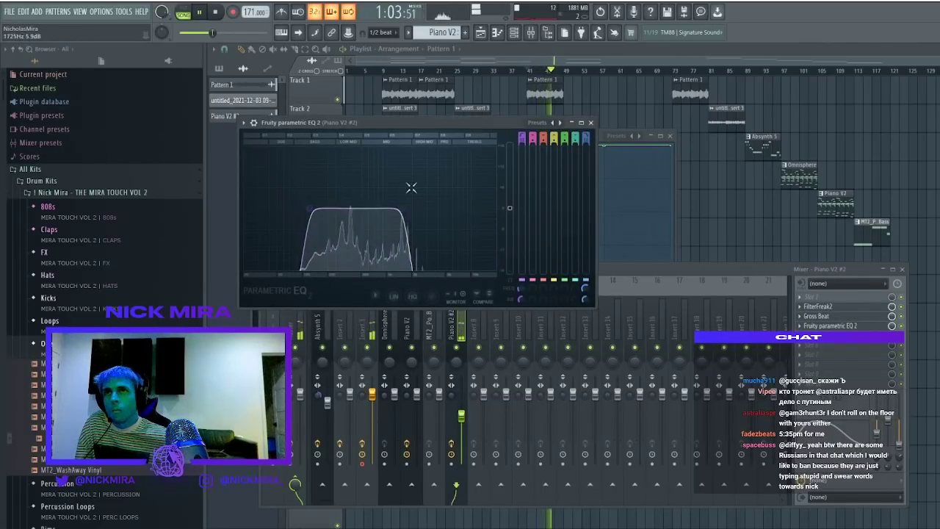
# Try removing the Absynth 5 and MT2 bass clips at bar 49 from the playlist section
pyautogui.rightClick(610, 93)
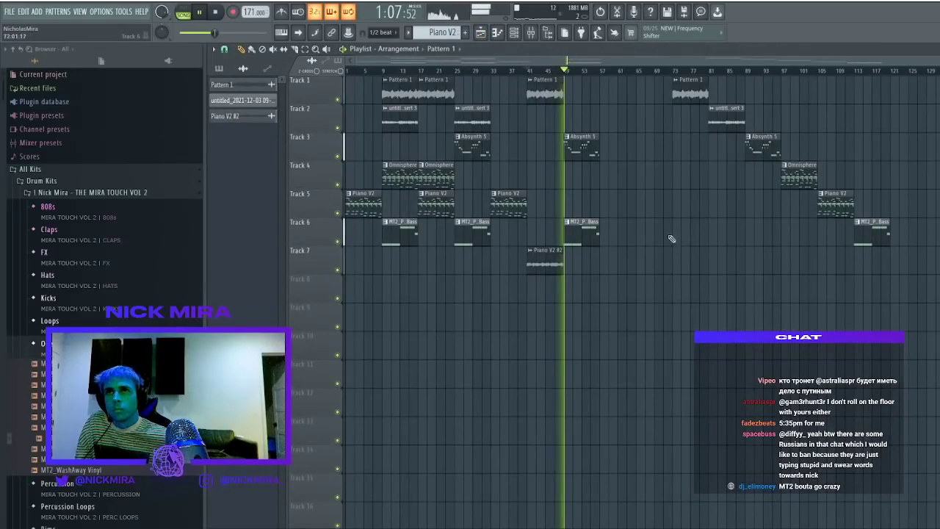
pyautogui.keyDown('ctrl'); pyautogui.moveTo(654, 100); pyautogui.dragTo(862, 288); pyautogui.keyUp('ctrl')
pyautogui.keyDown('ctrl'); pyautogui.click(465, 103); pyautogui.keyUp('ctrl')
pyautogui.keyDown('ctrl'); pyautogui.moveTo(395, 89); pyautogui.dragTo(580, 319); pyautogui.keyUp('ctrl')
pyautogui.rightClick(579, 147)
pyautogui.rightClick(587, 229)
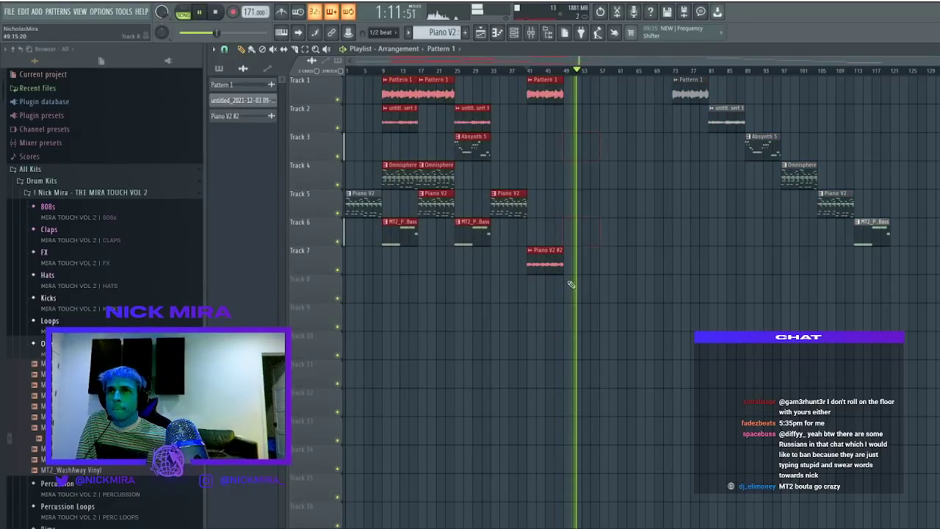
pyautogui.hotkey('ctrl', 'z')
# Try moving the Absynth 5 clip from bar 49 to bar 41 and duplicating the bar 33 Piano V2 clip
pyautogui.keyDown('ctrl'); pyautogui.click(444, 147); pyautogui.keyUp('ctrl')
pyautogui.keyDown('ctrl'); pyautogui.moveTo(609, 143); pyautogui.dragTo(572, 232); pyautogui.keyUp('ctrl')
pyautogui.moveTo(578, 142); pyautogui.dragTo(540, 138)
pyautogui.hotkey('ctrl', 'z')
pyautogui.keyDown('ctrl'); pyautogui.moveTo(542, 210); pyautogui.dragTo(506, 170); pyautogui.keyUp('ctrl')
pyautogui.hotkey('ctrl', 'b')
pyautogui.keyDown('ctrl'); pyautogui.click(506, 169); pyautogui.keyUp('ctrl')
# Copy the Omnisphere clip from bar 17 to bar 41 and clear the other clips from that section
pyautogui.keyDown('shift'); pyautogui.moveTo(429, 180); pyautogui.dragTo(538, 173); pyautogui.keyUp('shift')
pyautogui.rightClick(543, 203)
pyautogui.click(530, 71)
pyautogui.rightClick(547, 94)
pyautogui.rightClick(541, 258)
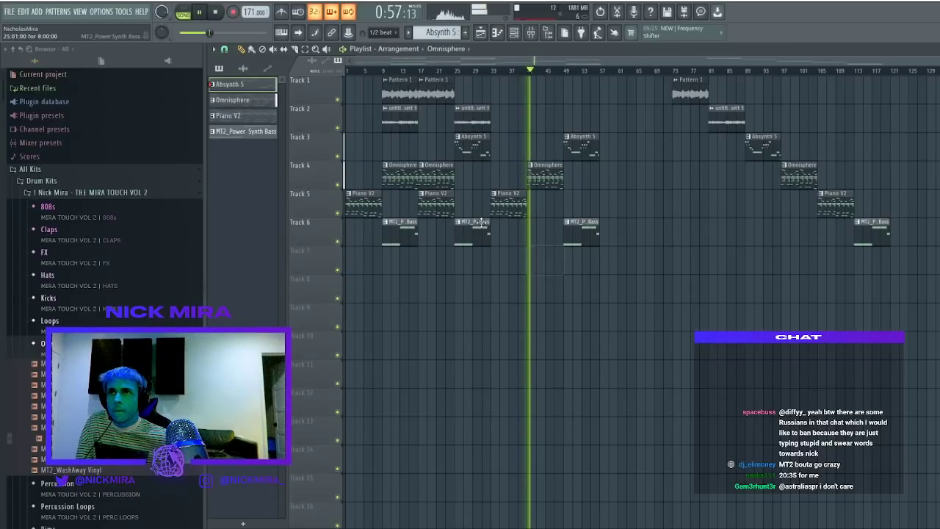
# Make the Omnisphere clip at bar 41 a unique pattern
pyautogui.keyDown('ctrl'); pyautogui.click(476, 147); pyautogui.keyUp('ctrl')
pyautogui.keyDown('ctrl'); pyautogui.click(519, 206); pyautogui.keyUp('ctrl')
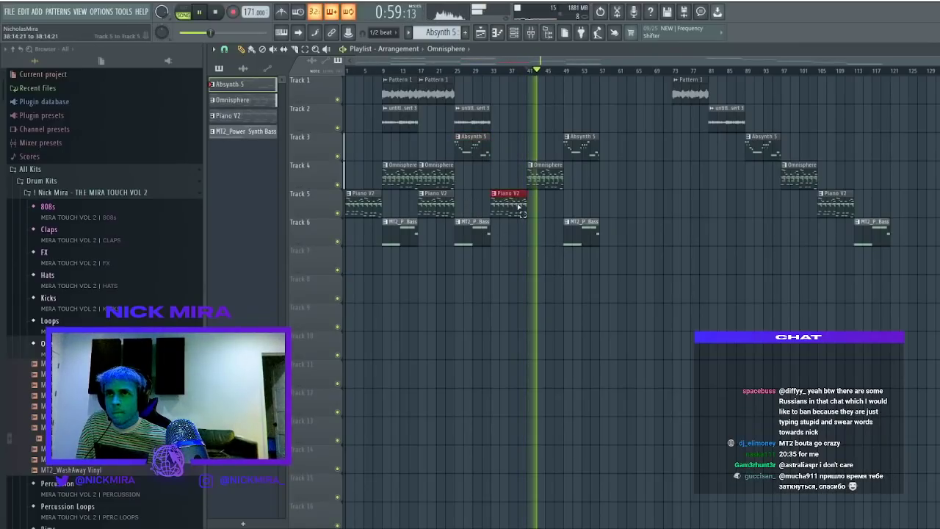
pyautogui.click(536, 170)
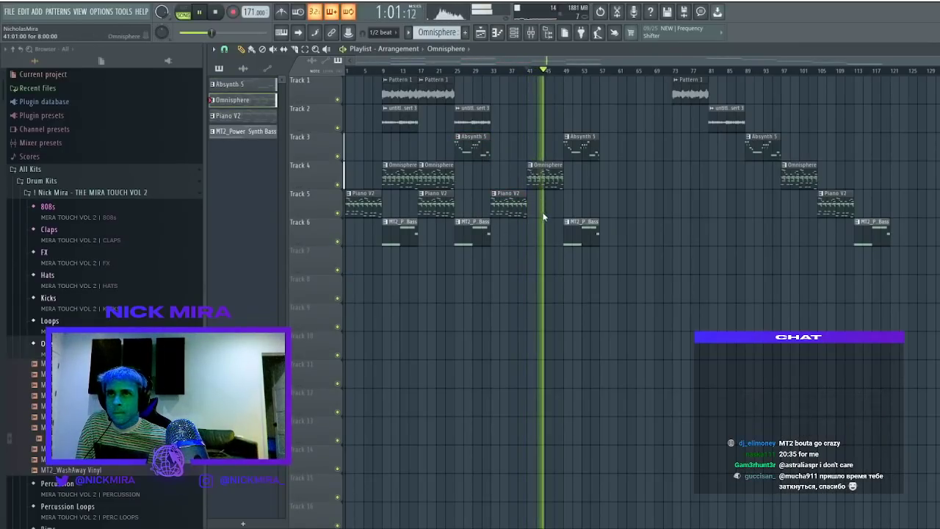
# Transpose all Omnisphere notes in the unique bar 41 pattern down one octave
pyautogui.doubleClick(546, 174)
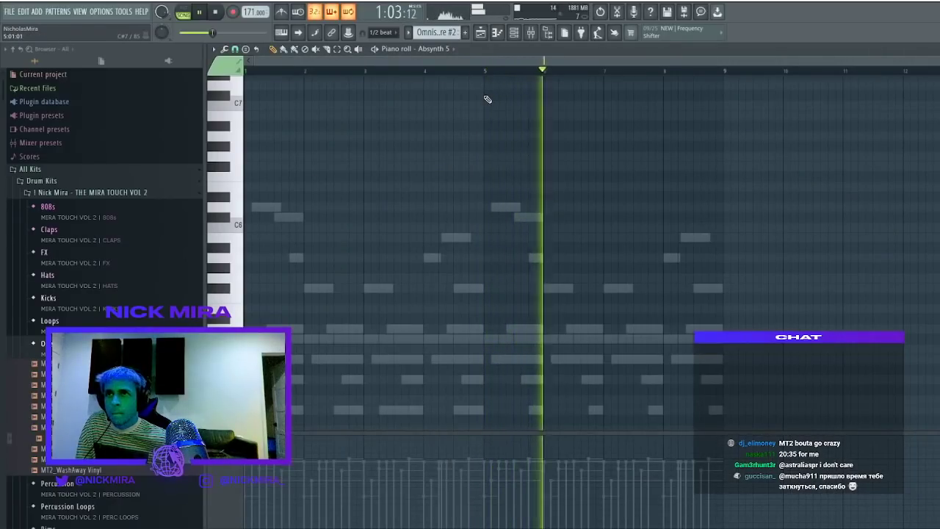
pyautogui.scroll(-6, 542, 155)
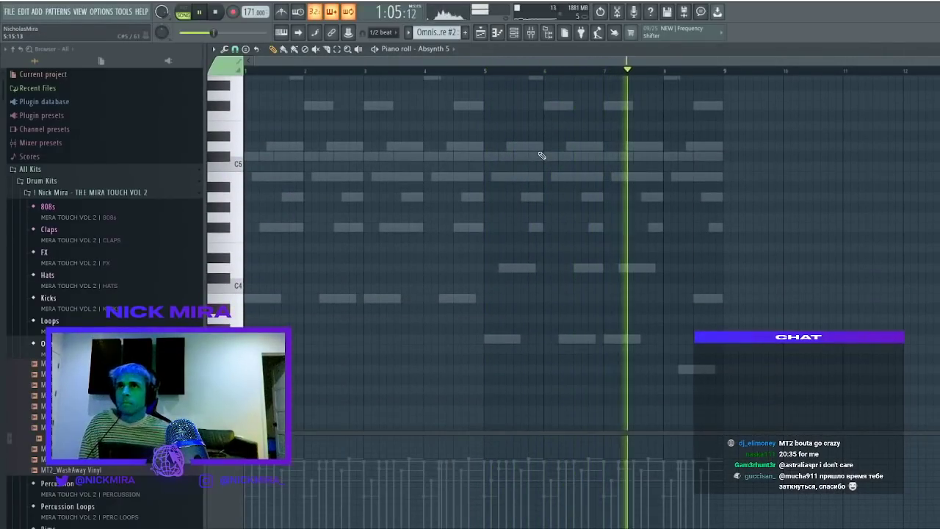
pyautogui.press('Escape')
pyautogui.doubleClick(556, 176)
pyautogui.scroll(4, 555, 176)
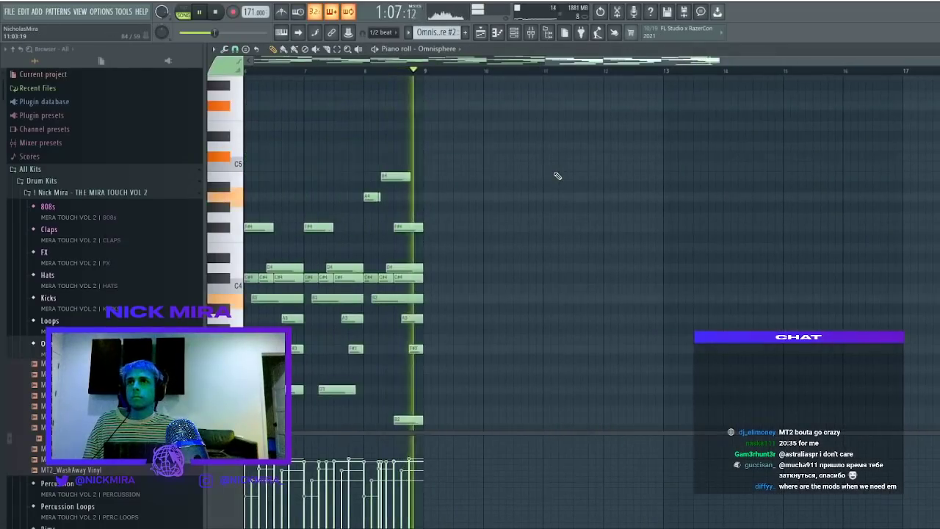
pyautogui.click(481, 33)
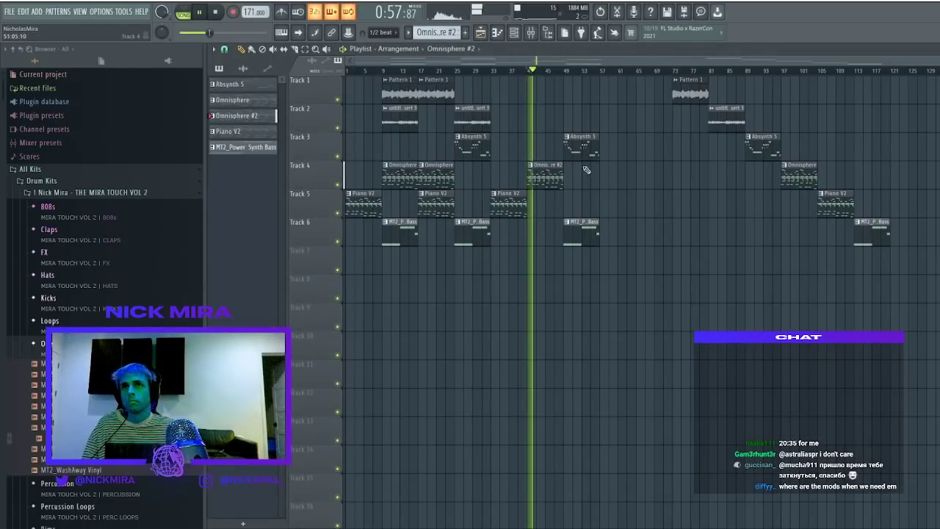
pyautogui.doubleClick(550, 177)
pyautogui.press('Escape')
# Move the staggered group of single source clips that starts at bar 73 to bar 105
pyautogui.scroll(-1, 551, 88)
pyautogui.scroll(1, 663, 152)
pyautogui.moveTo(394, 98); pyautogui.dragTo(440, 175)
pyautogui.moveTo(666, 90); pyautogui.dragTo(908, 265)
pyautogui.hscroll(5, 723, 63)
pyautogui.hscroll(-5, 575, 73)
pyautogui.moveTo(689, 92); pyautogui.dragTo(833, 91)
# Duplicate the arranged clips of bars 9 to 57 so the copy starts at bar 57
pyautogui.moveTo(361, 85); pyautogui.dragTo(578, 229)
pyautogui.moveTo(397, 87); pyautogui.dragTo(601, 263)
pyautogui.hotkey('ctrl', 'b')
pyautogui.keyDown('ctrl'); pyautogui.click(602, 265); pyautogui.keyUp('ctrl')
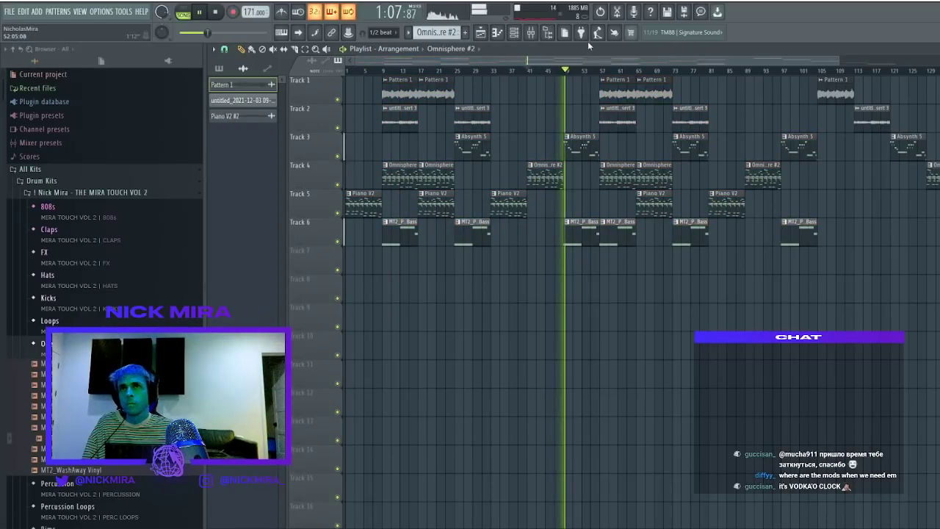
# Look over the extended arrangement and play it from bar 105
pyautogui.scroll(-2, 585, 71)
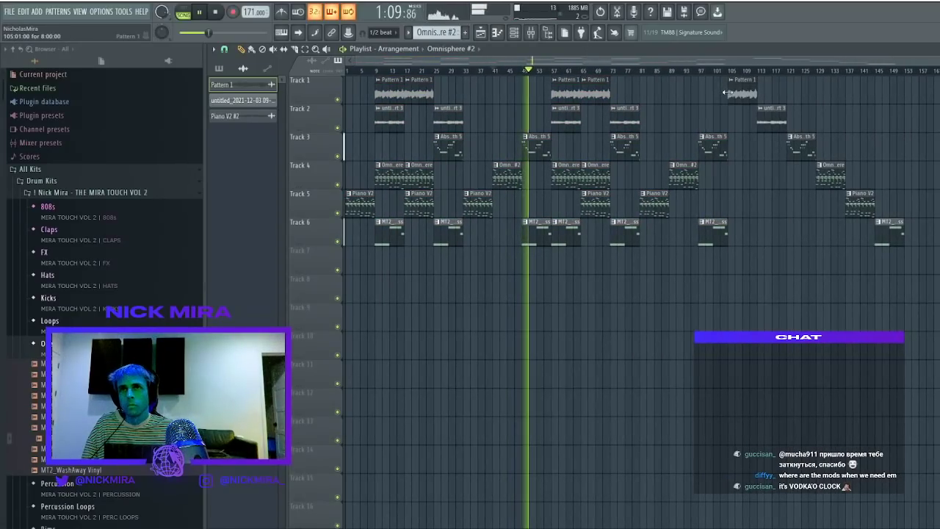
pyautogui.moveTo(560, 75); pyautogui.dragTo(869, 309)
pyautogui.keyDown('ctrl'); pyautogui.click(680, 159); pyautogui.keyUp('ctrl')
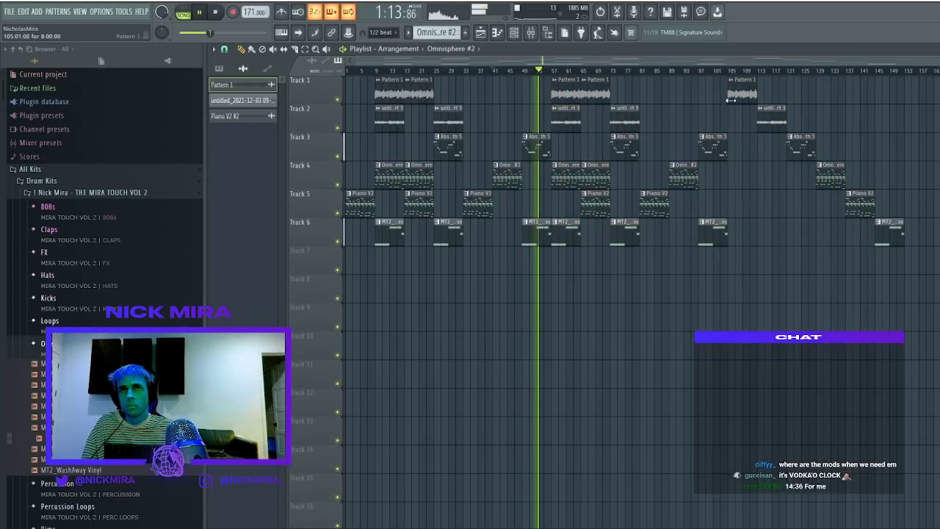
pyautogui.click(728, 72)
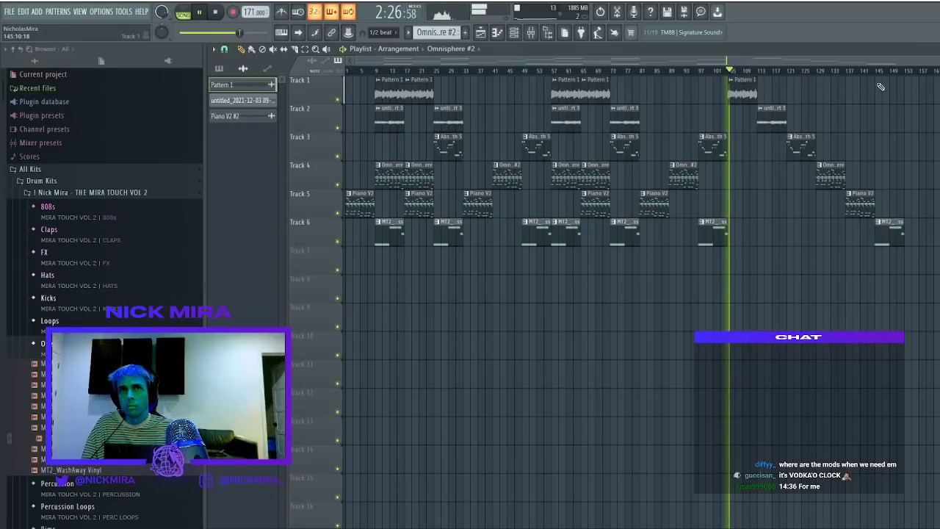
# Restart playback from the beginning of the song and select every clip in the playlist
pyautogui.hotkey('ctrl', 'a')
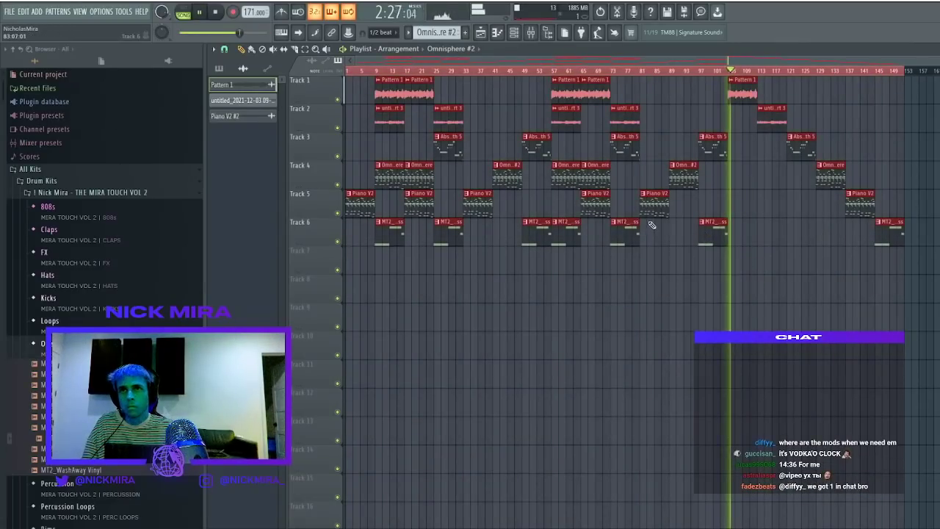
pyautogui.hotkey('ctrl', 'd')
pyautogui.press('space')
pyautogui.press('space')
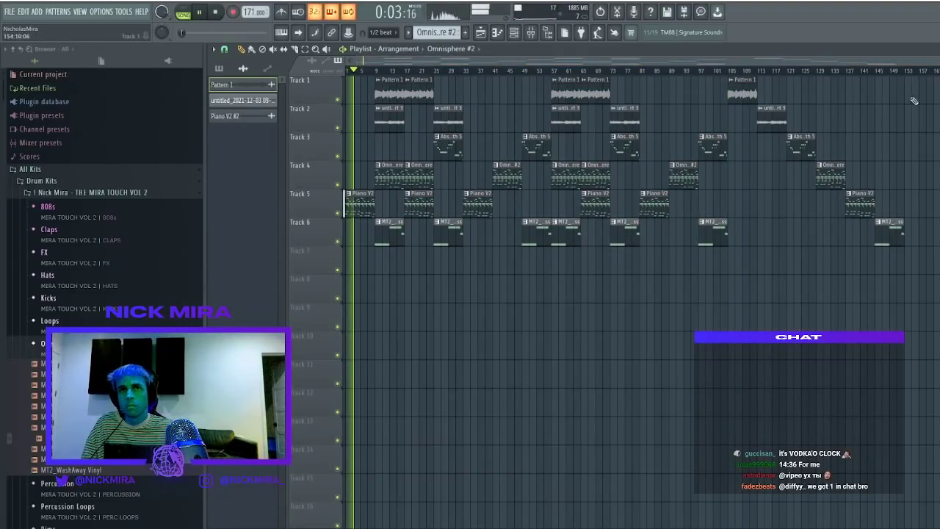
pyautogui.hotkey('ctrl', 'a')
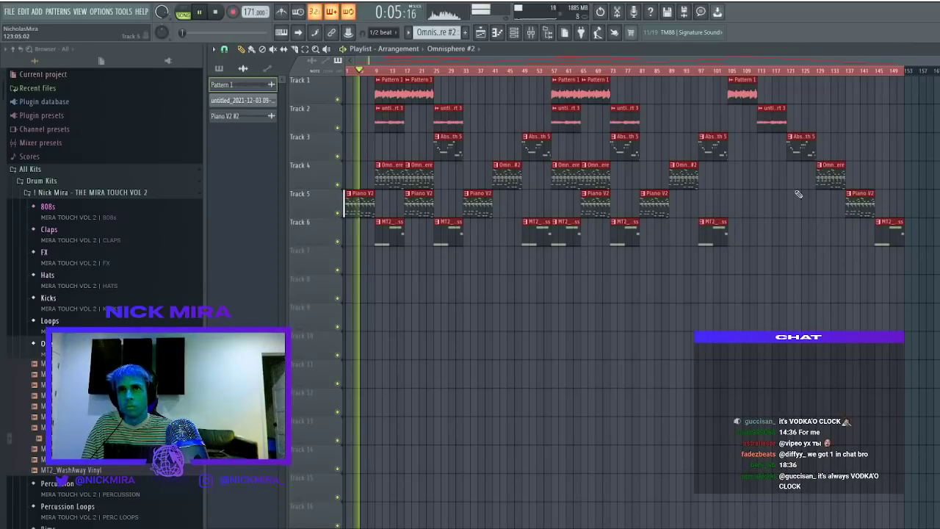
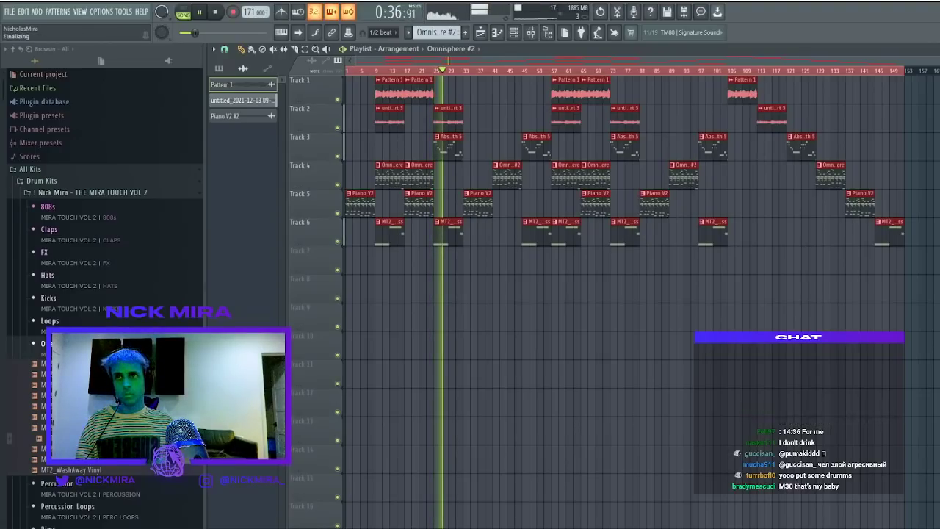
# Replay the song from bar 9 and check the Master and Omnisphere tracks in the mixer
pyautogui.click(514, 33)
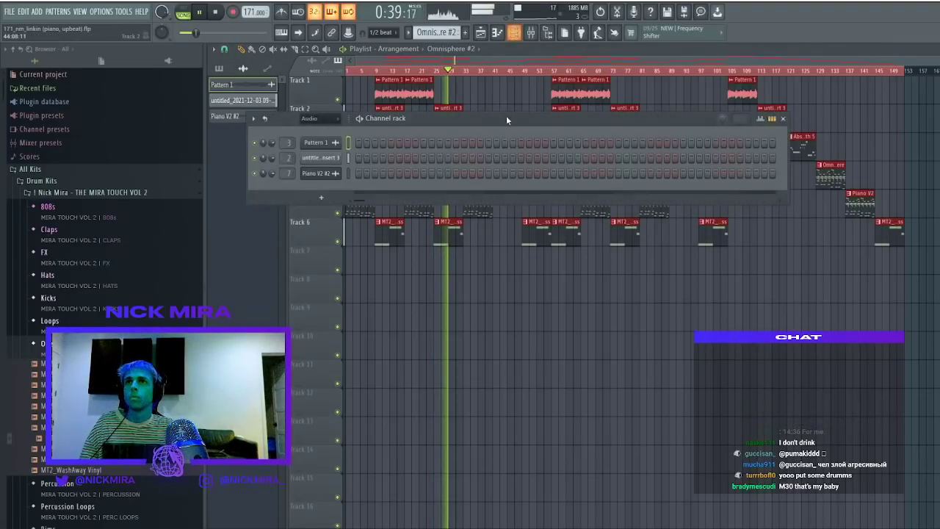
pyautogui.click(530, 32)
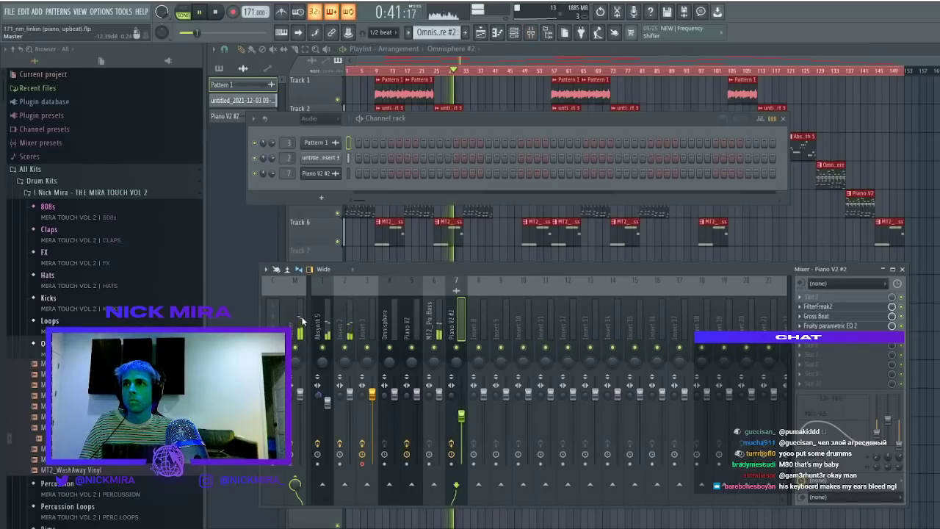
pyautogui.click(302, 319)
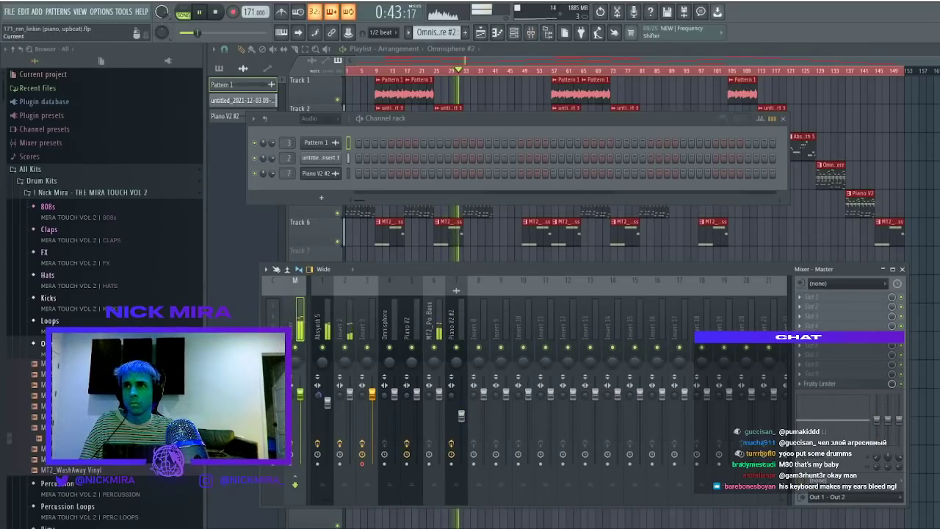
pyautogui.click(376, 74)
pyautogui.press('F12')
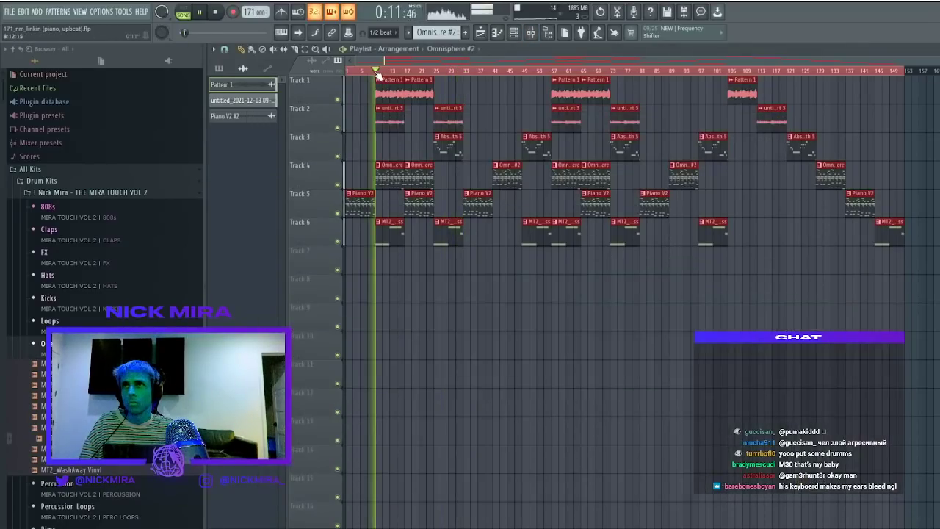
pyautogui.press('F5')
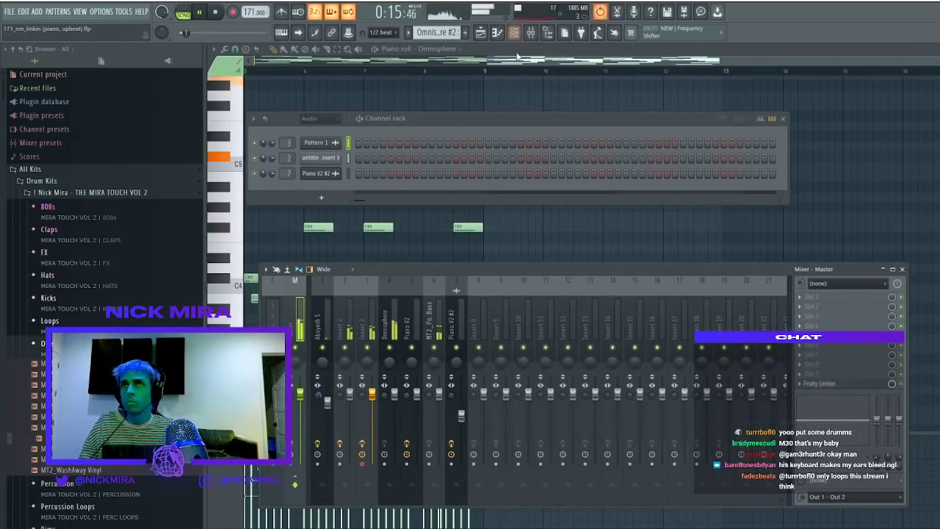
pyautogui.click(386, 322)
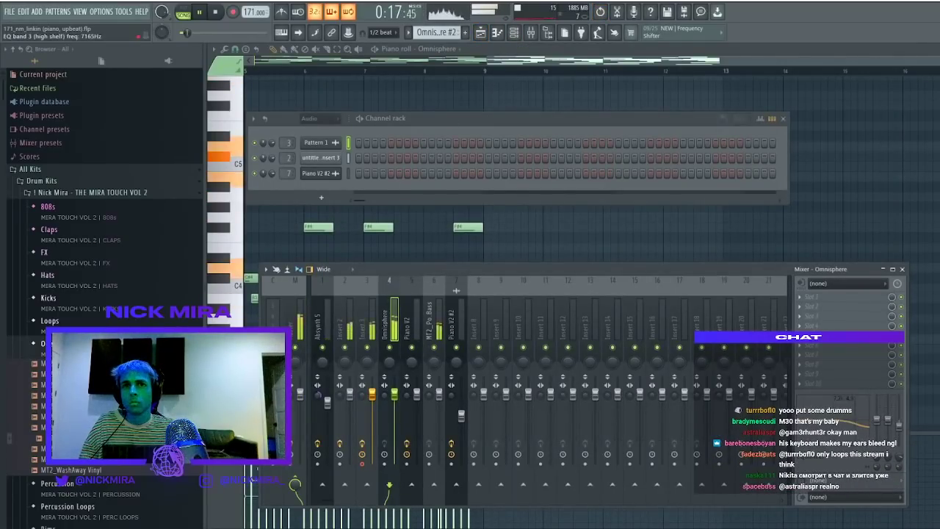
# Remove the Track 2 audio clip at bar 9 and replace the bar 17 Pattern 1 clip with an Insert 3 audio clip on Track 2
pyautogui.click(480, 32)
pyautogui.rightClick(403, 126)
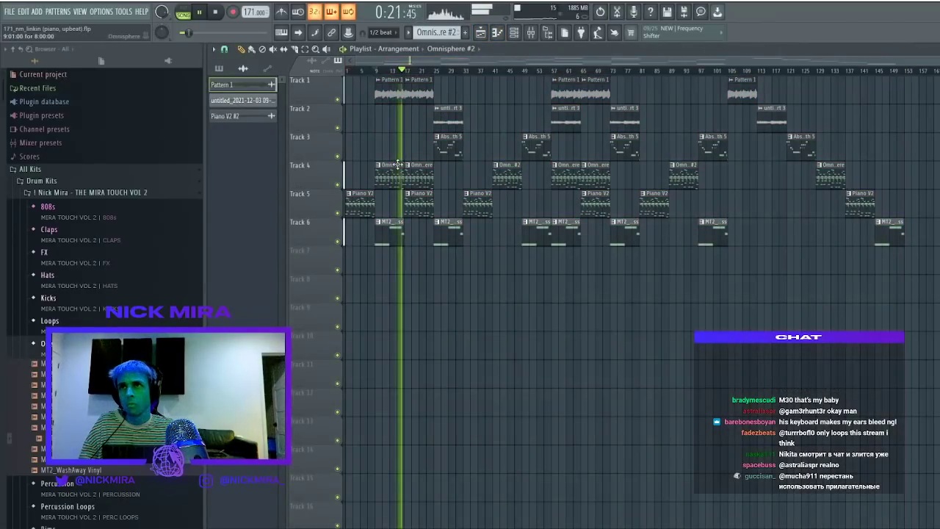
pyautogui.rightClick(420, 96)
pyautogui.click(457, 118)
pyautogui.click(423, 119)
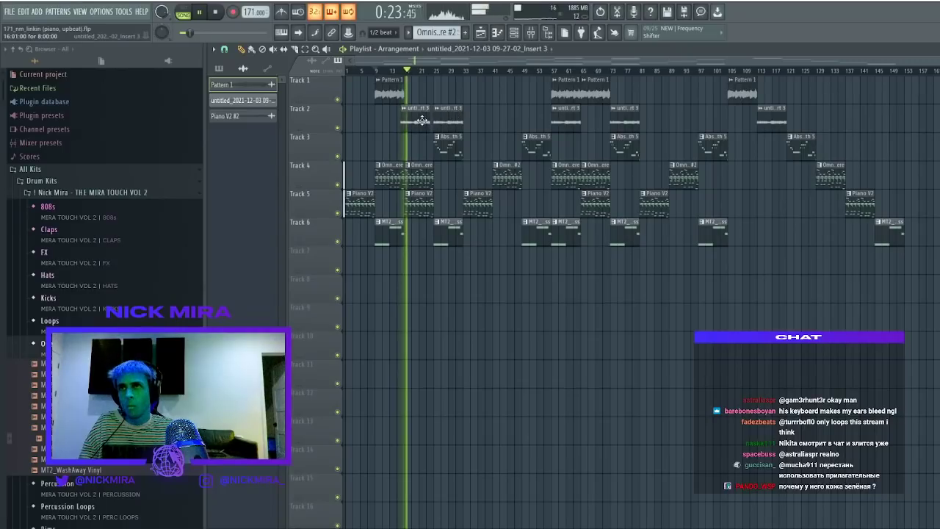
# Clear the Omnisphere and Insert 3 audio clips from bar 17 and move the Pattern 1 clip from bar 9 to bar 17
pyautogui.rightClick(424, 183)
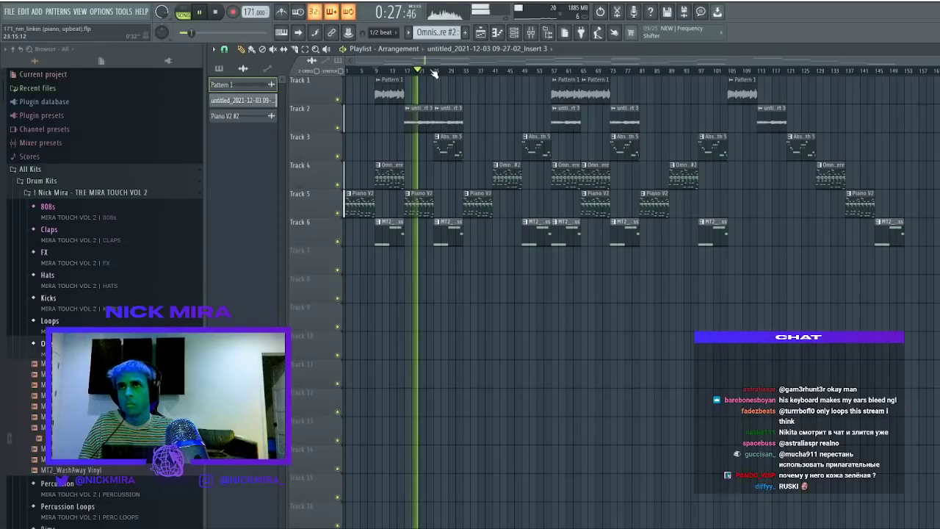
pyautogui.moveTo(387, 92); pyautogui.dragTo(414, 94)
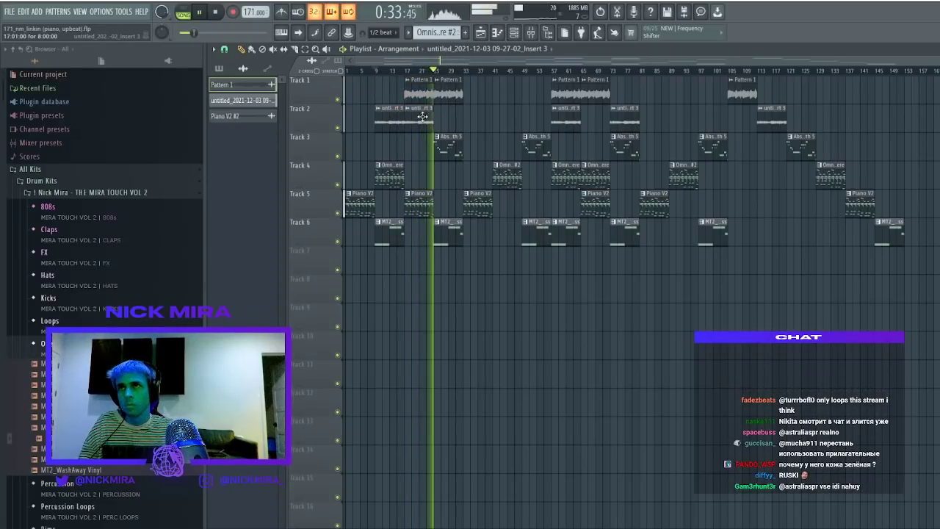
pyautogui.rightClick(423, 116)
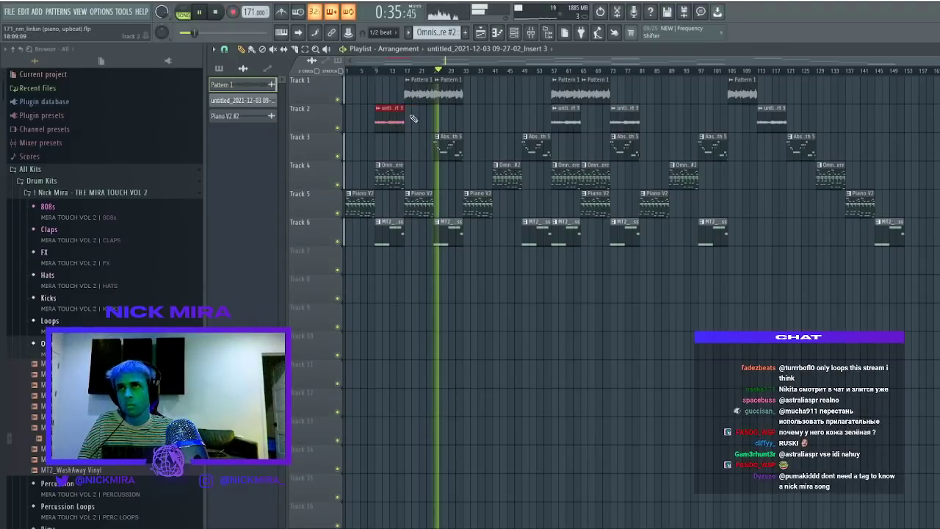
# Replace the Omnisphere clip at bar 9 with a copy of the Omnisphere #2 clip and replay from there
pyautogui.click(377, 71)
pyautogui.rightClick(399, 174)
pyautogui.moveTo(506, 173); pyautogui.dragTo(387, 168)
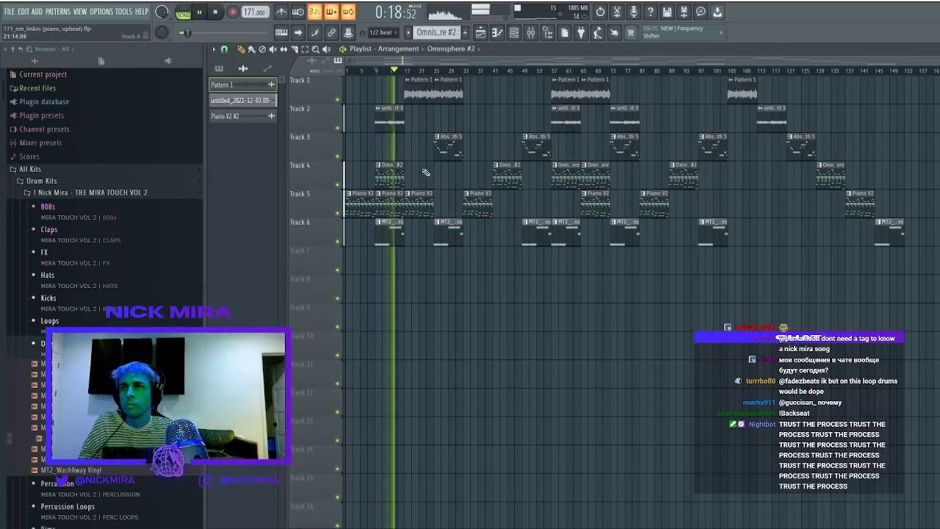
# Try a unique Piano V2 #2 version of the bar 9 piano clip with its notes transposed up an octave
pyautogui.doubleClick(392, 210)
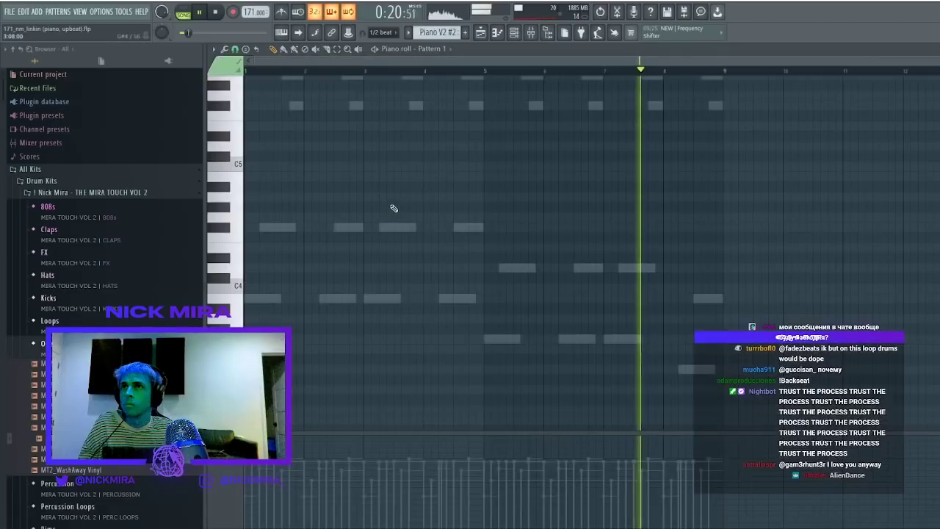
pyautogui.press('Escape')
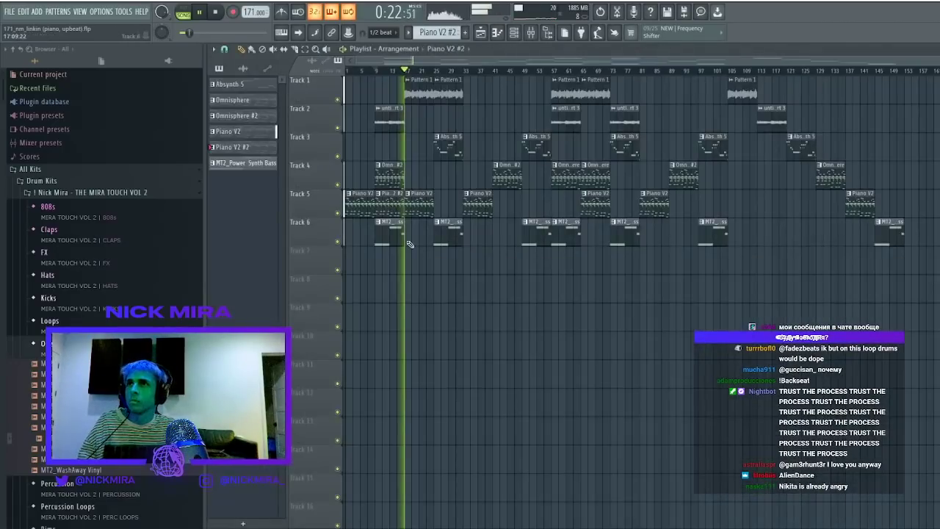
pyautogui.doubleClick(387, 202)
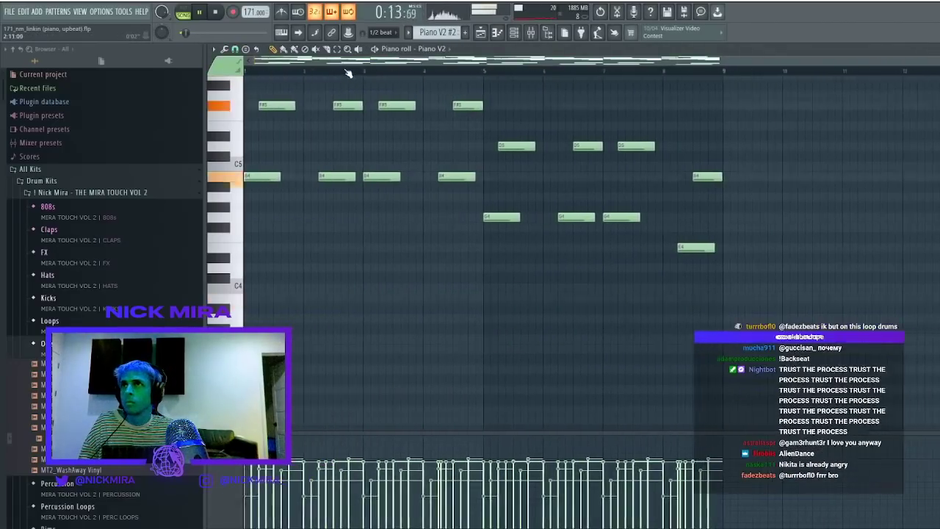
pyautogui.click(480, 33)
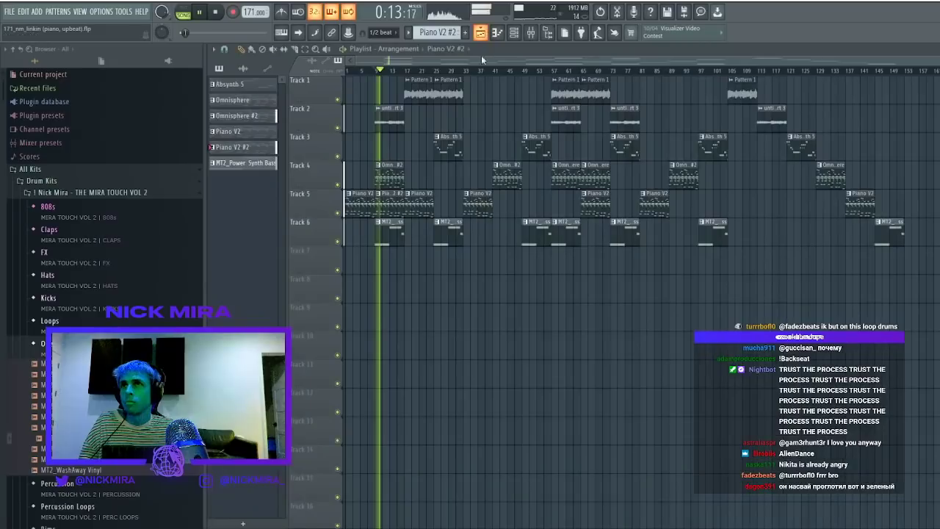
# Replace the piano and Omnisphere #2 clips at bar 9 with an Absynth 5 clip on Track 3
pyautogui.click(392, 209)
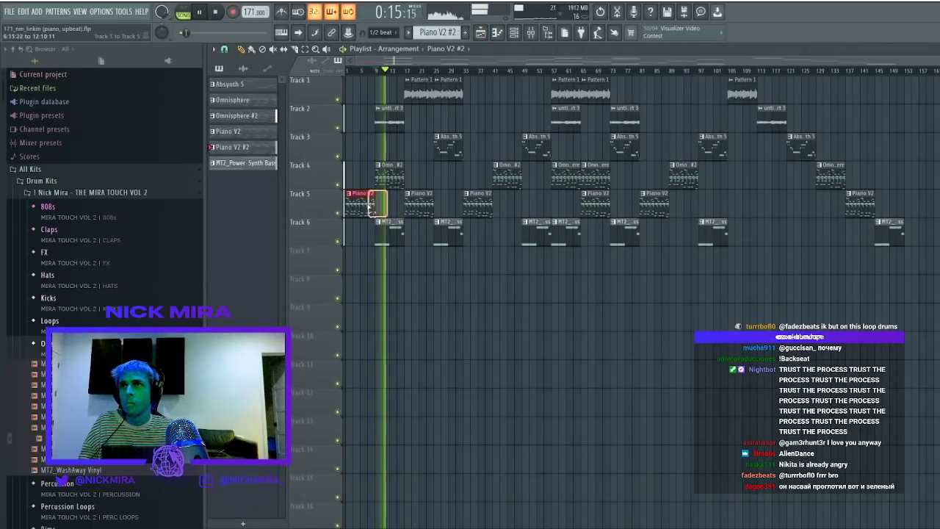
pyautogui.rightClick(396, 180)
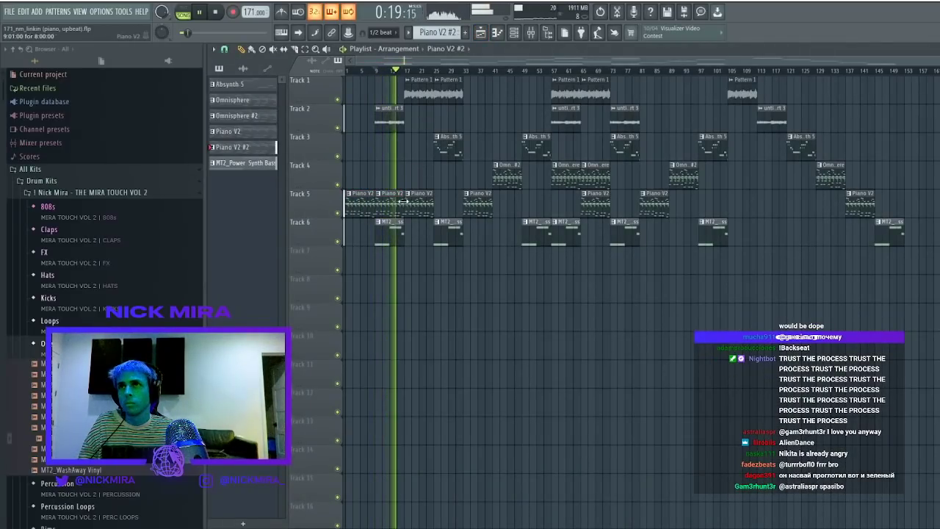
pyautogui.click(397, 201)
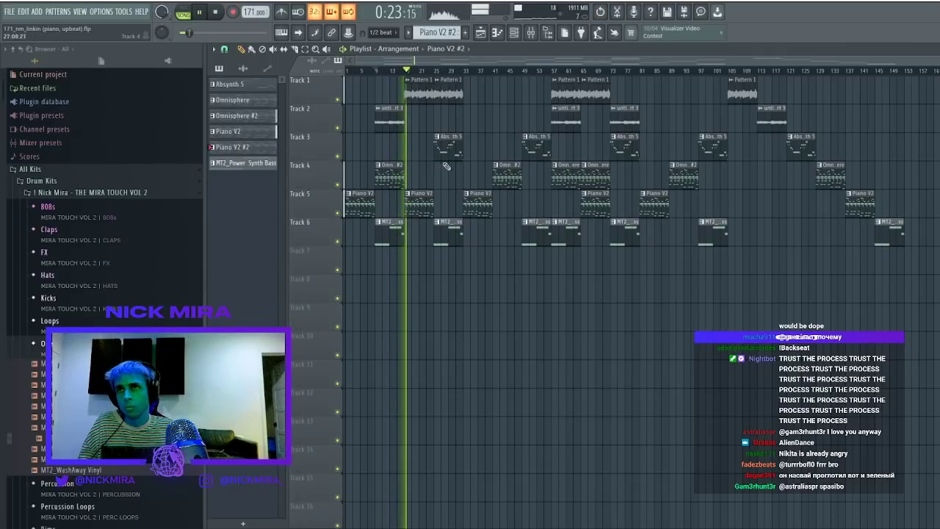
pyautogui.click(385, 156)
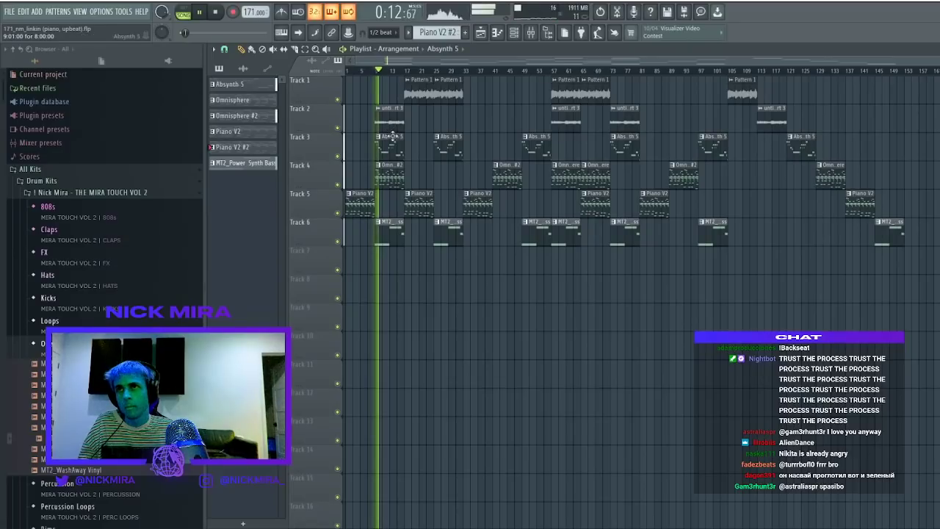
pyautogui.rightClick(388, 173)
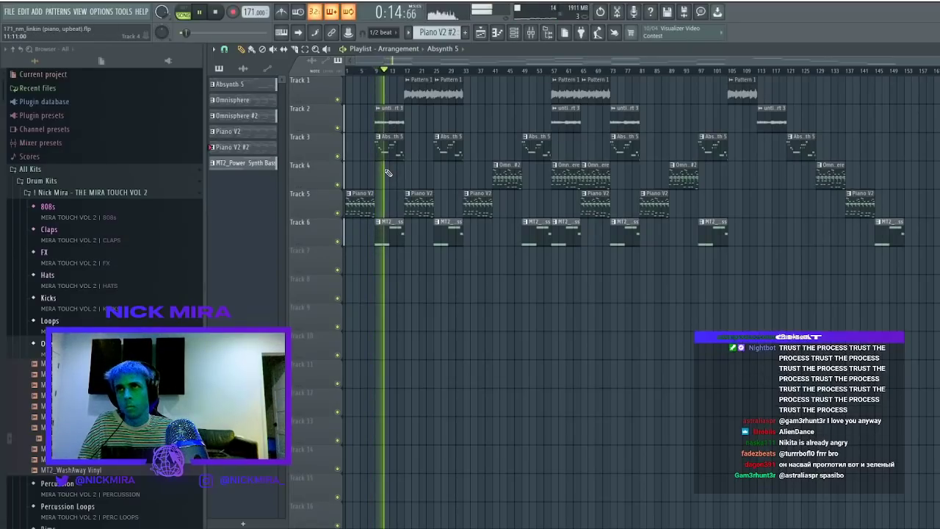
# Play the song through the revised bar 9 section to check the clip changes, and stop playback
pyautogui.press('space')
pyautogui.press('space')
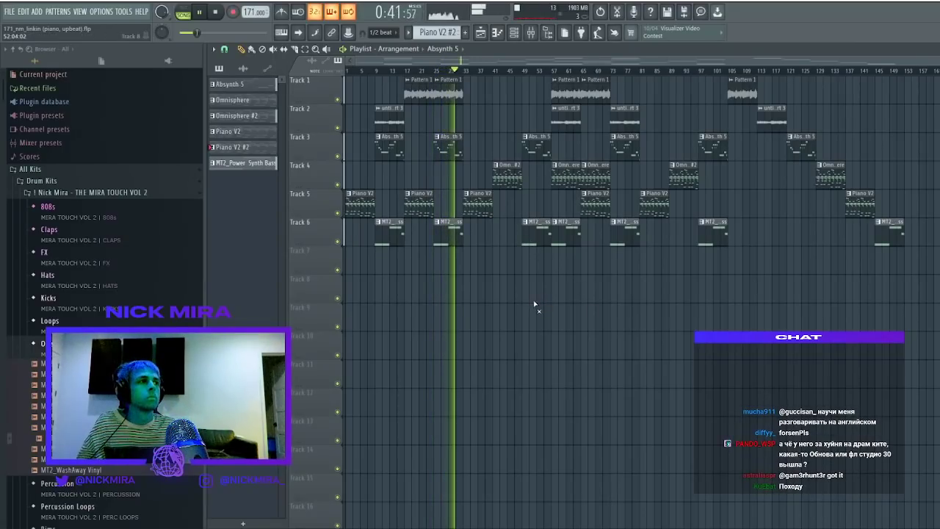
pyautogui.press('space')
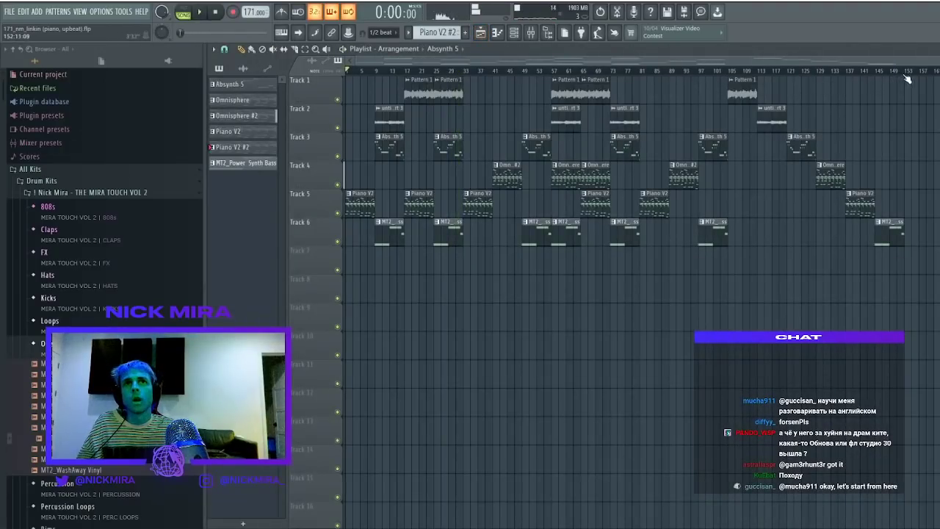
# Select all clips in the arrangement and close every open plugin window
pyautogui.hotkey('ctrl', 'a')
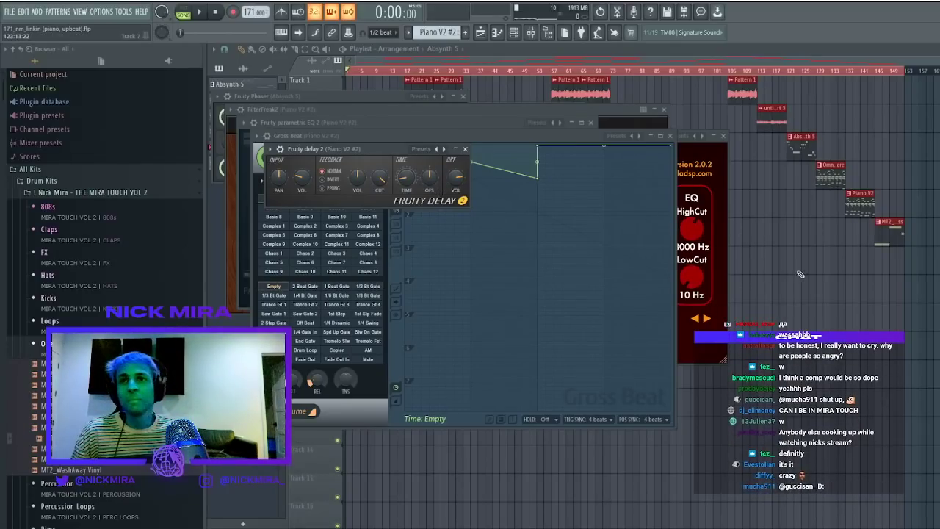
pyautogui.press('F12')
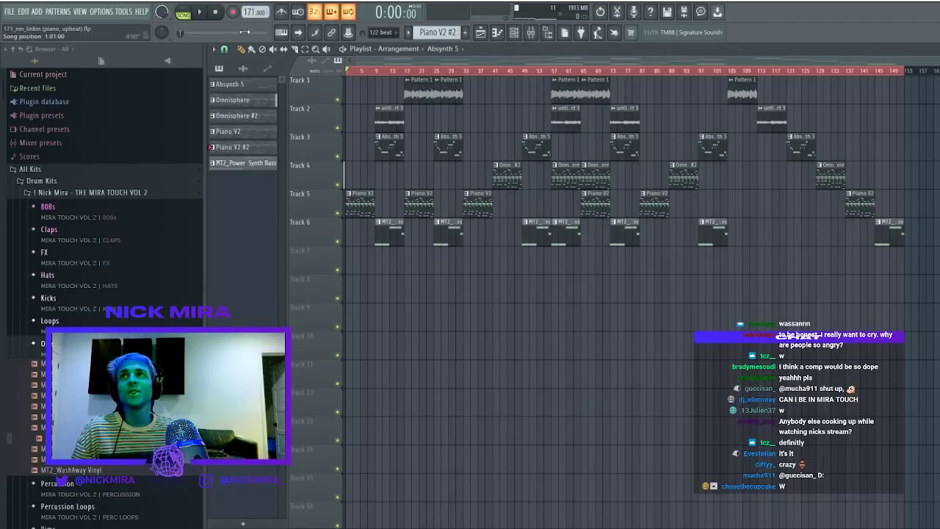
pyautogui.click(202, 14)
pyautogui.click(479, 34)
pyautogui.click(481, 35)
pyautogui.click(481, 36)
pyautogui.press('space')
pyautogui.click(515, 34)
pyautogui.click(481, 34)
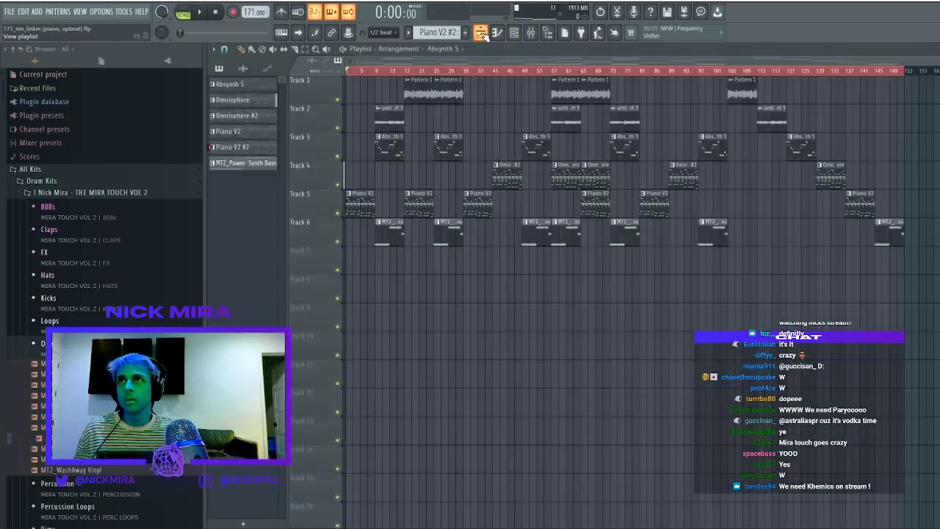
pyautogui.click(480, 34)
pyautogui.click(481, 36)
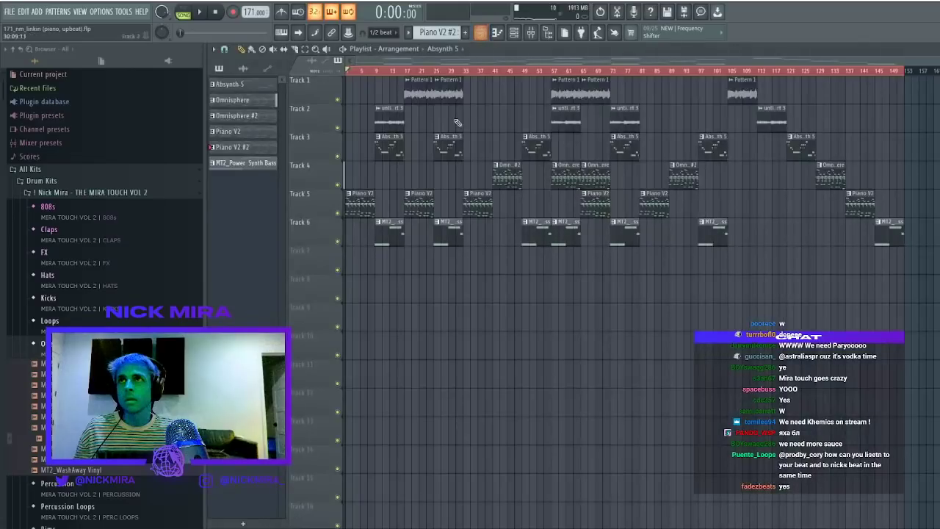
# Try placing a new empty pattern at bar 1 on Track 7
pyautogui.click(465, 33)
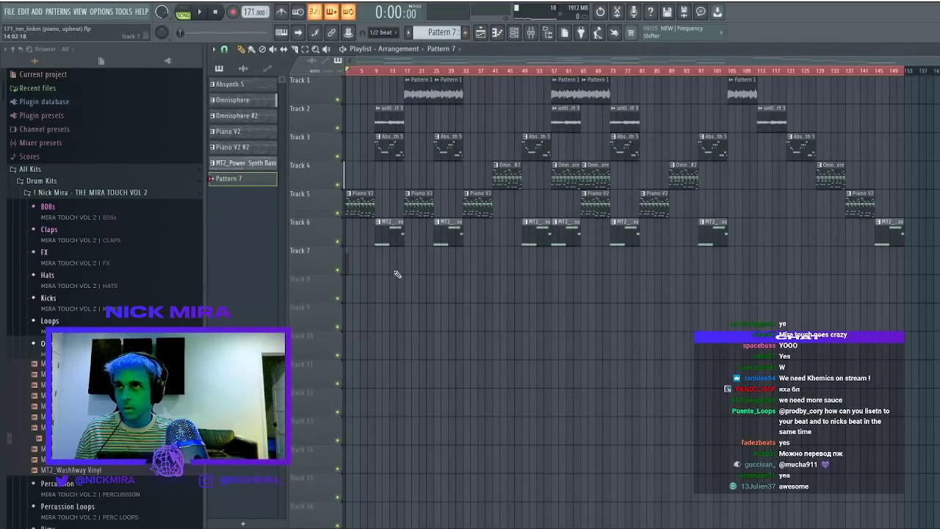
pyautogui.click(351, 262)
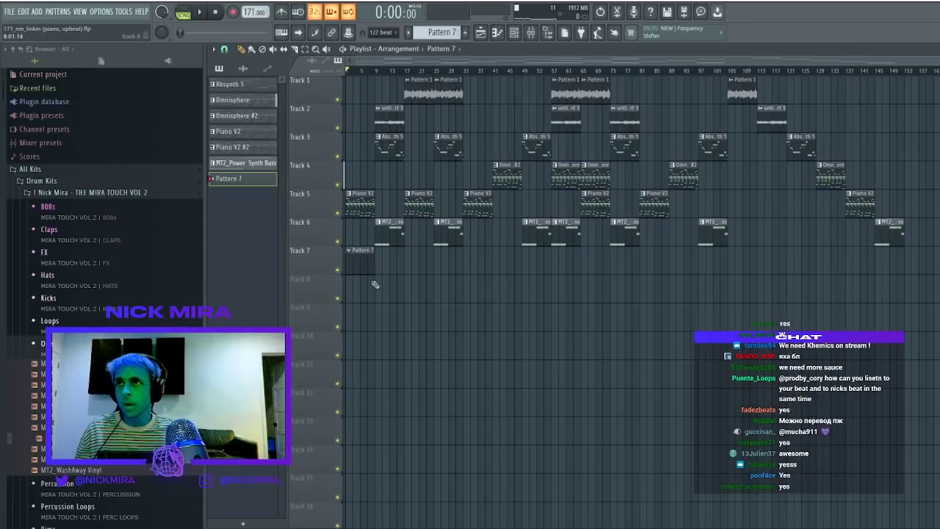
pyautogui.rightClick(367, 261)
# Import the 171_nm_linkin (piano, upbeat) audio file at bar 1 on Track 9 and solo that track
pyautogui.hotkey('ctrl', 'a')
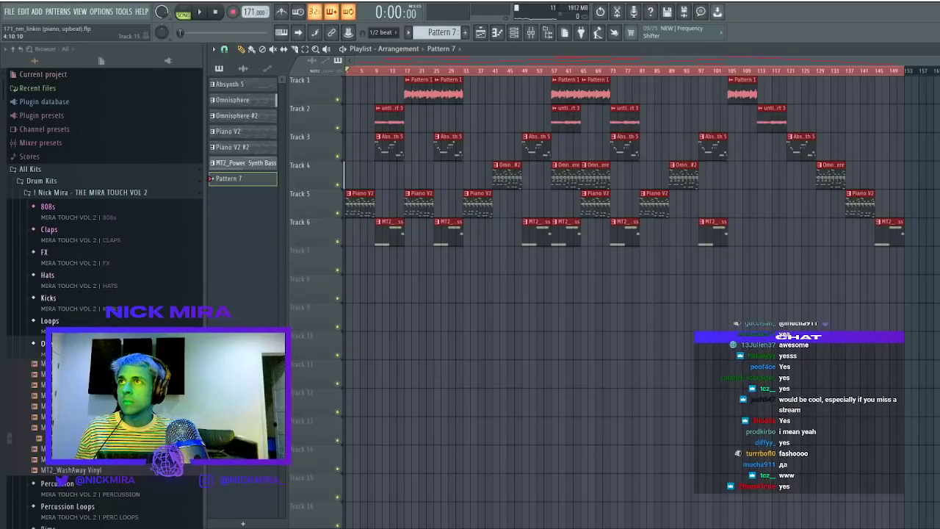
pyautogui.moveTo(939, 194); pyautogui.dragTo(343, 298)
pyautogui.rightClick(338, 327)
pyautogui.press('space')
# Delete all the original clips from Tracks 1 to 6 and move the imported audio clip to bar 1 on Track 1
pyautogui.moveTo(352, 261); pyautogui.dragTo(329, 46)
pyautogui.press('Delete')
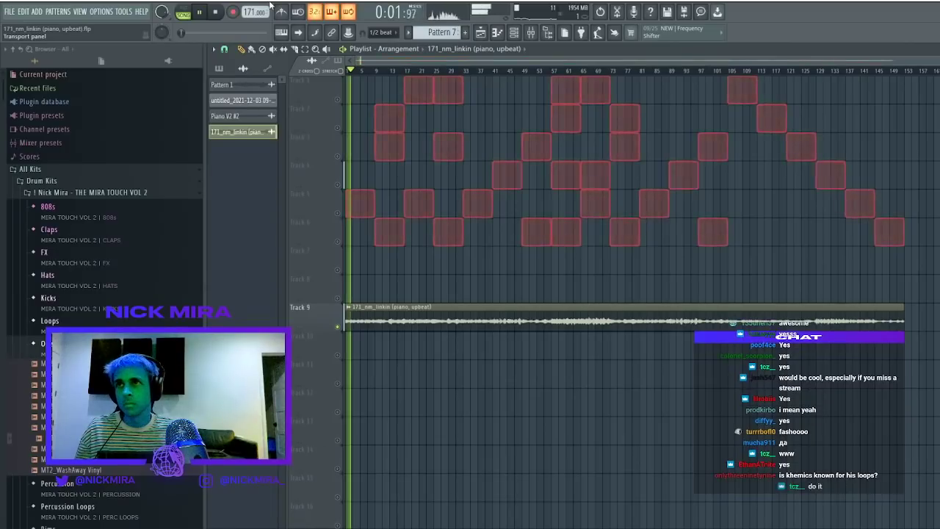
pyautogui.hotkey('ctrl', 'a')
pyautogui.rightClick(338, 327)
pyautogui.press('space')
pyautogui.moveTo(354, 321); pyautogui.dragTo(371, 67)
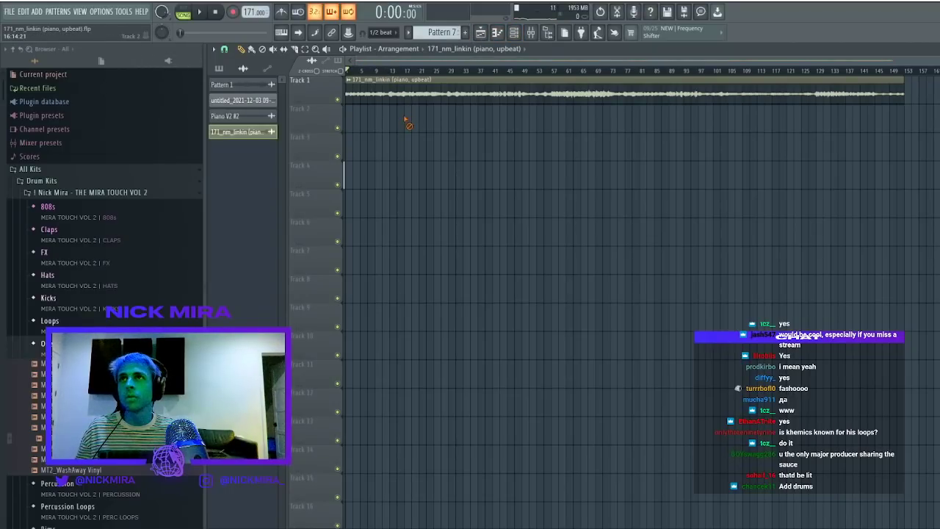
# Place an 8-bar clip of the new empty Pattern 7 at bar 1 on Track 3 and duplicate it
pyautogui.click(465, 34)
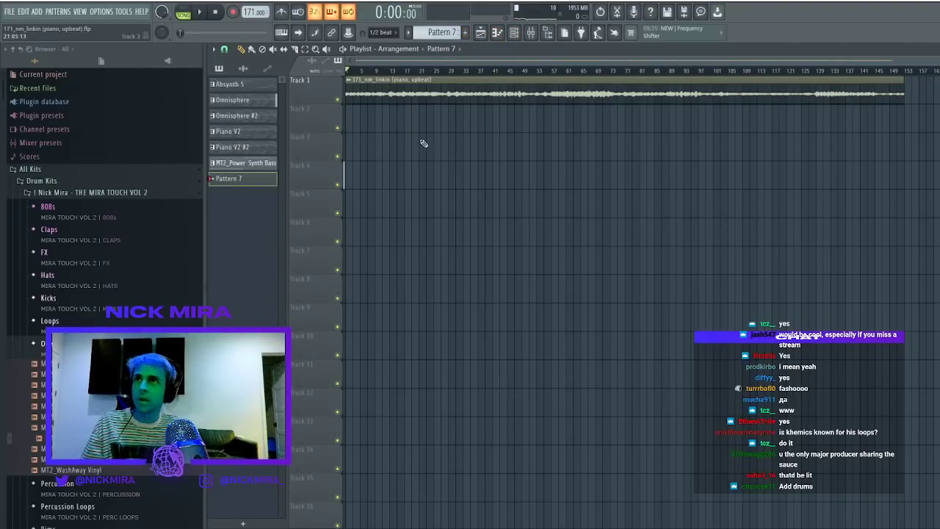
pyautogui.click(350, 139)
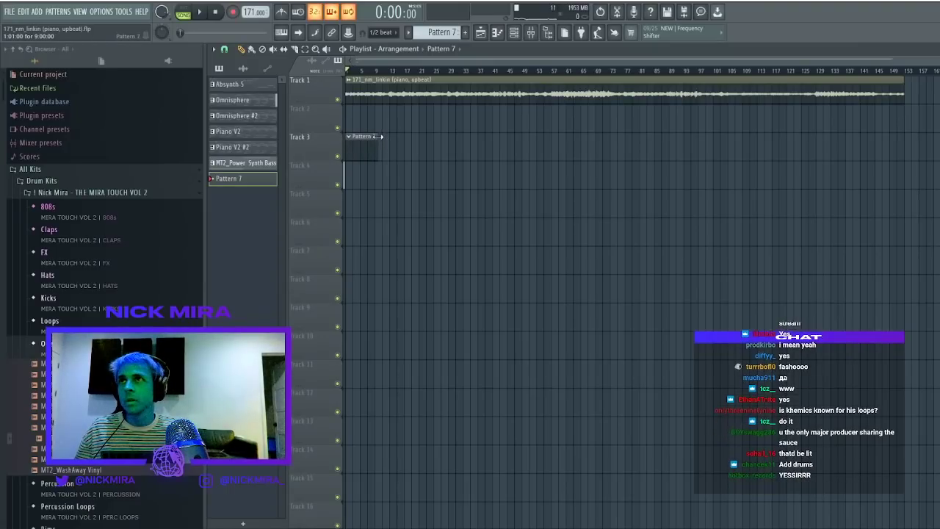
pyautogui.moveTo(396, 168); pyautogui.dragTo(367, 137)
pyautogui.hotkey('ctrl', 'b')
pyautogui.hotkey('ctrl', 'b')
pyautogui.hotkey('ctrl', 'b')
pyautogui.hotkey('ctrl', 'b')
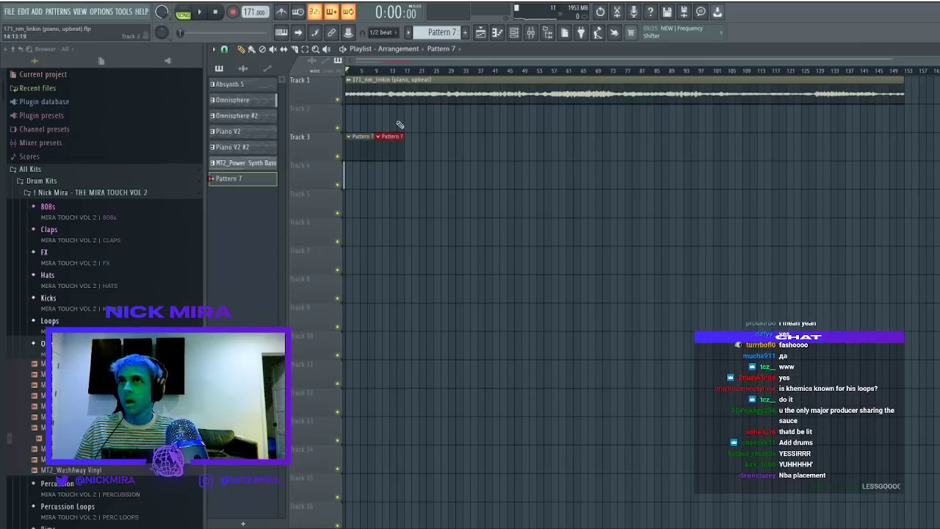
# Repeat the Pattern 7 clips along Track 3 to the end of the audio clip and delete the copies beyond it
pyautogui.moveTo(485, 150); pyautogui.dragTo(355, 138)
pyautogui.hotkey('ctrl', 'b')
pyautogui.hotkey('ctrl', 'b')
pyautogui.hotkey('ctrl', 'b')
pyautogui.hotkey('ctrl', 'b')
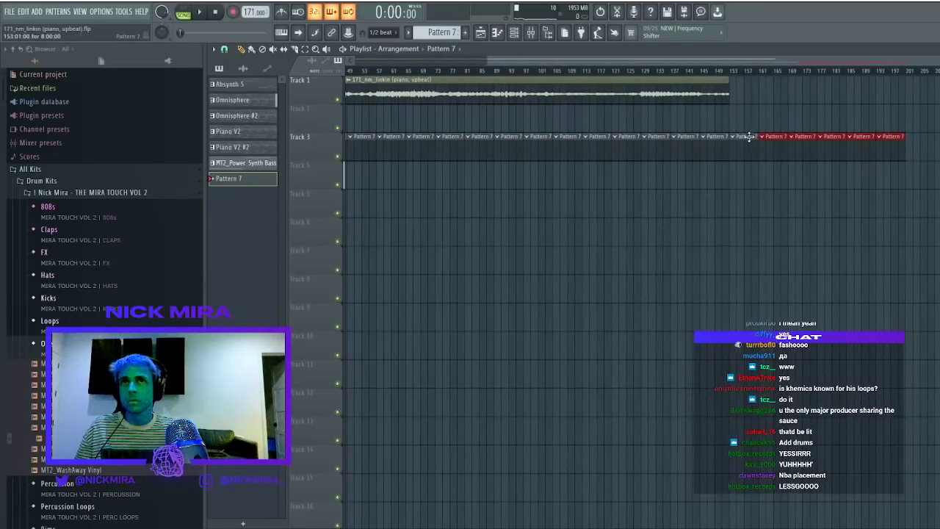
pyautogui.rightClick(751, 136)
pyautogui.press('Delete')
pyautogui.hscroll(-5, 699, 77)
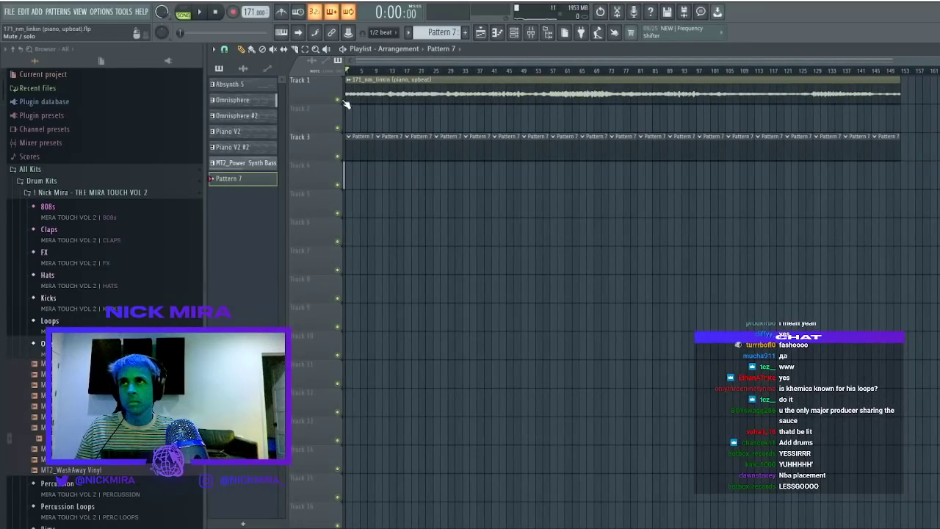
# Lower the imported audio clip's pitch shift to about -180 cents and load HalfTime on its own mixer track 8
pyautogui.doubleClick(356, 94)
pyautogui.moveTo(395, 177); pyautogui.dragTo(395, 185)
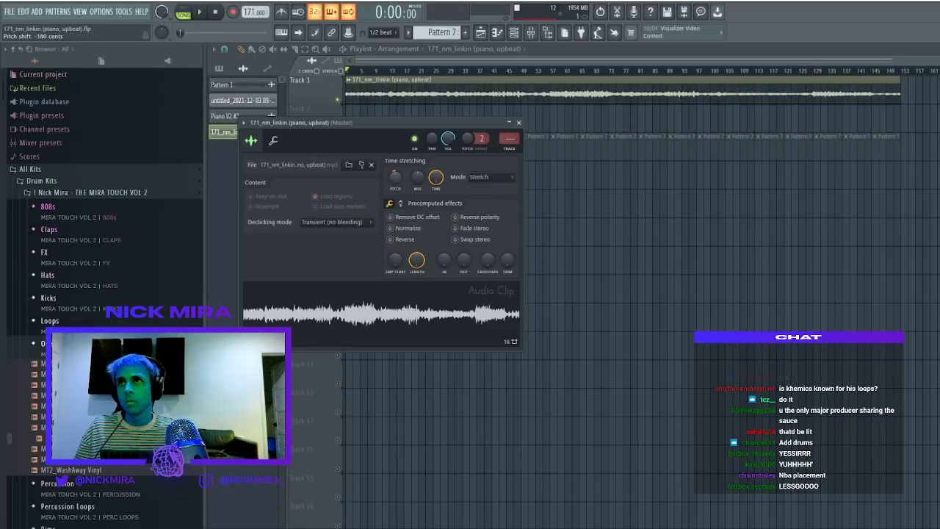
pyautogui.click(511, 149)
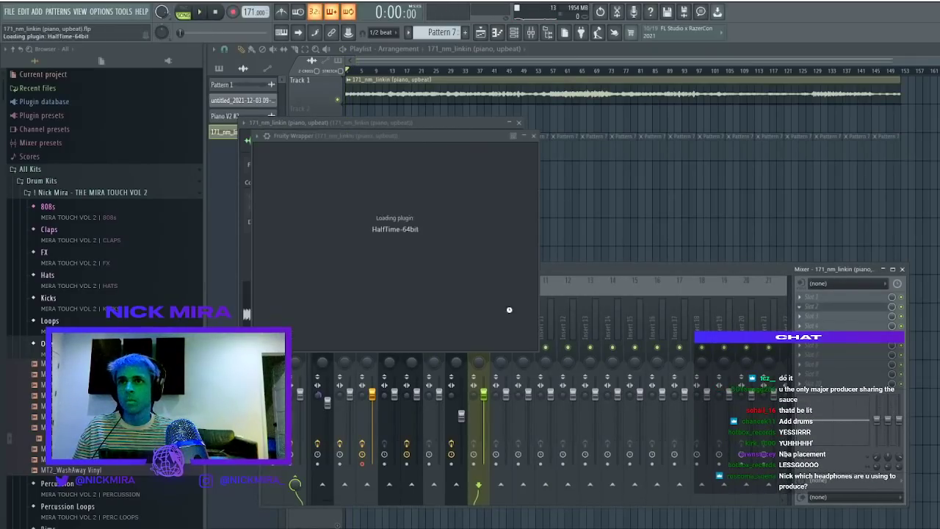
pyautogui.press('space')
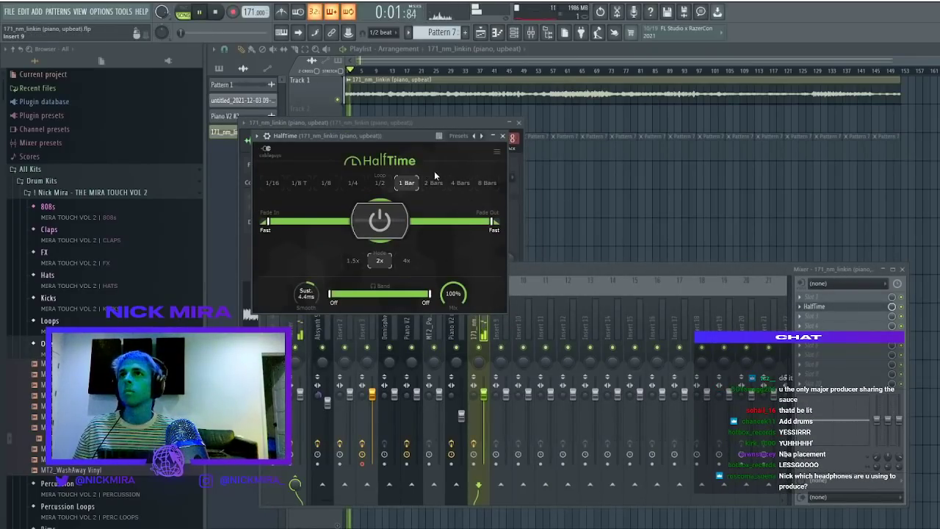
pyautogui.click(512, 85)
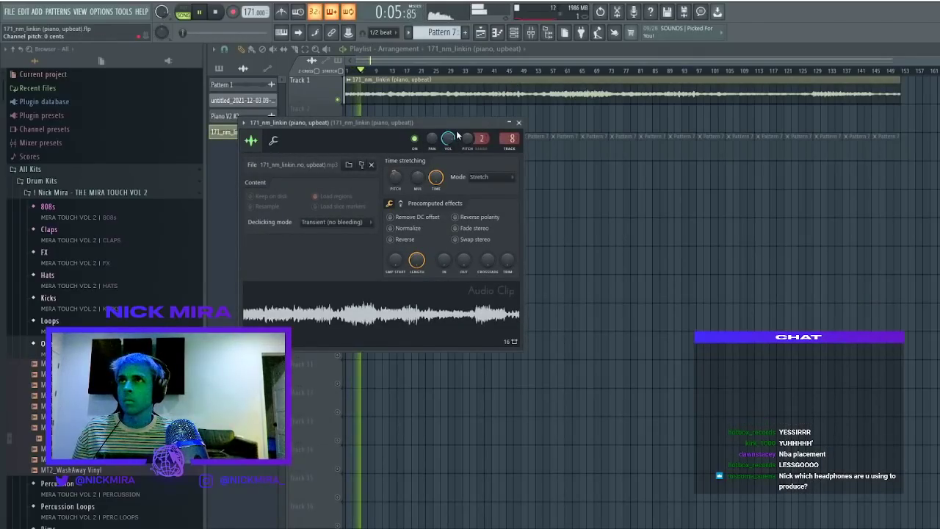
# Add Fruity parametric EQ 2 after HalfTime on mixer track 8 and raise its high-pass cutoff to about 123 Hz
pyautogui.press('space')
pyautogui.press('space')
pyautogui.click(532, 36)
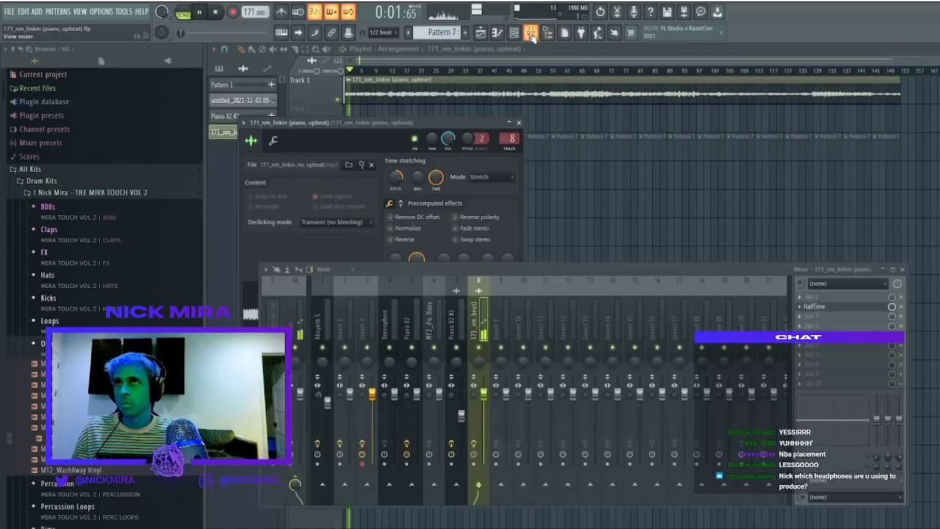
pyautogui.click(607, 139)
pyautogui.click(579, 149)
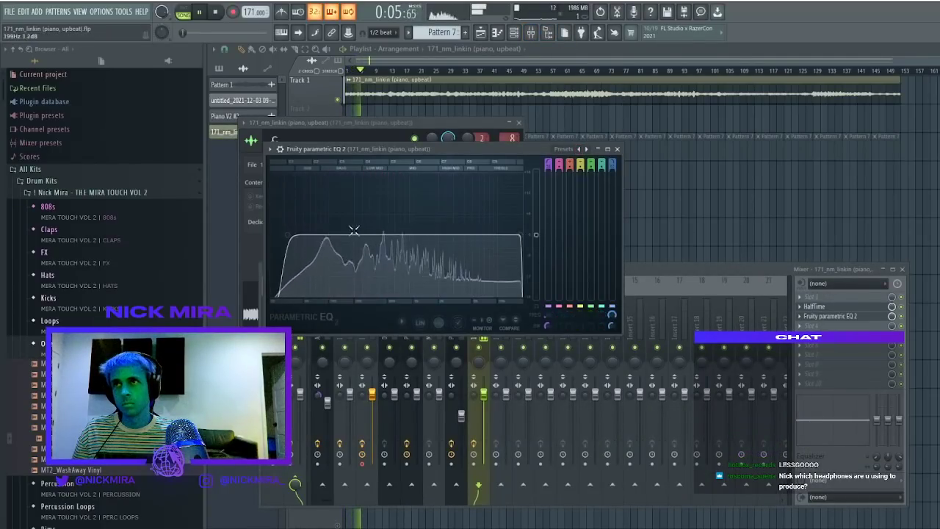
pyautogui.moveTo(287, 235); pyautogui.dragTo(337, 235)
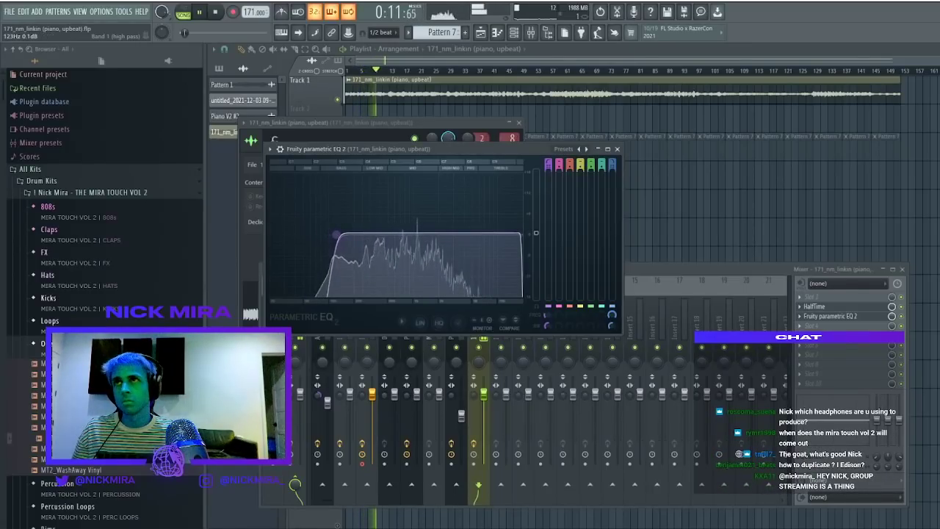
# Return to the playlist and audition the processed audio from around bars 17 and 25
pyautogui.rightClick(694, 217)
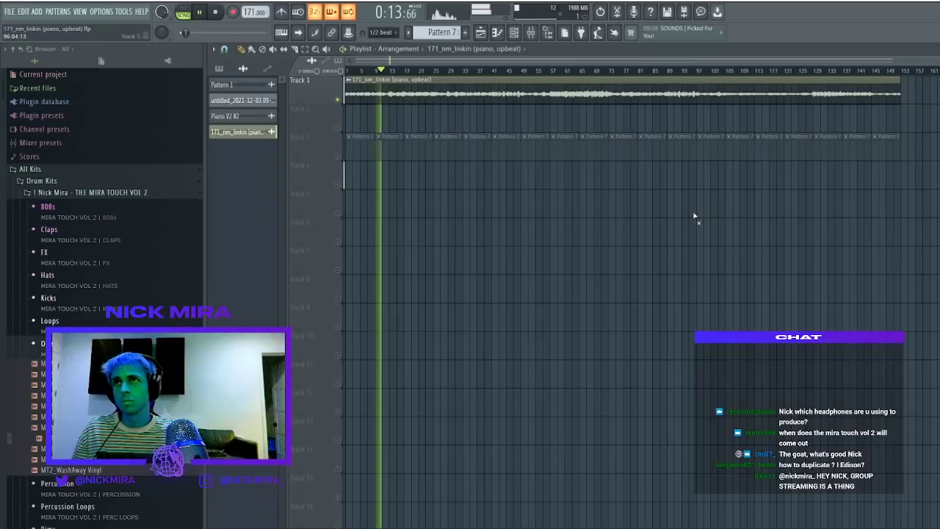
pyautogui.click(400, 70)
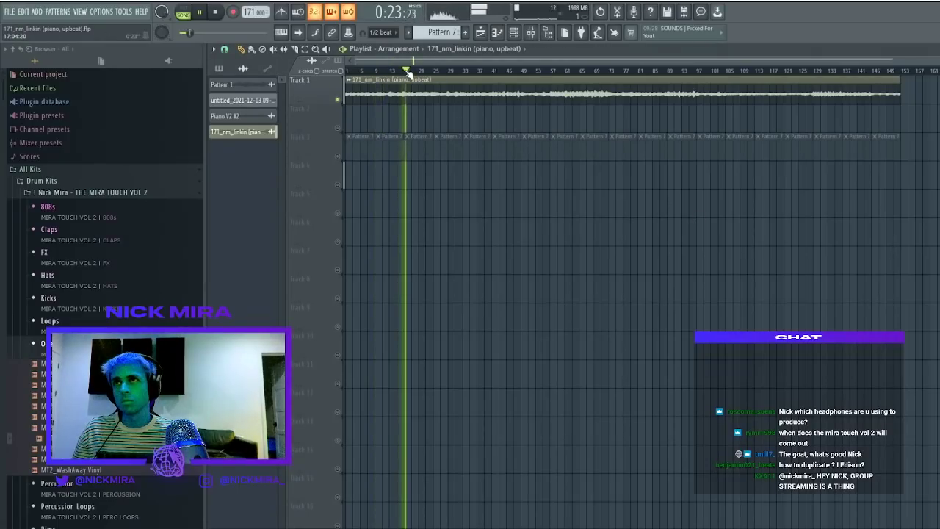
pyautogui.click(429, 71)
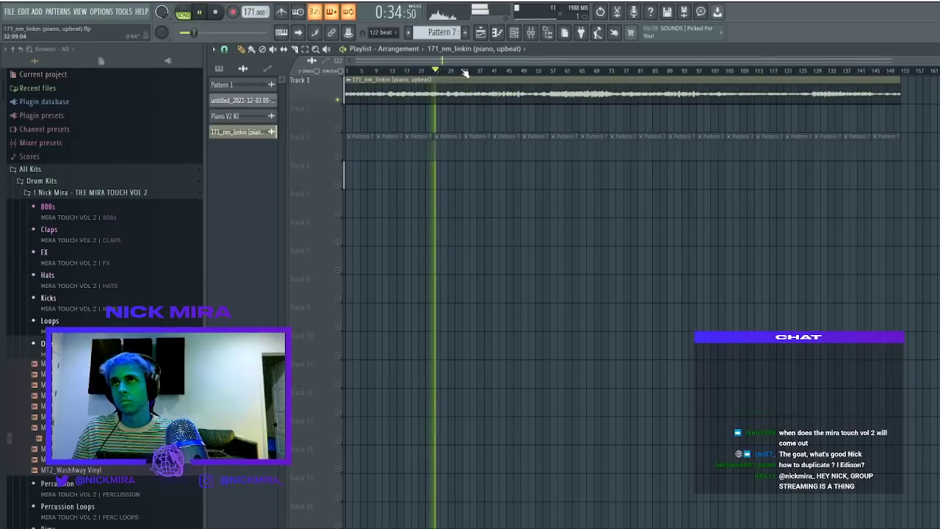
# Audition the processed audio clip from around bars 33, 41, 49 and 9, checking its mixer track
pyautogui.click(461, 71)
pyautogui.click(494, 71)
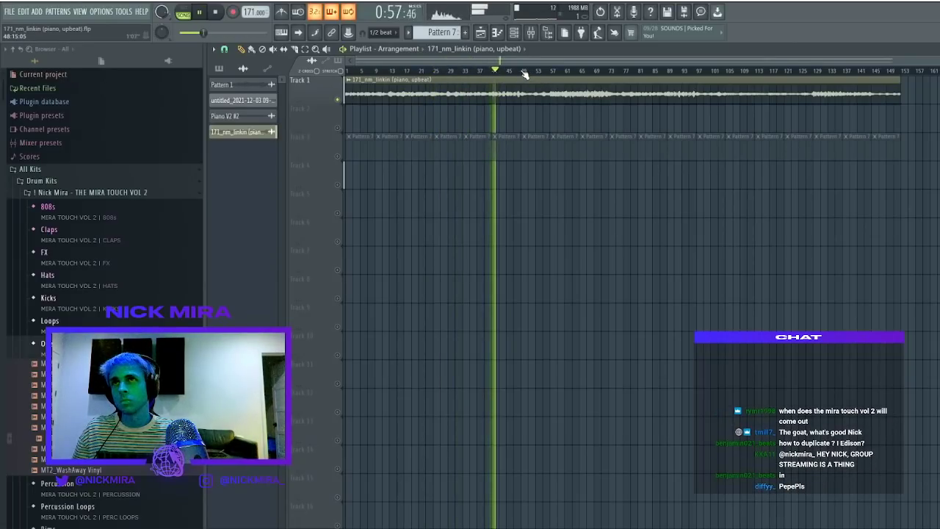
pyautogui.click(523, 71)
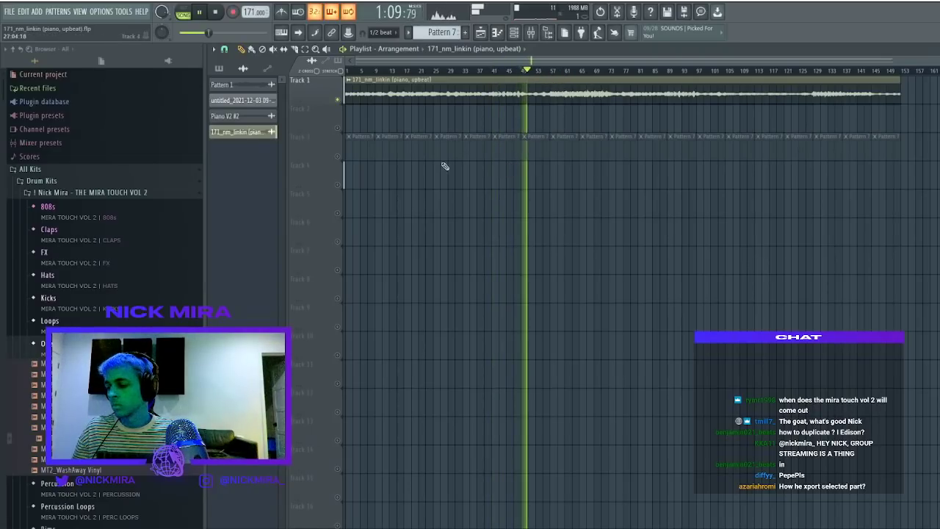
pyautogui.press('F9')
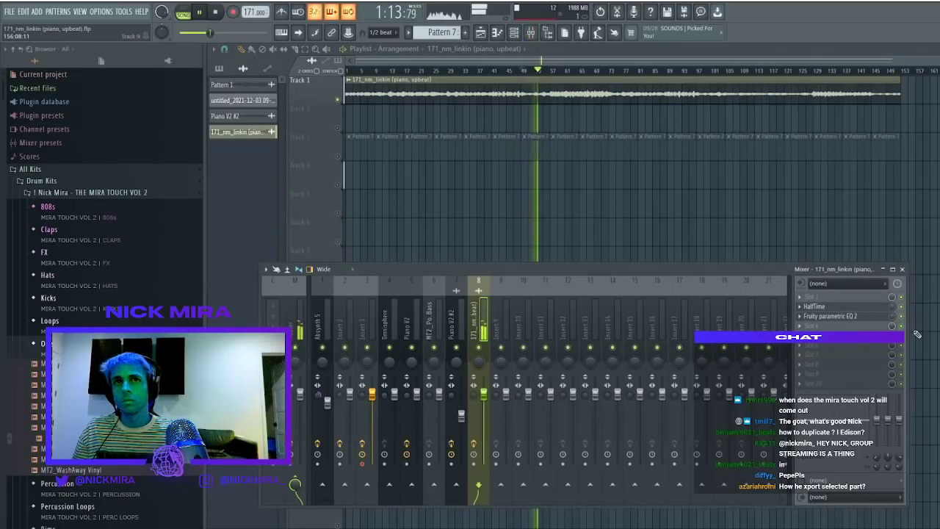
pyautogui.click(376, 71)
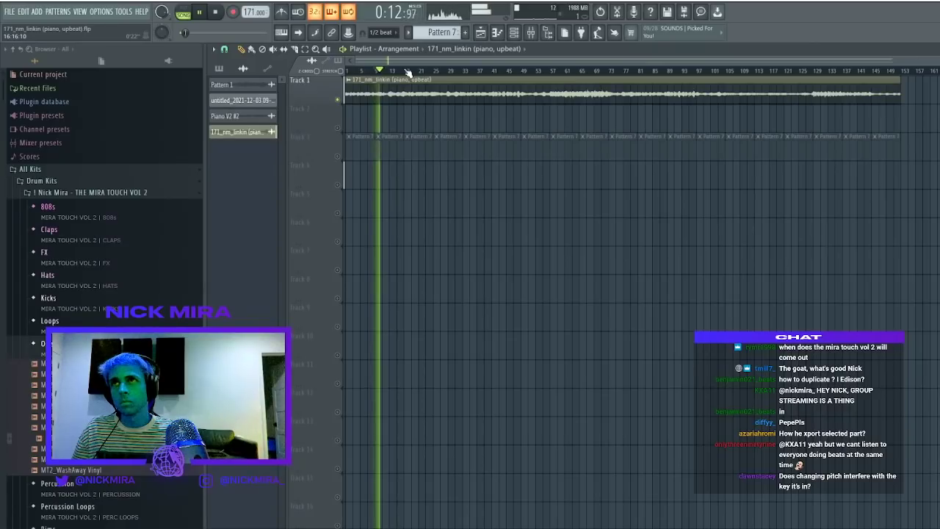
# Try a pitch shift of about +80 cents on the imported audio clip and play it back
pyautogui.doubleClick(372, 84)
pyautogui.keyDown('alt'); pyautogui.click(401, 184); pyautogui.keyUp('alt')
pyautogui.press('space')
pyautogui.press('space')
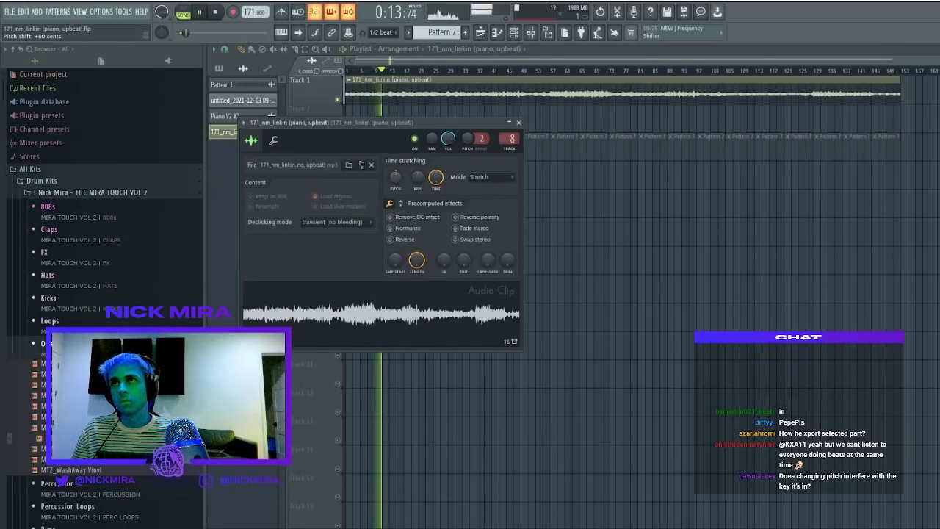
pyautogui.press('space')
pyautogui.press('space')
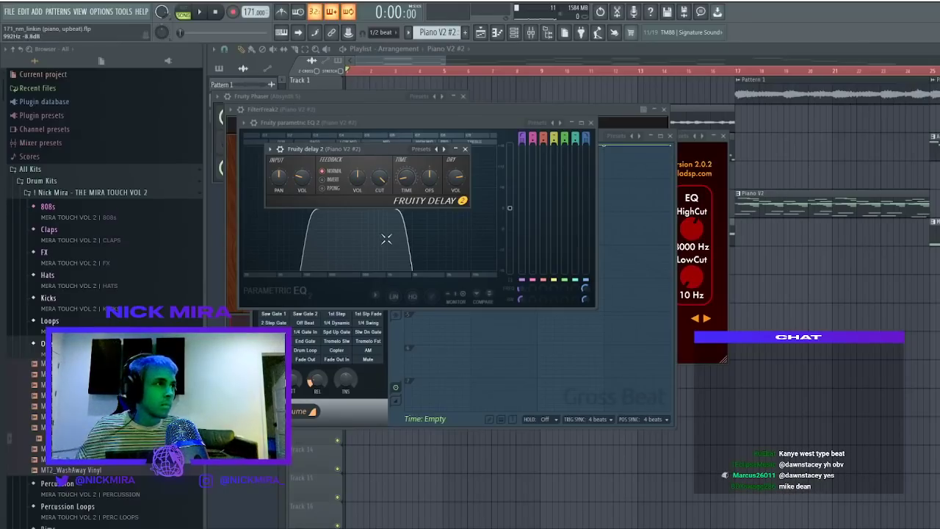
# Close all plugin windows and play the original arrangement from the start and from bar 9
pyautogui.hotkey('alt', 'F12')
pyautogui.press('space')
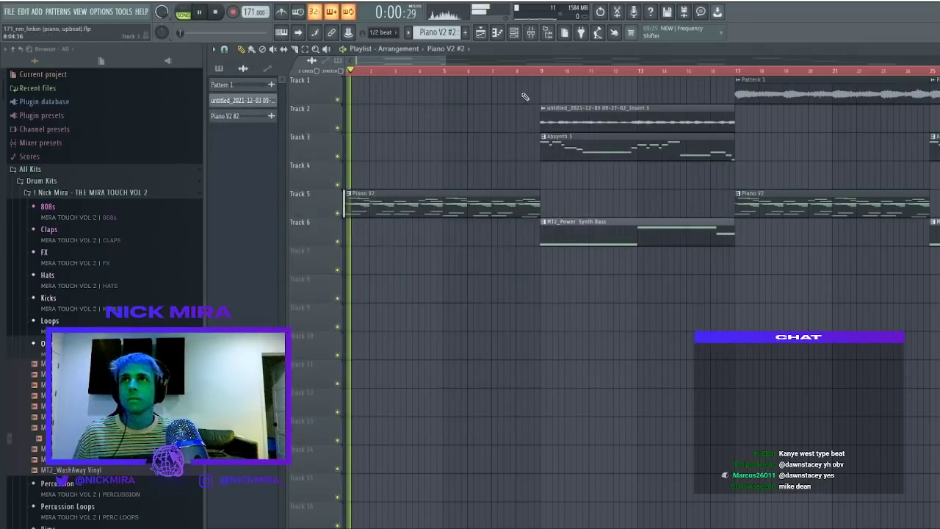
pyautogui.scroll(-4, 531, 76)
pyautogui.click(476, 221)
pyautogui.click(420, 71)
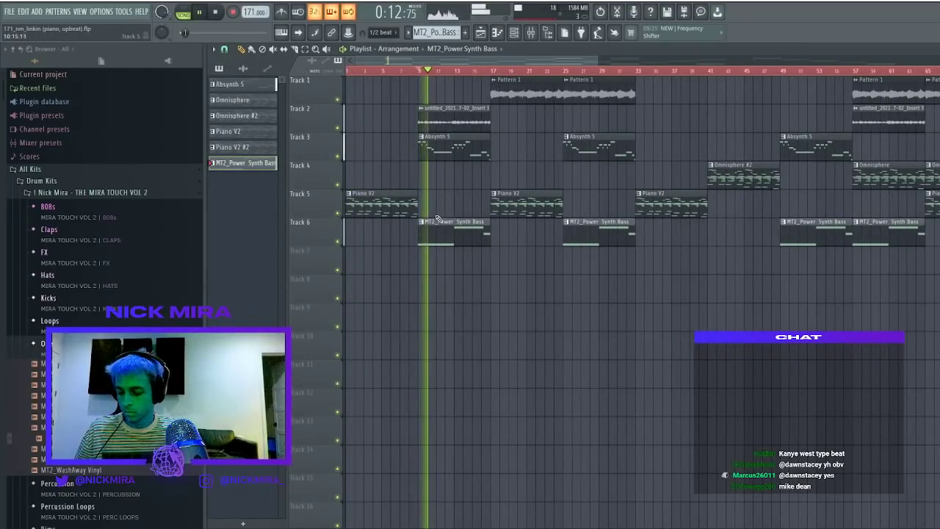
# Place an Omnisphere #2 clip on Track 4 at bar 9 and delete the Absynth 5 clip at that bar
pyautogui.hotkey('ctrl', 'd')
pyautogui.moveTo(746, 171); pyautogui.dragTo(459, 171)
pyautogui.rightClick(464, 154)
pyautogui.scroll(-4, 423, 71)
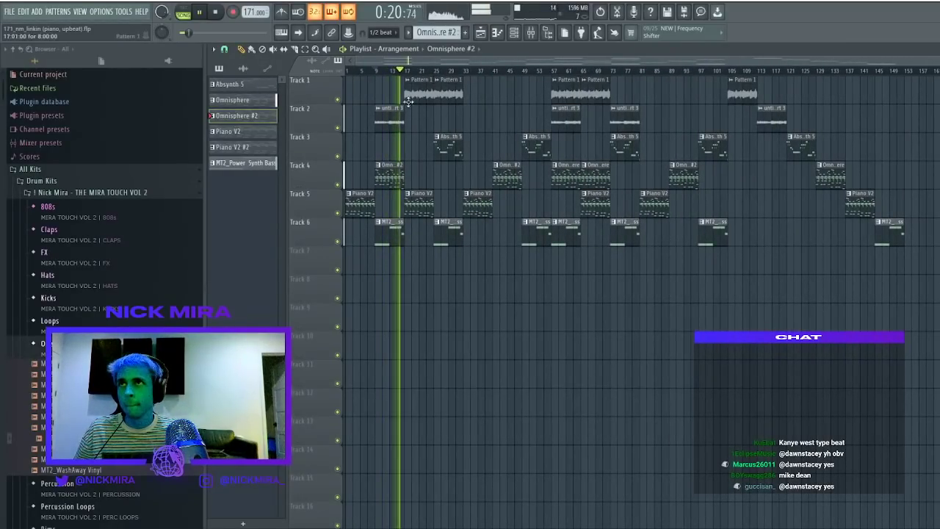
# Inspect the channel settings of the Track 2 audio clip at bar 9 and the effects on its mixer insert 2
pyautogui.click(382, 118)
pyautogui.doubleClick(383, 118)
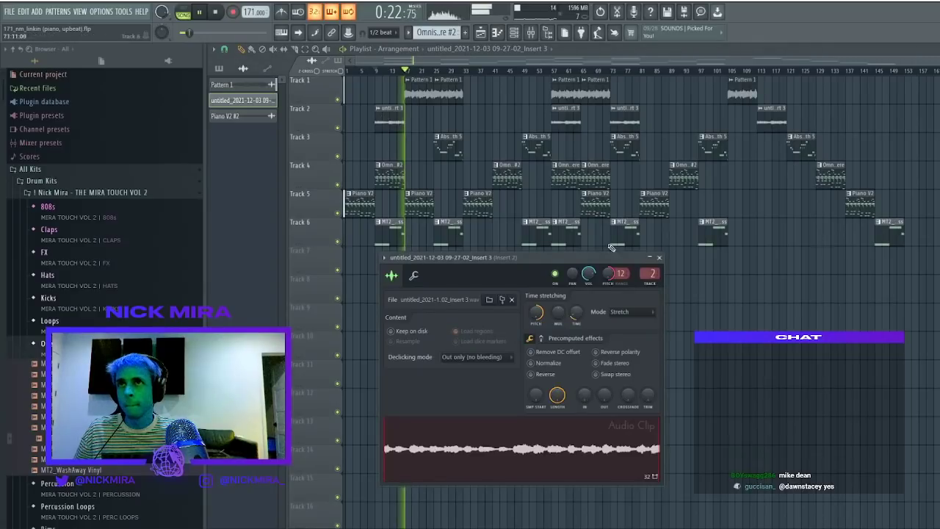
pyautogui.click(531, 32)
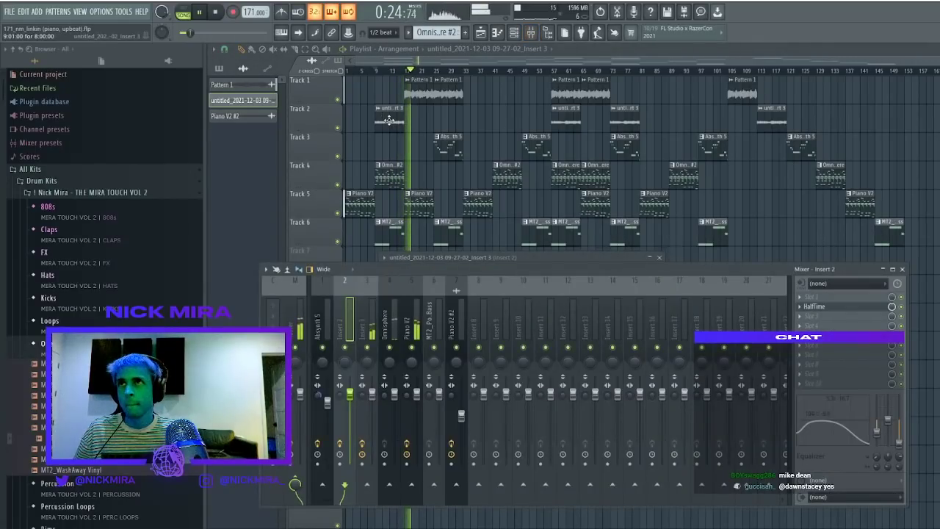
pyautogui.press('F9')
pyautogui.click(531, 33)
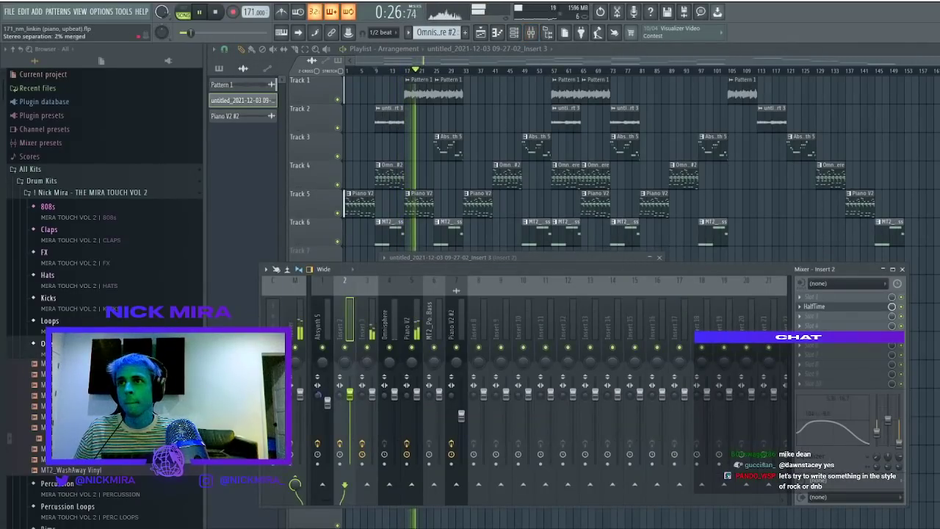
# Audition the revised arrangement from bars 9, 17 and 25
pyautogui.click(376, 71)
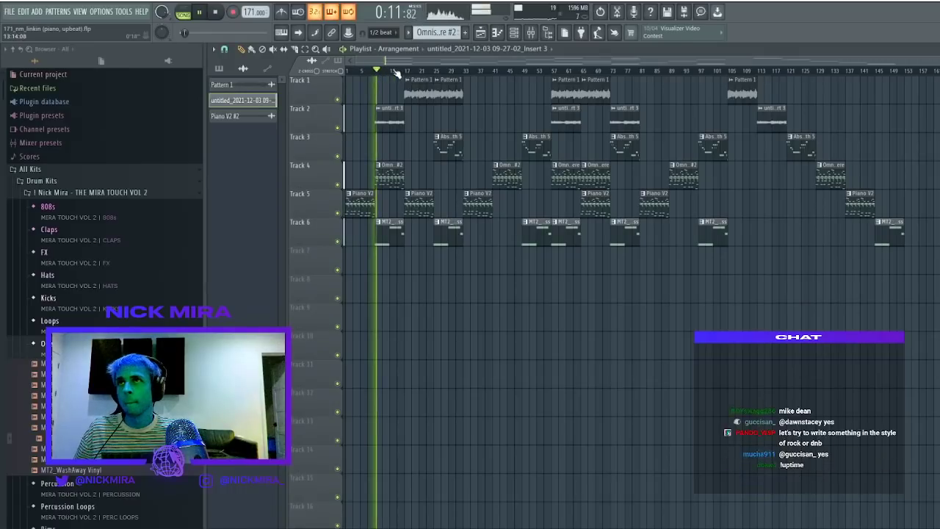
pyautogui.click(406, 71)
pyautogui.click(432, 71)
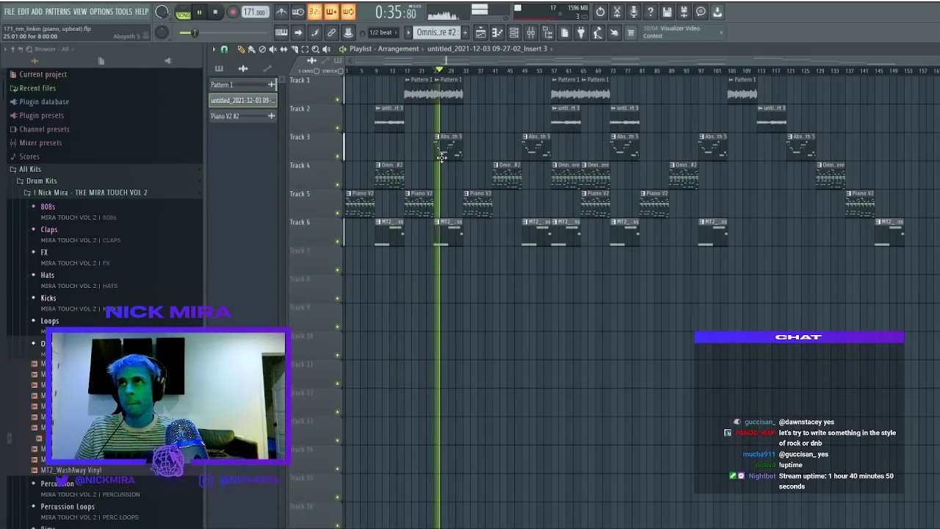
# On the Absynth 5 mixer track's Fruity parametric EQ 2, raise the high-pass cutoff, lower the low-pass cutoff and reduce the main level
pyautogui.press('F6')
pyautogui.click(461, 145)
pyautogui.press('F9')
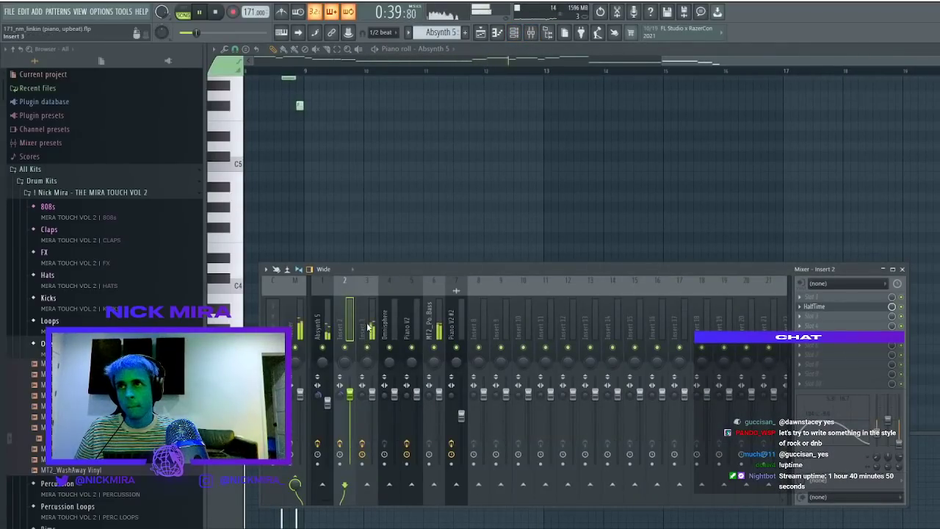
pyautogui.click(324, 326)
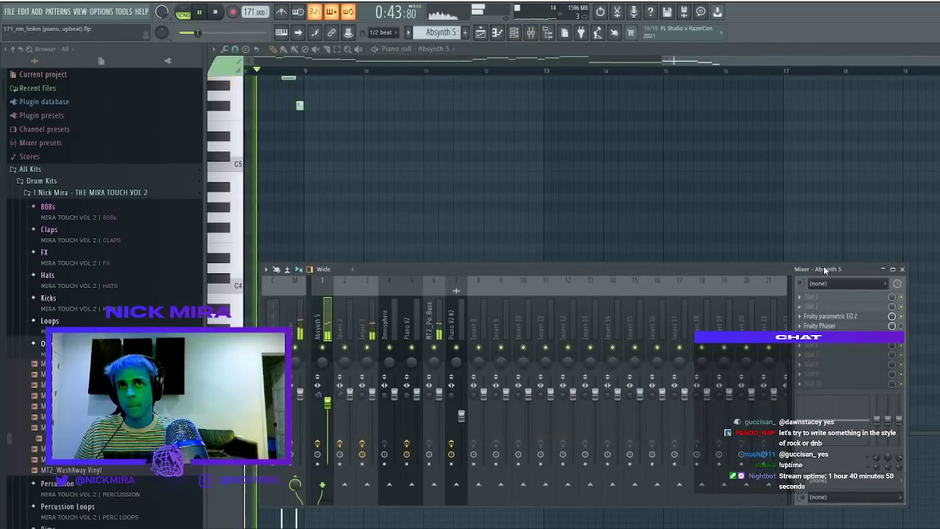
pyautogui.click(856, 315)
pyautogui.moveTo(488, 261); pyautogui.dragTo(528, 261)
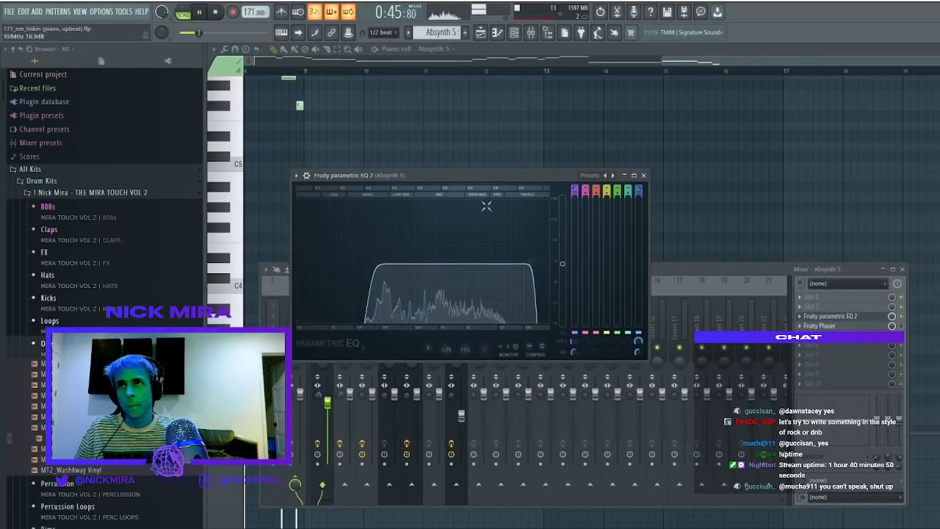
pyautogui.click(454, 72)
pyautogui.moveTo(374, 260); pyautogui.dragTo(405, 273)
pyautogui.moveTo(522, 256); pyautogui.dragTo(516, 267)
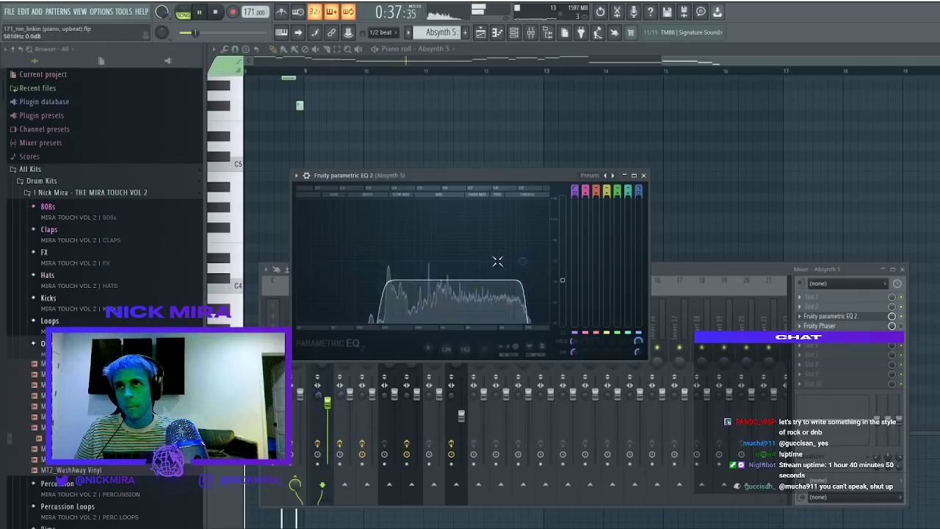
# Open the Absynth 5 instrument and compare its sound with oscillators A and B, channel A's waveshaper and its filter switched off and on
pyautogui.click(513, 32)
pyautogui.click(320, 142)
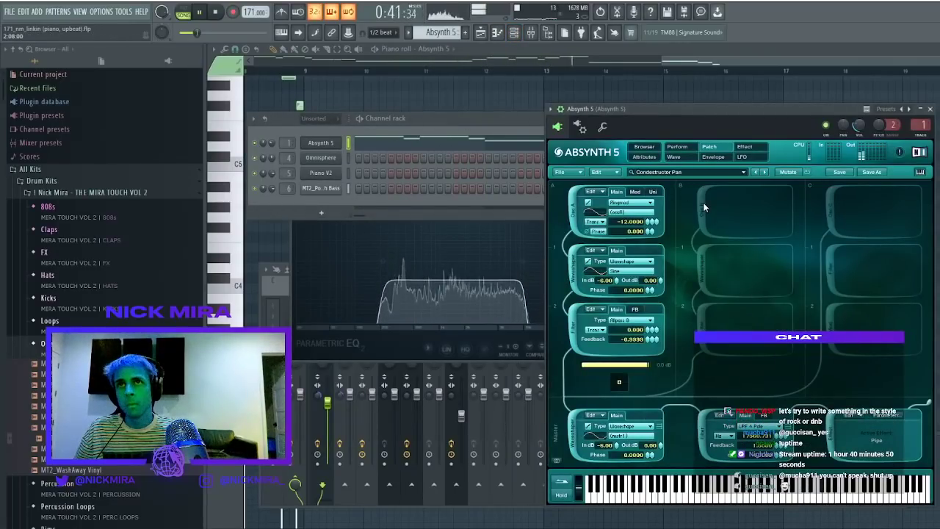
pyautogui.click(570, 199)
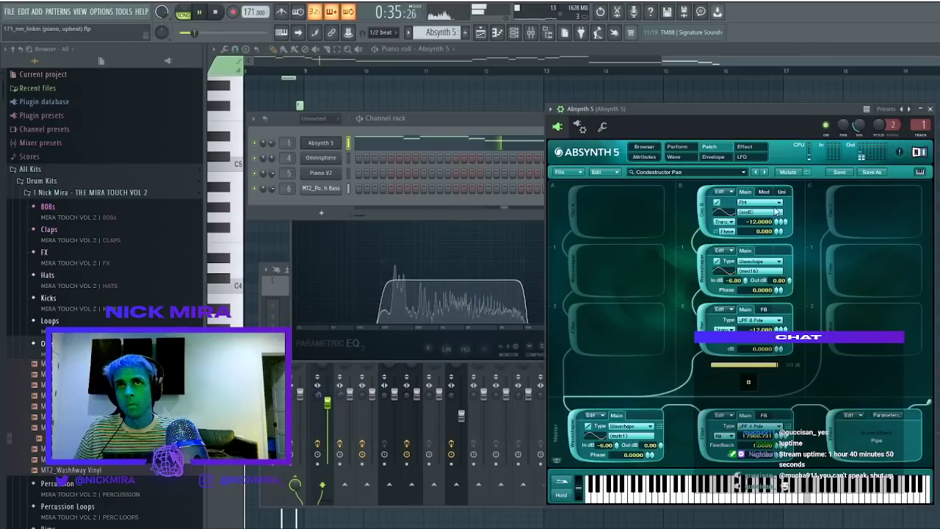
pyautogui.click(568, 197)
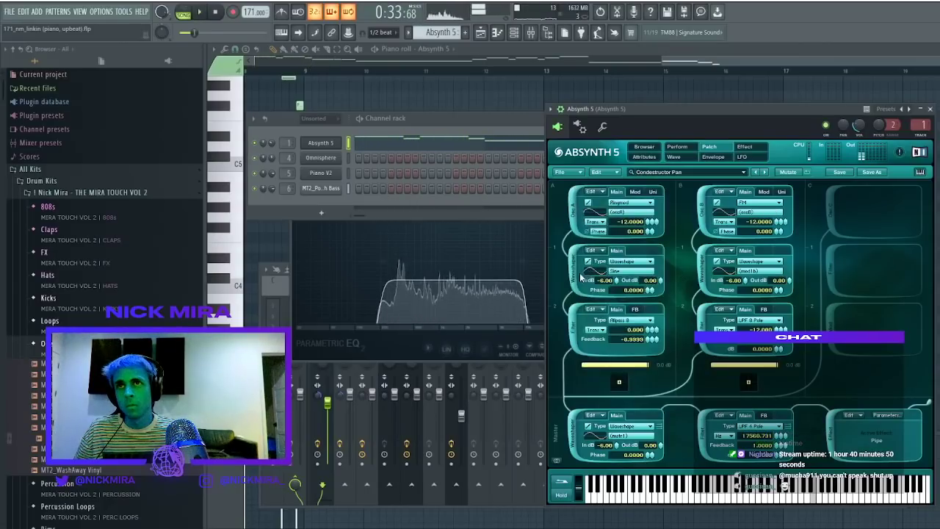
pyautogui.click(574, 276)
pyautogui.click(573, 273)
pyautogui.click(571, 318)
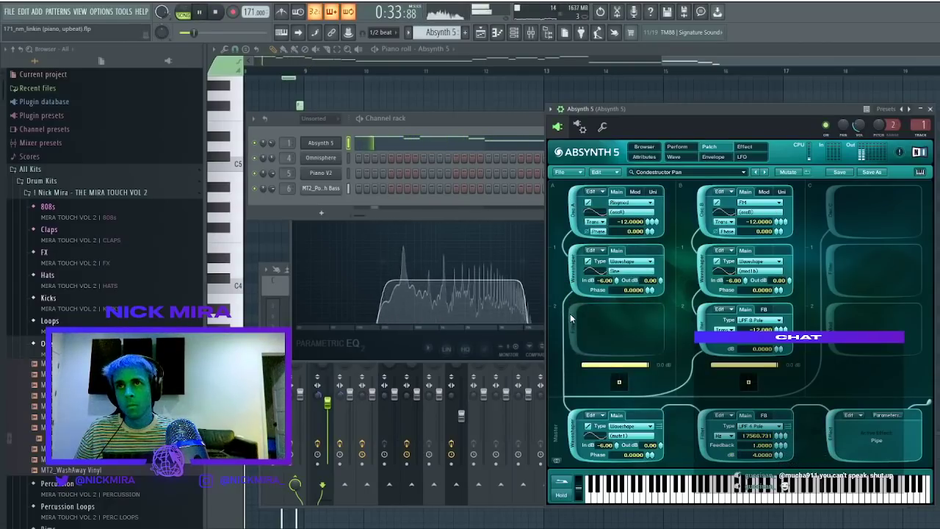
pyautogui.click(570, 318)
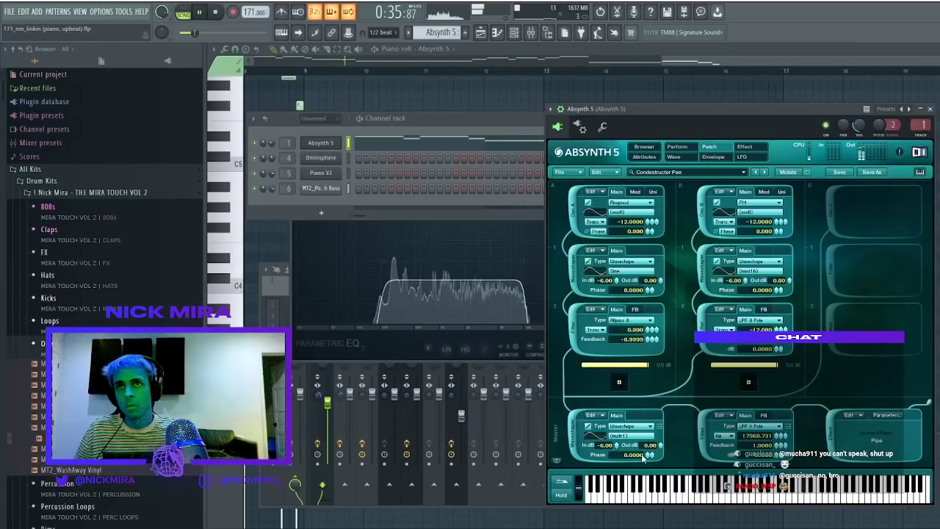
# Set Absynth oscillator A to Single with the Square_filt 1 wave and its channel's filter feedback to about -0.88
pyautogui.click(632, 202)
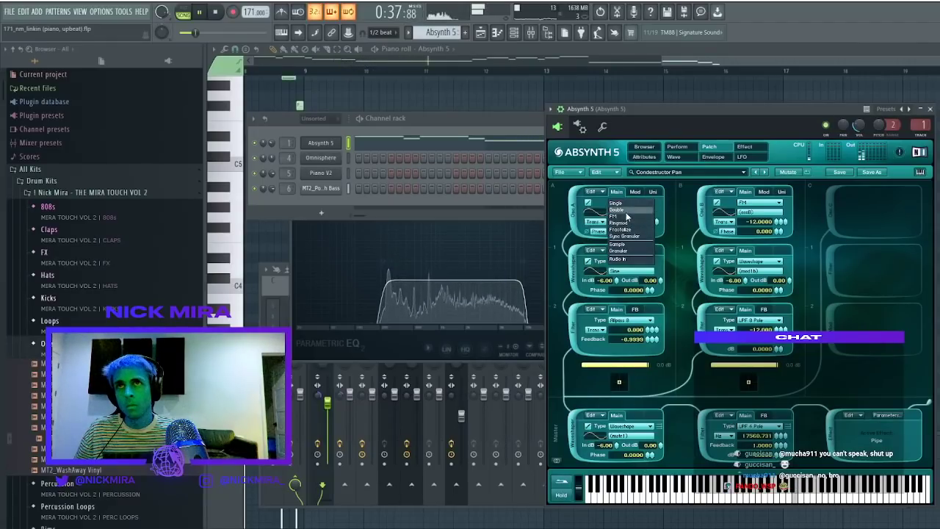
pyautogui.click(625, 210)
pyautogui.click(625, 213)
pyautogui.click(707, 270)
pyautogui.click(707, 300)
pyautogui.click(708, 327)
pyautogui.click(701, 342)
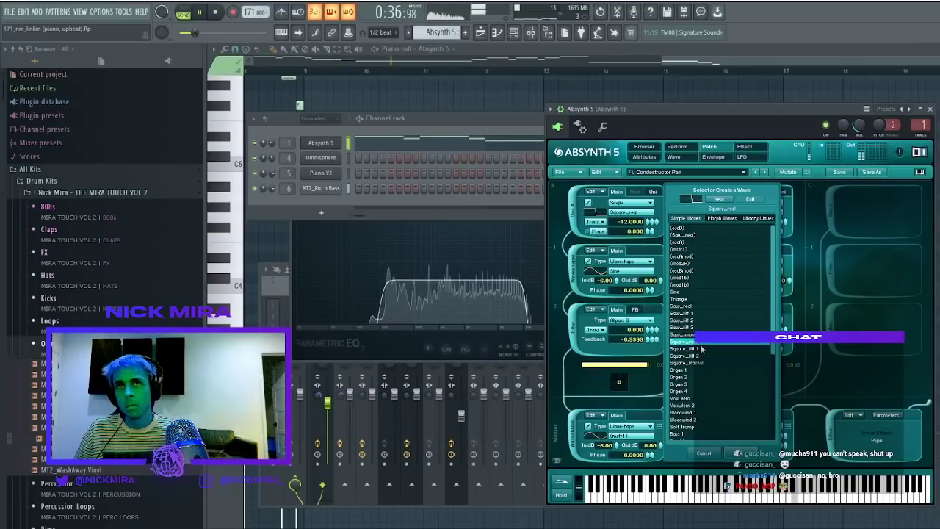
pyautogui.click(695, 349)
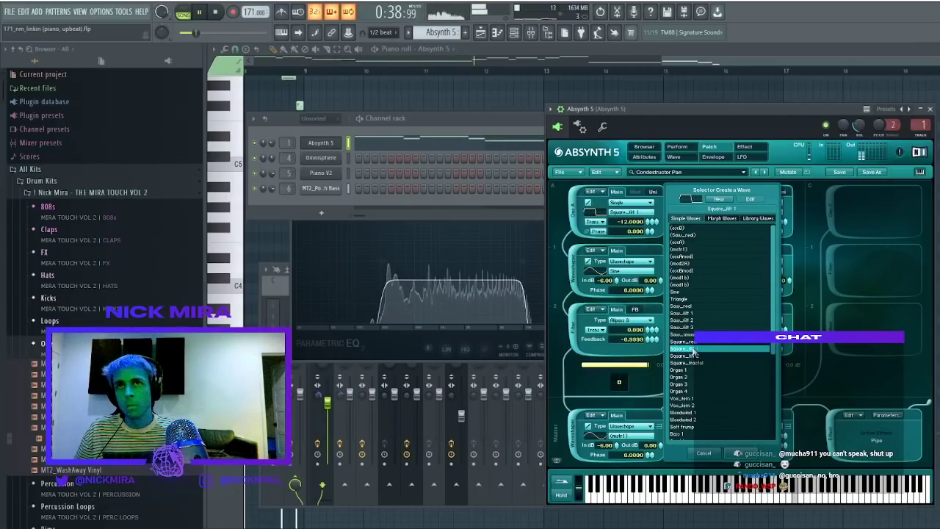
pyautogui.click(703, 452)
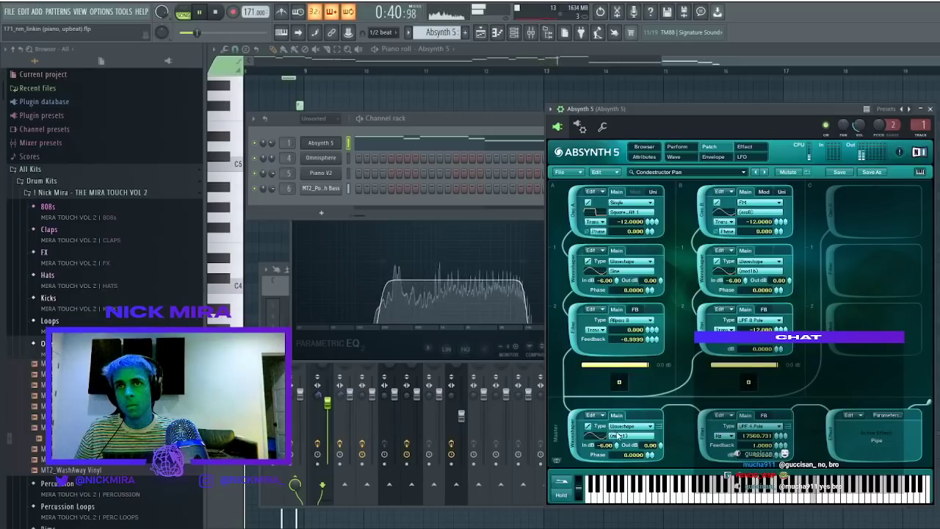
pyautogui.moveTo(640, 338); pyautogui.dragTo(652, 373)
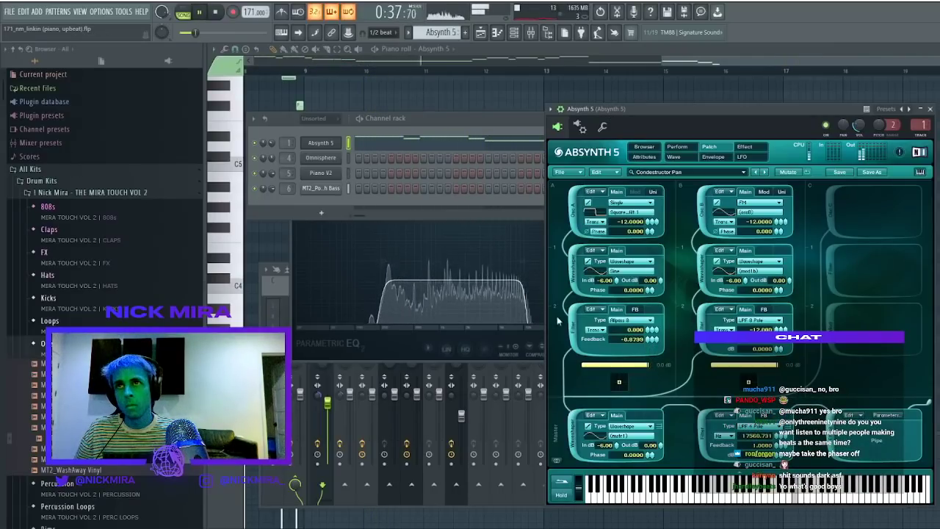
# Narrow the Absynth 5 EQ band further from both ends, then close the instrument and return to the playlist
pyautogui.click(450, 259)
pyautogui.moveTo(508, 261); pyautogui.dragTo(409, 262)
pyautogui.moveTo(467, 261); pyautogui.dragTo(462, 261)
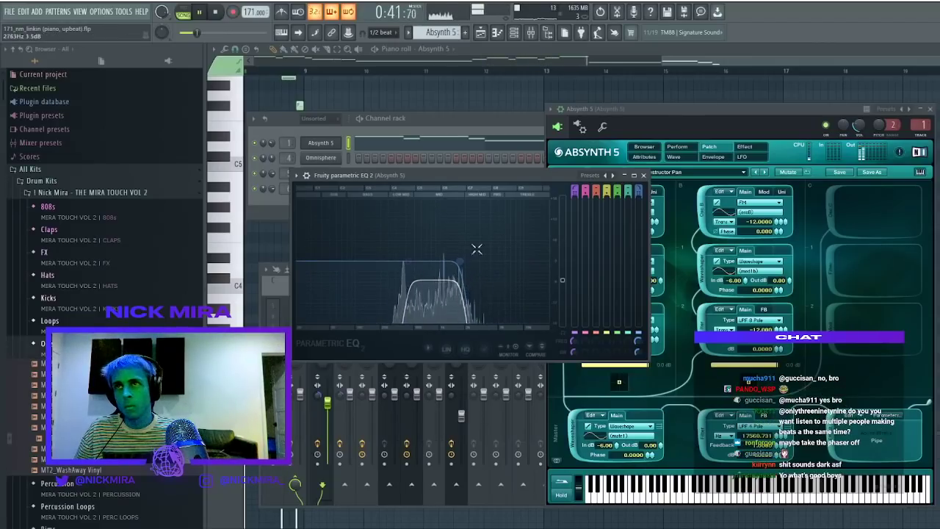
pyautogui.click(644, 175)
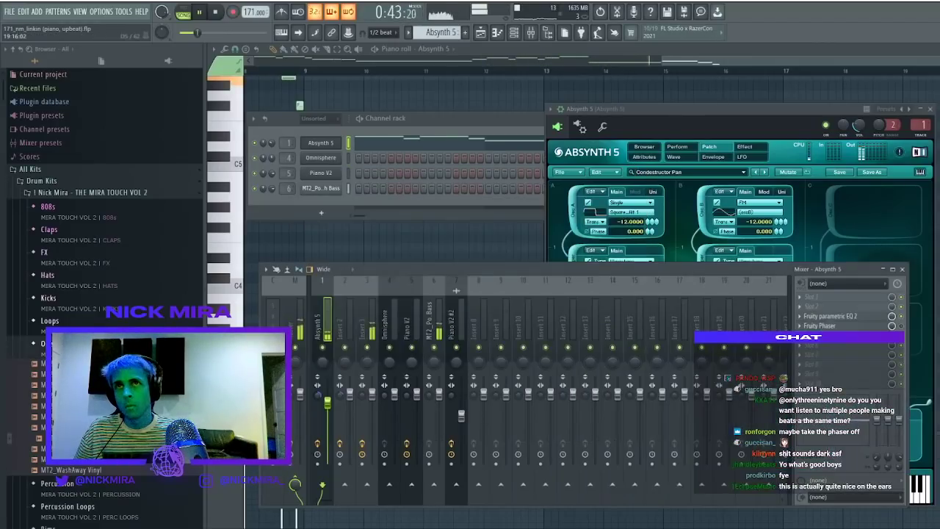
pyautogui.click(930, 108)
pyautogui.click(653, 105)
pyautogui.click(481, 33)
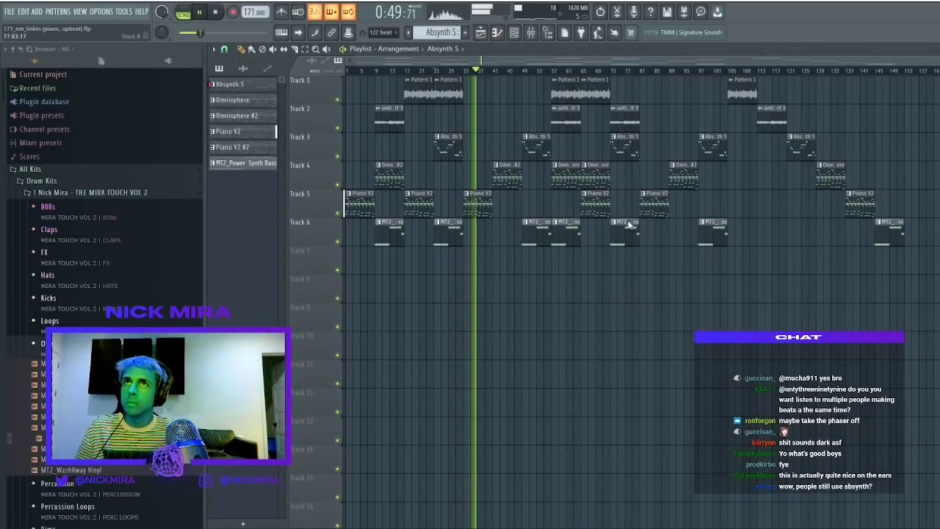
# Set the project tempo to 137 BPM and check the notes of the Piano V2 clip at bar 1 in the piano roll
pyautogui.press('space')
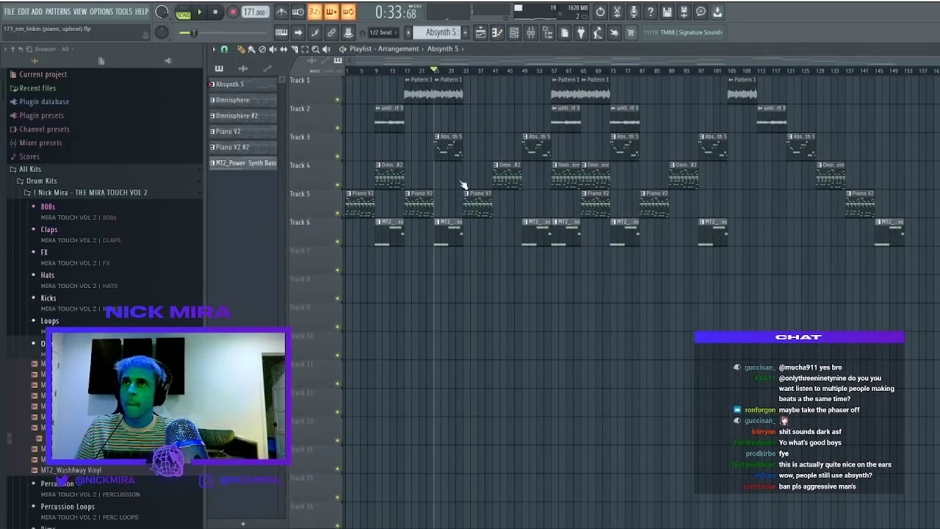
pyautogui.click(584, 332)
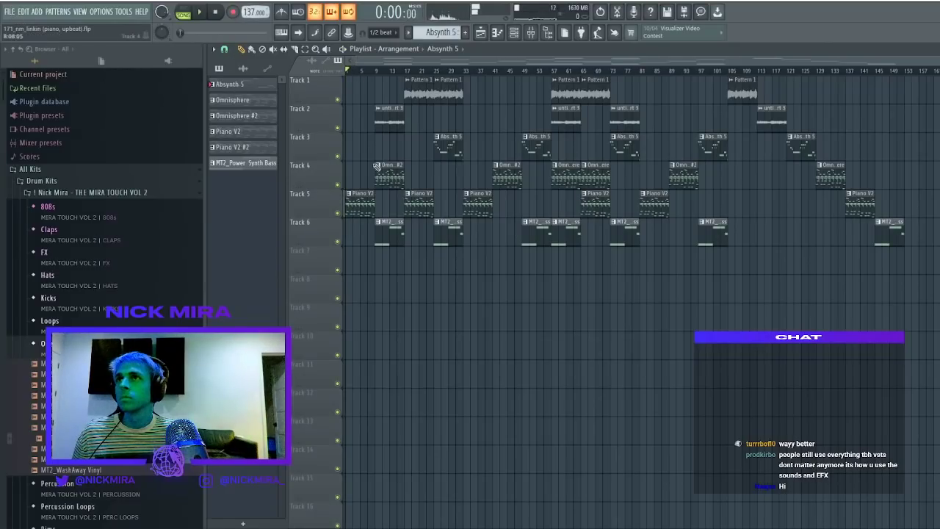
pyautogui.doubleClick(358, 201)
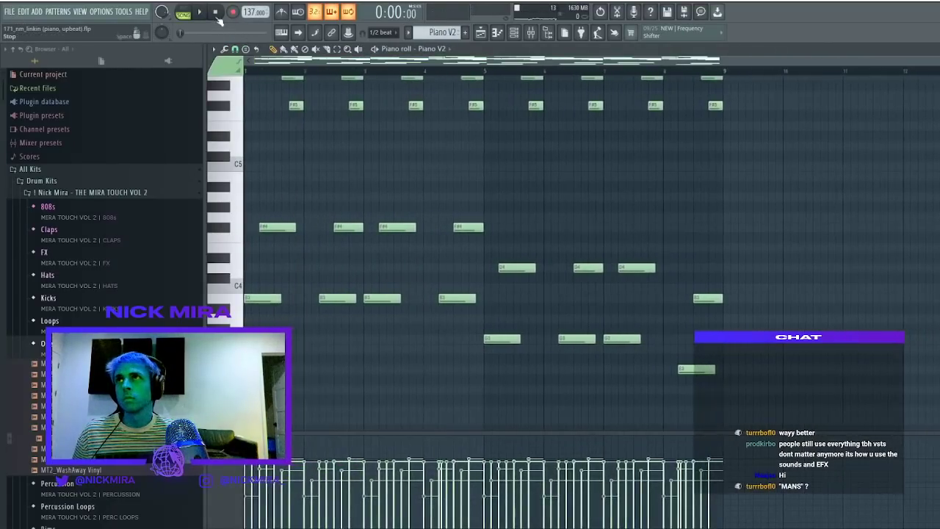
pyautogui.click(480, 32)
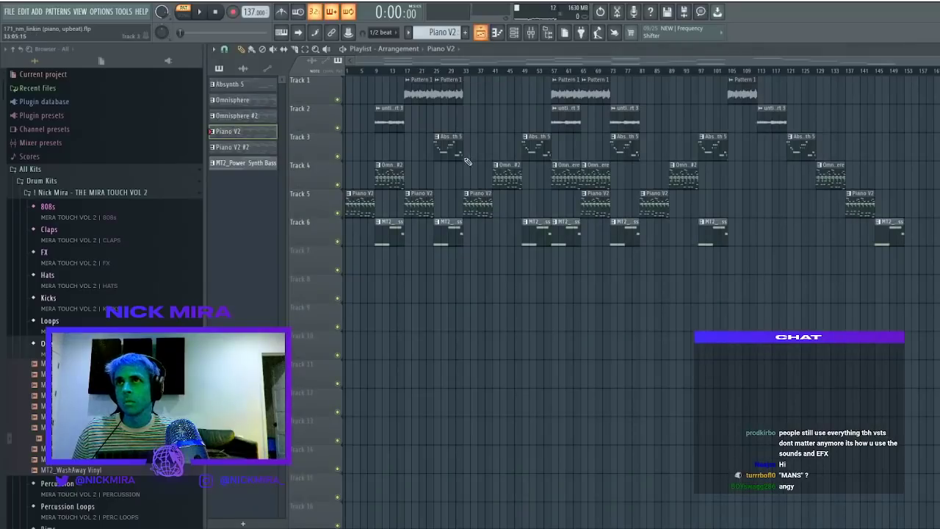
# Move the Piano V2 clip from bar 1 to bar 9 and place all six patterns at bar 1 on tracks 1 to 6
pyautogui.doubleClick(369, 196)
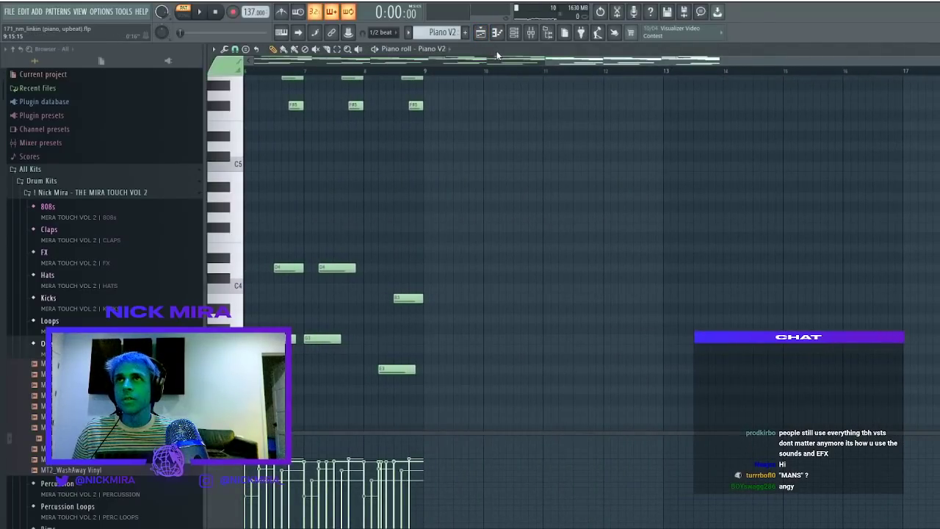
pyautogui.click(514, 33)
pyautogui.click(481, 34)
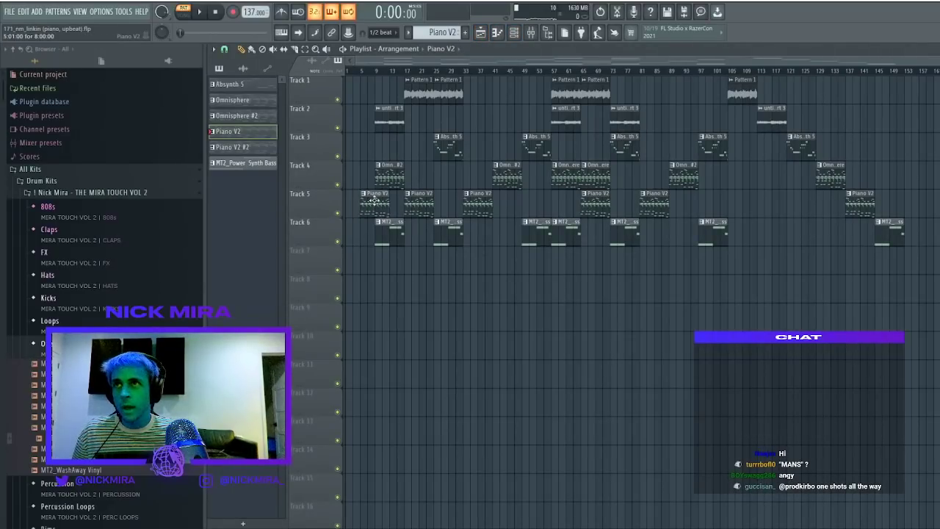
pyautogui.keyDown('shift'); pyautogui.click(244, 161); pyautogui.keyUp('shift')
pyautogui.moveTo(244, 161); pyautogui.dragTo(314, 82)
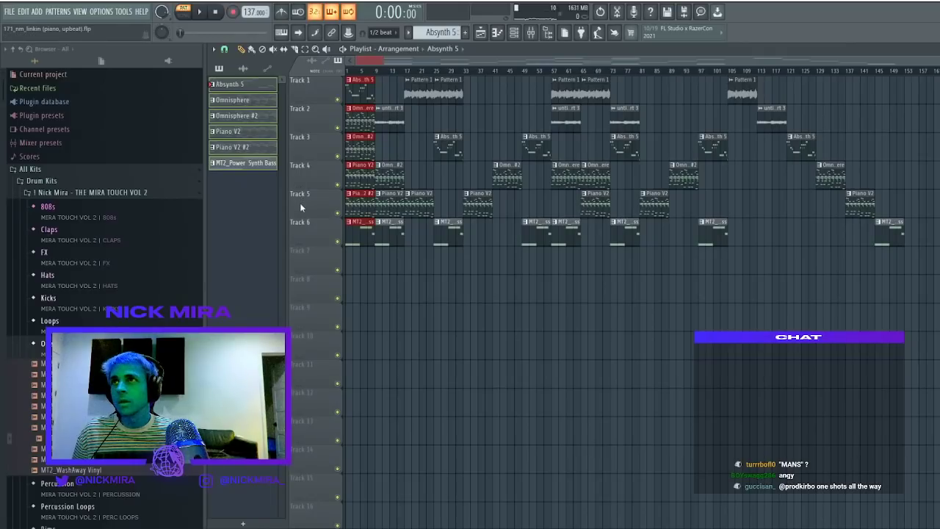
# Reselect all six patterns in the picker and play the stacked clips from bar 1
pyautogui.click(276, 171)
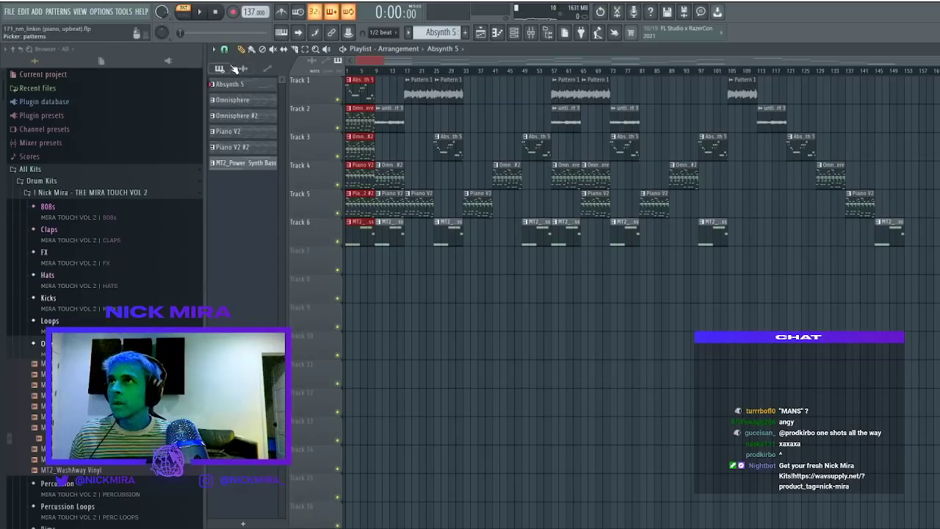
pyautogui.click(256, 86)
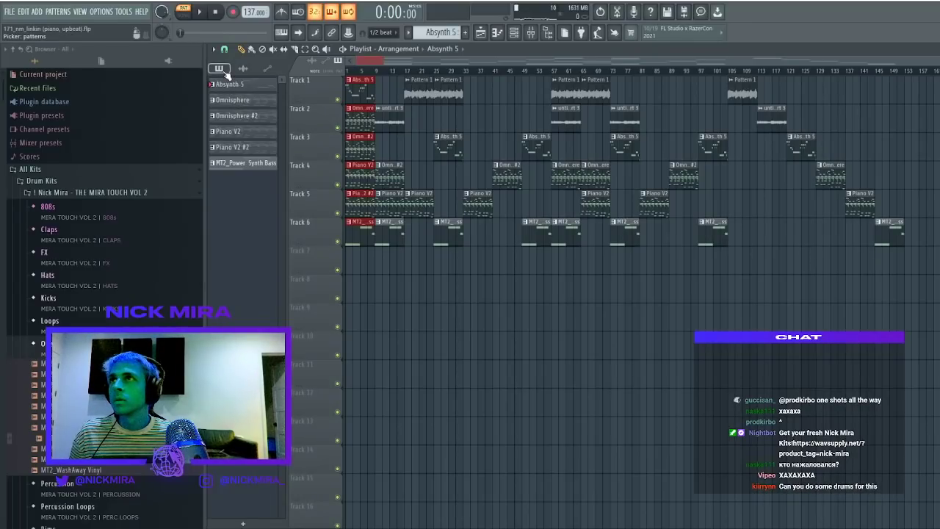
pyautogui.click(256, 169)
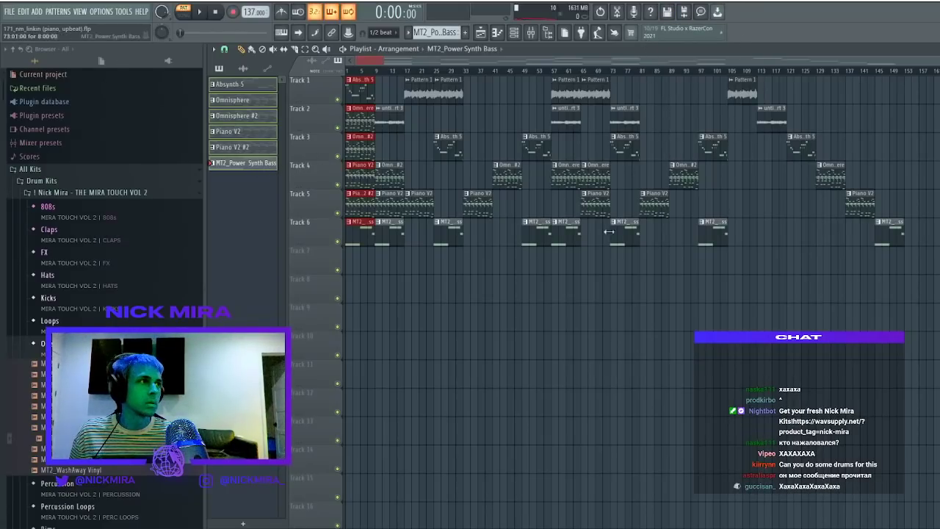
pyautogui.press('space')
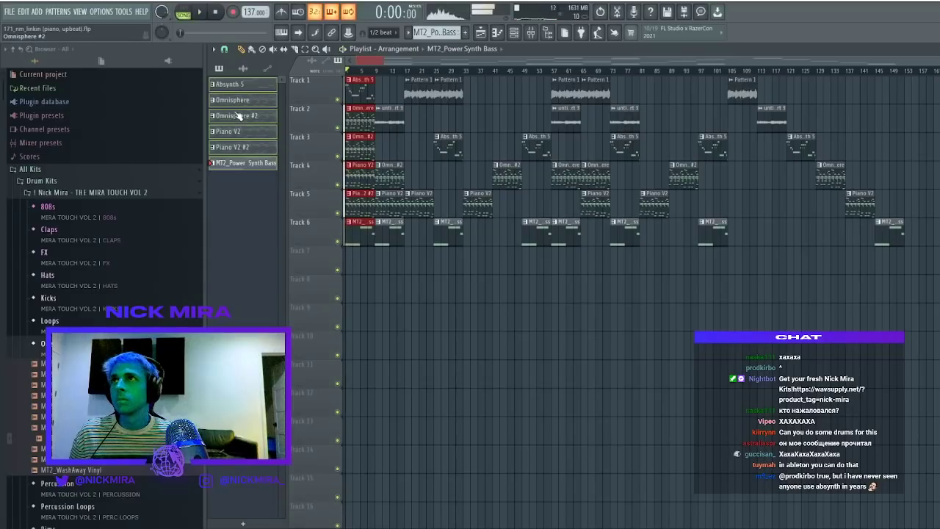
# Move the stack of six pattern clips at bar 1 down to tracks 8 to 13
pyautogui.keyDown('shift'); pyautogui.click(422, 282); pyautogui.keyUp('shift')
pyautogui.moveTo(433, 291); pyautogui.dragTo(340, 275)
pyautogui.rightClick(370, 248)
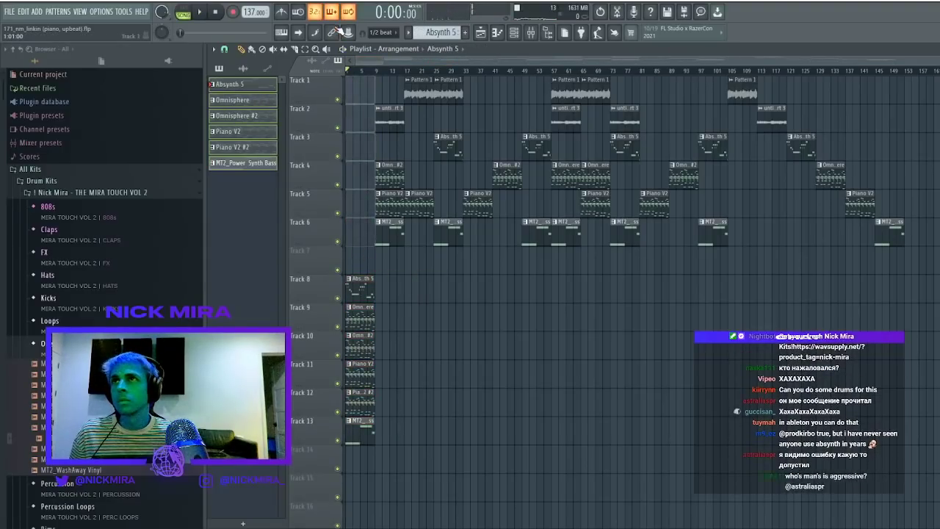
# Delete the stacked clips except Piano V2 and put that clip back at bar 1 on Track 5
pyautogui.rightClick(366, 428)
pyautogui.press('space')
pyautogui.press('space')
pyautogui.rightClick(361, 345)
pyautogui.rightClick(361, 401)
pyautogui.press('space')
pyautogui.moveTo(361, 376); pyautogui.dragTo(340, 201)
# Open the Piano V2 clip's notes and delete the low bass notes that follow bar 1
pyautogui.doubleClick(362, 203)
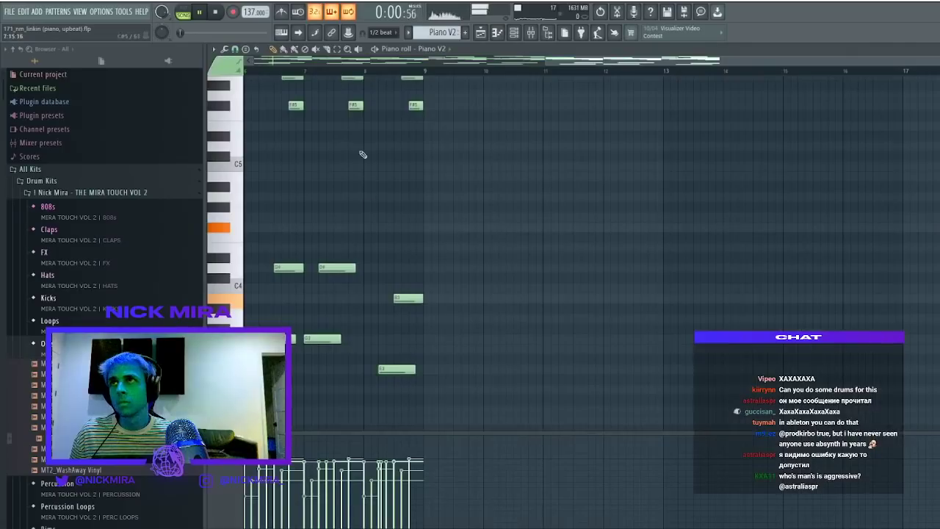
pyautogui.scroll(-2, 362, 203)
pyautogui.press('space')
pyautogui.press('space')
pyautogui.rightClick(335, 237)
pyautogui.click(310, 239)
pyautogui.moveTo(325, 241); pyautogui.dragTo(307, 239)
pyautogui.press('space')
pyautogui.press('space')
pyautogui.moveTo(365, 135); pyautogui.dragTo(702, 340)
pyautogui.press('Delete')
# Write a new bass line with a short B3 ending bar 1, followed by G3 and A3 in bar 2
pyautogui.scroll(2, 405, 293)
pyautogui.moveTo(325, 299); pyautogui.dragTo(304, 299)
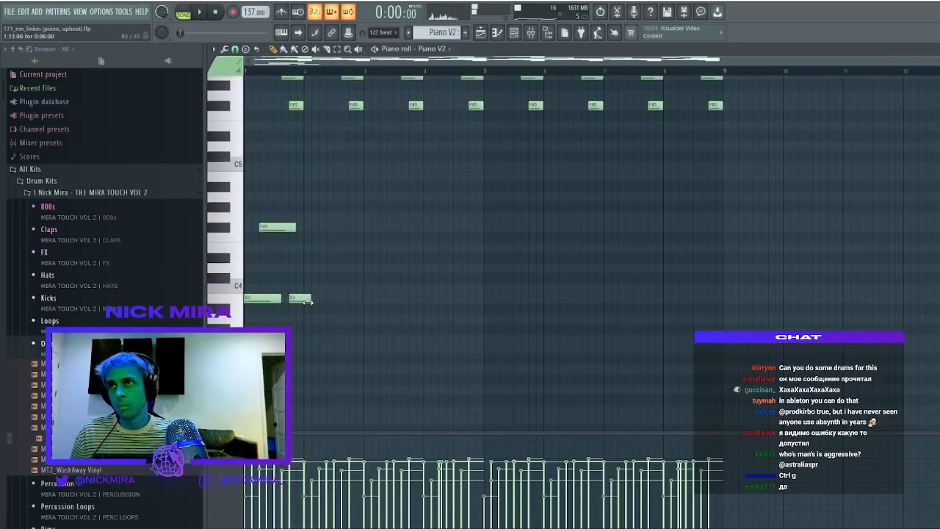
pyautogui.click(318, 338)
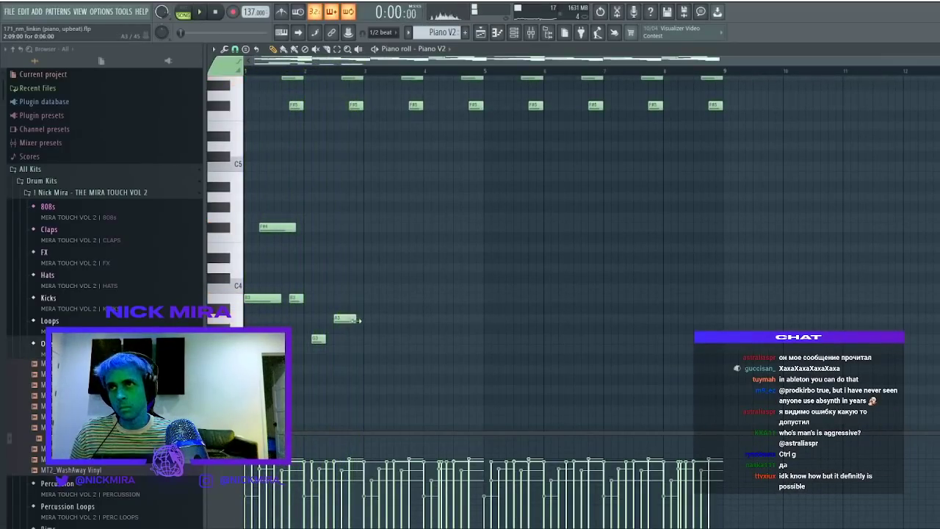
pyautogui.click(344, 318)
# Duplicate the two-bar B3, G3, A3 bass phrase across bars 3 to 8, leaving out the F#4
pyautogui.hotkey('ctrl', 'b')
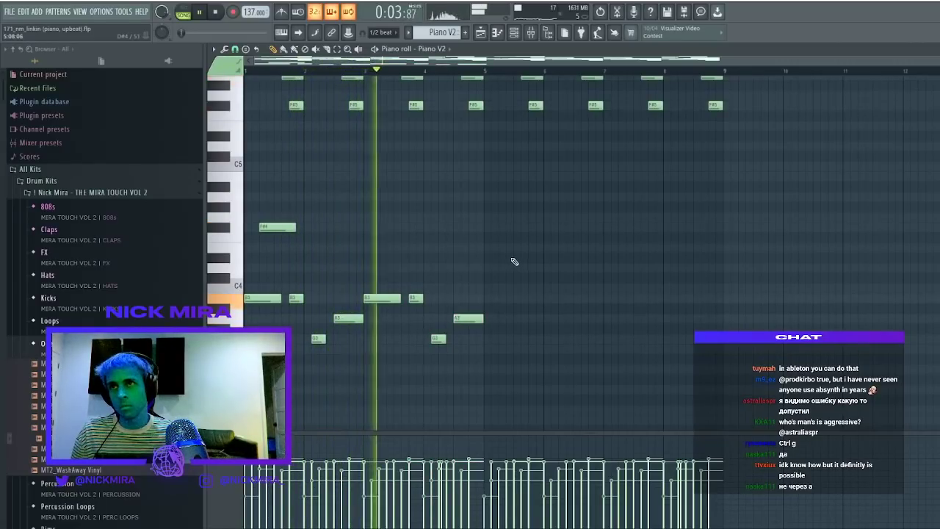
pyautogui.moveTo(519, 263); pyautogui.dragTo(259, 355)
pyautogui.hotkey('ctrl', 'b')
pyautogui.hotkey('ctrl', 'd')
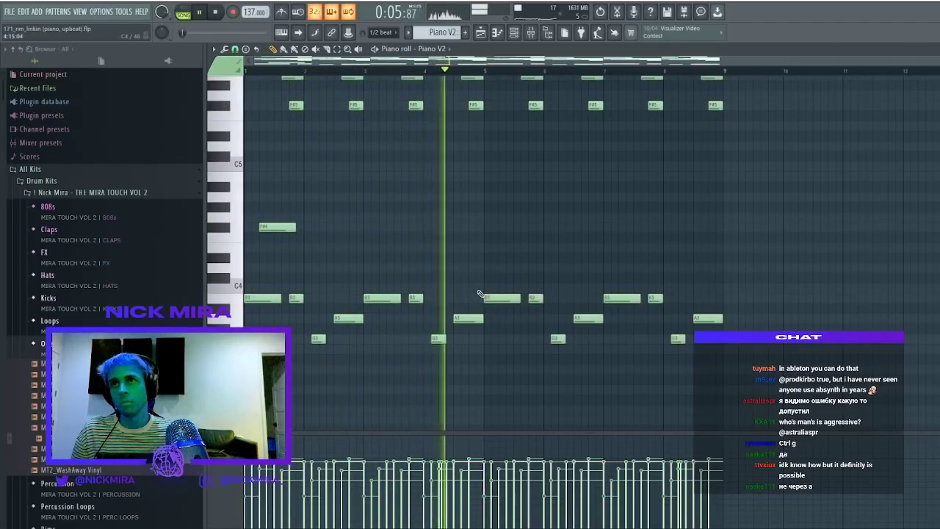
# Try the whole piano part one octave lower, and move it back up an octave
pyautogui.hotkey('ctrl', 'Down')
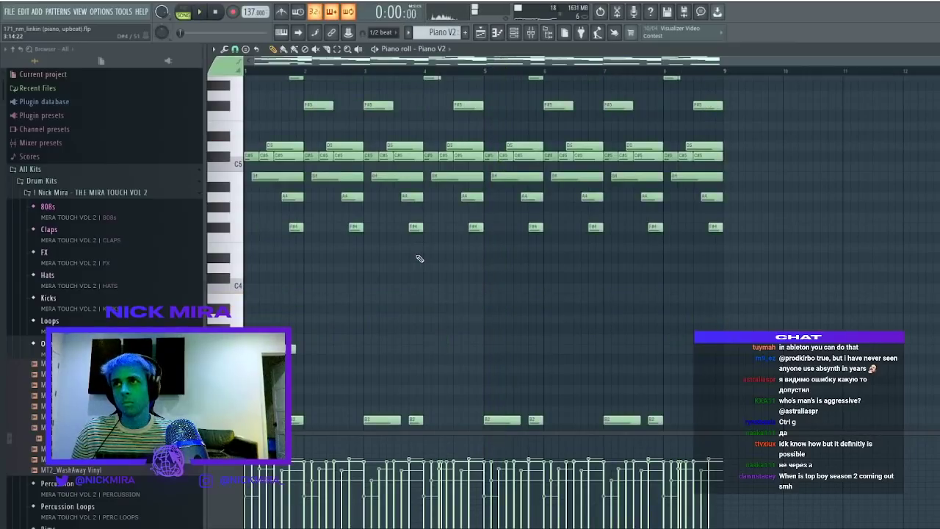
pyautogui.scroll(-2, 420, 253)
pyautogui.press('space')
pyautogui.hotkey('ctrl', 'Up')
pyautogui.press('space')
pyautogui.press('space')
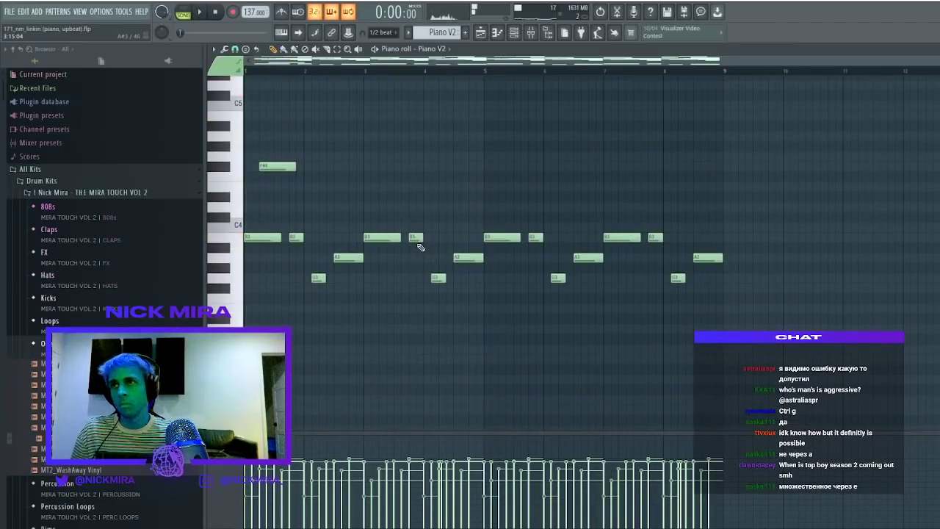
# Transpose all Piano V2 notes down six semitones and play the pattern
pyautogui.hotkey('shift', 'Down')
pyautogui.hotkey('shift', 'Down')
pyautogui.hotkey('shift', 'Down')
pyautogui.hotkey('shift', 'Down')
pyautogui.hotkey('shift', 'Down')
pyautogui.hotkey('shift', 'Down')
pyautogui.press('space')
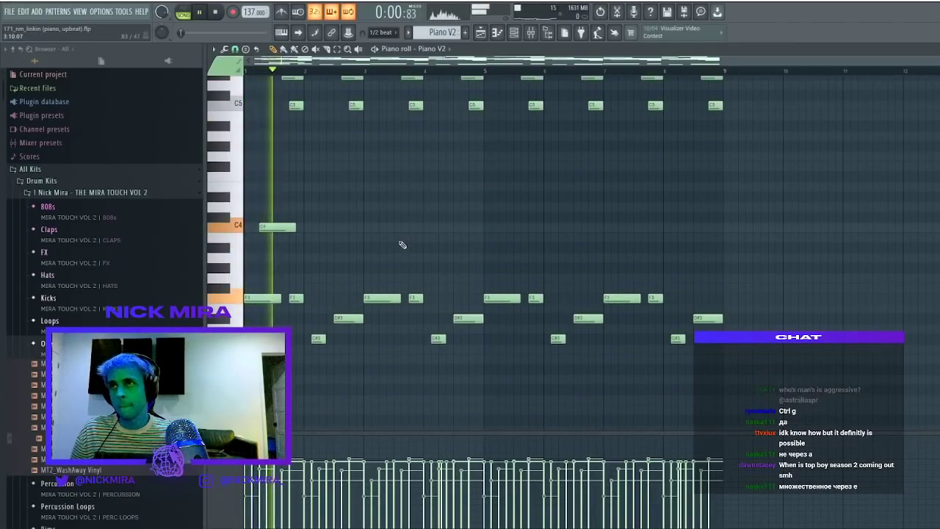
# Try shifting the two highest notes of bar 1 down an octave, then return them to their pitch and deselect them
pyautogui.scroll(-1, 382, 260)
pyautogui.scroll(8, 371, 250)
pyautogui.moveTo(367, 151); pyautogui.dragTo(235, 96)
pyautogui.hotkey('ctrl', 'Down')
pyautogui.hotkey('ctrl', 'Up')
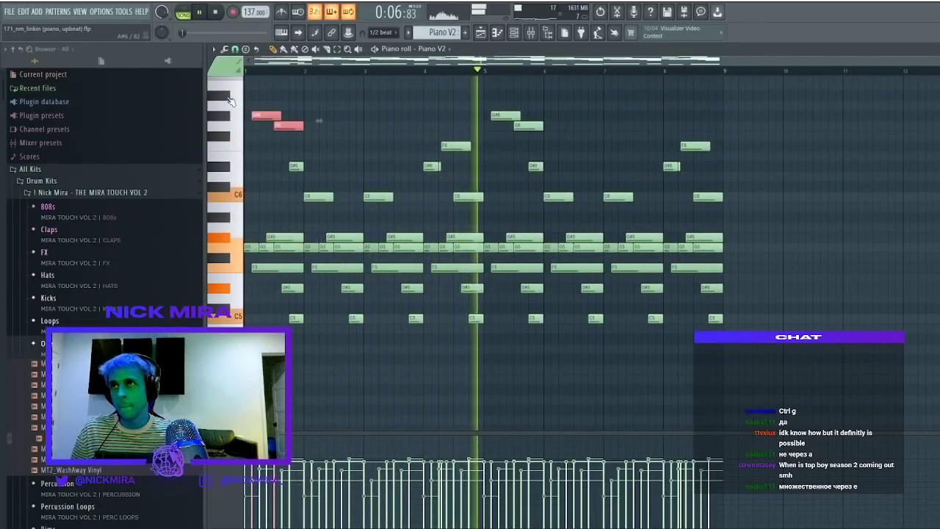
pyautogui.hotkey('ctrl', 'd')
pyautogui.scroll(-7, 522, 136)
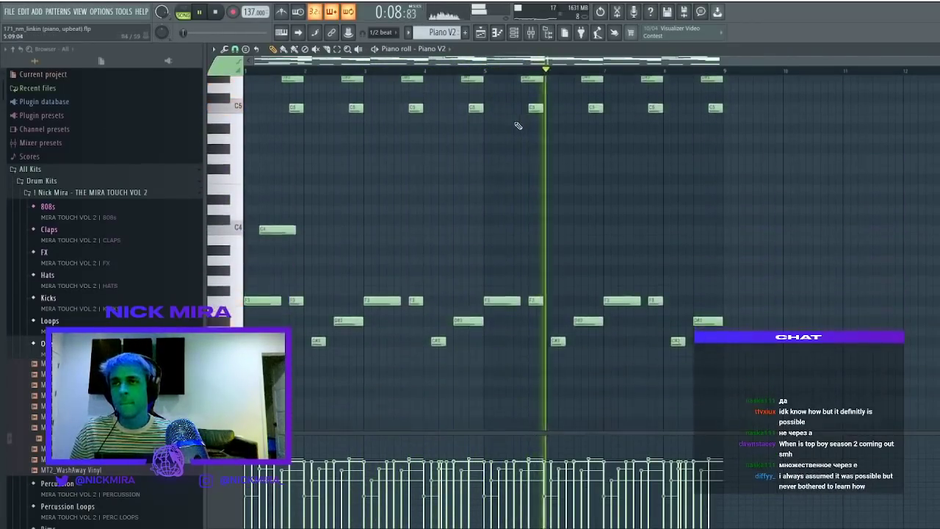
# Return to the playlist and delete every clip except the Piano V2 clip at bar 1
pyautogui.press('F7')
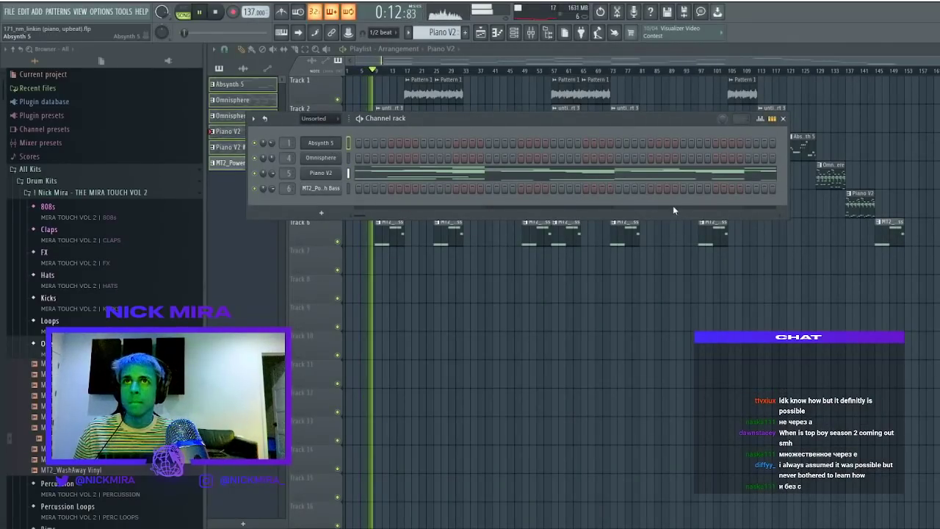
pyautogui.press('F6')
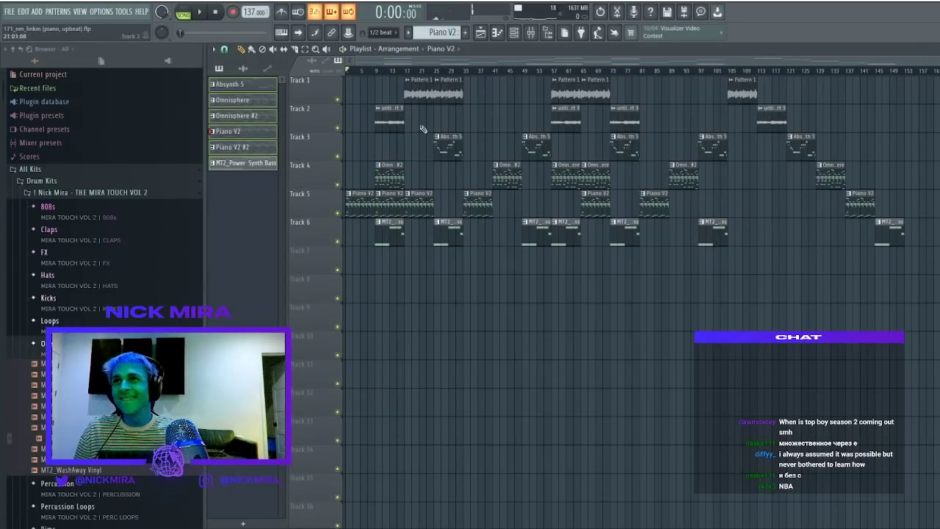
pyautogui.moveTo(387, 81); pyautogui.dragTo(936, 265)
pyautogui.press('Delete')
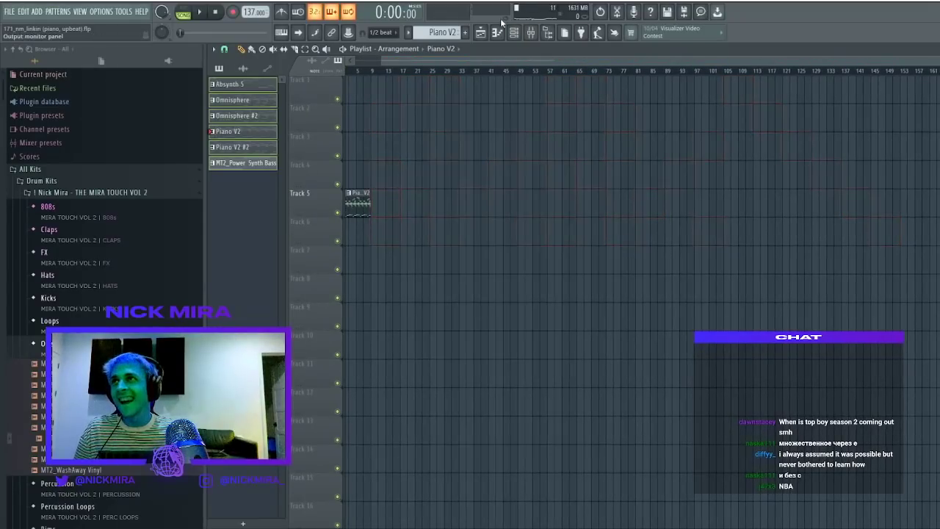
# Save a new version of the project as "171_nm_linkin (piano, upbeat)_2.flp" and play the Piano V2 clip
pyautogui.scroll(4, 494, 78)
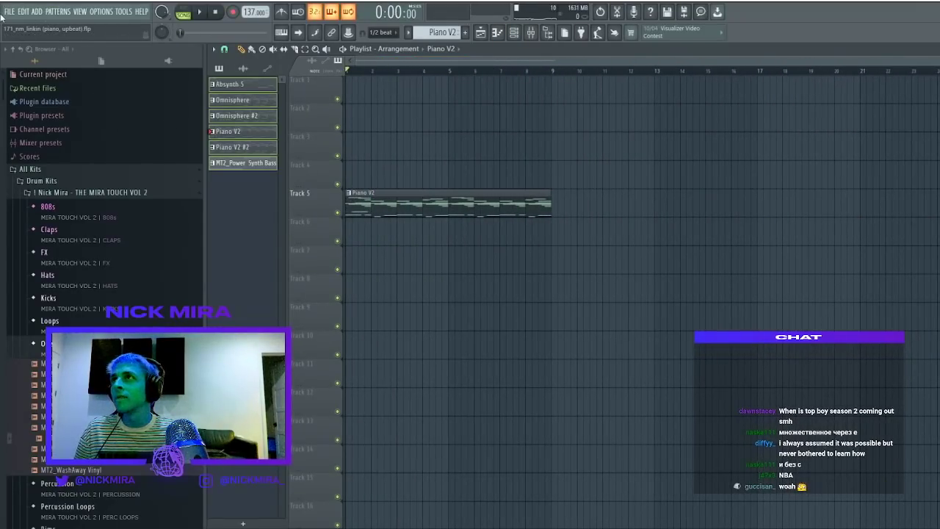
pyautogui.hotkey('ctrl', 'n')
pyautogui.press('space')
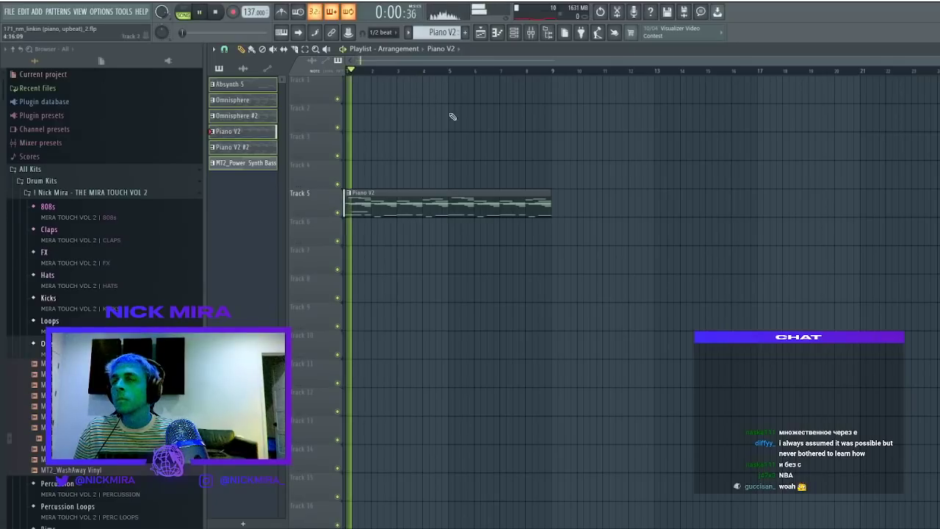
# Copy the Piano V2 notes to the Omnisphere channel in the channel rack
pyautogui.click(515, 43)
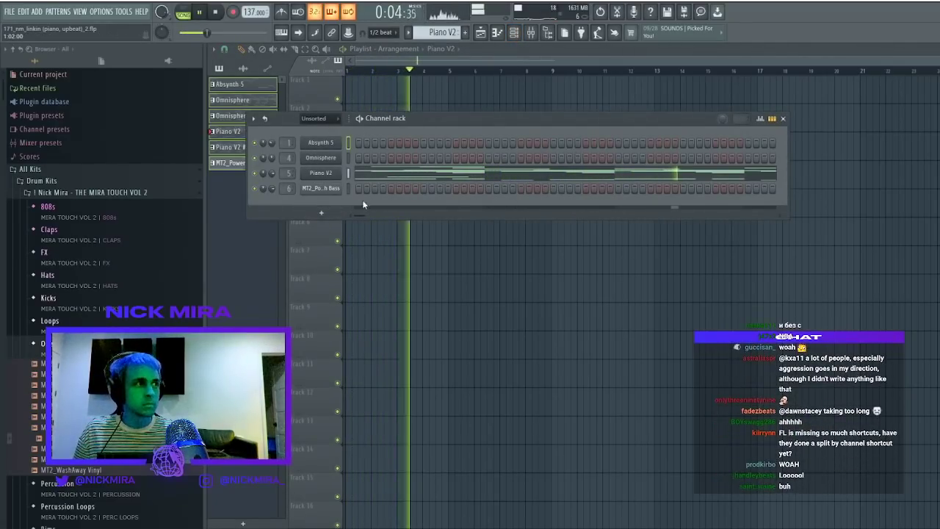
pyautogui.click(348, 172)
pyautogui.hotkey('ctrl', 'c')
pyautogui.click(349, 158)
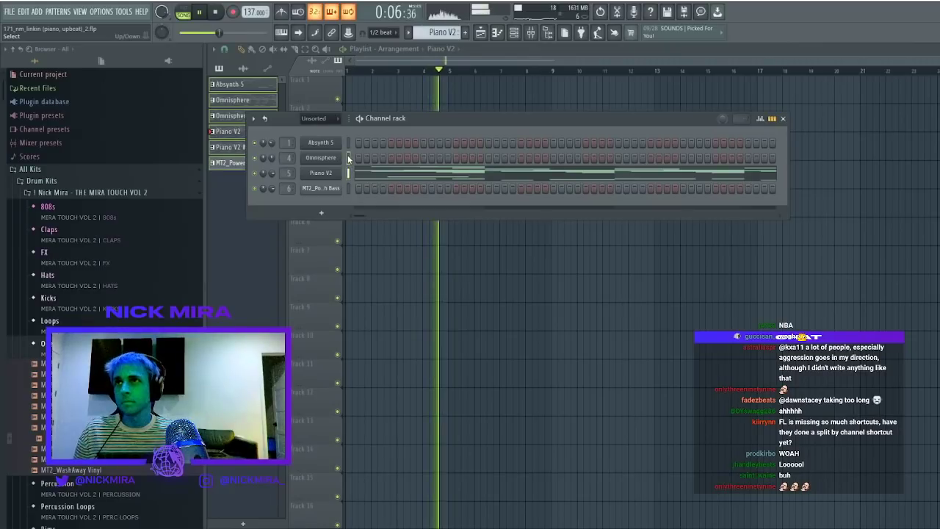
pyautogui.hotkey('ctrl', 'v')
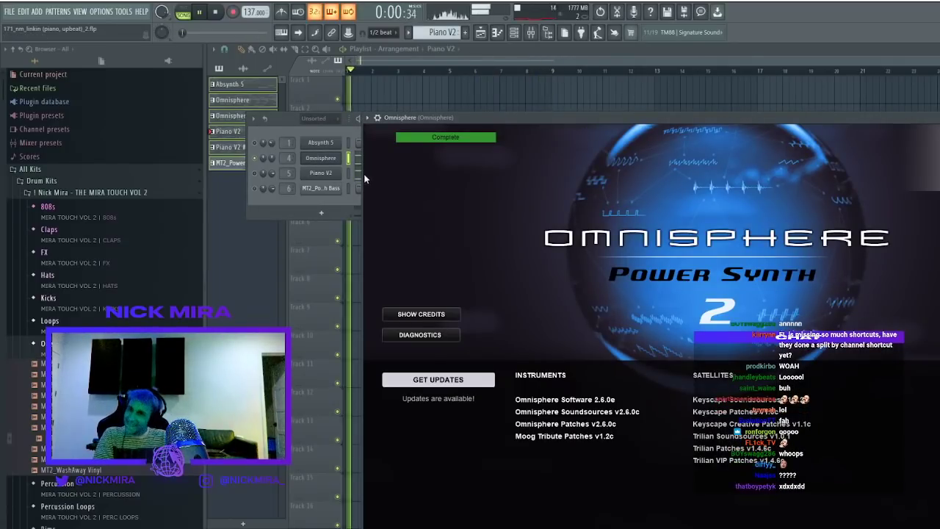
# Filter Omnisphere's patch browser to the Retro Land category and load the Retro Dance Mallets patch
pyautogui.click(617, 295)
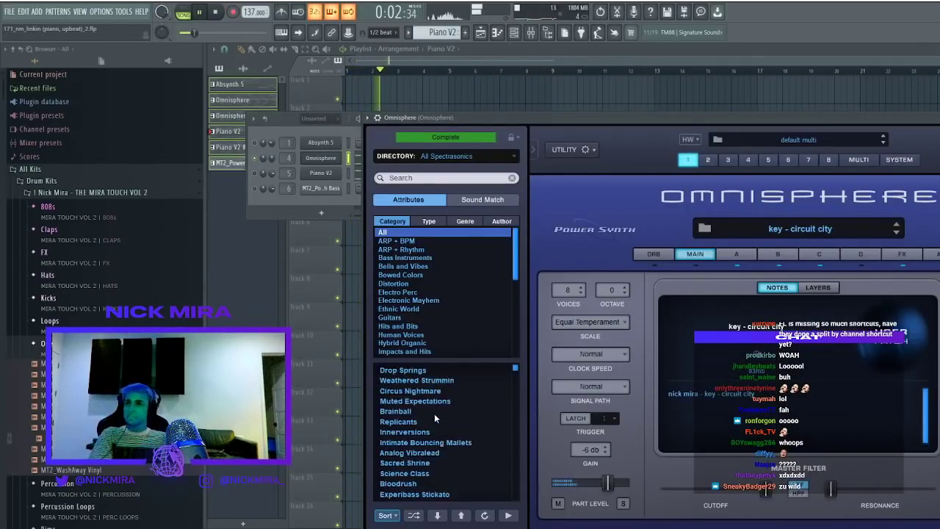
pyautogui.scroll(-3, 424, 340)
pyautogui.click(418, 343)
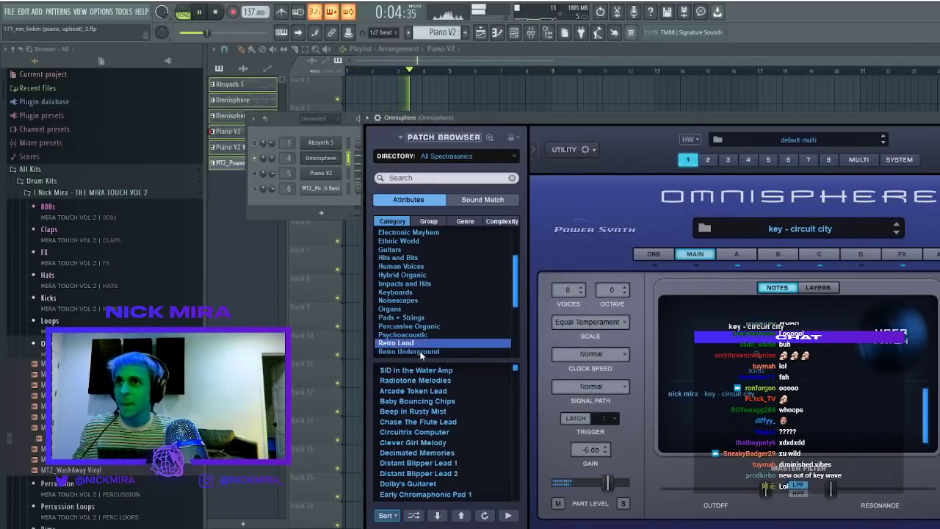
pyautogui.scroll(-8, 445, 413)
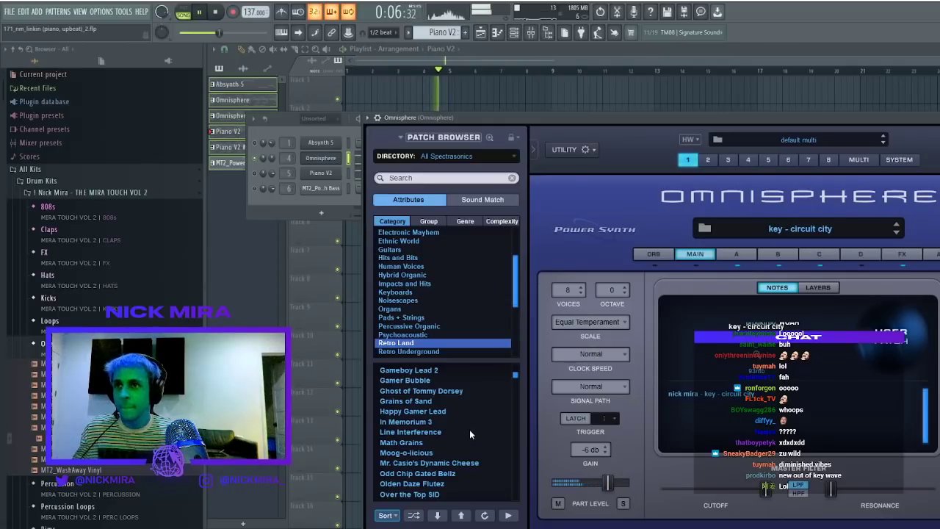
pyautogui.scroll(-4, 470, 432)
pyautogui.click(469, 430)
pyautogui.scroll(-2, 466, 415)
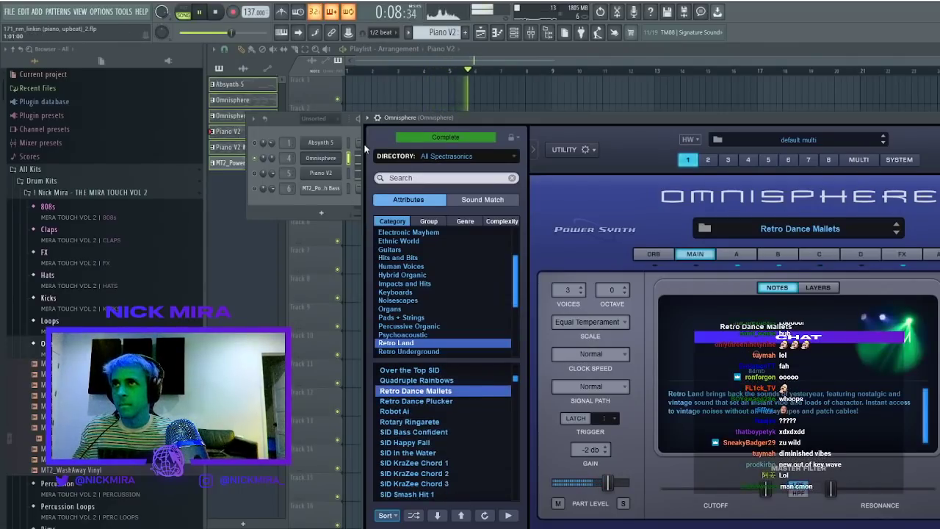
# Check the Omnisphere channel's notes in the piano roll, then load the Retro Dance Plucker patch
pyautogui.moveTo(413, 122); pyautogui.dragTo(480, 121)
pyautogui.click(390, 157)
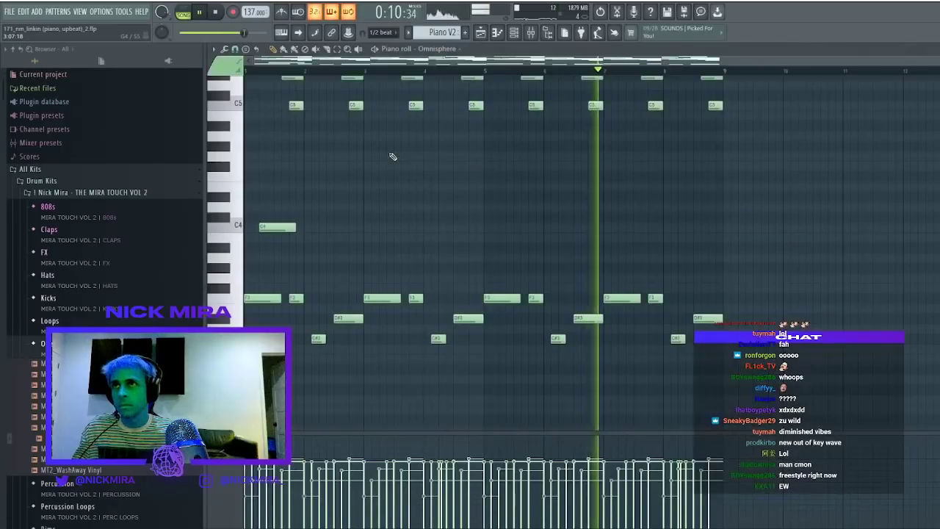
pyautogui.click(514, 34)
pyautogui.click(340, 163)
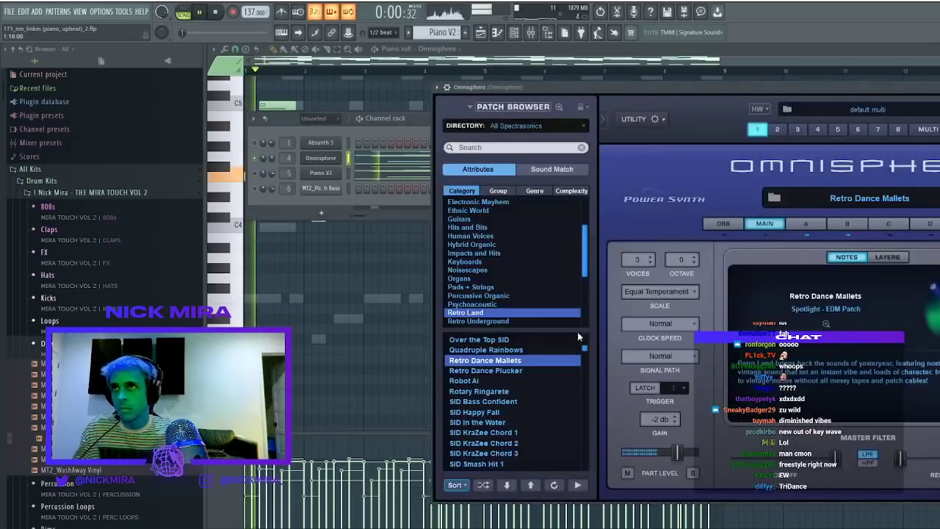
pyautogui.click(503, 369)
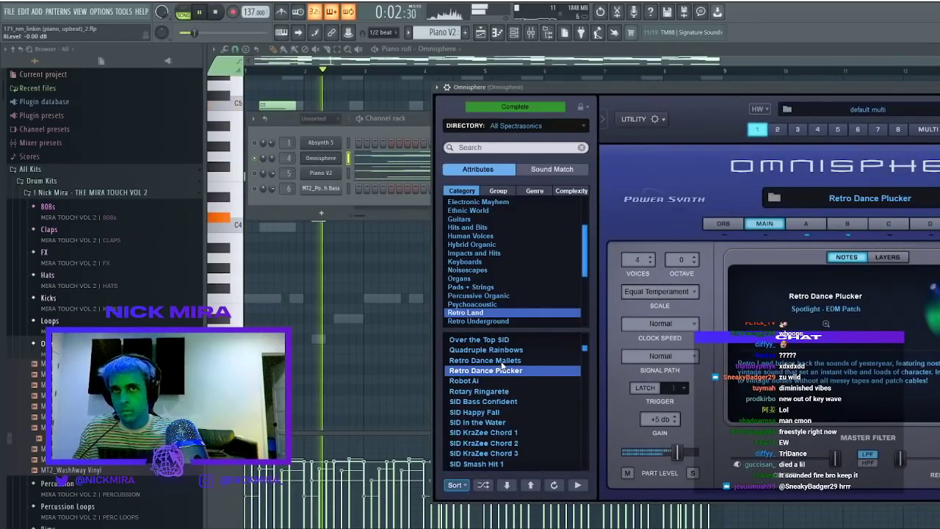
# Switch off the effects of the Retro Dance Plucker patch and open its layer B settings
pyautogui.moveTo(739, 87); pyautogui.dragTo(599, 93)
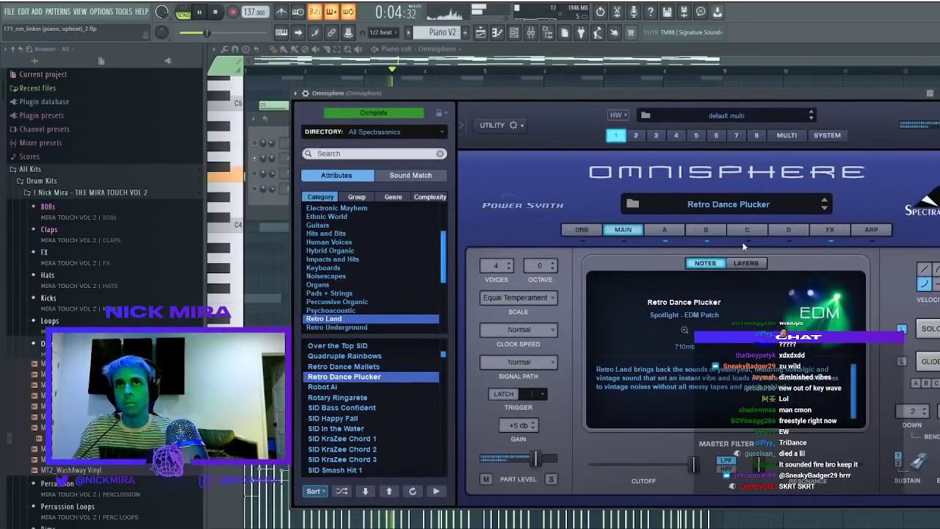
pyautogui.click(706, 229)
pyautogui.click(830, 229)
pyautogui.click(685, 232)
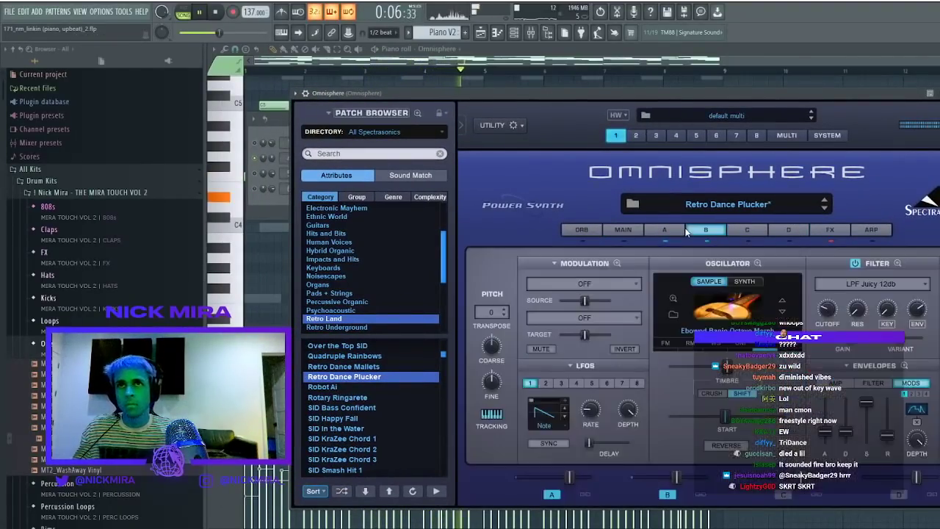
# Switch the Retro Dance Plucker patch's effects back on, including the Spring and Chorus Echo units
pyautogui.click(828, 230)
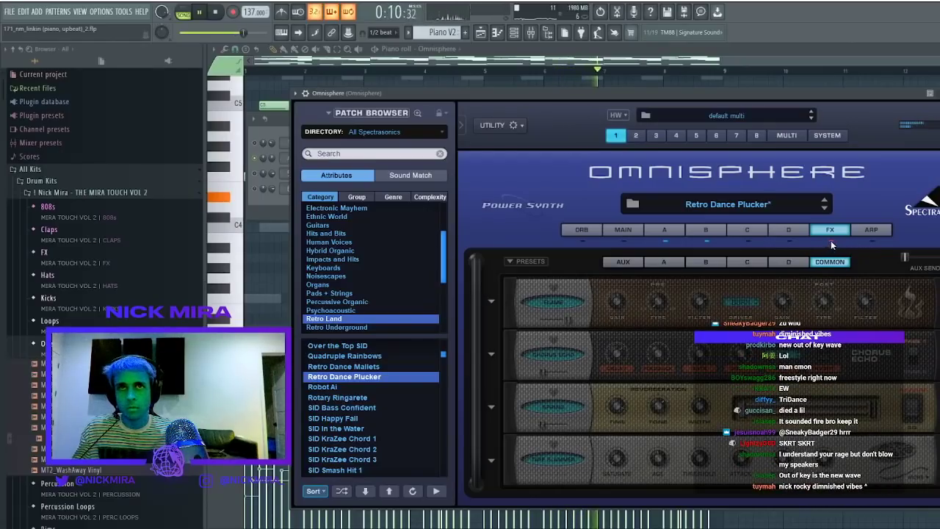
pyautogui.click(831, 242)
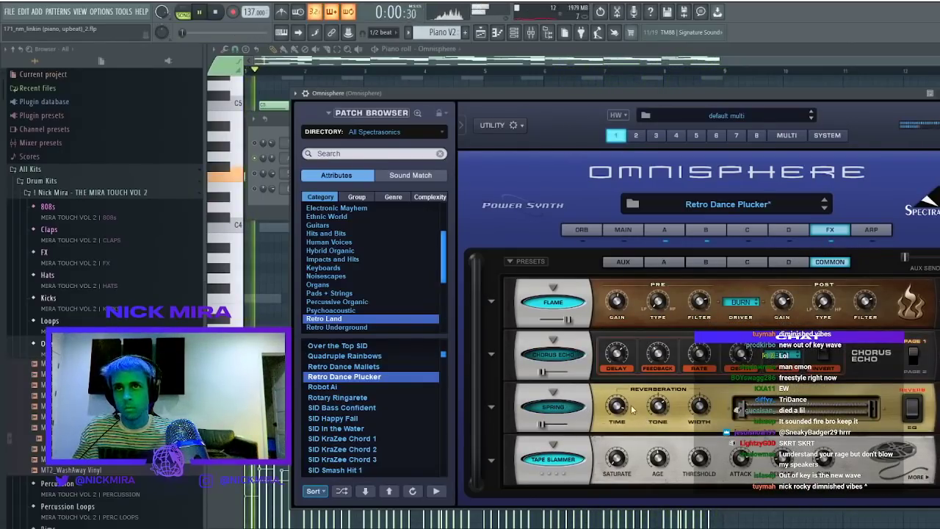
pyautogui.click(563, 407)
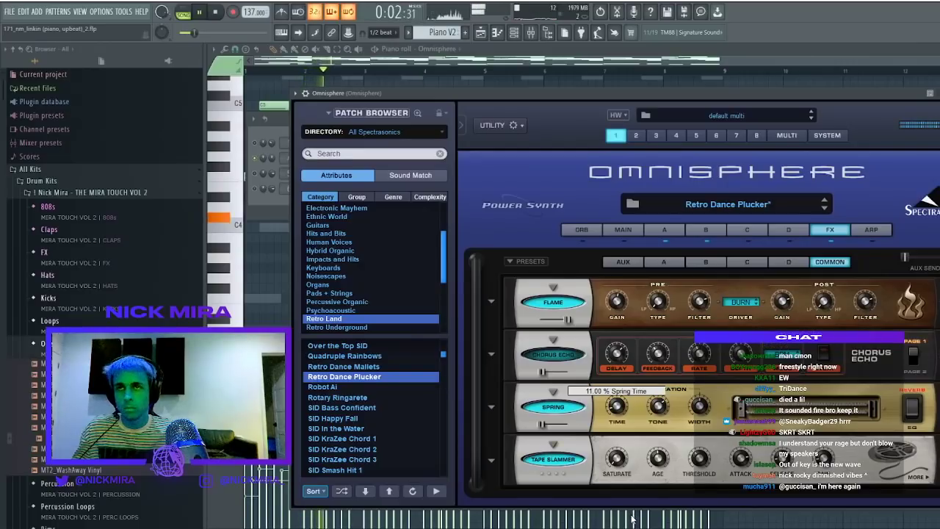
pyautogui.click(564, 358)
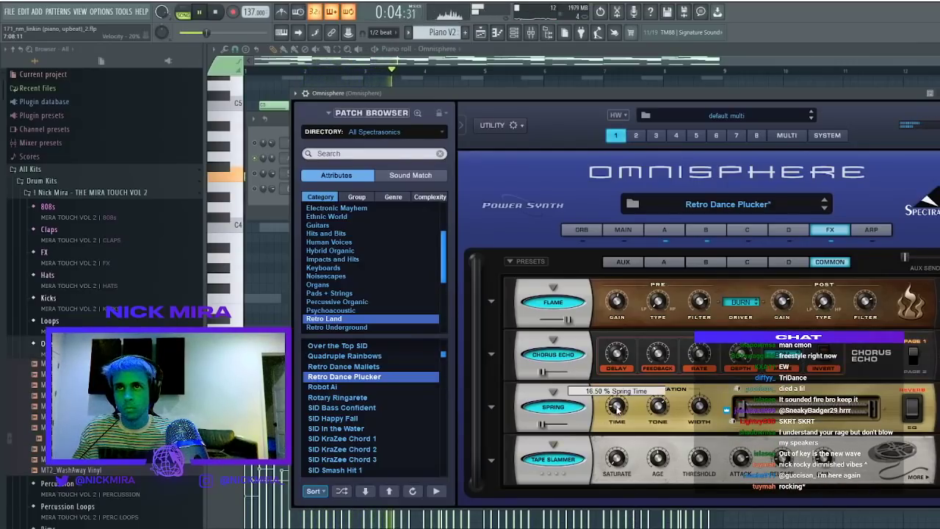
# Unsolo the Omnisphere channel and raise its low notes, from C4 downward, by one octave in the piano roll
pyautogui.click(266, 158)
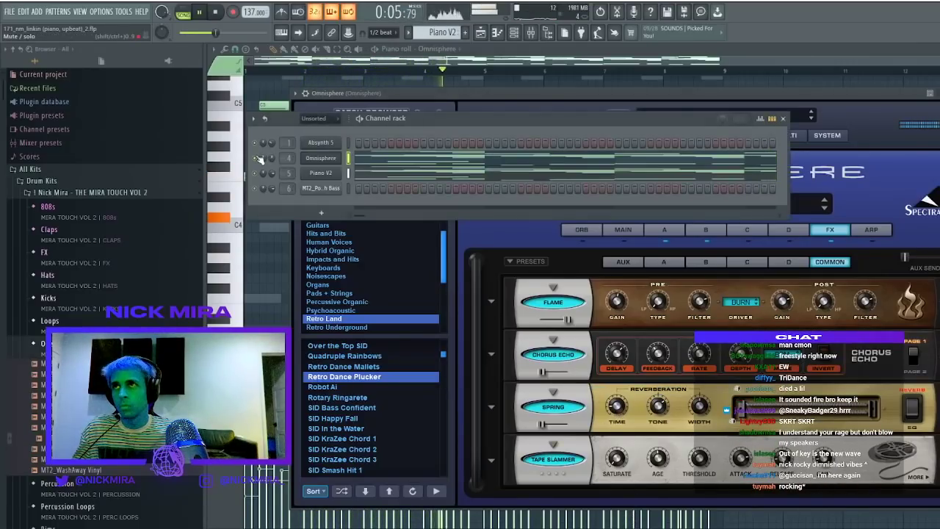
pyautogui.click(436, 160)
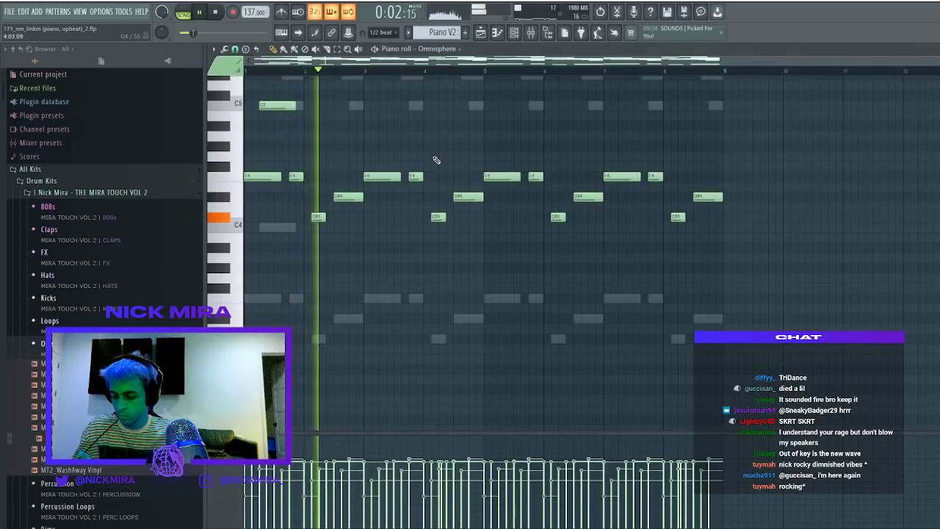
pyautogui.click(270, 227)
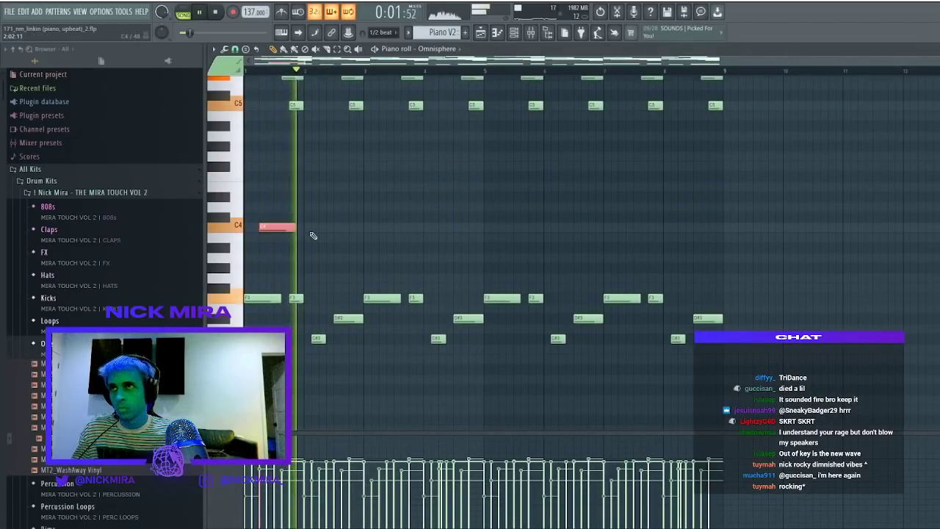
pyautogui.moveTo(253, 211); pyautogui.dragTo(881, 427)
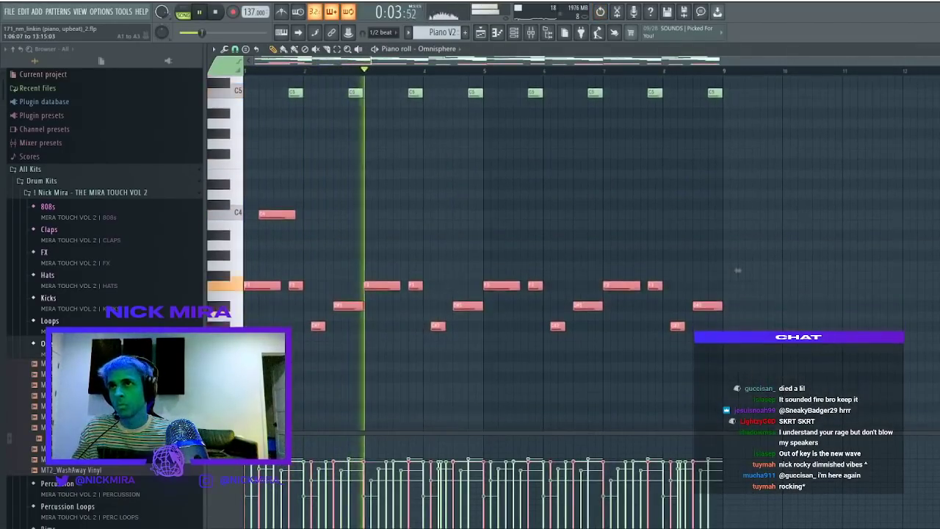
pyautogui.hotkey('ctrl', 'Up')
# Try the Omnisphere notes an octave lower, transpose them back up an octave and clear the selection
pyautogui.hotkey('ctrl', 'a')
pyautogui.hotkey('ctrl', 'Down')
pyautogui.press('space')
pyautogui.press('space')
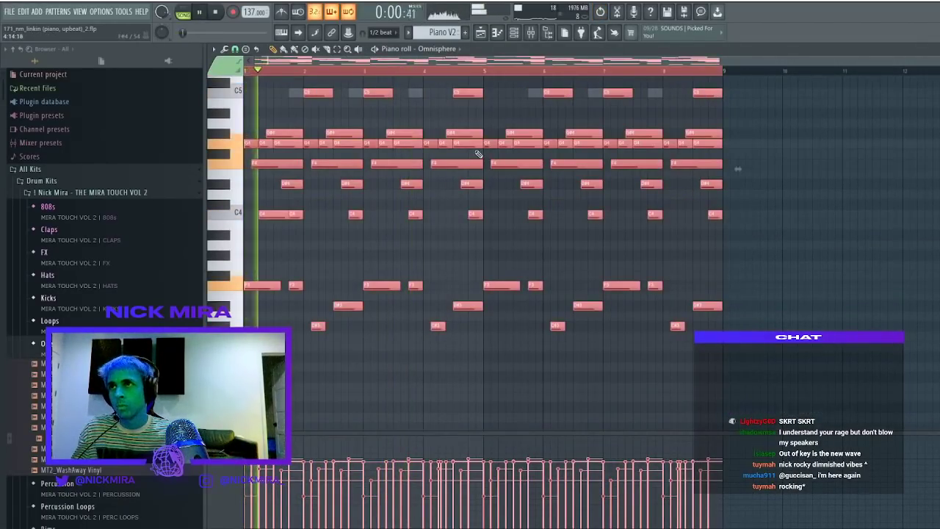
pyautogui.hotkey('ctrl', 'Up')
pyautogui.hotkey('ctrl', 'd')
pyautogui.scroll(11, 493, 188)
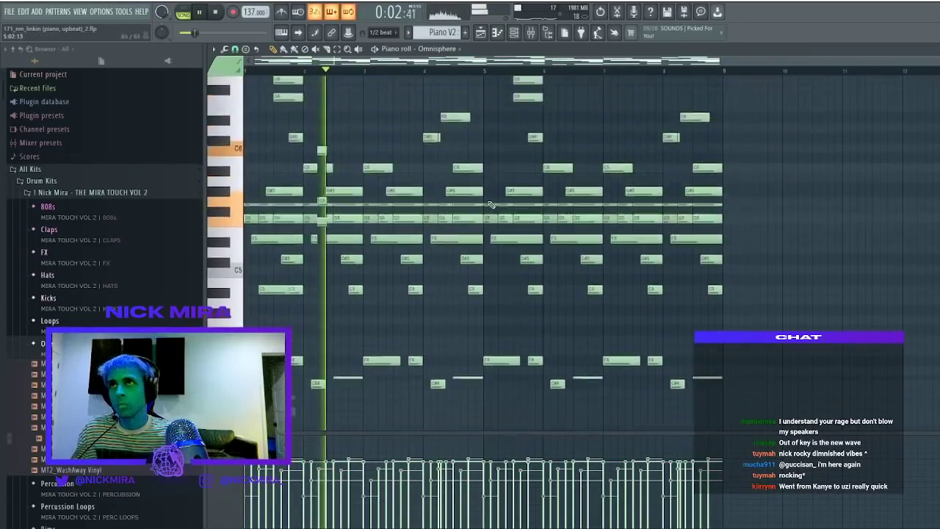
pyautogui.keyDown('ctrl'); pyautogui.click(221, 240); pyautogui.keyUp('ctrl')
pyautogui.moveTo(222, 242); pyautogui.dragTo(246, 186)
pyautogui.hotkey('ctrl', 'Down')
pyautogui.hotkey('ctrl', 'Up')
pyautogui.hotkey('ctrl', 'd')
# Load the SID In the Water patch in Omnisphere and solo its channel for playback
pyautogui.press('F6')
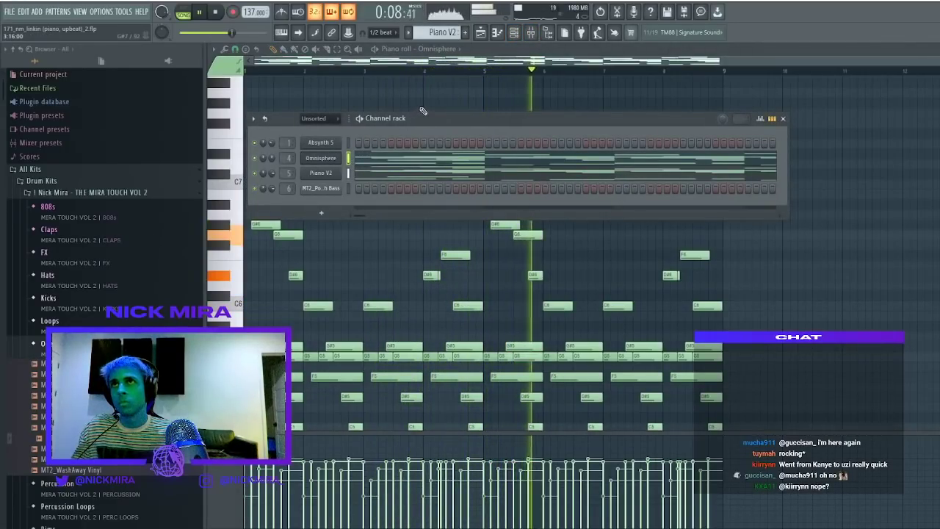
pyautogui.click(337, 158)
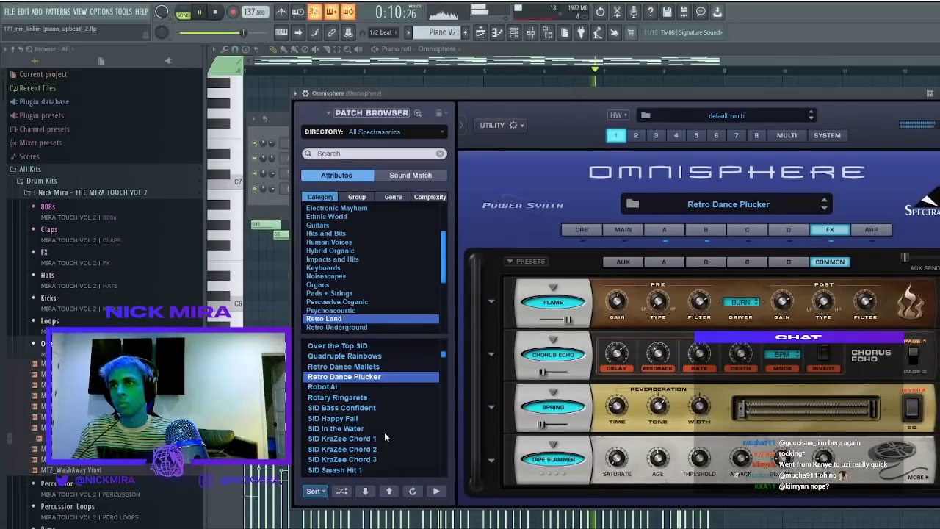
pyautogui.click(255, 173)
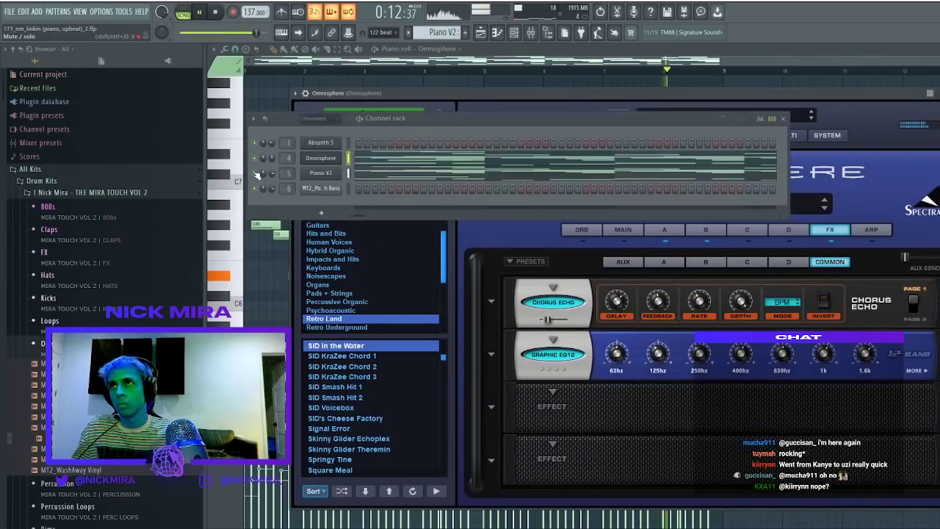
pyautogui.press('space')
pyautogui.rightClick(255, 158)
pyautogui.press('space')
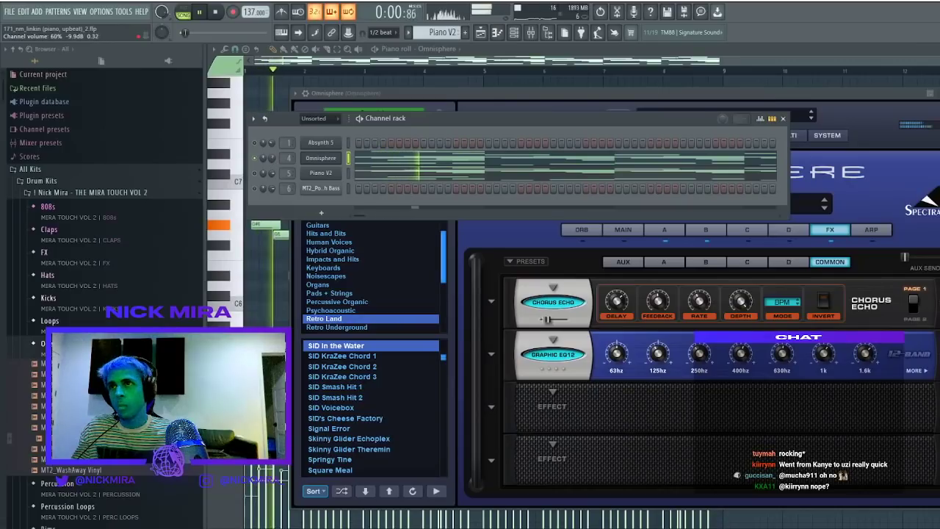
# Lower the amp envelope attack on layer A and the release on layer B of the SID In the Water patch
pyautogui.click(602, 266)
pyautogui.click(663, 229)
pyautogui.moveTo(830, 434); pyautogui.dragTo(825, 441)
pyautogui.click(706, 230)
pyautogui.moveTo(887, 420); pyautogui.dragTo(887, 436)
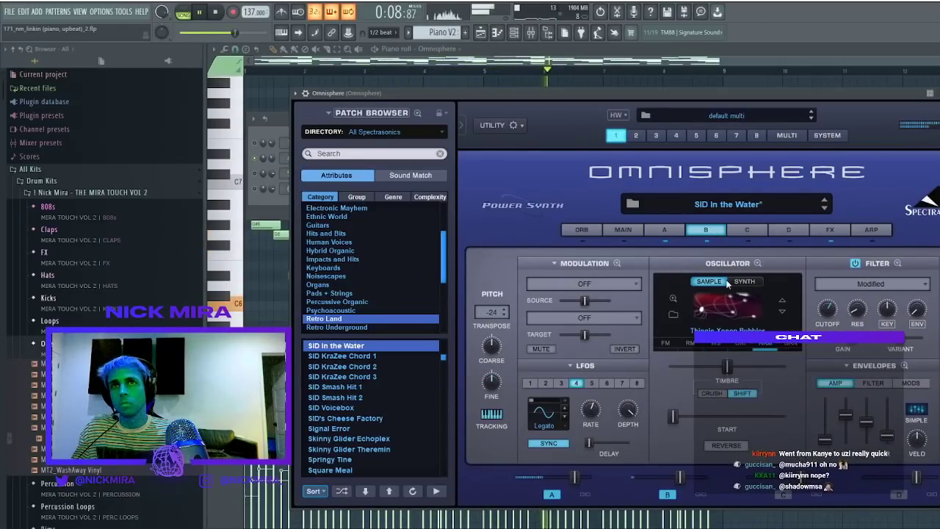
# Return to the channel rack, stop playback and select the Piano V2 track in the mixer
pyautogui.click(275, 159)
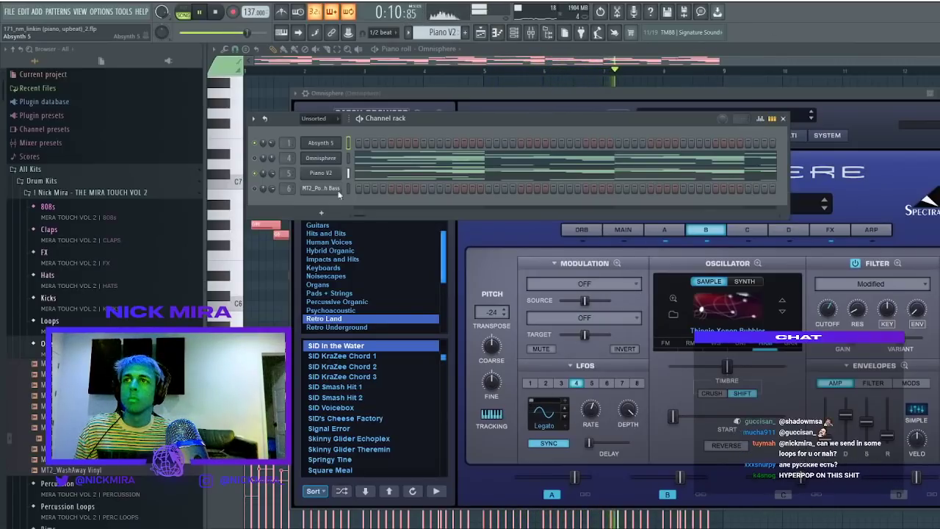
pyautogui.press('space')
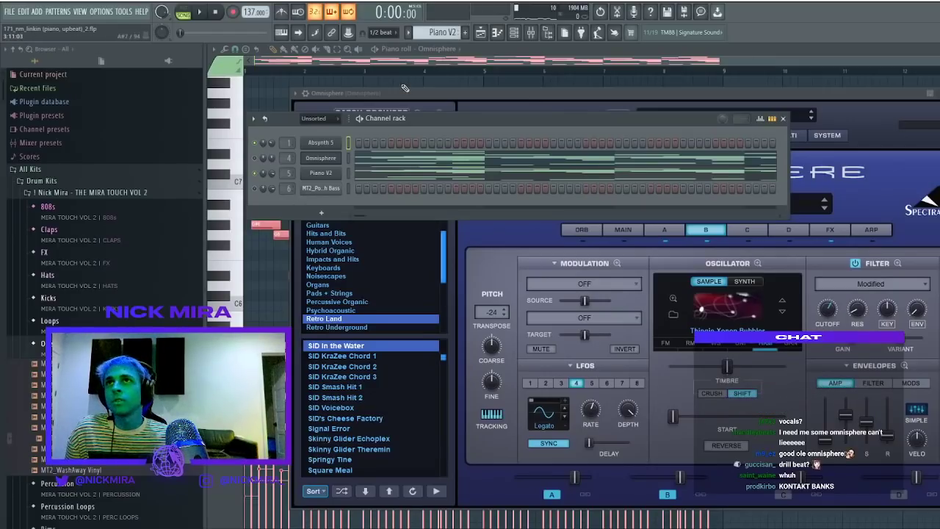
pyautogui.click(538, 39)
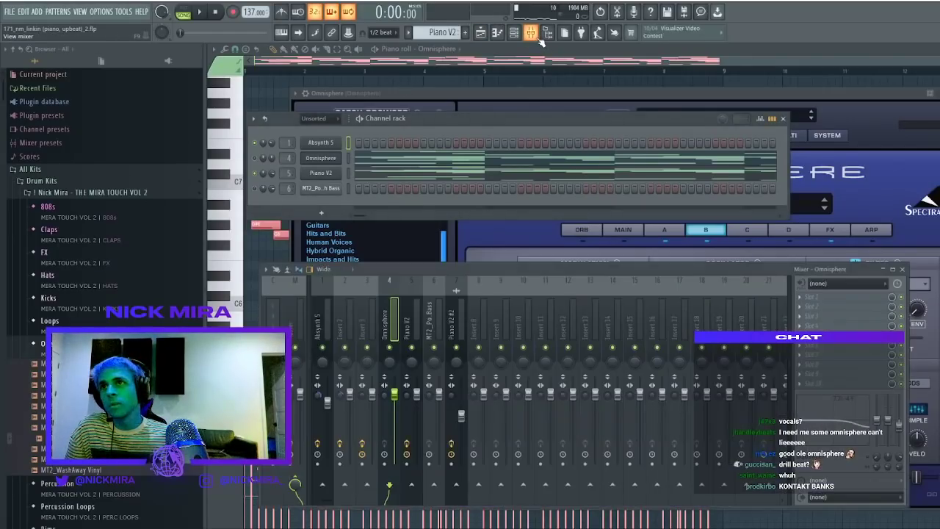
pyautogui.click(403, 321)
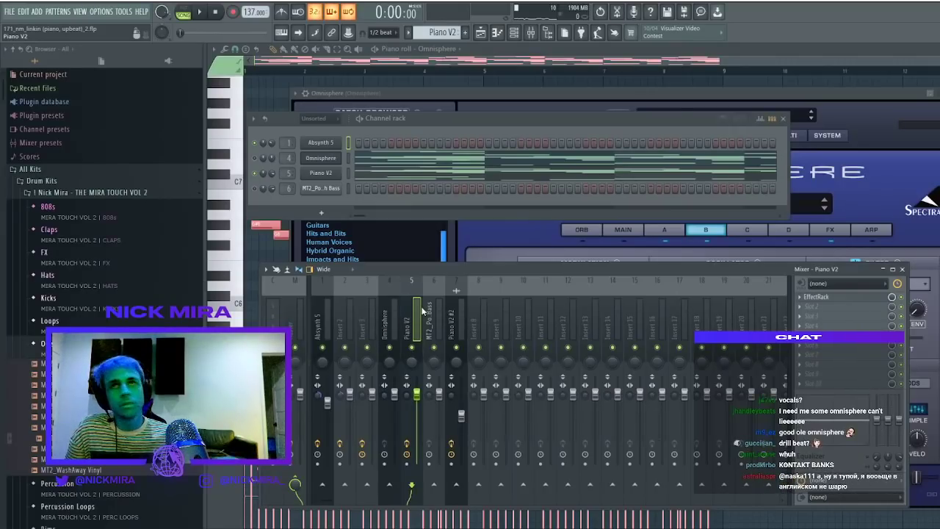
# Play back the piano project and check the Piano V2 clip in the playlist
pyautogui.press('space')
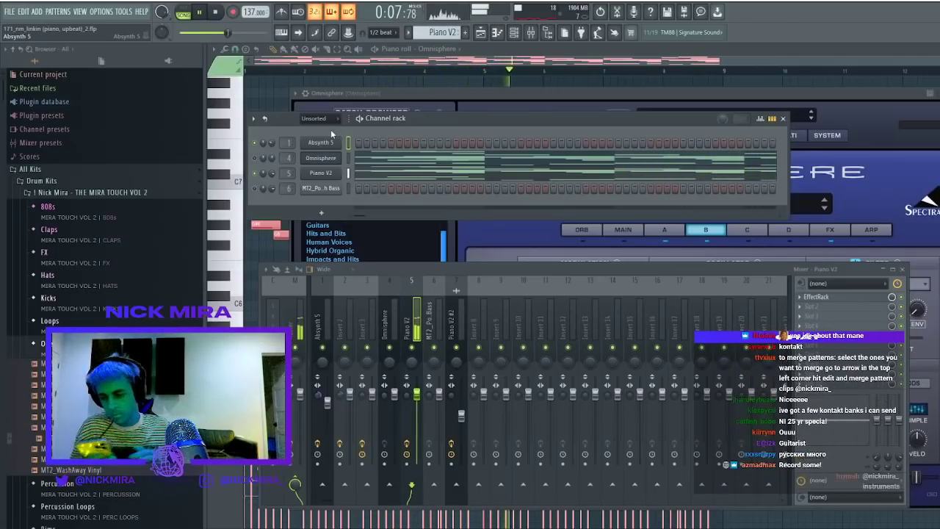
pyautogui.press('F5')
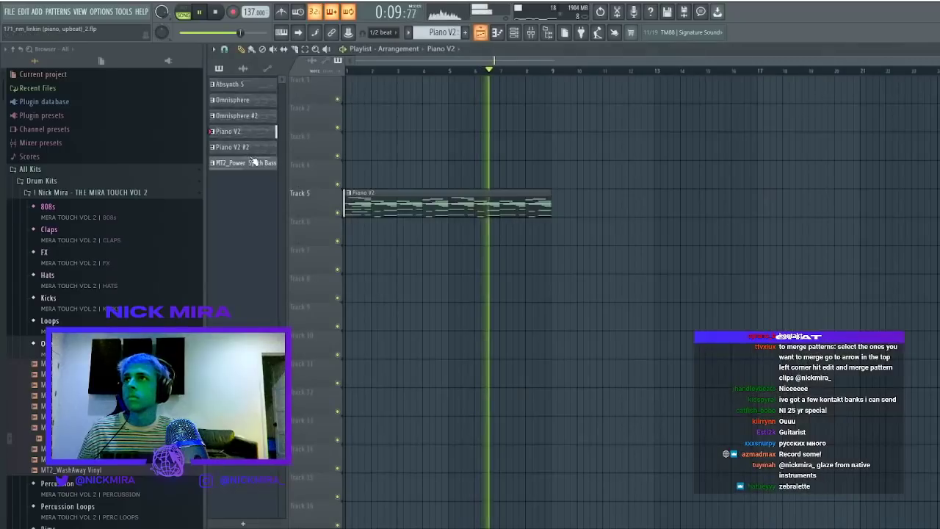
pyautogui.press('F5')
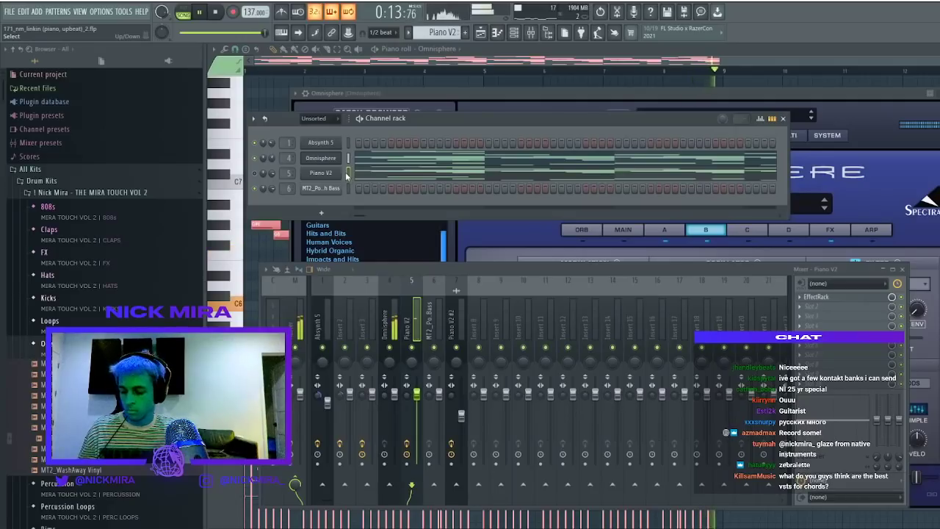
pyautogui.press('space')
# Add Hive as a new instrument channel and open its preset browser
pyautogui.click(340, 140)
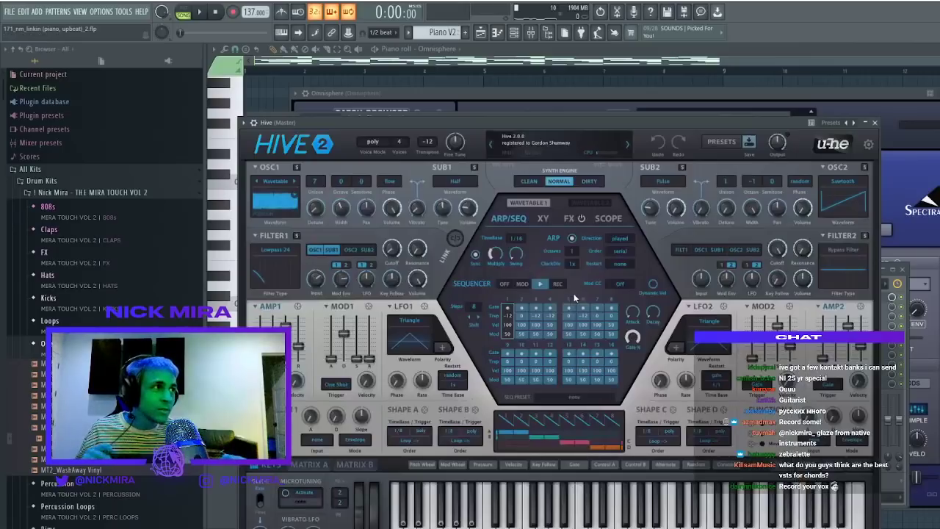
pyautogui.moveTo(682, 122); pyautogui.dragTo(814, 86)
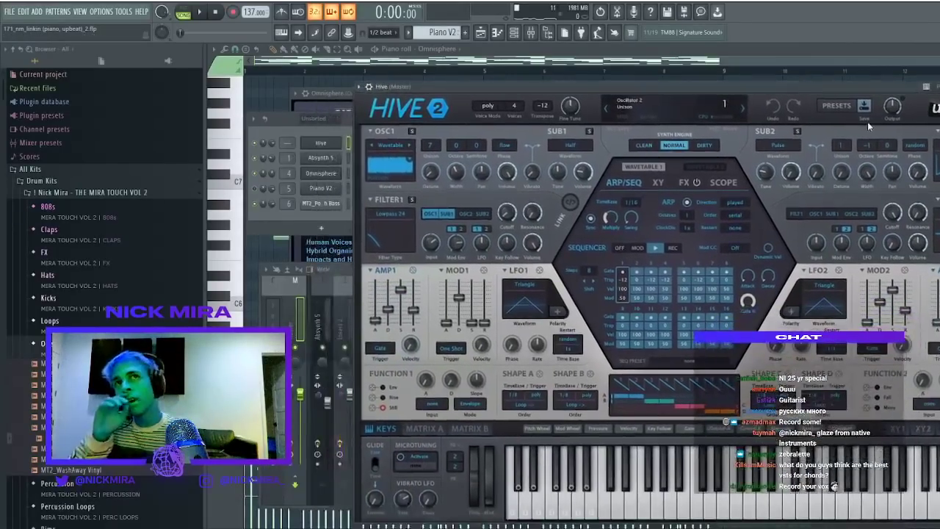
pyautogui.click(837, 105)
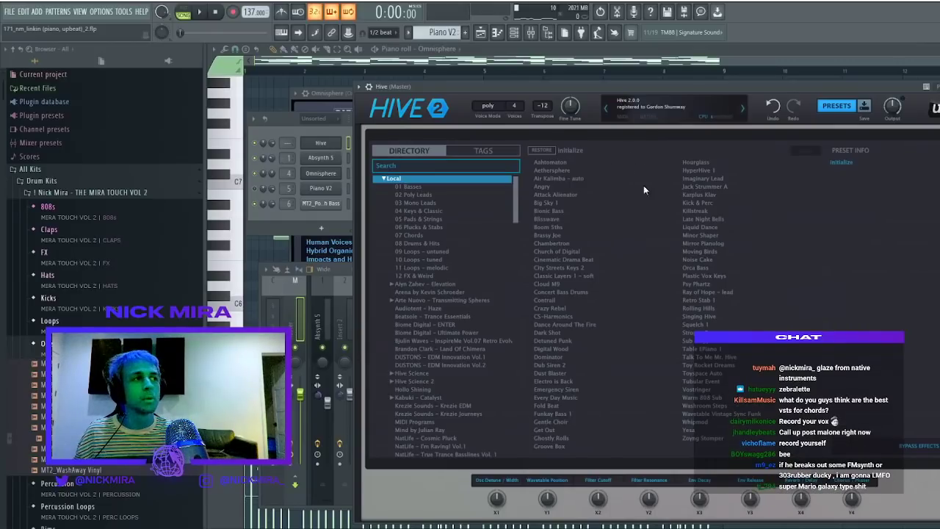
# Try Hive presets from Concert Bass Drums through Dark Shot to Dance Around The Fire, and close the synth window
pyautogui.click(633, 293)
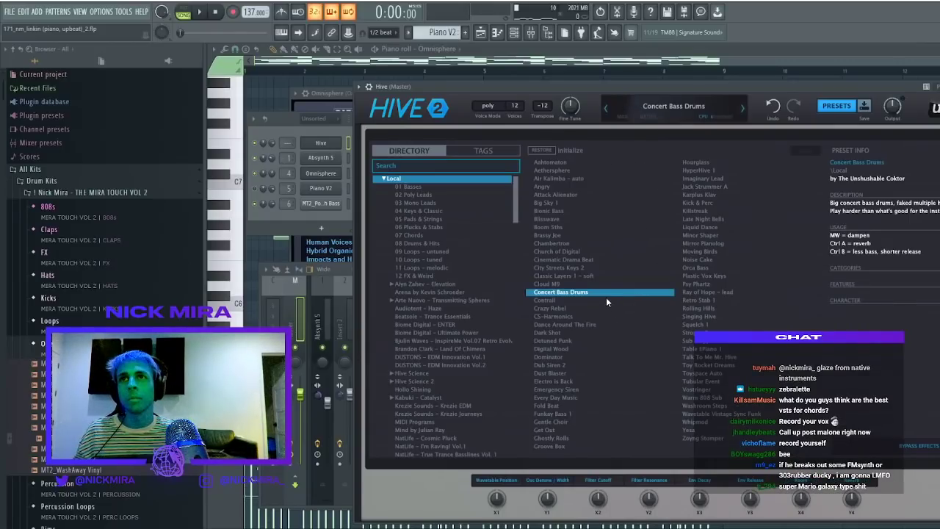
pyautogui.click(588, 307)
pyautogui.click(580, 331)
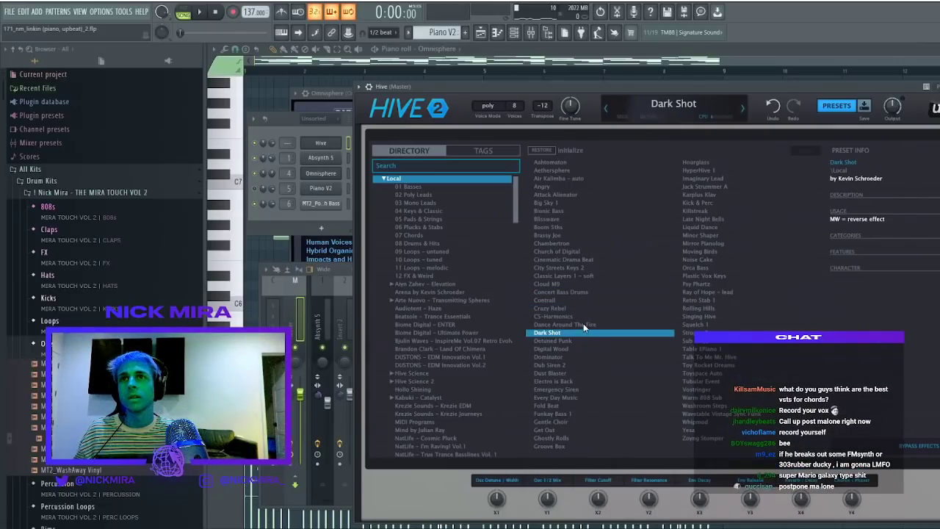
pyautogui.click(583, 323)
pyautogui.moveTo(571, 88); pyautogui.dragTo(460, 140)
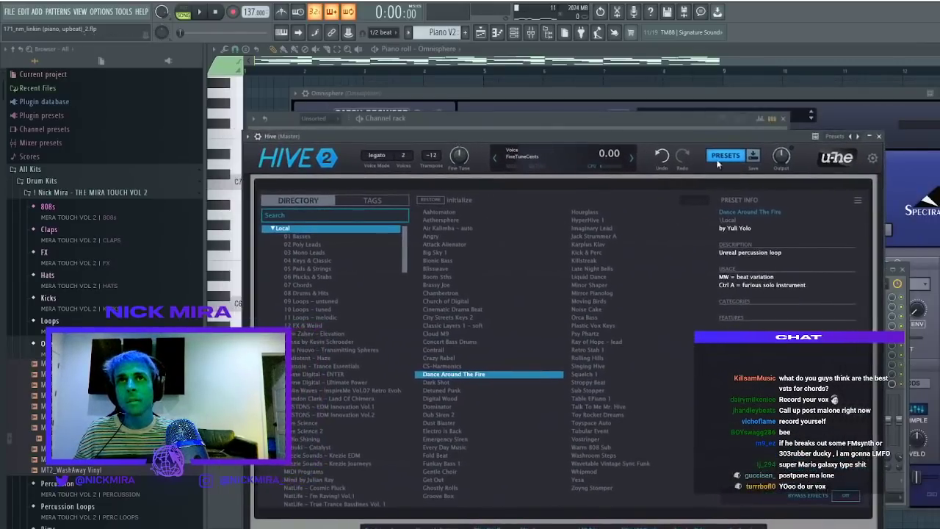
pyautogui.click(879, 137)
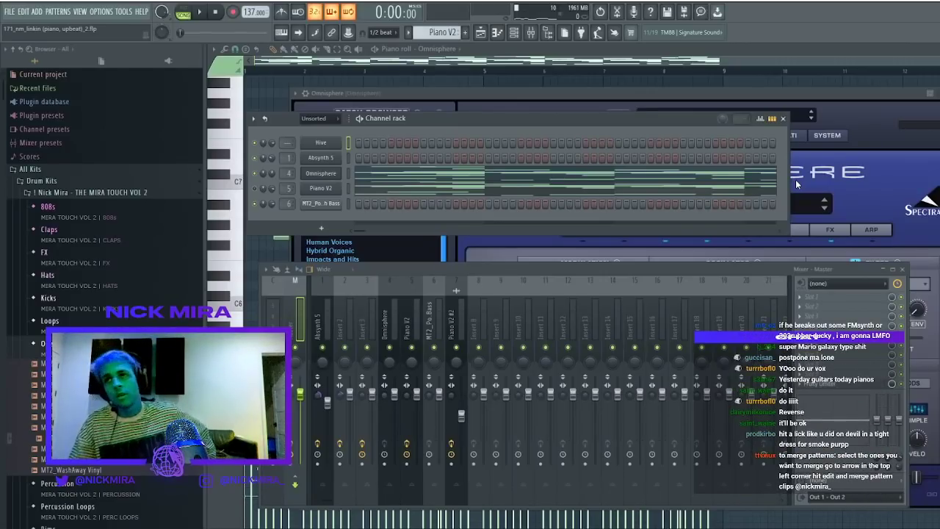
# Select the Piano V2 mixer track and play the song briefly to hear the current parts
pyautogui.click(419, 312)
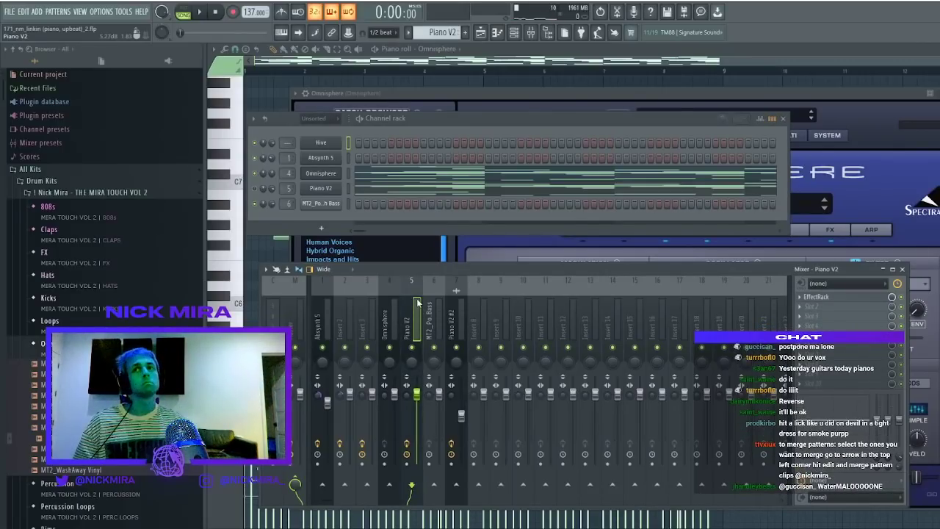
pyautogui.press('space')
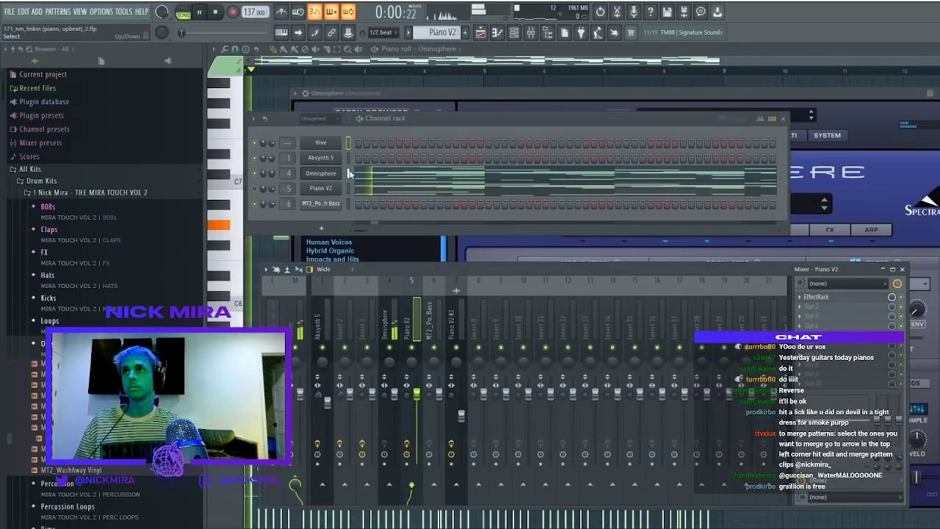
pyautogui.press('space')
pyautogui.middleClick(328, 142)
pyautogui.scroll(-5, 292, 314)
pyautogui.press('space')
pyautogui.press('Escape')
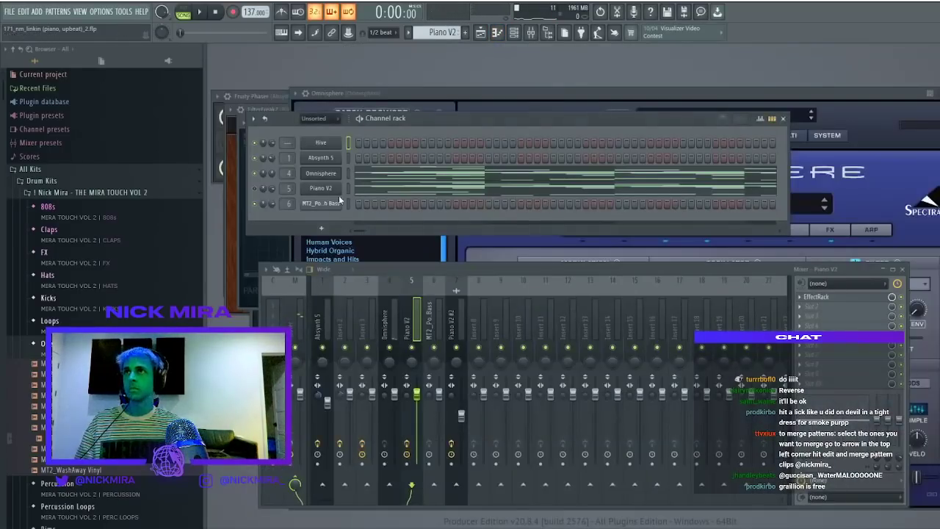
# Reopen Hive and audition local presets, including City Streets Keys 2, Orca Bass and Plastic Vox Keys
pyautogui.click(339, 142)
pyautogui.click(512, 317)
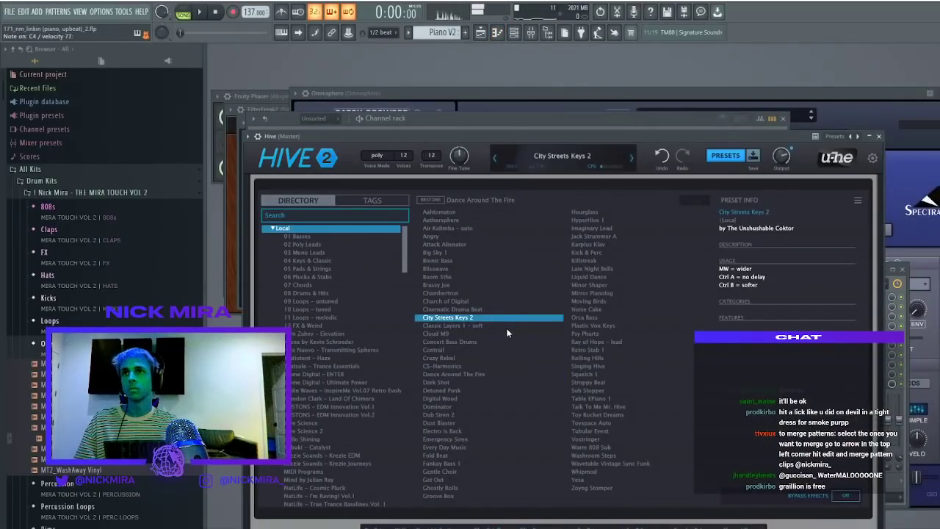
pyautogui.click(509, 326)
pyautogui.click(596, 300)
pyautogui.click(597, 309)
pyautogui.click(597, 319)
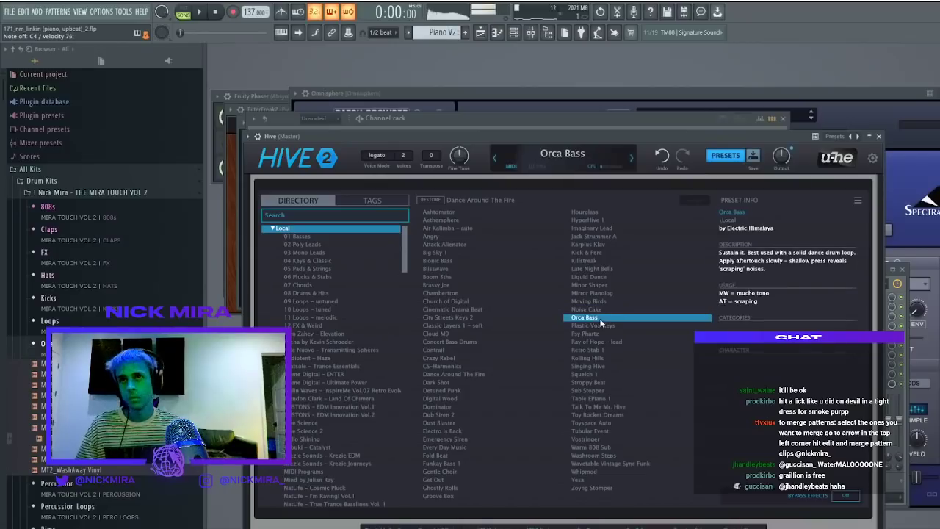
pyautogui.click(605, 326)
# Audition the following local presets one by one, past Rolling Hills and Table EPiano 1, and load Toyspace Auto
pyautogui.press('Down')
pyautogui.press('Down')
pyautogui.press('Down')
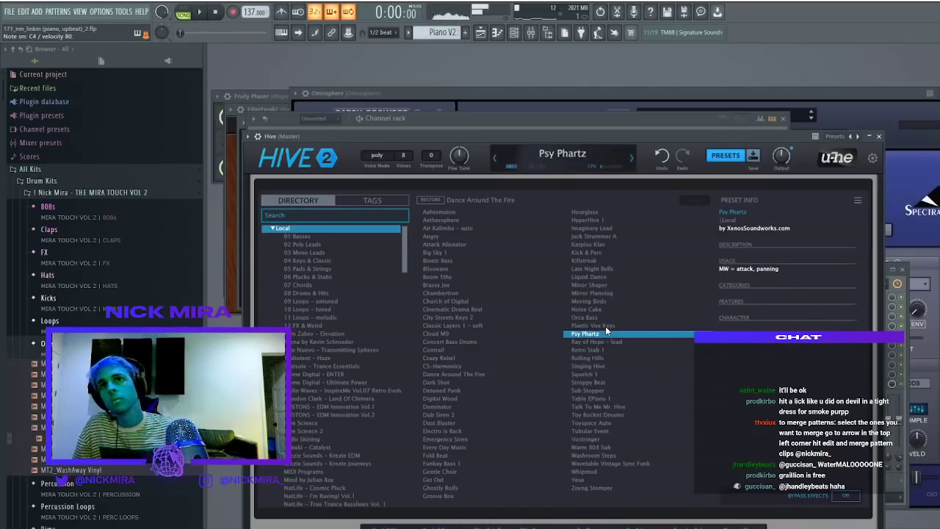
pyautogui.press('Down')
pyautogui.press('Down')
pyautogui.press('Down')
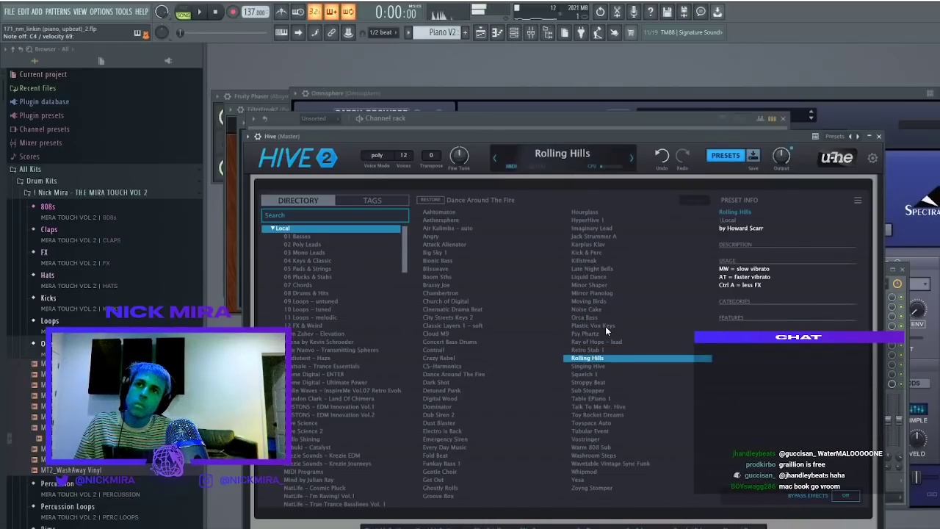
pyautogui.press('Down')
pyautogui.press('Down')
pyautogui.press('Down')
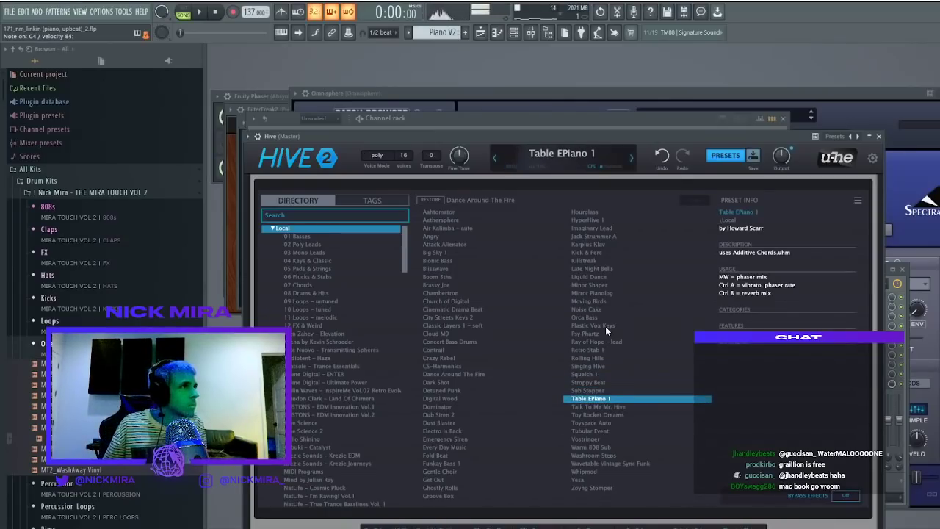
pyautogui.press('Down')
pyautogui.press('Down')
pyautogui.press('Down')
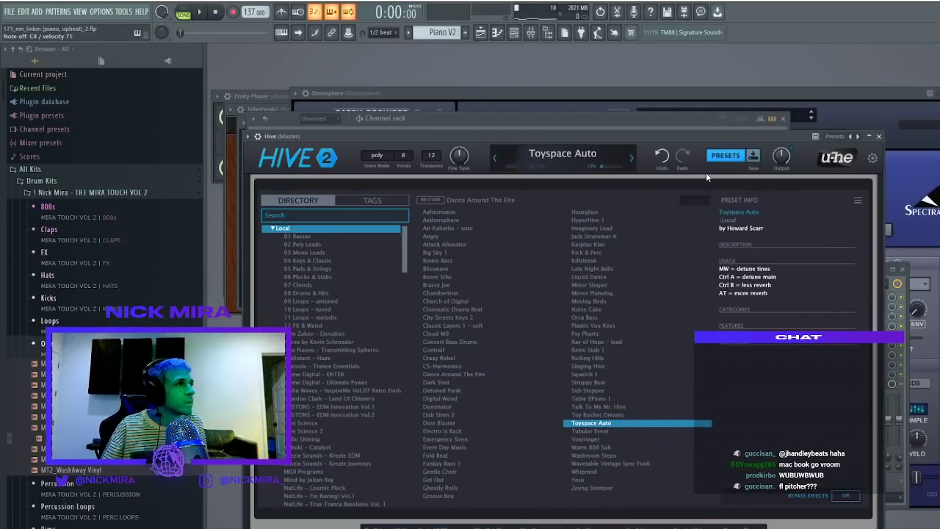
# Place the five patterns from Absynth 5 to Piano V2 #2 together in the playlist at bar 9 on Tracks 1–5
pyautogui.click(480, 32)
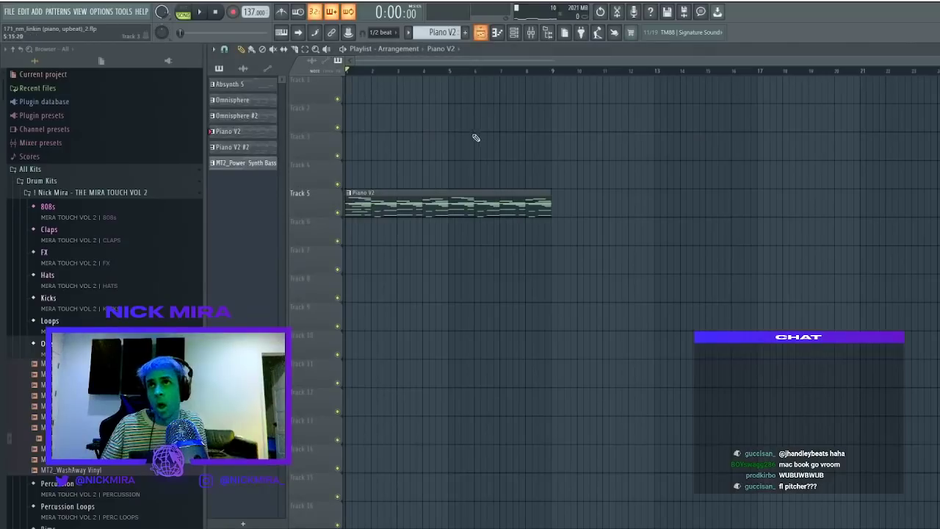
pyautogui.click(236, 90)
pyautogui.keyDown('shift'); pyautogui.click(248, 148); pyautogui.keyUp('shift')
pyautogui.moveTo(248, 148); pyautogui.dragTo(583, 70)
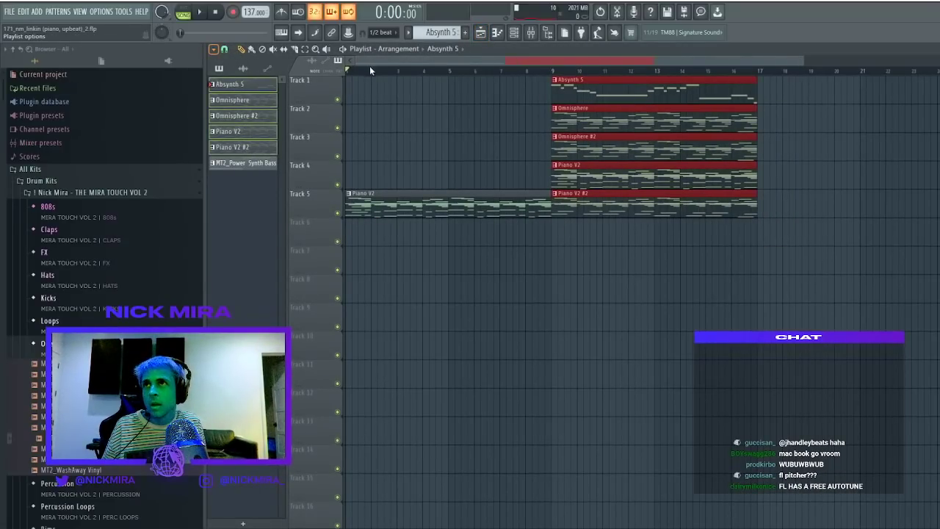
# Merge the five selected pattern clips into one clip and move it to Track 2
pyautogui.click(369, 274)
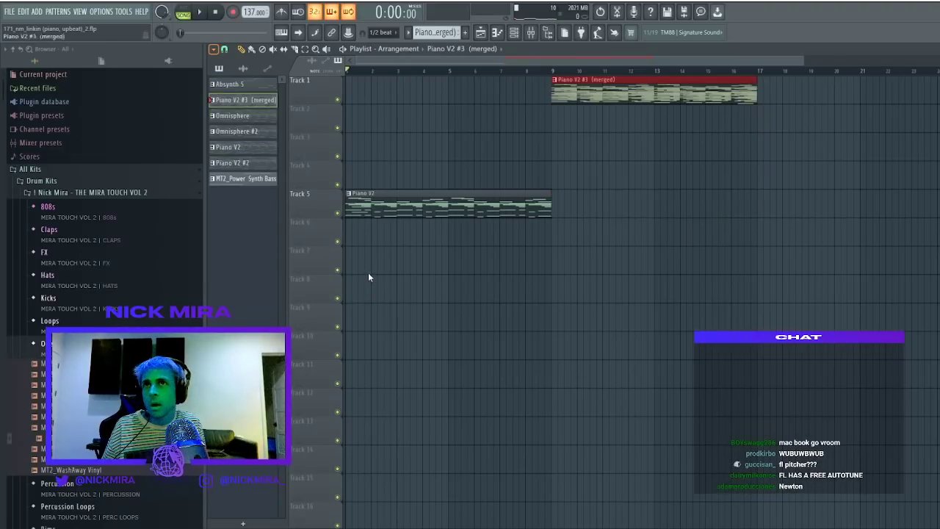
pyautogui.moveTo(592, 84); pyautogui.dragTo(593, 111)
# Examine the merged pattern's notes in the piano roll and channel rack, switching playback to pattern mode
pyautogui.click(555, 72)
pyautogui.doubleClick(573, 109)
pyautogui.scroll(-6, 440, 147)
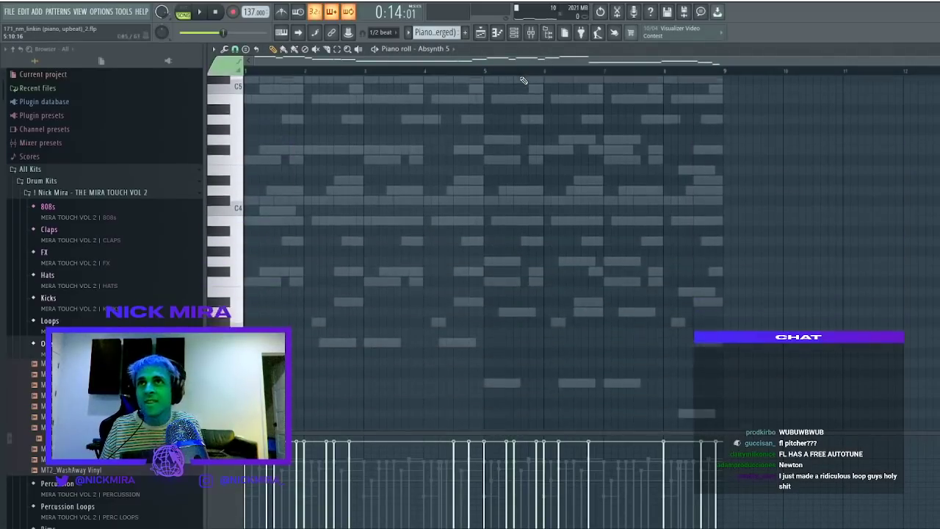
pyautogui.press('F6')
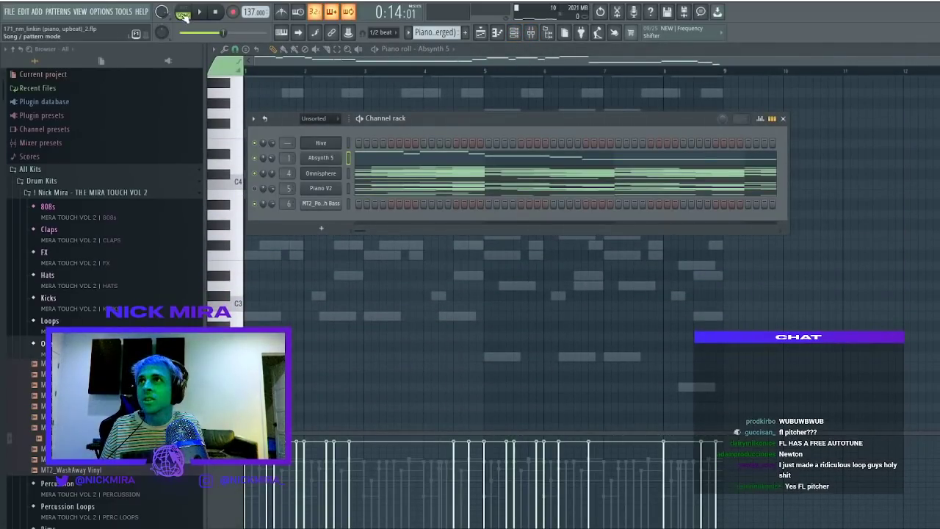
pyautogui.click(185, 12)
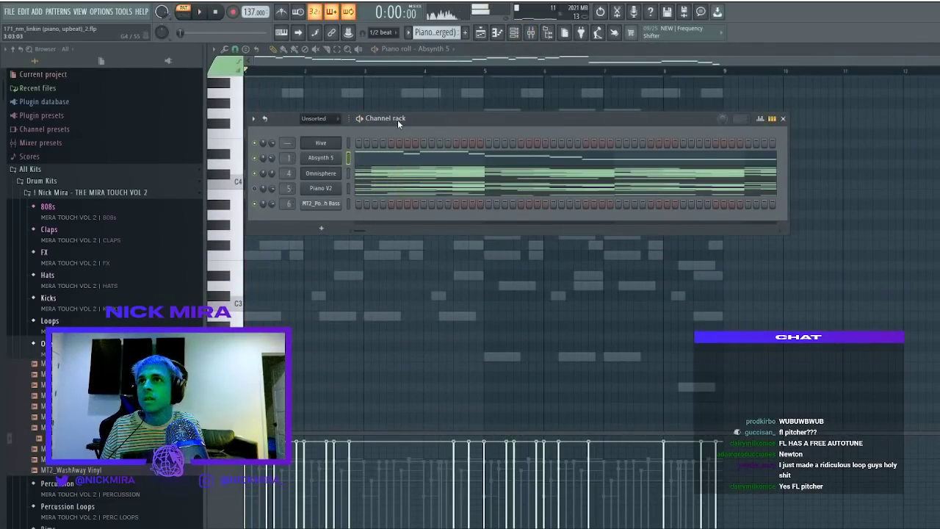
pyautogui.press('F5')
pyautogui.press('F5')
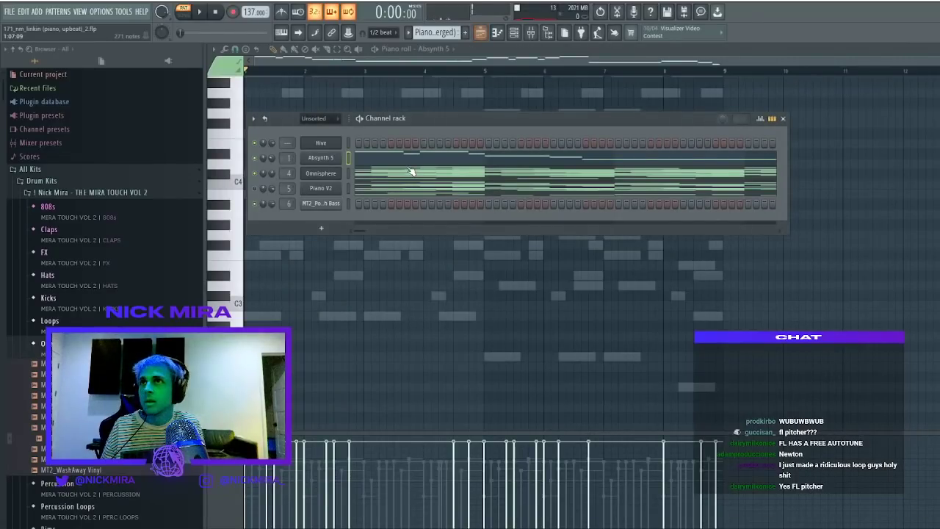
pyautogui.press('F5')
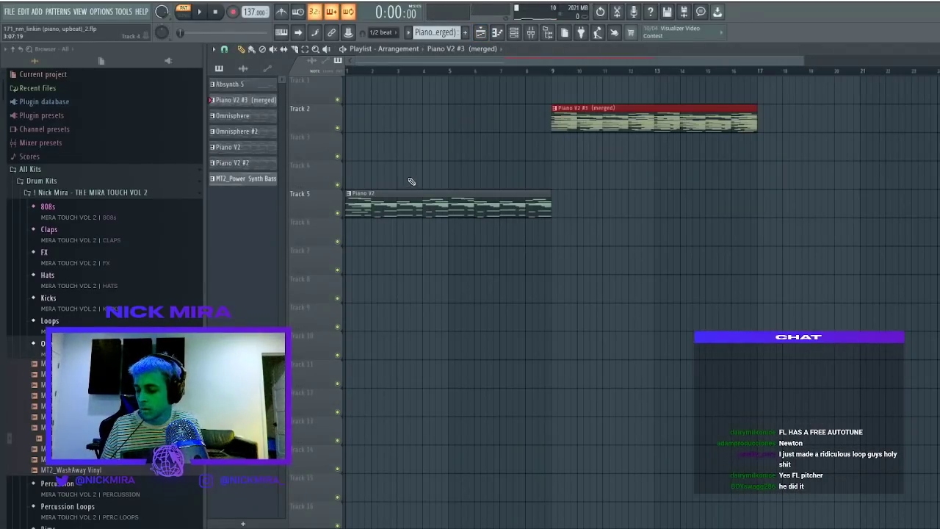
# Undo the move and merge of the clips, and delete the Piano V2 clip from Track 4 at bar 9
pyautogui.hotkey('ctrl', 'alt', 'z')
pyautogui.hotkey('ctrl', 'alt', 'z')
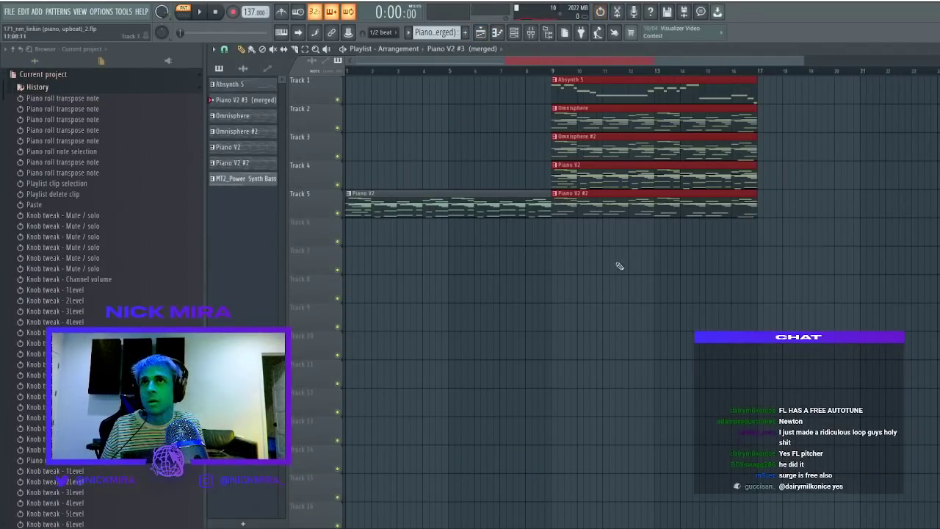
pyautogui.rightClick(674, 174)
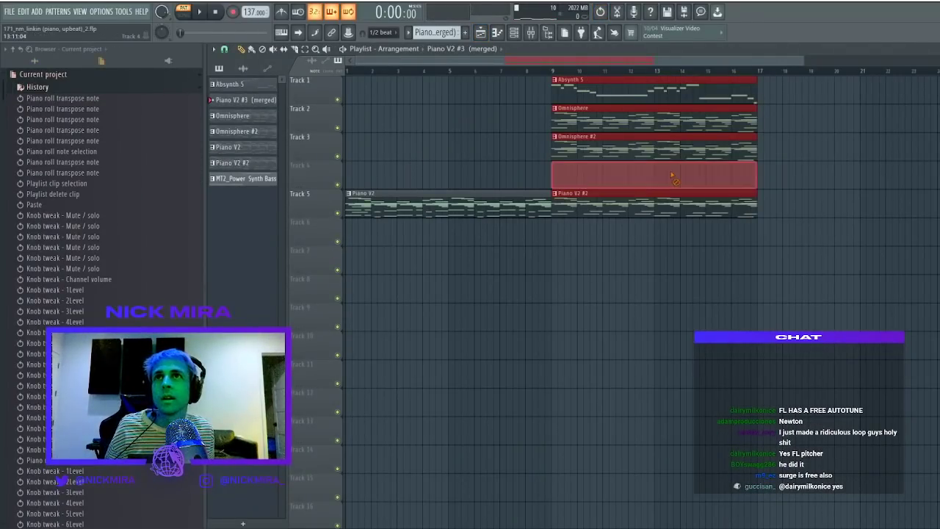
# Play the four remaining clips from bar 9, and merge them into one pattern clip on Track 1
pyautogui.click(556, 71)
pyautogui.press('space')
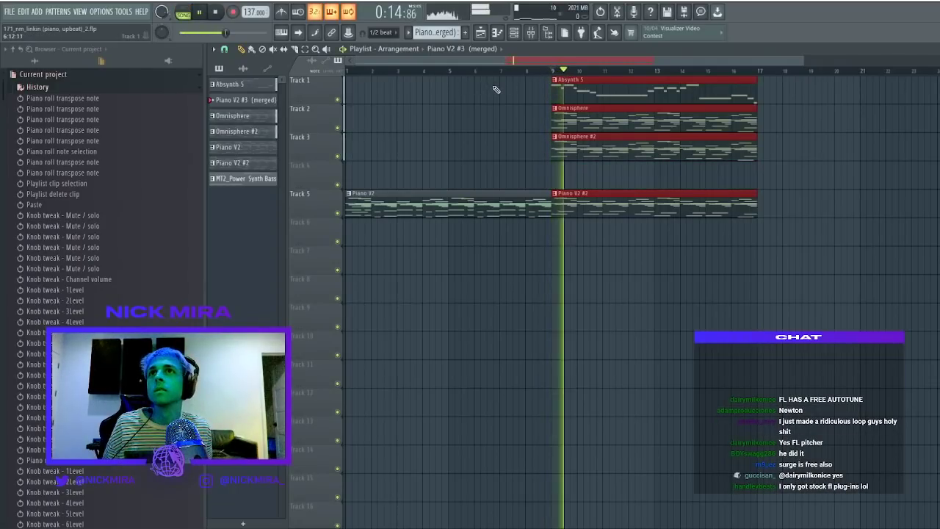
pyautogui.press('space')
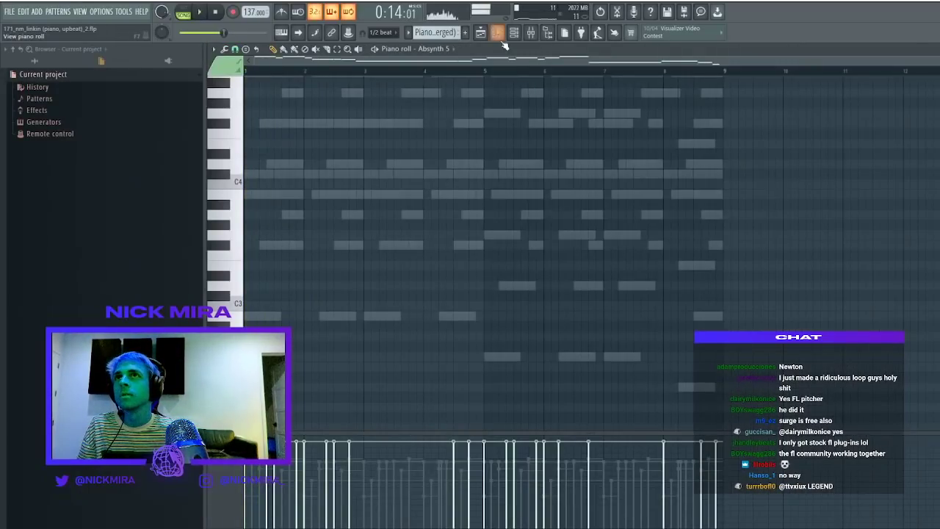
pyautogui.click(481, 32)
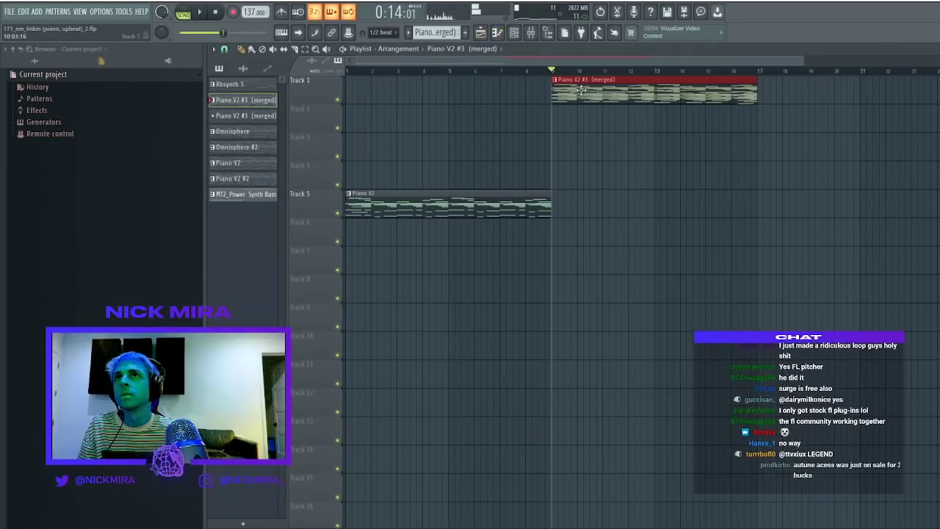
# Render the merged pattern clip to audio and place the audio clip on Track 2 just before bar 9
pyautogui.press('space')
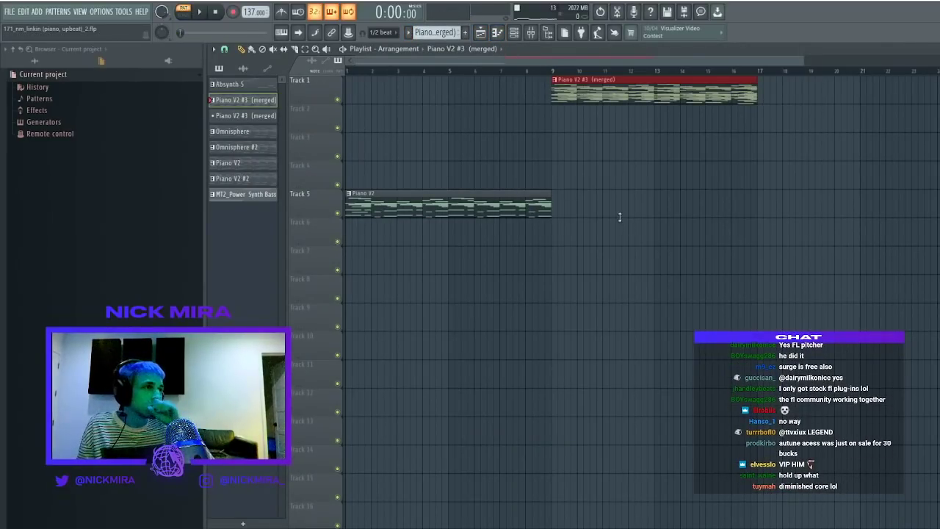
pyautogui.hotkey('ctrl', 'alt', 'c')
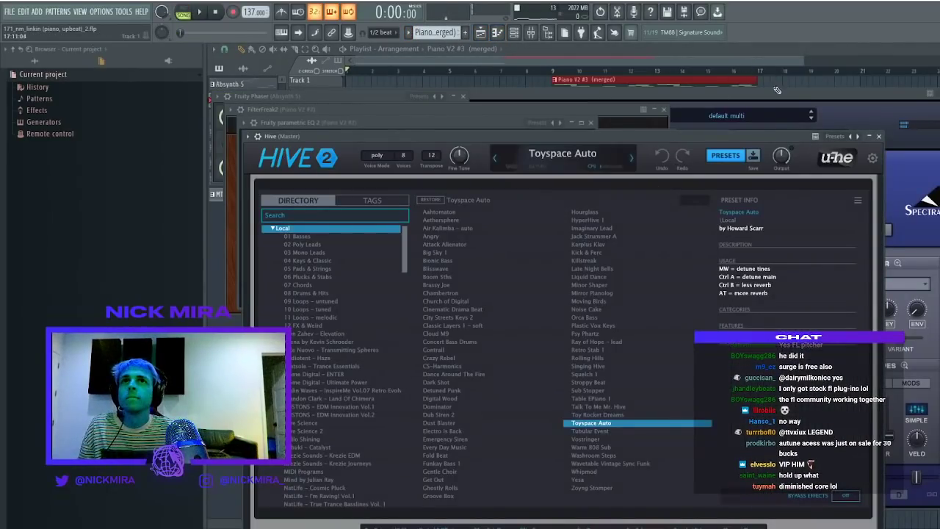
pyautogui.click(773, 84)
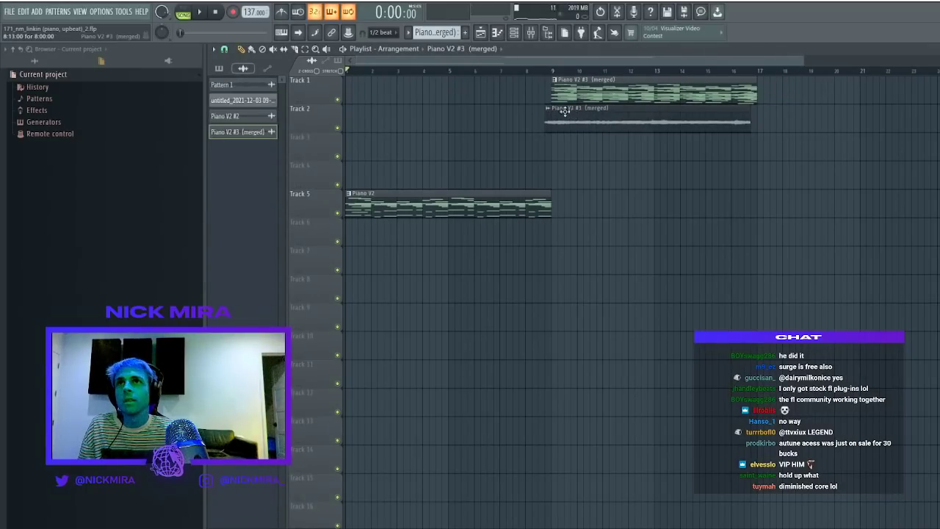
# Align the rendered audio clip to bar 9 in place of the merged pattern clip, and raise its time-stretching pitch
pyautogui.click(554, 71)
pyautogui.doubleClick(594, 108)
pyautogui.press('space')
pyautogui.press('space')
pyautogui.moveTo(409, 191); pyautogui.dragTo(409, 158)
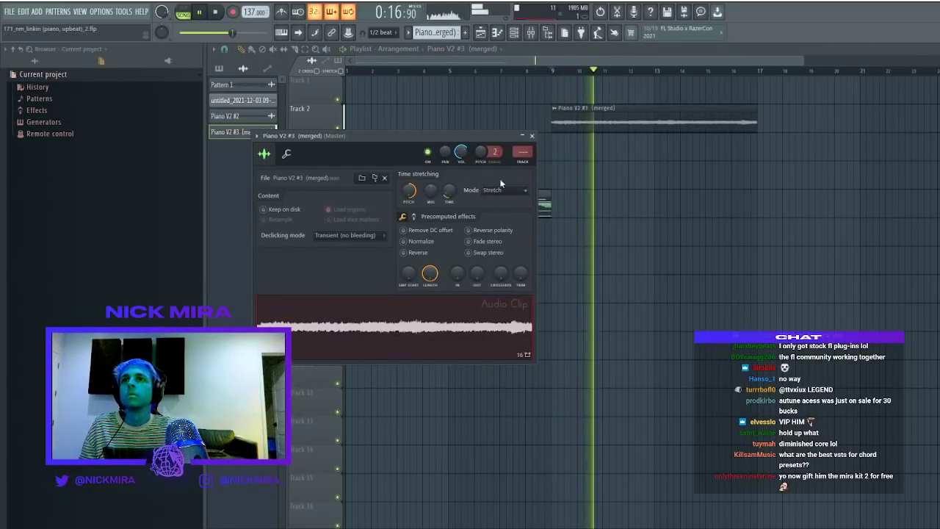
pyautogui.press('Escape')
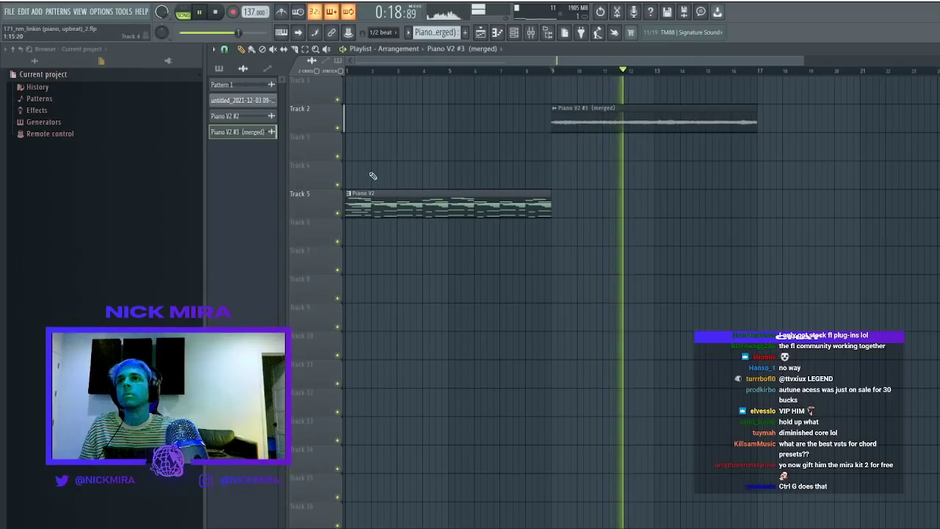
# Play the song from the start and delete the rendered audio clip from Track 2
pyautogui.press('space')
pyautogui.click(352, 72)
pyautogui.press('space')
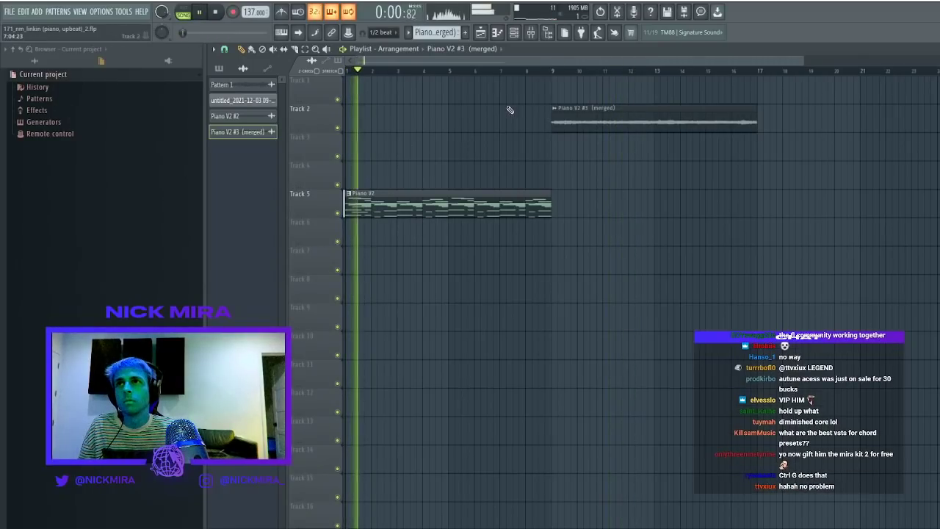
pyautogui.rightClick(586, 108)
# Show all channels in the channel rack and play the song while muting Piano V2 and Omnisphere in turn
pyautogui.press('F6')
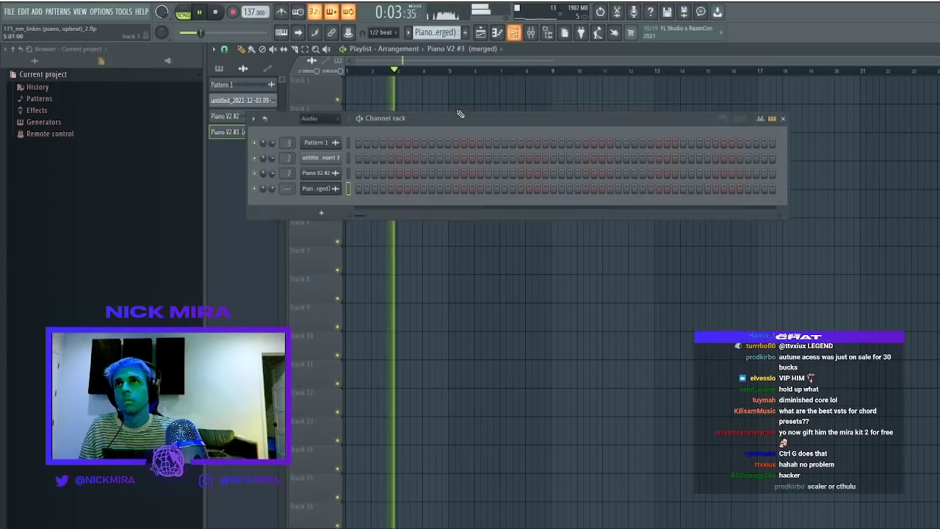
pyautogui.click(311, 116)
pyautogui.click(311, 127)
pyautogui.press('space')
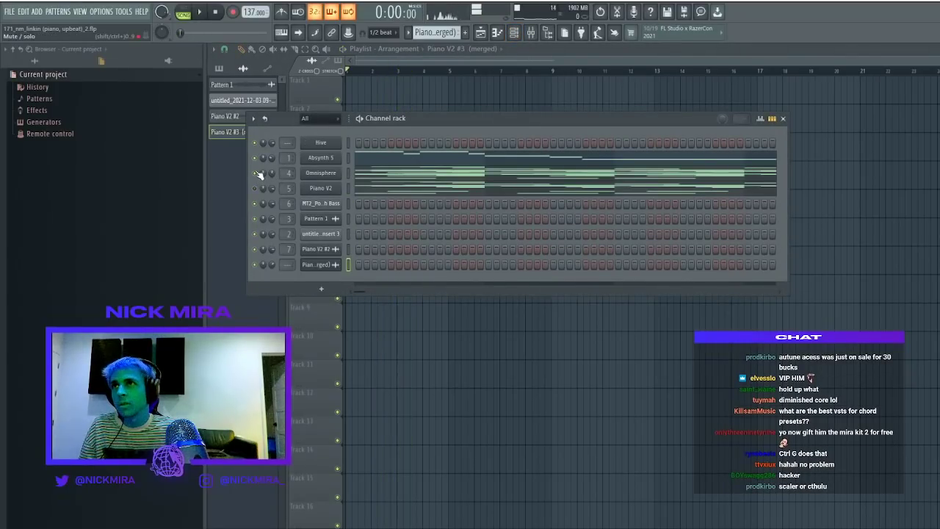
pyautogui.press('space')
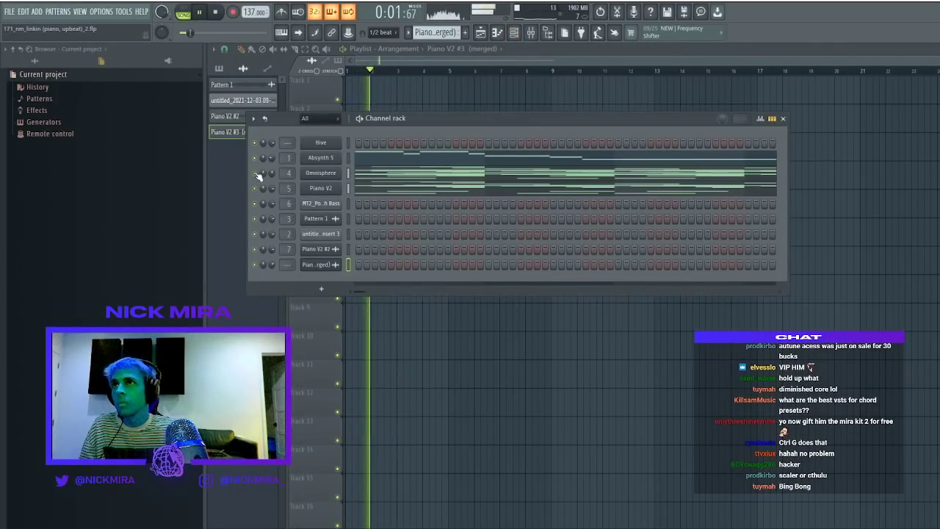
pyautogui.press('space')
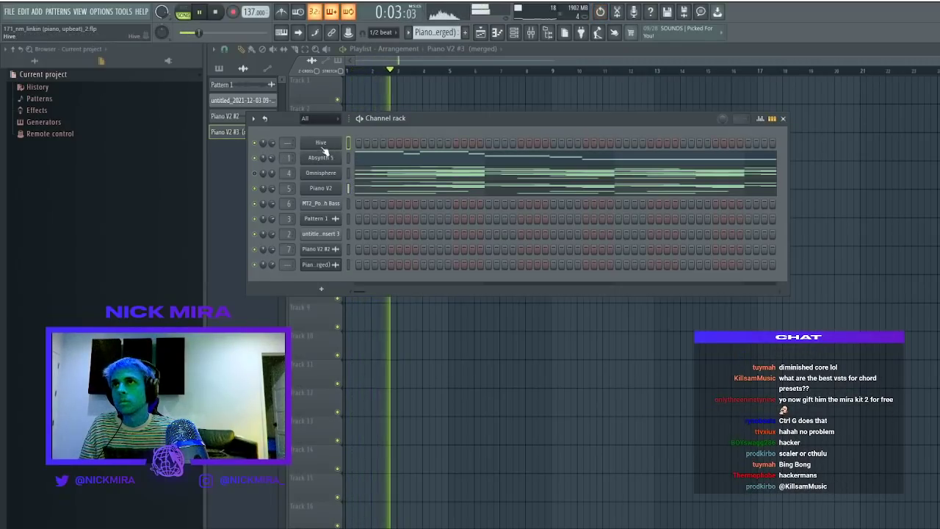
pyautogui.press('space')
# Try a short C#4 note at the start of Hive's piano roll
pyautogui.press('F7')
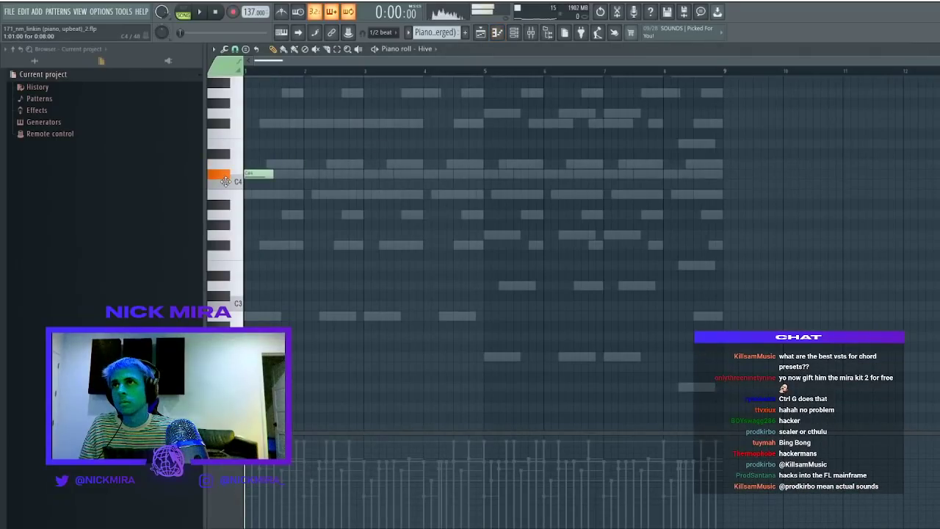
pyautogui.click(257, 189)
pyautogui.press('F6')
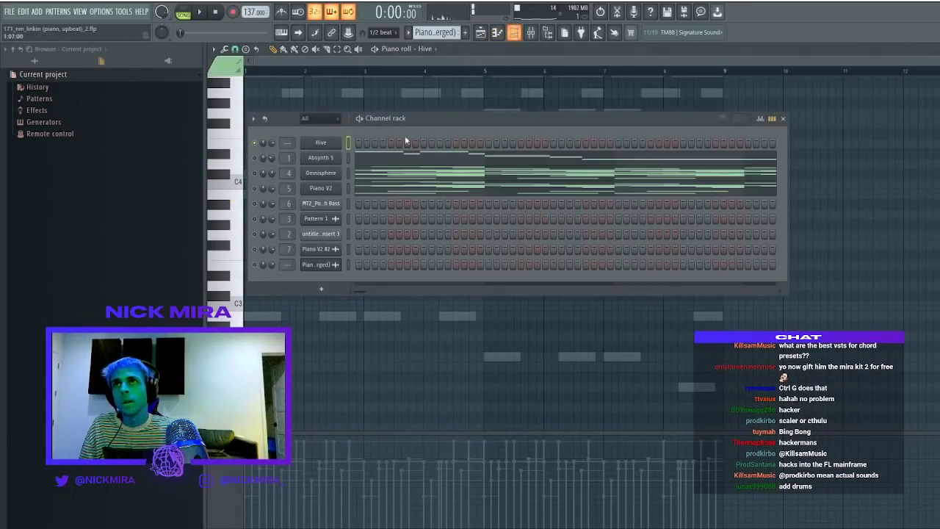
# Audition Hive presets from Mirror Pianolog through Singing Hive to Wavetable Vintage Sync Funk
pyautogui.click(332, 145)
pyautogui.click(617, 293)
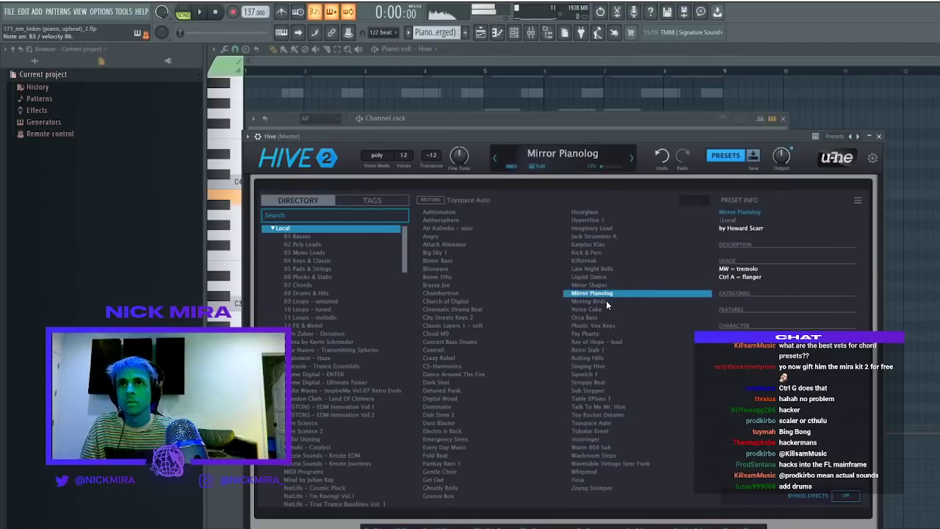
pyautogui.click(606, 300)
pyautogui.click(606, 316)
pyautogui.click(586, 366)
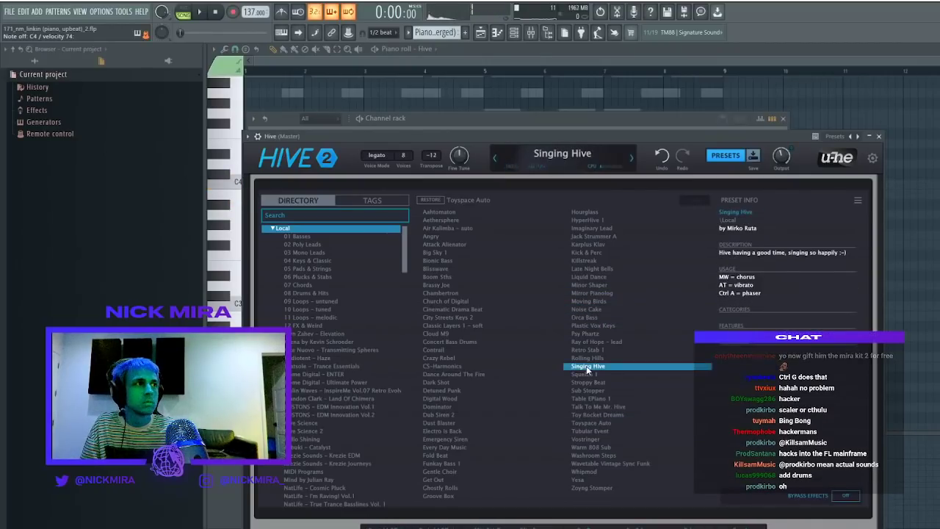
pyautogui.click(591, 406)
pyautogui.click(595, 431)
pyautogui.click(584, 447)
pyautogui.click(566, 463)
# Audition Hive presets from Brassy Joe through Church of Digital, and load City Streets Keys 2
pyautogui.click(440, 285)
pyautogui.click(453, 294)
pyautogui.click(459, 302)
pyautogui.click(462, 309)
pyautogui.click(463, 317)
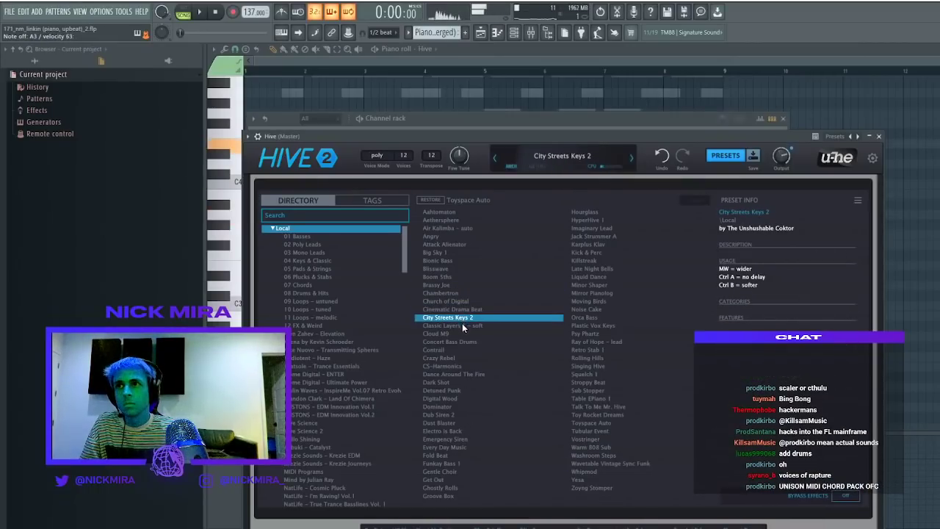
# Paste the copied notes into the Hive channel, play them, and switch playback to pattern mode
pyautogui.press('F6')
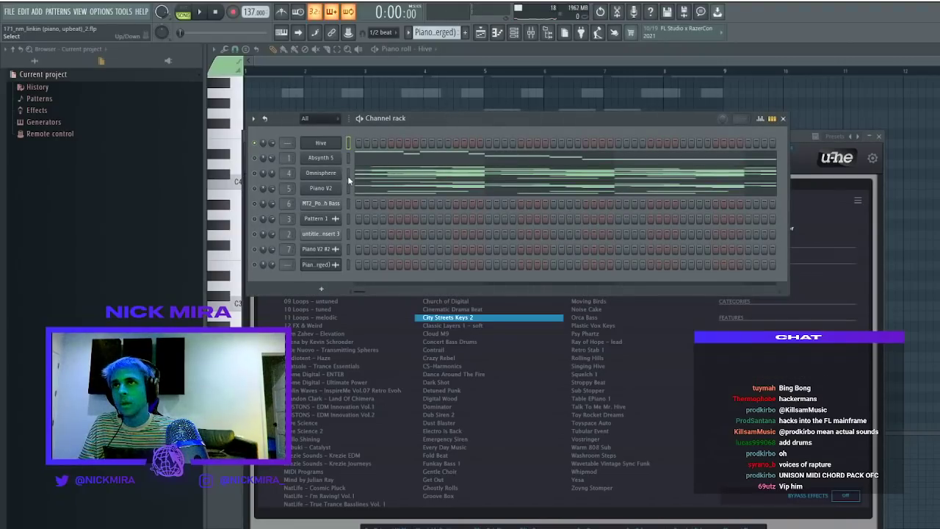
pyautogui.click(348, 143)
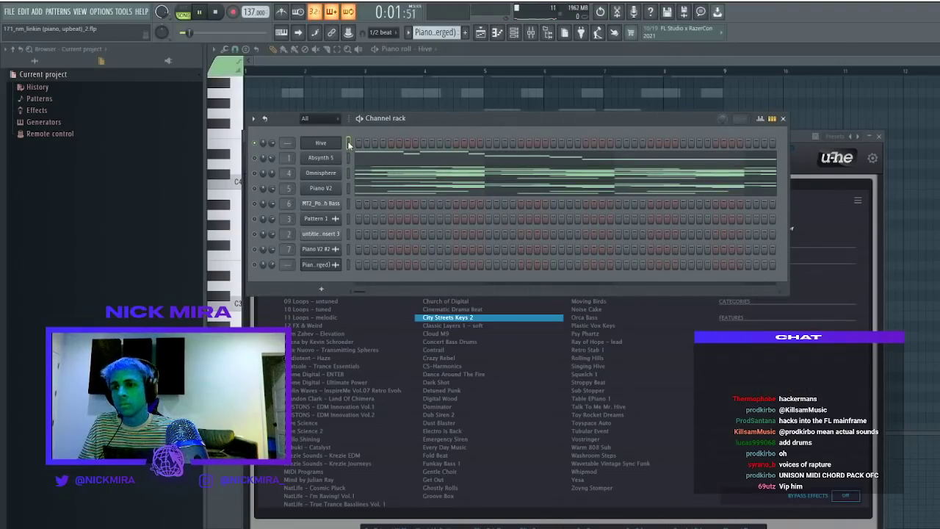
pyautogui.hotkey('ctrl', 'v')
pyautogui.press('space')
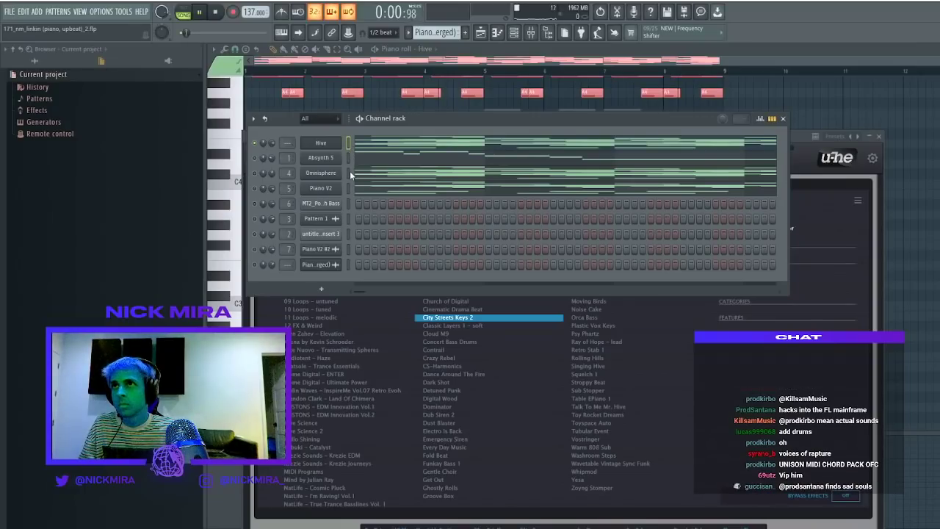
pyautogui.click(349, 171)
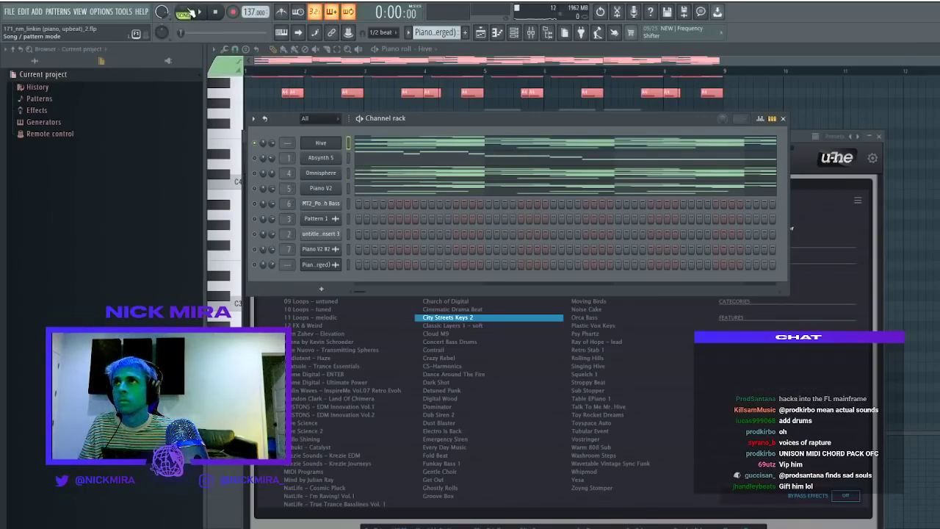
# Try cutting the notes from the Hive and Omnisphere channels, and bring them back
pyautogui.press('F5')
pyautogui.hotkey('ctrl', 'x')
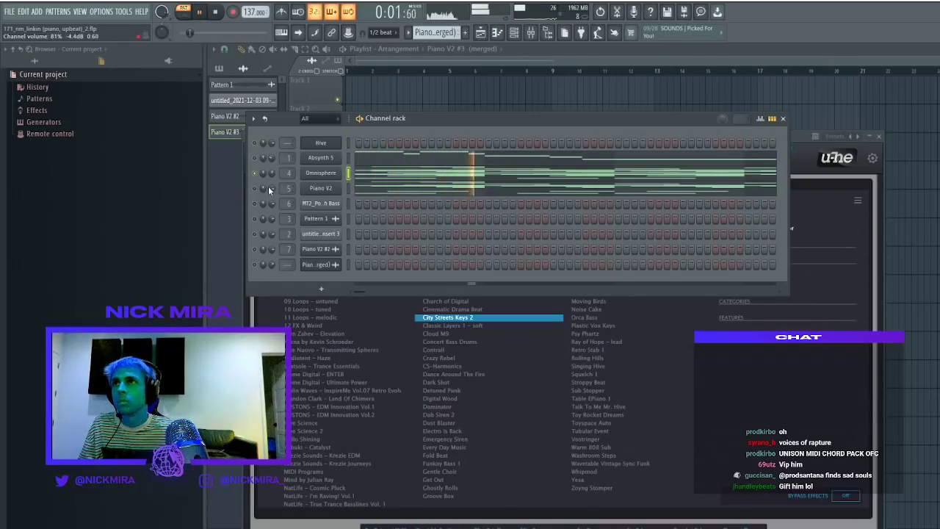
pyautogui.click(349, 176)
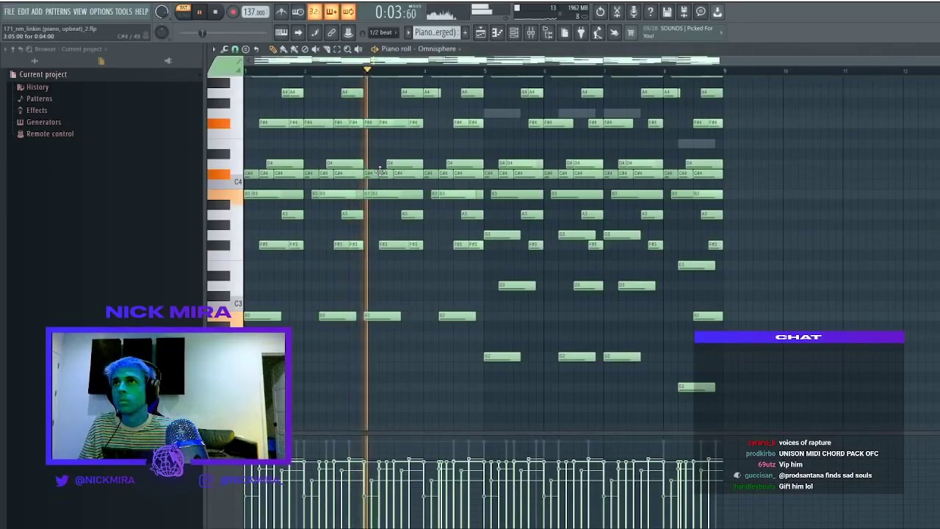
pyautogui.press('space')
pyautogui.hotkey('ctrl', 'a')
pyautogui.hotkey('ctrl', 'x')
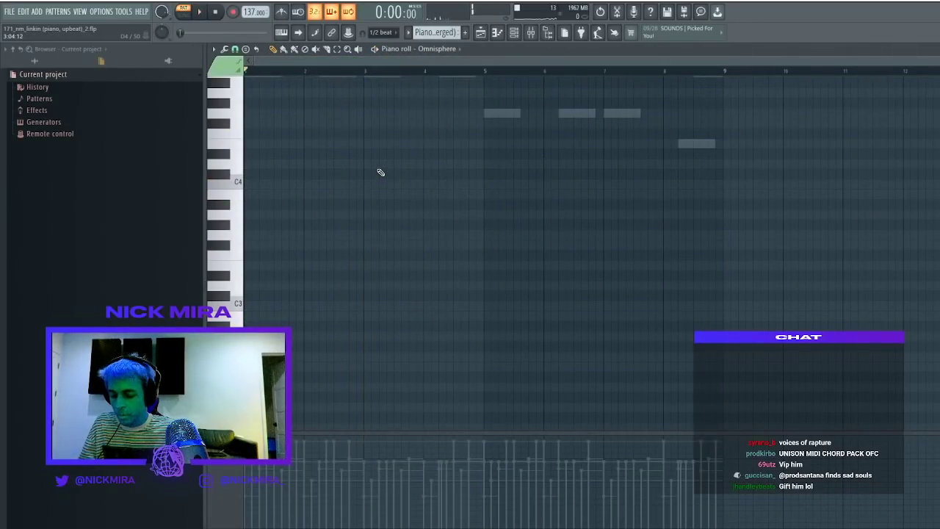
pyautogui.hotkey('ctrl', 'v')
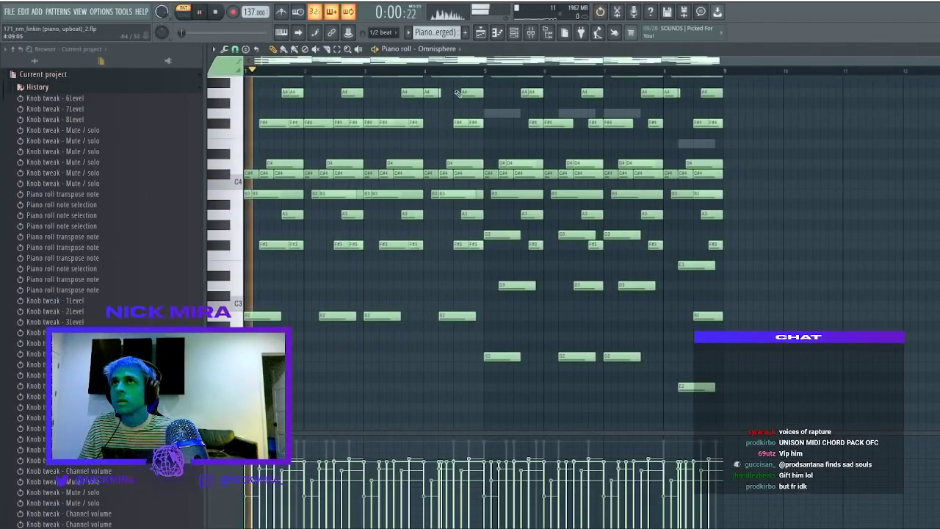
pyautogui.press('space')
# Transpose all of Omnisphere's notes up two octaves, soloing Piano V2, Hive and Omnisphere to compare them
pyautogui.press('F6')
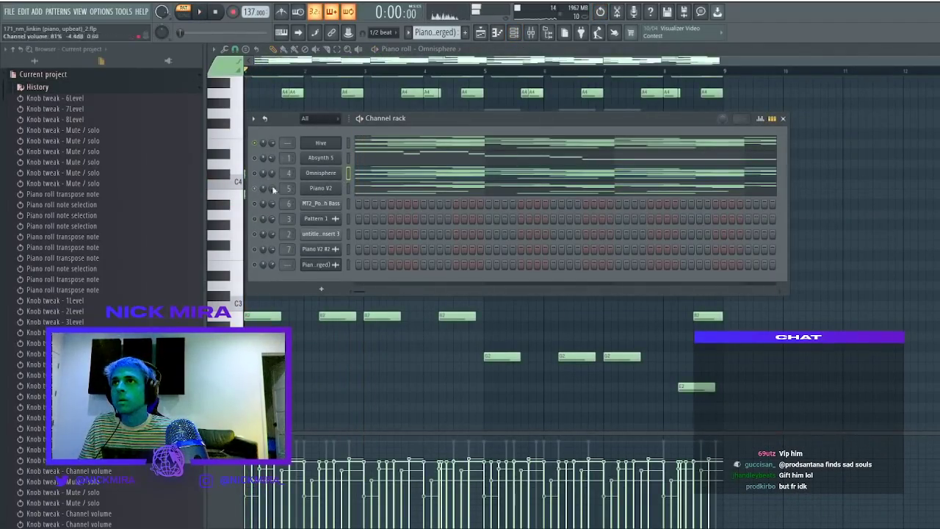
pyautogui.press('space')
pyautogui.click(256, 144)
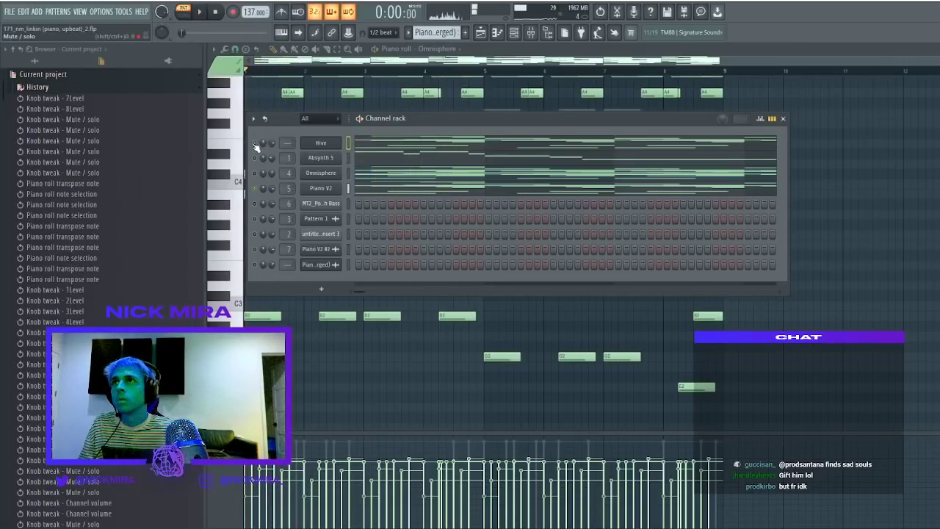
pyautogui.click(348, 174)
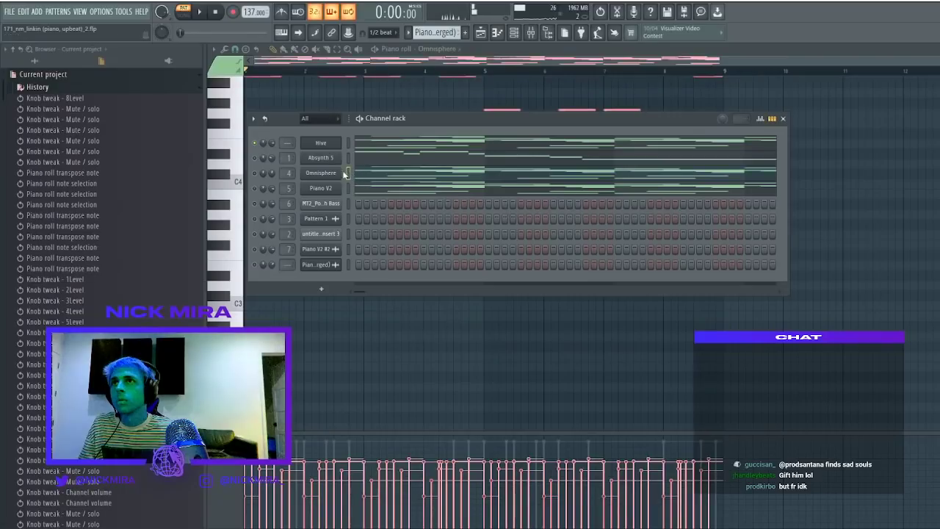
pyautogui.click(256, 174)
pyautogui.press('space')
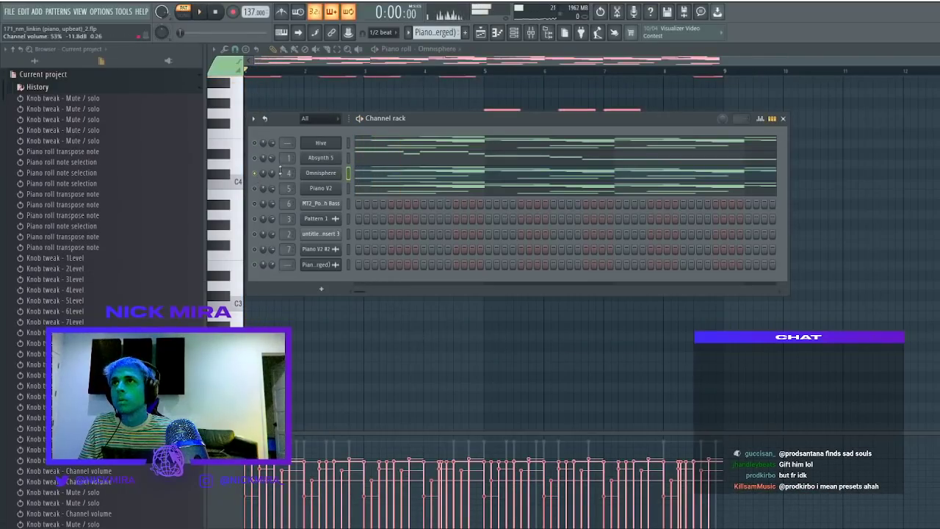
# Select the bass notes in Omnisphere's piano roll and try them an octave lower
pyautogui.click(364, 174)
pyautogui.click(364, 174)
pyautogui.scroll(9, 411, 142)
pyautogui.press('space')
pyautogui.press('space')
pyautogui.press('space')
pyautogui.moveTo(257, 261); pyautogui.dragTo(675, 451)
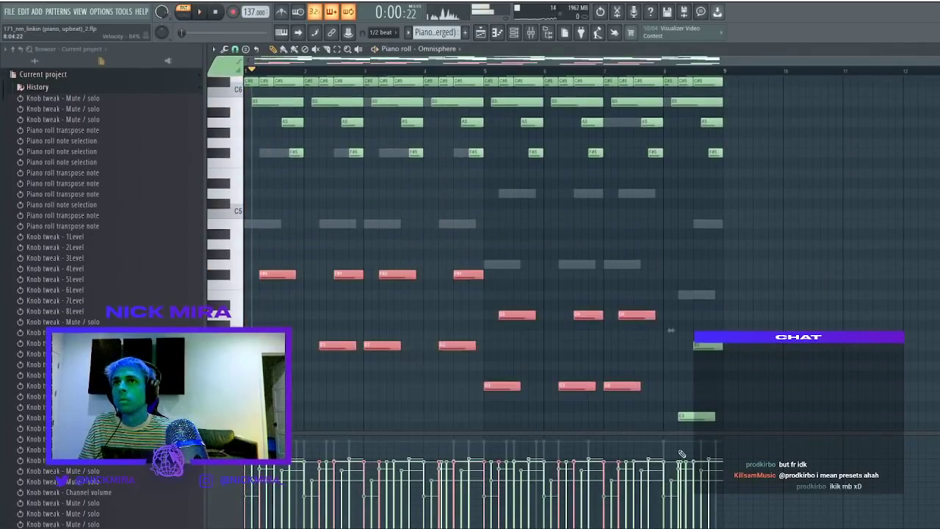
# Select every bass note across the eight bars and raise them an octave, and transpose all of Omnisphere's notes down an octave
pyautogui.keyDown('ctrl'); pyautogui.keyDown('shift'); pyautogui.moveTo(790, 311); pyautogui.dragTo(729, 417); pyautogui.keyUp('shift'); pyautogui.keyUp('ctrl')
pyautogui.moveTo(647, 432); pyautogui.dragTo(686, 413)
pyautogui.keyDown('ctrl'); pyautogui.moveTo(733, 310); pyautogui.dragTo(698, 417); pyautogui.keyUp('ctrl')
pyautogui.keyDown('ctrl'); pyautogui.moveTo(724, 221); pyautogui.dragTo(2, 469); pyautogui.keyUp('ctrl')
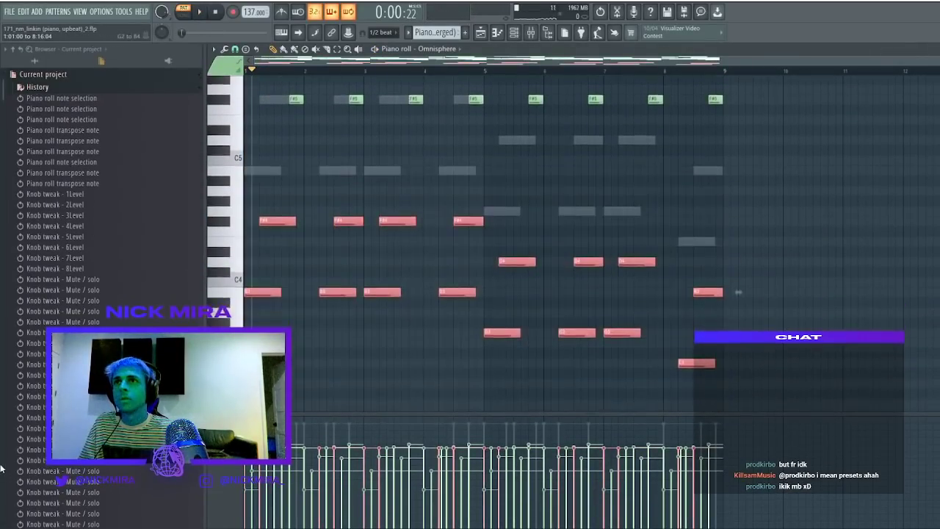
pyautogui.hotkey('ctrl', 'Up')
pyautogui.hotkey('ctrl', 'a')
pyautogui.hotkey('ctrl', 'Down')
pyautogui.press('space')
pyautogui.scroll(3, 308, 294)
pyautogui.keyDown('ctrl'); pyautogui.click(365, 274); pyautogui.keyUp('ctrl')
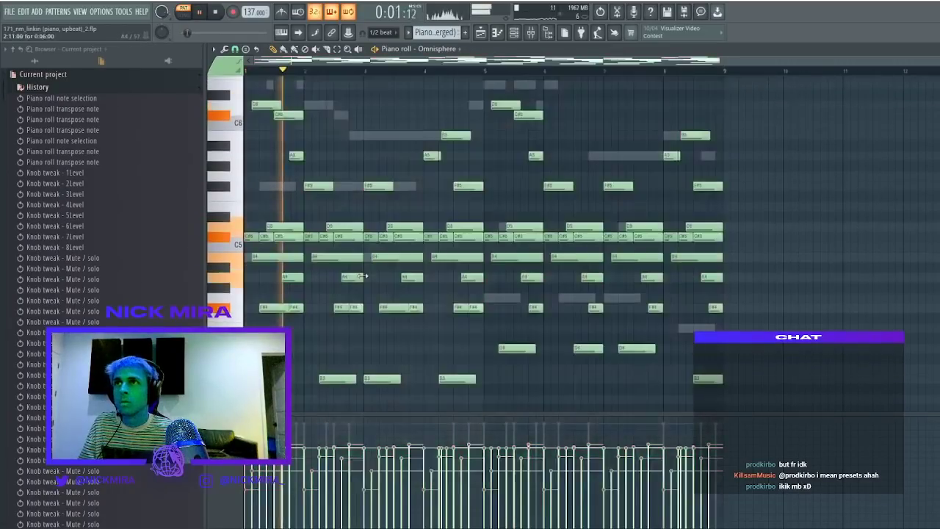
# Examine Piano V2's notes in the piano roll while the merged pattern plays
pyautogui.click(484, 34)
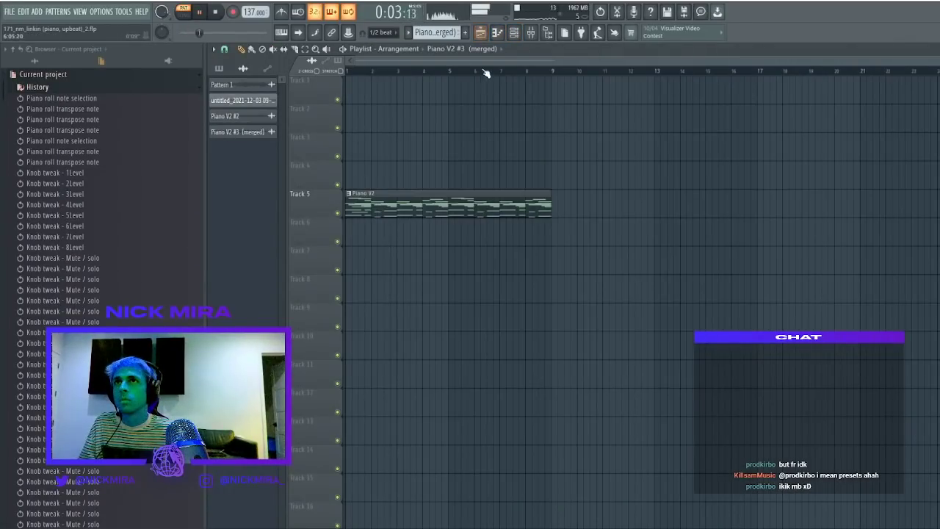
pyautogui.click(517, 34)
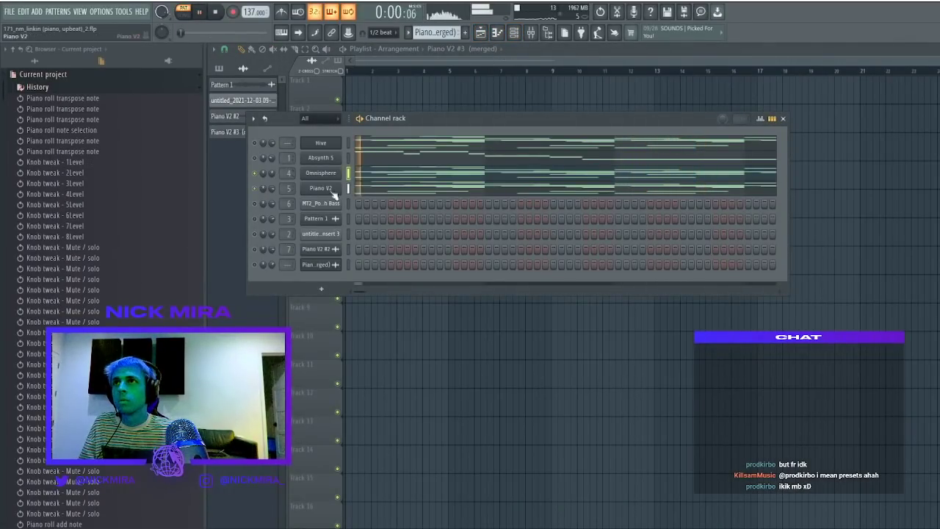
pyautogui.click(314, 190)
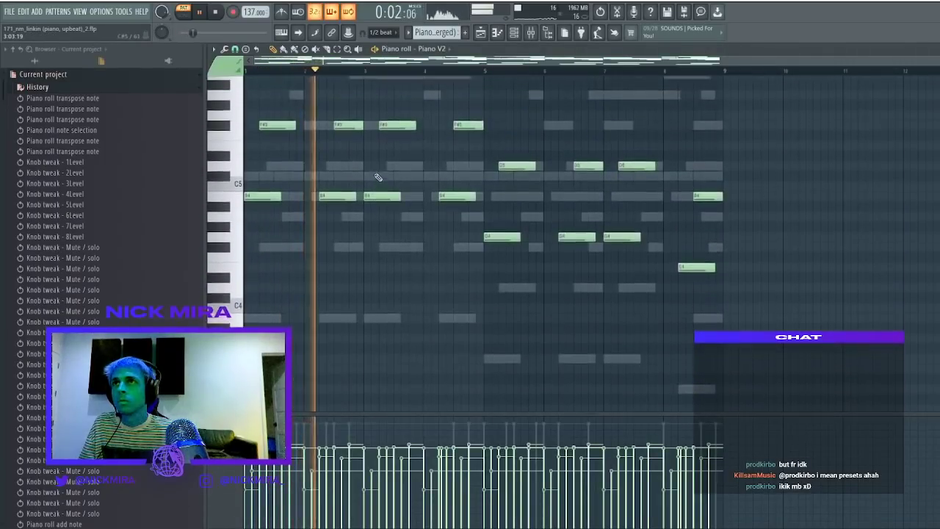
pyautogui.scroll(5, 371, 169)
pyautogui.click(518, 34)
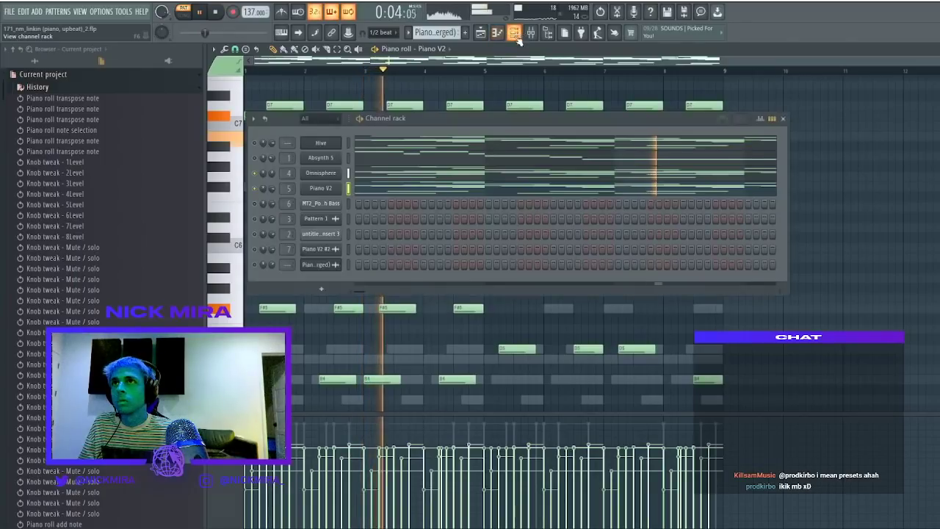
# Play the merged pattern with only the Hive and Piano V2 channels audible
pyautogui.press('space')
pyautogui.press('space')
pyautogui.click(255, 158)
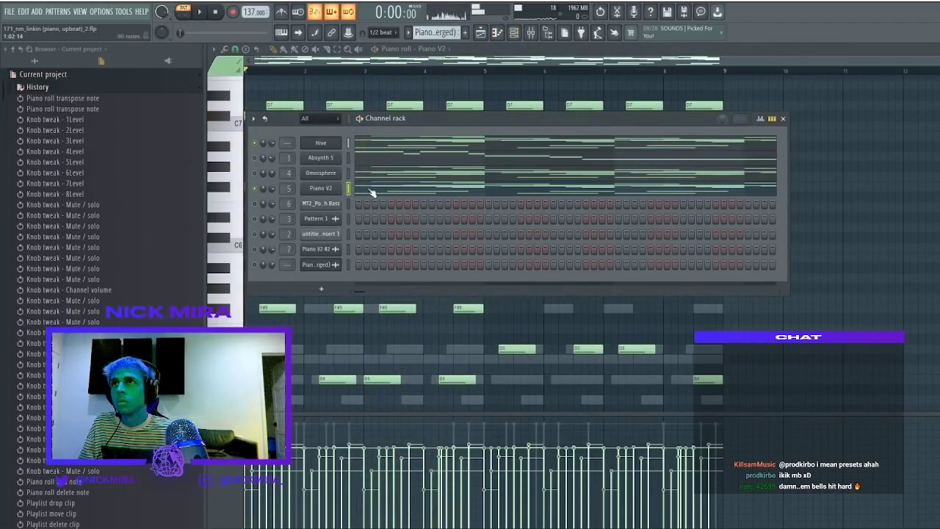
# Switch to the Piano V2 pattern and play it, soloing the Omnisphere channel
pyautogui.moveTo(443, 35)
pyautogui.mouseDown()
pyautogui.moveTo(443, 44)
pyautogui.moveTo(443, 23)
pyautogui.mouseUp()
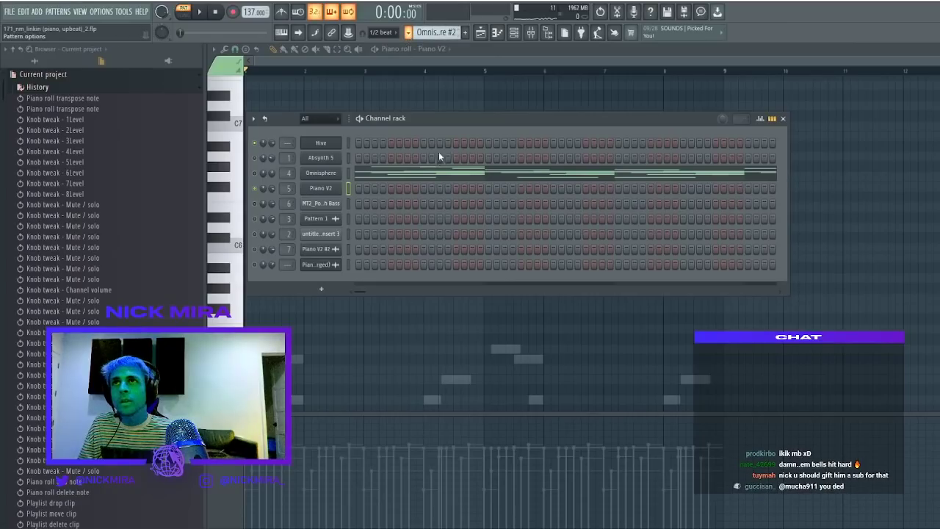
pyautogui.click(451, 93)
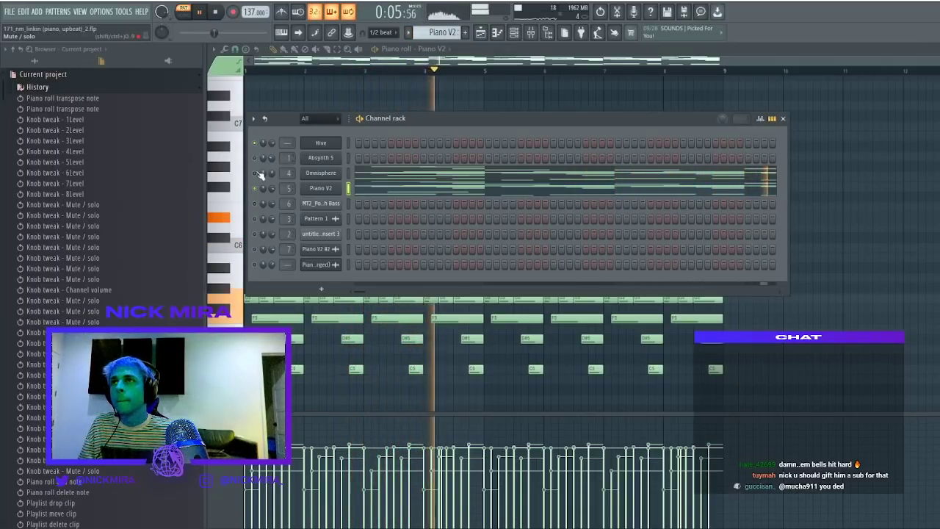
pyautogui.press('space')
pyautogui.press('space')
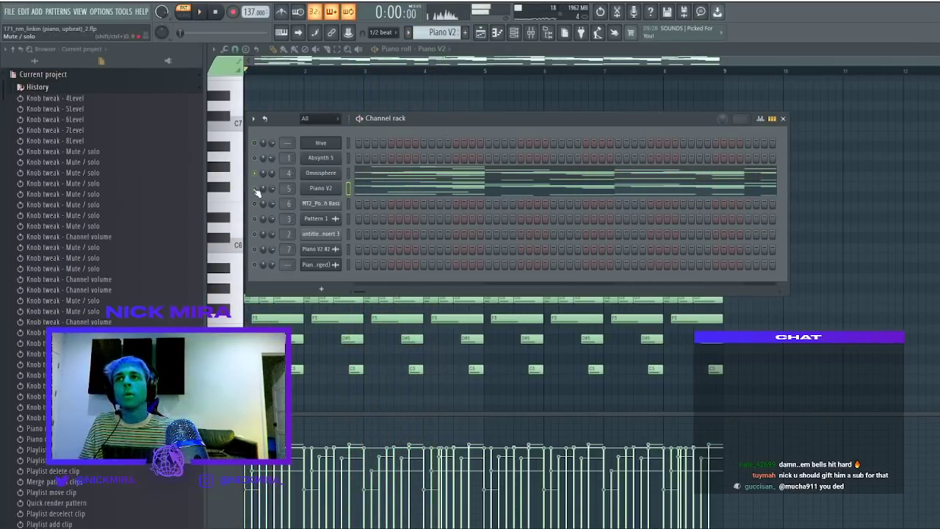
# Place another Piano V2 clip on Track 3 of the playlist and recolour the Piano V2 pattern magenta
pyautogui.click(334, 143)
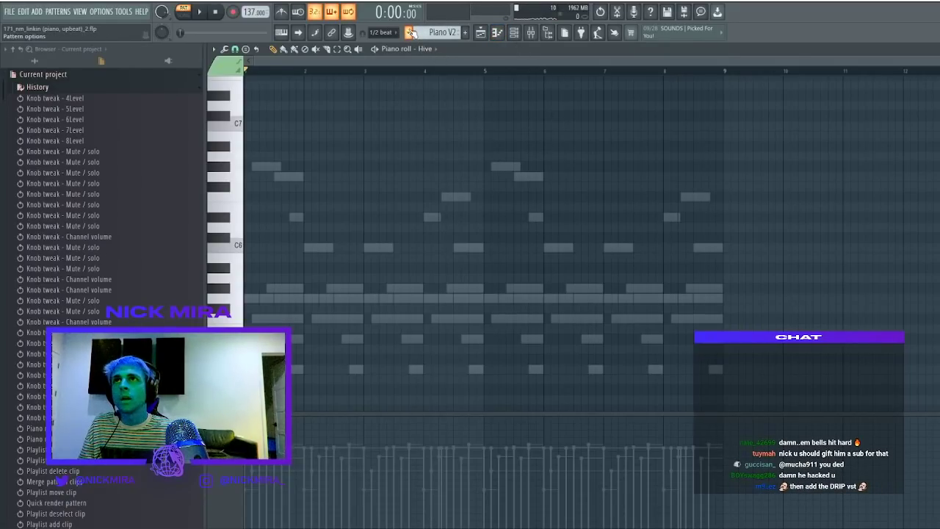
pyautogui.click(482, 33)
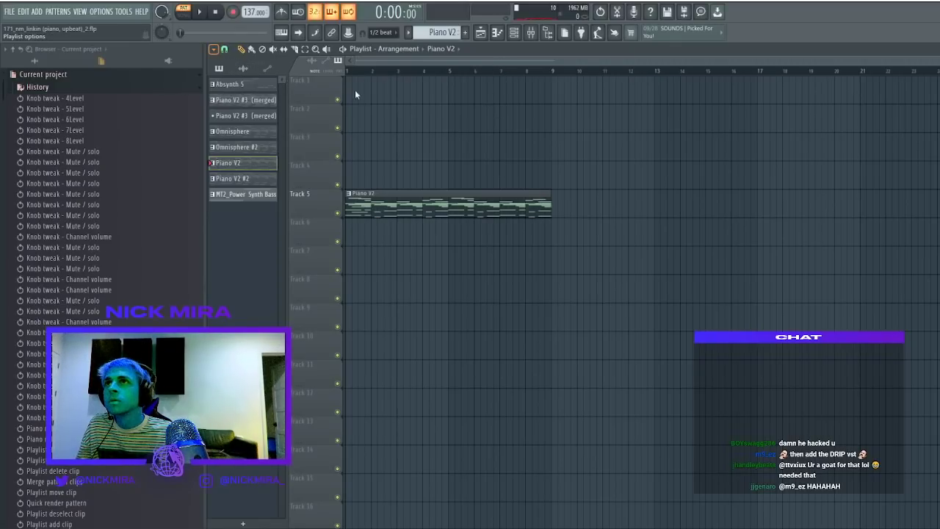
pyautogui.click(468, 150)
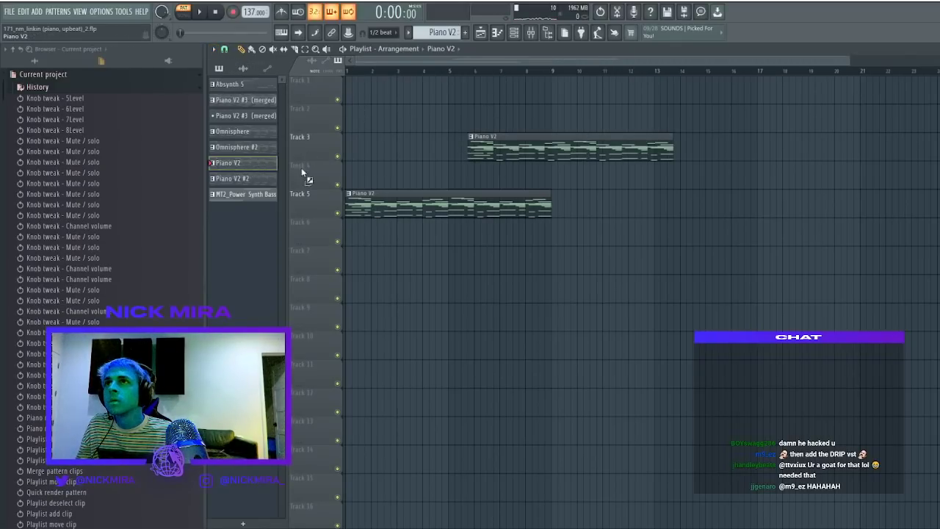
pyautogui.moveTo(492, 136); pyautogui.dragTo(421, 135)
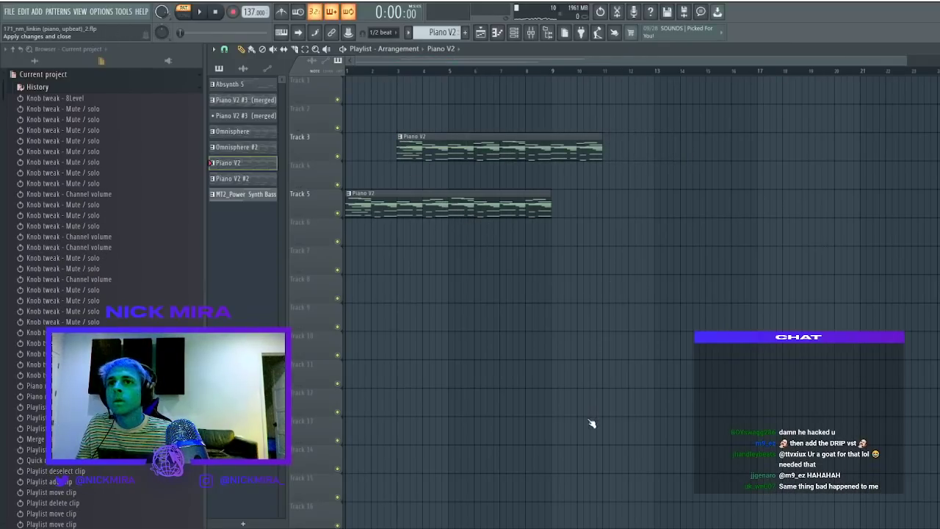
pyautogui.click(592, 423)
# Move the new Piano V2 clip to the start of Track 1, delete the Track 5 clip, and play in song mode
pyautogui.moveTo(449, 148); pyautogui.dragTo(330, 82)
pyautogui.rightClick(400, 202)
pyautogui.click(183, 12)
pyautogui.press('space')
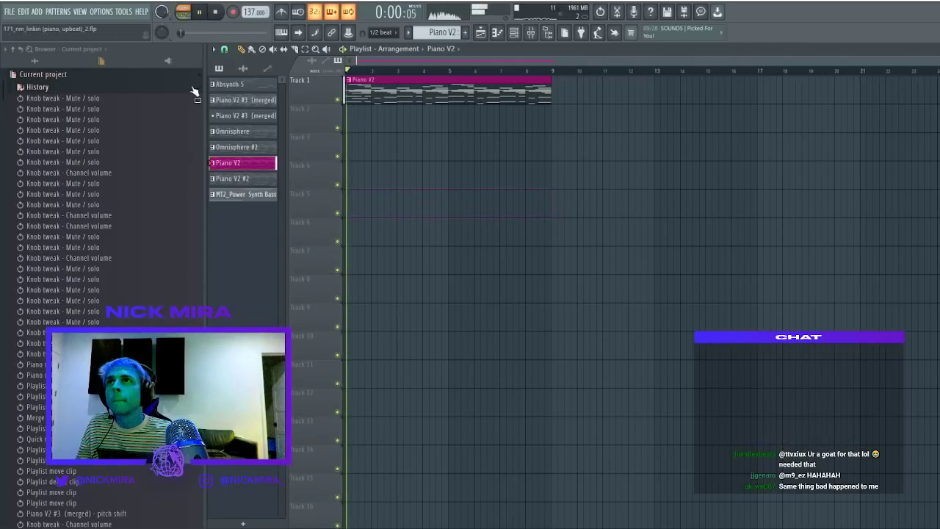
# Show the channel rack, select the Piano V2 channel, and set the project tempo to 140 BPM
pyautogui.click(514, 33)
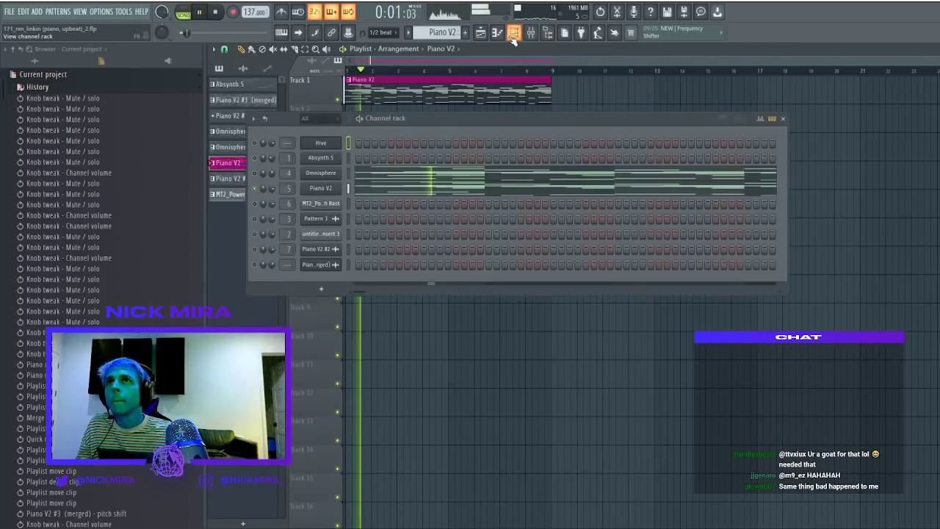
pyautogui.click(346, 189)
pyautogui.moveTo(252, 12); pyautogui.dragTo(252, 9)
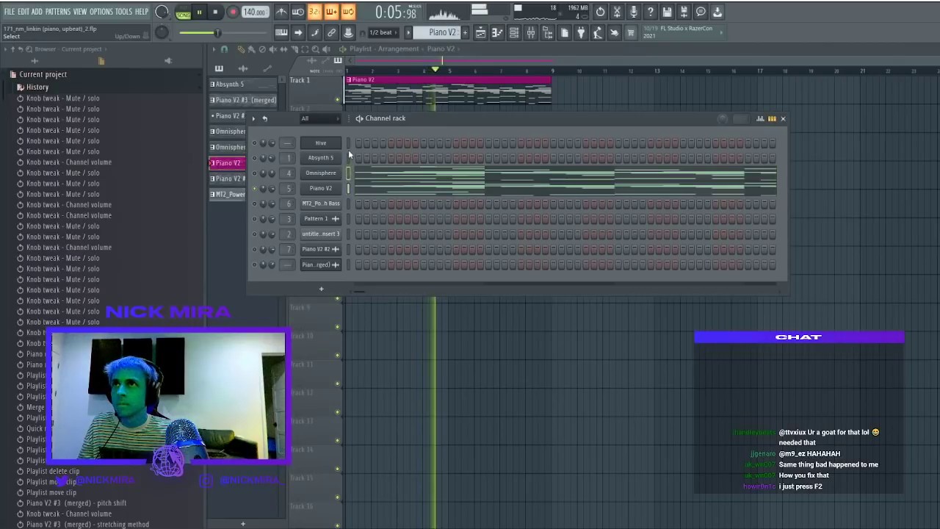
# Solo the Omnisphere channel, then paste the copied notes into the Hive channel and open them in the piano roll
pyautogui.rightClick(255, 173)
pyautogui.press('space')
pyautogui.press('space')
pyautogui.click(348, 173)
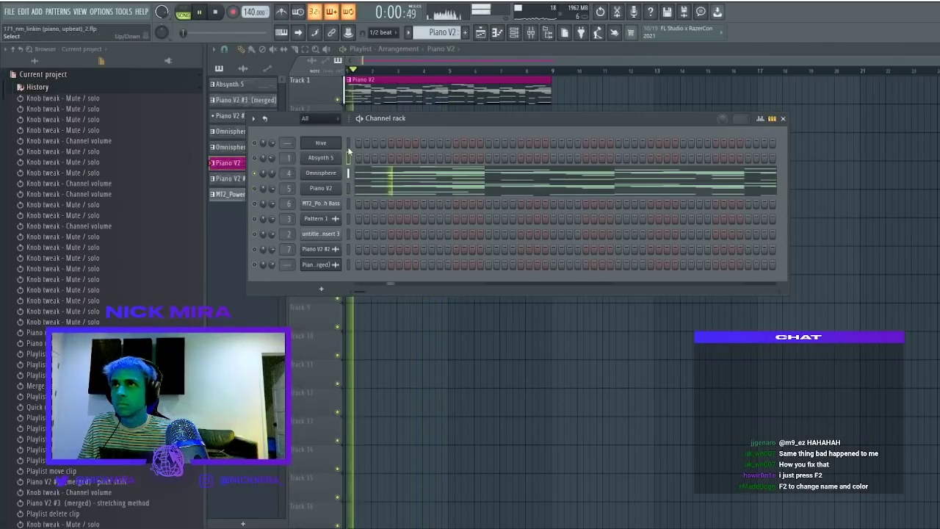
pyautogui.press('space')
pyautogui.hotkey('ctrl', 'v')
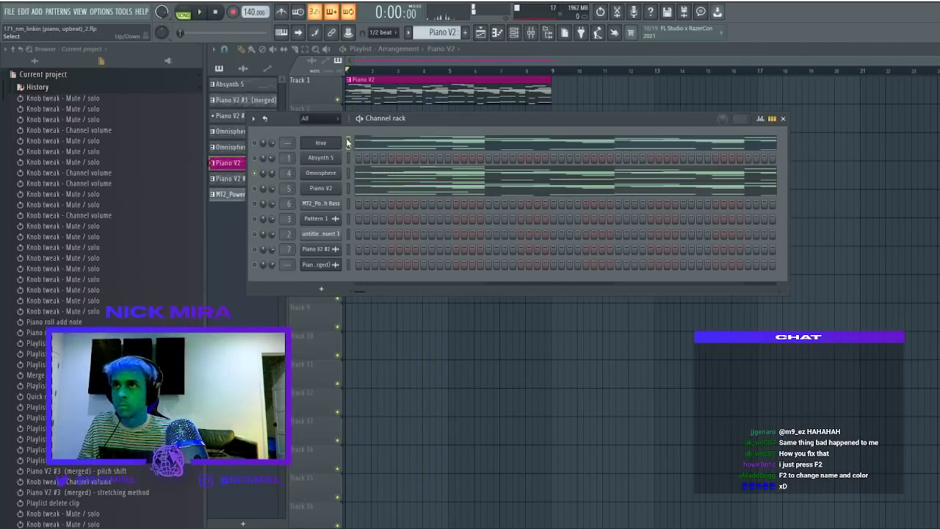
pyautogui.click(377, 147)
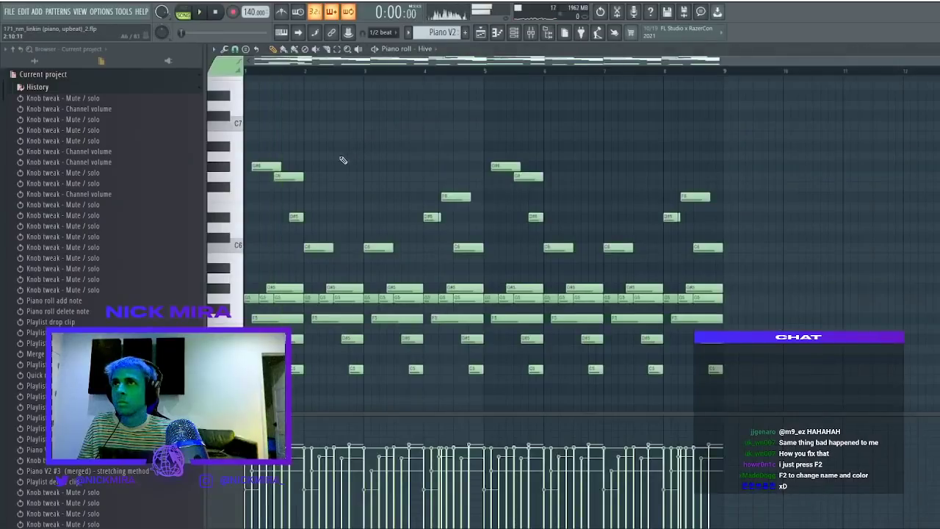
# Move the opening high note in bar 1 of Hive's part down to F6 and delete the G6 note beside it
pyautogui.press('space')
pyautogui.moveTo(249, 189); pyautogui.dragTo(267, 258)
pyautogui.press('space')
pyautogui.hotkey('shift', 'Down')
pyautogui.press('space')
pyautogui.press('space')
pyautogui.rightClick(286, 215)
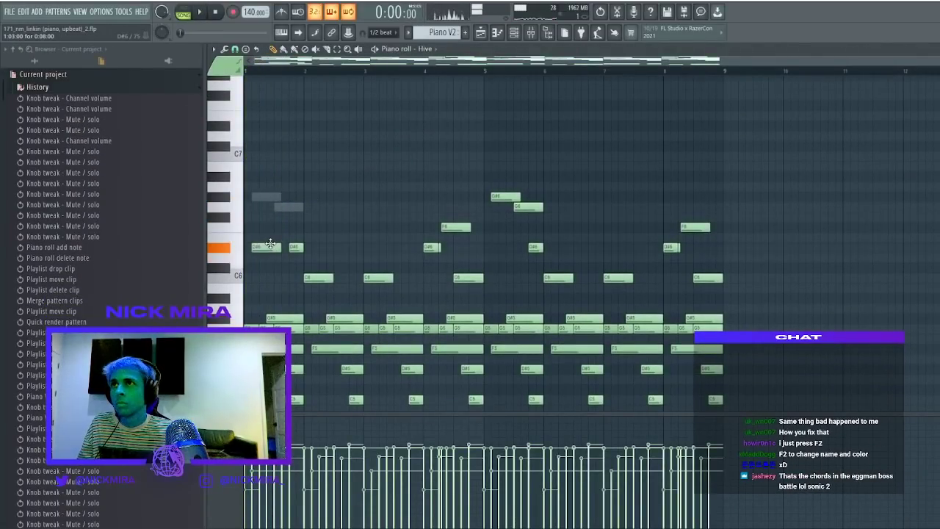
pyautogui.press('space')
# Transpose all of Hive's notes down an octave
pyautogui.press('space')
pyautogui.hotkey('ctrl', 'Down')
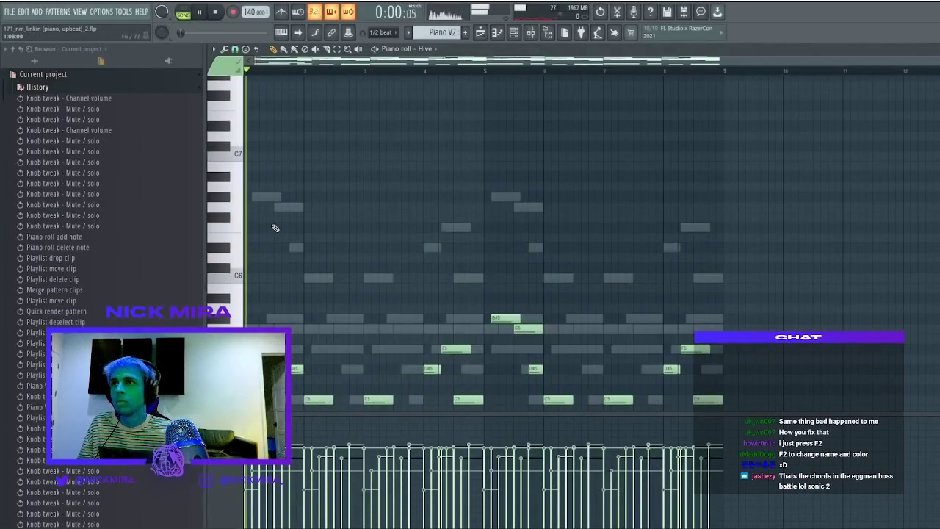
pyautogui.press('space')
pyautogui.scroll(-5, 306, 193)
pyautogui.press('space')
# Delete the short D#4 and C4 notes at the end of bar 1
pyautogui.rightClick(296, 198)
pyautogui.rightClick(295, 207)
pyautogui.rightClick(296, 227)
pyautogui.press('space')
pyautogui.press('space')
pyautogui.rightClick(296, 277)
pyautogui.press('space')
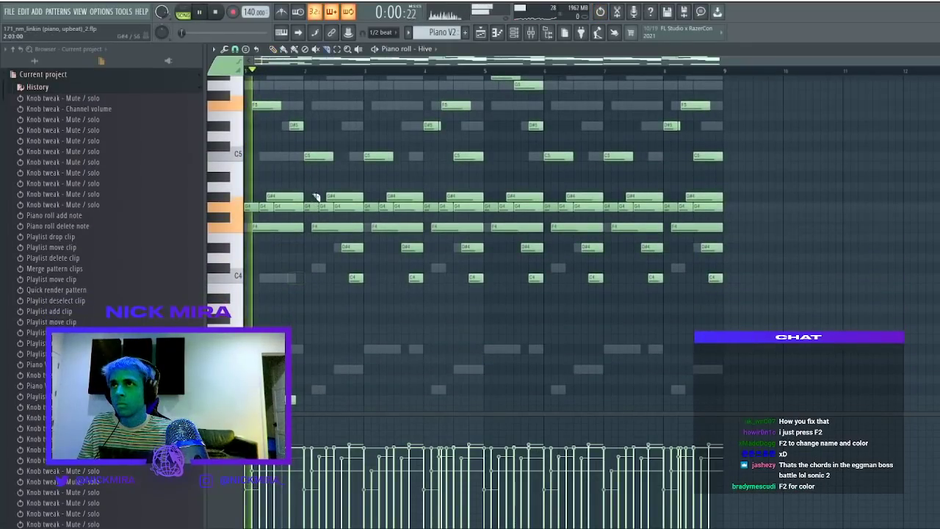
# Slice off the tails of bar 1's sustained notes and delete the short F2 note at the bar's end
pyautogui.moveTo(306, 405); pyautogui.dragTo(307, 404)
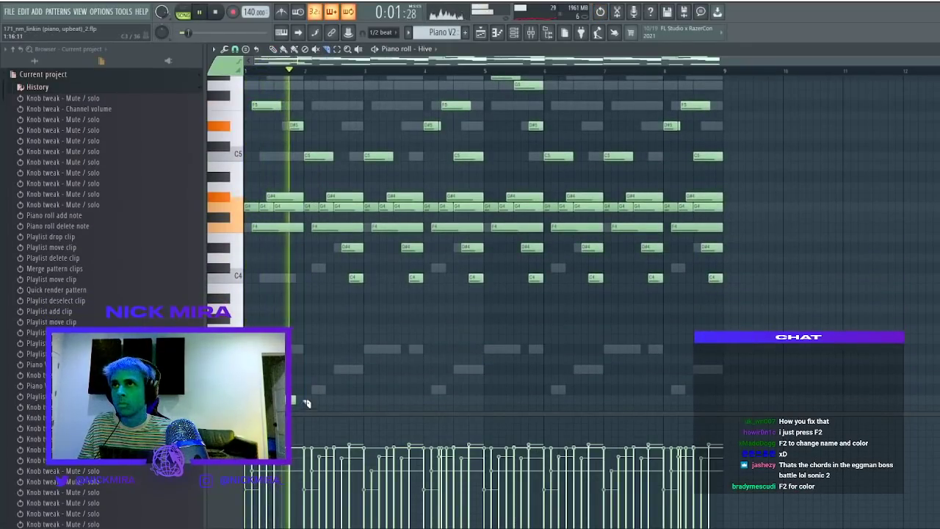
pyautogui.hotkey('ctrl', 'z')
pyautogui.press('space')
pyautogui.press('space')
pyautogui.scroll(-5, 336, 242)
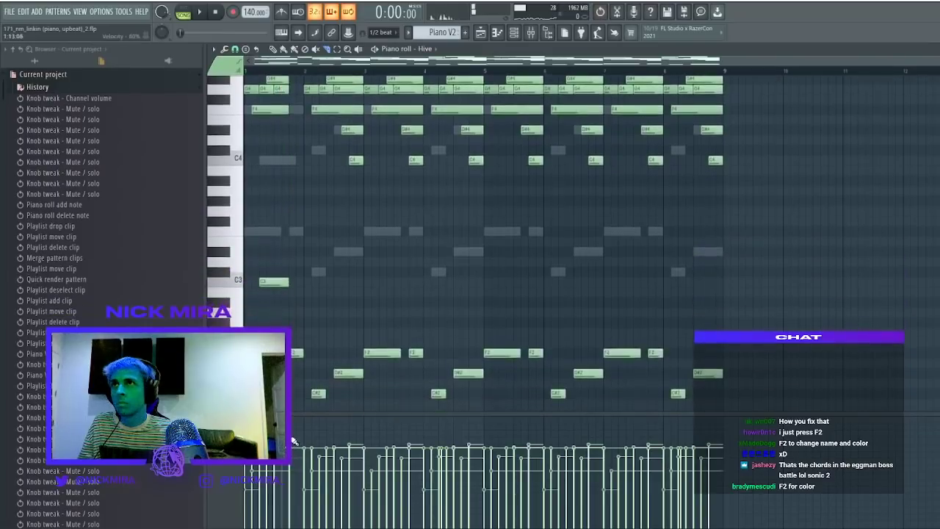
pyautogui.rightClick(301, 353)
pyautogui.press('space')
pyautogui.press('space')
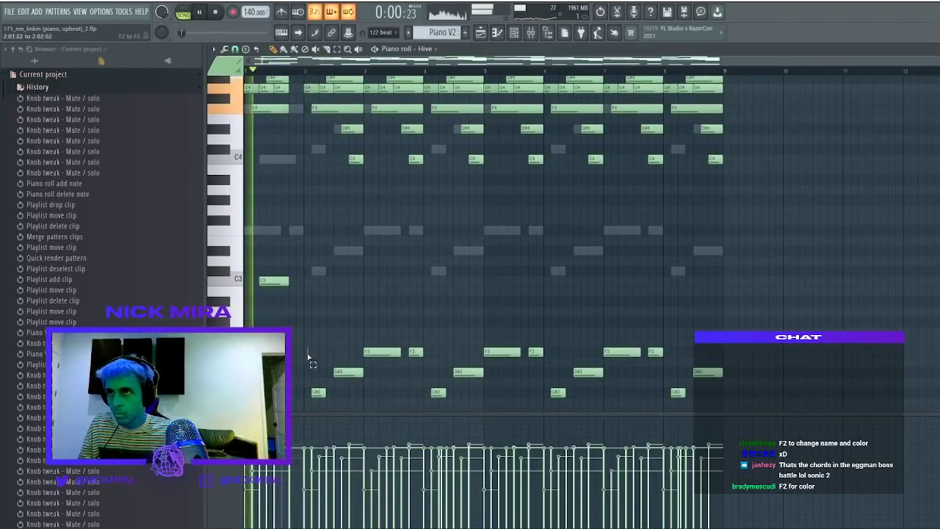
# Select Hive's bass notes across the eight bars and raise them an octave
pyautogui.moveTo(308, 352); pyautogui.dragTo(727, 408)
pyautogui.moveTo(306, 197); pyautogui.dragTo(265, 317)
pyautogui.hotkey('ctrl', 'Up')
pyautogui.press('space')
pyautogui.press('space')
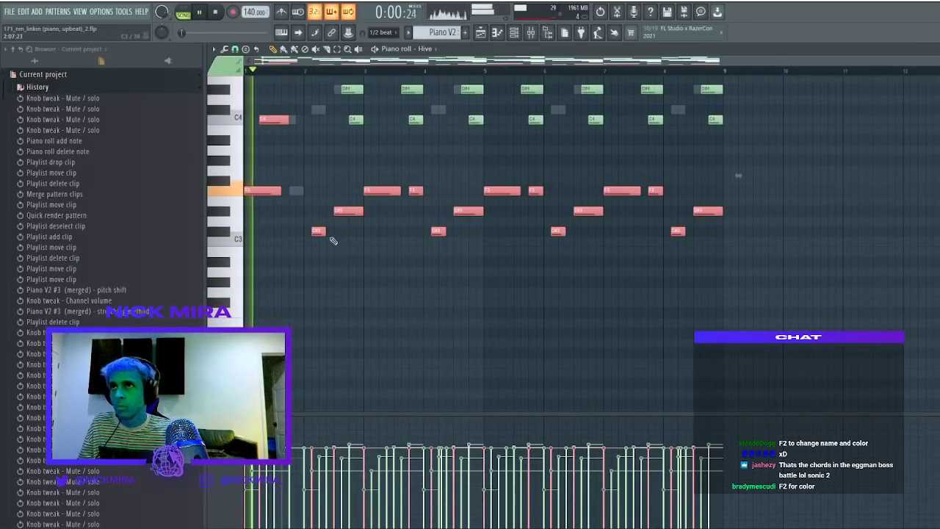
pyautogui.keyDown('ctrl'); pyautogui.click(307, 263); pyautogui.keyUp('ctrl')
pyautogui.scroll(3, 403, 191)
pyautogui.press('space')
pyautogui.press('space')
# Try the C#3 and D#3 bass notes an octave higher, and bring bar 2's pair back down an octave
pyautogui.moveTo(304, 319); pyautogui.dragTo(688, 411)
pyautogui.hotkey('ctrl', 'Up')
pyautogui.keyDown('ctrl'); pyautogui.click(356, 217); pyautogui.keyUp('ctrl')
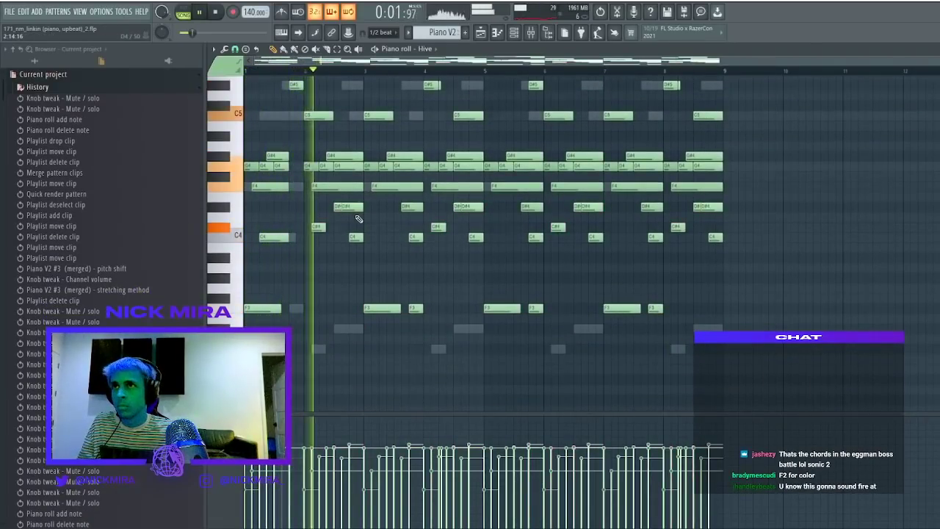
pyautogui.press('space')
pyautogui.press('space')
pyautogui.moveTo(315, 193); pyautogui.dragTo(363, 233)
pyautogui.hotkey('ctrl', 'Down')
pyautogui.keyDown('ctrl'); pyautogui.click(363, 226); pyautogui.keyUp('ctrl')
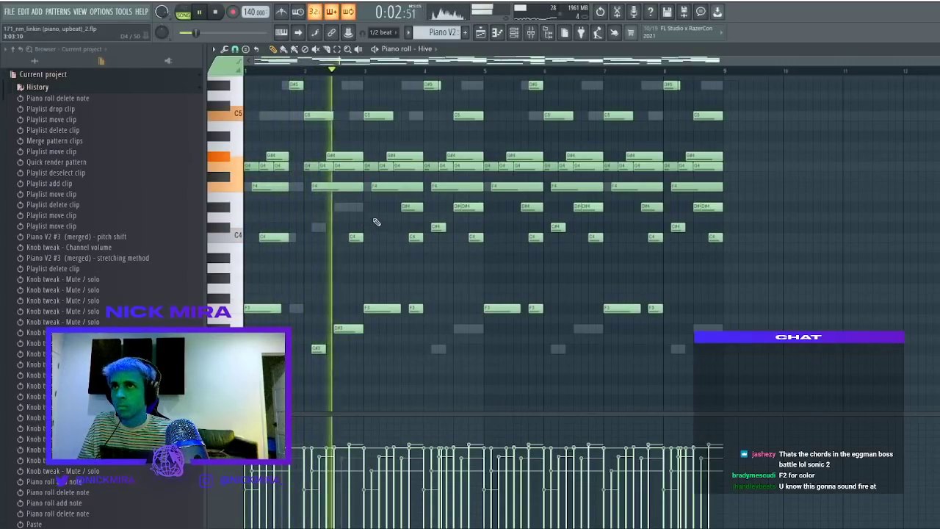
pyautogui.scroll(1, 371, 256)
pyautogui.press('space')
pyautogui.press('space')
# Raise the G#4, G4 and F4 notes of bar 2 by an octave and play the result
pyautogui.moveTo(300, 193); pyautogui.dragTo(377, 224)
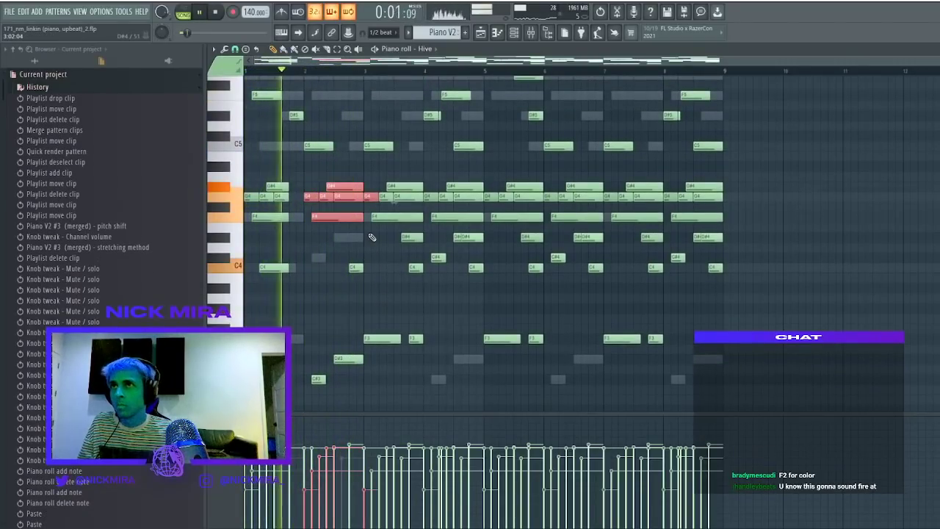
pyautogui.hotkey('ctrl', 'Up')
pyautogui.scroll(1, 375, 235)
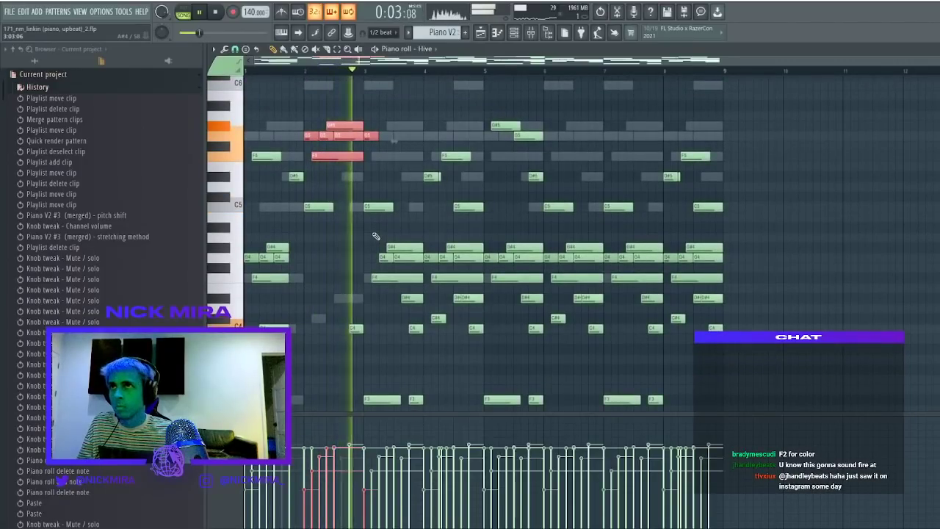
pyautogui.press('space')
pyautogui.press('space')
# Delete the first G5 and the long F5 from the raised notes in bar 2
pyautogui.rightClick(313, 136)
pyautogui.rightClick(330, 159)
pyautogui.keyDown('ctrl'); pyautogui.click(325, 197); pyautogui.keyUp('ctrl')
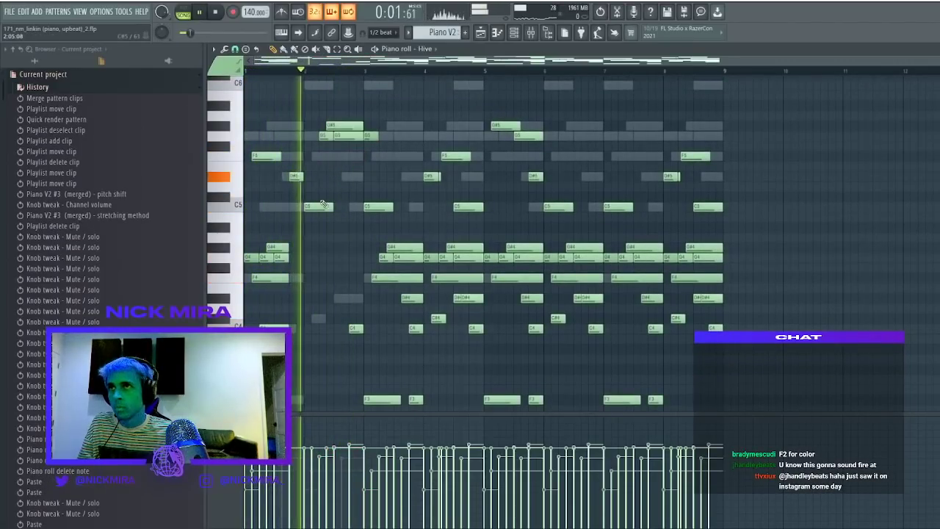
pyautogui.press('space')
pyautogui.press('space')
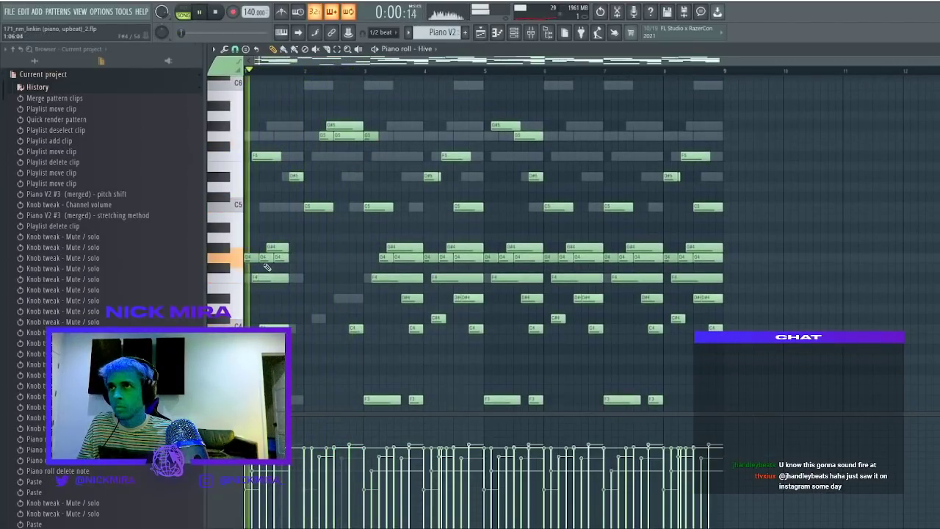
# Delete the G#4 note and the second G4 note in bar 1
pyautogui.rightClick(267, 259)
pyautogui.press('space')
pyautogui.press('space')
pyautogui.rightClick(273, 250)
pyautogui.press('space')
pyautogui.press('space')
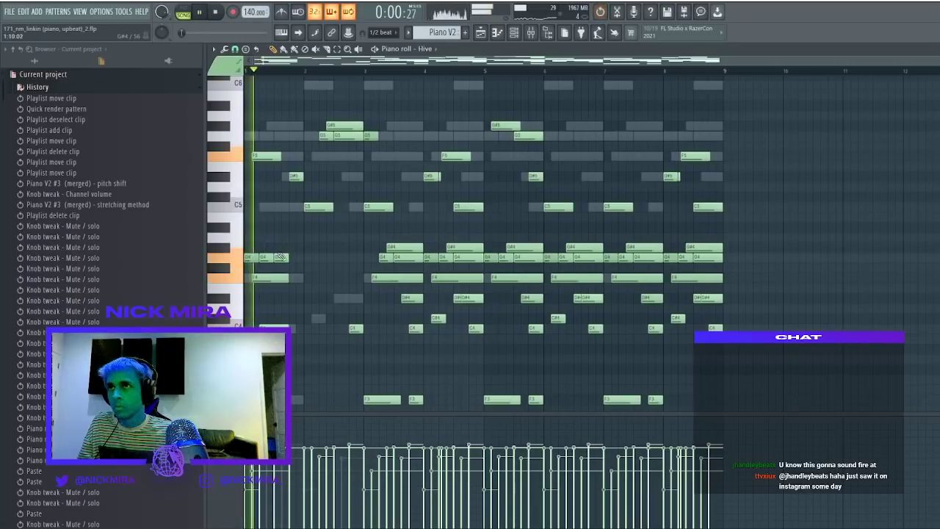
pyautogui.press('space')
pyautogui.rightClick(267, 258)
pyautogui.press('space')
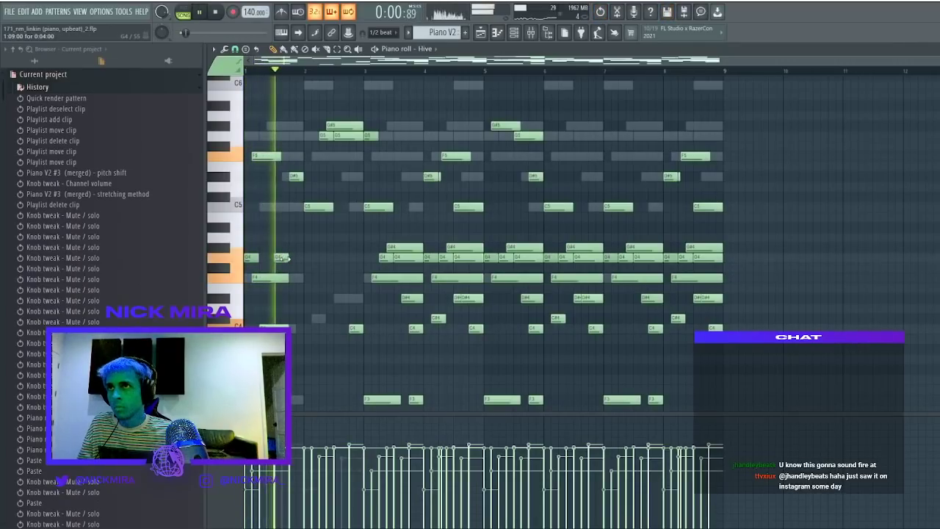
# Add a short G#4 note at the end of bar 1 and play the pattern
pyautogui.press('space')
pyautogui.click(292, 246)
pyautogui.press('space')
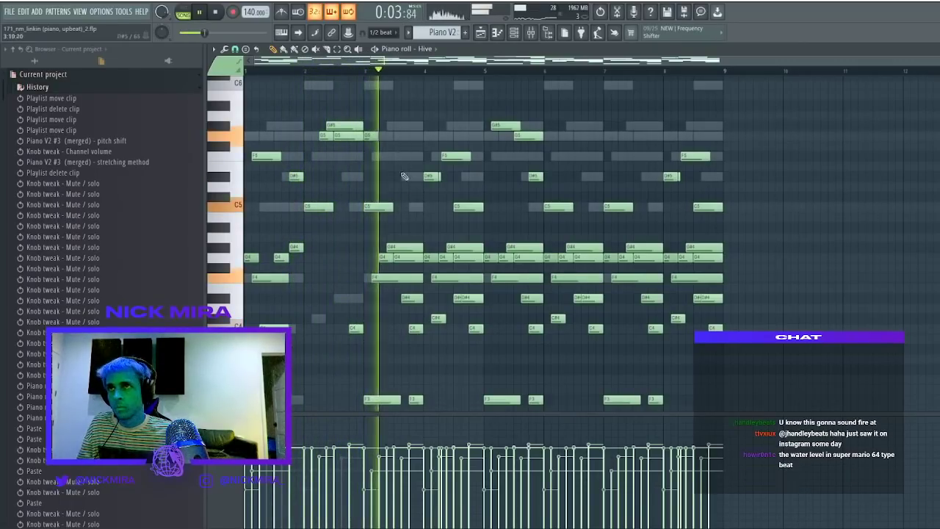
pyautogui.press('space')
pyautogui.press('space')
# Delete all Hive notes from bar 3 onward and duplicate bars 1 and 2 into bars 3 and 4
pyautogui.moveTo(375, 103); pyautogui.dragTo(743, 404)
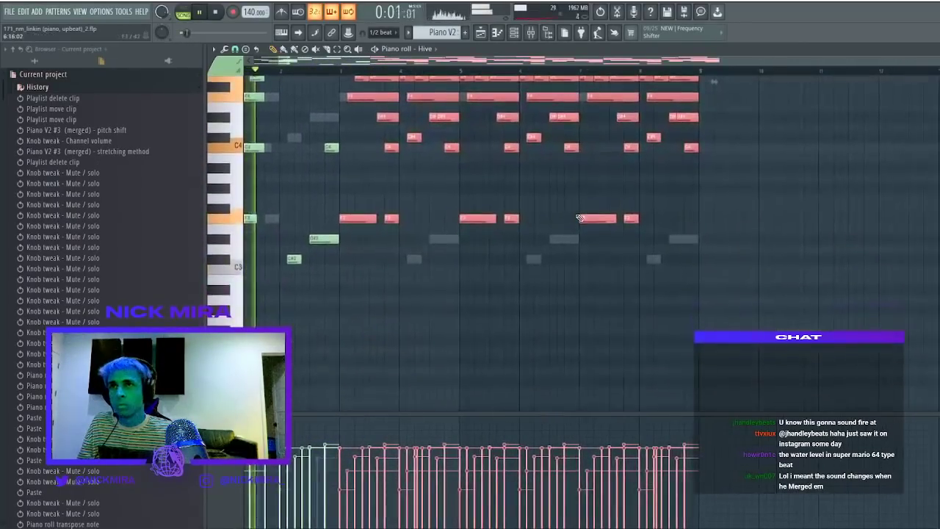
pyautogui.press('space')
pyautogui.press('Delete')
pyautogui.hotkey('ctrl', 'b')
pyautogui.press('space')
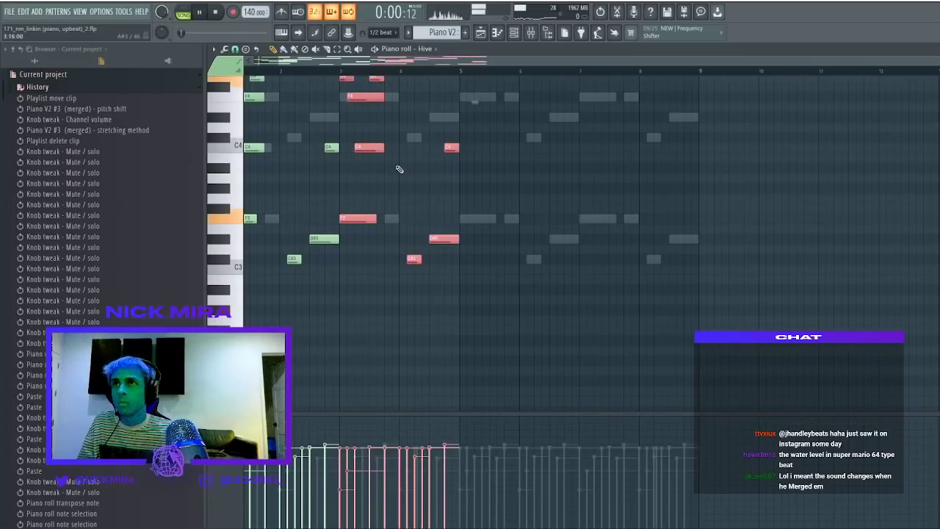
# Delete the short G#4 at the end of bar 3 and lower bar 4's G5 and G#5 notes an octave
pyautogui.scroll(5, 382, 110)
pyautogui.hotkey('ctrl', 'd')
pyautogui.rightClick(418, 218)
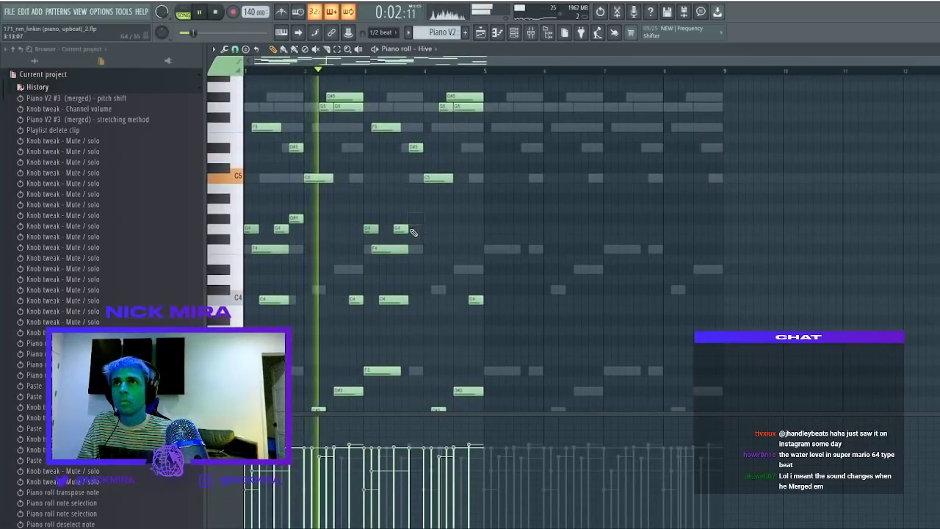
pyautogui.moveTo(448, 120); pyautogui.dragTo(465, 75)
pyautogui.hotkey('ctrl', 'Down')
pyautogui.hotkey('ctrl', 'd')
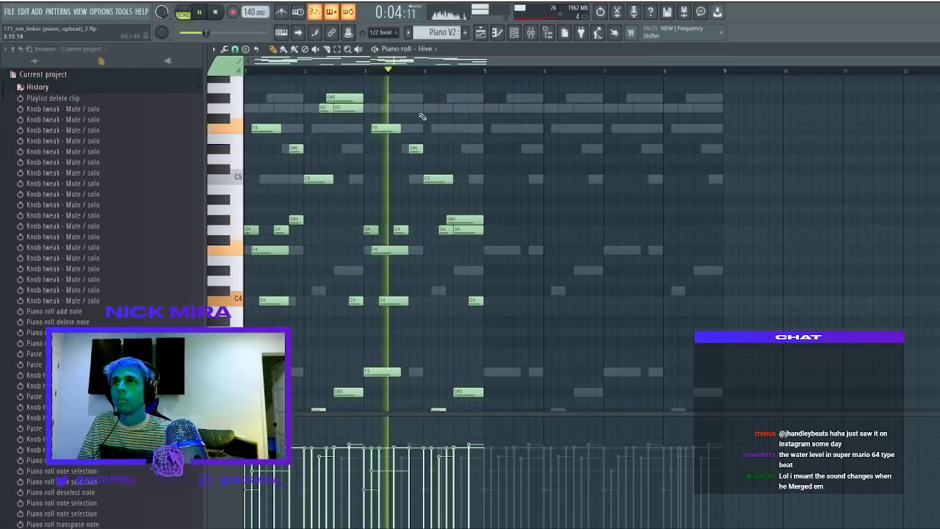
# Replace the short D#5 at the end of bar 3 with C5, and delete the C5 note that starts bar 4
pyautogui.rightClick(443, 179)
pyautogui.click(438, 178)
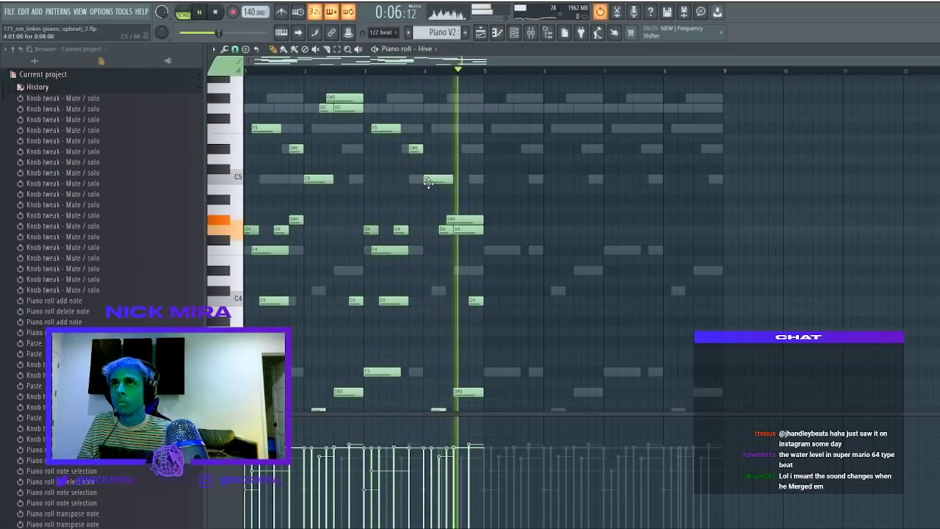
pyautogui.press('space')
pyautogui.click(416, 170)
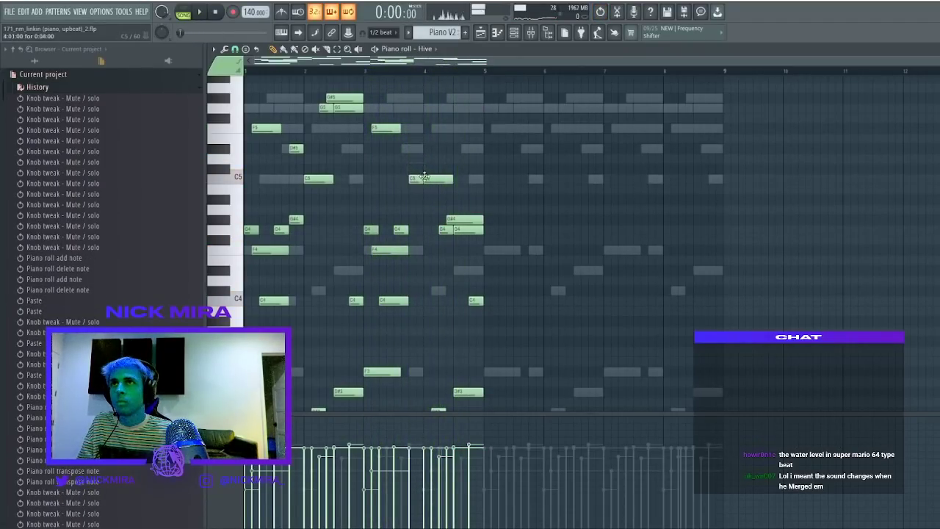
pyautogui.rightClick(441, 180)
pyautogui.press('space')
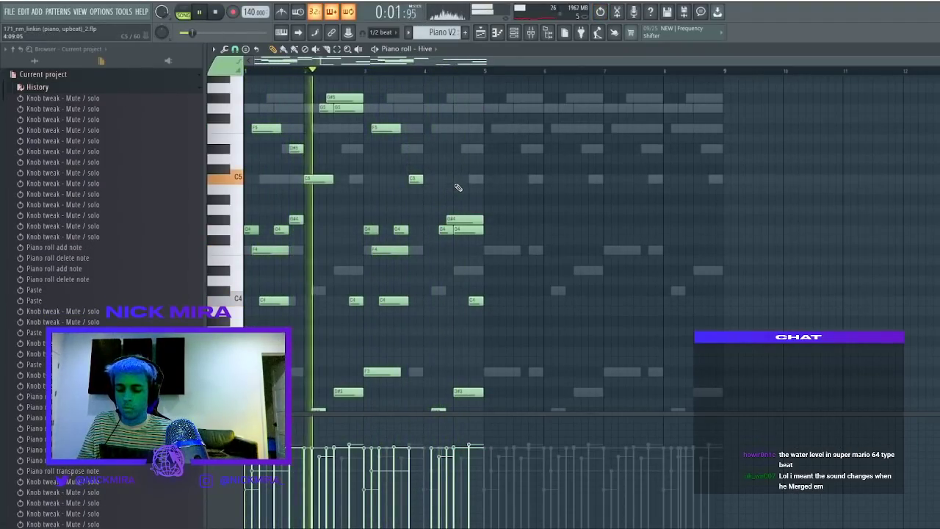
# Open the Hive synth and audition its presets, loading Late Night Bells
pyautogui.press('F6')
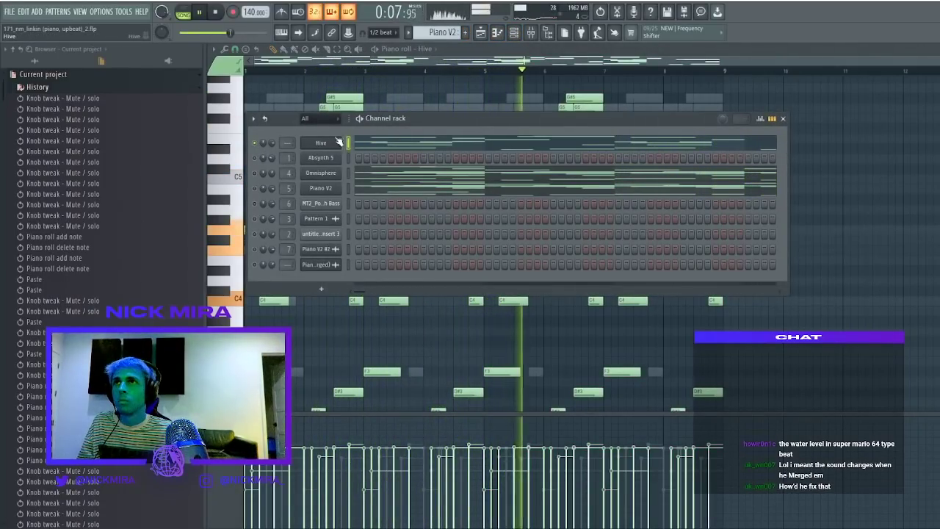
pyautogui.click(321, 142)
pyautogui.click(616, 252)
pyautogui.click(607, 269)
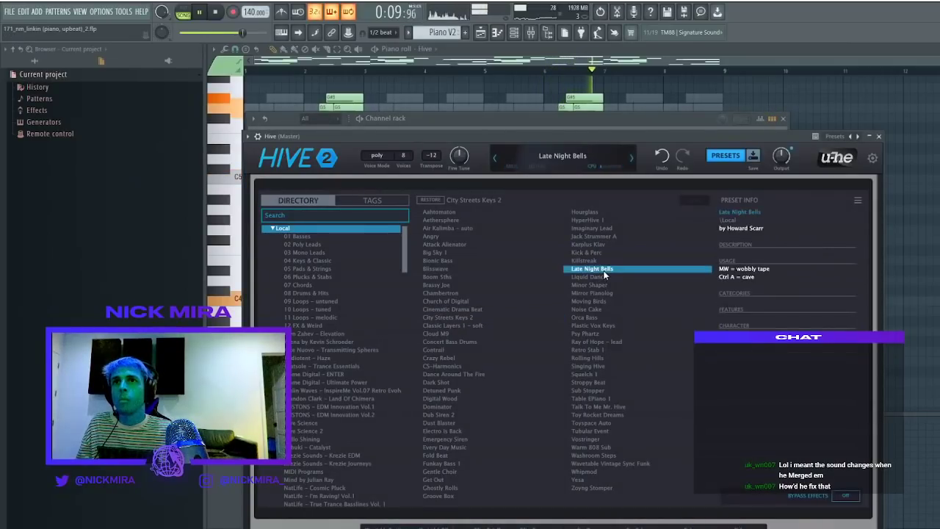
# Filter Hive's presets by the Keys category and audition the ARK presets, including ARK Boogie Days, ARK Moon Bell, ARK Old Jo and ARK Pure Distance
pyautogui.click(347, 201)
pyautogui.click(310, 236)
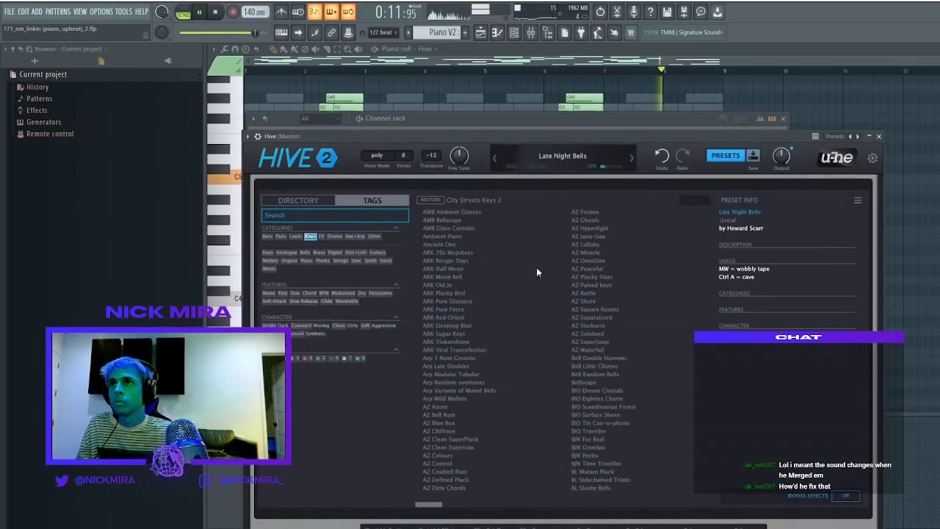
pyautogui.click(588, 260)
pyautogui.click(459, 253)
pyautogui.click(457, 260)
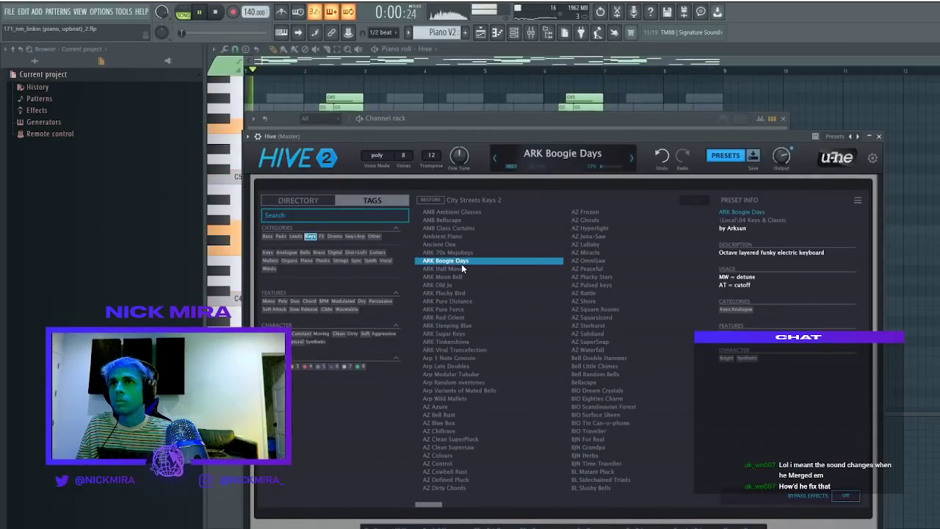
pyautogui.click(461, 269)
pyautogui.click(460, 277)
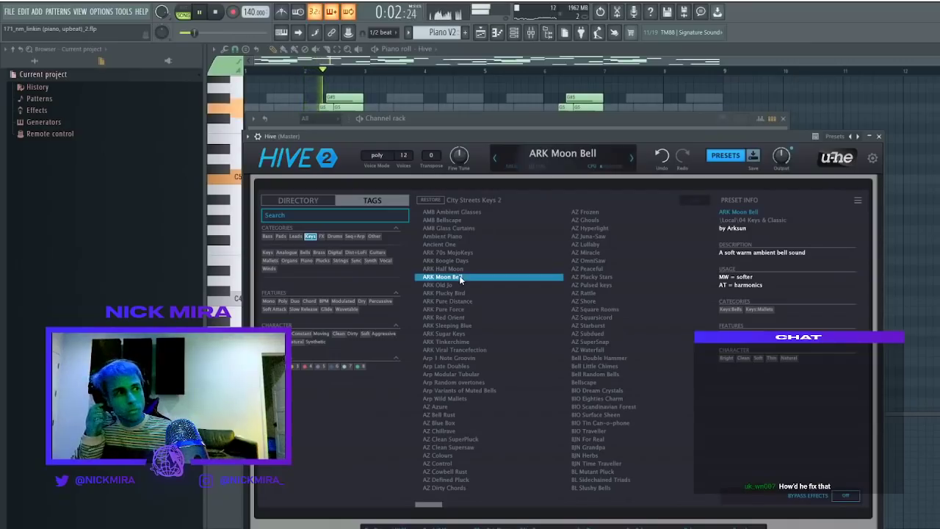
pyautogui.click(457, 285)
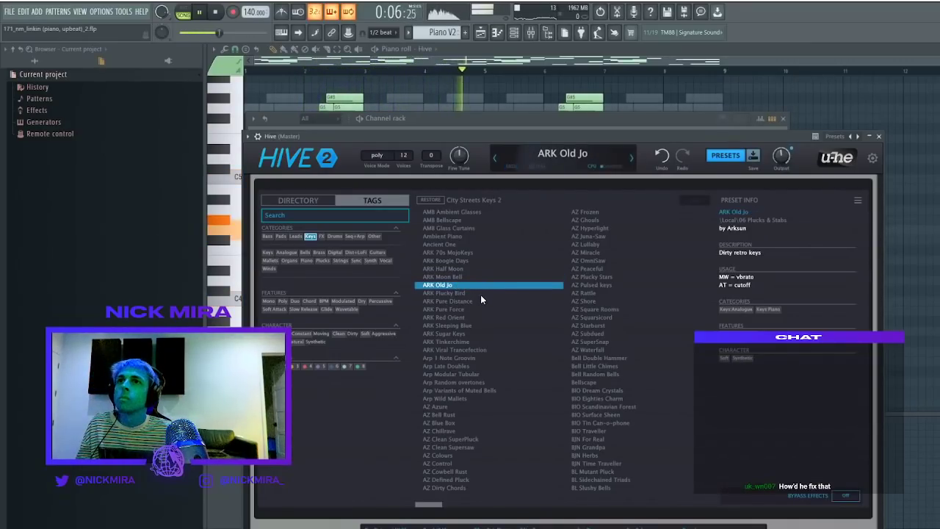
pyautogui.click(480, 293)
pyautogui.click(482, 301)
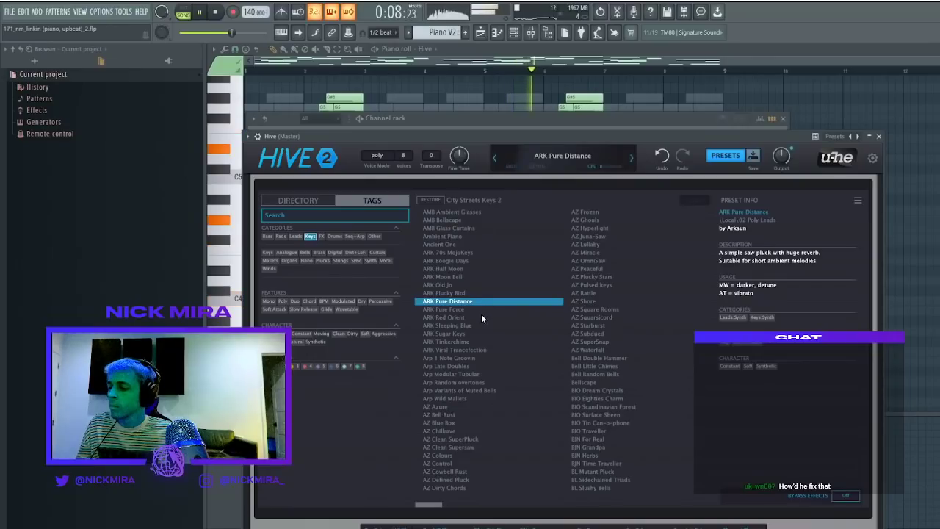
pyautogui.click(481, 314)
# Audition the AZ keys presets, including AZ Pulsed keys, AZ Peaceful, AZ Miracle, AZ Lullaby, AZ Hyperlight and AZ Ghouls
pyautogui.click(595, 276)
pyautogui.click(593, 286)
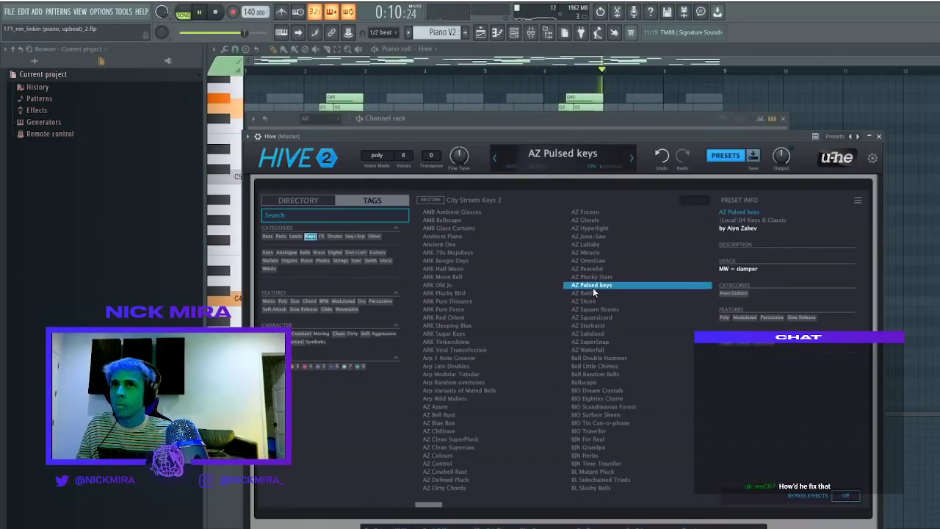
pyautogui.click(602, 269)
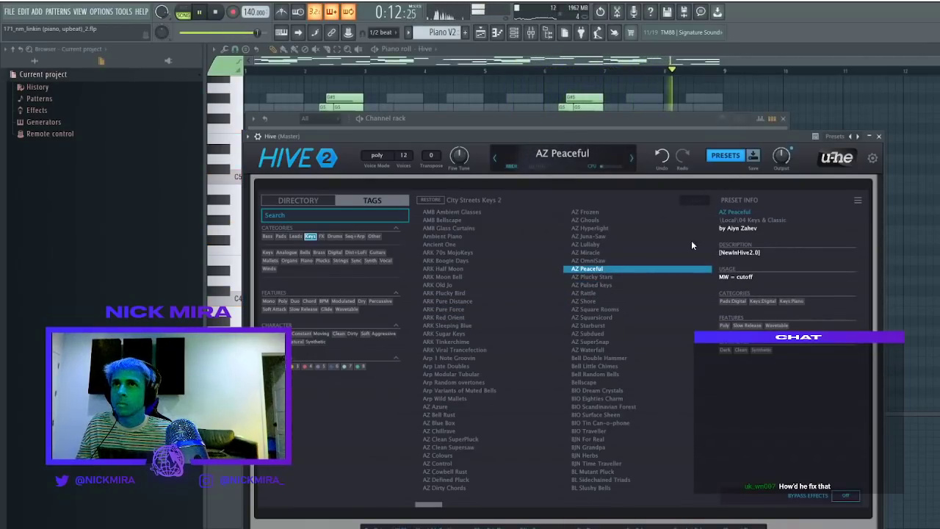
pyautogui.click(620, 260)
pyautogui.click(616, 251)
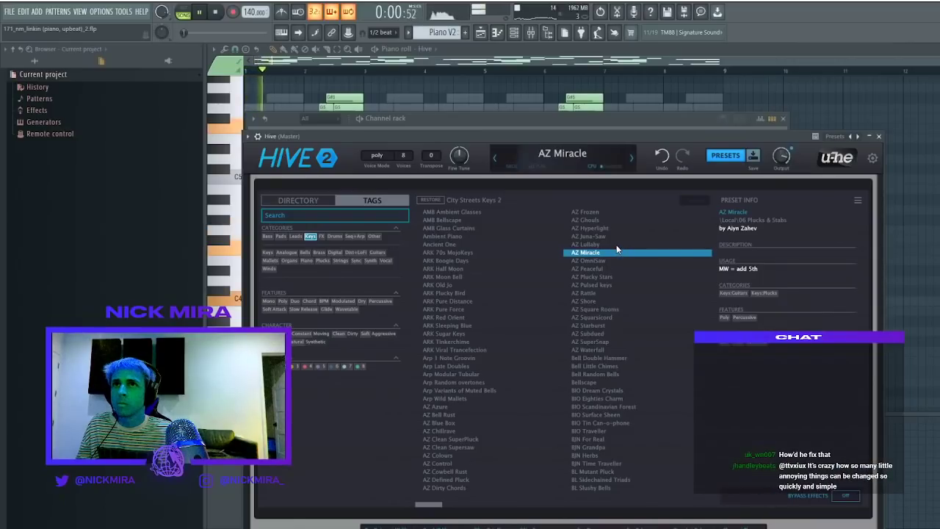
pyautogui.click(616, 245)
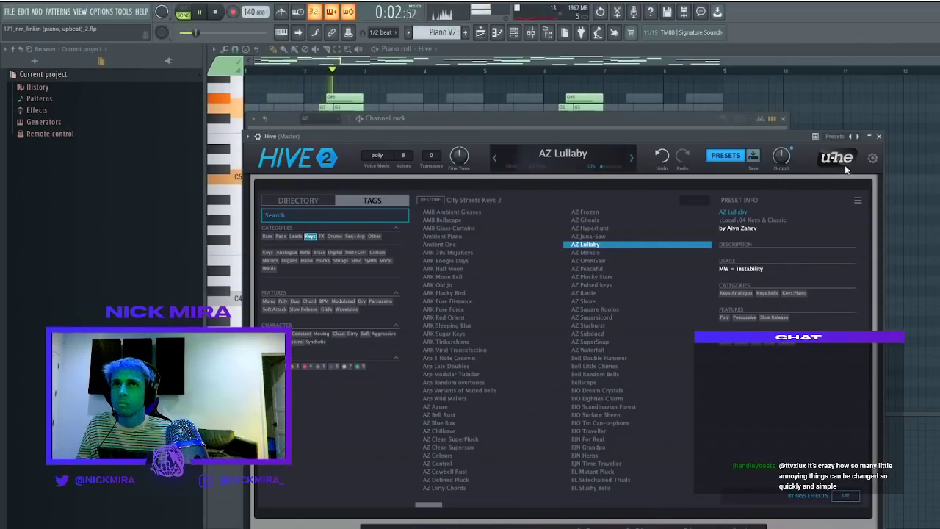
pyautogui.click(635, 236)
pyautogui.click(631, 228)
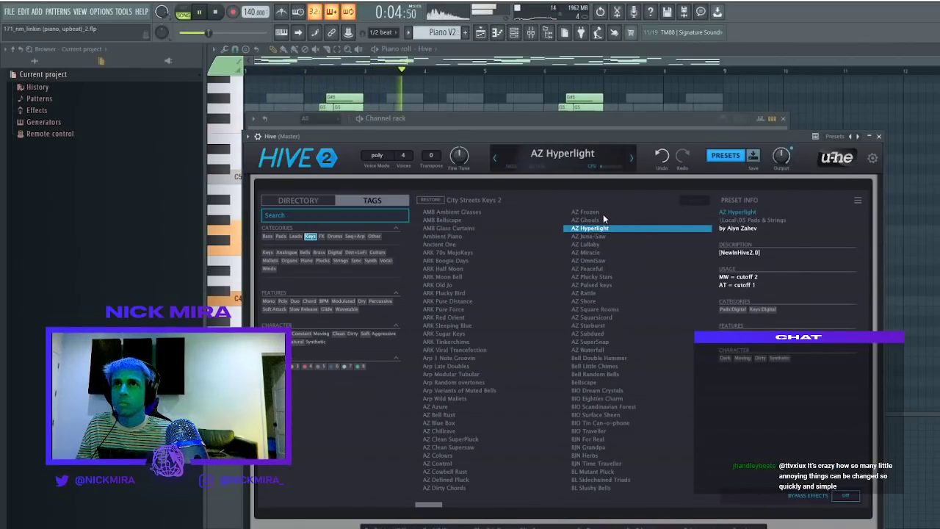
pyautogui.click(603, 213)
pyautogui.click(601, 220)
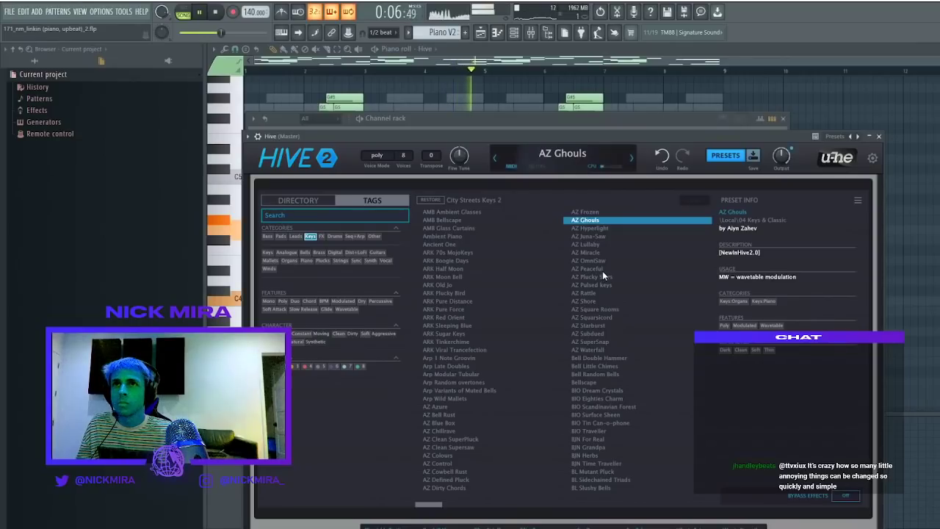
# Compare AZ Peaceful with AZ Pulsed keys, load AZ Peaceful and close the Hive window
pyautogui.click(603, 269)
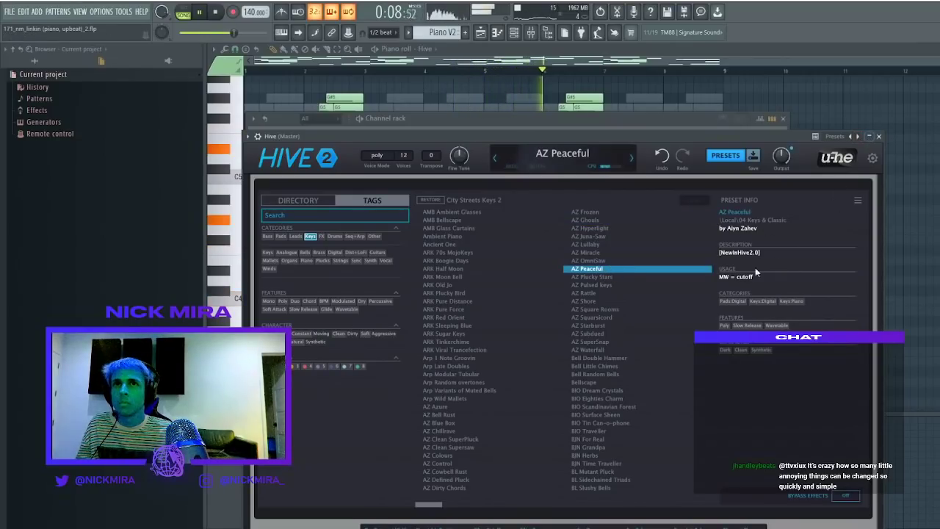
pyautogui.click(611, 277)
pyautogui.click(610, 284)
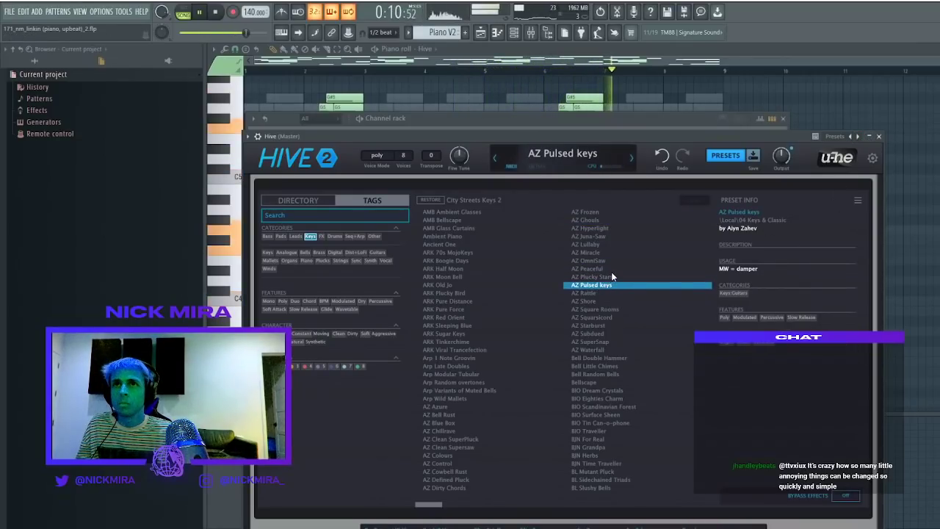
pyautogui.click(617, 269)
pyautogui.click(879, 137)
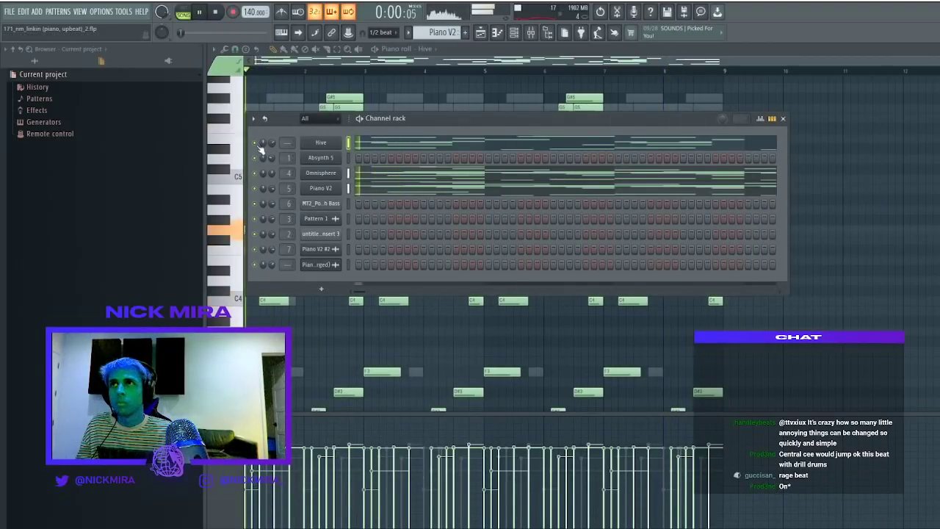
# Reopen Hive and audition the keys presets BJN Time Traveller and BL Sidechained Triads
pyautogui.click(333, 145)
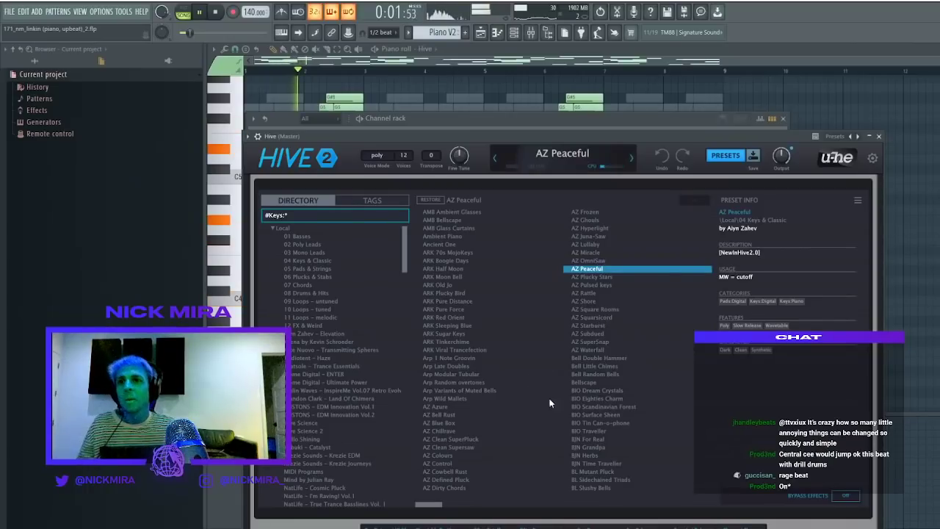
pyautogui.click(587, 358)
pyautogui.click(580, 465)
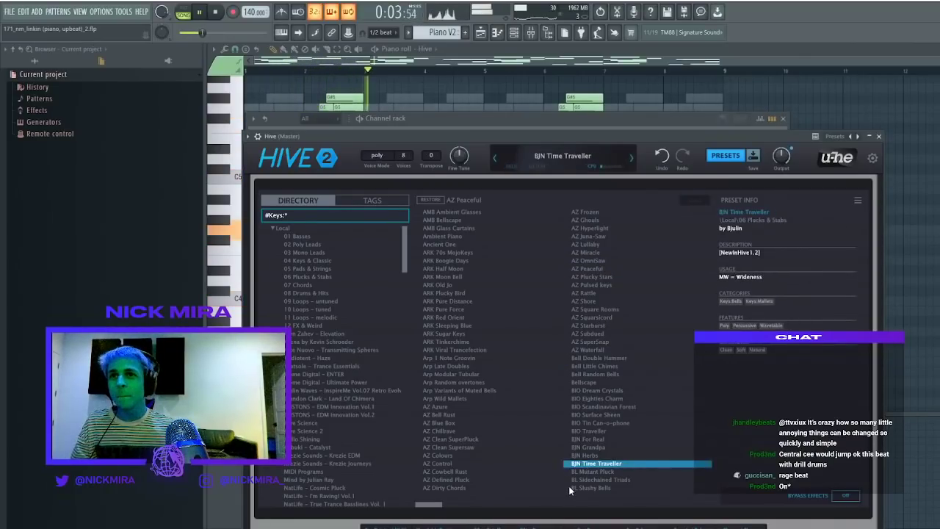
pyautogui.click(580, 479)
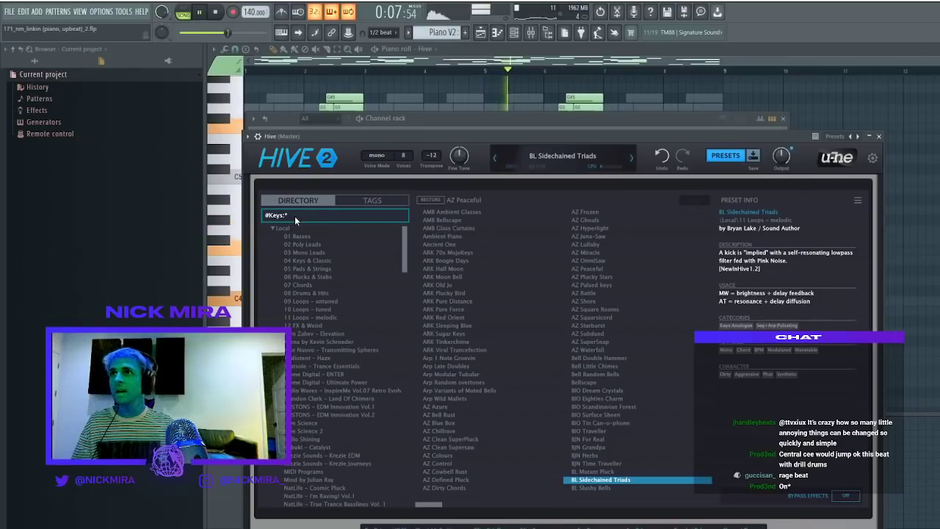
# Narrow the Keys presets to the Mallets subcategory and load Bell Little Chimes
pyautogui.click(372, 199)
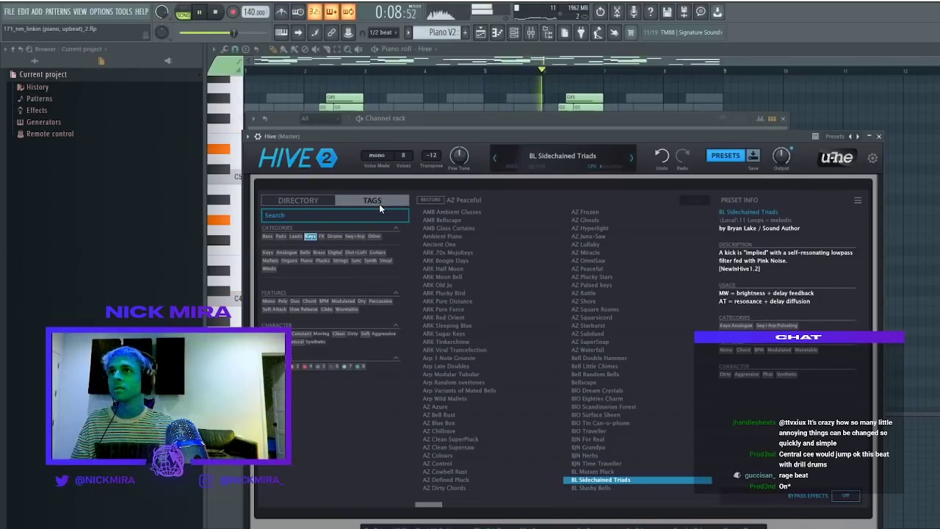
pyautogui.click(270, 260)
pyautogui.click(495, 278)
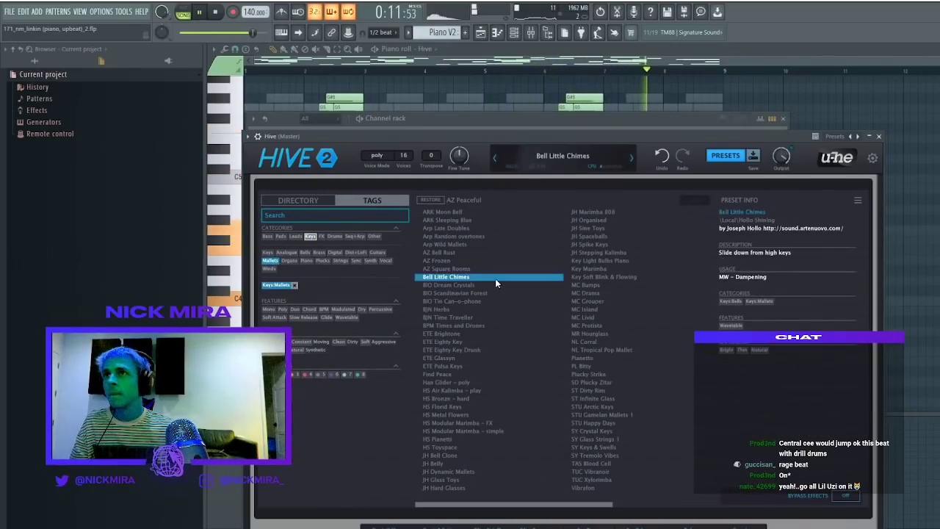
# Switch the Keys filter to the Bells subcategory and audition Arp Modular Tubular, XS Dubby Gliss FX and AZ Colours
pyautogui.click(304, 251)
pyautogui.click(470, 269)
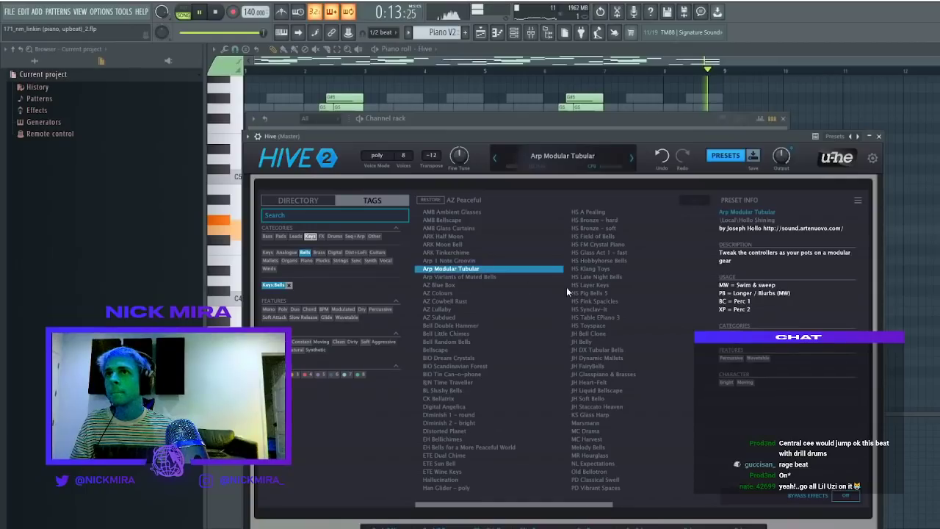
pyautogui.click(496, 406)
pyautogui.scroll(-2, 507, 378)
pyautogui.click(595, 326)
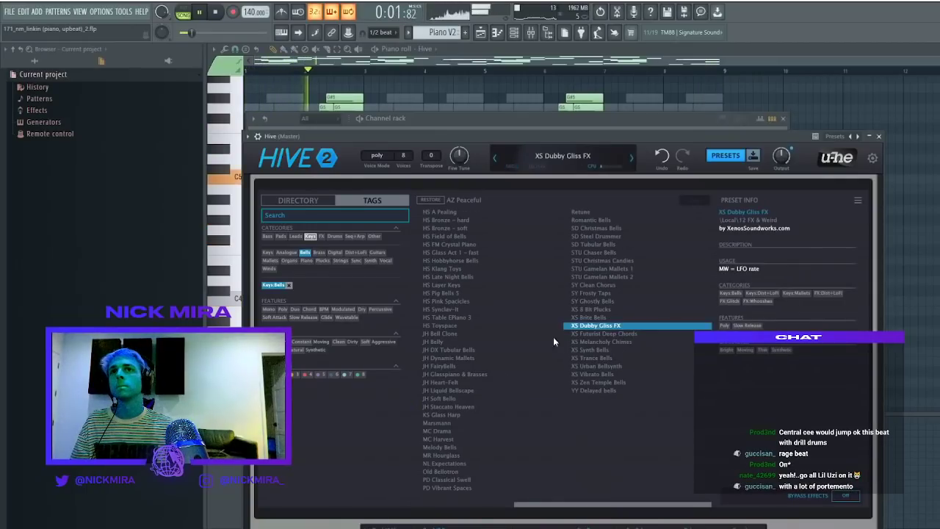
pyautogui.scroll(2, 547, 328)
pyautogui.click(473, 292)
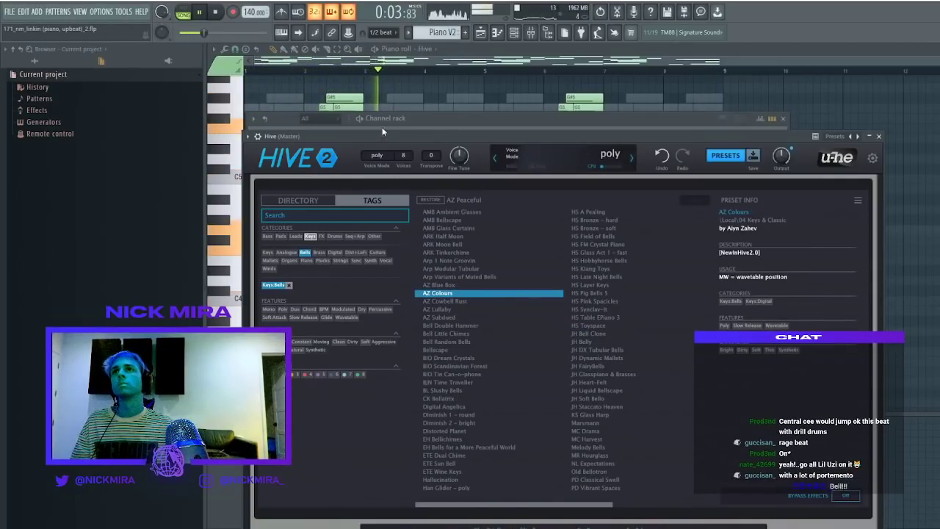
# Open the Hive channel's notes in the piano roll and transpose them up an octave
pyautogui.press('F6')
pyautogui.press('space')
pyautogui.press('F5')
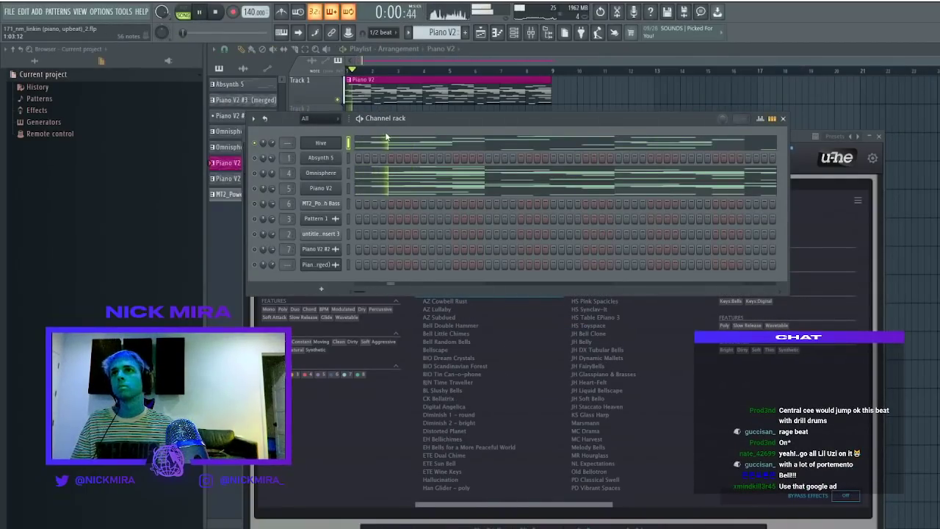
pyautogui.click(391, 142)
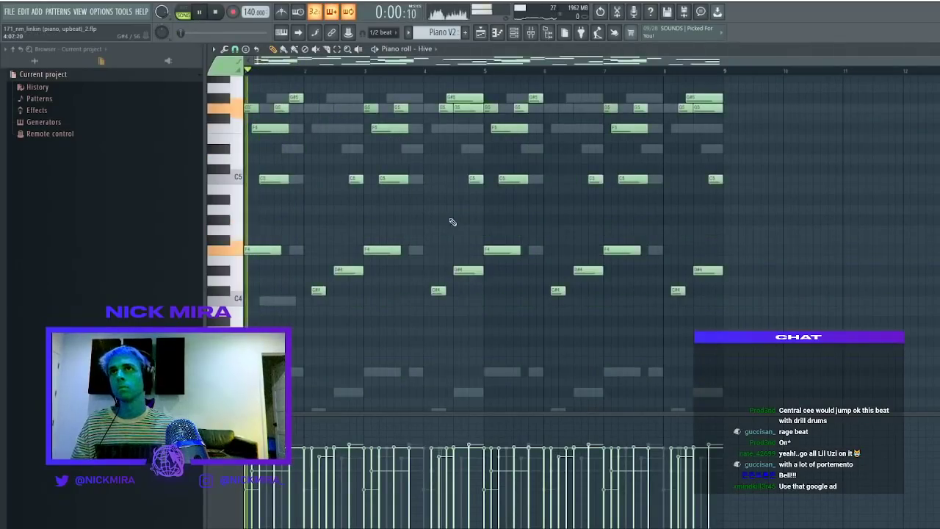
pyautogui.click(515, 34)
pyautogui.click(370, 146)
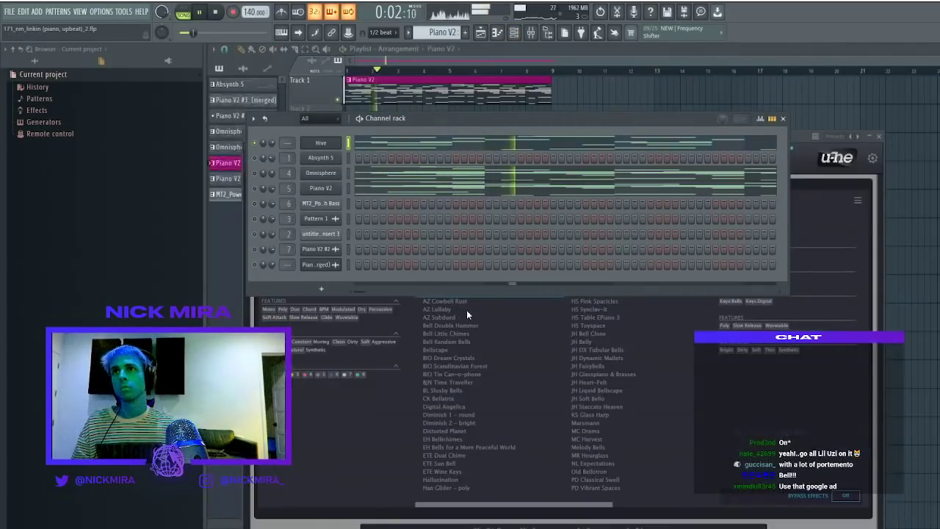
# Audition Bellscape and the neighbouring bell presets in Hive, loading Bell Random Bells
pyautogui.click(461, 347)
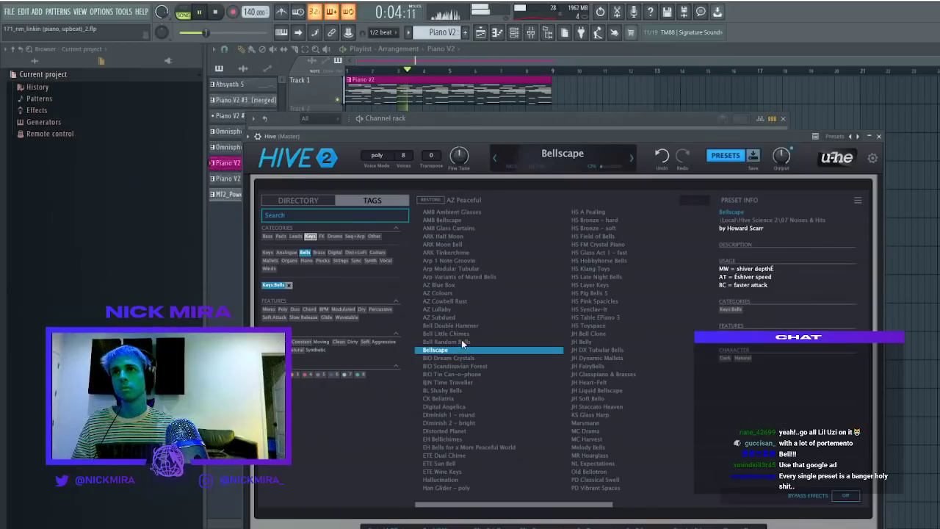
pyautogui.click(461, 326)
pyautogui.click(472, 334)
pyautogui.click(477, 341)
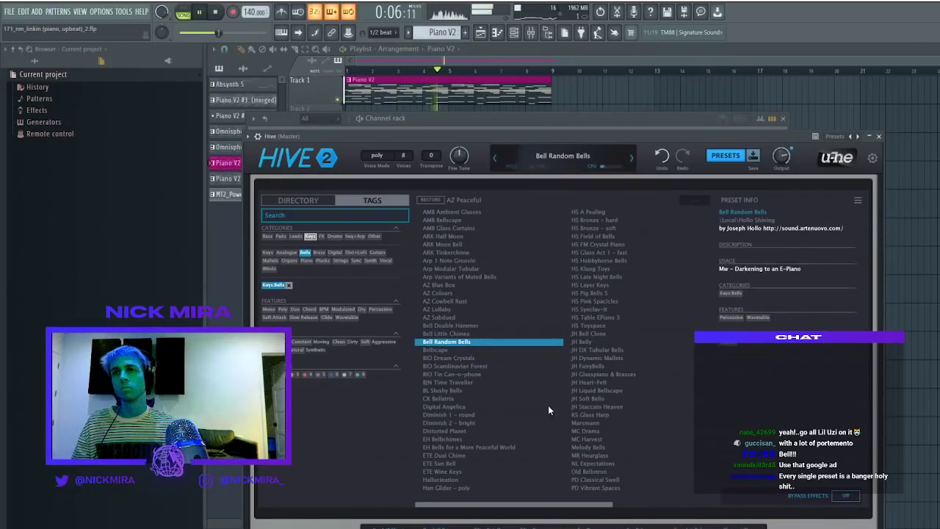
pyautogui.click(491, 382)
pyautogui.click(470, 342)
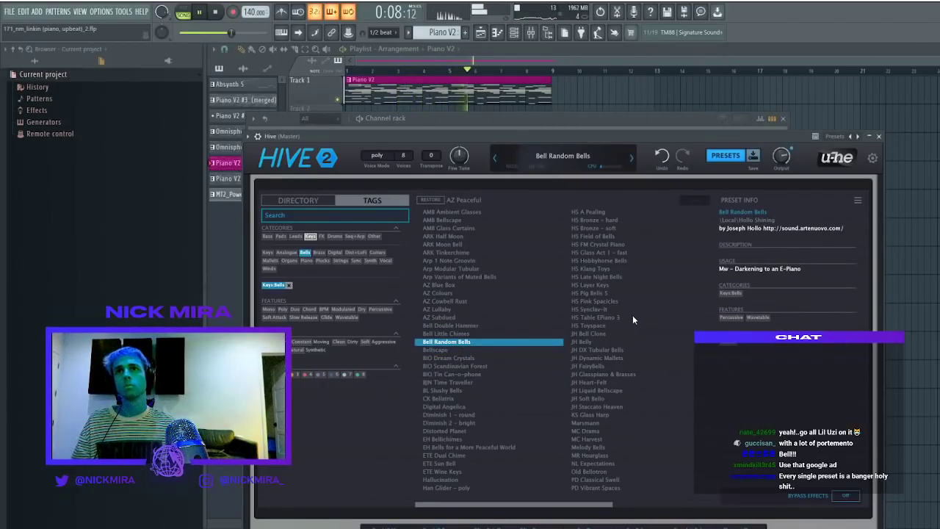
# Audition HS Late Night Bells, HS Hobbyhorse Bells, HS FM Crystal Piano, HS Glass Act 1 - fast and HS Pig Bells 5
pyautogui.click(639, 270)
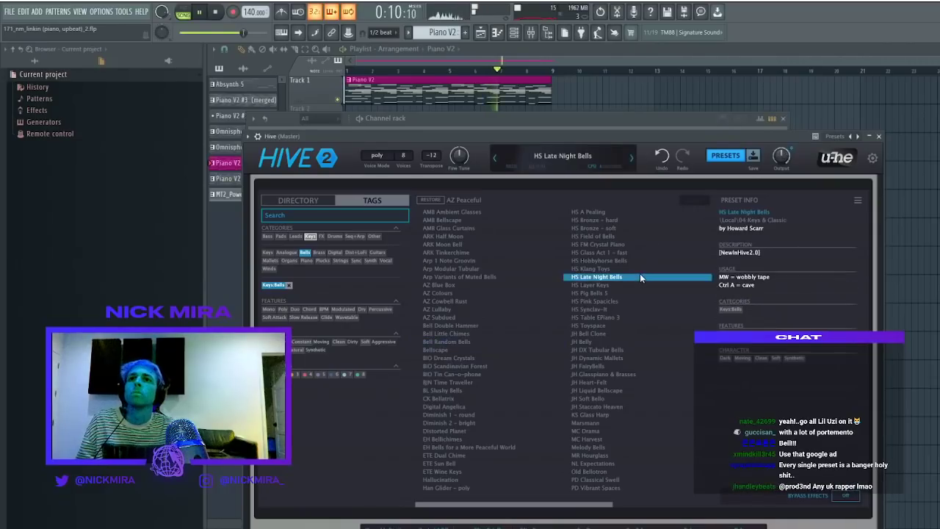
pyautogui.click(616, 260)
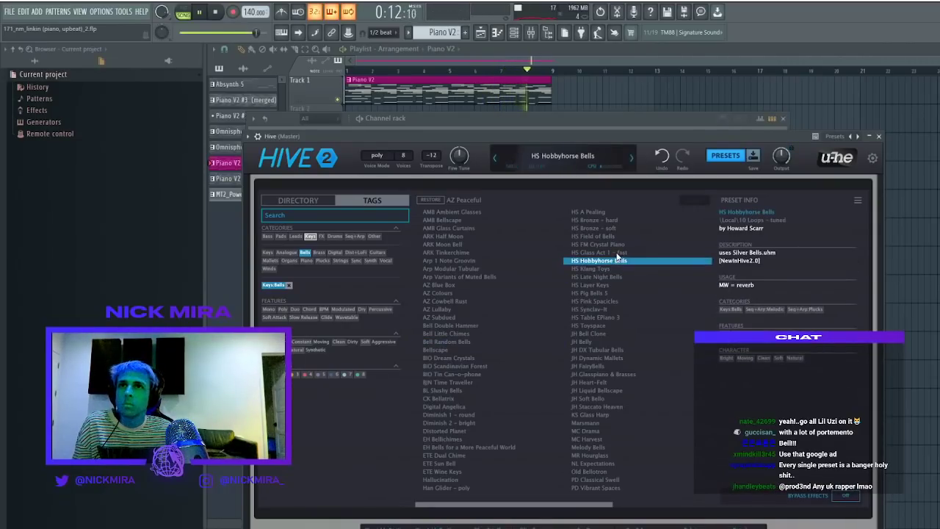
pyautogui.click(612, 252)
pyautogui.click(612, 243)
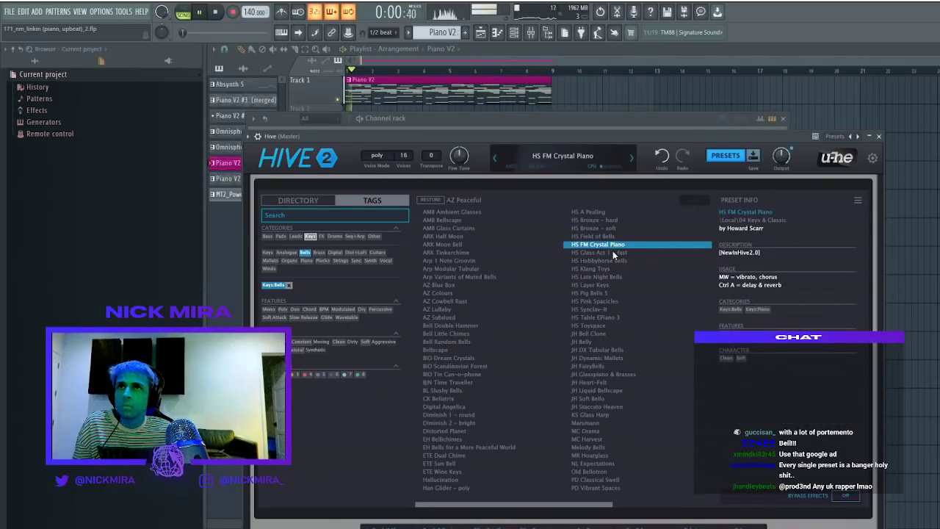
pyautogui.click(613, 251)
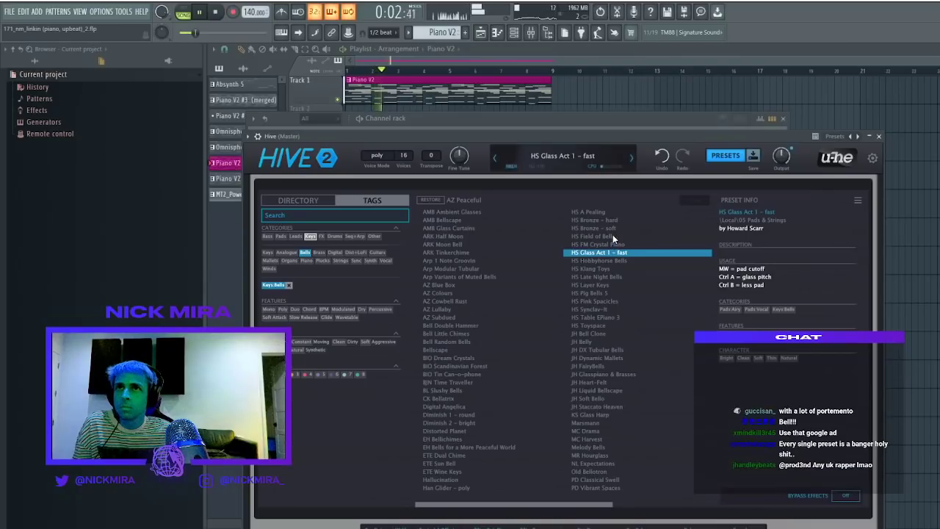
pyautogui.click(596, 293)
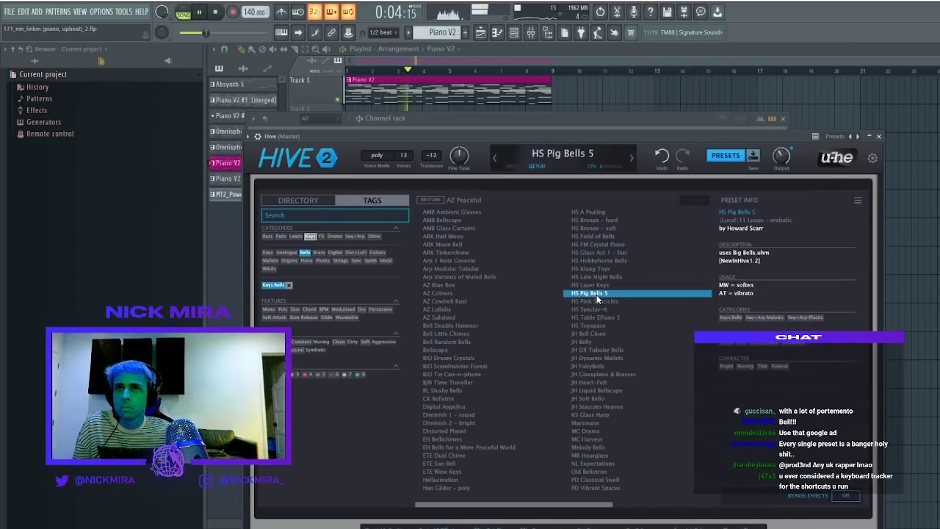
# Compare HS Synclav-It, HS Toyspace and JH Bell Clone, and load HS Toyspace as the Hive preset
pyautogui.click(597, 309)
pyautogui.click(599, 326)
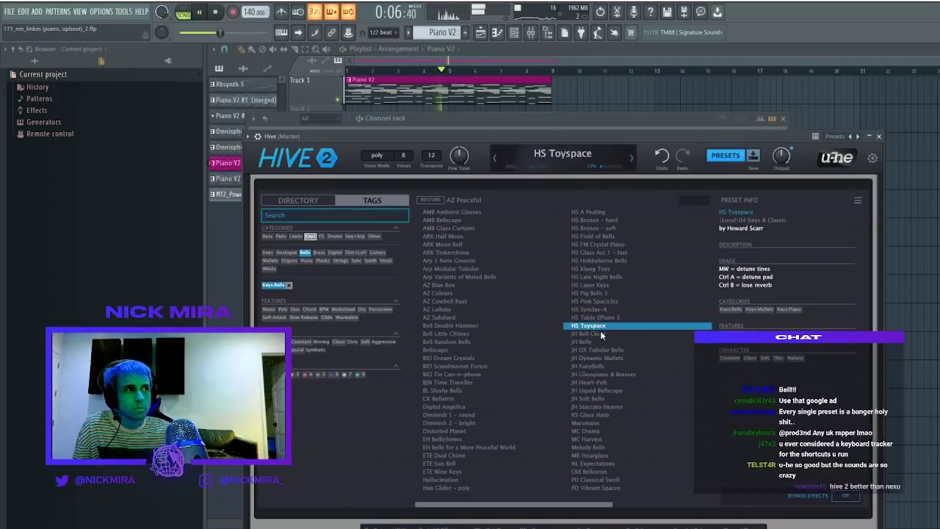
pyautogui.click(602, 333)
pyautogui.click(605, 326)
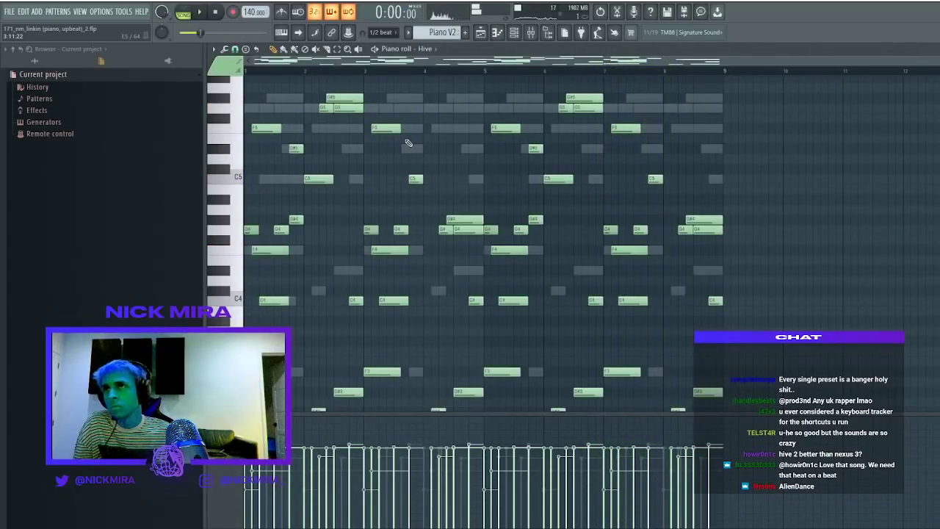
# Split the Piano V2 pattern by channel into separate Piano V2, Hive and Omnisphere patterns in the playlist
pyautogui.press('space')
pyautogui.press('F6')
pyautogui.press('space')
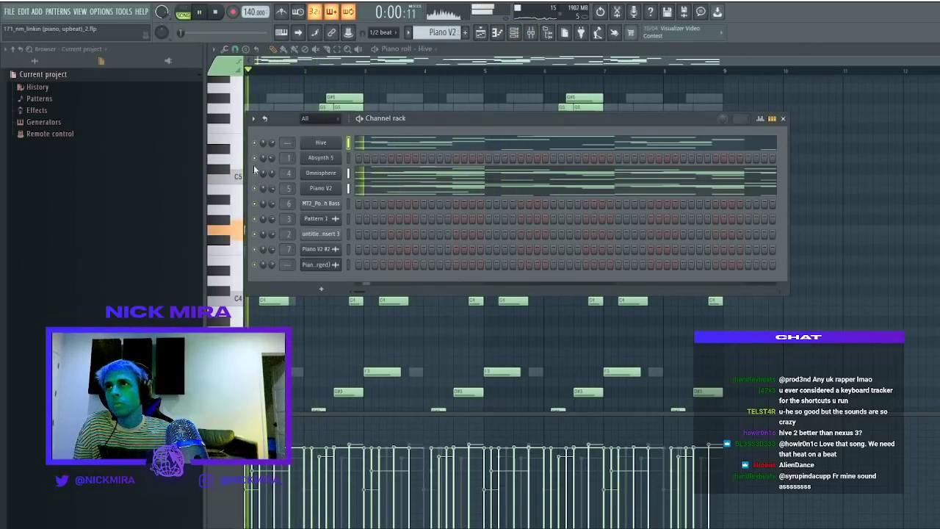
pyautogui.click(481, 33)
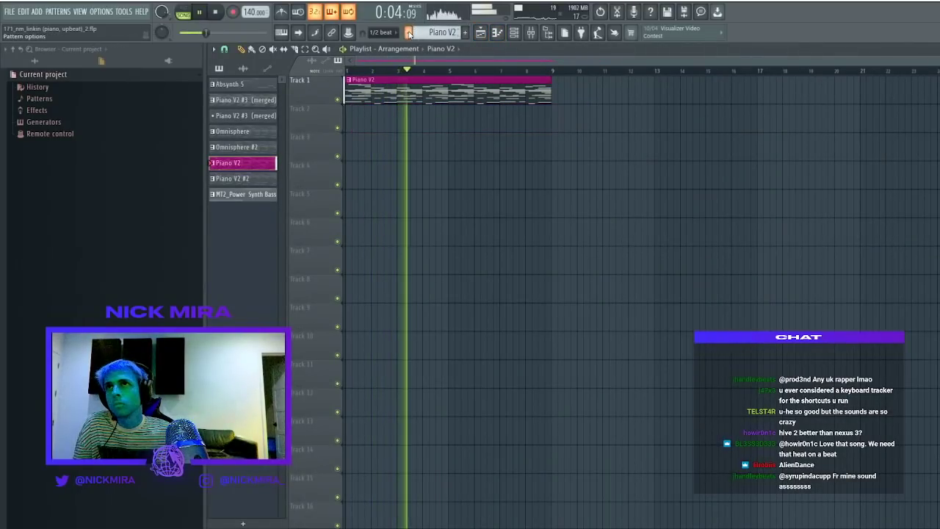
pyautogui.click(410, 35)
pyautogui.click(517, 194)
# Duplicate the three split pattern clips into bars 9–16 and clear the originals from bars 1–8
pyautogui.moveTo(376, 101); pyautogui.dragTo(379, 163)
pyautogui.moveTo(425, 90); pyautogui.dragTo(493, 140)
pyautogui.hotkey('ctrl', 'b')
pyautogui.press('Delete')
pyautogui.press('space')
pyautogui.press('space')
# Try the Omnisphere and Hive clips in bars 1–8, auditioning them and removing the Omnisphere copy
pyautogui.moveTo(589, 144); pyautogui.dragTo(375, 142)
pyautogui.press('space')
pyautogui.press('space')
pyautogui.scroll(-1, 451, 74)
pyautogui.press('space')
pyautogui.moveTo(518, 123); pyautogui.dragTo(368, 124)
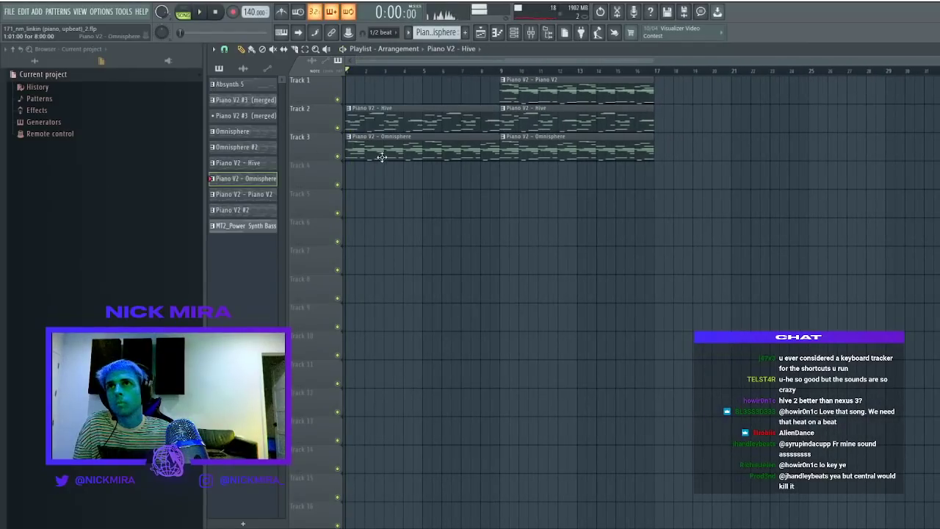
pyautogui.rightClick(379, 156)
pyautogui.press('space')
pyautogui.rightClick(526, 108)
pyautogui.hotkey('ctrl', 'z')
# Copy the Piano V2 clip into bars 1–8, remove the Hive clip there, and play the section back
pyautogui.moveTo(519, 96); pyautogui.dragTo(400, 91)
pyautogui.press('space')
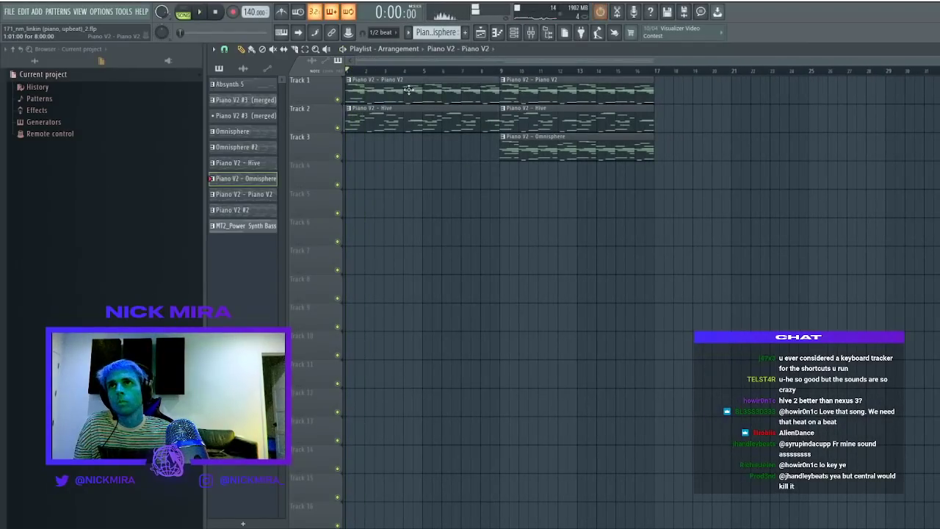
pyautogui.rightClick(433, 122)
pyautogui.press('space')
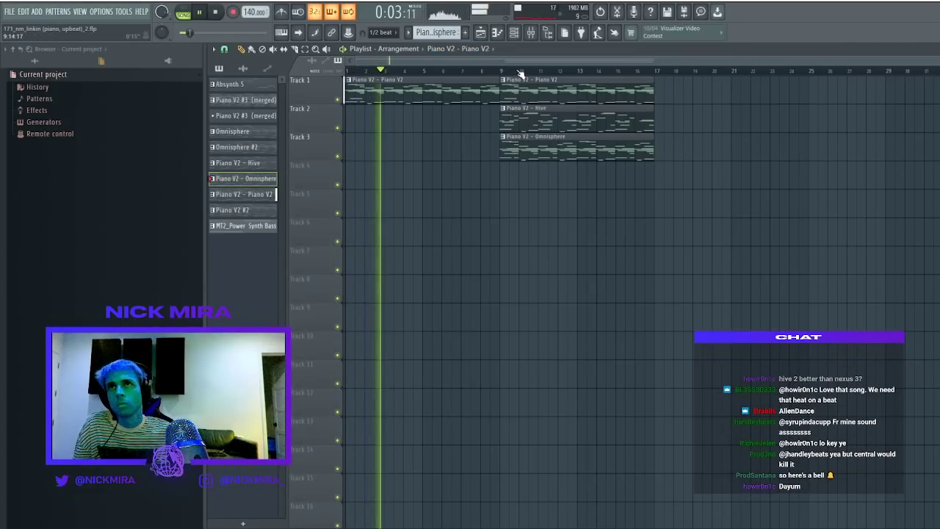
pyautogui.press('space')
# Select bars 9–16, try removing the Hive clip from that section, and undo the edits
pyautogui.moveTo(501, 72); pyautogui.dragTo(656, 85)
pyautogui.rightClick(583, 119)
pyautogui.click(545, 96)
pyautogui.hotkey('ctrl', 'd')
pyautogui.hotkey('ctrl', 'z')
pyautogui.hotkey('ctrl', 'alt', 'z')
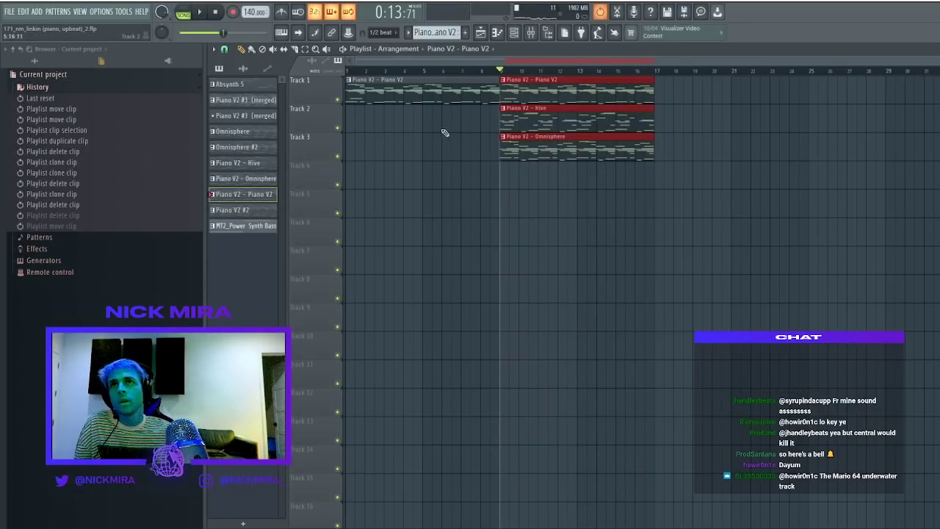
# Render the soloed Hive pattern to an audio clip on Track 6 and solo that track
pyautogui.keyDown('ctrl'); pyautogui.click(337, 127); pyautogui.keyUp('ctrl')
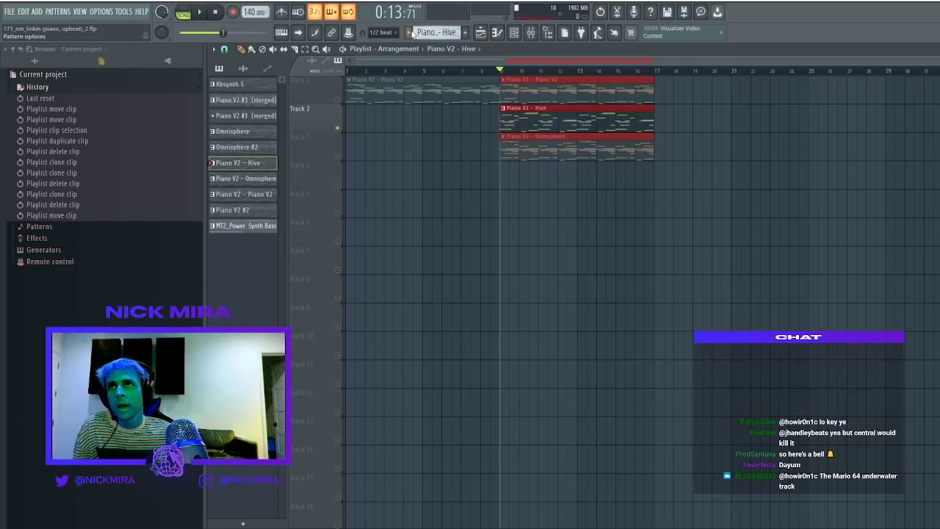
pyautogui.press('l')
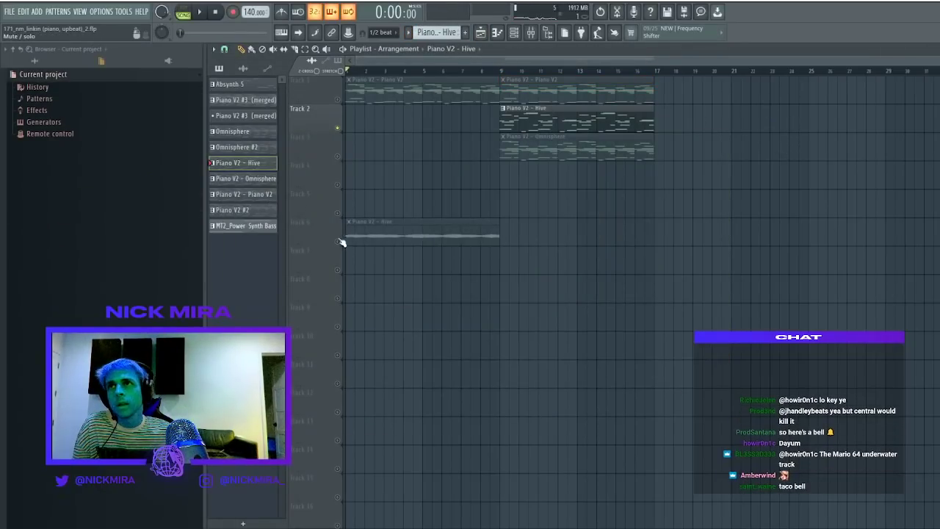
pyautogui.rightClick(340, 241)
# Audition the rendered Hive audio clip, set its time stretching mode to Stretch, and route it to mixer track 8
pyautogui.doubleClick(416, 227)
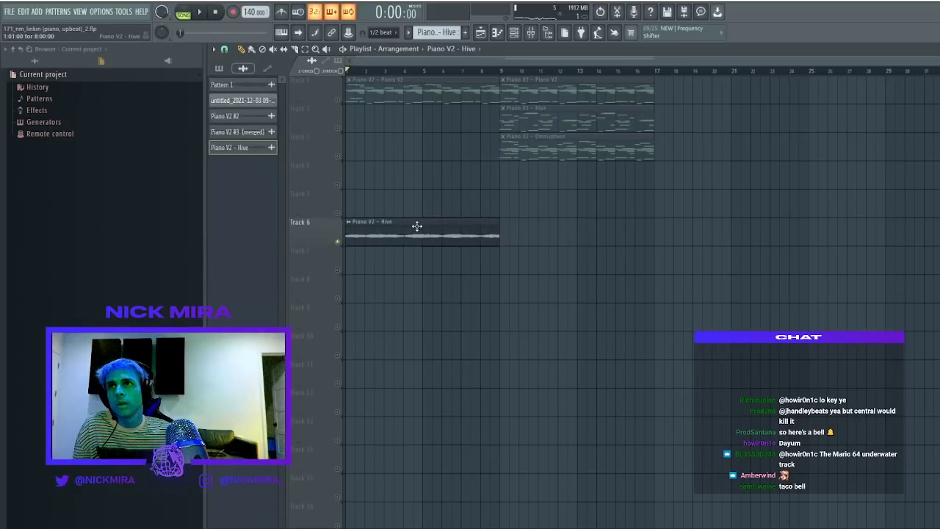
pyautogui.click(351, 71)
pyautogui.press('space')
pyautogui.doubleClick(396, 243)
pyautogui.press('space')
pyautogui.press('space')
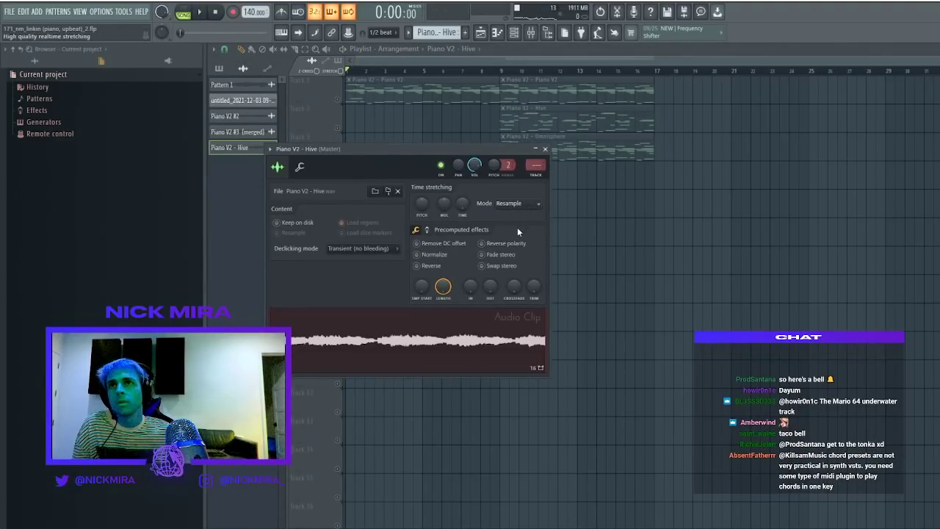
pyautogui.click(536, 168)
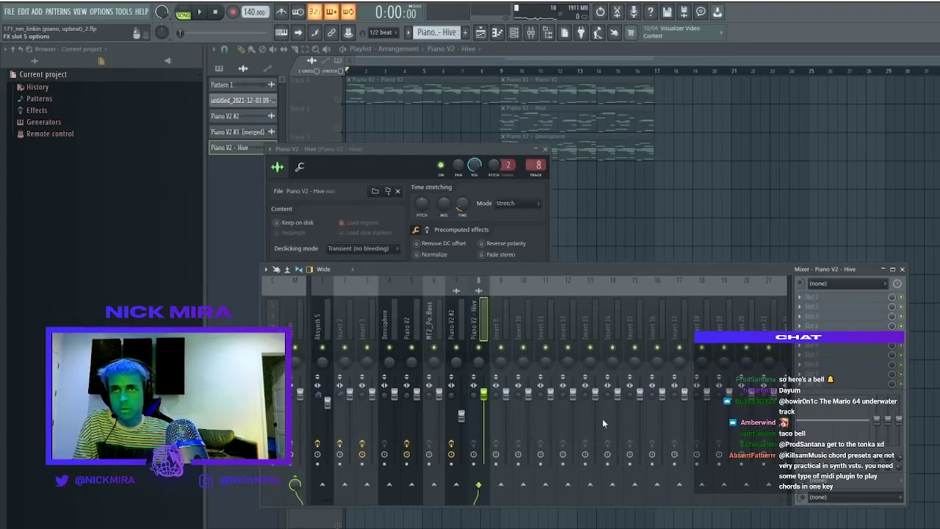
# Load Tremolator on the Hive audio clip's mixer track and audition the effect
pyautogui.click(695, 323)
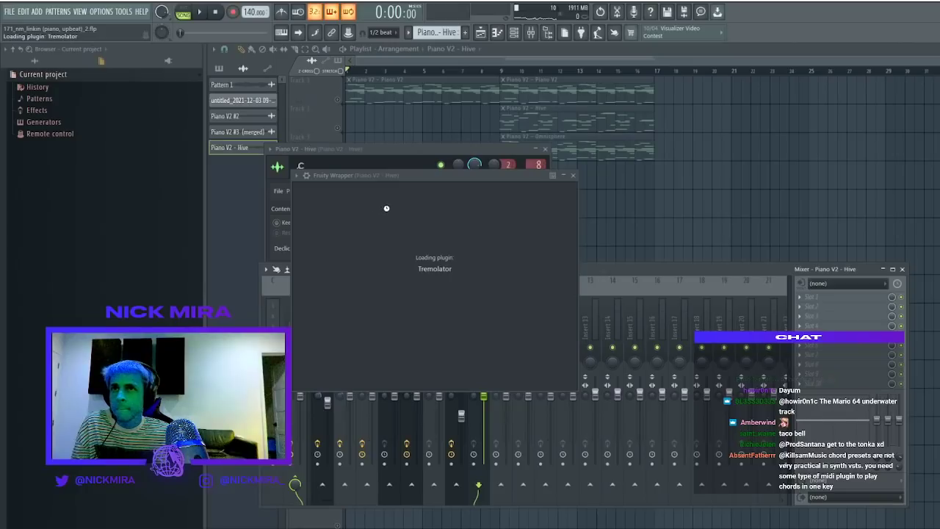
pyautogui.press('space')
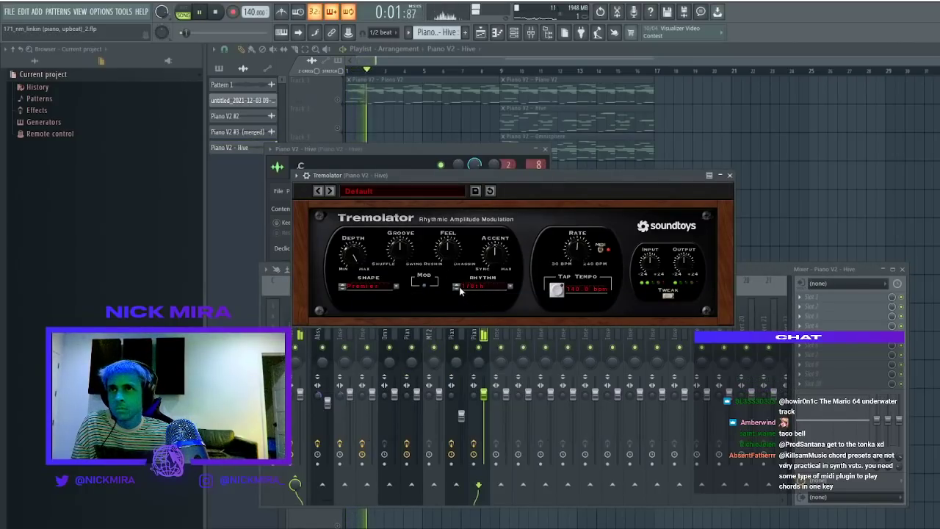
pyautogui.rightClick(724, 160)
pyautogui.press('space')
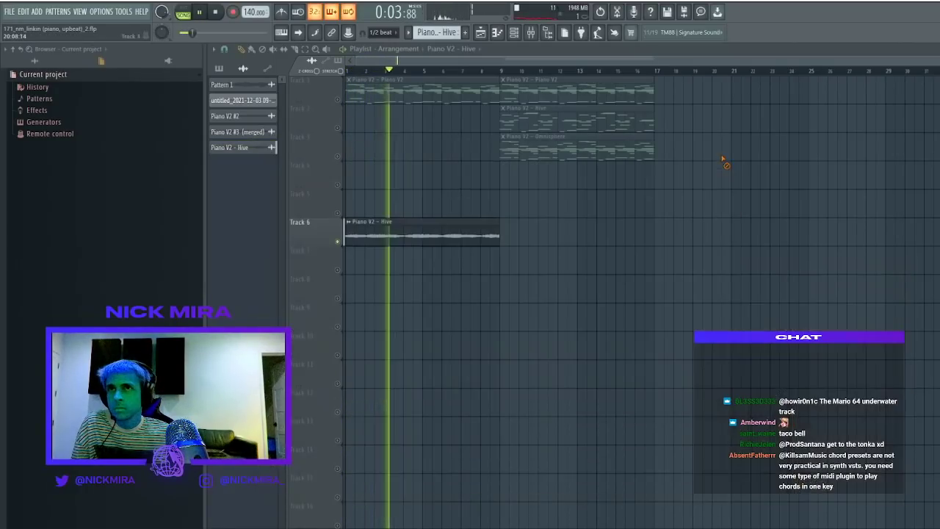
# Raise the Hive audio clip's pitch and add ValhallaÜberMod to its mixer track with the mix at 37.3 %
pyautogui.press('space')
pyautogui.doubleClick(391, 244)
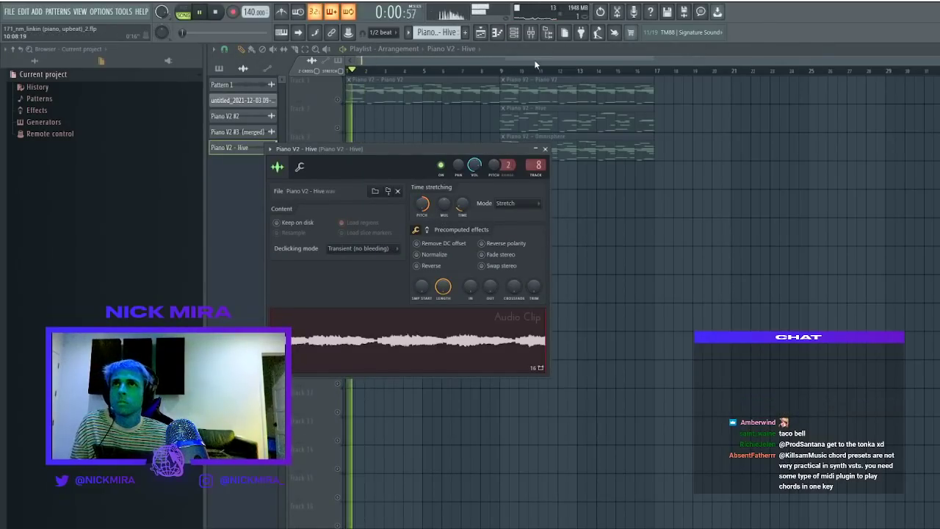
pyautogui.press('F9')
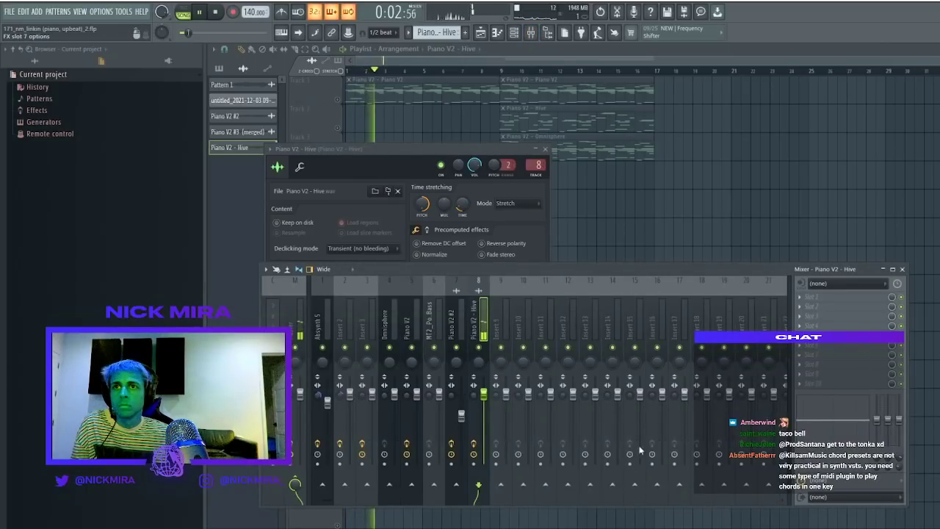
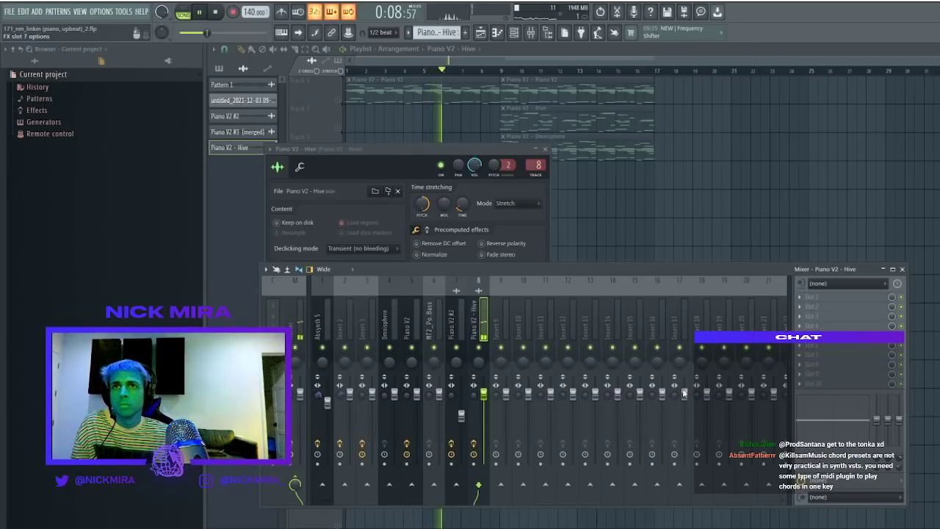
pyautogui.click(678, 428)
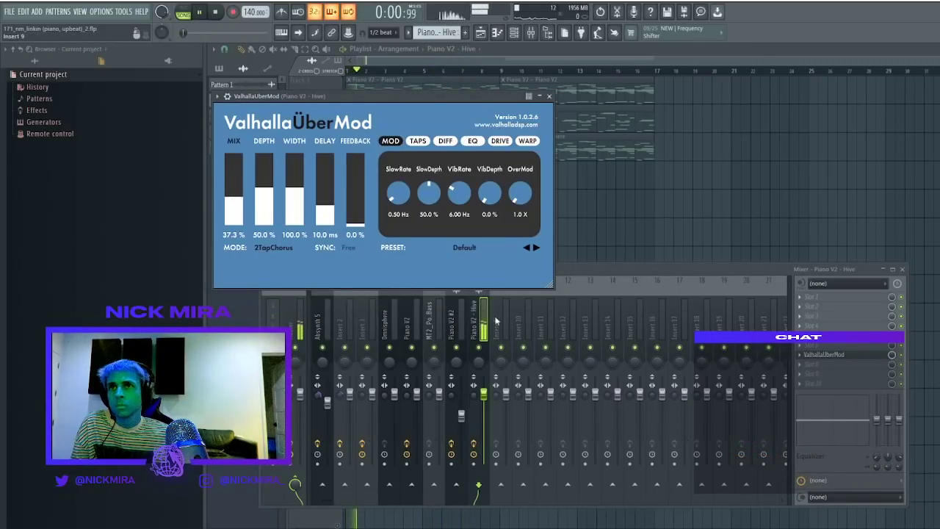
# Unsolo the playlist tracks and reset the Hive audio clip's pitch shift during playback
pyautogui.press('F12')
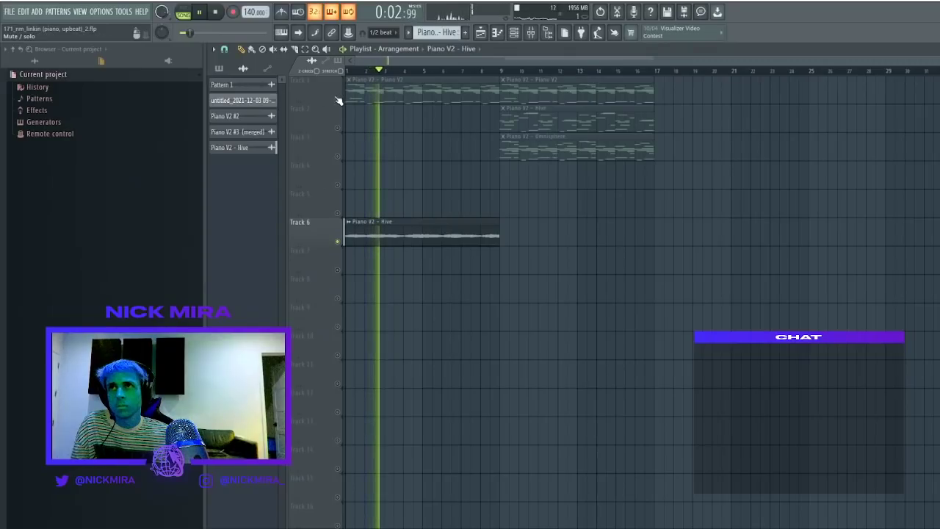
pyautogui.press('space')
pyautogui.press('space')
pyautogui.doubleClick(464, 221)
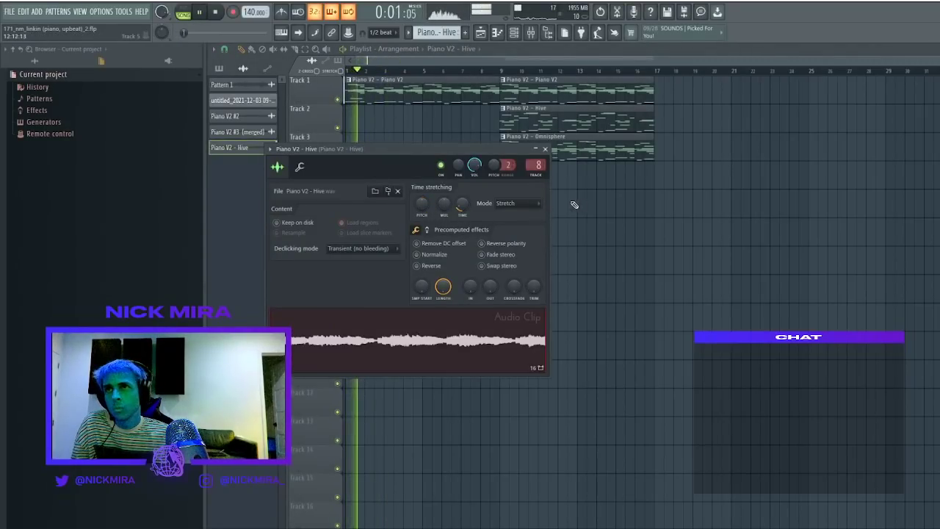
pyautogui.press('Escape')
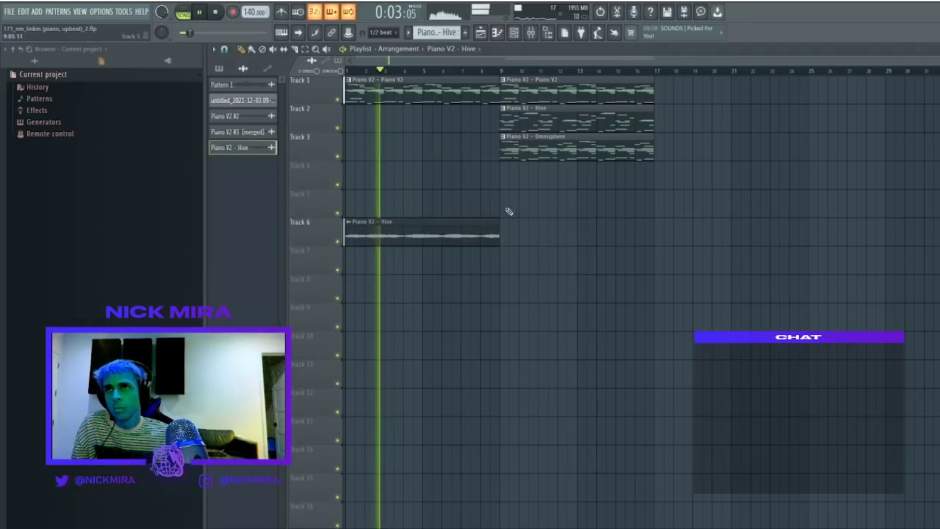
# Duplicate the Hive audio clip on Track 6 into bars 9–16
pyautogui.moveTo(490, 190); pyautogui.dragTo(444, 276)
pyautogui.hotkey('ctrl', 'b')
pyautogui.hotkey('ctrl', 'd')
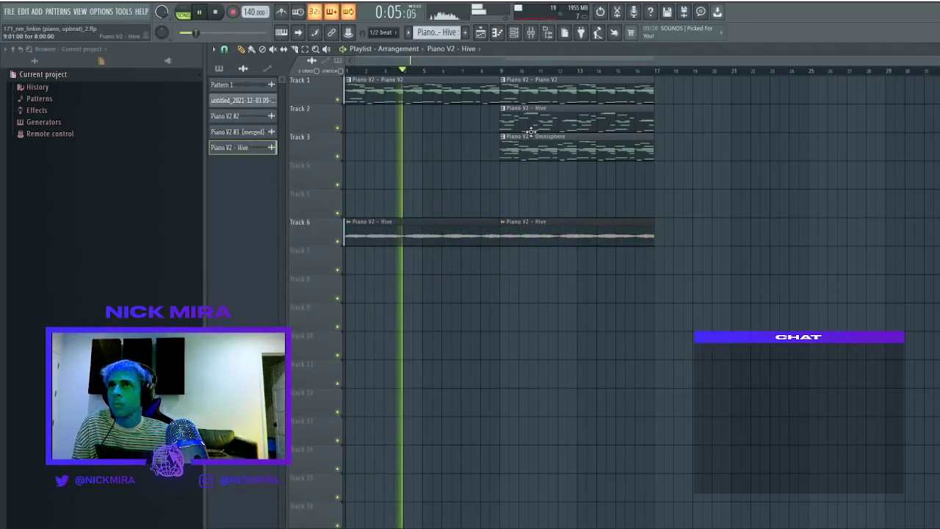
# Make the Hive audio clip in bars 9–16 unique and set its pitch shift to +1200 cents
pyautogui.click(504, 222)
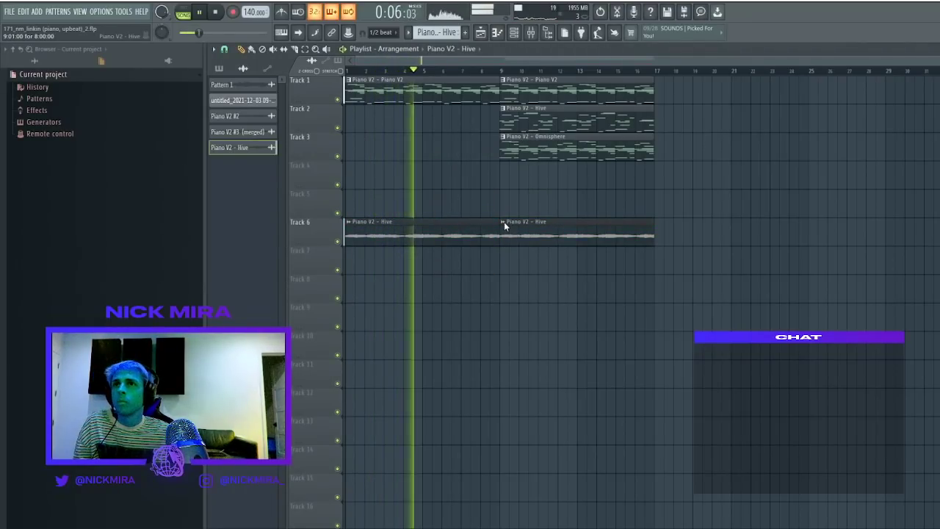
pyautogui.click(532, 300)
pyautogui.doubleClick(551, 222)
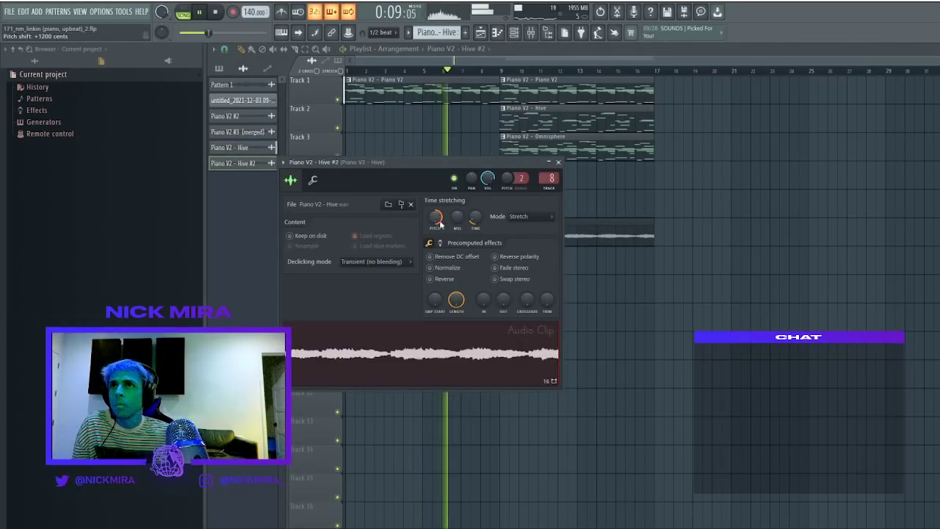
pyautogui.press('Escape')
# Remove the Piano V2 clip from bars 9–16 and duplicate that section's remaining clips into bars 17–24
pyautogui.rightClick(585, 97)
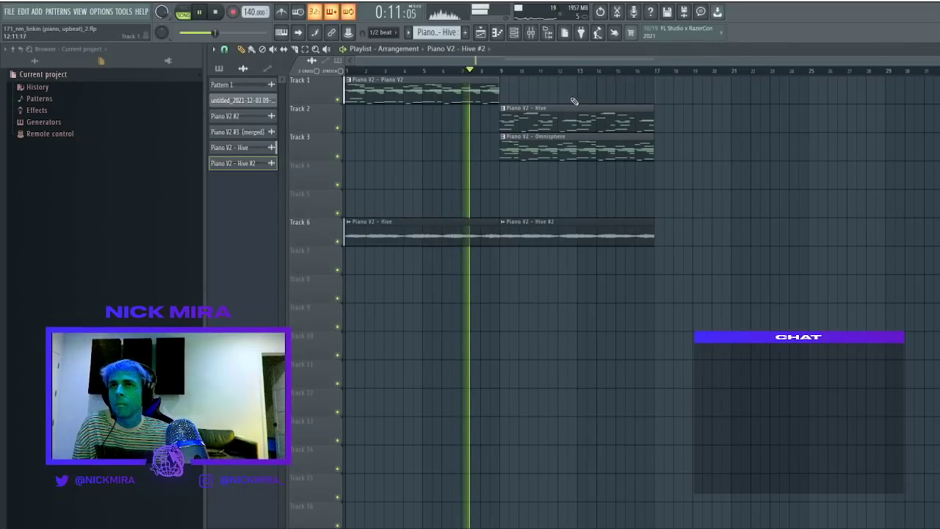
pyautogui.moveTo(577, 100); pyautogui.dragTo(701, 437)
pyautogui.hotkey('ctrl', 'b')
pyautogui.hotkey('ctrl', 'd')
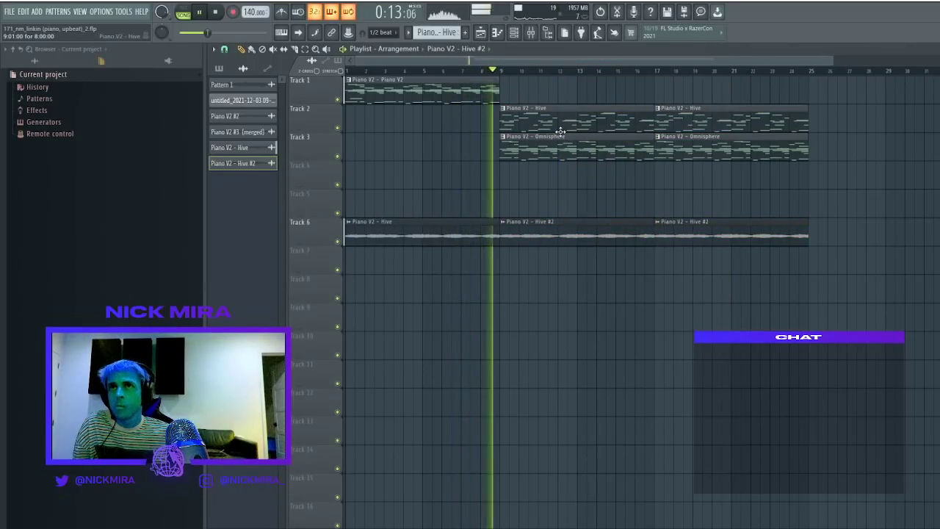
# Compare bars 9–16 without the Omnisphere clip and without the Hive pattern clip, and leave the Omnisphere clip removed
pyautogui.rightClick(537, 147)
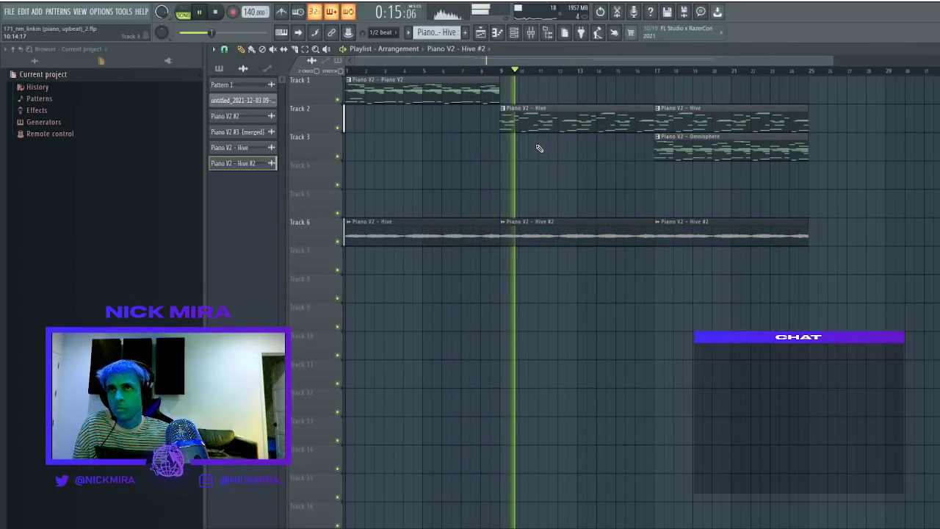
pyautogui.hotkey('ctrl', 'z')
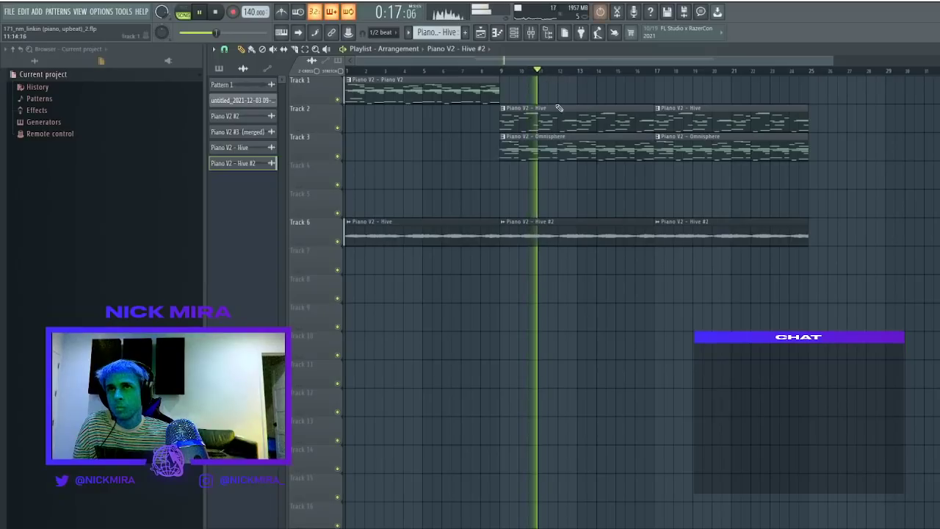
pyautogui.rightClick(566, 119)
pyautogui.scroll(-2, 507, 74)
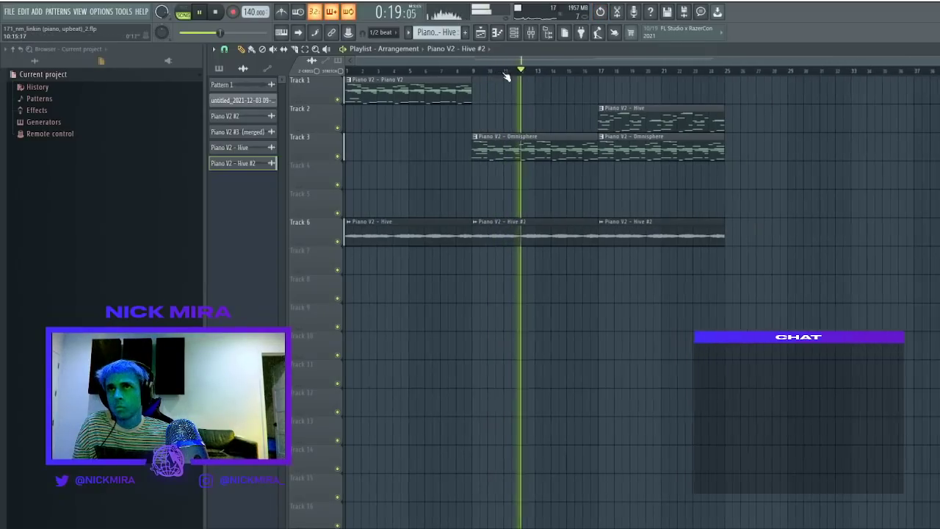
pyautogui.hotkey('ctrl', 'z')
pyautogui.rightClick(506, 147)
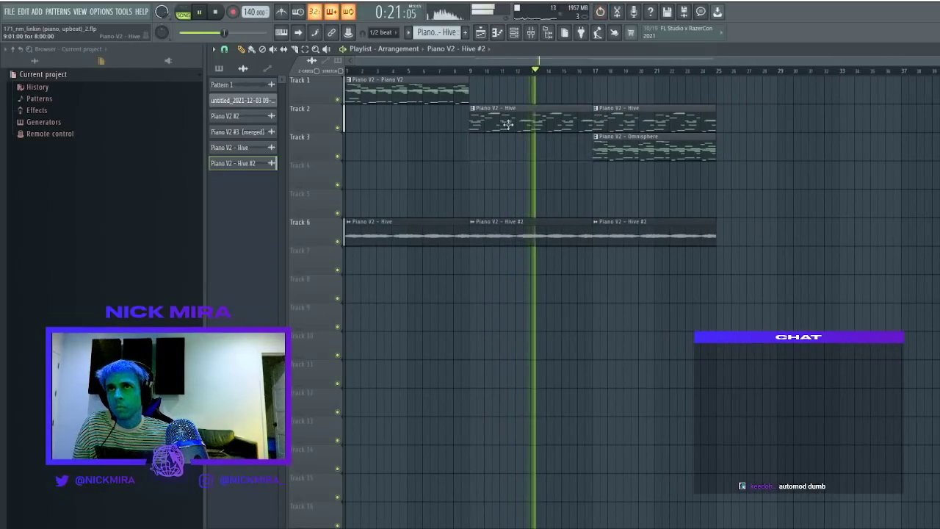
# Delete the Hive #2 audio clip from bars 17–24 and place the Hive pattern clip there again on Track 2
pyautogui.doubleClick(507, 115)
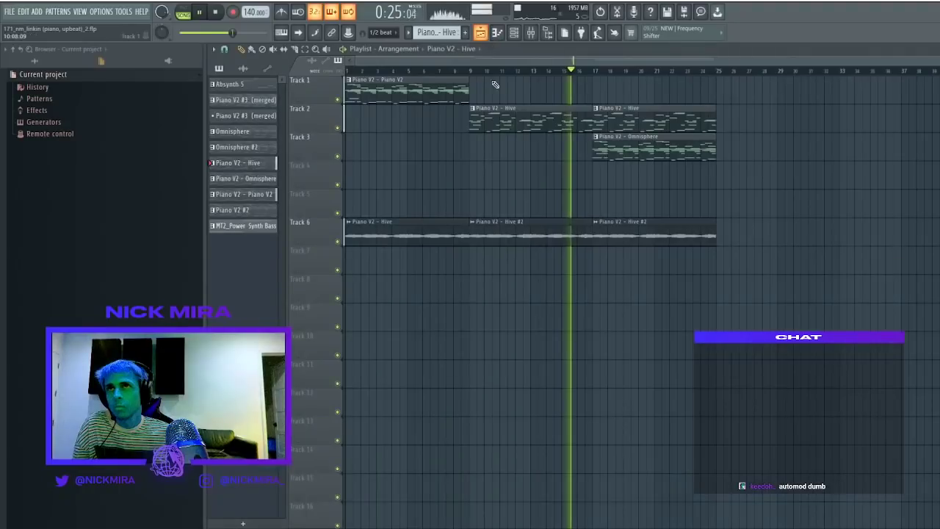
pyautogui.press('F5')
pyautogui.rightClick(654, 121)
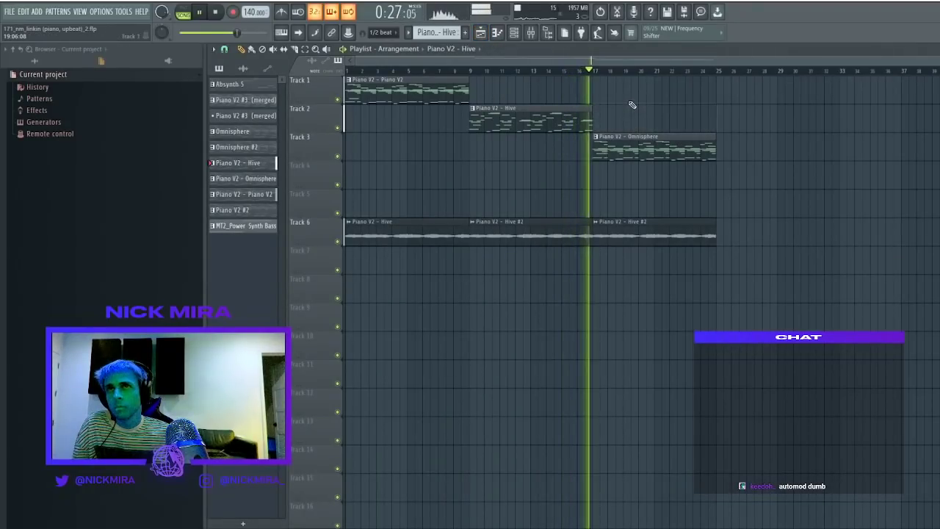
pyautogui.rightClick(651, 233)
pyautogui.click(601, 119)
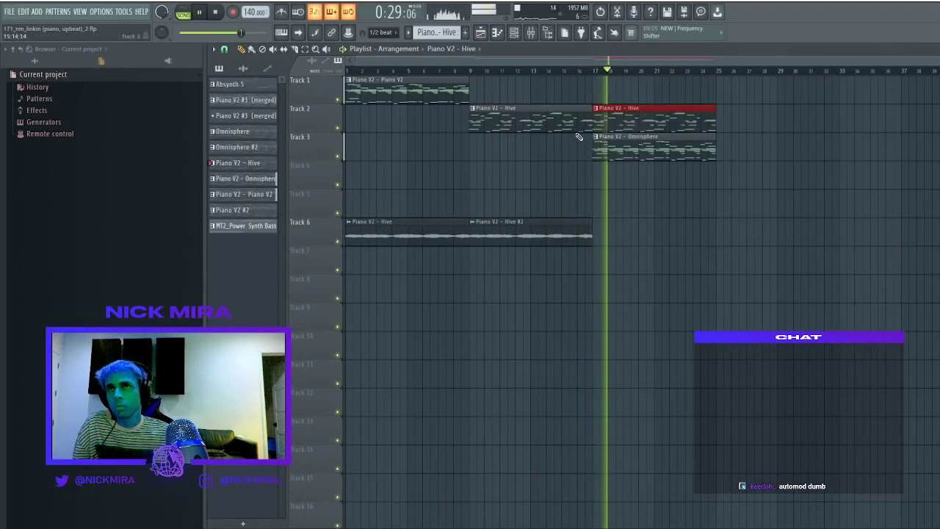
# Duplicate the Omnisphere clip into bars 25–32 and remove the Piano V2 copy from that section
pyautogui.moveTo(422, 91); pyautogui.dragTo(384, 104)
pyautogui.moveTo(377, 100); pyautogui.dragTo(743, 96)
pyautogui.keyDown('ctrl'); pyautogui.click(690, 148); pyautogui.keyUp('ctrl')
pyautogui.hotkey('ctrl', 'b')
pyautogui.rightClick(774, 95)
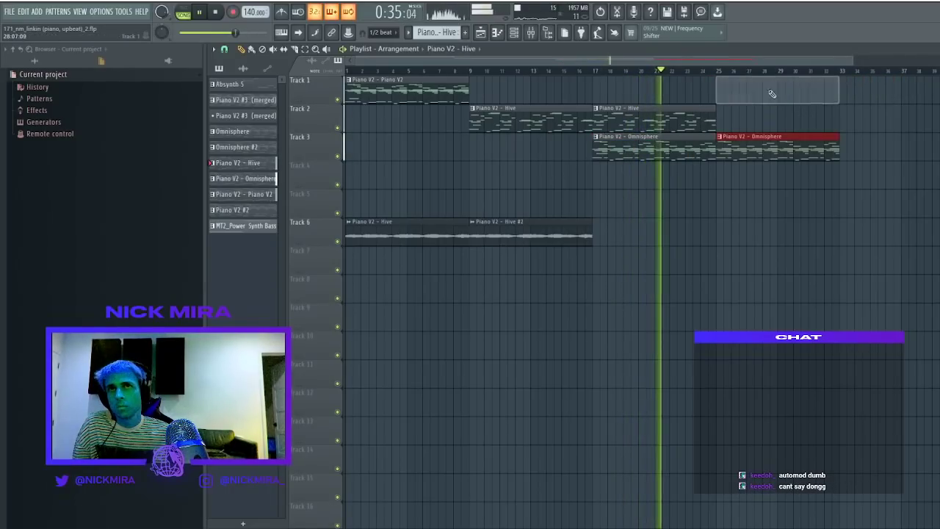
# Add a copy of the Hive pattern clip at bars 33–40 on Track 2 and a Piano V2 clip at bars 41–48 on Track 1
pyautogui.scroll(-1, 713, 73)
pyautogui.scroll(-1, 713, 73)
pyautogui.click(638, 116)
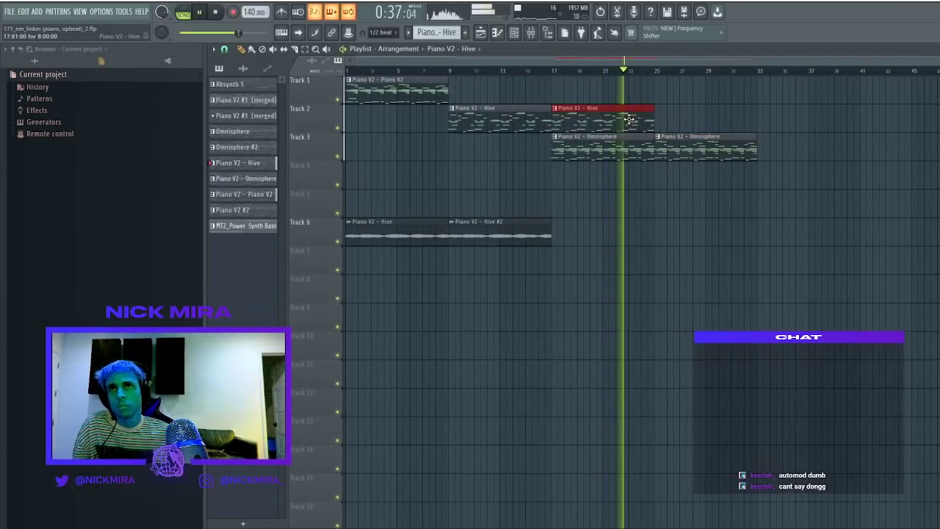
pyautogui.moveTo(637, 115); pyautogui.dragTo(767, 129)
pyautogui.moveTo(423, 94); pyautogui.dragTo(931, 110)
pyautogui.moveTo(867, 91); pyautogui.dragTo(867, 91)
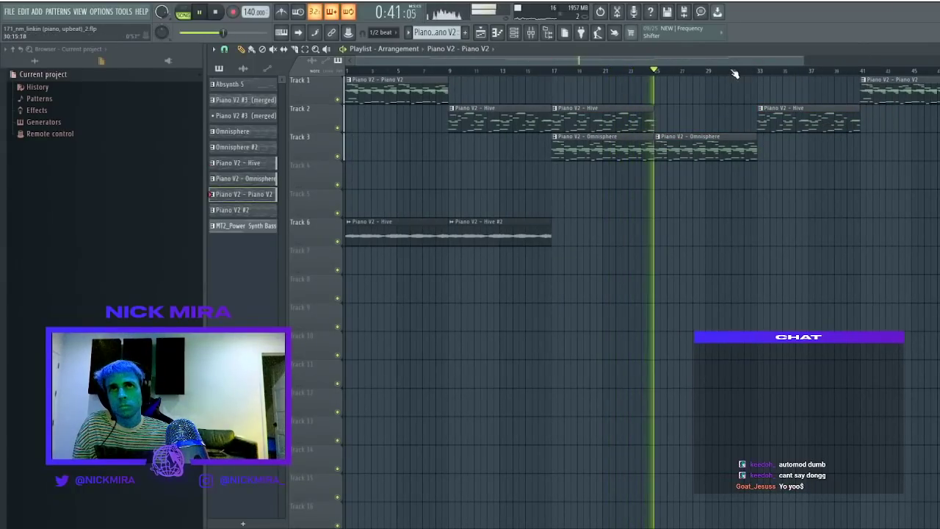
pyautogui.scroll(-2, 736, 71)
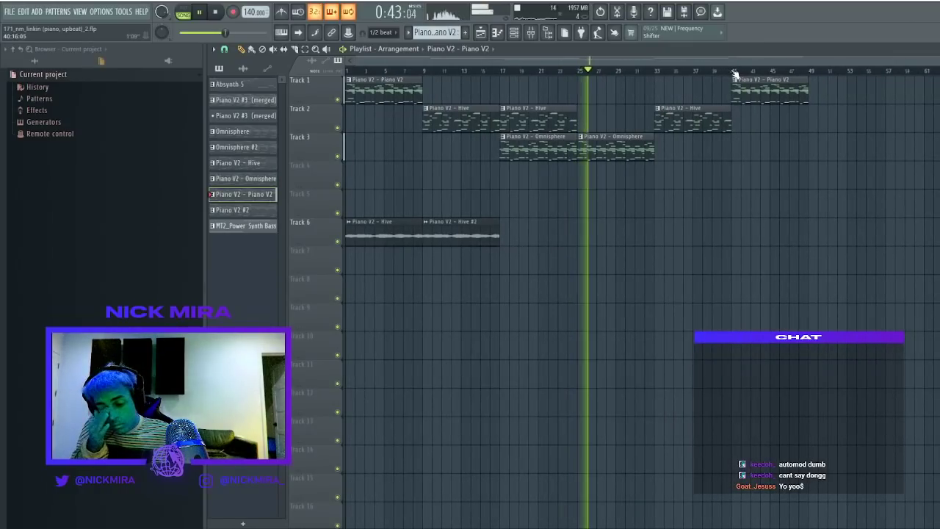
# Move the Omnisphere clip from bars 25–32 to bars 49–56, and shift the Hive, Piano V2 and Omnisphere solo clips eight bars earlier
pyautogui.moveTo(634, 145); pyautogui.dragTo(864, 143)
pyautogui.click(656, 71)
pyautogui.moveTo(667, 89); pyautogui.dragTo(886, 174)
pyautogui.moveTo(690, 119); pyautogui.dragTo(614, 119)
pyautogui.click(578, 70)
pyautogui.keyDown('ctrl'); pyautogui.click(561, 92); pyautogui.keyUp('ctrl')
# Copy the Hive audio clip into bars 49–56 on Track 6 and play that section
pyautogui.moveTo(378, 242); pyautogui.dragTo(835, 231)
pyautogui.click(812, 73)
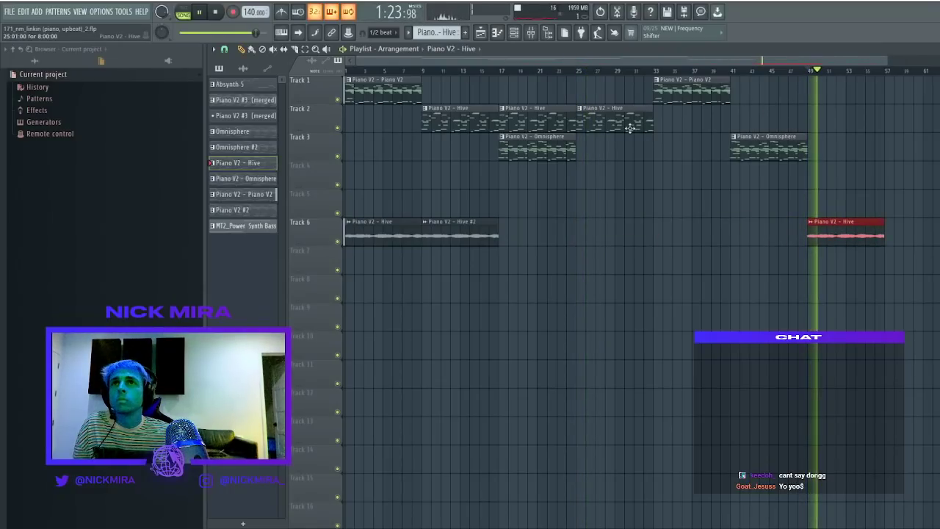
pyautogui.keyDown('ctrl'); pyautogui.click(648, 169); pyautogui.keyUp('ctrl')
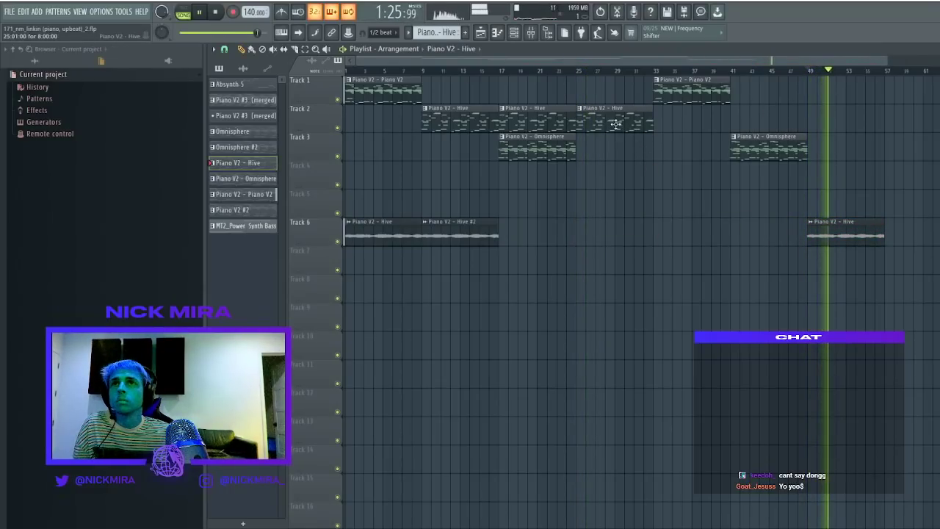
pyautogui.hscroll(1, 615, 123)
pyautogui.hscroll(1, 726, 130)
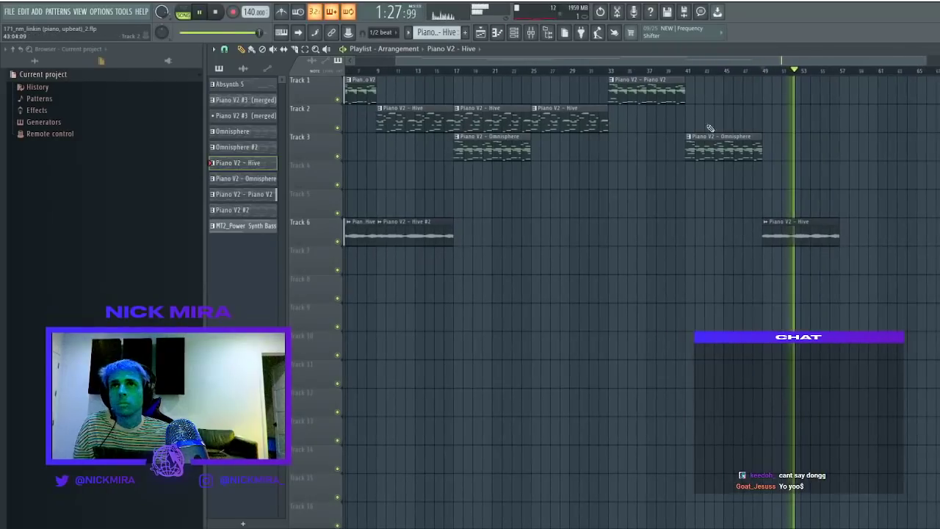
# Try layering a copy of the Hive audio clip on Track 6 under the Hive pattern in bars 25–32
pyautogui.moveTo(561, 101); pyautogui.dragTo(566, 228)
pyautogui.hotkey('ctrl', 'd')
pyautogui.click(529, 71)
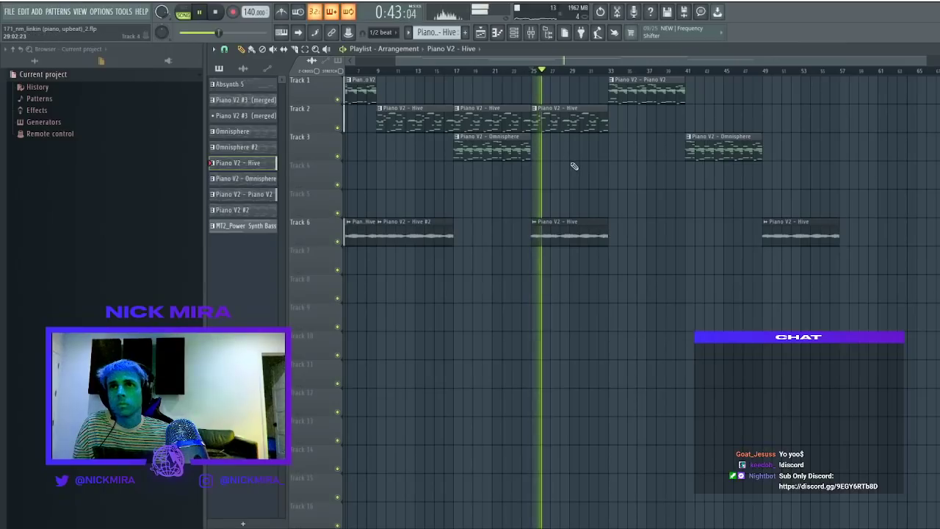
pyautogui.rightClick(601, 233)
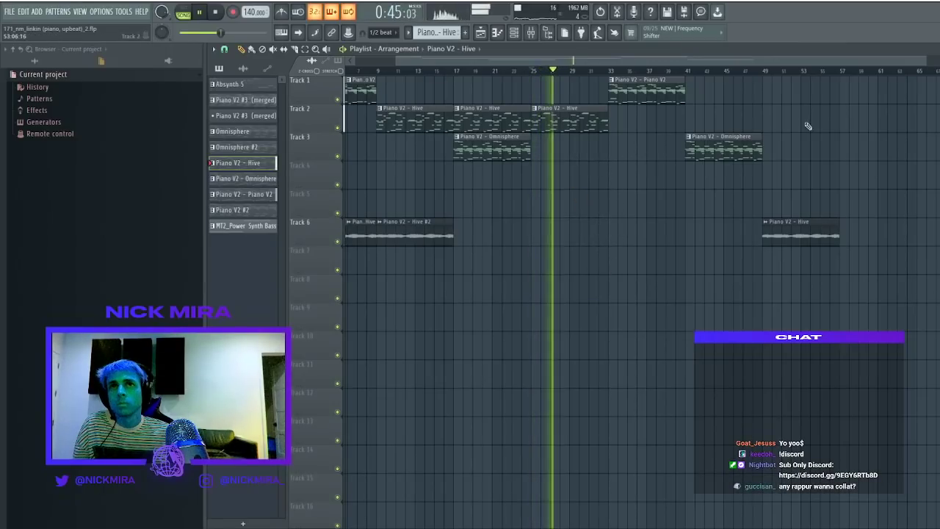
# Select the whole arrangement in bars 1–56 and render the master mixer track to an audio clip on Track 4
pyautogui.scroll(-1, 849, 72)
pyautogui.moveTo(829, 72); pyautogui.dragTo(112, 184)
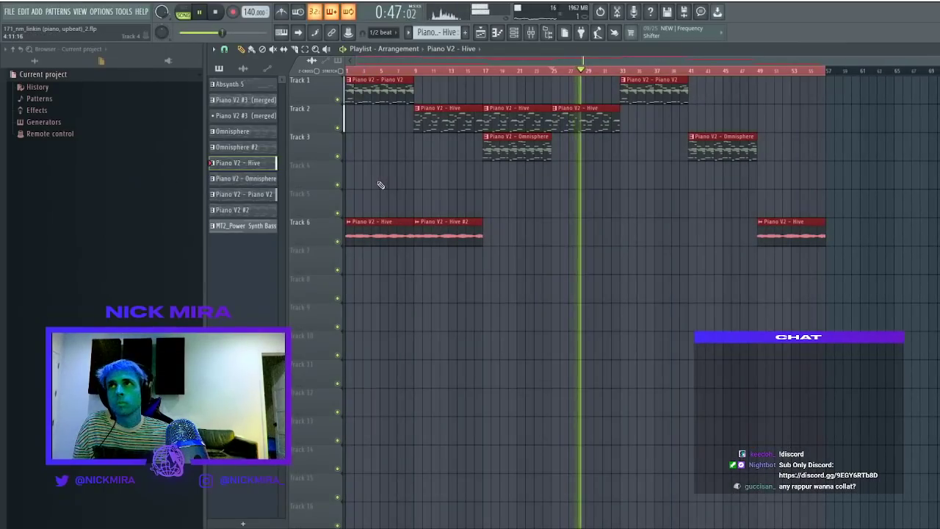
pyautogui.press('space')
pyautogui.press('space')
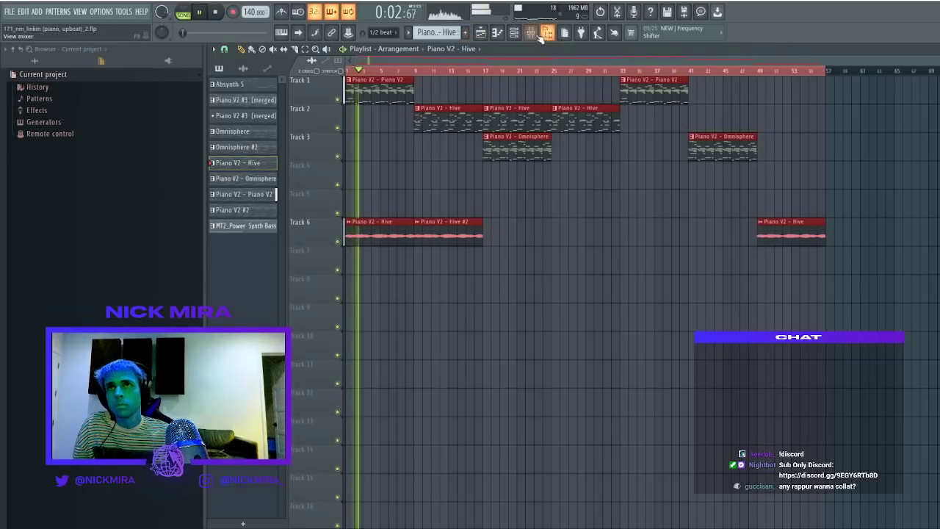
pyautogui.press('F9')
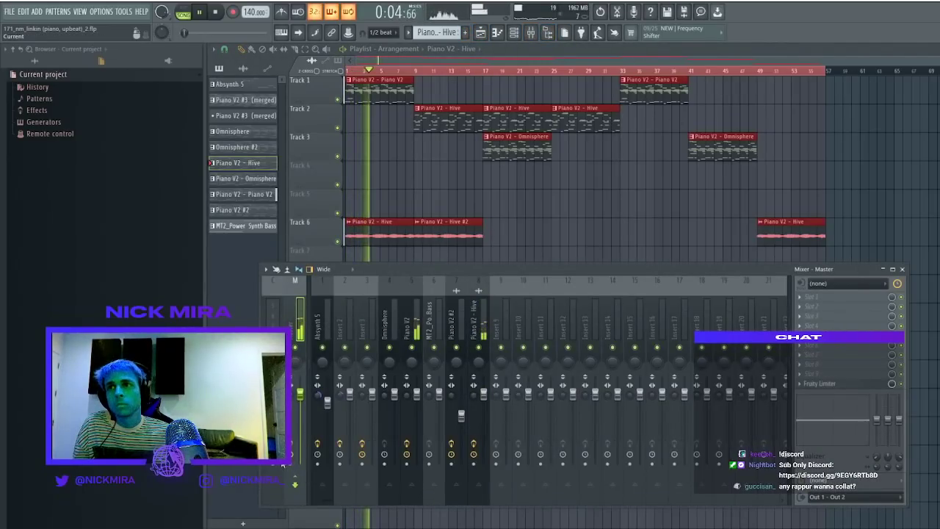
pyautogui.press('space')
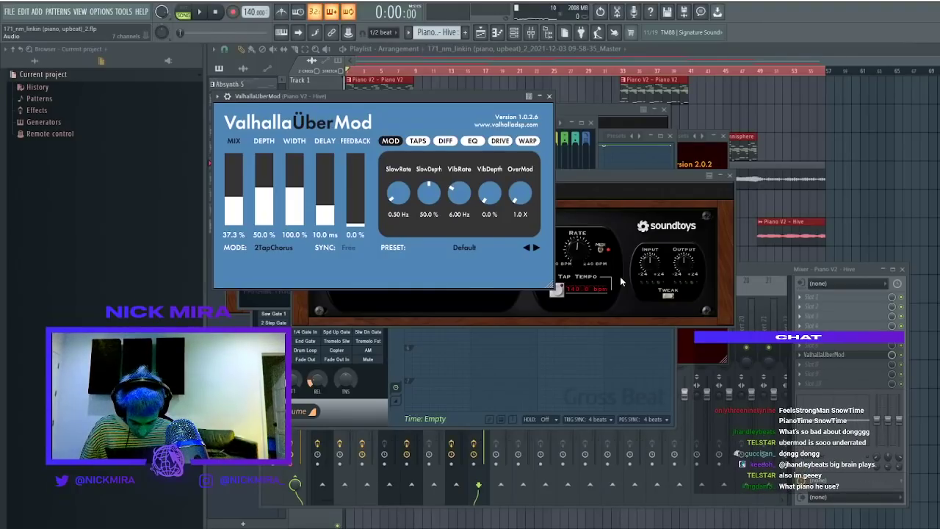
# Solo Track 4 and set the rendered master clip's time-stretching mode to Stretch
pyautogui.click(840, 141)
pyautogui.rightClick(338, 185)
pyautogui.press('space')
pyautogui.click(374, 171)
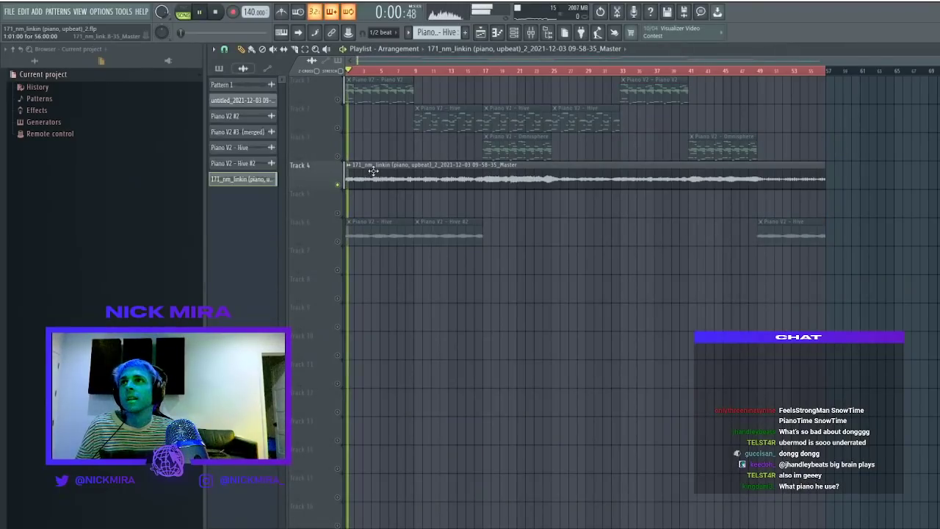
pyautogui.doubleClick(373, 171)
pyautogui.click(547, 259)
pyautogui.press('space')
# Set the project tempo to 147 BPM and check the rendered master clip's time-stretching settings during playback
pyautogui.moveTo(251, 11); pyautogui.dragTo(251, 4)
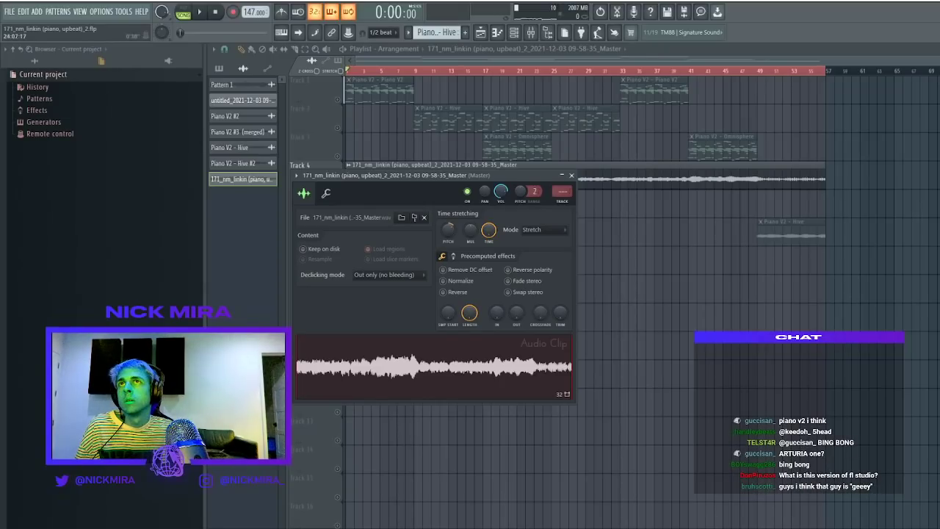
pyautogui.click(549, 60)
pyautogui.press('space')
pyautogui.doubleClick(417, 173)
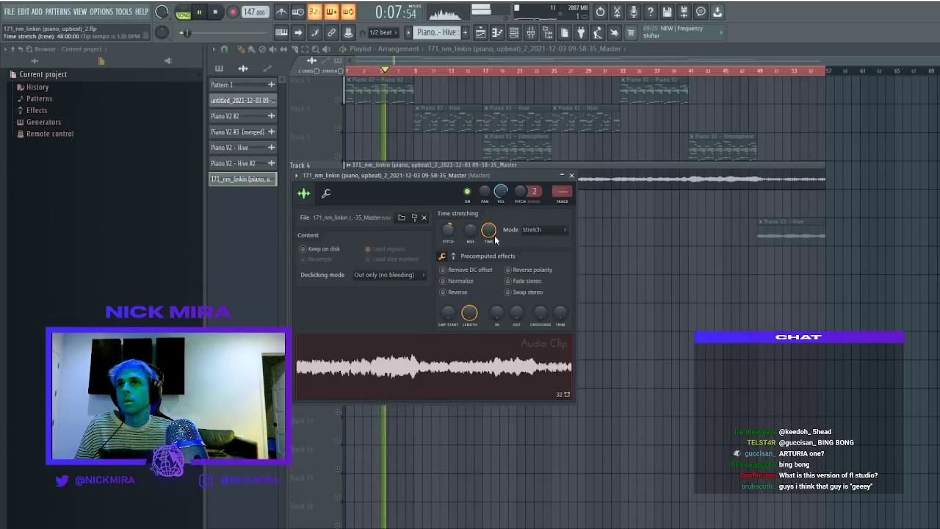
pyautogui.rightClick(606, 246)
pyautogui.doubleClick(381, 168)
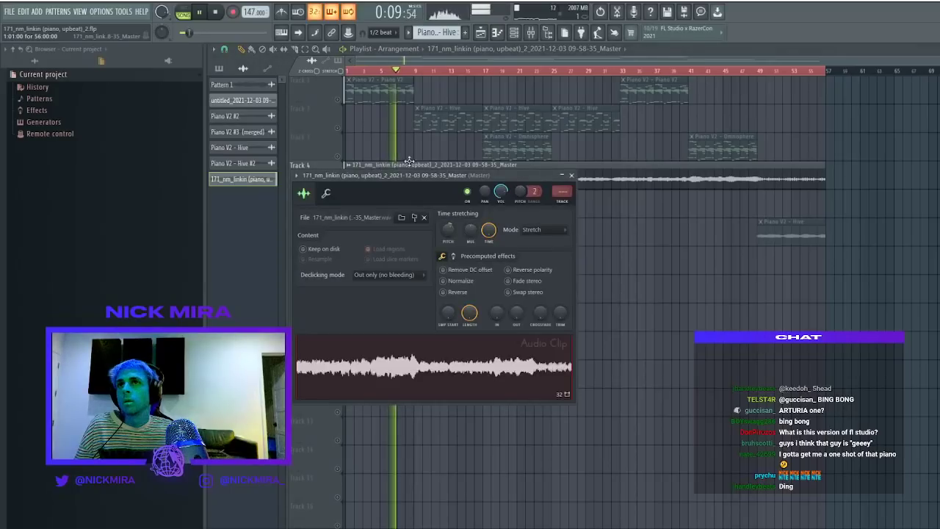
pyautogui.rightClick(639, 230)
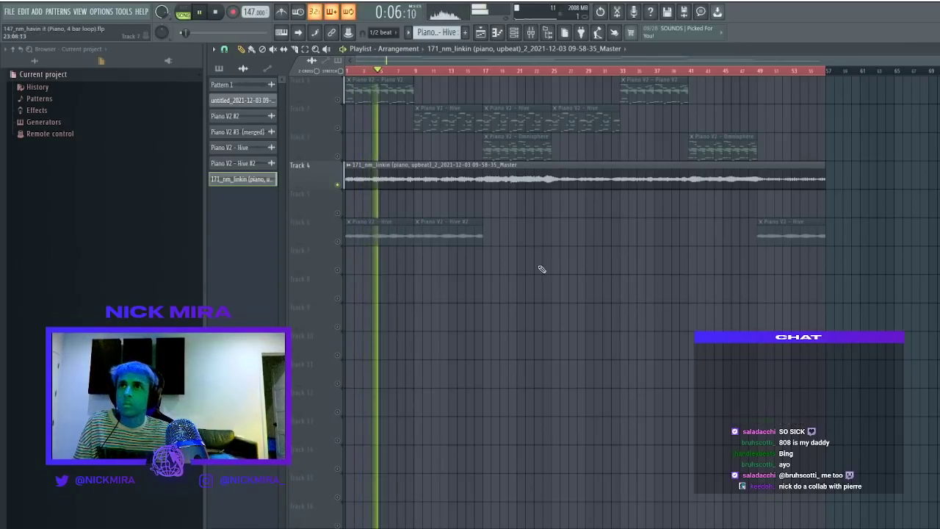
# Unsolo Track 4, delete the rendered master clip from it, and play the Omnisphere section from bar 41
pyautogui.click(549, 71)
pyautogui.press('space')
pyautogui.rightClick(337, 185)
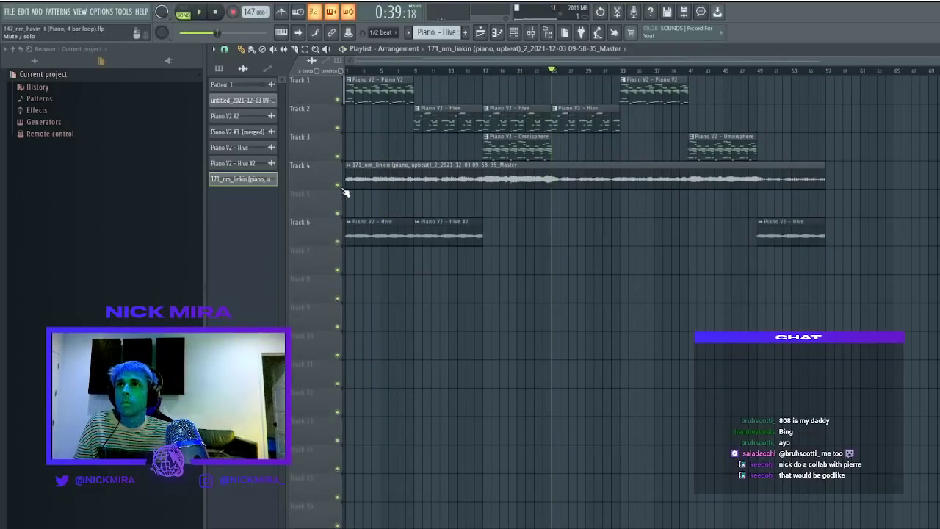
pyautogui.rightClick(479, 182)
pyautogui.moveTo(715, 72); pyautogui.dragTo(690, 73)
pyautogui.press('space')
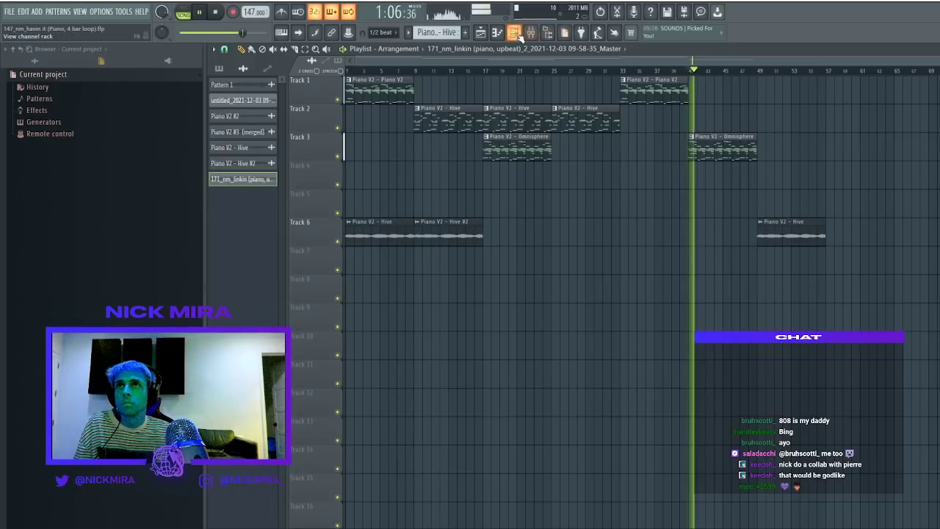
# Show all channels in the channel rack and set the Omnisphere channel's volume to 32%
pyautogui.click(547, 35)
pyautogui.click(320, 119)
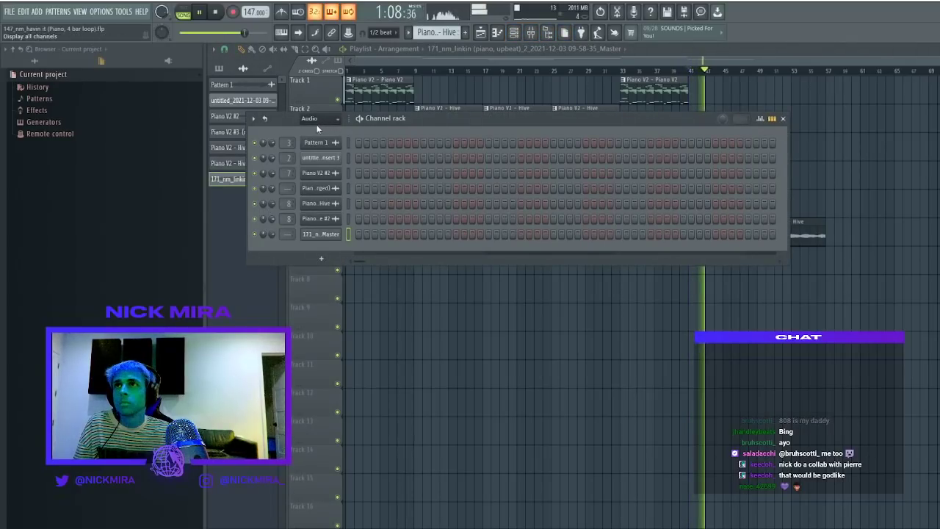
pyautogui.click(319, 128)
pyautogui.press('space')
pyautogui.press('space')
pyautogui.moveTo(271, 173); pyautogui.dragTo(271, 184)
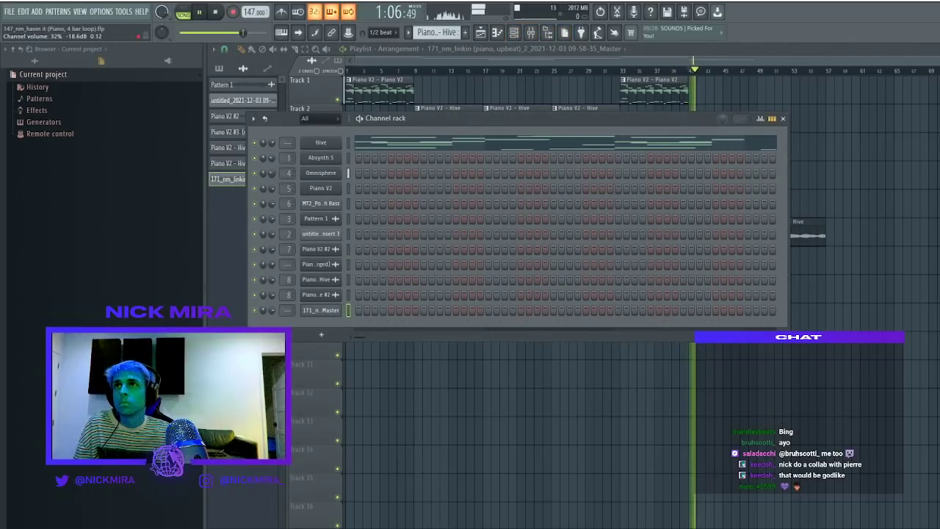
pyautogui.press('F6')
# Select all playlist clips, render the master again at the new tempo to a clip on Track 4, and play it
pyautogui.hotkey('ctrl', 'a')
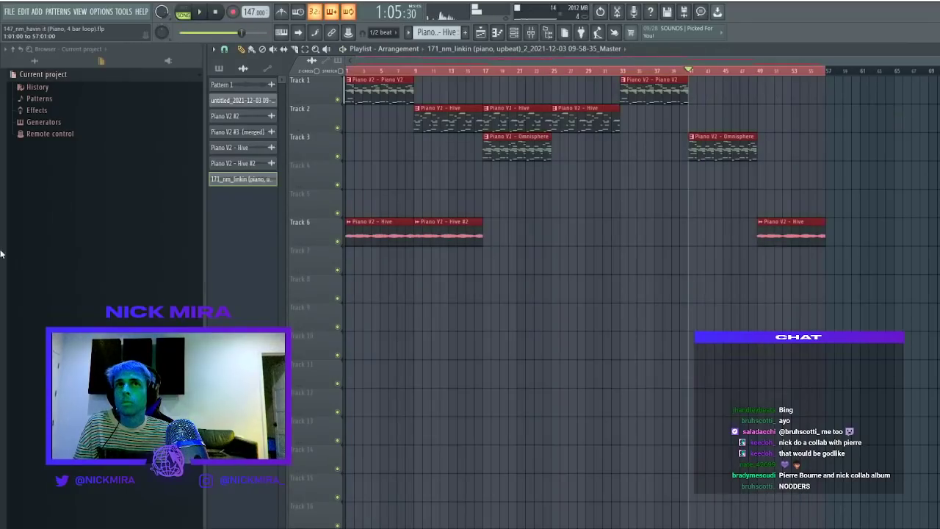
pyautogui.press('F9')
pyautogui.press('space')
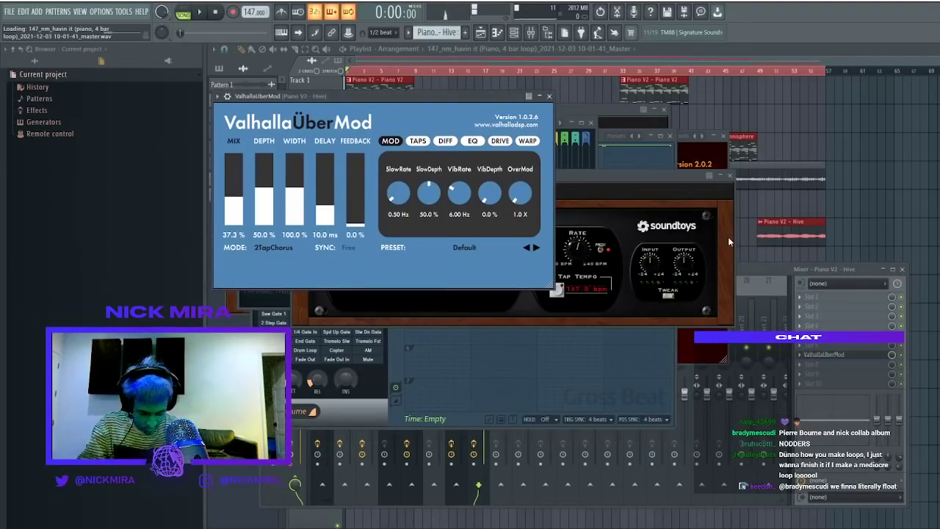
pyautogui.press('space')
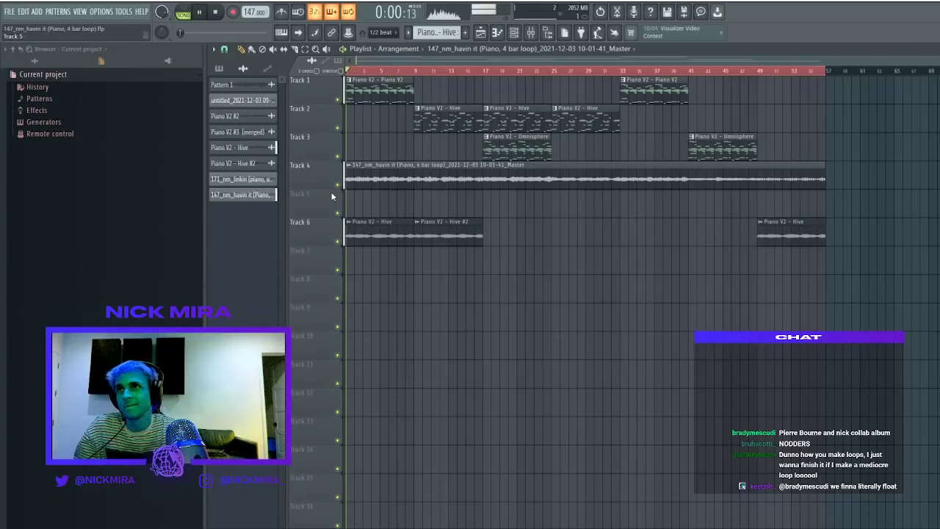
# Solo Track 4 and set the new master clip to Stretch mode with a pitch shift of +200 cents
pyautogui.rightClick(337, 184)
pyautogui.doubleClick(407, 173)
pyautogui.press('space')
pyautogui.click(552, 272)
pyautogui.moveTo(461, 244); pyautogui.dragTo(461, 240)
pyautogui.press('space')
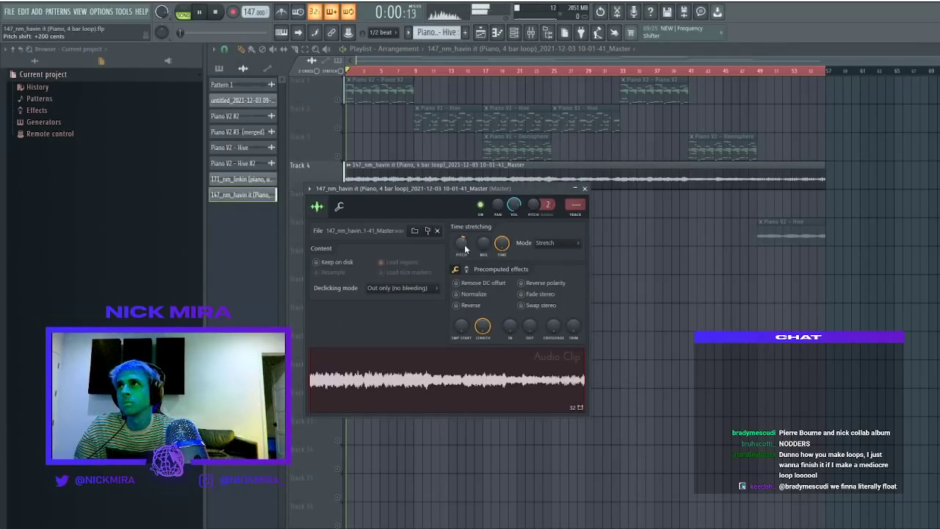
# Check the earlier rendered clip's pitch shift using a temporary copy on Track 7, and reopen the new master clip's settings
pyautogui.click(257, 180)
pyautogui.click(457, 250)
pyautogui.doubleClick(457, 250)
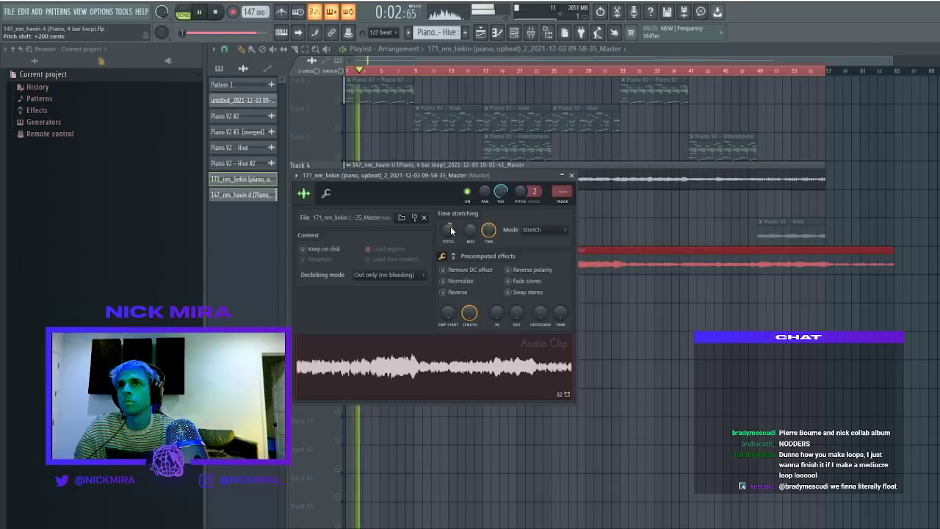
pyautogui.rightClick(675, 262)
pyautogui.doubleClick(550, 179)
pyautogui.press('space')
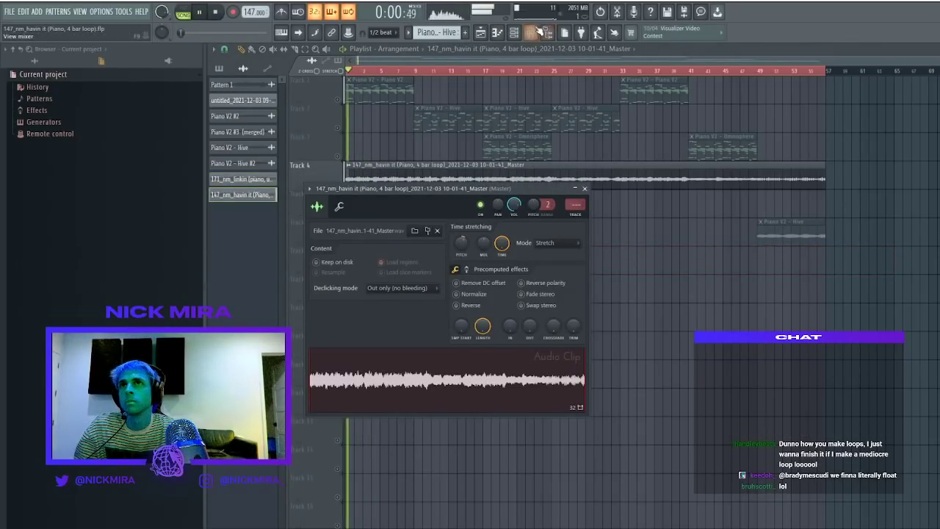
# Route the new master clip to mixer track 9 and load Gross Beat in its third effect slot
pyautogui.click(531, 34)
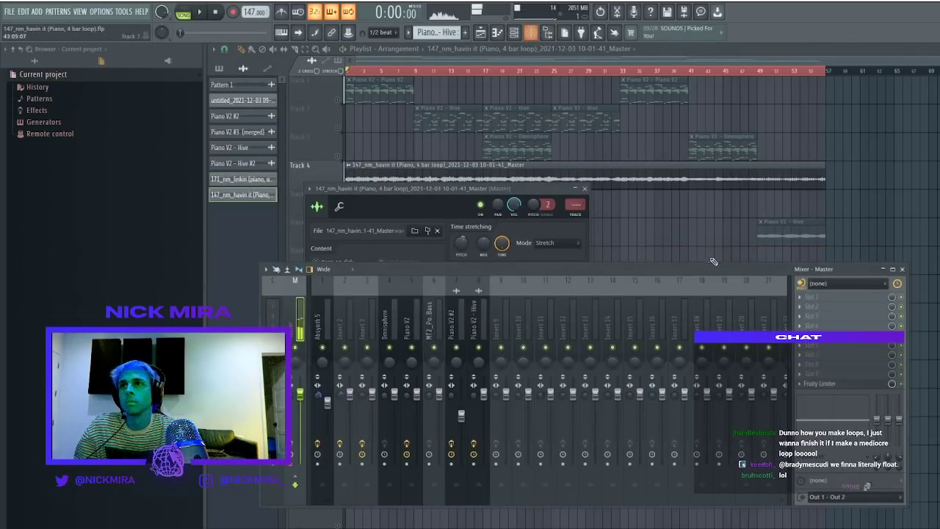
pyautogui.click(575, 215)
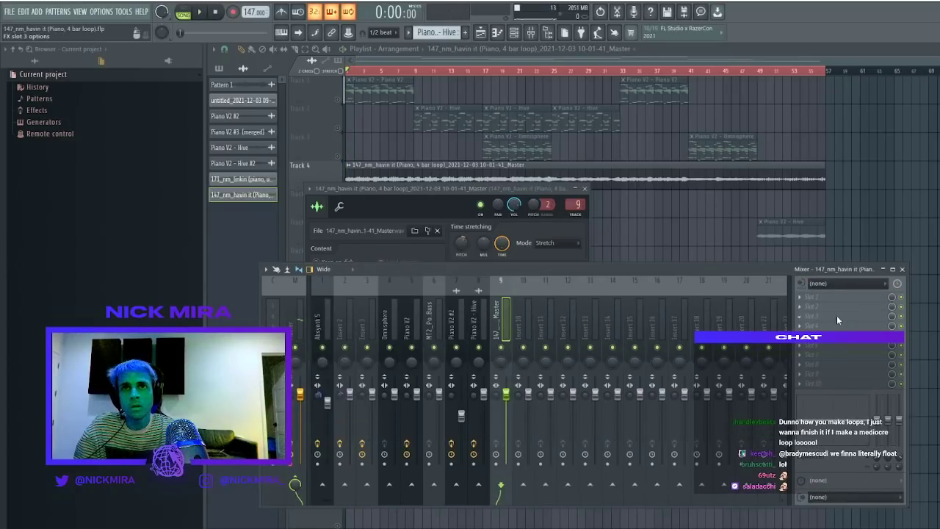
pyautogui.click(606, 409)
pyautogui.press('space')
# Try a dip about one beat long in the middle of Gross Beat's Empty time envelope
pyautogui.moveTo(544, 192); pyautogui.dragTo(546, 236)
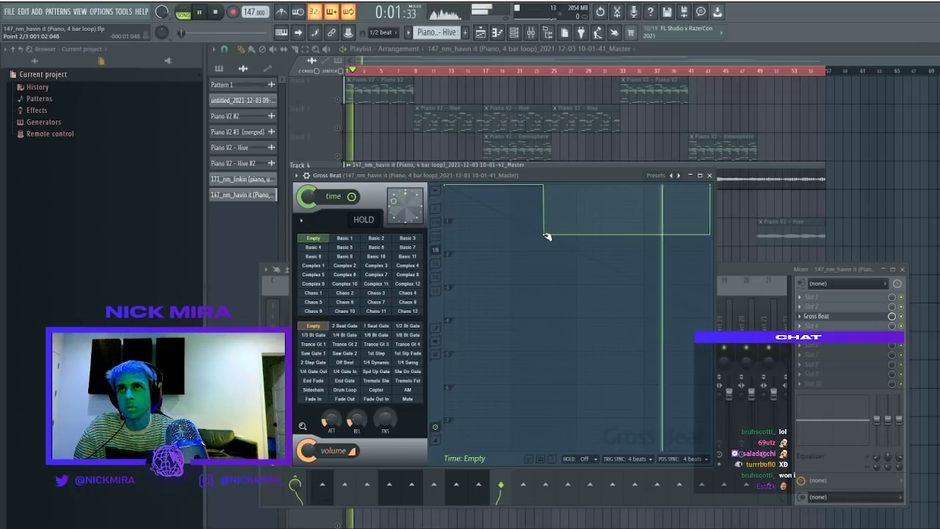
pyautogui.moveTo(575, 233); pyautogui.dragTo(610, 181)
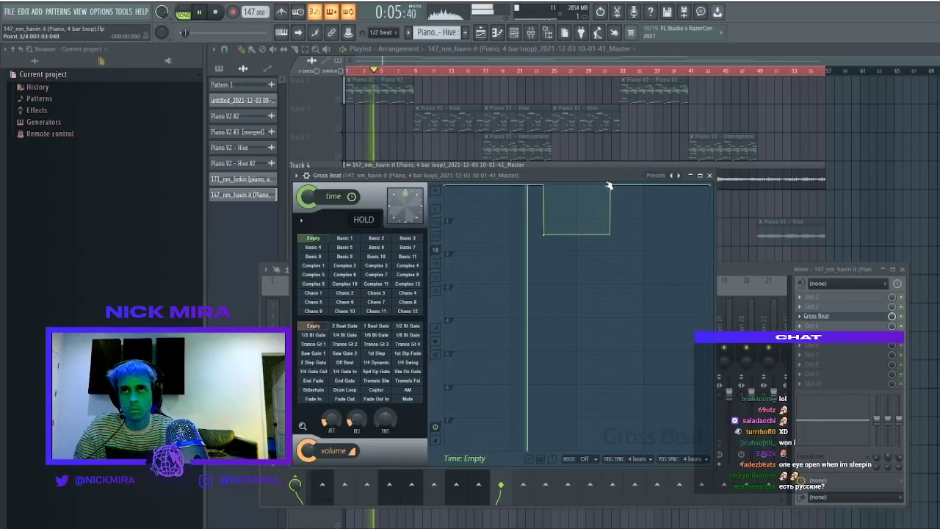
pyautogui.moveTo(610, 184)
pyautogui.mouseDown()
pyautogui.moveTo(585, 185)
pyautogui.moveTo(619, 184)
pyautogui.mouseUp()
pyautogui.click(577, 259)
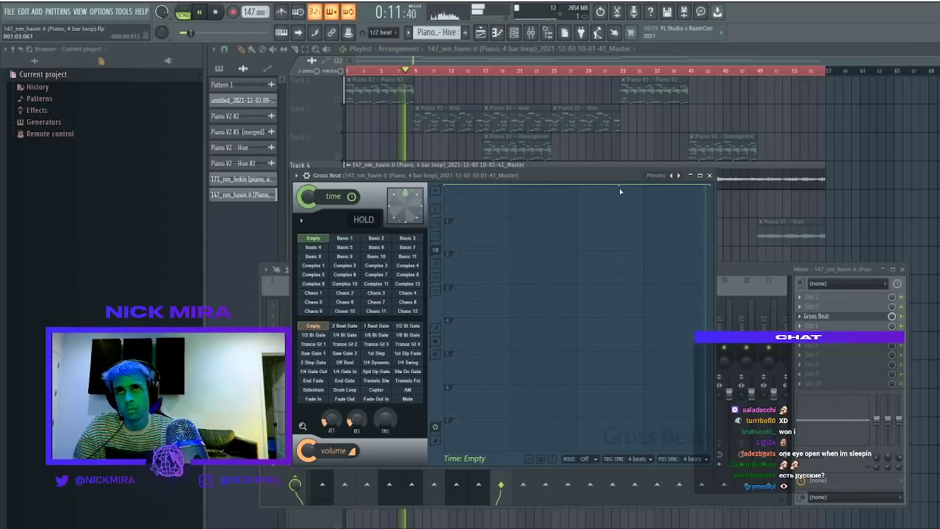
pyautogui.click(709, 175)
# Listen to the pitched master clip from the start, from bar 9 and from bar 17
pyautogui.press('space')
pyautogui.press('space')
pyautogui.click(461, 244)
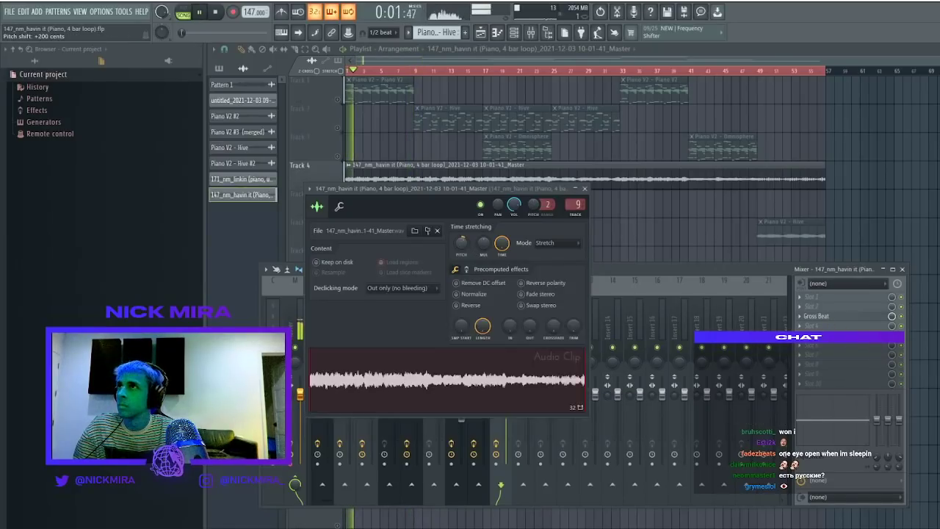
pyautogui.click(416, 71)
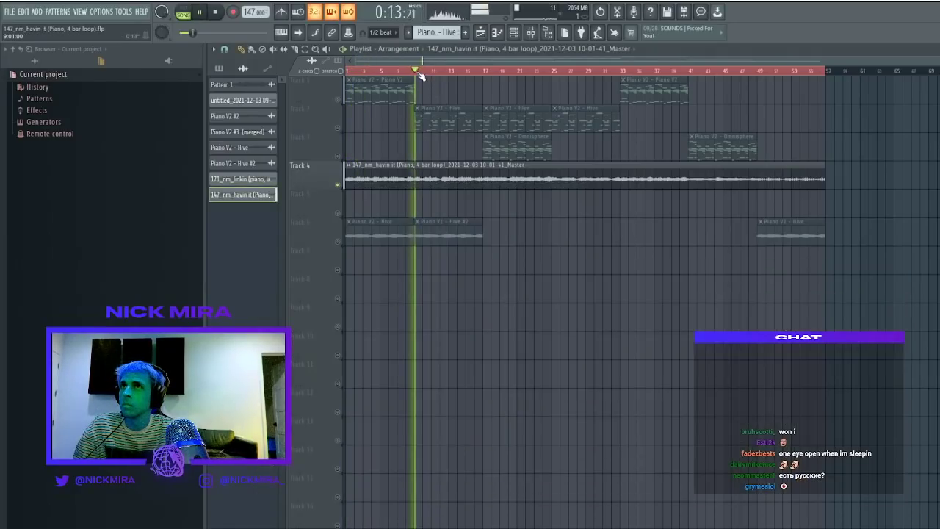
pyautogui.click(486, 72)
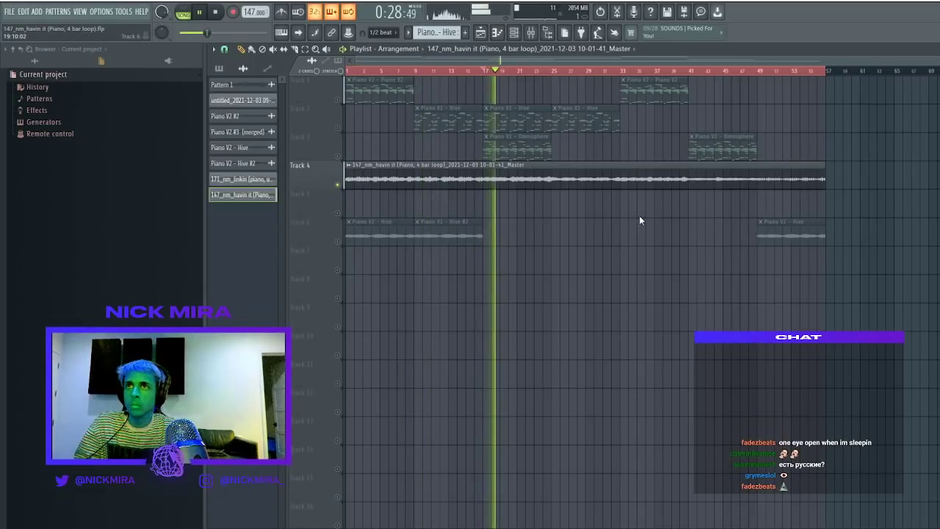
# Stop playback, close all open plugin windows and briefly replay the pitched master clip from the start
pyautogui.press('space')
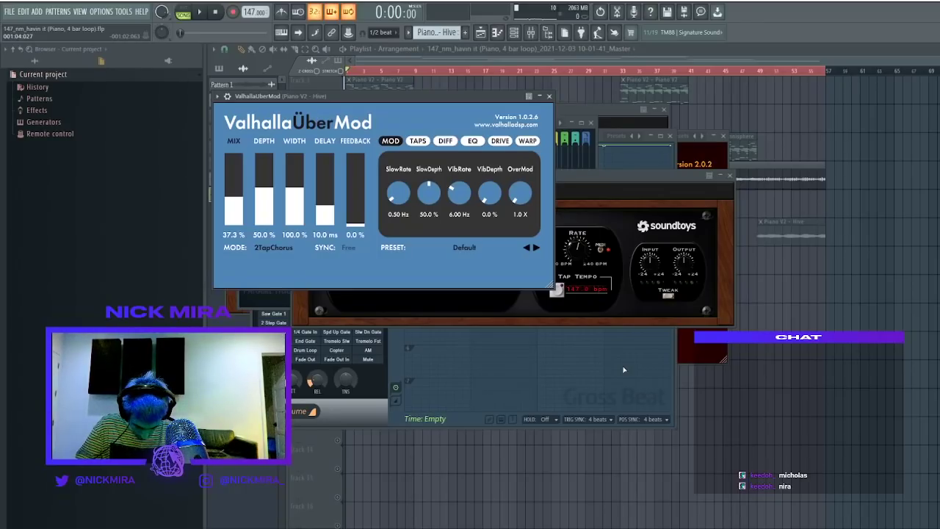
pyautogui.press('F12')
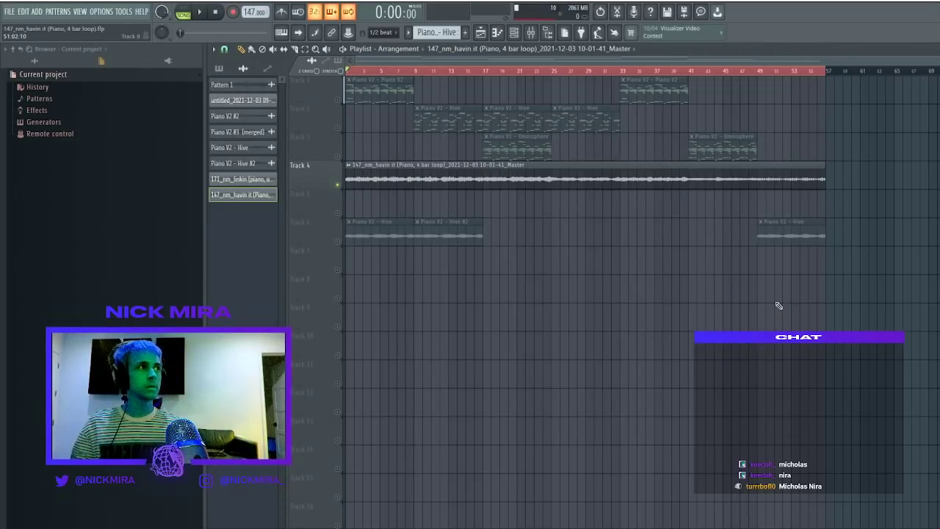
pyautogui.press('space')
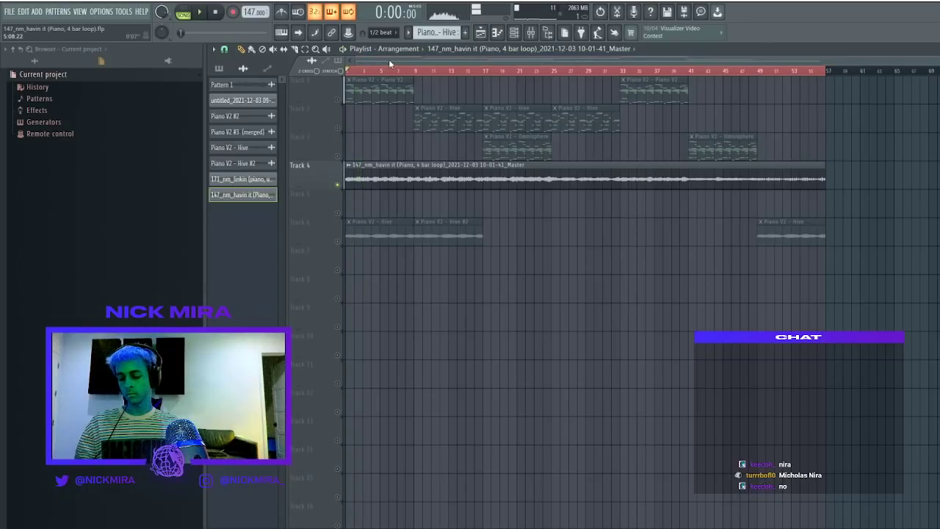
pyautogui.press('space')
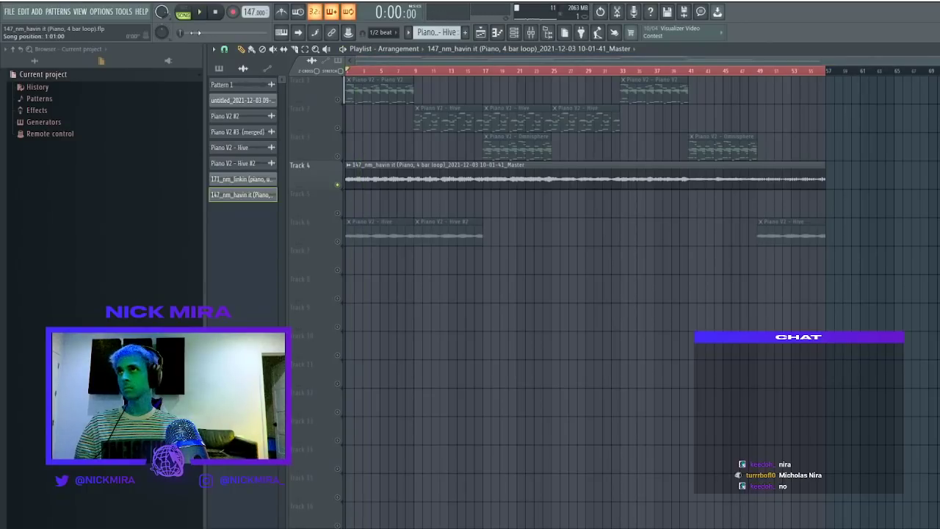
# Start a new project from a template and place Pattern 1 twice on Track 1, filling bars 1 to 8
pyautogui.click(10, 13)
pyautogui.click(182, 158)
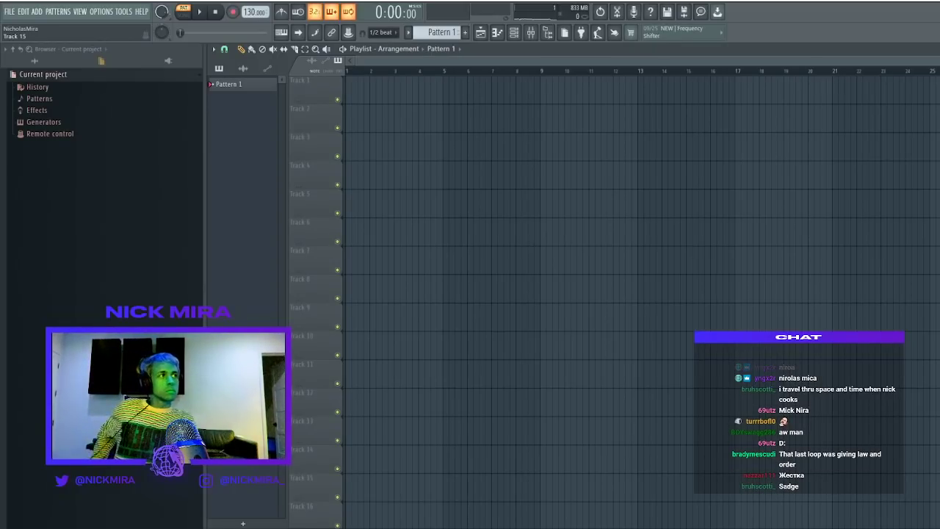
pyautogui.moveTo(229, 82)
pyautogui.mouseDown()
pyautogui.moveTo(390, 105)
pyautogui.moveTo(412, 91)
pyautogui.moveTo(363, 81)
pyautogui.moveTo(542, 82)
pyautogui.mouseUp()
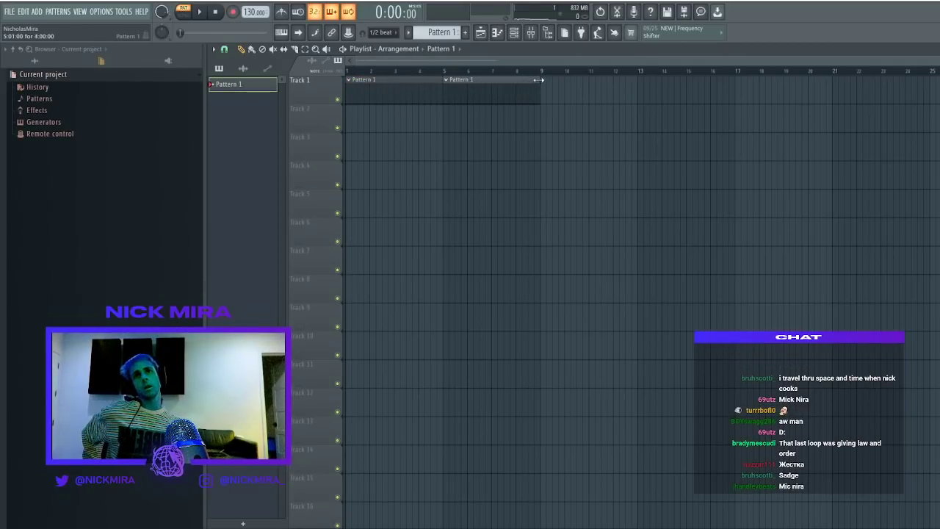
# Add the Stockholm loop player and audition its factory presets Drum Breaks 5, Bass Loop 2 and Piano Loop 2
pyautogui.click(516, 33)
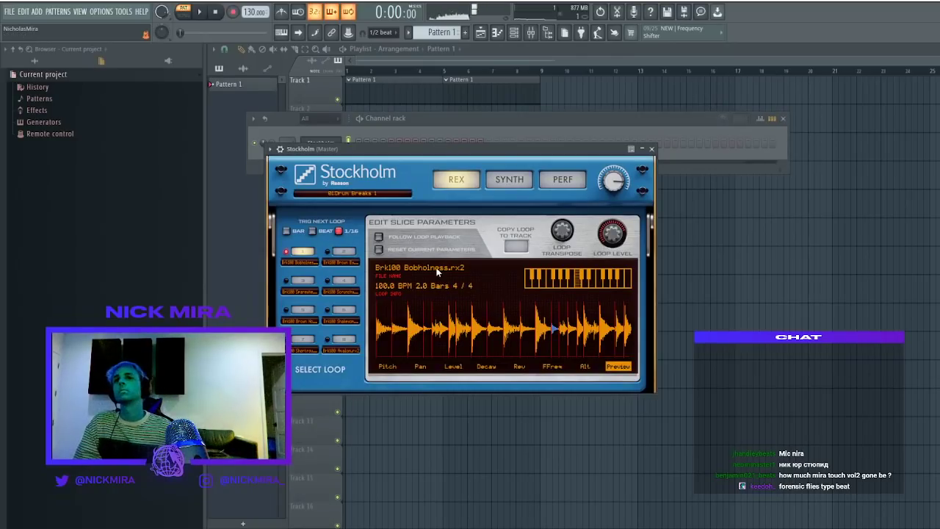
pyautogui.click(510, 180)
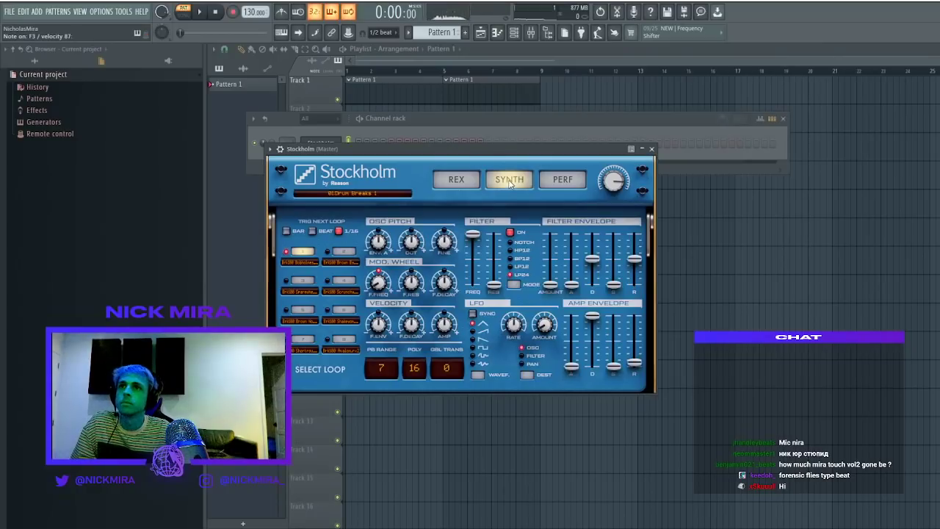
pyautogui.click(353, 194)
pyautogui.click(491, 268)
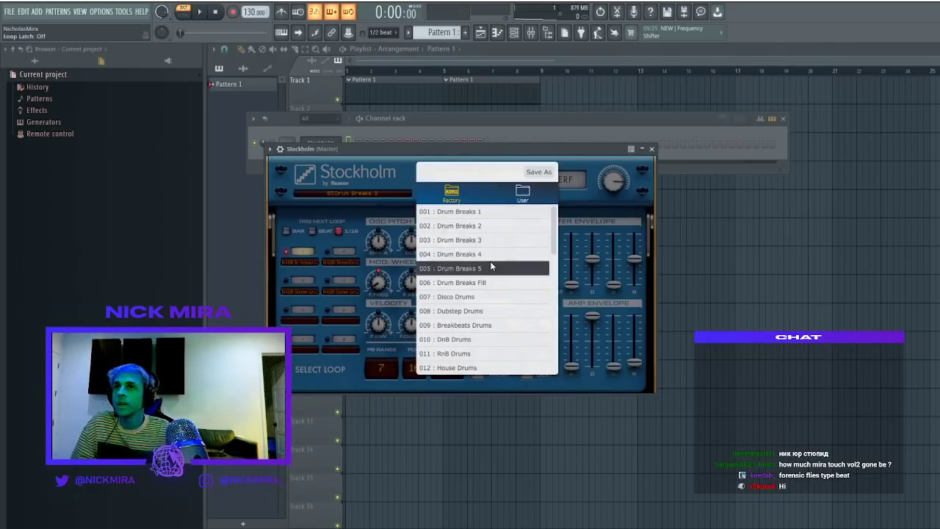
pyautogui.scroll(-8, 491, 272)
pyautogui.click(493, 284)
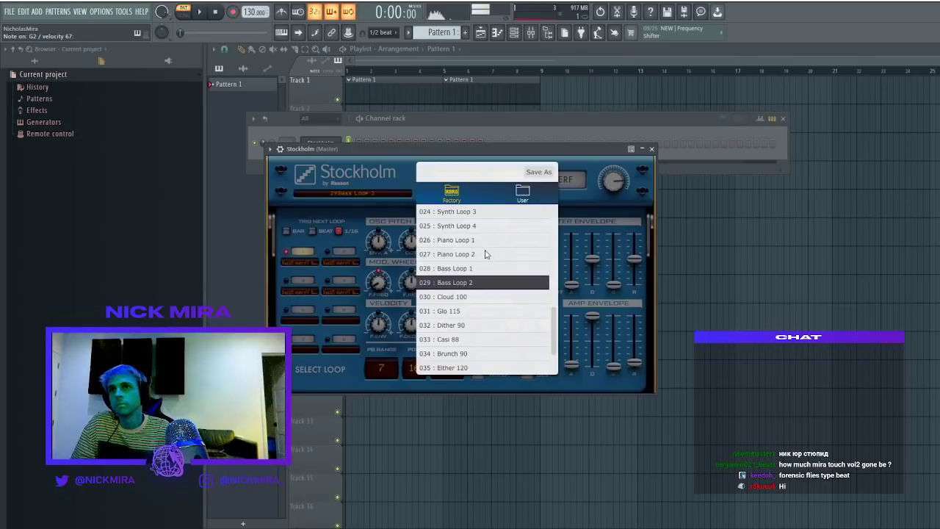
pyautogui.click(484, 254)
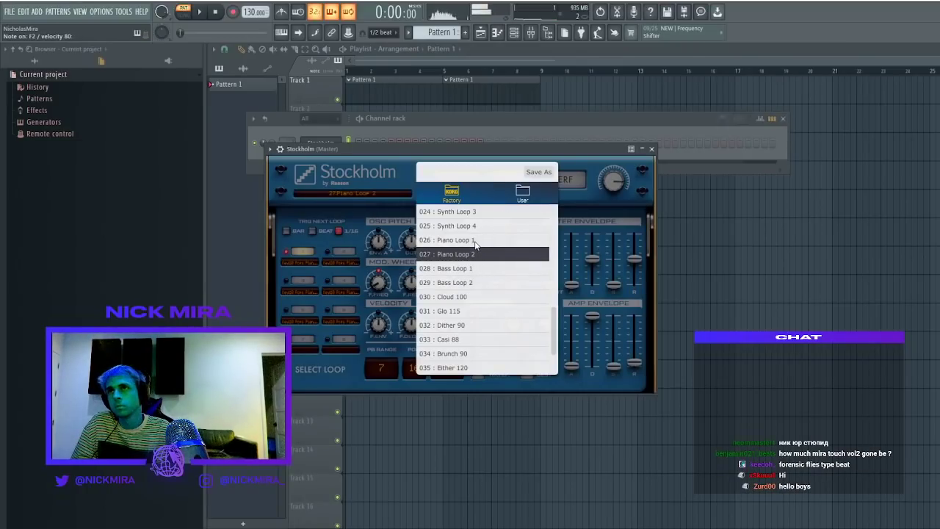
# Audition further Stockholm presets, load 034 Brunch 90 and show its REX slices
pyautogui.click(475, 241)
pyautogui.click(495, 310)
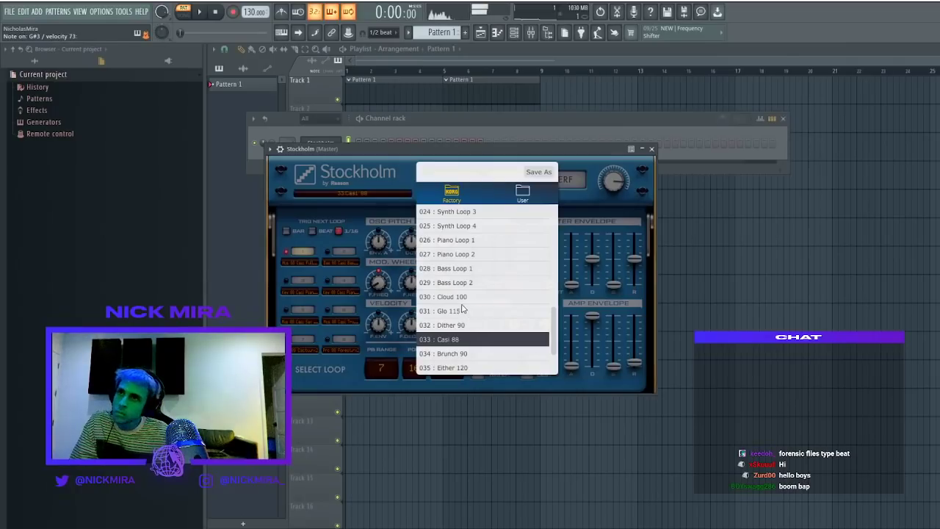
pyautogui.click(453, 354)
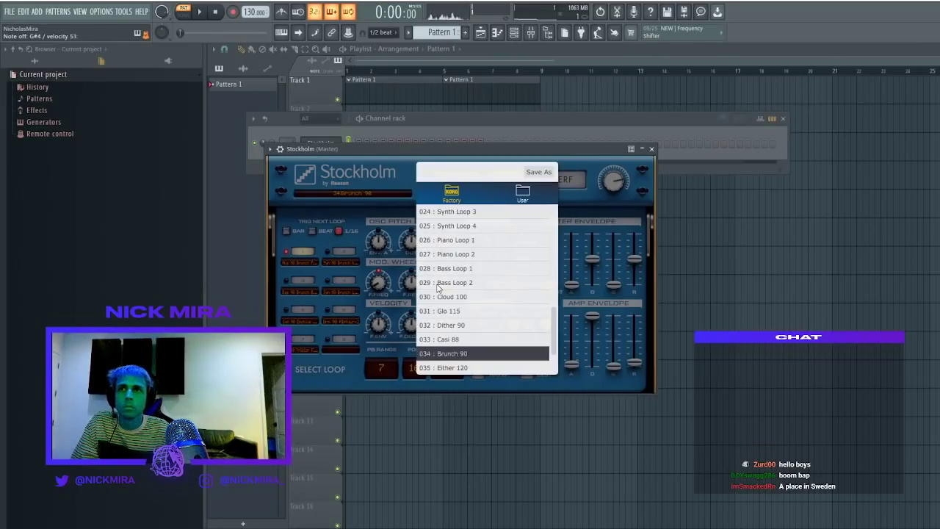
pyautogui.click(393, 155)
pyautogui.click(459, 181)
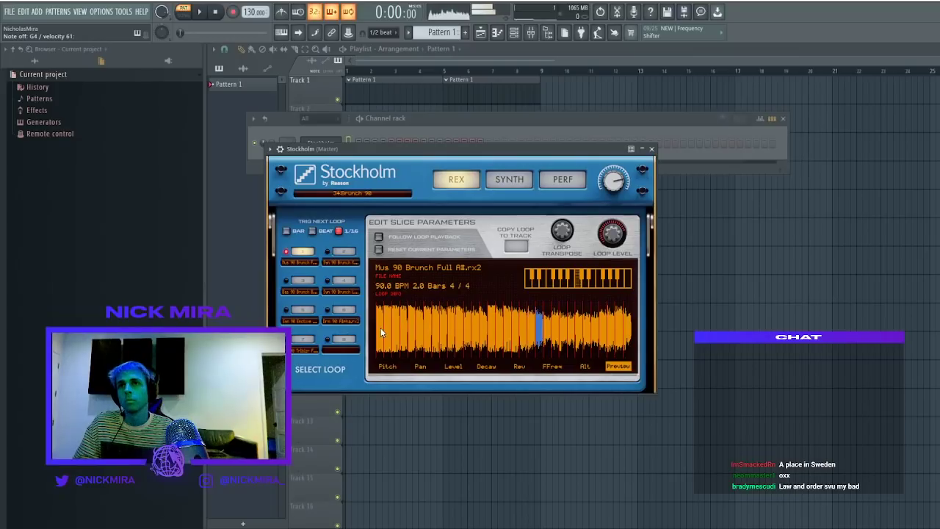
# Place the first Stockholm slice note on C3 at bar 1 and set the project tempo to 90 BPM
pyautogui.click(651, 148)
pyautogui.press('F7')
pyautogui.moveTo(252, 159); pyautogui.dragTo(216, 281)
pyautogui.scroll(-3, 223, 358)
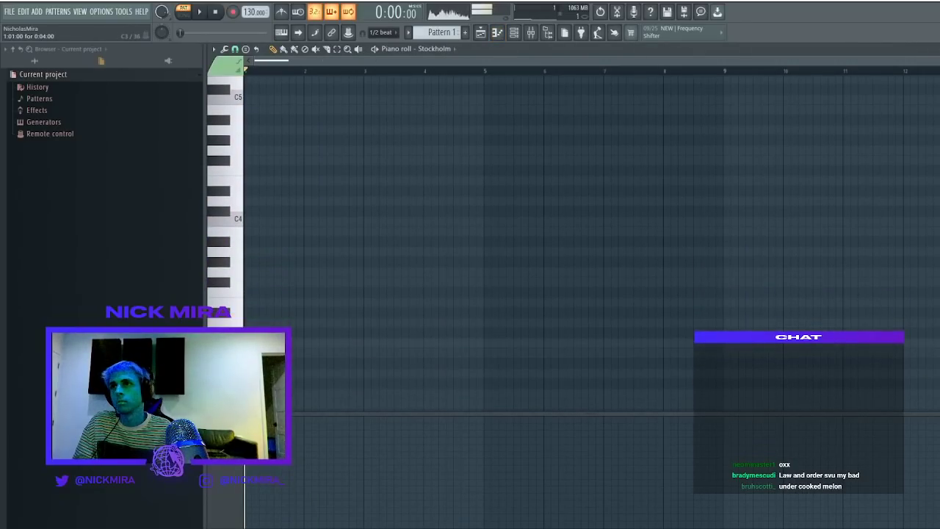
pyautogui.press('space')
pyautogui.press('space')
pyautogui.press('F5')
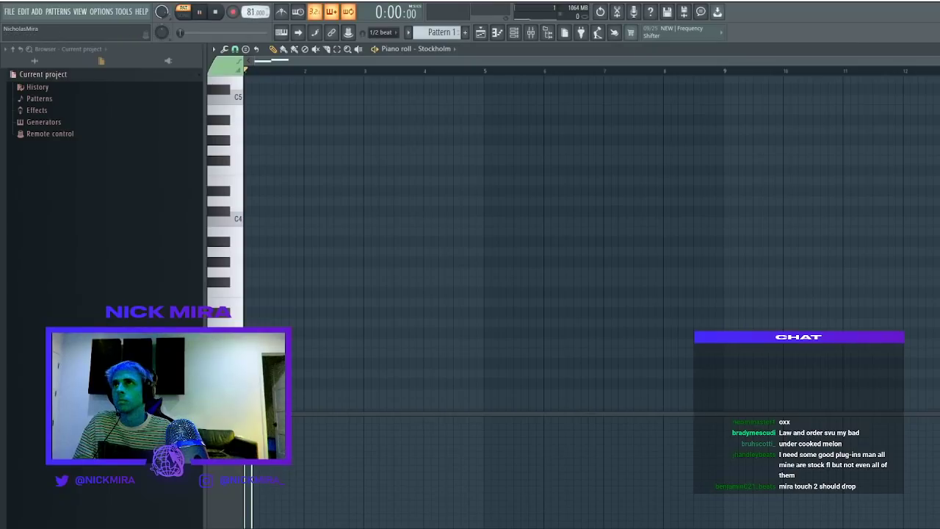
pyautogui.moveTo(252, 12); pyautogui.dragTo(252, 6)
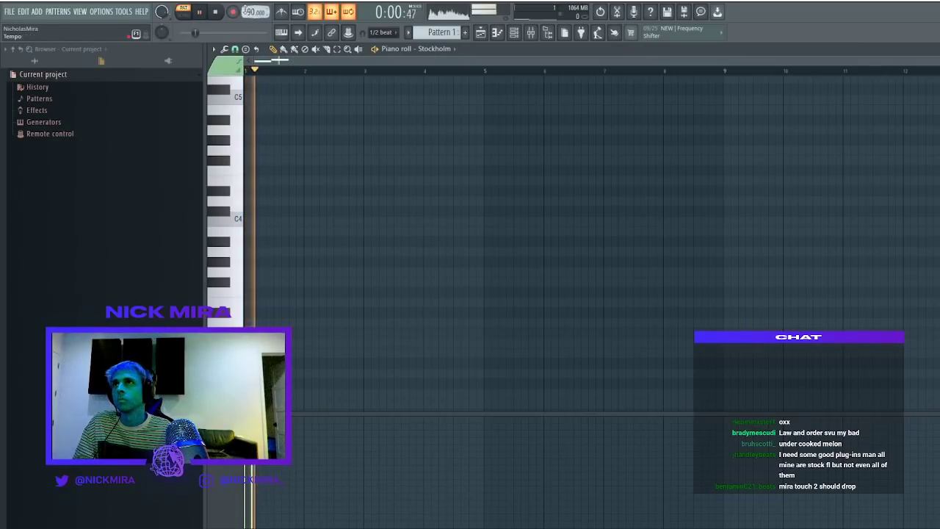
# Duplicate and transpose the Stockholm notes into an eight-note chromatic run from C3 to G3 across bar 1
pyautogui.scroll(4, 347, 151)
pyautogui.hotkey('shift', 'Up')
pyautogui.hotkey('shift', 'Up')
pyautogui.hotkey('ctrl', 'b')
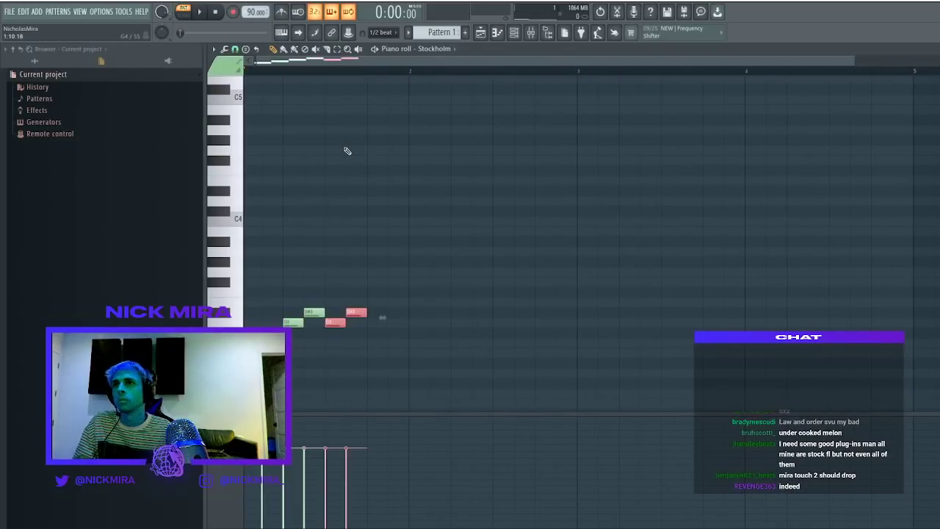
pyautogui.hotkey('ctrl', 'b')
pyautogui.hotkey('shift', 'Up')
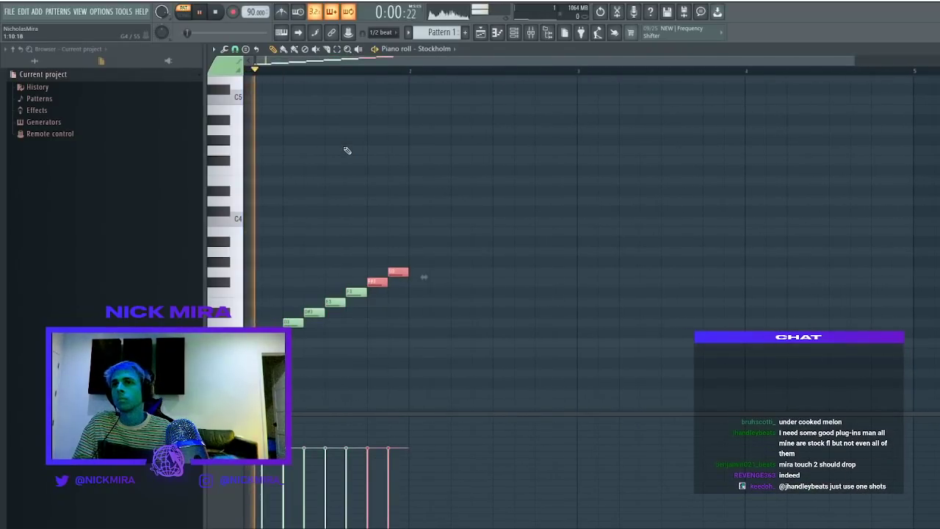
# Squeeze the whole eight-note run to half its length so it fills the first half of bar 1, and listen to it
pyautogui.doubleClick(362, 61)
pyautogui.press('space')
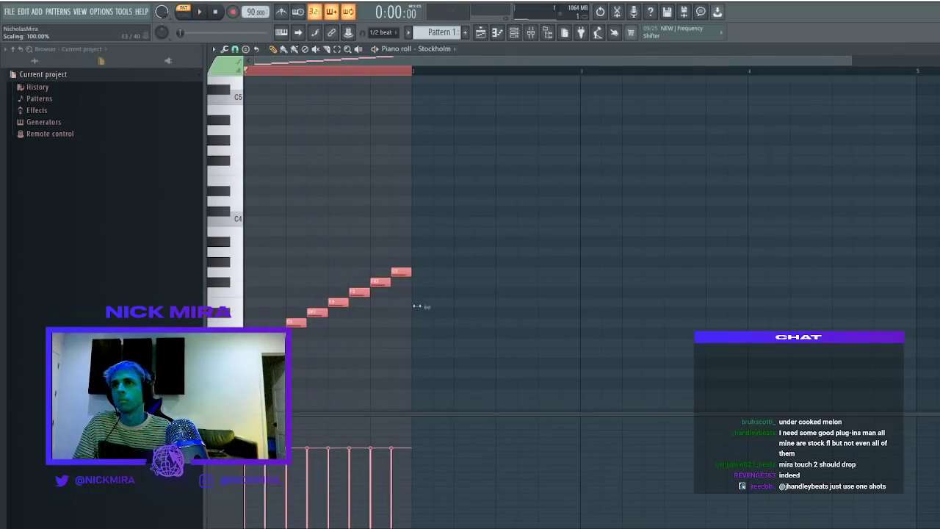
pyautogui.moveTo(423, 306); pyautogui.dragTo(345, 306)
pyautogui.press('space')
pyautogui.keyDown('ctrl'); pyautogui.click(345, 271); pyautogui.keyUp('ctrl')
pyautogui.hotkey('ctrl', 'b')
pyautogui.press('space')
pyautogui.press('space')
# Continue the chromatic run with rising eight-note copies up to B4, and add one more copy in the second half of bar 2
pyautogui.hotkey('ctrl', 'Up')
pyautogui.hotkey('shift', 'Down')
pyautogui.hotkey('shift', 'Down')
pyautogui.hotkey('shift', 'Down')
pyautogui.hotkey('shift', 'Down')
pyautogui.hotkey('ctrl', 'b')
pyautogui.hotkey('shift', 'Up')
pyautogui.hotkey('shift', 'Up')
pyautogui.hotkey('shift', 'Up')
pyautogui.hotkey('shift', 'Up')
pyautogui.hotkey('shift', 'Down')
pyautogui.hotkey('shift', 'Down')
pyautogui.hotkey('shift', 'Down')
pyautogui.hotkey('shift', 'Down')
pyautogui.hotkey('ctrl', 'b')
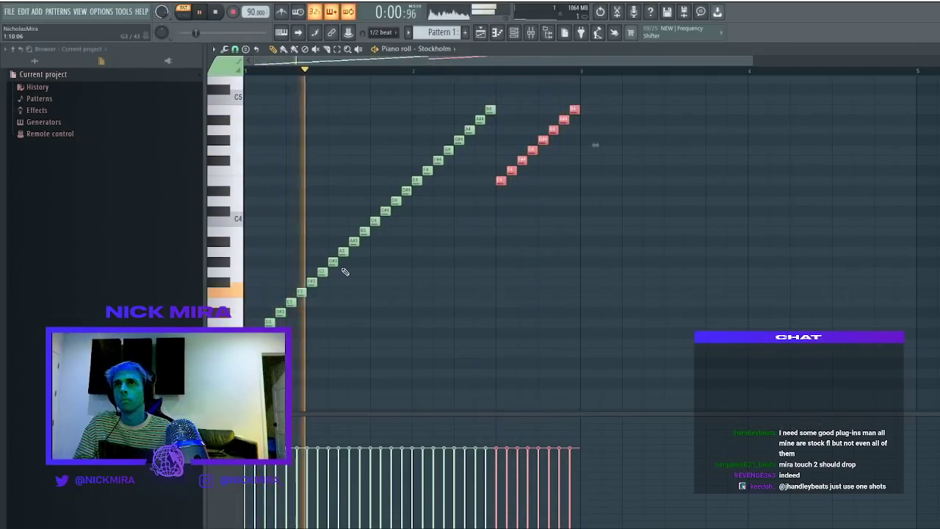
# Raise the last eight notes so the run ends on G5, and repeat the two-bar run in bars 3 and 4
pyautogui.hotkey('shift', 'Up')
pyautogui.hotkey('shift', 'Up')
pyautogui.hotkey('shift', 'Up')
pyautogui.hotkey('shift', 'Up')
pyautogui.hotkey('shift', 'Up')
pyautogui.hotkey('shift', 'Up')
pyautogui.hotkey('shift', 'Up')
pyautogui.hotkey('shift', 'Up')
pyautogui.hotkey('ctrl', 'd')
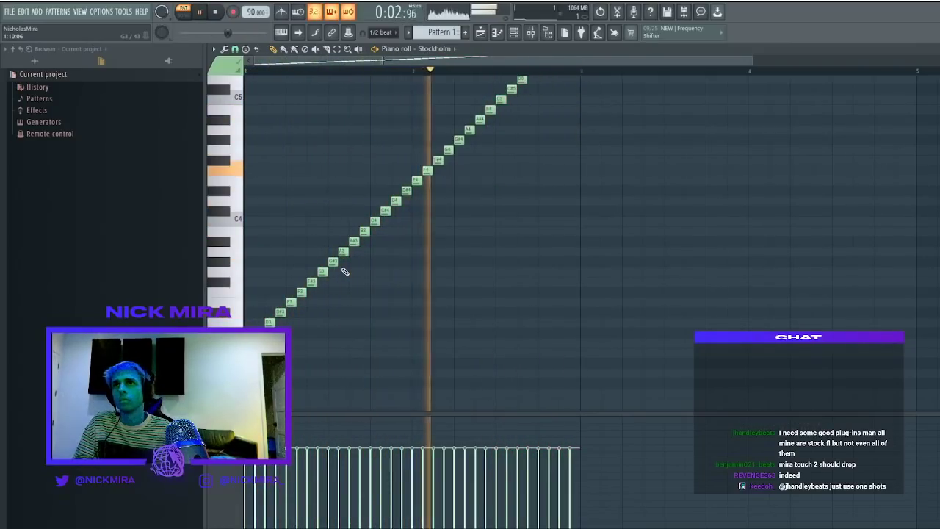
pyautogui.hotkey('ctrl', 'b')
pyautogui.scroll(3, 503, 246)
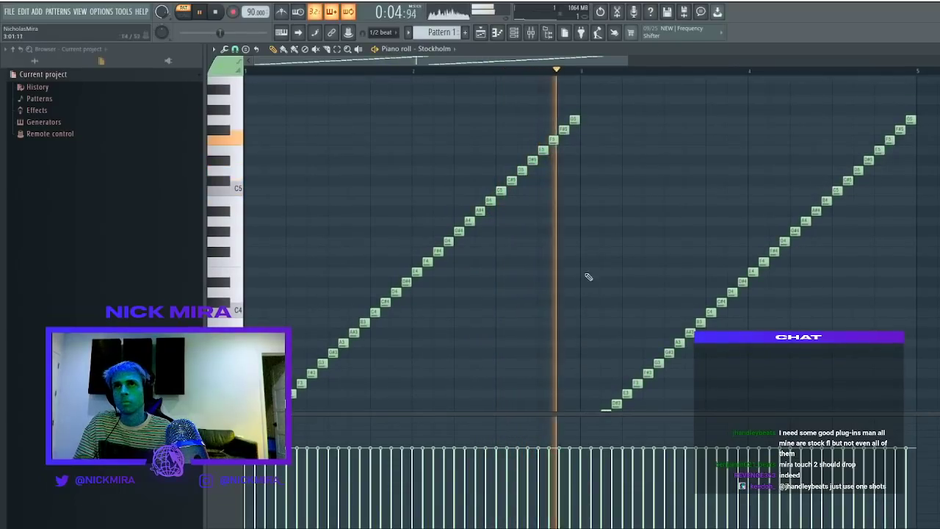
# Route Stockholm to mixer track 1 and load Fruity Parametric EQ 2 in its fourth effect slot
pyautogui.click(514, 32)
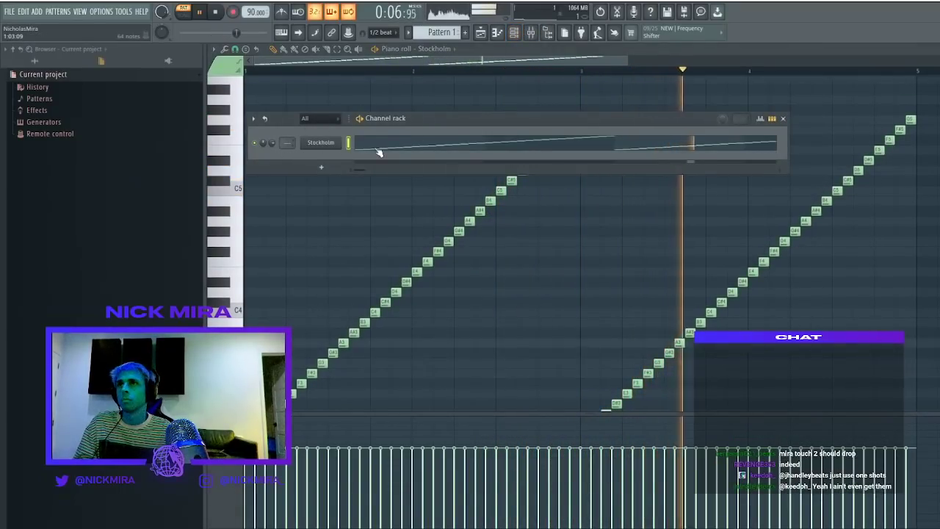
pyautogui.moveTo(287, 143); pyautogui.dragTo(287, 138)
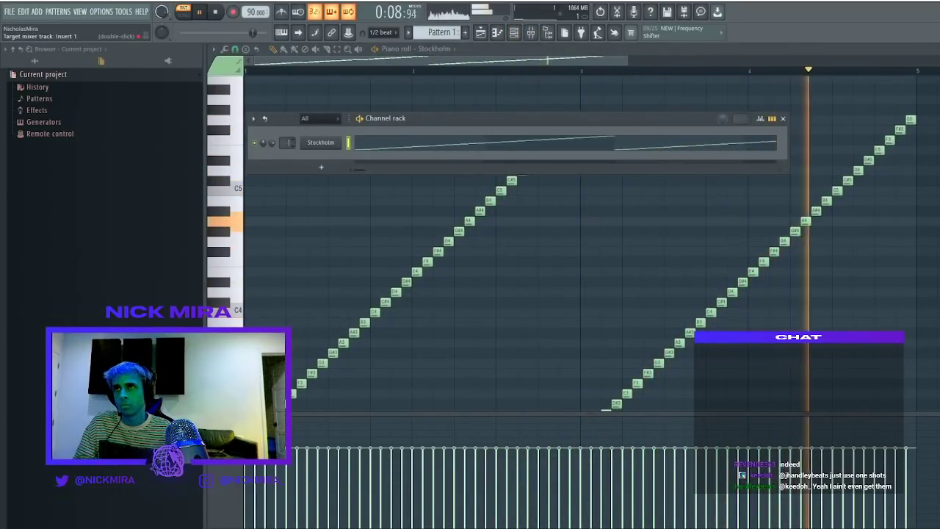
pyautogui.click(530, 32)
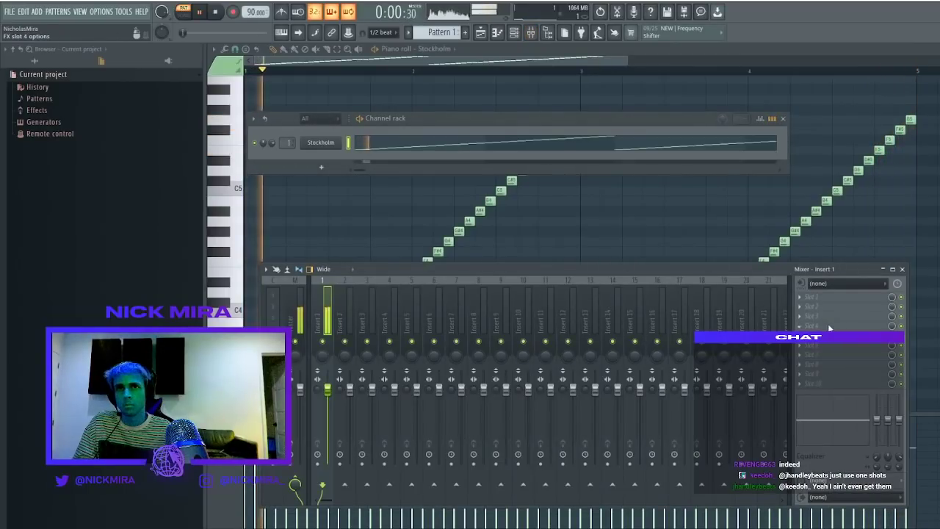
pyautogui.click(606, 142)
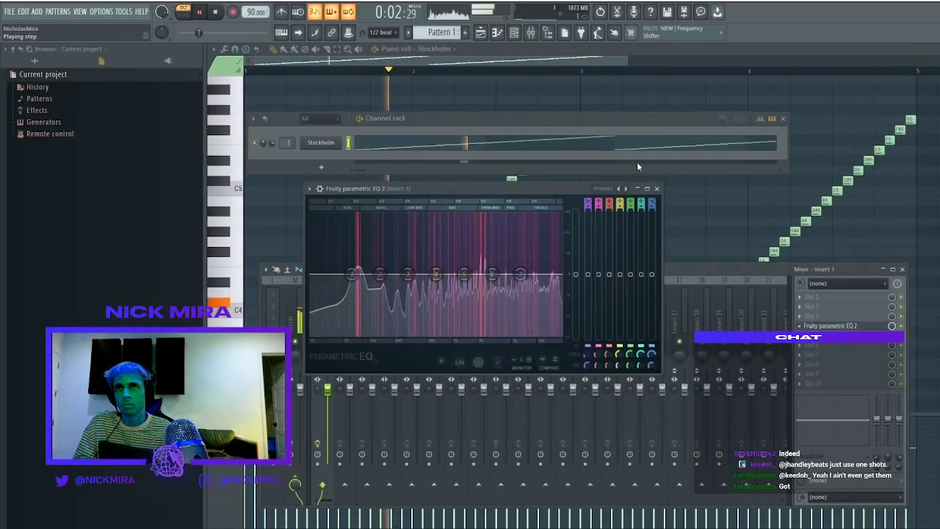
# Shape Stockholm's EQ into a band-pass with steep low and high cuts around the mid frequencies
pyautogui.moveTo(316, 275); pyautogui.dragTo(360, 275)
pyautogui.moveTo(556, 274); pyautogui.dragTo(488, 274)
pyautogui.moveTo(361, 274); pyautogui.dragTo(374, 275)
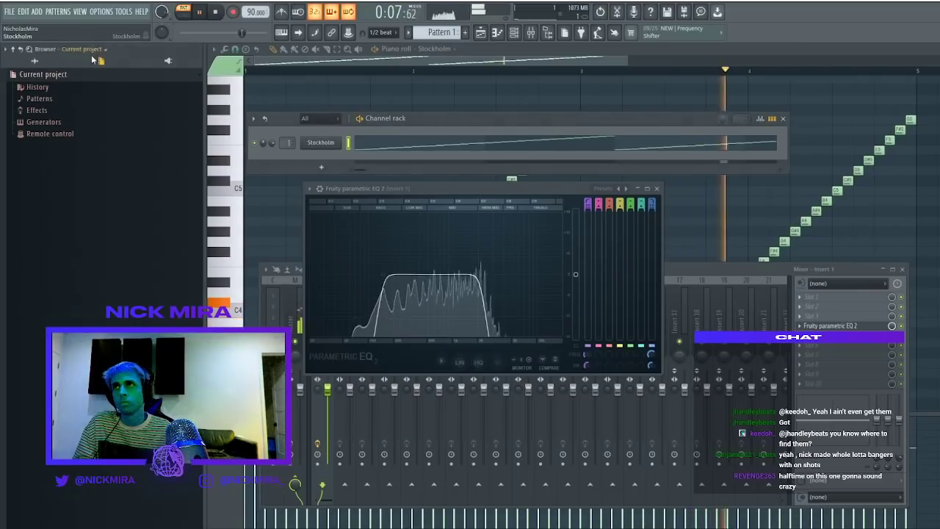
# Browse the THE MIRA TOUCH VOL 2 kit folders and add the MT2_Power Synth Bass one-shot as a new channel
pyautogui.click(35, 61)
pyautogui.click(64, 218)
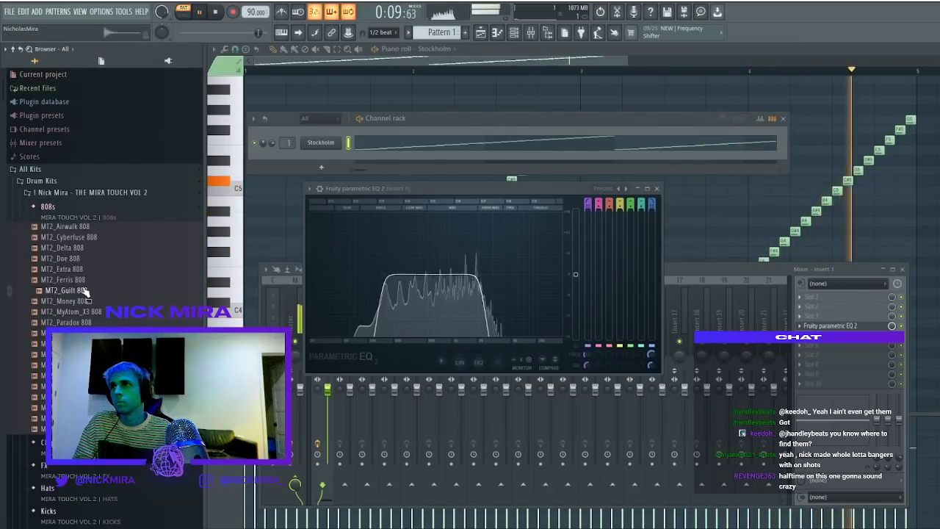
pyautogui.click(66, 220)
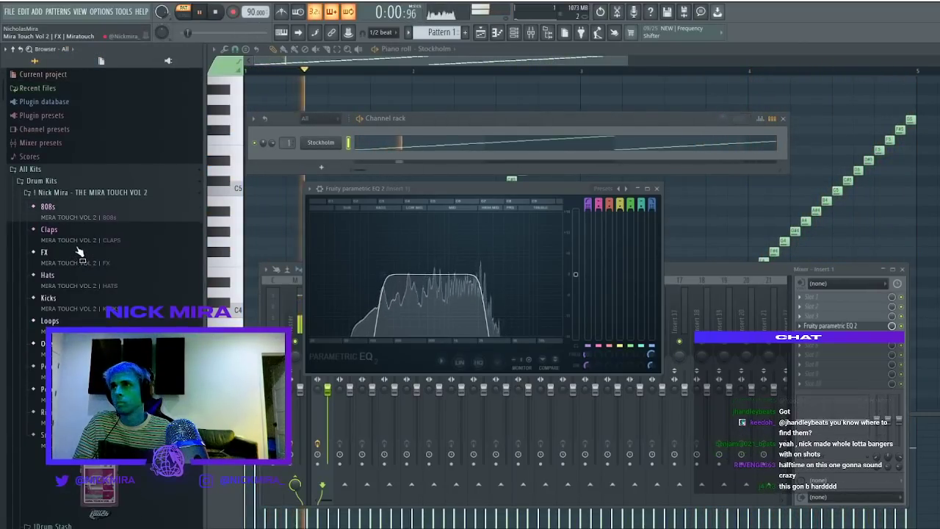
pyautogui.click(77, 255)
pyautogui.click(76, 253)
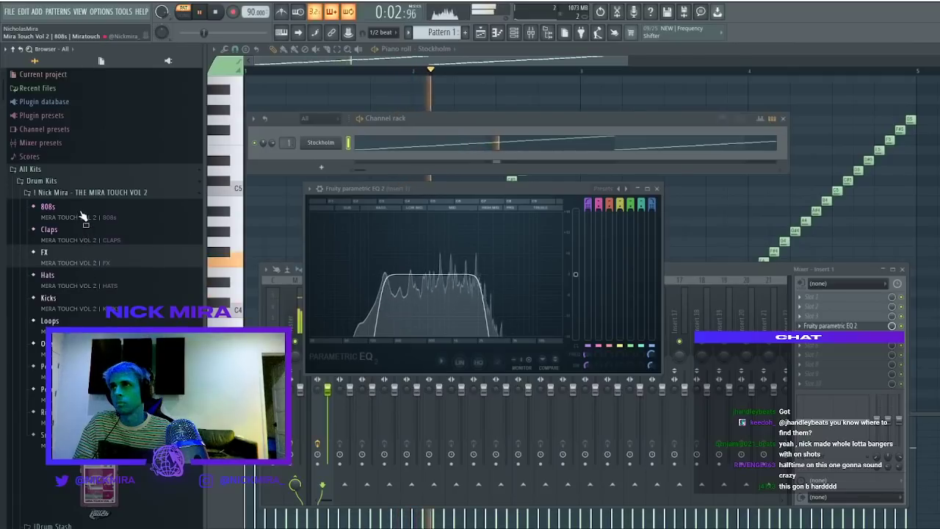
pyautogui.click(74, 346)
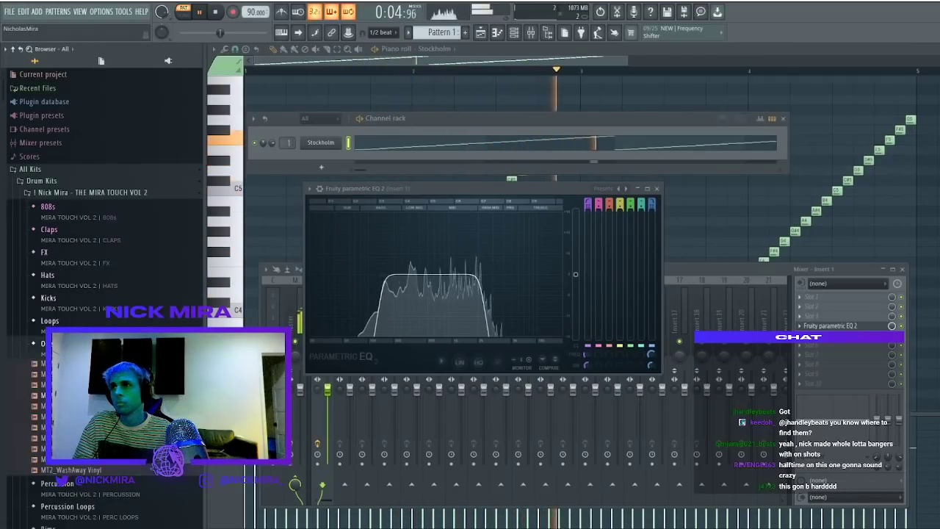
pyautogui.moveTo(73, 438); pyautogui.dragTo(333, 153)
# Place an MT2_Power Synth Bass note almost two bars long from bar 1 and transpose it down to D4 by ear
pyautogui.press('space')
pyautogui.press('F7')
pyautogui.moveTo(208, 145); pyautogui.dragTo(574, 180)
pyautogui.press('space')
pyautogui.press('space')
pyautogui.press('space')
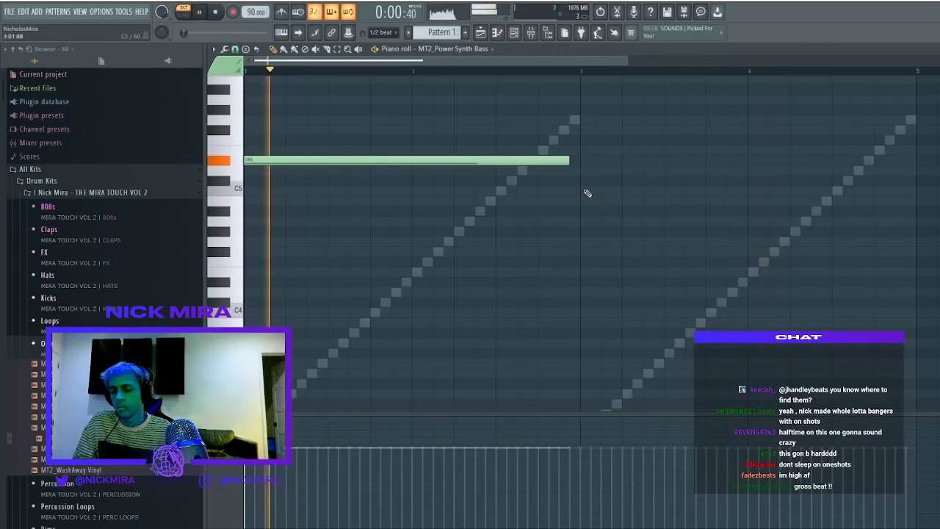
pyautogui.hotkey('shift', 'Down')
pyautogui.press('space')
pyautogui.press('space')
pyautogui.hotkey('ctrl', 'Down')
pyautogui.press('space')
pyautogui.press('space')
# Add a short A4 slide note on beat 4 of bar 1 above the bass note
pyautogui.hotkey('ctrl', 'a')
pyautogui.scroll(3, 512, 190)
pyautogui.hotkey('ctrl', 'd')
pyautogui.press('space')
pyautogui.click(375, 230)
pyautogui.moveTo(374, 230)
pyautogui.mouseDown()
pyautogui.moveTo(378, 213)
pyautogui.moveTo(375, 221)
pyautogui.mouseUp()
pyautogui.press('space')
# Shorten the D4 bass note to about one bar and add an equally long D#4 note in bar 2
pyautogui.hotkey('shift', 'd')
pyautogui.hotkey('ctrl', 'd')
pyautogui.moveTo(566, 292); pyautogui.dragTo(402, 293)
pyautogui.press('space')
pyautogui.click(413, 281)
pyautogui.press('space')
pyautogui.click(585, 220)
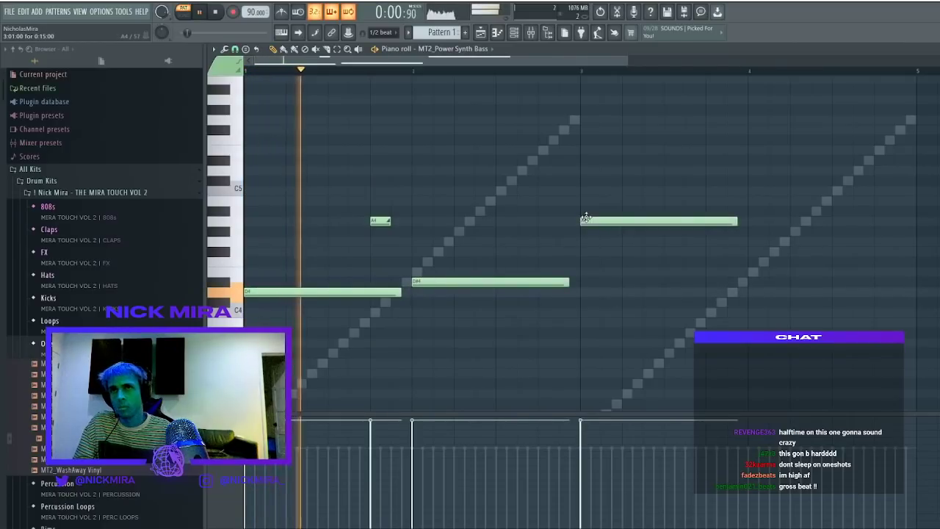
pyautogui.rightClick(585, 221)
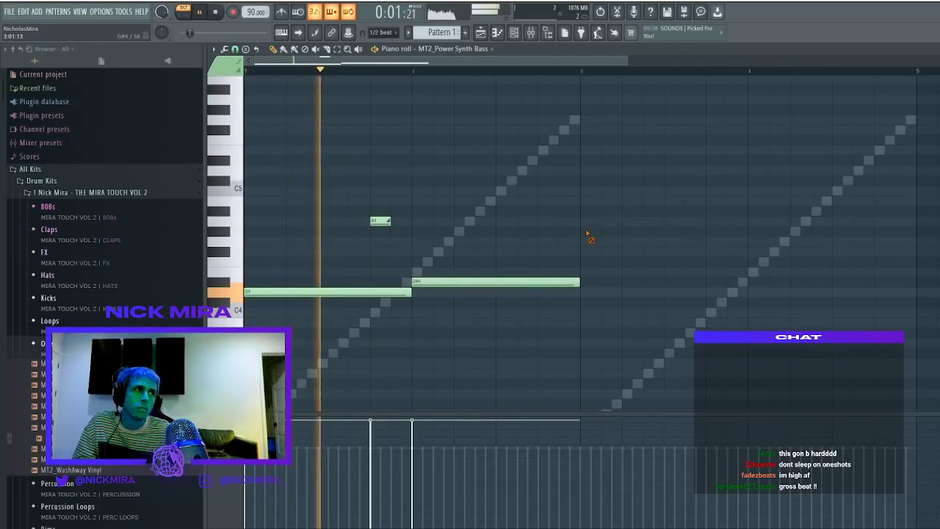
# Transpose all the bass notes up one octave and raise the slide note a further semitone to A#5
pyautogui.hotkey('ctrl', 'a')
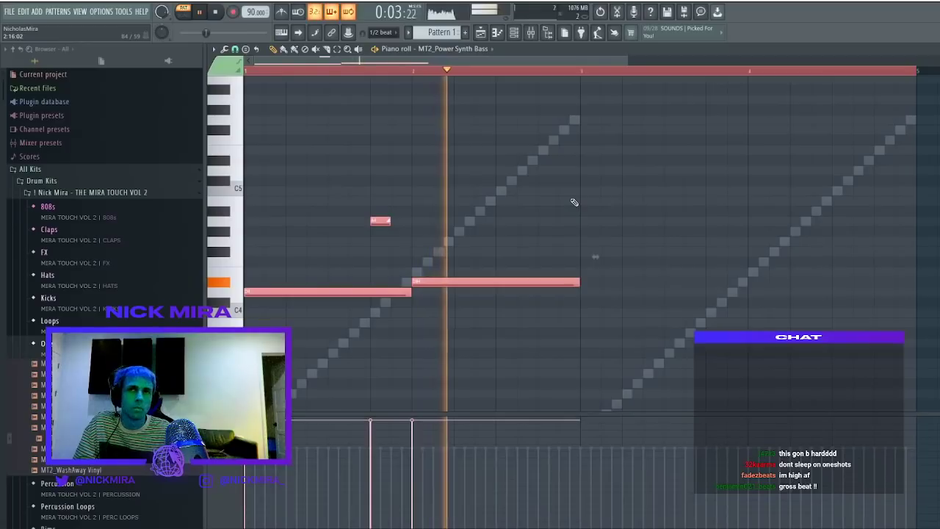
pyautogui.moveTo(380, 220); pyautogui.dragTo(380, 97)
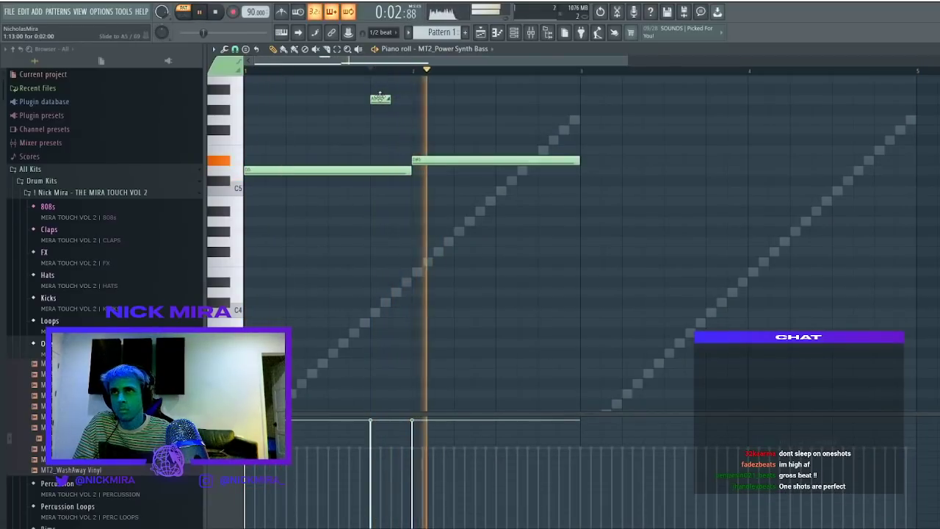
pyautogui.press('space')
pyautogui.click(380, 98)
pyautogui.press('space')
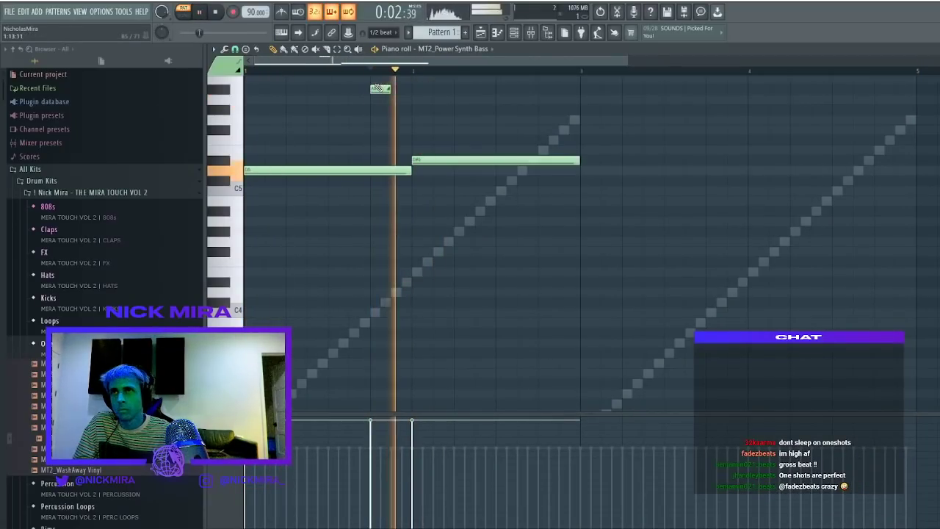
# Transpose all the bass notes down one octave and shorten the A#4 slide note slightly
pyautogui.hotkey('ctrl', 'a')
pyautogui.hotkey('ctrl', 'Down')
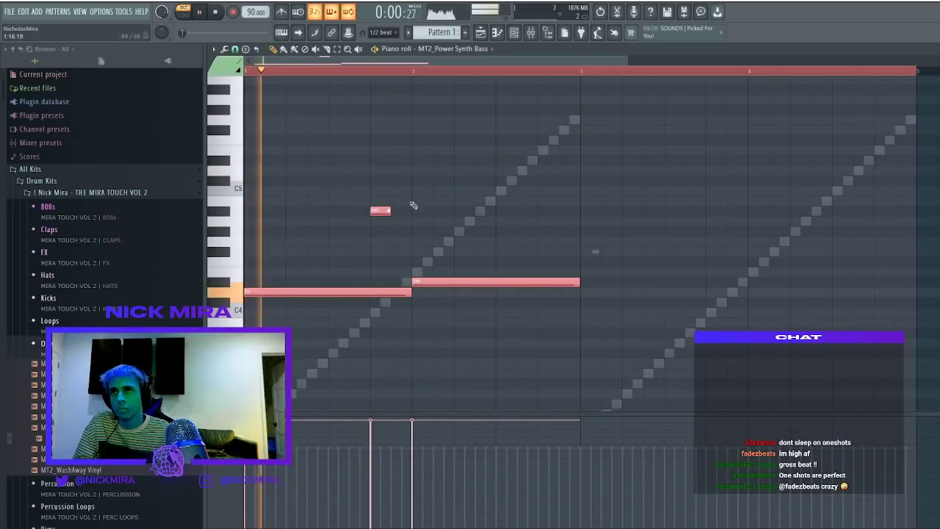
pyautogui.hotkey('ctrl', 'd')
pyautogui.moveTo(389, 209); pyautogui.dragTo(384, 209)
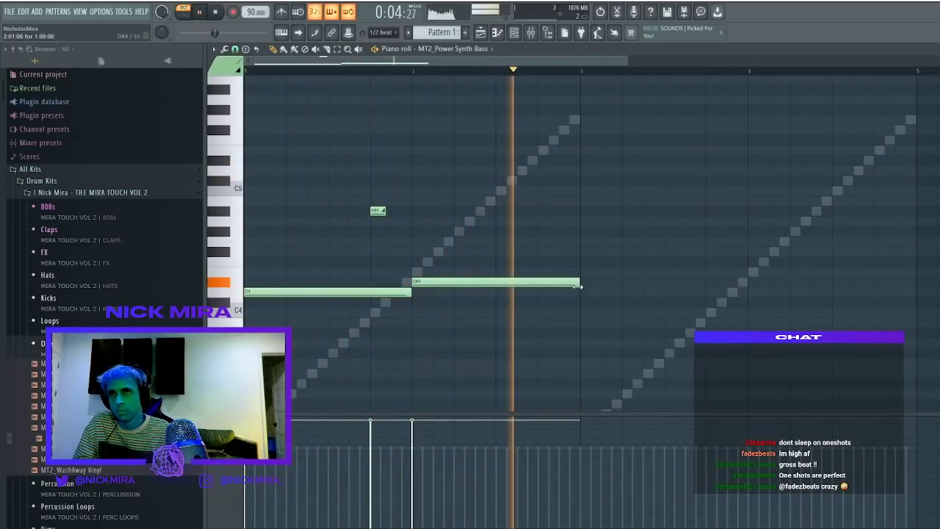
# Duplicate the two-bar bass phrase into bars 3 and 4
pyautogui.hotkey('ctrl', 'a')
pyautogui.hotkey('ctrl', 'b')
pyautogui.hotkey('ctrl', 'd')
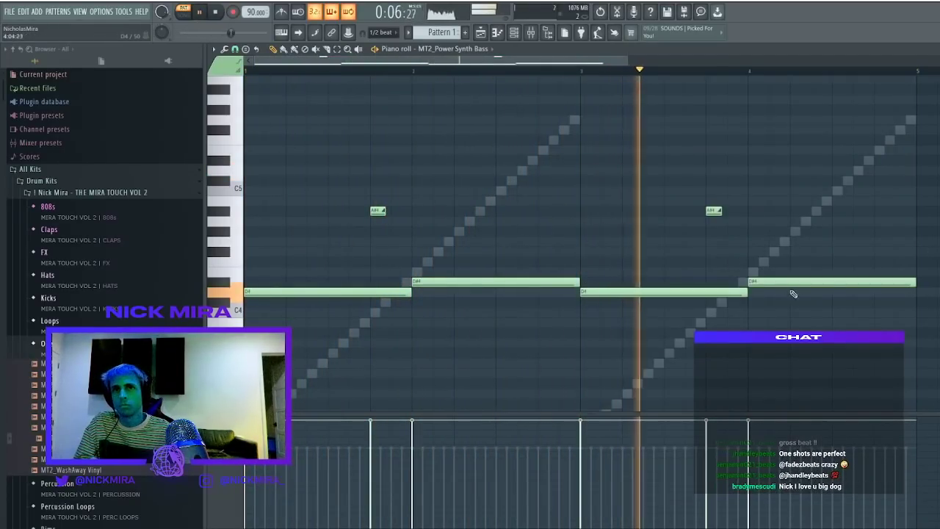
# Add an overlapping G4 note midway through bar 4 and an A#4 note on the bar's last beat
pyautogui.moveTo(794, 275); pyautogui.dragTo(776, 282)
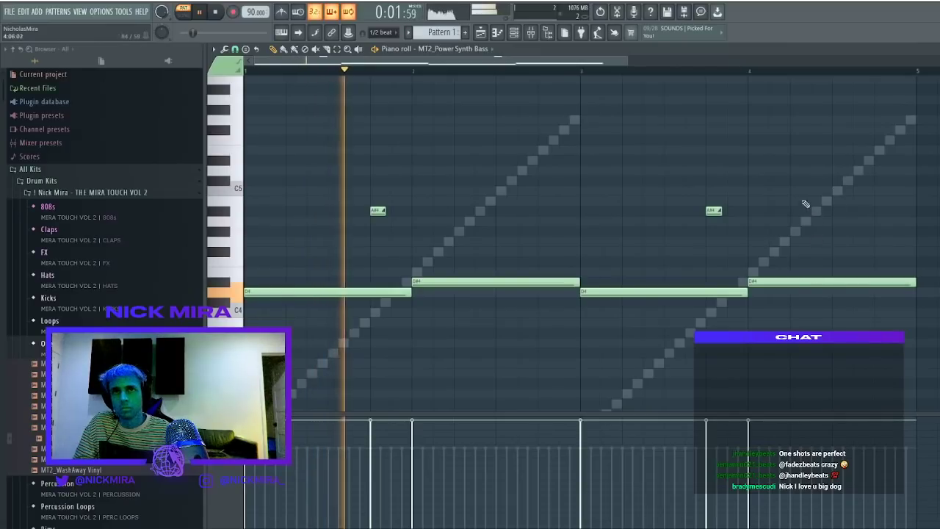
pyautogui.moveTo(812, 205); pyautogui.dragTo(769, 332)
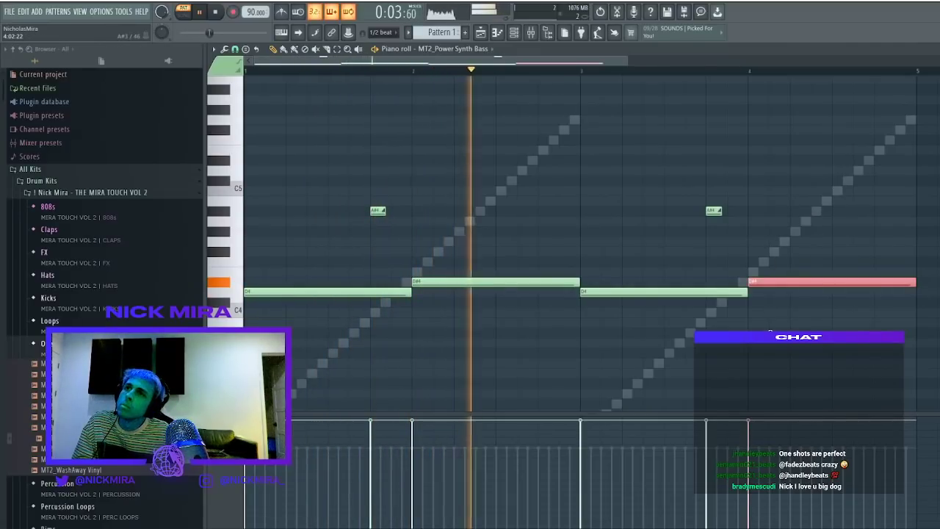
pyautogui.press('space')
pyautogui.keyDown('ctrl'); pyautogui.click(770, 332); pyautogui.keyUp('ctrl')
pyautogui.moveTo(750, 209); pyautogui.dragTo(935, 211)
pyautogui.press('space')
pyautogui.keyDown('ctrl'); pyautogui.click(878, 244); pyautogui.keyUp('ctrl')
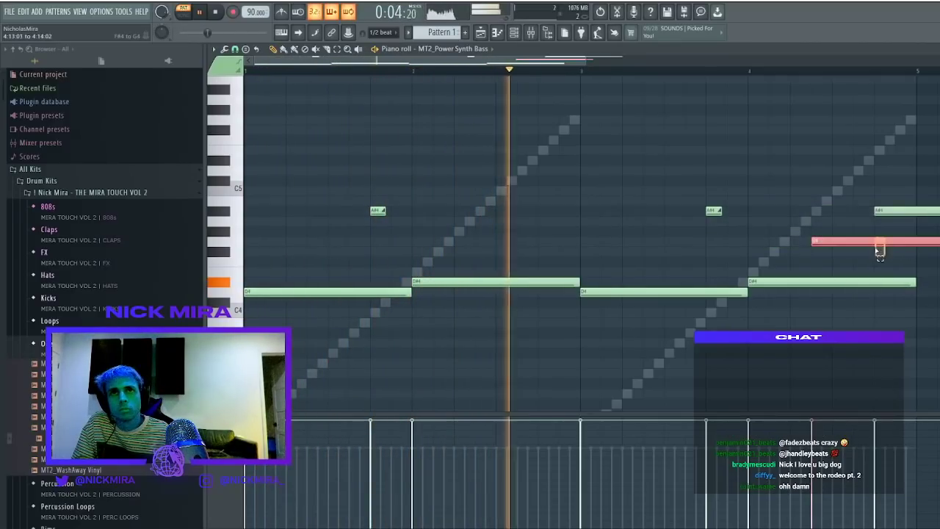
# Raise the G4 and D#4 notes in bar 4 by an octave and trim each to end where the next note begins
pyautogui.hotkey('ctrl', 'Up')
pyautogui.keyDown('ctrl'); pyautogui.click(851, 282); pyautogui.keyUp('ctrl')
pyautogui.hotkey('ctrl', 'Up')
pyautogui.hotkey('ctrl', 'l')
pyautogui.press('Return')
pyautogui.press('Return')
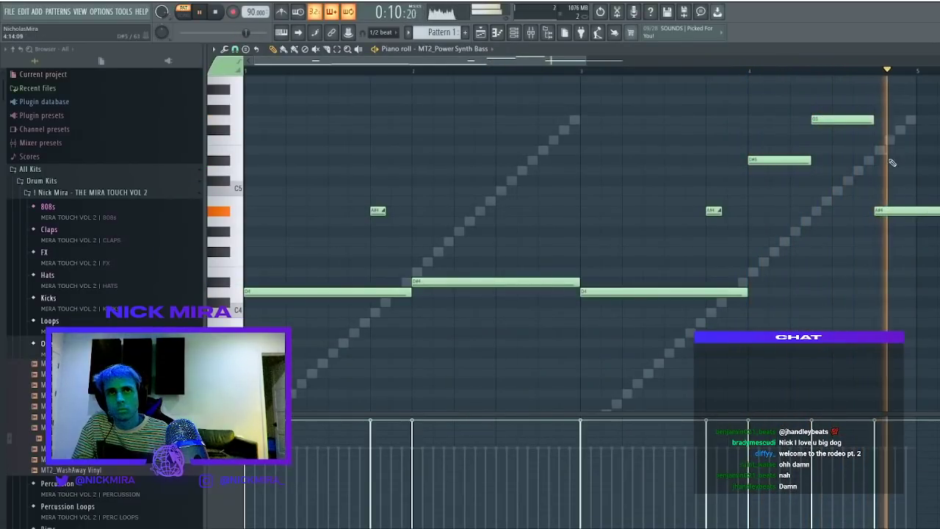
# Drop the G5 note in bar 4 down one octave to G4
pyautogui.rightClick(865, 121)
pyautogui.hotkey('ctrl', 'z')
pyautogui.keyDown('ctrl'); pyautogui.click(845, 119); pyautogui.keyUp('ctrl')
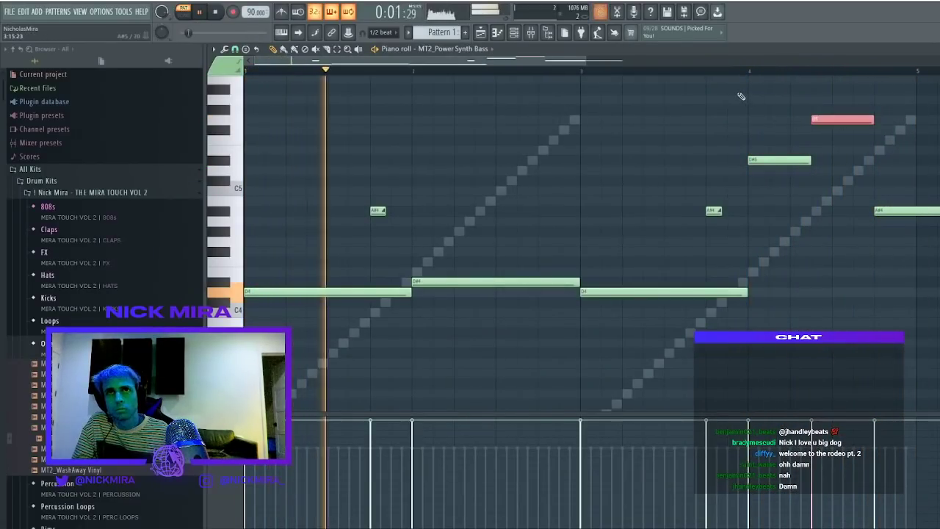
pyautogui.hotkey('ctrl', 'Down')
pyautogui.hotkey('ctrl', 'd')
# Shorten the last A#4 note to end with bar 4 and move the D#5 note down to D#4
pyautogui.click(751, 73)
pyautogui.scroll(-3, 751, 75)
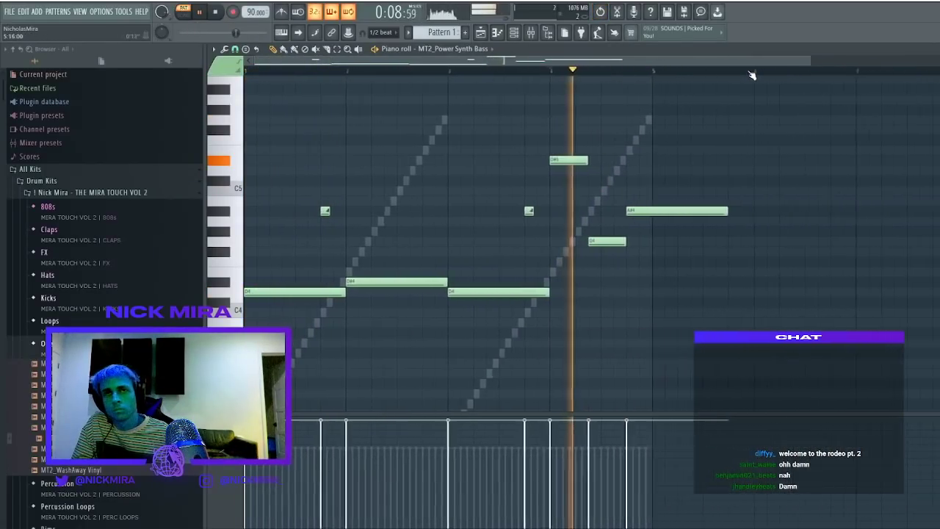
pyautogui.scroll(-2, 751, 75)
pyautogui.moveTo(615, 211); pyautogui.dragTo(561, 211)
pyautogui.hotkey('ctrl', 'z')
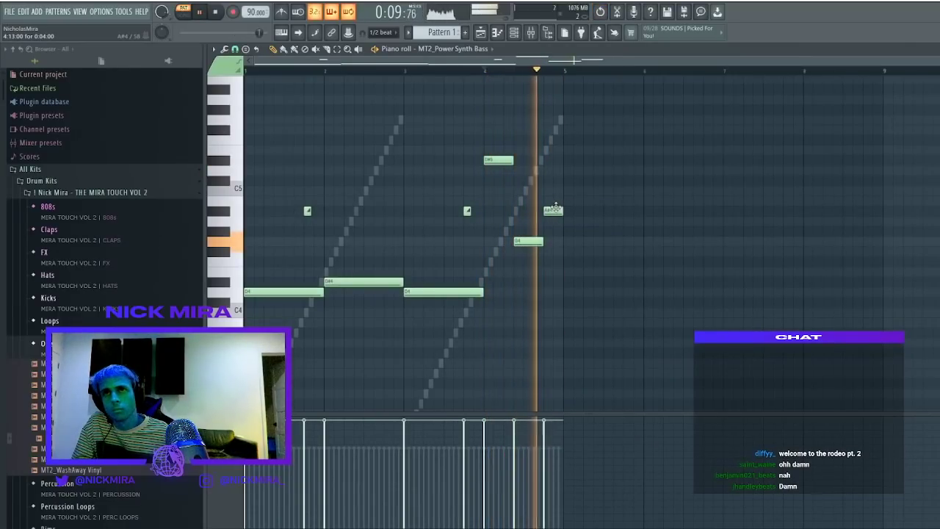
pyautogui.click(498, 161)
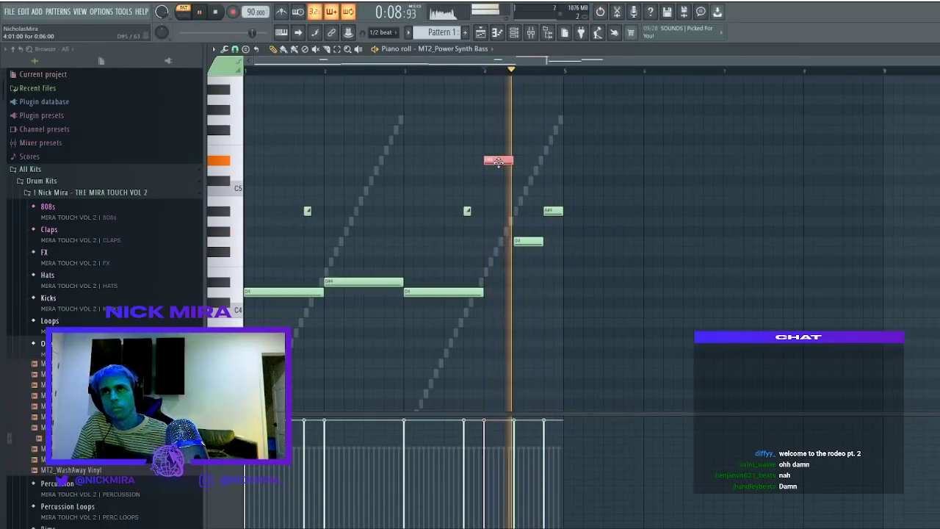
pyautogui.moveTo(498, 161); pyautogui.dragTo(498, 281)
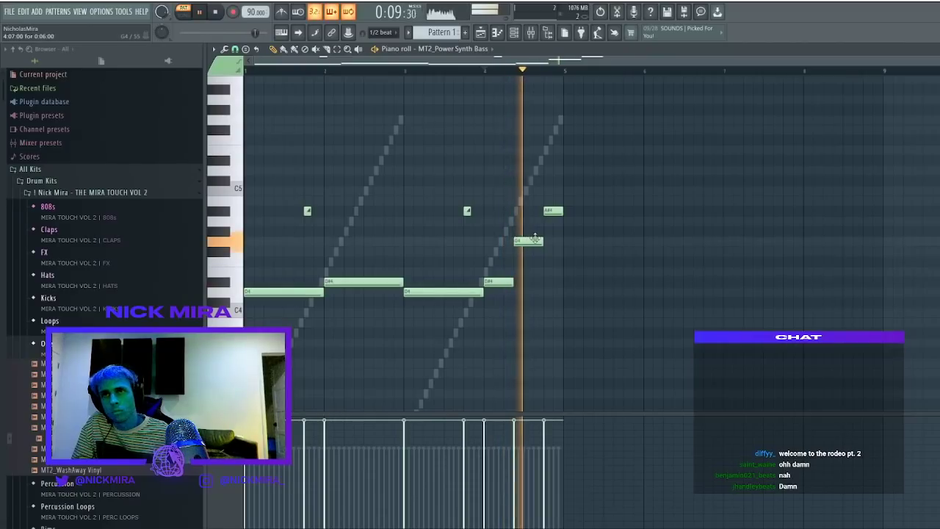
# Solo the Pattern 1 audio clip's track in the playlist, play it back and close the clip's settings
pyautogui.press('F6')
pyautogui.press('space')
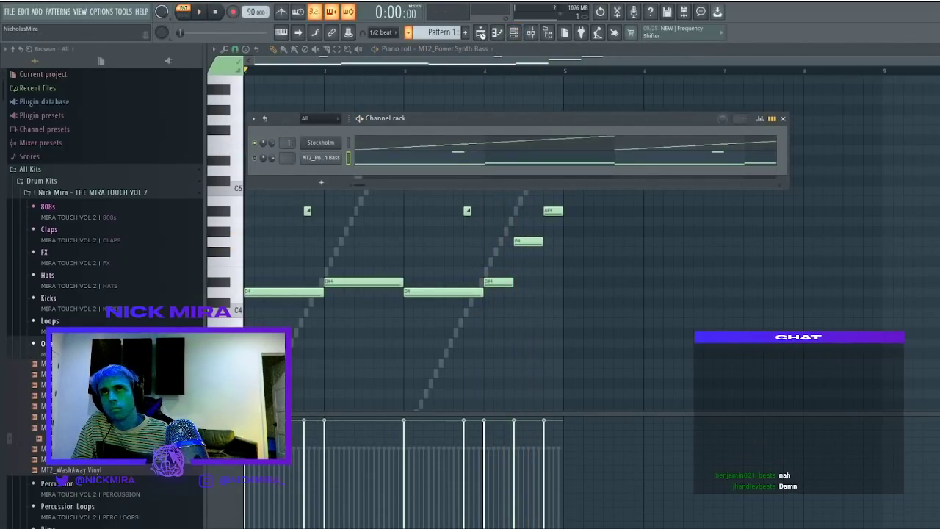
pyautogui.click(481, 33)
pyautogui.moveTo(457, 109); pyautogui.dragTo(379, 122)
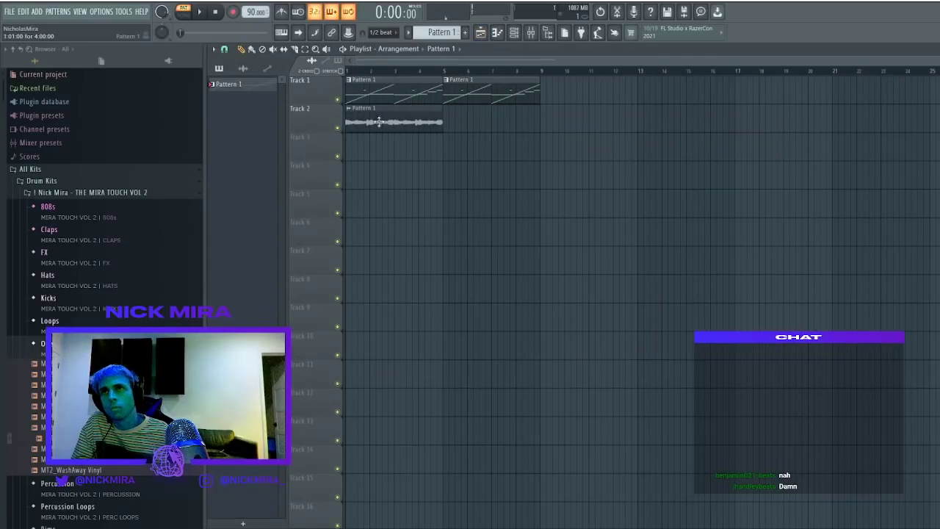
pyautogui.rightClick(338, 127)
pyautogui.press('space')
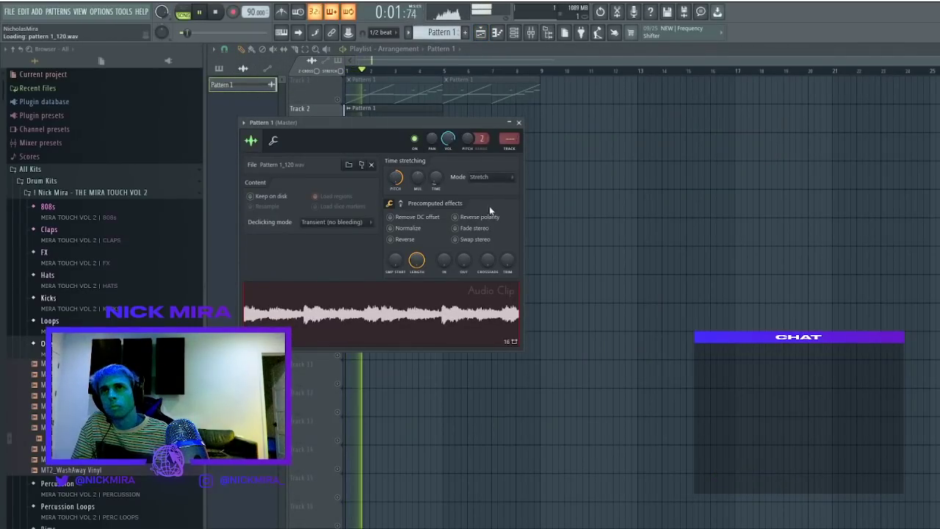
pyautogui.click(518, 123)
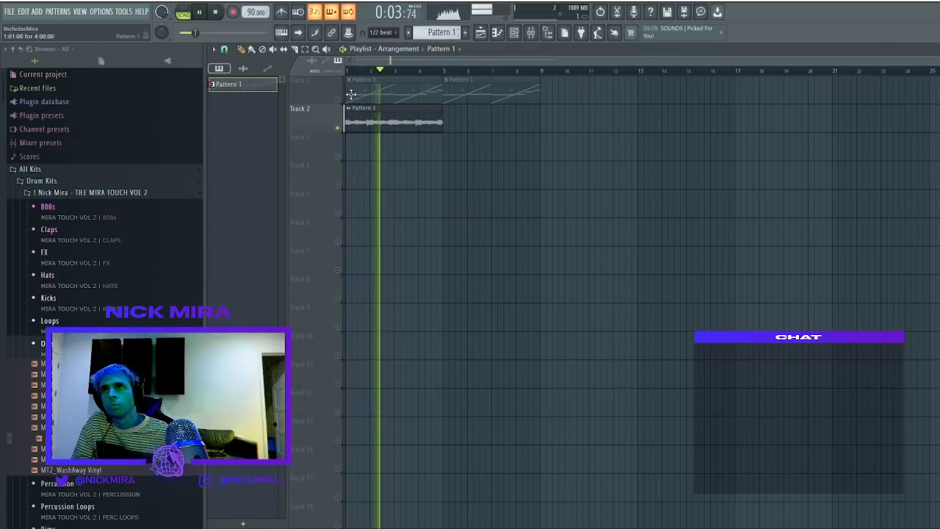
# Display all channels in the channel rack, toggle the MT2_Power Synth Bass channel's mute and open its piano roll
pyautogui.click(513, 32)
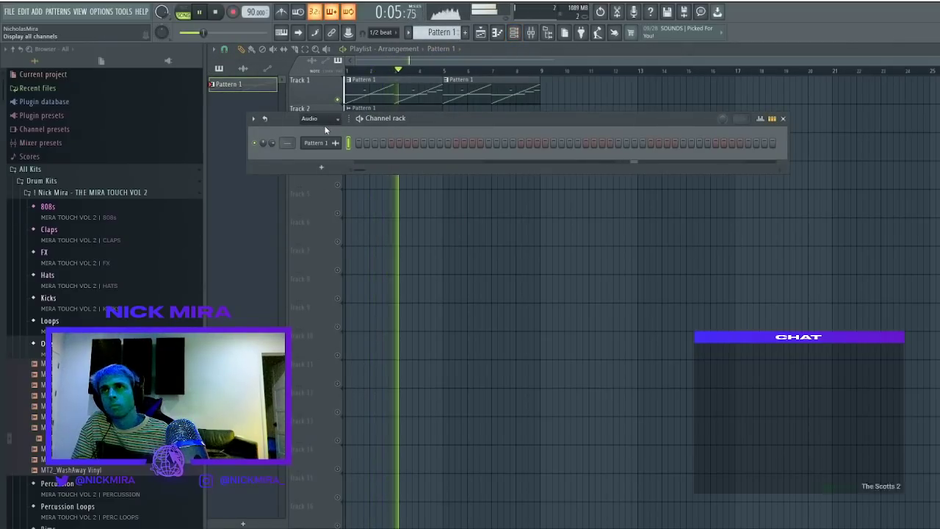
pyautogui.scroll(1, 328, 125)
pyautogui.click(256, 159)
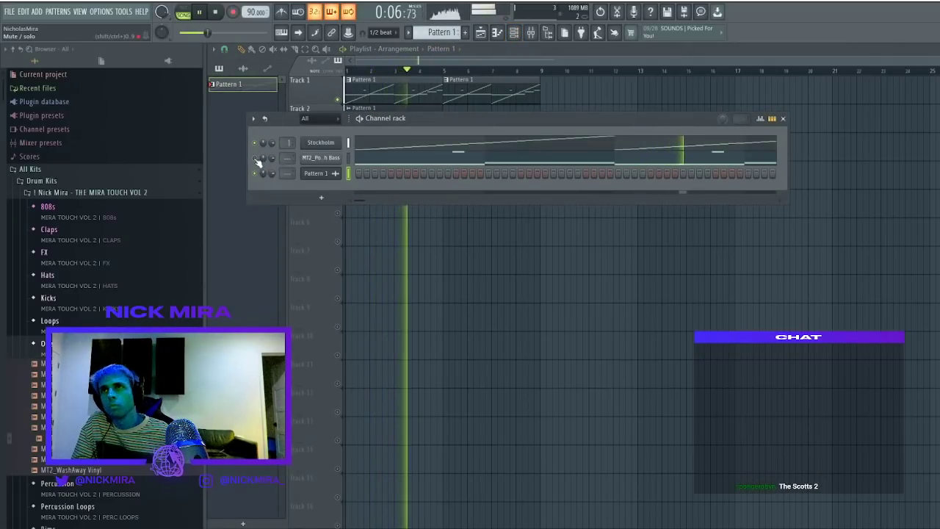
pyautogui.click(378, 165)
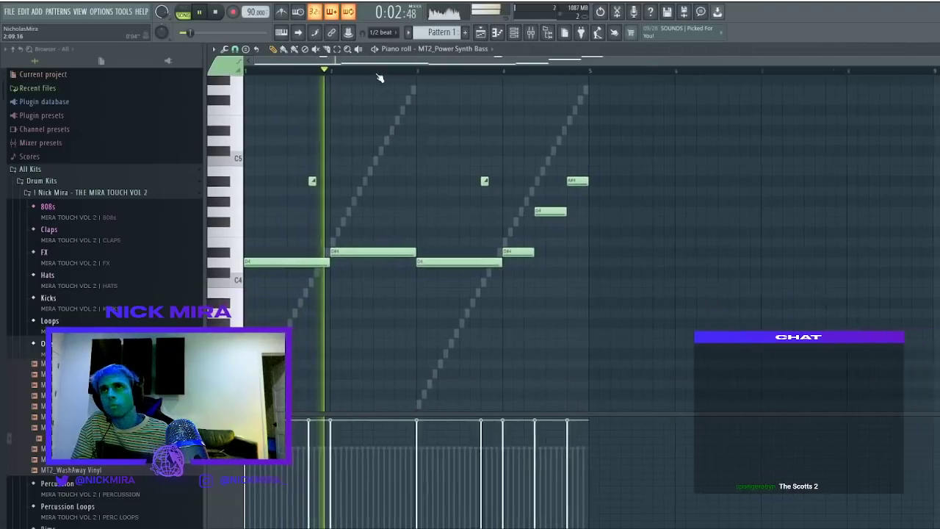
# Lower the long bass note in bar 3 to C4, testing B3 by ear on the way
pyautogui.moveTo(455, 260); pyautogui.dragTo(456, 295)
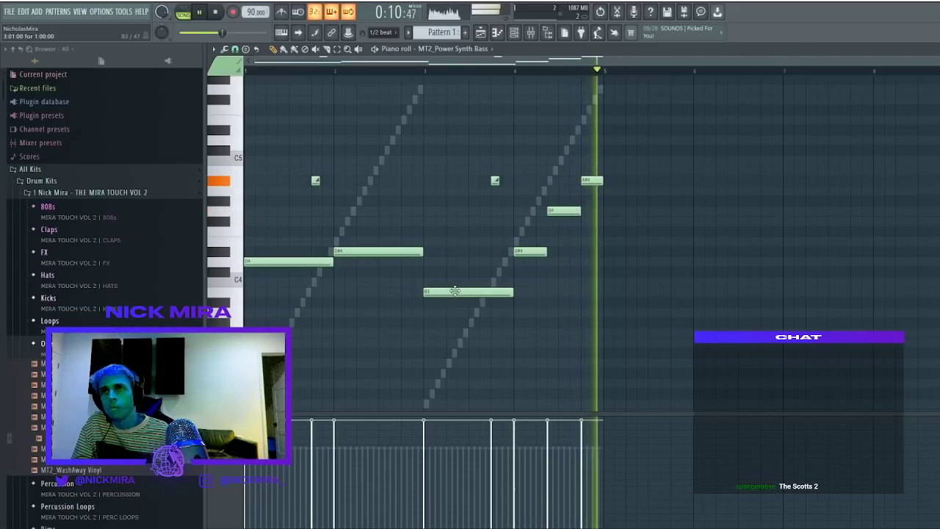
pyautogui.keyDown('ctrl'); pyautogui.click(454, 291); pyautogui.keyUp('ctrl')
pyautogui.hotkey('shift', 'Up')
pyautogui.keyDown('ctrl'); pyautogui.click(459, 292); pyautogui.keyUp('ctrl')
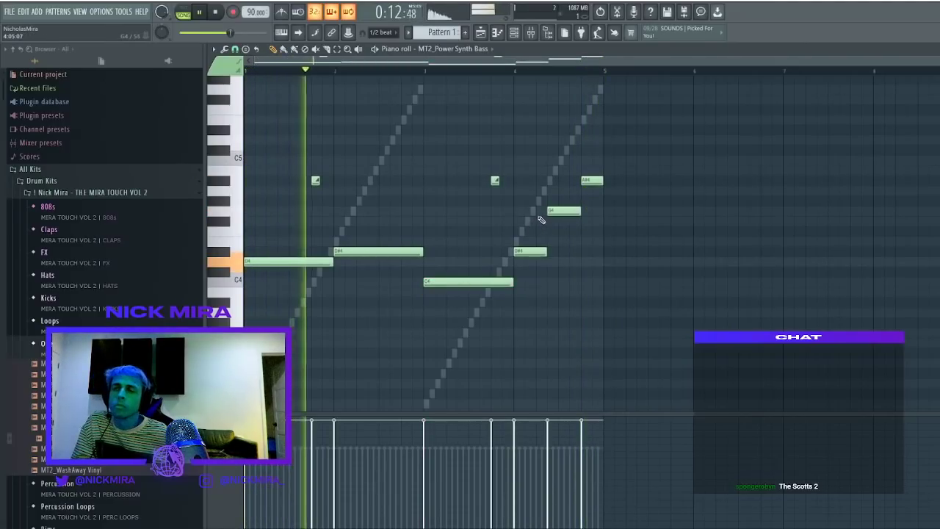
# Try a lower pitch for the A#4 note that ends bar 4
pyautogui.keyDown('ctrl'); pyautogui.click(567, 212); pyautogui.keyUp('ctrl')
pyautogui.keyDown('ctrl'); pyautogui.click(592, 181); pyautogui.keyUp('ctrl')
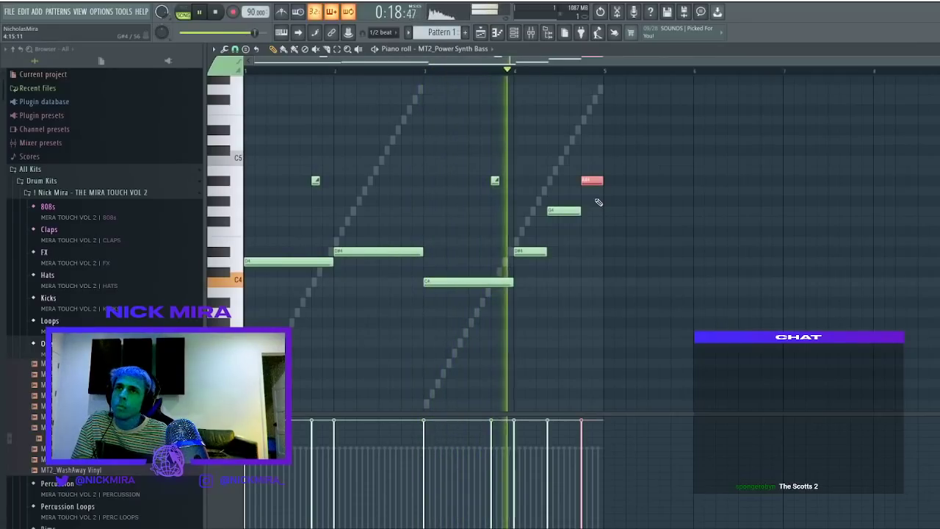
pyautogui.hotkey('shift', 'Down')
pyautogui.hotkey('shift', 'Up')
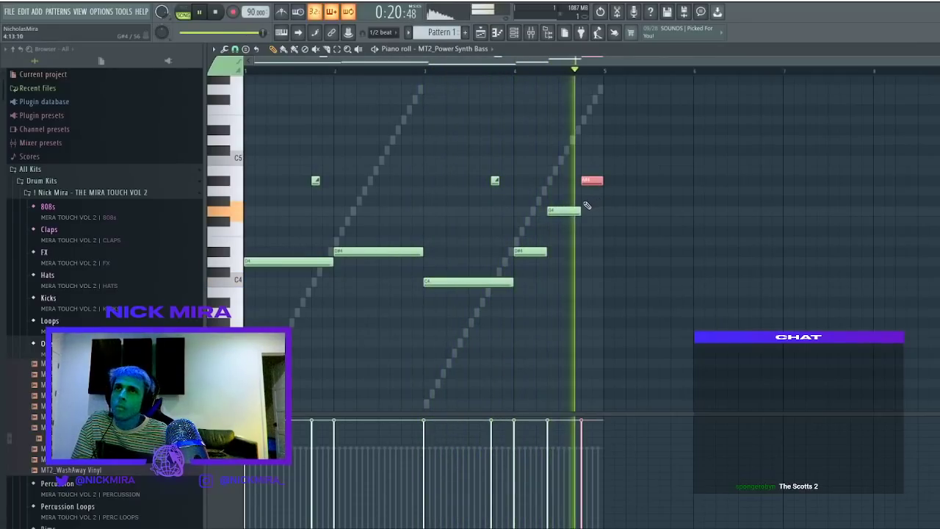
# Replace the G4 note in bar 4 by extending the D#4 note up to the final A#4
pyautogui.moveTo(566, 212); pyautogui.dragTo(581, 252)
pyautogui.hotkey('ctrl', 'a')
pyautogui.hotkey('ctrl', 'd')
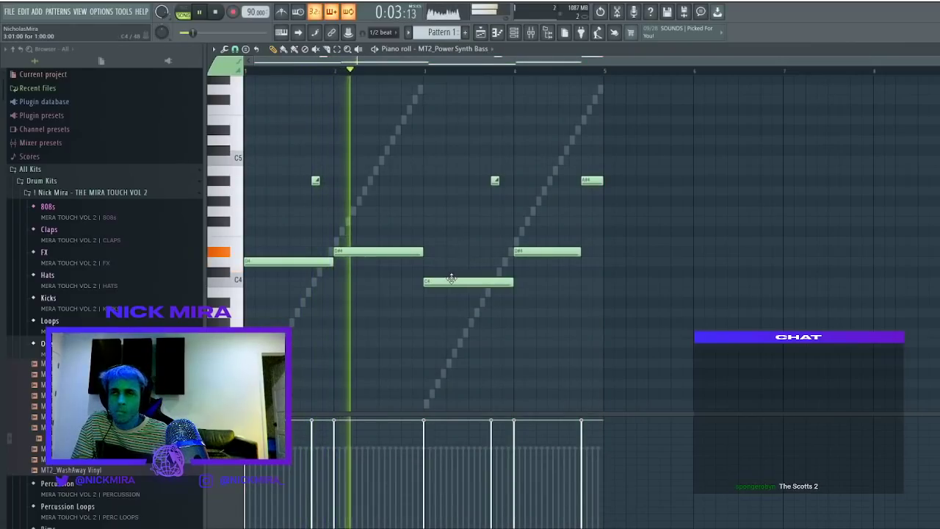
pyautogui.hotkey('ctrl', 'a')
pyautogui.hotkey('ctrl', 'd')
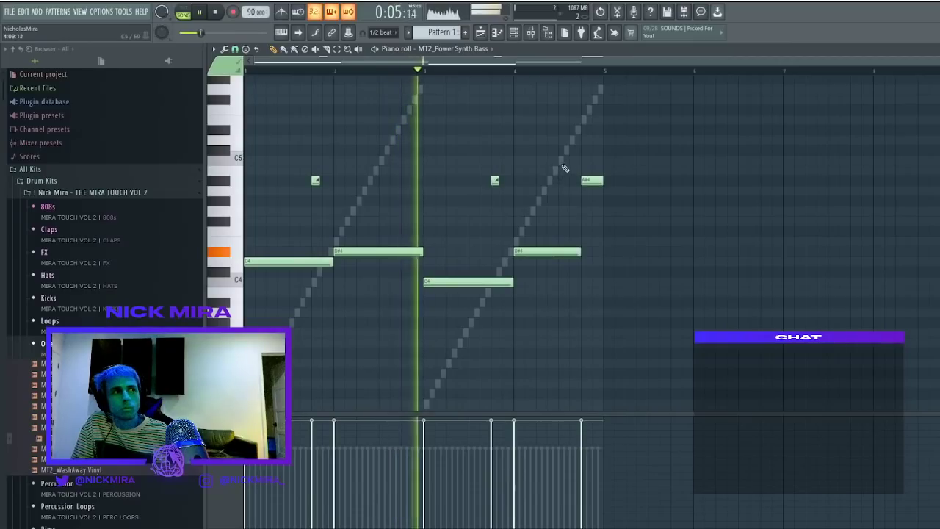
# Raise the long bass note in bar 3 to C#4 by ear
pyautogui.moveTo(481, 266); pyautogui.dragTo(462, 321)
pyautogui.hotkey('shift', 'Up')
pyautogui.hotkey('shift', 'Up')
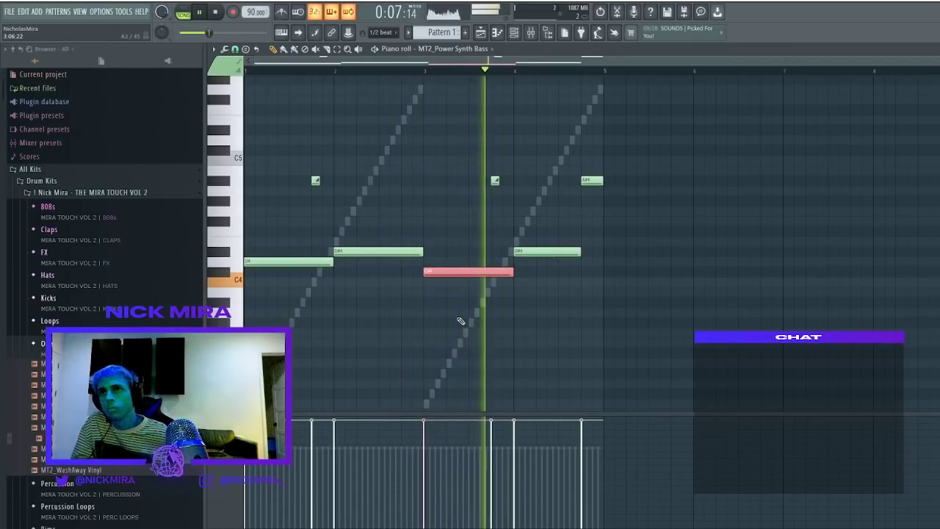
pyautogui.hotkey('ctrl', 'd')
# Duplicate the Pattern 1 audio clip on Track 2 of the playlist so it repeats from bar 5
pyautogui.press('F5')
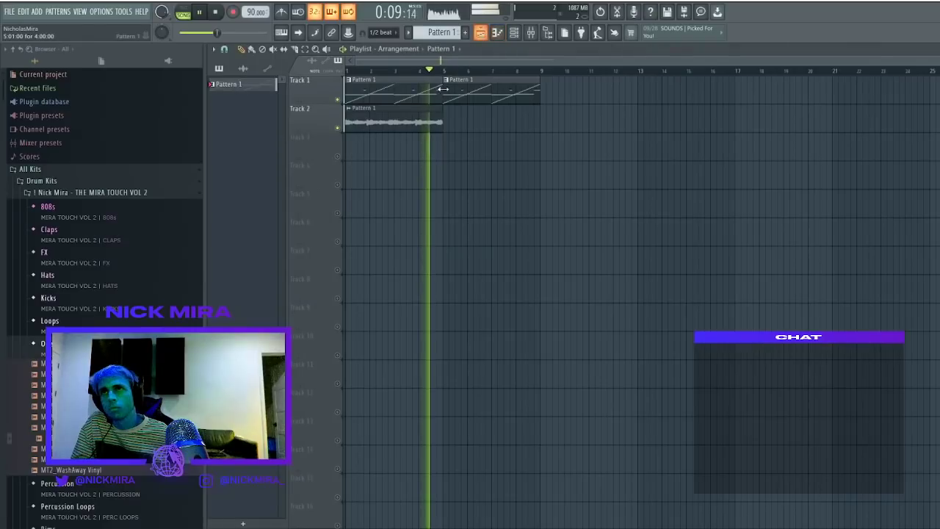
pyautogui.hotkey('ctrl', 'b')
pyautogui.hotkey('ctrl', 'd')
# Route the Pattern 1 audio clip to mixer track 2 with Fruity parametric EQ 2 and HalfTime as its effects
pyautogui.click(515, 34)
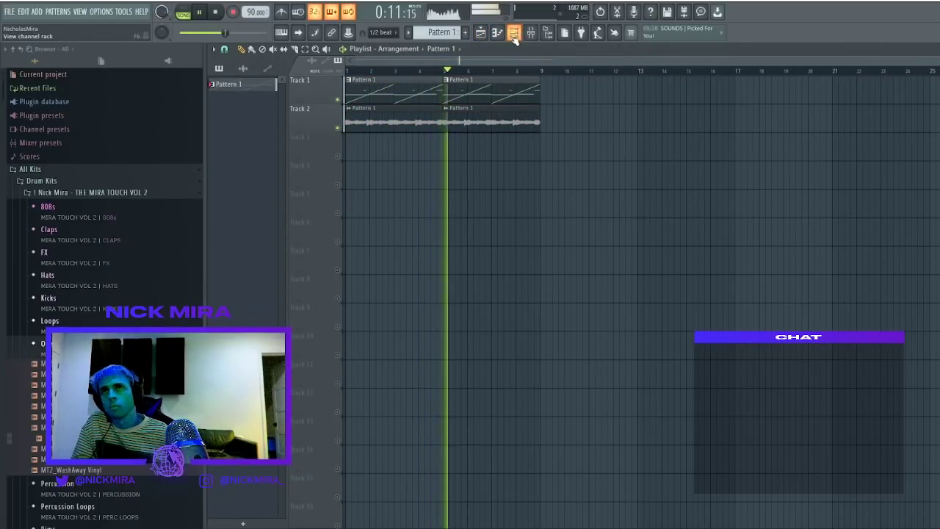
pyautogui.doubleClick(476, 123)
pyautogui.hotkey('ctrl', 'l')
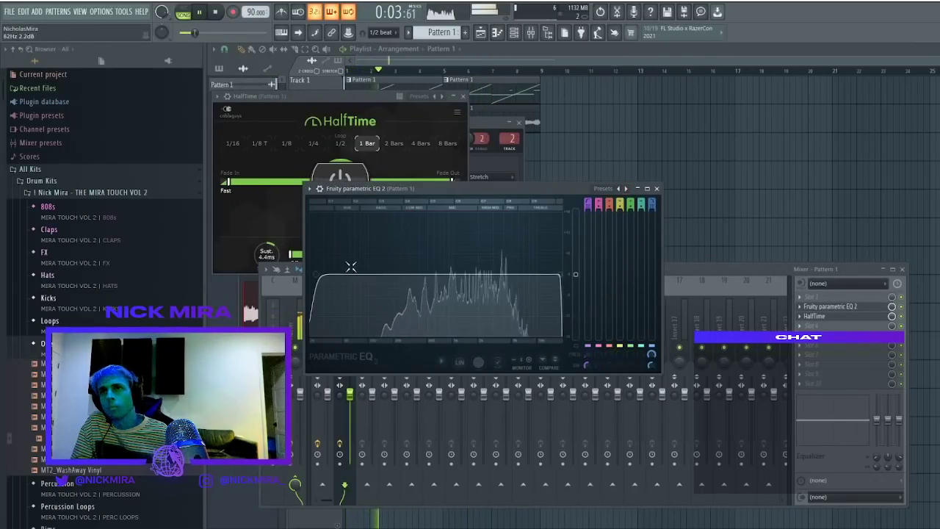
# Audition a 1/4 loop length in HalfTime, settle on 1 Bar in 2x mode and close the plugin windows
pyautogui.click(322, 148)
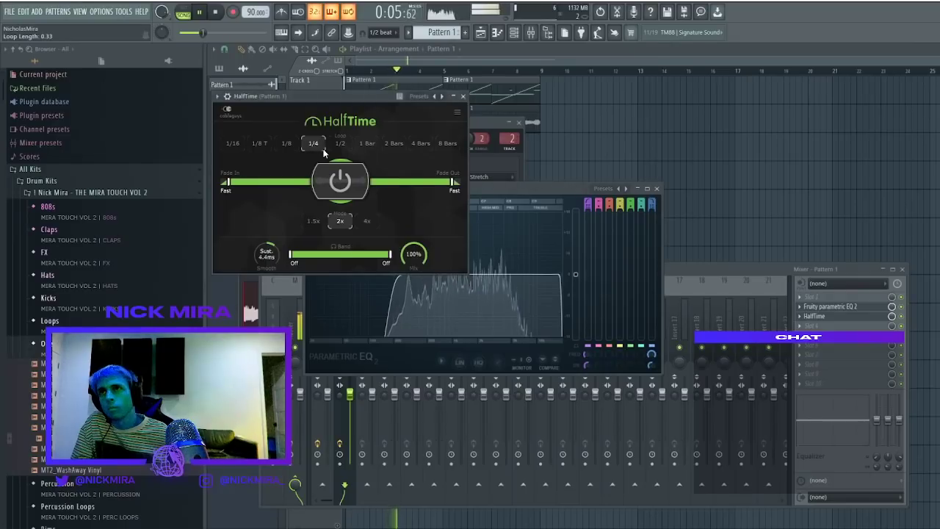
pyautogui.click(341, 221)
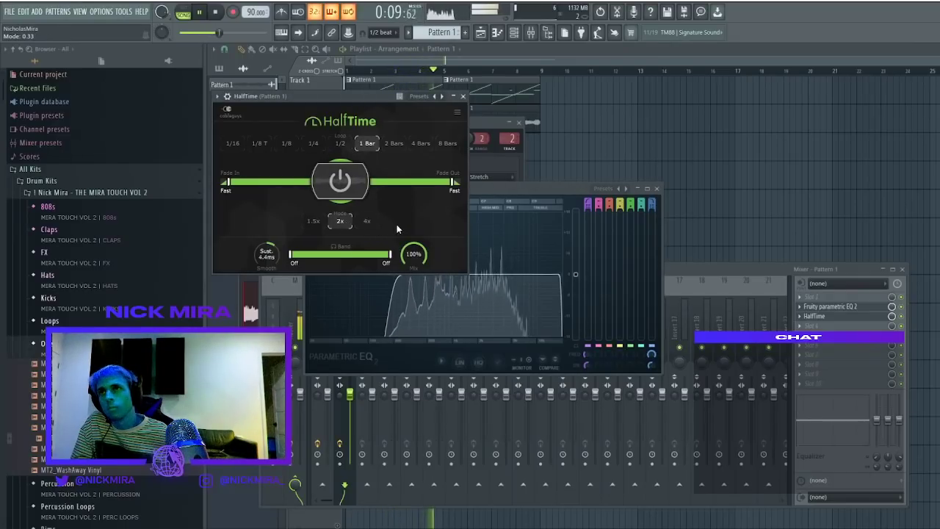
pyautogui.click(762, 258)
pyautogui.rightClick(762, 260)
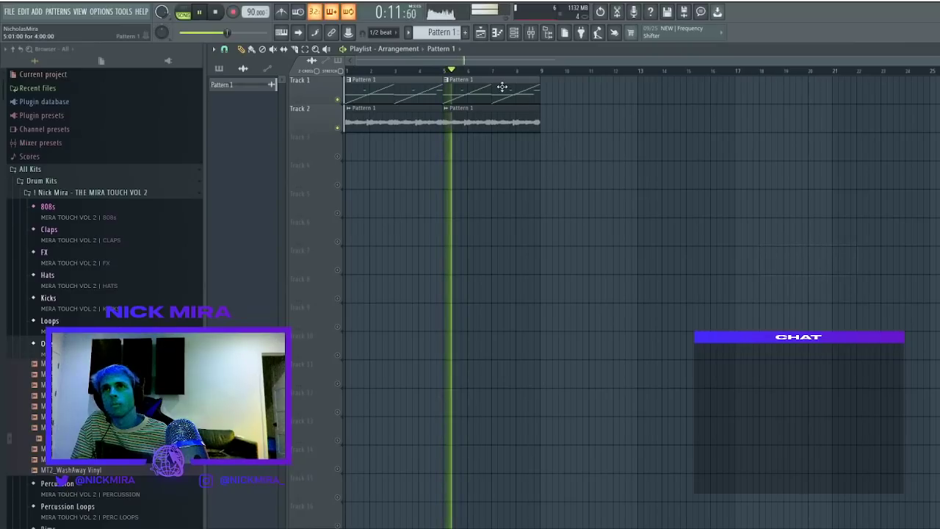
# Split Pattern 1 by channel into separate Stockholm and MT2_Power Synth Bass patterns and remove the Stockholm clip from Track 3
pyautogui.click(534, 35)
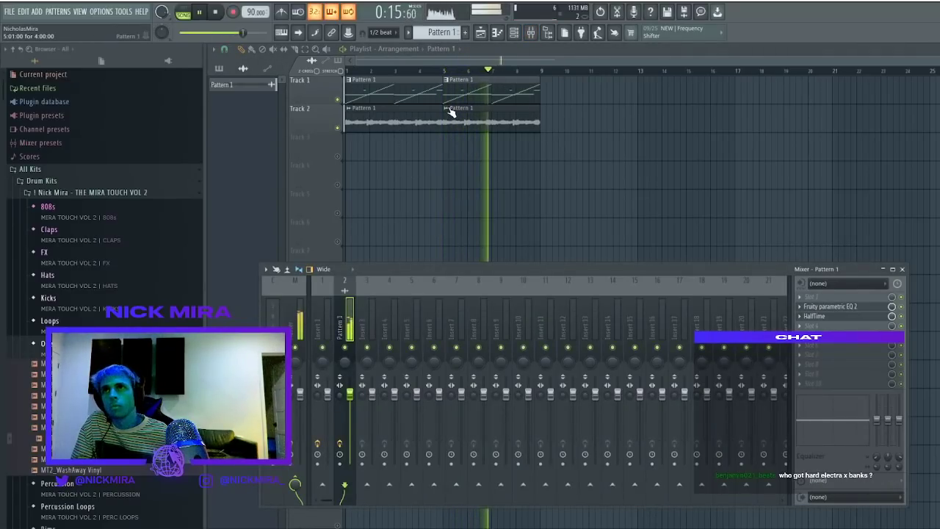
pyautogui.click(514, 34)
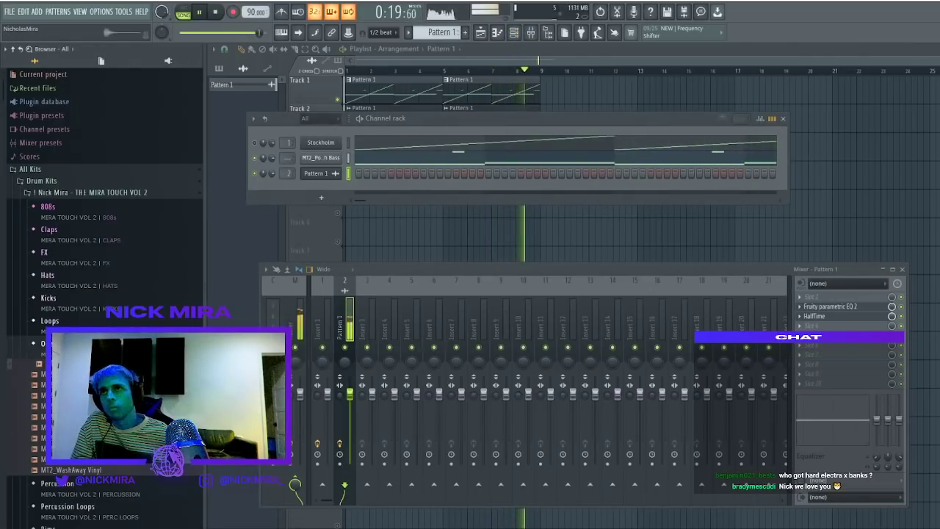
pyautogui.rightClick(381, 246)
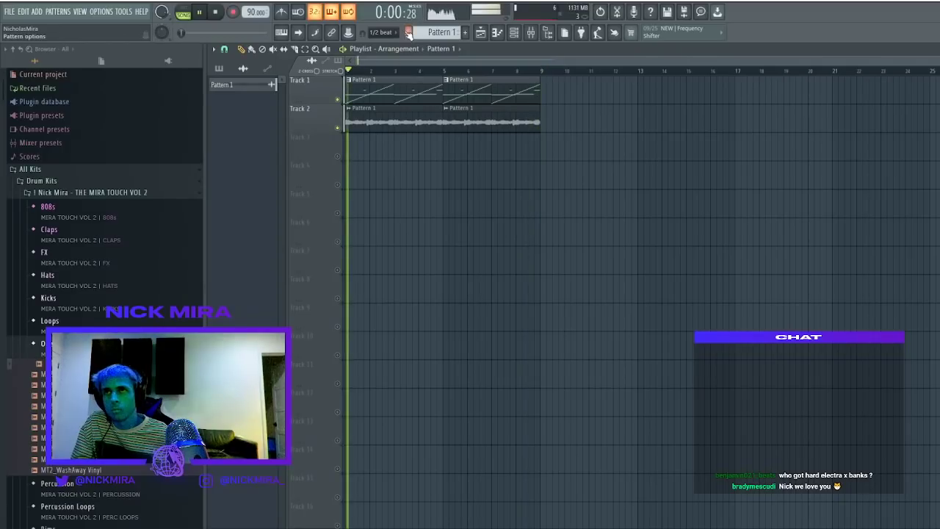
pyautogui.click(492, 191)
pyautogui.moveTo(381, 89); pyautogui.dragTo(380, 141)
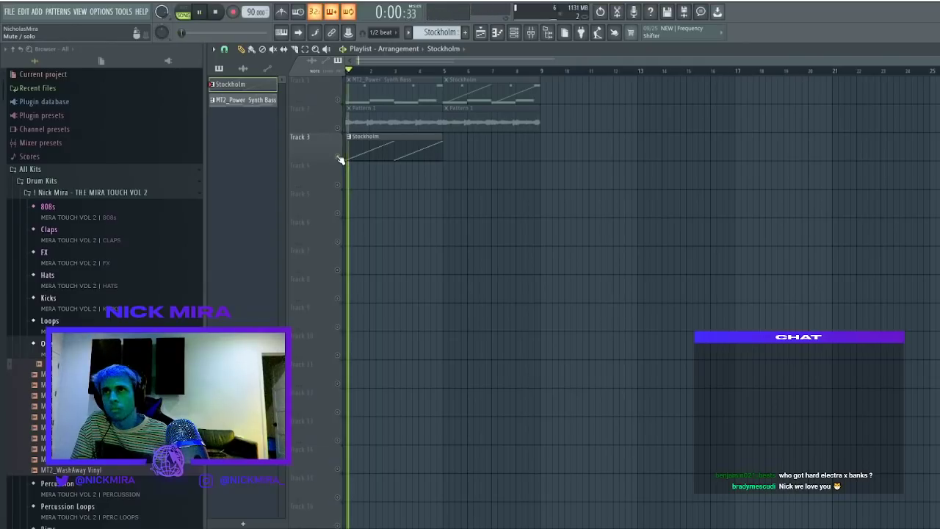
pyautogui.rightClick(346, 139)
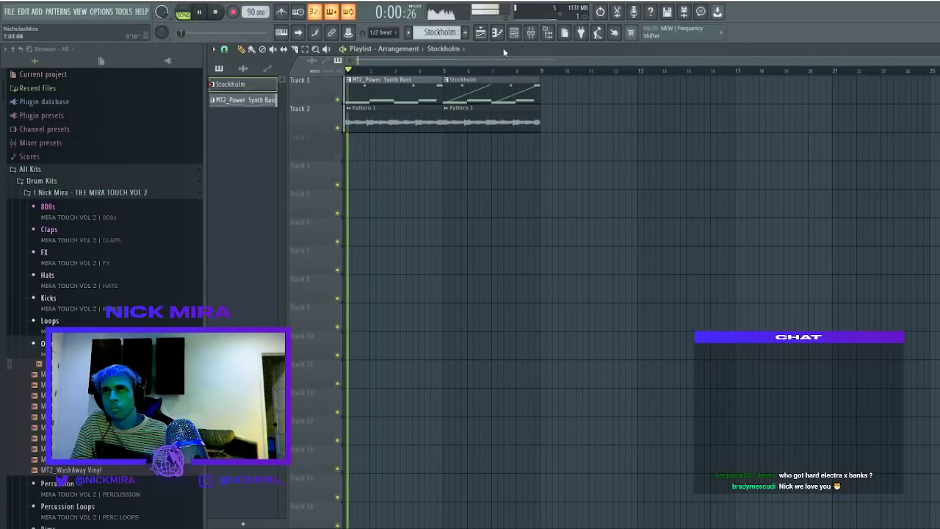
# Set HalfTime on the Pattern 1 mixer track to a 1/4 loop in 4x mode and render that track to a new audio clip
pyautogui.click(529, 34)
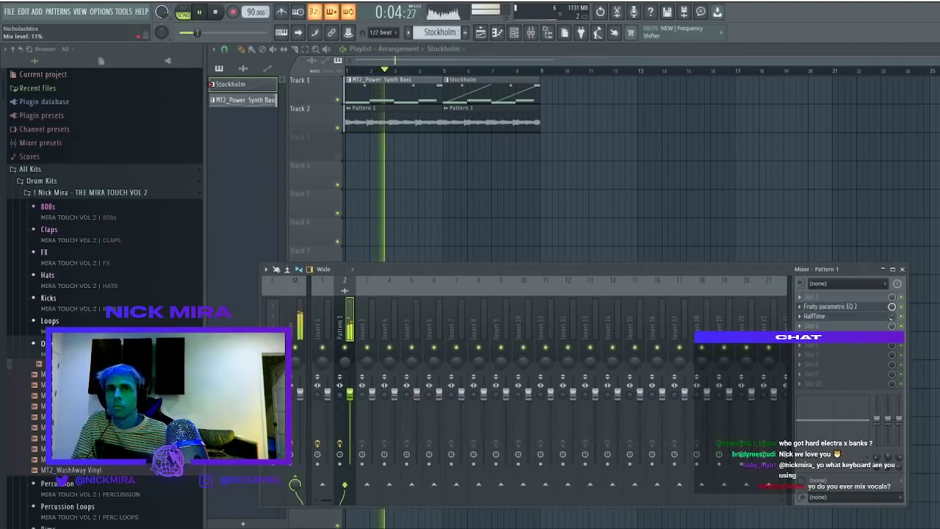
pyautogui.click(870, 319)
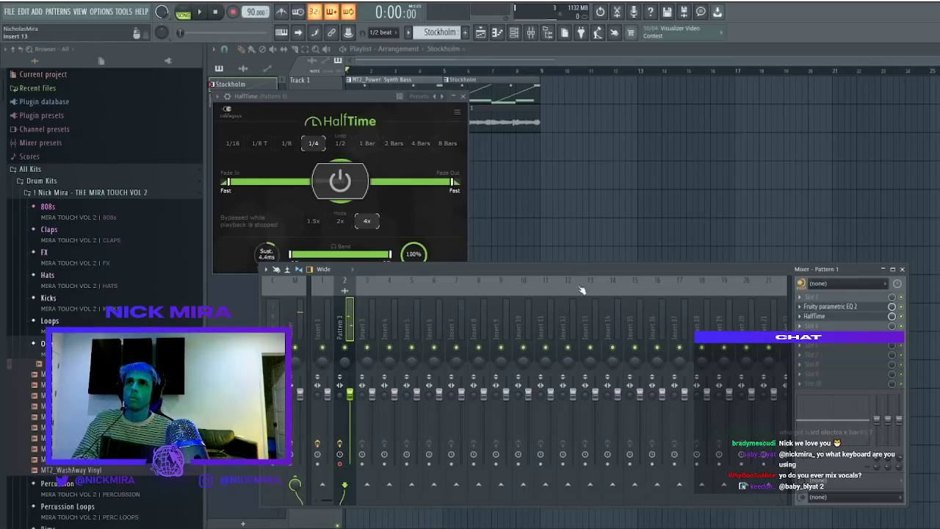
pyautogui.click(601, 252)
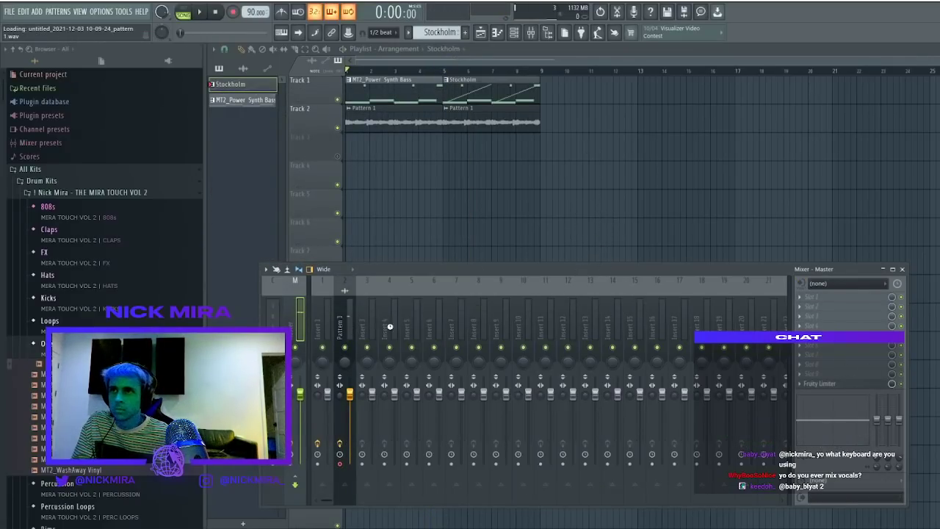
pyautogui.click(294, 321)
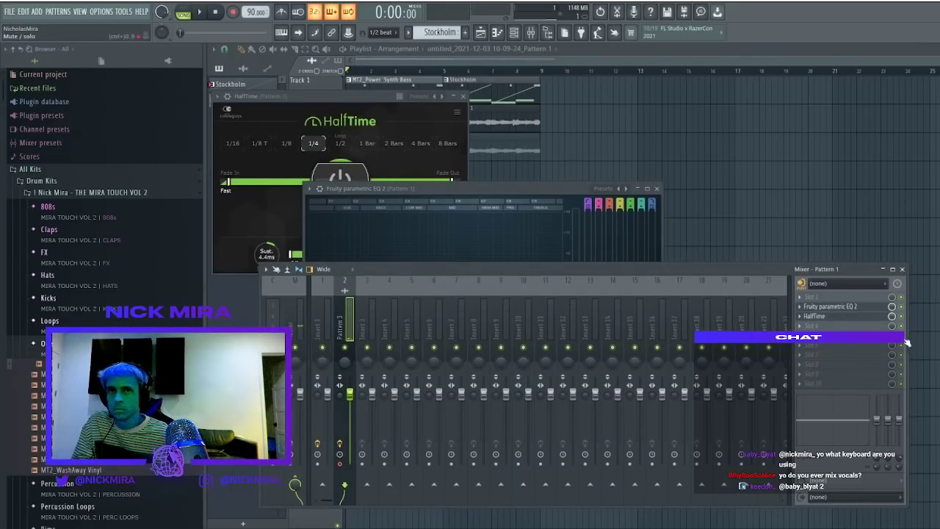
pyautogui.click(881, 317)
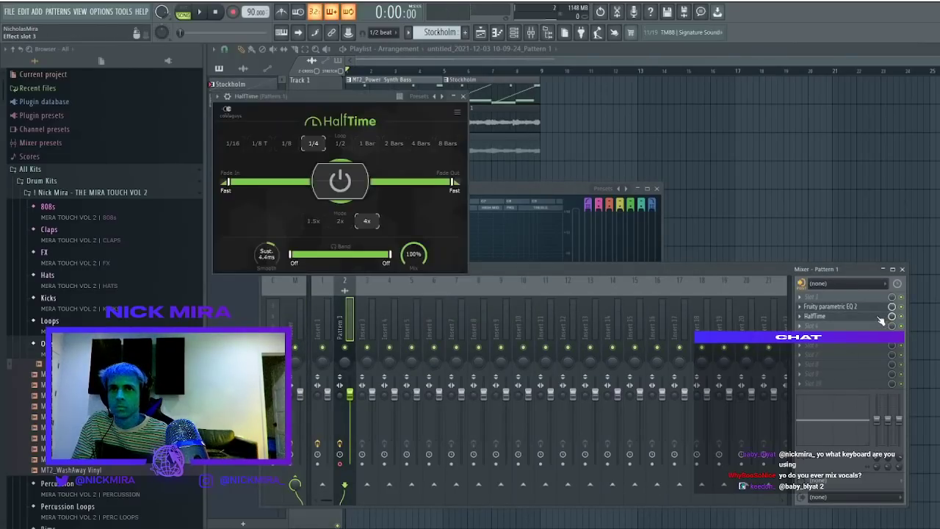
pyautogui.press('F12')
# Solo the rendered audio clip on Track 3 and set its time stretching mode to Stretch
pyautogui.doubleClick(373, 150)
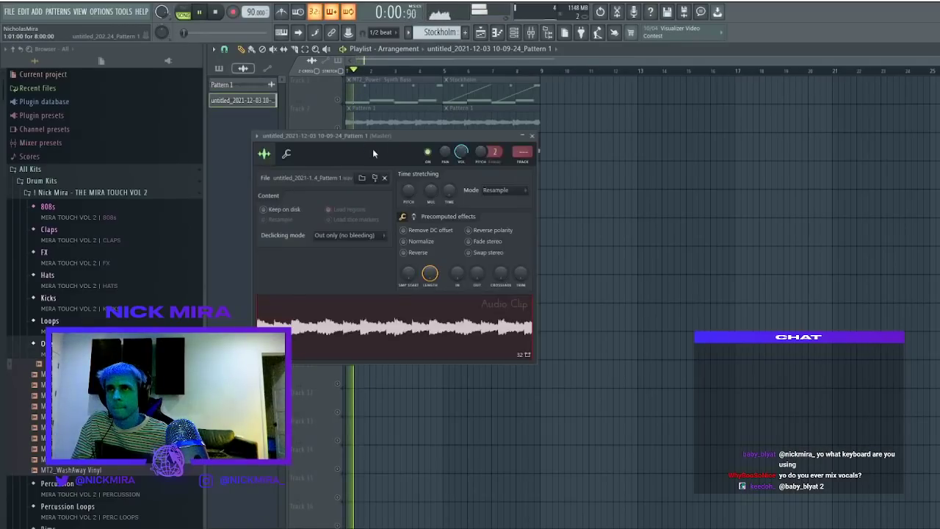
pyautogui.rightClick(624, 168)
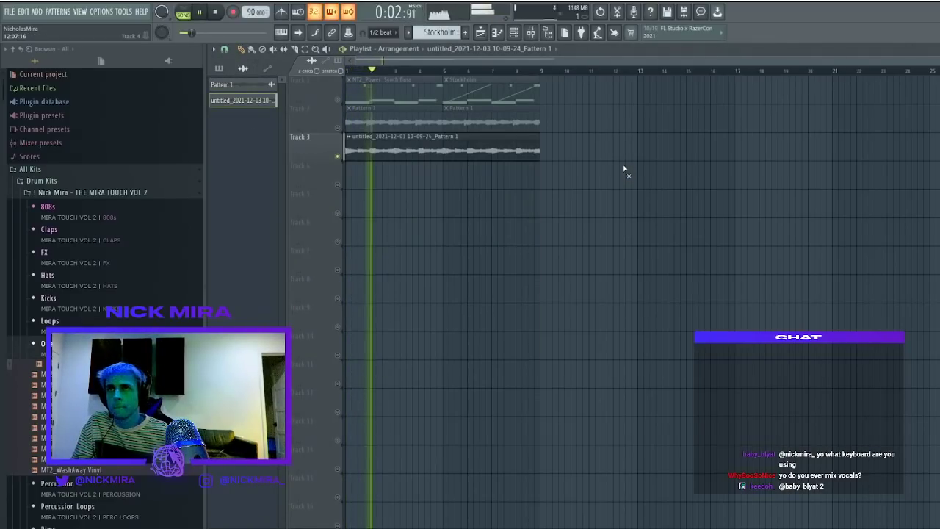
pyautogui.doubleClick(419, 153)
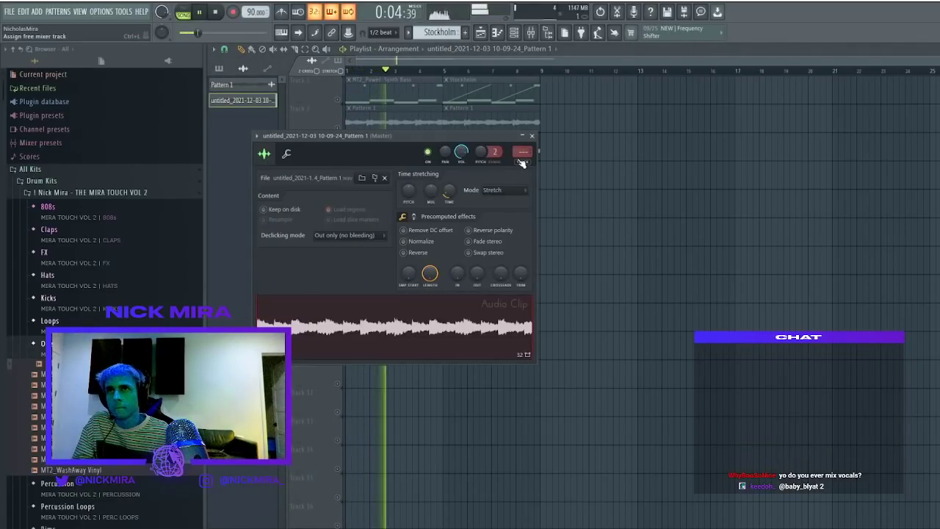
pyautogui.rightClick(640, 152)
pyautogui.doubleClick(434, 141)
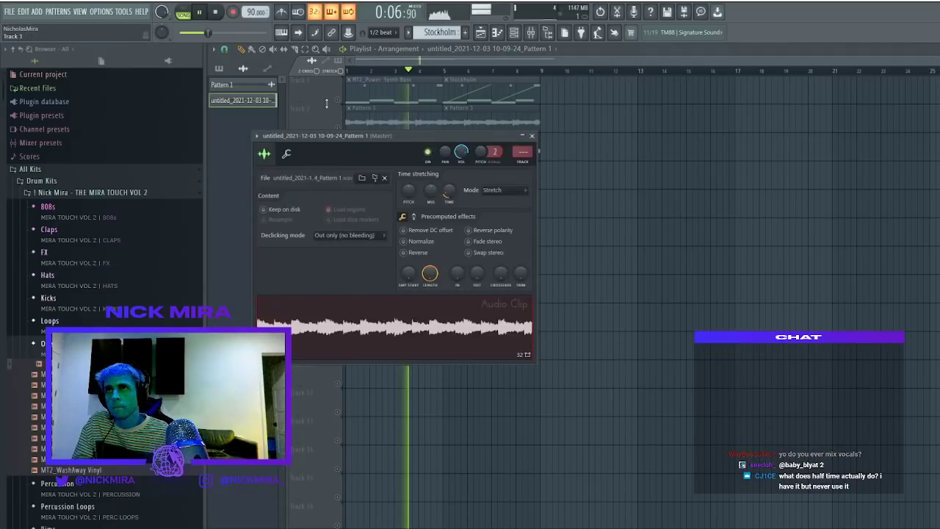
# Unmute Track 1 and replace its Stockholm clip at bar 5 with a second MT2_Power Synth Bass clip
pyautogui.click(338, 100)
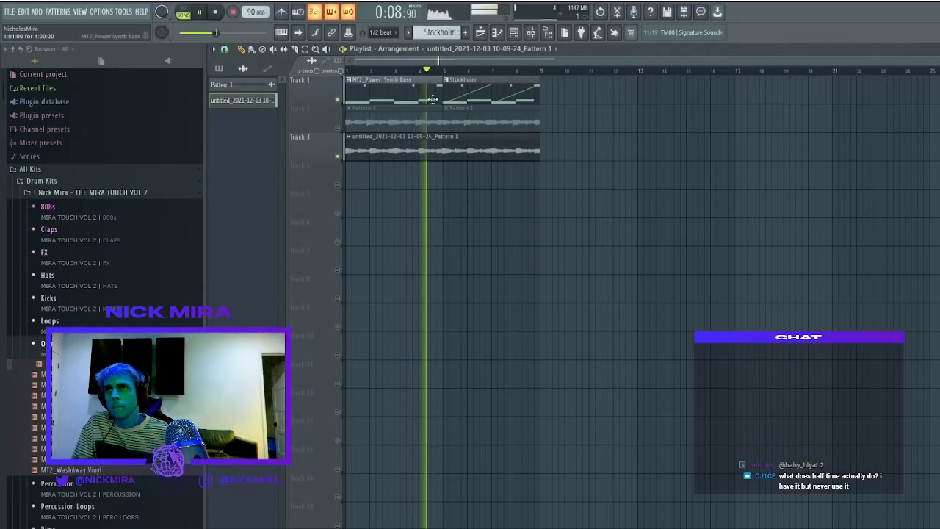
pyautogui.moveTo(479, 91); pyautogui.dragTo(636, 93)
pyautogui.rightClick(665, 97)
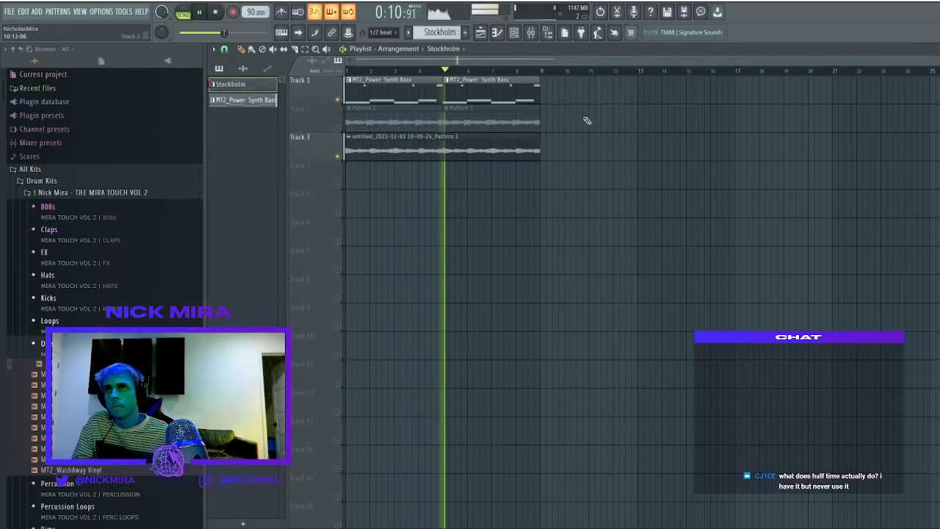
pyautogui.rightClick(426, 93)
pyautogui.click(439, 71)
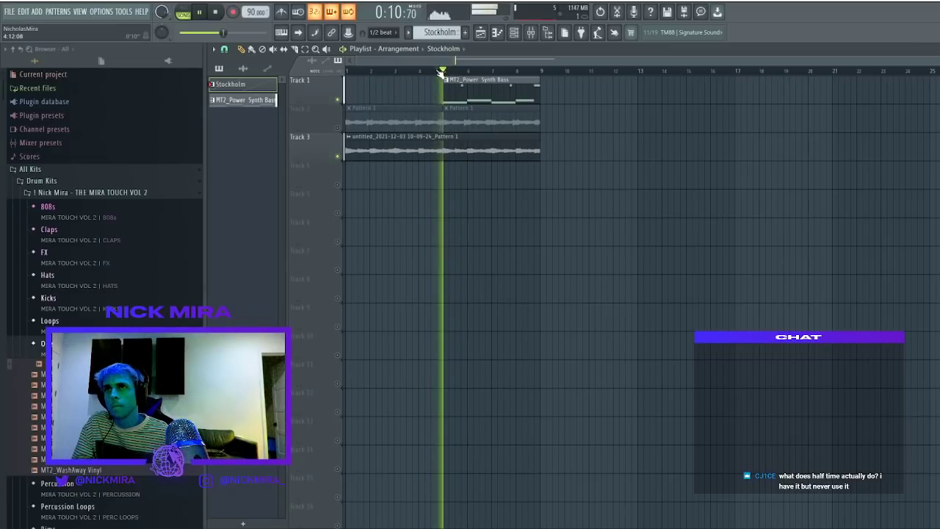
pyautogui.hotkey('ctrl', 'z')
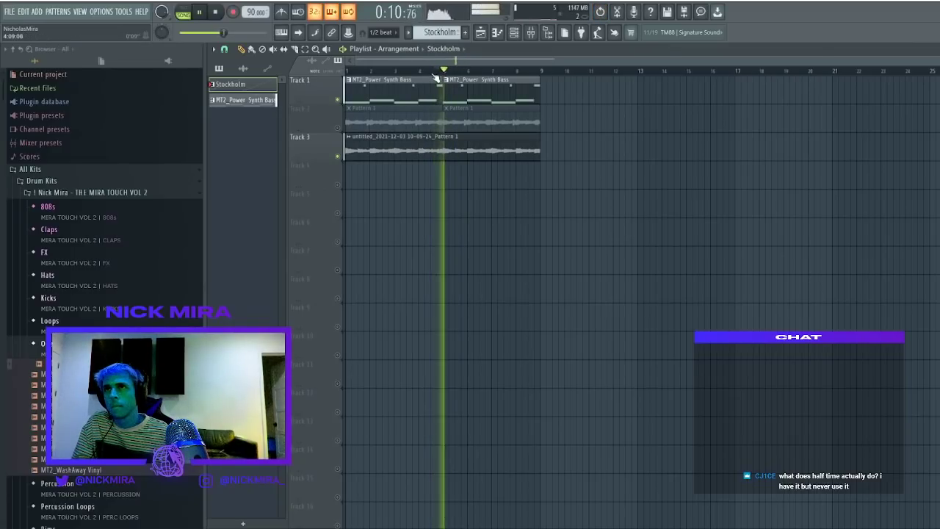
# Route the rendered clip to mixer track 3 and cut its low end with band 1 of Fruity parametric EQ 2
pyautogui.doubleClick(437, 152)
pyautogui.click(522, 154)
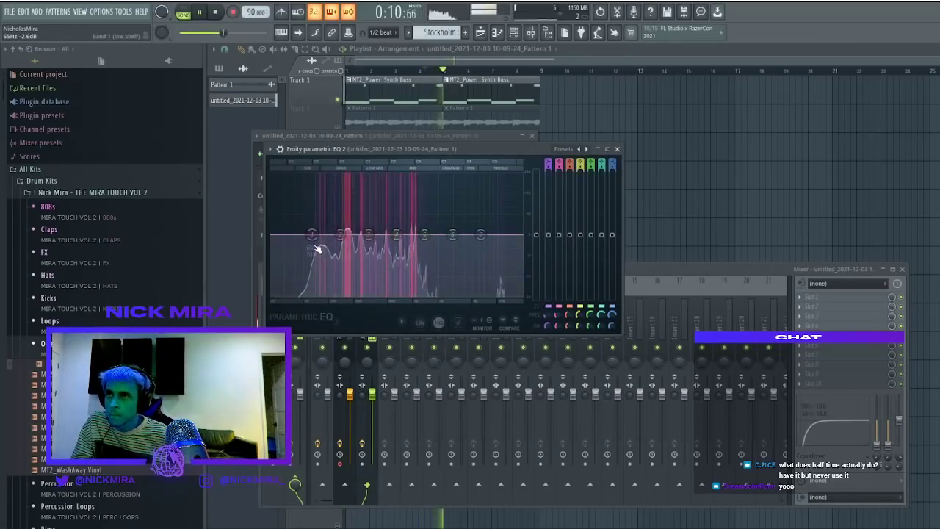
pyautogui.moveTo(312, 234); pyautogui.dragTo(353, 290)
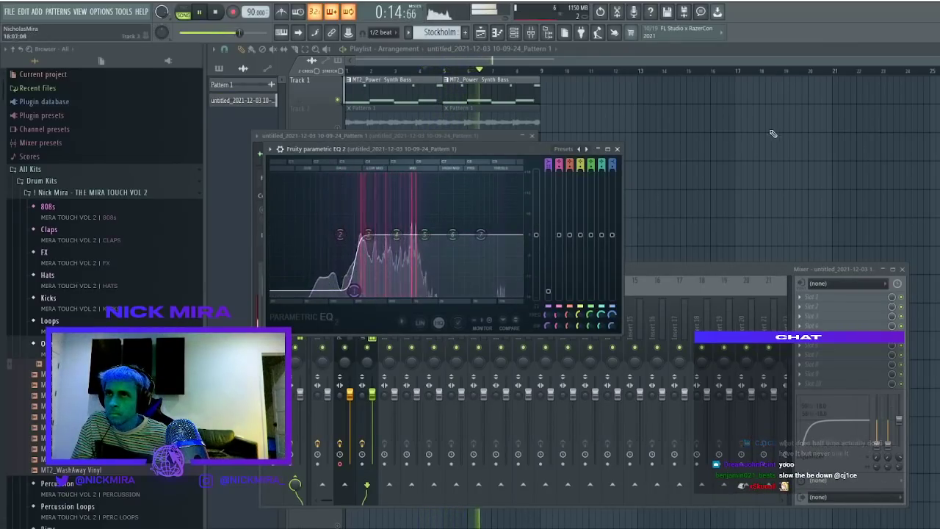
pyautogui.press('F12')
# Unmute Track 2 and duplicate all playlist clips on the three tracks so they repeat from bar 9
pyautogui.click(339, 127)
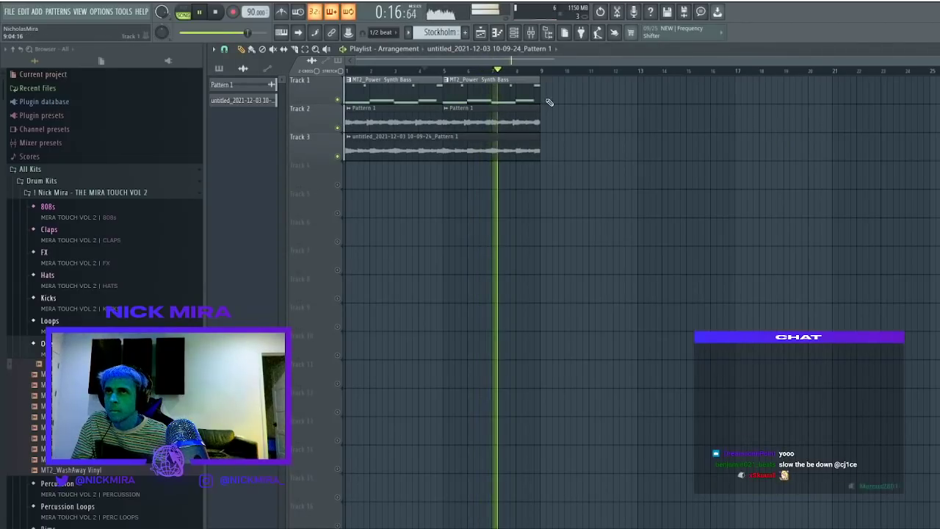
pyautogui.hotkey('ctrl', 'a')
pyautogui.hotkey('ctrl', 'd')
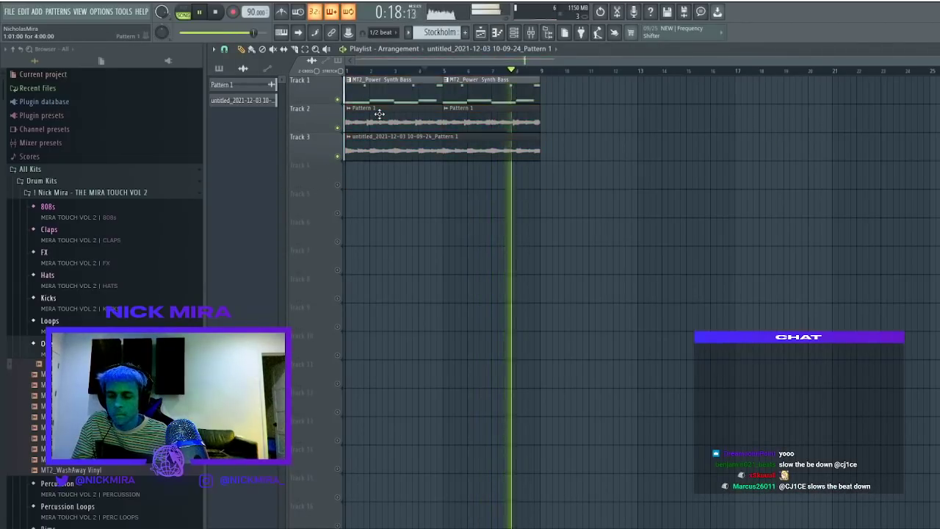
pyautogui.click(416, 93)
pyautogui.hotkey('ctrl', 'a')
pyautogui.hotkey('ctrl', 'b')
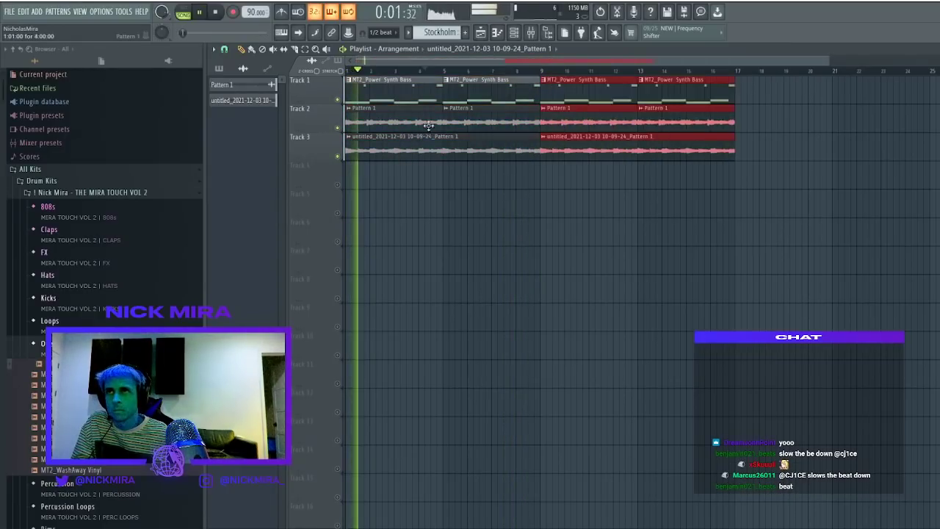
pyautogui.hotkey('ctrl', 'd')
# Open the MT2_Power Synth Bass notes and replace the last note of bar 4 with a one-beat G4
pyautogui.doubleClick(395, 97)
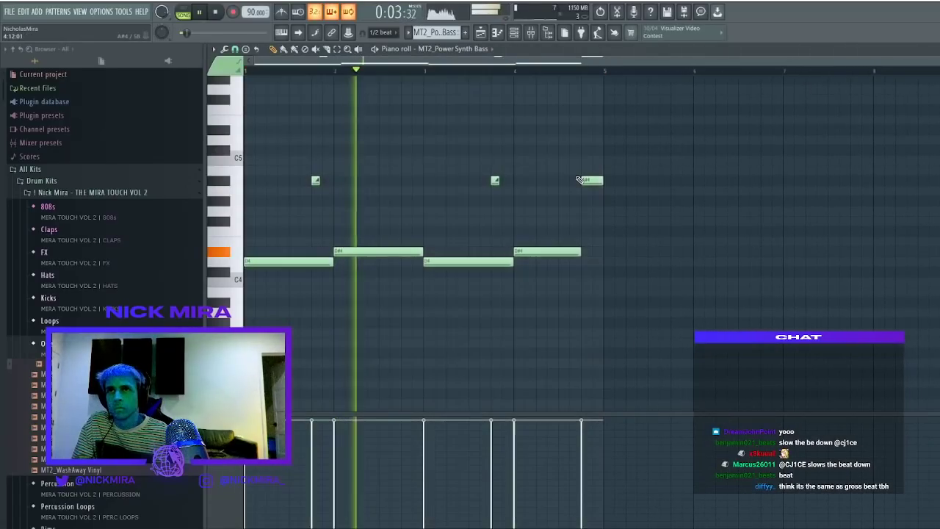
pyautogui.click(593, 180)
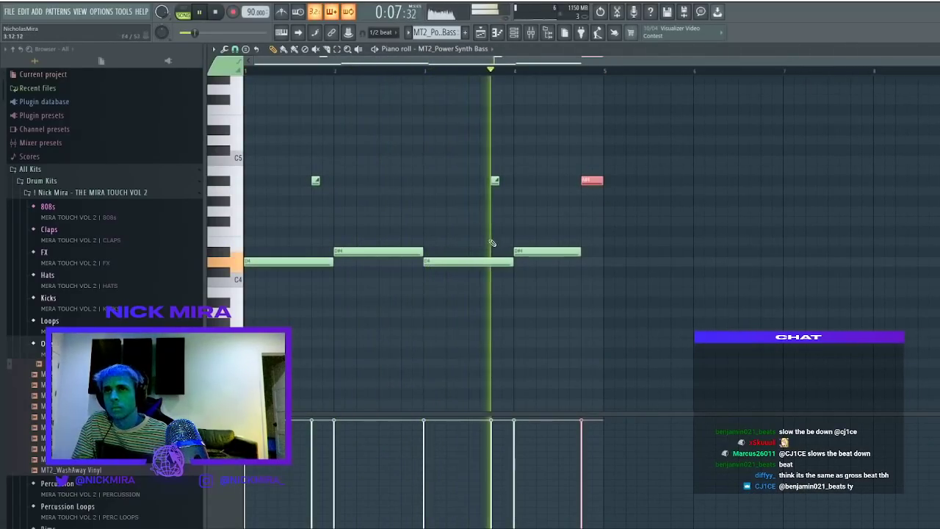
pyautogui.rightClick(592, 180)
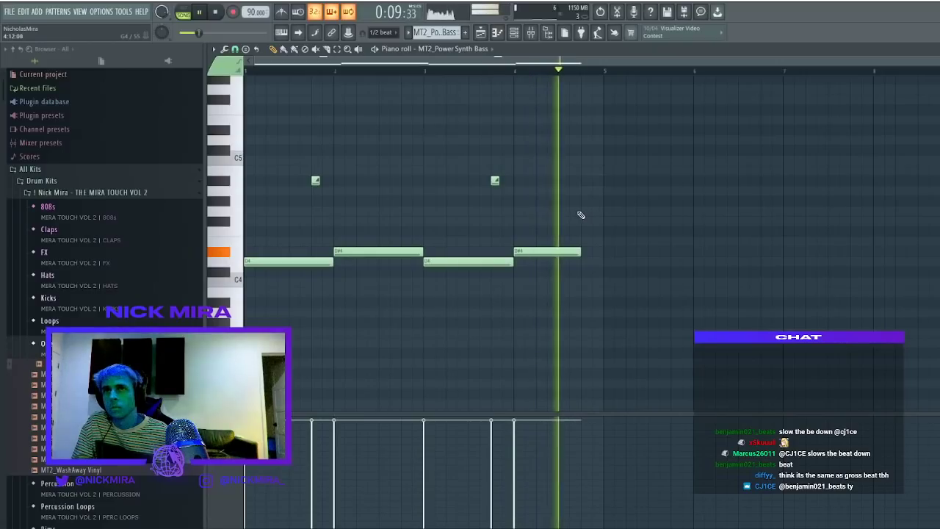
pyautogui.click(587, 210)
pyautogui.moveTo(646, 210); pyautogui.dragTo(604, 211)
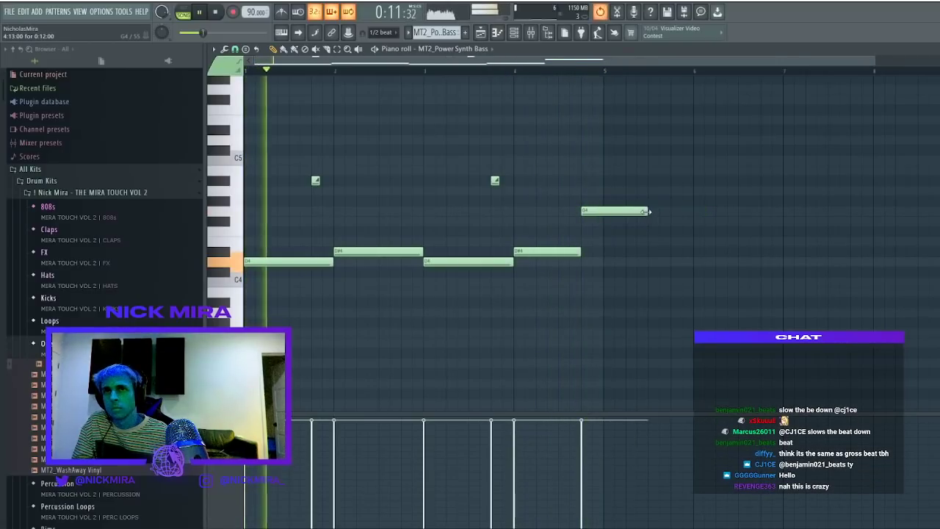
# Audition higher and lower pitches for the short note ending bar 4 and settle on D#4
pyautogui.press('space')
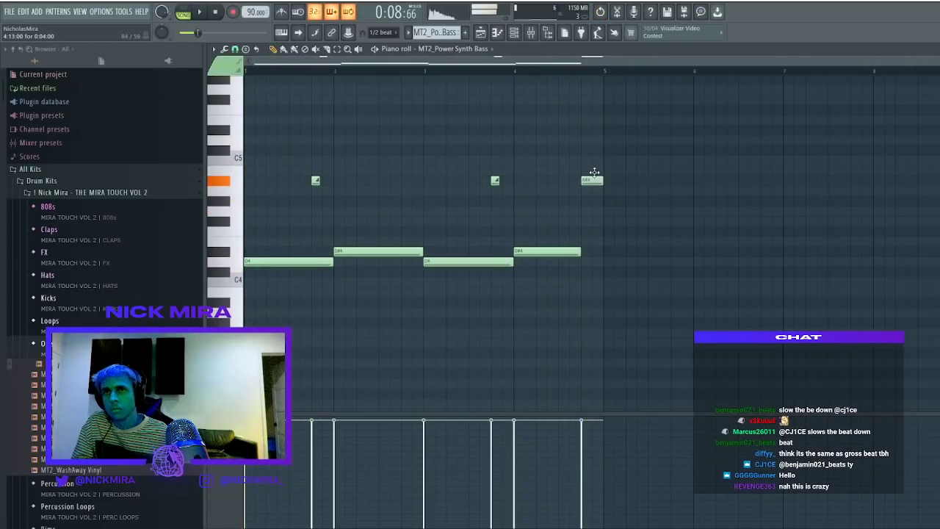
pyautogui.press('space')
pyautogui.moveTo(592, 157); pyautogui.dragTo(591, 138)
pyautogui.press('space')
pyautogui.hotkey('ctrl', 'Down')
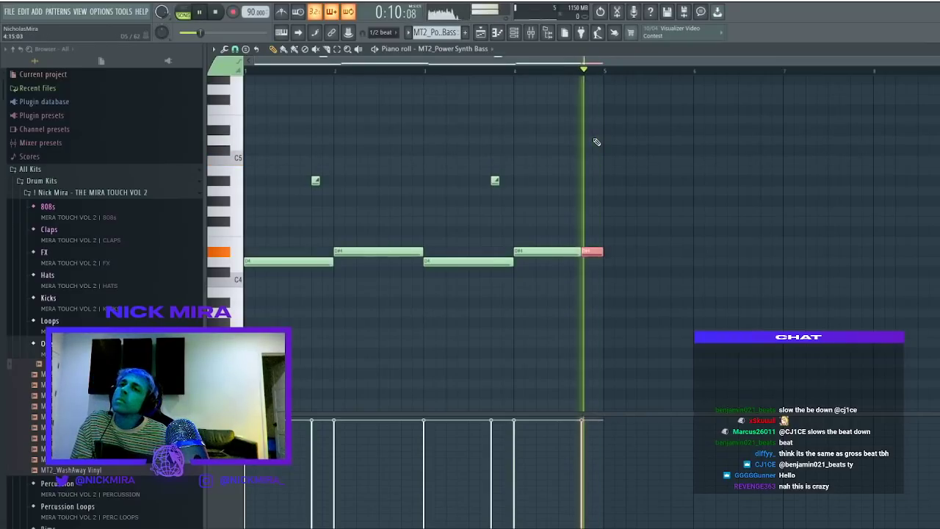
pyautogui.press('Up')
pyautogui.press('Up')
pyautogui.press('Up')
pyautogui.press('Up')
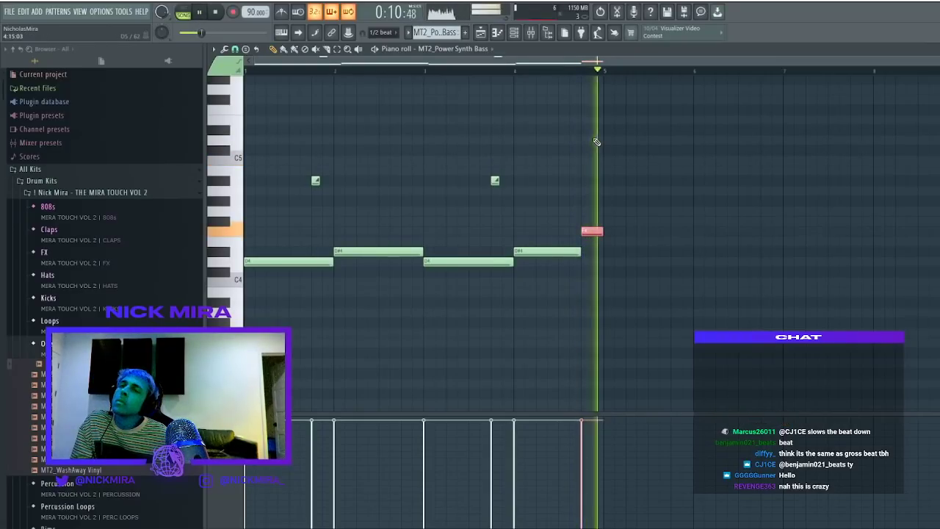
pyautogui.press('Down')
pyautogui.press('Down')
pyautogui.press('Down')
pyautogui.press('Down')
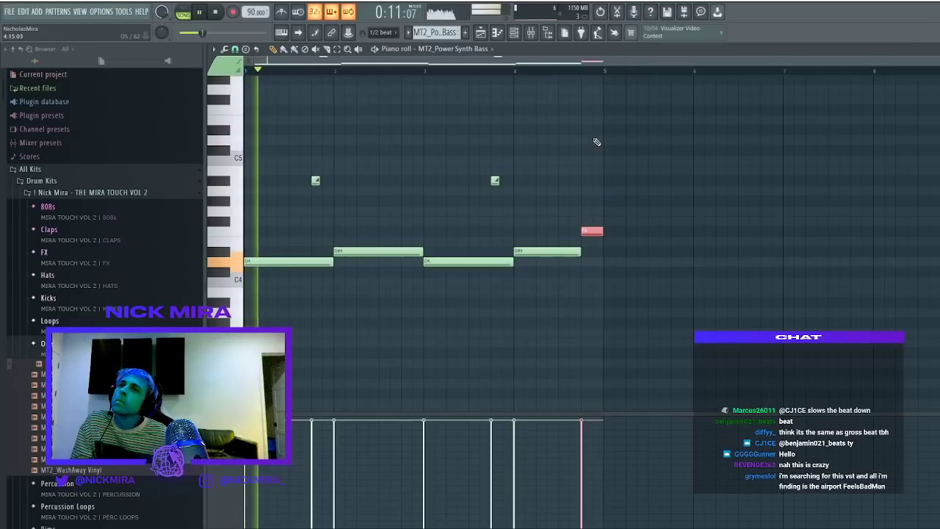
# Try the long bass note in bar 3 at lower pitches and raise it an octave to C5
pyautogui.click(514, 68)
pyautogui.click(431, 72)
pyautogui.press('space')
pyautogui.moveTo(436, 238); pyautogui.dragTo(453, 296)
pyautogui.press('space')
pyautogui.press('Down')
pyautogui.press('Down')
pyautogui.press('space')
pyautogui.press('space')
pyautogui.hotkey('ctrl', 'Up')
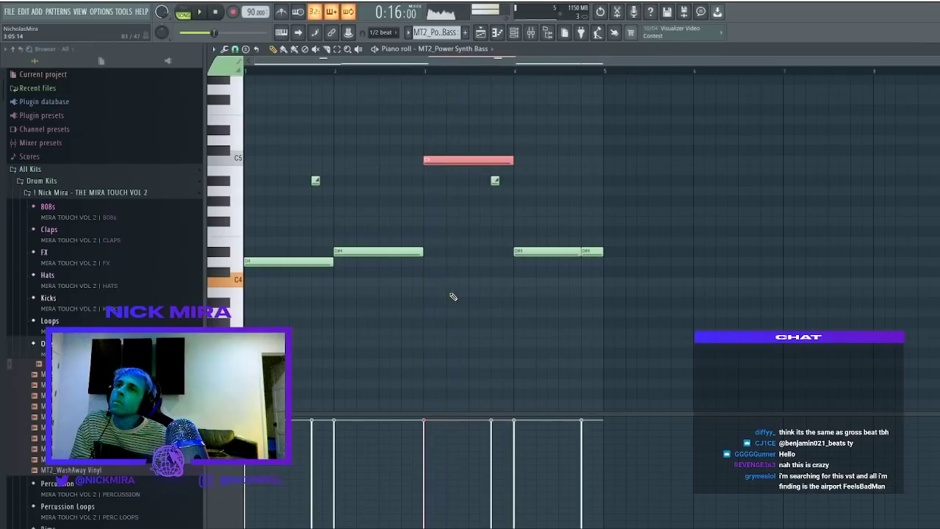
# Audition the long bass note in bar 3 at A4 and A#4 and lower it to G4
pyautogui.press('space')
pyautogui.press('space')
pyautogui.press('Down')
pyautogui.press('Down')
pyautogui.press('space')
pyautogui.press('space')
pyautogui.press('Down')
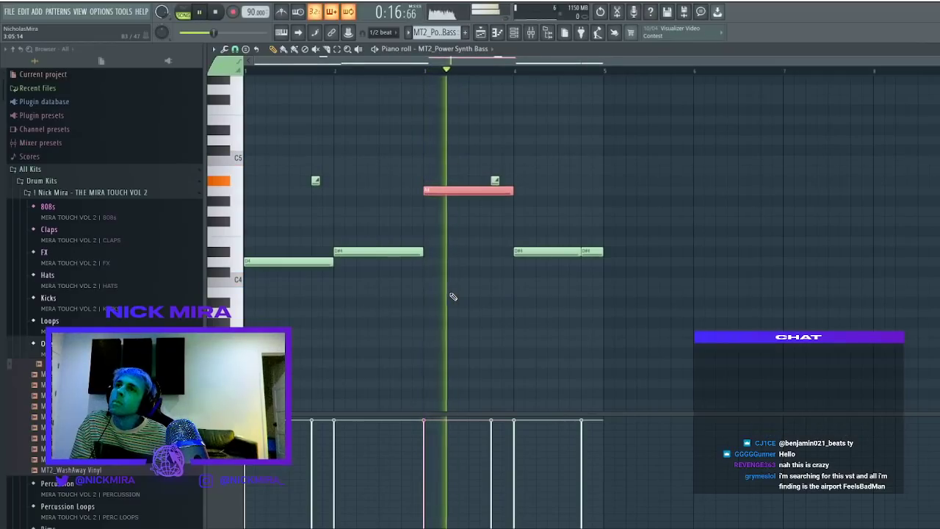
pyautogui.press('space')
pyautogui.press('space')
pyautogui.press('Up')
pyautogui.press('space')
pyautogui.press('space')
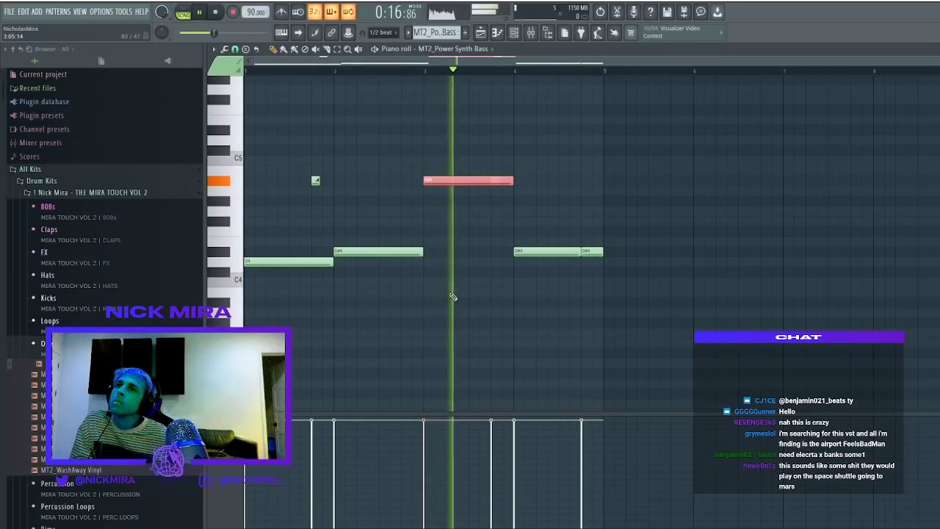
pyautogui.press('Down')
pyautogui.press('Down')
pyautogui.press('Down')
pyautogui.press('space')
pyautogui.press('space')
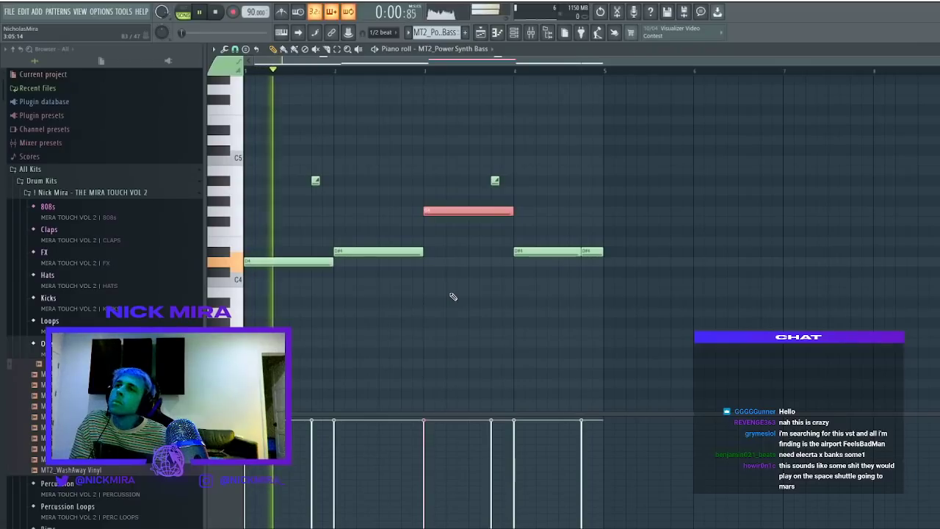
# Audition the long bass note in bar 3 a semitone higher at G#4, and the whole bass line an octave higher
pyautogui.click(426, 72)
pyautogui.press('Up')
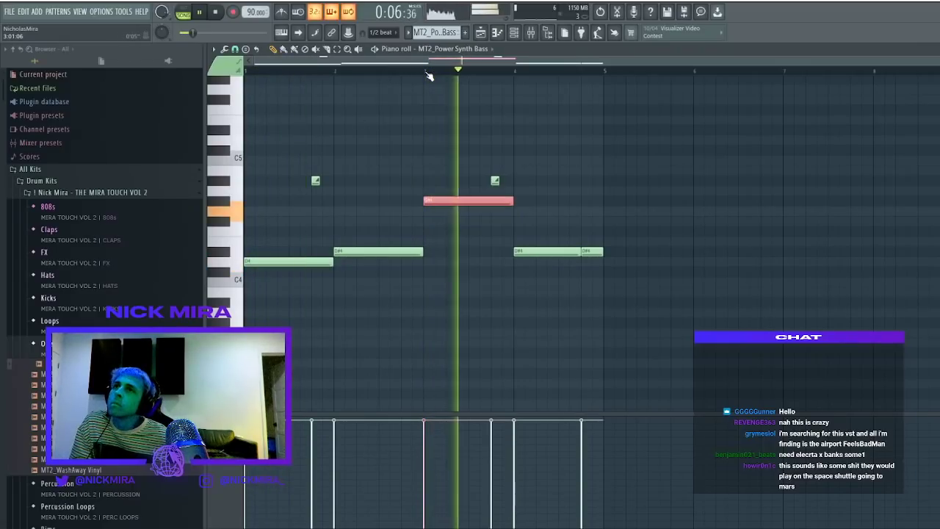
pyautogui.press('space')
pyautogui.press('space')
pyautogui.hotkey('ctrl', 'a')
pyautogui.hotkey('ctrl', 'Up')
pyautogui.press('space')
pyautogui.scroll(3, 468, 197)
pyautogui.moveTo(442, 152); pyautogui.dragTo(453, 197)
pyautogui.hotkey('shift', 'Down')
pyautogui.press('space')
pyautogui.press('space')
pyautogui.hotkey('ctrl', 'a')
pyautogui.hotkey('ctrl', 'Down')
pyautogui.press('space')
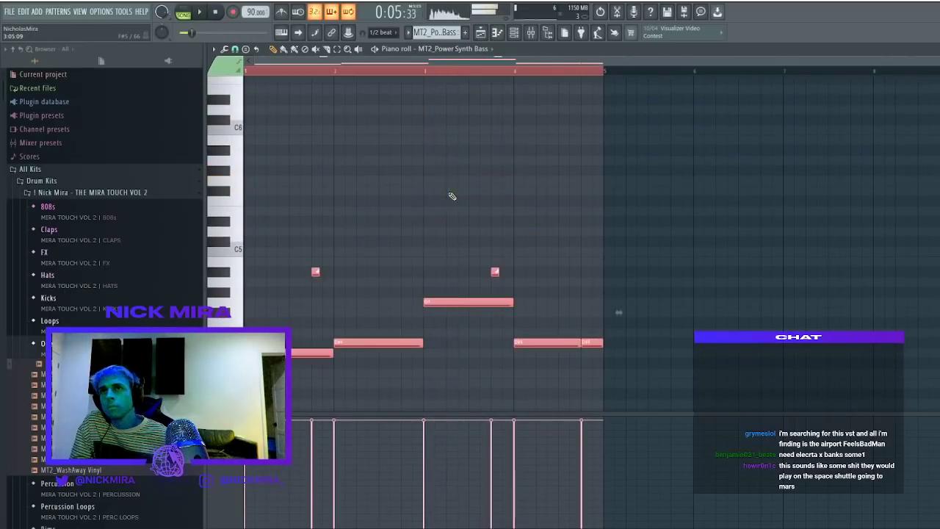
pyautogui.press('space')
pyautogui.hotkey('ctrl', 'd')
# In the playlist, delete the first audio layer clip on Track 3 and the Pattern 1 clips at bars 9 and 13 on Track 2
pyautogui.press('F5')
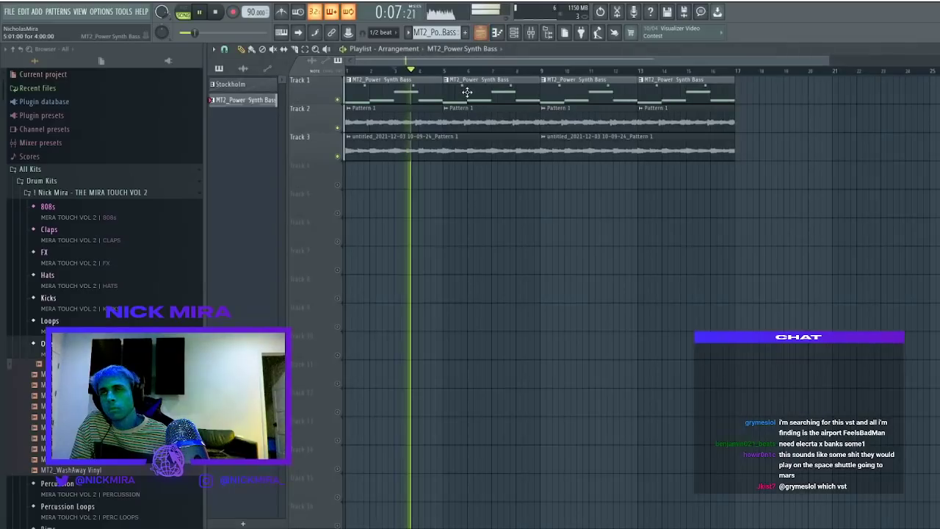
pyautogui.rightClick(388, 143)
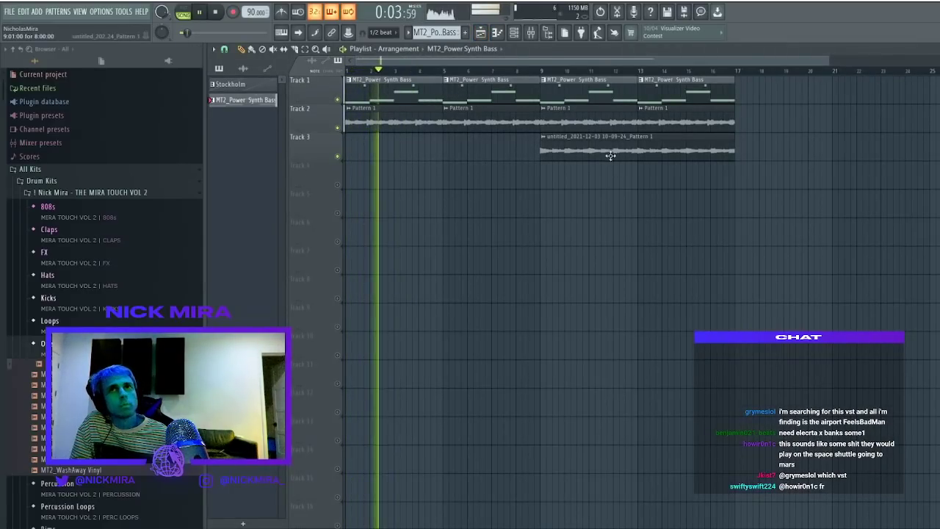
pyautogui.rightClick(615, 127)
pyautogui.rightClick(650, 128)
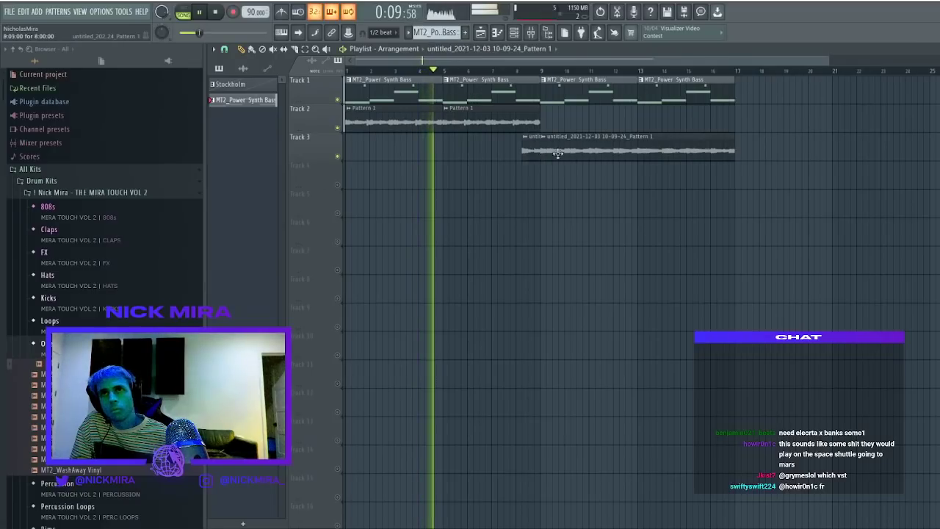
# Restore the first audio layer clip on Track 3, delete the Pattern 1 clip at bar 5 and start the layer at bar 5
pyautogui.moveTo(571, 157); pyautogui.dragTo(382, 153)
pyautogui.rightClick(493, 96)
pyautogui.hotkey('ctrl', 'z')
pyautogui.rightClick(462, 115)
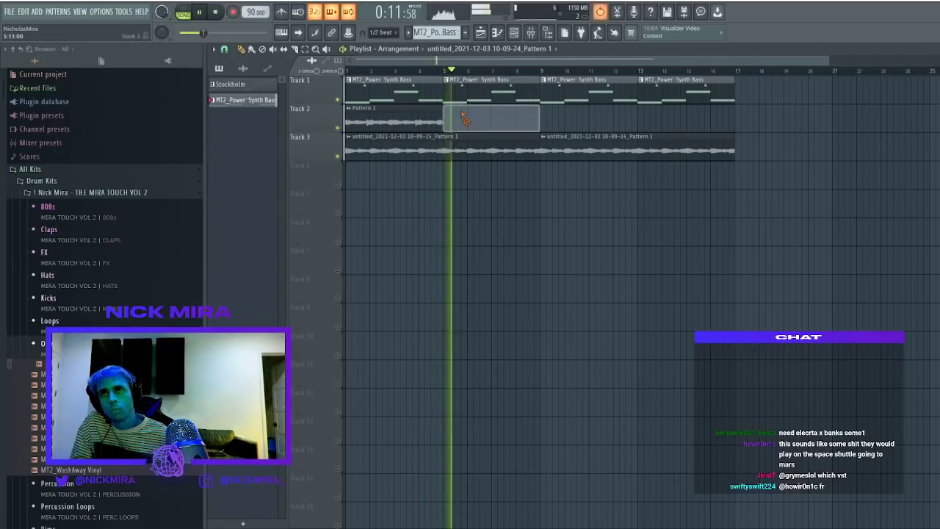
pyautogui.moveTo(345, 139); pyautogui.dragTo(440, 139)
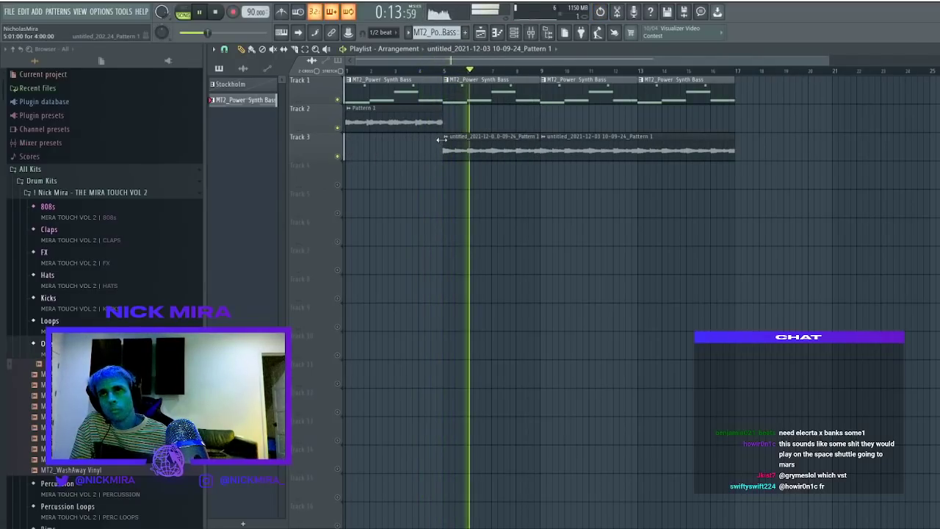
# Replace the audio layer at bar 5 on Track 3 with a unique copy, Pattern 1 #2, pitched up 1200 cents
pyautogui.click(423, 121)
pyautogui.rightClick(454, 148)
pyautogui.click(455, 149)
pyautogui.click(446, 137)
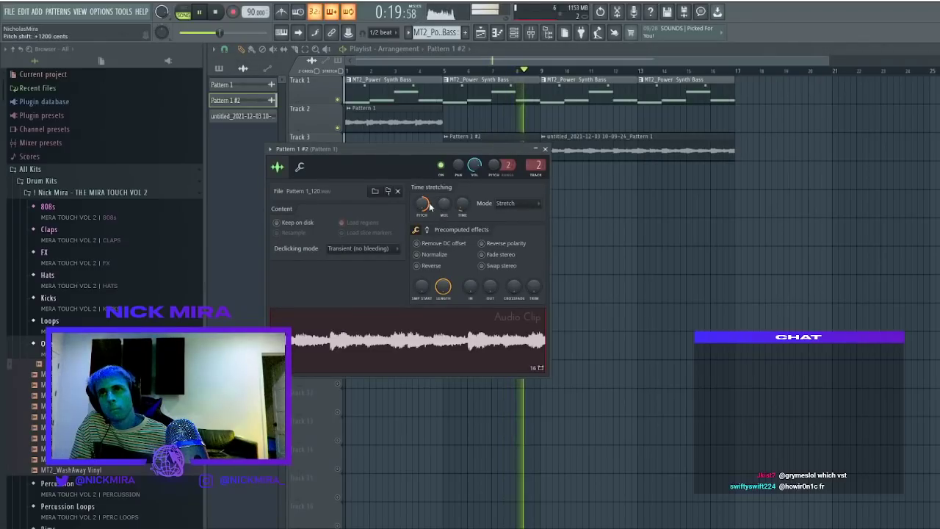
pyautogui.click(545, 149)
# Delete the remaining audio layer clip at bar 9 and duplicate the Pattern 1 and Pattern 1 #2 clips across bars 9 to 16
pyautogui.rightClick(559, 151)
pyautogui.moveTo(520, 124); pyautogui.dragTo(300, 204)
pyautogui.hotkey('ctrl', 'b')
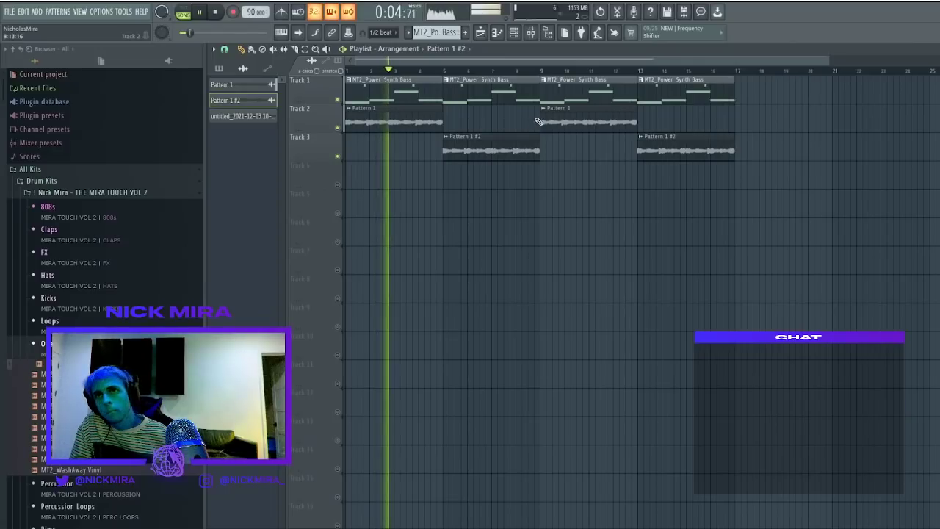
# Place the Stockholm pattern at bar 1 on Track 5 and shift all the other clips four bars along to start at bar 5
pyautogui.click(219, 69)
pyautogui.moveTo(241, 85); pyautogui.dragTo(345, 195)
pyautogui.hotkey('ctrl', 'a')
pyautogui.moveTo(412, 89); pyautogui.dragTo(499, 91)
pyautogui.hotkey('ctrl', 'd')
# Enable the Stockholm channel in the channel rack and play the arrangement from the start
pyautogui.rightClick(337, 101)
pyautogui.rightClick(337, 101)
pyautogui.press('space')
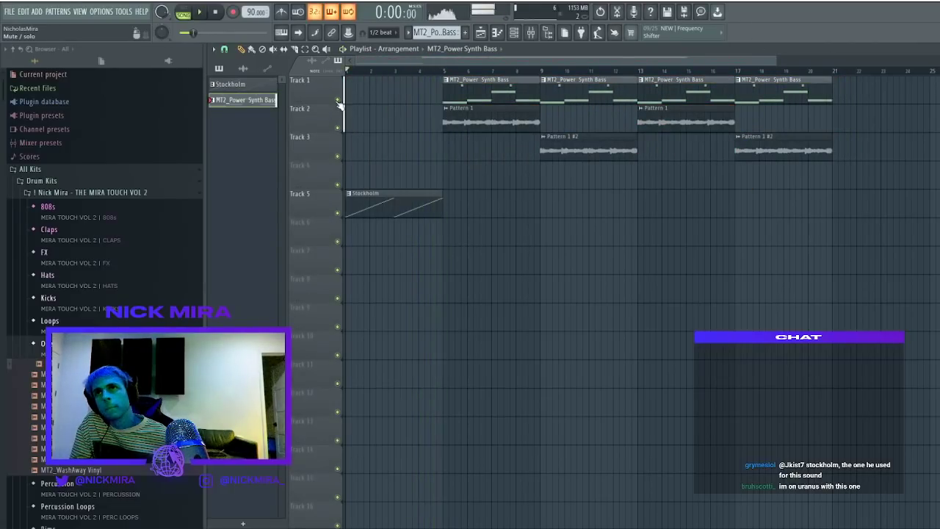
pyautogui.press('F6')
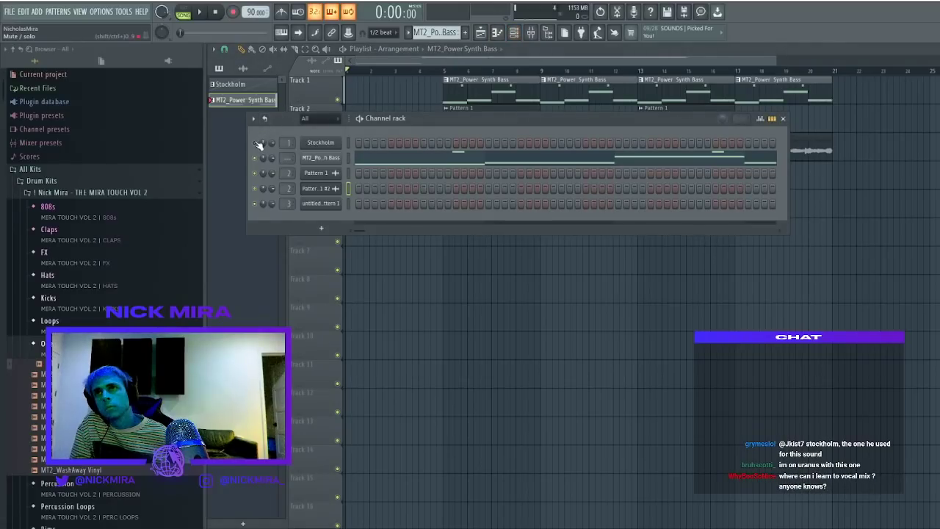
pyautogui.press('F6')
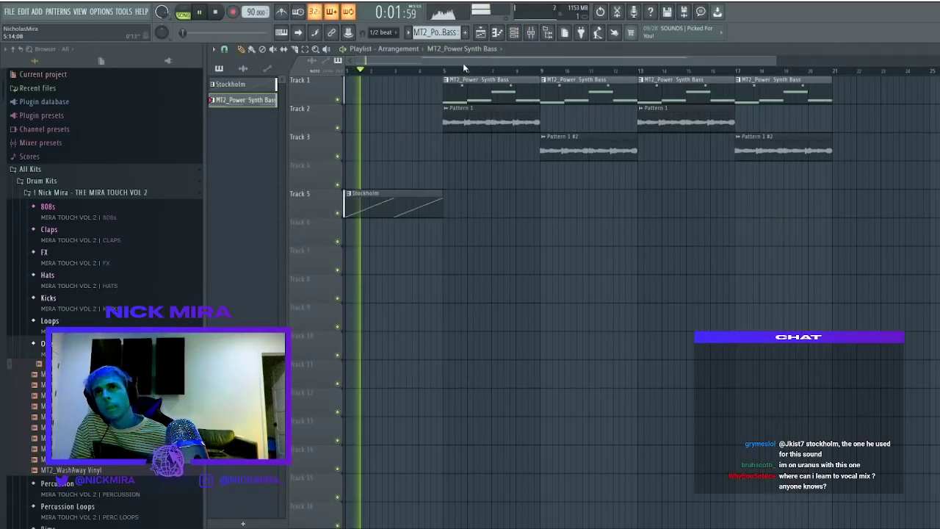
# Lower the cutoff of the band 1 high-pass in the Fruity parametric EQ 2 on Insert 1
pyautogui.press('F9')
pyautogui.click(323, 321)
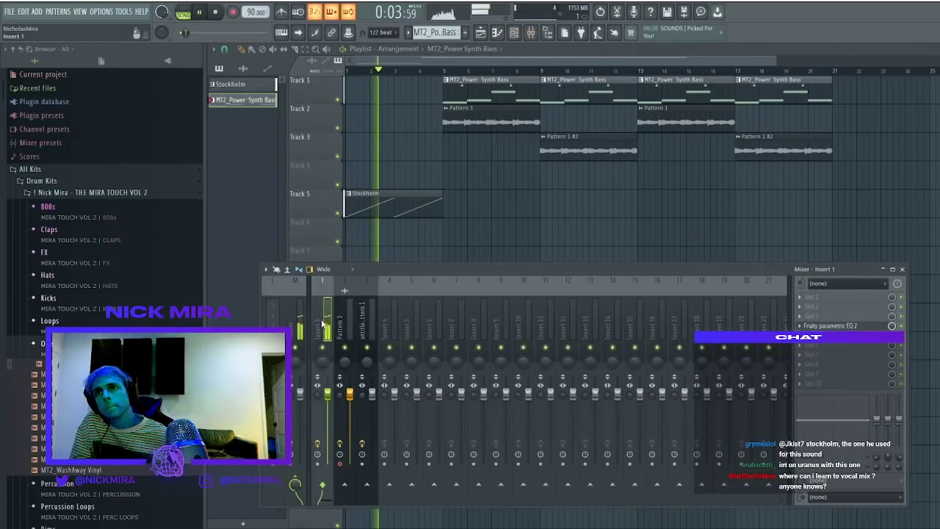
pyautogui.click(844, 326)
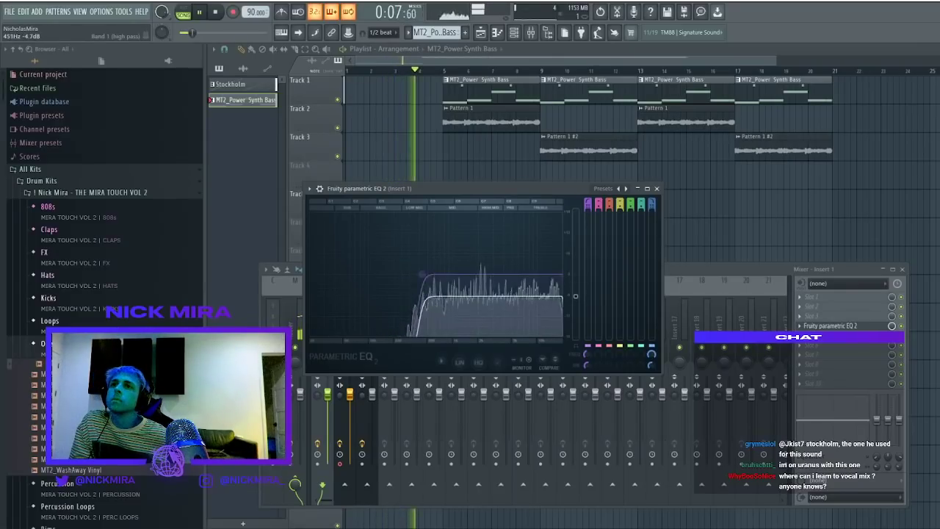
pyautogui.moveTo(422, 275); pyautogui.dragTo(367, 275)
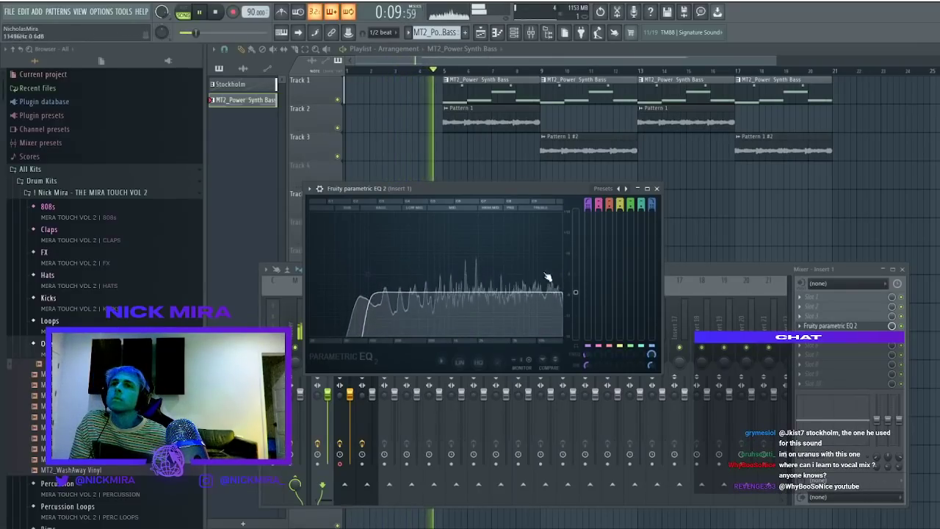
pyautogui.click(656, 189)
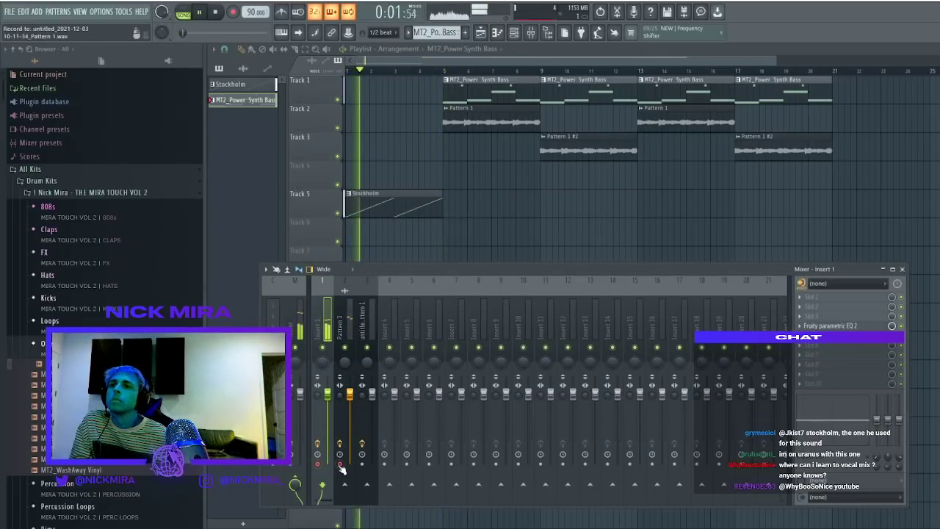
# Render Insert 1 to an audio clip on Track 4, trimmed to the first four bars, and open its sample settings
pyautogui.press('space')
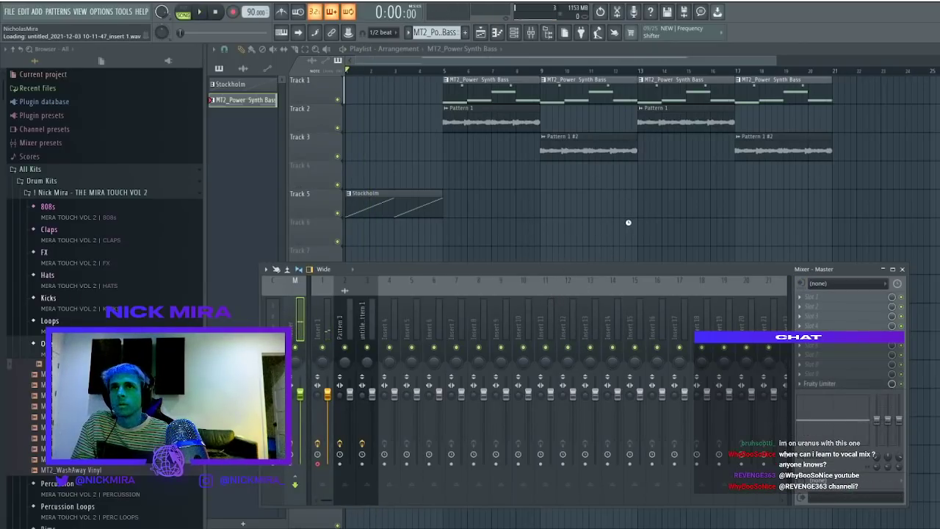
pyautogui.rightClick(700, 212)
pyautogui.moveTo(838, 175); pyautogui.dragTo(446, 190)
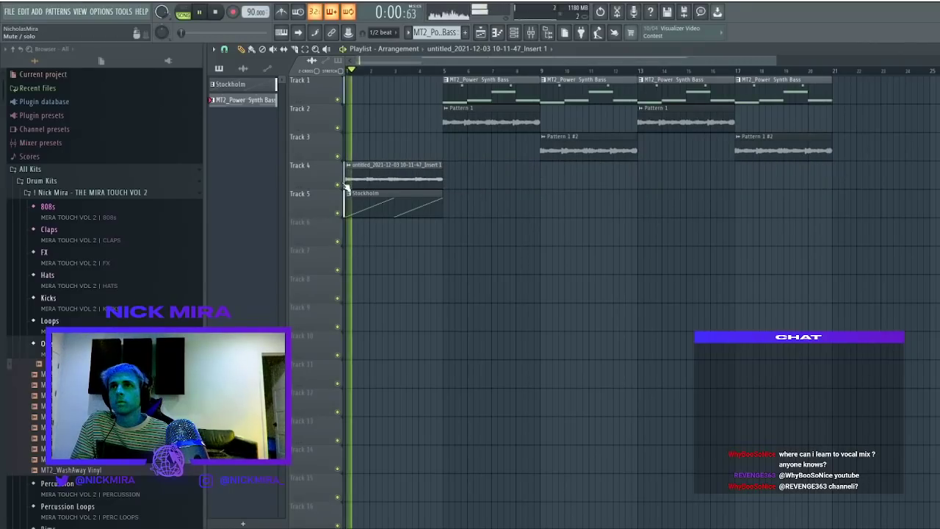
pyautogui.doubleClick(377, 177)
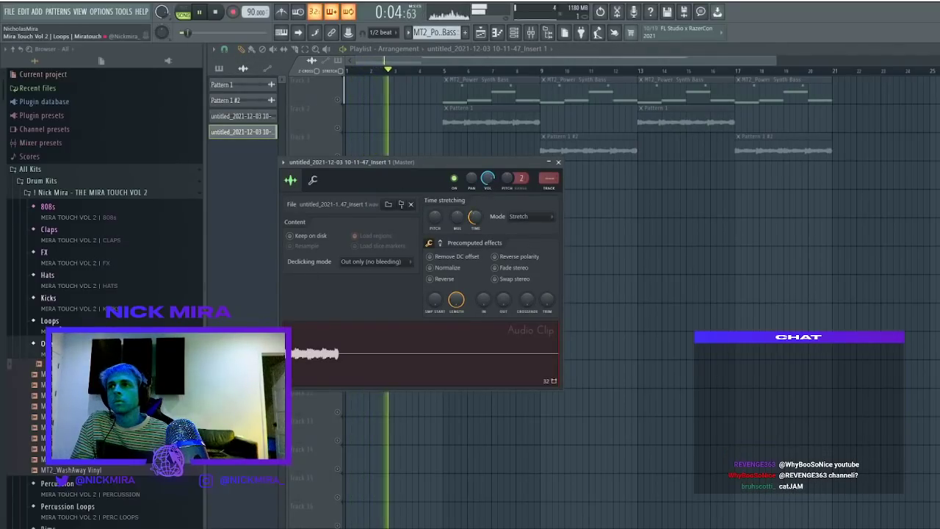
# Add the MT2_OUTONLY FX sample from the FX kit folder at bar 1 on Track 7 and unmute that track
pyautogui.click(87, 261)
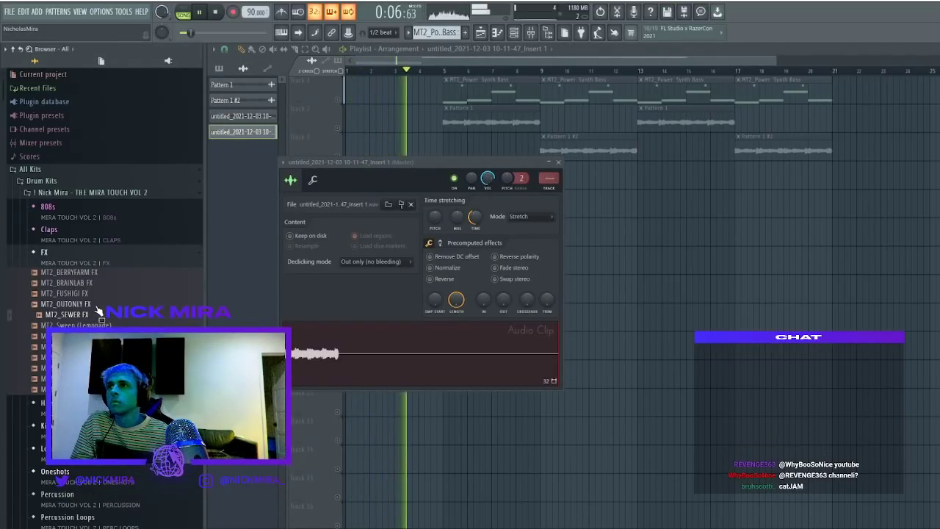
pyautogui.moveTo(99, 307); pyautogui.dragTo(385, 263)
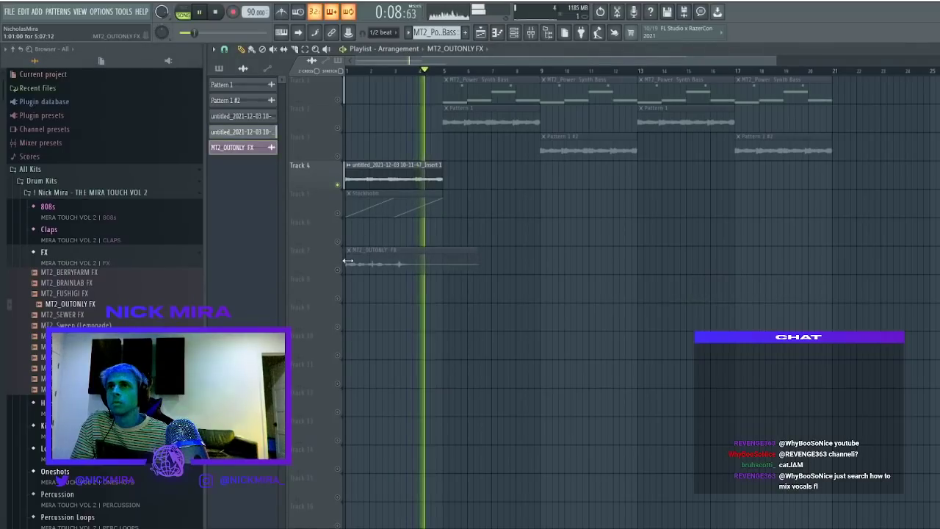
pyautogui.click(338, 270)
# Time-stretch the MT2_OUTONLY FX clip to four bars in Auto mode and raise its pitch shift to about +510 cents
pyautogui.doubleClick(397, 262)
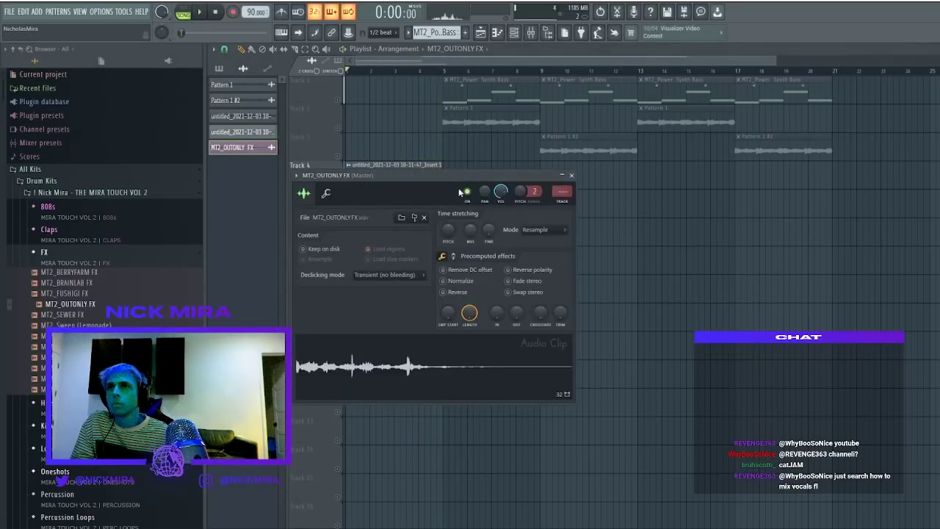
pyautogui.moveTo(448, 175); pyautogui.dragTo(832, 192)
pyautogui.moveTo(872, 245); pyautogui.dragTo(833, 233)
pyautogui.moveTo(884, 207); pyautogui.dragTo(885, 219)
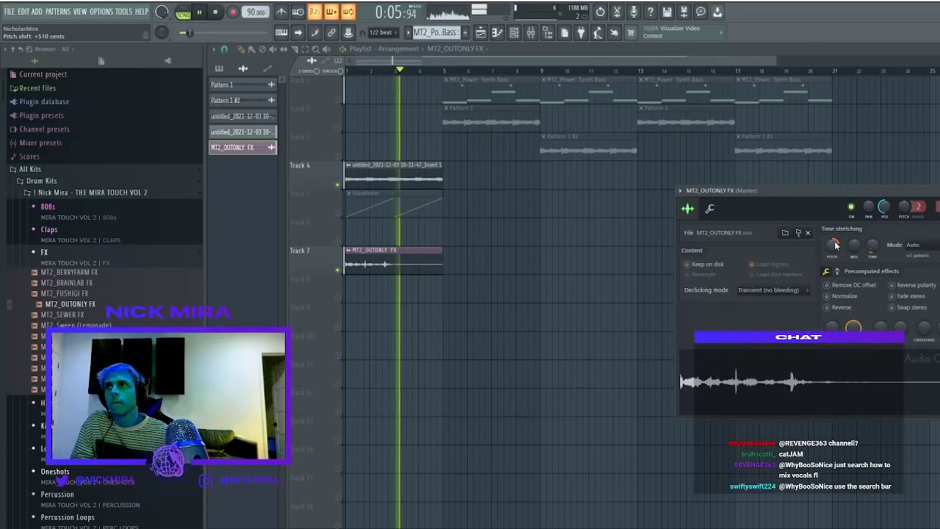
pyautogui.moveTo(835, 247); pyautogui.dragTo(835, 245)
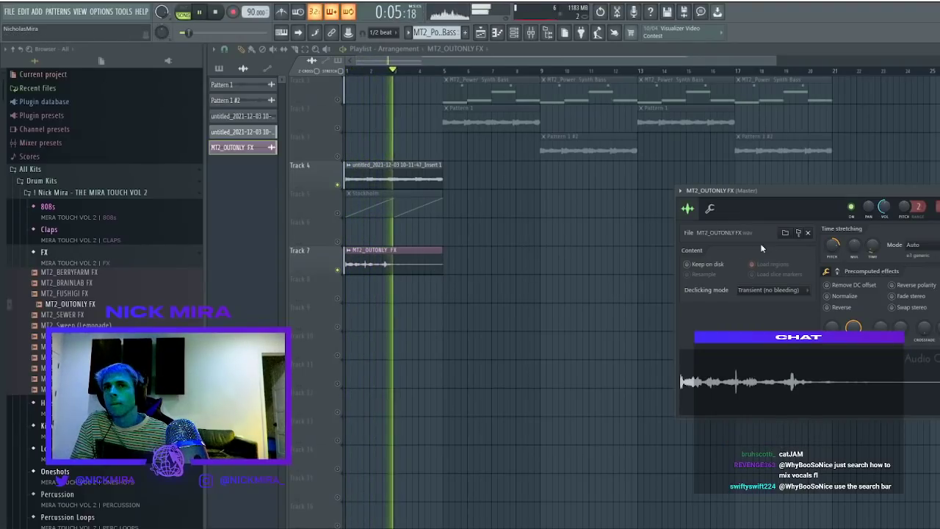
# Unmute all tracks, delete the Stockholm pattern from Track 5 and select the two intro clips on Tracks 4 and 7
pyautogui.rightClick(472, 239)
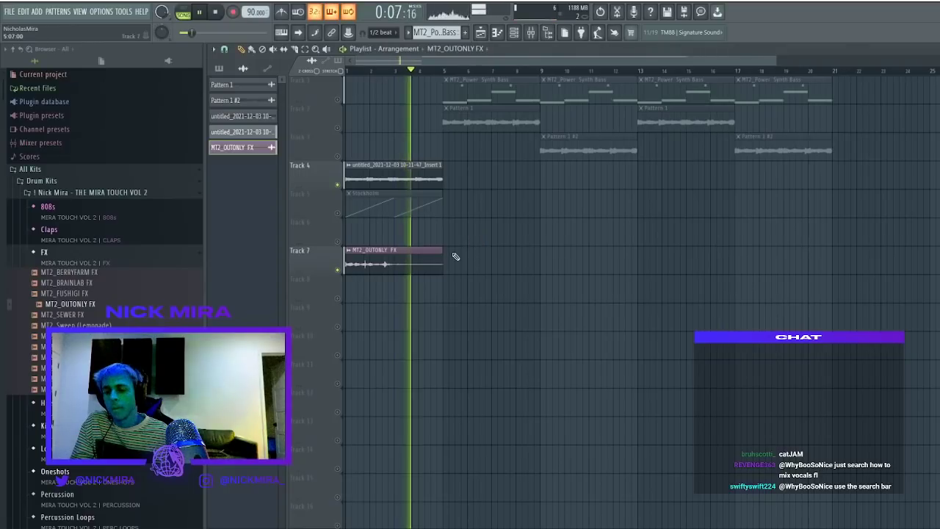
pyautogui.click(395, 161)
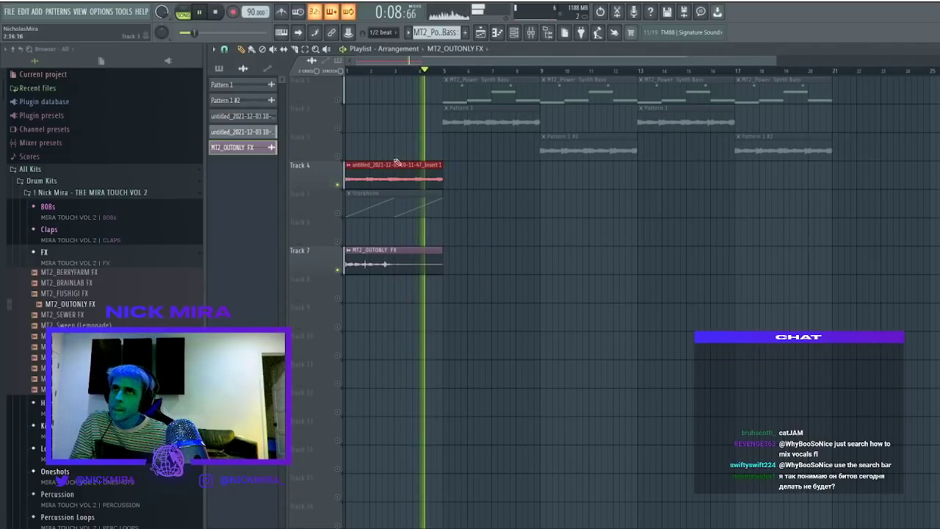
pyautogui.rightClick(338, 184)
pyautogui.rightClick(411, 211)
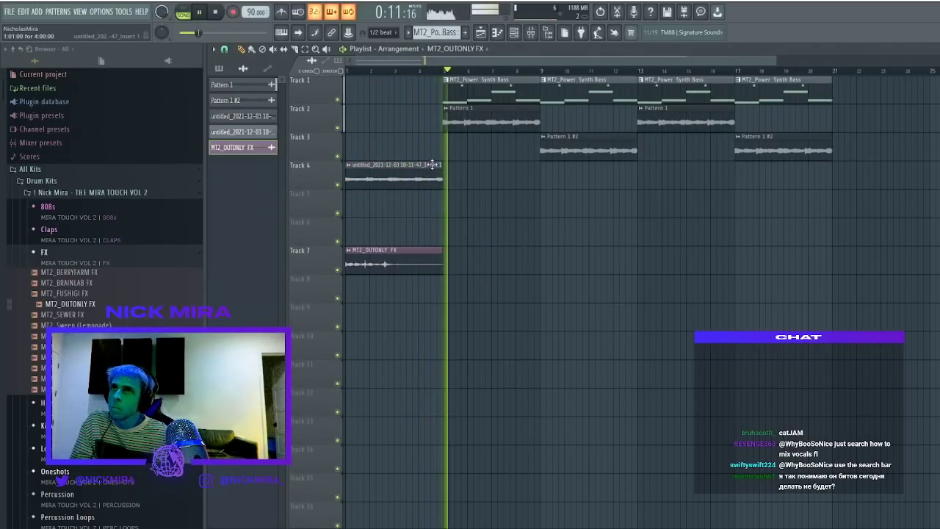
pyautogui.moveTo(433, 166); pyautogui.dragTo(363, 345)
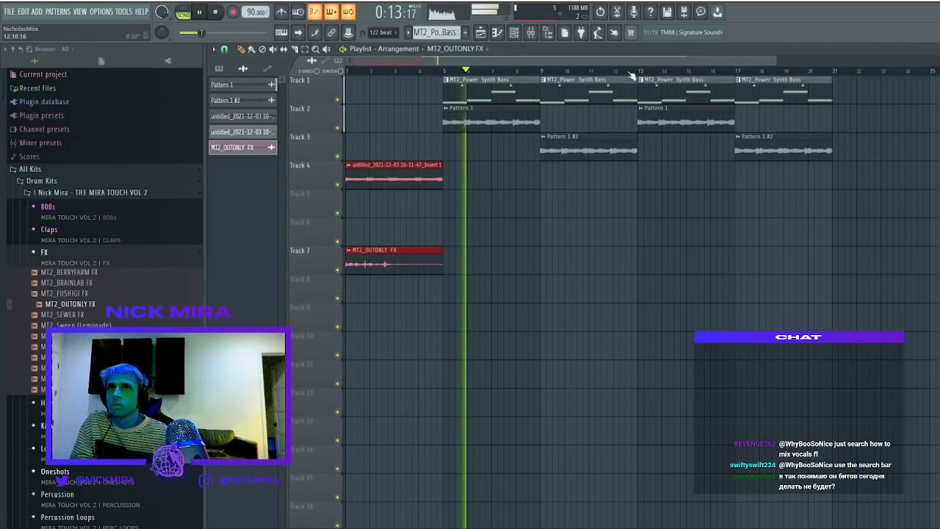
# Check the sample settings of the Pattern 1 and Pattern 1 #2 clips while the song plays
pyautogui.doubleClick(527, 125)
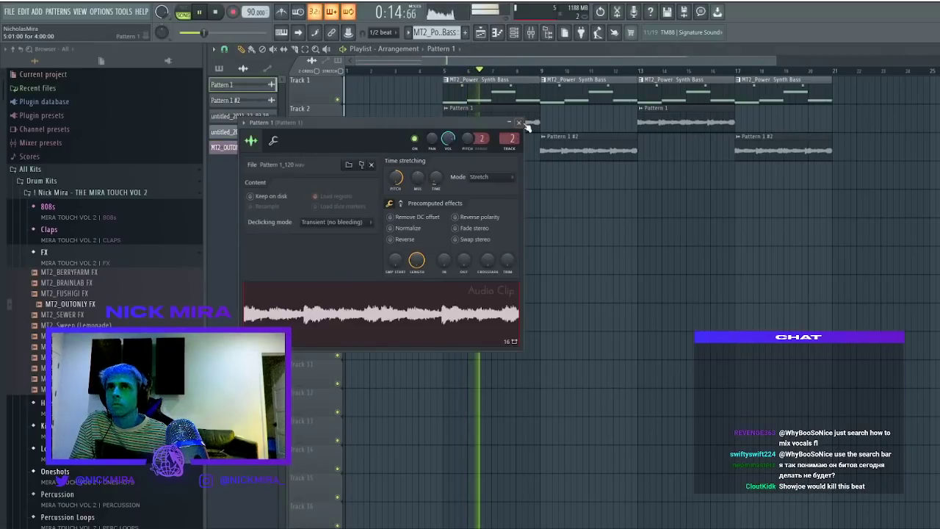
pyautogui.doubleClick(576, 152)
pyautogui.rightClick(596, 200)
pyautogui.rightClick(595, 197)
pyautogui.rightClick(595, 197)
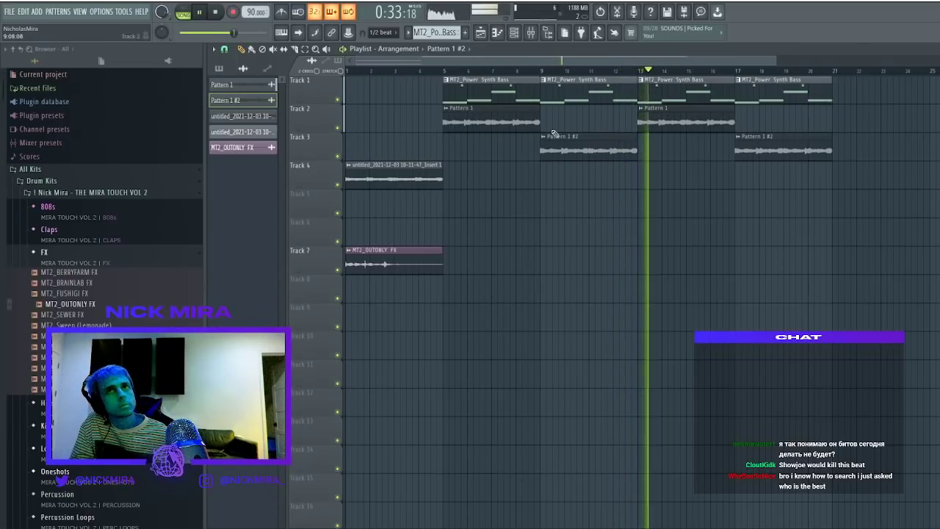
# Trim the Power Synth Bass clips at bars 13 and 9 to their first two bars and duplicate each to fill four bars
pyautogui.moveTo(710, 89); pyautogui.dragTo(684, 88)
pyautogui.keyDown('ctrl'); pyautogui.click(644, 90); pyautogui.keyUp('ctrl')
pyautogui.hotkey('ctrl', 'b')
pyautogui.hotkey('ctrl', 'd')
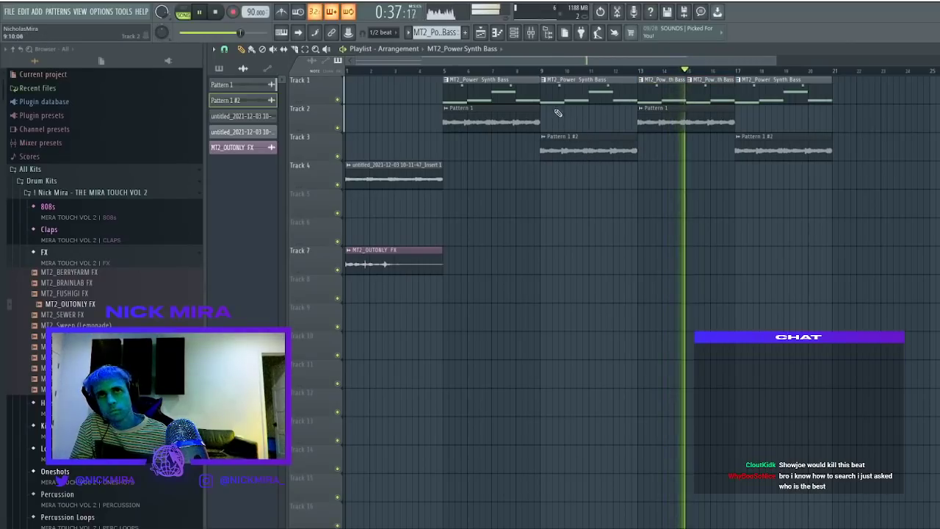
pyautogui.moveTo(633, 90); pyautogui.dragTo(590, 91)
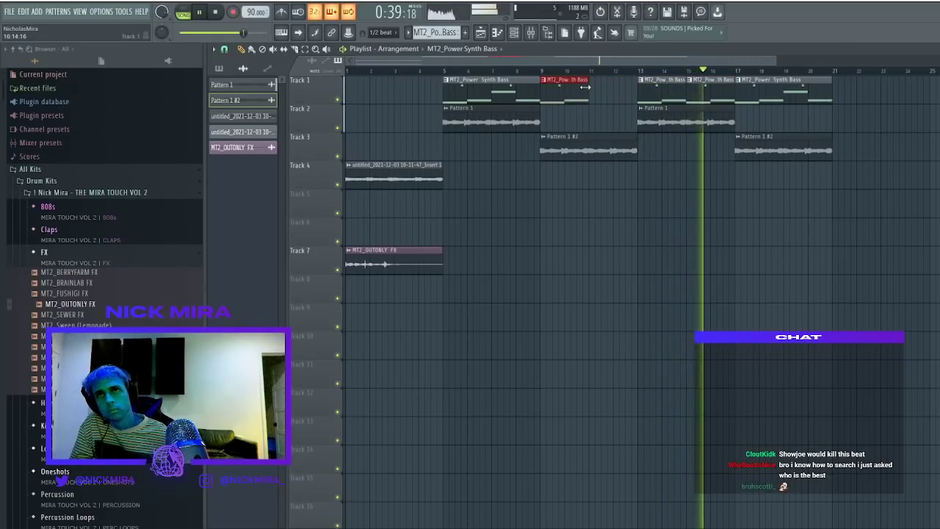
pyautogui.hotkey('ctrl', 'b')
pyautogui.hotkey('ctrl', 'd')
# Replace the Power Synth Bass clip at bar 17 with two consecutive two-bar clips of the pattern's second half
pyautogui.rightClick(789, 95)
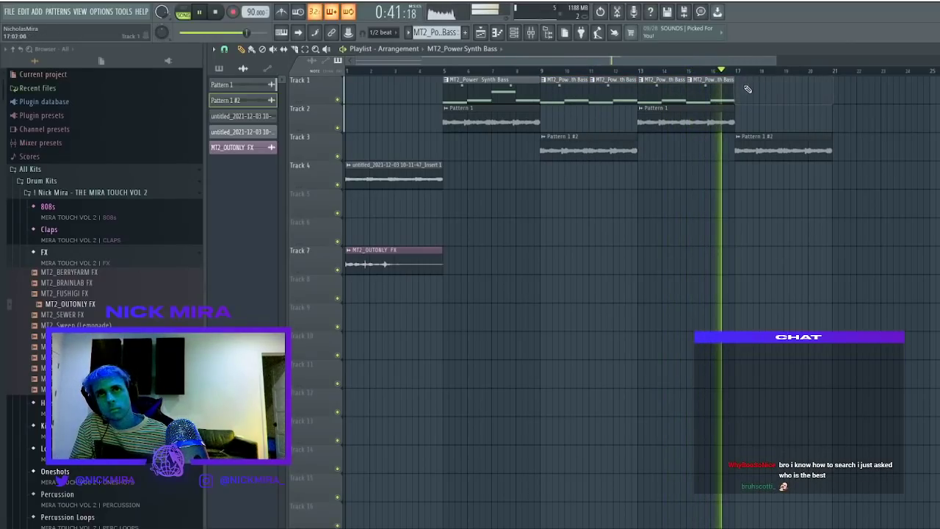
pyautogui.moveTo(735, 86); pyautogui.dragTo(801, 85)
pyautogui.press('c')
pyautogui.click(739, 89)
pyautogui.rightClick(787, 91)
pyautogui.press('p')
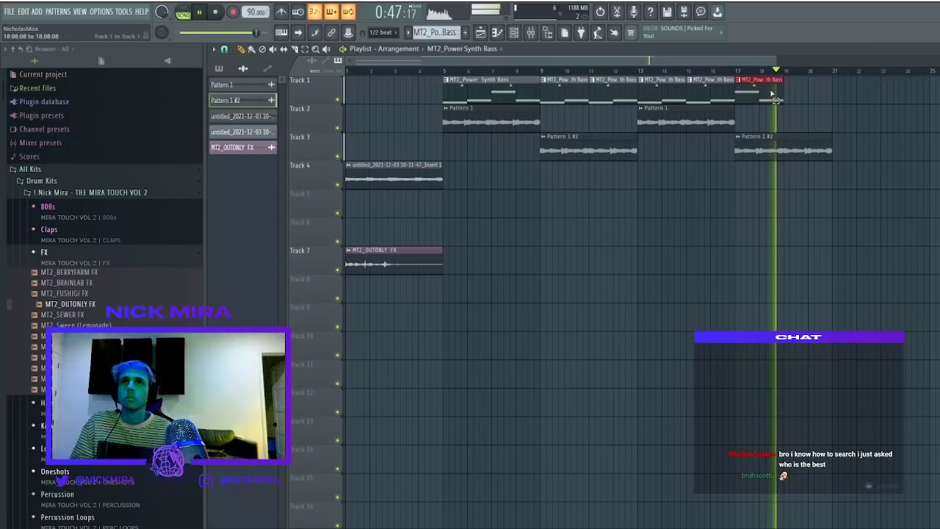
pyautogui.click(793, 90)
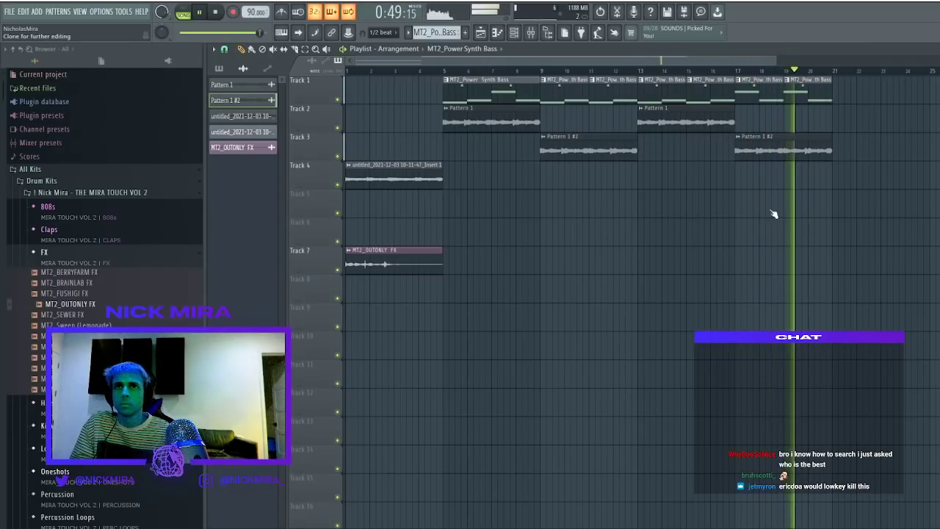
# Make the Pattern 1 #2 clip at bar 17 unique and raise its channel pitch by 1200 cents
pyautogui.doubleClick(786, 146)
pyautogui.moveTo(547, 205)
pyautogui.mouseDown()
pyautogui.moveTo(546, 173)
pyautogui.moveTo(547, 190)
pyautogui.mouseUp()
pyautogui.press('space')
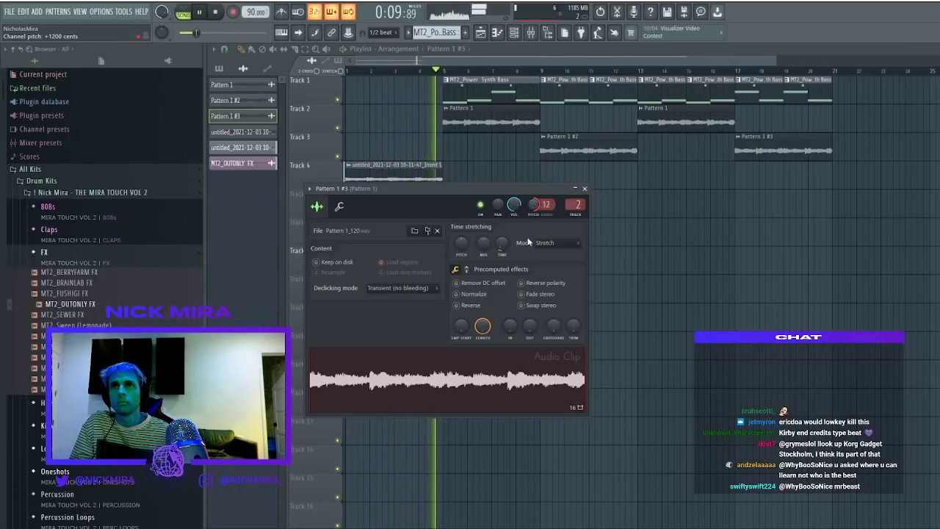
pyautogui.click(585, 189)
# Duplicate the intro audio clip on Track 4 and the MT2_OUTONLY FX clip on Track 7 into bars 5 to 8
pyautogui.moveTo(460, 161); pyautogui.dragTo(368, 186)
pyautogui.hotkey('ctrl', 'b')
pyautogui.moveTo(466, 219); pyautogui.dragTo(363, 299)
pyautogui.hotkey('ctrl', 'b')
pyautogui.click(473, 203)
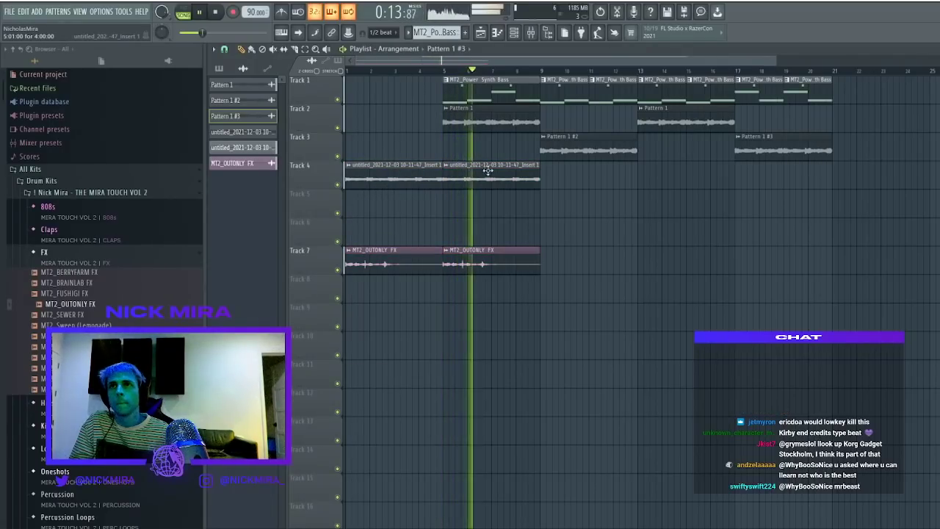
# Try the section at bar 5 without the Power Synth Bass clip and without the Pattern 1 clip, undoing each deletion
pyautogui.rightClick(510, 89)
pyautogui.hotkey('ctrl', 'z')
pyautogui.rightClick(479, 121)
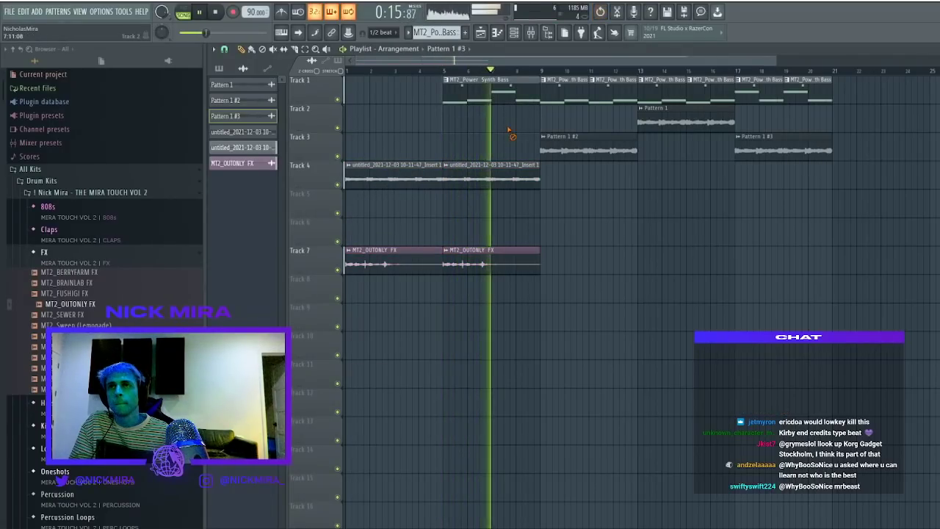
pyautogui.hotkey('ctrl', 'z')
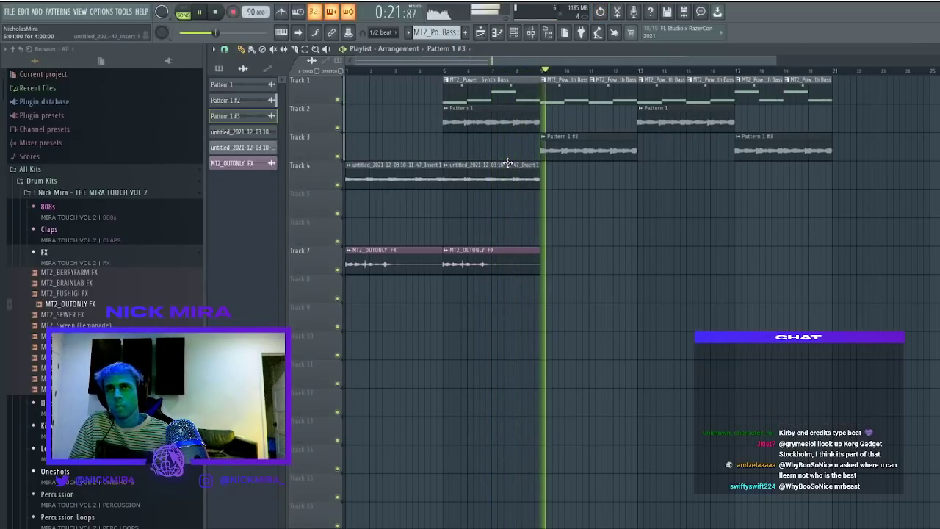
# Route the Track 4 audio clip to mixer track 4 with Fruity parametric EQ 2 cutting lows and highs and Fruity delay 2 at 45% input volume
pyautogui.doubleClick(481, 175)
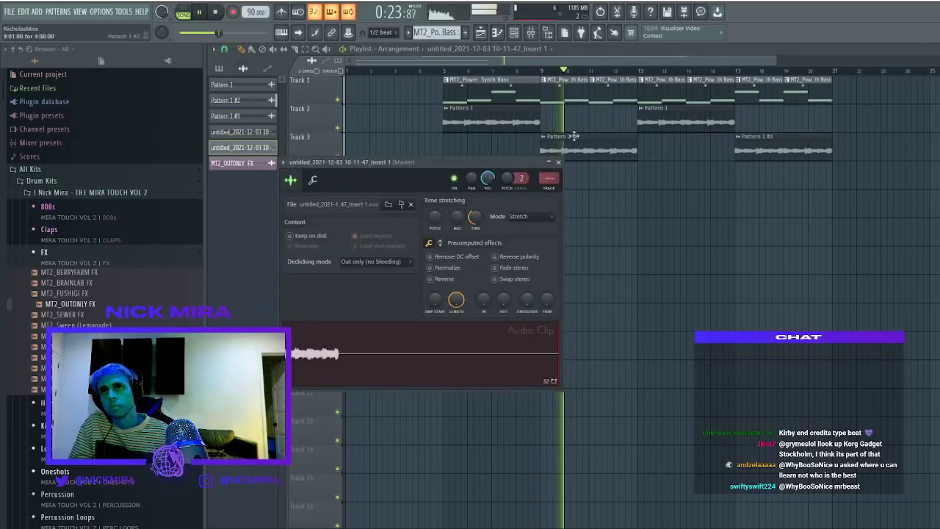
pyautogui.hotkey('ctrl', 'l')
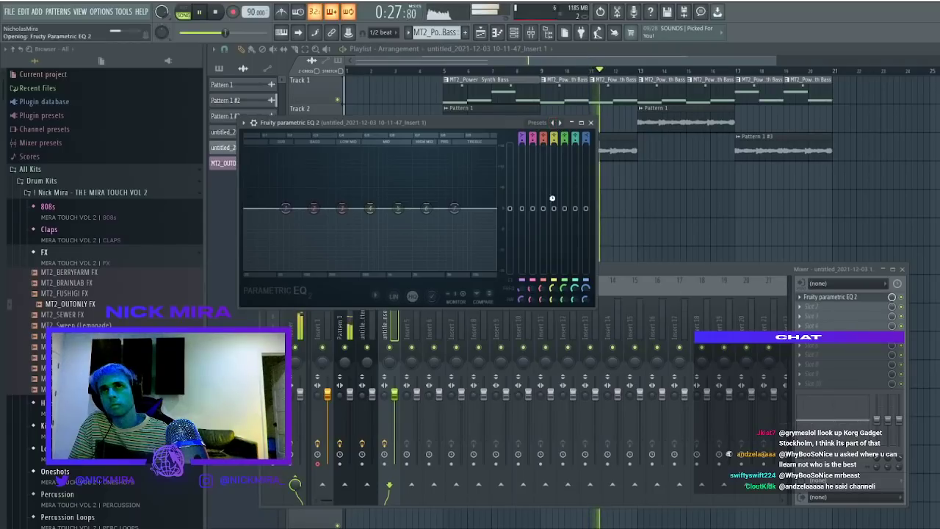
pyautogui.moveTo(473, 209); pyautogui.dragTo(466, 209)
pyautogui.click(825, 304)
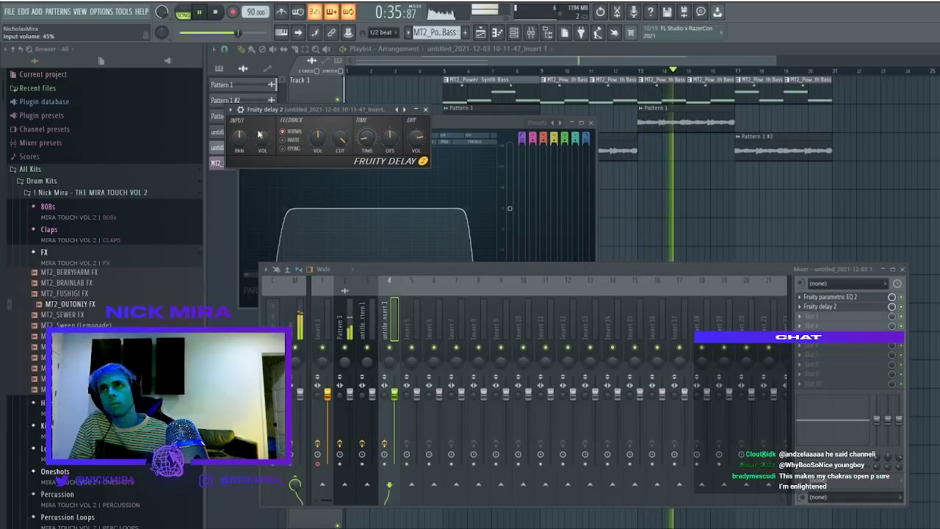
pyautogui.rightClick(653, 204)
# Copy the intro clips on Tracks 4 and 7 from bars 1 to 8 into bars 17 to 24
pyautogui.moveTo(497, 146); pyautogui.dragTo(374, 265)
pyautogui.moveTo(399, 180); pyautogui.dragTo(791, 184)
pyautogui.hotkey('ctrl', 'd')
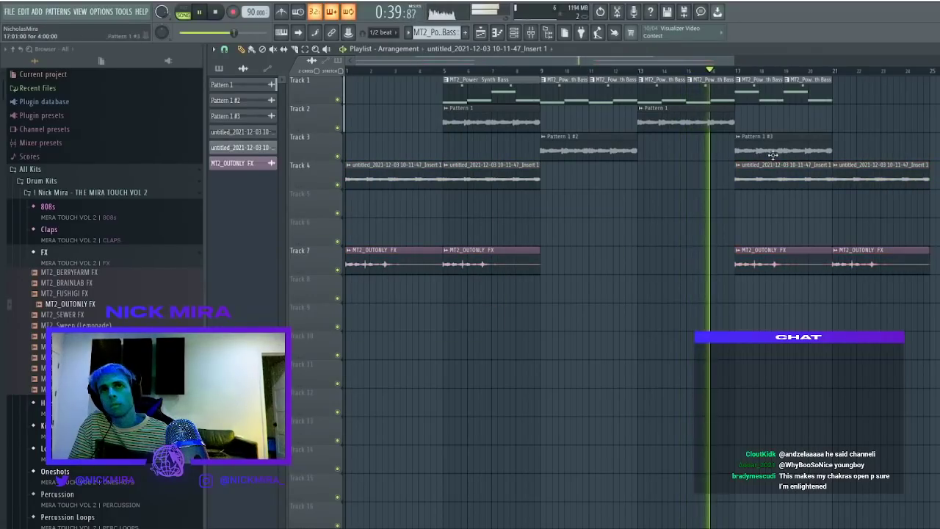
# Delete the Pattern 1 #3 clip at bar 17 and the MT2_OUTONLY FX clips at bars 17 and 21
pyautogui.rightClick(771, 154)
pyautogui.scroll(-2, 745, 70)
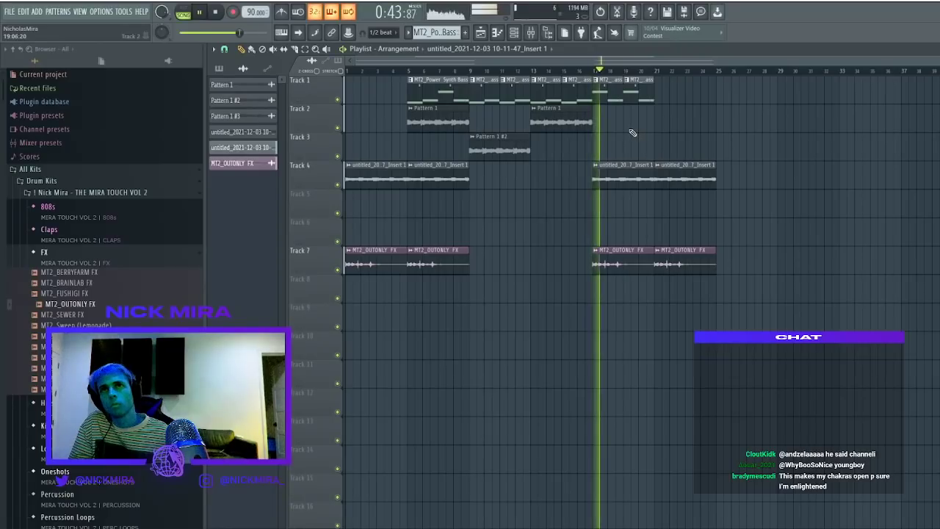
pyautogui.rightClick(625, 268)
pyautogui.rightClick(675, 260)
# Duplicate the two Power Synth Bass clips at bars 17 to 20 into bars 21 to 24
pyautogui.moveTo(663, 113); pyautogui.dragTo(605, 91)
pyautogui.hotkey('ctrl', 'b')
pyautogui.hotkey('ctrl', 'd')
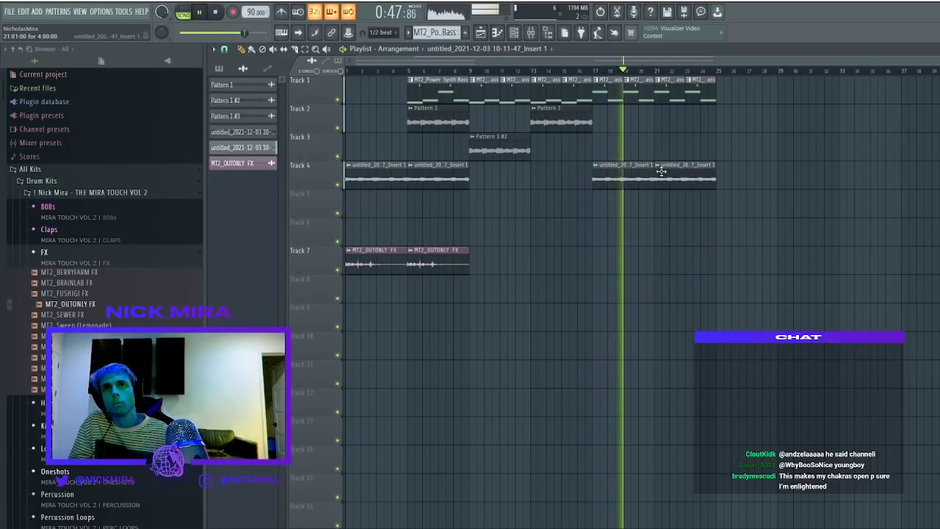
# Turn the Track 4 clip at bar 21 into a unique, higher-pitched Track 5 layer at 76% volume and refill its Track 4 spot from bar 17
pyautogui.click(682, 168)
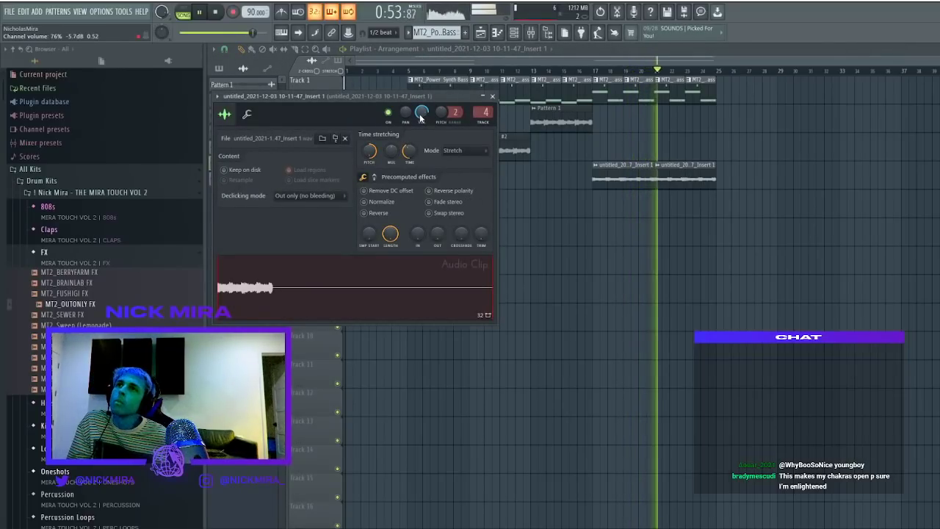
pyautogui.moveTo(682, 178); pyautogui.dragTo(683, 222)
pyautogui.moveTo(638, 176); pyautogui.dragTo(608, 193)
pyautogui.hotkey('ctrl', 'b')
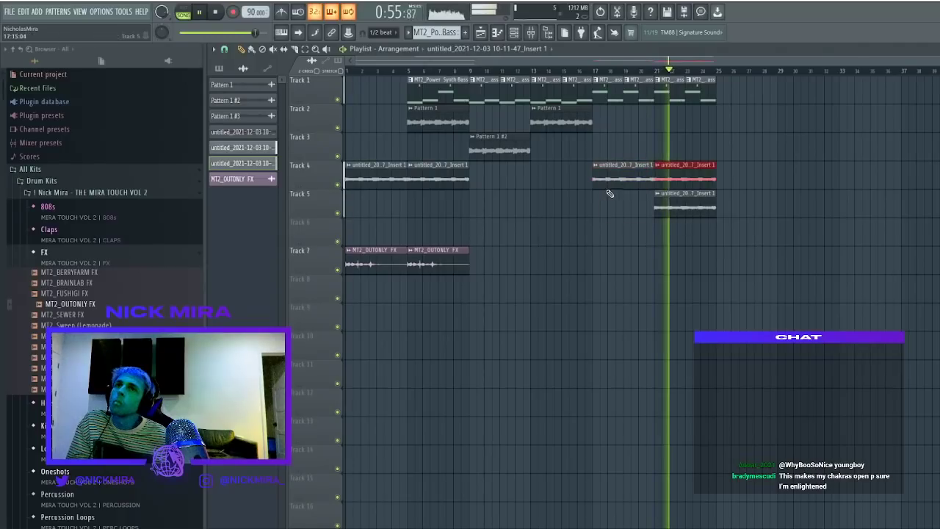
# Add ValhallaVintageVerb with 20% mix and 1.99 s decay to mixer track 4 and lower the high cut in its Fruity parametric EQ 2
pyautogui.click(679, 207)
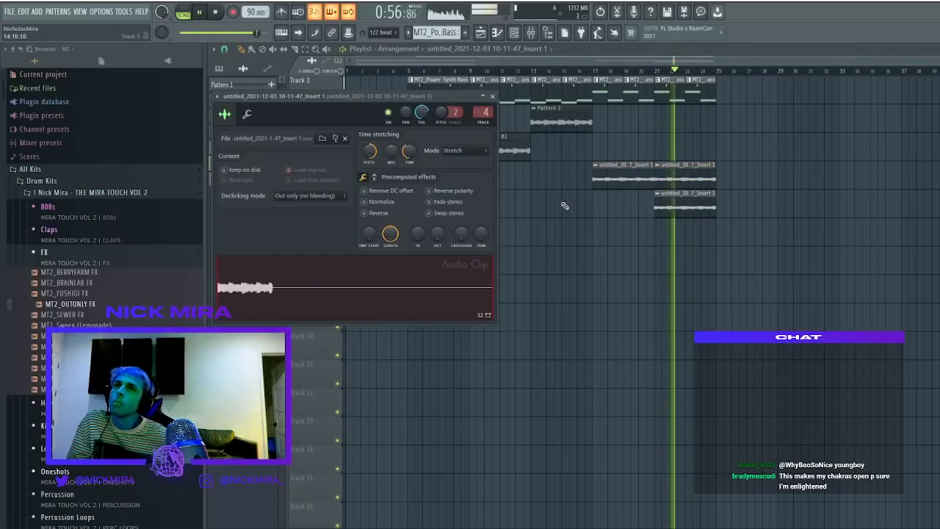
pyautogui.click(530, 32)
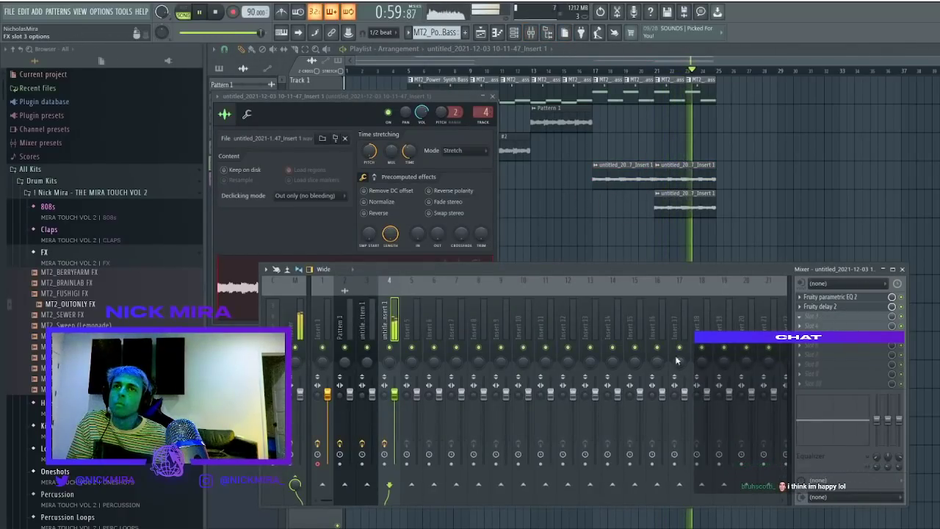
pyautogui.click(465, 255)
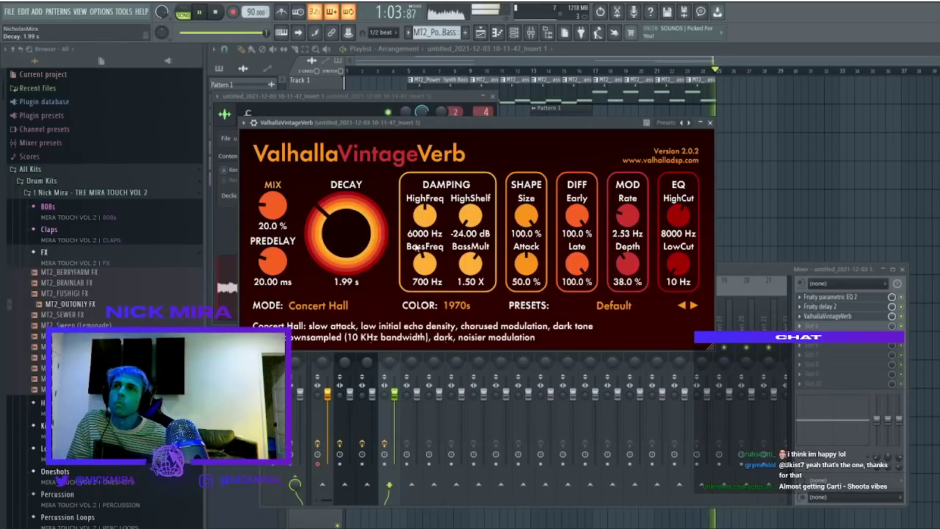
pyautogui.click(837, 297)
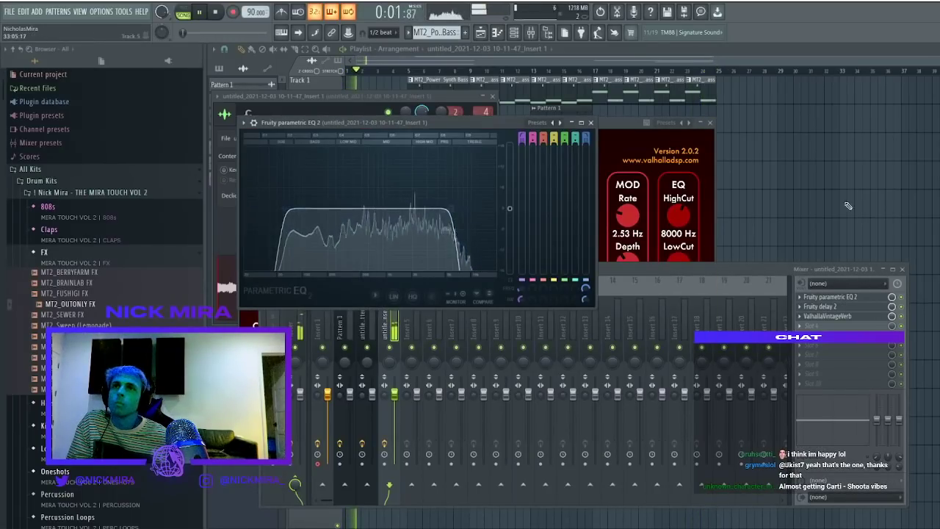
# Play the arrangement from bars 17 and 21 and check the Track 4 audio clip's pitch and time-stretch settings
pyautogui.press('F12')
pyautogui.click(596, 74)
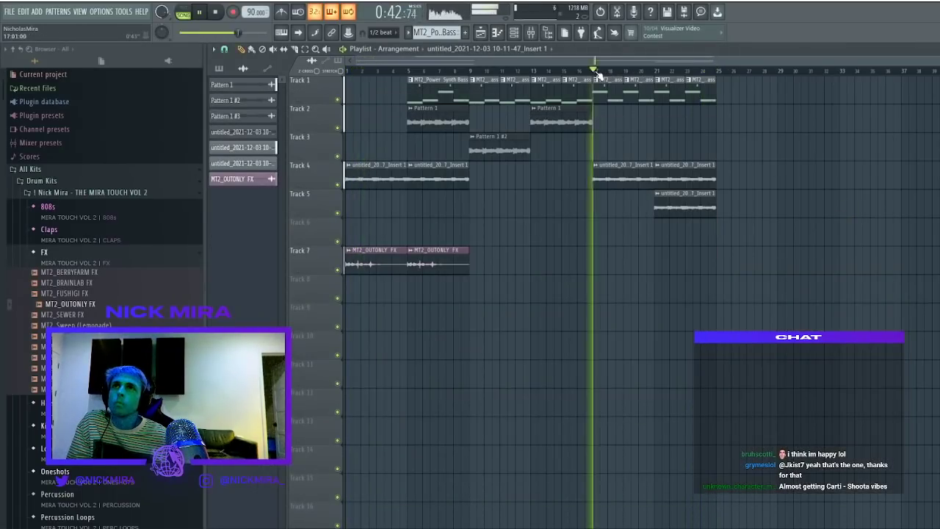
pyautogui.click(657, 71)
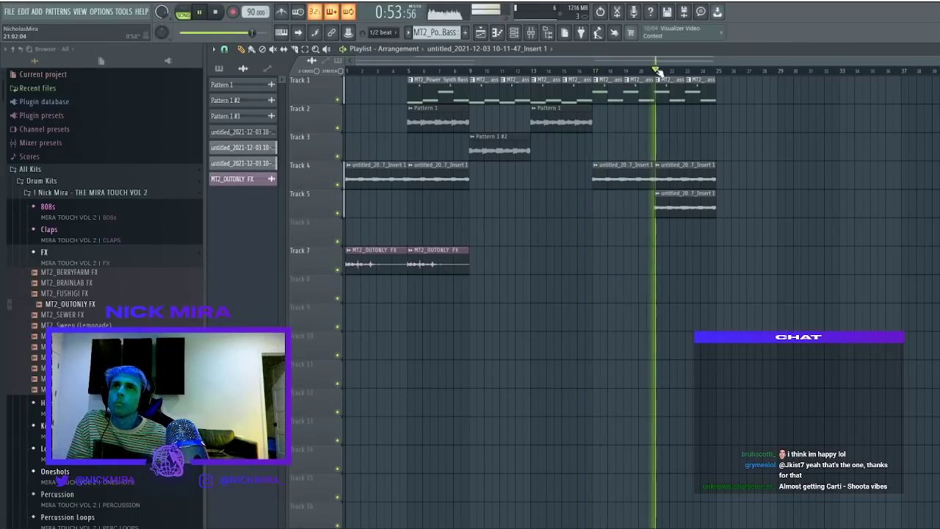
pyautogui.doubleClick(618, 184)
pyautogui.click(598, 71)
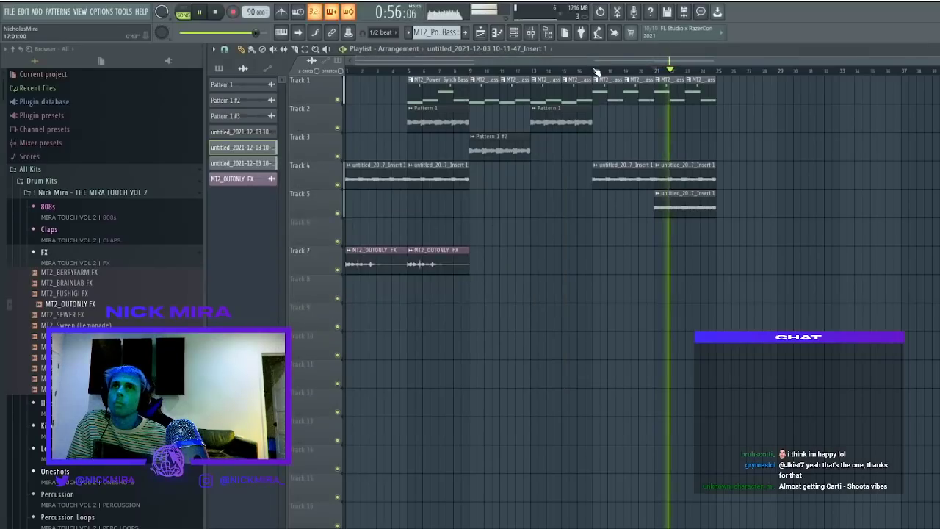
pyautogui.doubleClick(613, 178)
pyautogui.moveTo(434, 218); pyautogui.dragTo(435, 224)
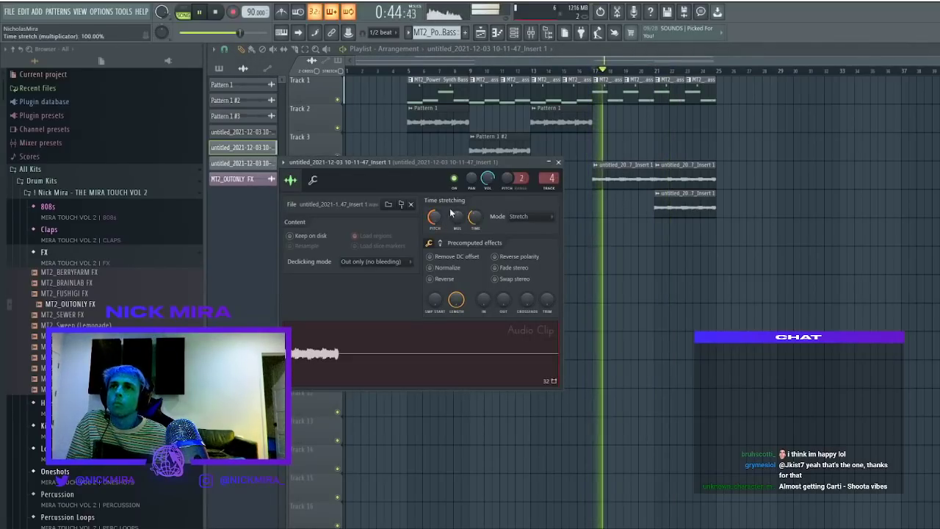
# Delete the Track 4 audio clip at bar 21 and check the pitch setting of the Track 5 clip below it
pyautogui.rightClick(676, 182)
pyautogui.doubleClick(677, 199)
pyautogui.click(657, 71)
pyautogui.doubleClick(661, 198)
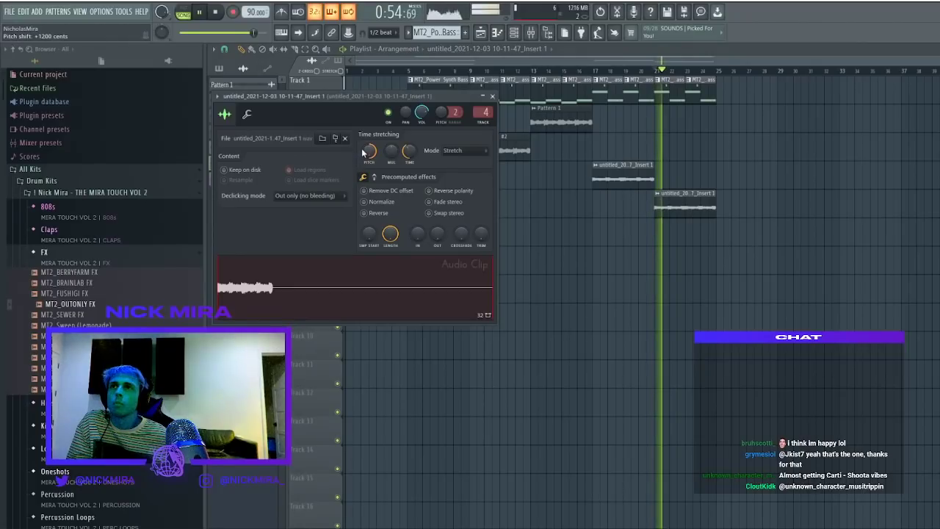
# Copy the Pattern 1 #2 and Pattern 1 audio clips from bars 9–17 to bars 25–33 and audition them
pyautogui.click(715, 192)
pyautogui.moveTo(715, 162); pyautogui.dragTo(611, 241)
pyautogui.keyDown('ctrl'); pyautogui.click(611, 239); pyautogui.keyUp('ctrl')
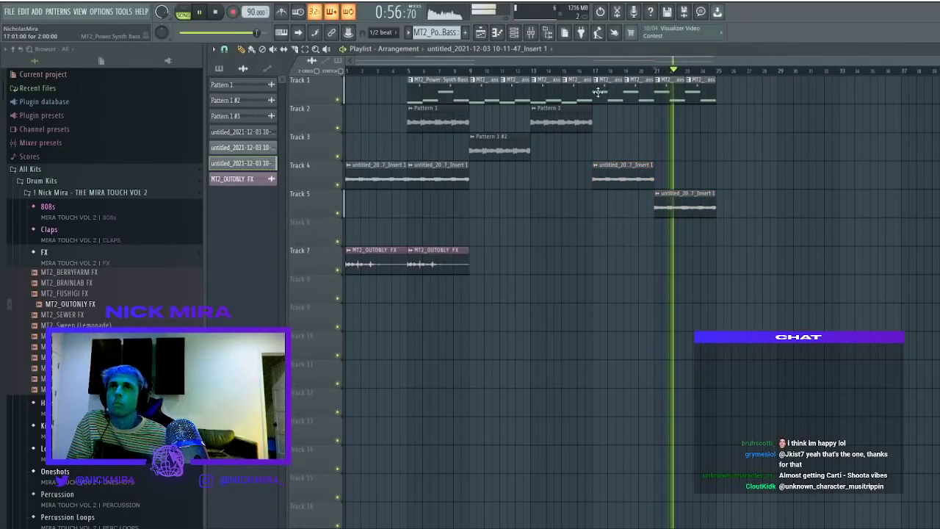
pyautogui.moveTo(499, 150); pyautogui.dragTo(741, 121)
pyautogui.keyDown('ctrl'); pyautogui.click(735, 93); pyautogui.keyUp('ctrl')
pyautogui.click(718, 71)
pyautogui.scroll(-2, 719, 77)
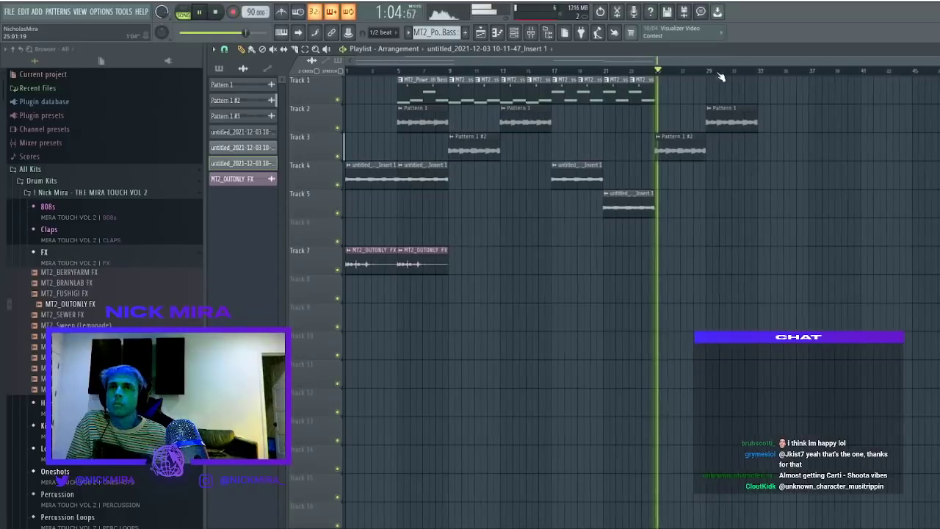
pyautogui.click(709, 73)
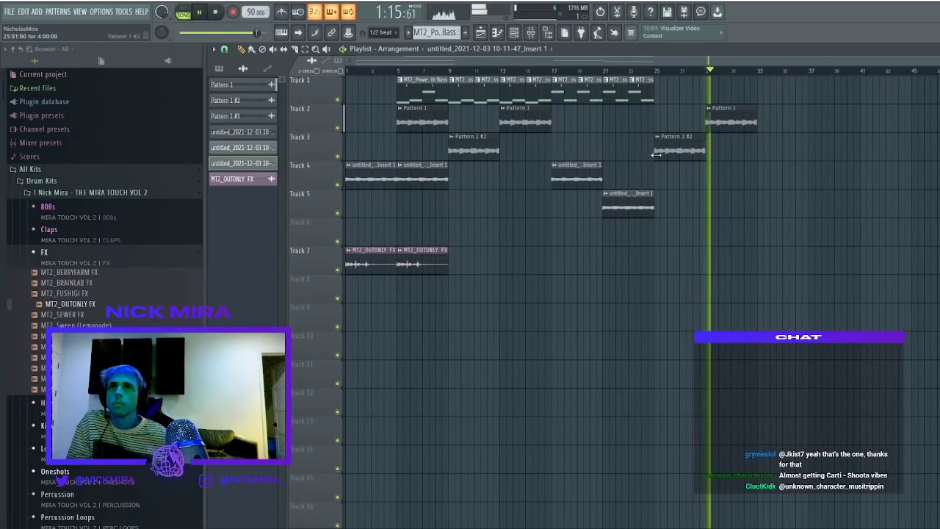
# Copy the MT2_OUTONLY FX clip on Track 7 to bar 33
pyautogui.moveTo(575, 125); pyautogui.dragTo(690, 94)
pyautogui.hotkey('ctrl', 'd')
pyautogui.moveTo(438, 241); pyautogui.dragTo(438, 242)
pyautogui.moveTo(775, 238); pyautogui.dragTo(780, 239)
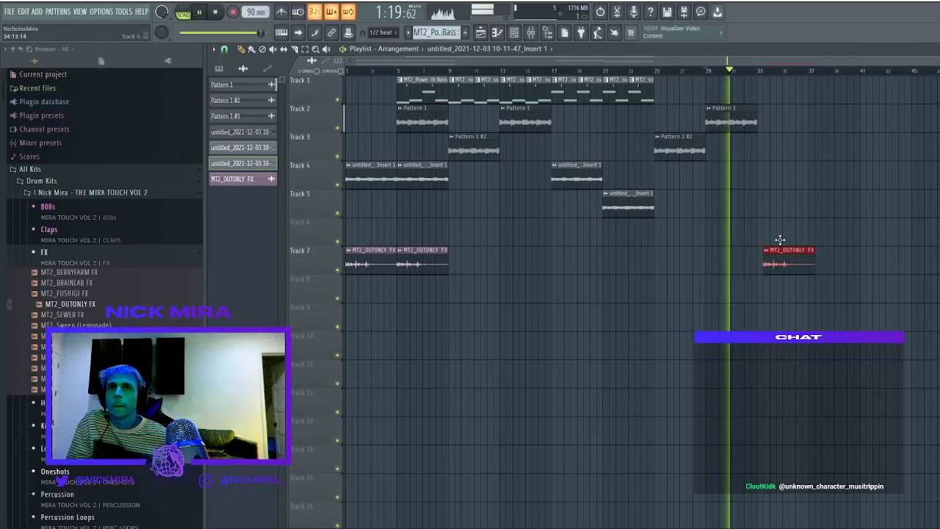
# Review the arrangement by playing each section from bars 1, 5, 9, 13 and 17
pyautogui.moveTo(403, 72); pyautogui.dragTo(345, 69)
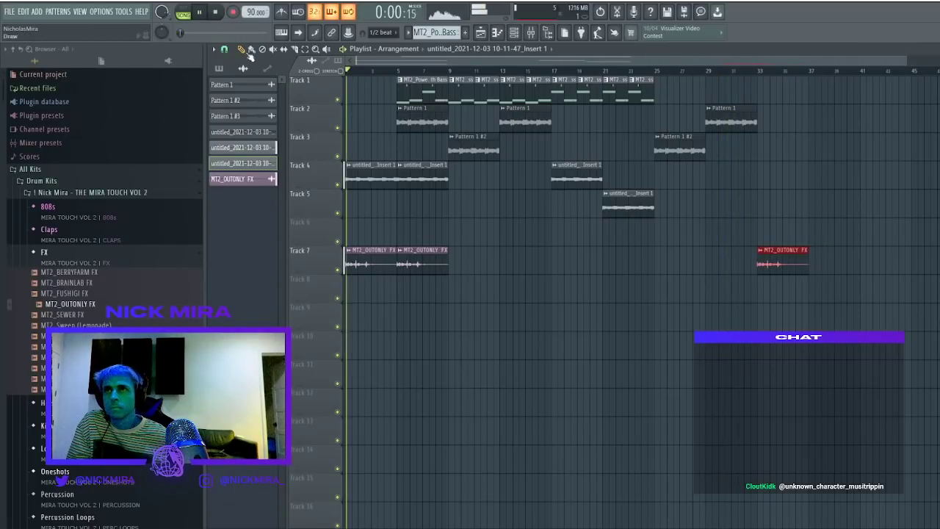
pyautogui.click(399, 71)
pyautogui.click(456, 72)
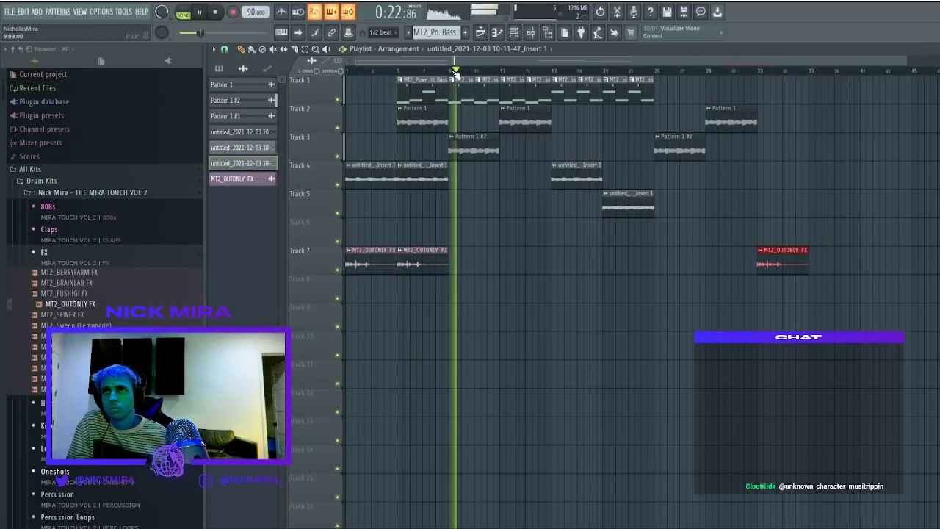
pyautogui.click(501, 72)
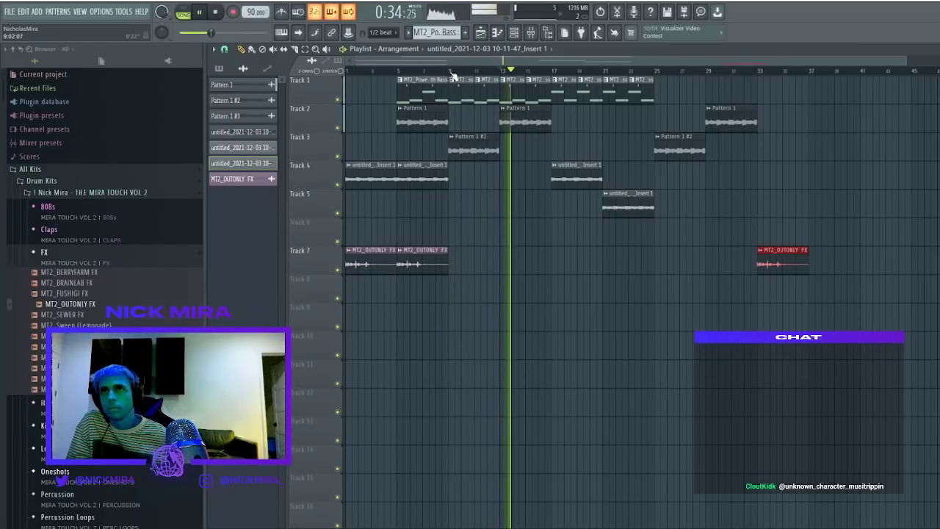
pyautogui.click(552, 73)
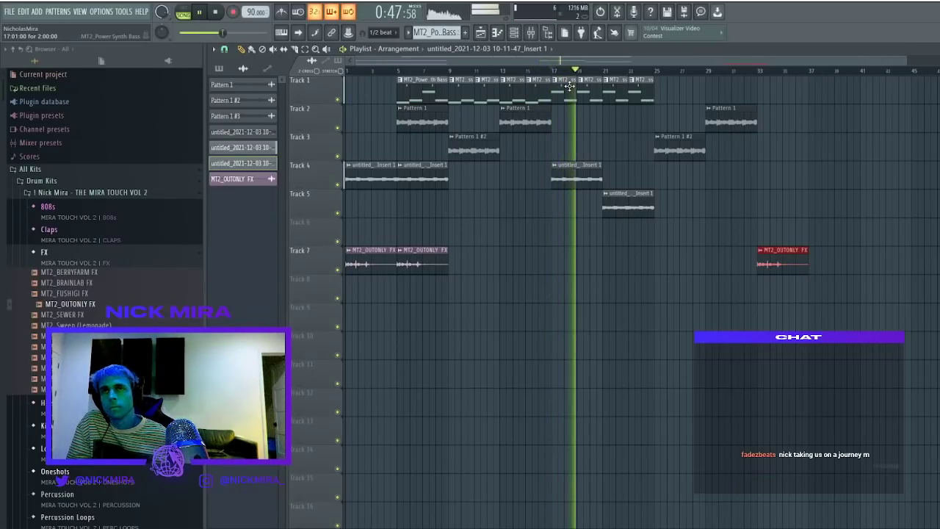
pyautogui.scroll(-1, 608, 72)
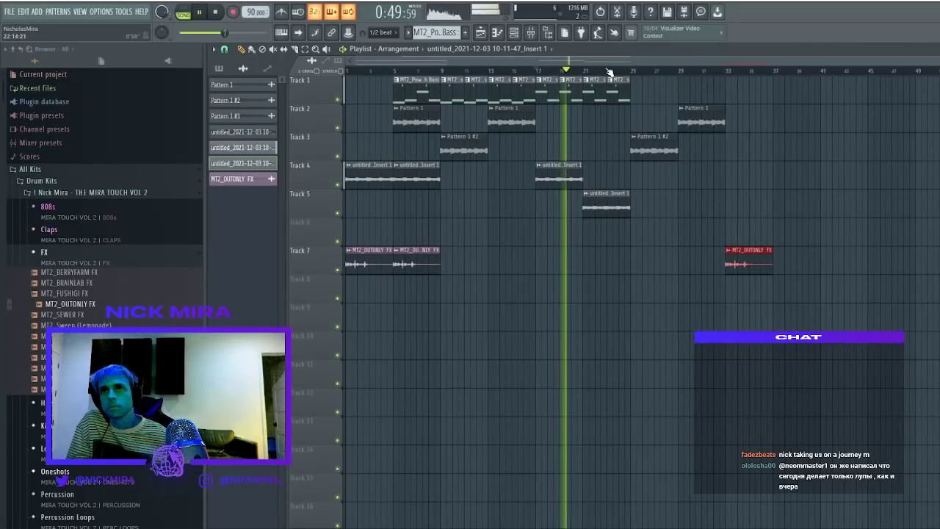
# Rearrange the clips so the bass and Pattern 1 section from bars 9–17 sits at bars 25–33, with another Pattern 1 pair at bars 33–41
pyautogui.moveTo(543, 81); pyautogui.dragTo(629, 220)
pyautogui.moveTo(455, 94); pyautogui.dragTo(507, 183)
pyautogui.moveTo(514, 127); pyautogui.dragTo(883, 142)
pyautogui.moveTo(741, 119); pyautogui.dragTo(903, 151)
pyautogui.rightClick(680, 124)
pyautogui.rightClick(637, 154)
pyautogui.moveTo(735, 189); pyautogui.dragTo(937, 79)
pyautogui.moveTo(775, 151); pyautogui.dragTo(581, 151)
pyautogui.scroll(-2, 592, 74)
pyautogui.keyDown('ctrl'); pyautogui.click(598, 176); pyautogui.keyUp('ctrl')
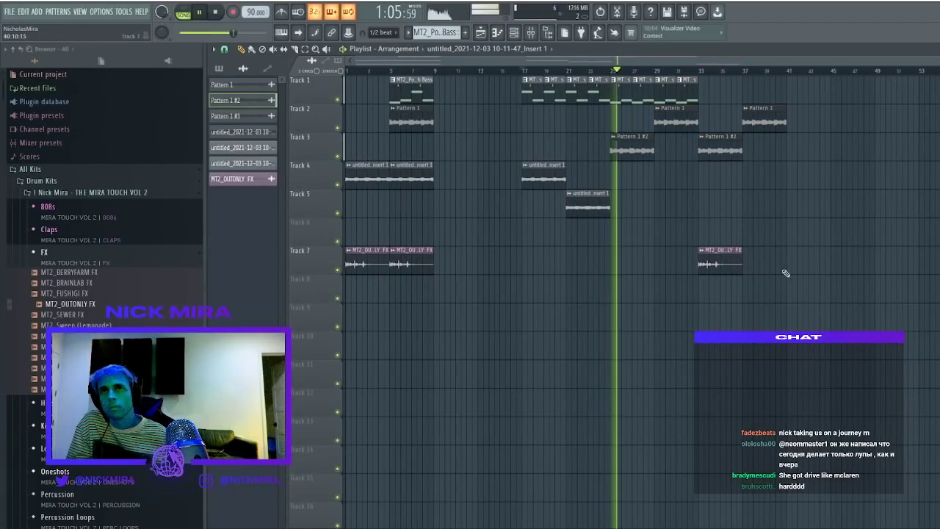
# Try thinning out the Track 1 bass by removing its clips at bars 25, 27 and 31
pyautogui.rightClick(617, 88)
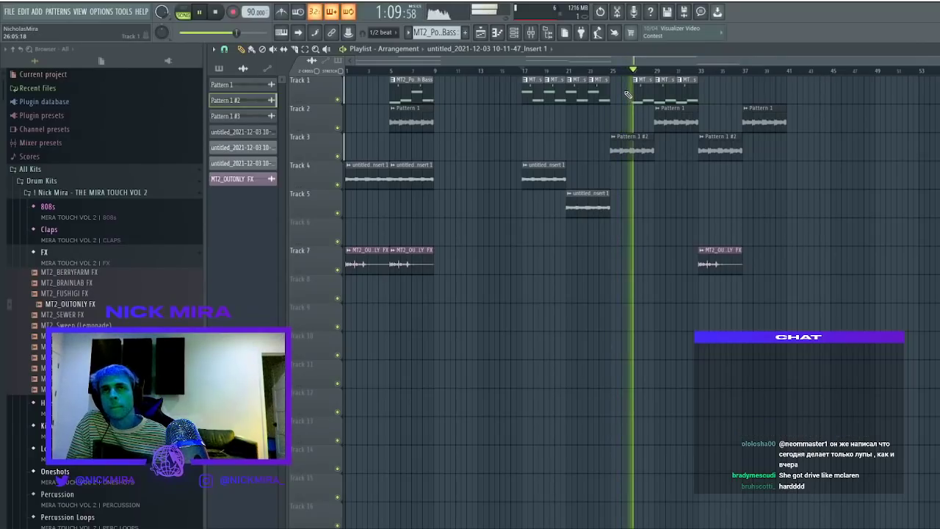
pyautogui.click(618, 91)
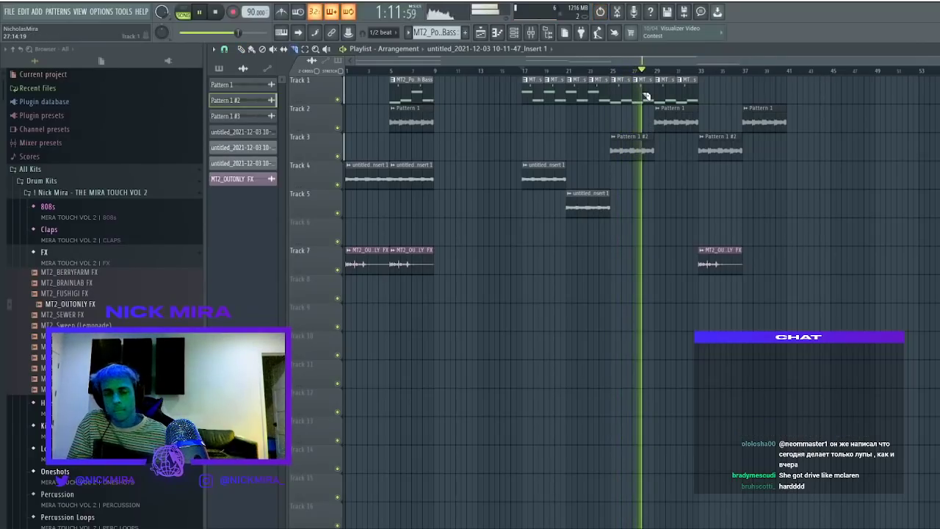
pyautogui.rightClick(646, 90)
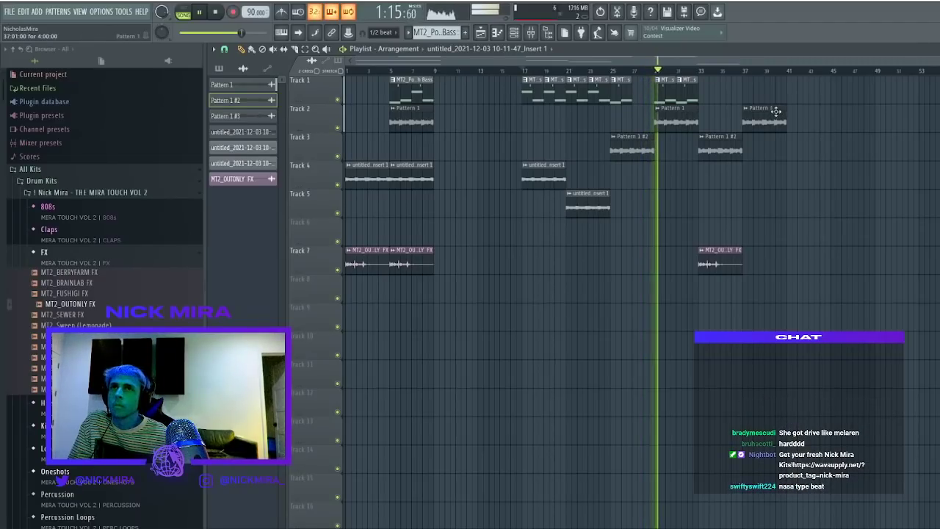
pyautogui.rightClick(688, 91)
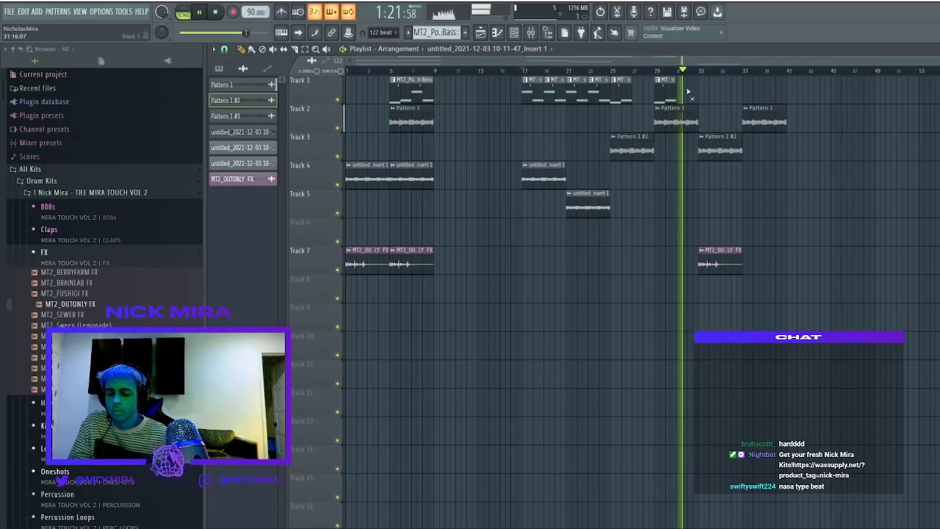
pyautogui.moveTo(835, 330); pyautogui.dragTo(538, 78)
pyautogui.moveTo(692, 96); pyautogui.dragTo(655, 82)
pyautogui.hotkey('ctrl', 'b')
pyautogui.hotkey('ctrl', 'd')
# Add two MT2_Power Synth Bass clips on Track 1 to cover bars 33 to 37
pyautogui.click(636, 91)
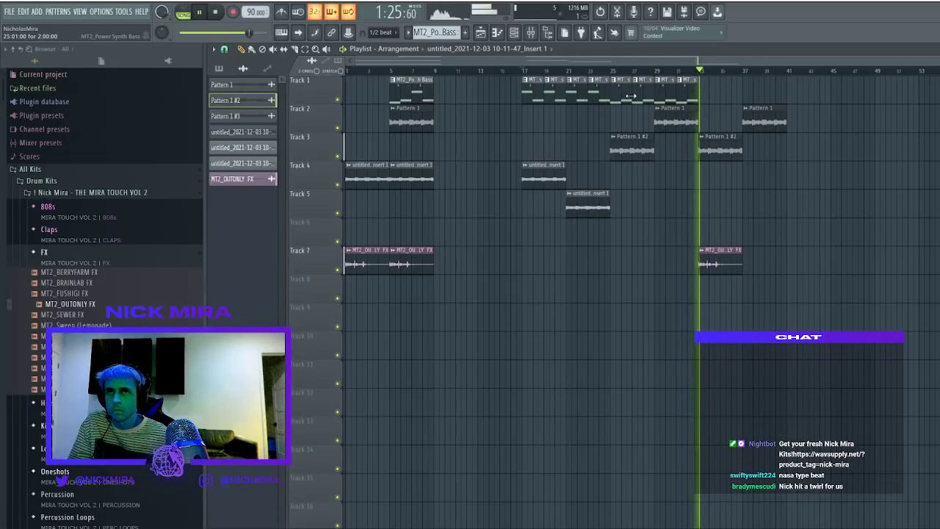
pyautogui.click(709, 98)
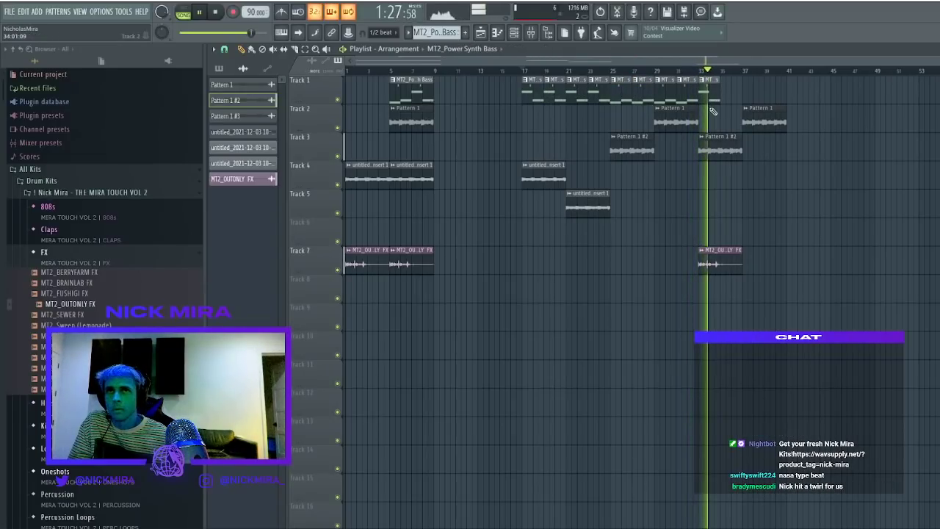
pyautogui.hotkey('ctrl', 'b')
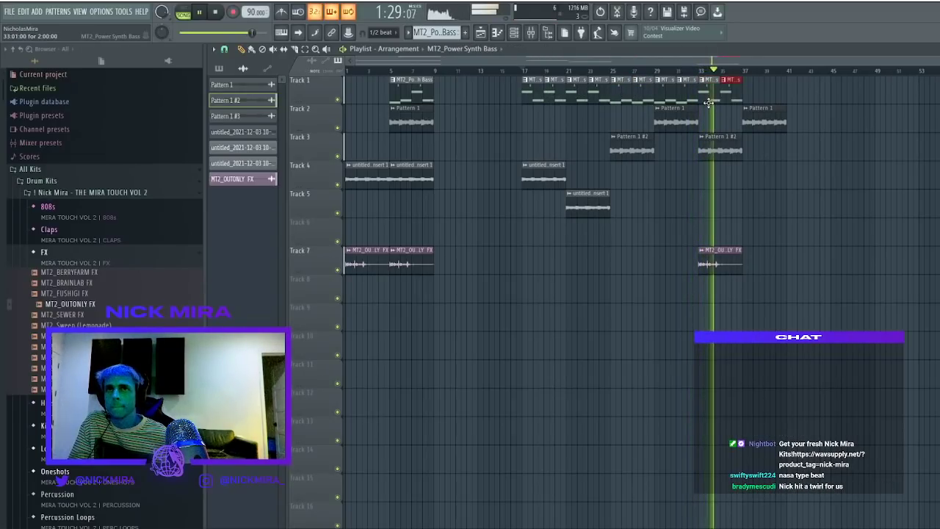
pyautogui.click(720, 139)
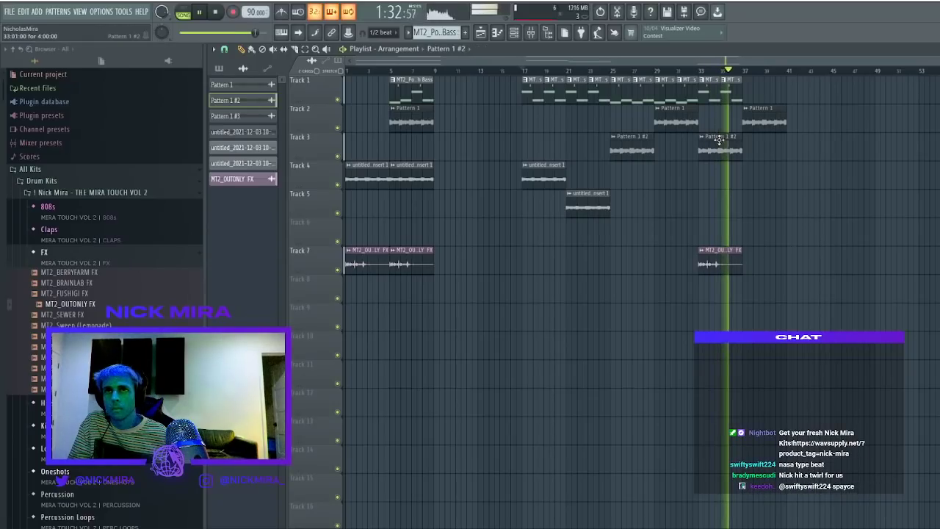
# Create an empty Pattern 3 and place it on Track 6 at bars 33 and 37
pyautogui.click(465, 33)
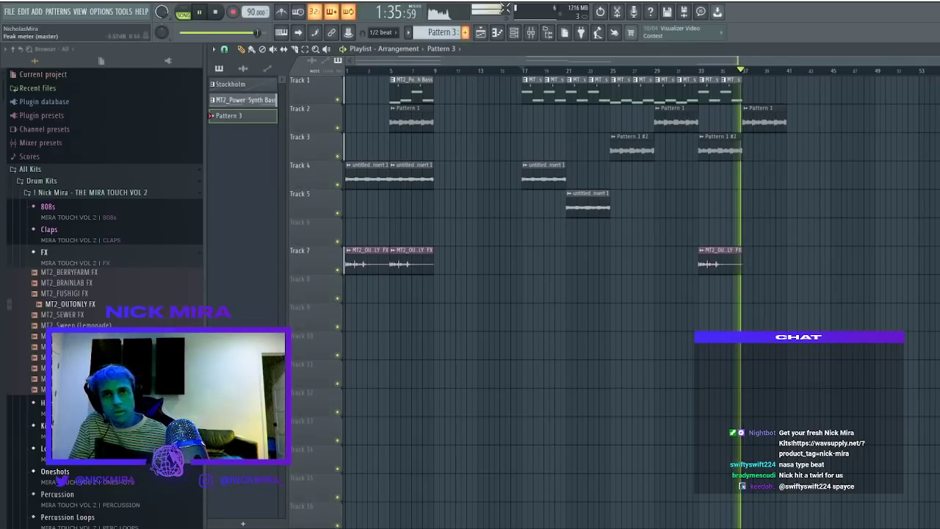
pyautogui.click(708, 228)
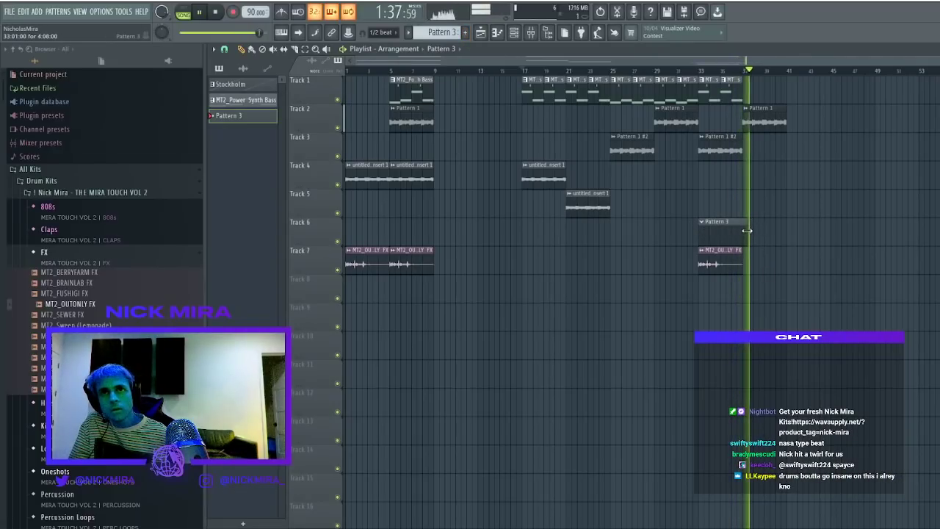
pyautogui.click(753, 226)
# Loop playback over bars 33 to 37 and add an FL Keys instrument to the channel rack
pyautogui.click(702, 71)
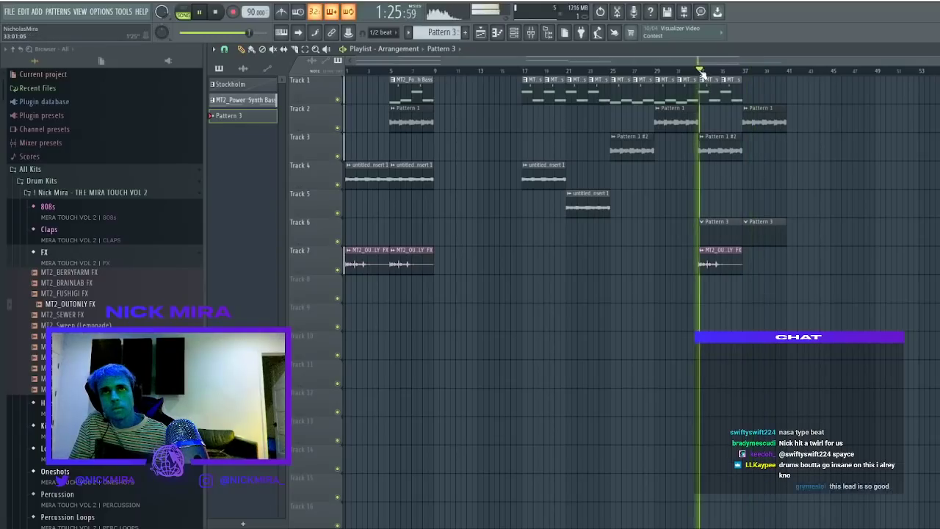
pyautogui.moveTo(701, 72); pyautogui.dragTo(737, 78)
pyautogui.click(516, 34)
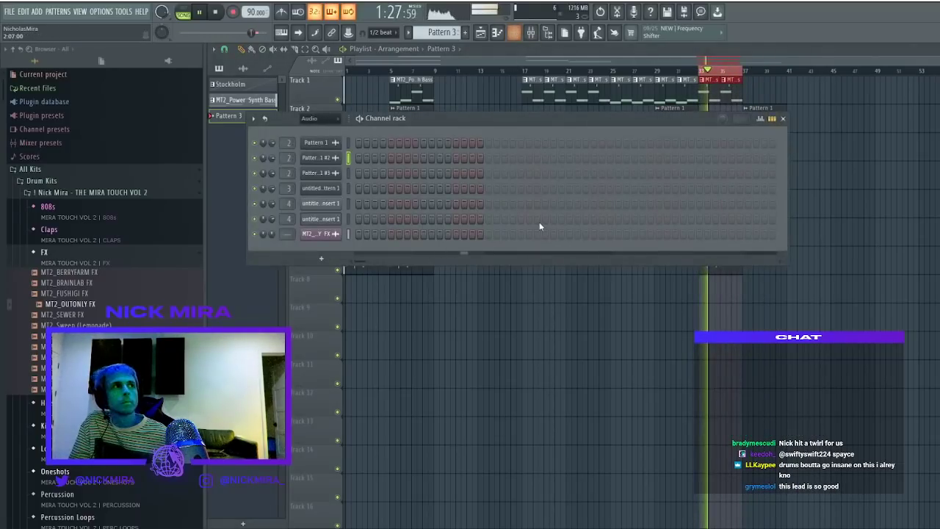
pyautogui.click(328, 146)
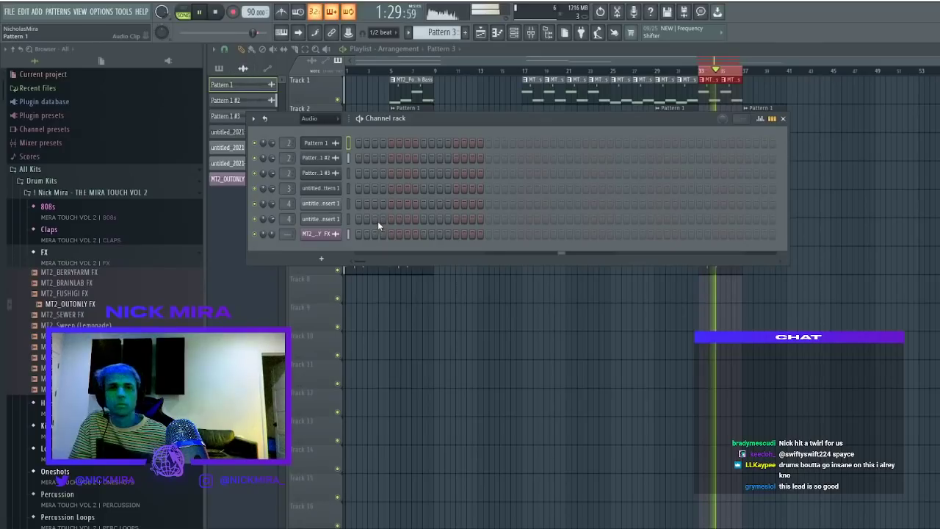
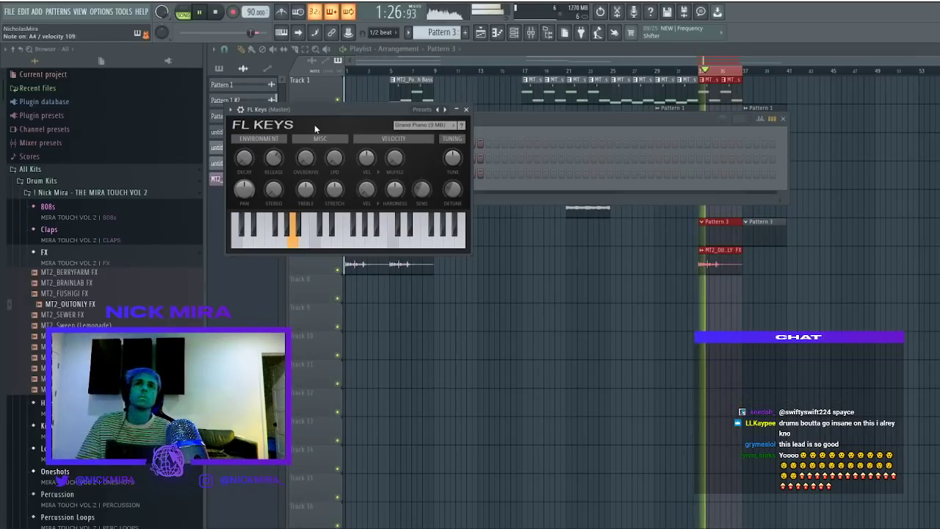
pyautogui.click(466, 110)
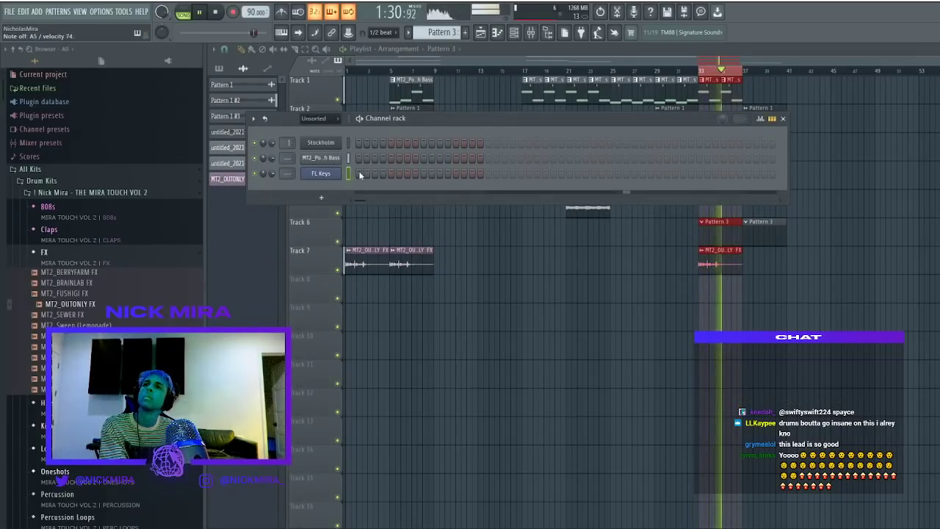
# Open the FL Keys piano roll and place an A#5 note at step 3 of bar 1, checking it against playback
pyautogui.press('F7')
pyautogui.click(258, 152)
pyautogui.press('space')
pyautogui.rightClick(261, 153)
pyautogui.click(262, 152)
pyautogui.press('space')
pyautogui.press('space')
pyautogui.press('space')
pyautogui.press('space')
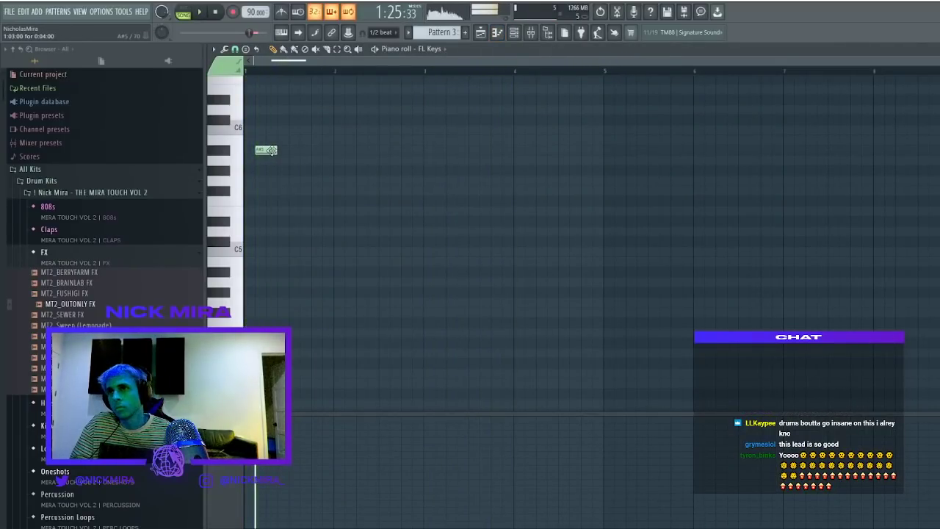
# Add an F5 note at step 5 of bar 1, shorten both notes to two steps, and play them back
pyautogui.click(272, 231)
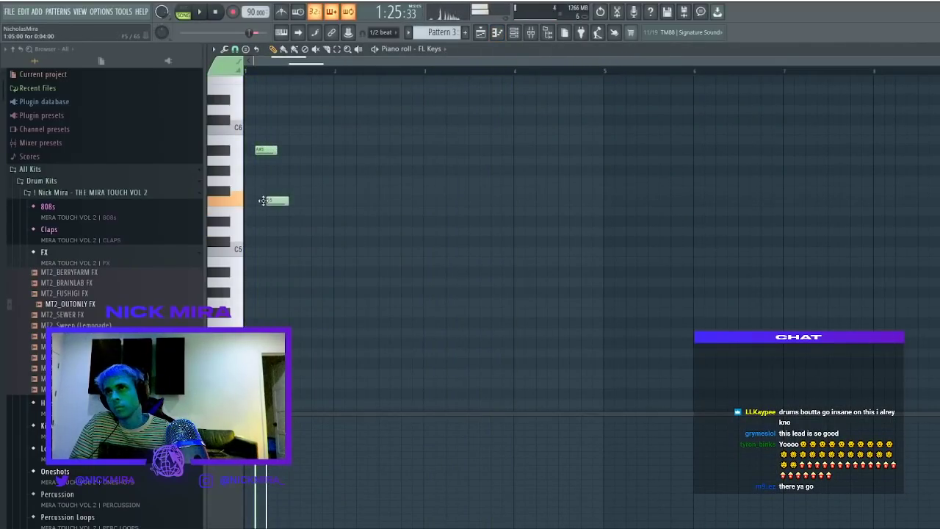
pyautogui.moveTo(263, 199); pyautogui.dragTo(263, 210)
pyautogui.press('space')
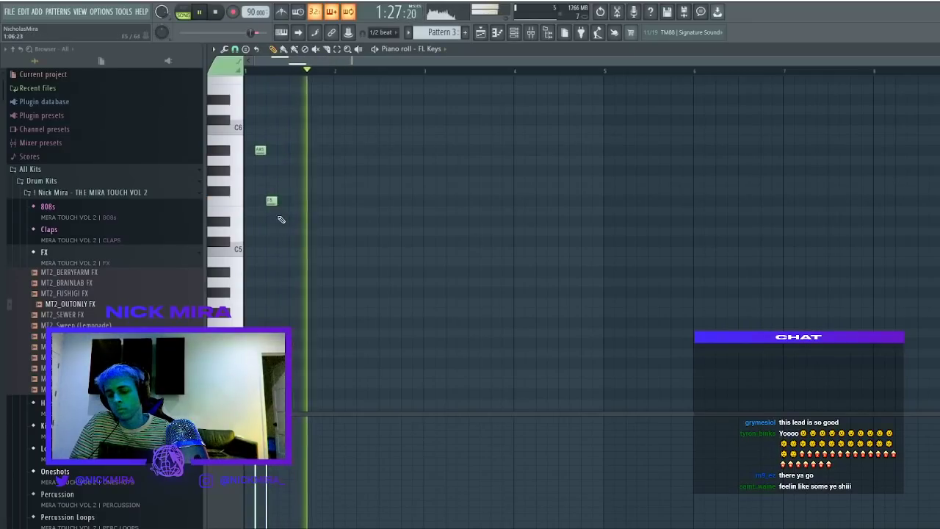
# Place two-step notes in bar 2, F5 at step 5 and a lower note at step 7
pyautogui.press('space')
pyautogui.press('space')
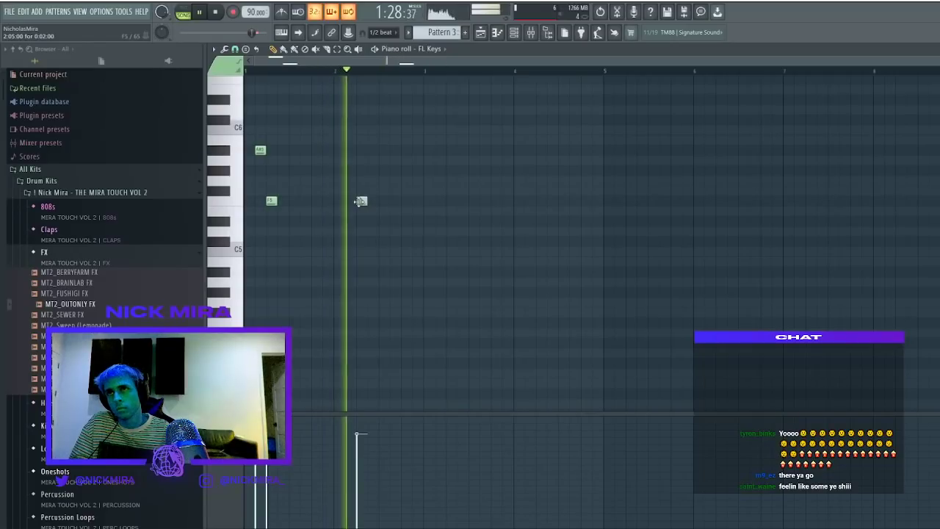
pyautogui.press('space')
pyautogui.click(369, 230)
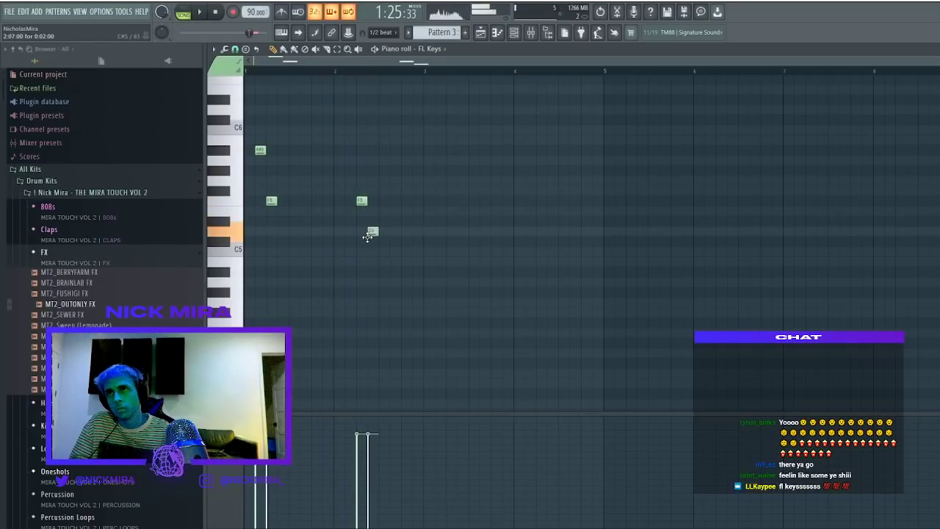
# Replace the notes in bar 1 with G4 at step 3 and D5 at step 5, checking them against playback
pyautogui.press('space')
pyautogui.rightClick(260, 151)
pyautogui.press('space')
pyautogui.moveTo(259, 239); pyautogui.dragTo(260, 218)
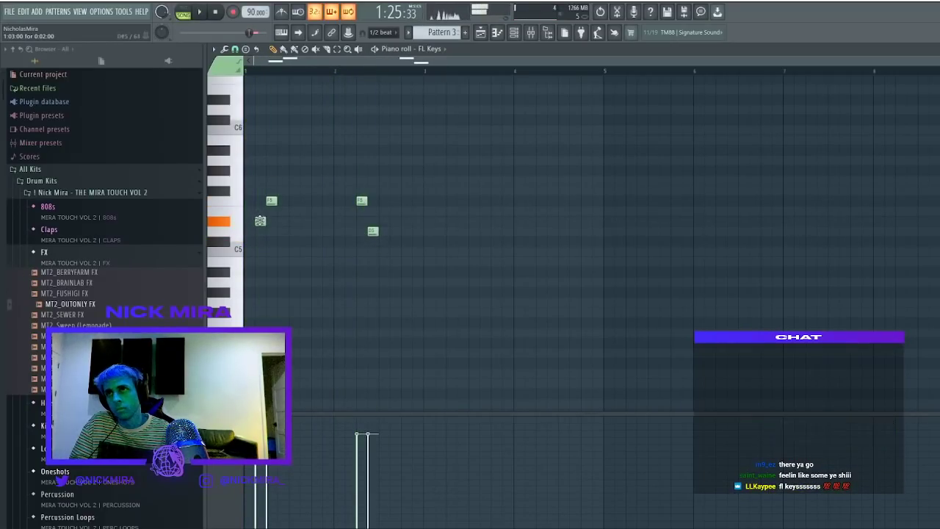
pyautogui.press('space')
pyautogui.rightClick(272, 200)
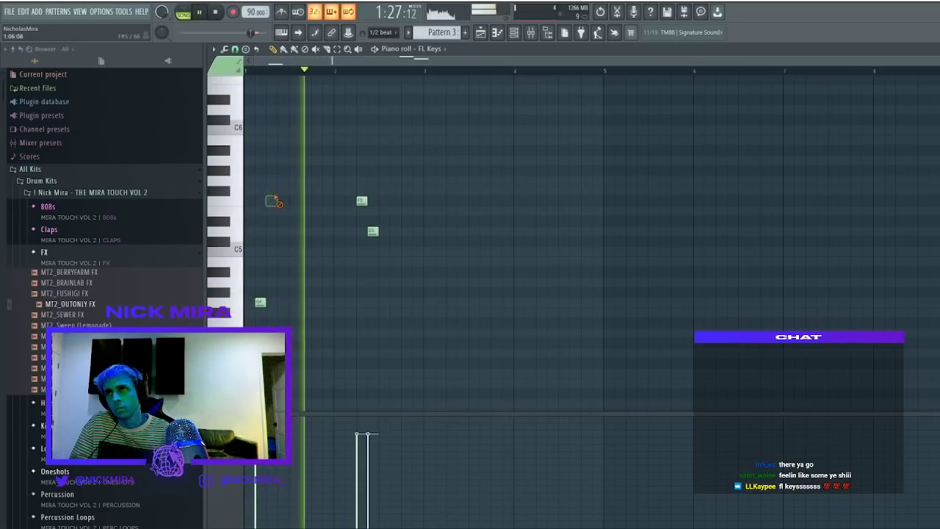
pyautogui.click(271, 230)
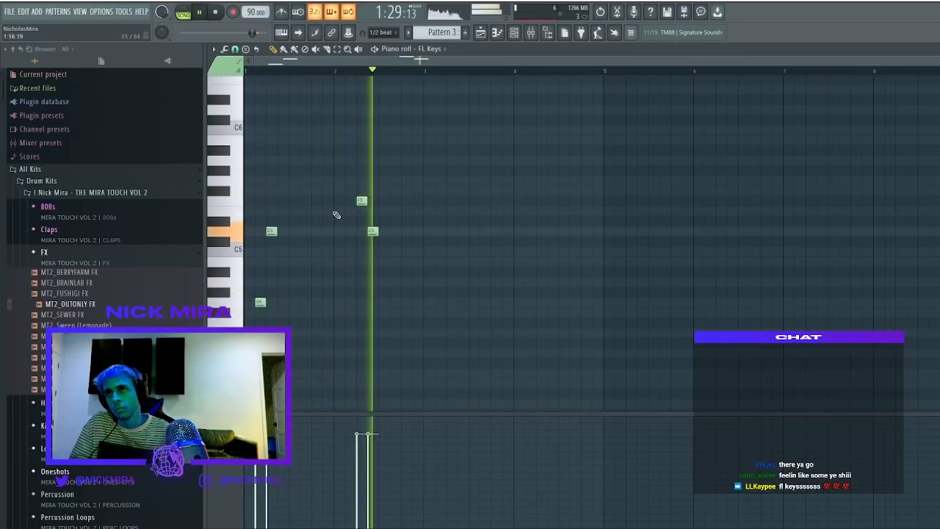
# Change the bar 2 notes to A#4 at step 5 and A4 at step 7, then resume playback
pyautogui.press('space')
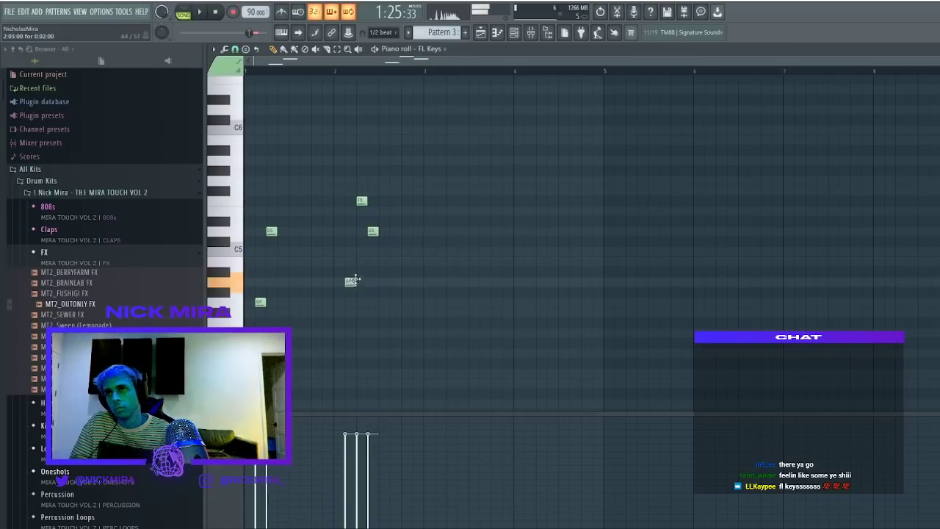
pyautogui.moveTo(372, 275); pyautogui.dragTo(373, 284)
pyautogui.press('space')
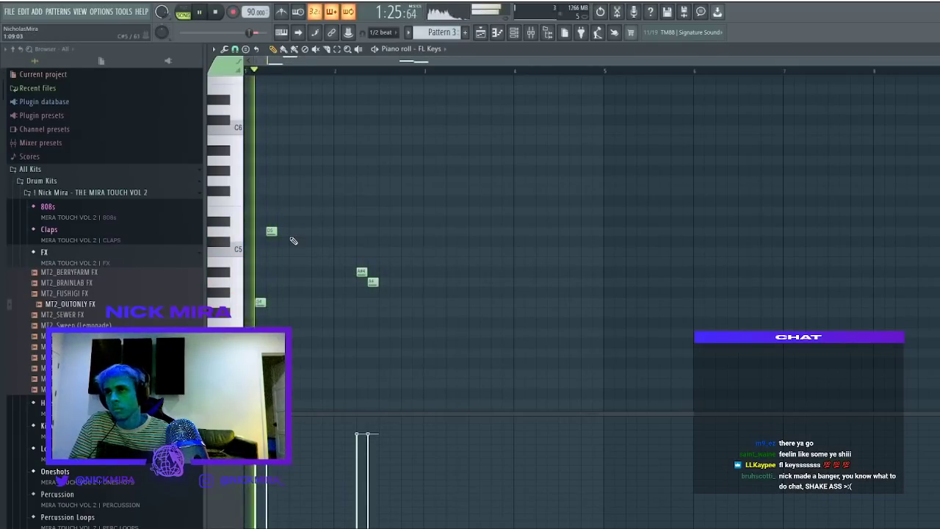
# Raise the first note of bar 1 by one octave to G5
pyautogui.moveTo(252, 268); pyautogui.dragTo(284, 326)
pyautogui.hotkey('ctrl', 'Up')
pyautogui.hotkey('ctrl', 'd')
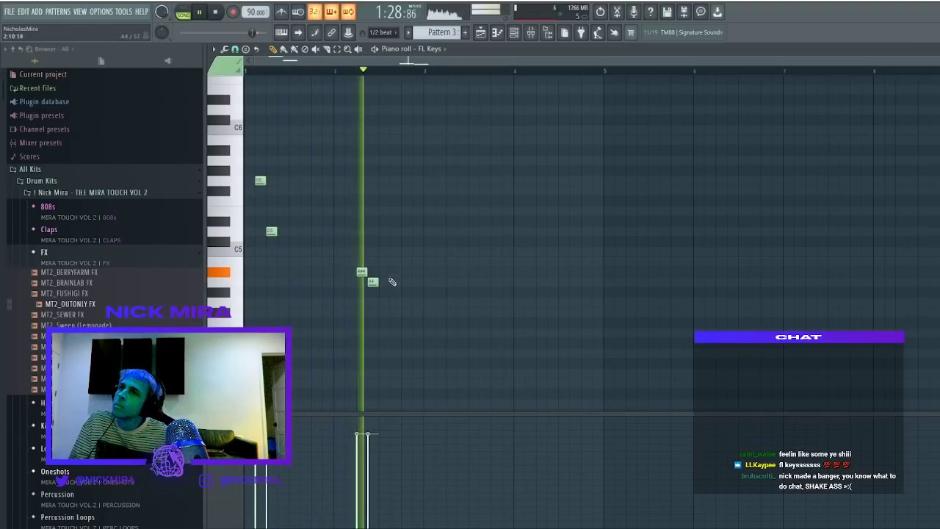
# Copy the whole two-bar phrase into bars 3 and 4, keeping the notes' pitches
pyautogui.hotkey('ctrl', 'a')
pyautogui.moveTo(372, 282); pyautogui.dragTo(560, 282)
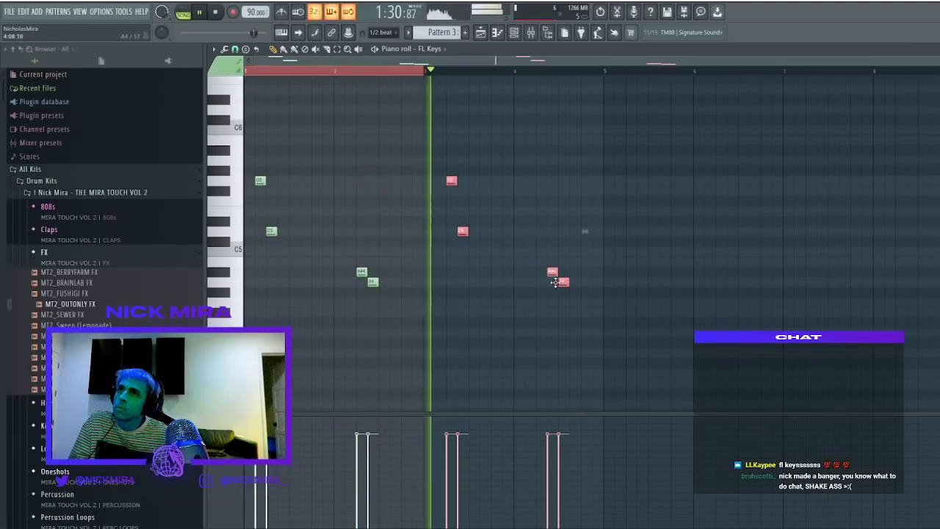
pyautogui.hotkey('ctrl', 'd')
# Add an A#4 note near the end of bars 2 and 4 and transpose all notes up one octave
pyautogui.click(406, 272)
pyautogui.click(584, 271)
pyautogui.hotkey('ctrl', 'Up')
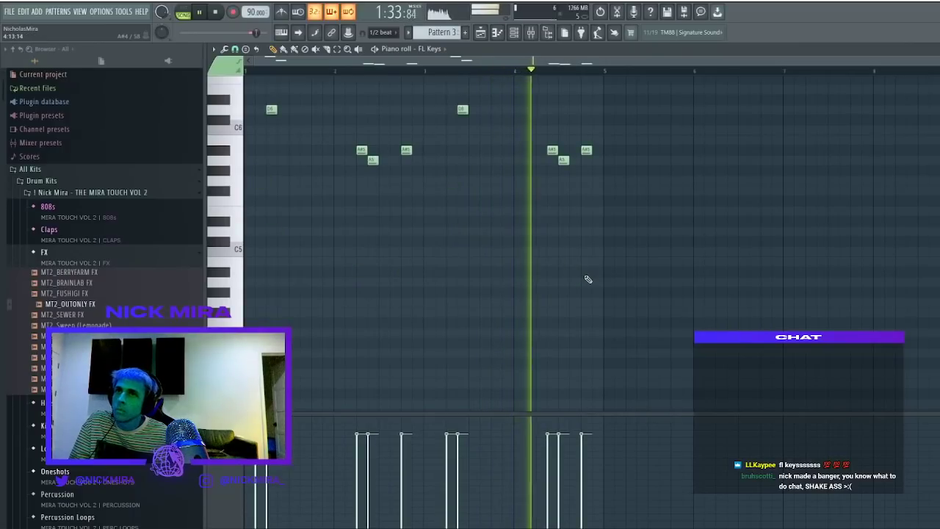
# Load ValhallaVintageVerb on the FL Keys mixer track and set its mix to 91.2 %
pyautogui.click(517, 39)
pyautogui.click(325, 174)
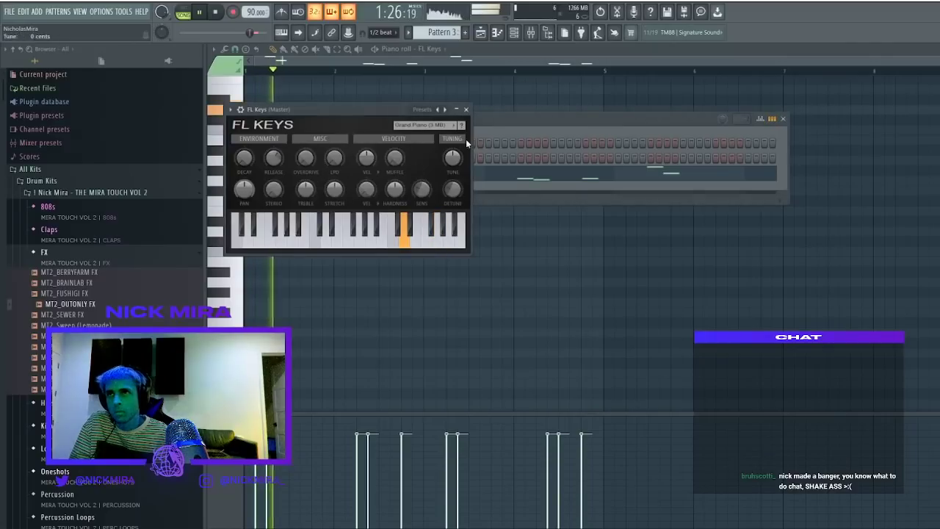
pyautogui.click(465, 109)
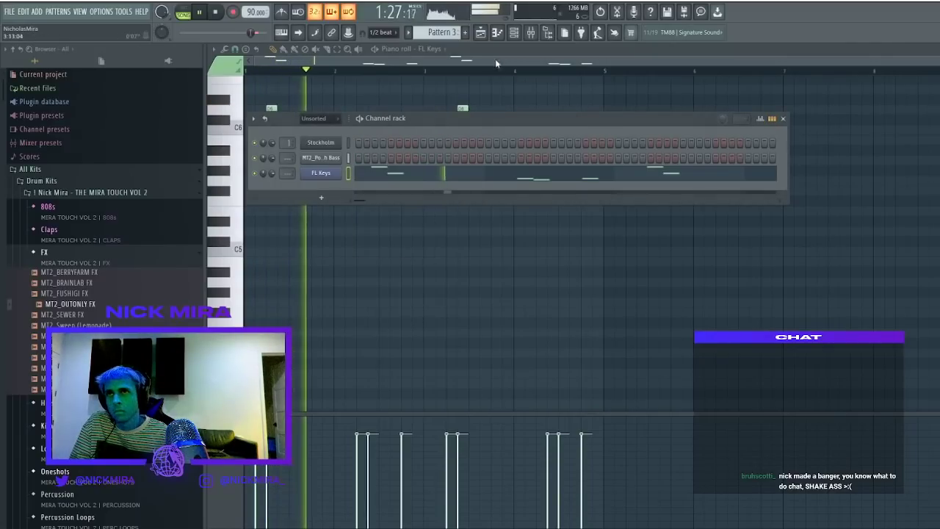
pyautogui.click(528, 36)
pyautogui.click(683, 422)
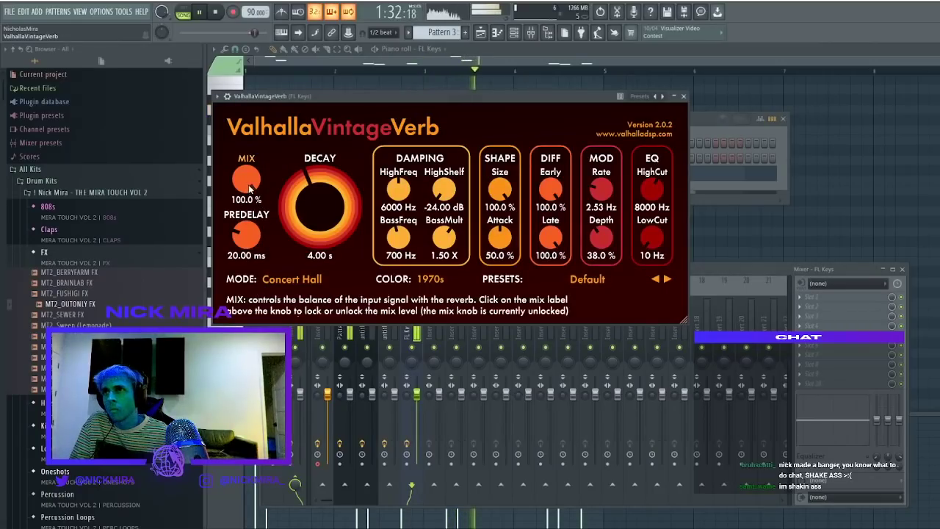
pyautogui.moveTo(254, 183); pyautogui.dragTo(255, 184)
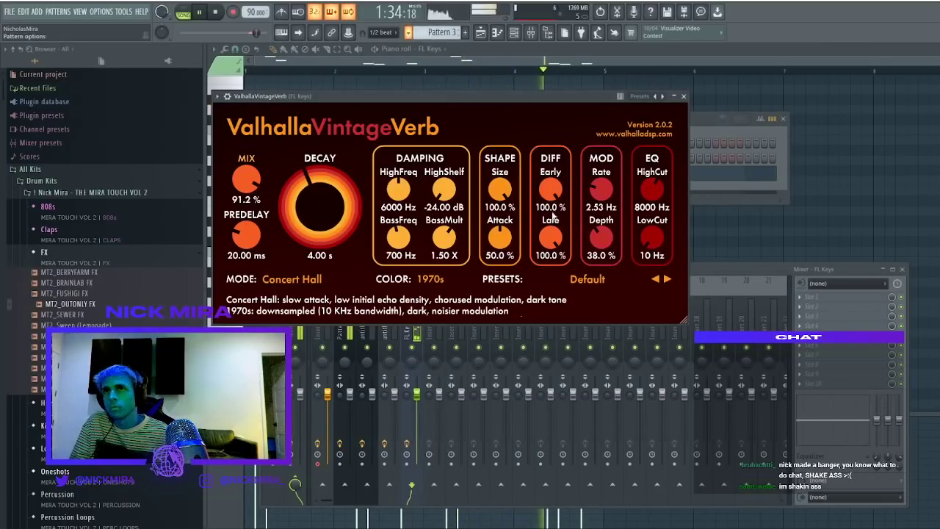
# Render Pattern 3 to an audio clip and place it on Track 8 at bar 33, replacing the note clip there
pyautogui.click(490, 43)
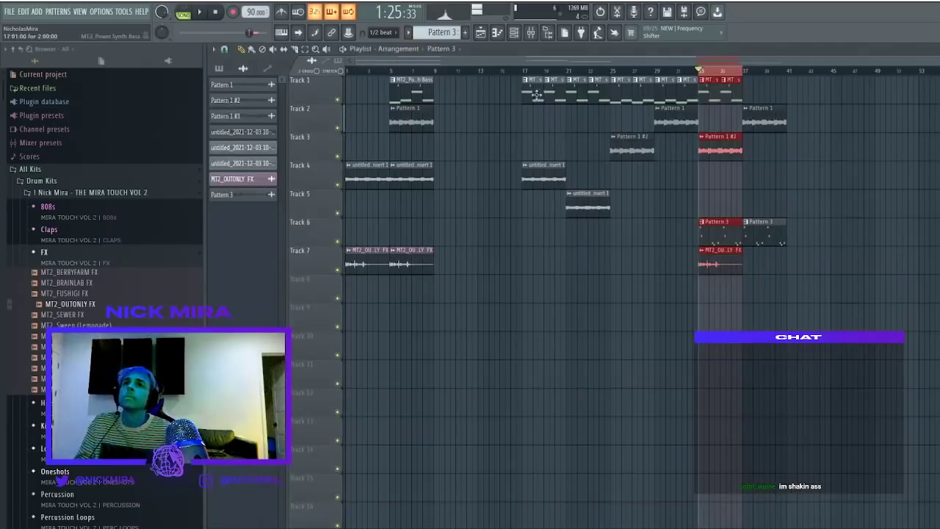
pyautogui.click(709, 194)
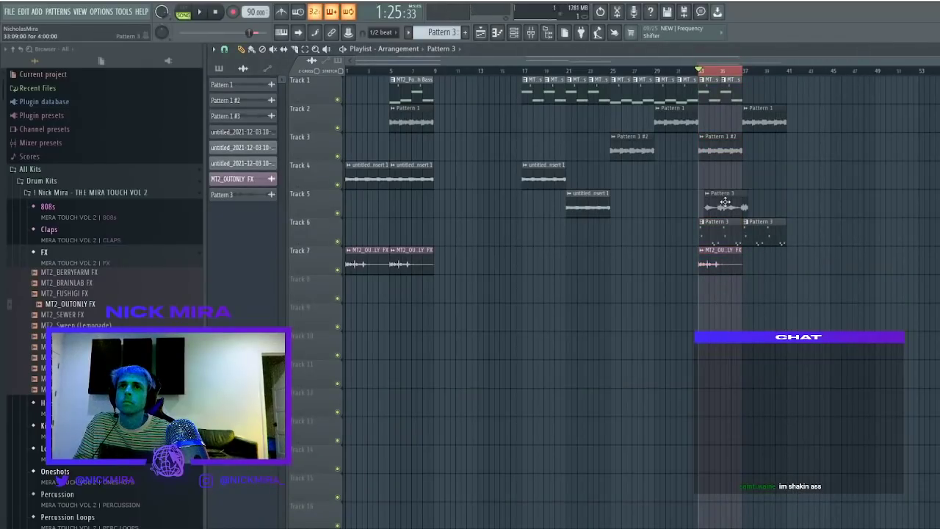
pyautogui.press('space')
# Set the Pattern 3 audio clip's time-stretching mode to Stretch and shift its pitch, checking it during playback
pyautogui.doubleClick(737, 286)
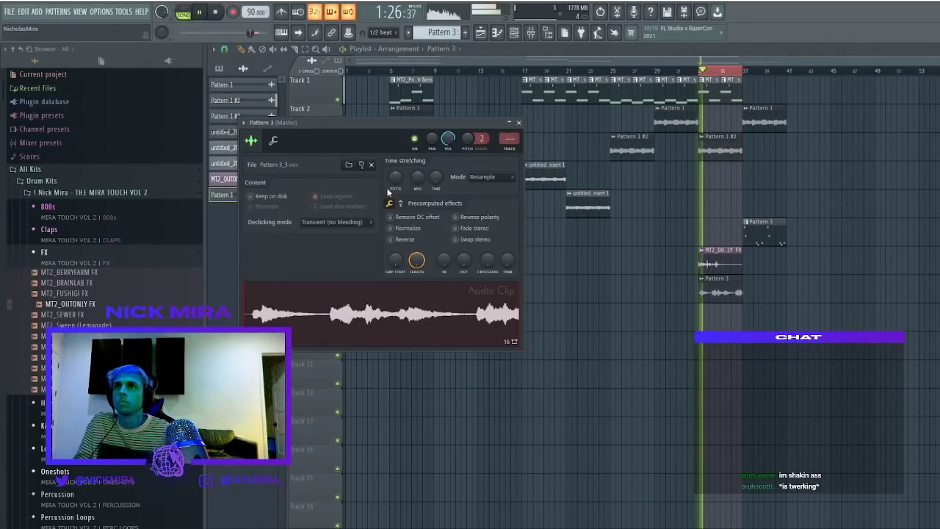
pyautogui.press('space')
pyautogui.press('space')
pyautogui.click(485, 177)
pyautogui.click(485, 203)
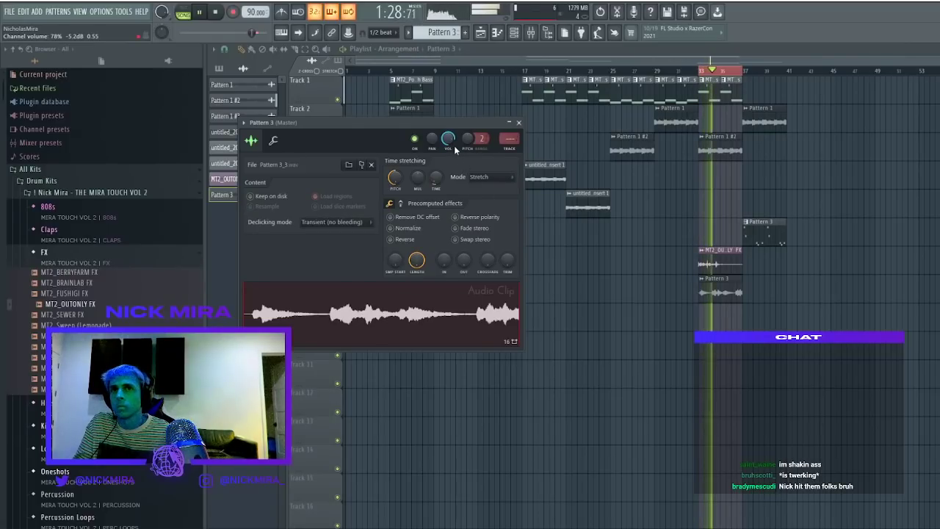
pyautogui.press('Escape')
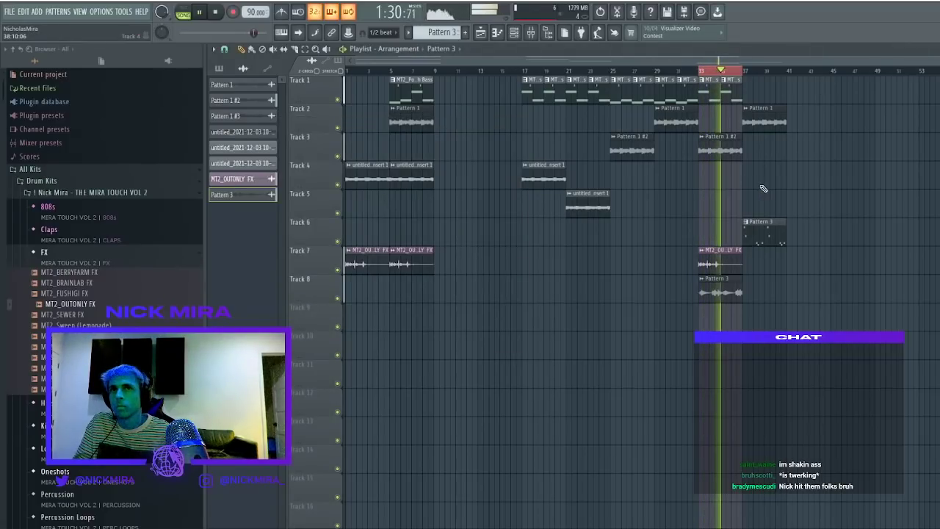
# Duplicate the Pattern 3 audio clip to bar 37 on Track 8 and make the copy an independent clip
pyautogui.doubleClick(724, 292)
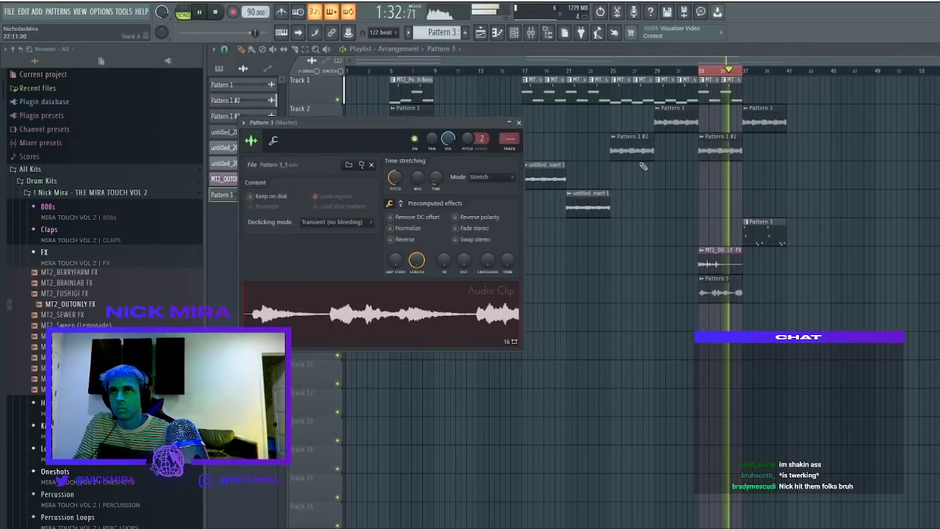
pyautogui.click(715, 294)
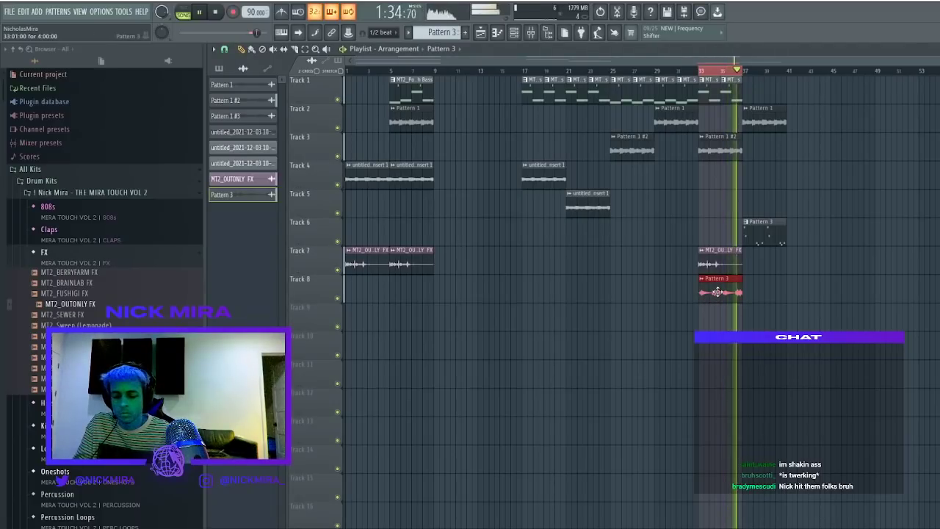
pyautogui.hotkey('ctrl', 'b')
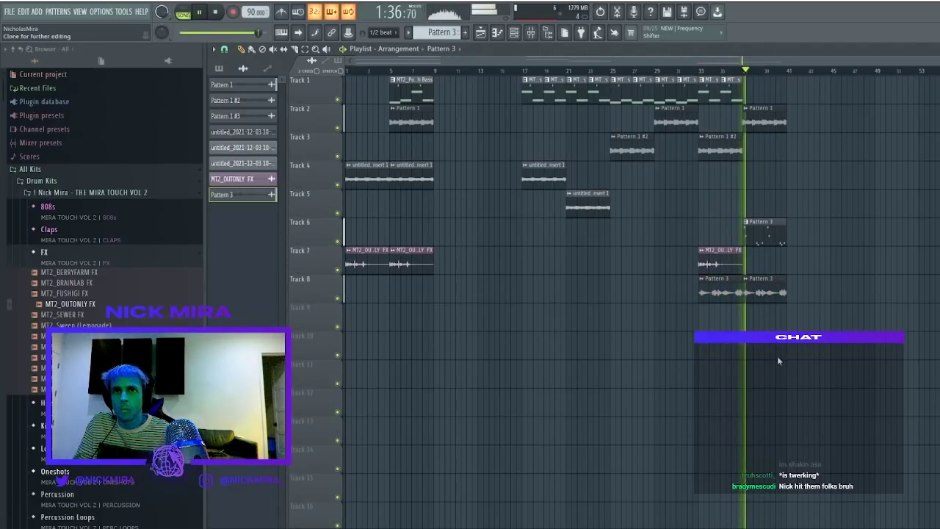
# Route the cloned clip to its own mixer track and band-limit it with Fruity Parametric EQ 2, low-pass at about 3931 Hz
pyautogui.doubleClick(767, 293)
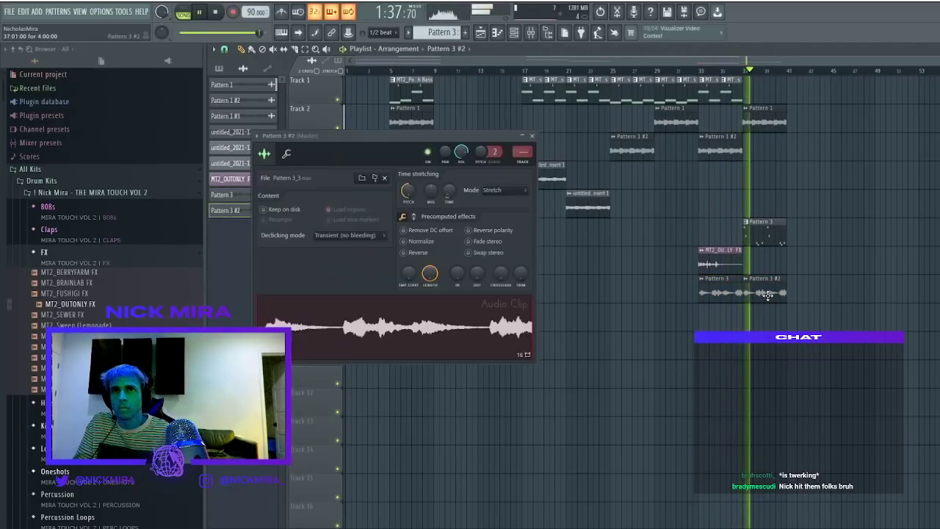
pyautogui.doubleClick(524, 164)
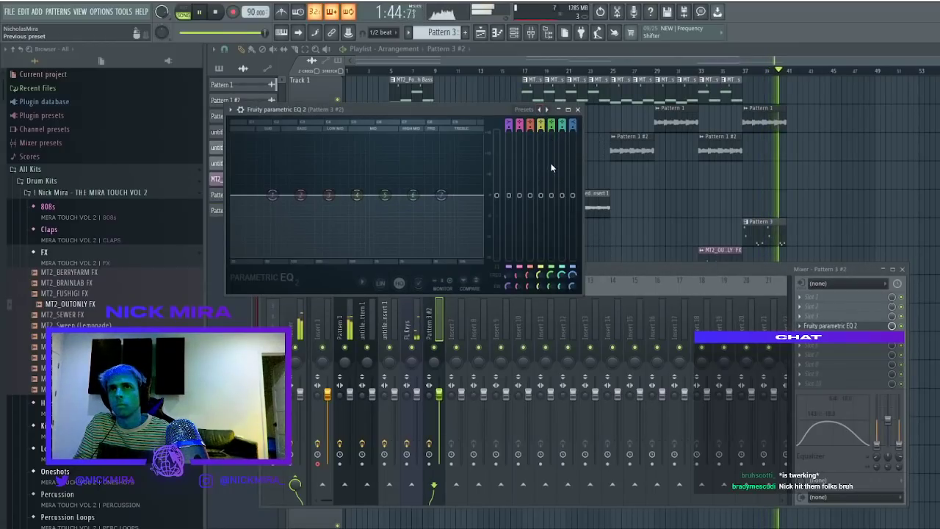
pyautogui.click(540, 110)
pyautogui.moveTo(251, 192); pyautogui.dragTo(288, 196)
pyautogui.moveTo(481, 196); pyautogui.dragTo(428, 196)
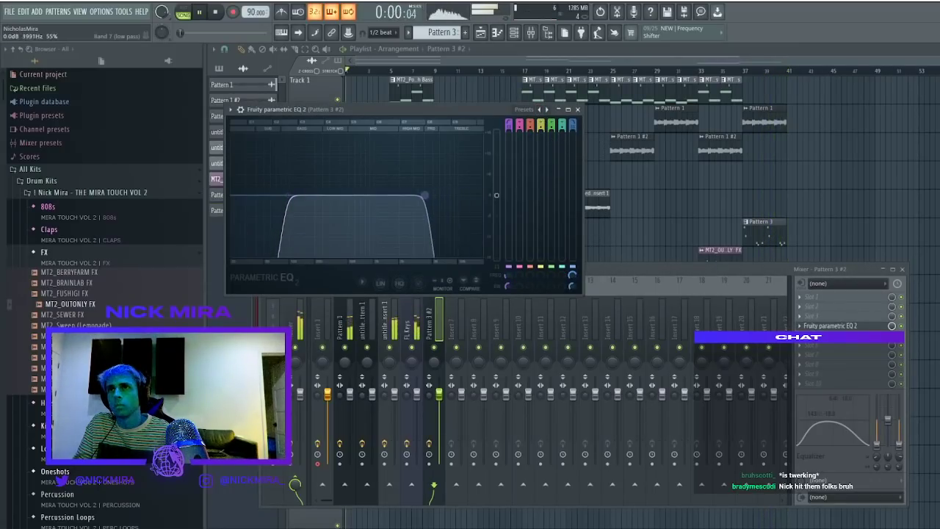
# Delete the remaining Pattern 3 note clip at bar 37 on Track 6
pyautogui.rightClick(774, 239)
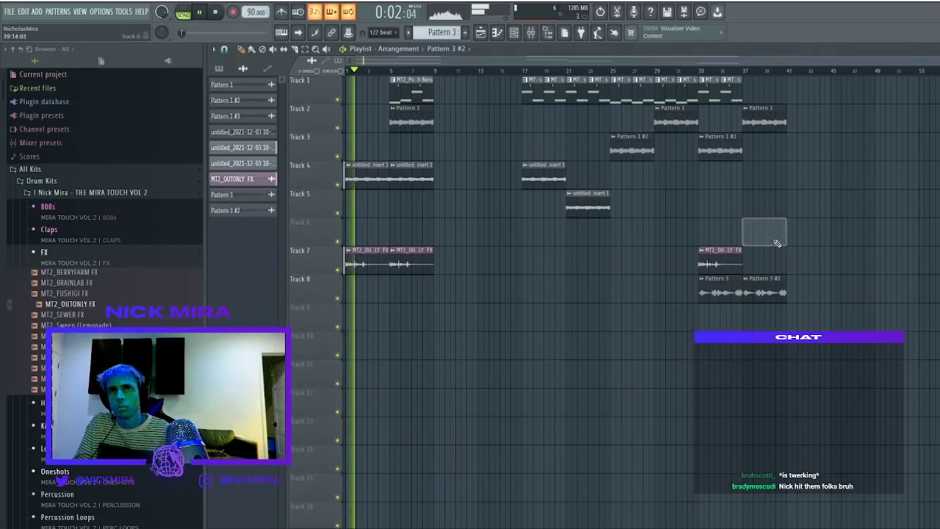
pyautogui.doubleClick(378, 183)
pyautogui.rightClick(462, 130)
# Add the MT2_Sweep 3 sample to Track 8 and position it from bar 7 to bar 9
pyautogui.click(150, 357)
pyautogui.moveTo(151, 357); pyautogui.dragTo(379, 287)
pyautogui.doubleClick(380, 287)
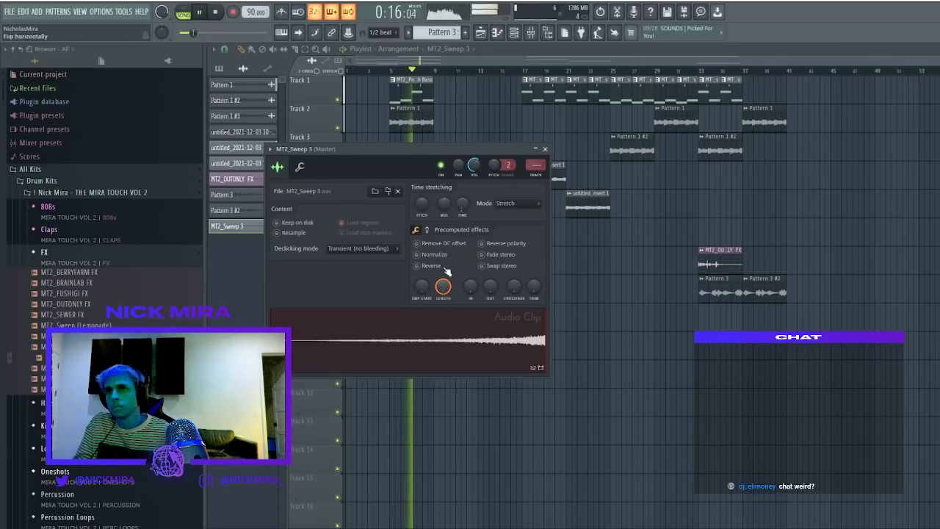
pyautogui.click(466, 122)
pyautogui.moveTo(387, 287); pyautogui.dragTo(430, 287)
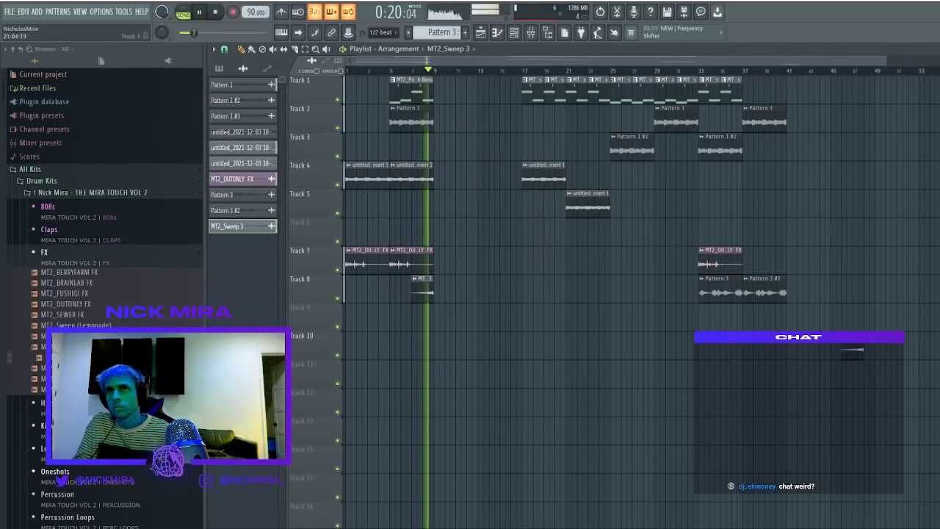
# Delete the stray sweep clip on Track 10 and move all clips from bar 17 onward to start at bar 9
pyautogui.click(524, 72)
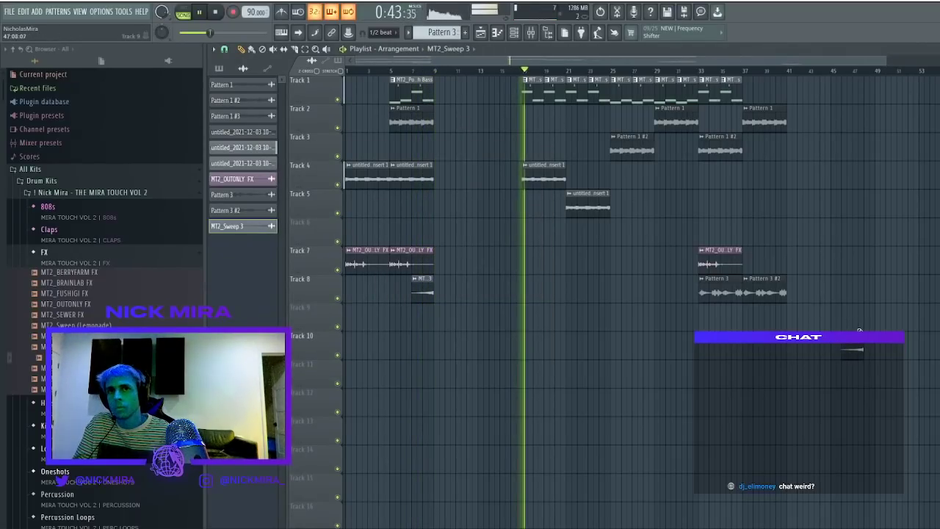
pyautogui.rightClick(852, 351)
pyautogui.moveTo(503, 356); pyautogui.dragTo(768, 89)
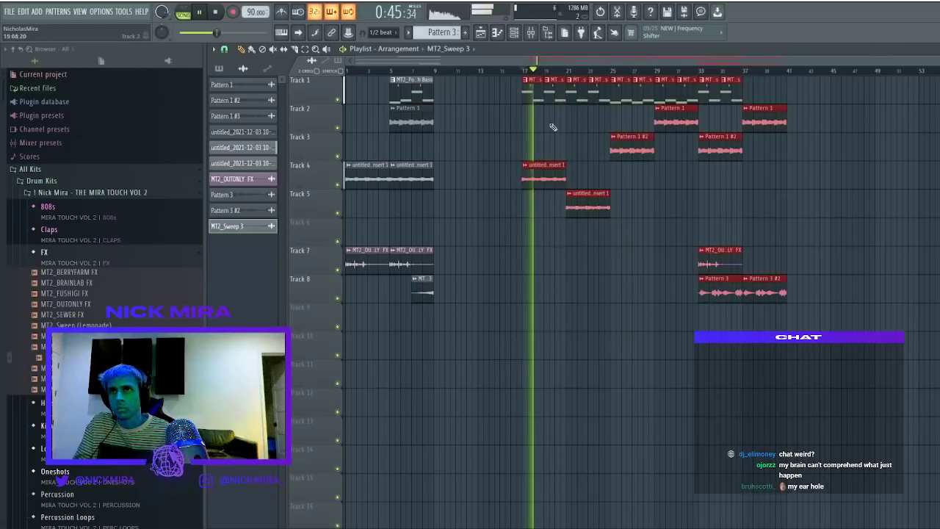
pyautogui.moveTo(535, 87); pyautogui.dragTo(447, 87)
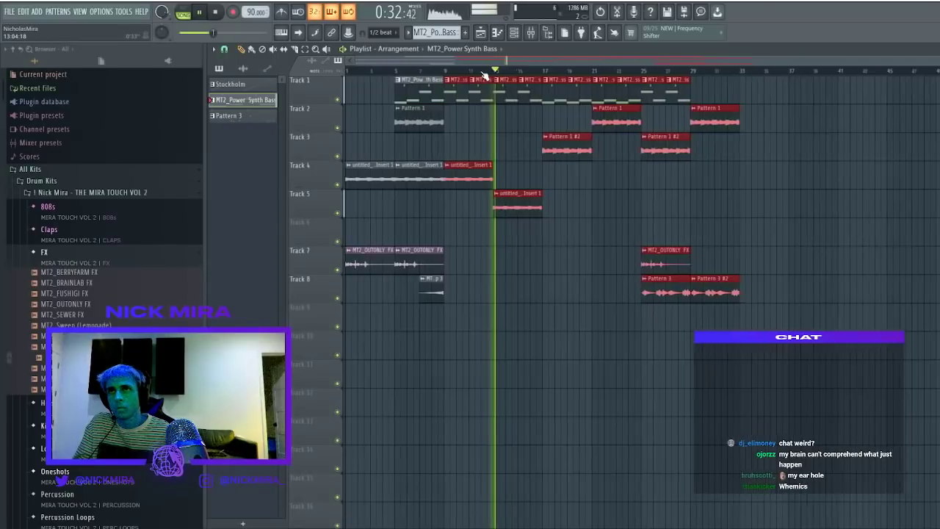
# Audition the tightened arrangement from several points, including bars 9, 21, 25 and 29
pyautogui.click(552, 71)
pyautogui.moveTo(435, 71); pyautogui.dragTo(346, 72)
pyautogui.click(405, 73)
pyautogui.click(449, 73)
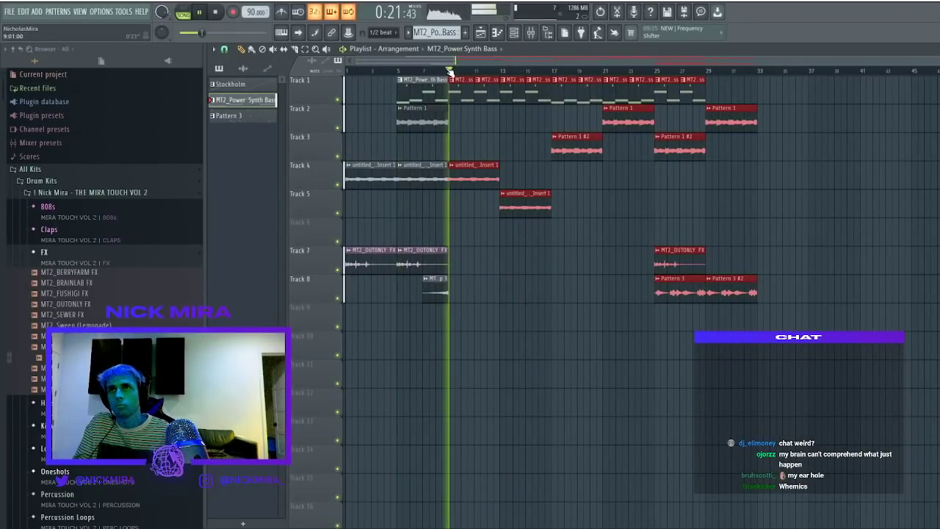
pyautogui.click(605, 71)
pyautogui.click(657, 74)
pyautogui.click(706, 74)
pyautogui.click(655, 73)
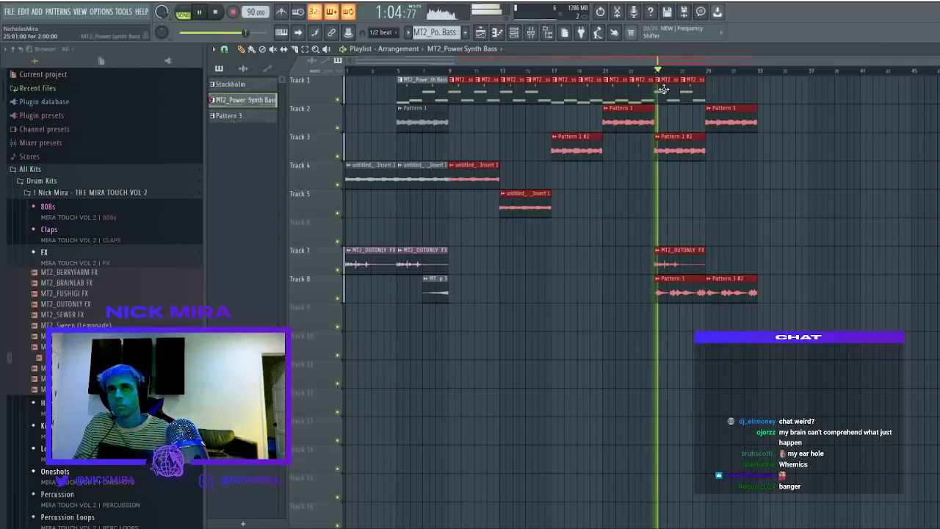
# Duplicate the two bass clips at bar 25 on Track 1 so they also fill bars 29 to 33
pyautogui.keyDown('ctrl'); pyautogui.click(695, 176); pyautogui.keyUp('ctrl')
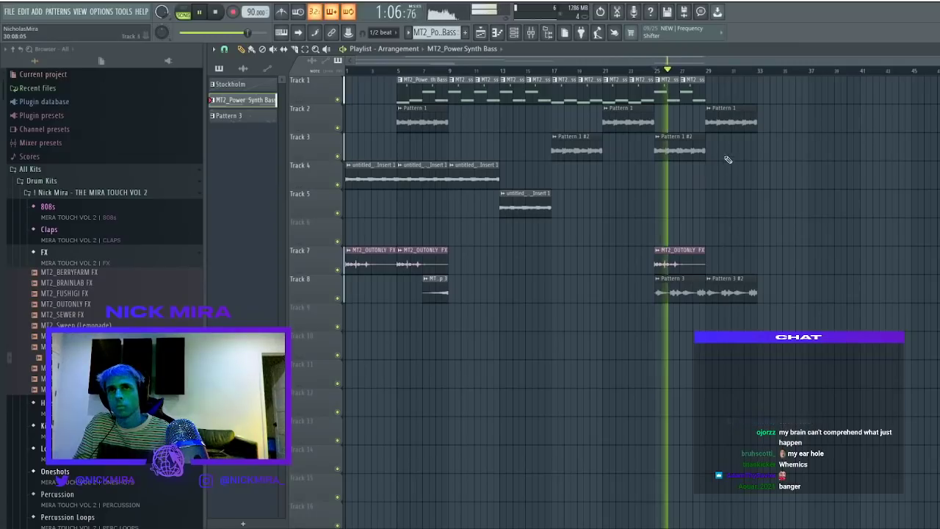
pyautogui.moveTo(752, 77); pyautogui.dragTo(670, 316)
pyautogui.keyDown('ctrl'); pyautogui.click(725, 195); pyautogui.keyUp('ctrl')
pyautogui.moveTo(737, 96); pyautogui.dragTo(673, 98)
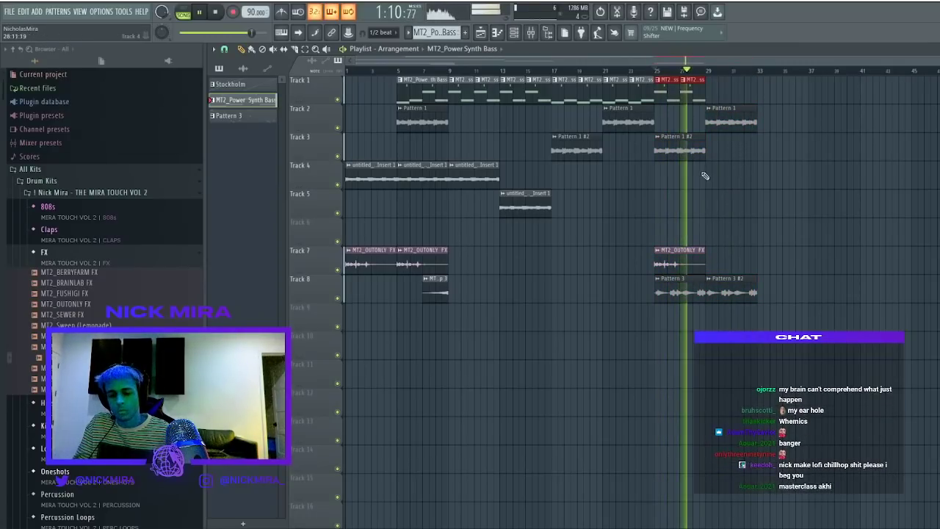
pyautogui.hotkey('ctrl', 'b')
# Replace the Pattern 1 clip at bar 29 with a unique, reversed copy of the Track 5 melody clip from bar 13
pyautogui.rightClick(739, 130)
pyautogui.moveTo(525, 205)
pyautogui.mouseDown()
pyautogui.moveTo(744, 206)
pyautogui.moveTo(732, 206)
pyautogui.mouseUp()
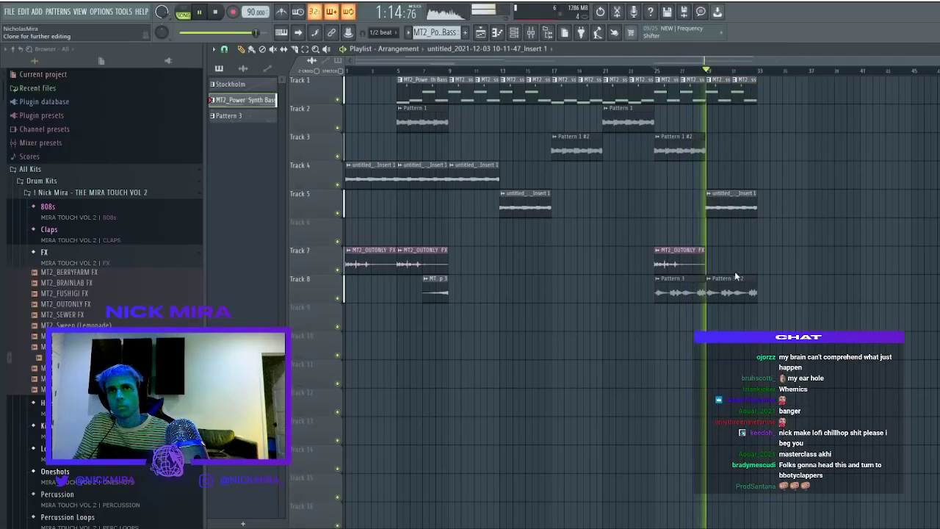
pyautogui.doubleClick(735, 208)
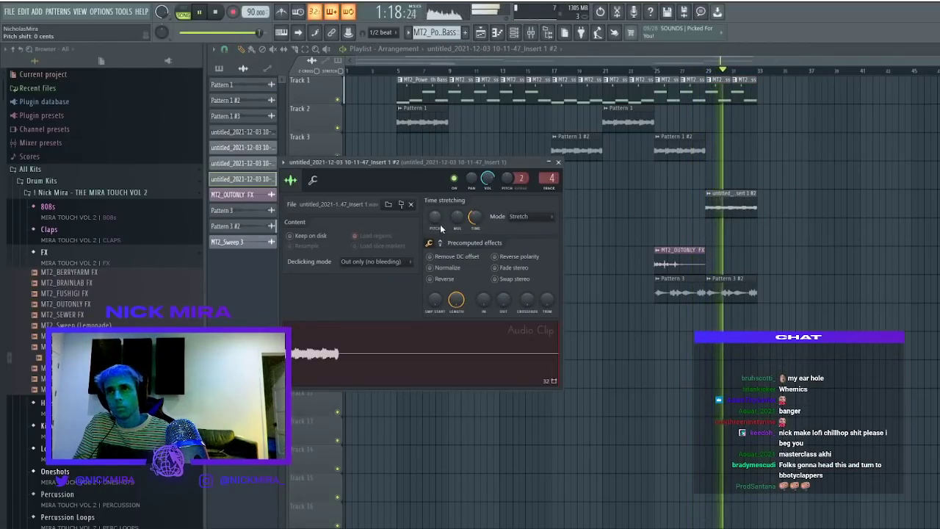
pyautogui.click(445, 279)
pyautogui.click(703, 206)
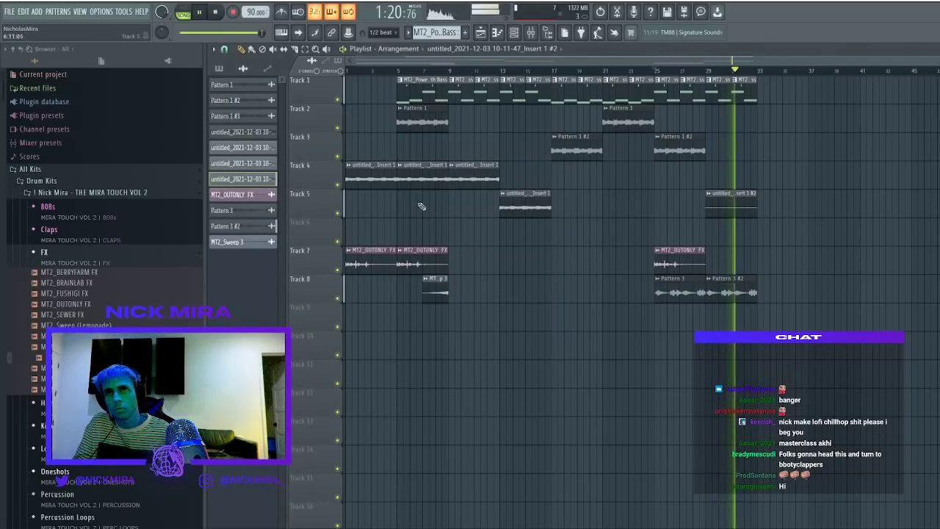
# Extend the reversed Track 5 clip, slip its audio to begin at bar 29, slice it at bar 33 and delete the remainder
pyautogui.moveTo(755, 208); pyautogui.dragTo(939, 200)
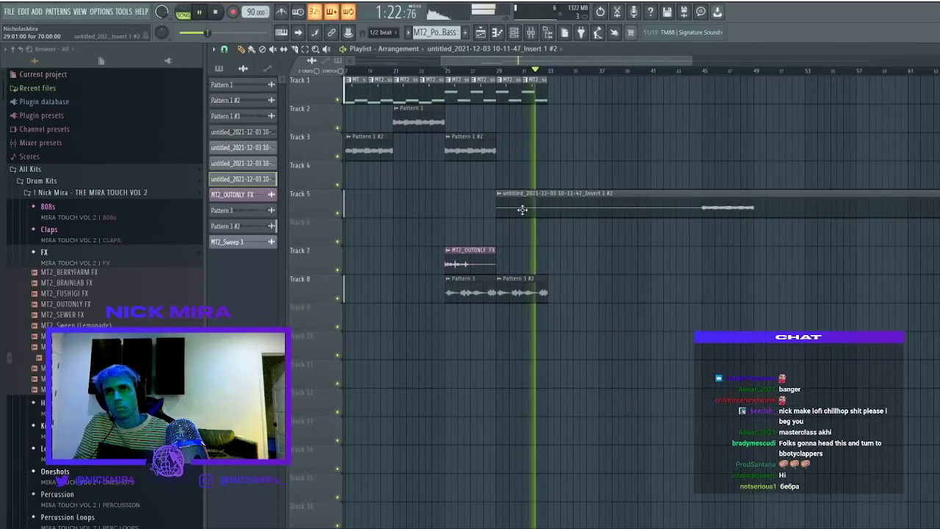
pyautogui.moveTo(497, 207); pyautogui.dragTo(542, 198)
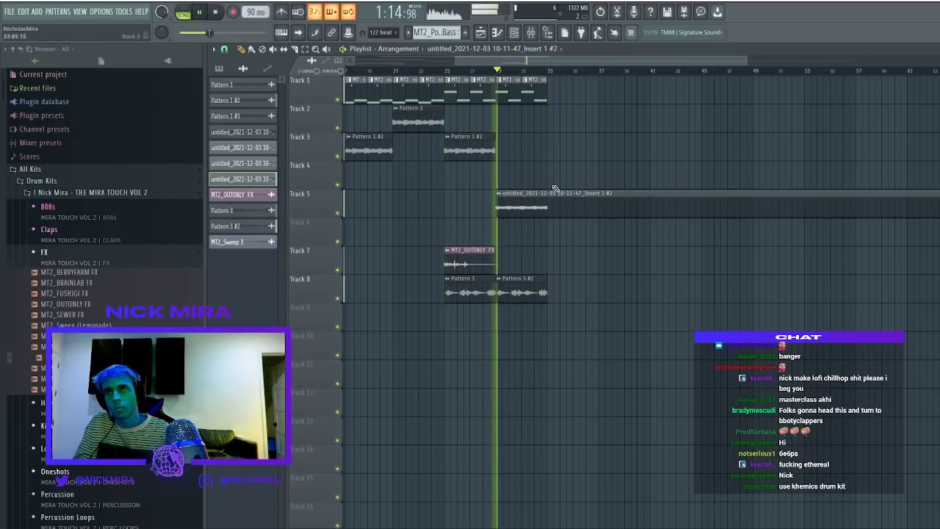
pyautogui.press('c')
pyautogui.moveTo(549, 220); pyautogui.dragTo(548, 191)
pyautogui.press('p')
pyautogui.rightClick(596, 206)
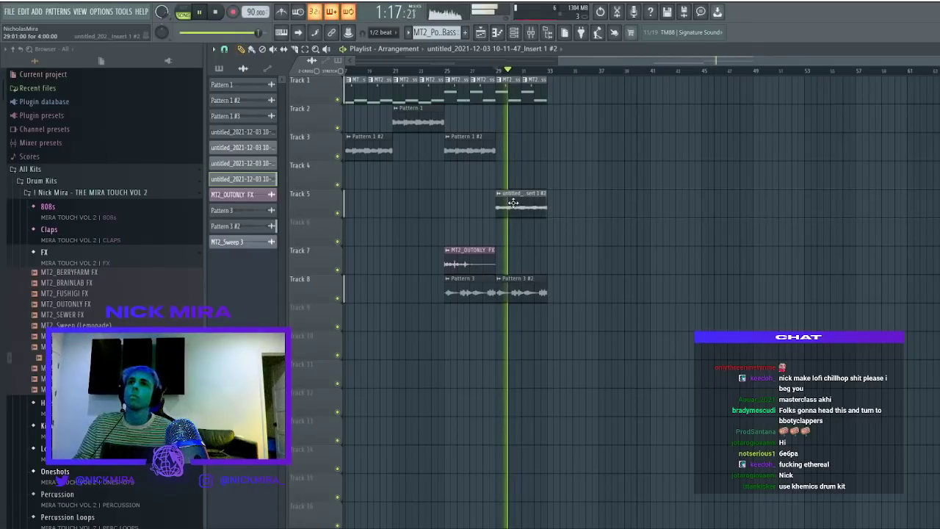
# Turn off Reverse for the Track 5 clip at bar 29 and delete the clip
pyautogui.doubleClick(521, 206)
pyautogui.click(448, 279)
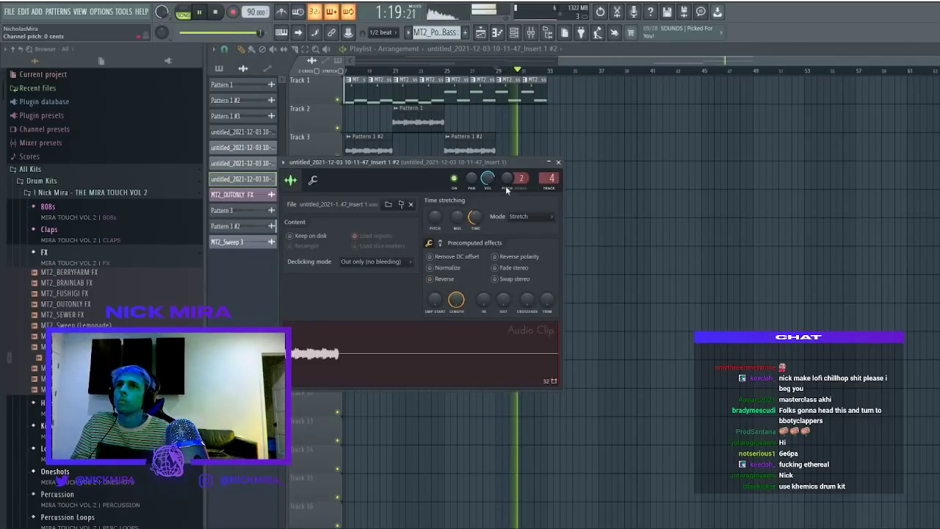
pyautogui.click(558, 162)
pyautogui.rightClick(530, 212)
# Add another MT2_OUTONLY FX clip at bar 29 on Track 7 and play the section from bar 25
pyautogui.hscroll(-4, 584, 74)
pyautogui.moveTo(732, 270)
pyautogui.mouseDown()
pyautogui.moveTo(698, 267)
pyautogui.moveTo(731, 259)
pyautogui.mouseUp()
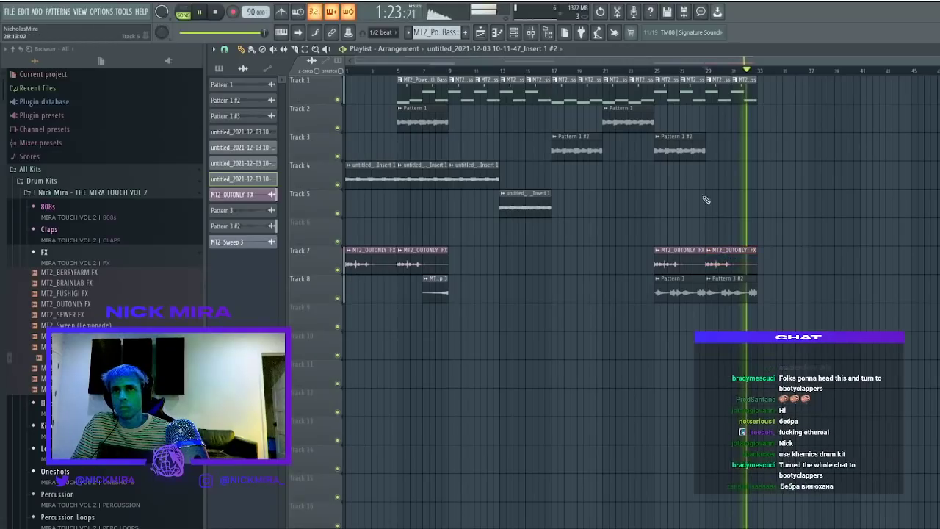
pyautogui.click(661, 71)
pyautogui.click(661, 72)
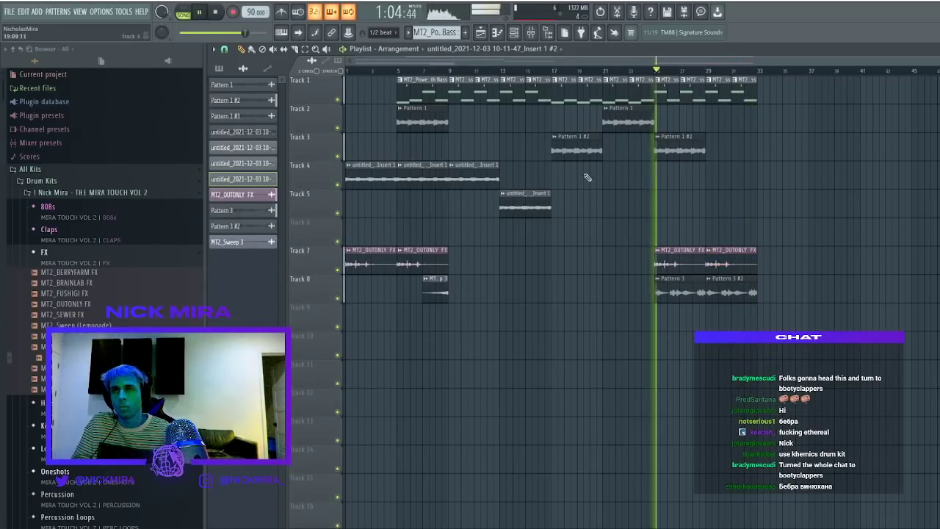
# Copy the Track 4 melody clip to bar 37, Pattern 1 to bar 41 and Pattern 1 #2 to bar 45 on their own tracks
pyautogui.moveTo(373, 179); pyautogui.dragTo(837, 187)
pyautogui.scroll(-1, 401, 151)
pyautogui.moveTo(412, 119); pyautogui.dragTo(807, 118)
pyautogui.scroll(-1, 598, 151)
pyautogui.moveTo(598, 151); pyautogui.dragTo(805, 151)
# Copy the two bass clip variations on Track 1 so they fill bars 49 to 57
pyautogui.moveTo(642, 92); pyautogui.dragTo(874, 101)
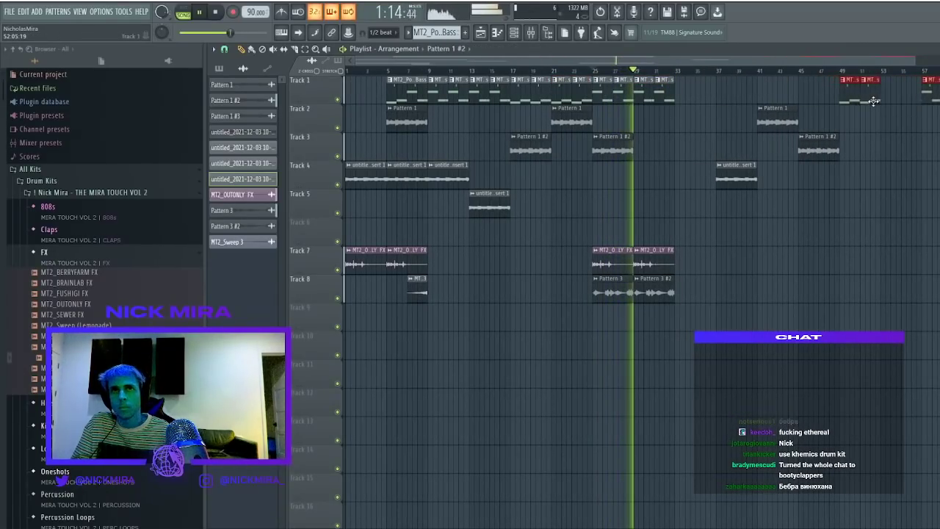
pyautogui.scroll(-1, 879, 72)
pyautogui.moveTo(814, 90); pyautogui.dragTo(782, 91)
pyautogui.hotkey('ctrl', 'd')
# Set the MT2_OUTONLY FX channel volume to 33% and collapse the FX sample folder
pyautogui.doubleClick(591, 268)
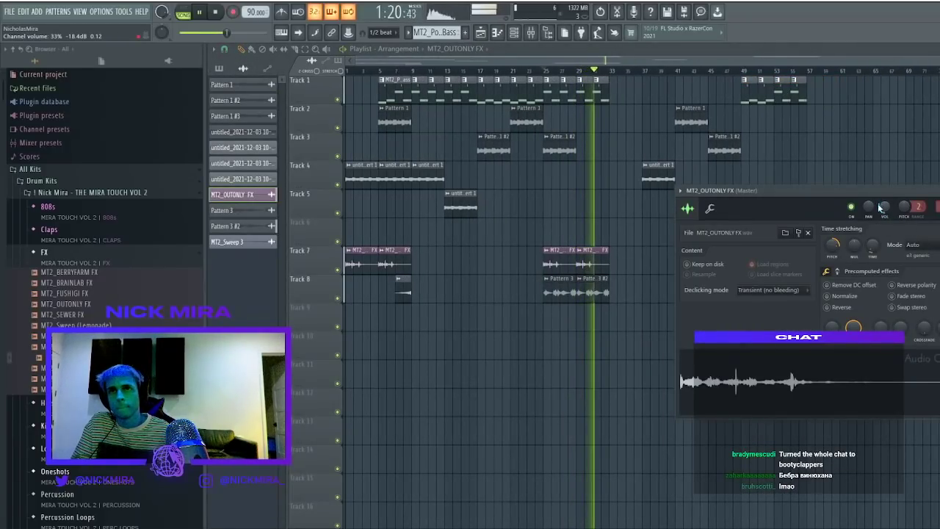
pyautogui.click(877, 135)
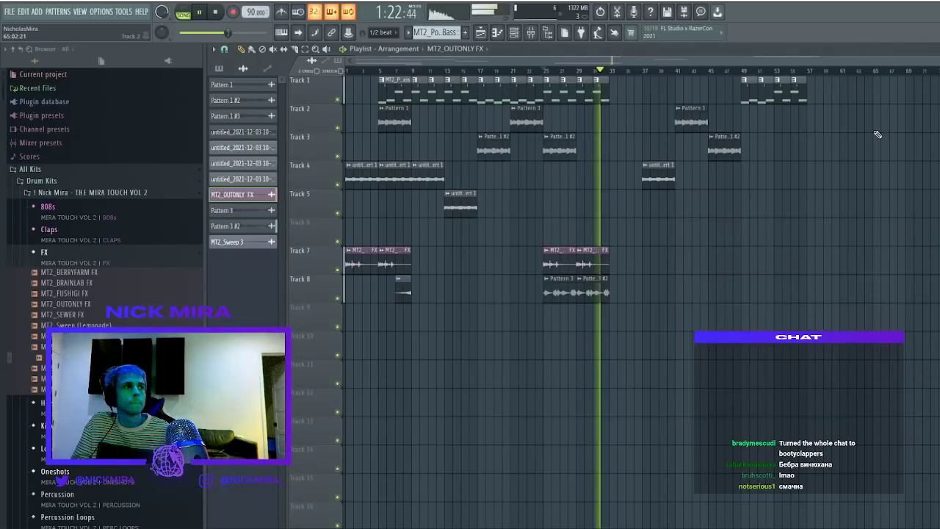
pyautogui.click(170, 262)
# Move all clips on Tracks 7 and 8 up one track, and shift the spare copies at bar 37 to start at bar 33
pyautogui.moveTo(632, 243); pyautogui.dragTo(328, 308)
pyautogui.press('space')
pyautogui.press('space')
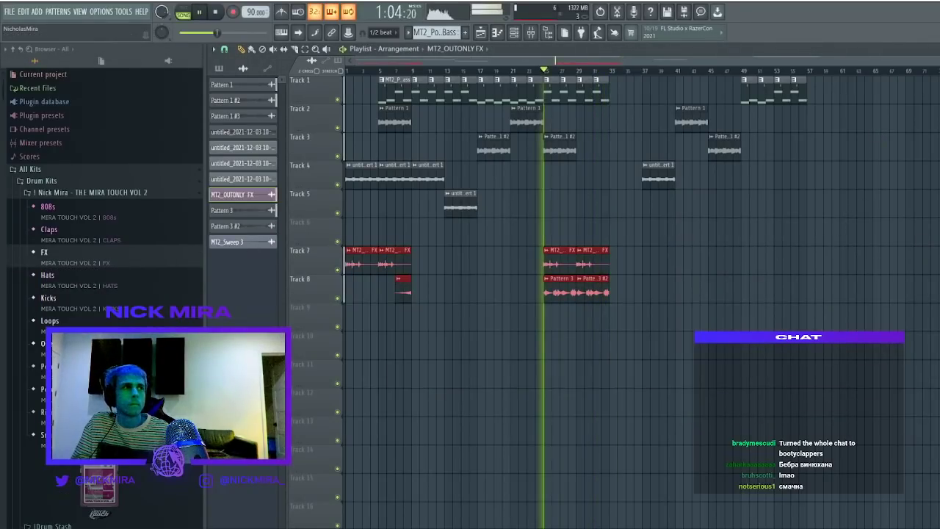
pyautogui.hotkey('shift', 'Up')
pyautogui.hotkey('ctrl', 'd')
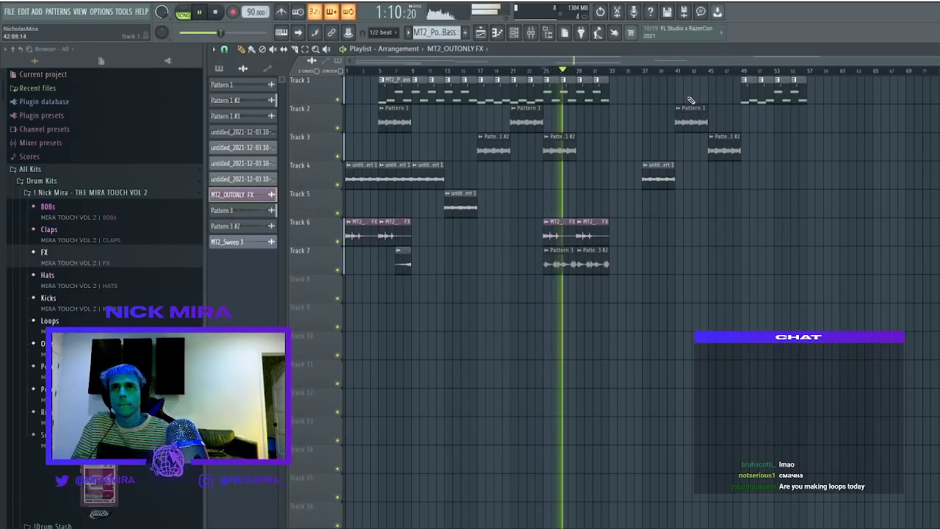
pyautogui.moveTo(647, 179); pyautogui.dragTo(614, 174)
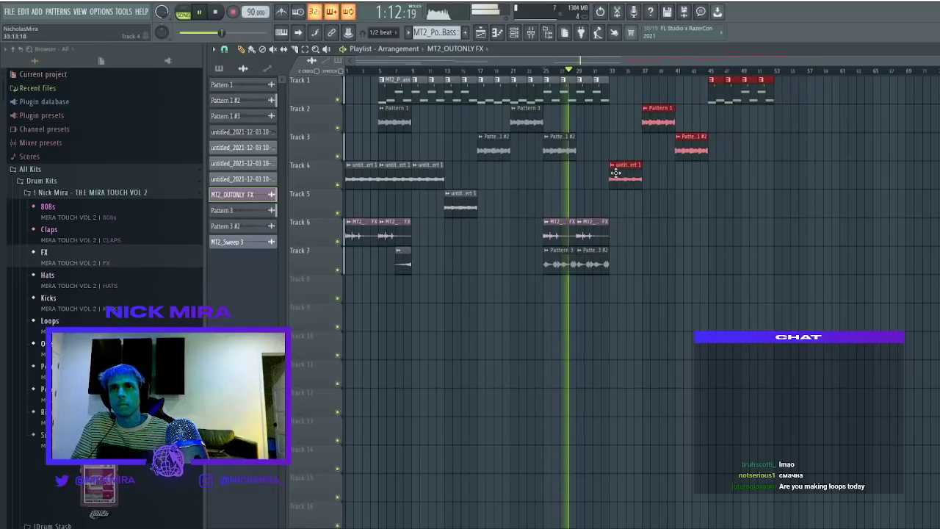
# Copy the Pattern 3 clip from bar 25 to bar 53 on Track 7, and the Track 5 melody clip from bar 13 to bar 57
pyautogui.click(583, 263)
pyautogui.moveTo(559, 265); pyautogui.dragTo(788, 255)
pyautogui.hotkey('ctrl', 'd')
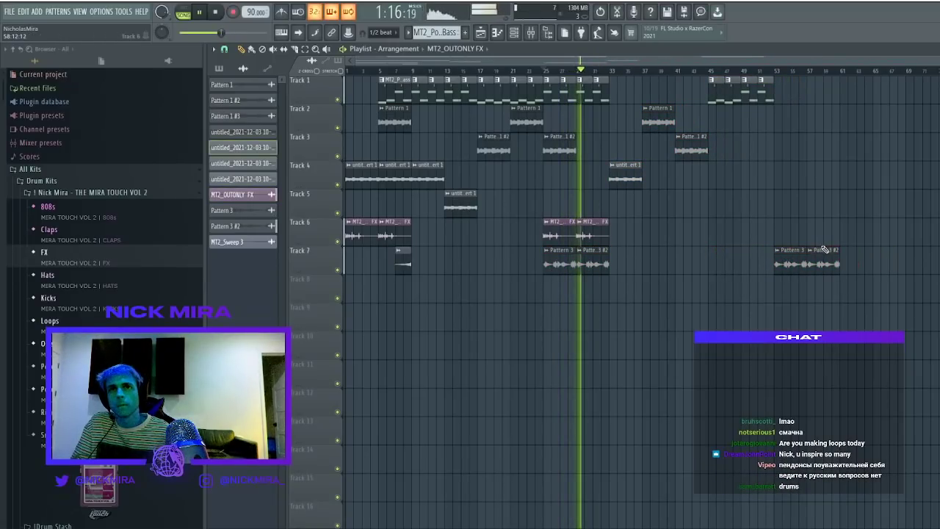
pyautogui.rightClick(827, 262)
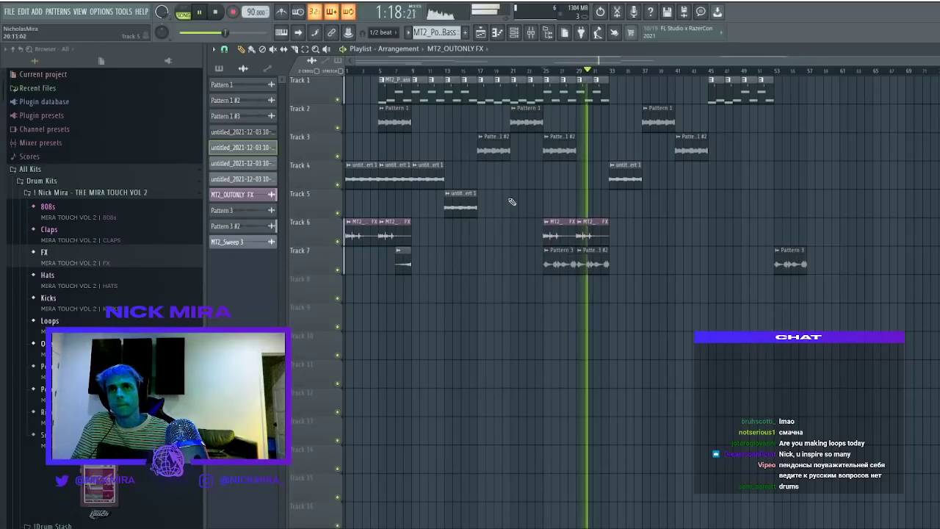
pyautogui.click(460, 207)
pyautogui.moveTo(461, 207); pyautogui.dragTo(828, 207)
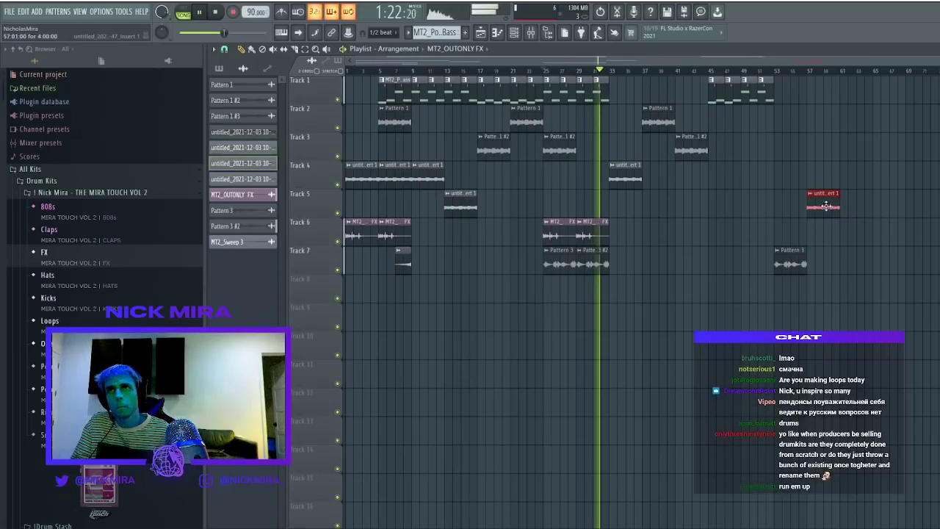
# Set the timeline selection from bar 1 to bar 61 and audition the arrangement from the start
pyautogui.press('space')
pyautogui.press('space')
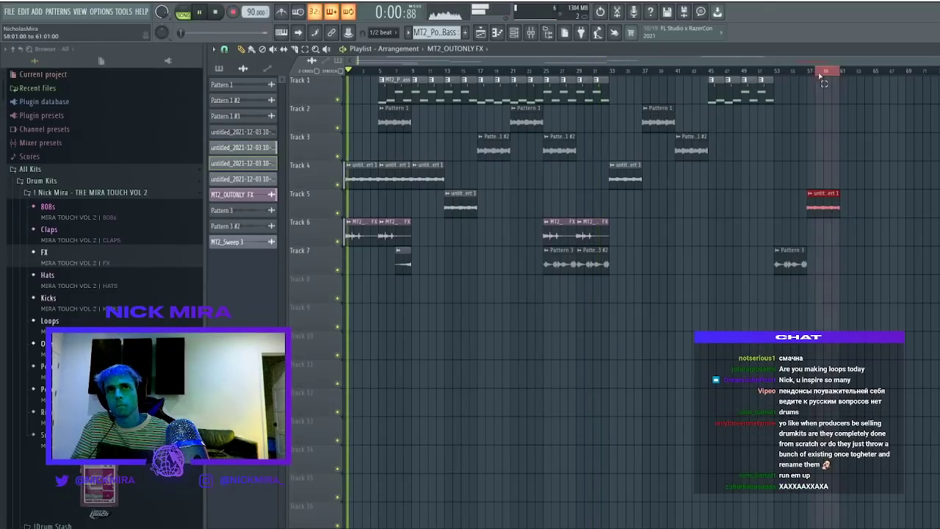
pyautogui.moveTo(839, 75); pyautogui.dragTo(346, 73)
pyautogui.keyDown('ctrl'); pyautogui.click(390, 210); pyautogui.keyUp('ctrl')
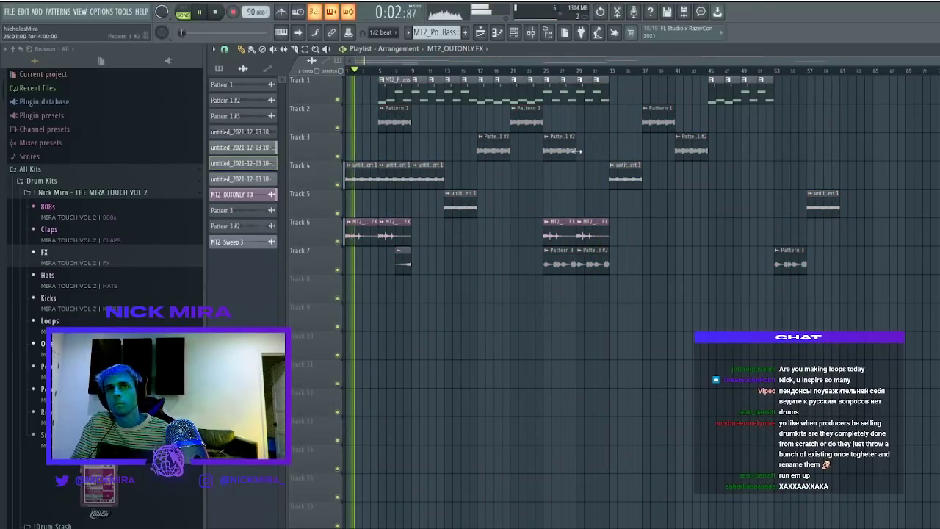
pyautogui.hotkey('ctrl', 'a')
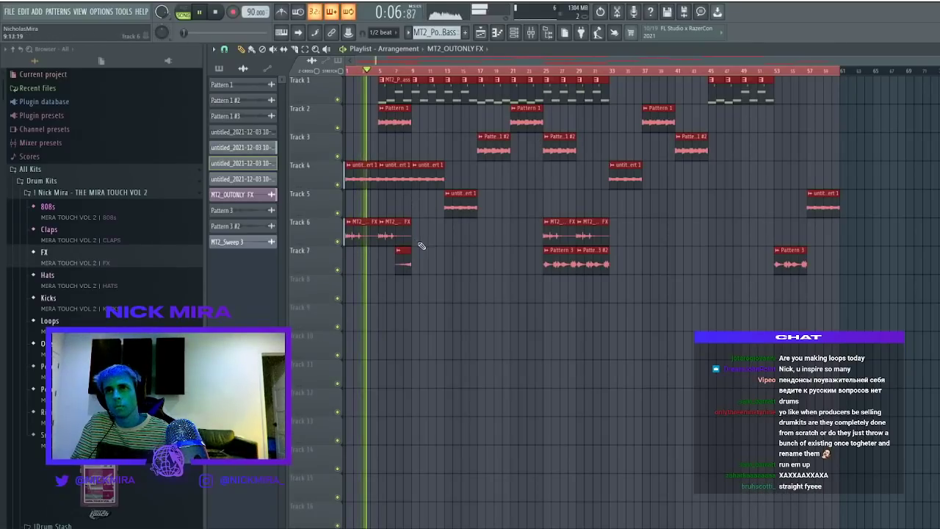
pyautogui.keyDown('ctrl'); pyautogui.click(392, 283); pyautogui.keyUp('ctrl')
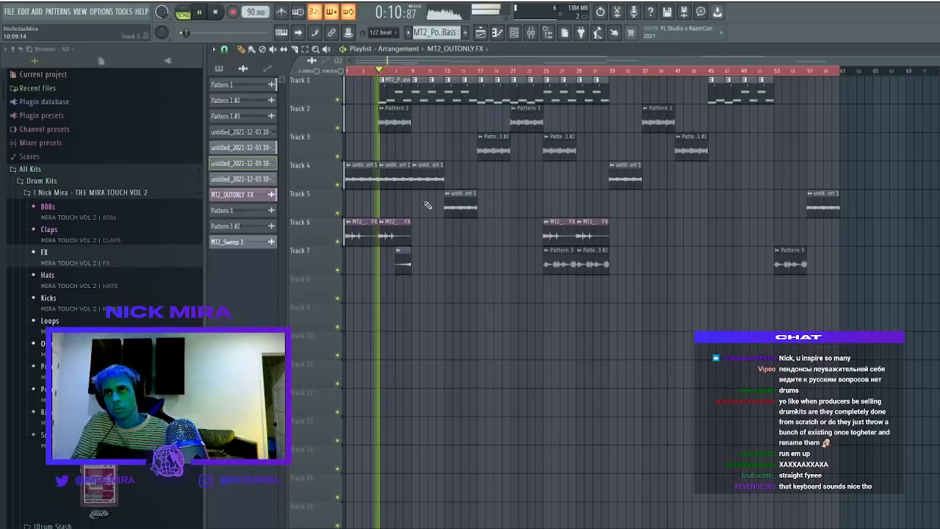
# Move the Pattern 1 clip on Track 2 from bar 5 to bar 9, keeping the bass clip at bar 5
pyautogui.rightClick(397, 95)
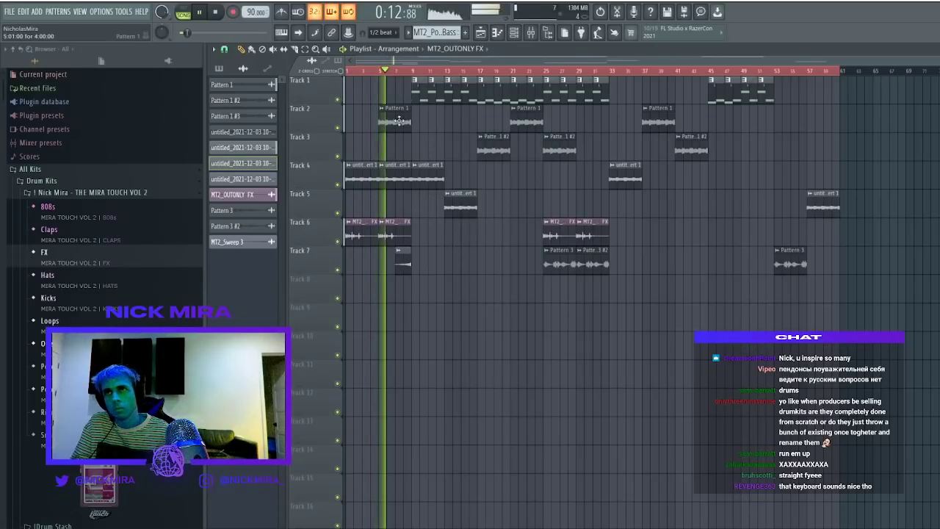
pyautogui.hotkey('ctrl', 'z')
pyautogui.rightClick(405, 121)
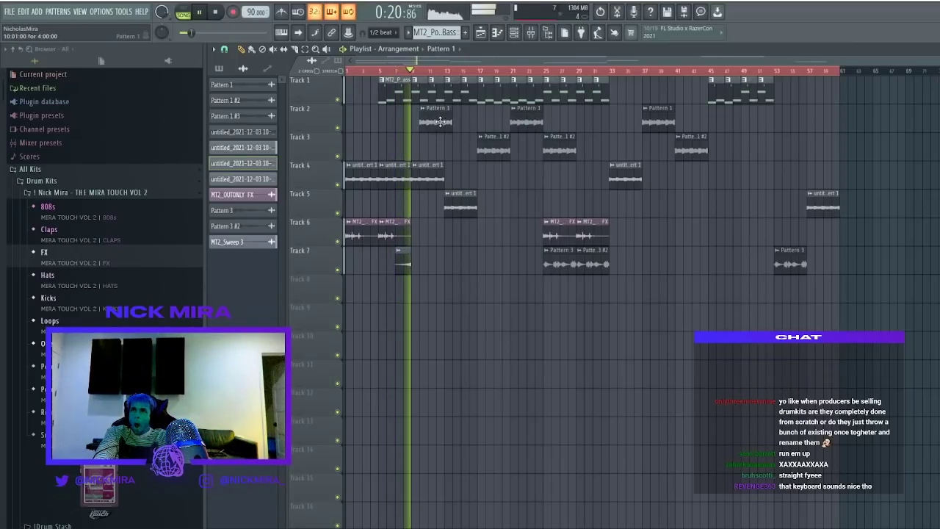
pyautogui.hotkey('ctrl', 'z')
pyautogui.hotkey('ctrl', 'alt', 'z')
pyautogui.hotkey('ctrl', 'a')
pyautogui.moveTo(432, 151); pyautogui.dragTo(379, 119)
pyautogui.hotkey('ctrl', 'b')
pyautogui.rightClick(389, 119)
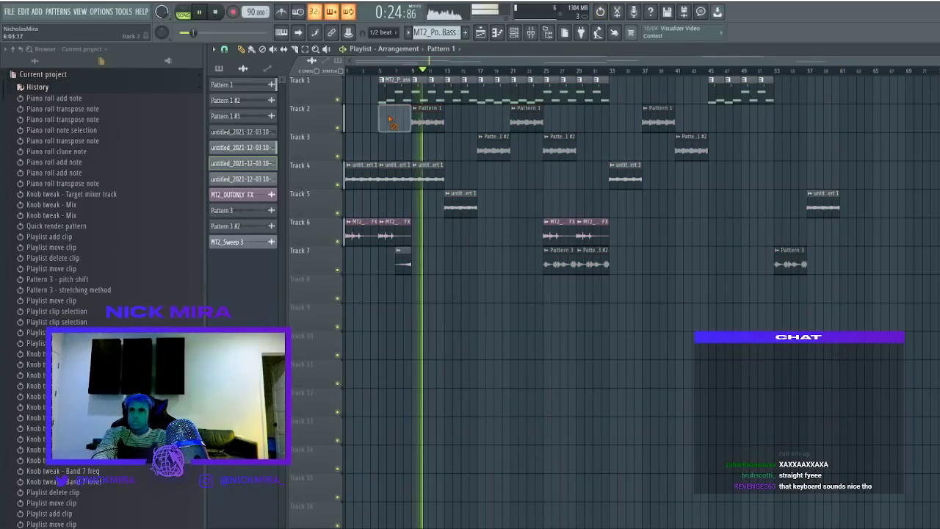
pyautogui.rightClick(439, 172)
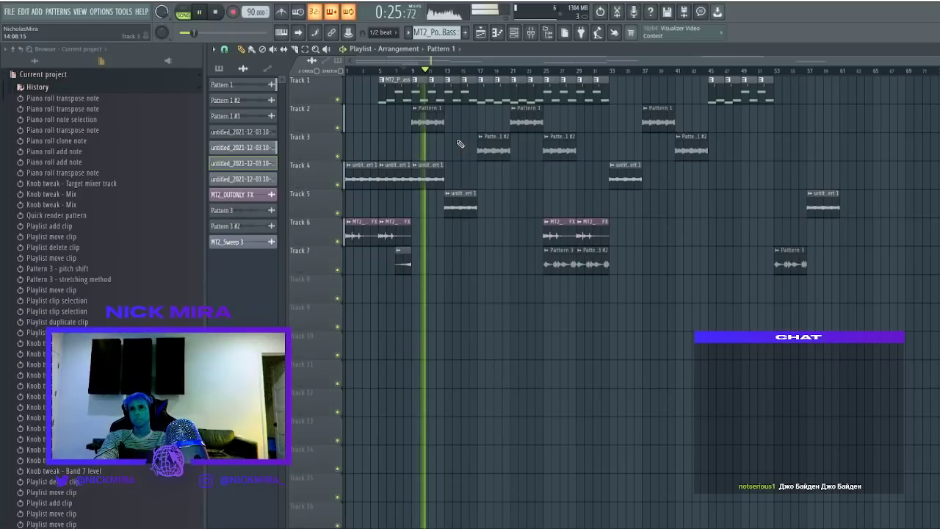
# Adjust the low band of the Master track's equalizer in the mixer, and close the mixer
pyautogui.click(530, 33)
pyautogui.moveTo(808, 413); pyautogui.dragTo(798, 445)
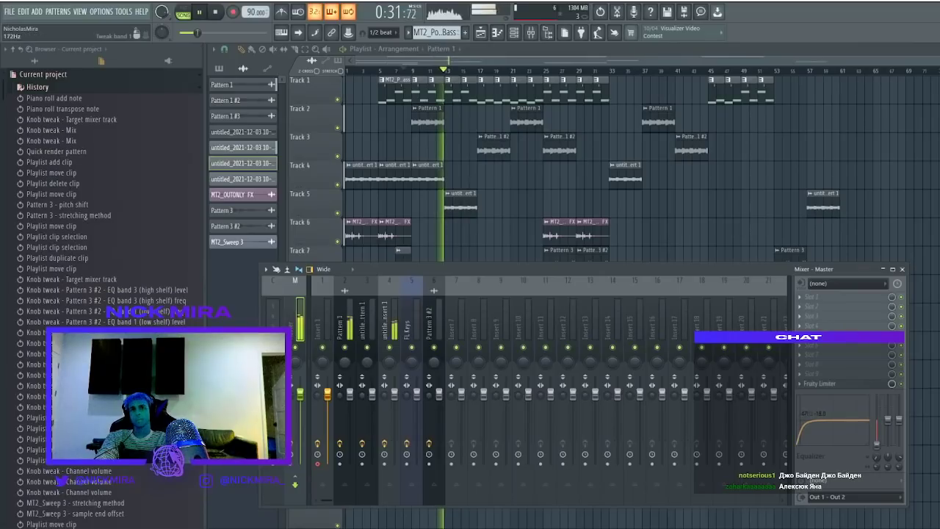
pyautogui.moveTo(808, 411); pyautogui.dragTo(804, 415)
pyautogui.press('F9')
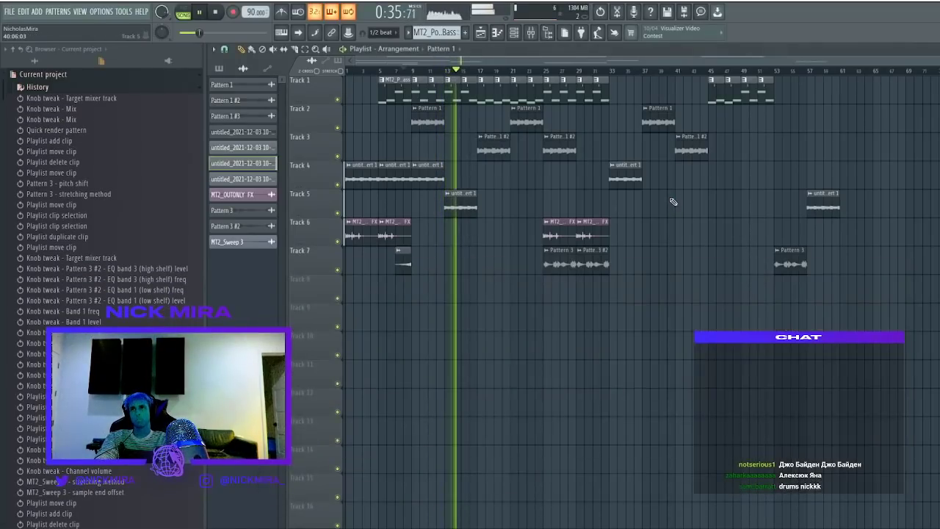
# Inspect the channel settings of the Track 5 melody clip at bar 57 and stop playback
pyautogui.click(831, 206)
pyautogui.doubleClick(832, 206)
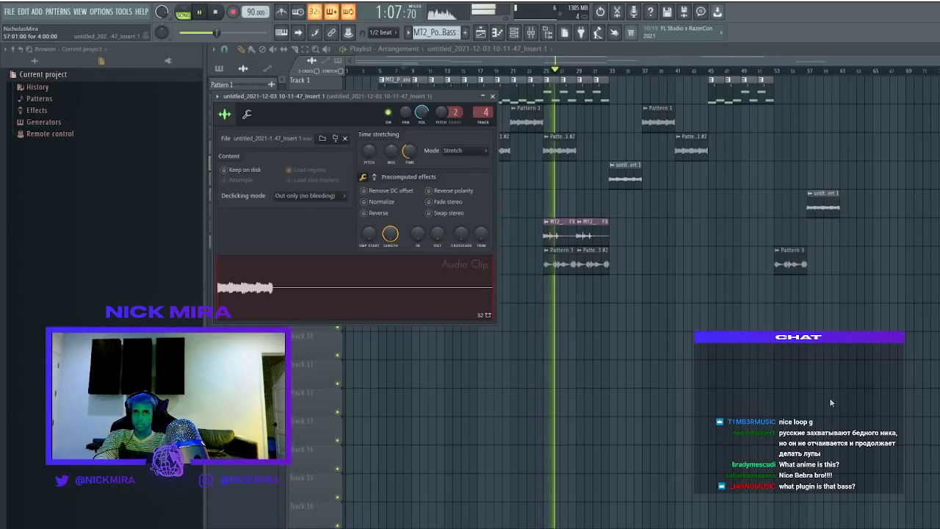
pyautogui.press('space')
pyautogui.press('F5')
pyautogui.press('F5')
pyautogui.press('F5')
# Copy the MT2_Sweep 3 clip on Track 7 to bars 15 to 17 while auditioning that section
pyautogui.moveTo(546, 93); pyautogui.dragTo(621, 304)
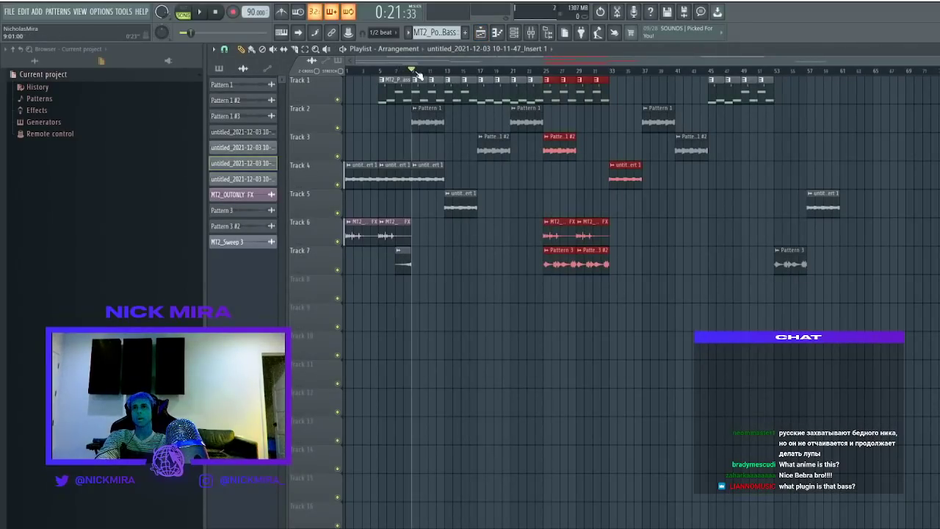
pyautogui.press('space')
pyautogui.click(470, 72)
pyautogui.moveTo(404, 247); pyautogui.dragTo(410, 278)
pyautogui.moveTo(405, 267); pyautogui.dragTo(472, 266)
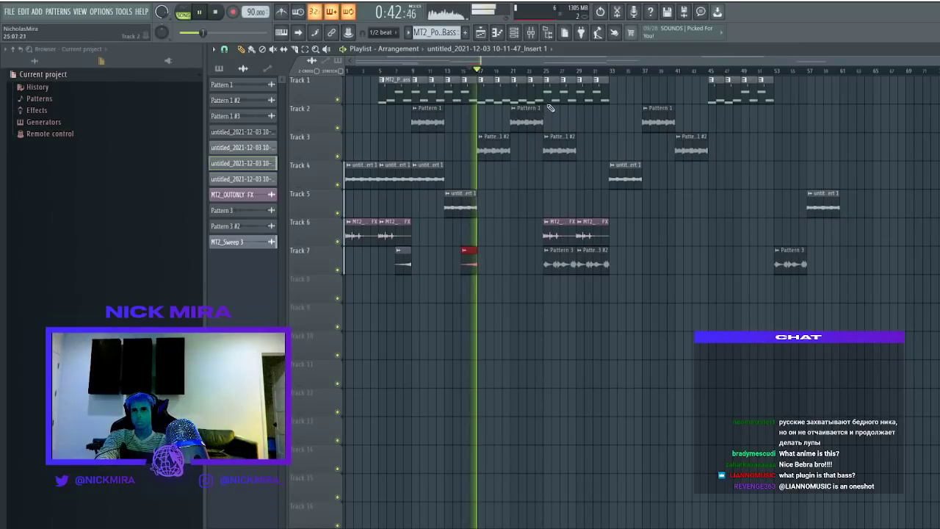
# Move the clips in bars 17 to 25 out to bar 65, and shift everything from bar 25 onward to start at bar 17
pyautogui.click(544, 71)
pyautogui.moveTo(489, 98); pyautogui.dragTo(538, 177)
pyautogui.moveTo(532, 124); pyautogui.dragTo(922, 149)
pyautogui.moveTo(552, 80); pyautogui.dragTo(849, 357)
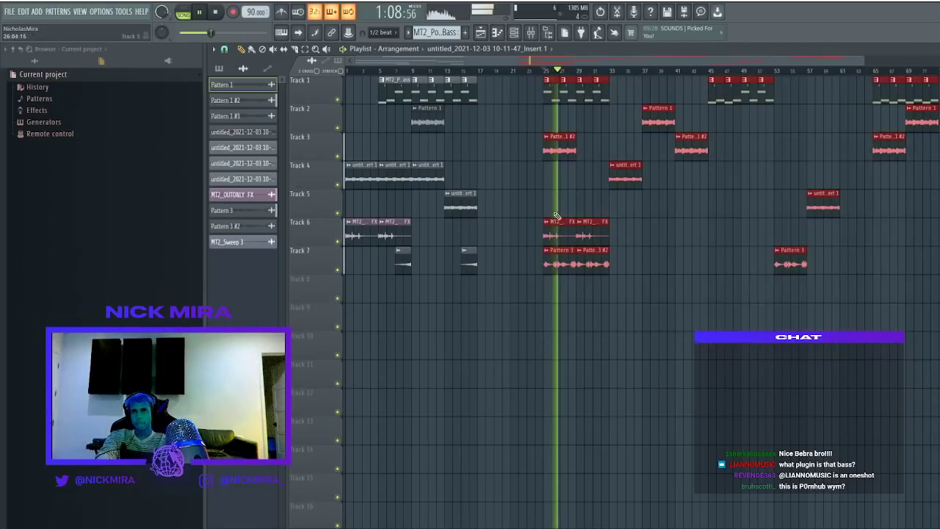
pyautogui.moveTo(557, 215); pyautogui.dragTo(490, 216)
# Lower the time-stretching pitch of the Pattern 3 clip on Track 7 at bar 17 while auditioning that section
pyautogui.click(511, 72)
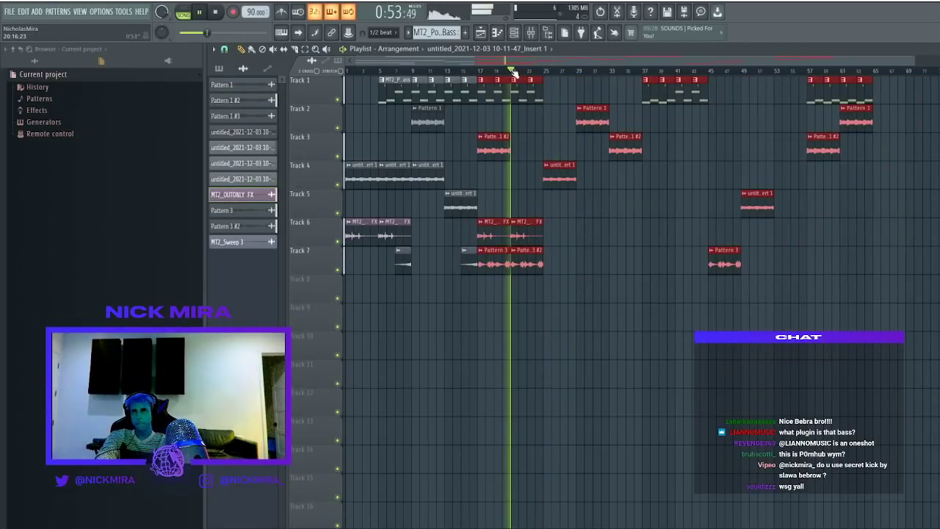
pyautogui.click(478, 71)
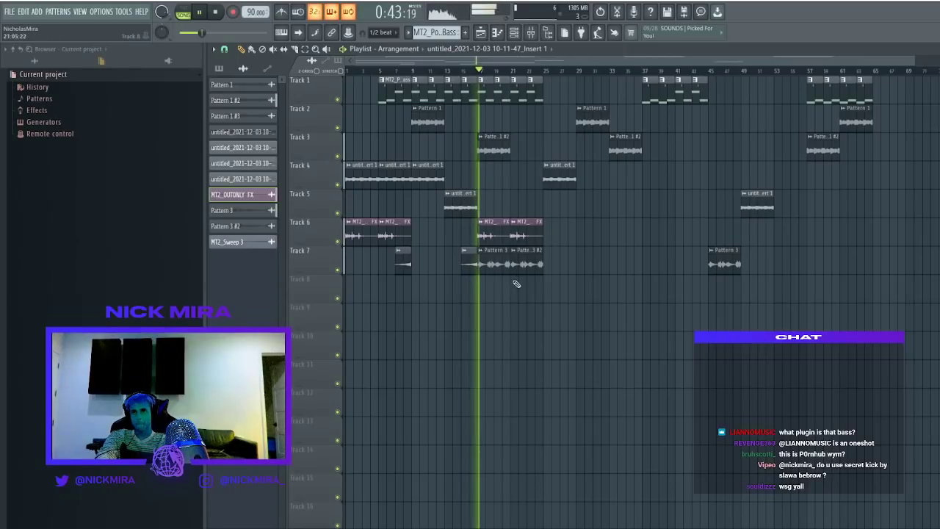
pyautogui.doubleClick(490, 262)
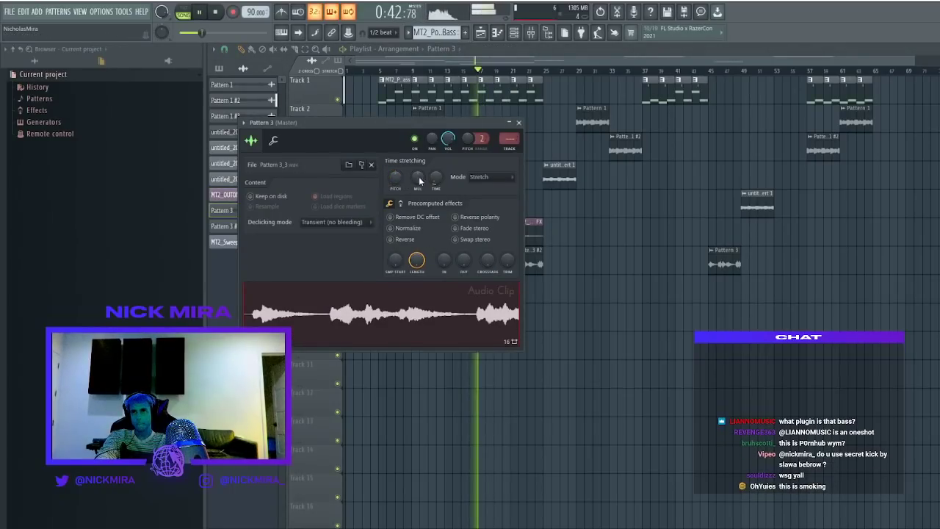
pyautogui.press('space')
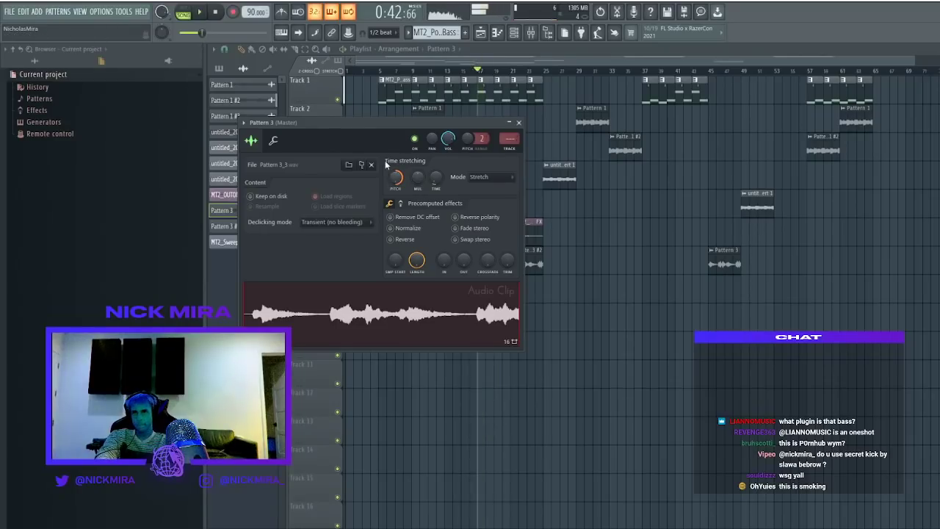
pyautogui.press('space')
pyautogui.keyDown('alt'); pyautogui.click(401, 181); pyautogui.keyUp('alt')
pyautogui.press('space')
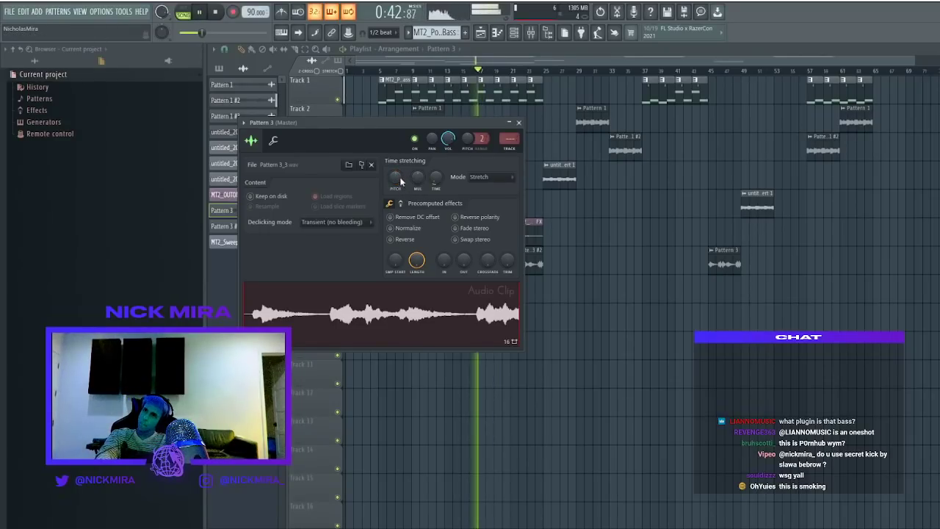
pyautogui.press('space')
pyautogui.moveTo(401, 185); pyautogui.dragTo(410, 206)
pyautogui.press('Escape')
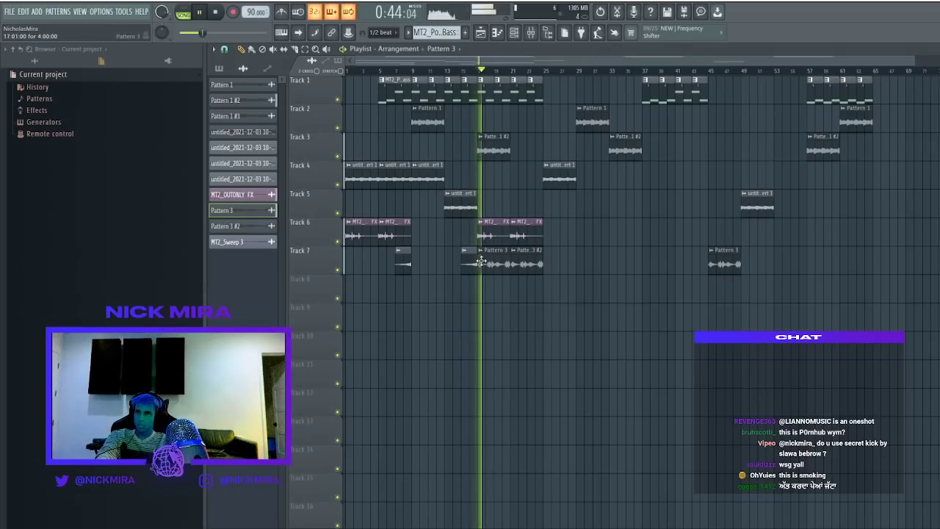
# Move the Pattern 3 clip at bar 17 down to Track 8 and route its channel to mixer track 7
pyautogui.moveTo(493, 265); pyautogui.dragTo(496, 297)
pyautogui.doubleClick(496, 293)
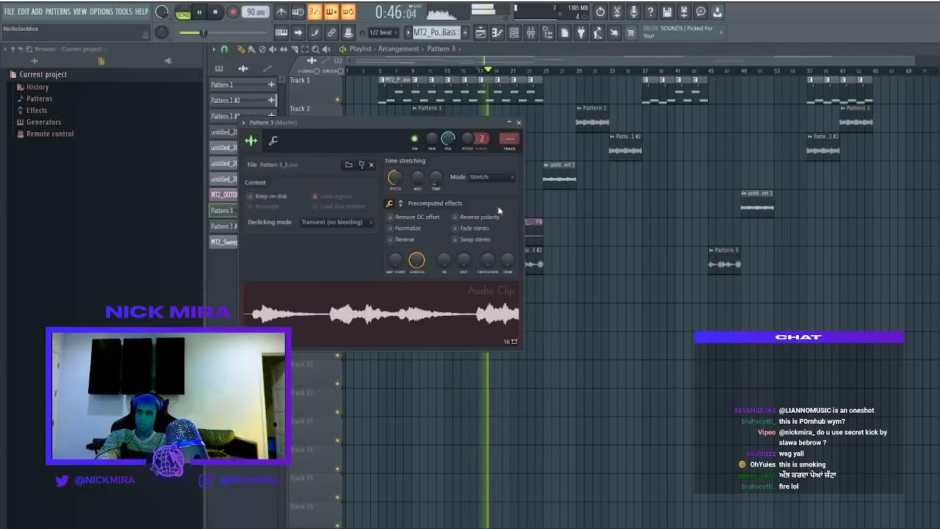
pyautogui.click(512, 151)
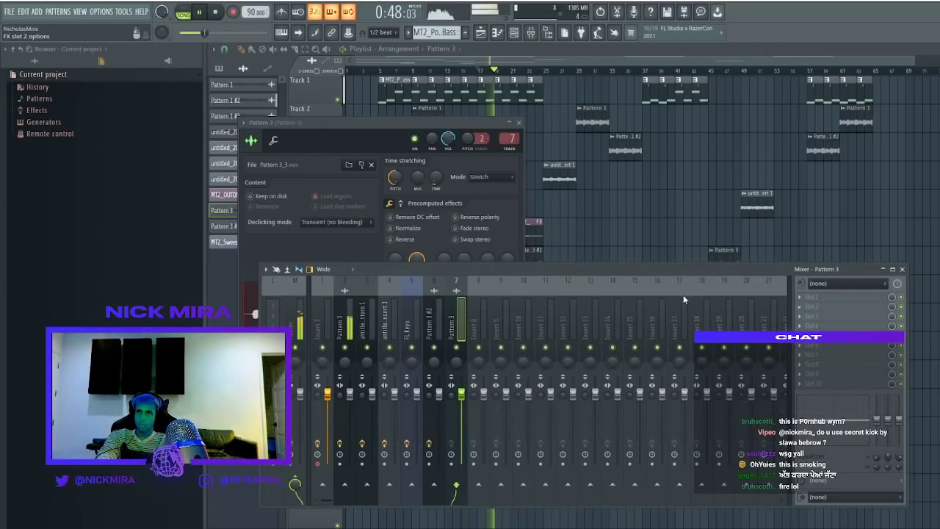
# Load Little AlterBoy on the Pattern 3 mixer track with pitch and formant at 12.0, and adjust that track's equalizer
pyautogui.click(604, 472)
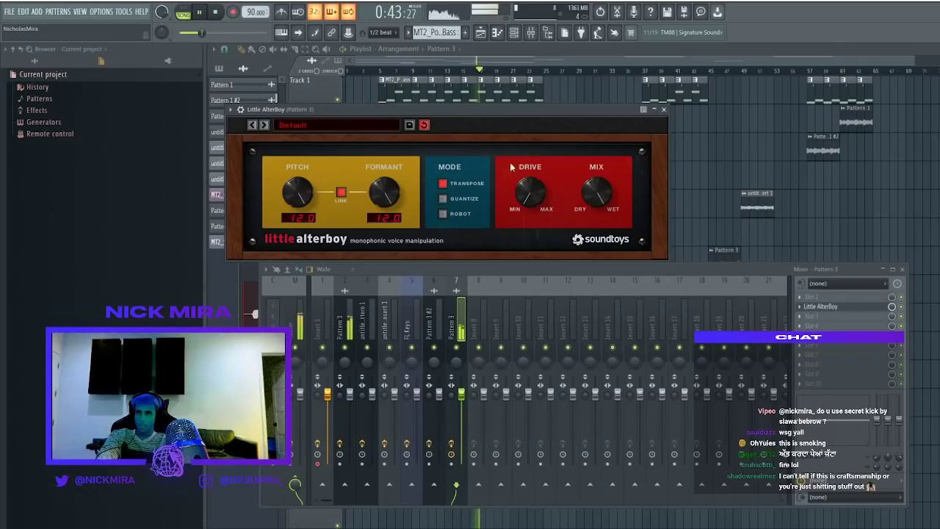
pyautogui.moveTo(601, 200); pyautogui.dragTo(604, 247)
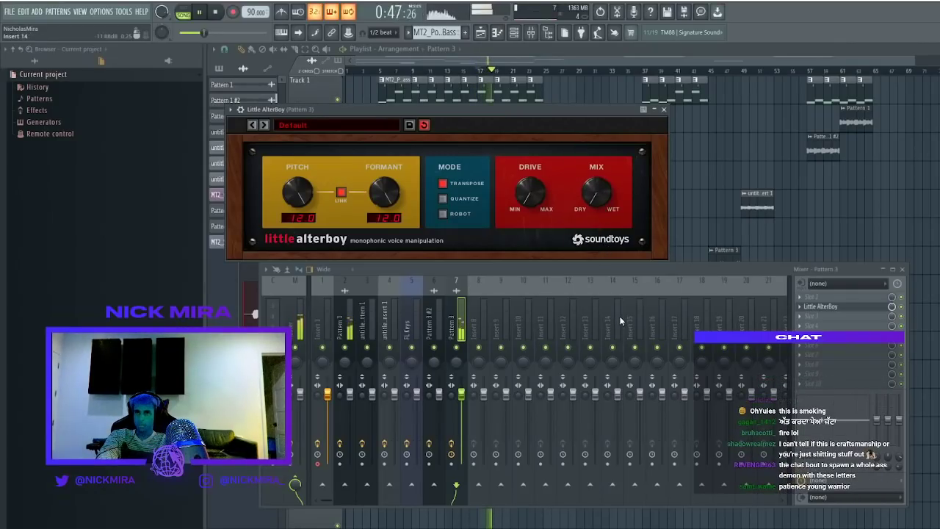
pyautogui.press('F9')
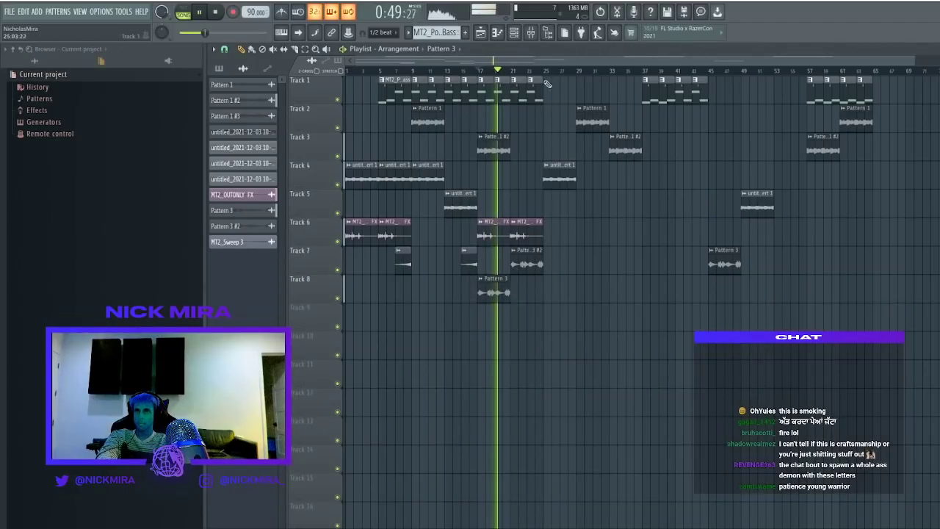
pyautogui.click(530, 32)
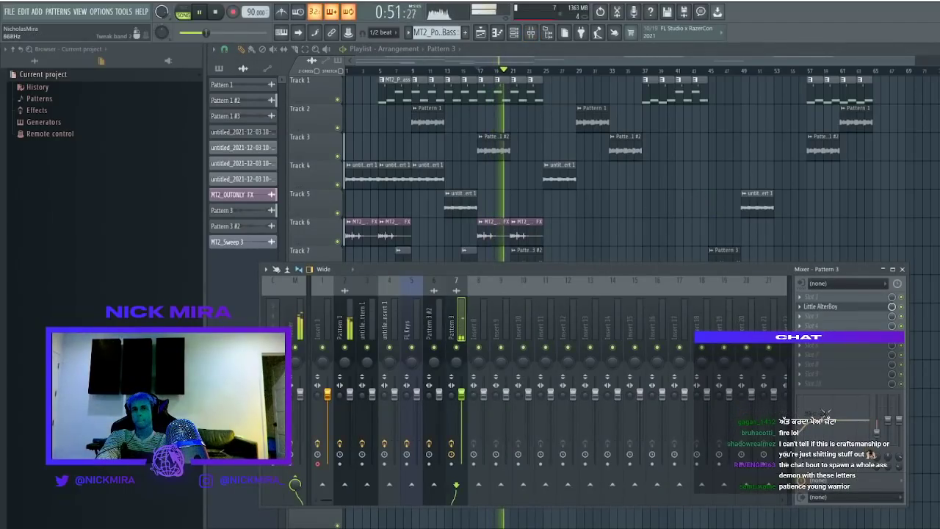
pyautogui.press('F9')
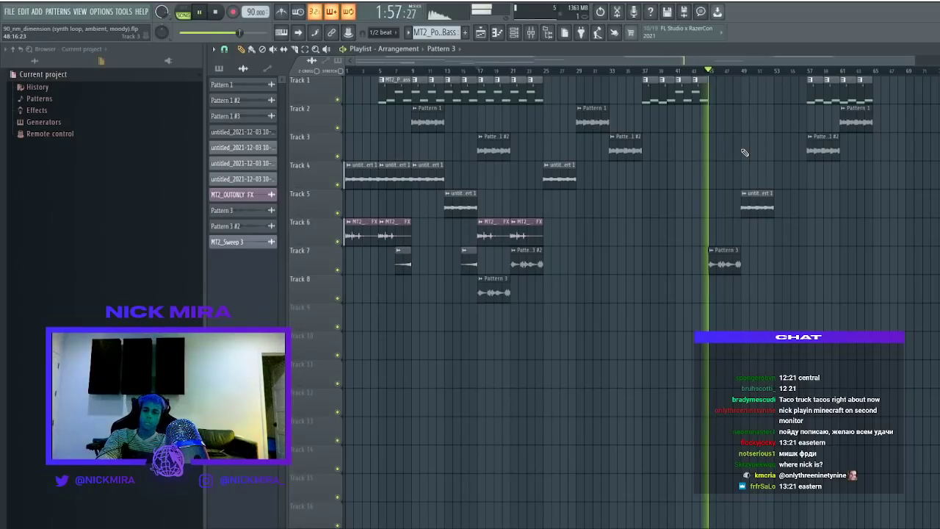
# Open the channel settings of the MT2_OUTONLY FX clip at bar 1 during playback from the start, and save the project
pyautogui.click(476, 70)
pyautogui.press('space')
pyautogui.press('space')
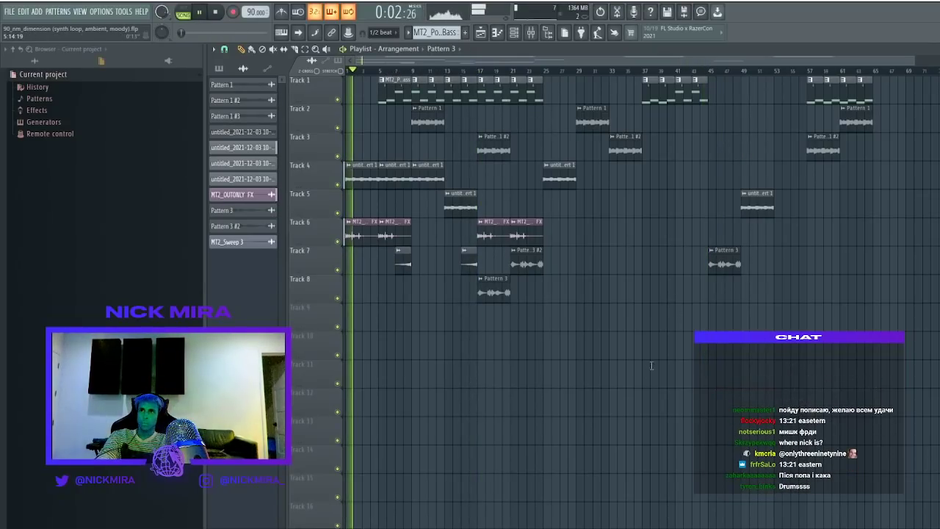
pyautogui.doubleClick(360, 234)
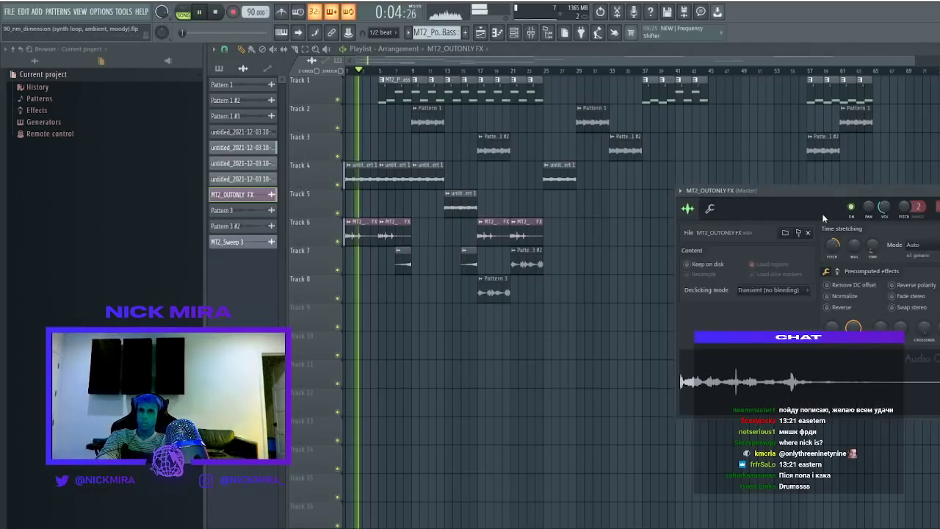
pyautogui.hotkey('ctrl', 's')
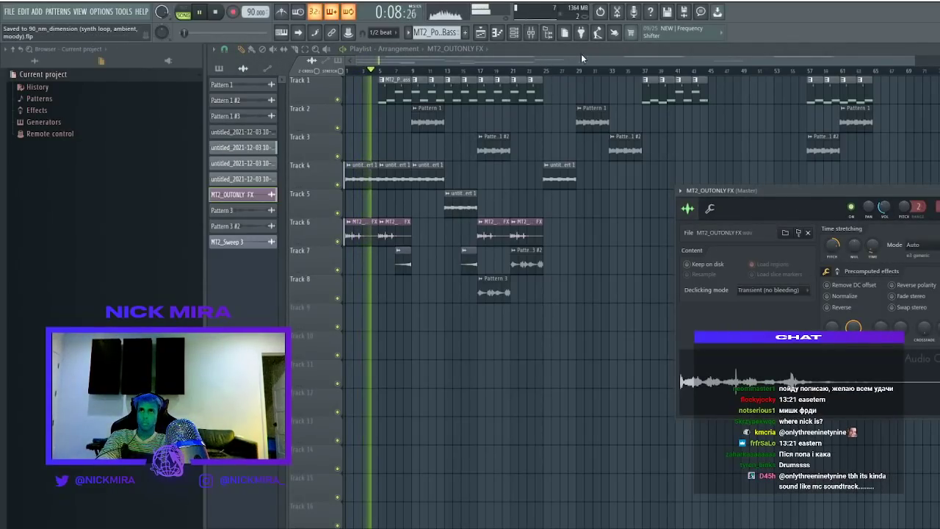
# Lower low-pass band 7 of Fruity parametric EQ 2 on mixer track 4 to about 3.2 kHz, and save the project
pyautogui.click(530, 32)
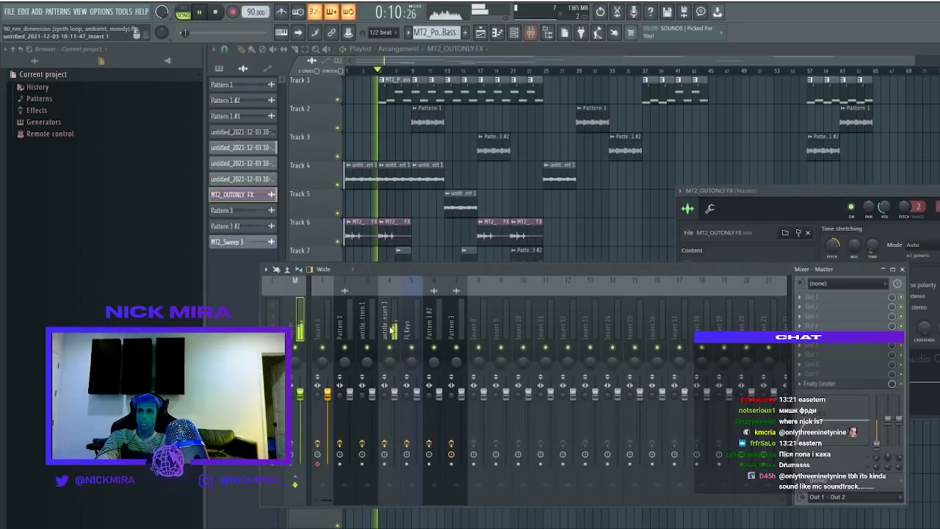
pyautogui.click(383, 329)
pyautogui.click(869, 298)
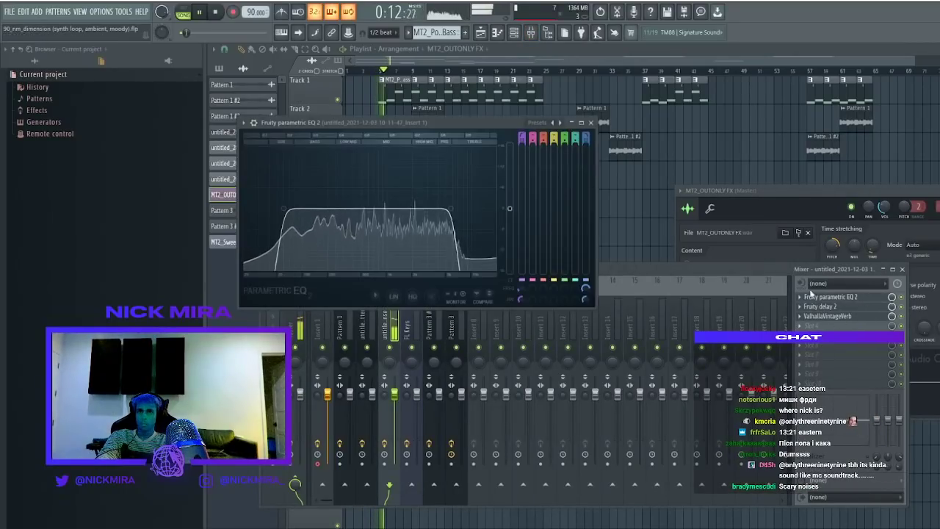
pyautogui.moveTo(427, 213)
pyautogui.mouseDown()
pyautogui.moveTo(420, 209)
pyautogui.moveTo(493, 204)
pyautogui.moveTo(440, 213)
pyautogui.mouseUp()
pyautogui.hotkey('ctrl', 's')
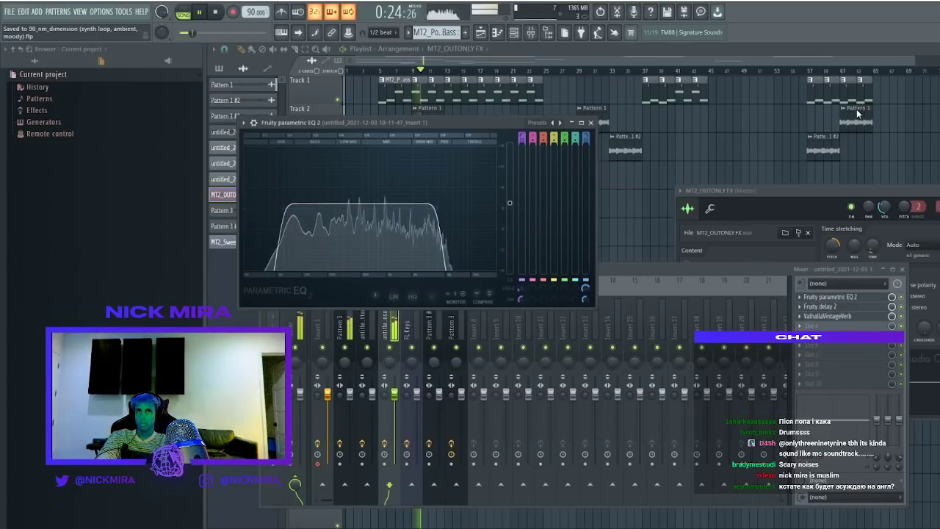
pyautogui.moveTo(438, 211)
pyautogui.mouseDown()
pyautogui.moveTo(411, 209)
pyautogui.moveTo(432, 210)
pyautogui.mouseUp()
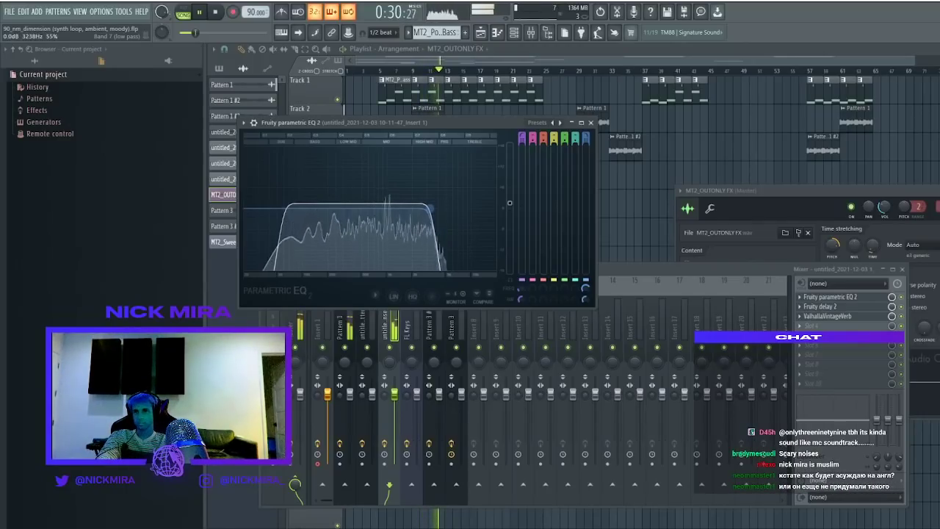
pyautogui.hotkey('ctrl', 's')
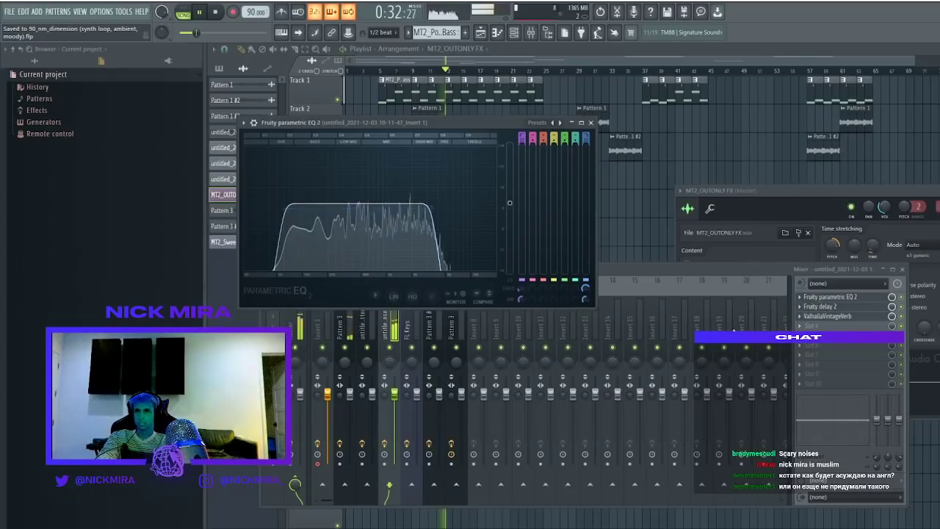
# Stop playback, look through the plugins on the mixer tracks, and close all open plugin windows
pyautogui.press('space')
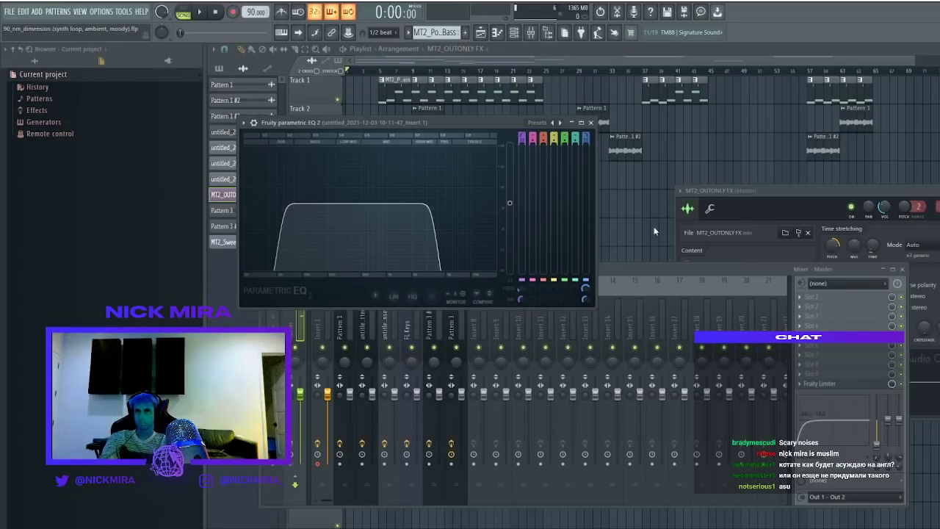
pyautogui.click(577, 411)
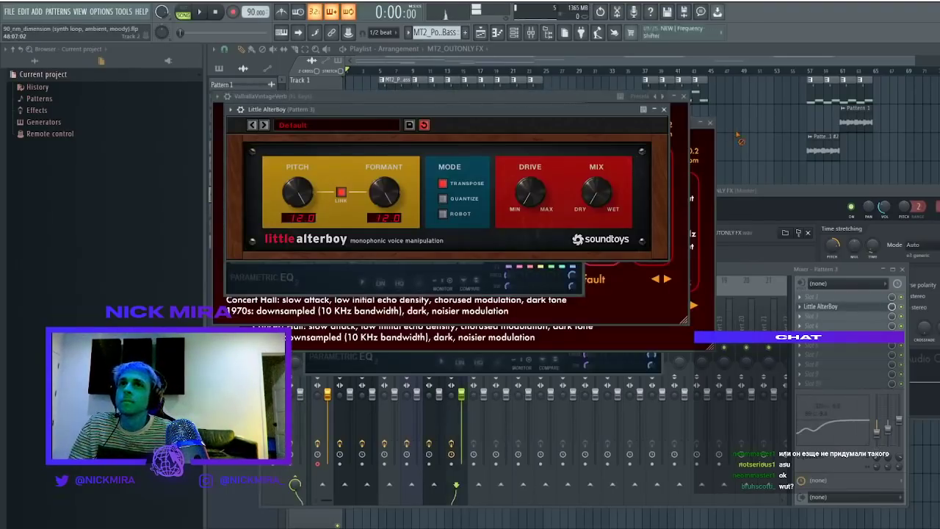
pyautogui.press('F12')
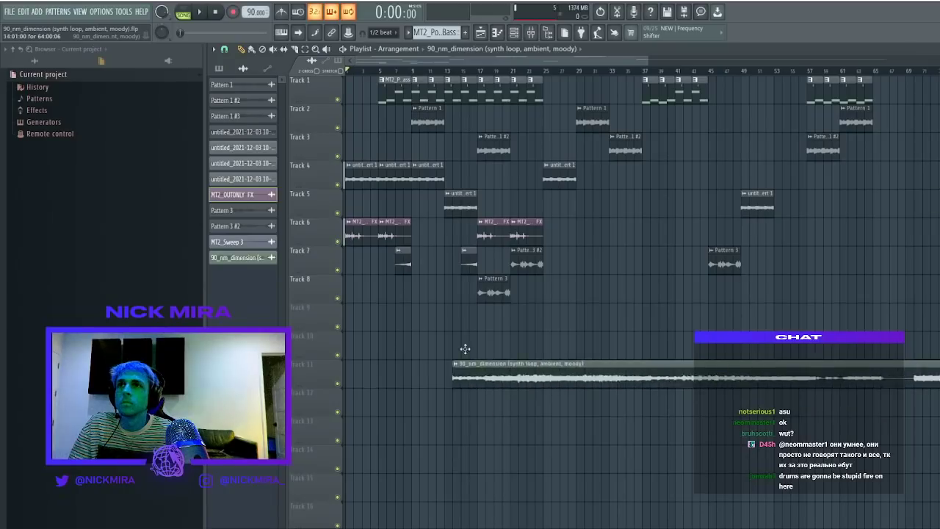
# Place the exported 90_nm_dimension audio clip at bar 1 of Track 10, and play it with that track soloed
pyautogui.rightClick(339, 356)
pyautogui.press('space')
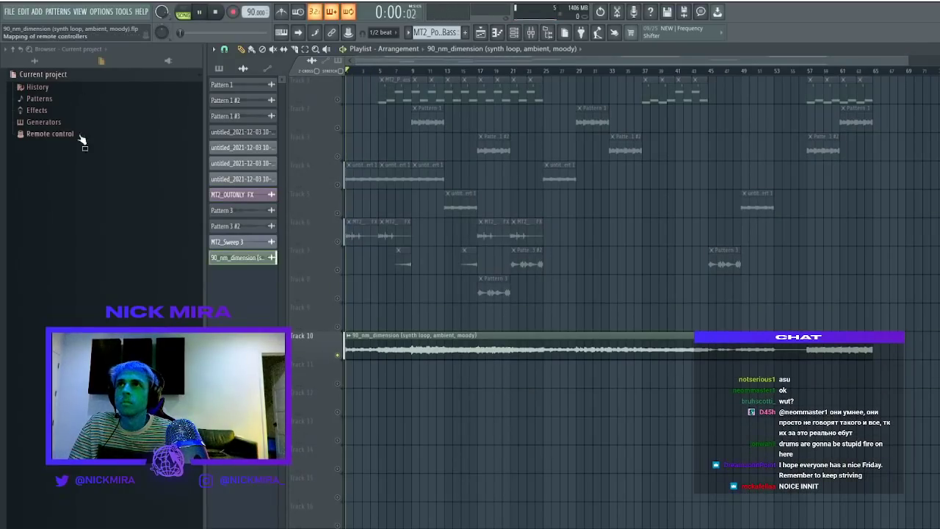
pyautogui.doubleClick(478, 339)
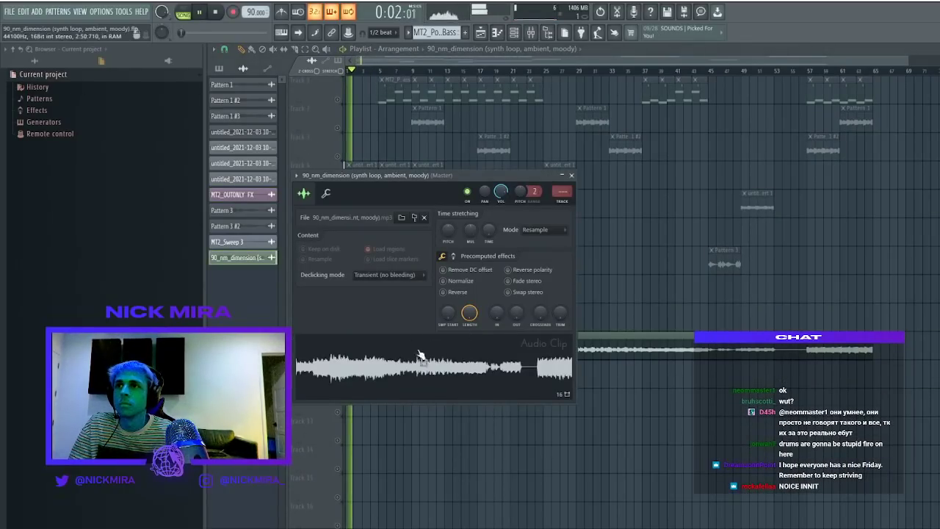
pyautogui.press('Escape')
# Slip the audio inside the 90_nm_dimension clip earlier so its first sound starts exactly at bar 1
pyautogui.scroll(6, 353, 79)
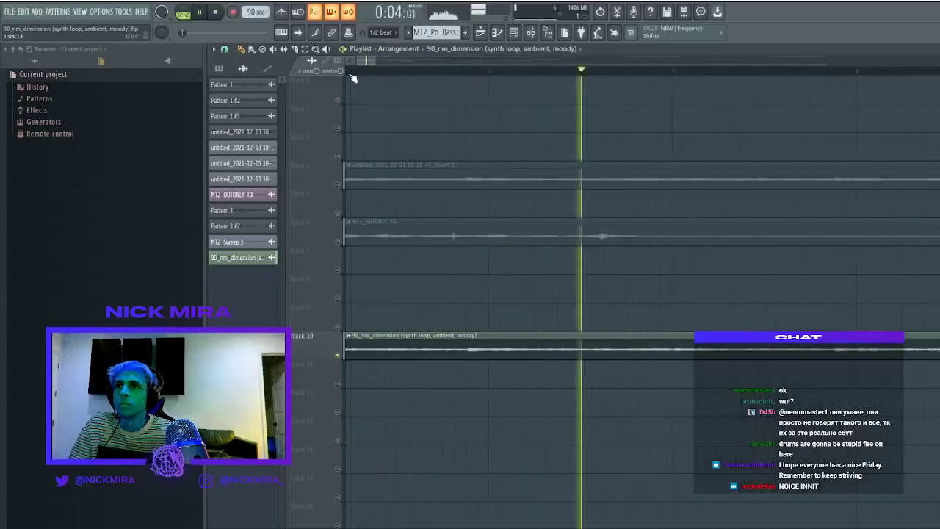
pyautogui.scroll(-5, 342, 81)
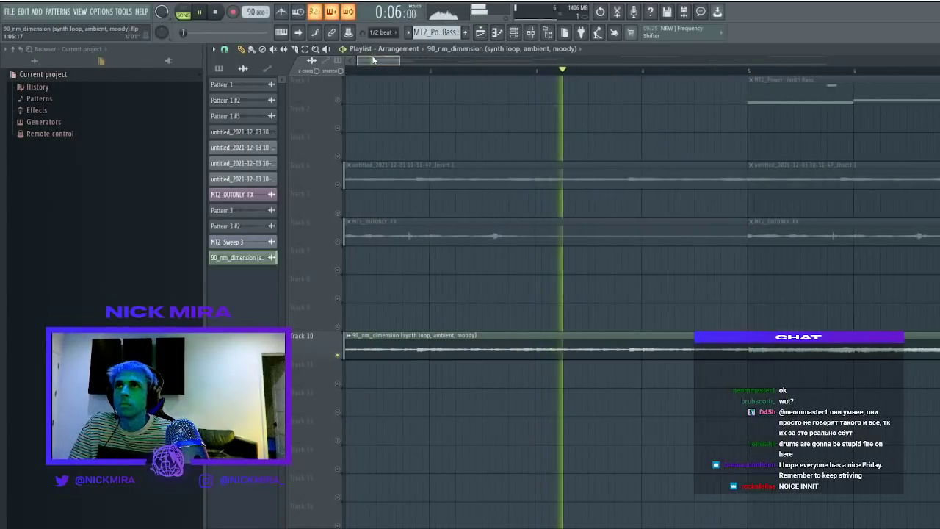
pyautogui.click(348, 71)
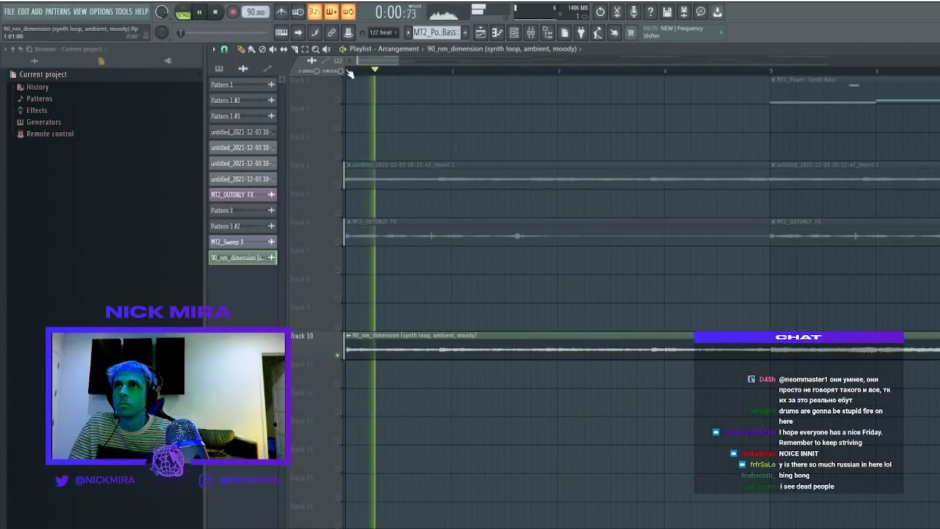
pyautogui.scroll(5, 349, 72)
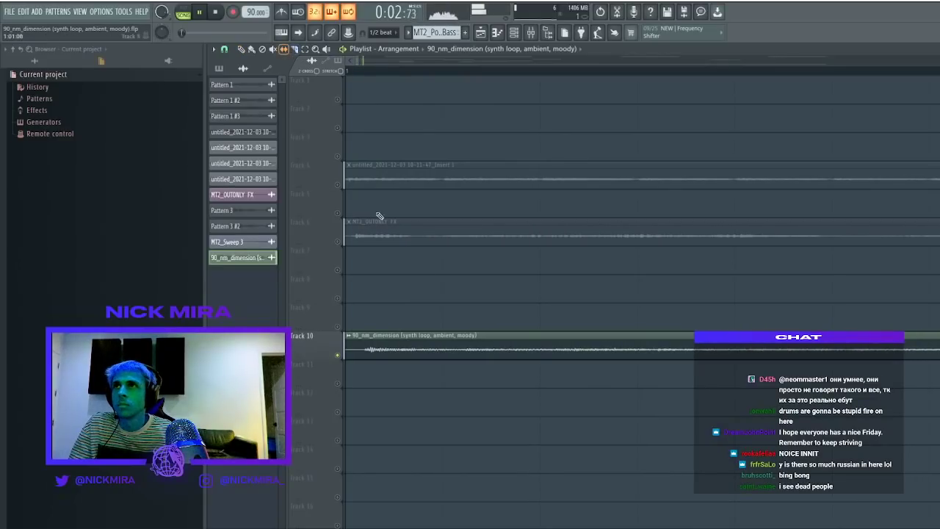
pyautogui.moveTo(404, 351); pyautogui.dragTo(385, 351)
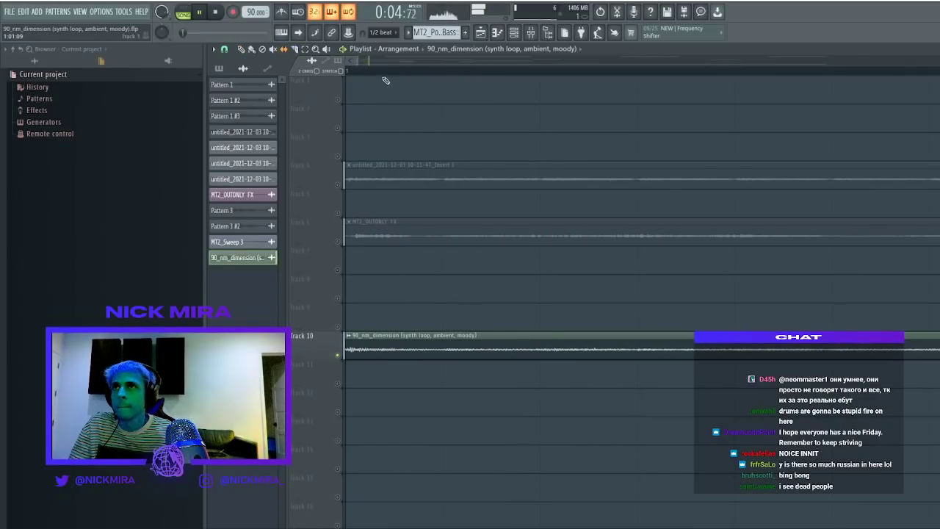
pyautogui.scroll(-6, 385, 81)
# Audition the 90_nm_dimension clip on Track 10 from several positions, including bars 9 and 17
pyautogui.doubleClick(450, 349)
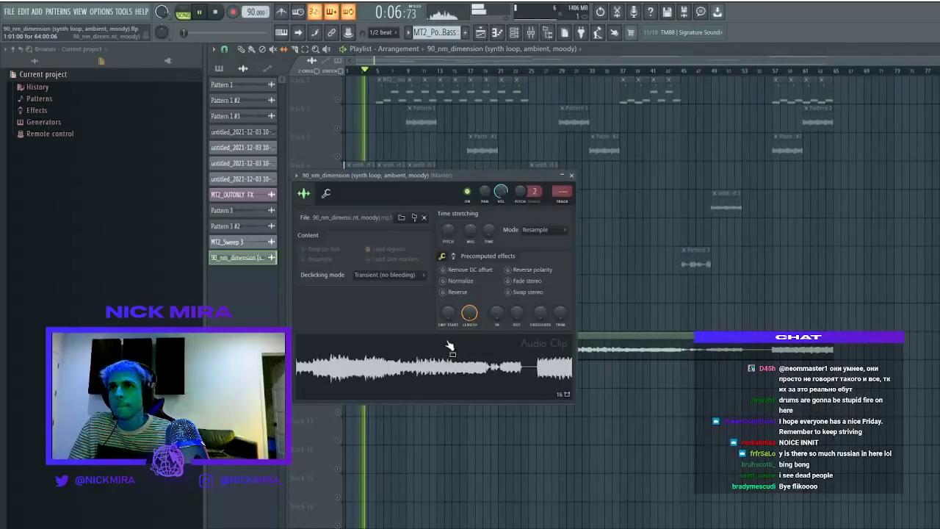
pyautogui.click(370, 72)
pyautogui.click(377, 71)
pyautogui.click(409, 71)
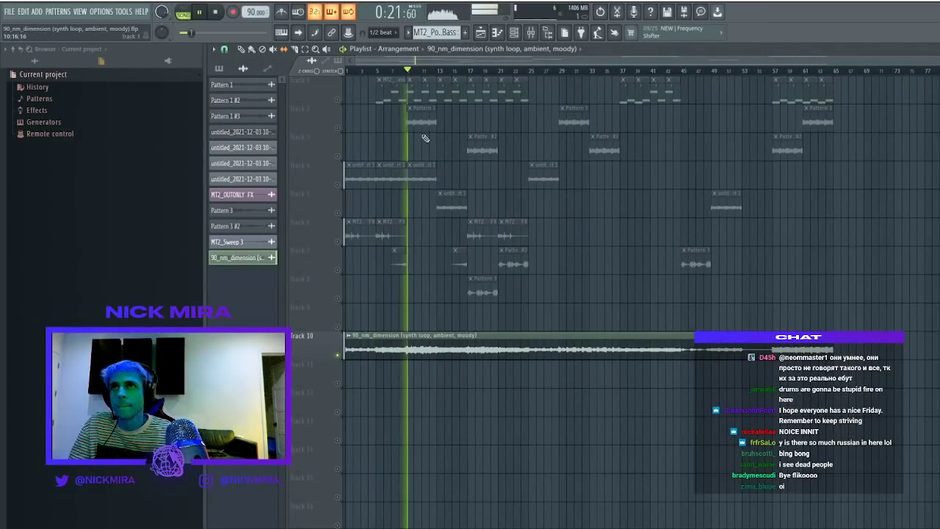
pyautogui.click(435, 70)
pyautogui.click(465, 70)
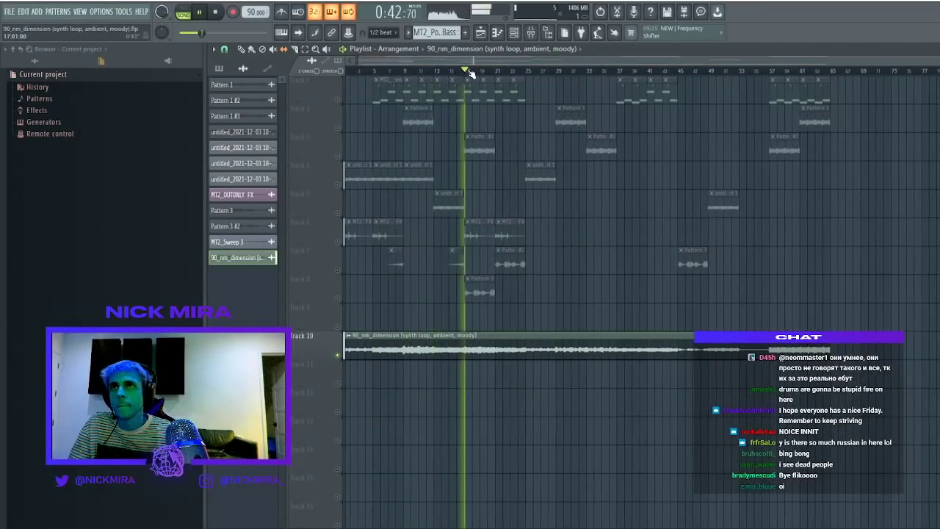
# Set the 90_nm_dimension clip's time stretching mode to Stretch and raise its stretch pitch to about +230 cents, with playback restarted
pyautogui.doubleClick(539, 351)
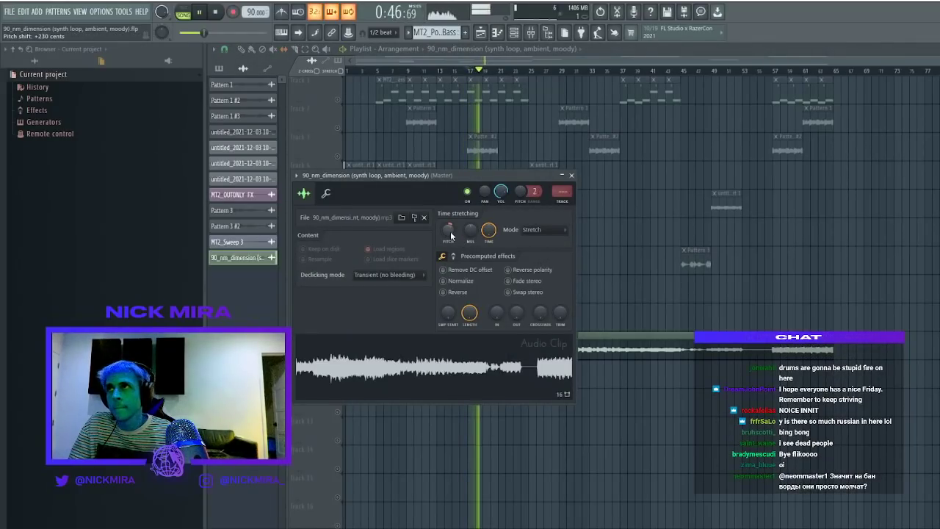
pyautogui.rightClick(619, 247)
pyautogui.press('space')
pyautogui.press('space')
# Slice the 90_nm_dimension clip on Track 10 at bars 17, 21 and 25
pyautogui.scroll(4, 475, 72)
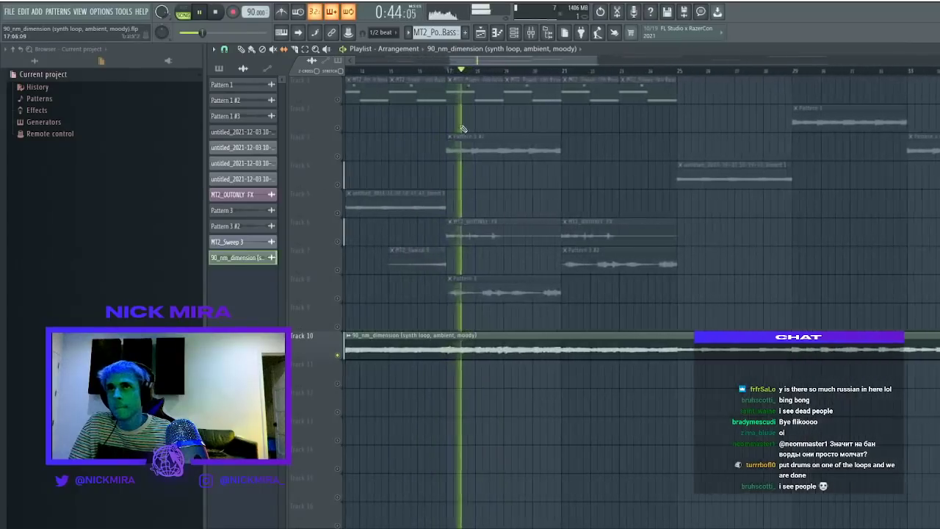
pyautogui.press('c')
pyautogui.press('space')
pyautogui.press('space')
pyautogui.moveTo(447, 320); pyautogui.dragTo(449, 354)
pyautogui.click(571, 347)
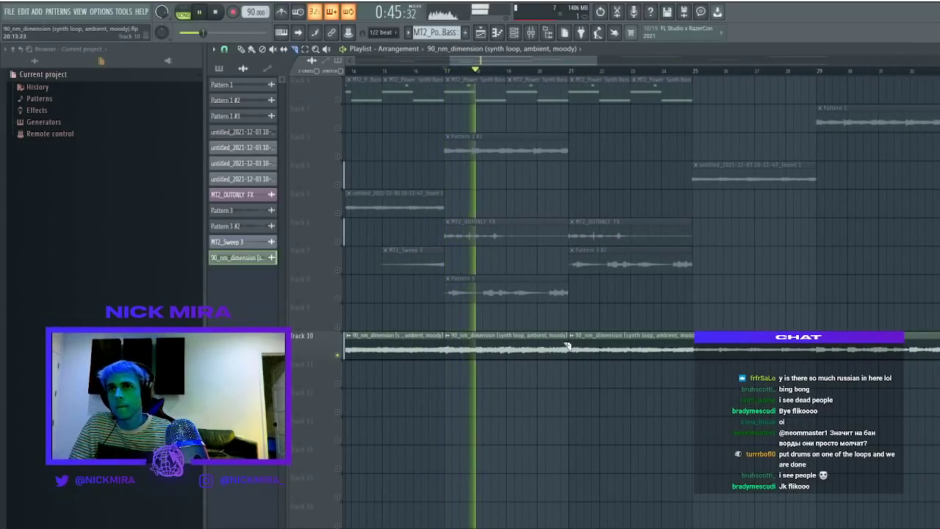
pyautogui.press('p')
pyautogui.scroll(-3, 599, 398)
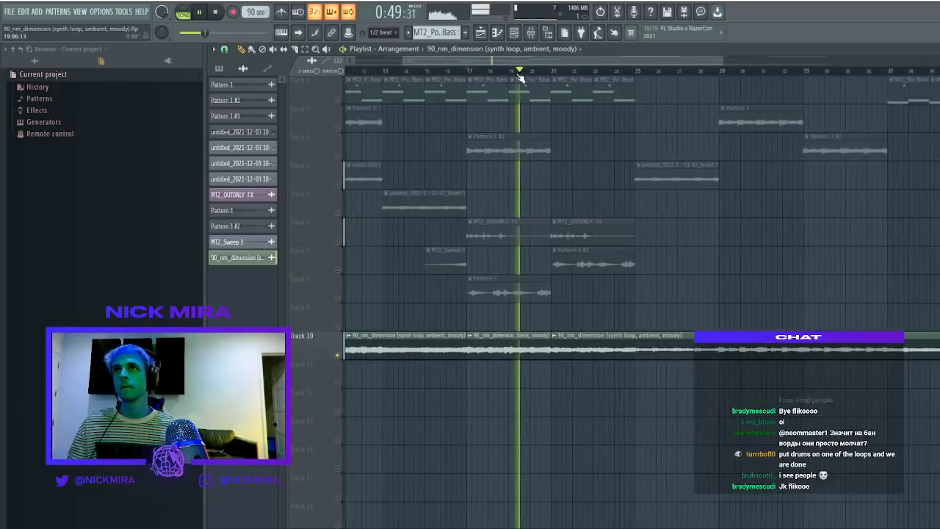
pyautogui.press('c')
pyautogui.click(600, 339)
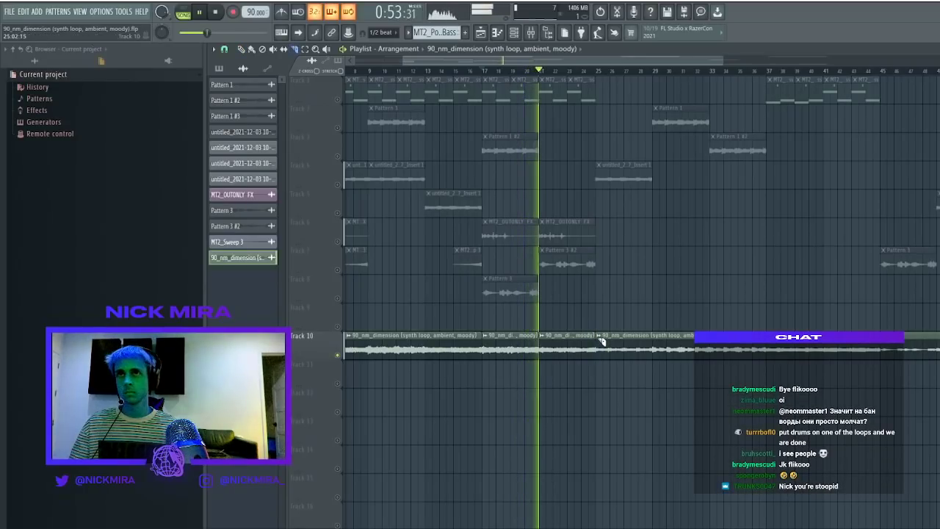
# Create the empty Pattern 4, and slice the 90_nm_dimension audio on Track 10 at bars 29 and 33
pyautogui.doubleClick(510, 350)
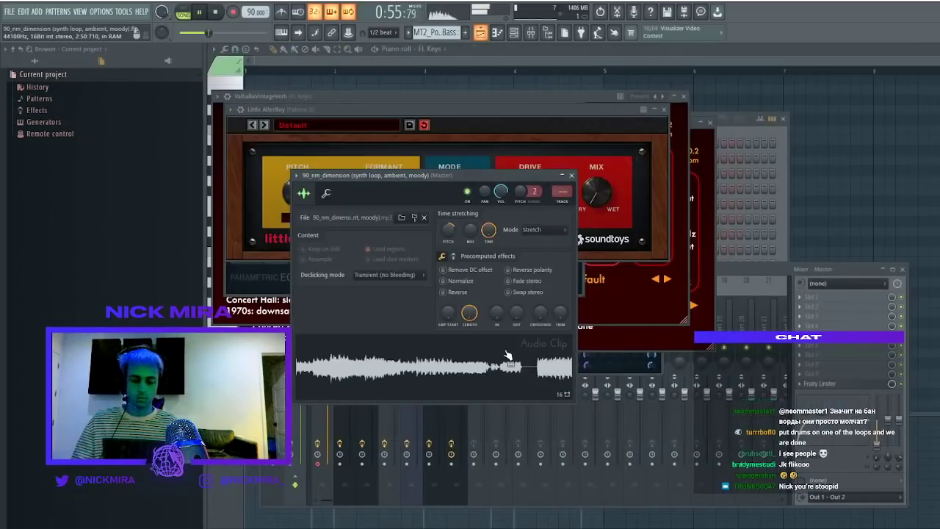
pyautogui.click(480, 32)
pyautogui.press('F4')
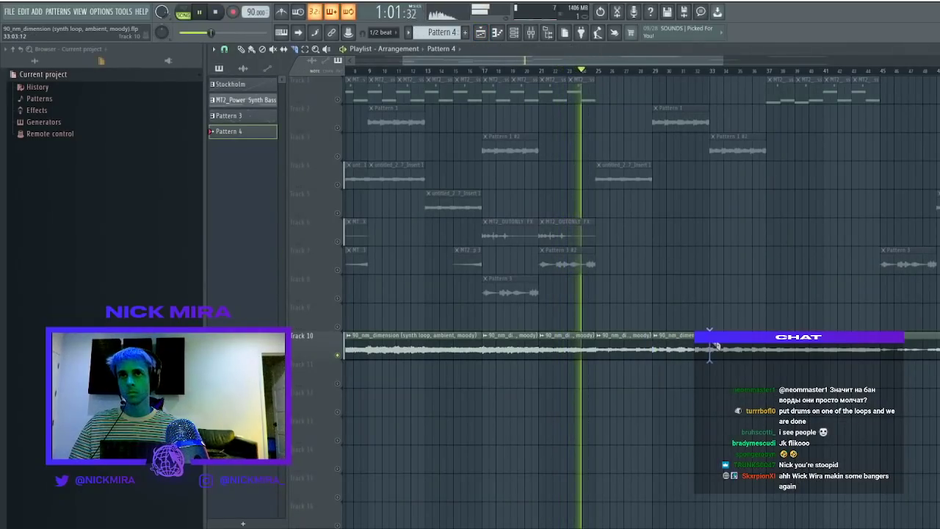
pyautogui.click(565, 349)
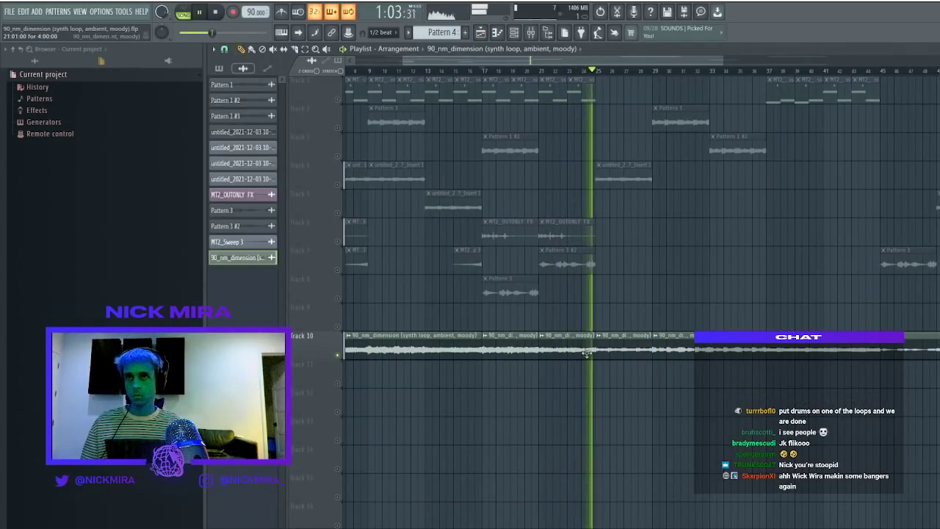
# Delete the Track 10 slices between bars 25 and 33 and the long slice before bar 17, auditioning the loop from bars 17 and 9
pyautogui.click(605, 371)
pyautogui.rightClick(643, 373)
pyautogui.rightClick(698, 350)
pyautogui.rightClick(632, 348)
pyautogui.click(484, 72)
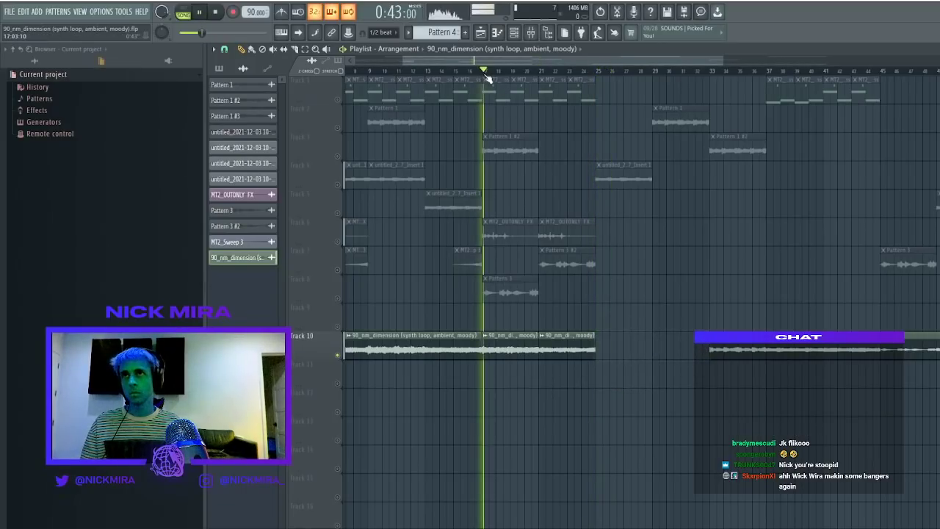
pyautogui.scroll(-2, 487, 77)
pyautogui.click(408, 70)
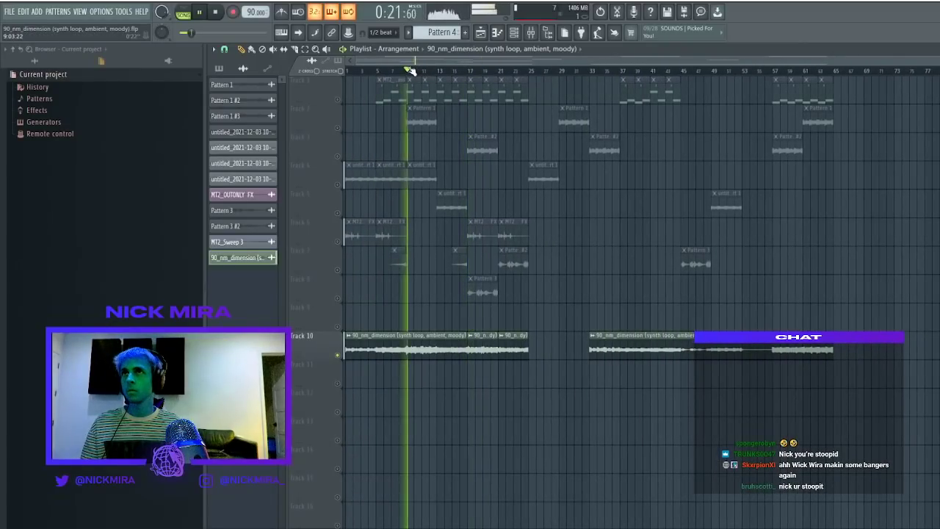
pyautogui.rightClick(439, 343)
# Select all remaining 90_nm_dimension slices and move them together so the first one starts at bar 1
pyautogui.click(471, 71)
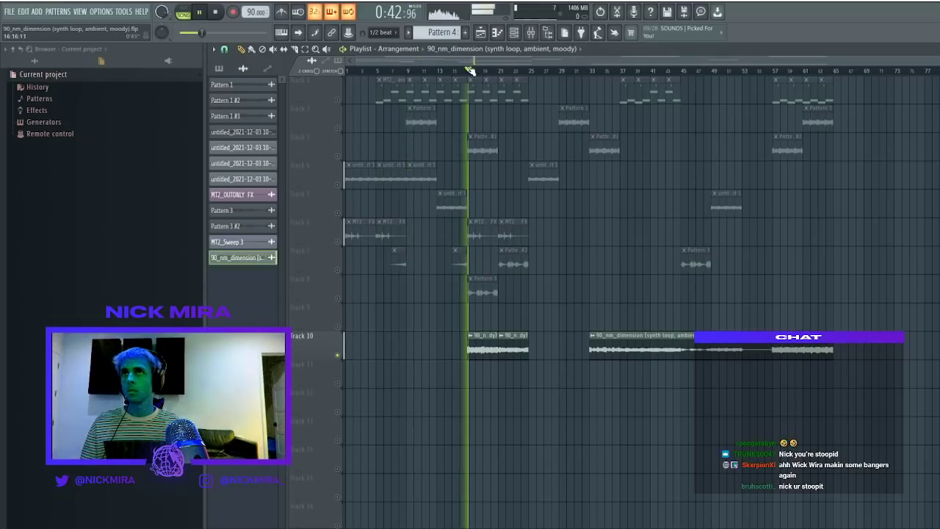
pyautogui.hotkey('ctrl', 'a')
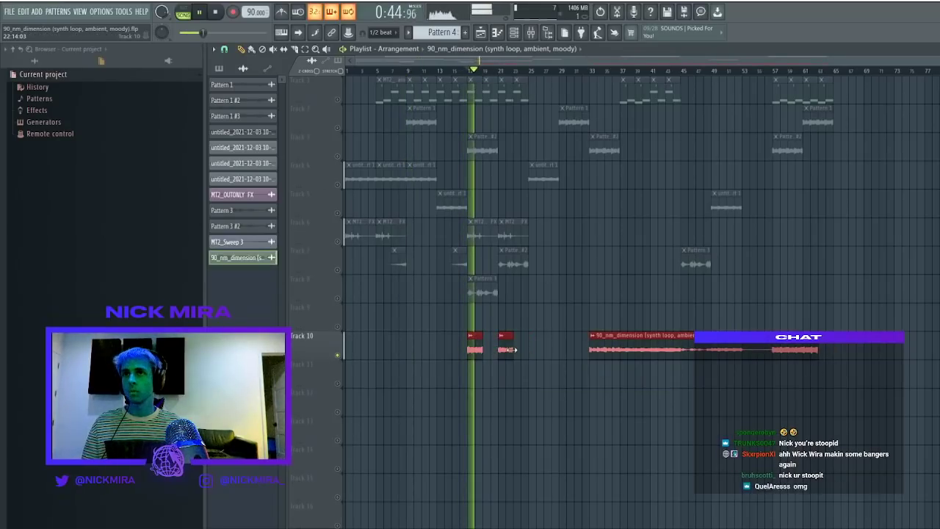
pyautogui.press('space')
pyautogui.moveTo(503, 339); pyautogui.dragTo(381, 339)
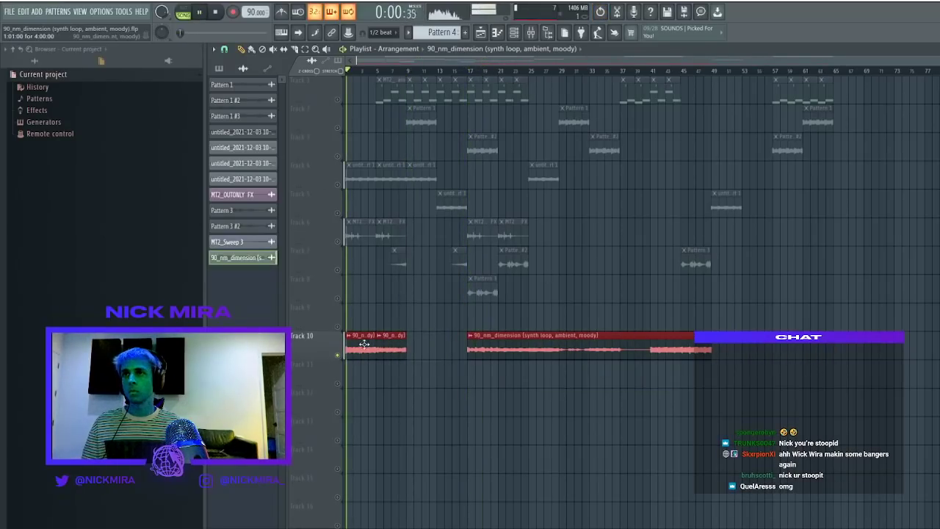
# Route the 90_nm_dimension clip to its own mixer track and shape it with high-pass and low-pass bands in Fruity parametric EQ 2
pyautogui.doubleClick(365, 343)
pyautogui.click(562, 198)
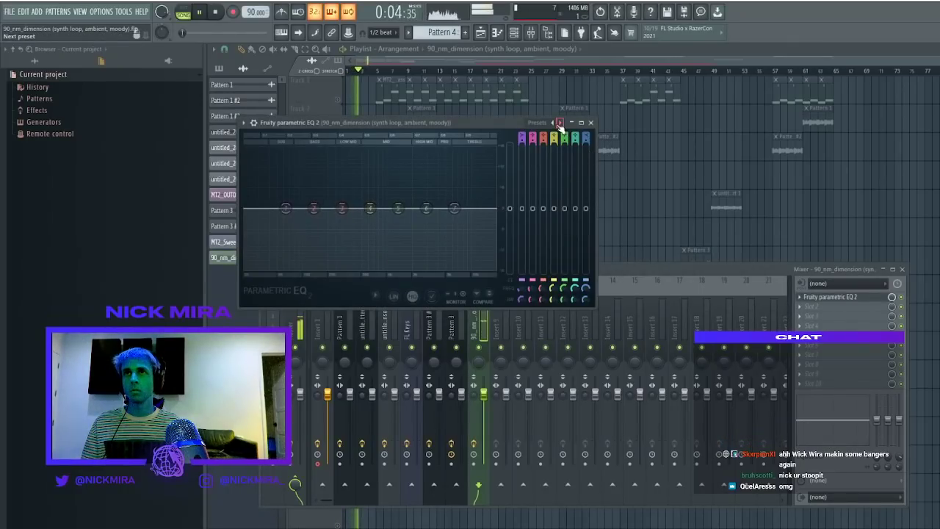
pyautogui.moveTo(260, 208); pyautogui.dragTo(330, 208)
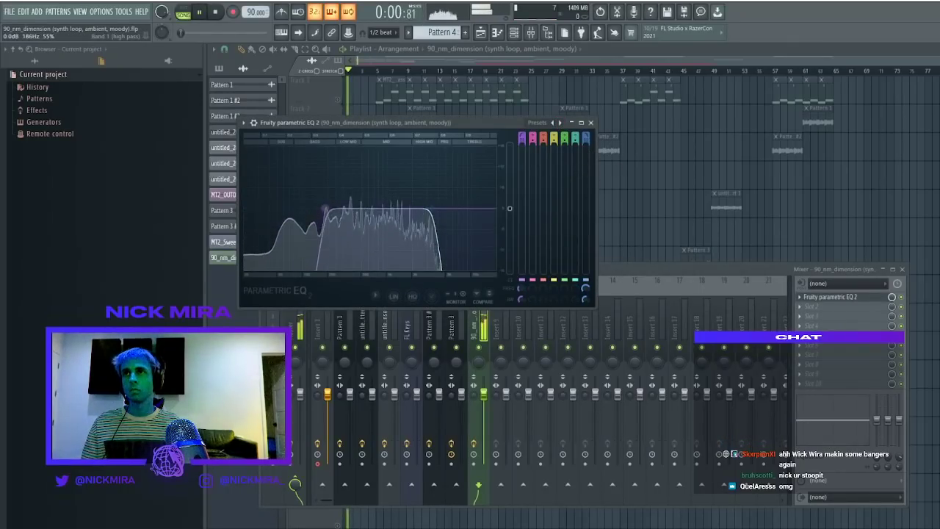
pyautogui.moveTo(375, 186); pyautogui.dragTo(319, 209)
pyautogui.moveTo(431, 209); pyautogui.dragTo(457, 208)
pyautogui.moveTo(404, 224); pyautogui.dragTo(438, 208)
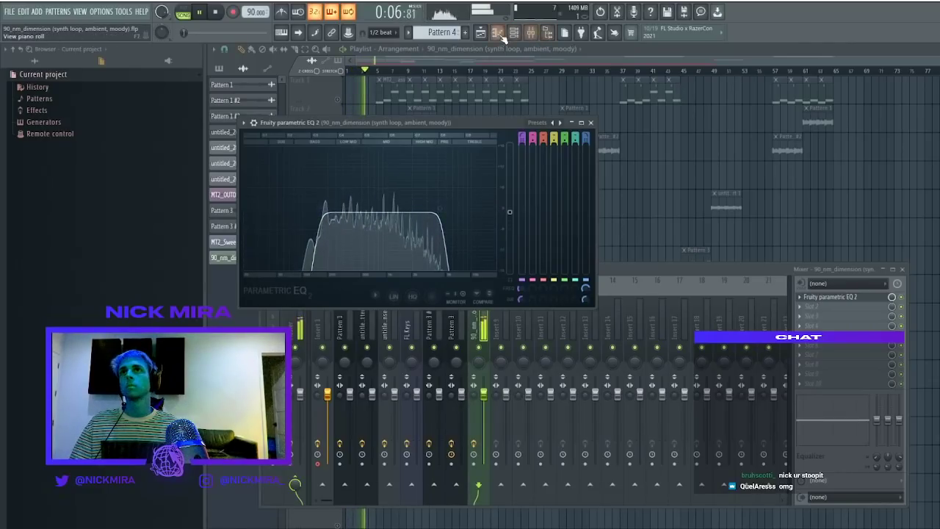
# Delete all the original clips on playlist Tracks 1 through 9
pyautogui.click(480, 34)
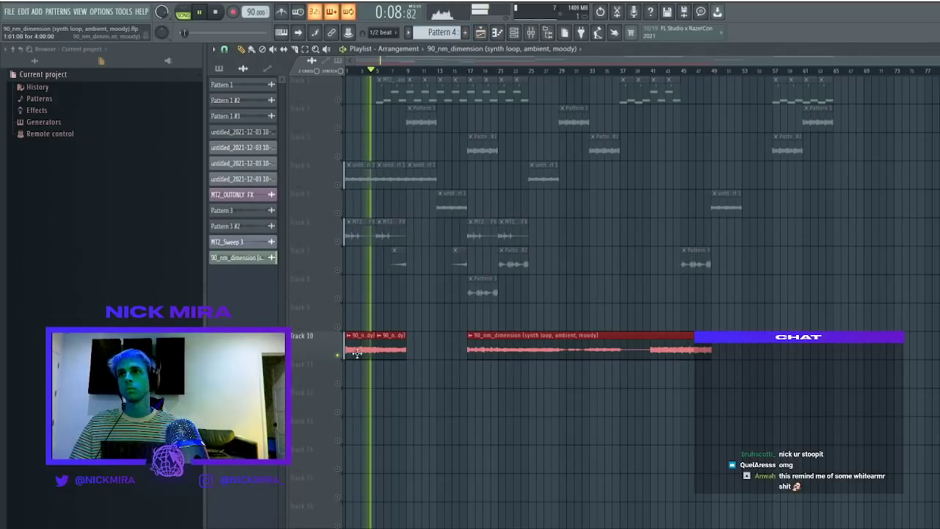
pyautogui.moveTo(332, 318); pyautogui.dragTo(323, 90)
pyautogui.press('Delete')
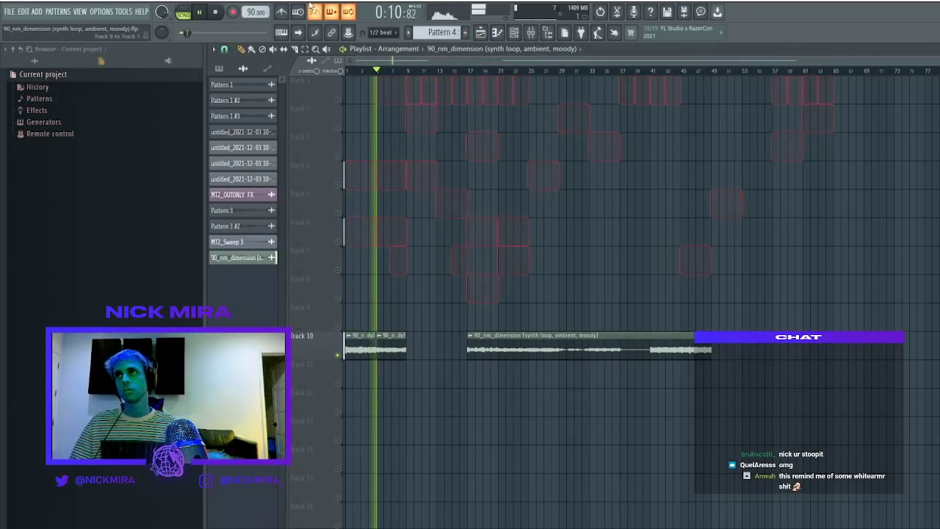
# Remove the long leftover slice, duplicate the two four-bar slices to fill bars 9 to 17, and unsolo Track 10
pyautogui.rightClick(518, 356)
pyautogui.moveTo(414, 336); pyautogui.dragTo(391, 367)
pyautogui.hotkey('ctrl', 'b')
pyautogui.click(377, 351)
pyautogui.rightClick(338, 357)
pyautogui.rightClick(338, 358)
pyautogui.rightClick(338, 357)
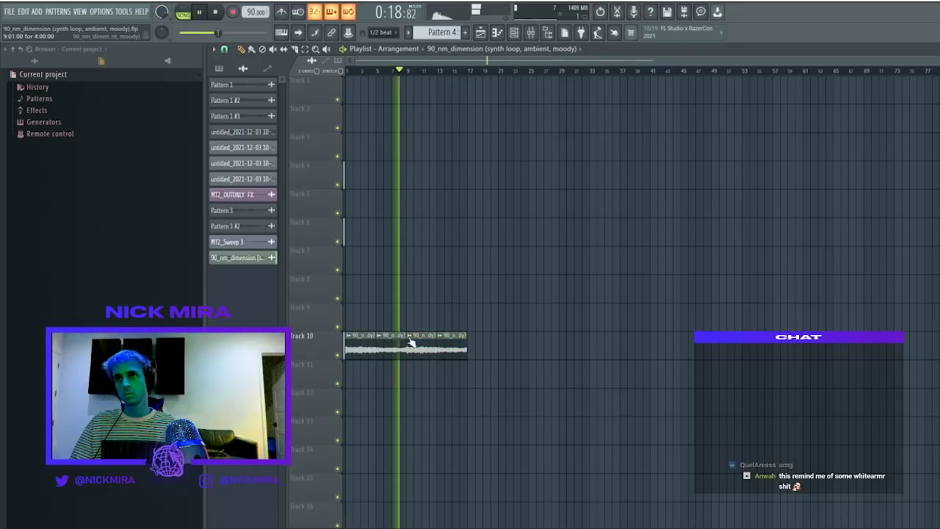
# Move all four 90_nm_dimension slices from Track 10 up to Track 1 and clear the selection
pyautogui.hotkey('ctrl', 'a')
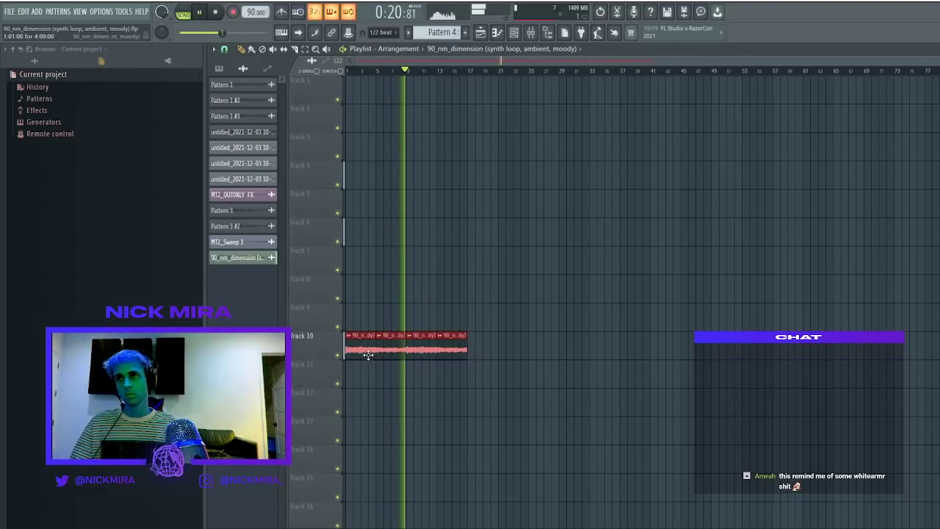
pyautogui.moveTo(368, 356); pyautogui.dragTo(370, 99)
pyautogui.hotkey('ctrl', 'd')
pyautogui.scroll(4, 393, 72)
pyautogui.doubleClick(394, 72)
pyautogui.scroll(2, 438, 119)
pyautogui.scroll(2, 434, 151)
pyautogui.hotkey('ctrl', 'd')
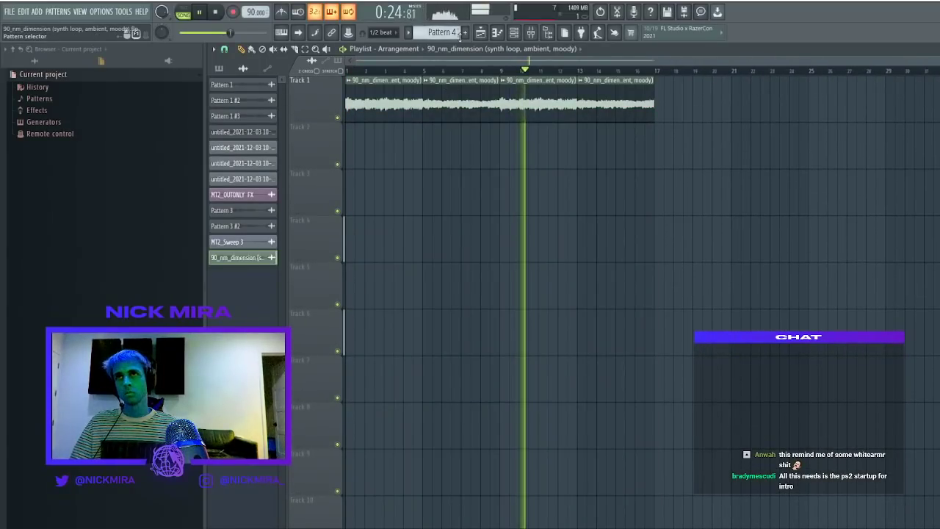
# Place Pattern 4 at bar 1 of Track 2, lengthen it to eight bars, and duplicate it to bar 9
pyautogui.click(465, 34)
pyautogui.click(354, 147)
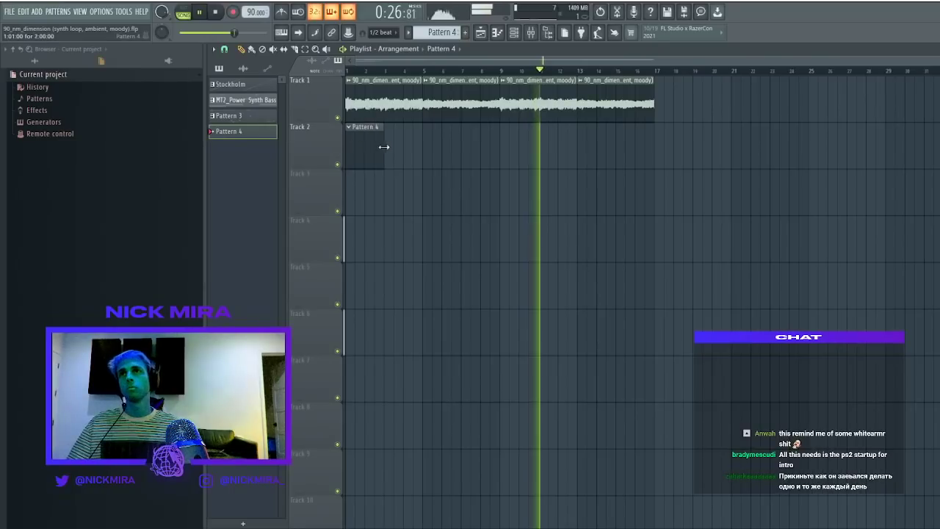
pyautogui.moveTo(377, 145); pyautogui.dragTo(487, 133)
pyautogui.keyDown('ctrl'); pyautogui.click(421, 149); pyautogui.keyUp('ctrl')
pyautogui.hotkey('ctrl', 'b')
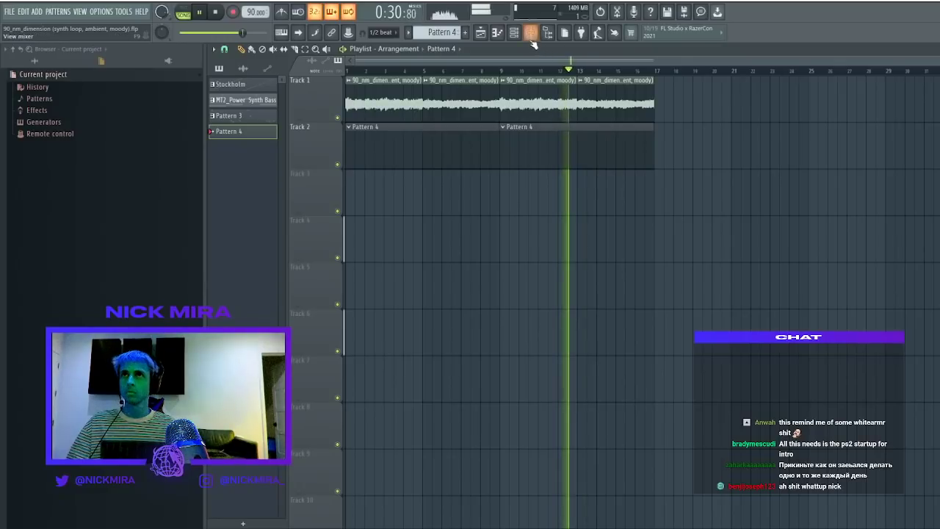
# Load the MIDI Kenji HH 170 pattern from the drum kit's Hats folder into the channel rack with the MT2_Game HH sample
pyautogui.click(518, 33)
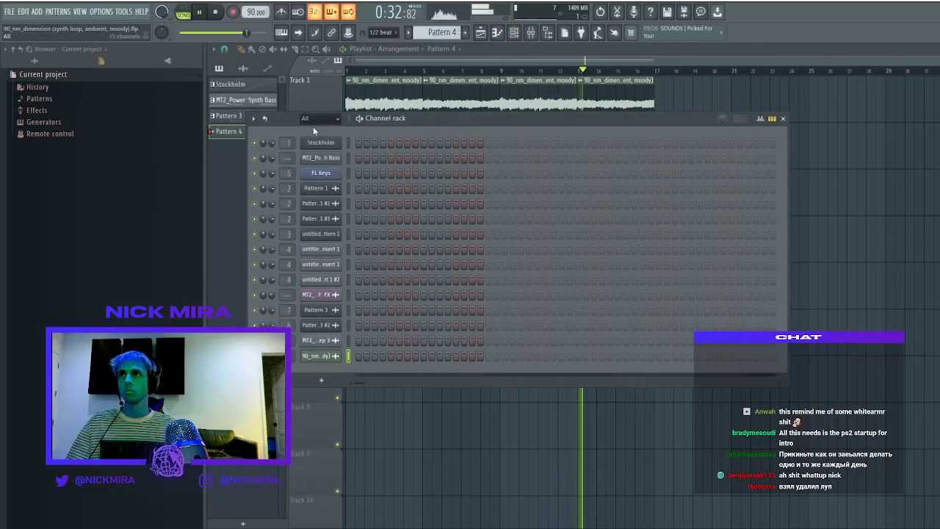
pyautogui.click(37, 62)
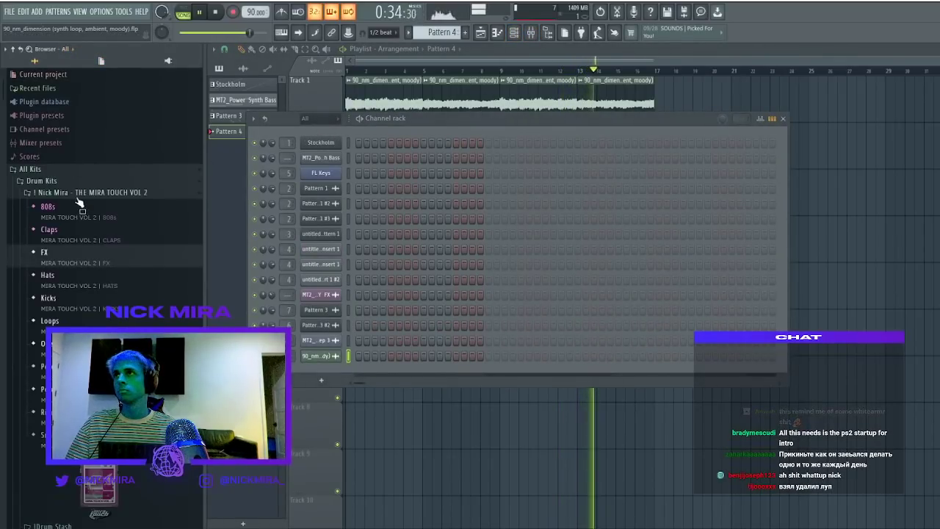
pyautogui.click(85, 281)
pyautogui.click(81, 295)
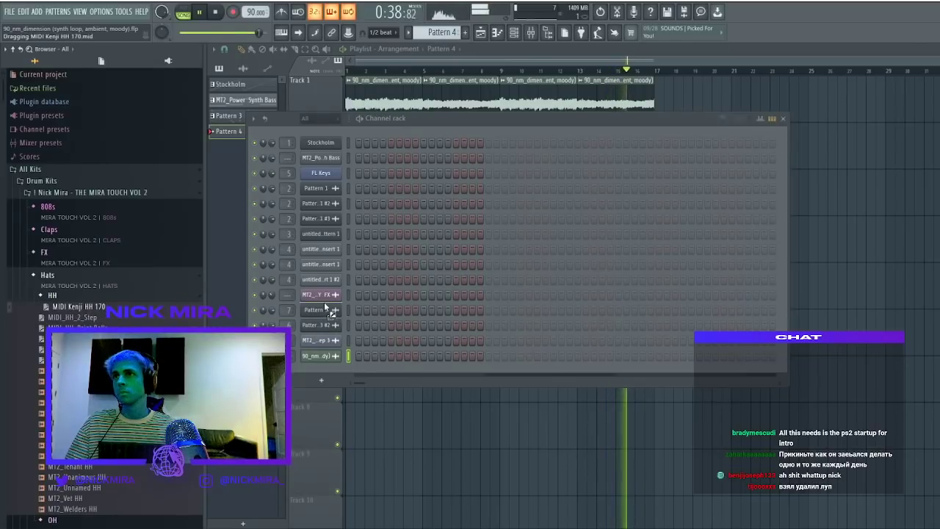
pyautogui.moveTo(310, 291); pyautogui.dragTo(310, 317)
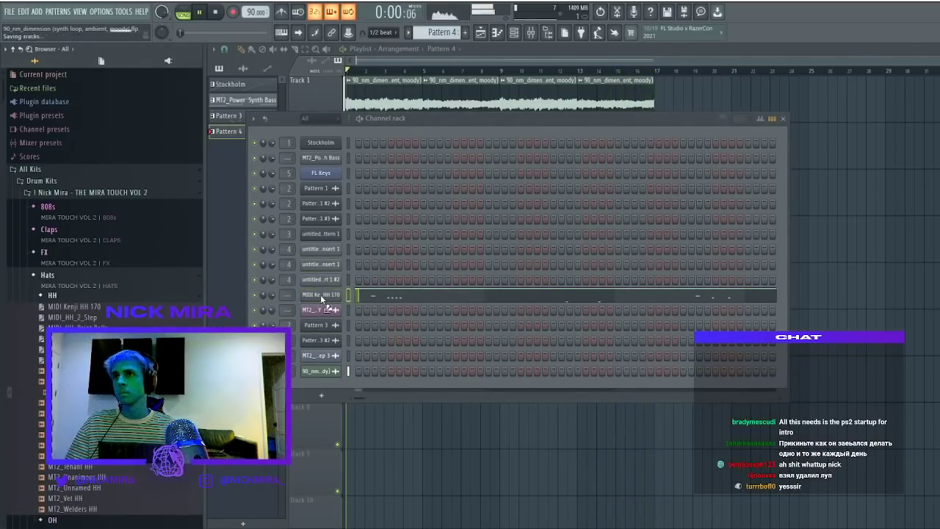
# Compress the MT2_Game HH notes in time to fit four bars, and move the low roll notes up closer to C5
pyautogui.click(376, 296)
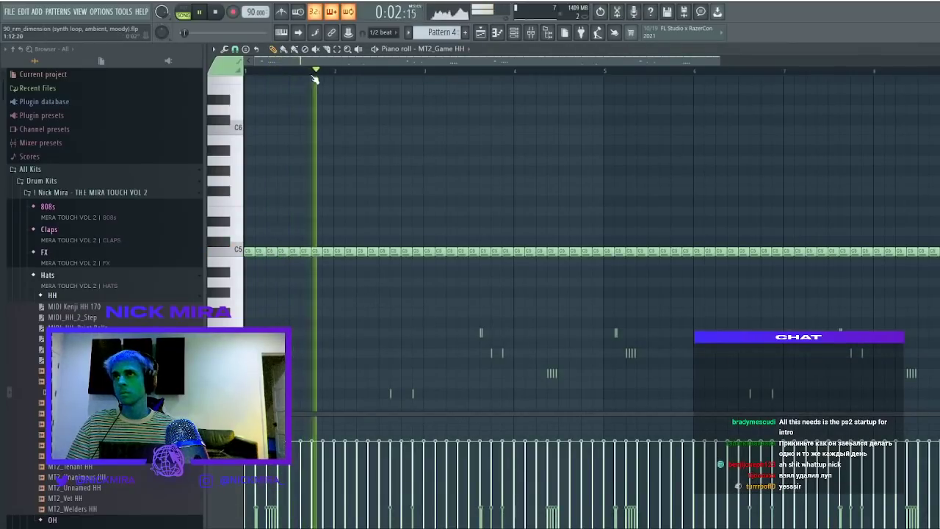
pyautogui.hotkey('ctrl', 'a')
pyautogui.moveTo(738, 322); pyautogui.dragTo(500, 324)
pyautogui.keyDown('ctrl'); pyautogui.click(489, 335); pyautogui.keyUp('ctrl')
pyautogui.moveTo(226, 323); pyautogui.dragTo(226, 409)
pyautogui.moveTo(483, 360); pyautogui.dragTo(491, 300)
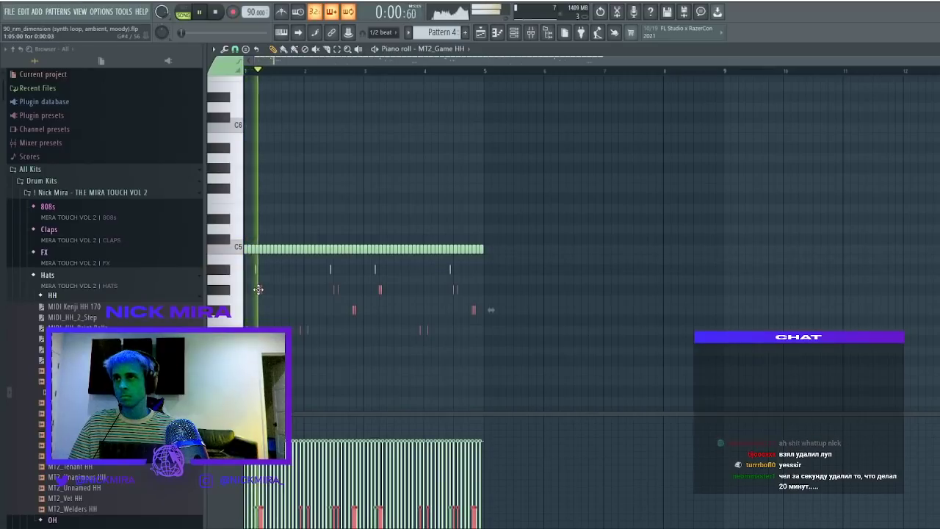
# Copy the low hi-hat roll notes and place the copies near the end of bar 1, two rows below C5
pyautogui.moveTo(258, 290); pyautogui.dragTo(280, 293)
pyautogui.press('space')
pyautogui.scroll(3, 271, 74)
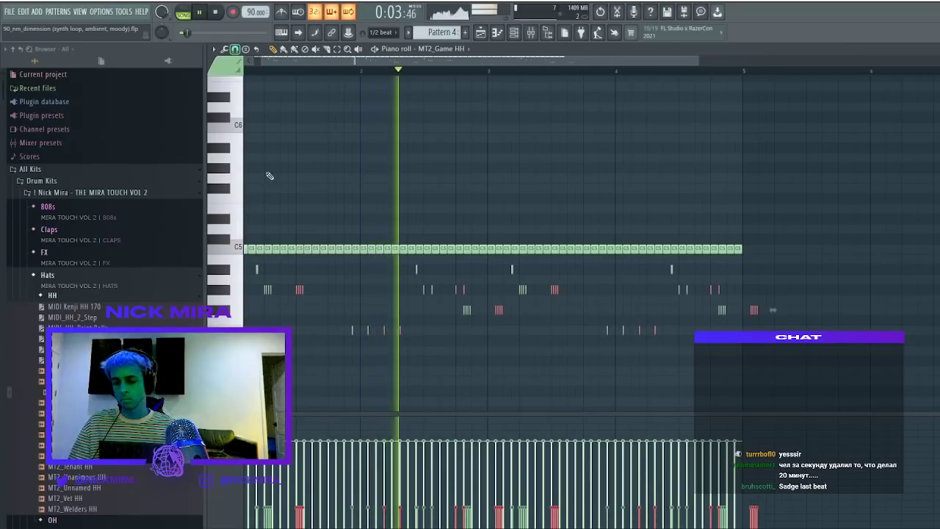
pyautogui.moveTo(301, 290); pyautogui.dragTo(293, 278)
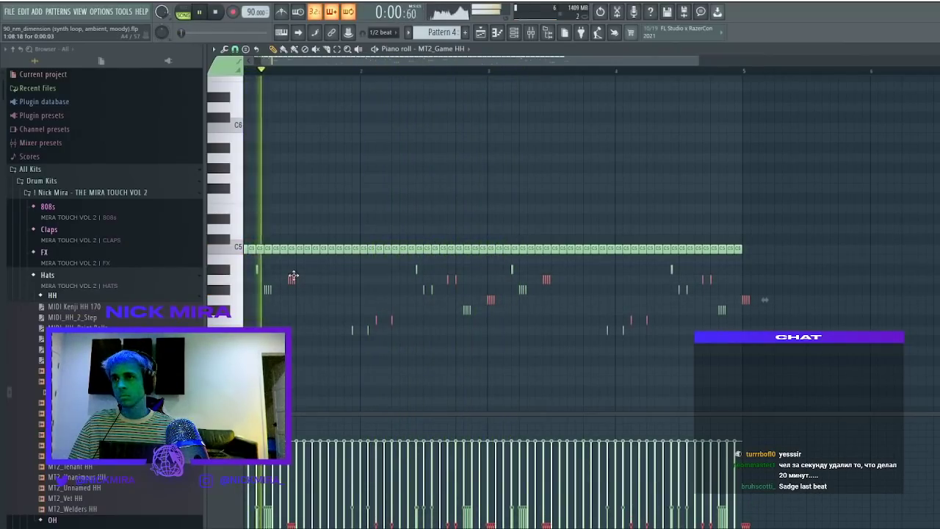
pyautogui.moveTo(293, 277); pyautogui.dragTo(833, 349)
pyautogui.hotkey('ctrl', 'd')
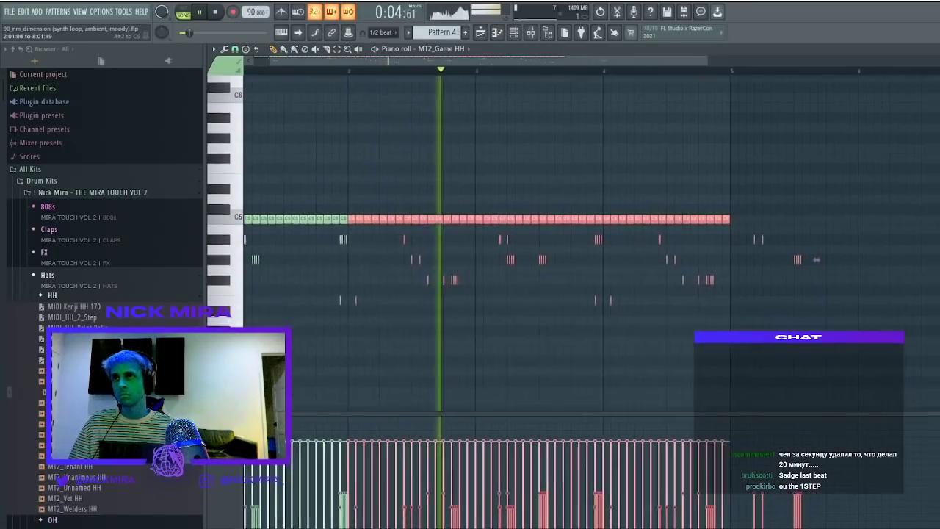
# Delete the hi-hat notes after bar 1 and repeat the first bar's pattern across four bars
pyautogui.press('Delete')
pyautogui.hotkey('ctrl', 'b')
pyautogui.press('space')
pyautogui.hotkey('ctrl', 'b')
pyautogui.hotkey('ctrl', 'd')
# Swap the hi-hat channel's sample for MT2_Name HH and raise the channel volume to 100%
pyautogui.press('space')
pyautogui.press('F7')
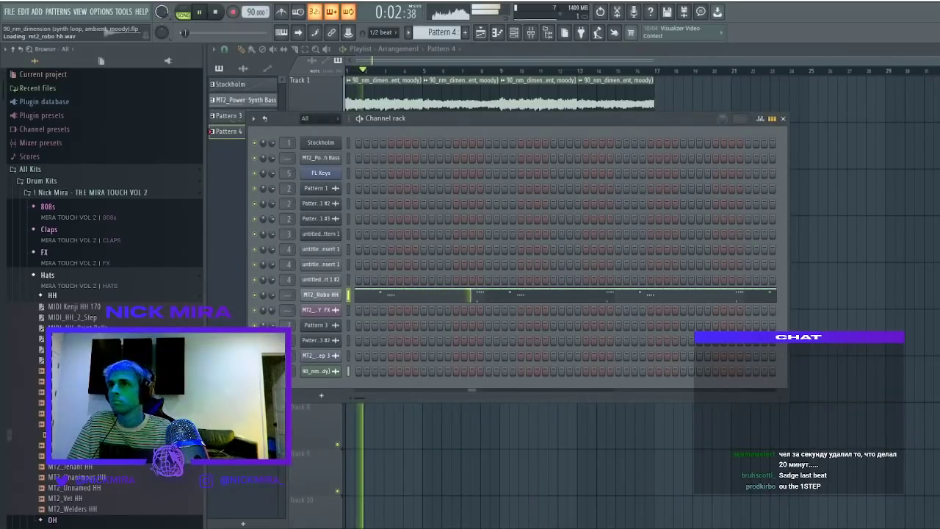
pyautogui.scroll(1, 321, 294)
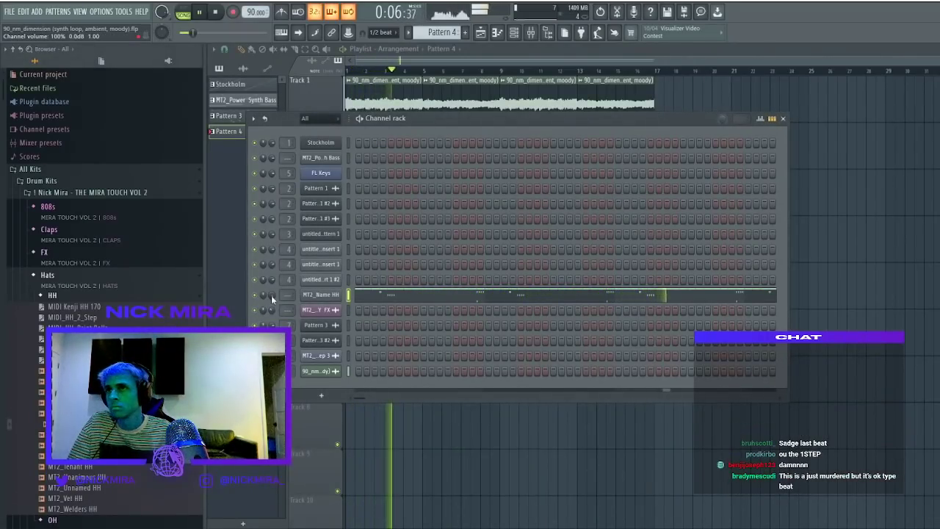
# Add MT2_Slap Rim from the Rims folder as a new channel directly below the hi-hat channel
pyautogui.click(69, 296)
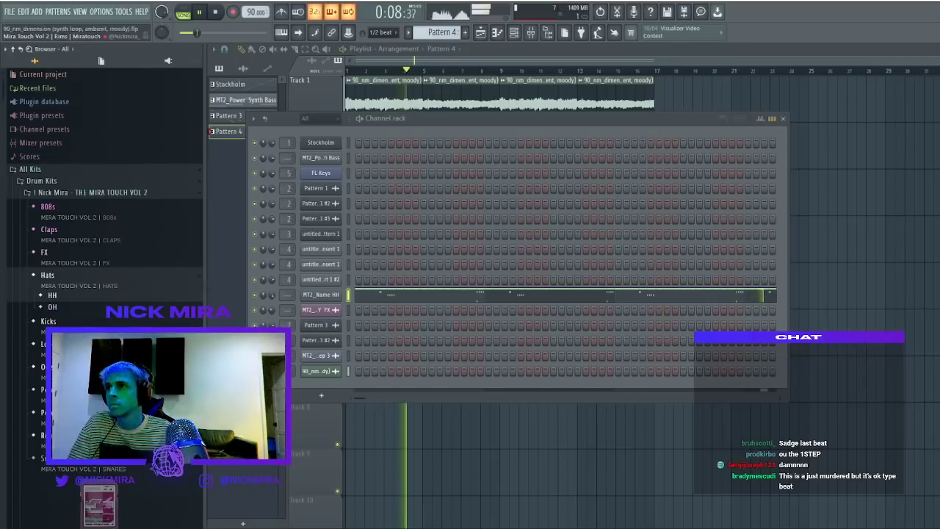
pyautogui.click(43, 435)
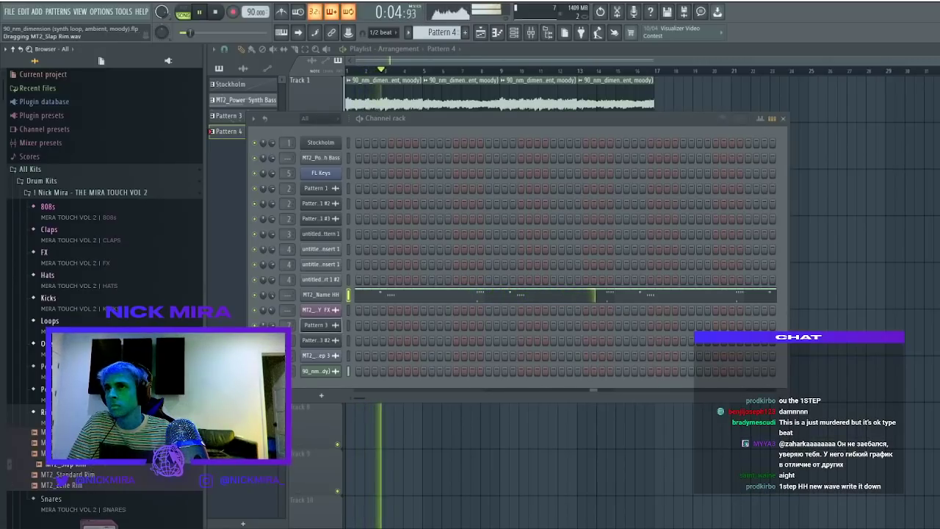
pyautogui.moveTo(337, 312); pyautogui.dragTo(332, 311)
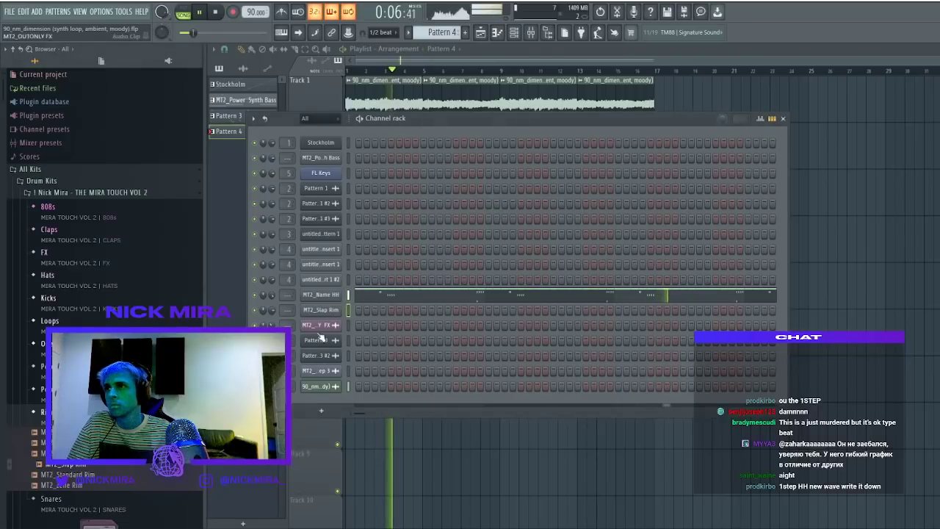
# Load MT2_Unanimous HH on the hi-hat channel and lower the whole hi-hat pattern by two semitones
pyautogui.click(69, 284)
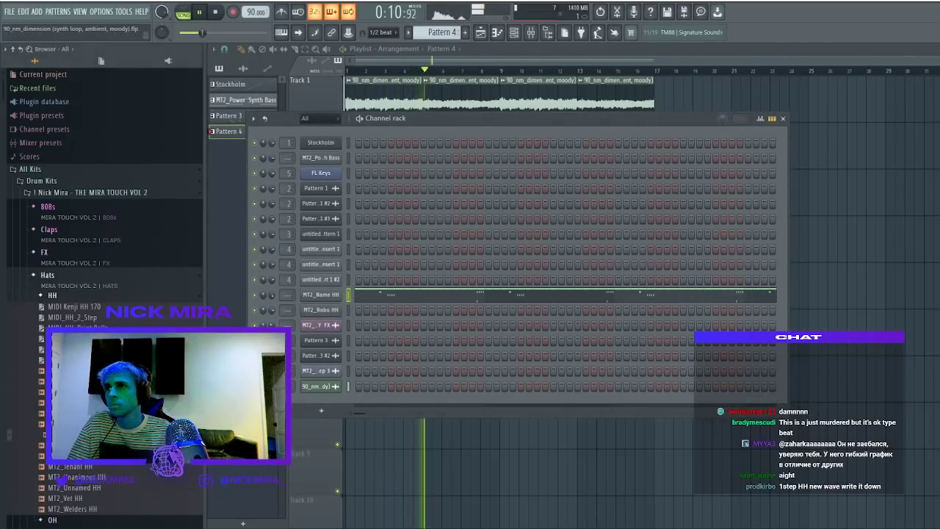
pyautogui.middleClick(129, 457)
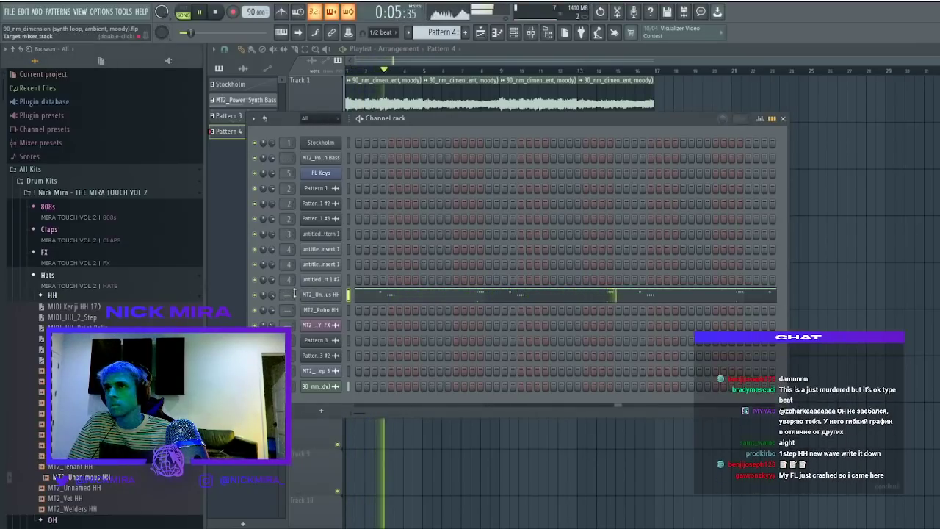
pyautogui.click(389, 295)
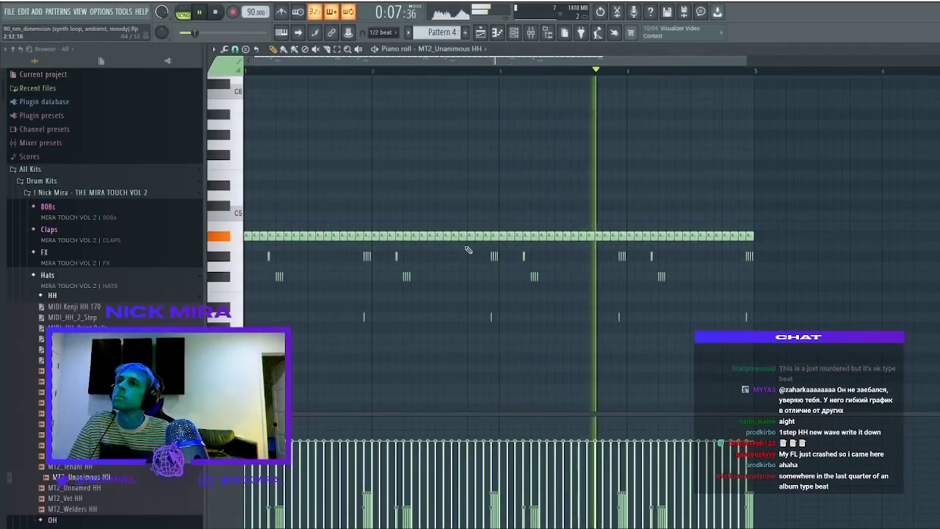
# Restore MT2_Slap Rim in place of MT2_Robo HH on the channel below the hi-hats and close its settings
pyautogui.click(513, 35)
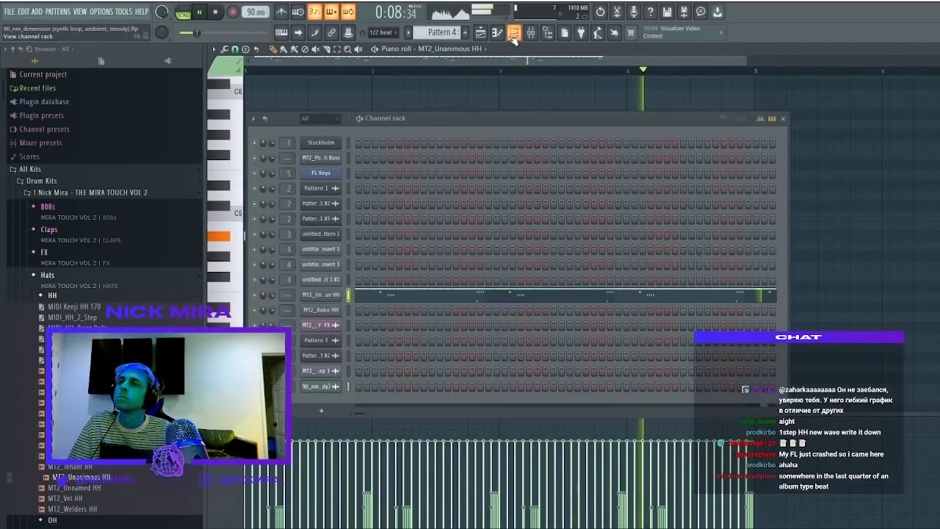
pyautogui.click(335, 309)
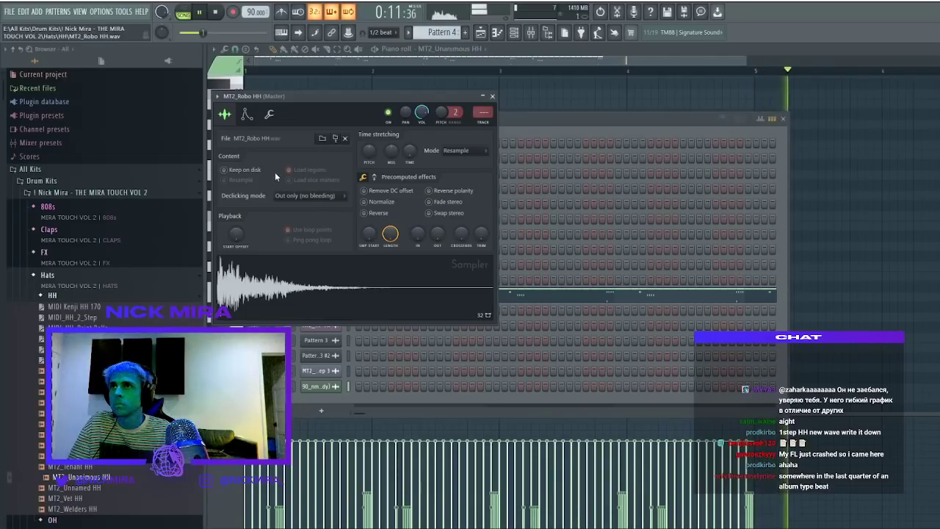
pyautogui.click(317, 328)
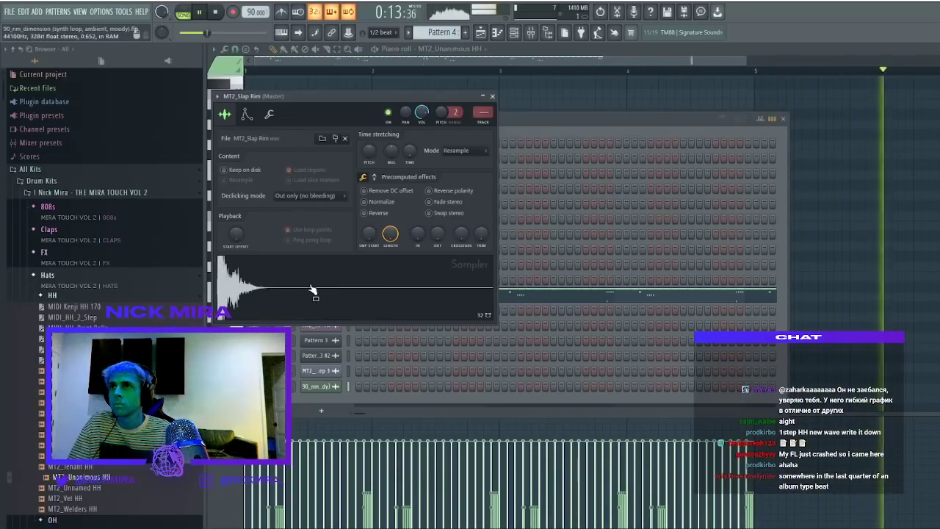
pyautogui.click(493, 97)
# Place MT2_Slap Rim hits on beats 2 and 4 of bar 1 and open them as notes
pyautogui.press('space')
pyautogui.press('space')
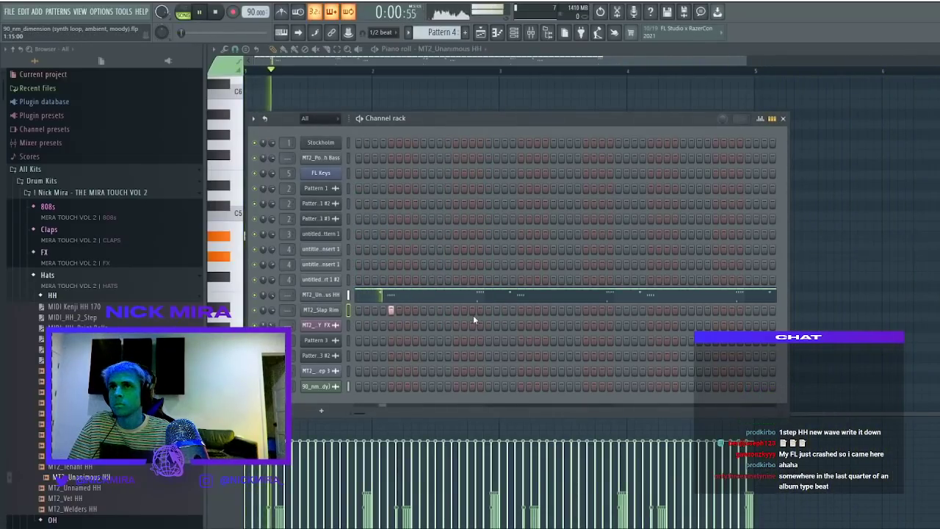
pyautogui.press('F7')
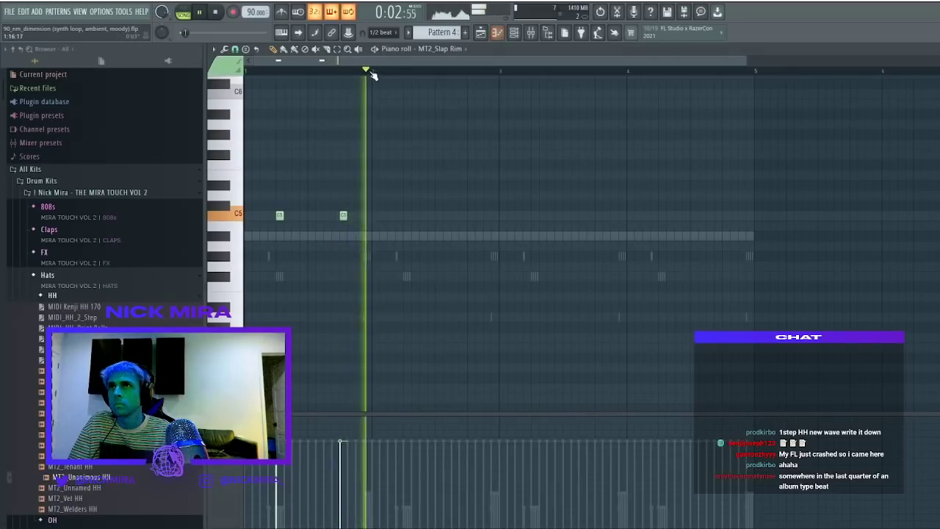
# Repeat the first bar of MT2_Slap Rim hits to fill four bars and raise the velocity of all hits
pyautogui.moveTo(373, 72); pyautogui.dragTo(247, 72)
pyautogui.hotkey('ctrl', 'b')
pyautogui.hotkey('ctrl', 'b')
pyautogui.hotkey('ctrl', 'b')
pyautogui.hotkey('ctrl', 'b')
pyautogui.press('Delete')
pyautogui.hotkey('ctrl', 'a')
pyautogui.scroll(5, 470, 157)
pyautogui.hotkey('ctrl', 'd')
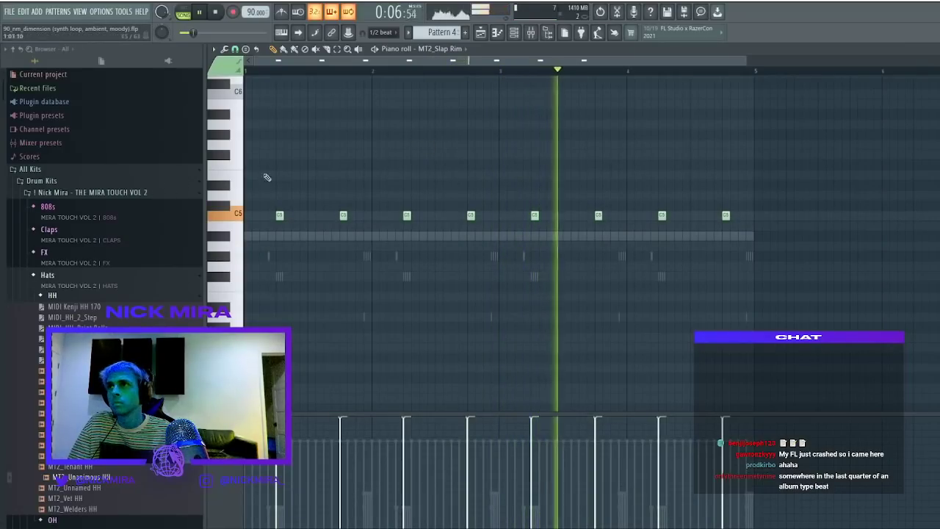
# Audition samples from the Claps folder and replace the MT2_Slap Rim sample with MT2_Alien Clap
pyautogui.click(76, 238)
pyautogui.click(79, 262)
pyautogui.click(110, 303)
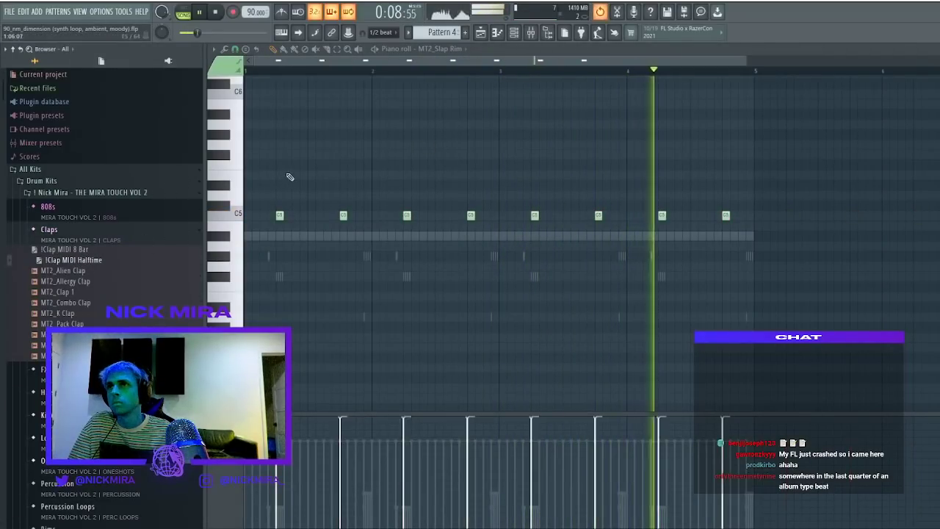
pyautogui.click(115, 292)
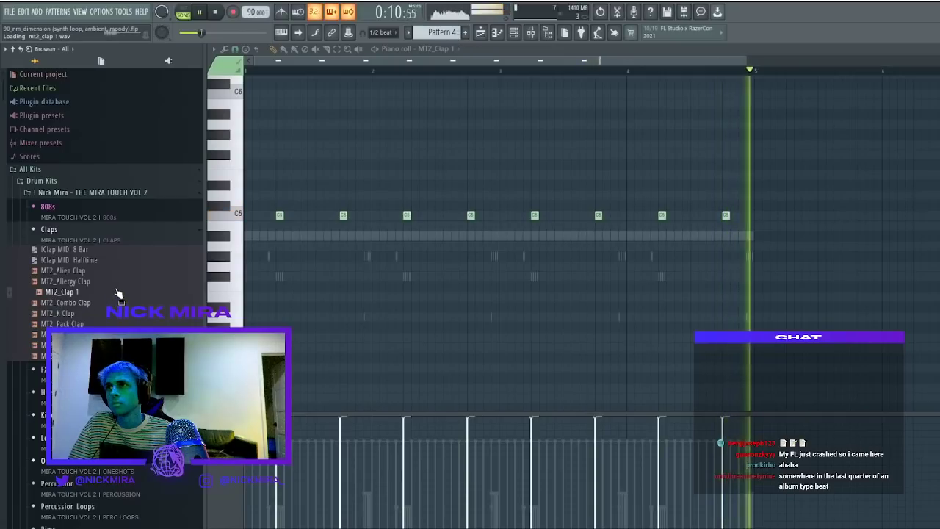
pyautogui.press('space')
pyautogui.press('space')
pyautogui.click(92, 282)
pyautogui.middleClick(96, 272)
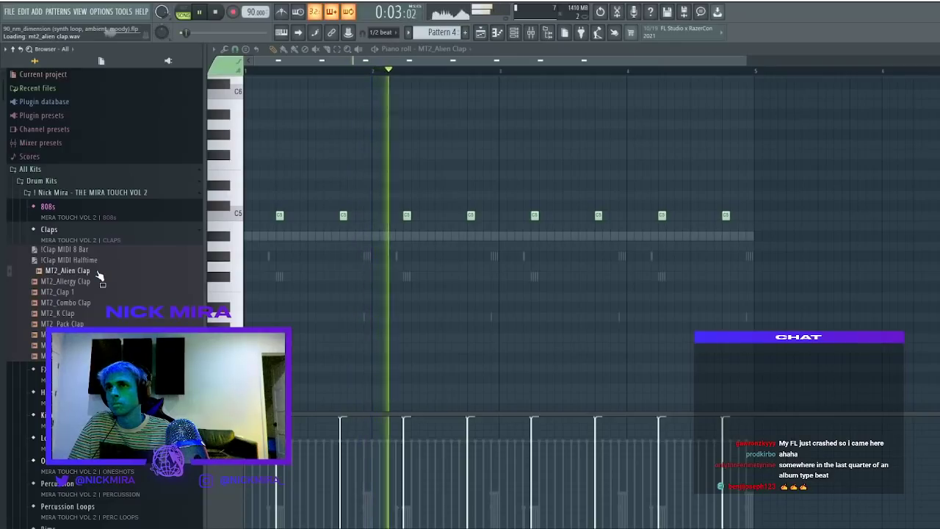
# Add MT2_Ducktape Snare from the Snares folder below the MT2_Alien Clap channel and place a hit on step 10
pyautogui.click(513, 32)
pyautogui.press('F5')
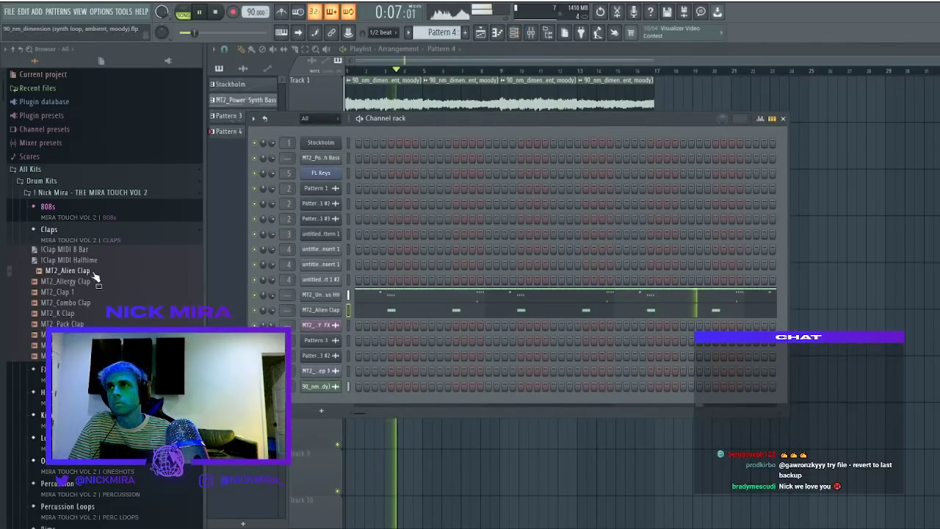
pyautogui.click(94, 238)
pyautogui.click(94, 439)
pyautogui.scroll(-2, 93, 448)
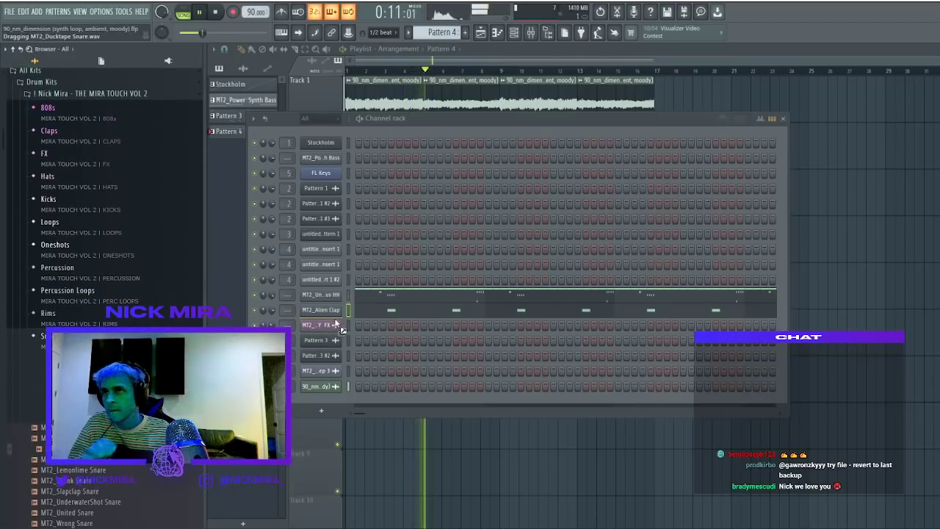
pyautogui.moveTo(340, 328); pyautogui.dragTo(341, 327)
pyautogui.click(390, 325)
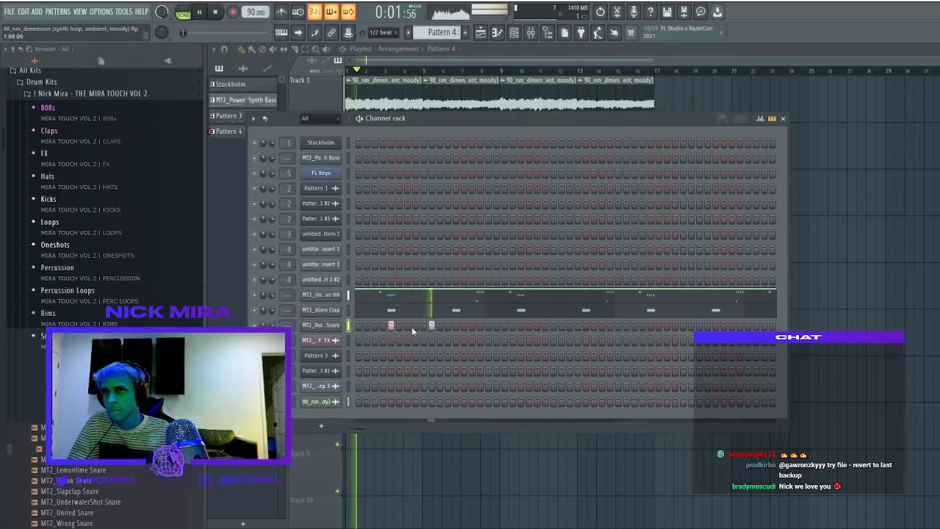
# Delete bar 1's beat 4 note from MT2_Alien Clap and add MT2_X Clap as a new channel with a hit there
pyautogui.click(408, 315)
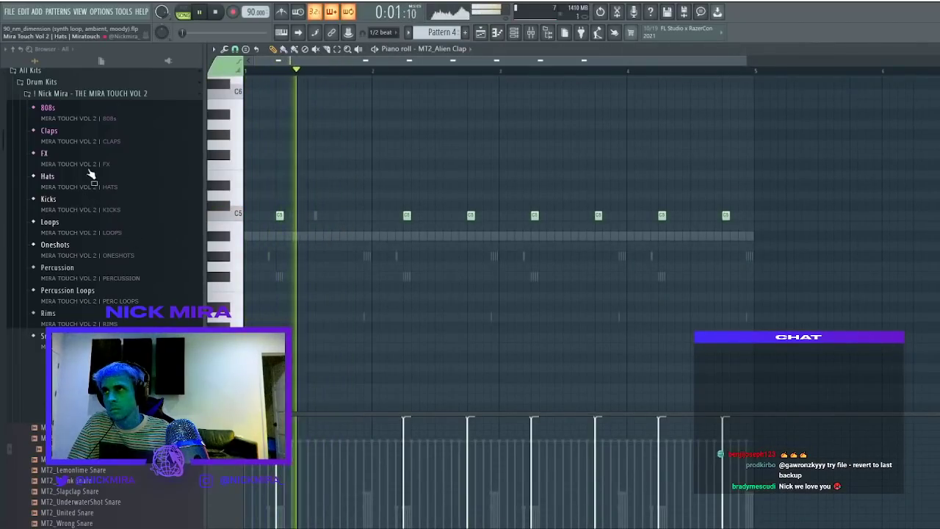
pyautogui.click(49, 130)
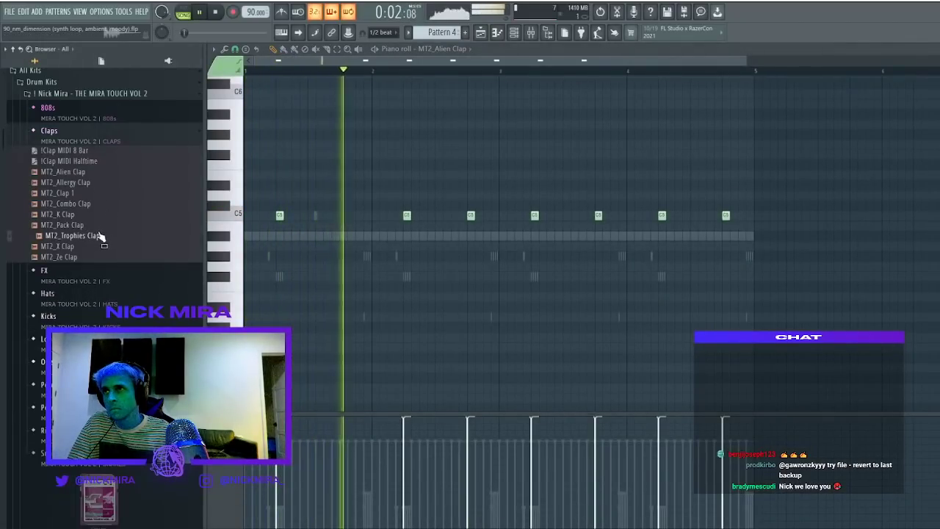
pyautogui.click(514, 33)
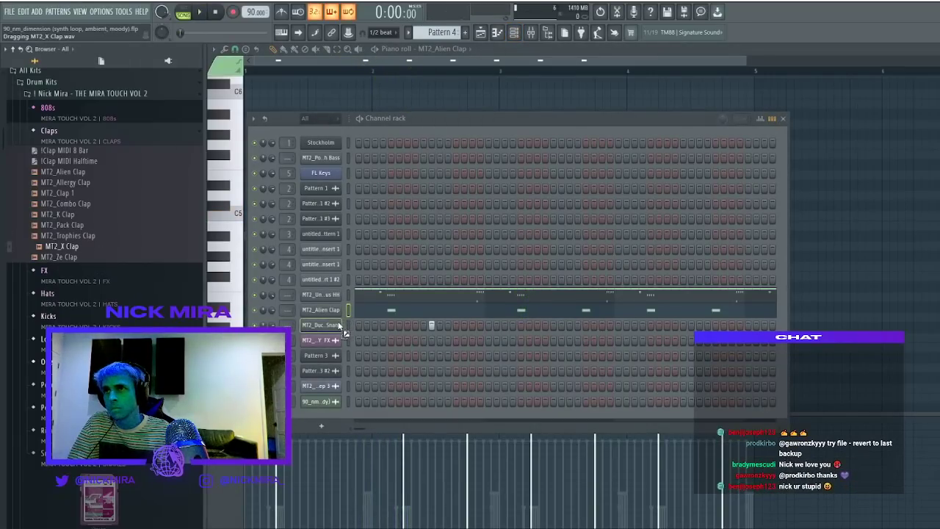
pyautogui.moveTo(335, 323); pyautogui.dragTo(336, 324)
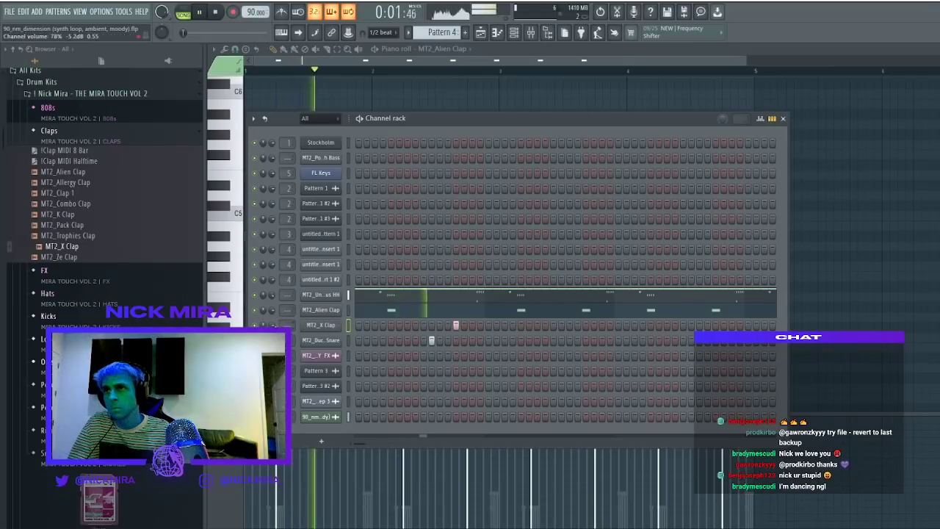
# Audition MT2_Clap 1, MT2_K Clap and MT2_Trophies Clap as replacements for the MT2_X Clap sample
pyautogui.click(310, 325)
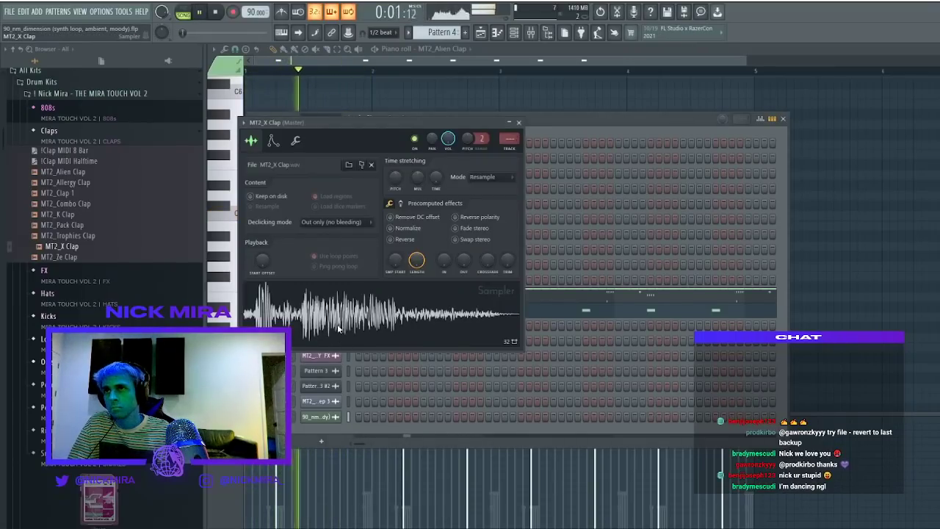
pyautogui.click(518, 122)
pyautogui.click(353, 325)
pyautogui.press('space')
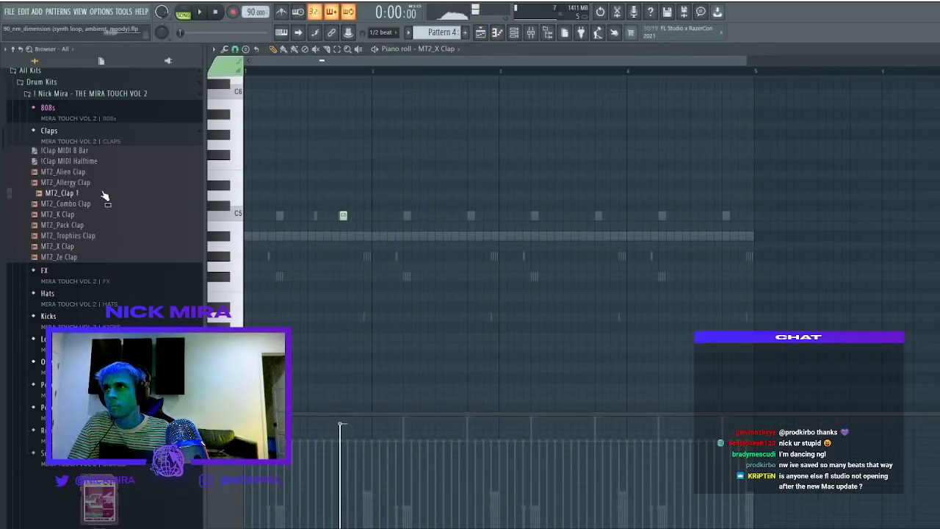
pyautogui.click(101, 214)
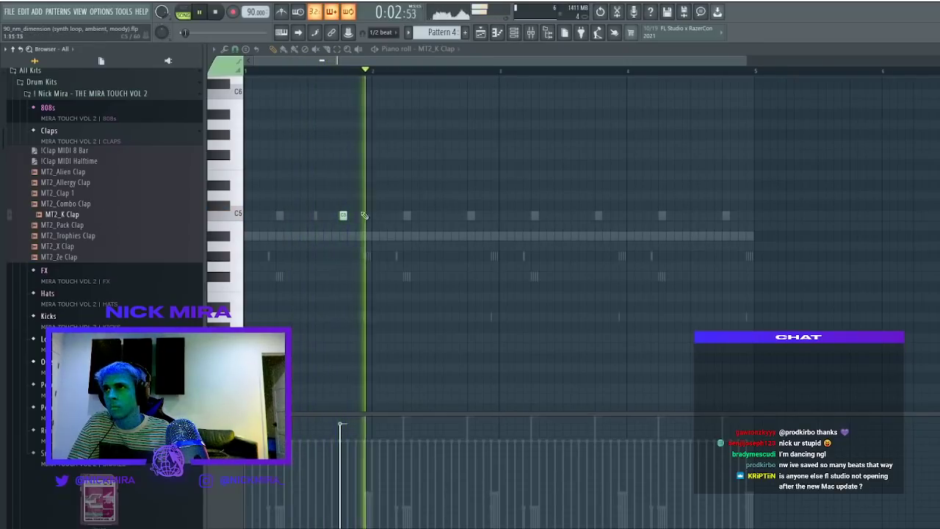
pyautogui.click(92, 235)
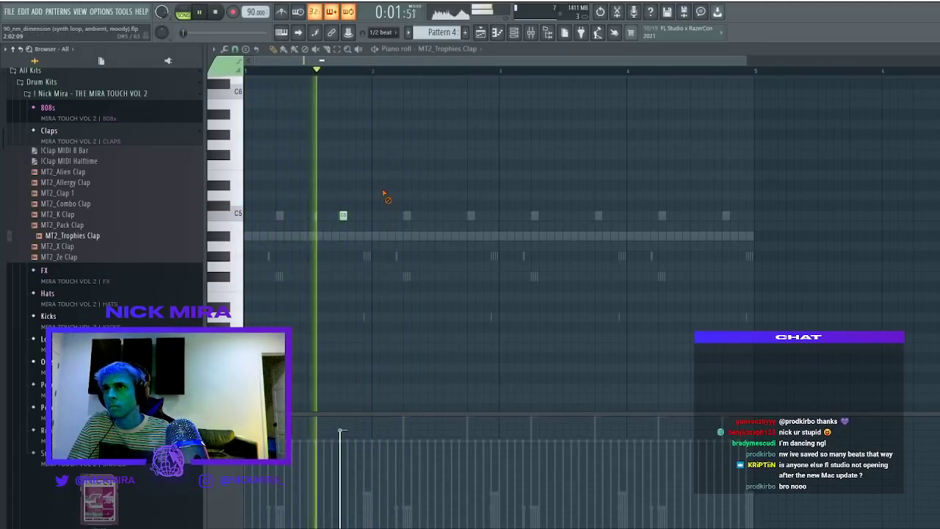
# Lengthen the beat 4 clap note to the end of bar 1 and swap its sample for MT2_Ze Clap, then MT2_Combo Clap
pyautogui.press('space')
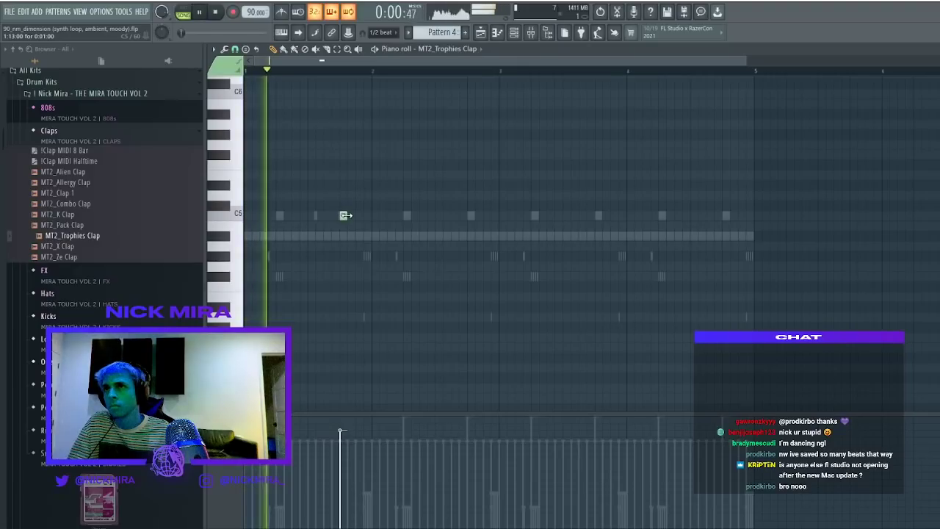
pyautogui.click(118, 257)
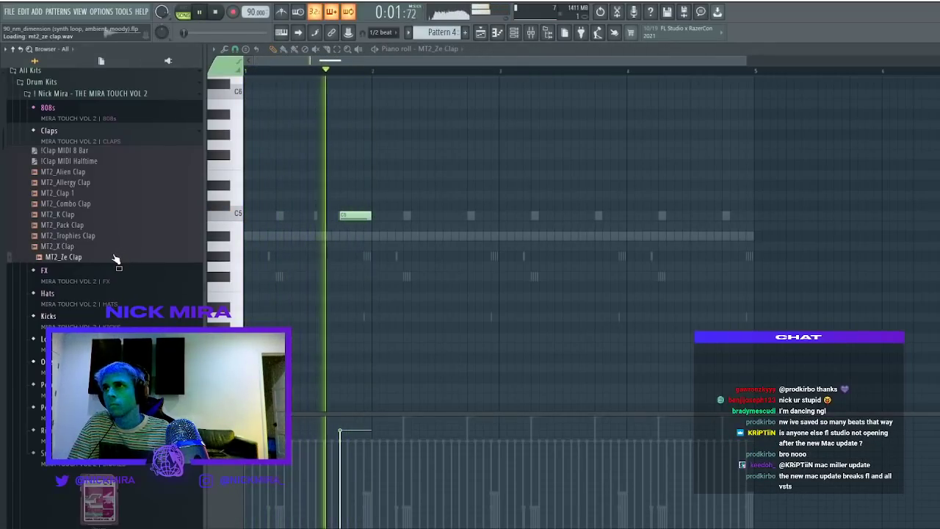
pyautogui.press('space')
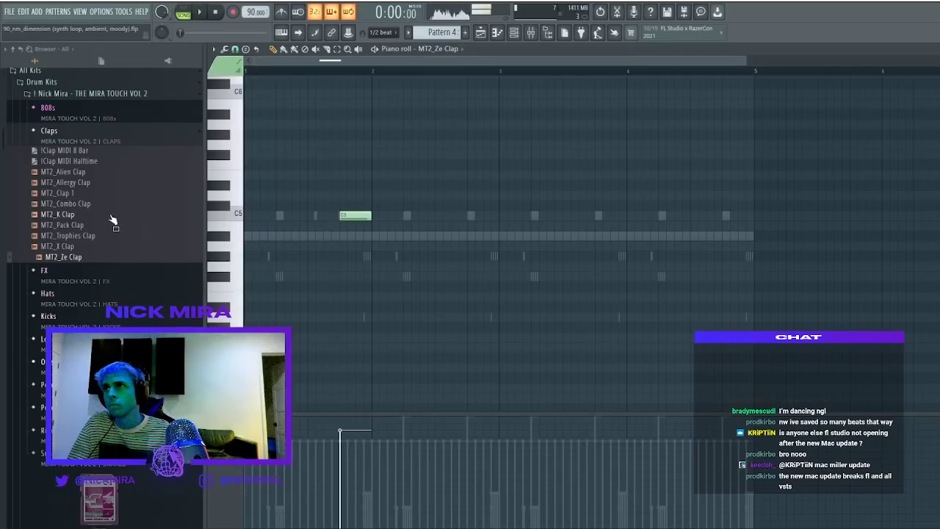
pyautogui.click(114, 208)
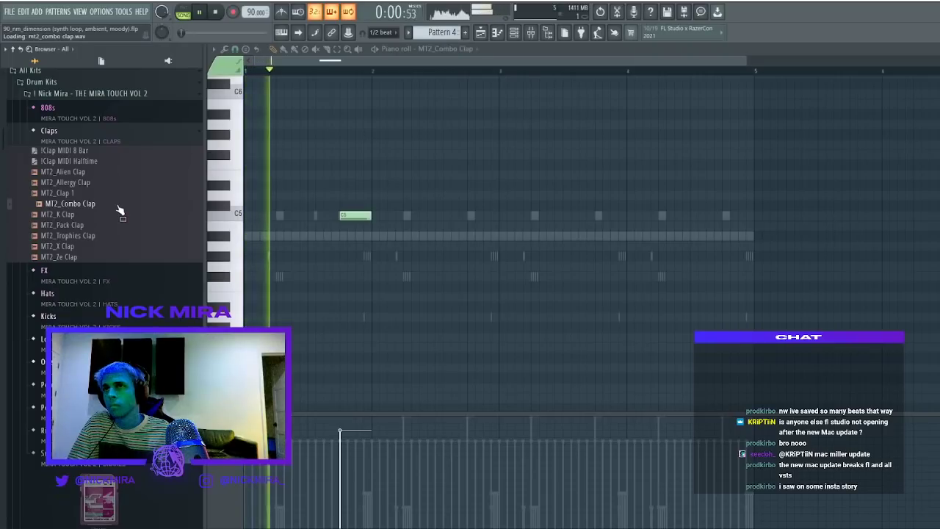
# Lower the MT2_Combo Clap note on beat 4 of bar 1 to G#4 and copy it to beat 4 of bar 3
pyautogui.press('F6')
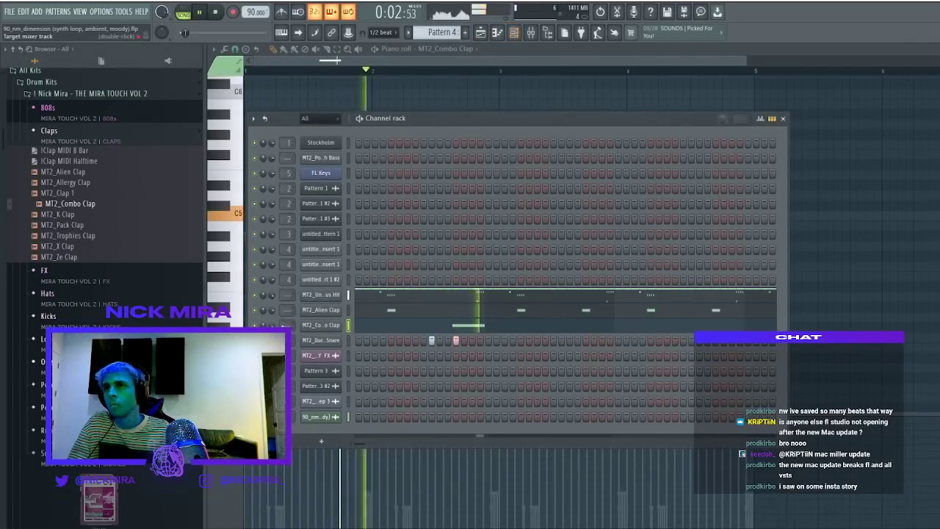
pyautogui.press('F6')
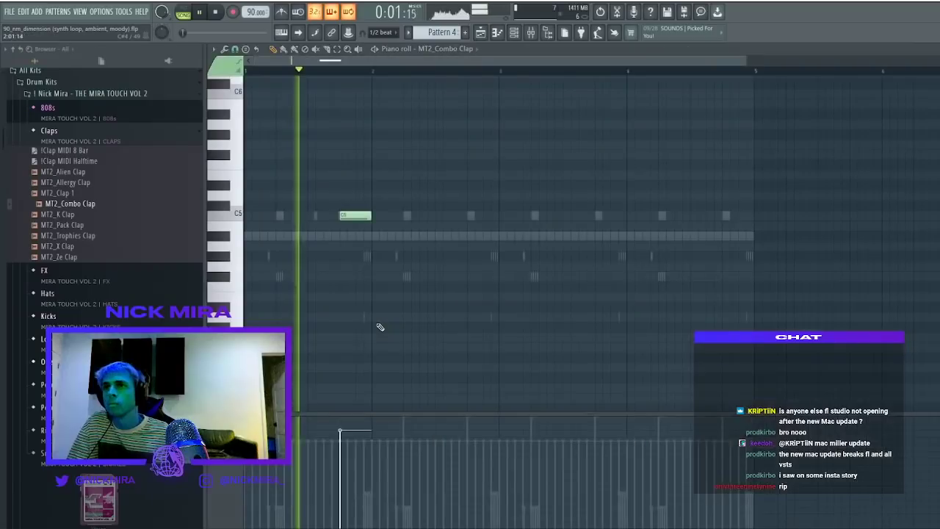
pyautogui.hotkey('shift', 'Down')
pyautogui.hotkey('shift', 'Down')
pyautogui.hotkey('shift', 'Down')
pyautogui.hotkey('ctrl', 'a')
pyautogui.moveTo(359, 255)
pyautogui.mouseDown()
pyautogui.moveTo(663, 293)
pyautogui.moveTo(608, 280)
pyautogui.mouseUp()
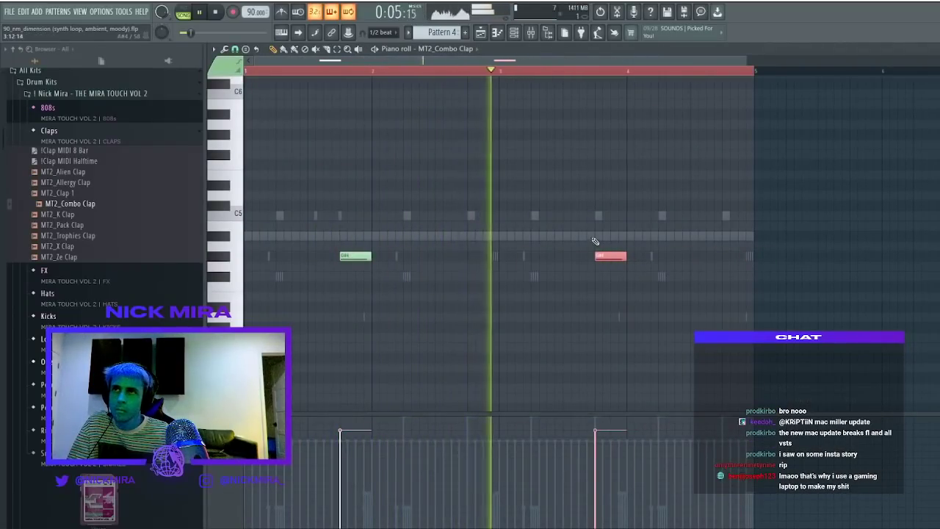
# Delete the MT2_Alien Clap hit on beat 4 of bar 3
pyautogui.rightClick(595, 220)
pyautogui.rightClick(596, 218)
pyautogui.rightClick(597, 217)
pyautogui.click(513, 34)
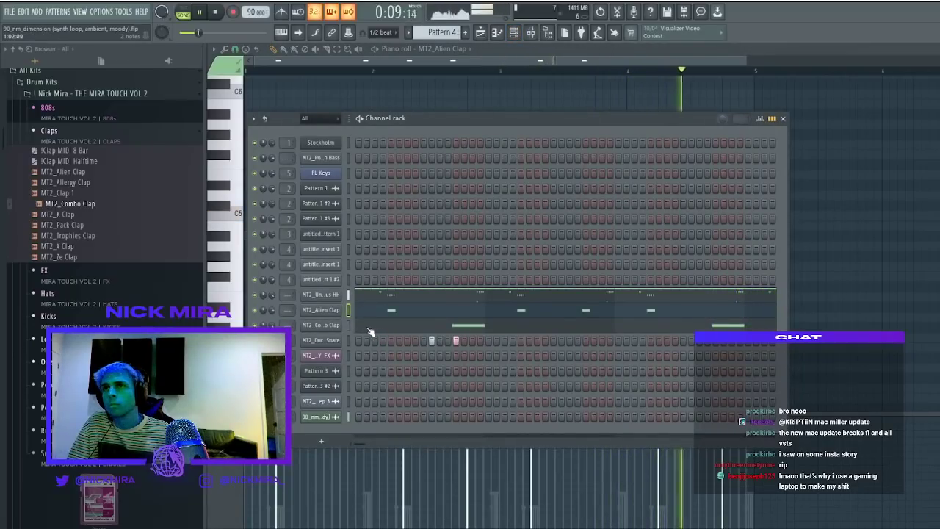
# Lower the second MT2_Ducktape Snare hit to G#4 and copy both hits into bar 2, starting on step 11
pyautogui.rightClick(332, 343)
pyautogui.click(332, 293)
pyautogui.hotkey('ctrl', 'a')
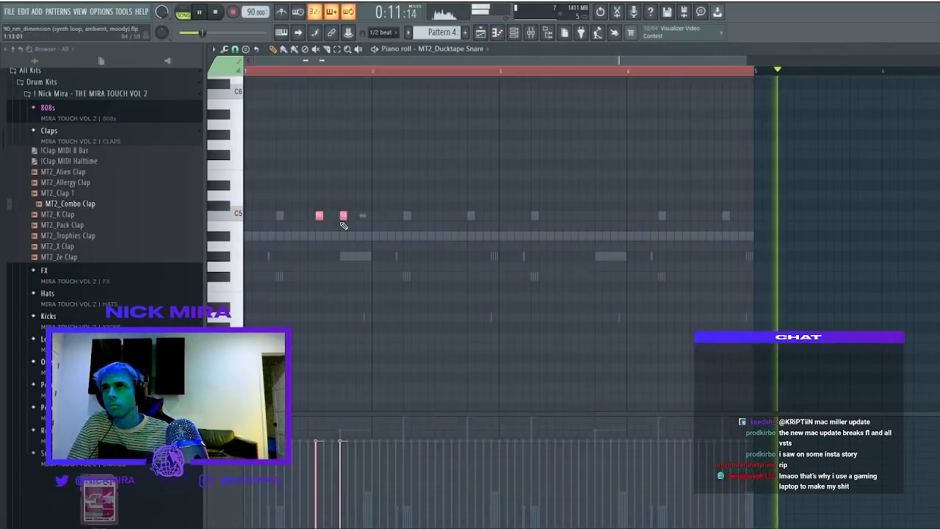
pyautogui.hotkey('ctrl', 'd')
pyautogui.moveTo(341, 219)
pyautogui.mouseDown()
pyautogui.moveTo(343, 258)
pyautogui.moveTo(669, 304)
pyautogui.moveTo(475, 288)
pyautogui.mouseUp()
pyautogui.hotkey('ctrl', 'a')
pyautogui.hotkey('ctrl', 'd')
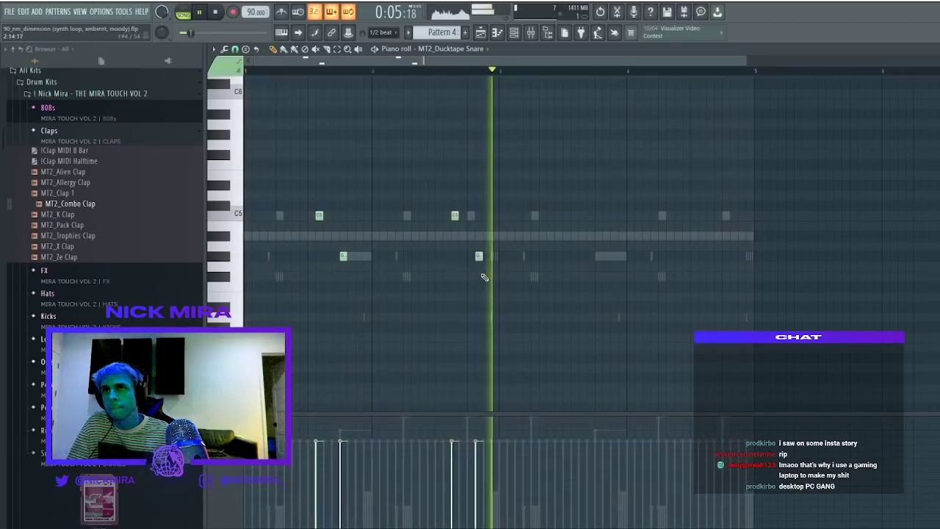
# Move bar 2's second snare hit to C5 on beat 4 and repeat the two-bar snare pattern in bars 3 and 4
pyautogui.click(471, 215)
pyautogui.hotkey('ctrl', 'a')
pyautogui.moveTo(471, 214)
pyautogui.mouseDown()
pyautogui.moveTo(733, 241)
pyautogui.moveTo(701, 237)
pyautogui.moveTo(725, 238)
pyautogui.mouseUp()
pyautogui.hotkey('ctrl', 'd')
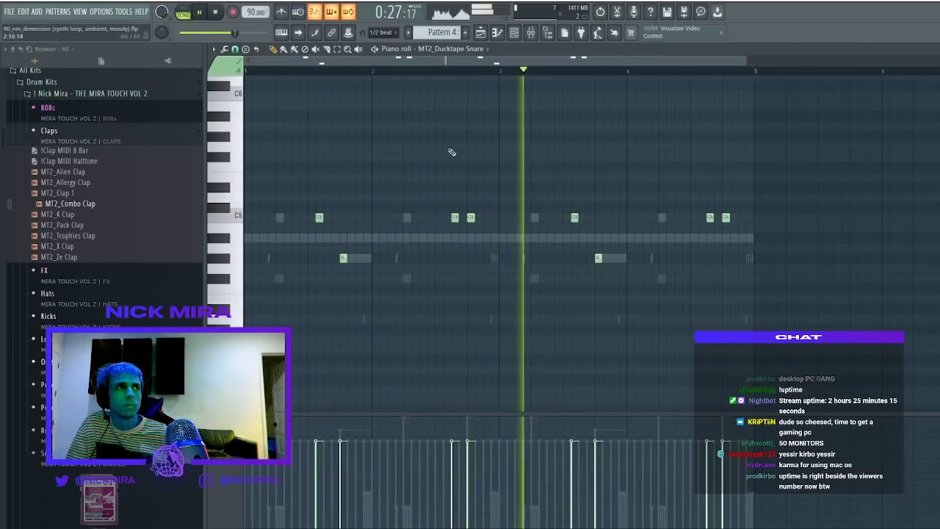
# Reduce the MT2_Ducktape Snare channel volume to 71% and add MT2_Amazon Rim from the Rims folder as a channel below it
pyautogui.click(520, 37)
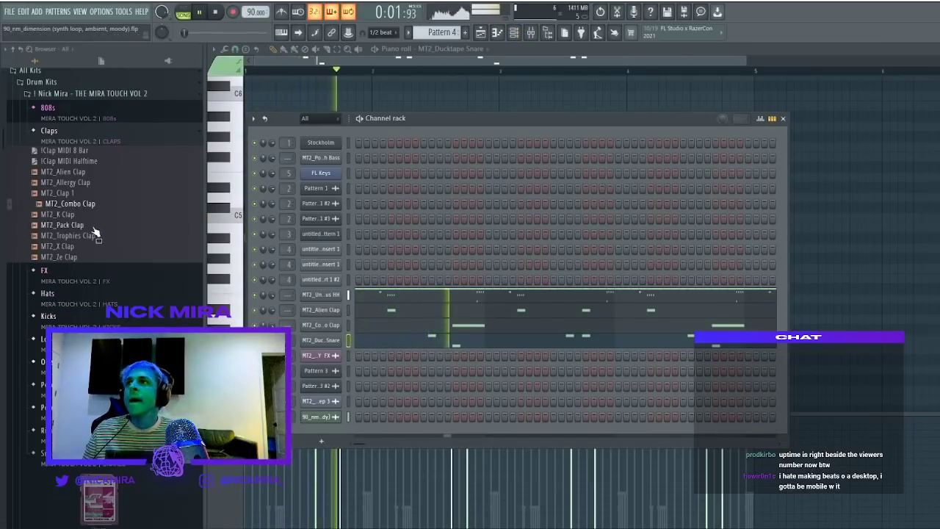
pyautogui.moveTo(272, 340); pyautogui.dragTo(272, 354)
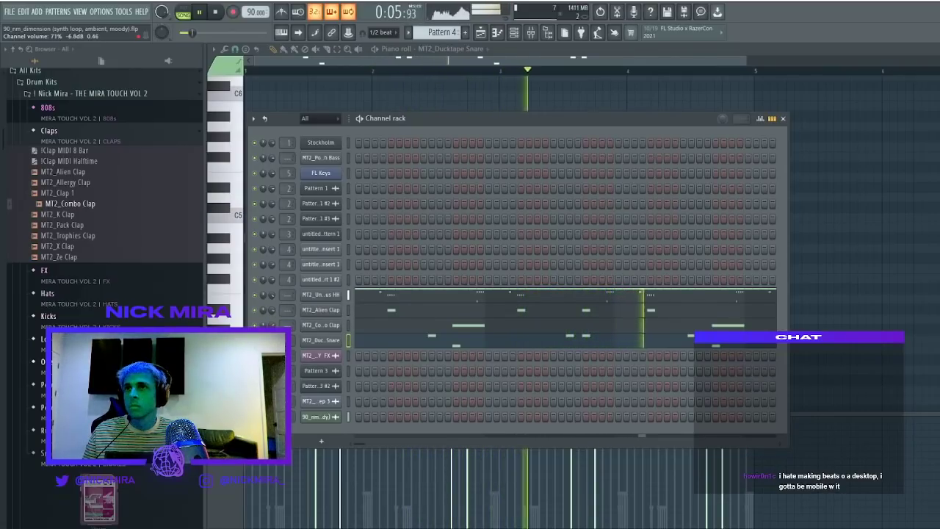
pyautogui.click(93, 136)
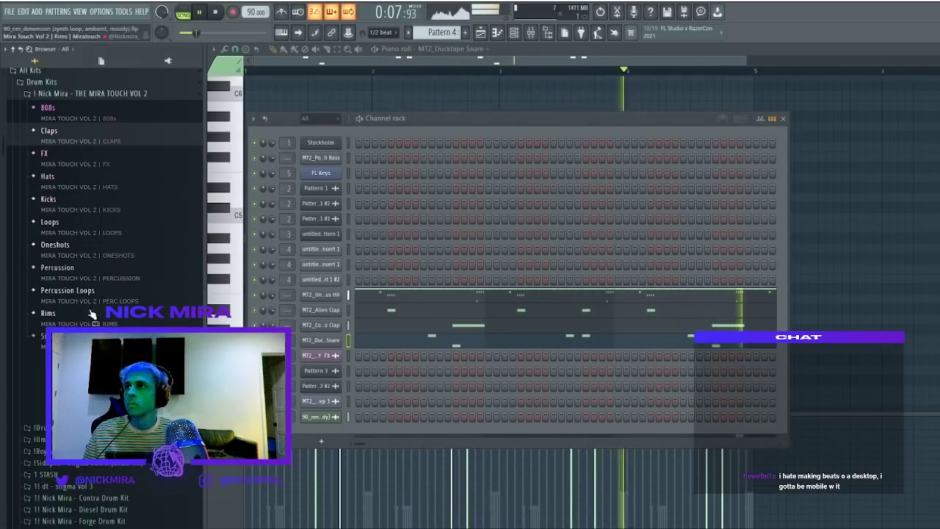
pyautogui.moveTo(351, 382); pyautogui.dragTo(356, 360)
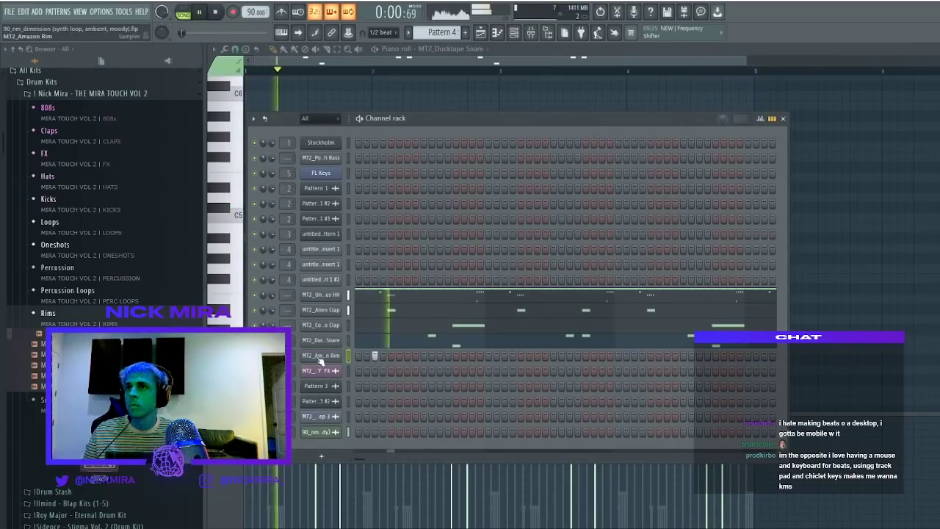
# Replace the MT2_Amazon Rim sample with MT2_GONEFISHIN Perc from the Percussion folder and place a hit on step 1
pyautogui.click(83, 315)
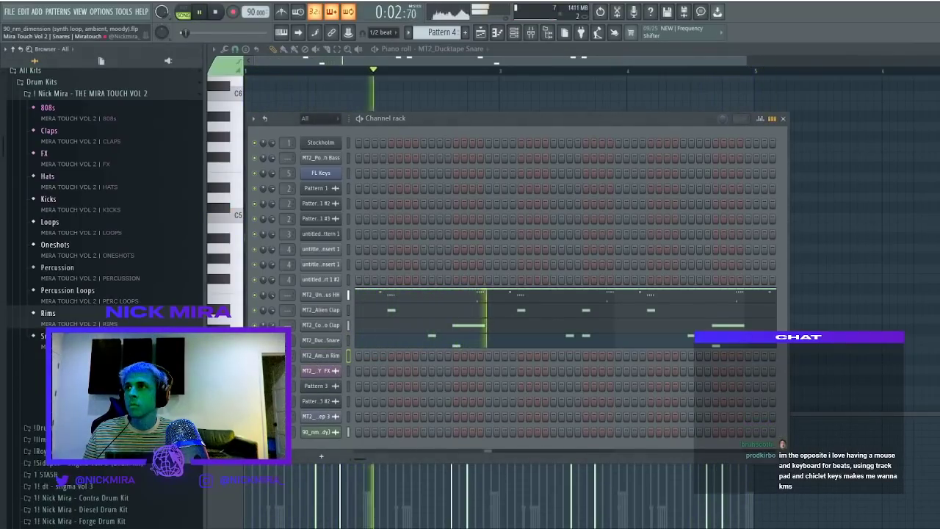
pyautogui.click(83, 295)
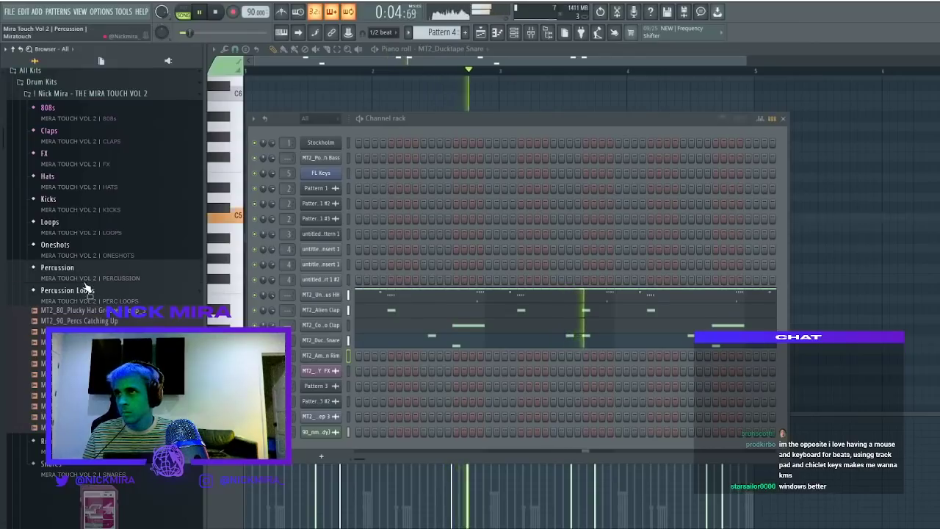
pyautogui.click(58, 267)
pyautogui.moveTo(74, 341); pyautogui.dragTo(332, 357)
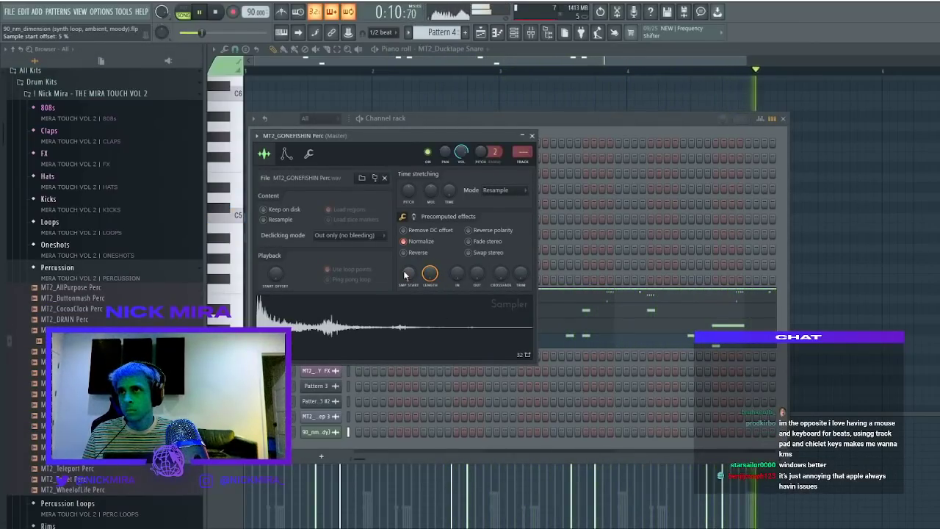
pyautogui.press('space')
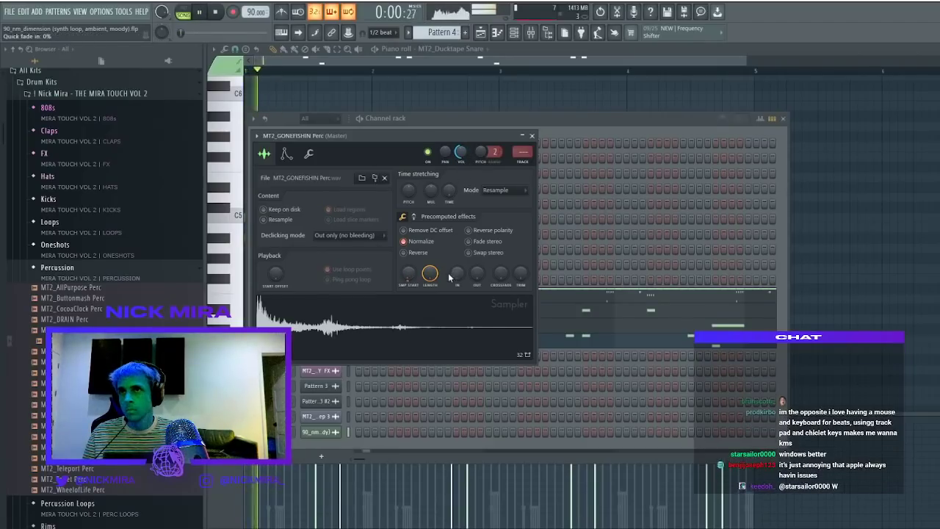
pyautogui.click(531, 136)
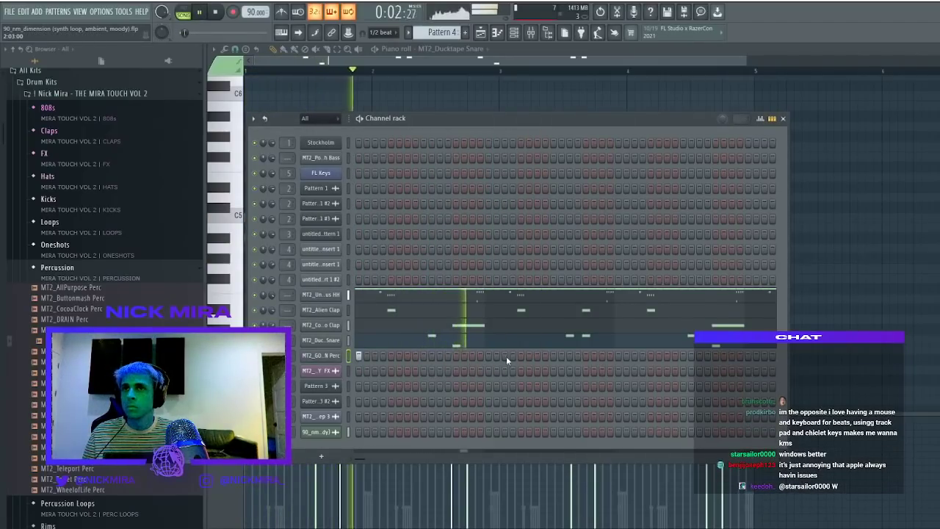
# Add an MT2_GONEFISHIN Perc hit on step 27 and lower that hit's velocity in the piano roll
pyautogui.click(569, 356)
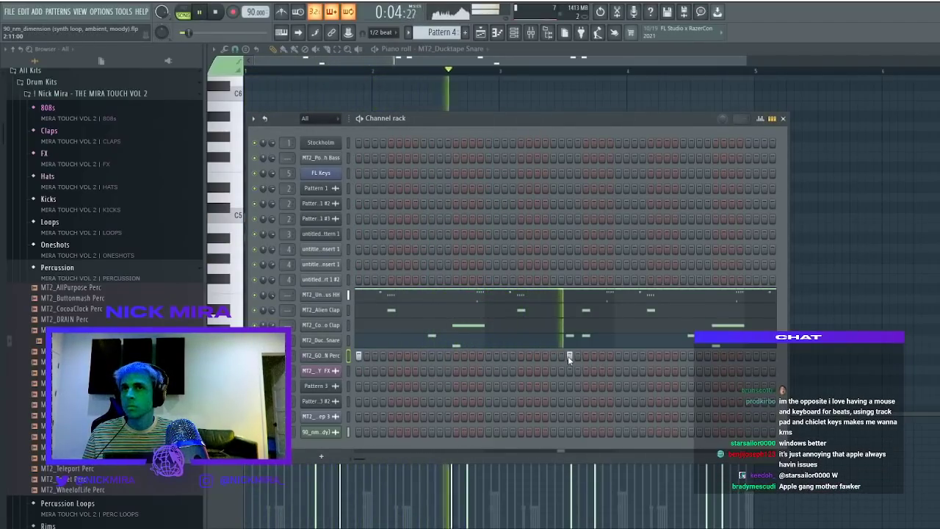
pyautogui.rightClick(328, 358)
pyautogui.click(358, 358)
pyautogui.click(450, 471)
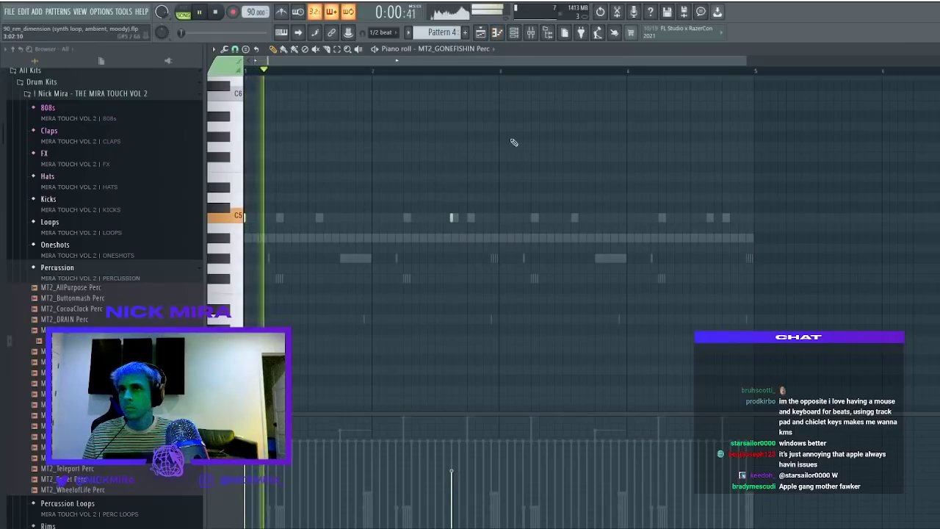
# Duplicate the MT2_GONEFISHIN Perc hits of bars 1 and 2 into bars 3 and 4
pyautogui.moveTo(501, 72); pyautogui.dragTo(246, 72)
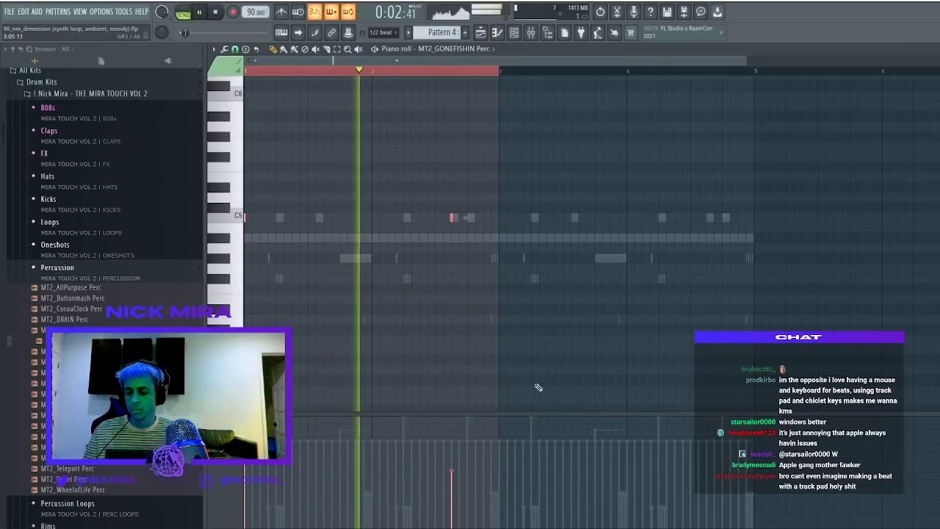
pyautogui.hotkey('ctrl', 'b')
pyautogui.hotkey('ctrl', 'd')
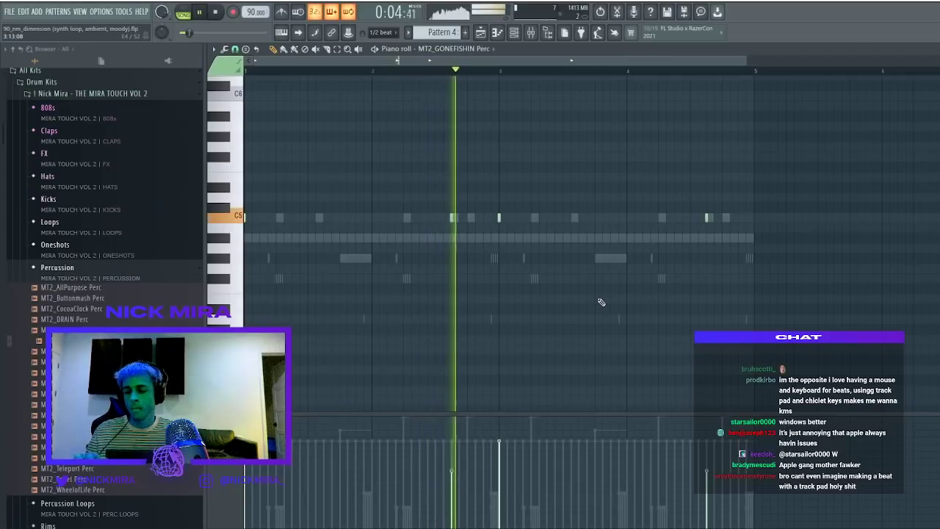
# Add MT2_Rick Owens 808 from the 808s folder as a channel above the hi-hats and open its piano roll
pyautogui.press('F7')
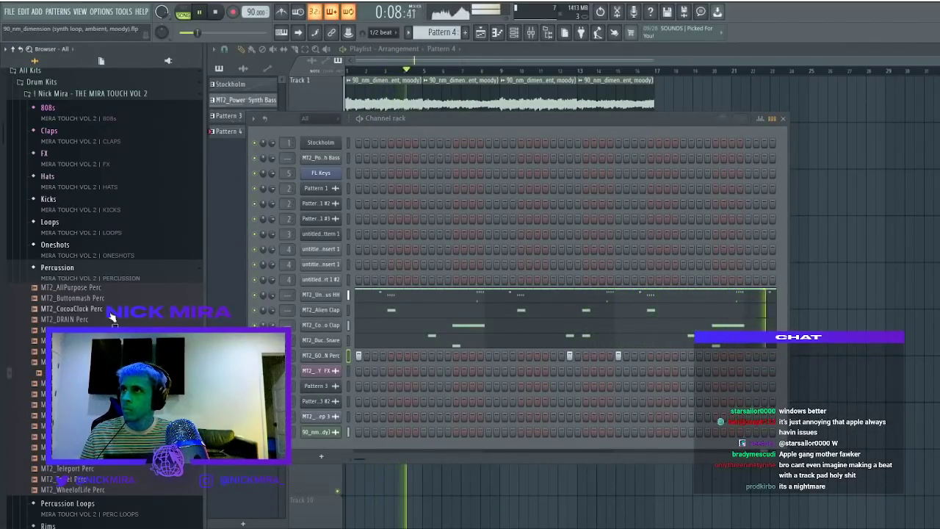
pyautogui.click(57, 268)
pyautogui.click(48, 107)
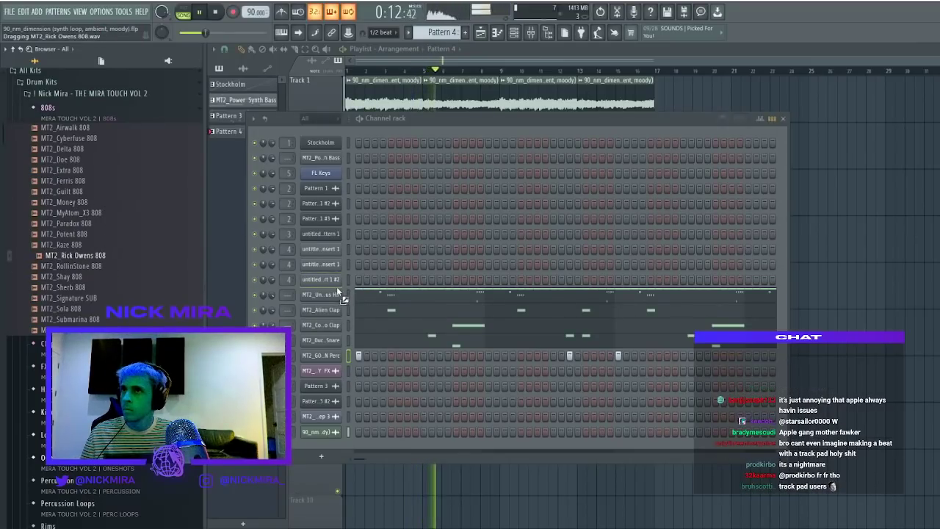
pyautogui.moveTo(338, 286); pyautogui.dragTo(339, 294)
pyautogui.press('space')
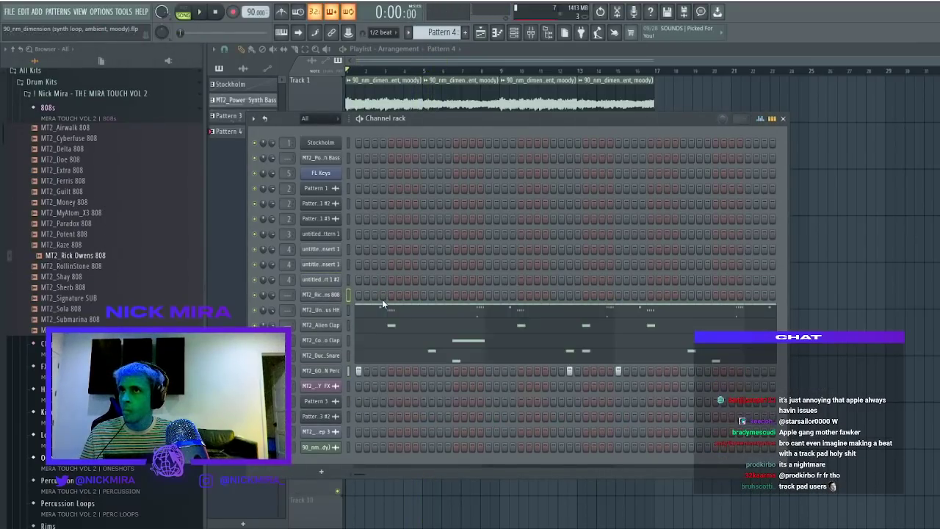
pyautogui.press('F7')
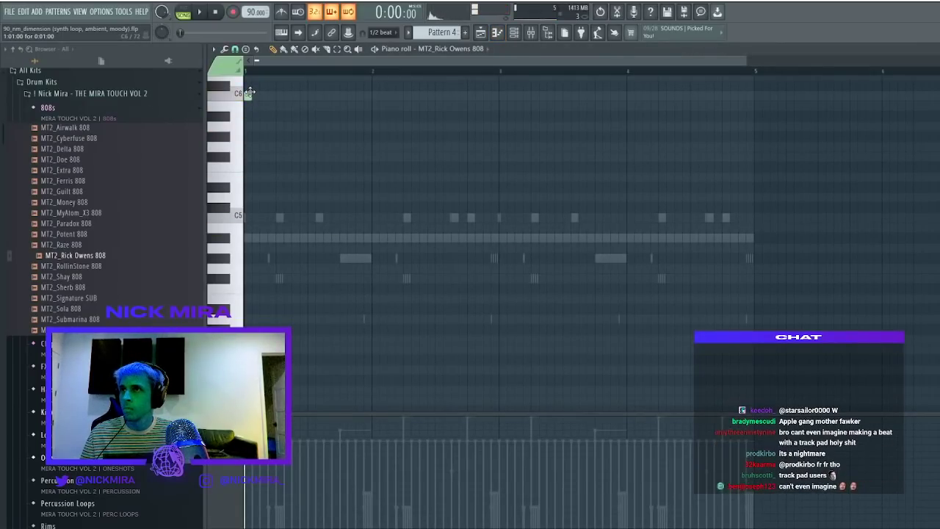
# Place two B5 808 notes, each two steps long, on steps 1 and 4 of bar 1
pyautogui.moveTo(251, 107); pyautogui.dragTo(259, 108)
pyautogui.press('space')
pyautogui.click(274, 106)
pyautogui.press('space')
pyautogui.press('space')
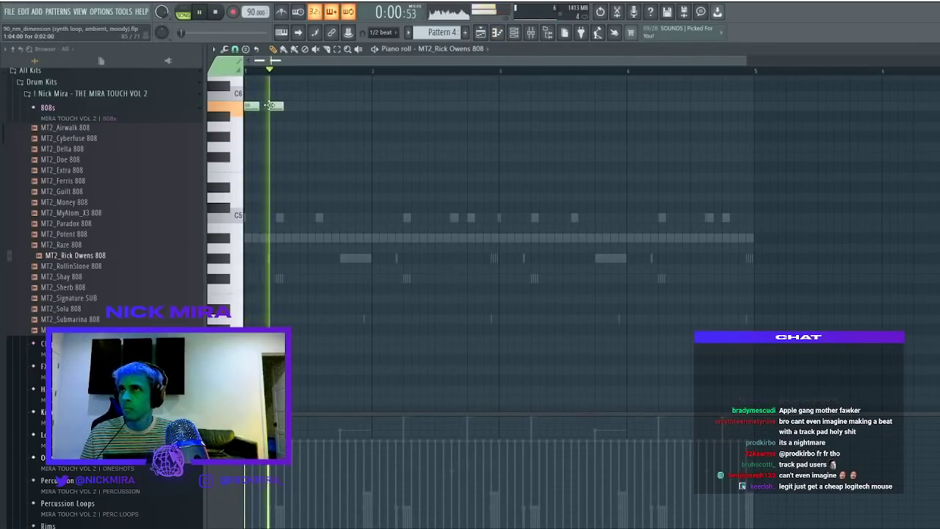
# Move the second 808 note to step 5 and add another two-step B5 note on step 7 of bar 1
pyautogui.scroll(3, 274, 107)
pyautogui.press('space')
pyautogui.press('space')
pyautogui.press('space')
pyautogui.press('space')
pyautogui.moveTo(271, 196); pyautogui.dragTo(291, 196)
pyautogui.click(300, 196)
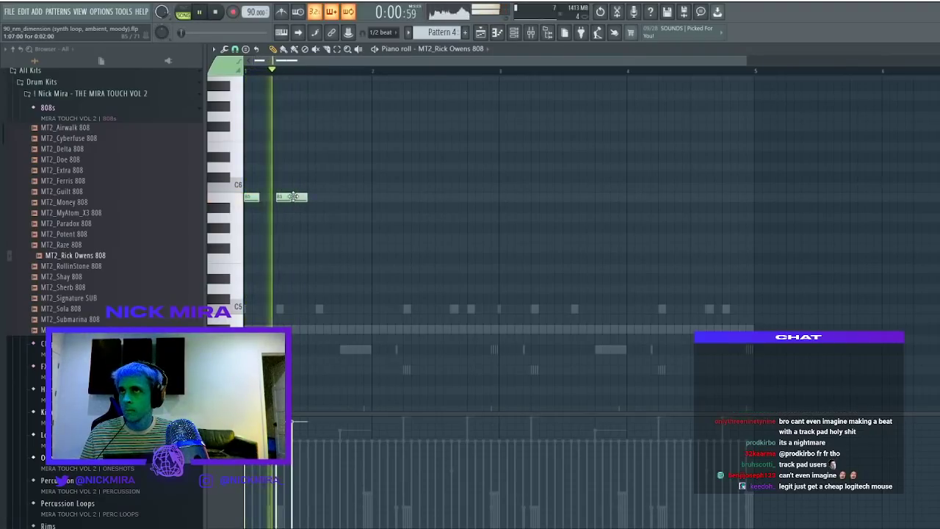
# Try an alternative 808 rhythm with B5 notes on steps 1, 4 and 8 of bar 1
pyautogui.click(322, 196)
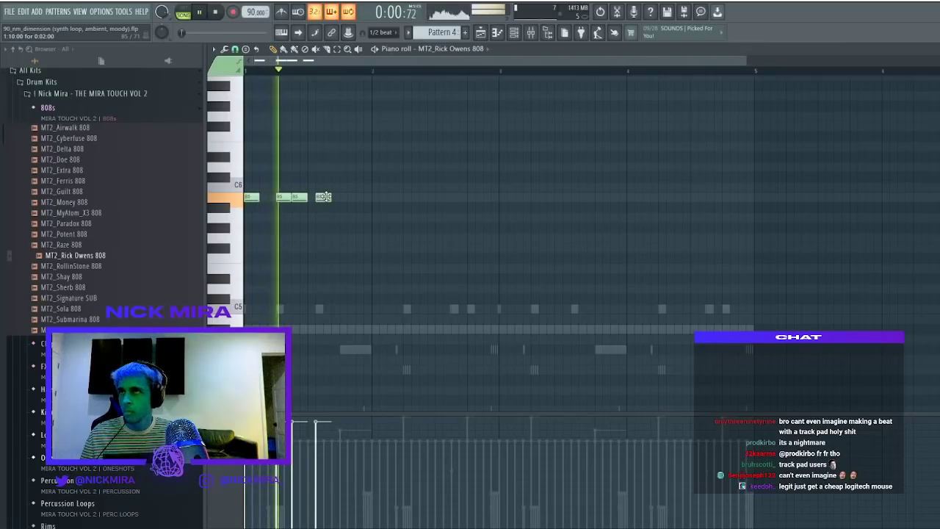
pyautogui.rightClick(322, 196)
pyautogui.press('space')
pyautogui.press('space')
pyautogui.moveTo(300, 197); pyautogui.dragTo(308, 197)
pyautogui.press('space')
pyautogui.rightClick(285, 199)
pyautogui.press('space')
pyautogui.click(268, 198)
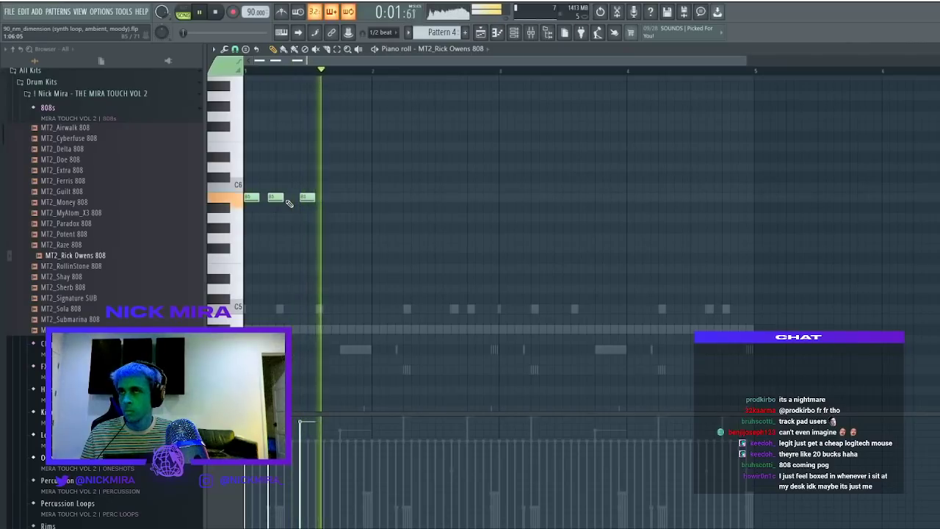
# Try the second 808 note on step 7, and return the B5 notes to steps 5 and 7 of bar 1
pyautogui.press('space')
pyautogui.rightClick(274, 197)
pyautogui.press('space')
pyautogui.click(296, 198)
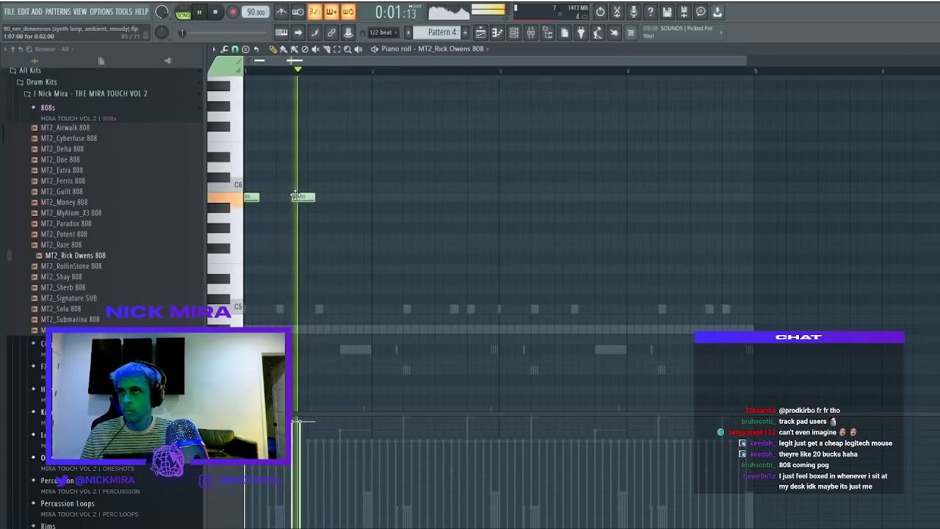
pyautogui.press('space')
pyautogui.rightClick(296, 197)
pyautogui.press('space')
pyautogui.click(272, 197)
pyautogui.moveTo(303, 198); pyautogui.dragTo(295, 199)
# Add B5 808 notes on steps 11 and 14 of bar 1 and a G5 note on the first step of bar 2
pyautogui.press('space')
pyautogui.press('space')
pyautogui.click(329, 197)
pyautogui.click(351, 197)
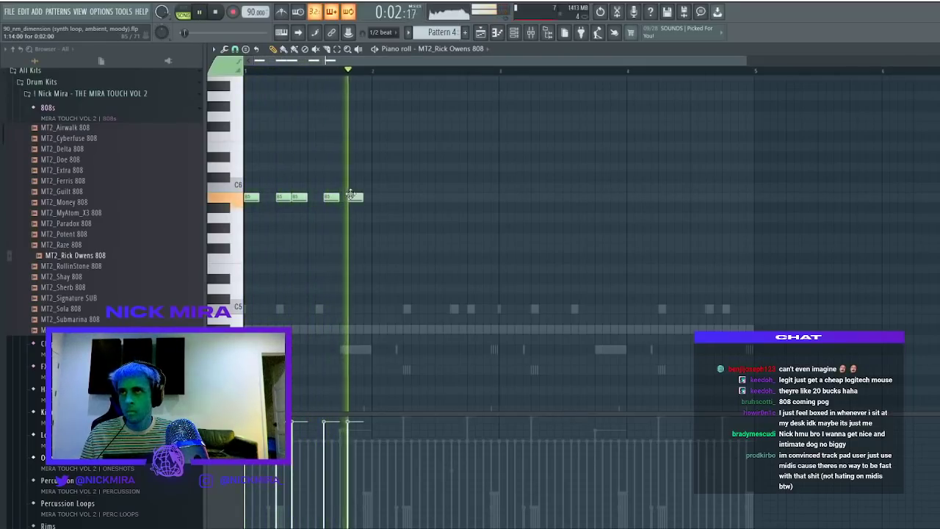
pyautogui.click(378, 196)
pyautogui.moveTo(378, 197); pyautogui.dragTo(379, 237)
# Raise the 808 note on step 14 by three semitones and lower all the 808 notes by one octave
pyautogui.keyDown('ctrl'); pyautogui.click(358, 197); pyautogui.keyUp('ctrl')
pyautogui.hotkey('shift', 'Up')
pyautogui.hotkey('shift', 'Up')
pyautogui.hotkey('shift', 'Up')
pyautogui.hotkey('ctrl', 'a')
pyautogui.hotkey('ctrl', 'Down')
pyautogui.hotkey('ctrl', 'd')
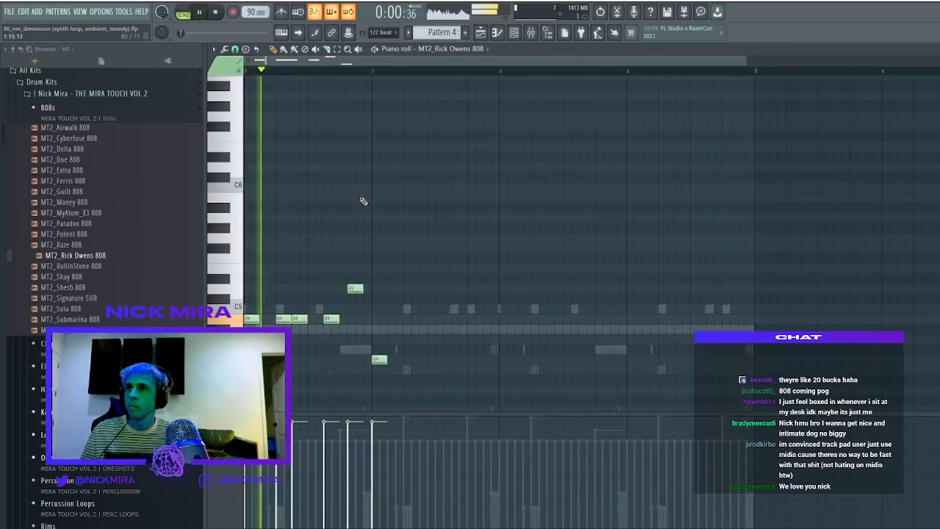
# Raise the first 808 note of bar 2 an octave to G5 and add G5 notes on steps 7 and 10 of that bar
pyautogui.moveTo(368, 341); pyautogui.dragTo(476, 401)
pyautogui.hotkey('ctrl', 'Up')
pyautogui.hotkey('ctrl', 'd')
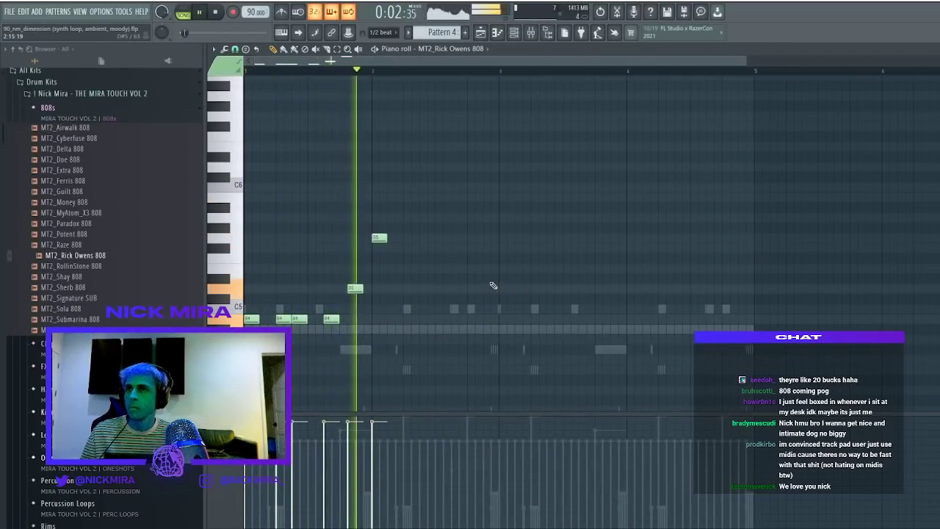
pyautogui.click(425, 237)
pyautogui.click(451, 237)
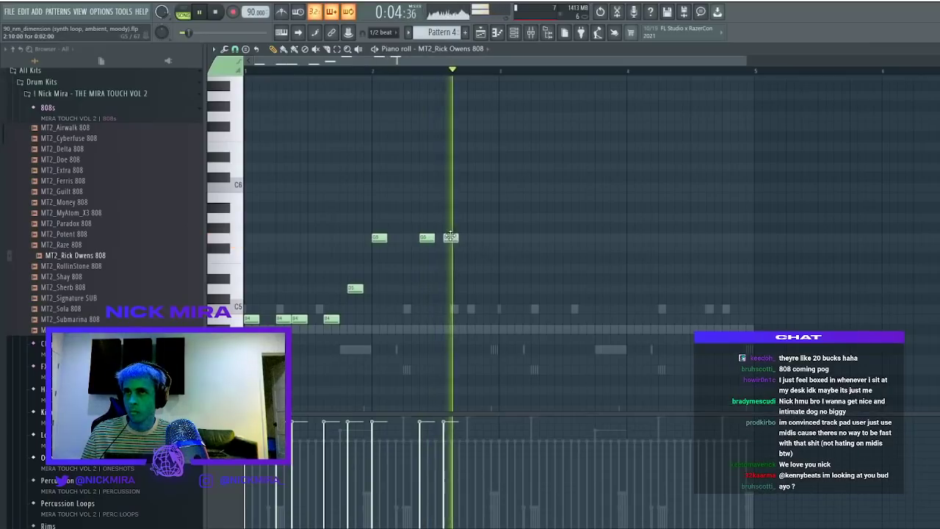
# Set the MT2_Rick Owens 808 channel's maximum polyphony to 1 and cut groups to 3 by 3, and reopen its piano roll
pyautogui.click(514, 33)
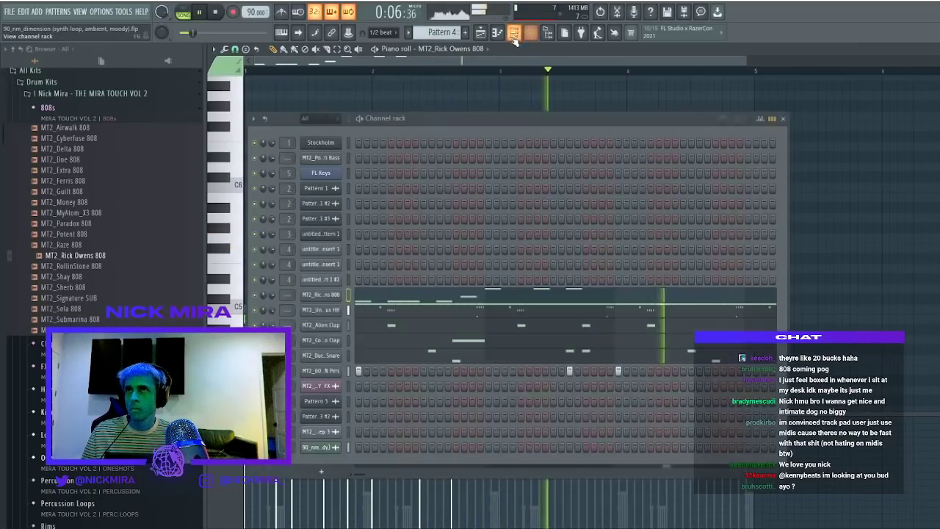
pyautogui.click(334, 295)
pyautogui.click(322, 168)
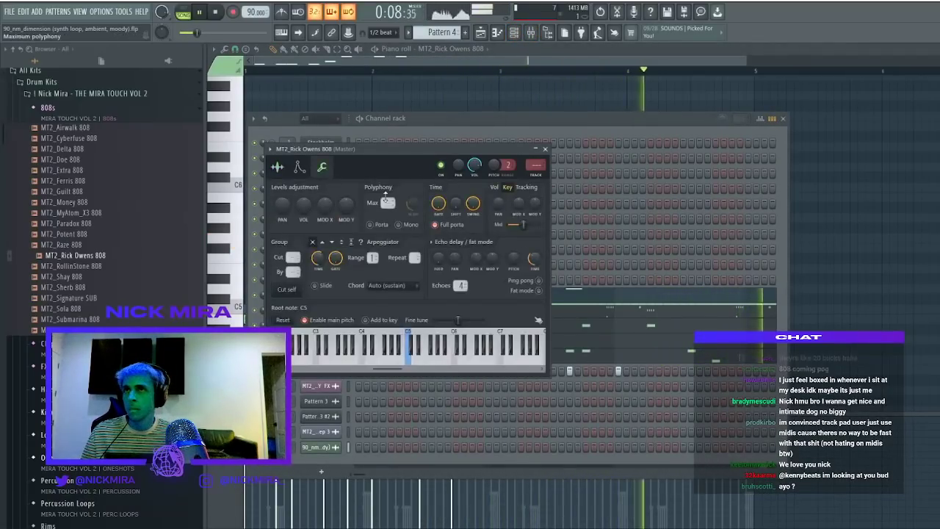
pyautogui.click(576, 296)
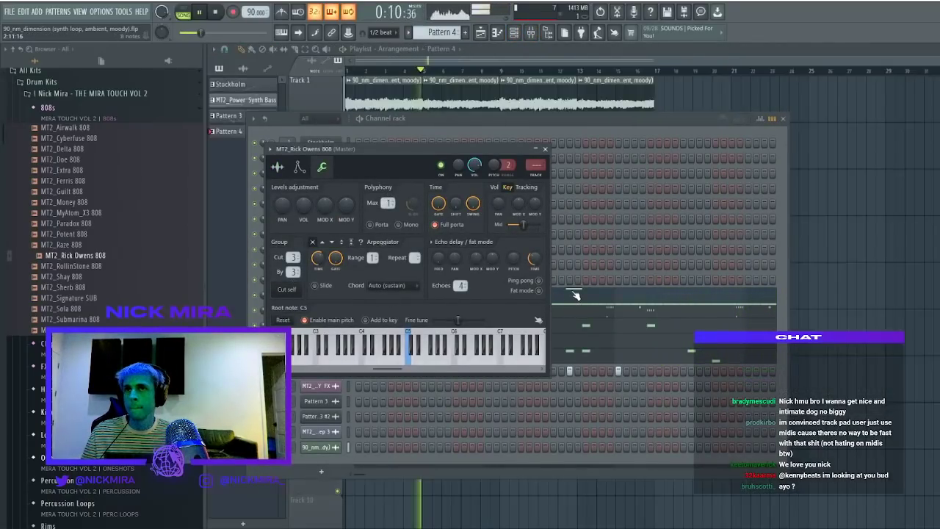
pyautogui.click(573, 295)
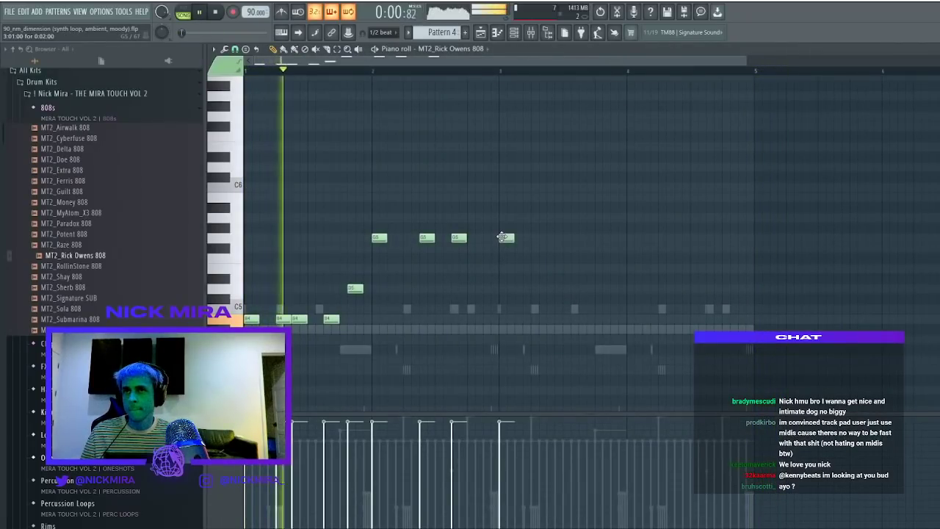
# Make the 808 notes legato, duplicate the two bars into bars 3 and 4, and raise bar 3's B4 notes an octave, moving the second a step earlier
pyautogui.hotkey('ctrl', 'l')
pyautogui.hotkey('ctrl', 'b')
pyautogui.moveTo(500, 305); pyautogui.dragTo(593, 345)
pyautogui.hotkey('ctrl', 'Up')
pyautogui.keyDown('ctrl'); pyautogui.click(806, 395); pyautogui.keyUp('ctrl')
pyautogui.moveTo(534, 199); pyautogui.dragTo(531, 199)
# Raise the velocity of all the 808 notes and apply legato to them to close the gaps
pyautogui.hotkey('ctrl', 'a')
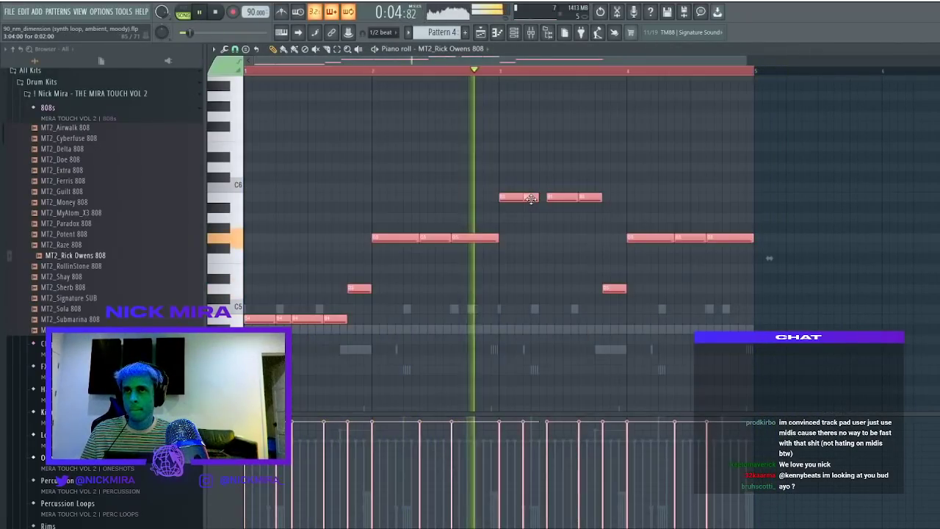
pyautogui.scroll(3, 531, 199)
pyautogui.hotkey('ctrl', 'd')
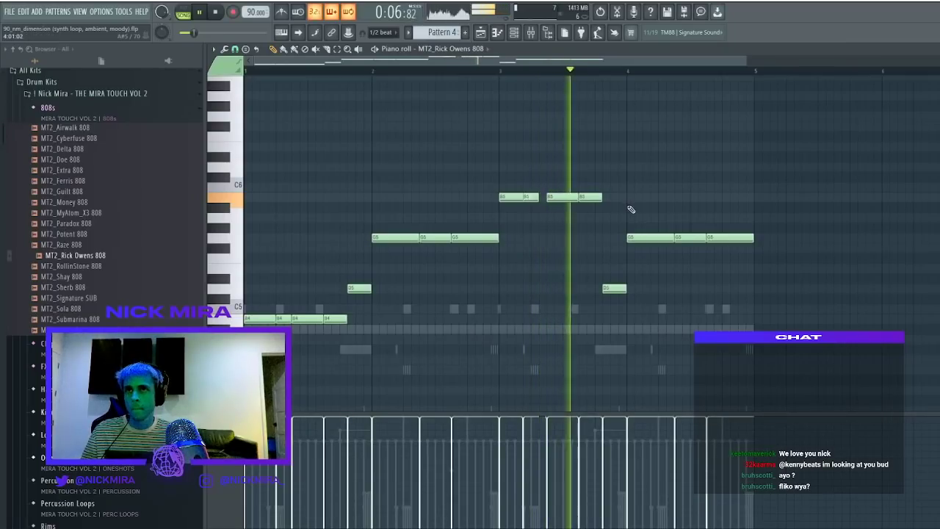
pyautogui.hotkey('ctrl', 'a')
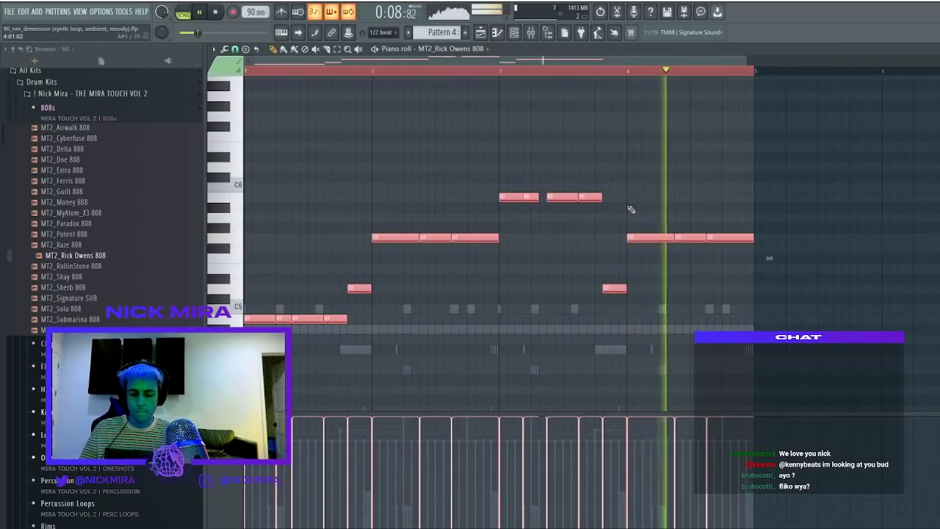
pyautogui.hotkey('ctrl', 'l')
pyautogui.hotkey('ctrl', 'd')
# Slice the opening 808 notes of bars 1, 2 and 4, and extend the slice in bar 1 over the short note after it
pyautogui.press('c')
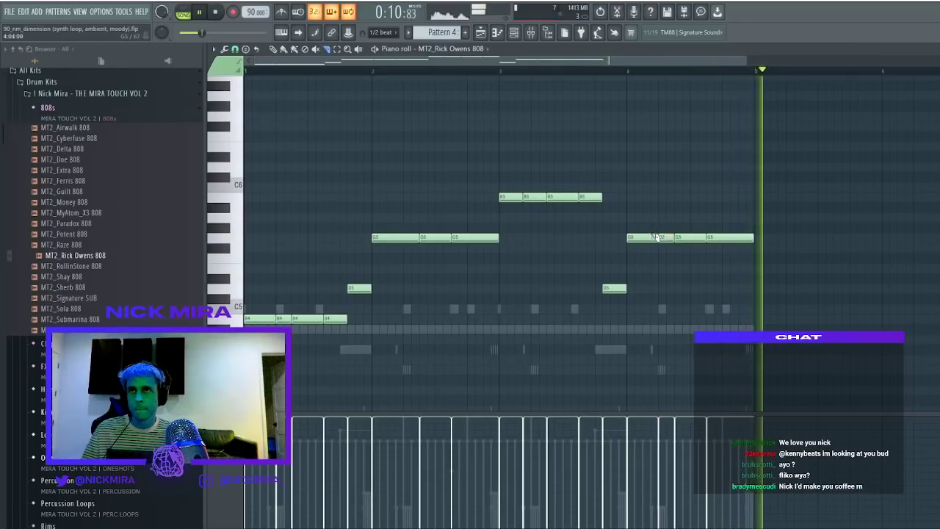
pyautogui.moveTo(272, 314); pyautogui.dragTo(274, 323)
pyautogui.rightClick(288, 321)
pyautogui.press('space')
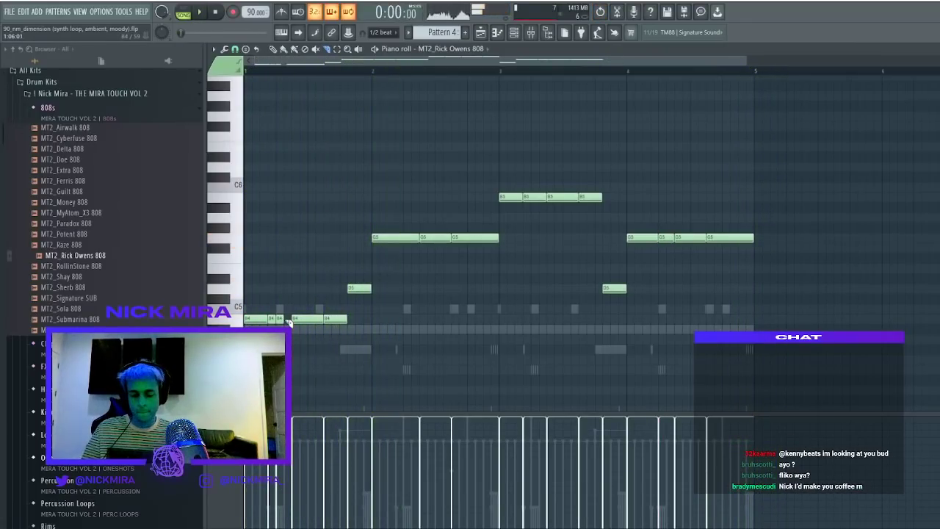
pyautogui.press('space')
pyautogui.rightClick(281, 319)
pyautogui.press('p')
pyautogui.moveTo(276, 318); pyautogui.dragTo(292, 319)
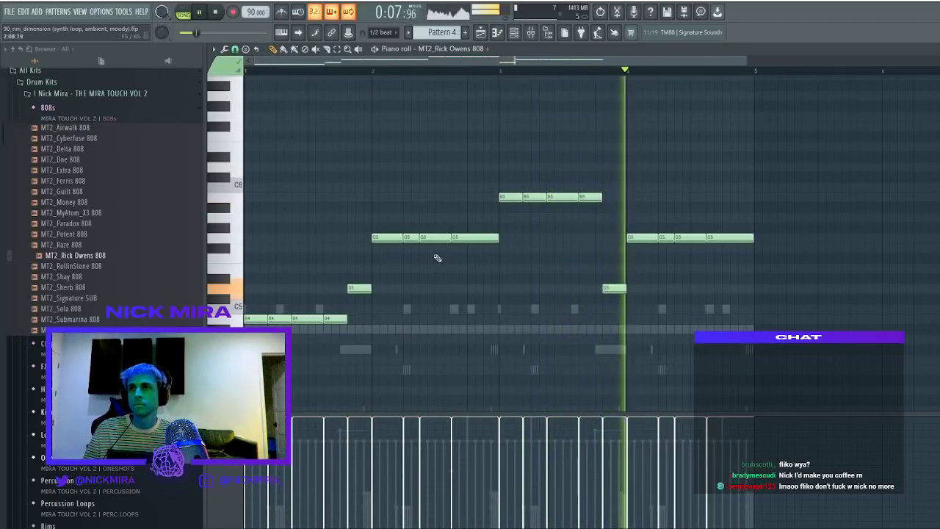
# Raise the B4 notes of bar 1 by one octave to B5
pyautogui.moveTo(377, 324); pyautogui.dragTo(44, 397)
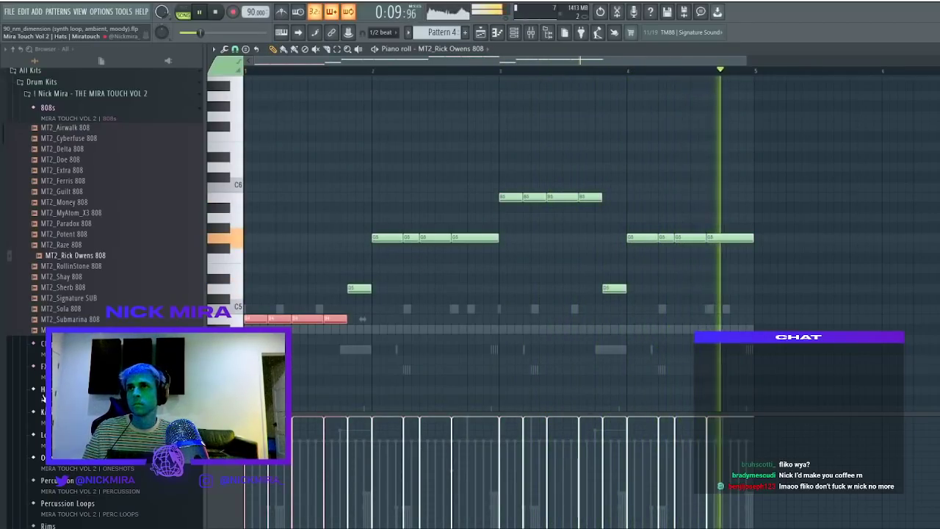
pyautogui.hotkey('ctrl', 'Up')
pyautogui.hotkey('ctrl', 'd')
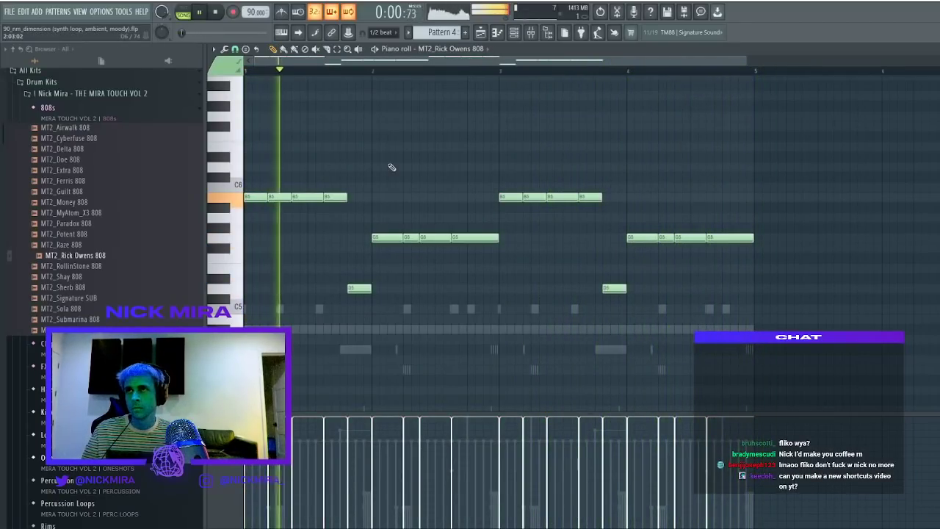
# Set the pitch shift of the 90_nm_dimension audio clip to +800 cents
pyautogui.press('F5')
pyautogui.doubleClick(379, 105)
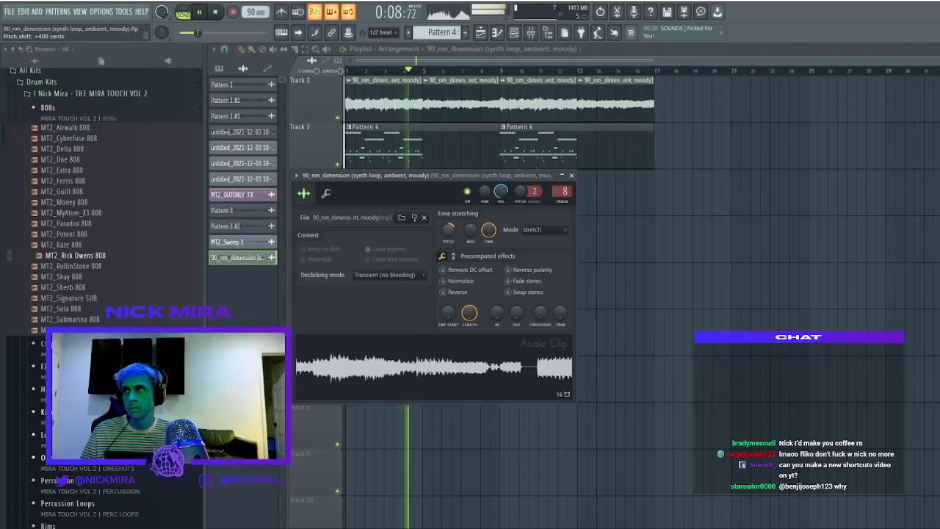
pyautogui.press('space')
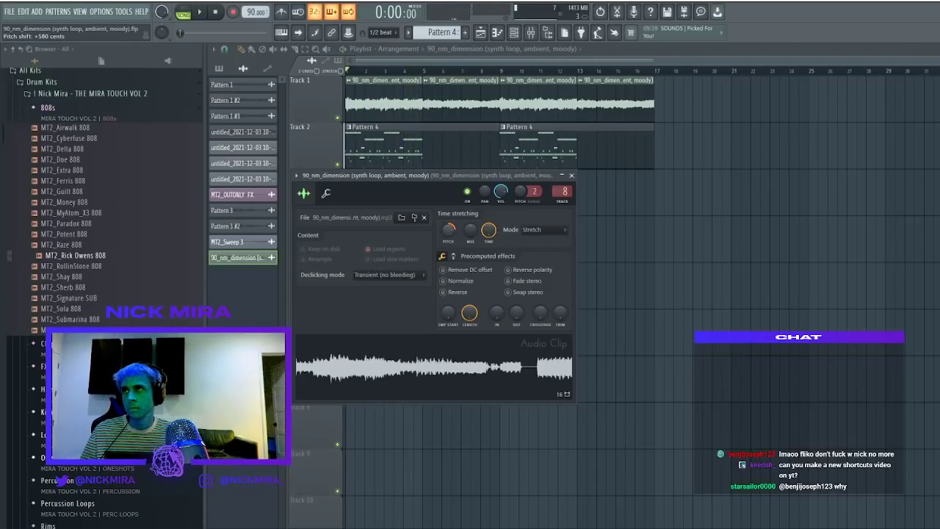
pyautogui.moveTo(449, 230); pyautogui.dragTo(449, 236)
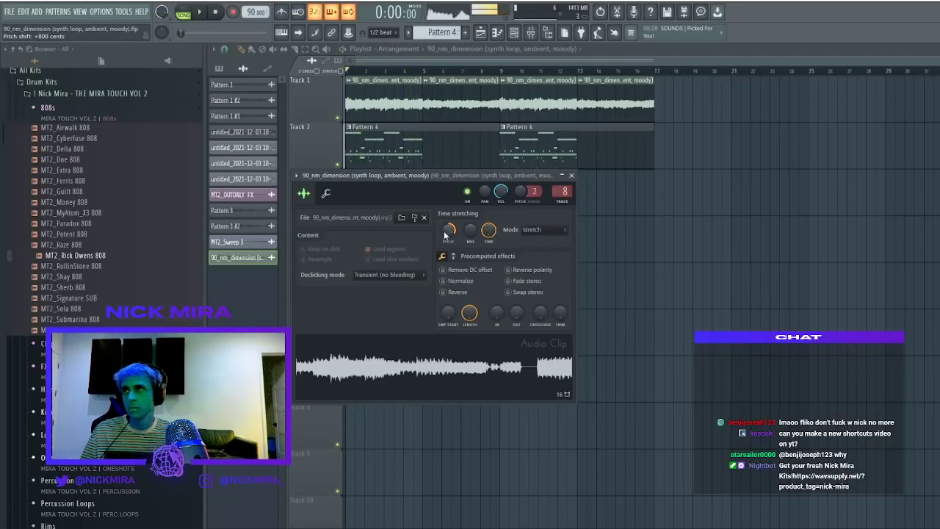
# Transpose the whole 808 line up three semitones and down eleven, so that bar 1 plays D#5
pyautogui.doubleClick(405, 150)
pyautogui.press('Up')
pyautogui.press('Up')
pyautogui.press('Up')
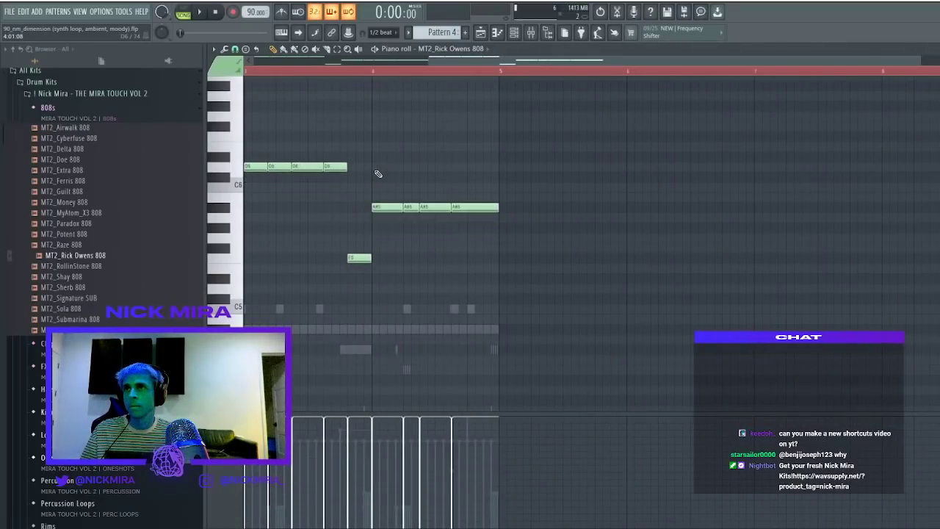
pyautogui.press('Down')
pyautogui.press('Down')
pyautogui.press('Down')
pyautogui.press('Down')
pyautogui.press('Down')
pyautogui.press('Down')
pyautogui.press('Down')
pyautogui.press('Down')
pyautogui.press('Down')
pyautogui.press('Down')
pyautogui.press('Down')
pyautogui.scroll(-3, 463, 72)
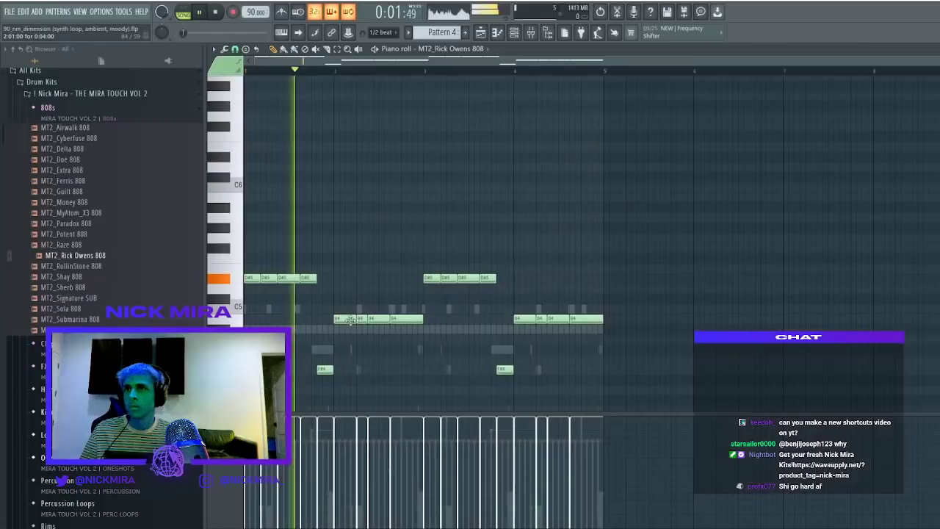
# Raise the B4 and F#4 notes of the 808 line by one octave to B5 and F#5
pyautogui.moveTo(293, 299); pyautogui.dragTo(844, 519)
pyautogui.hotkey('ctrl', 'Up')
pyautogui.keyDown('ctrl'); pyautogui.click(378, 225); pyautogui.keyUp('ctrl')
pyautogui.moveTo(330, 153); pyautogui.dragTo(668, 171)
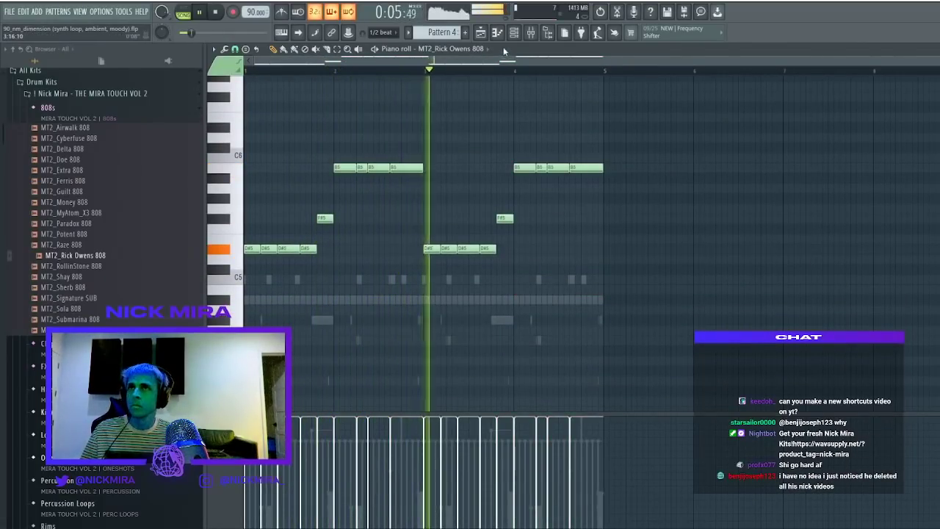
# Try removing the second loop clip from Track 1, and fill bars 5 to 8 of Track 2 with a Pattern 4 clip
pyautogui.press('F5')
pyautogui.rightClick(447, 98)
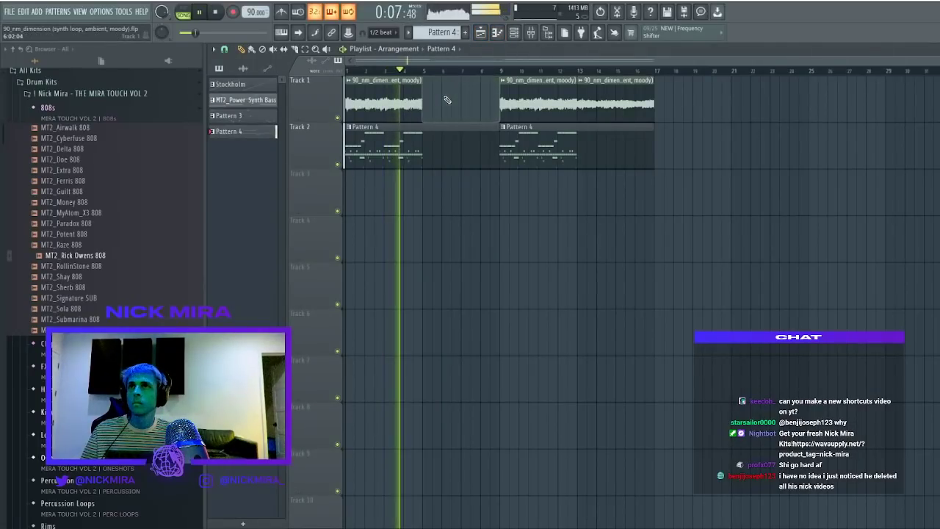
pyautogui.hotkey('ctrl', 'z')
pyautogui.press('c')
pyautogui.click(441, 138)
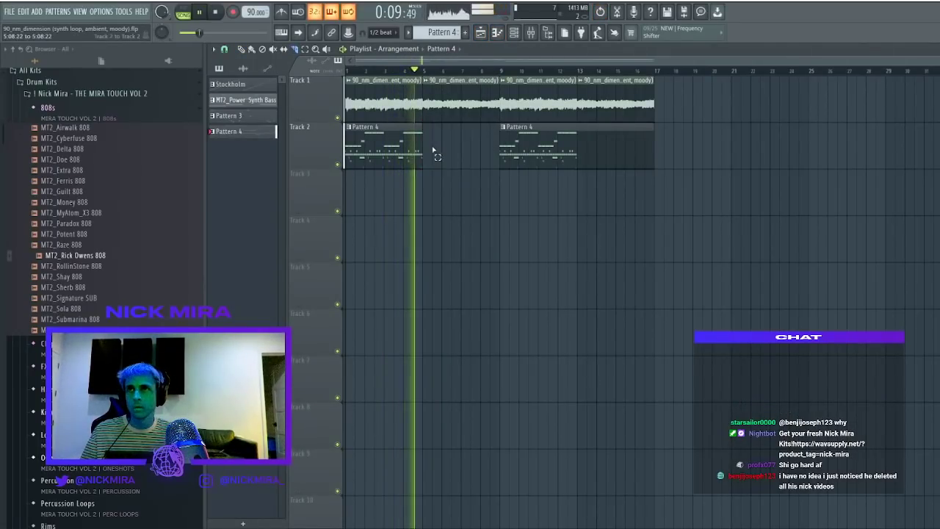
# Open the second loop clip's settings, and lower all the 808 notes by one semitone to D5, F5 and A#5
pyautogui.doubleClick(453, 103)
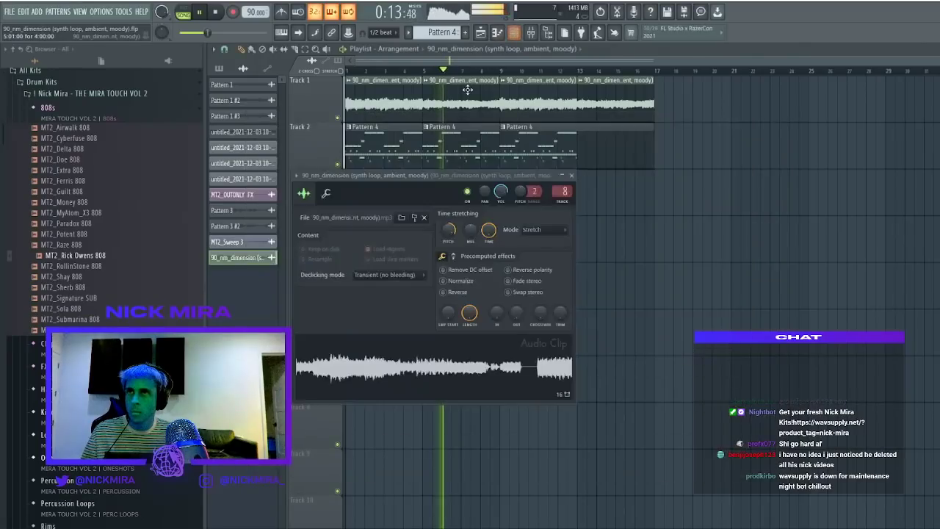
pyautogui.doubleClick(453, 160)
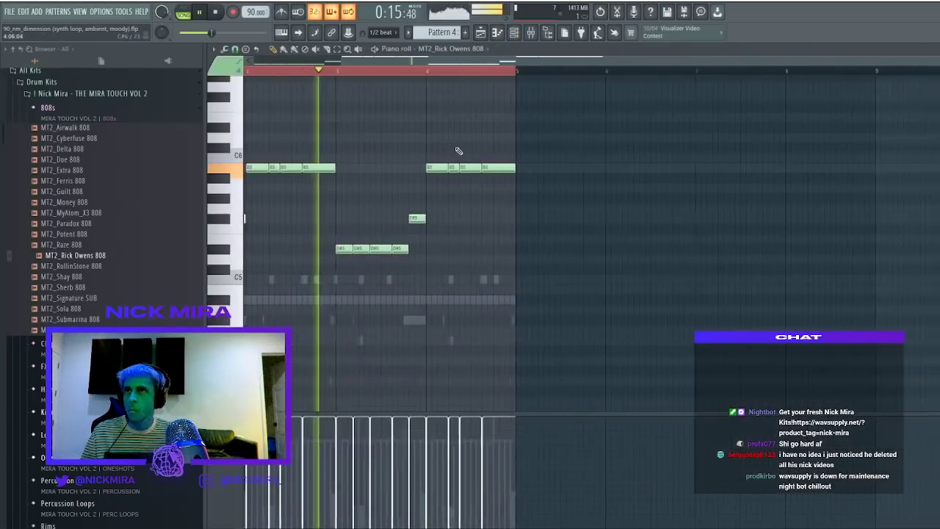
pyautogui.hotkey('ctrl', 'd')
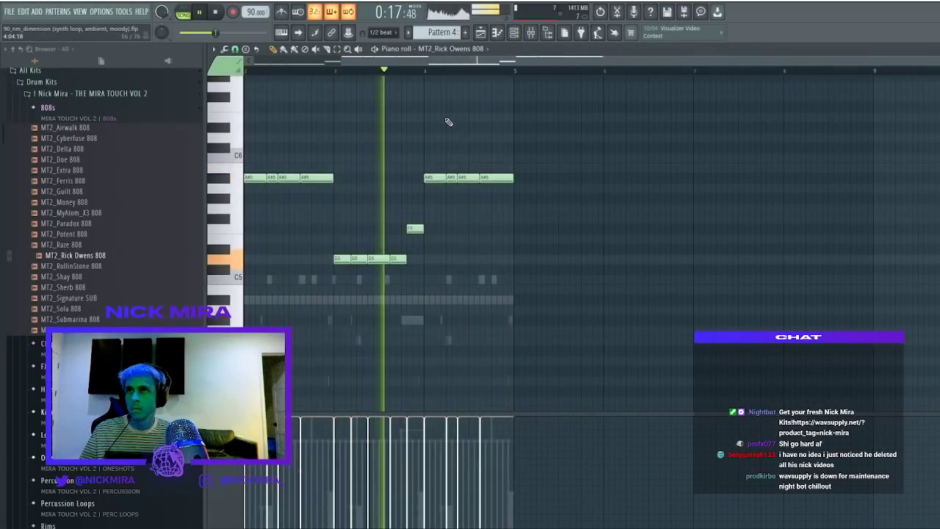
# Add FL Keys notes on the first step of all four bars, using A5 in bars 1 and 2 and D5 in bar 3
pyautogui.press('F7')
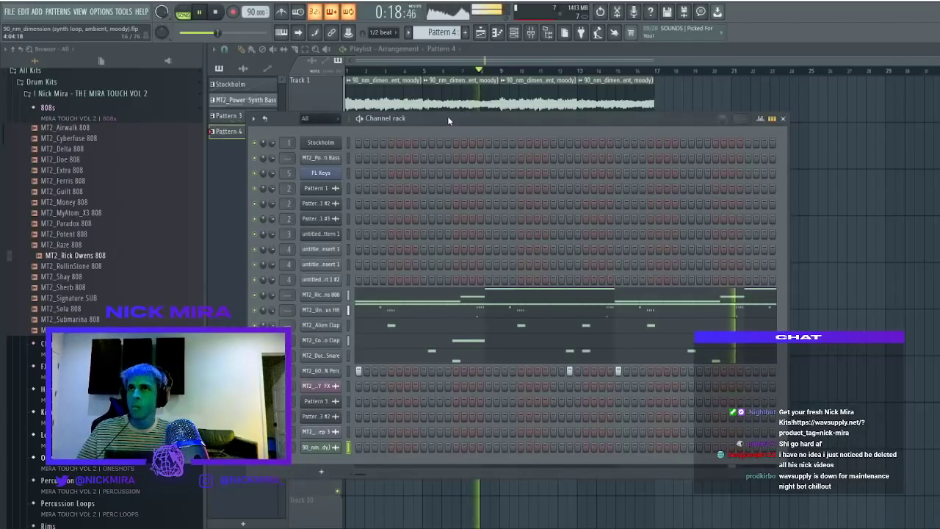
pyautogui.click(335, 282)
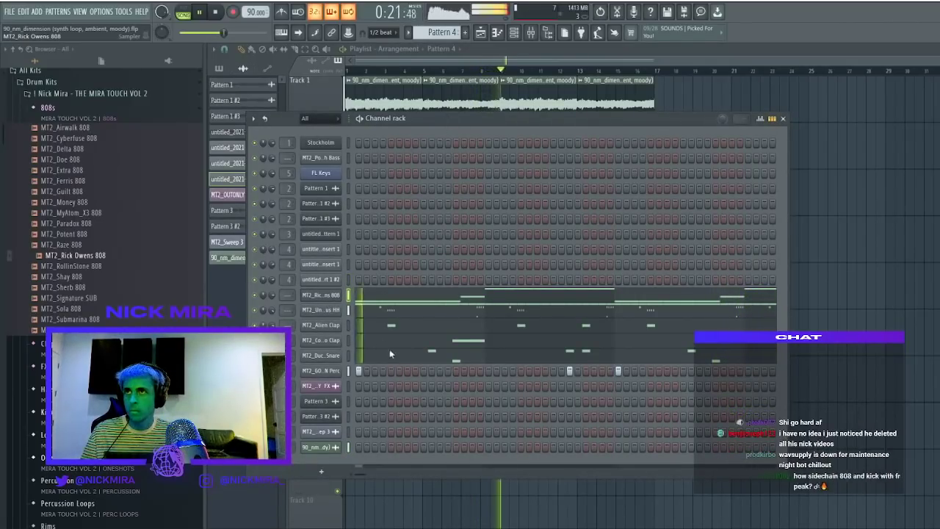
pyautogui.click(331, 172)
pyautogui.press('space')
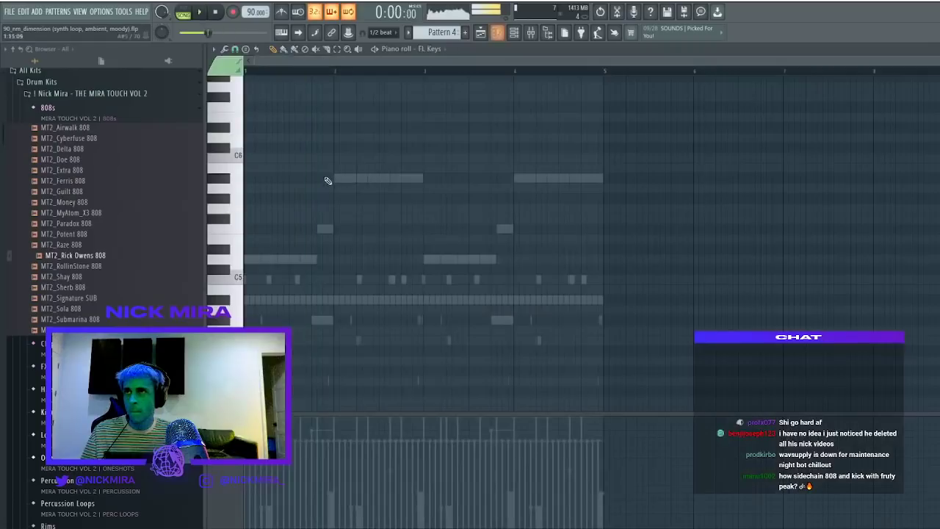
pyautogui.click(248, 188)
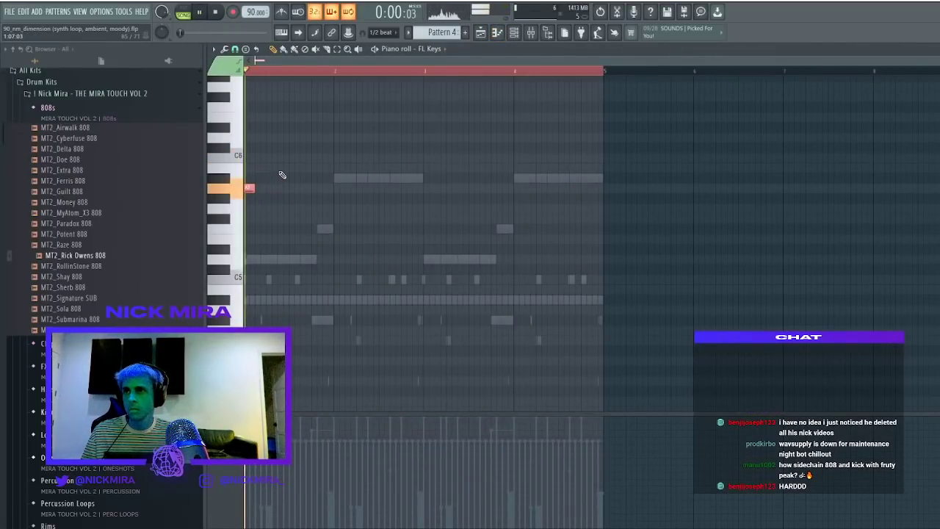
pyautogui.press('F7')
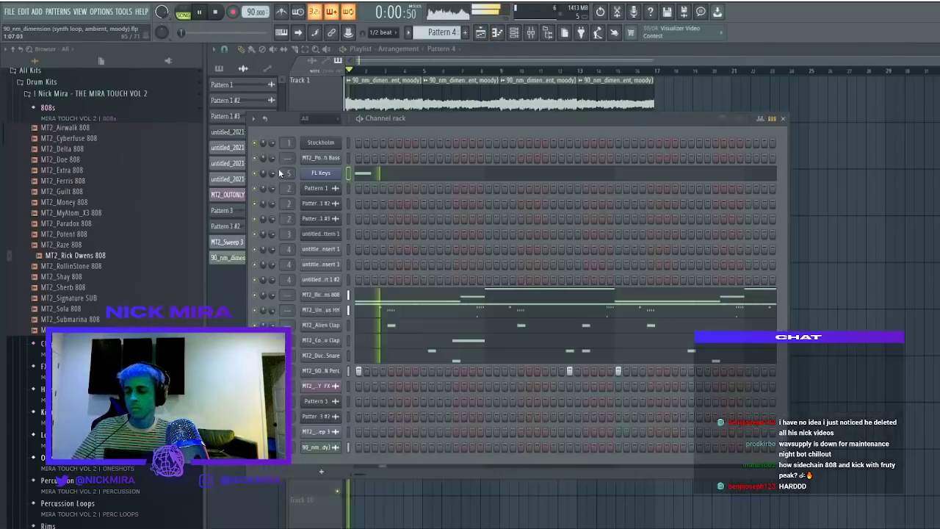
pyautogui.click(374, 177)
pyautogui.click(431, 261)
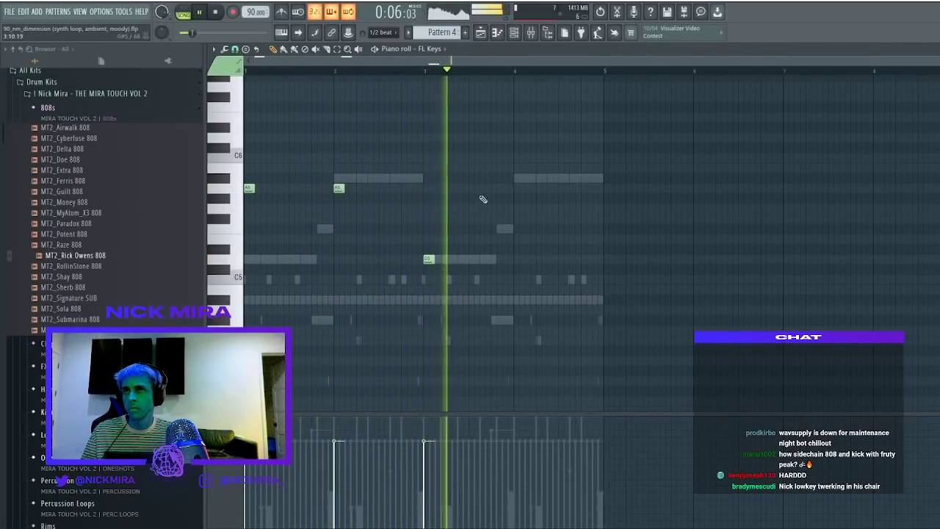
pyautogui.press('F7')
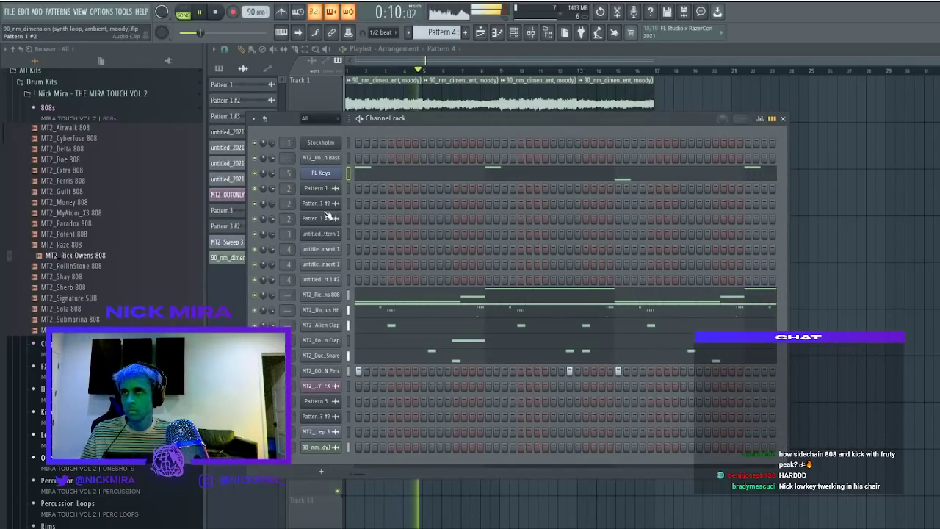
# Add the MT2_Lead Call Synth one-shot from the Mira Touch Vol 2 kit as a new channel below FL Keys
pyautogui.click(71, 116)
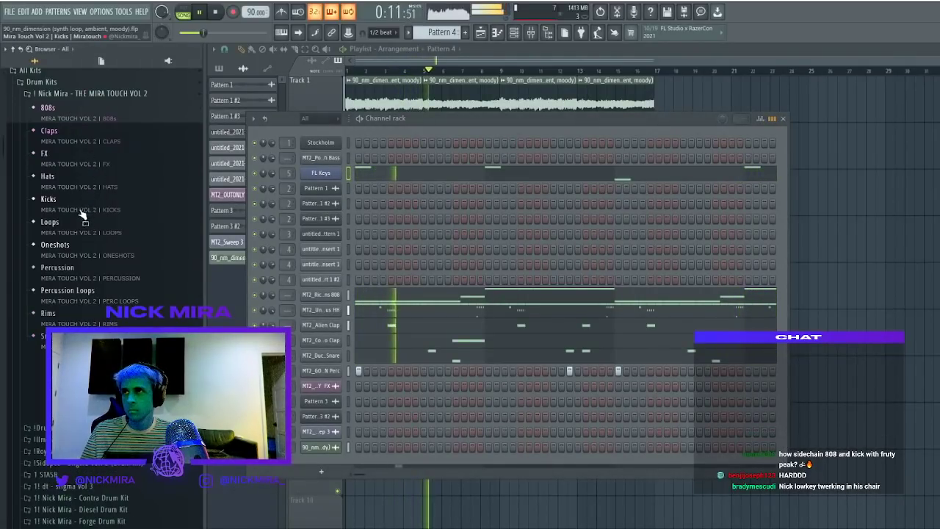
pyautogui.click(56, 244)
pyautogui.moveTo(121, 319); pyautogui.dragTo(341, 188)
# Enable the Lead Call Synth's volume envelope, normalize its sample, and raise its pitch with the stretch mode set to Auto
pyautogui.click(339, 188)
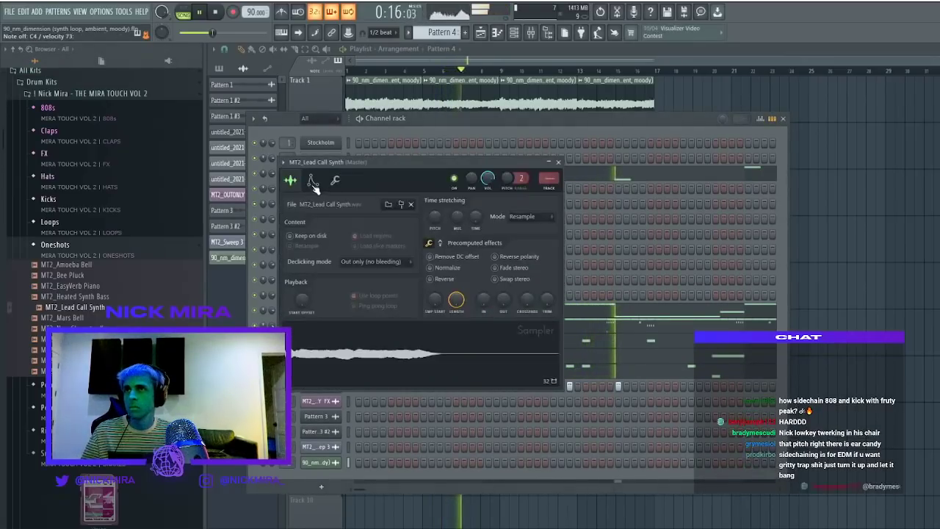
pyautogui.moveTo(376, 175); pyautogui.dragTo(623, 205)
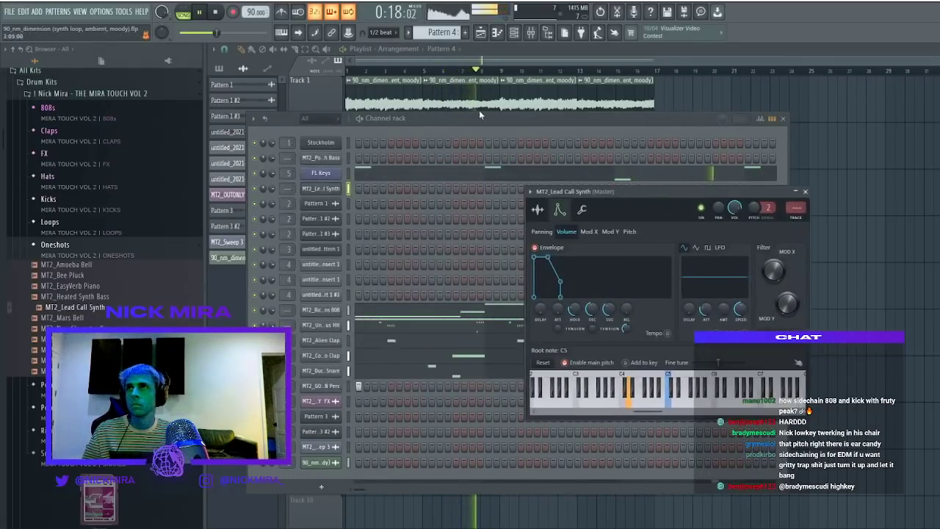
pyautogui.click(538, 210)
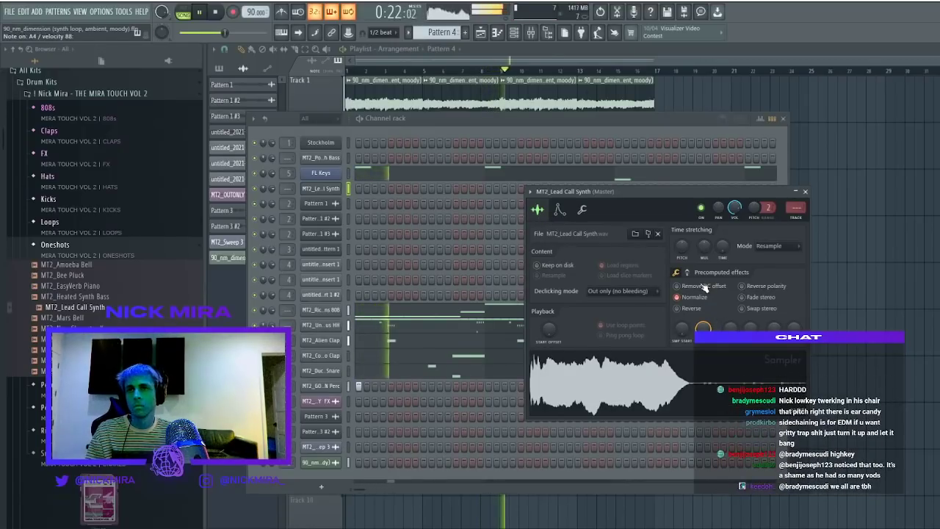
pyautogui.click(674, 163)
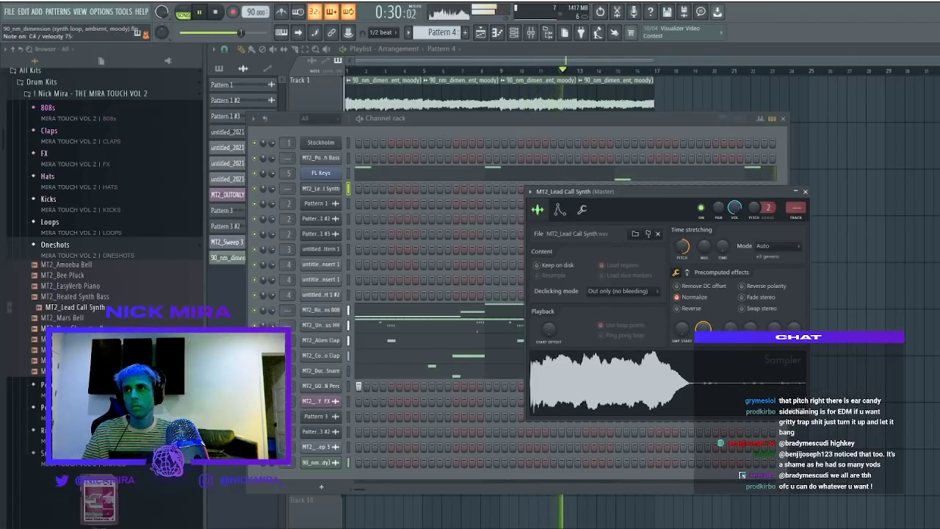
# Replace the Lead Call Synth sample with MT2_New Character Key, and open that channel's piano roll
pyautogui.moveTo(589, 349); pyautogui.dragTo(589, 350)
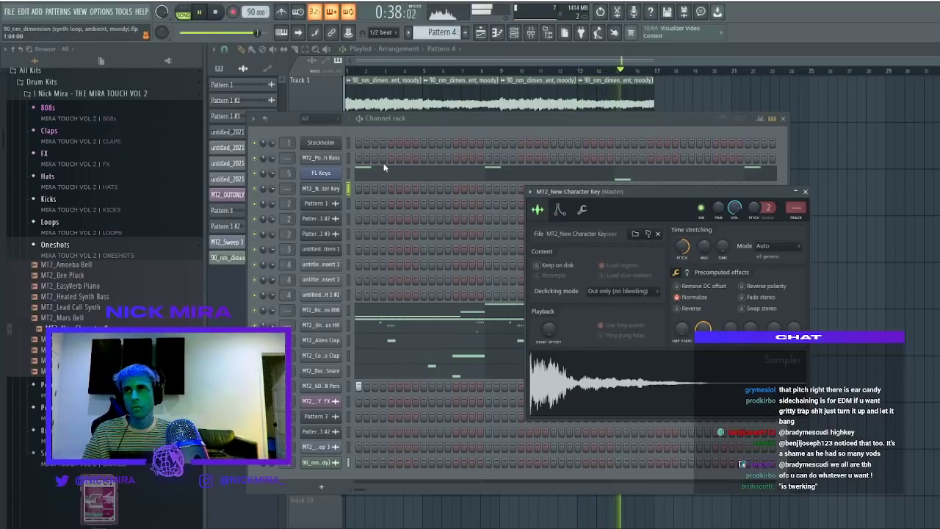
pyautogui.rightClick(337, 186)
pyautogui.click(358, 190)
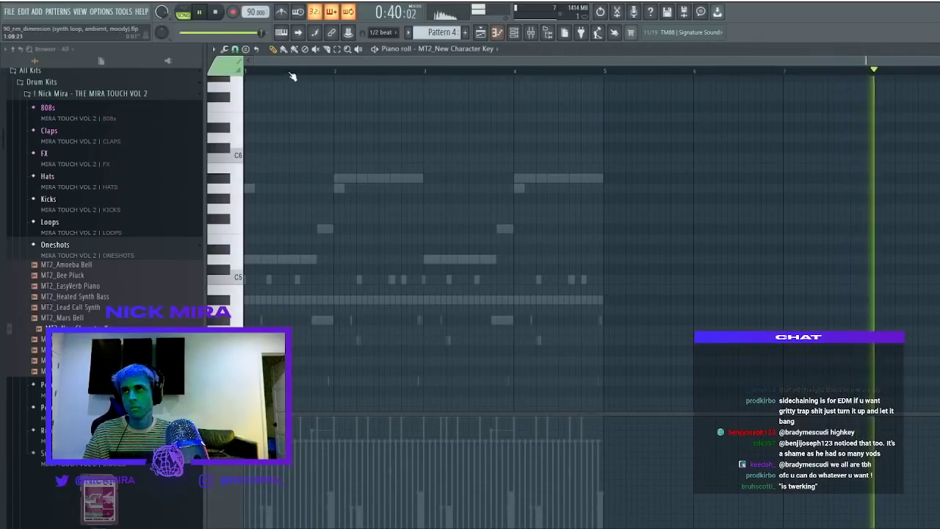
# Restart playback with the metronome on, and record the four-note melody A3, D4, G3, A3 in bar 3
pyautogui.click(200, 11)
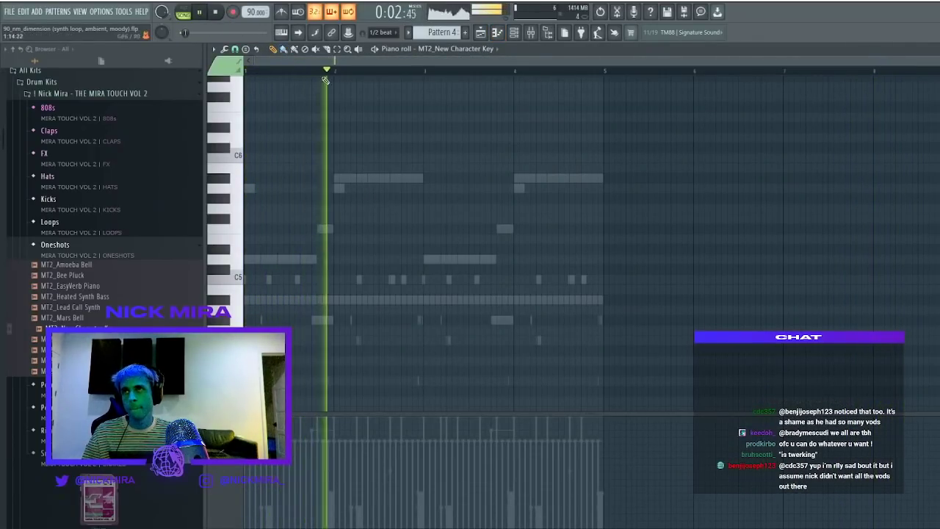
pyautogui.click(282, 13)
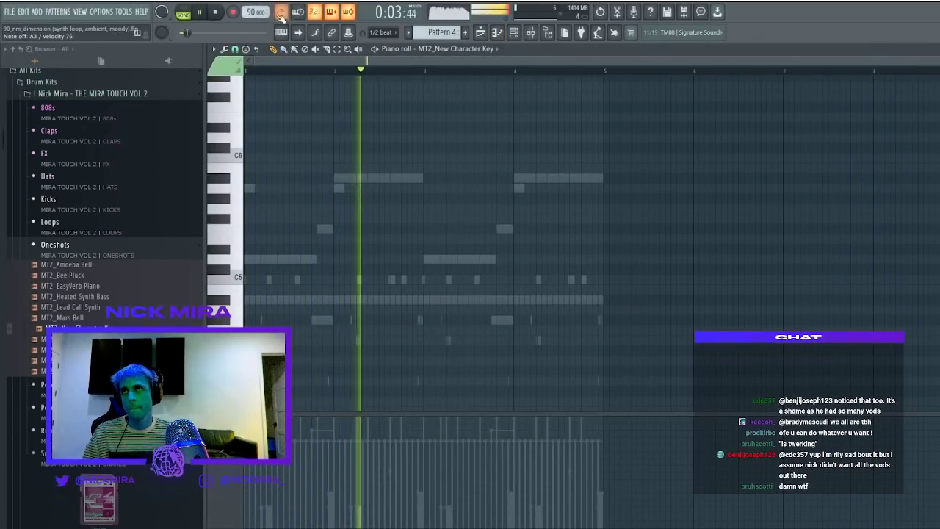
pyautogui.click(235, 13)
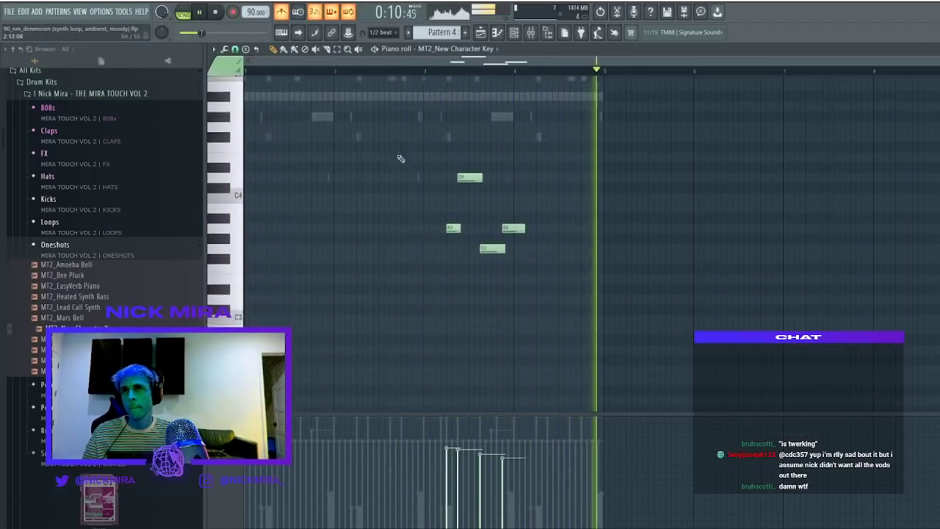
# Copy the four-note New Character Key melody from bar 3 into bar 1
pyautogui.press('F5')
pyautogui.press('F7')
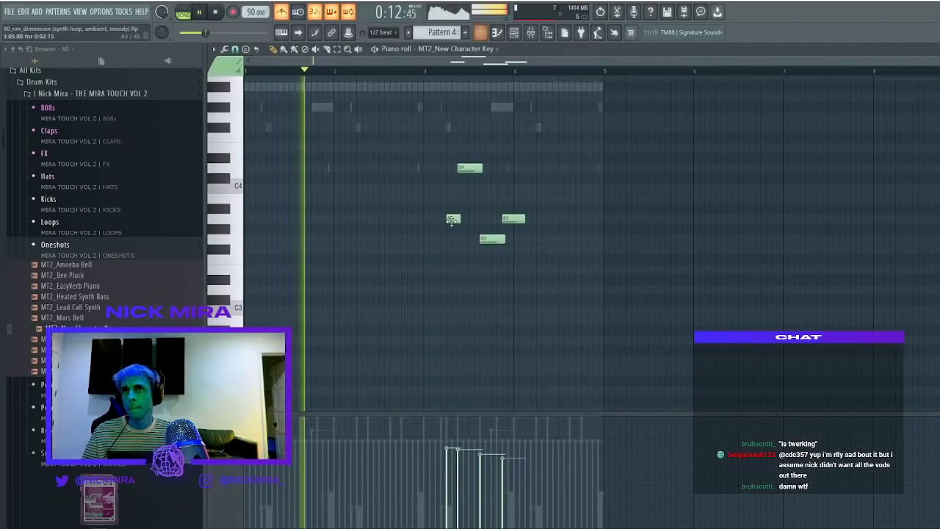
pyautogui.moveTo(323, 225); pyautogui.dragTo(273, 225)
pyautogui.click(307, 212)
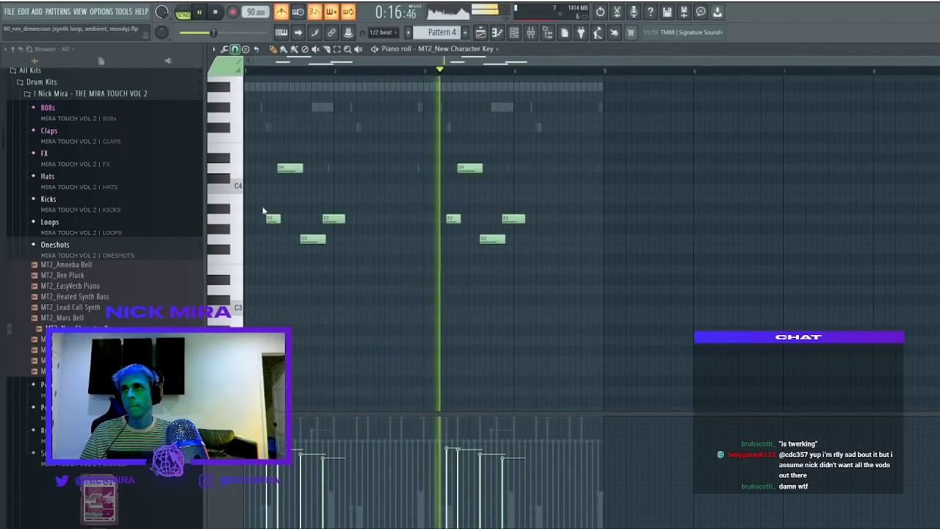
# Replace the last note of the bar 3 melody with F3, and even out the lengths of the melody notes
pyautogui.rightClick(513, 218)
pyautogui.press('space')
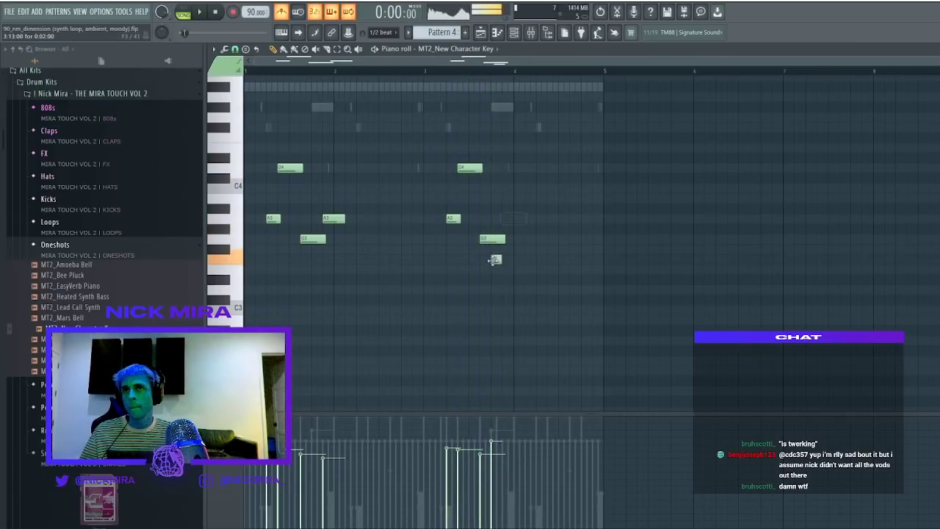
pyautogui.click(508, 259)
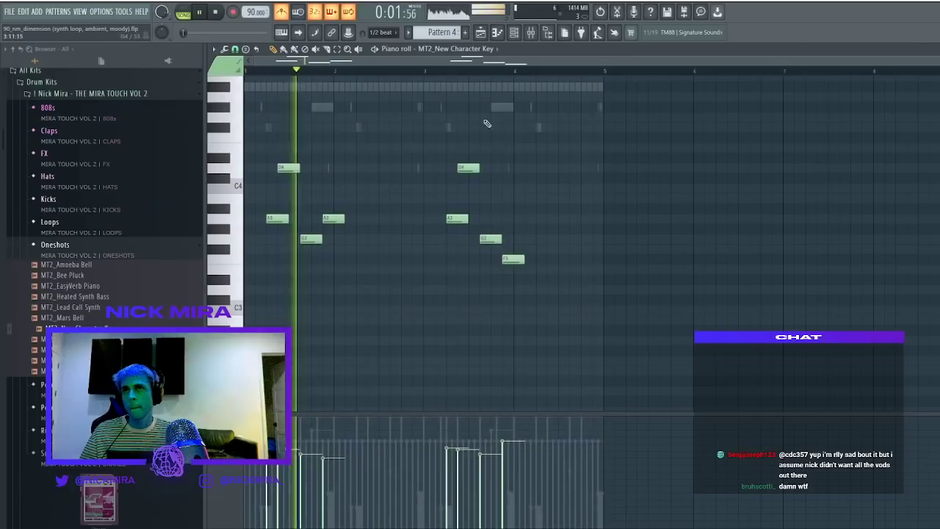
# Add Fruity parametric EQ 2 on New Character Key's mixer insert 9, band-passing it with a high-pass at about 380 Hz and slightly lower output
pyautogui.click(514, 34)
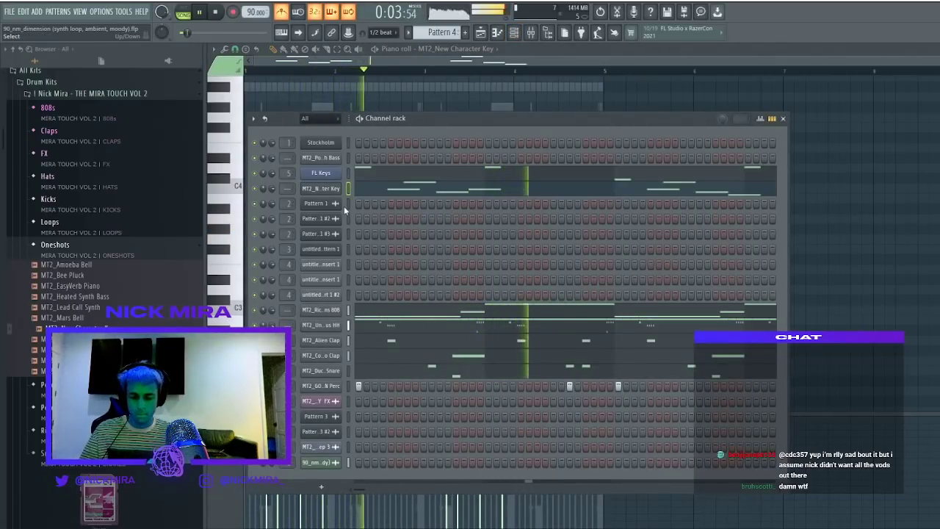
pyautogui.press('F9')
pyautogui.click(833, 269)
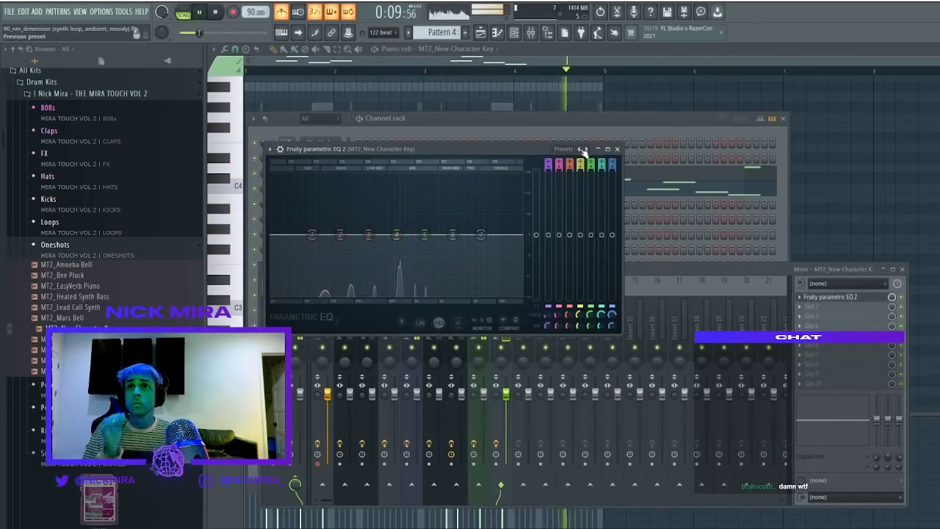
pyautogui.click(578, 150)
pyautogui.moveTo(289, 235); pyautogui.dragTo(349, 235)
pyautogui.moveTo(515, 235); pyautogui.dragTo(446, 236)
pyautogui.moveTo(349, 236); pyautogui.dragTo(372, 236)
pyautogui.moveTo(536, 235); pyautogui.dragTo(536, 242)
pyautogui.moveTo(371, 235); pyautogui.dragTo(380, 235)
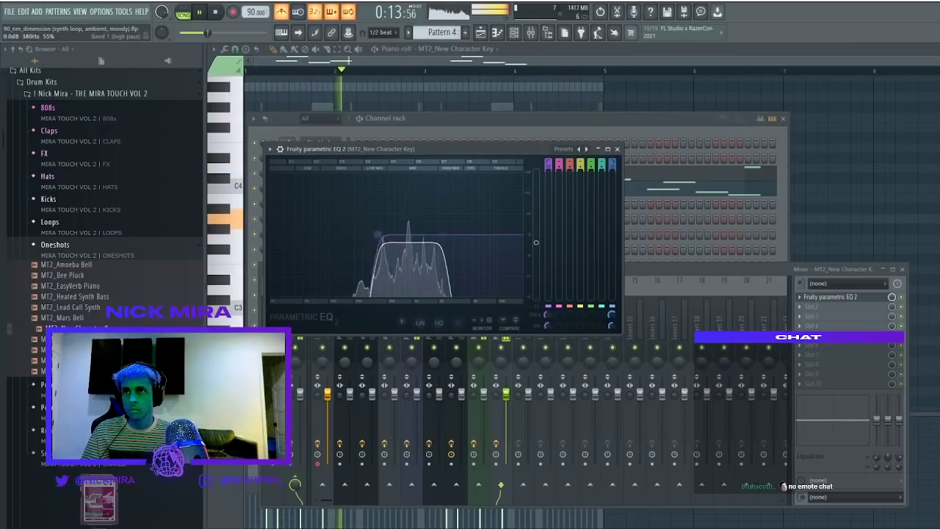
# Add Fruity delay 2 and PanMan after the EQ on insert 9, with PanMan's width at about 135 degrees
pyautogui.click(798, 278)
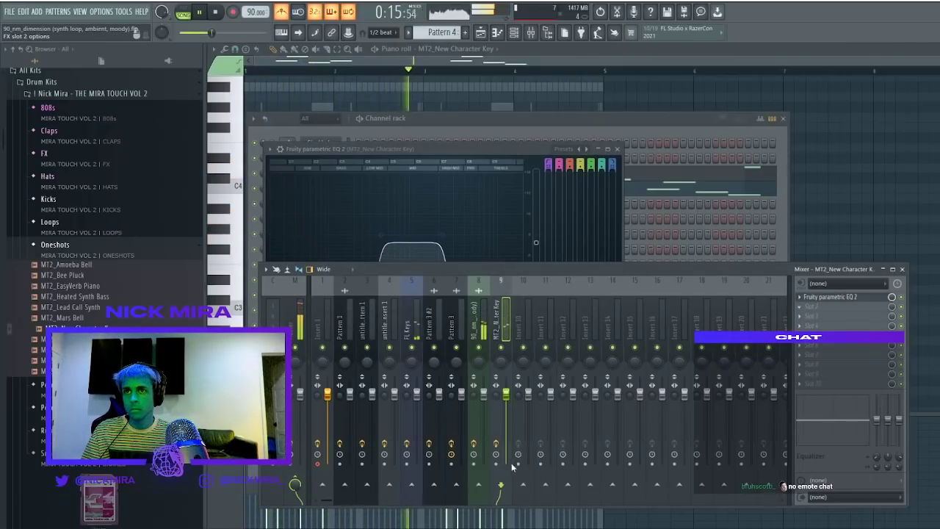
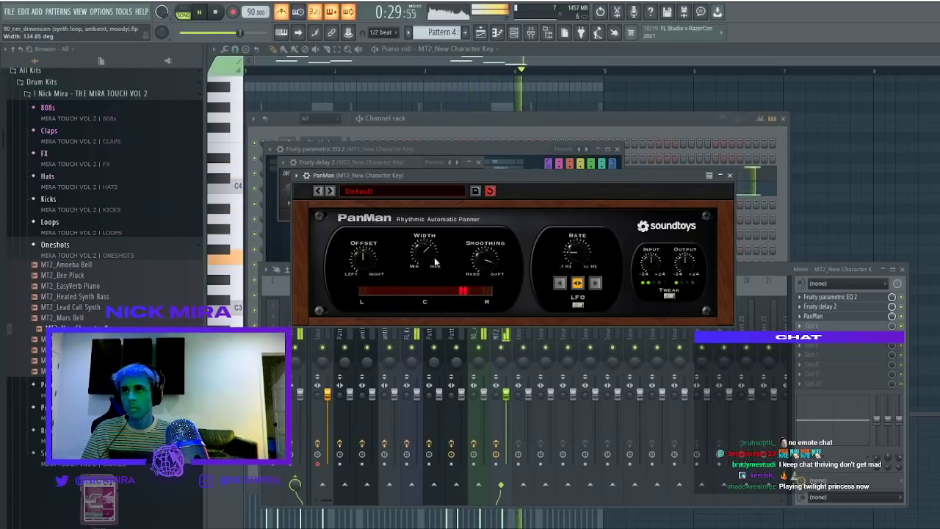
pyautogui.click(730, 177)
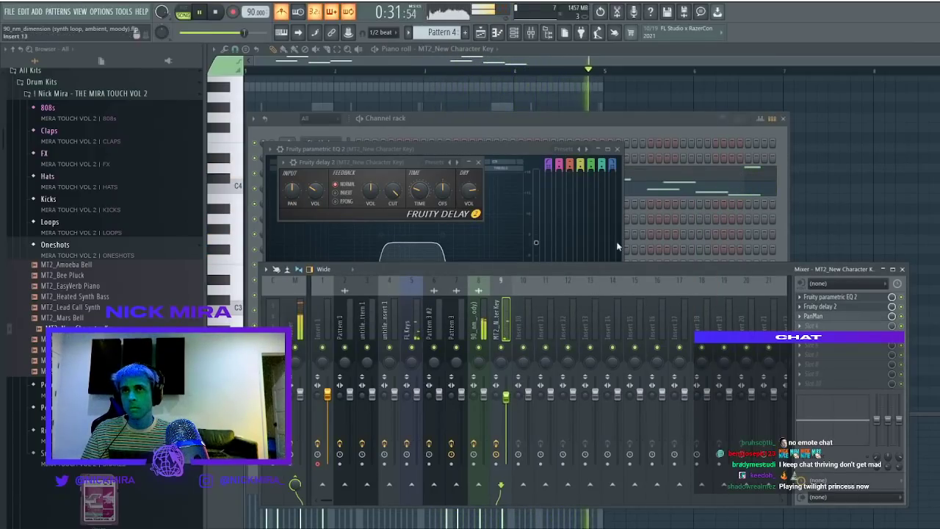
pyautogui.click(604, 129)
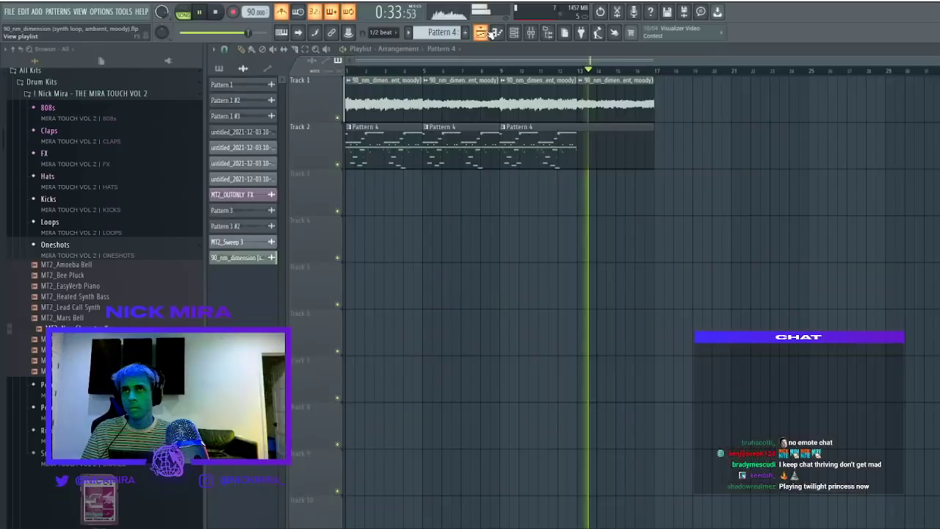
# Trim the third Pattern 4 clip to end at bar 13, and split Pattern 4 by channel
pyautogui.press('F5')
pyautogui.moveTo(649, 134); pyautogui.dragTo(576, 134)
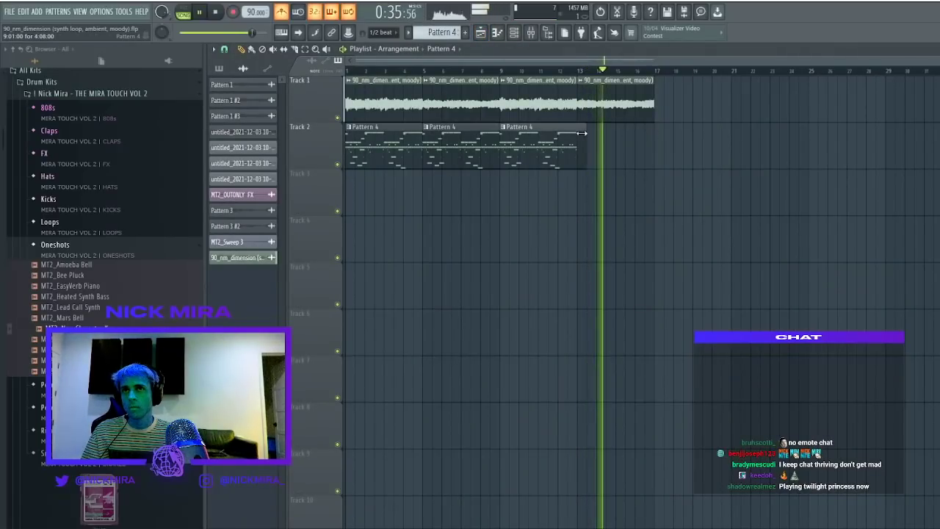
pyautogui.click(524, 200)
# Place the split patterns from FL Keys to MT2_GONEFISHIN Perc at bar 1 on tracks 3 to 10, and delete the old track 2 clips
pyautogui.click(263, 133)
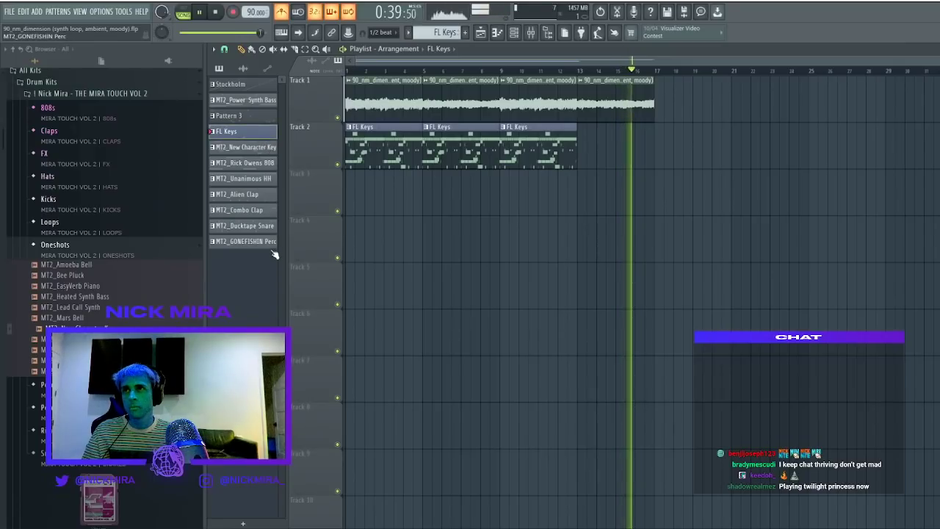
pyautogui.keyDown('shift'); pyautogui.click(269, 242); pyautogui.keyUp('shift')
pyautogui.moveTo(265, 237); pyautogui.dragTo(401, 191)
pyautogui.press('F5')
pyautogui.press('F5')
pyautogui.rightClick(441, 152)
pyautogui.rightClick(354, 158)
pyautogui.rightClick(523, 152)
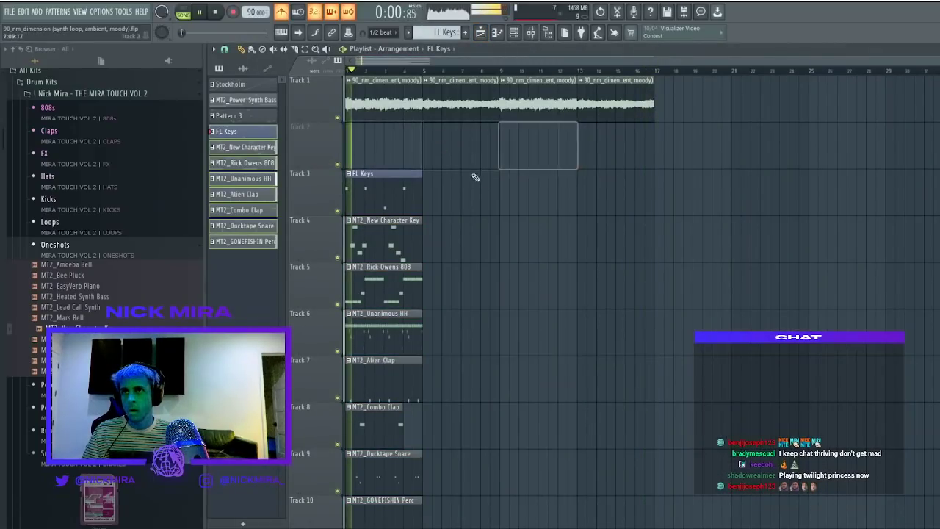
# Duplicate the pattern clips on tracks 3 to 10 into bars 5 to 8
pyautogui.scroll(-2, 462, 178)
pyautogui.moveTo(485, 97); pyautogui.dragTo(233, 514)
pyautogui.hotkey('ctrl', 'b')
pyautogui.scroll(1, 432, 257)
pyautogui.scroll(2, 433, 254)
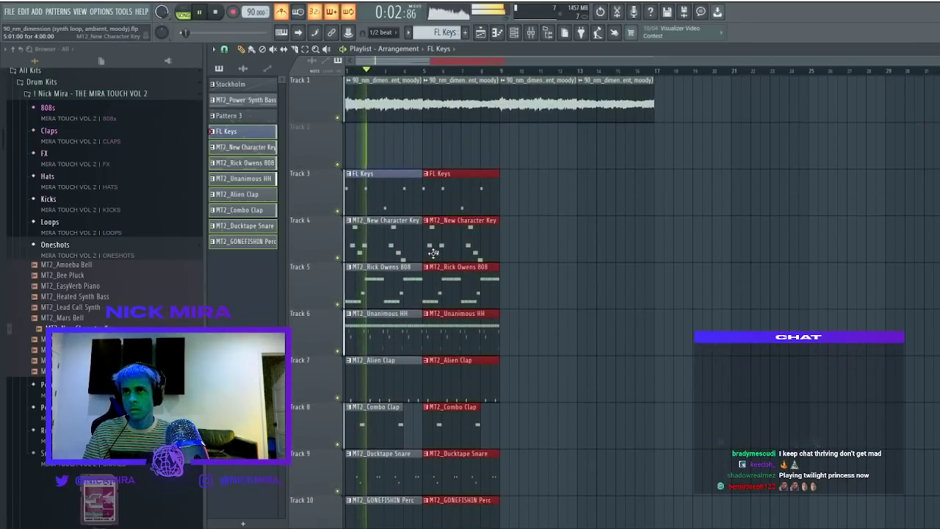
pyautogui.hotkey('ctrl', 'a')
pyautogui.scroll(-1, 474, 222)
pyautogui.hotkey('ctrl', 'd')
pyautogui.hotkey('ctrl', 'a')
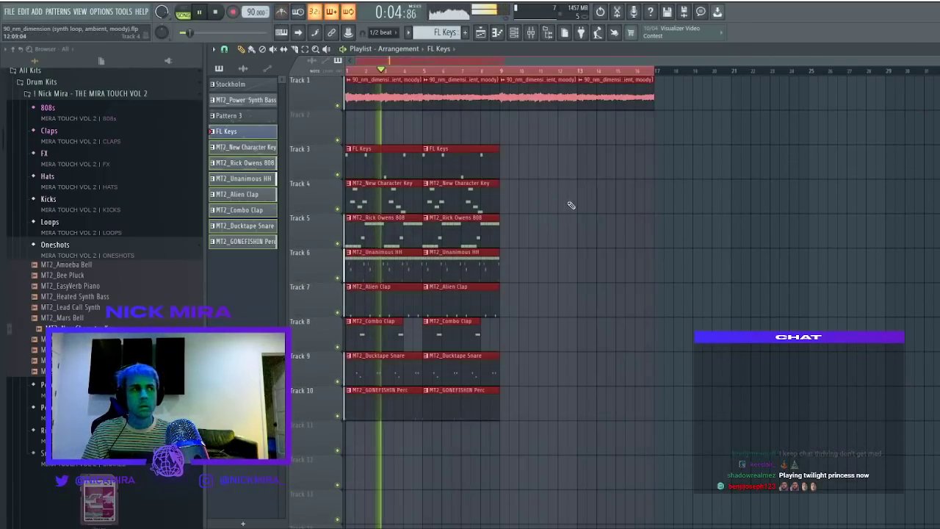
pyautogui.scroll(-1, 569, 204)
pyautogui.hotkey('ctrl', 'd')
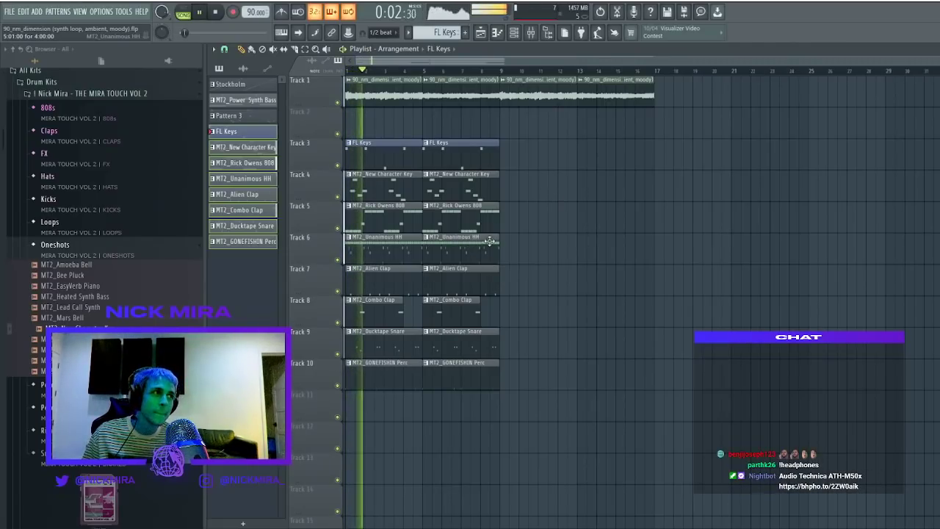
# Extend both MT2_Combo Clap clips on track 8 to a full four bars
pyautogui.moveTo(453, 292); pyautogui.dragTo(346, 326)
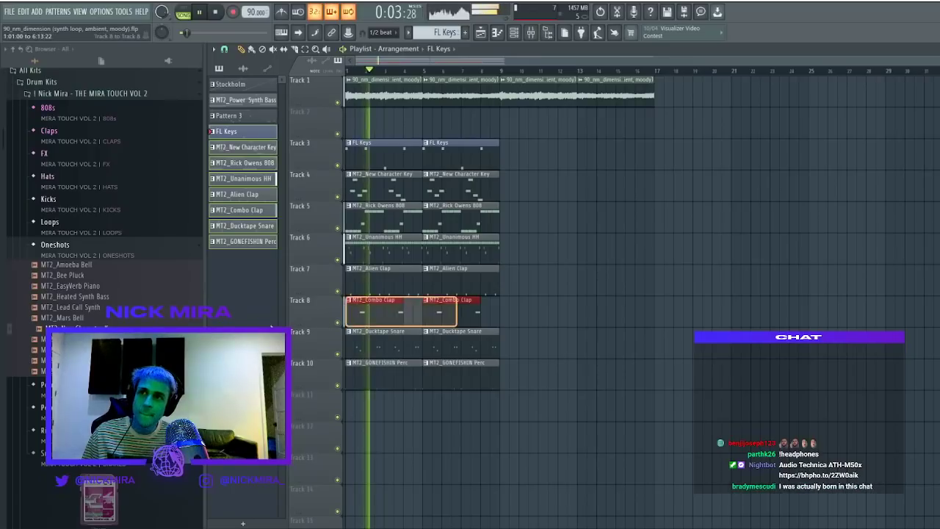
pyautogui.click(419, 310)
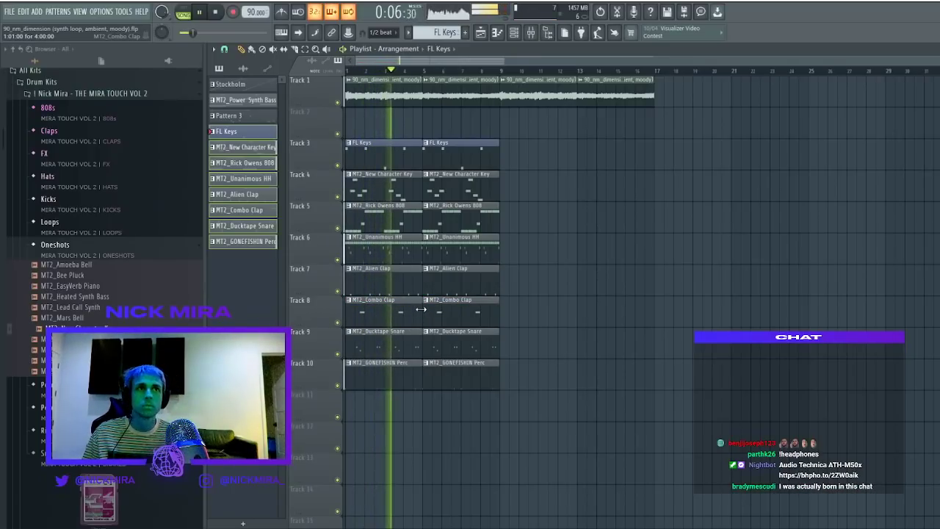
# Try clearing all the pattern clips from tracks 3 to 10, and undo the deletion
pyautogui.moveTo(520, 137); pyautogui.dragTo(292, 381)
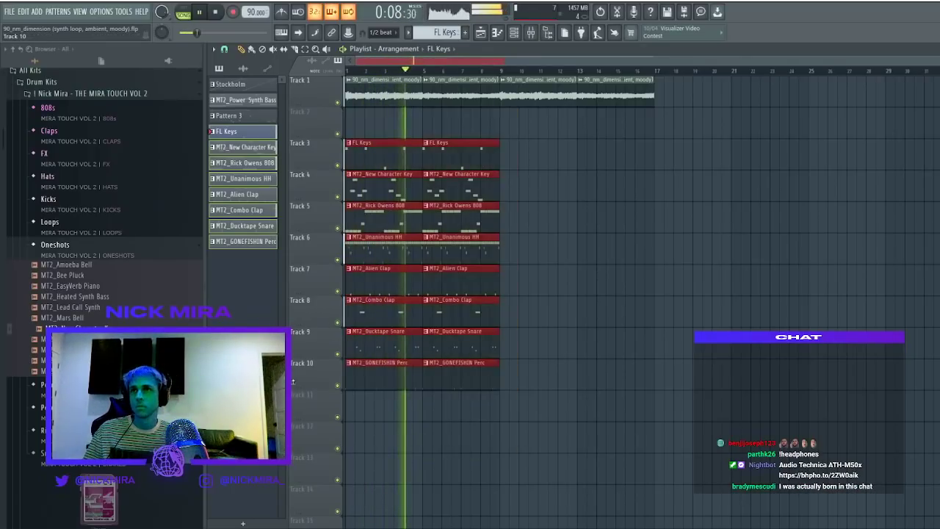
pyautogui.press('Delete')
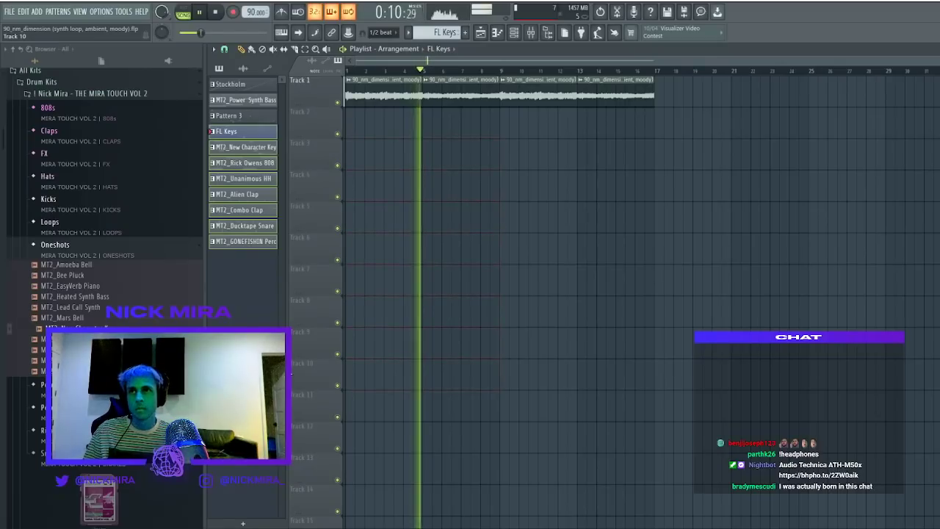
pyautogui.hotkey('ctrl', 'z')
# Remove the FL Keys and New Character Key clips from bars 5 to 8, and duplicate the remaining pattern clips into bars 9 to 16
pyautogui.rightClick(466, 180)
pyautogui.rightClick(464, 142)
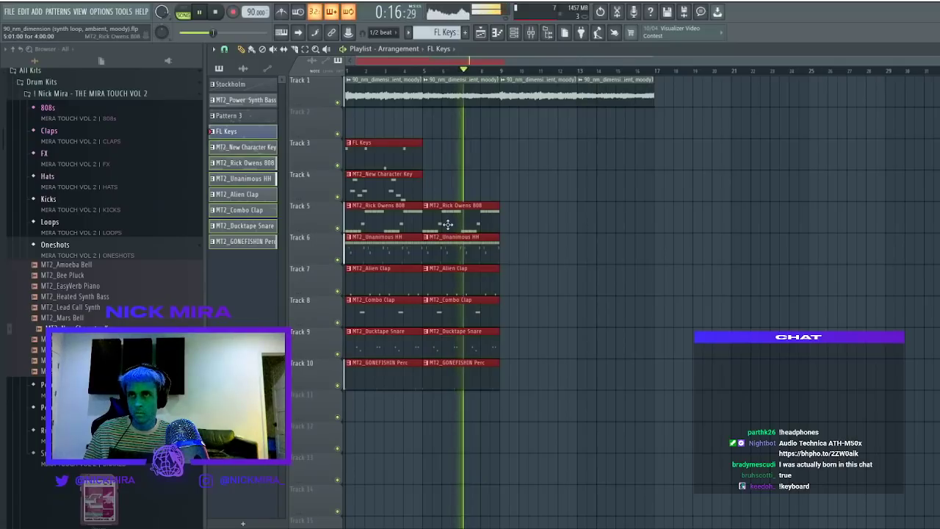
pyautogui.hotkey('ctrl', 'b')
pyautogui.hotkey('ctrl', 'd')
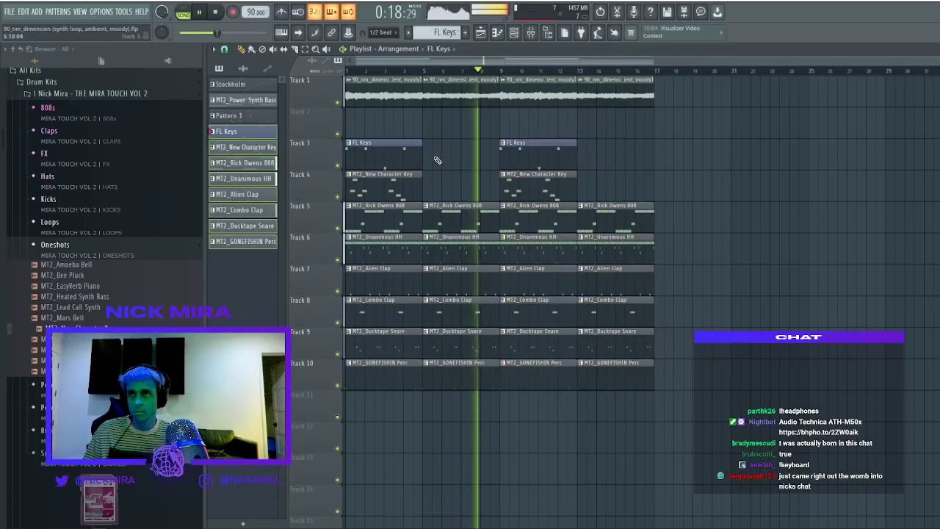
# Delete the Rick Owens 808 clip in bars 5 to 8, then try removing the drum clips beneath it and undo that removal
pyautogui.rightClick(442, 219)
pyautogui.moveTo(445, 249); pyautogui.dragTo(451, 403)
pyautogui.hotkey('ctrl', 'z')
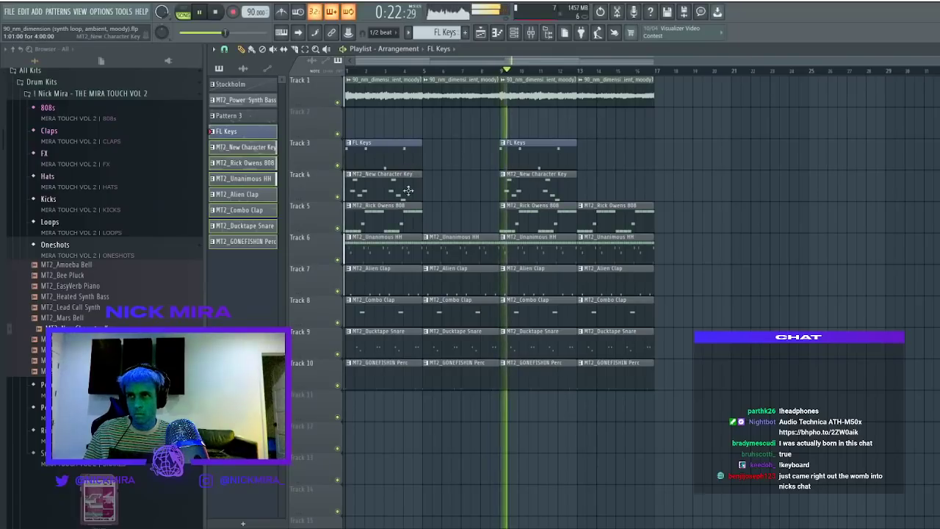
# Duplicate the 90_nm_dimension loop clip on track 1 to fill bars 17 to 24
pyautogui.moveTo(540, 143); pyautogui.dragTo(674, 376)
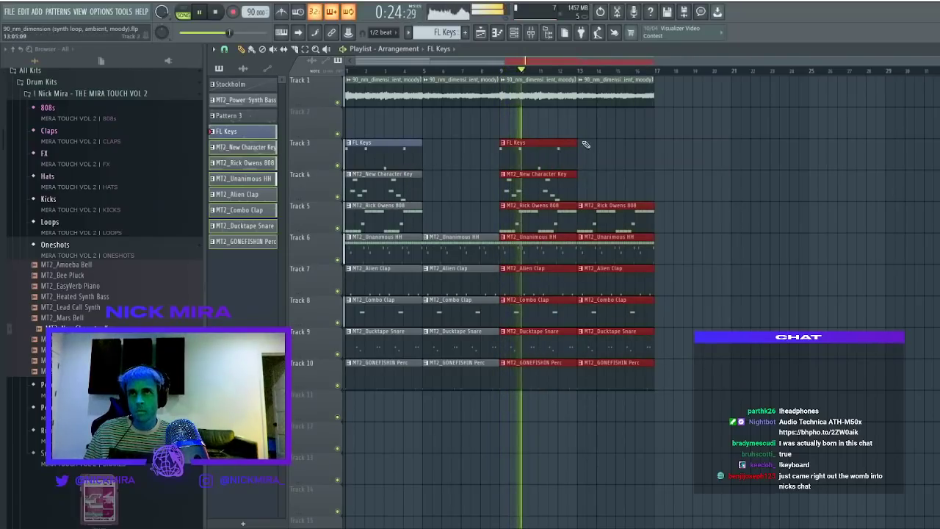
pyautogui.keyDown('ctrl'); pyautogui.click(615, 104); pyautogui.keyUp('ctrl')
pyautogui.hotkey('ctrl', 'b')
pyautogui.hotkey('ctrl', 'b')
pyautogui.rightClick(602, 102)
pyautogui.rightClick(562, 99)
pyautogui.hotkey('ctrl', 'z')
pyautogui.hotkey('ctrl', 'd')
# Duplicate the FL Keys clip at bar 9 into bars 13 to 16
pyautogui.keyDown('ctrl'); pyautogui.click(517, 154); pyautogui.keyUp('ctrl')
pyautogui.hotkey('ctrl', 'b')
pyautogui.hotkey('ctrl', 'd')
# Shift the New Character Key clip from bars 9 to 12 into bars 13 to 16, and remove the FL Keys clip from bars 13 to 16
pyautogui.keyDown('ctrl'); pyautogui.click(512, 195); pyautogui.keyUp('ctrl')
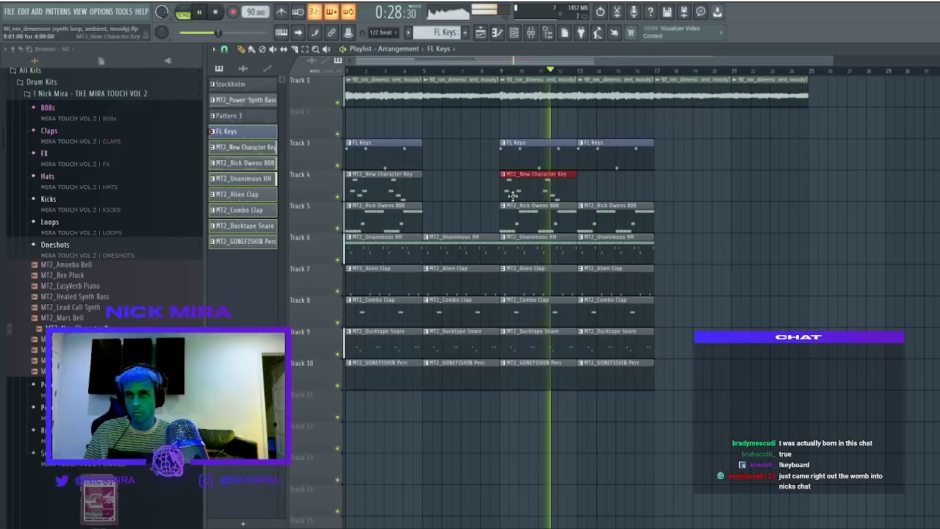
pyautogui.hotkey('ctrl', 'b')
pyautogui.rightClick(534, 195)
pyautogui.hotkey('ctrl', 'd')
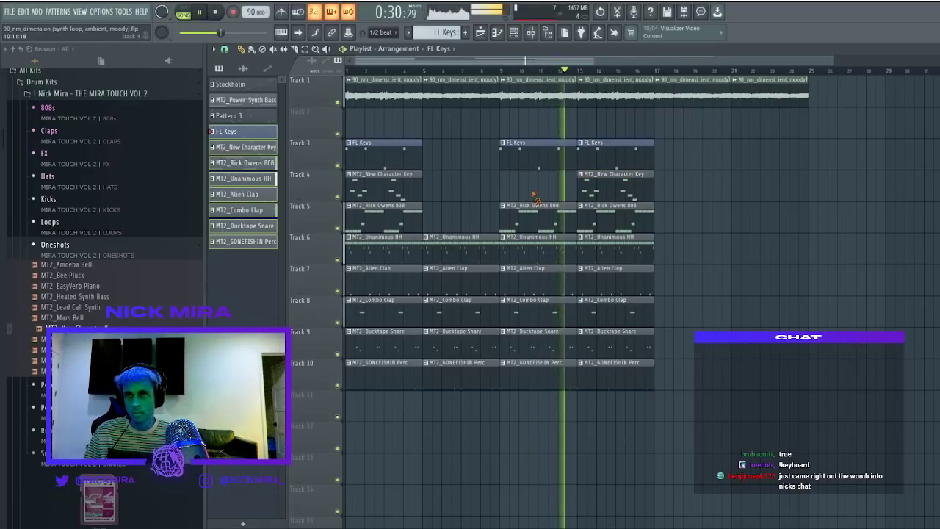
pyautogui.rightClick(619, 150)
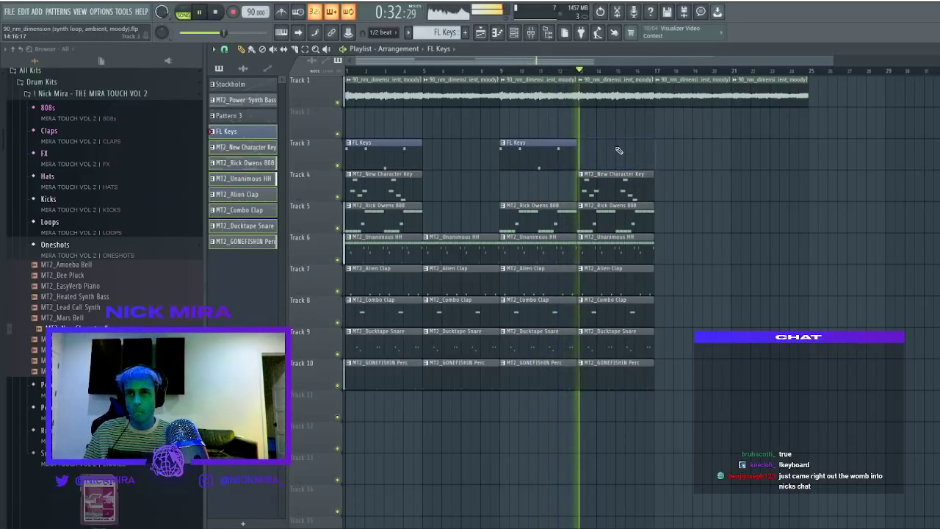
# Duplicate the 808 and drum clips on tracks 5 to 10 from bars 9 to 16 into bars 17 to 24
pyautogui.moveTo(688, 122); pyautogui.dragTo(595, 399)
pyautogui.moveTo(546, 218); pyautogui.dragTo(635, 378)
pyautogui.hotkey('ctrl', 'b')
pyautogui.keyDown('ctrl'); pyautogui.click(811, 467); pyautogui.keyUp('ctrl')
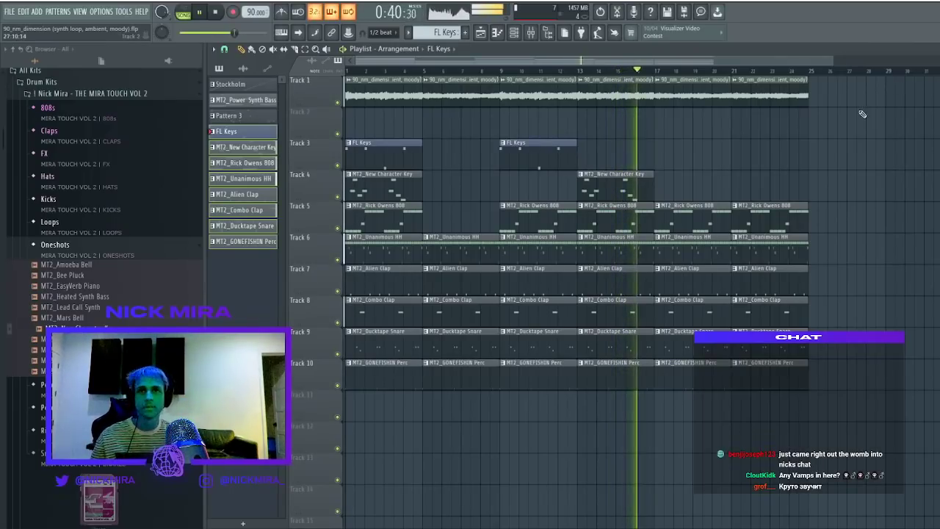
# Try slicing the Rick Owens 808 and Unanimous HH clips near bar 19, and undo the cuts
pyautogui.press('c')
pyautogui.moveTo(682, 204); pyautogui.dragTo(696, 222)
pyautogui.moveTo(694, 262); pyautogui.dragTo(694, 263)
pyautogui.hotkey('ctrl', 'alt', 'z')
pyautogui.hotkey('ctrl', 'alt', 'z')
pyautogui.hotkey('ctrl', 'alt', 'z')
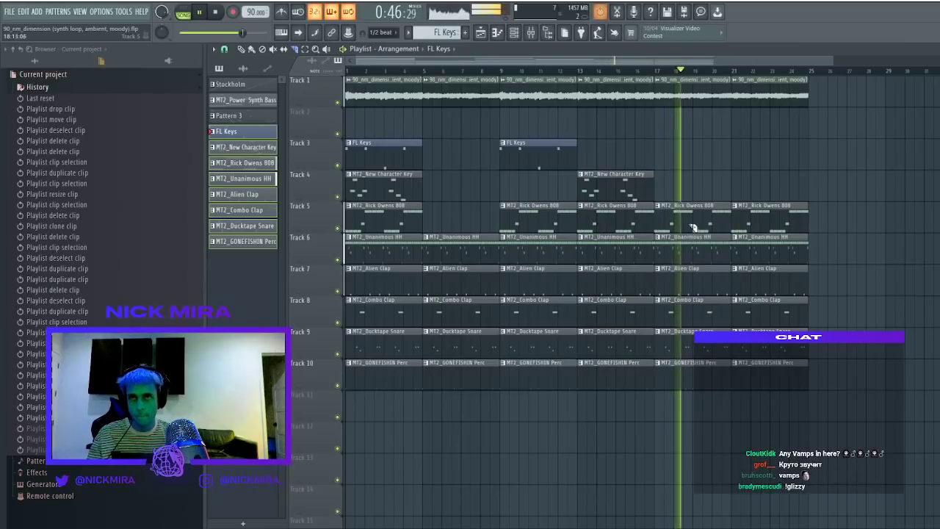
# Slice the clips on tracks 4 to 10 midway through bar 16 and remove the pieces up to bar 17
pyautogui.click(655, 68)
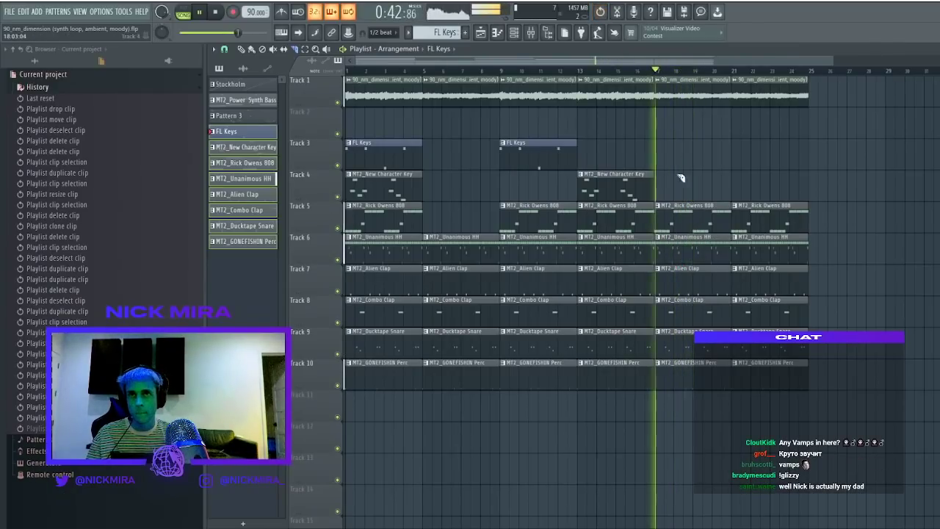
pyautogui.click(608, 70)
pyautogui.moveTo(645, 136); pyautogui.dragTo(646, 451)
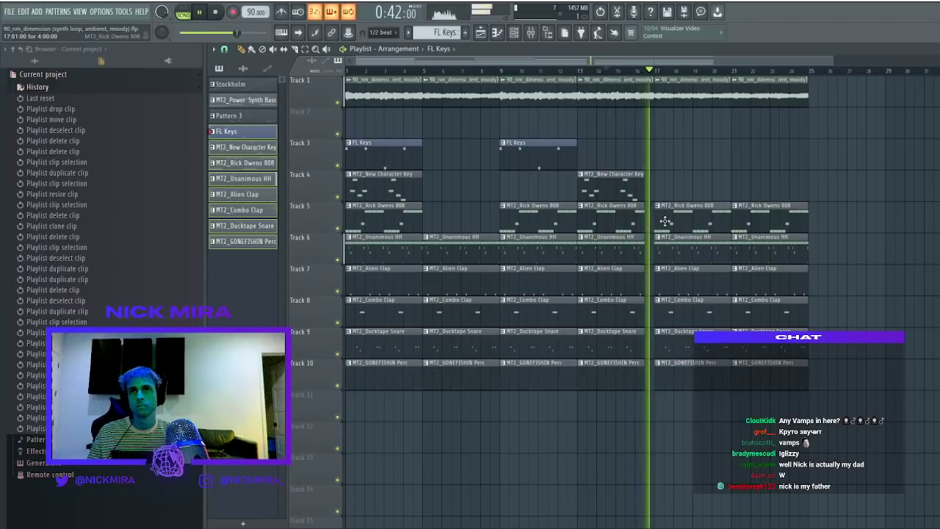
# Try cutting the second half of bar 19 out of the clips on tracks 5 to 10, and undo the last edits
pyautogui.doubleClick(683, 90)
pyautogui.click(703, 253)
pyautogui.press('c')
pyautogui.moveTo(704, 244); pyautogui.dragTo(705, 419)
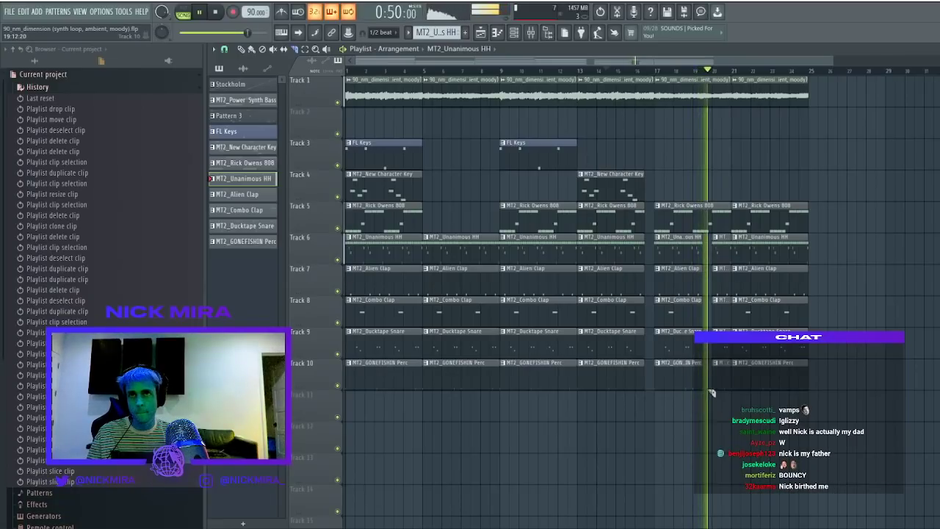
pyautogui.hotkey('ctrl', 'z')
pyautogui.hotkey('ctrl', 'z')
pyautogui.rightClick(717, 223)
pyautogui.hotkey('ctrl', 'z')
# Cut the second half of bar 21 out of the clips on tracks 5 to 10, and extend the bar 17 clips to bar 20
pyautogui.click(717, 222)
pyautogui.moveTo(718, 222)
pyautogui.mouseDown()
pyautogui.moveTo(709, 212)
pyautogui.moveTo(753, 399)
pyautogui.moveTo(750, 215)
pyautogui.moveTo(696, 395)
pyautogui.mouseUp()
pyautogui.press('p')
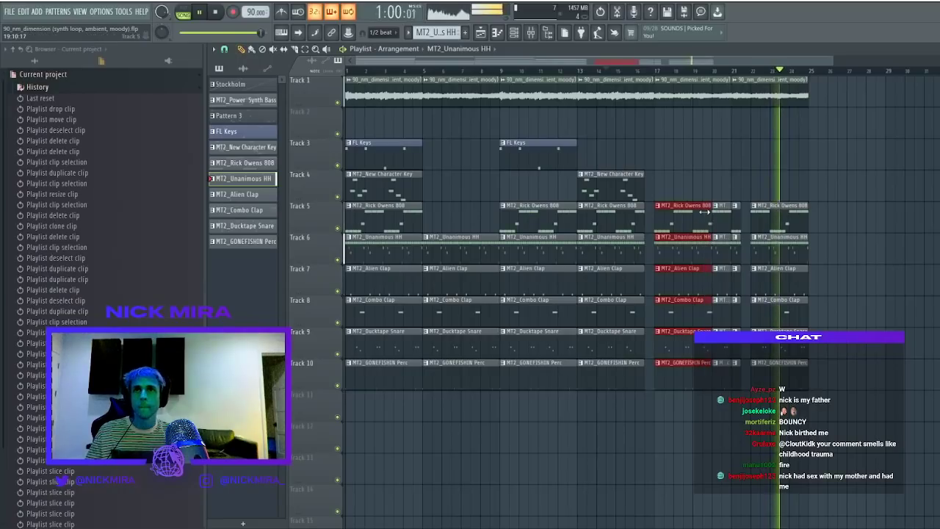
pyautogui.moveTo(702, 212); pyautogui.dragTo(707, 219)
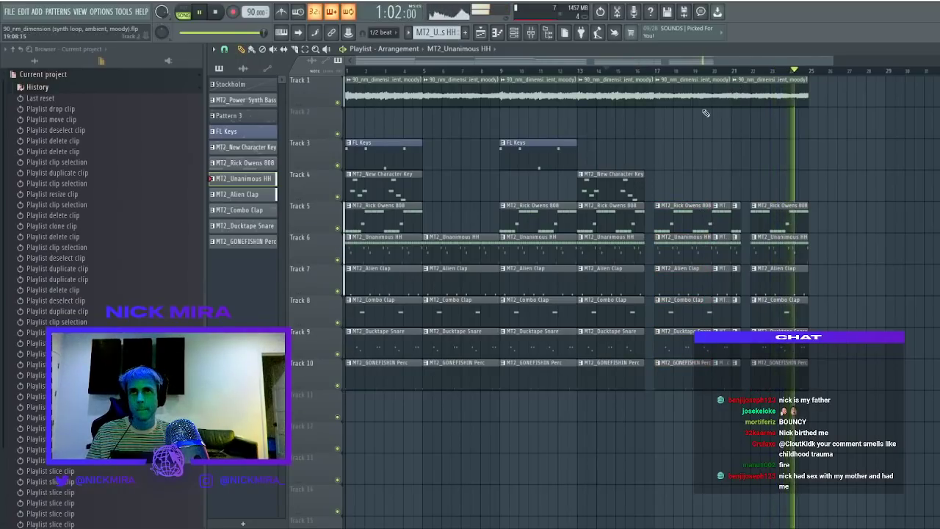
# Copy the New Character Key clip from bar 13 to bar 21 and extend it to the end of bar 24
pyautogui.moveTo(599, 175); pyautogui.dragTo(755, 167)
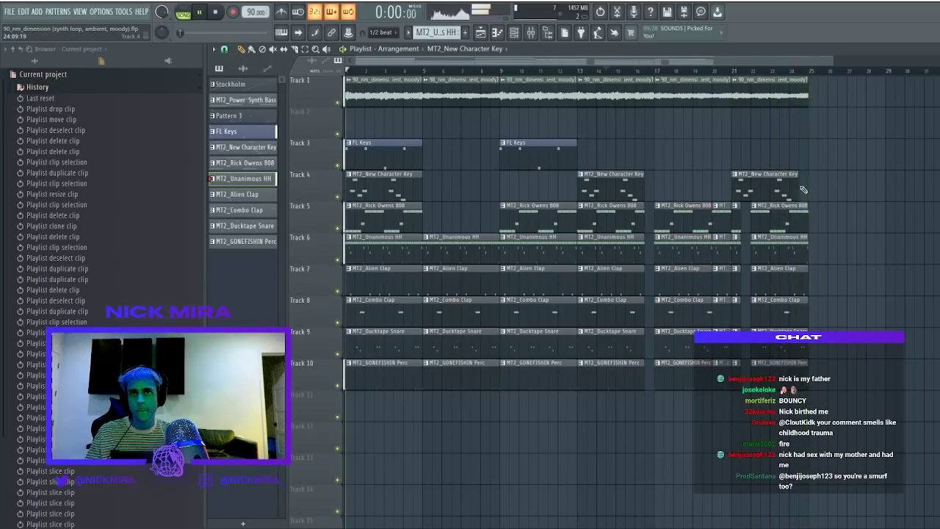
pyautogui.scroll(-2, 591, 74)
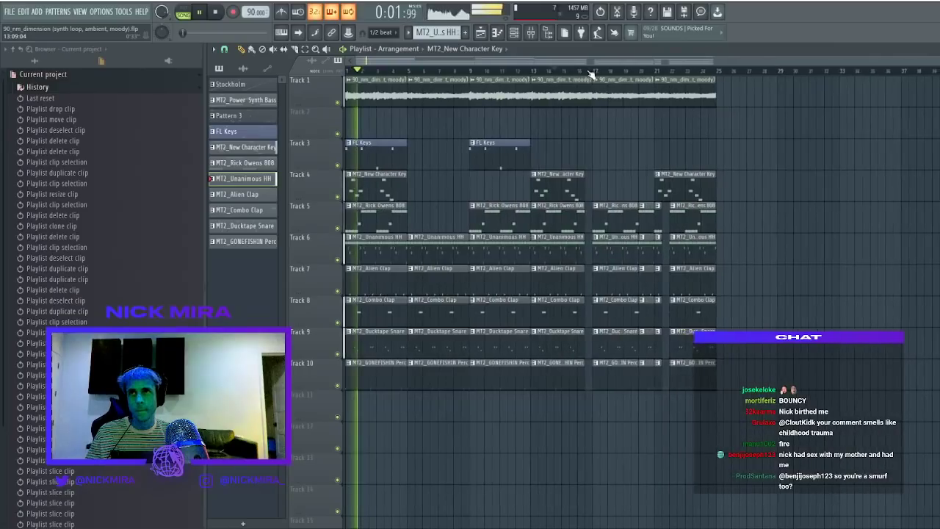
# Delete the 808 and drum clips on tracks 5 to 10 from bars 1 to 4, keeping the loop clip at bar 5
pyautogui.moveTo(383, 149); pyautogui.dragTo(360, 310)
pyautogui.hotkey('ctrl', 'z')
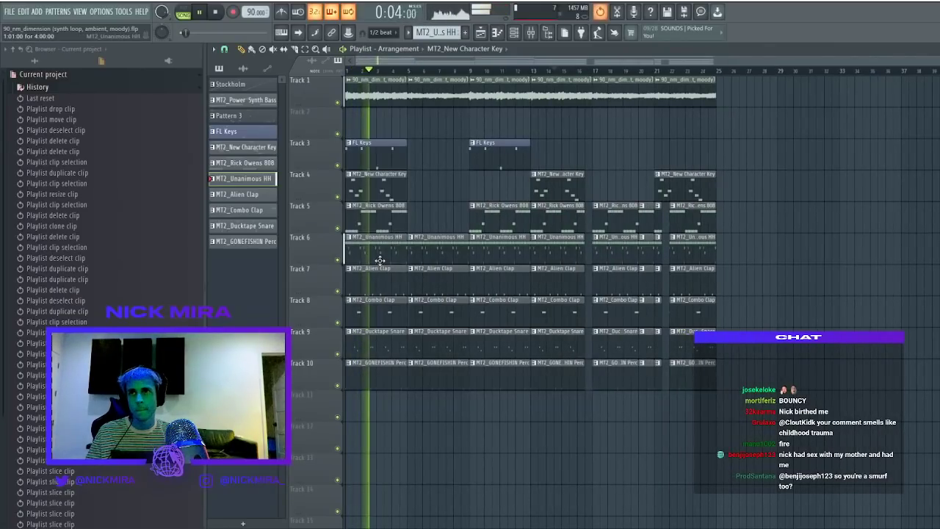
pyautogui.moveTo(380, 257); pyautogui.dragTo(377, 419)
pyautogui.hotkey('ctrl', 'z')
pyautogui.moveTo(380, 222); pyautogui.dragTo(389, 359)
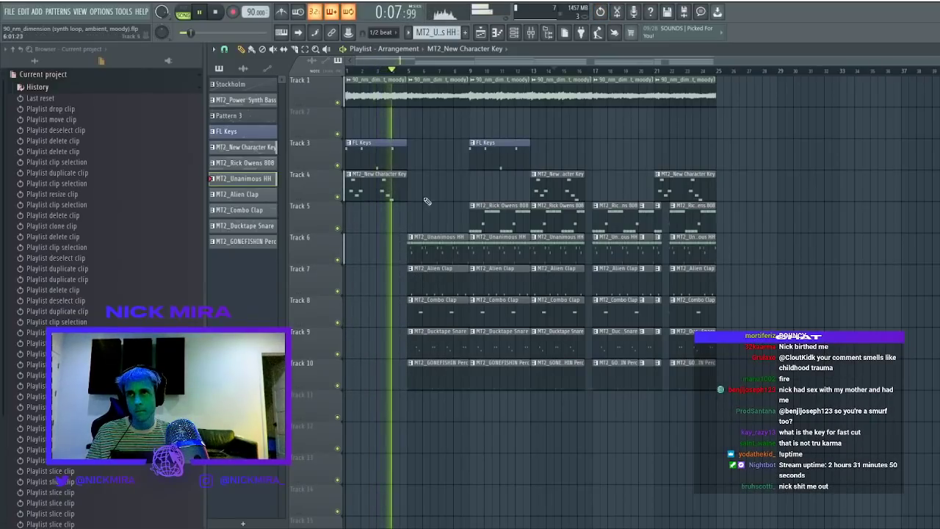
pyautogui.rightClick(429, 97)
pyautogui.hotkey('ctrl', 'z')
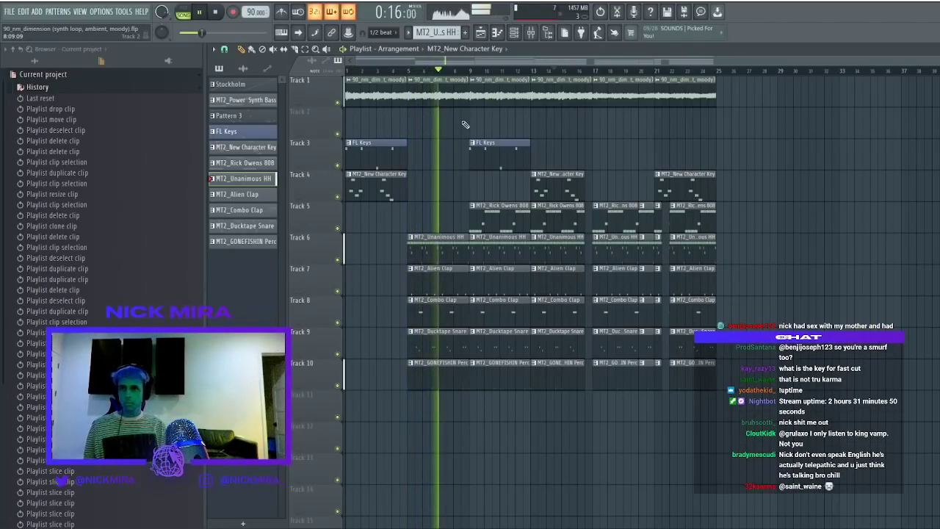
# Open the Combo Clap notes and the Ducktape Snare channel's sampler settings, and return to the playlist
pyautogui.doubleClick(454, 312)
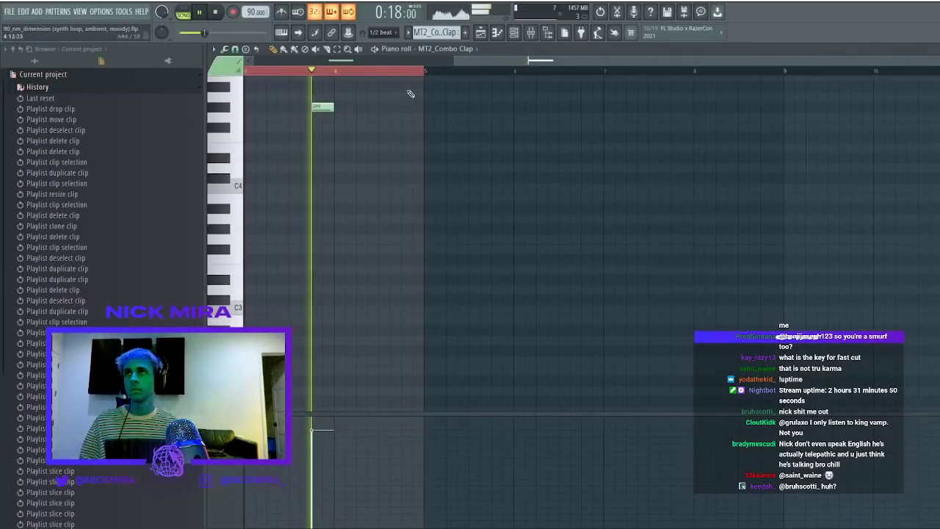
pyautogui.click(512, 33)
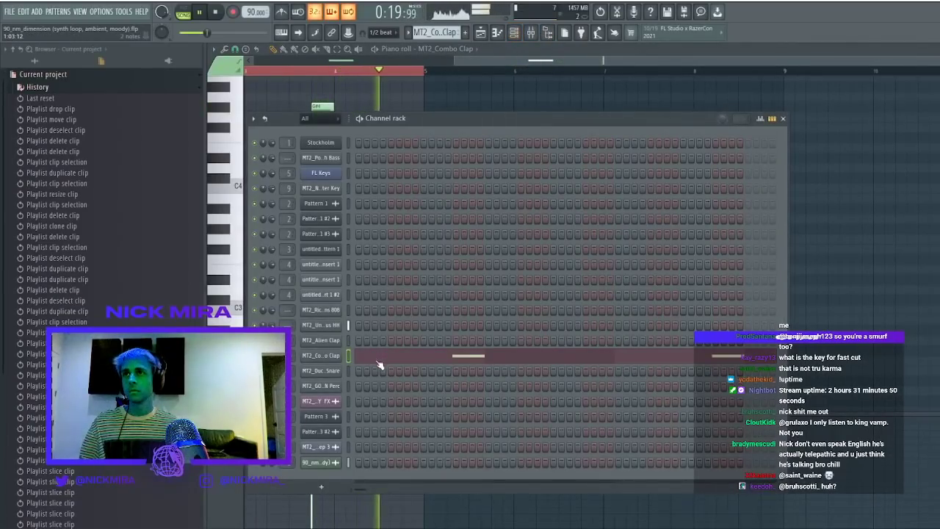
pyautogui.click(331, 371)
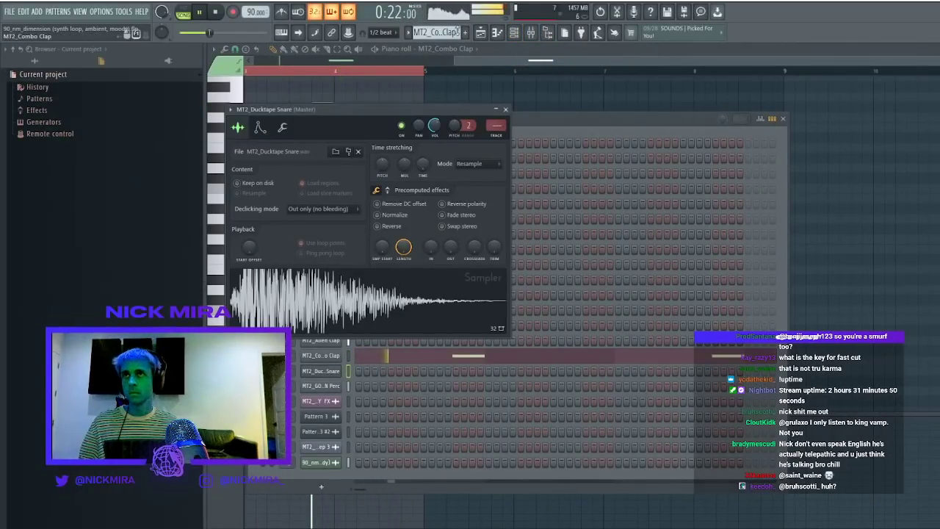
pyautogui.click(480, 32)
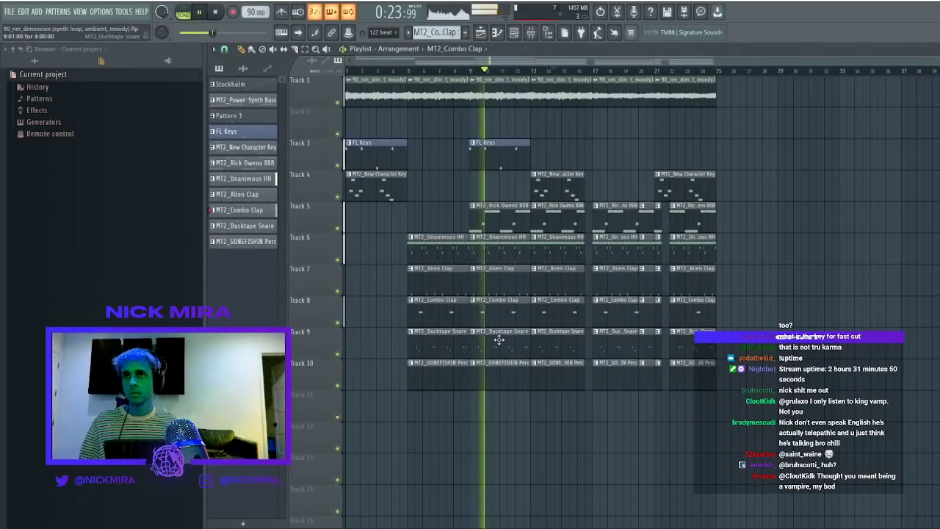
# Open the Ducktape Snare pattern's notes and raise the velocity of all of them slightly
pyautogui.press('F7')
pyautogui.hscroll(-2, 530, 72)
pyautogui.scroll(3, 319, 231)
pyautogui.moveTo(300, 245); pyautogui.dragTo(640, 342)
pyautogui.hotkey('shift', 'Up')
pyautogui.hotkey('shift', 'Up')
pyautogui.hotkey('shift', 'Up')
pyautogui.hotkey('shift', 'Up')
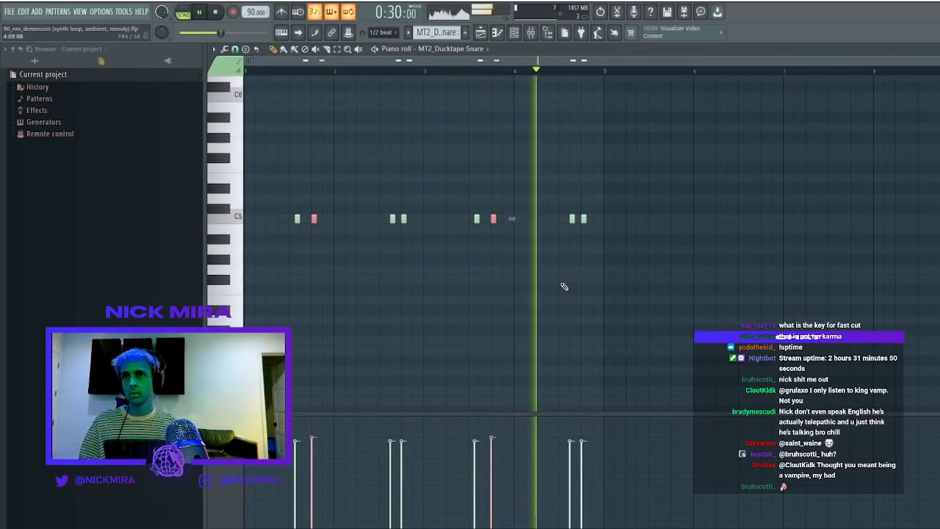
pyautogui.hotkey('ctrl', 'a')
pyautogui.scroll(2, 564, 286)
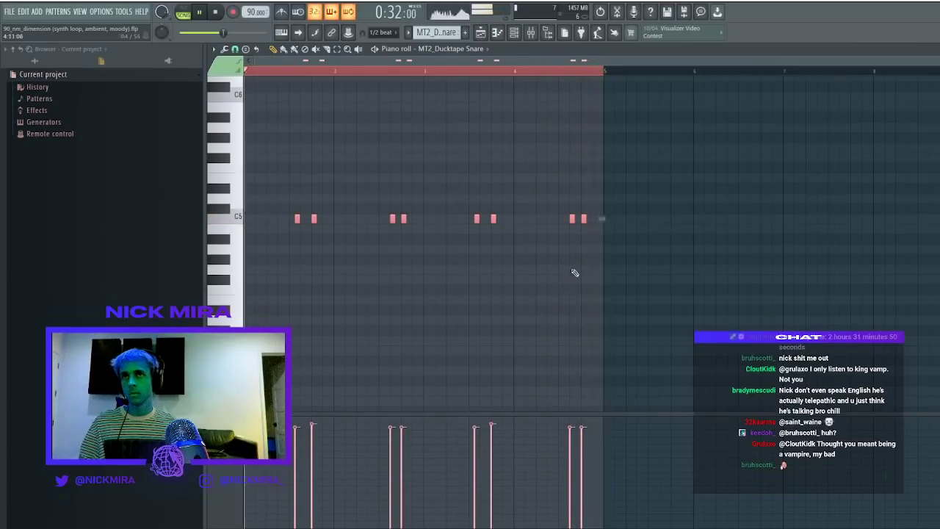
pyautogui.hotkey('ctrl', 'd')
pyautogui.hotkey('ctrl', 'z')
pyautogui.scroll(1, 544, 72)
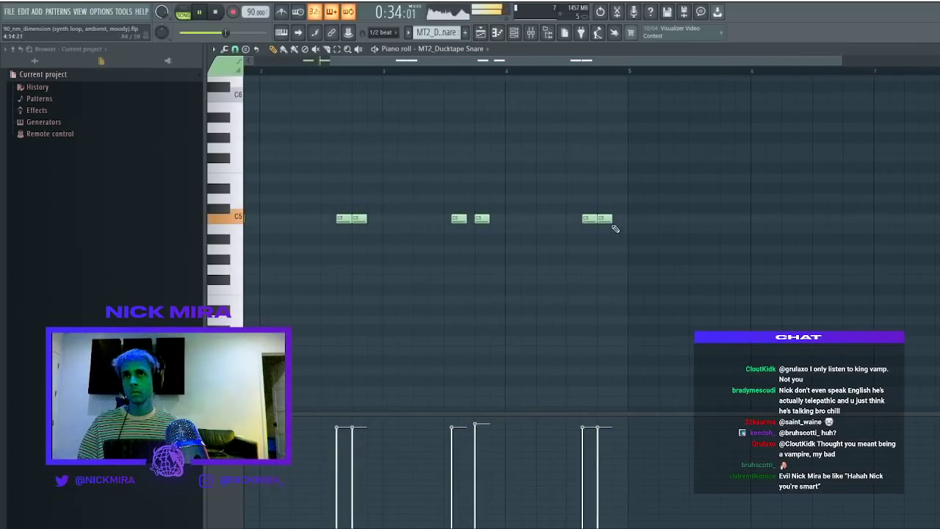
# Add a third Ducktape Snare hit near the end of bar 4 and transpose that bar's last two hits up to E5
pyautogui.scroll(4, 633, 75)
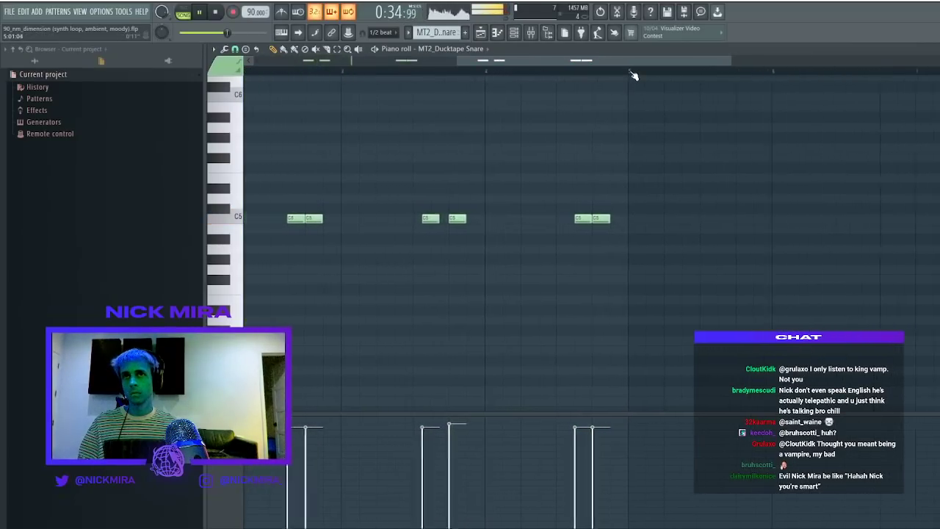
pyautogui.rightClick(235, 50)
pyautogui.click(348, 218)
pyautogui.click(619, 218)
pyautogui.press('space')
pyautogui.moveTo(576, 220); pyautogui.dragTo(661, 249)
pyautogui.hotkey('shift', 'Up')
pyautogui.hotkey('shift', 'Up')
pyautogui.hotkey('shift', 'Up')
pyautogui.hotkey('shift', 'Up')
pyautogui.hotkey('ctrl', 'd')
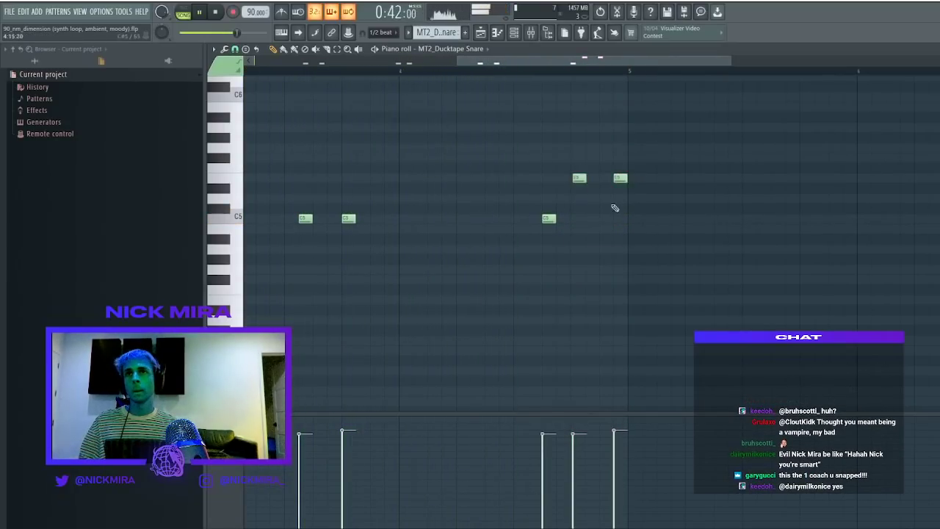
pyautogui.press('Escape')
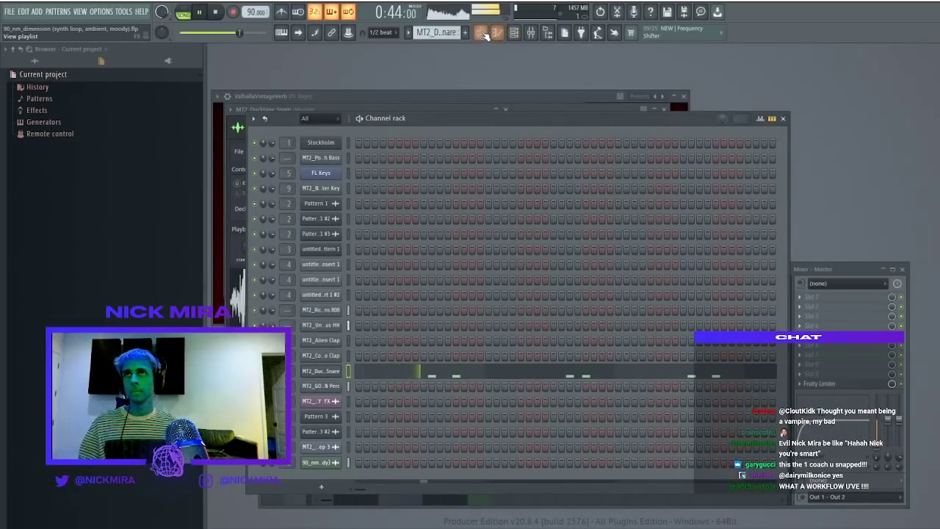
# Transpose both Combo Clap notes up to A#4 and return to the playlist
pyautogui.click(483, 34)
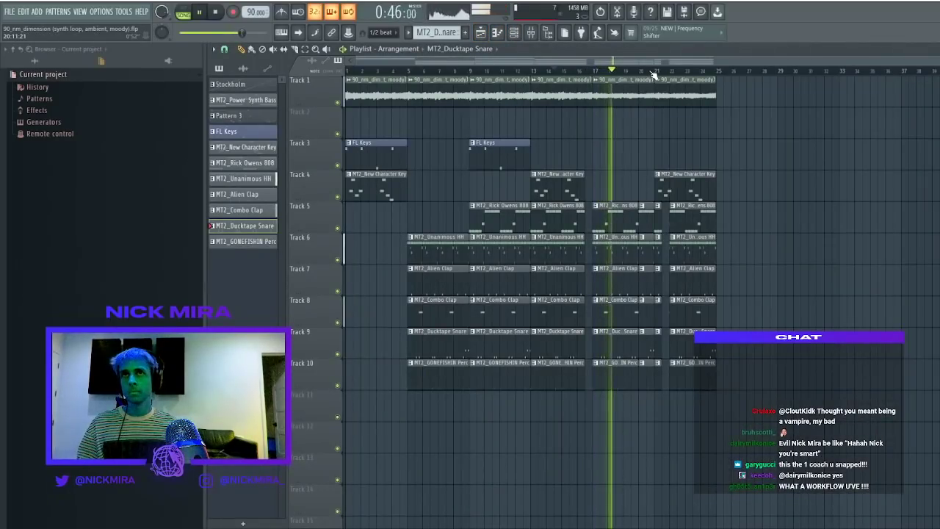
pyautogui.scroll(3, 650, 76)
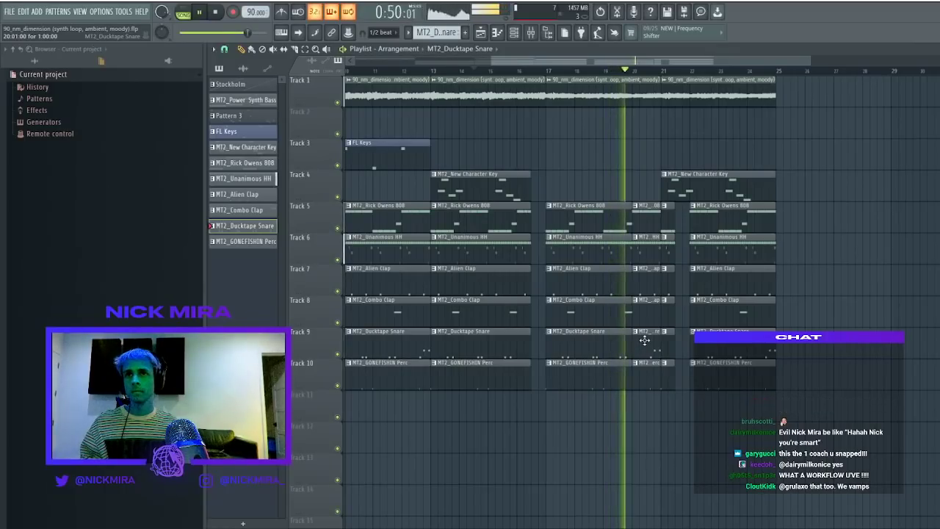
pyautogui.doubleClick(615, 308)
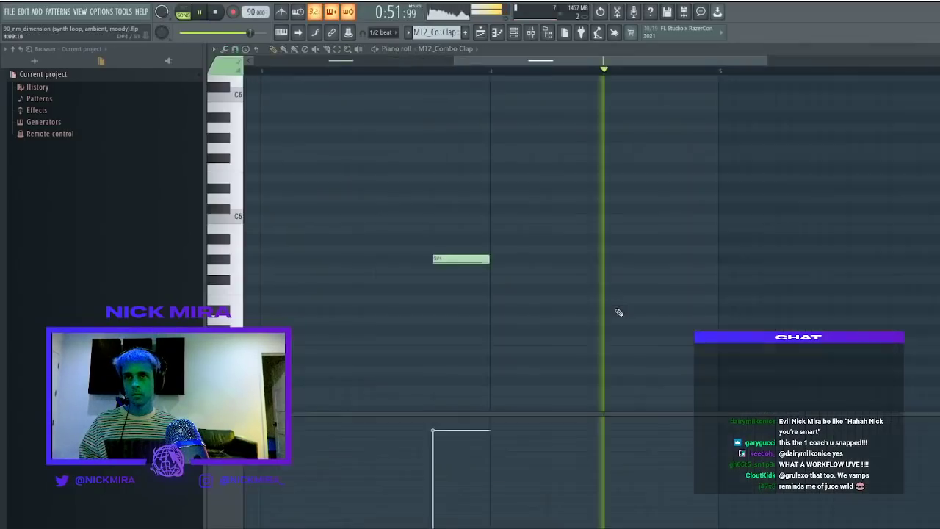
pyautogui.scroll(-3, 502, 65)
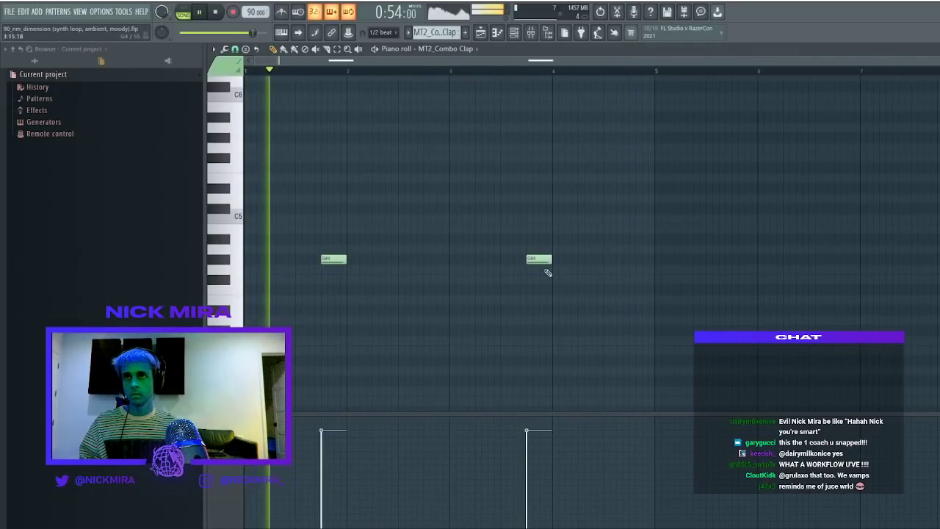
pyautogui.hotkey('ctrl', 'a')
pyautogui.hotkey('shift', 'Up')
pyautogui.hotkey('shift', 'Up')
pyautogui.hotkey('shift', 'Up')
pyautogui.hotkey('shift', 'Down')
pyautogui.hotkey('ctrl', 'd')
pyautogui.hotkey('ctrl', 'a')
pyautogui.hotkey('ctrl', 'd')
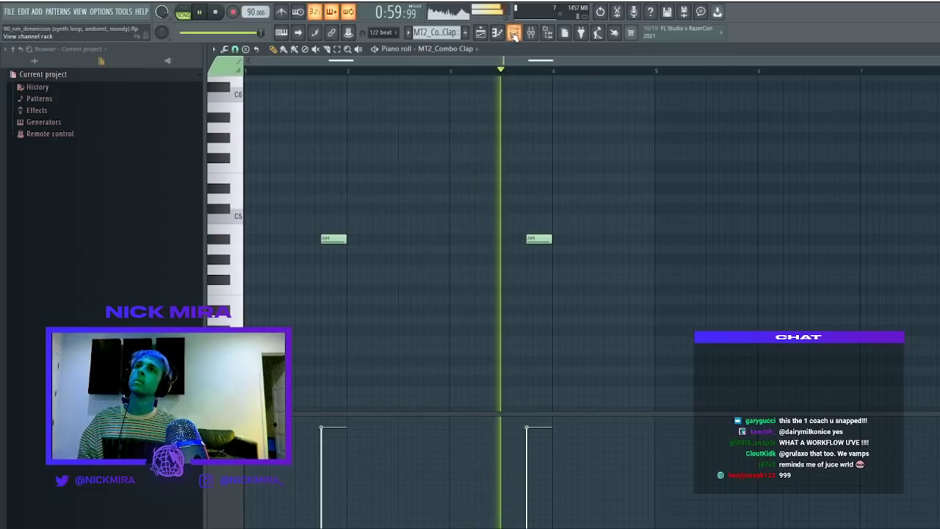
pyautogui.hotkey('ctrl', 'a')
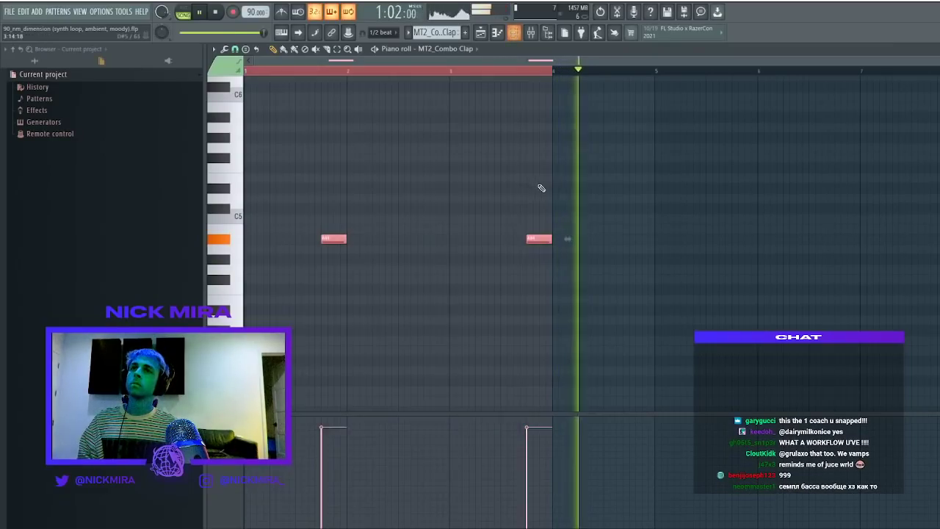
pyautogui.hotkey('ctrl', 'd')
pyautogui.click(514, 37)
pyautogui.click(481, 32)
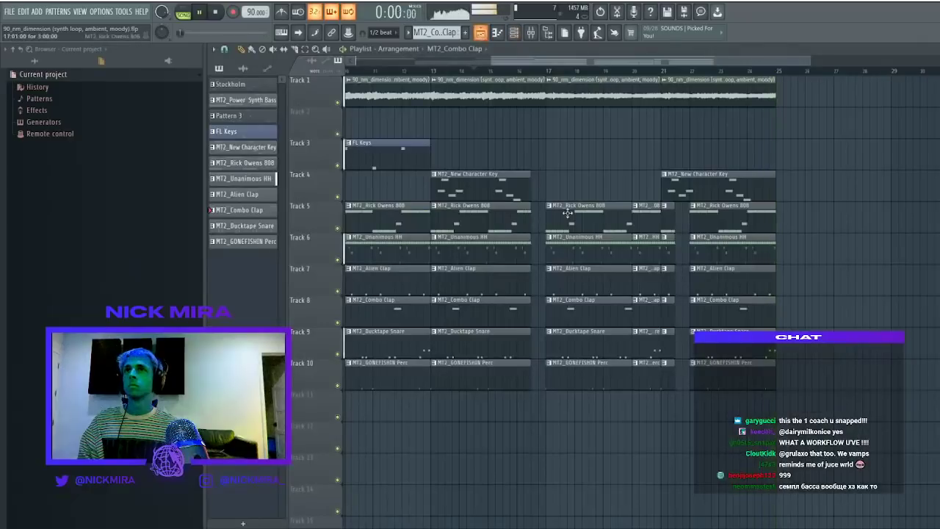
# Copy the loop, FL Keys and New Character Key clips from bars 1 to 4 into bars 25 to 28
pyautogui.moveTo(484, 94); pyautogui.dragTo(852, 462)
pyautogui.keyDown('ctrl'); pyautogui.click(383, 89); pyautogui.keyUp('ctrl')
pyautogui.moveTo(382, 90); pyautogui.dragTo(747, 181)
# Duplicate all clips from bars 9 to 28 twice so that the arrangement runs through bar 68
pyautogui.moveTo(868, 512); pyautogui.dragTo(471, 75)
pyautogui.click(594, 72)
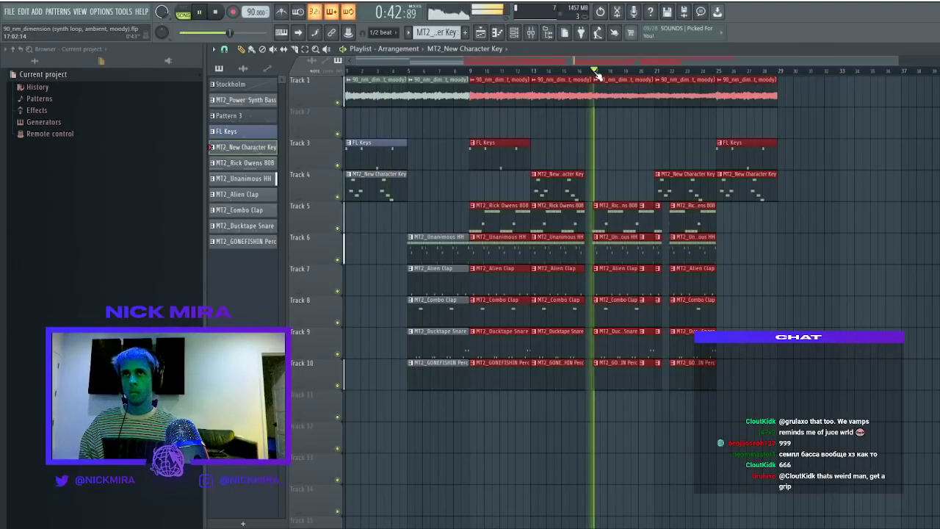
pyautogui.scroll(-1, 599, 75)
pyautogui.hotkey('ctrl', 'b')
pyautogui.hotkey('ctrl', 'b')
pyautogui.scroll(-2, 599, 76)
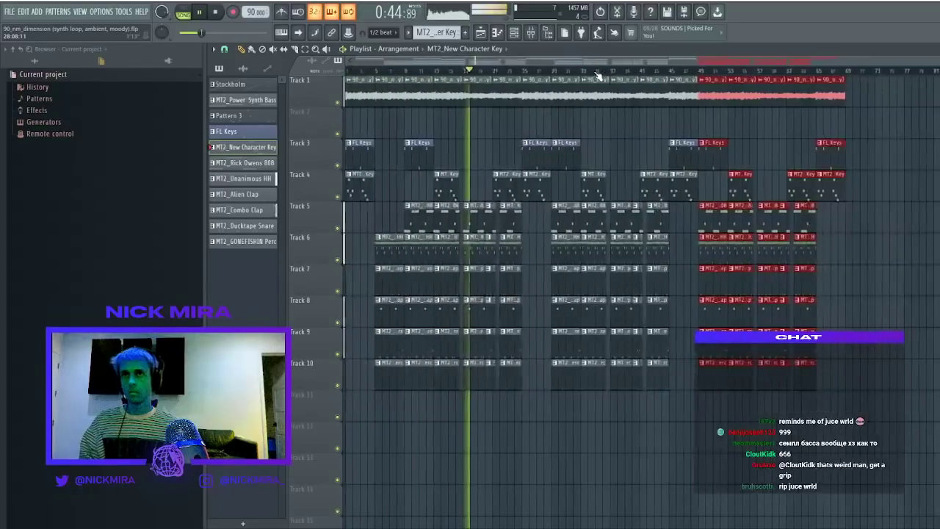
pyautogui.click(439, 97)
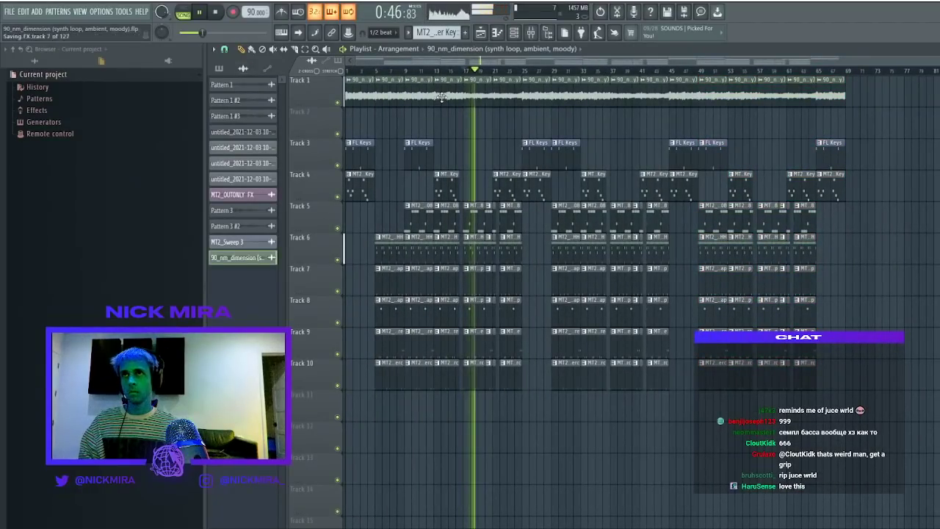
# Stop playback and save the project as NM - Dimension 90BPM.flp
pyautogui.press('space')
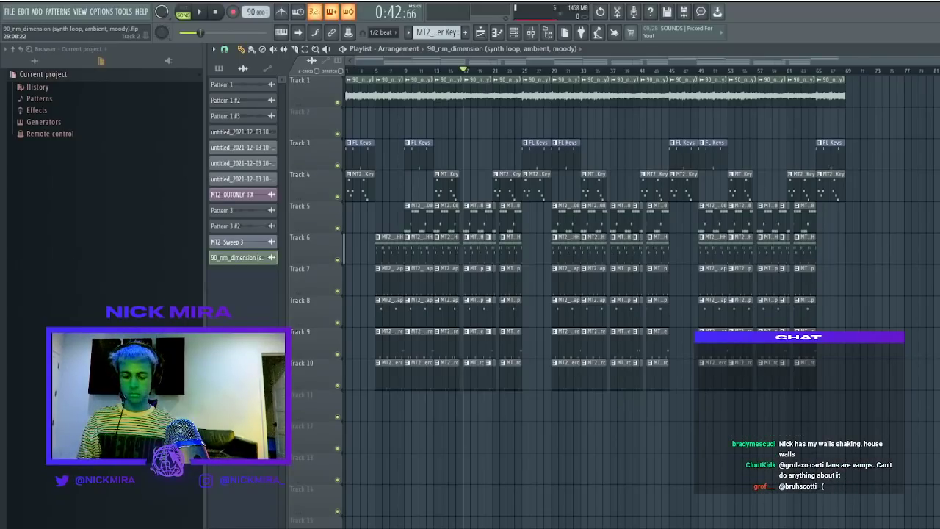
pyautogui.press('space')
pyautogui.press('space')
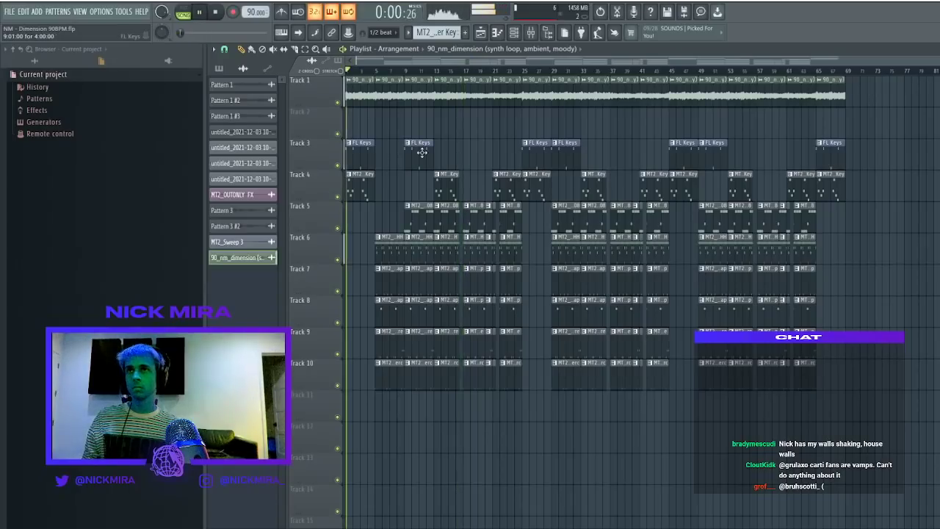
# Play from bar 17, add Fruity soft clipper to the master track's slot 9, and open the master's Fruity Limiter
pyautogui.click(465, 70)
pyautogui.click(531, 33)
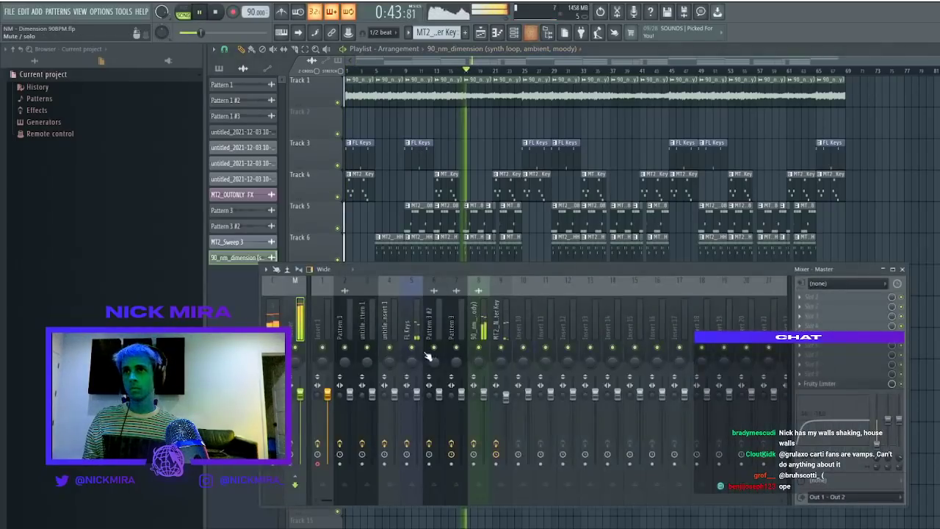
pyautogui.click(831, 384)
pyautogui.click(831, 384)
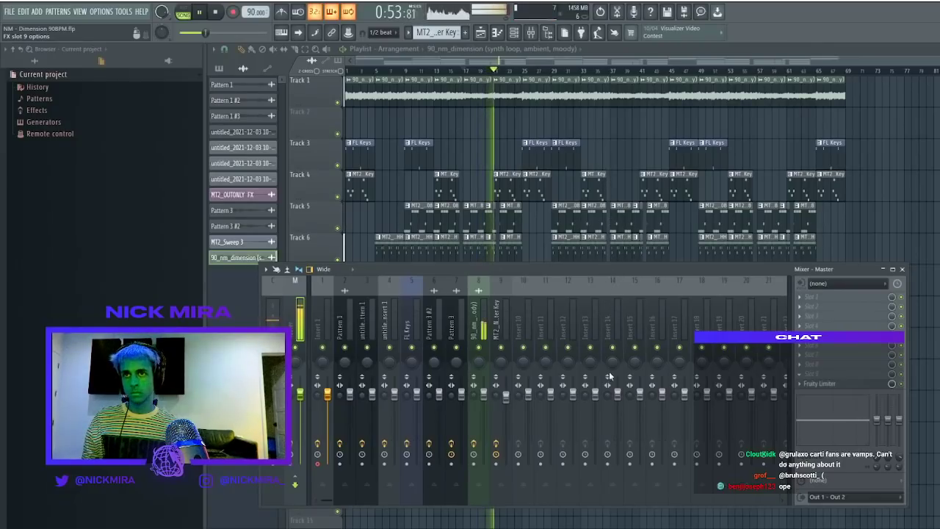
pyautogui.click(600, 198)
pyautogui.click(837, 384)
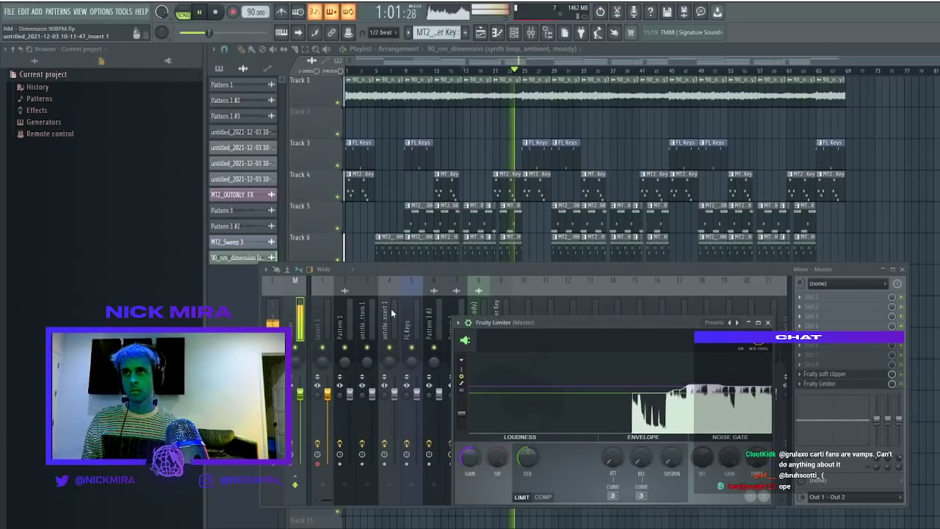
# Route the drum and FX channels, from the Rick Owens 808 to MT2_OUTONLY FX, to mixer tracks 10 to 16
pyautogui.click(497, 105)
pyautogui.click(530, 33)
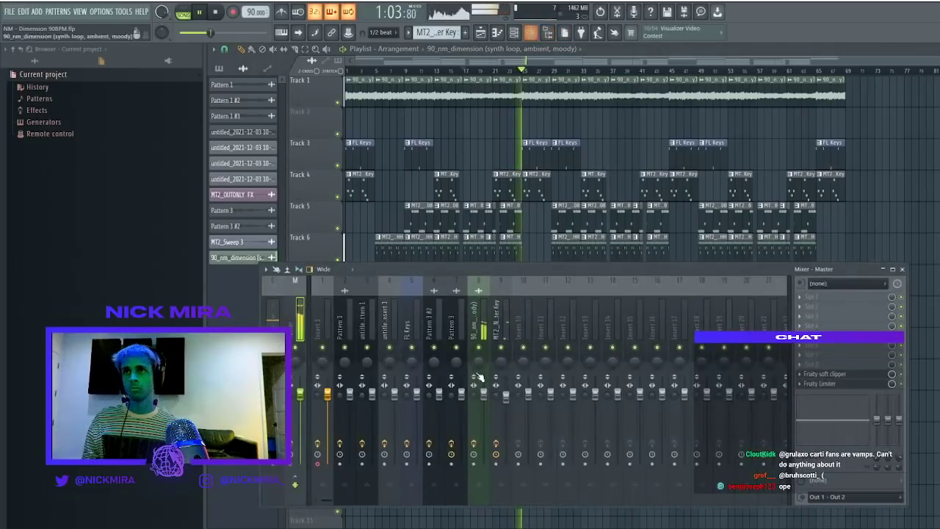
pyautogui.click(479, 283)
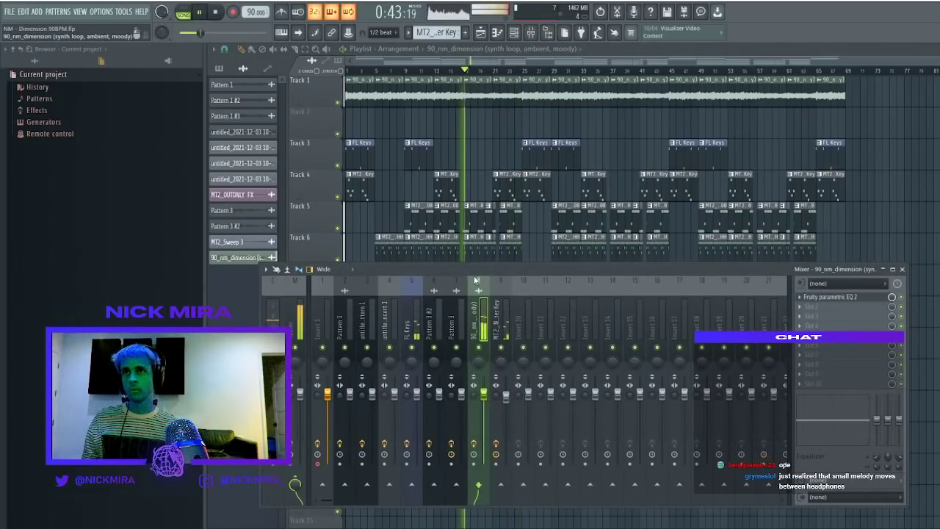
pyautogui.click(516, 33)
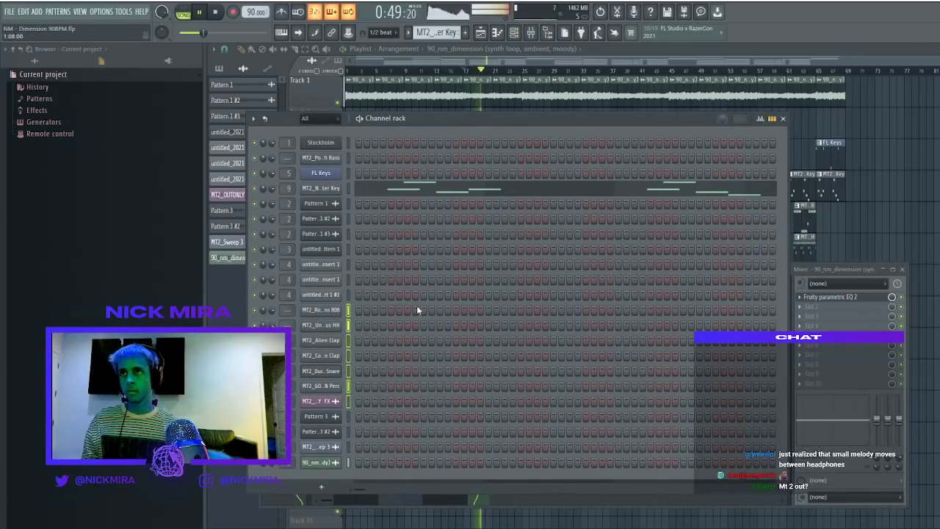
pyautogui.hotkey('ctrl', 'l')
pyautogui.click(852, 267)
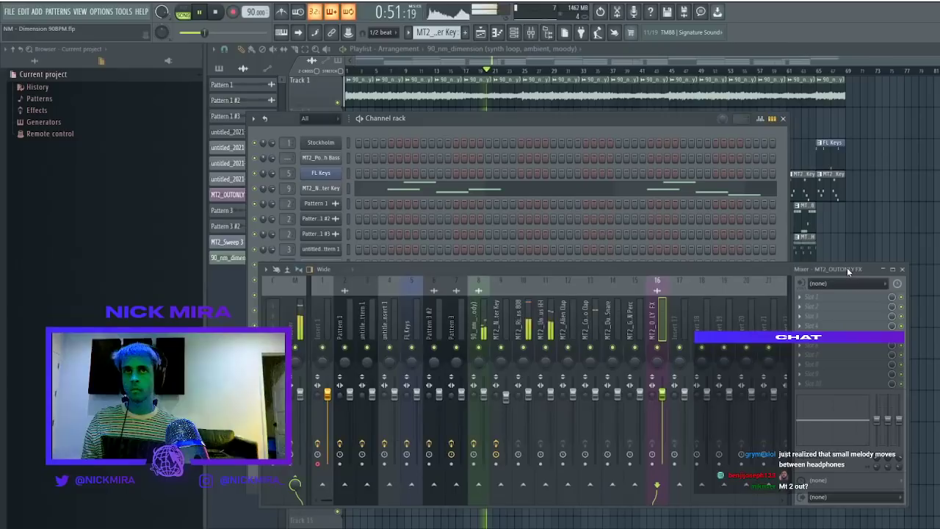
# Slightly lower the mixer volumes of the 808, the hi-hat and the Alien Clap, and stop playback
pyautogui.moveTo(528, 395)
pyautogui.mouseDown()
pyautogui.moveTo(550, 399)
pyautogui.moveTo(528, 396)
pyautogui.mouseUp()
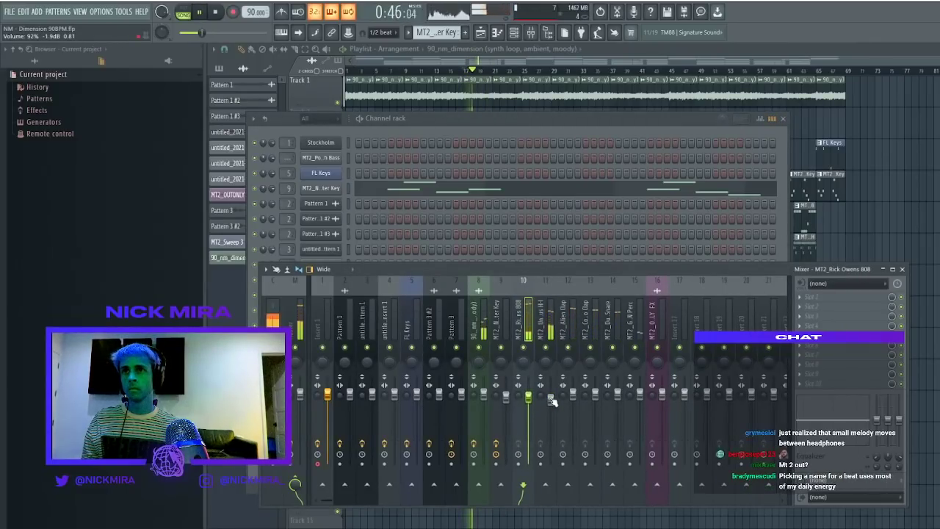
pyautogui.click(573, 395)
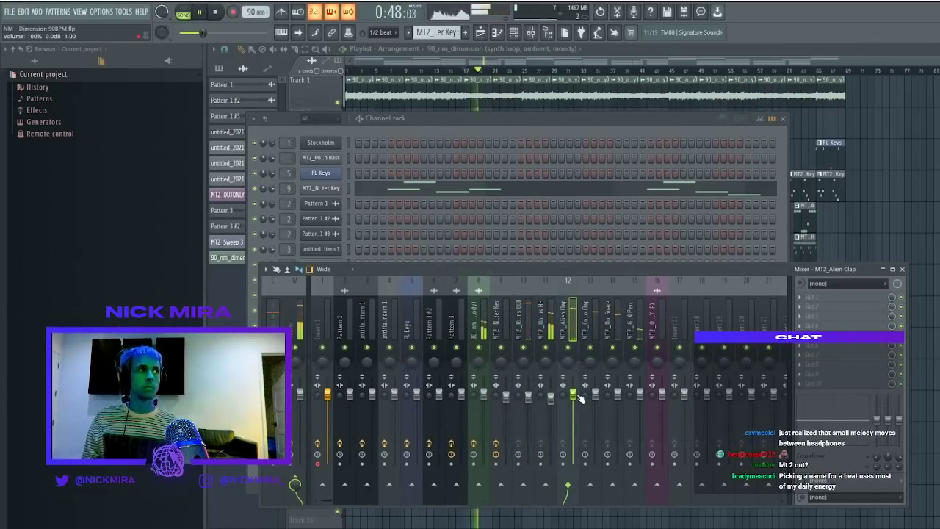
pyautogui.moveTo(572, 394); pyautogui.dragTo(573, 398)
pyautogui.press('space')
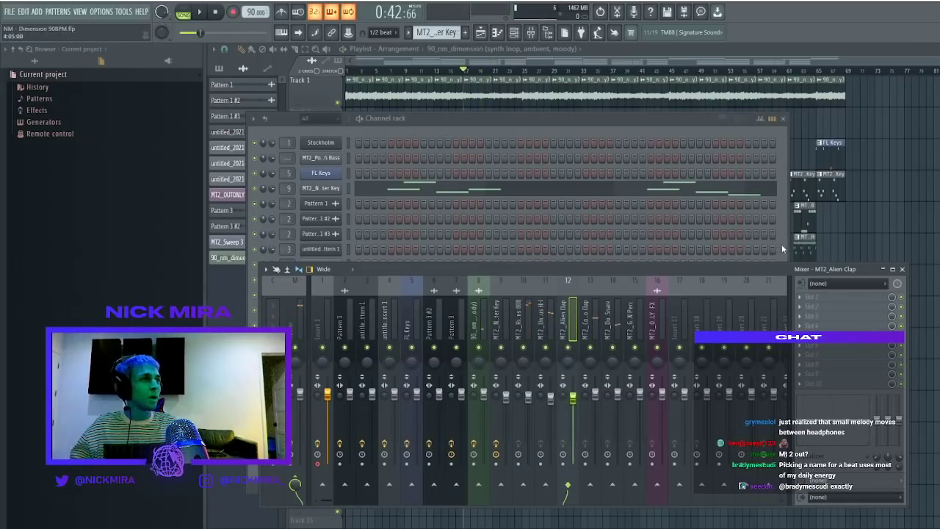
# Play from bar 21 with Track 4 soloed and inspect the PanMan effect on the New Character Key mixer track
pyautogui.rightClick(904, 142)
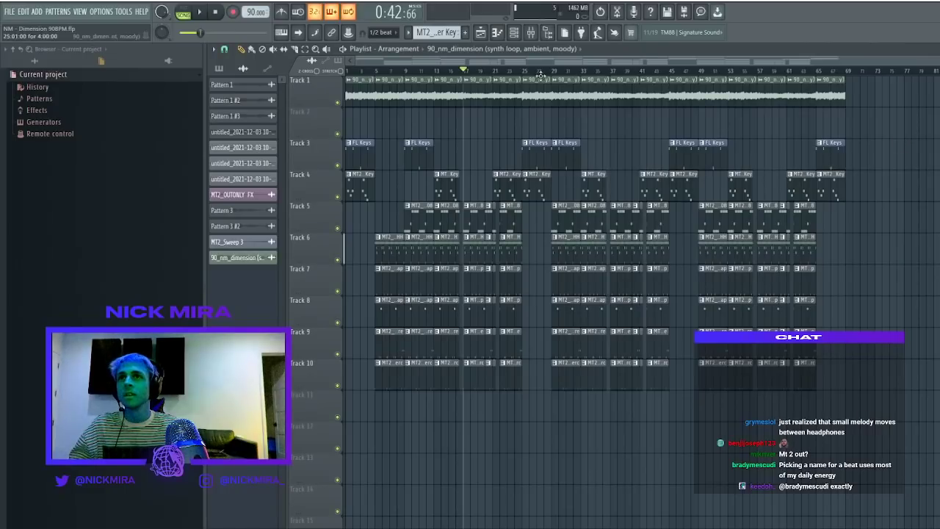
pyautogui.moveTo(518, 75); pyautogui.dragTo(496, 75)
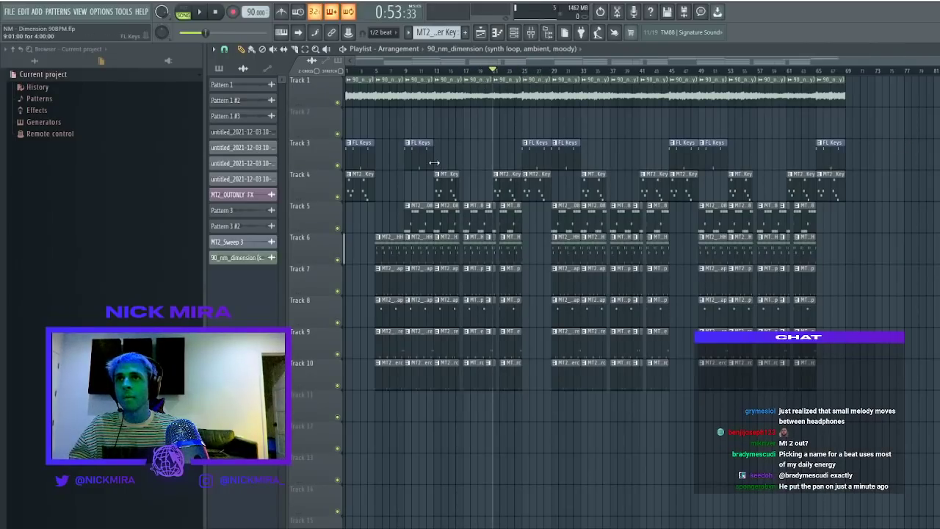
pyautogui.press('space')
pyautogui.rightClick(339, 196)
pyautogui.press('space')
pyautogui.press('space')
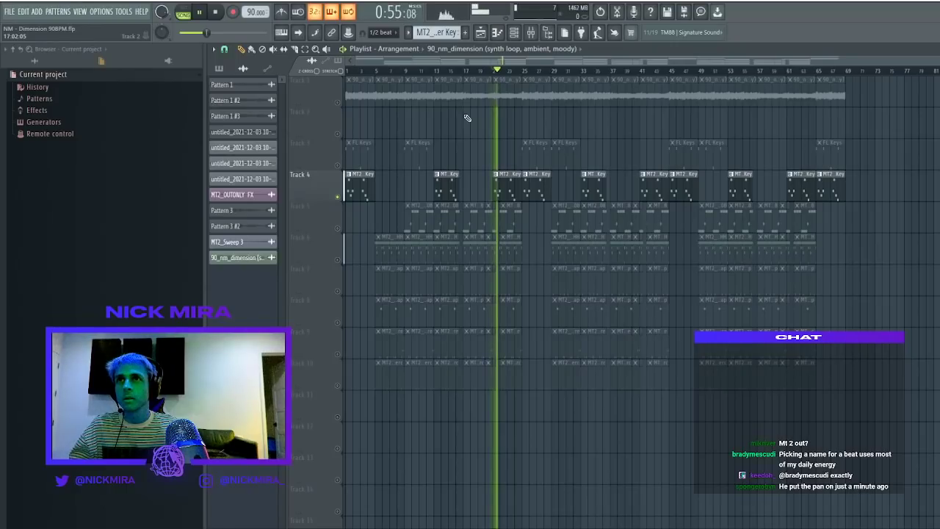
pyautogui.click(535, 37)
pyautogui.click(512, 311)
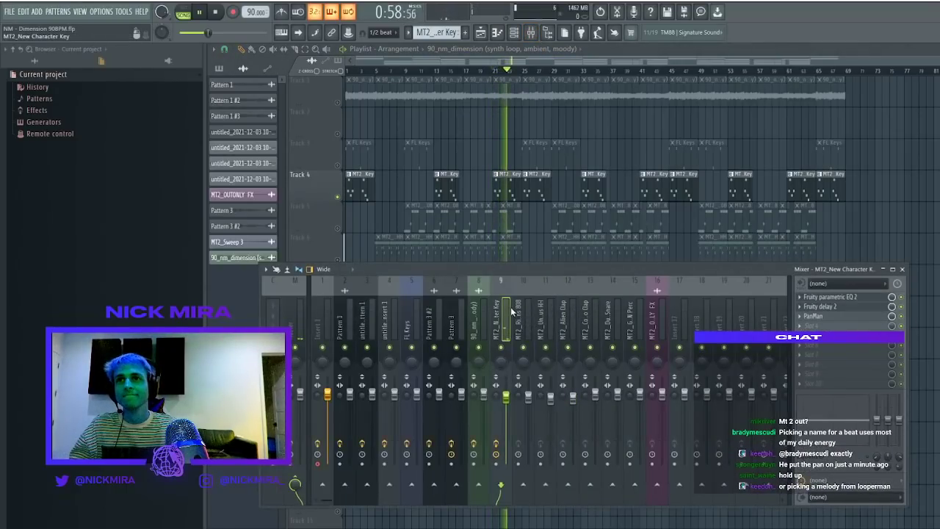
pyautogui.click(859, 317)
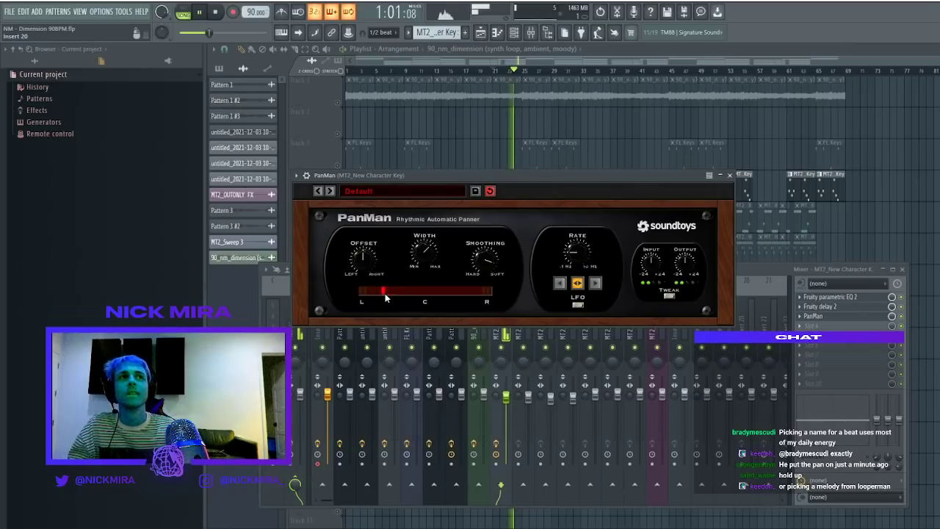
# Close PanMan and the mixer, and unsolo Track 4 in the playlist
pyautogui.click(729, 176)
pyautogui.press('F9')
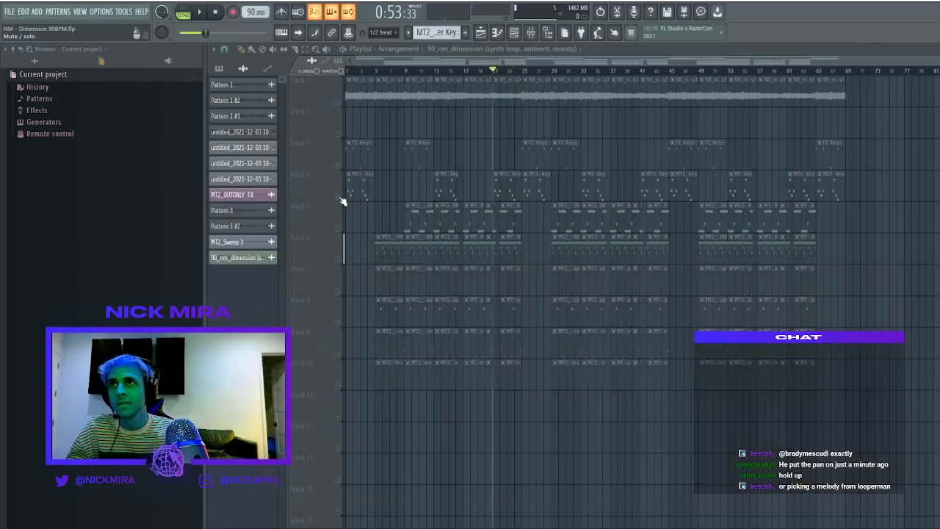
pyautogui.rightClick(338, 197)
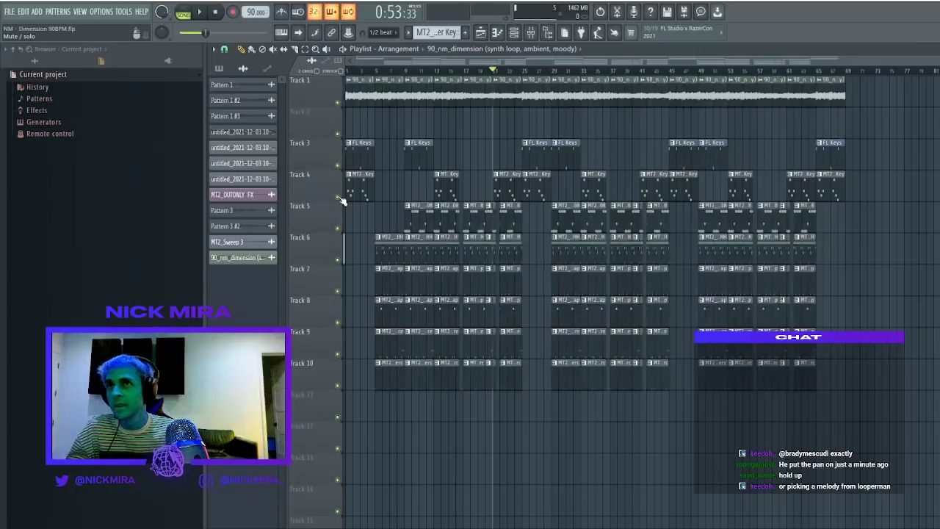
# Close the gap at the empty Track 2 by moving the clips on Tracks 3 to 10 up one track
pyautogui.press('space')
pyautogui.scroll(-1, 523, 77)
pyautogui.scroll(1, 523, 77)
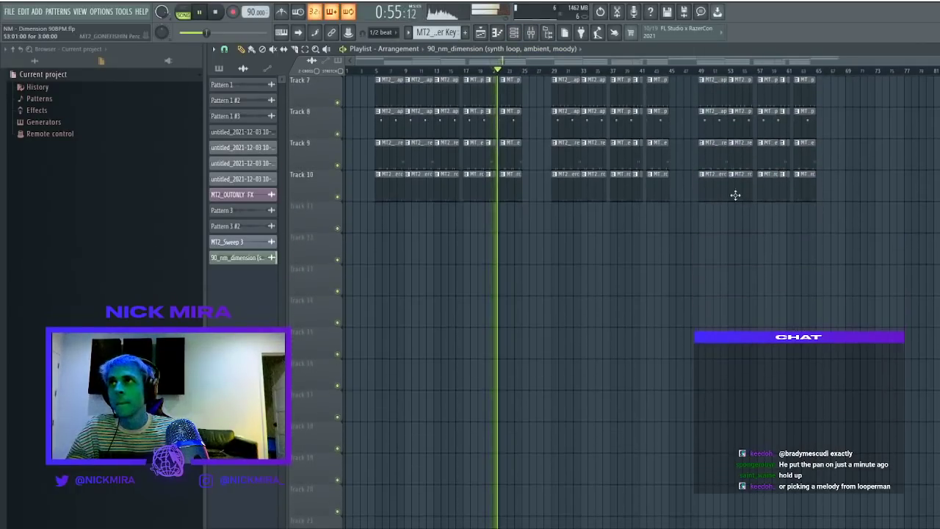
pyautogui.hotkey('ctrl', 'a')
pyautogui.hotkey('ctrl', 'd')
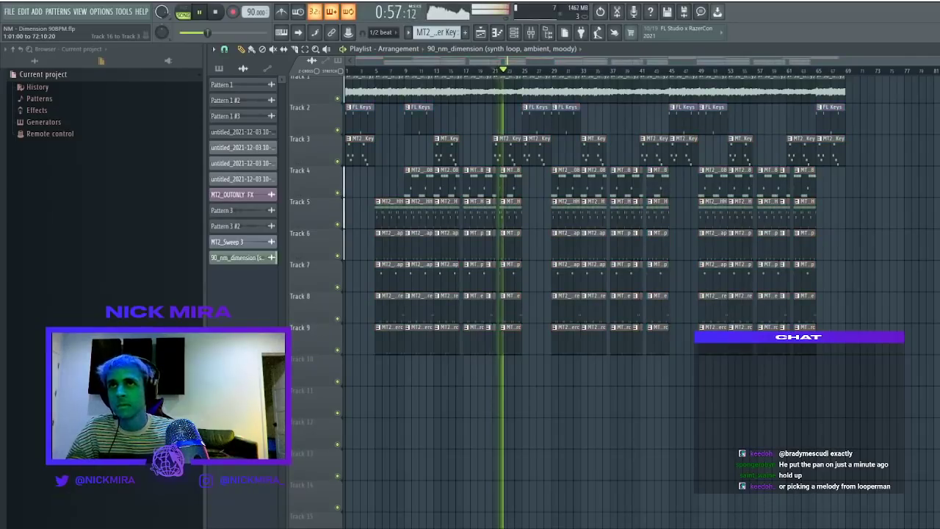
pyautogui.scroll(1, 388, 87)
# Restart playback from the beginning of the song to listen through the arrangement
pyautogui.press('space')
pyautogui.press('space')
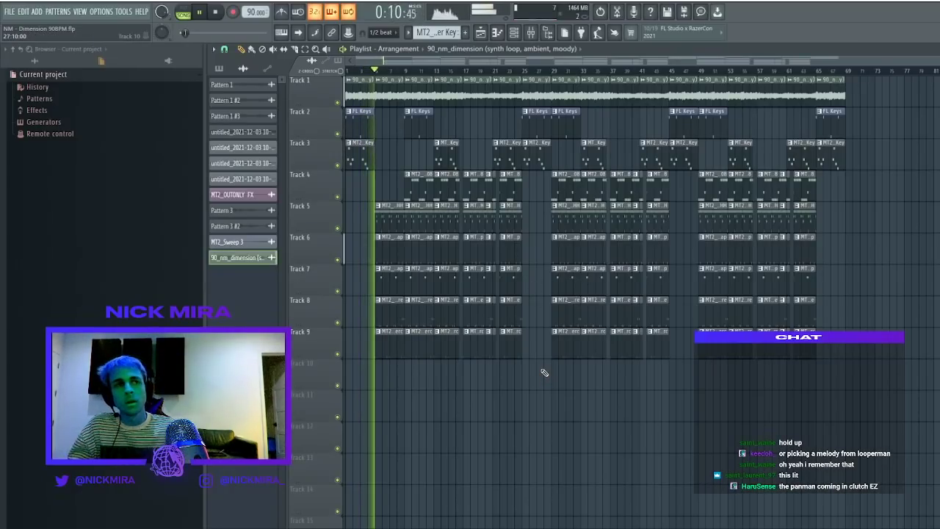
pyautogui.press('space')
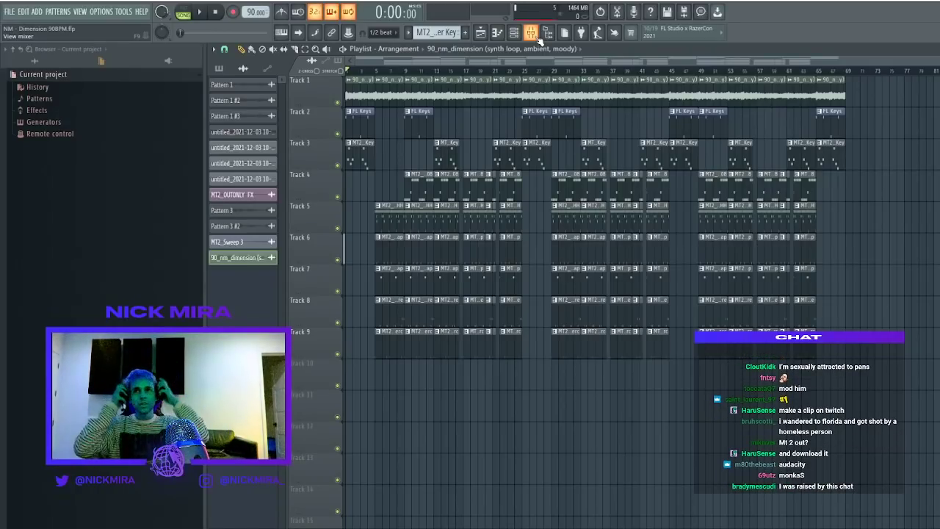
pyautogui.press('space')
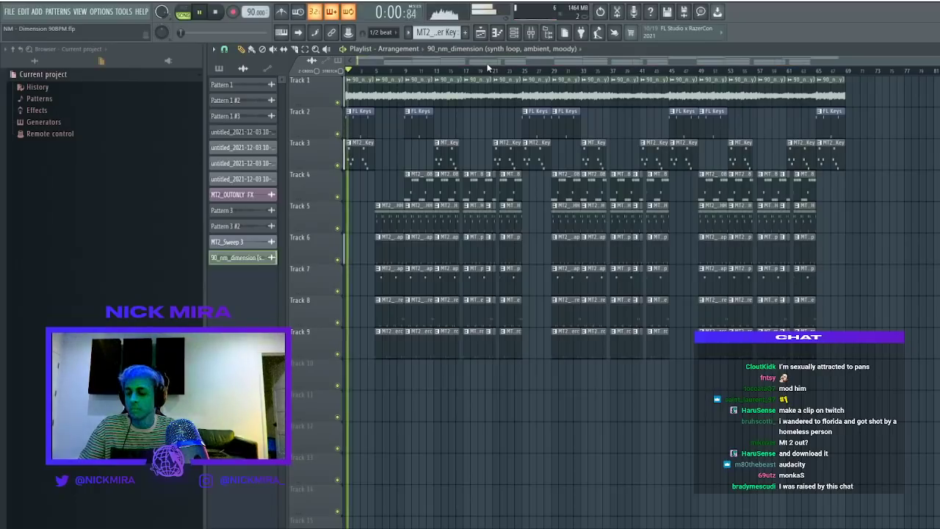
# Place MT2_Sweep Up (Short) from the FX folder at bar 4 on Track 10, route it to mixer track 17 and set its channel volume to 45%
pyautogui.click(44, 61)
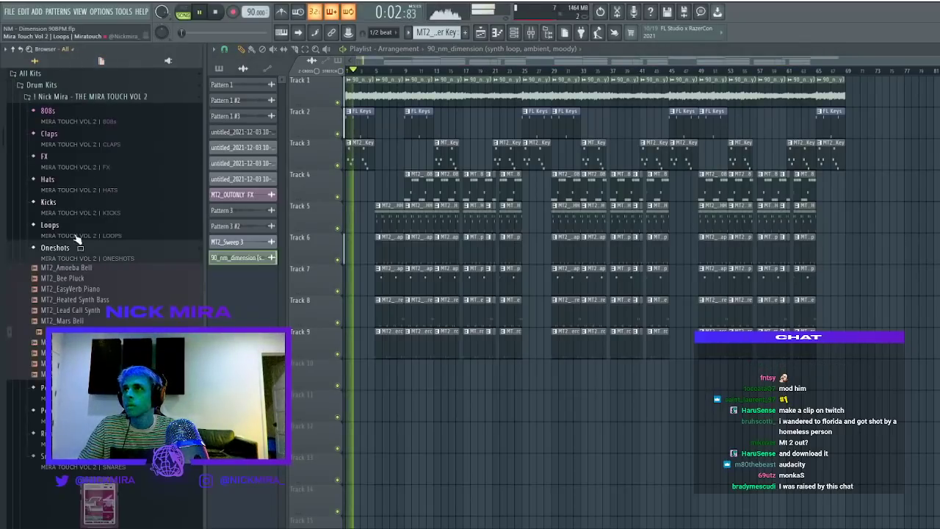
pyautogui.click(67, 165)
pyautogui.moveTo(121, 293); pyautogui.dragTo(367, 373)
pyautogui.doubleClick(371, 375)
pyautogui.moveTo(500, 195); pyautogui.dragTo(500, 202)
pyautogui.click(562, 202)
pyautogui.click(502, 194)
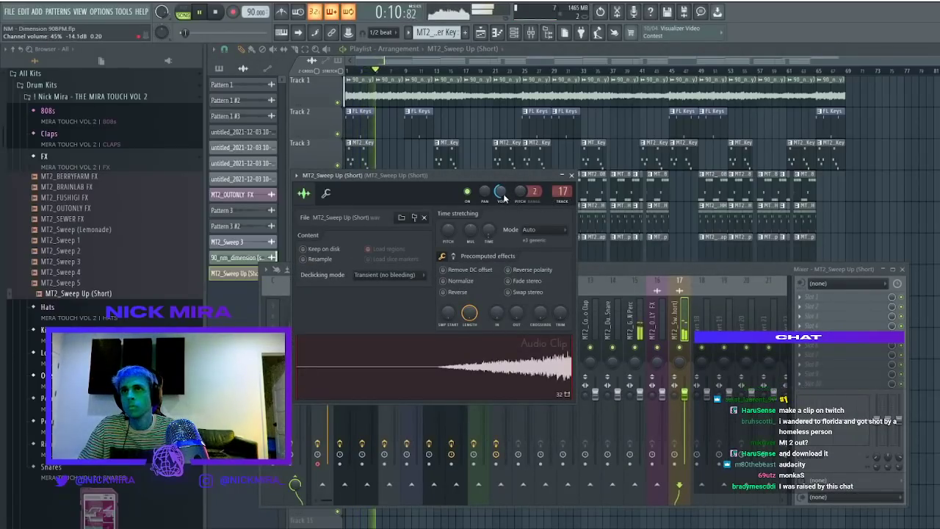
# Place MT2_Sweep 3 from the FX folder at bar 7 on Track 11 and route it to mixer track 18
pyautogui.press('F12')
pyautogui.moveTo(95, 262); pyautogui.dragTo(393, 404)
pyautogui.doubleClick(395, 403)
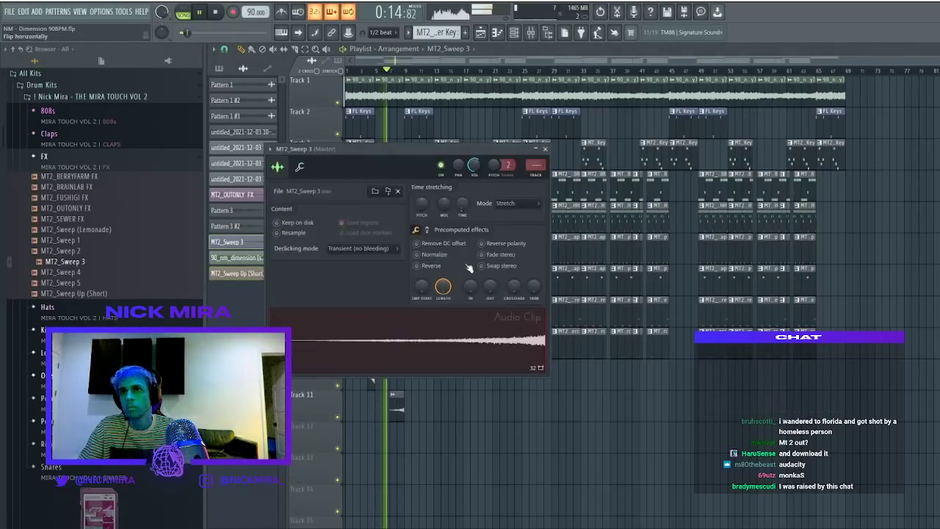
pyautogui.hotkey('ctrl', 'l')
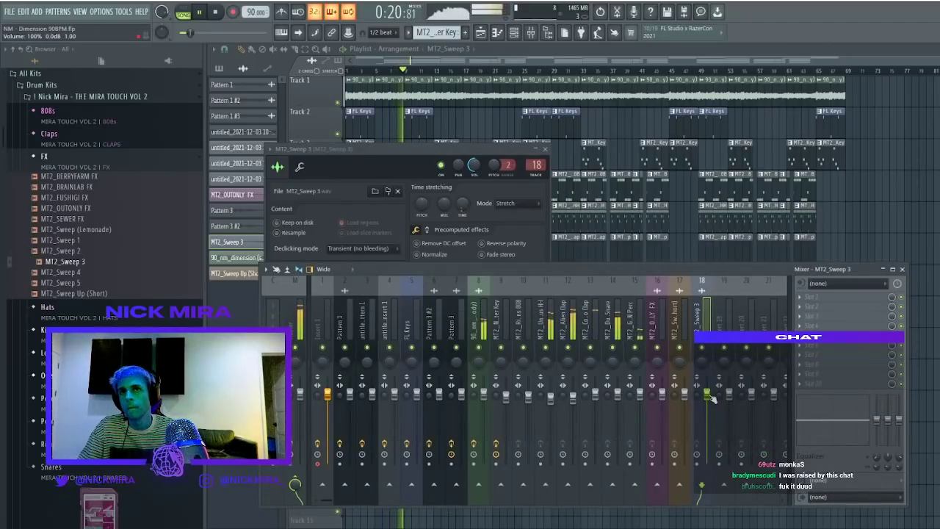
# Lower the FL Keys mixer track's volume and its high EQ band, close the open windows and stop playback
pyautogui.click(476, 150)
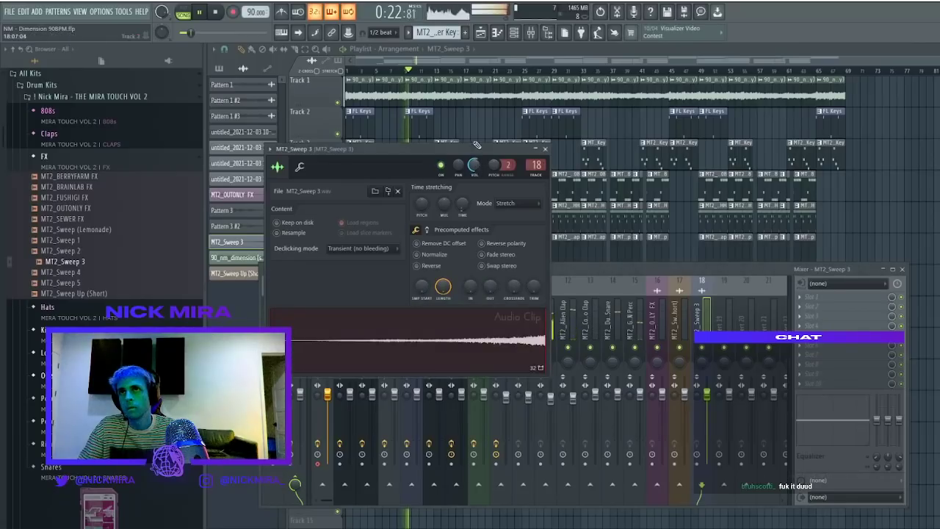
pyautogui.click(523, 408)
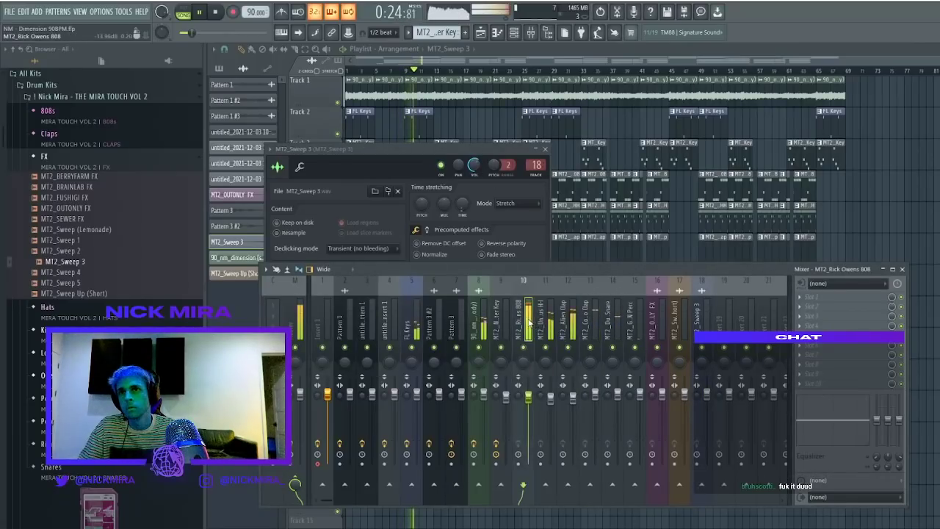
pyautogui.click(412, 403)
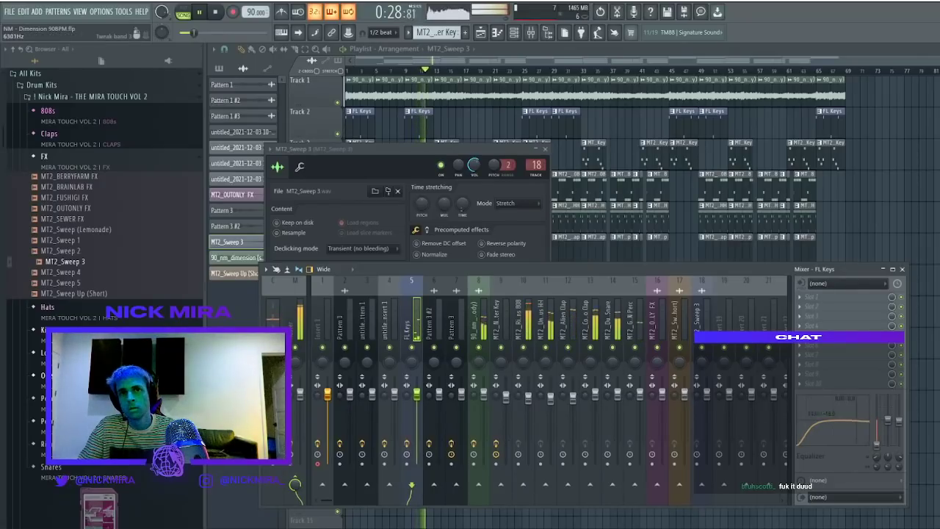
pyautogui.moveTo(416, 396); pyautogui.dragTo(416, 405)
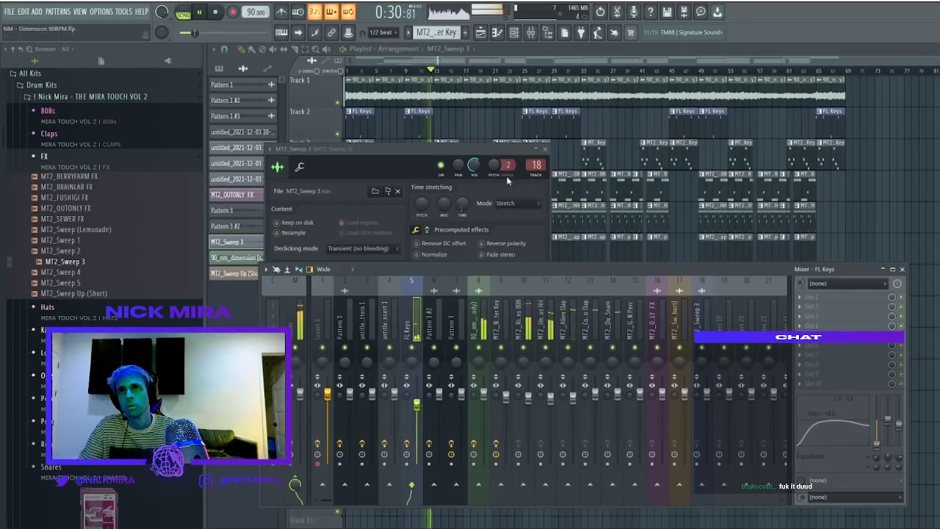
pyautogui.rightClick(478, 125)
pyautogui.hscroll(1, 499, 64)
pyautogui.hscroll(-1, 499, 63)
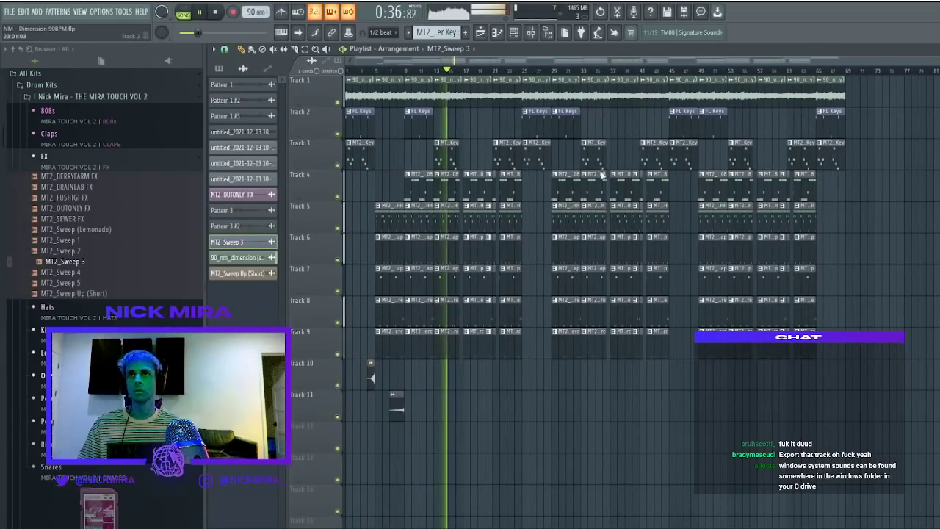
pyautogui.press('space')
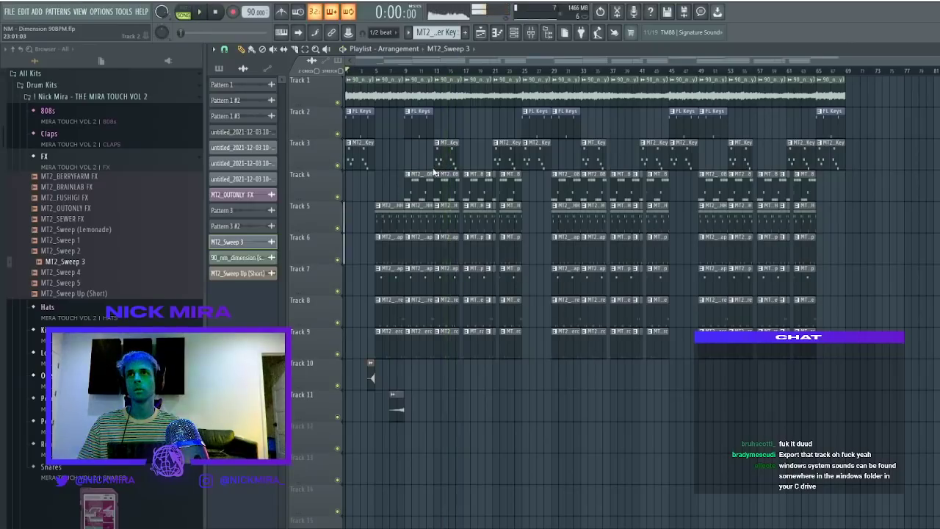